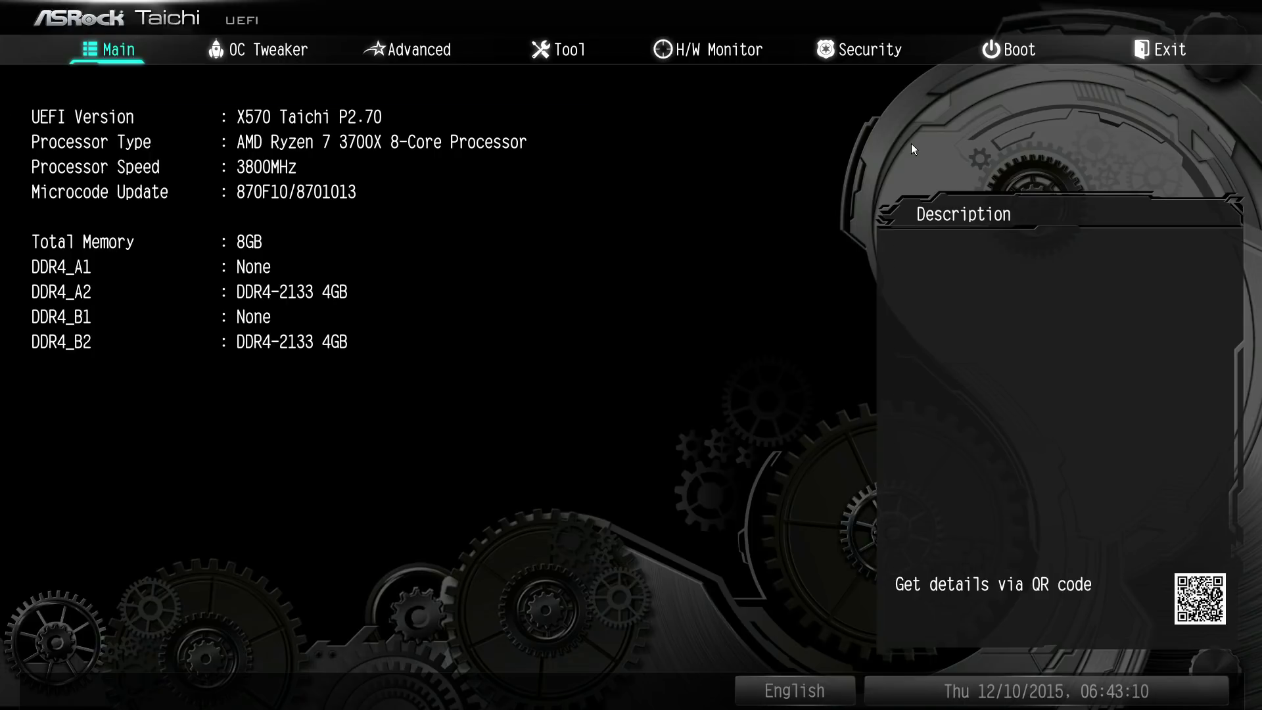
# Step: Look through the save, discard and load-defaults options on the Exit page and return to the Main page
pyautogui.press('Right')
pyautogui.press('Left')
pyautogui.press('Left')
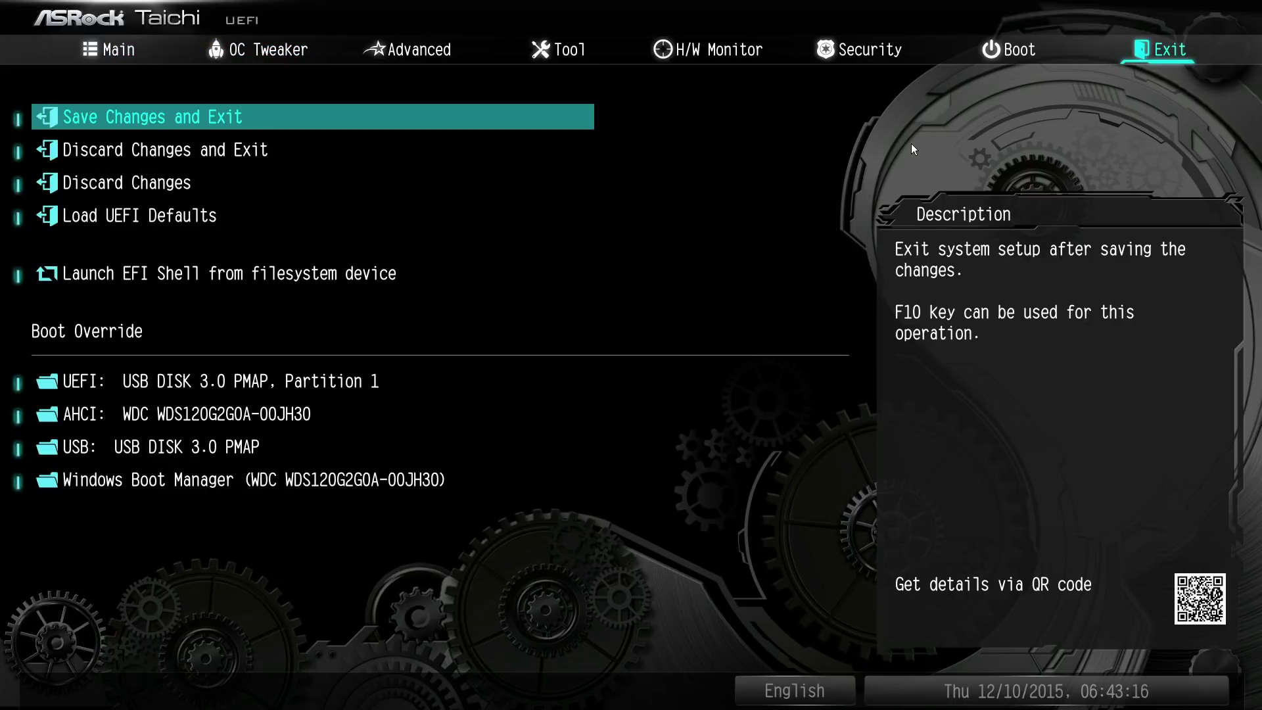
pyautogui.press('Down')
pyautogui.press('Down')
pyautogui.press('Down')
pyautogui.press('Up')
pyautogui.press('Up')
pyautogui.press('Up')
pyautogui.press('Right')
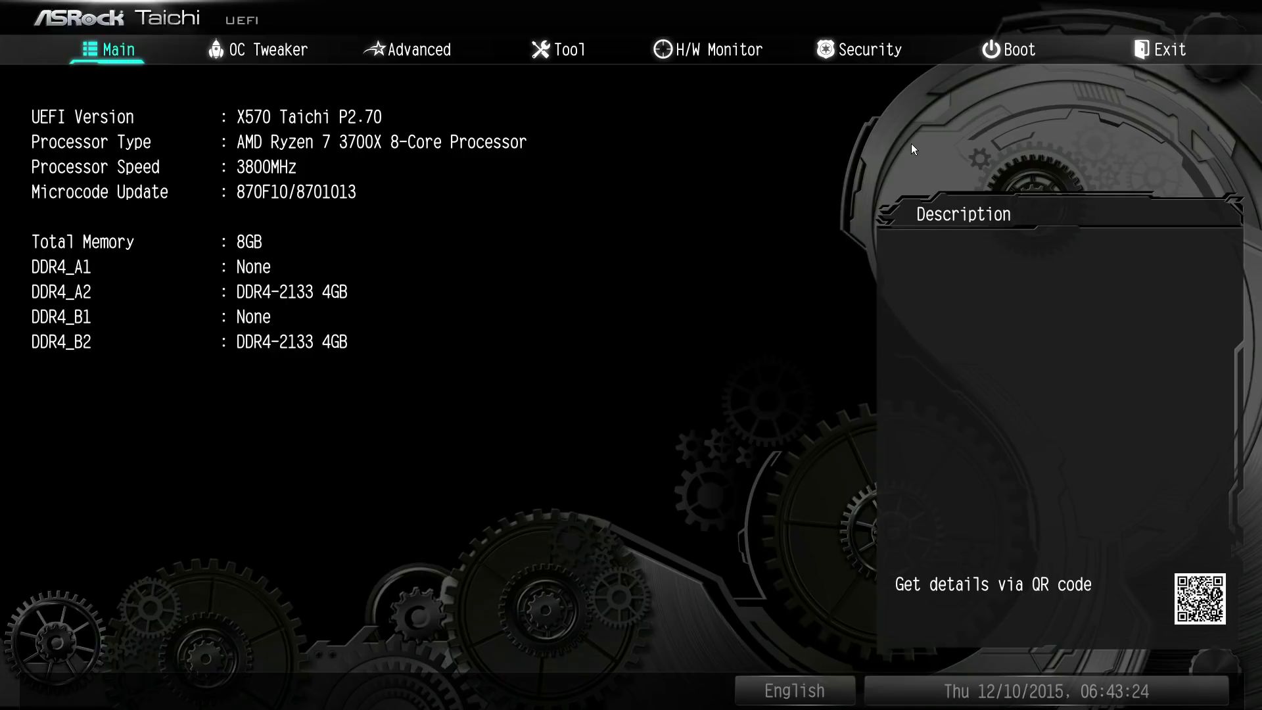
# Step: Set Overclock Mode (Bus Speed) in OC Tweaker to Manual
pyautogui.press('Right')
pyautogui.press('Left')
pyautogui.press('Right')
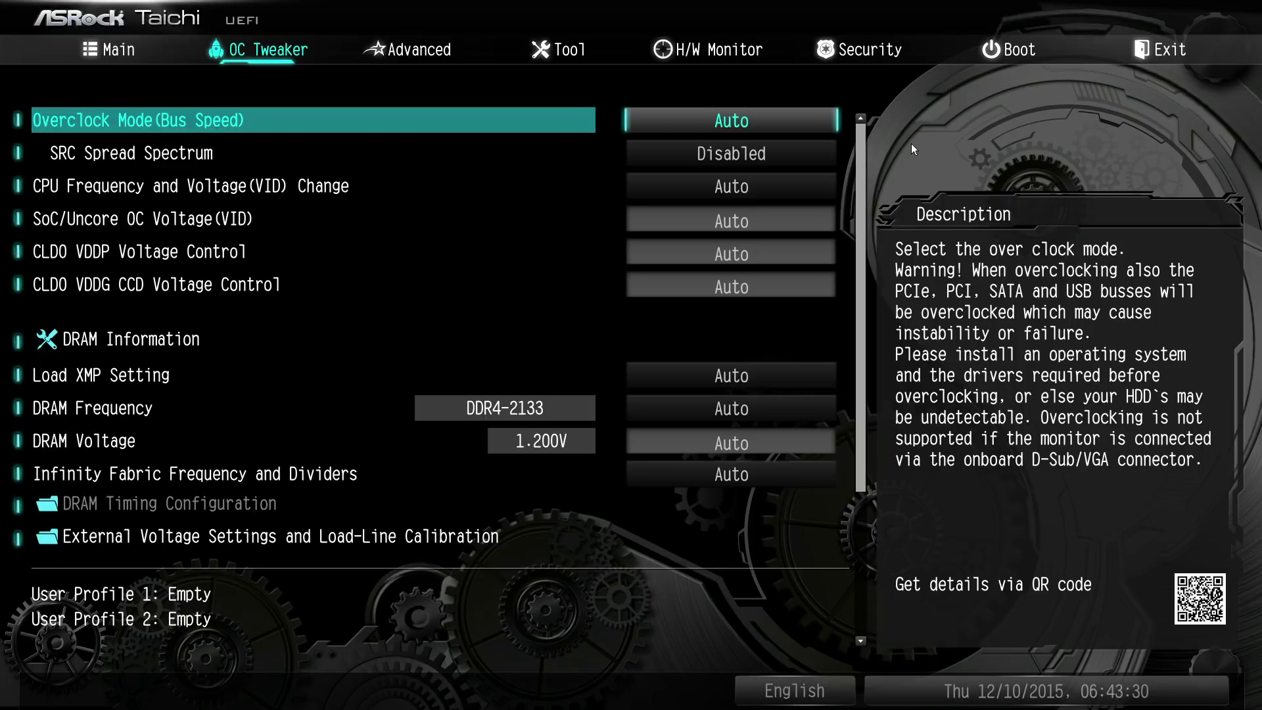
pyautogui.press('Return')
pyautogui.press('Down')
pyautogui.press('Return')
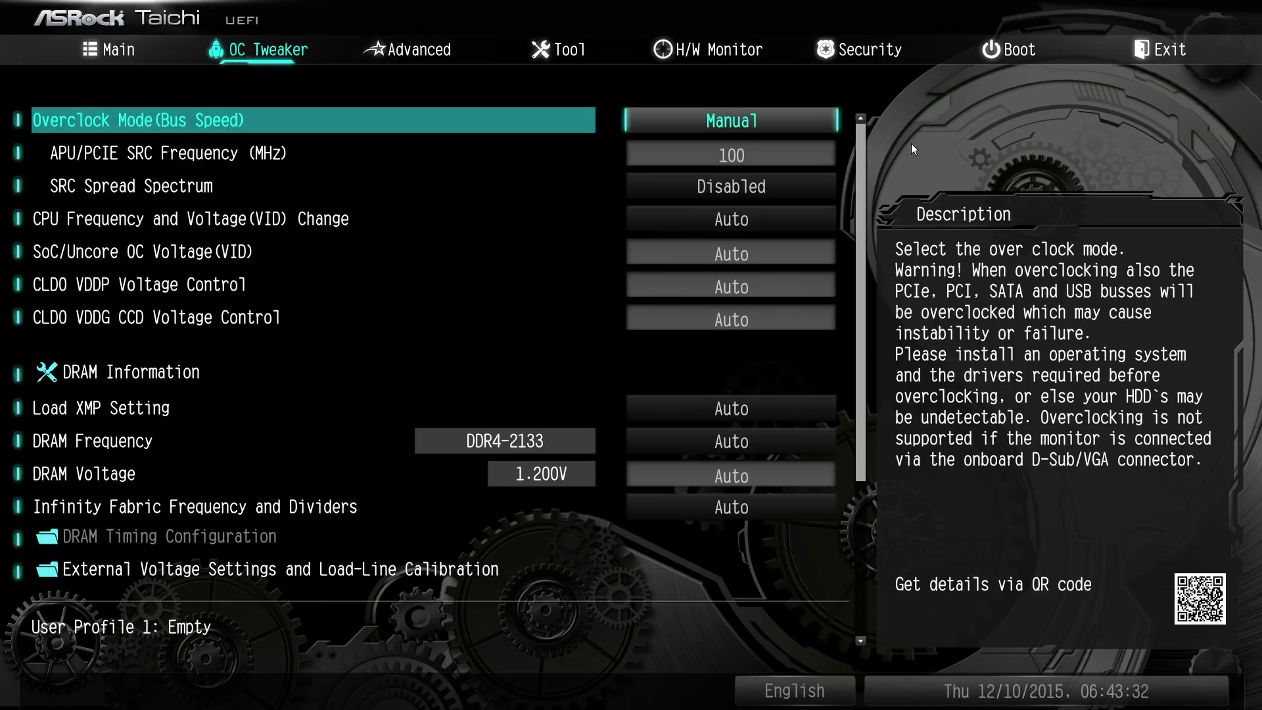
# Step: Try 103 MHz as the APU/PCIE SRC Frequency and restore it to 100 MHz
pyautogui.press('Down')
pyautogui.press('BackSpace')
pyautogui.write('3')
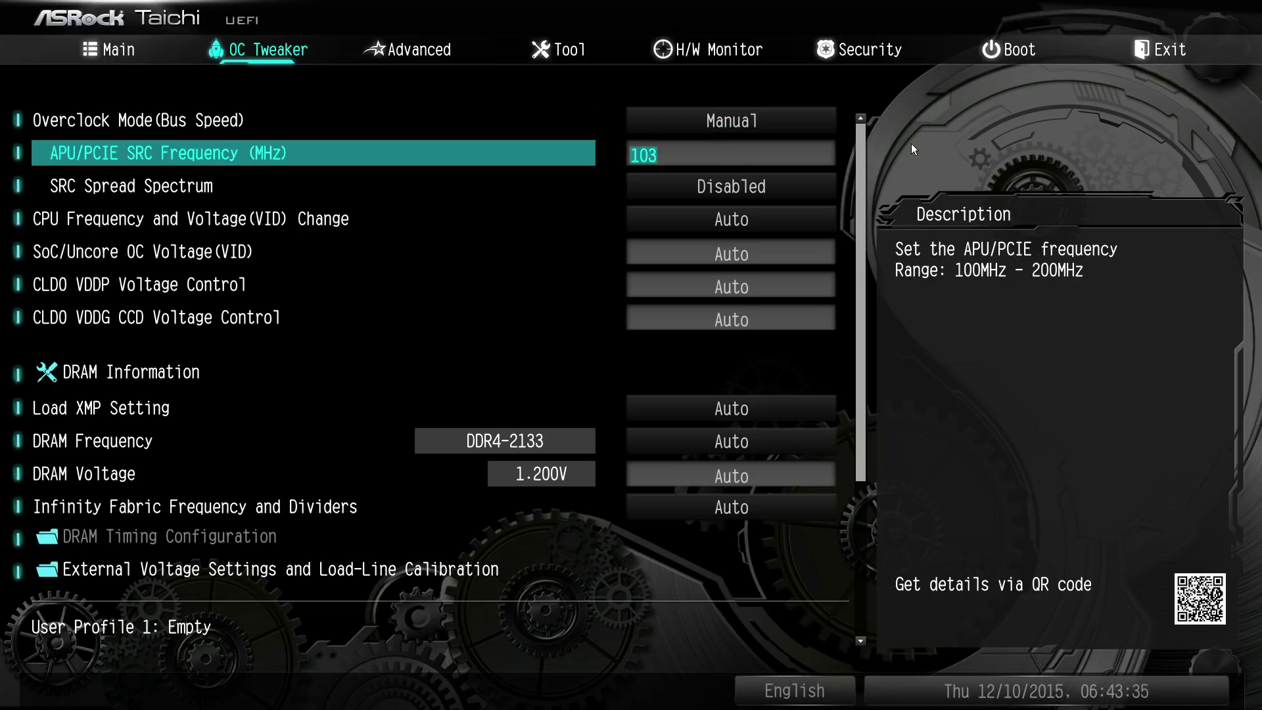
pyautogui.press('BackSpace')
pyautogui.write('0')
pyautogui.press('Down')
pyautogui.press('Up')
# Step: Switch SRC Spread Spectrum back and forth between Auto and Disabled, ending on Disabled
pyautogui.press('Down')
pyautogui.press('Return')
pyautogui.press('Up')
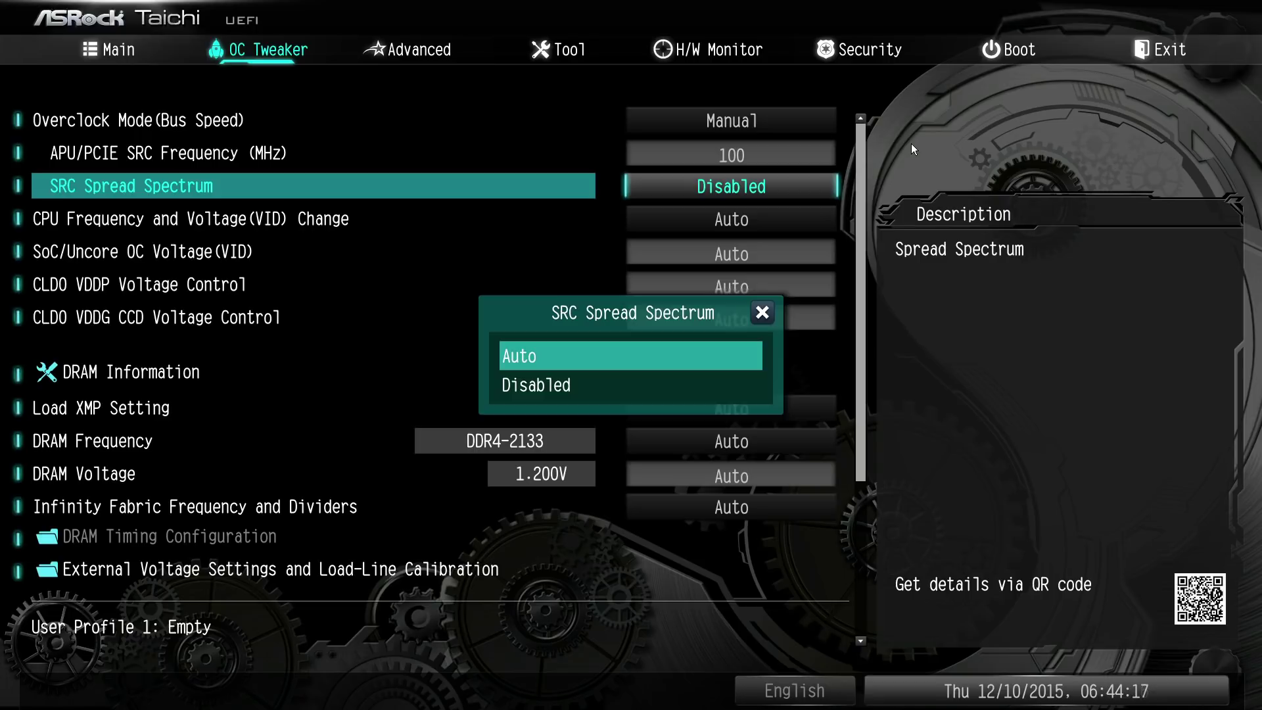
pyautogui.press('Return')
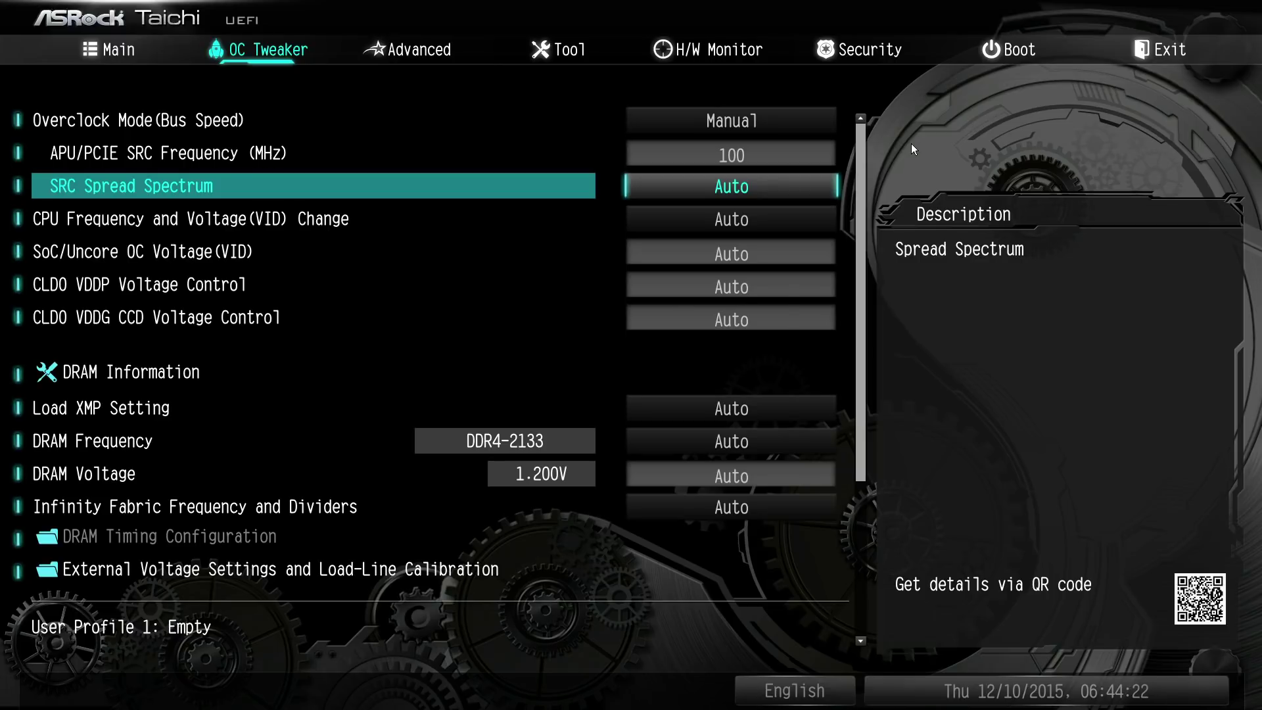
pyautogui.press('Return')
pyautogui.press('Down')
pyautogui.press('Return')
pyautogui.press('Return')
pyautogui.press('Up')
pyautogui.press('Return')
pyautogui.press('Return')
pyautogui.press('Down')
pyautogui.press('Return')
# Step: Set CPU Frequency and Voltage (VID) Change to Manual
pyautogui.press('Down')
pyautogui.press('Up')
pyautogui.press('Down')
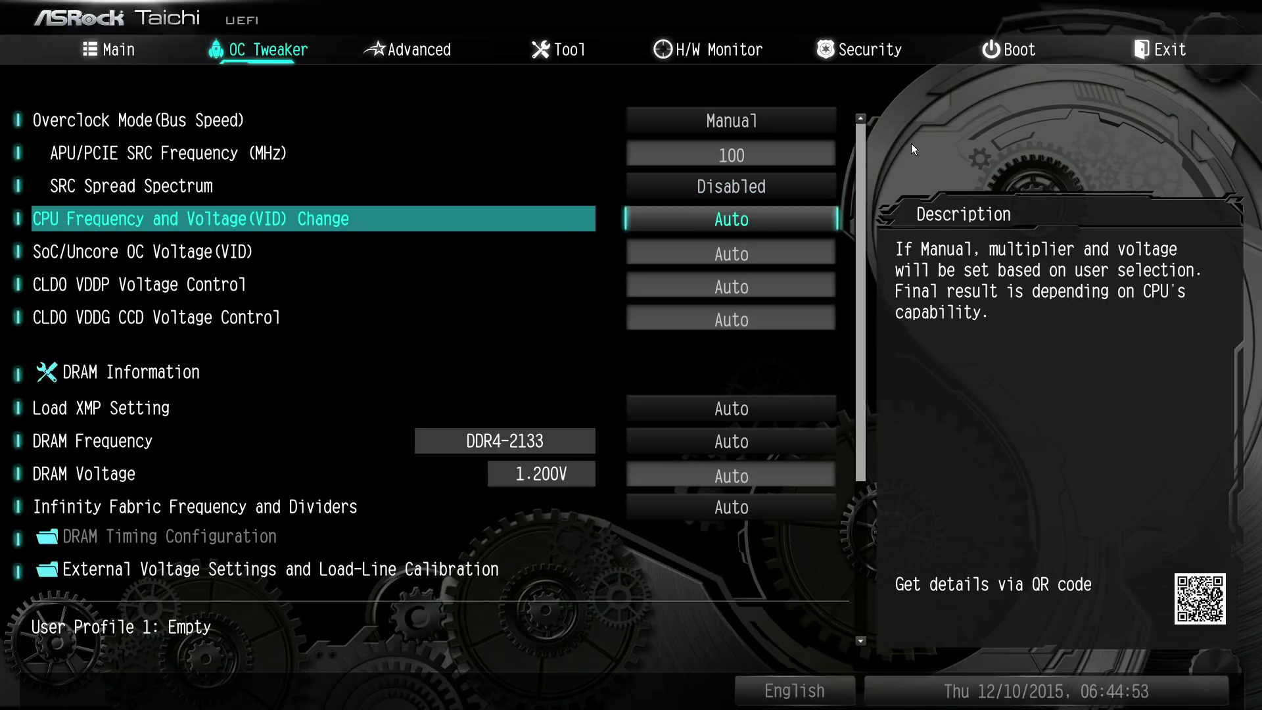
pyautogui.press('Return')
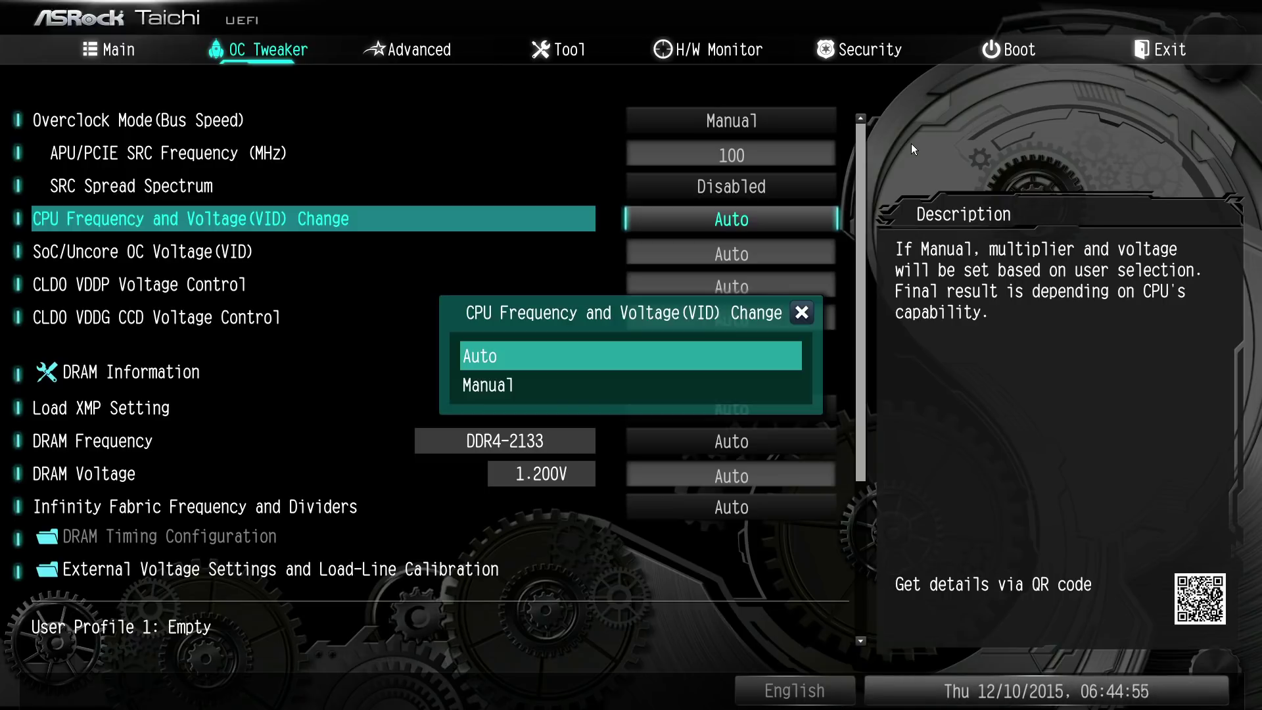
pyautogui.press('Down')
pyautogui.press('Return')
# Step: Review the manual CPU frequency and voltage fields and look at the External Voltage Settings and Load-Line Calibration page
pyautogui.press('Down')
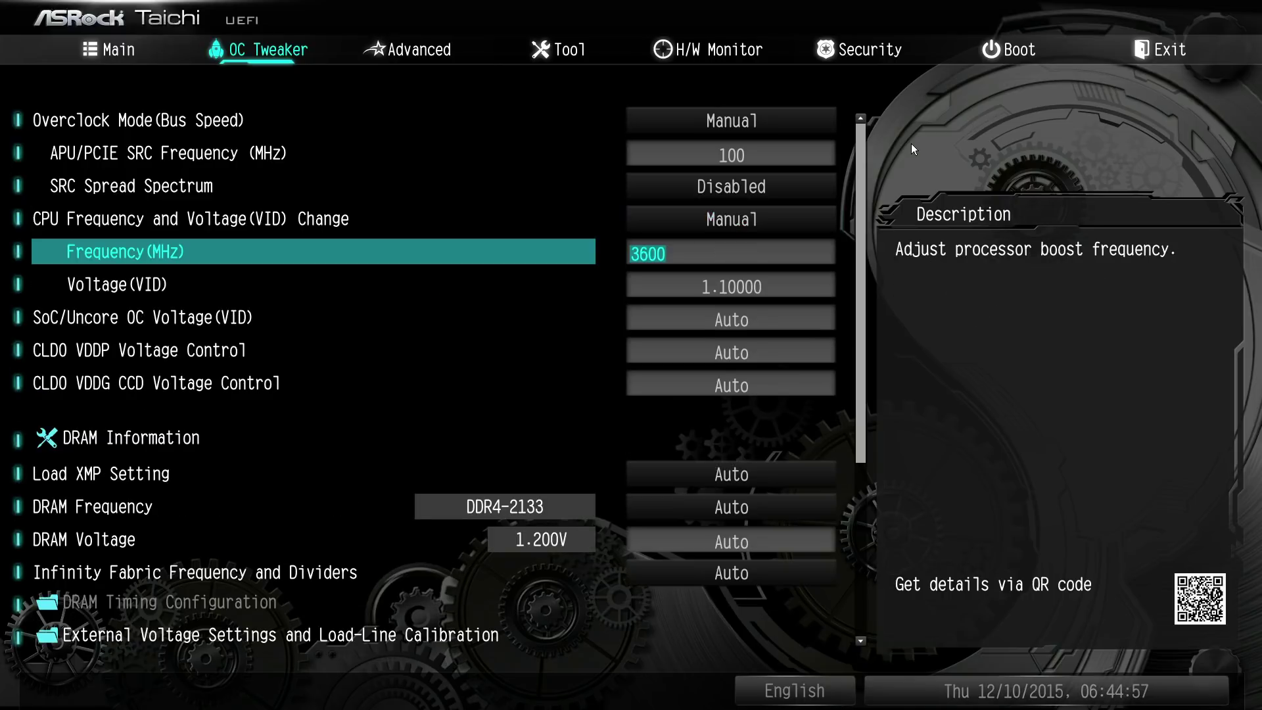
pyautogui.press('Down')
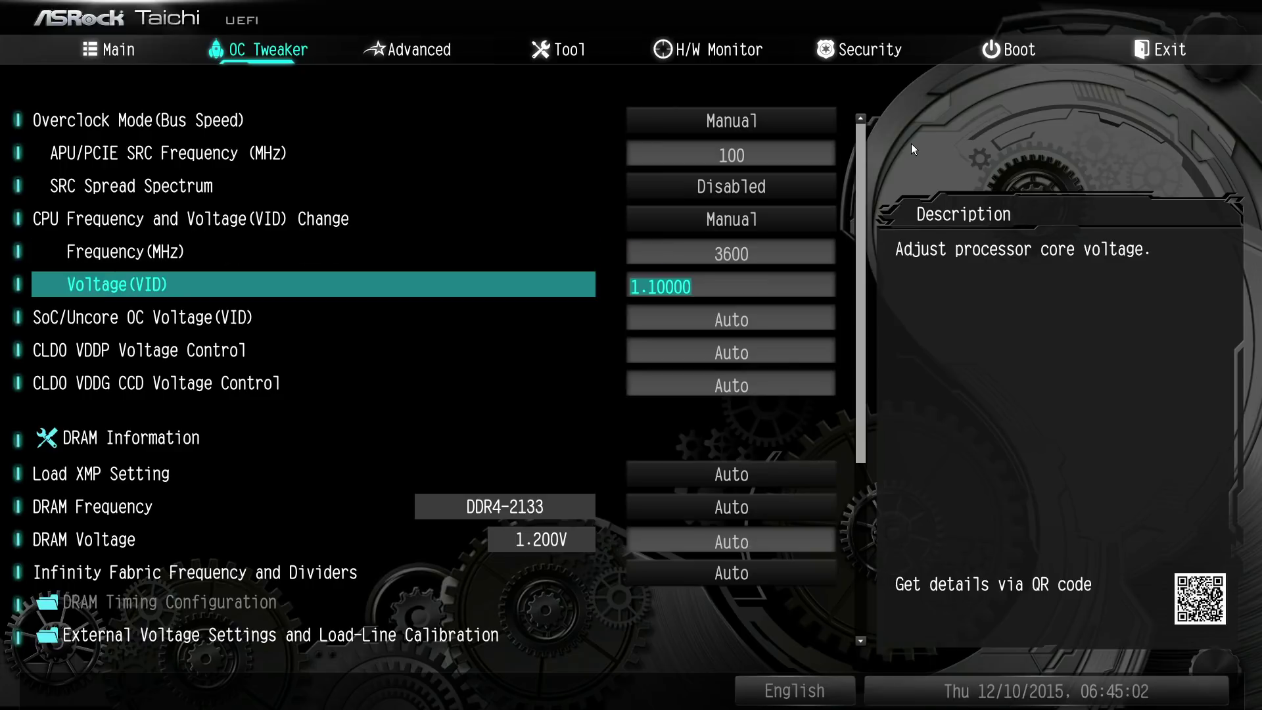
pyautogui.press('Up')
pyautogui.press('Down')
pyautogui.press('Down')
pyautogui.press('Down')
pyautogui.press('Down')
pyautogui.press('Down')
pyautogui.press('Down')
pyautogui.press('Down')
pyautogui.press('Down')
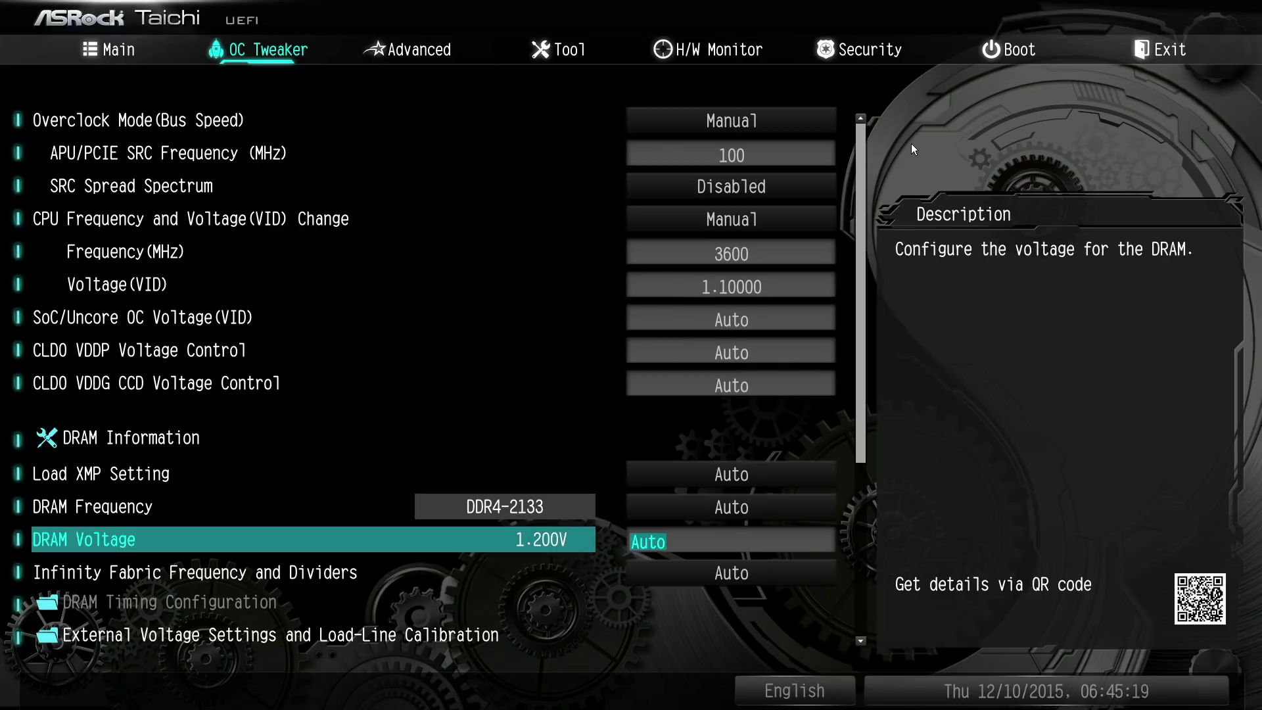
pyautogui.press('Down')
pyautogui.press('Down')
pyautogui.press('Return')
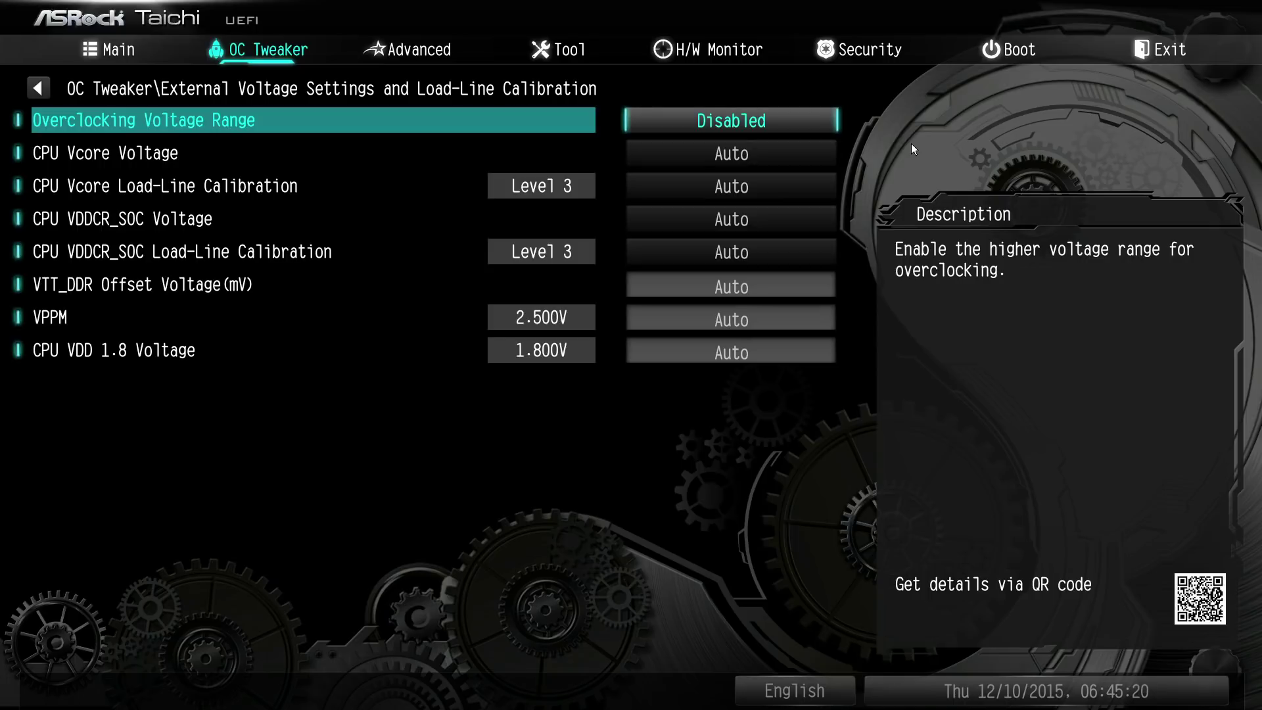
pyautogui.press('Escape')
# Step: Enter 1.10000 as the CPU Voltage (VID) in OC Tweaker
pyautogui.press('Up')
pyautogui.press('Up')
pyautogui.press('Up')
pyautogui.press('Up')
pyautogui.press('Up')
pyautogui.press('Up')
pyautogui.press('Up')
pyautogui.press('Up')
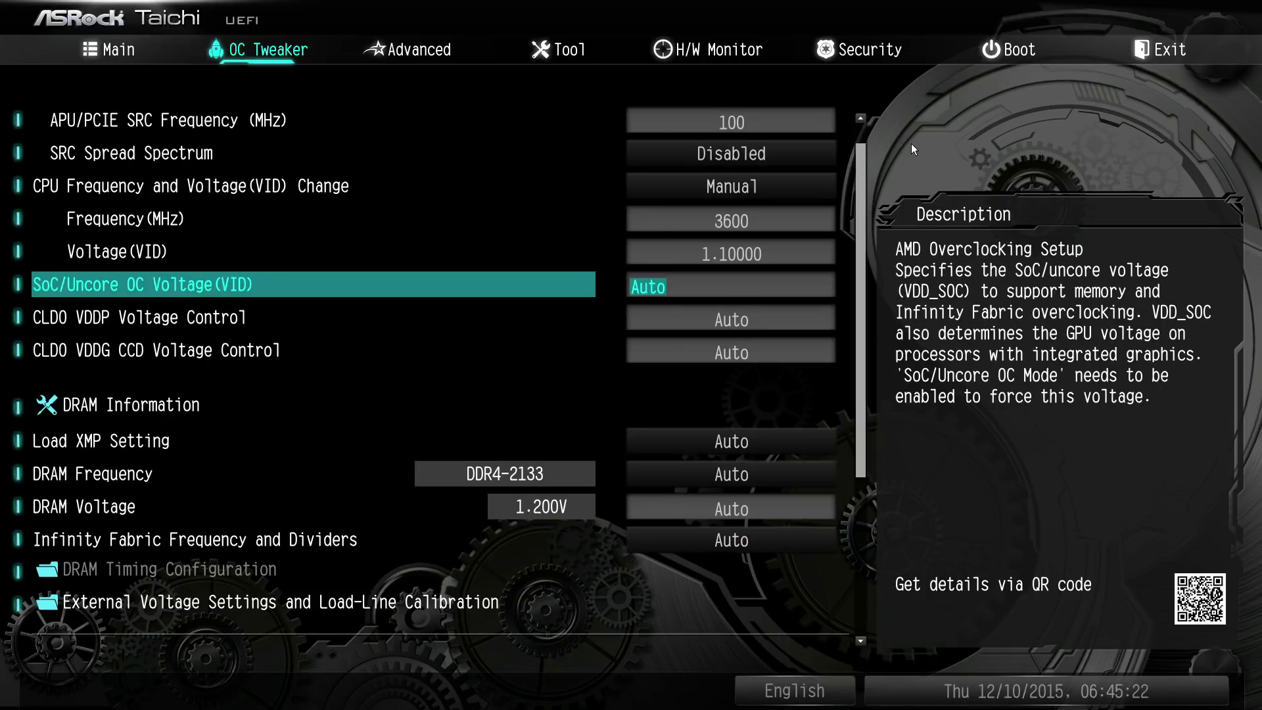
pyautogui.press('Up')
pyautogui.press('+')
pyautogui.press('+')
pyautogui.write('1.10000')
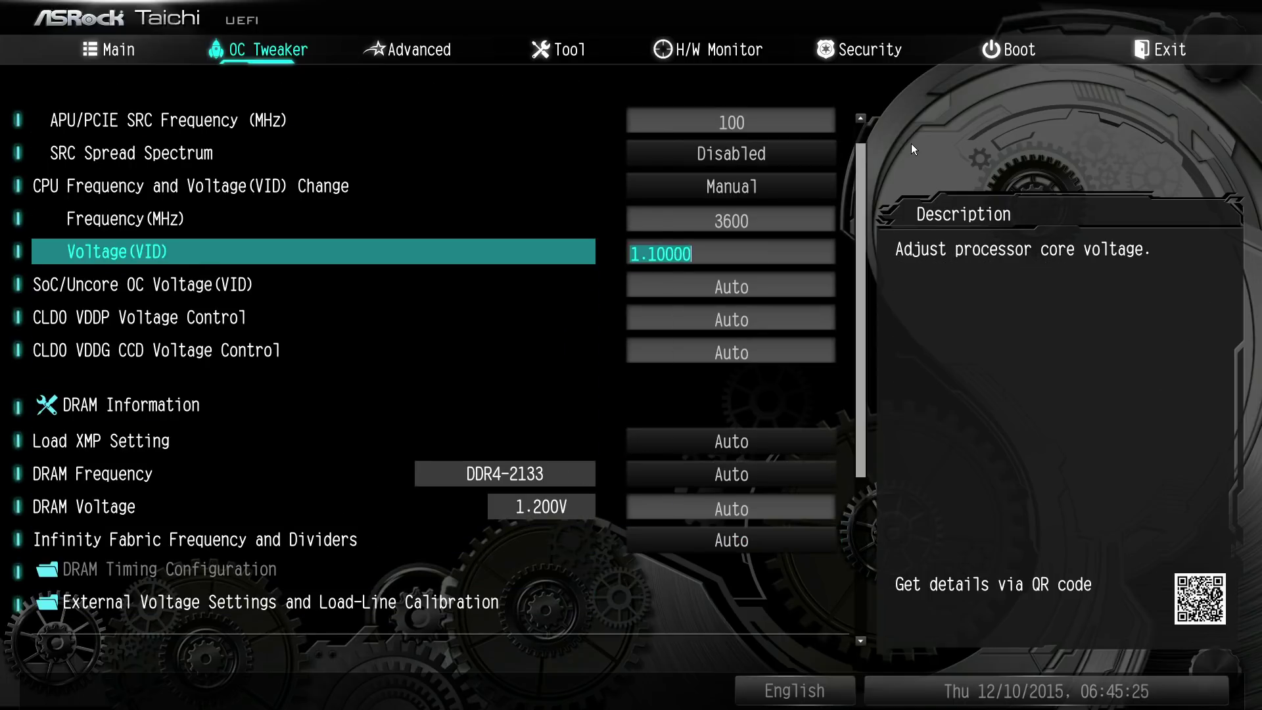
# Step: Set CPU Vcore Voltage to Fixed Mode in External Voltage Settings and Load-Line Calibration
pyautogui.press('Down')
pyautogui.press('Down')
pyautogui.press('Down')
pyautogui.press('Down')
pyautogui.press('Down')
pyautogui.press('Down')
pyautogui.press('Down')
pyautogui.press('Down')
pyautogui.press('Down')
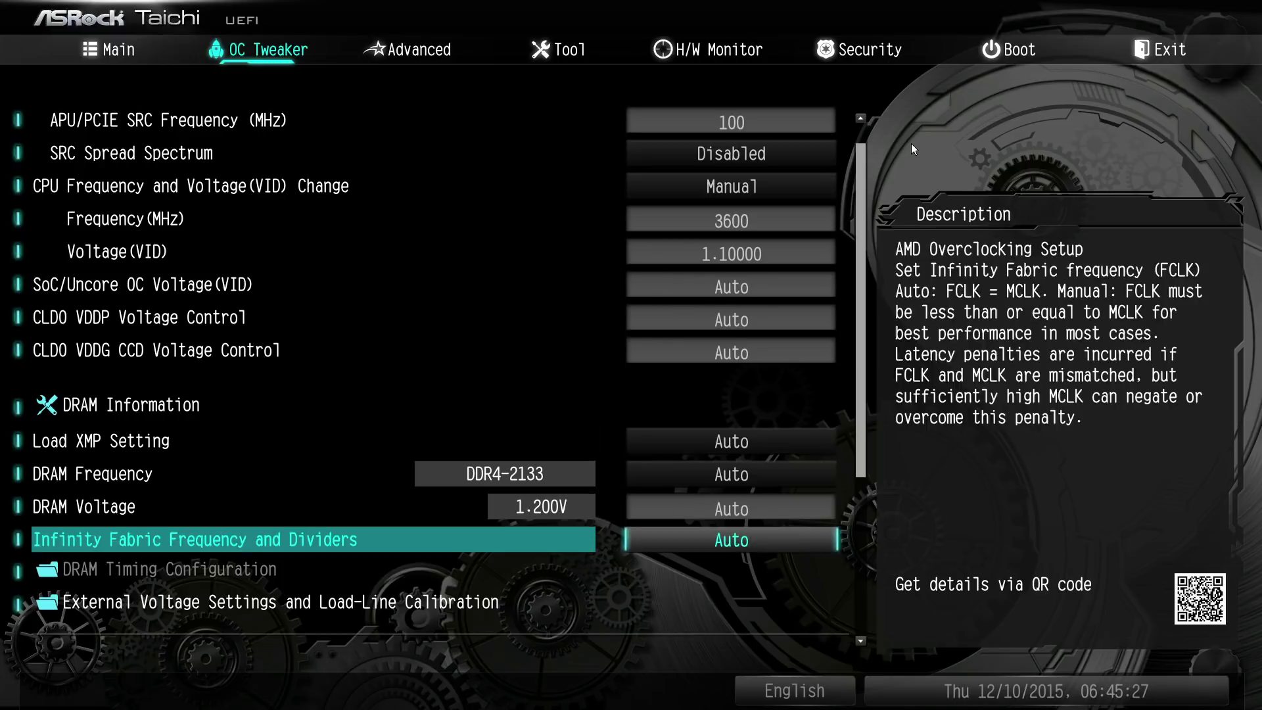
pyautogui.press('Return')
pyautogui.press('Down')
pyautogui.press('Return')
pyautogui.press('Down')
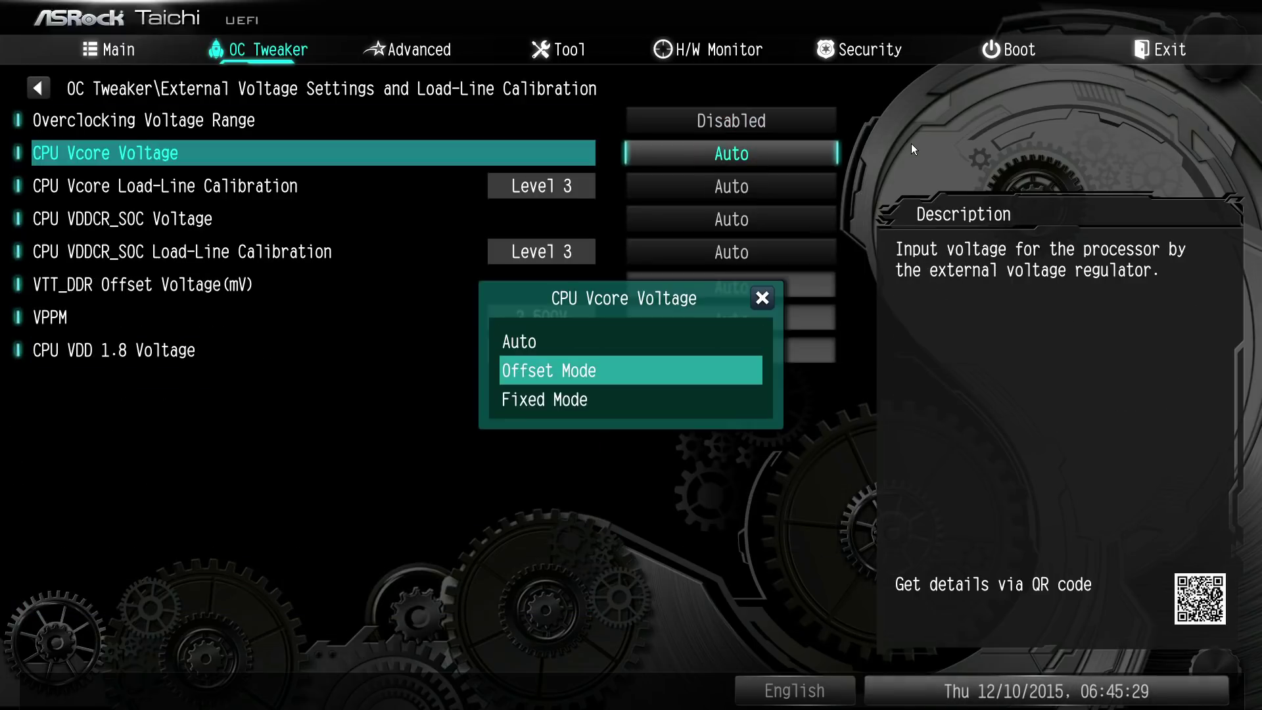
pyautogui.press('Down')
pyautogui.press('Return')
# Step: Try a fixed CPU Vcore voltage of 0.925 V and reset the value to Auto
pyautogui.press('Down')
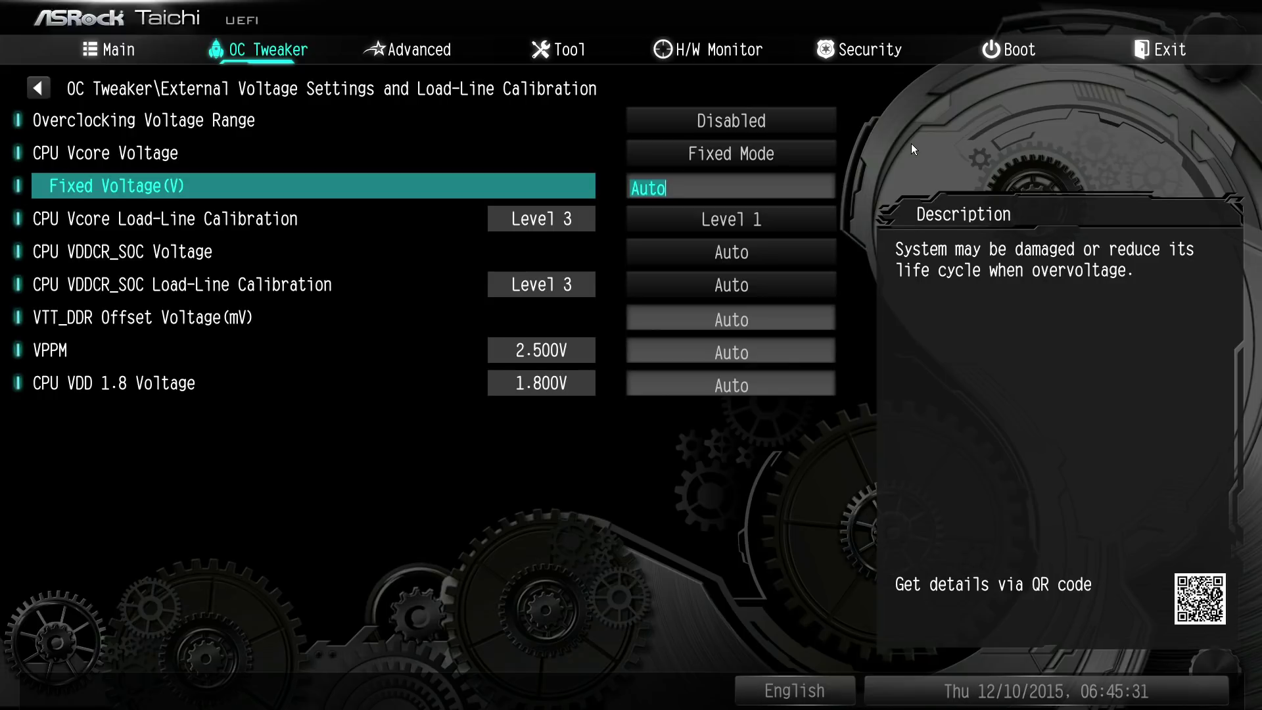
pyautogui.write('0.905')
pyautogui.press('BackSpace')
pyautogui.press('BackSpace')
pyautogui.write('25')
pyautogui.press('Up')
pyautogui.press('Down')
pyautogui.write('a')
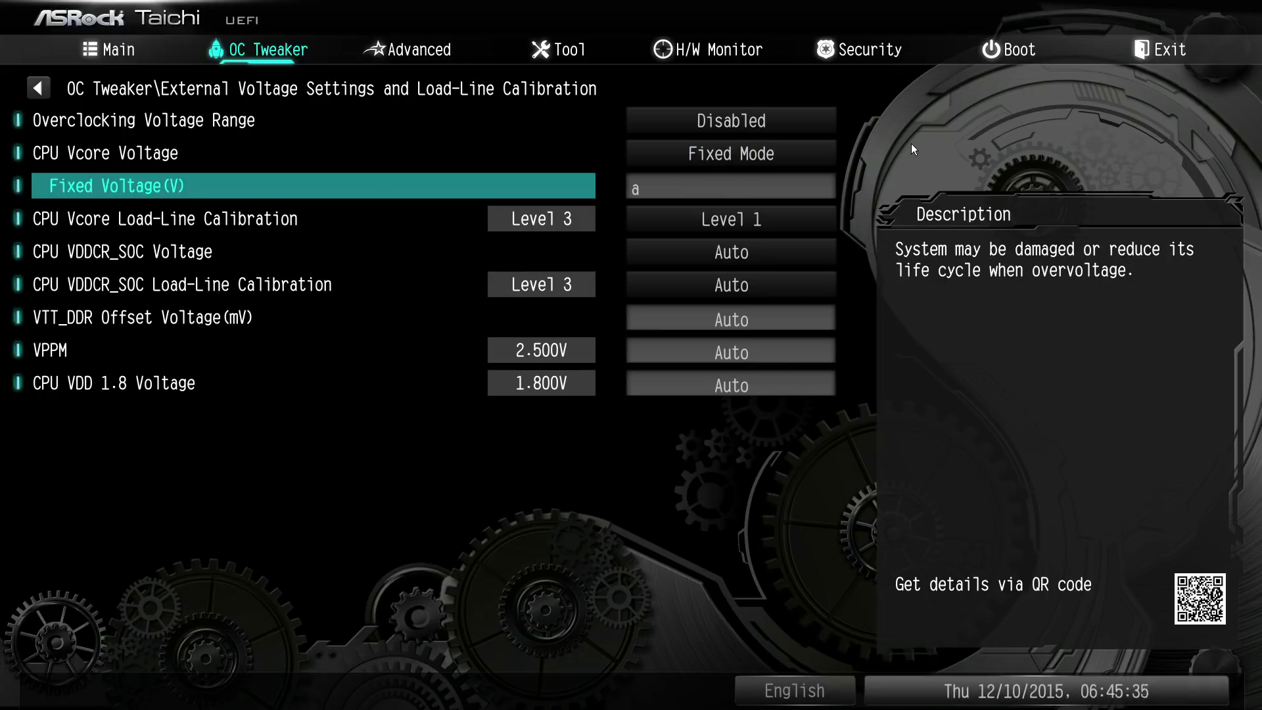
pyautogui.press('Up')
pyautogui.press('Down')
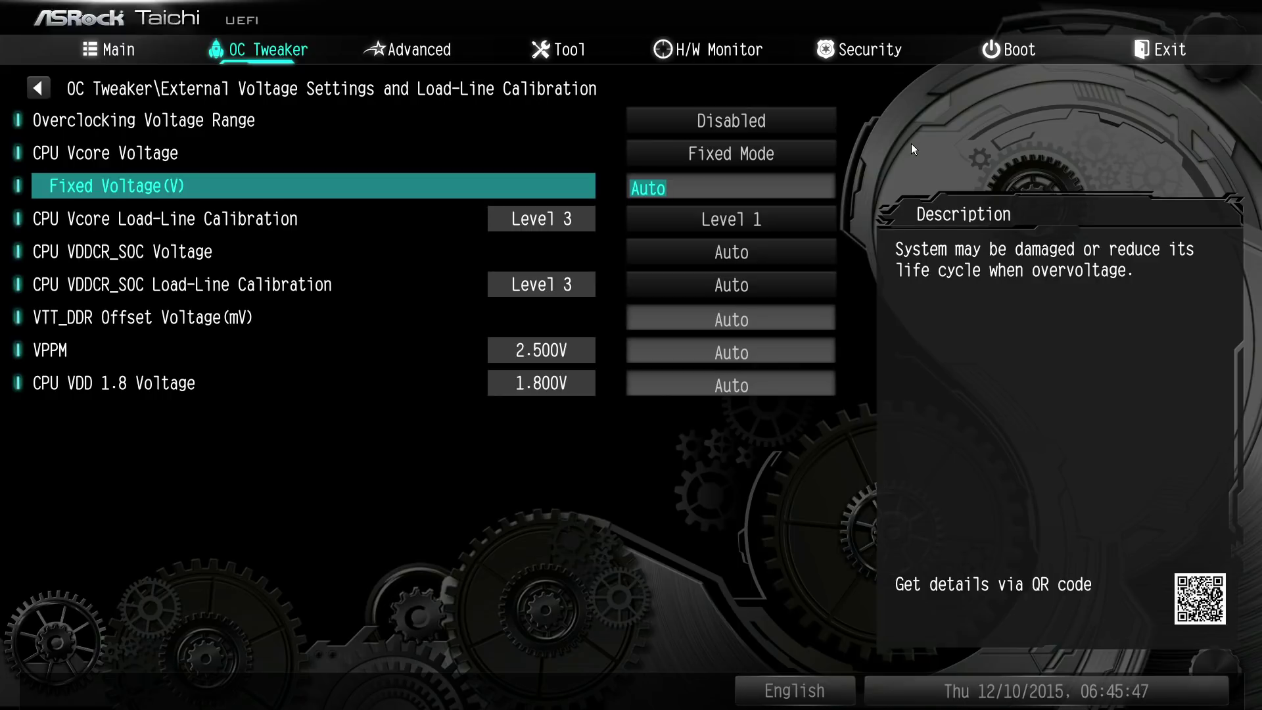
# Step: Change CPU Vcore Voltage to Offset Mode, return it to Auto, and leave the external voltage settings
pyautogui.press('Up')
pyautogui.press('Return')
pyautogui.press('Up')
pyautogui.press('Return')
pyautogui.press('Return')
pyautogui.press('Up')
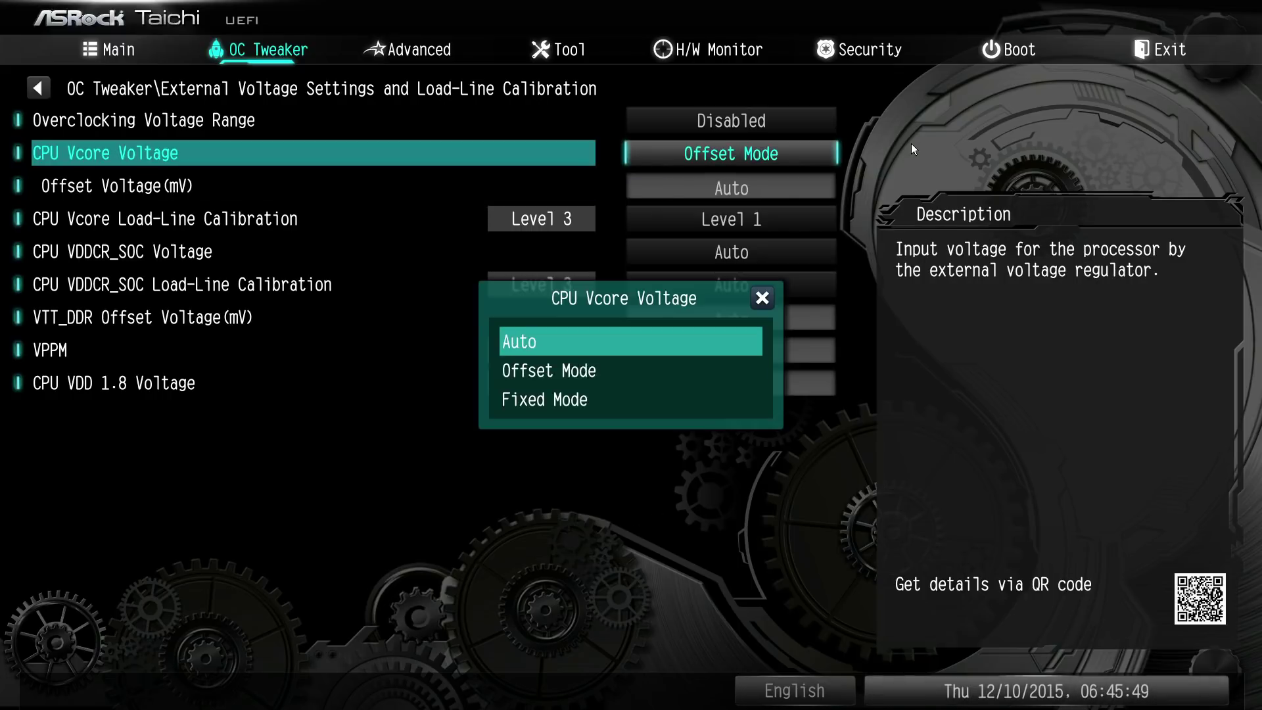
pyautogui.press('Return')
pyautogui.press('Up')
pyautogui.press('Escape')
# Step: Examine the descriptions of the CPU Voltage (VID), SoC/Uncore OC Voltage, CLDO VDDP and CLDO VDDG CCD settings
pyautogui.press('Up')
pyautogui.press('Up')
pyautogui.press('Up')
pyautogui.press('Up')
pyautogui.press('Up')
pyautogui.press('Up')
pyautogui.press('Up')
pyautogui.press('Up')
pyautogui.press('Up')
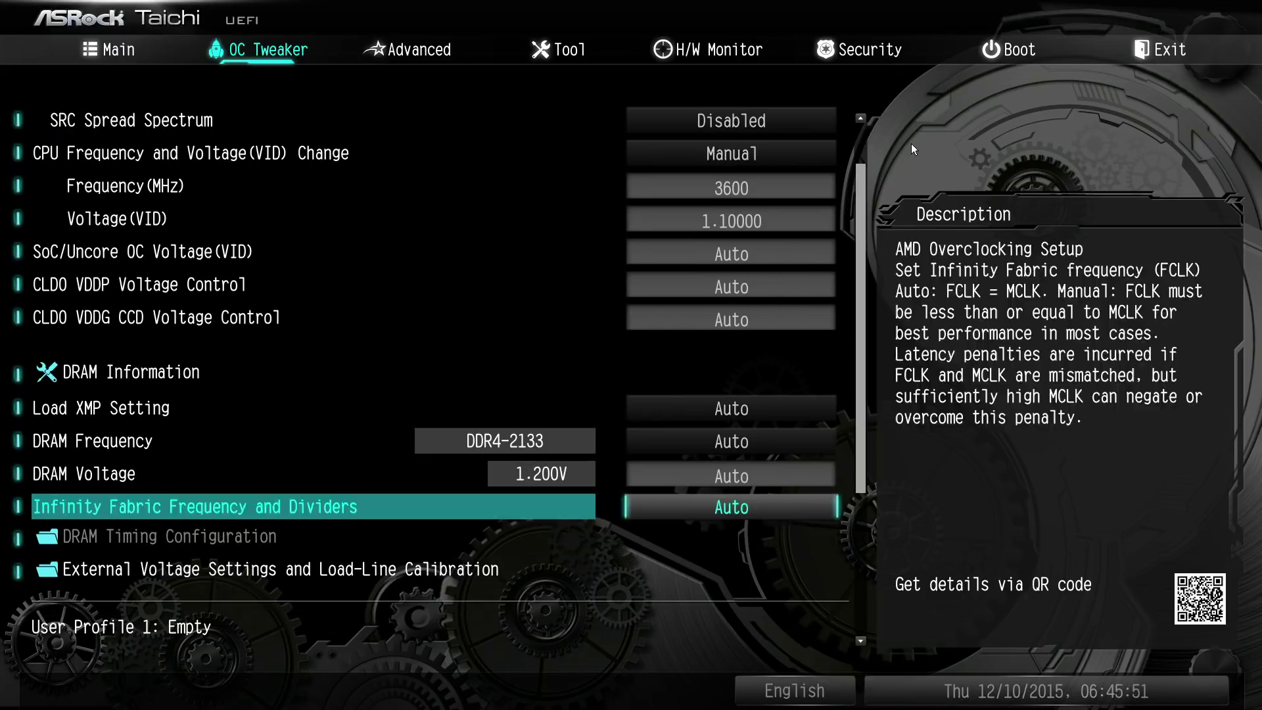
pyautogui.press('Down')
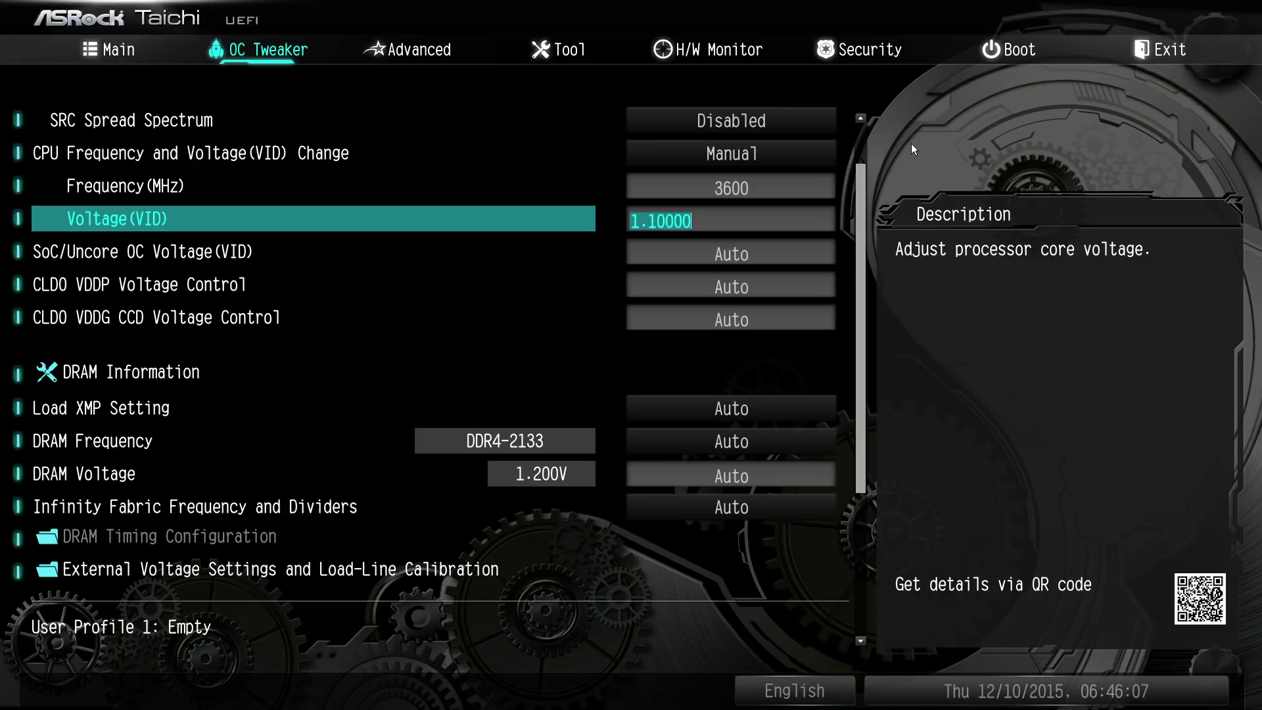
pyautogui.press('Down')
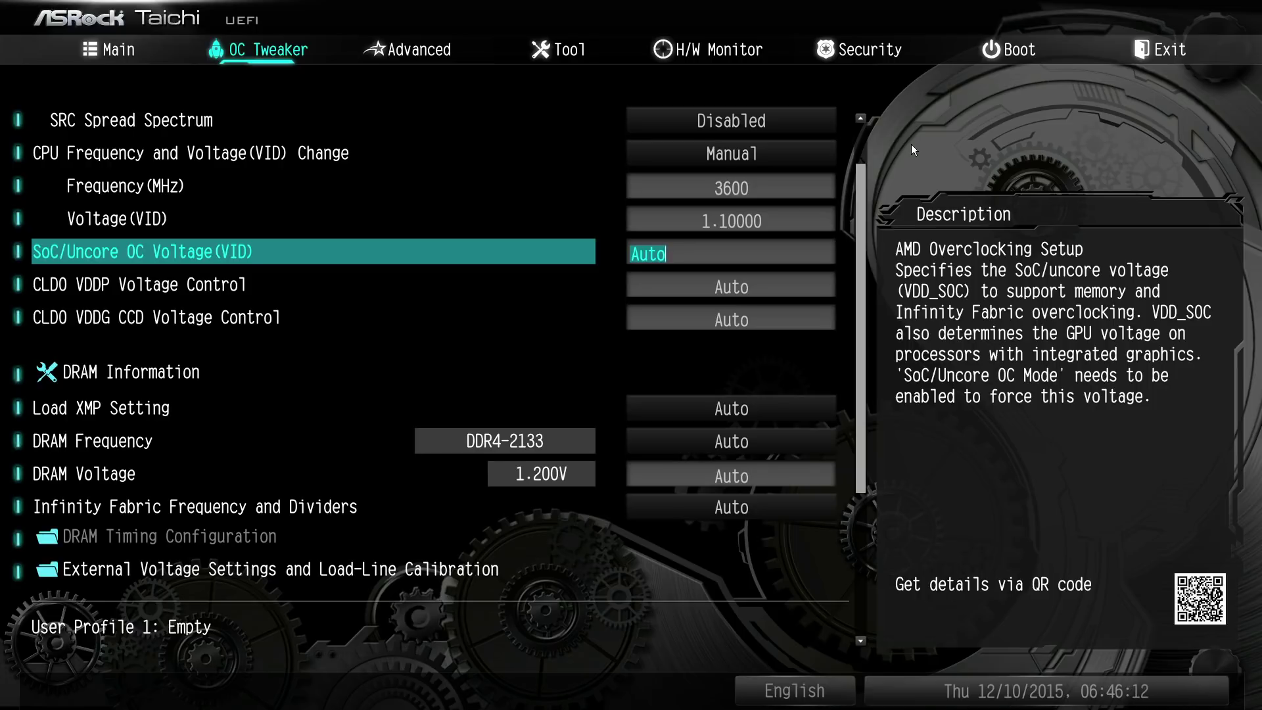
pyautogui.press('Down')
pyautogui.press('Up')
pyautogui.press('Down')
pyautogui.press('Up')
pyautogui.press('Down')
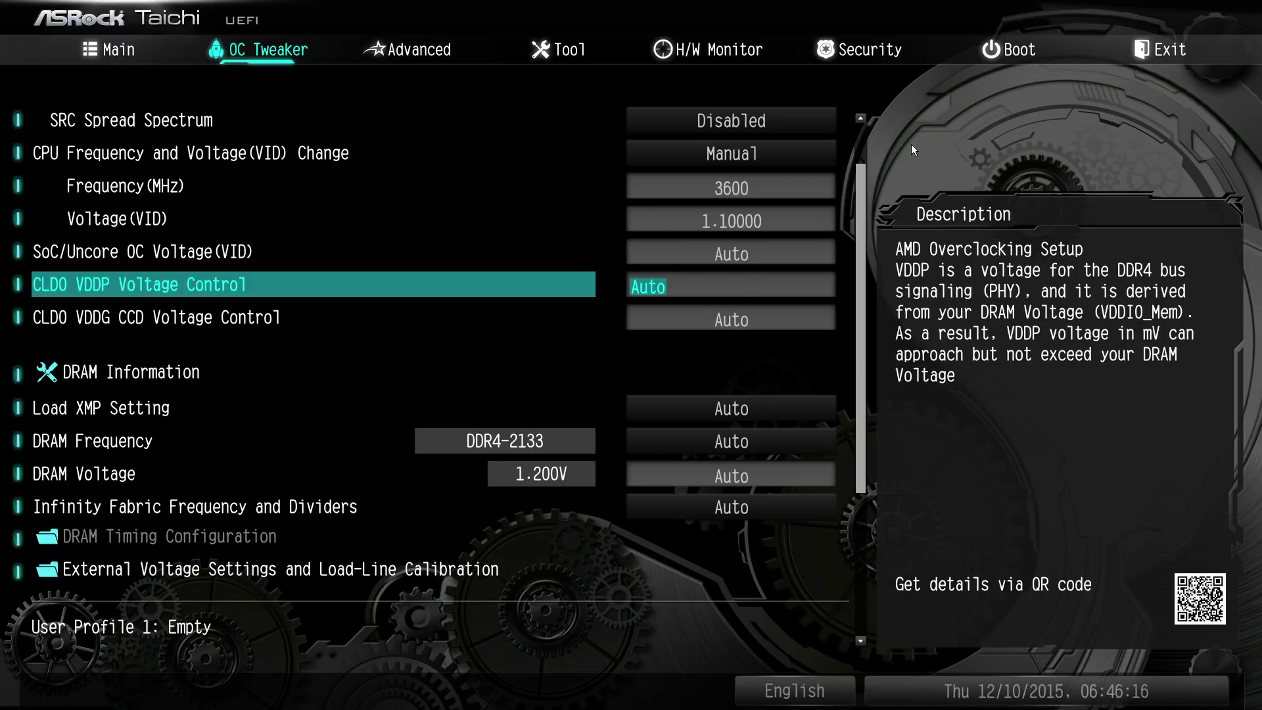
pyautogui.press('Down')
pyautogui.press('Up')
pyautogui.press('Up')
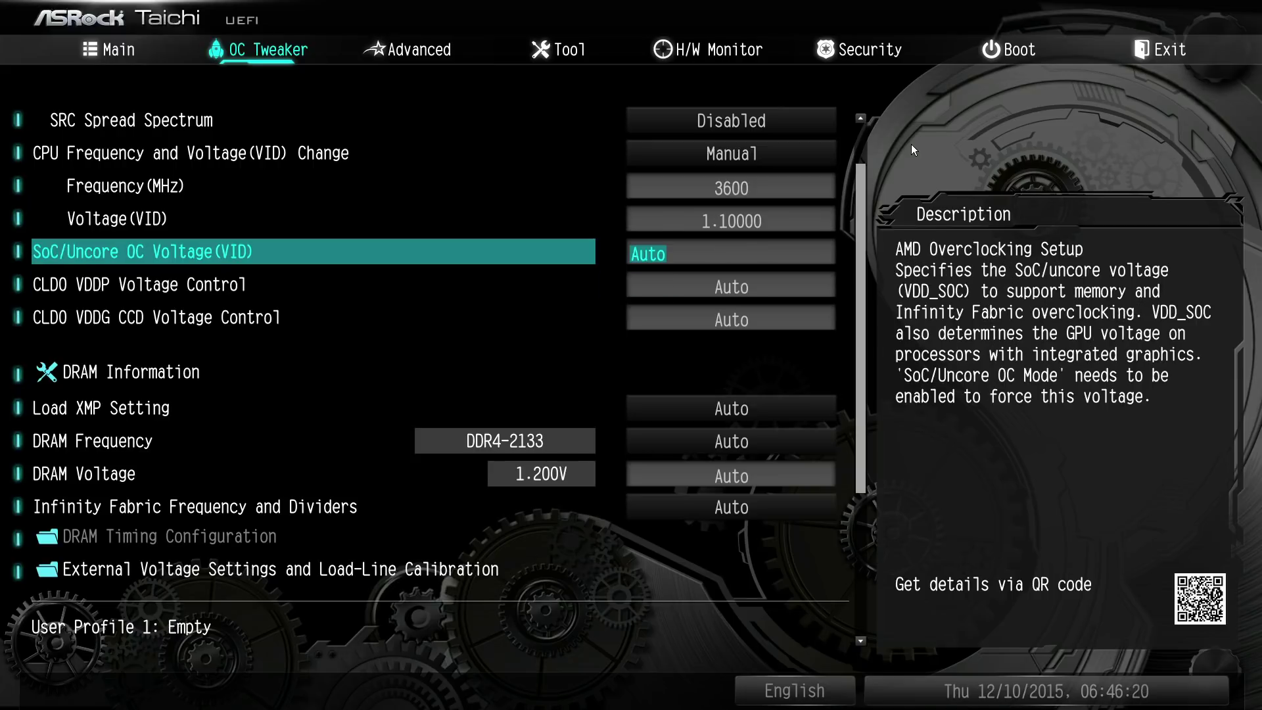
# Step: Compare the CPU Voltage (VID) setting with the SoC/Uncore OC Voltage (VID) setting
pyautogui.press('Down')
pyautogui.press('Up')
pyautogui.press('Down')
pyautogui.press('Up')
pyautogui.press('Up')
pyautogui.press('Down')
pyautogui.press('Up')
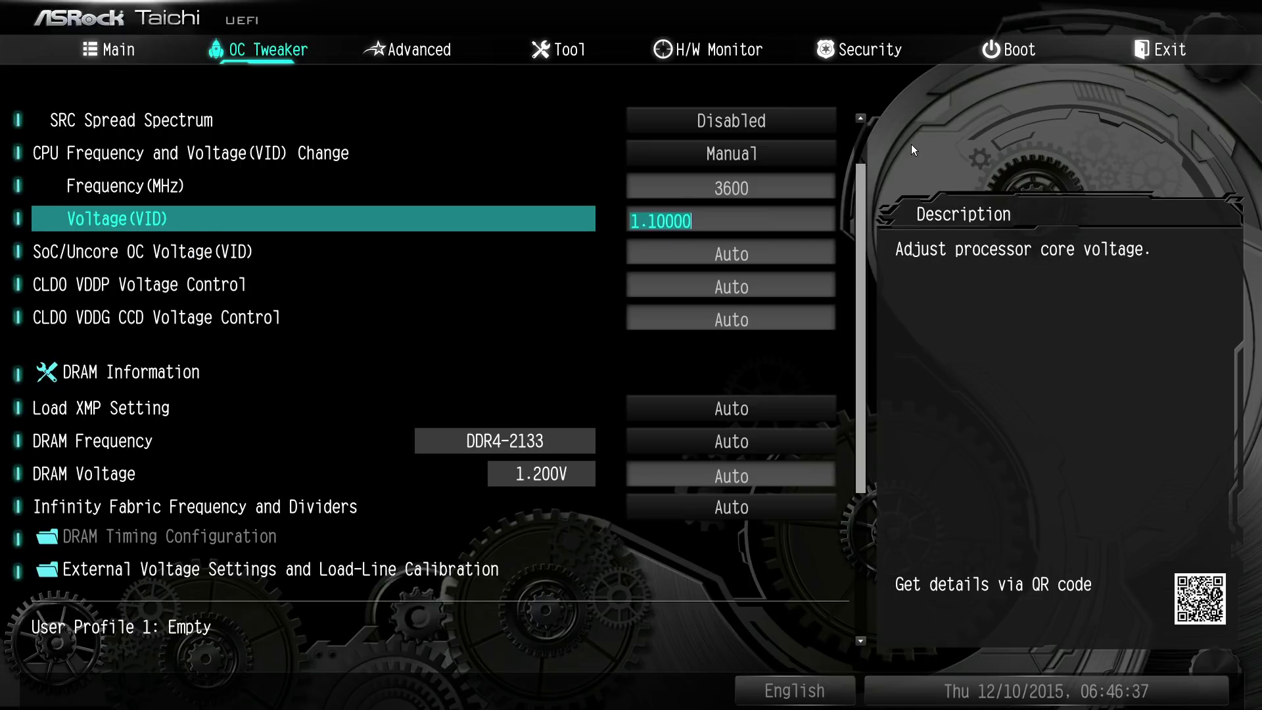
pyautogui.press('Down')
pyautogui.press('Up')
pyautogui.press('Down')
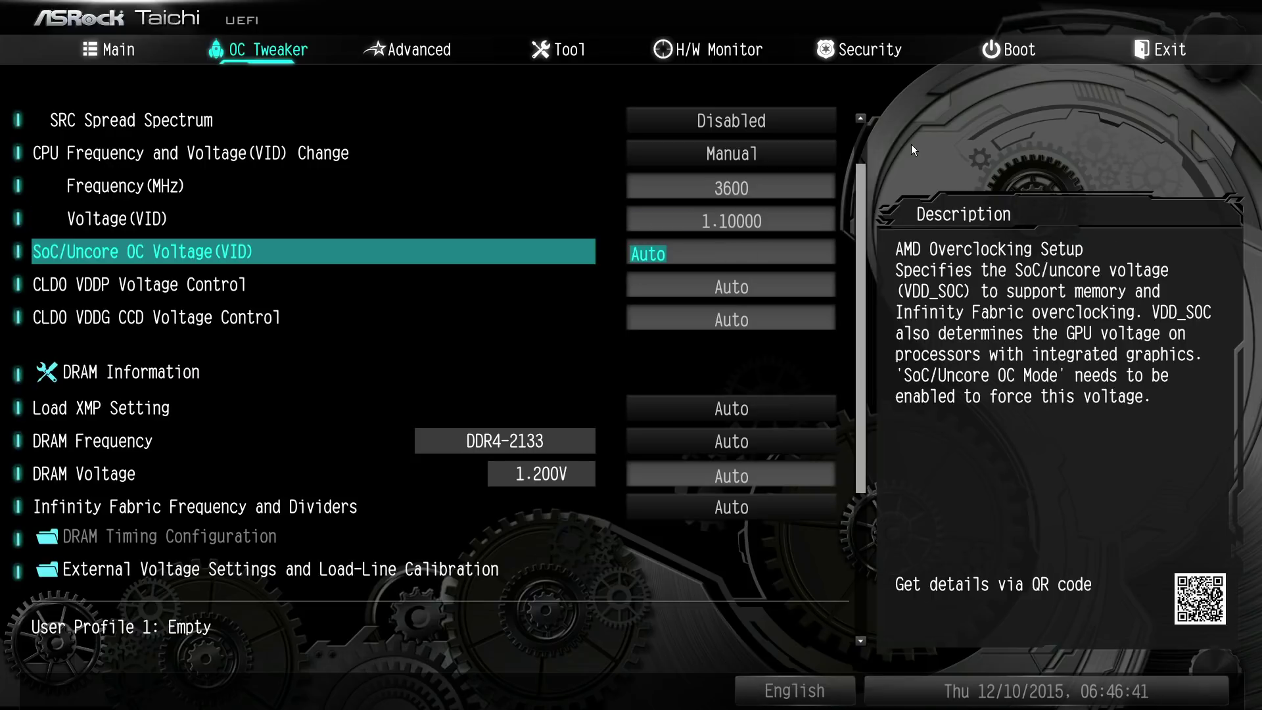
# Step: Review the voltage settings from CPU Voltage (VID) down to DRAM Information, including the SoC/Uncore and CLDO VDDP descriptions
pyautogui.press('Down')
pyautogui.press('Down')
pyautogui.press('Down')
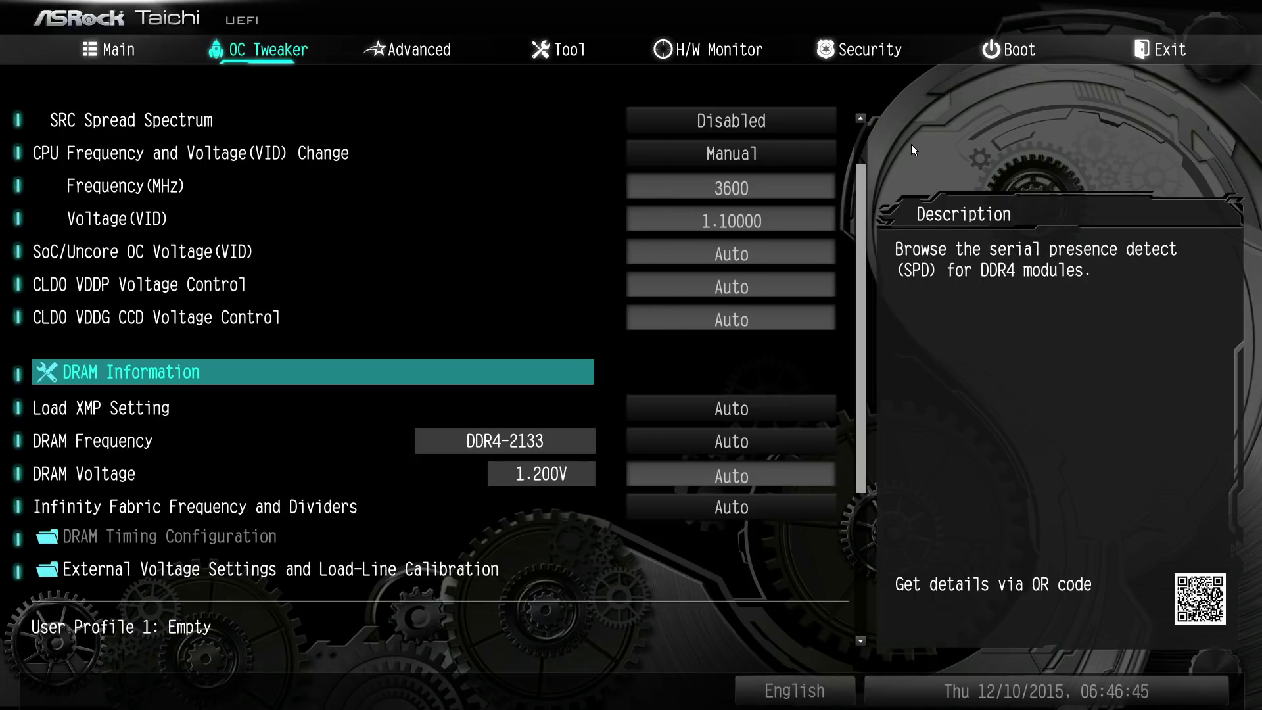
pyautogui.press('Up')
pyautogui.press('Up')
pyautogui.press('Up')
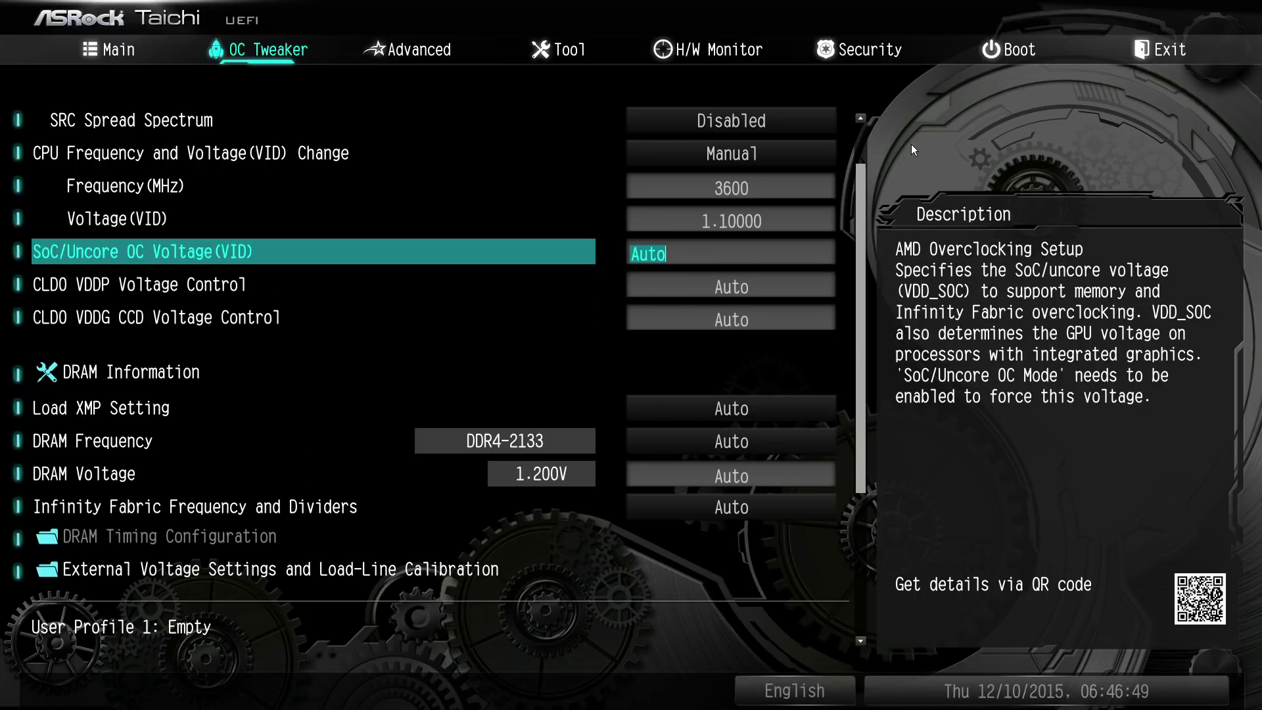
pyautogui.press('Up')
pyautogui.press('Down')
pyautogui.press('Down')
pyautogui.press('Down')
pyautogui.press('Down')
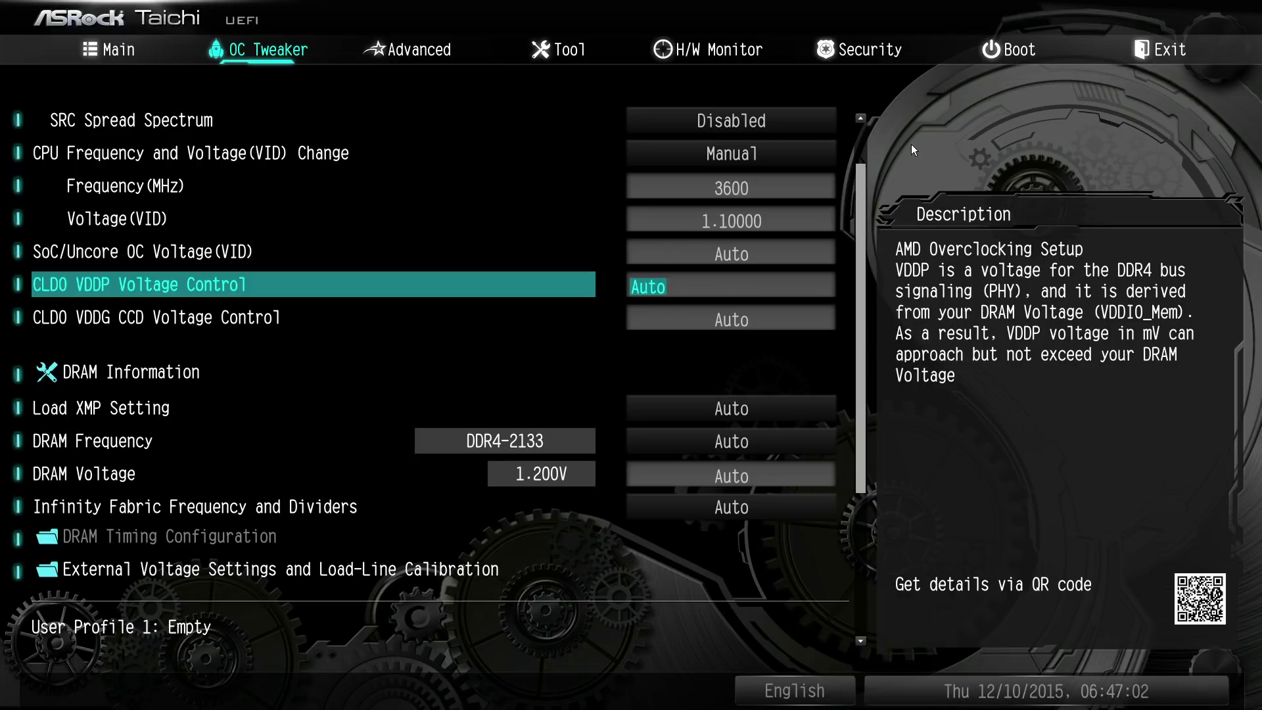
pyautogui.press('Up')
pyautogui.press('Up')
pyautogui.press('Up')
pyautogui.press('Down')
pyautogui.press('Up')
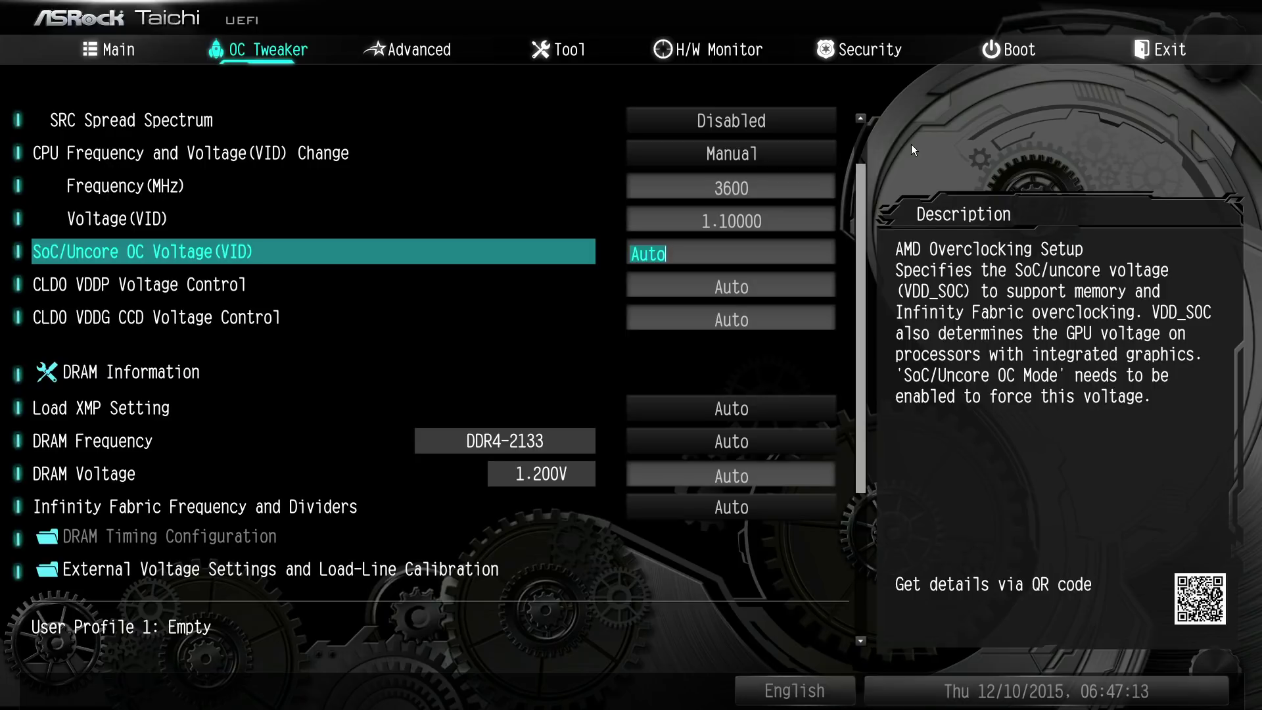
pyautogui.press('Up')
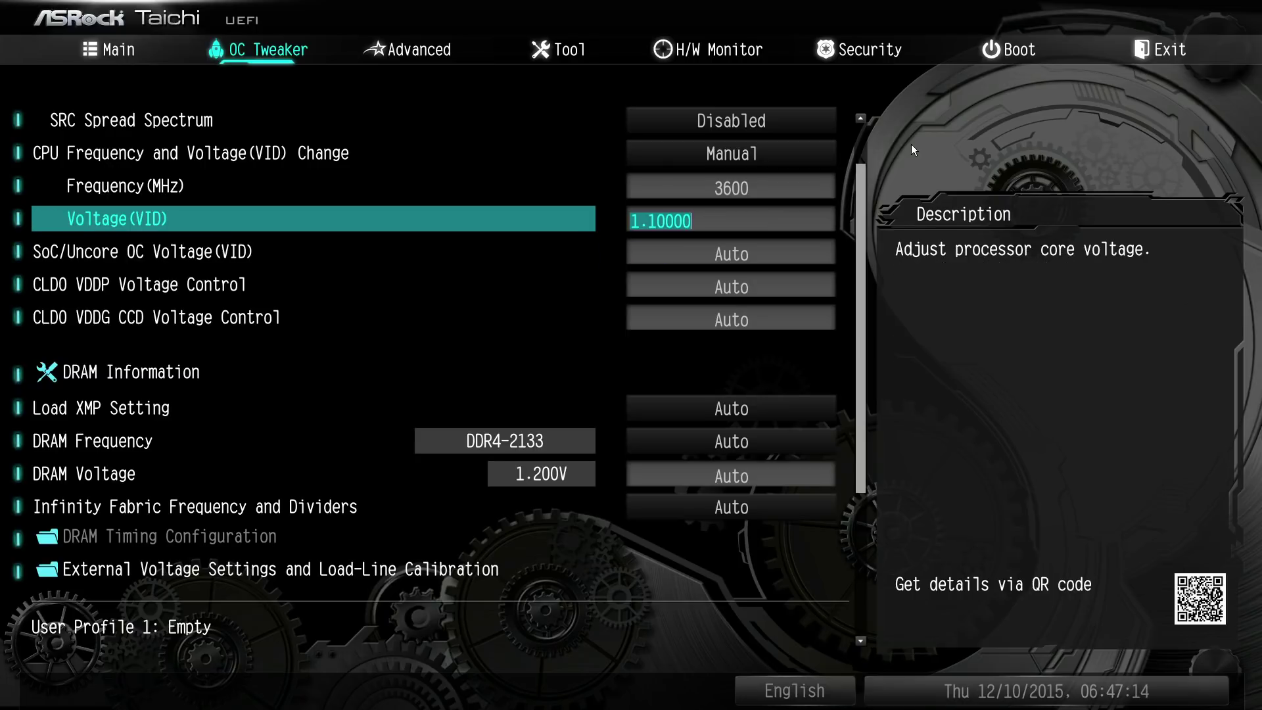
pyautogui.press('Down')
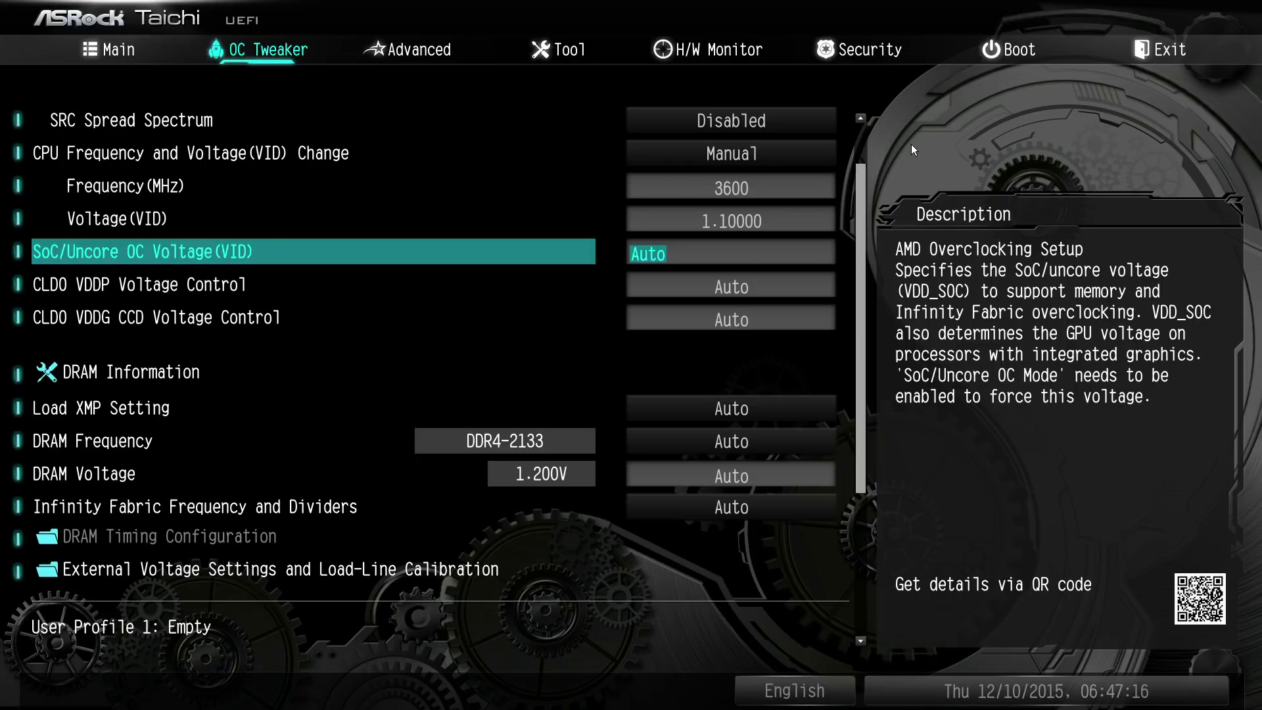
pyautogui.press('Down')
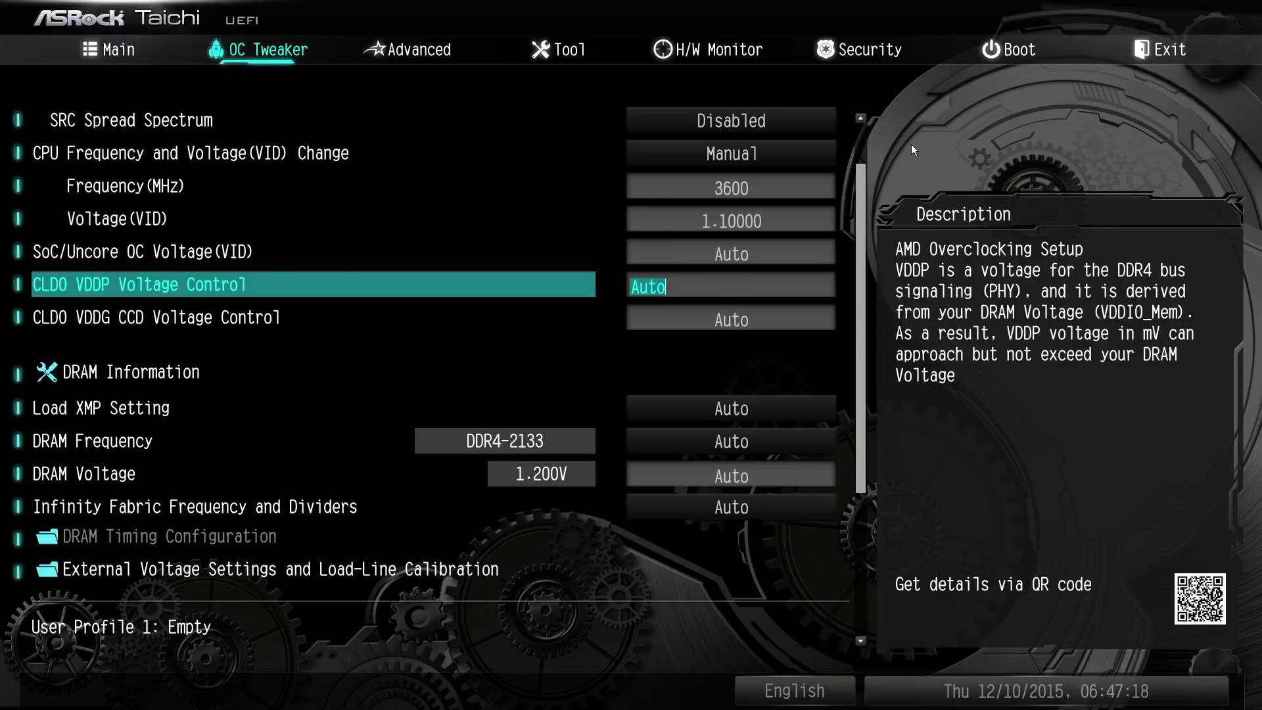
# Step: Review the OC Tweaker settings from Overclock Mode (Bus Speed) down to CLDO VDDG CCD Voltage Control
pyautogui.press('End')
pyautogui.press('Return')
pyautogui.press('Escape')
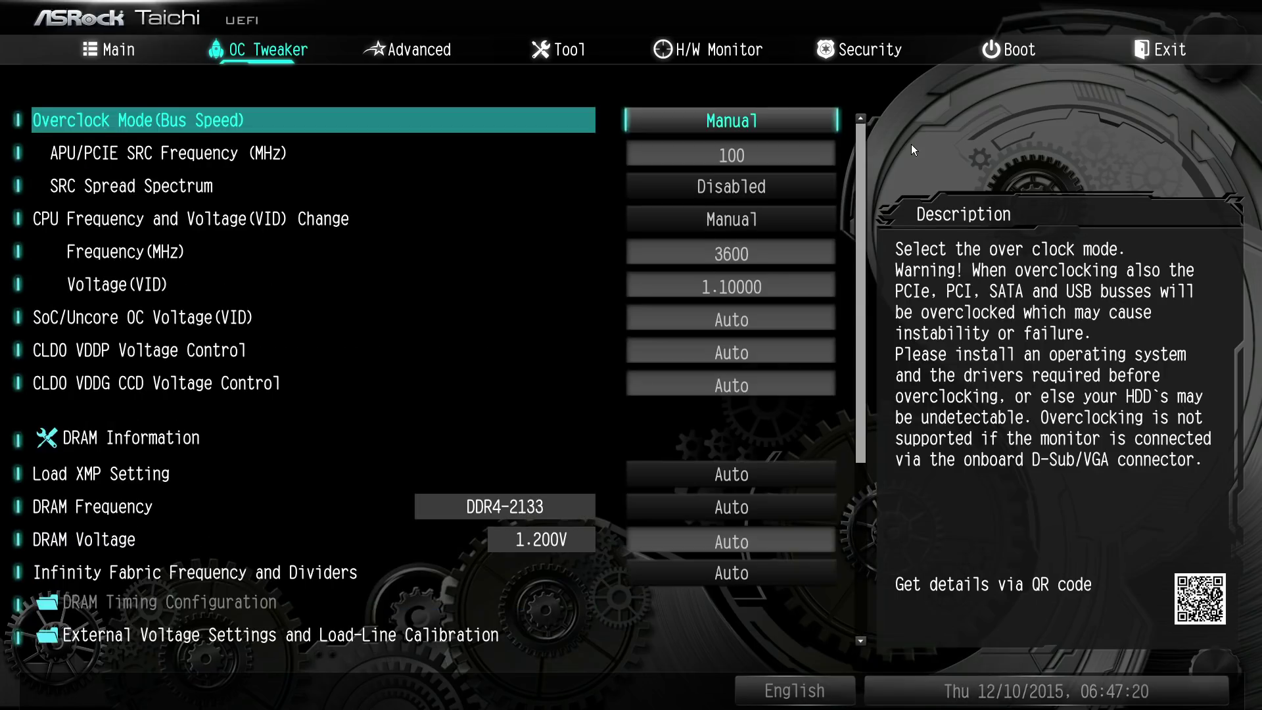
pyautogui.press('Down')
pyautogui.press('Down')
pyautogui.press('Down')
pyautogui.press('Down')
pyautogui.press('Down')
pyautogui.press('Down')
pyautogui.press('Down')
pyautogui.press('Down')
pyautogui.press('Up')
pyautogui.press('Up')
pyautogui.press('Up')
pyautogui.press('Up')
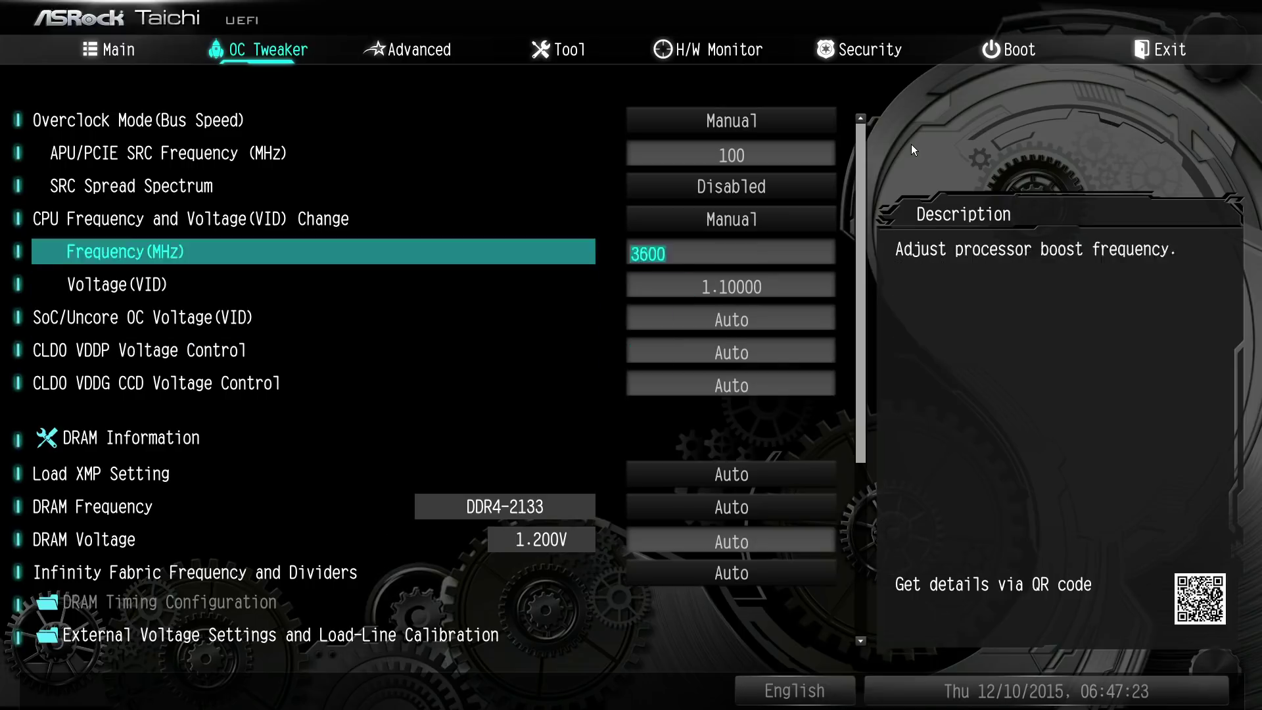
pyautogui.press('Up')
pyautogui.press('Up')
pyautogui.press('Up')
pyautogui.press('Up')
# Step: Open External Voltage Settings and Load-Line Calibration, check its voltage options, and return to the OC Tweaker page
pyautogui.press('Down')
pyautogui.press('Down')
pyautogui.press('Down')
pyautogui.press('Down')
pyautogui.press('Down')
pyautogui.press('Down')
pyautogui.press('Down')
pyautogui.press('Down')
pyautogui.press('Down')
pyautogui.press('Down')
pyautogui.press('Down')
pyautogui.press('Down')
pyautogui.press('Down')
pyautogui.press('Down')
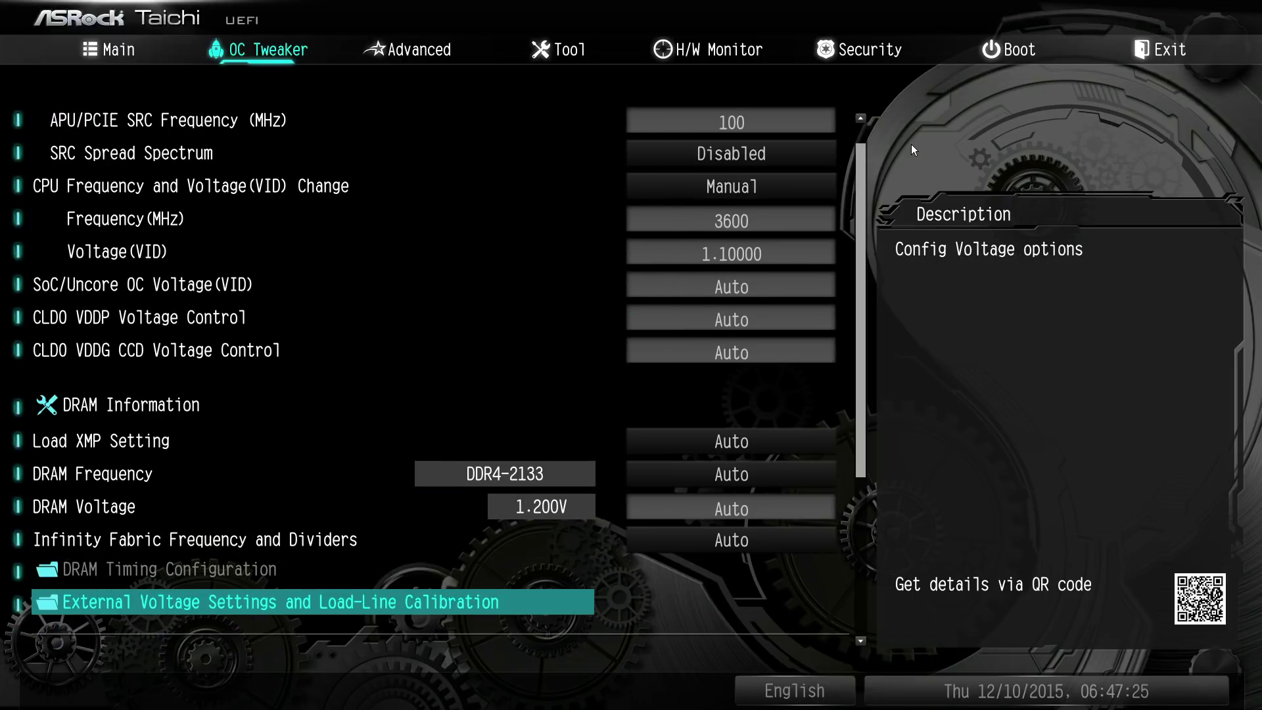
pyautogui.press('Return')
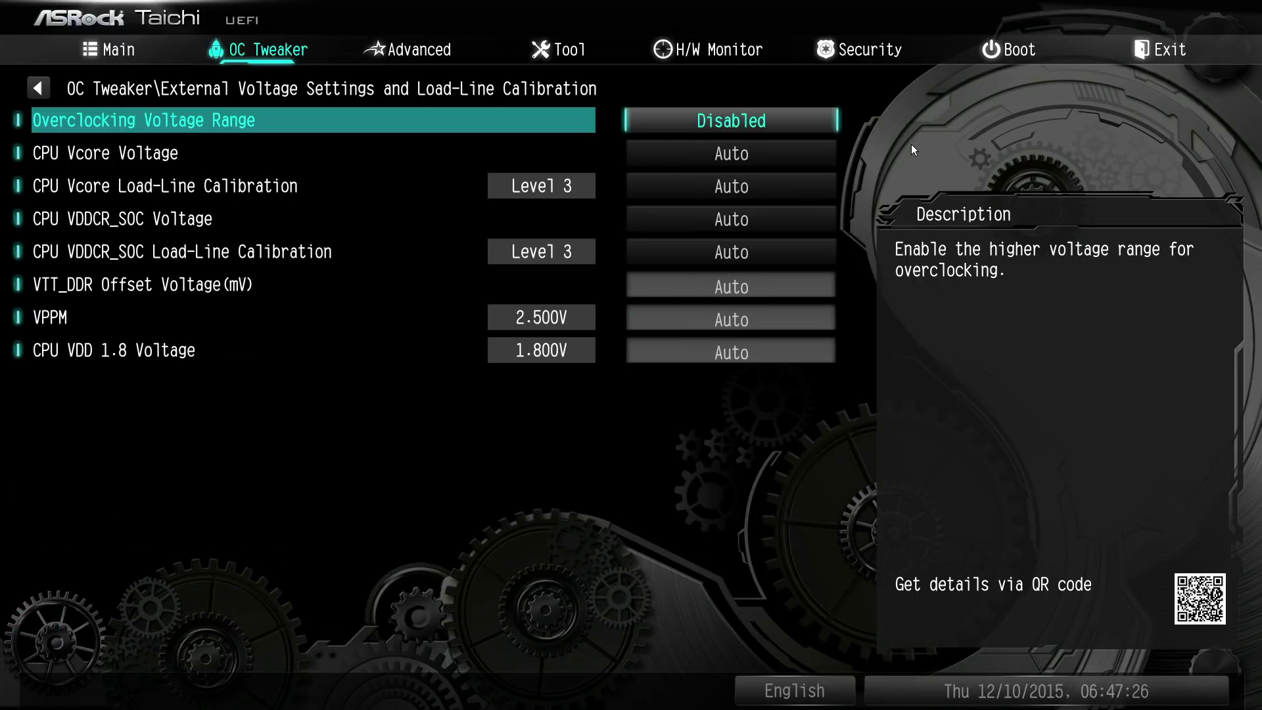
pyautogui.press('Escape')
# Step: Examine the descriptions of Voltage(VID), SoC/Uncore OC Voltage(VID), CLDO VDDP and CLDO VDDG CCD in turn
pyautogui.press('Up')
pyautogui.press('Up')
pyautogui.press('Up')
pyautogui.press('Up')
pyautogui.press('Up')
pyautogui.press('Up')
pyautogui.press('Up')
pyautogui.press('Up')
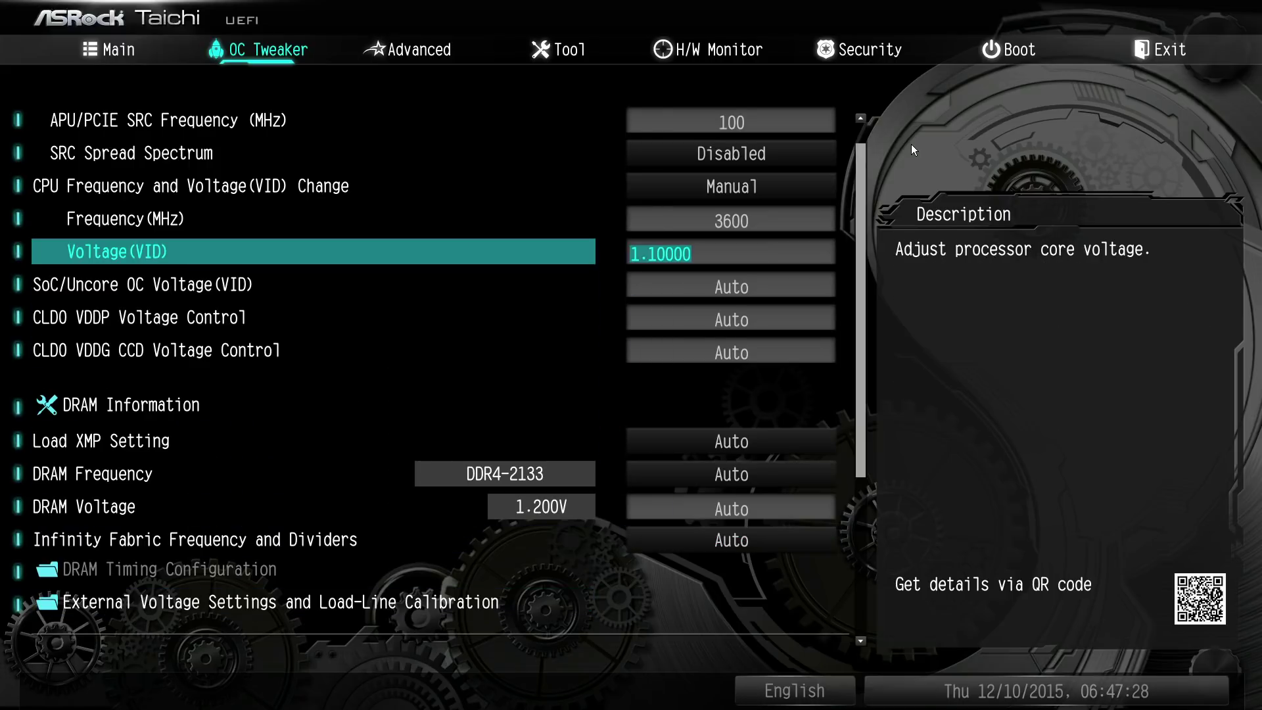
pyautogui.press('Down')
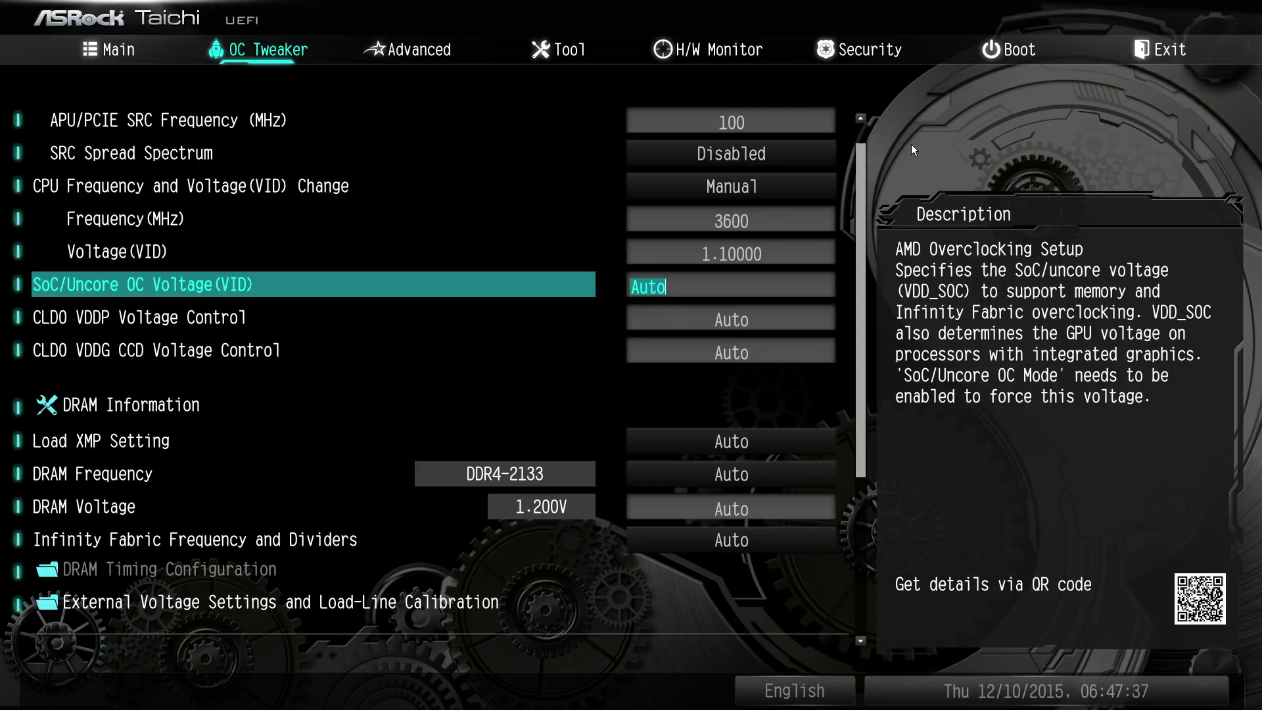
pyautogui.press('Down')
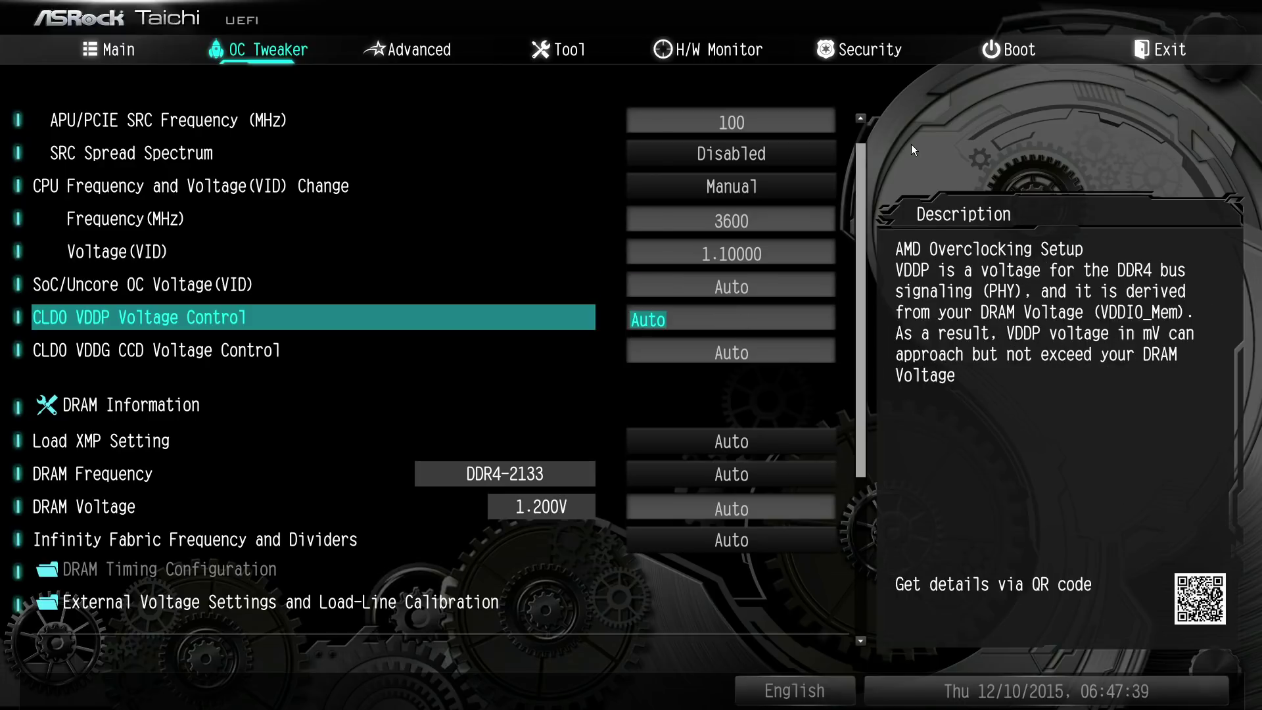
pyautogui.press('Down')
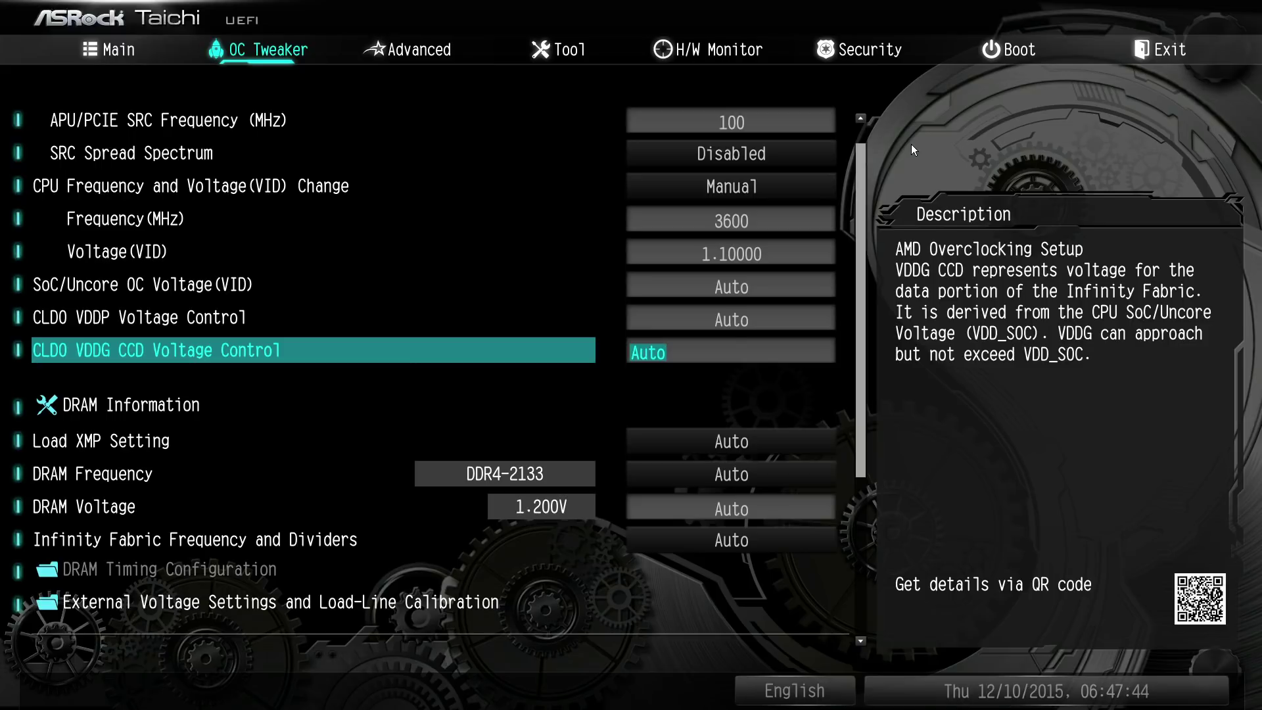
# Step: Compare the CLDO VDDG CCD Voltage Control description with the neighbouring CLDO VDDP and DRAM Information entries
pyautogui.press('Up')
pyautogui.press('Down')
pyautogui.press('Down')
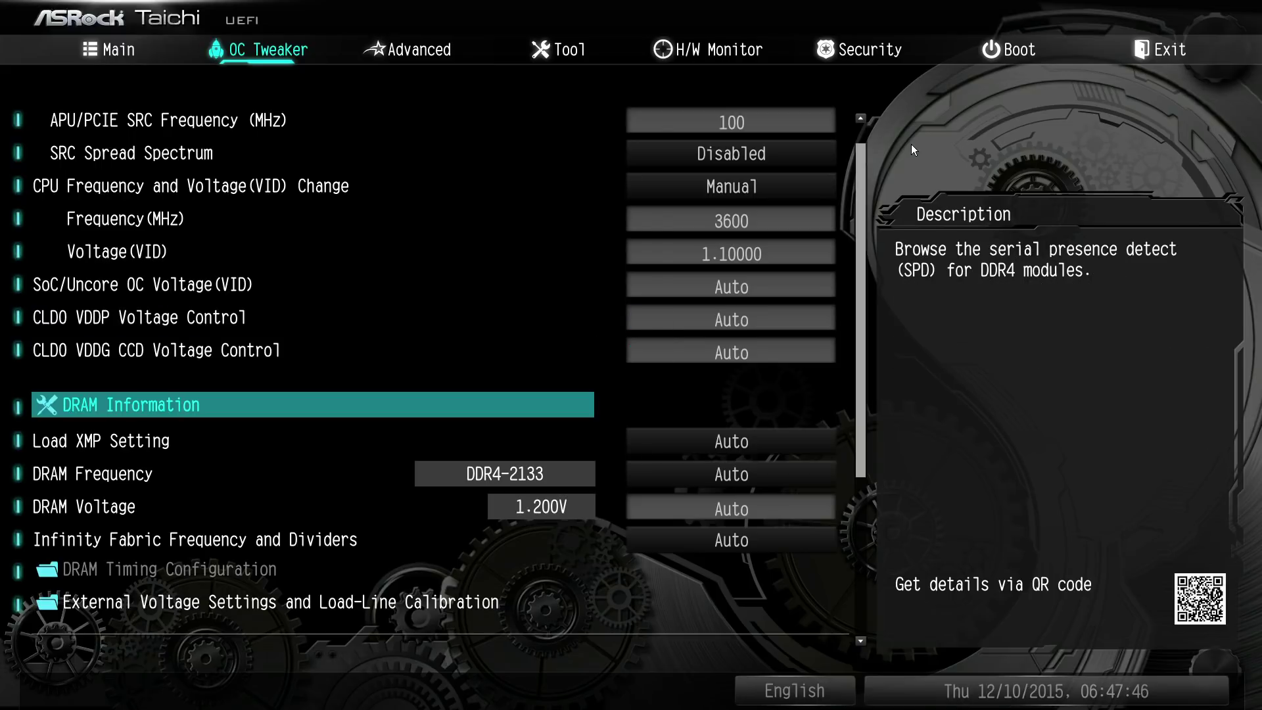
pyautogui.press('Up')
pyautogui.press('Down')
pyautogui.press('Up')
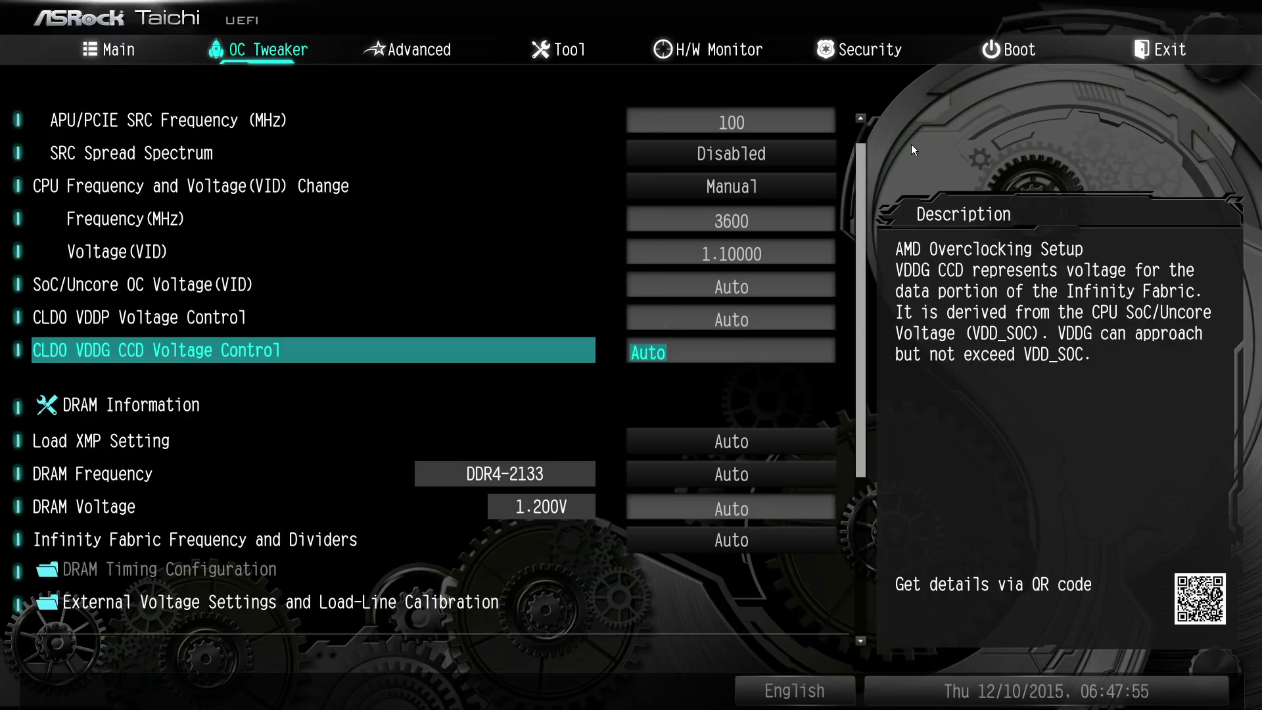
pyautogui.press('Up')
pyautogui.press('Down')
# Step: Open DRAM Information and examine the JEDEC and XMP timings and the memory module details
pyautogui.press('Down')
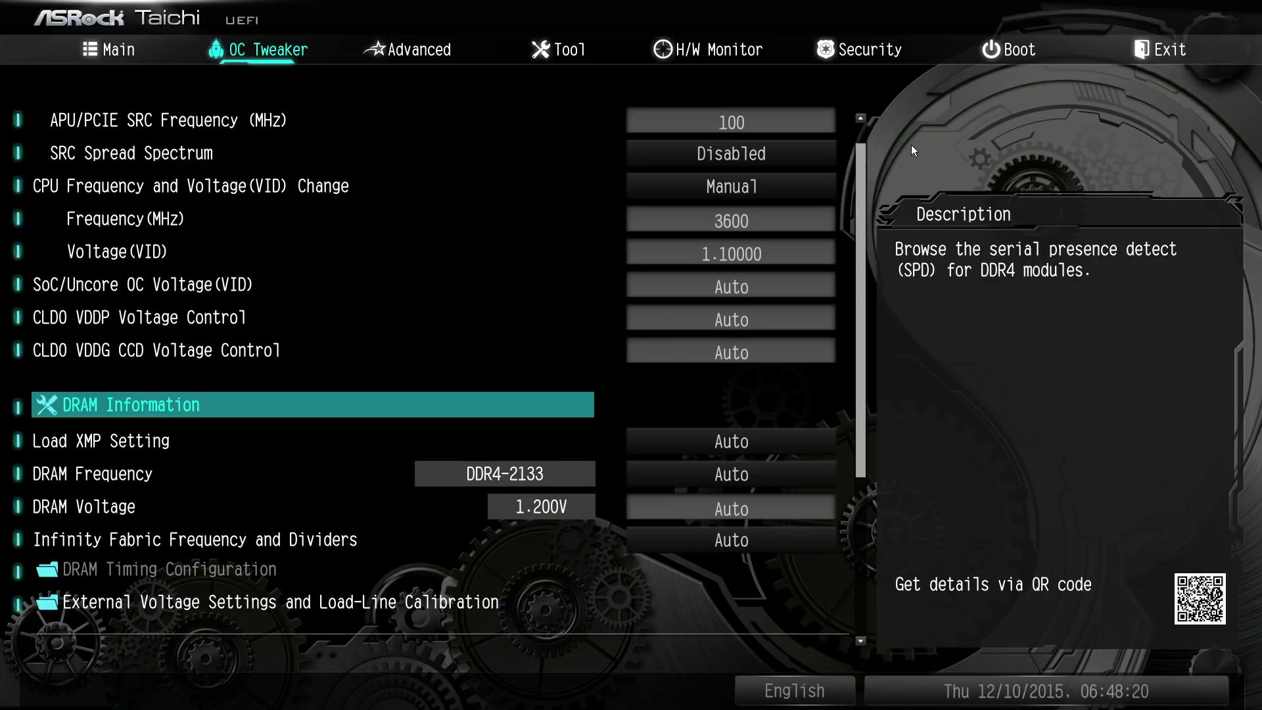
pyautogui.press('Return')
pyautogui.press('Down')
pyautogui.press('Down')
pyautogui.press('Down')
pyautogui.press('Down')
pyautogui.press('Down')
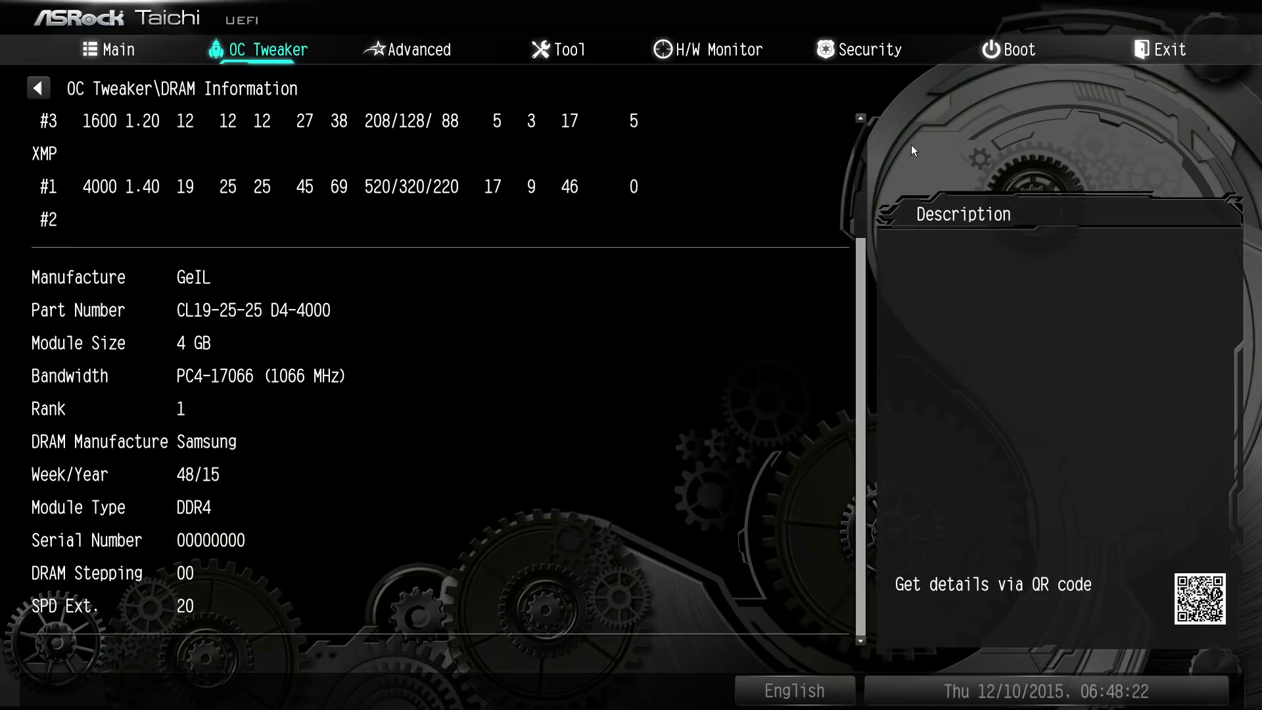
pyautogui.press('Up')
pyautogui.press('Up')
pyautogui.press('Up')
pyautogui.press('Up')
pyautogui.press('Up')
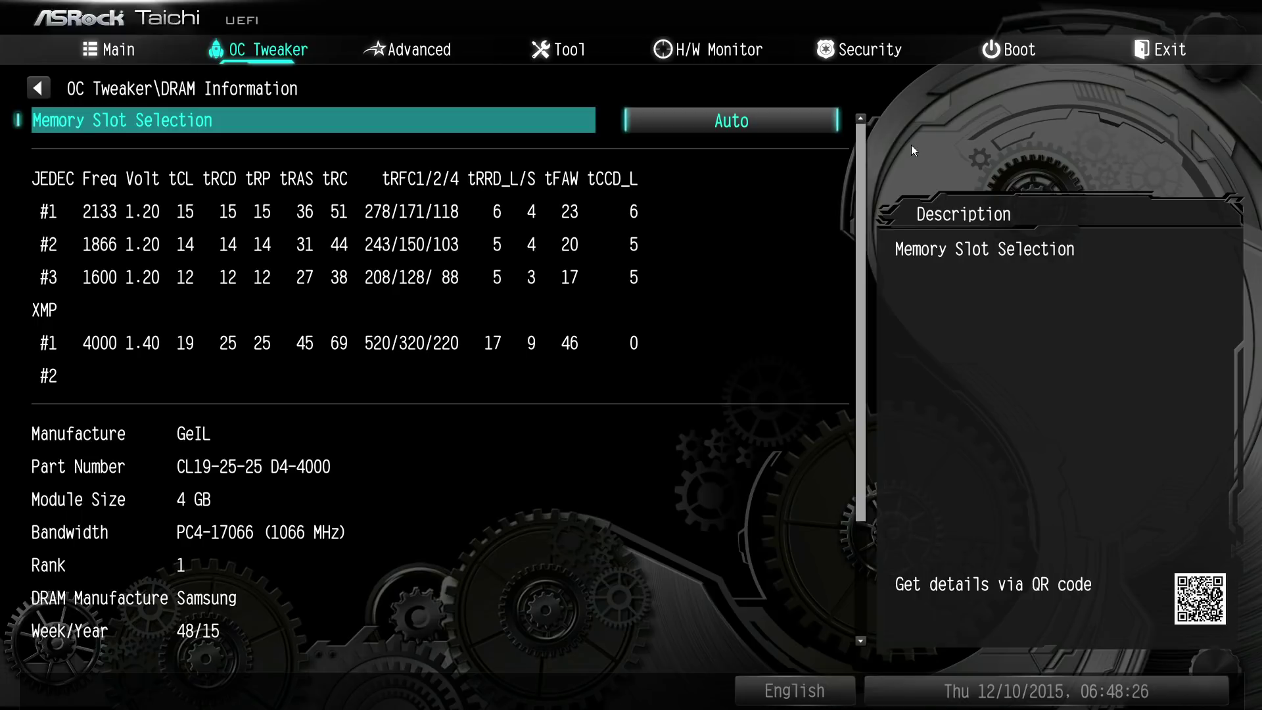
# Step: Go through the module details down to SPD Ext. again and return to the JEDEC timing table
pyautogui.press('Down')
pyautogui.press('Down')
pyautogui.press('Down')
pyautogui.press('Down')
pyautogui.press('Down')
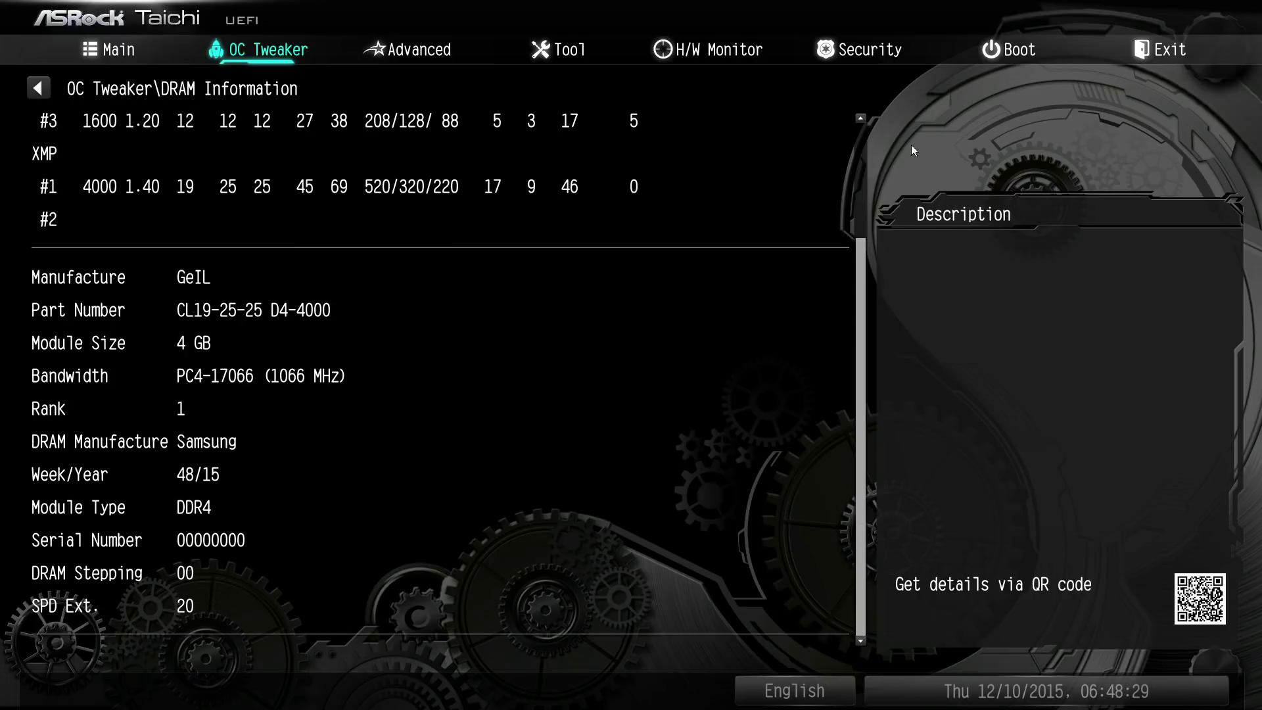
pyautogui.press('Up')
pyautogui.press('Up')
pyautogui.press('Up')
pyautogui.press('Up')
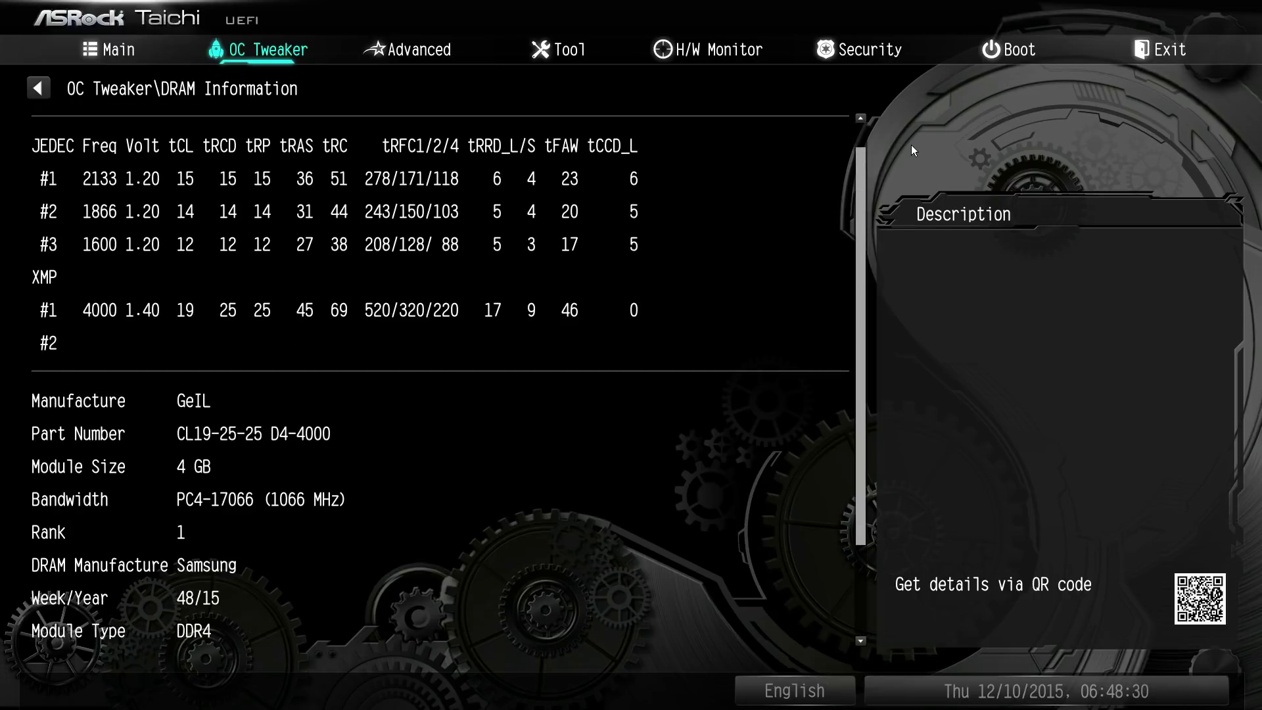
# Step: Set Memory Slot Selection to Slot #3 and then to Slot #4, and leave the DRAM Information page
pyautogui.press('Up')
pyautogui.press('Return')
pyautogui.press('Down')
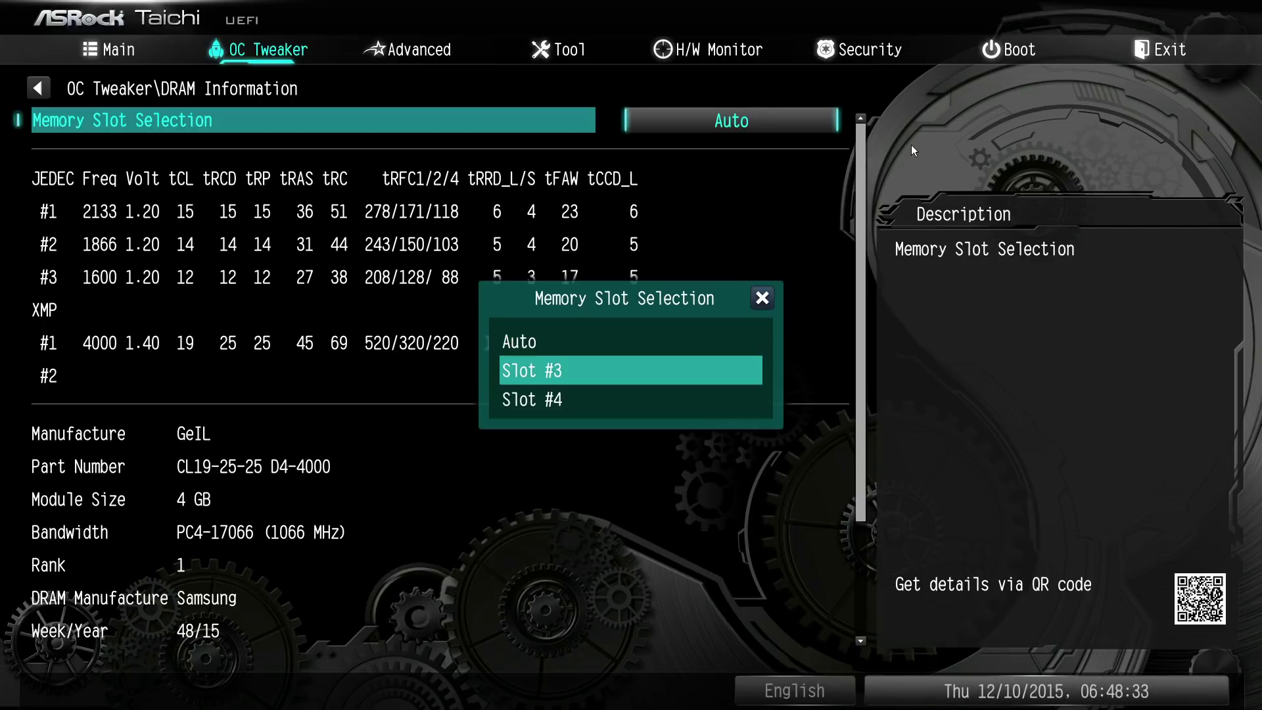
pyautogui.press('Return')
pyautogui.press('Return')
pyautogui.press('Down')
pyautogui.press('Return')
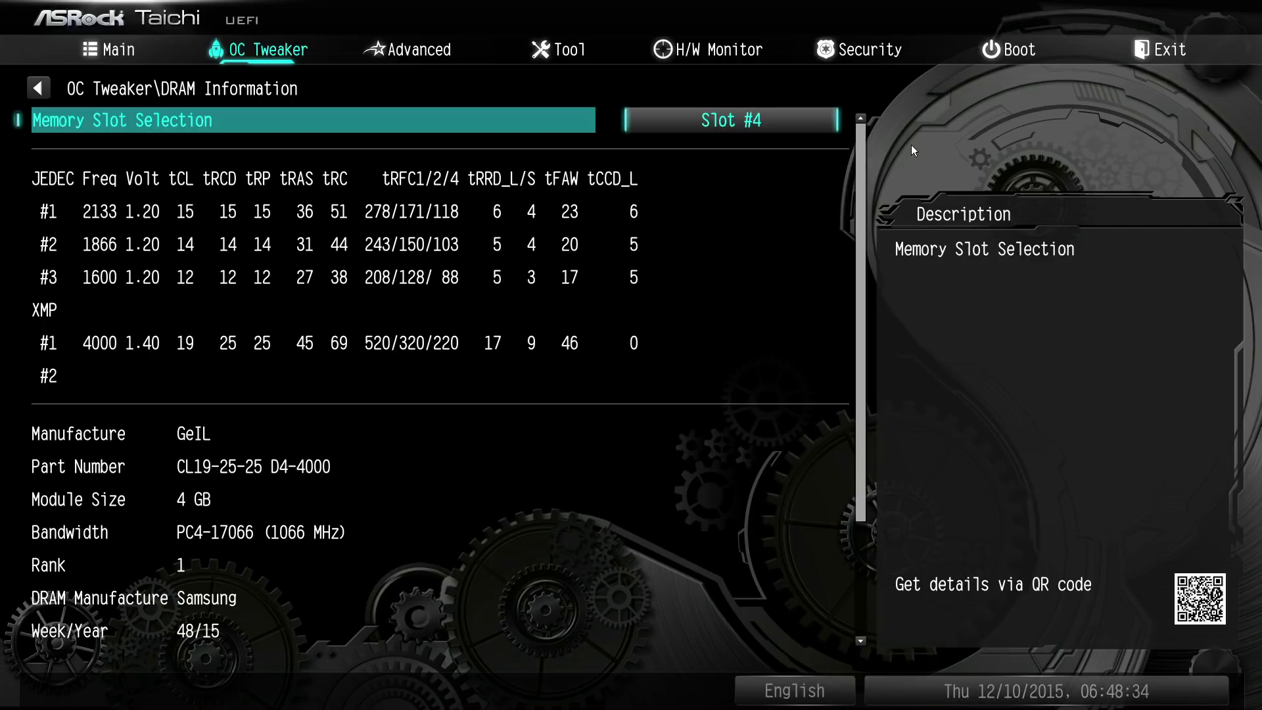
pyautogui.press('Escape')
# Step: Load XMP 2.0 Profile 1 for the memory, and return Load XMP Setting to Auto
pyautogui.press('Down')
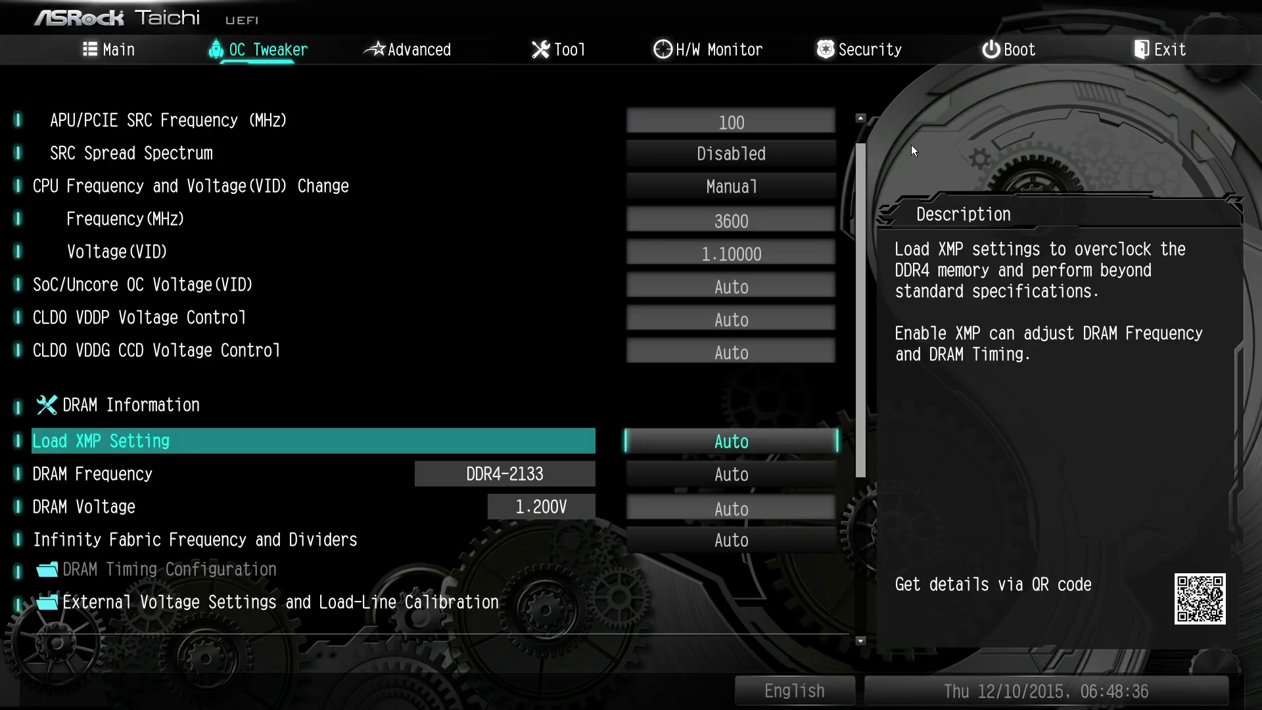
pyautogui.press('Return')
pyautogui.press('Down')
pyautogui.press('Return')
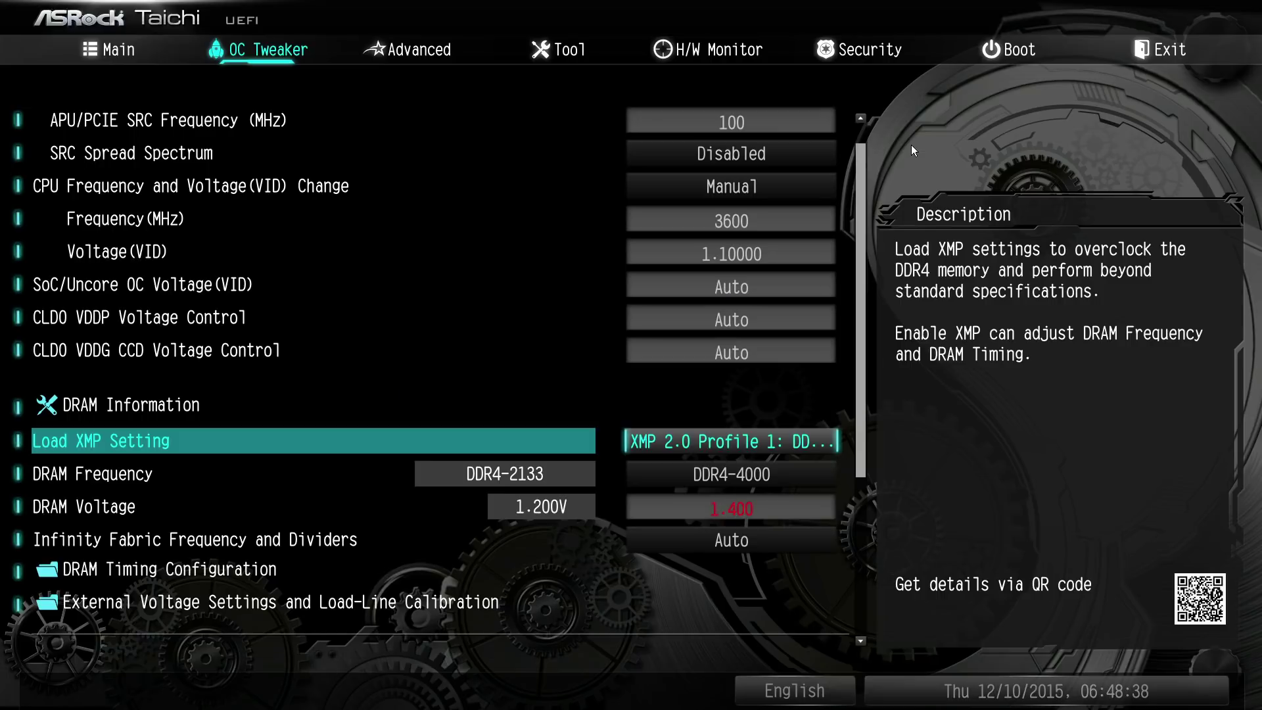
pyautogui.press('Return')
pyautogui.press('Up')
pyautogui.press('Return')
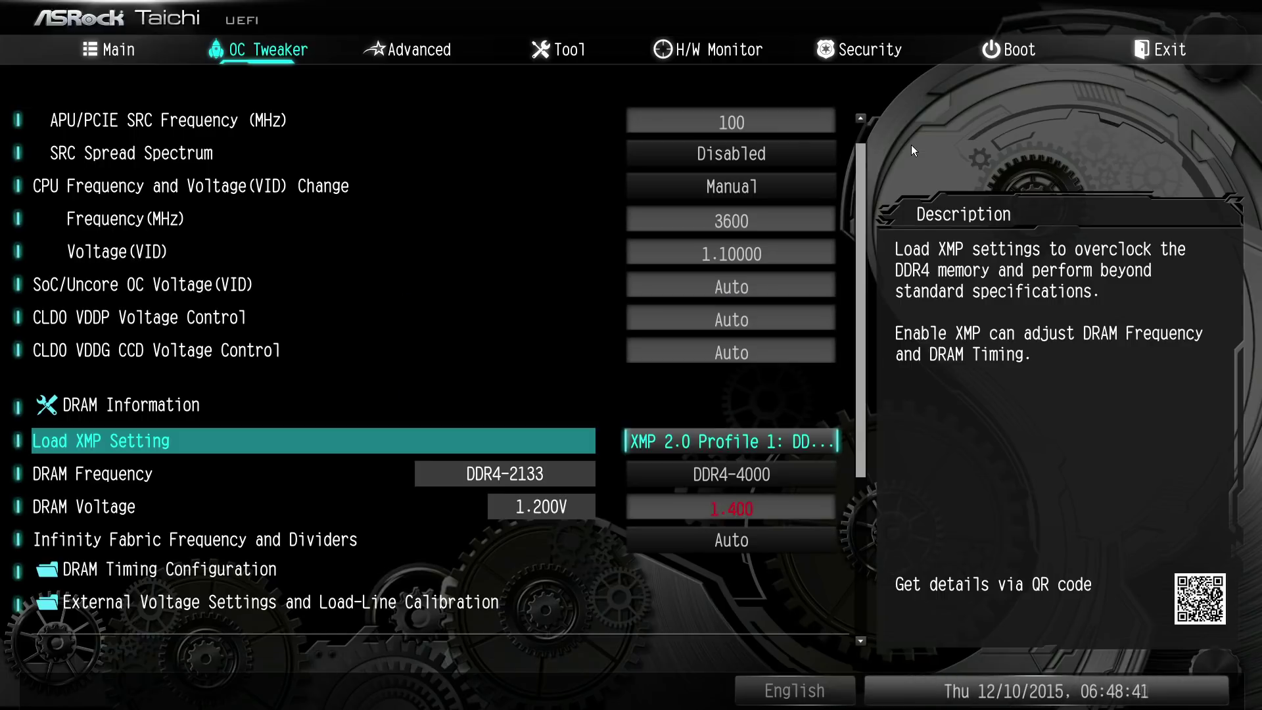
# Step: Browse the available DRAM Frequency options from DDR4-1866 upwards and close the list without selecting one
pyautogui.press('Down')
pyautogui.press('Return')
pyautogui.press('Down')
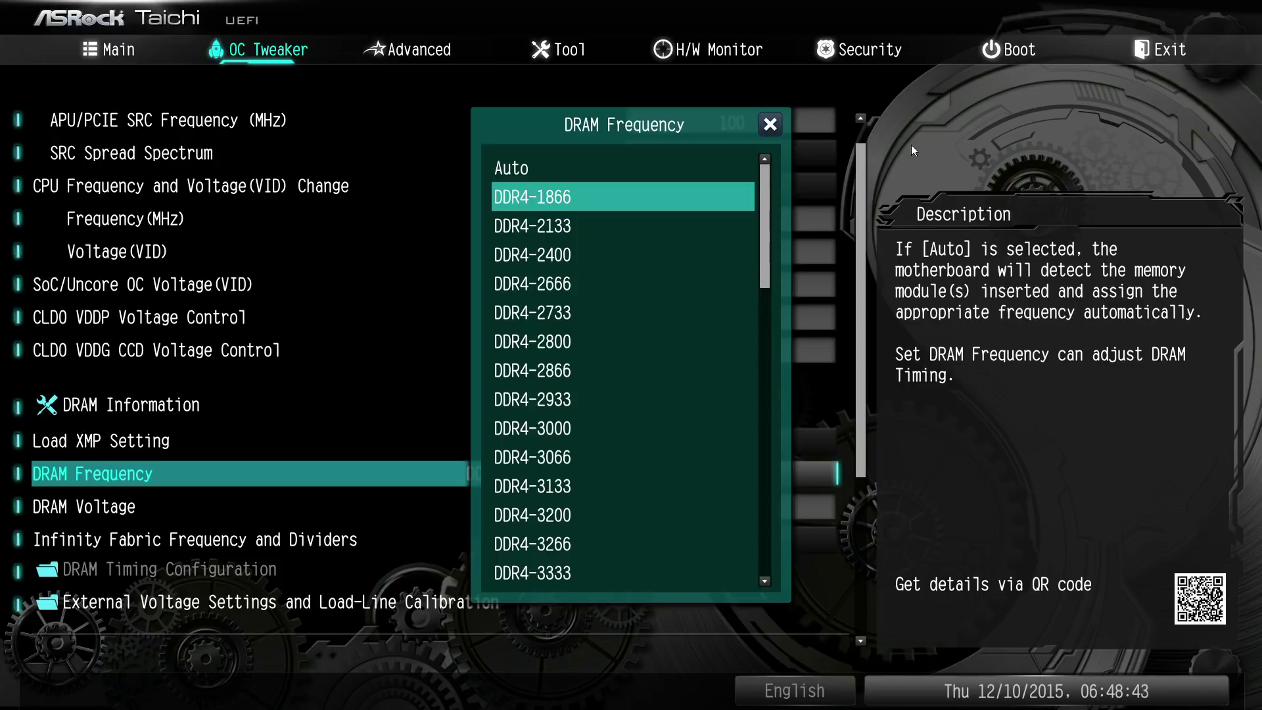
pyautogui.press('Down')
pyautogui.press('Down')
pyautogui.press('Down')
pyautogui.press('Down')
pyautogui.press('Down')
pyautogui.press('Down')
pyautogui.press('Down')
pyautogui.press('Down')
pyautogui.press('Down')
pyautogui.press('Down')
pyautogui.press('Down')
pyautogui.press('Escape')
# Step: Set DRAM Frequency to DDR4-1866
pyautogui.press('Down')
pyautogui.press('Down')
pyautogui.press('Down')
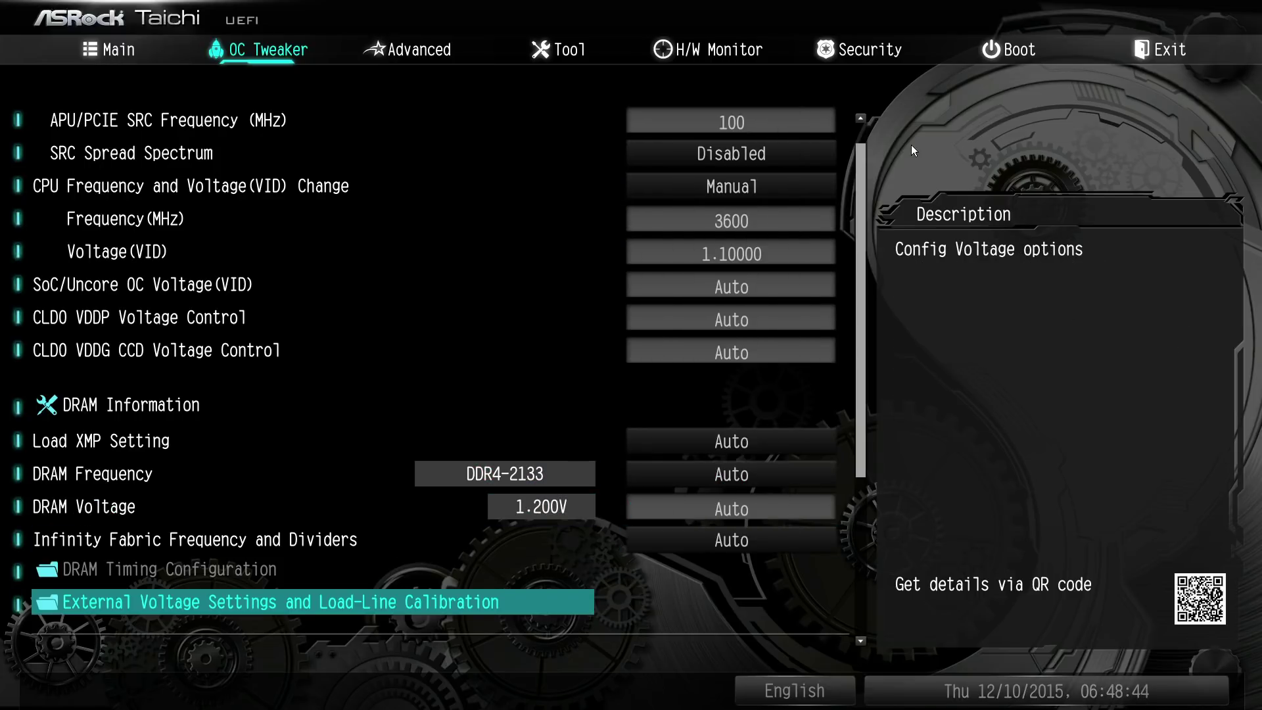
pyautogui.press('Up')
pyautogui.press('Down')
pyautogui.press('Up')
pyautogui.press('Up')
pyautogui.press('Up')
pyautogui.press('Return')
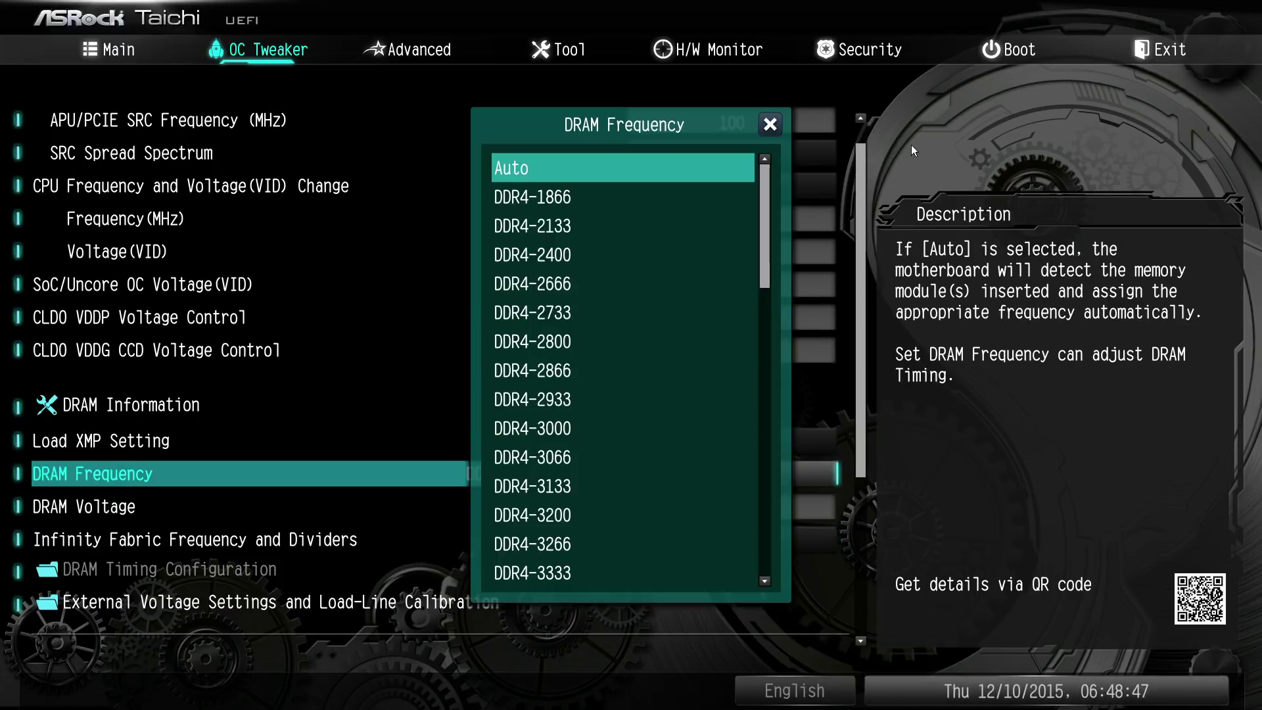
pyautogui.press('Down')
pyautogui.press('Return')
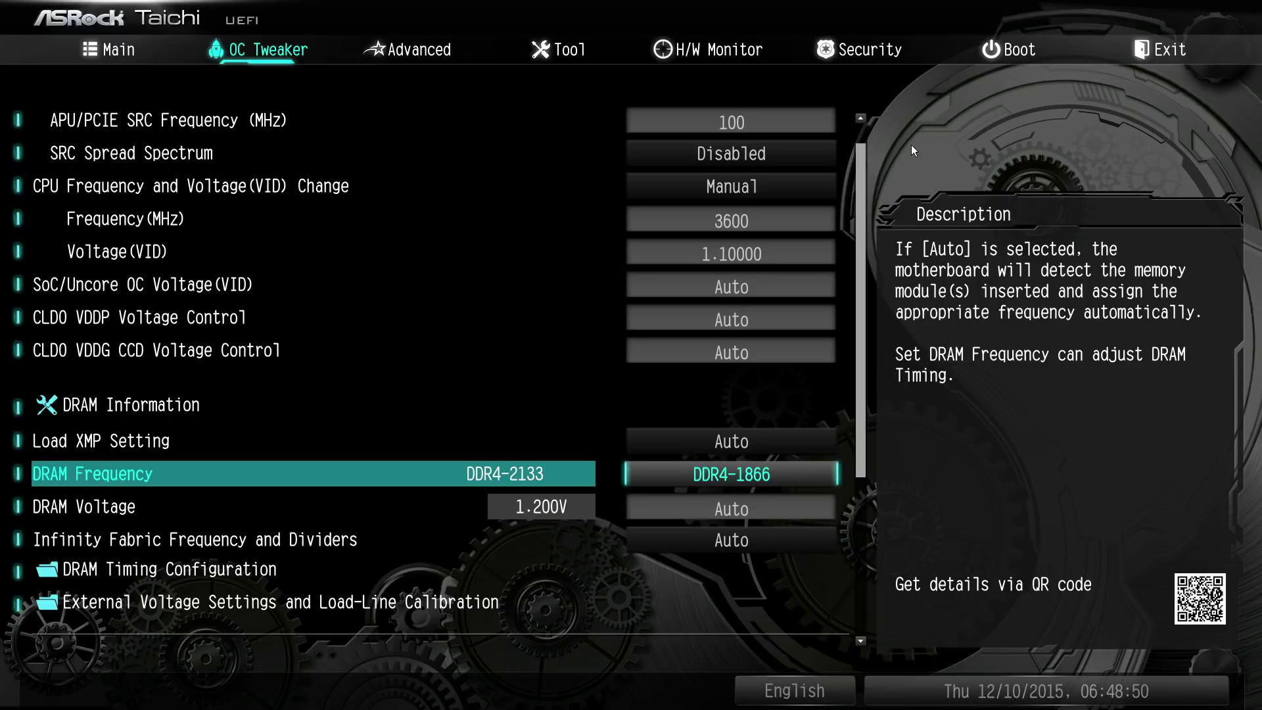
# Step: Browse the DRAM Frequency options up and down past DDR4-4200, and close the list without selecting one
pyautogui.press('Return')
pyautogui.press('Down')
pyautogui.press('Down')
pyautogui.press('Down')
pyautogui.press('Down')
pyautogui.press('Down')
pyautogui.press('Down')
pyautogui.press('Down')
pyautogui.press('Down')
pyautogui.press('Down')
pyautogui.press('Down')
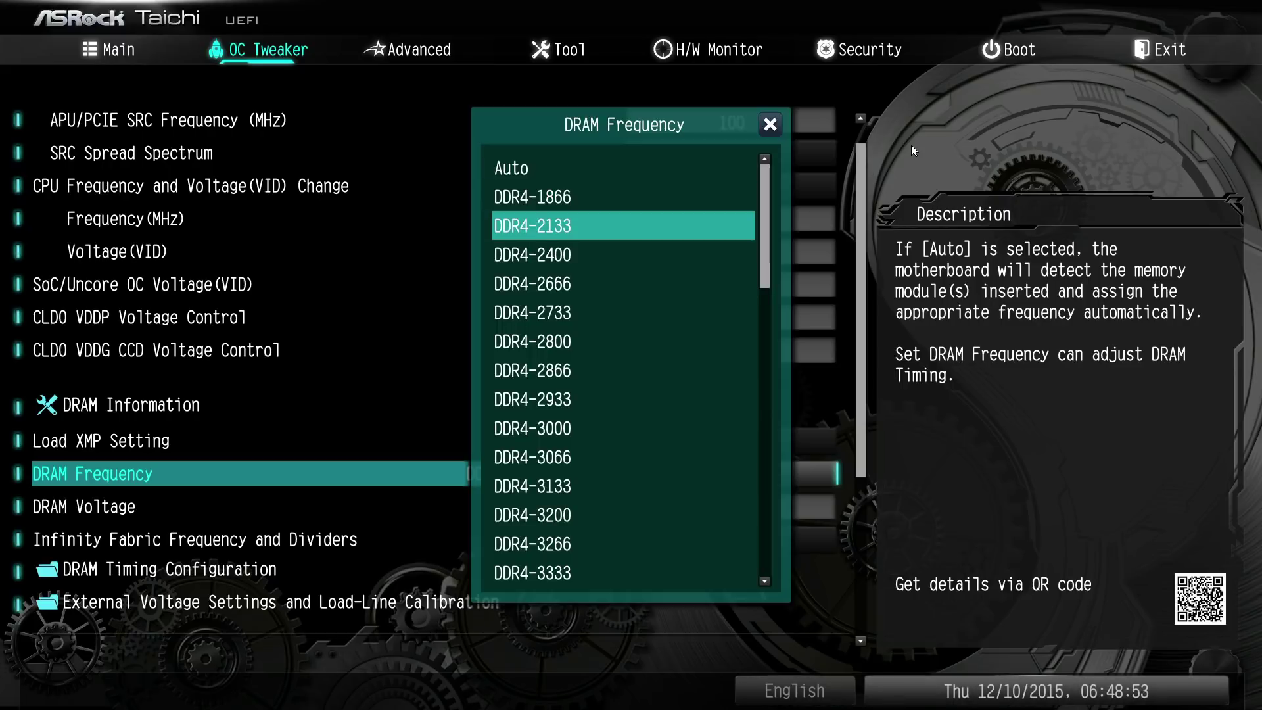
pyautogui.press('Down')
pyautogui.press('Down')
pyautogui.press('Down')
pyautogui.press('Down')
pyautogui.press('Down')
pyautogui.press('Down')
pyautogui.press('Down')
pyautogui.press('Down')
pyautogui.press('Down')
pyautogui.press('Down')
pyautogui.press('Down')
pyautogui.press('Down')
pyautogui.press('Down')
pyautogui.press('Down')
pyautogui.press('Down')
pyautogui.press('Down')
pyautogui.press('Down')
pyautogui.press('Down')
pyautogui.press('Down')
pyautogui.press('Down')
pyautogui.press('Up')
pyautogui.press('Up')
pyautogui.press('Up')
pyautogui.press('Up')
pyautogui.press('Up')
pyautogui.press('Up')
pyautogui.press('Up')
pyautogui.press('Up')
pyautogui.press('Up')
pyautogui.press('Up')
pyautogui.press('Up')
pyautogui.press('Up')
pyautogui.press('Up')
pyautogui.press('Up')
pyautogui.press('Up')
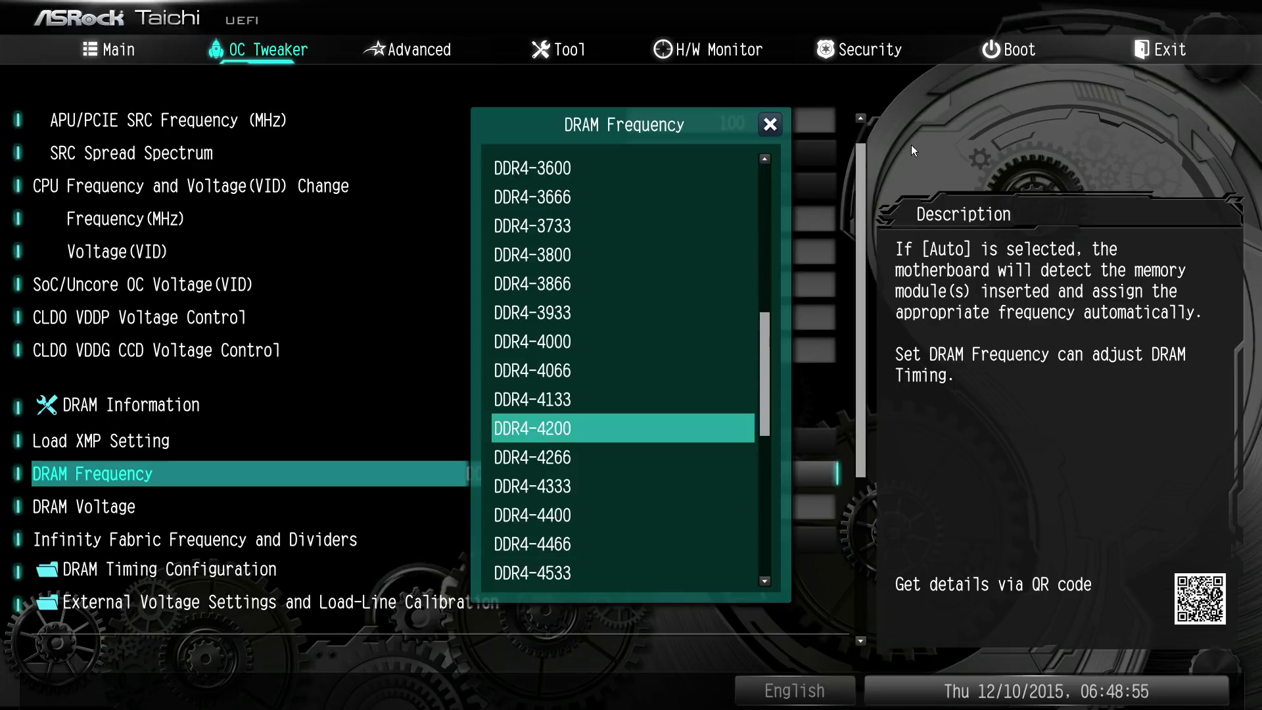
pyautogui.press('Up')
pyautogui.press('Up')
pyautogui.press('Up')
pyautogui.press('Up')
pyautogui.press('Up')
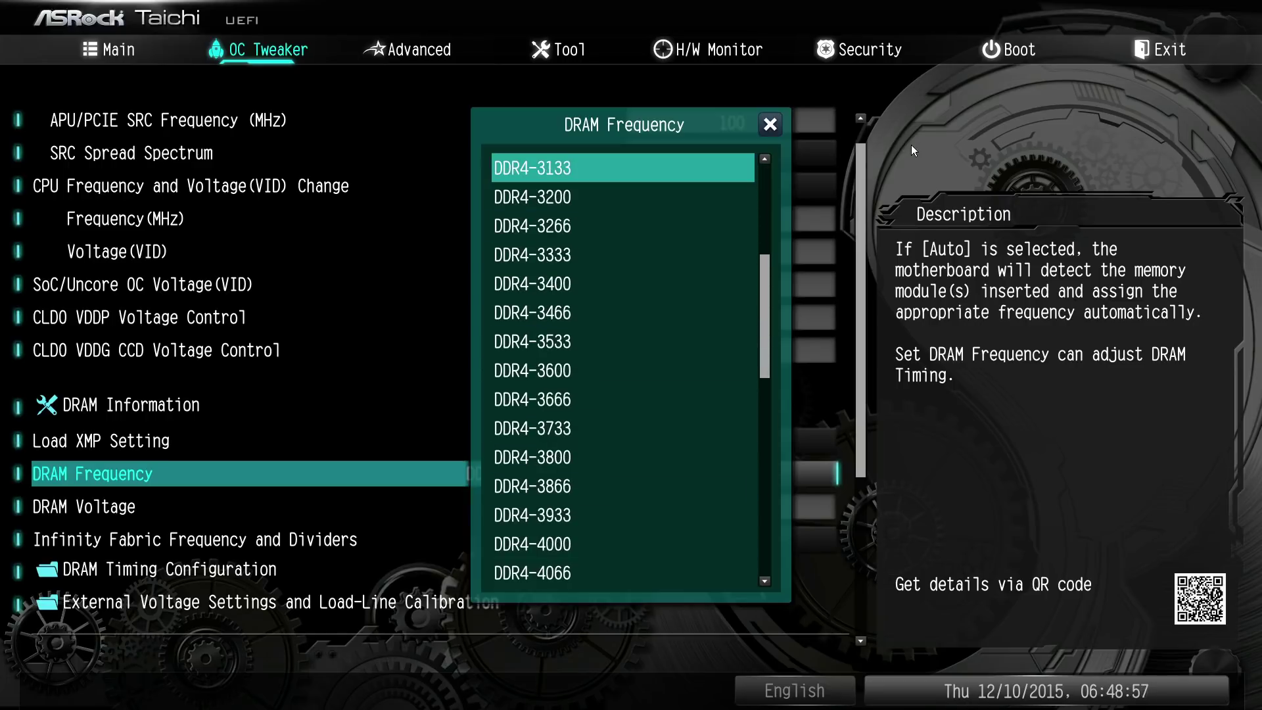
pyautogui.press('Escape')
# Step: Set DRAM Frequency to Auto
pyautogui.press('Return')
pyautogui.press('Up')
pyautogui.press('Return')
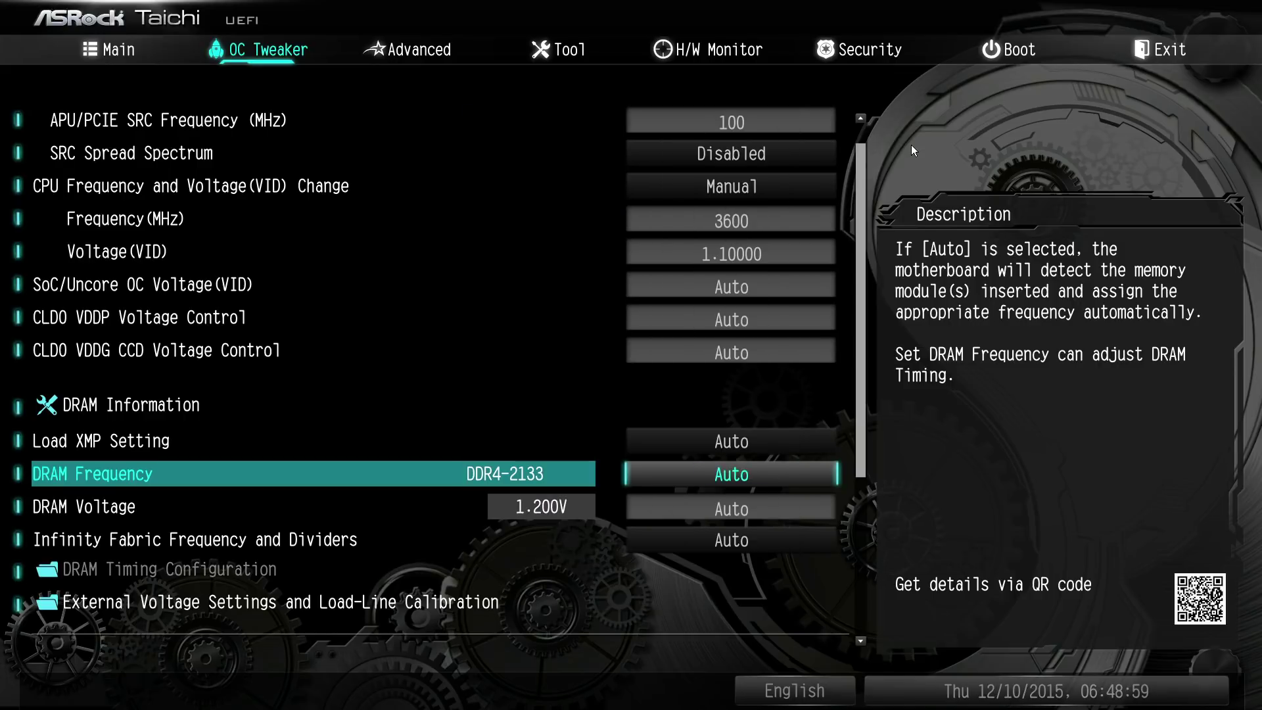
# Step: Set DRAM Voltage to 1.446
pyautogui.press('Down')
pyautogui.write('1.446')
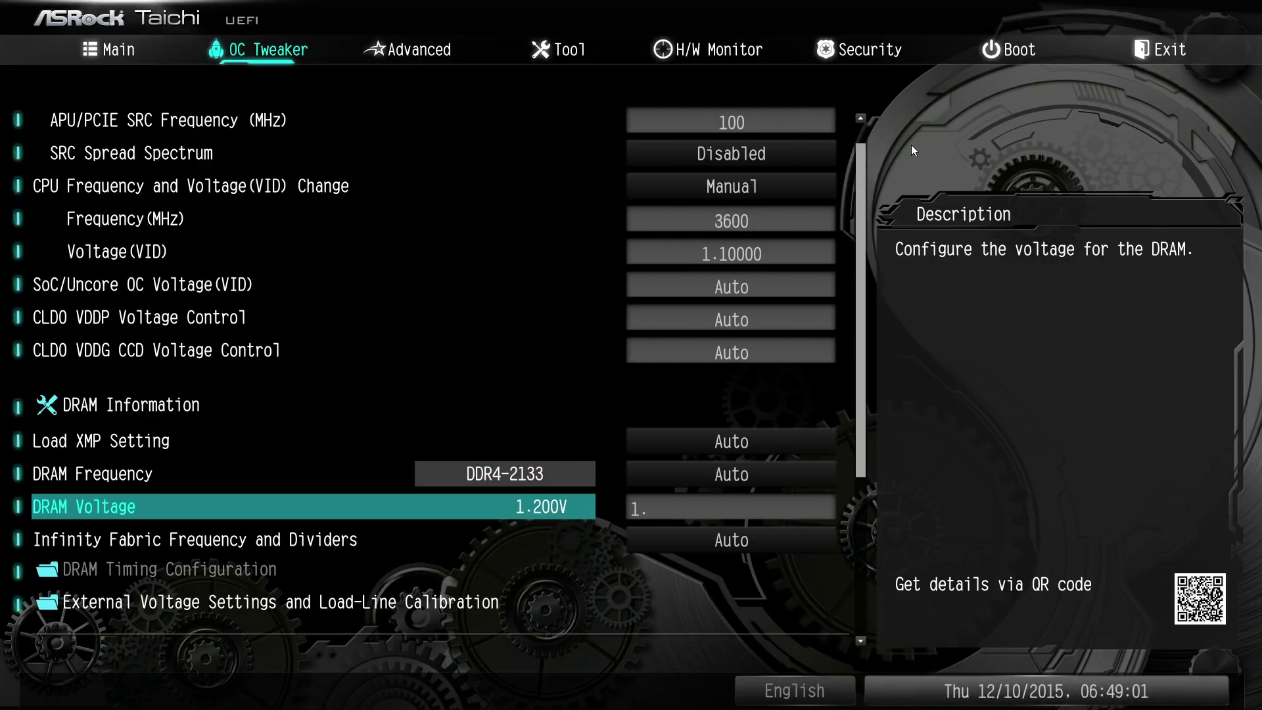
pyautogui.press('Up')
pyautogui.press('Down')
pyautogui.press('Down')
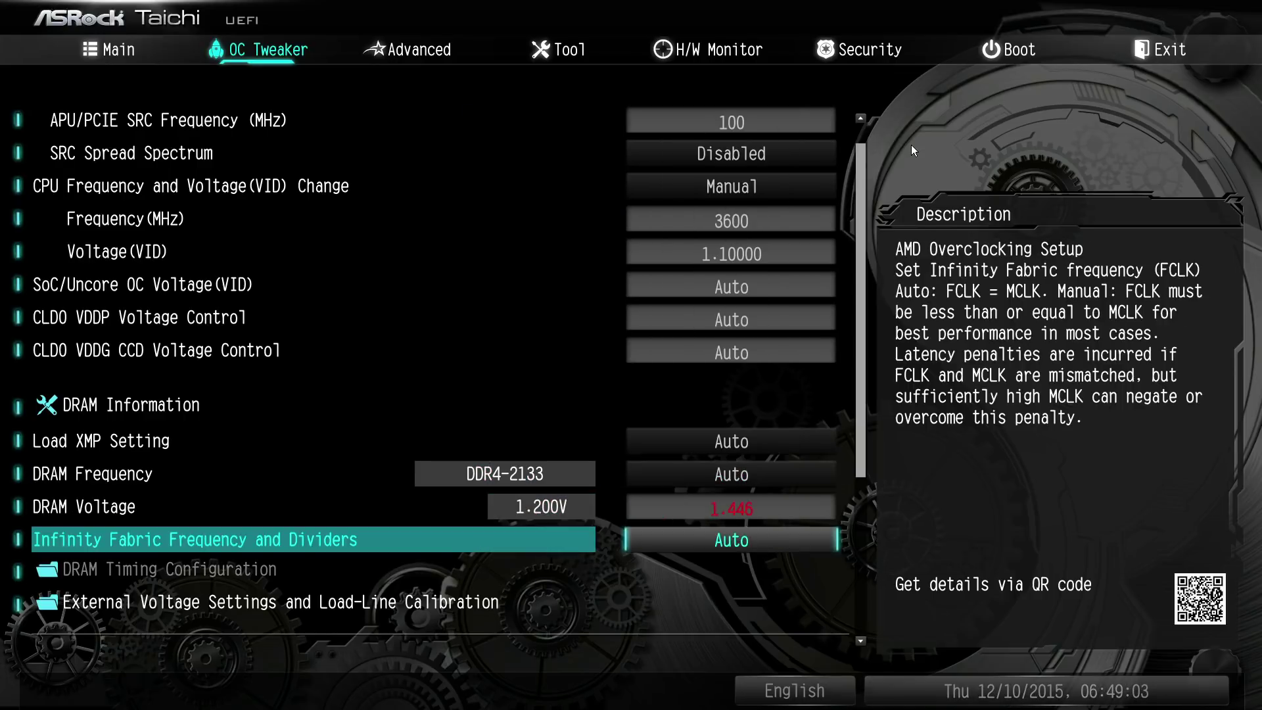
# Step: Open External Voltage Settings and Load-Line Calibration, and set Overclocking Voltage Range to Enabled
pyautogui.press('Down')
pyautogui.press('Return')
pyautogui.press('Down')
pyautogui.press('Up')
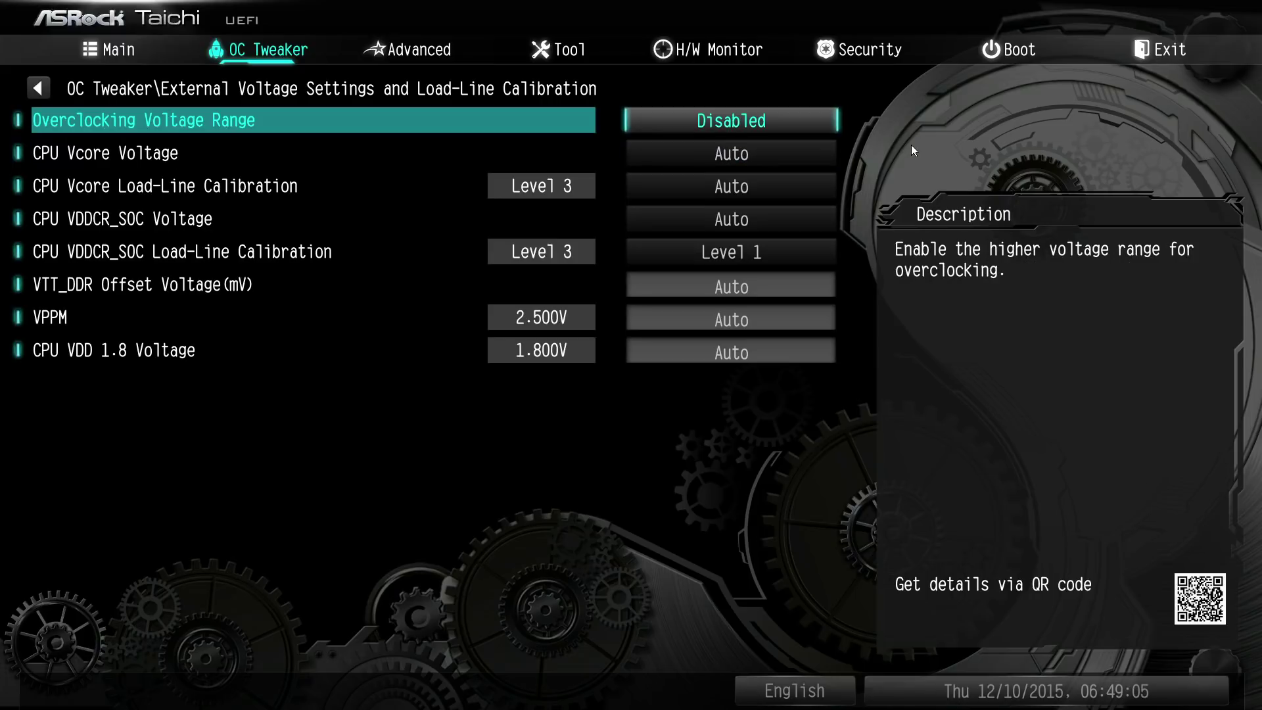
pyautogui.press('Return')
pyautogui.press('Down')
pyautogui.press('Return')
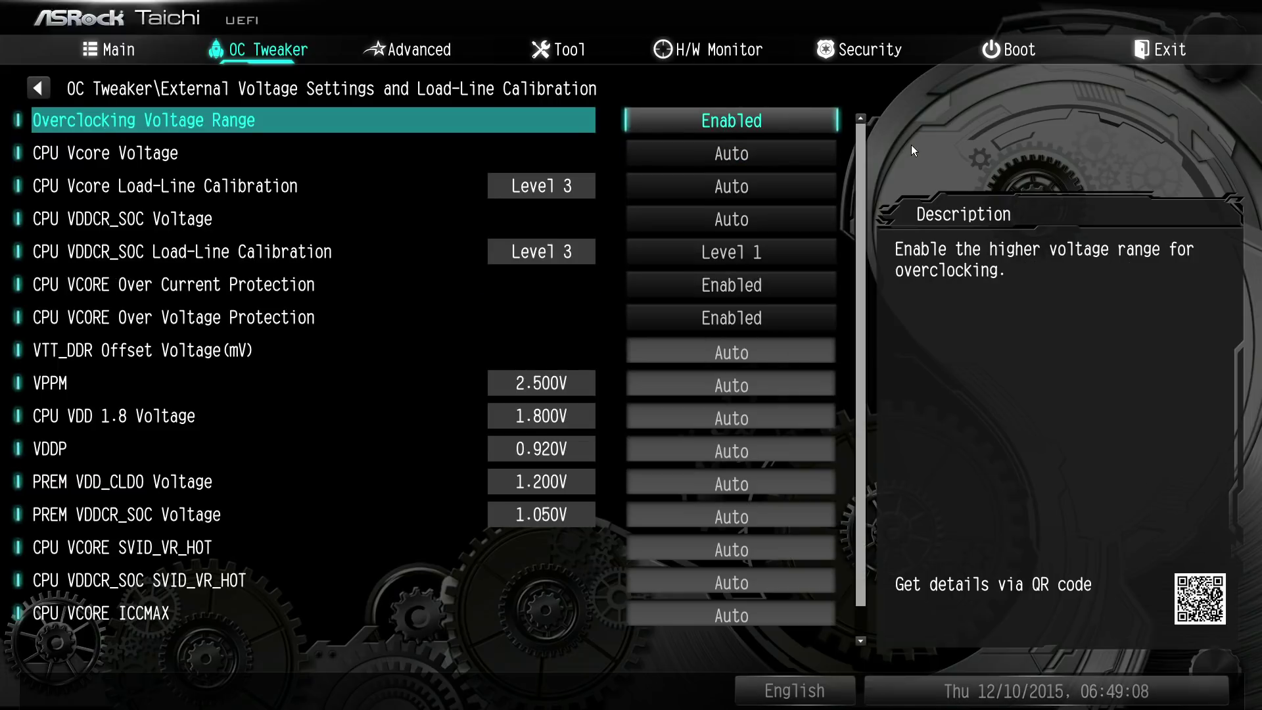
# Step: Look through the external voltage settings down to CPU VDDCR_SOC ICCMAX, and return to the main overclocking page
pyautogui.press('Down')
pyautogui.press('Down')
pyautogui.press('Down')
pyautogui.press('Down')
pyautogui.press('Down')
pyautogui.press('Down')
pyautogui.press('Down')
pyautogui.press('Down')
pyautogui.press('Down')
pyautogui.press('Down')
pyautogui.press('Down')
pyautogui.press('Down')
pyautogui.press('Down')
pyautogui.press('Down')
pyautogui.press('Down')
pyautogui.press('Down')
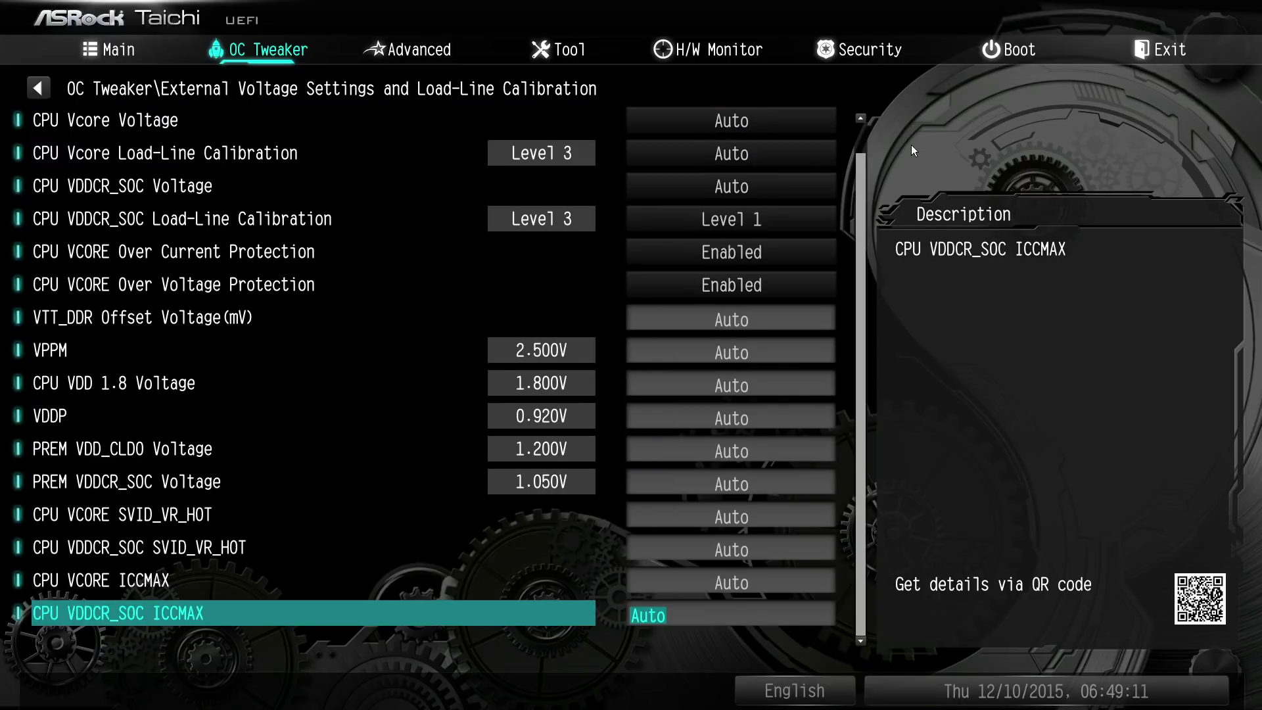
pyautogui.press('Escape')
pyautogui.press('Up')
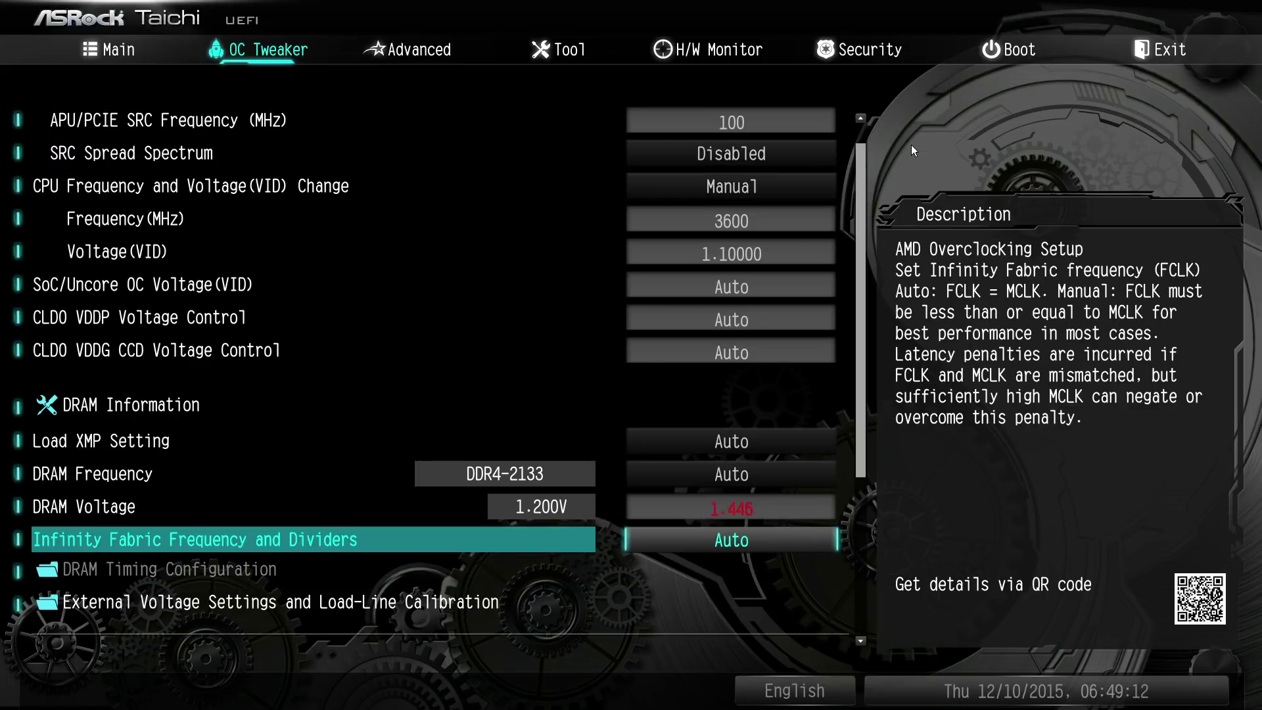
# Step: Clear the manual DRAM Voltage value so that it is set to Auto
pyautogui.press('Up')
pyautogui.press('Down')
pyautogui.press('Up')
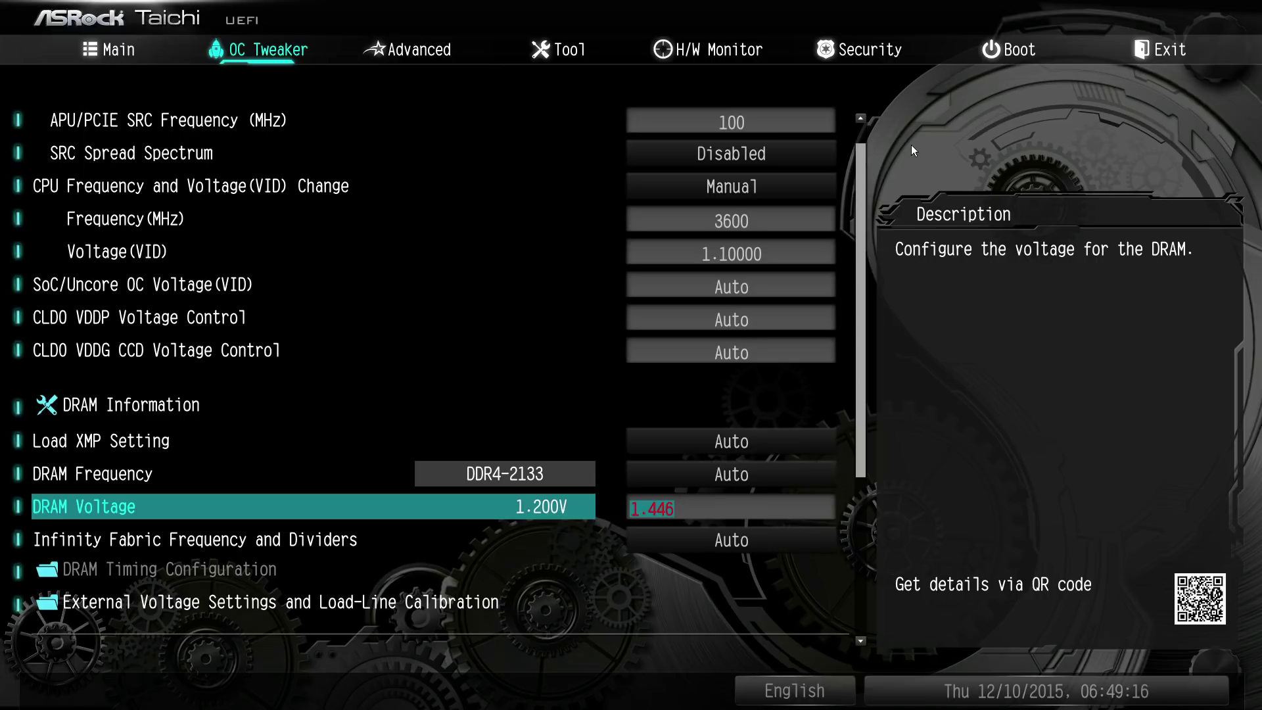
pyautogui.press('Up')
pyautogui.press('Down')
pyautogui.press('BackSpace')
pyautogui.press('BackSpace')
pyautogui.press('BackSpace')
pyautogui.press('BackSpace')
pyautogui.press('BackSpace')
pyautogui.press('Up')
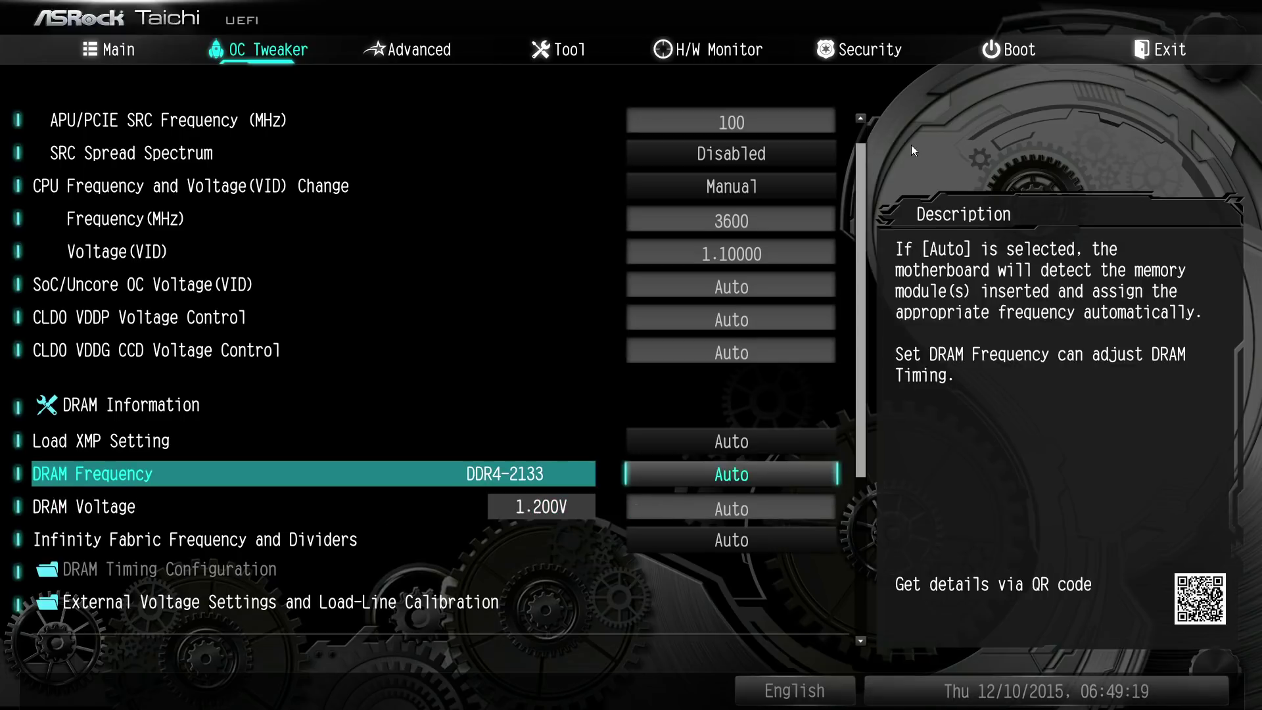
# Step: Set DRAM Voltage to 1.350 and raise it in small increments beyond 1.374
pyautogui.press('Down')
pyautogui.write('1.350')
pyautogui.press('Up')
pyautogui.press('Down')
pyautogui.press('BackSpace')
pyautogui.write('6')
pyautogui.press('+')
pyautogui.press('+')
pyautogui.press('+')
pyautogui.press('+')
pyautogui.press('+')
pyautogui.press('+')
pyautogui.press('+')
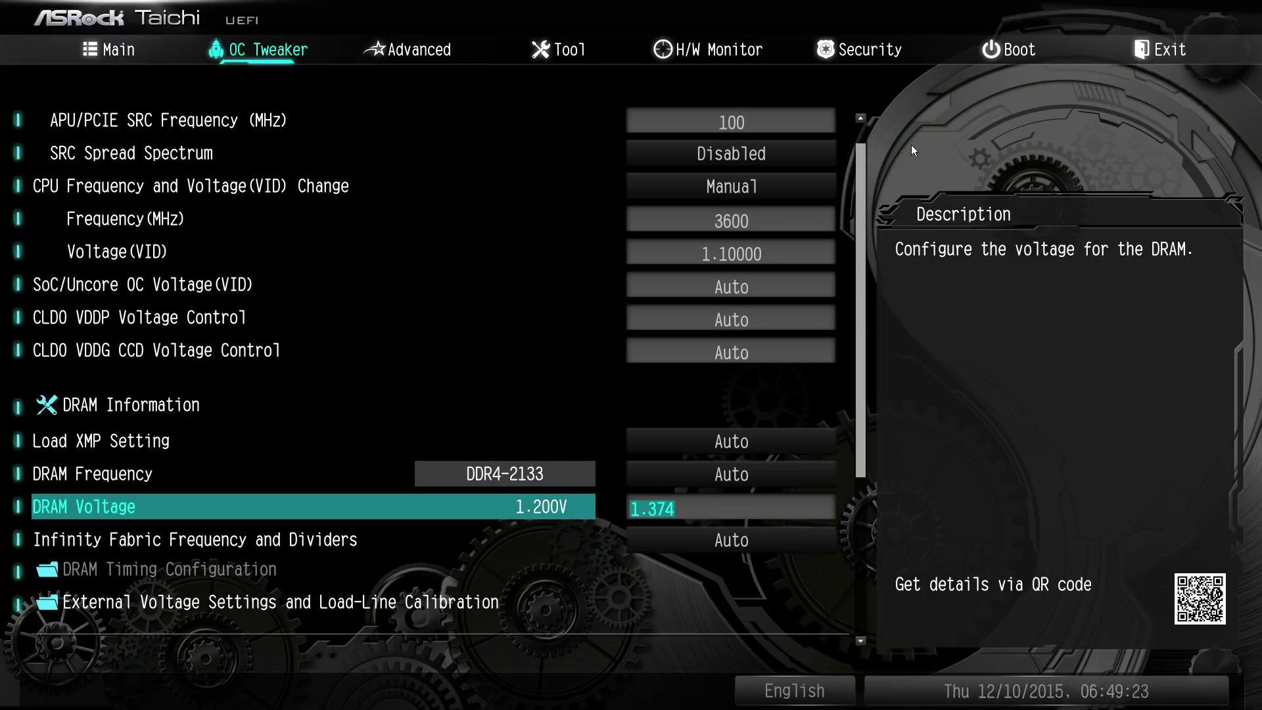
pyautogui.press('+')
pyautogui.press('+')
pyautogui.press('+')
pyautogui.press('+')
pyautogui.press('+')
pyautogui.press('+')
pyautogui.press('+')
pyautogui.press('+')
pyautogui.press('+')
pyautogui.press('+')
pyautogui.press('+')
pyautogui.press('+')
pyautogui.press('+')
pyautogui.press('+')
pyautogui.press('+')
pyautogui.press('+')
pyautogui.press('+')
pyautogui.press('+')
pyautogui.press('+')
pyautogui.press('+')
pyautogui.press('+')
pyautogui.write('2')
pyautogui.press('Up')
pyautogui.press('Down')
pyautogui.press('+')
pyautogui.press('+')
pyautogui.press('+')
pyautogui.press('+')
pyautogui.press('+')
pyautogui.press('+')
pyautogui.press('+')
pyautogui.press('+')
pyautogui.press('+')
pyautogui.press('+')
pyautogui.press('+')
pyautogui.press('+')
pyautogui.press('+')
pyautogui.press('+')
pyautogui.press('+')
pyautogui.press('+')
pyautogui.press('+')
pyautogui.press('+')
pyautogui.press('+')
# Step: Reopen the External Voltage Settings and Load-Line Calibration page
pyautogui.press('Down')
pyautogui.press('Down')
pyautogui.press('Return')
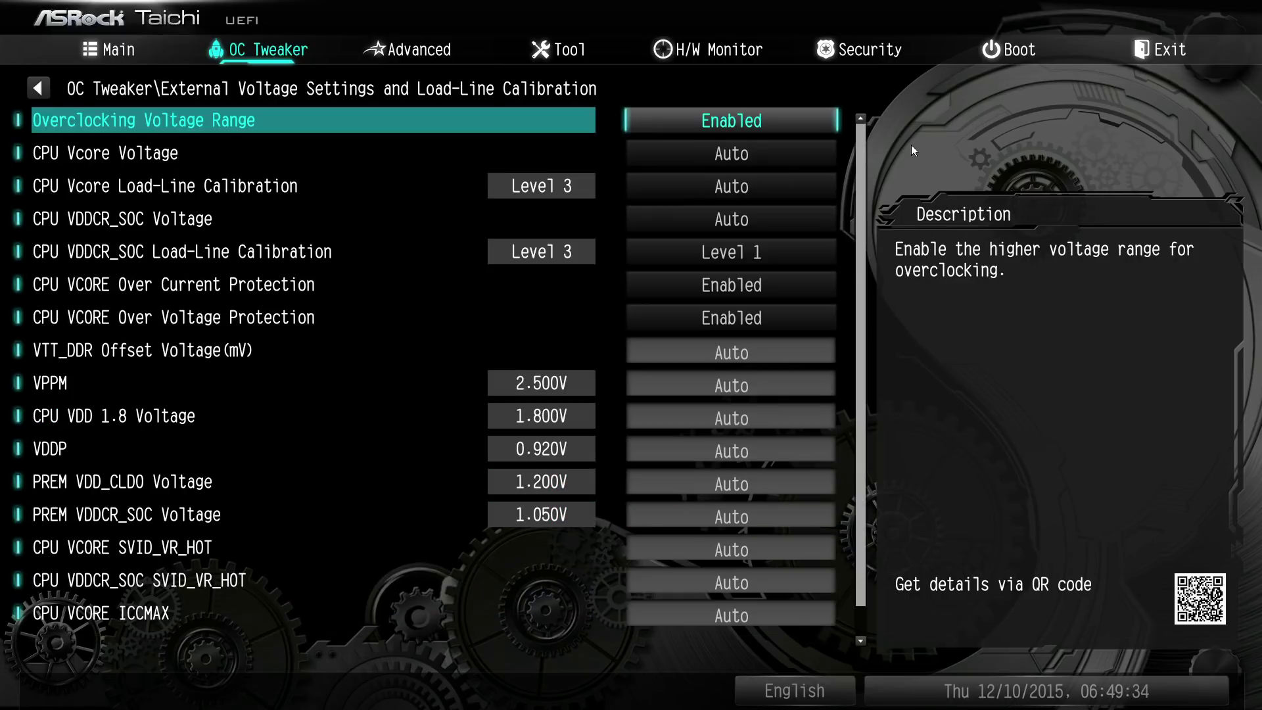
# Step: Change the Overclocking Voltage Range setting and return to DRAM Voltage on the main overclocking page
pyautogui.press('Return')
pyautogui.press('Up')
pyautogui.press('Return')
pyautogui.press('Escape')
pyautogui.press('Up')
pyautogui.press('Up')
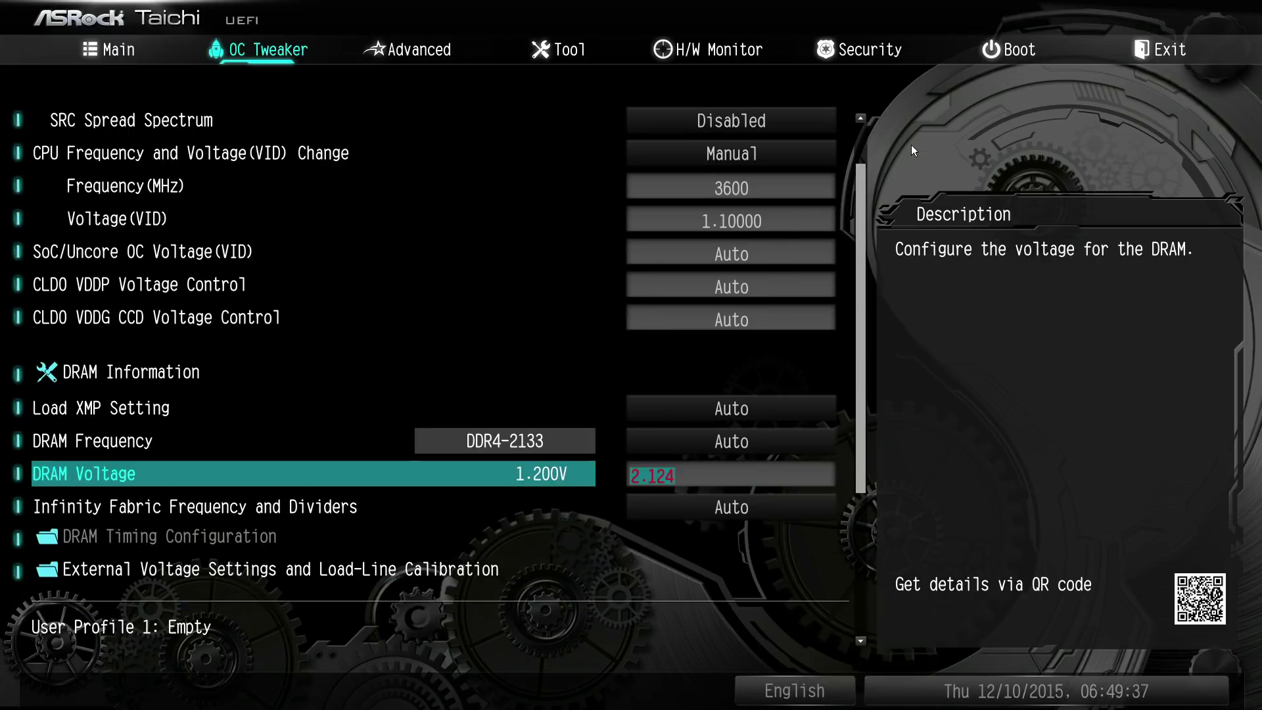
# Step: Try manual DRAM Voltage values of 2.124 and 2.196
pyautogui.press('Down')
pyautogui.press('Up')
pyautogui.press('BackSpace')
pyautogui.press('BackSpace')
pyautogui.press('BackSpace')
pyautogui.press('BackSpace')
pyautogui.press('BackSpace')
pyautogui.write('2.124')
pyautogui.press('BackSpace')
pyautogui.press('BackSpace')
pyautogui.write('96')
pyautogui.press('Up')
pyautogui.press('Down')
# Step: Set DRAM Voltage to Auto
pyautogui.press('Down')
pyautogui.press('Up')
pyautogui.write('a')
pyautogui.press('Down')
# Step: Set Infinity Fabric Frequency and Dividers to 1633MHz
pyautogui.press('Down')
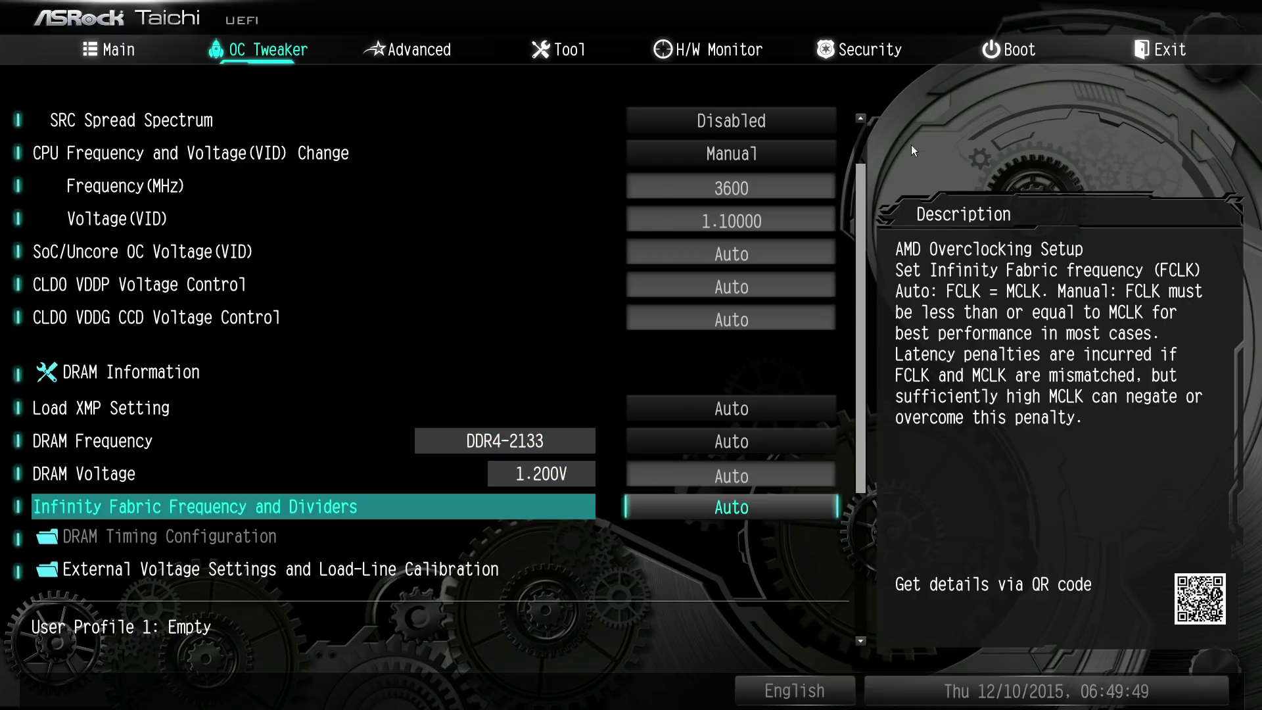
pyautogui.press('Return')
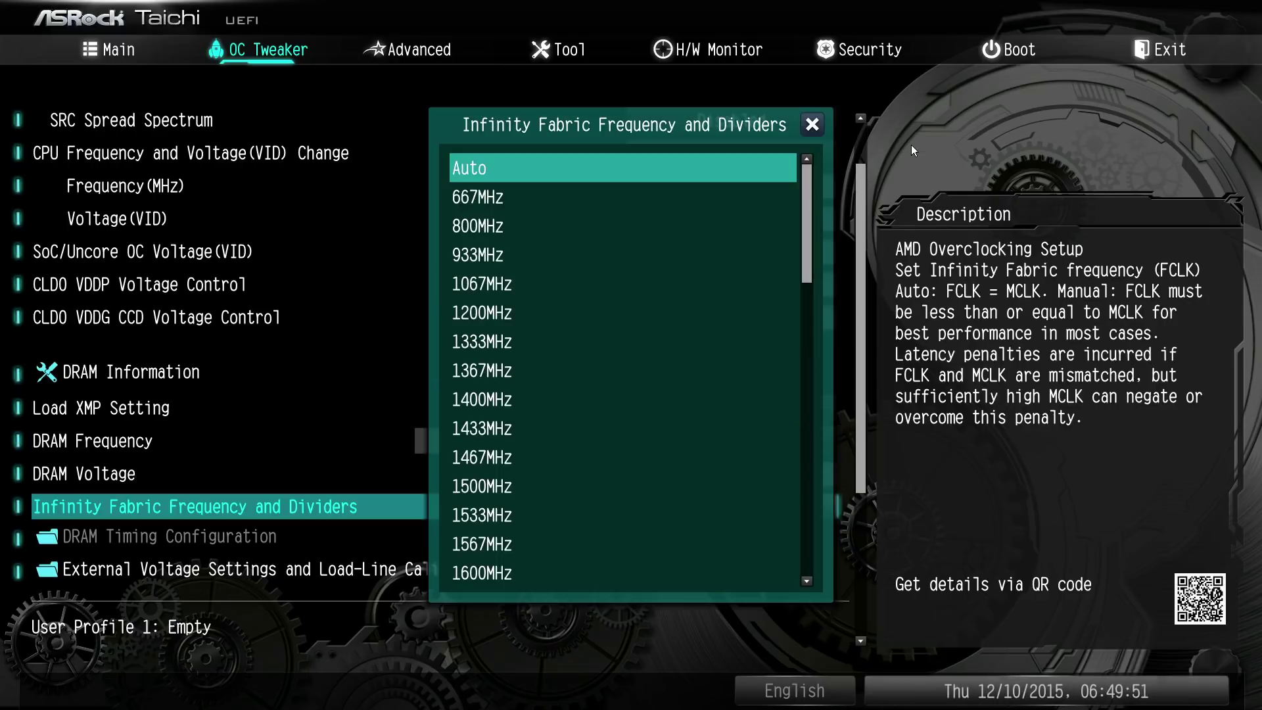
pyautogui.press('Down')
pyautogui.press('Down')
pyautogui.press('Down')
pyautogui.press('Down')
pyautogui.press('Down')
pyautogui.press('Down')
pyautogui.press('Down')
pyautogui.press('Down')
pyautogui.press('Down')
pyautogui.press('Down')
pyautogui.press('Down')
pyautogui.press('Down')
pyautogui.press('Down')
pyautogui.press('Down')
pyautogui.press('Down')
pyautogui.press('Down')
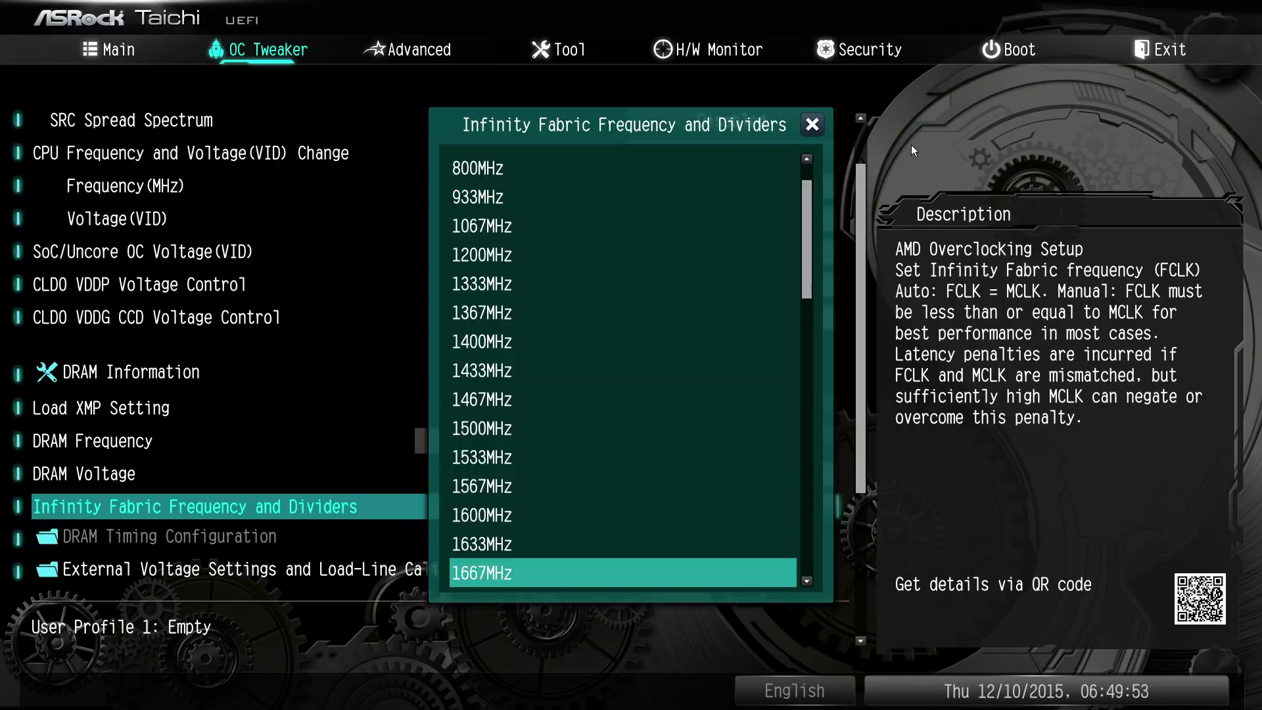
pyautogui.press('Return')
pyautogui.press('Return')
pyautogui.press('Up')
pyautogui.press('Return')
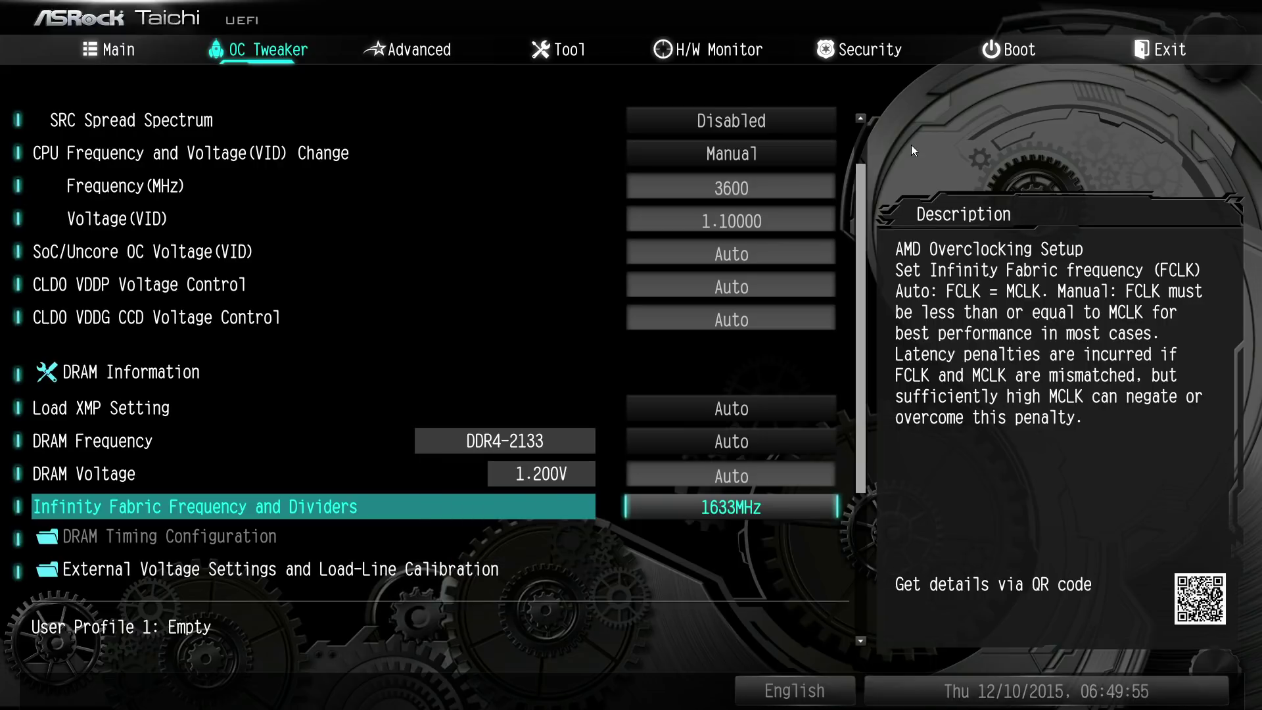
# Step: Reset Infinity Fabric Frequency and Dividers to Auto
pyautogui.press('Return')
pyautogui.press('Up')
pyautogui.press('Up')
pyautogui.press('Up')
pyautogui.press('Up')
pyautogui.press('Up')
pyautogui.press('Up')
pyautogui.press('Up')
pyautogui.press('Up')
pyautogui.press('Up')
pyautogui.press('Up')
pyautogui.press('Up')
pyautogui.press('Up')
pyautogui.press('Up')
pyautogui.press('Up')
pyautogui.press('Up')
pyautogui.press('Return')
# Step: Set DRAM Frequency to DDR4-1866, leaving Load XMP Setting at Auto
pyautogui.press('Down')
pyautogui.press('Up')
pyautogui.press('Up')
pyautogui.press('Up')
pyautogui.press('Up')
pyautogui.press('Return')
pyautogui.press('Return')
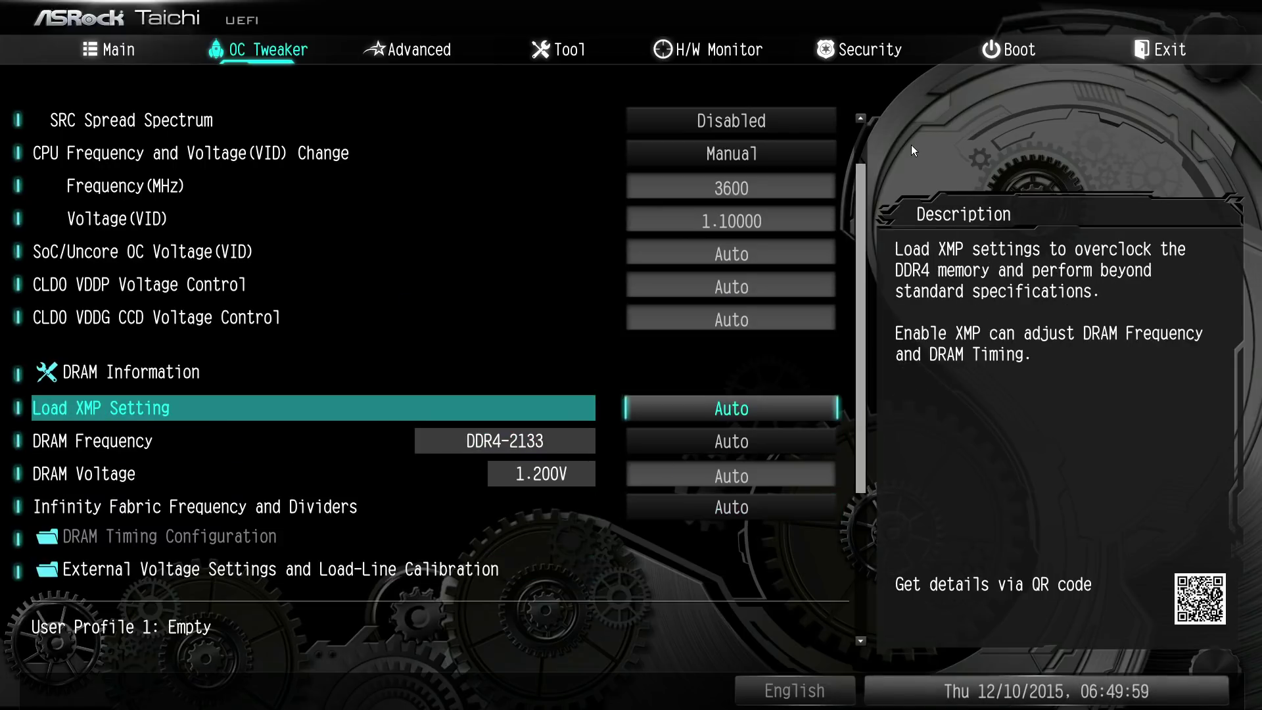
pyautogui.press('Down')
pyautogui.press('Return')
pyautogui.press('Down')
pyautogui.press('Return')
# Step: Open the DRAM Timing Configuration page
pyautogui.press('Down')
pyautogui.press('Down')
pyautogui.press('Down')
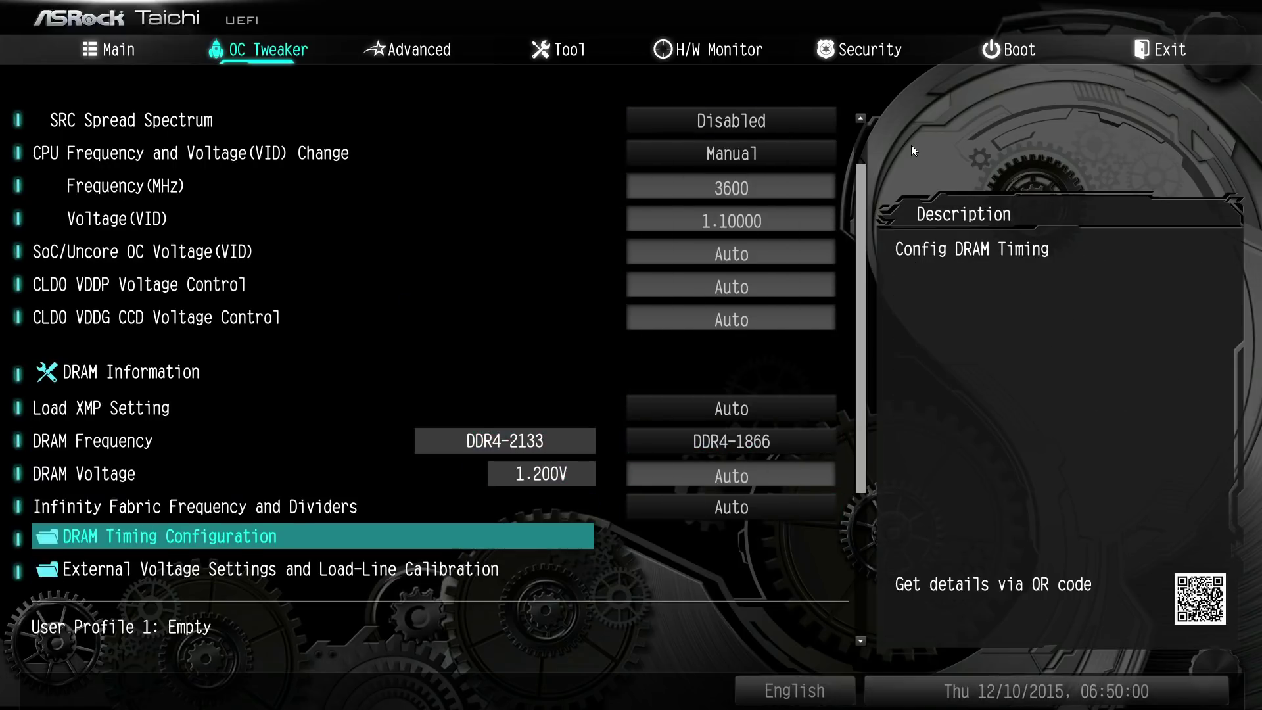
pyautogui.press('Return')
# Step: Look through the full list of primary and secondary DRAM timings and return to CAS# Latency (tCL)
pyautogui.press('Down')
pyautogui.press('Down')
pyautogui.press('Down')
pyautogui.press('Down')
pyautogui.press('Down')
pyautogui.press('Down')
pyautogui.press('Down')
pyautogui.press('Down')
pyautogui.press('Down')
pyautogui.press('Down')
pyautogui.press('Down')
pyautogui.press('Down')
pyautogui.press('Down')
pyautogui.press('Down')
pyautogui.press('Down')
pyautogui.press('Down')
pyautogui.press('Down')
pyautogui.press('Down')
pyautogui.press('Down')
pyautogui.press('Down')
pyautogui.press('Down')
pyautogui.press('Down')
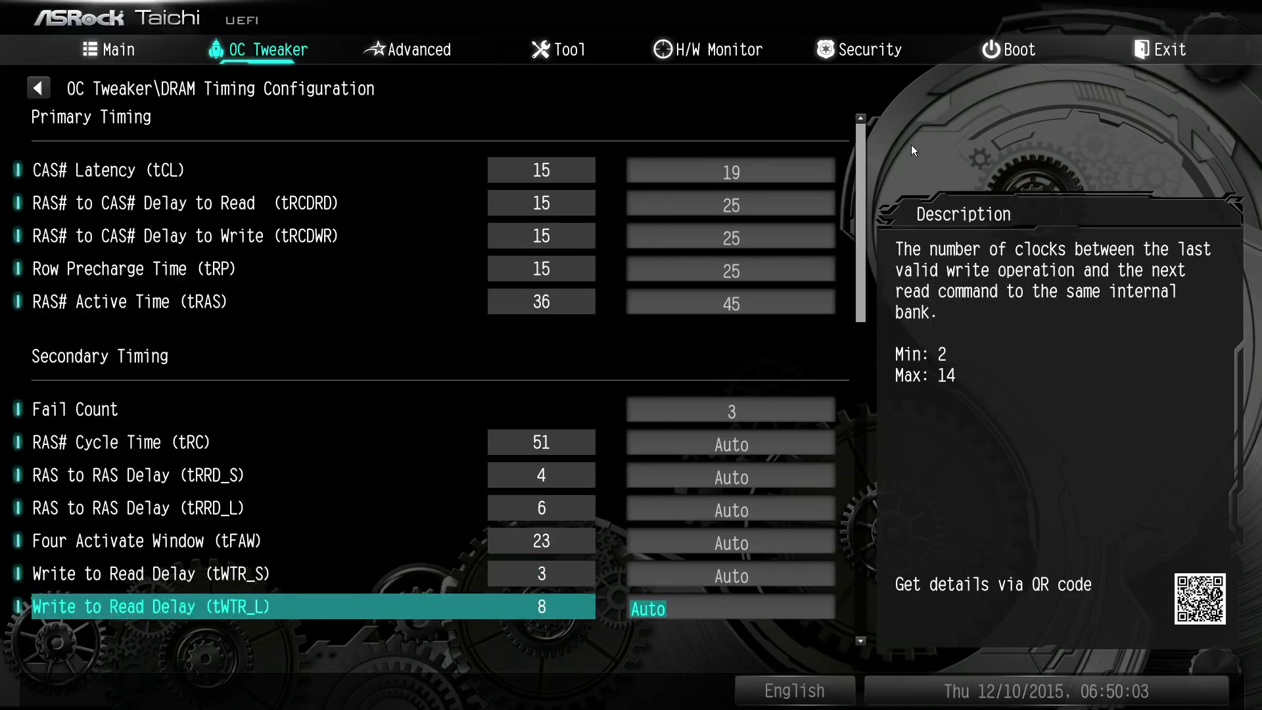
pyautogui.press('Up')
pyautogui.press('Up')
pyautogui.press('Up')
pyautogui.press('Up')
pyautogui.press('Up')
pyautogui.press('Up')
pyautogui.press('Up')
pyautogui.press('Up')
pyautogui.press('Up')
pyautogui.press('Up')
pyautogui.press('Up')
pyautogui.press('Up')
pyautogui.press('Up')
pyautogui.press('Up')
pyautogui.press('Up')
pyautogui.press('Up')
pyautogui.press('Up')
pyautogui.press('Up')
pyautogui.press('Up')
pyautogui.press('Up')
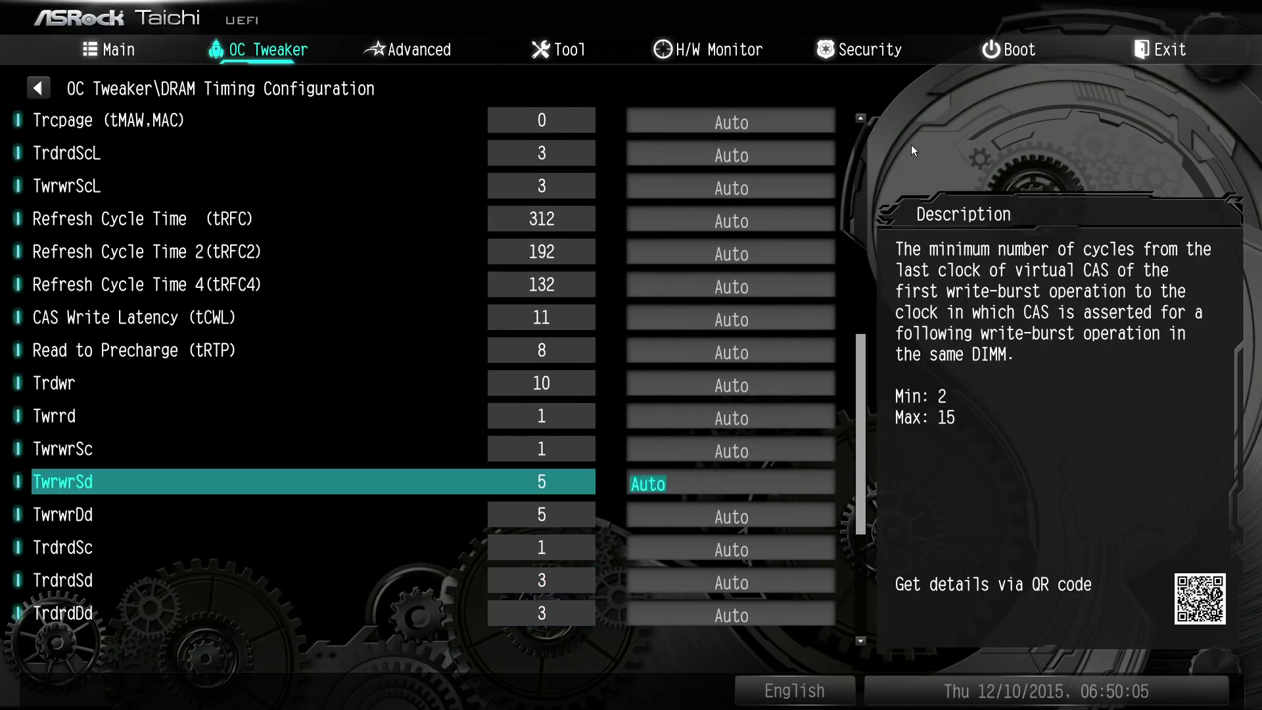
pyautogui.press('Up')
pyautogui.press('Up')
pyautogui.press('Up')
pyautogui.press('Up')
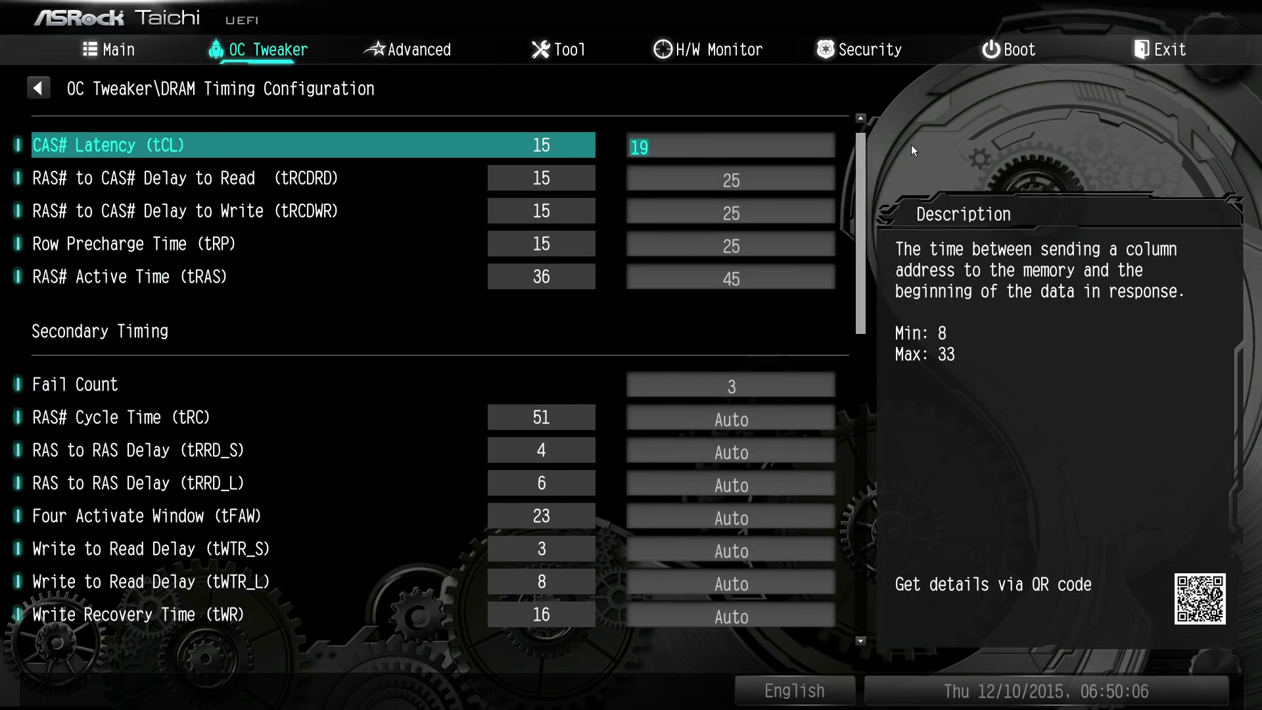
# Step: Set RAS# to CAS# Delay to Read (tRCDRD) and Row Precharge Time (tRP) to 12
pyautogui.press('Down')
pyautogui.write('12')
pyautogui.press('Down')
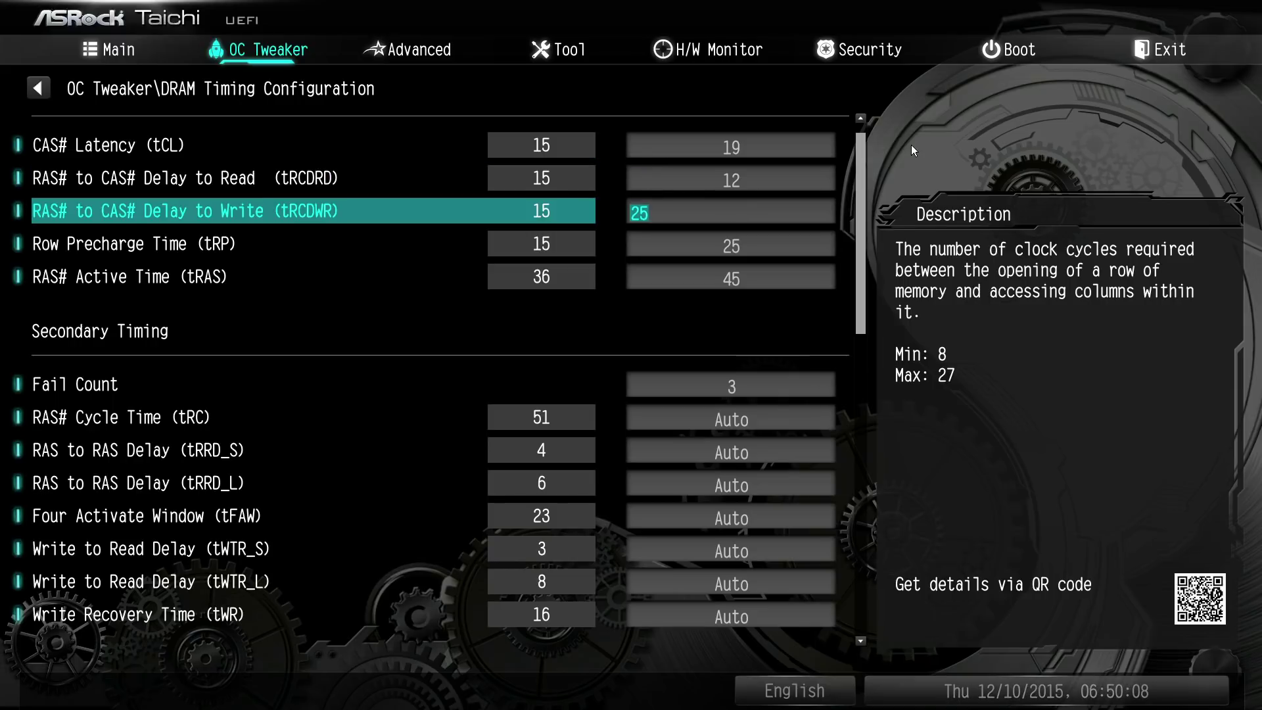
pyautogui.press('Up')
pyautogui.press('Down')
pyautogui.press('Down')
pyautogui.write('12')
pyautogui.press('Down')
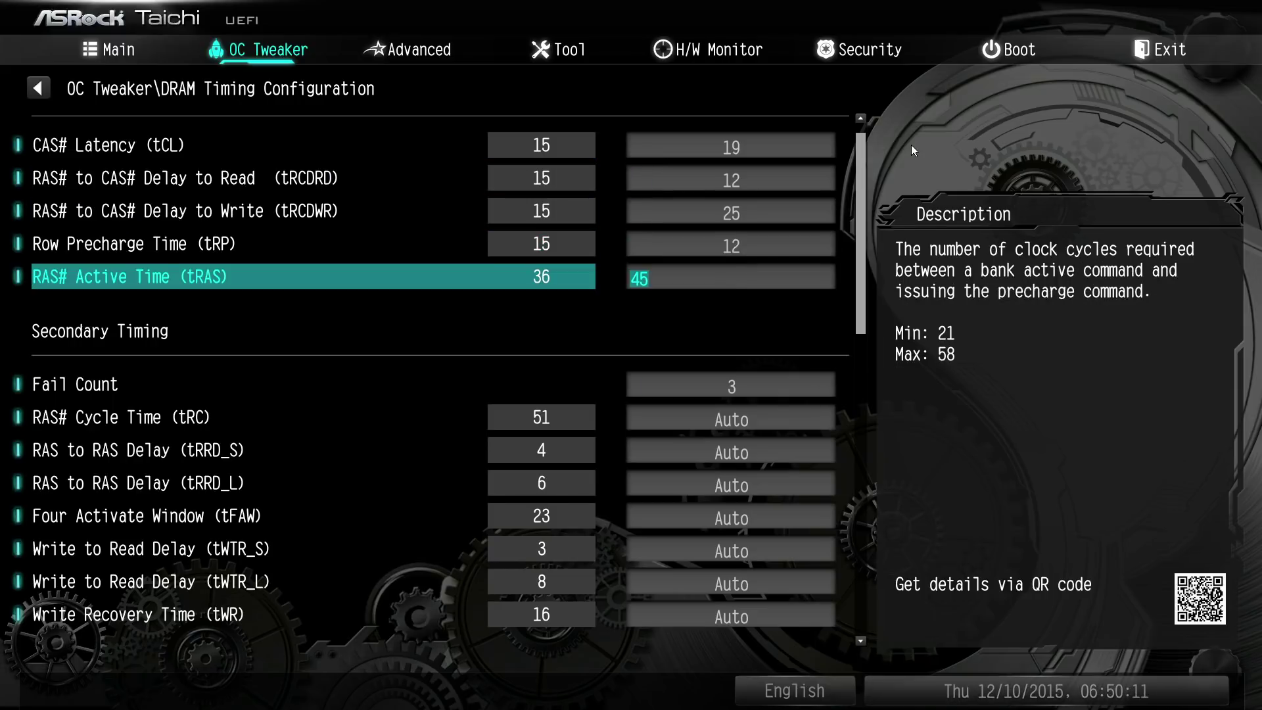
# Step: Set CAS# Latency (tCL) to 12
pyautogui.press('Down')
pyautogui.press('Up')
pyautogui.press('Up')
pyautogui.press('Up')
pyautogui.press('Up')
pyautogui.press('Up')
pyautogui.write('12')
pyautogui.press('Down')
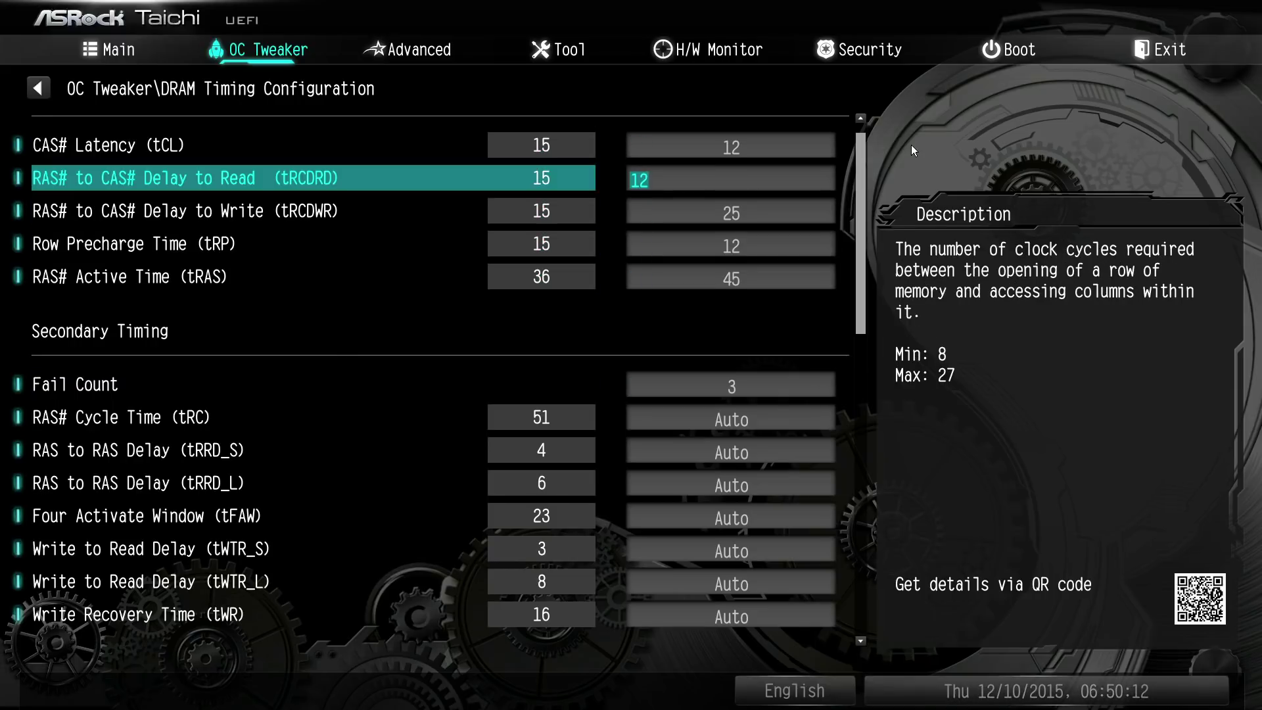
# Step: Set RAS# to CAS# Delay to Write (tRCDWR) to 12
pyautogui.press('Down')
pyautogui.press('Up')
pyautogui.press('Down')
pyautogui.write('12')
pyautogui.press('Down')
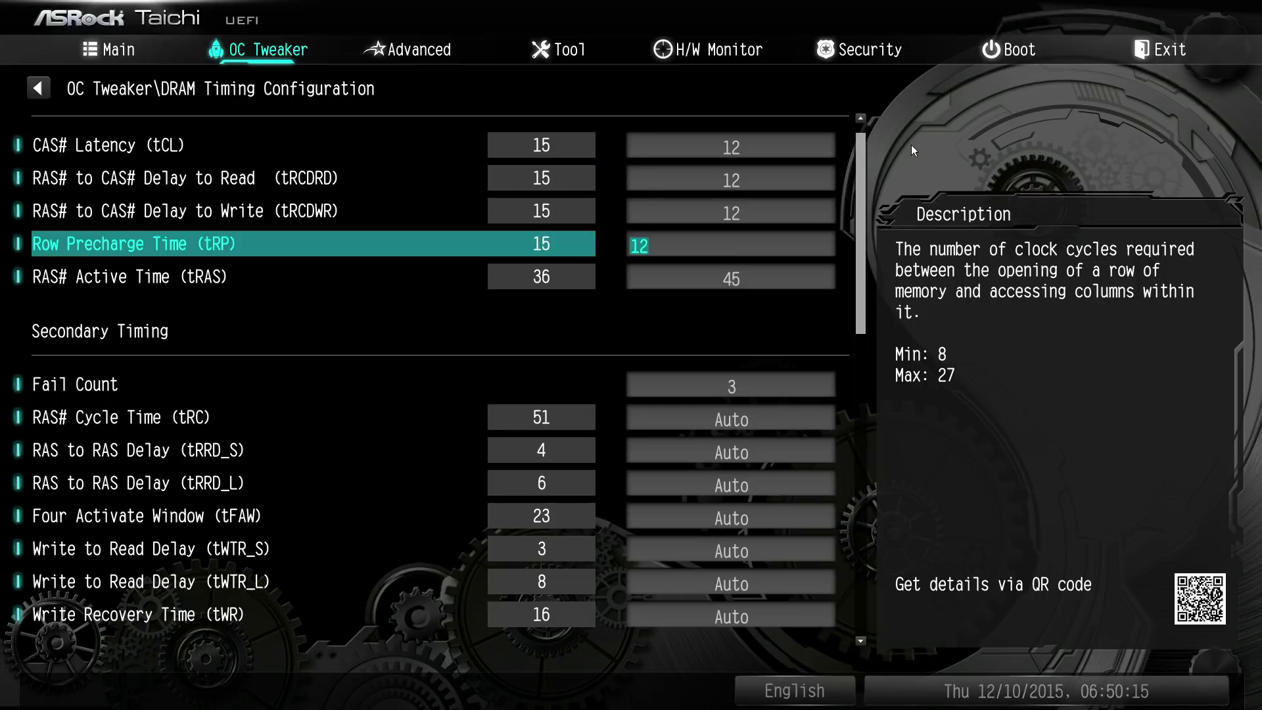
# Step: Set CAS# Latency (tCL) to 14
pyautogui.press('Down')
pyautogui.press('Down')
pyautogui.press('Down')
pyautogui.press('Down')
pyautogui.press('Down')
pyautogui.press('Up')
pyautogui.press('Up')
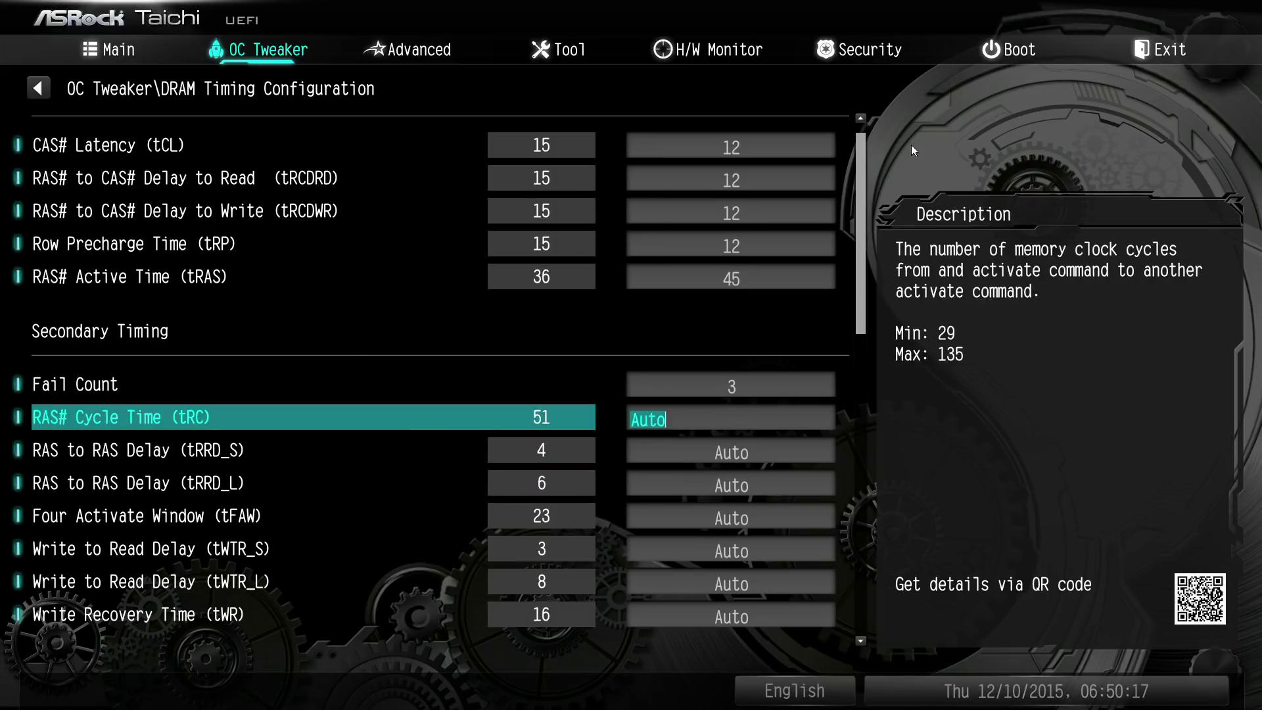
pyautogui.press('Up')
pyautogui.press('Up')
pyautogui.press('Up')
pyautogui.press('Up')
pyautogui.press('Up')
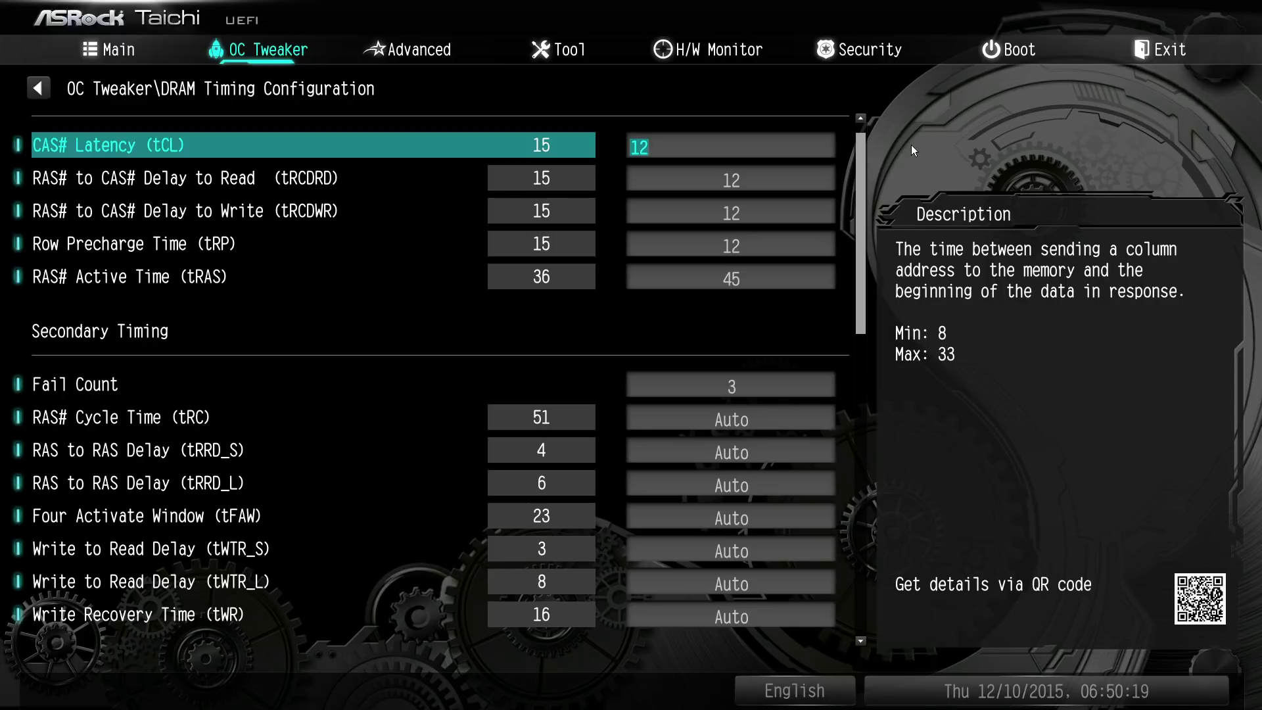
pyautogui.write('14')
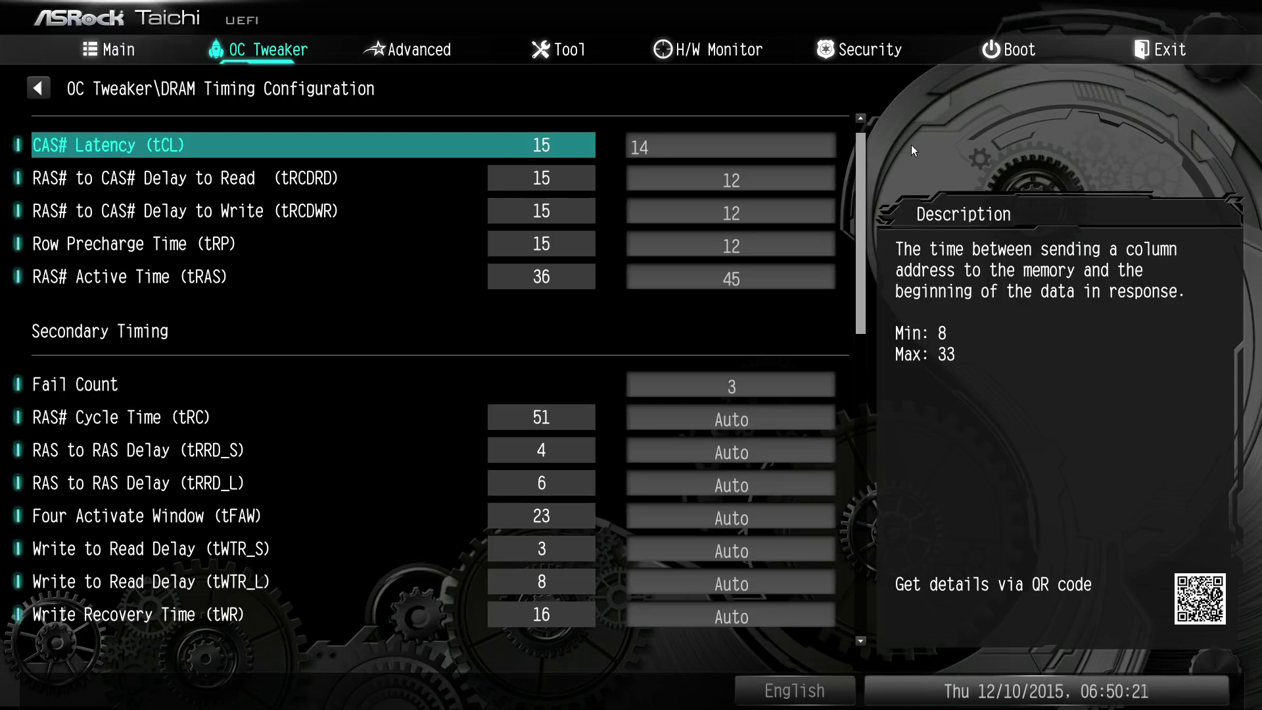
# Step: Look through the DRAM timing settings from CAS# Latency (tCL) down to TrdrdSc
pyautogui.press('Down')
pyautogui.press('Down')
pyautogui.press('Up')
pyautogui.press('Up')
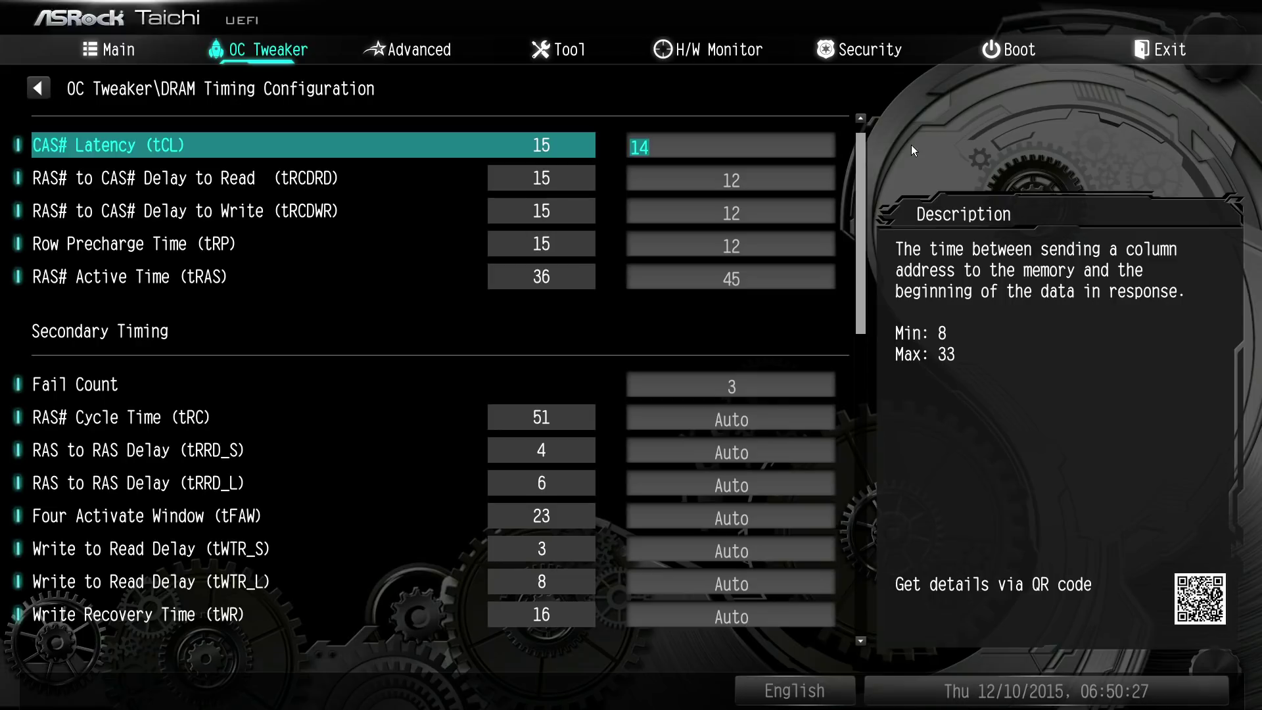
pyautogui.press('Down')
pyautogui.press('Down')
pyautogui.press('Down')
pyautogui.press('Down')
pyautogui.press('Down')
pyautogui.press('Down')
pyautogui.press('Down')
pyautogui.press('Down')
pyautogui.press('Down')
pyautogui.press('Down')
pyautogui.press('Down')
pyautogui.press('Down')
pyautogui.press('Down')
pyautogui.press('Down')
pyautogui.press('Down')
pyautogui.press('Down')
pyautogui.press('Down')
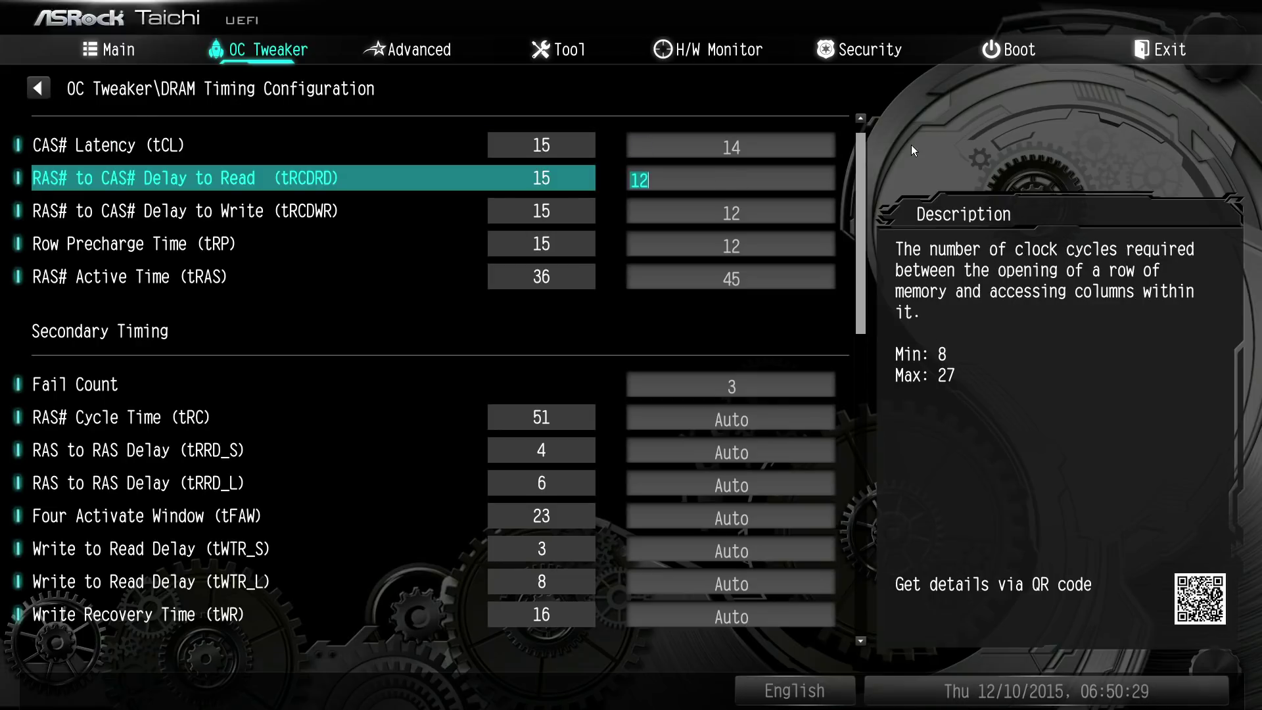
pyautogui.press('Up')
pyautogui.press('Up')
pyautogui.press('Up')
pyautogui.press('Up')
pyautogui.press('Up')
pyautogui.press('Up')
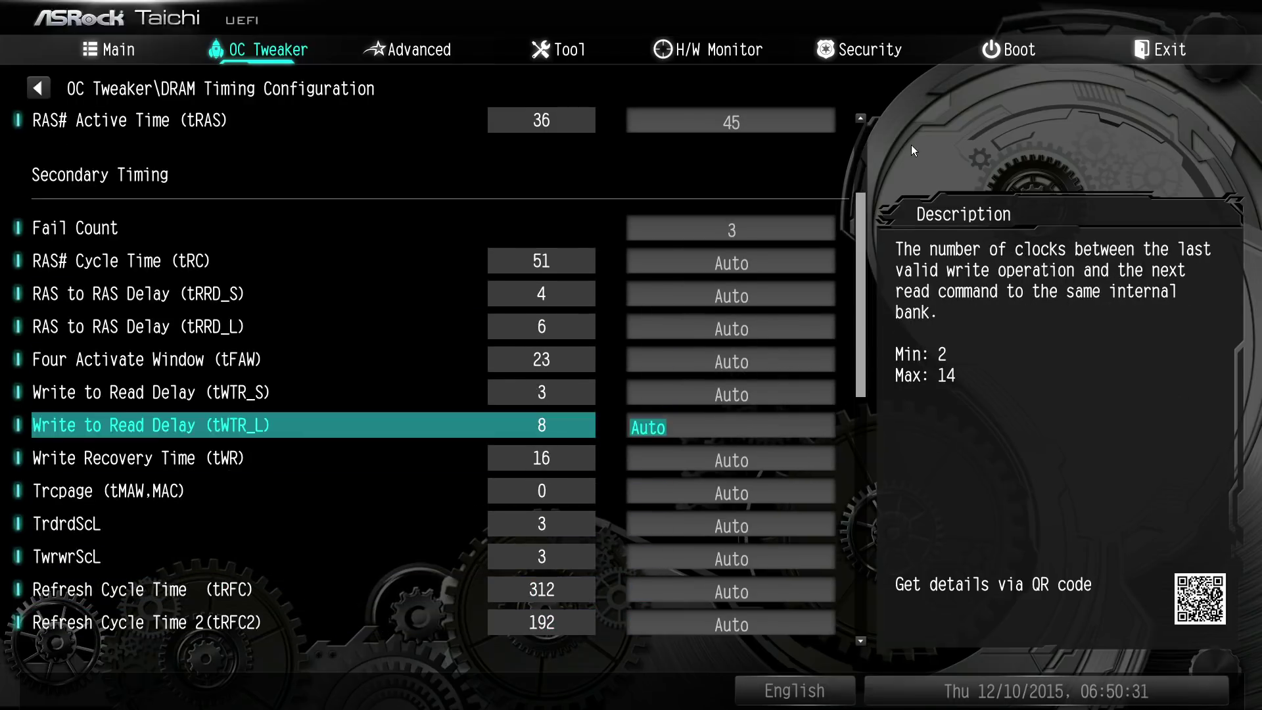
pyautogui.press('Down')
pyautogui.press('Down')
pyautogui.press('Down')
pyautogui.press('Down')
pyautogui.press('Down')
pyautogui.press('Down')
pyautogui.press('Down')
pyautogui.press('Down')
pyautogui.press('Down')
pyautogui.press('Down')
pyautogui.press('Down')
pyautogui.press('Down')
pyautogui.press('Down')
pyautogui.press('Down')
pyautogui.press('Down')
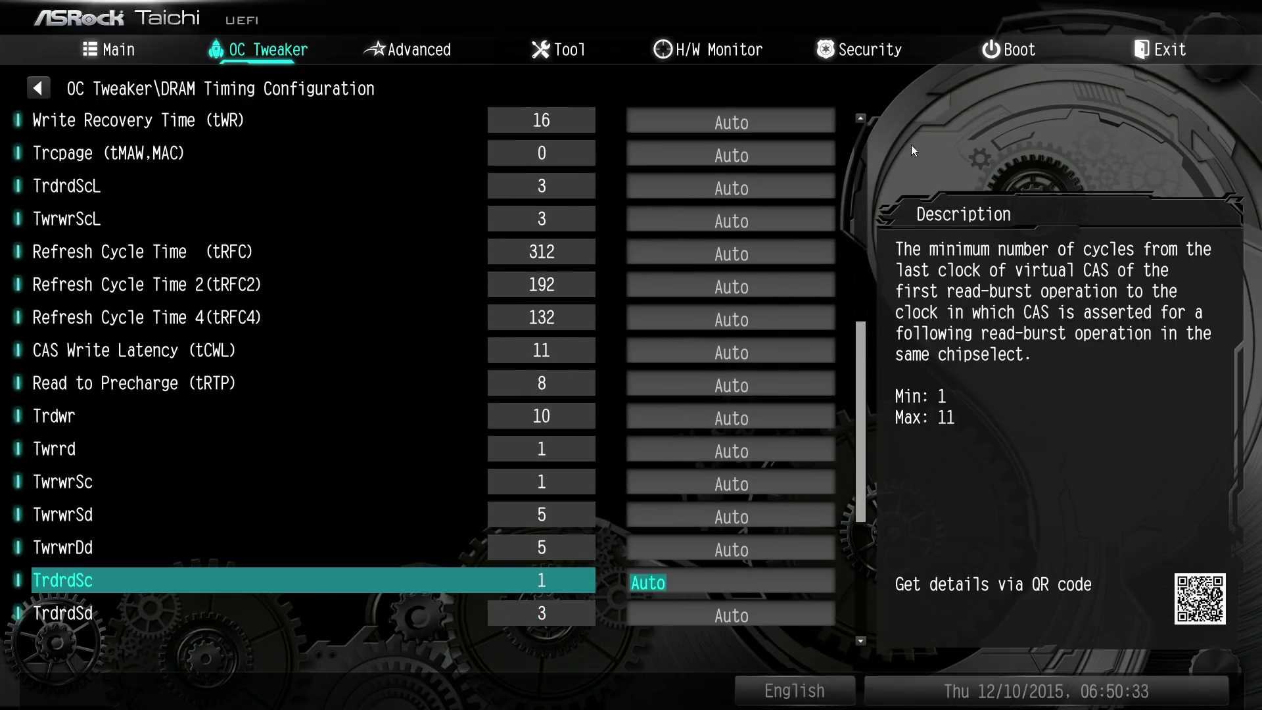
# Step: Reset the five primary timings, tCL, tRCDRD, tRCDWR, tRP and tRAS, to Auto
pyautogui.press('Up')
pyautogui.press('Up')
pyautogui.press('Up')
pyautogui.press('Up')
pyautogui.press('Up')
pyautogui.press('Up')
pyautogui.press('Up')
pyautogui.press('Up')
pyautogui.press('Up')
pyautogui.press('Up')
pyautogui.press('Up')
pyautogui.press('Up')
pyautogui.press('Up')
pyautogui.press('Up')
pyautogui.press('Up')
pyautogui.press('Up')
pyautogui.press('Up')
pyautogui.press('Up')
pyautogui.press('Up')
pyautogui.press('Up')
pyautogui.press('Up')
pyautogui.press('Up')
pyautogui.press('Up')
pyautogui.press('Up')
pyautogui.press('Up')
pyautogui.press('Up')
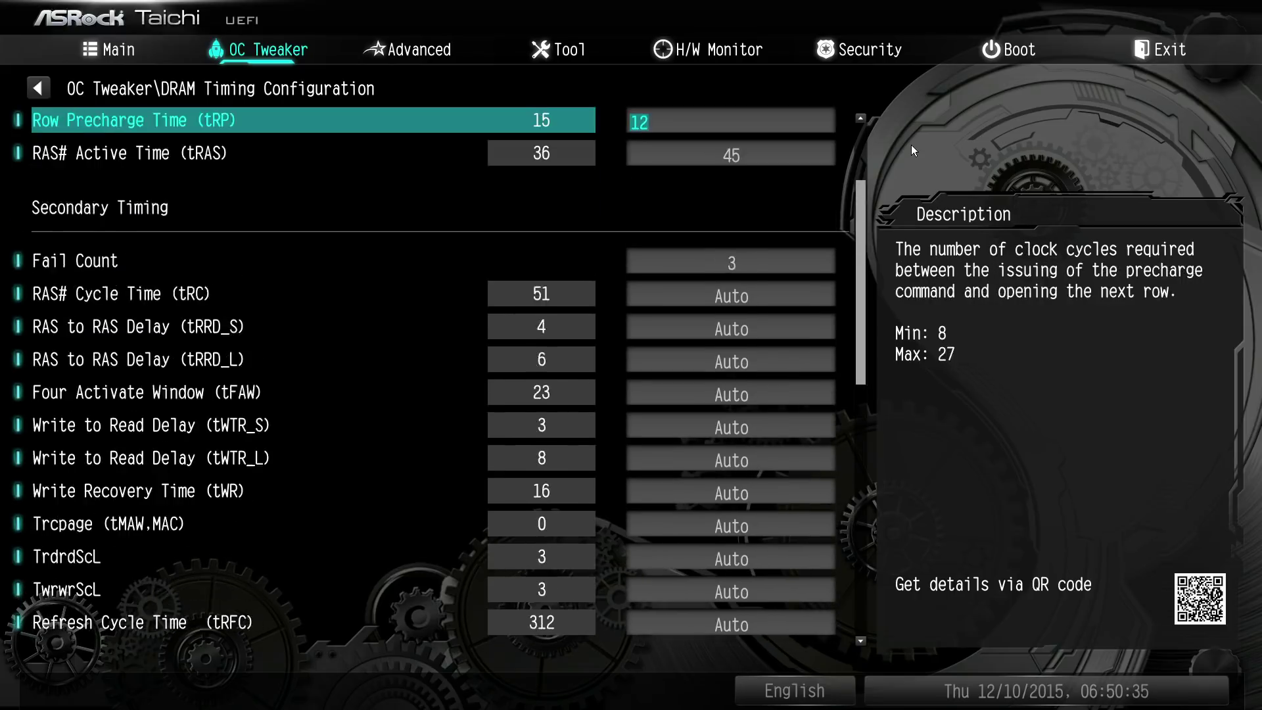
pyautogui.press('Down')
pyautogui.press('Down')
pyautogui.press('Down')
pyautogui.press('Down')
pyautogui.press('Down')
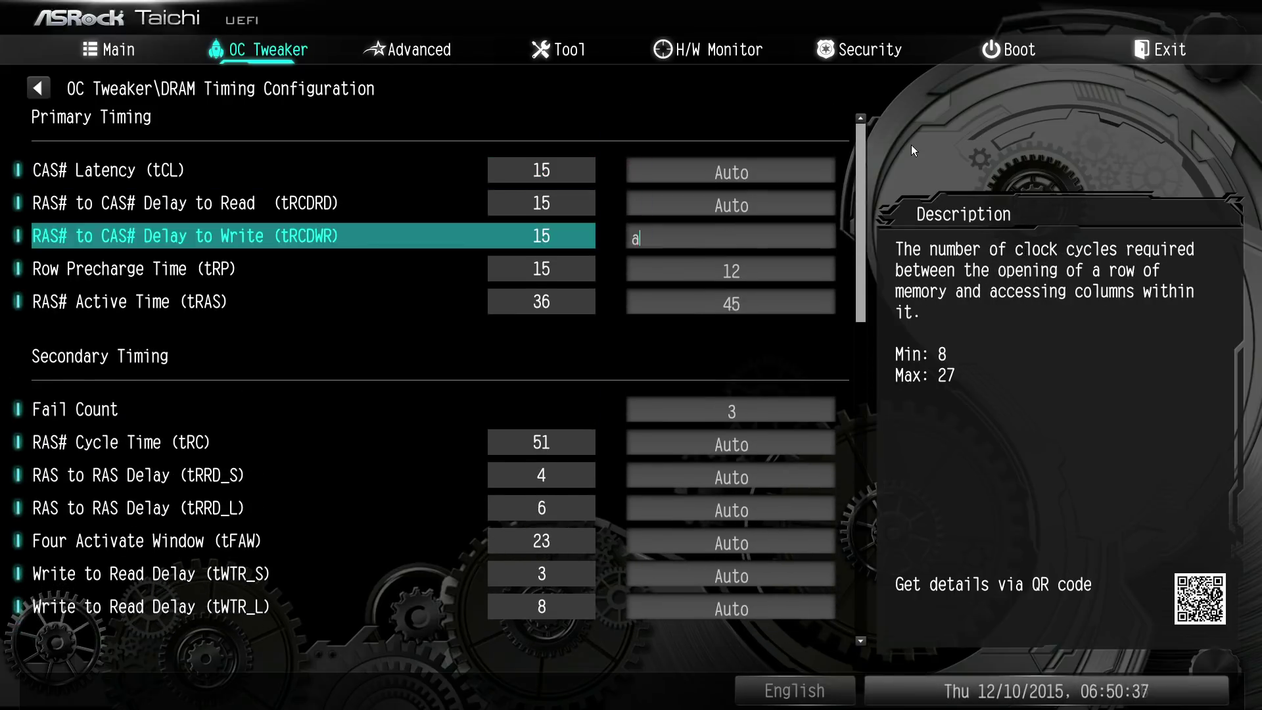
pyautogui.press('Down')
pyautogui.press('Up')
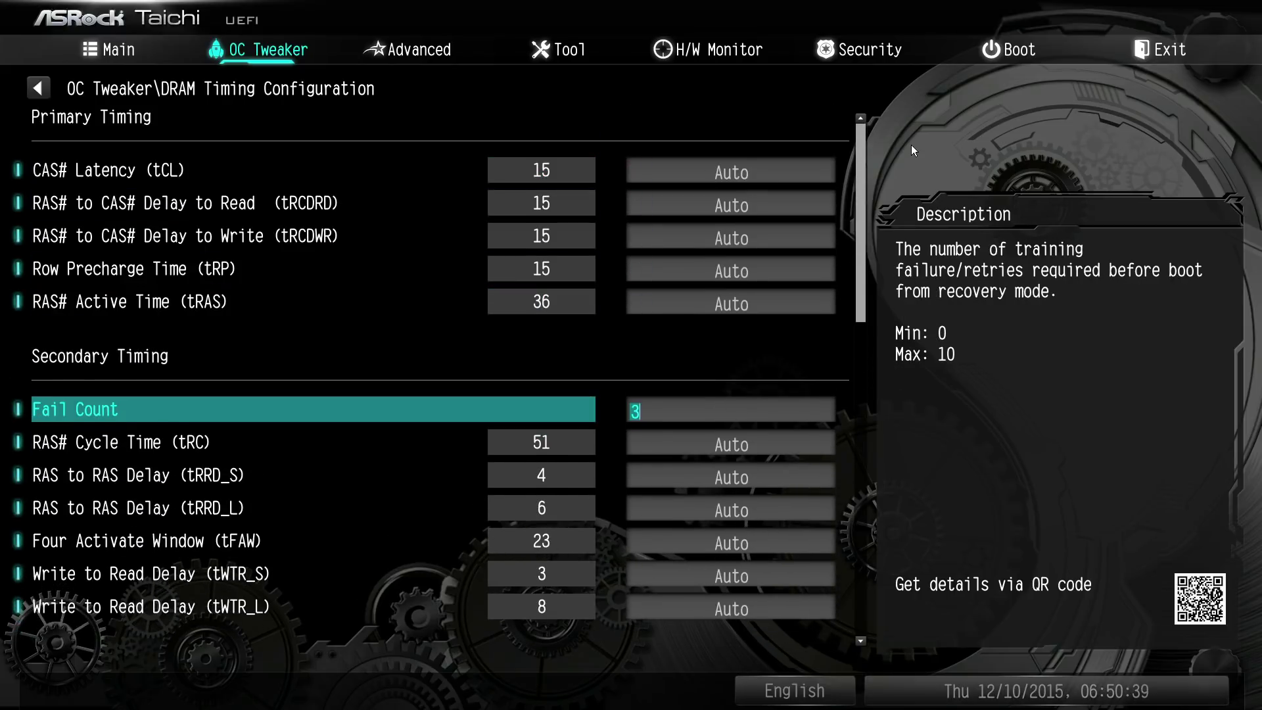
# Step: Review the secondary timings and remaining memory options from Fail Count down to Load DRAM Profile
pyautogui.press('Down')
pyautogui.press('Down')
pyautogui.press('Down')
pyautogui.press('Down')
pyautogui.press('Down')
pyautogui.press('Down')
pyautogui.press('Down')
pyautogui.press('Down')
pyautogui.press('Down')
pyautogui.press('Down')
pyautogui.press('Down')
pyautogui.press('Down')
pyautogui.press('Down')
pyautogui.press('Down')
pyautogui.press('Down')
pyautogui.press('Down')
pyautogui.press('Down')
pyautogui.press('Down')
pyautogui.press('Down')
pyautogui.press('Down')
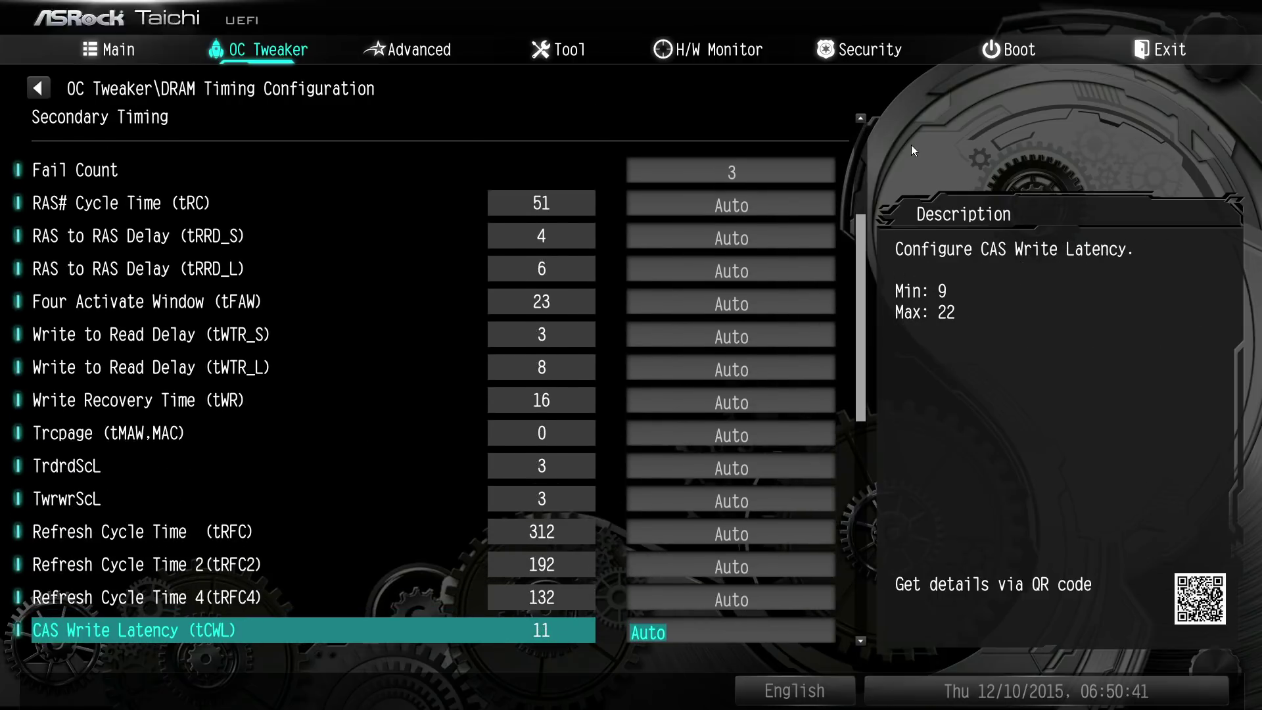
pyautogui.press('Down')
pyautogui.press('Down')
pyautogui.press('Down')
pyautogui.press('Down')
pyautogui.press('Down')
pyautogui.press('Down')
pyautogui.press('Down')
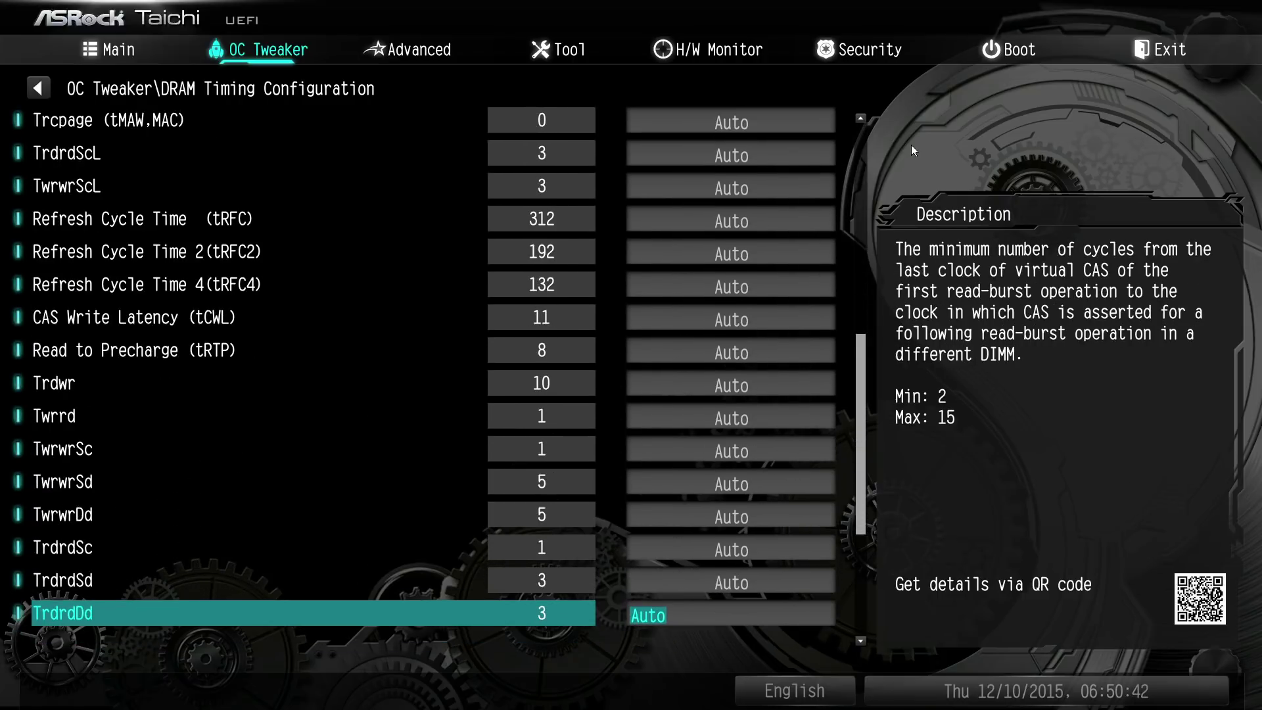
pyautogui.press('Down')
pyautogui.press('Down')
pyautogui.press('Down')
pyautogui.press('Down')
pyautogui.press('Down')
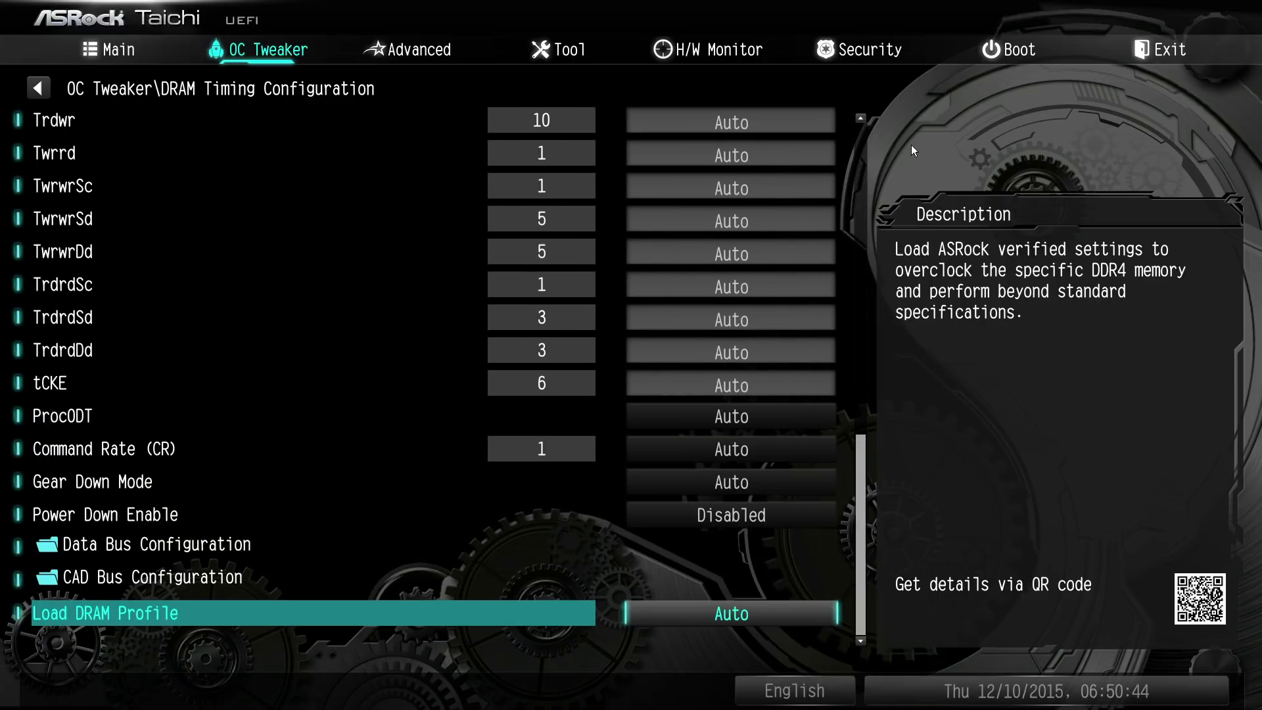
# Step: Look back over the DRAM timing list from Load DRAM Profile up to the Primary Timing section
pyautogui.press('Up')
pyautogui.press('Up')
pyautogui.press('Up')
pyautogui.press('Up')
pyautogui.press('Up')
pyautogui.press('Up')
pyautogui.press('Up')
pyautogui.press('Up')
pyautogui.press('Up')
pyautogui.press('Up')
pyautogui.press('Up')
pyautogui.press('Up')
pyautogui.press('Up')
pyautogui.press('Up')
pyautogui.press('Up')
pyautogui.press('Up')
pyautogui.press('Up')
pyautogui.press('Up')
pyautogui.press('Up')
pyautogui.press('Up')
pyautogui.press('Up')
pyautogui.press('Up')
pyautogui.press('Up')
pyautogui.press('Up')
pyautogui.press('Up')
pyautogui.press('Up')
pyautogui.press('Up')
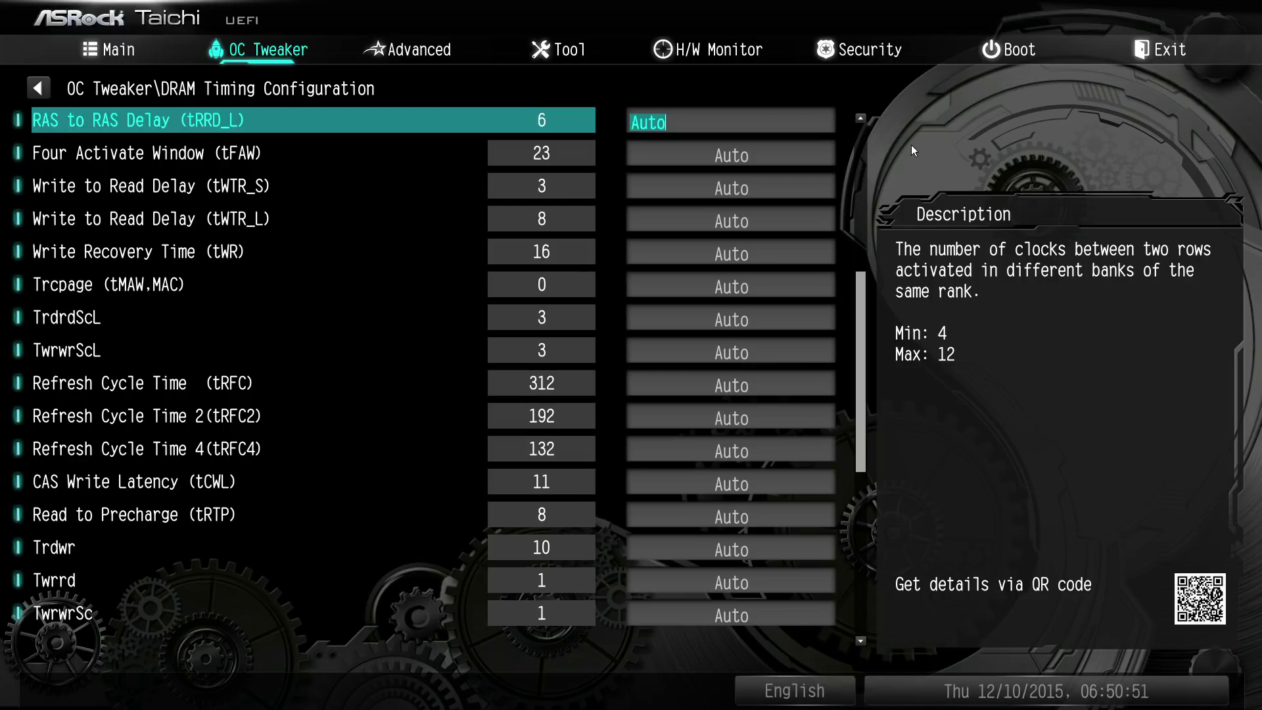
pyautogui.press('Up')
pyautogui.press('Up')
pyautogui.press('Up')
pyautogui.press('Up')
pyautogui.press('Up')
pyautogui.press('Up')
pyautogui.press('Up')
pyautogui.press('Up')
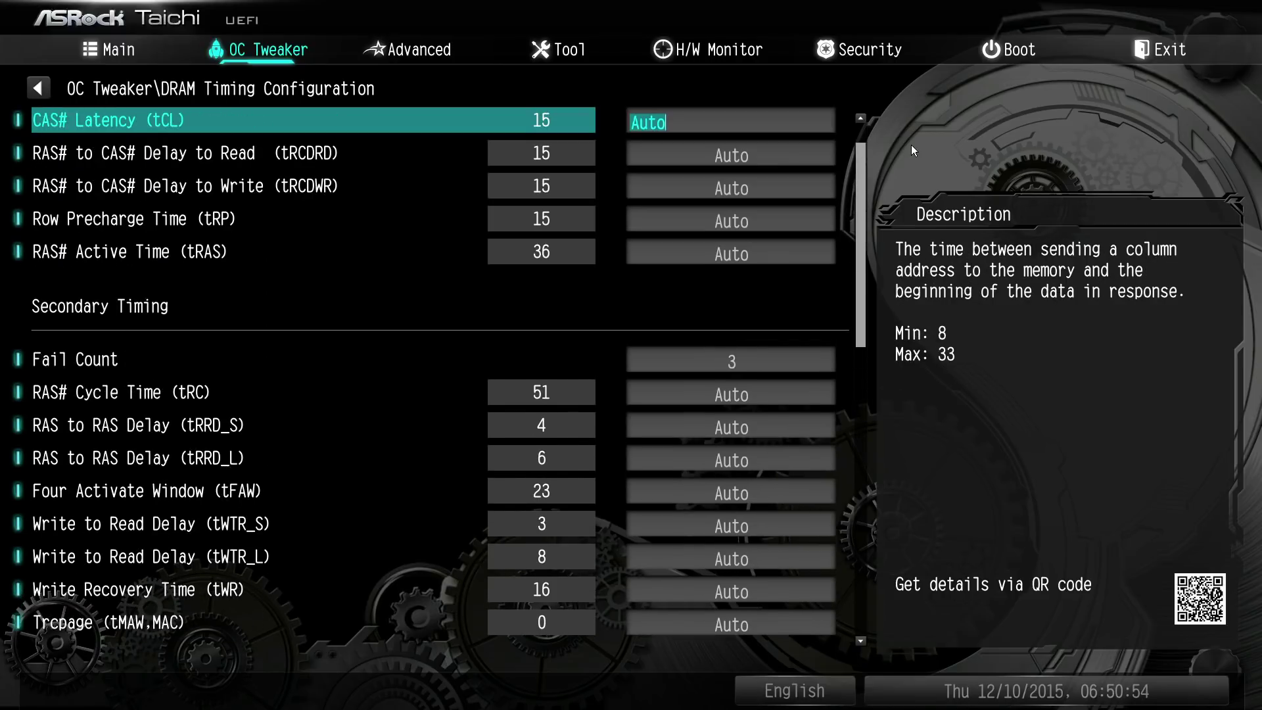
pyautogui.press('Up')
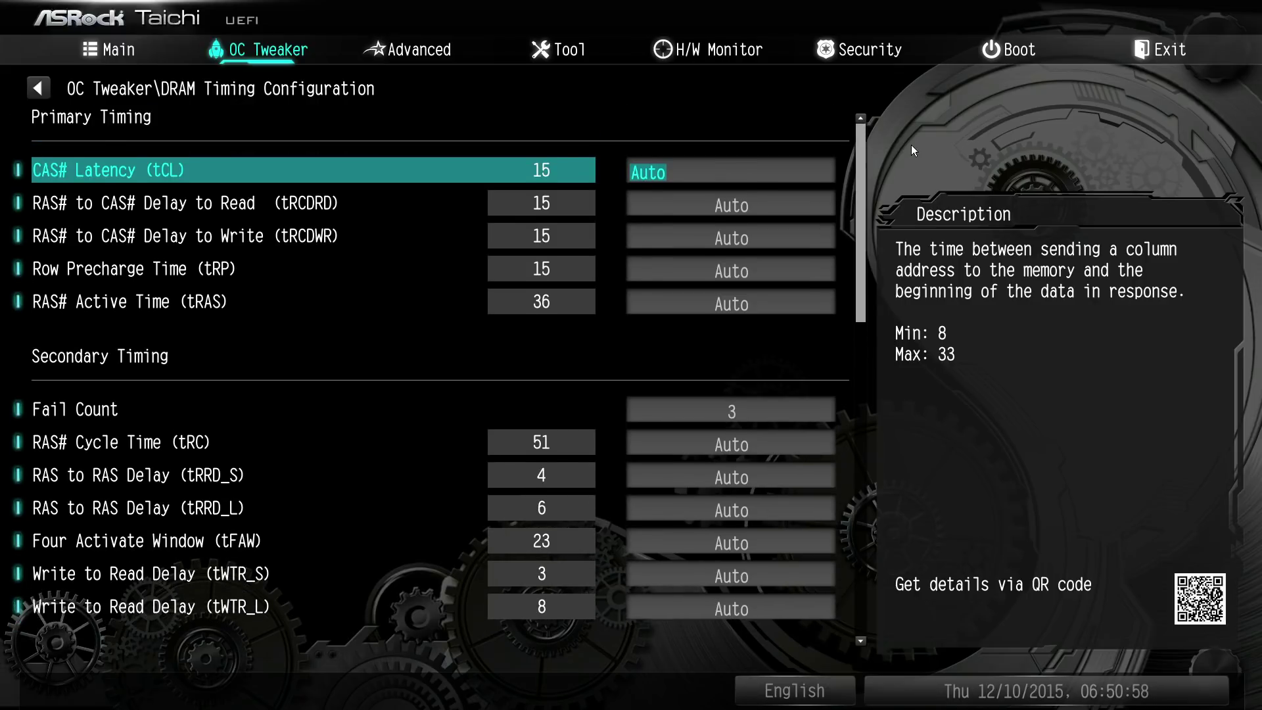
# Step: Leave DRAM Timing Configuration and go past External Voltage Settings and Load-Line Calibration to the CPU Frequency and Voltage(VID) Change setting
pyautogui.press('Escape')
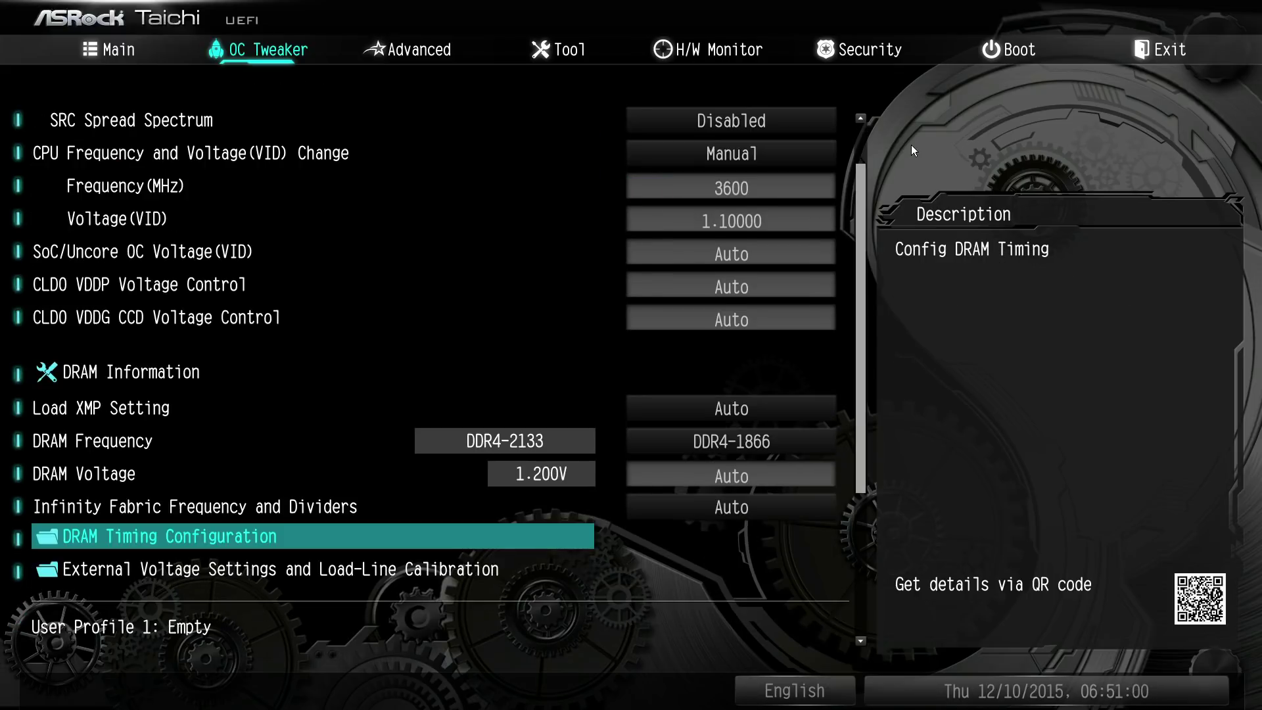
pyautogui.press('Down')
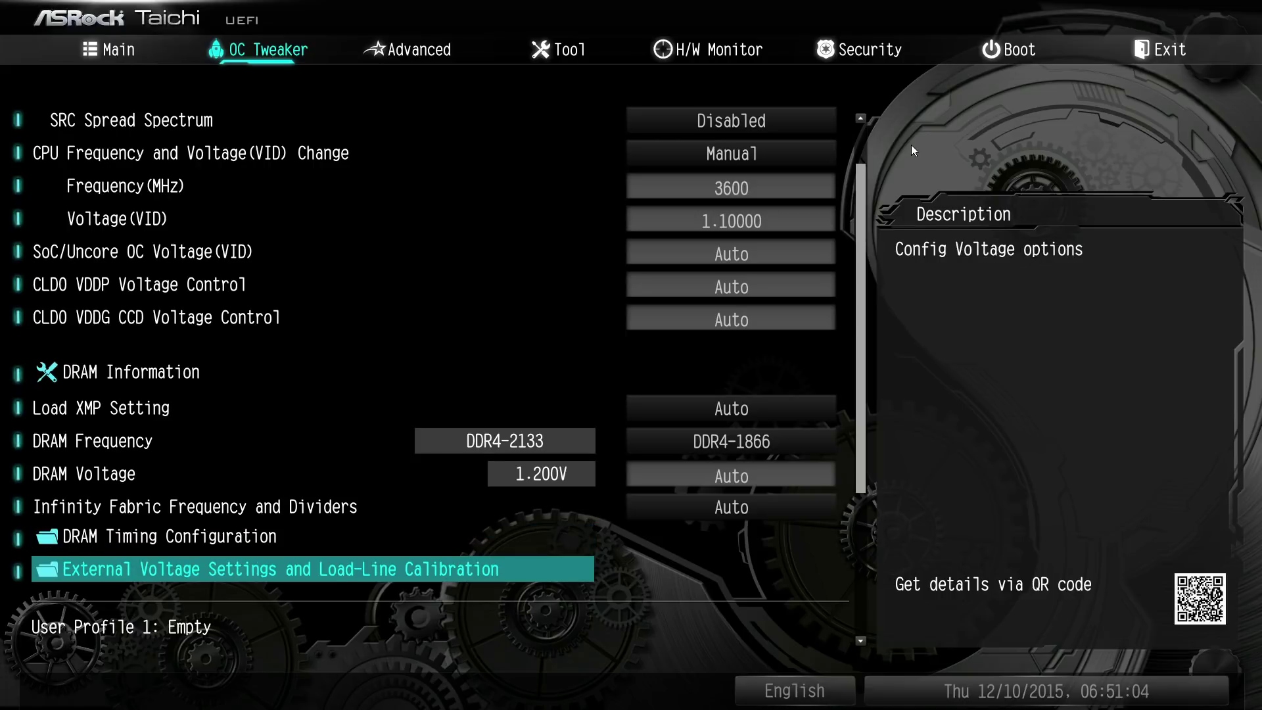
pyautogui.press('Up')
pyautogui.press('Up')
pyautogui.press('Up')
pyautogui.press('Up')
pyautogui.press('Up')
pyautogui.press('Up')
pyautogui.press('Up')
pyautogui.press('Up')
pyautogui.press('Up')
pyautogui.press('Up')
pyautogui.press('Up')
pyautogui.press('Up')
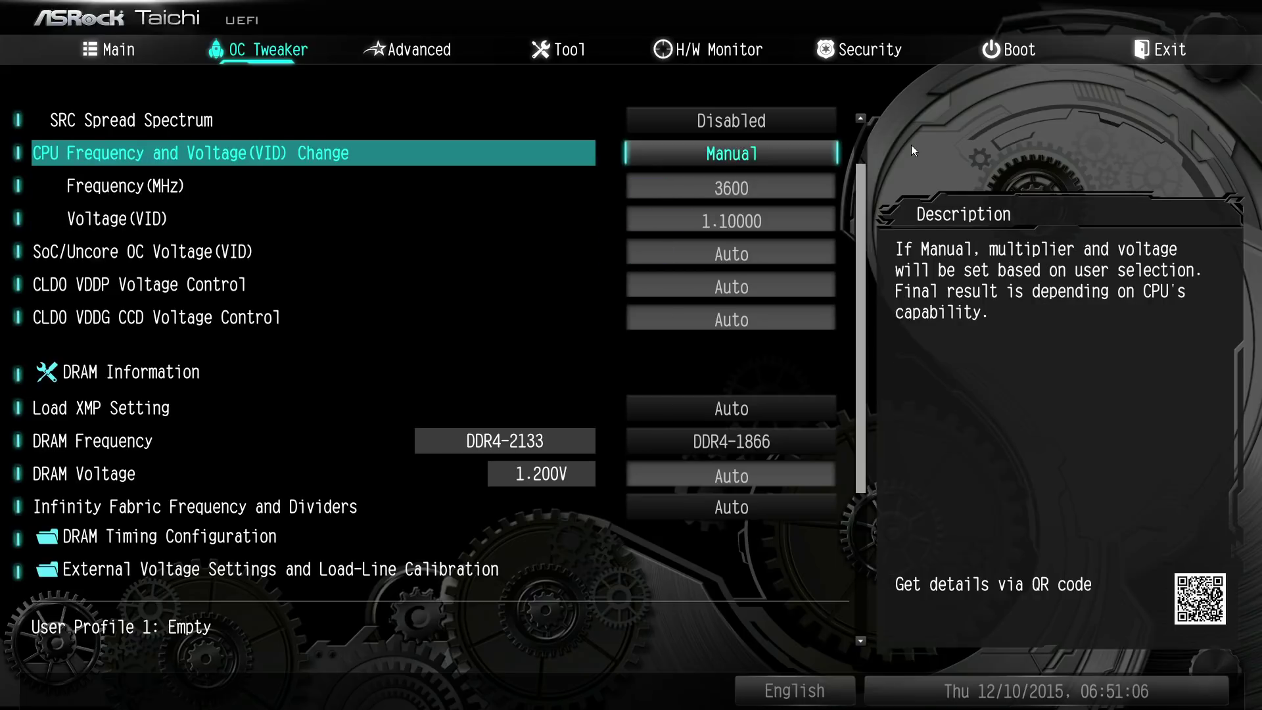
# Step: Try a manual CPU frequency of 2250 MHz
pyautogui.press('Down')
pyautogui.write('2250')
pyautogui.press('Down')
pyautogui.press('Up')
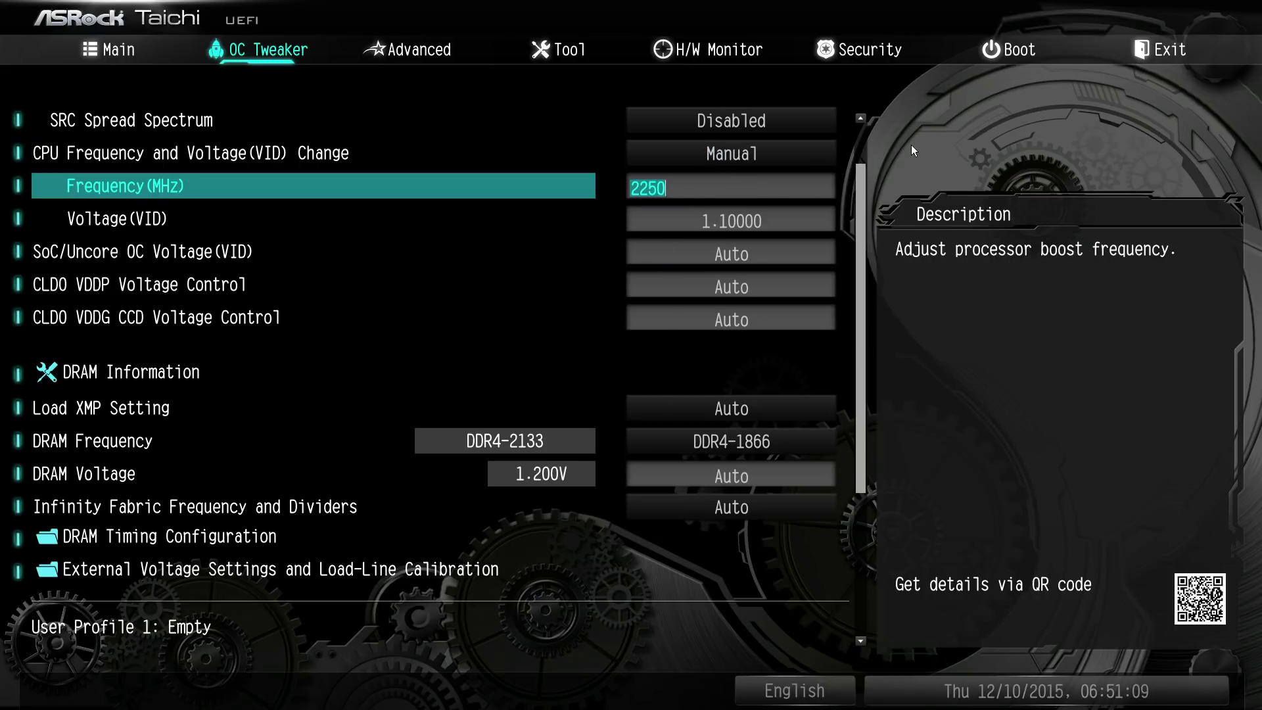
# Step: Set the manual CPU frequency to 3600 MHz
pyautogui.press('Down')
pyautogui.press('Up')
pyautogui.write('360')
pyautogui.press('Down')
pyautogui.press('Up')
pyautogui.write('3600')
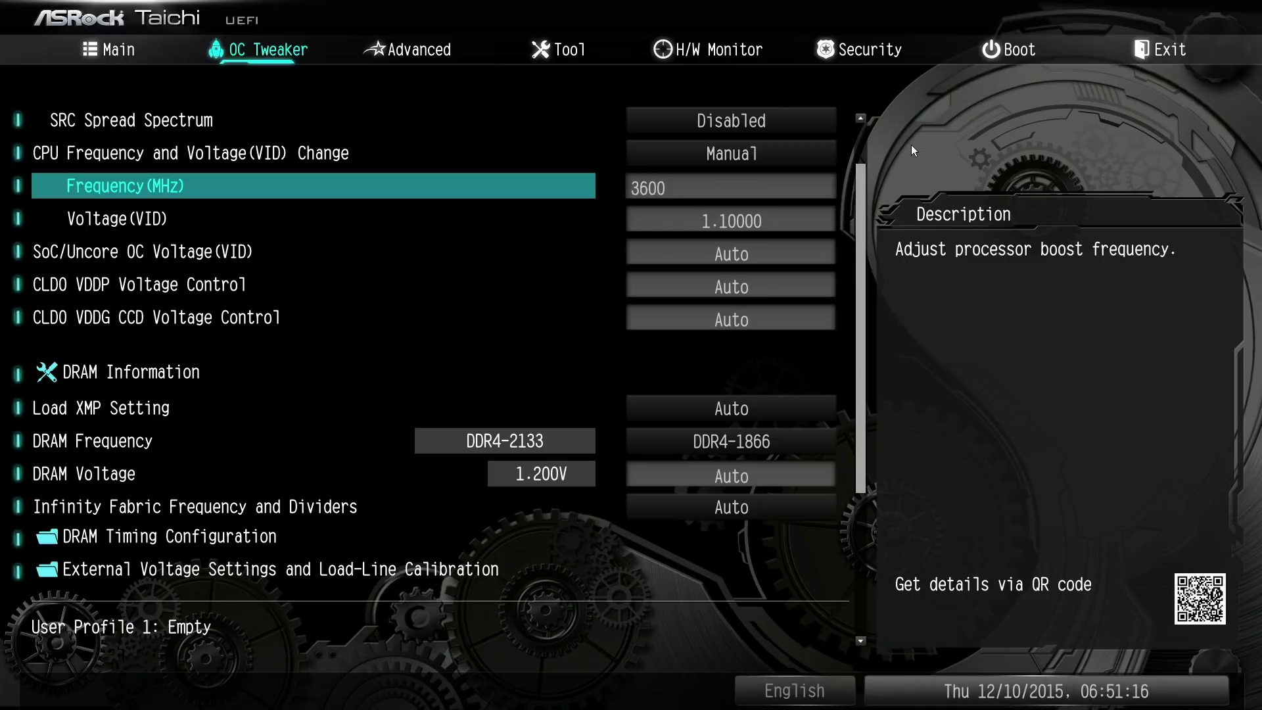
# Step: Go past the CPU and SoC voltage settings and open DRAM Timing Configuration
pyautogui.press('Down')
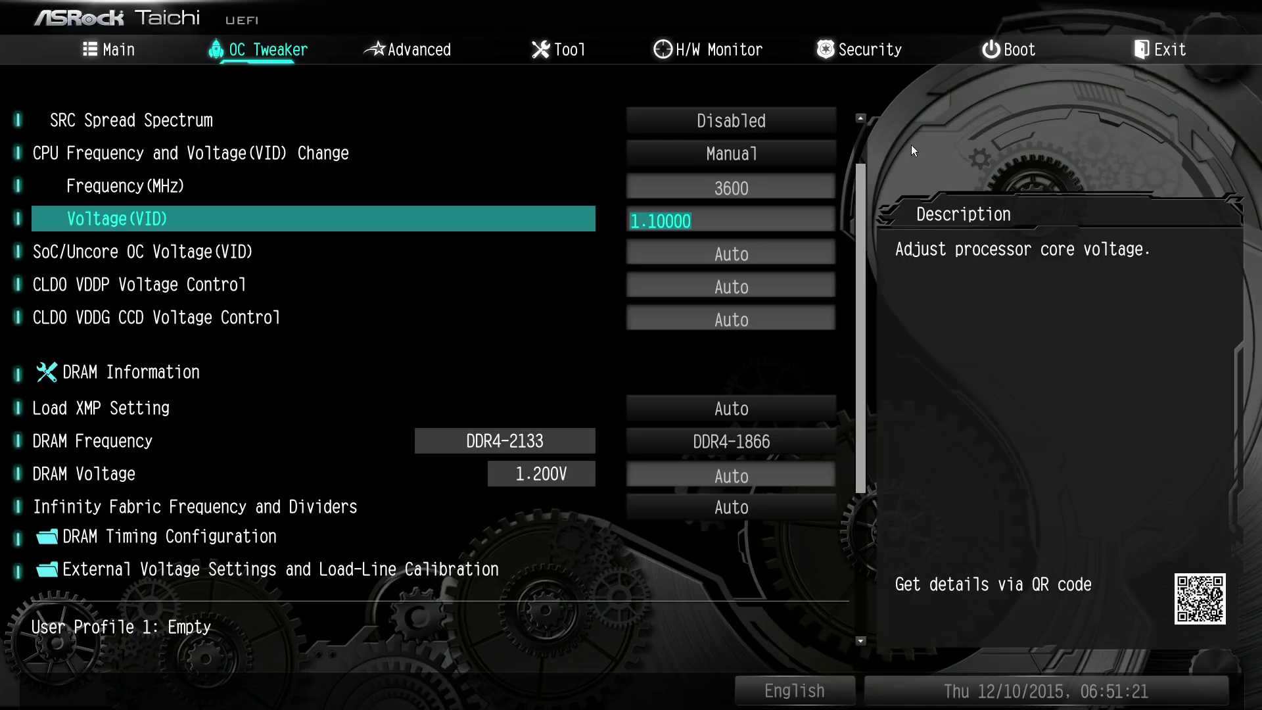
pyautogui.press('Down')
pyautogui.press('Down')
pyautogui.press('Down')
pyautogui.press('Down')
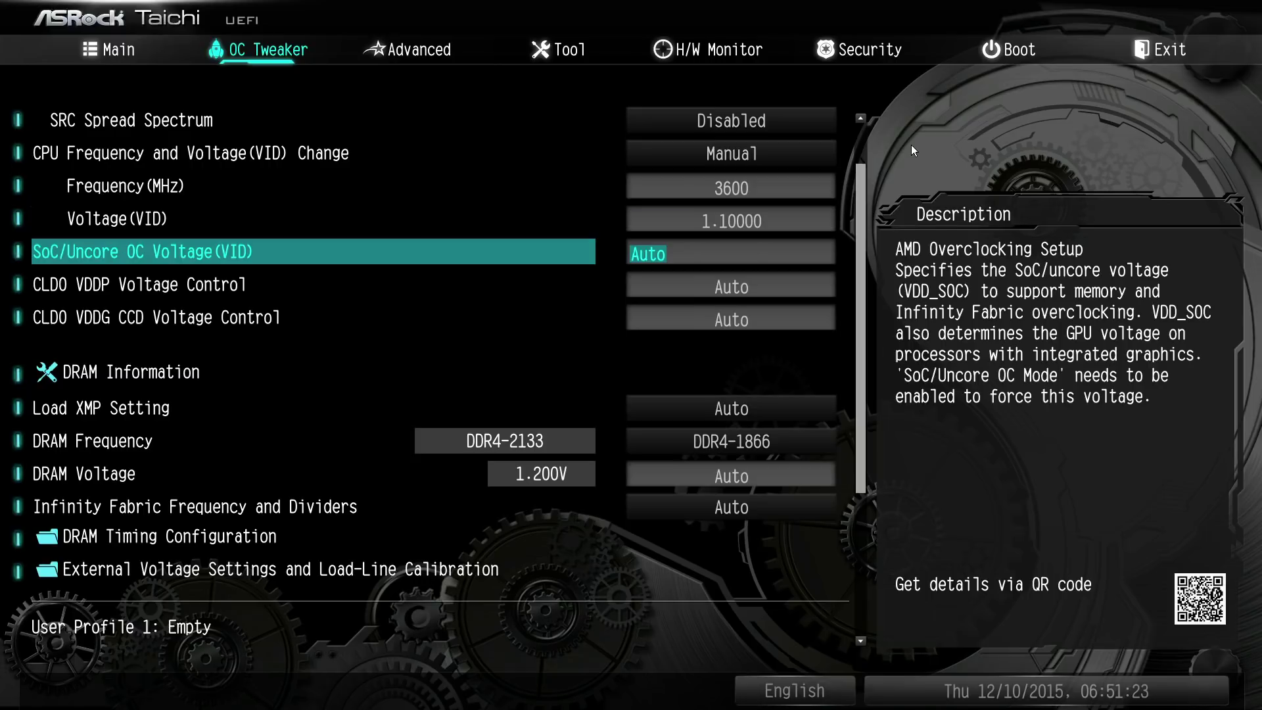
pyautogui.press('Down')
pyautogui.press('Down')
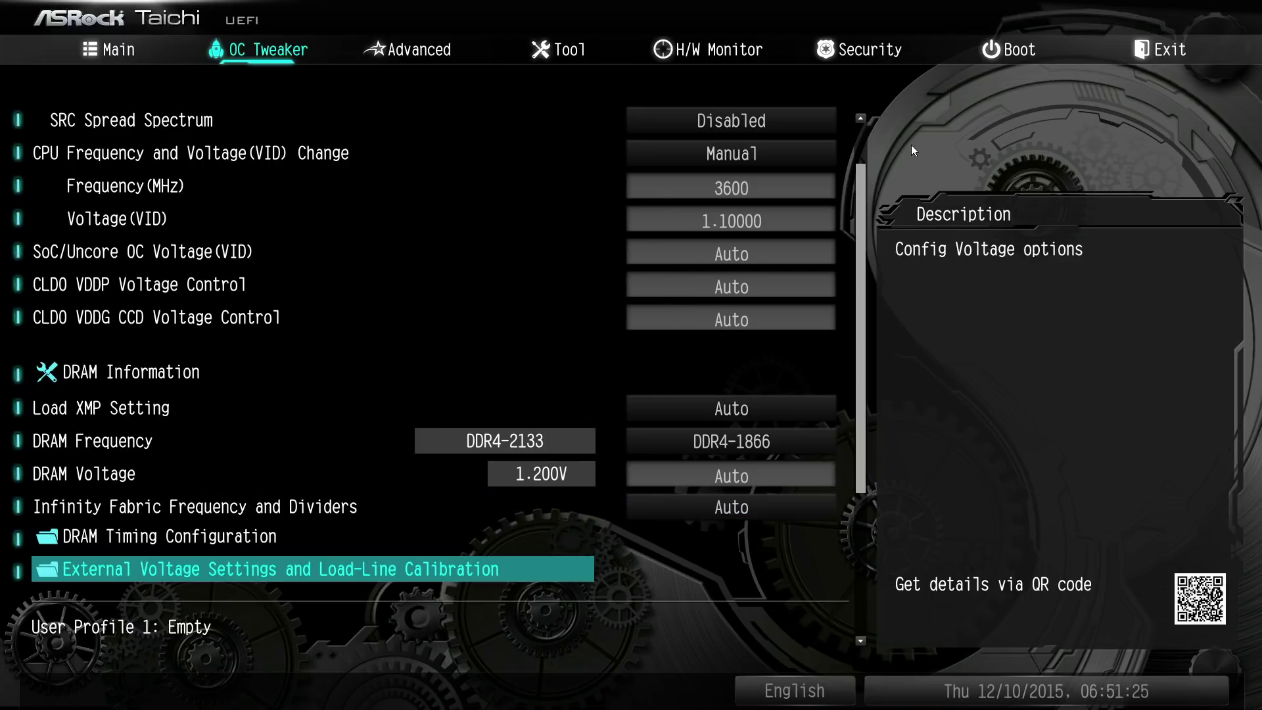
pyautogui.press('Up')
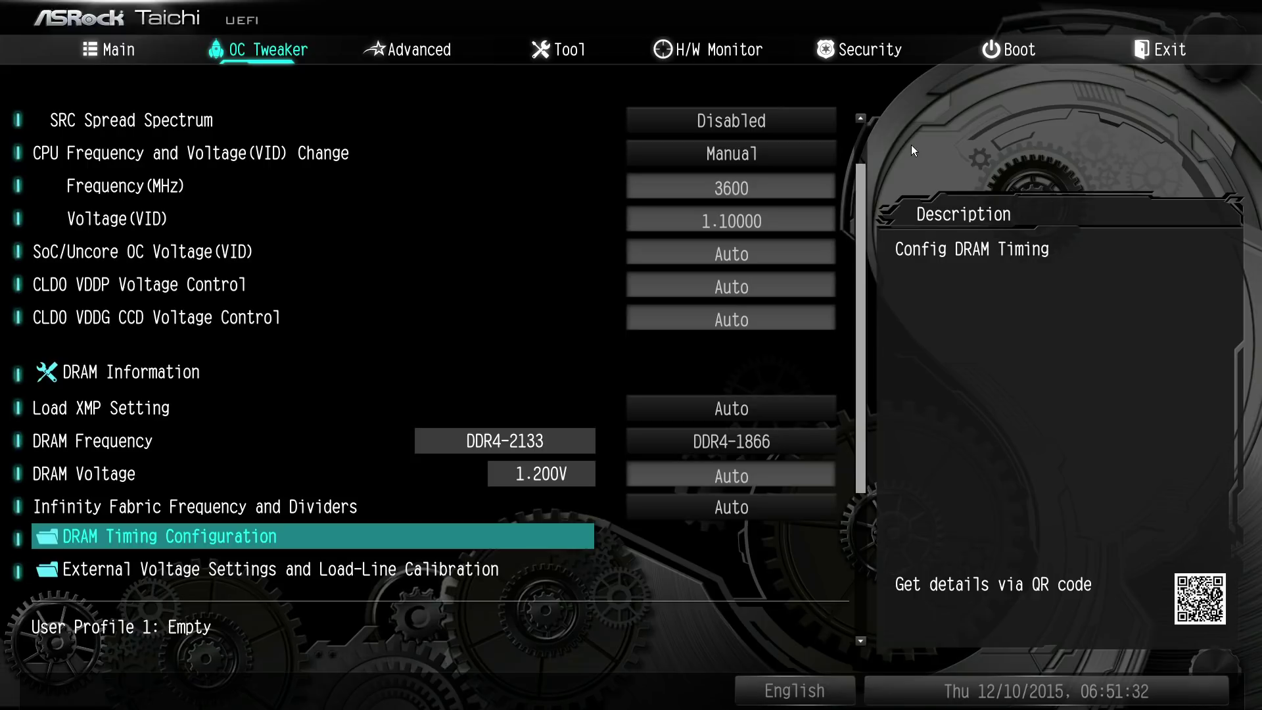
pyautogui.press('Down')
pyautogui.press('Up')
pyautogui.press('Return')
# Step: Review the DRAM timing list from the primary timings down to Load DRAM Profile
pyautogui.press('Down')
pyautogui.press('Down')
pyautogui.press('Down')
pyautogui.press('Down')
pyautogui.press('Down')
pyautogui.press('Down')
pyautogui.press('Down')
pyautogui.press('Down')
pyautogui.press('Down')
pyautogui.press('Down')
pyautogui.press('Down')
pyautogui.press('Down')
pyautogui.press('Down')
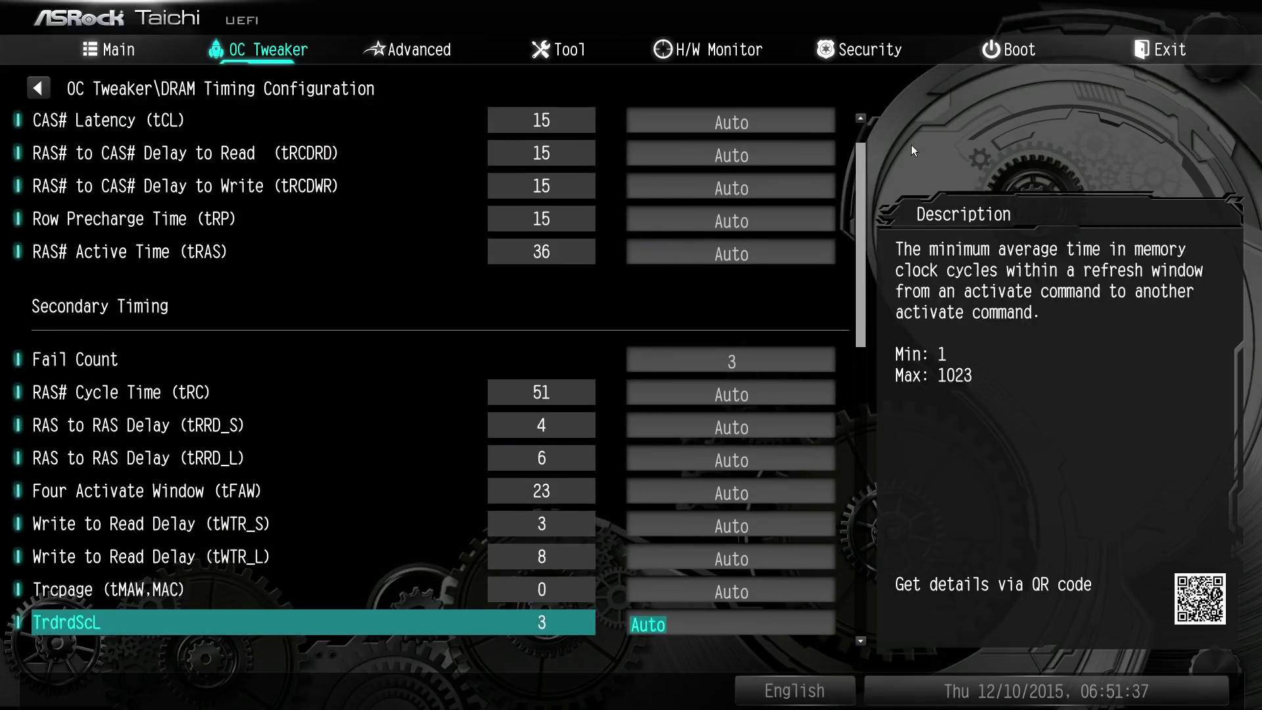
pyautogui.press('Down')
pyautogui.press('Down')
pyautogui.press('Down')
pyautogui.press('Down')
pyautogui.press('Down')
pyautogui.press('Down')
pyautogui.press('Down')
pyautogui.press('Down')
pyautogui.press('Down')
pyautogui.press('Down')
pyautogui.press('Down')
pyautogui.press('Down')
pyautogui.press('Down')
pyautogui.press('Down')
pyautogui.press('Down')
pyautogui.press('Down')
pyautogui.press('Down')
pyautogui.press('Down')
pyautogui.press('Down')
pyautogui.press('Down')
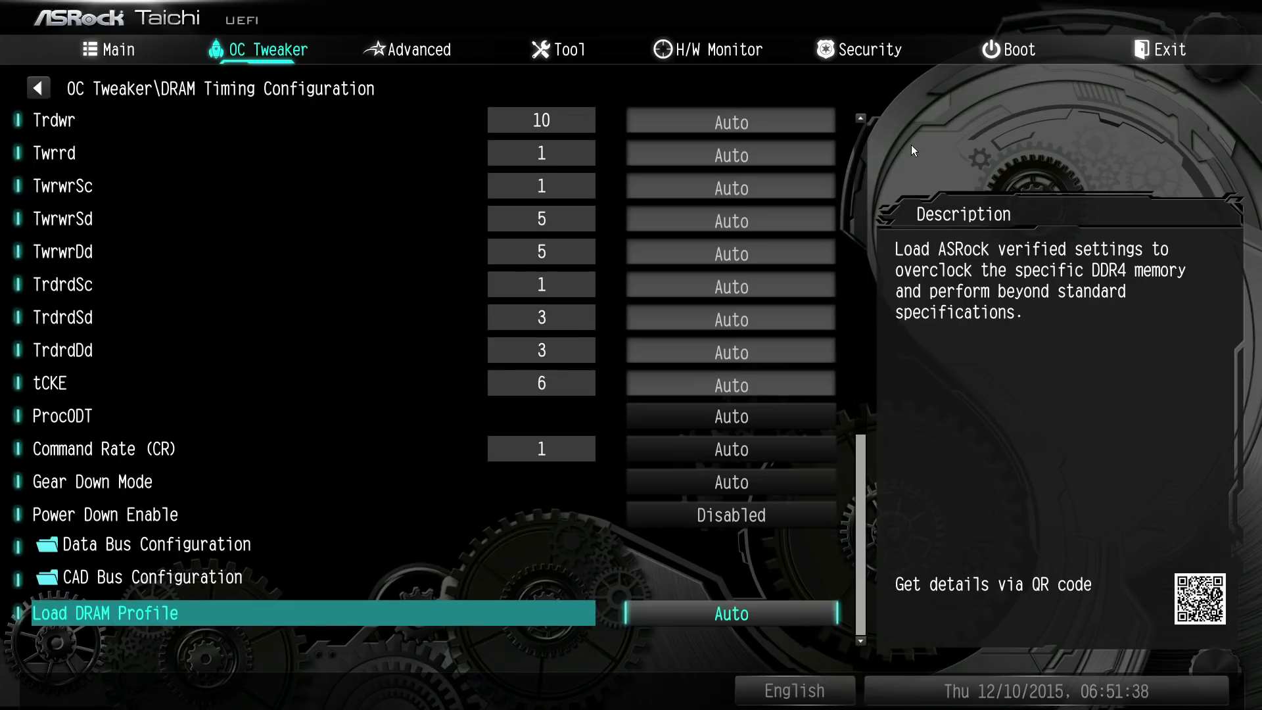
# Step: Examine the ProcODT impedance options and close the list without choosing one
pyautogui.press('Up')
pyautogui.press('Up')
pyautogui.press('Up')
pyautogui.press('Up')
pyautogui.press('Up')
pyautogui.press('Up')
pyautogui.press('Up')
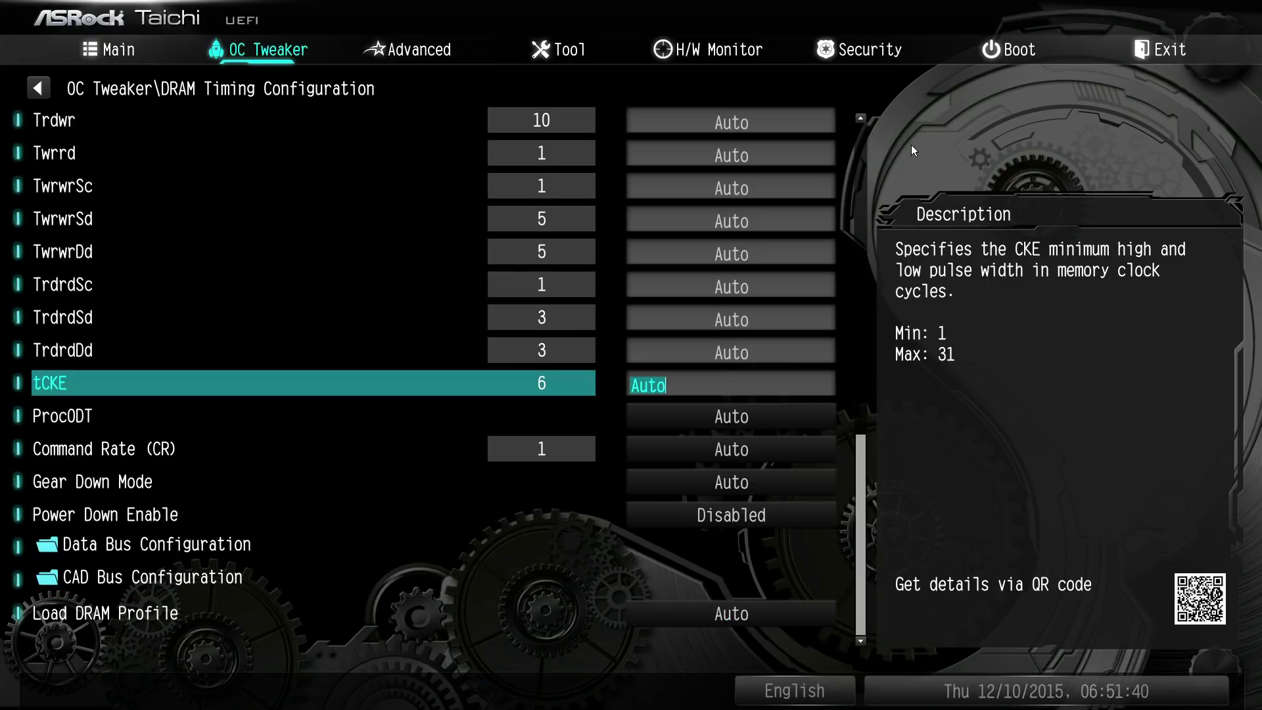
pyautogui.press('Down')
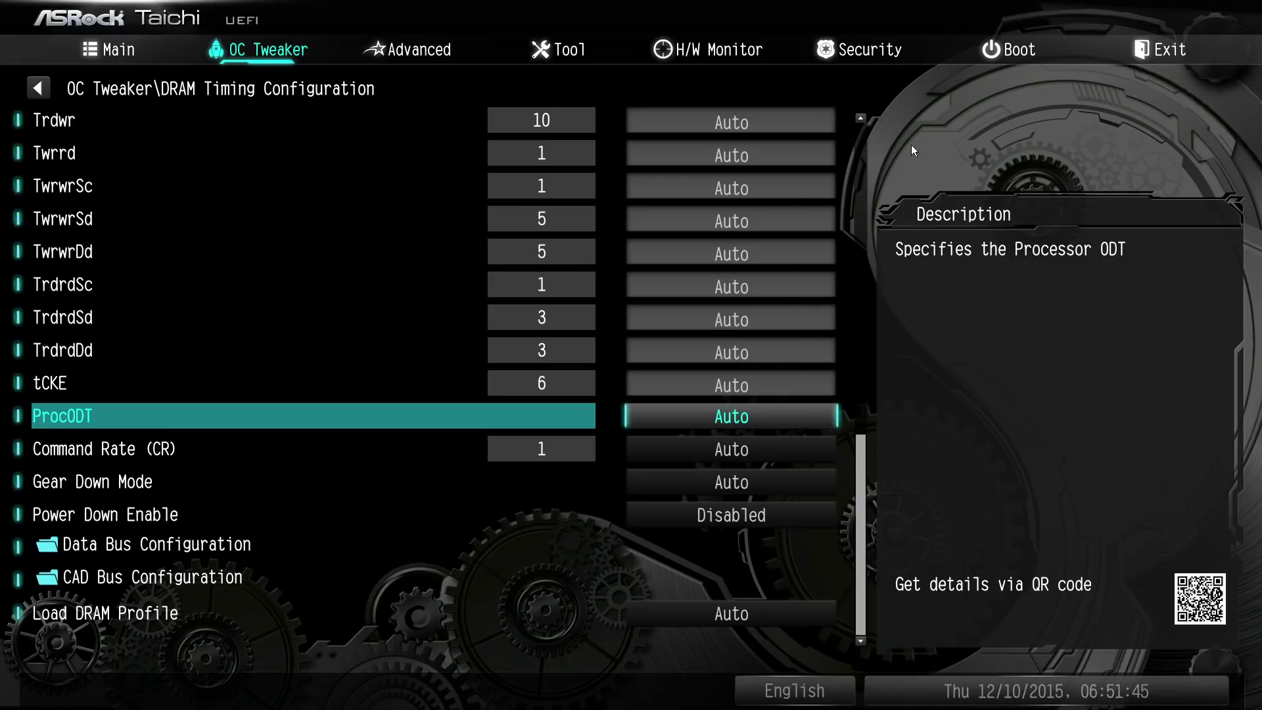
pyautogui.press('Return')
pyautogui.press('Down')
pyautogui.press('Down')
pyautogui.press('Down')
pyautogui.press('Down')
pyautogui.press('Down')
pyautogui.press('Down')
pyautogui.press('Down')
pyautogui.press('Down')
pyautogui.press('Down')
pyautogui.press('Down')
pyautogui.press('Down')
pyautogui.press('Down')
pyautogui.press('Down')
pyautogui.press('Down')
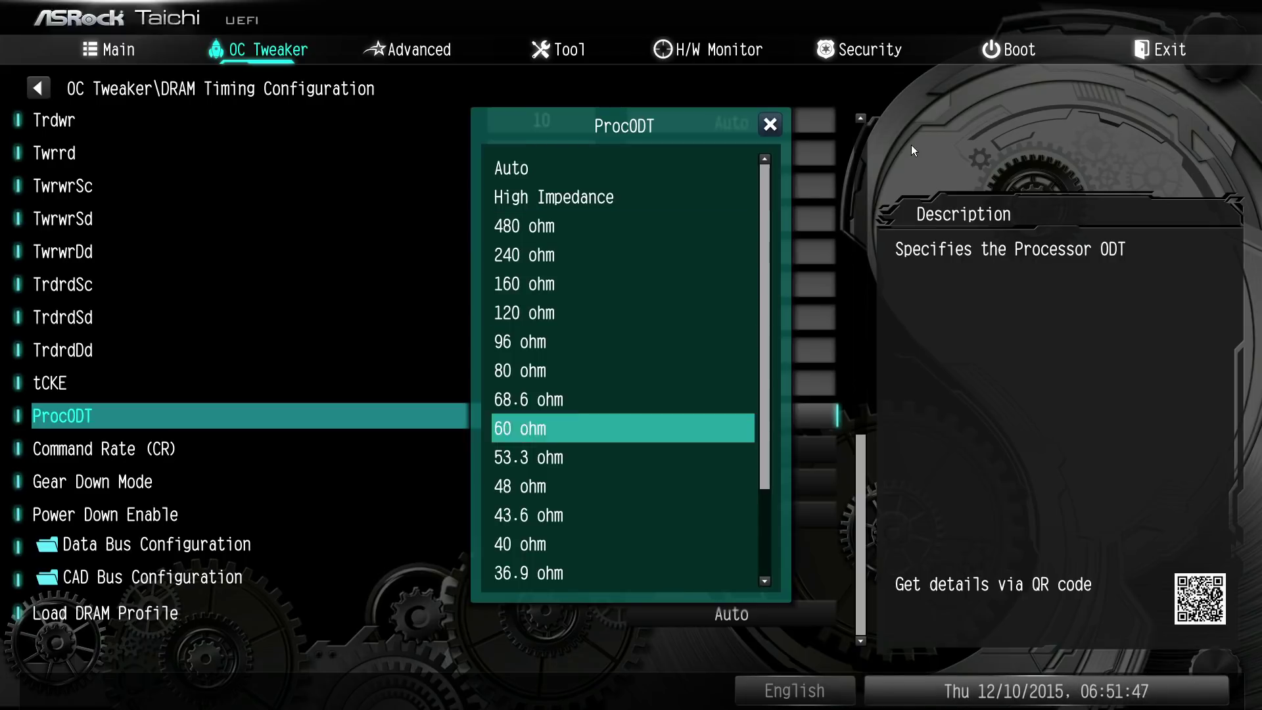
pyautogui.press('Escape')
# Step: Look back up the timing list from ProcODT through the secondary and primary timings, wrapping around to Load DRAM Profile
pyautogui.press('Up')
pyautogui.press('Up')
pyautogui.press('Up')
pyautogui.press('Up')
pyautogui.press('Up')
pyautogui.press('Up')
pyautogui.press('Up')
pyautogui.press('Up')
pyautogui.press('Up')
pyautogui.press('Up')
pyautogui.press('Up')
pyautogui.press('Up')
pyautogui.press('Up')
pyautogui.press('Up')
pyautogui.press('Up')
pyautogui.press('Up')
pyautogui.press('Up')
pyautogui.press('Up')
pyautogui.press('Up')
pyautogui.press('Up')
pyautogui.press('Up')
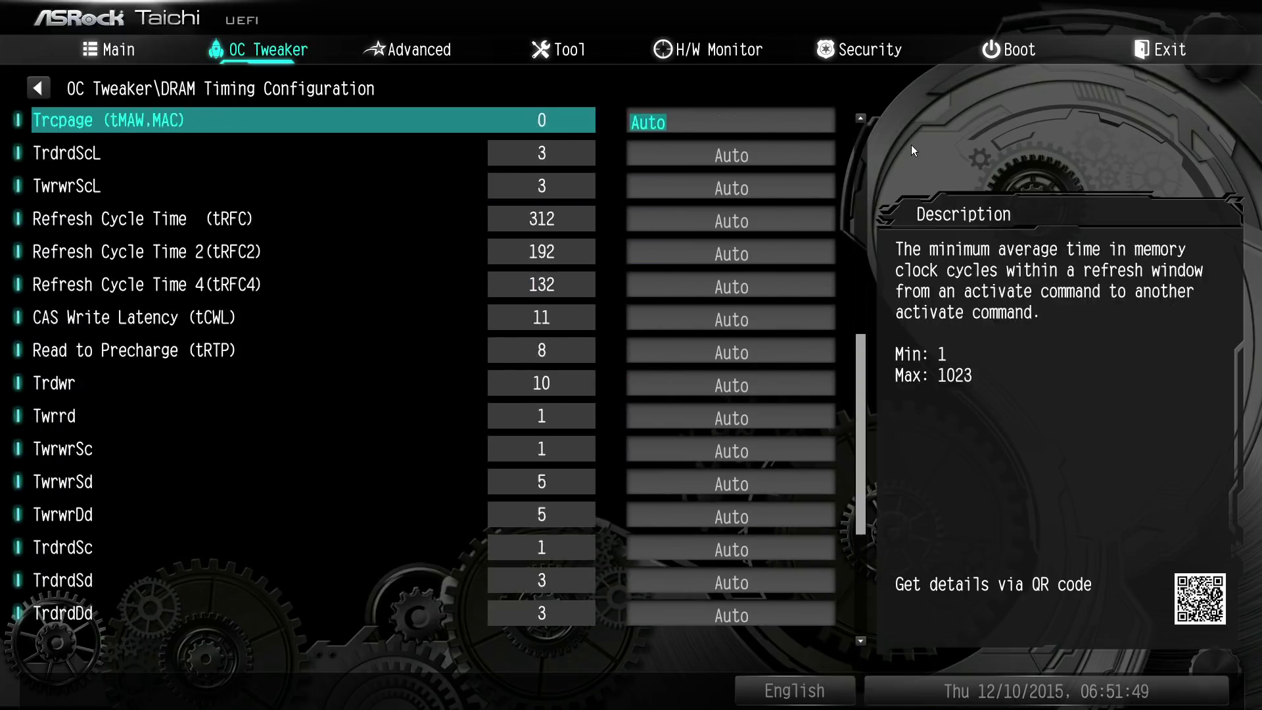
pyautogui.press('Up')
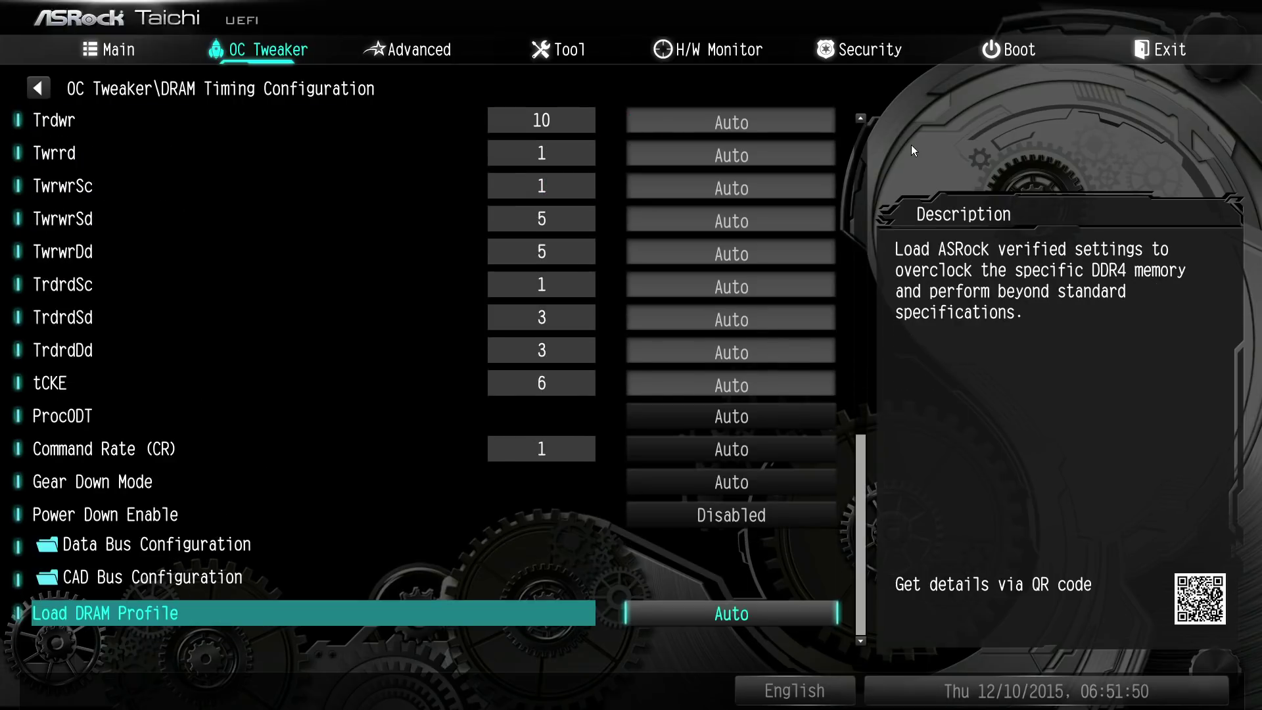
# Step: Look at the ProcODT options again and leave the setting as it is
pyautogui.press('Up')
pyautogui.press('Up')
pyautogui.press('Up')
pyautogui.press('Up')
pyautogui.press('Up')
pyautogui.press('Up')
pyautogui.press('Return')
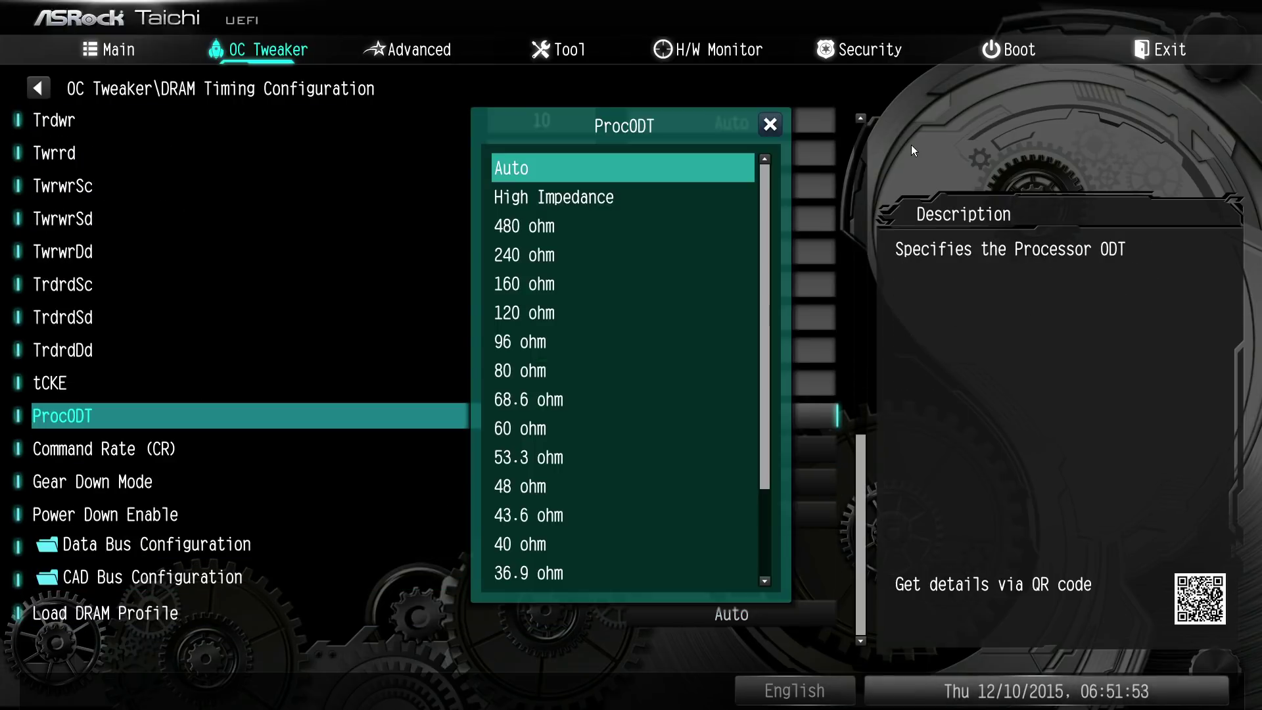
pyautogui.press('Escape')
# Step: View the options for Command Rate, Gear Down Mode and Power Down Enable without changing them
pyautogui.press('Down')
pyautogui.press('Return')
pyautogui.press('Escape')
pyautogui.press('Down')
pyautogui.press('Return')
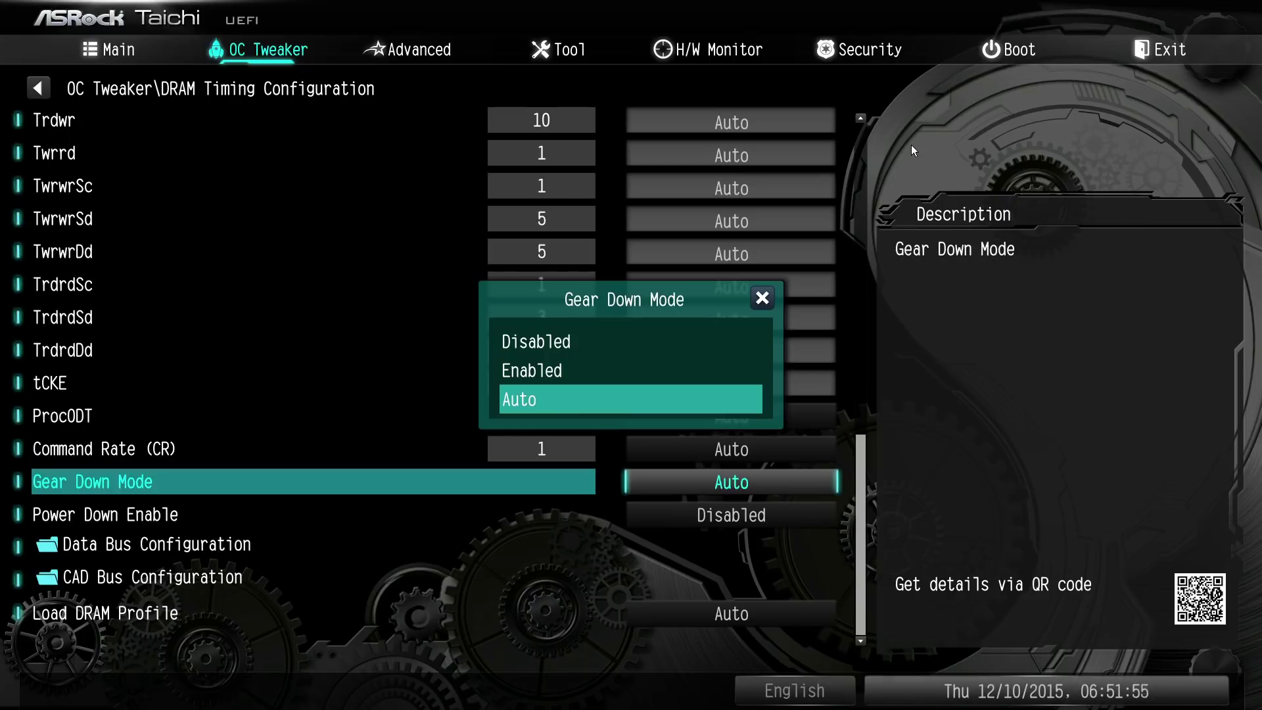
pyautogui.press('Escape')
pyautogui.press('Down')
pyautogui.press('Return')
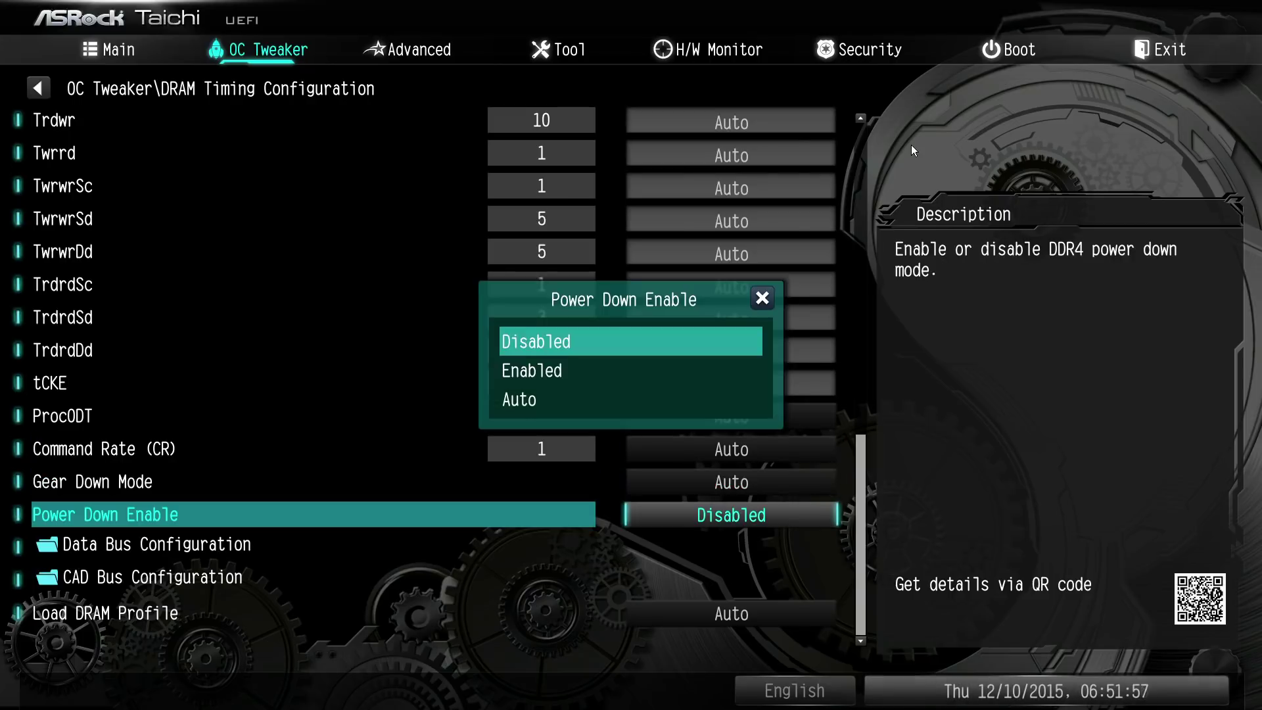
pyautogui.press('Escape')
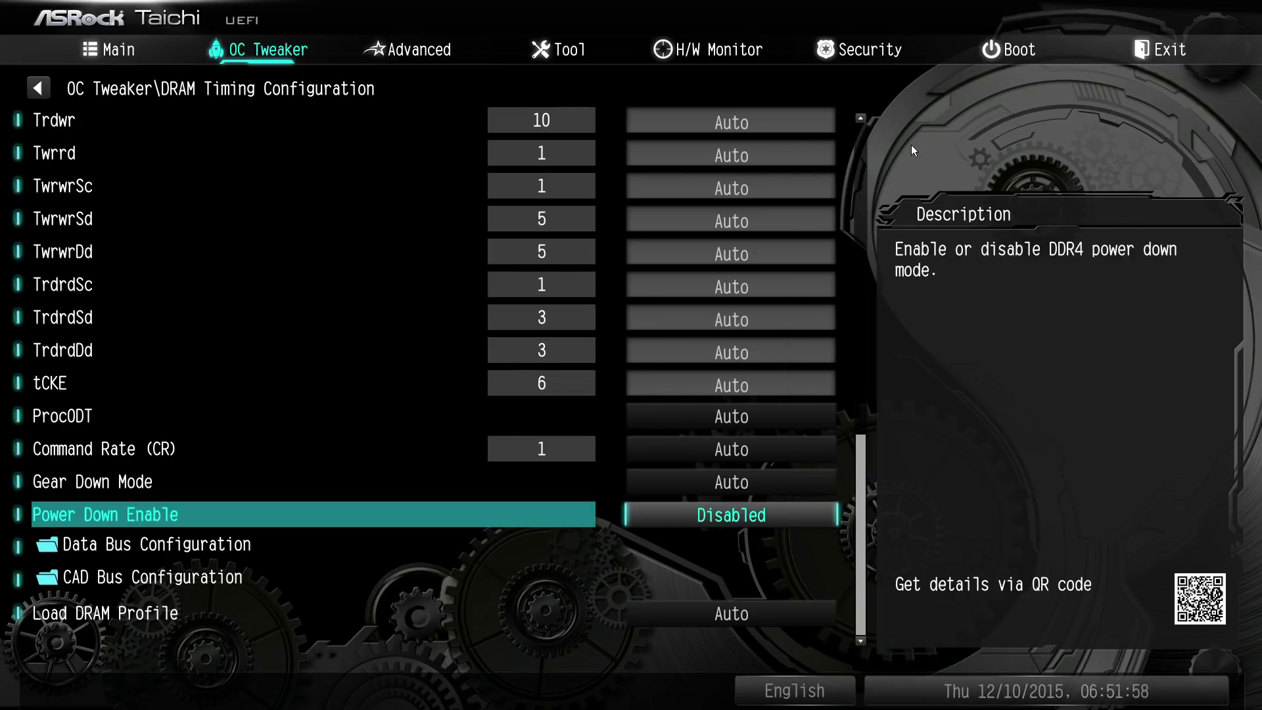
# Step: Set Power Down Enable to Auto
pyautogui.press('Return')
pyautogui.press('Down')
pyautogui.press('Down')
pyautogui.press('Return')
# Step: Set Data Bus Configuration User Controls to Manual and return to the DRAM timing list
pyautogui.press('Down')
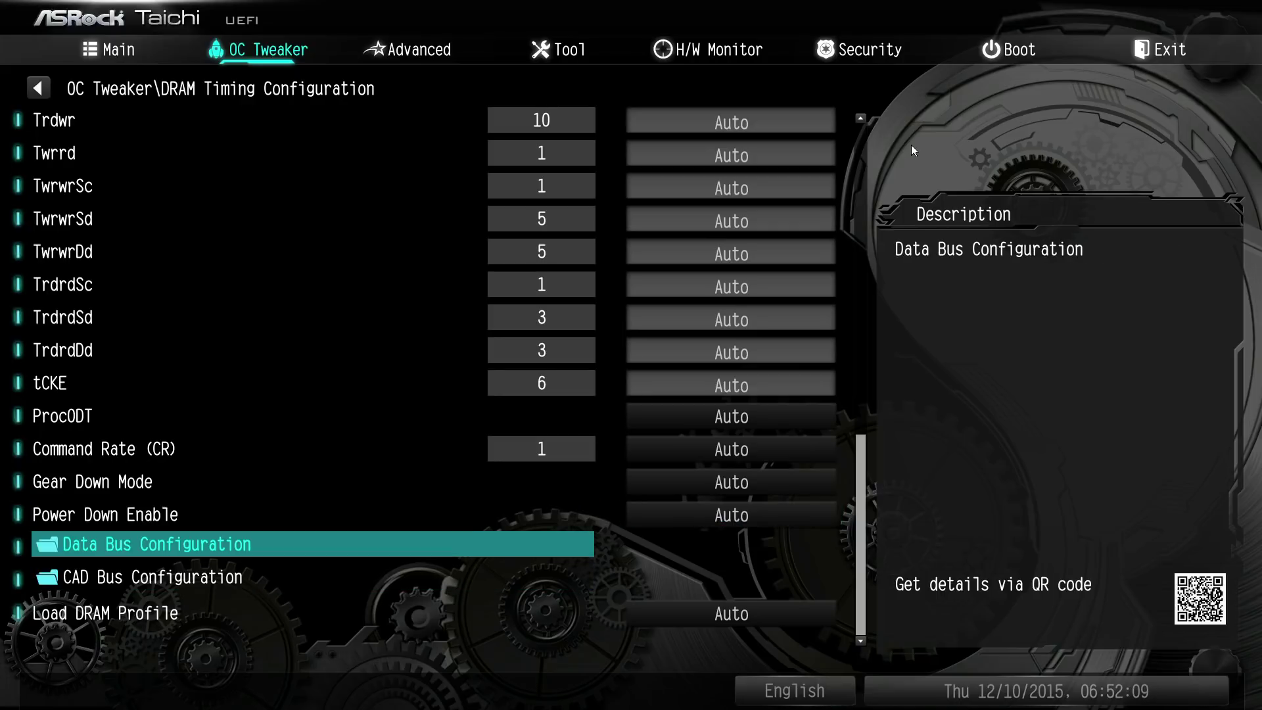
pyautogui.press('Return')
pyautogui.press('Return')
pyautogui.press('Down')
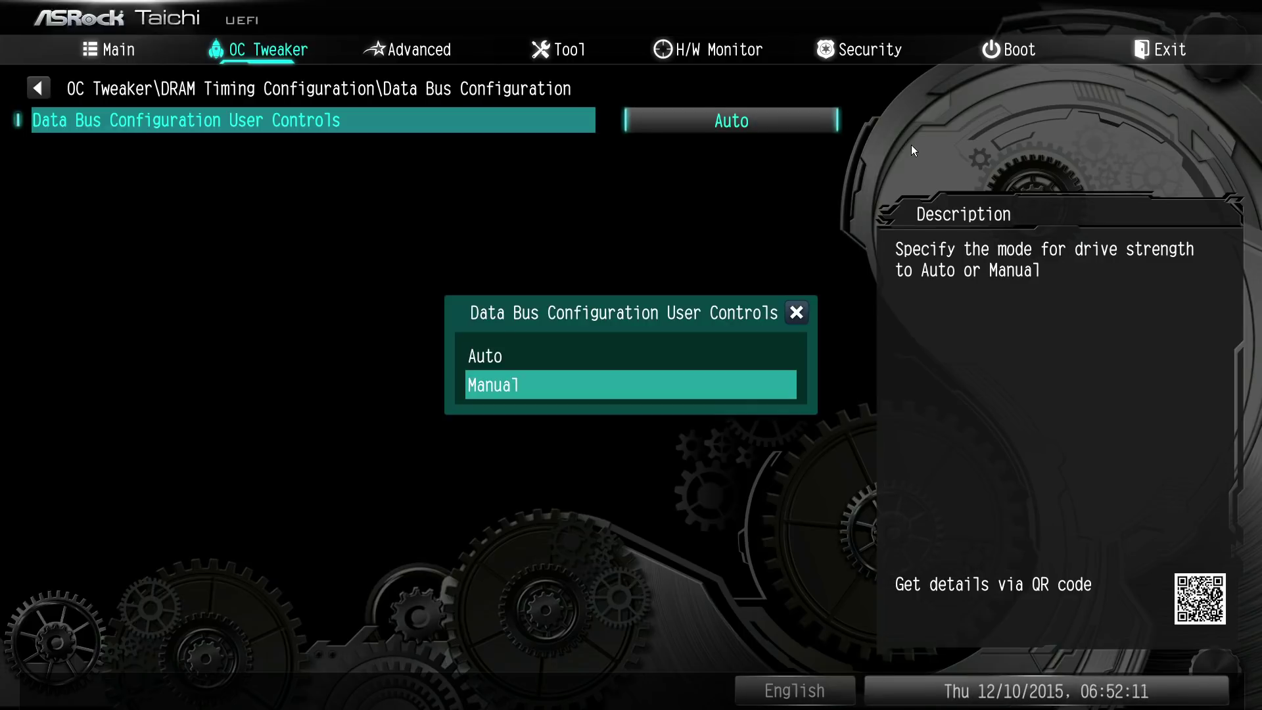
pyautogui.press('Return')
pyautogui.press('Down')
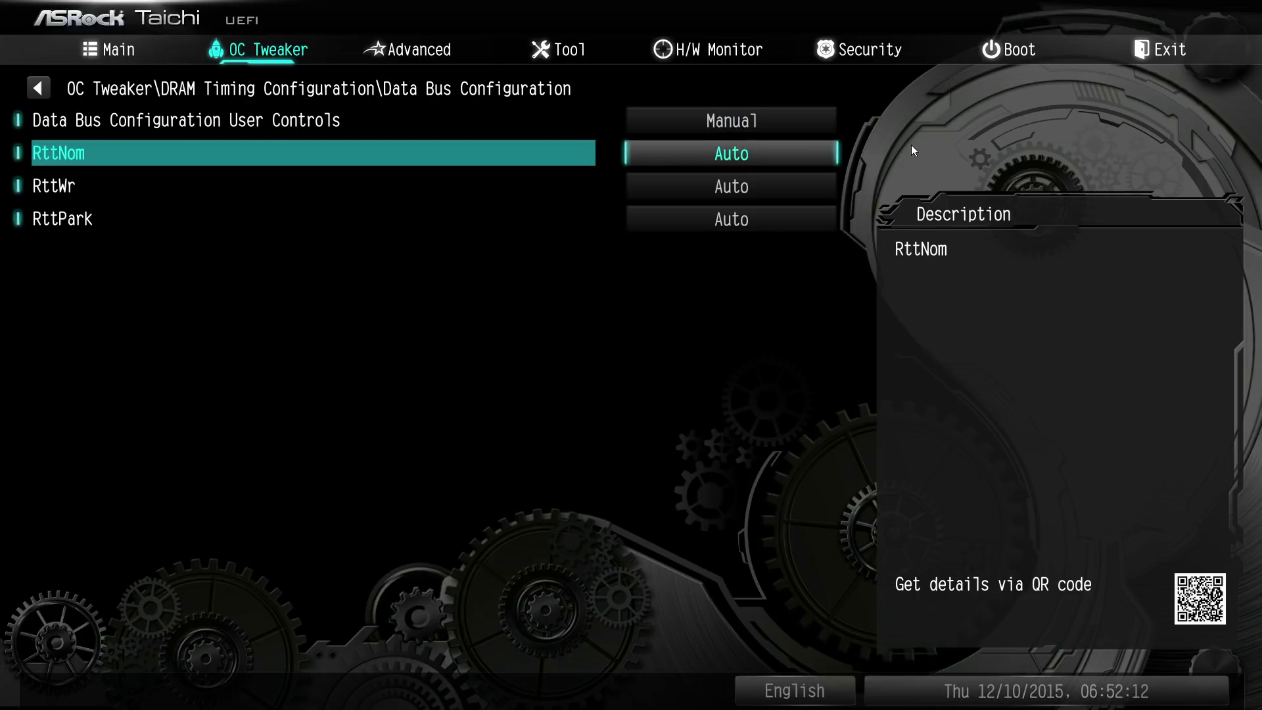
pyautogui.press('Escape')
# Step: Open CAD Bus Configuration and set CAD Bus Timing User Controls to Manual
pyautogui.press('Down')
pyautogui.press('Return')
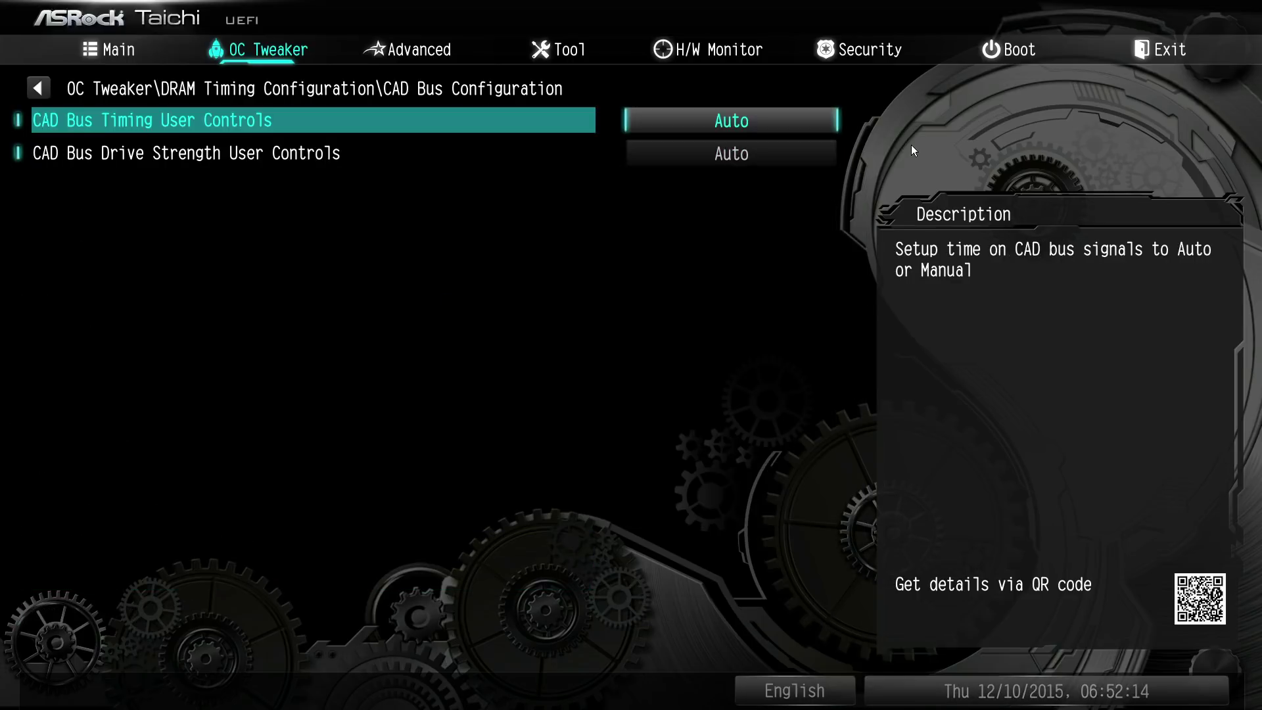
pyautogui.press('Return')
pyautogui.press('Down')
pyautogui.press('Return')
pyautogui.press('Down')
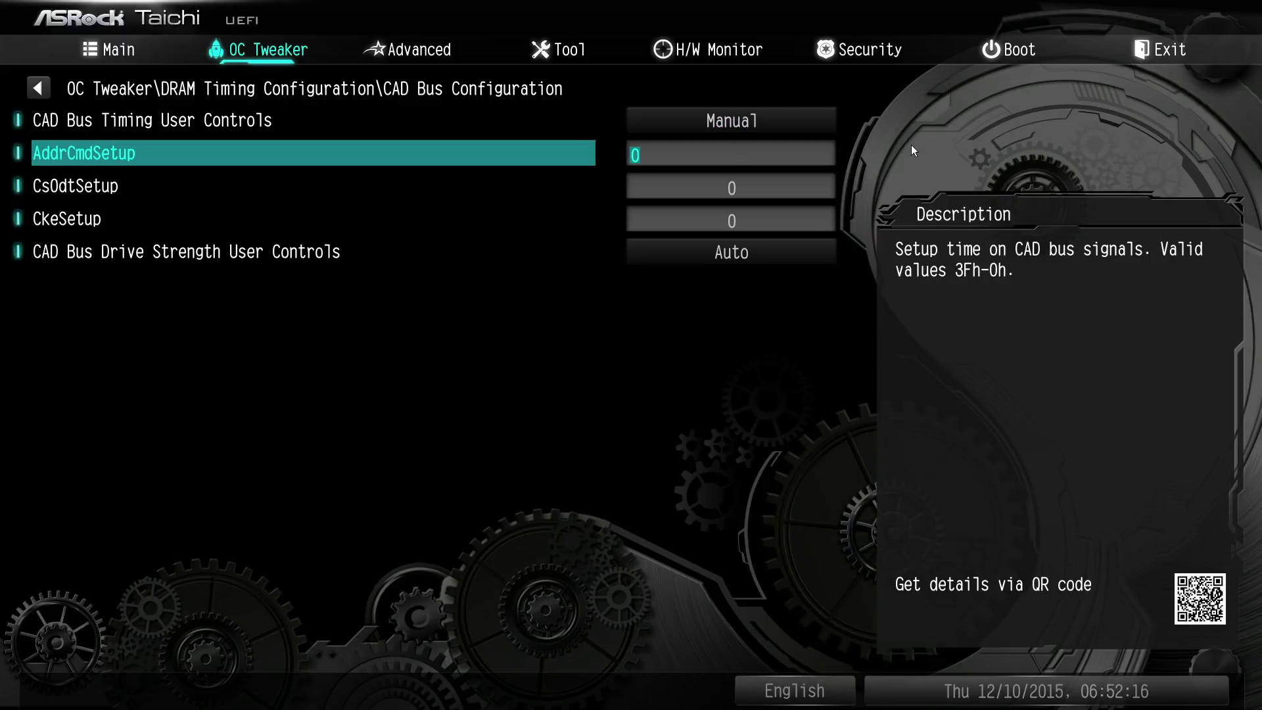
# Step: Look over the AddrCmdSetup, CsOdtSetup and CkeSetup entries and return CAD Bus Timing User Controls to Auto
pyautogui.press('Down')
pyautogui.press('Down')
pyautogui.press('Down')
pyautogui.press('Up')
pyautogui.press('Up')
pyautogui.press('Up')
pyautogui.press('Up')
pyautogui.press('Return')
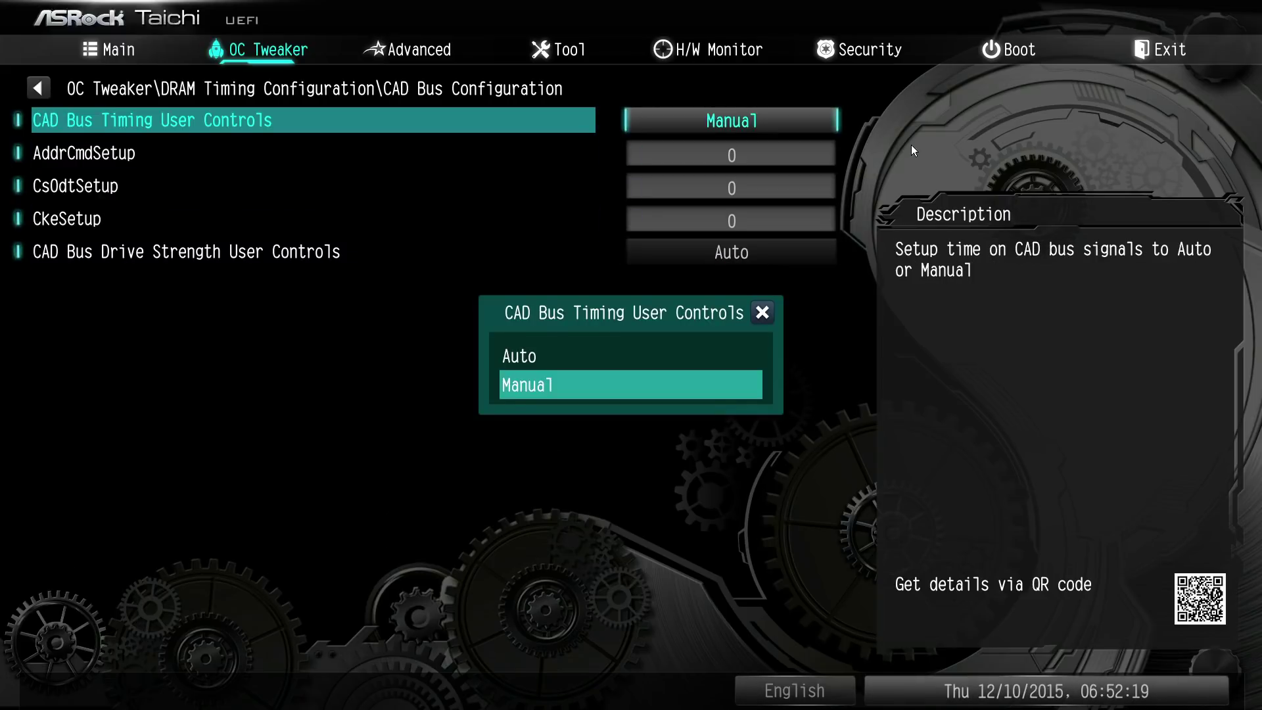
pyautogui.press('Up')
pyautogui.press('Return')
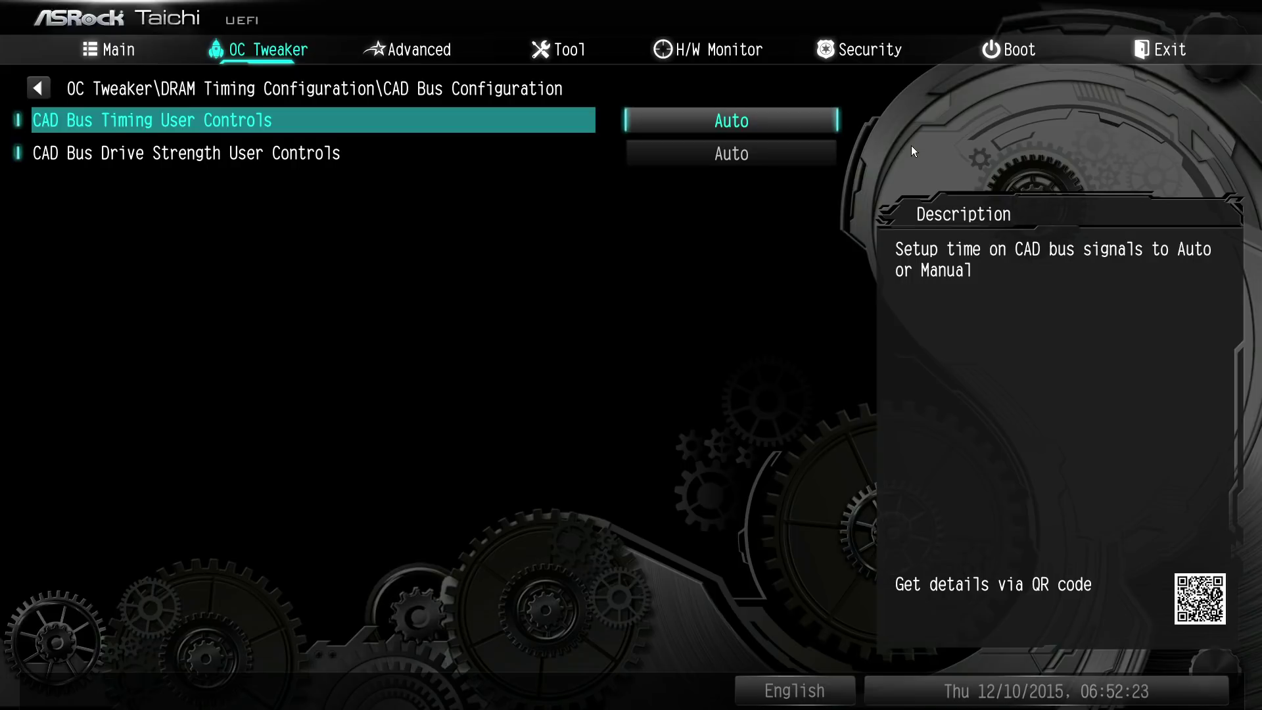
# Step: Set CAD Bus Drive Strength User Controls to Manual
pyautogui.press('Down')
pyautogui.press('Return')
pyautogui.press('Down')
pyautogui.press('Return')
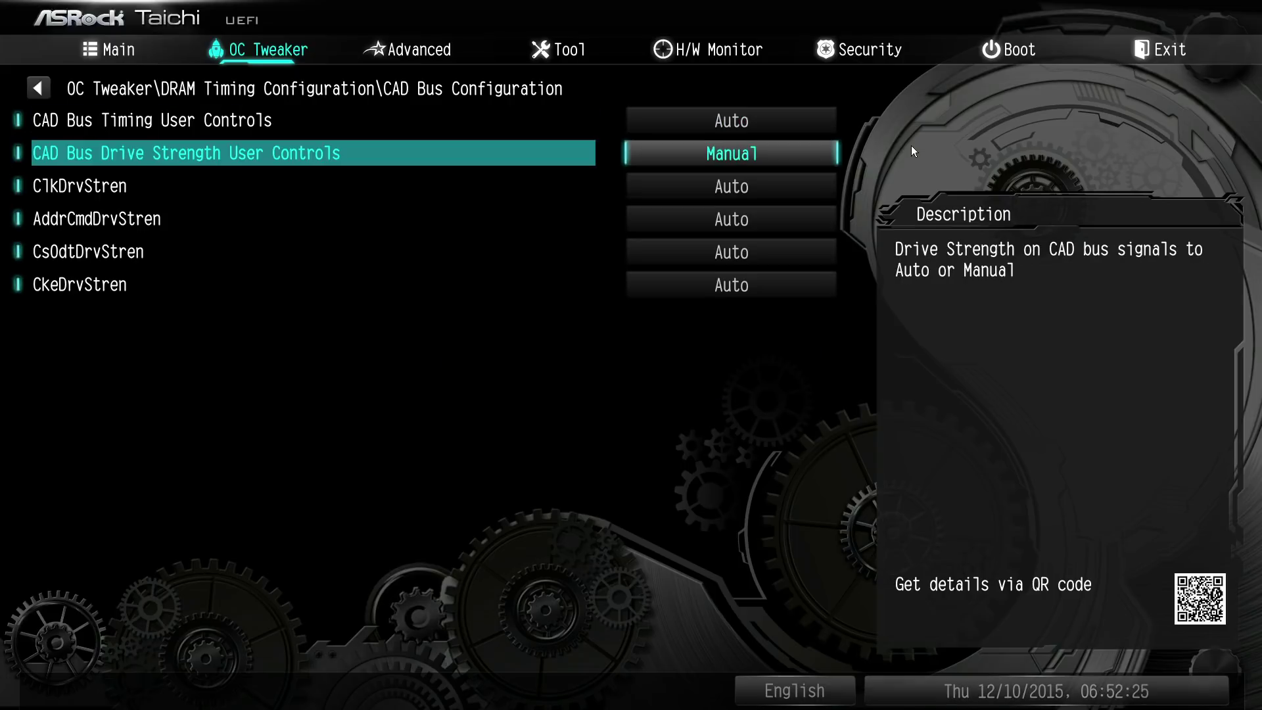
# Step: Set the ClkDrvStren drive strength to 24.0 Ohm
pyautogui.press('Down')
pyautogui.press('Return')
pyautogui.press('Down')
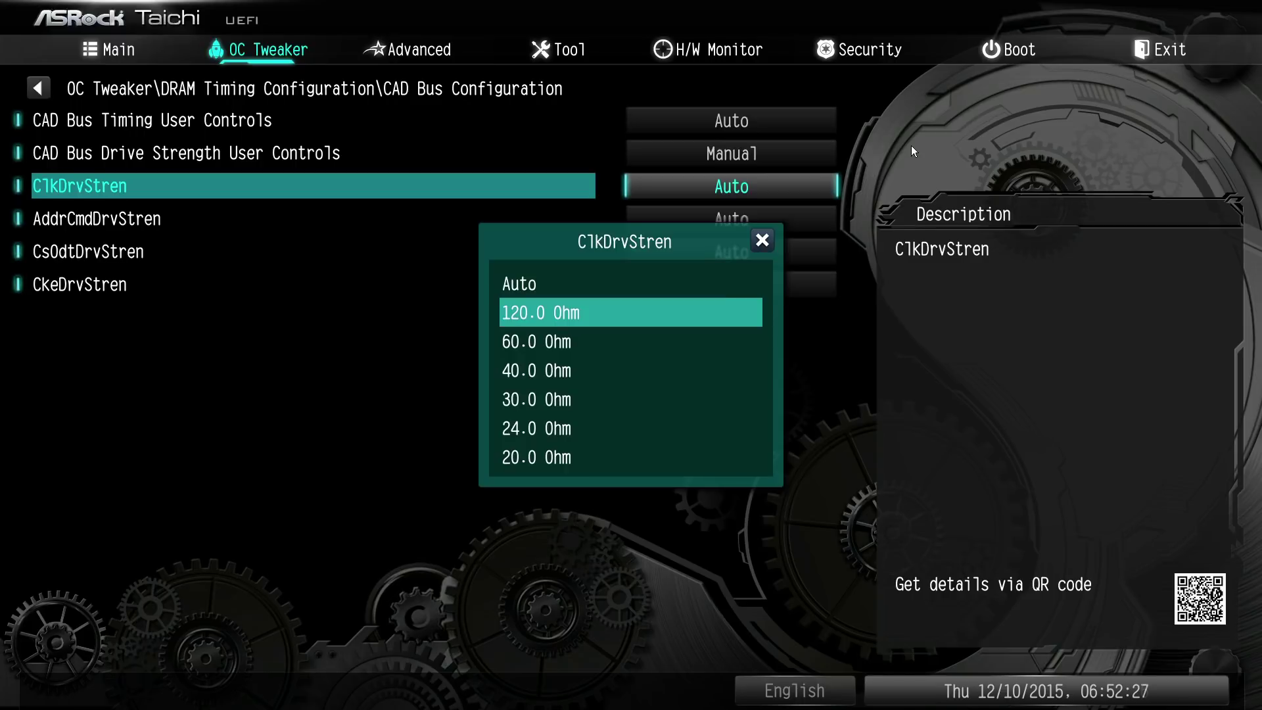
pyautogui.press('Down')
pyautogui.press('Down')
pyautogui.press('Down')
pyautogui.press('Down')
pyautogui.press('Down')
pyautogui.press('Up')
pyautogui.press('Return')
# Step: Set the AddrCmdDrvStren drive strength to 24.0 Ohm
pyautogui.press('Down')
pyautogui.press('Return')
pyautogui.press('Down')
pyautogui.press('Down')
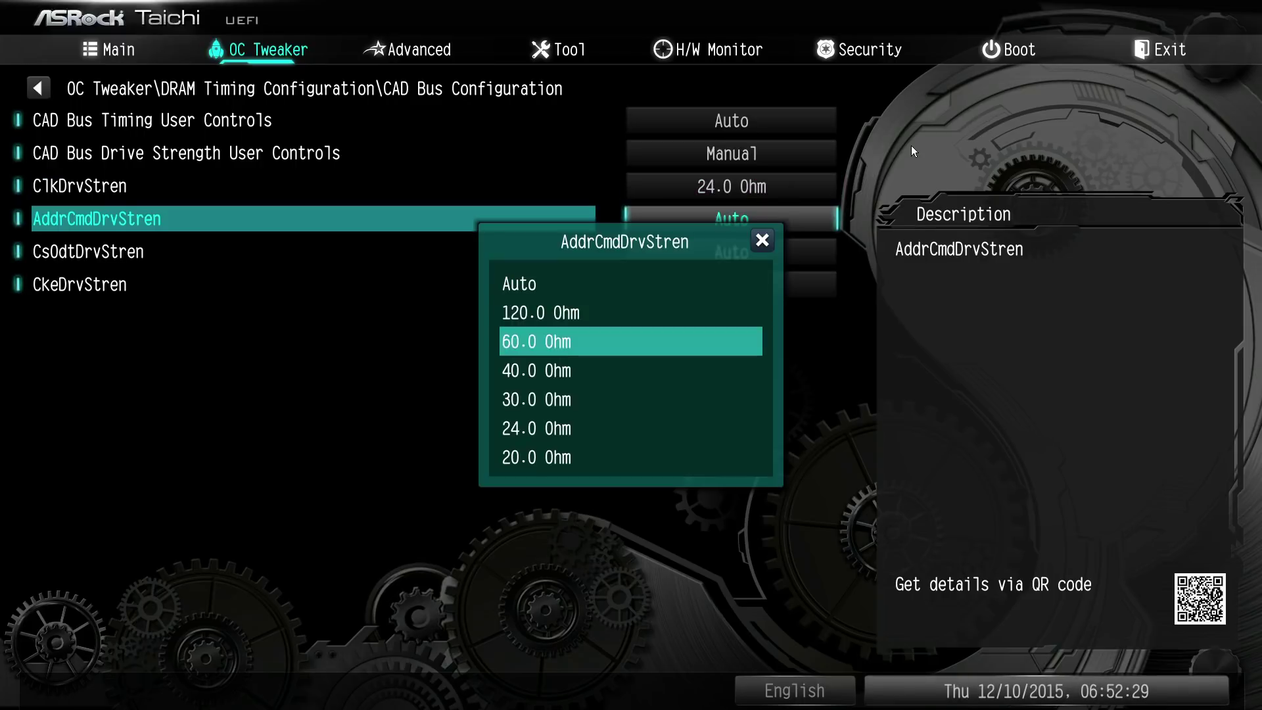
pyautogui.press('Down')
pyautogui.press('Down')
pyautogui.press('Down')
pyautogui.press('Return')
# Step: Look at the available CsOdtDrvStren resistance options and leave the setting on Auto
pyautogui.press('Down')
pyautogui.press('Return')
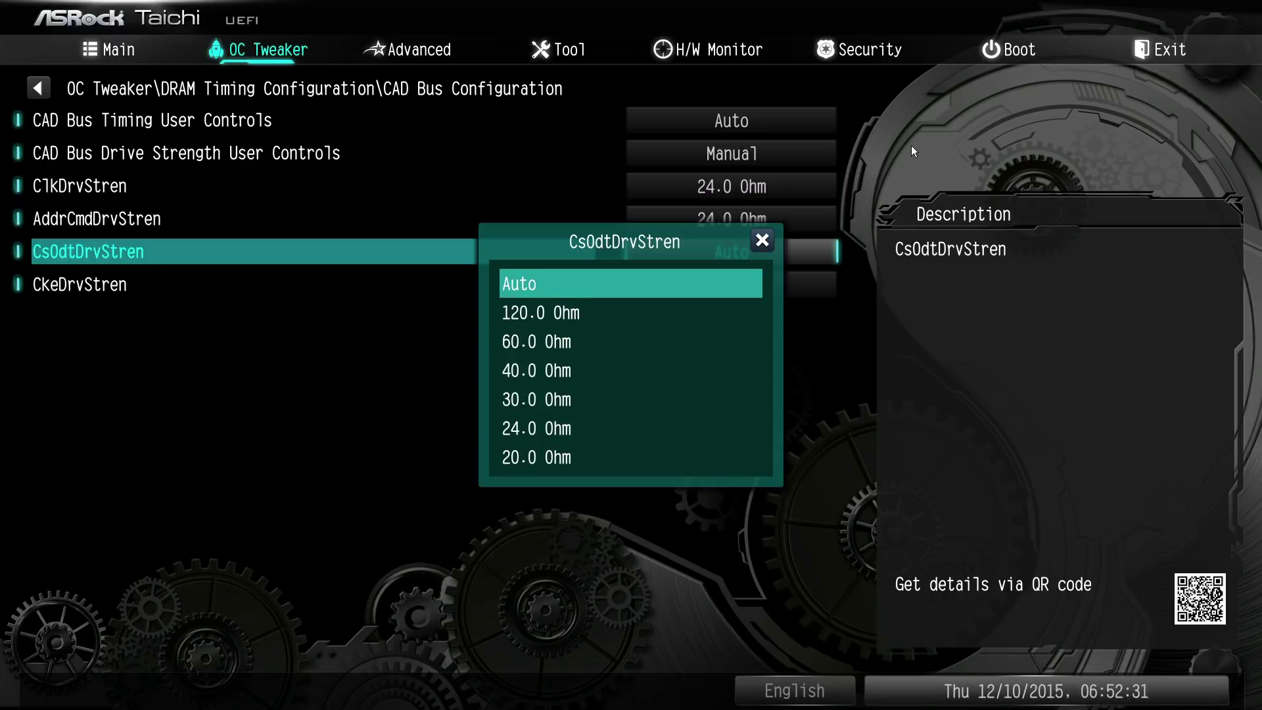
pyautogui.press('Return')
# Step: Return the ClkDrvStren drive strength to Auto
pyautogui.press('Up')
pyautogui.press('Up')
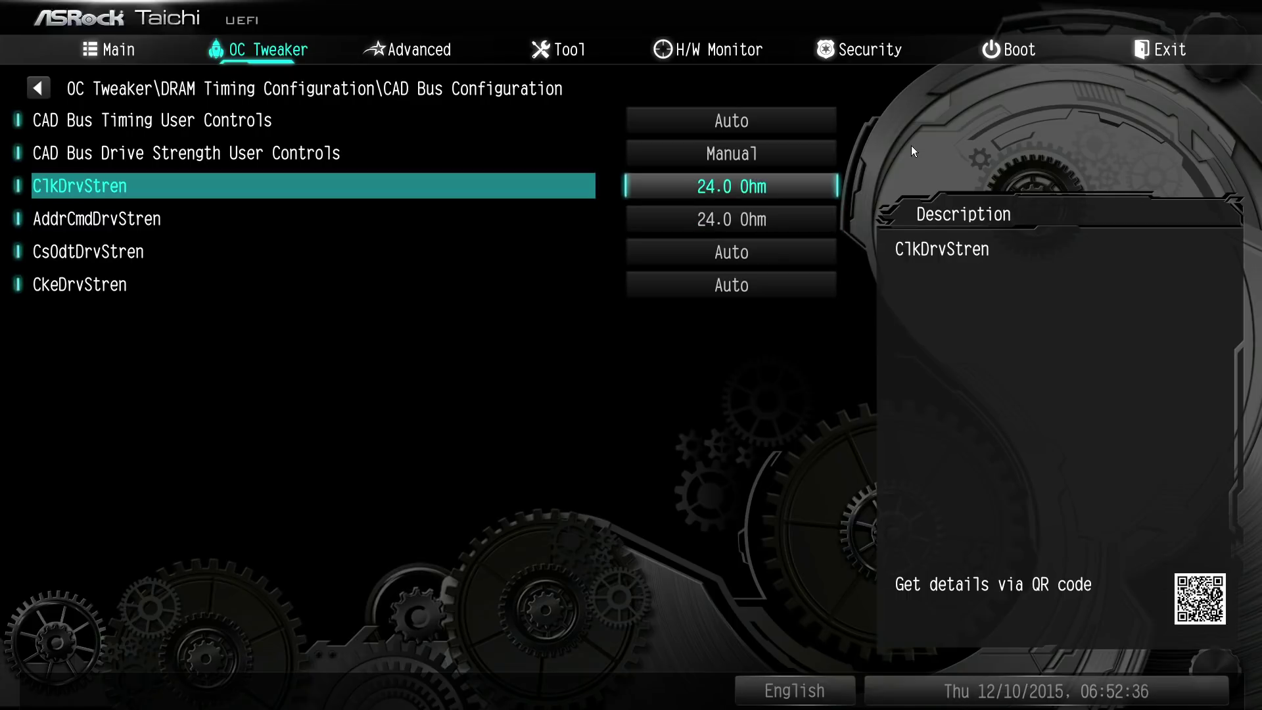
pyautogui.press('Return')
pyautogui.press('Up')
pyautogui.press('Up')
pyautogui.press('Up')
pyautogui.press('Up')
pyautogui.press('Up')
pyautogui.press('Return')
# Step: Return AddrCmdDrvStren to Auto and go back to the DRAM Timing Configuration list
pyautogui.press('Down')
pyautogui.press('Return')
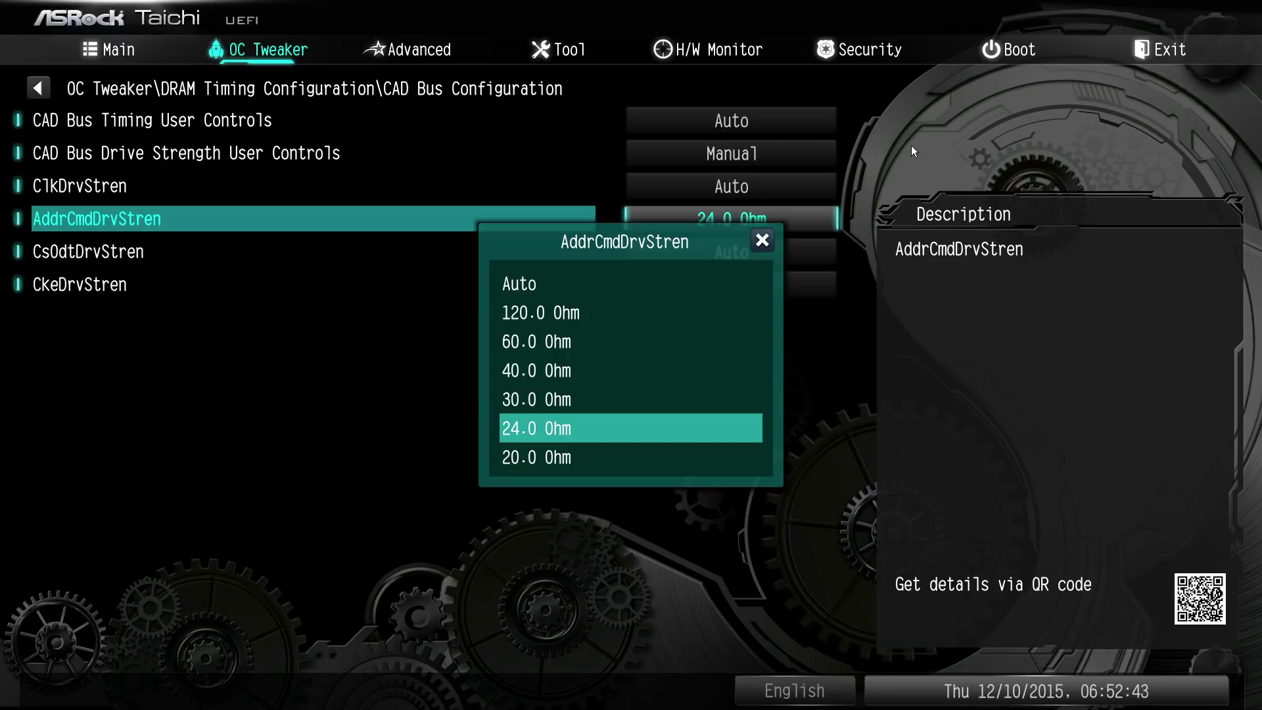
pyautogui.press('Up')
pyautogui.press('Up')
pyautogui.press('Up')
pyautogui.press('Up')
pyautogui.press('Up')
pyautogui.press('Return')
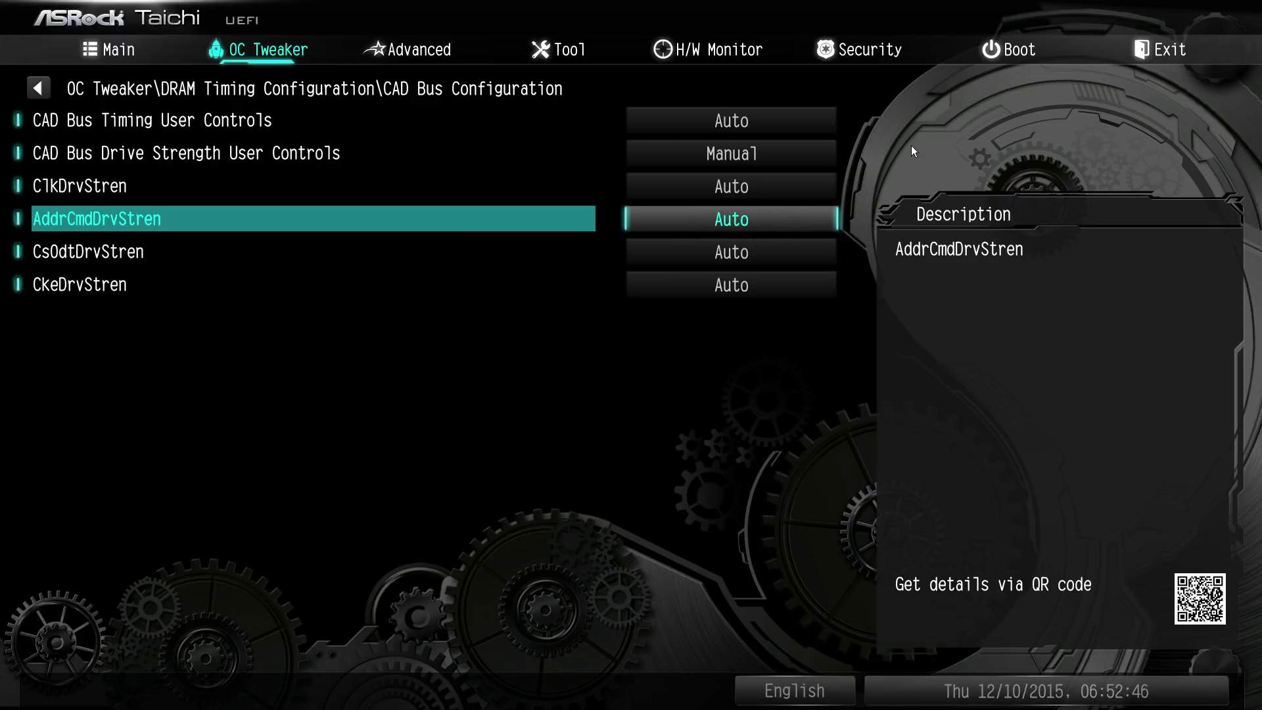
pyautogui.press('Escape')
# Step: Review the DRAM profiles and load G.SKILL Trident Z Royal Series 16GB (2x8GB) F4-3600C16D-16GTRG(S) @ 4200MHz
pyautogui.press('Down')
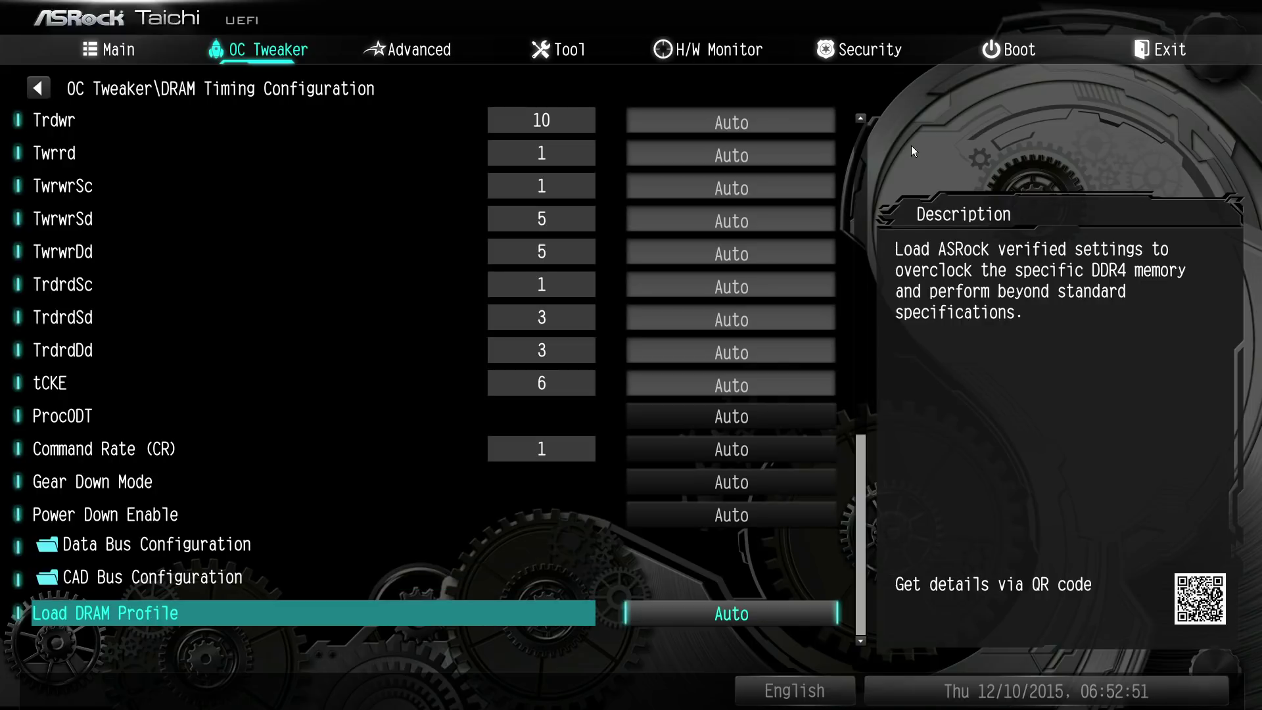
pyautogui.press('Return')
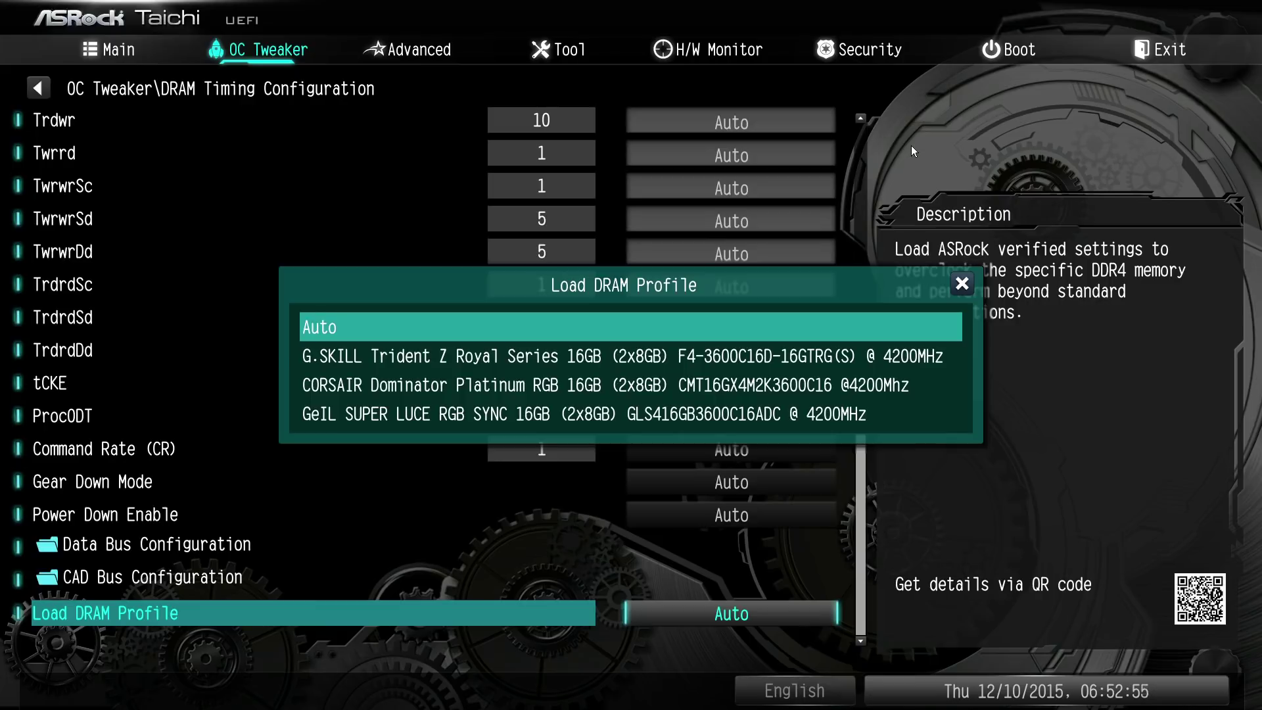
pyautogui.press('Down')
pyautogui.press('Down')
pyautogui.press('Up')
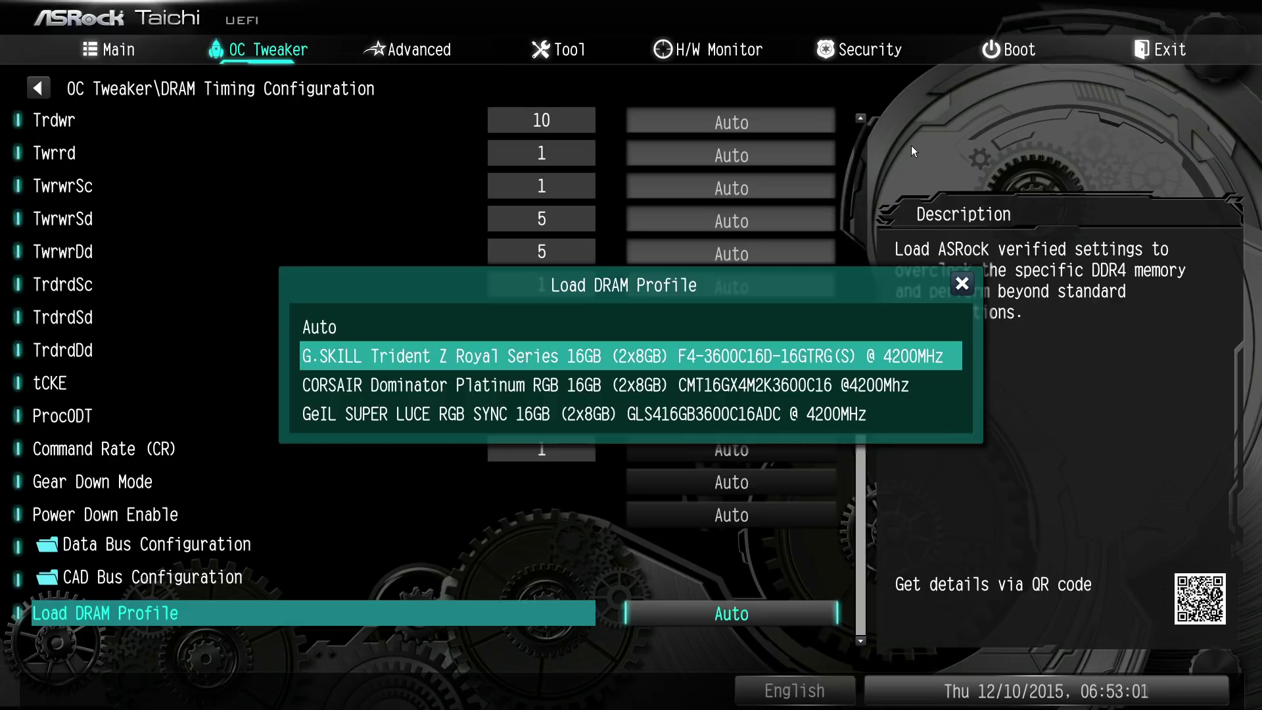
pyautogui.press('Down')
pyautogui.press('Down')
pyautogui.press('Up')
pyautogui.press('Up')
pyautogui.press('Up')
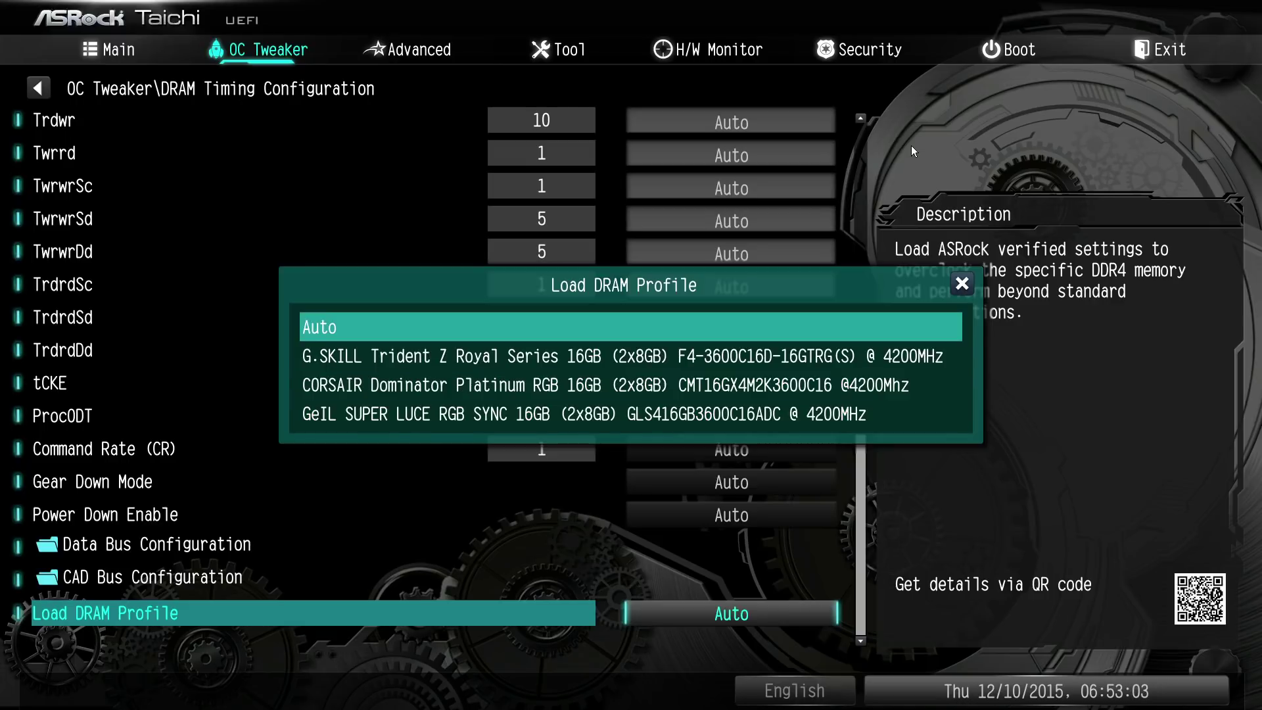
pyautogui.press('Down')
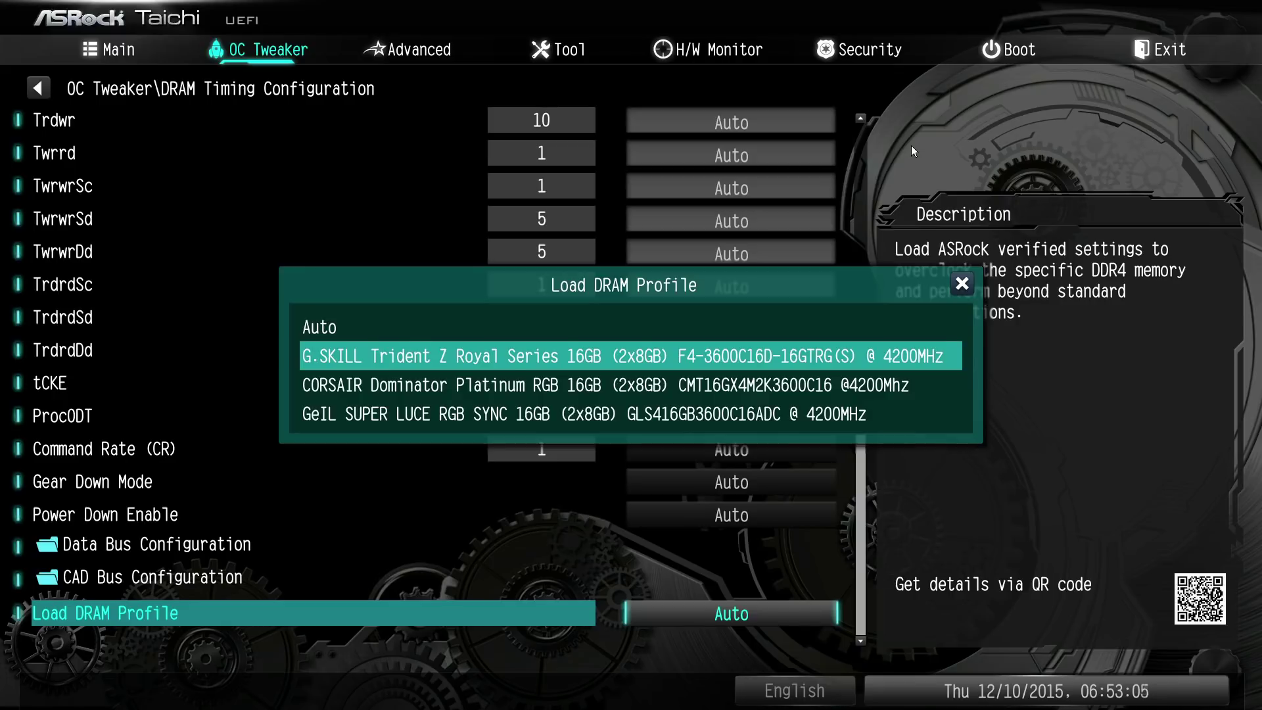
pyautogui.press('Return')
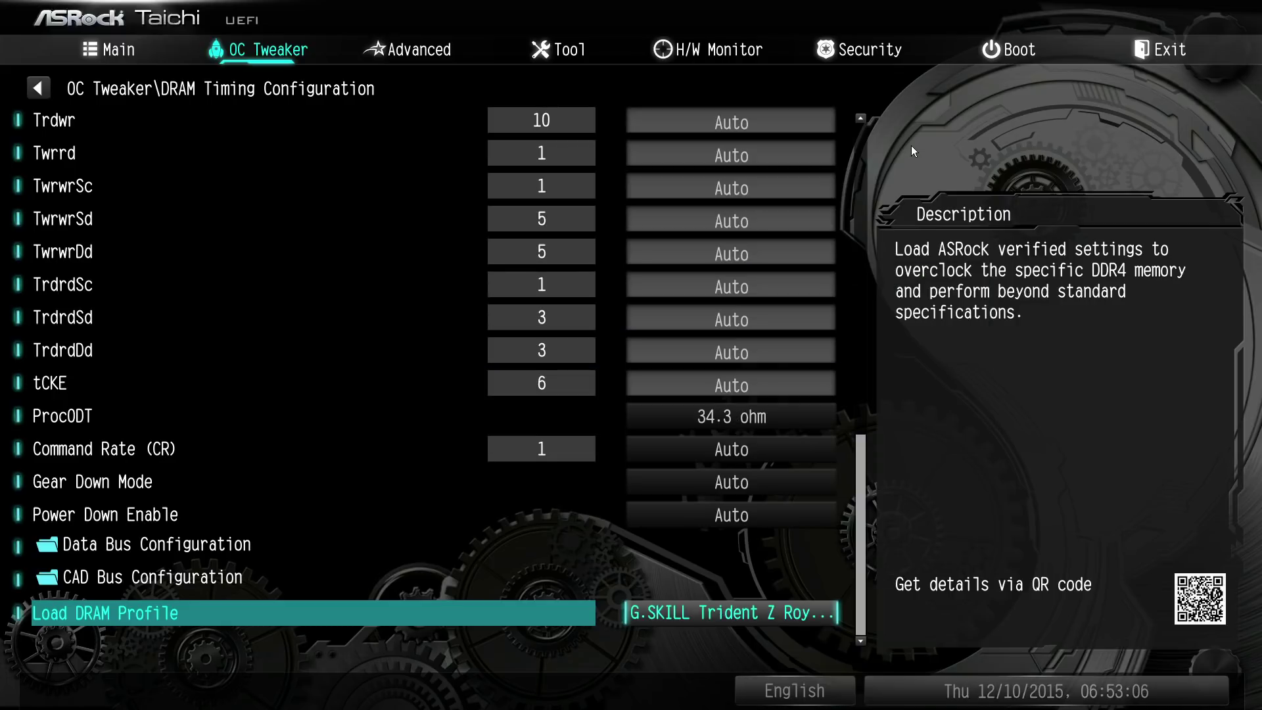
# Step: Examine the secondary and primary DRAM timings applied by the G.SKILL profile
pyautogui.press('Up')
pyautogui.press('Up')
pyautogui.press('Up')
pyautogui.press('Up')
pyautogui.press('Up')
pyautogui.press('Up')
pyautogui.press('Up')
pyautogui.press('Up')
pyautogui.press('Up')
pyautogui.press('Up')
pyautogui.press('Up')
pyautogui.press('Up')
pyautogui.press('Up')
pyautogui.press('Up')
pyautogui.press('Up')
pyautogui.press('Up')
pyautogui.press('Up')
pyautogui.press('Up')
pyautogui.press('Up')
pyautogui.press('Up')
pyautogui.press('Up')
pyautogui.press('Up')
pyautogui.press('Up')
pyautogui.press('Up')
pyautogui.press('Up')
pyautogui.press('Up')
pyautogui.press('Up')
pyautogui.press('Up')
pyautogui.press('Up')
pyautogui.press('Up')
pyautogui.press('Up')
pyautogui.press('Up')
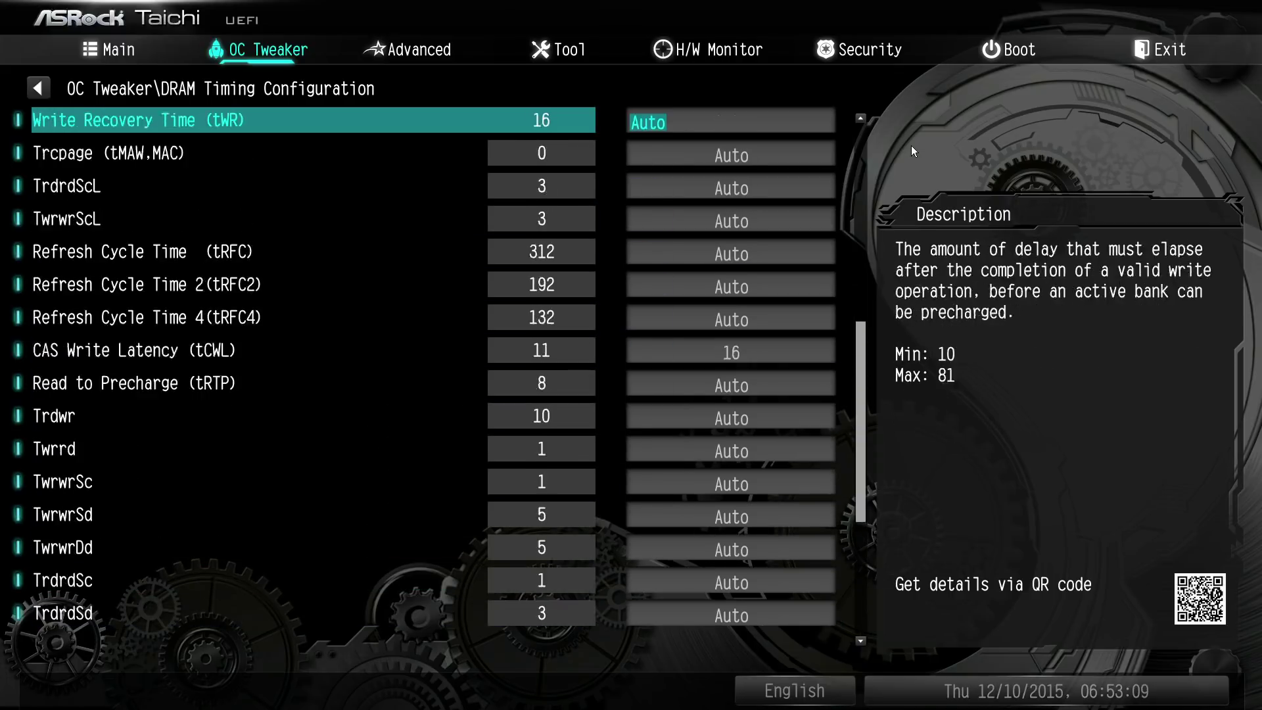
pyautogui.press('Up')
pyautogui.press('Up')
pyautogui.press('Up')
pyautogui.press('Up')
pyautogui.press('Up')
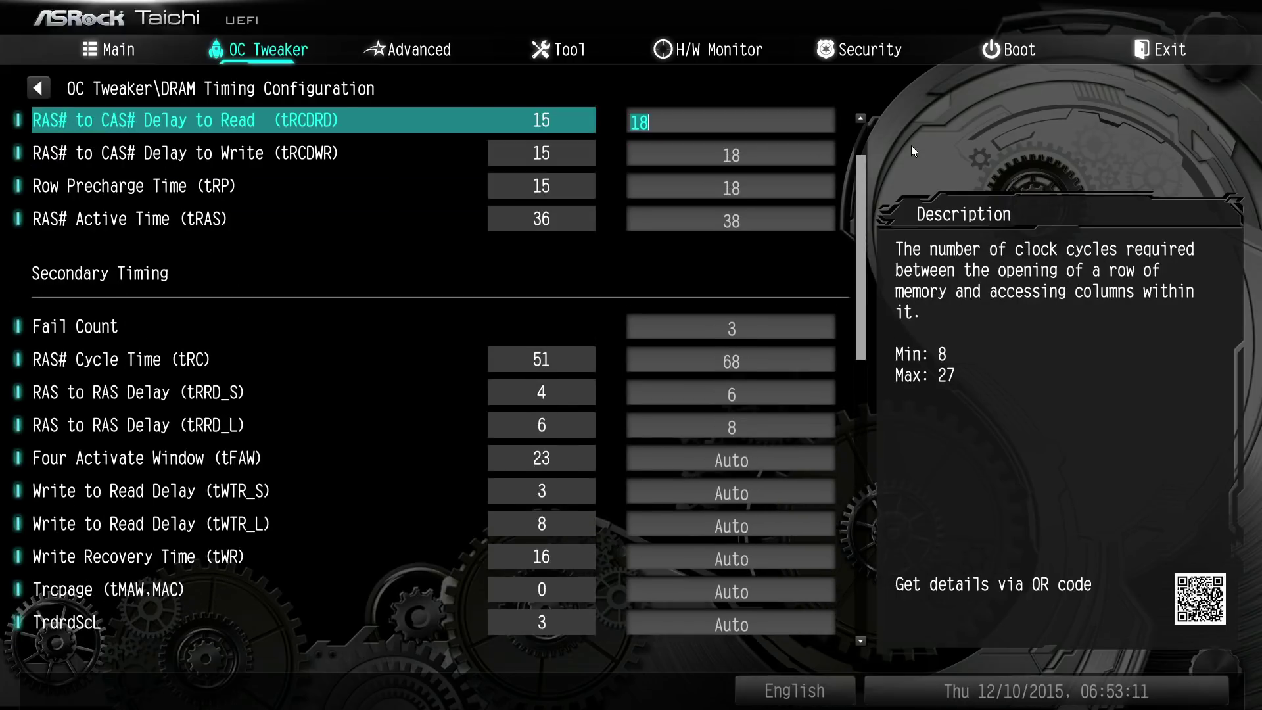
pyautogui.press('Up')
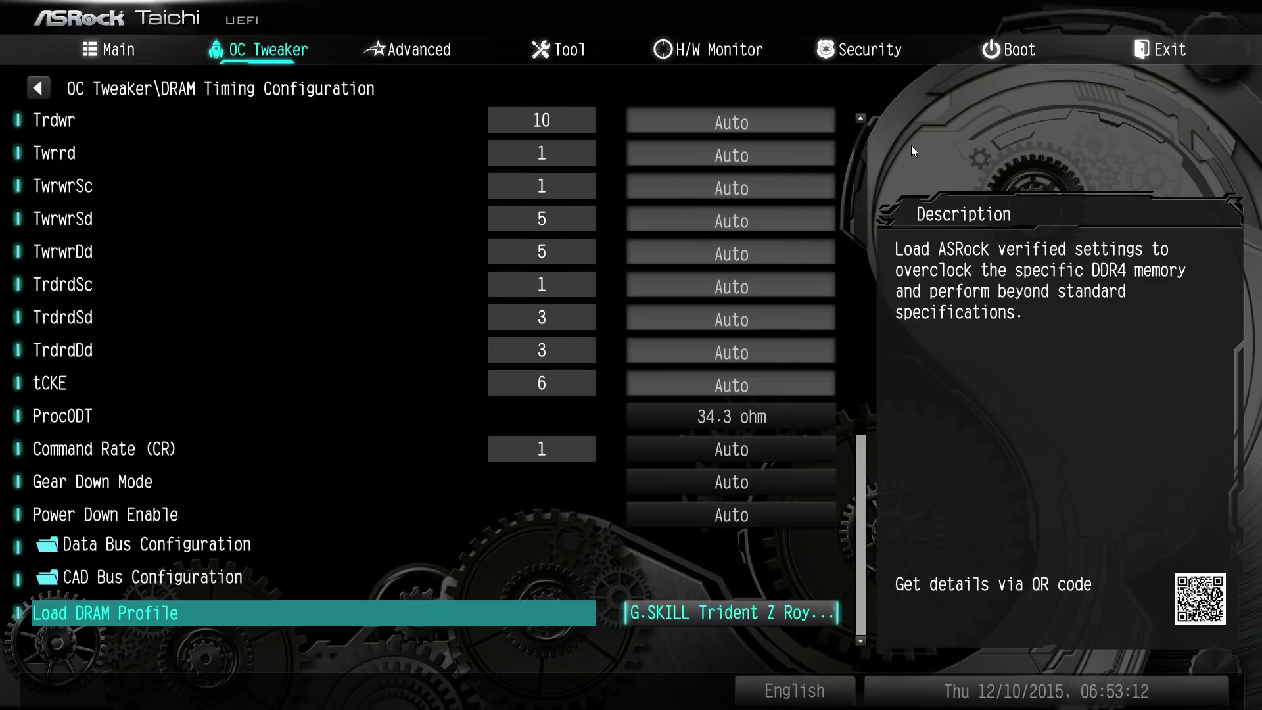
pyautogui.press('Return')
pyautogui.press('Down')
pyautogui.press('Return')
pyautogui.press('Up')
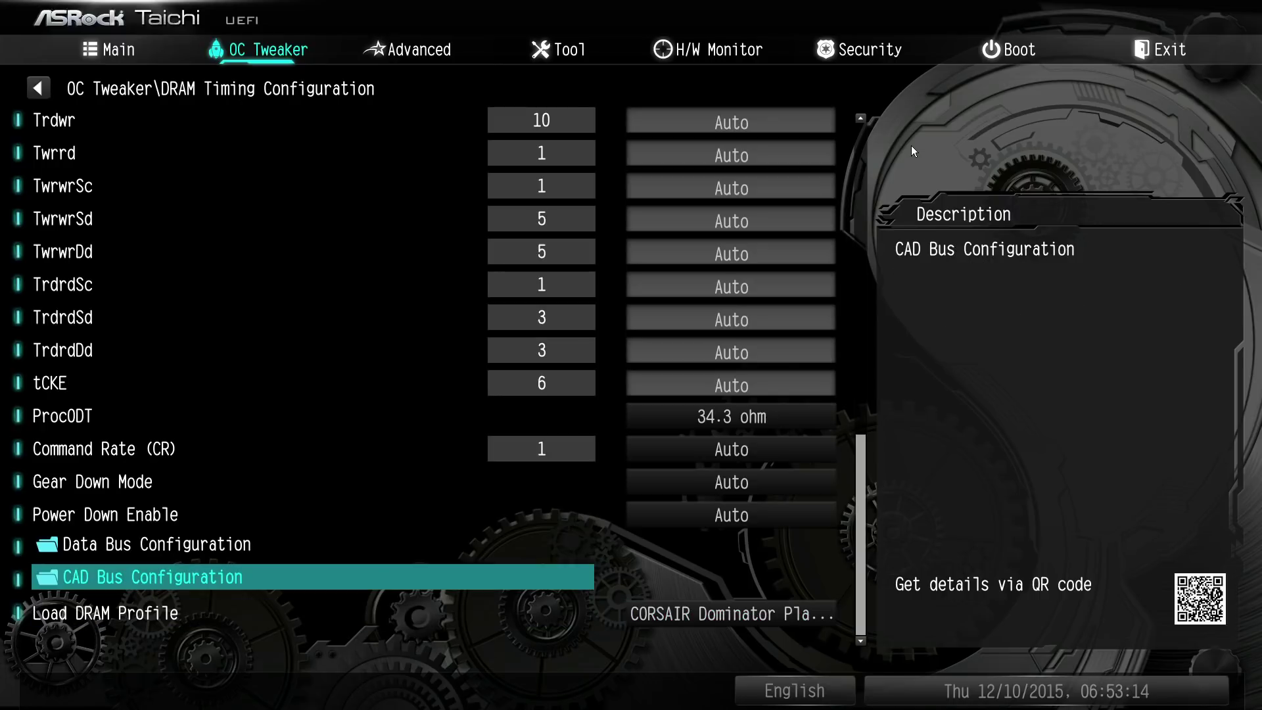
pyautogui.press('Down')
pyautogui.press('Down')
pyautogui.press('Down')
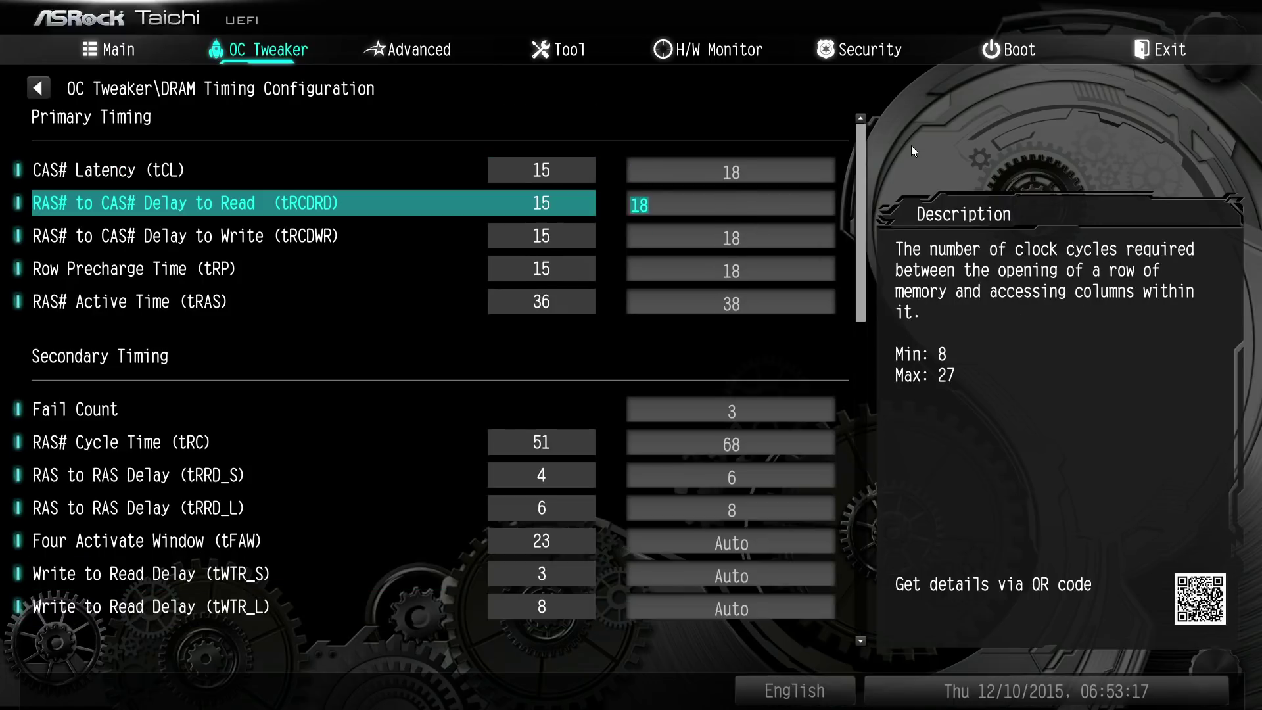
pyautogui.press('Down')
pyautogui.press('Up')
pyautogui.press('Up')
pyautogui.press('Up')
# Step: Load the GeIL SUPER LUCE RGB SYNC 16GB (2x8GB) GLS416GB3600C16ADC @ 4200MHz DRAM profile
pyautogui.press('Return')
pyautogui.press('Down')
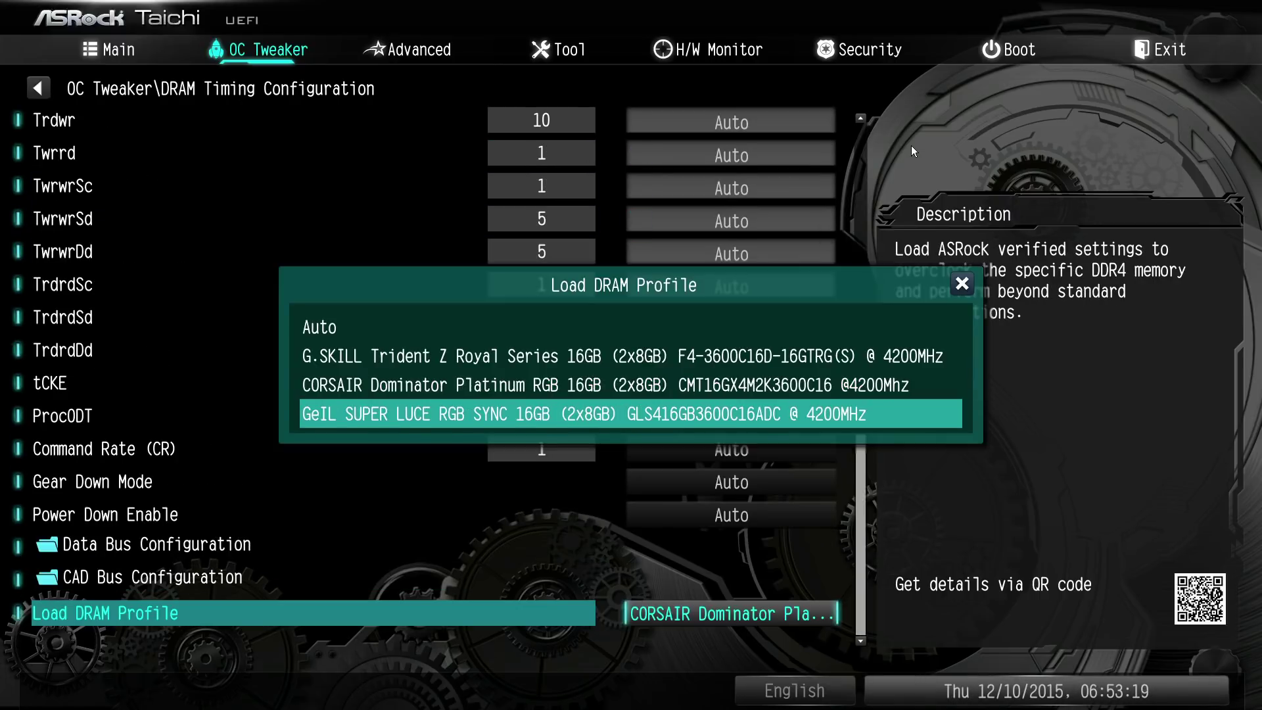
pyautogui.press('Return')
pyautogui.press('Up')
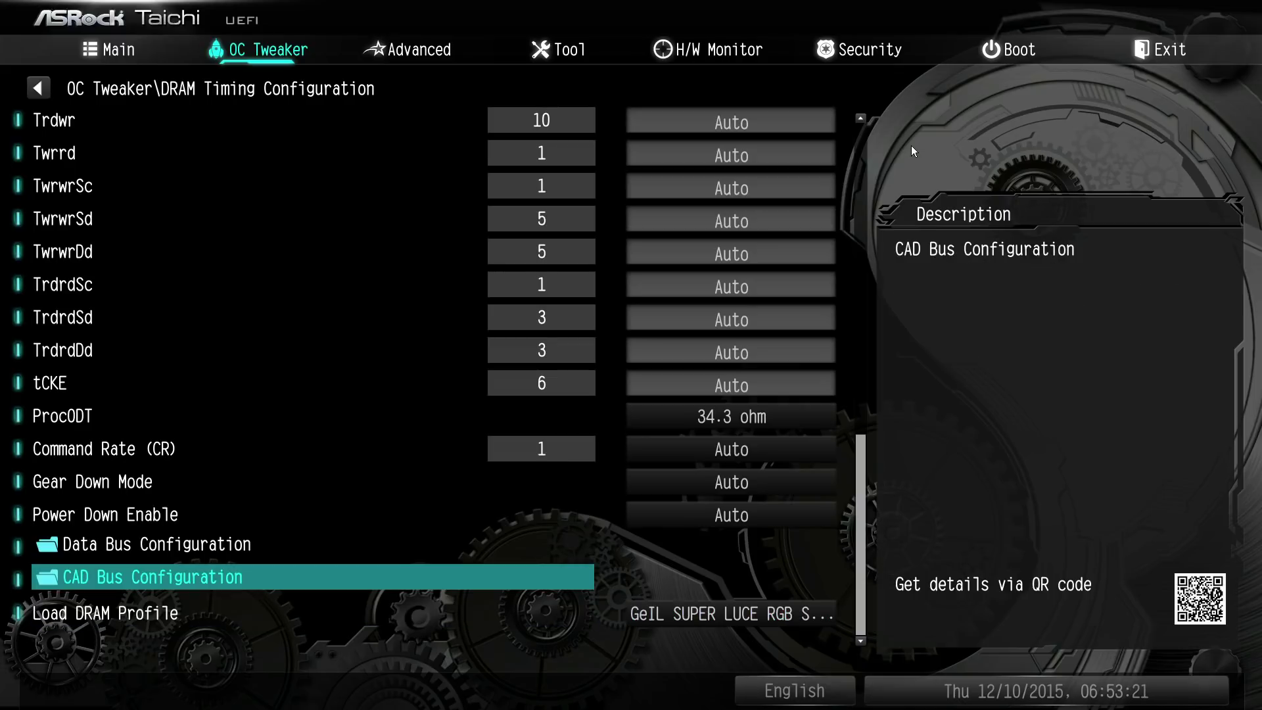
# Step: Set Load DRAM Profile back to Auto
pyautogui.press('Down')
pyautogui.press('Return')
pyautogui.press('Up')
pyautogui.press('Up')
pyautogui.press('Return')
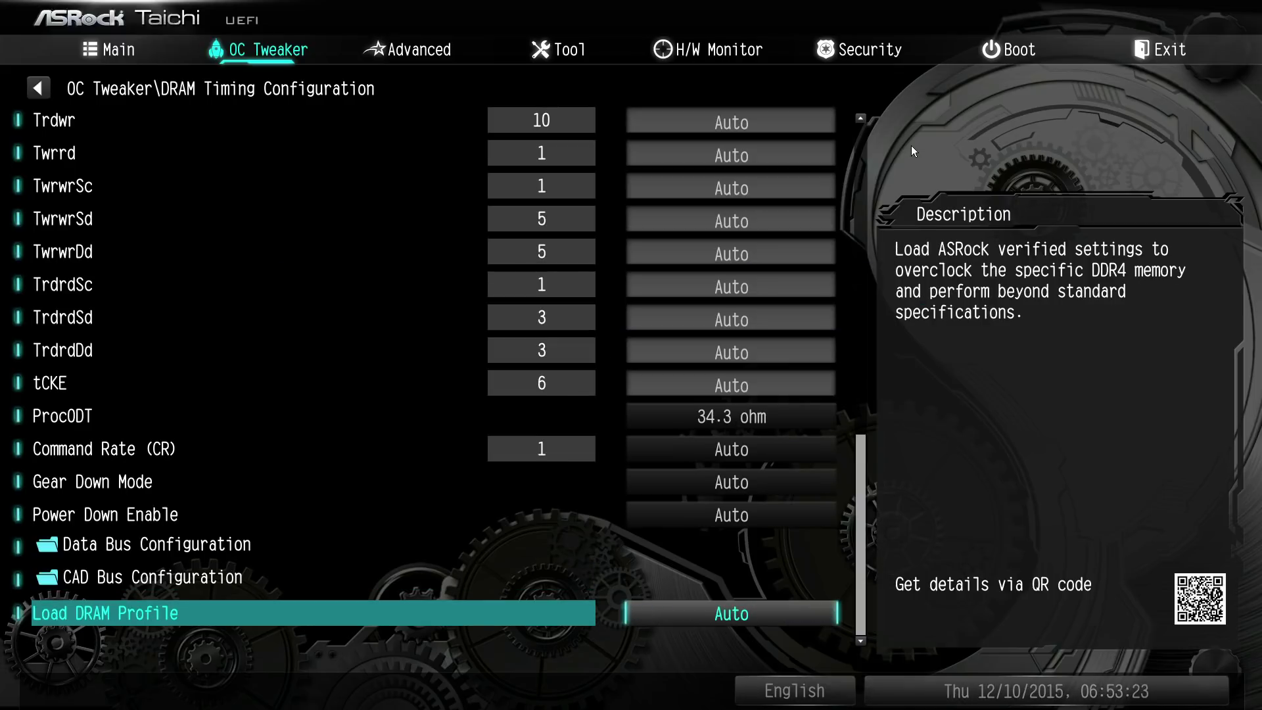
pyautogui.press('Up')
pyautogui.press('Down')
pyautogui.press('Return')
pyautogui.press('Return')
# Step: Review the resistance options for ProcODT and set it back to Auto
pyautogui.press('Up')
pyautogui.press('Up')
pyautogui.press('Up')
pyautogui.press('Up')
pyautogui.press('Up')
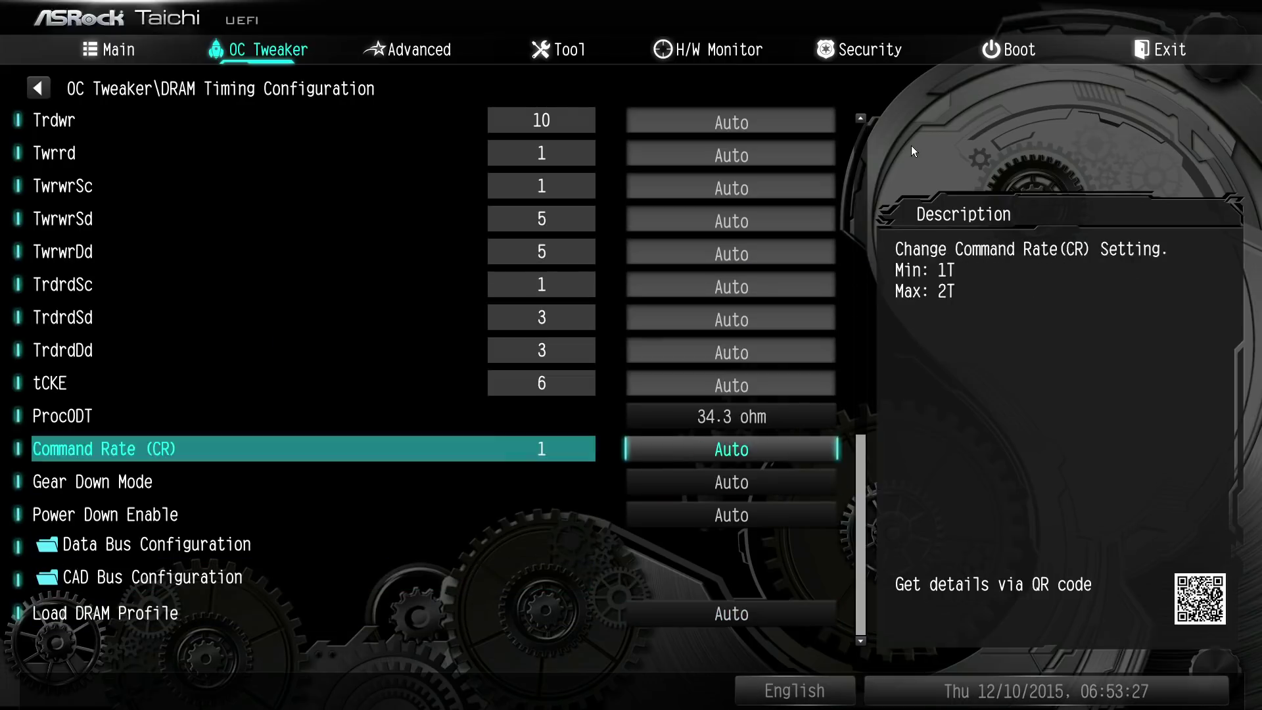
pyautogui.press('Up')
pyautogui.press('Up')
pyautogui.press('Down')
pyautogui.press('Return')
pyautogui.press('Up')
pyautogui.press('Down')
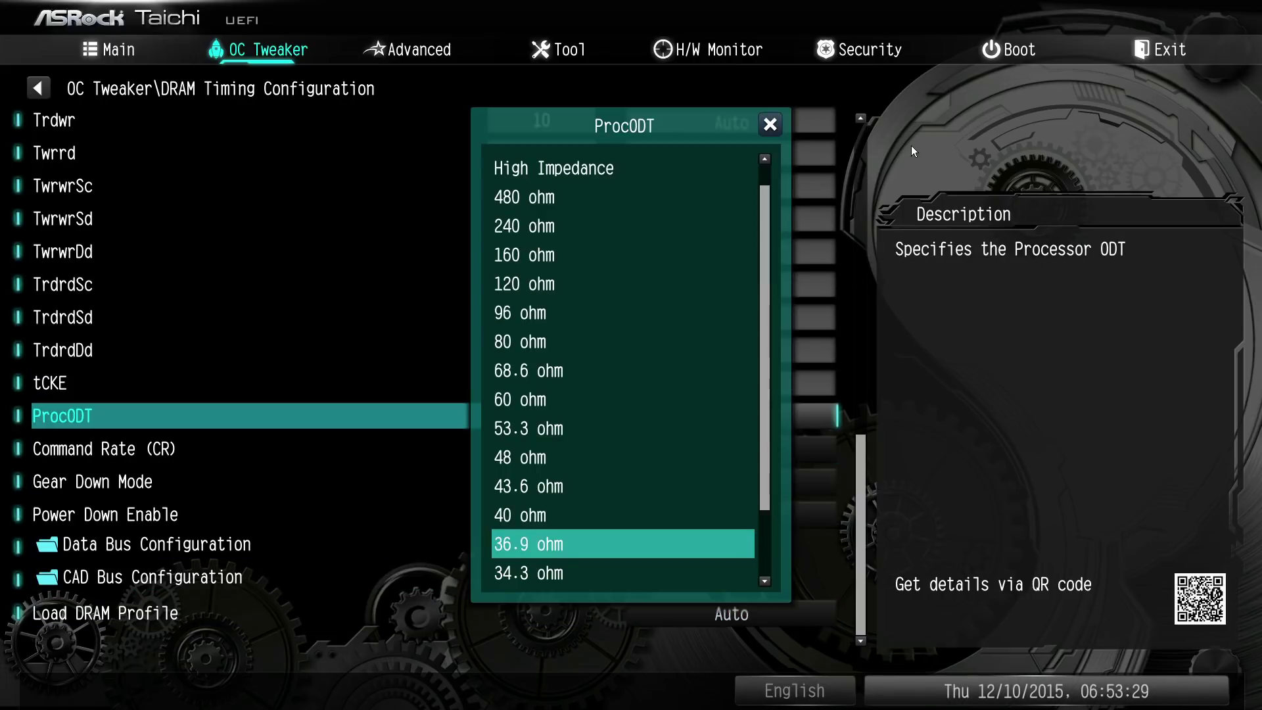
pyautogui.press('Down')
pyautogui.press('Down')
pyautogui.press('Down')
pyautogui.press('Down')
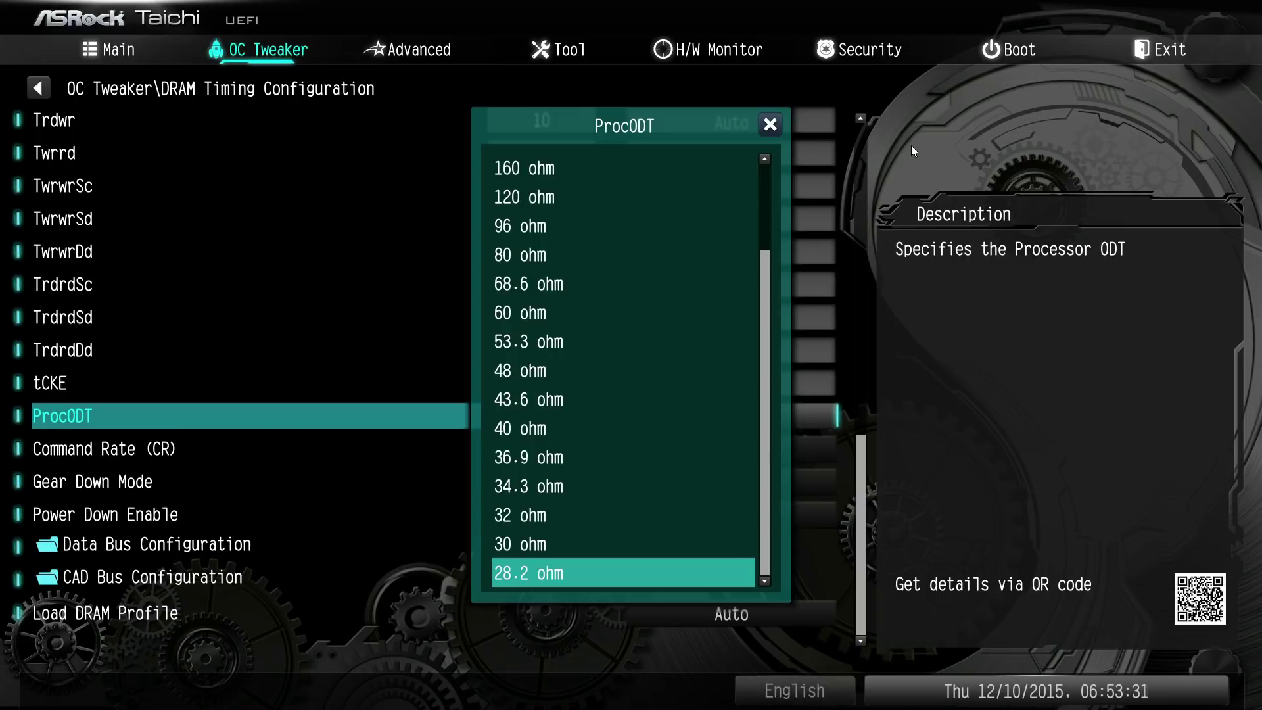
pyautogui.press('Up')
pyautogui.press('Up')
pyautogui.press('Up')
pyautogui.press('Up')
pyautogui.press('Up')
pyautogui.press('Up')
pyautogui.press('Up')
pyautogui.press('Up')
pyautogui.press('Up')
pyautogui.press('Up')
pyautogui.press('Up')
pyautogui.press('Up')
pyautogui.press('Up')
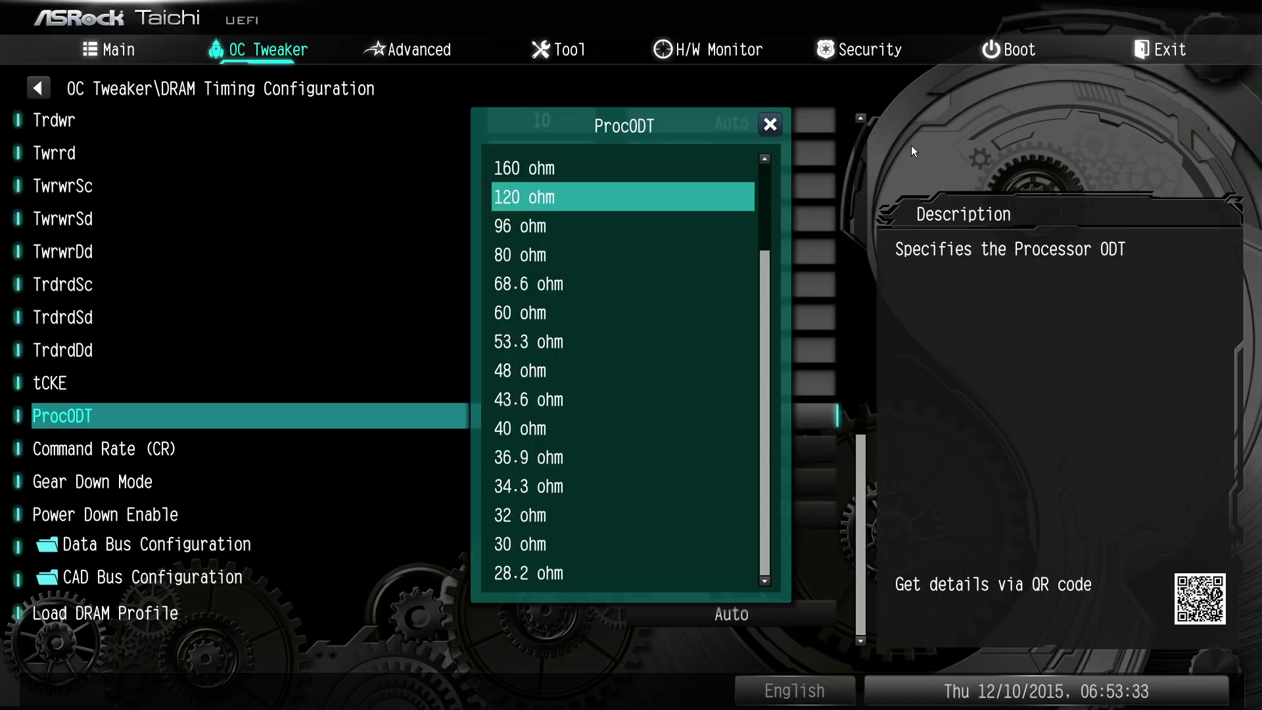
pyautogui.press('Up')
pyautogui.press('Up')
pyautogui.press('Up')
pyautogui.press('Up')
pyautogui.press('Up')
pyautogui.press('Return')
# Step: Reset CAS Write Latency (tCWL) to Auto in the secondary DRAM timings
pyautogui.press('Up')
pyautogui.press('Up')
pyautogui.press('Up')
pyautogui.press('Up')
pyautogui.press('Up')
pyautogui.press('Up')
pyautogui.press('Up')
pyautogui.press('Up')
pyautogui.press('Up')
pyautogui.press('Up')
pyautogui.press('Up')
pyautogui.press('Up')
pyautogui.press('Up')
pyautogui.press('Up')
pyautogui.press('Up')
pyautogui.press('Up')
pyautogui.press('Up')
pyautogui.press('Up')
pyautogui.press('Up')
pyautogui.press('Up')
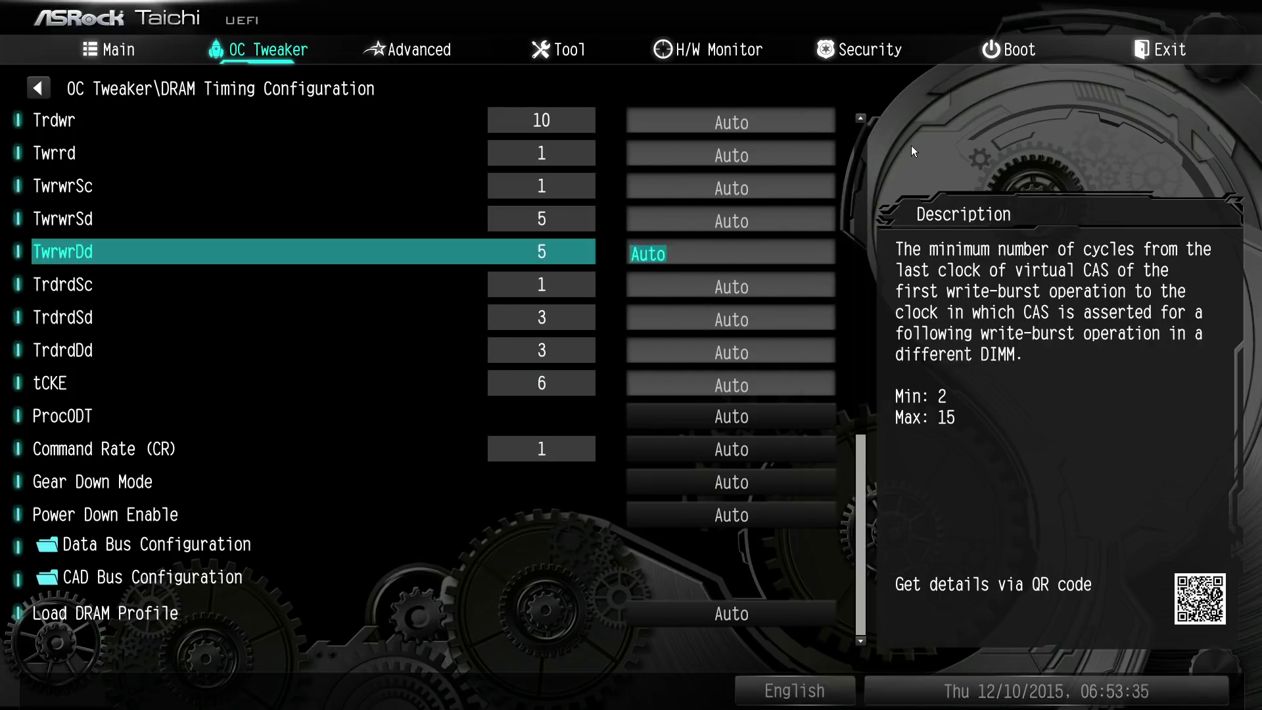
pyautogui.press('Down')
pyautogui.press('Down')
pyautogui.press('Down')
pyautogui.press('Down')
pyautogui.press('Down')
pyautogui.press('Down')
pyautogui.press('Down')
pyautogui.press('Down')
pyautogui.press('Down')
pyautogui.press('Down')
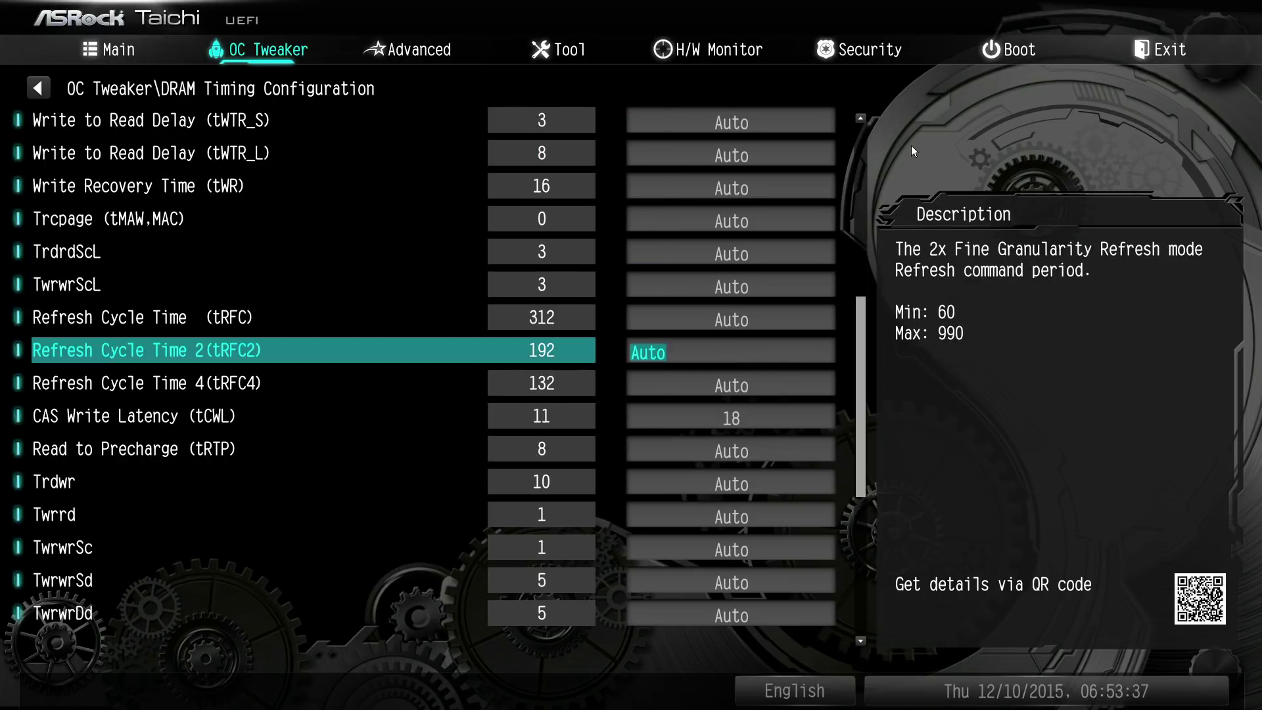
pyautogui.press('Up')
pyautogui.press('Up')
pyautogui.press('Up')
pyautogui.press('Up')
pyautogui.press('Up')
pyautogui.press('Up')
pyautogui.press('Up')
pyautogui.press('Up')
pyautogui.press('Up')
pyautogui.press('Up')
pyautogui.press('Up')
pyautogui.press('Up')
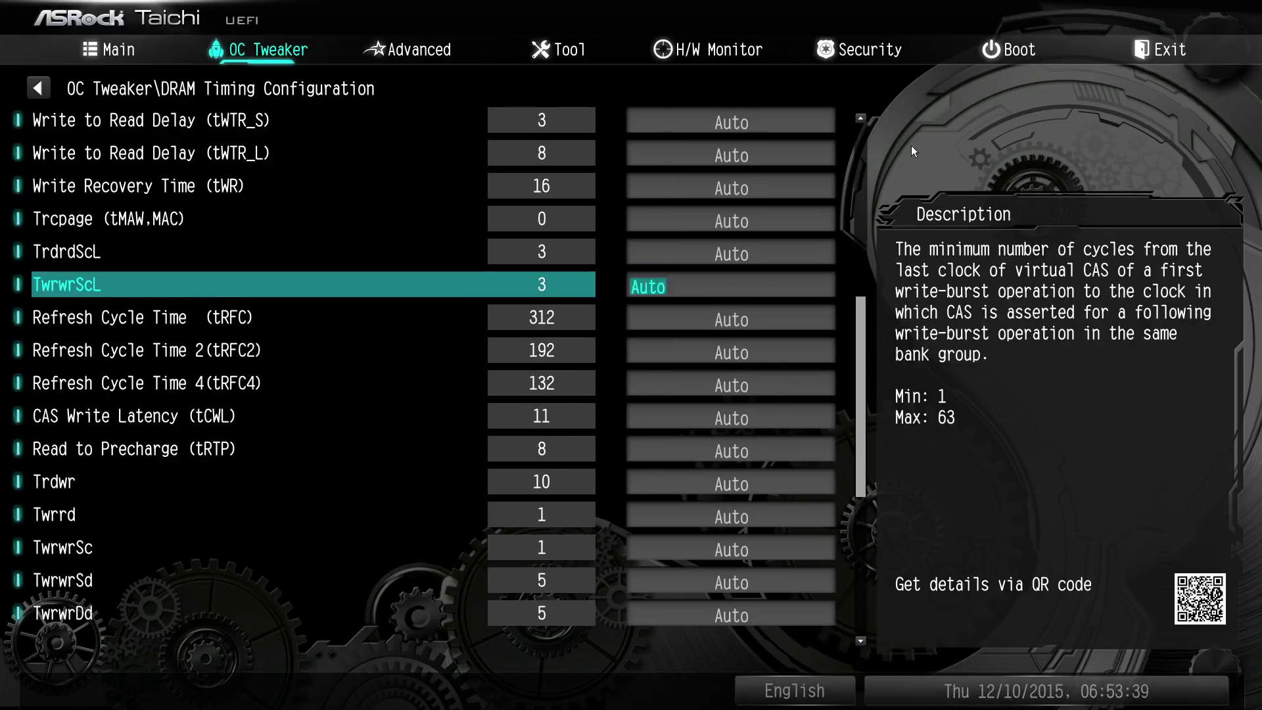
# Step: Reset Row Precharge Time (tRP) and RAS# Active Time (tRAS) to Auto, and leave the DRAM timing page
pyautogui.press('Up')
pyautogui.press('Up')
pyautogui.press('Up')
pyautogui.press('Up')
pyautogui.press('Up')
pyautogui.press('Up')
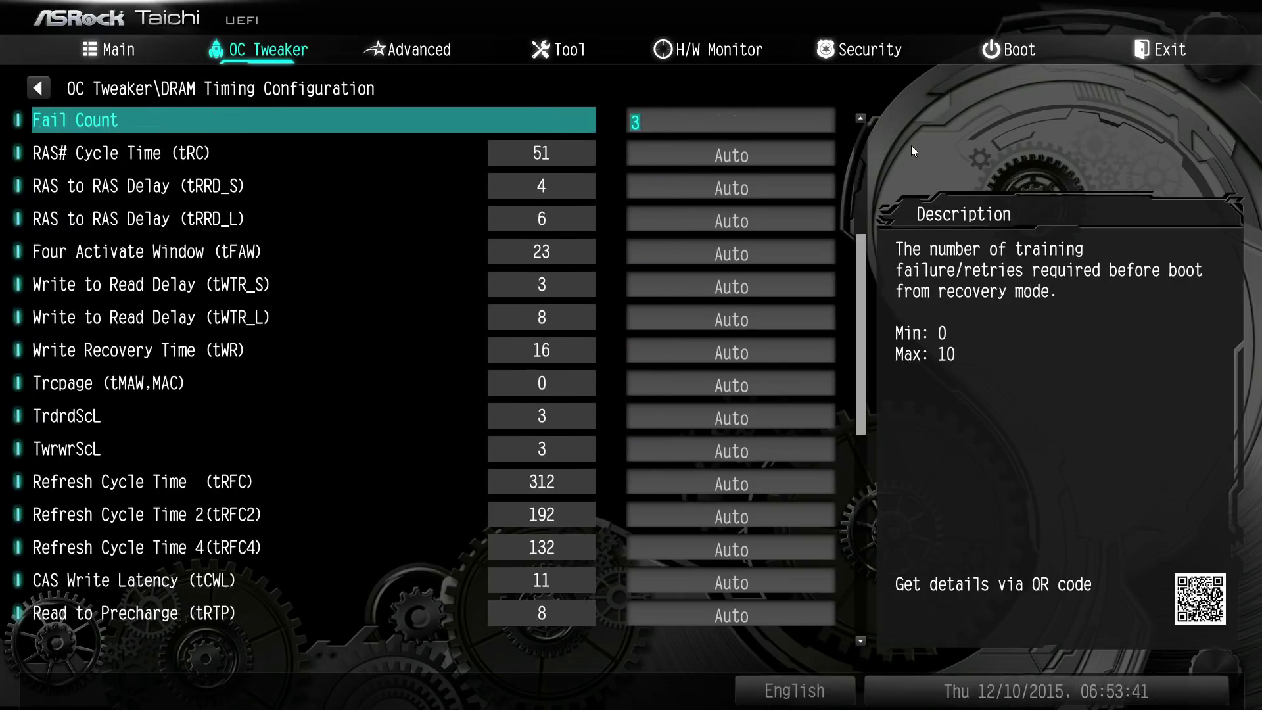
pyautogui.press('Up')
pyautogui.press('Up')
pyautogui.press('Up')
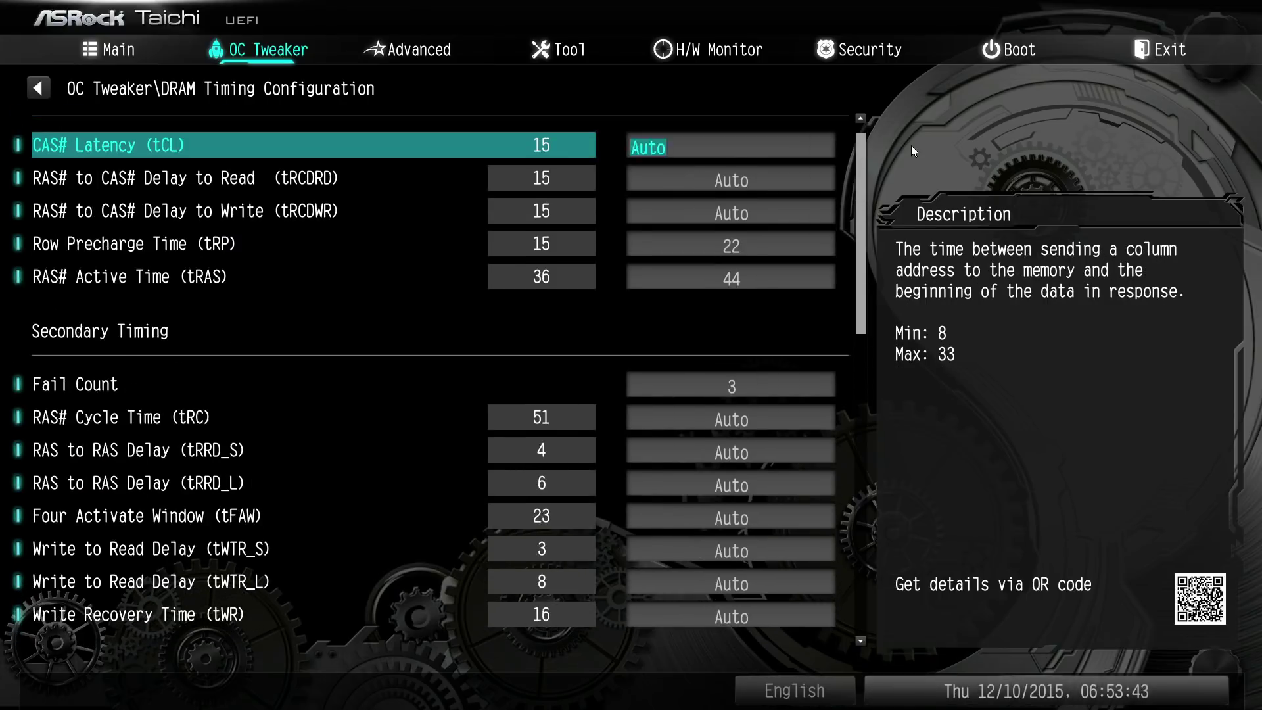
pyautogui.press('Down')
pyautogui.press('Down')
pyautogui.press('Down')
pyautogui.press('Down')
pyautogui.press('Up')
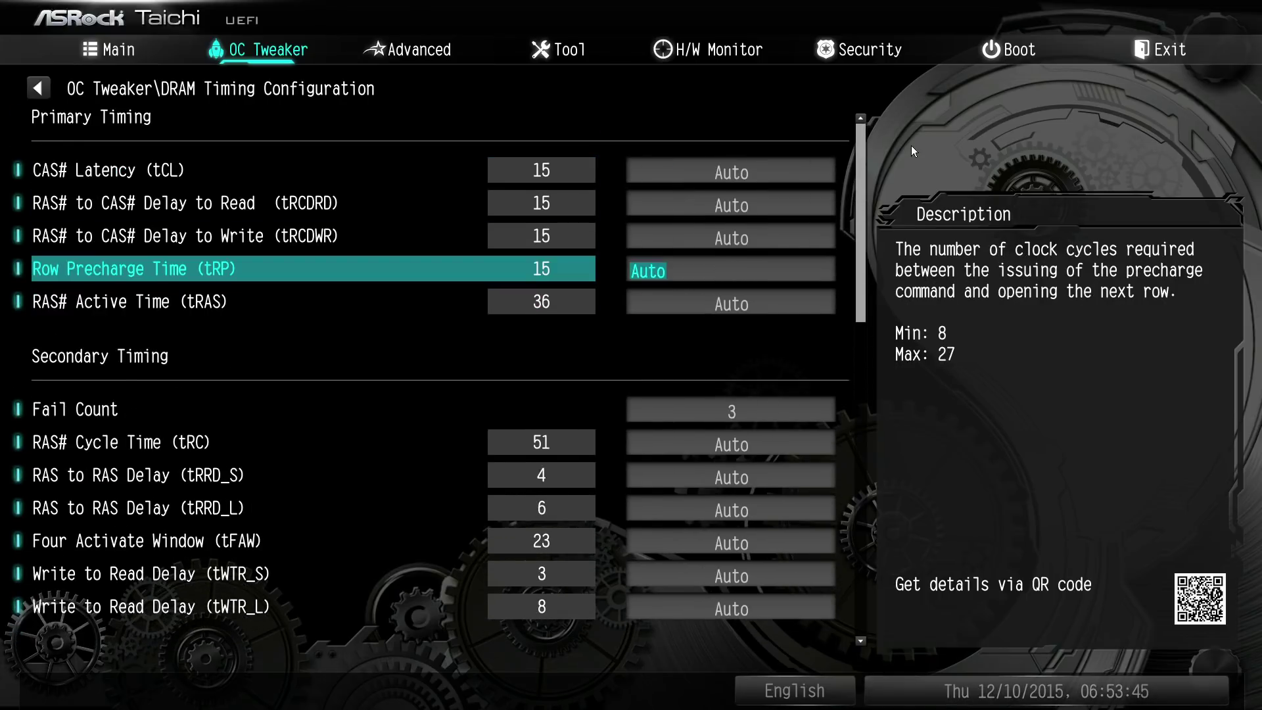
pyautogui.press('Escape')
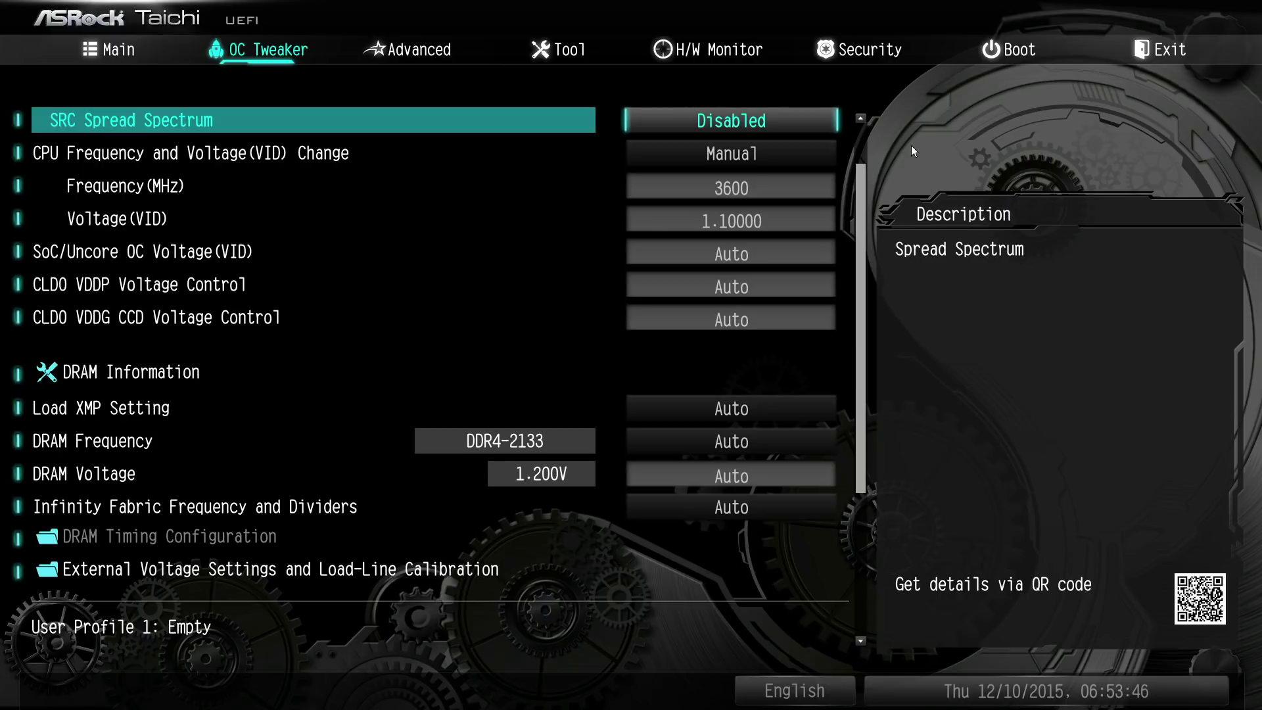
# Step: Set DRAM Frequency to DDR4-1866 and check access to DRAM Timing Configuration
pyautogui.press('Down')
pyautogui.press('Down')
pyautogui.press('Down')
pyautogui.press('Down')
pyautogui.press('Down')
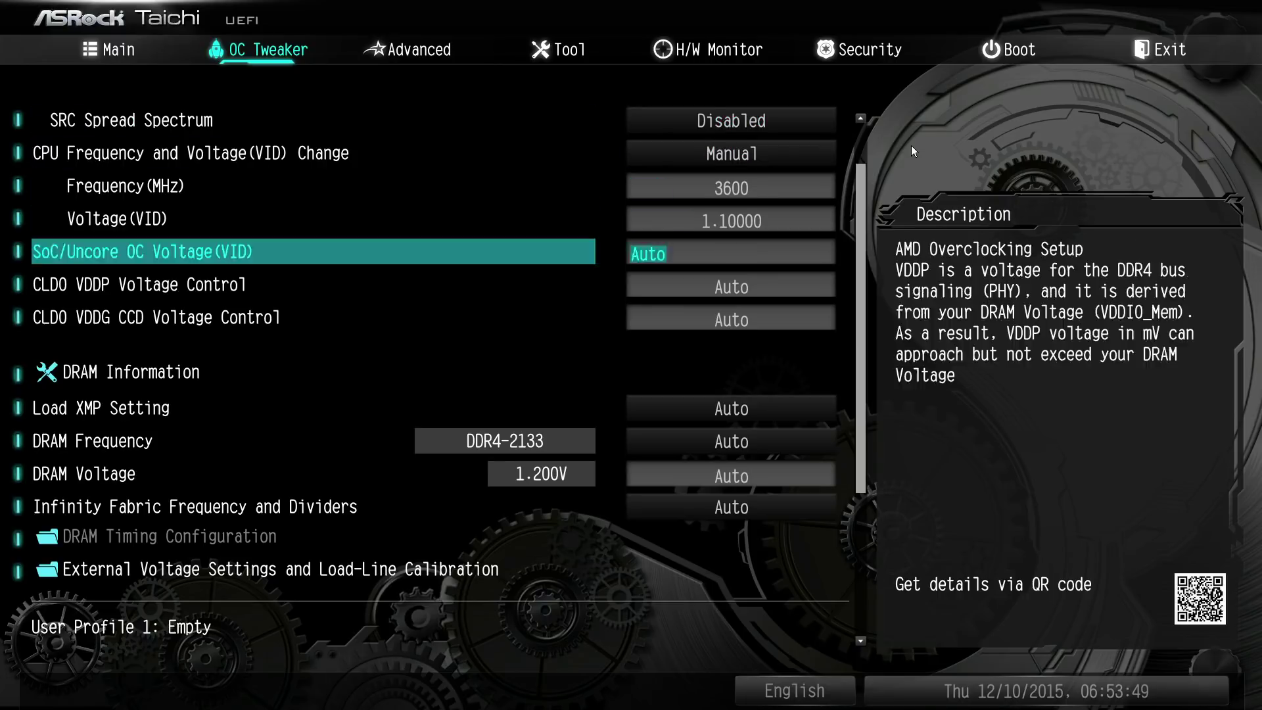
pyautogui.press('Up')
pyautogui.press('Up')
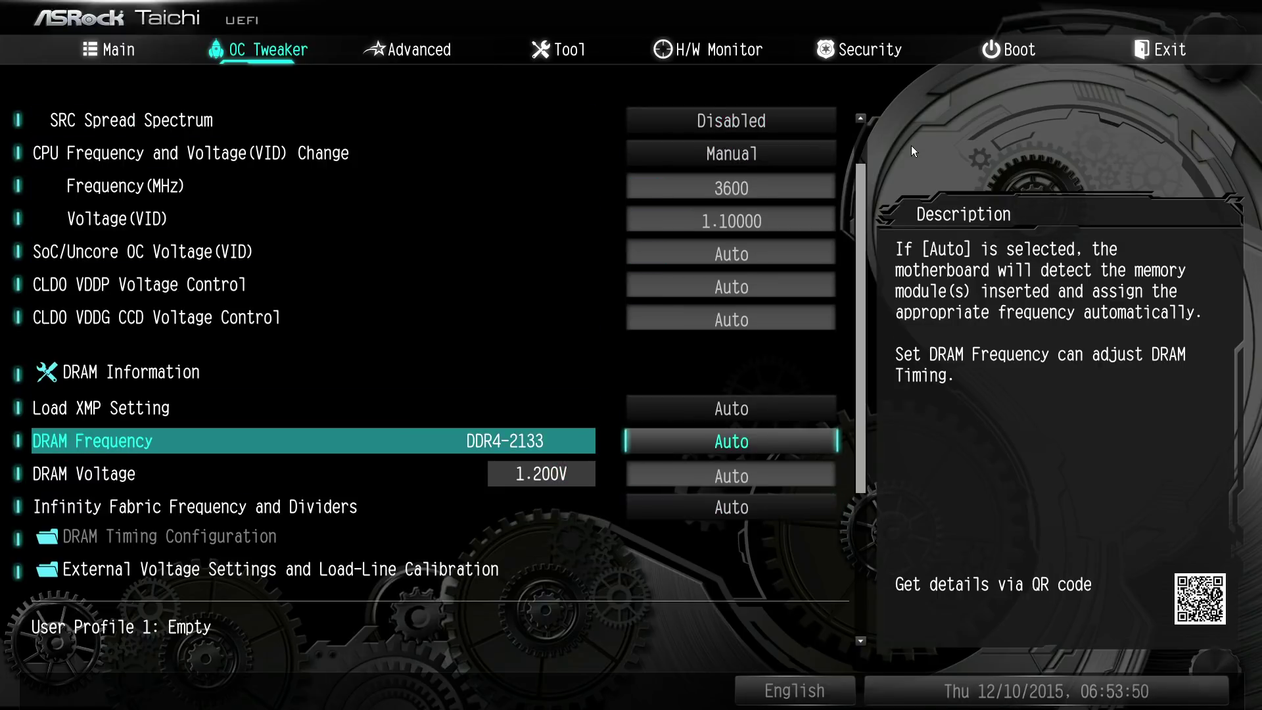
pyautogui.press('Return')
pyautogui.press('Down')
pyautogui.press('Return')
pyautogui.press('Down')
pyautogui.press('Down')
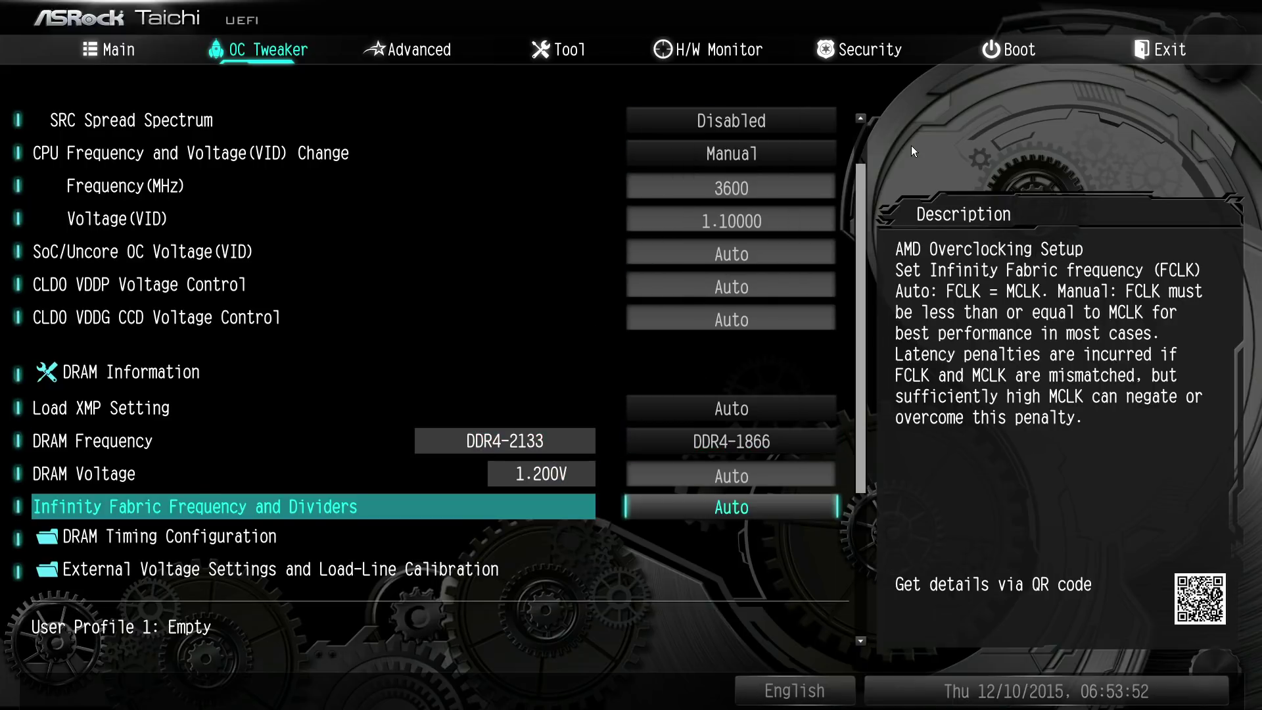
pyautogui.press('Down')
pyautogui.press('Return')
pyautogui.press('Escape')
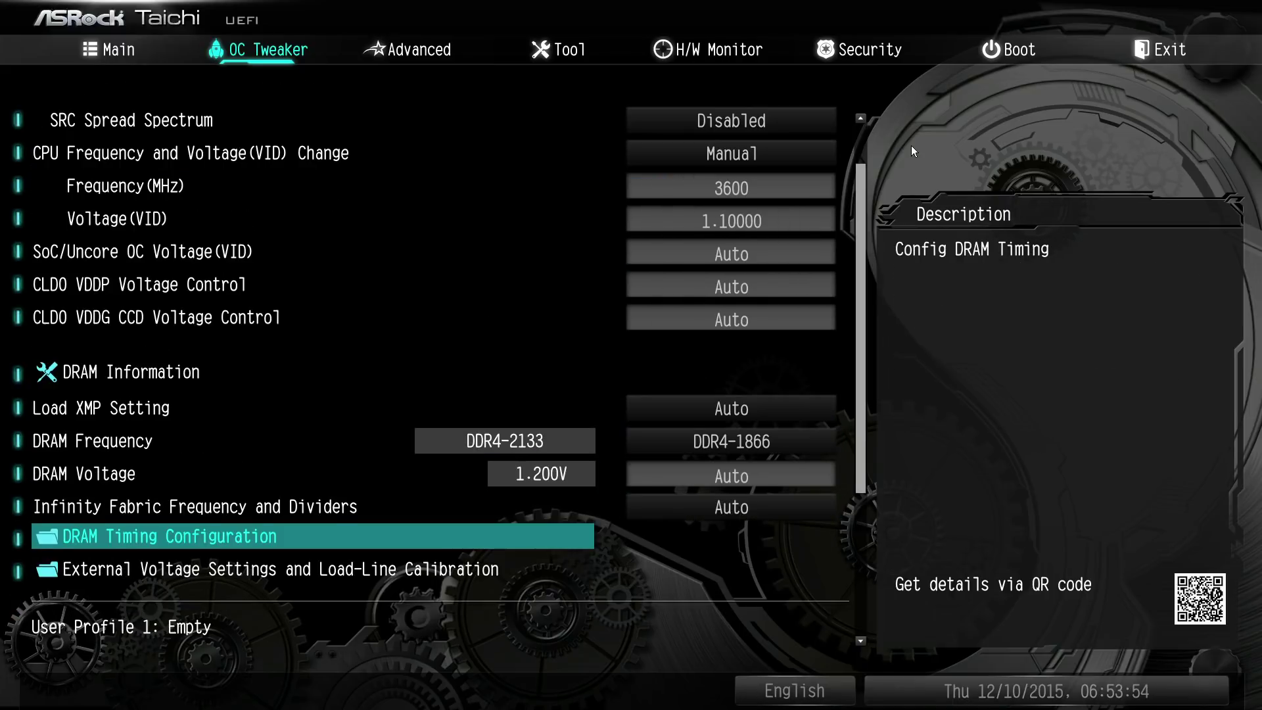
pyautogui.press('Up')
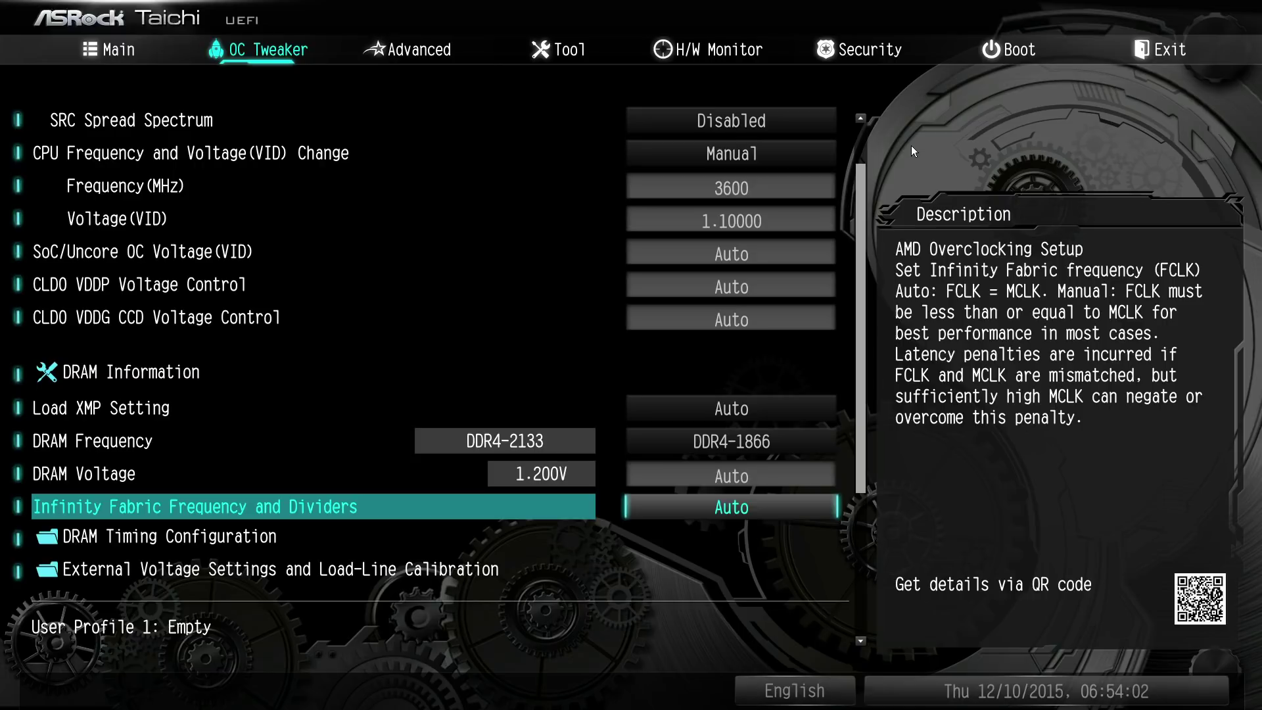
pyautogui.press('Down')
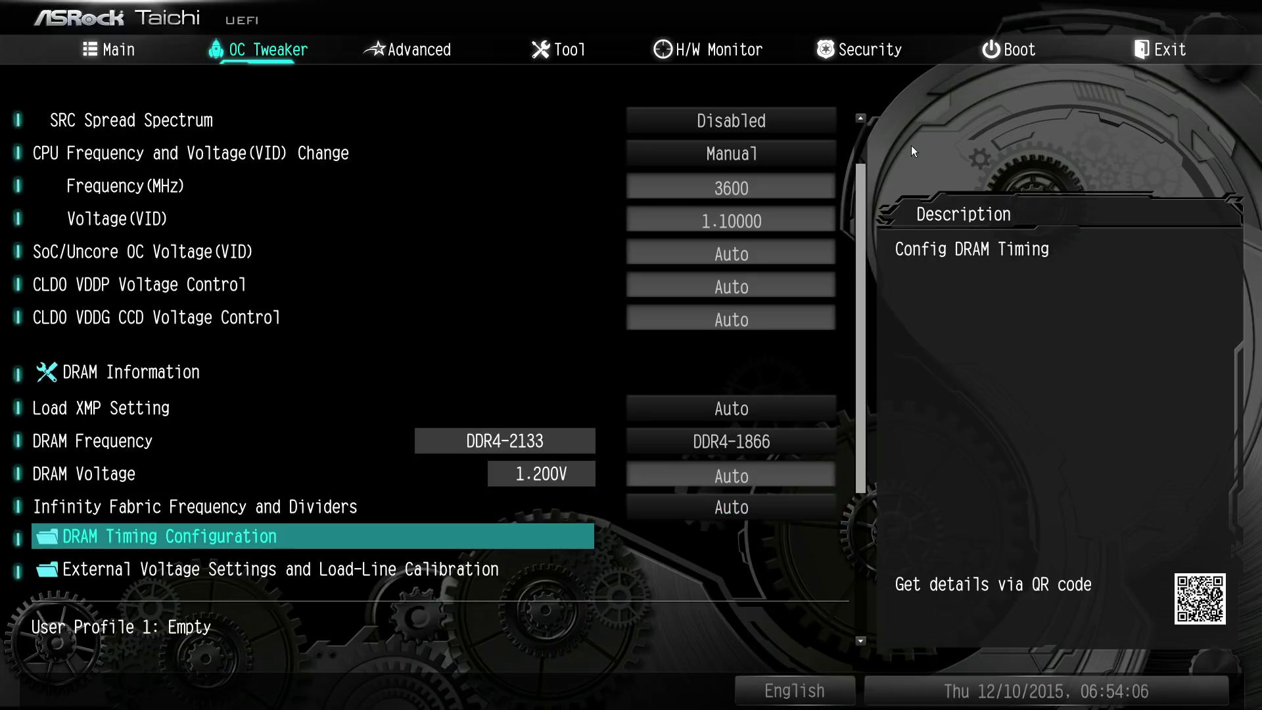
pyautogui.press('Down')
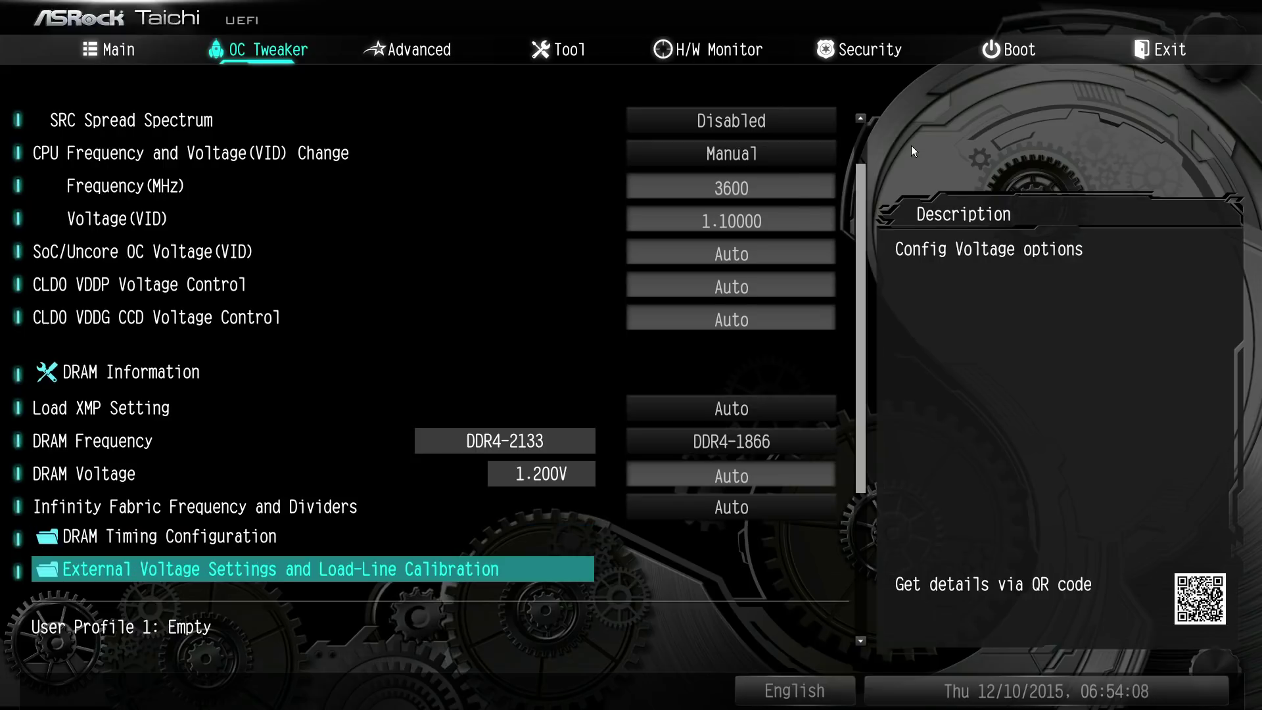
pyautogui.press('Return')
pyautogui.press('Escape')
pyautogui.press('Up')
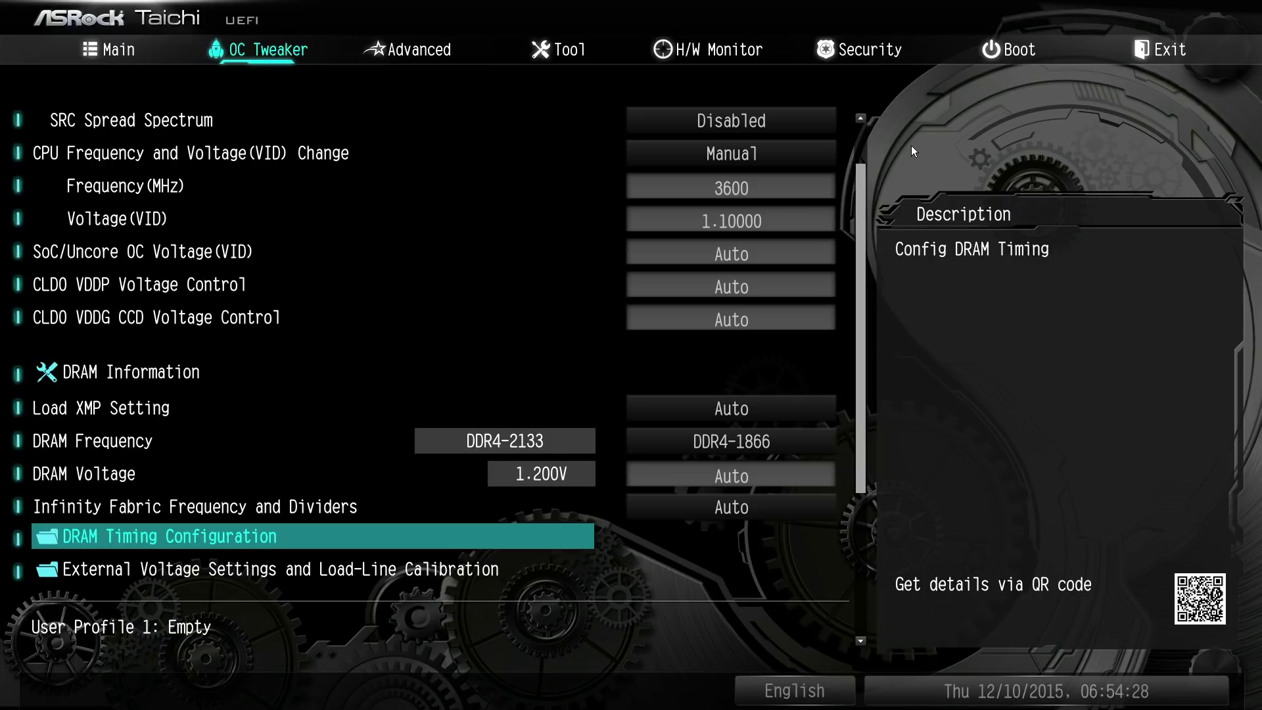
pyautogui.press('Down')
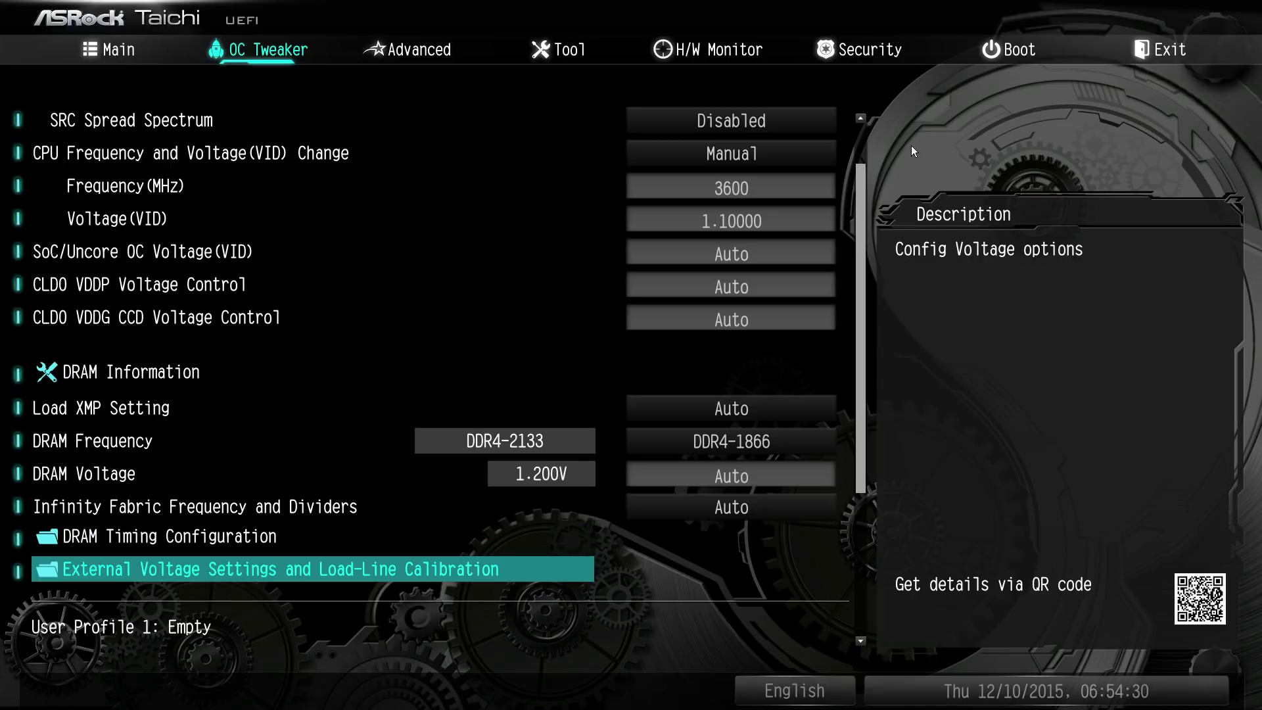
pyautogui.press('Up')
pyautogui.press('Down')
pyautogui.press('Up')
pyautogui.press('Down')
# Step: Enable Overclocking Voltage Range in External Voltage Settings and Load-Line Calibration, and reopen that page
pyautogui.press('Return')
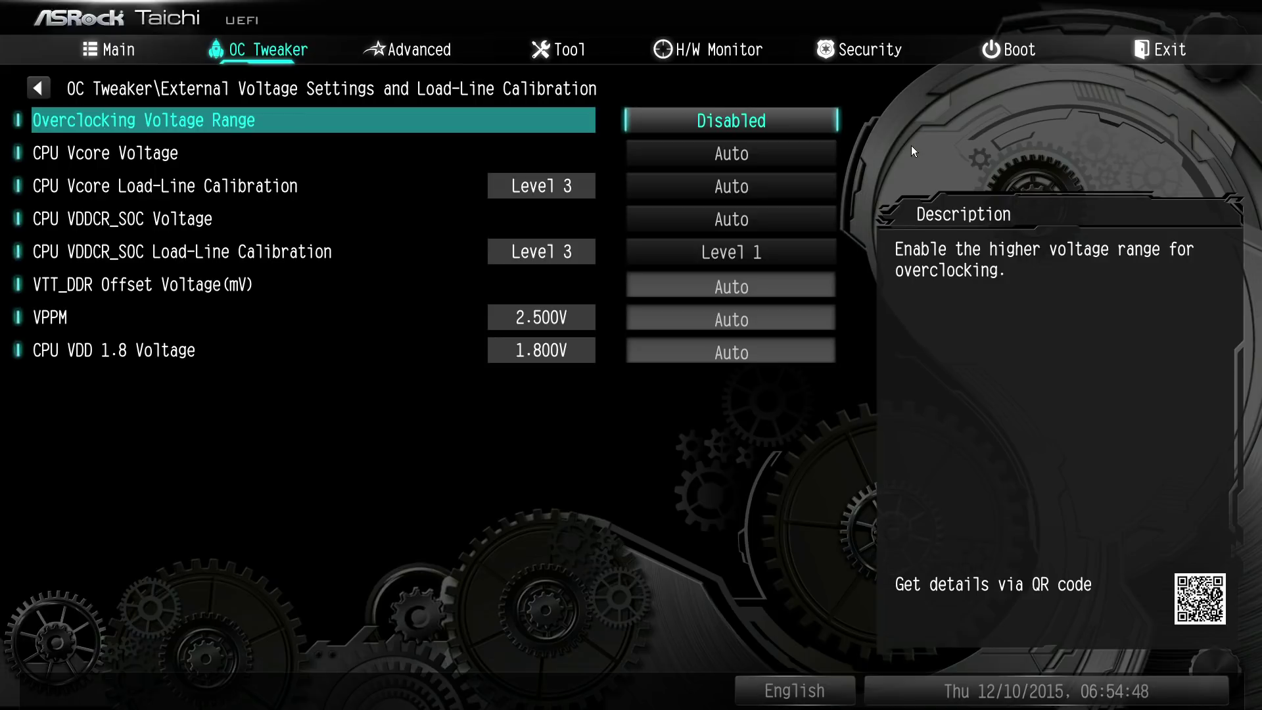
pyautogui.press('Return')
pyautogui.press('Down')
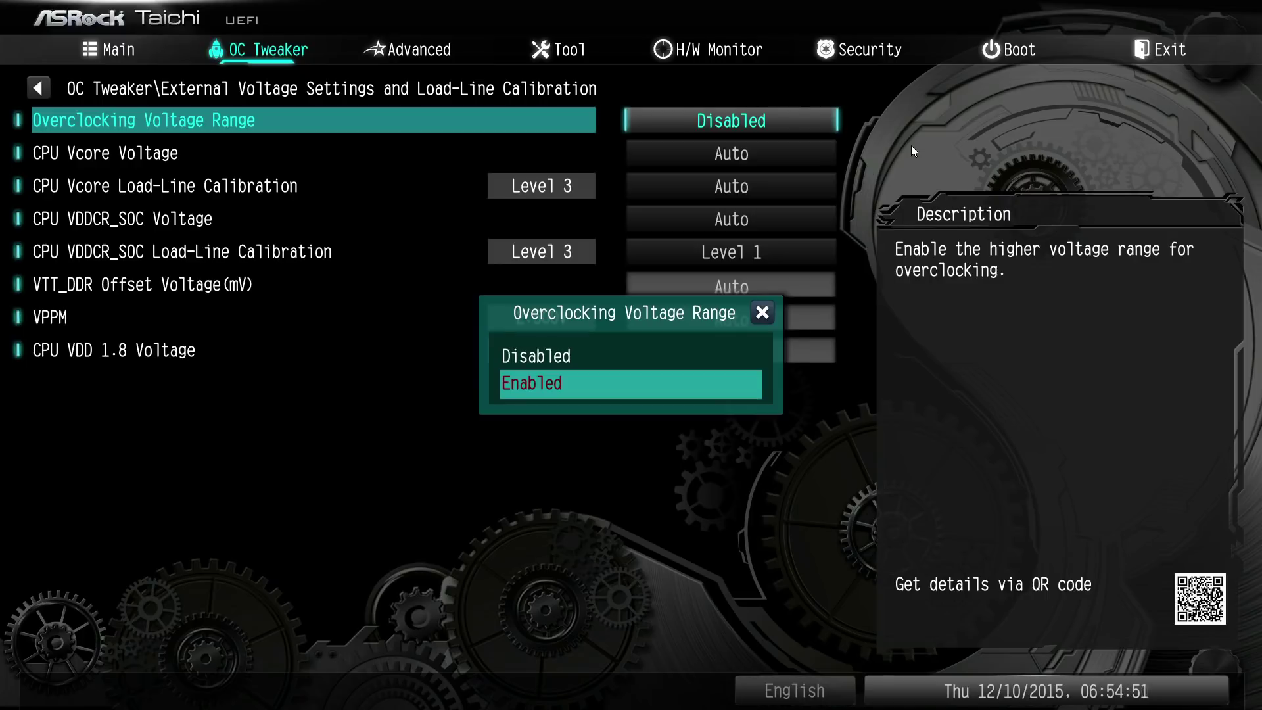
pyautogui.press('Return')
pyautogui.press('Escape')
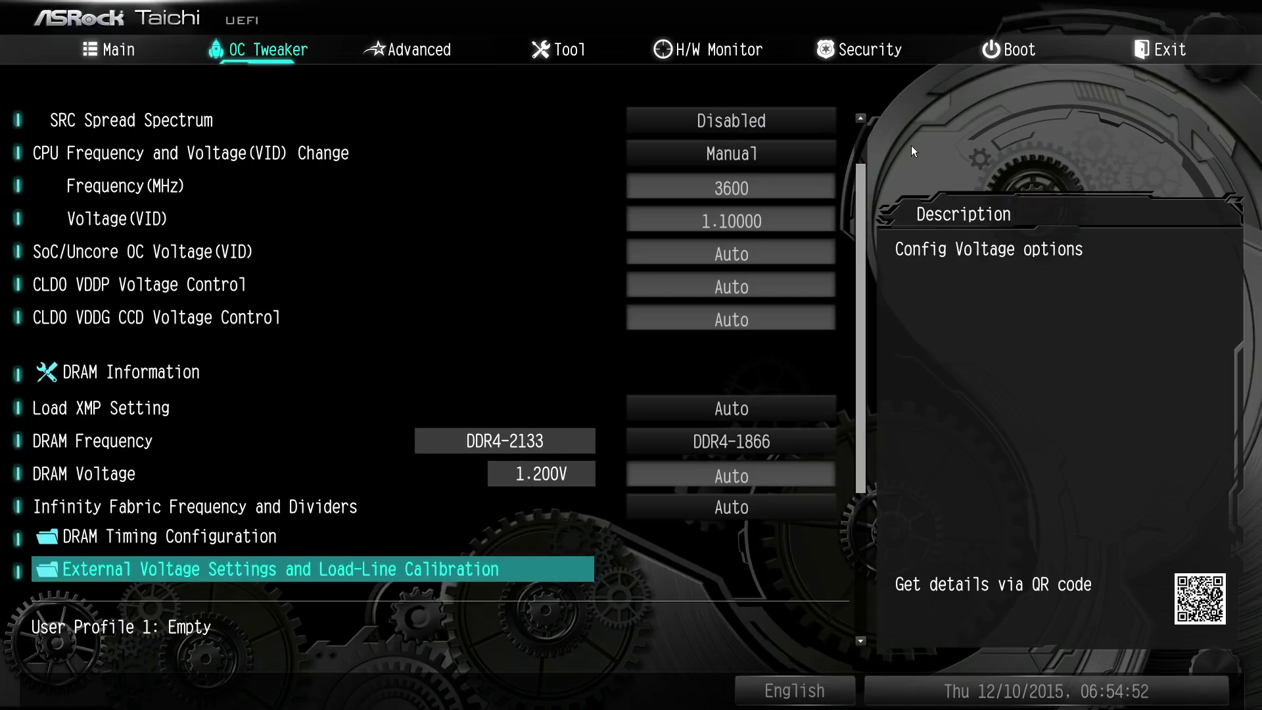
pyautogui.press('Return')
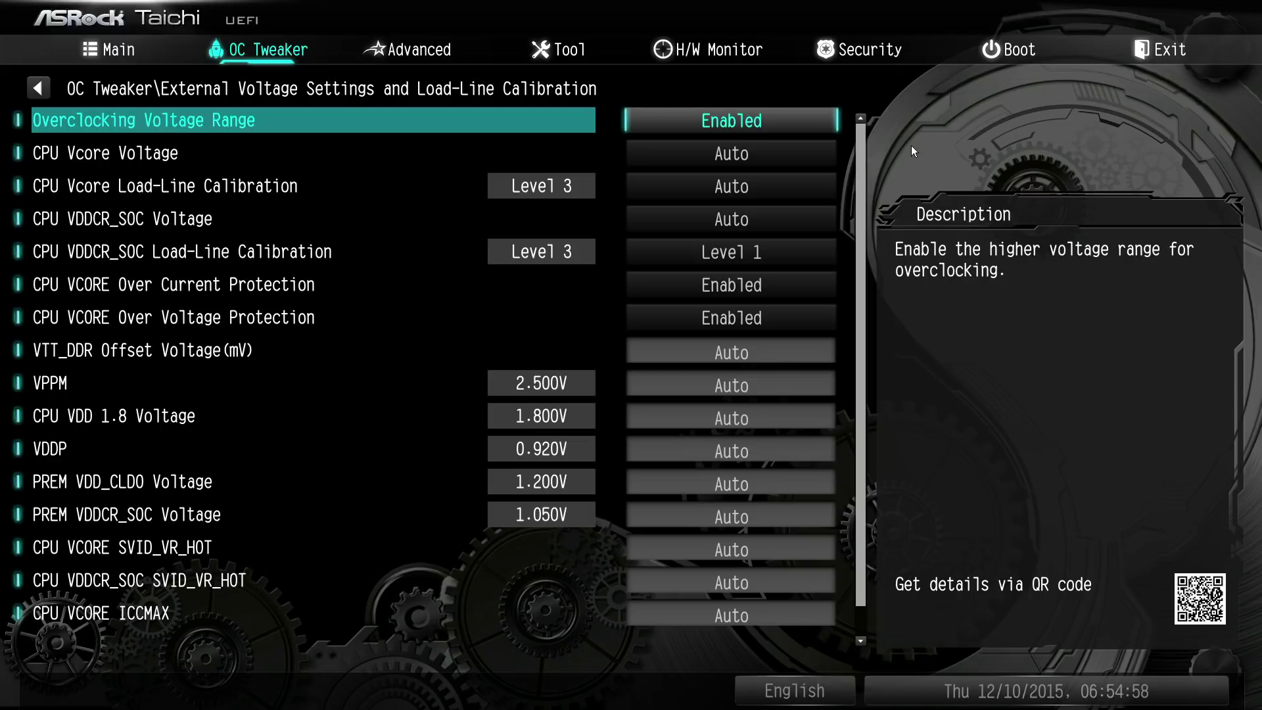
# Step: Switch Overclocking Voltage Range to Disabled and back to Enabled to compare the offered voltage options
pyautogui.press('Return')
pyautogui.press('Return')
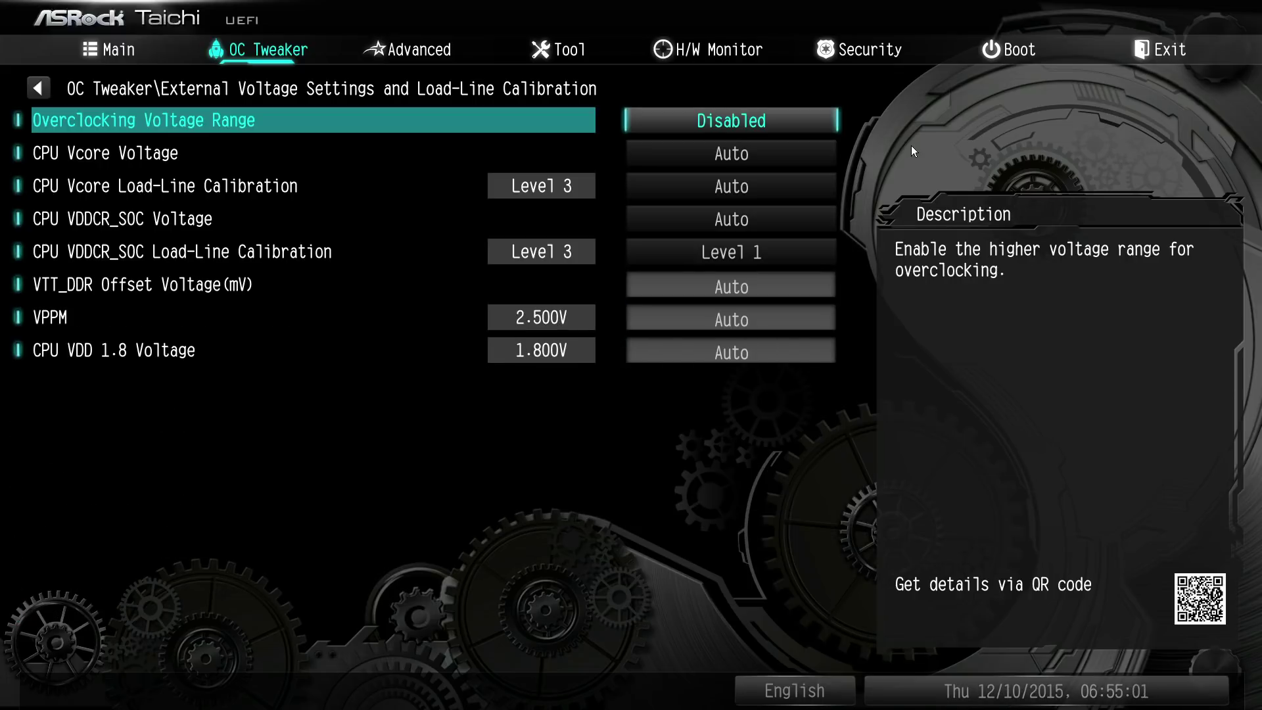
pyautogui.press('Return')
pyautogui.press('Down')
pyautogui.press('Return')
# Step: Examine the load-line calibration, protection and extra voltage options offered with the extended overclocking voltage range
pyautogui.press('Down')
pyautogui.press('Down')
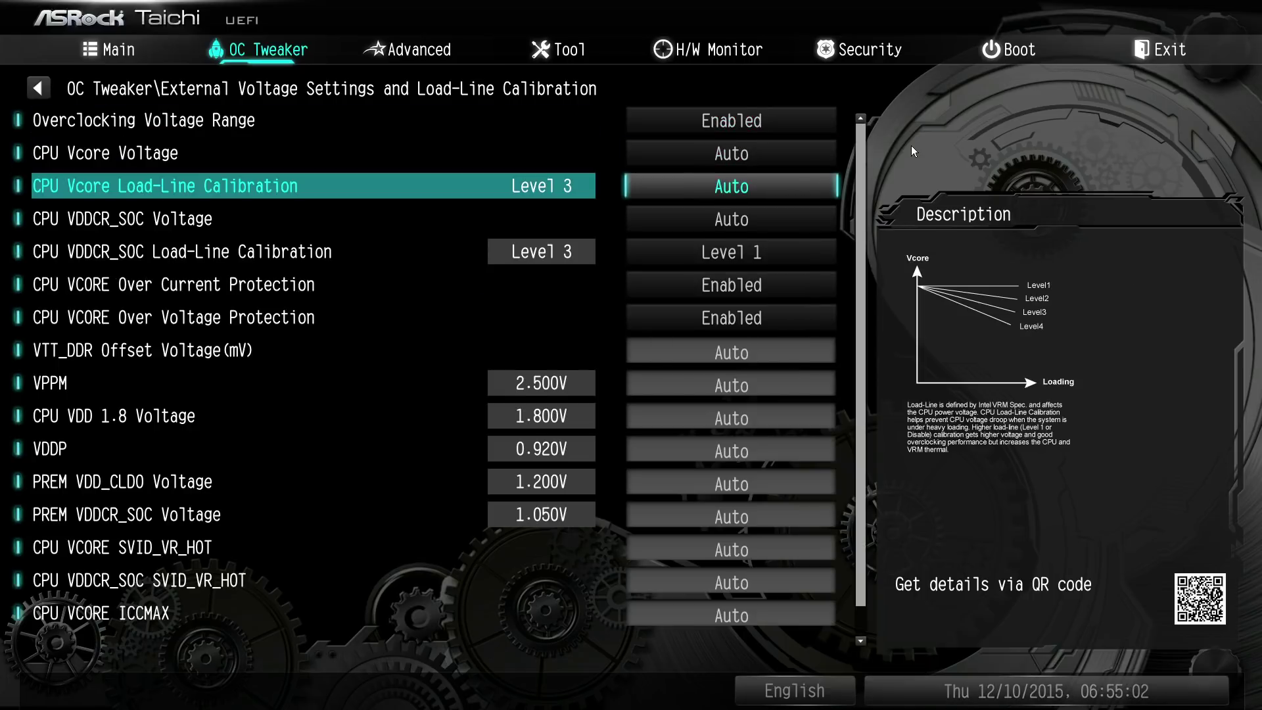
pyautogui.press('Down')
pyautogui.press('Down')
pyautogui.press('Down')
pyautogui.press('Down')
pyautogui.press('Down')
pyautogui.press('Down')
pyautogui.press('Down')
pyautogui.press('Down')
pyautogui.press('Down')
pyautogui.press('Down')
pyautogui.press('Down')
pyautogui.press('Down')
pyautogui.press('Up')
pyautogui.press('Up')
pyautogui.press('Up')
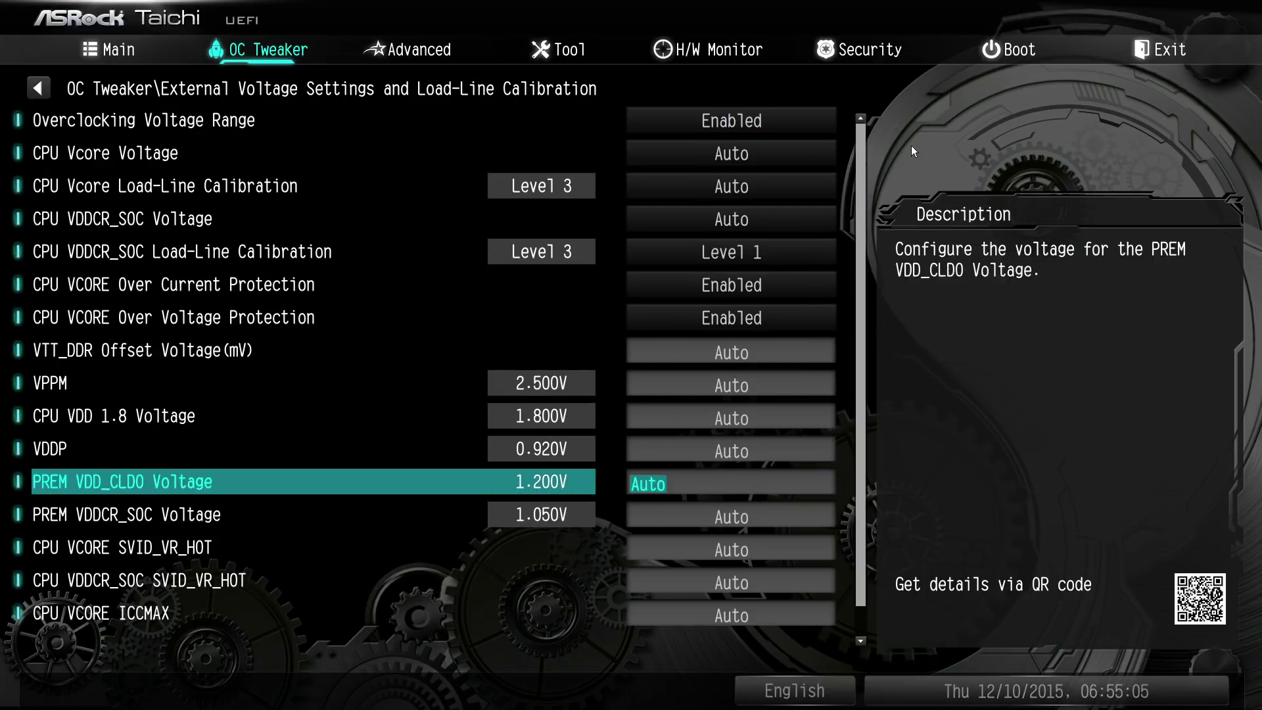
# Step: Set CPU Vcore Voltage to Fixed Mode in the external voltage settings
pyautogui.press('Up')
pyautogui.press('Up')
pyautogui.press('Down')
pyautogui.press('Down')
pyautogui.press('Up')
pyautogui.press('Up')
pyautogui.press('Up')
pyautogui.press('Up')
pyautogui.press('Up')
pyautogui.press('Up')
pyautogui.press('Up')
pyautogui.press('Up')
pyautogui.press('Up')
pyautogui.press('Up')
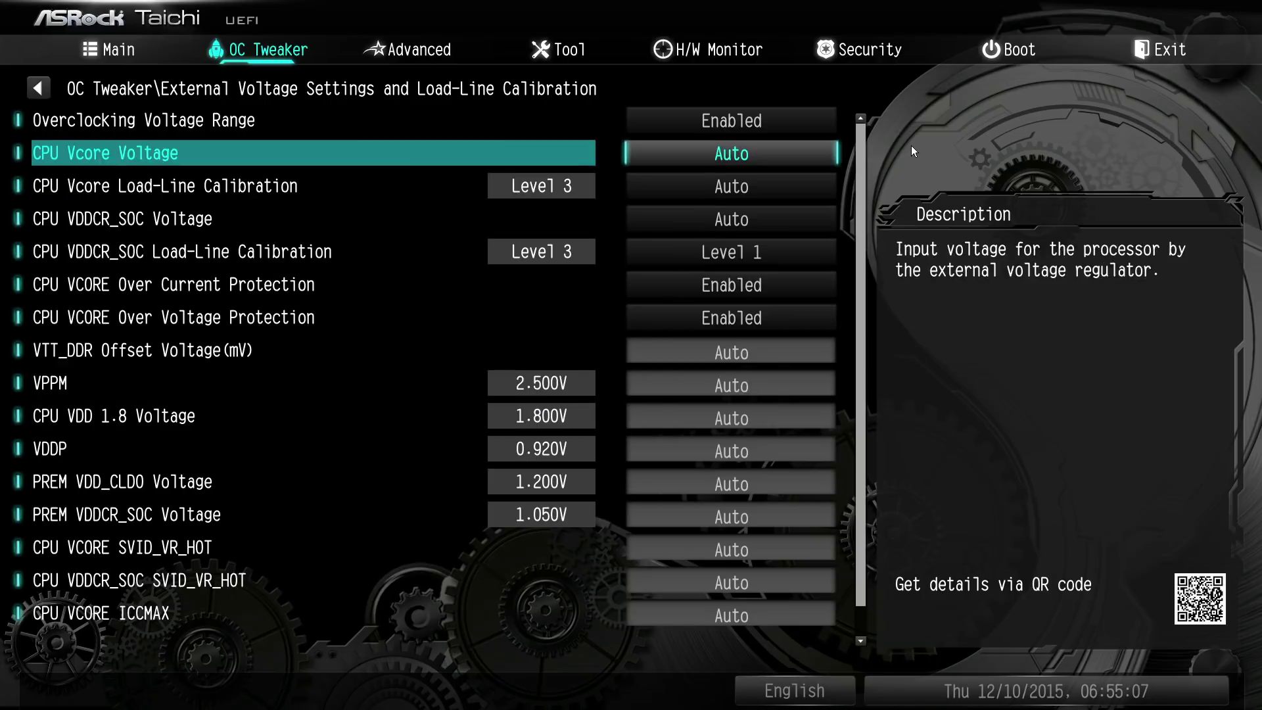
pyautogui.press('Up')
pyautogui.press('Down')
pyautogui.press('Return')
pyautogui.press('Down')
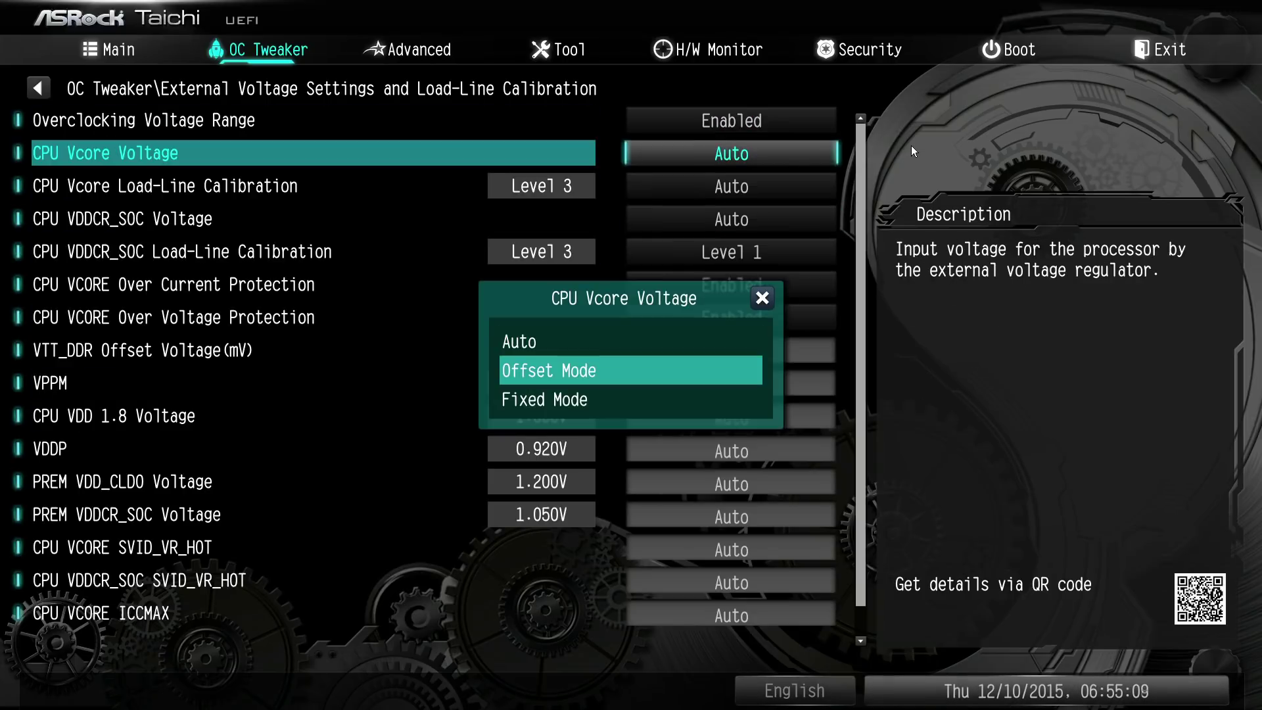
pyautogui.press('Down')
pyautogui.press('Return')
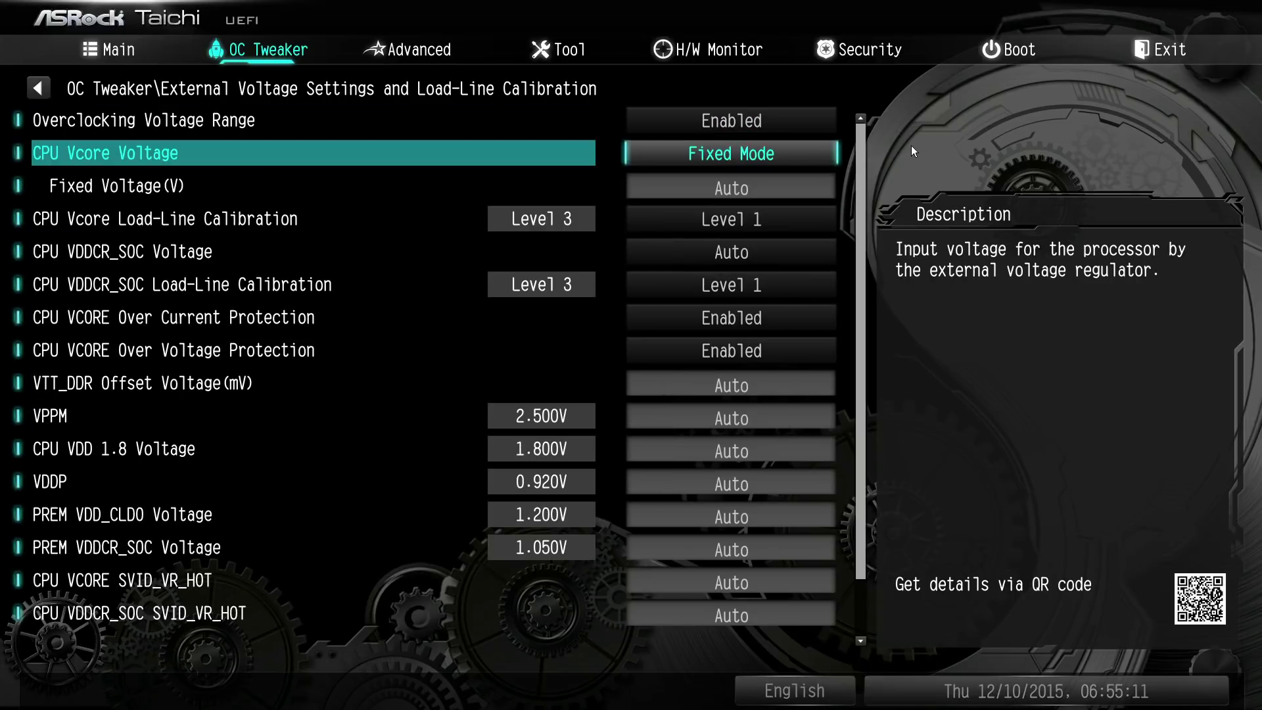
# Step: Switch CPU Vcore Voltage to Offset Mode and enter an Offset Voltage of 20 mV
pyautogui.press('Return')
pyautogui.press('Up')
pyautogui.press('Return')
pyautogui.press('Down')
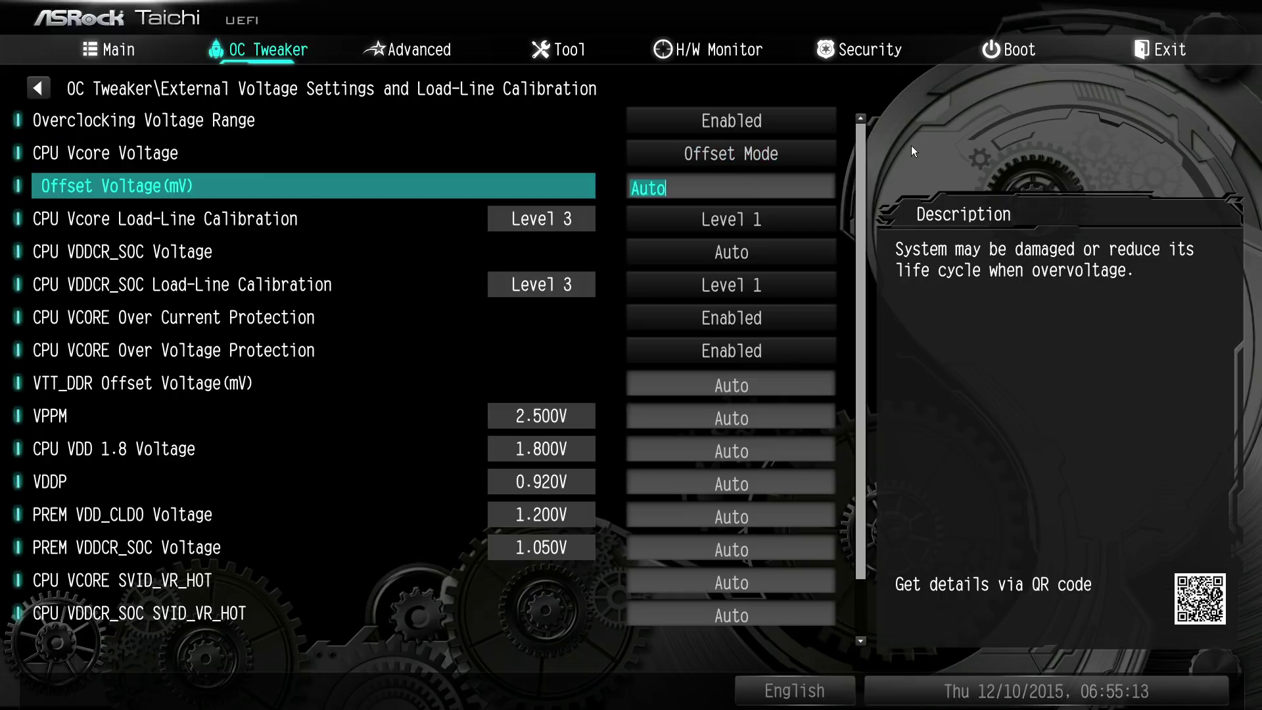
pyautogui.write('20')
pyautogui.press('Up')
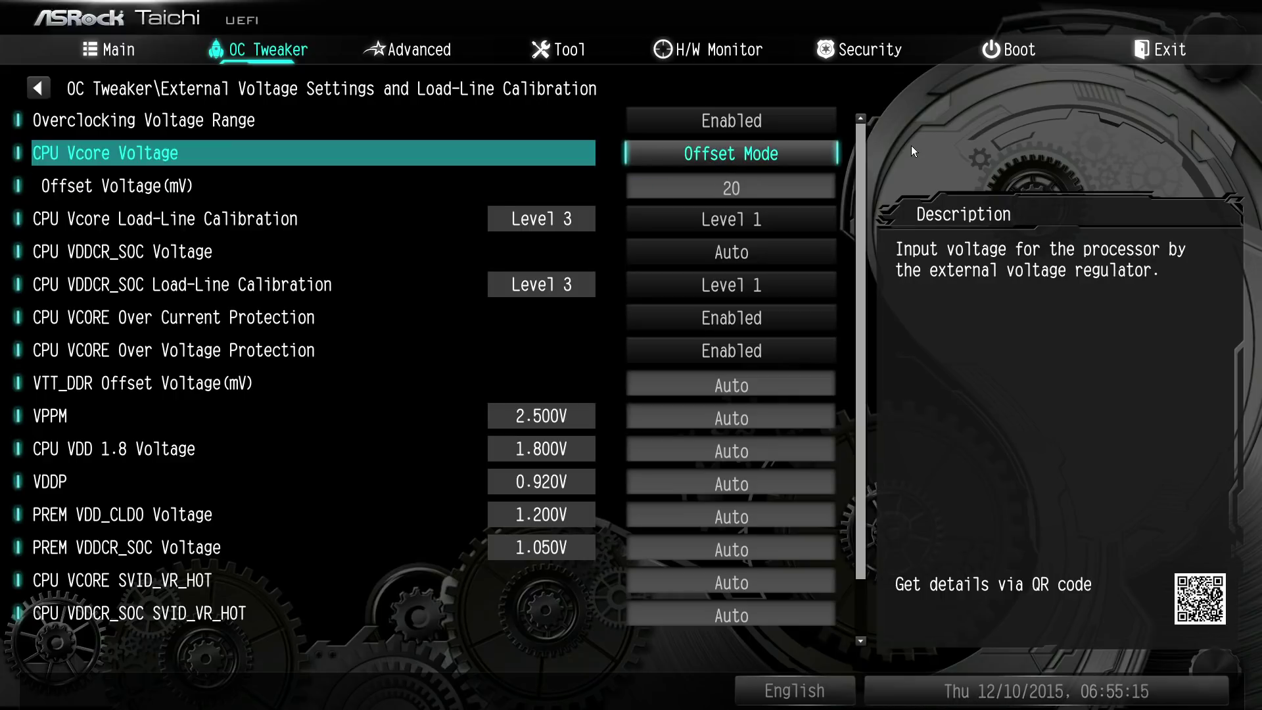
pyautogui.press('Down')
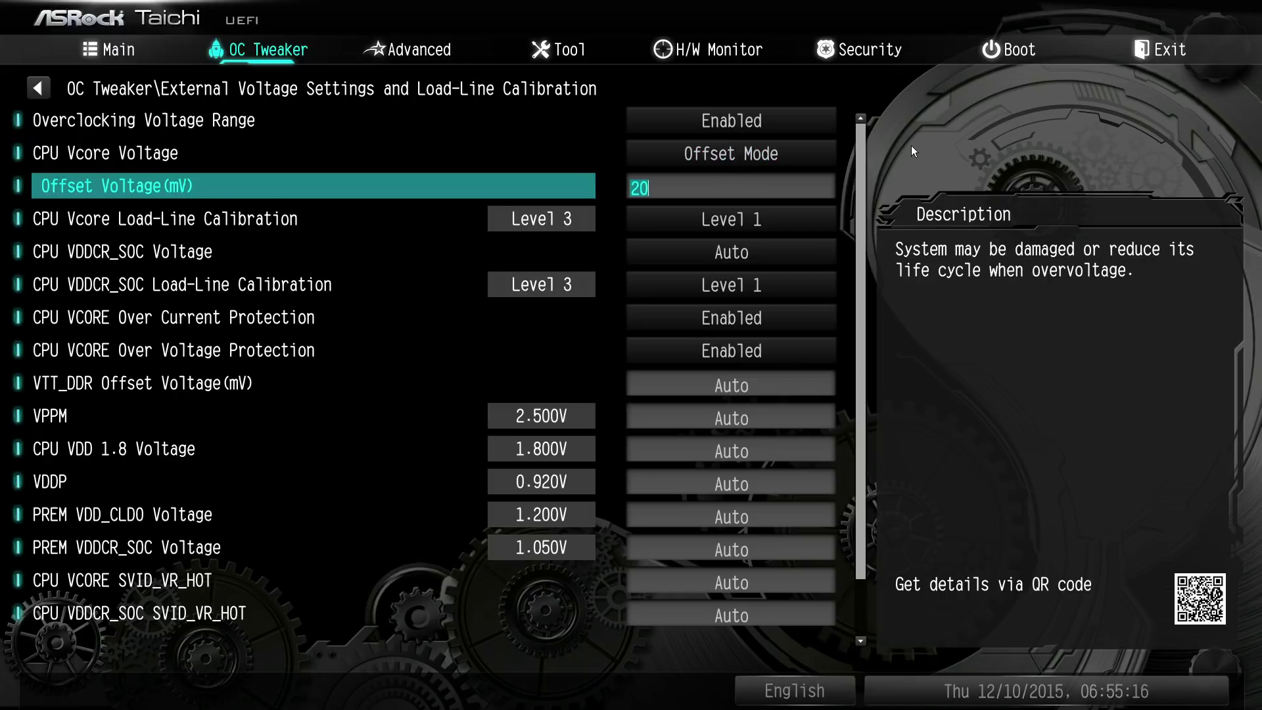
# Step: Try negative CPU Vcore Offset Voltage values such as -50 and -70 mV
pyautogui.press('BackSpace')
pyautogui.press('BackSpace')
pyautogui.write('-50-70')
pyautogui.press('Down')
pyautogui.press('Up')
pyautogui.write('-7075')
# Step: Try raising the CPU Vcore Offset Voltage step by step in small increments
pyautogui.press('+')
pyautogui.press('+')
pyautogui.press('+')
pyautogui.press('+')
pyautogui.press('+')
pyautogui.press('+')
pyautogui.press('+')
pyautogui.press('+')
pyautogui.press('+')
pyautogui.press('+')
pyautogui.press('+')
pyautogui.press('+')
pyautogui.press('+')
pyautogui.press('+')
pyautogui.press('+')
pyautogui.press('+')
pyautogui.press('+')
pyautogui.press('+')
pyautogui.press('+')
pyautogui.press('+')
pyautogui.press('+')
pyautogui.press('+')
pyautogui.press('+')
pyautogui.press('+')
pyautogui.press('+')
pyautogui.press('+')
pyautogui.press('+')
pyautogui.press('Up')
pyautogui.press('Down')
pyautogui.press('Up')
pyautogui.press('Down')
# Step: Test the CPU Vcore Offset Voltage limits by entering the out-of-range values 29999 and -999 mV
pyautogui.write('2')
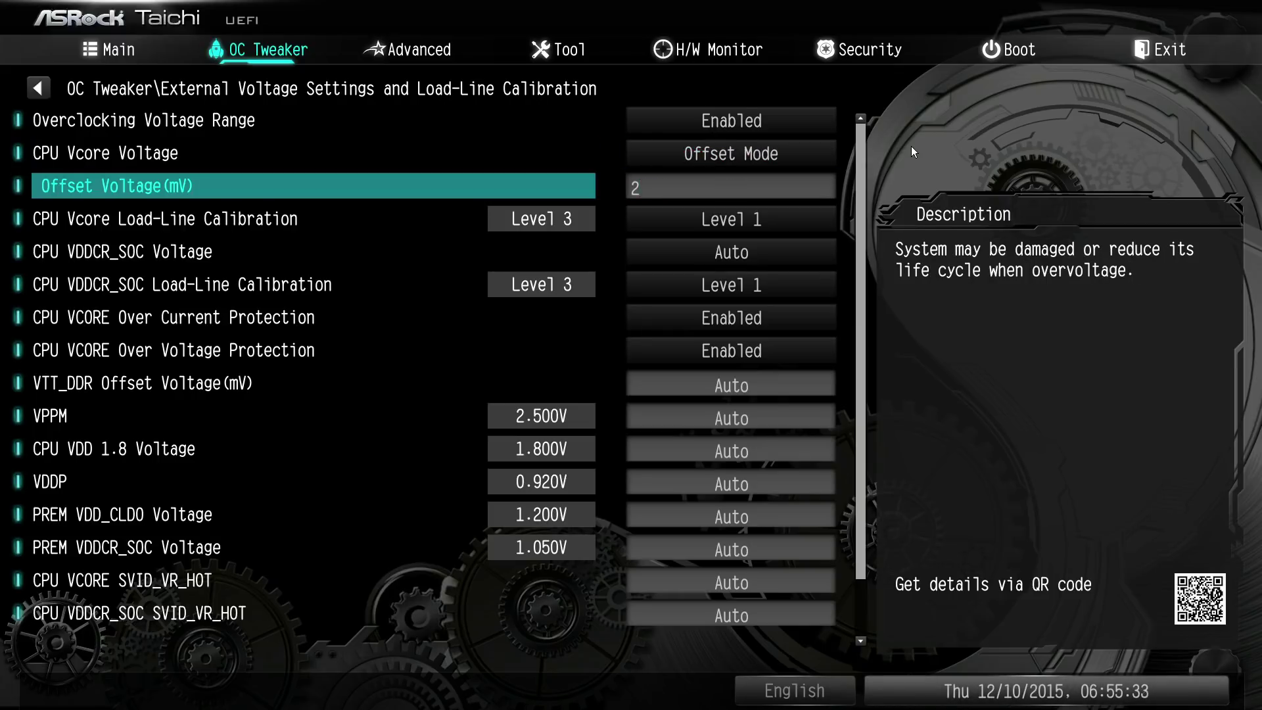
pyautogui.write('9999')
pyautogui.press('Up')
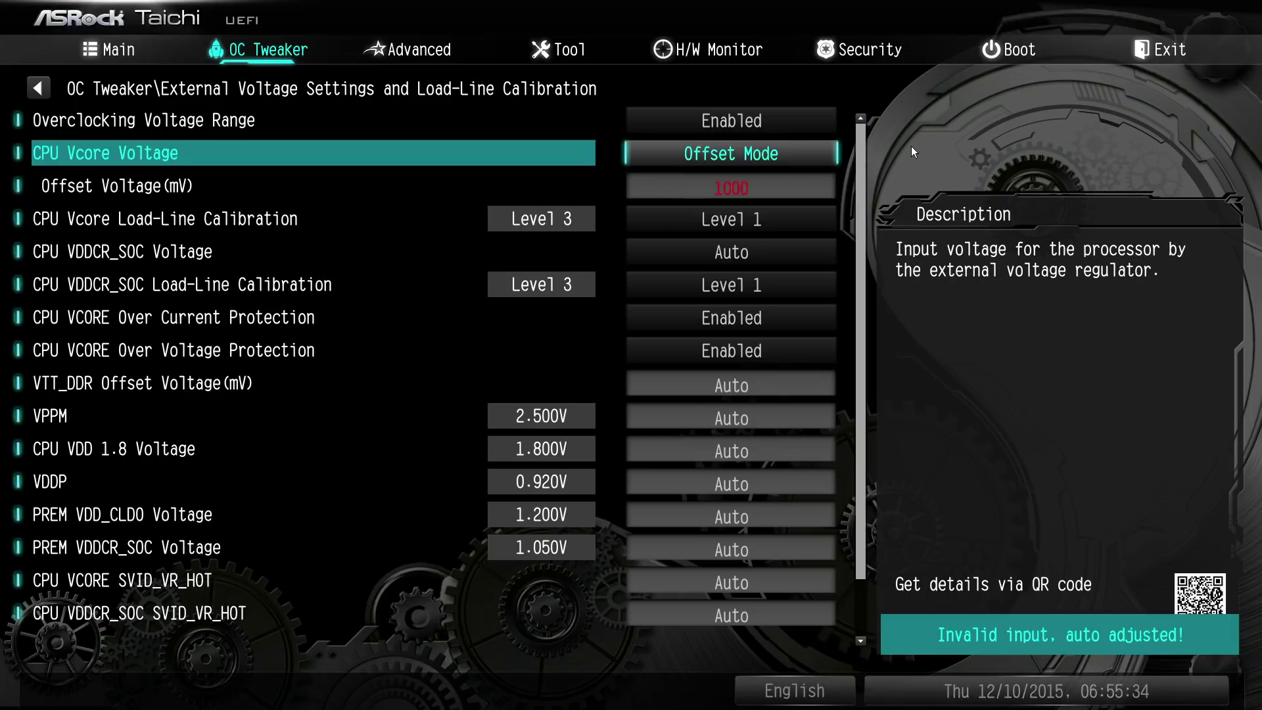
pyautogui.press('Down')
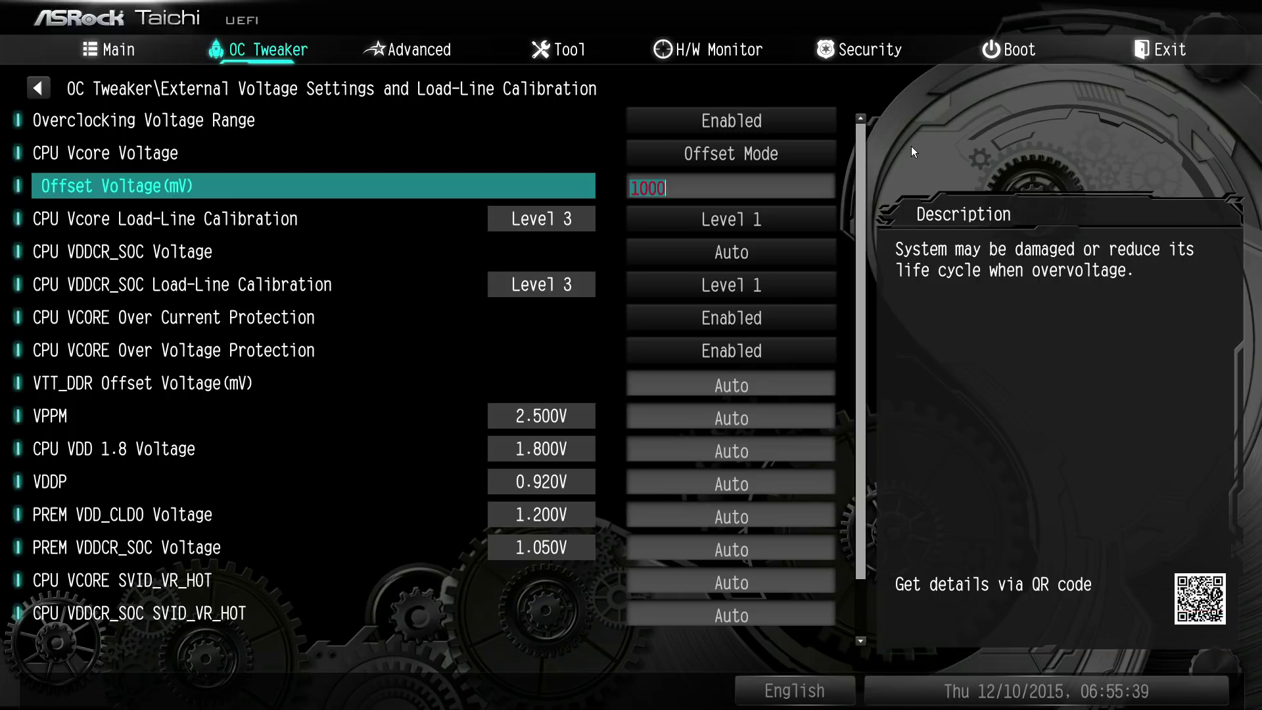
pyautogui.write('9')
pyautogui.press('BackSpace')
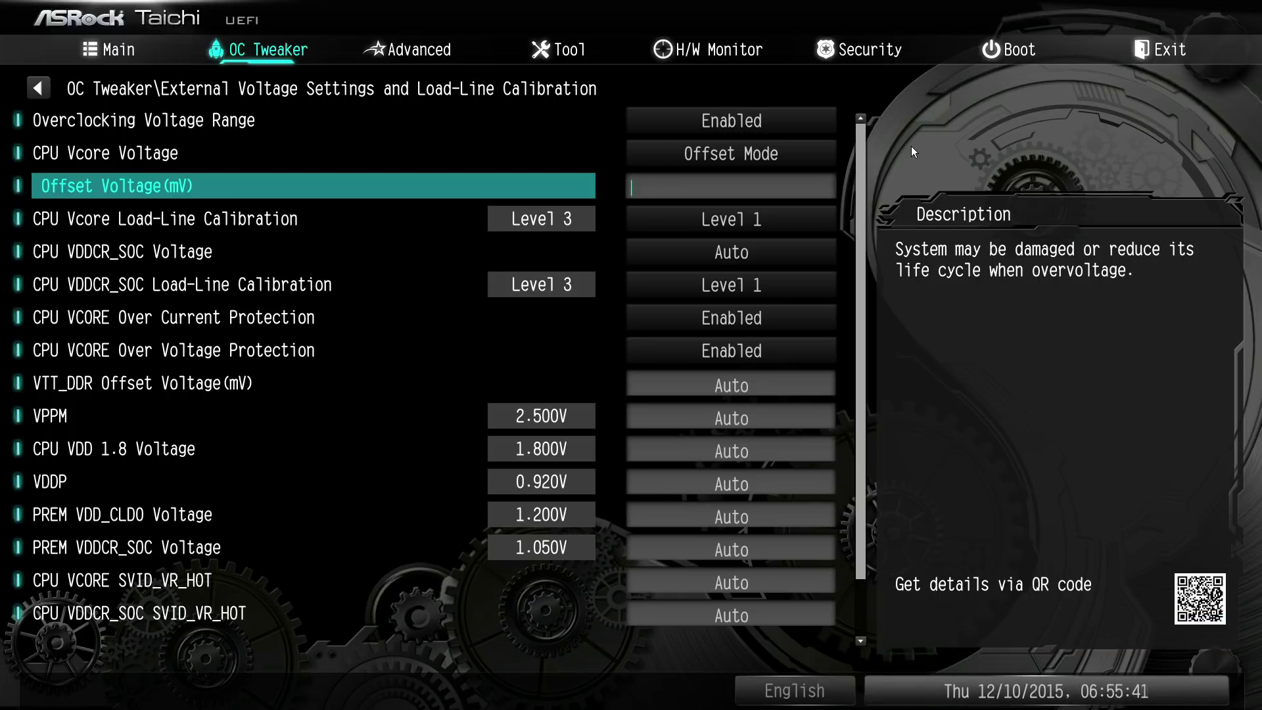
pyautogui.write('-999')
pyautogui.press('Return')
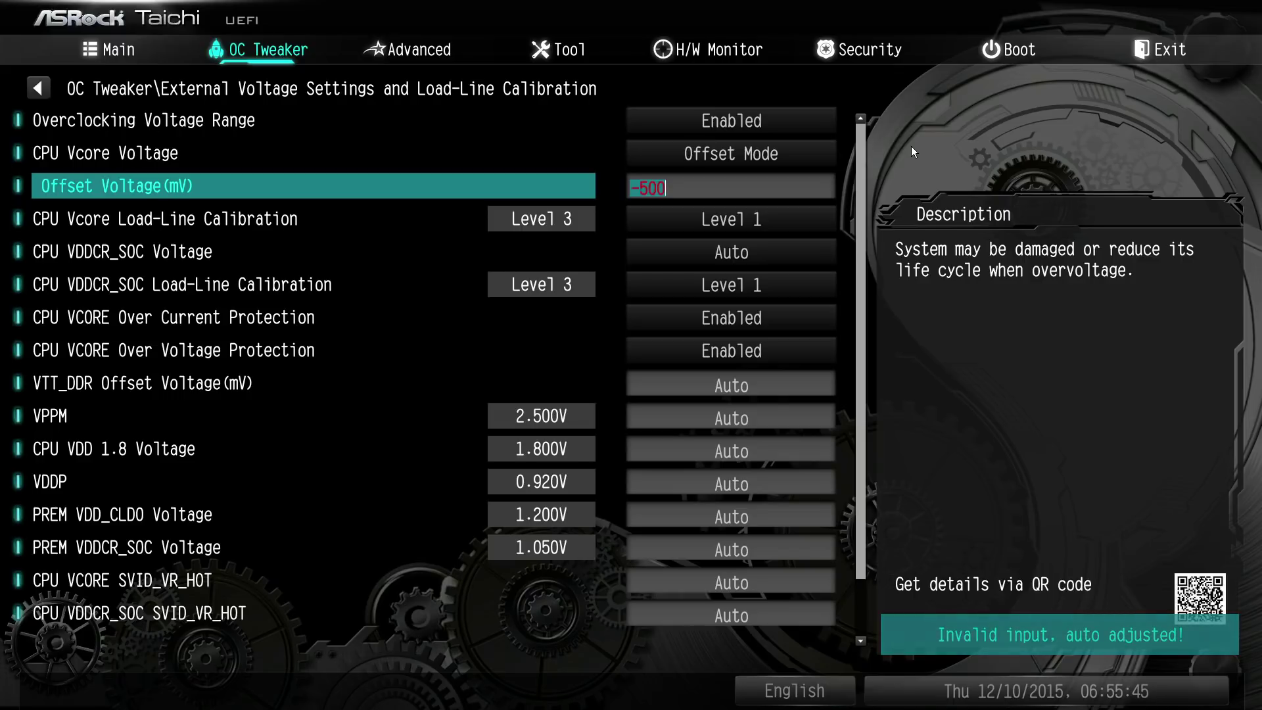
# Step: Reset the CPU Vcore Offset Voltage to Auto
pyautogui.write('a')
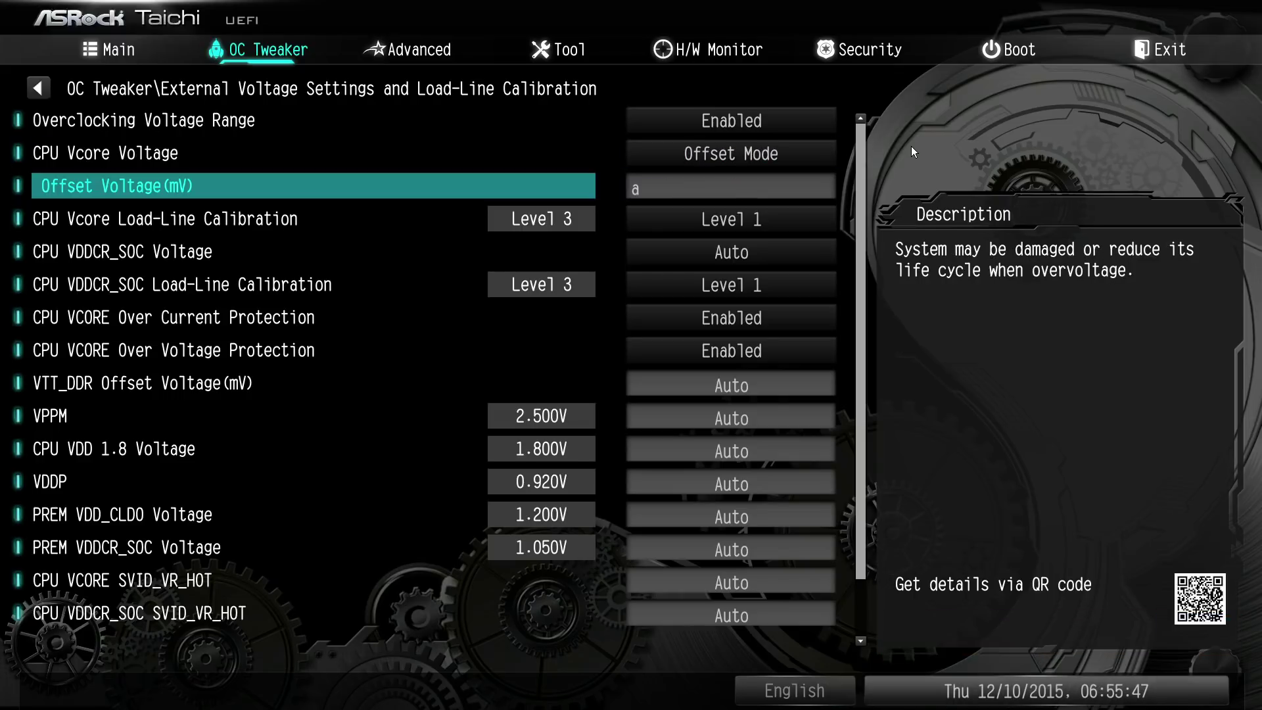
pyautogui.press('Up')
pyautogui.press('Down')
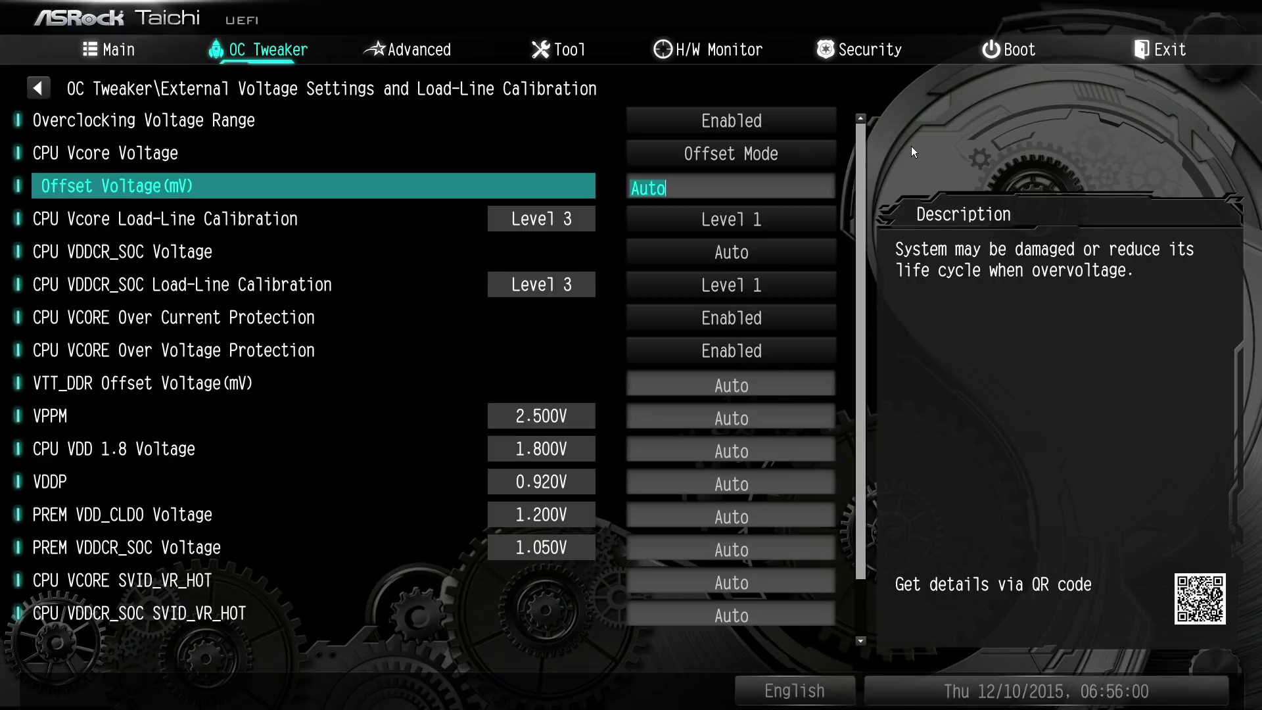
pyautogui.press('Up')
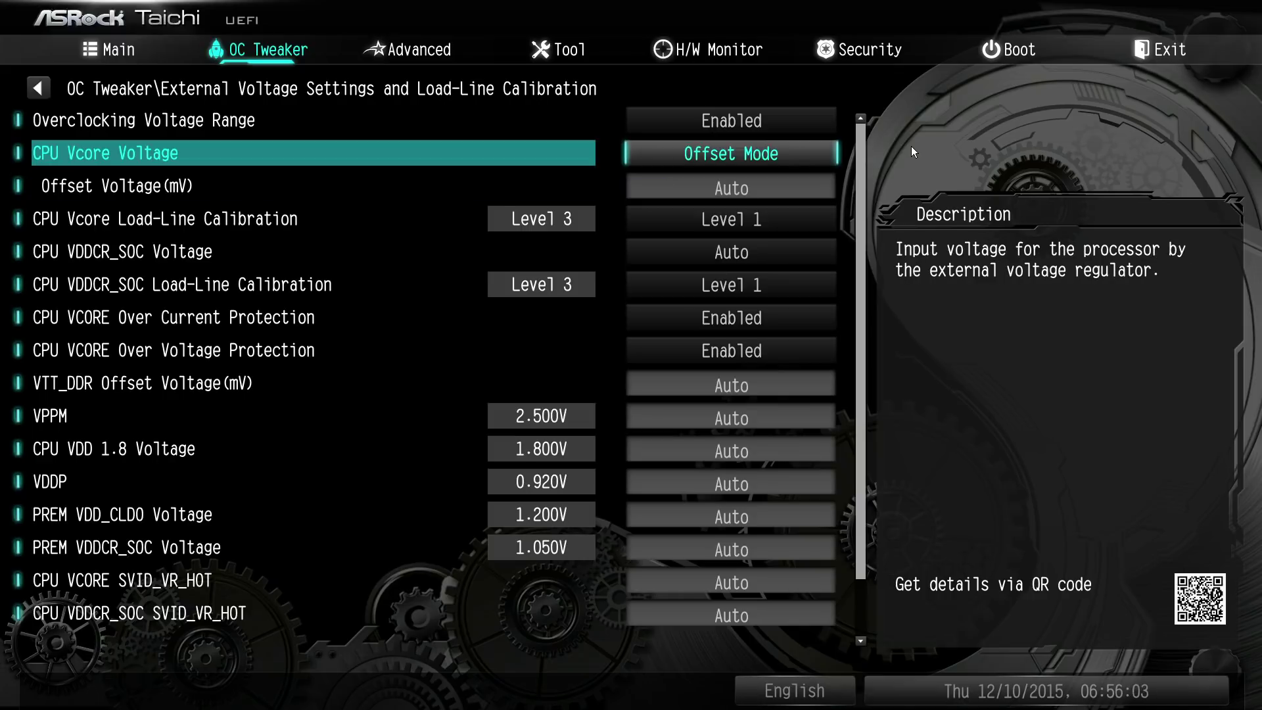
pyautogui.press('Down')
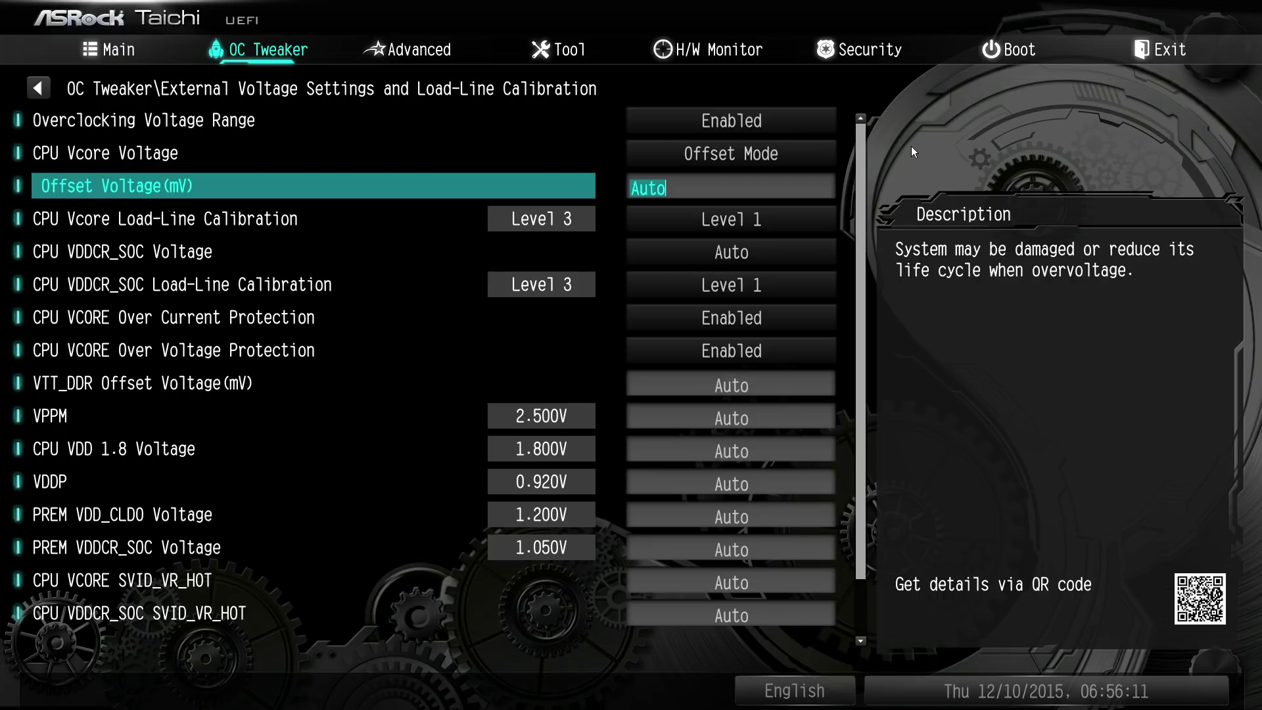
# Step: Set CPU Vcore Voltage to Fixed Mode with a Fixed Voltage of 1.000 V
pyautogui.press('Up')
pyautogui.press('Return')
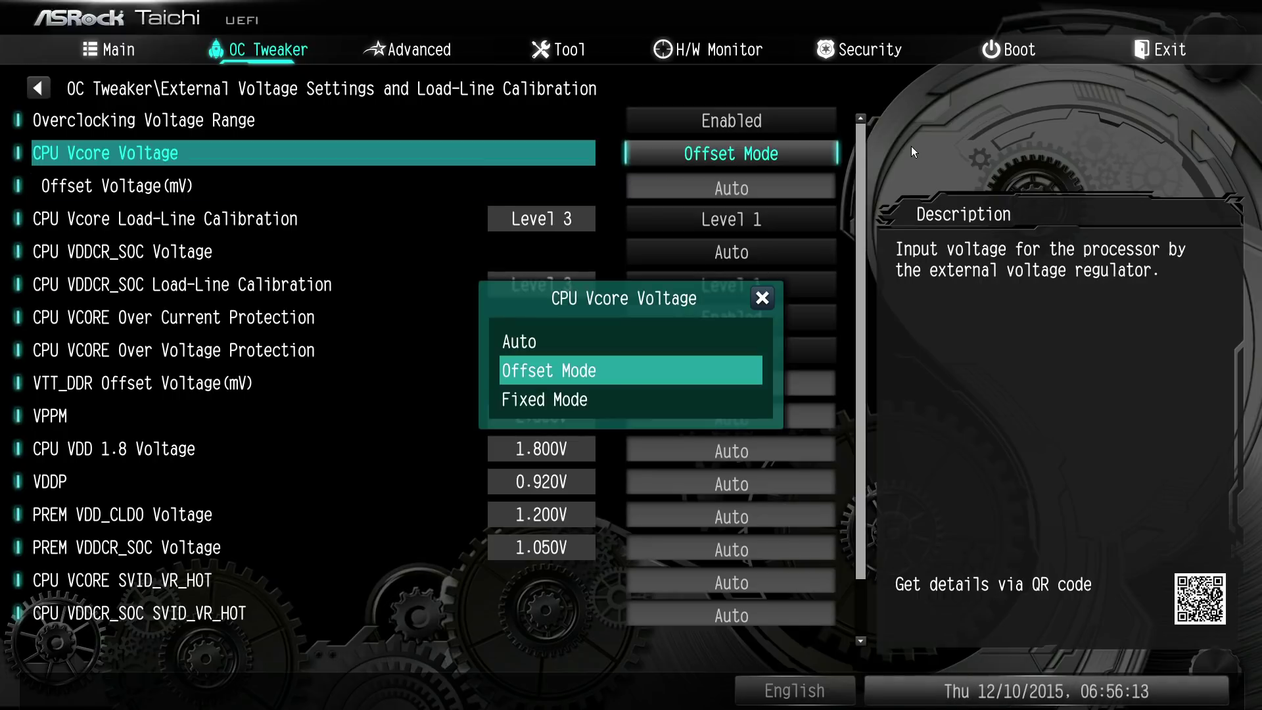
pyautogui.press('Down')
pyautogui.press('Return')
pyautogui.press('Down')
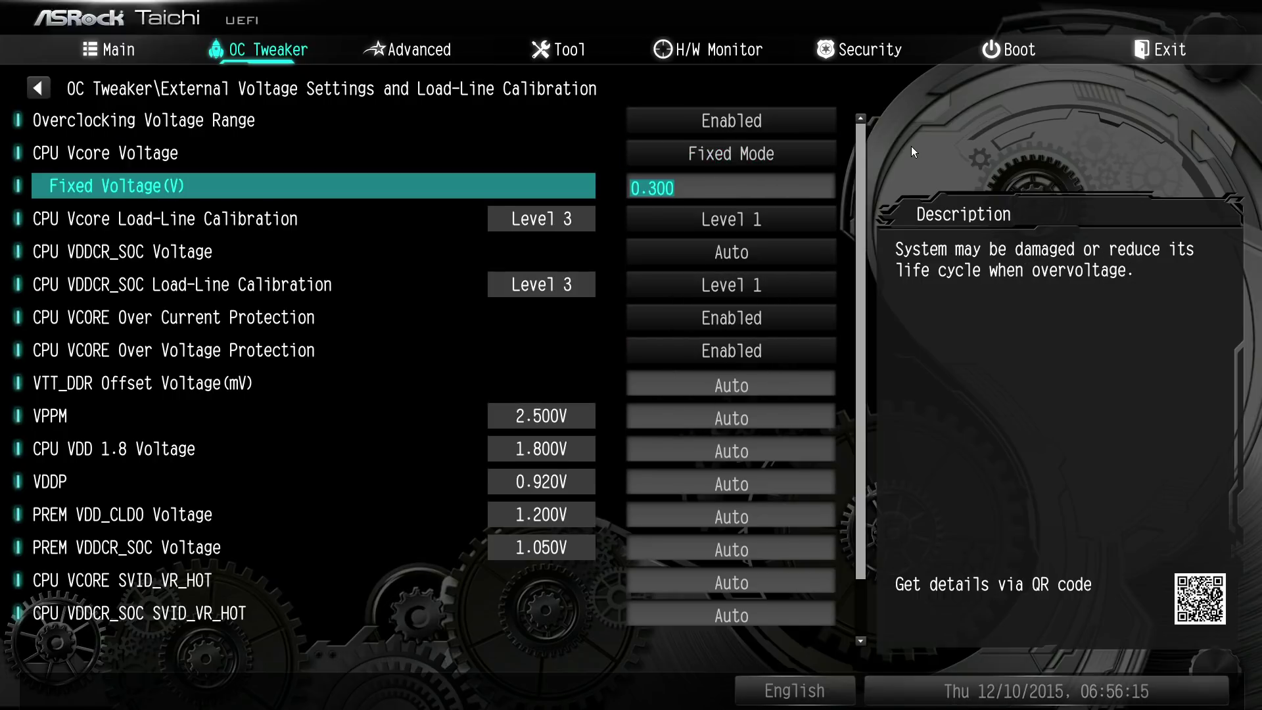
pyautogui.press('BackSpace')
pyautogui.press('BackSpace')
pyautogui.press('BackSpace')
pyautogui.press('BackSpace')
pyautogui.press('BackSpace')
pyautogui.write('0.975')
pyautogui.press('Up')
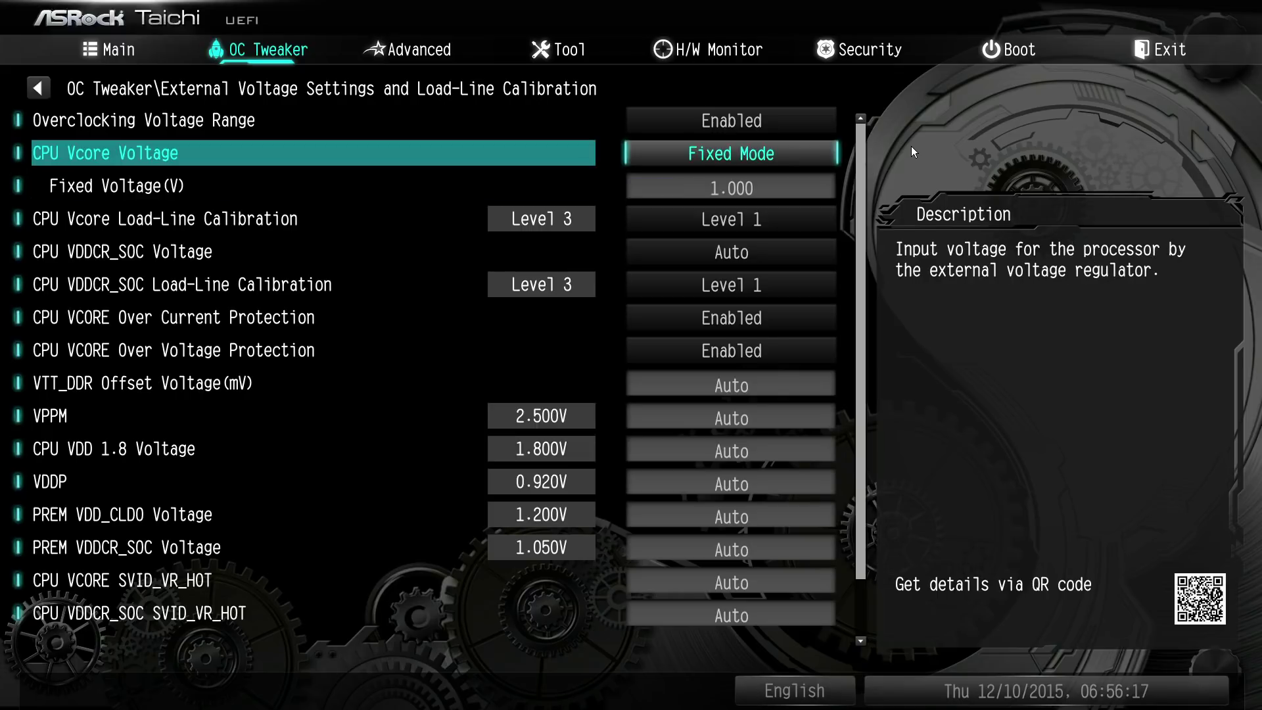
# Step: Enter 3 V as the CPU Vcore Fixed Voltage to test its upper limit
pyautogui.press('Down')
pyautogui.press('Down')
pyautogui.press('Up')
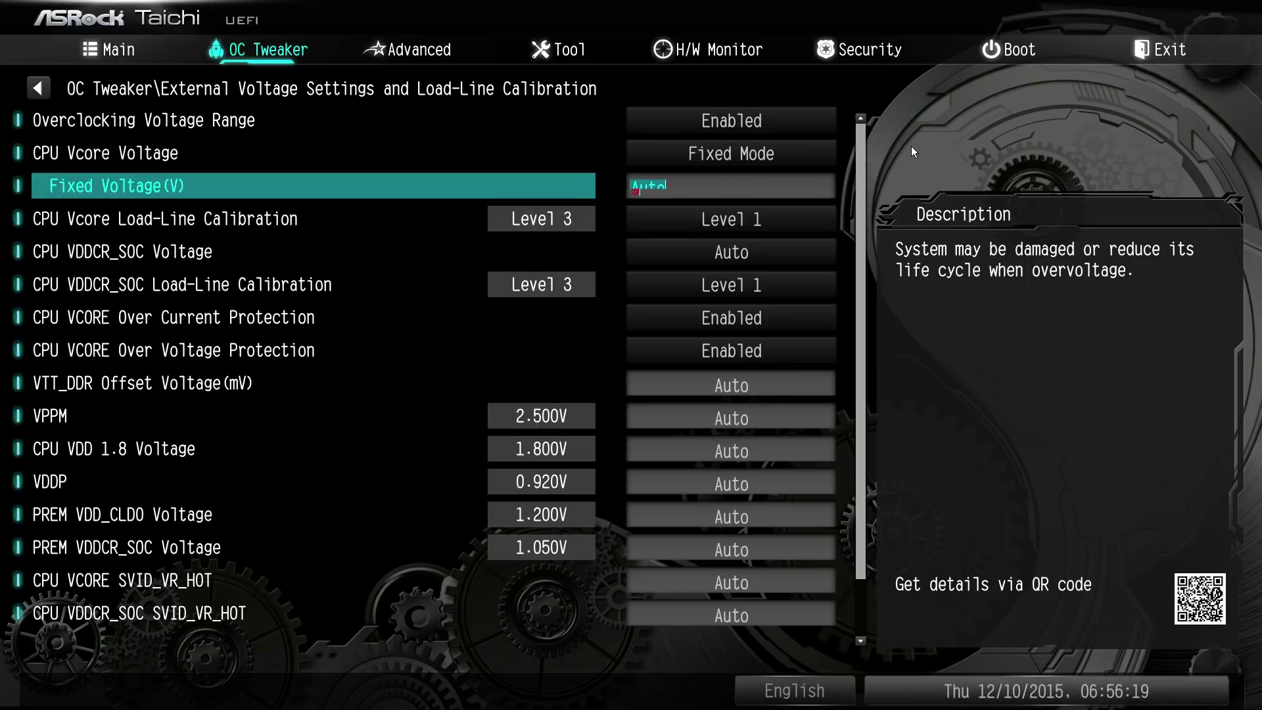
pyautogui.write('3')
pyautogui.press('Return')
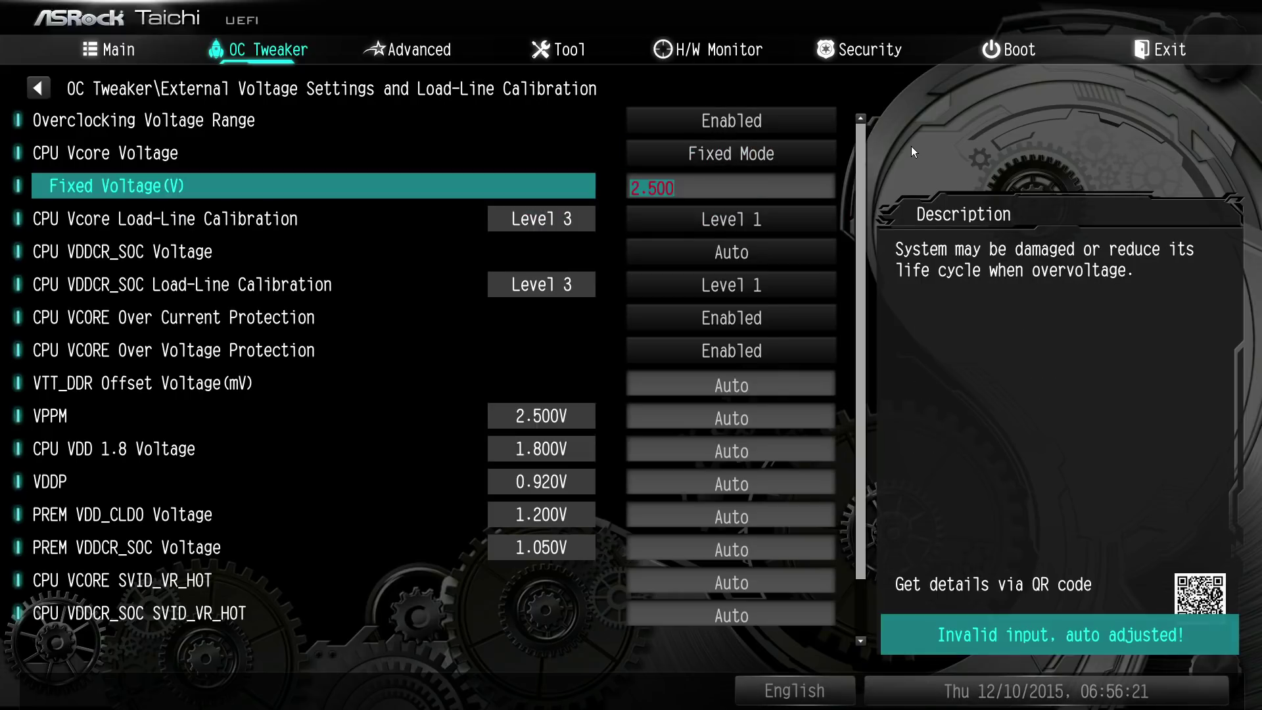
# Step: Disable Overclocking Voltage Range and check the upper limit of the CPU Vcore Fixed Voltage
pyautogui.press('Up')
pyautogui.press('Up')
pyautogui.press('Return')
pyautogui.press('Up')
pyautogui.press('Return')
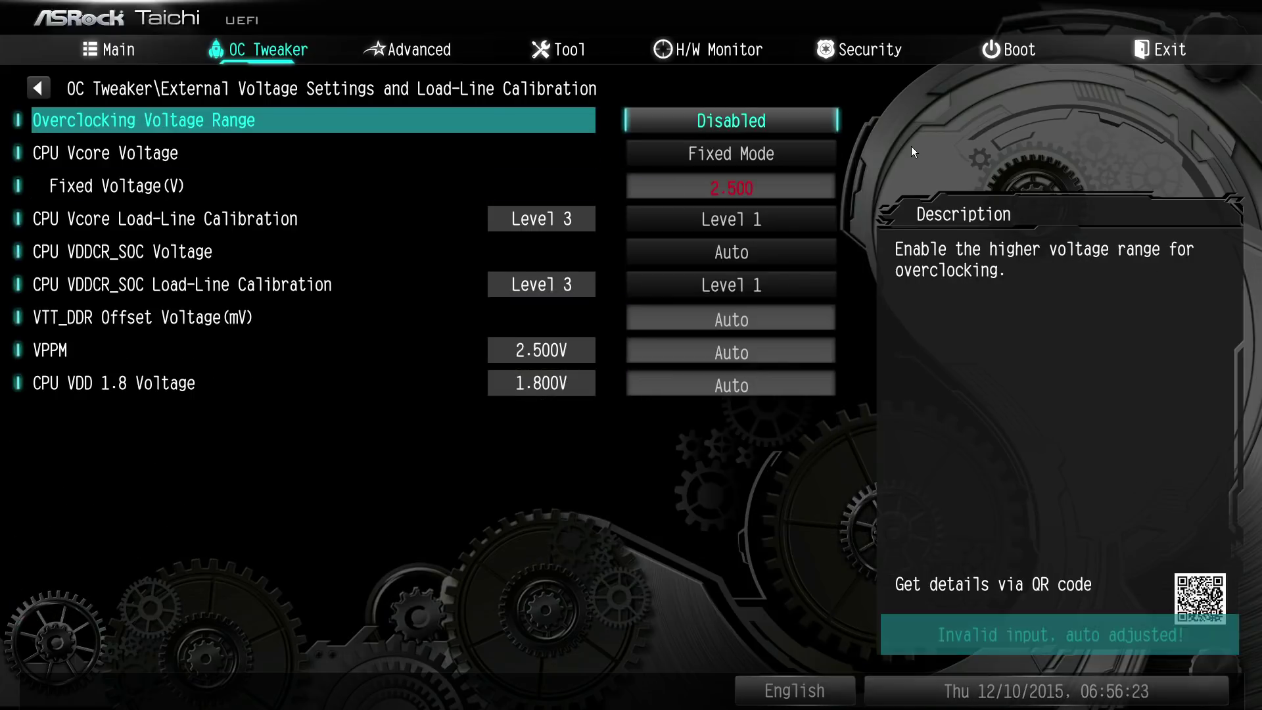
pyautogui.press('Down')
pyautogui.press('Down')
pyautogui.press('Up')
pyautogui.press('Down')
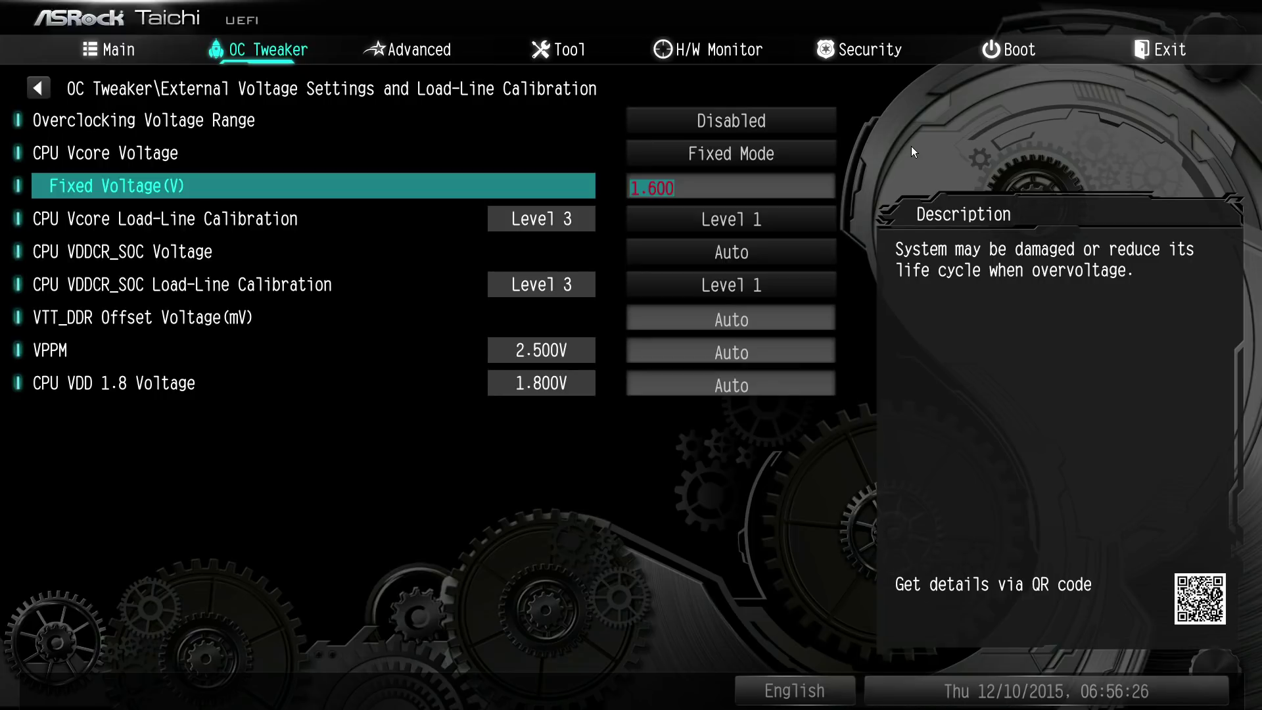
# Step: Set Overclocking Voltage Range back to Enabled
pyautogui.press('Up')
pyautogui.press('Up')
pyautogui.press('Return')
pyautogui.press('Down')
pyautogui.press('Return')
# Step: Reset the CPU Vcore Fixed Voltage to Auto
pyautogui.press('Down')
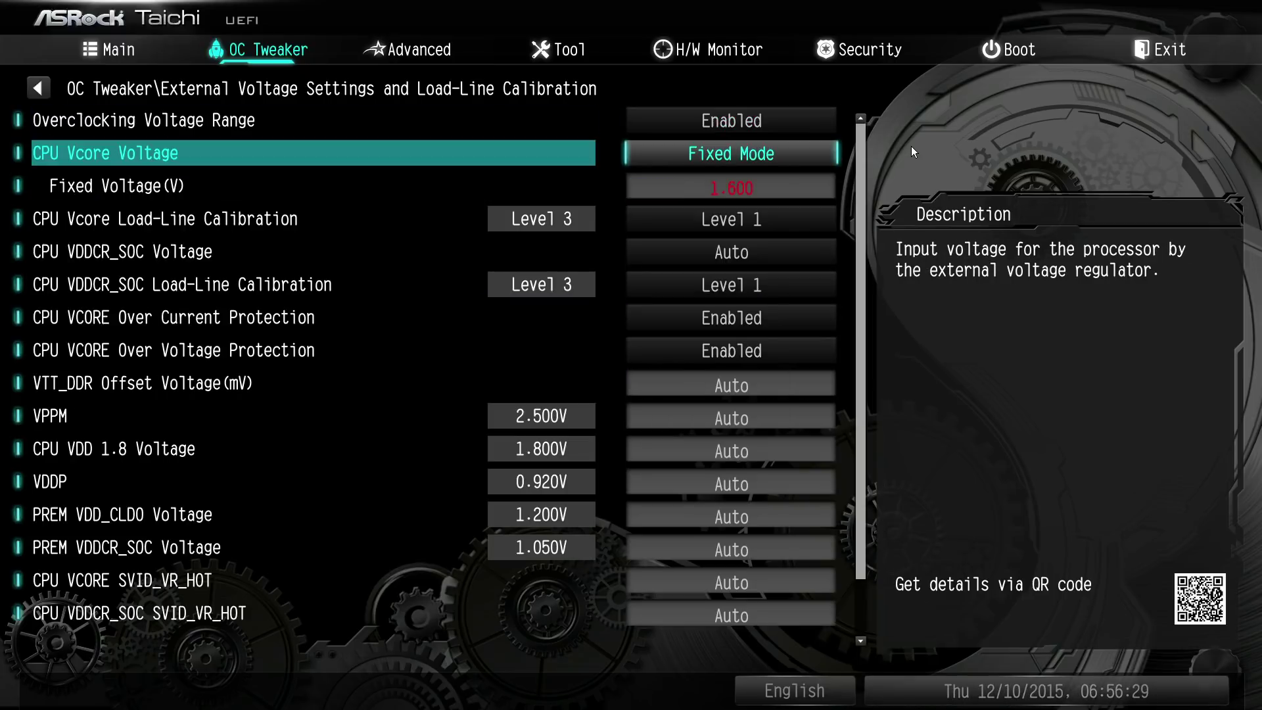
pyautogui.press('Down')
pyautogui.write('a')
pyautogui.press('Up')
pyautogui.press('Down')
# Step: Examine the CPU Vcore Load-Line Calibration choices from Auto through Level 5 without changing the setting
pyautogui.press('Down')
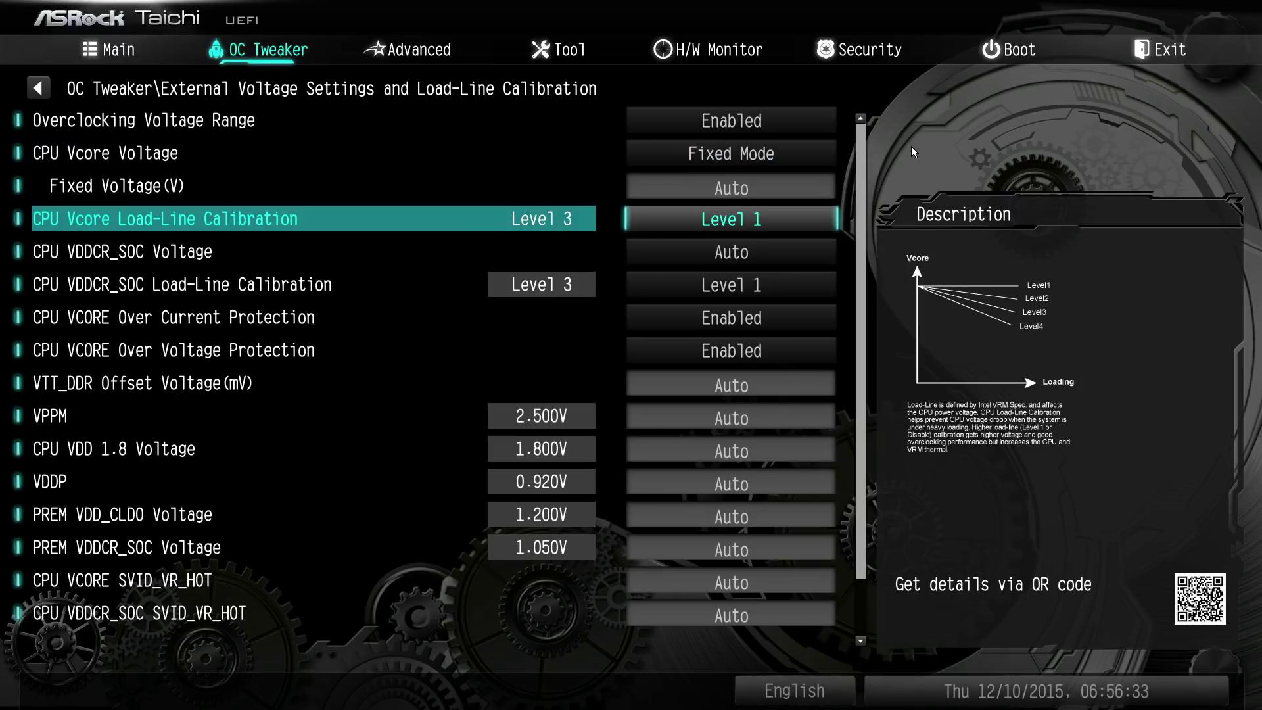
pyautogui.press('Return')
pyautogui.press('Down')
pyautogui.press('Down')
pyautogui.press('Down')
pyautogui.press('Down')
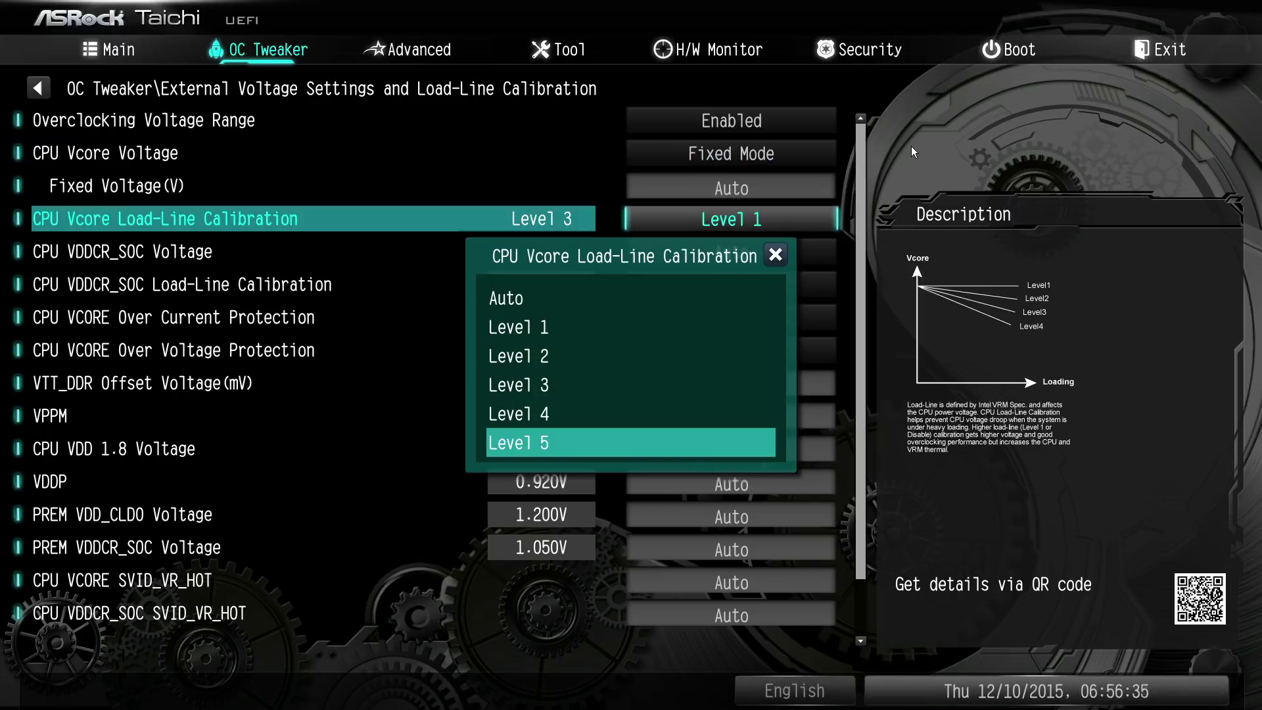
pyautogui.press('Up')
pyautogui.press('Home')
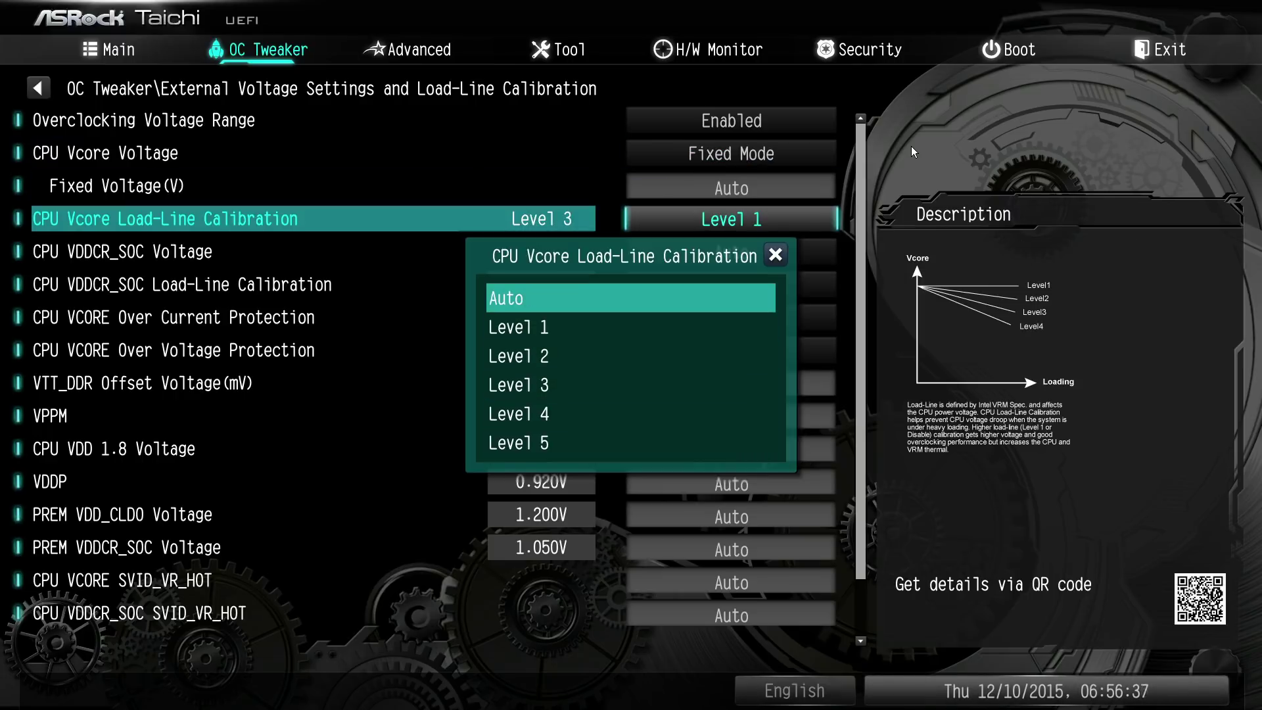
pyautogui.press('Down')
pyautogui.press('Down')
pyautogui.press('Down')
pyautogui.press('Down')
pyautogui.press('Down')
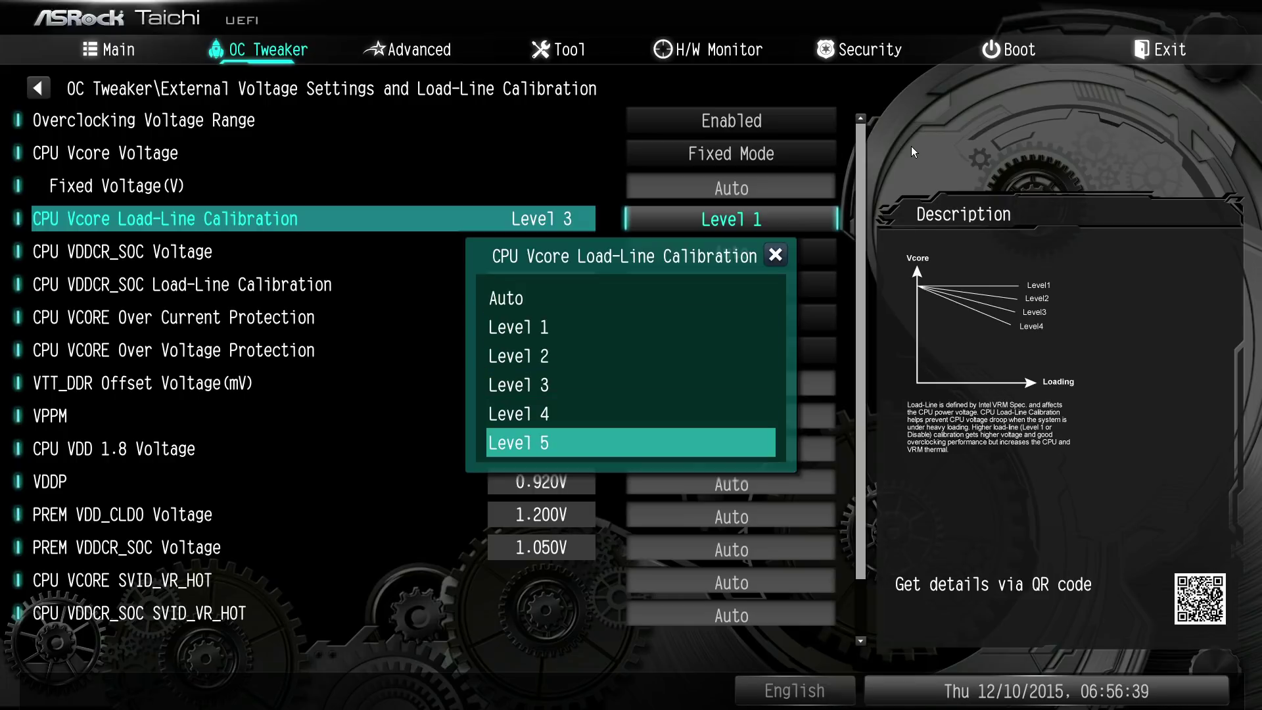
pyautogui.press('Escape')
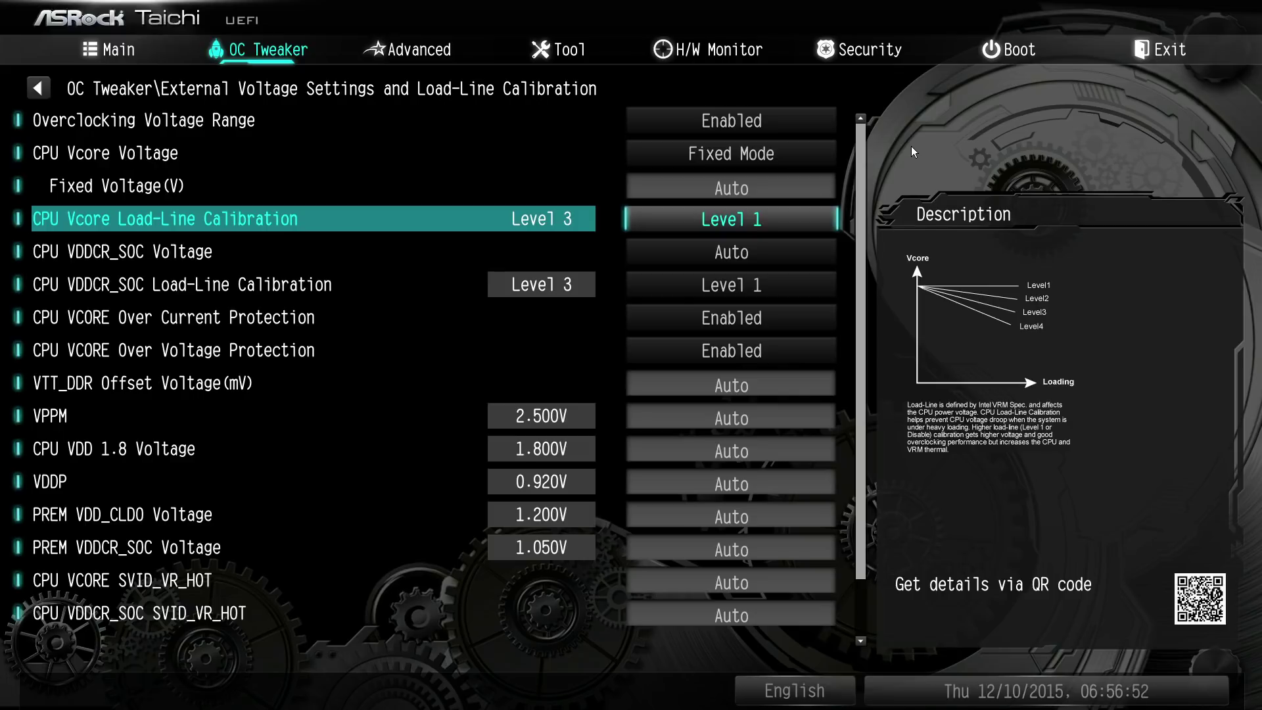
pyautogui.press('Down')
pyautogui.press('Up')
pyautogui.press('Return')
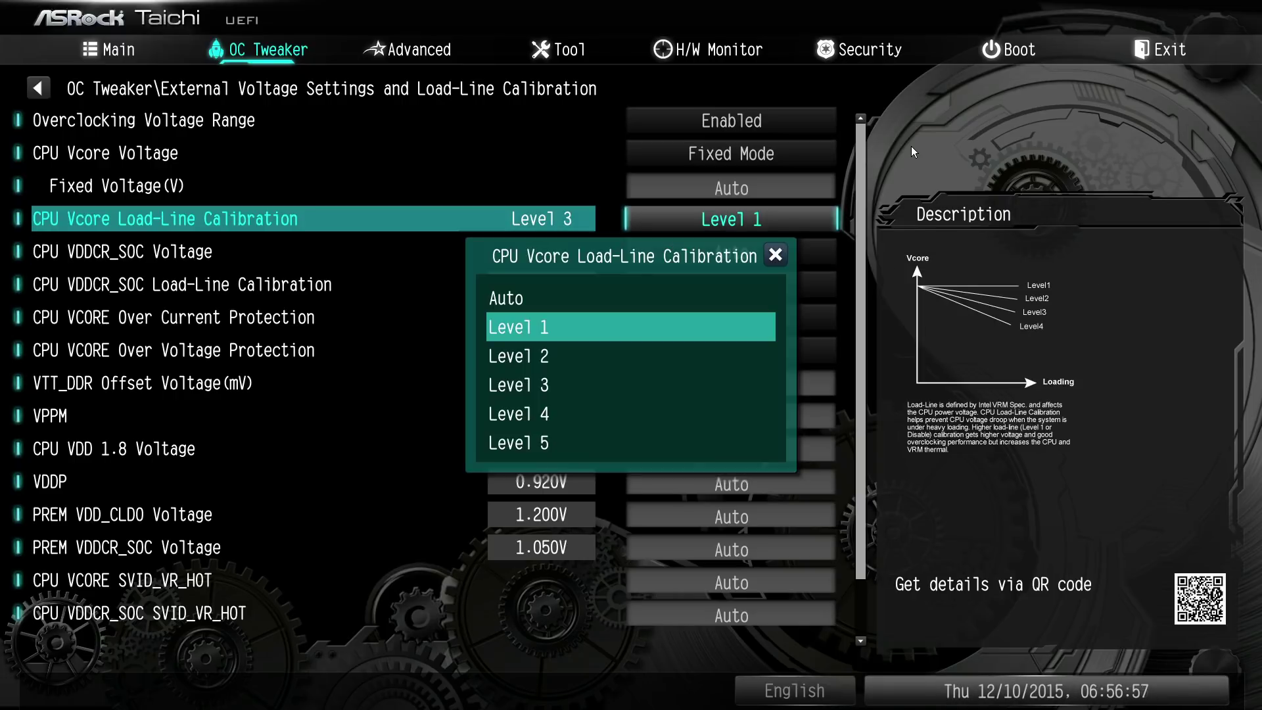
pyautogui.press('Down')
pyautogui.press('Down')
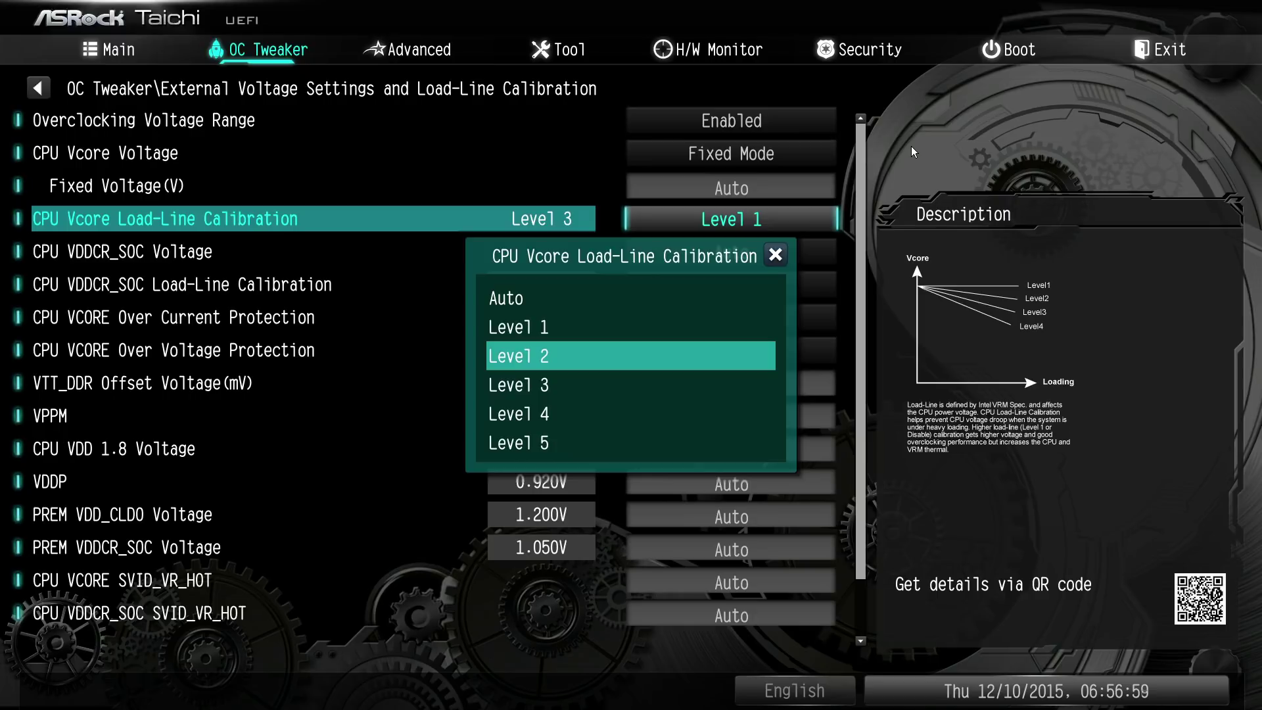
pyautogui.press('Down')
pyautogui.press('Down')
pyautogui.press('Escape')
# Step: Set CPU VDDCR_SOC Voltage to Offset Mode
pyautogui.press('Down')
pyautogui.press('Return')
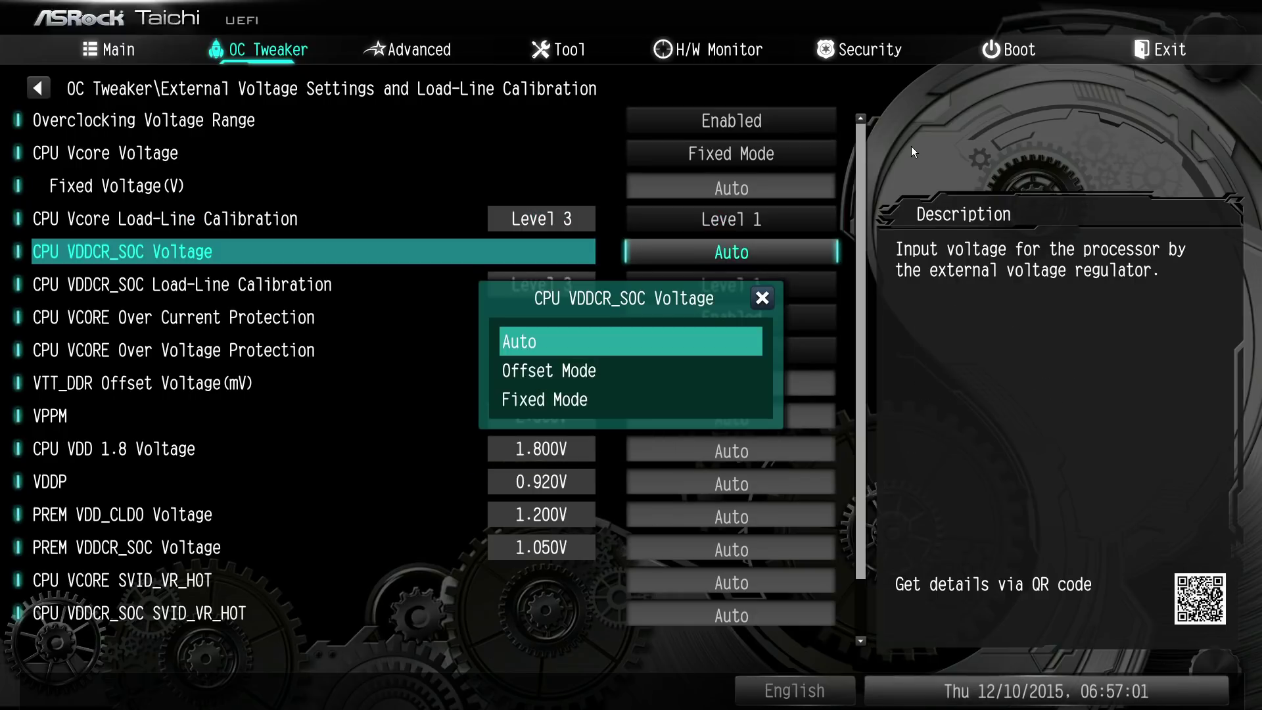
pyautogui.press('Down')
pyautogui.press('Return')
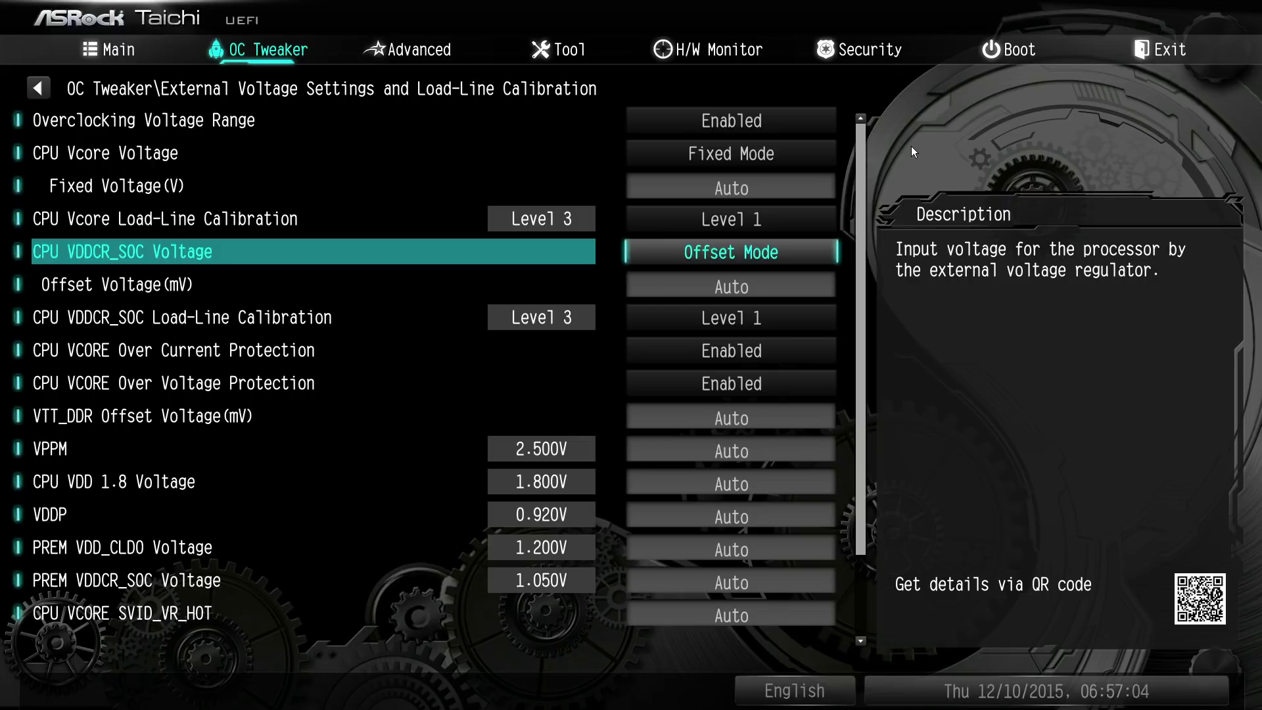
# Step: Switch CPU VDDCR_SOC Voltage to Fixed Mode and select its Fixed Voltage value
pyautogui.press('Return')
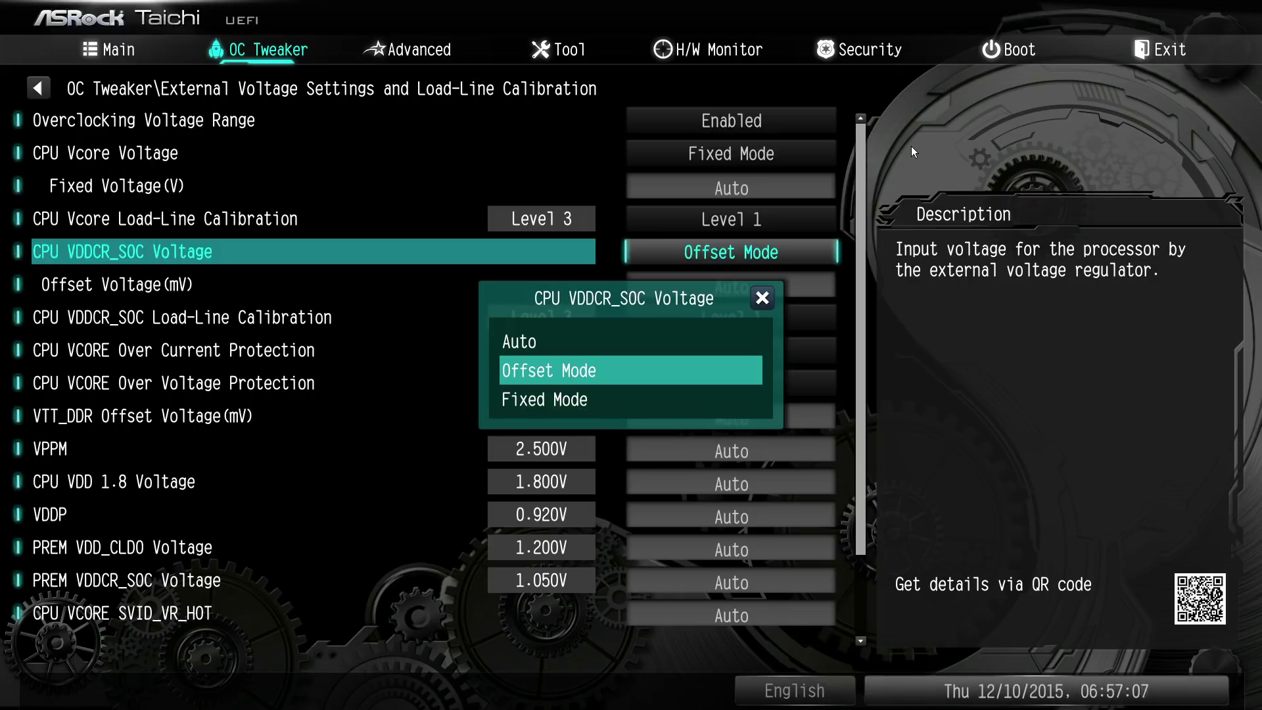
pyautogui.press('Down')
pyautogui.press('Return')
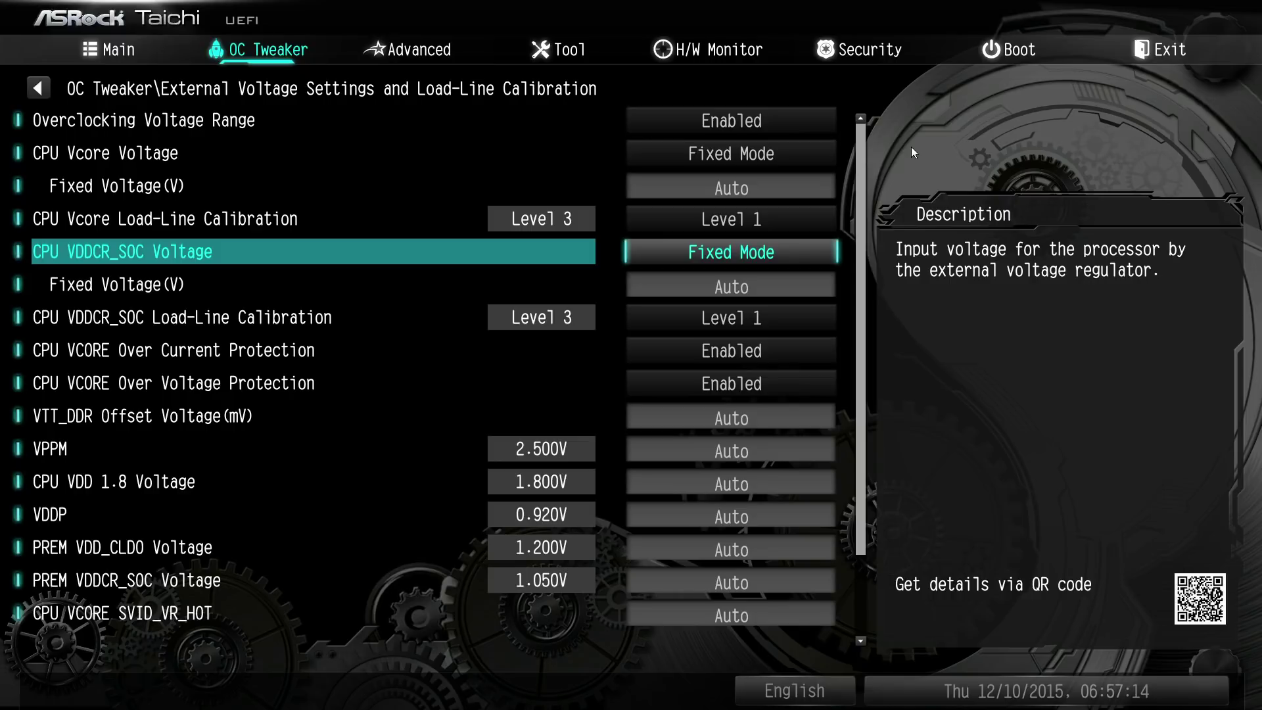
pyautogui.press('Down')
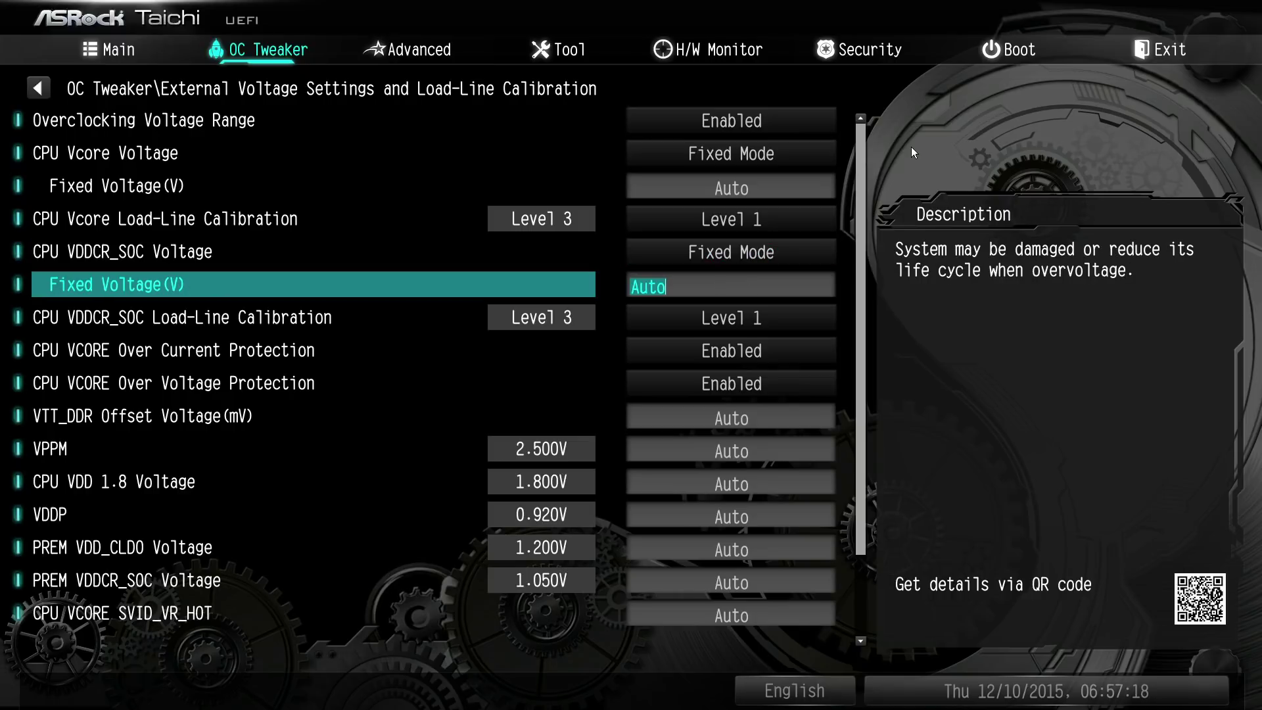
# Step: Try a CPU VDDCR_SOC Fixed Voltage of 9 V to test the upper limit of the setting
pyautogui.write('9')
pyautogui.press('Up')
pyautogui.press('Down')
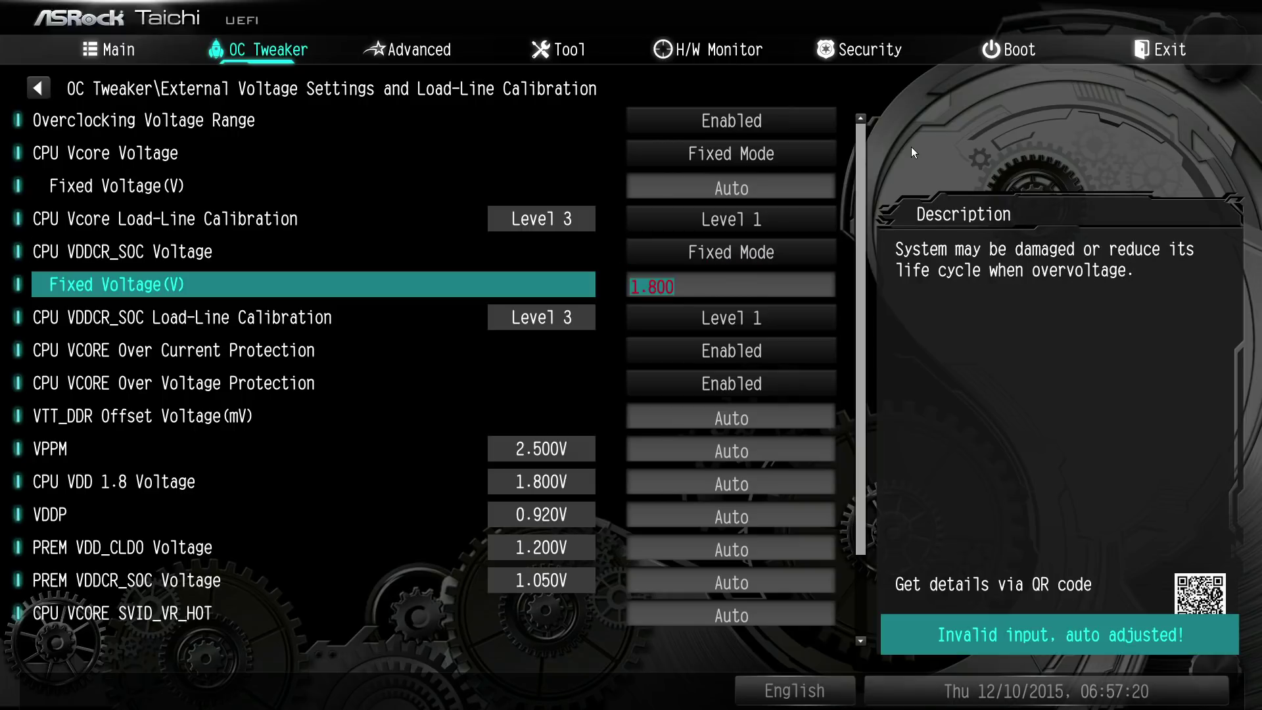
pyautogui.press('Up')
pyautogui.press('Down')
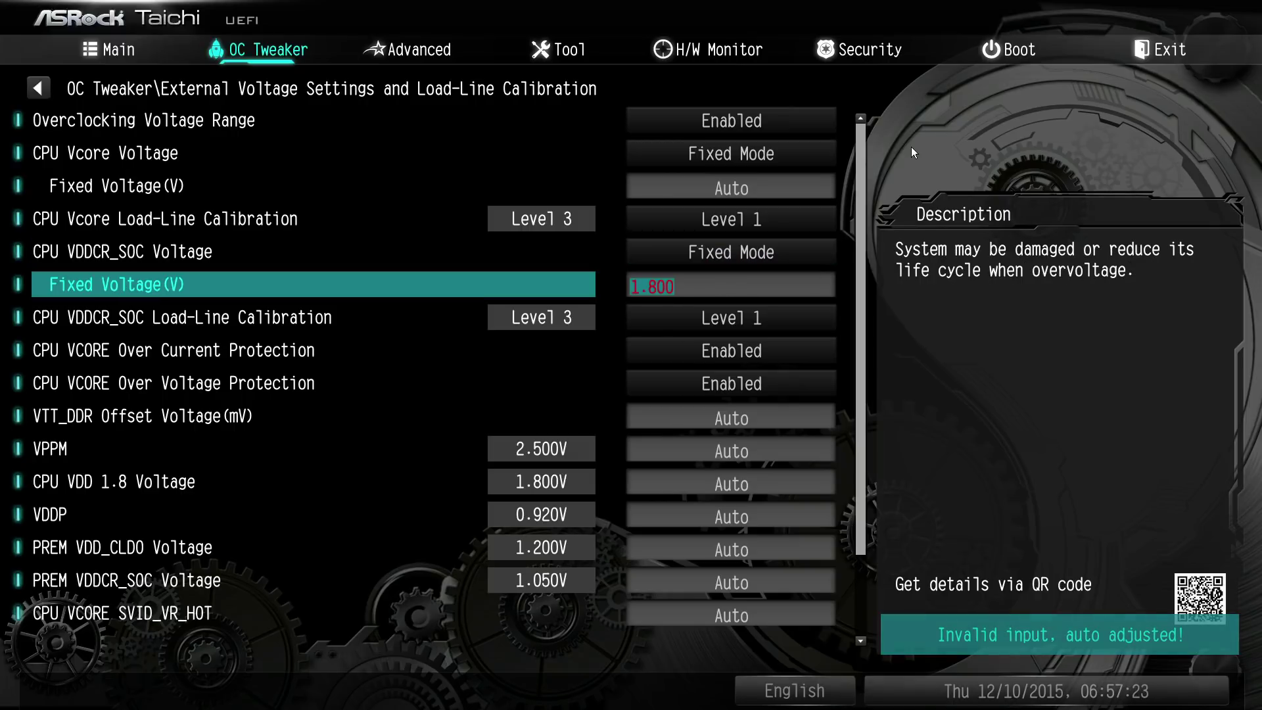
# Step: Set the CPU VDDCR_SOC Fixed Voltage to 1.200 V
pyautogui.write('1.2')
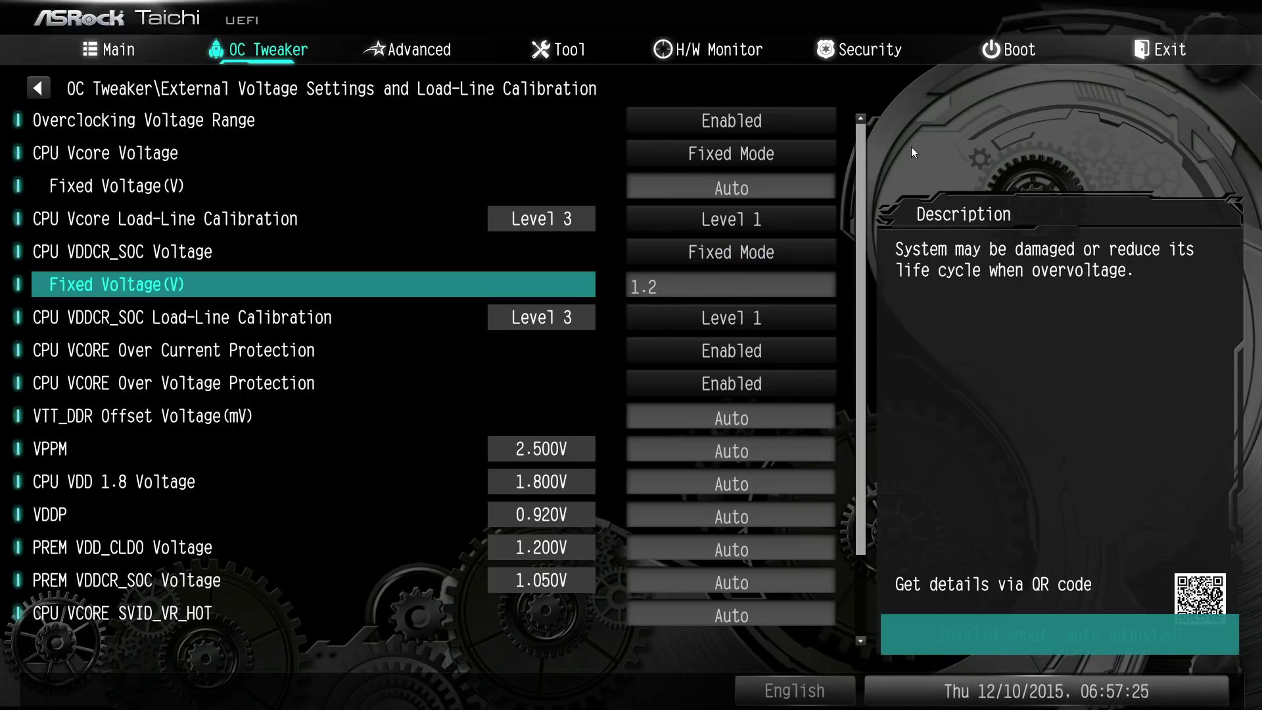
pyautogui.press('BackSpace')
pyautogui.write('2')
pyautogui.press('Up')
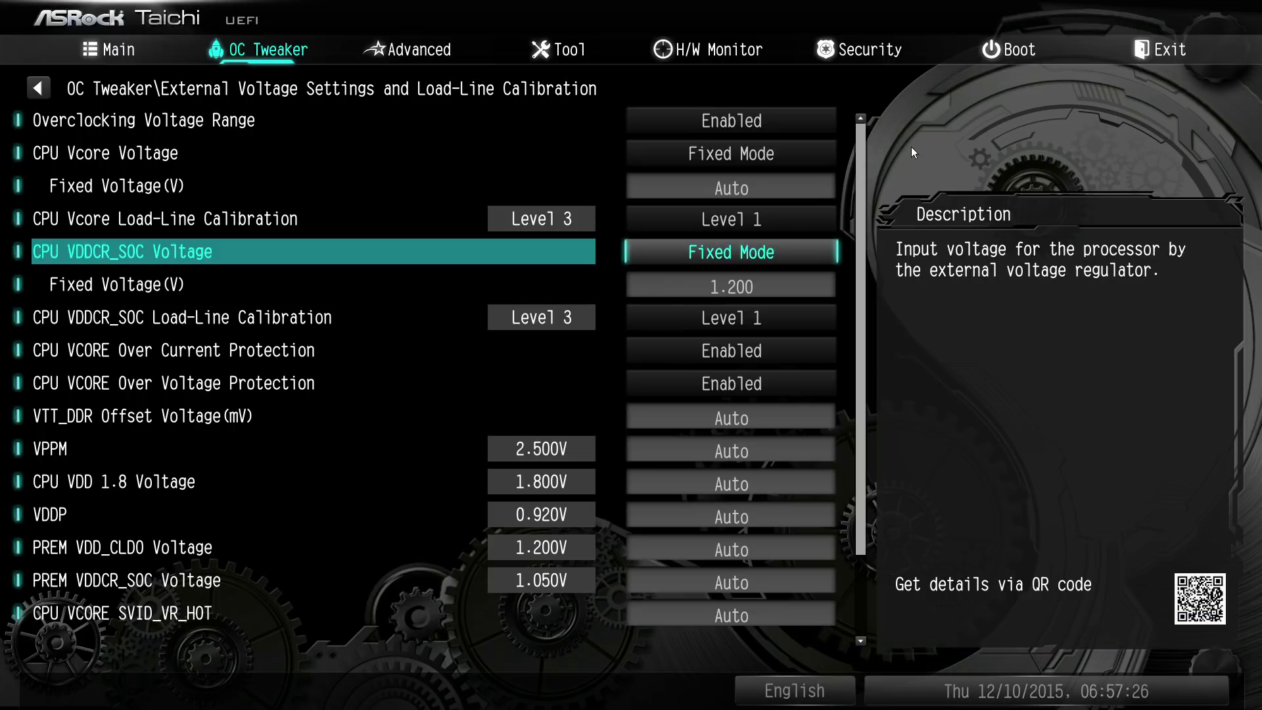
# Step: Step the CPU VDDCR_SOC Fixed Voltage down to just below 1.170 V using the smallest increments
pyautogui.press('Down')
pyautogui.press('-')
pyautogui.press('-')
pyautogui.press('-')
pyautogui.press('-')
pyautogui.press('-')
pyautogui.press('-')
pyautogui.press('-')
pyautogui.press('-')
pyautogui.press('-')
pyautogui.press('-')
pyautogui.press('-')
pyautogui.press('-')
pyautogui.press('-')
pyautogui.press('-')
pyautogui.press('-')
pyautogui.press('-')
pyautogui.press('-')
pyautogui.press('-')
pyautogui.press('-')
pyautogui.press('-')
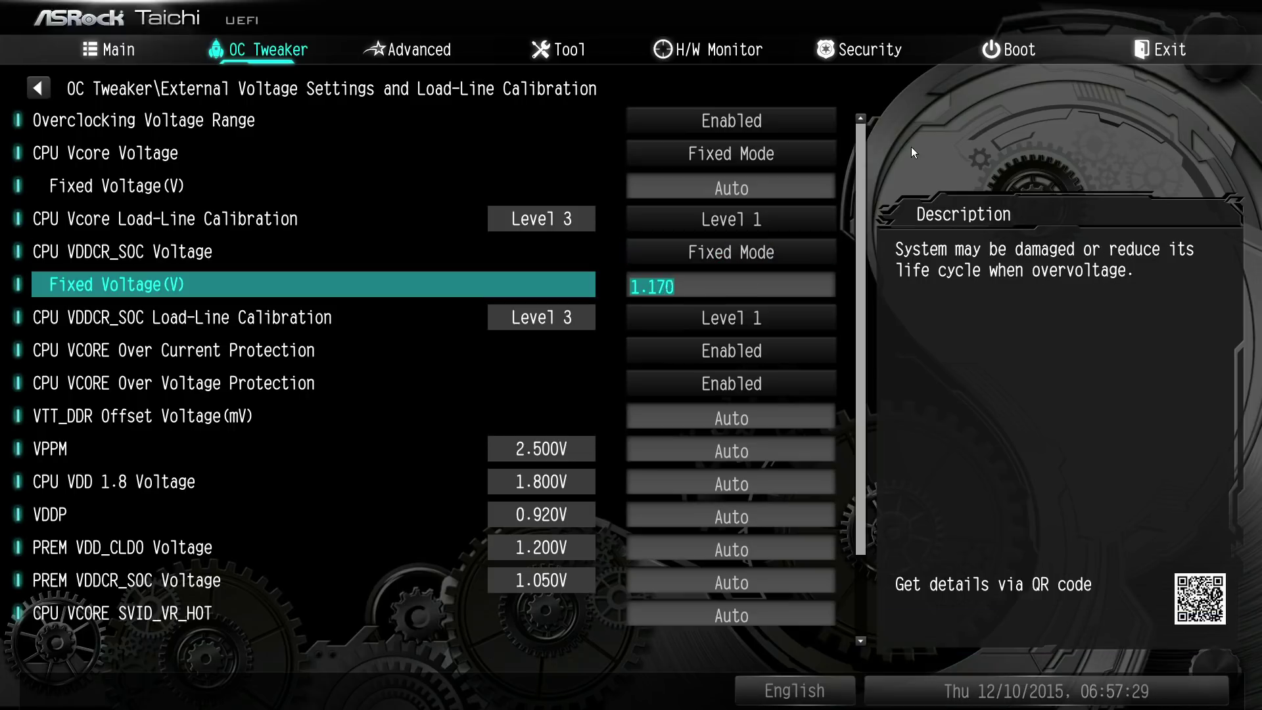
pyautogui.press('-')
pyautogui.press('-')
pyautogui.press('-')
# Step: Reset the CPU VDDCR_SOC Fixed Voltage to Auto
pyautogui.press('Up')
pyautogui.press('Down')
pyautogui.press('Down')
pyautogui.press('Down')
pyautogui.press('Up')
pyautogui.press('Up')
pyautogui.write('a')
pyautogui.press('Up')
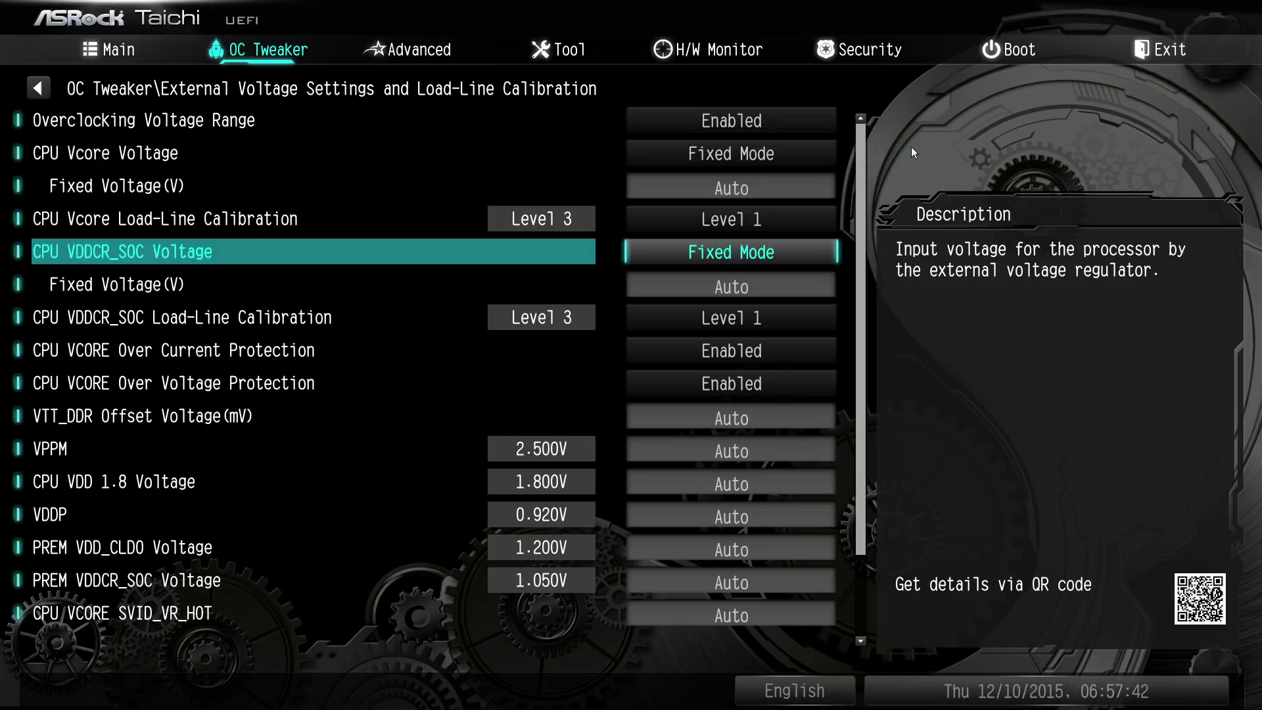
# Step: Set the CPU VDDCR_SOC Fixed Voltage to 1.000 V and try one increment down and back up
pyautogui.press('Down')
pyautogui.press('Down')
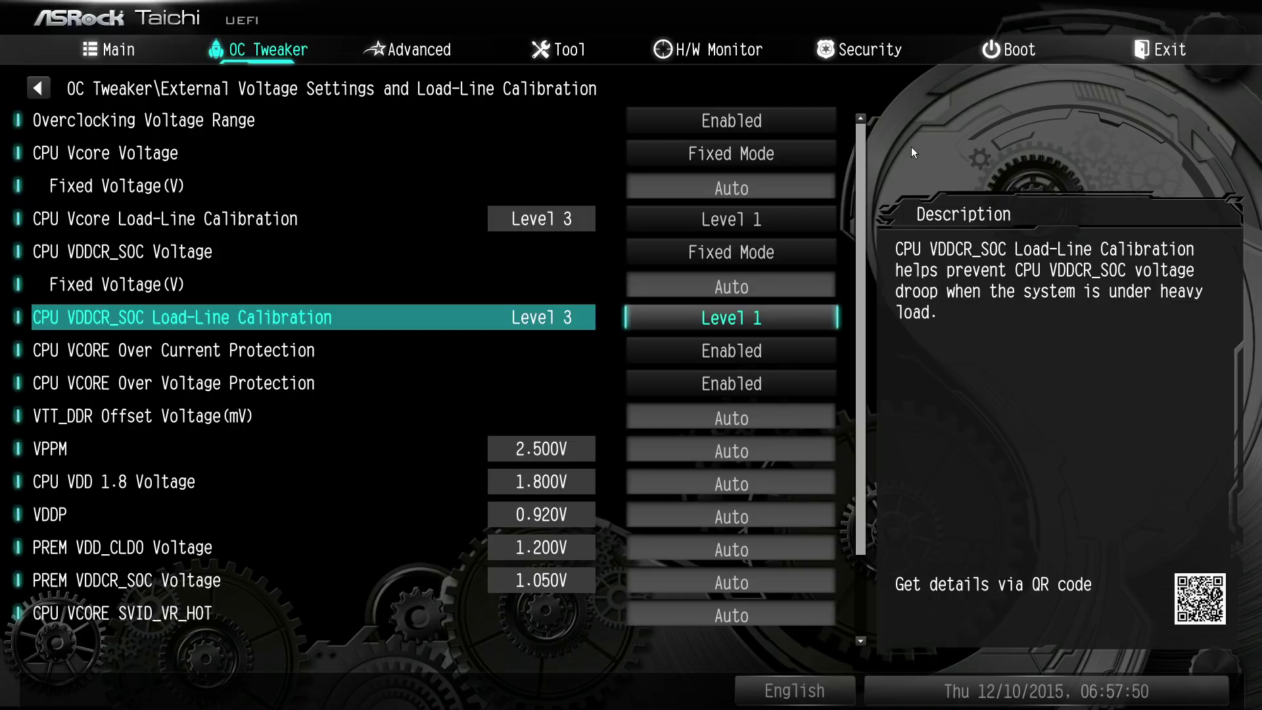
pyautogui.press('Up')
pyautogui.write('1')
pyautogui.press('Up')
pyautogui.press('Down')
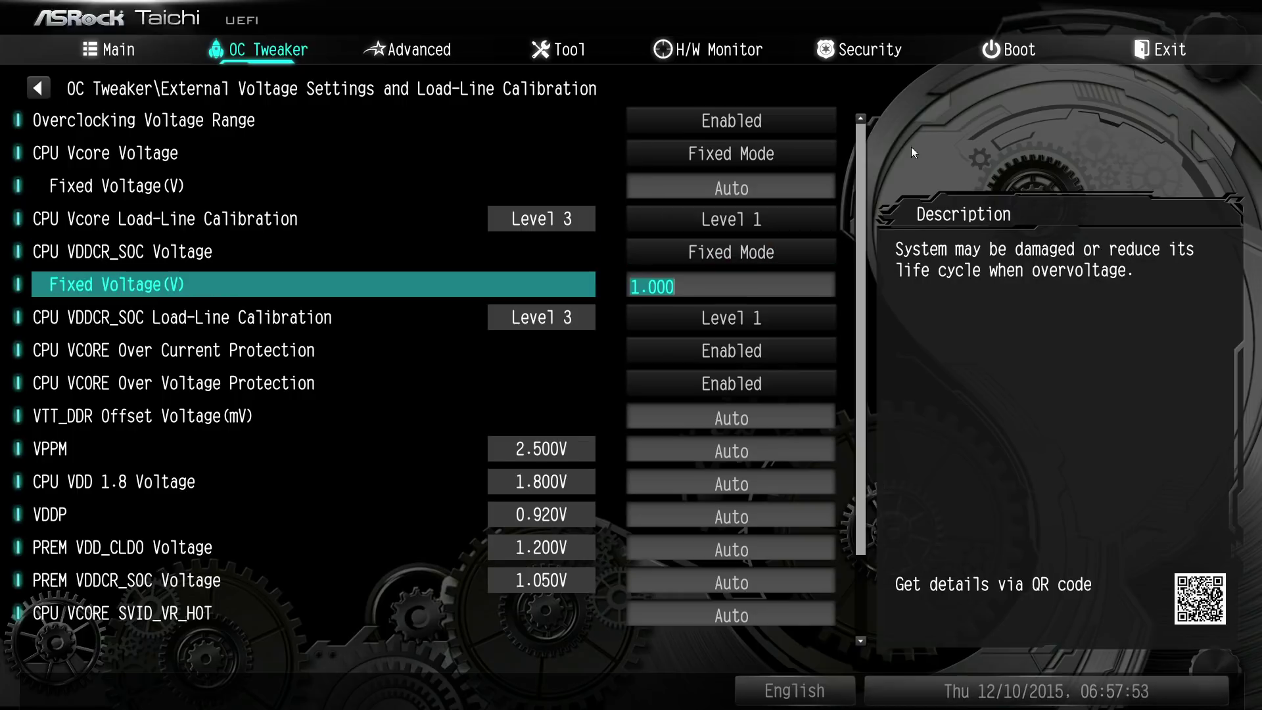
pyautogui.press('-')
pyautogui.press('+')
# Step: Return the CPU VDDCR_SOC Fixed Voltage from its manual value to Auto
pyautogui.press('Up')
pyautogui.press('Down')
pyautogui.press('-')
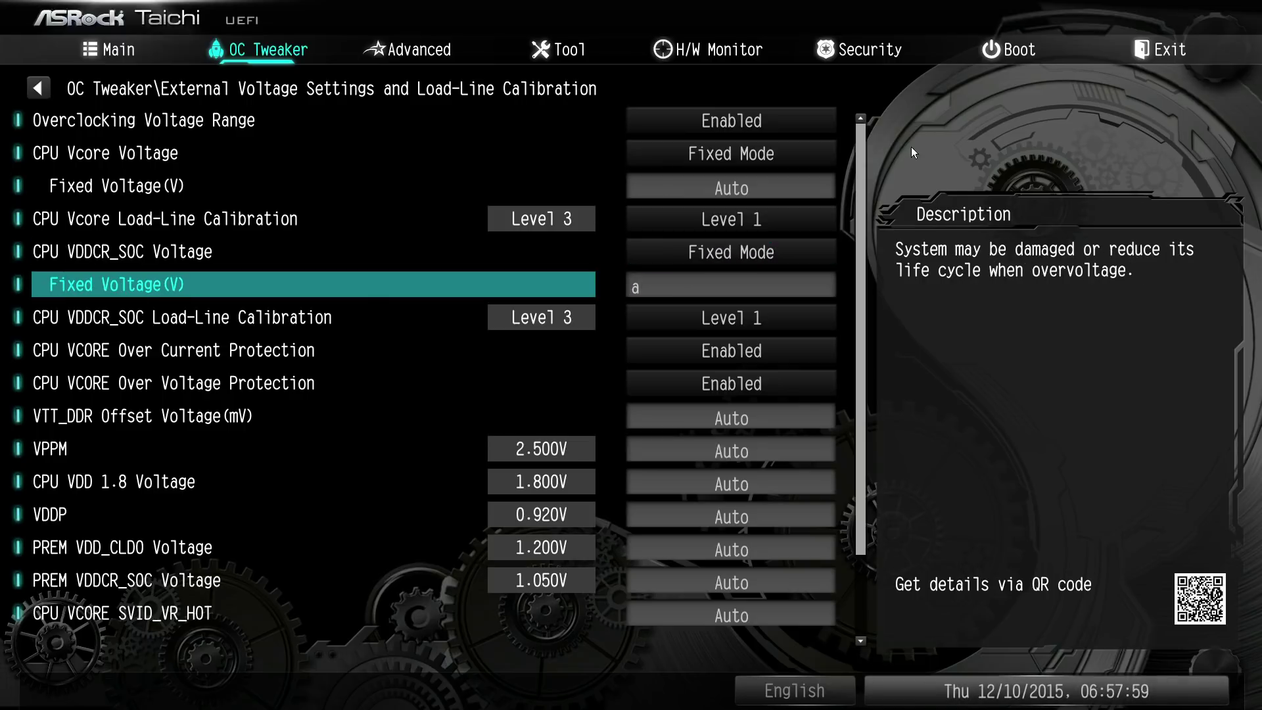
pyautogui.press('Up')
# Step: Examine the CPU VDDCR_SOC Load-Line Calibration choices from Auto through Level 5 without changing the setting
pyautogui.press('Down')
pyautogui.press('Down')
pyautogui.press('Return')
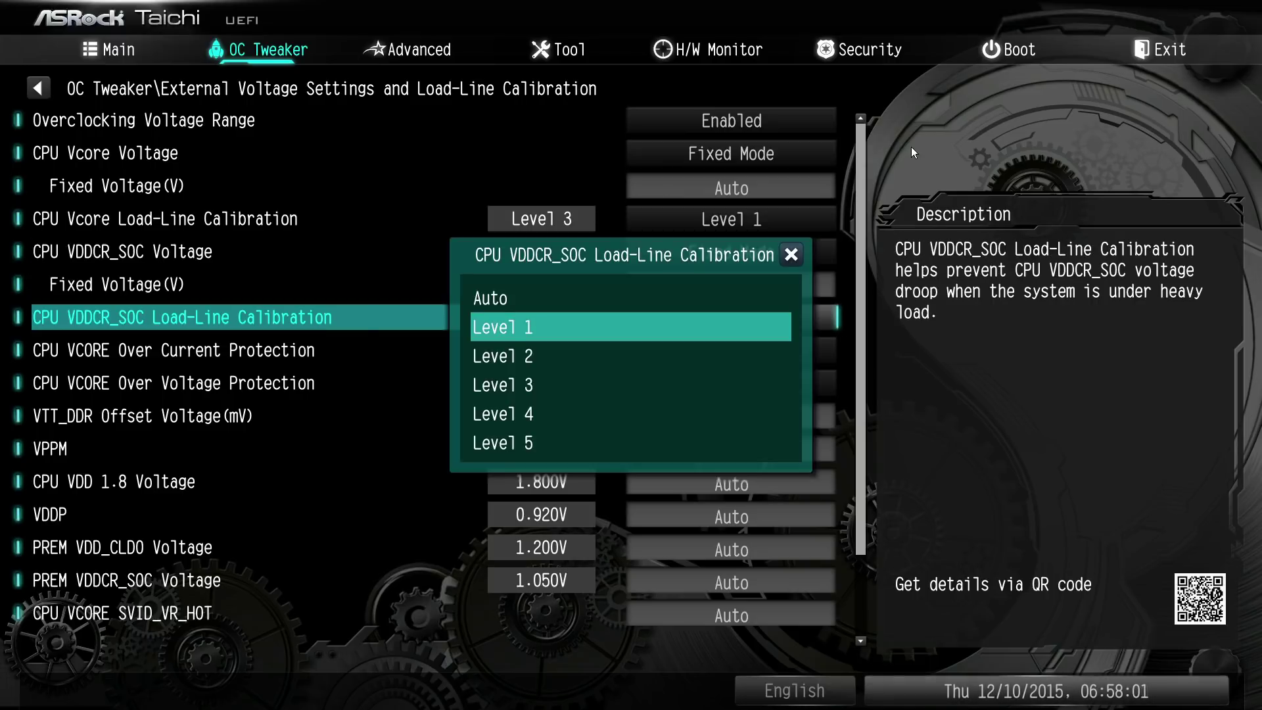
pyautogui.press('Down')
pyautogui.press('Down')
pyautogui.press('Down')
pyautogui.press('Down')
pyautogui.press('Up')
pyautogui.press('Up')
pyautogui.press('Up')
pyautogui.press('Up')
pyautogui.press('Up')
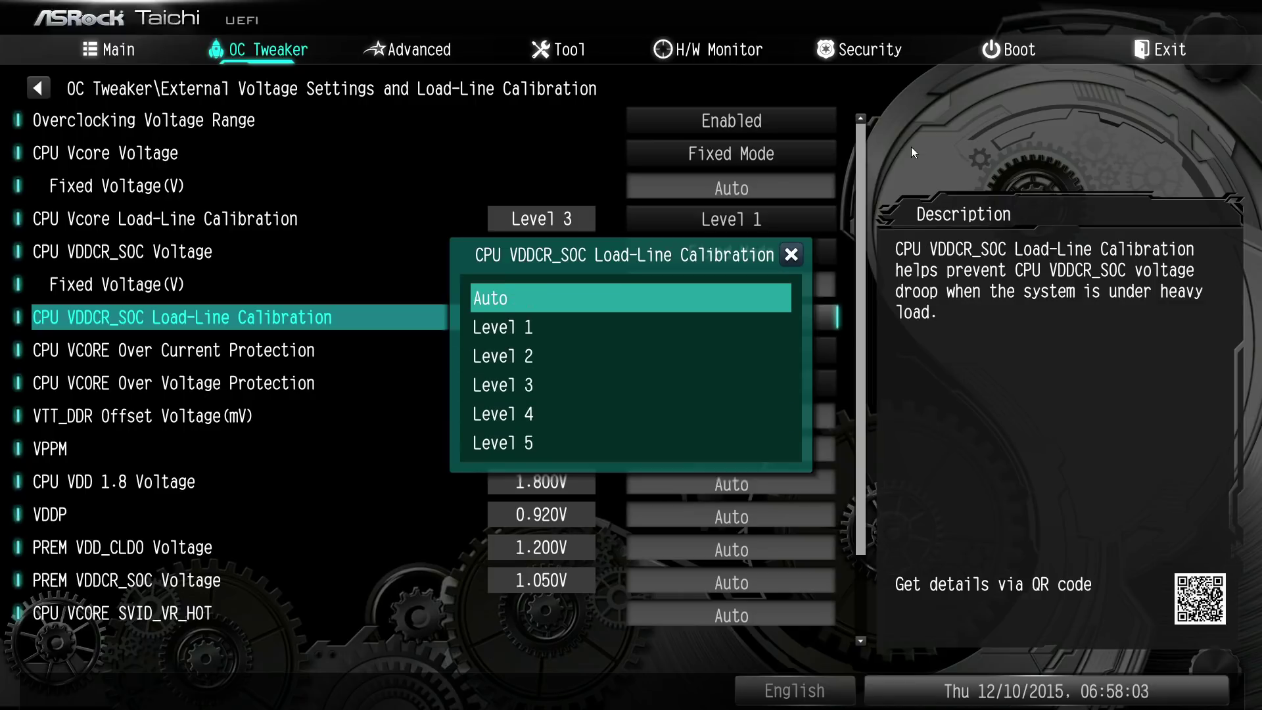
pyautogui.press('Down')
pyautogui.press('Down')
pyautogui.press('Escape')
# Step: Set CPU VCORE Over Current Protection to Disabled
pyautogui.press('Down')
pyautogui.press('Return')
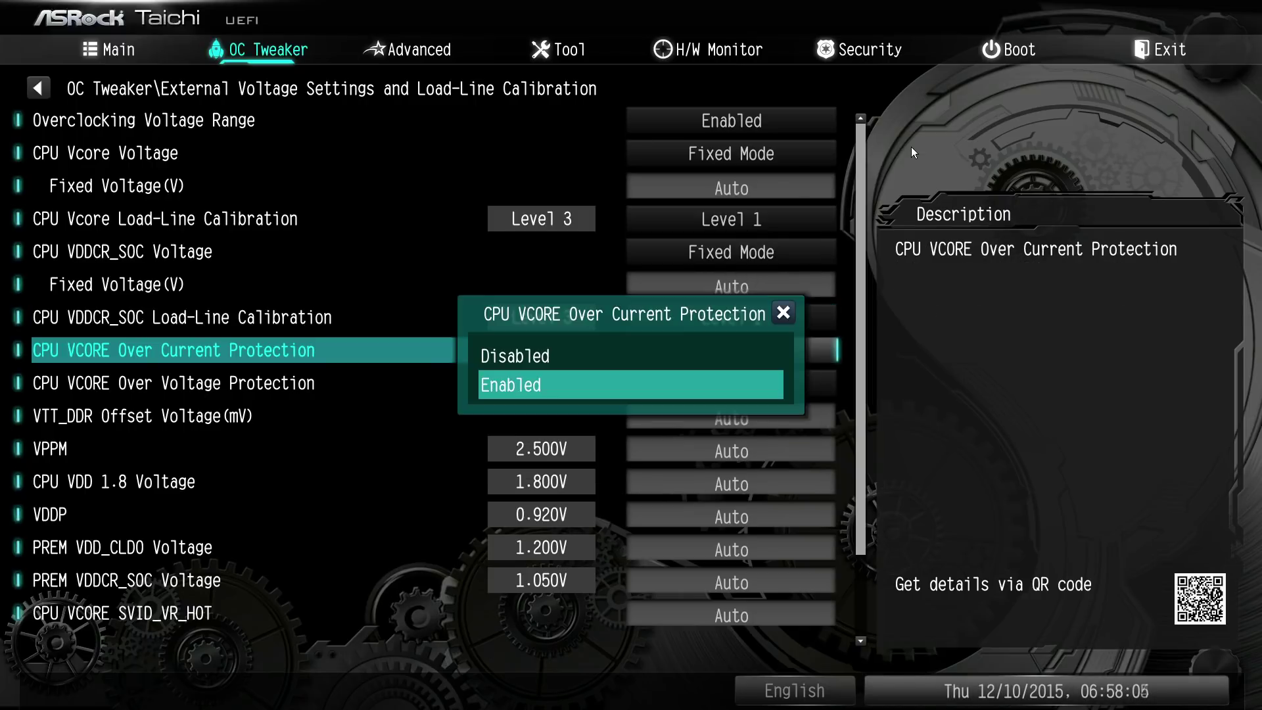
pyautogui.press('Return')
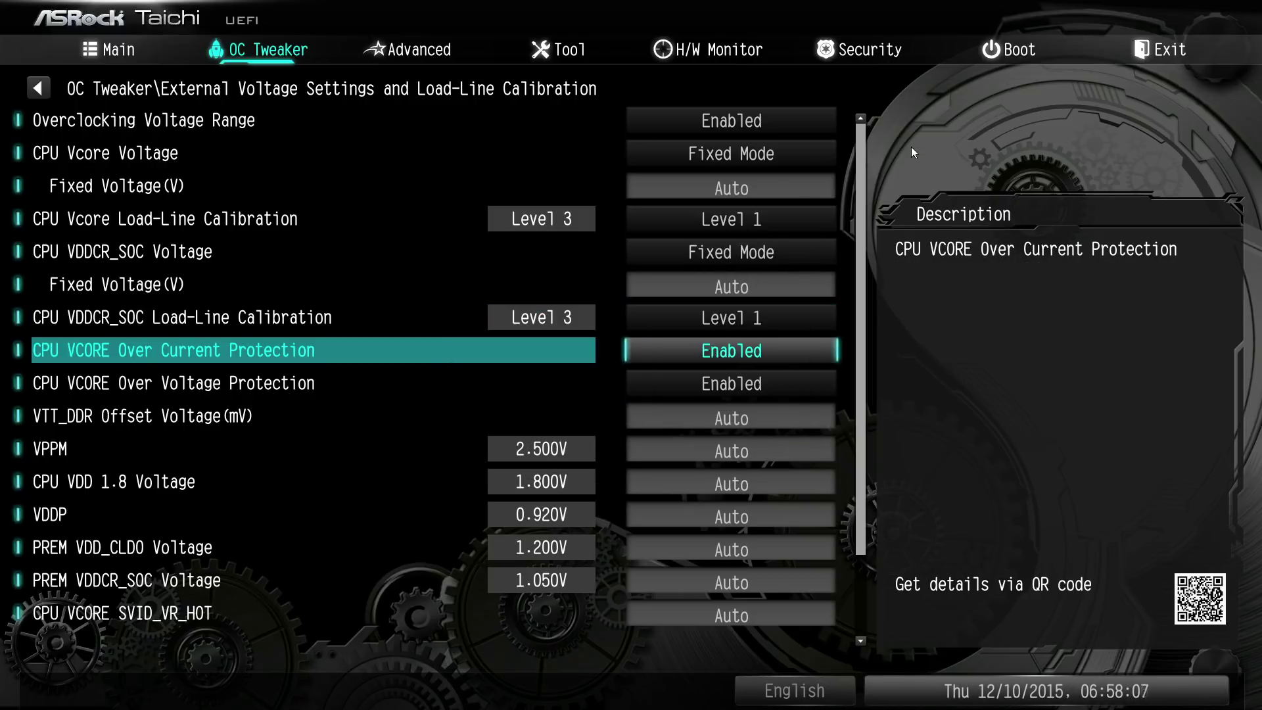
pyautogui.press('-')
pyautogui.press('Return')
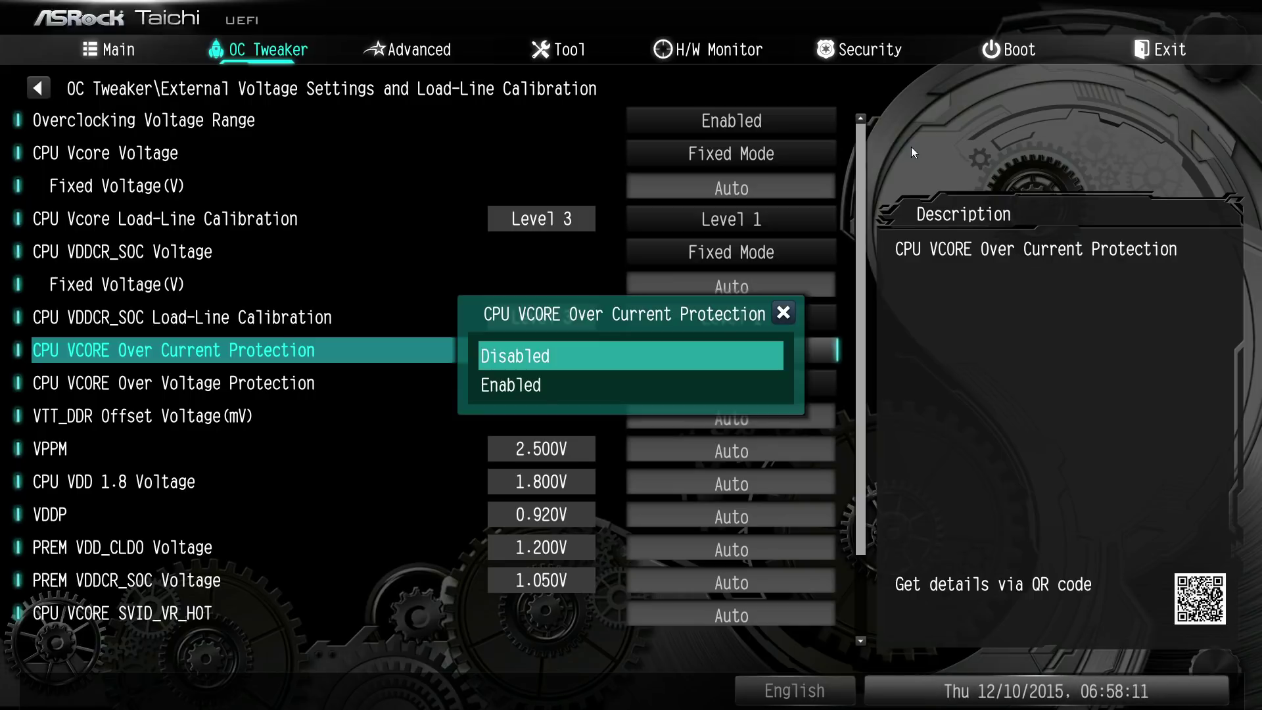
pyautogui.press('Return')
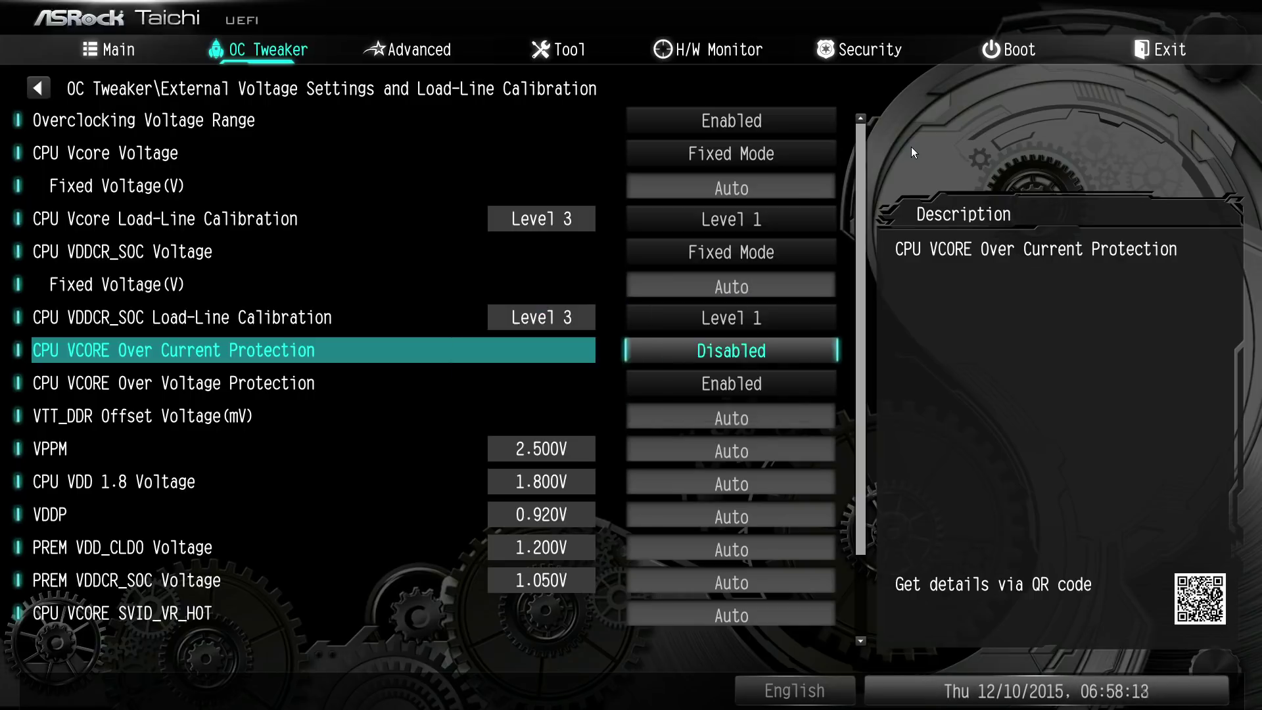
# Step: Set CPU VCORE Over Voltage Protection to Disabled
pyautogui.press('Down')
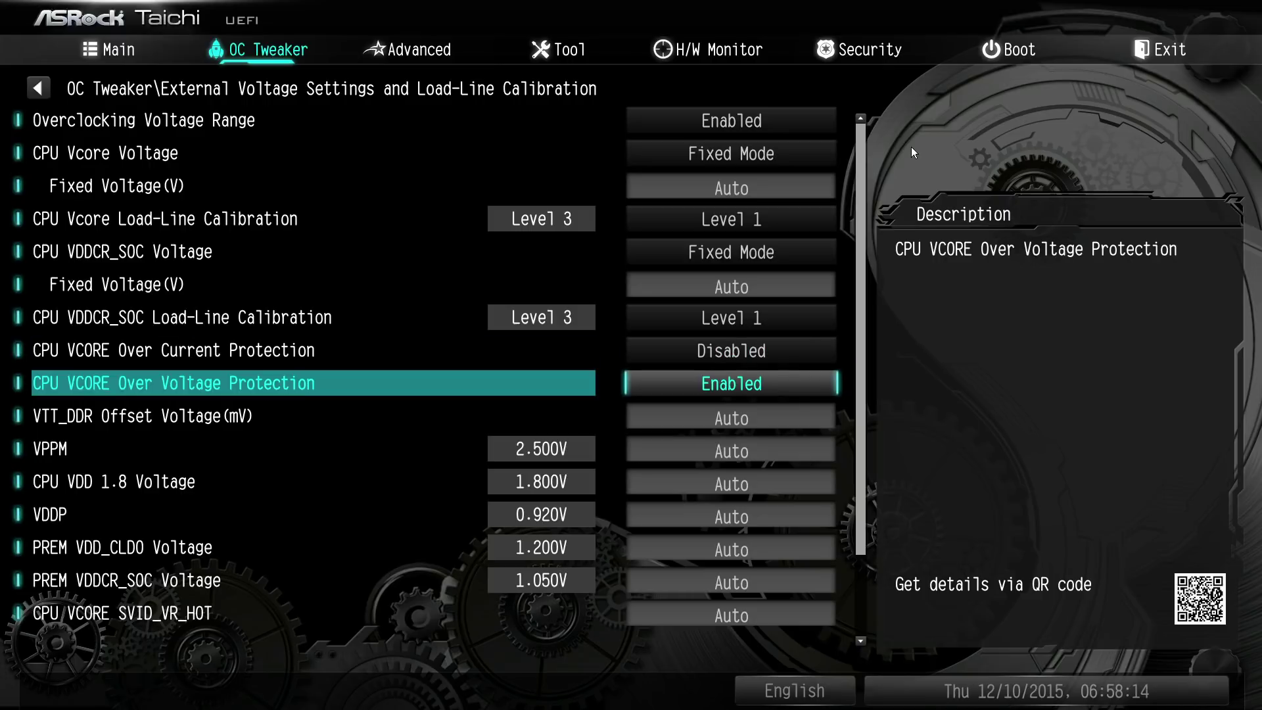
pyautogui.press('Return')
pyautogui.press('Up')
pyautogui.press('Return')
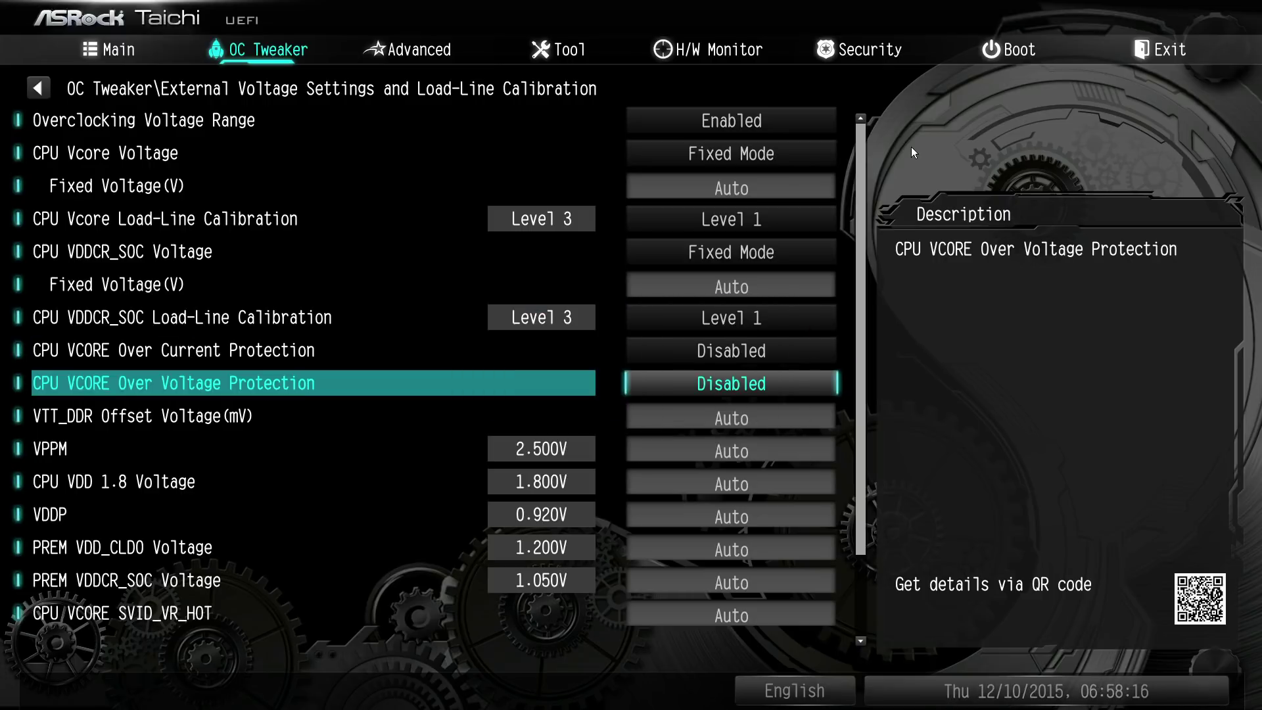
pyautogui.press('Down')
pyautogui.press('Up')
pyautogui.press('Up')
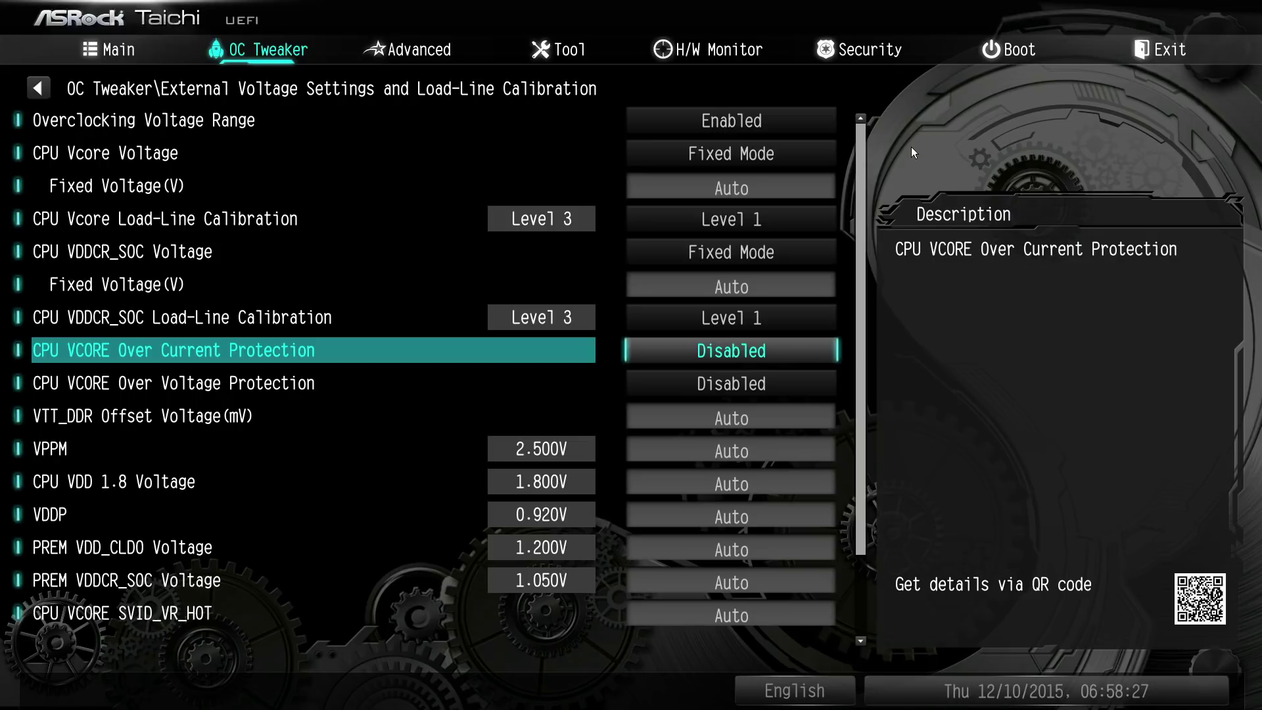
pyautogui.press('Down')
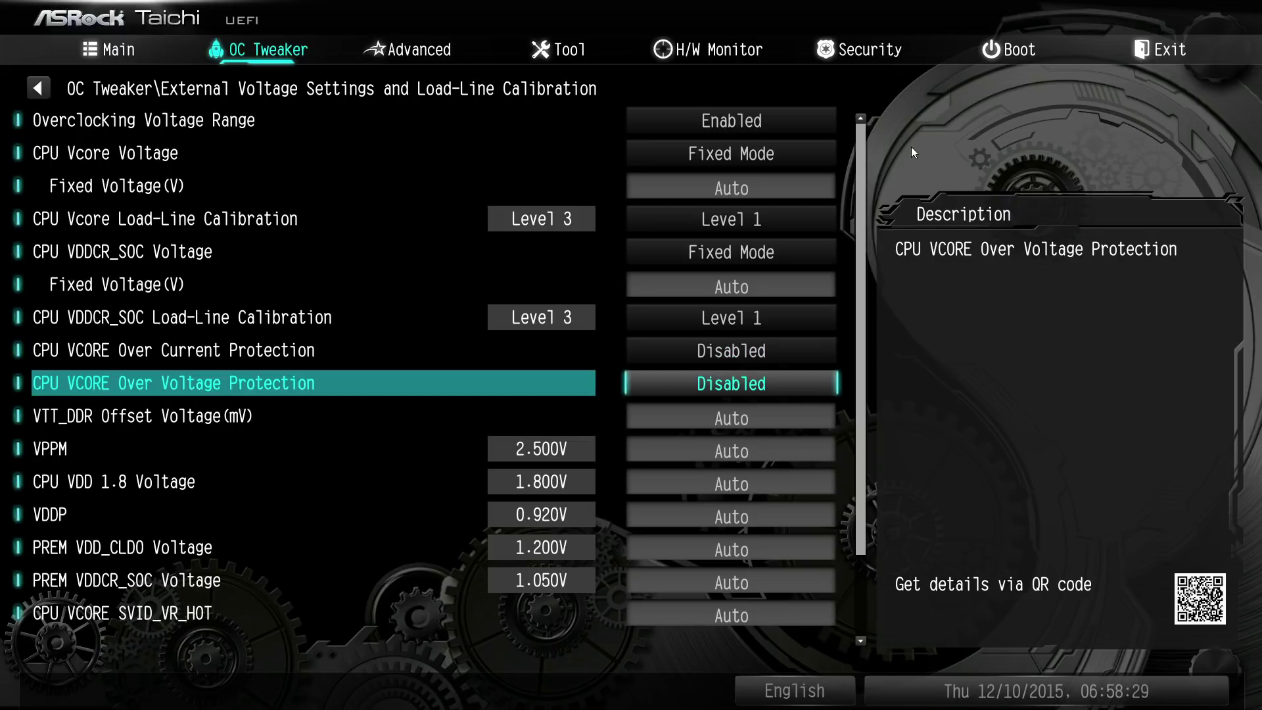
pyautogui.press('Up')
pyautogui.press('Up')
pyautogui.press('Down')
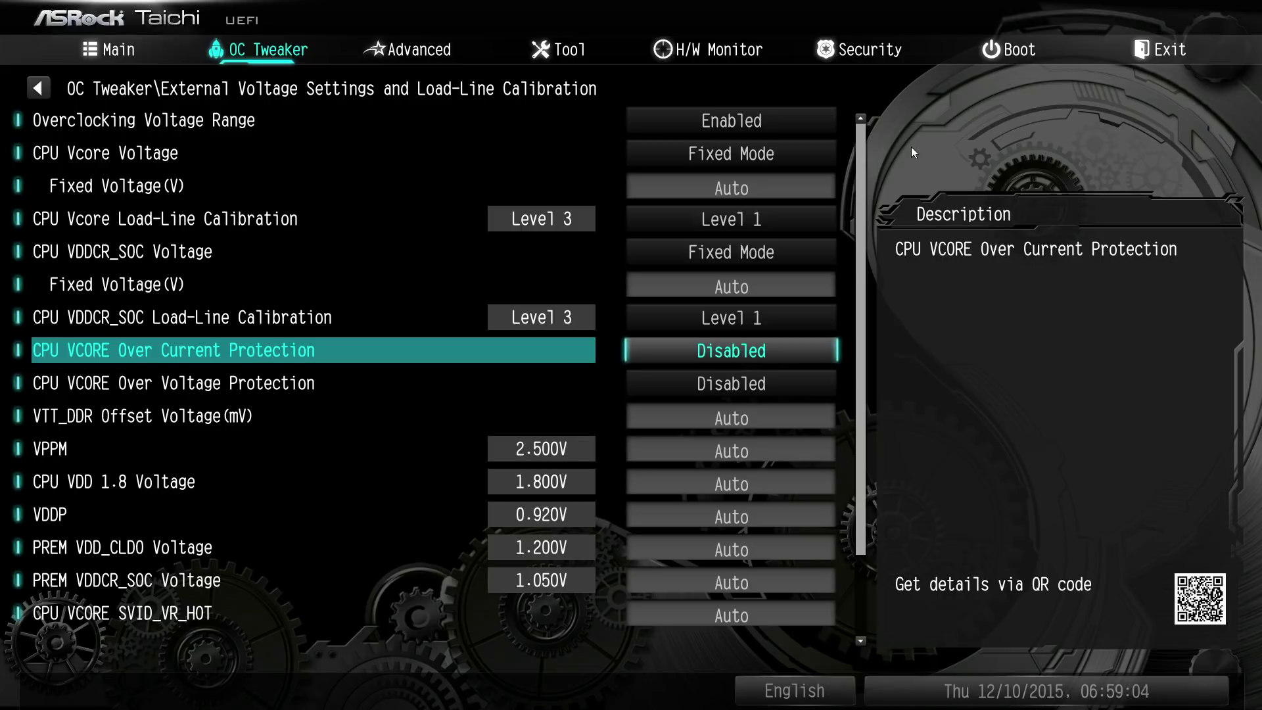
# Step: Try VTT_DDR Offset Voltage values of -130, 50 and 80 mV
pyautogui.press('Down')
pyautogui.press('Down')
pyautogui.press('Up')
pyautogui.press('Down')
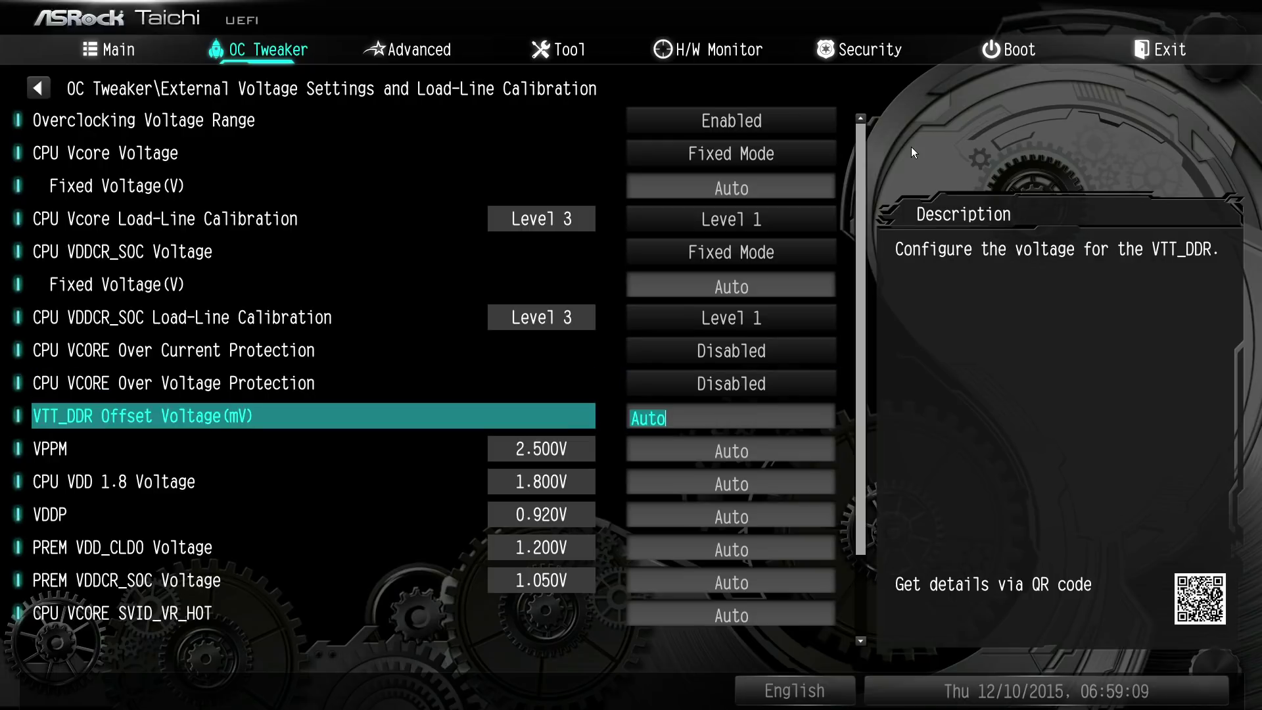
pyautogui.write('-130')
pyautogui.press('BackSpace')
pyautogui.press('BackSpace')
pyautogui.press('BackSpace')
pyautogui.press('BackSpace')
pyautogui.write('50')
pyautogui.press('BackSpace')
pyautogui.press('BackSpace')
pyautogui.write('80')
pyautogui.press('Up')
# Step: Reset the VTT_DDR Offset Voltage to Auto
pyautogui.press('Down')
pyautogui.write('a')
pyautogui.press('Up')
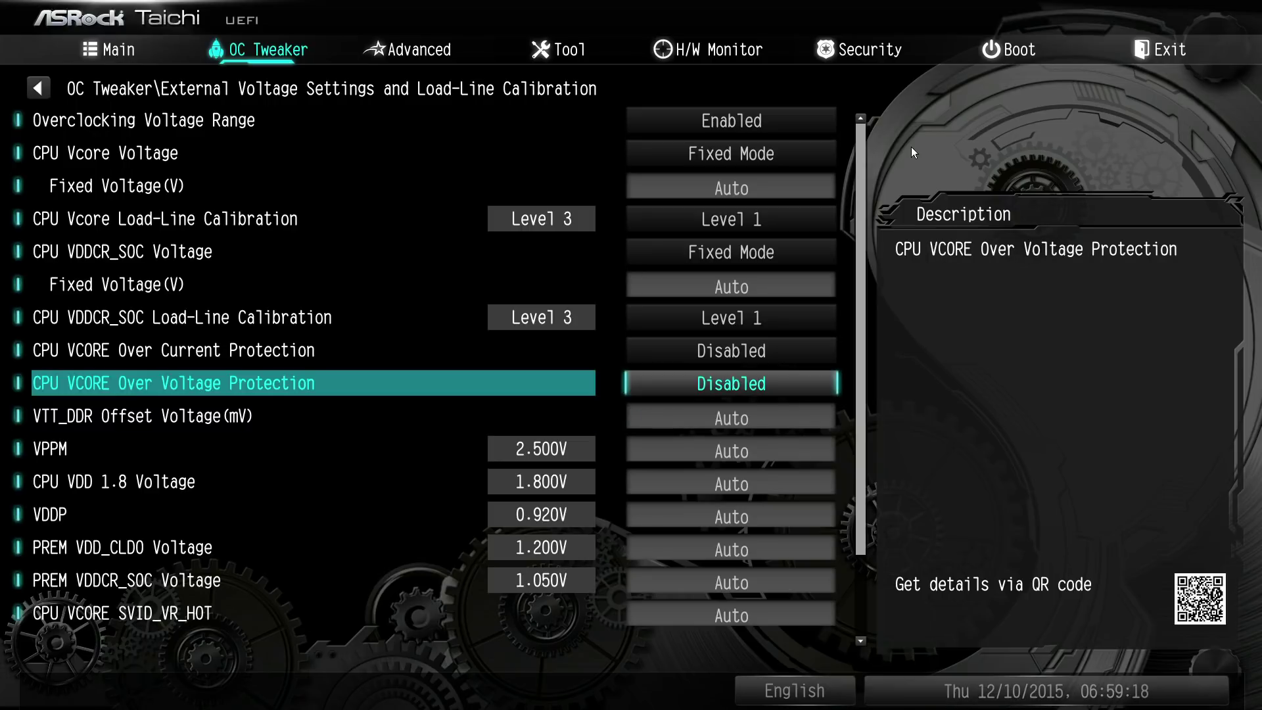
pyautogui.press('Up')
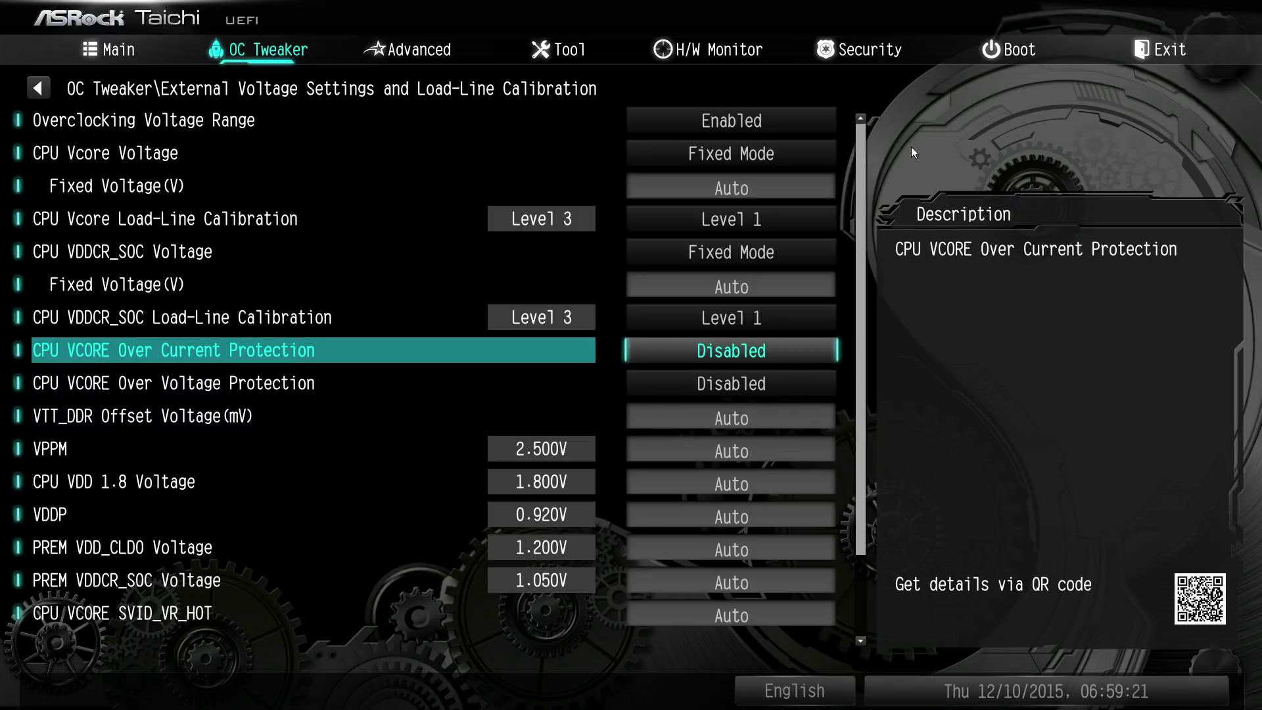
# Step: Step the VTT_DDR Offset Voltage up and back down through its increments, ending on Auto
pyautogui.press('Down')
pyautogui.press('Down')
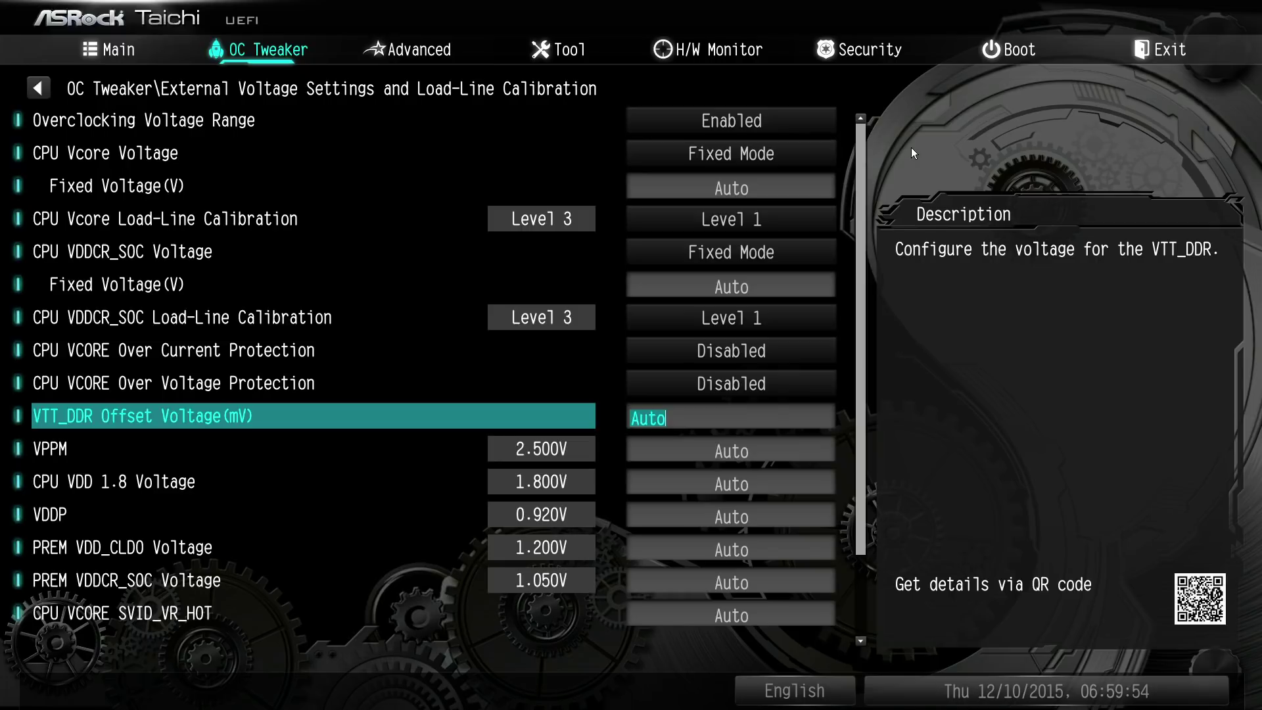
pyautogui.press('+')
pyautogui.press('+')
pyautogui.press('+')
pyautogui.press('+')
pyautogui.press('+')
pyautogui.press('+')
pyautogui.press('+')
pyautogui.press('+')
pyautogui.press('+')
pyautogui.press('-')
pyautogui.press('-')
pyautogui.press('-')
pyautogui.press('-')
pyautogui.press('-')
pyautogui.press('-')
pyautogui.press('-')
pyautogui.press('-')
pyautogui.press('-')
pyautogui.press('-')
pyautogui.press('-')
pyautogui.press('-')
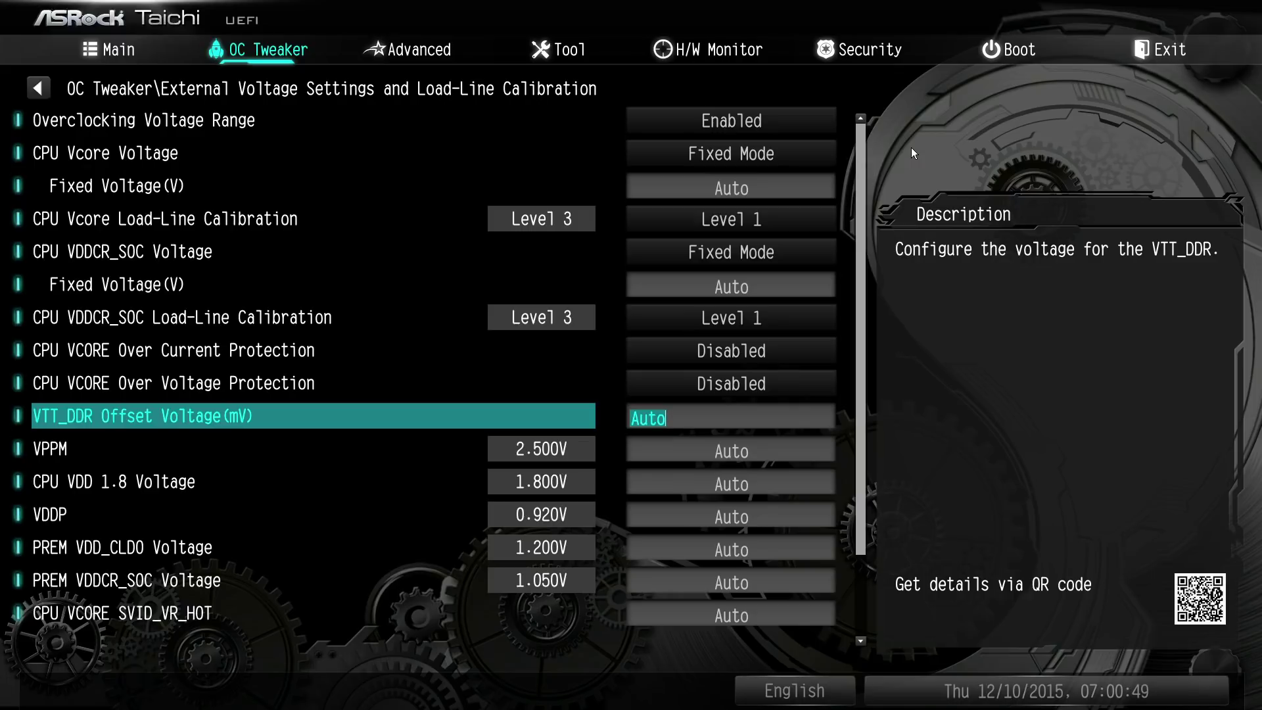
# Step: Examine the VPPM and CPU VDD 1.8 Voltage settings and their descriptions
pyautogui.press('Down')
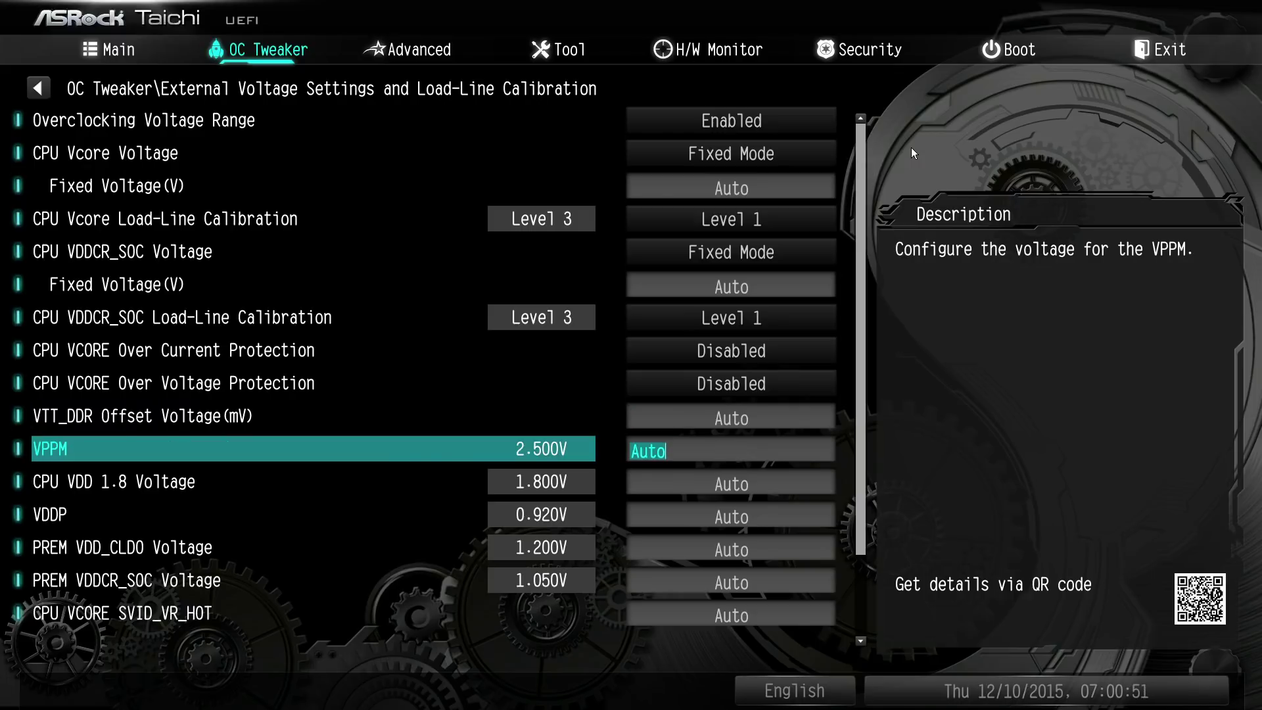
pyautogui.press('Up')
pyautogui.press('Down')
pyautogui.press('Down')
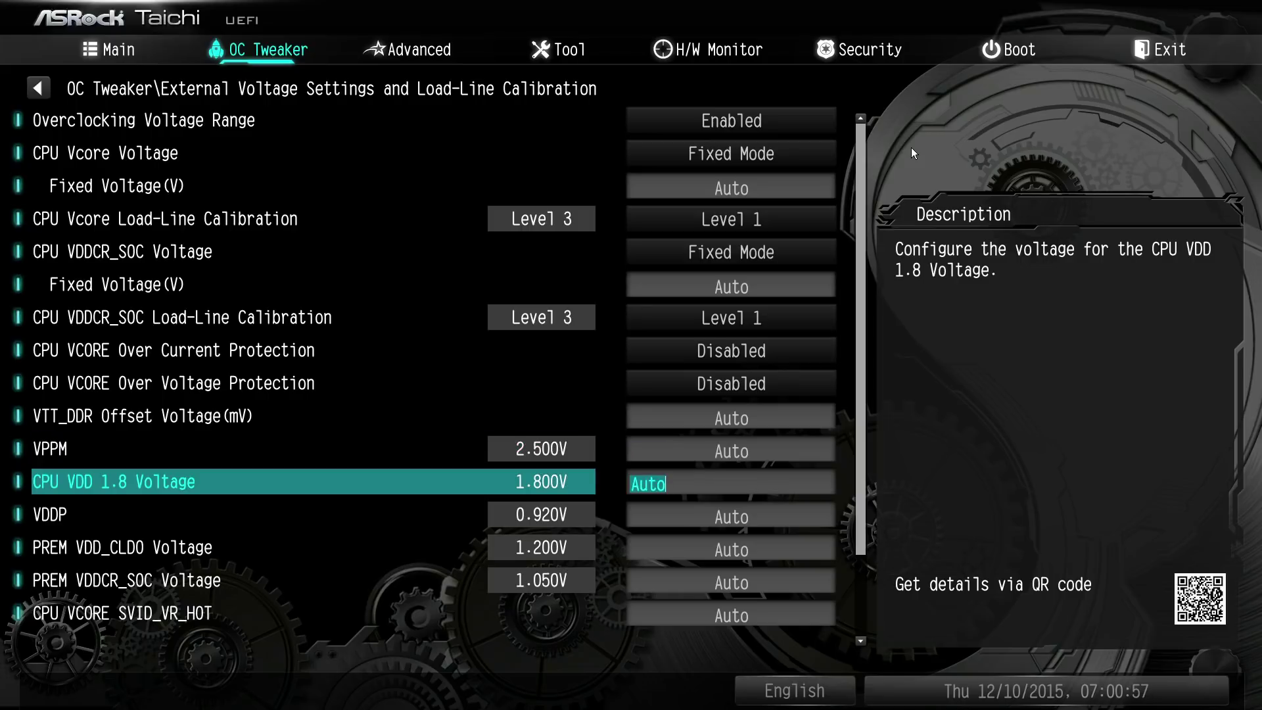
pyautogui.press('Up')
pyautogui.press('Up')
pyautogui.press('Down')
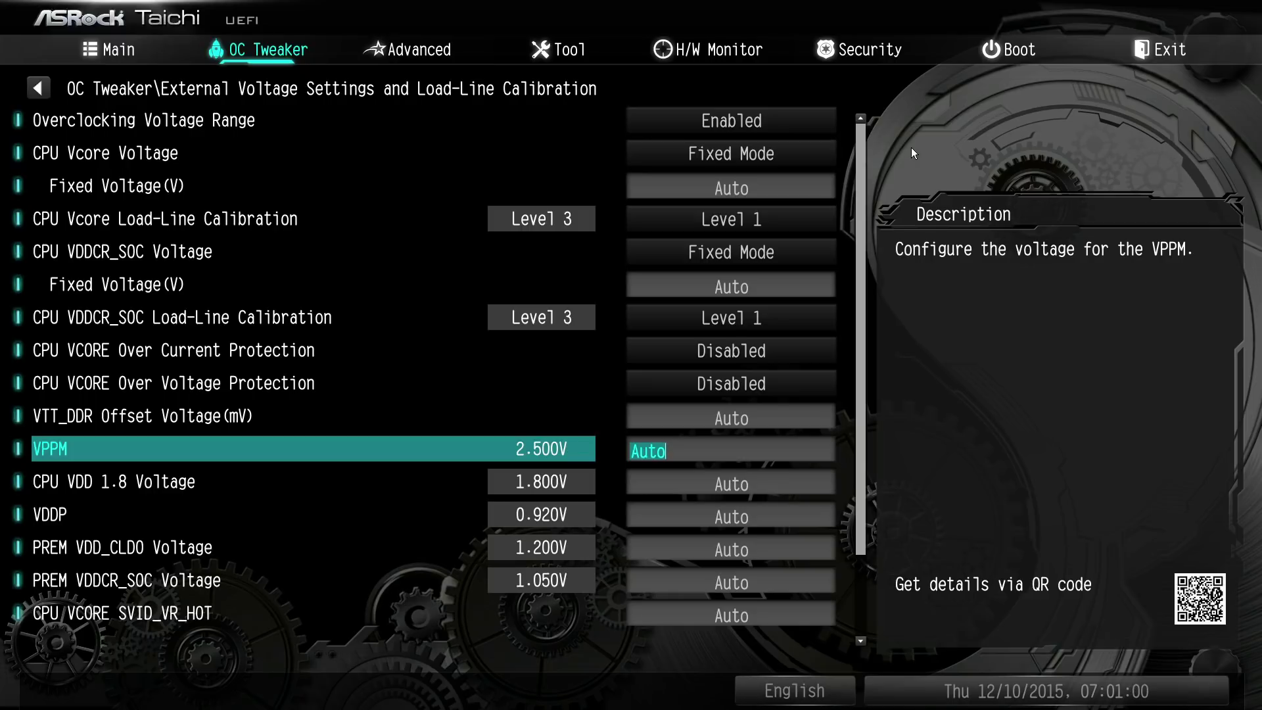
pyautogui.press('Down')
pyautogui.press('Up')
pyautogui.press('Down')
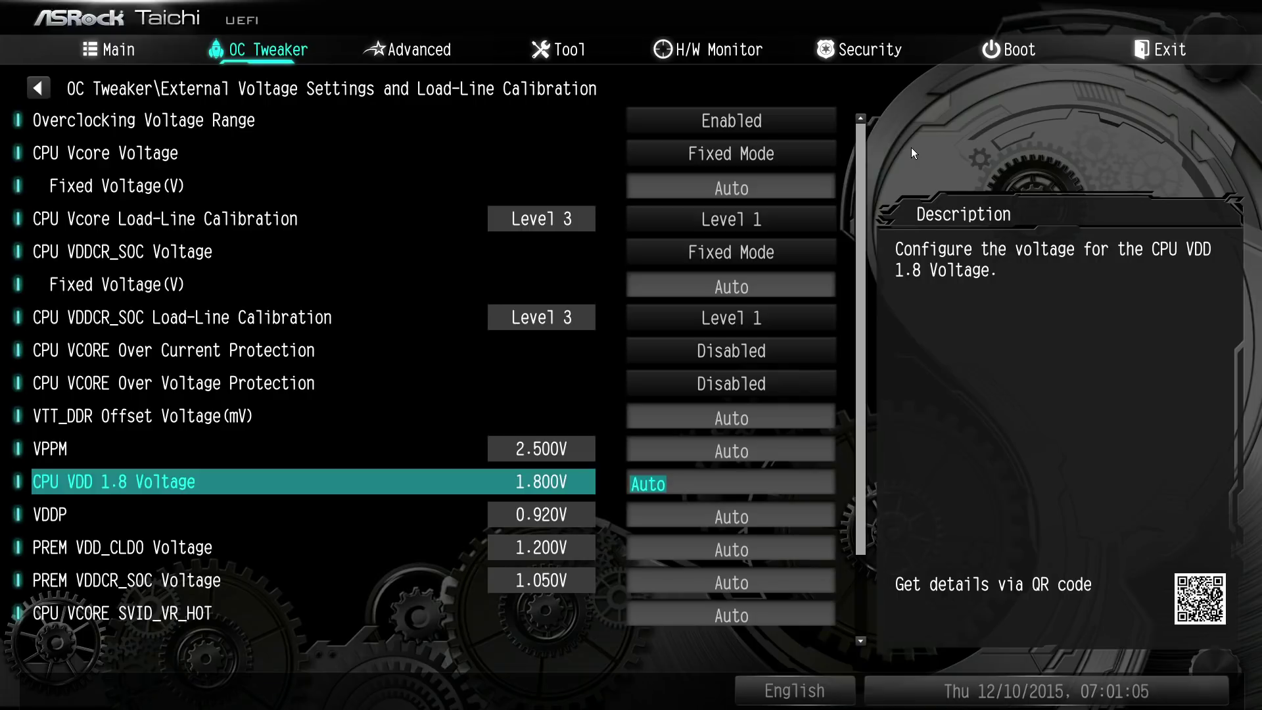
# Step: Examine the VDDP, PREM VDD_CLDO, PREM VDDCR_SOC, SVID_VR_HOT and ICCMAX settings at the end of the voltage list
pyautogui.press('Down')
pyautogui.press('Down')
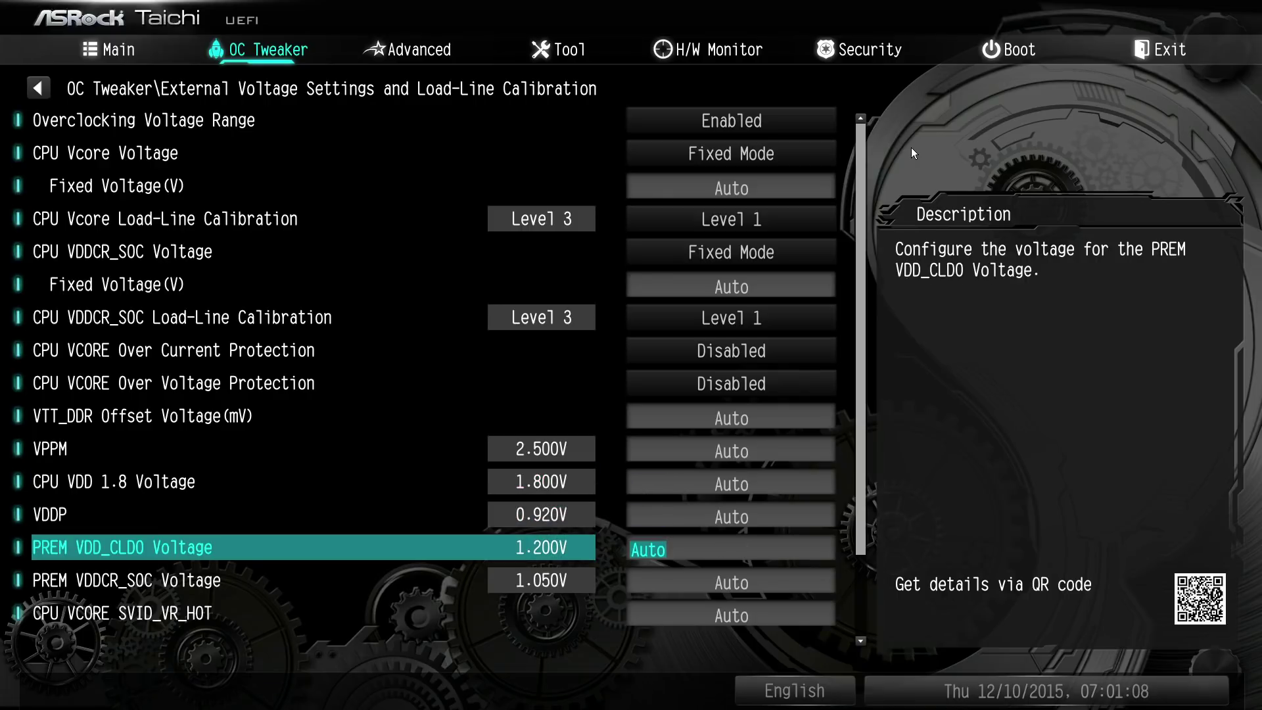
pyautogui.press('Down')
pyautogui.press('Up')
pyautogui.press('Down')
pyautogui.press('Down')
pyautogui.press('Down')
pyautogui.press('Up')
pyautogui.press('Up')
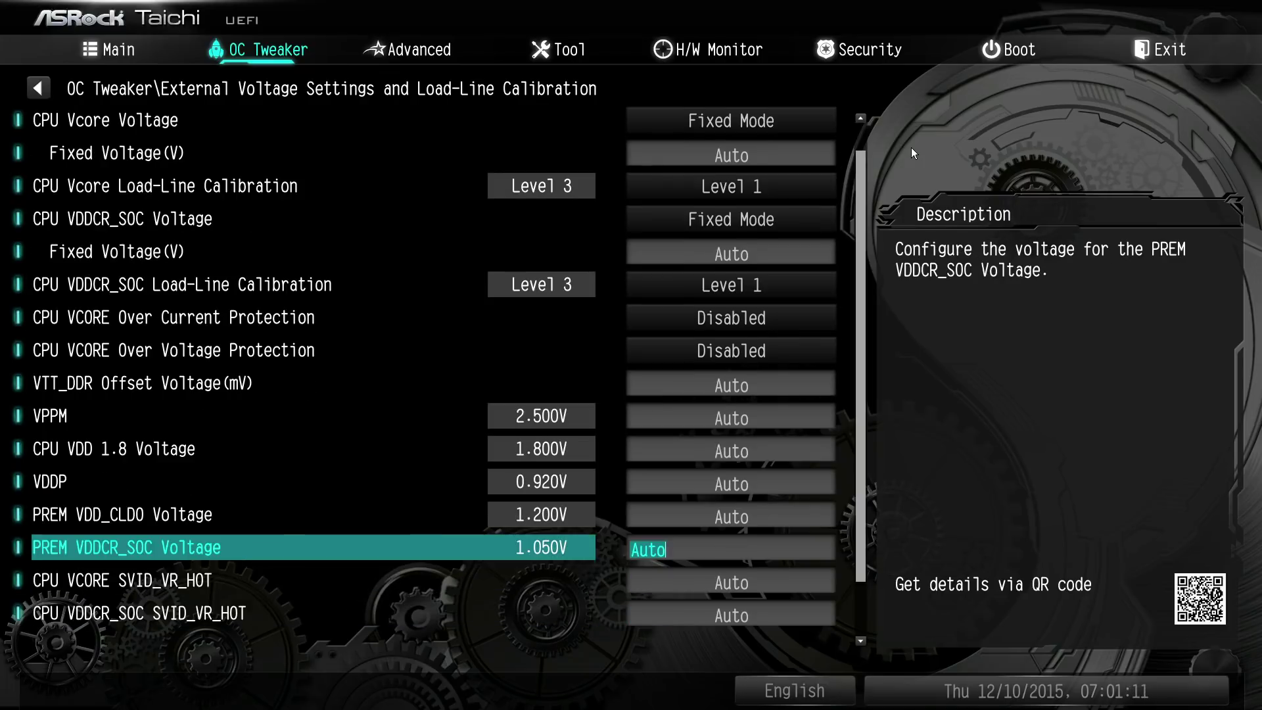
pyautogui.press('Up')
pyautogui.press('Down')
pyautogui.press('Up')
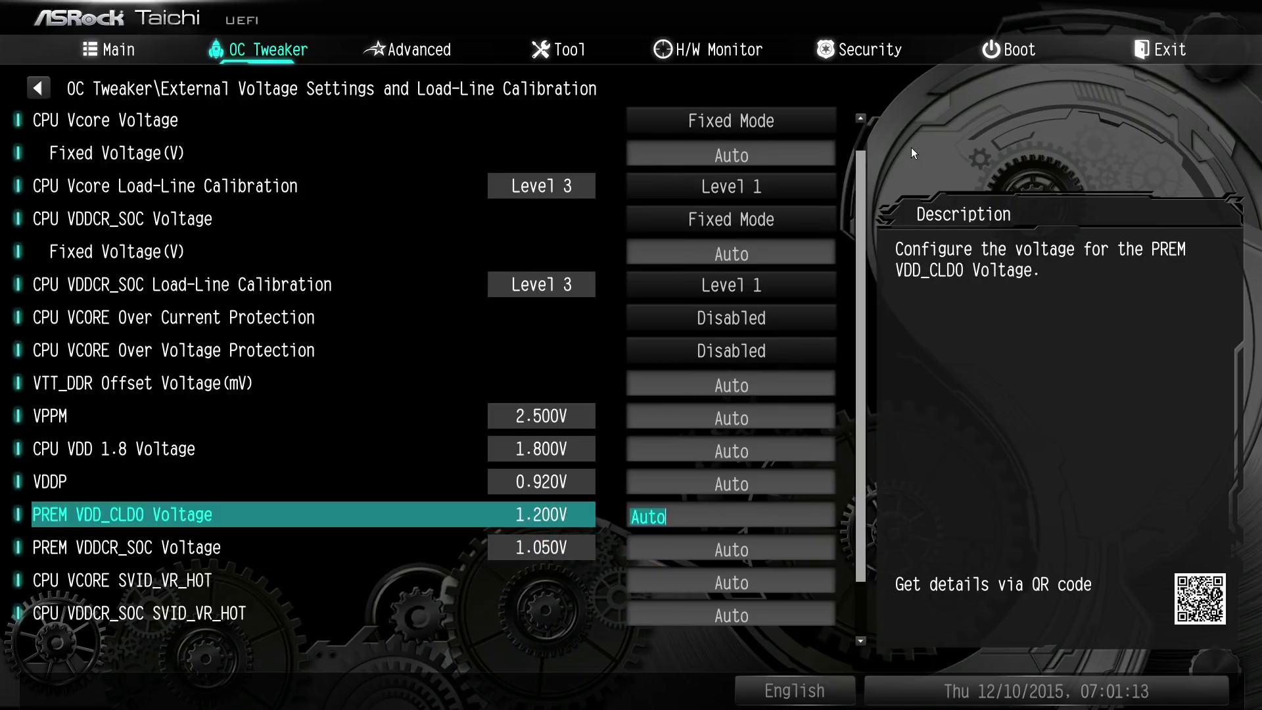
pyautogui.press('Down')
pyautogui.press('Down')
pyautogui.press('Down')
pyautogui.press('Down')
pyautogui.press('Down')
pyautogui.press('Up')
pyautogui.press('Up')
pyautogui.press('Up')
pyautogui.press('Up')
pyautogui.press('Up')
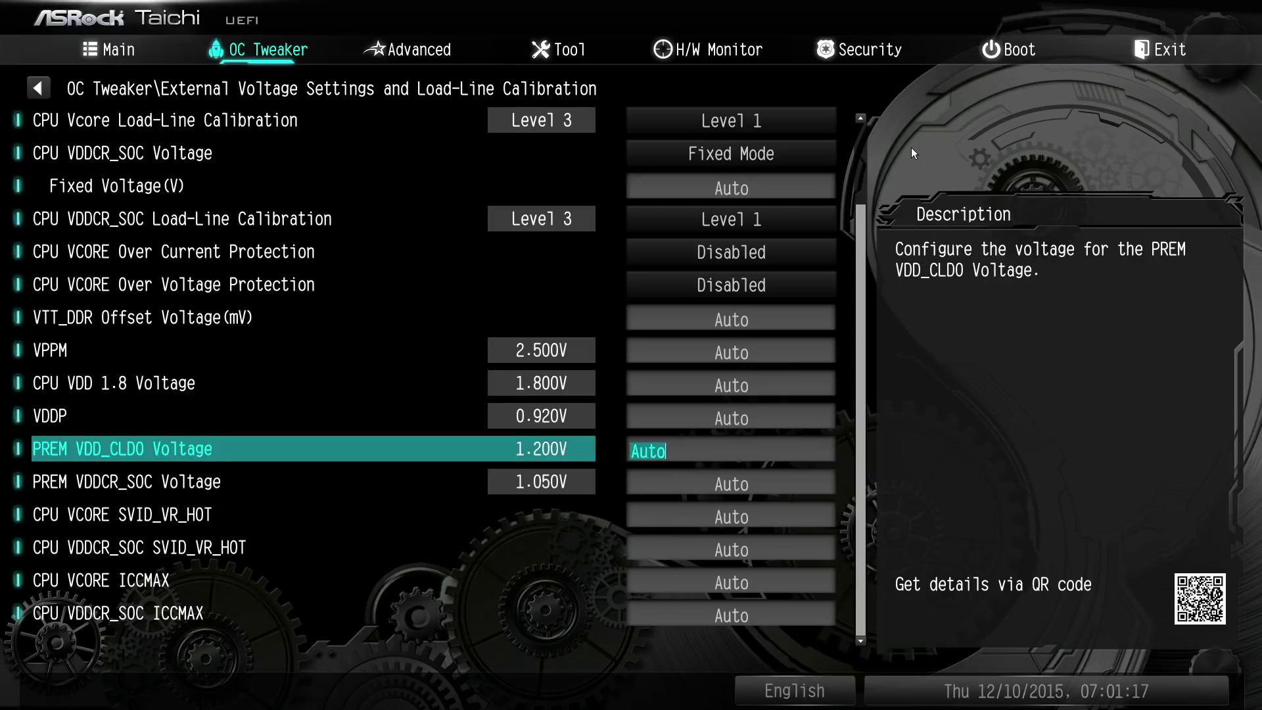
# Step: Examine the PREM voltage, SVID_VR_HOT and ICCMAX settings, ending on CPU VDD 1.8 Voltage
pyautogui.press('Down')
pyautogui.press('Down')
pyautogui.press('Down')
pyautogui.press('Down')
pyautogui.press('Down')
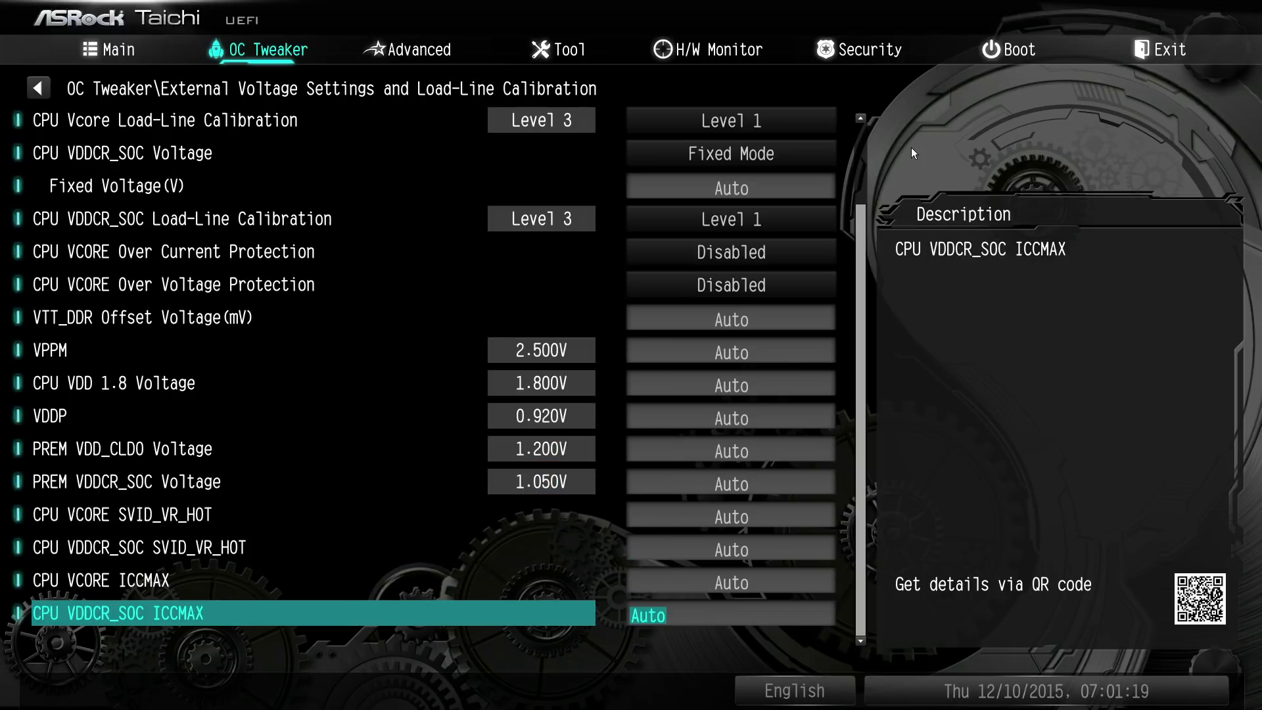
pyautogui.press('Up')
pyautogui.press('Up')
pyautogui.press('Up')
pyautogui.press('Up')
pyautogui.press('Up')
pyautogui.press('Up')
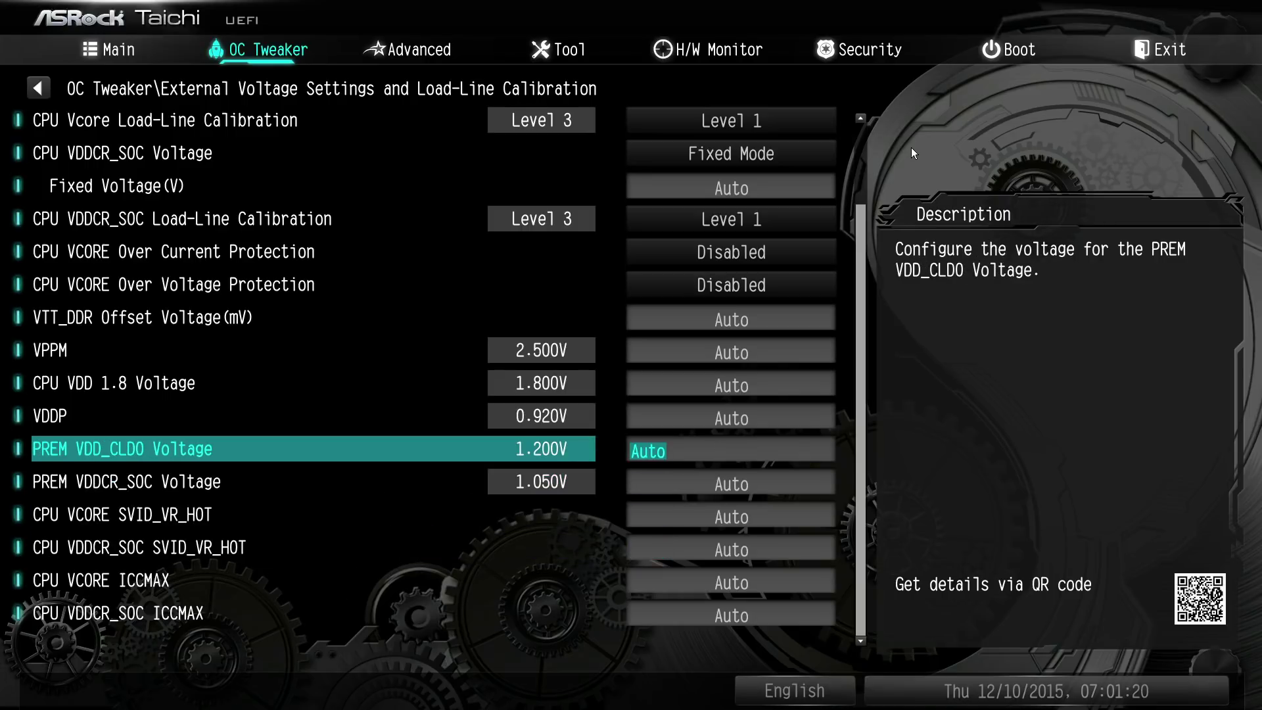
pyautogui.press('Up')
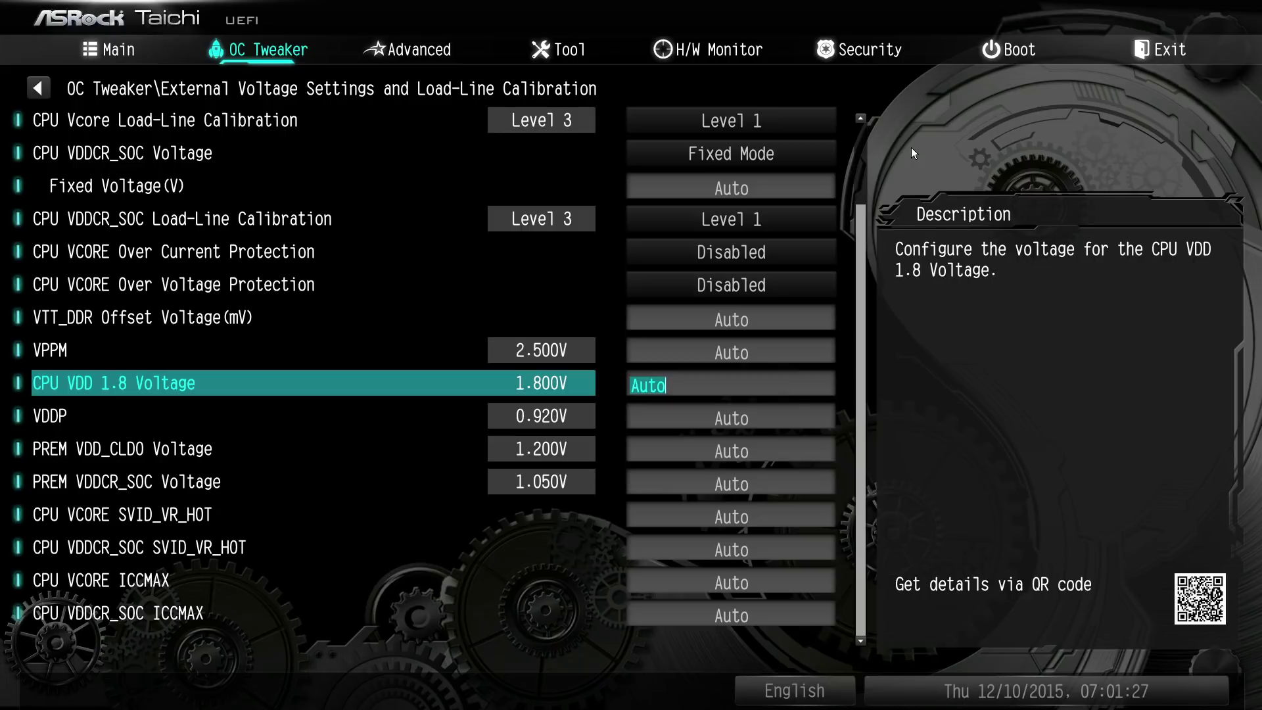
# Step: Review the auxiliary voltage settings from CPU VDD 1.8 Voltage and VDDP through CPU VDDCR_SOC SVID_VR_HOT
pyautogui.press('pagedown')
pyautogui.press('Up')
pyautogui.press('Up')
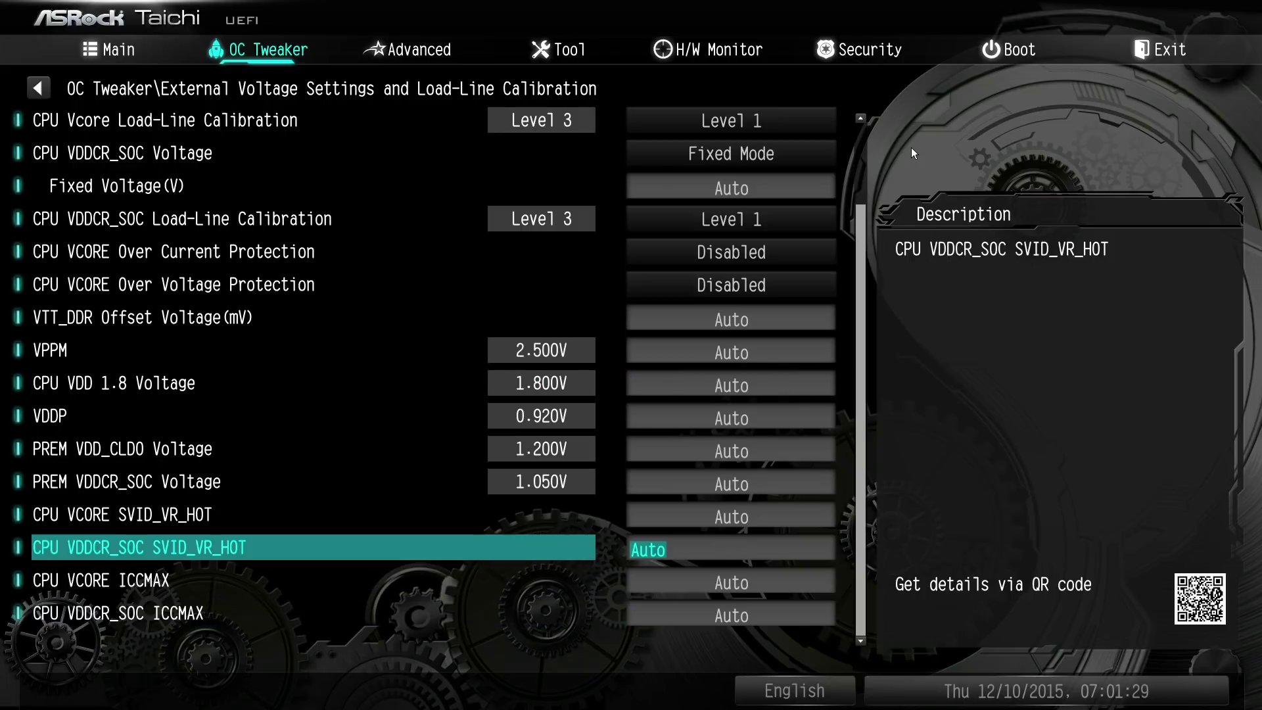
pyautogui.press('Up')
pyautogui.press('Up')
pyautogui.press('Up')
pyautogui.press('Up')
pyautogui.press('Up')
pyautogui.press('Down')
pyautogui.press('Down')
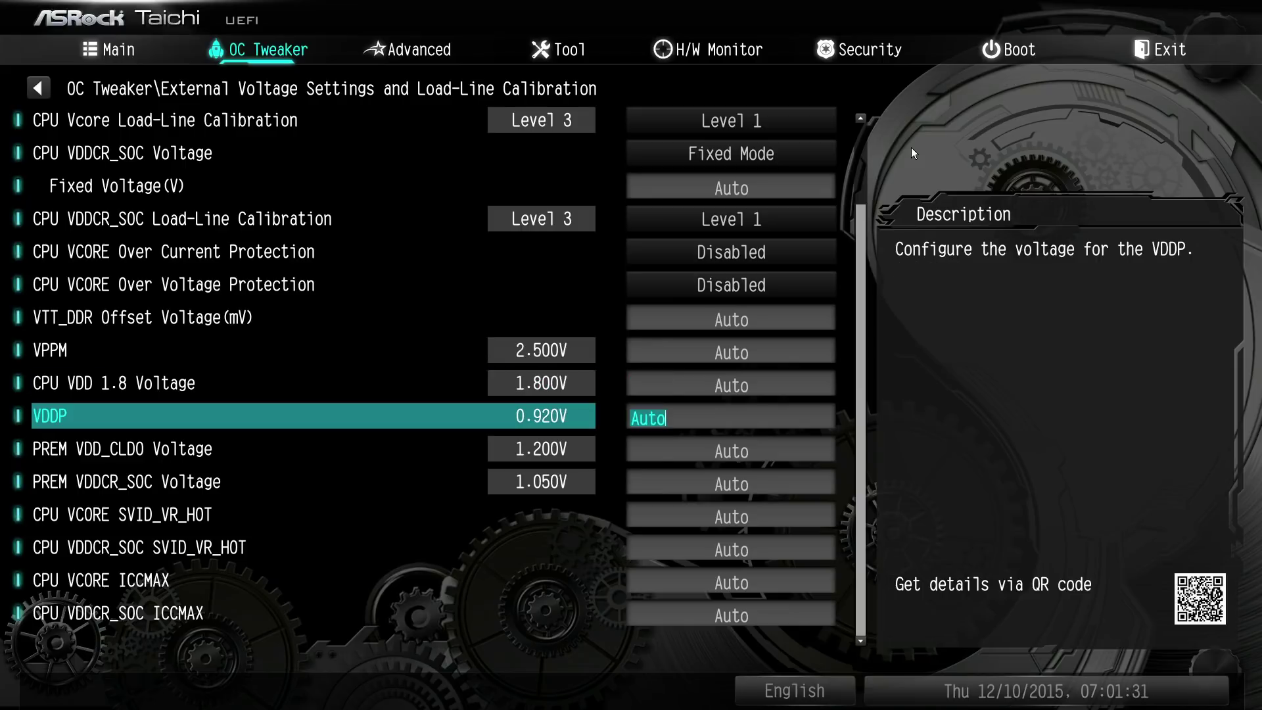
pyautogui.press('Up')
pyautogui.press('Up')
pyautogui.press('Down')
pyautogui.press('Down')
pyautogui.press('Down')
pyautogui.press('Down')
pyautogui.press('Down')
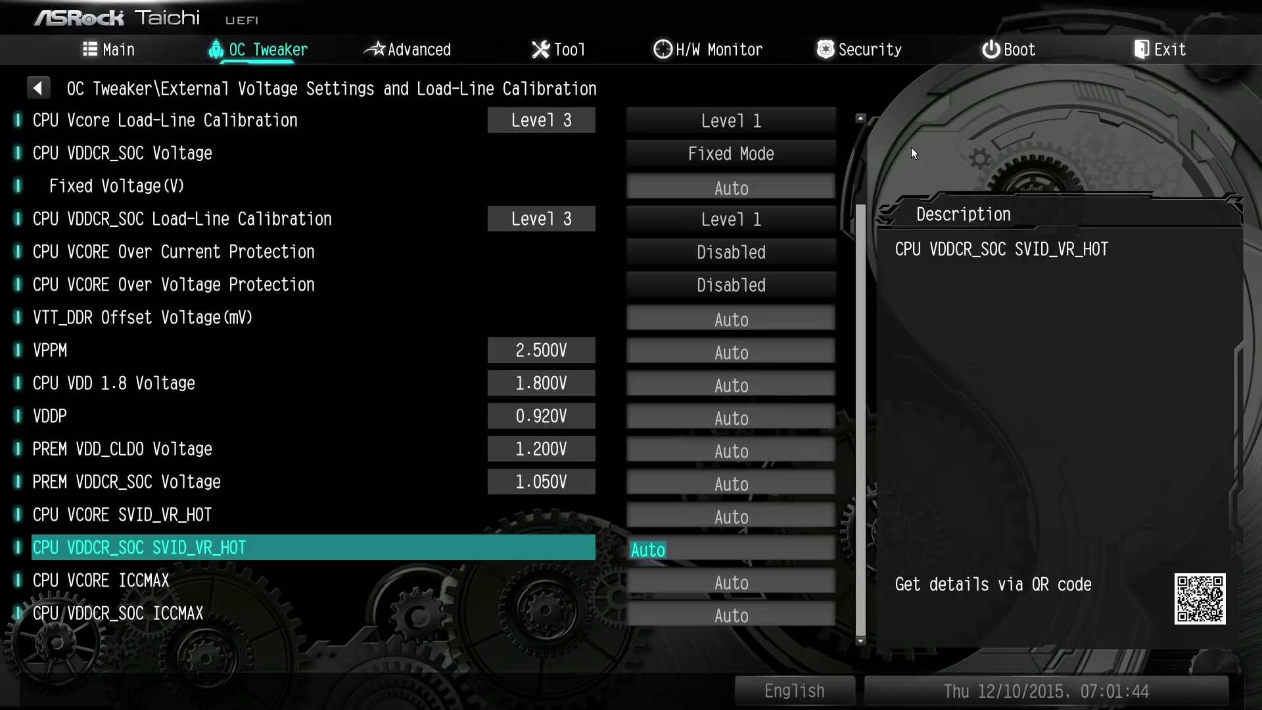
# Step: Examine the CPU VCORE SVID_VR_HOT and CPU VDDCR_SOC SVID_VR_HOT settings
pyautogui.press('Up')
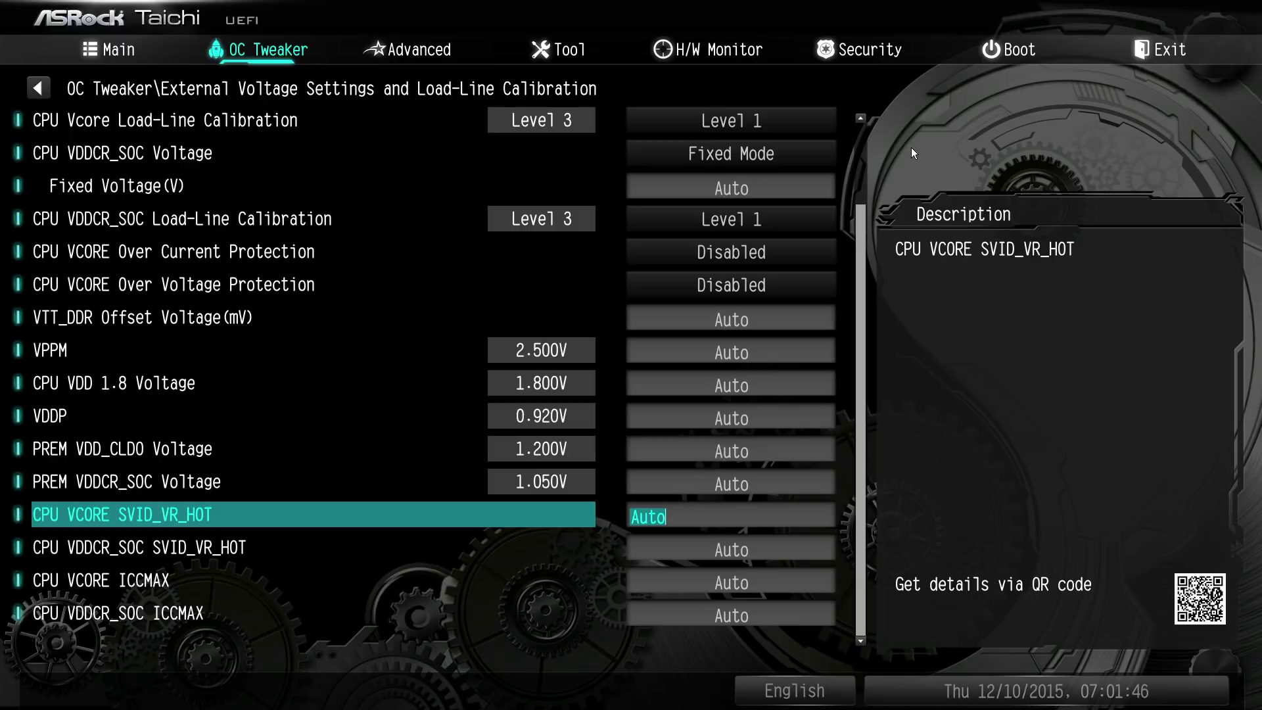
pyautogui.press('Down')
pyautogui.press('Up')
pyautogui.press('Down')
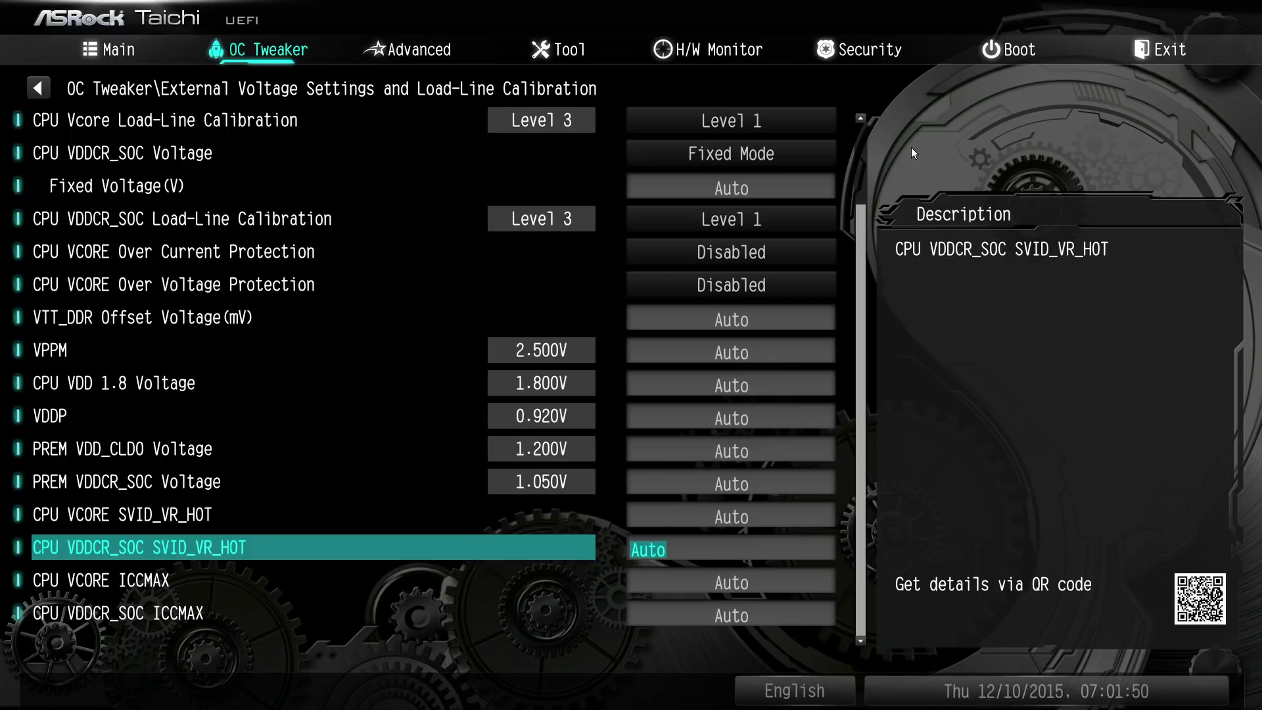
pyautogui.press('Down')
pyautogui.press('Up')
pyautogui.press('Up')
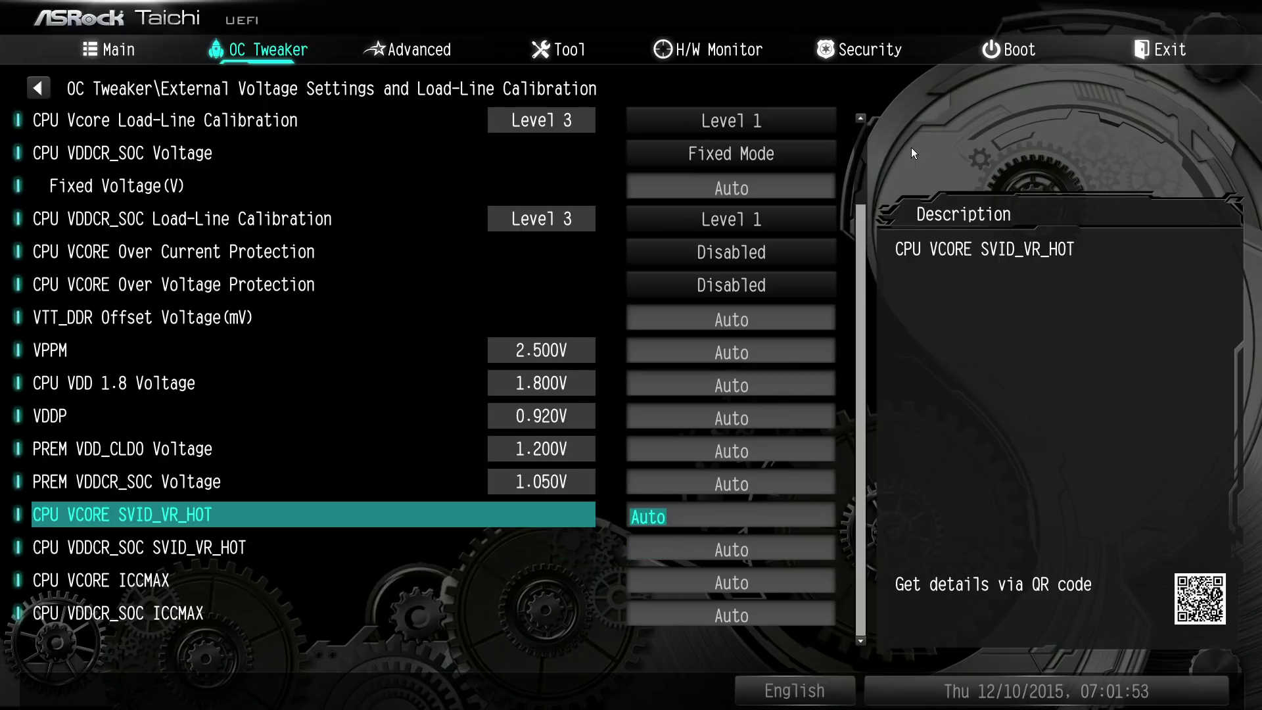
pyautogui.press('Down')
pyautogui.press('Up')
# Step: Raise CPU VCORE SVID_VR_HOT to 130
pyautogui.write('107')
pyautogui.press('+')
pyautogui.press('+')
pyautogui.press('+')
pyautogui.press('+')
# Step: Step CPU VDDCR_SOC SVID_VR_HOT up to 130
pyautogui.press('Down')
pyautogui.press('+')
pyautogui.press('+')
pyautogui.press('+')
pyautogui.press('+')
pyautogui.press('+')
pyautogui.press('+')
pyautogui.press('+')
pyautogui.press('+')
pyautogui.press('+')
pyautogui.press('+')
pyautogui.press('+')
pyautogui.press('+')
pyautogui.press('+')
pyautogui.press('+')
pyautogui.press('+')
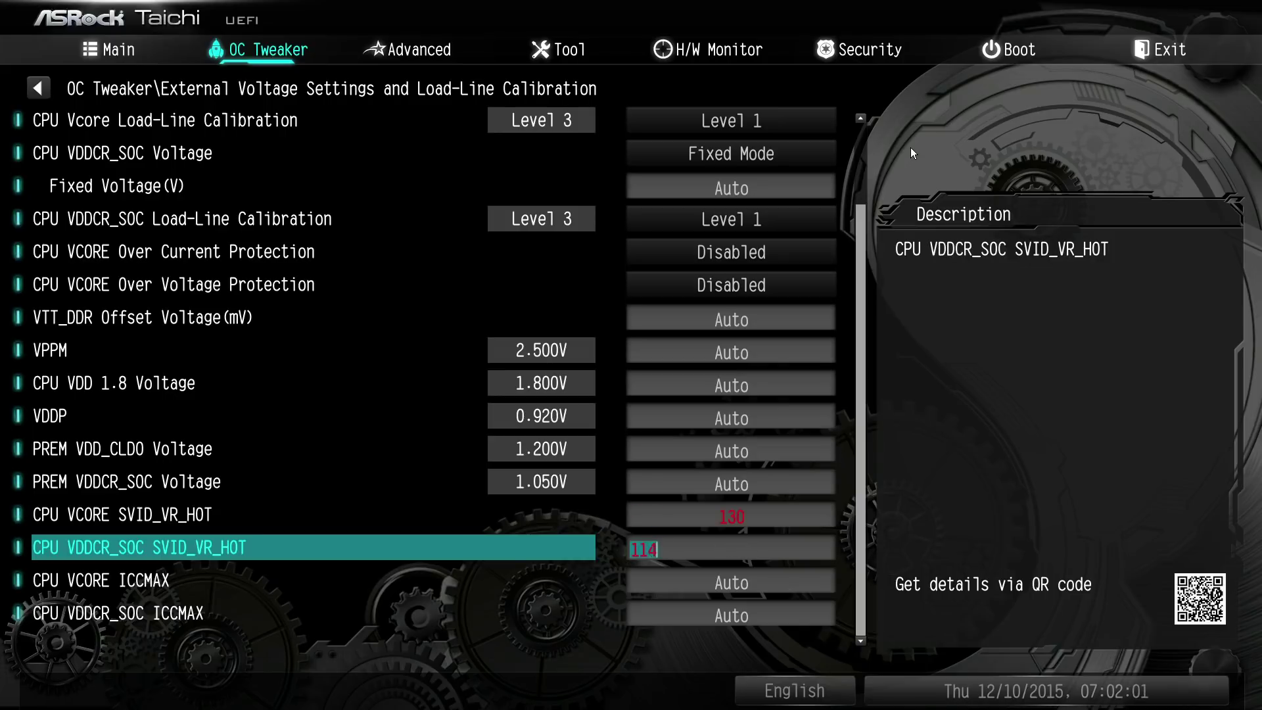
pyautogui.press('+')
pyautogui.press('+')
pyautogui.press('+')
pyautogui.press('+')
pyautogui.press('+')
pyautogui.press('+')
pyautogui.press('+')
pyautogui.press('+')
pyautogui.press('+')
pyautogui.press('+')
pyautogui.press('+')
pyautogui.press('+')
pyautogui.press('+')
pyautogui.press('+')
pyautogui.press('+')
pyautogui.press('+')
# Step: Clear the CPU VCORE SVID_VR_HOT value and reset it to Auto
pyautogui.press('Up')
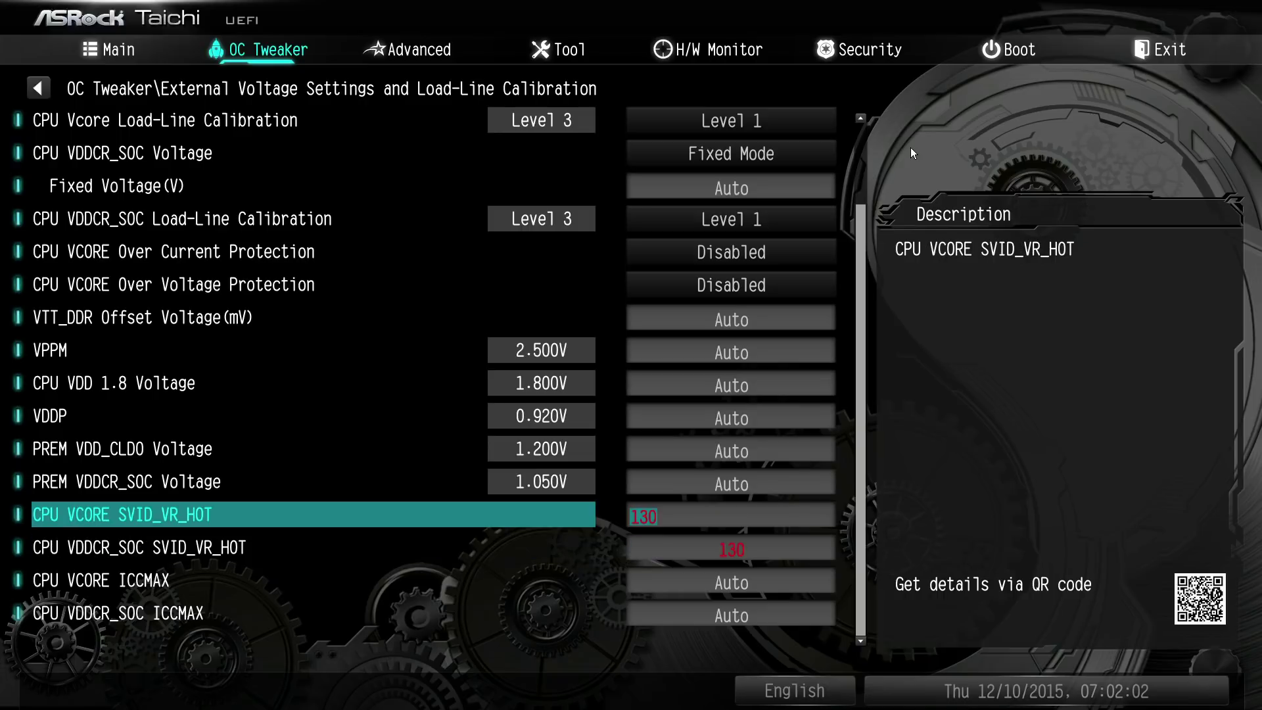
pyautogui.press('BackSpace')
pyautogui.press('BackSpace')
pyautogui.press('BackSpace')
pyautogui.write('a')
pyautogui.press('Down')
pyautogui.press('Up')
# Step: Set a manual CPU VCORE SVID_VR_HOT value and step it down to 83
pyautogui.write('104')
pyautogui.press('+')
pyautogui.press('+')
pyautogui.press('-')
pyautogui.press('-')
pyautogui.press('-')
pyautogui.press('-')
pyautogui.press('-')
pyautogui.press('-')
pyautogui.press('-')
pyautogui.press('-')
pyautogui.press('-')
pyautogui.press('-')
pyautogui.press('-')
pyautogui.press('-')
pyautogui.press('-')
pyautogui.press('-')
pyautogui.press('-')
pyautogui.press('-')
pyautogui.press('-')
pyautogui.press('-')
pyautogui.press('-')
pyautogui.press('-')
pyautogui.press('-')
pyautogui.press('Up')
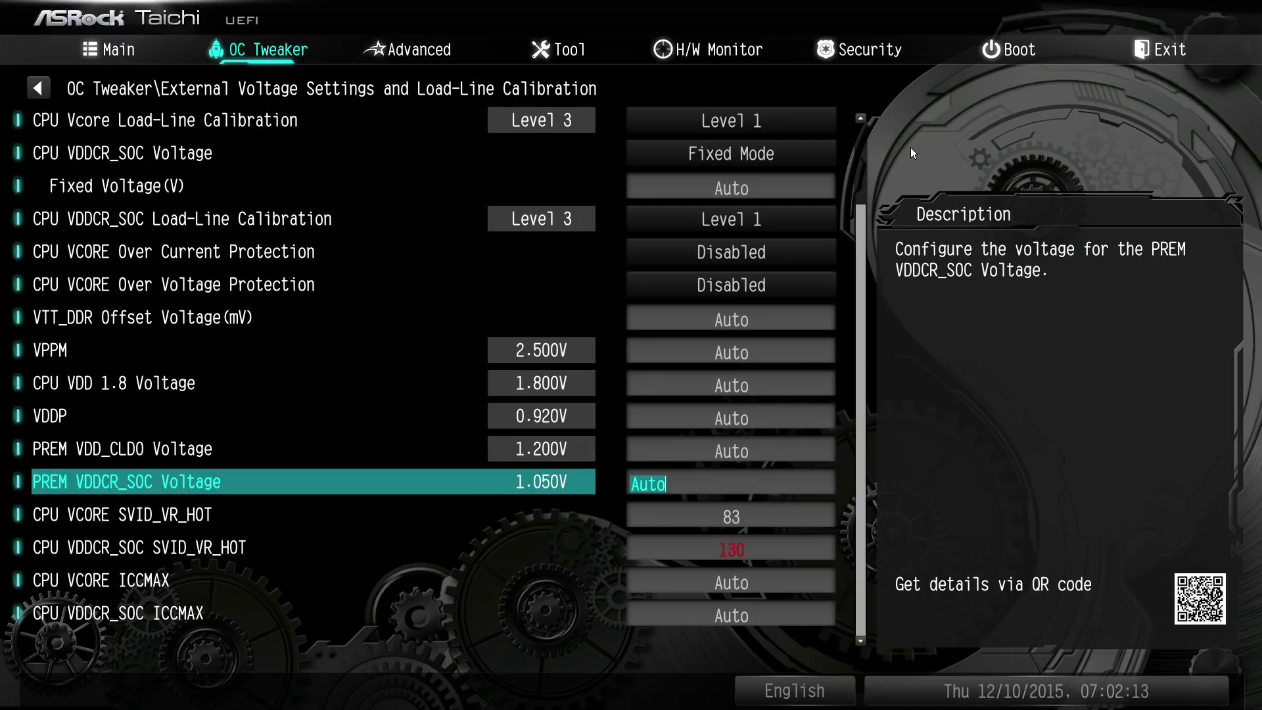
# Step: Reset both CPU VCORE SVID_VR_HOT and CPU VDDCR_SOC SVID_VR_HOT to Auto
pyautogui.press('Down')
pyautogui.write('a')
pyautogui.press('Down')
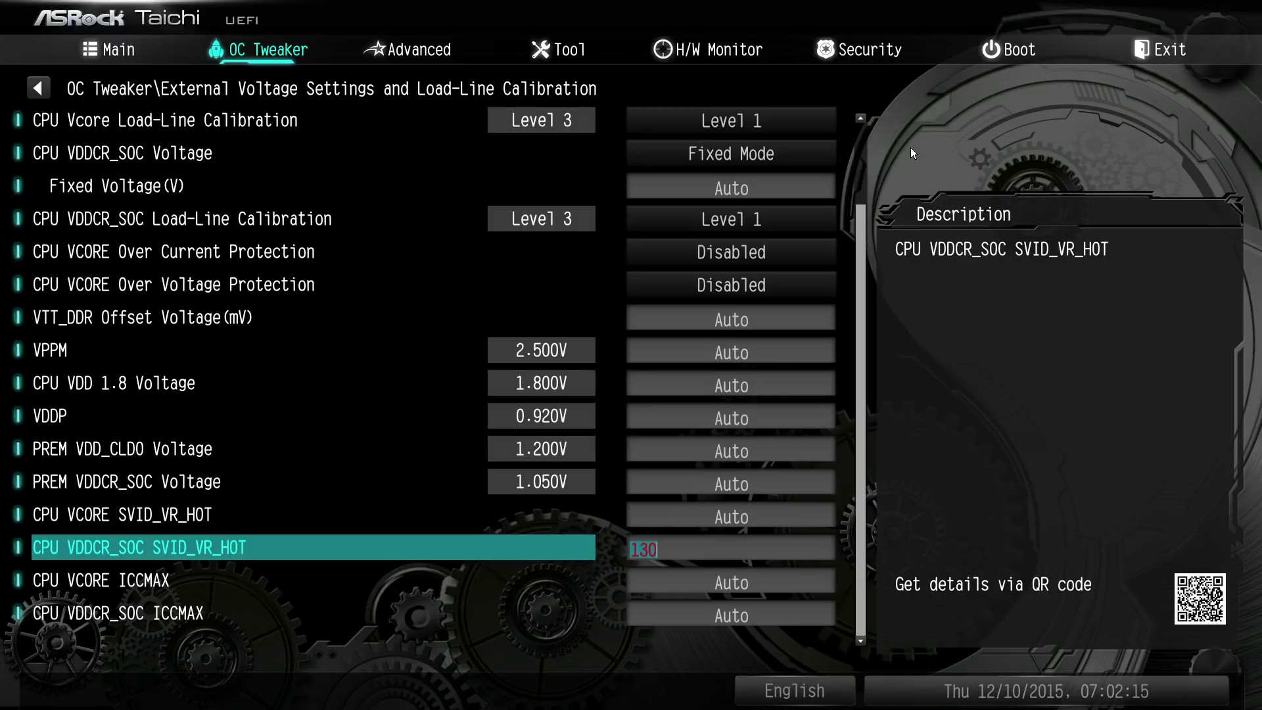
pyautogui.write('a')
pyautogui.press('Up')
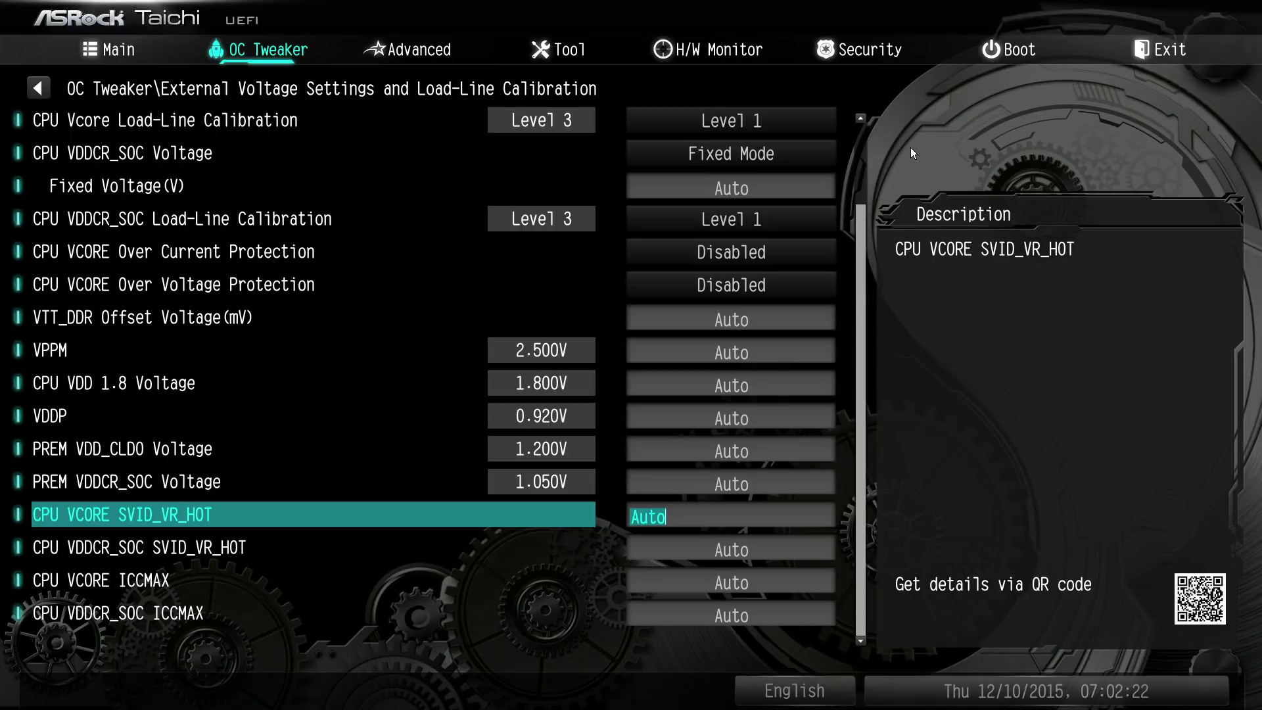
# Step: Try 506 and 508 as CPU VCORE ICCMAX values, with a reset to Auto in between
pyautogui.press('Down')
pyautogui.press('Down')
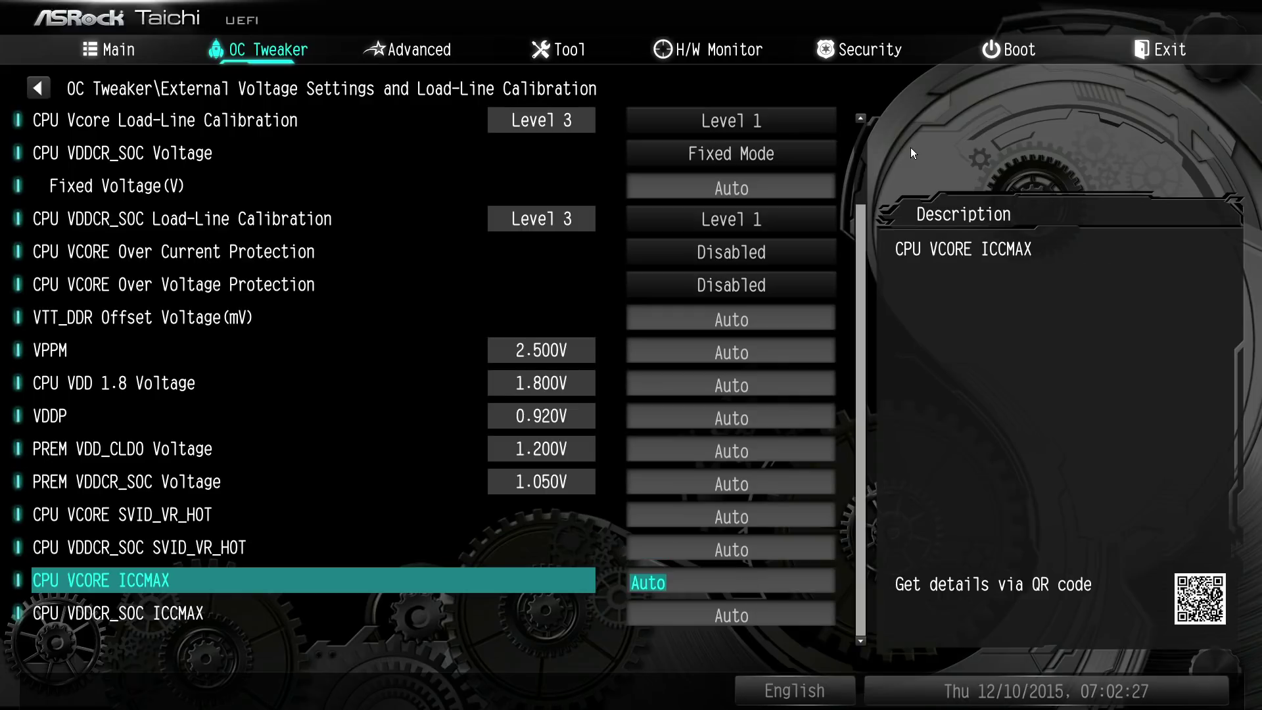
pyautogui.write('506')
pyautogui.press('Down')
pyautogui.press('Up')
pyautogui.write('Auto')
pyautogui.write('508')
pyautogui.press('Up')
pyautogui.press('Down')
# Step: Try an oversized CPU VCORE ICCMAX value of 999, ending with 506
pyautogui.write('9')
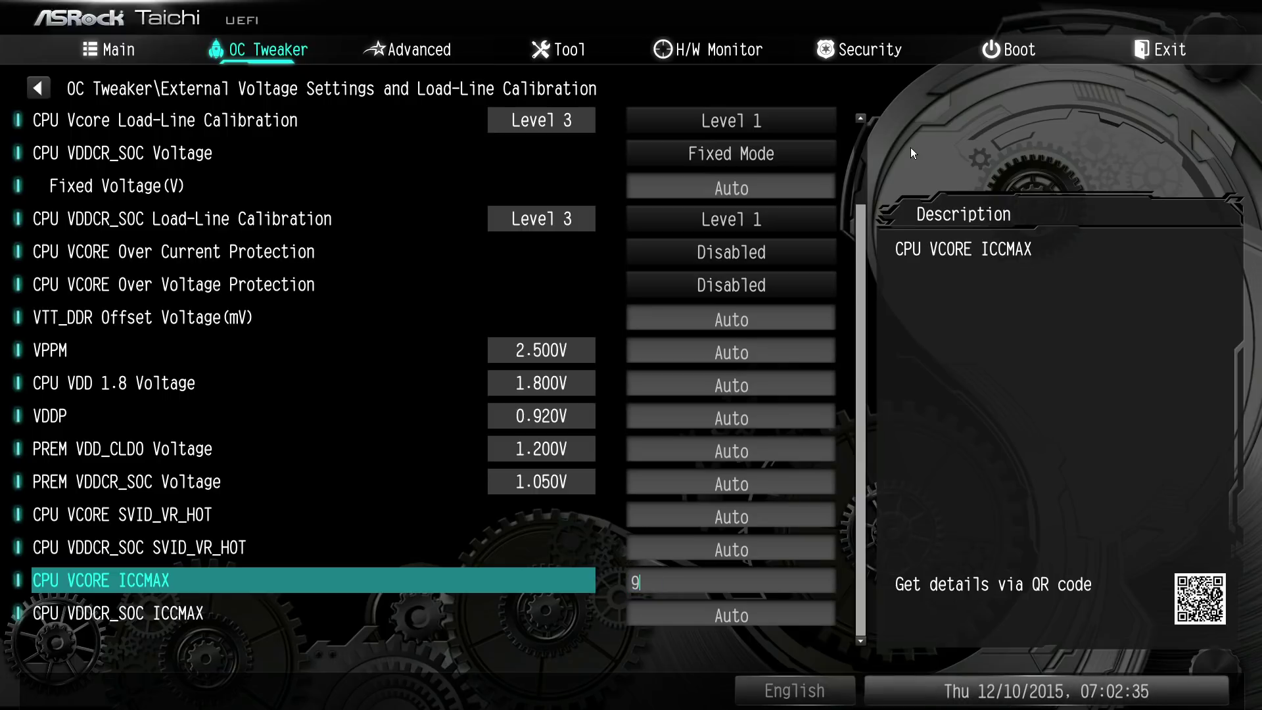
pyautogui.write('999999')
pyautogui.press('Down')
pyautogui.press('Up')
pyautogui.write('999')
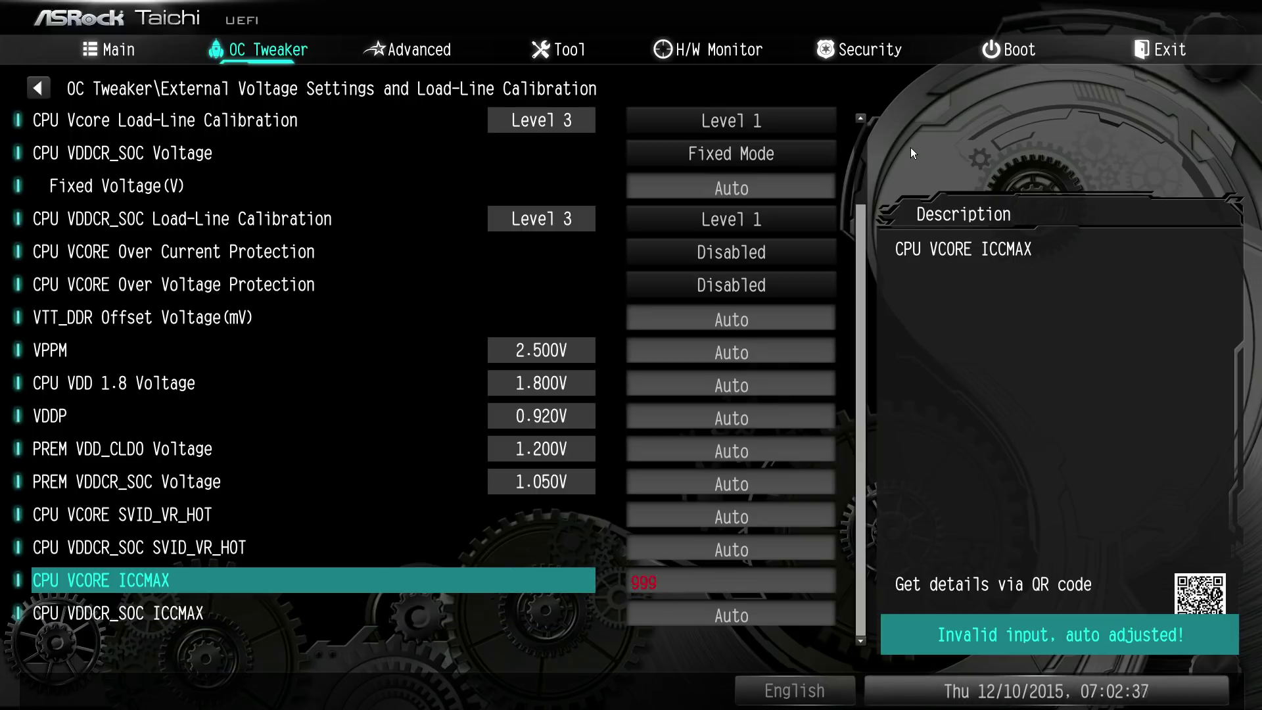
pyautogui.press('Down')
pyautogui.press('Up')
pyautogui.write('506')
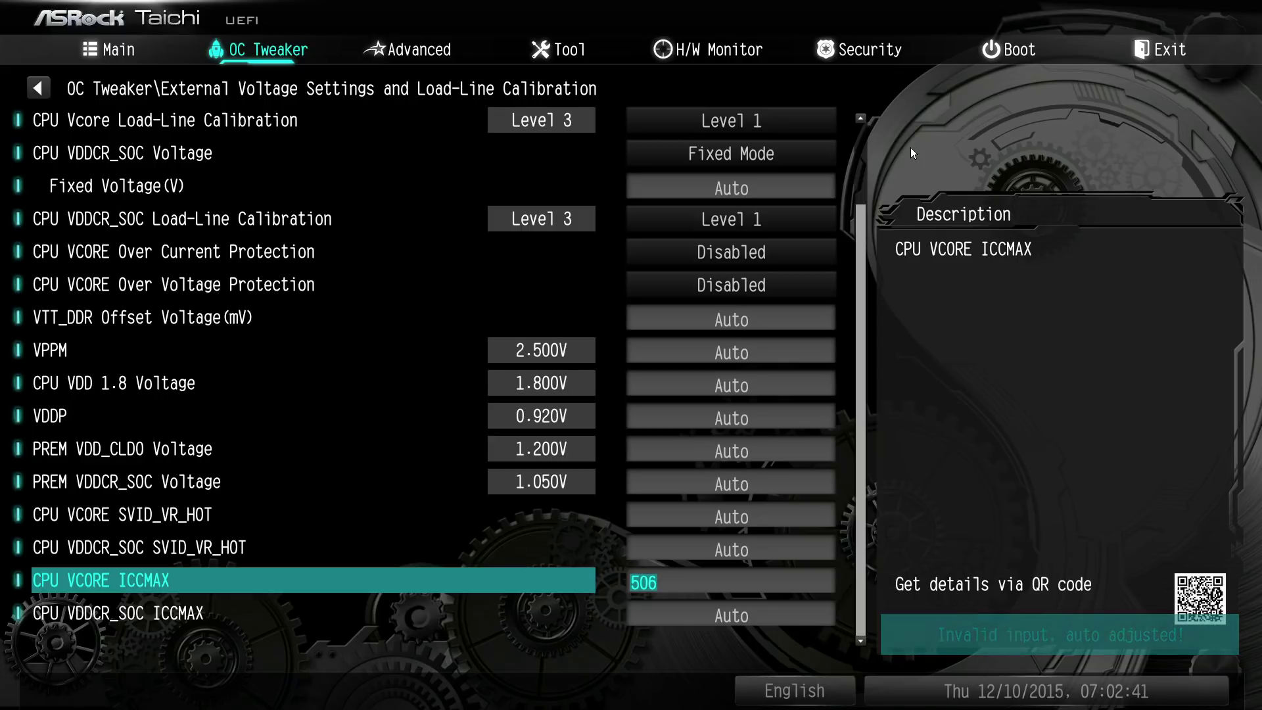
# Step: Reset CPU VCORE ICCMAX to Auto
pyautogui.press('Down')
pyautogui.press('Up')
pyautogui.press('Down')
pyautogui.press('Up')
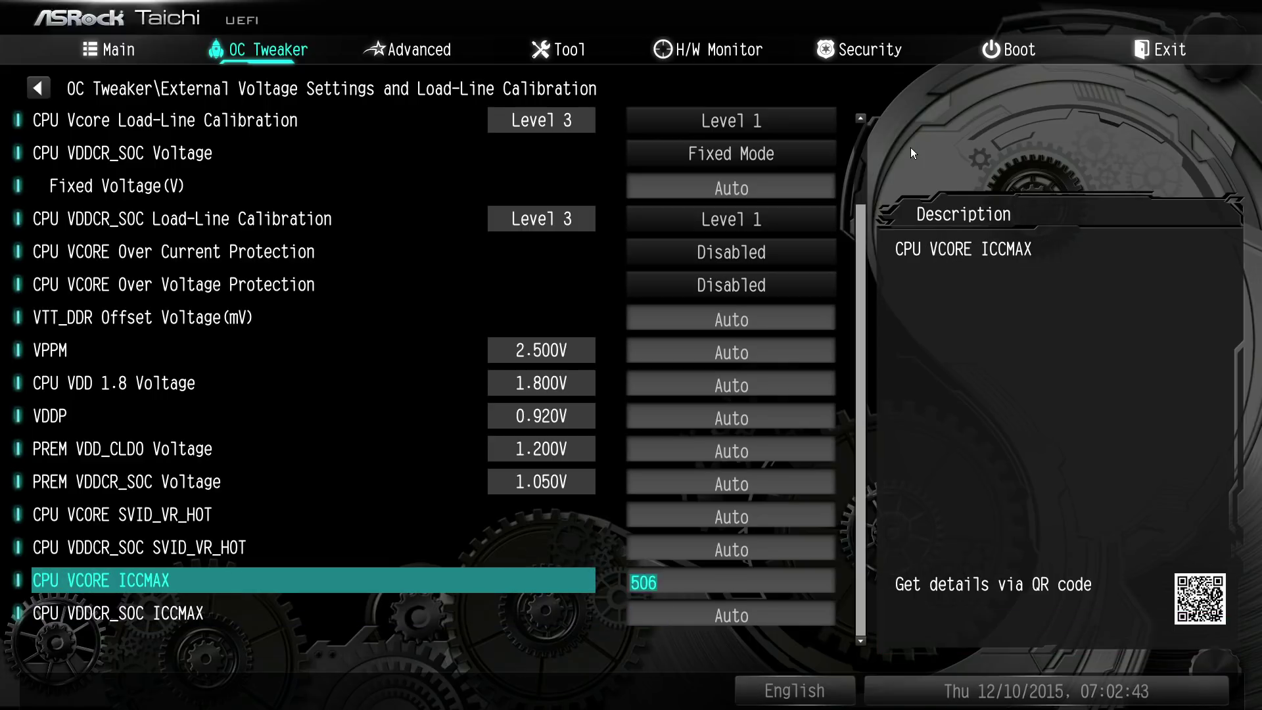
pyautogui.press('Up')
pyautogui.press('Down')
pyautogui.press('Down')
pyautogui.press('Up')
# Step: Review the voltage settings back to Overclocking Voltage Range and its options, and return to CPU VCORE ICCMAX
pyautogui.press('Up')
pyautogui.press('Up')
pyautogui.press('Up')
pyautogui.press('Up')
pyautogui.press('Up')
pyautogui.press('Up')
pyautogui.press('Up')
pyautogui.press('Up')
pyautogui.press('Up')
pyautogui.press('Up')
pyautogui.press('Up')
pyautogui.press('Up')
pyautogui.press('Up')
pyautogui.press('Up')
pyautogui.press('Up')
pyautogui.press('Up')
pyautogui.press('Up')
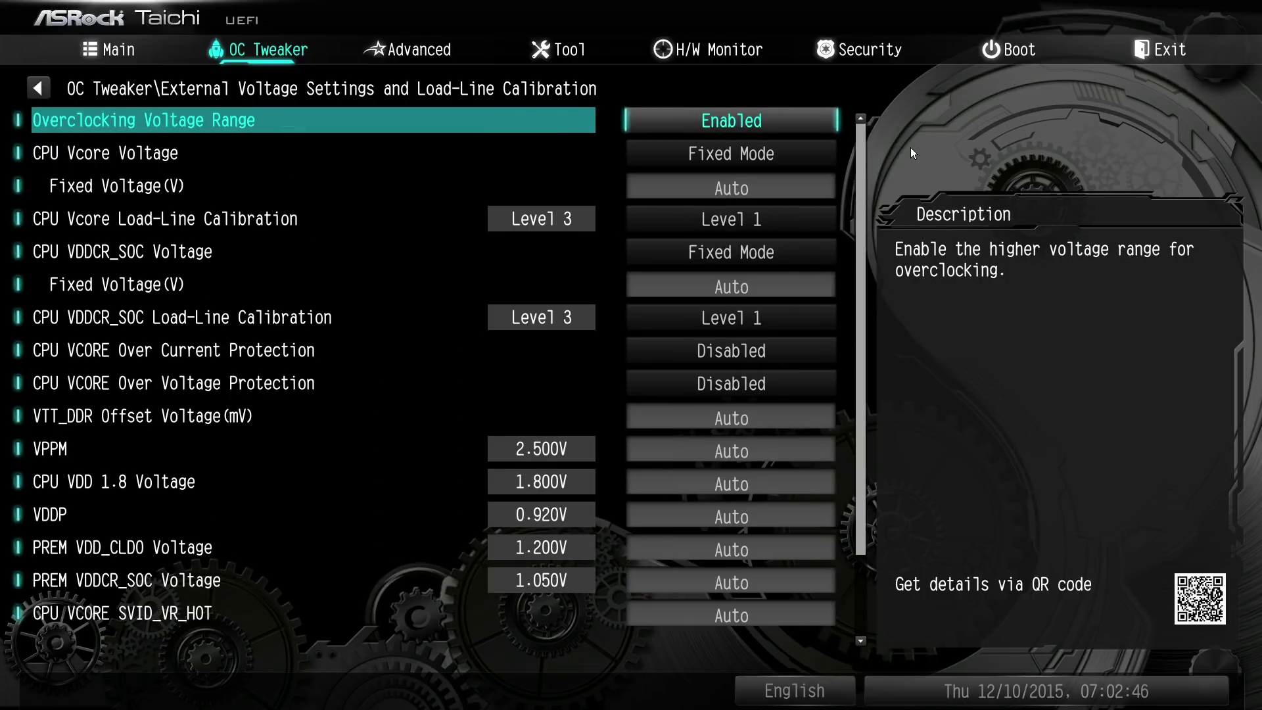
pyautogui.press('Return')
pyautogui.press('Return')
pyautogui.press('Down')
pyautogui.press('Down')
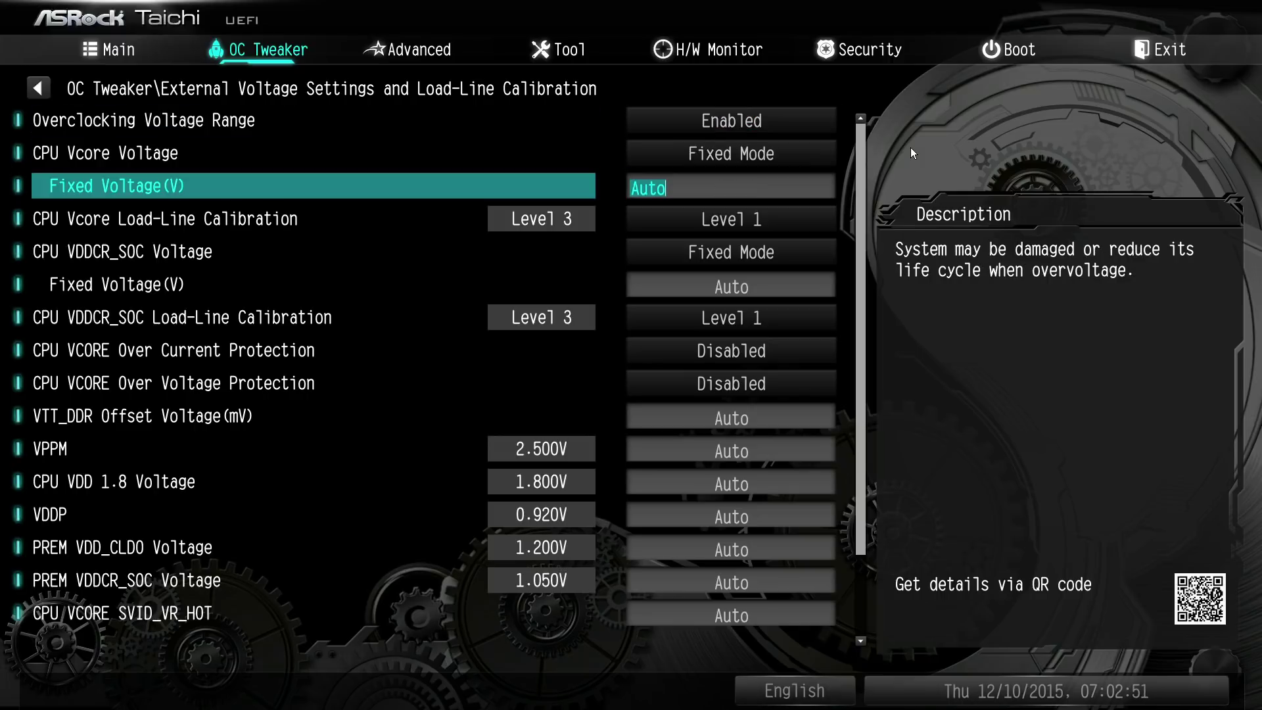
pyautogui.press('pagedown')
pyautogui.press('Up')
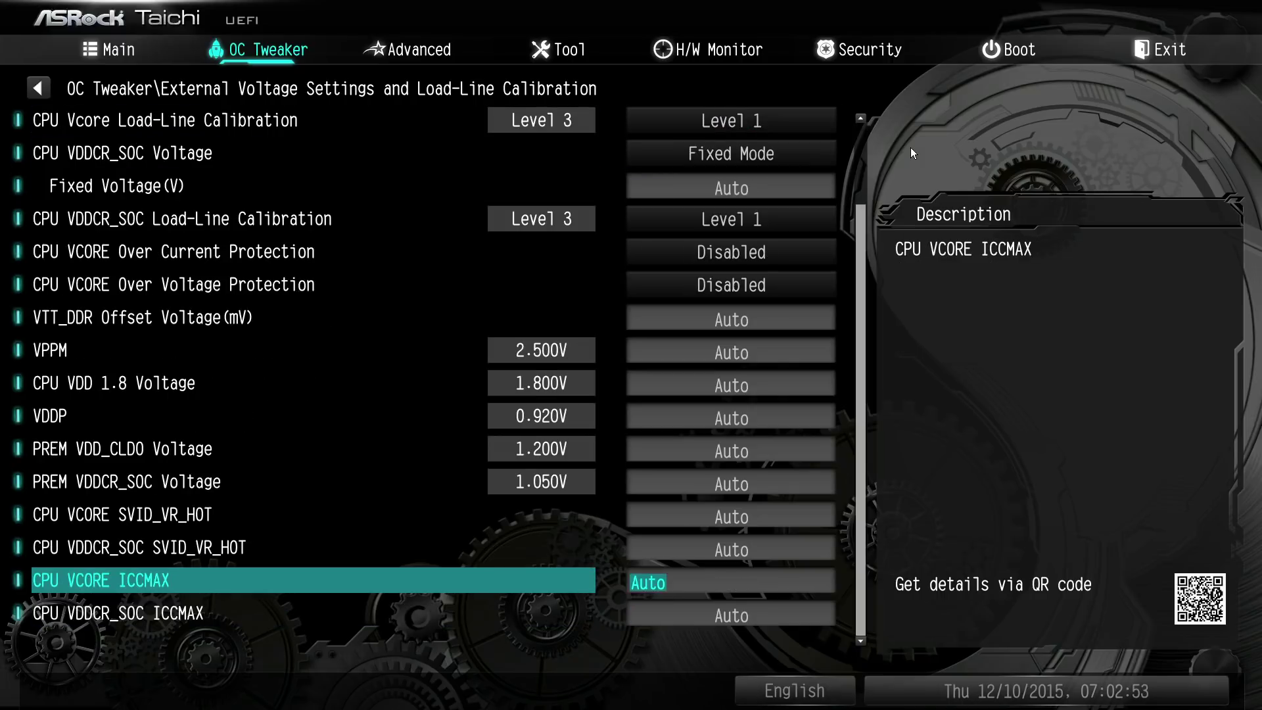
# Step: Try 198 as the CPU VDDCR_SOC ICCMAX value and reset it to Auto
pyautogui.press('Down')
pyautogui.write('198')
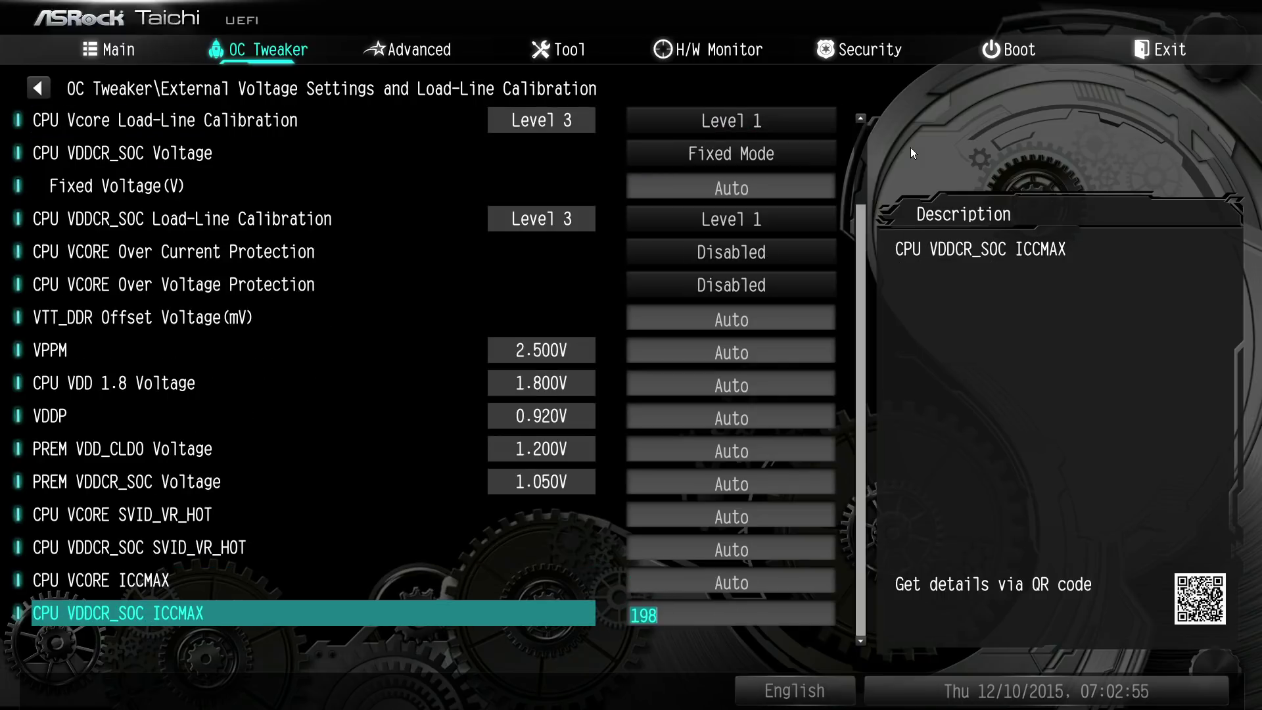
pyautogui.press('Up')
pyautogui.press('Down')
pyautogui.press('BackSpace')
pyautogui.press('BackSpace')
pyautogui.press('BackSpace')
pyautogui.press('Up')
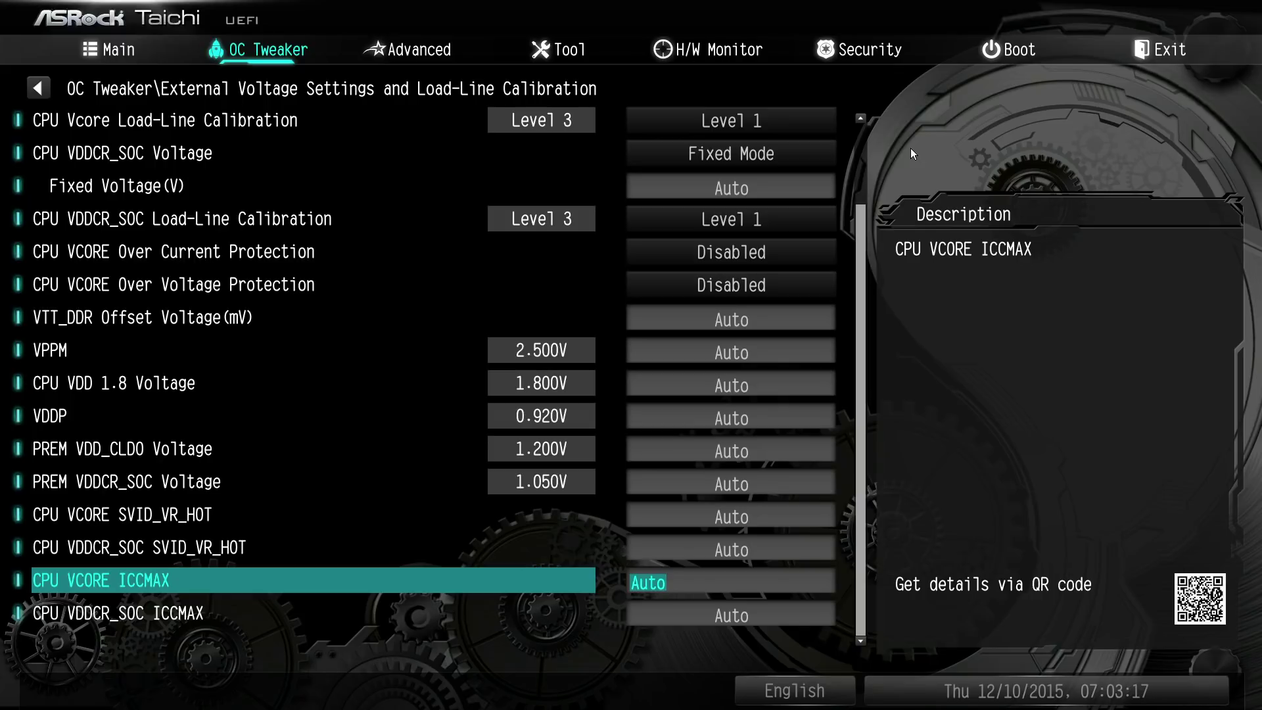
# Step: Leave and reopen the External Voltage Settings and Load-Line Calibration page, and go to its last setting, CPU VDDCR_SOC ICCMAX
pyautogui.press('Escape')
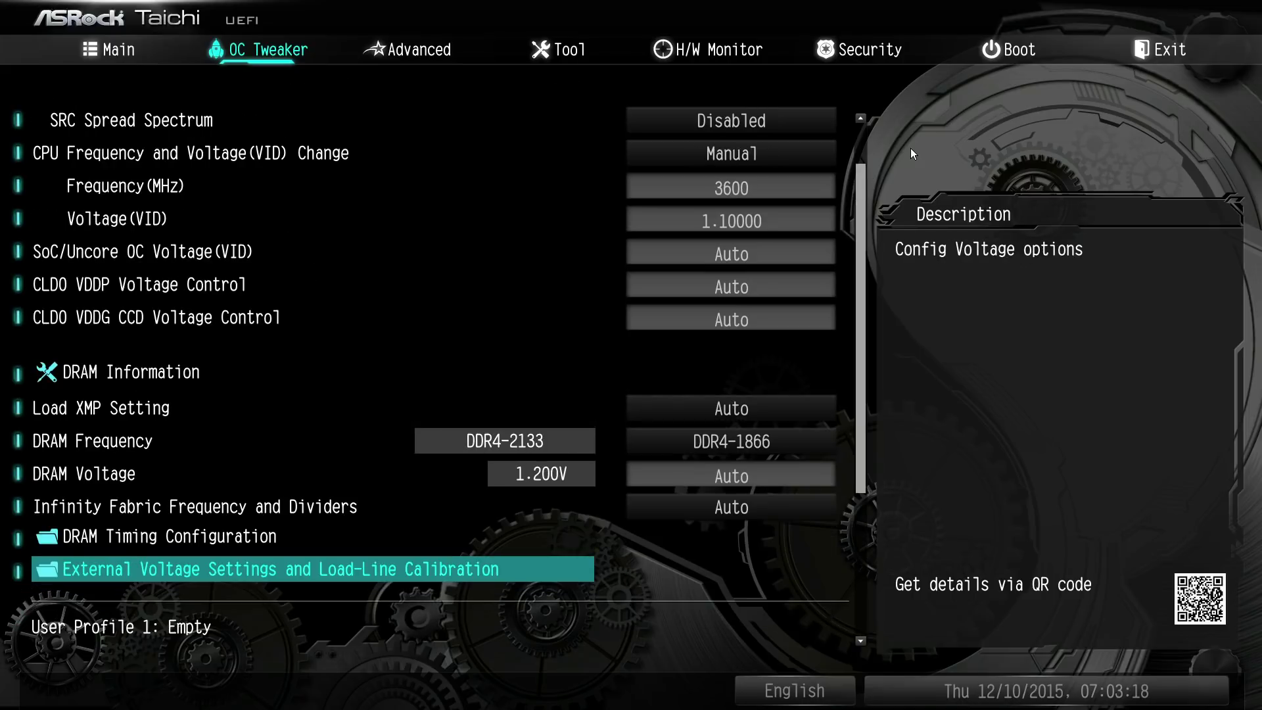
pyautogui.press('Down')
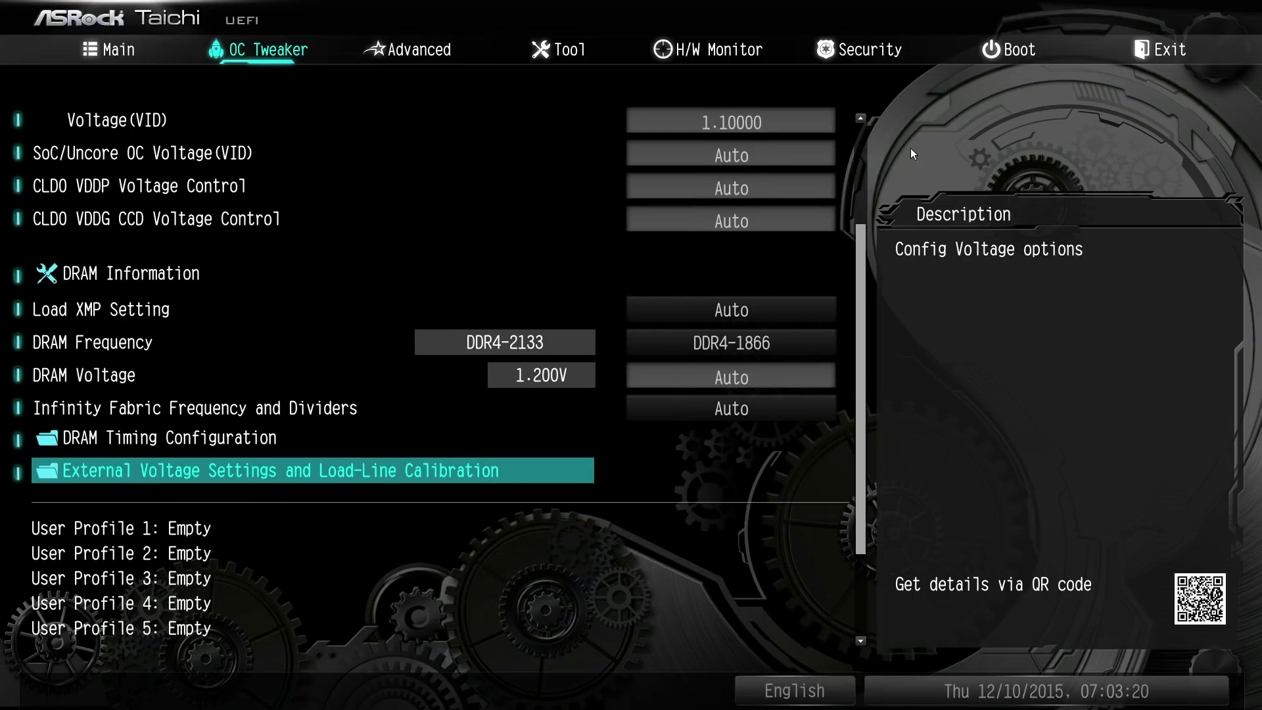
pyautogui.press('Up')
pyautogui.press('Down')
pyautogui.press('Return')
pyautogui.press('Down')
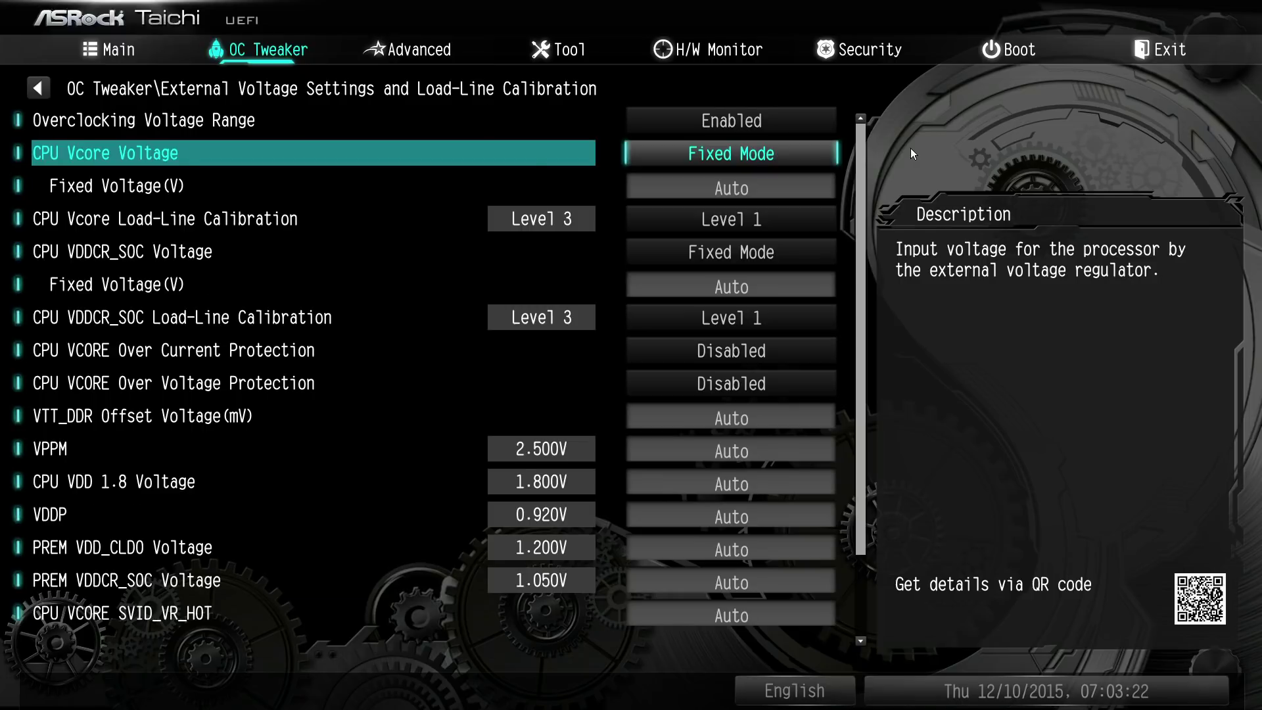
pyautogui.press('End')
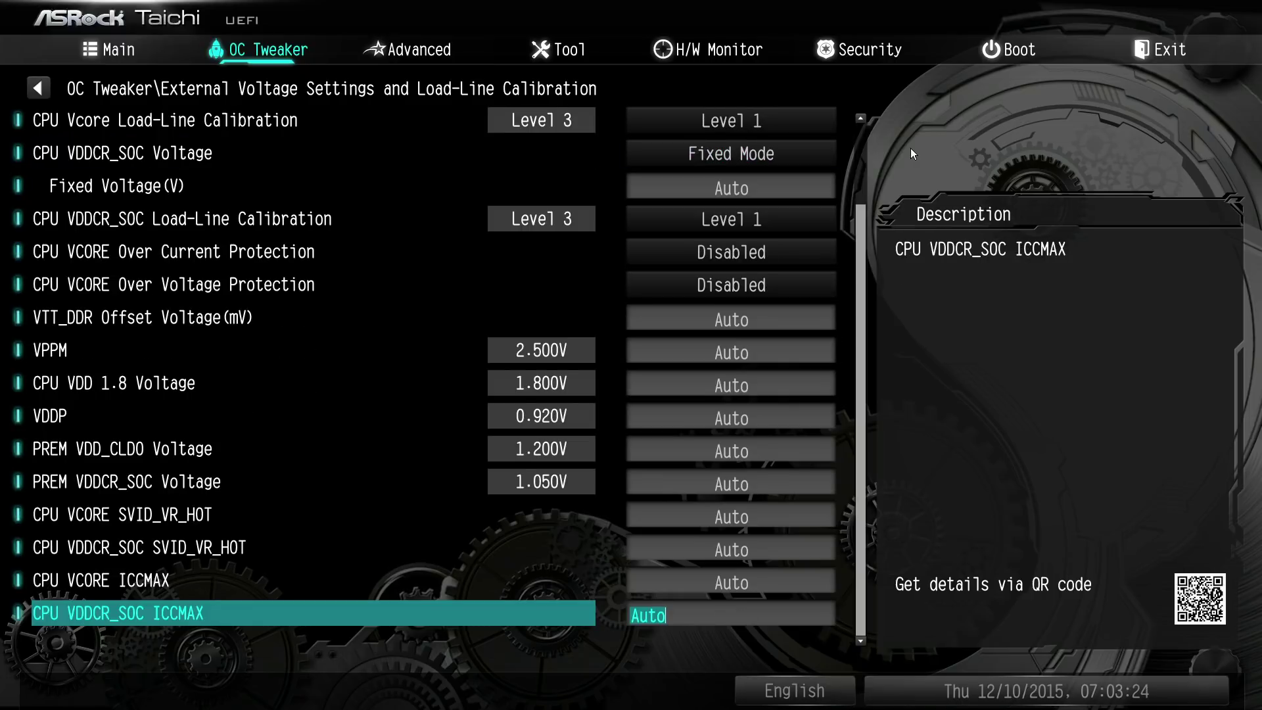
# Step: Glance at the Advanced page, and return to the Save User Default option in OC Tweaker
pyautogui.press('Escape')
pyautogui.press('End')
pyautogui.press('Right')
pyautogui.press('Down')
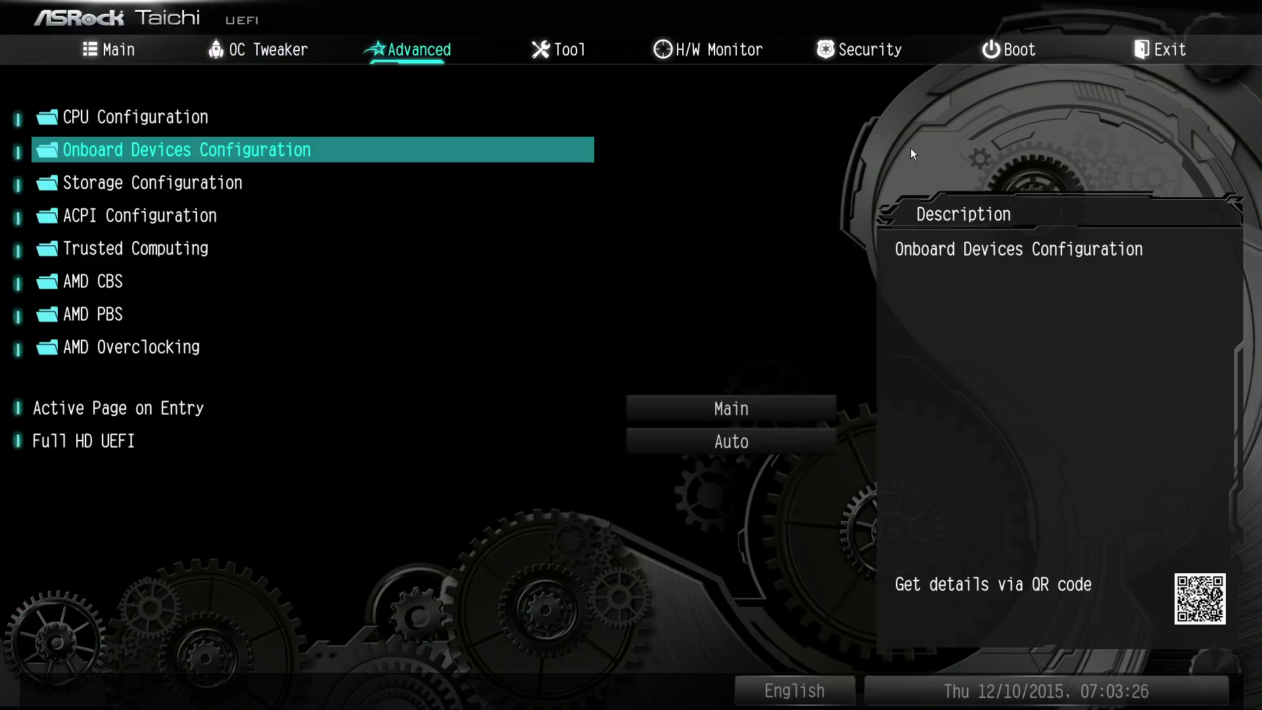
pyautogui.press('Left')
pyautogui.press('Down')
pyautogui.press('Up')
pyautogui.press('Up')
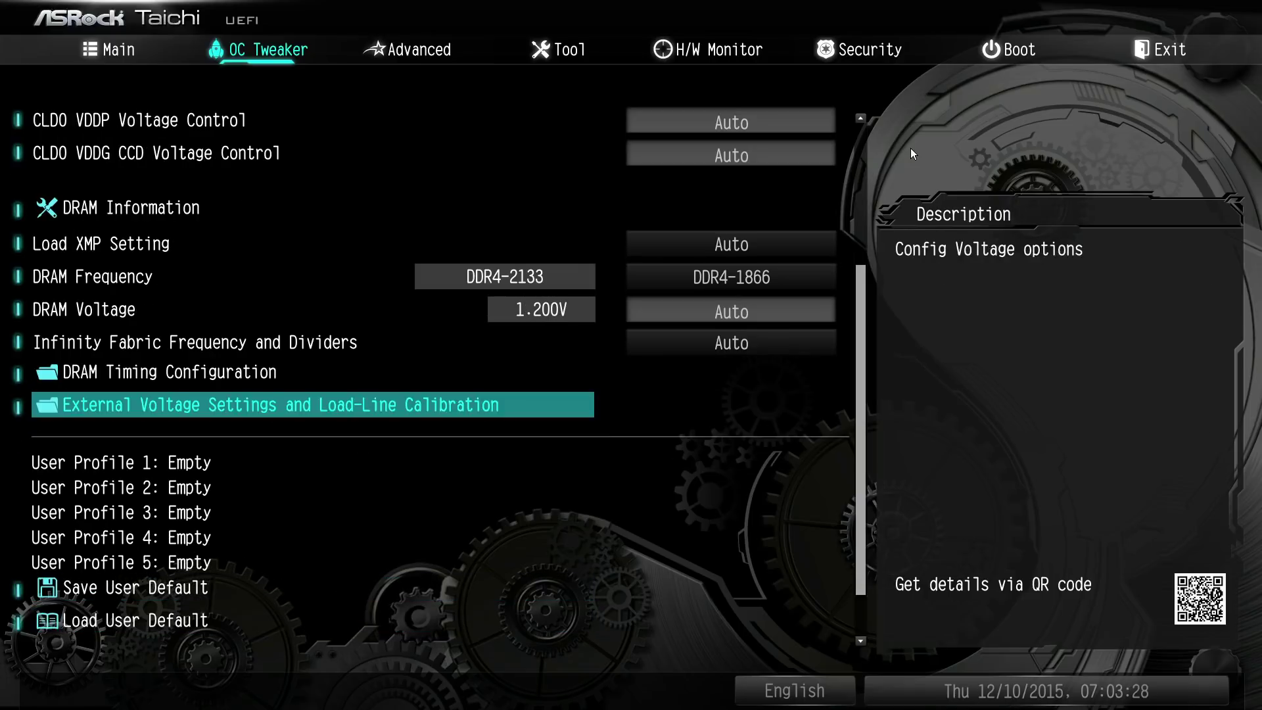
pyautogui.press('Up')
pyautogui.press('Down')
pyautogui.press('Down')
pyautogui.press('Down')
pyautogui.press('Up')
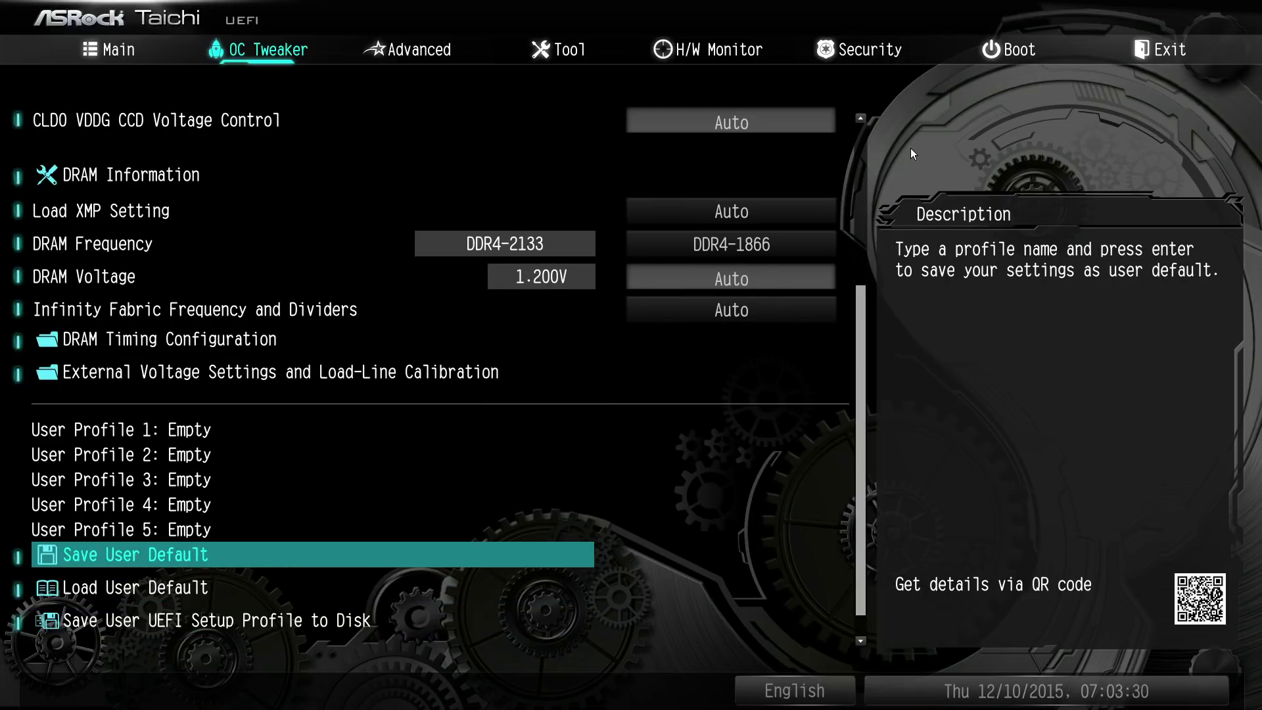
# Step: Check the first and last external voltage settings once more, and return to the main OC Tweaker list
pyautogui.press('Up')
pyautogui.press('Up')
pyautogui.press('Down')
pyautogui.press('Return')
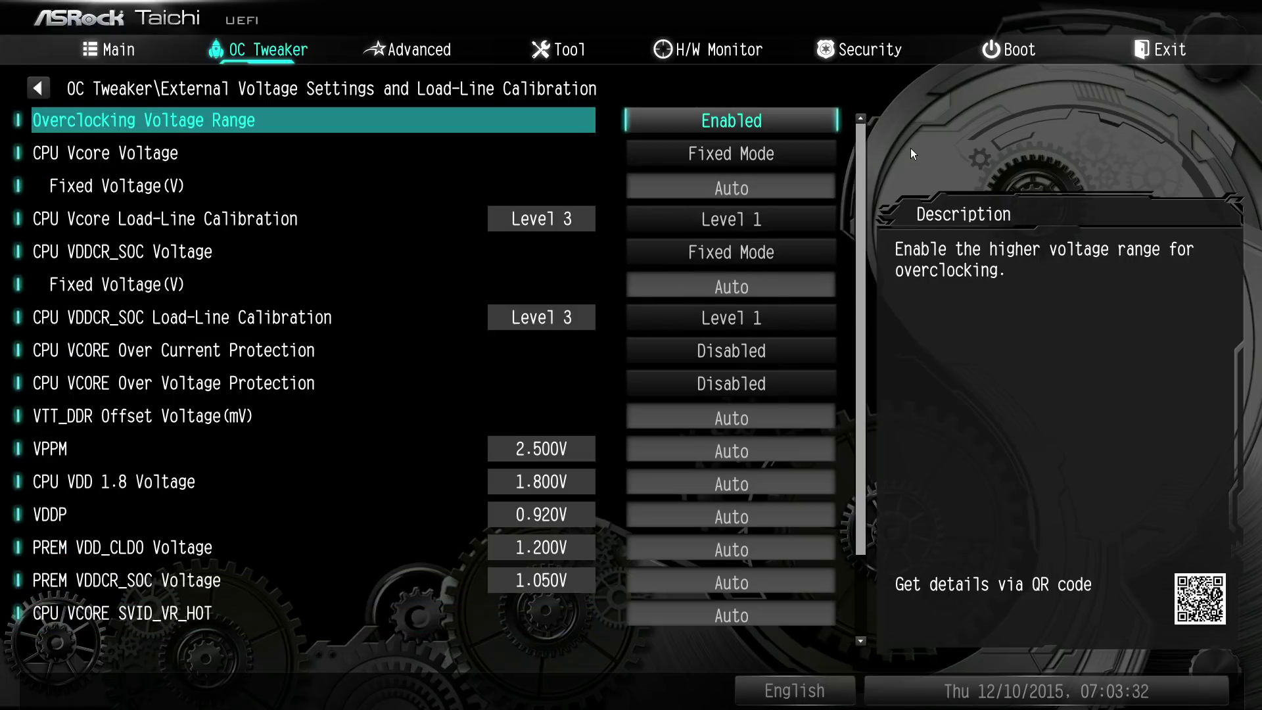
pyautogui.press('Down')
pyautogui.press('Up')
pyautogui.press('Up')
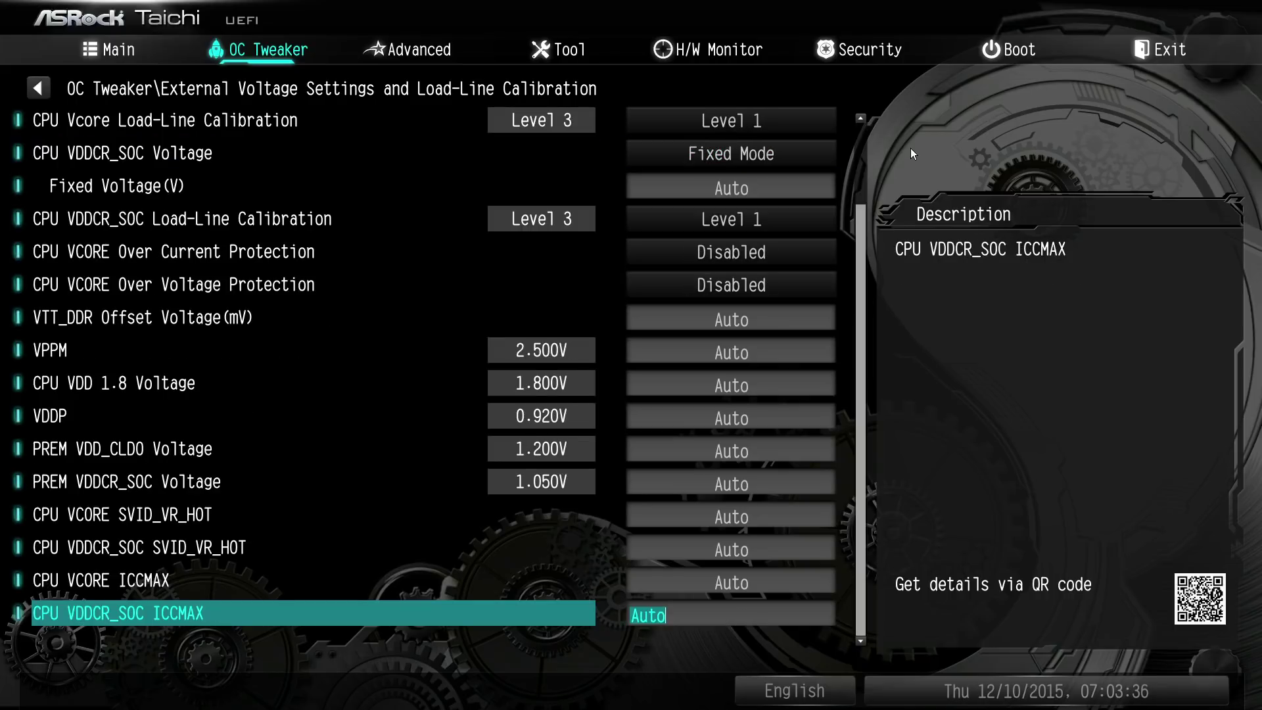
pyautogui.press('Escape')
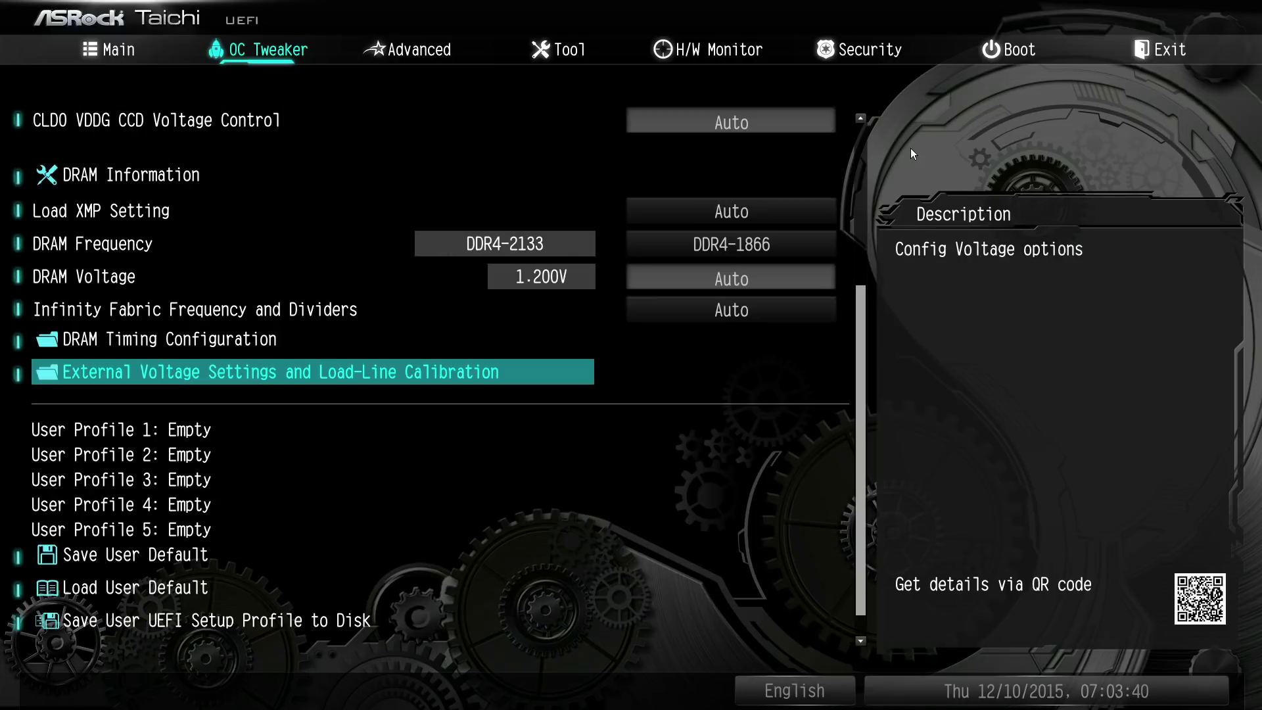
# Step: Examine the Save User Default and Load User Default profile options and their descriptions
pyautogui.press('Down')
pyautogui.press('Down')
pyautogui.press('Up')
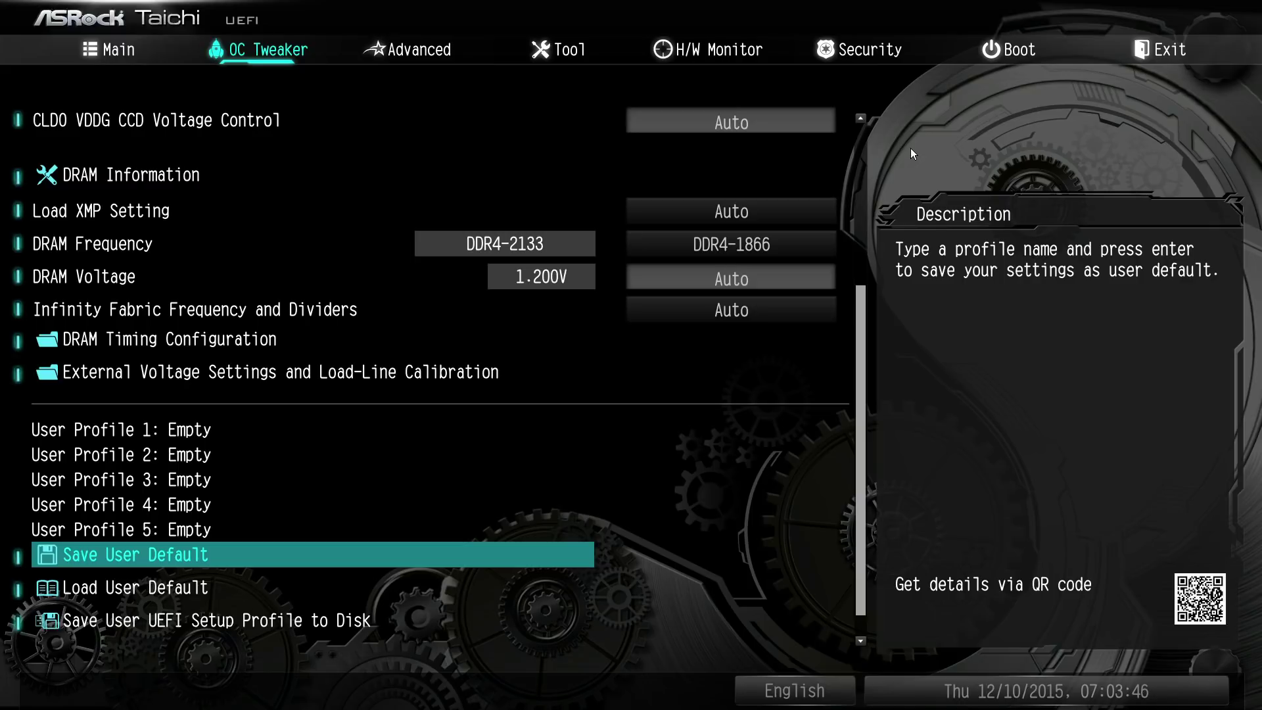
pyautogui.press('Up')
pyautogui.press('Down')
pyautogui.press('Down')
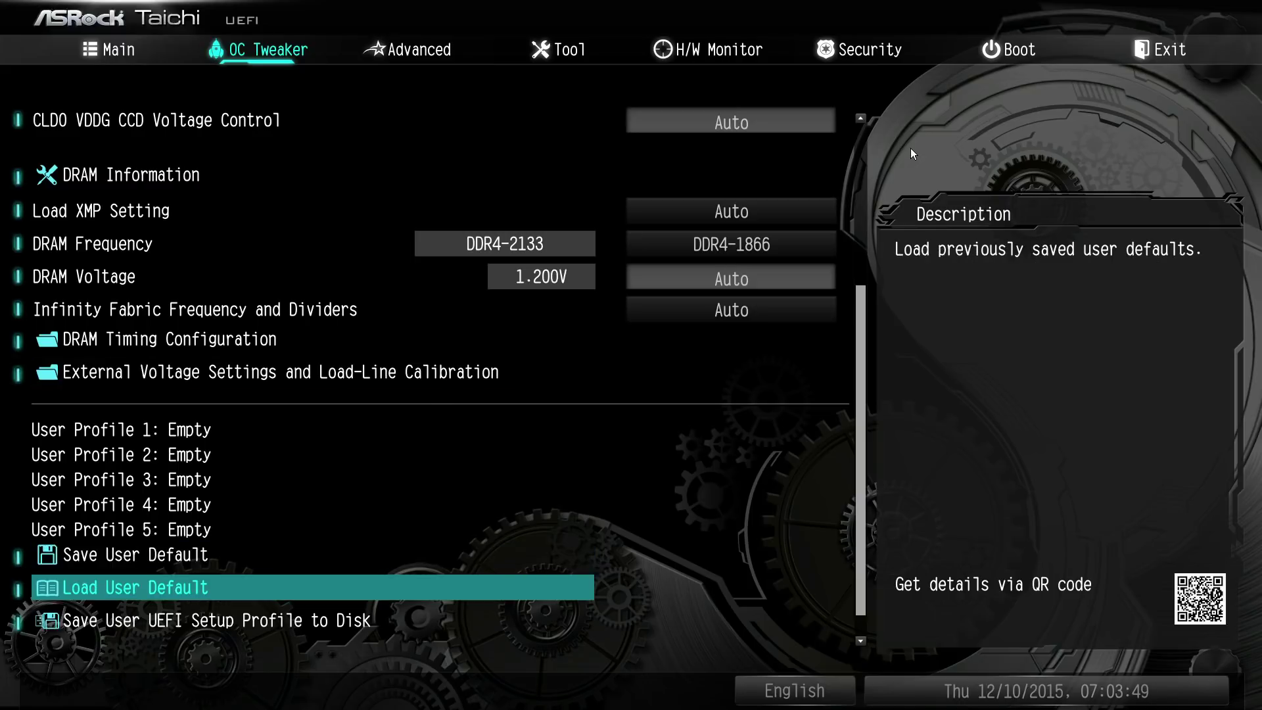
pyautogui.press('Down')
pyautogui.press('Up')
pyautogui.press('Up')
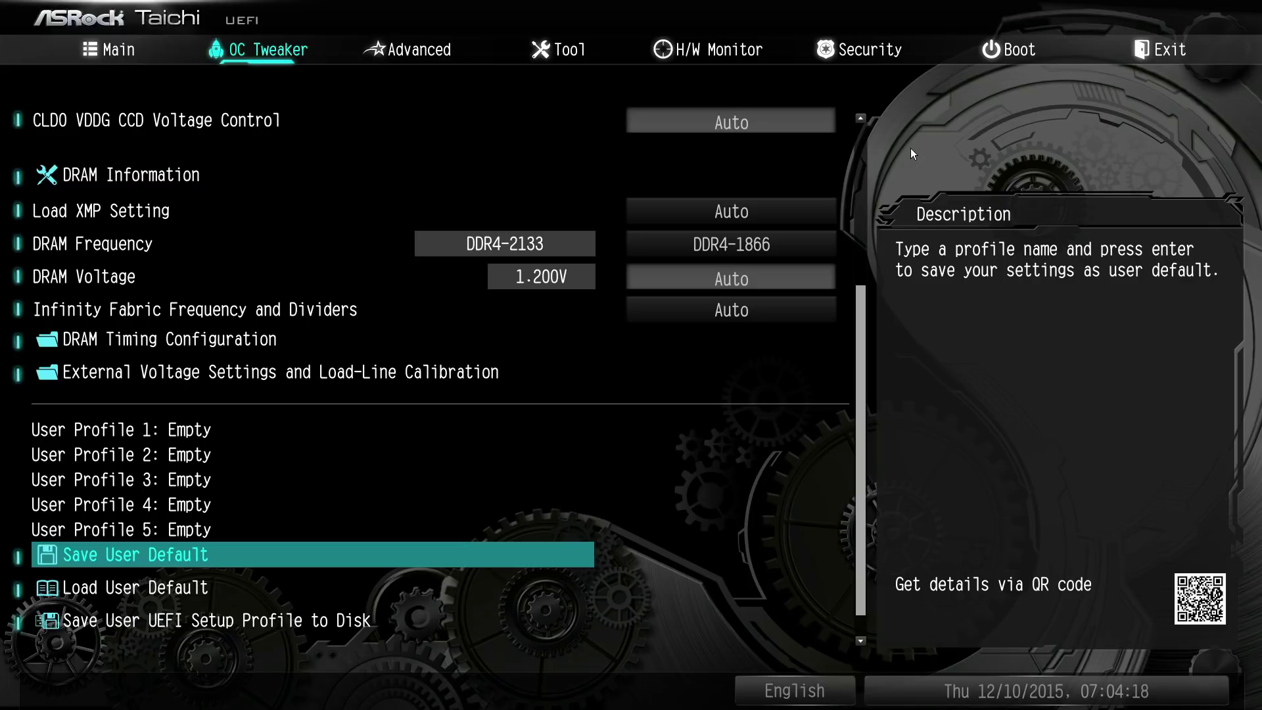
# Step: Look at the disk profile options by opening Save User UEFI Setup Profile to Disk without saving
pyautogui.press('Down')
pyautogui.press('Down')
pyautogui.press('Return')
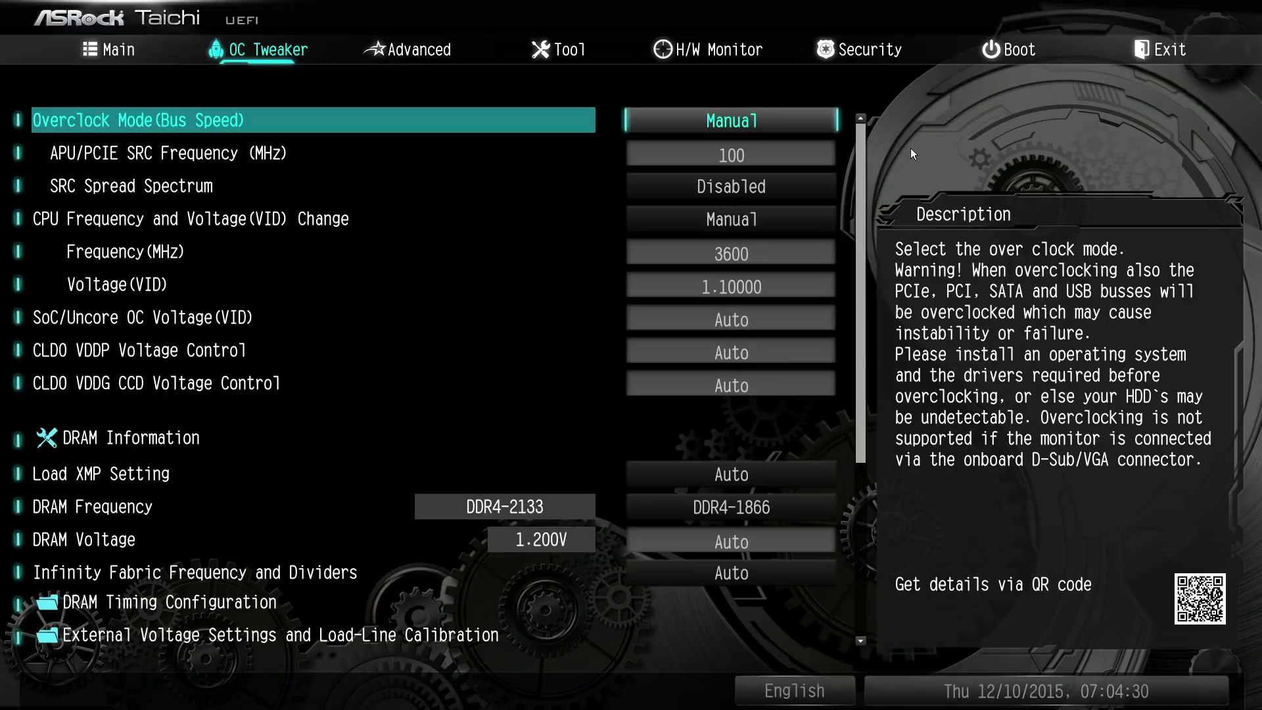
pyautogui.press('Down')
pyautogui.press('End')
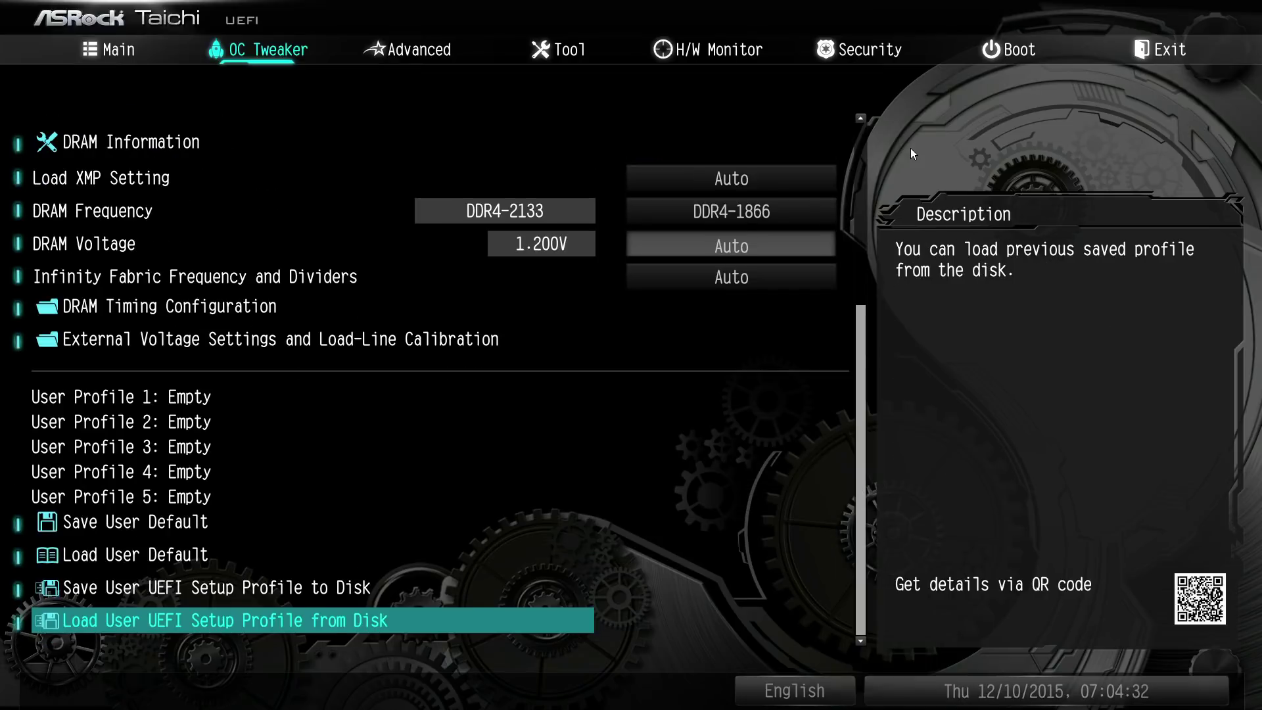
pyautogui.press('Up')
pyautogui.press('Return')
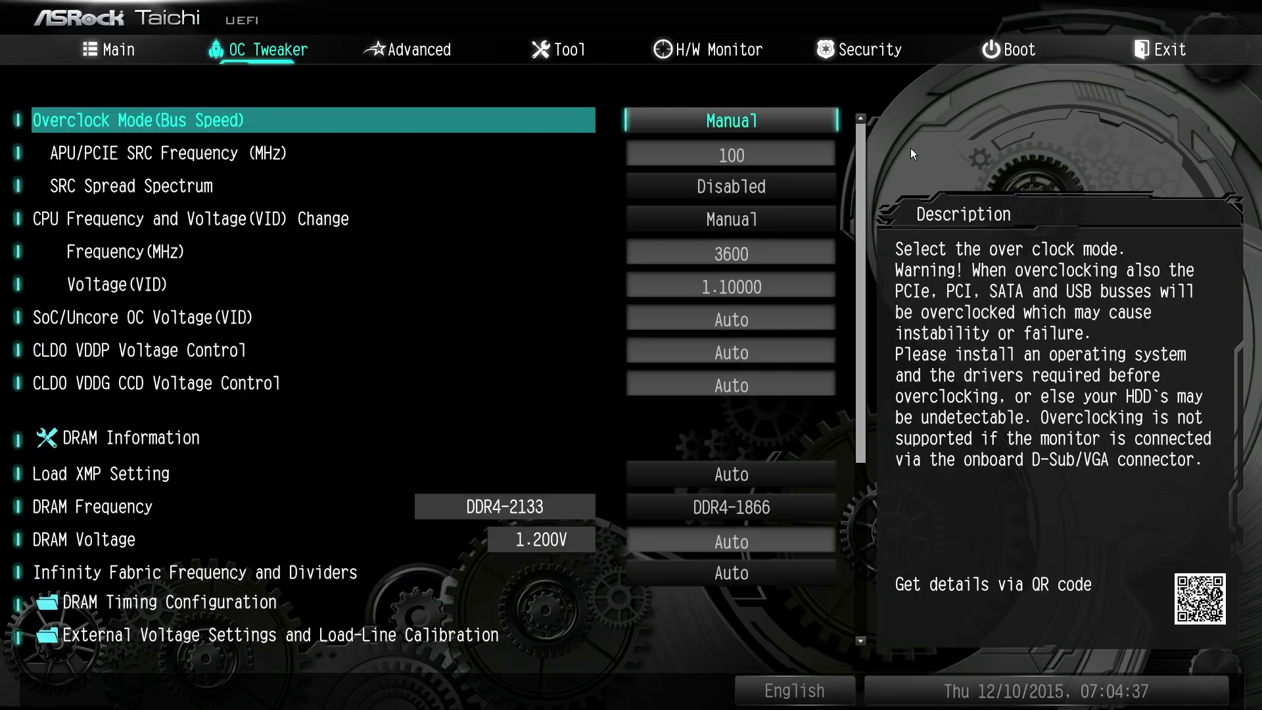
# Step: Open Load User Default among the user profile options without loading a profile
pyautogui.press('Up')
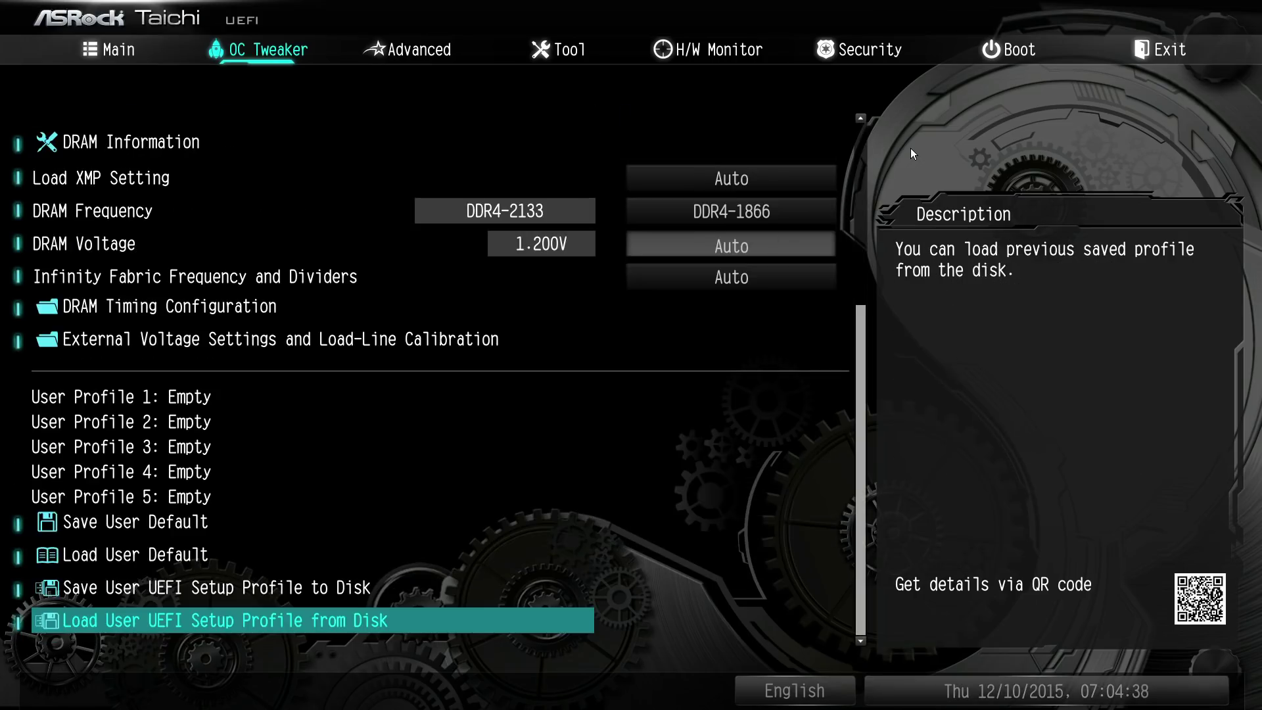
pyautogui.press('Up')
pyautogui.press('Up')
pyautogui.press('Up')
pyautogui.press('Down')
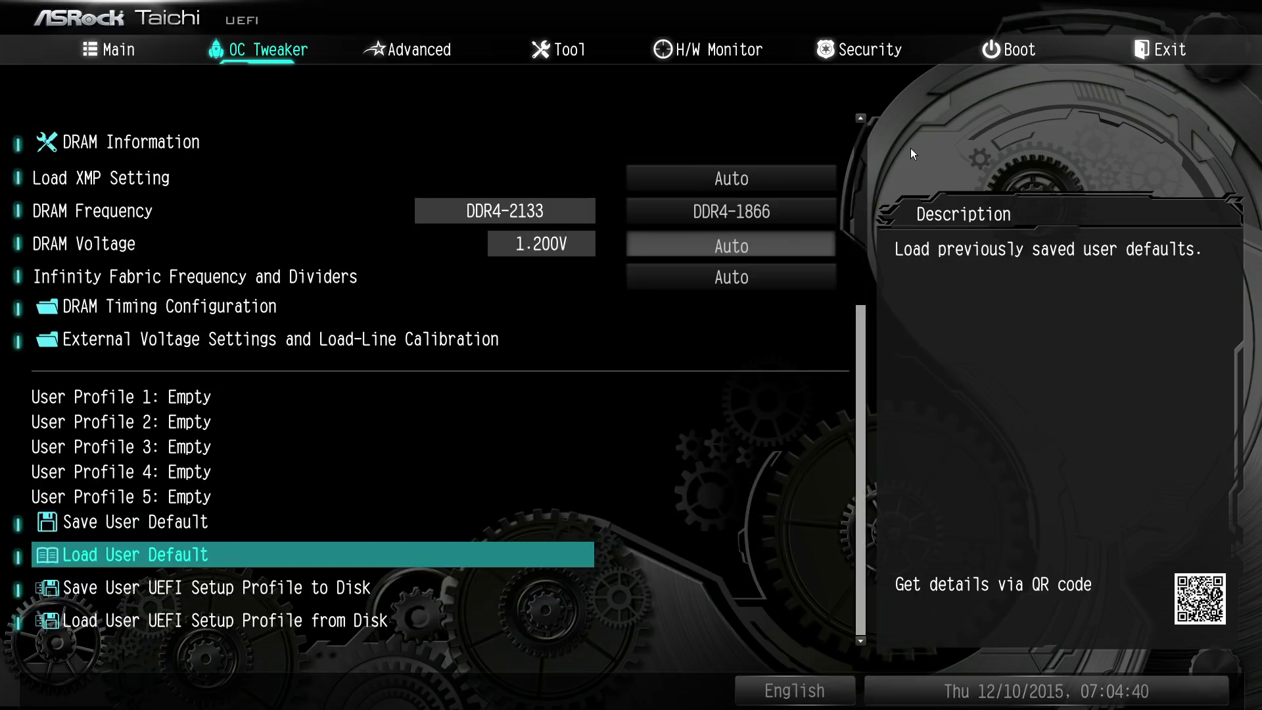
pyautogui.press('Return')
pyautogui.press('Return')
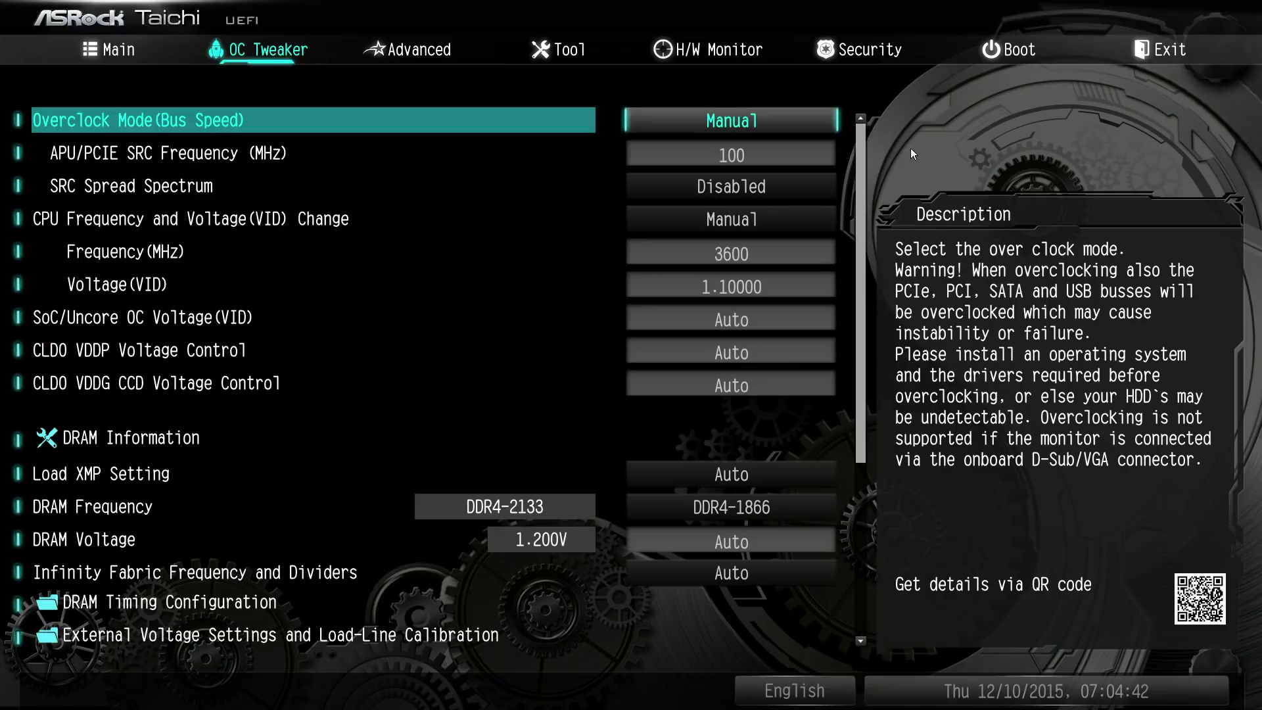
# Step: Open the Save User Default list of profile slots, passing briefly through the neighbouring pages
pyautogui.press('Right')
pyautogui.press('Right')
pyautogui.press('Left')
pyautogui.press('Down')
pyautogui.press('Left')
pyautogui.press('Down')
pyautogui.press('Up')
pyautogui.press('Up')
pyautogui.press('Up')
pyautogui.press('Up')
pyautogui.press('Up')
pyautogui.press('Return')
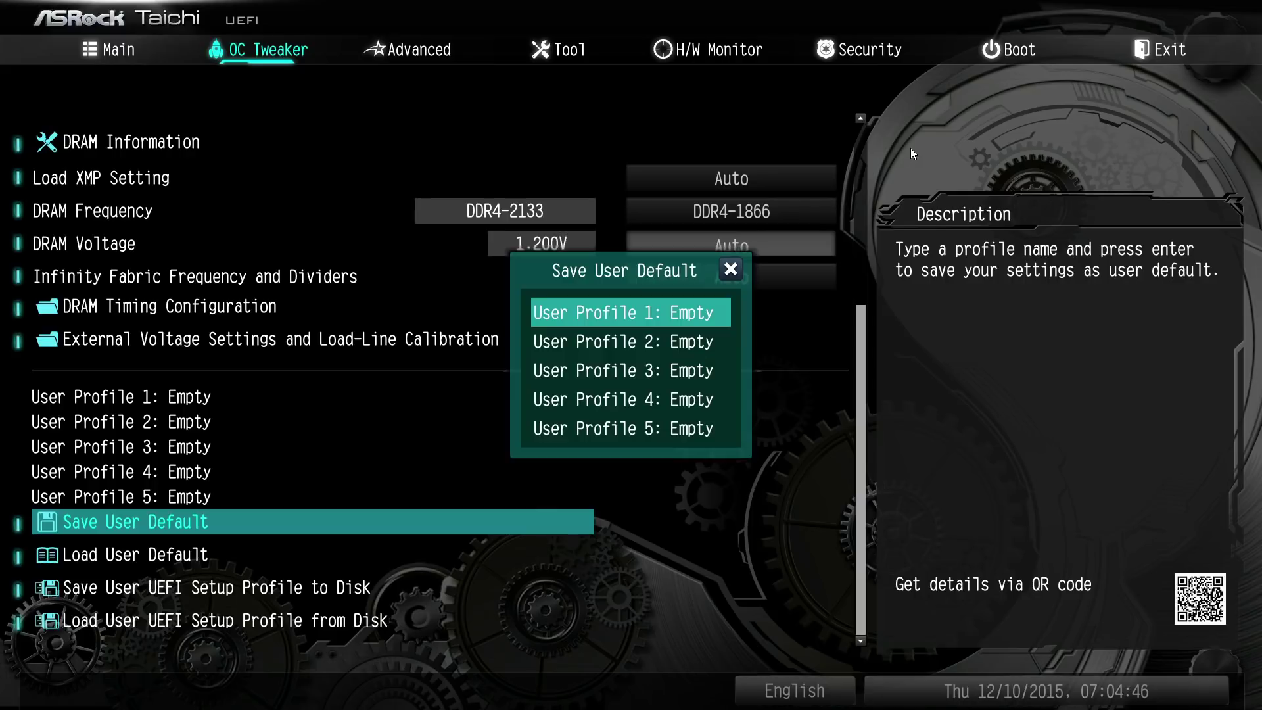
# Step: Try a long name of 12 followed by many ones for User Profile 1, and clear it without saving
pyautogui.press('Return')
pyautogui.write('12')
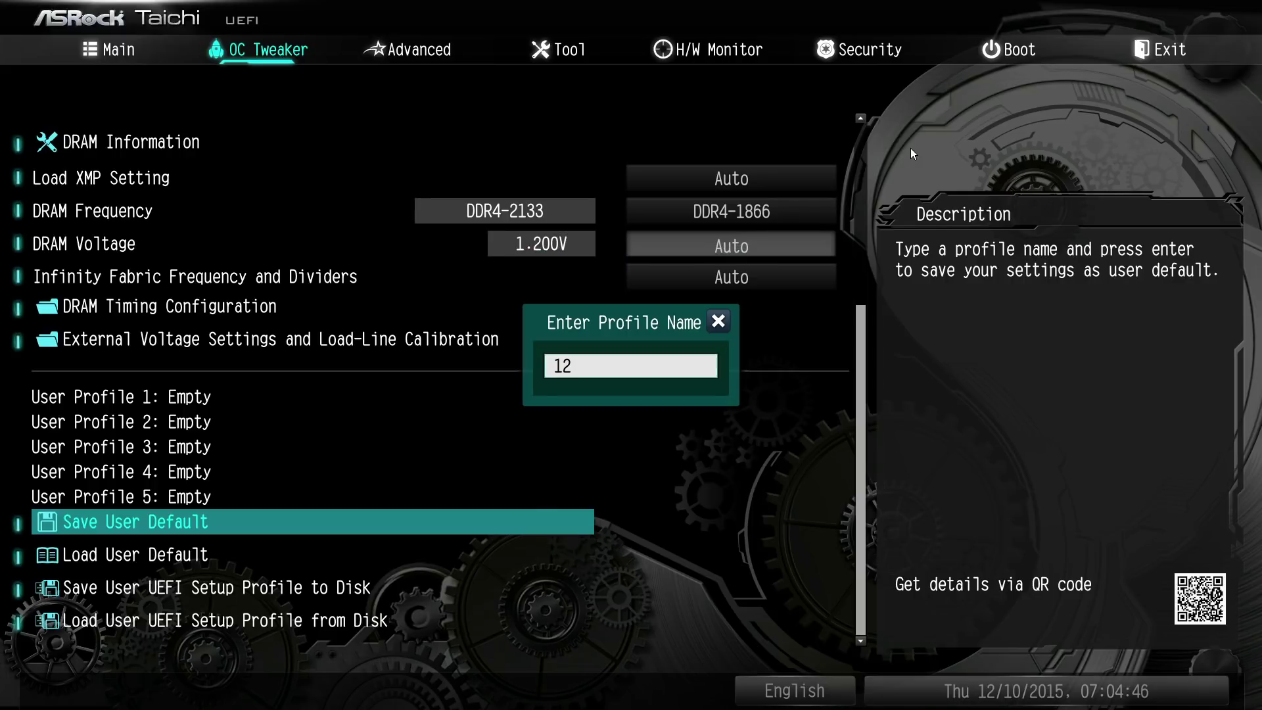
pyautogui.write('111111111111111111')
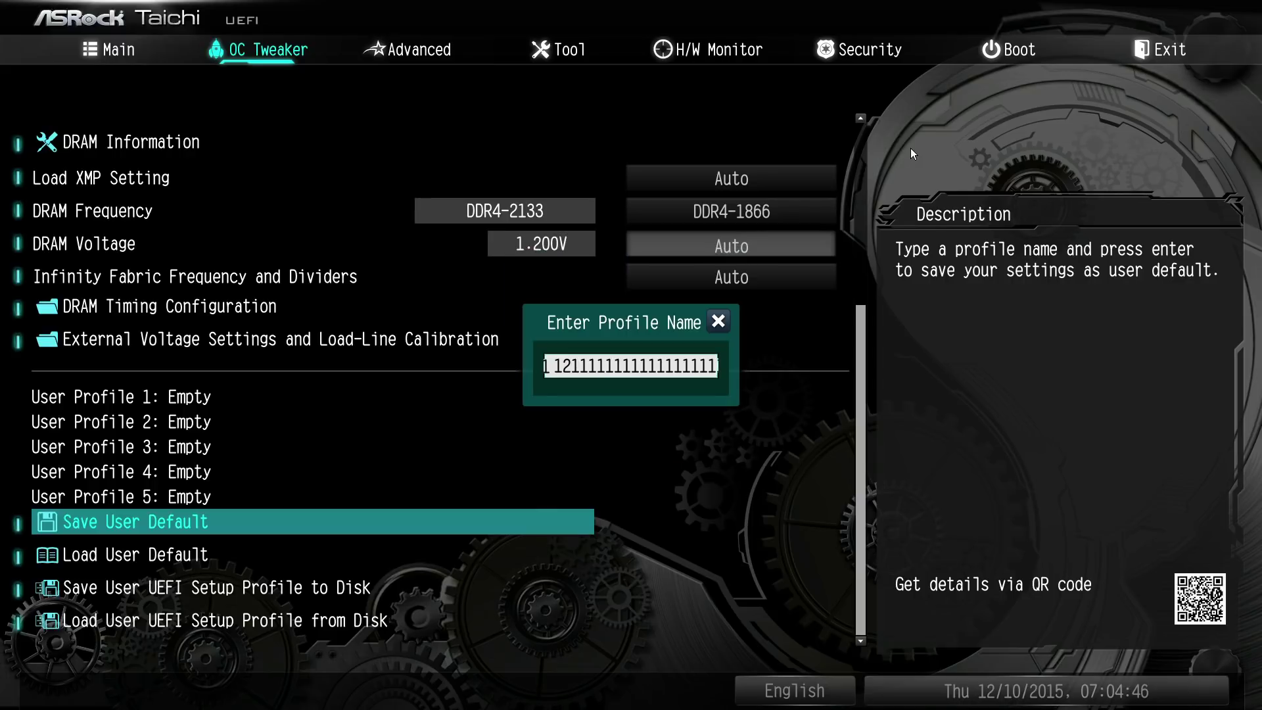
pyautogui.press('BackSpace')
pyautogui.press('BackSpace')
pyautogui.press('BackSpace')
pyautogui.press('BackSpace')
pyautogui.press('BackSpace')
pyautogui.press('BackSpace')
pyautogui.press('BackSpace')
pyautogui.press('BackSpace')
pyautogui.press('BackSpace')
pyautogui.press('BackSpace')
pyautogui.press('BackSpace')
pyautogui.press('BackSpace')
pyautogui.press('BackSpace')
pyautogui.press('BackSpace')
pyautogui.press('BackSpace')
pyautogui.press('BackSpace')
pyautogui.press('BackSpace')
pyautogui.press('BackSpace')
pyautogui.press('BackSpace')
pyautogui.press('BackSpace')
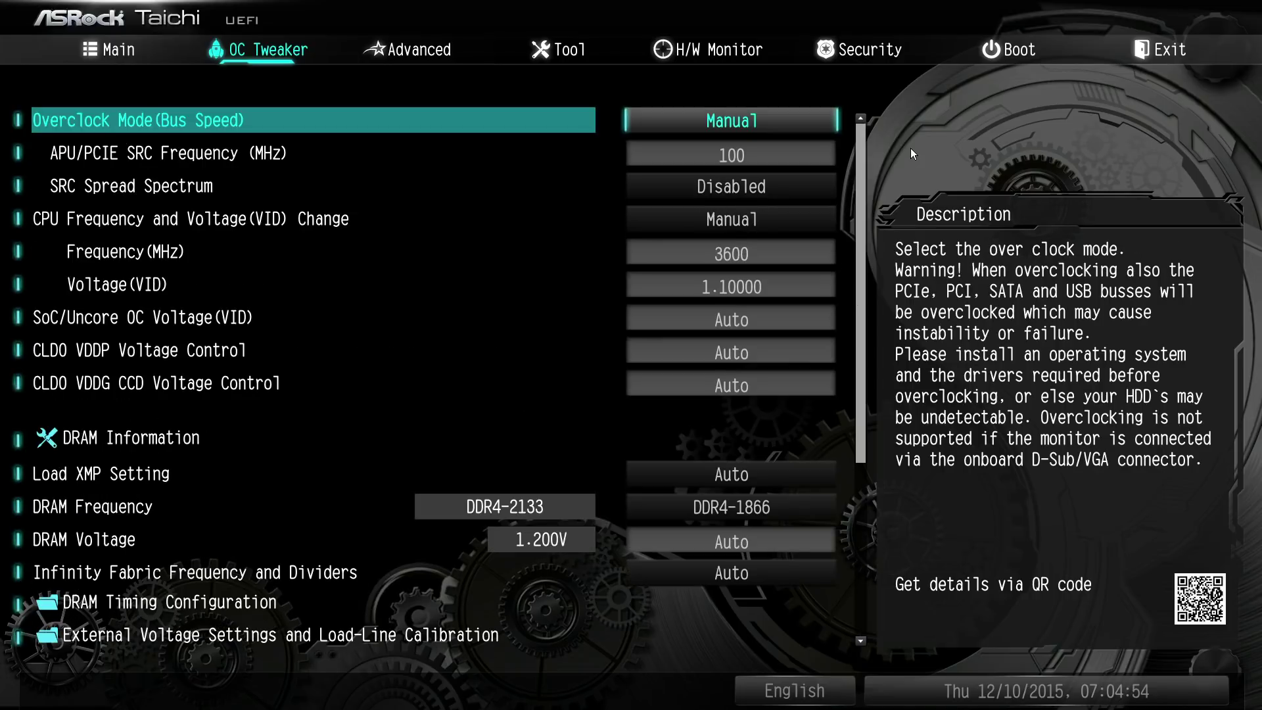
# Step: Look through the APU/PCIE and CPU frequency settings, and check the Advanced page
pyautogui.press('Down')
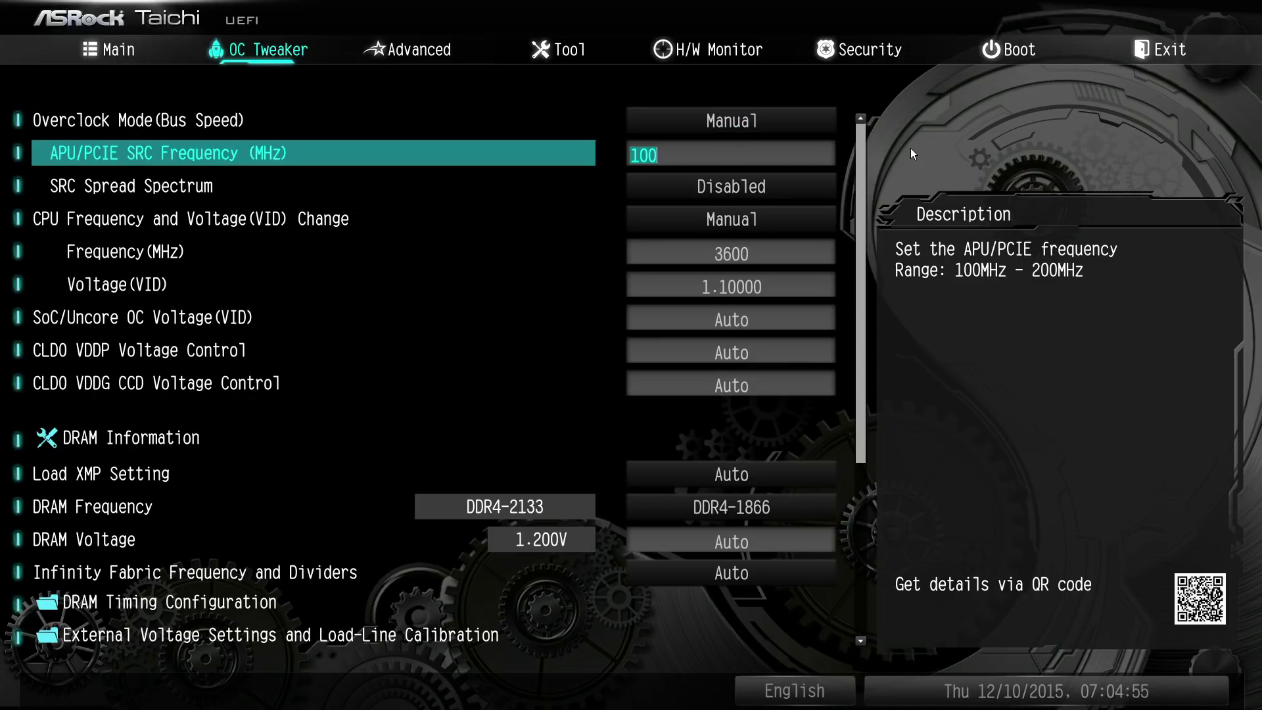
pyautogui.press('Down')
pyautogui.press('Down')
pyautogui.press('Down')
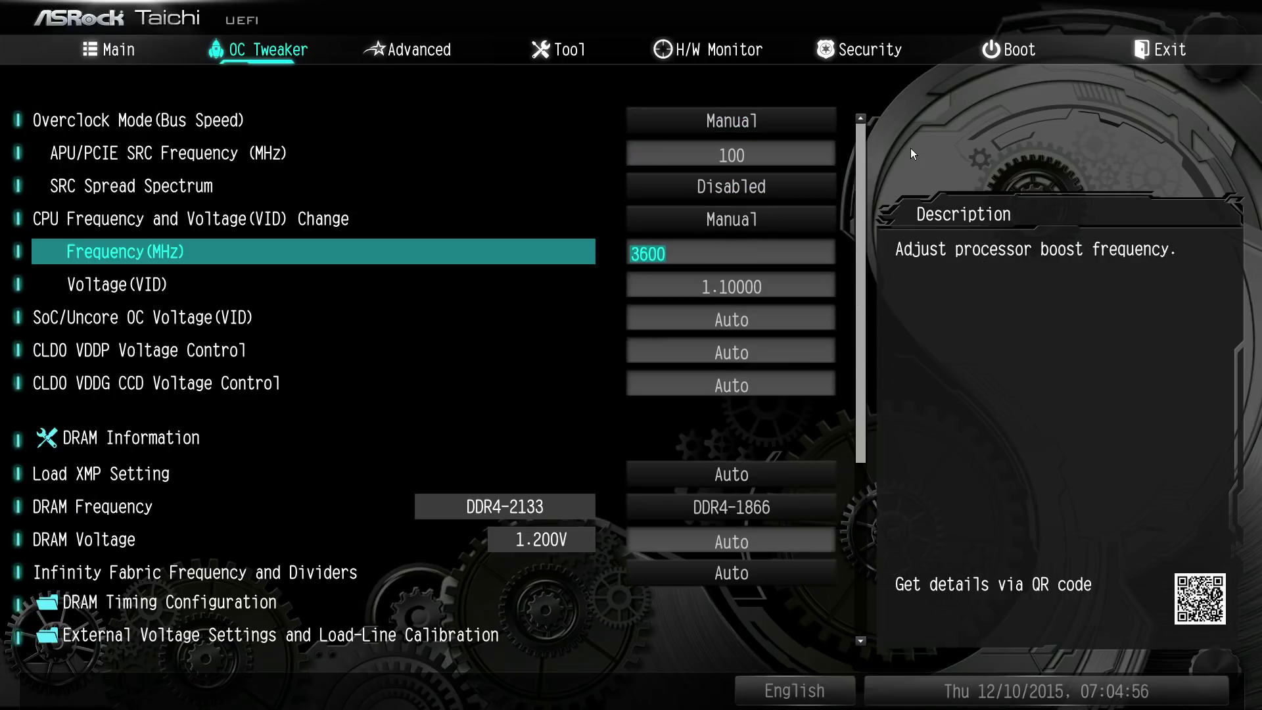
pyautogui.press('Right')
pyautogui.press('Up')
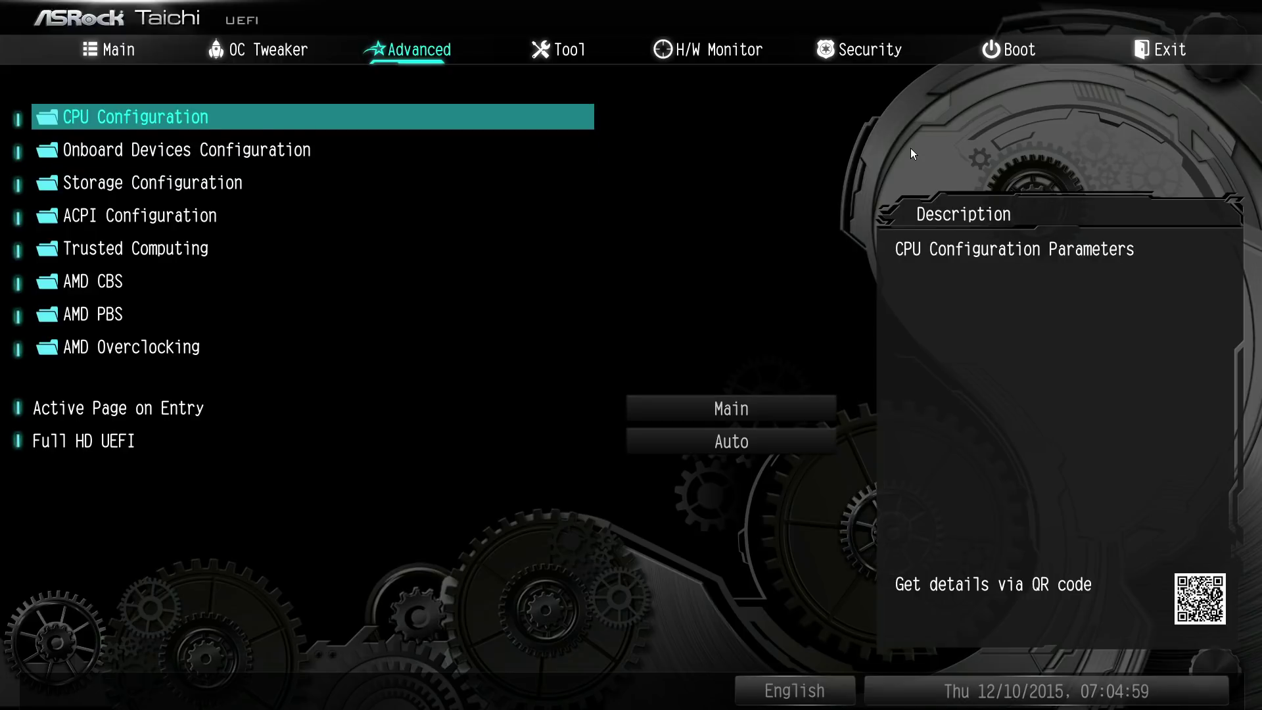
# Step: Go back to OC Tweaker, look at the DRAM Timing Configuration page, and close it
pyautogui.press('Left')
pyautogui.press('Down')
pyautogui.press('Down')
pyautogui.press('Down')
pyautogui.press('Down')
pyautogui.press('Down')
pyautogui.press('Down')
pyautogui.press('Down')
pyautogui.press('Down')
pyautogui.press('Down')
pyautogui.press('Down')
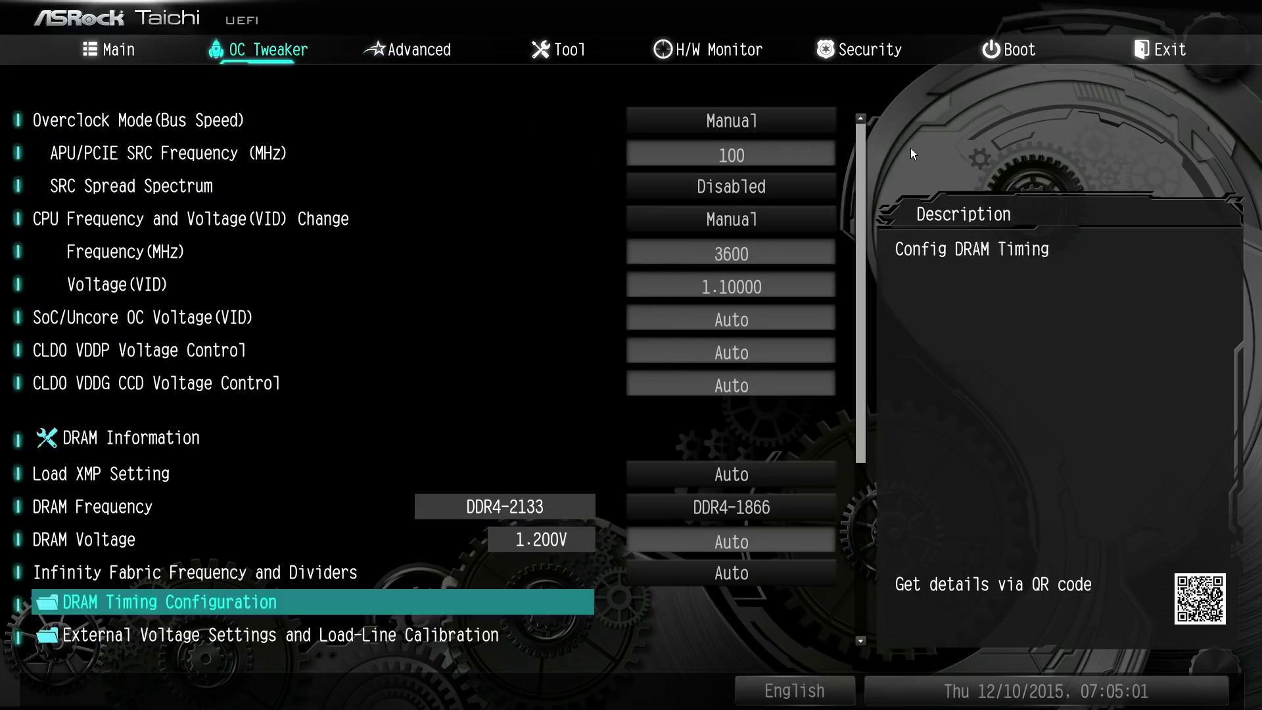
pyautogui.press('Down')
pyautogui.press('Up')
pyautogui.press('Up')
pyautogui.press('Down')
pyautogui.press('Return')
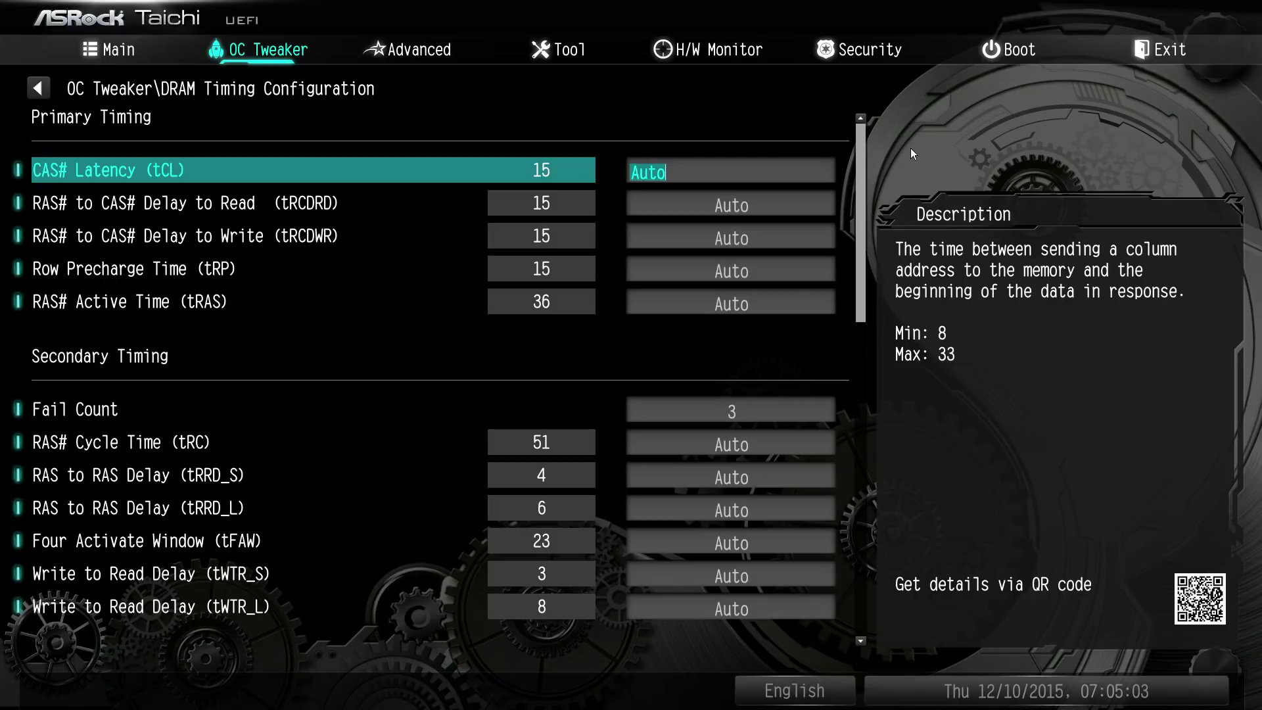
pyautogui.press('Escape')
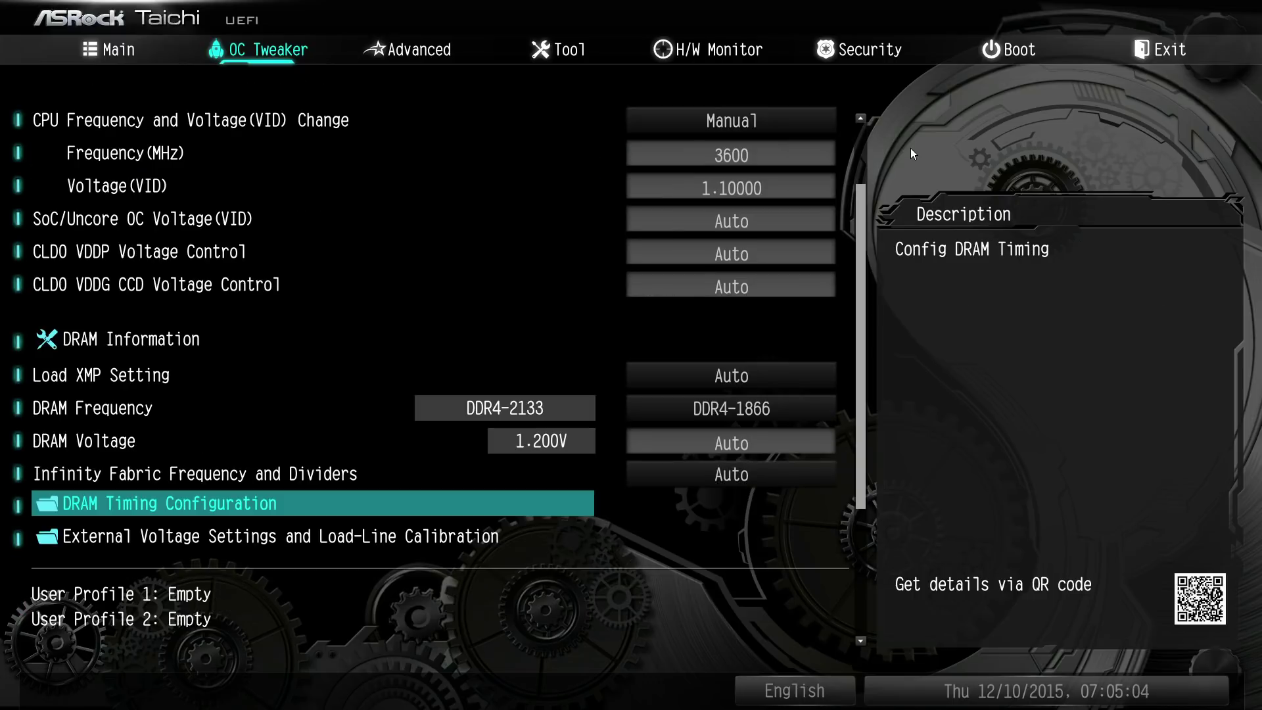
# Step: Review the OC Tweaker CPU, SoC, CLDO and DRAM settings after a brief look at the Advanced page
pyautogui.press('Right')
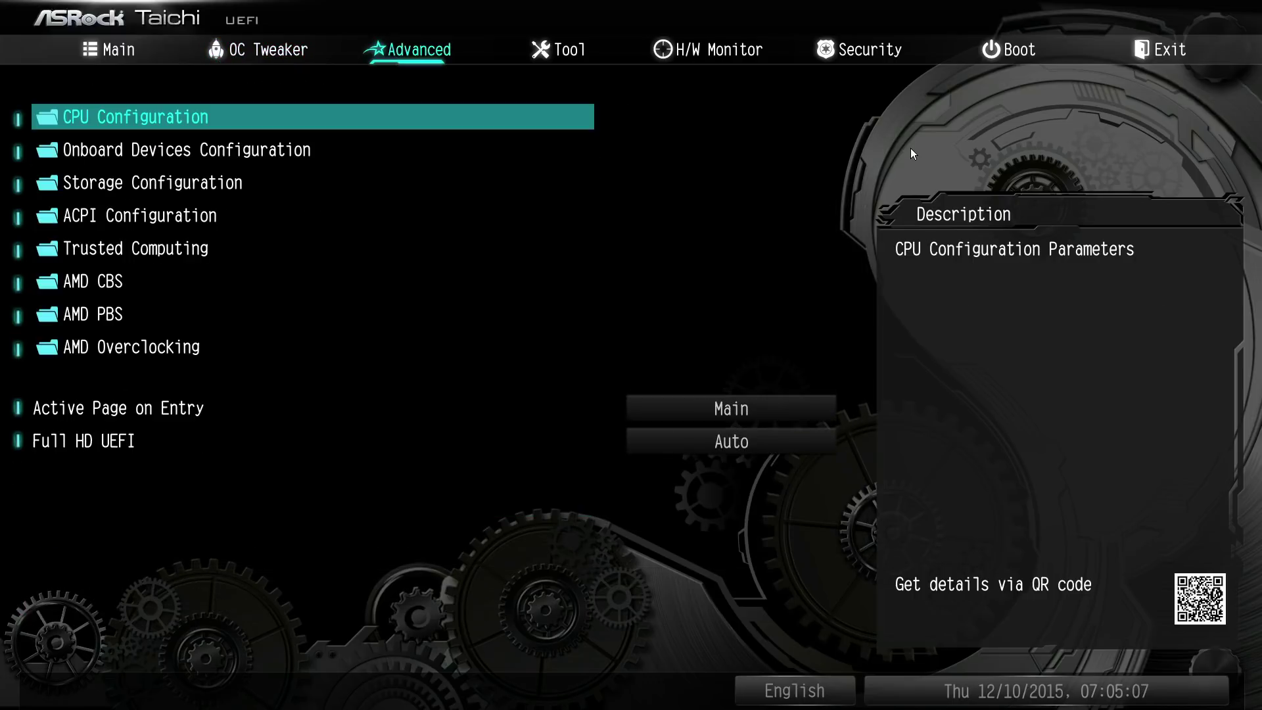
pyautogui.press('Left')
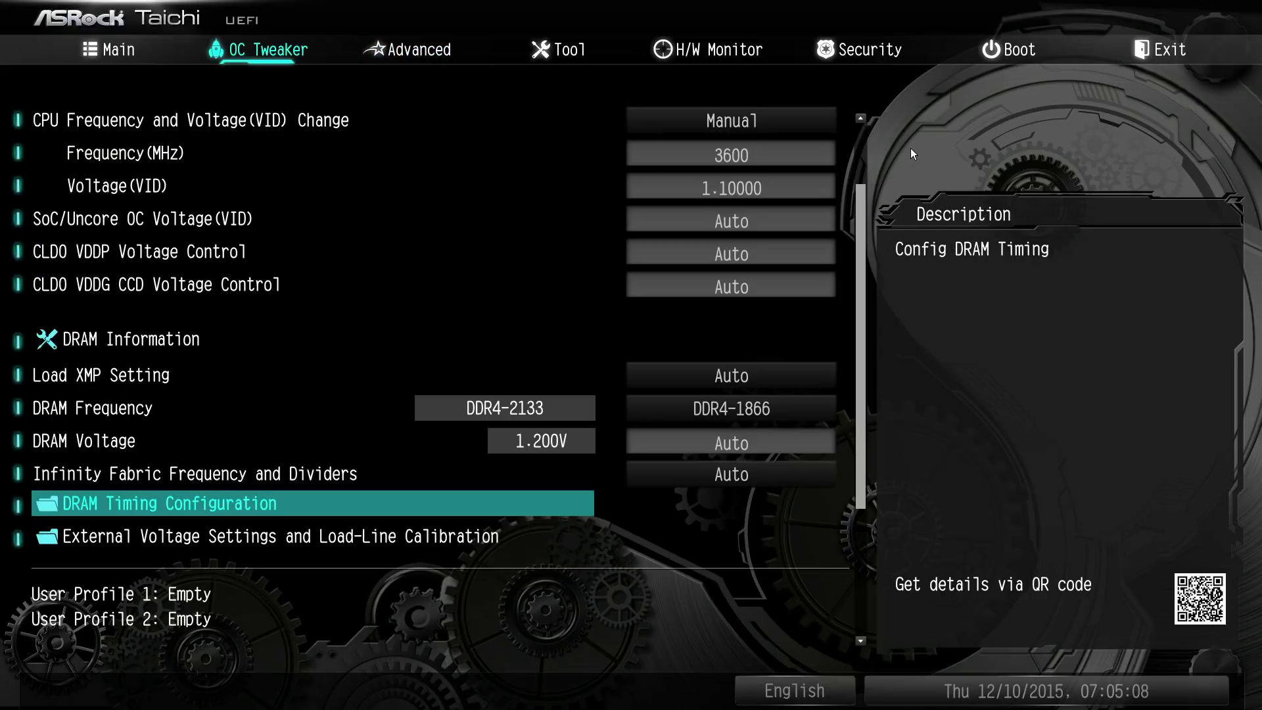
pyautogui.press('Up')
pyautogui.press('Up')
pyautogui.press('Up')
pyautogui.press('Up')
pyautogui.press('Up')
pyautogui.press('Up')
pyautogui.press('Up')
pyautogui.press('Up')
pyautogui.press('Up')
pyautogui.press('Up')
pyautogui.press('Down')
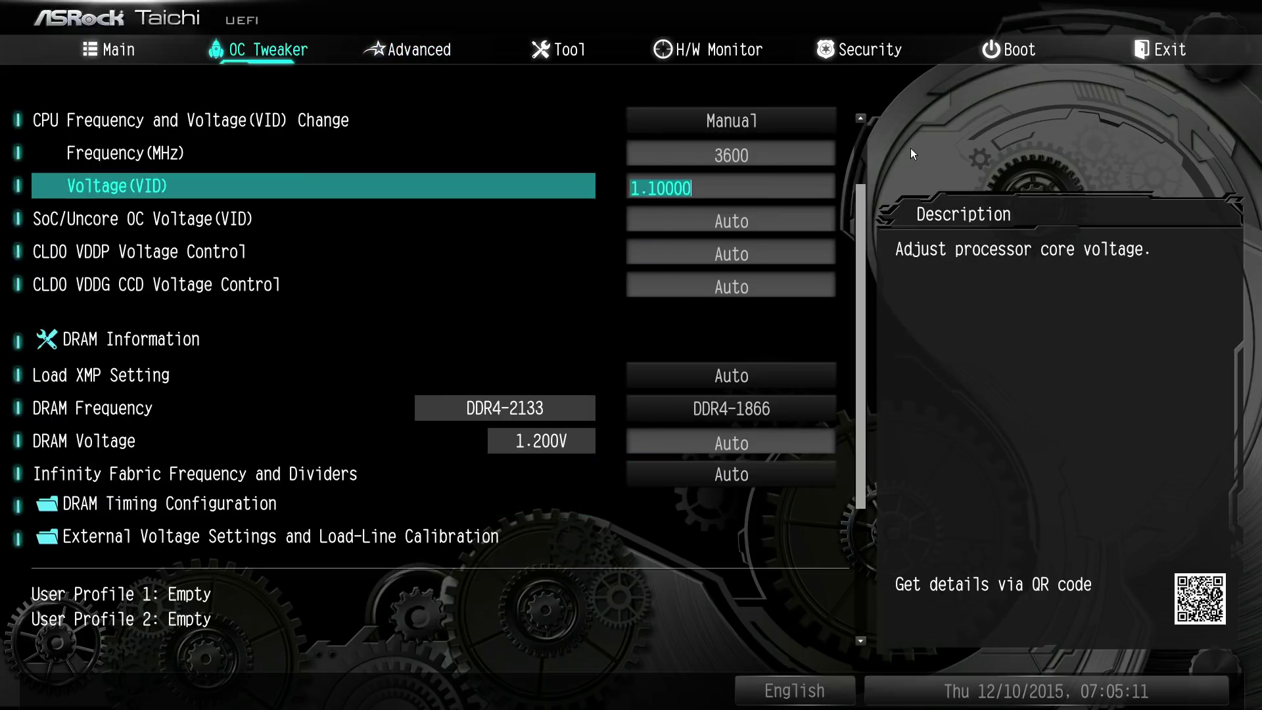
pyautogui.press('Down')
pyautogui.press('Down')
pyautogui.press('Down')
pyautogui.press('Down')
pyautogui.press('Down')
pyautogui.press('Down')
pyautogui.press('Down')
pyautogui.press('Down')
pyautogui.press('Down')
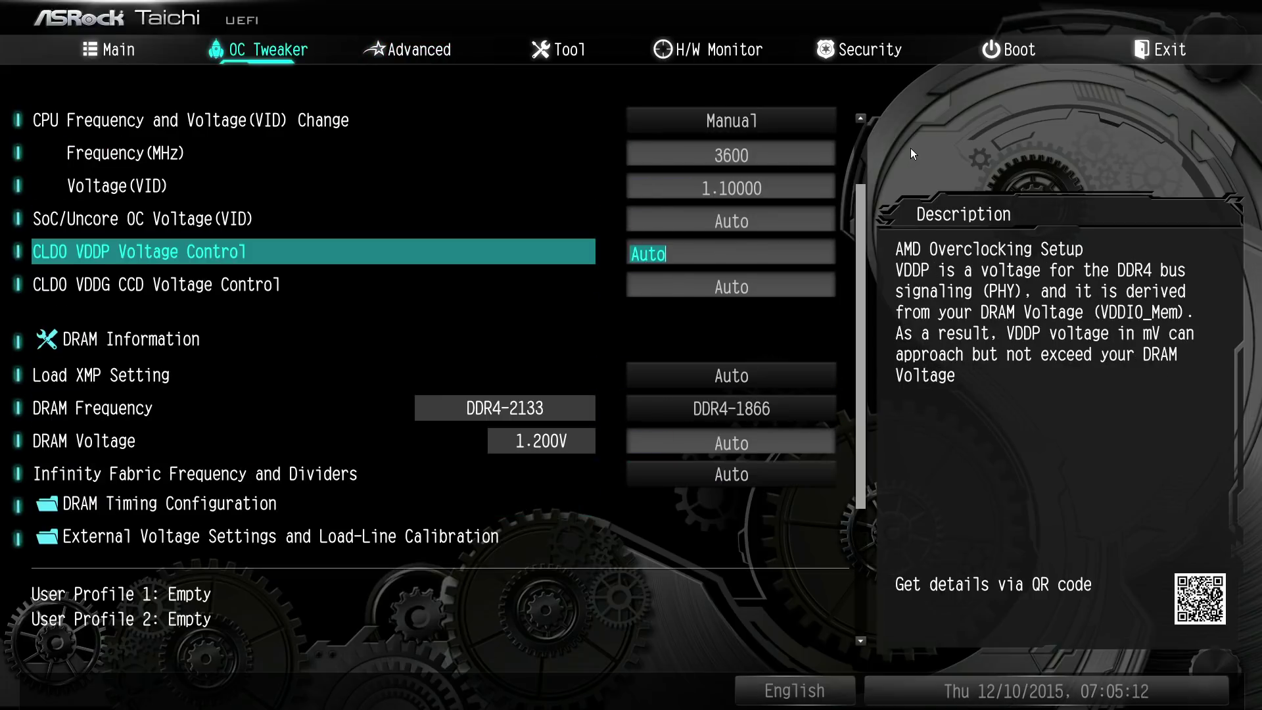
# Step: Look at the External Voltage Settings and Load-Line Calibration page, and return to the DRAM Voltage setting
pyautogui.press('Return')
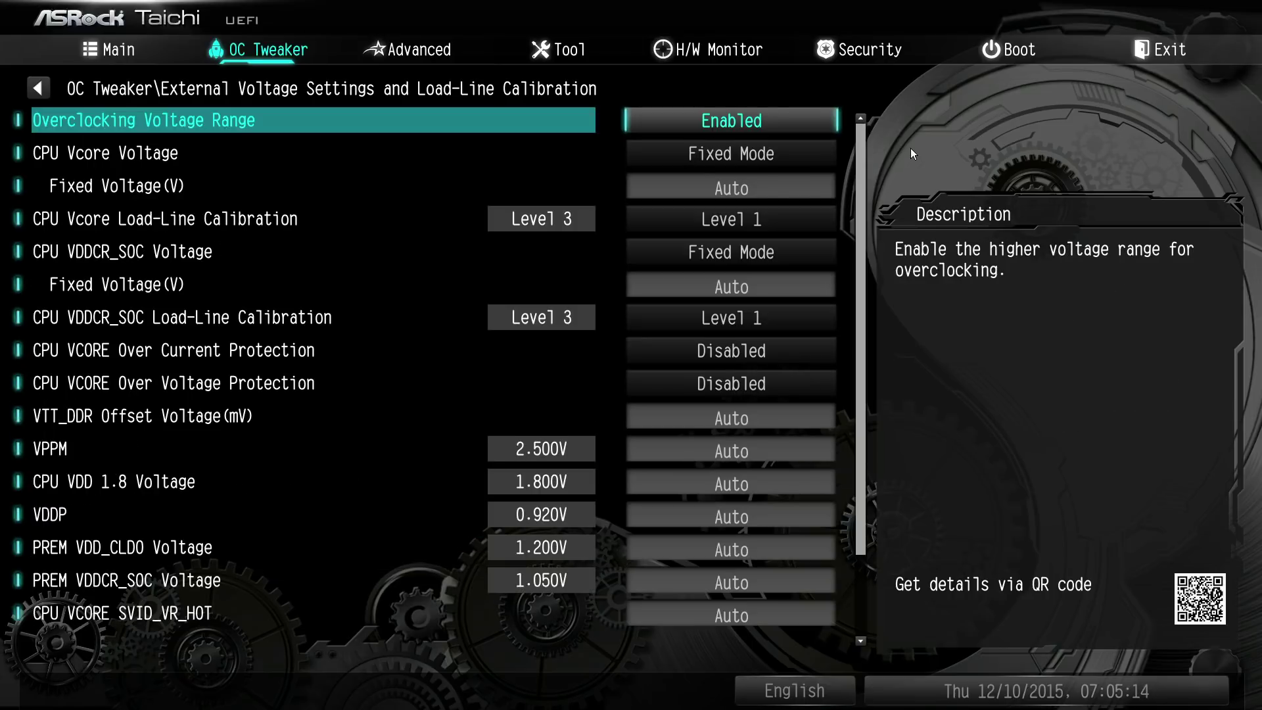
pyautogui.press('Escape')
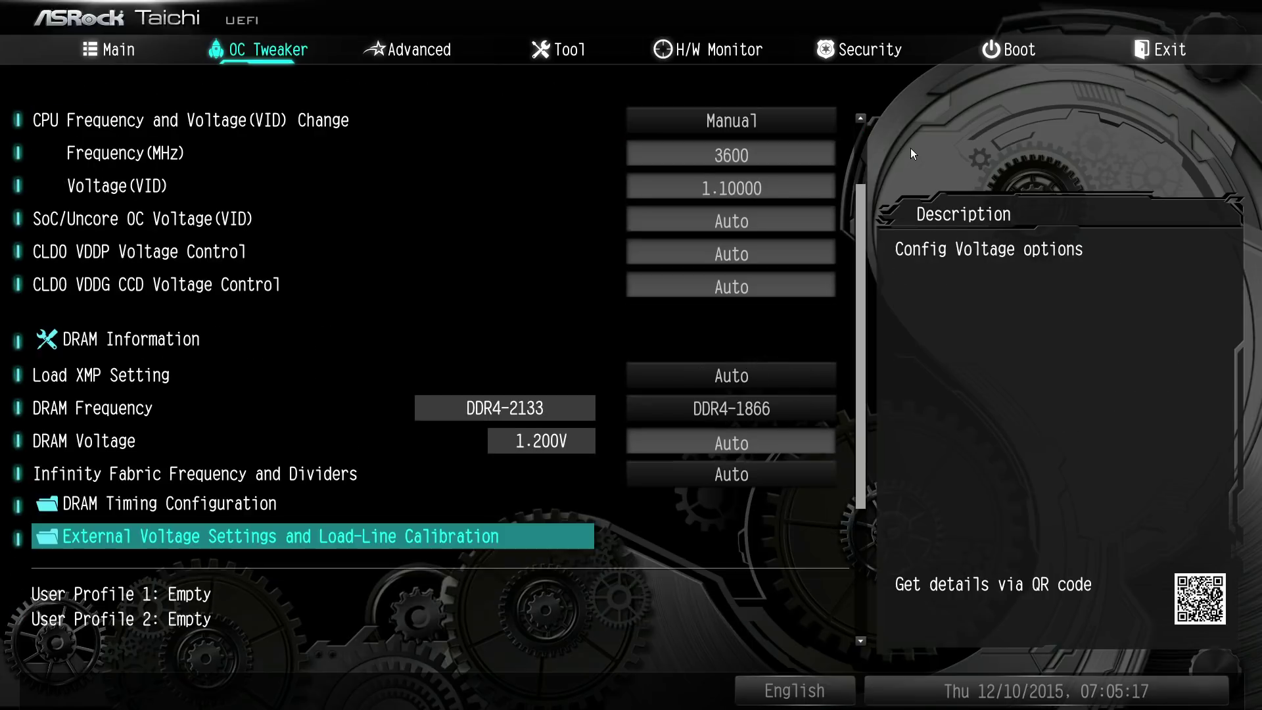
pyautogui.press('Up')
pyautogui.press('Up')
pyautogui.press('Up')
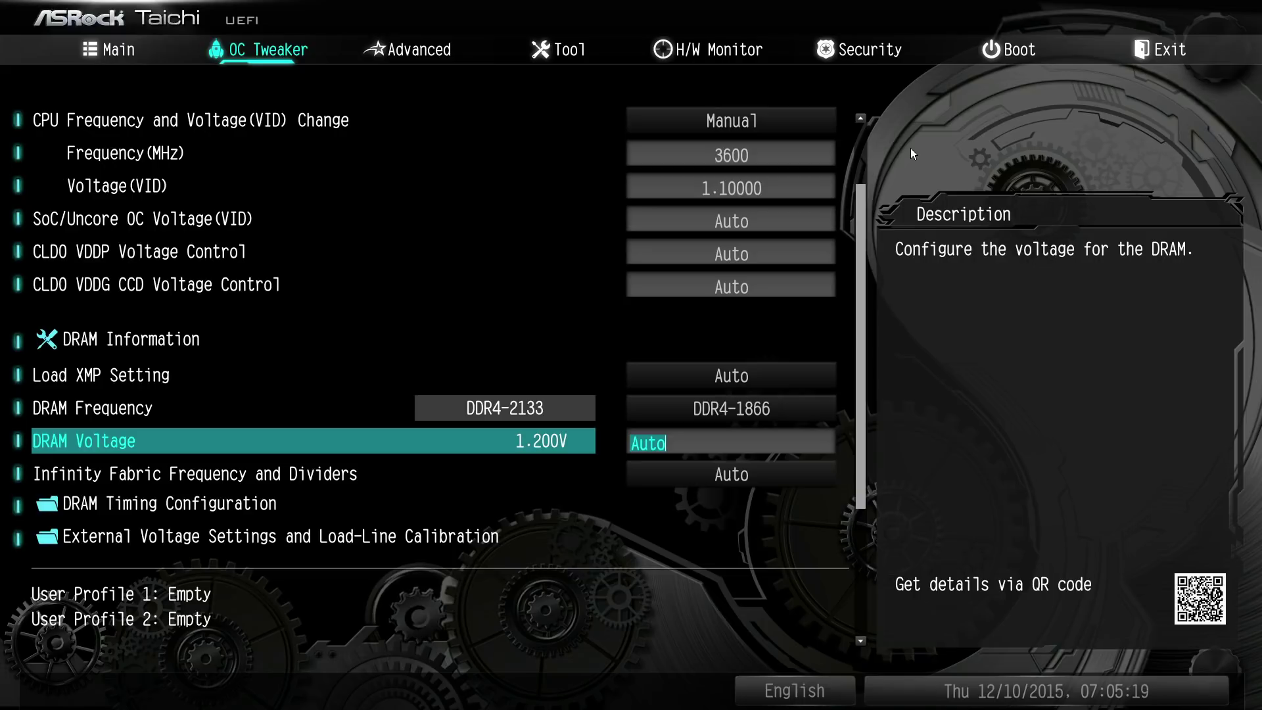
# Step: Open the Advanced CPU Configuration page and check the available options for PSS Support, NX Mode and SVM Mode
pyautogui.press('Right')
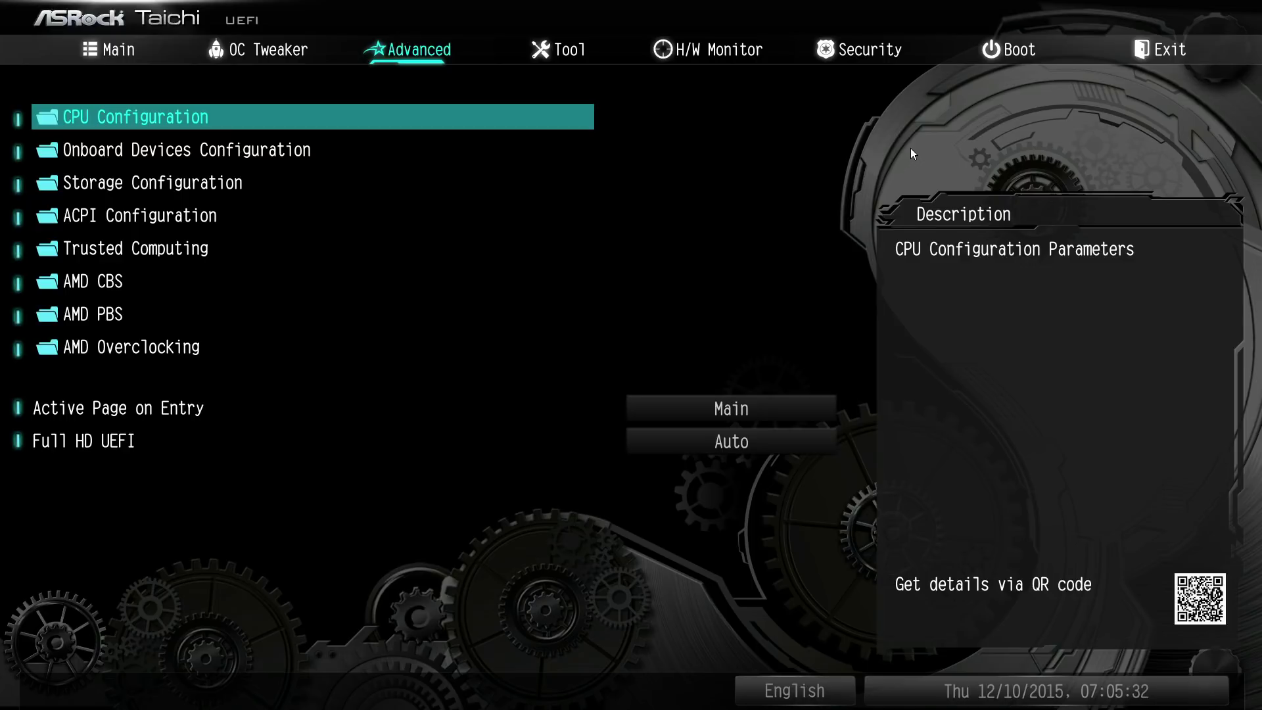
pyautogui.press('Return')
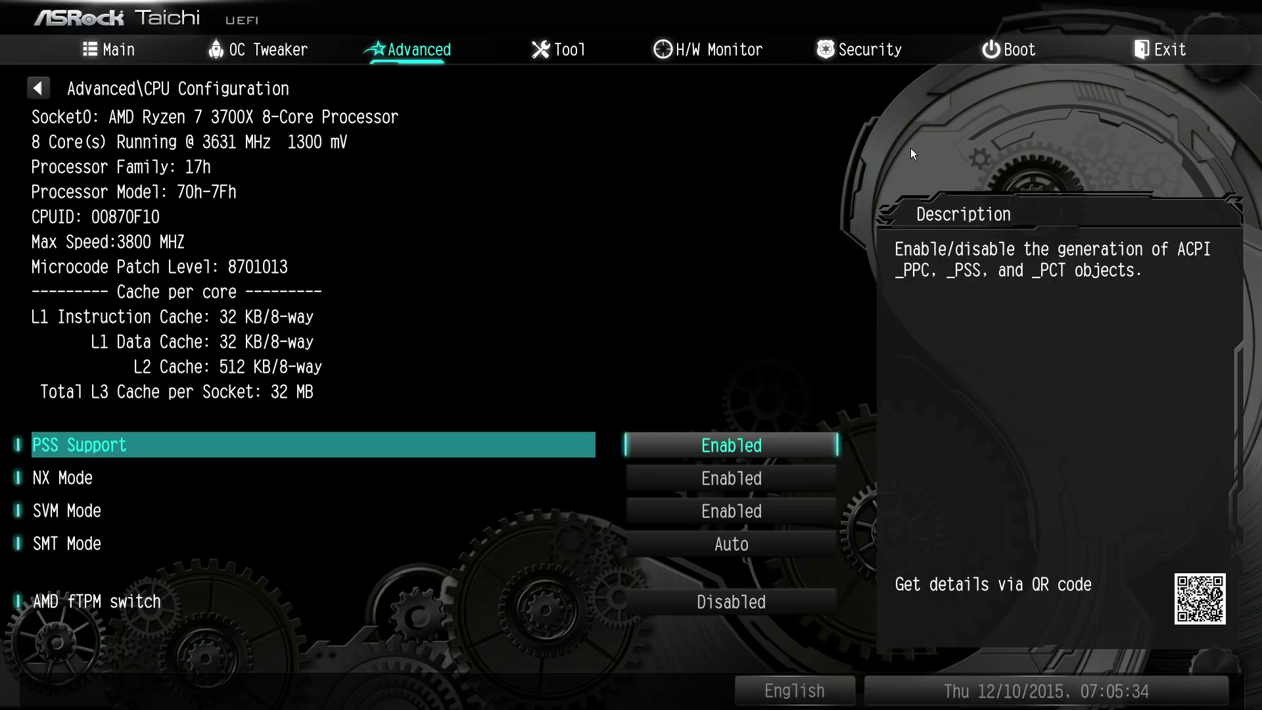
pyautogui.press('Down')
pyautogui.press('Up')
pyautogui.press('Return')
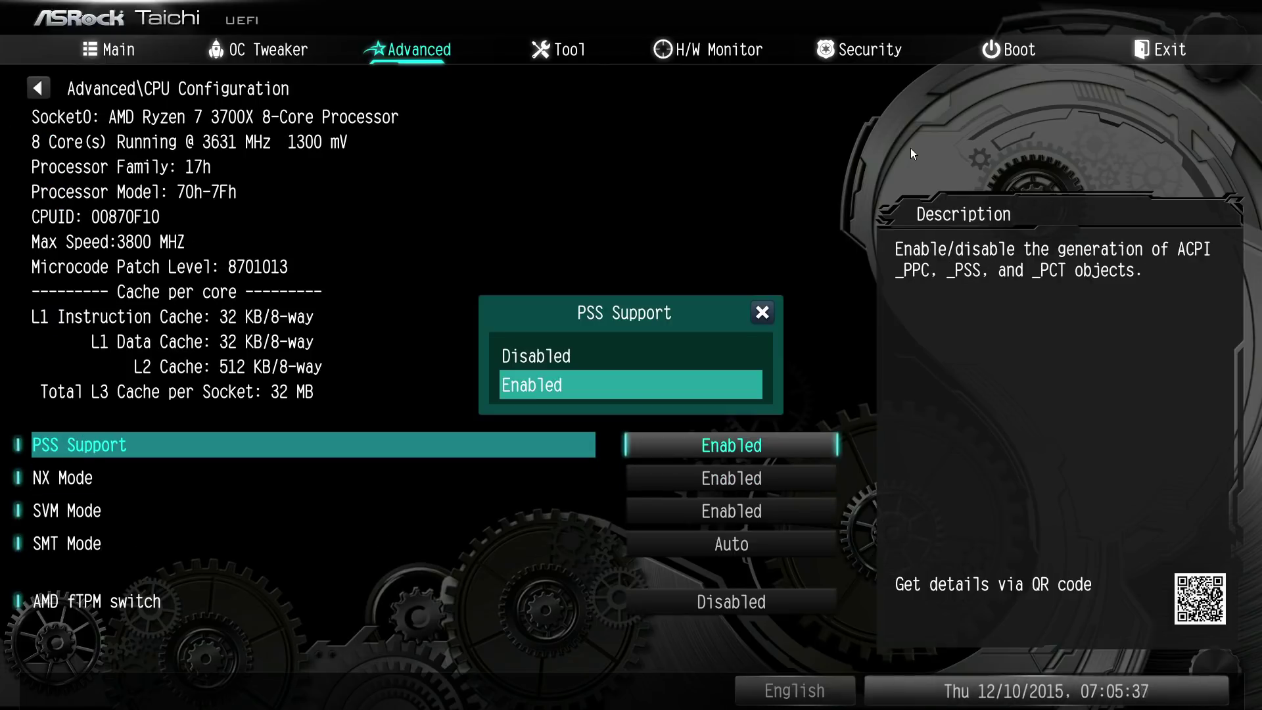
pyautogui.press('Escape')
pyautogui.press('Down')
pyautogui.press('Return')
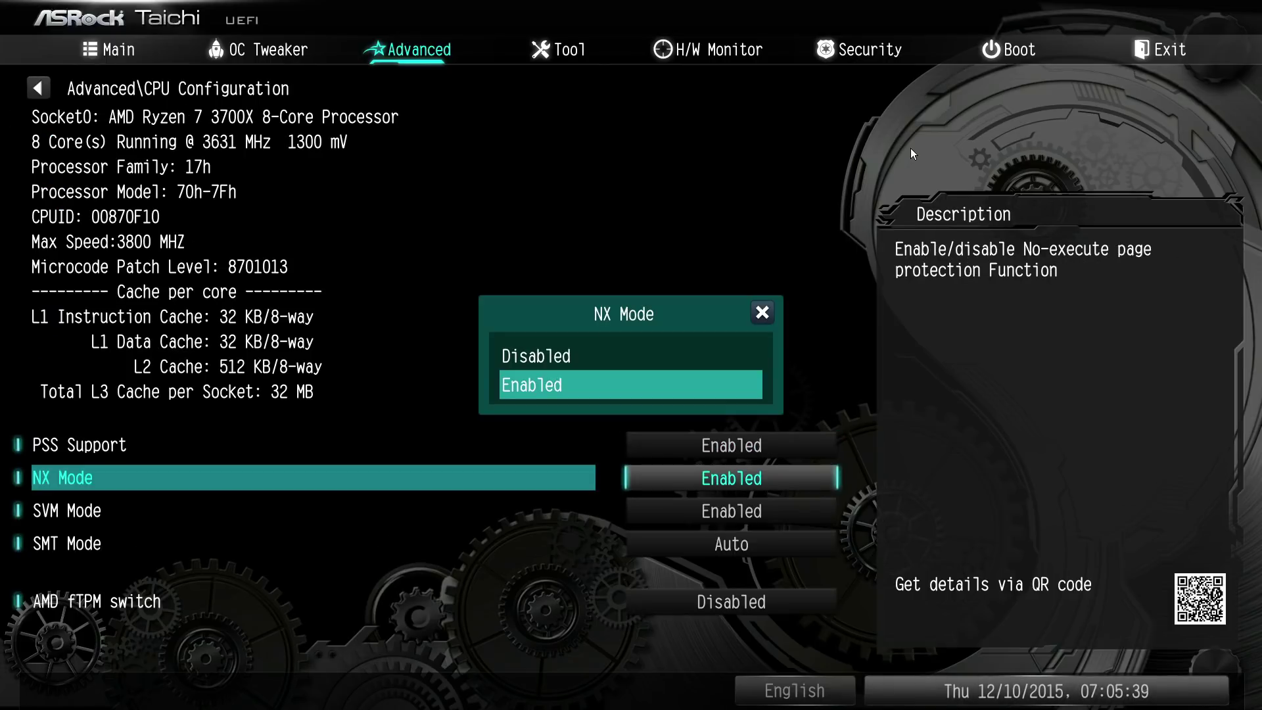
pyautogui.press('Escape')
pyautogui.press('Down')
pyautogui.press('Return')
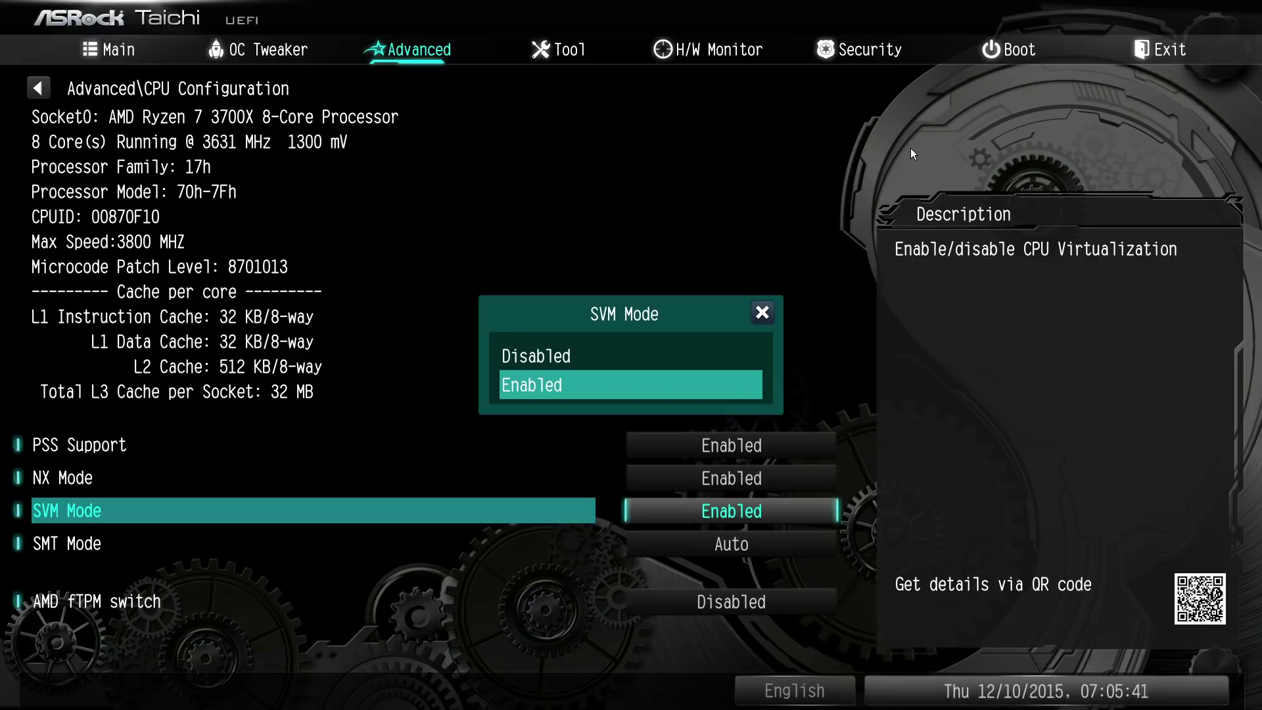
pyautogui.press('Escape')
# Step: Try SMT Mode at Disabled, and set it back to Auto
pyautogui.press('Down')
pyautogui.press('Return')
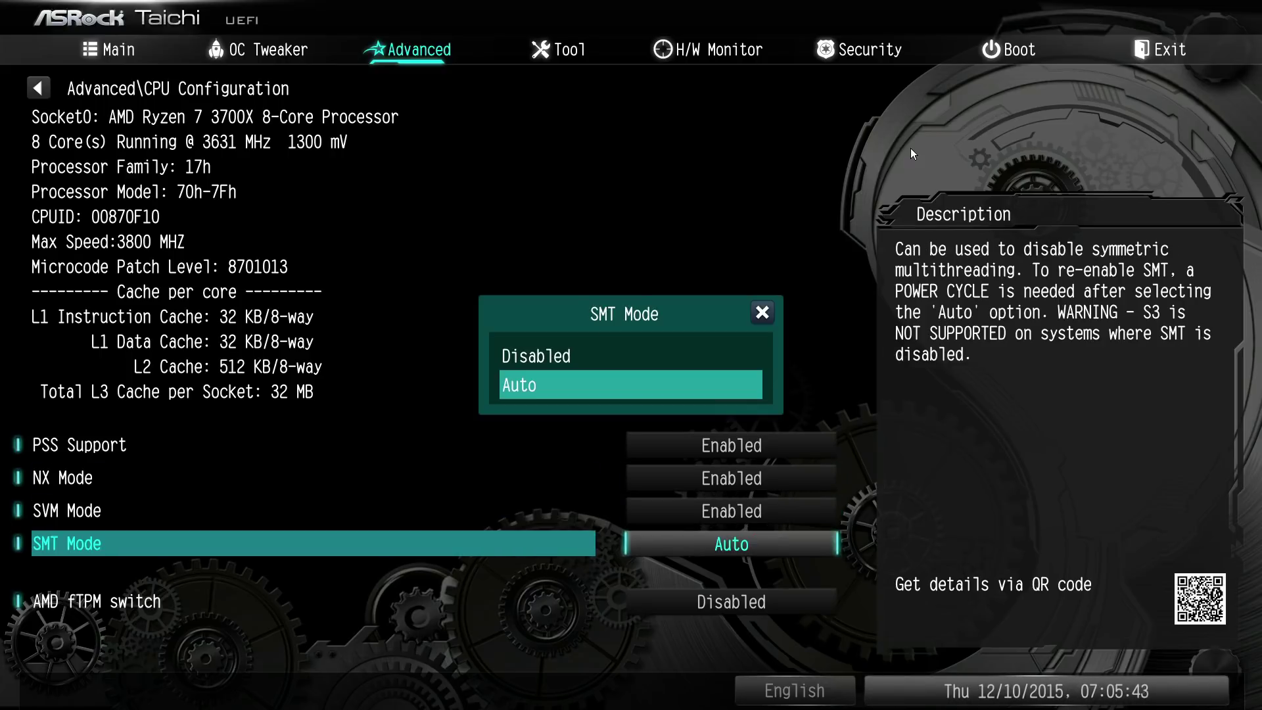
pyautogui.press('Up')
pyautogui.press('Return')
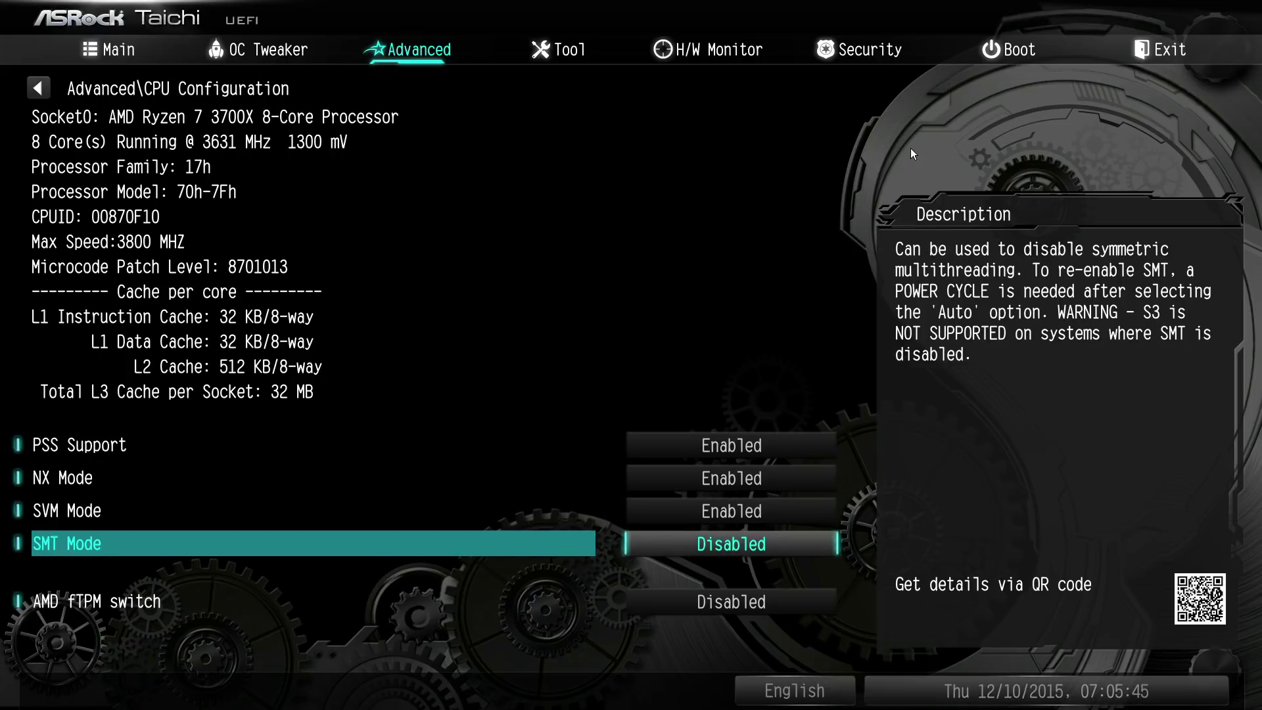
pyautogui.press('Return')
pyautogui.press('Down')
pyautogui.press('Return')
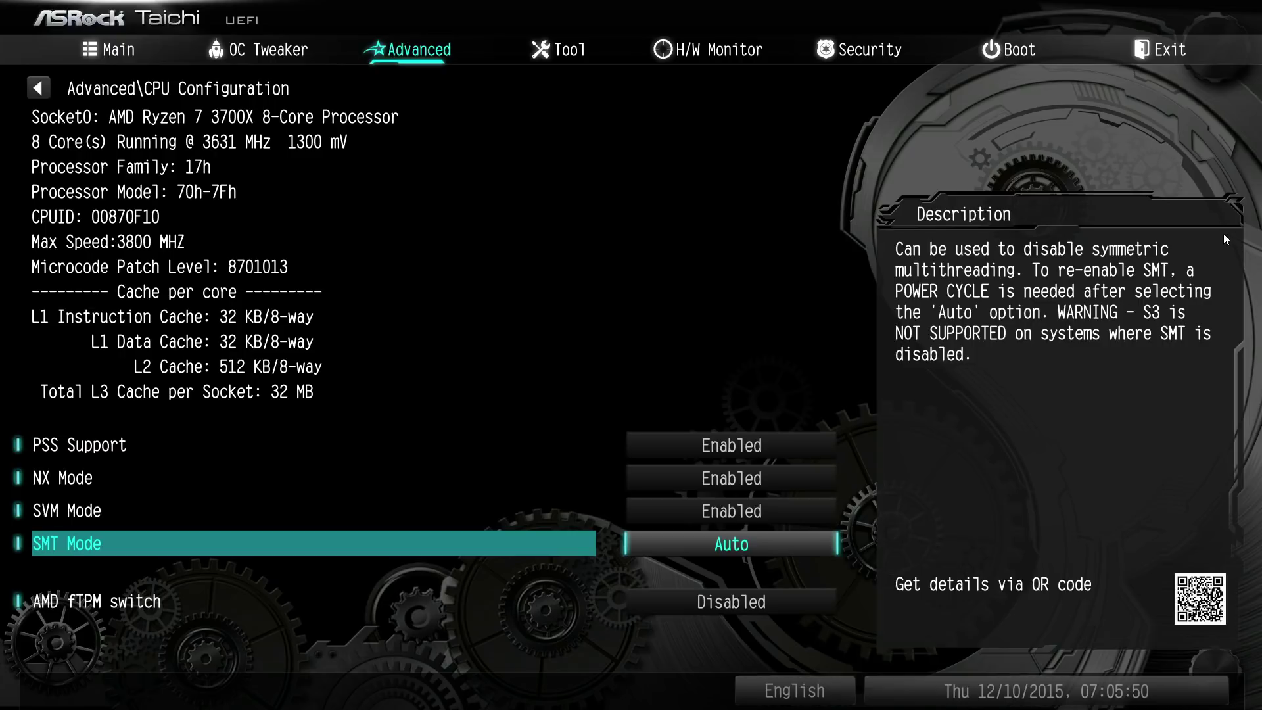
# Step: Try the AMD fTPM switch at AMD CPU fTPM and at Route to LPC TPM
pyautogui.press('Down')
pyautogui.press('Up')
pyautogui.press('Down')
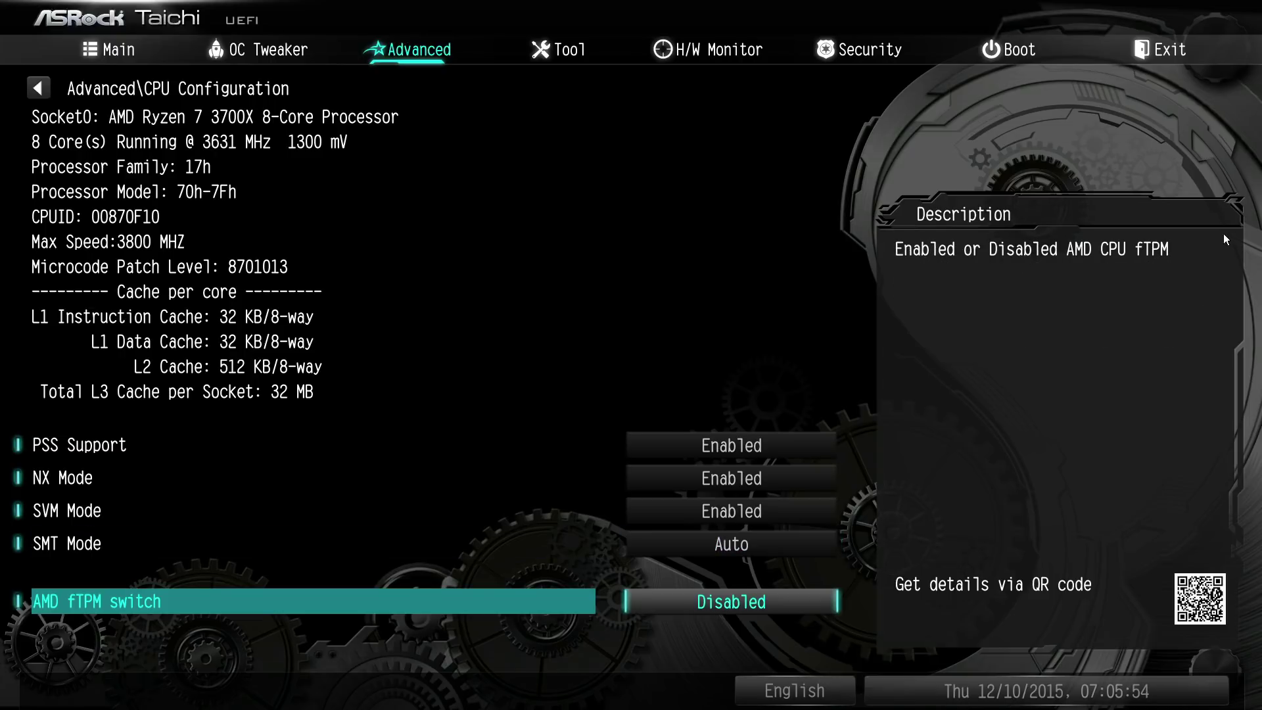
pyautogui.press('Return')
pyautogui.press('Up')
pyautogui.press('Up')
pyautogui.press('Up')
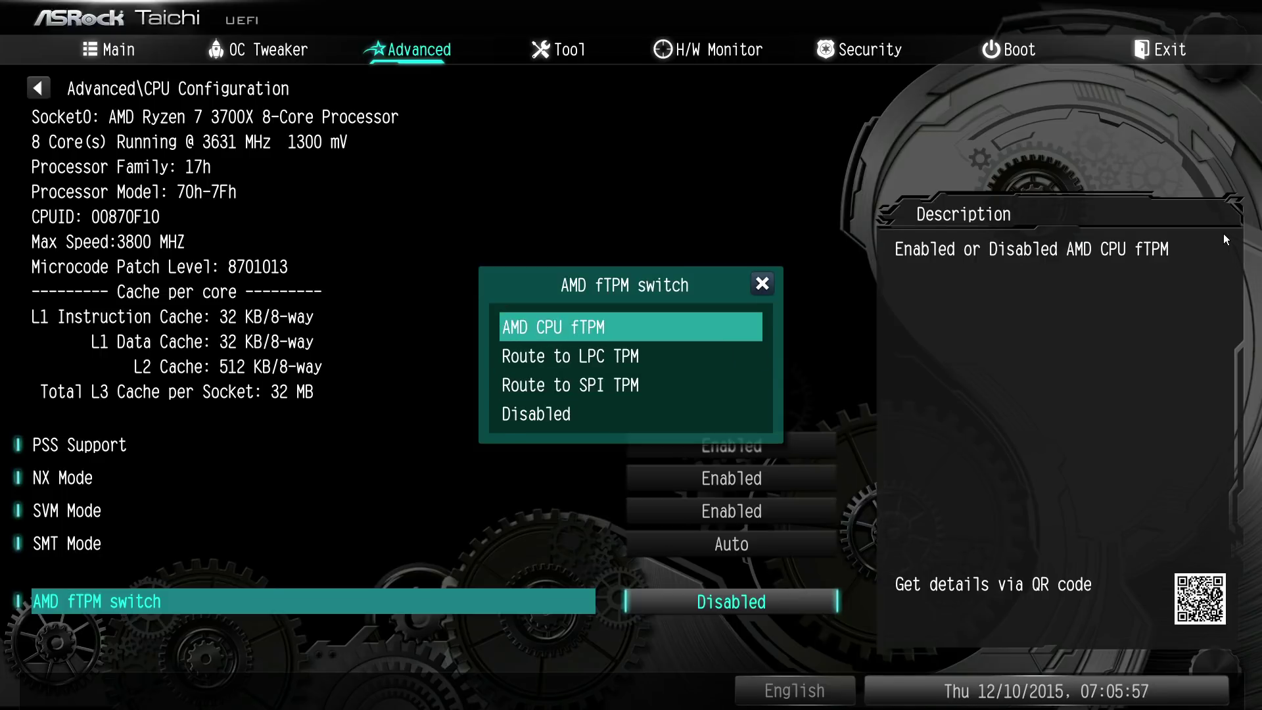
pyautogui.press('Return')
pyautogui.press('Return')
pyautogui.press('Down')
pyautogui.press('Return')
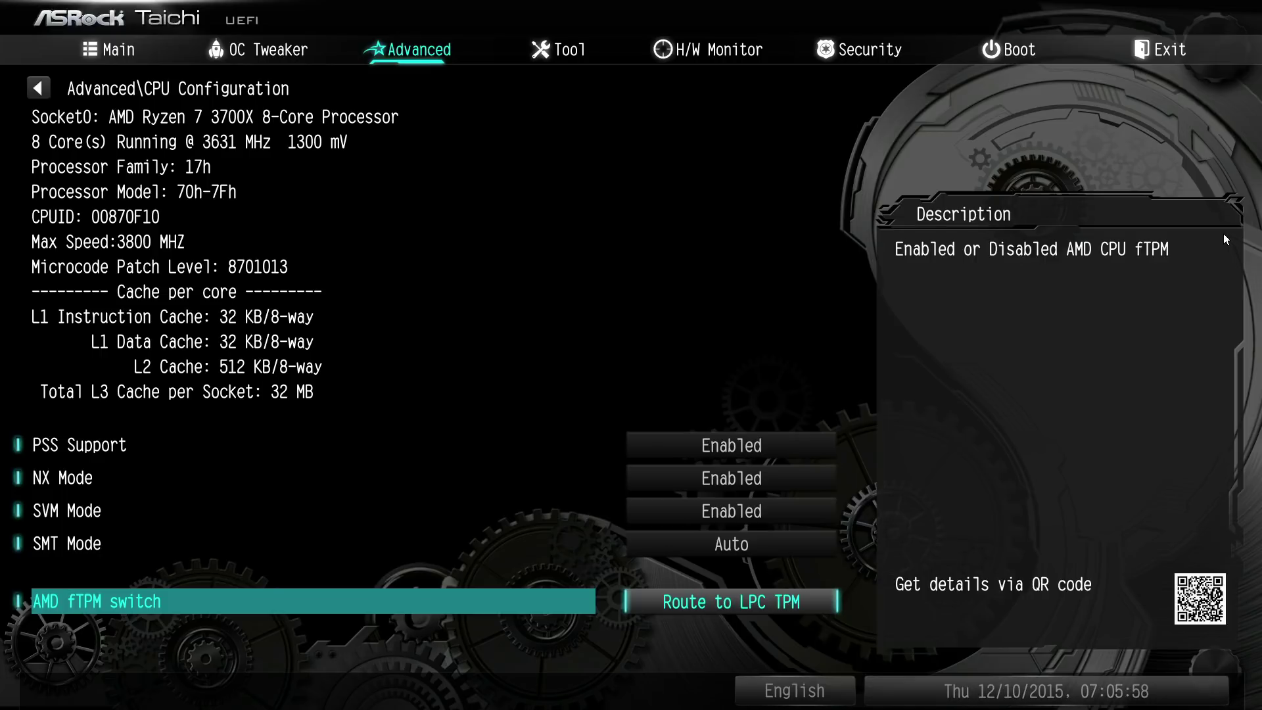
# Step: Try the AMD fTPM switch at Route to SPI TPM, and set it back to Disabled
pyautogui.press('Return')
pyautogui.press('Down')
pyautogui.press('Return')
pyautogui.press('Return')
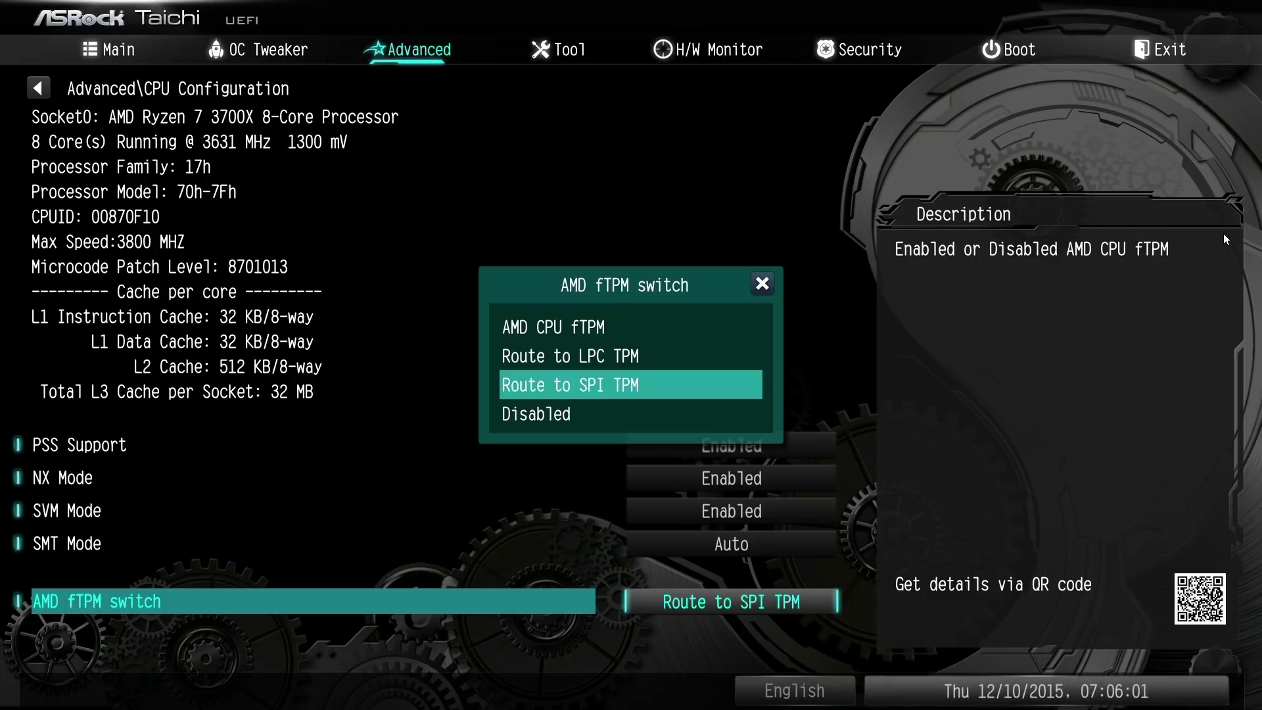
pyautogui.press('Down')
pyautogui.press('Return')
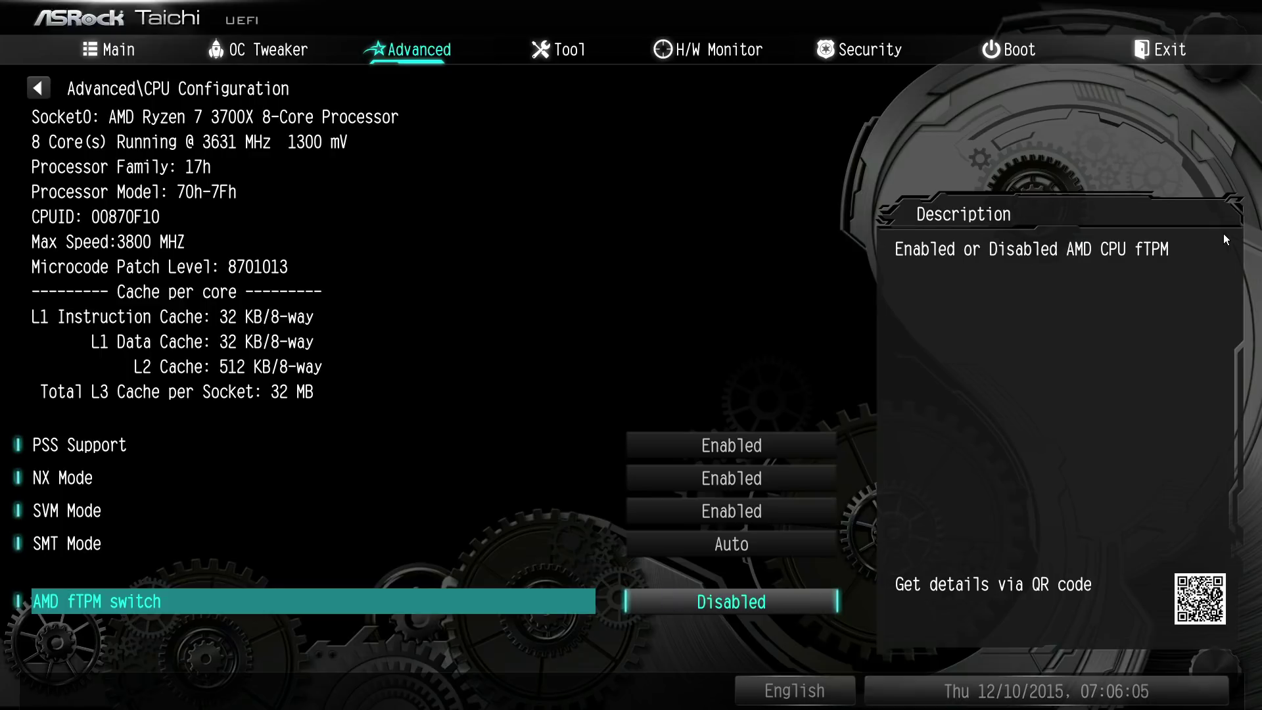
# Step: Go back over the CPU Configuration settings and examine the SMT Mode options, keeping Auto selected
pyautogui.press('Up')
pyautogui.press('Up')
pyautogui.press('Up')
pyautogui.press('Down')
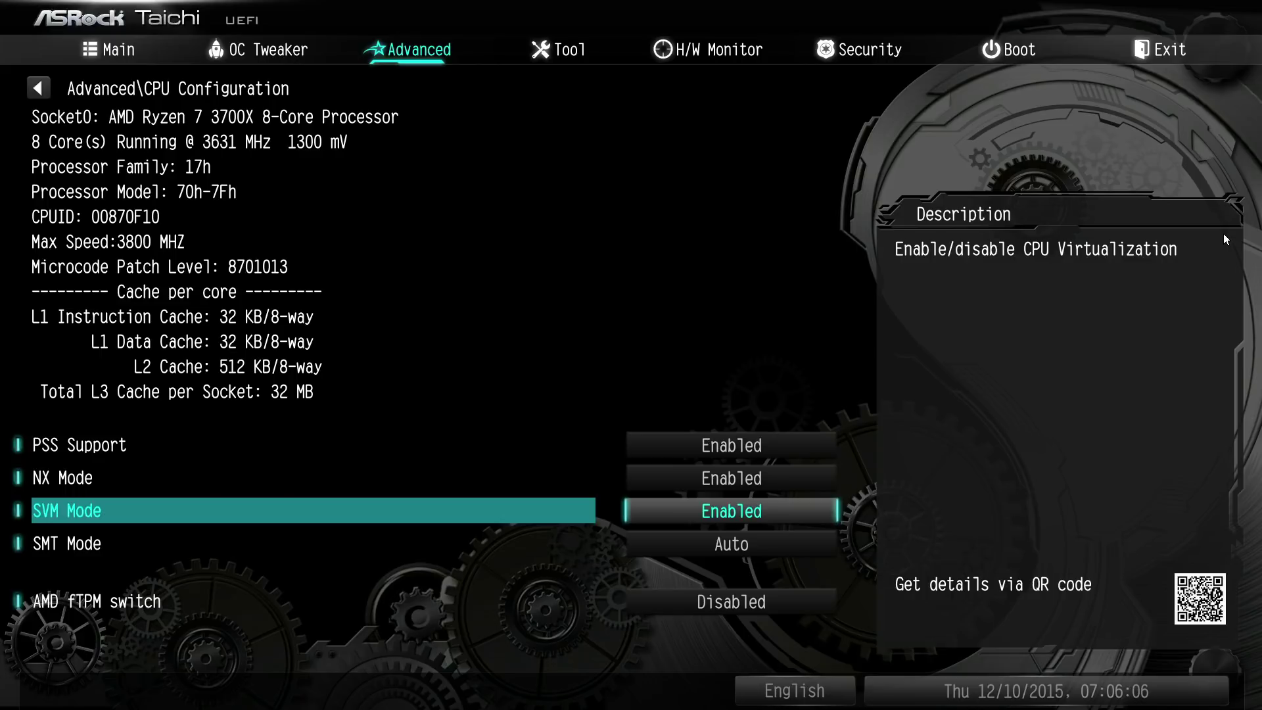
pyautogui.press('Escape')
pyautogui.press('Return')
pyautogui.press('Down')
pyautogui.press('Down')
pyautogui.press('Down')
pyautogui.press('Return')
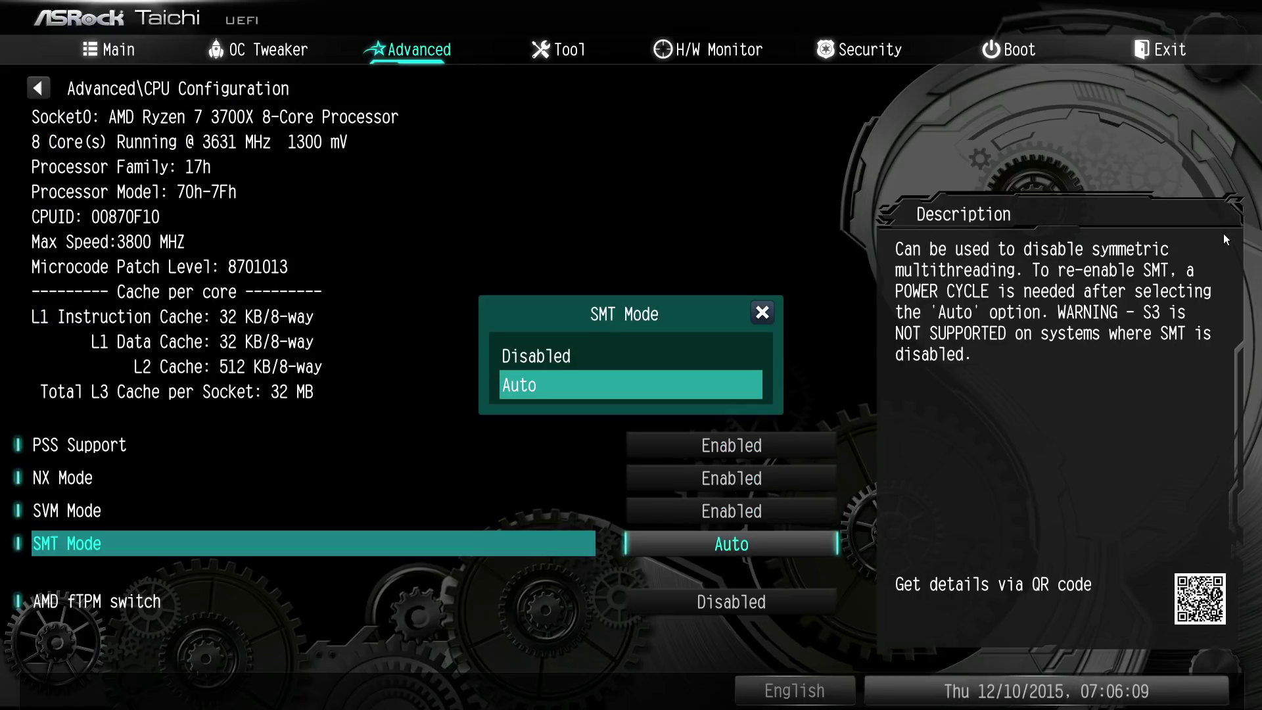
pyautogui.press('Up')
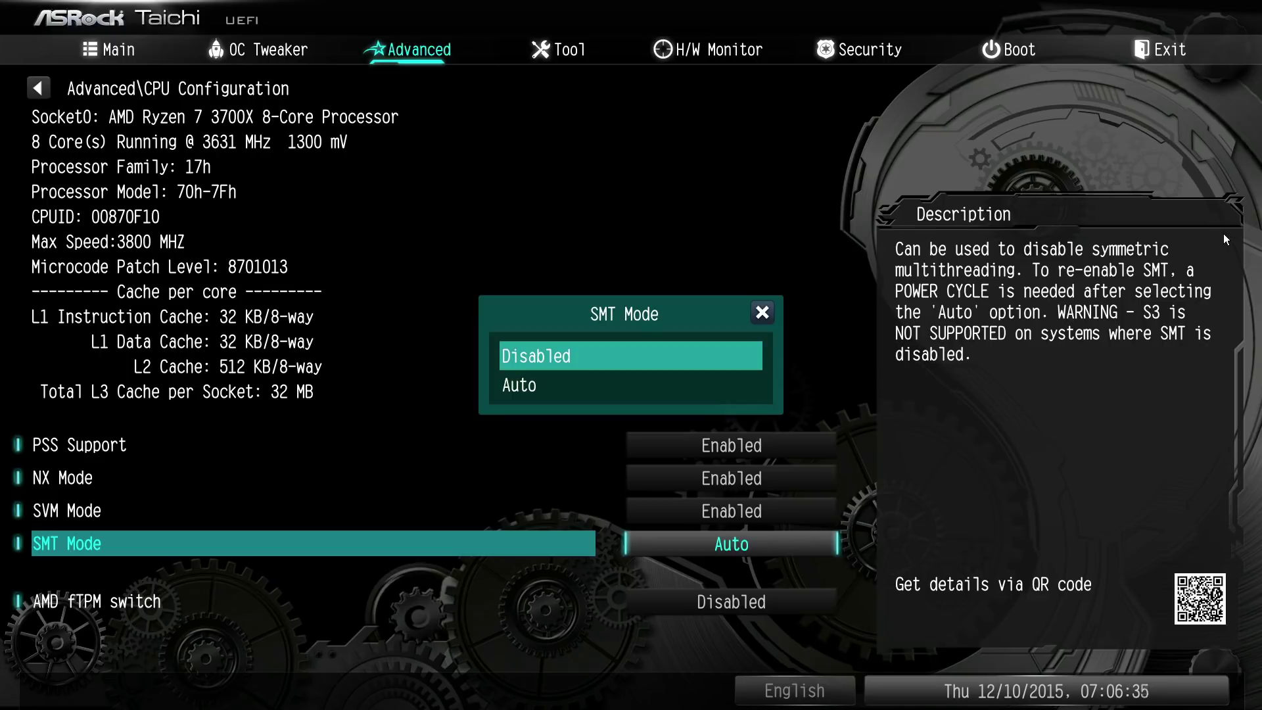
pyautogui.press('Down')
pyautogui.press('Return')
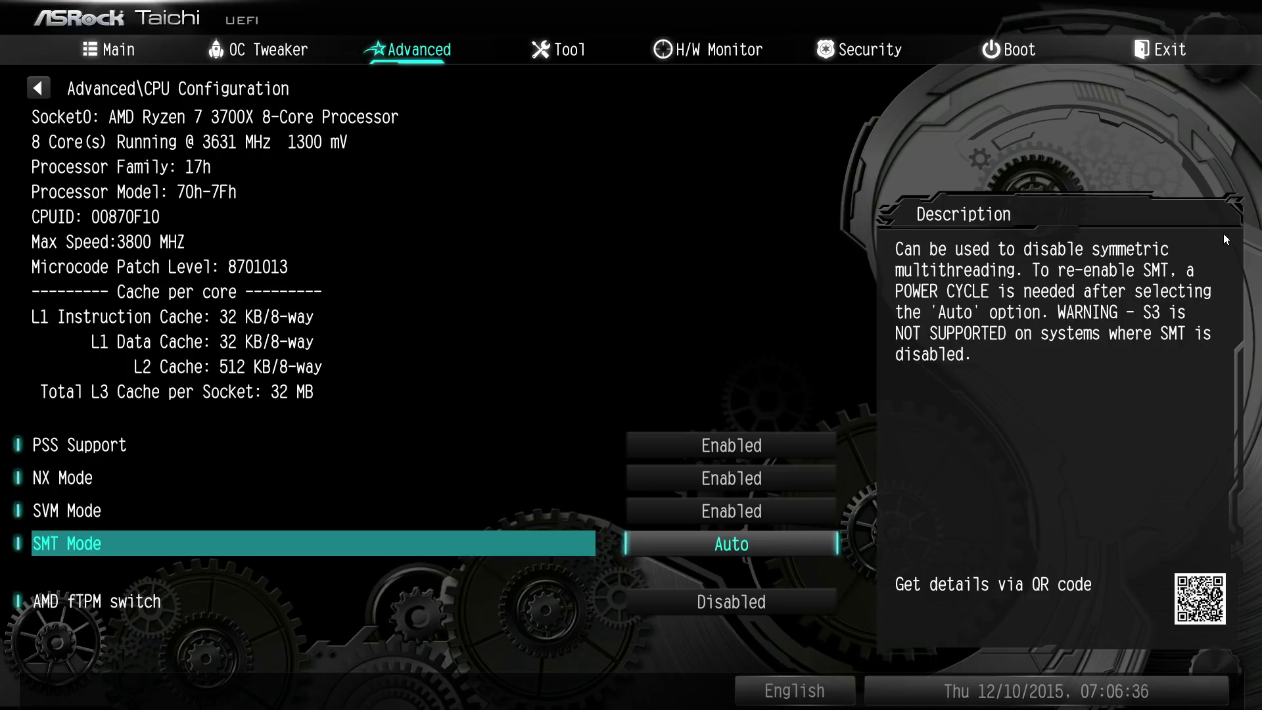
# Step: Leave CPU Configuration and look at the Infinity Fabric Frequency and Dividers setting in OC Tweaker
pyautogui.press('Down')
pyautogui.press('Up')
pyautogui.press('Left')
pyautogui.press('Down')
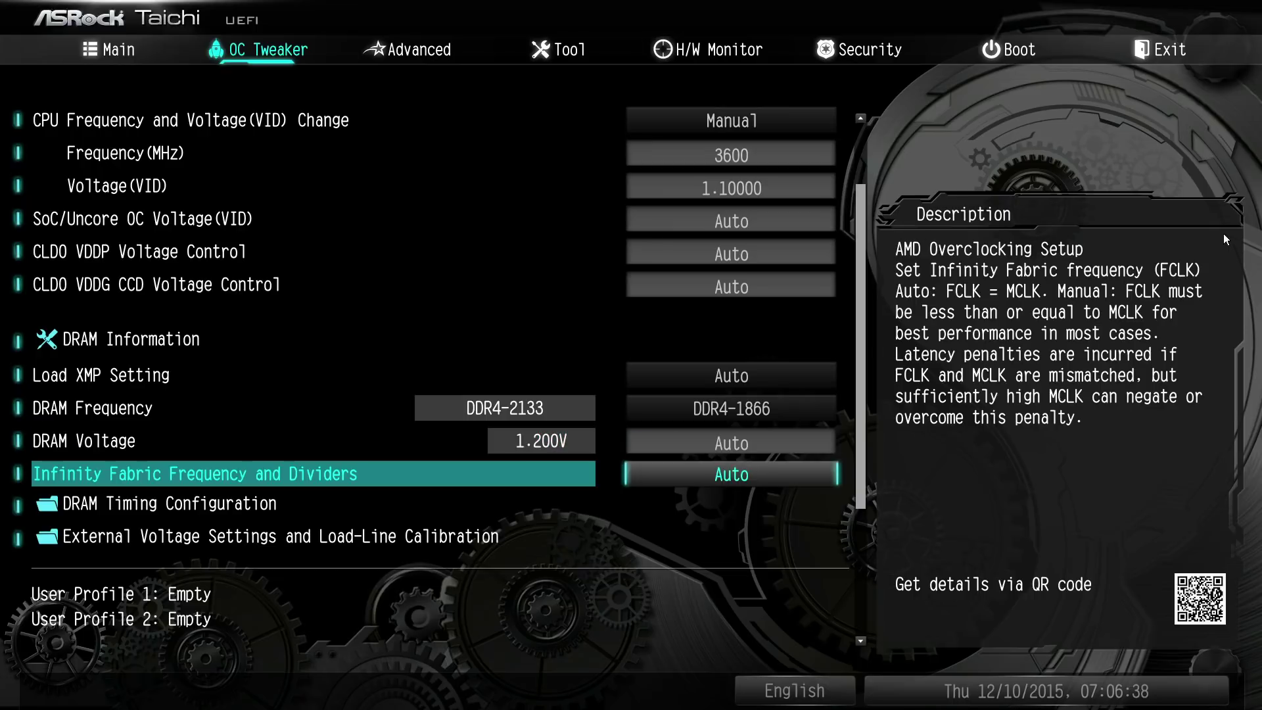
pyautogui.press('Up')
# Step: Return to the Advanced page and open Onboard Devices Configuration
pyautogui.press('Right')
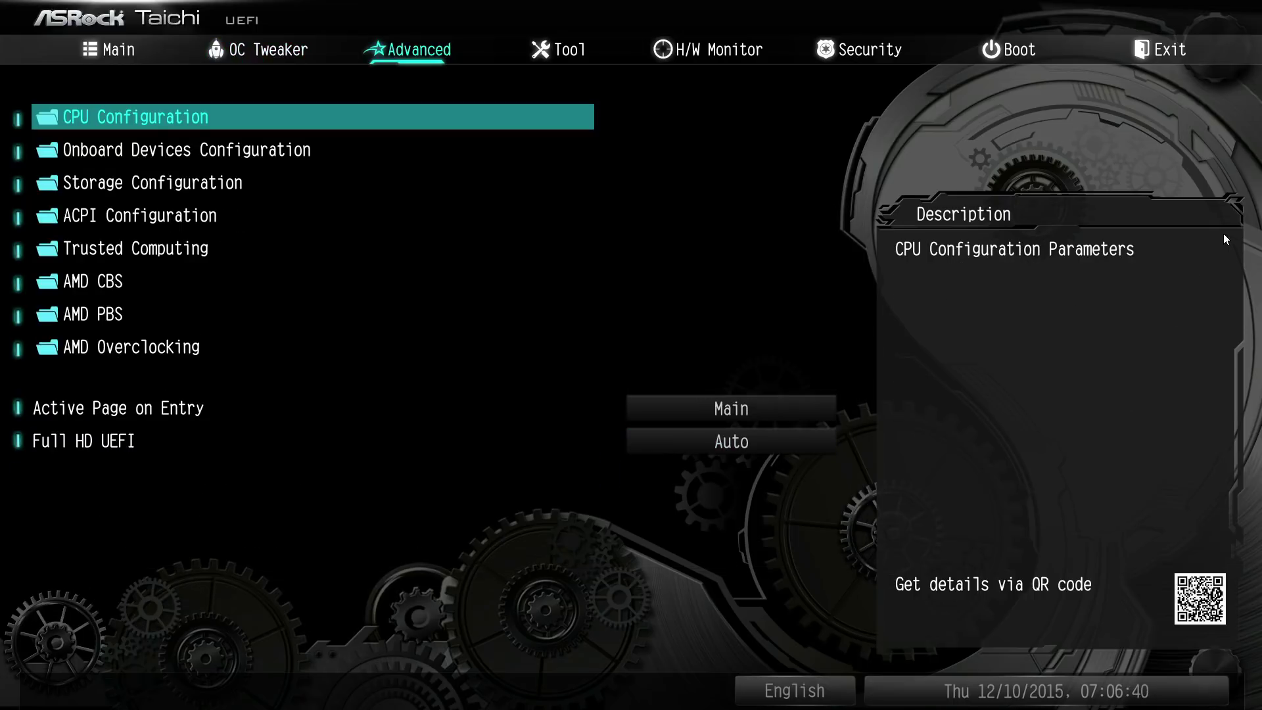
pyautogui.press('Down')
pyautogui.press('Return')
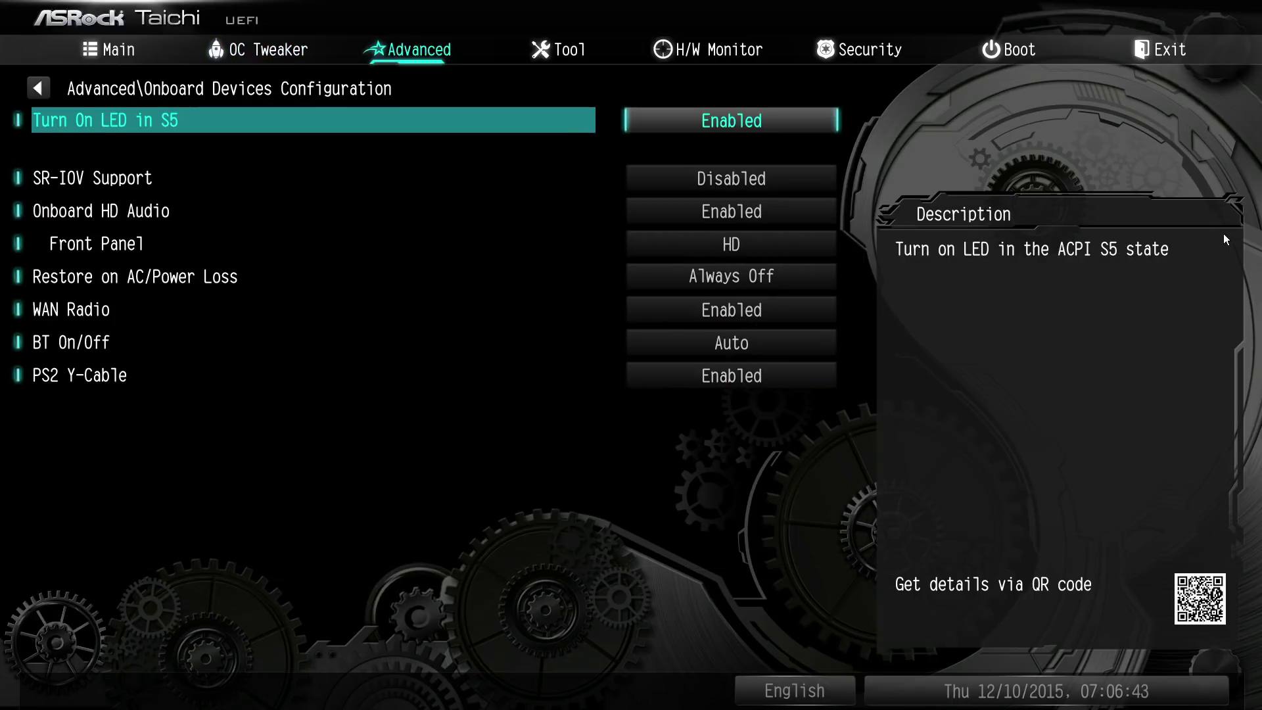
# Step: Set Turn On LED in S5 to Disabled, and switch it back to Enabled
pyautogui.press('Return')
pyautogui.press('Up')
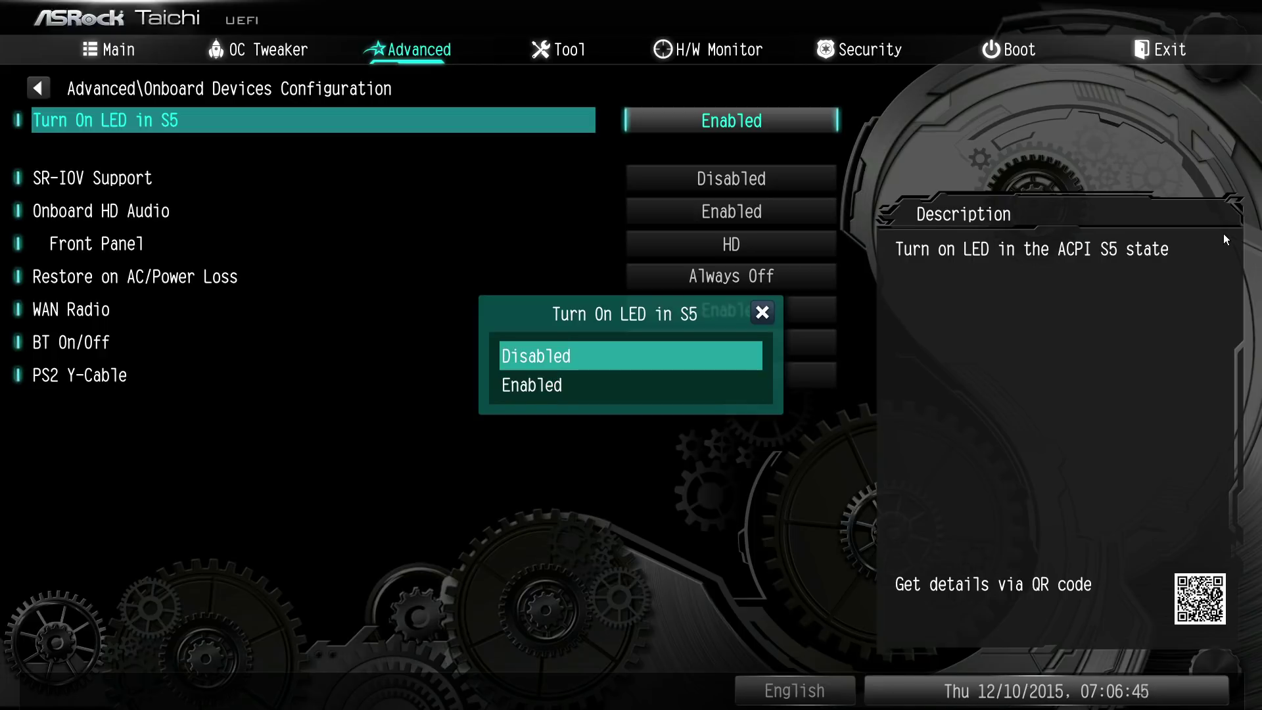
pyautogui.press('Return')
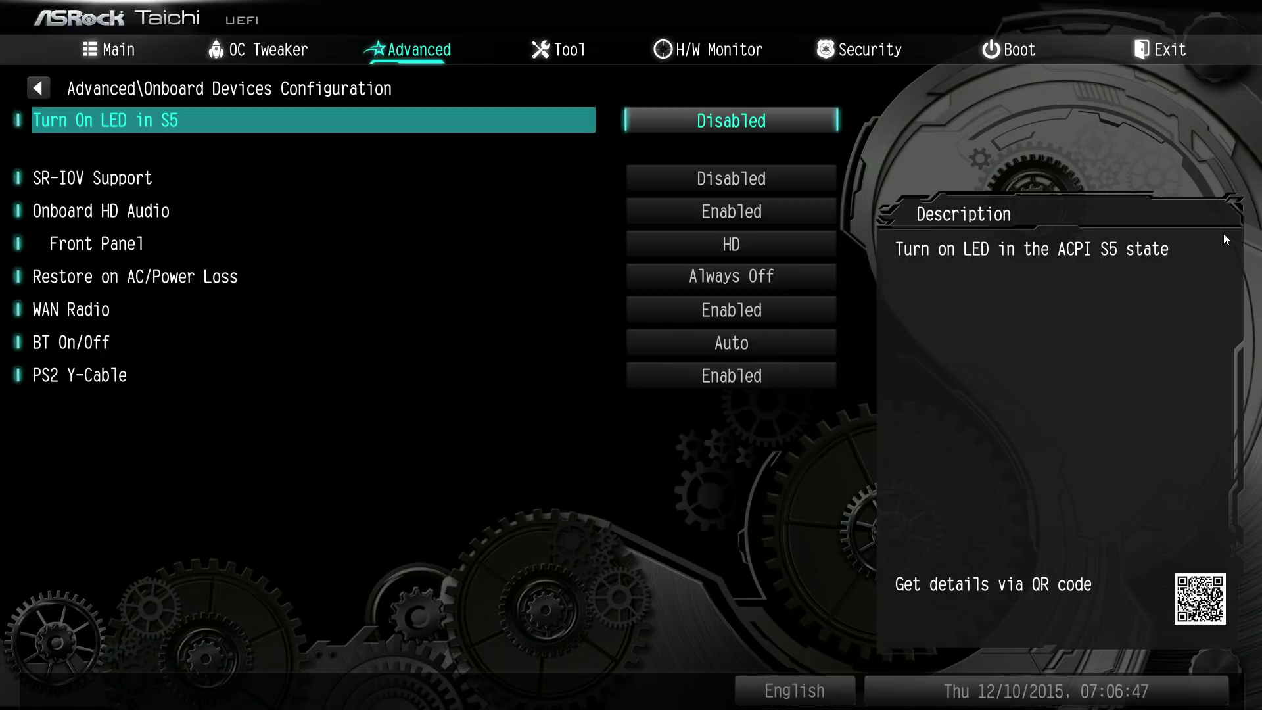
pyautogui.press('Return')
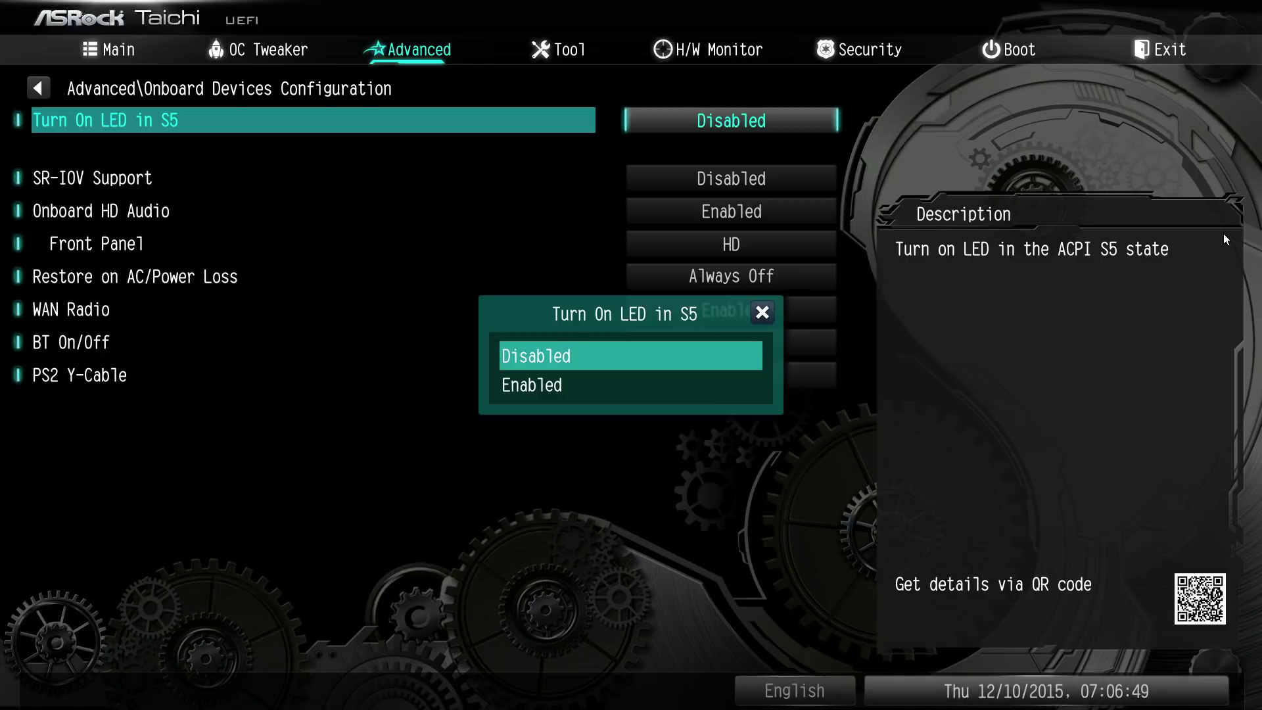
pyautogui.press('Down')
pyautogui.press('Return')
# Step: Examine the options offered for SR-IOV Support and leave the setting as it is
pyautogui.press('Down')
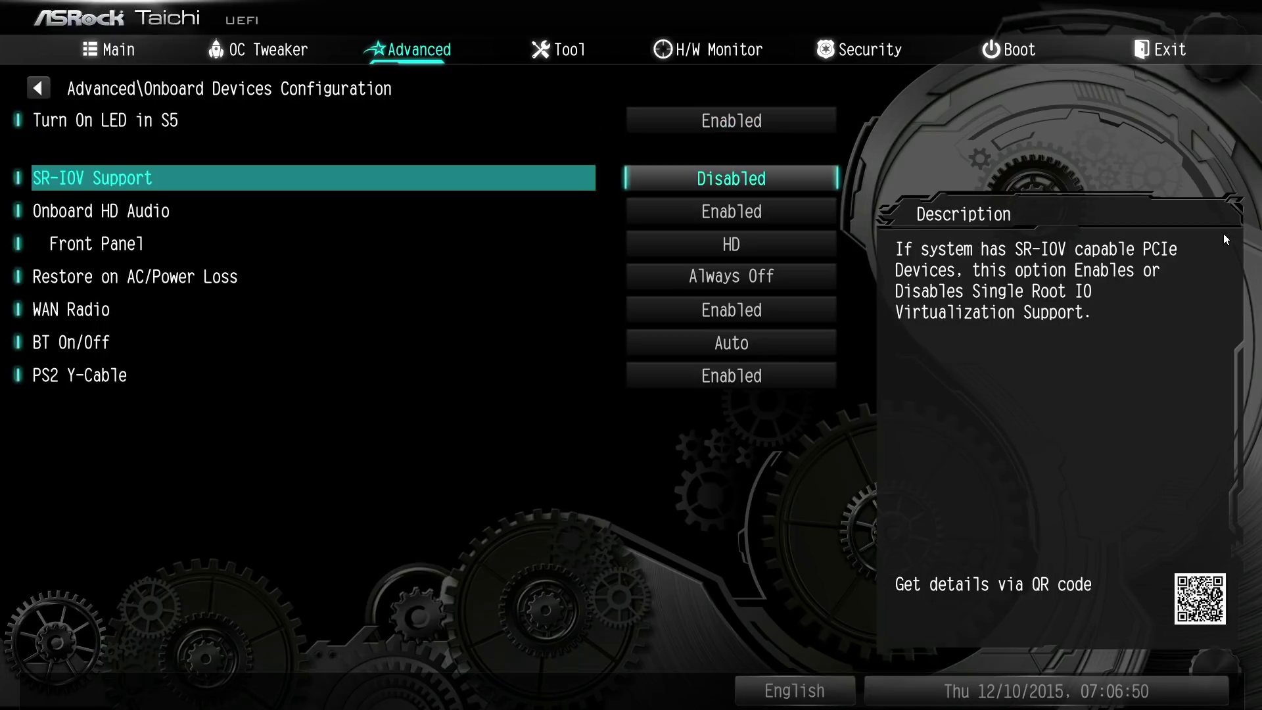
pyautogui.press('Up')
pyautogui.press('Down')
pyautogui.press('Return')
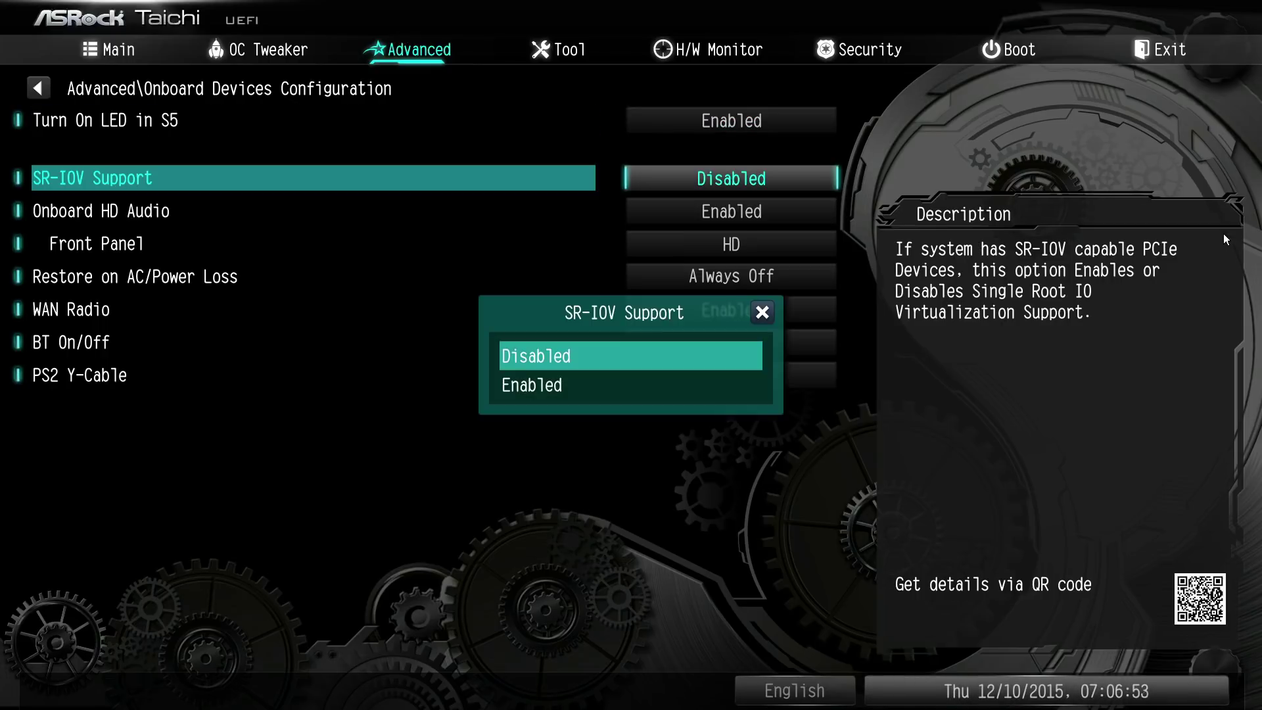
pyautogui.press('Escape')
pyautogui.press('Return')
pyautogui.press('Down')
pyautogui.press('Escape')
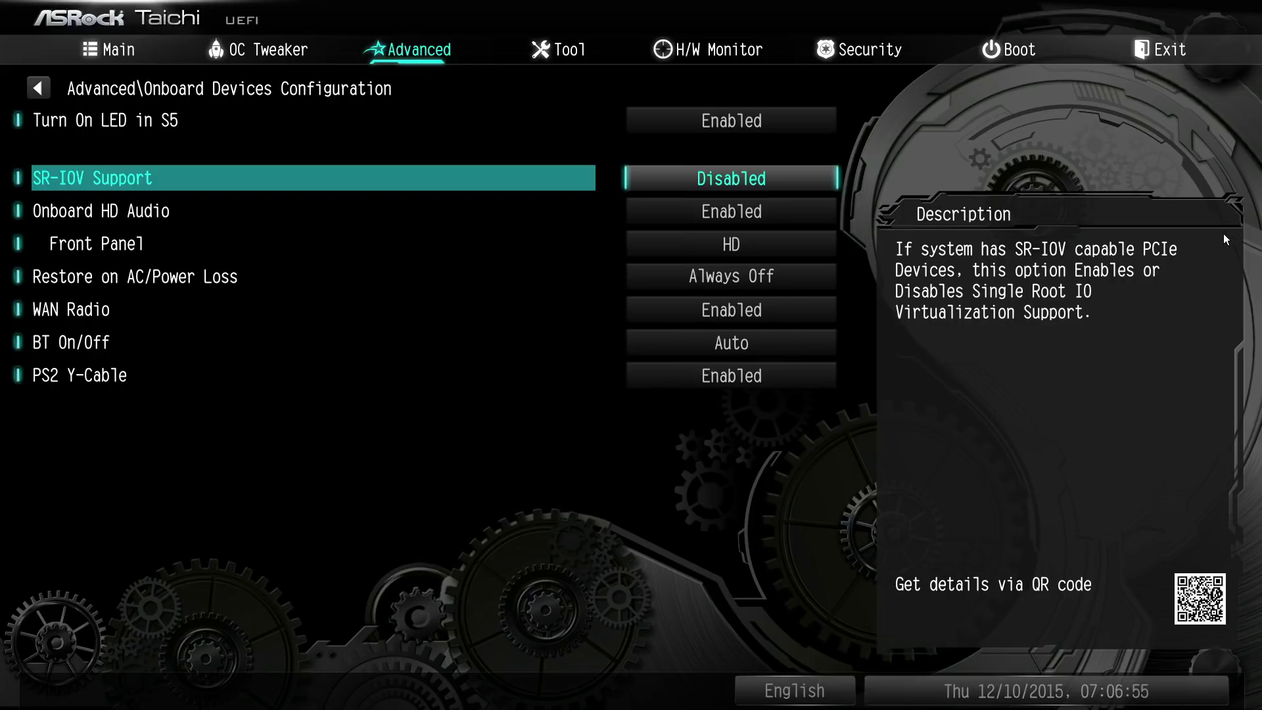
# Step: Examine the options offered for Onboard HD Audio without changing the setting
pyautogui.press('Down')
pyautogui.press('Return')
pyautogui.press('Up')
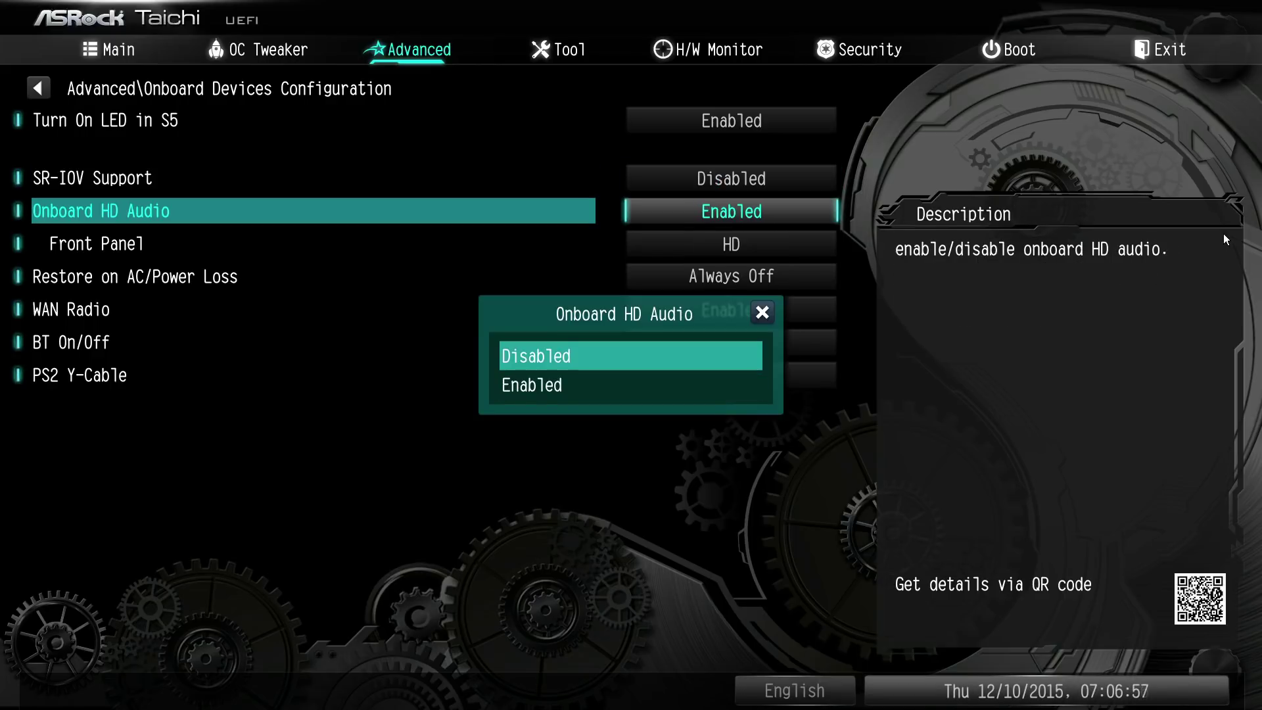
pyautogui.press('Down')
pyautogui.press('Up')
pyautogui.press('Escape')
# Step: Examine the Front Panel type options and close the list without changing the setting
pyautogui.press('Down')
pyautogui.press('Return')
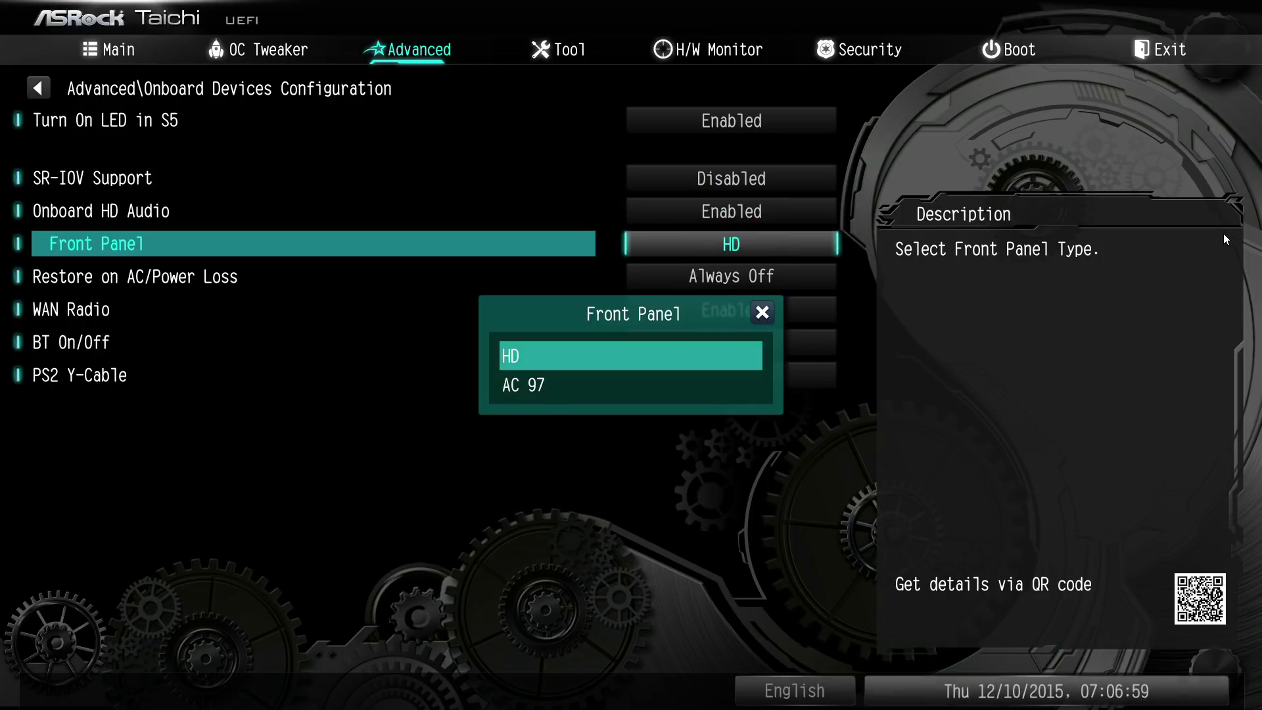
pyautogui.press('Down')
pyautogui.press('Up')
pyautogui.press('Down')
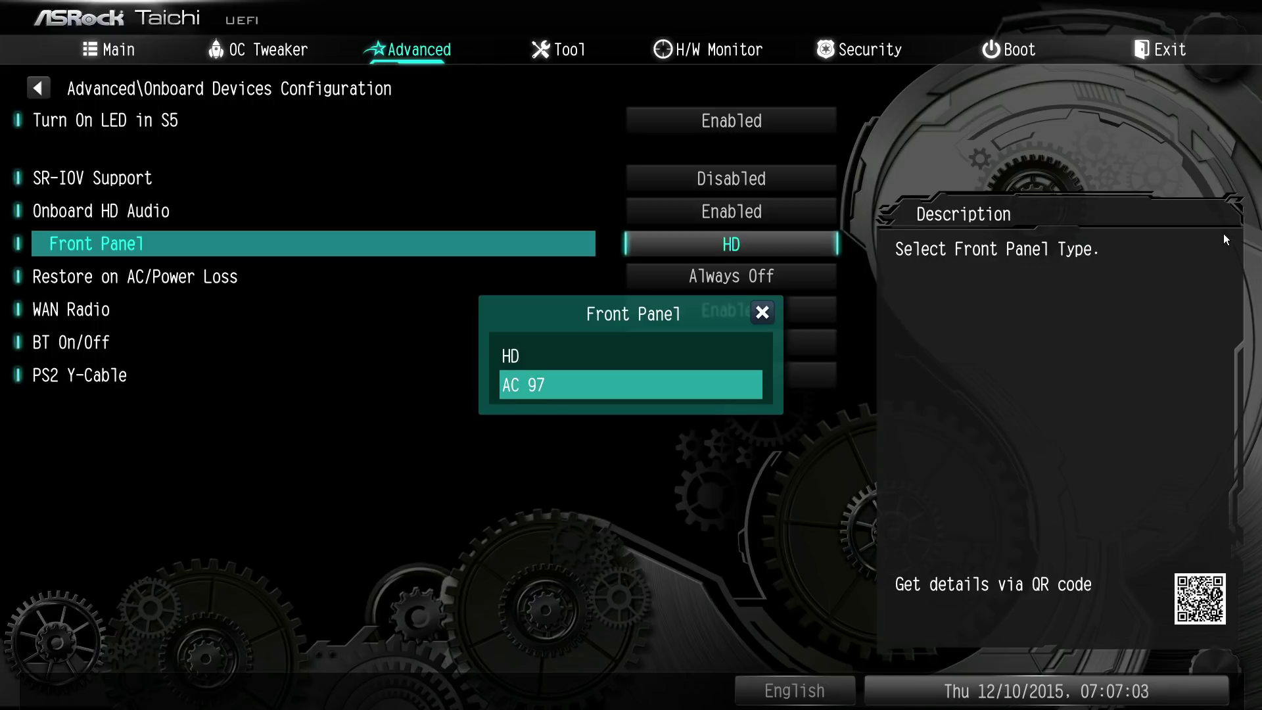
pyautogui.press('Escape')
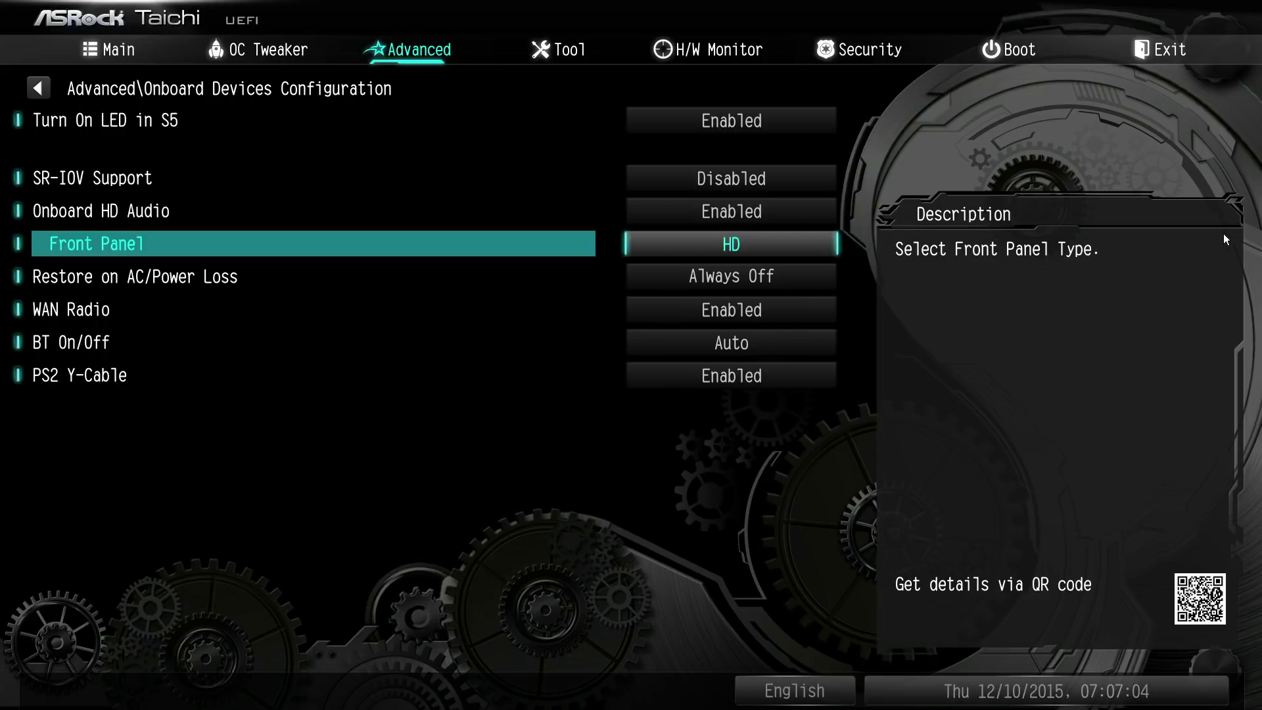
# Step: Compare the Restore on AC/Power Loss options and keep Always Off selected
pyautogui.press('Down')
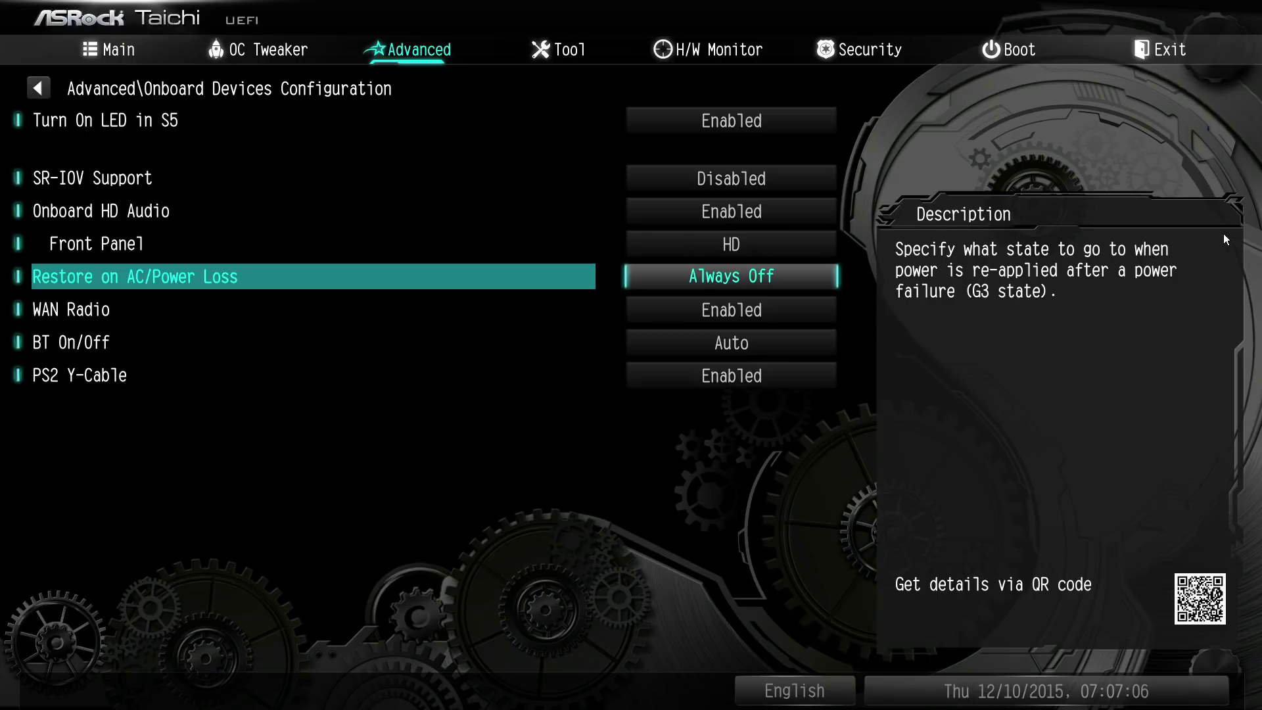
pyautogui.press('Return')
pyautogui.press('Up')
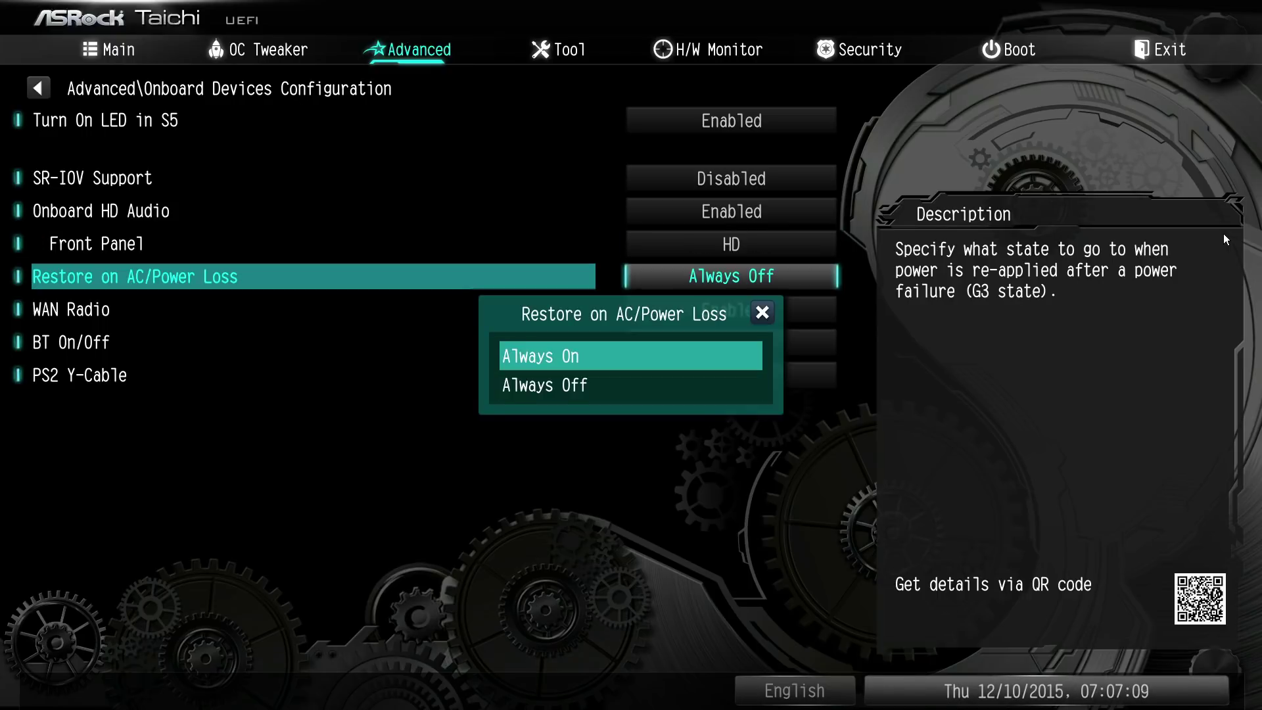
pyautogui.press('Down')
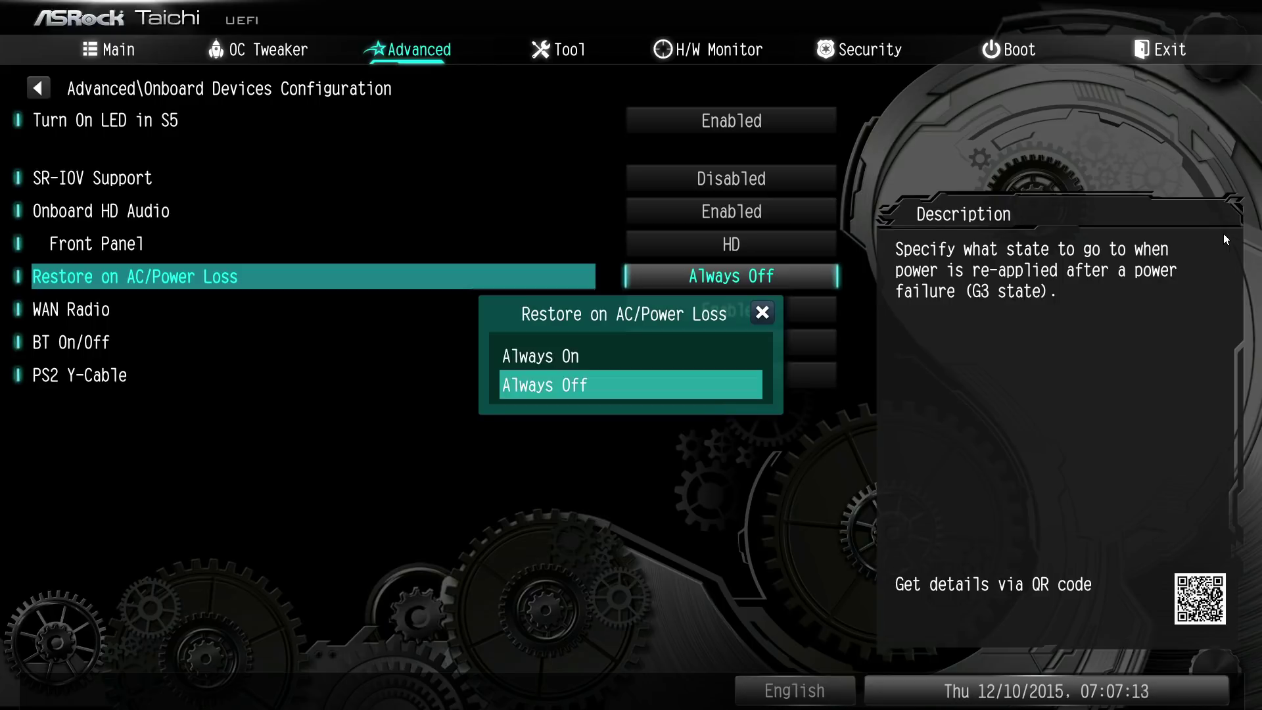
pyautogui.press('Up')
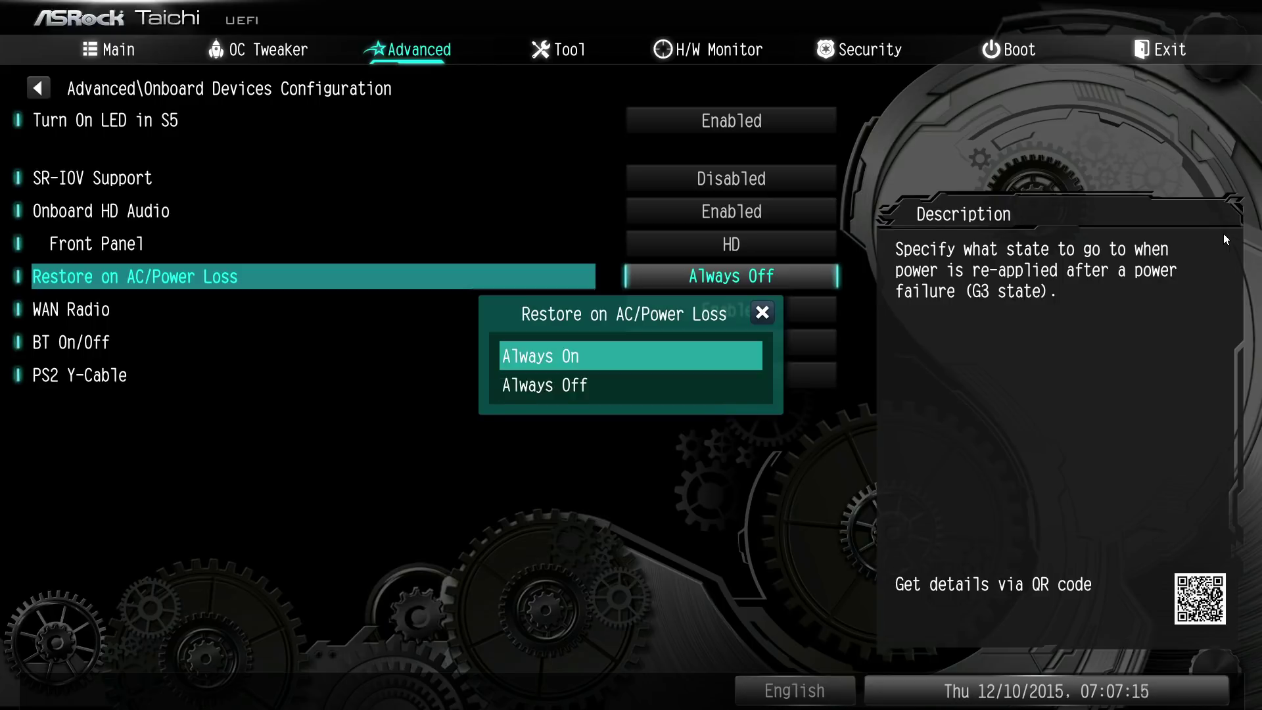
pyautogui.press('Down')
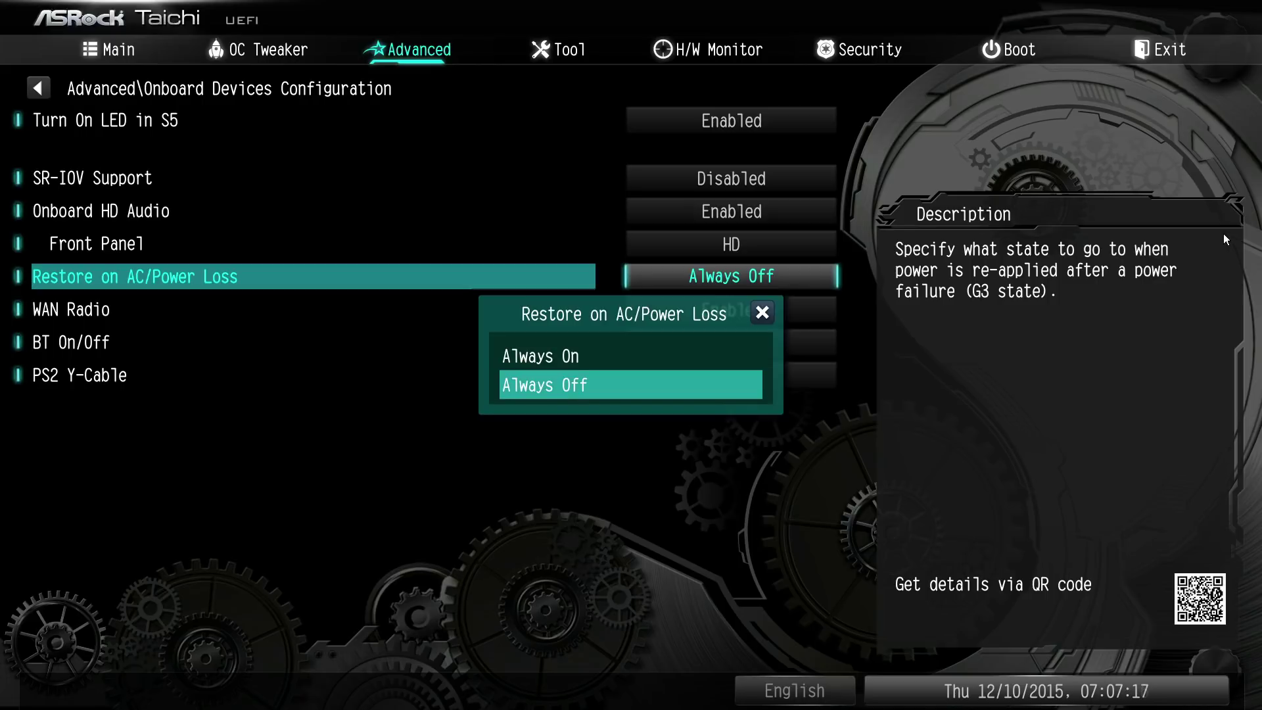
pyautogui.press('Return')
pyautogui.press('Return')
pyautogui.press('Up')
pyautogui.press('Escape')
pyautogui.press('Return')
pyautogui.press('Up')
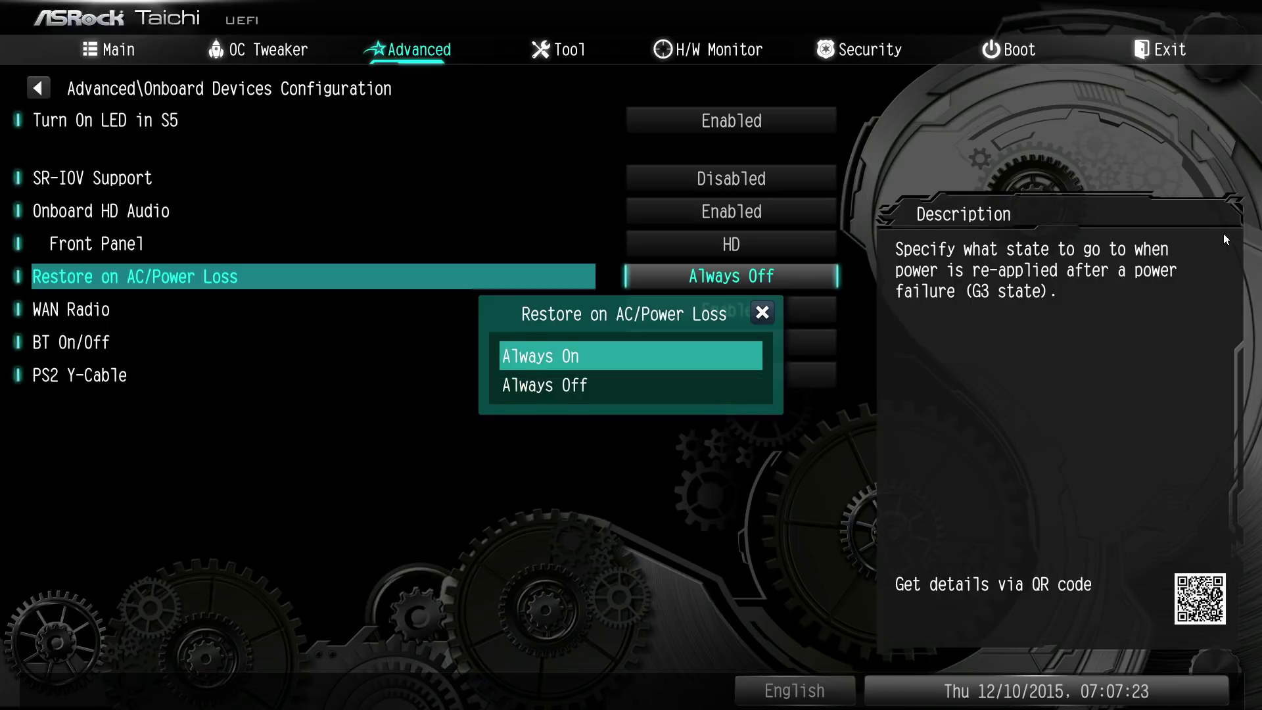
pyautogui.press('Down')
pyautogui.press('Return')
# Step: Examine the WAN Radio options and keep the setting Enabled
pyautogui.press('Down')
pyautogui.press('Return')
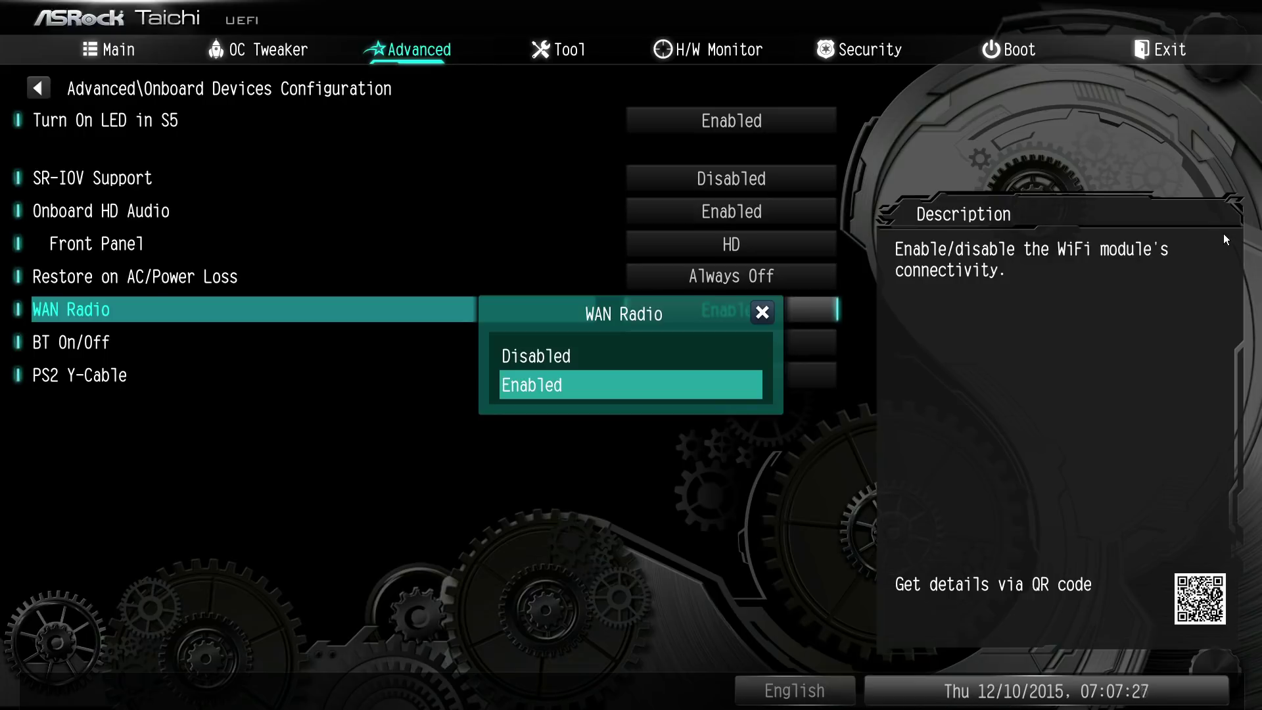
pyautogui.press('Up')
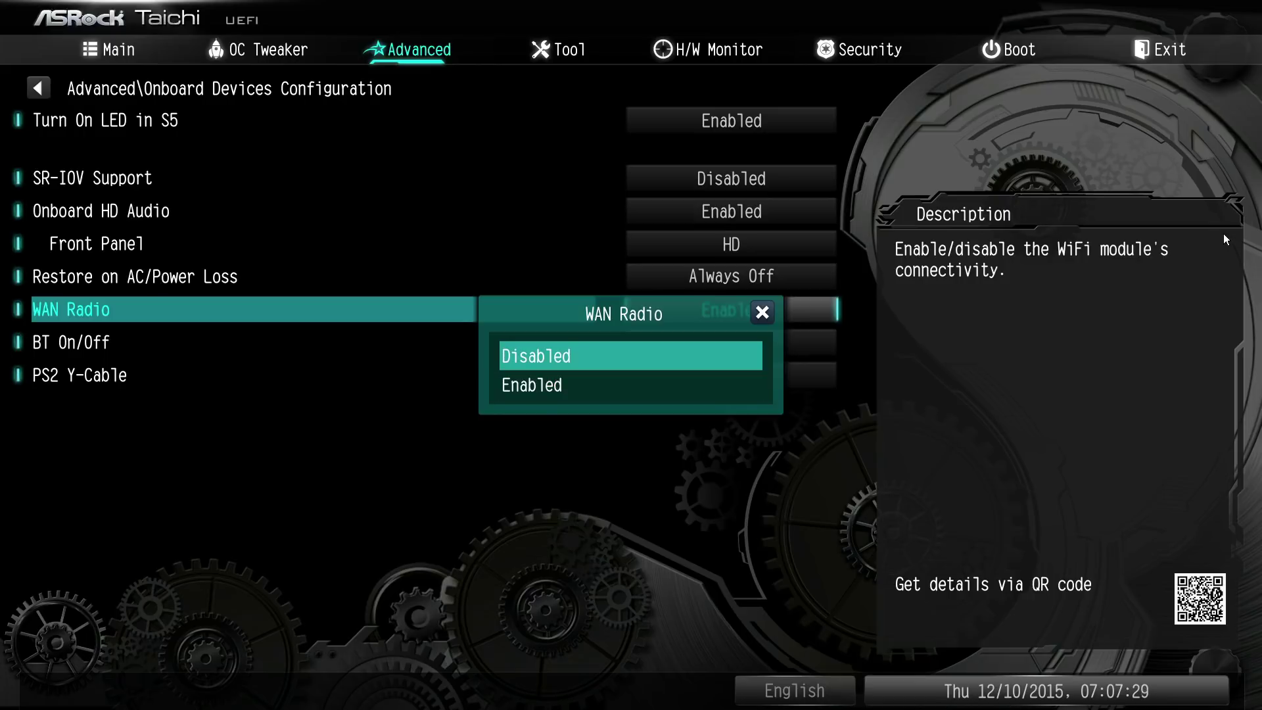
pyautogui.press('Down')
pyautogui.press('Return')
# Step: Examine the BT On/Off options and keep Auto selected
pyautogui.press('Down')
pyautogui.press('Return')
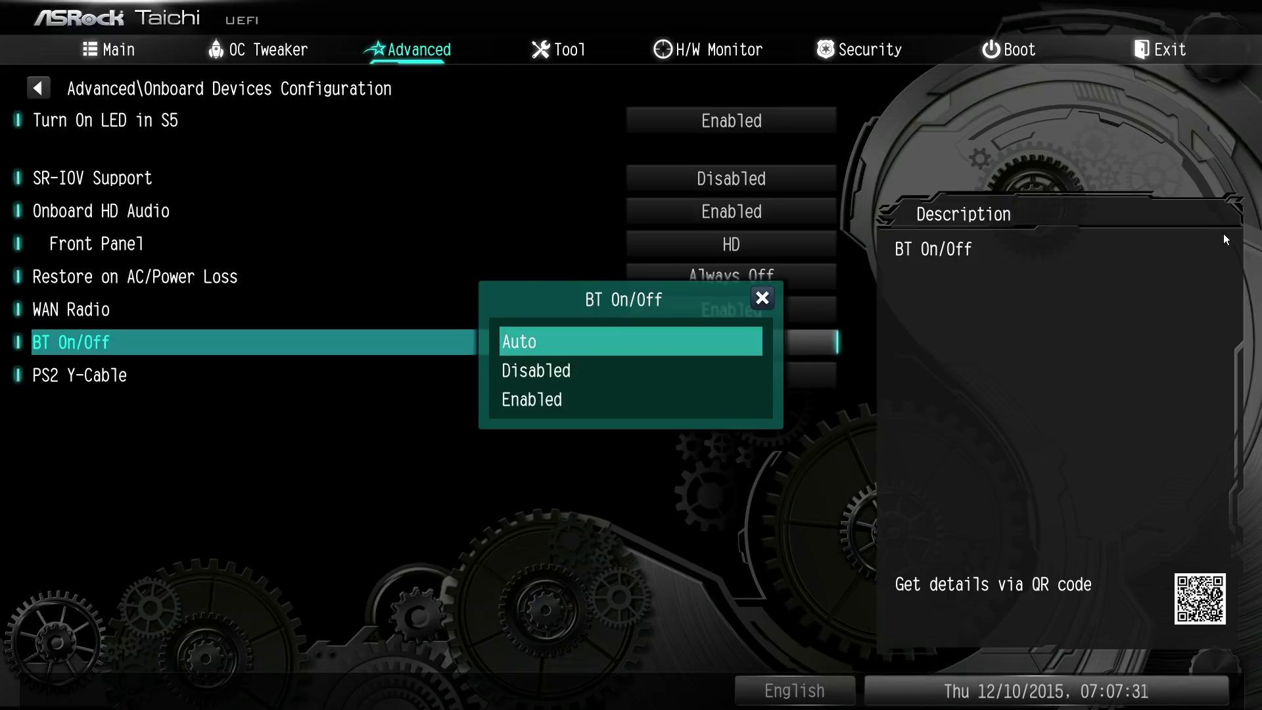
pyautogui.press('Return')
# Step: Compare the PS2 Y-Cable options and set PS2 Y-Cable to Auto
pyautogui.press('Down')
pyautogui.press('Return')
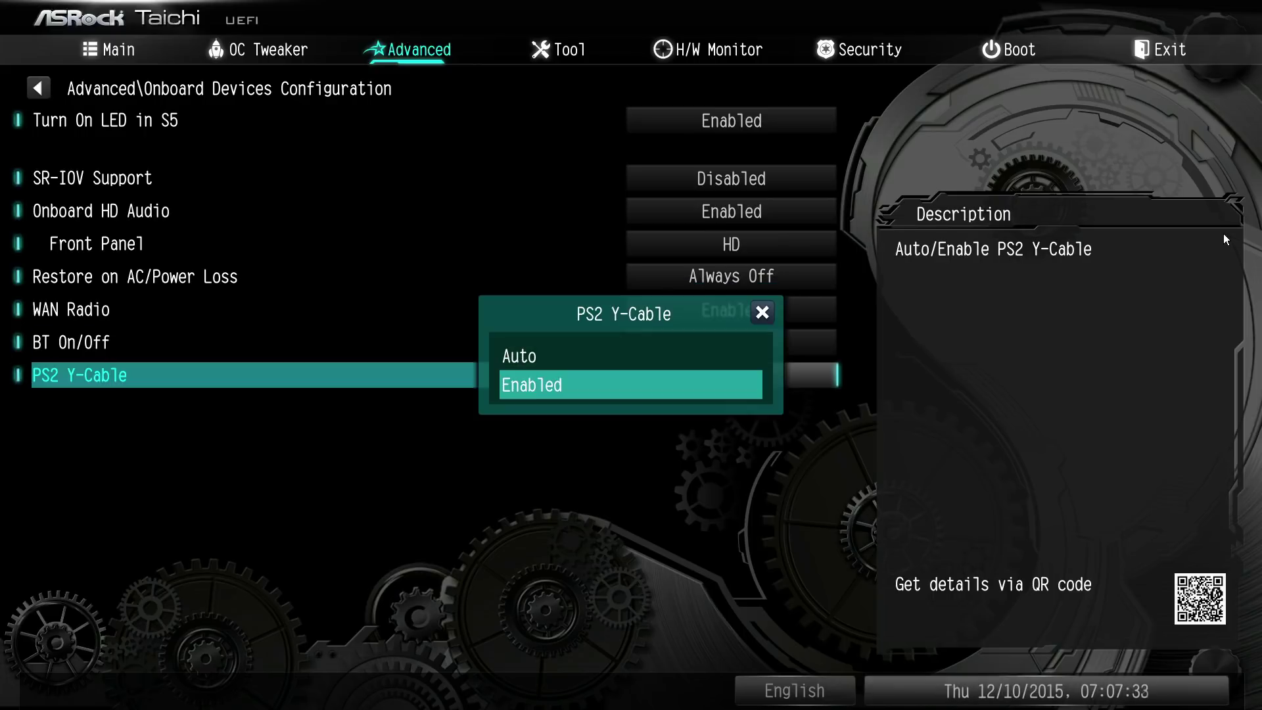
pyautogui.press('Up')
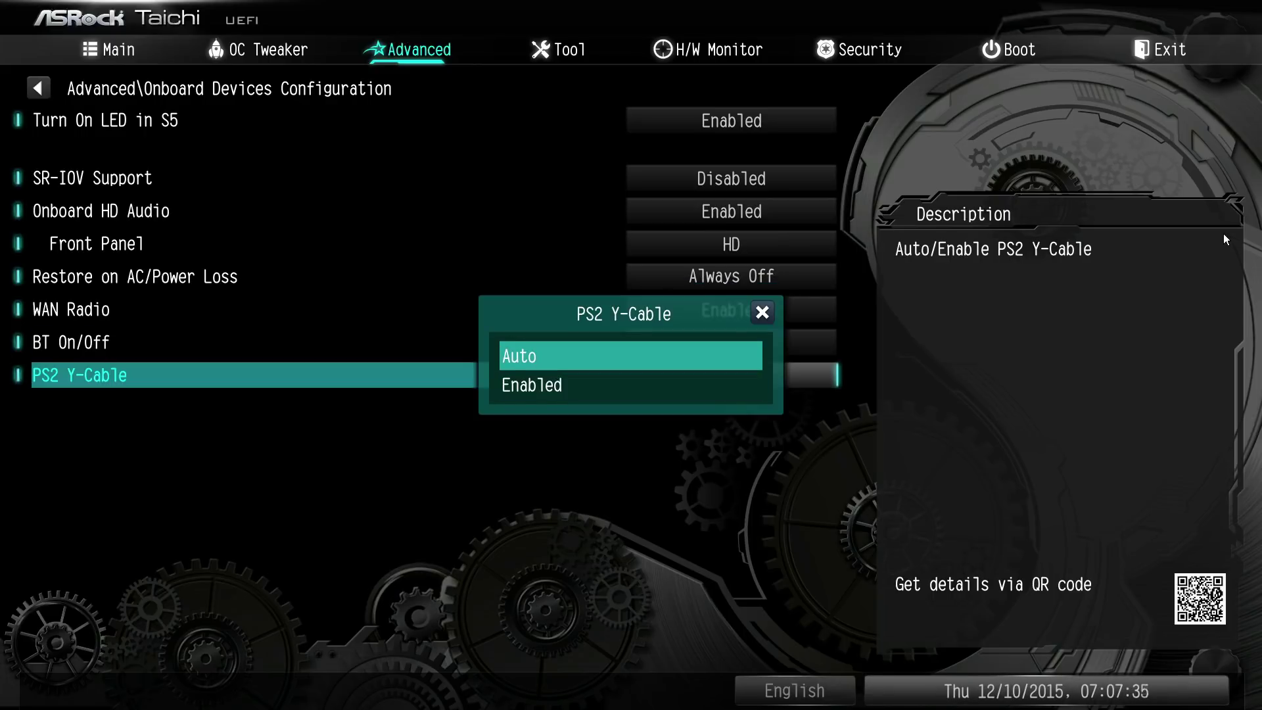
pyautogui.press('Down')
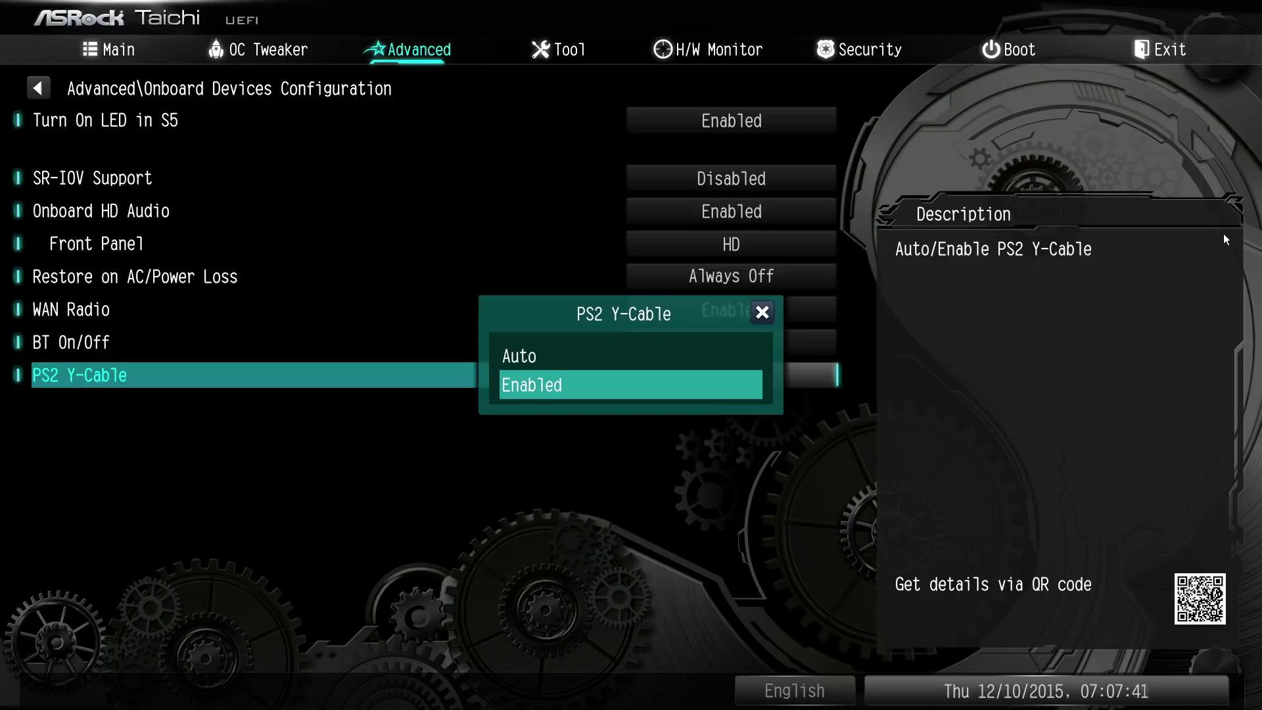
pyautogui.press('Up')
pyautogui.press('Return')
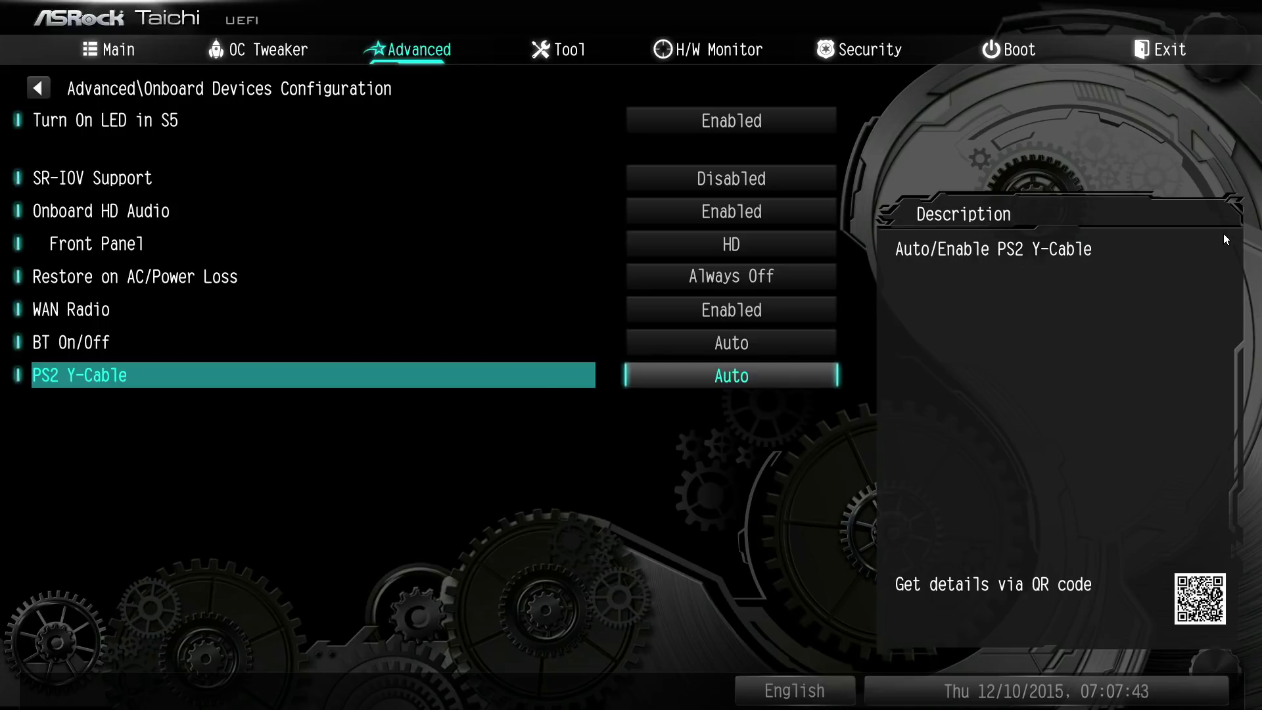
# Step: Switch PS2 Y-Cable to Enabled and back to Auto, and leave Onboard Devices Configuration
pyautogui.press('Return')
pyautogui.press('Down')
pyautogui.press('Return')
pyautogui.press('Return')
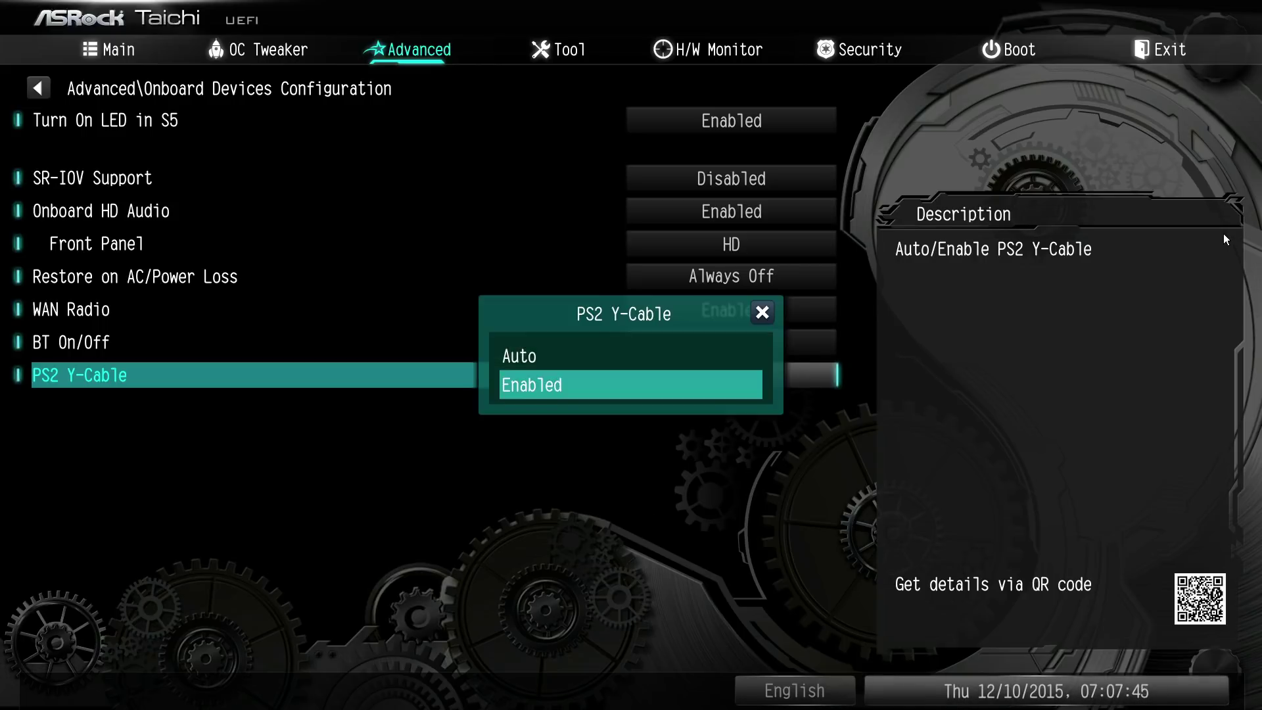
pyautogui.press('Up')
pyautogui.press('Return')
pyautogui.press('Escape')
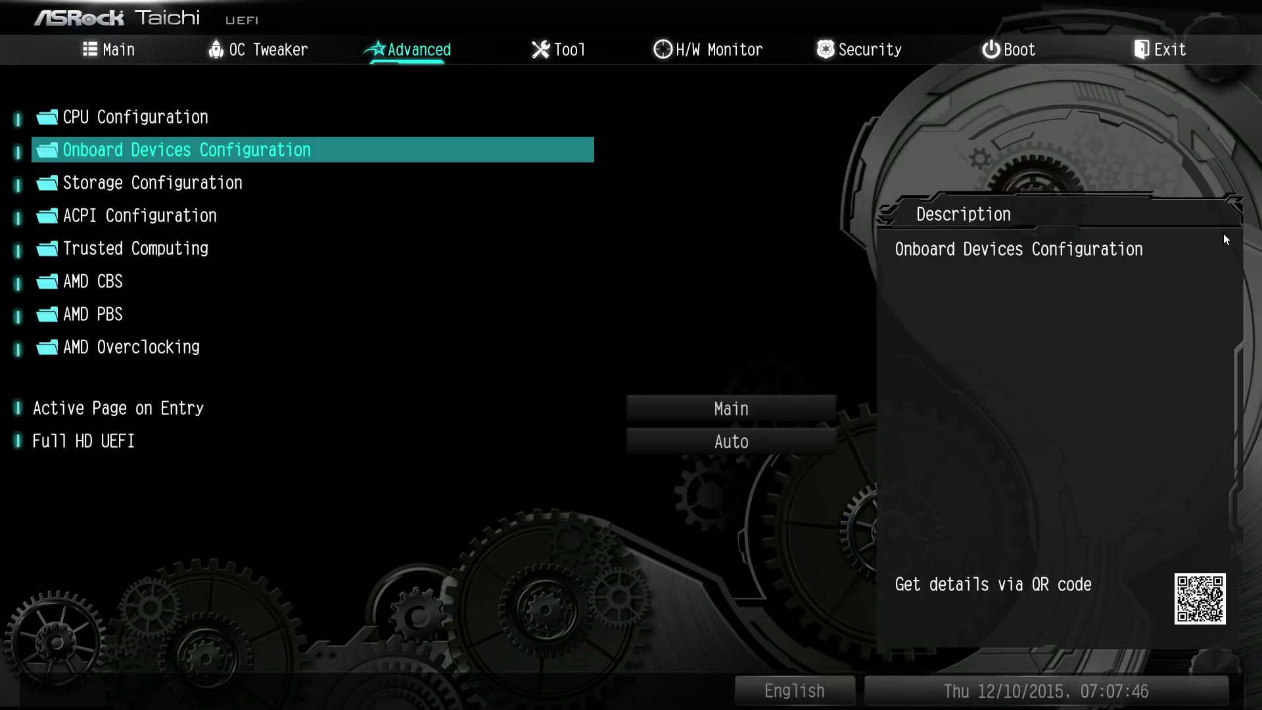
# Step: Reopen Onboard Devices Configuration, set PS2 Y-Cable to Enabled, and return to the Advanced page
pyautogui.press('Return')
pyautogui.press('Down')
pyautogui.press('End')
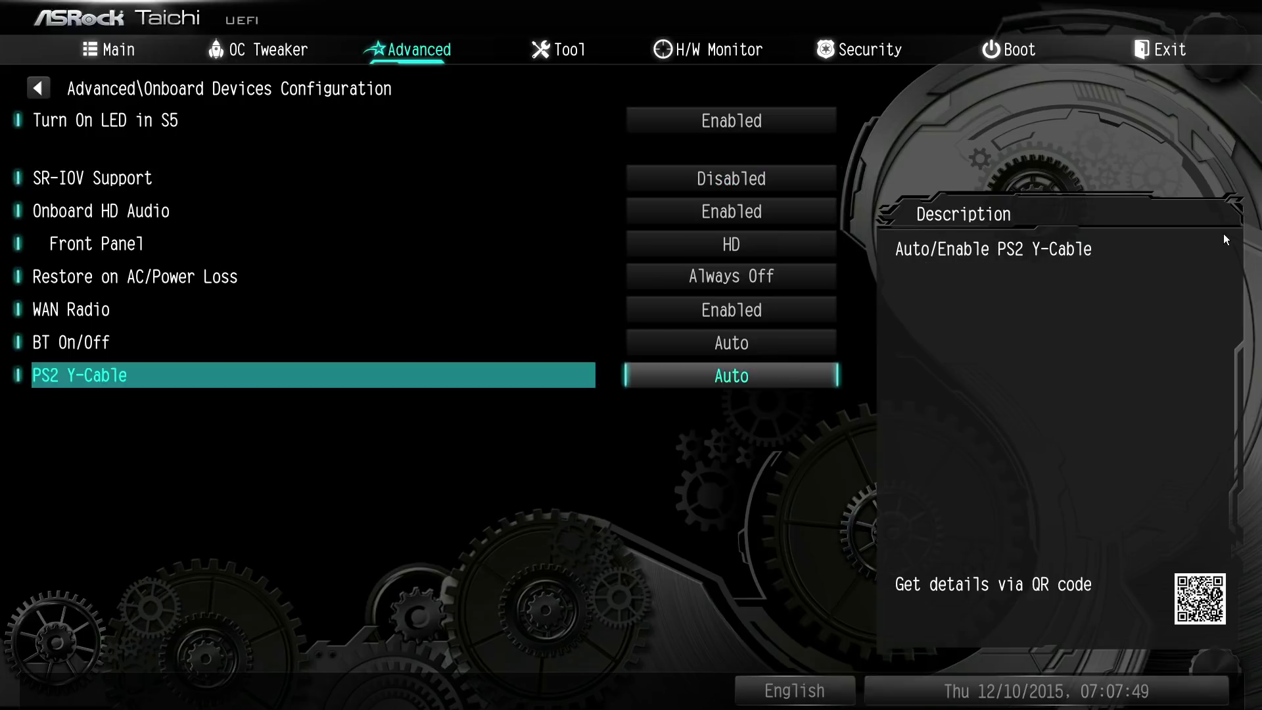
pyautogui.press('Return')
pyautogui.press('Down')
pyautogui.press('Return')
pyautogui.press('Escape')
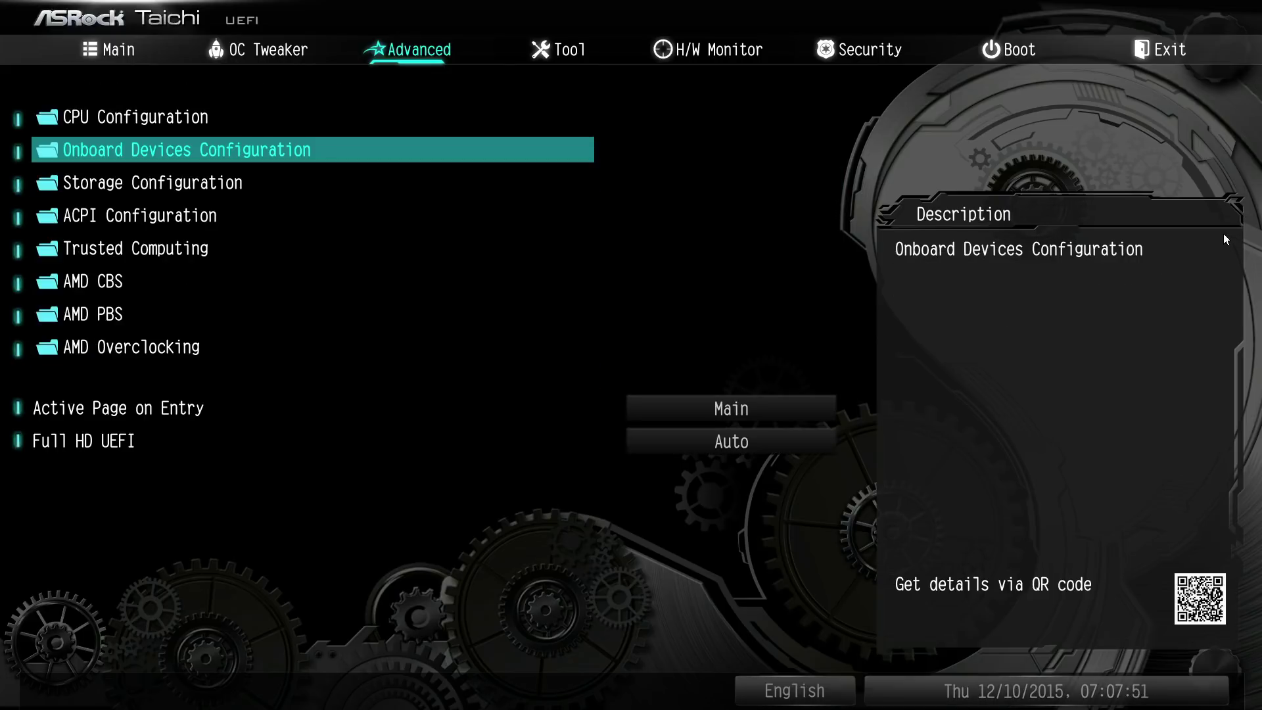
# Step: Open Storage Configuration and examine the SATA controller type options without changing the mode
pyautogui.press('Down')
pyautogui.press('Return')
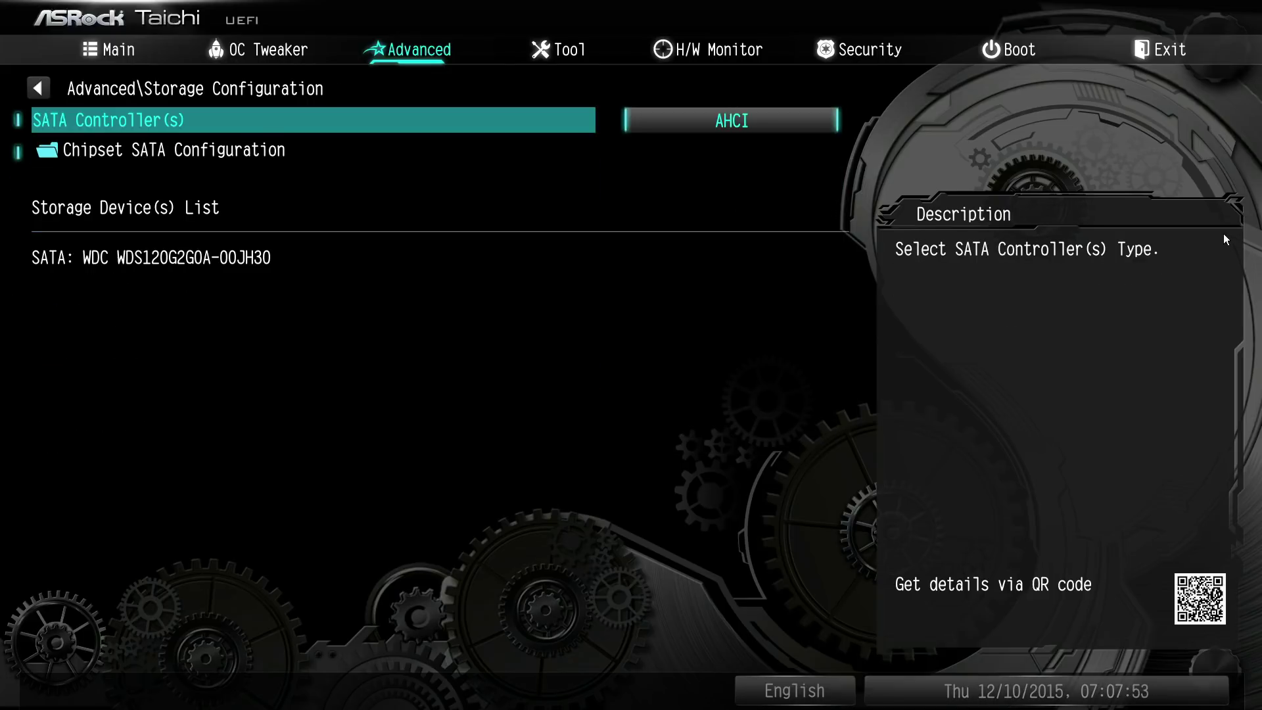
pyautogui.press('Return')
pyautogui.press('Up')
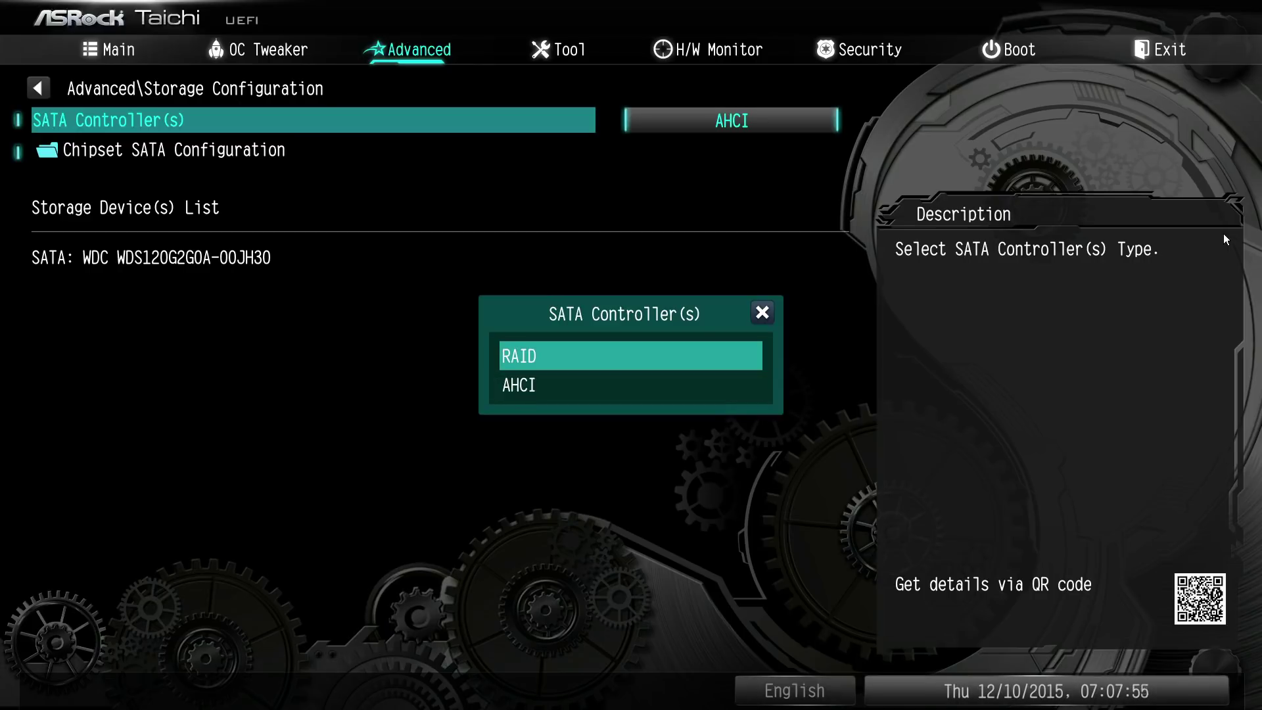
pyautogui.press('Escape')
# Step: Open Chipset SATA Configuration and examine the ESATA options for Port 0 and Port 1
pyautogui.press('Down')
pyautogui.press('Return')
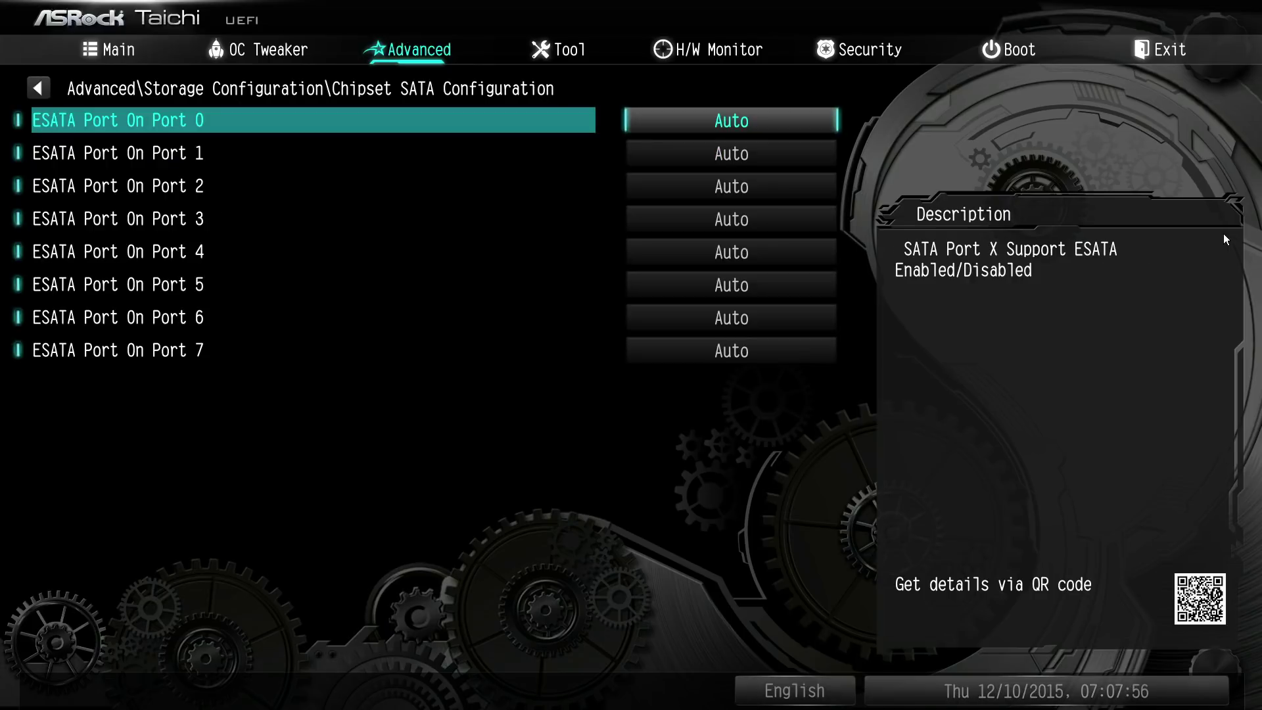
pyautogui.press('Return')
pyautogui.press('Escape')
pyautogui.press('Down')
pyautogui.press('Return')
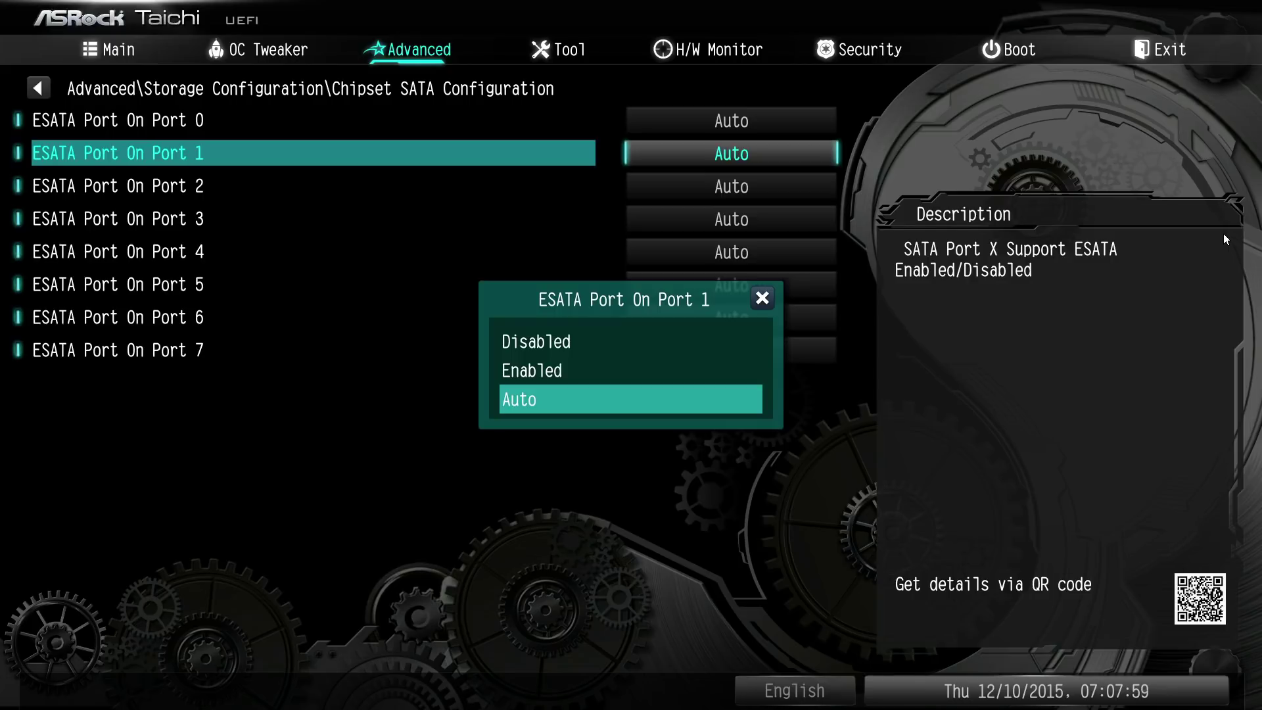
pyautogui.press('Escape')
# Step: Look through the list of ESATA port settings down to Port 7 and back up to Port 0
pyautogui.press('Down')
pyautogui.press('Down')
pyautogui.press('Down')
pyautogui.press('Down')
pyautogui.press('Down')
pyautogui.press('Down')
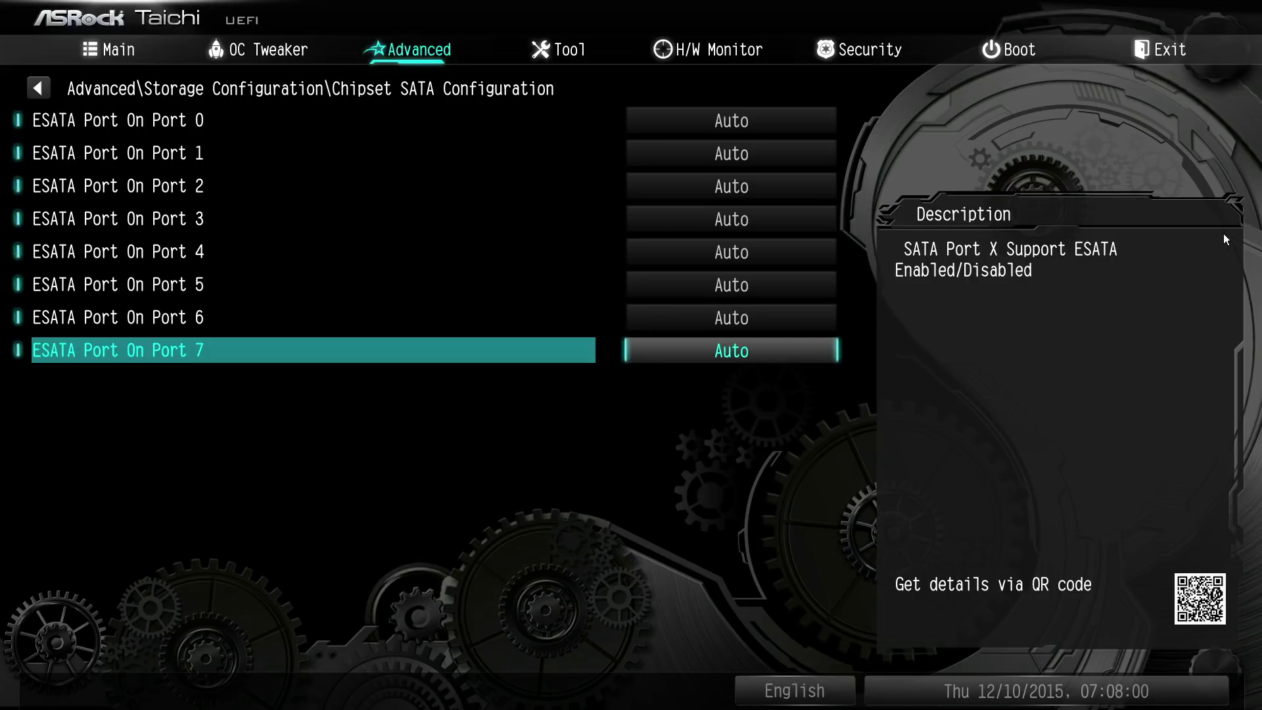
pyautogui.press('Up')
pyautogui.press('Up')
pyautogui.press('Up')
pyautogui.press('Up')
pyautogui.press('Up')
pyautogui.press('Up')
pyautogui.press('Up')
# Step: Examine the ESATA options for Port 2 and close the list without changing the setting
pyautogui.press('Down')
pyautogui.press('Down')
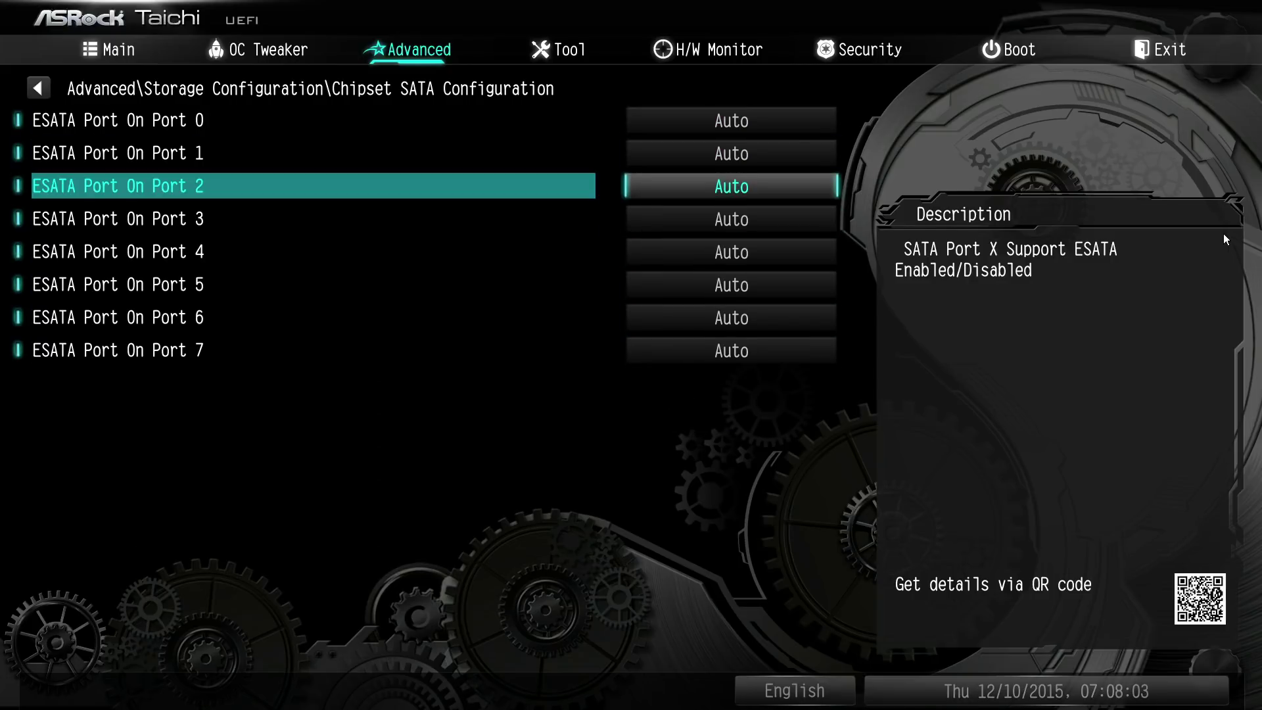
pyautogui.press('Return')
pyautogui.press('Up')
pyautogui.press('Up')
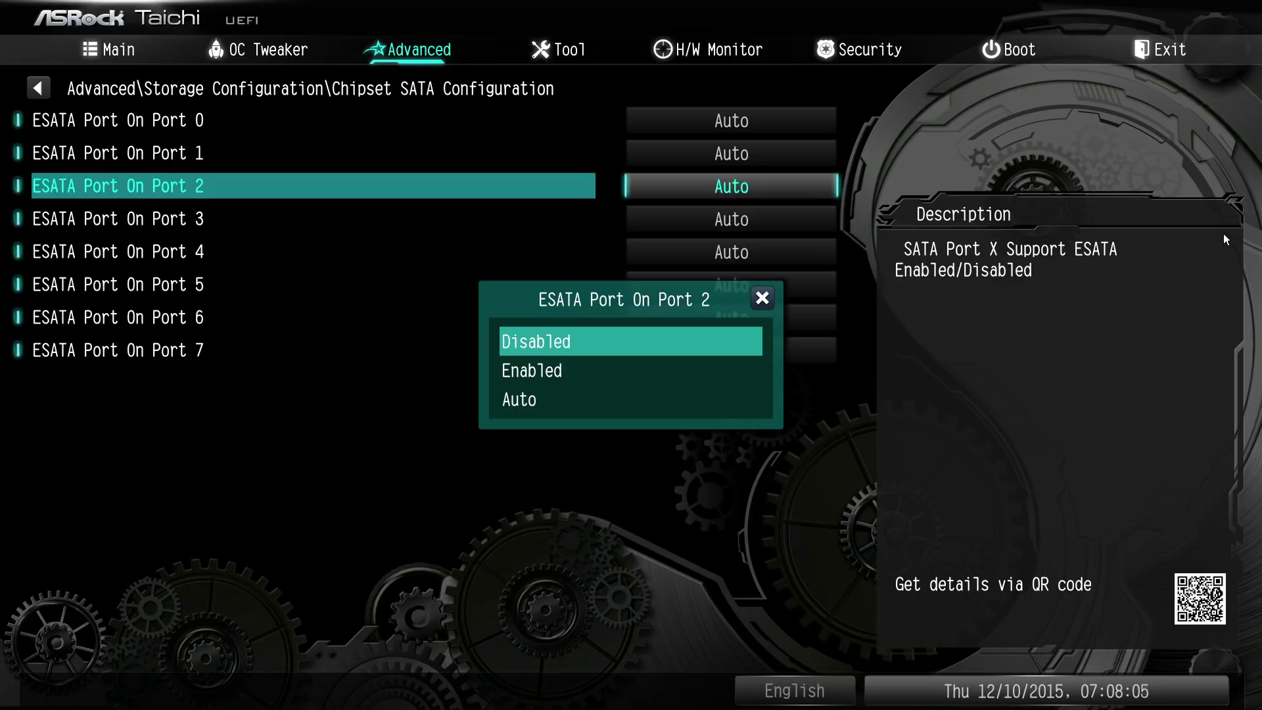
pyautogui.press('Escape')
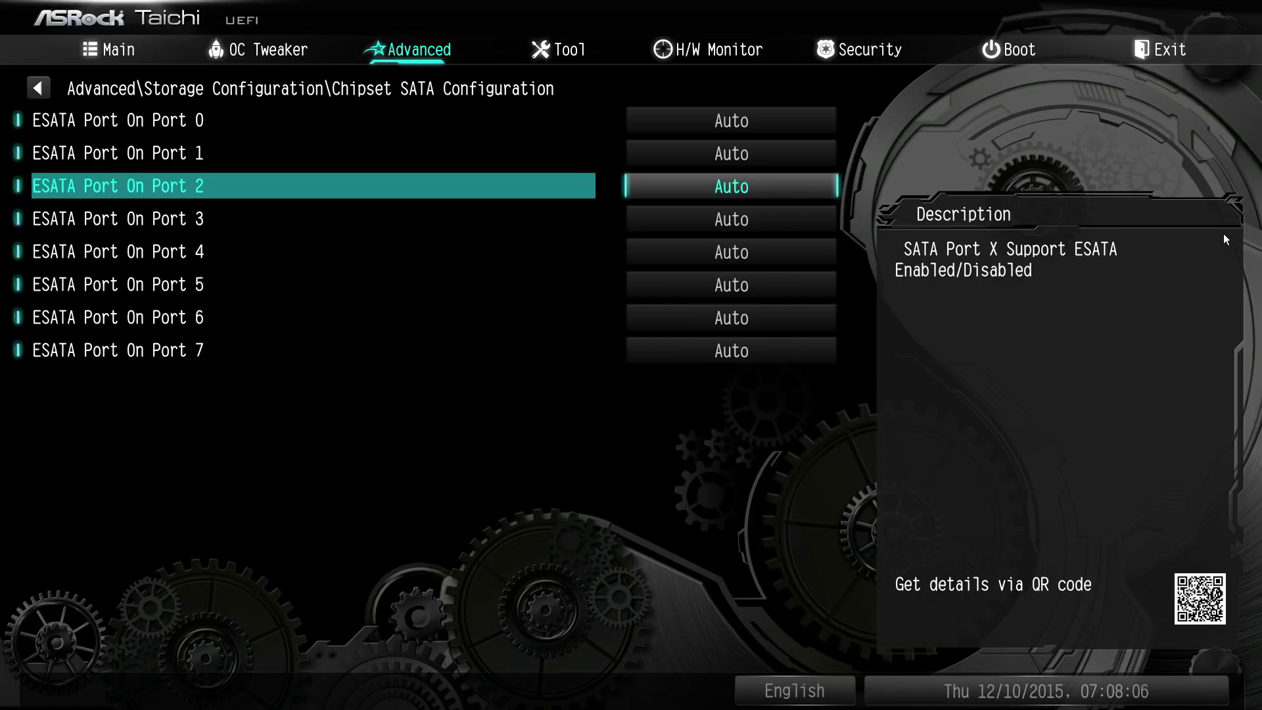
# Step: Leave and briefly reopen Chipset SATA Configuration, and return to the main Advanced settings list
pyautogui.press('Escape')
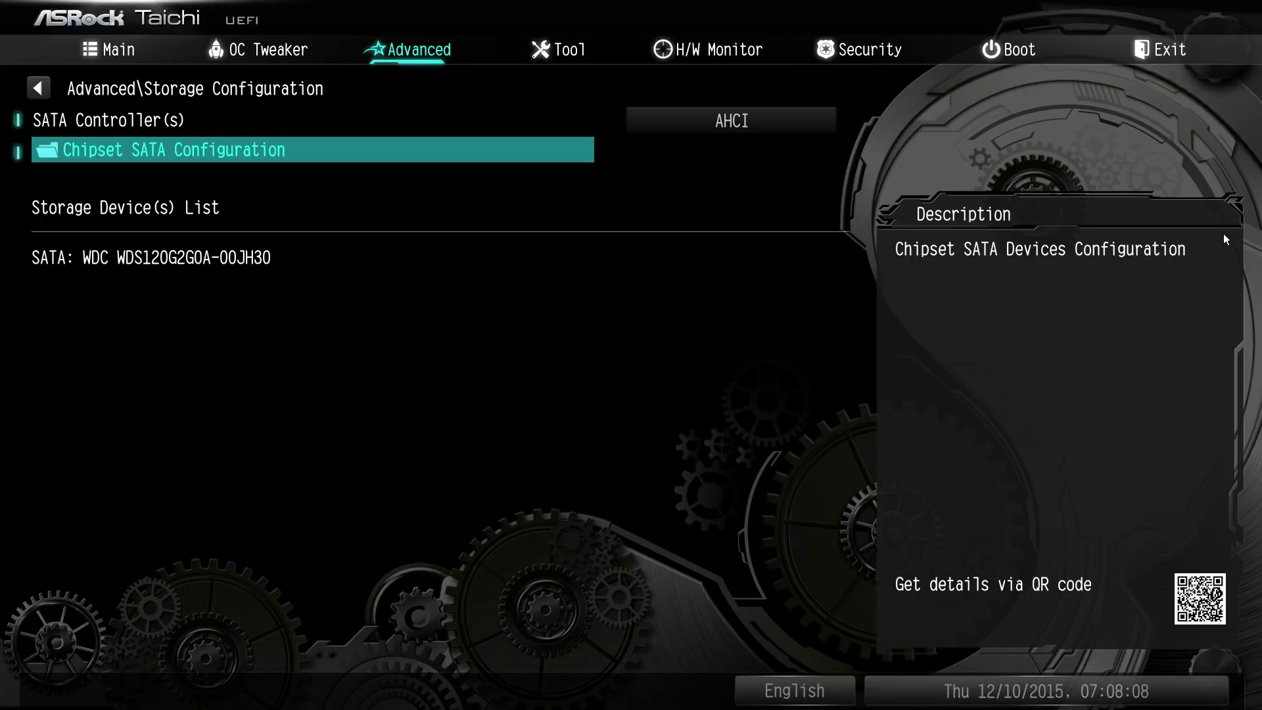
pyautogui.press('Up')
pyautogui.press('Down')
pyautogui.press('Return')
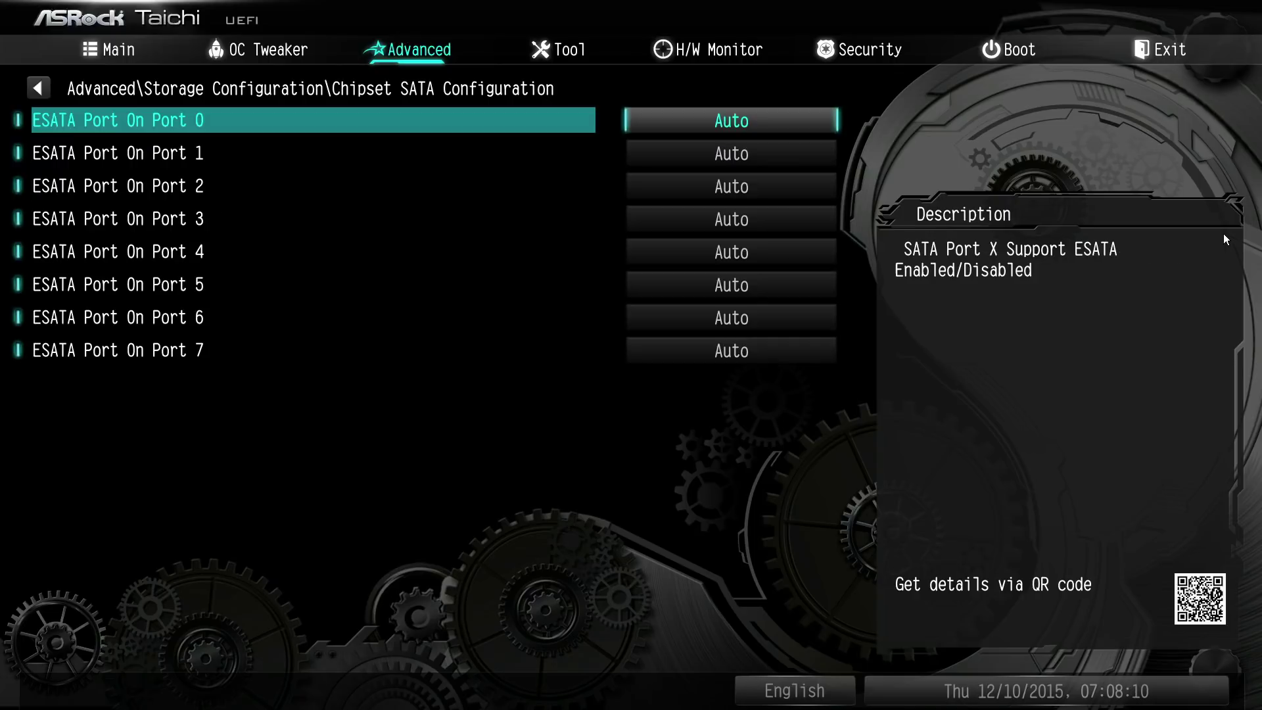
pyautogui.press('Escape')
pyautogui.press('Escape')
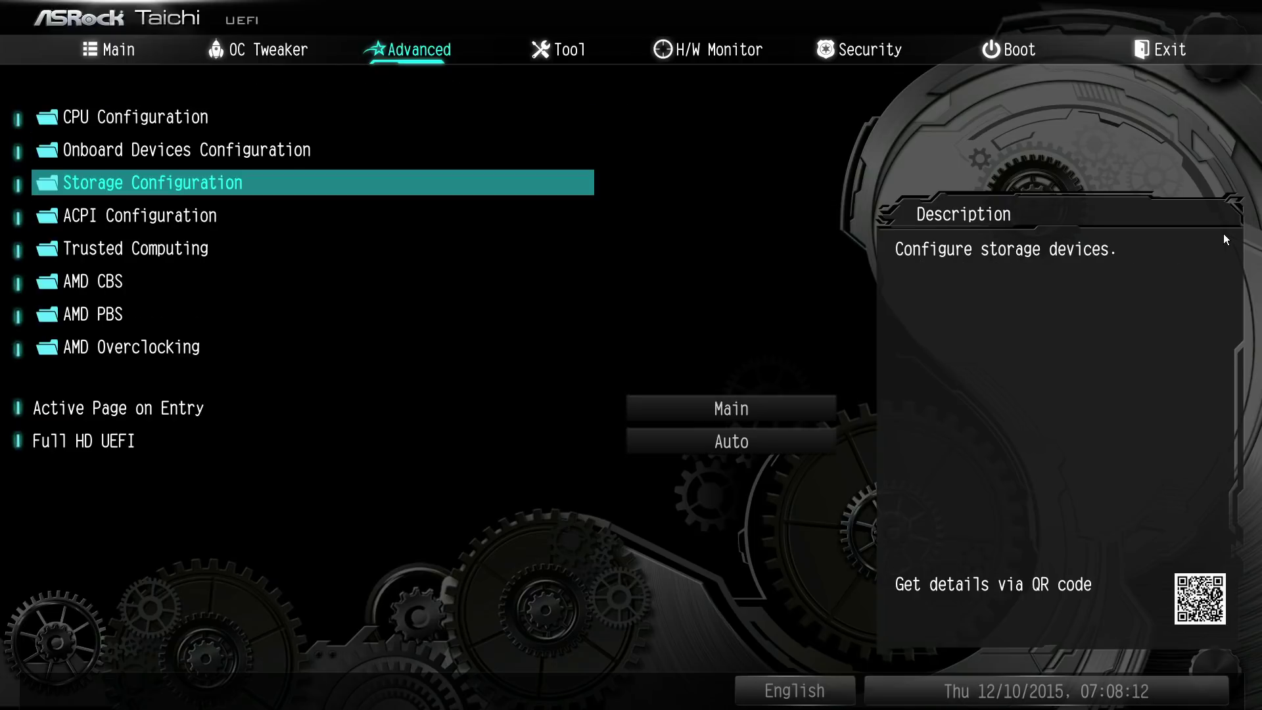
# Step: Open ACPI Configuration and examine the Suspend to RAM options, keeping Auto
pyautogui.press('Down')
pyautogui.press('Return')
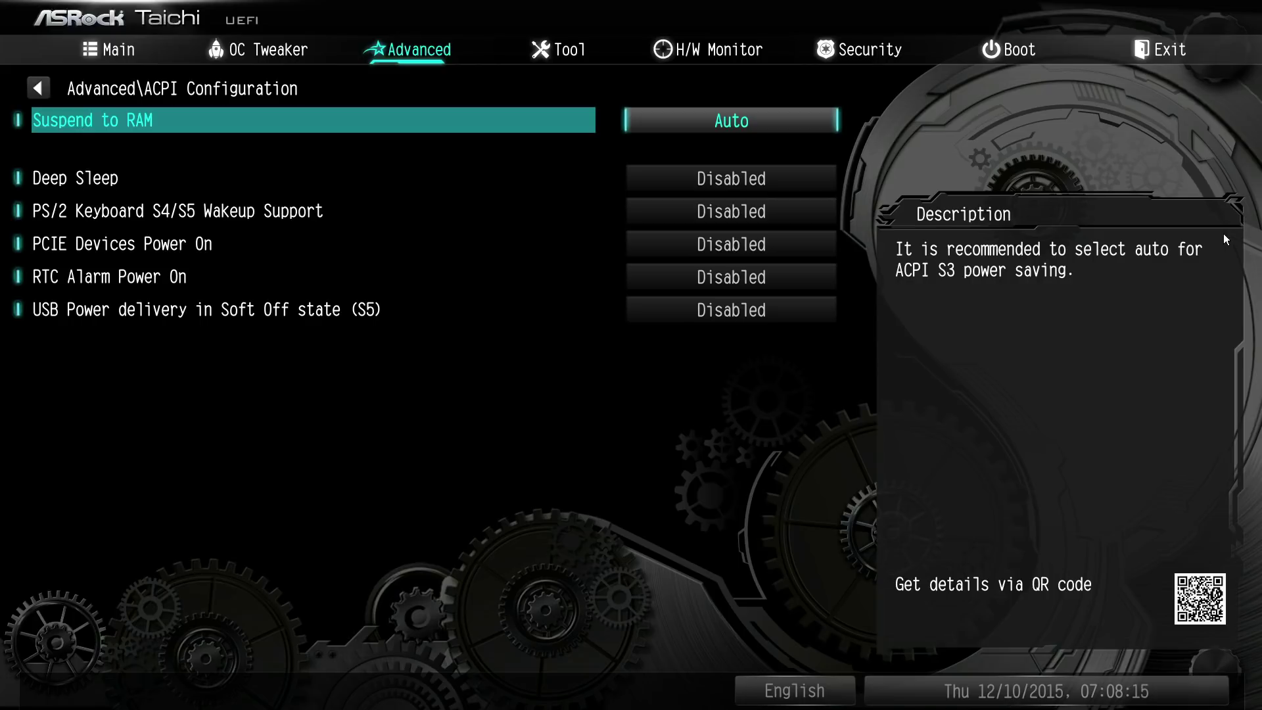
pyautogui.press('Return')
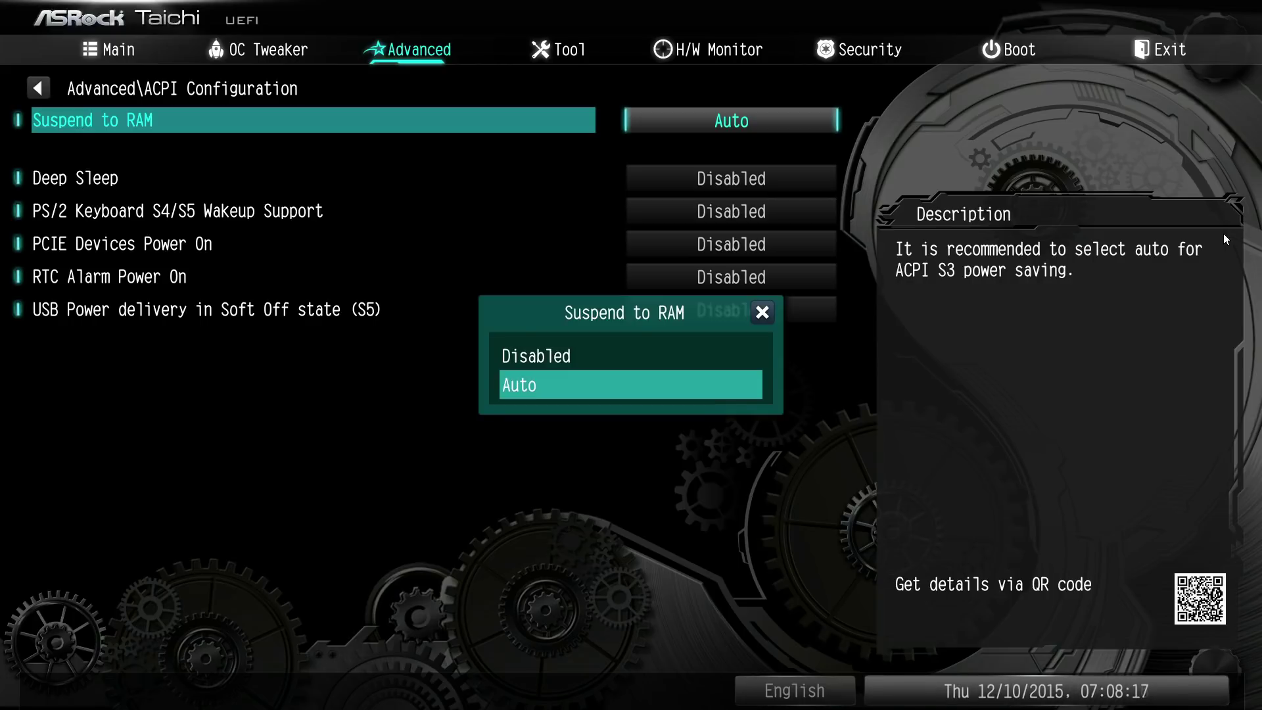
pyautogui.press('Return')
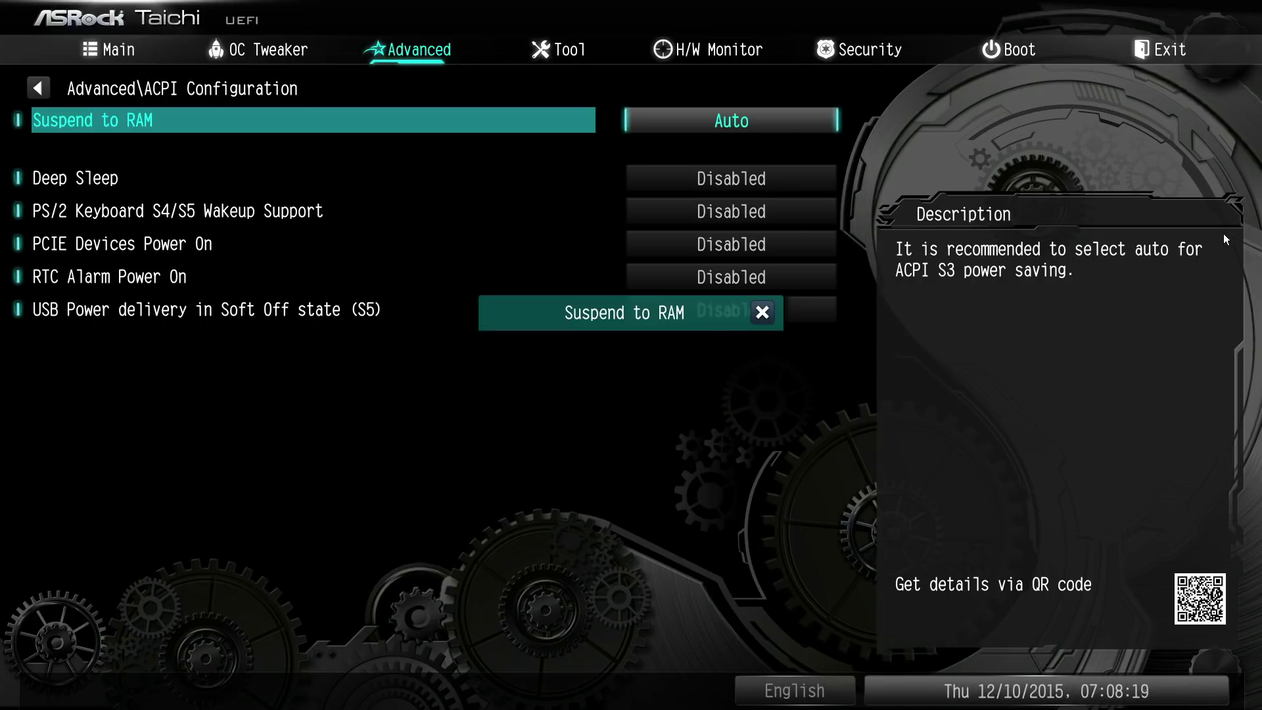
# Step: Examine the Deep Sleep options for the S4 and S5 states and close the list without changing the setting
pyautogui.press('Down')
pyautogui.press('Return')
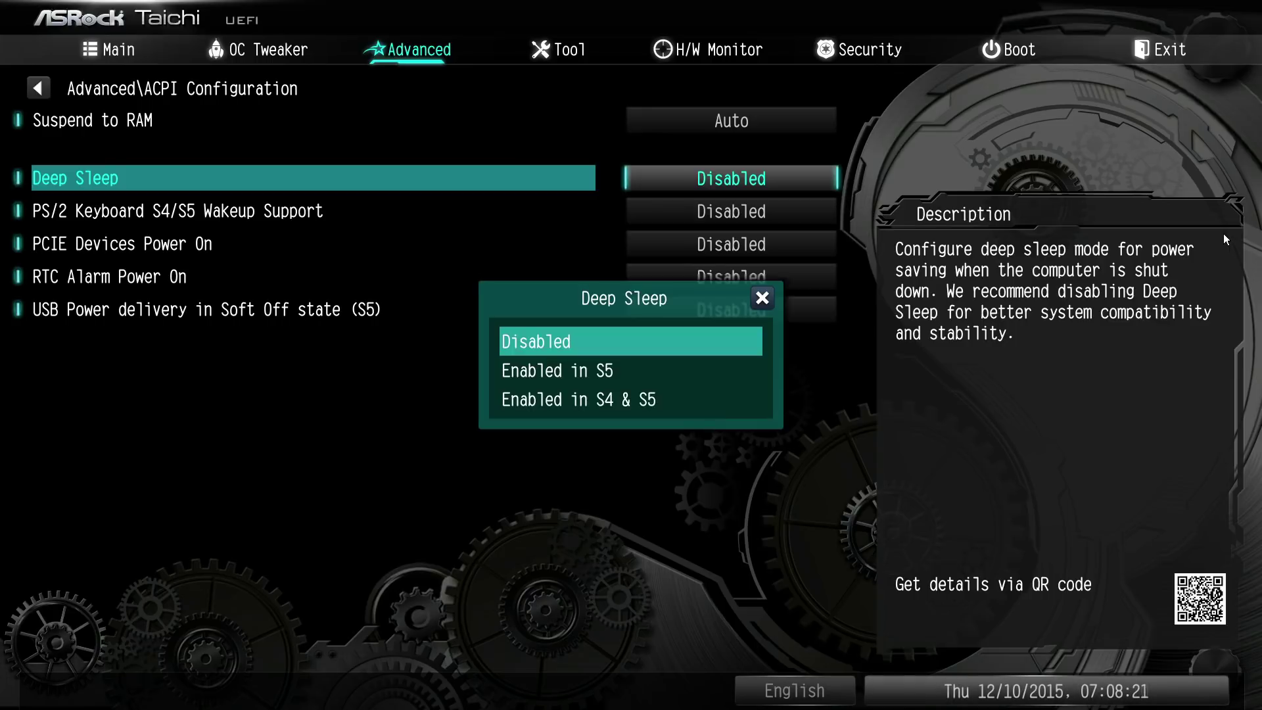
pyautogui.press('Down')
pyautogui.press('Down')
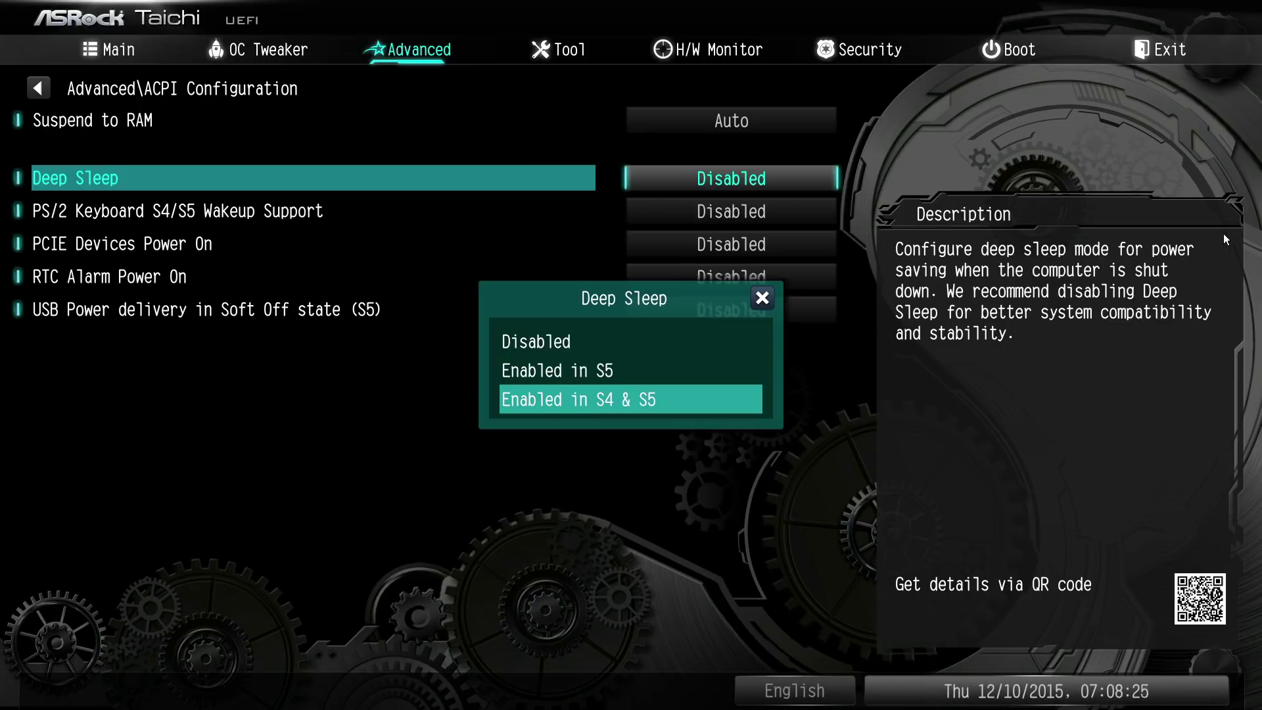
pyautogui.press('Up')
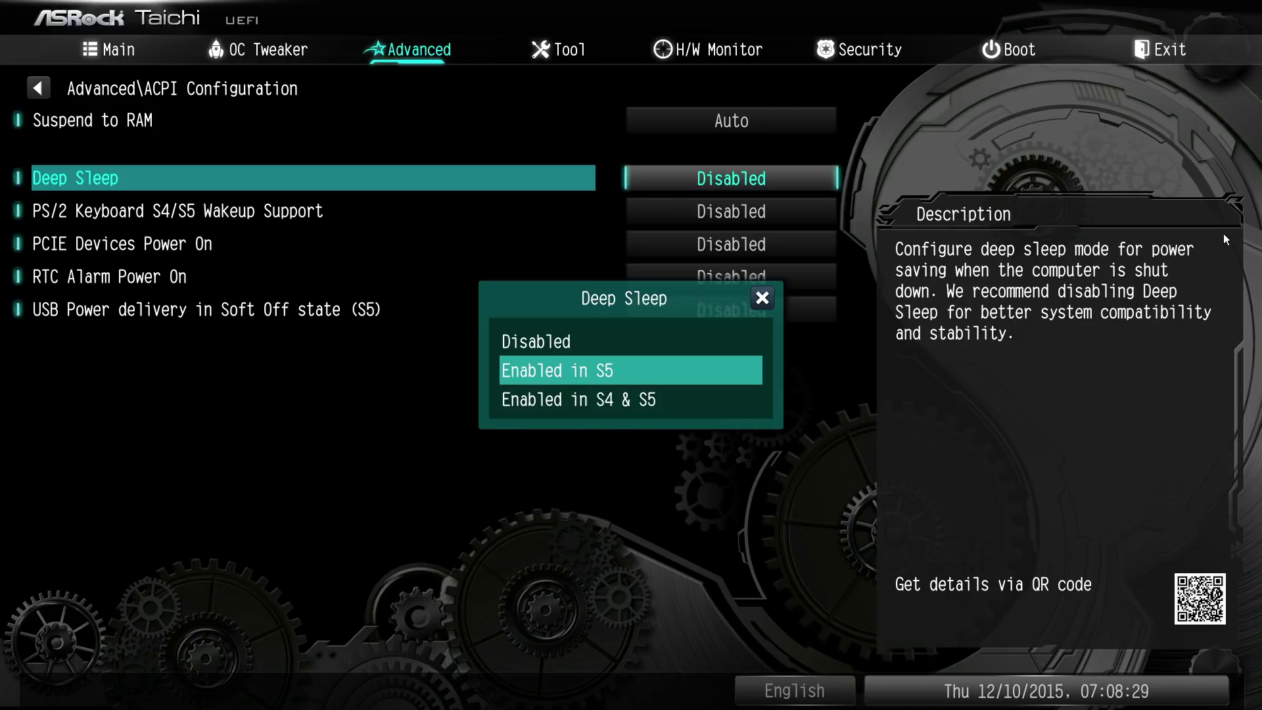
pyautogui.press('Escape')
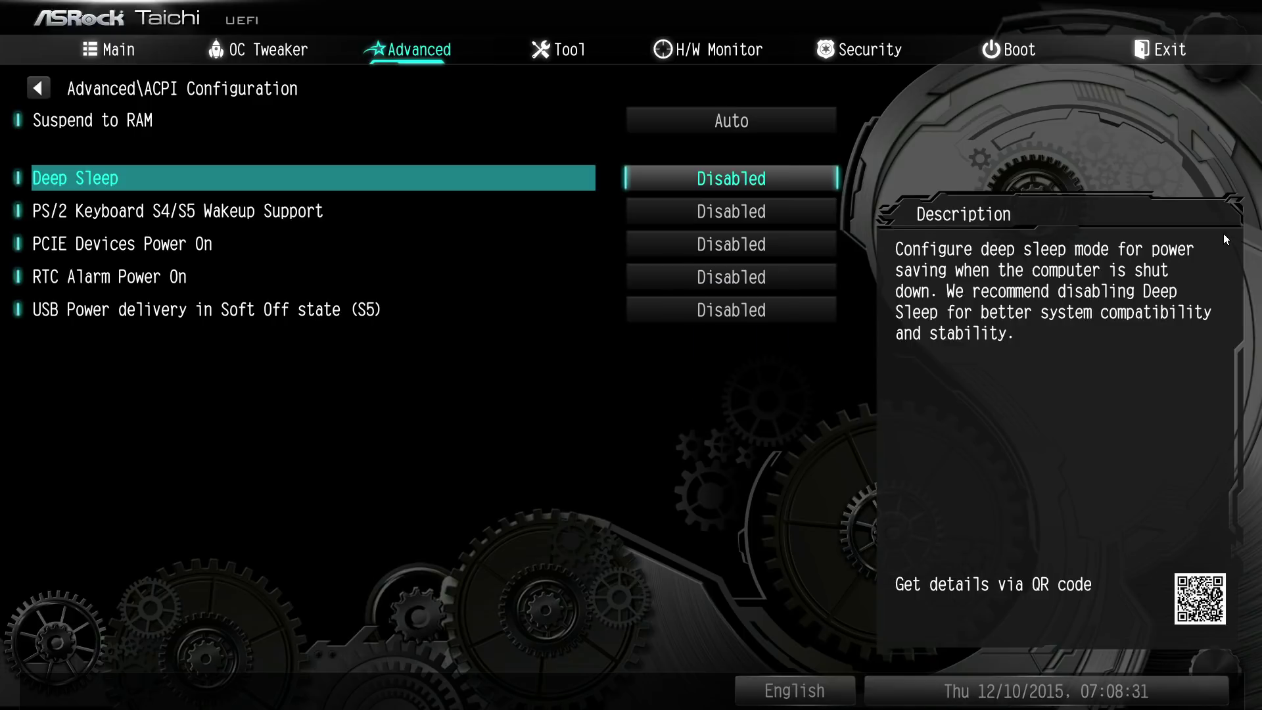
# Step: Glance at the PS/2 keyboard wakeup options, recheck the Deep Sleep choices and close them without a change
pyautogui.press('Down')
pyautogui.press('Return')
pyautogui.press('Escape')
pyautogui.press('Up')
pyautogui.press('Return')
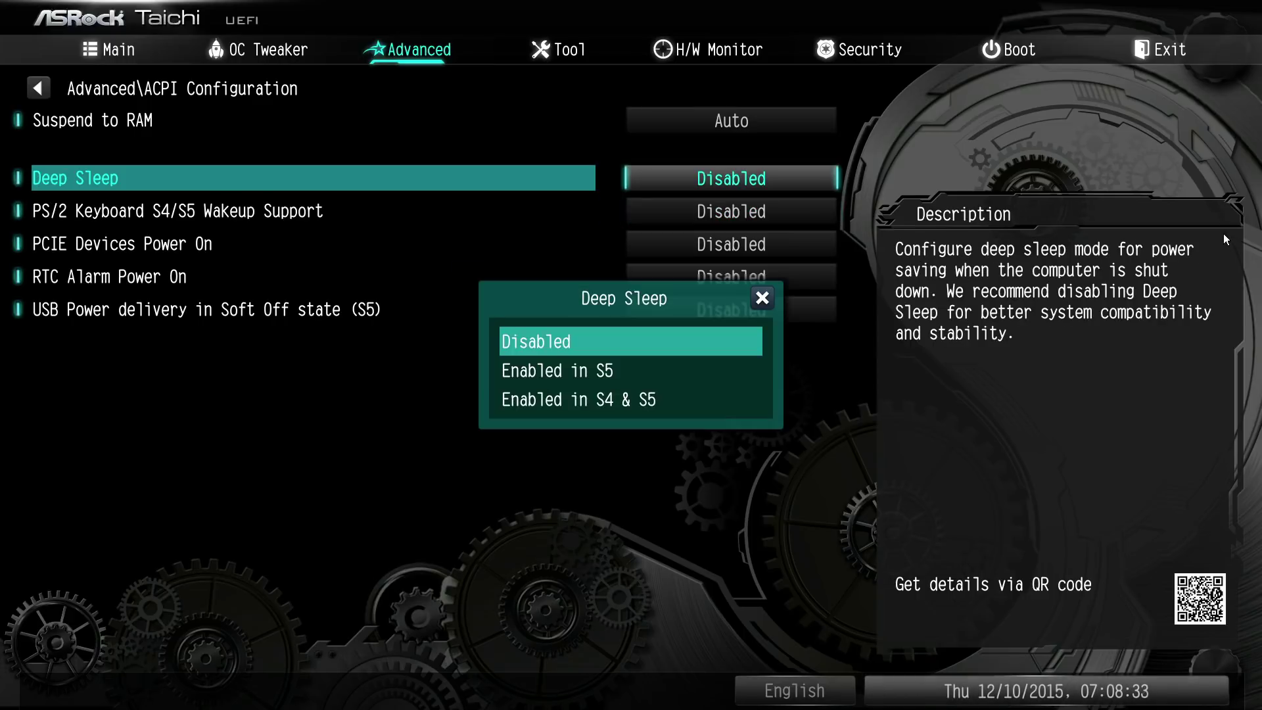
pyautogui.press('Down')
pyautogui.press('Down')
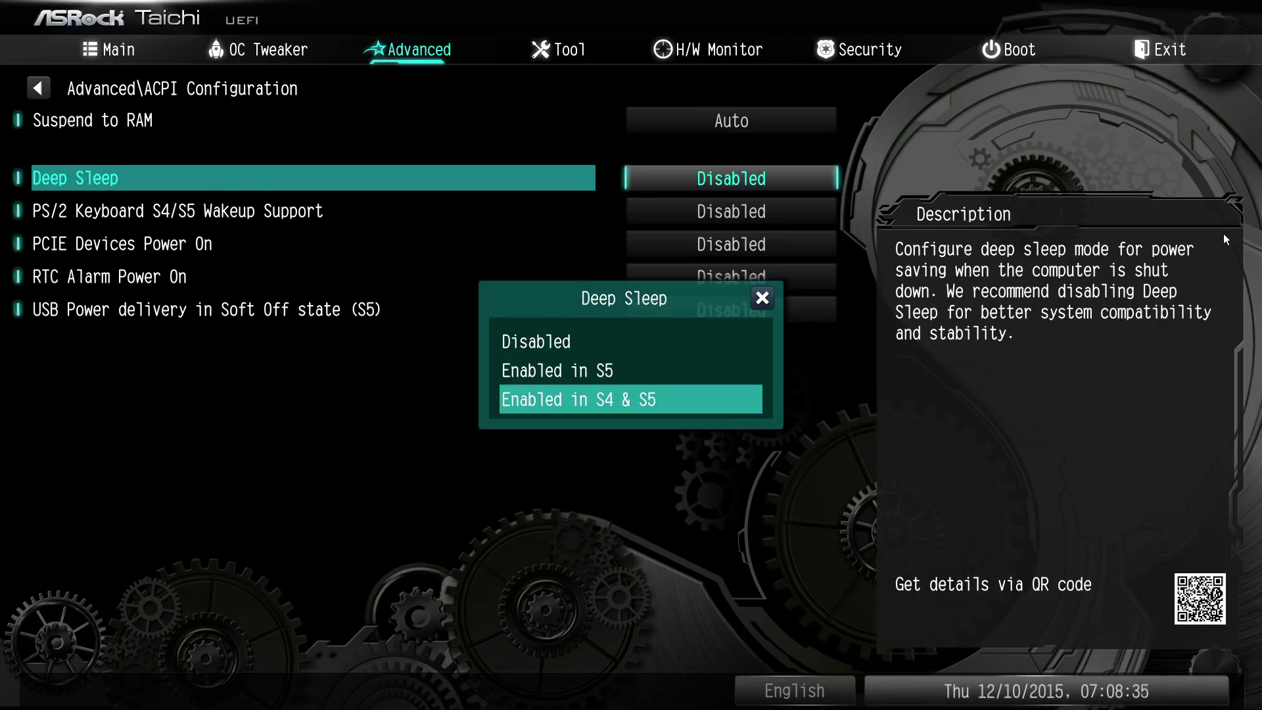
pyautogui.press('Escape')
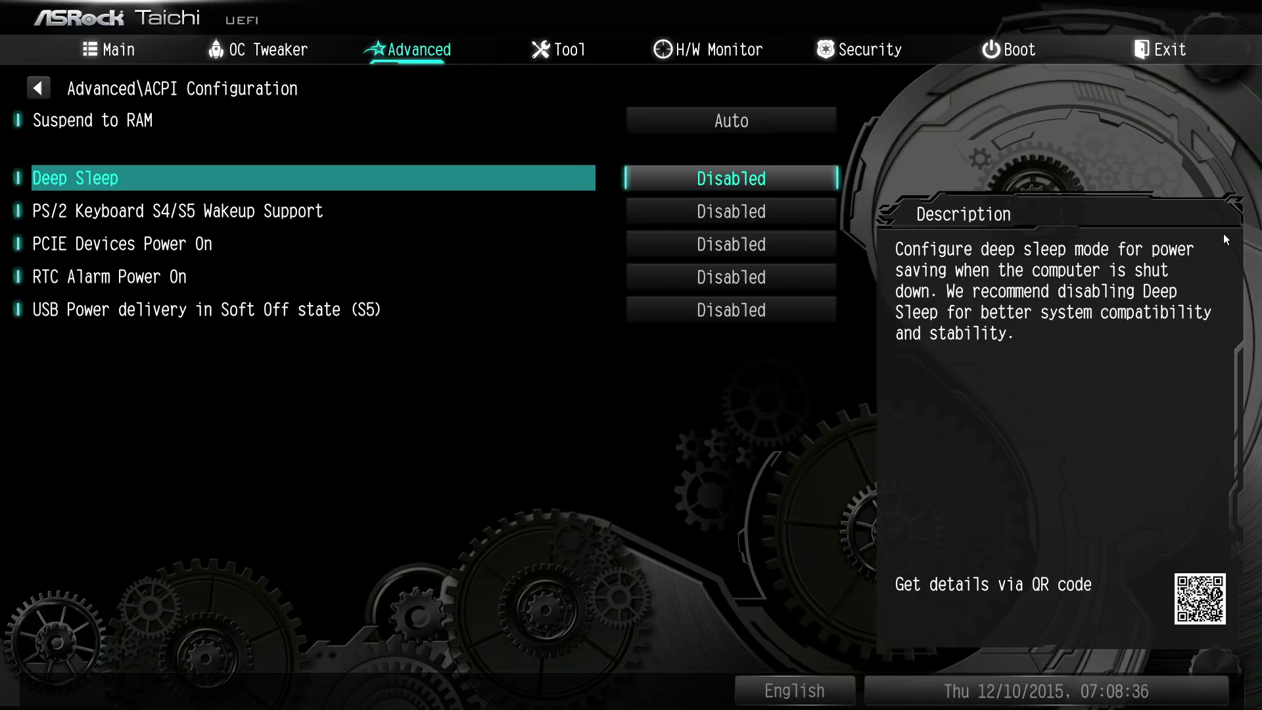
# Step: Compare the Disabled and Any Key options of PS/2 Keyboard S4/S5 Wakeup Support without applying either
pyautogui.press('Down')
pyautogui.press('Return')
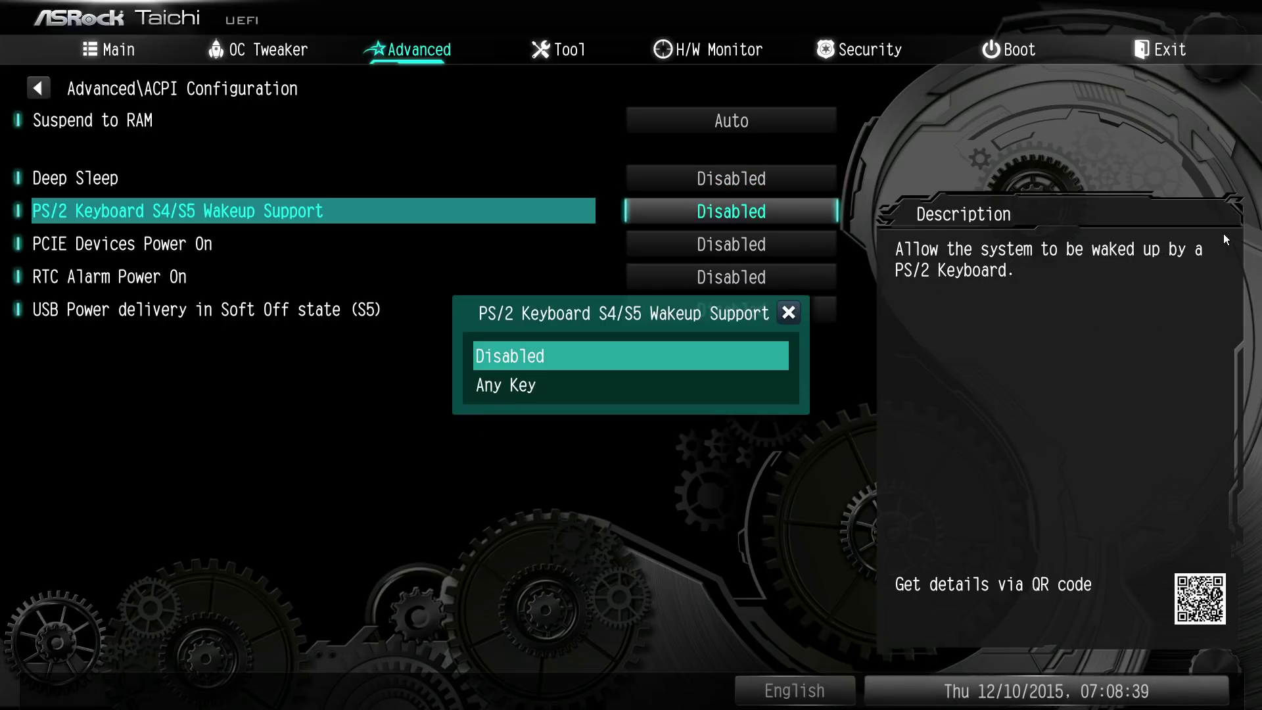
pyautogui.press('Down')
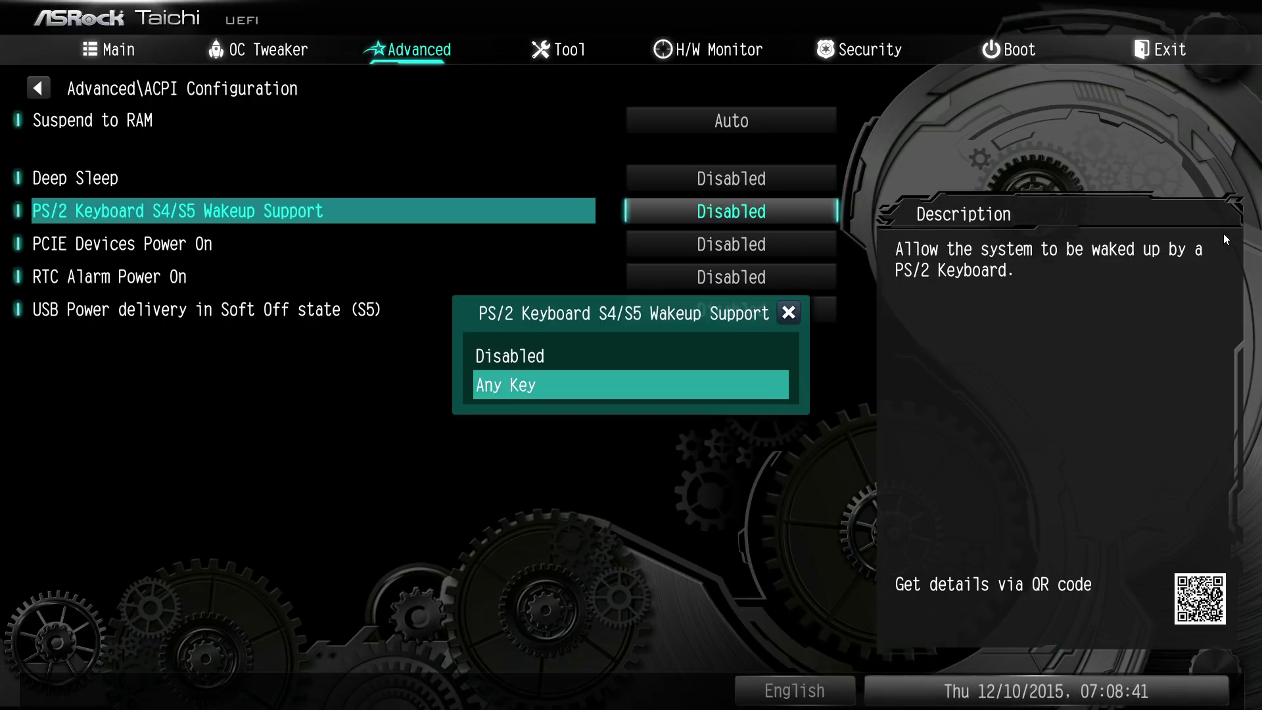
pyautogui.press('Up')
pyautogui.press('Down')
pyautogui.press('Escape')
# Step: Examine the PCIE Devices Power On options and close the list without changing the setting
pyautogui.press('Down')
pyautogui.press('Return')
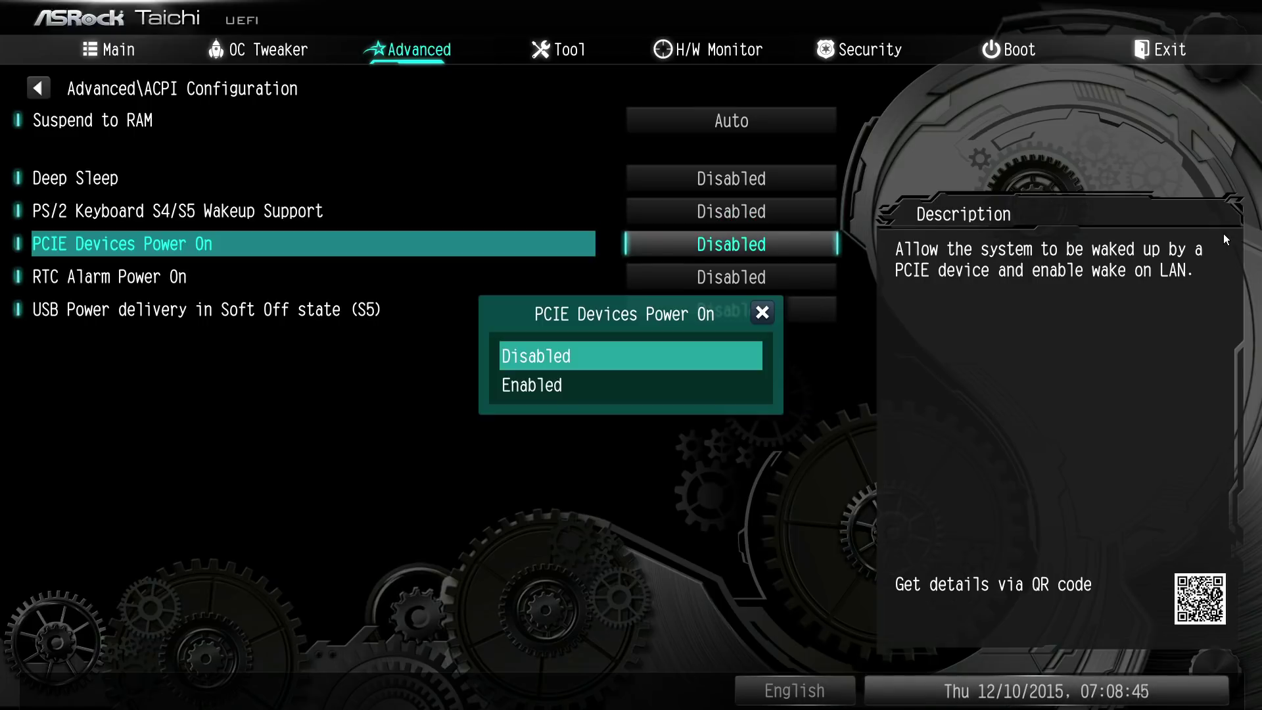
pyautogui.press('Down')
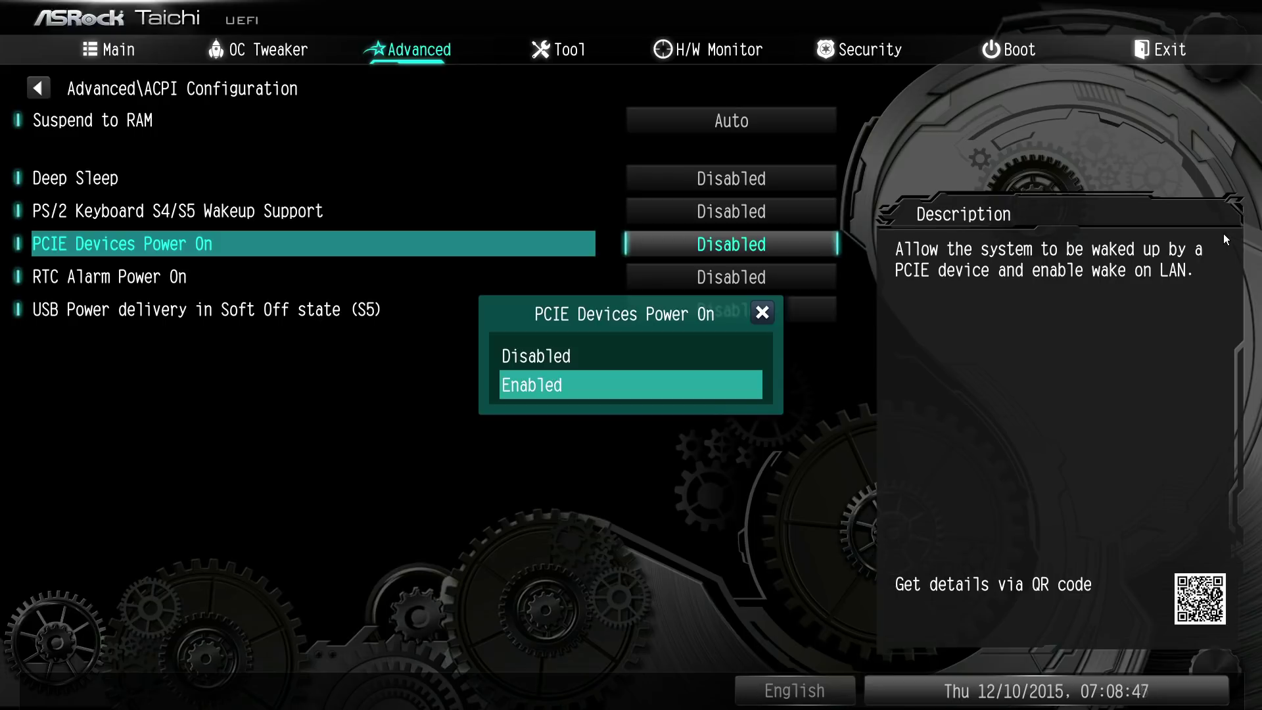
pyautogui.press('Escape')
# Step: Examine the Disabled, Enabled and By OS options of RTC Alarm Power On and close the list without a change
pyautogui.press('Down')
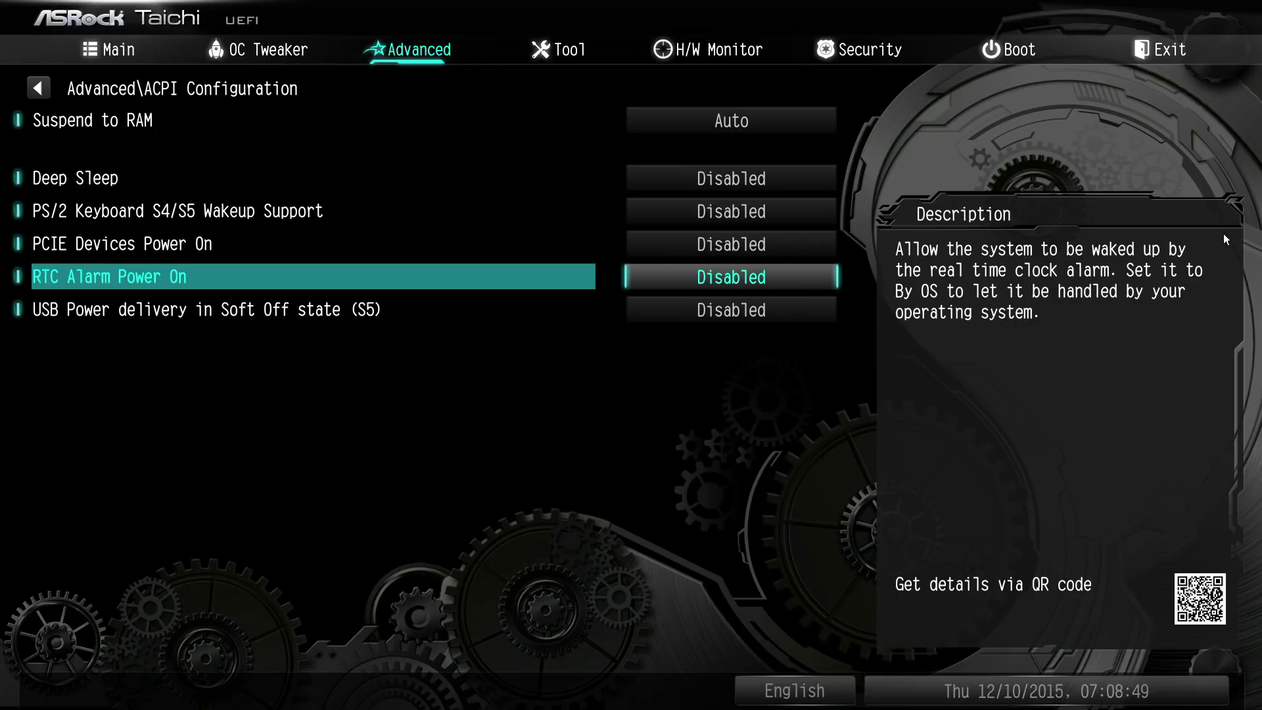
pyautogui.press('Return')
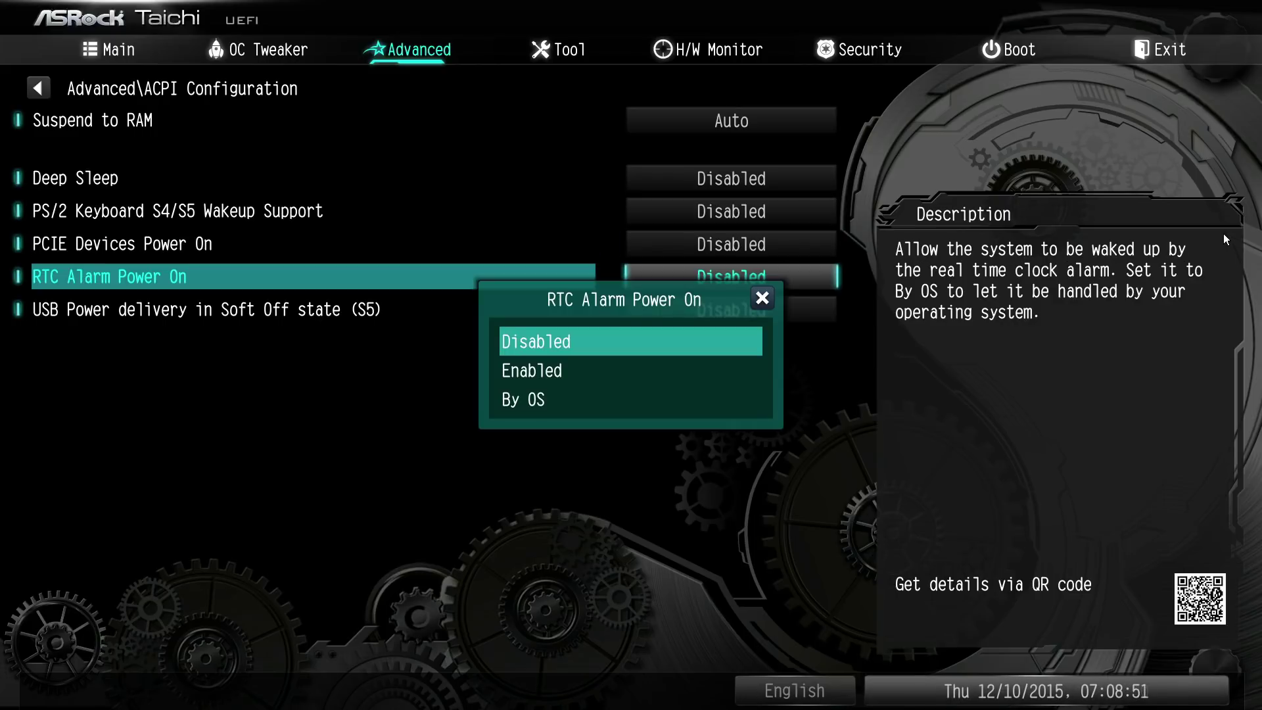
pyautogui.press('Down')
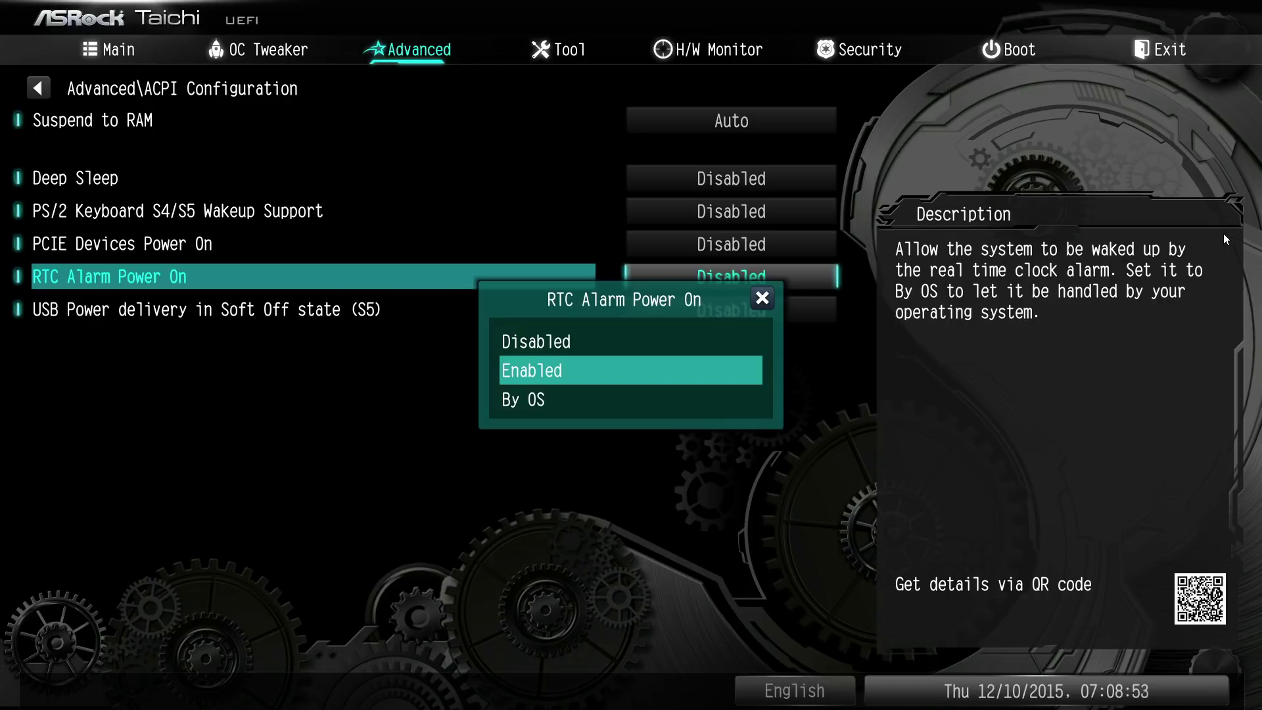
pyautogui.press('Down')
pyautogui.press('Escape')
# Step: Set RTC Alarm Power On to By OS
pyautogui.press('Down')
pyautogui.press('Up')
pyautogui.press('Return')
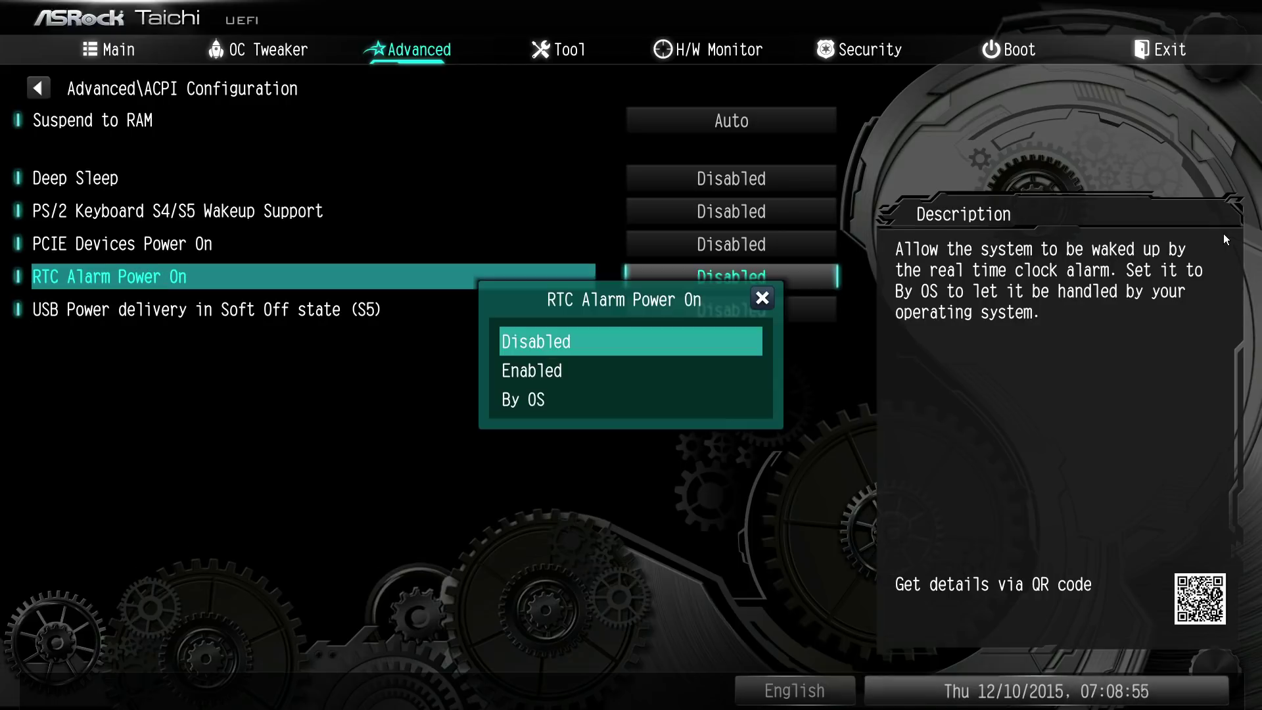
pyautogui.press('Down')
pyautogui.press('Down')
pyautogui.press('Return')
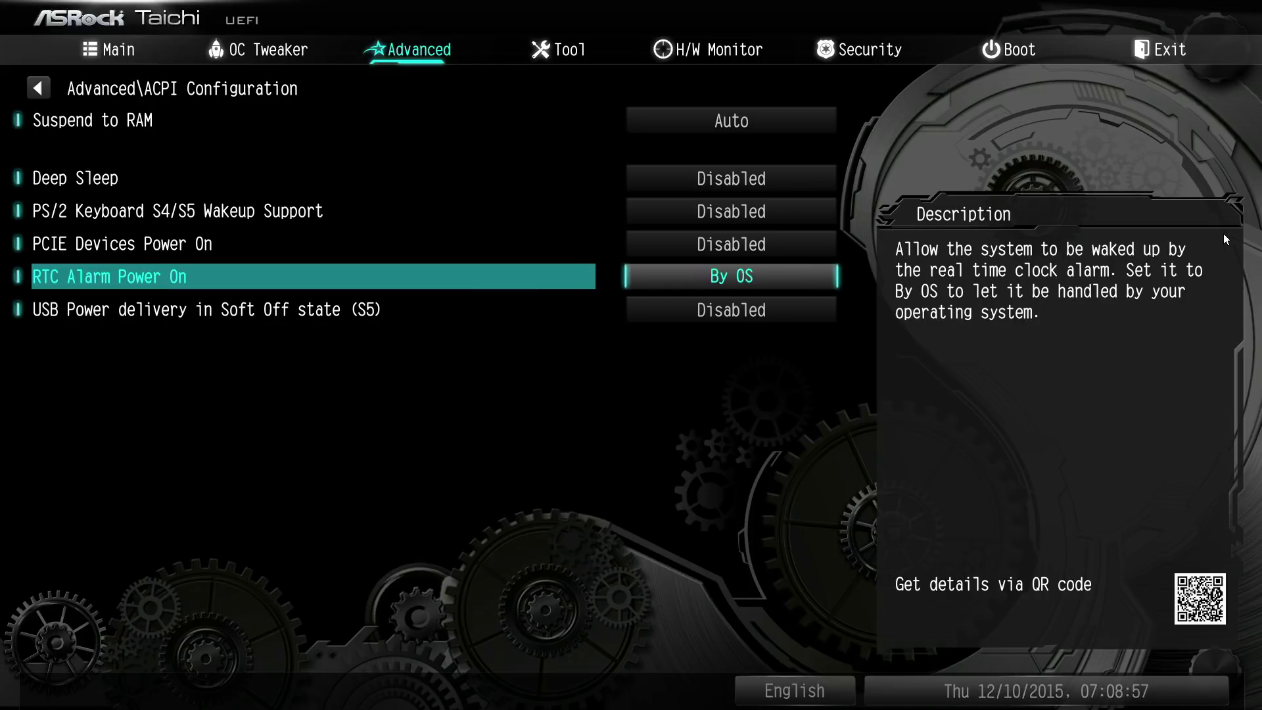
# Step: Choose Enabled for RTC Alarm Power On to view the alarm day and time dialog, and cancel it each time
pyautogui.press('Return')
pyautogui.press('Up')
pyautogui.press('Return')
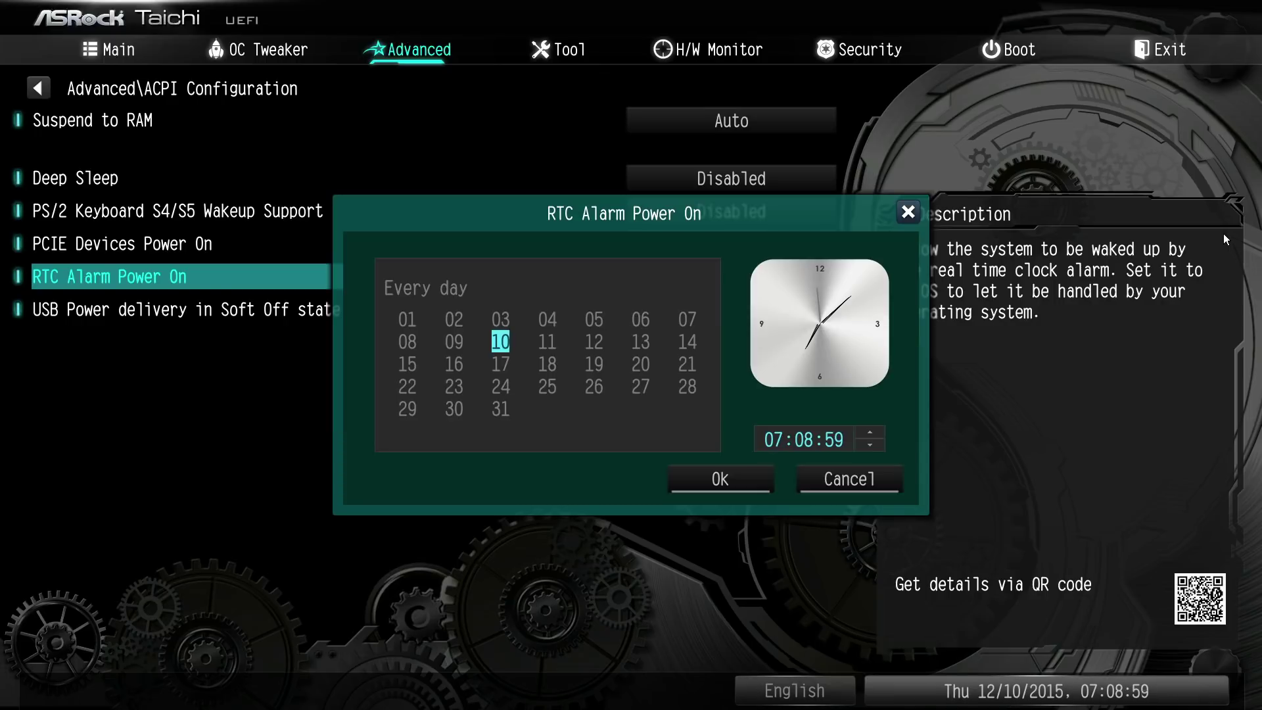
pyautogui.press('Escape')
pyautogui.press('Return')
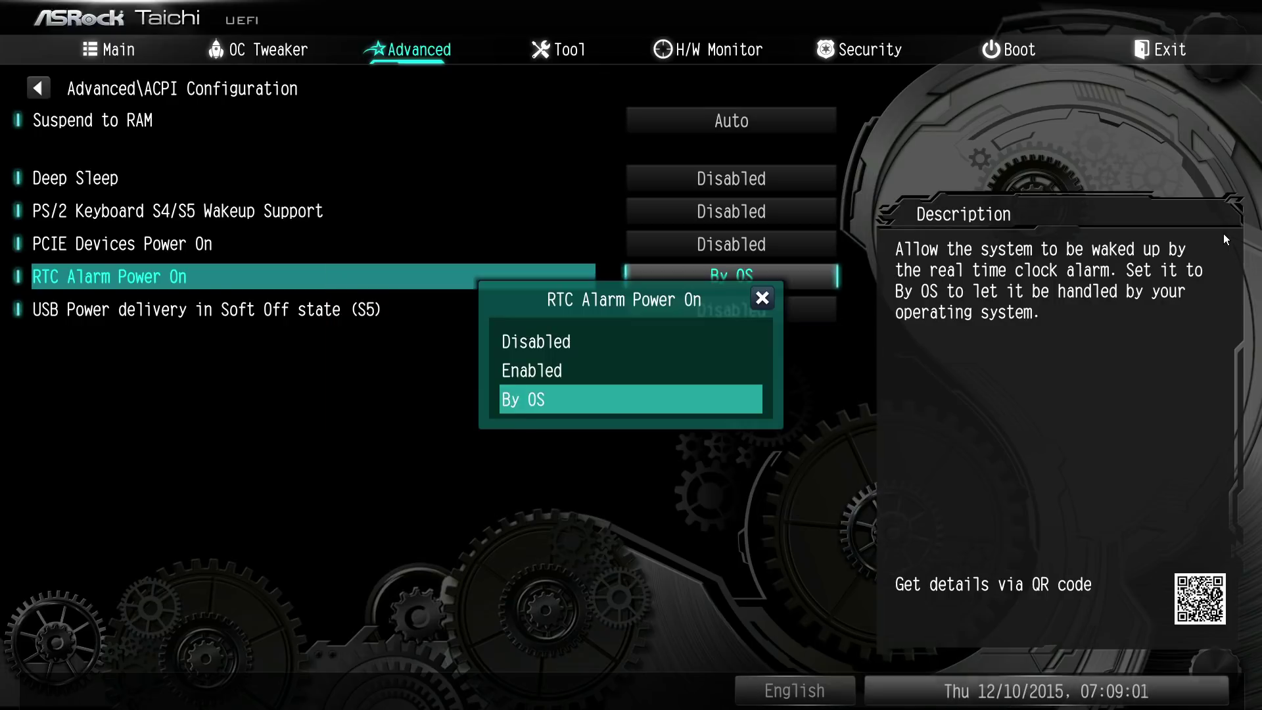
pyautogui.press('Up')
pyautogui.press('Return')
pyautogui.press('Escape')
# Step: Set RTC Alarm Power On back to Disabled
pyautogui.press('Up')
pyautogui.press('Return')
pyautogui.press('Escape')
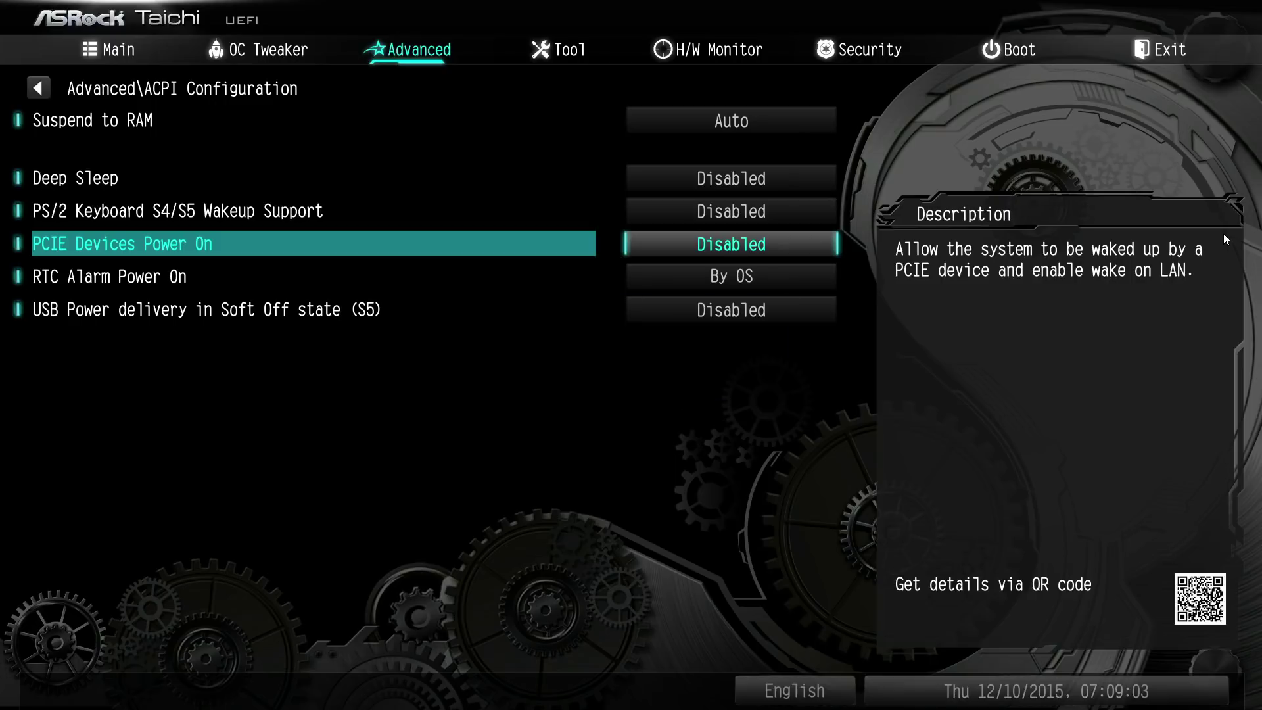
pyautogui.press('Down')
pyautogui.press('Return')
pyautogui.press('Up')
pyautogui.press('Up')
pyautogui.press('Return')
# Step: Examine the options for USB Power delivery in Soft Off state (S5) and leave ACPI Configuration without changing them
pyautogui.press('Down')
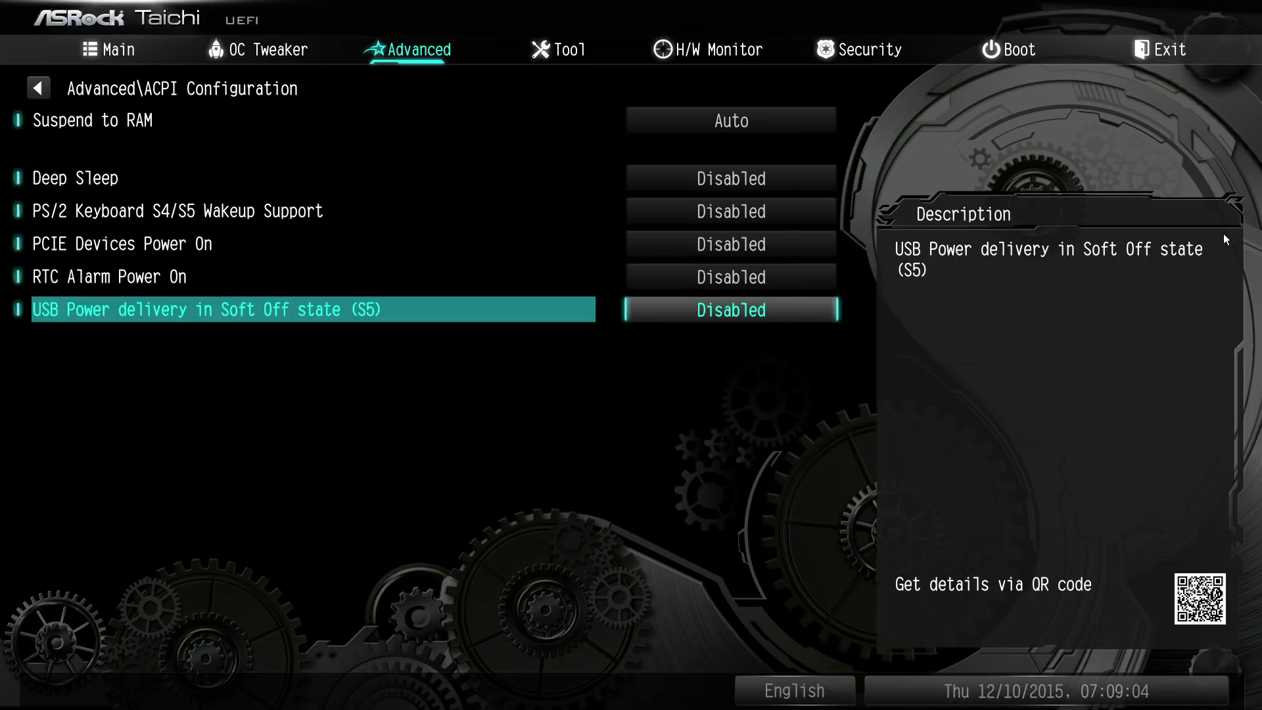
pyautogui.press('Return')
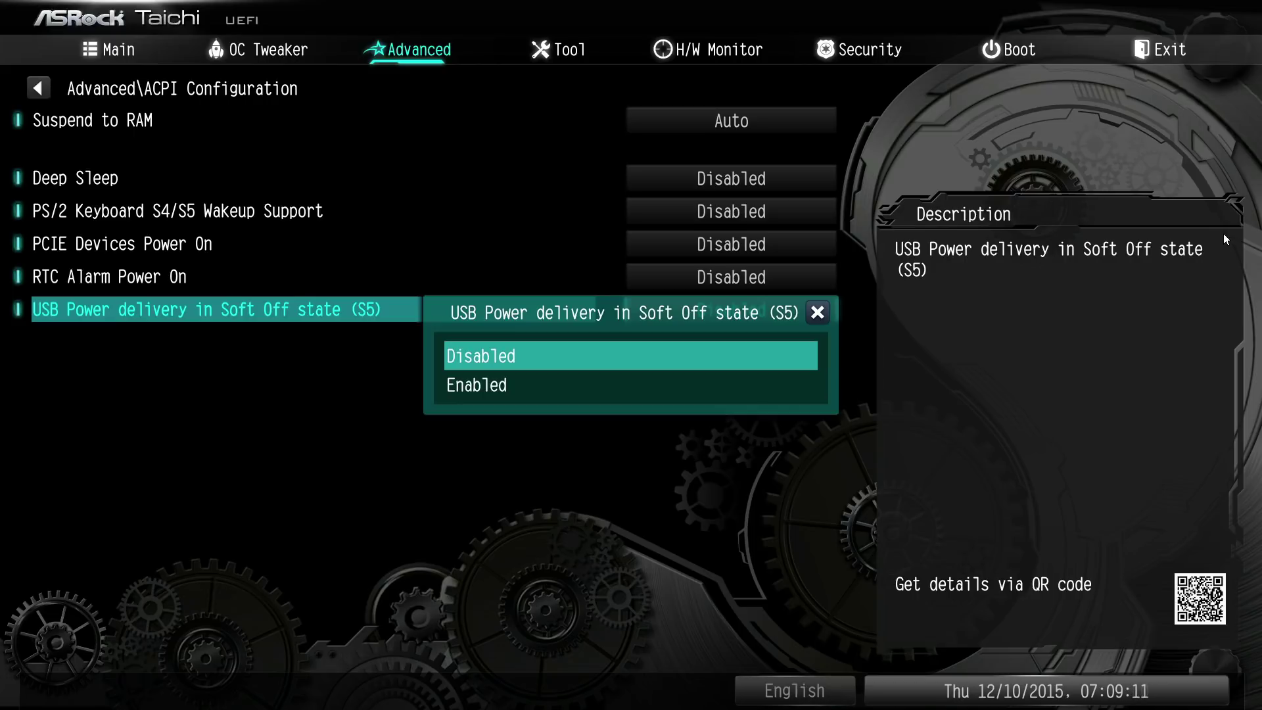
pyautogui.press('Down')
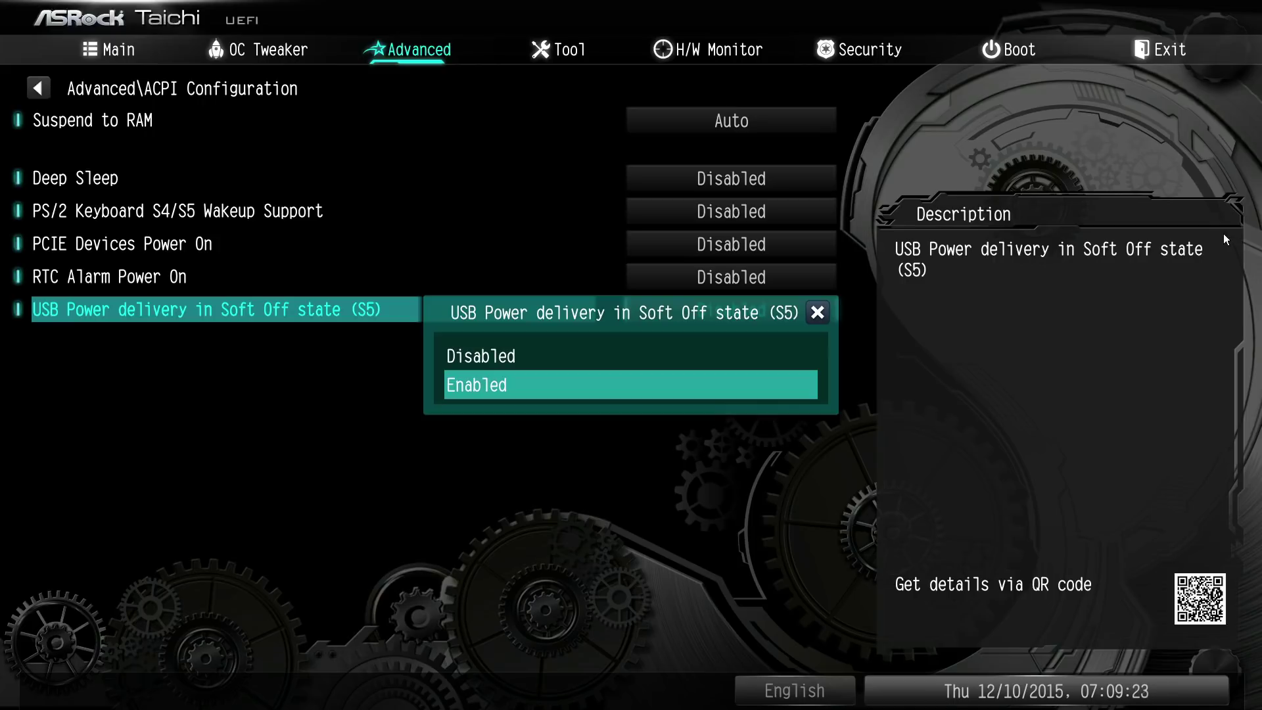
pyautogui.press('Escape')
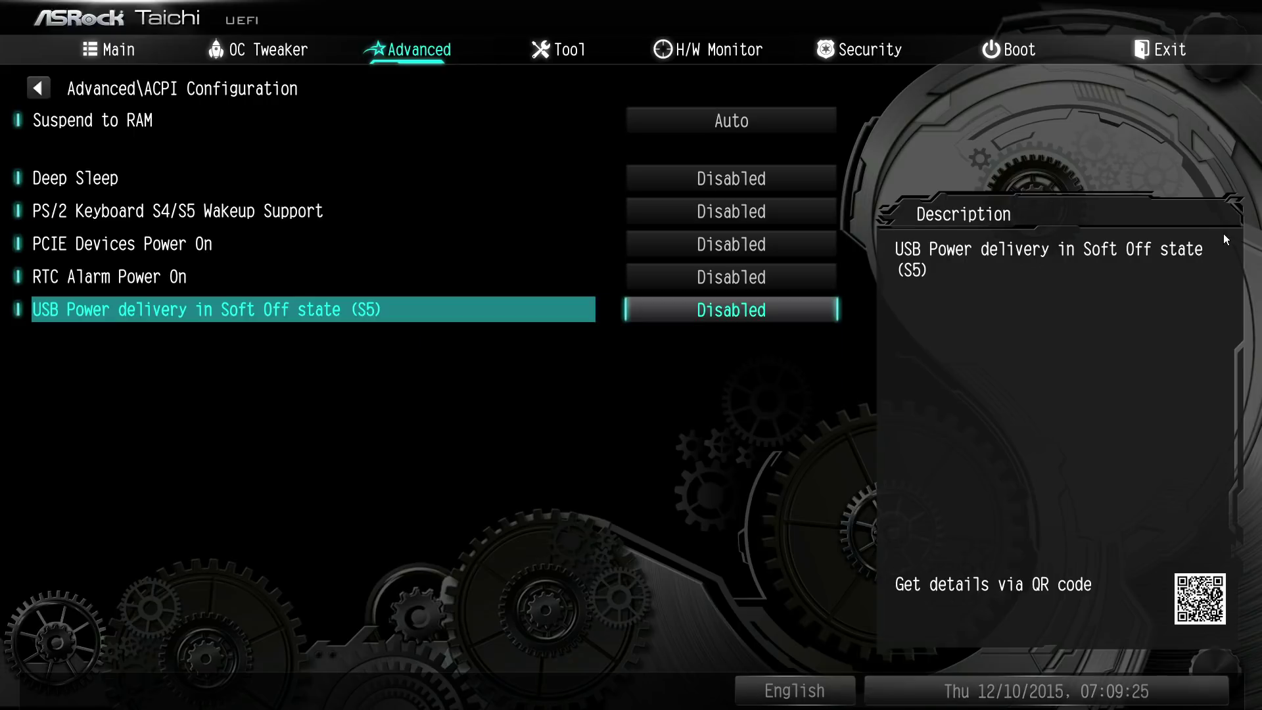
pyautogui.press('Up')
pyautogui.press('Down')
pyautogui.press('Escape')
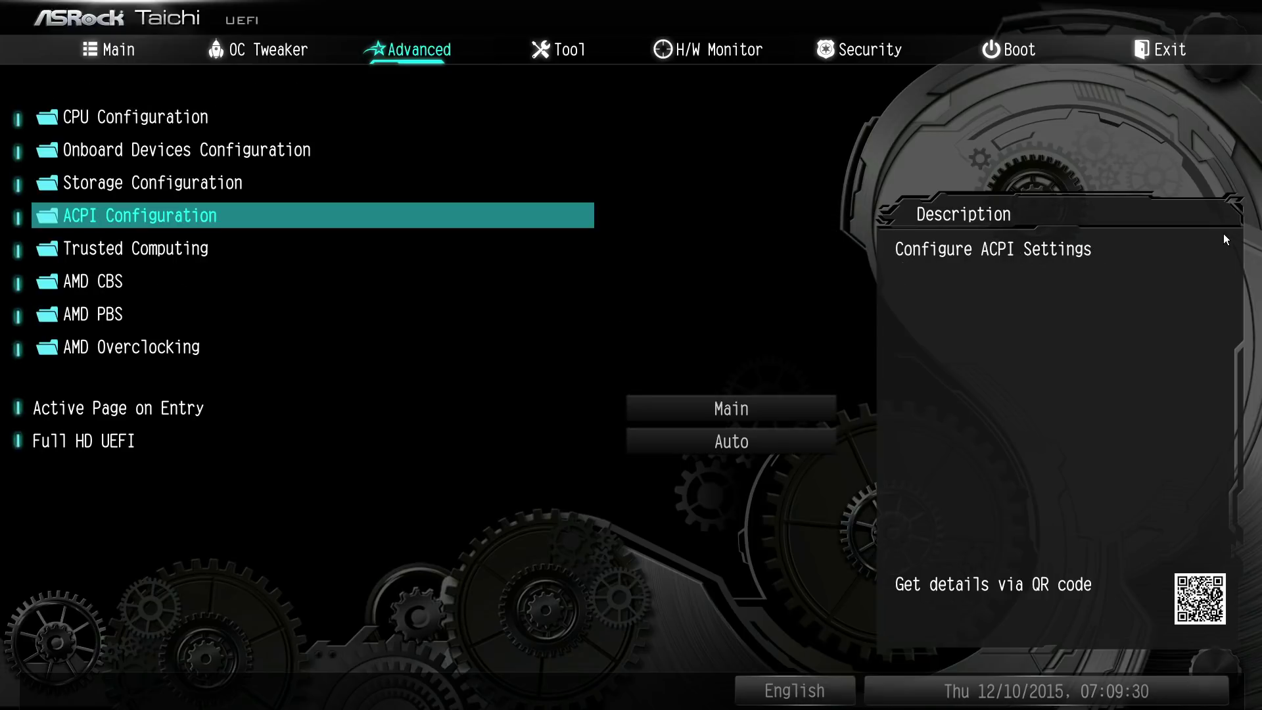
# Step: Reopen ACPI Configuration to review its settings and return to the Advanced settings list
pyautogui.press('Down')
pyautogui.press('Up')
pyautogui.press('Return')
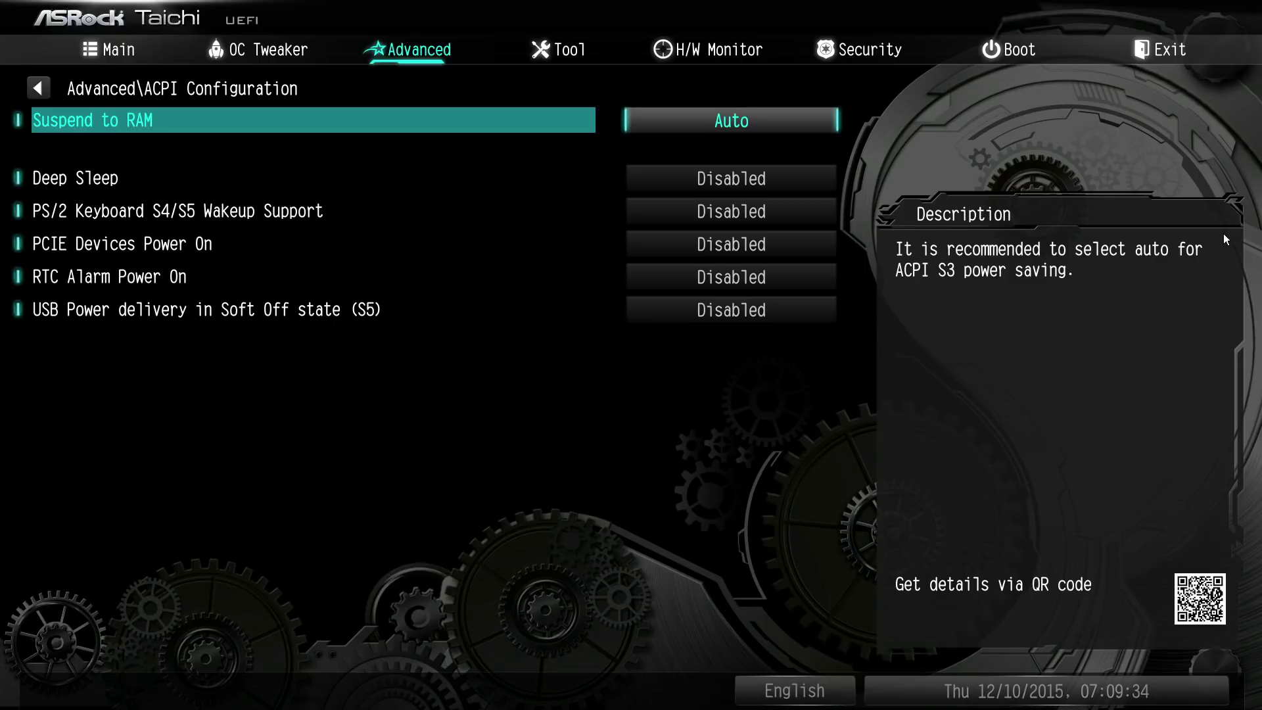
pyautogui.press('Escape')
# Step: Open Trusted Computing and examine the Security Device Support options without changing the setting
pyautogui.press('Down')
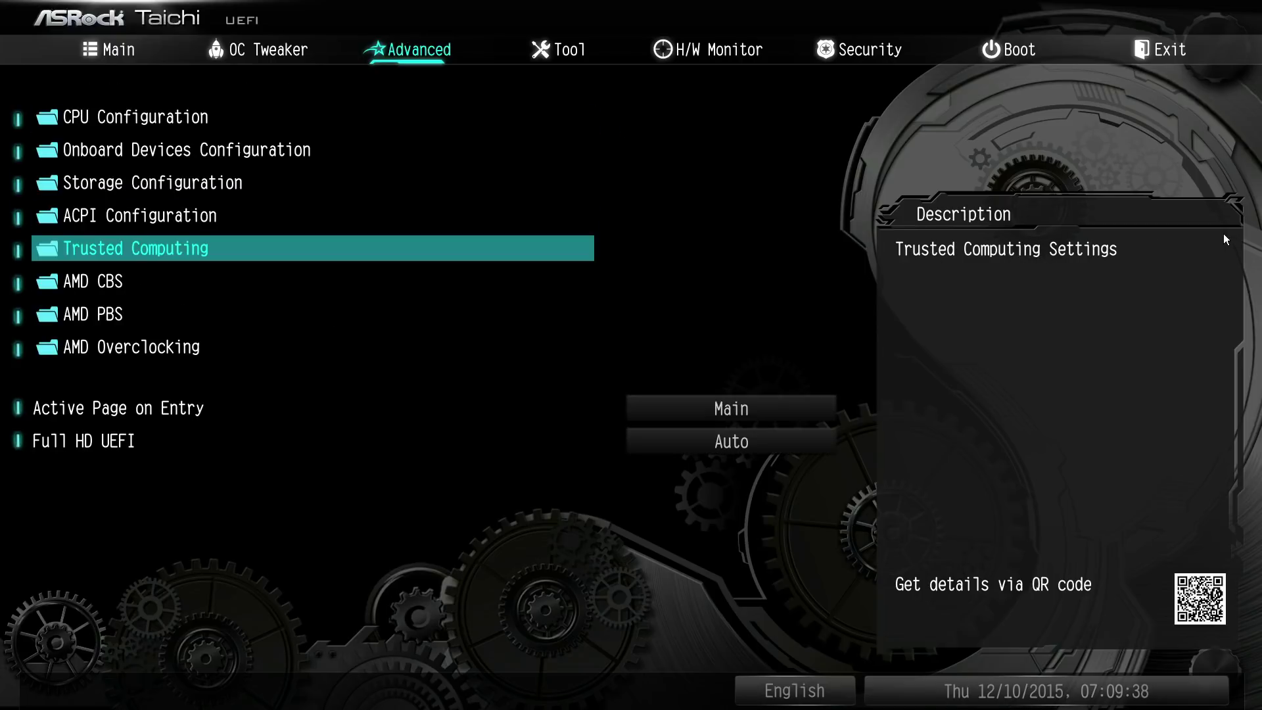
pyautogui.press('Return')
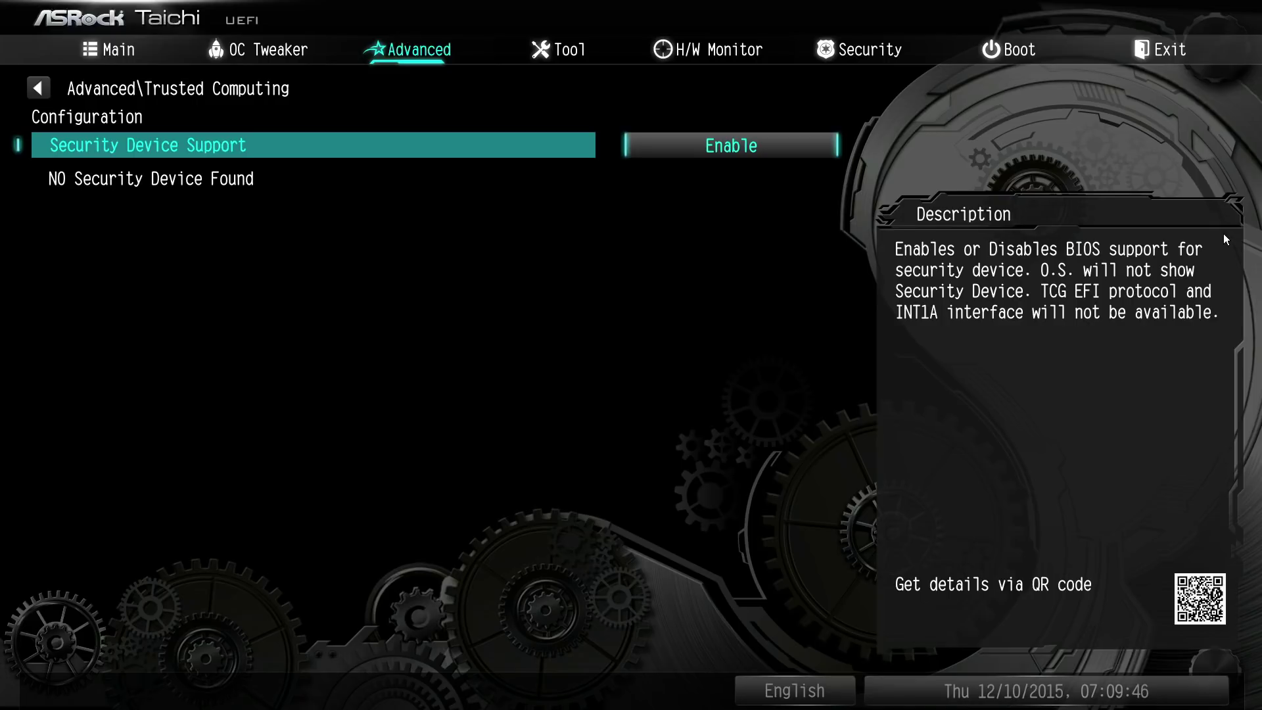
pyautogui.press('Return')
pyautogui.press('Up')
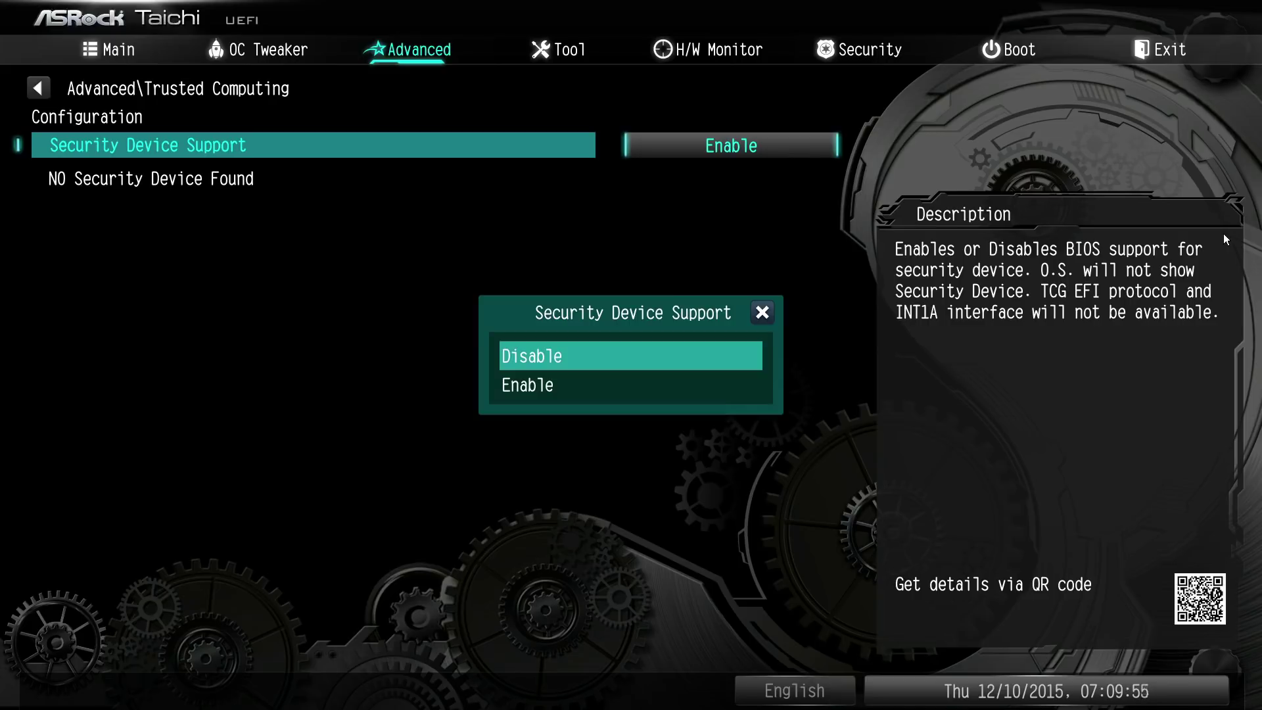
pyautogui.press('Escape')
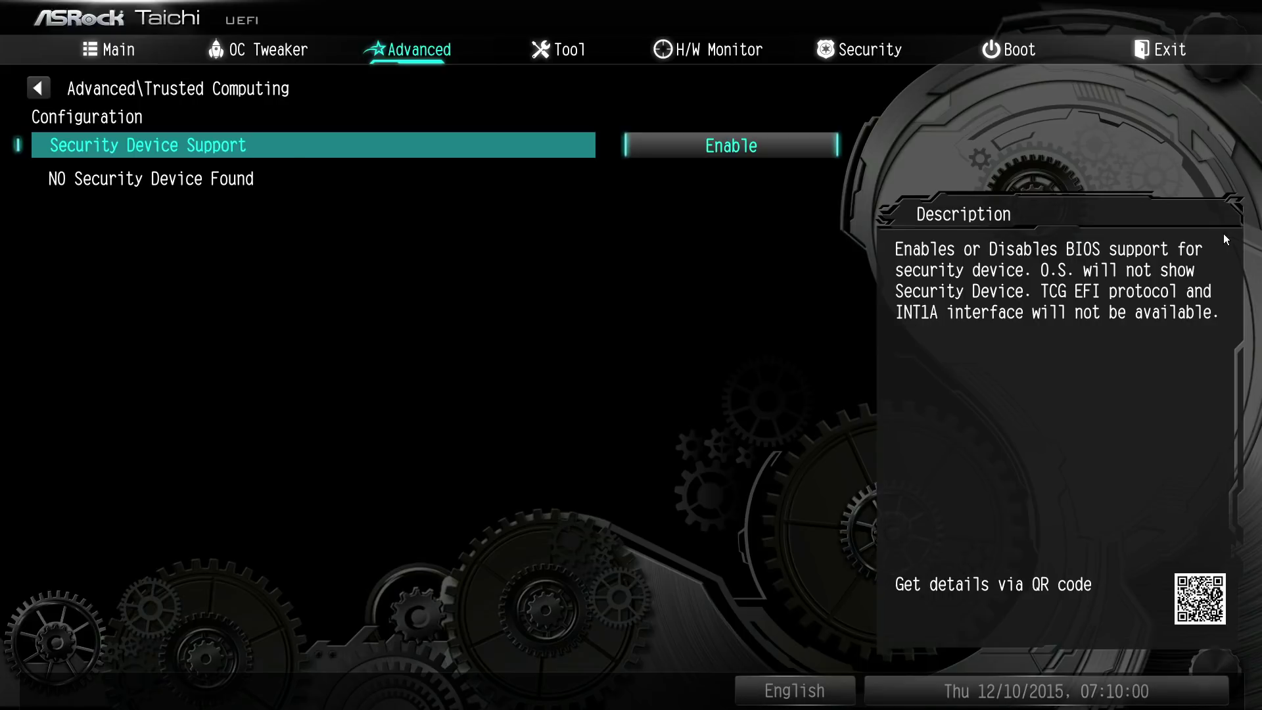
# Step: Open Custom Core Pstates under the Performance options of AMD CBS CPU Common Options and accept the overclocking warning
pyautogui.press('Escape')
pyautogui.press('Down')
pyautogui.press('Return')
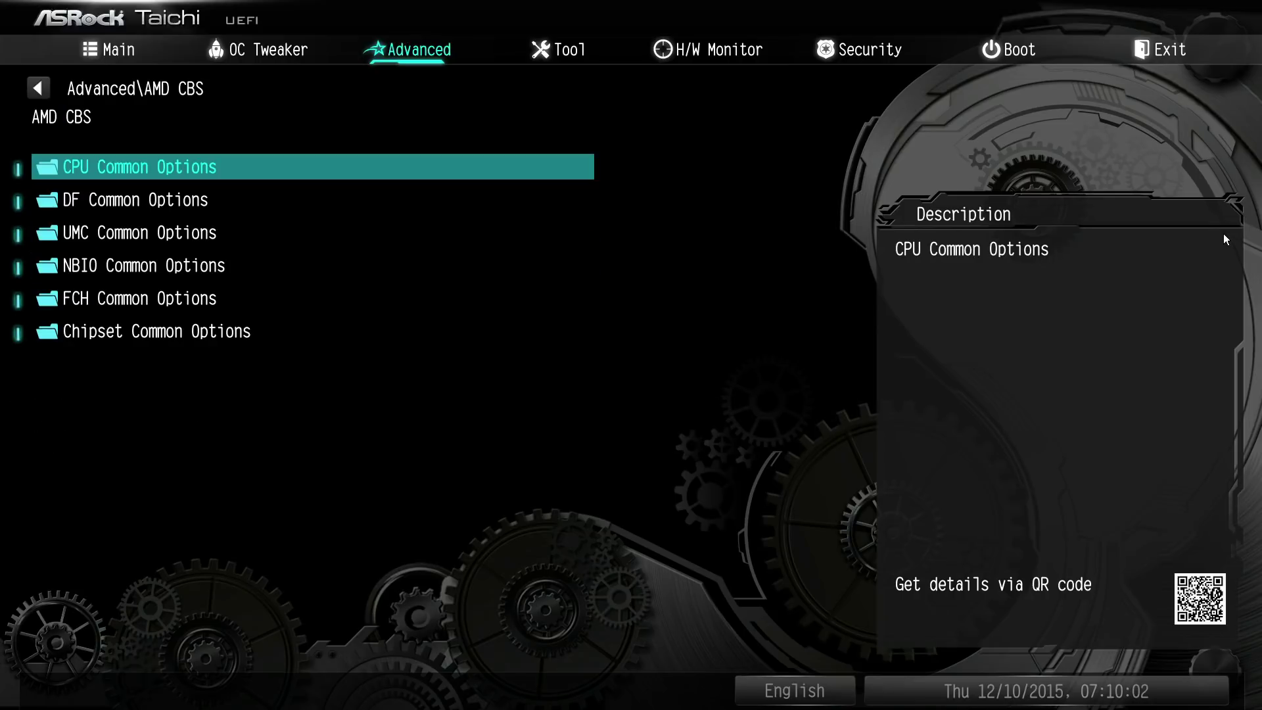
pyautogui.press('Return')
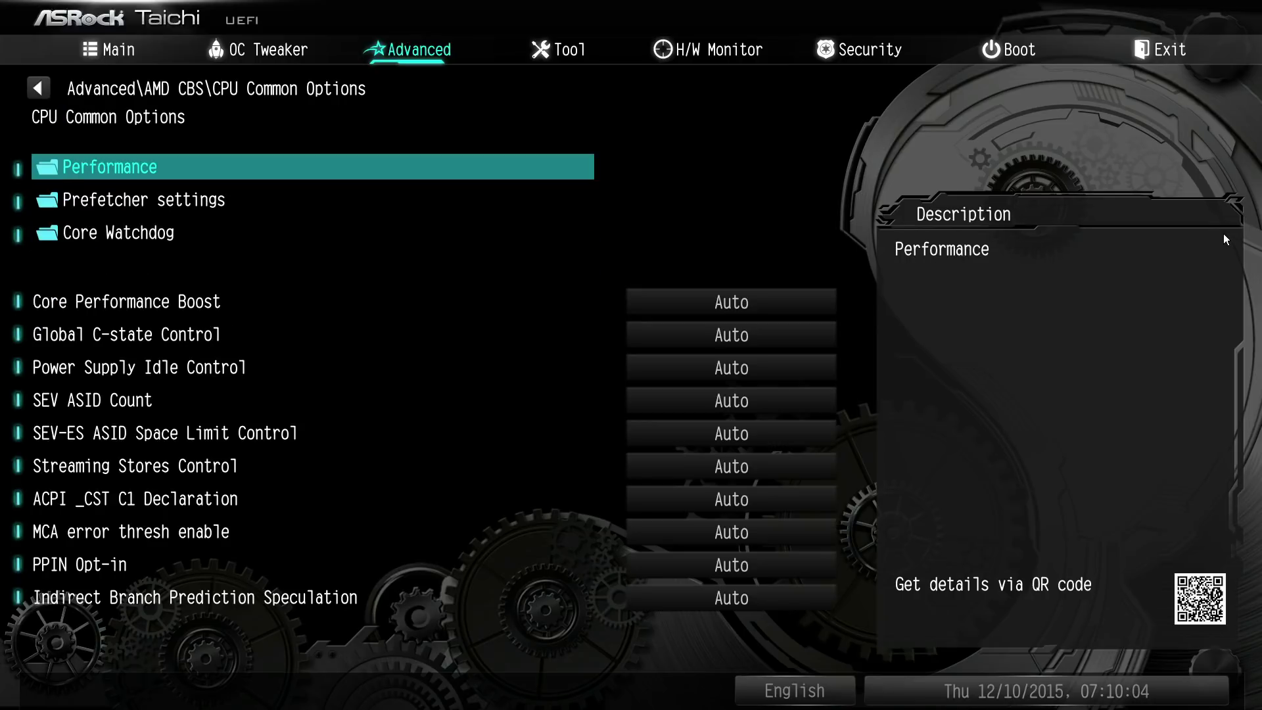
pyautogui.press('Return')
pyautogui.press('Return')
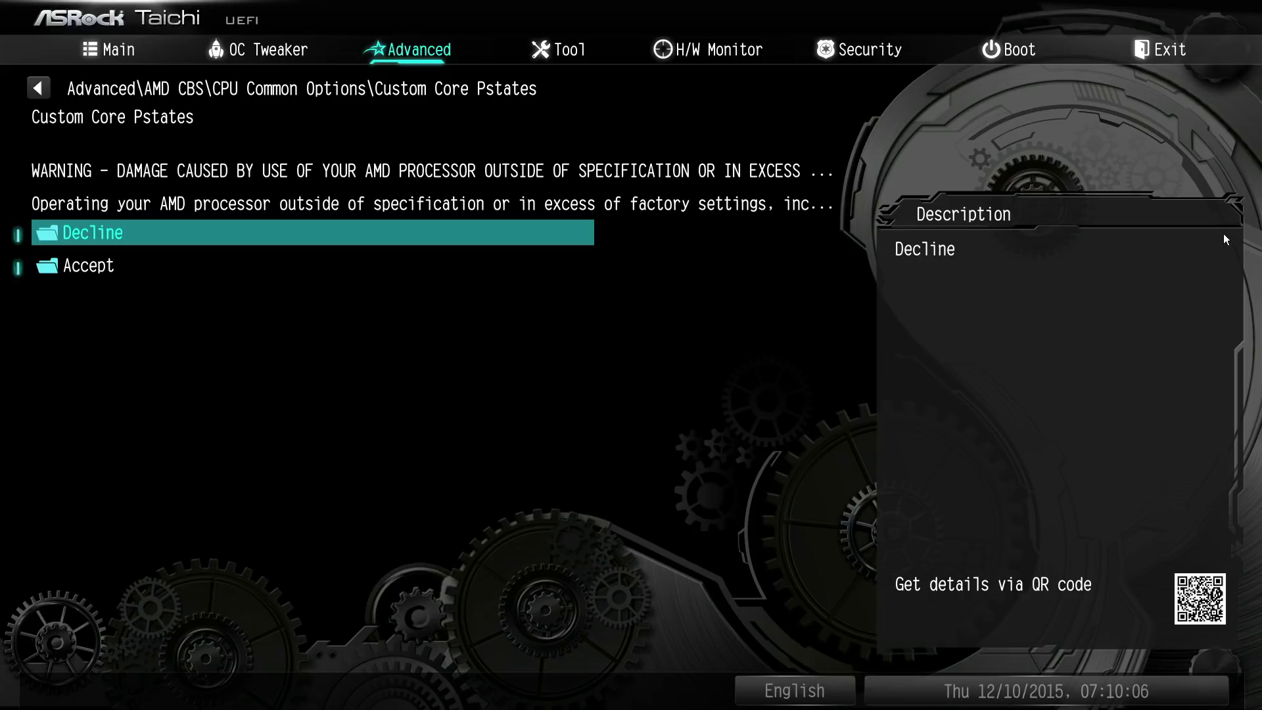
pyautogui.press('Down')
pyautogui.press('Return')
# Step: Set Custom Pstate0 to Custom and go to the Pstate0 Freq (MHz) setting
pyautogui.press('Return')
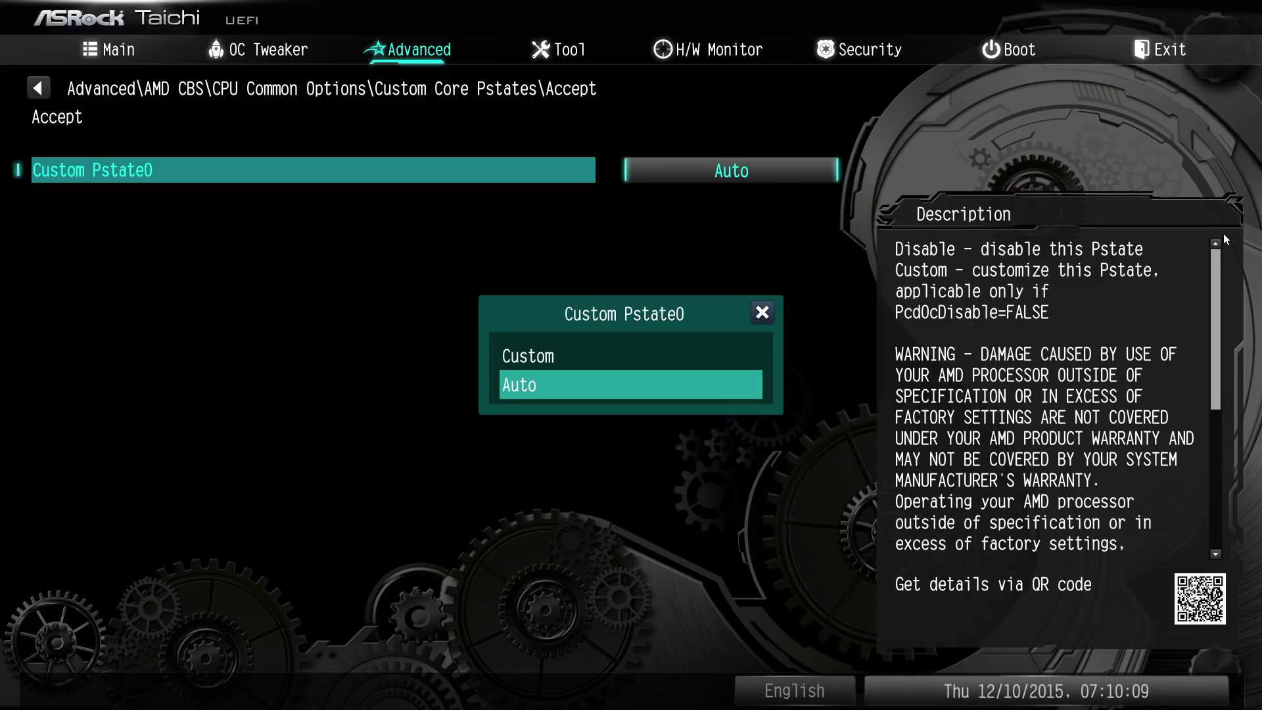
pyautogui.press('Up')
pyautogui.press('Return')
pyautogui.press('Down')
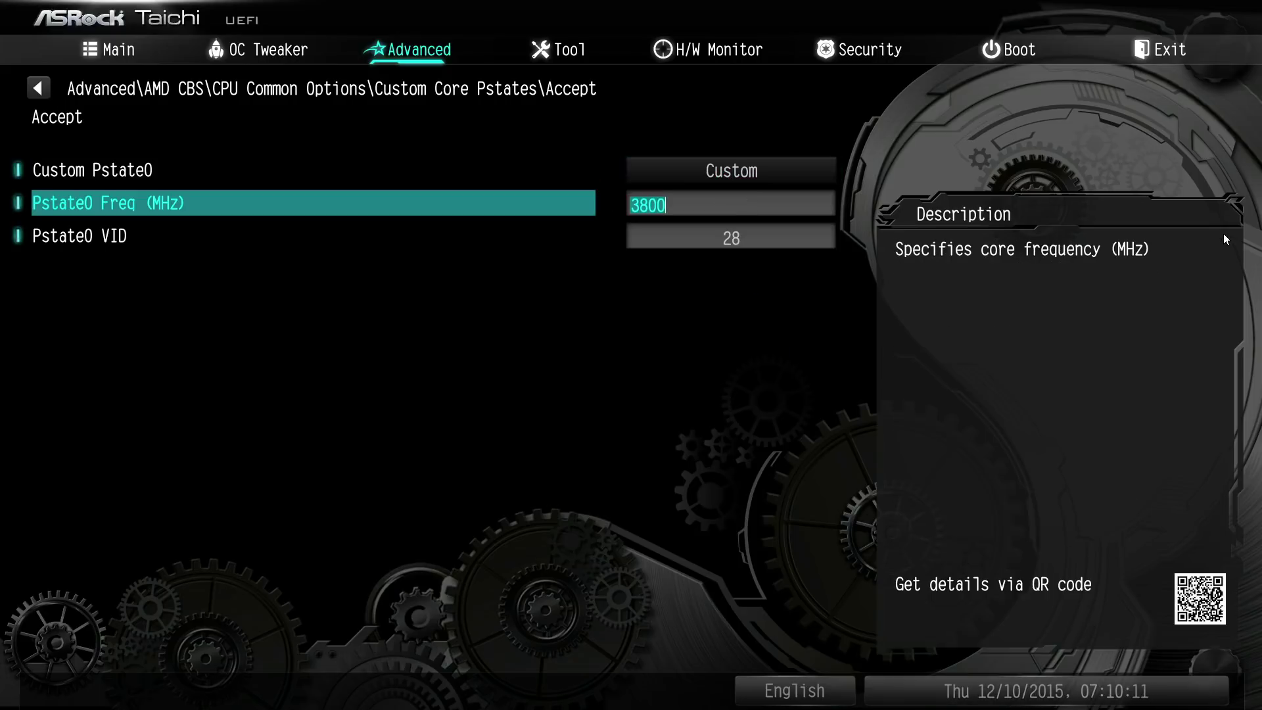
# Step: Set Custom Pstate0 back to Auto and return to the Performance page
pyautogui.press('Up')
pyautogui.press('Return')
pyautogui.press('Down')
pyautogui.press('Return')
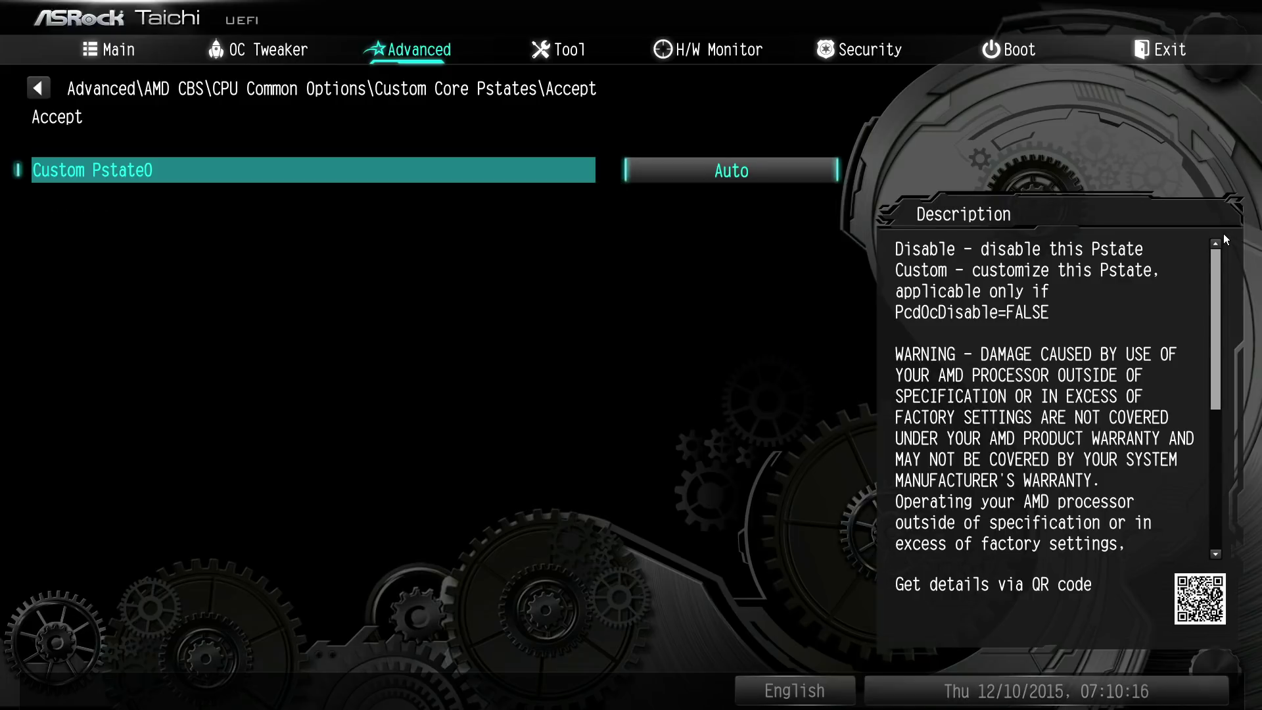
pyautogui.press('Escape')
pyautogui.press('Escape')
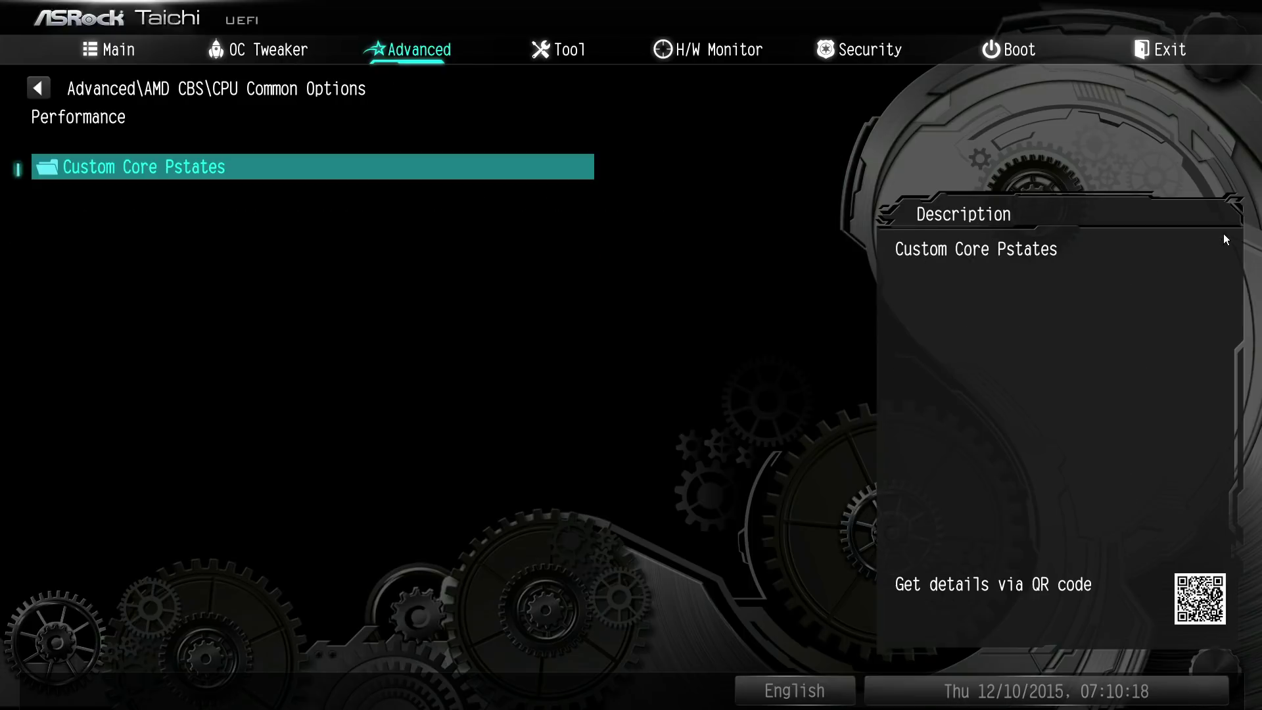
# Step: Review the CPU Common Options page and its Performance submenu, ending on the AMD CBS list
pyautogui.press('Escape')
pyautogui.press('Down')
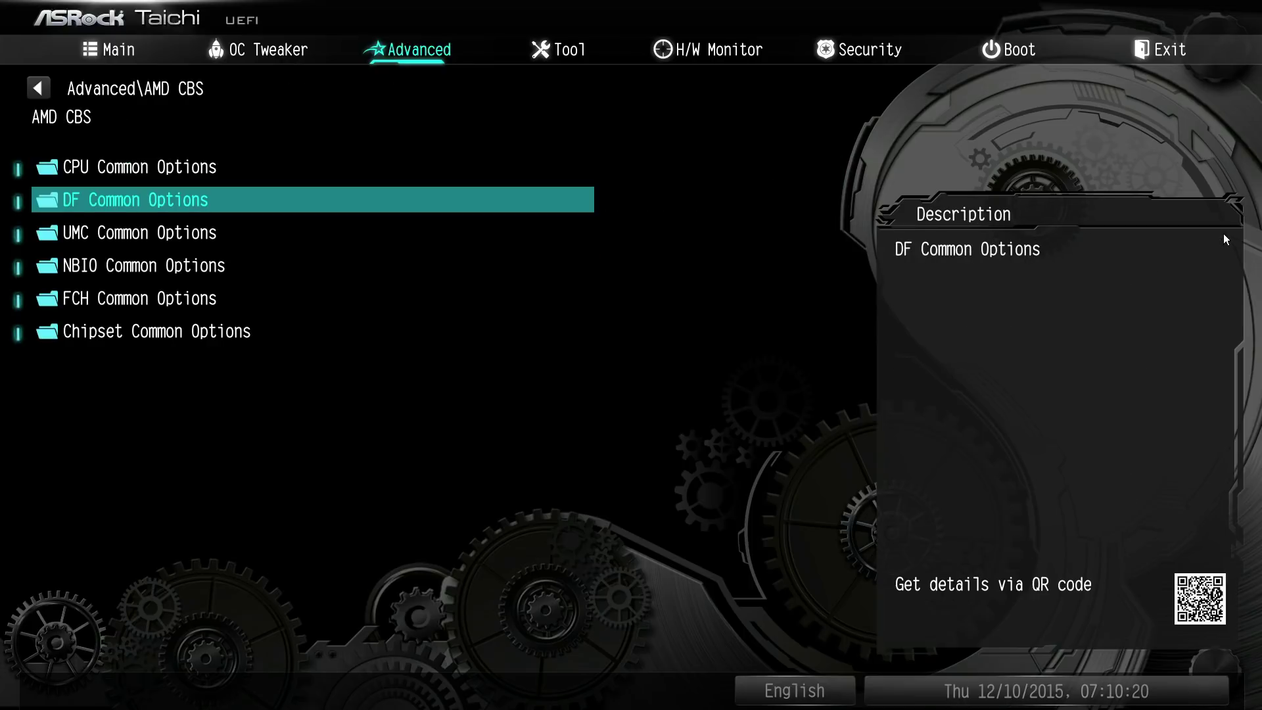
pyautogui.press('Up')
pyautogui.press('Return')
pyautogui.press('Escape')
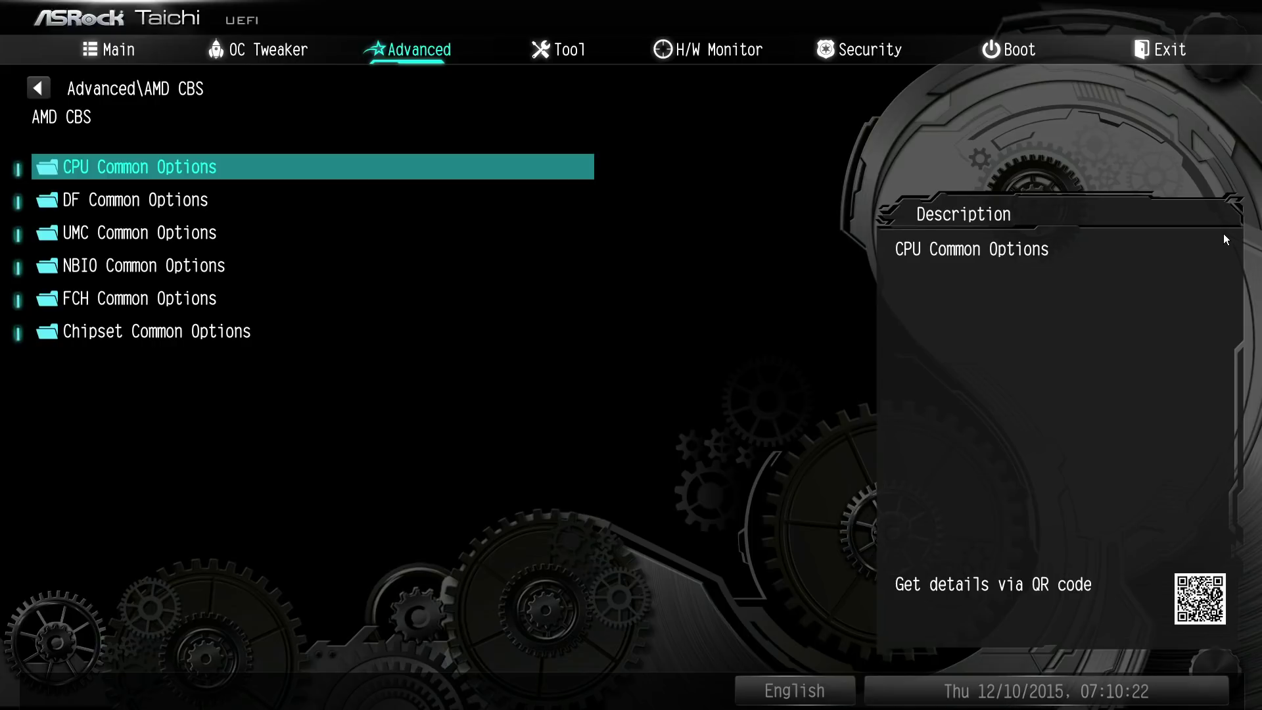
pyautogui.press('Return')
pyautogui.press('Return')
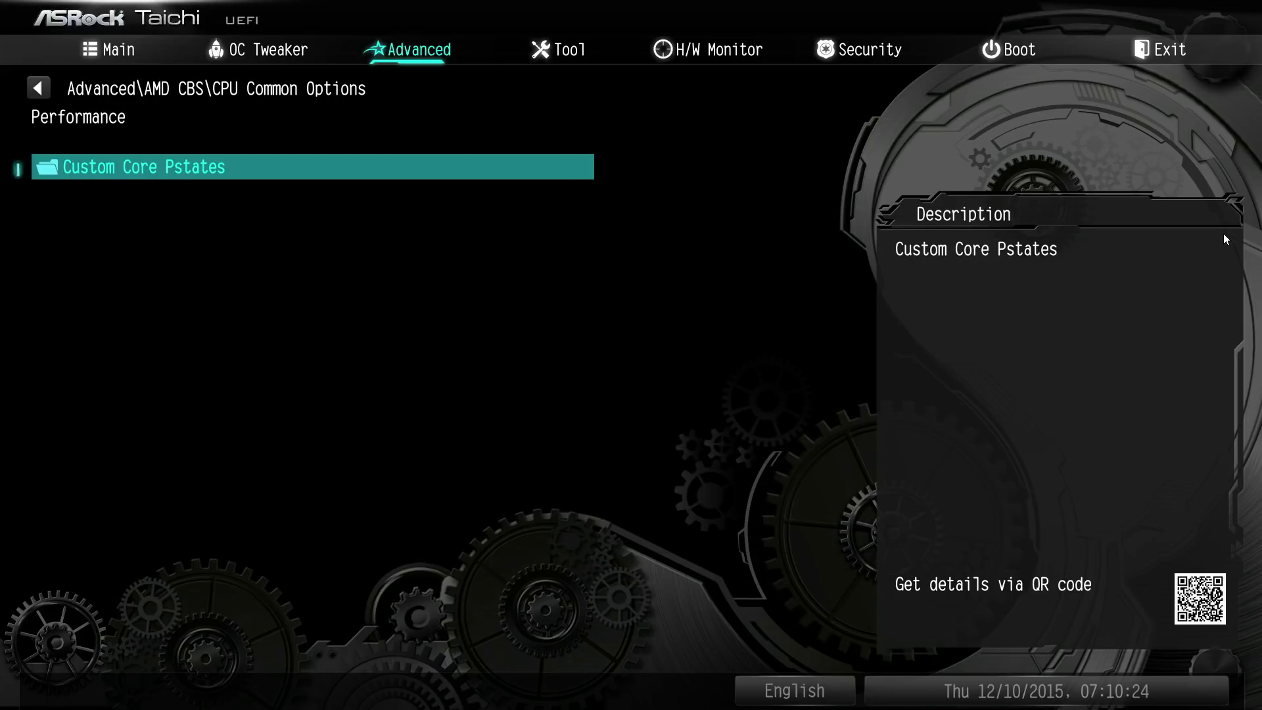
pyautogui.press('Escape')
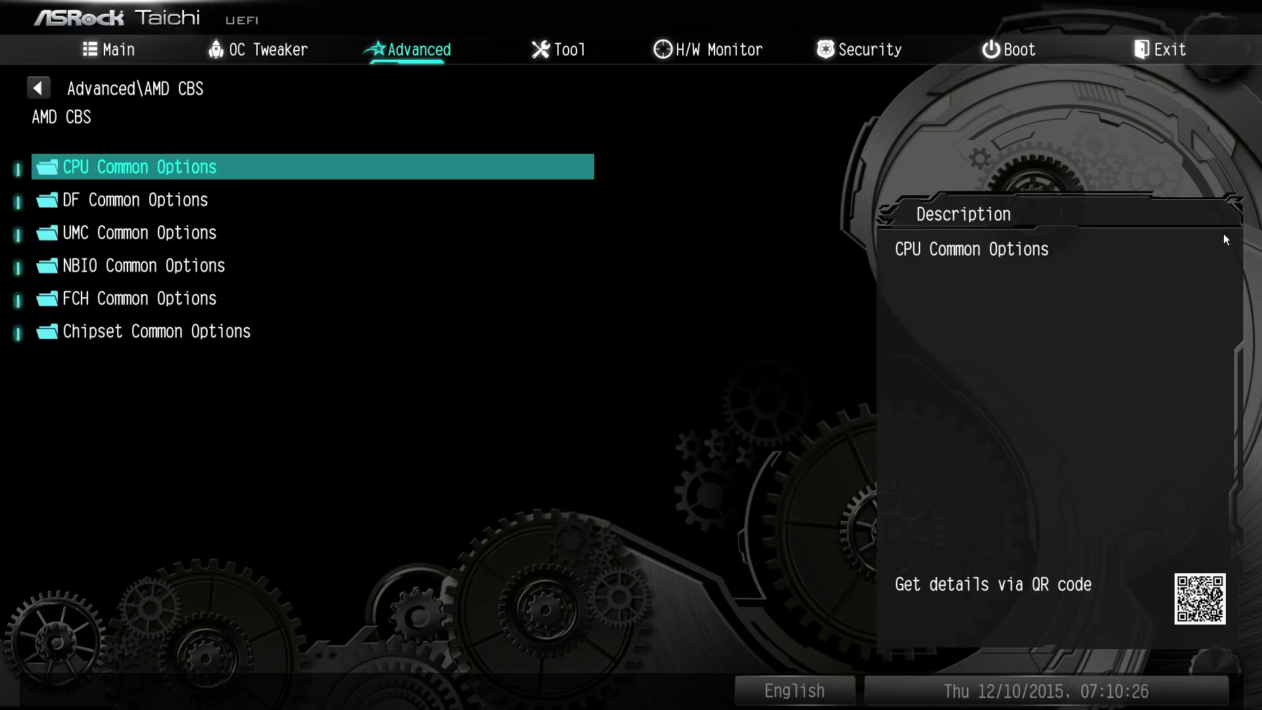
pyautogui.press('Return')
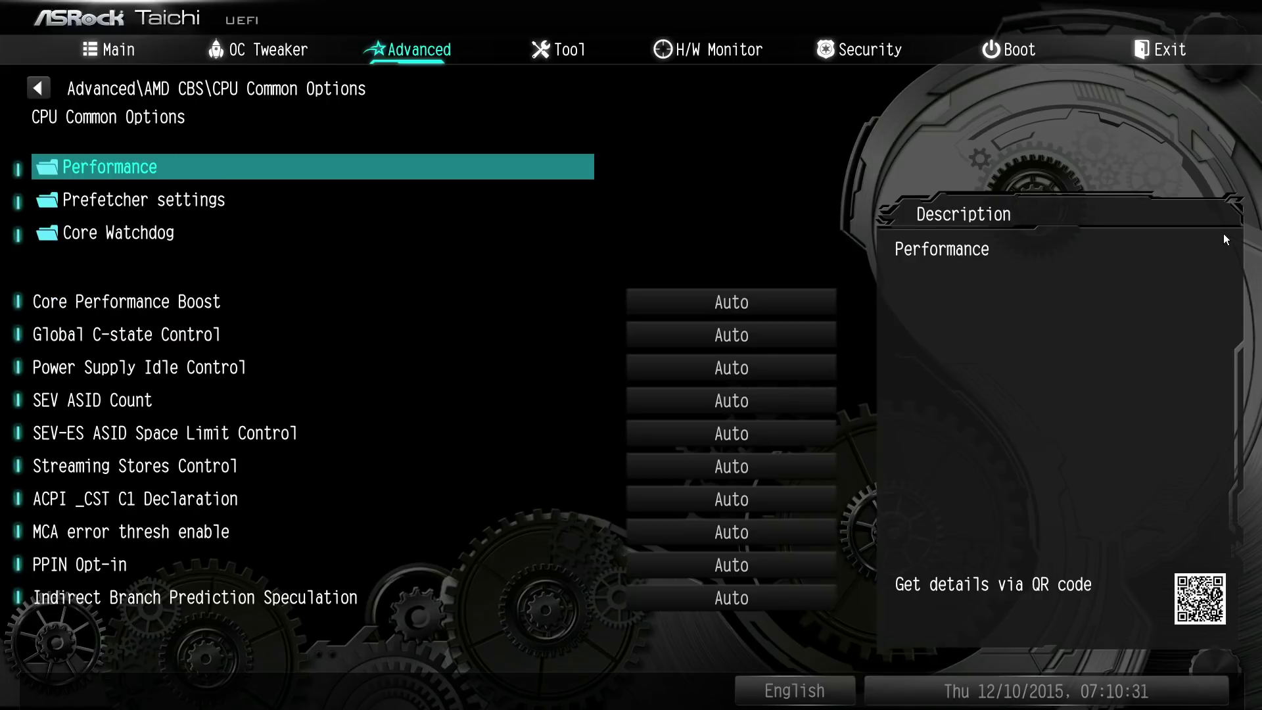
pyautogui.press('Down')
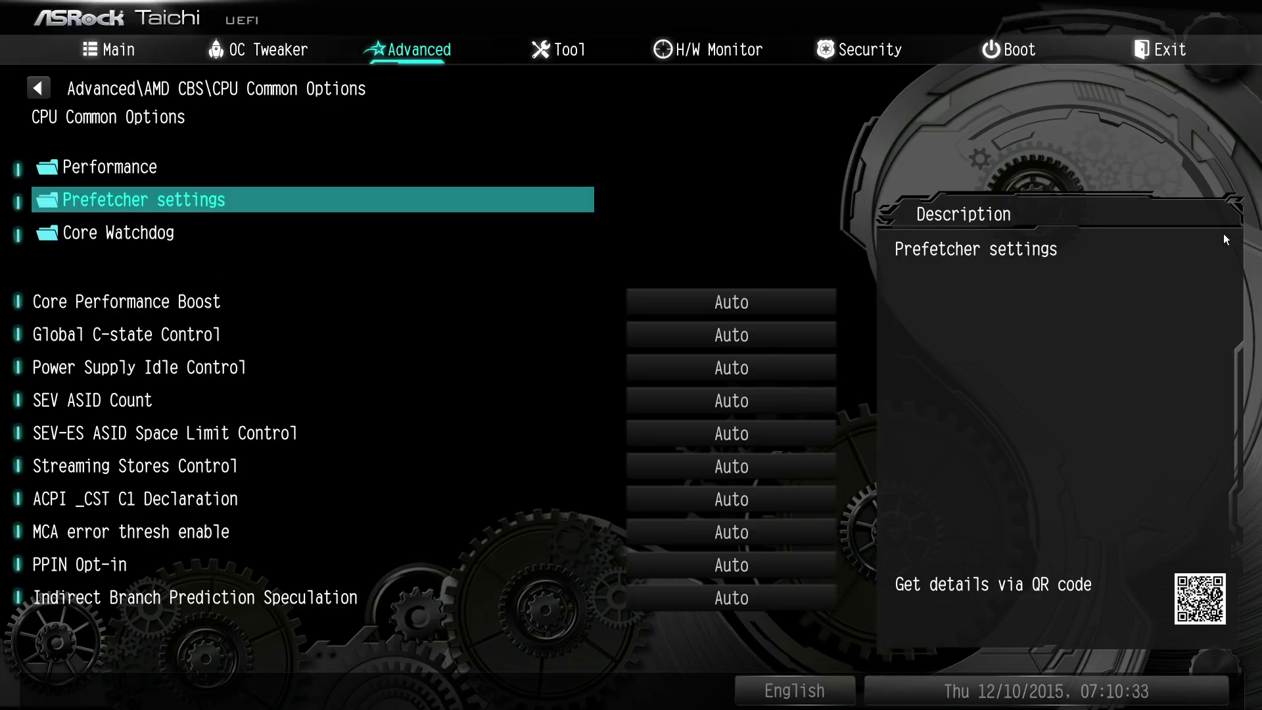
pyautogui.press('Up')
pyautogui.press('Return')
pyautogui.press('Return')
pyautogui.press('Escape')
pyautogui.press('Escape')
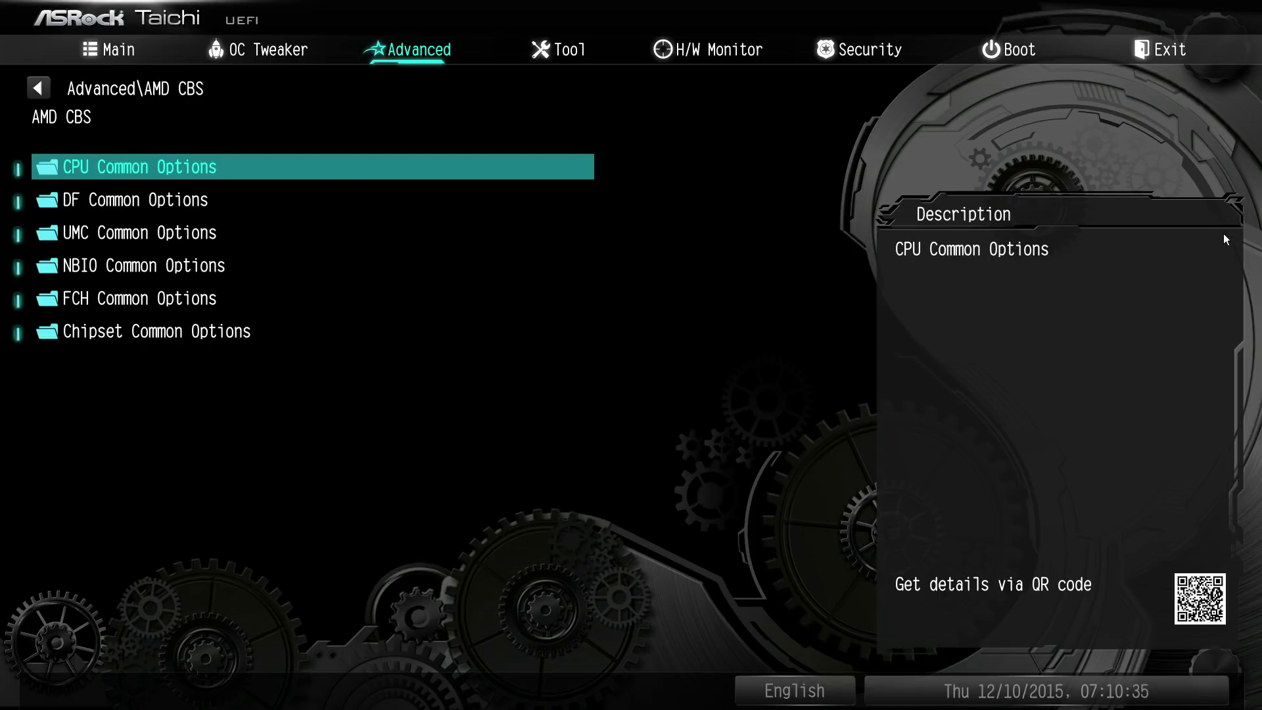
# Step: Open Prefetcher settings in CPU Common Options and examine the choices for L1 Stream HW Prefetcher
pyautogui.press('Return')
pyautogui.press('Down')
pyautogui.press('Return')
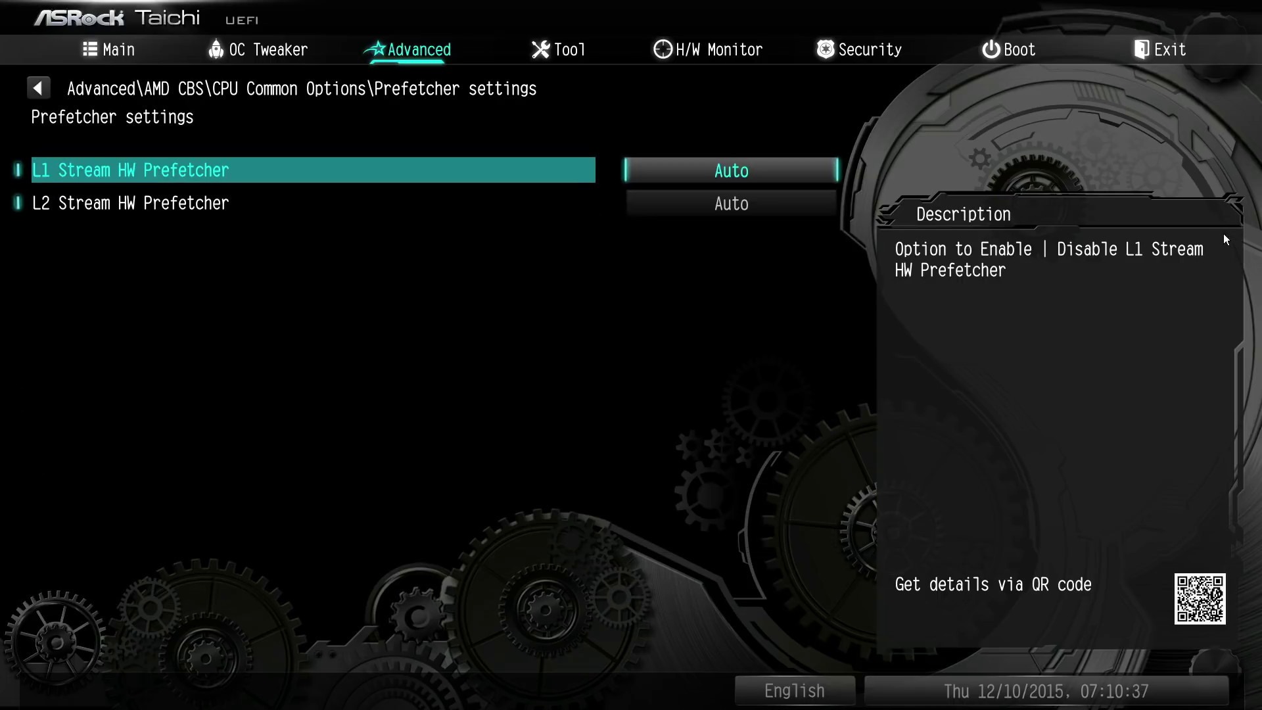
pyautogui.press('Return')
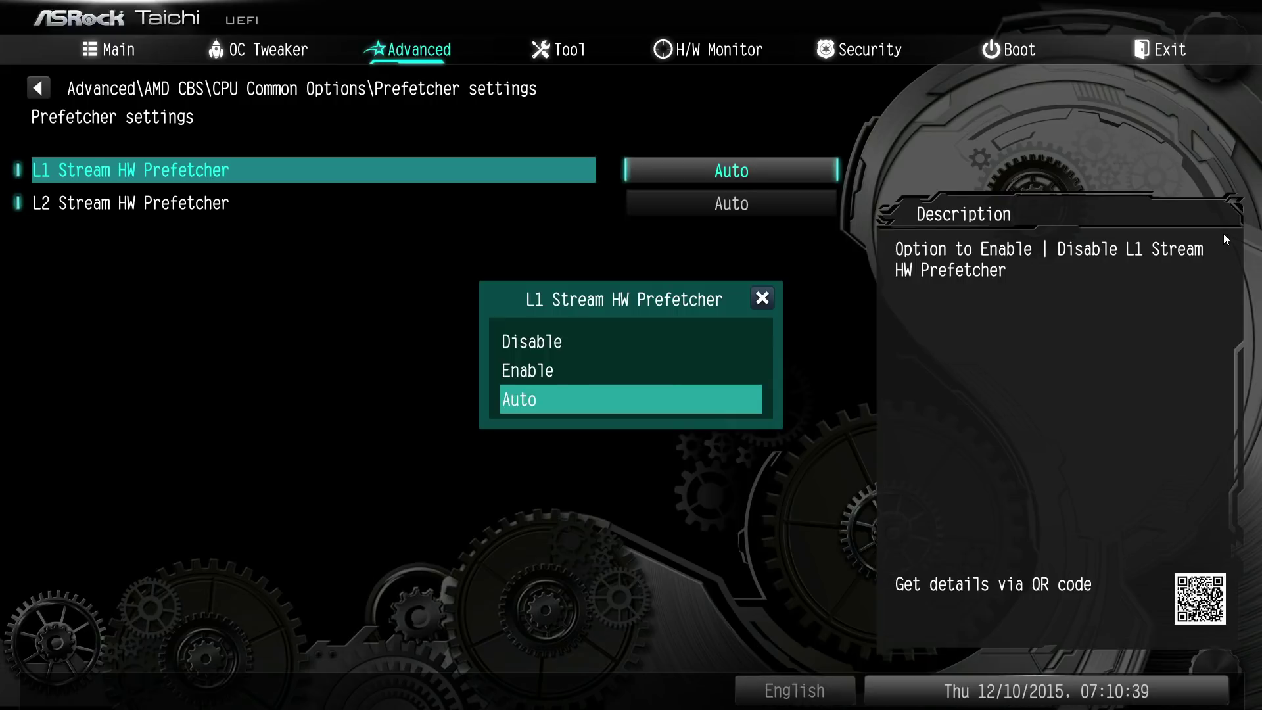
pyautogui.press('Up')
pyautogui.press('Up')
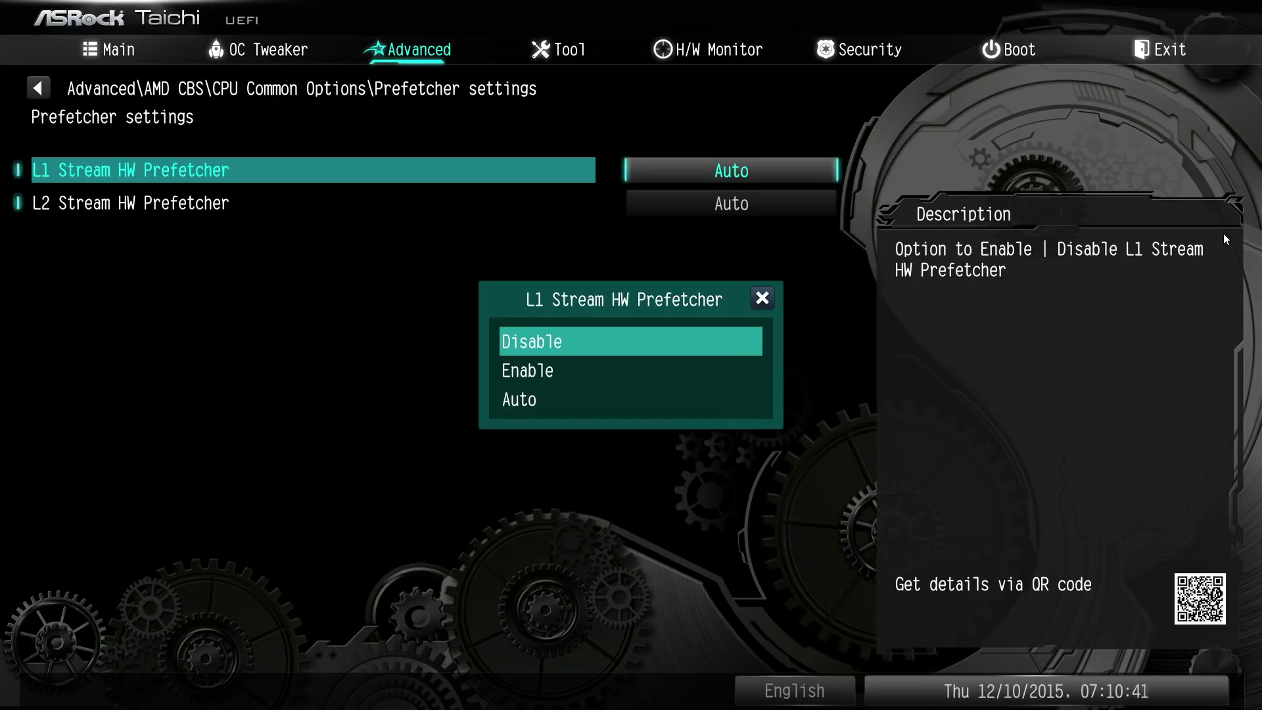
pyautogui.press('Escape')
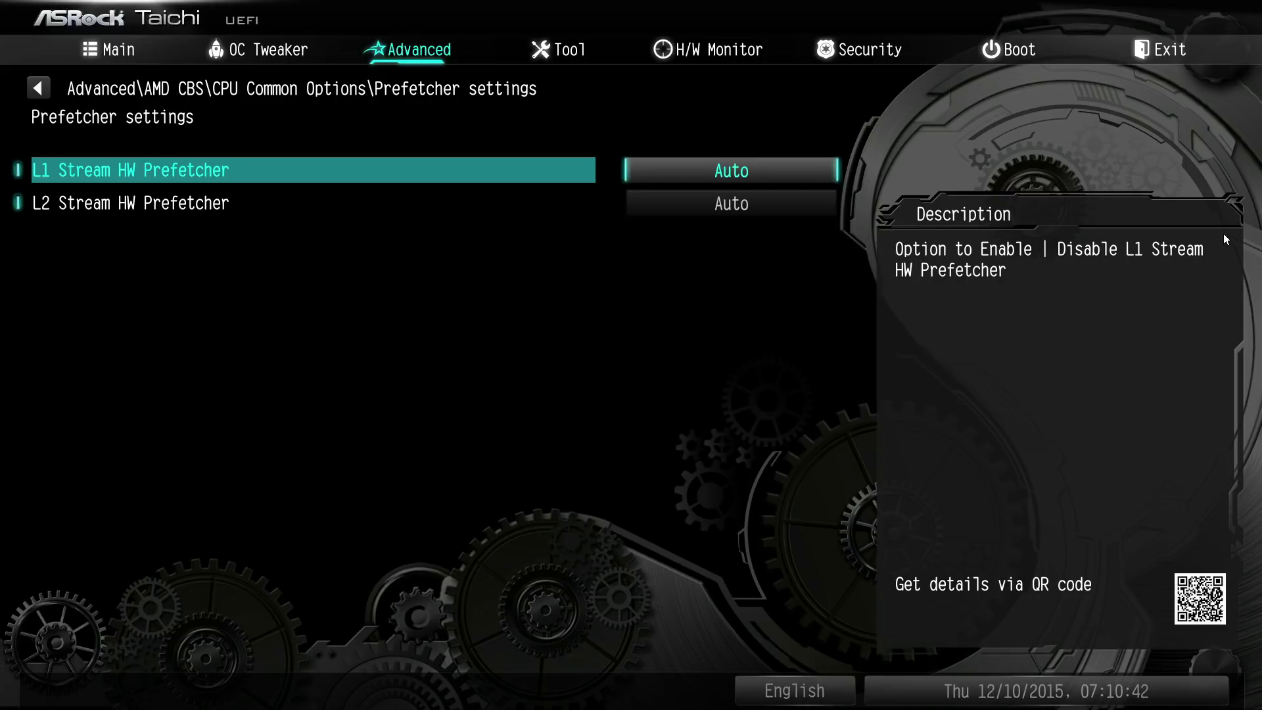
# Step: Examine the choices for L2 Stream HW Prefetcher and leave Prefetcher settings
pyautogui.press('Down')
pyautogui.press('Return')
pyautogui.press('Escape')
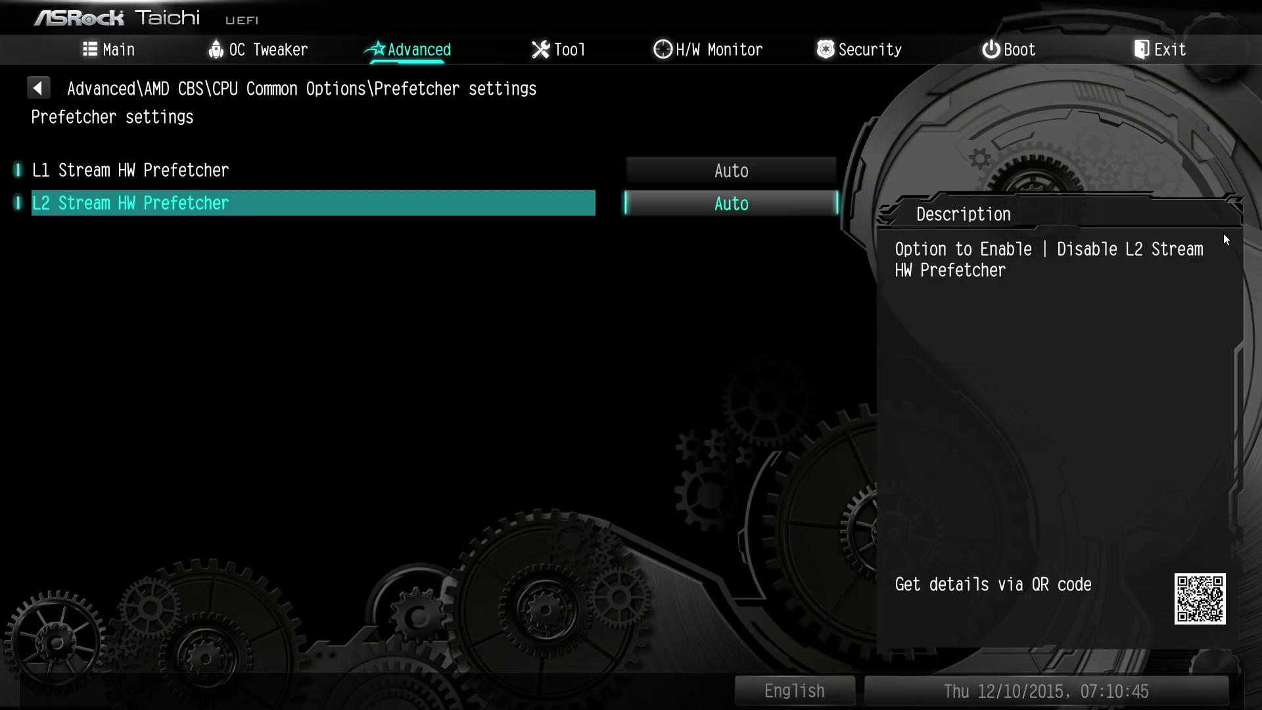
pyautogui.press('Escape')
# Step: Open Core Watchdog and set Core Watchdog Timer Enable to Disabled
pyautogui.press('Down')
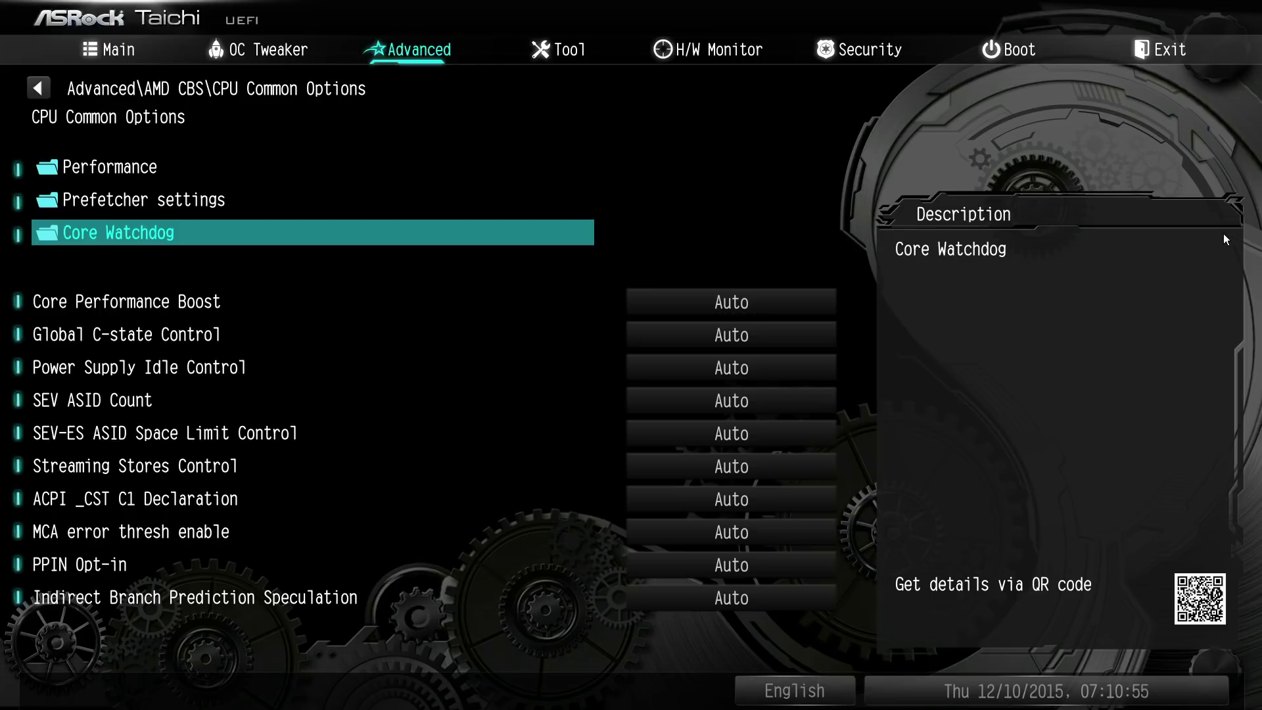
pyautogui.press('Return')
pyautogui.press('Return')
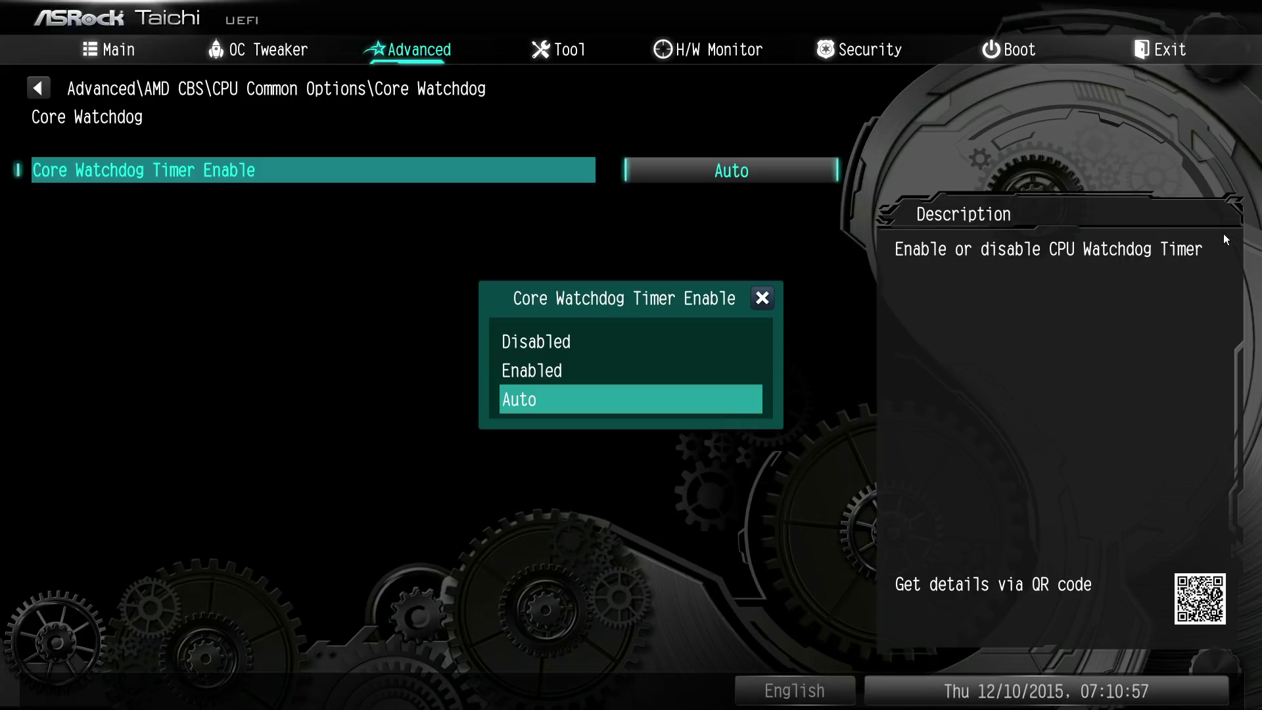
pyautogui.press('Up')
pyautogui.press('Up')
pyautogui.press('Return')
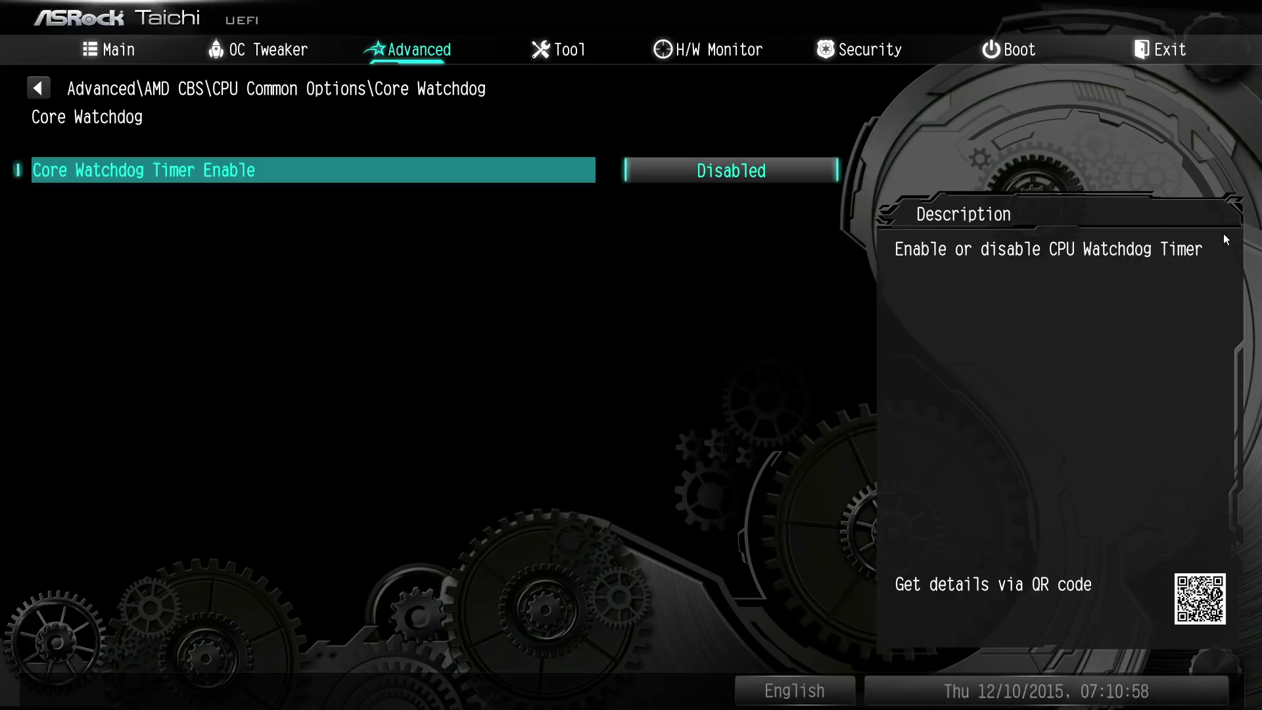
# Step: Set Core Watchdog Timer Enable to Enabled
pyautogui.press('Return')
pyautogui.press('Down')
pyautogui.press('Return')
# Step: Examine the choices for Core Watchdog Timer Interval and Core Watchdog Timer Severity
pyautogui.press('Down')
pyautogui.press('Return')
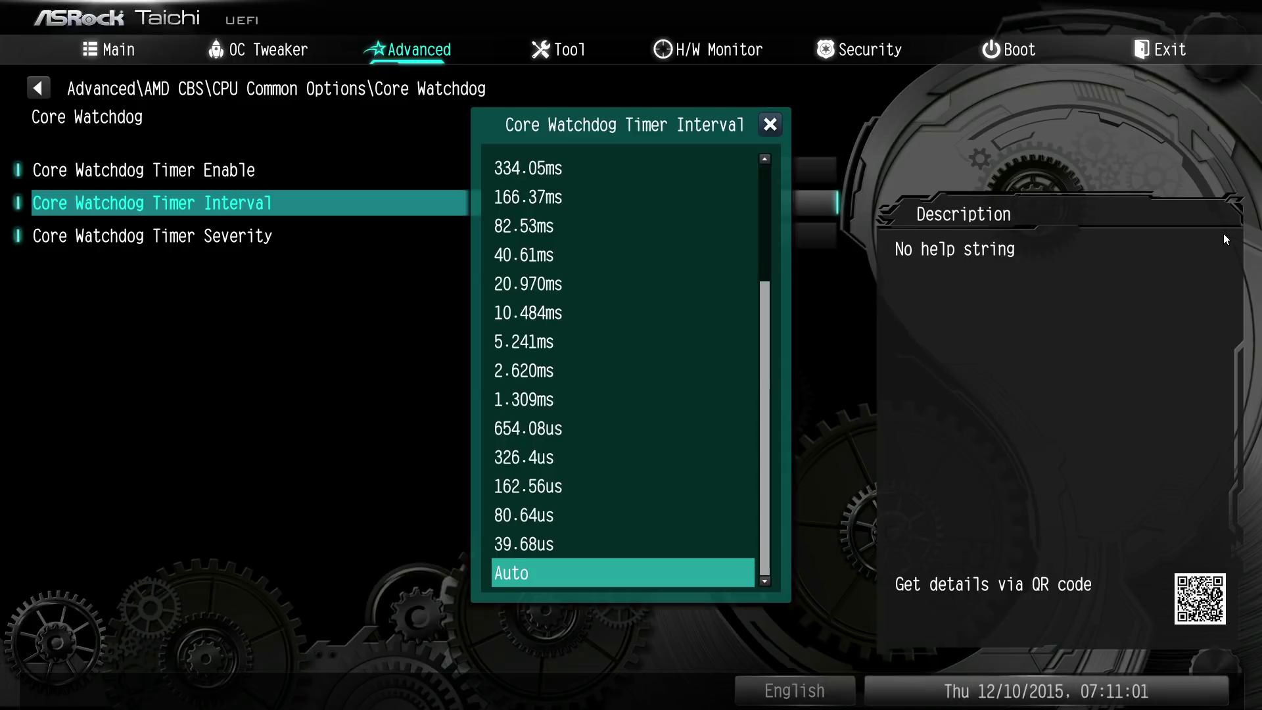
pyautogui.press('Escape')
pyautogui.press('Down')
pyautogui.press('Return')
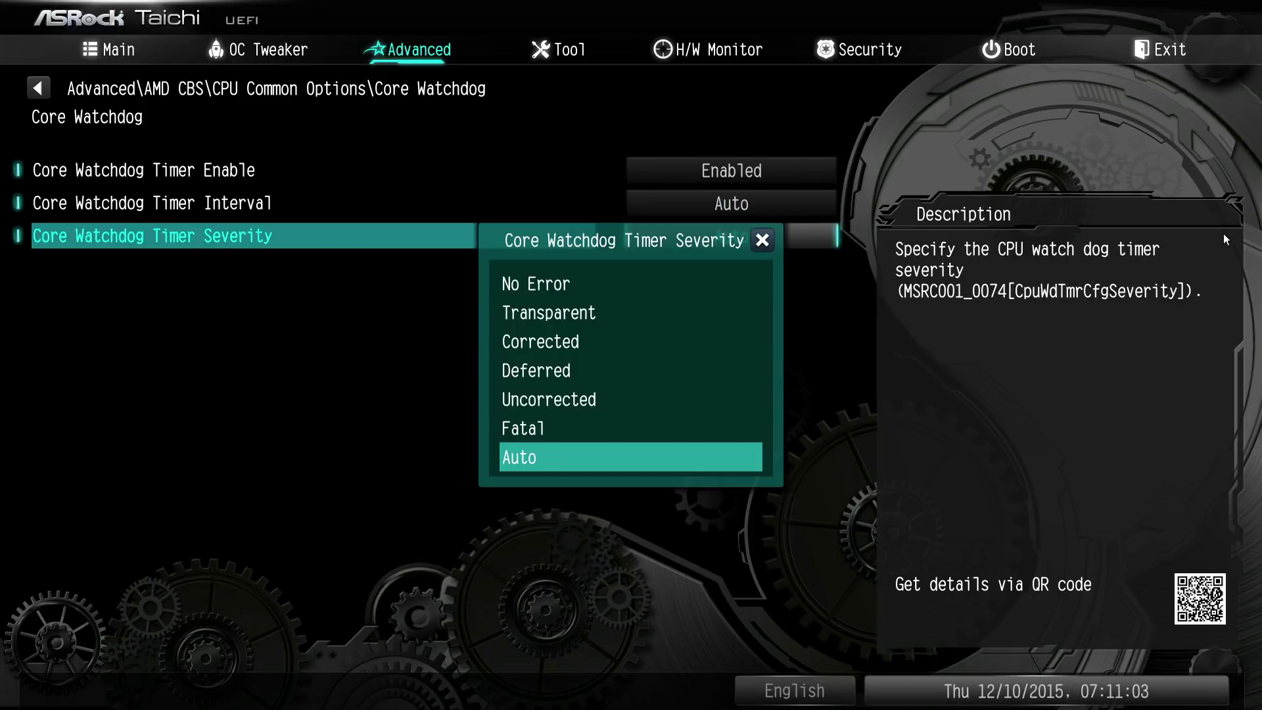
pyautogui.press('Up')
pyautogui.press('Up')
pyautogui.press('Escape')
# Step: Set Core Watchdog Timer Enable back to Disabled, recheck it, and return to CPU Common Options
pyautogui.press('Up')
pyautogui.press('Up')
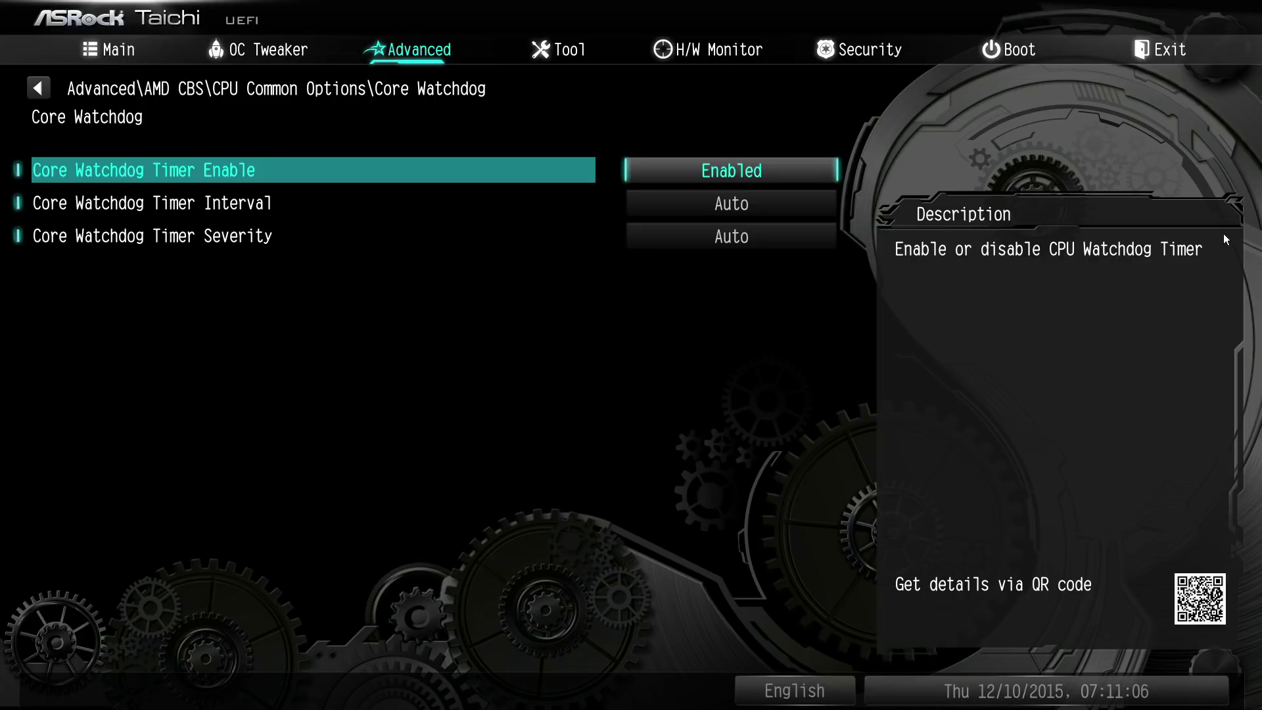
pyautogui.press('Return')
pyautogui.press('Up')
pyautogui.press('Return')
pyautogui.press('Escape')
pyautogui.press('Down')
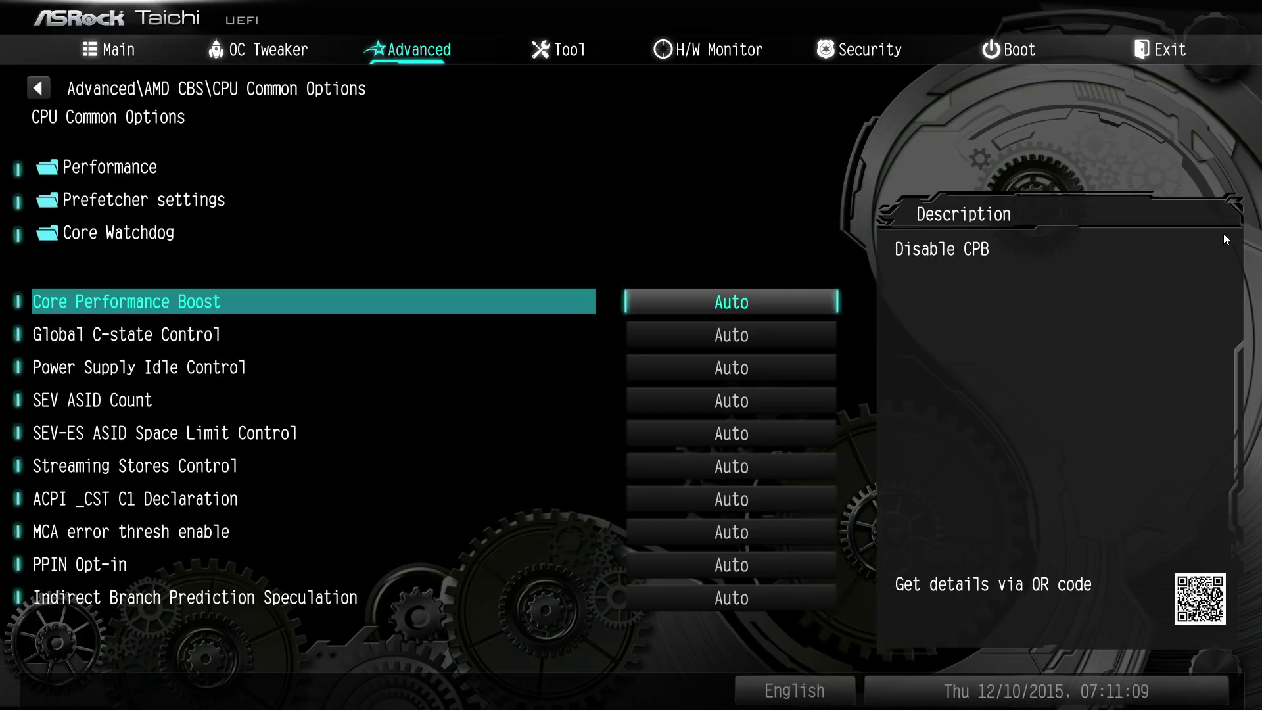
pyautogui.press('Up')
pyautogui.press('Return')
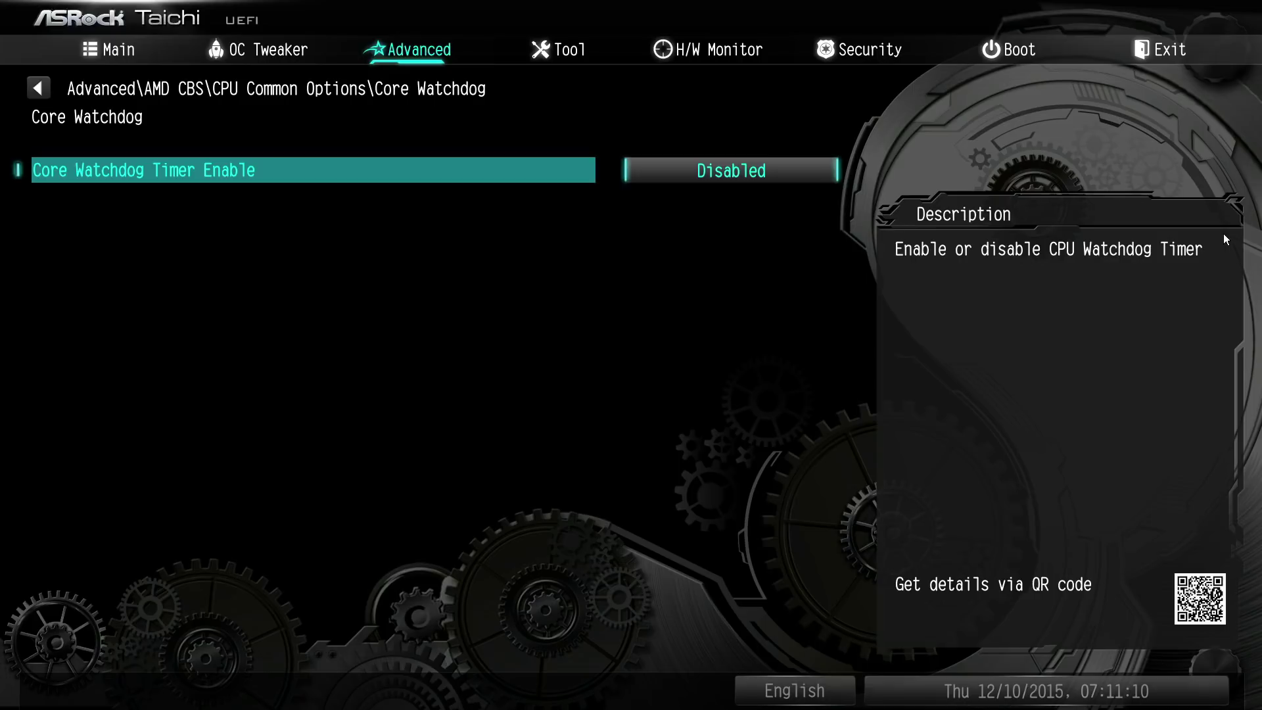
pyautogui.press('Escape')
# Step: Examine the choices for Core Performance Boost and close its list
pyautogui.press('Down')
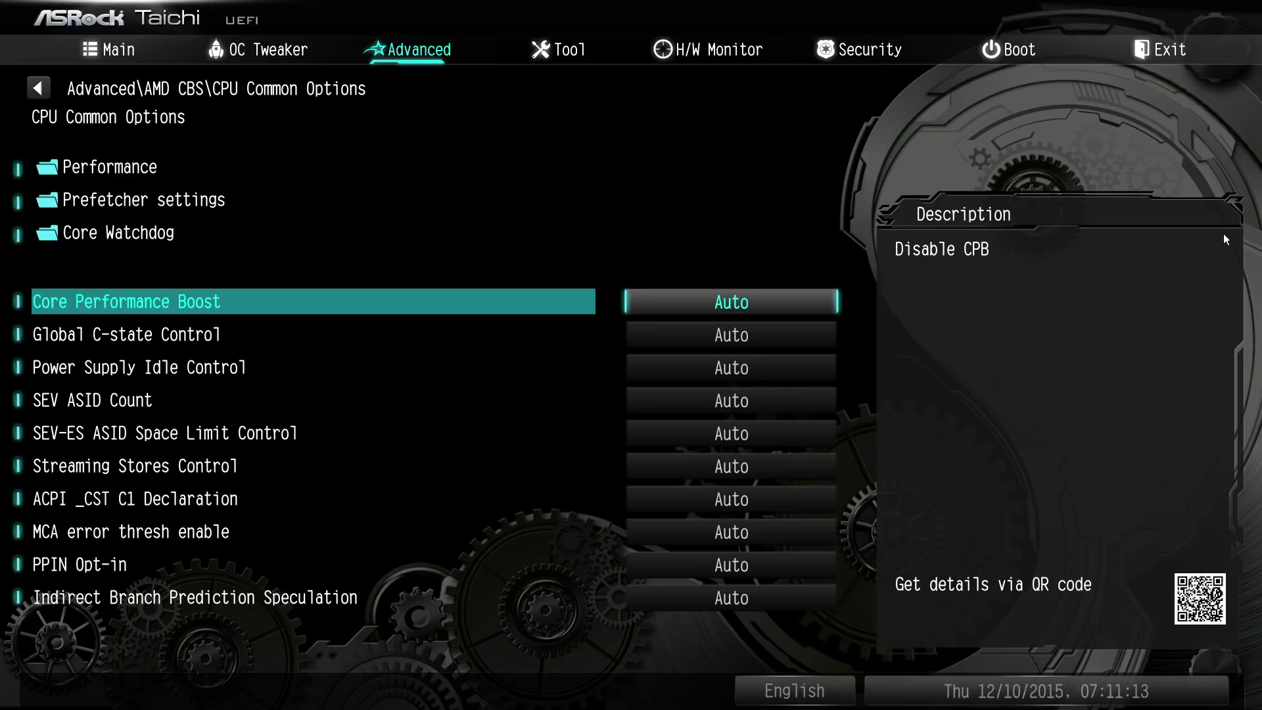
pyautogui.press('Return')
pyautogui.press('Up')
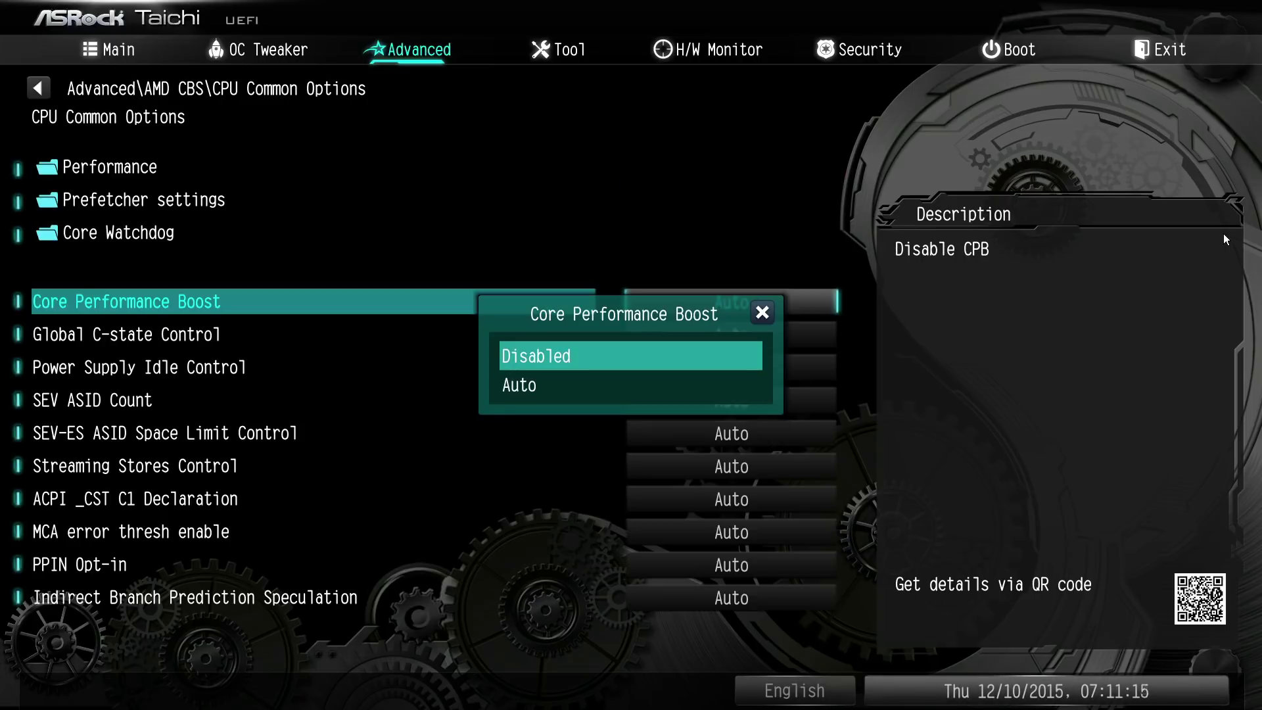
pyautogui.press('Escape')
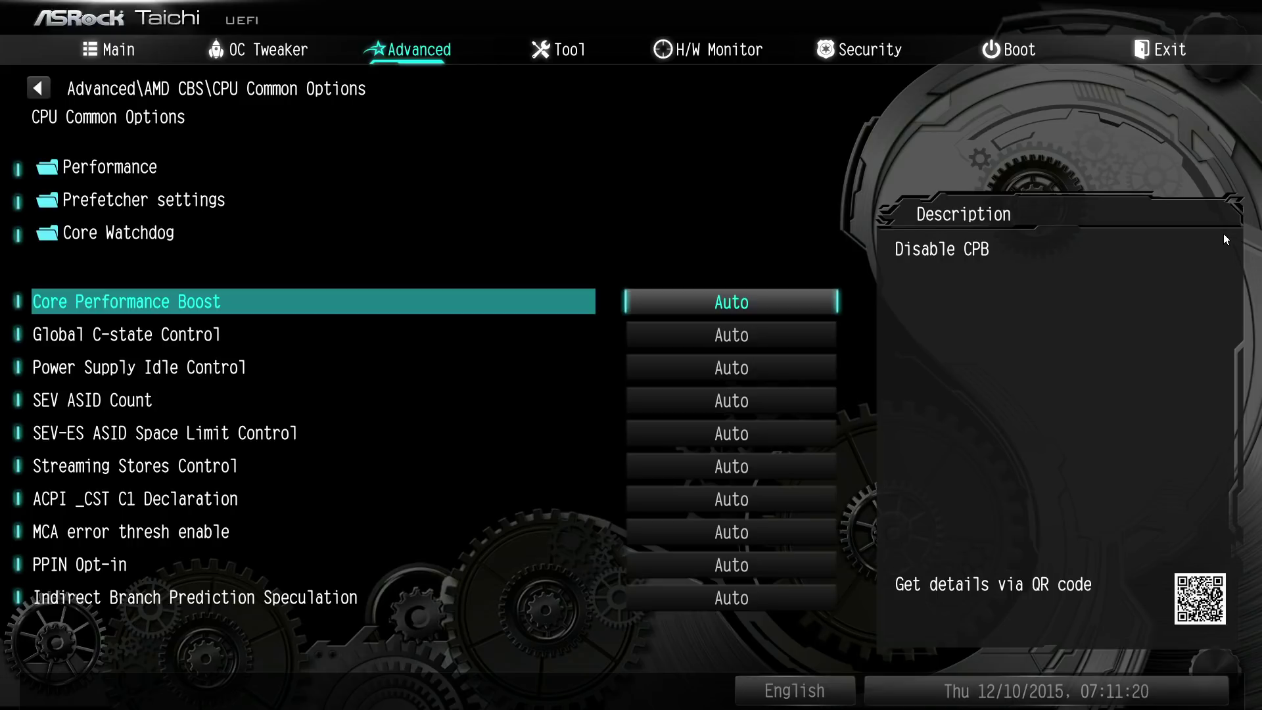
# Step: Examine the choices for Global C-state Control and close its list
pyautogui.press('Down')
pyautogui.press('Return')
pyautogui.press('Up')
pyautogui.press('Up')
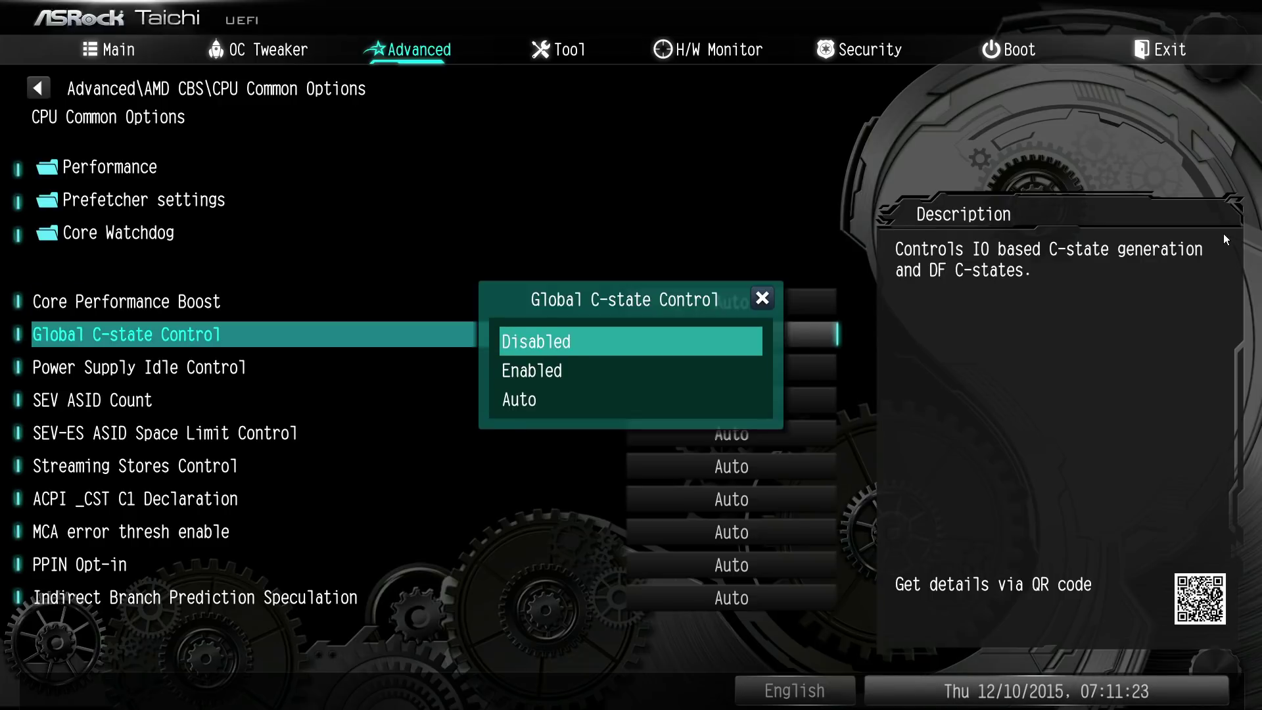
pyautogui.press('Escape')
# Step: Examine the choices for Power Supply Idle Control, including Low Current Idle and Typical Current Idle, and close its list
pyautogui.press('Down')
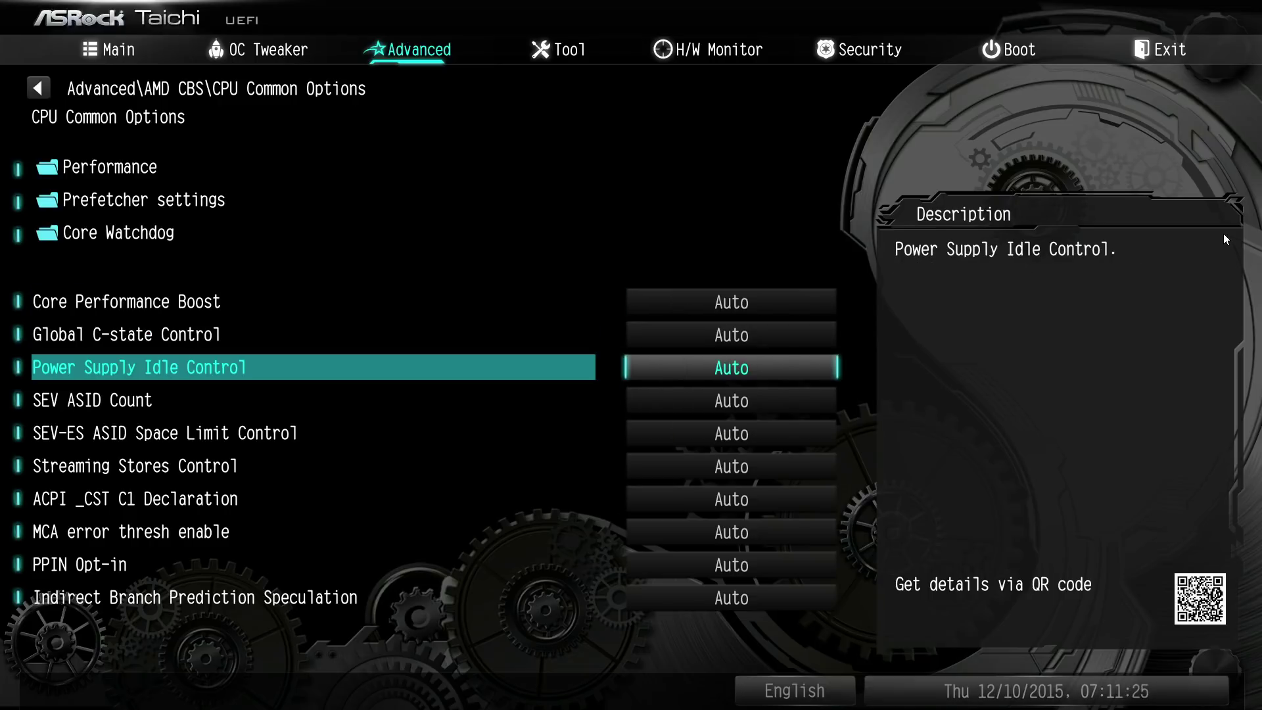
pyautogui.press('Return')
pyautogui.press('Up')
pyautogui.press('Up')
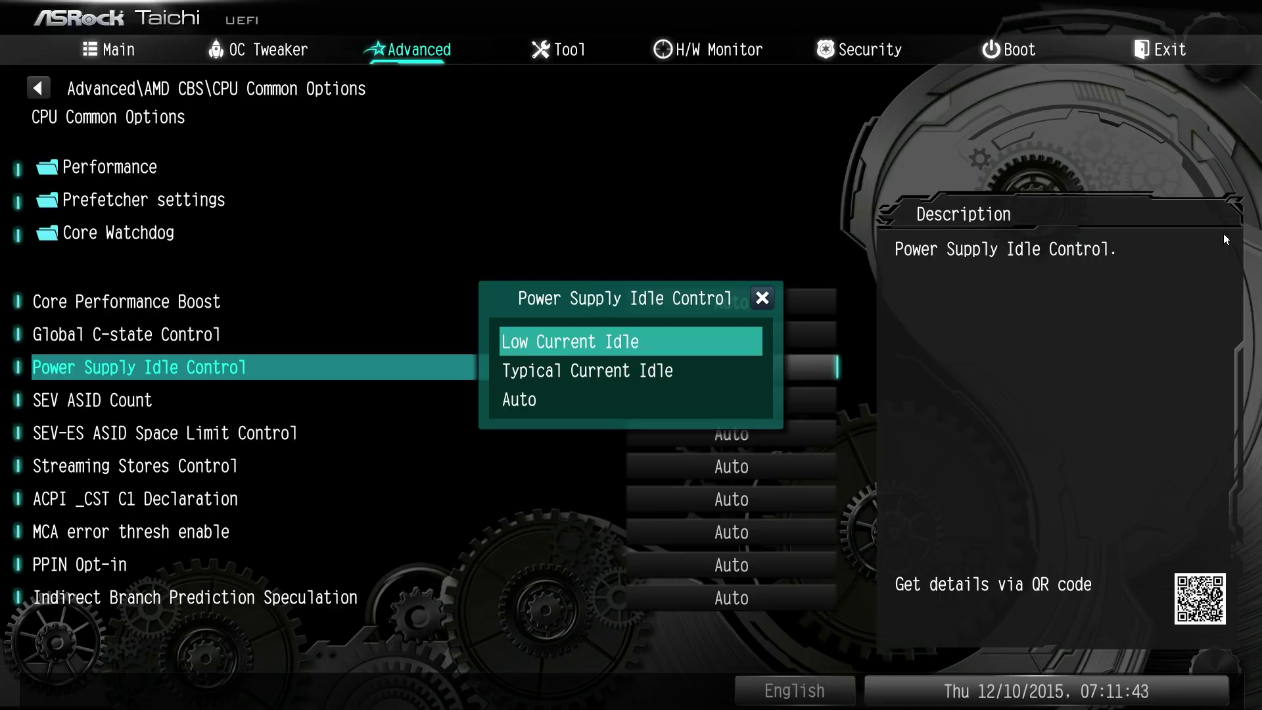
pyautogui.press('Down')
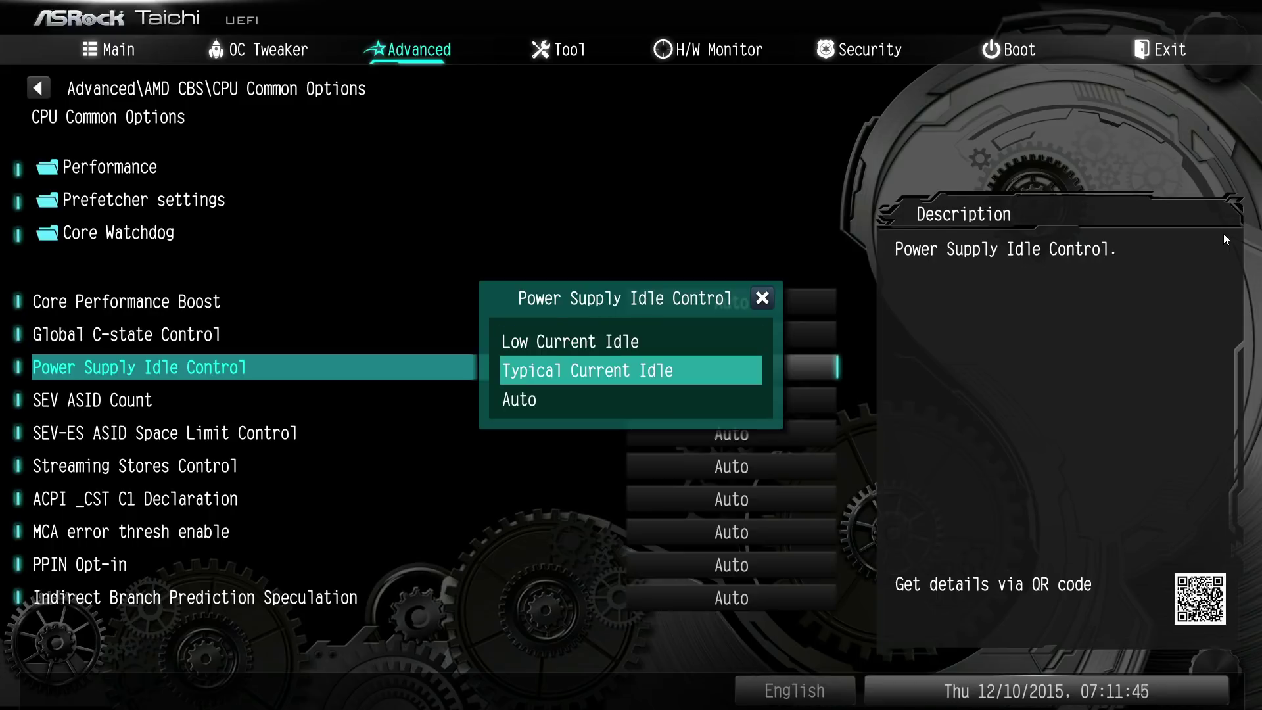
pyautogui.press('Up')
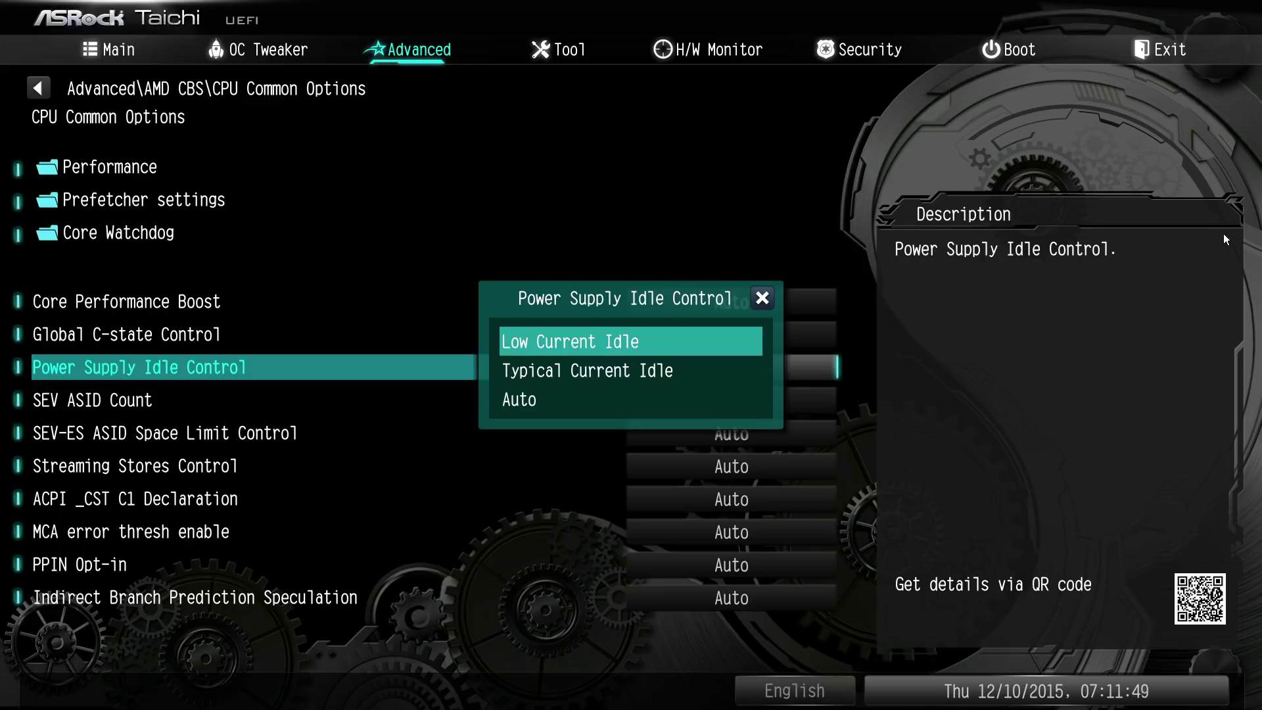
pyautogui.press('Escape')
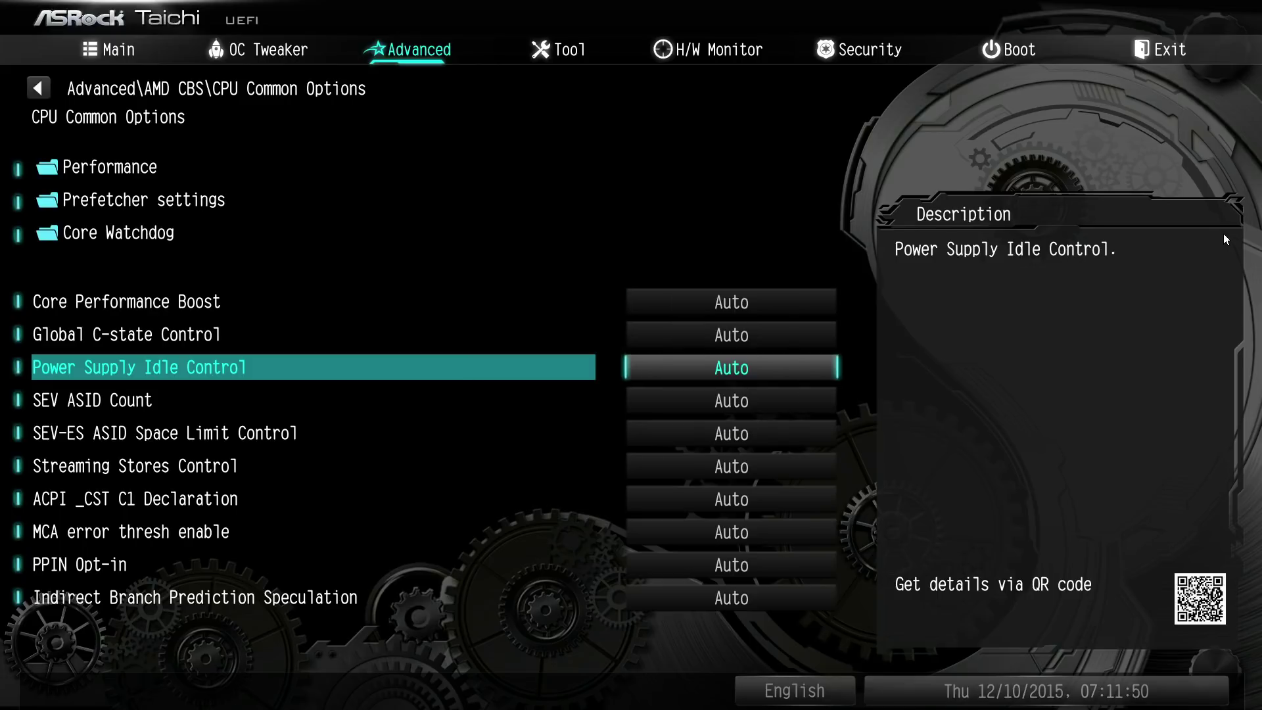
# Step: Review the Low Current Idle and Typical Current Idle choices of Power Supply Idle Control again and keep Auto
pyautogui.press('Return')
pyautogui.press('Up')
pyautogui.press('Up')
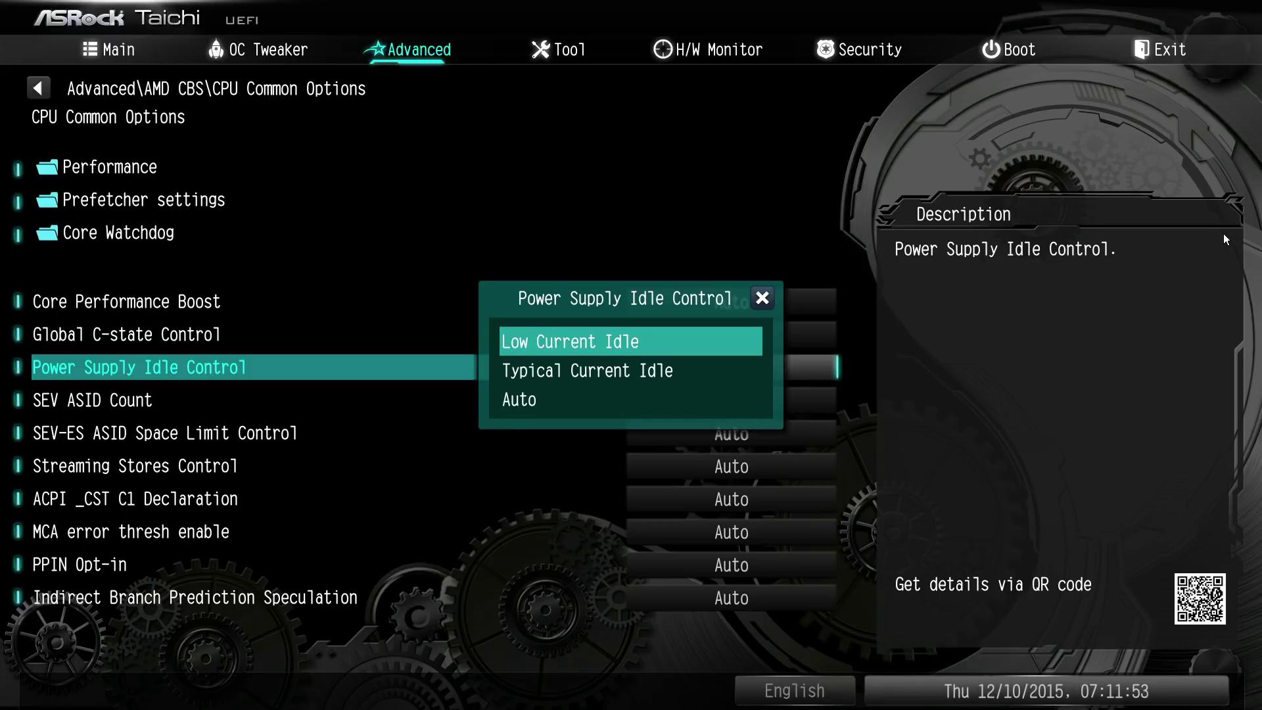
pyautogui.press('Down')
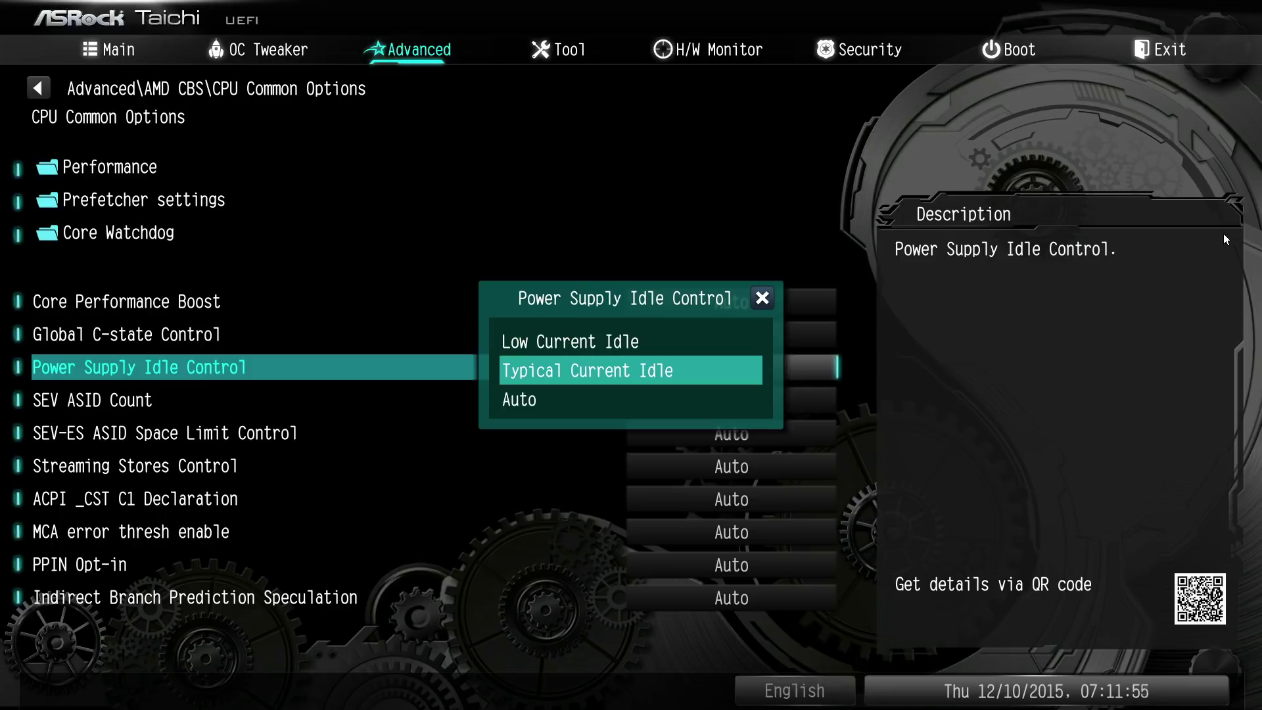
pyautogui.press('Up')
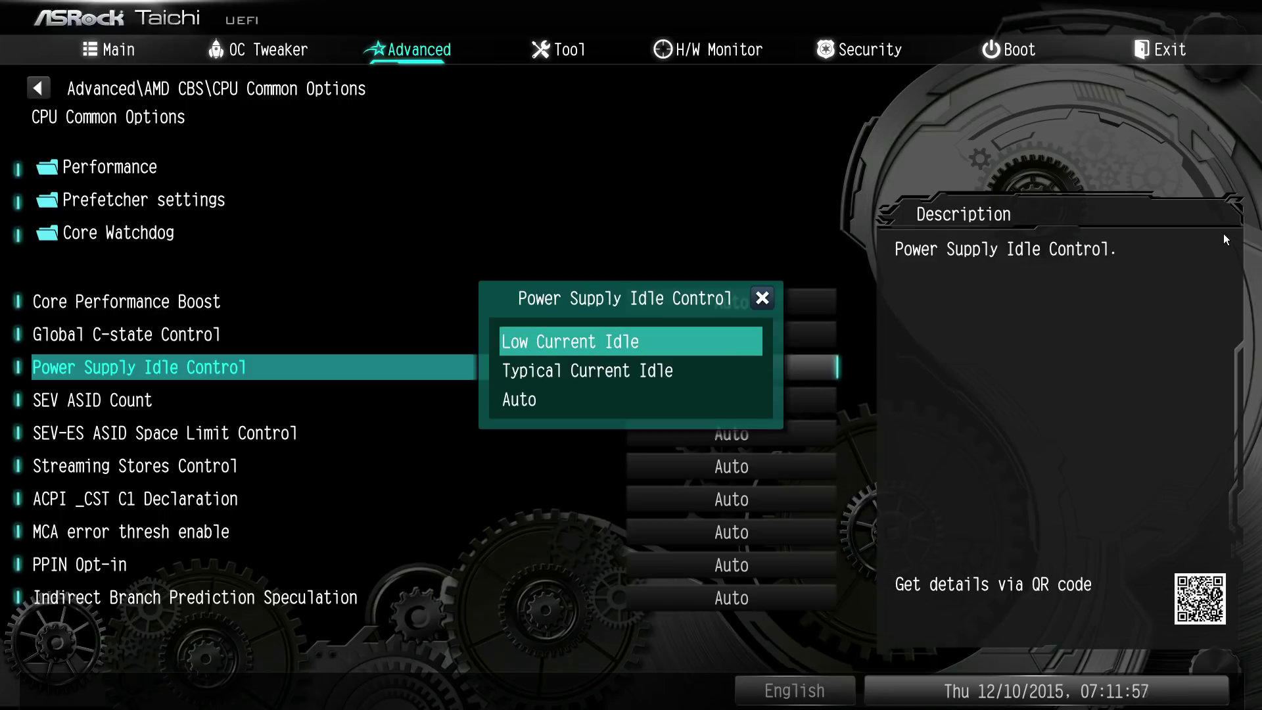
pyautogui.press('Down')
pyautogui.press('Down')
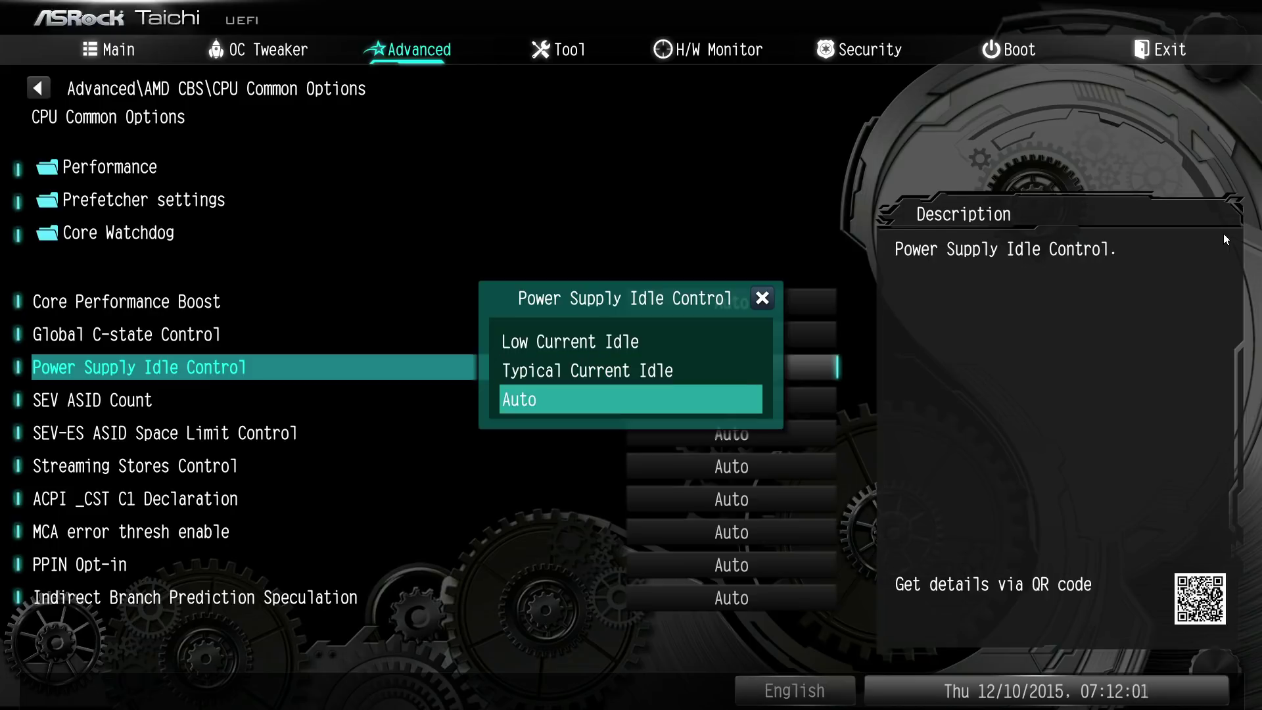
pyautogui.press('Return')
# Step: Examine the choices for SEV ASID Count and close its list
pyautogui.press('Down')
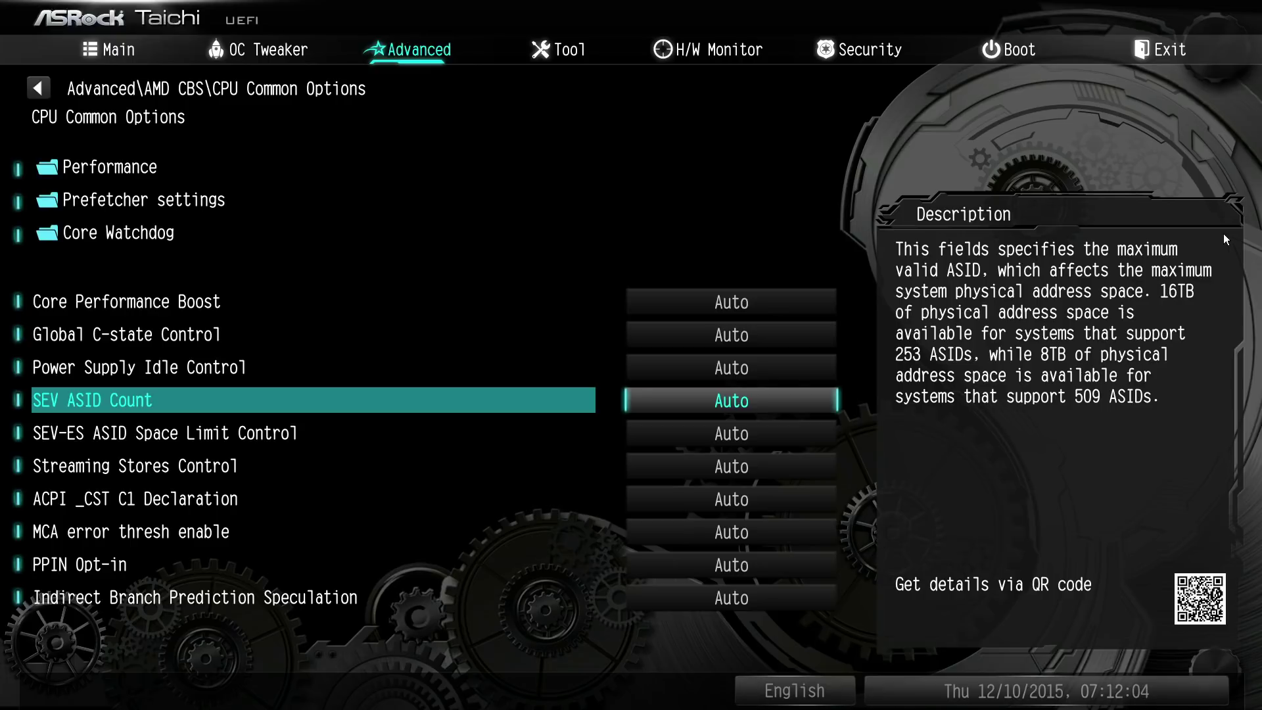
pyautogui.press('Return')
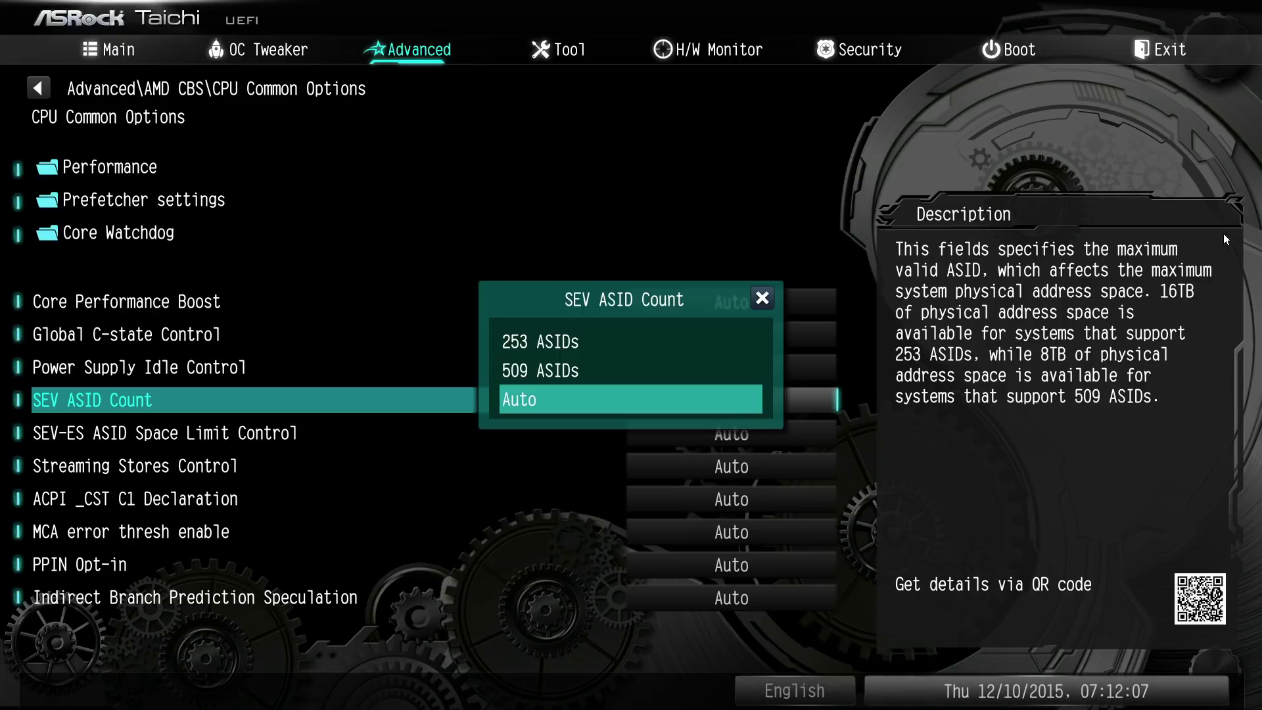
pyautogui.press('Up')
pyautogui.press('Up')
pyautogui.press('Return')
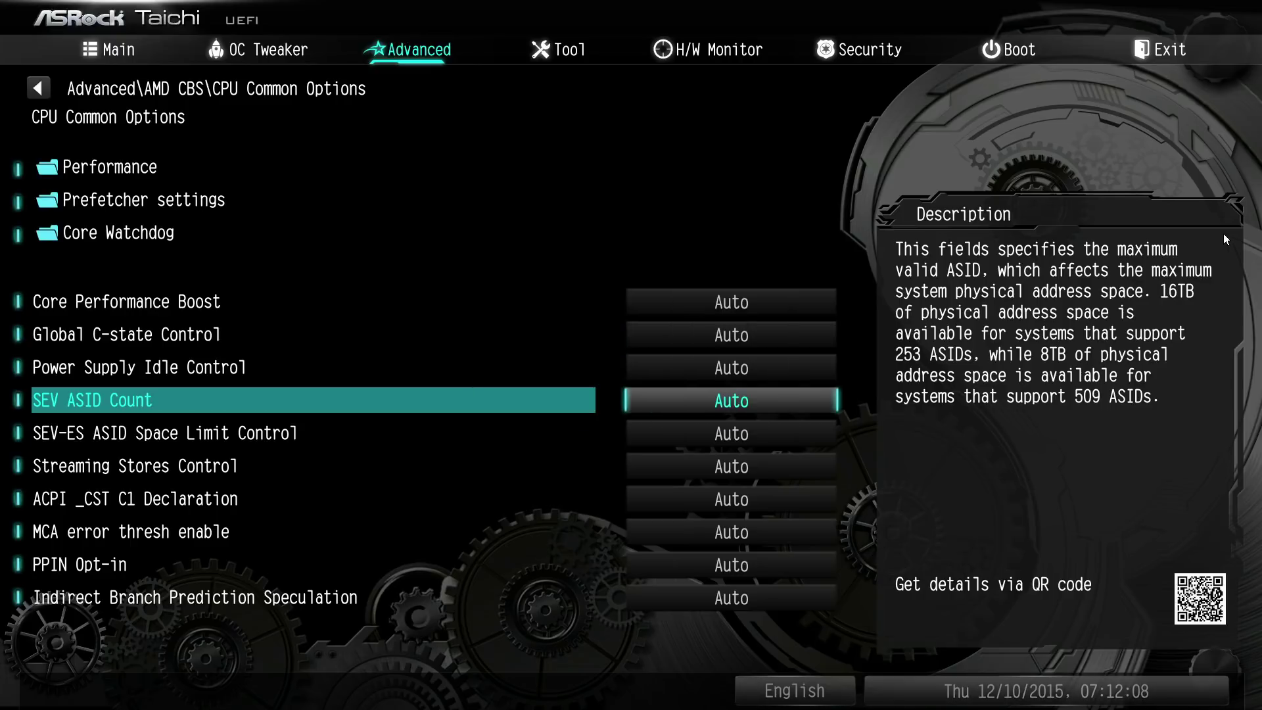
# Step: Set SEV-ES ASID Space Limit Control to Manual and look at the SEV-ES ASID Space Limit field
pyautogui.press('Down')
pyautogui.press('Return')
pyautogui.press('Down')
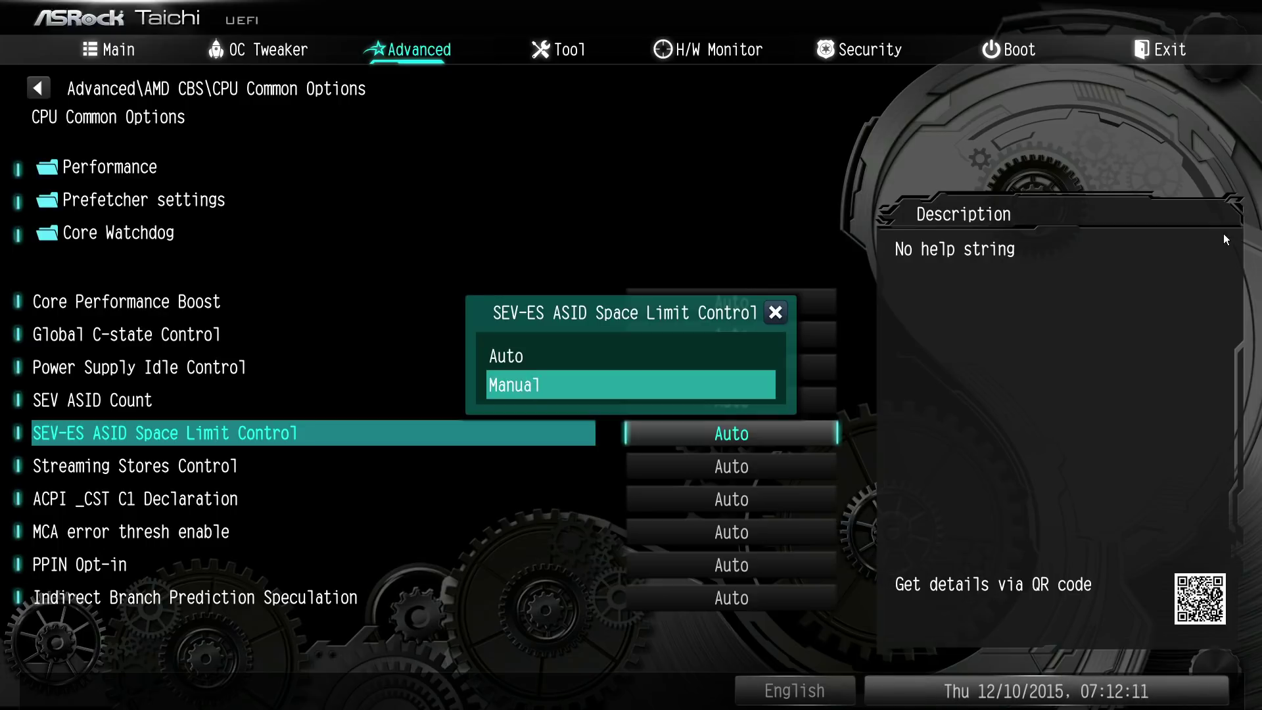
pyautogui.press('Return')
pyautogui.press('Down')
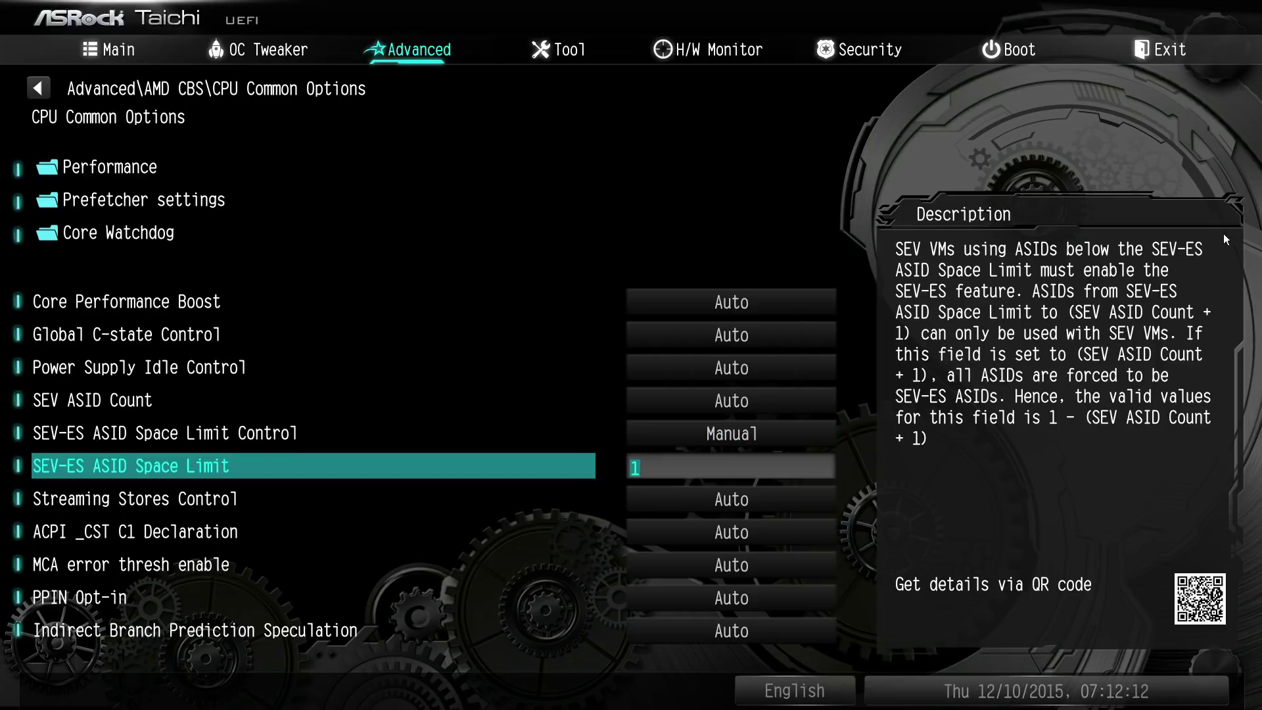
pyautogui.press('Up')
pyautogui.press('Up')
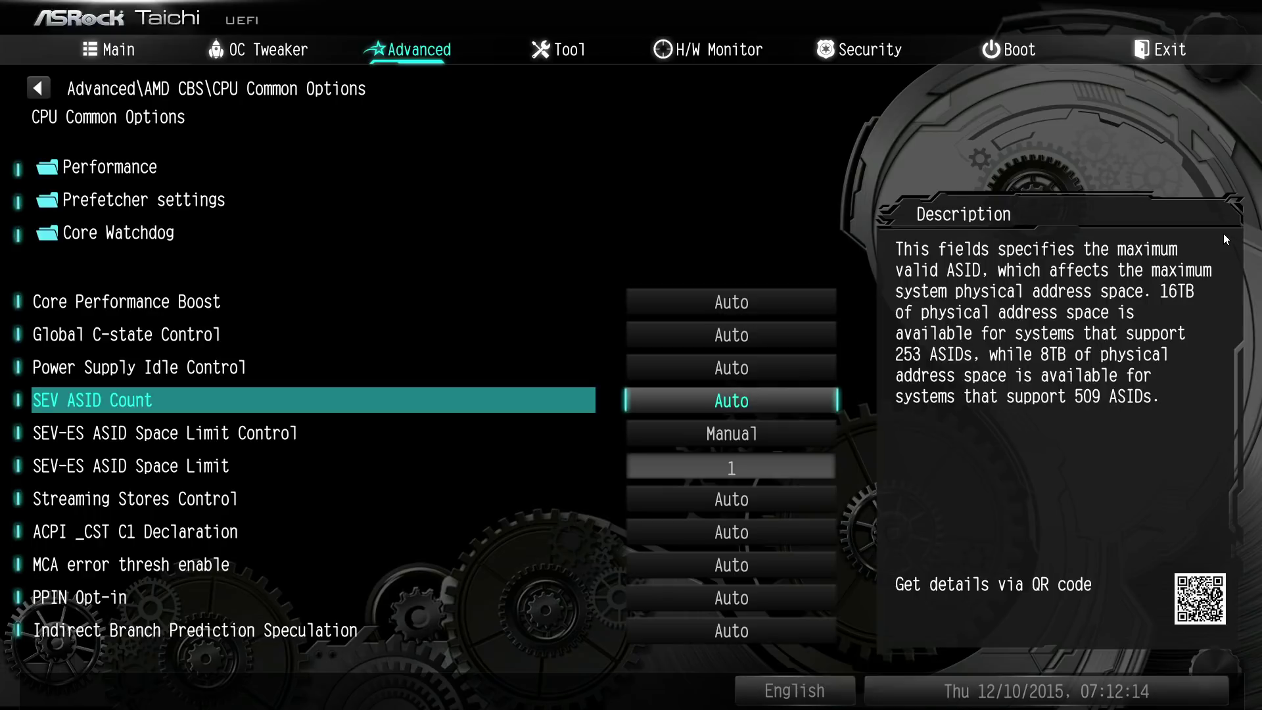
# Step: Set the SEV-ES ASID Space Limit to 12
pyautogui.press('Down')
pyautogui.press('Down')
pyautogui.write('12')
pyautogui.press('Up')
pyautogui.press('Down')
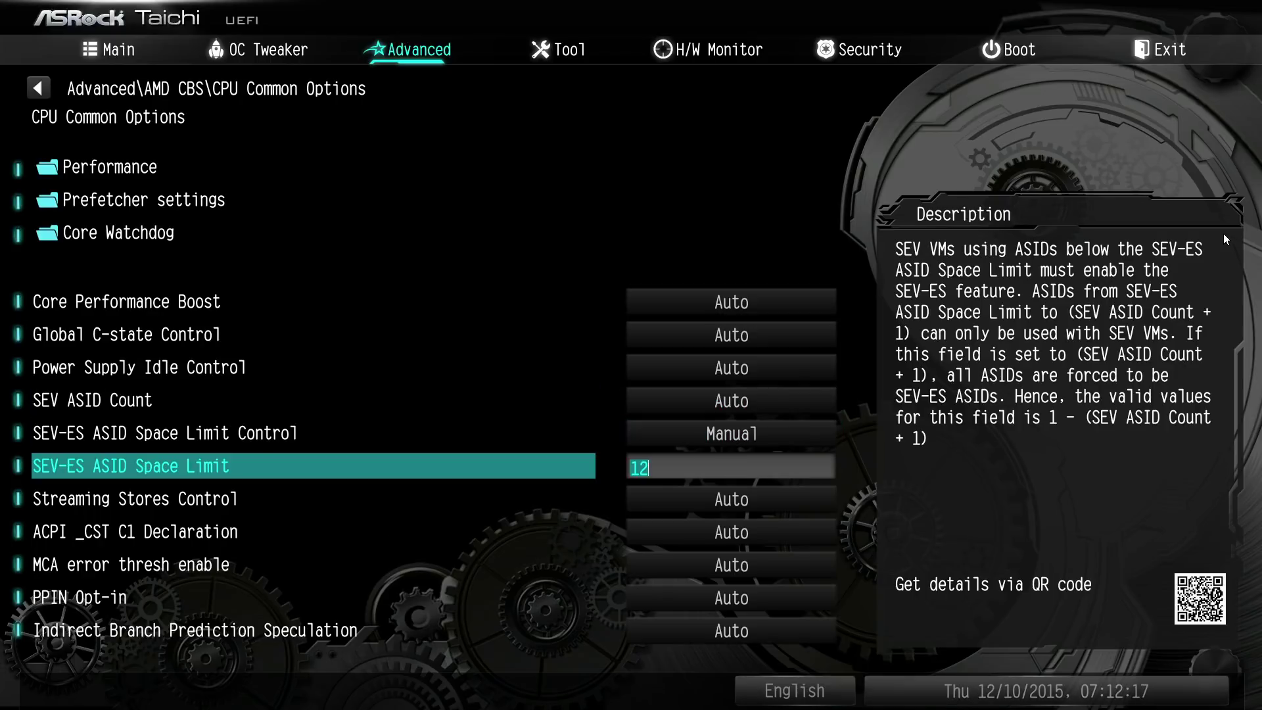
# Step: Restore the SEV-ES ASID Space Limit to 1 and set SEV-ES ASID Space Limit Control back to Auto
pyautogui.press('Up')
pyautogui.press('Down')
pyautogui.press('Up')
pyautogui.press('Down')
pyautogui.press('BackSpace')
pyautogui.press('Up')
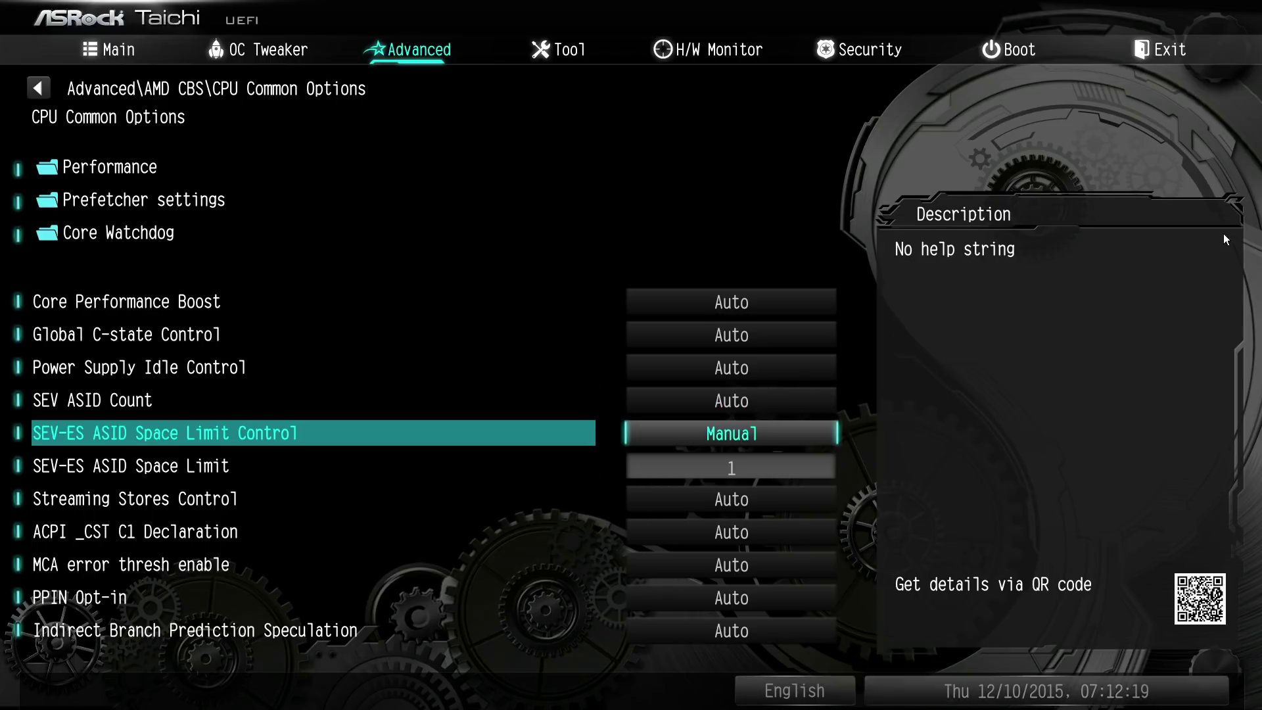
pyautogui.press('Return')
pyautogui.press('Return')
# Step: Examine the choices for Streaming Stores Control and close its list
pyautogui.press('Down')
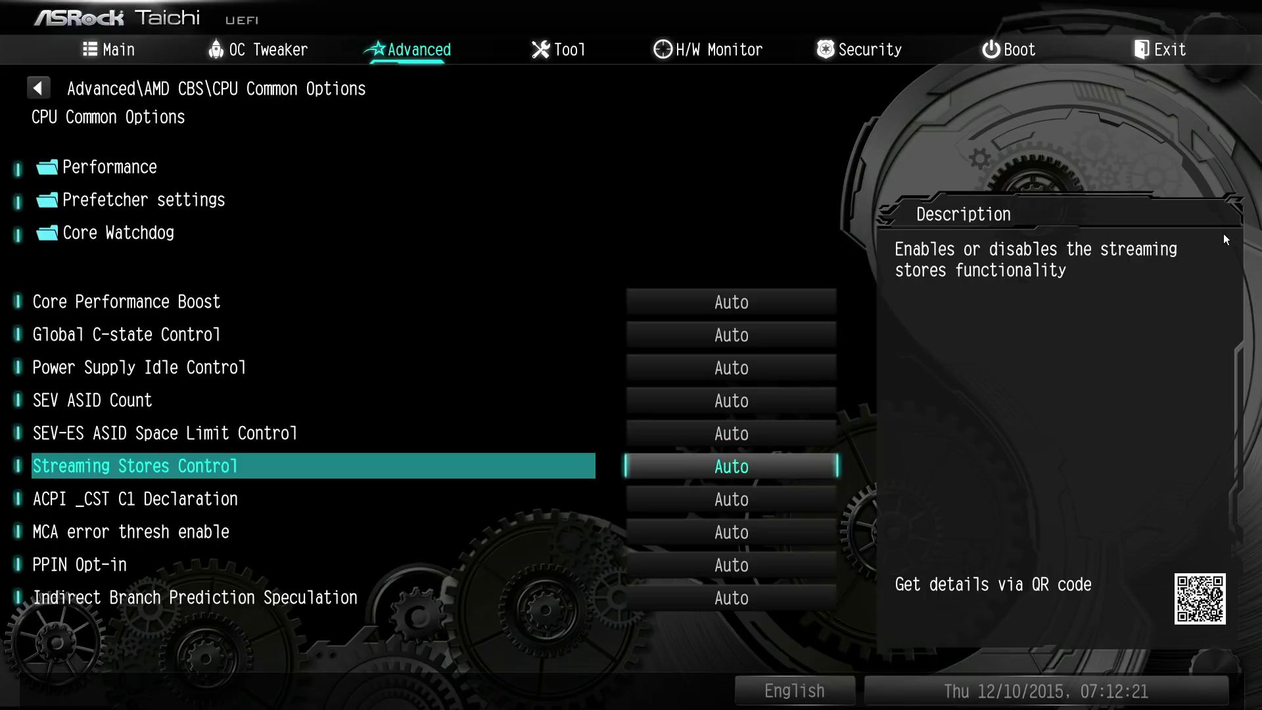
pyautogui.press('Return')
pyautogui.press('Up')
pyautogui.press('Up')
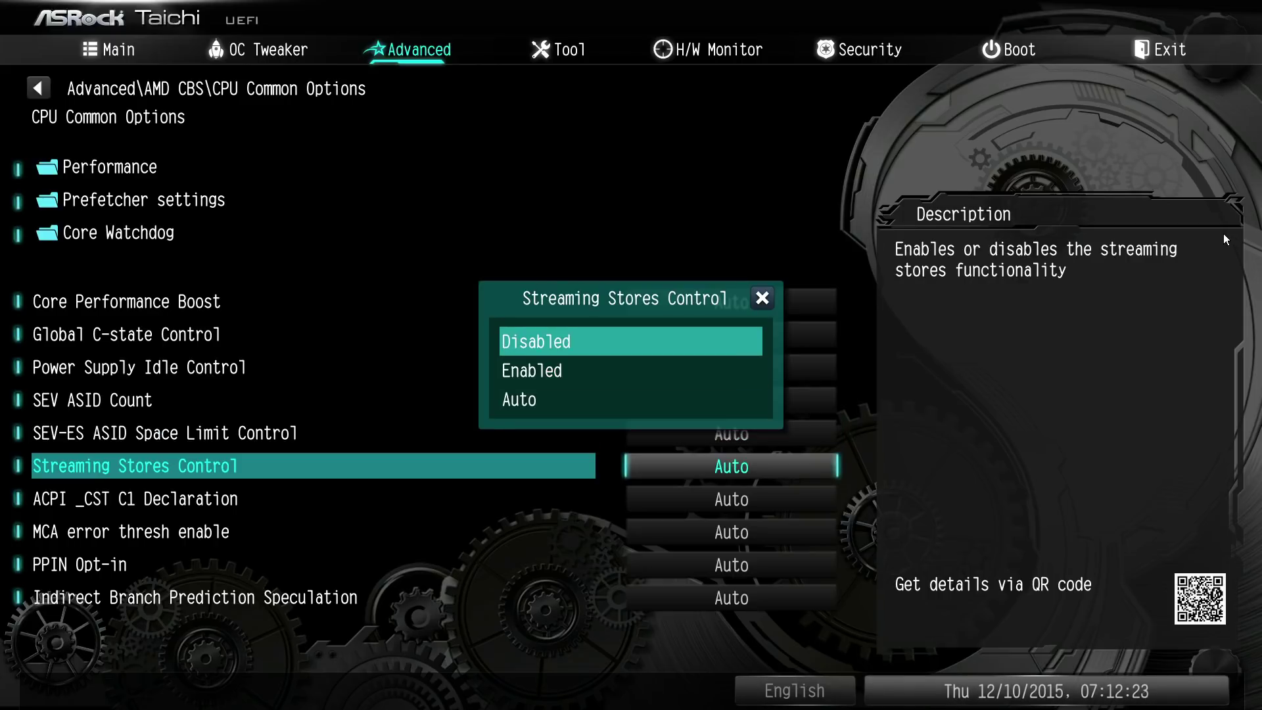
pyautogui.press('Down')
pyautogui.press('Down')
pyautogui.press('Up')
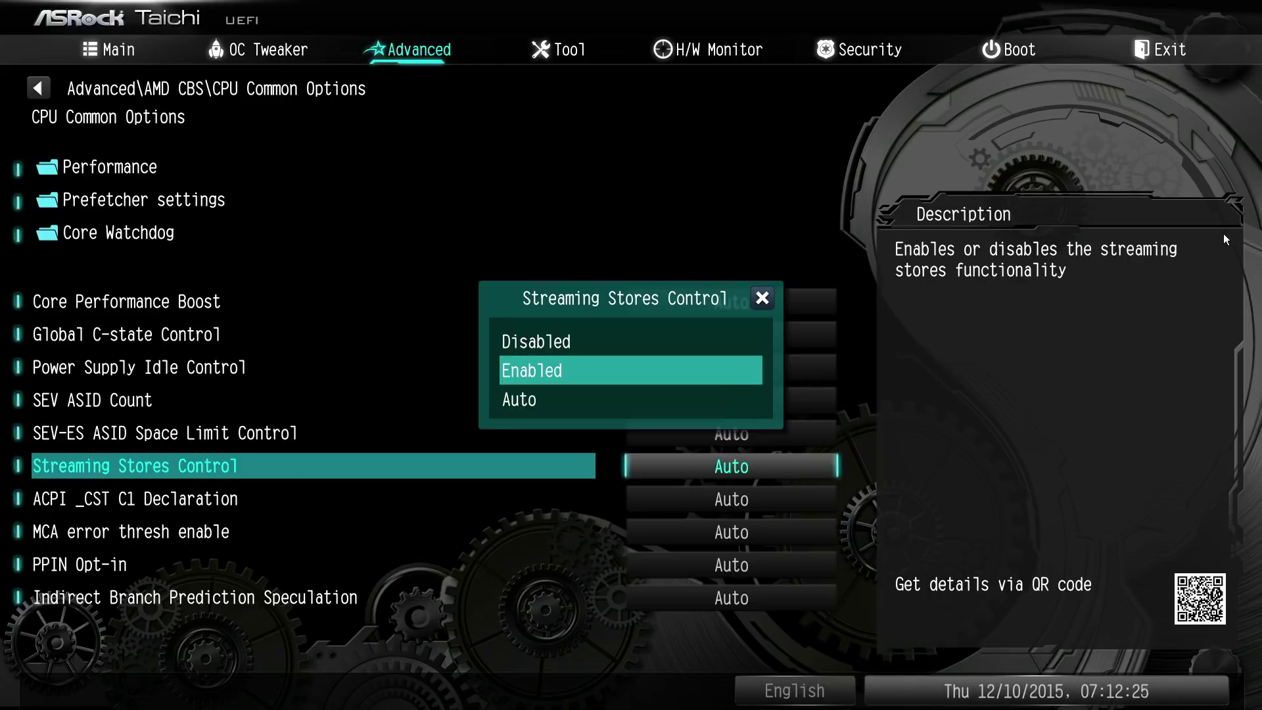
pyautogui.press('Up')
pyautogui.press('Down')
pyautogui.press('Escape')
# Step: Open the choices for ACPI _CST C1 Declaration briefly and close them
pyautogui.press('Down')
pyautogui.press('Return')
pyautogui.press('Escape')
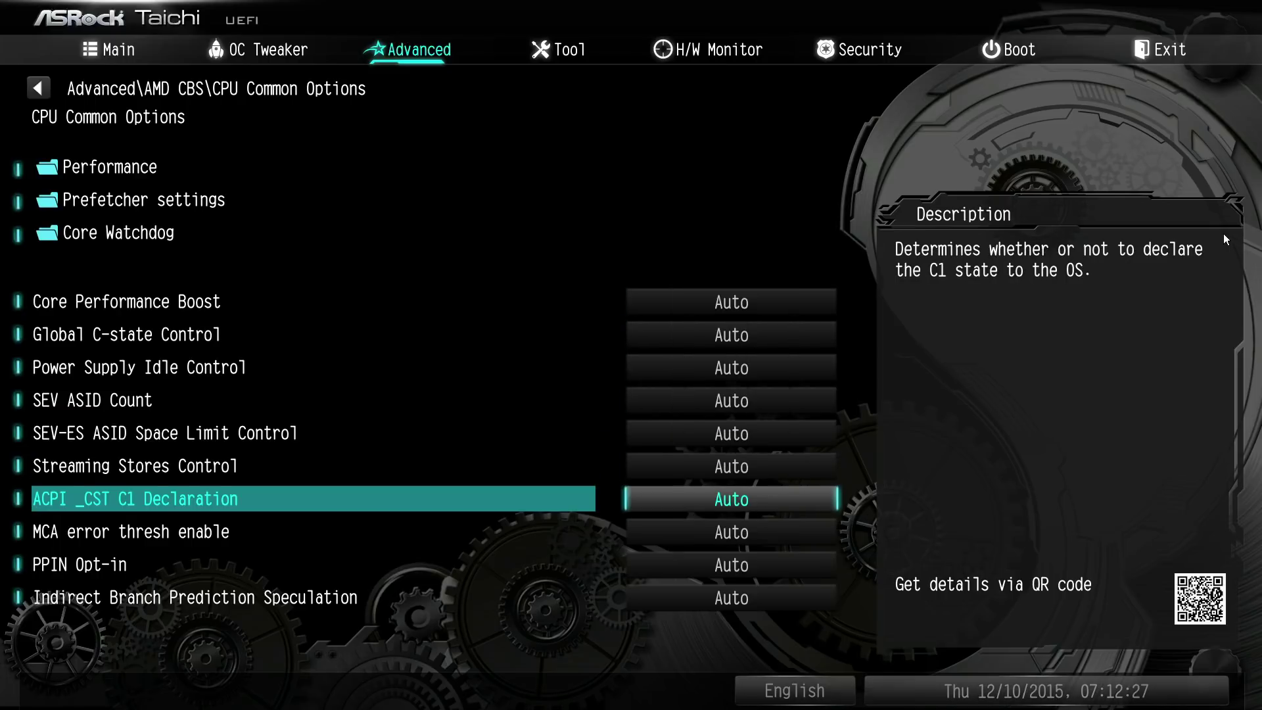
# Step: Switch Streaming Stores Control to Enabled and set it back to Auto
pyautogui.press('Up')
pyautogui.press('Return')
pyautogui.press('Up')
pyautogui.press('Return')
pyautogui.press('Return')
pyautogui.press('Down')
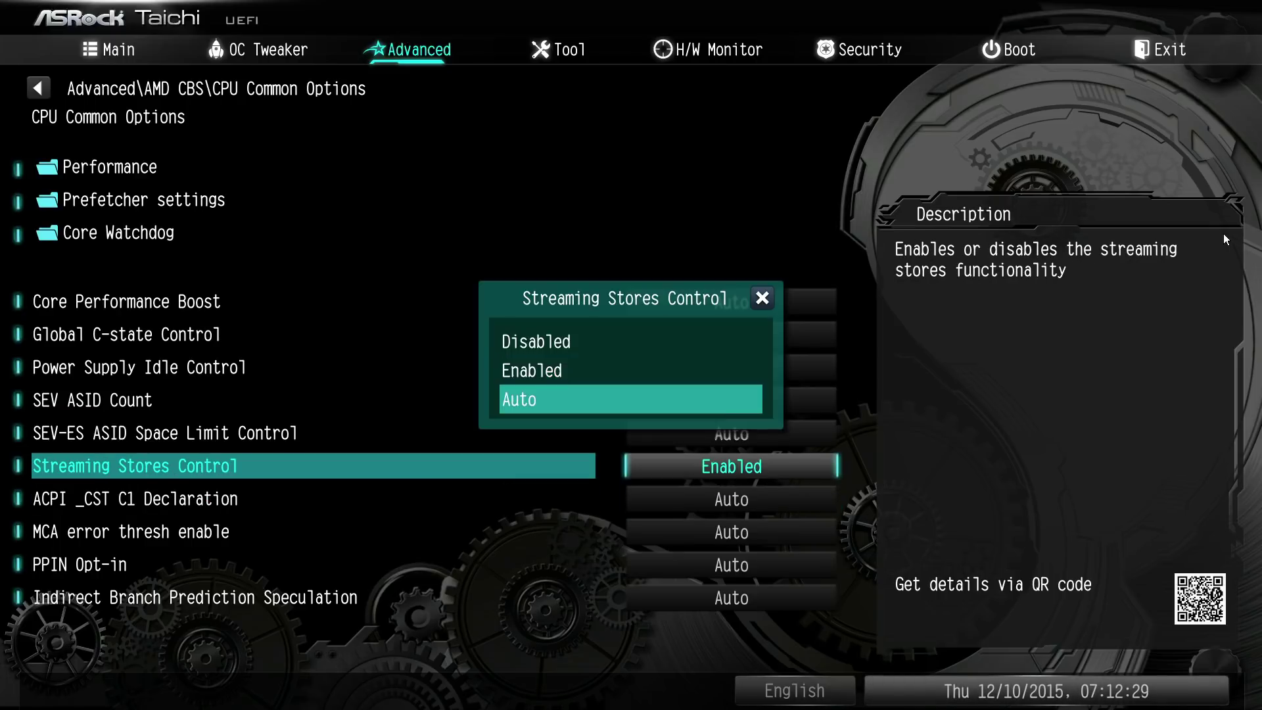
pyautogui.press('Return')
# Step: Examine the choices for ACPI _CST C1 Declaration and close its list
pyautogui.press('Down')
pyautogui.press('Return')
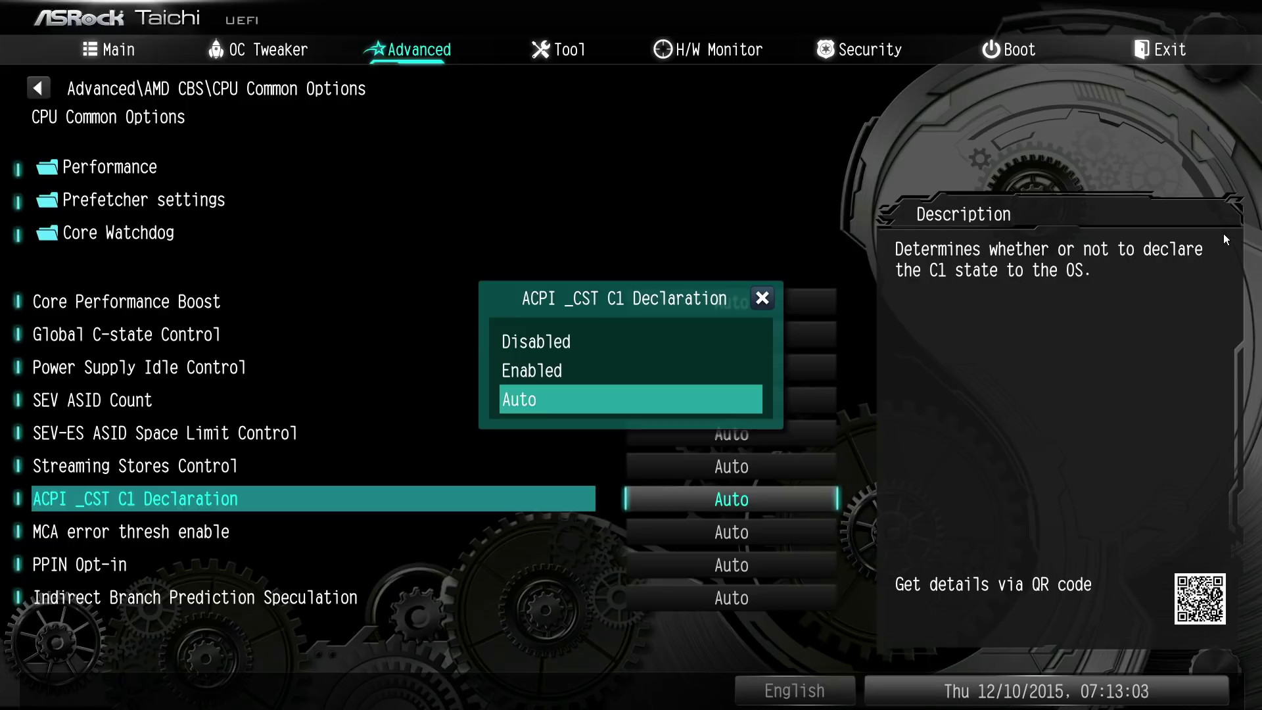
pyautogui.press('Up')
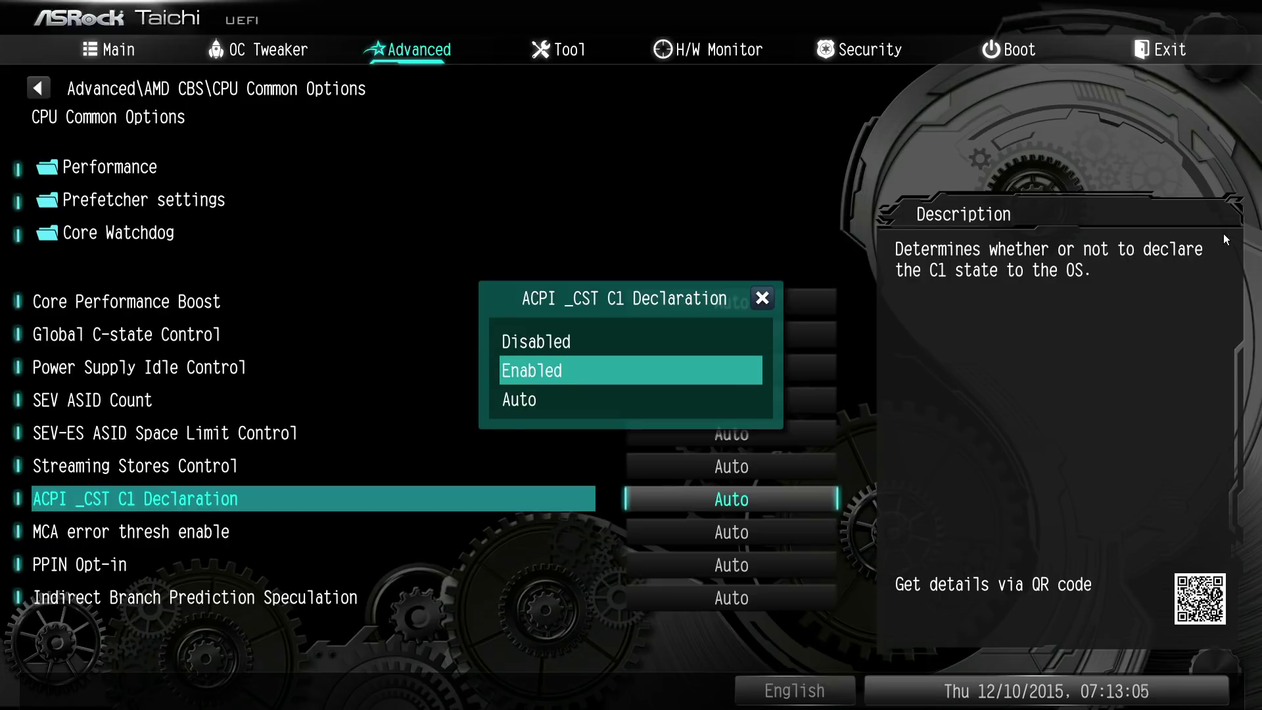
pyautogui.press('Up')
pyautogui.press('Escape')
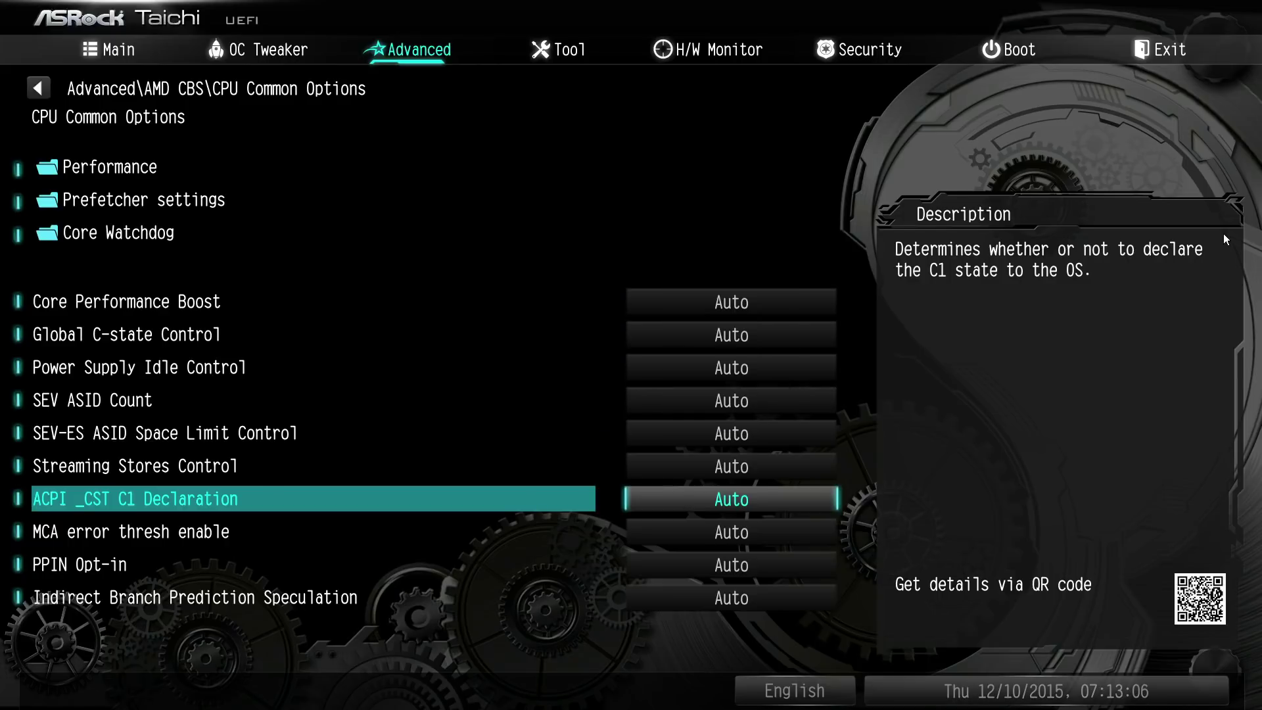
# Step: Switch ACPI _CST C1 Declaration to Enabled and set it back to Auto
pyautogui.press('Down')
pyautogui.press('Up')
pyautogui.press('Return')
pyautogui.press('Up')
pyautogui.press('Return')
pyautogui.press('Down')
pyautogui.press('Up')
pyautogui.press('Return')
pyautogui.press('Down')
pyautogui.press('Return')
# Step: Set MCA error thresh enable to True
pyautogui.press('Down')
pyautogui.press('Return')
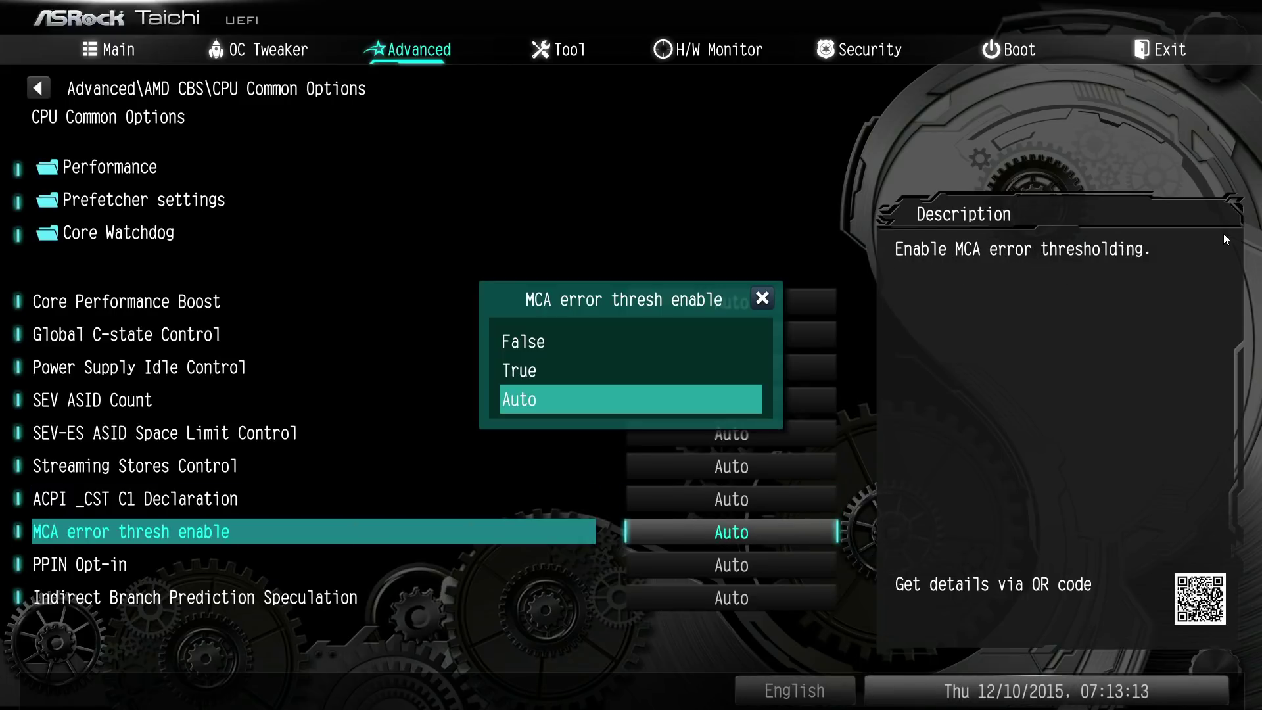
pyautogui.press('Up')
pyautogui.press('Up')
pyautogui.press('Down')
pyautogui.press('Return')
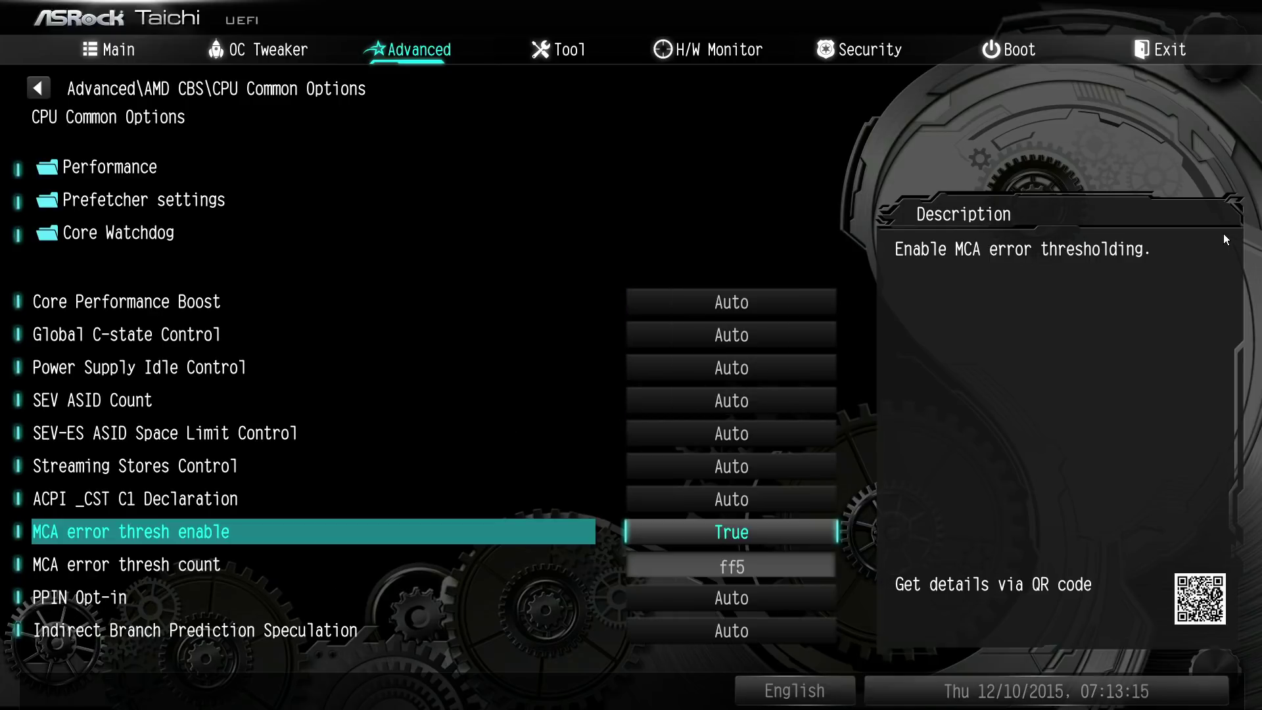
# Step: Try False and True once more for MCA error thresh enable and set it back to Auto
pyautogui.press('Return')
pyautogui.press('Up')
pyautogui.press('Return')
pyautogui.press('Return')
pyautogui.press('Down')
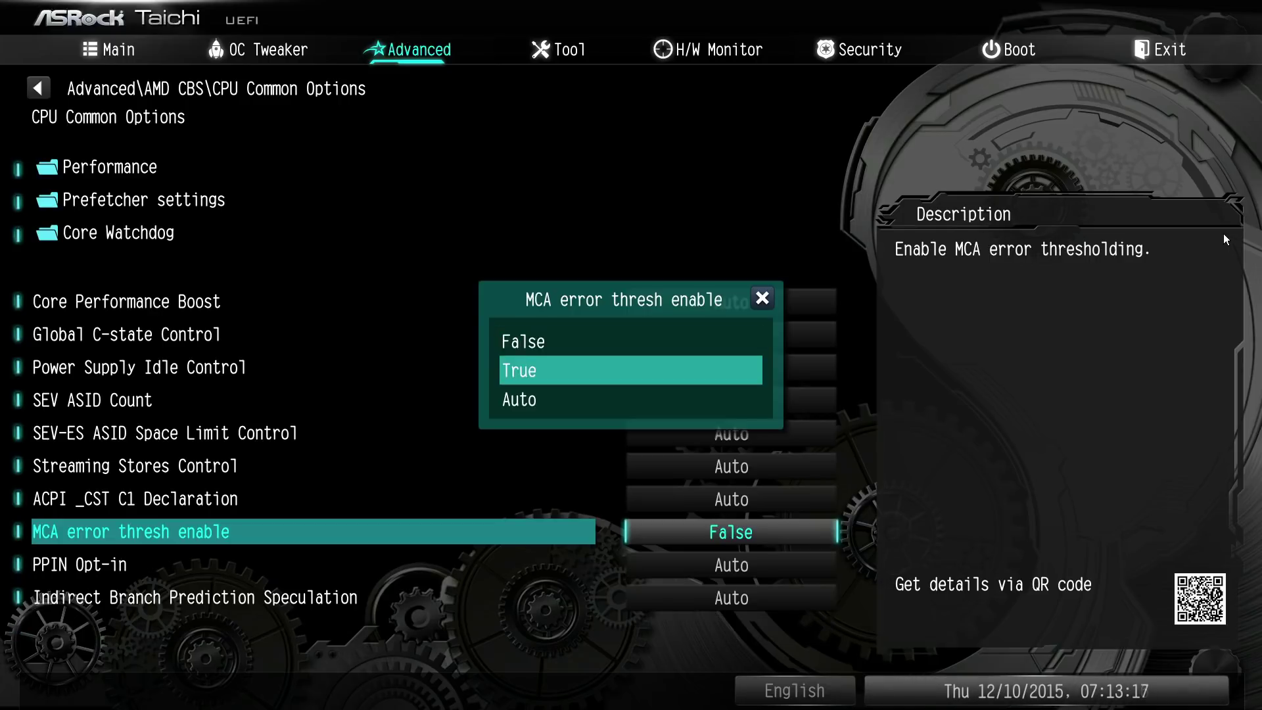
pyautogui.press('Return')
pyautogui.press('Return')
pyautogui.press('Down')
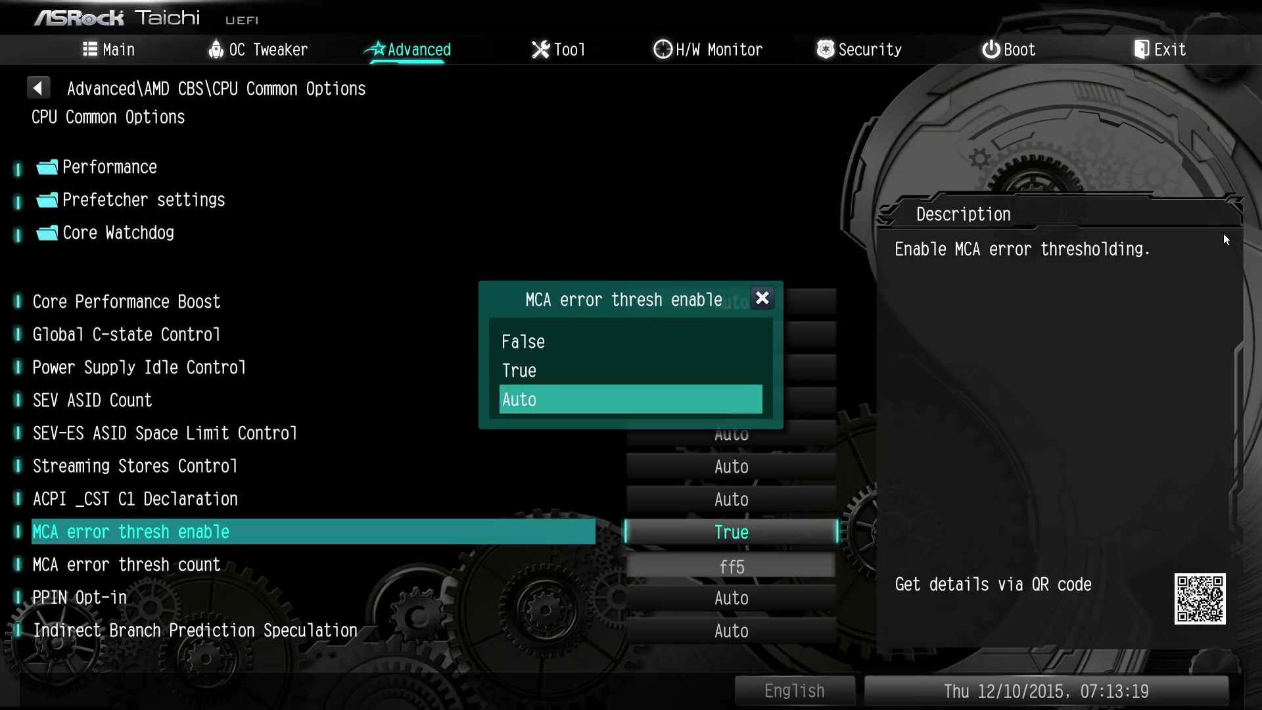
pyautogui.press('Return')
# Step: Switch PPIN Opt-in to Enabled and after that to Disabled
pyautogui.press('Down')
pyautogui.press('Return')
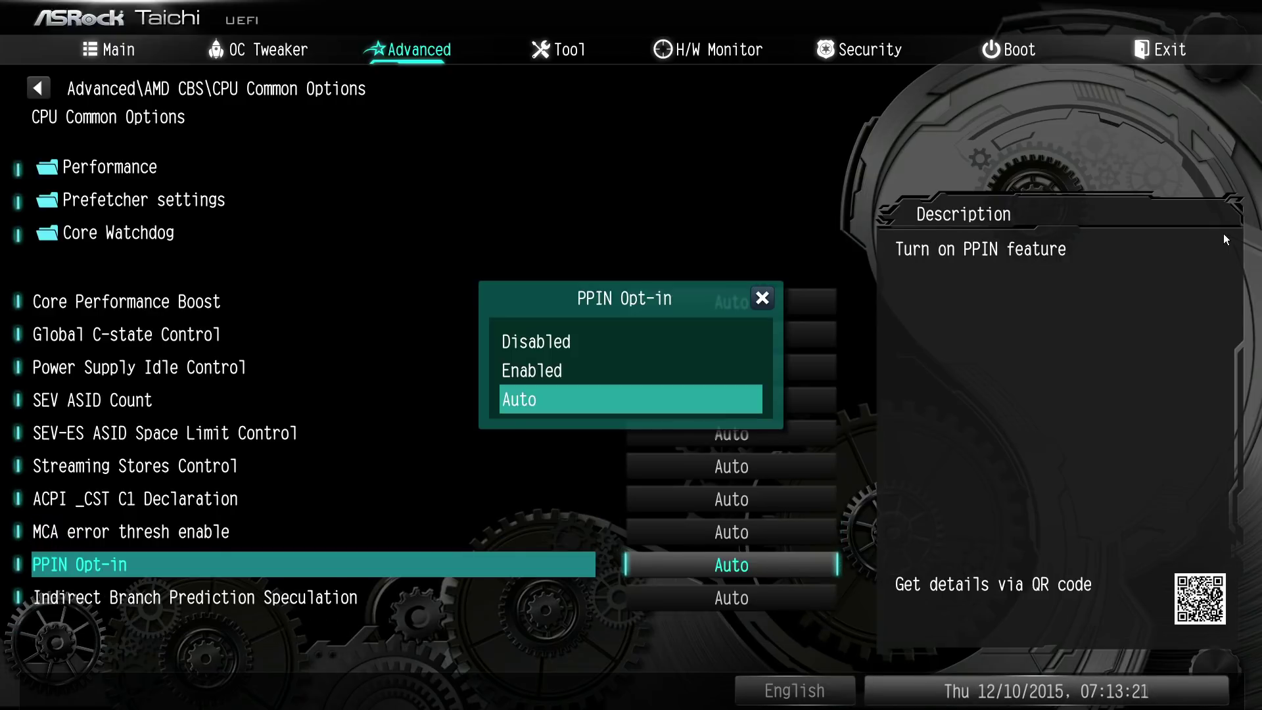
pyautogui.press('Up')
pyautogui.press('Return')
pyautogui.press('Return')
pyautogui.press('Up')
pyautogui.press('Return')
# Step: Set PPIN Opt-in back to Auto
pyautogui.press('Return')
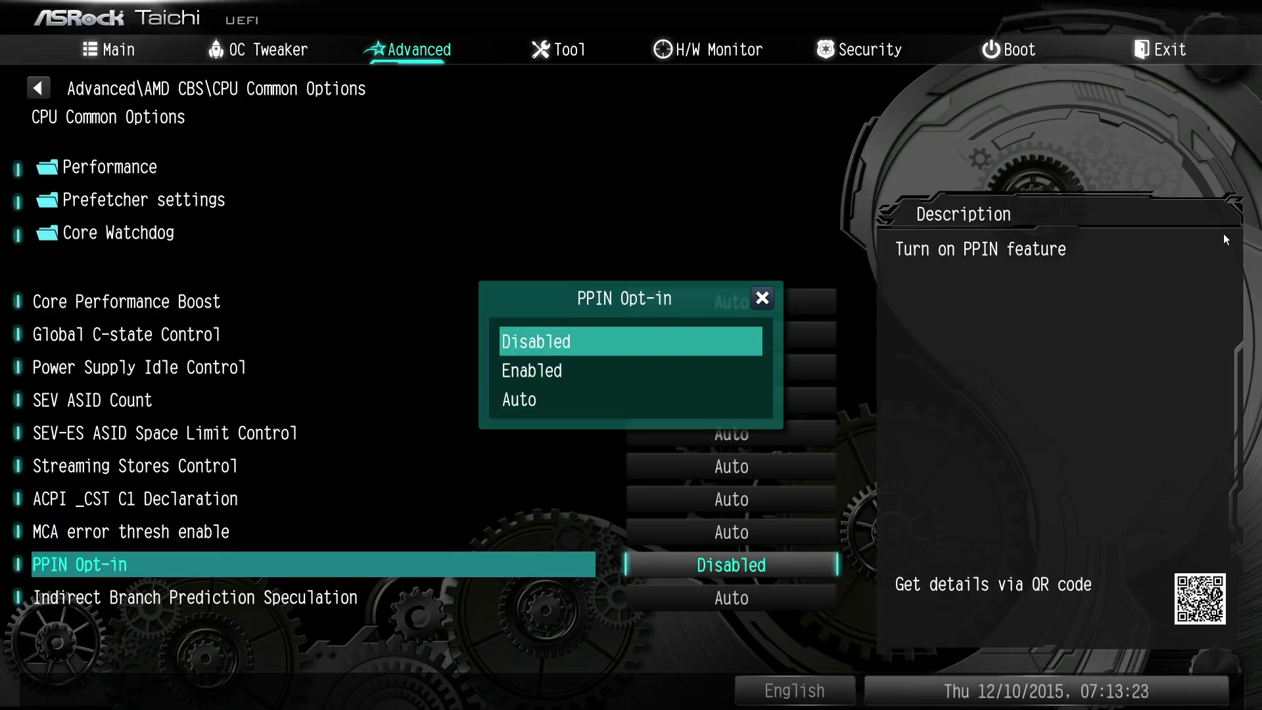
pyautogui.press('Down')
pyautogui.press('Down')
pyautogui.press('Return')
# Step: Examine the choices for Indirect Branch Prediction Speculation, keep Auto, and return to the AMD CBS page
pyautogui.press('Down')
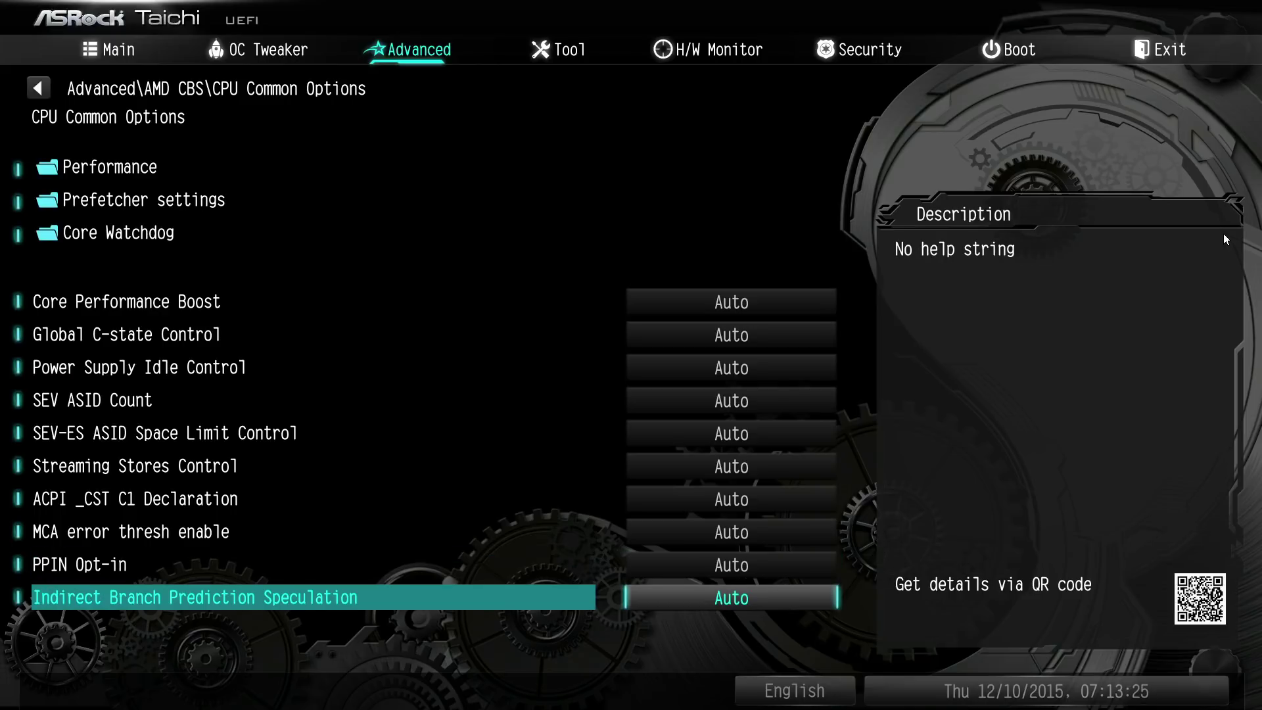
pyautogui.press('Return')
pyautogui.press('Up')
pyautogui.press('Up')
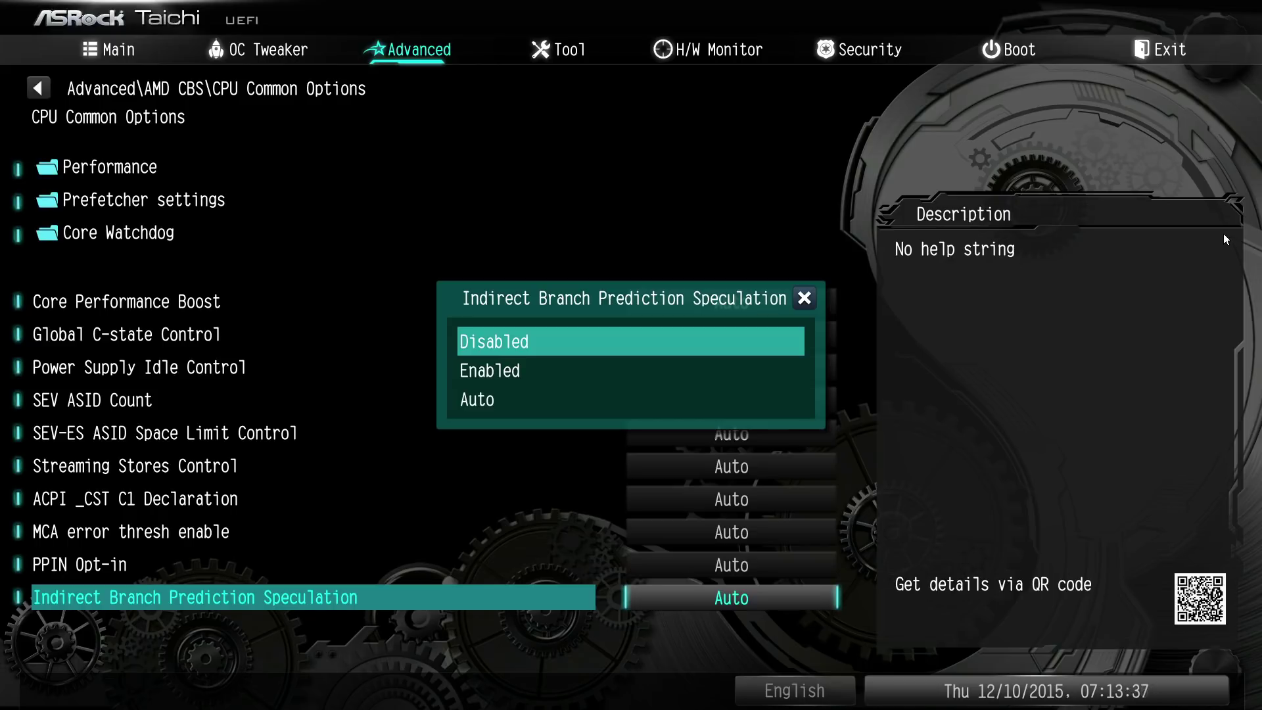
pyautogui.press('Down')
pyautogui.press('Down')
pyautogui.press('Return')
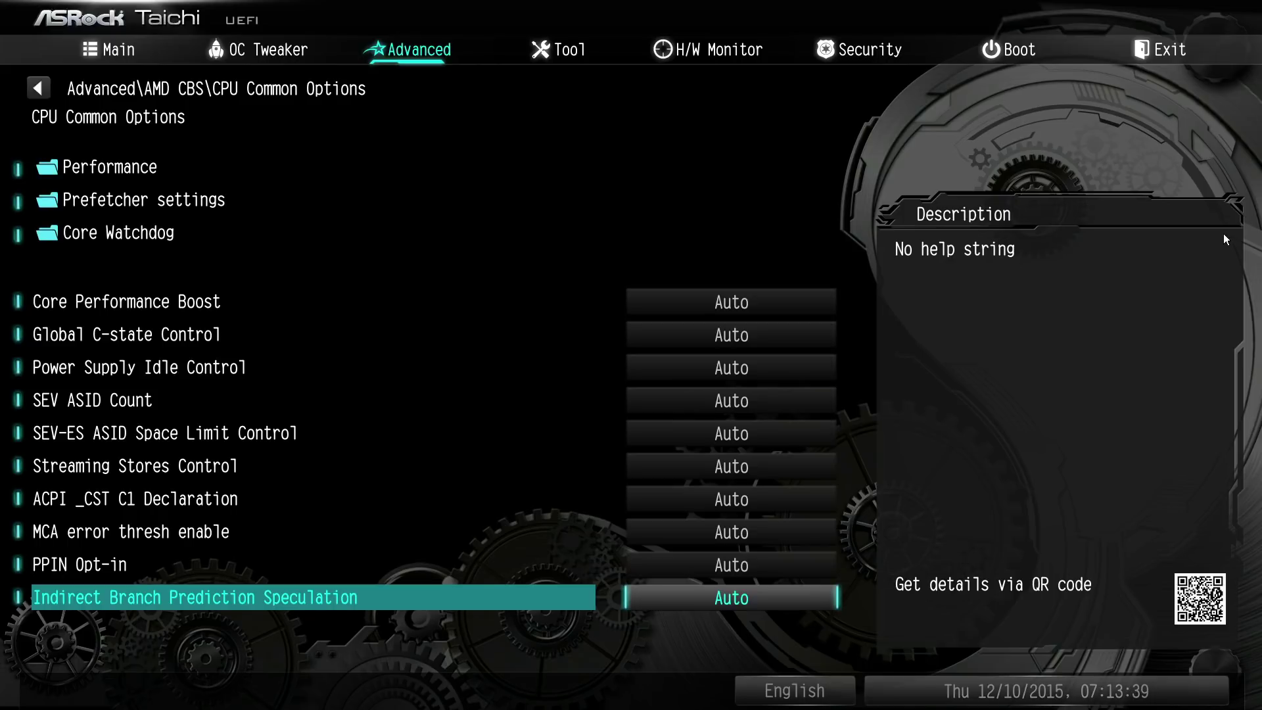
pyautogui.press('Escape')
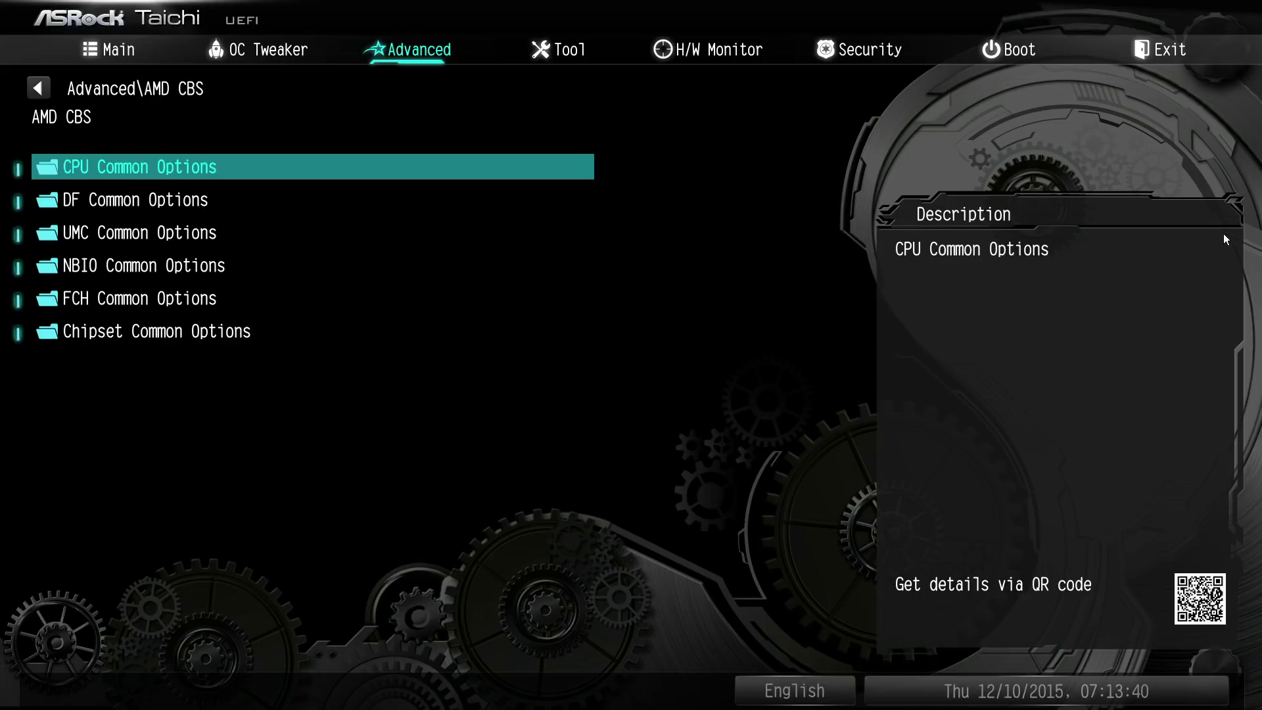
# Step: Look over the CPU Common Options page again and return to the AMD CBS page
pyautogui.press('Return')
pyautogui.press('Down')
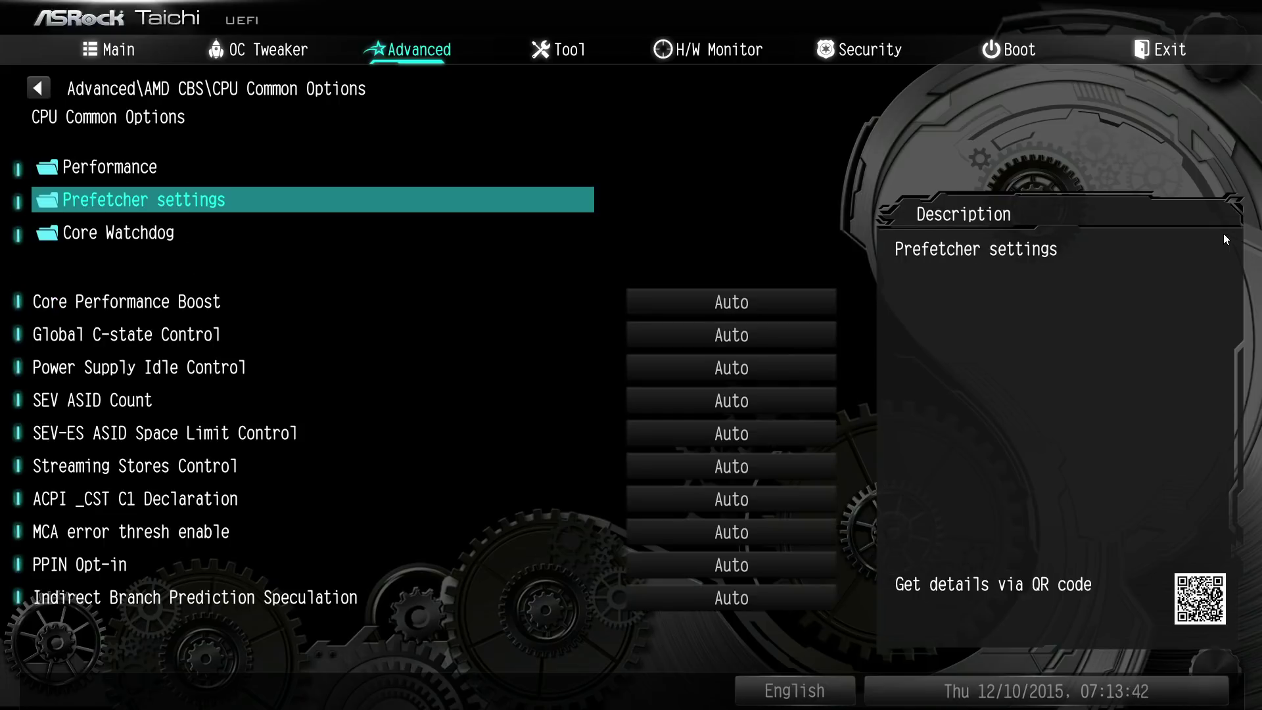
pyautogui.press('Up')
pyautogui.press('Up')
pyautogui.press('Up')
pyautogui.press('Up')
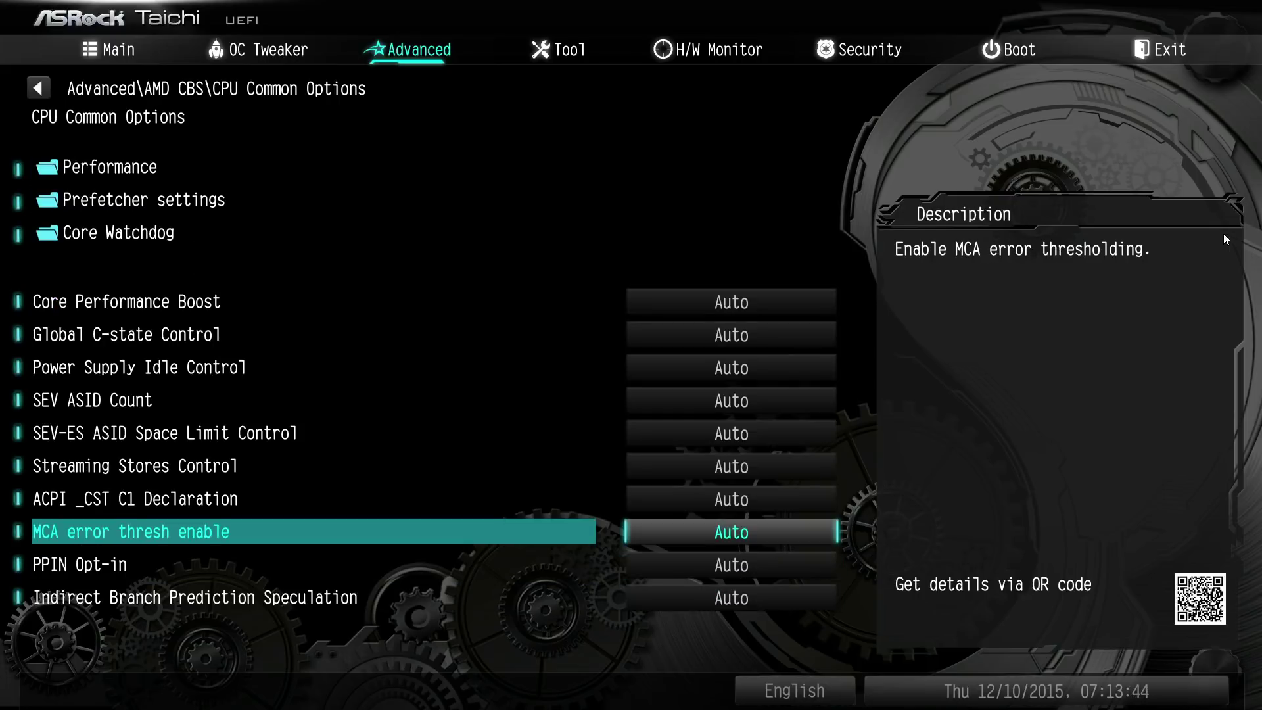
pyautogui.press('Escape')
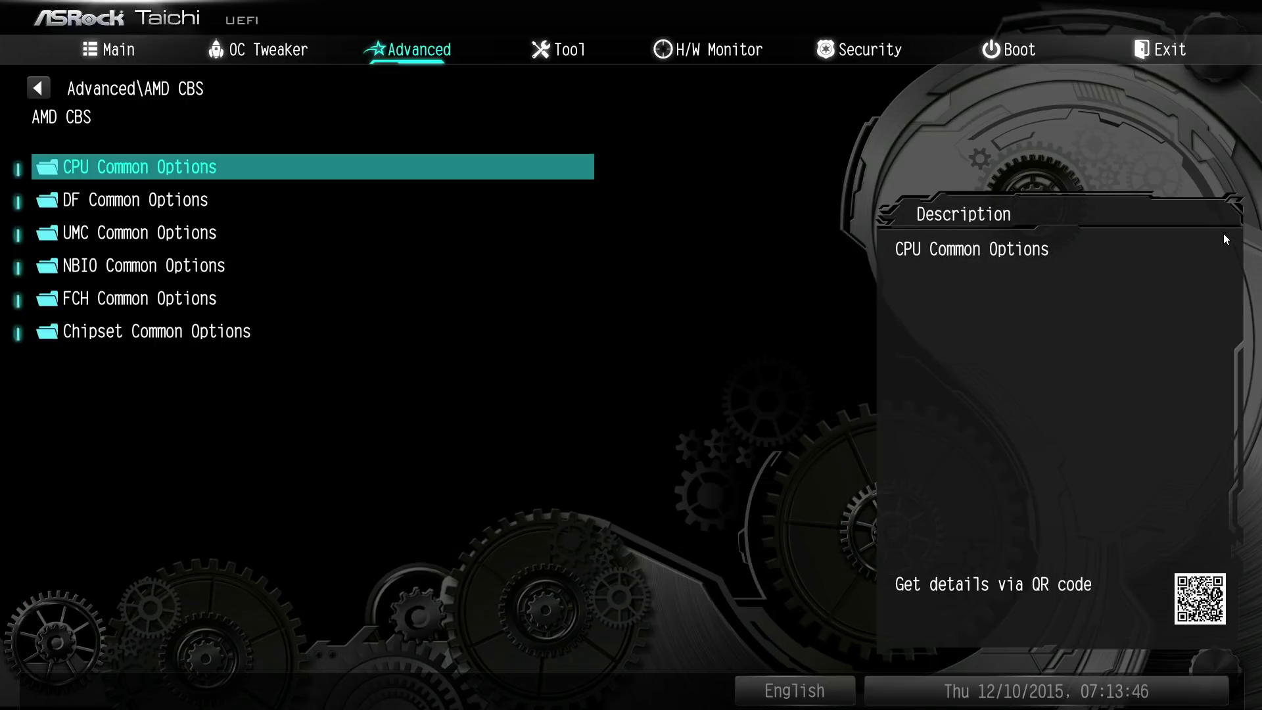
# Step: Open the Scrubber settings within DF Common Options
pyautogui.press('Down')
pyautogui.press('Return')
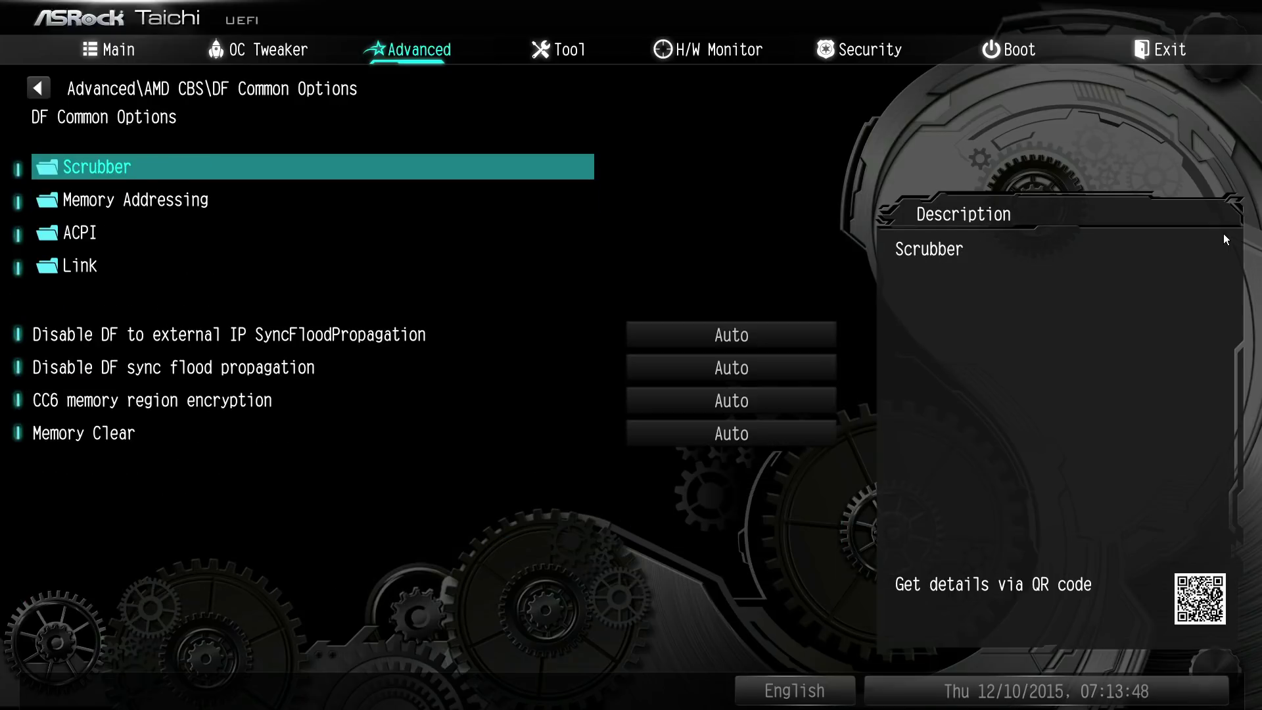
pyautogui.press('Escape')
pyautogui.press('Return')
pyautogui.press('Down')
pyautogui.press('Up')
pyautogui.press('Return')
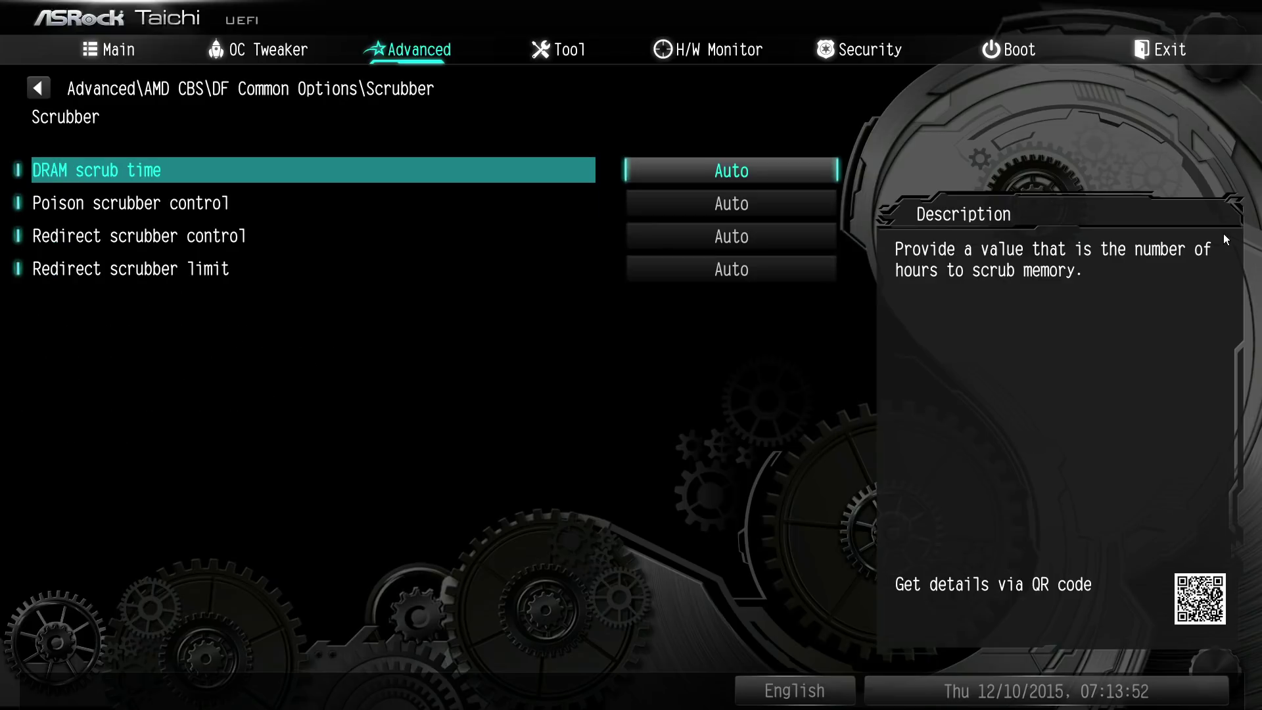
# Step: Set DRAM scrub time to Disabled
pyautogui.press('Return')
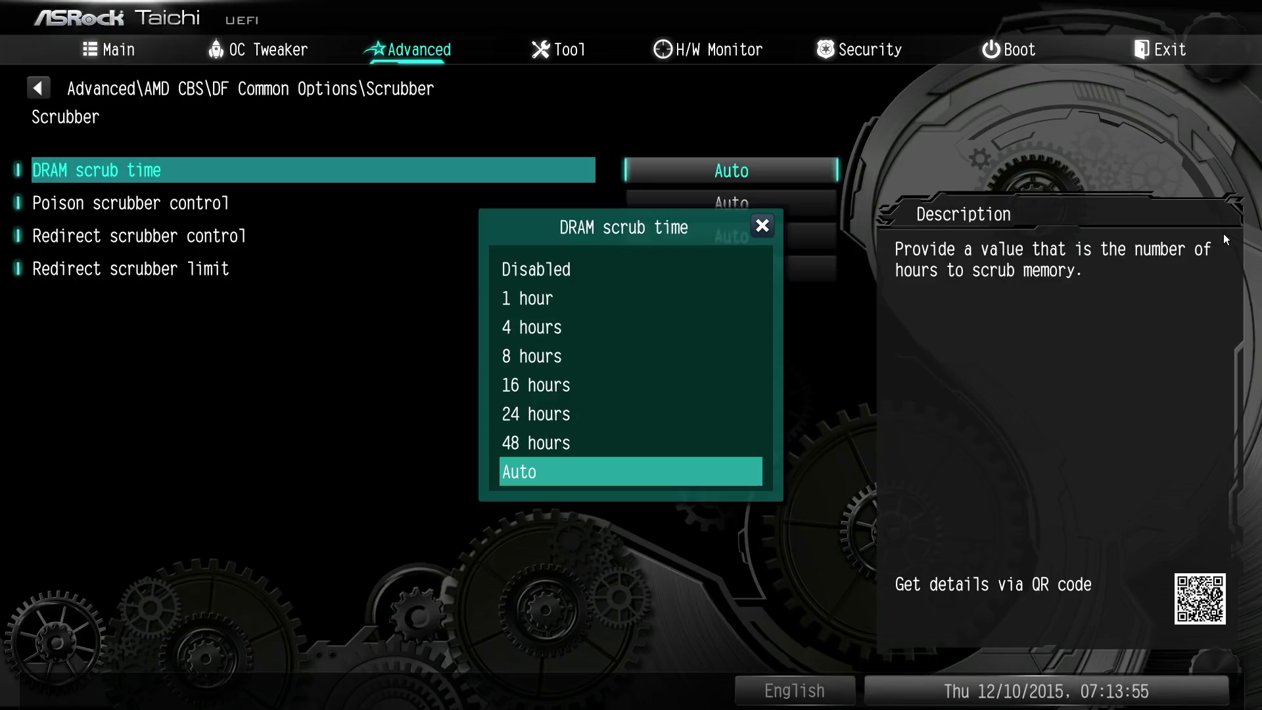
pyautogui.press('Up')
pyautogui.press('Up')
pyautogui.press('Up')
pyautogui.press('Up')
pyautogui.press('Up')
pyautogui.press('Up')
pyautogui.press('Up')
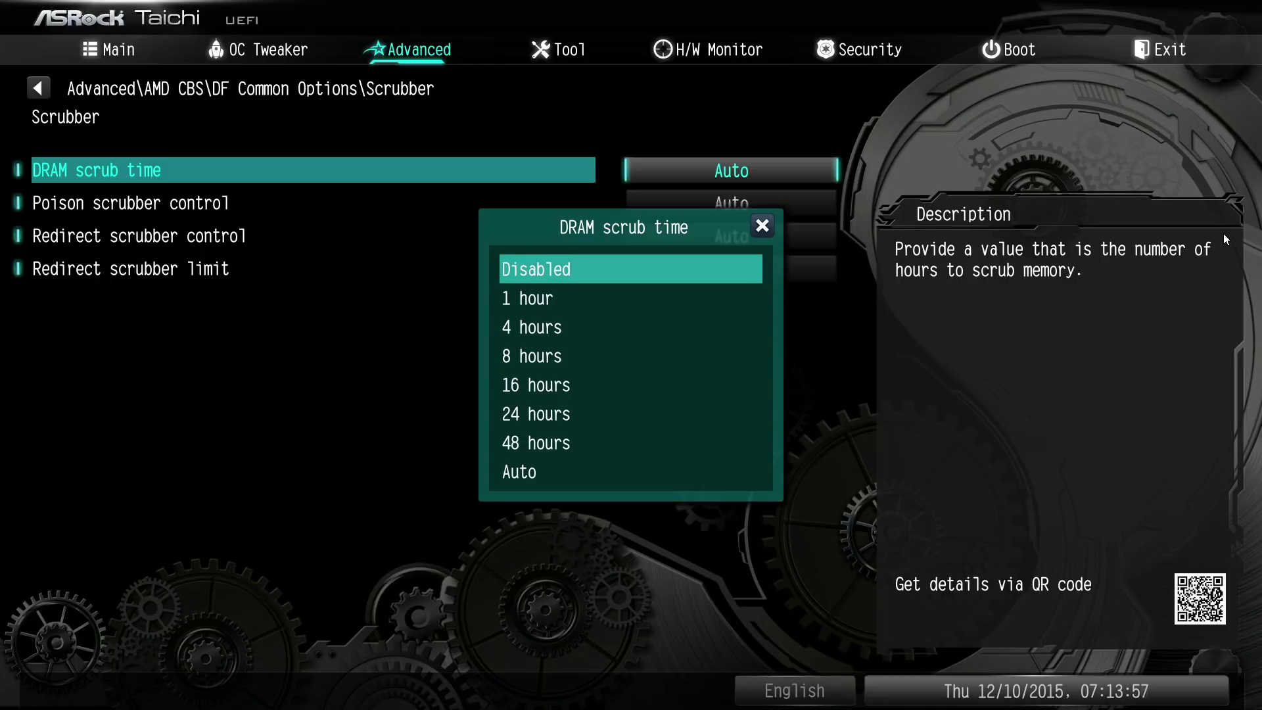
pyautogui.press('Return')
# Step: Look through the hour choices for DRAM scrub time and set it back to Auto
pyautogui.press('Return')
pyautogui.press('Down')
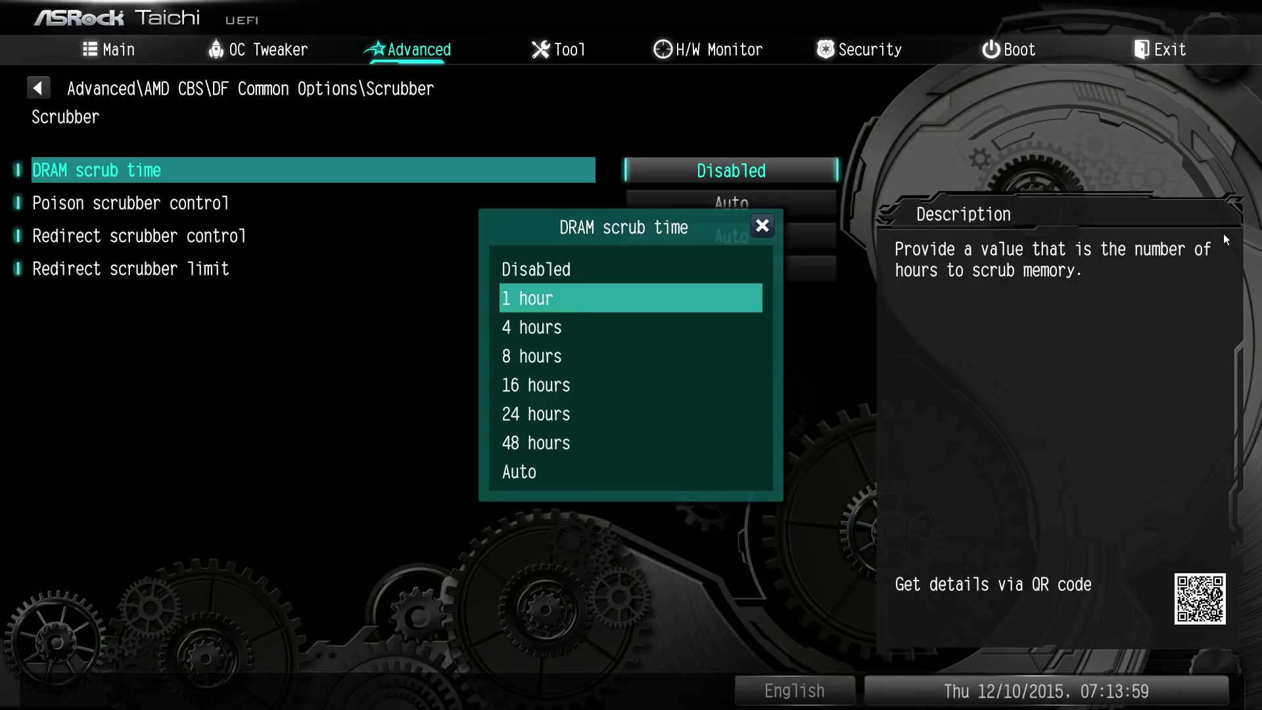
pyautogui.press('Down')
pyautogui.press('Down')
pyautogui.press('Down')
pyautogui.press('Down')
pyautogui.press('Down')
pyautogui.press('Down')
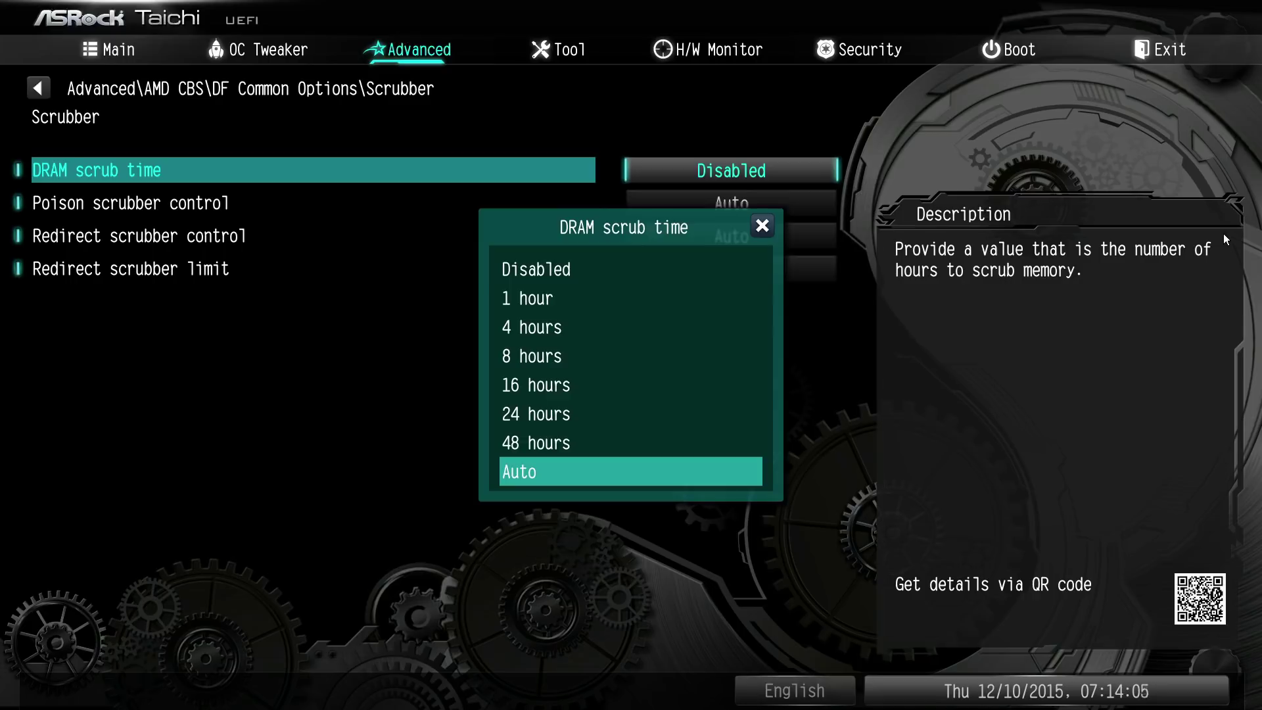
pyautogui.press('Return')
pyautogui.press('Down')
pyautogui.press('Up')
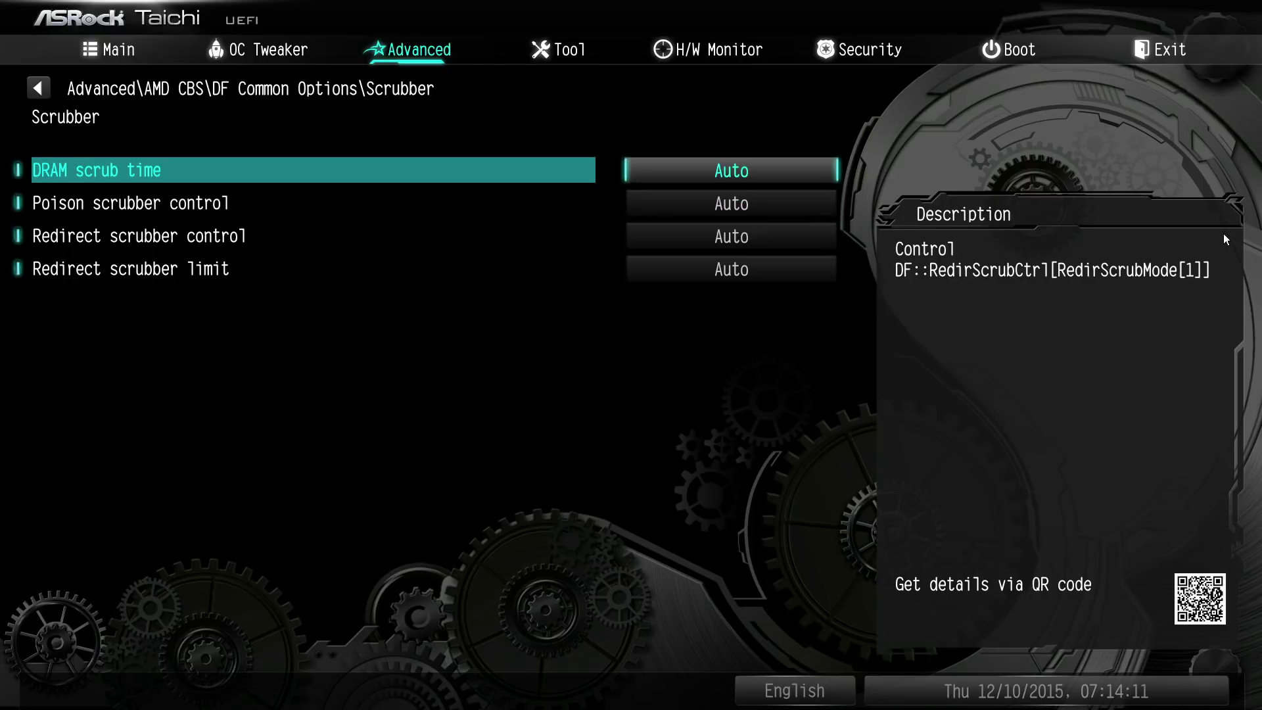
# Step: Try Enabled and Disabled for Poison scrubber control and set it back to Auto
pyautogui.press('Down')
pyautogui.press('Return')
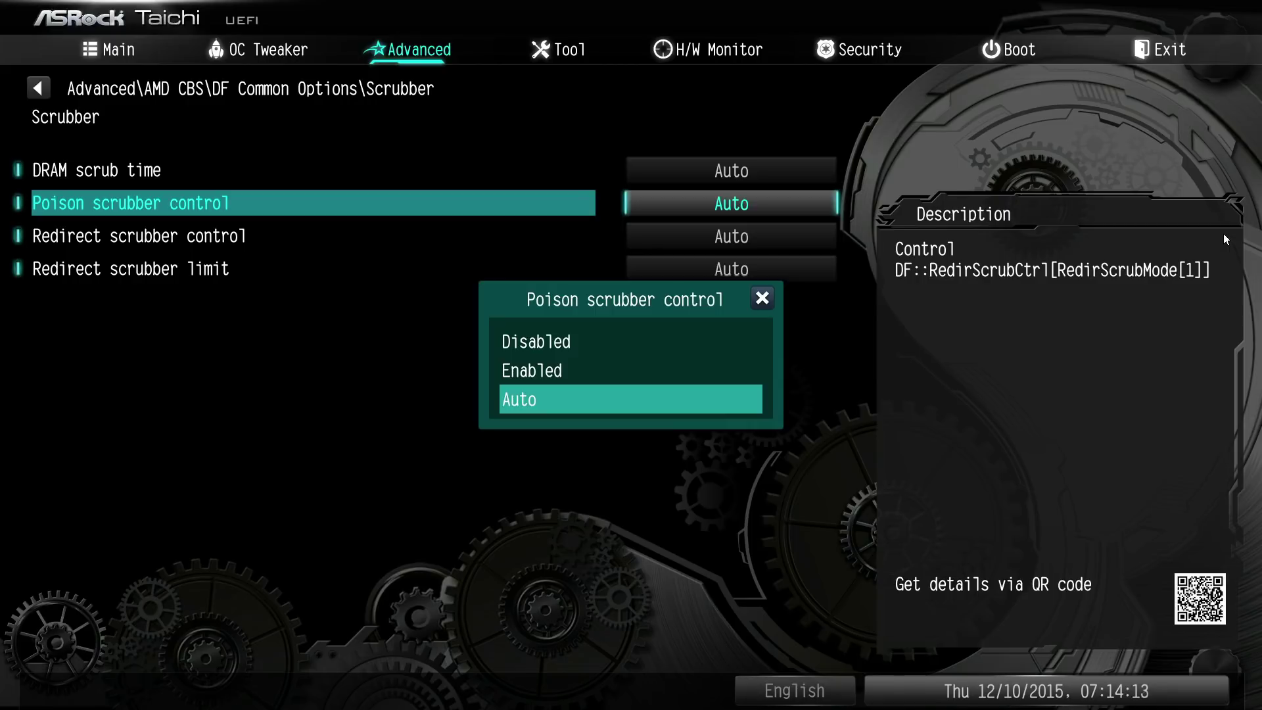
pyautogui.press('Escape')
pyautogui.press('Return')
pyautogui.press('Up')
pyautogui.press('Return')
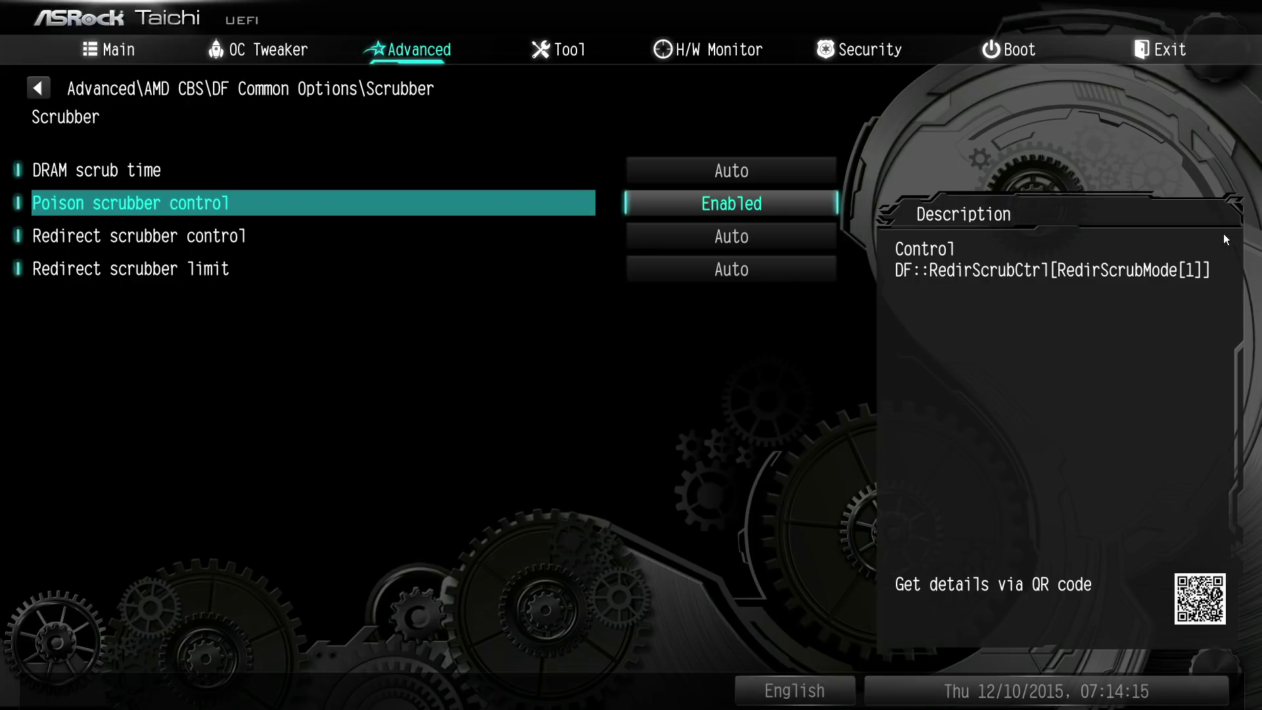
pyautogui.press('Return')
pyautogui.press('Up')
pyautogui.press('Return')
pyautogui.press('Return')
pyautogui.press('Down')
pyautogui.press('Down')
pyautogui.press('Return')
# Step: Try Enabled and Disabled for Redirect scrubber control and set it back to Auto
pyautogui.press('Down')
pyautogui.press('Return')
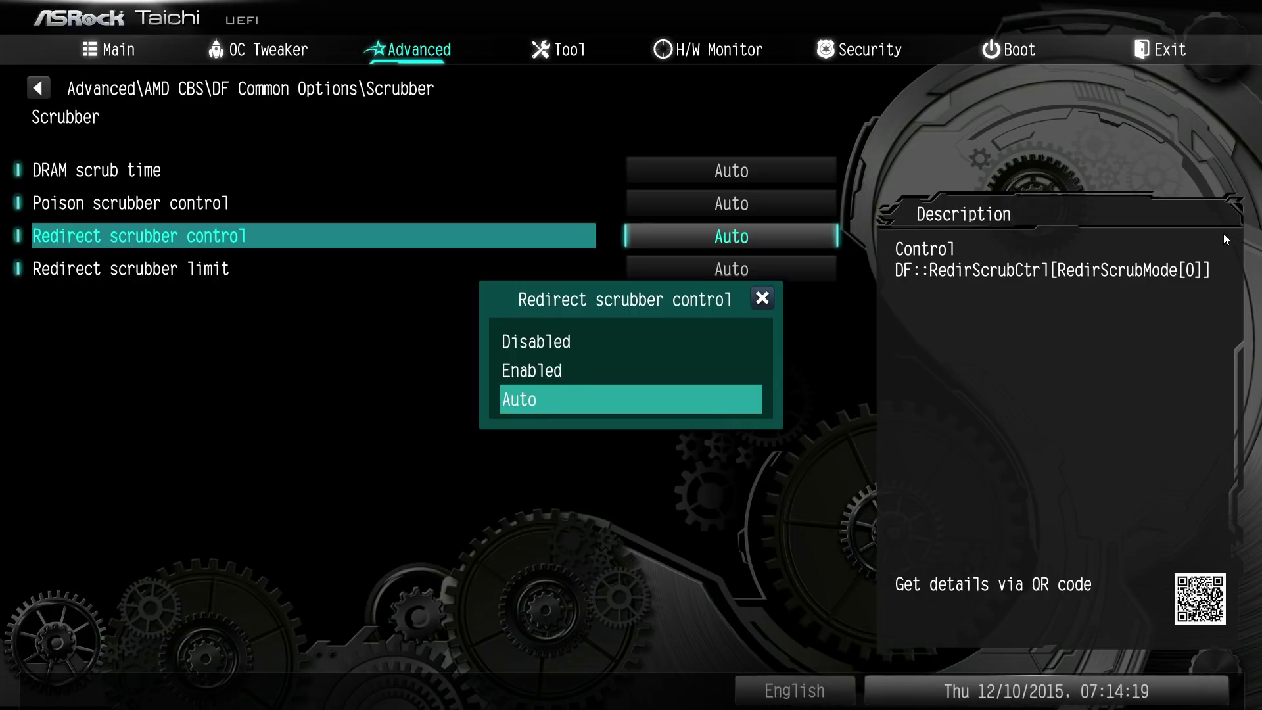
pyautogui.press('Up')
pyautogui.press('Return')
pyautogui.press('Up')
pyautogui.press('Down')
pyautogui.press('Return')
pyautogui.press('Up')
pyautogui.press('Return')
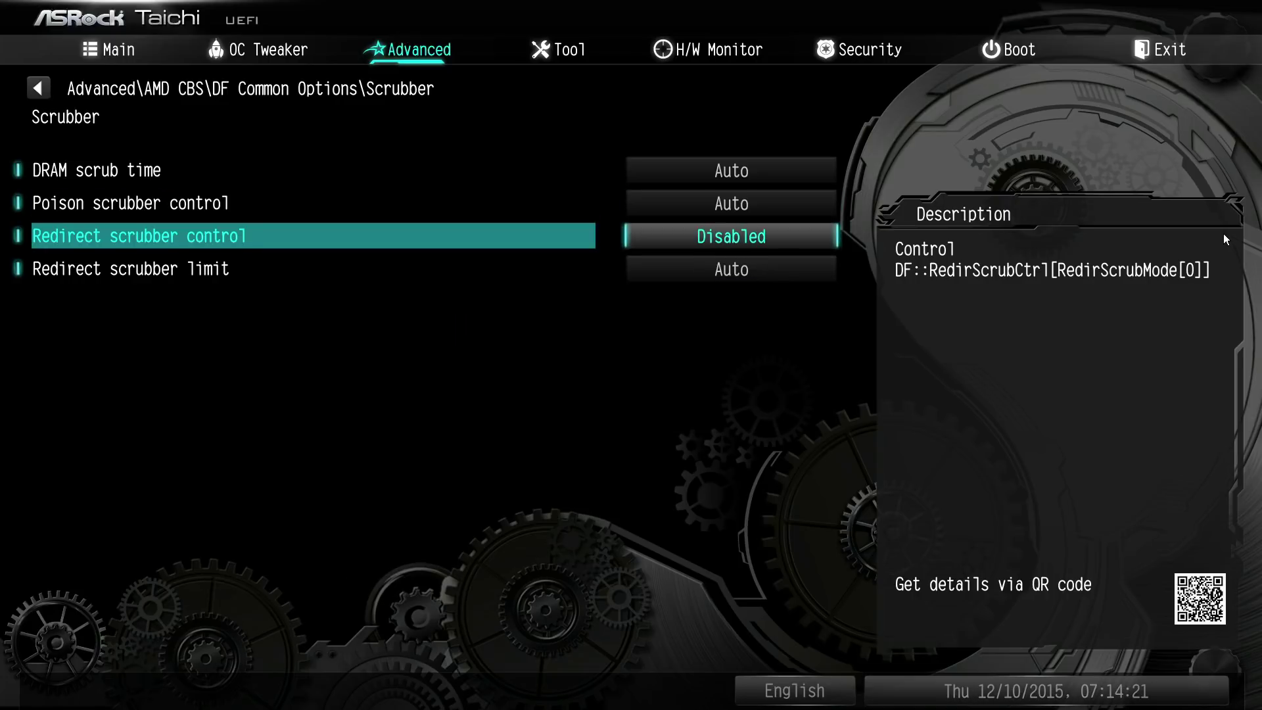
pyautogui.press('Return')
pyautogui.press('Down')
pyautogui.press('Down')
pyautogui.press('Return')
# Step: Set Redirect scrubber limit to 2
pyautogui.press('Down')
pyautogui.press('Return')
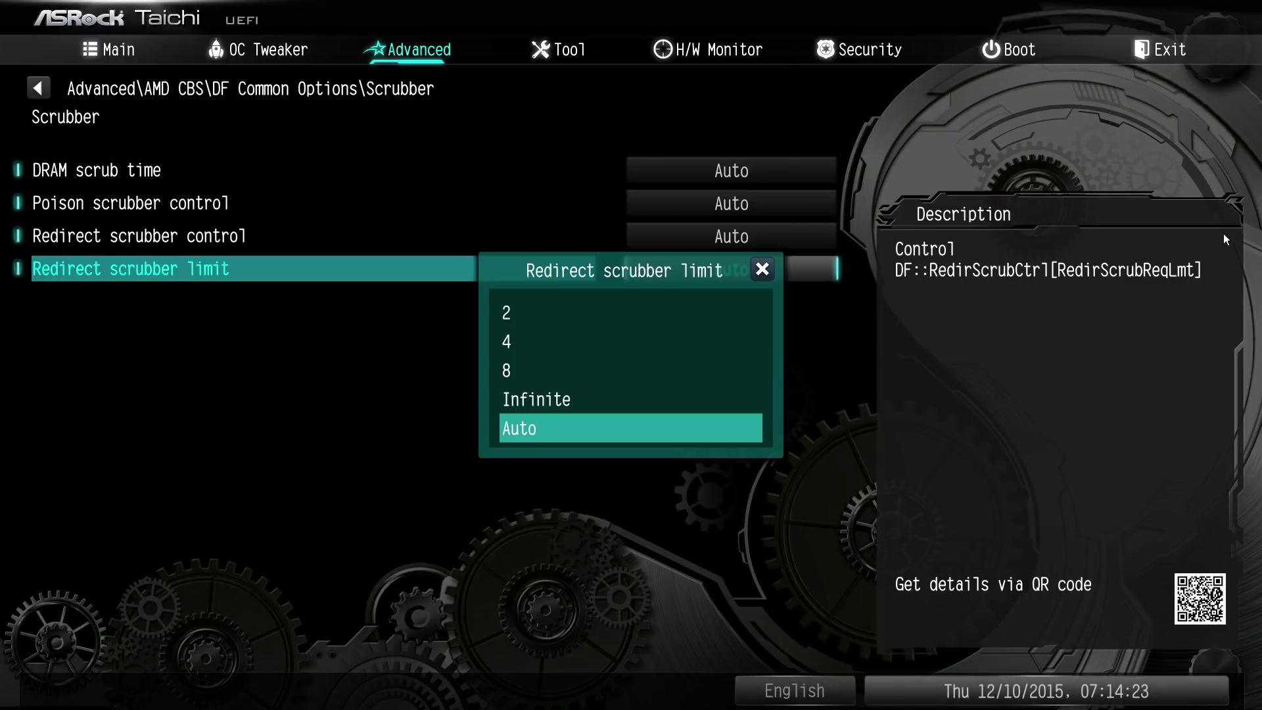
pyautogui.press('Up')
pyautogui.press('Up')
pyautogui.press('Up')
pyautogui.press('Up')
pyautogui.press('Return')
# Step: Switch Redirect scrubber limit to Infinite and after that to 8
pyautogui.press('Return')
pyautogui.press('Down')
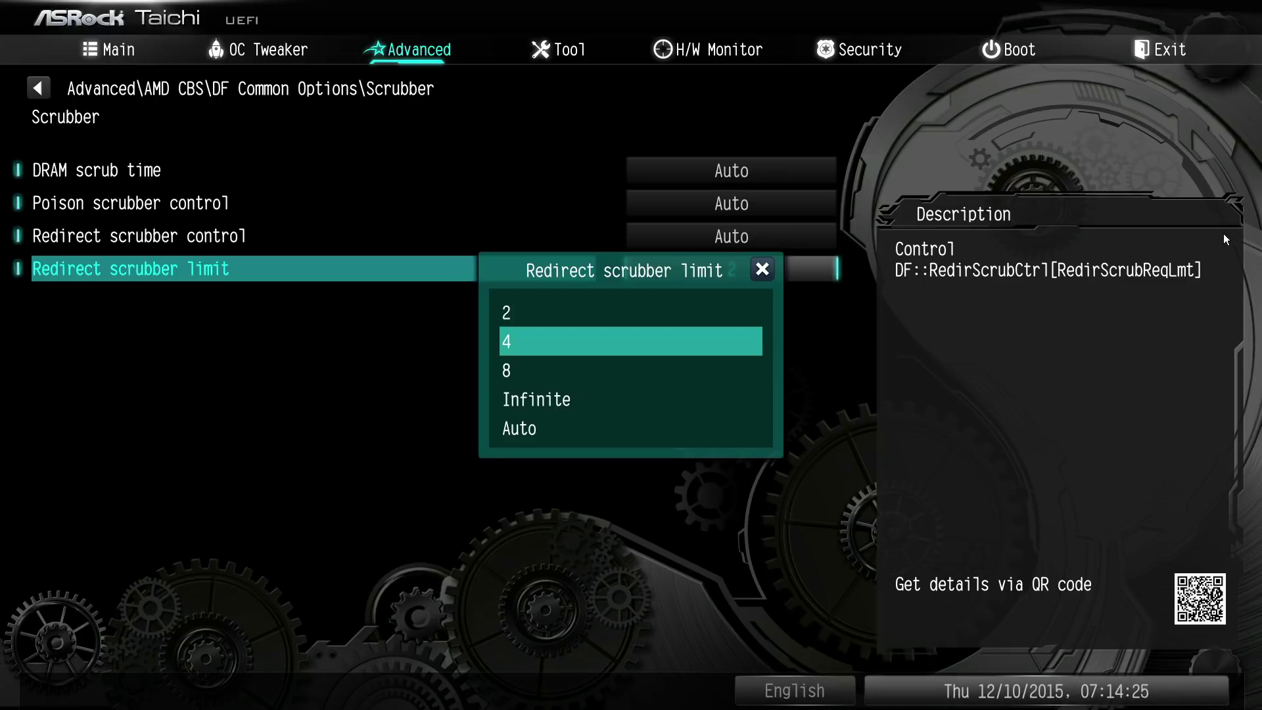
pyautogui.press('Down')
pyautogui.press('Down')
pyautogui.press('Return')
pyautogui.press('Return')
pyautogui.press('Up')
pyautogui.press('Return')
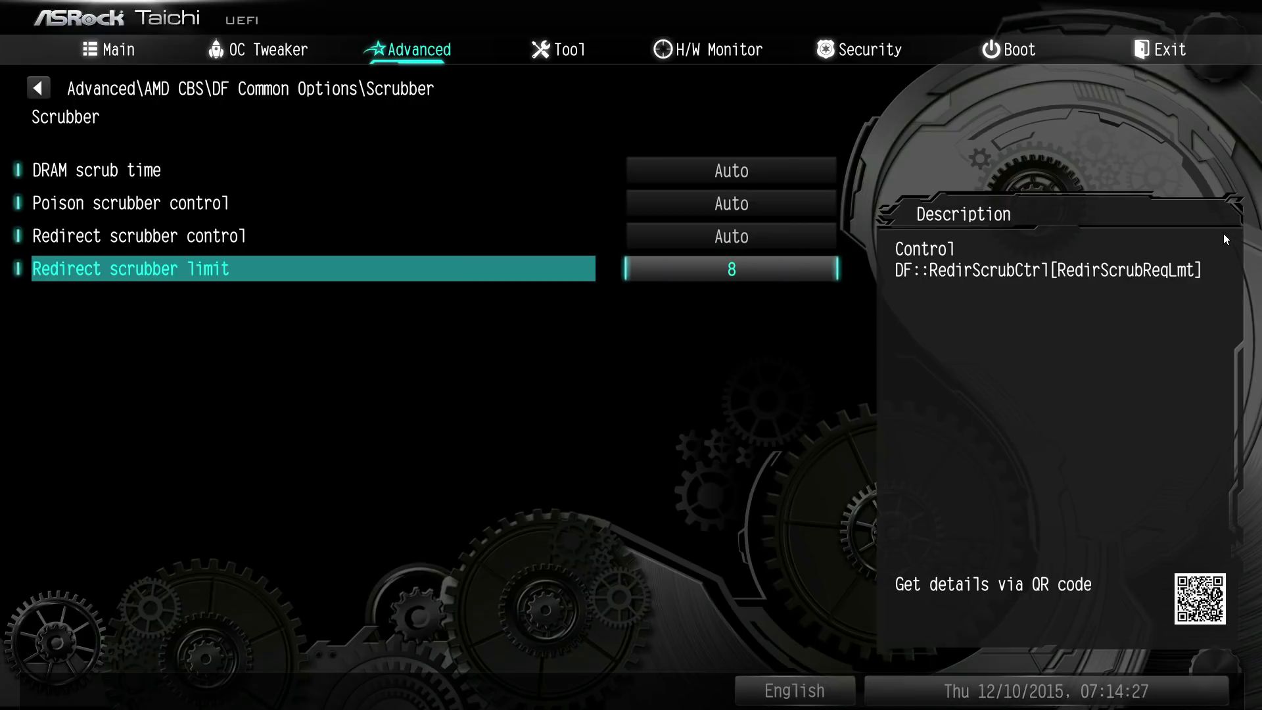
# Step: Try 4 for Redirect scrubber limit and set it back to Auto
pyautogui.press('Return')
pyautogui.press('Up')
pyautogui.press('Return')
pyautogui.press('Return')
pyautogui.press('Down')
pyautogui.press('Down')
pyautogui.press('Down')
pyautogui.press('Return')
# Step: Leave the Scrubber settings and open Memory Addressing under DF Common Options
pyautogui.press('F1')
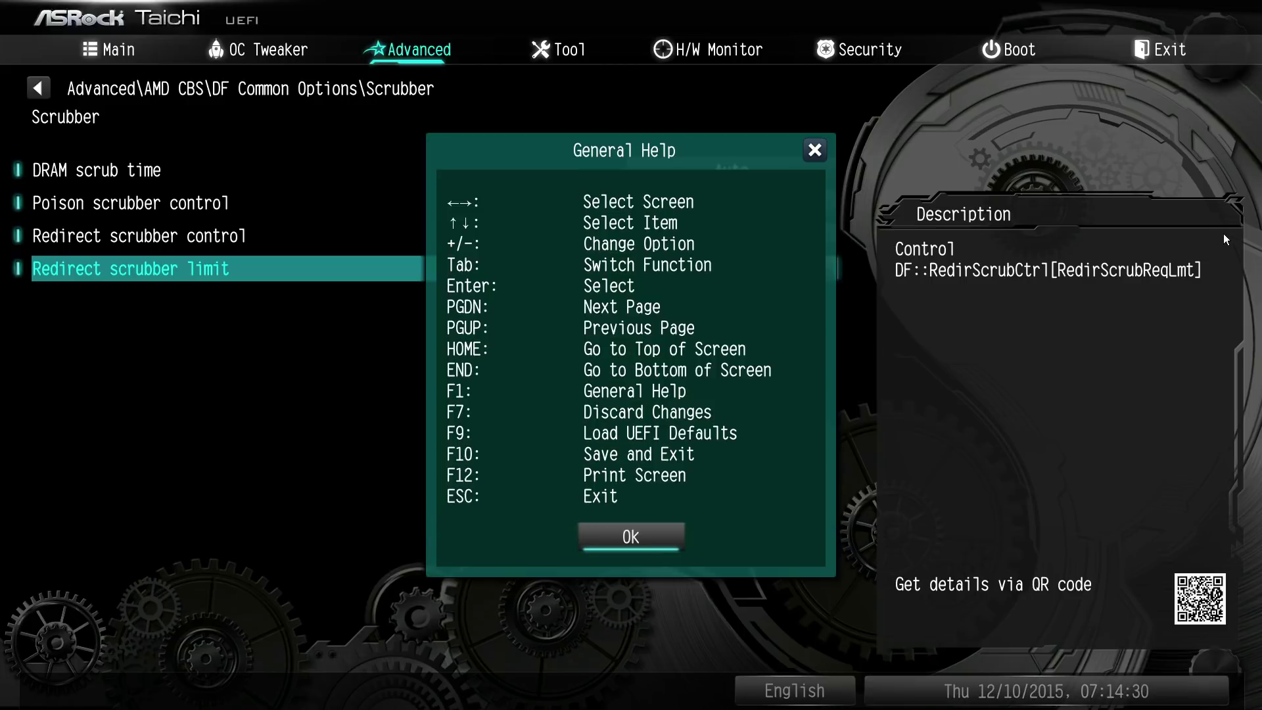
pyautogui.press('Escape')
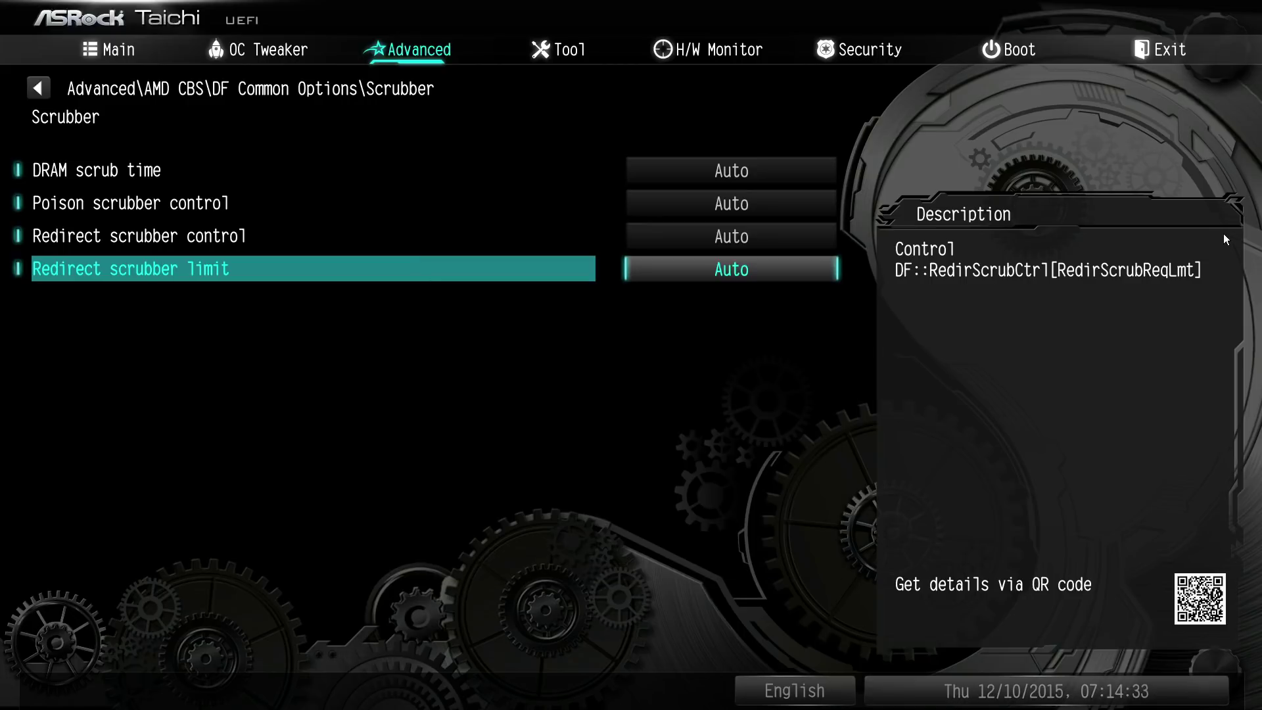
pyautogui.press('Escape')
pyautogui.press('Down')
pyautogui.press('Return')
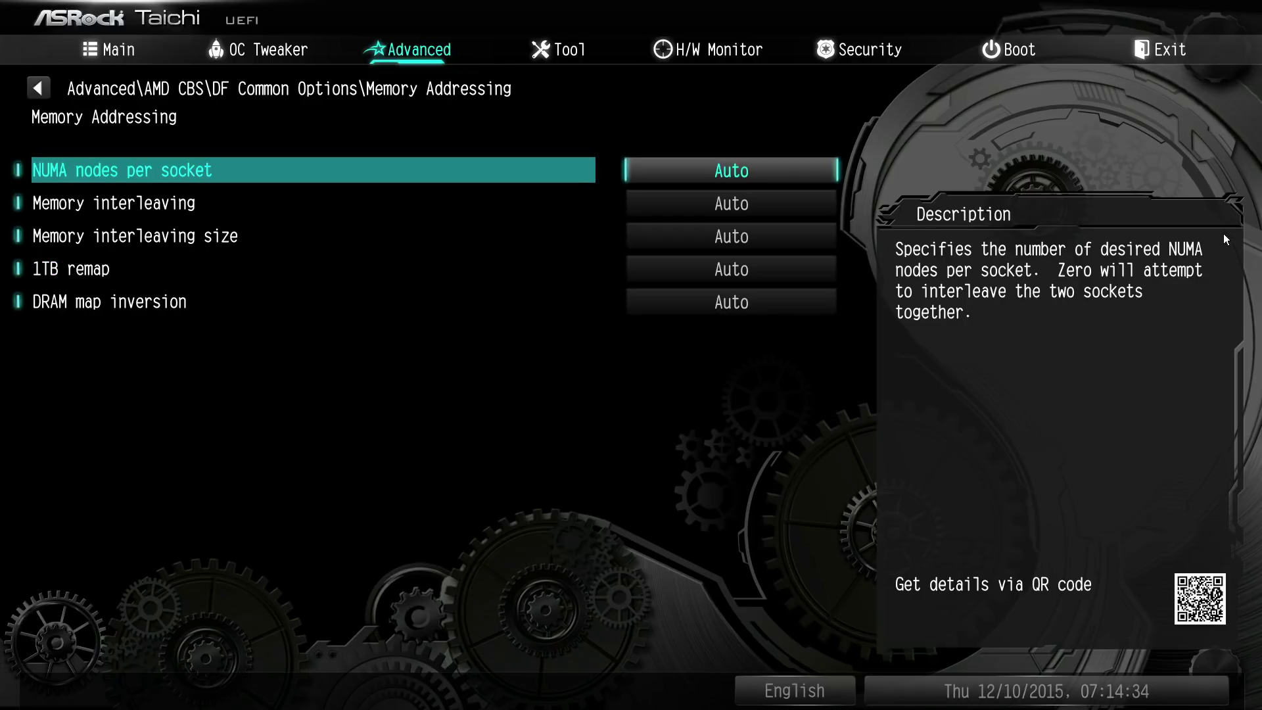
# Step: Examine the NPS0, NPS1, NPS2 and NPS4 choices for NUMA nodes per socket and keep Auto
pyautogui.press('Return')
pyautogui.press('Up')
pyautogui.press('Up')
pyautogui.press('Up')
pyautogui.press('Up')
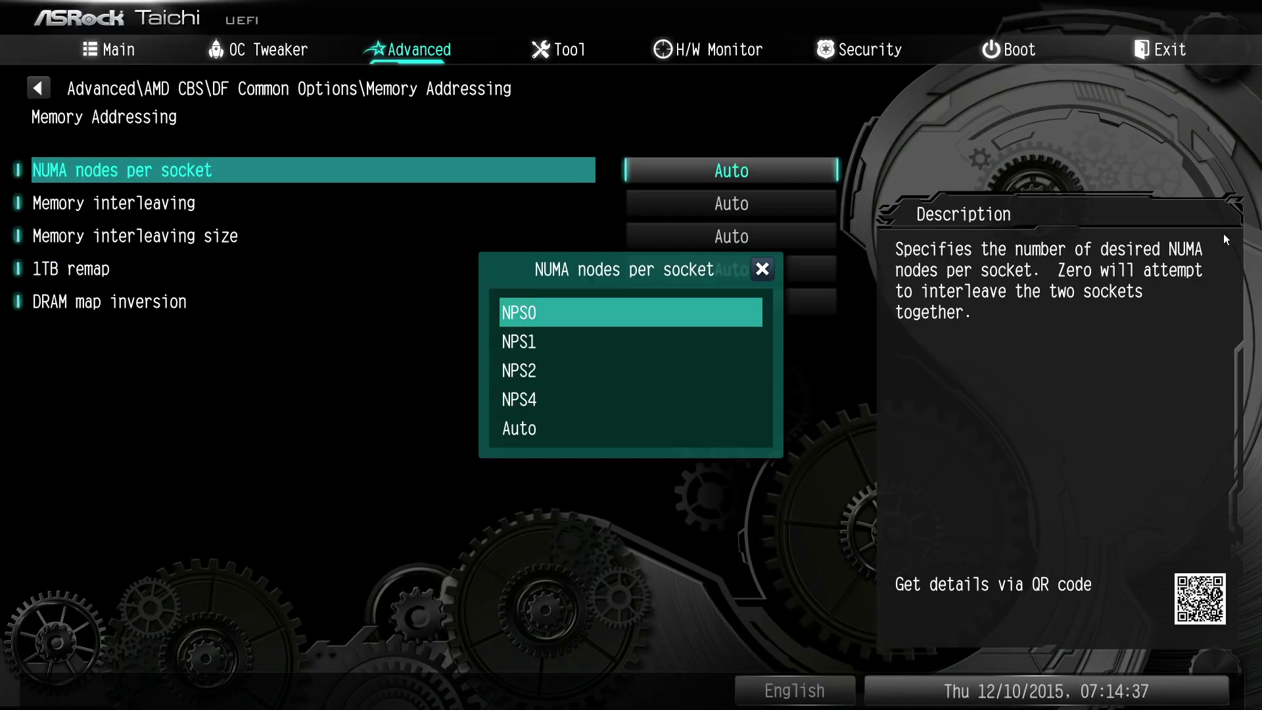
pyautogui.press('Down')
pyautogui.press('Down')
pyautogui.press('Down')
pyautogui.press('Down')
pyautogui.press('Up')
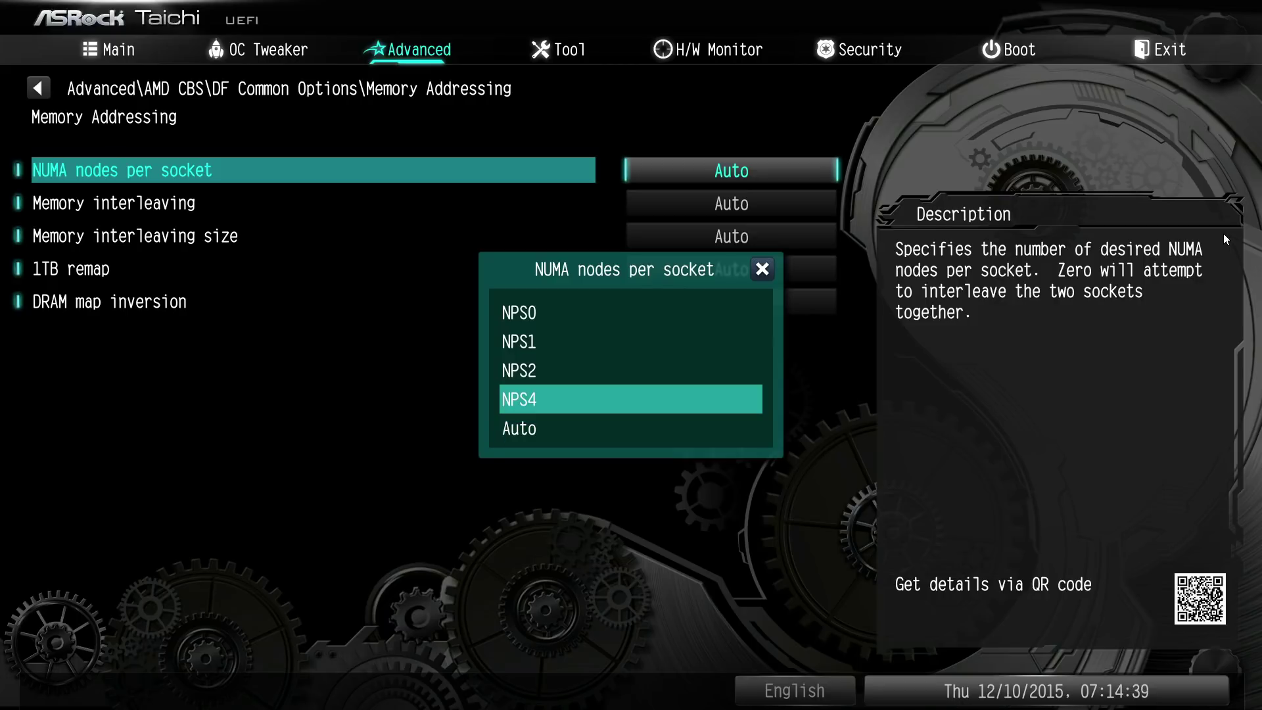
pyautogui.press('Up')
pyautogui.press('Up')
pyautogui.press('Up')
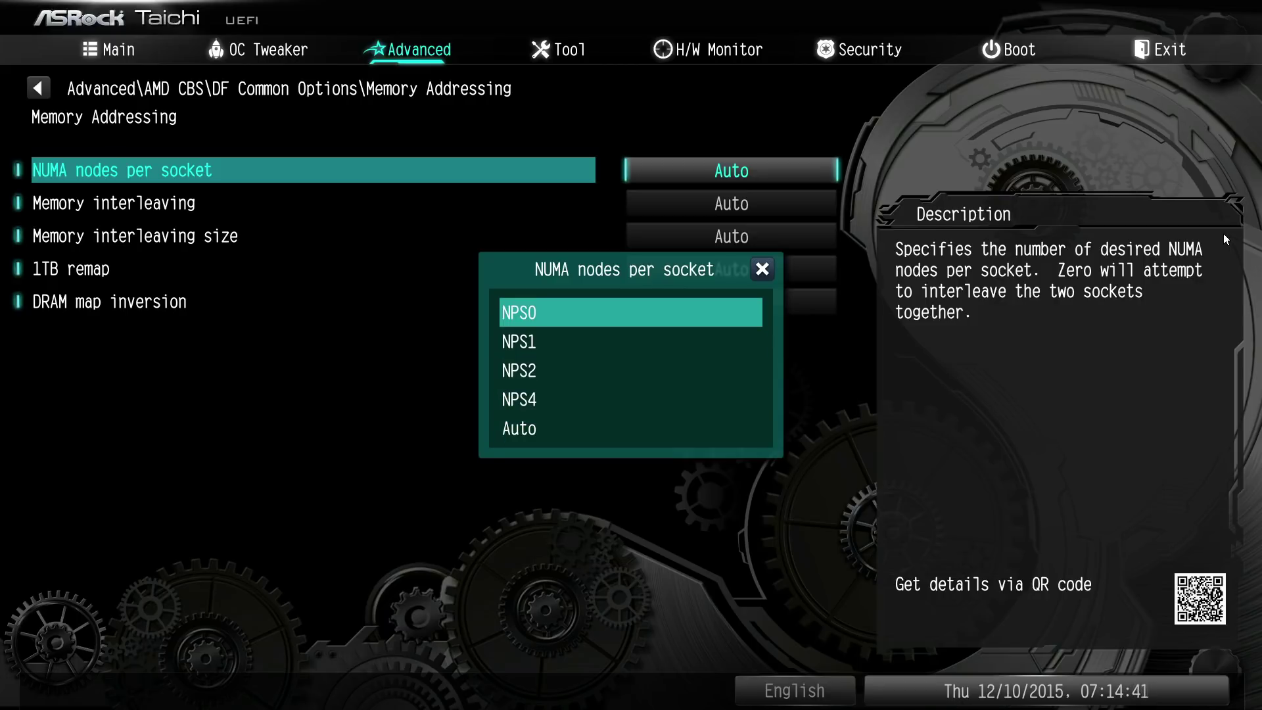
pyautogui.press('Down')
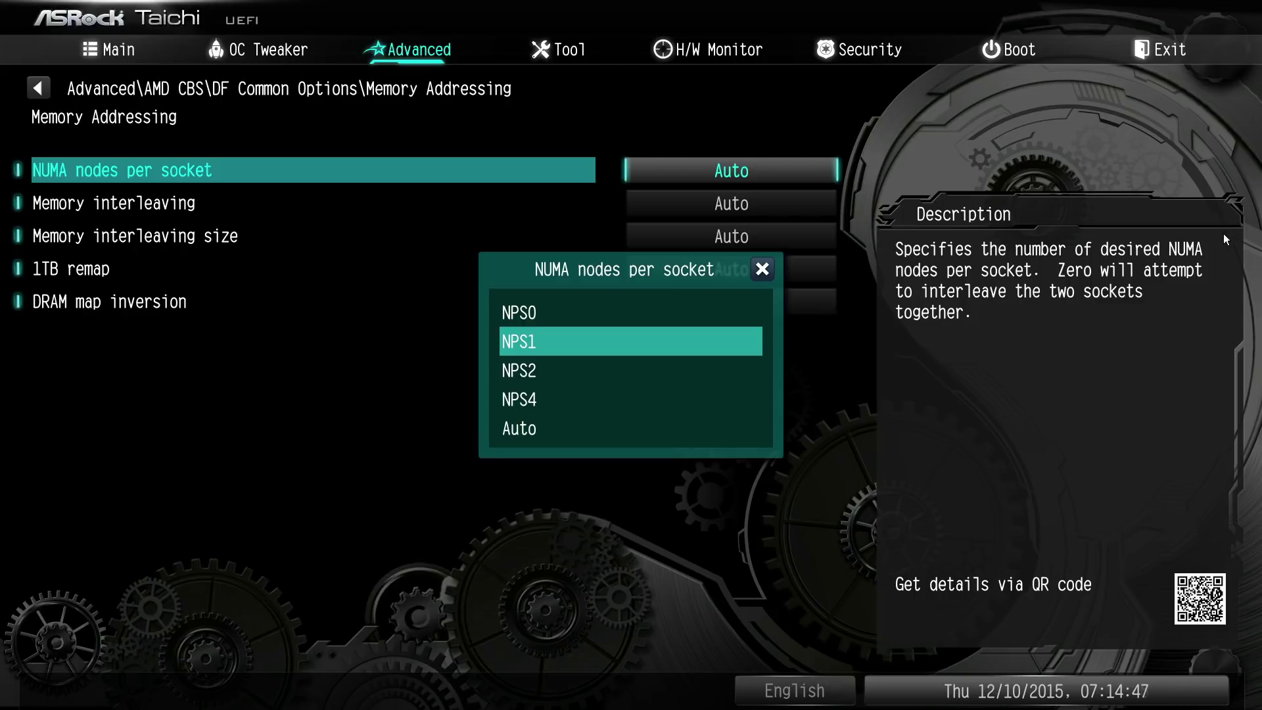
pyautogui.press('Up')
pyautogui.press('Down')
pyautogui.press('Down')
pyautogui.press('Down')
pyautogui.press('Down')
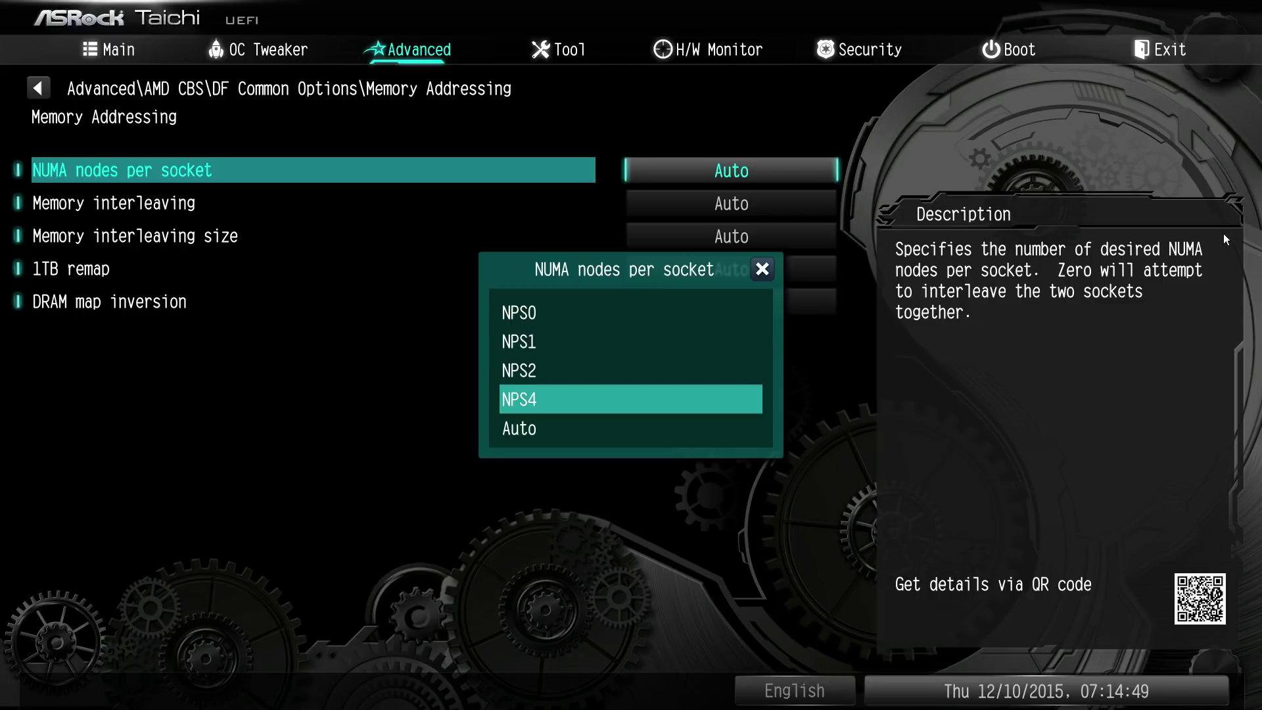
pyautogui.press('Up')
pyautogui.press('Up')
pyautogui.press('Up')
pyautogui.press('Up')
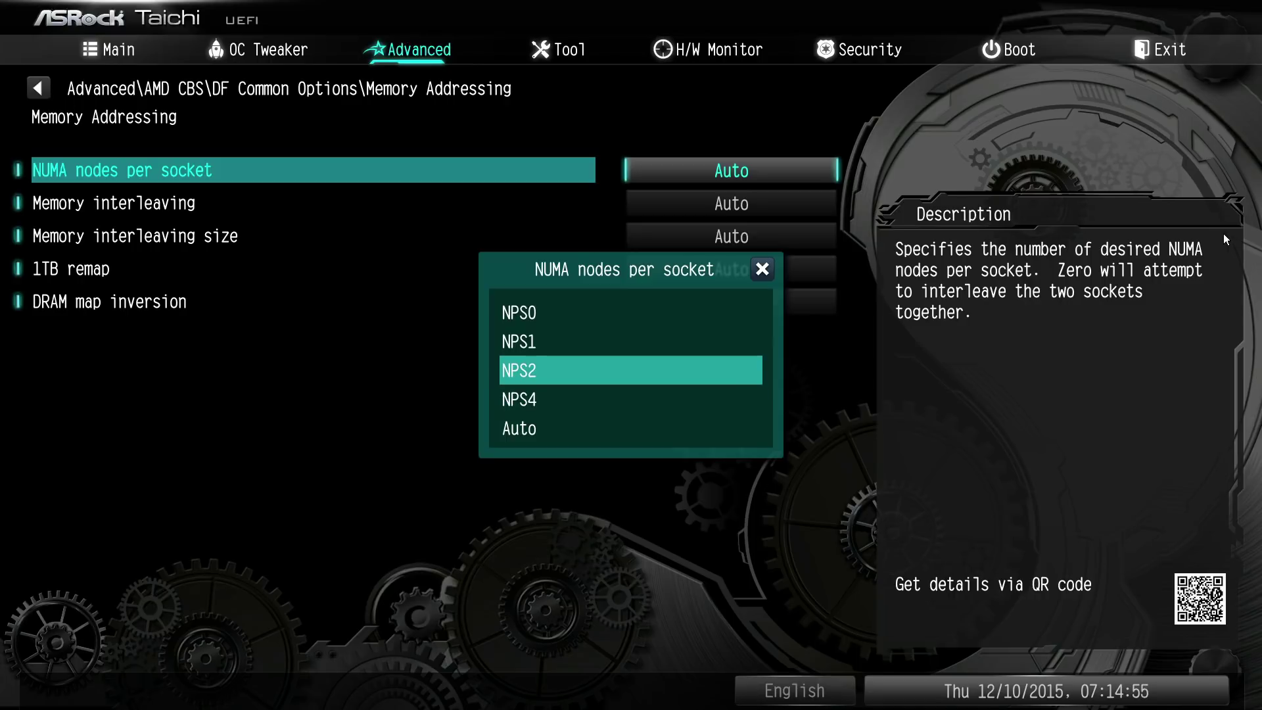
pyautogui.press('Escape')
# Step: Check the description and choices for Memory interleaving and leave it on Auto
pyautogui.press('Down')
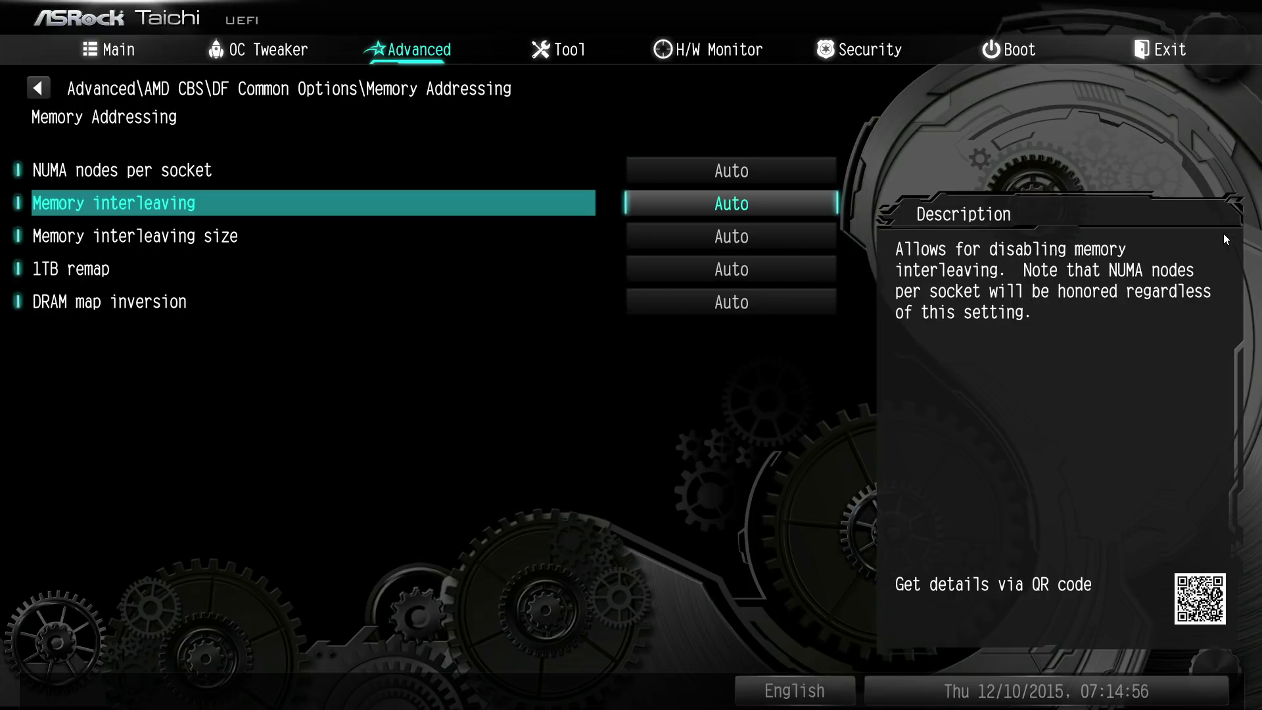
pyautogui.press('Return')
pyautogui.press('Up')
pyautogui.press('Return')
pyautogui.press('Return')
pyautogui.press('Return')
# Step: Examine the Memory interleaving size choices from 256 Bytes to 2 KB and leave it on Auto
pyautogui.press('Down')
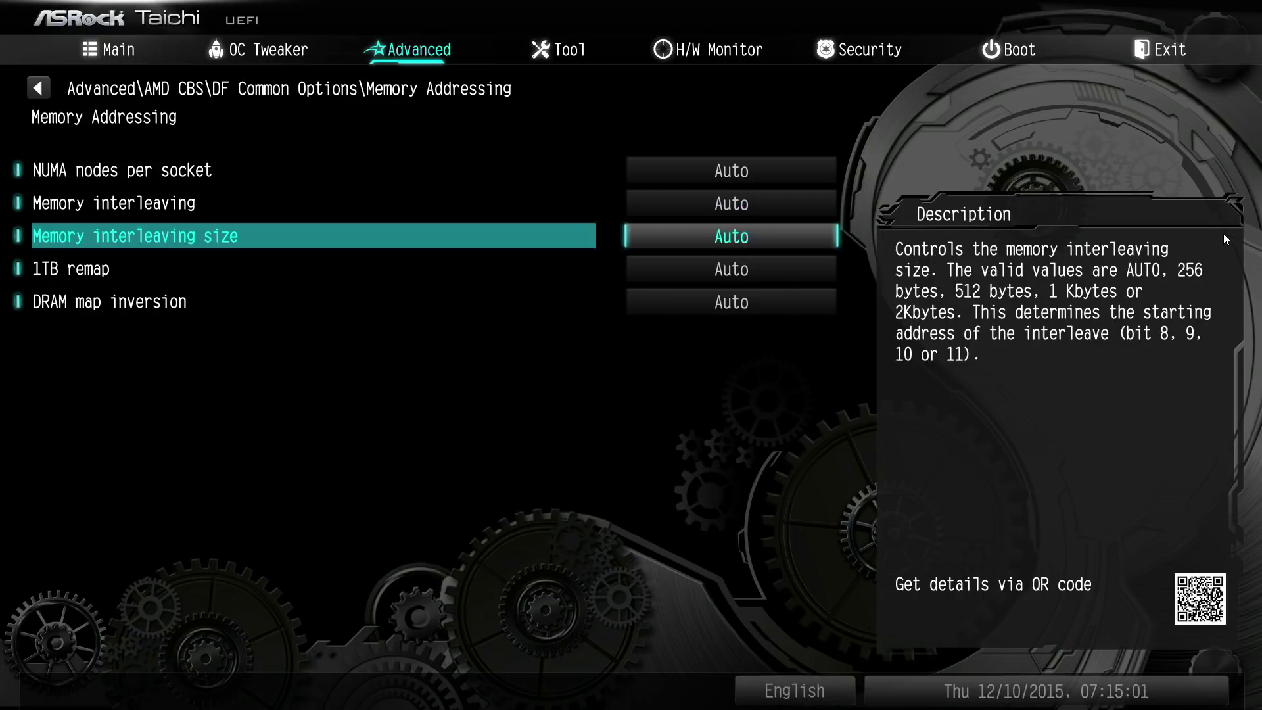
pyautogui.press('Return')
pyautogui.press('Up')
pyautogui.press('Up')
pyautogui.press('Up')
pyautogui.press('Up')
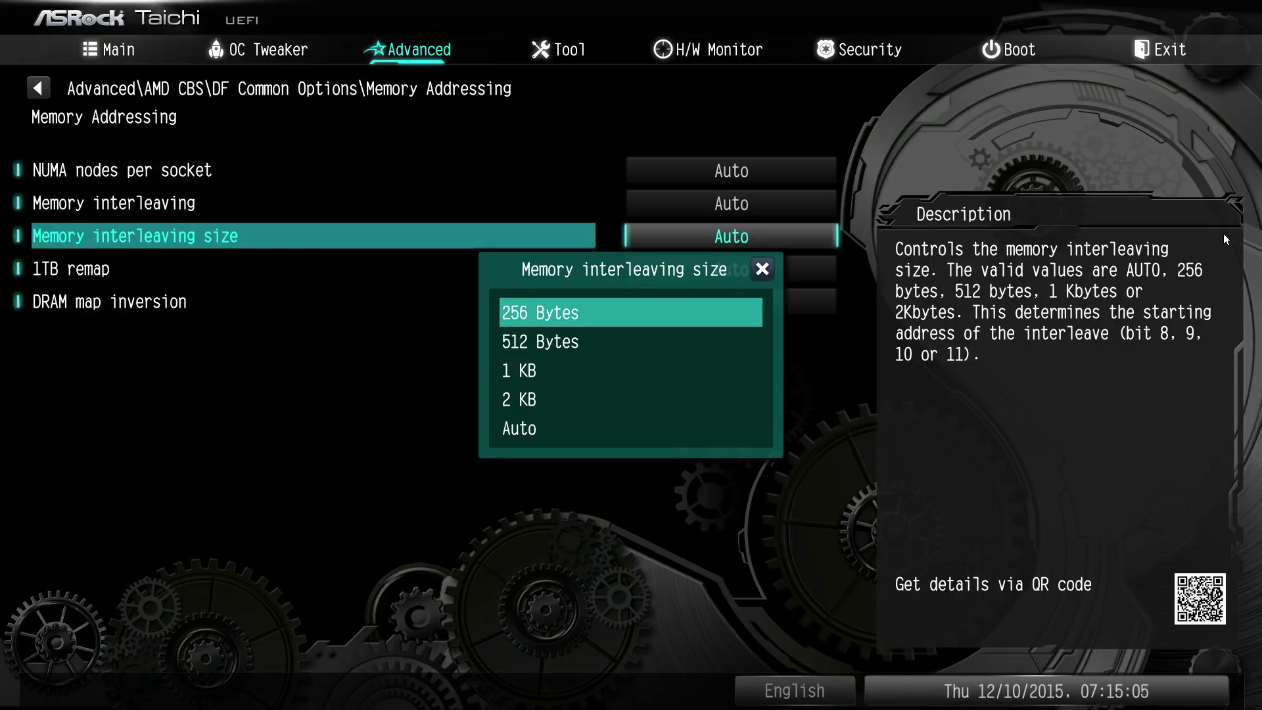
pyautogui.press('Down')
pyautogui.press('Up')
pyautogui.press('Down')
pyautogui.press('Down')
pyautogui.press('Down')
pyautogui.press('Down')
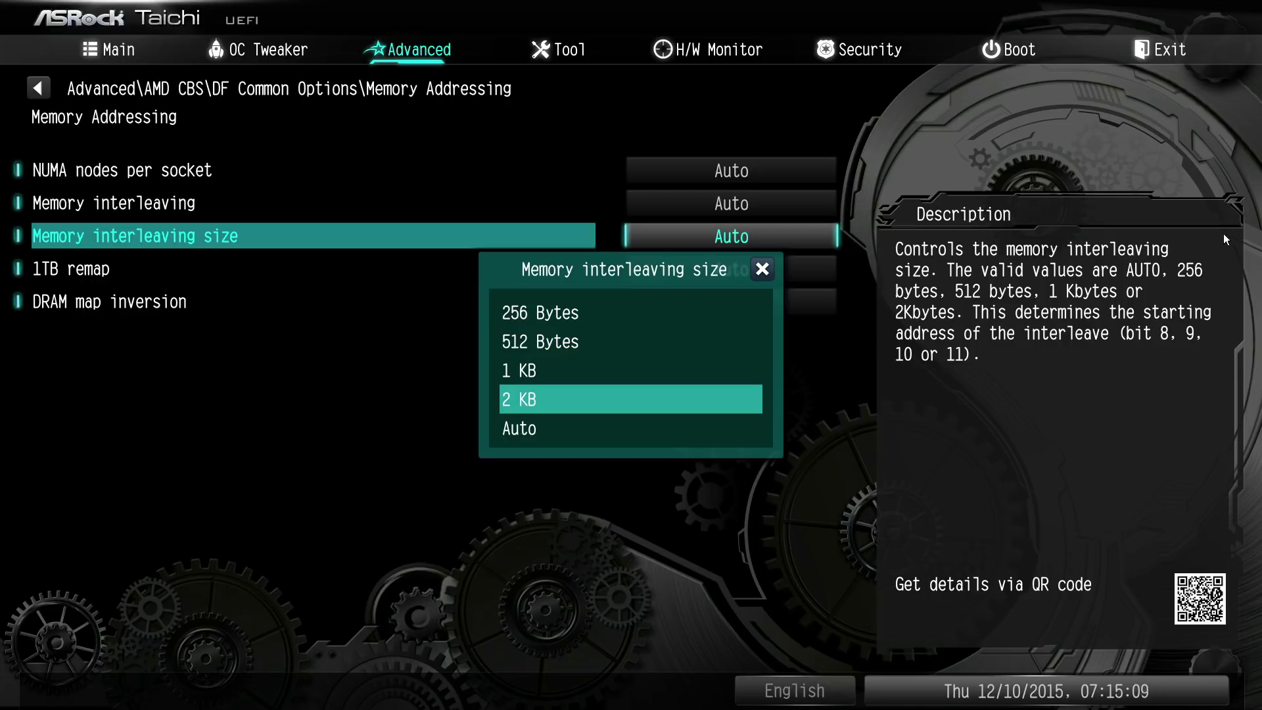
pyautogui.press('Return')
# Step: Examine the 1TB remap choices, keep Auto, and review the descriptions of the Memory Addressing settings again
pyautogui.press('Down')
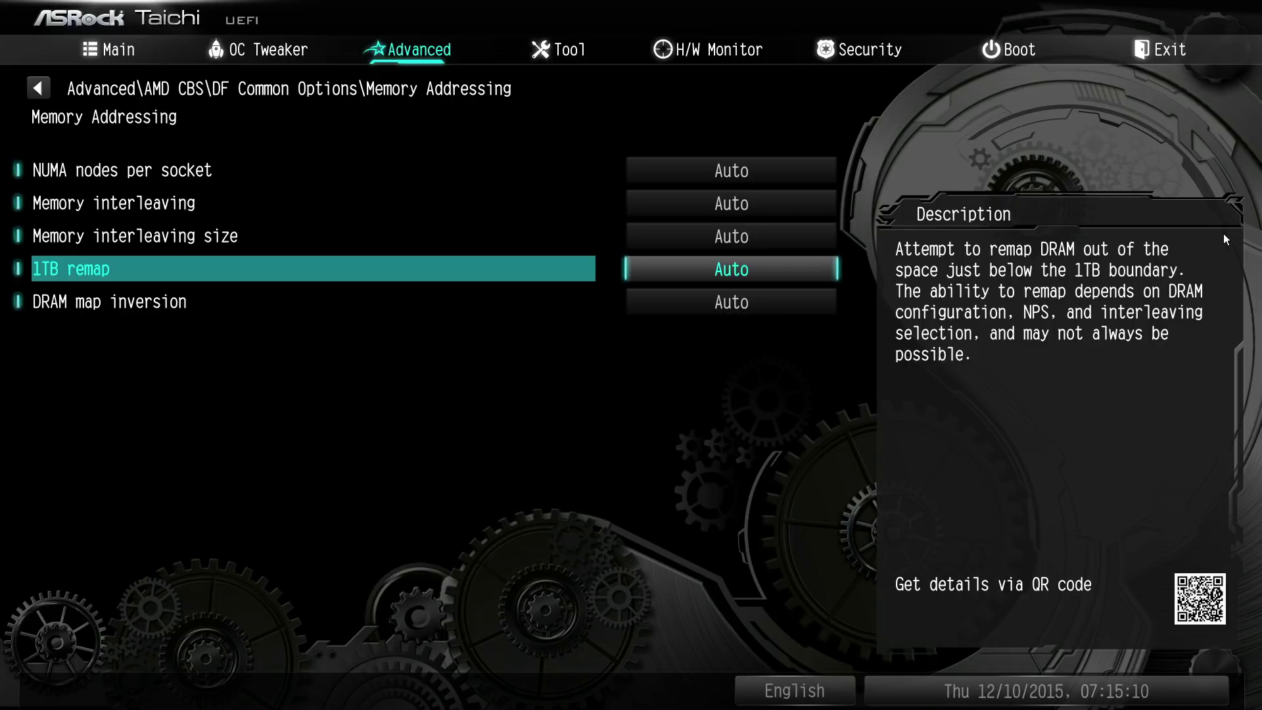
pyautogui.press('Return')
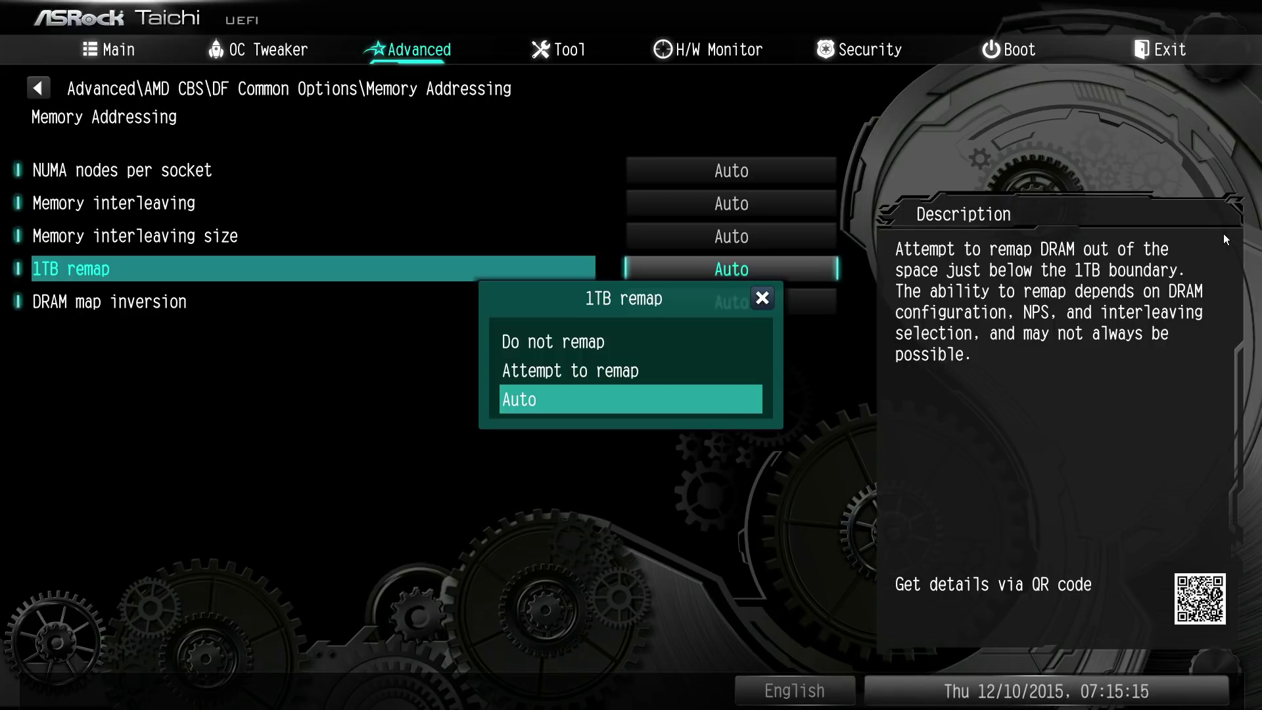
pyautogui.press('Escape')
pyautogui.press('Up')
pyautogui.press('Up')
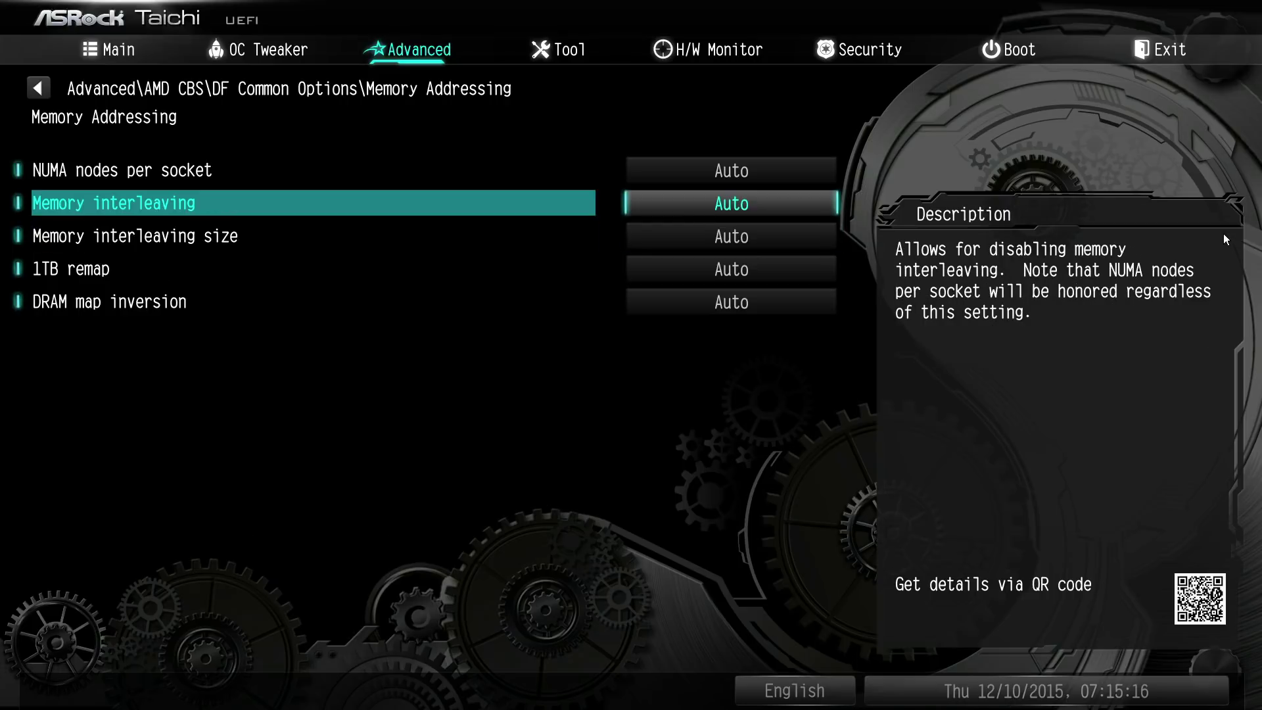
pyautogui.press('Up')
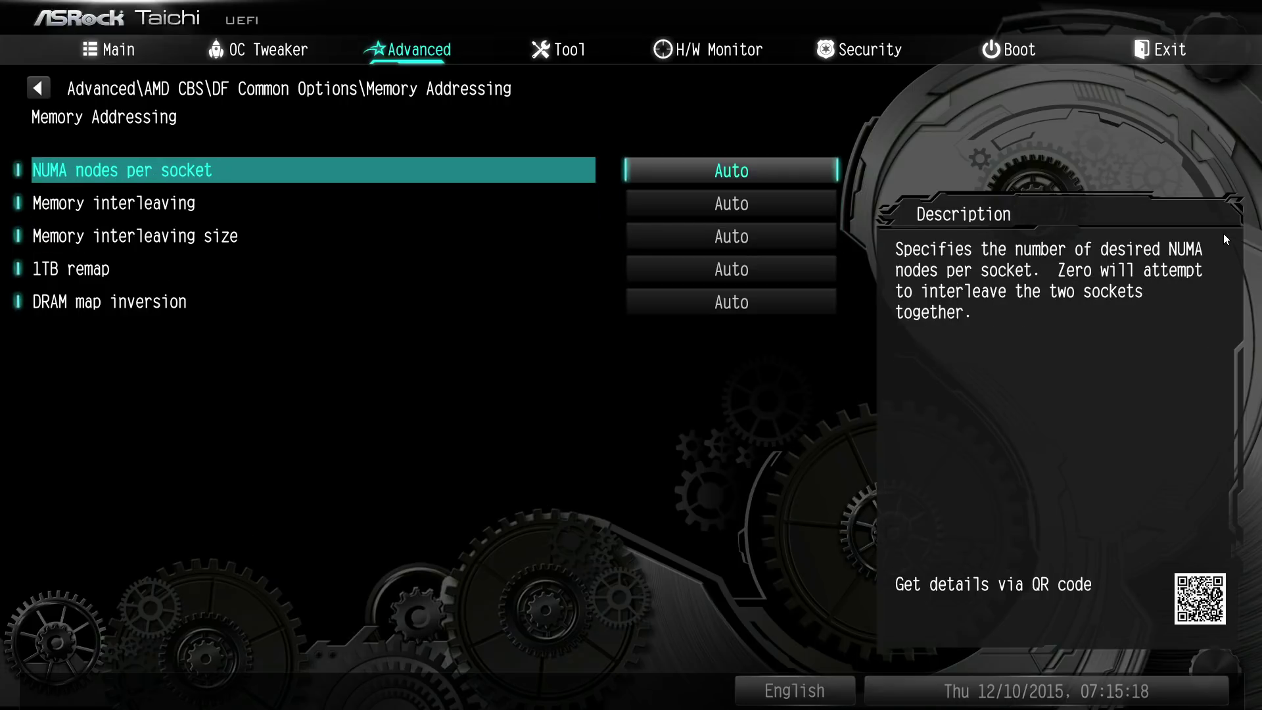
pyautogui.press('Down')
pyautogui.press('Down')
pyautogui.press('Down')
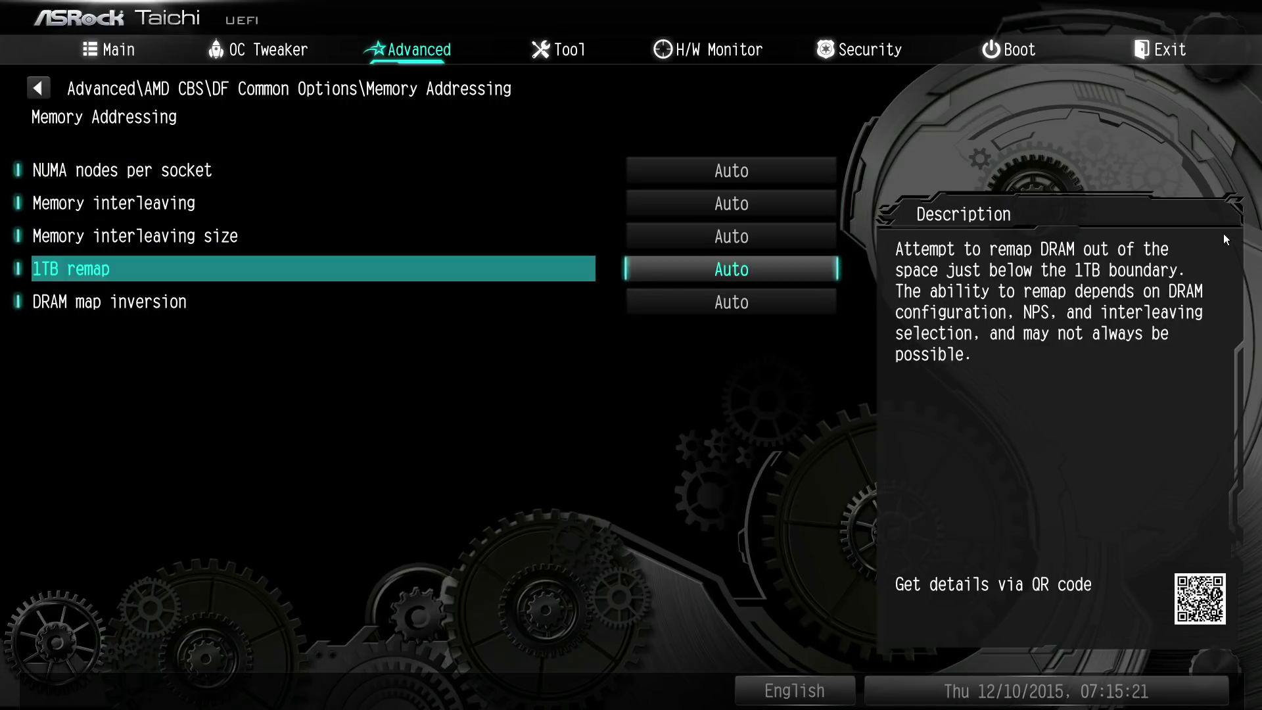
# Step: Try Do not remap and Attempt to remap for 1TB remap, and return it to Auto
pyautogui.press('Return')
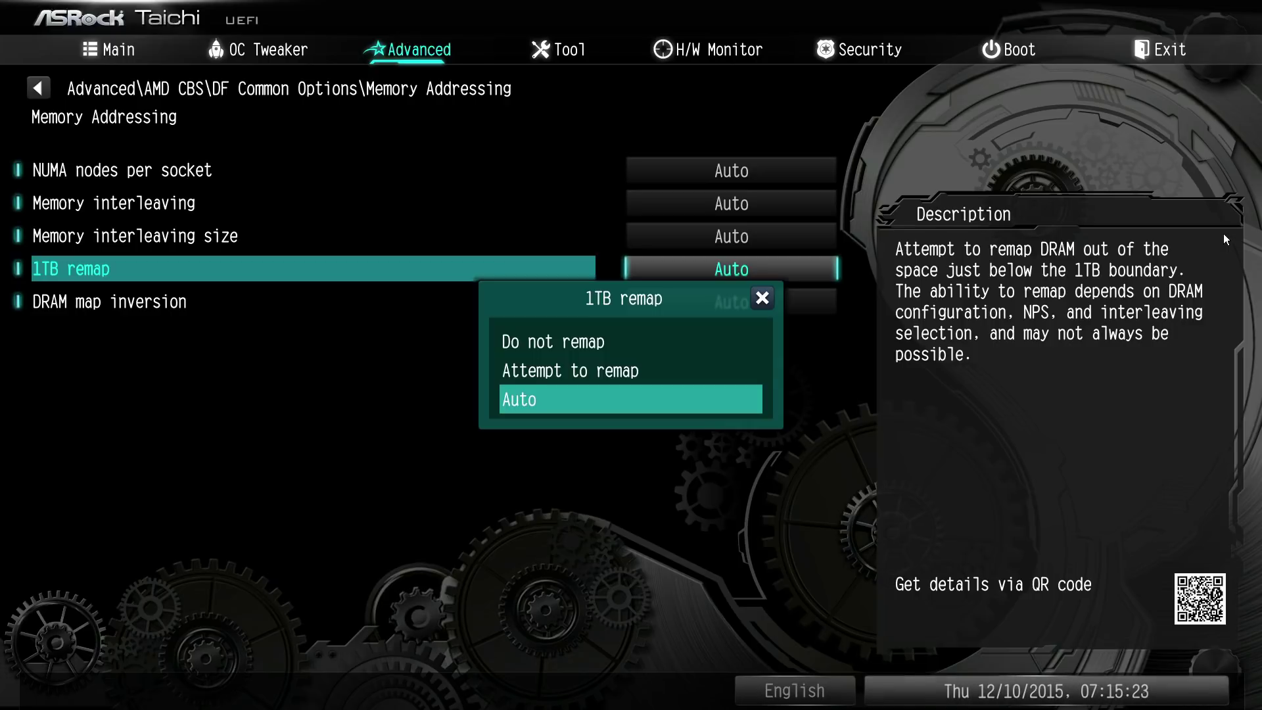
pyautogui.press('Up')
pyautogui.press('Up')
pyautogui.press('Return')
pyautogui.press('Return')
pyautogui.press('Down')
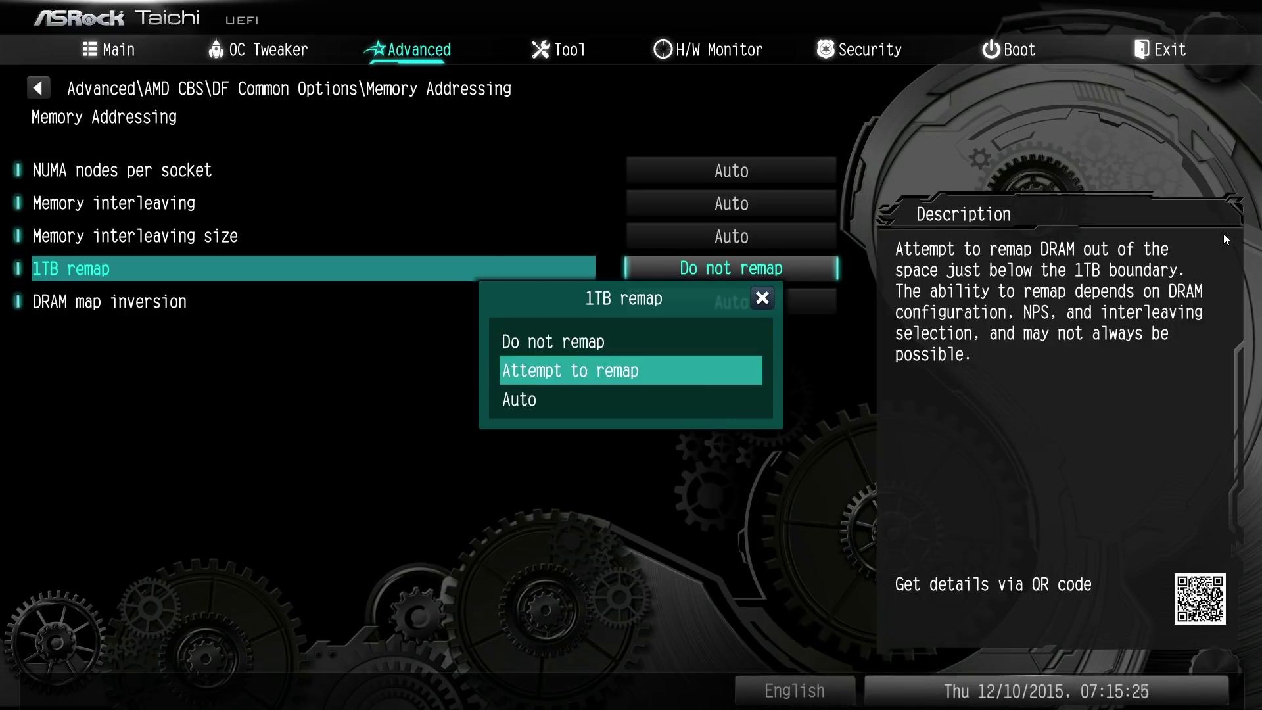
pyautogui.press('Return')
pyautogui.press('Return')
pyautogui.press('Down')
pyautogui.press('Return')
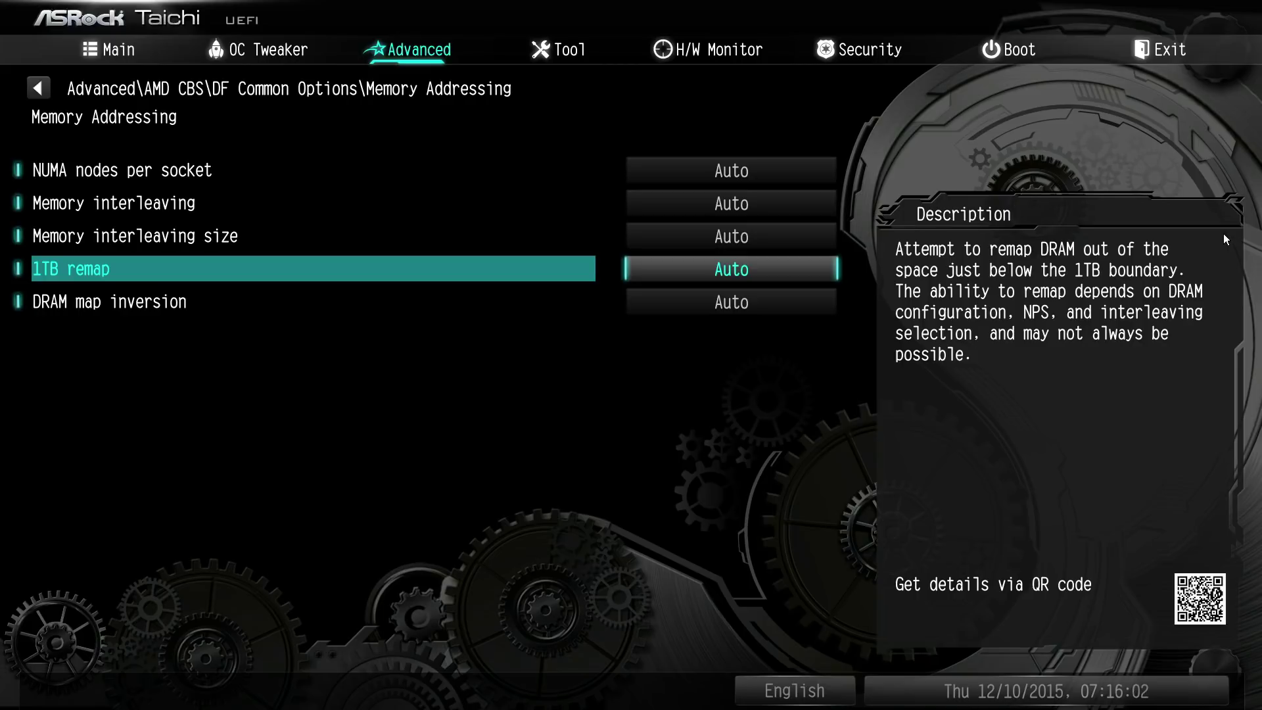
# Step: Review the Memory Addressing descriptions and examine the DRAM map inversion choices, keeping Auto
pyautogui.press('Down')
pyautogui.press('Up')
pyautogui.press('Up')
pyautogui.press('Up')
pyautogui.press('Down')
pyautogui.press('Down')
pyautogui.press('Down')
pyautogui.press('Return')
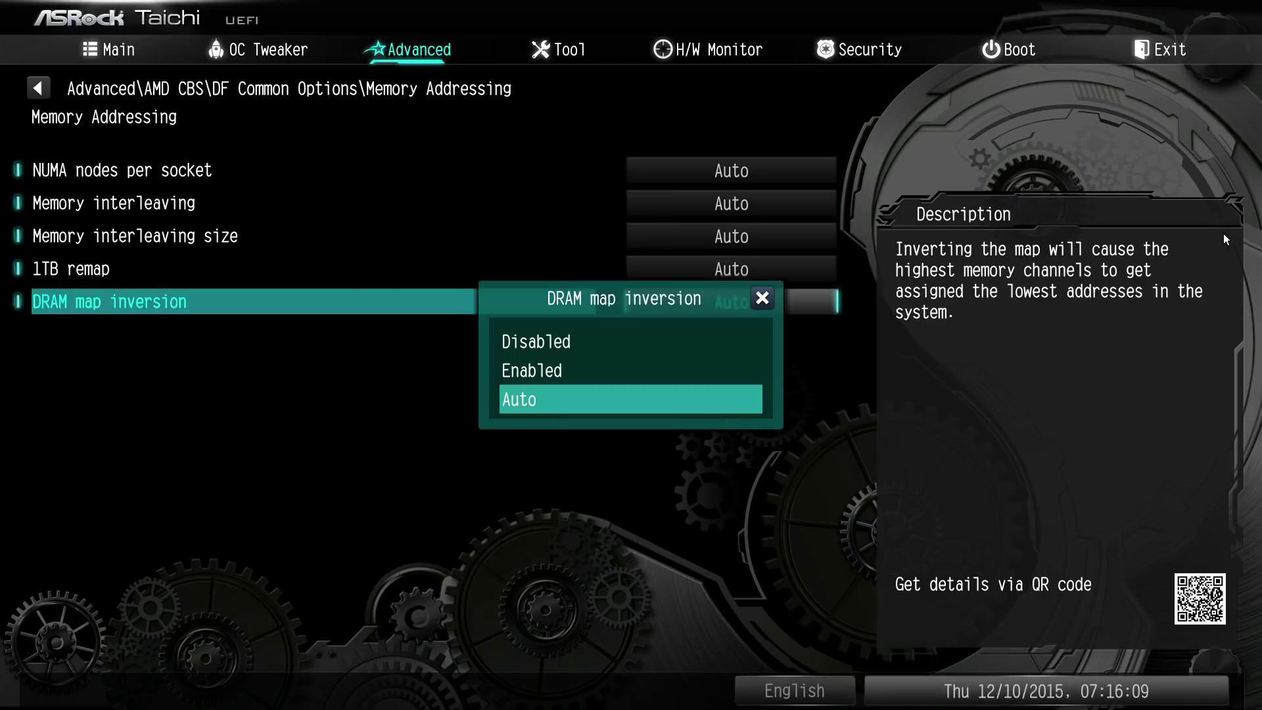
pyautogui.press('Up')
pyautogui.press('Up')
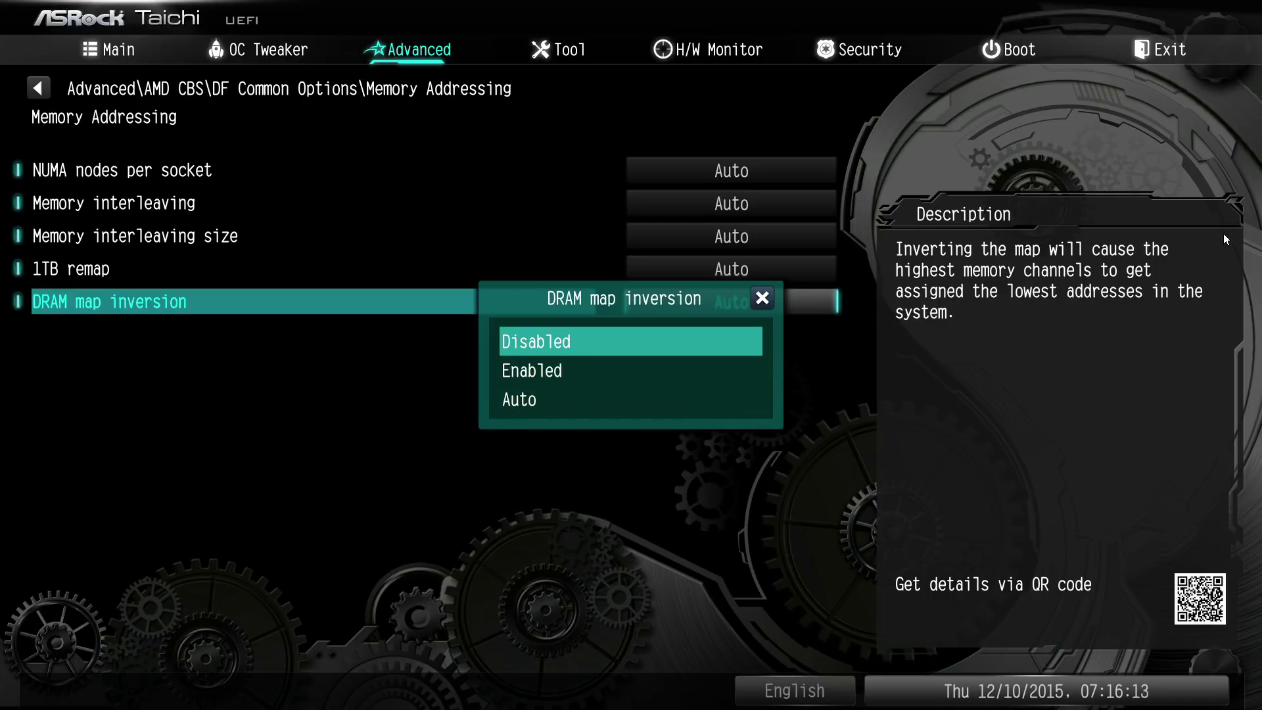
pyautogui.press('Down')
pyautogui.press('Down')
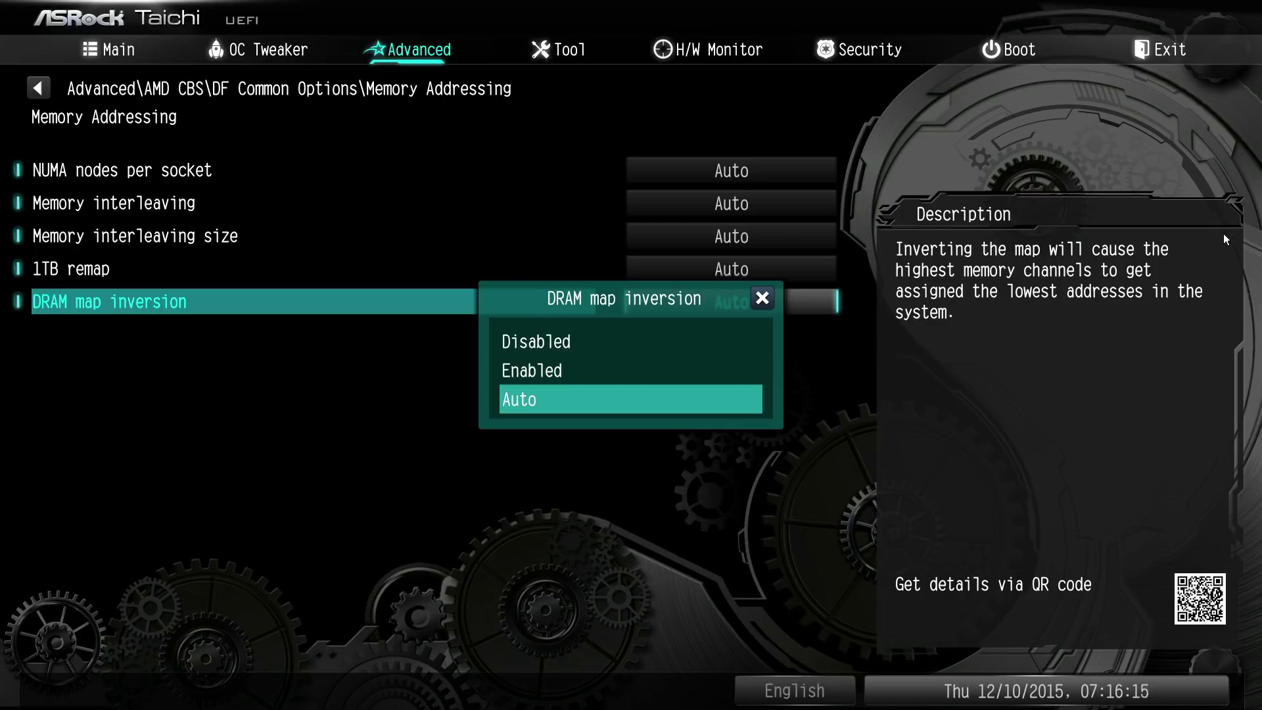
pyautogui.press('Return')
# Step: Open the ACPI settings in DF Common Options and examine the ACPI SRAT L3 Cache As NUMA Domain choices, keeping Auto
pyautogui.press('Escape')
pyautogui.press('Down')
pyautogui.press('Return')
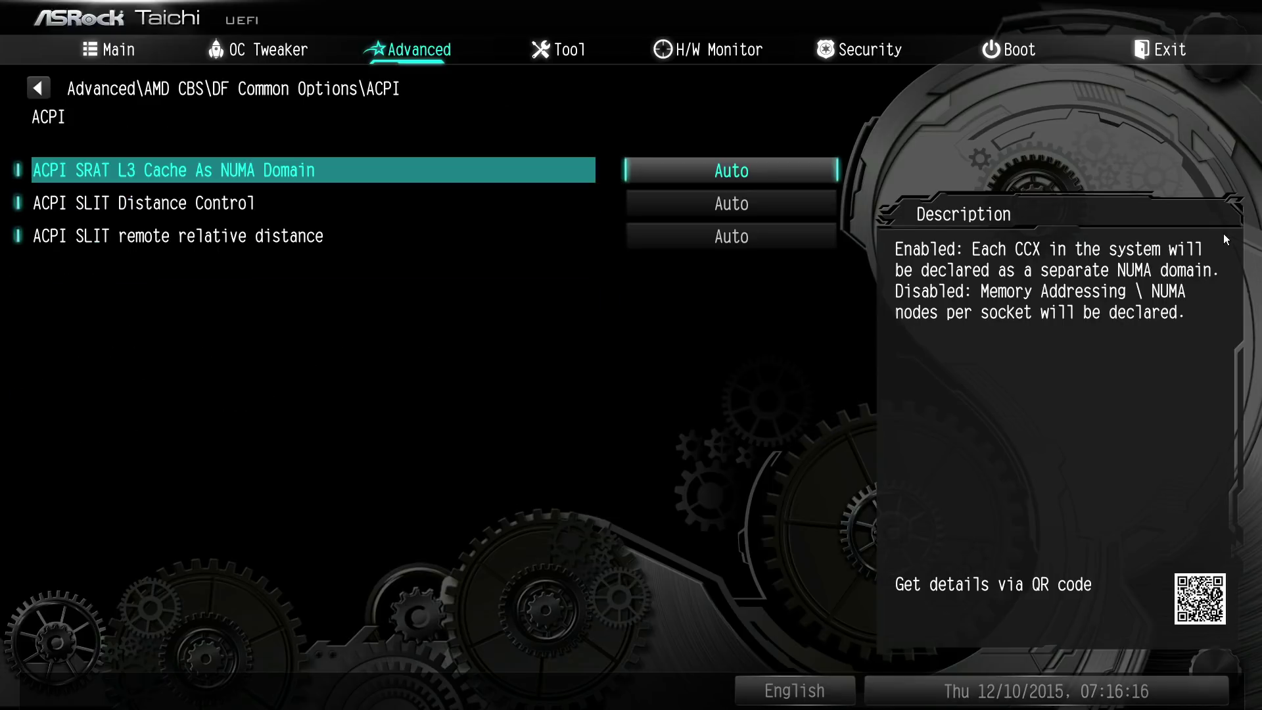
pyautogui.press('Return')
pyautogui.press('Up')
pyautogui.press('Up')
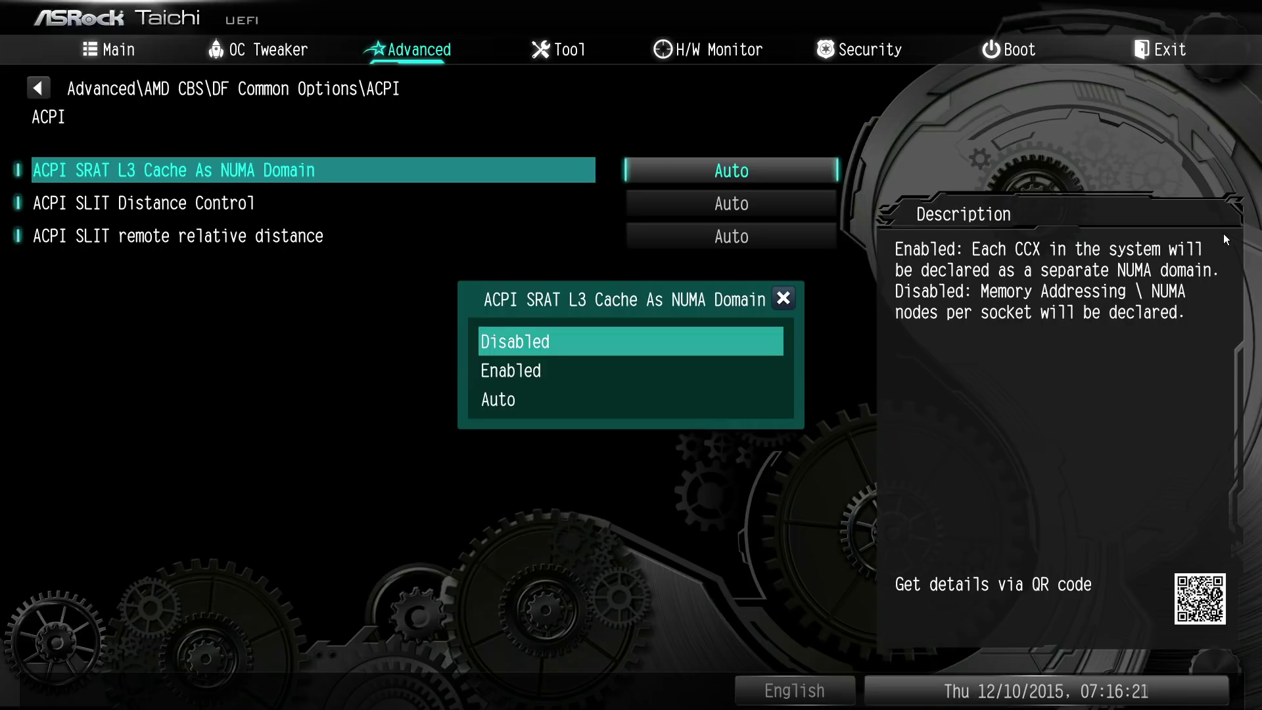
pyautogui.press('Escape')
# Step: Set ACPI SLIT Distance Control to Manual
pyautogui.press('Down')
pyautogui.press('Return')
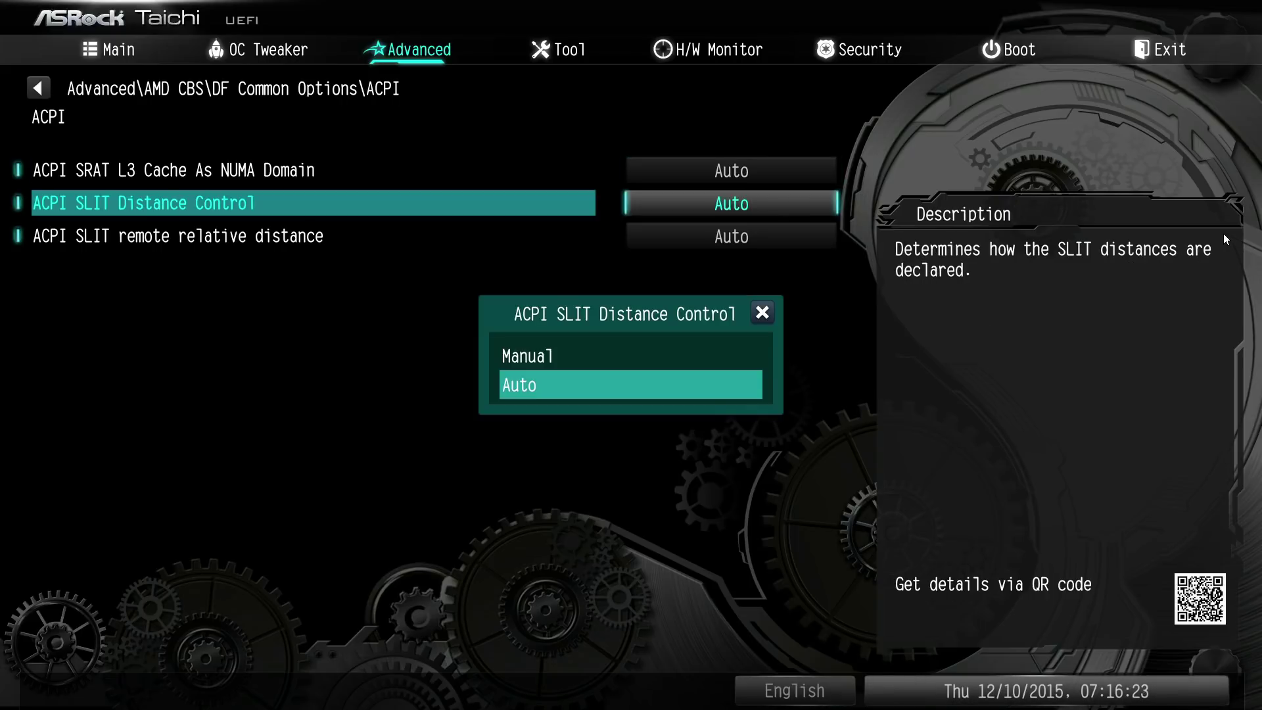
pyautogui.press('Up')
pyautogui.press('Return')
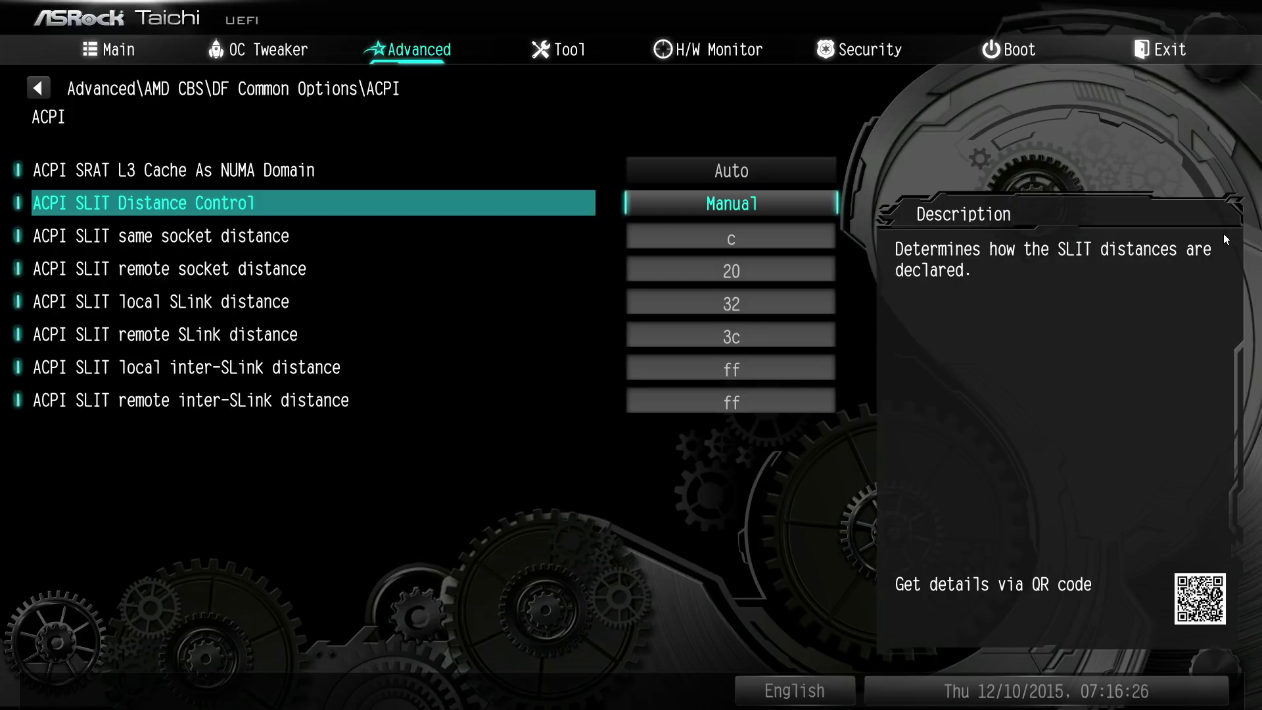
# Step: Switch ACPI SRAT L3 Cache As NUMA Domain to Enabled, to Disabled, and back to Enabled to compare the SLIT distance options
pyautogui.press('Up')
pyautogui.press('Return')
pyautogui.press('Up')
pyautogui.press('Return')
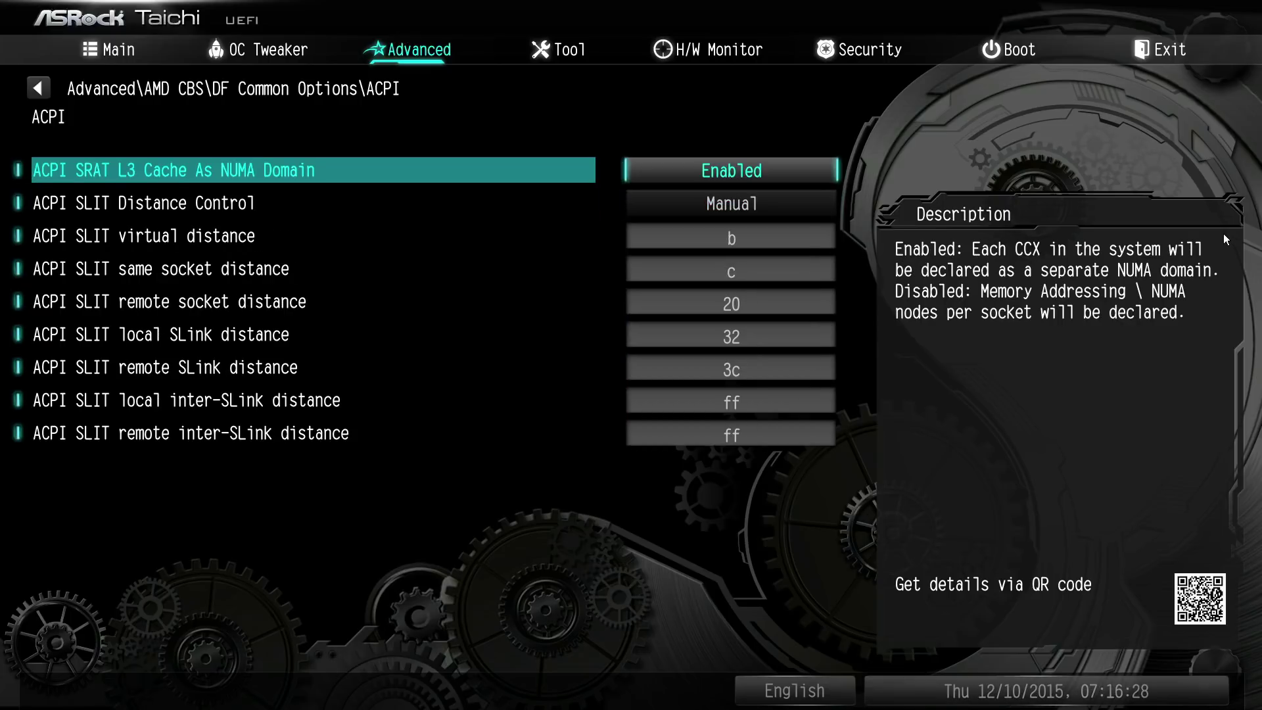
pyautogui.press('Return')
pyautogui.press('Up')
pyautogui.press('Return')
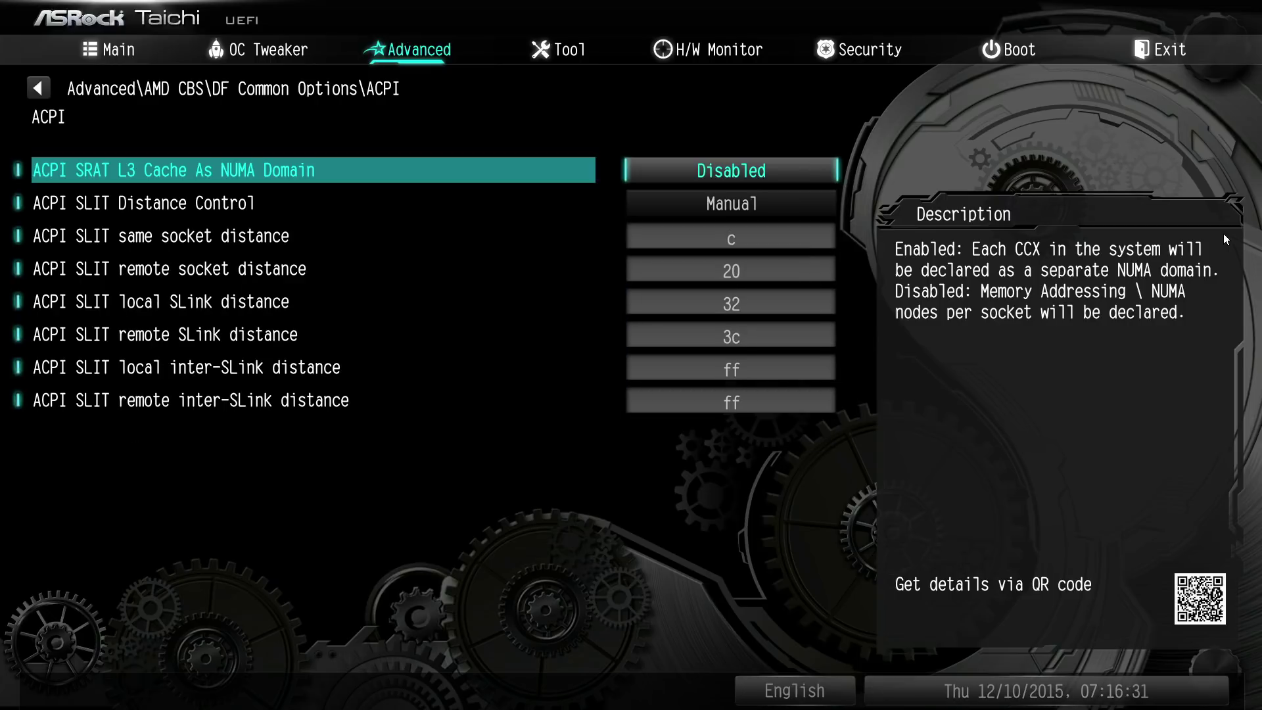
pyautogui.press('Return')
pyautogui.press('Down')
pyautogui.press('Return')
# Step: Toggle ACPI SLIT Distance Control between Auto and Manual, and leave it on Auto
pyautogui.press('Down')
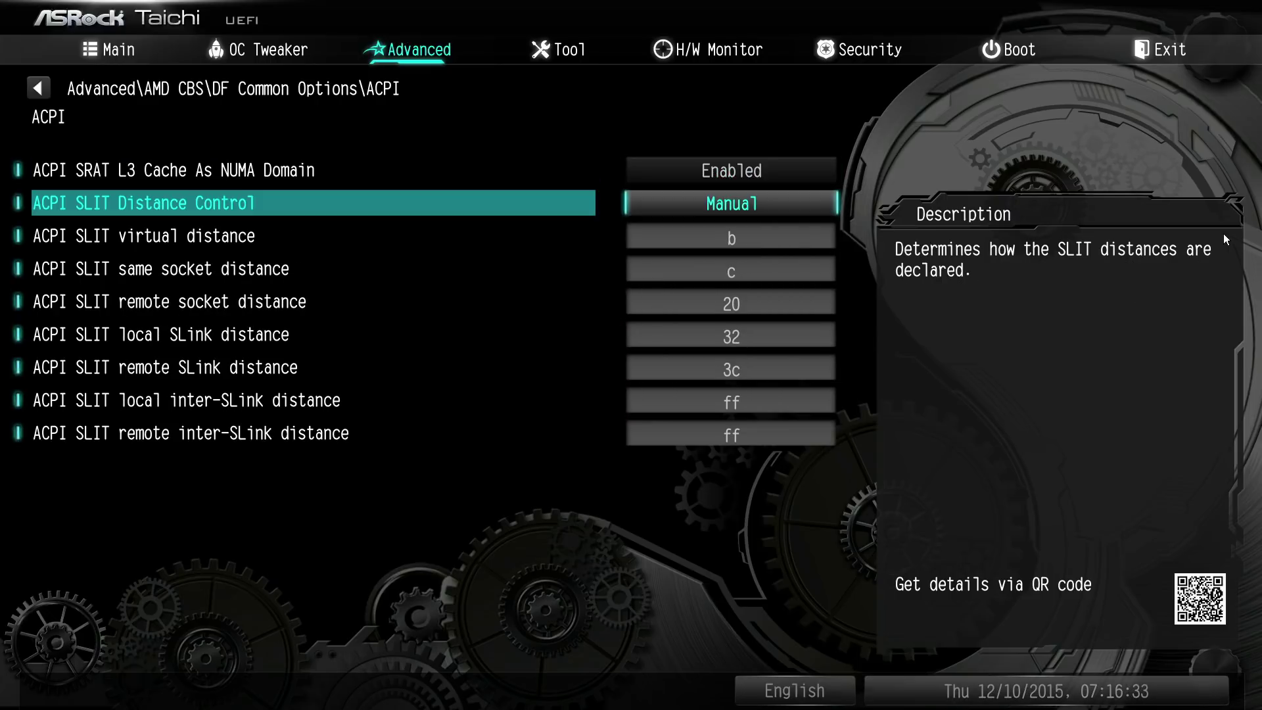
pyautogui.press('Return')
pyautogui.press('Down')
pyautogui.press('Return')
pyautogui.press('Return')
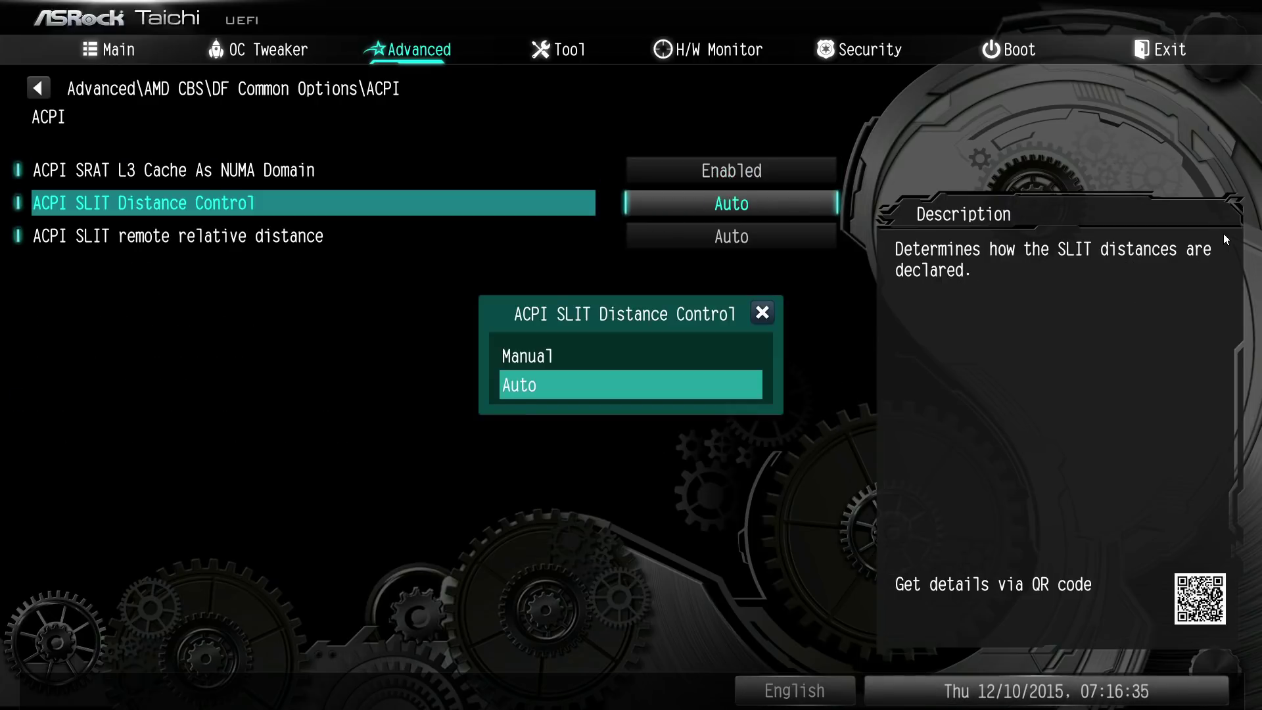
pyautogui.press('Up')
pyautogui.press('Return')
pyautogui.press('Down')
pyautogui.press('Up')
pyautogui.press('Return')
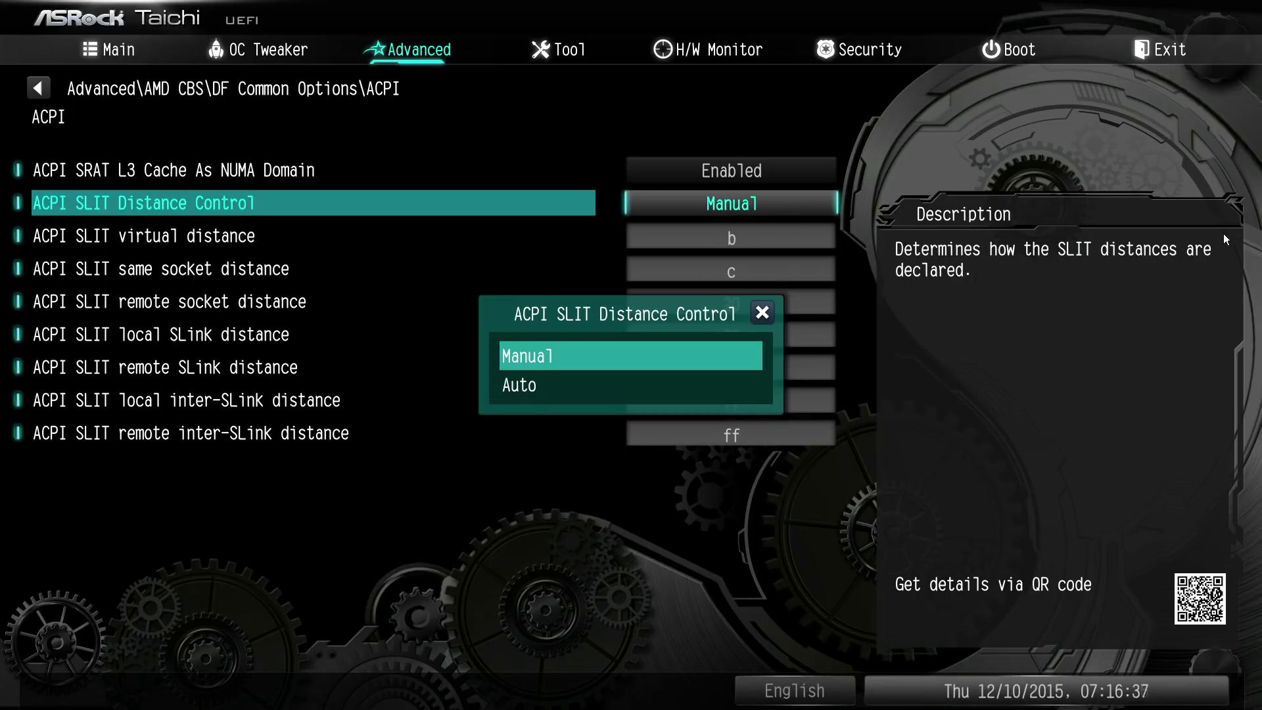
pyautogui.press('Return')
pyautogui.press('Return')
pyautogui.press('Down')
pyautogui.press('Return')
# Step: Try Far and Near for ACPI SLIT remote relative distance, and return it to Auto
pyautogui.press('Down')
pyautogui.press('Return')
pyautogui.press('Up')
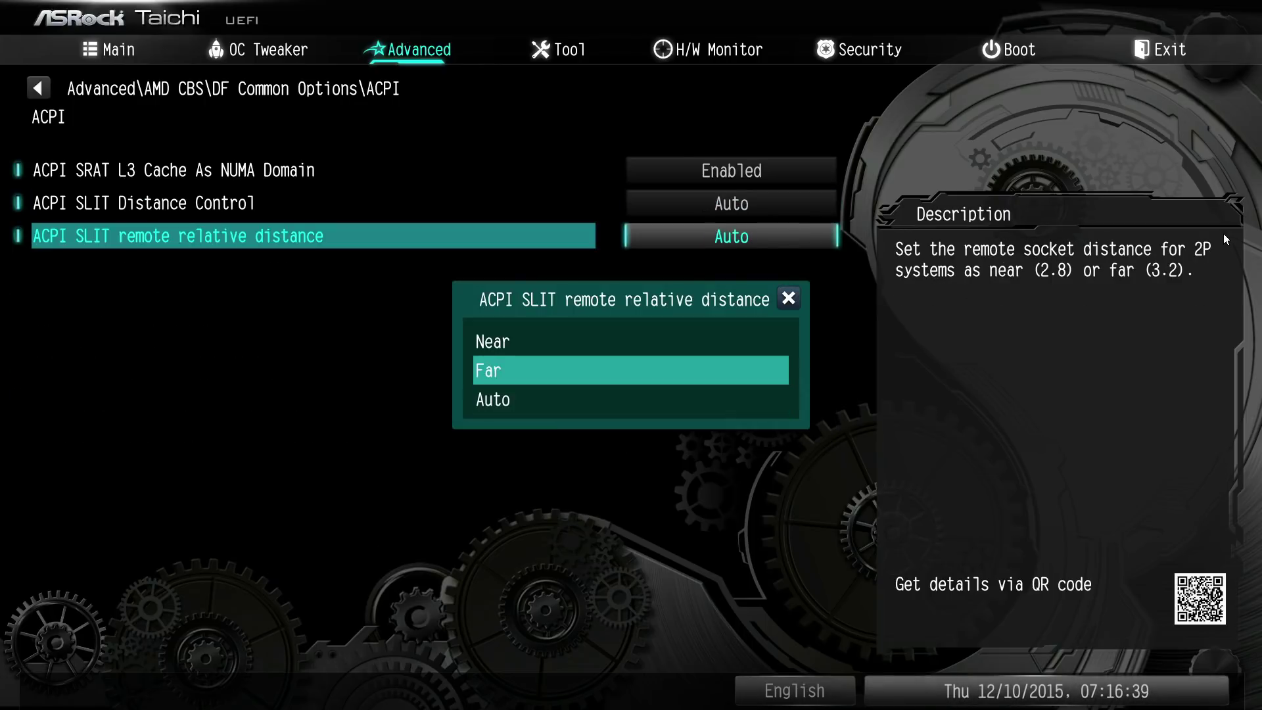
pyautogui.press('Return')
pyautogui.press('Return')
pyautogui.press('Up')
pyautogui.press('Return')
pyautogui.press('Return')
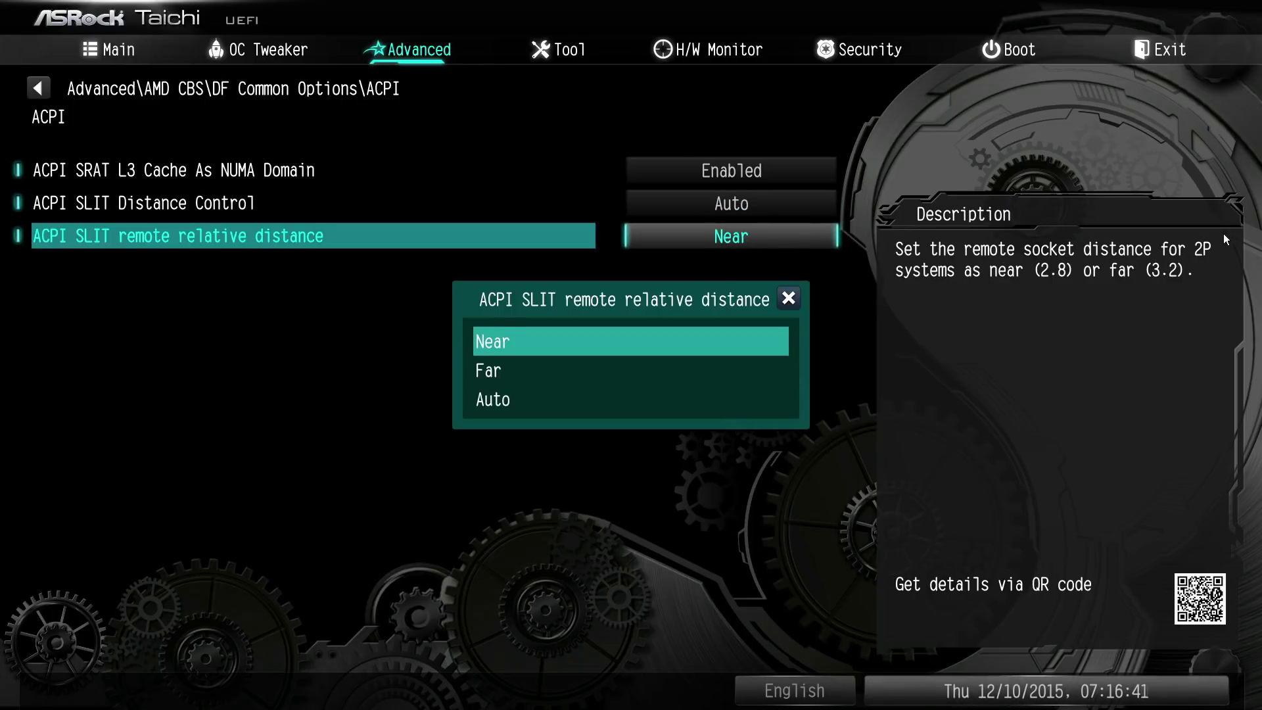
pyautogui.press('Down')
pyautogui.press('Down')
pyautogui.press('Return')
# Step: Switch ACPI SLIT Distance Control to Manual once more and restore Auto
pyautogui.press('Up')
pyautogui.press('Return')
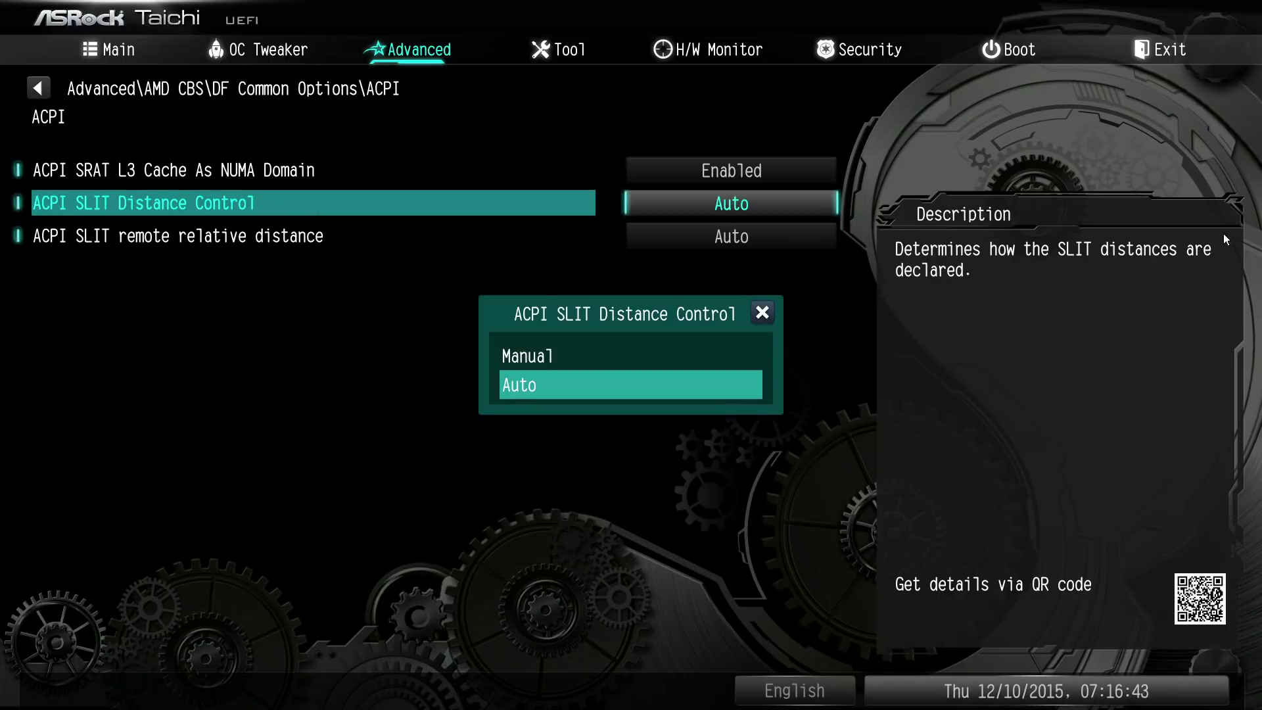
pyautogui.press('Up')
pyautogui.press('Return')
pyautogui.press('Return')
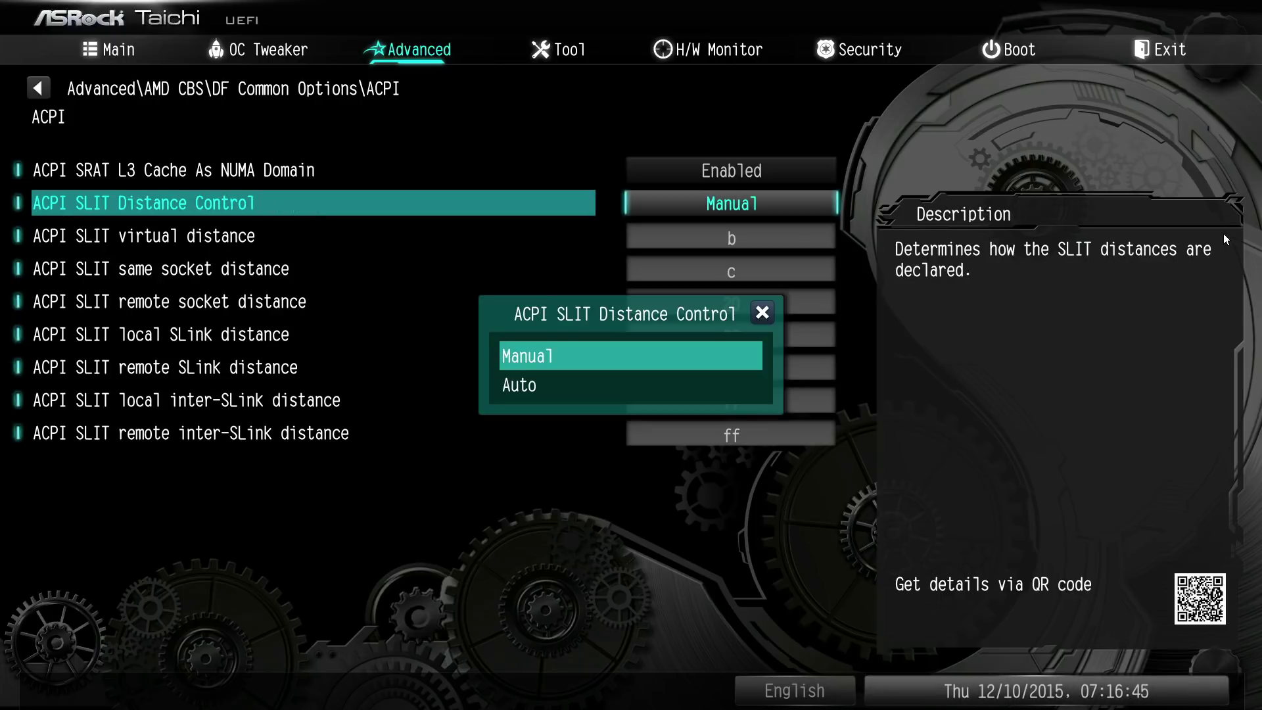
pyautogui.press('Down')
pyautogui.press('Return')
# Step: Switch ACPI SRAT L3 Cache As NUMA Domain to Disabled and then set it to Auto
pyautogui.press('Up')
pyautogui.press('Return')
pyautogui.press('Up')
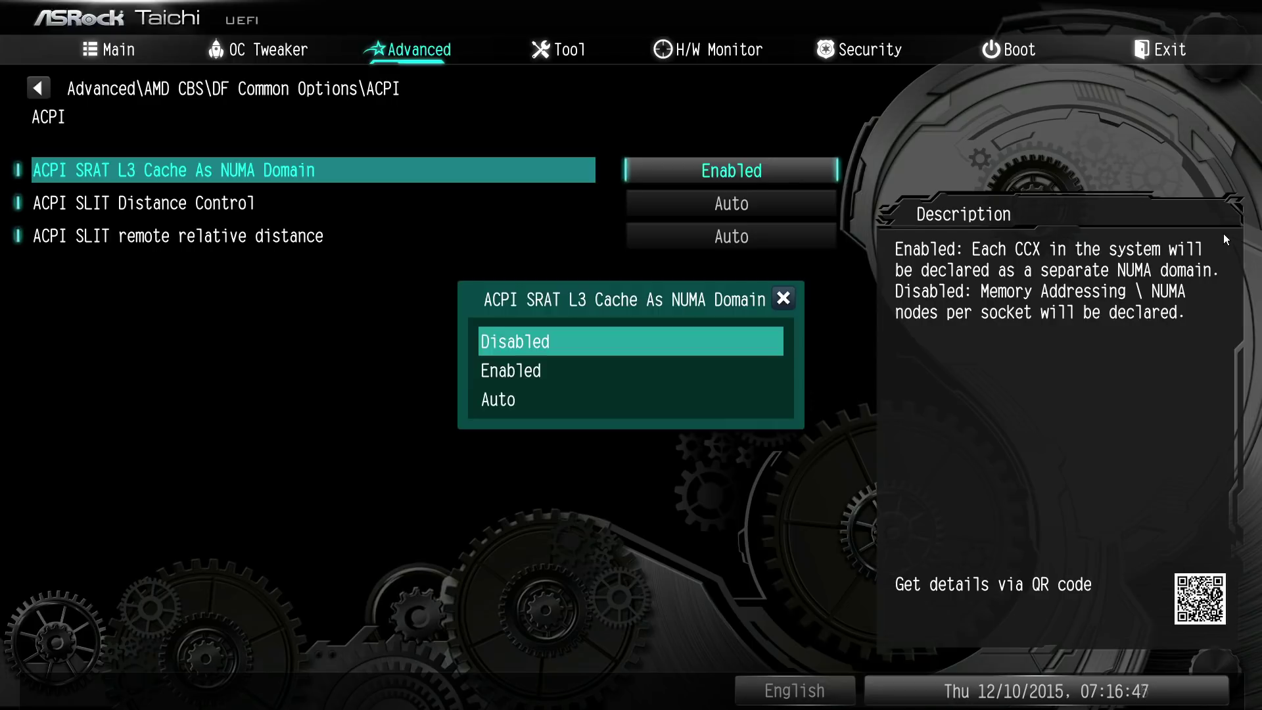
pyautogui.press('Return')
pyautogui.press('Return')
pyautogui.press('Up')
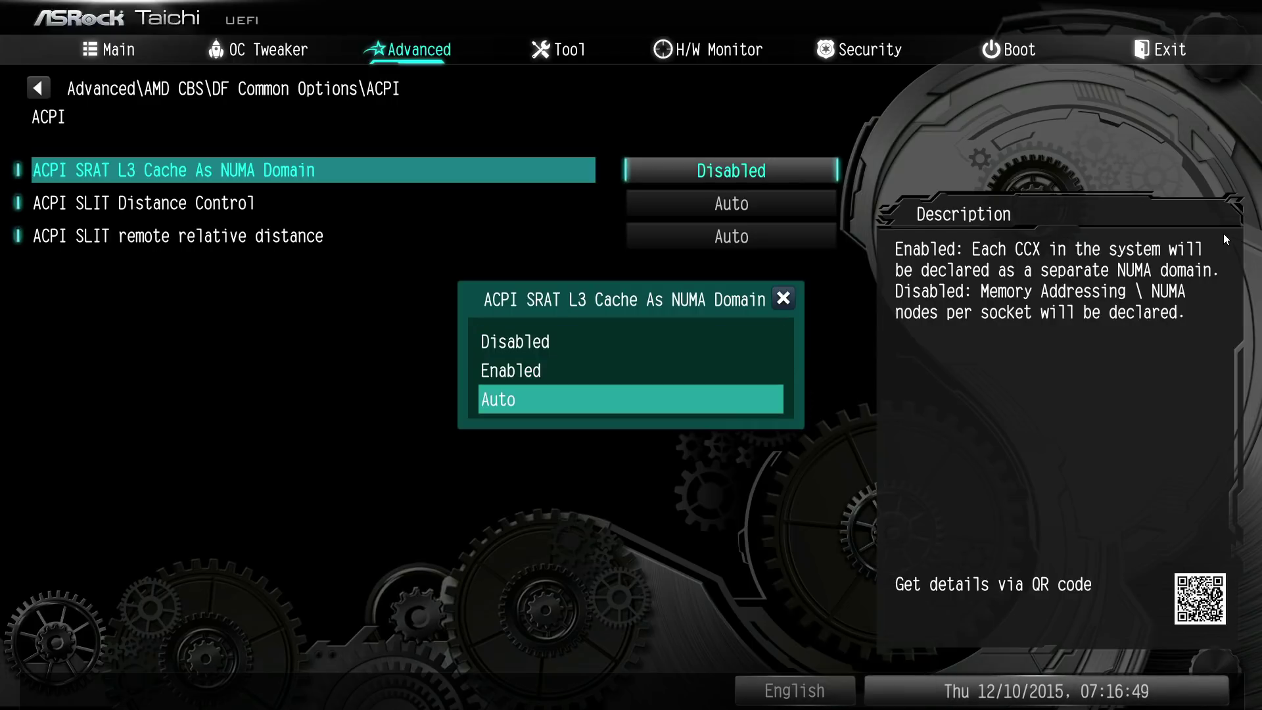
pyautogui.press('Return')
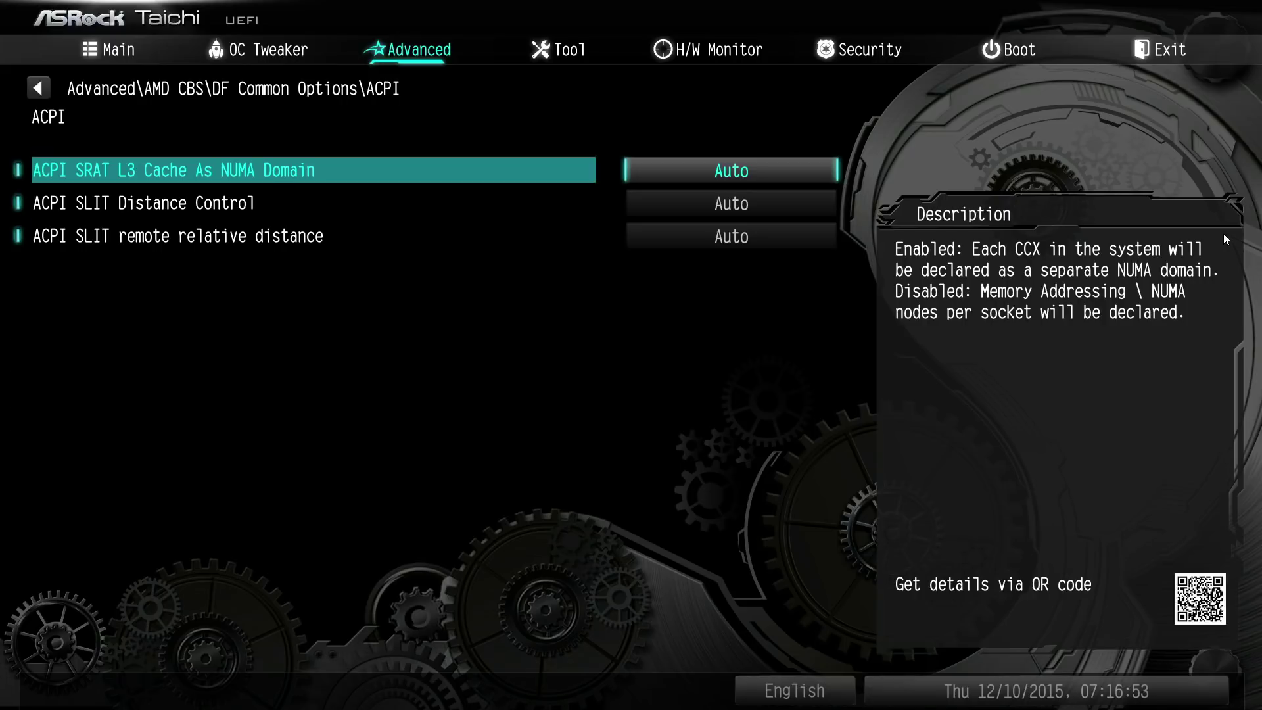
# Step: Leave the ACPI settings and open the Link settings in DF Common Options
pyautogui.press('Escape')
pyautogui.press('Down')
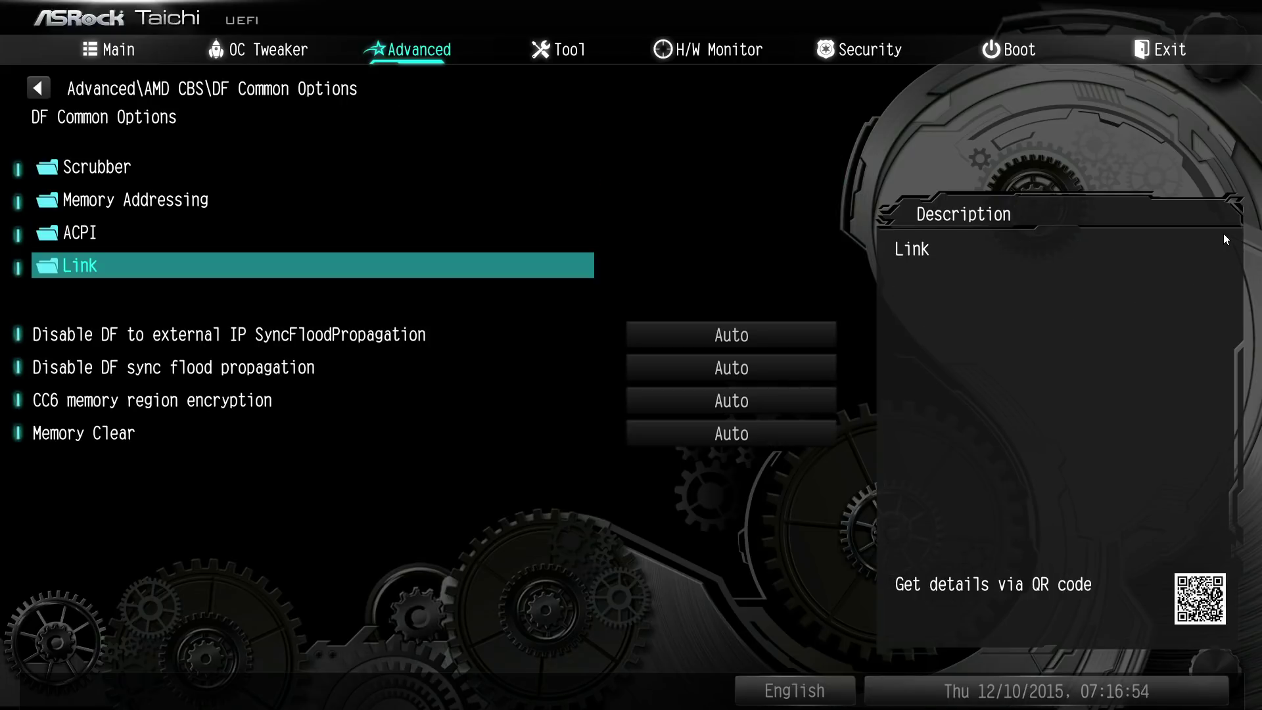
pyautogui.press('Return')
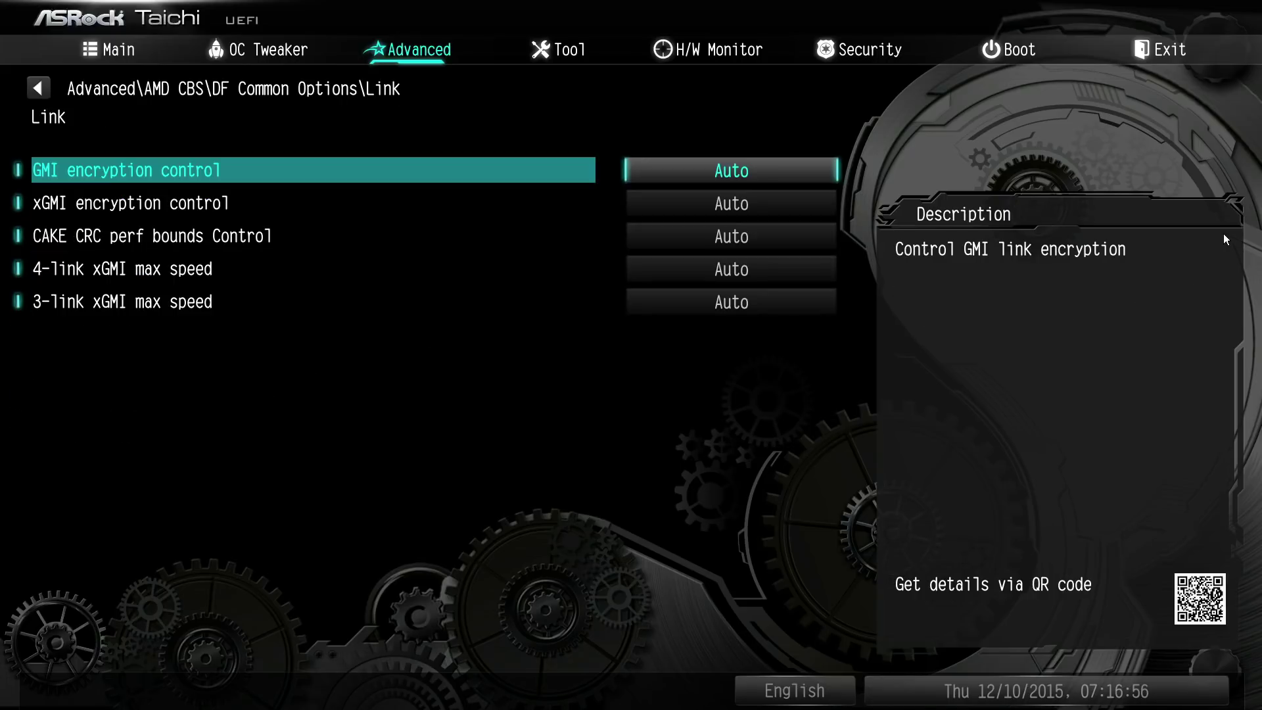
# Step: Try Disabled and Enabled for GMI encryption control, and return it to Auto
pyautogui.press('Return')
pyautogui.press('Up')
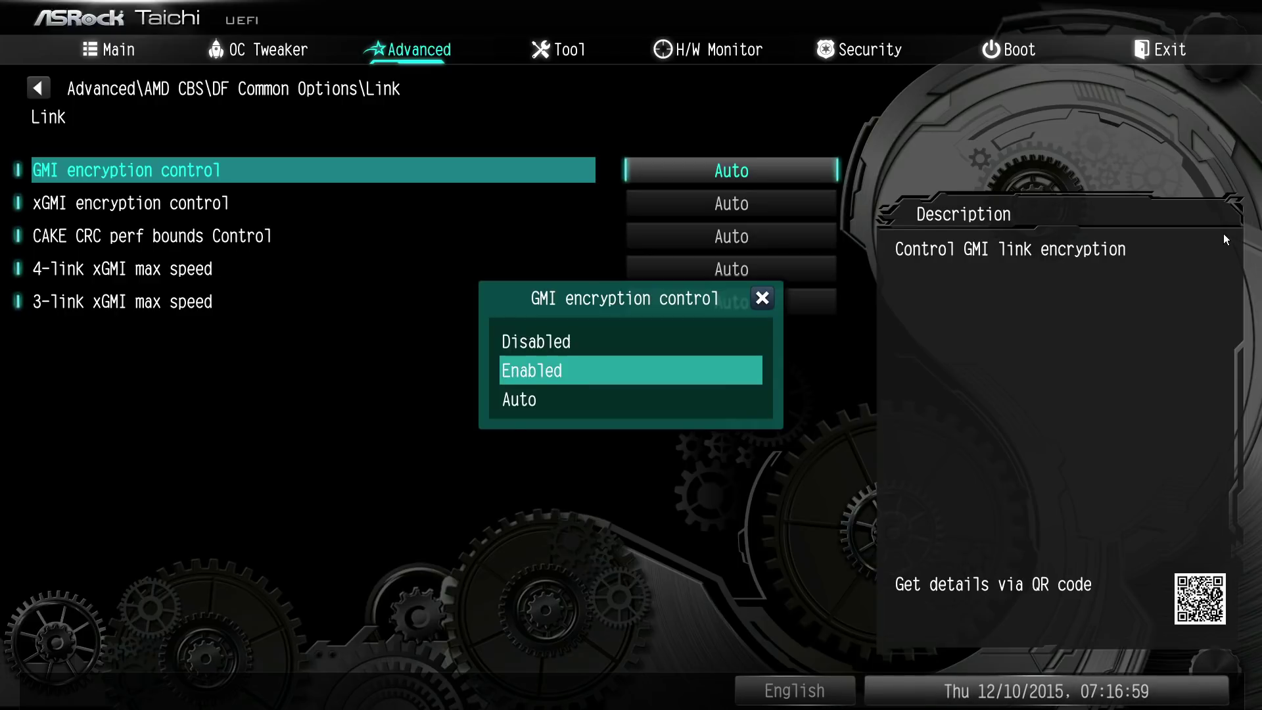
pyautogui.press('Up')
pyautogui.press('Return')
pyautogui.press('Return')
pyautogui.press('Down')
pyautogui.press('Up')
pyautogui.press('Down')
pyautogui.press('Return')
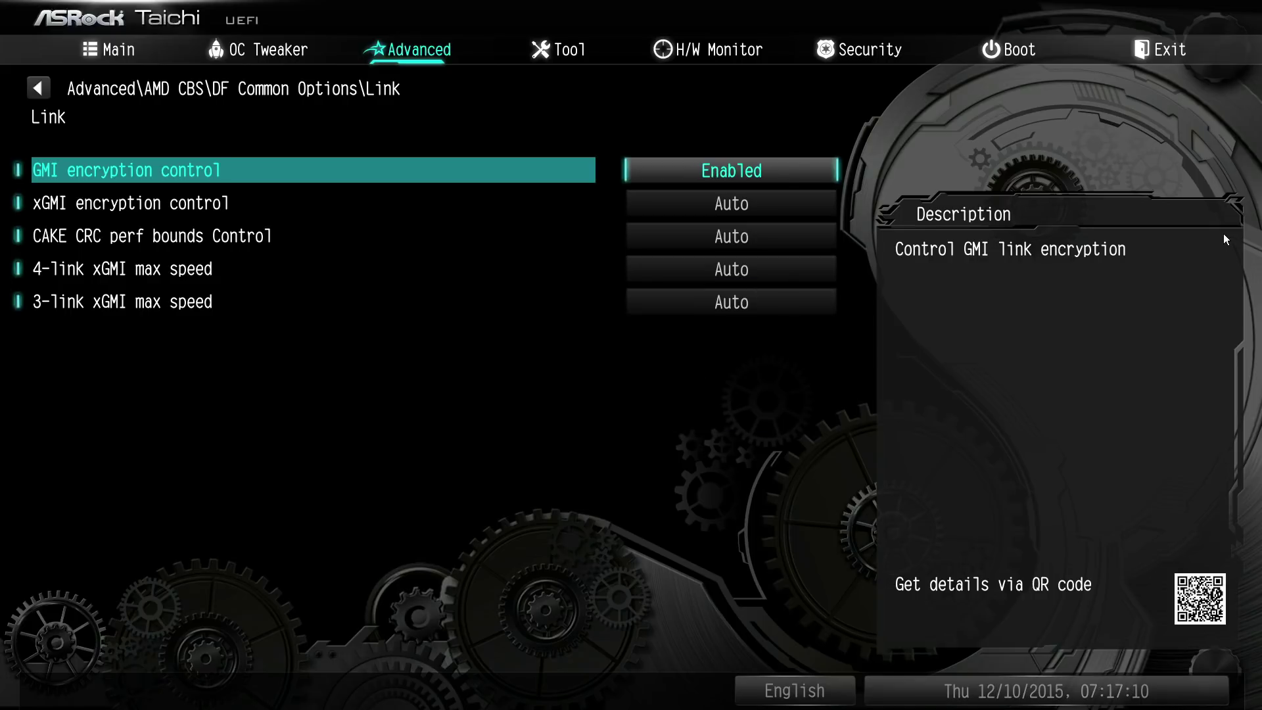
pyautogui.press('Return')
pyautogui.press('Down')
pyautogui.press('Return')
# Step: Try Disabled and Enabled for xGMI encryption control, and return it to Auto
pyautogui.press('Down')
pyautogui.press('Return')
pyautogui.press('Up')
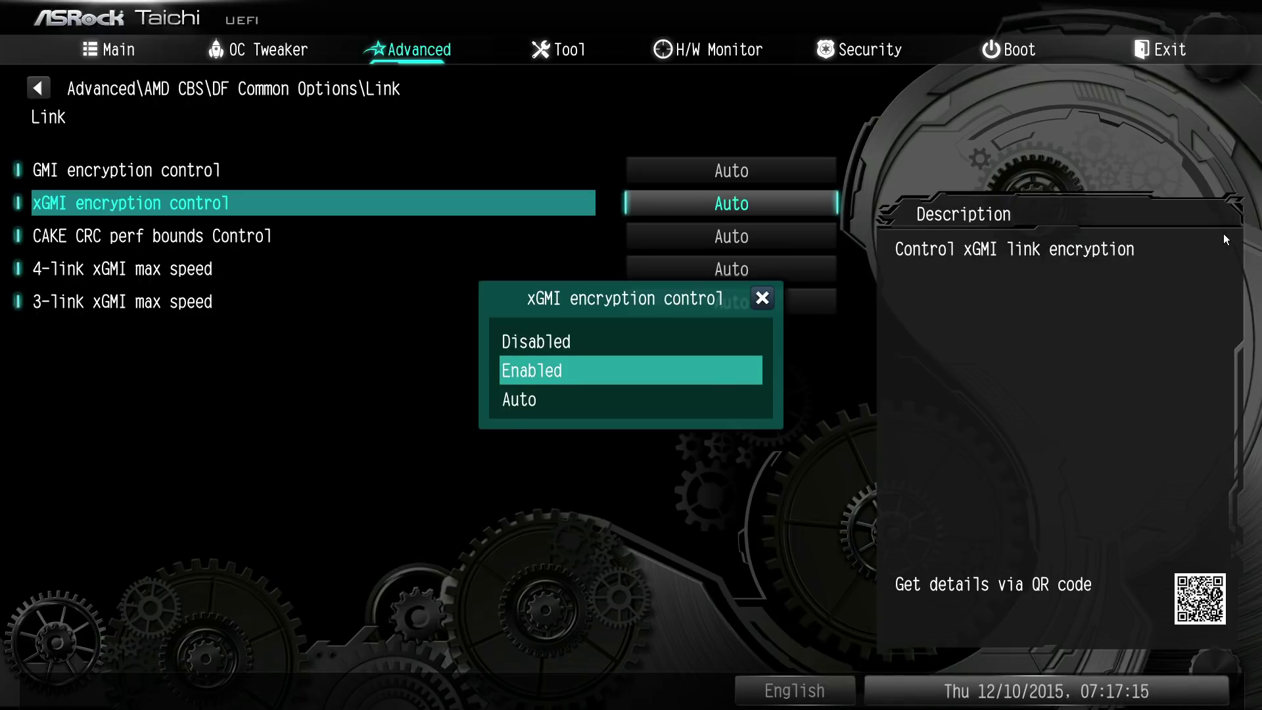
pyautogui.press('Up')
pyautogui.press('Return')
pyautogui.press('Return')
pyautogui.press('Down')
pyautogui.press('Return')
pyautogui.press('Return')
pyautogui.press('Down')
pyautogui.press('Return')
# Step: Switch CAKE CRC perf bounds Control to Manual and restore Auto
pyautogui.press('Down')
pyautogui.press('Return')
pyautogui.press('Down')
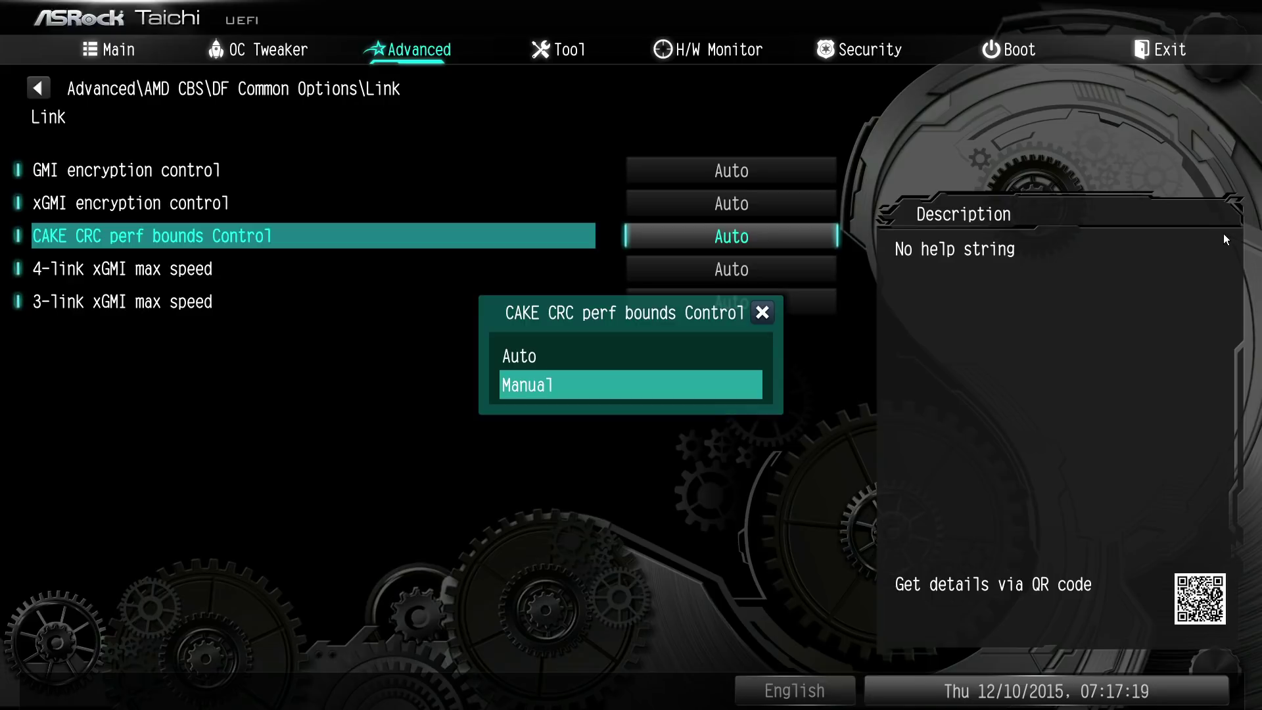
pyautogui.press('Return')
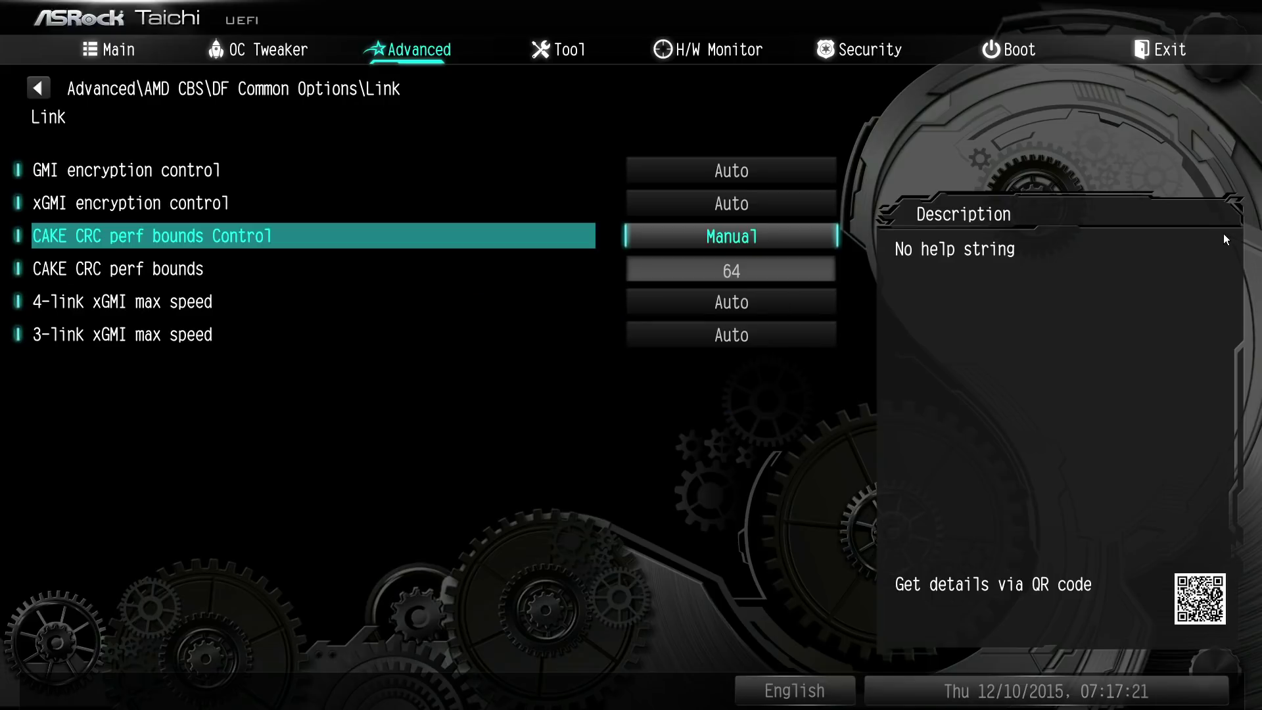
pyautogui.press('Return')
pyautogui.press('Up')
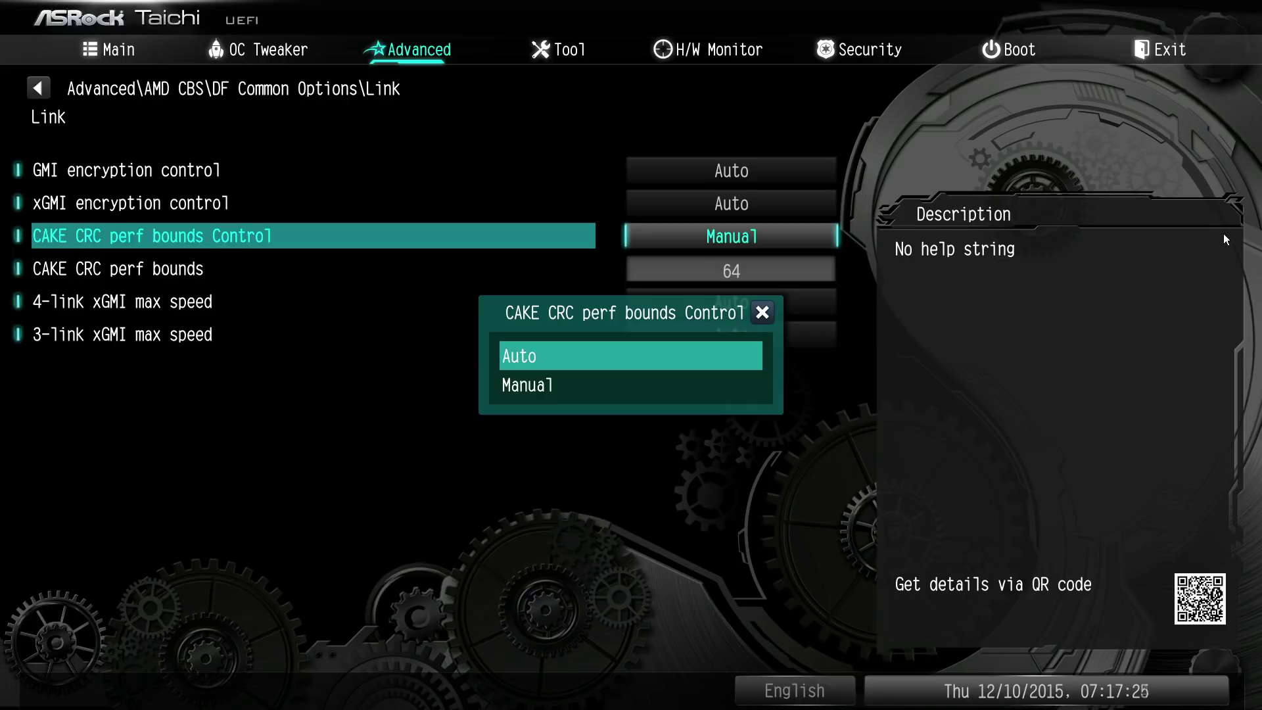
pyautogui.press('Return')
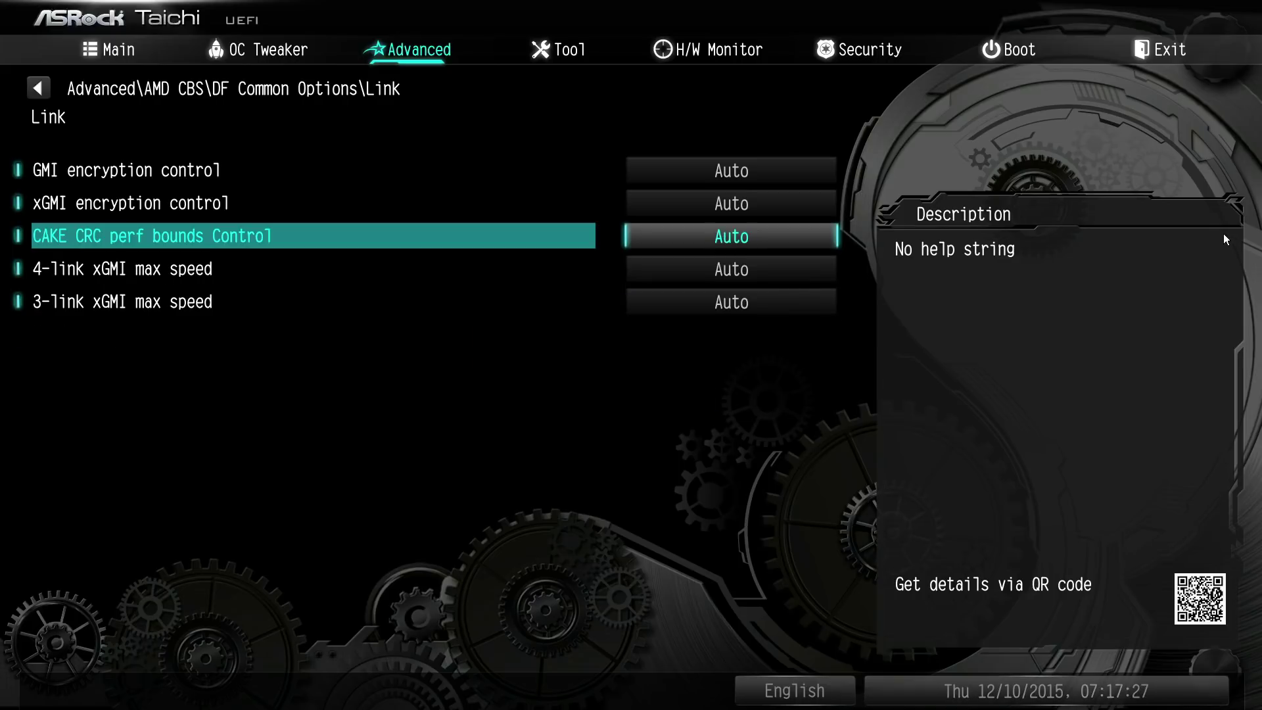
# Step: Set CAKE CRC perf bounds Control to Manual again, read the CAKE CRC perf bounds description, and restore Auto
pyautogui.press('Down')
pyautogui.press('Up')
pyautogui.press('Return')
pyautogui.press('Down')
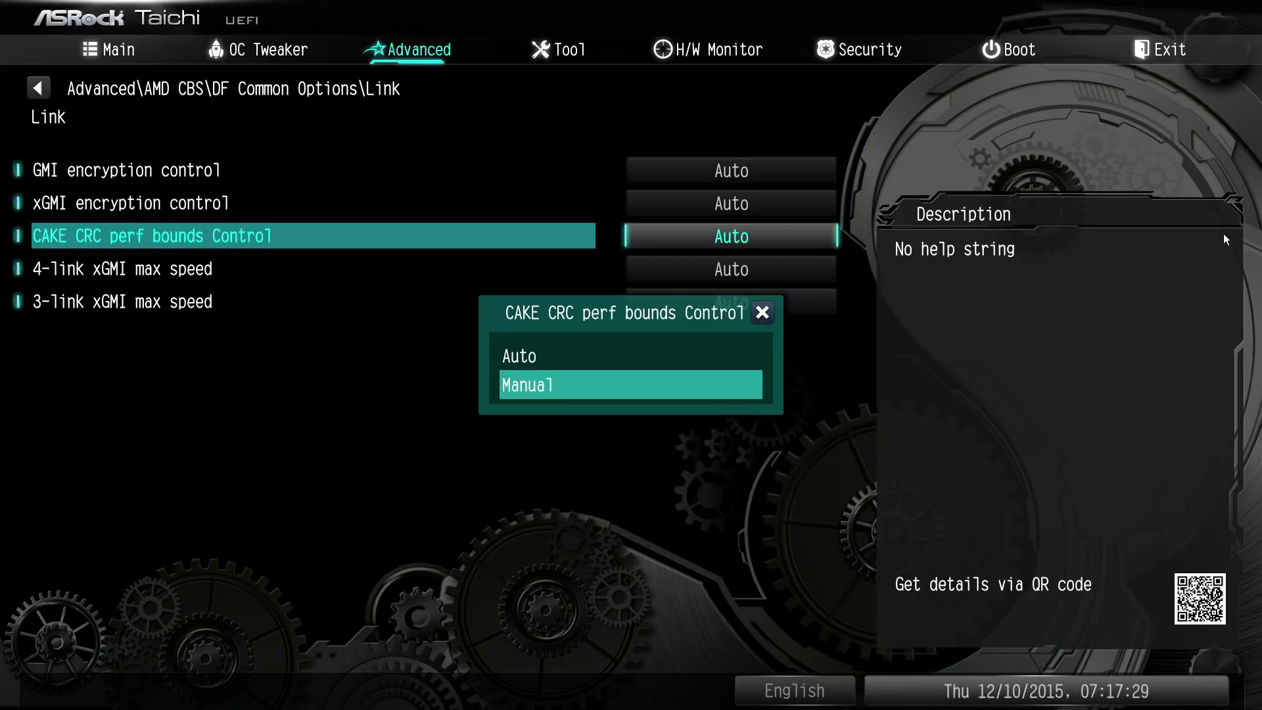
pyautogui.press('Return')
pyautogui.press('Down')
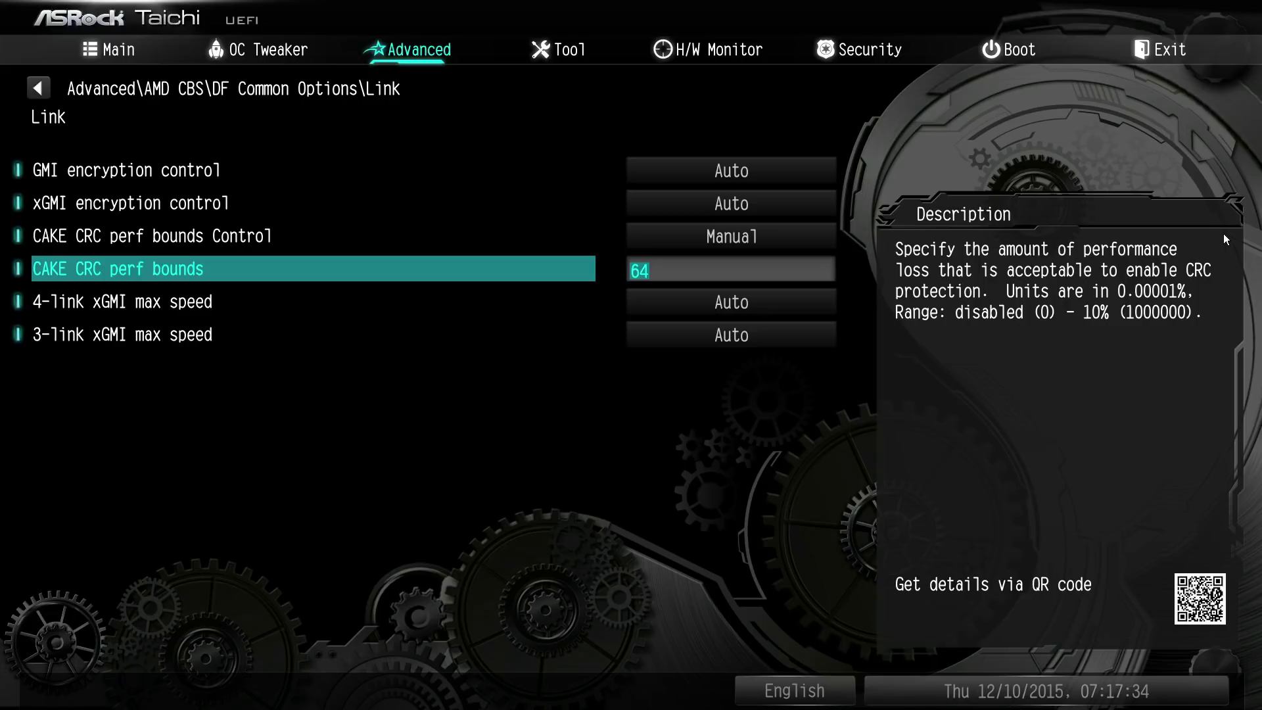
pyautogui.press('Up')
pyautogui.press('Return')
pyautogui.press('Up')
pyautogui.press('Return')
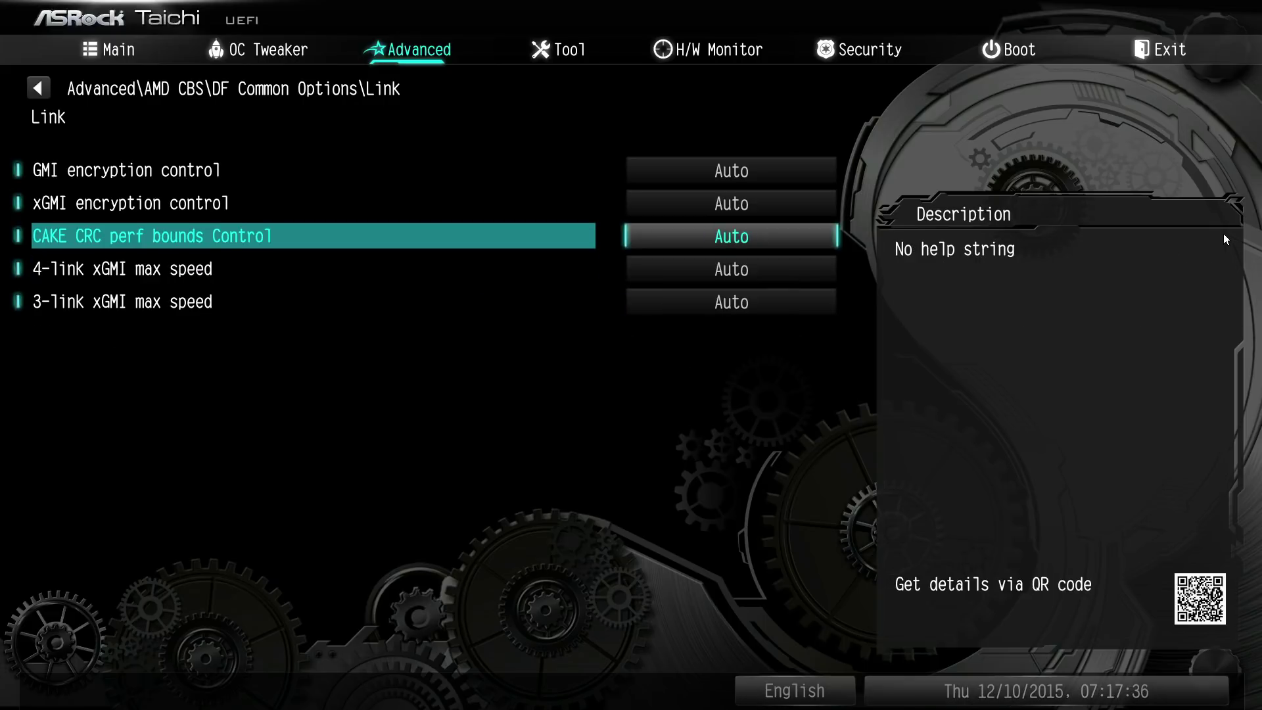
# Step: Look through the available speeds for 4-link xGMI max speed, from 6.4Gbps to 25Gbps, and leave the list without choosing one
pyautogui.press('Down')
pyautogui.press('Return')
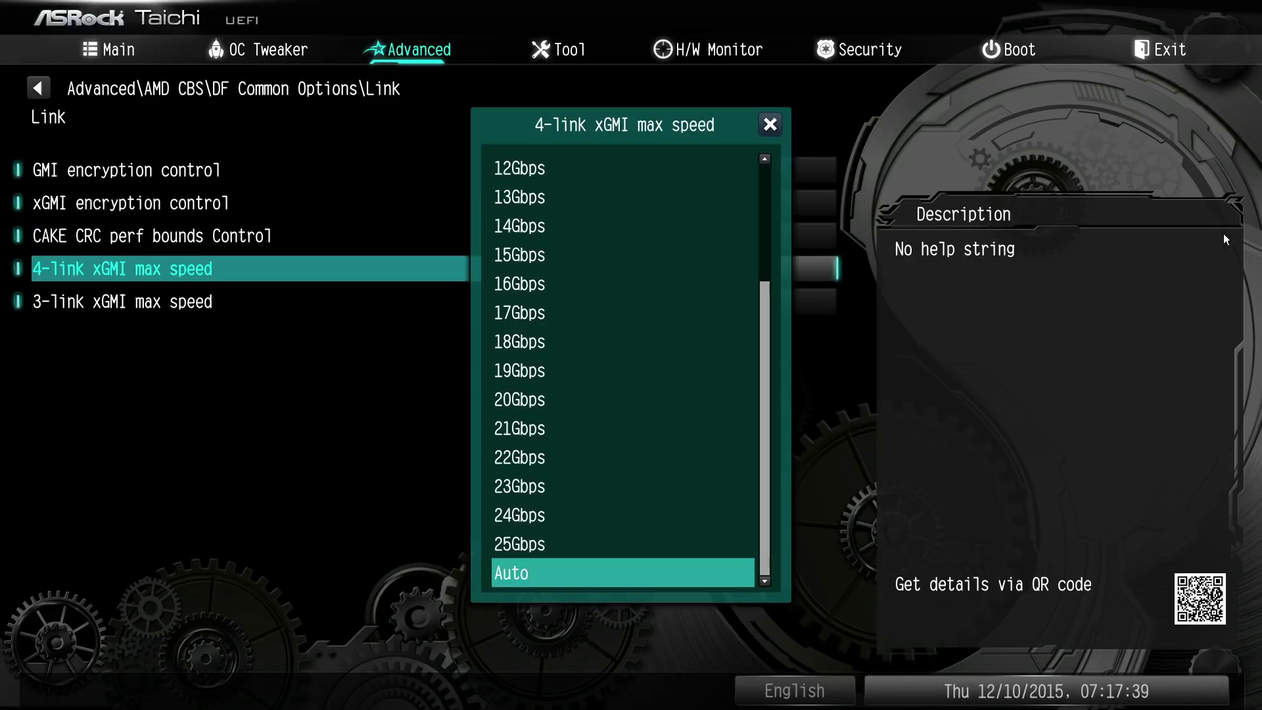
pyautogui.press('Up')
pyautogui.press('Up')
pyautogui.press('Up')
pyautogui.press('Up')
pyautogui.press('Up')
pyautogui.press('Up')
pyautogui.press('Up')
pyautogui.press('Up')
pyautogui.press('Up')
pyautogui.press('Up')
pyautogui.press('Up')
pyautogui.press('Up')
pyautogui.press('Up')
pyautogui.press('Up')
pyautogui.press('Up')
pyautogui.press('Up')
pyautogui.press('Up')
pyautogui.press('Up')
pyautogui.press('Up')
pyautogui.press('Up')
pyautogui.press('Down')
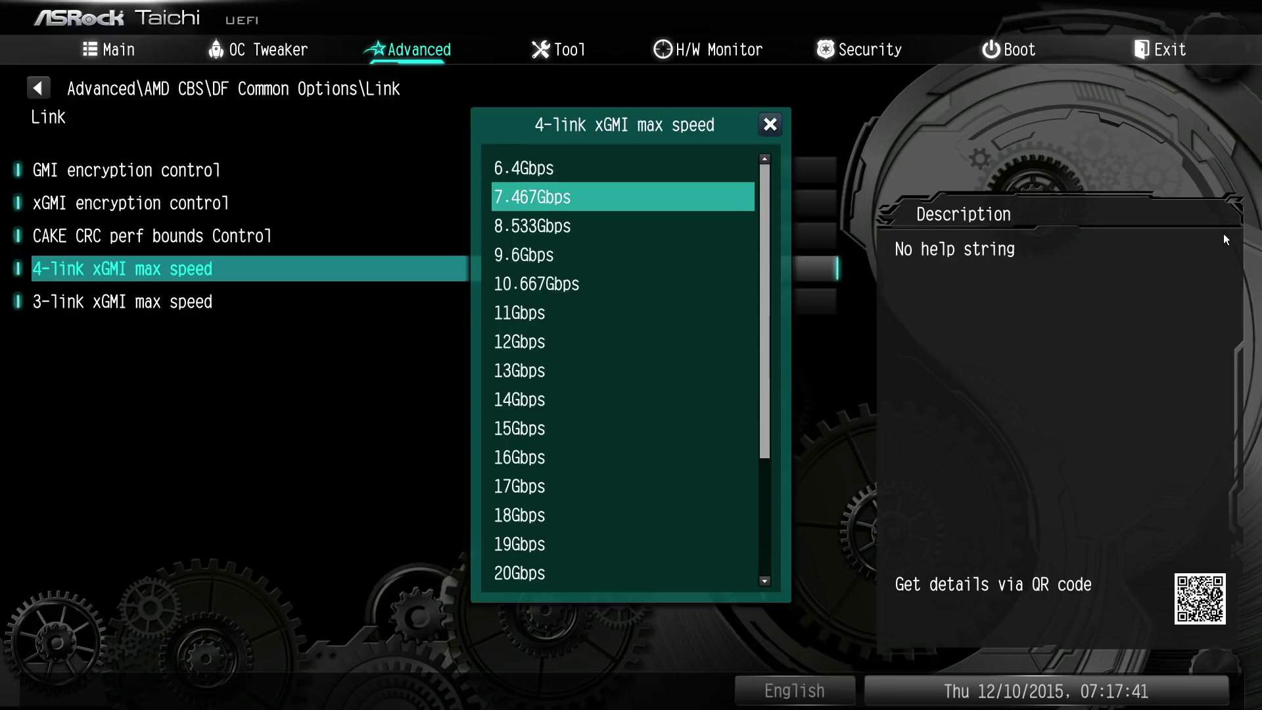
pyautogui.press('Down')
pyautogui.press('Down')
pyautogui.press('Down')
pyautogui.press('Down')
pyautogui.press('Down')
pyautogui.press('Down')
pyautogui.press('Down')
pyautogui.press('Down')
pyautogui.press('Down')
pyautogui.press('Down')
pyautogui.press('Down')
pyautogui.press('Down')
pyautogui.press('Down')
pyautogui.press('Down')
pyautogui.press('Down')
pyautogui.press('Down')
pyautogui.press('Down')
pyautogui.press('Down')
pyautogui.press('Down')
pyautogui.press('Up')
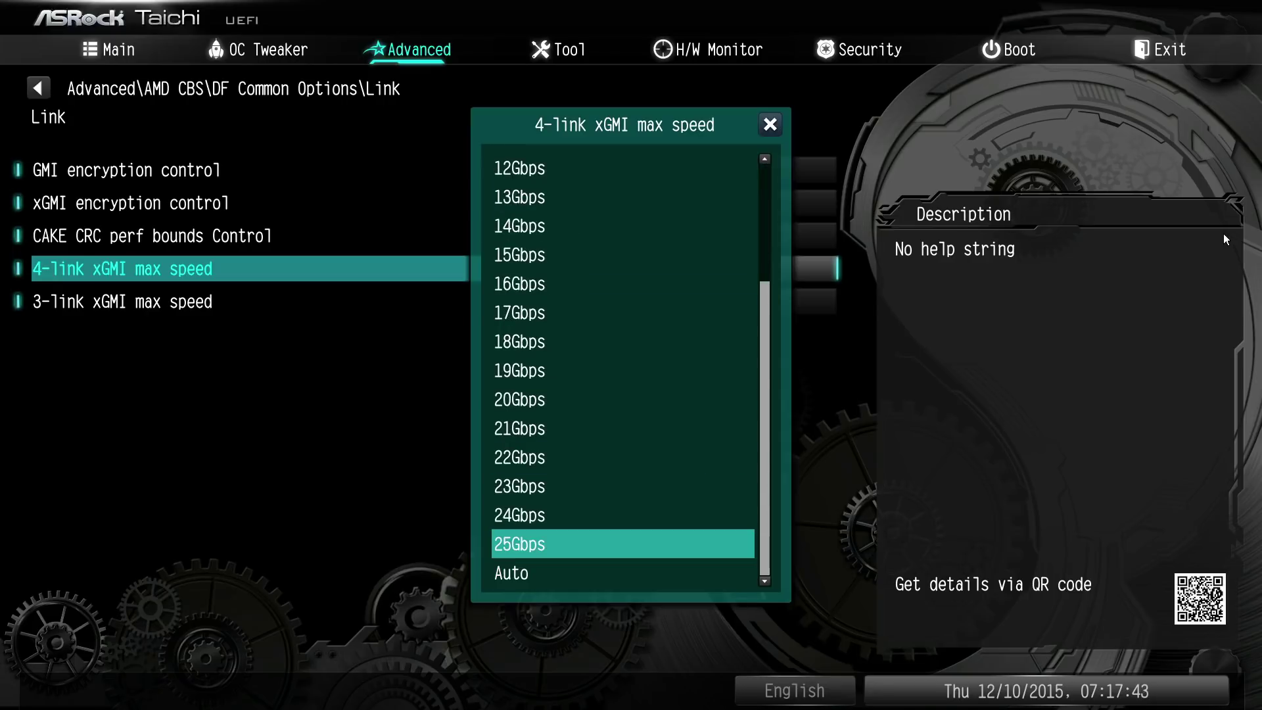
pyautogui.press('Escape')
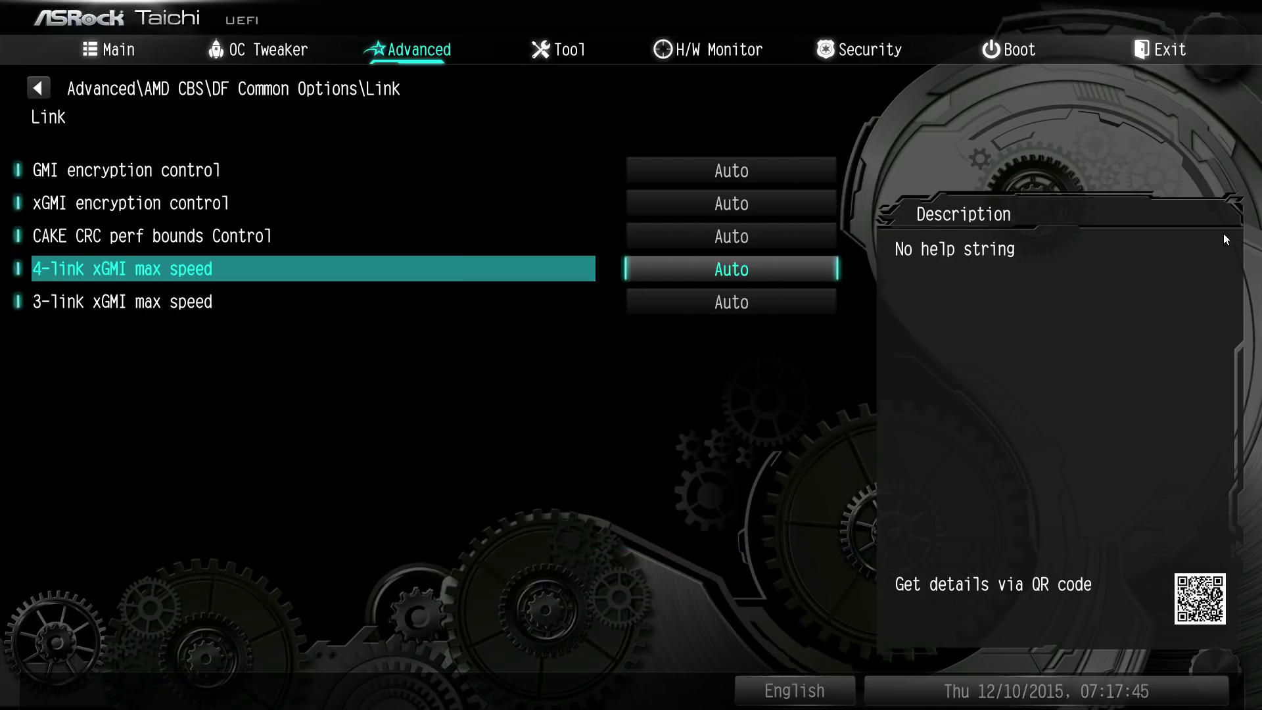
# Step: Look through the available speeds for 3-link xGMI max speed without choosing one, and return to DF Common Options
pyautogui.press('Down')
pyautogui.press('Return')
pyautogui.press('Up')
pyautogui.press('Up')
pyautogui.press('Up')
pyautogui.press('Up')
pyautogui.press('Up')
pyautogui.press('Up')
pyautogui.press('Up')
pyautogui.press('Up')
pyautogui.press('Up')
pyautogui.press('Up')
pyautogui.press('Up')
pyautogui.press('Up')
pyautogui.press('Up')
pyautogui.press('Up')
pyautogui.press('Up')
pyautogui.press('Up')
pyautogui.press('Up')
pyautogui.press('Up')
pyautogui.press('Up')
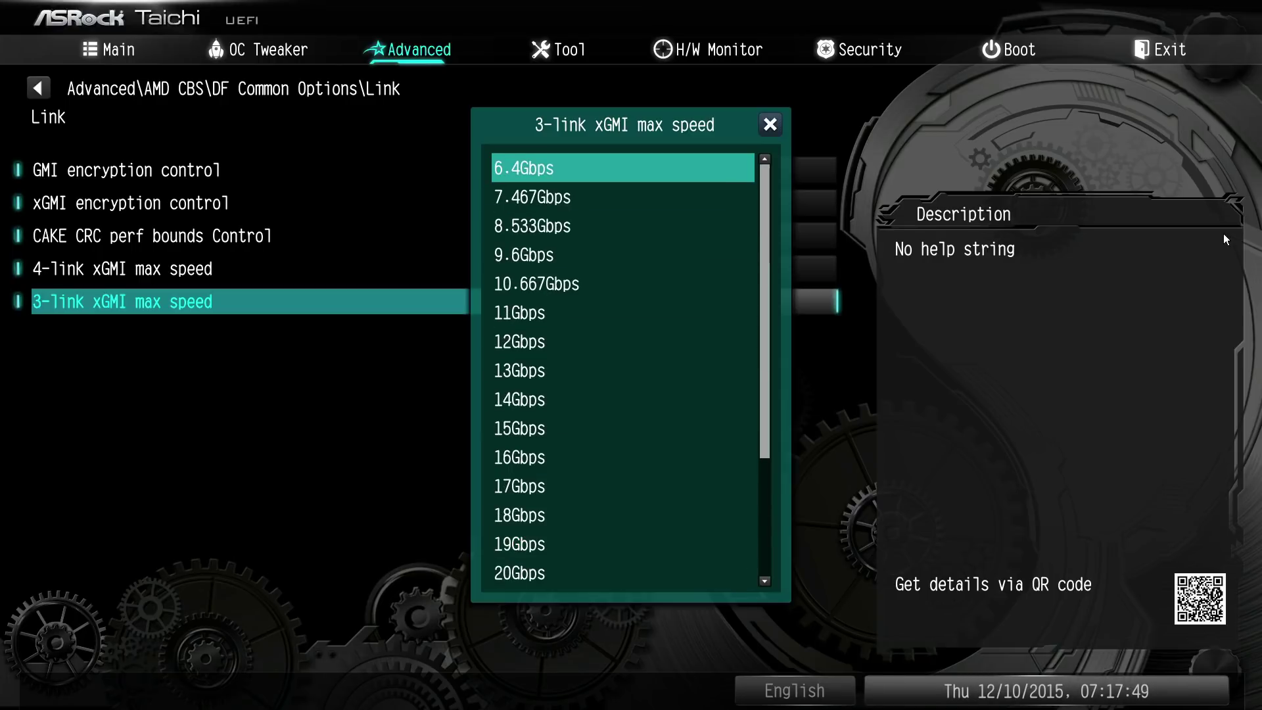
pyautogui.press('Escape')
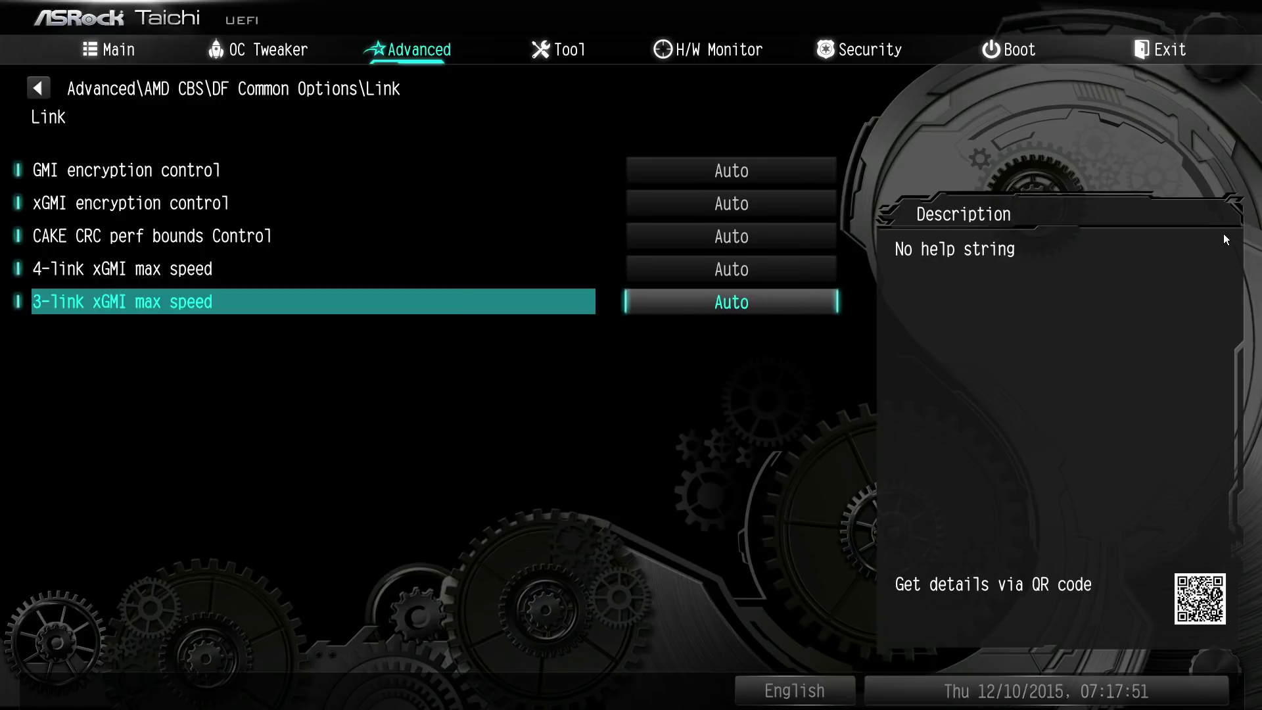
pyautogui.press('Return')
pyautogui.press('Escape')
pyautogui.press('Escape')
# Step: Examine the choices for Disable DF to external IP SyncFloodPropagation without changing it, briefly revisiting the Link page
pyautogui.press('Down')
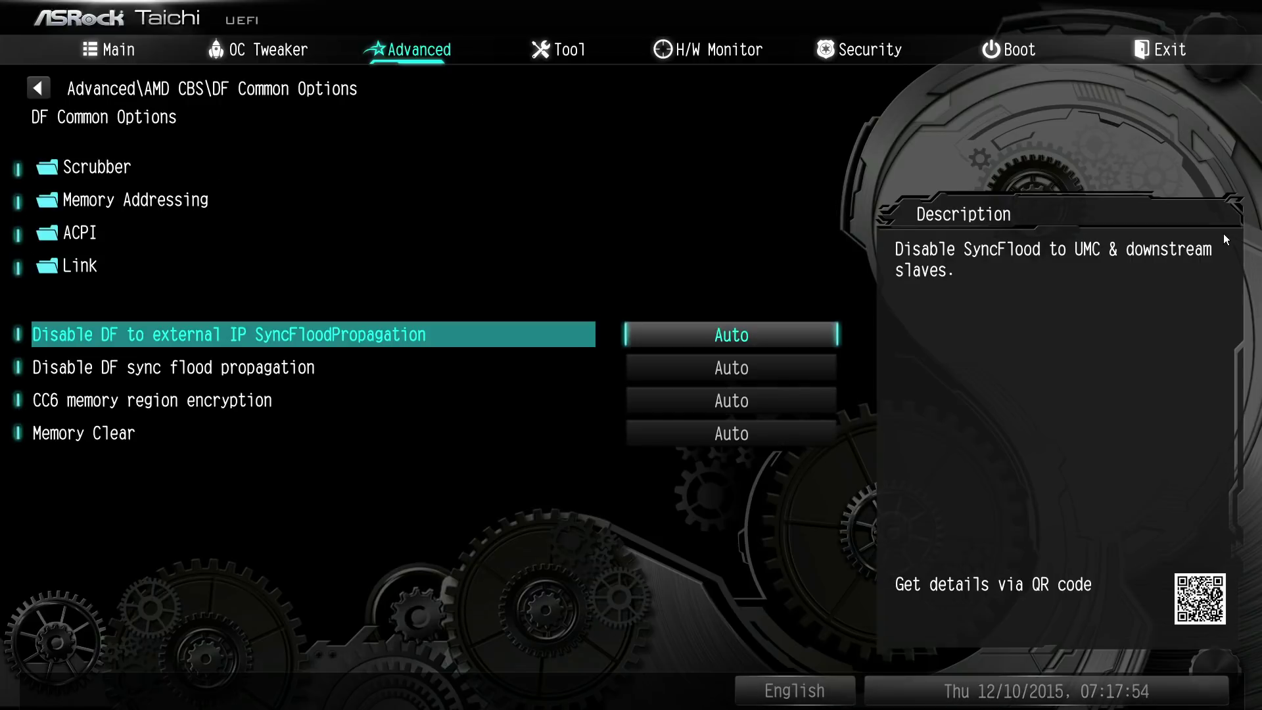
pyautogui.press('Return')
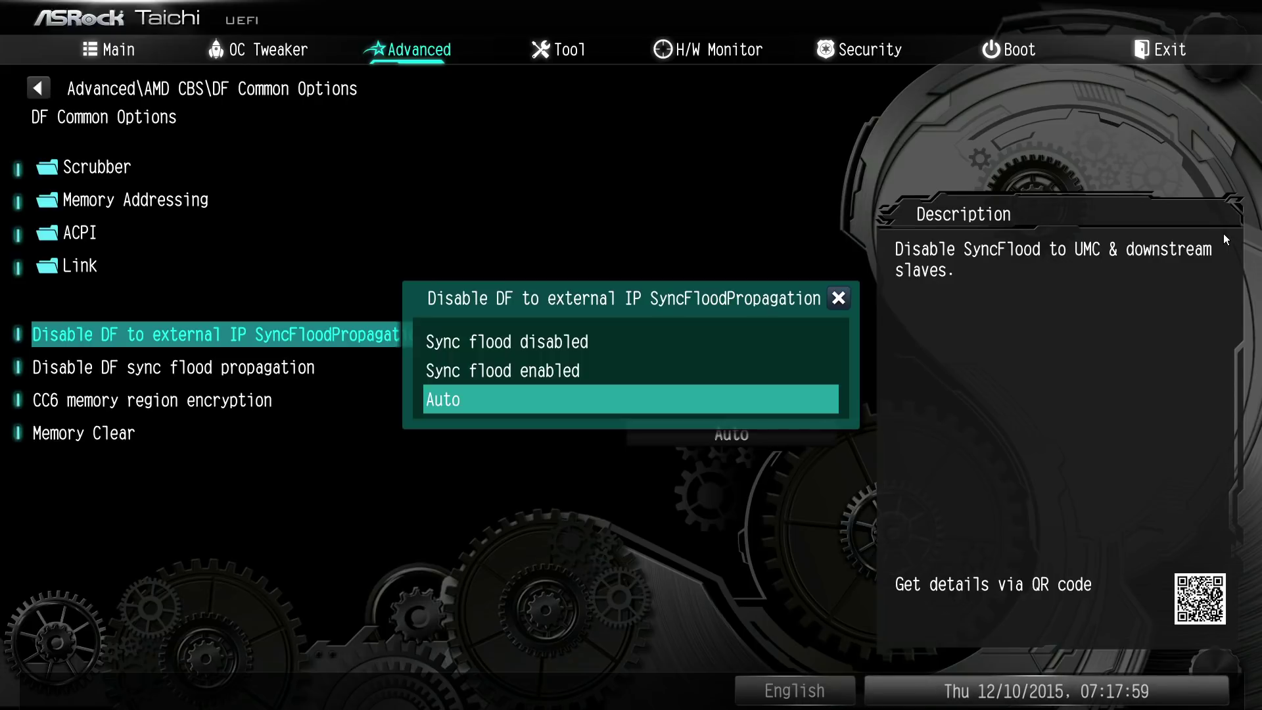
pyautogui.press('Escape')
pyautogui.press('Up')
pyautogui.press('Up')
pyautogui.press('Down')
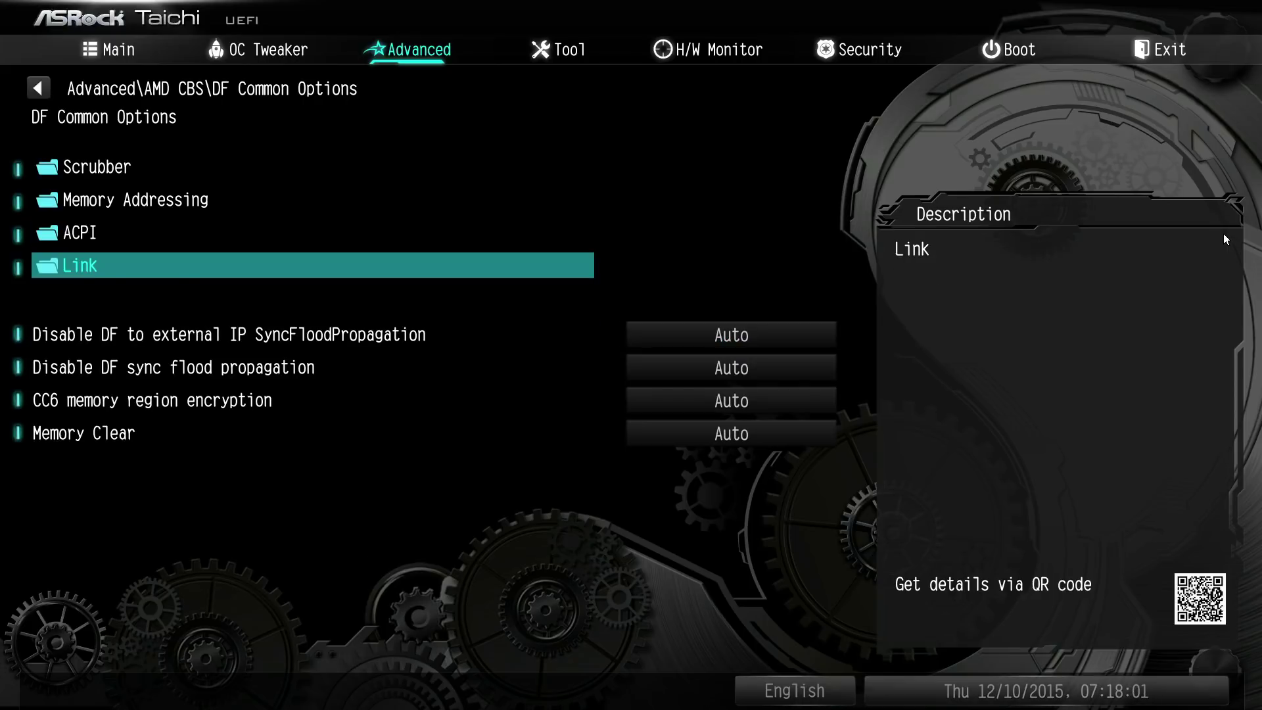
pyautogui.press('Return')
pyautogui.press('Escape')
pyautogui.press('Down')
pyautogui.press('Return')
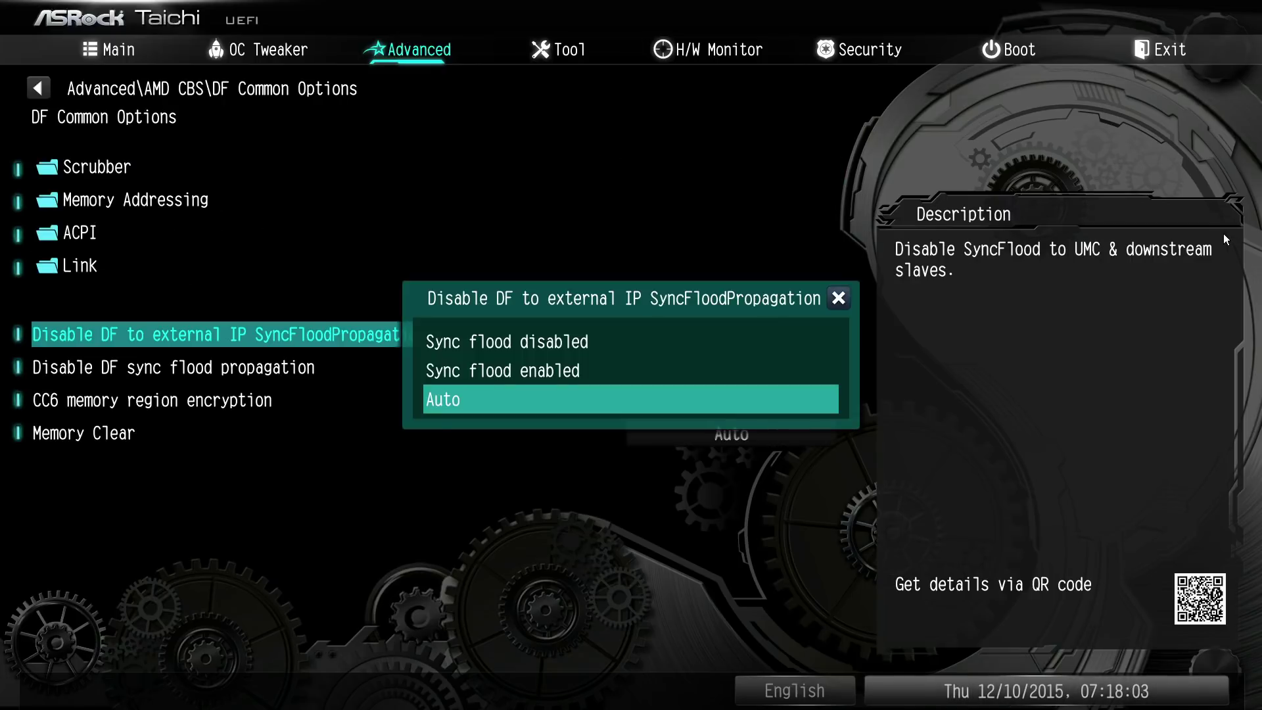
pyautogui.press('Up')
pyautogui.press('Up')
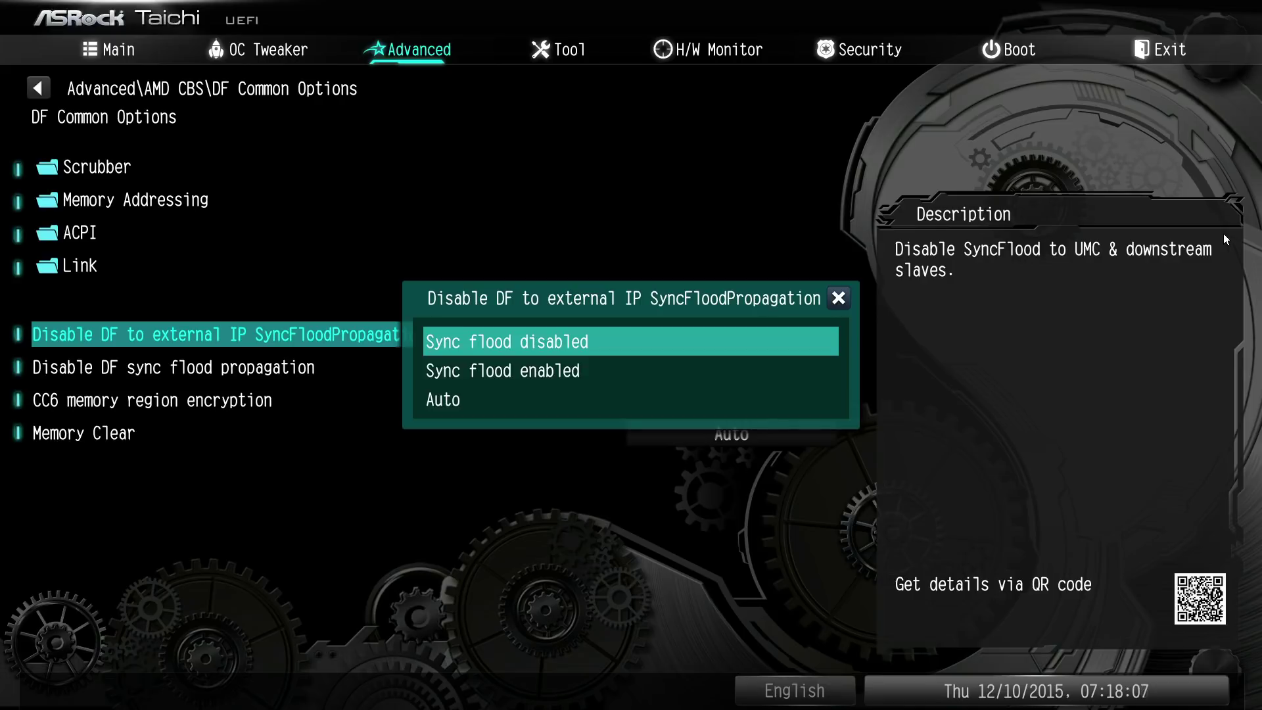
pyautogui.press('Escape')
# Step: Try Sync flood disabled and Sync flood enabled for Disable DF to external IP SyncFloodPropagation, and return it to Auto
pyautogui.press('Return')
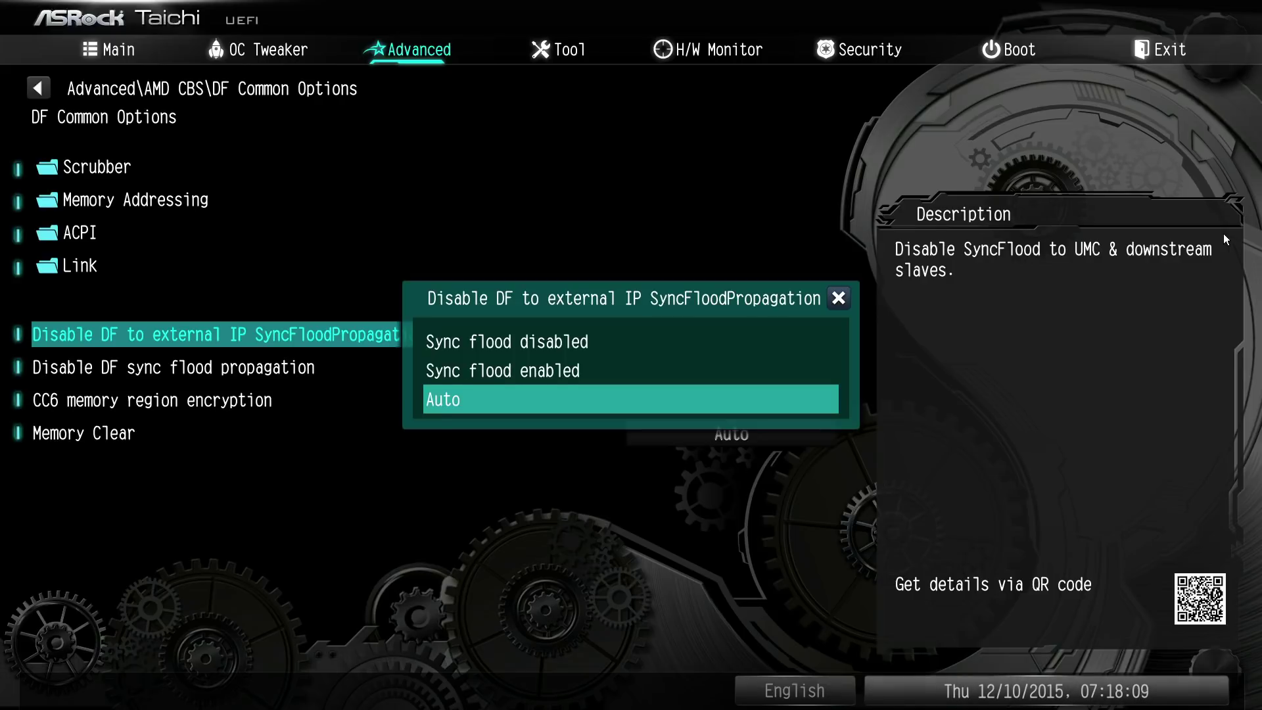
pyautogui.press('Up')
pyautogui.press('Up')
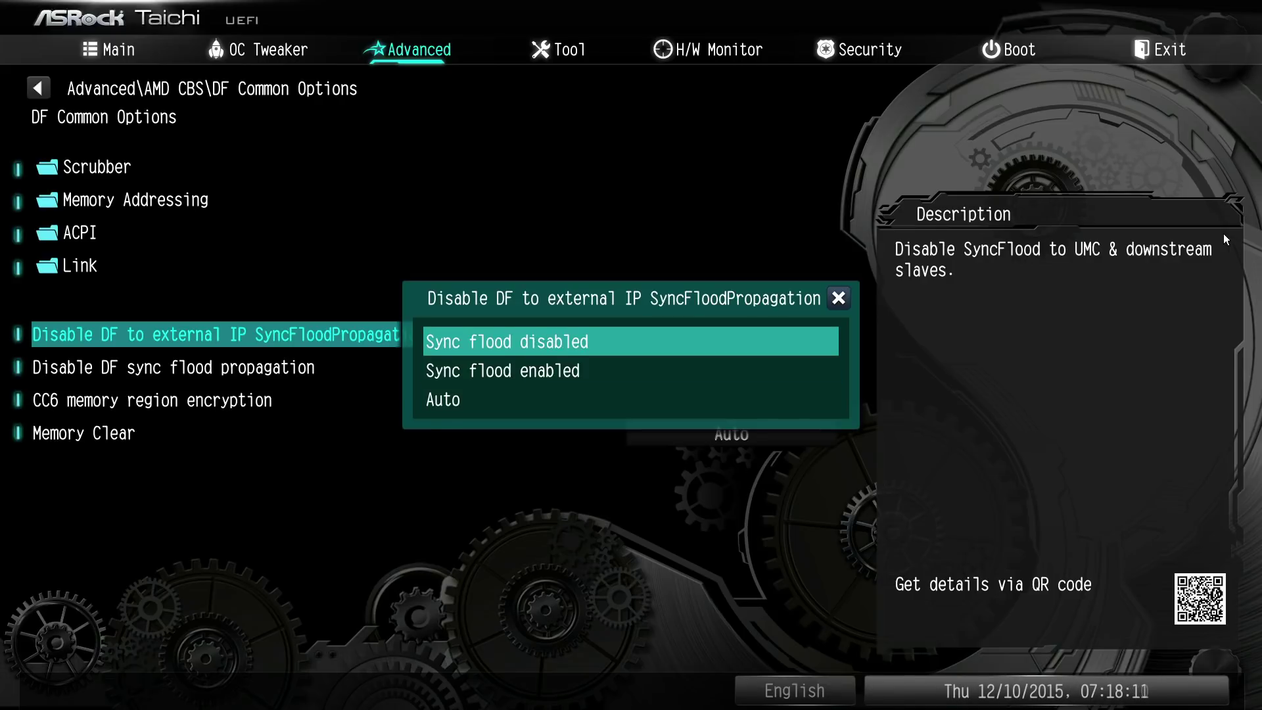
pyautogui.press('Down')
pyautogui.press('Up')
pyautogui.press('Return')
pyautogui.press('Return')
pyautogui.press('Down')
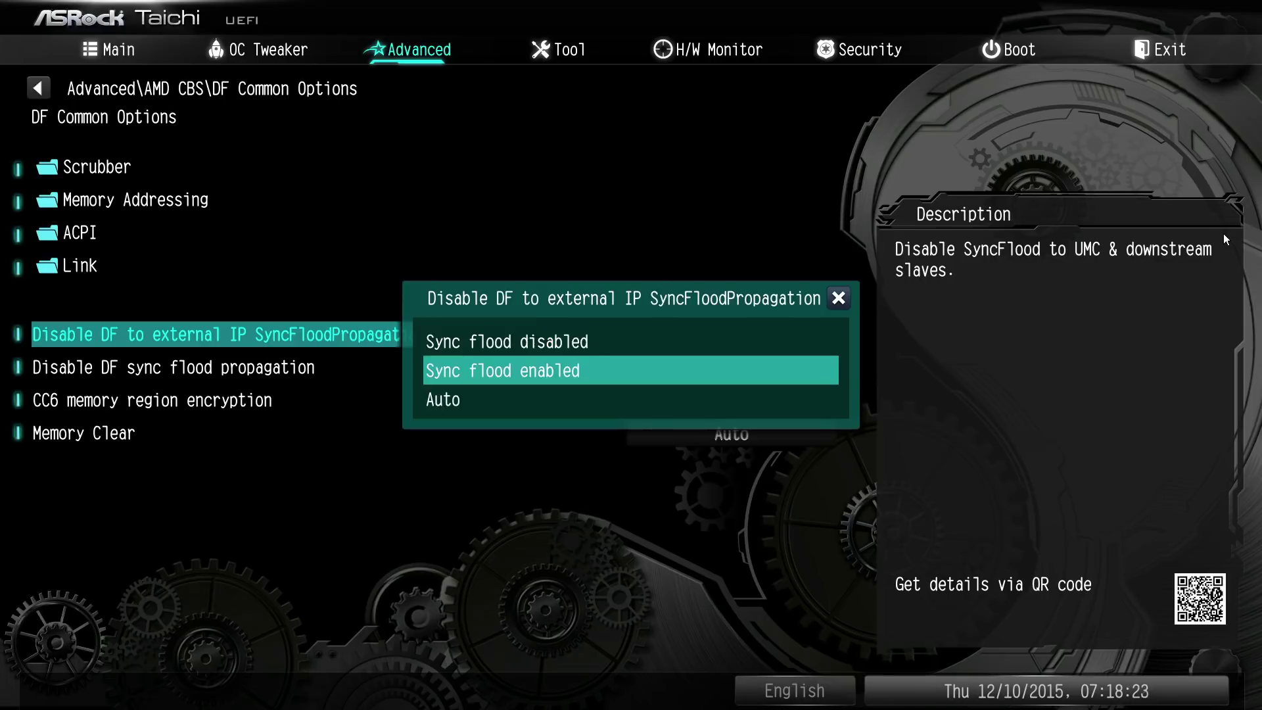
pyautogui.press('Return')
pyautogui.press('Return')
pyautogui.press('Escape')
# Step: Try Sync flood disabled and Sync flood enabled for Disable DF sync flood propagation, and return it to Auto
pyautogui.press('Down')
pyautogui.press('Return')
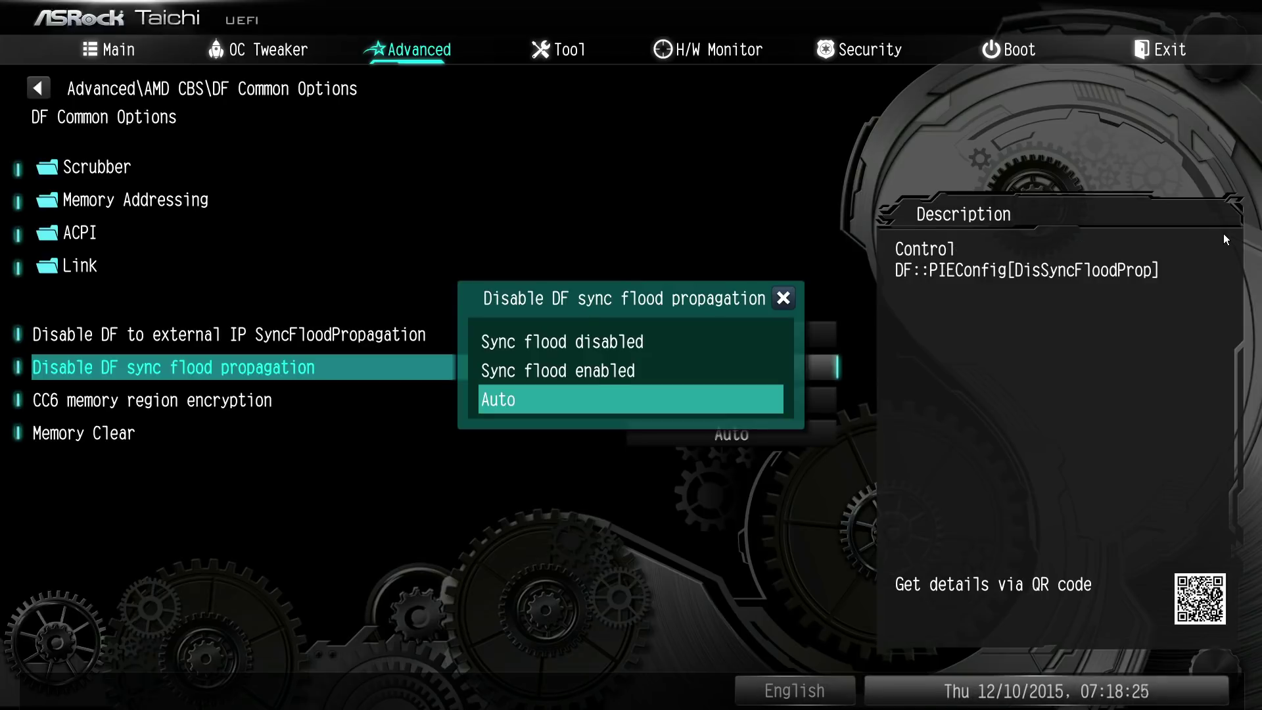
pyautogui.press('Up')
pyautogui.press('Up')
pyautogui.press('Return')
pyautogui.press('Return')
pyautogui.press('Down')
pyautogui.press('Return')
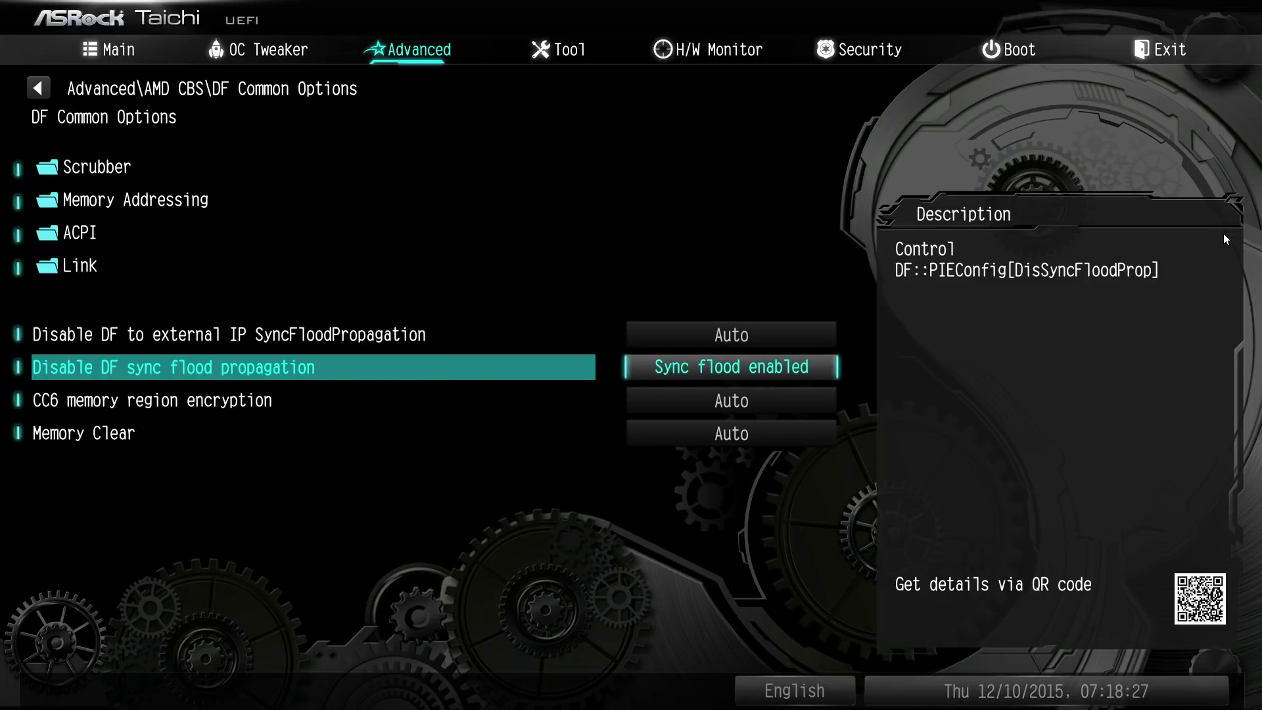
pyautogui.press('Return')
pyautogui.press('Down')
pyautogui.press('Return')
# Step: Try Disabled and Enabled for CC6 memory region encryption, and return it to Auto
pyautogui.press('Down')
pyautogui.press('Return')
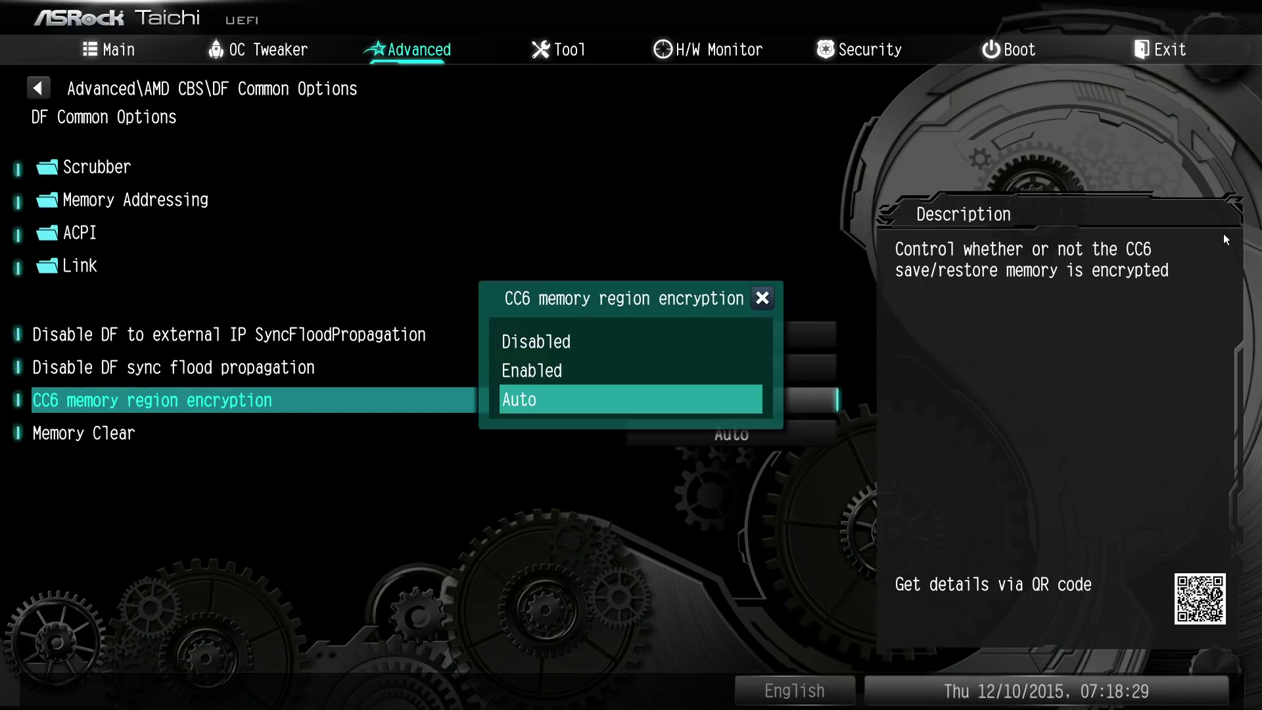
pyautogui.press('Up')
pyautogui.press('Up')
pyautogui.press('Return')
pyautogui.press('Return')
pyautogui.press('Down')
pyautogui.press('Return')
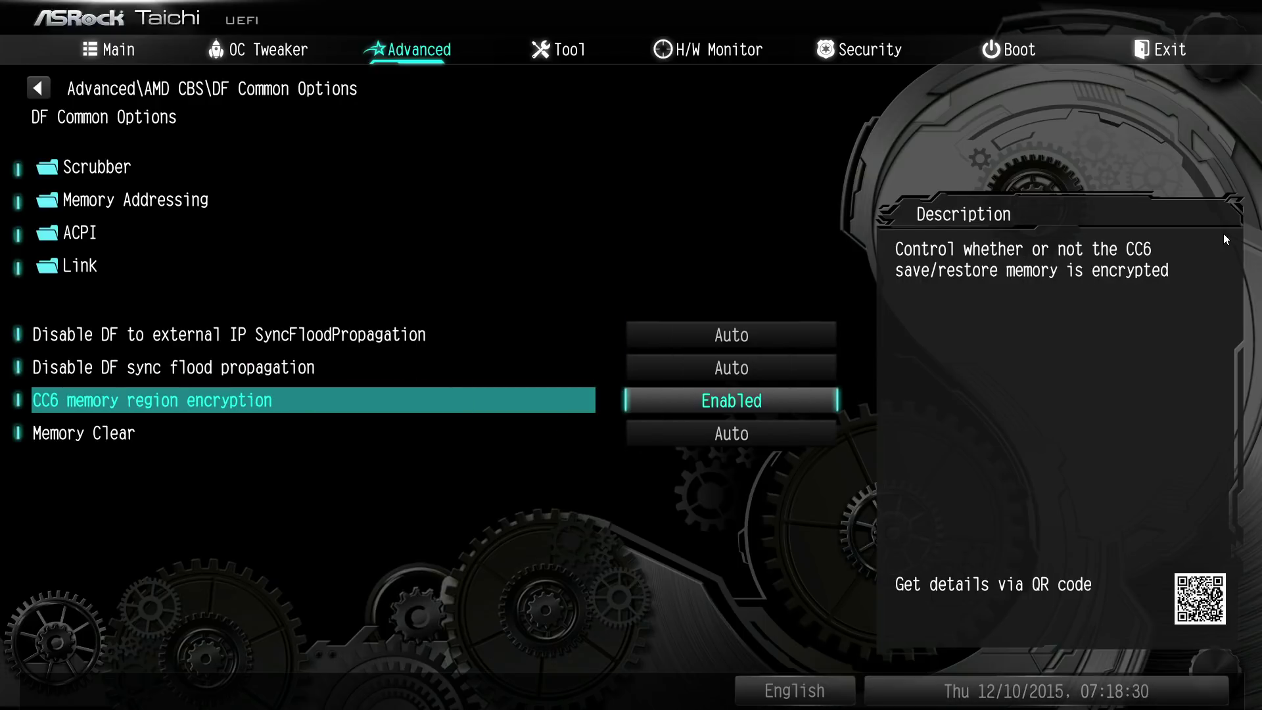
pyautogui.press('Return')
pyautogui.press('Down')
pyautogui.press('Return')
# Step: Try Enabled and Disabled for Memory Clear, and return it to Auto
pyautogui.press('Down')
pyautogui.press('Return')
pyautogui.press('Up')
pyautogui.press('Up')
pyautogui.press('Return')
pyautogui.press('Return')
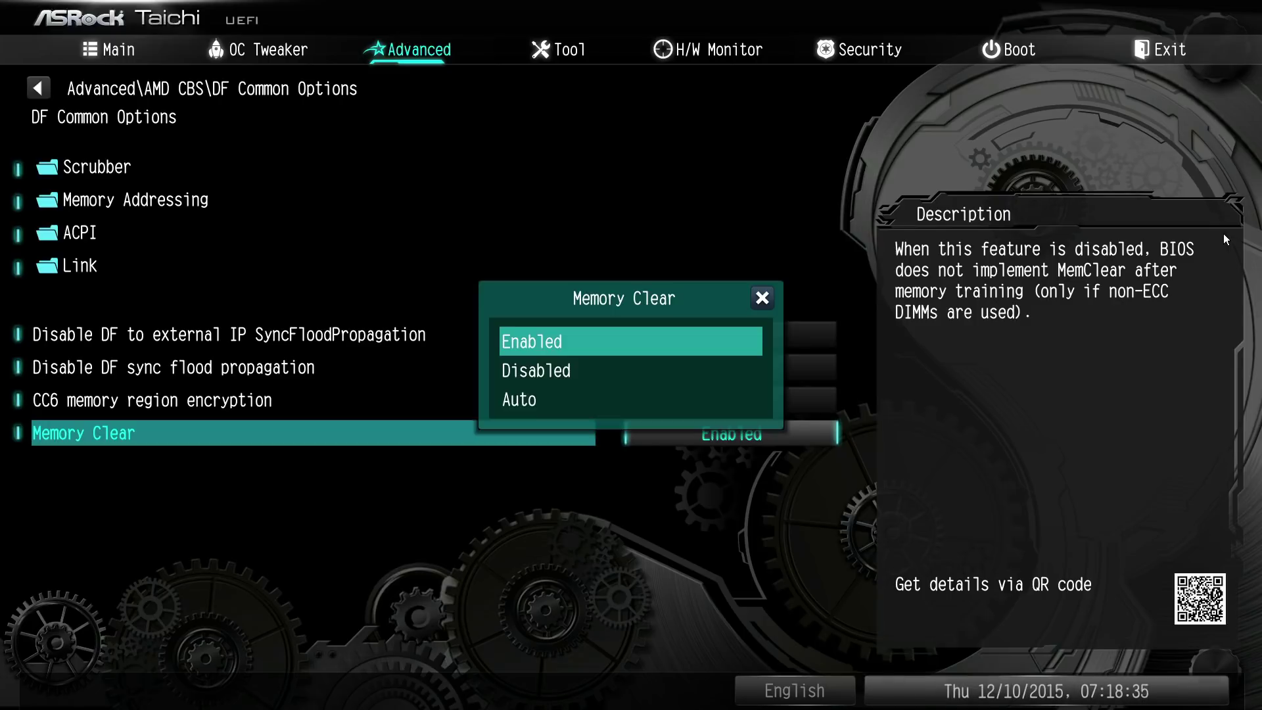
pyautogui.press('Down')
pyautogui.press('Return')
pyautogui.press('Return')
pyautogui.press('Down')
pyautogui.press('Return')
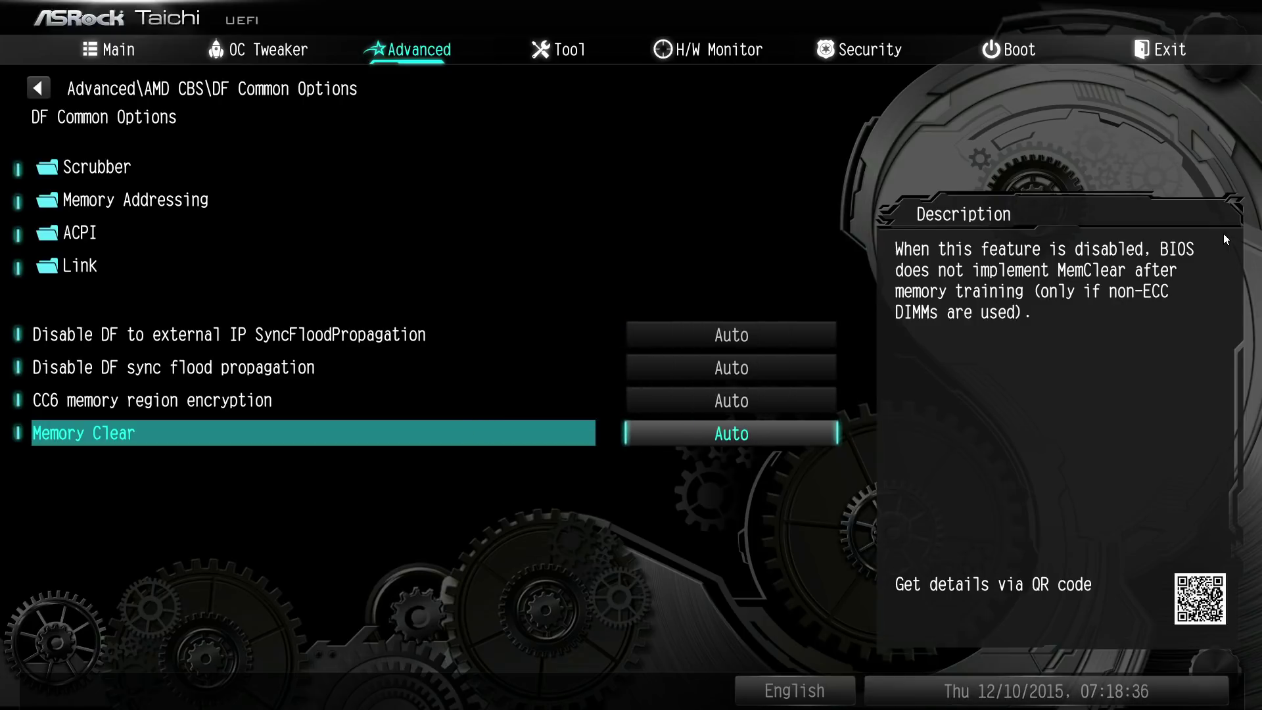
# Step: Open DRAM Timing Configuration within the DDR4 Common Options of UMC Common Options, and accept the out-of-specification warning
pyautogui.press('Escape')
pyautogui.press('Down')
pyautogui.press('Return')
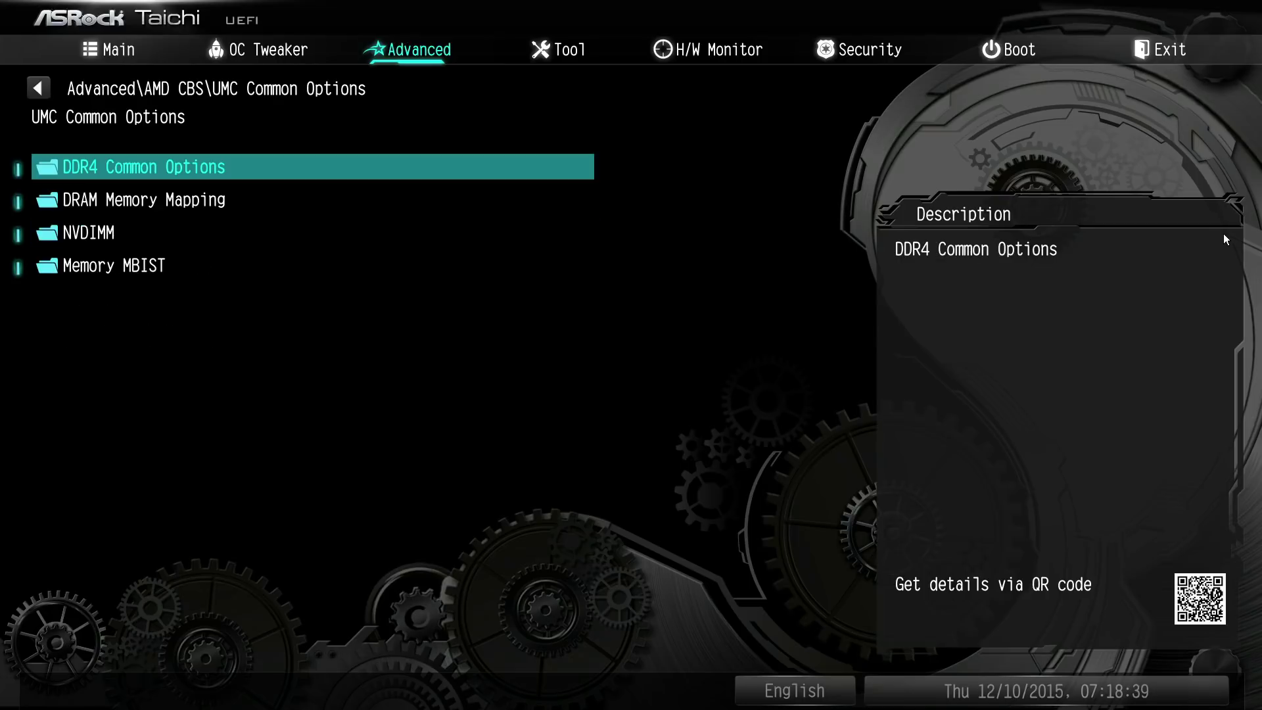
pyautogui.press('Return')
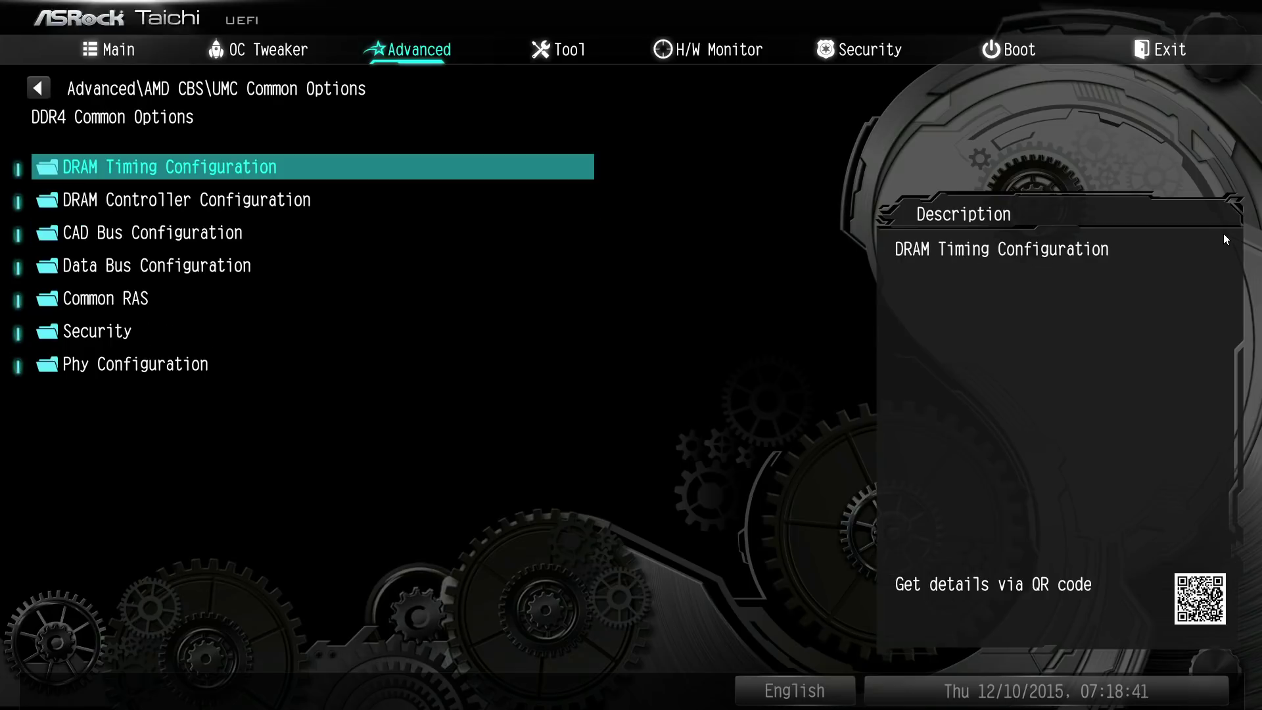
pyautogui.press('Return')
pyautogui.press('Down')
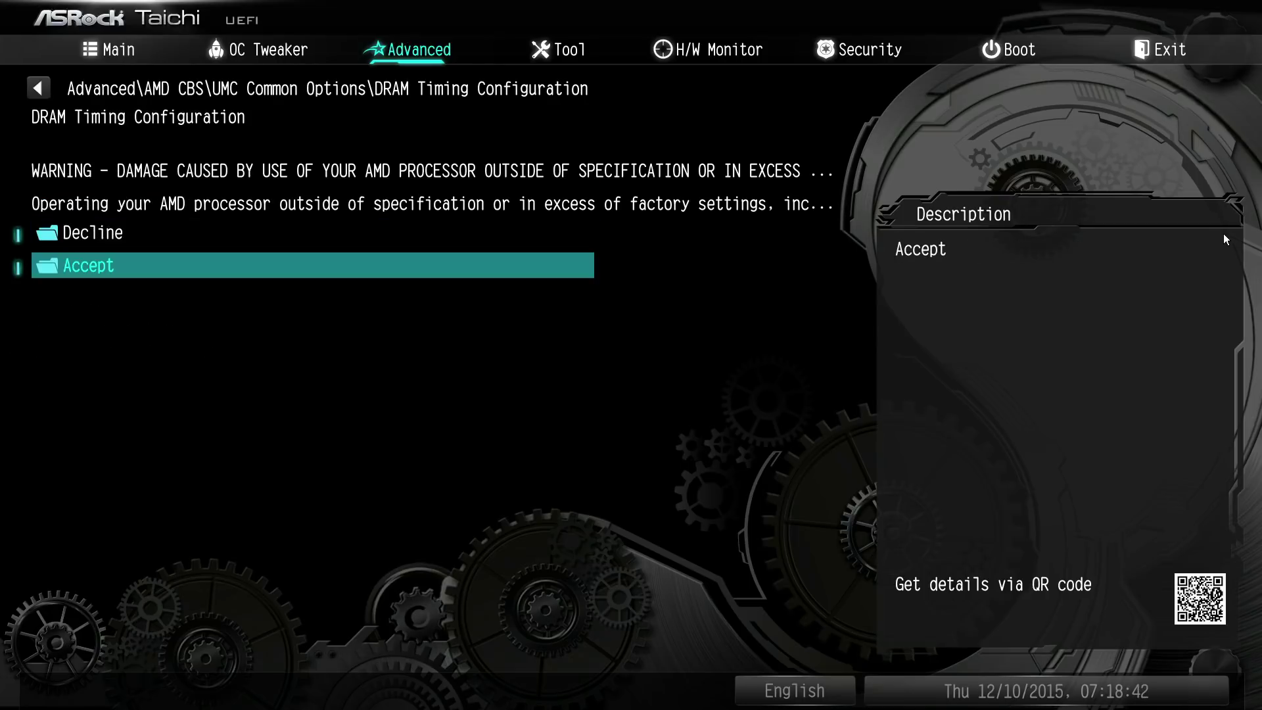
pyautogui.press('Return')
# Step: Set the memory Overclock option to Enabled in DRAM Timing Configuration
pyautogui.press('Return')
pyautogui.press('Down')
pyautogui.press('Return')
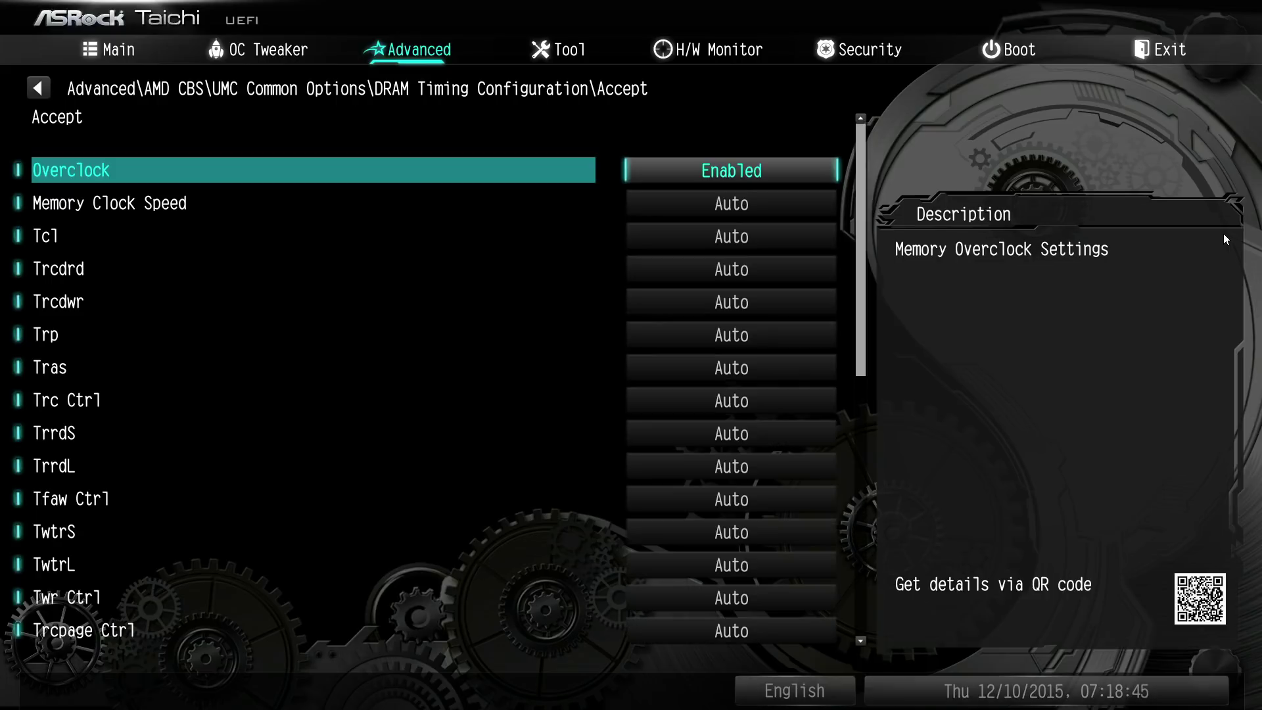
# Step: Examine the full list of DRAM timings revealed under the Overclock option, from Memory Clock Speed down to ProcODT
pyautogui.press('Down')
pyautogui.press('Down')
pyautogui.press('Down')
pyautogui.press('Down')
pyautogui.press('Down')
pyautogui.press('Down')
pyautogui.press('Down')
pyautogui.press('Down')
pyautogui.press('Down')
pyautogui.press('Down')
pyautogui.press('Down')
pyautogui.press('Down')
pyautogui.press('Down')
pyautogui.press('Down')
pyautogui.press('Down')
pyautogui.press('Down')
pyautogui.press('Down')
pyautogui.press('Down')
pyautogui.press('Down')
pyautogui.press('Down')
pyautogui.press('Down')
pyautogui.press('Down')
pyautogui.press('Down')
pyautogui.press('Down')
pyautogui.press('Down')
pyautogui.press('Down')
pyautogui.press('Down')
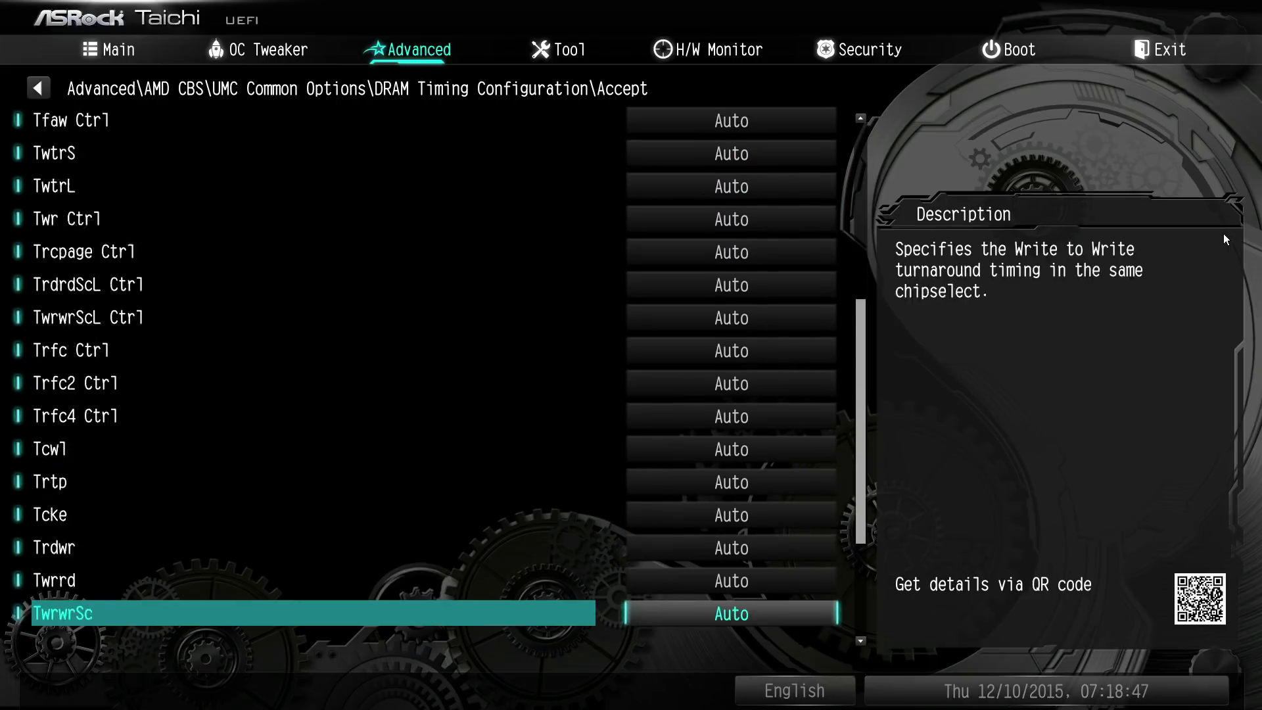
pyautogui.press('Up')
pyautogui.press('Up')
pyautogui.press('Up')
pyautogui.press('Up')
pyautogui.press('Up')
pyautogui.press('Up')
pyautogui.press('Up')
pyautogui.press('Up')
pyautogui.press('Up')
pyautogui.press('Up')
pyautogui.press('Up')
pyautogui.press('Up')
pyautogui.press('Up')
pyautogui.press('Up')
pyautogui.press('Up')
pyautogui.press('Up')
pyautogui.press('Up')
pyautogui.press('Up')
pyautogui.press('Up')
pyautogui.press('Up')
pyautogui.press('Up')
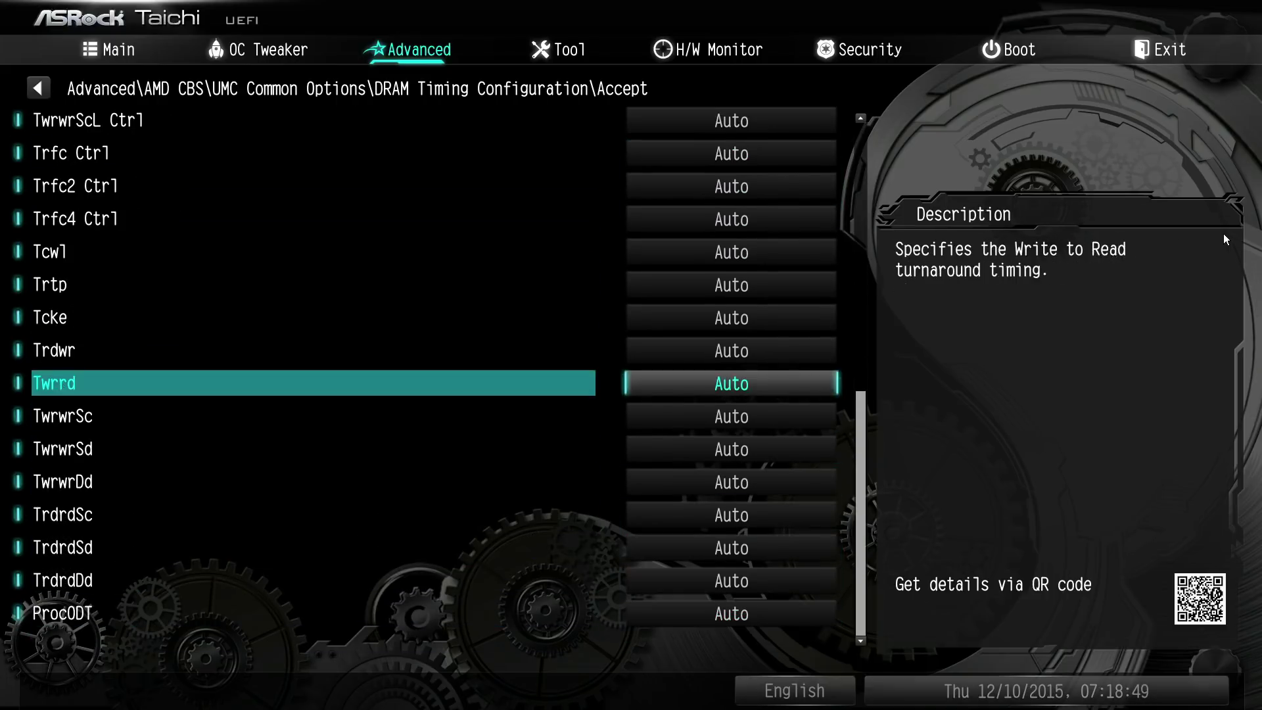
pyautogui.press('Up')
pyautogui.press('Up')
pyautogui.press('Up')
pyautogui.press('Up')
pyautogui.press('Up')
pyautogui.press('Up')
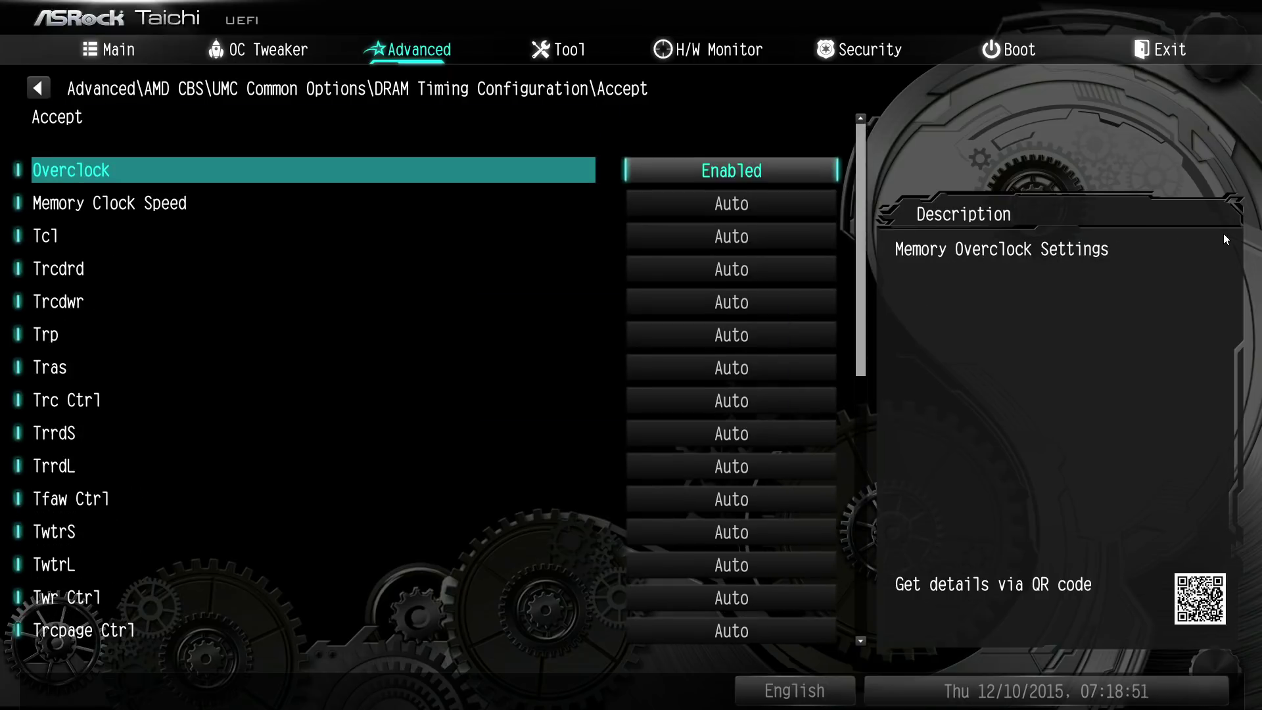
# Step: Set the memory Overclock option to Auto, and go back to DDR4 Common Options
pyautogui.press('Return')
pyautogui.press('Return')
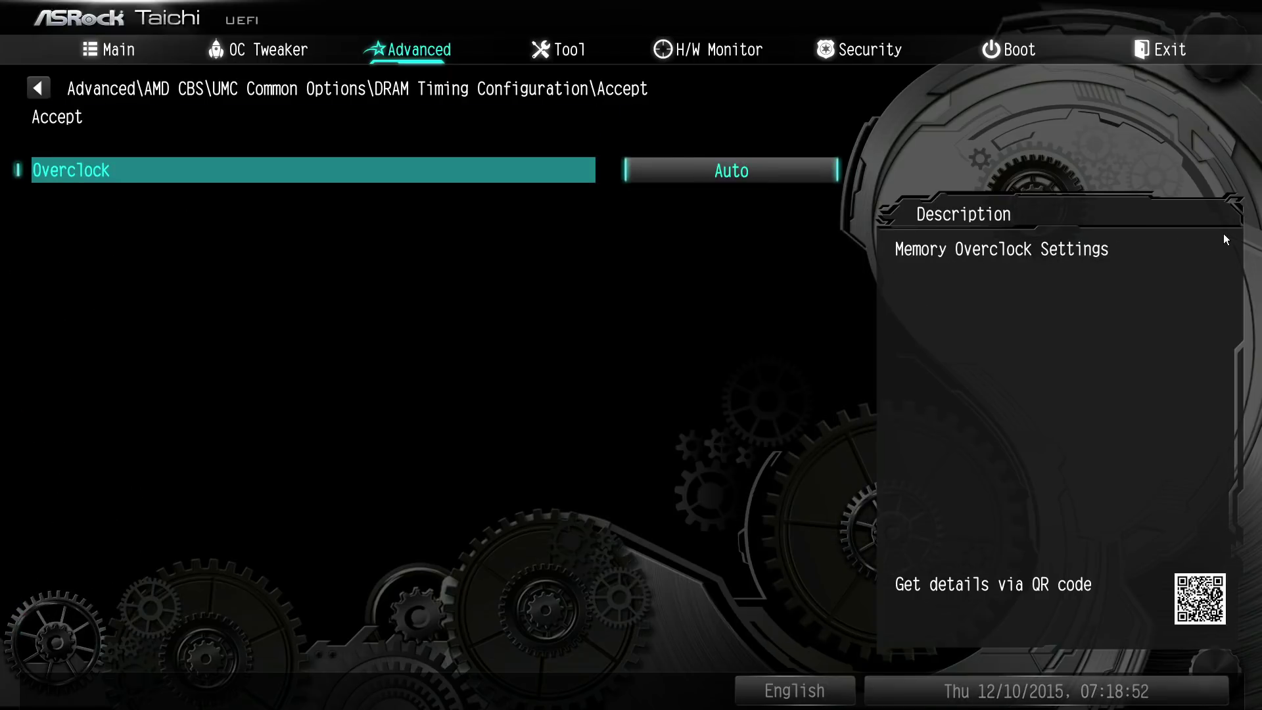
pyautogui.press('Escape')
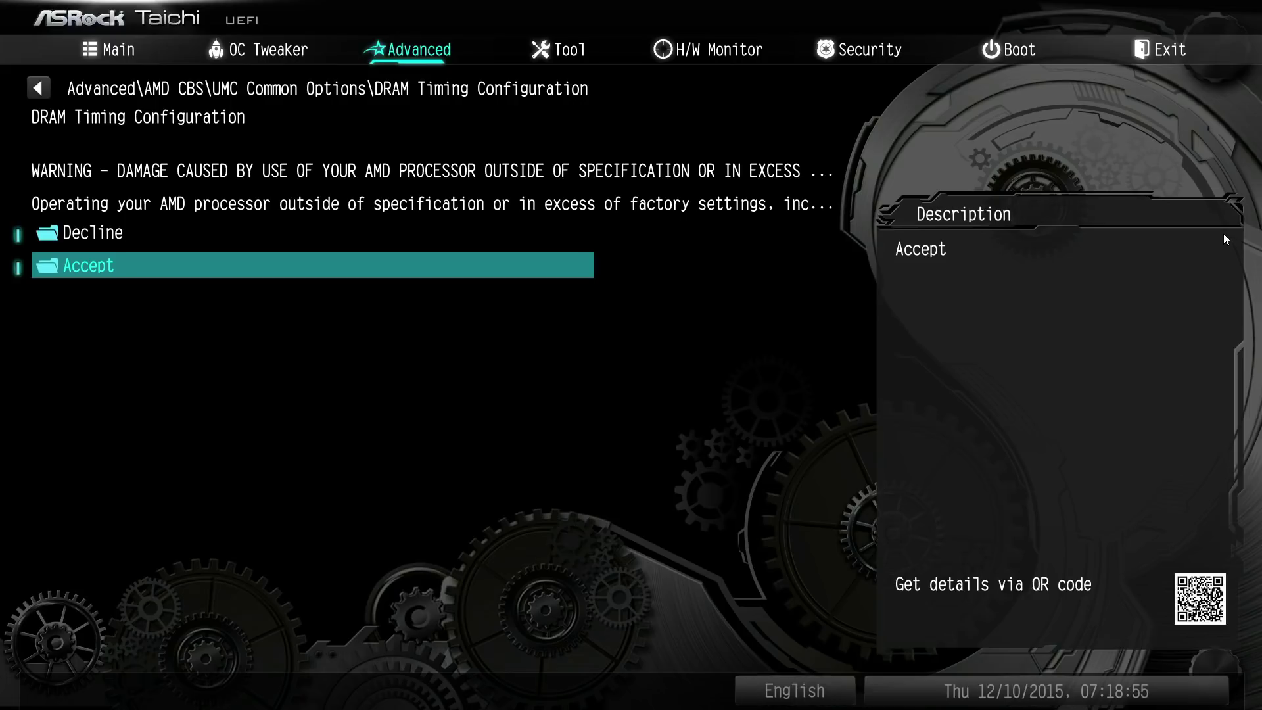
pyautogui.press('Escape')
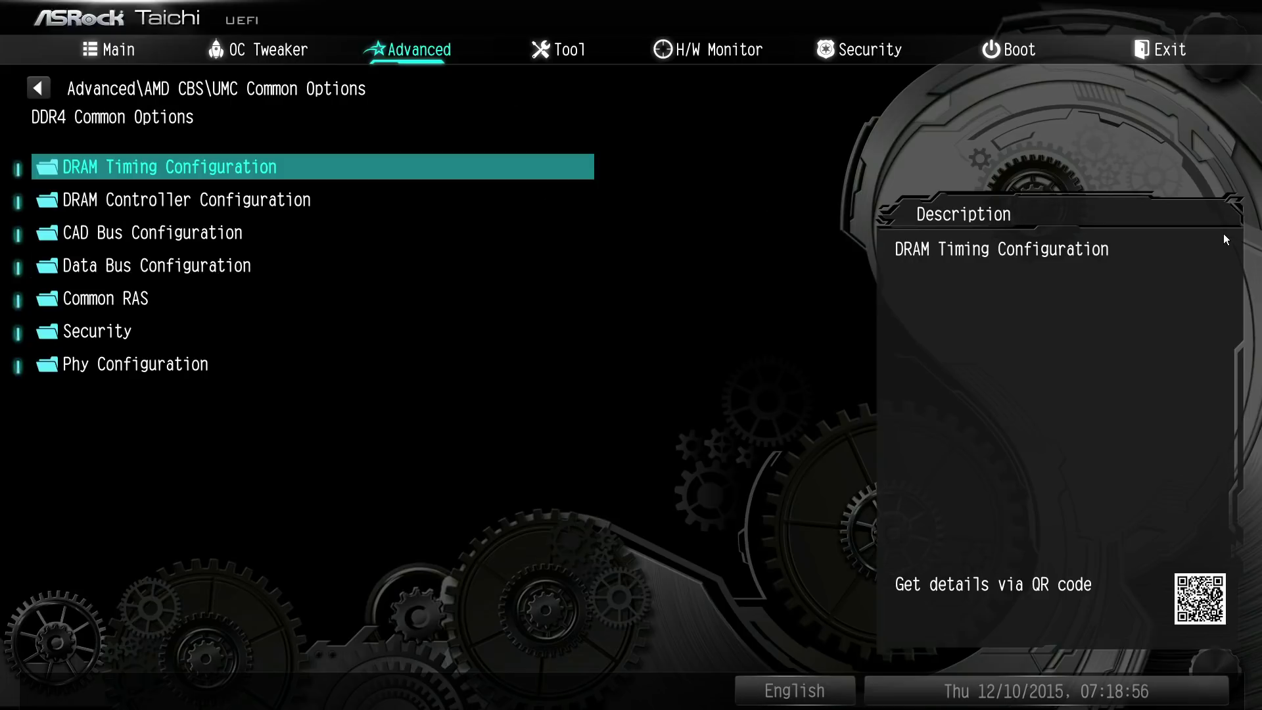
# Step: Open DRAM Controller Configuration, and review the available choices for Cmd2T and Gear Down Mode
pyautogui.press('Down')
pyautogui.press('Return')
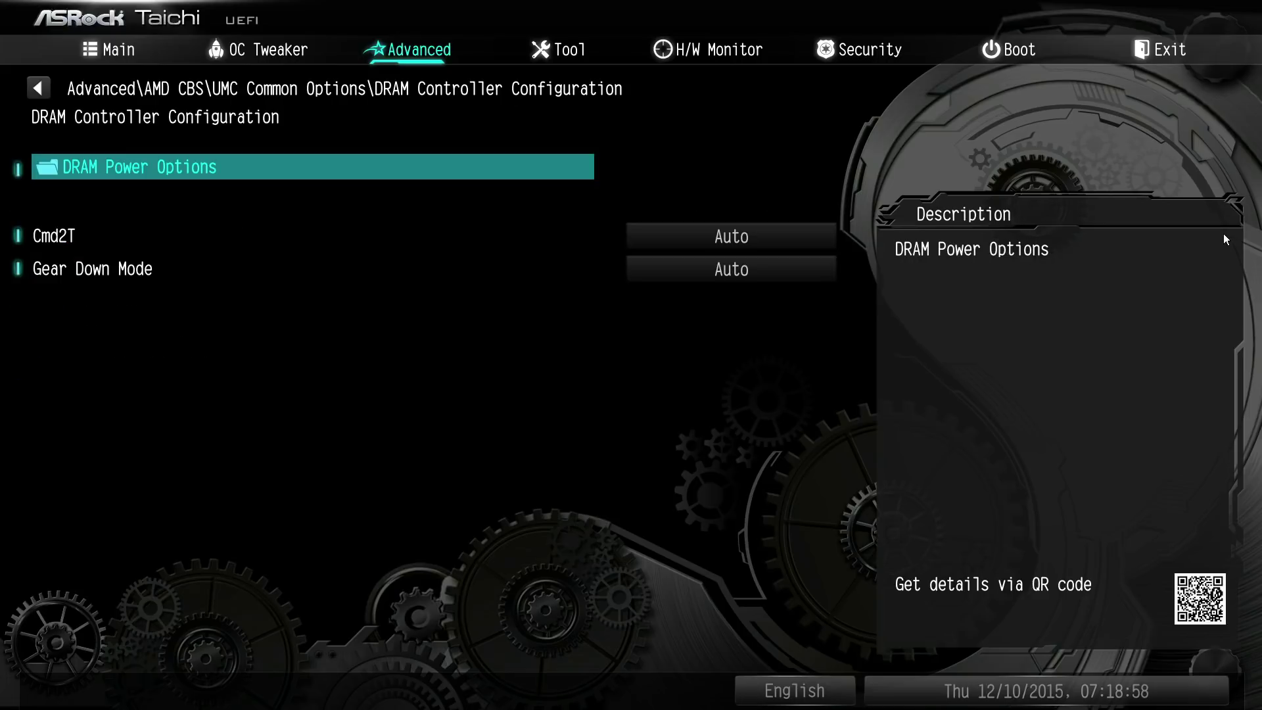
pyautogui.press('Down')
pyautogui.press('Return')
pyautogui.press('Escape')
pyautogui.press('Down')
pyautogui.press('Return')
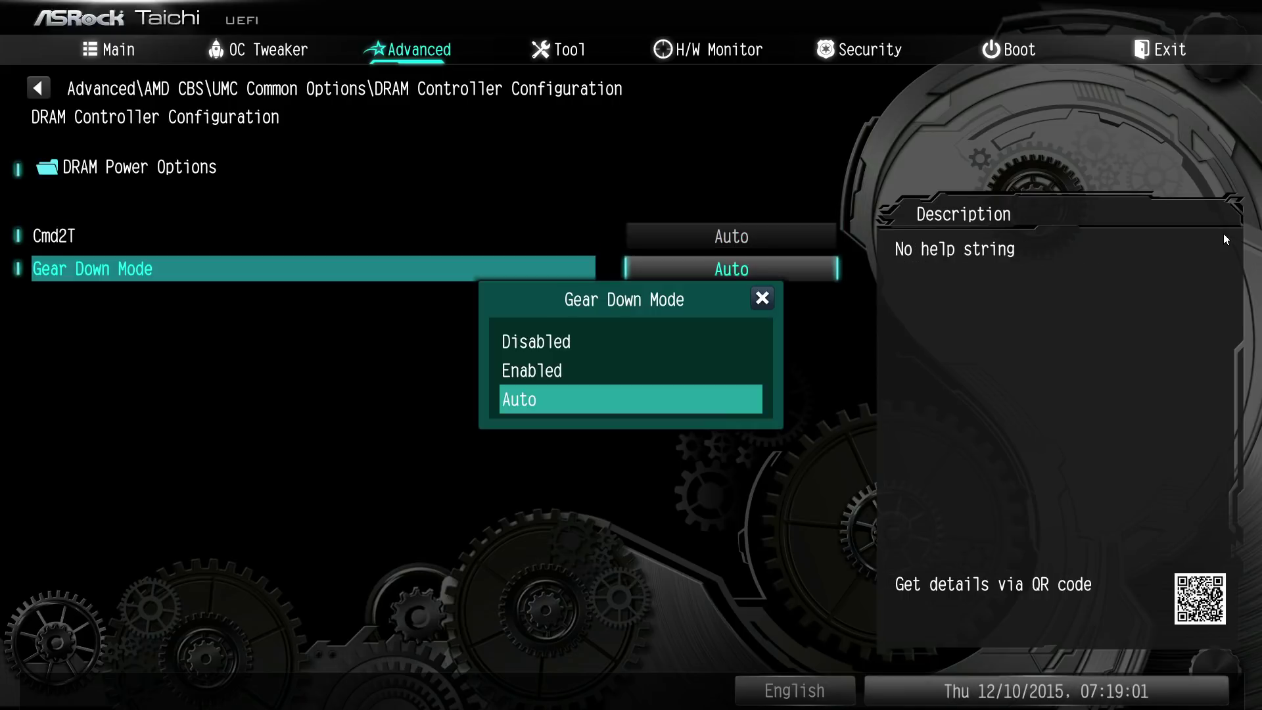
pyautogui.press('Escape')
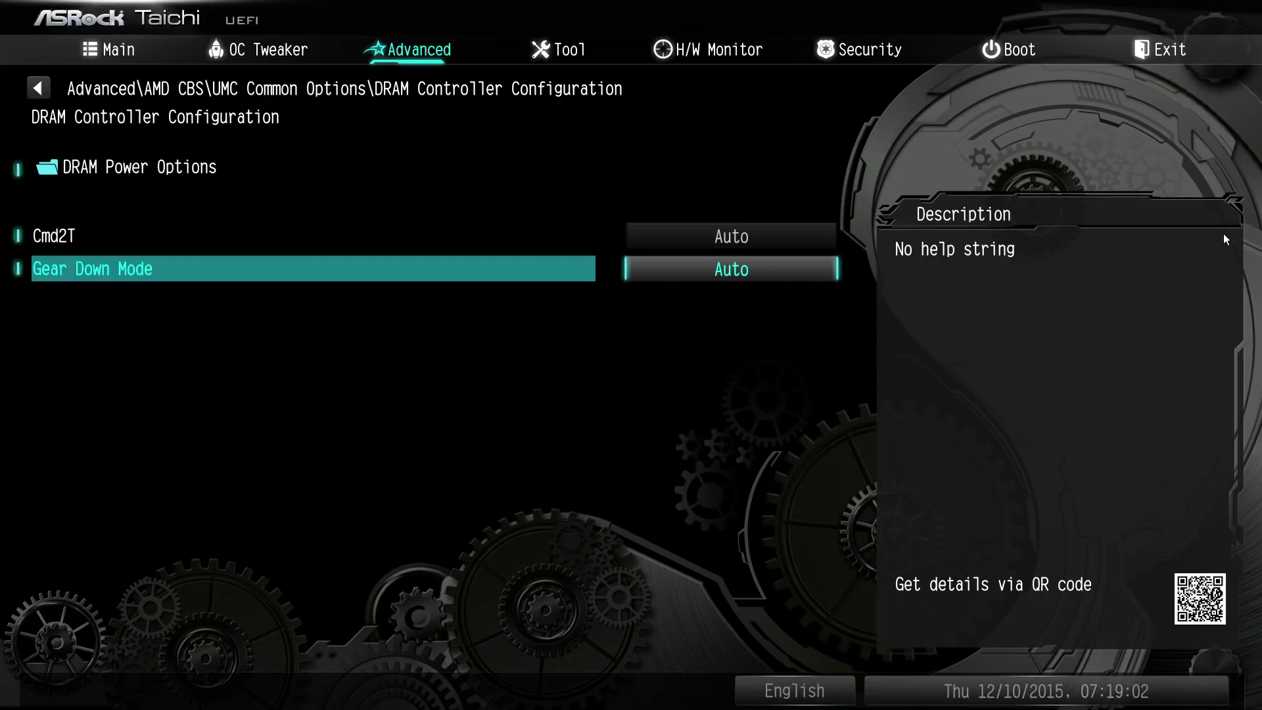
pyautogui.press('Up')
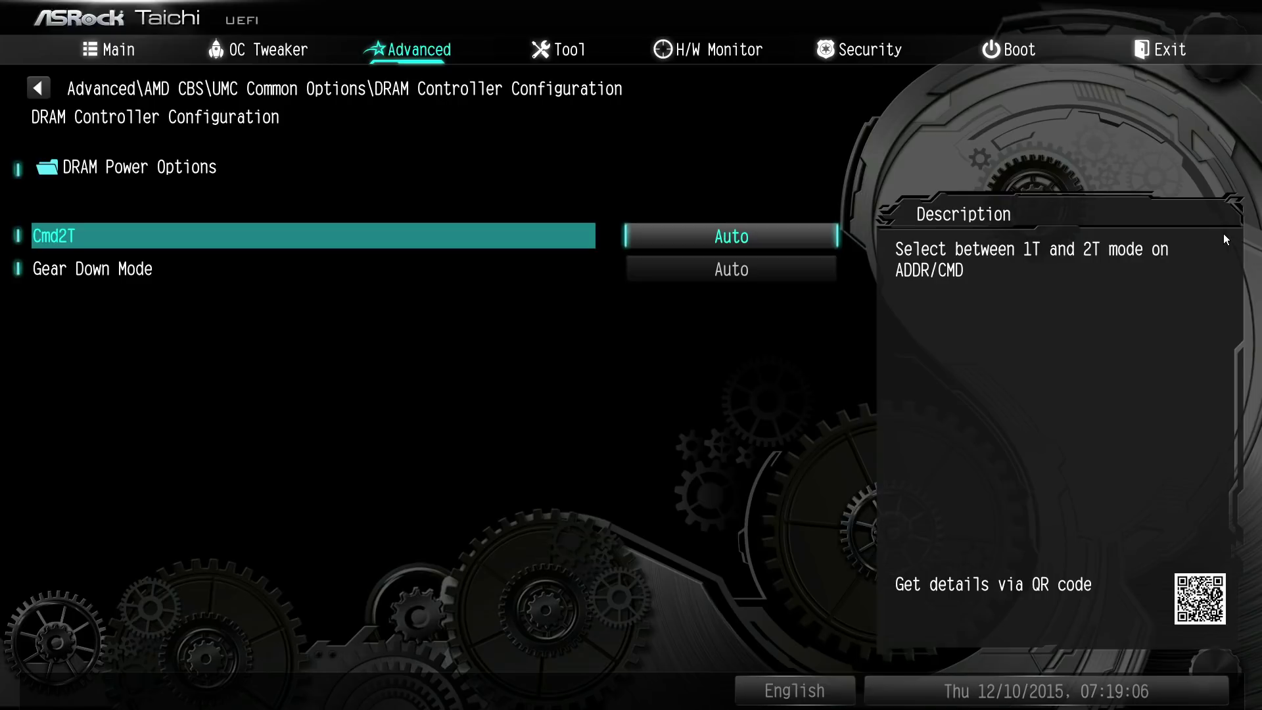
# Step: View the Power Down Enable choices in DRAM Power Options, and go back to DDR4 Common Options
pyautogui.press('Up')
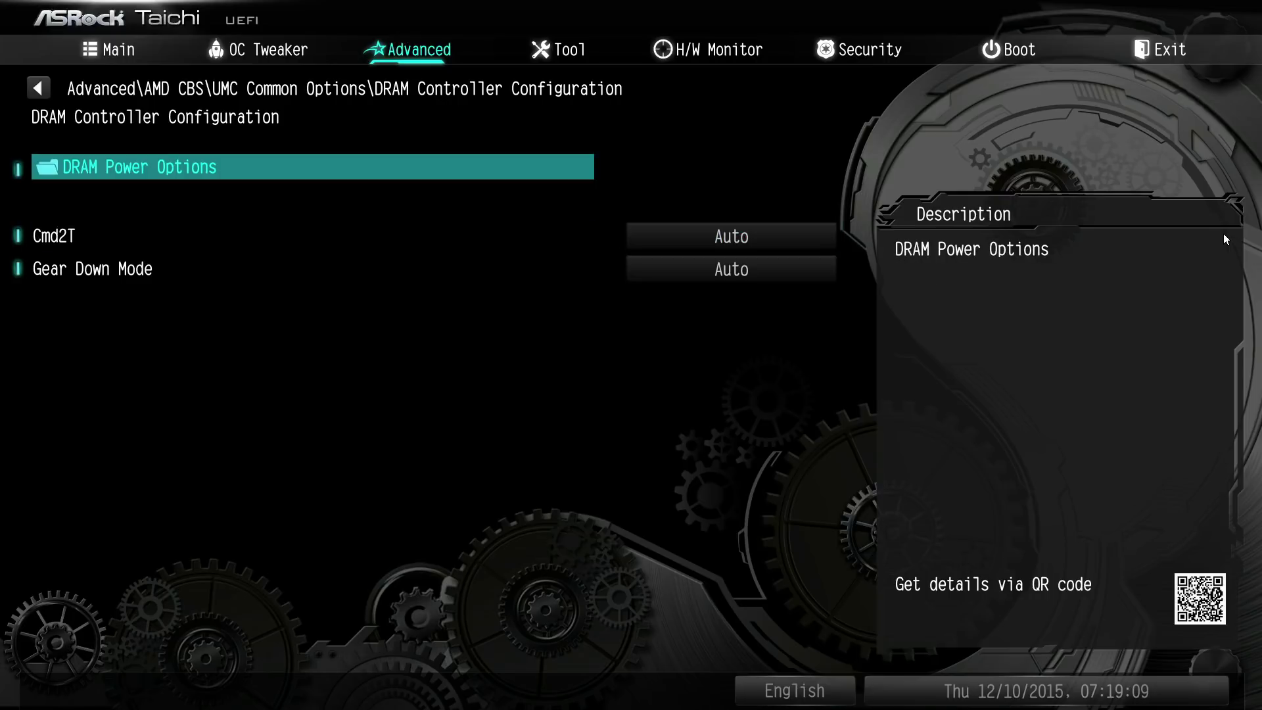
pyautogui.press('Return')
pyautogui.press('Return')
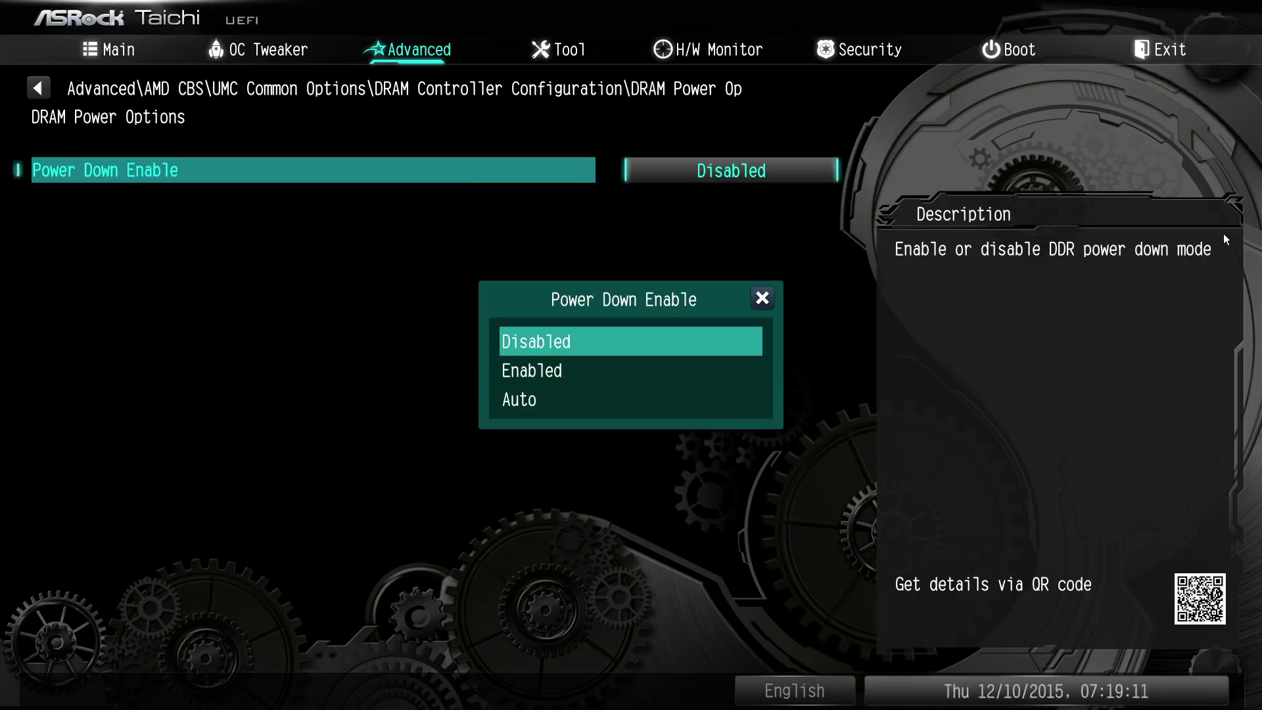
pyautogui.press('Escape')
pyautogui.press('Escape')
pyautogui.press('Escape')
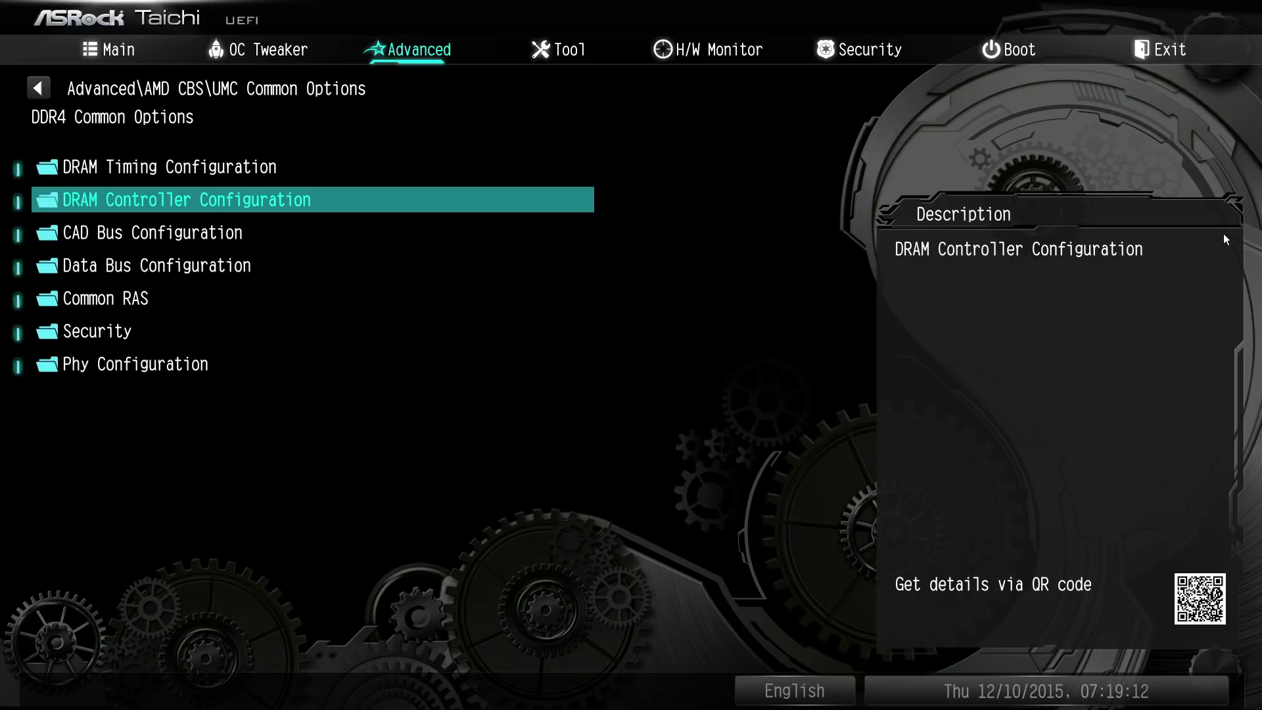
# Step: Check the DRAM Frequency and DRAM Voltage settings in OC Tweaker, and return to the Advanced settings
pyautogui.press('Down')
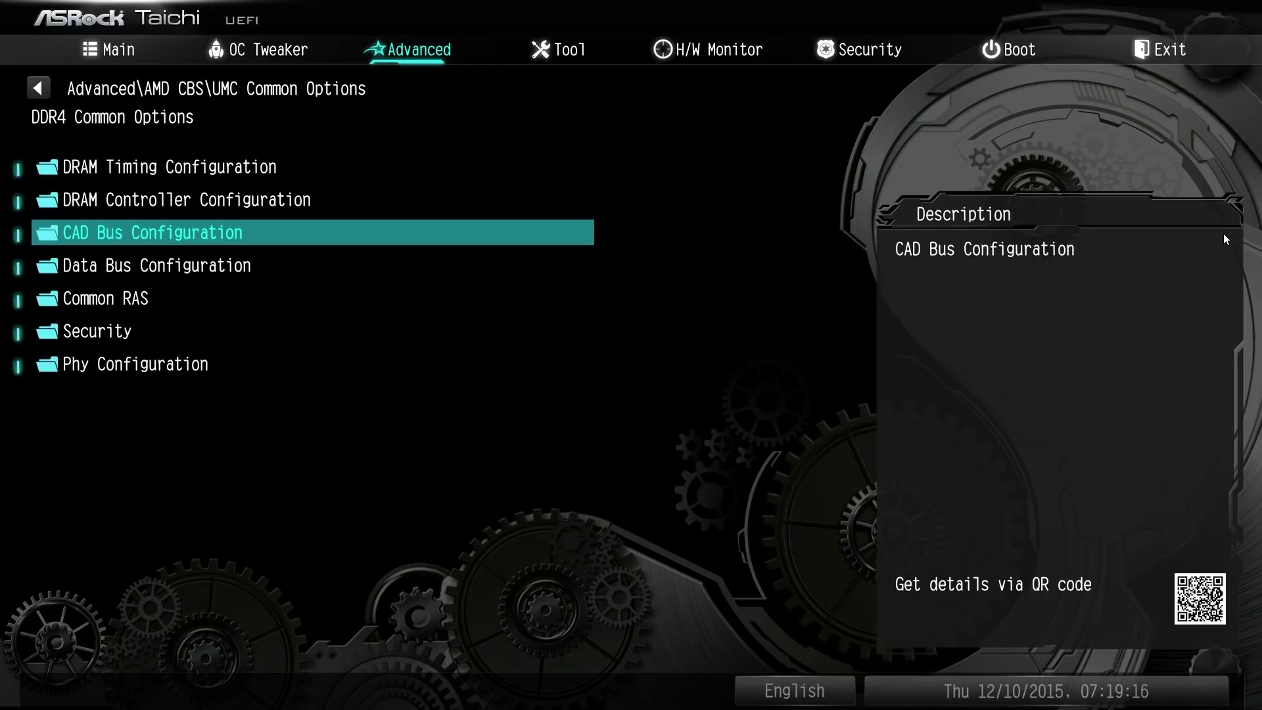
pyautogui.press('Left')
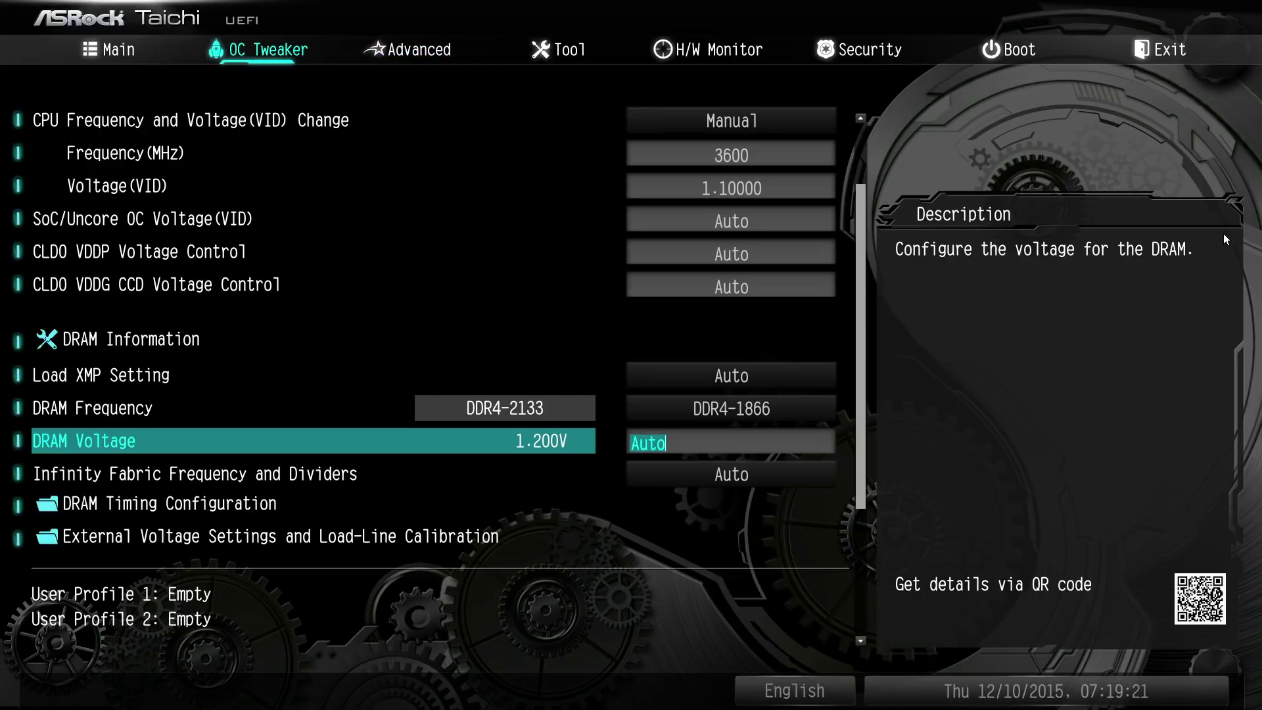
pyautogui.press('Up')
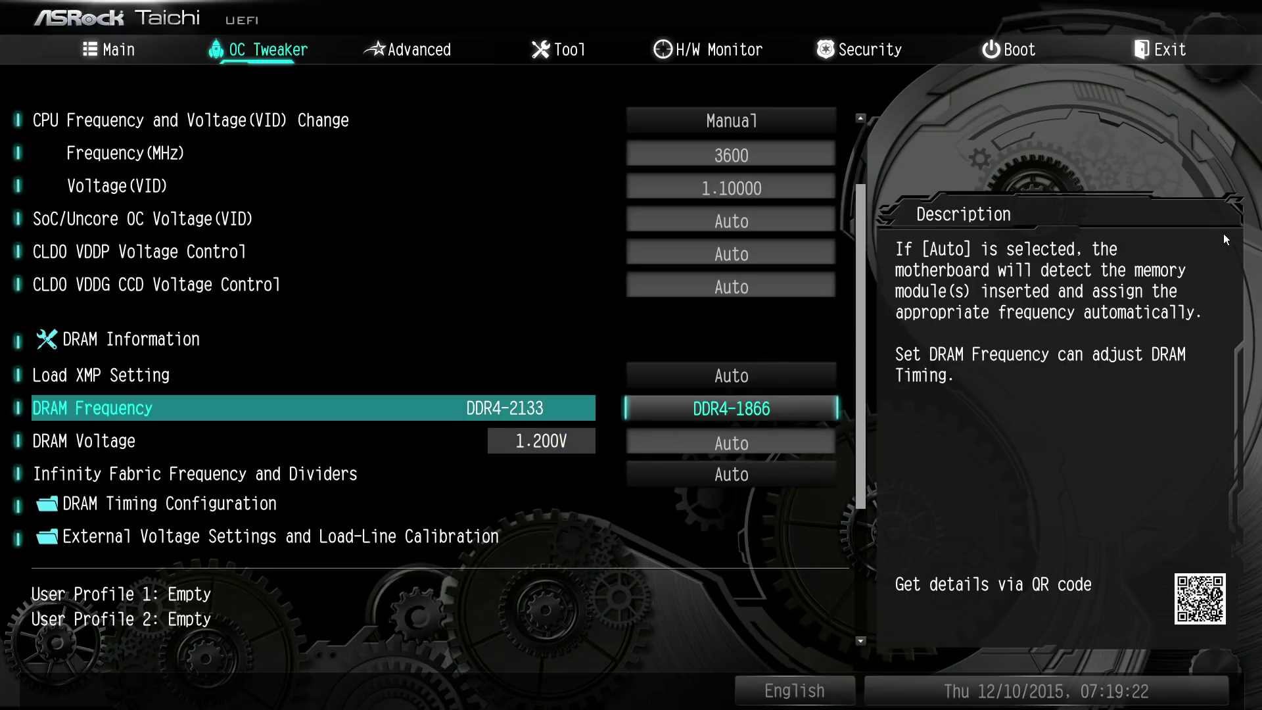
pyautogui.press('Right')
pyautogui.press('Right')
pyautogui.press('Left')
pyautogui.press('Down')
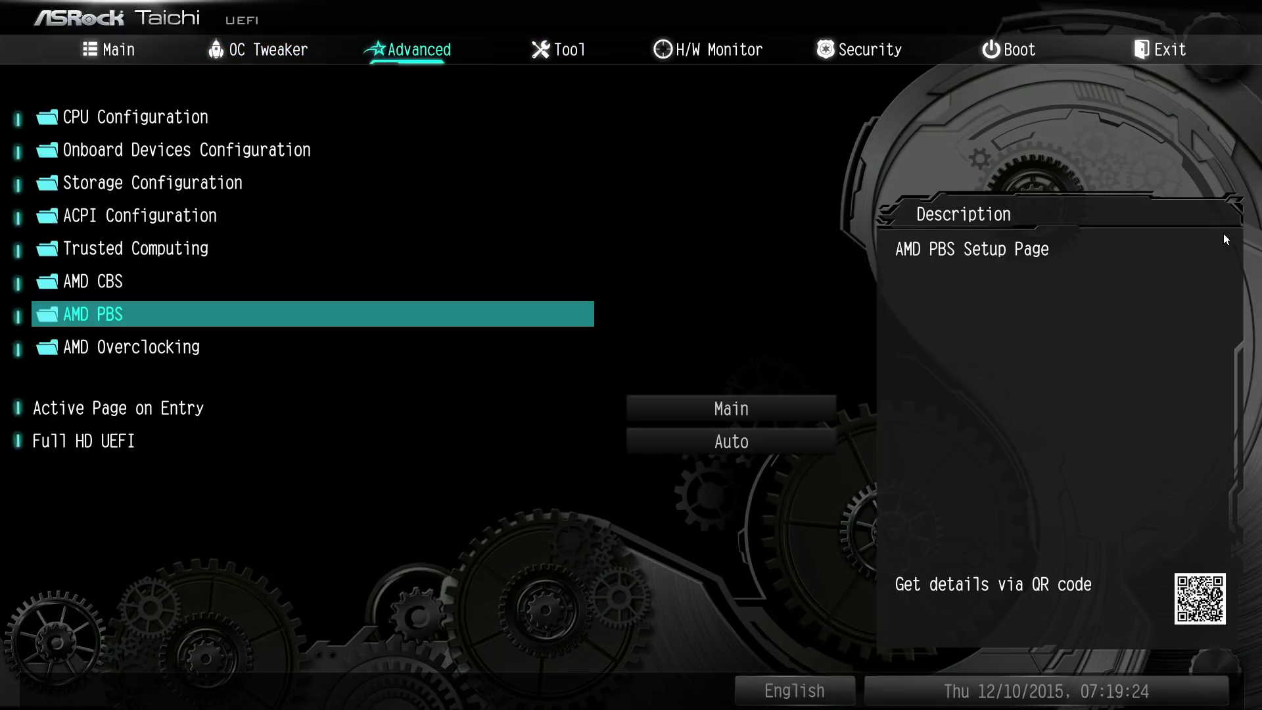
# Step: Look through the submenus of AMD CBS, and go back to the Advanced settings list
pyautogui.press('Up')
pyautogui.press('Return')
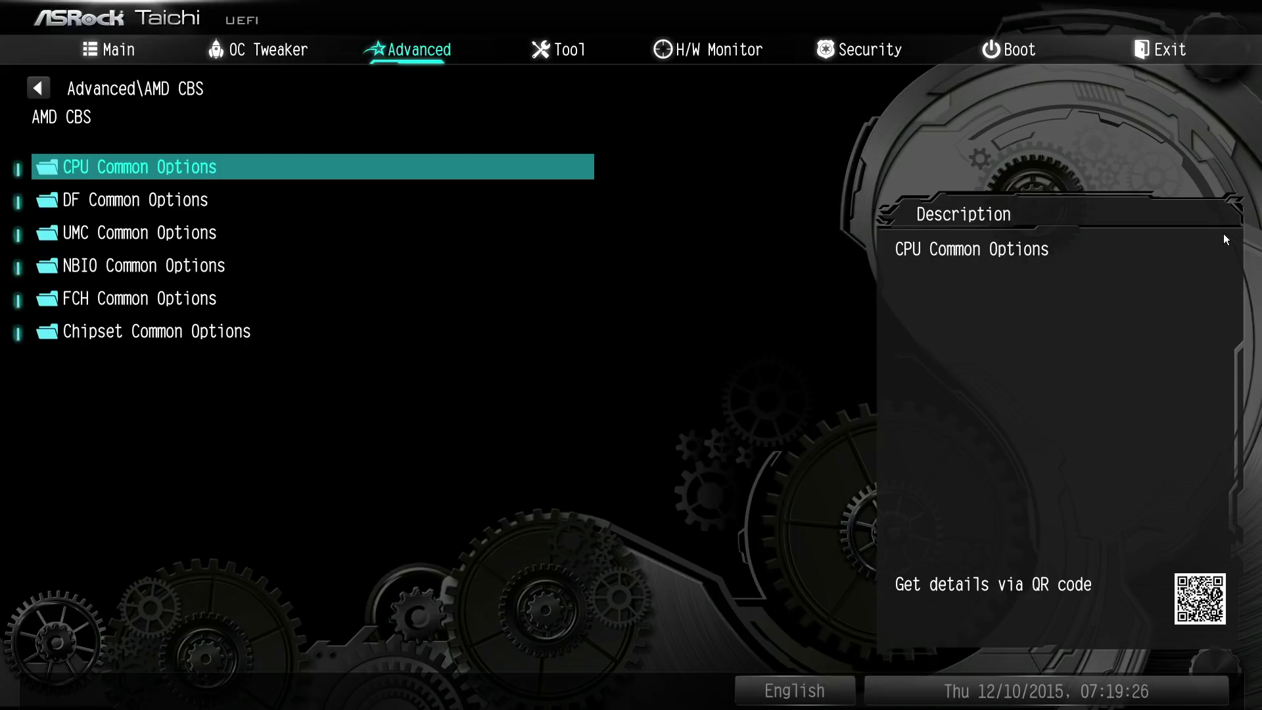
pyautogui.press('Down')
pyautogui.press('Down')
pyautogui.press('Down')
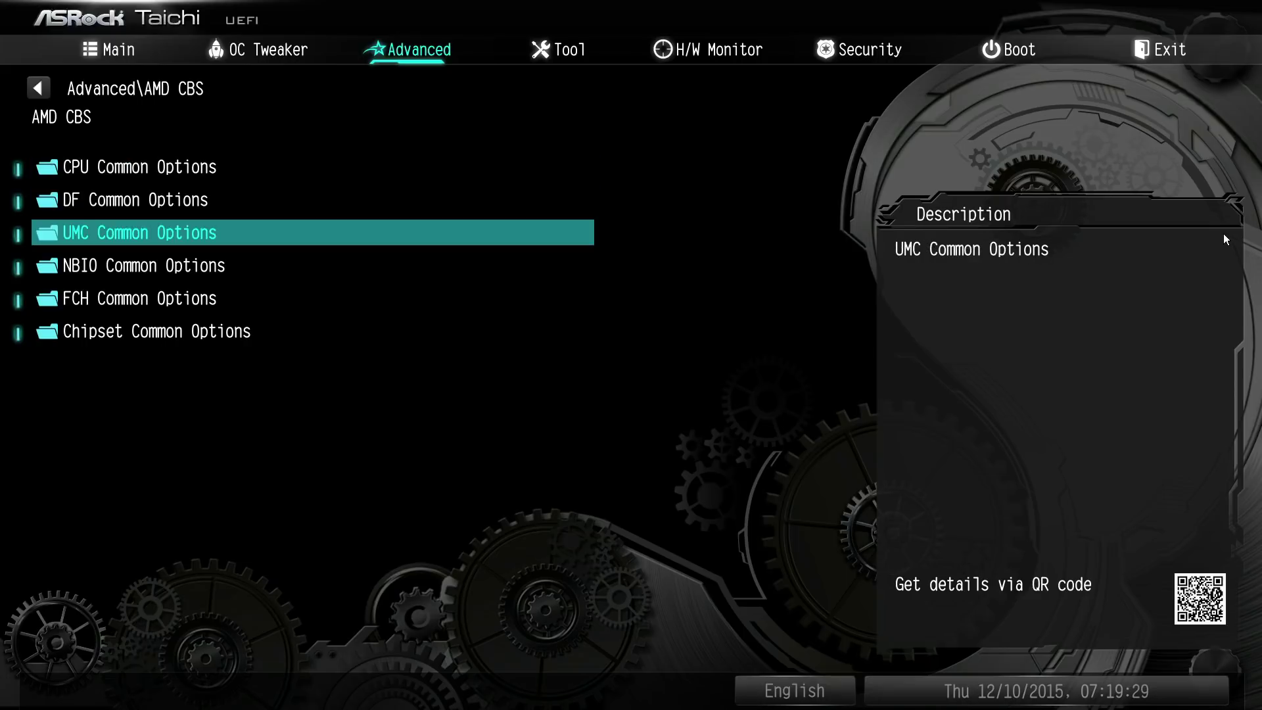
pyautogui.press('Escape')
pyautogui.press('Down')
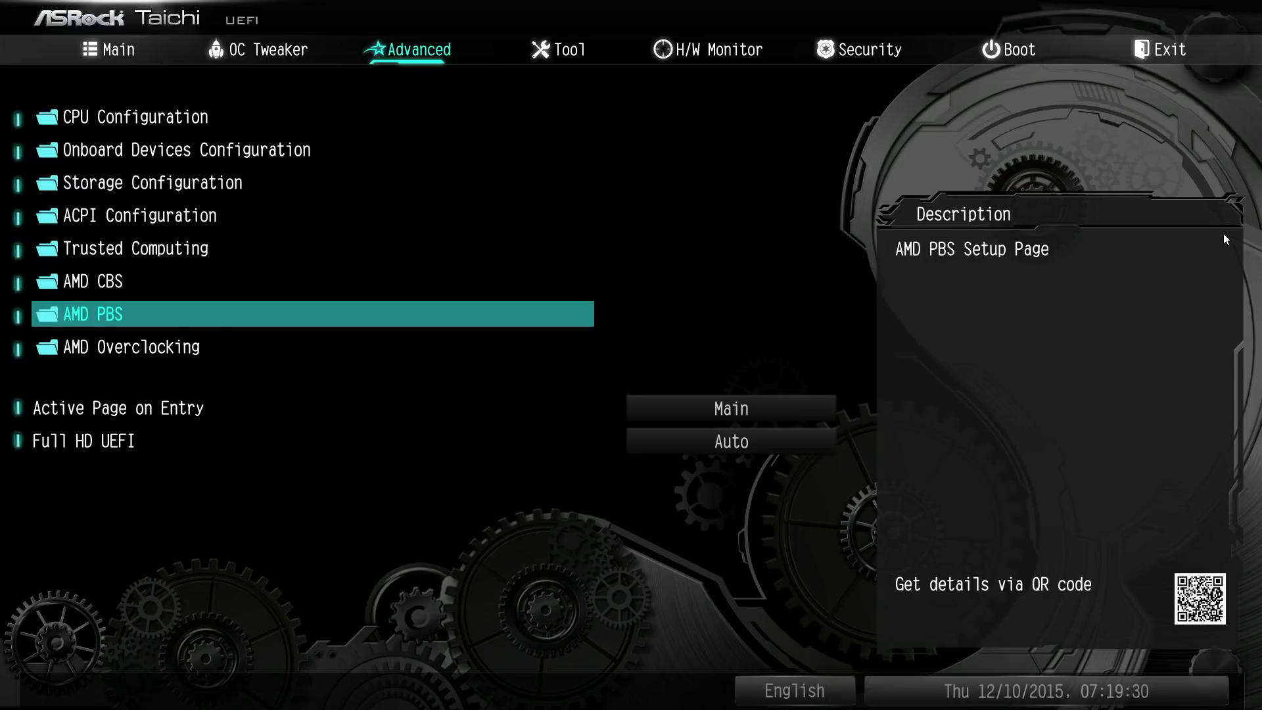
pyautogui.press('Down')
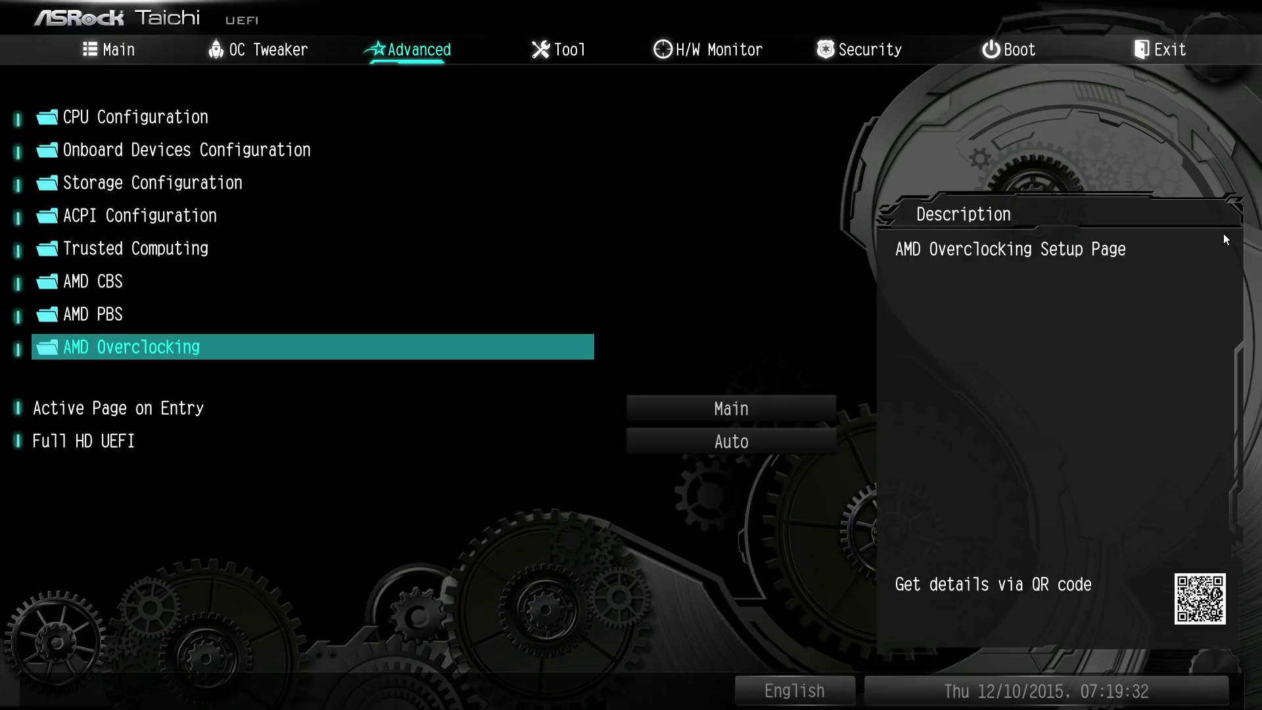
pyautogui.press('Up')
pyautogui.press('Up')
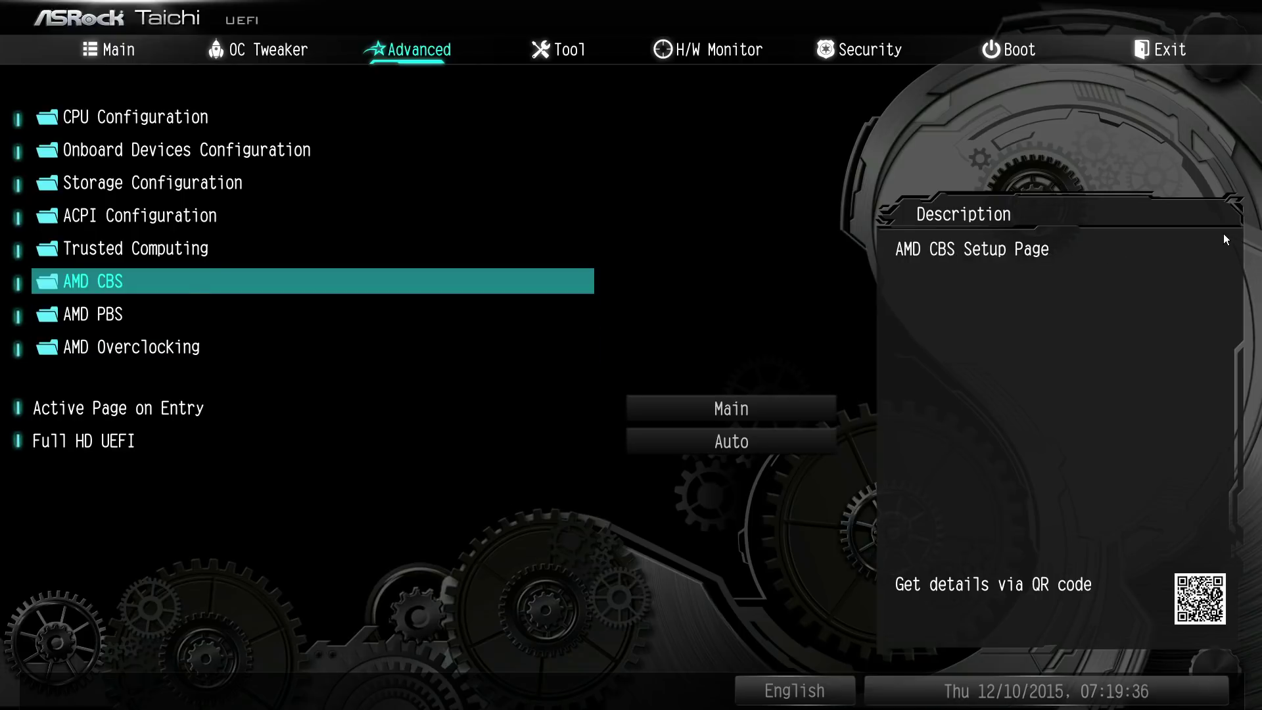
# Step: Revisit the memory frequency and voltage entries in OC Tweaker, and return to AMD CBS in the Advanced settings
pyautogui.press('Left')
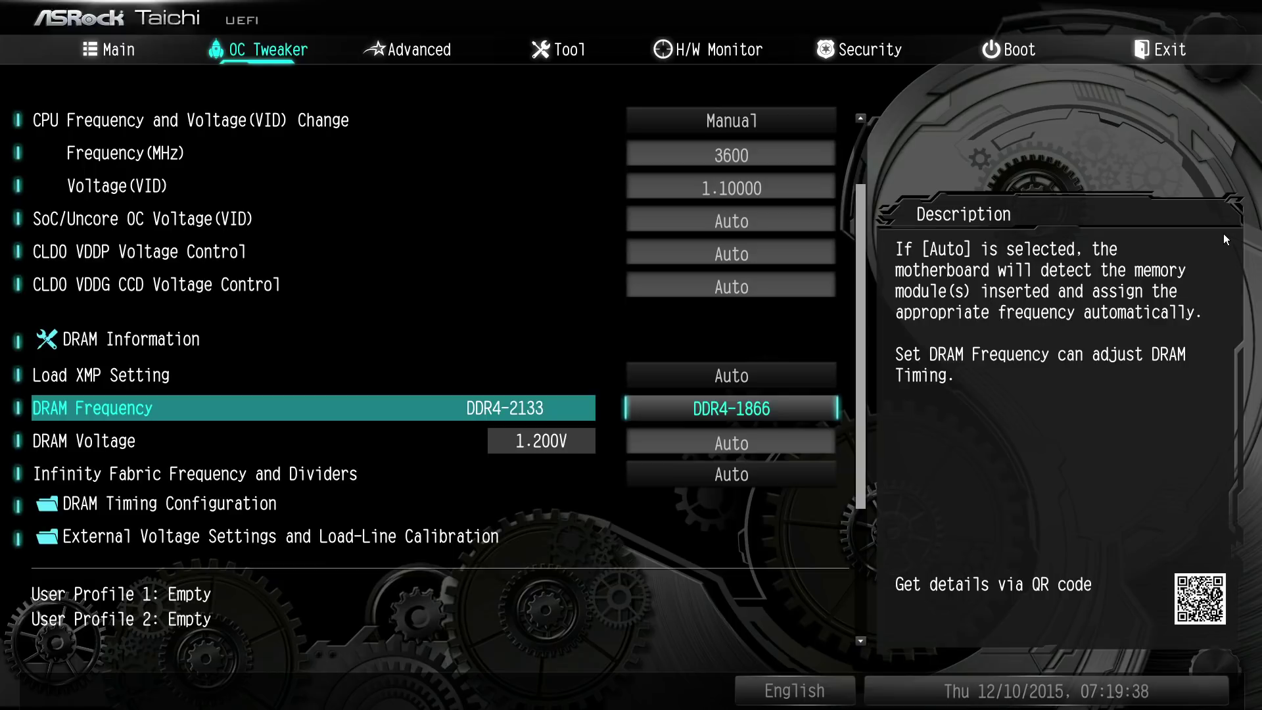
pyautogui.press('Up')
pyautogui.press('Down')
pyautogui.press('Down')
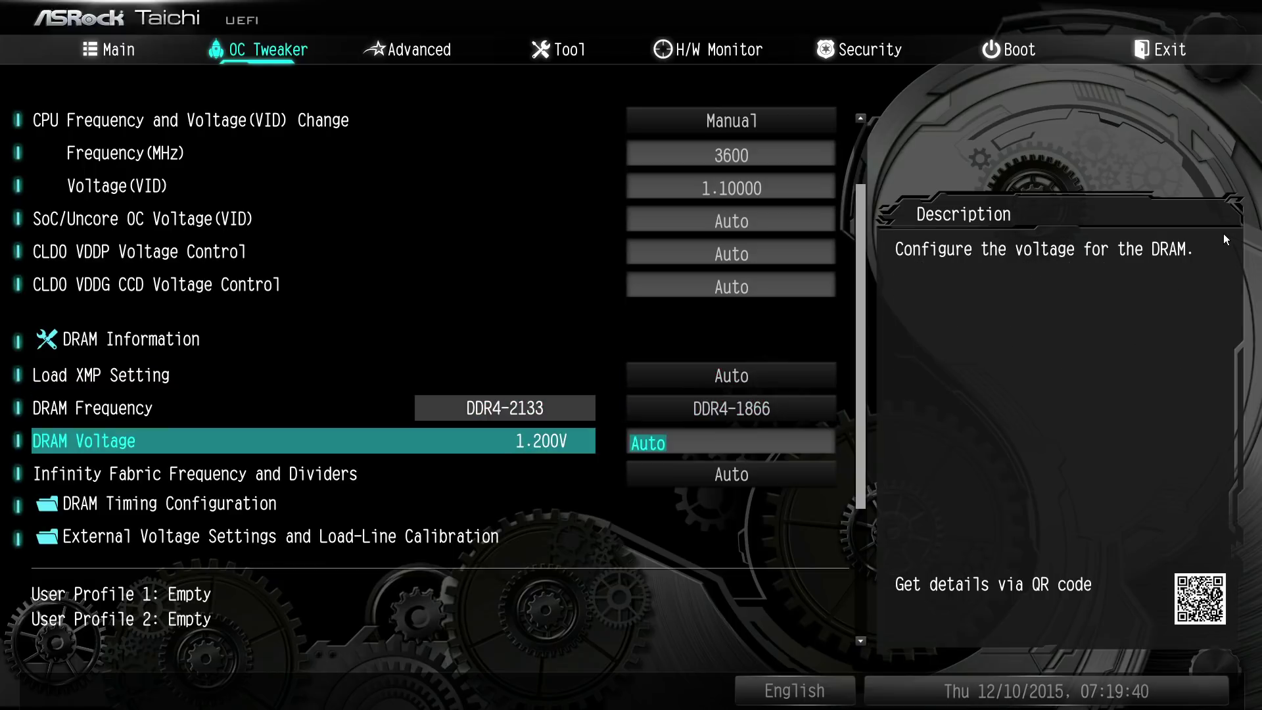
pyautogui.press('Right')
pyautogui.press('Up')
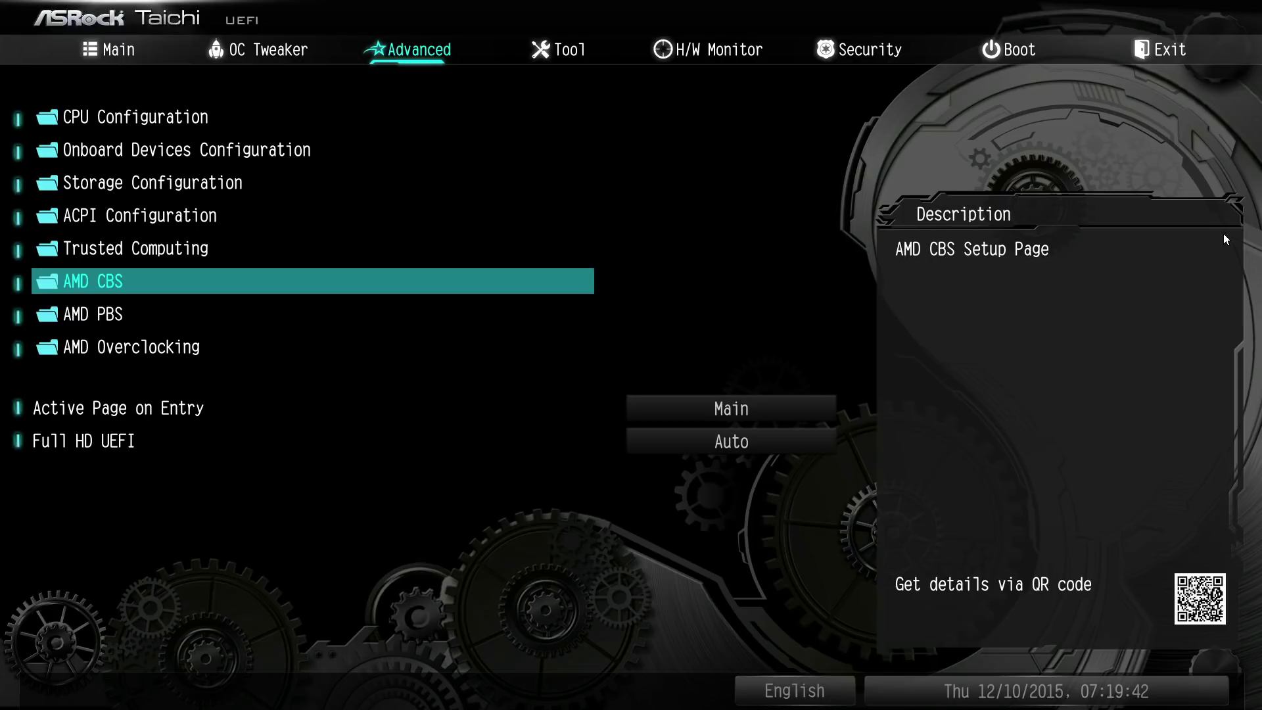
pyautogui.press('Down')
pyautogui.press('Down')
pyautogui.press('Up')
pyautogui.press('Left')
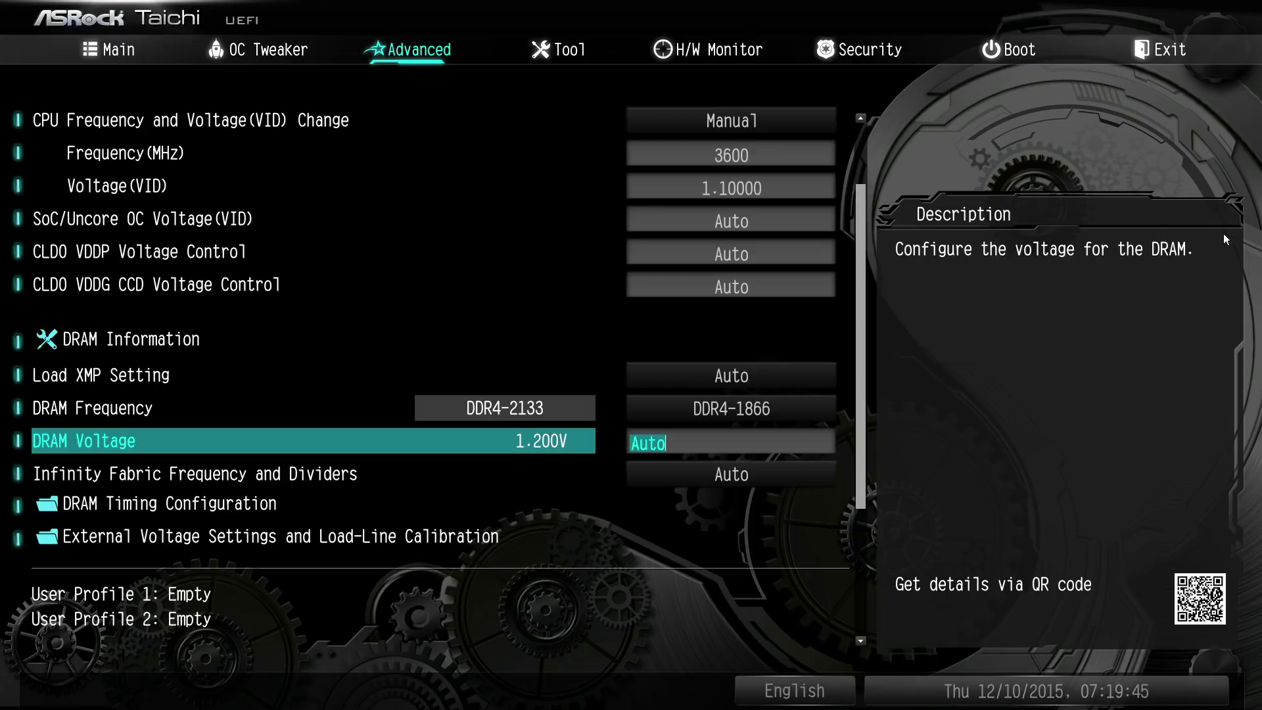
pyautogui.press('Left')
pyautogui.press('Right')
pyautogui.press('Right')
pyautogui.press('Right')
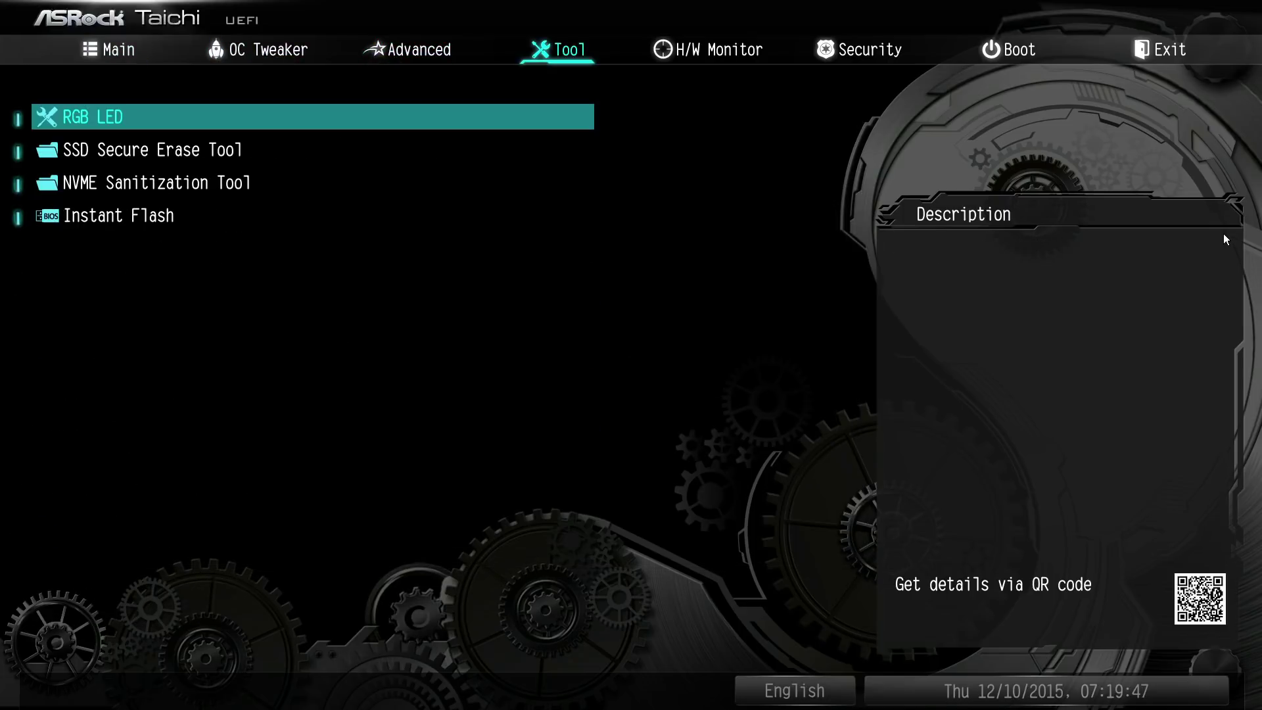
pyautogui.press('Left')
pyautogui.press('Up')
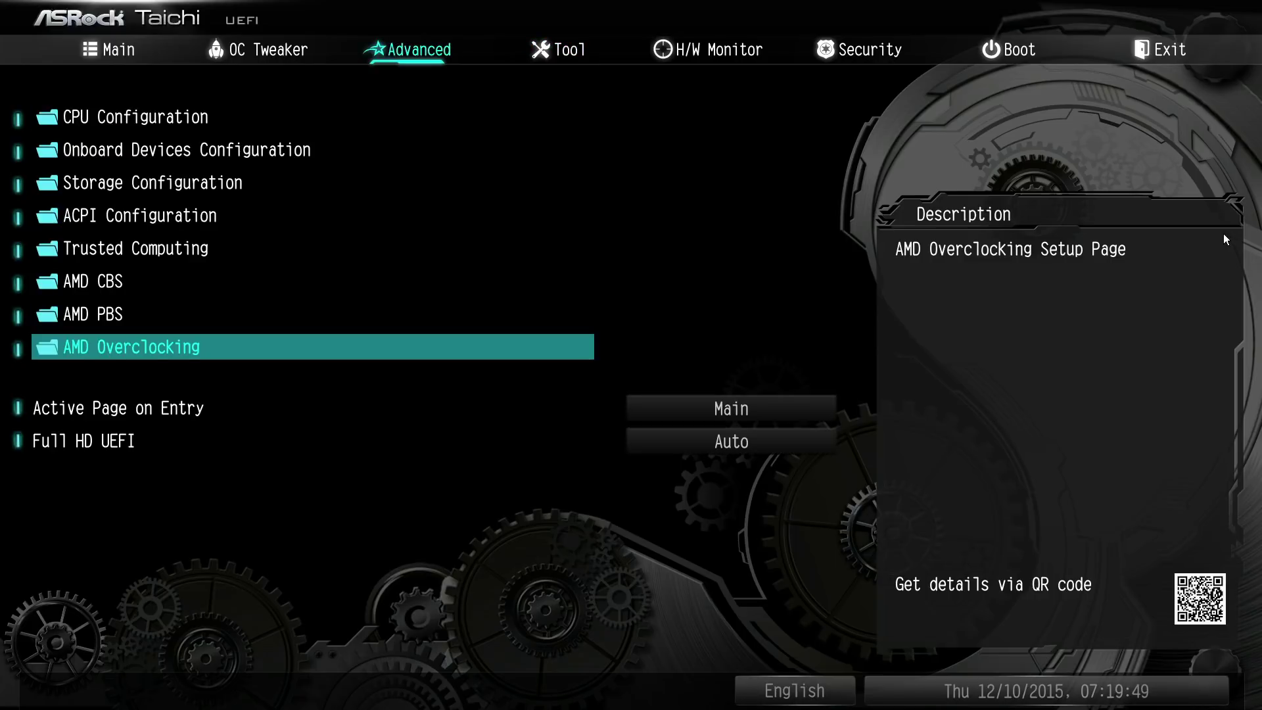
pyautogui.press('Down')
pyautogui.press('Up')
pyautogui.press('Up')
pyautogui.press('Up')
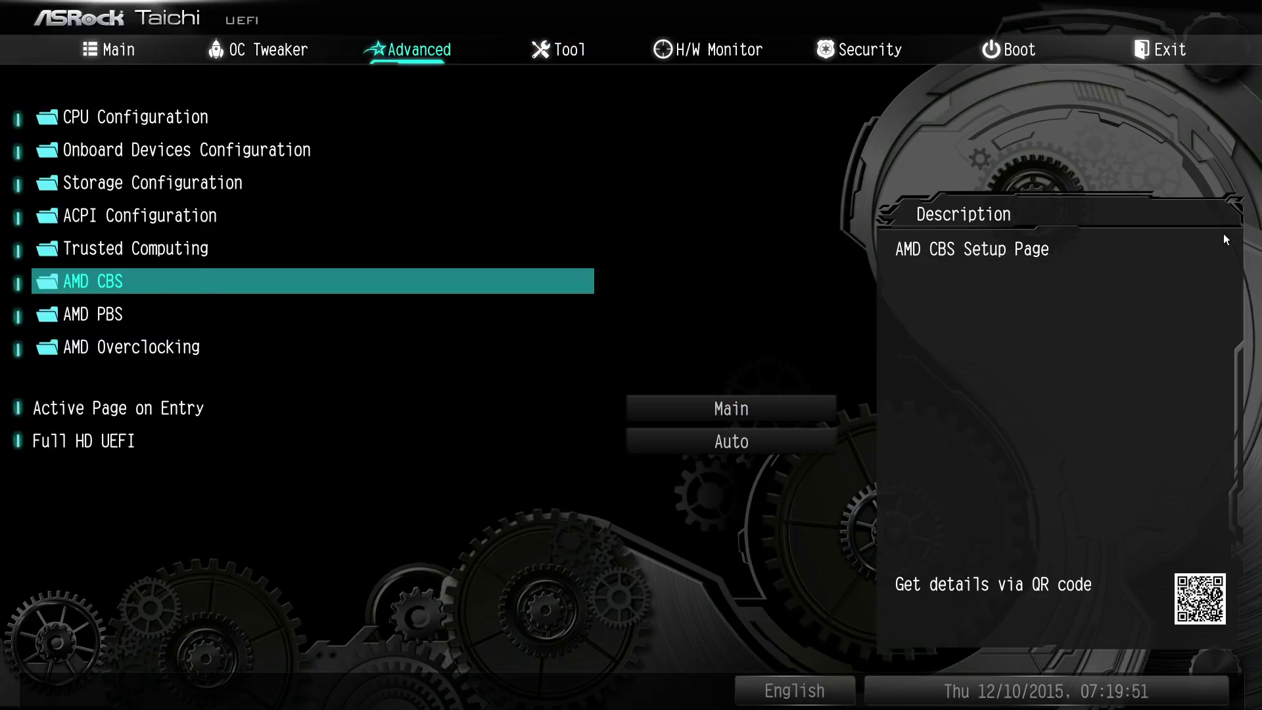
# Step: Open UMC Common Options in AMD CBS, and review the DRAM Memory Mapping settings such as BankGroupSwap and BankGroupSwapAlt
pyautogui.press('Return')
pyautogui.press('Down')
pyautogui.press('Down')
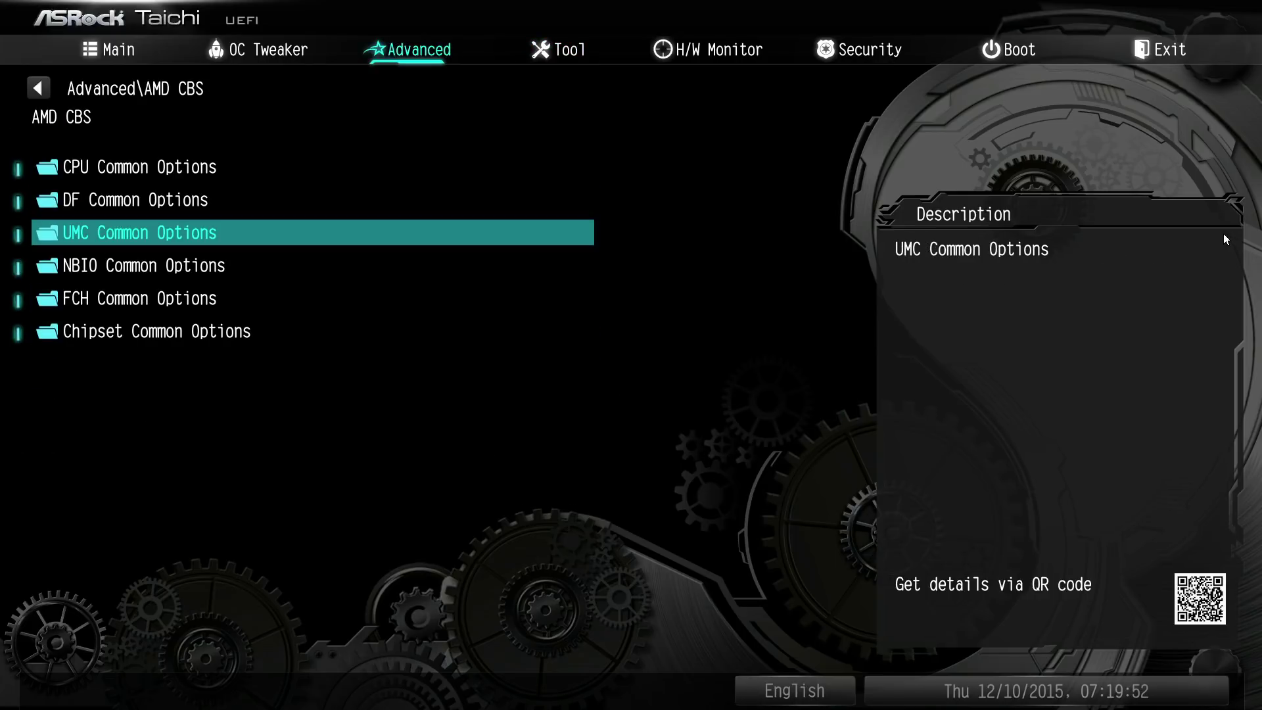
pyautogui.press('Return')
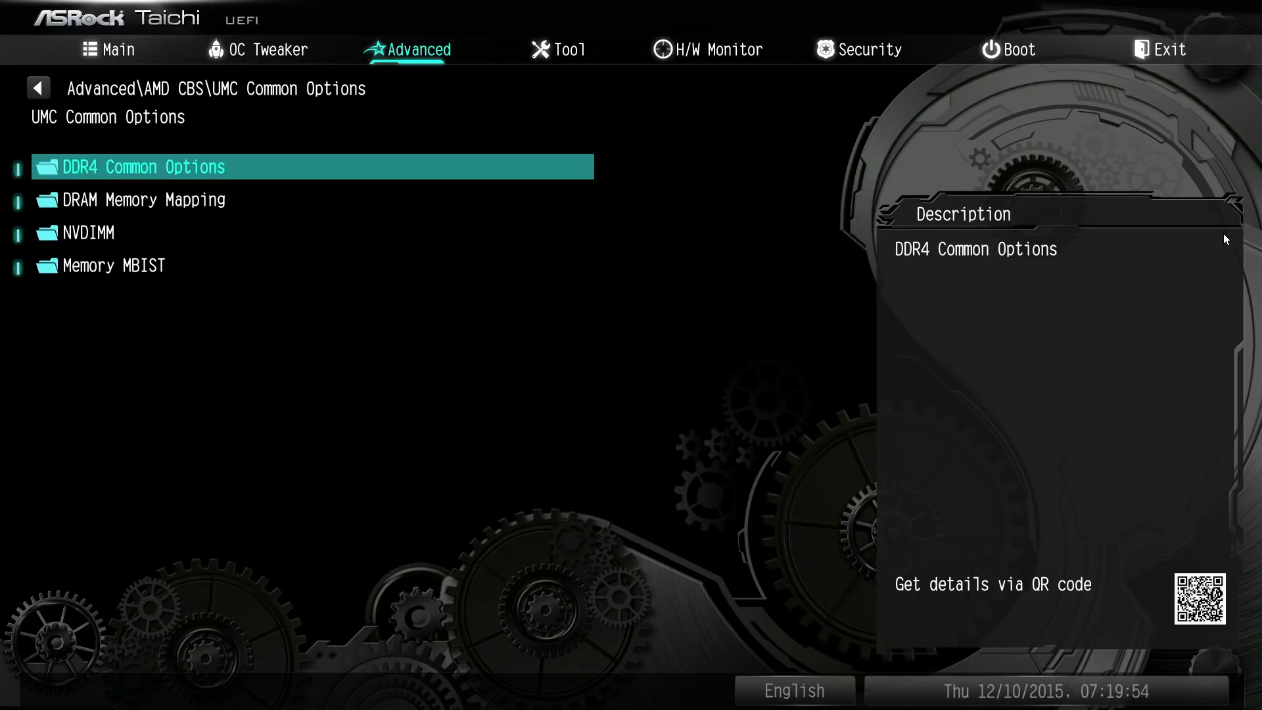
pyautogui.press('Down')
pyautogui.press('Return')
pyautogui.press('Down')
pyautogui.press('Down')
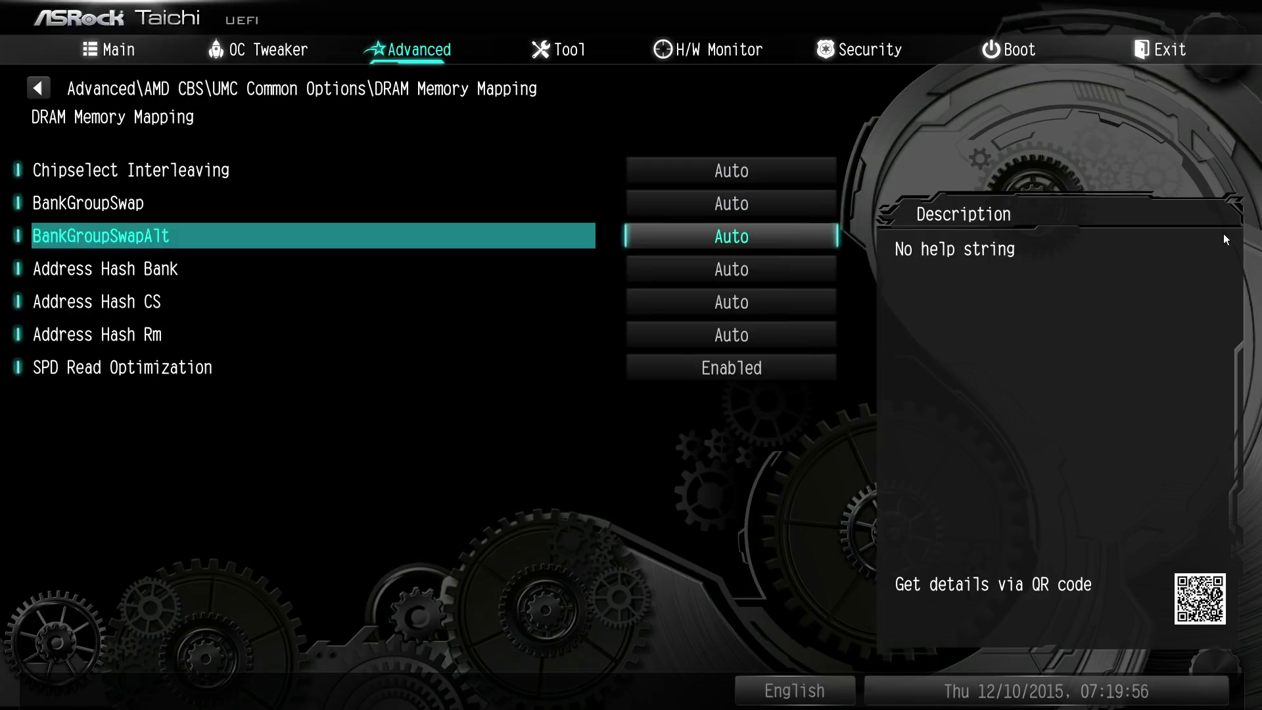
pyautogui.press('Up')
pyautogui.press('Escape')
# Step: Open CAD Bus Configuration within DDR4 Common Options
pyautogui.press('Up')
pyautogui.press('Return')
pyautogui.press('Down')
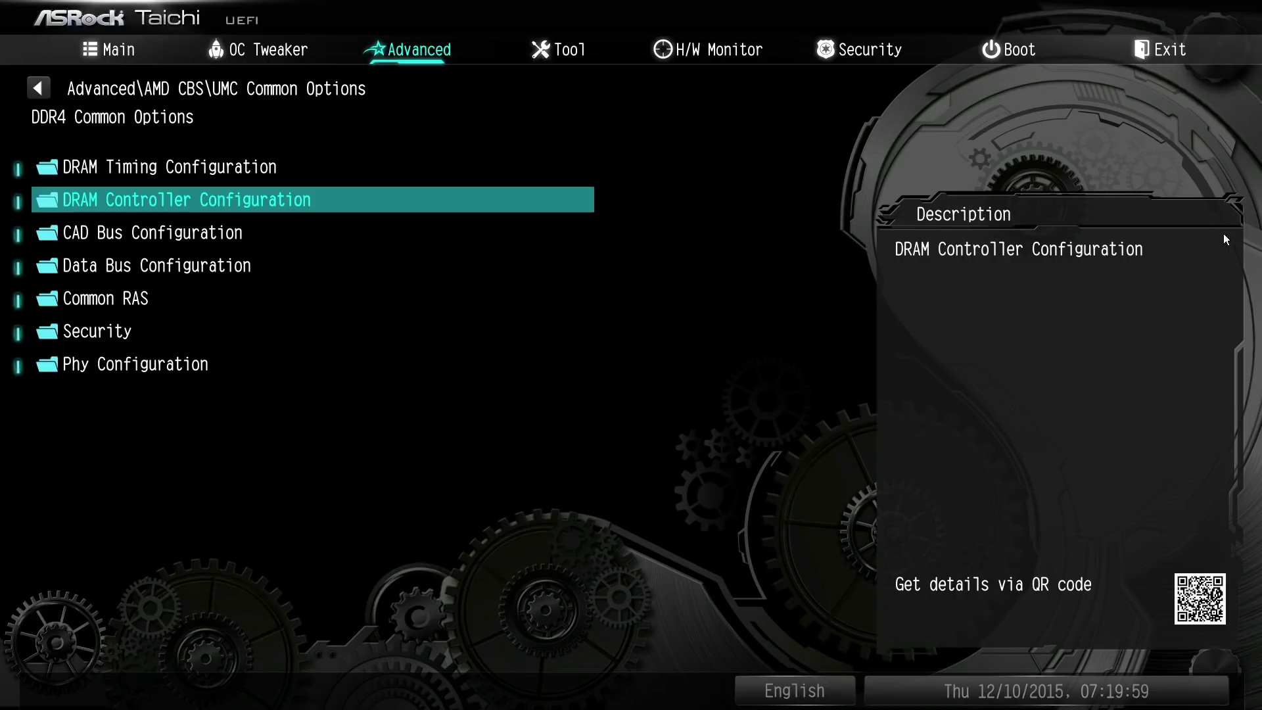
pyautogui.press('Return')
pyautogui.press('Down')
pyautogui.press('Escape')
pyautogui.press('Down')
pyautogui.press('Return')
# Step: Set CAD Bus Timing User Controls to Manual, and return it to Auto
pyautogui.press('Return')
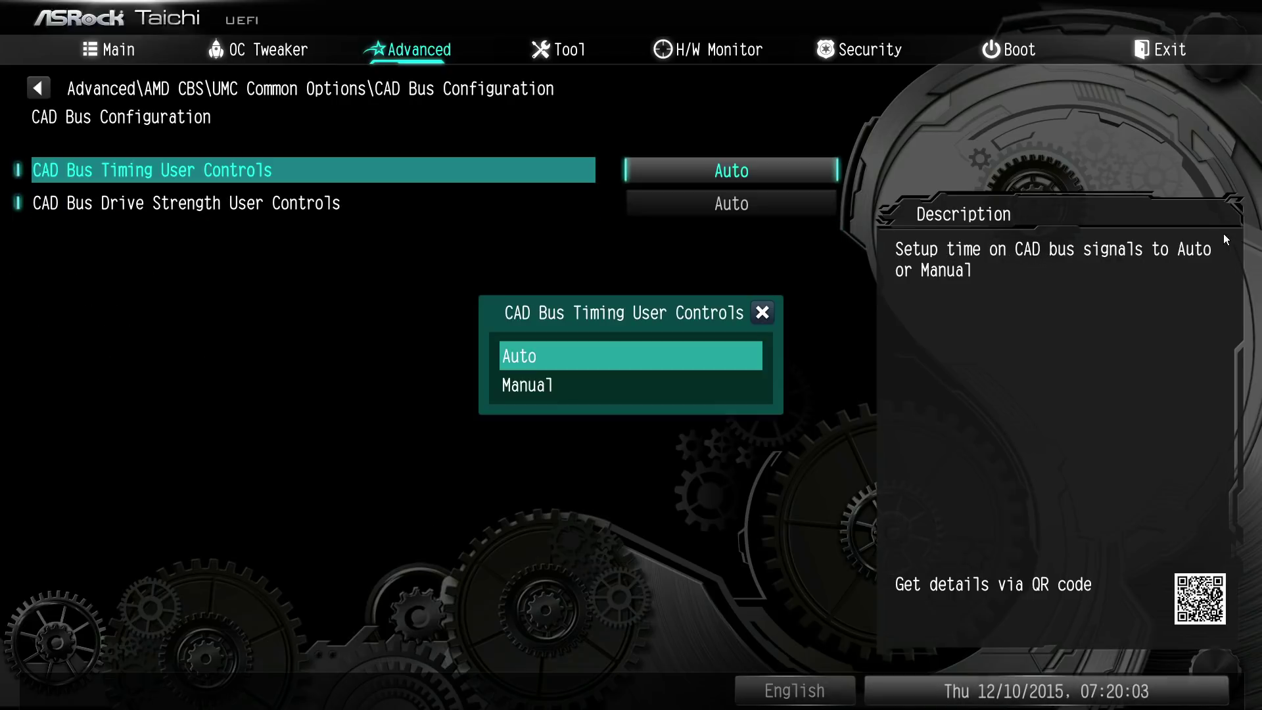
pyautogui.press('Down')
pyautogui.press('Return')
pyautogui.press('Return')
pyautogui.press('Up')
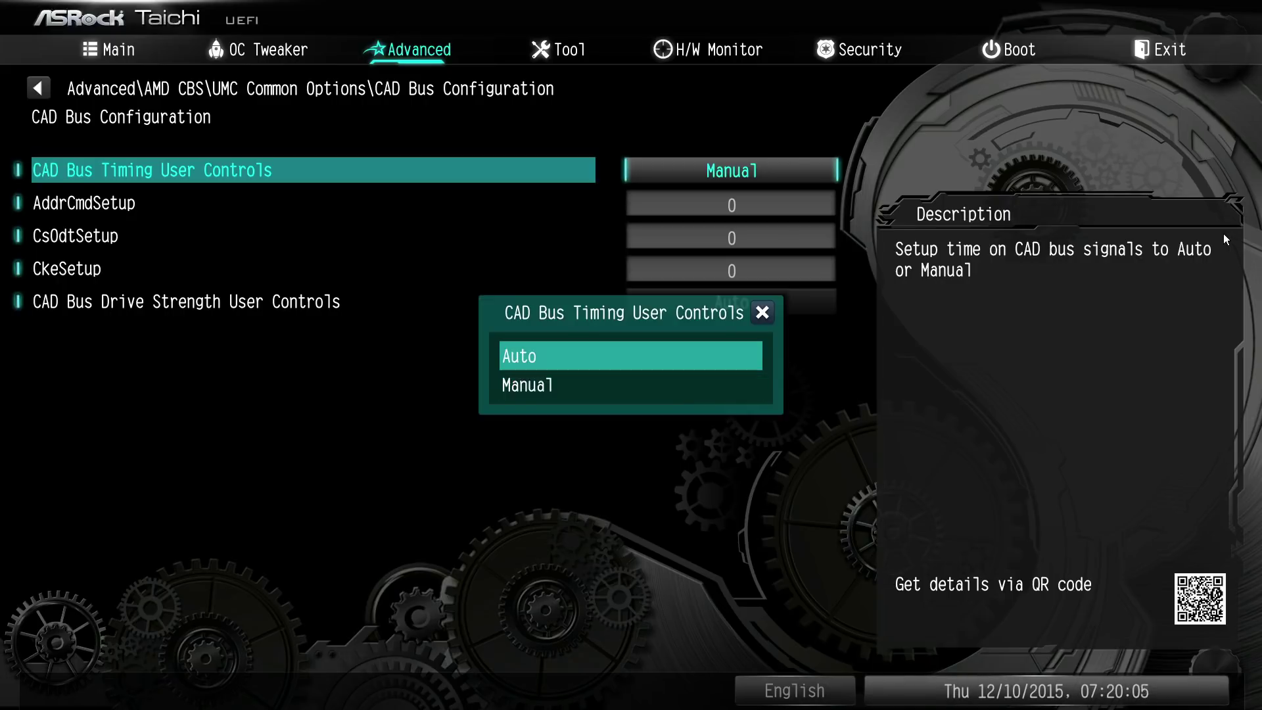
pyautogui.press('Return')
# Step: Set CAD Bus Drive Strength User Controls to Manual, and return it to Auto
pyautogui.press('Down')
pyautogui.press('Return')
pyautogui.press('Escape')
pyautogui.press('Return')
pyautogui.press('Down')
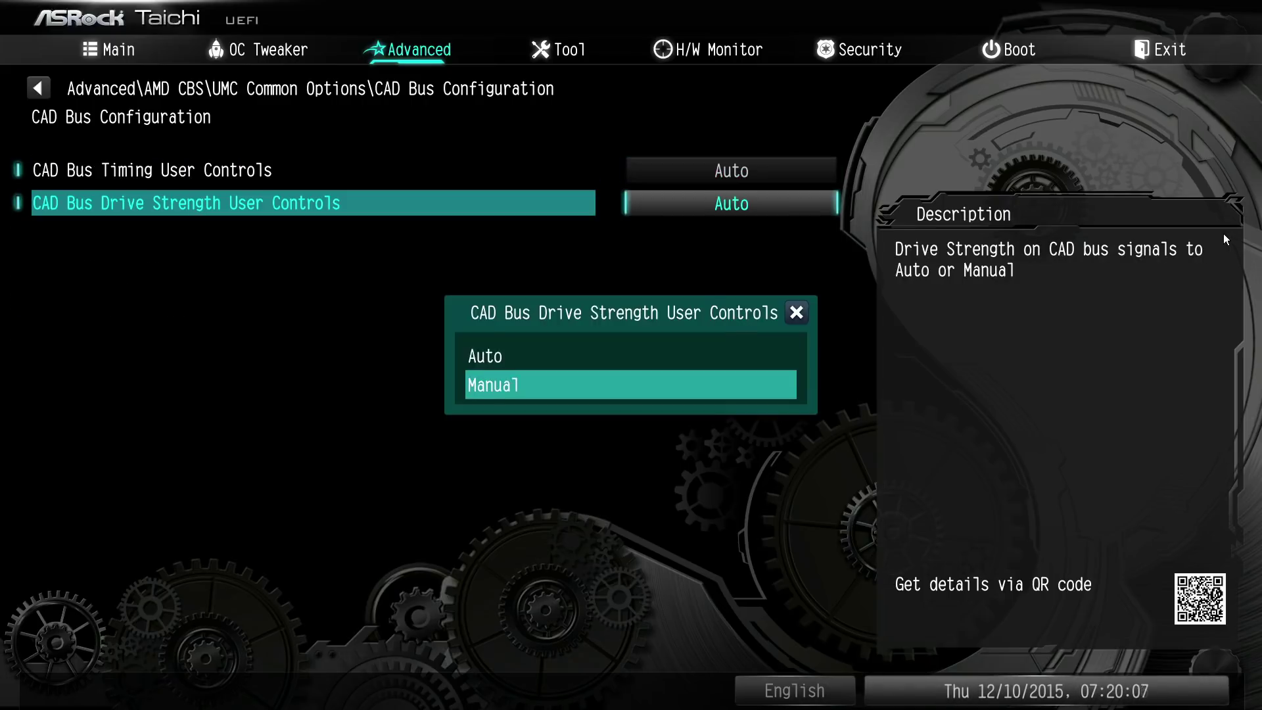
pyautogui.press('Return')
pyautogui.press('Return')
pyautogui.press('Up')
pyautogui.press('Return')
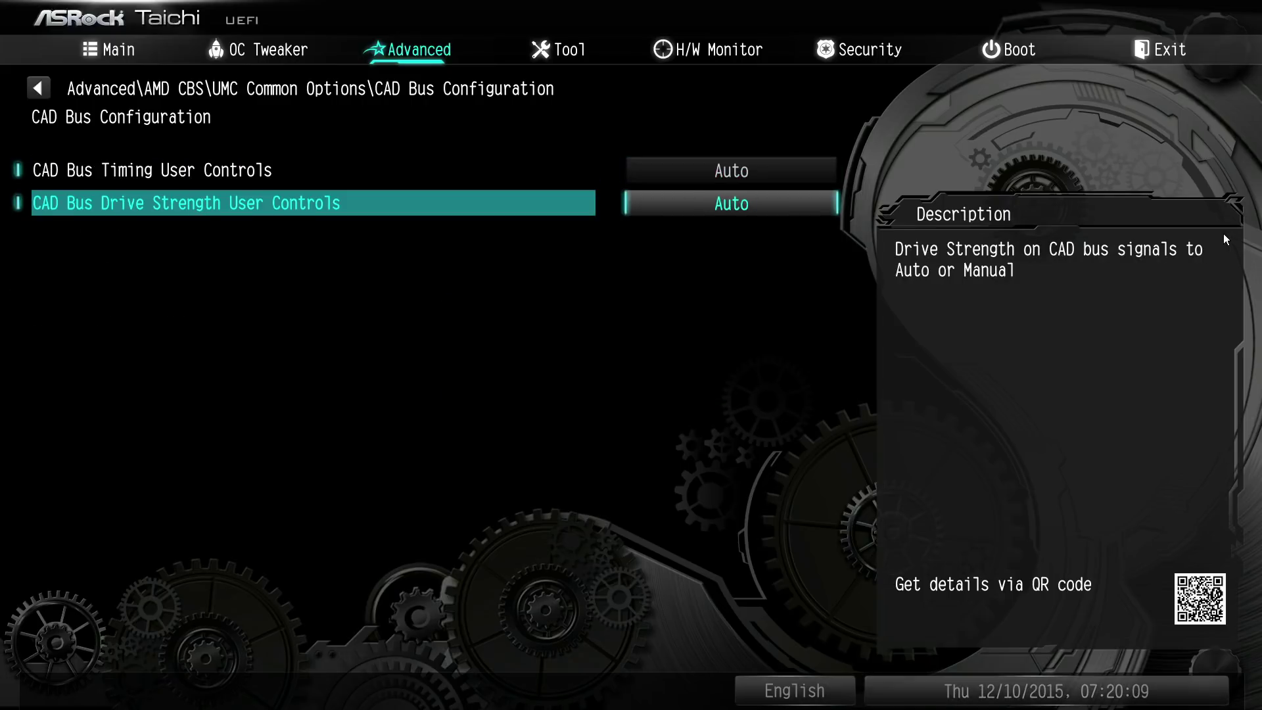
# Step: Leave CAD Bus Configuration and open Data Bus Configuration in DDR4 Common Options
pyautogui.press('Escape')
pyautogui.press('Down')
pyautogui.press('Return')
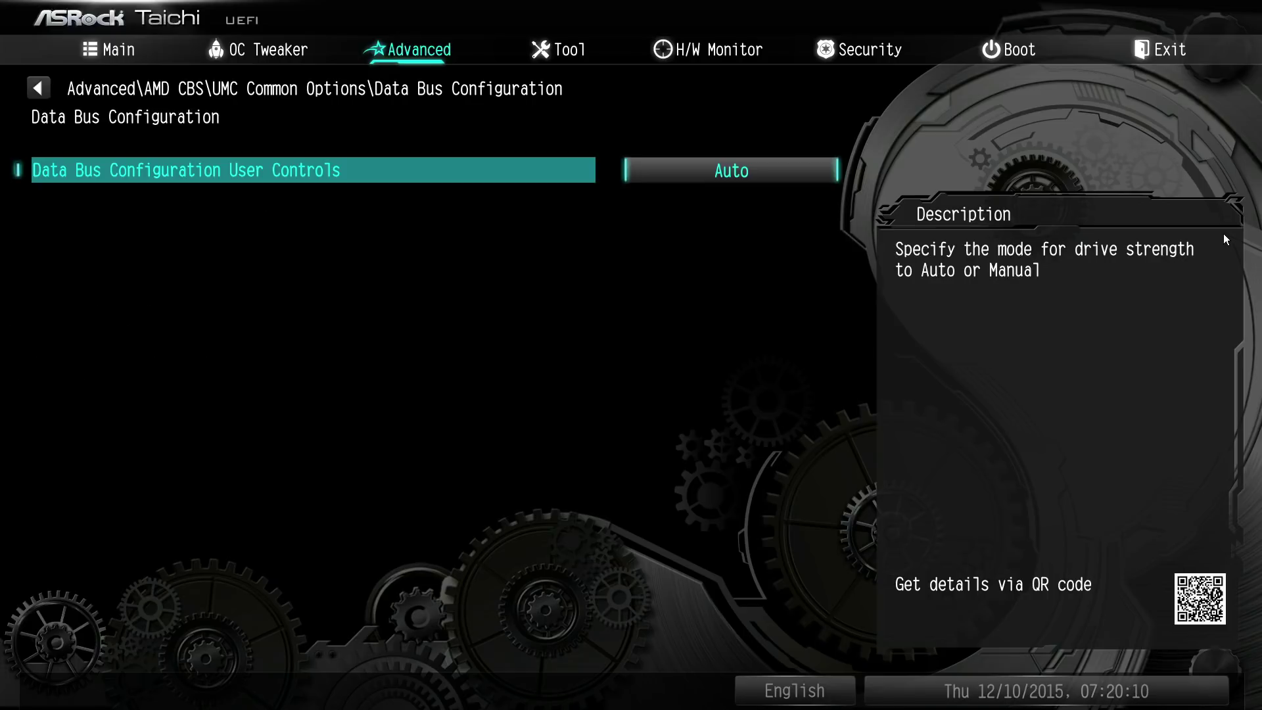
# Step: Set Data Bus Configuration User Controls to Manual, and return it to Auto
pyautogui.press('Return')
pyautogui.press('Down')
pyautogui.press('Return')
pyautogui.press('Down')
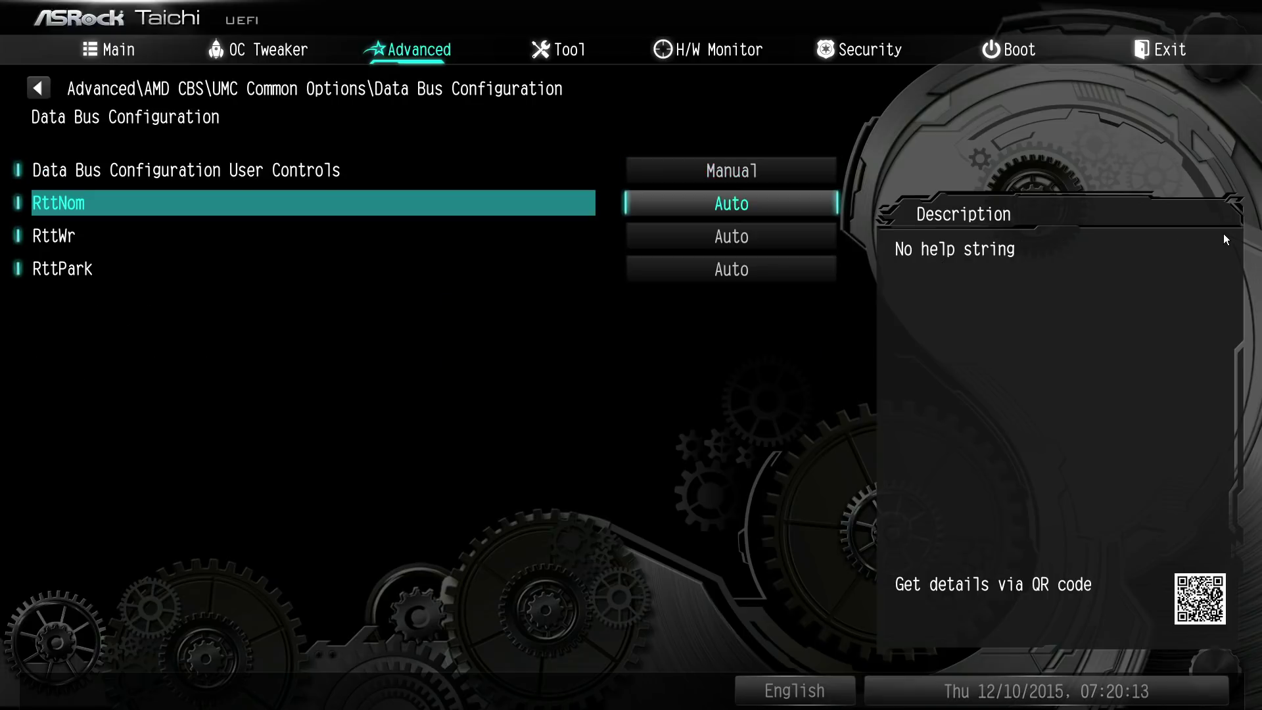
pyautogui.press('Up')
pyautogui.press('Return')
pyautogui.press('Up')
pyautogui.press('Return')
# Step: Go back to DDR4 Common Options and open Common RAS
pyautogui.press('Escape')
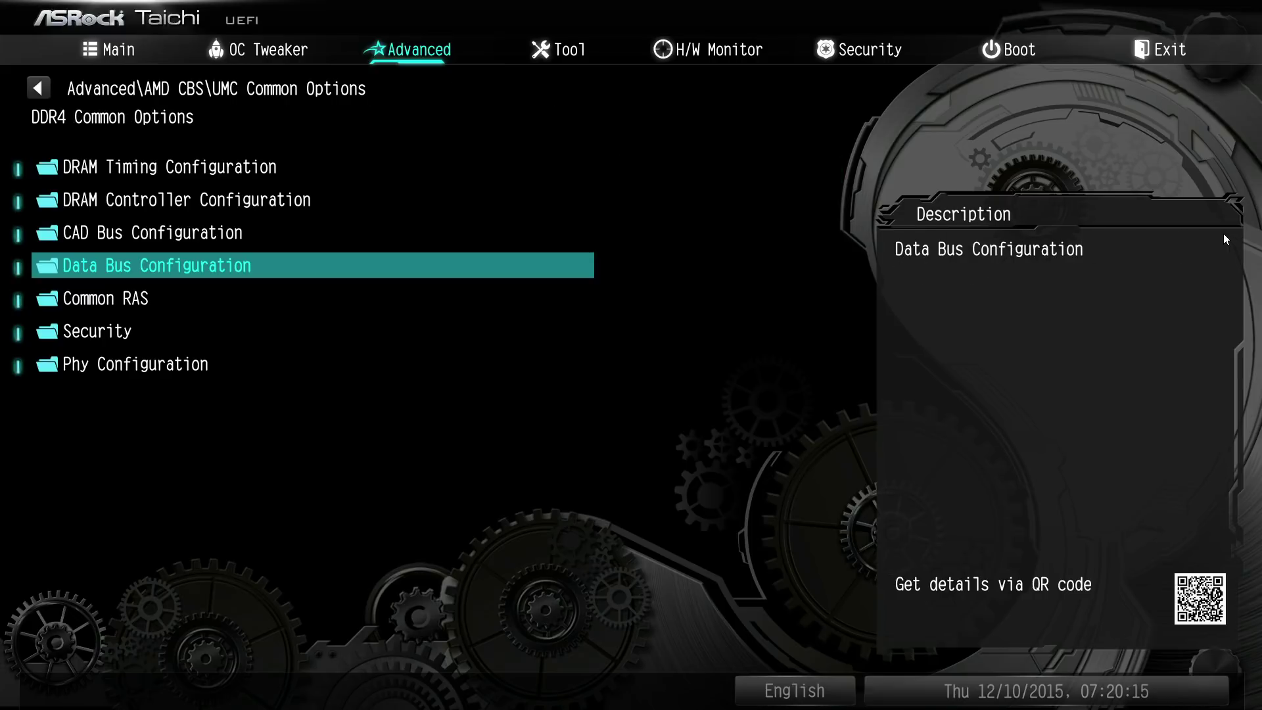
pyautogui.press('Down')
pyautogui.press('Return')
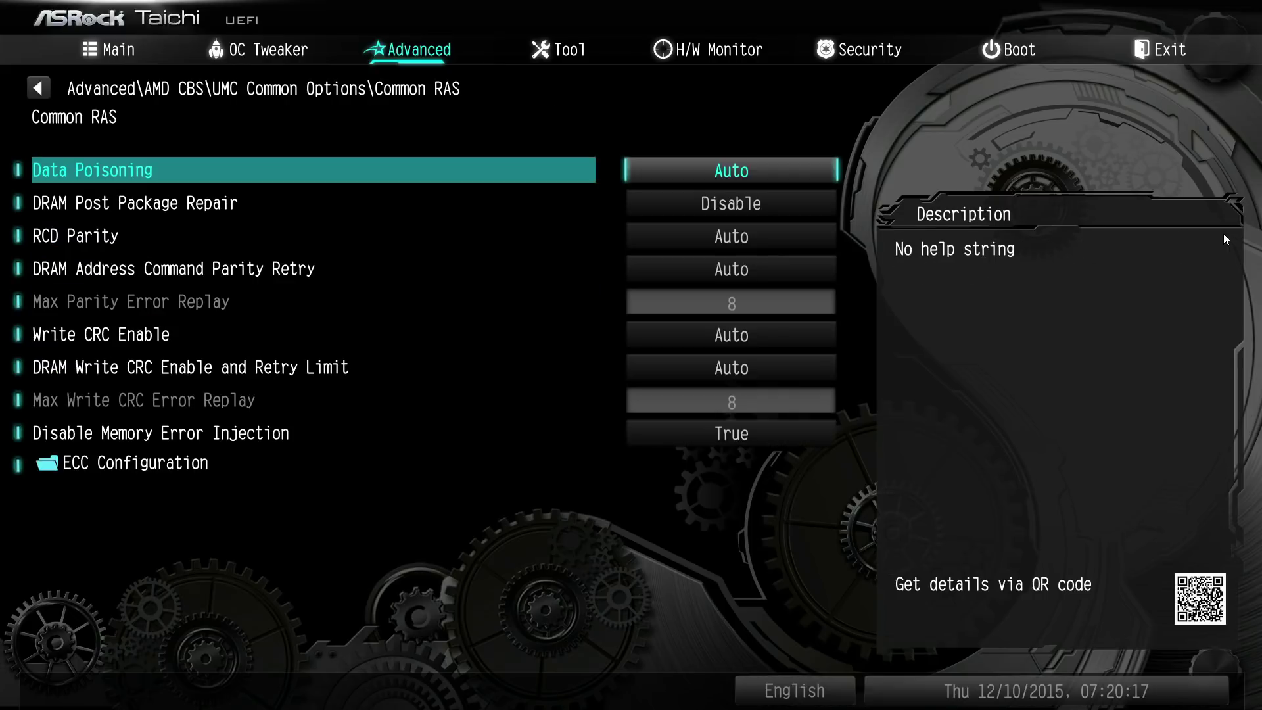
# Step: Set Data Poisoning to Disabled in Common RAS, and return it to Auto
pyautogui.press('Down')
pyautogui.press('Up')
pyautogui.press('Return')
pyautogui.press('Up')
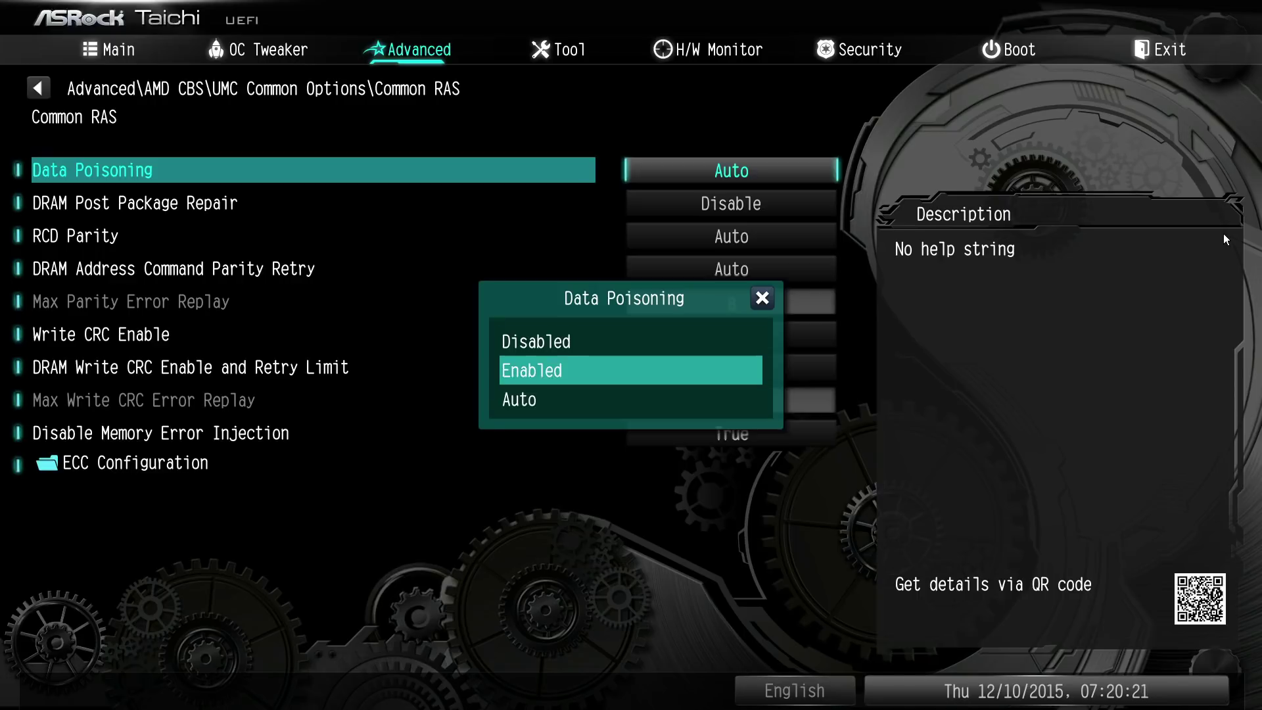
pyautogui.press('Up')
pyautogui.press('Return')
pyautogui.press('Return')
pyautogui.press('Down')
pyautogui.press('Down')
pyautogui.press('Return')
# Step: Set DRAM Post Package Repair to Enable, and return it to Disable
pyautogui.press('Down')
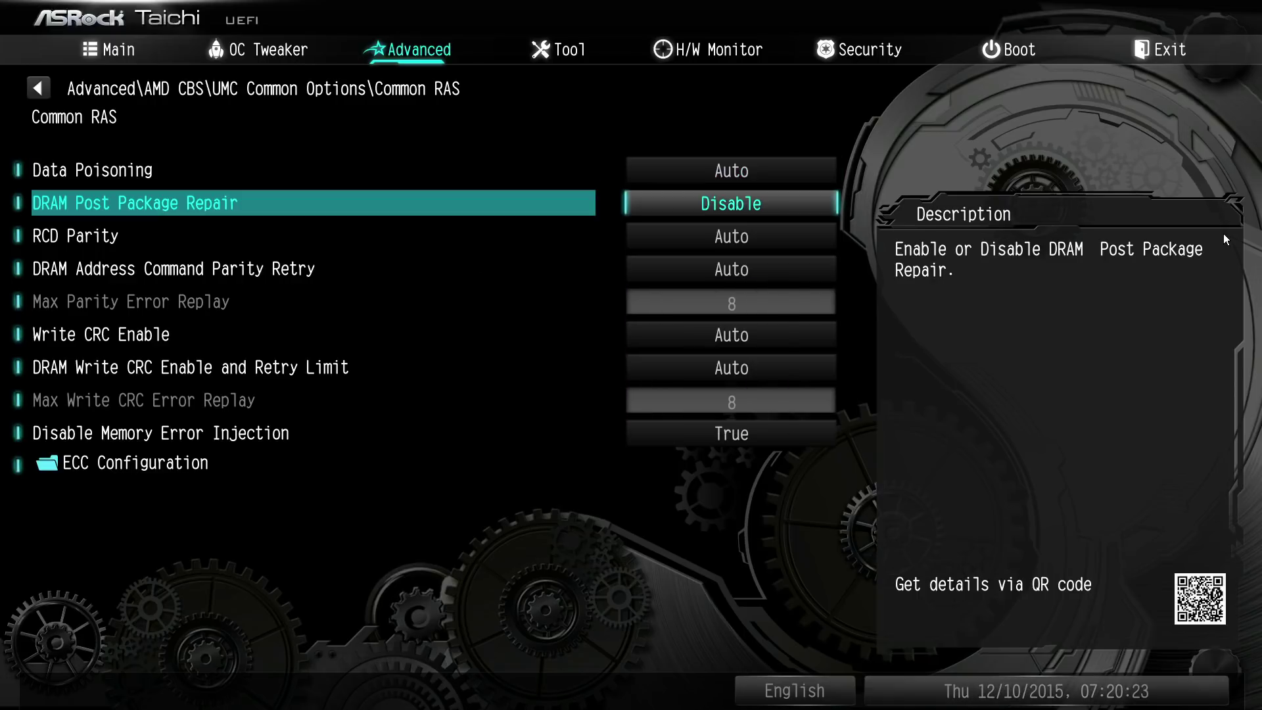
pyautogui.press('Return')
pyautogui.press('Up')
pyautogui.press('Down')
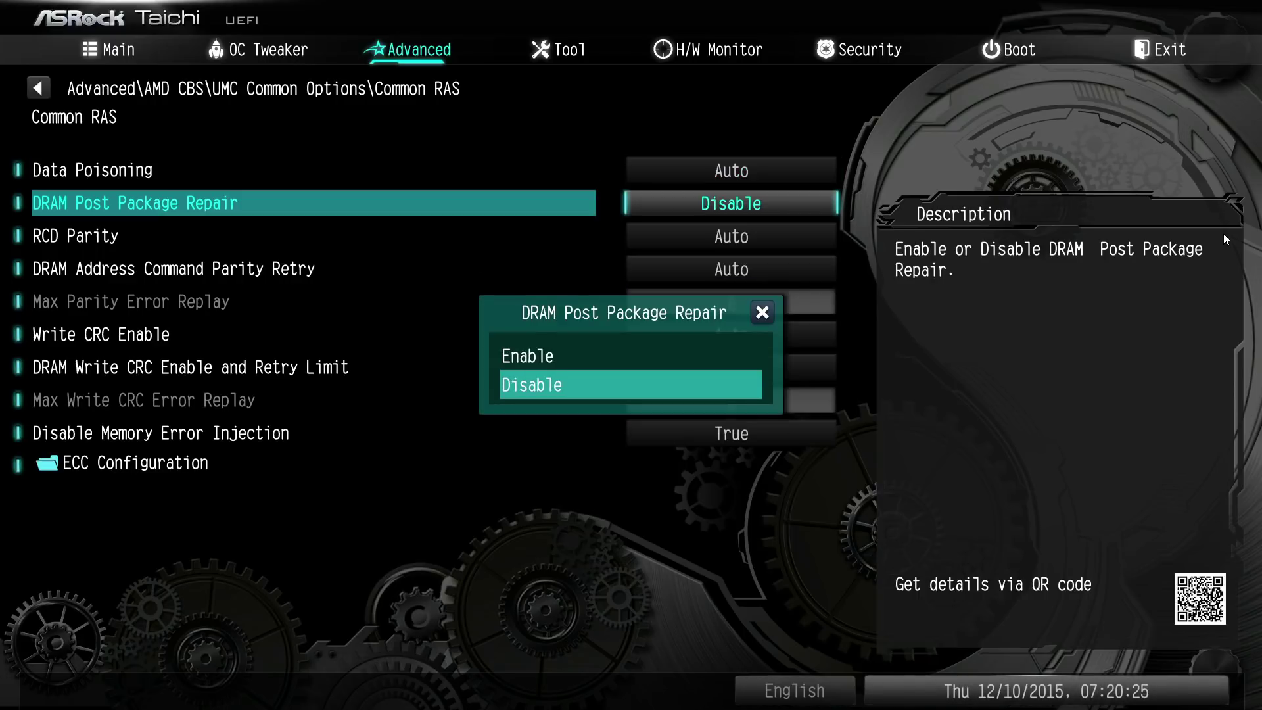
pyautogui.press('Up')
pyautogui.press('Return')
pyautogui.press('Return')
pyautogui.press('Down')
pyautogui.press('Return')
# Step: Look through the available options of RCD Parity, and close them without choosing one
pyautogui.press('Down')
pyautogui.press('Return')
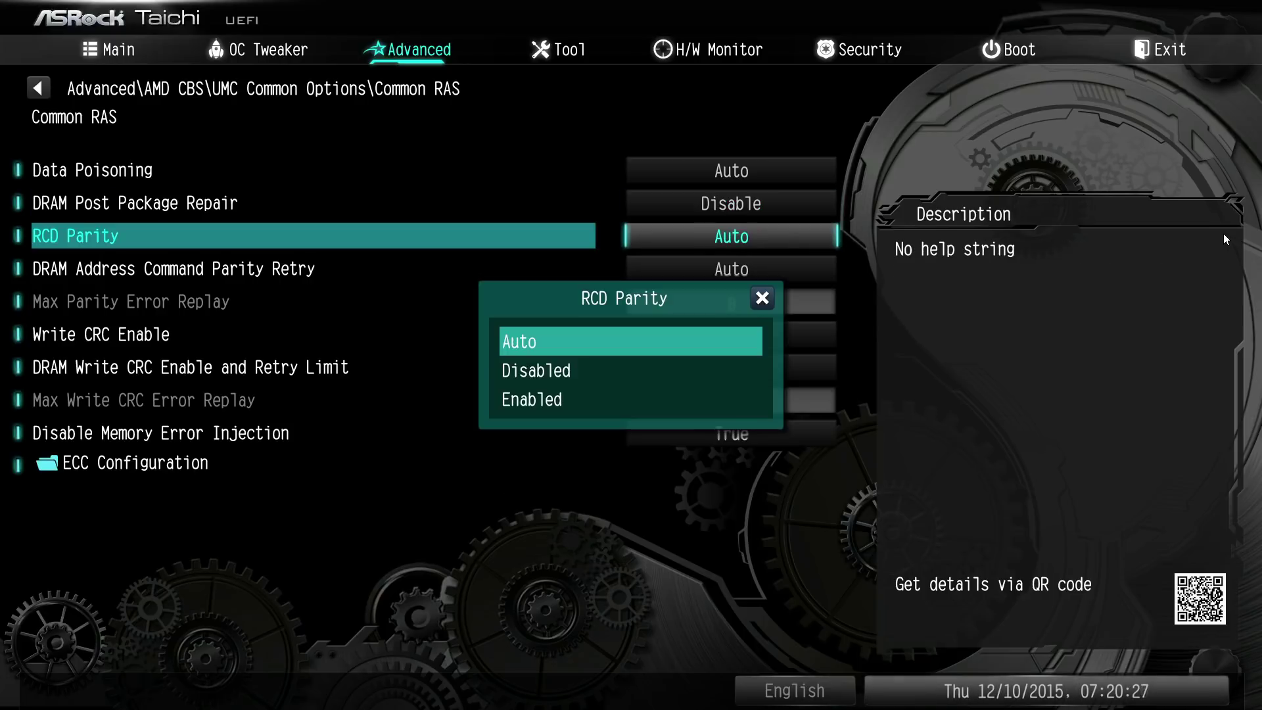
pyautogui.press('Up')
pyautogui.press('Up')
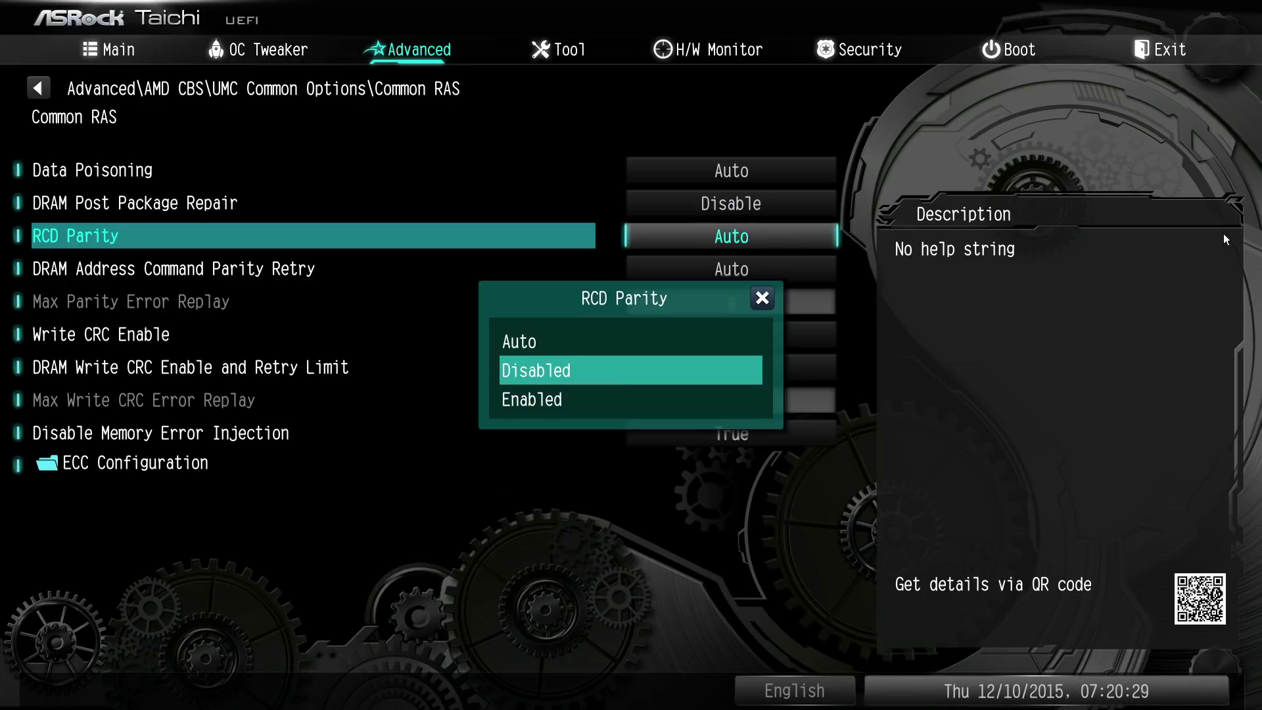
pyautogui.press('Escape')
pyautogui.press('Return')
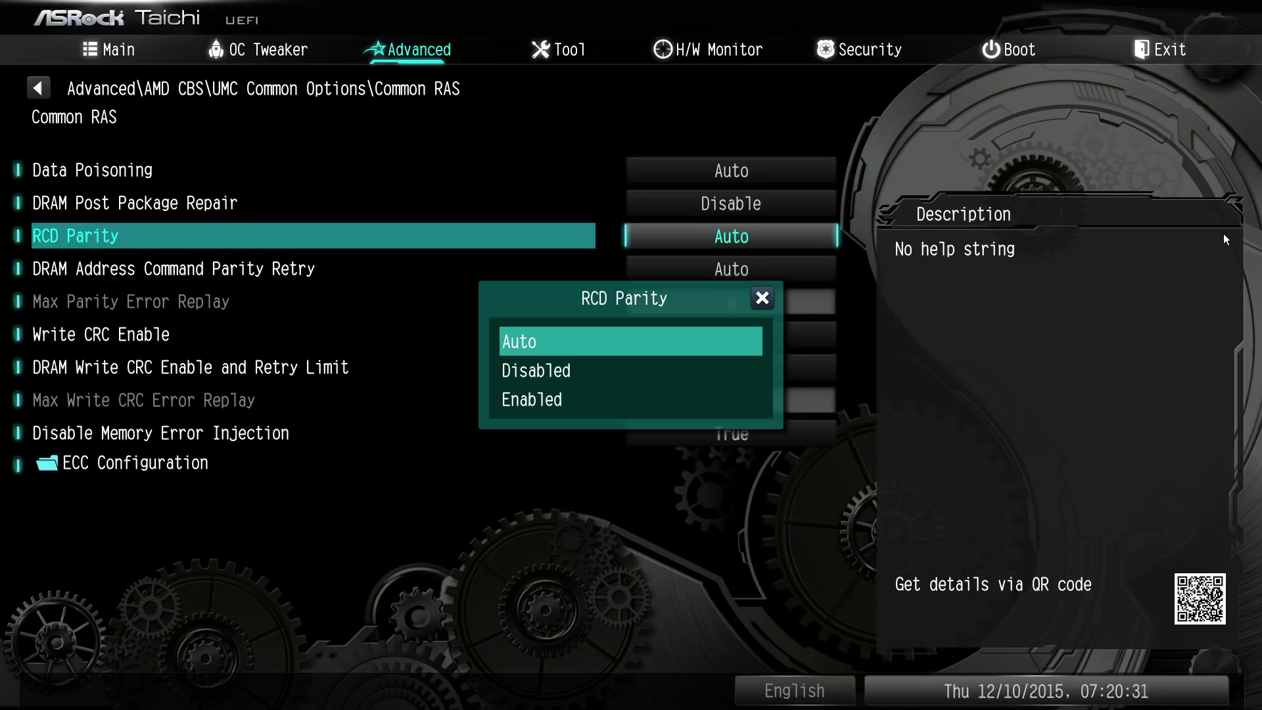
pyautogui.press('Escape')
# Step: Switch RCD Parity to Disabled and Enabled in turn, and return it to Auto
pyautogui.press('Return')
pyautogui.press('Down')
pyautogui.press('Return')
pyautogui.press('Return')
pyautogui.press('Down')
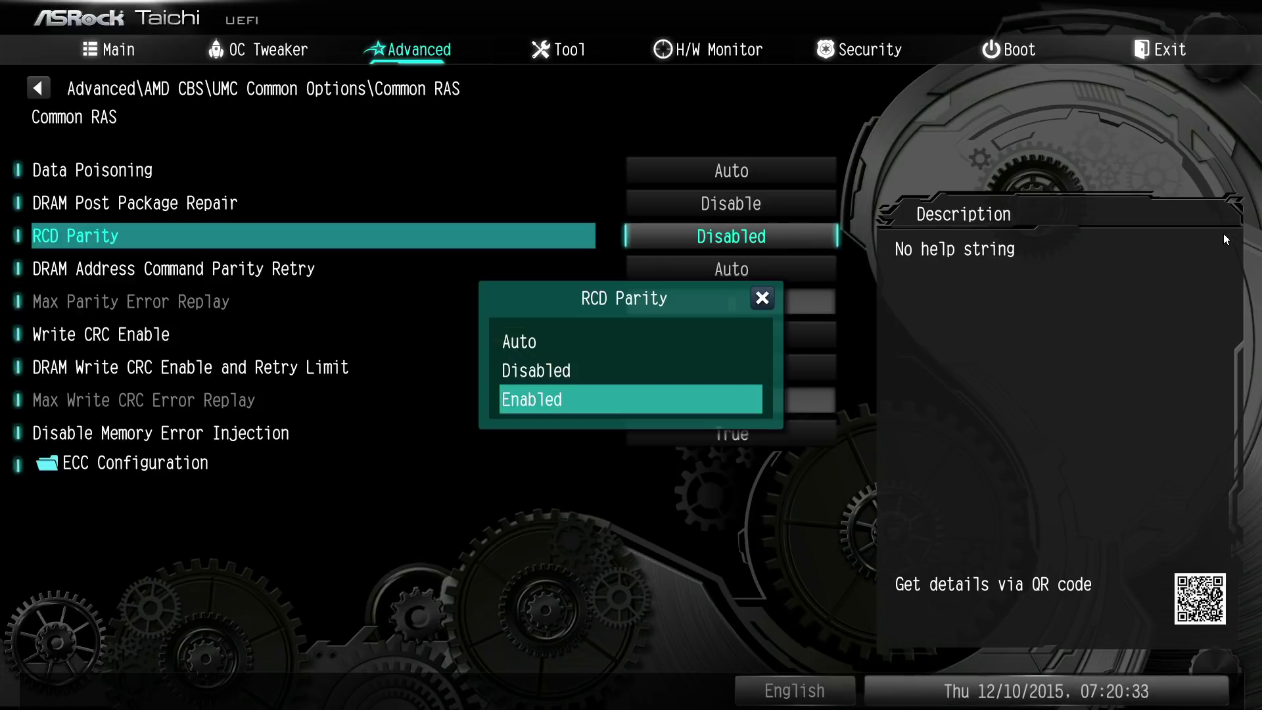
pyautogui.press('Return')
pyautogui.press('Return')
pyautogui.press('Up')
pyautogui.press('Up')
pyautogui.press('Return')
# Step: Switch DRAM Address Command Parity Retry to Disabled and Enabled in turn, and return it to Auto
pyautogui.press('Down')
pyautogui.press('Return')
pyautogui.press('Down')
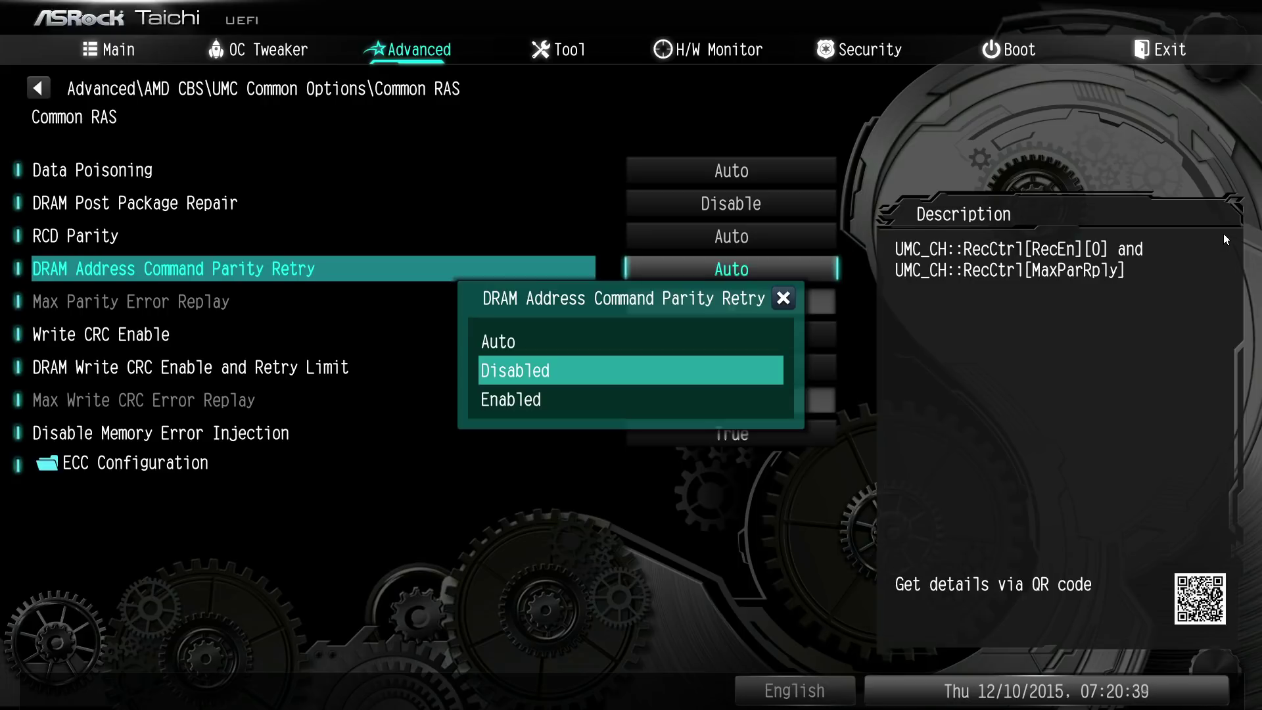
pyautogui.press('Return')
pyautogui.press('Return')
pyautogui.press('Down')
pyautogui.press('Return')
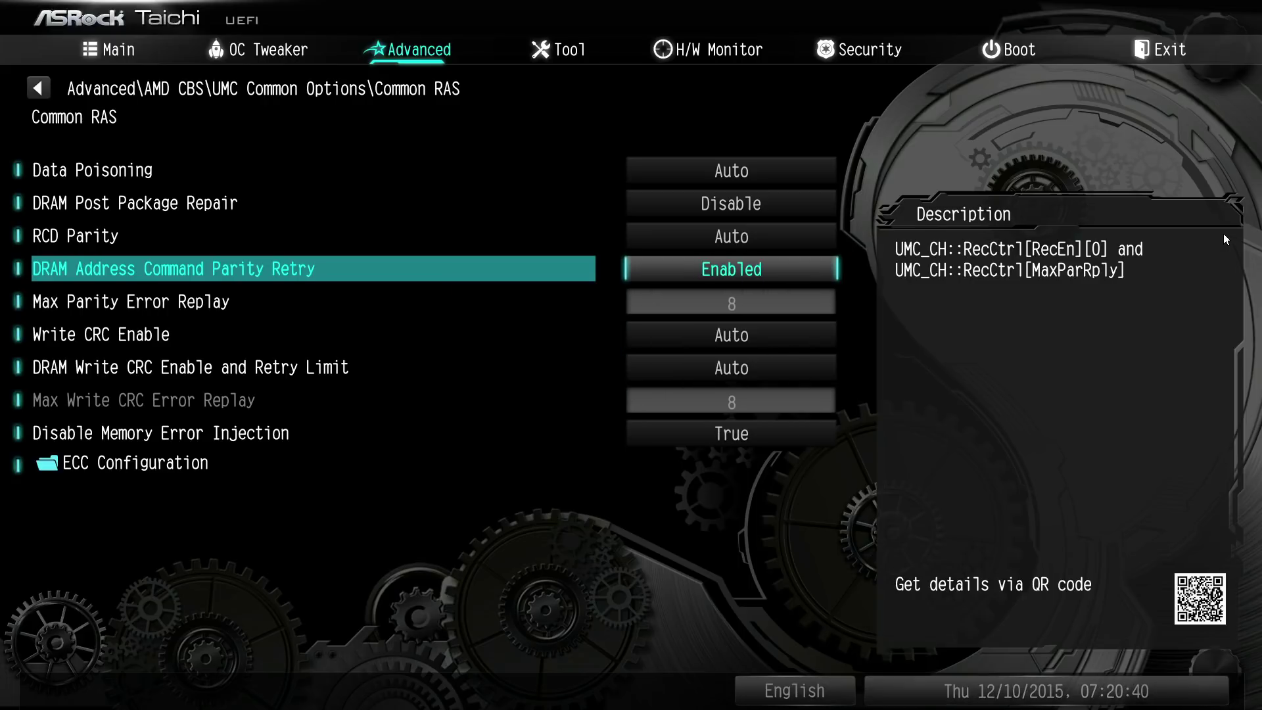
pyautogui.press('Return')
pyautogui.press('Up')
pyautogui.press('Up')
pyautogui.press('Return')
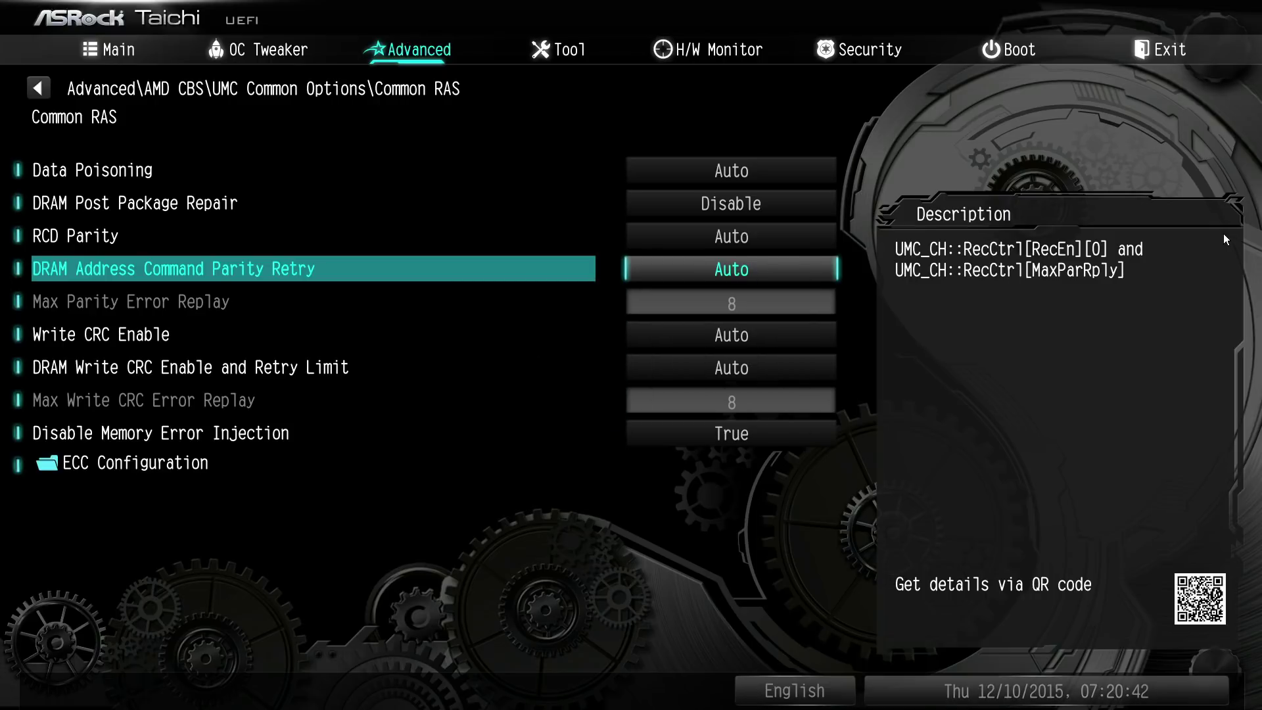
# Step: Set DRAM Address Command Parity Retry to Enabled, and select the Max Parity Error Replay setting
pyautogui.press('Up')
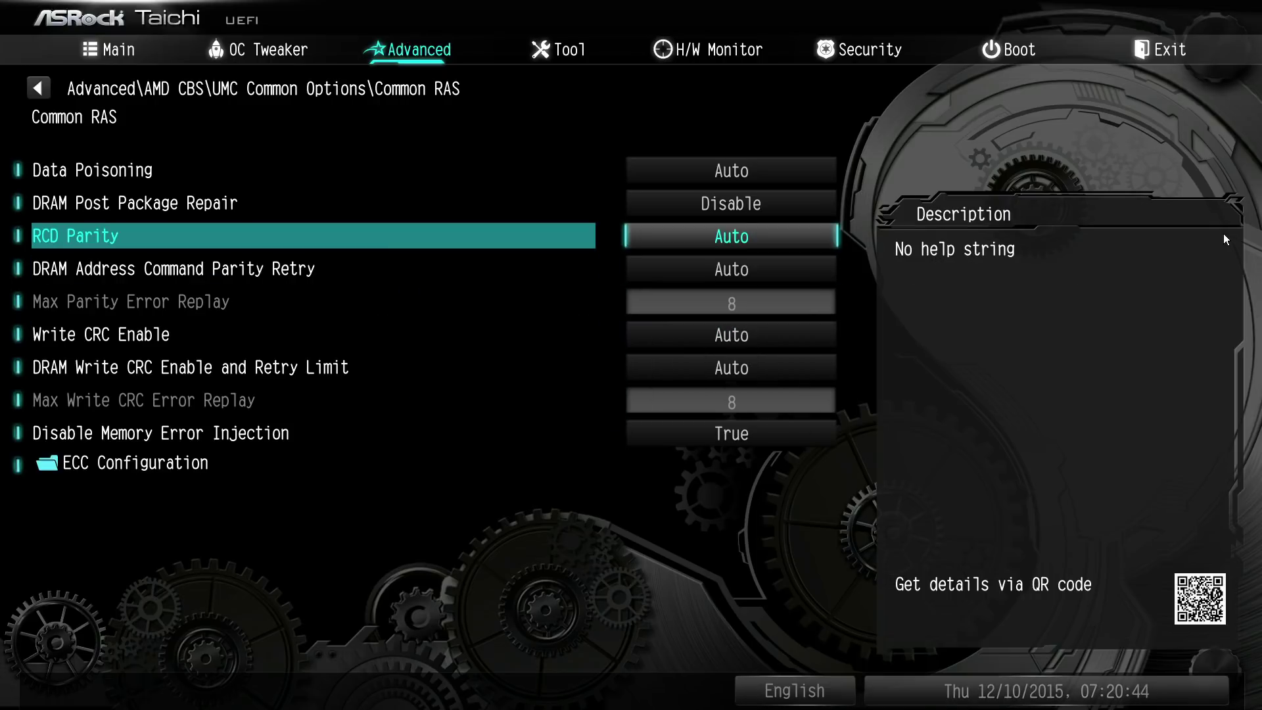
pyautogui.press('Down')
pyautogui.press('Down')
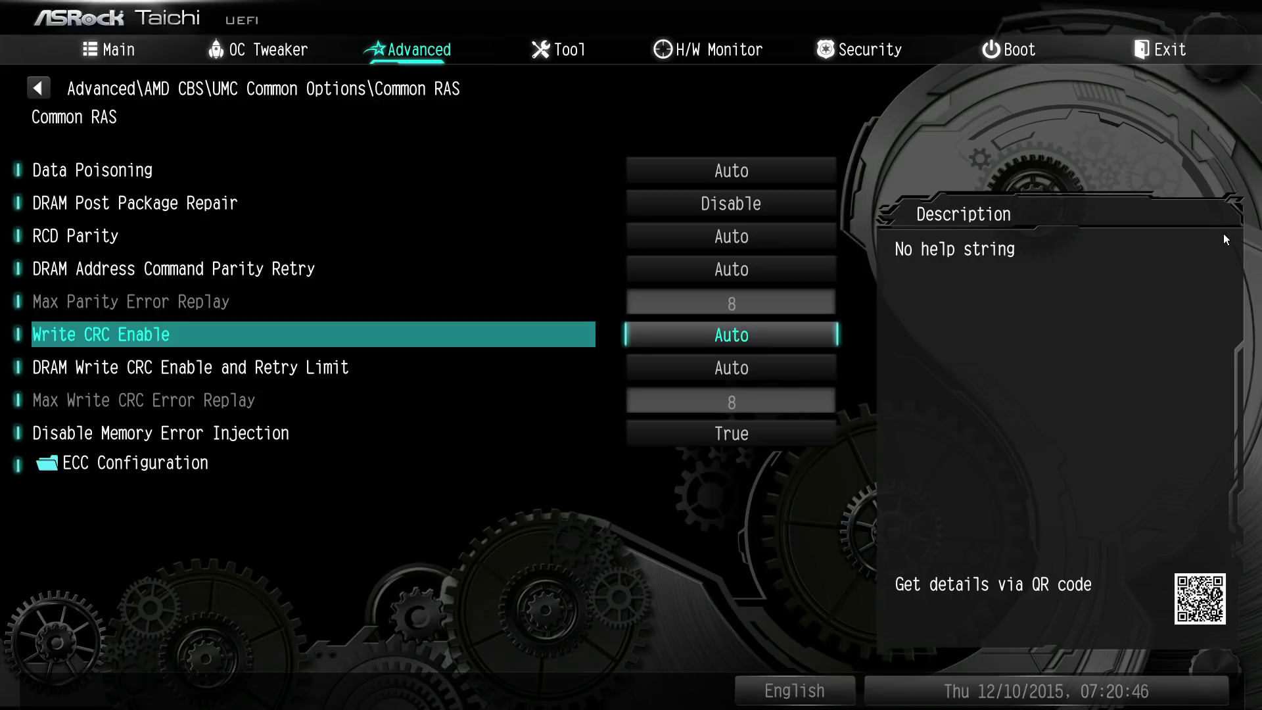
pyautogui.press('Up')
pyautogui.press('Return')
pyautogui.press('Down')
pyautogui.press('Down')
pyautogui.press('Return')
pyautogui.press('Down')
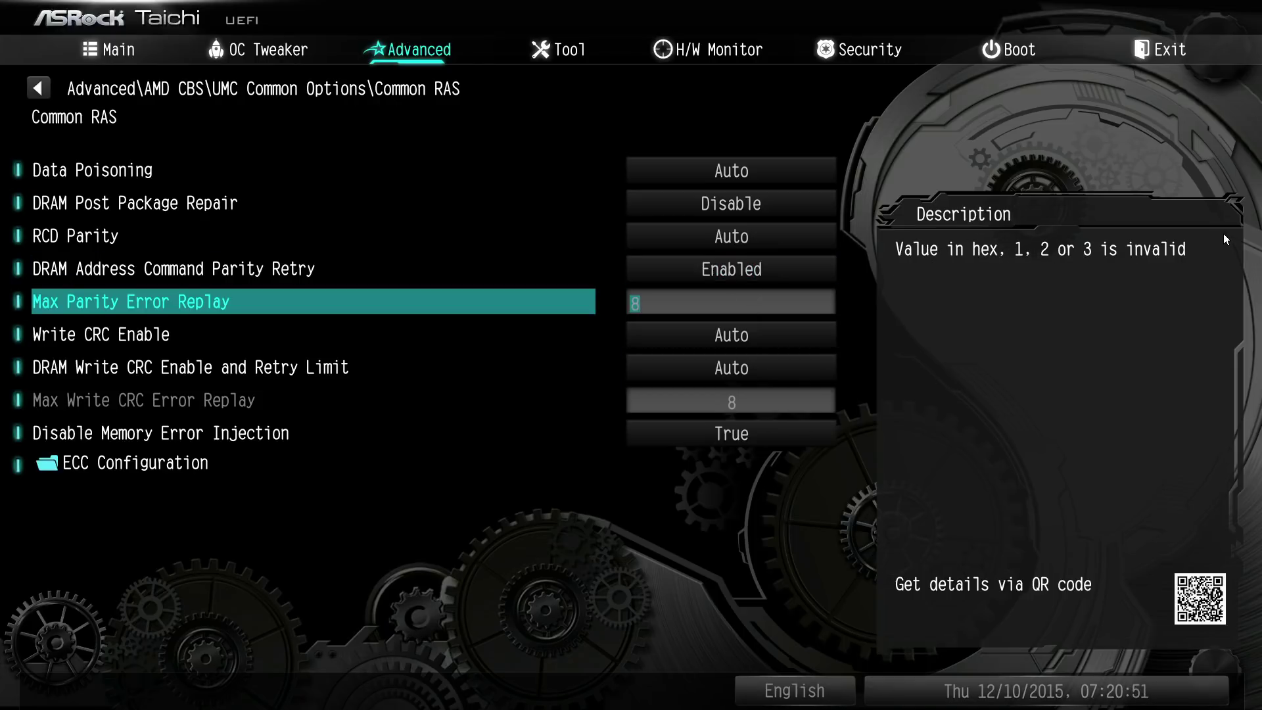
# Step: Return DRAM Address Command Parity Retry to Auto
pyautogui.press('Up')
pyautogui.press('Down')
pyautogui.press('Up')
pyautogui.press('Return')
pyautogui.press('Up')
pyautogui.press('Up')
pyautogui.press('Return')
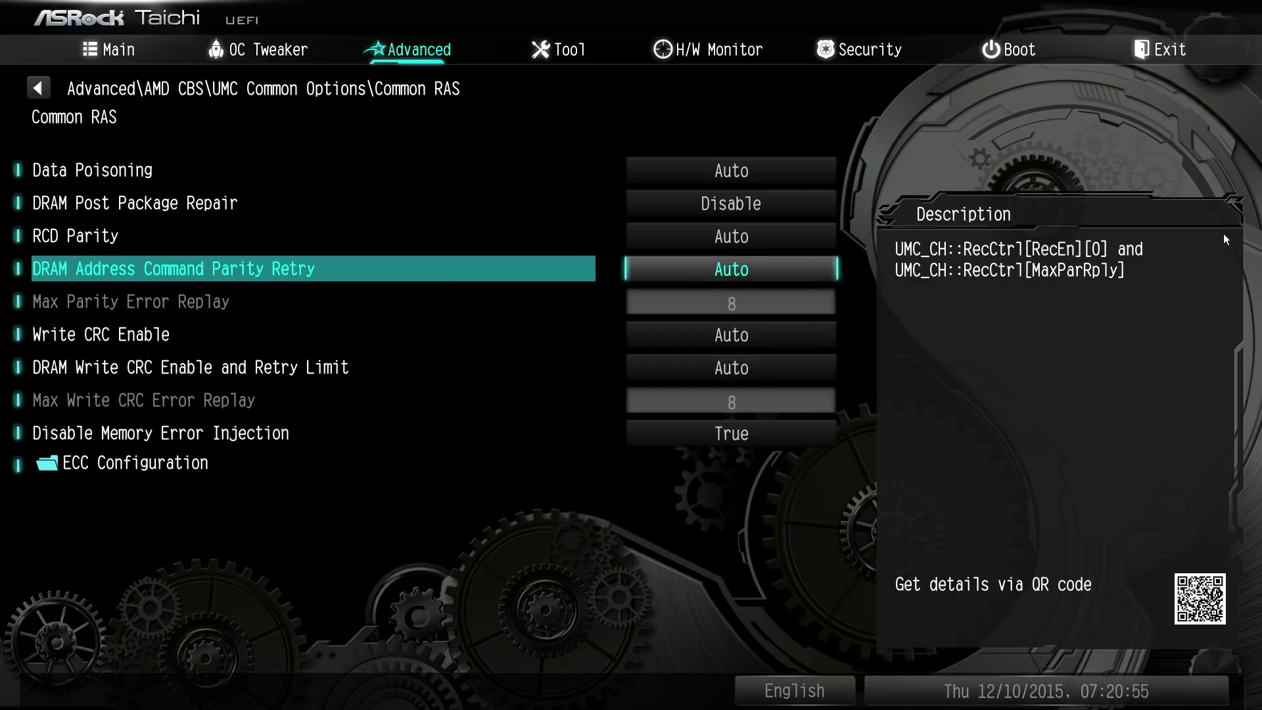
# Step: Switch Write CRC Enable to Disabled and Enabled in turn, and return it to Auto
pyautogui.press('Down')
pyautogui.press('Return')
pyautogui.press('Down')
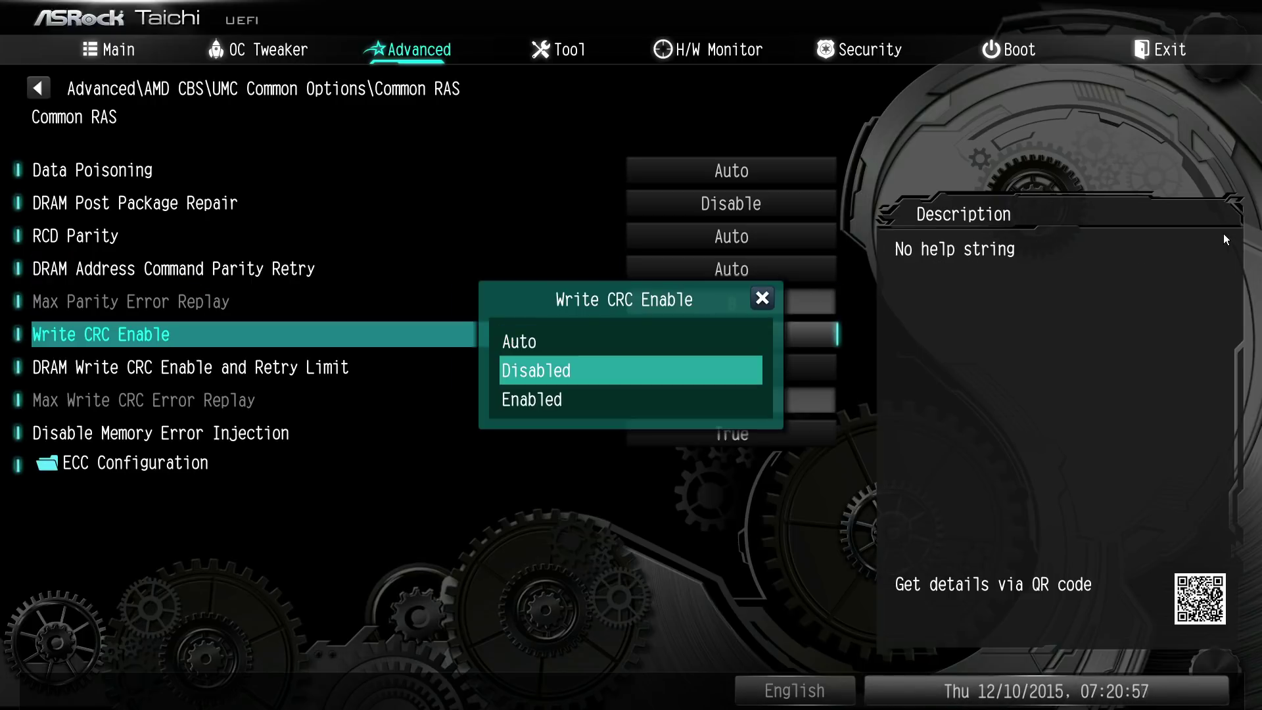
pyautogui.press('Return')
pyautogui.press('Return')
pyautogui.press('Down')
pyautogui.press('Return')
pyautogui.press('Return')
pyautogui.press('Up')
pyautogui.press('Up')
pyautogui.press('Return')
# Step: Switch DRAM Write CRC Enable and Retry Limit to Disabled and then Enabled, and select Max Write CRC Error Replay
pyautogui.press('Down')
pyautogui.press('Return')
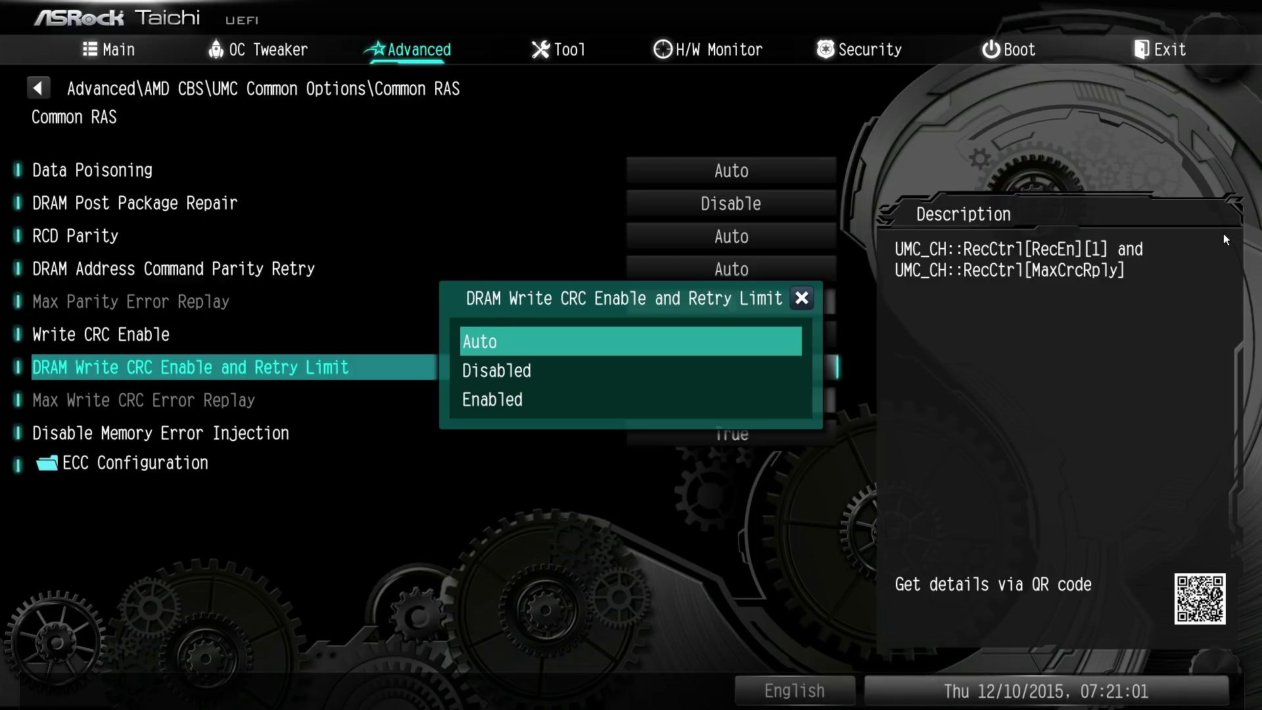
pyautogui.press('Down')
pyautogui.press('Down')
pyautogui.press('Up')
pyautogui.press('Return')
pyautogui.press('Return')
pyautogui.press('Up')
pyautogui.press('Down')
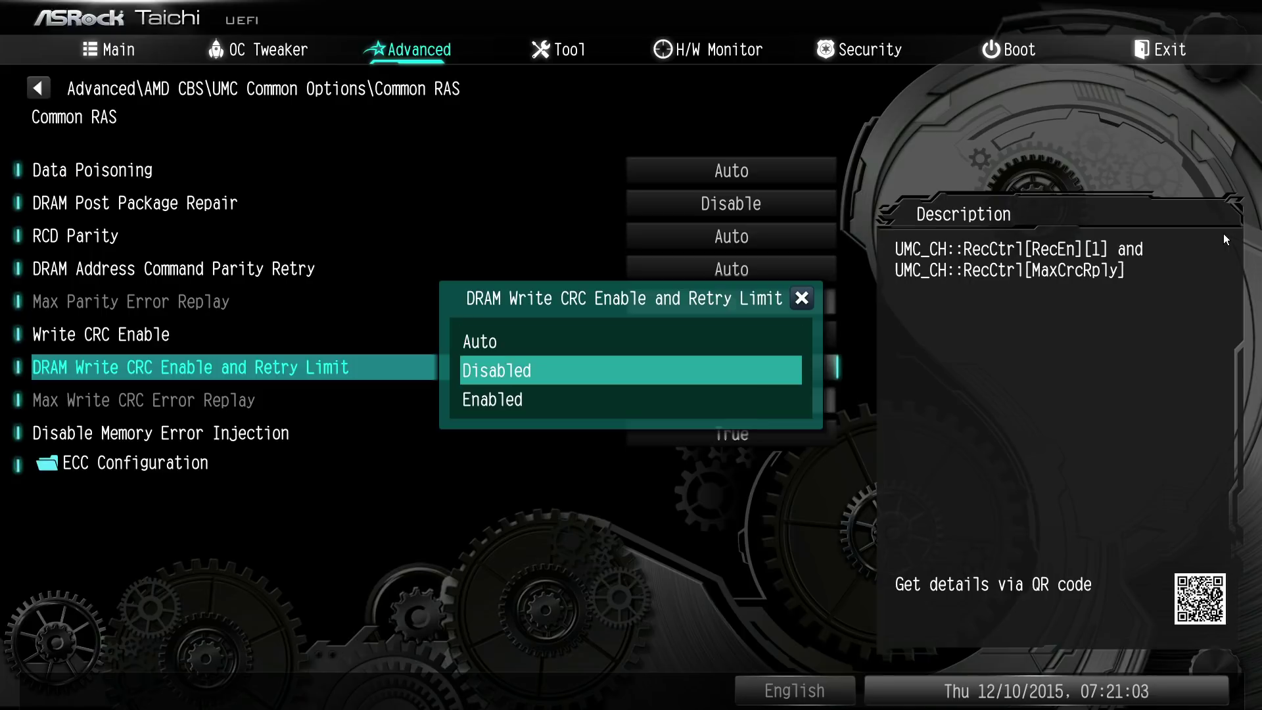
pyautogui.press('Down')
pyautogui.press('Return')
pyautogui.press('Return')
pyautogui.press('Up')
pyautogui.press('Escape')
pyautogui.press('Down')
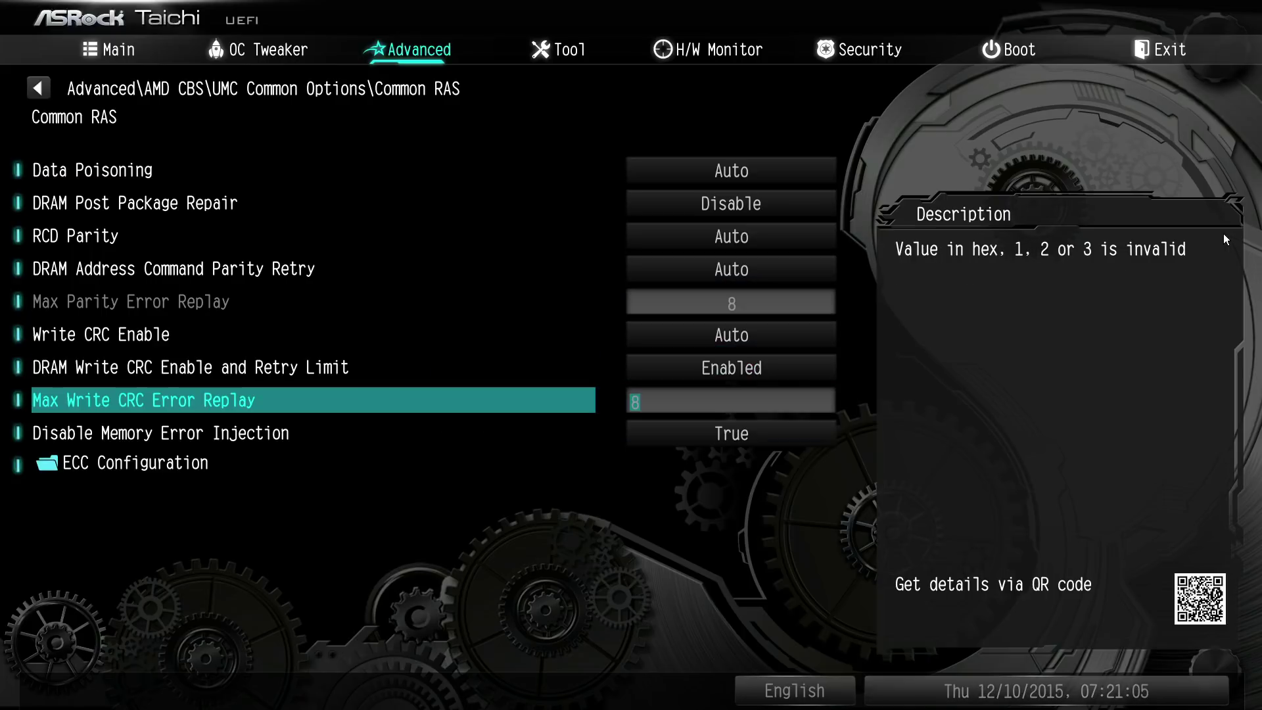
# Step: Return DRAM Write CRC Enable and Retry Limit to Auto
pyautogui.press('Up')
pyautogui.press('Down')
pyautogui.press('Up')
pyautogui.press('Return')
pyautogui.press('Up')
pyautogui.press('Up')
pyautogui.press('Return')
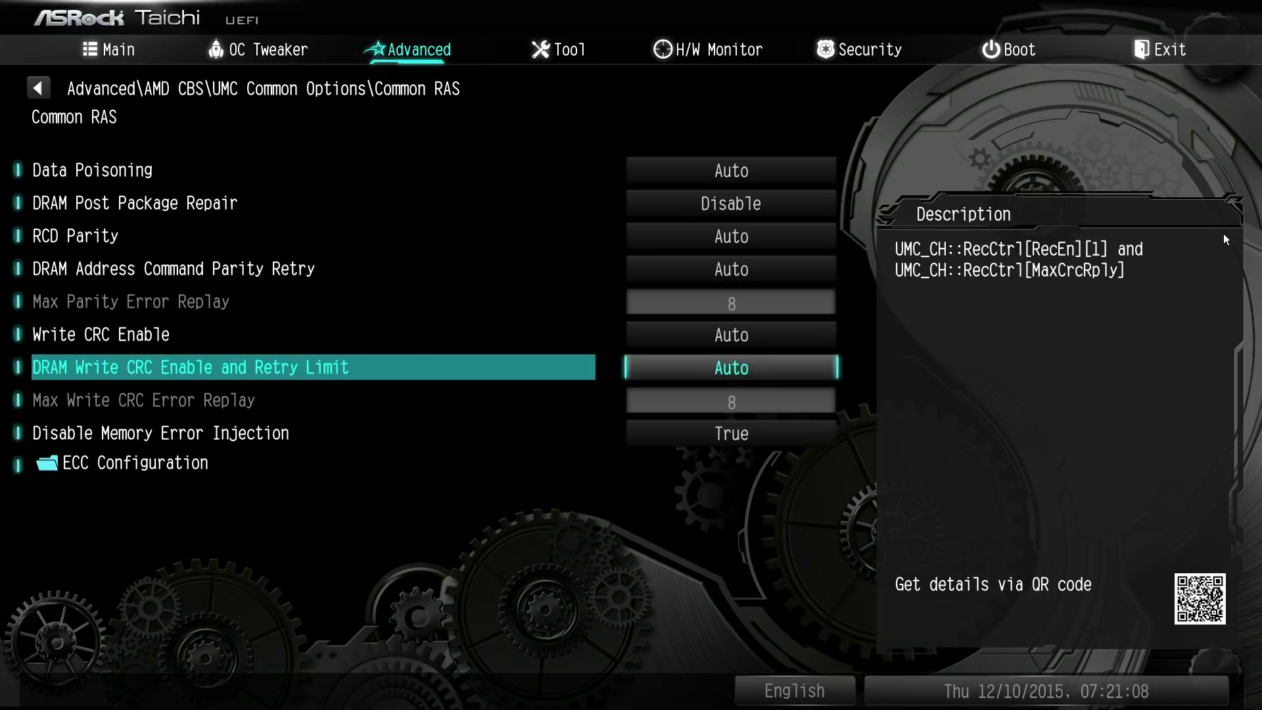
# Step: Set Disable Memory Error Injection to False, and return it to True
pyautogui.press('Down')
pyautogui.press('Return')
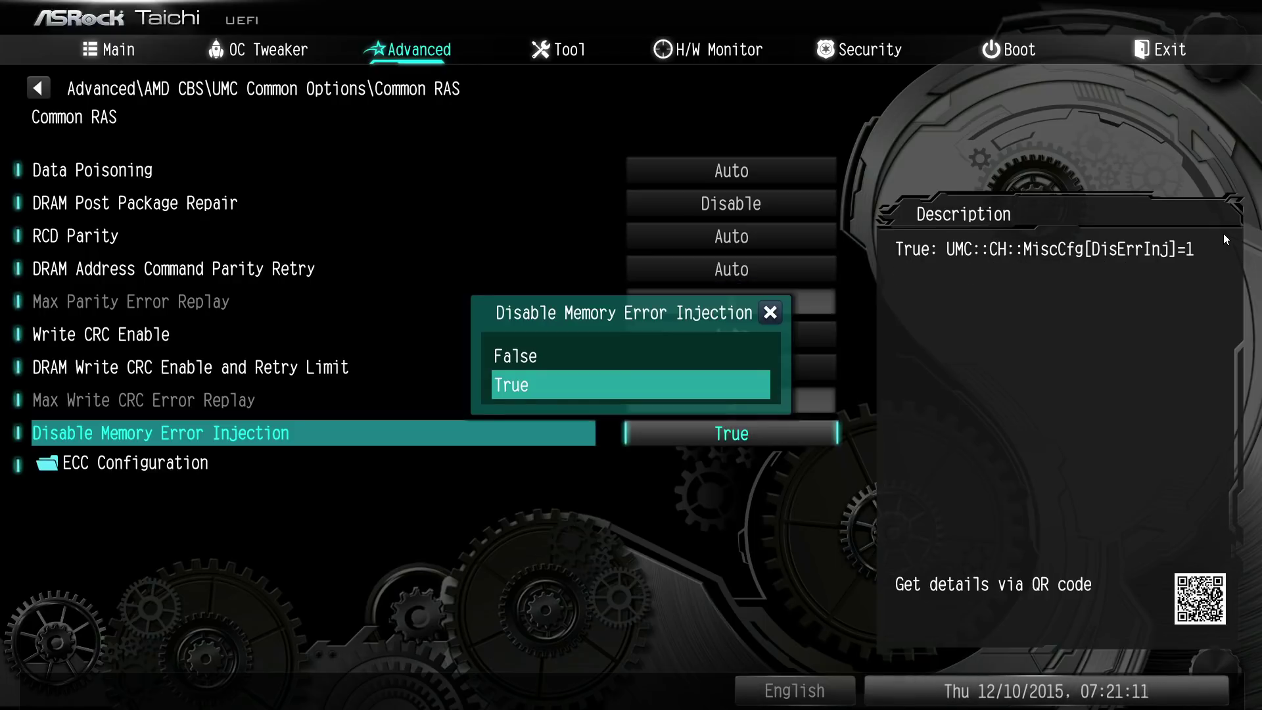
pyautogui.press('Up')
pyautogui.press('Return')
pyautogui.press('Return')
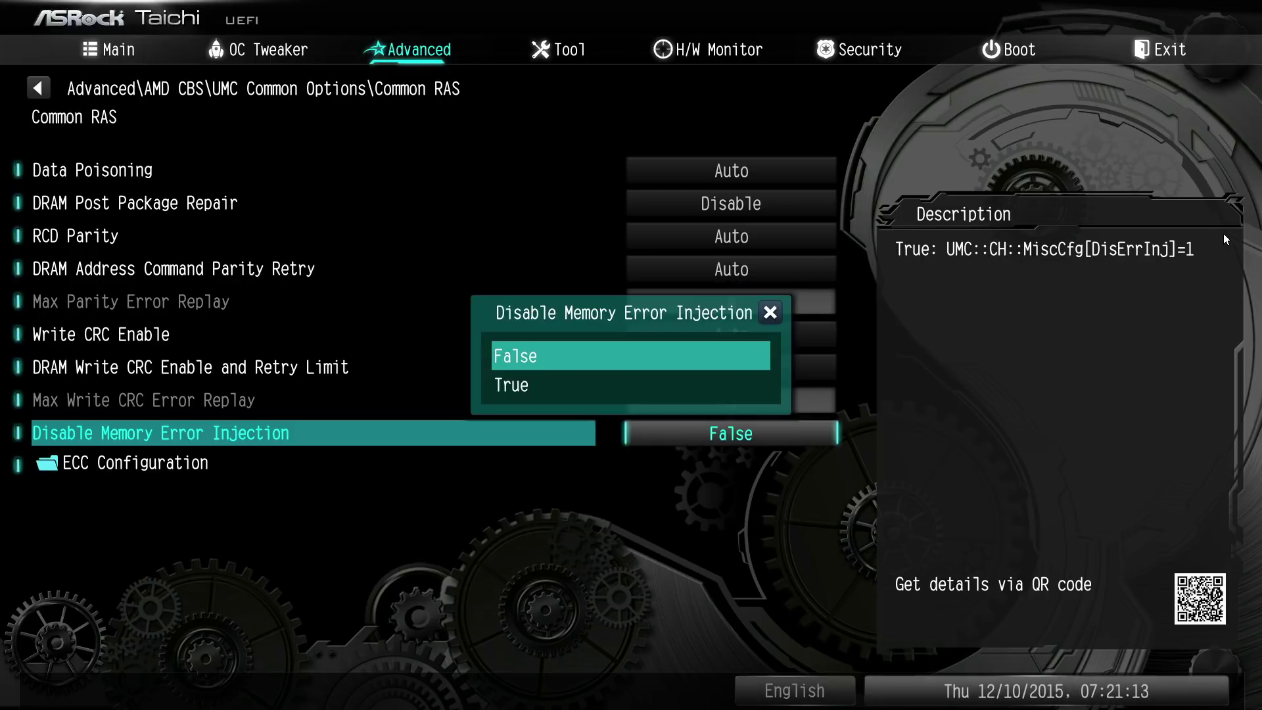
pyautogui.press('Down')
pyautogui.press('Return')
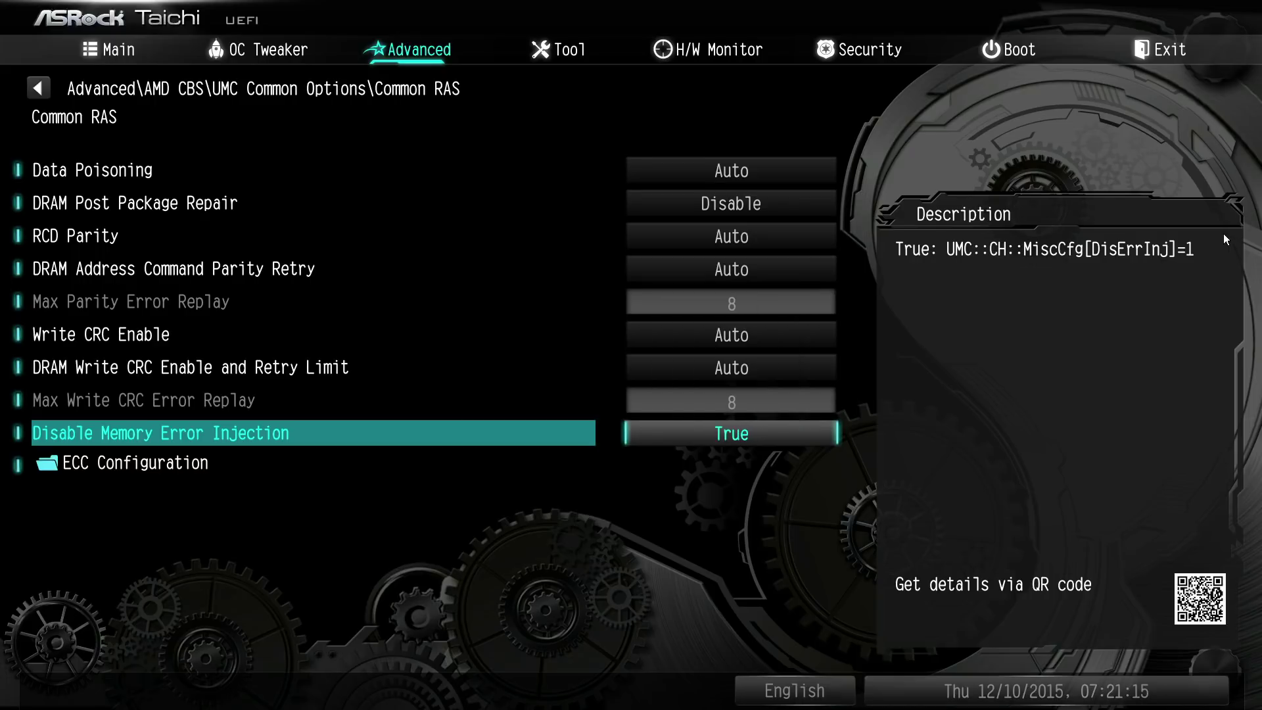
# Step: Open ECC Configuration within Common RAS
pyautogui.press('Down')
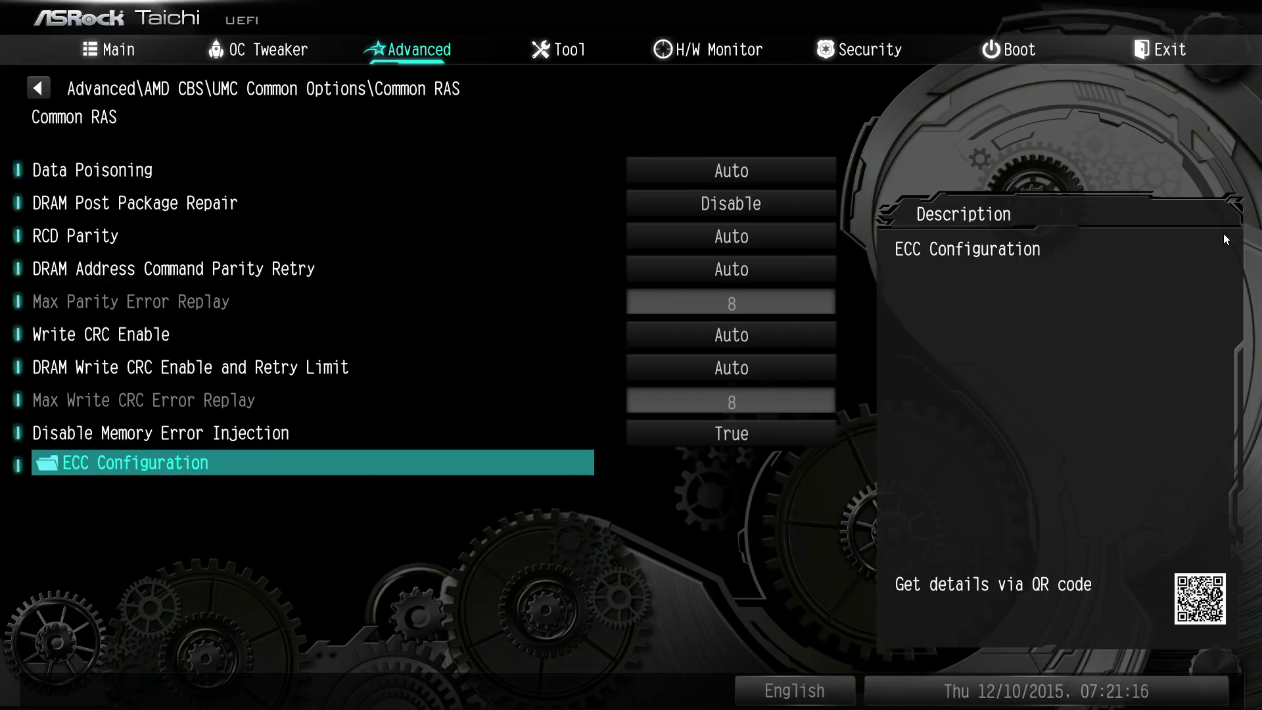
pyautogui.press('Return')
# Step: Set DRAM ECC Symbol Size to x4, and return it to Auto
pyautogui.press('Return')
pyautogui.press('Up')
pyautogui.press('Up')
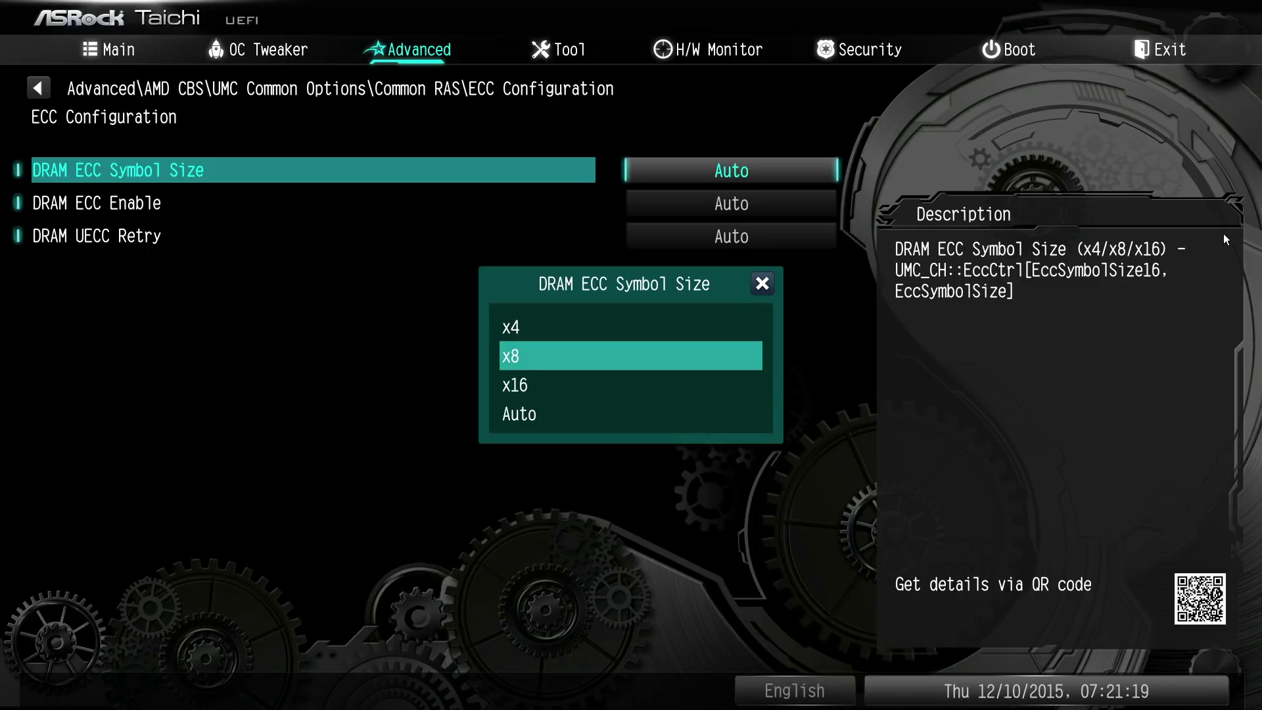
pyautogui.press('Up')
pyautogui.press('Return')
pyautogui.press('Return')
pyautogui.press('Down')
pyautogui.press('Down')
pyautogui.press('Down')
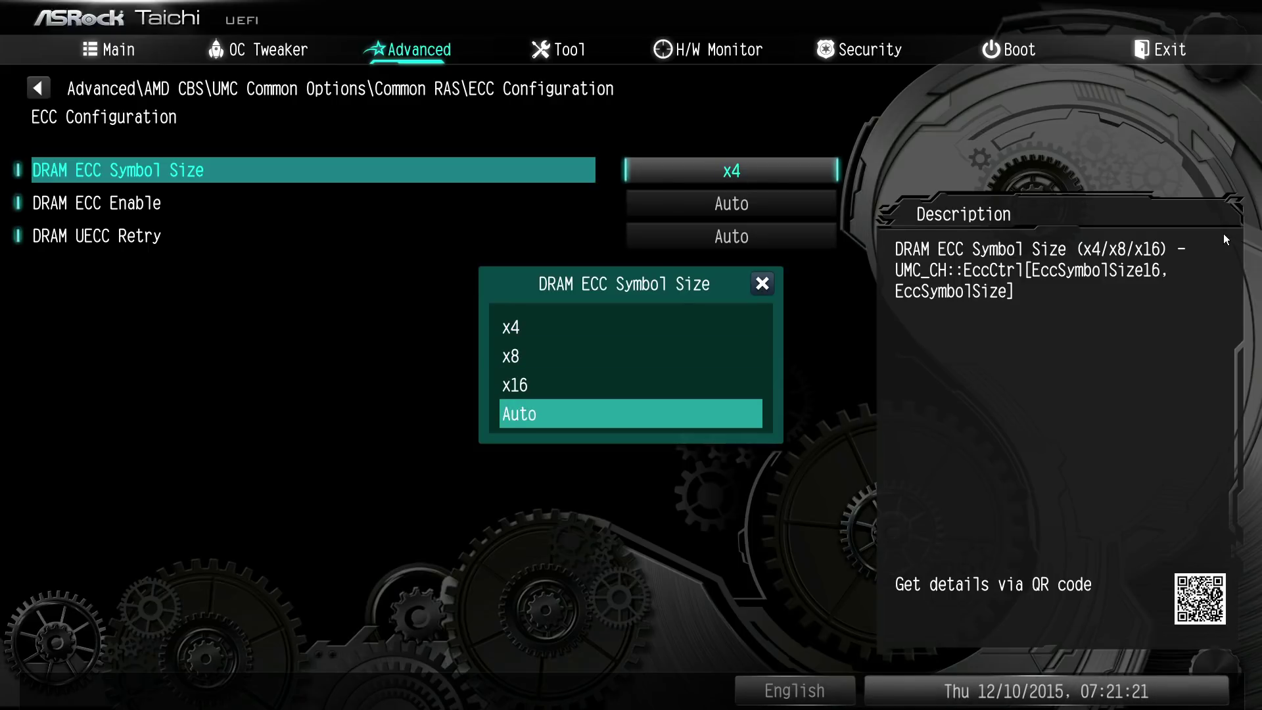
pyautogui.press('Return')
pyautogui.press('Return')
pyautogui.press('Escape')
# Step: Review the available options of DRAM ECC Enable and DRAM UECC Retry without changing them
pyautogui.press('Down')
pyautogui.press('Return')
pyautogui.press('Escape')
pyautogui.press('Down')
pyautogui.press('Return')
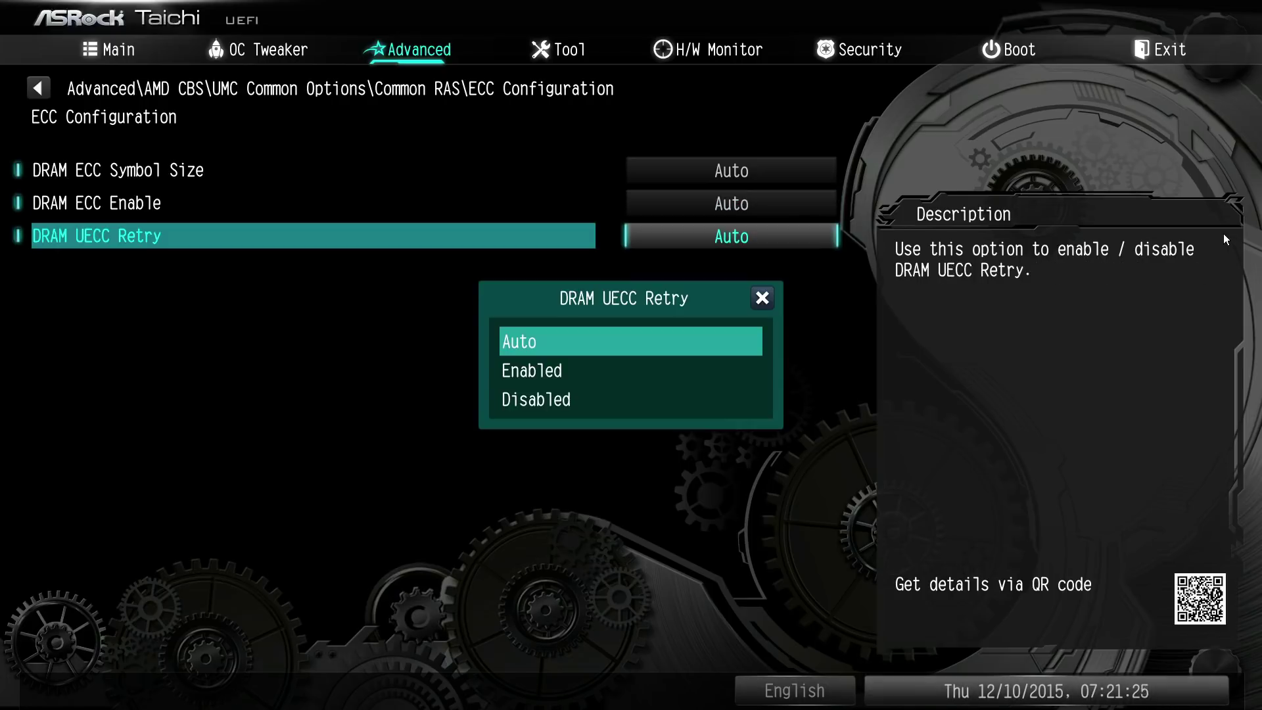
pyautogui.press('Escape')
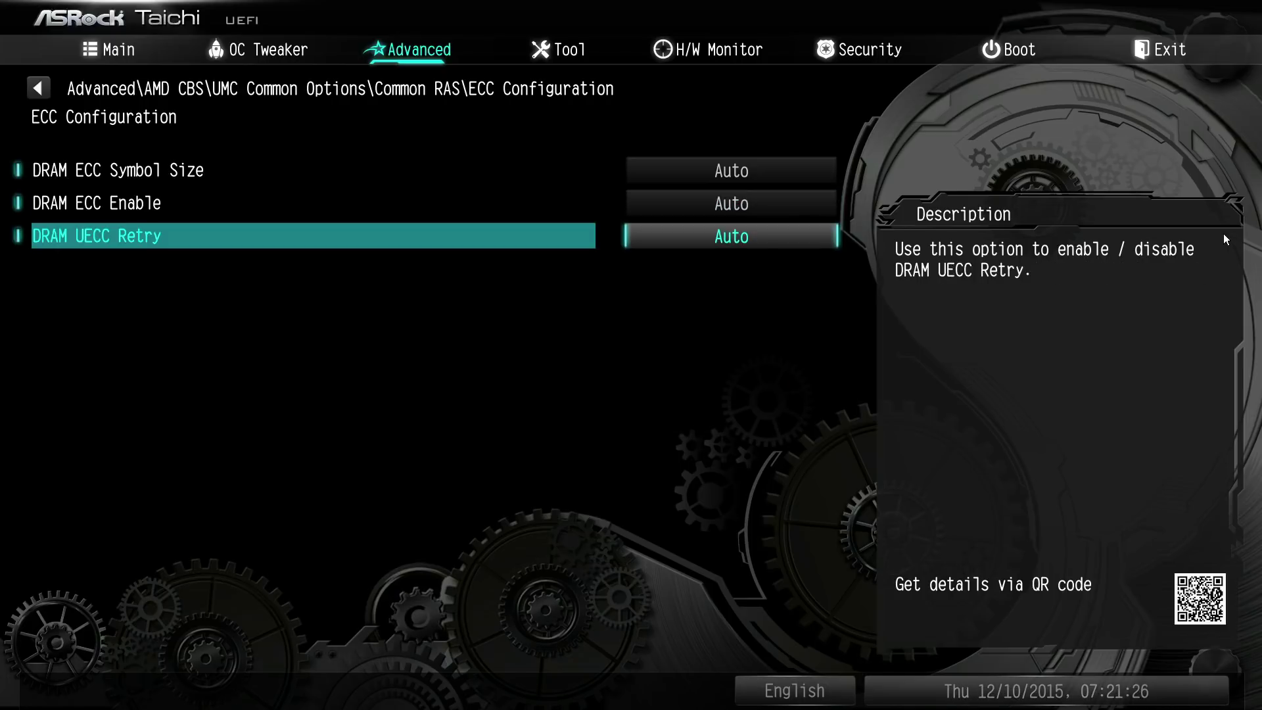
# Step: Back out of ECC Configuration to the main list of Advanced settings
pyautogui.press('Escape')
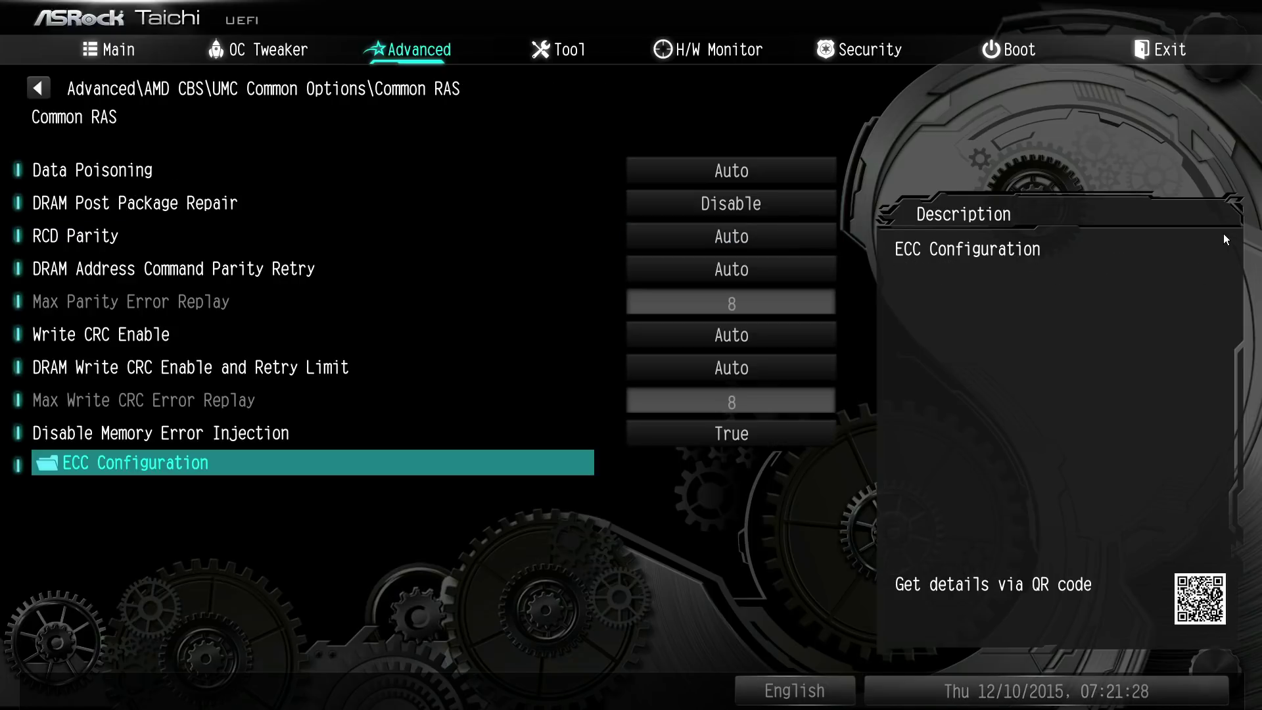
pyautogui.press('Escape')
pyautogui.press('Right')
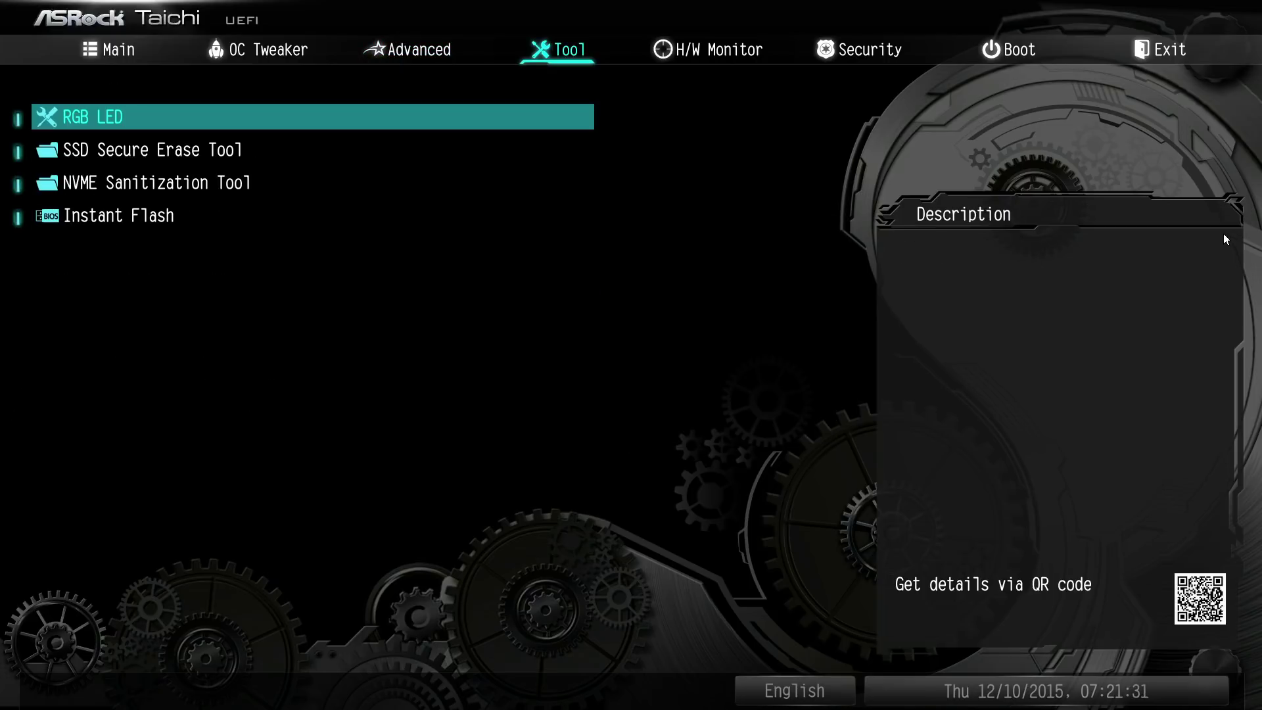
pyautogui.press('Left')
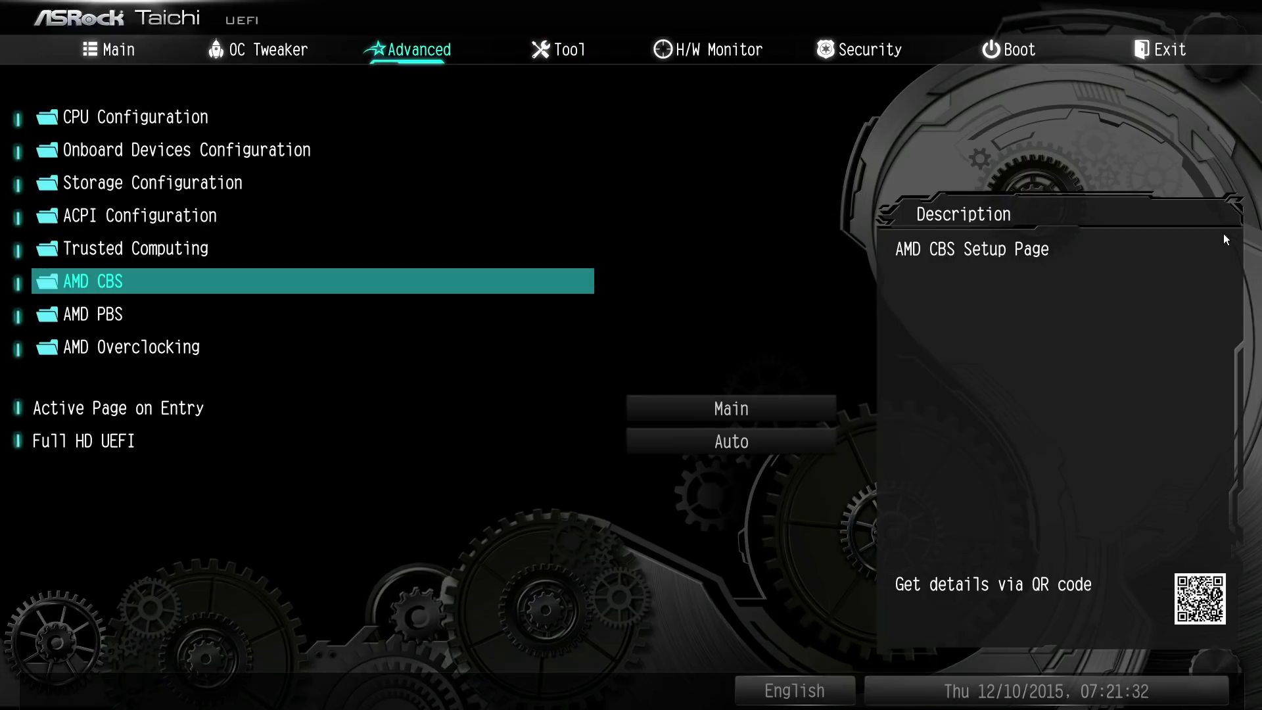
# Step: Open DRAM Memory Mapping within the UMC Common Options of AMD CBS
pyautogui.press('Return')
pyautogui.press('Down')
pyautogui.press('Down')
pyautogui.press('Down')
pyautogui.press('Down')
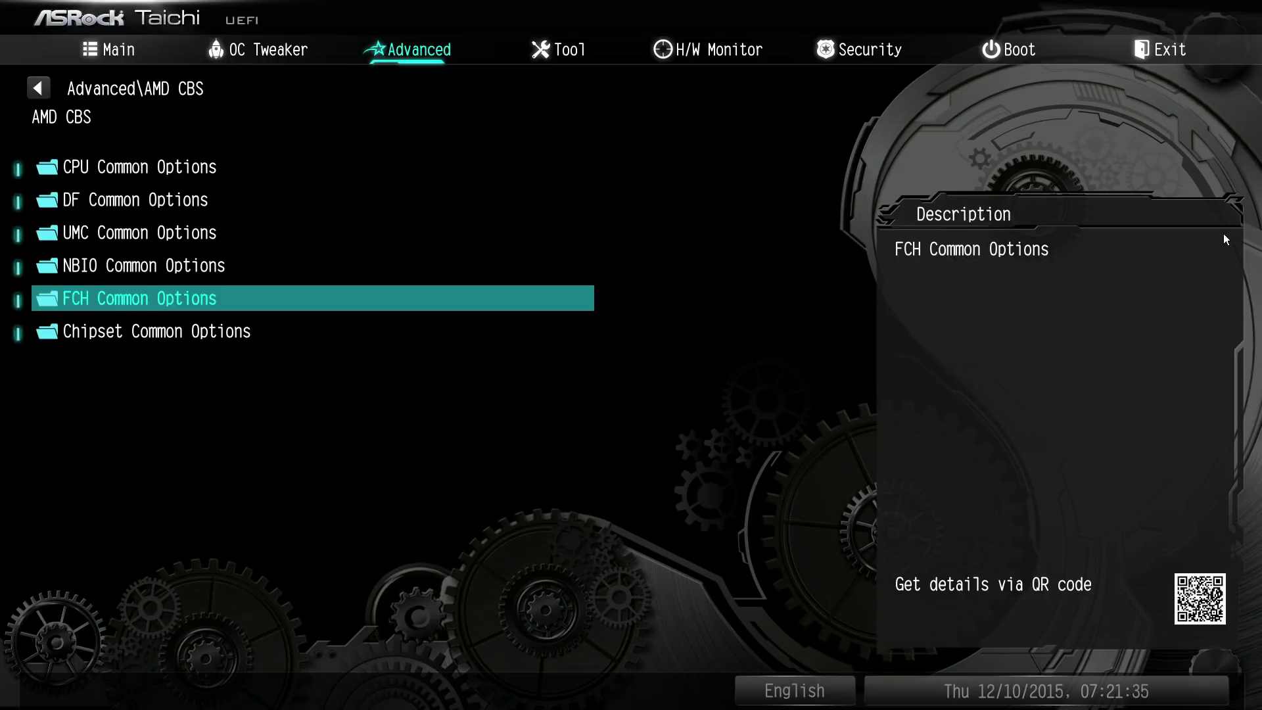
pyautogui.press('Up')
pyautogui.press('Up')
pyautogui.press('Return')
pyautogui.press('Down')
pyautogui.press('Down')
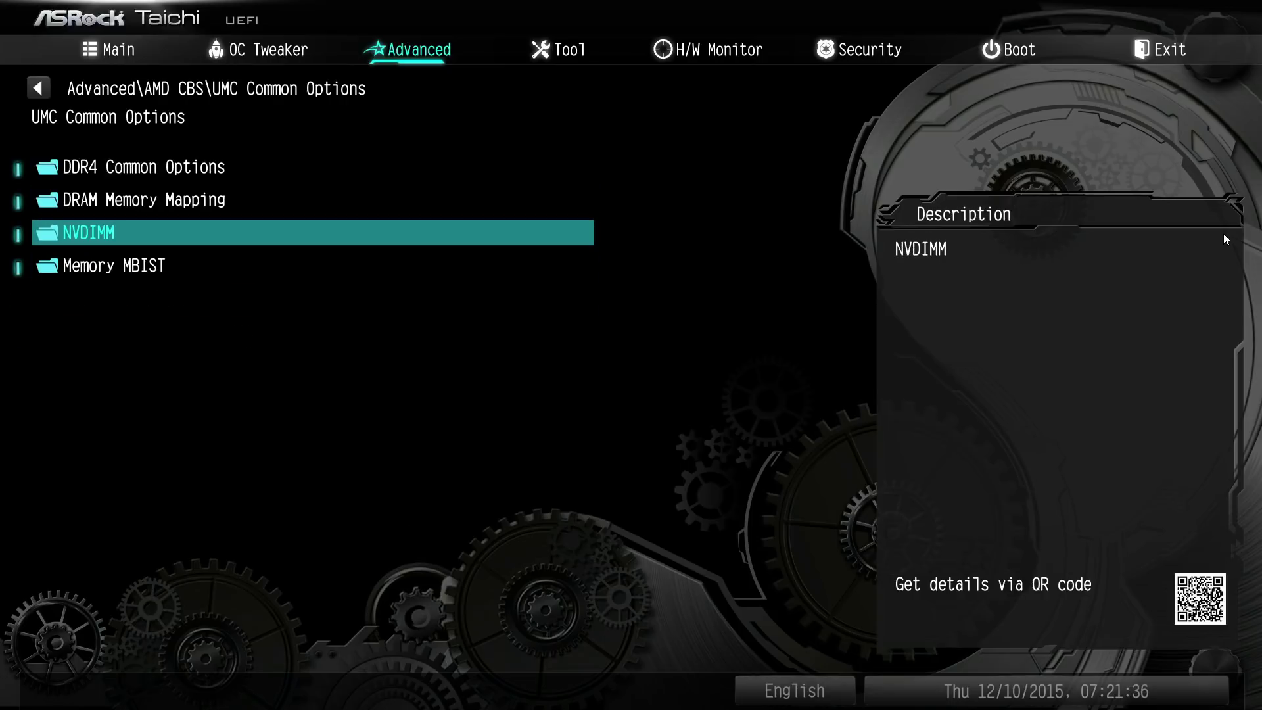
pyautogui.press('Up')
pyautogui.press('Return')
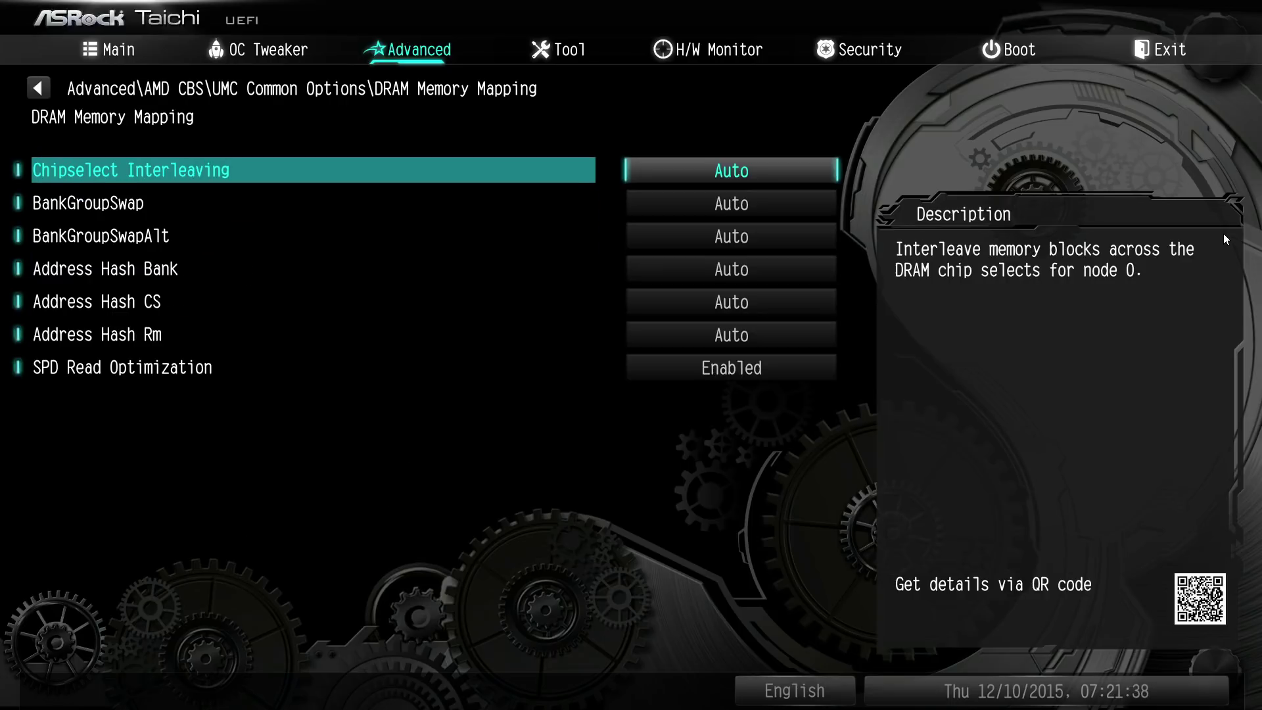
# Step: Leave DRAM Memory Mapping and open the Security page within DDR4 Common Options
pyautogui.press('Escape')
pyautogui.press('Up')
pyautogui.press('Return')
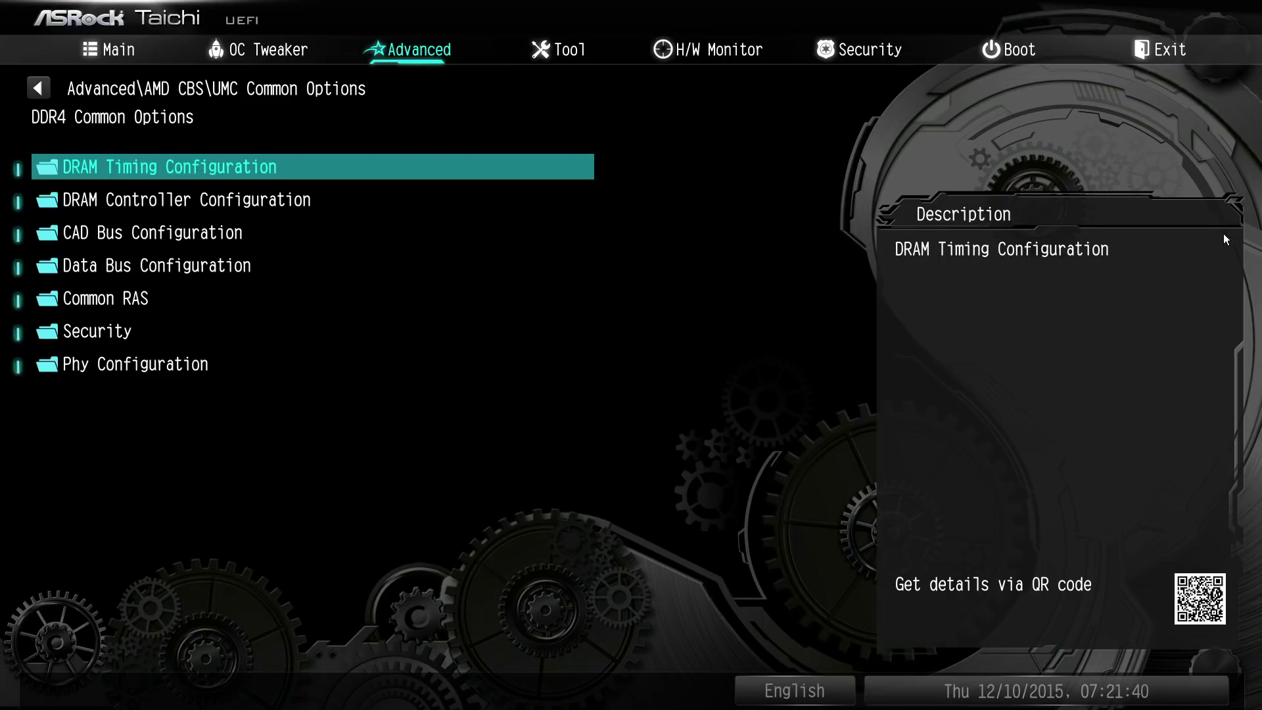
pyautogui.press('Down')
pyautogui.press('Down')
pyautogui.press('Down')
pyautogui.press('Down')
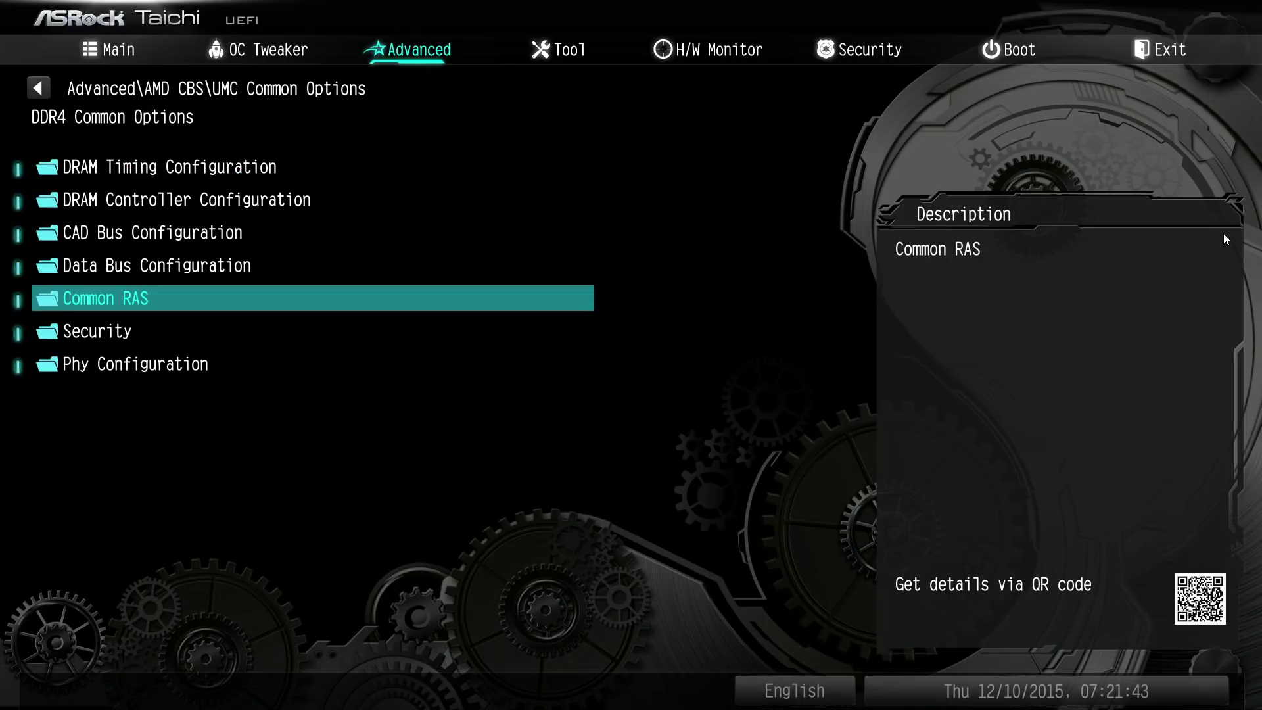
pyautogui.press('Down')
pyautogui.press('Up')
pyautogui.press('Down')
pyautogui.press('Return')
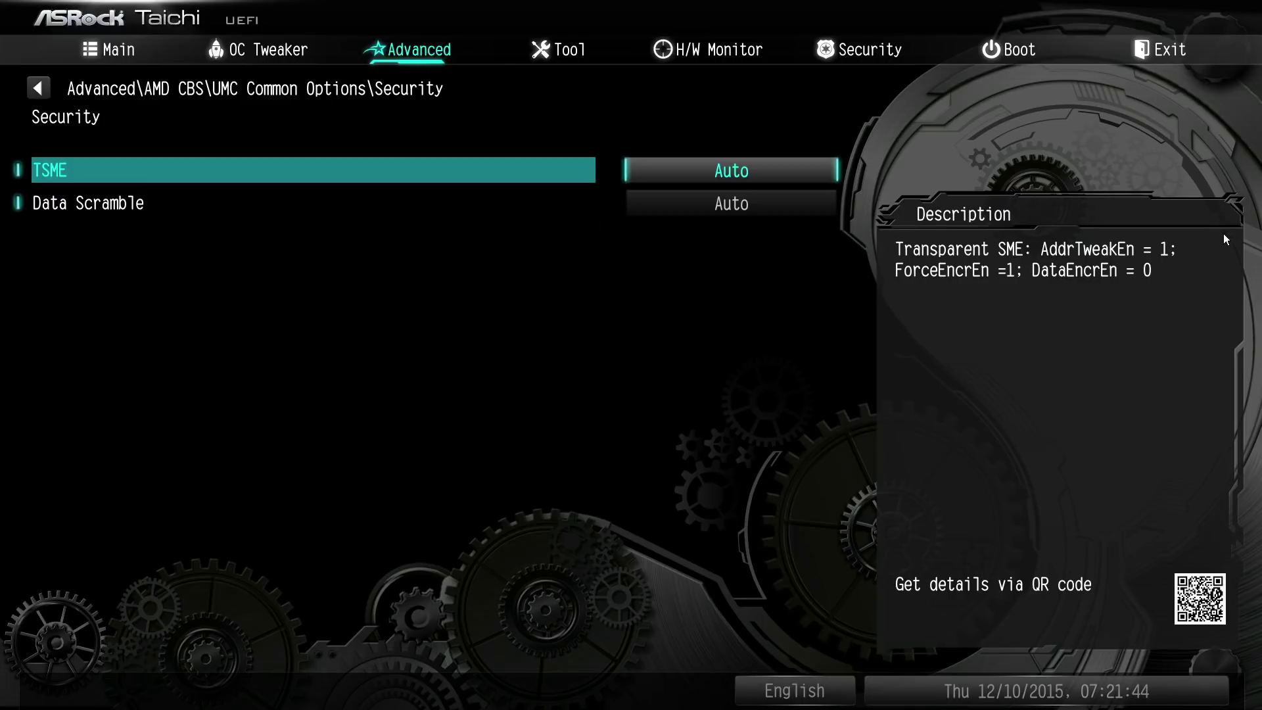
# Step: Try the other TSME options in turn, and return TSME to Auto
pyautogui.press('Return')
pyautogui.press('Up')
pyautogui.press('Up')
pyautogui.press('Return')
pyautogui.press('Return')
pyautogui.press('Down')
pyautogui.press('Return')
pyautogui.press('Return')
pyautogui.press('Down')
pyautogui.press('Return')
# Step: Set Data Scramble to Enabled and Disabled in turn, return it to Auto, and leave the Security page
pyautogui.press('Down')
pyautogui.press('Return')
pyautogui.press('Up')
pyautogui.press('Up')
pyautogui.press('Return')
pyautogui.press('Return')
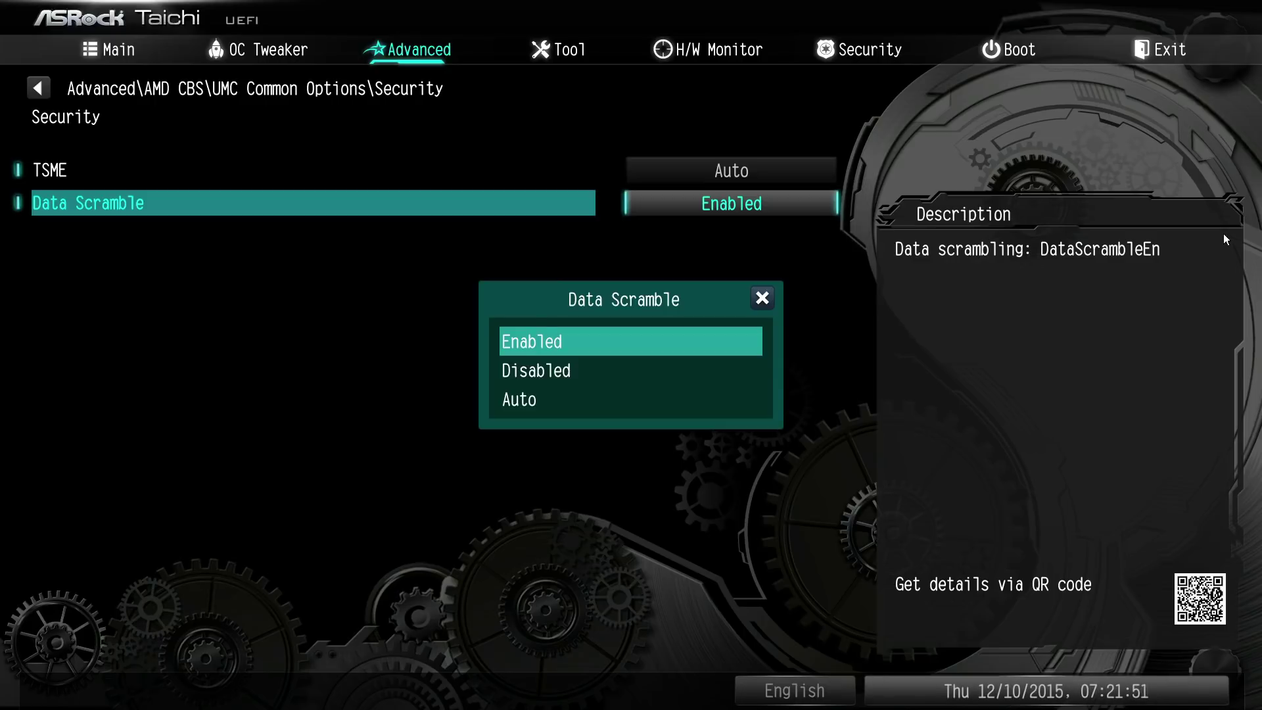
pyautogui.press('Down')
pyautogui.press('Return')
pyautogui.press('Return')
pyautogui.press('Down')
pyautogui.press('Return')
pyautogui.press('Escape')
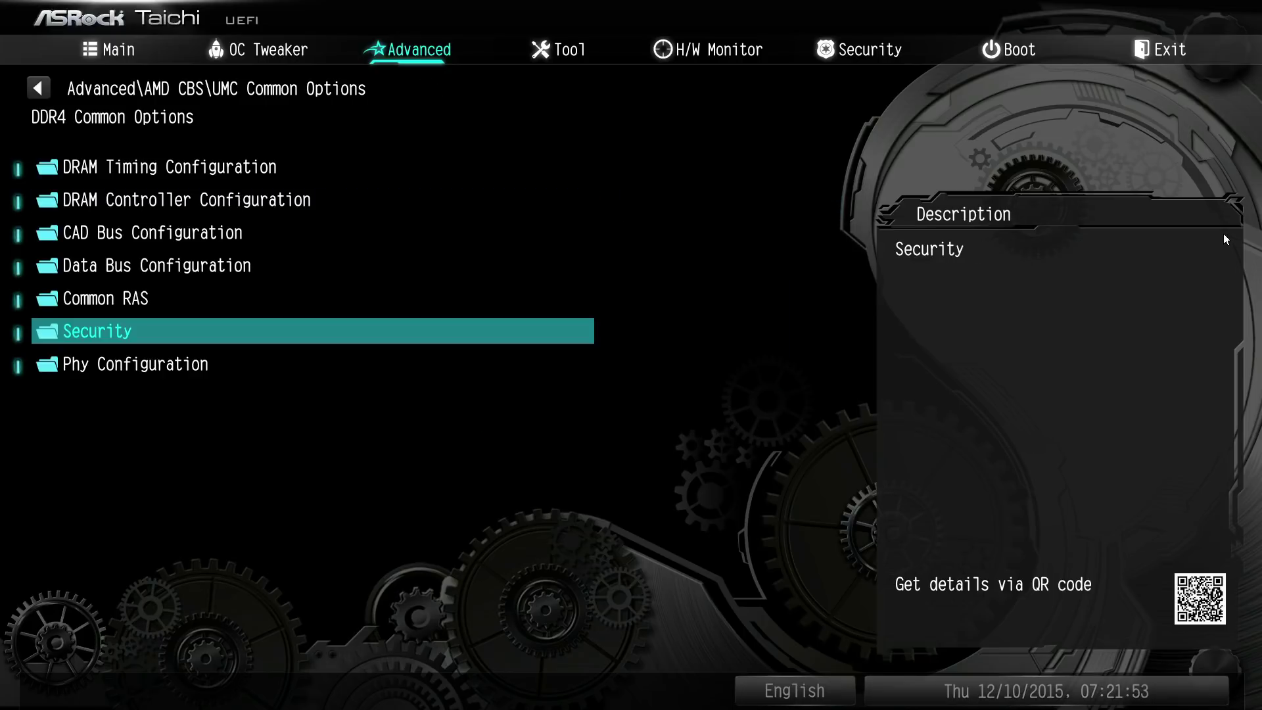
# Step: Open PMU Training within Phy Configuration
pyautogui.press('Down')
pyautogui.press('Return')
pyautogui.press('Return')
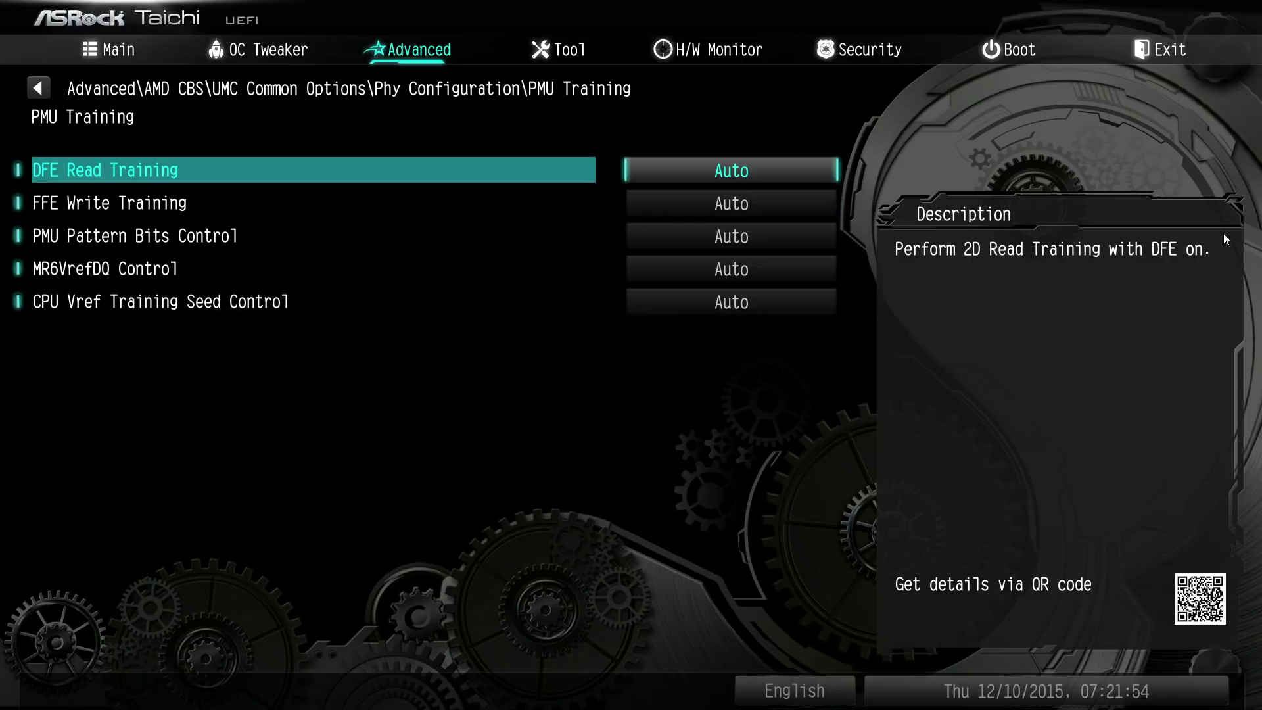
# Step: Review the available options of DFE Read Training and FFE Write Training without changing them
pyautogui.press('Return')
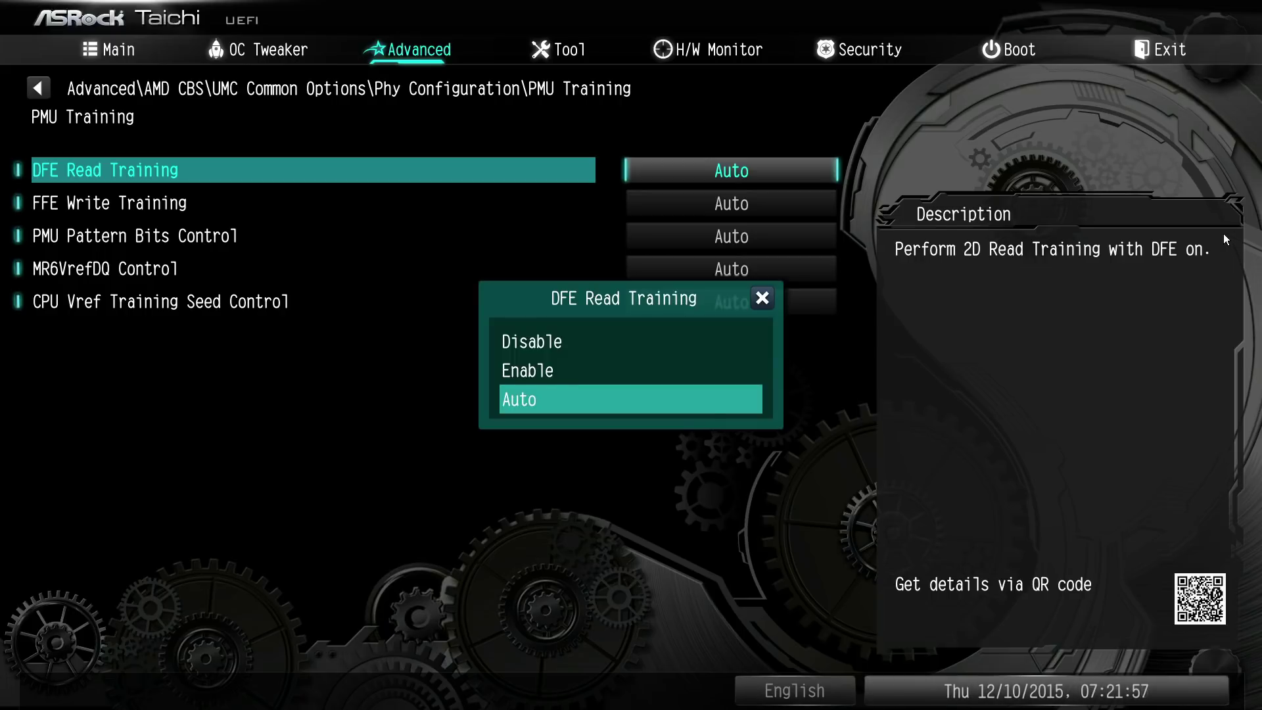
pyautogui.press('Up')
pyautogui.press('Up')
pyautogui.press('Escape')
pyautogui.press('Down')
pyautogui.press('Return')
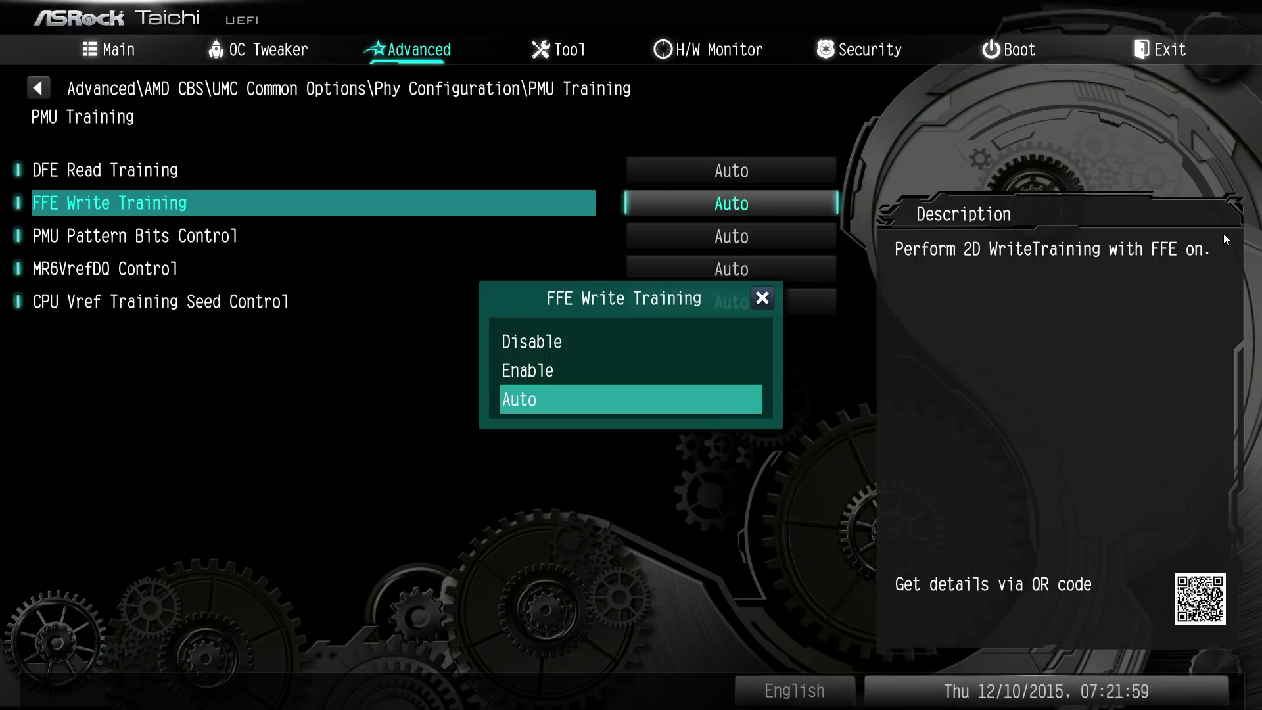
pyautogui.press('Escape')
pyautogui.press('Up')
pyautogui.press('Down')
pyautogui.press('Return')
pyautogui.press('Escape')
# Step: Set PMU Pattern Bits Control to Manual, and return it to Auto
pyautogui.press('Down')
pyautogui.press('Return')
pyautogui.press('Down')
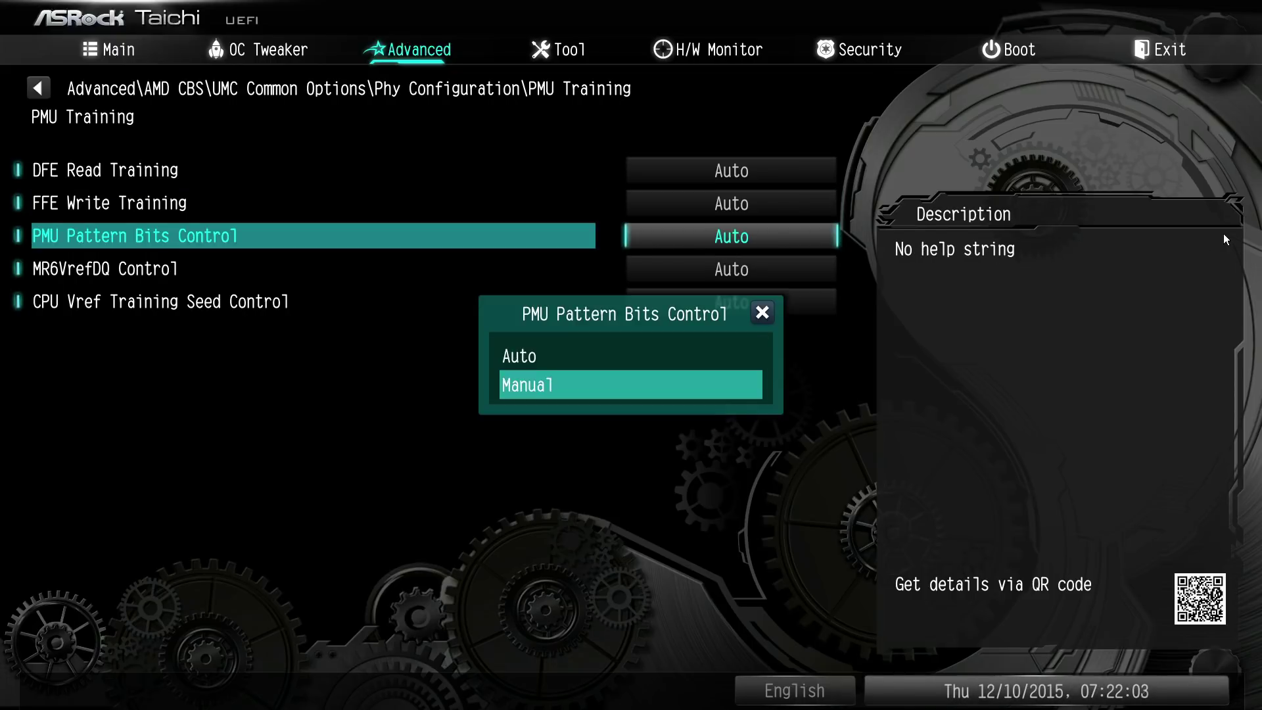
pyautogui.press('Return')
pyautogui.press('Down')
pyautogui.press('Up')
pyautogui.press('Return')
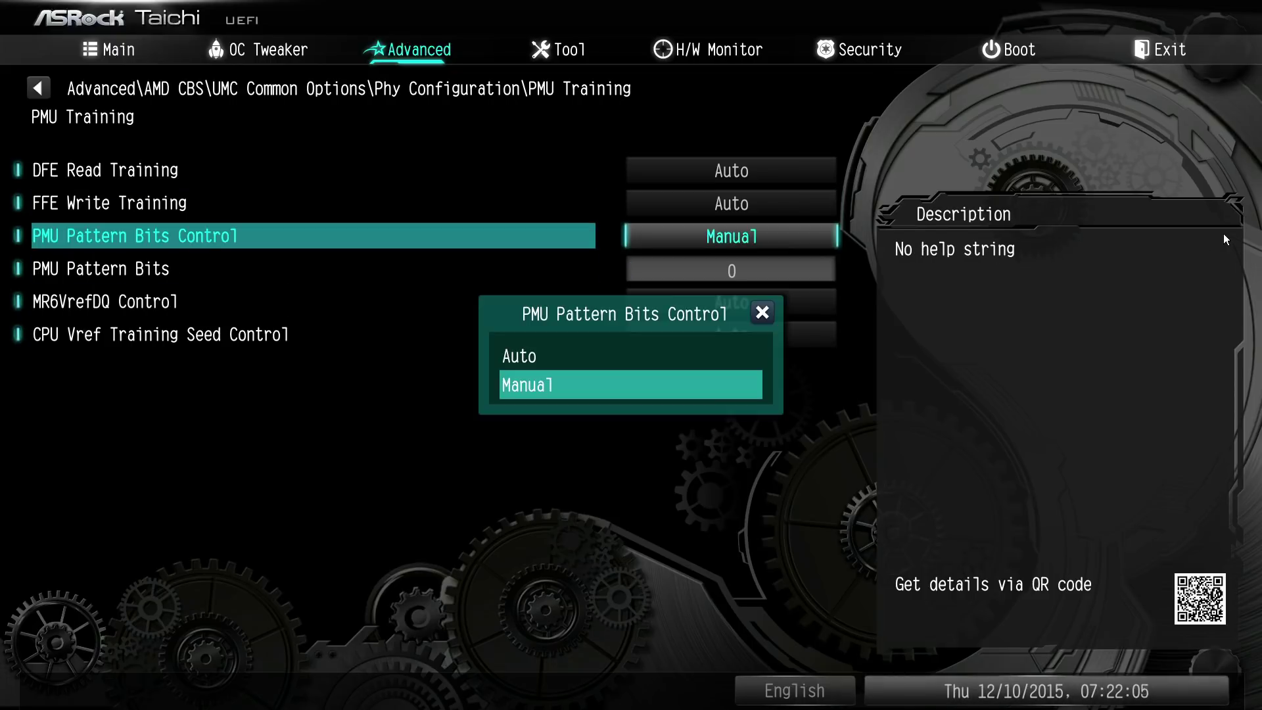
pyautogui.press('Escape')
pyautogui.press('Return')
pyautogui.press('Up')
pyautogui.press('Return')
# Step: Set FFE Write Training to Enable and Disable in turn, and return it to Auto
pyautogui.press('Up')
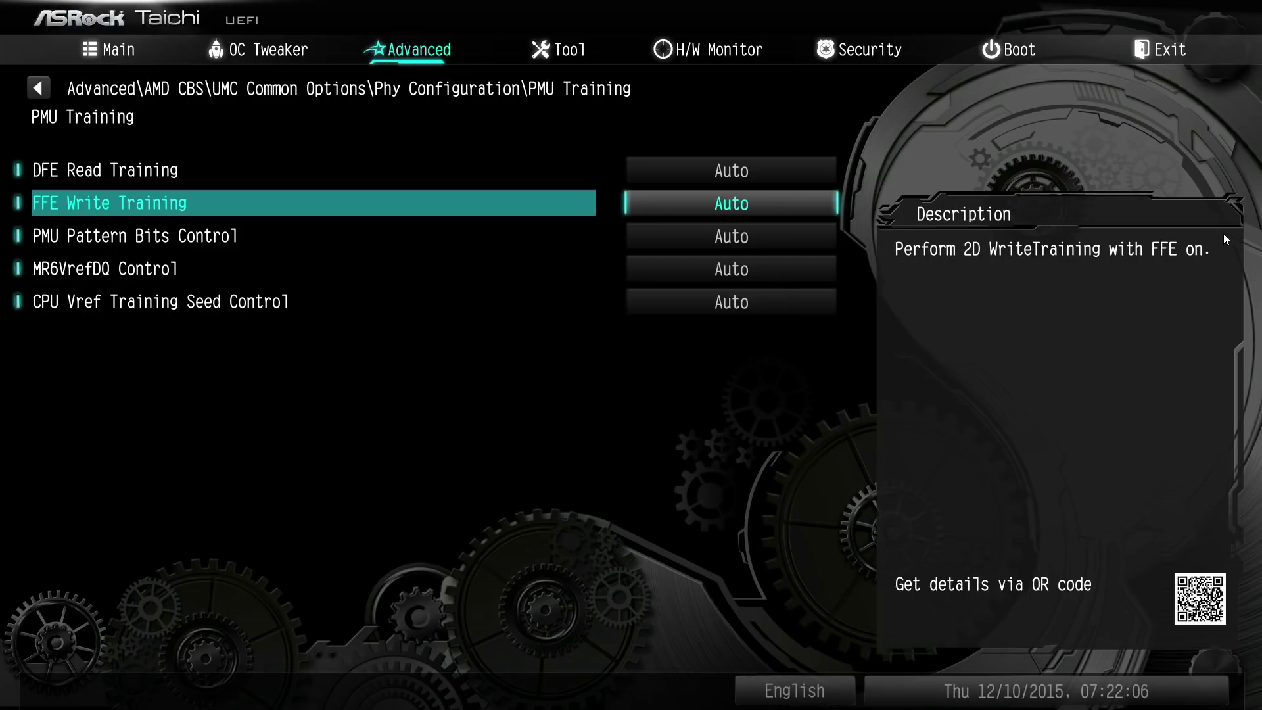
pyautogui.press('Return')
pyautogui.press('Up')
pyautogui.press('Up')
pyautogui.press('Down')
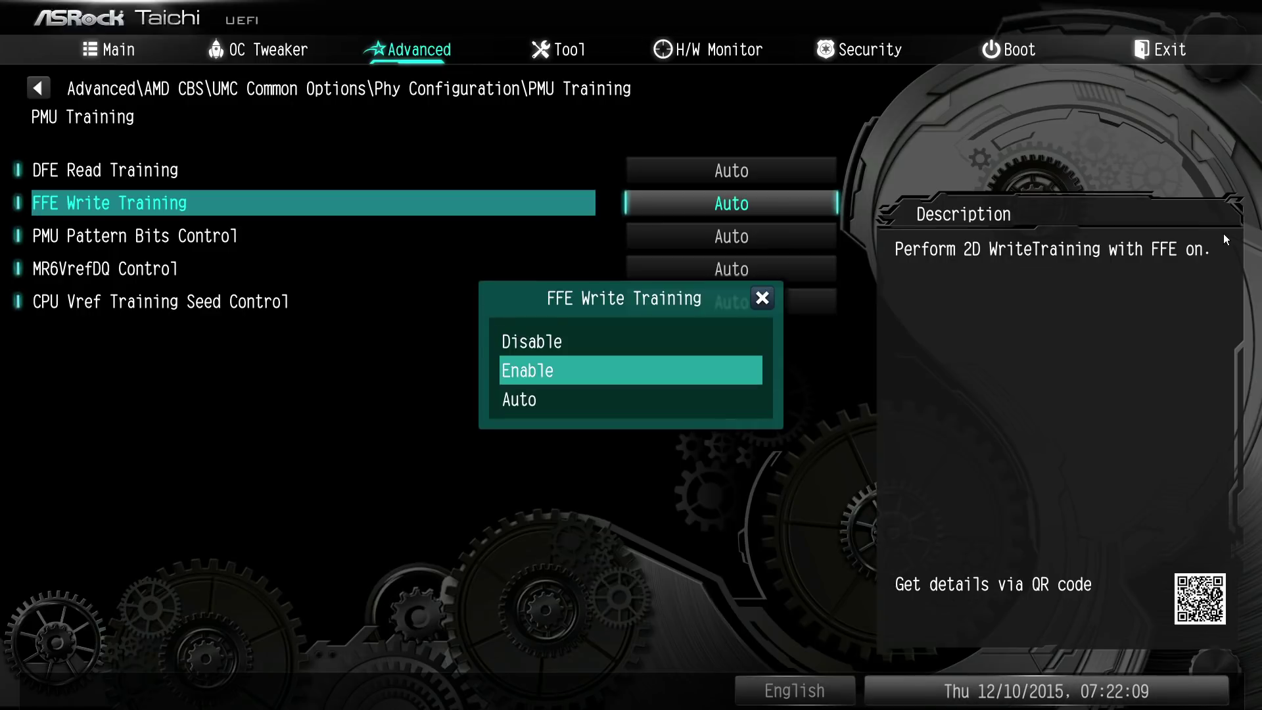
pyautogui.press('Return')
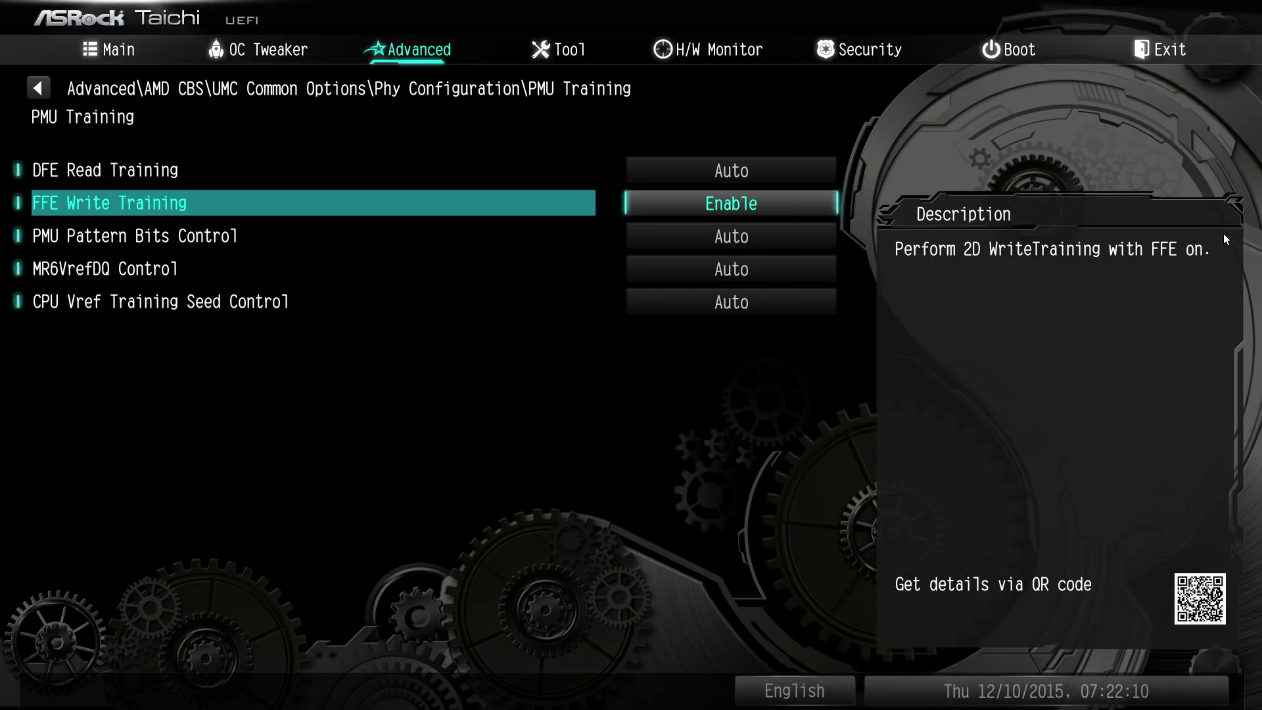
pyautogui.press('Return')
pyautogui.press('Up')
pyautogui.press('Return')
pyautogui.press('Down')
pyautogui.press('Up')
pyautogui.press('Return')
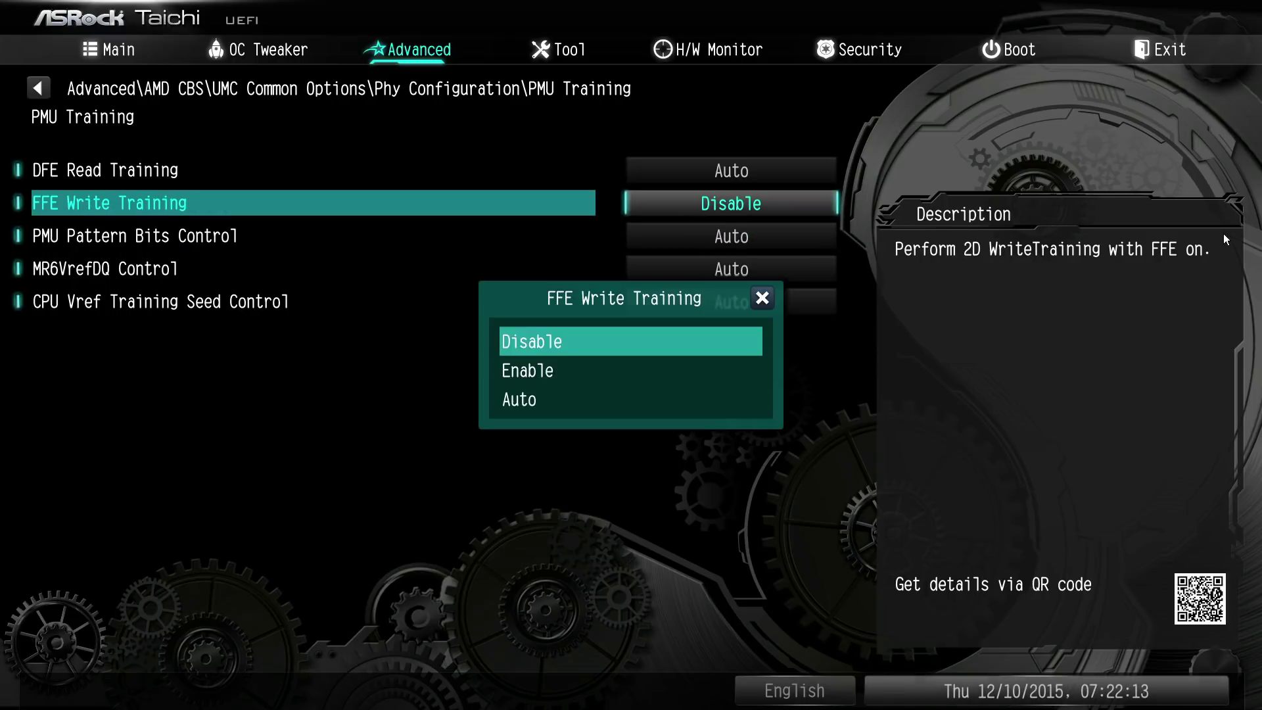
pyautogui.press('Down')
pyautogui.press('Down')
pyautogui.press('Return')
# Step: Switch MR6VrefDQ Control to Manual twice, returning it to Auto each time
pyautogui.press('Down')
pyautogui.press('Down')
pyautogui.press('Return')
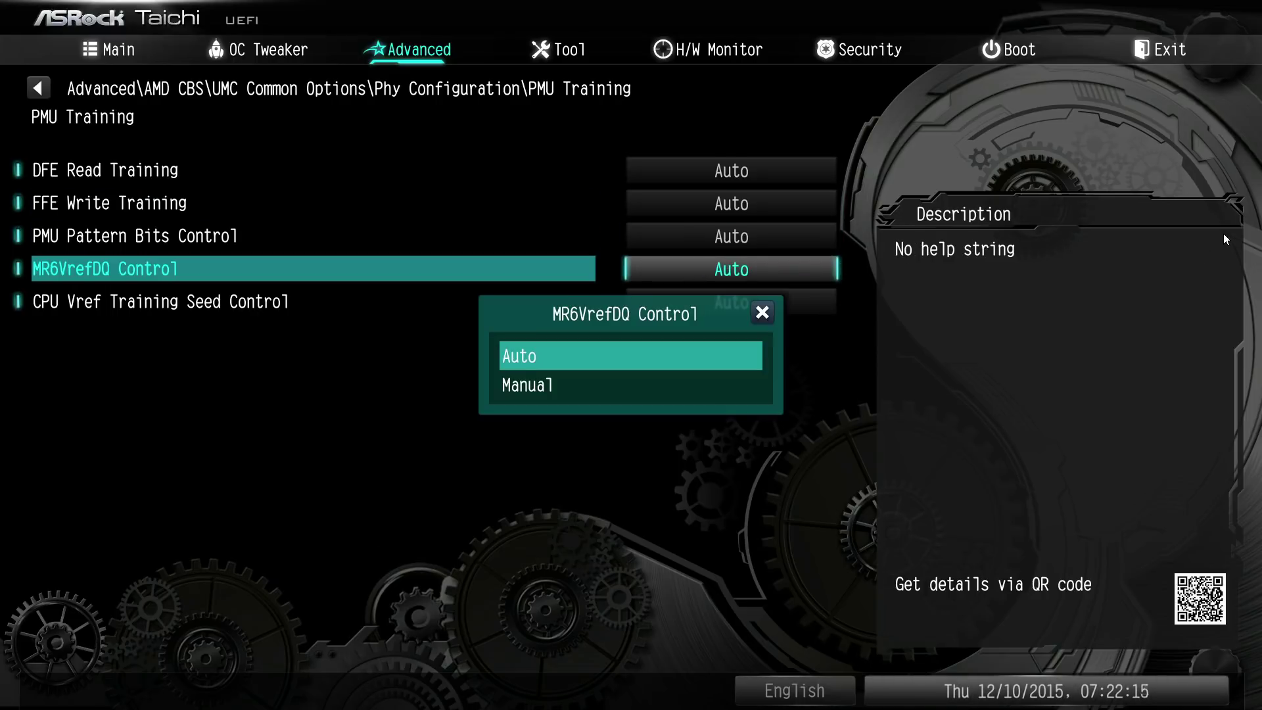
pyautogui.press('Down')
pyautogui.press('Return')
pyautogui.press('Return')
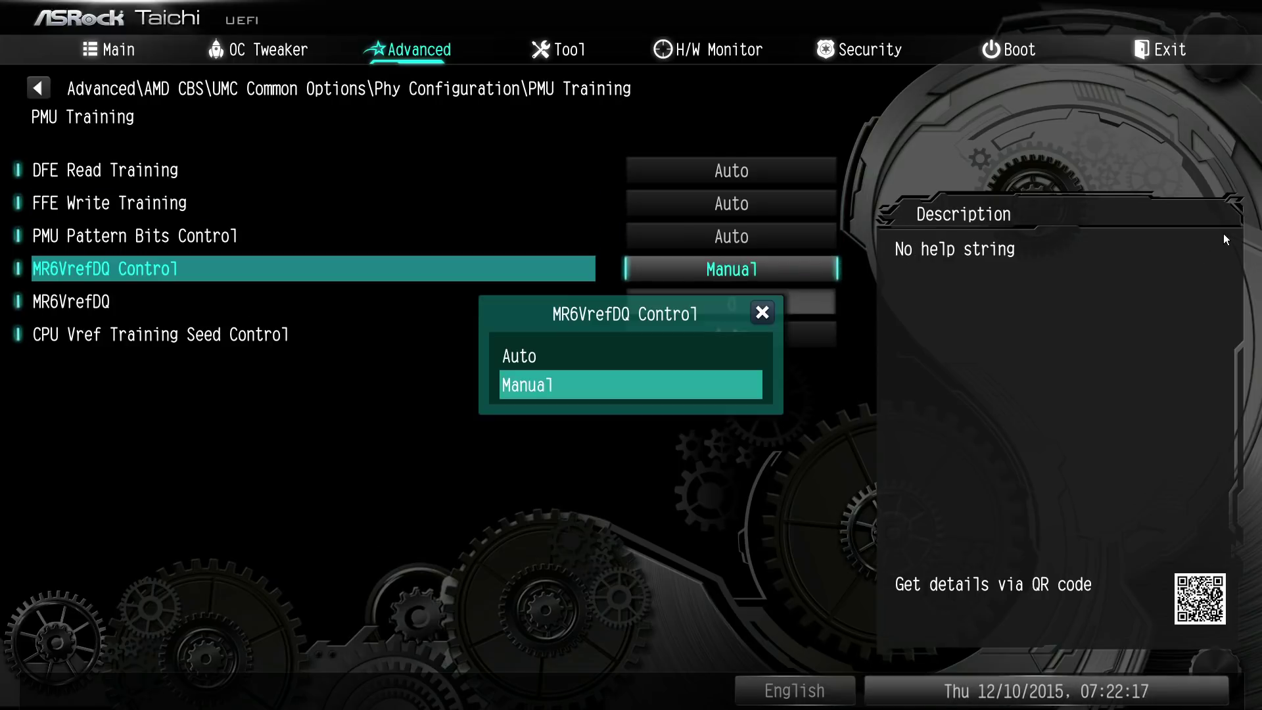
pyautogui.press('Up')
pyautogui.press('Return')
pyautogui.press('Down')
pyautogui.press('Up')
pyautogui.press('Return')
pyautogui.press('Down')
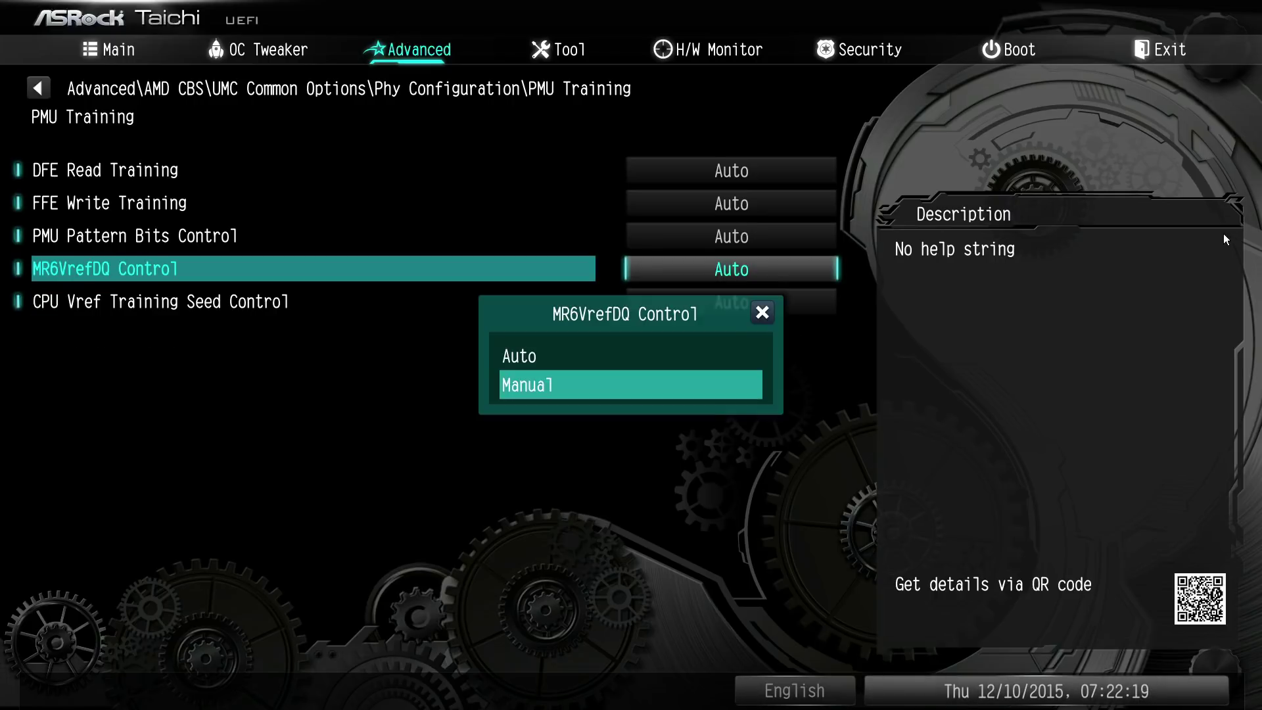
pyautogui.press('Return')
pyautogui.press('Return')
pyautogui.press('Up')
pyautogui.press('Return')
# Step: Set CPU Vref Training Seed Control to Manual, and reopen its options
pyautogui.press('Down')
pyautogui.press('Return')
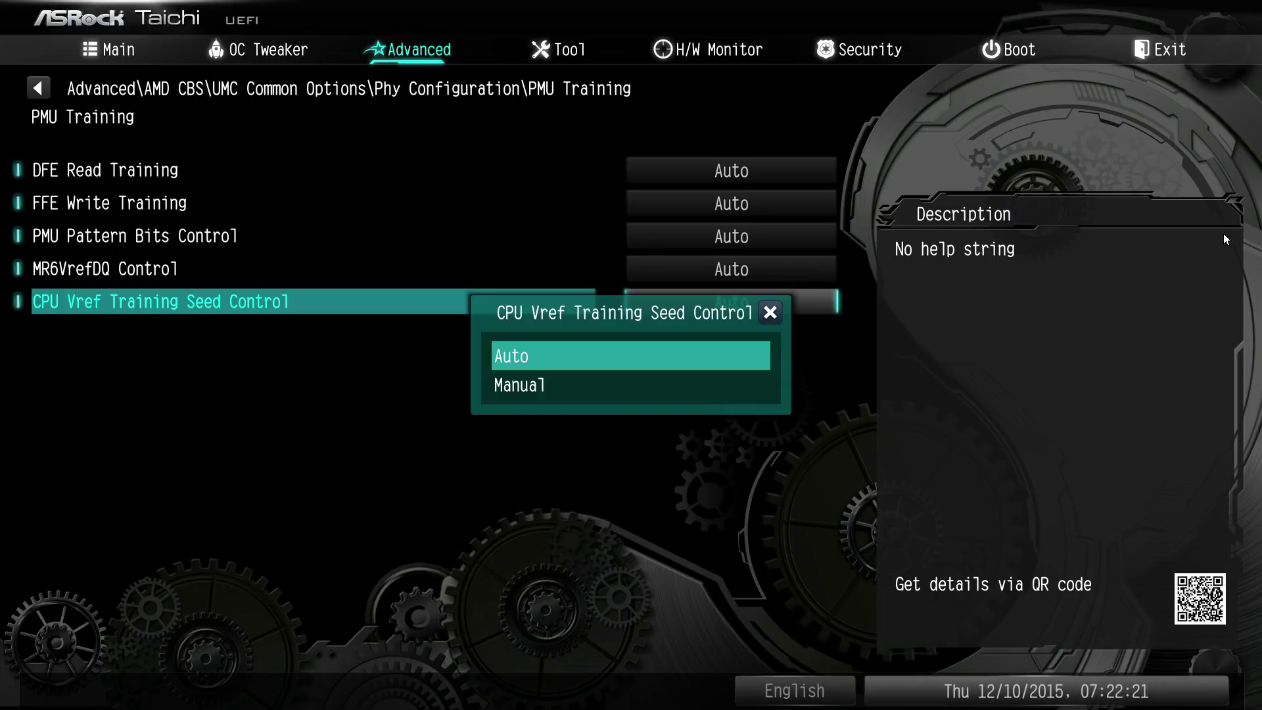
pyautogui.press('Down')
pyautogui.press('Return')
pyautogui.press('Return')
pyautogui.press('Up')
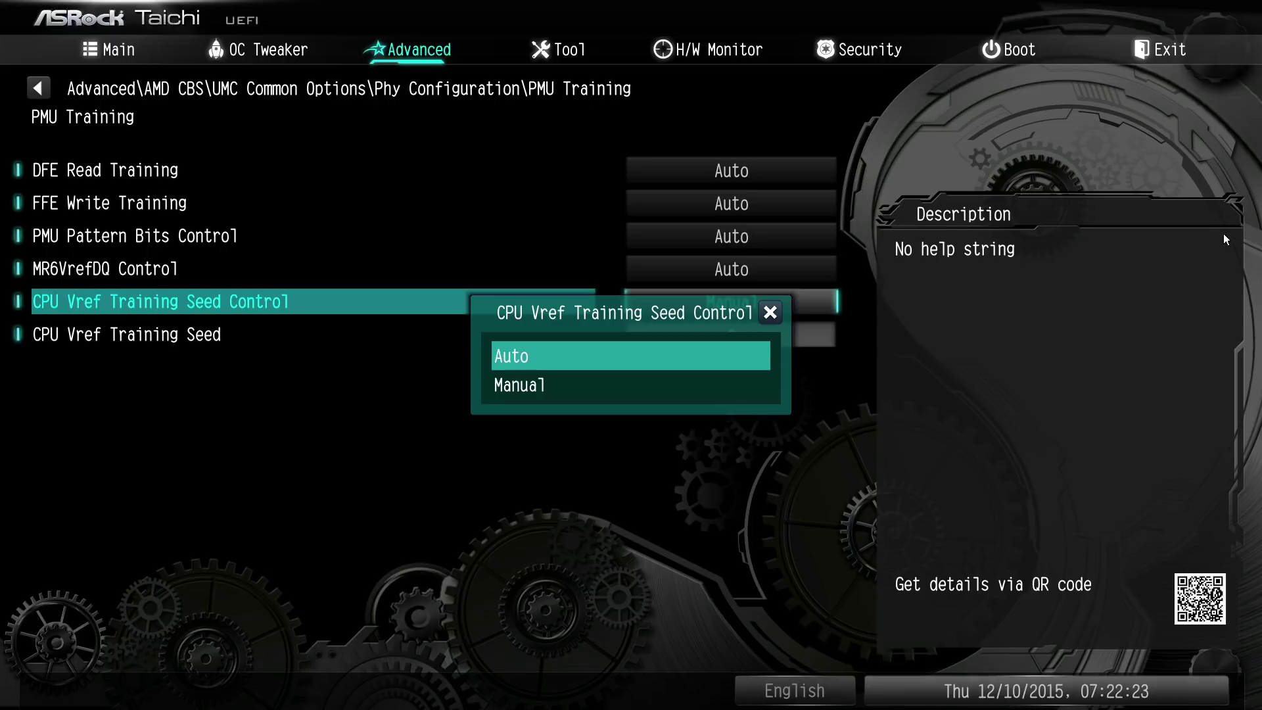
pyautogui.press('Escape')
# Step: Return to the AMD CBS list, revisit UMC Common Options, and go back to the AMD CBS list
pyautogui.press('Escape')
pyautogui.press('Escape')
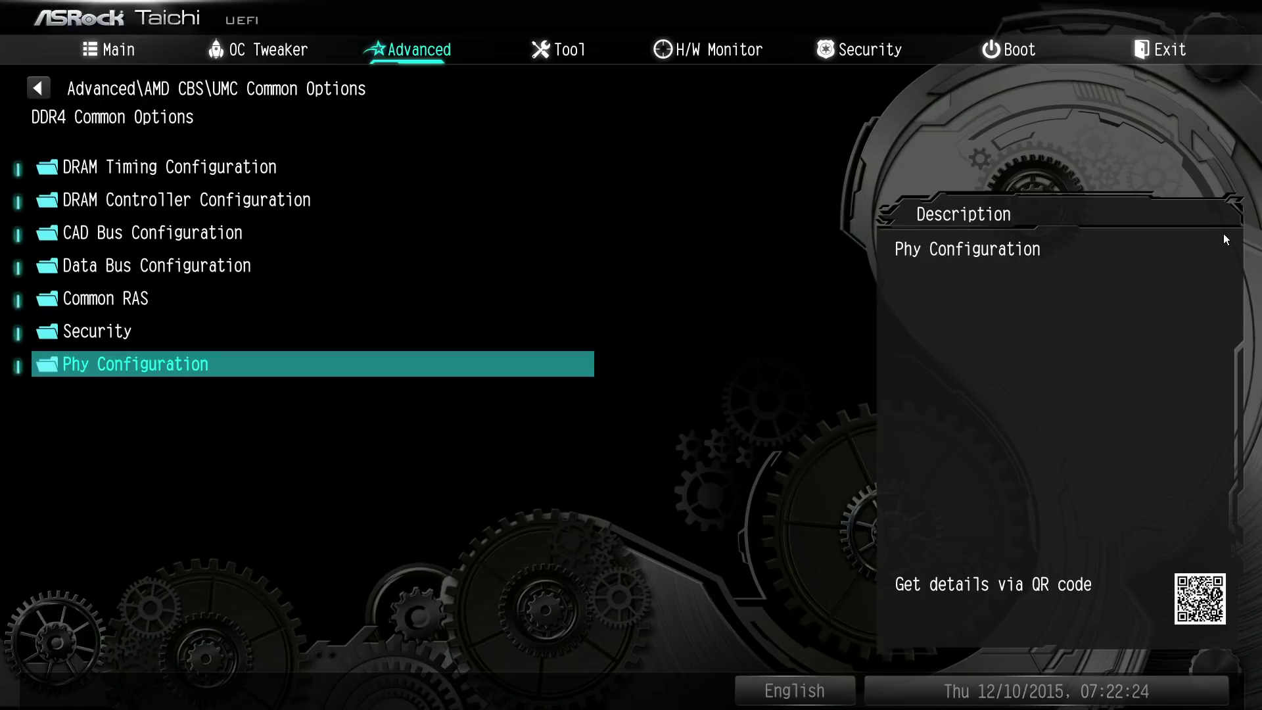
pyautogui.press('Up')
pyautogui.press('Escape')
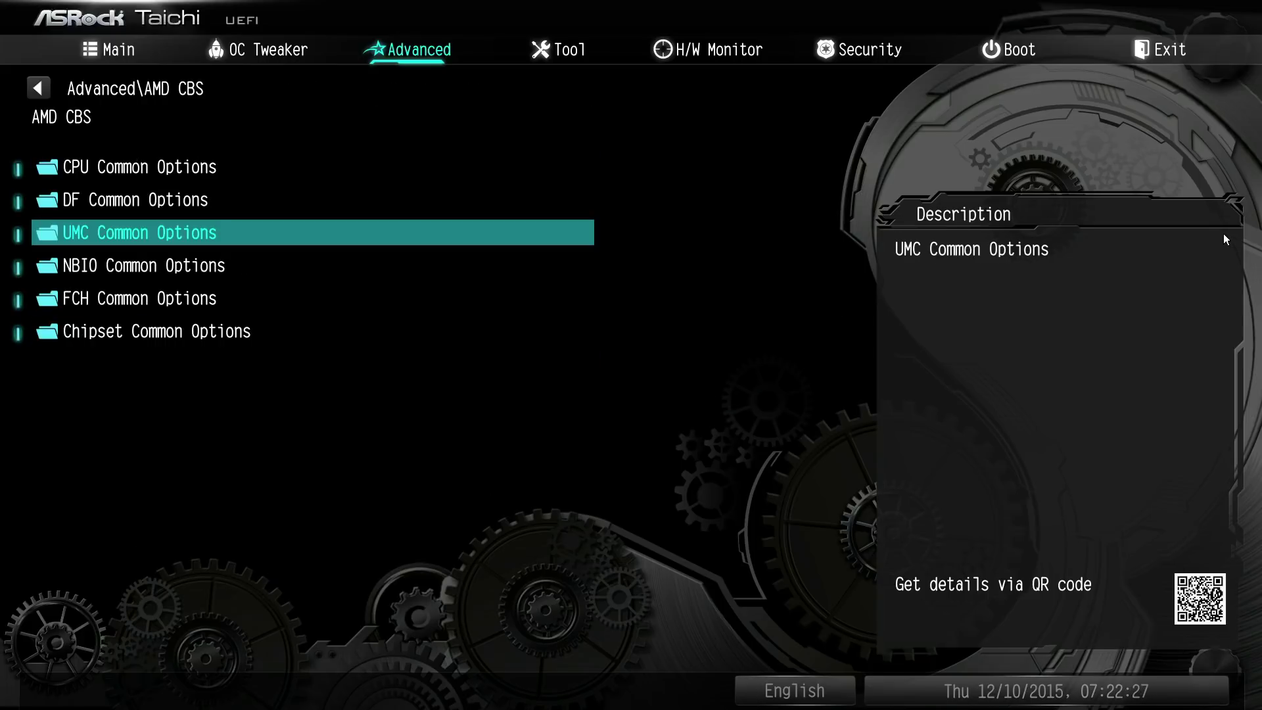
pyautogui.press('Down')
pyautogui.press('Up')
pyautogui.press('Return')
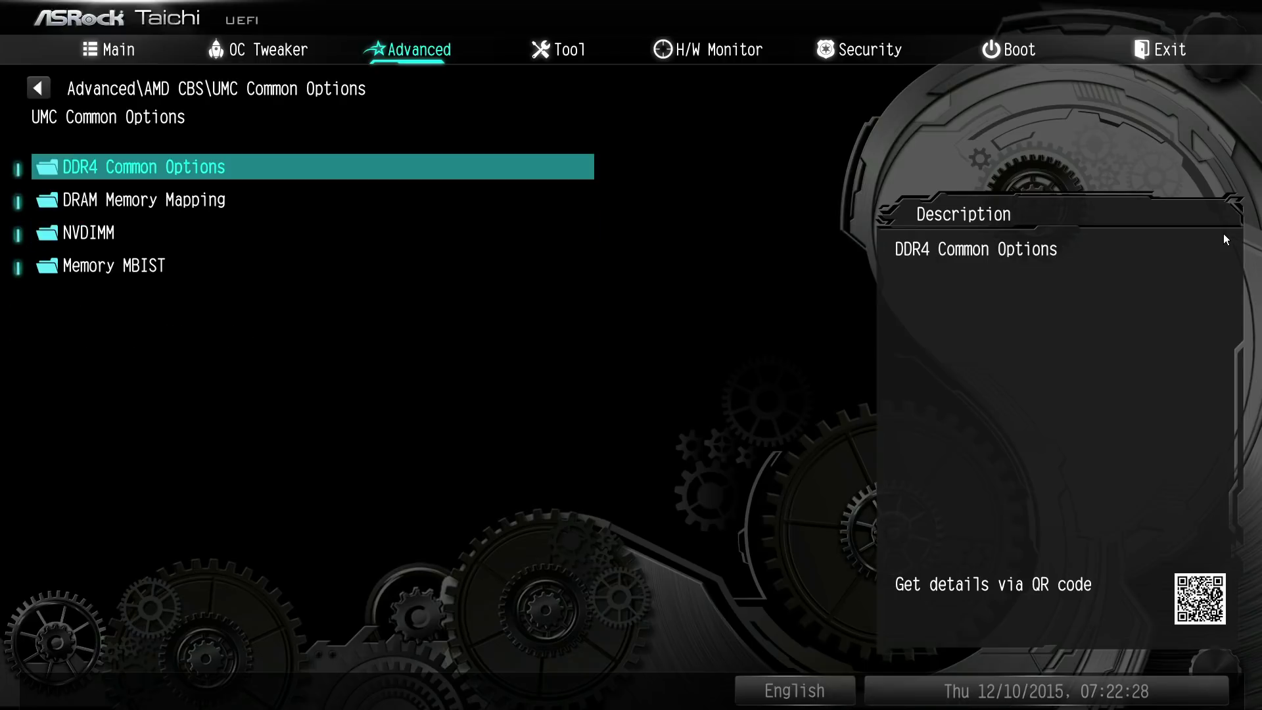
pyautogui.press('Escape')
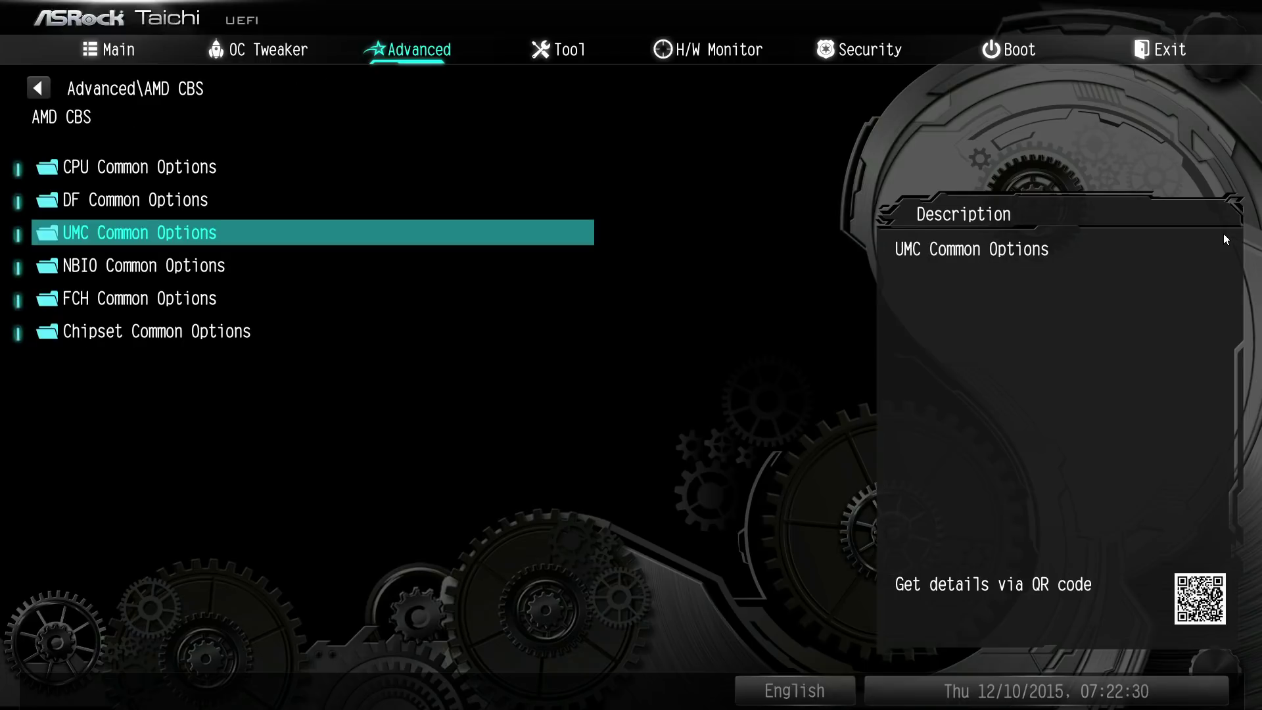
# Step: View the DRAM Memory Mapping and DDR4 Common Options pages under UMC Common Options and return to AMD CBS
pyautogui.press('Return')
pyautogui.press('Down')
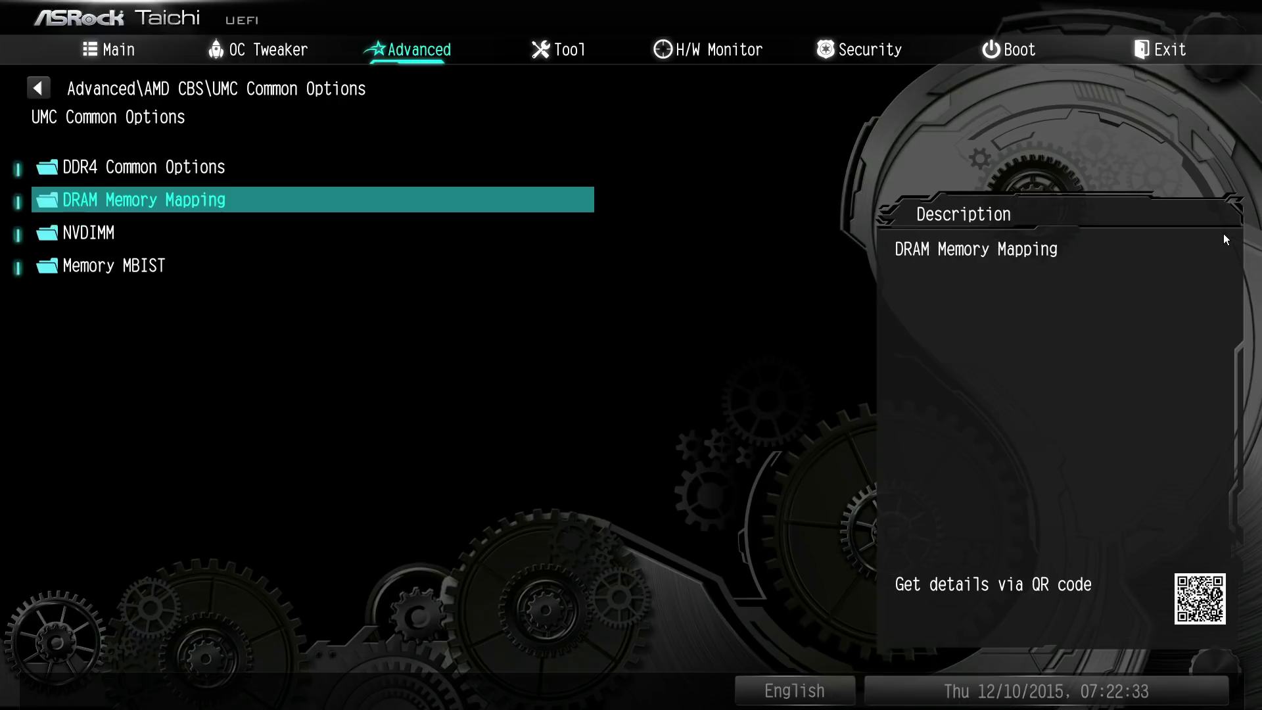
pyautogui.press('Return')
pyautogui.press('Escape')
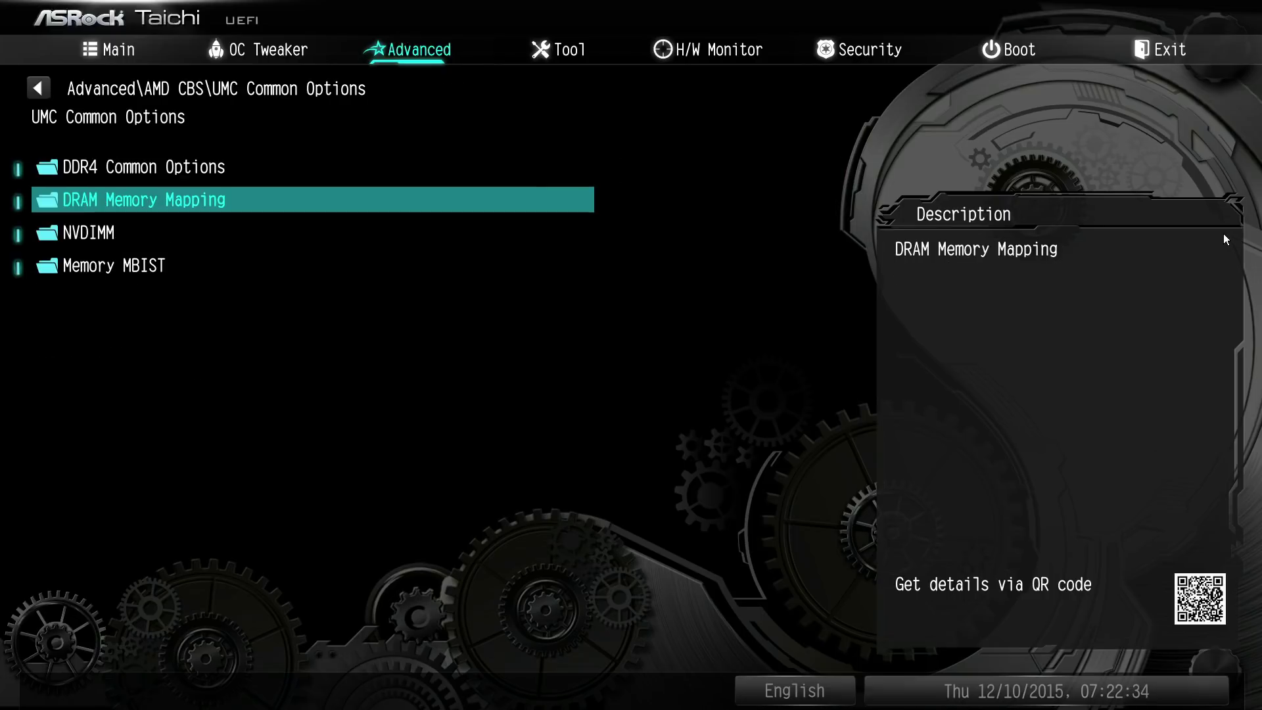
pyautogui.press('Up')
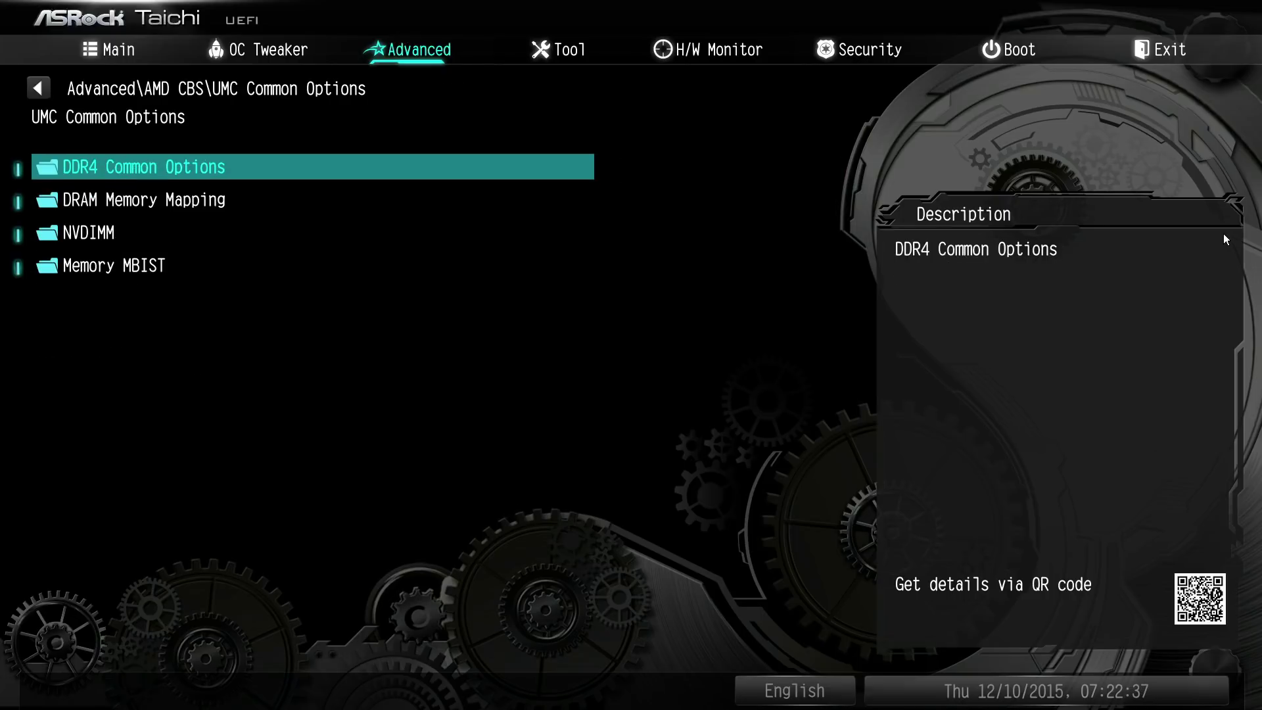
pyautogui.press('Return')
pyautogui.press('Escape')
pyautogui.press('Escape')
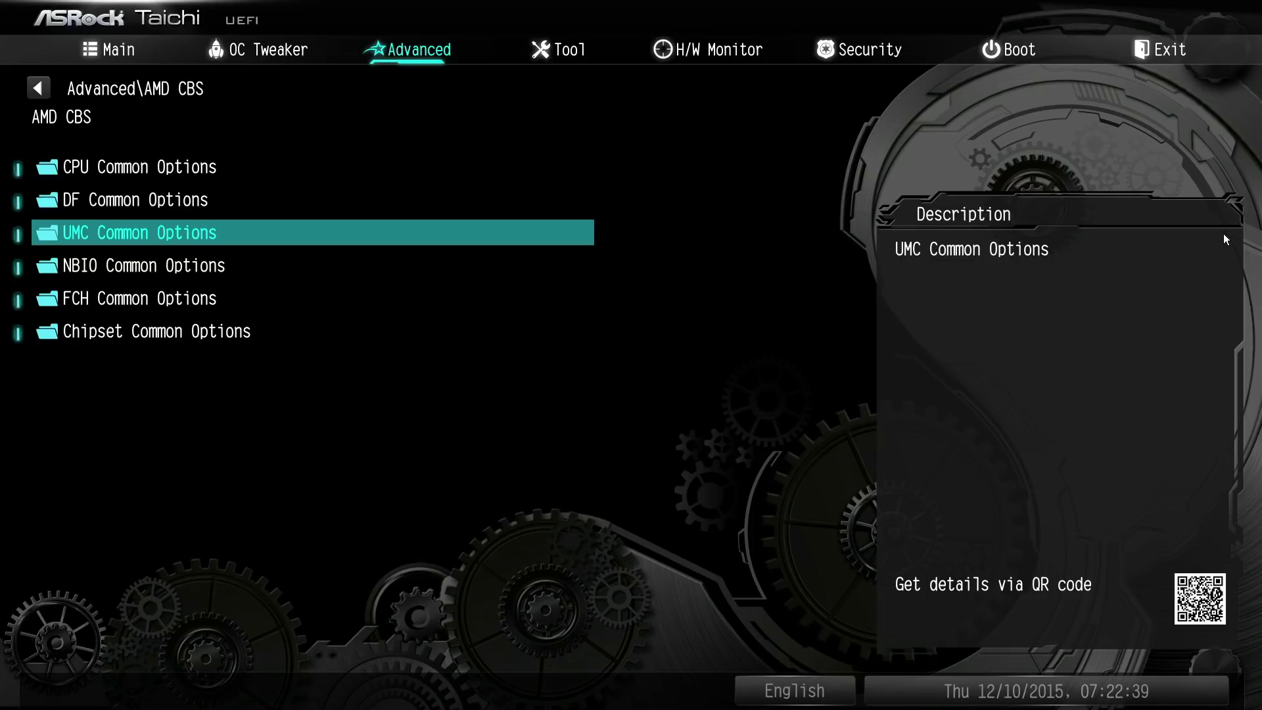
# Step: Reopen UMC Common Options and view its NVDIMM page
pyautogui.press('Return')
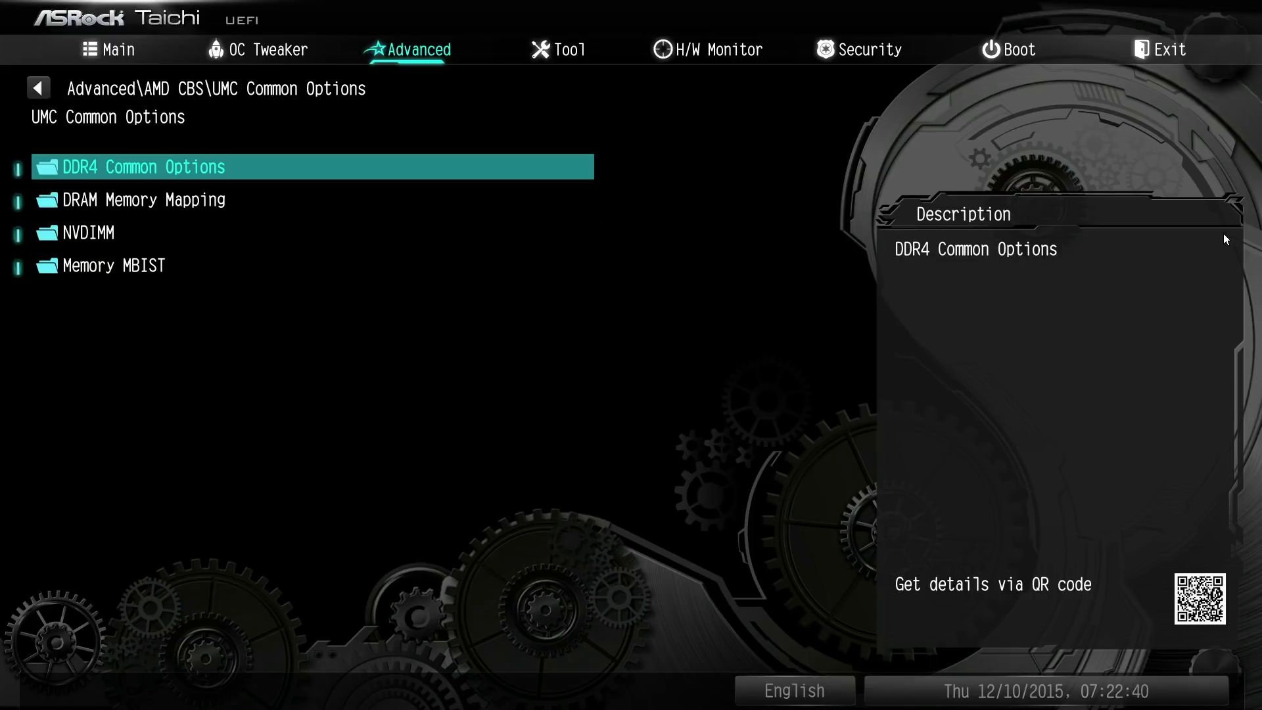
pyautogui.press('Down')
pyautogui.press('Down')
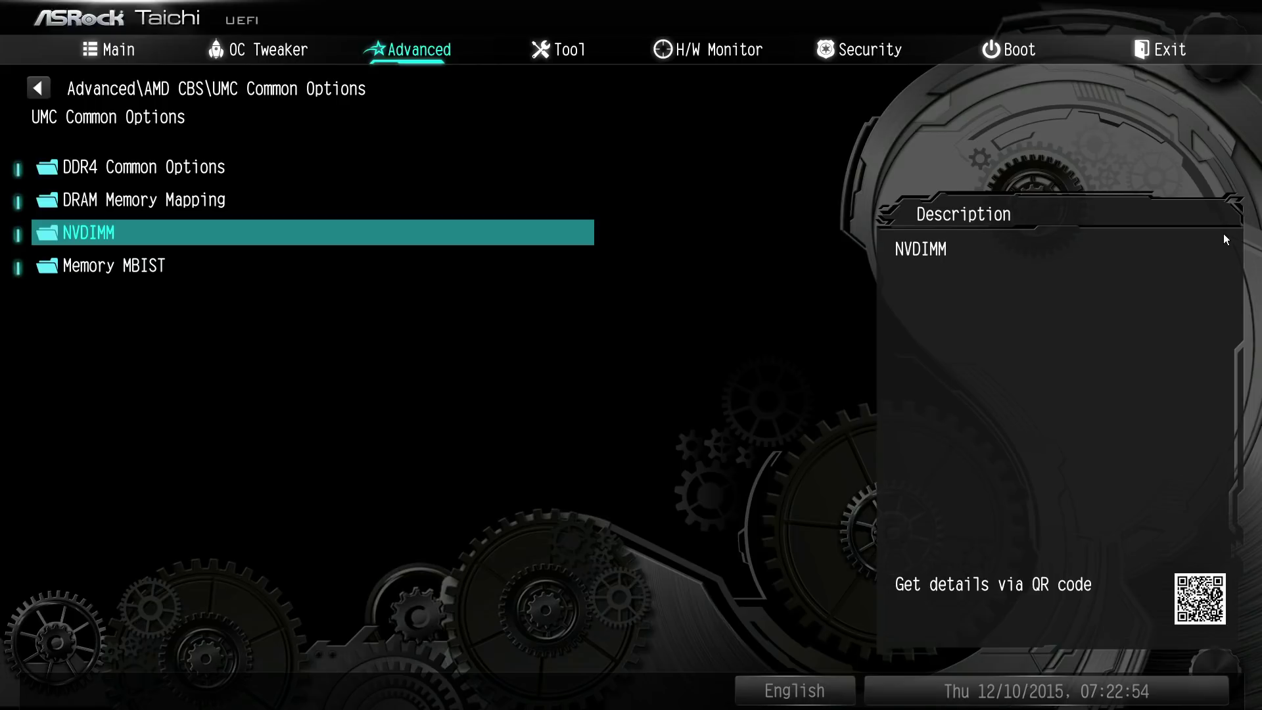
pyautogui.press('Return')
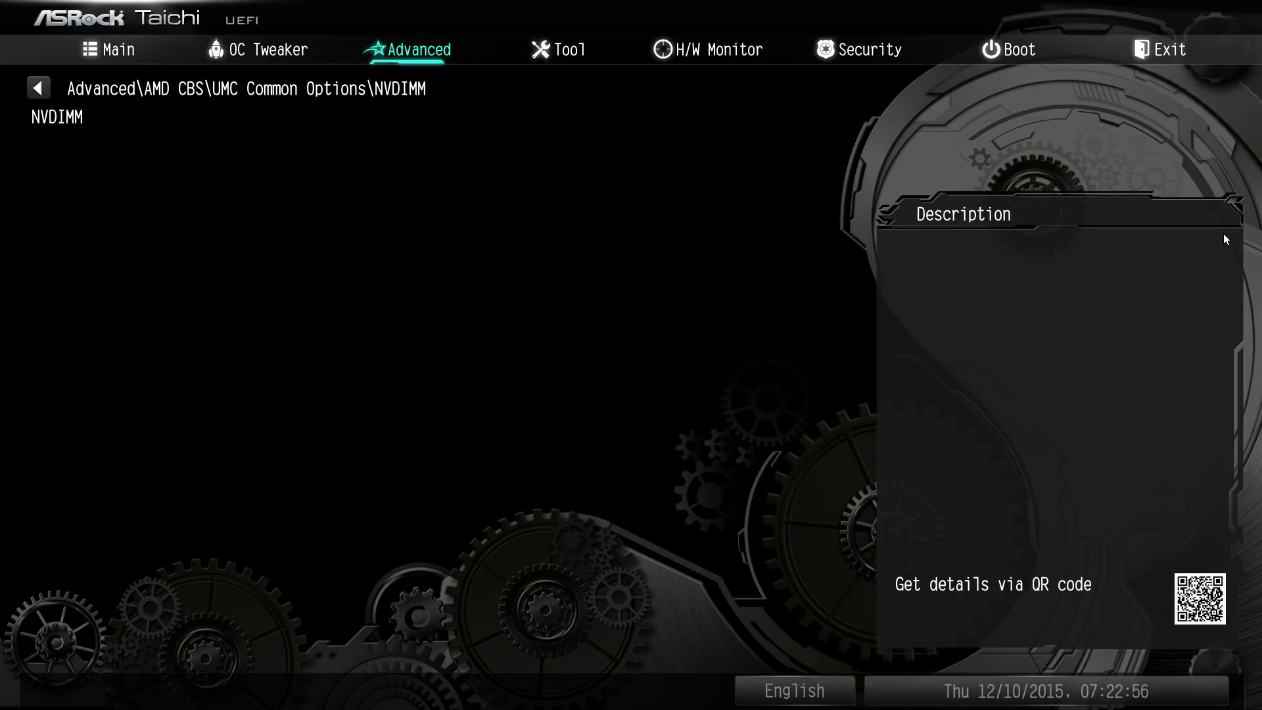
pyautogui.press('Escape')
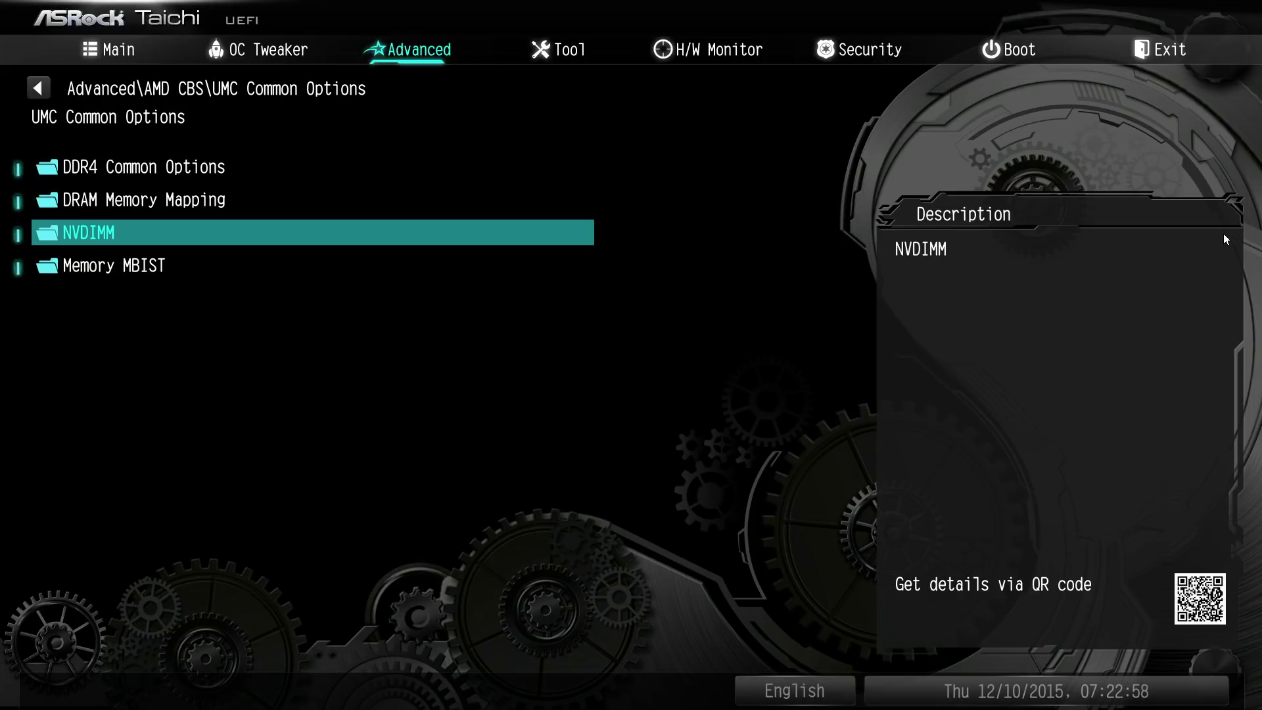
pyautogui.press('Return')
pyautogui.press('Escape')
# Step: Open the Memory MBIST page and set MBIST Enable to Enabled
pyautogui.press('Down')
pyautogui.press('Return')
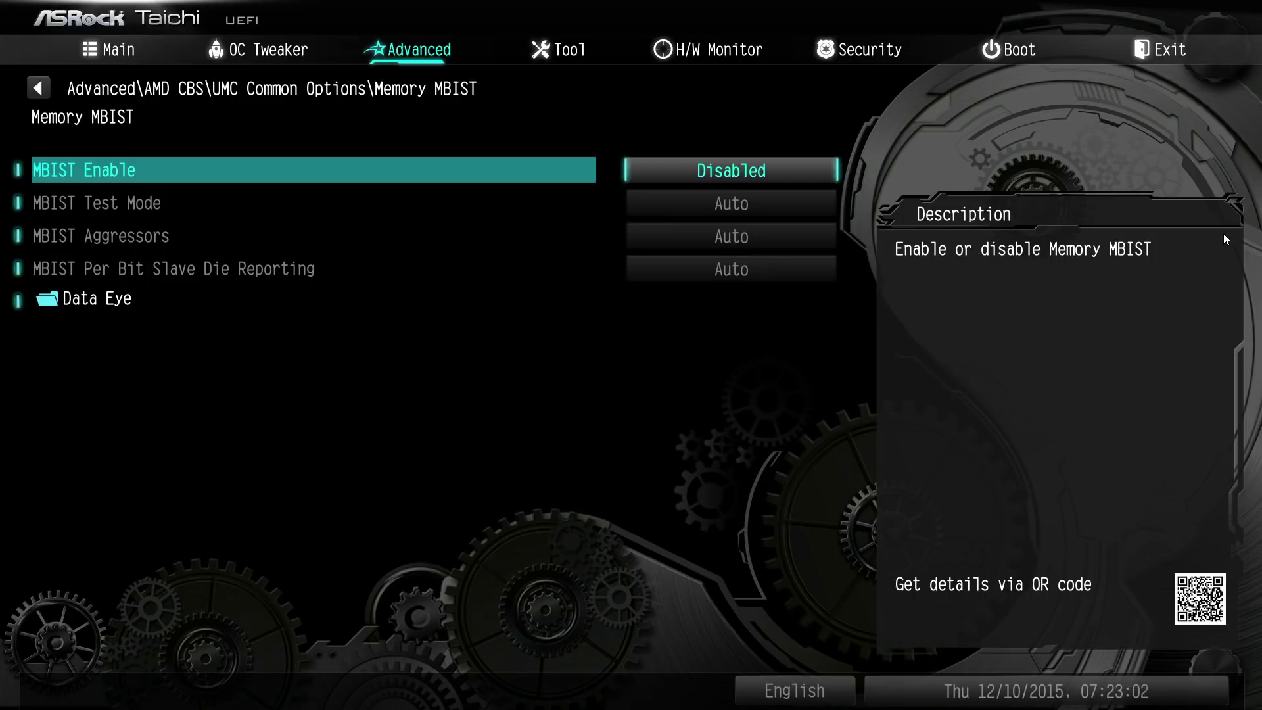
pyautogui.press('Return')
pyautogui.press('Down')
pyautogui.press('Return')
# Step: Set MBIST Test Mode to Interface Mode and change it to Data Eye Mode
pyautogui.press('Down')
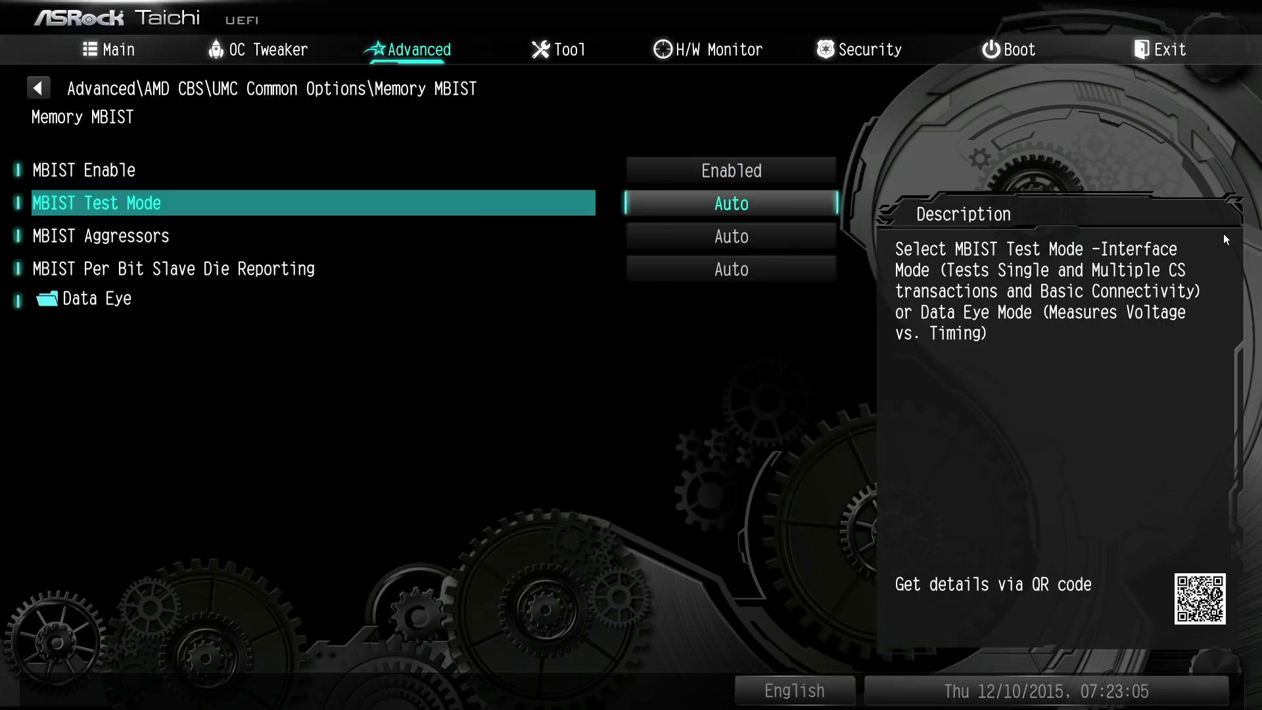
pyautogui.press('Return')
pyautogui.press('Up')
pyautogui.press('Up')
pyautogui.press('Up')
pyautogui.press('Return')
pyautogui.press('Down')
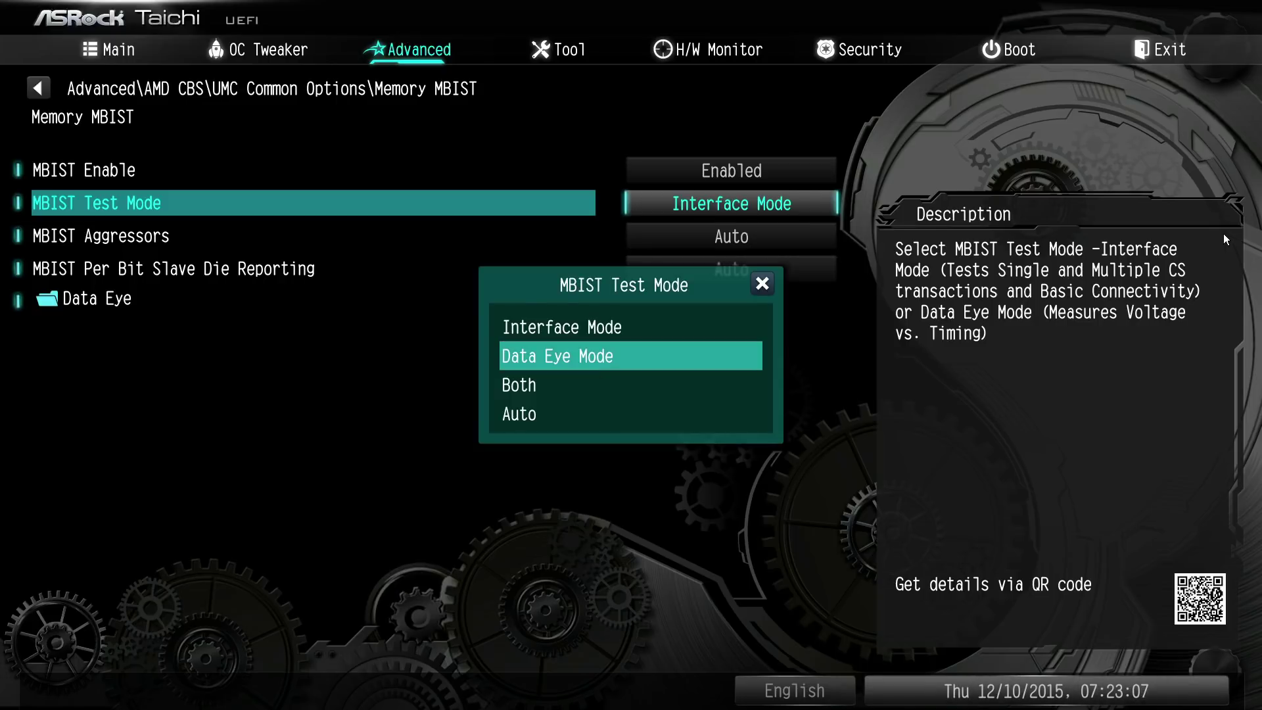
pyautogui.press('Return')
pyautogui.press('Up')
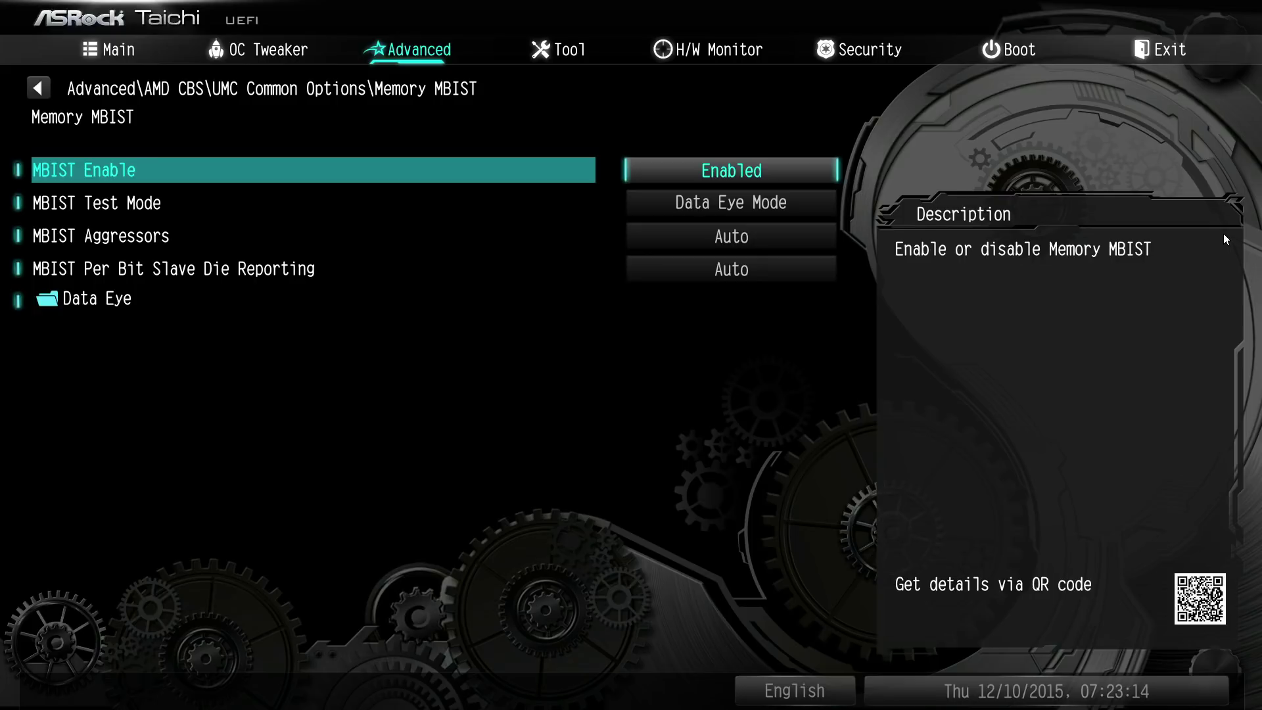
# Step: Switch MBIST Test Mode back to Interface Mode and change it to Both
pyautogui.press('Down')
pyautogui.press('Return')
pyautogui.press('Down')
pyautogui.press('Down')
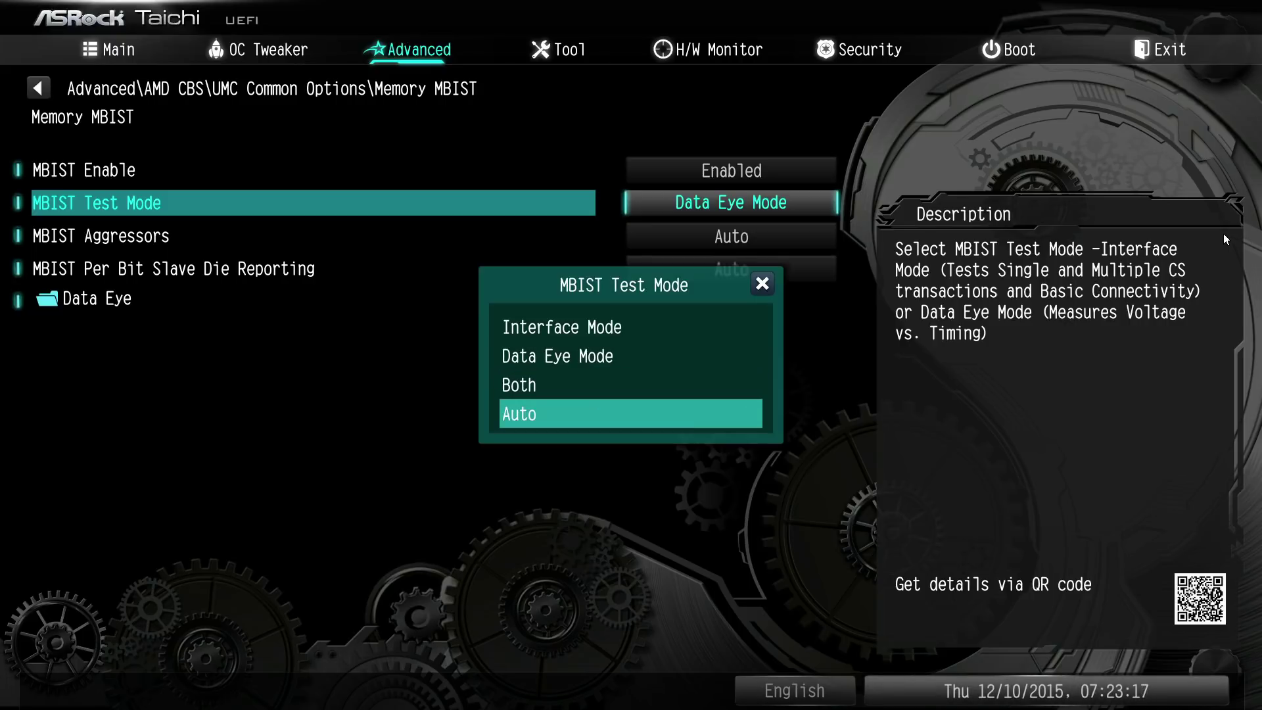
pyautogui.press('Up')
pyautogui.press('Up')
pyautogui.press('Up')
pyautogui.press('Return')
pyautogui.press('Return')
pyautogui.press('Down')
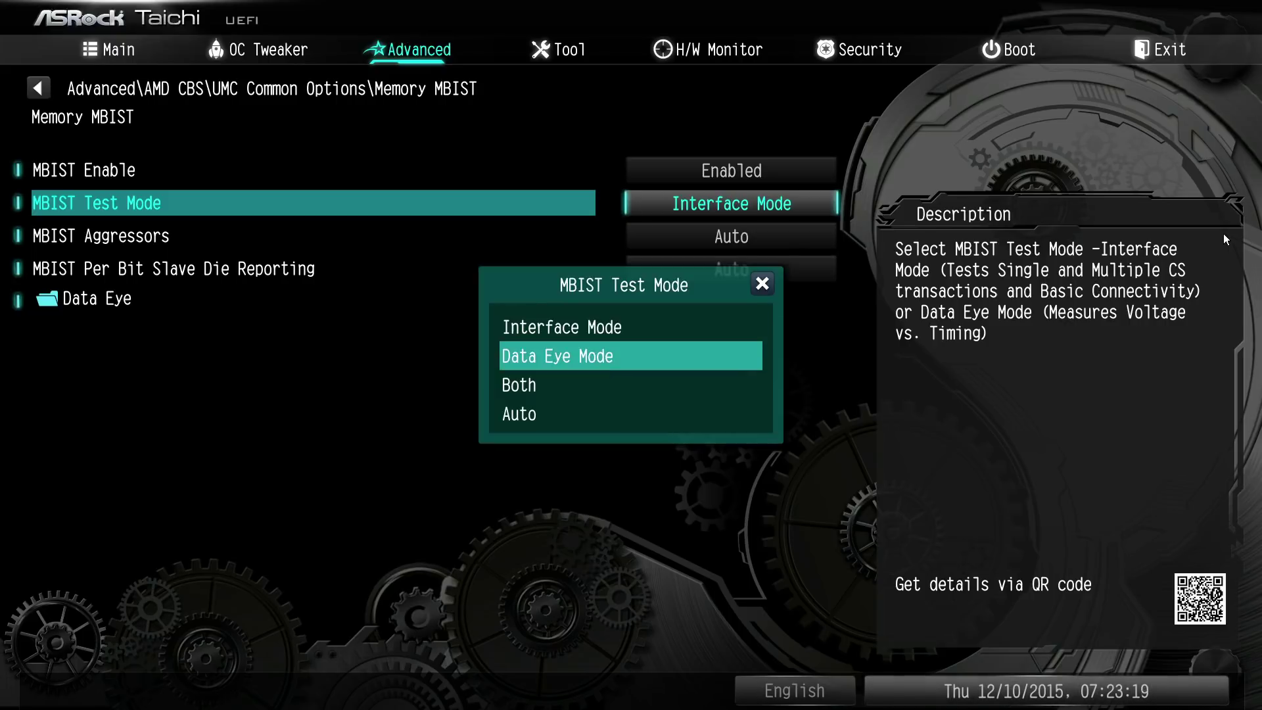
pyautogui.press('Down')
pyautogui.press('Return')
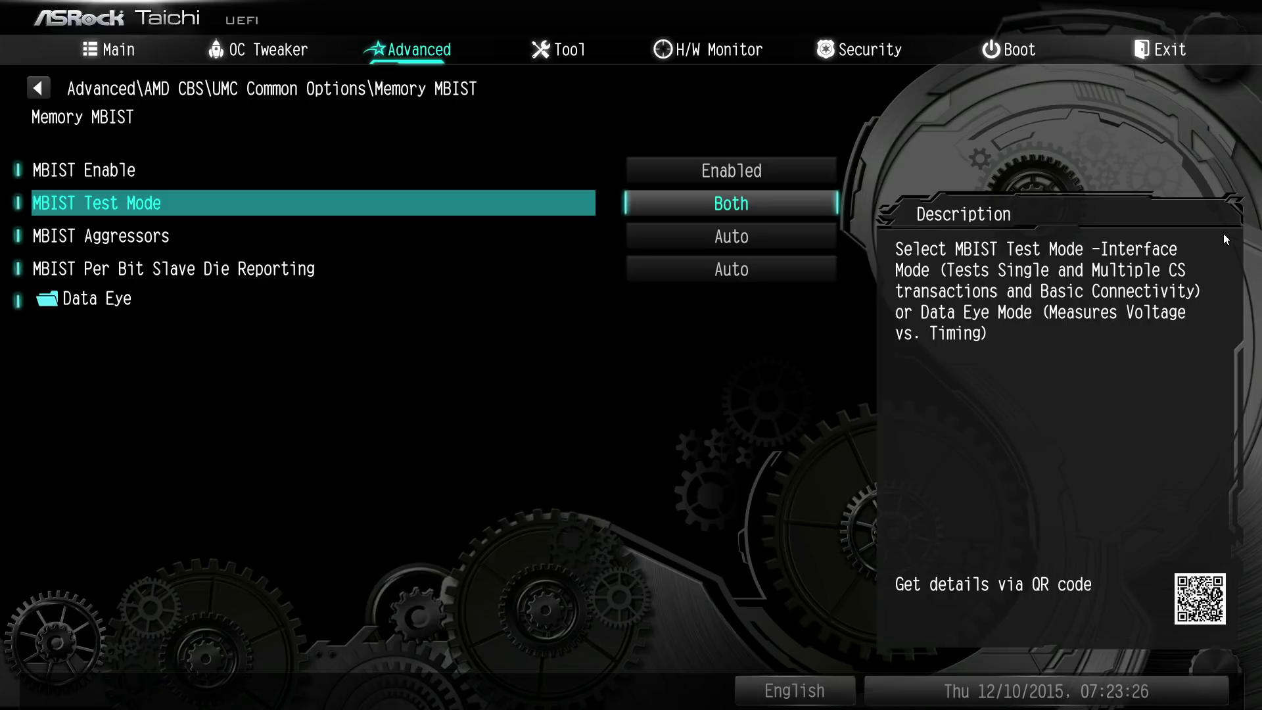
# Step: Set MBIST Test Mode to Interface Mode again and restore it to Auto
pyautogui.press('Return')
pyautogui.press('Up')
pyautogui.press('Up')
pyautogui.press('Return')
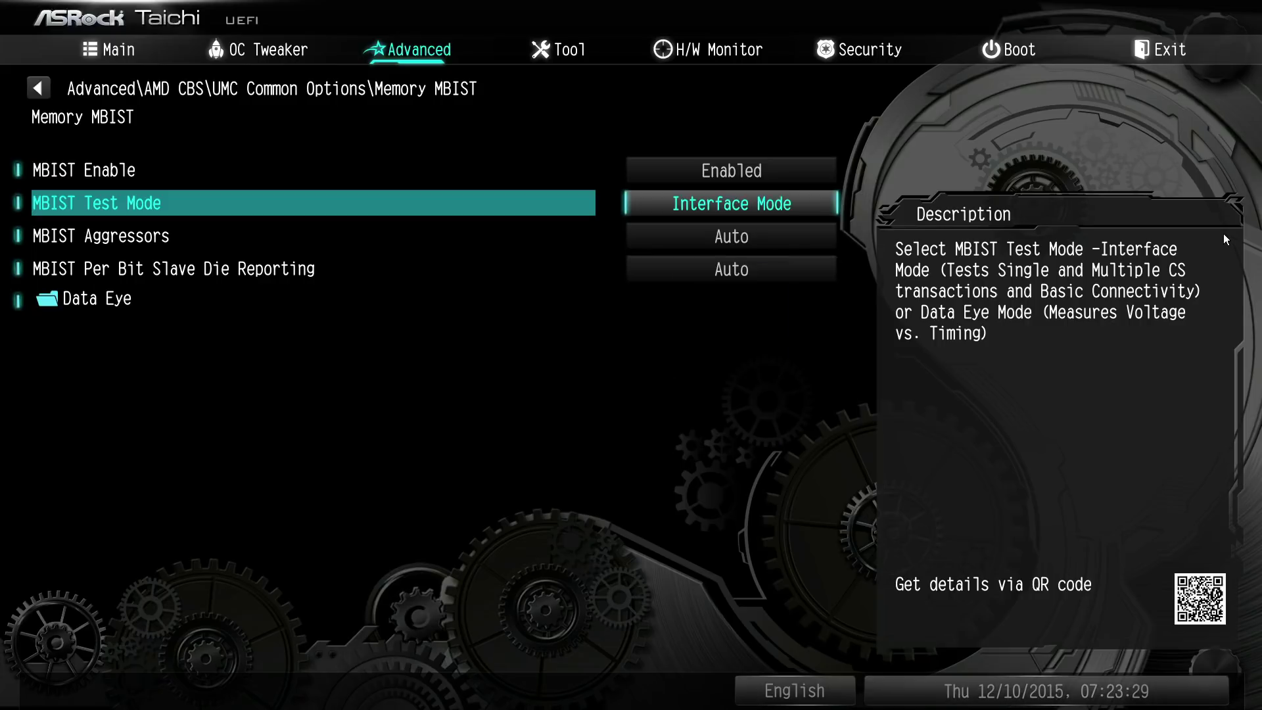
pyautogui.press('Return')
pyautogui.press('Down')
pyautogui.press('Down')
pyautogui.press('Down')
pyautogui.press('Return')
# Step: Set MBIST Aggressors to Enabled
pyautogui.press('Down')
pyautogui.press('Return')
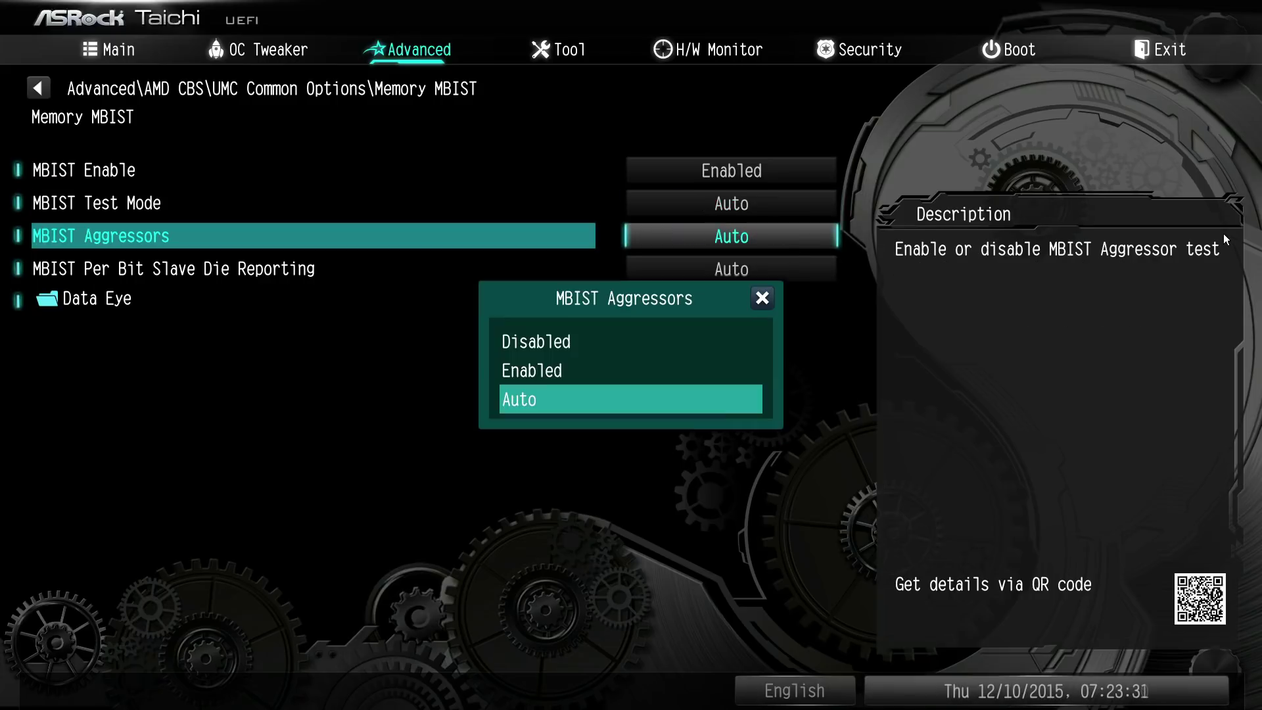
pyautogui.press('Up')
pyautogui.press('Up')
pyautogui.press('Down')
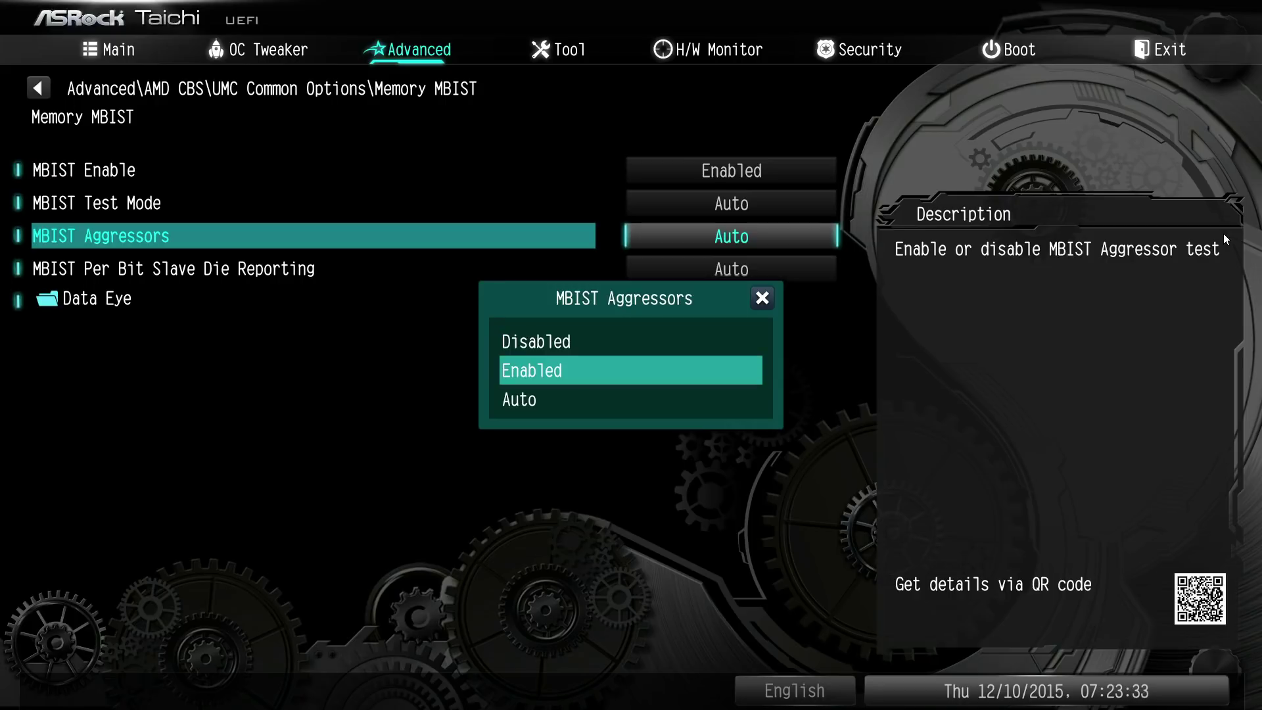
pyautogui.press('Up')
pyautogui.press('Down')
pyautogui.press('Return')
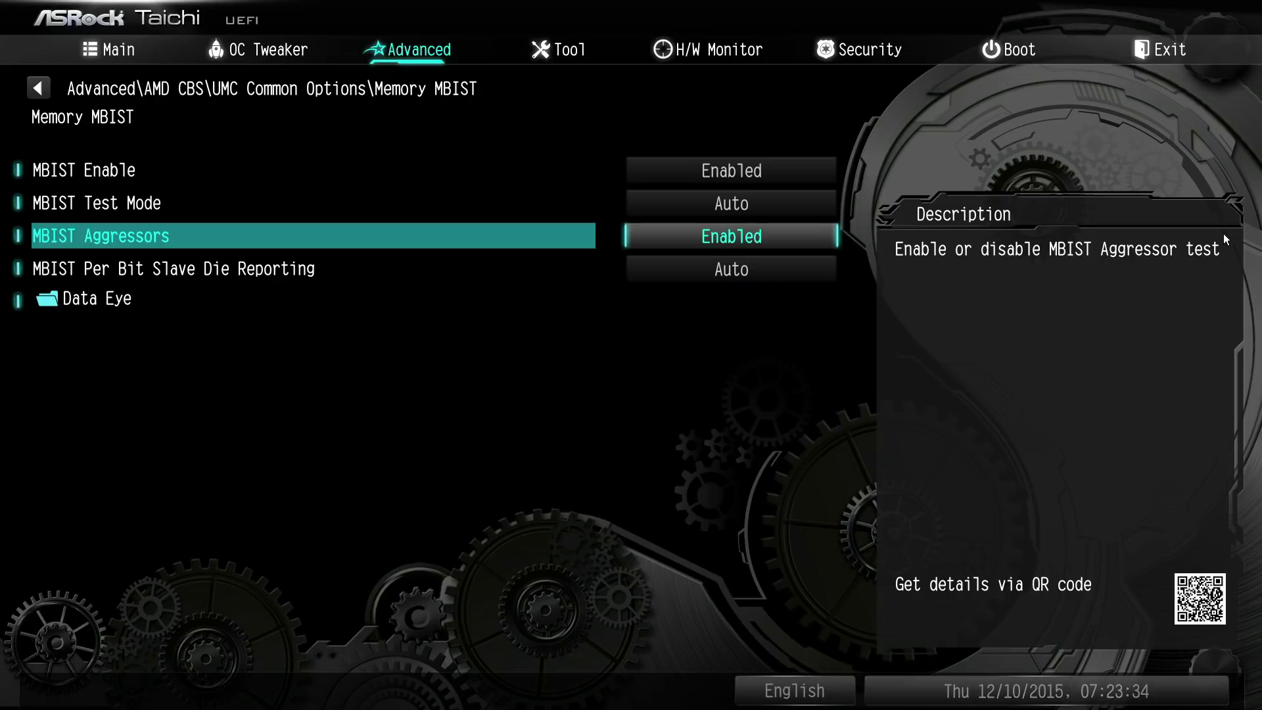
# Step: Set MBIST Aggressors to Disabled and restore it to Auto
pyautogui.press('Return')
pyautogui.press('Up')
pyautogui.press('Return')
pyautogui.press('Return')
pyautogui.press('Down')
pyautogui.press('Down')
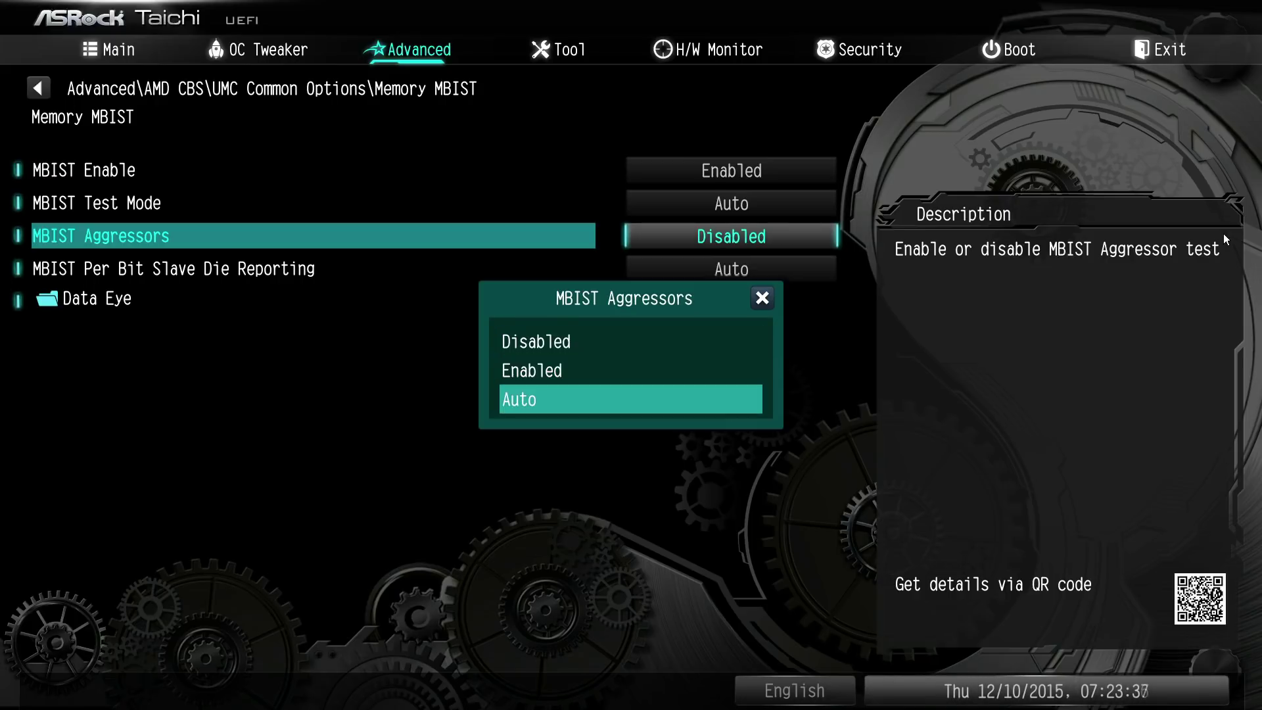
pyautogui.press('Return')
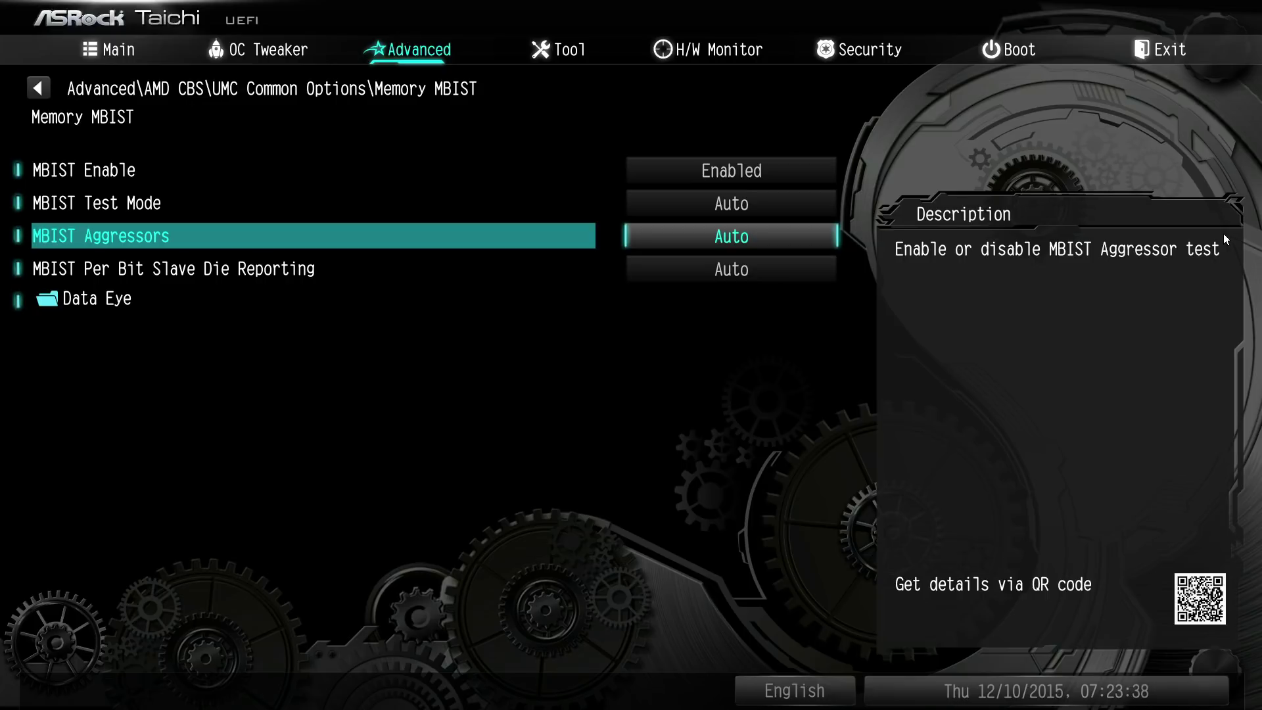
# Step: Set MBIST Enable to Disabled and switch it back to Enabled
pyautogui.press('Up')
pyautogui.press('Return')
pyautogui.press('Escape')
pyautogui.press('Up')
pyautogui.press('Return')
pyautogui.press('Up')
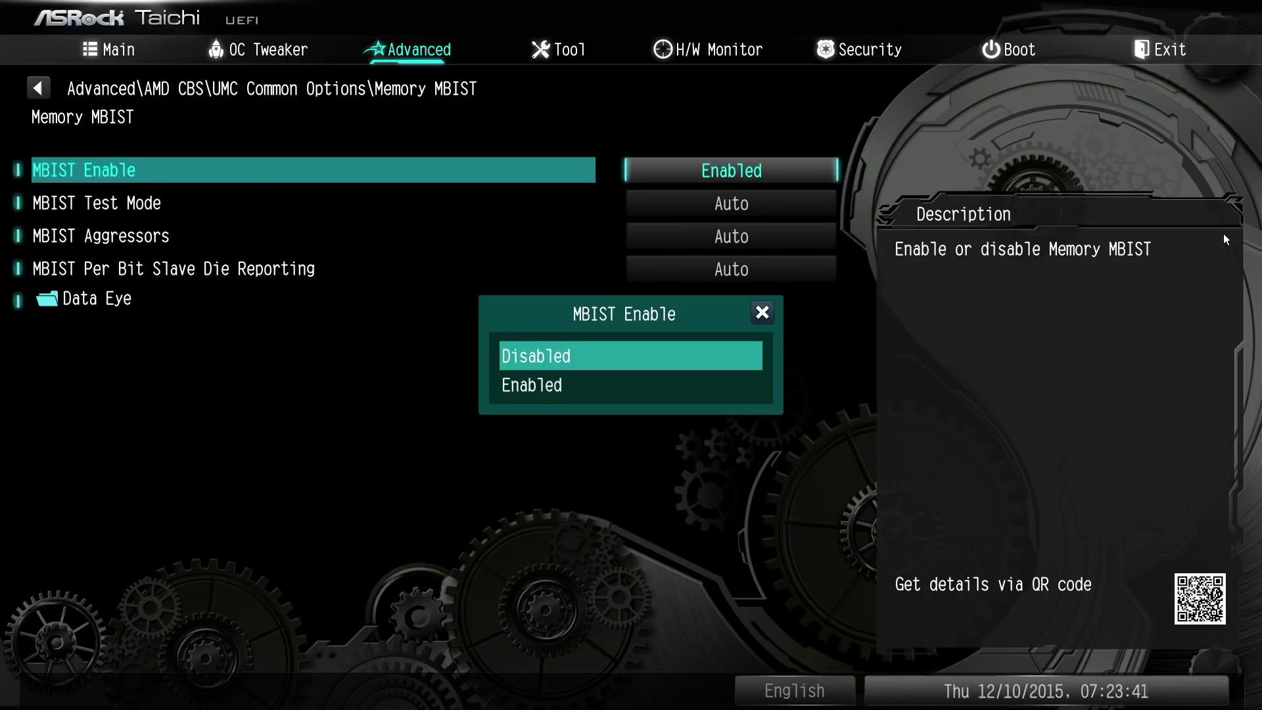
pyautogui.press('Return')
pyautogui.press('Return')
pyautogui.press('Down')
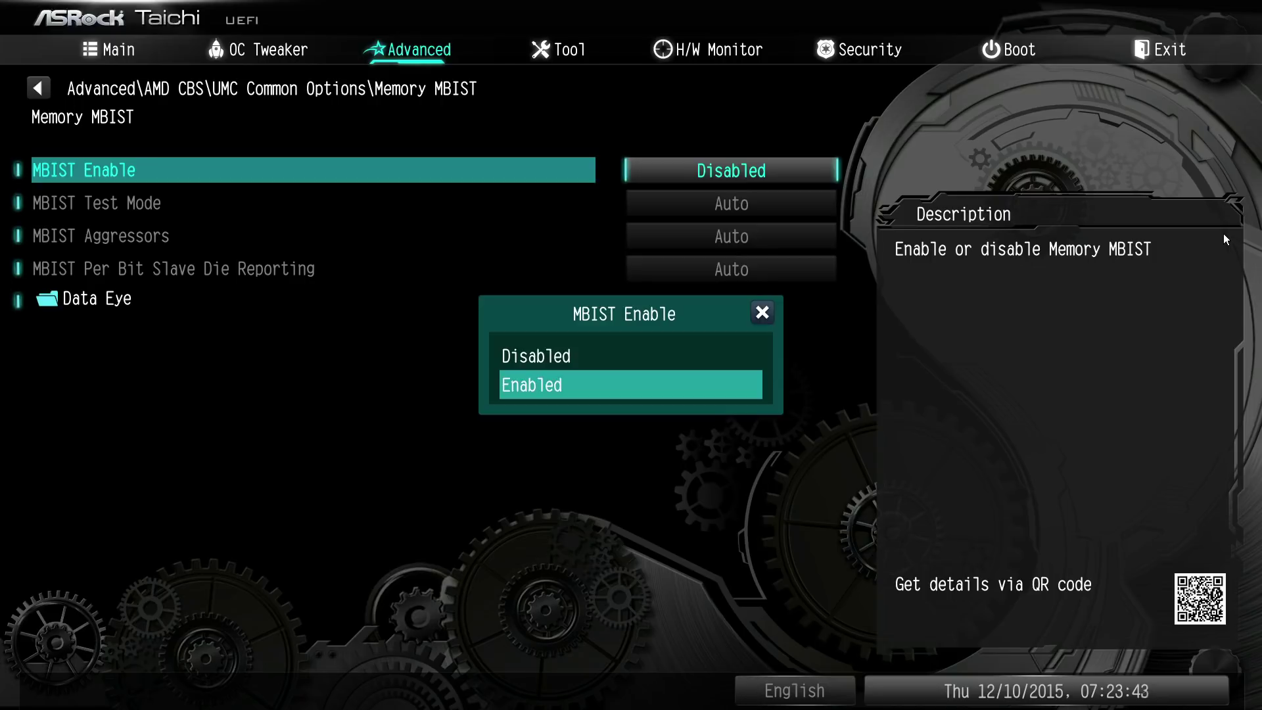
pyautogui.press('Return')
# Step: Review the available options for MBIST Per Bit Slave Die Reporting, keeping Auto
pyautogui.press('Down')
pyautogui.press('Down')
pyautogui.press('Down')
pyautogui.press('Down')
pyautogui.press('Up')
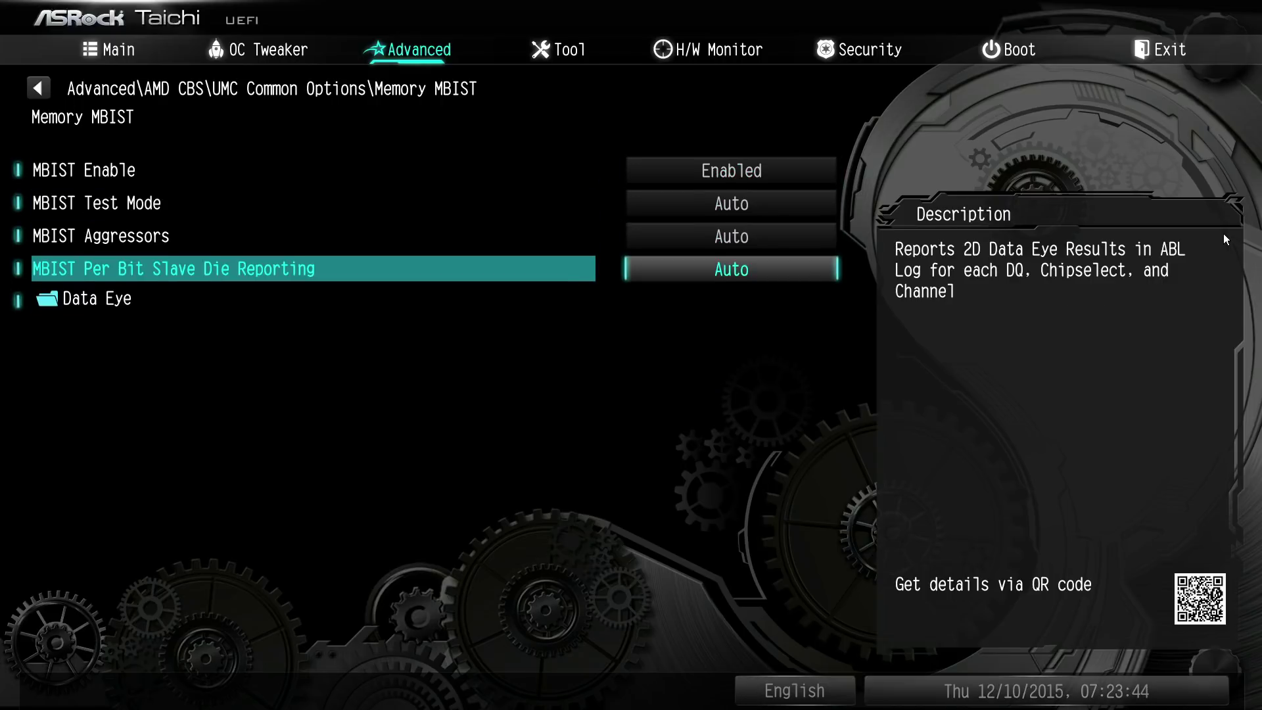
pyautogui.press('Return')
pyautogui.press('Up')
pyautogui.press('Up')
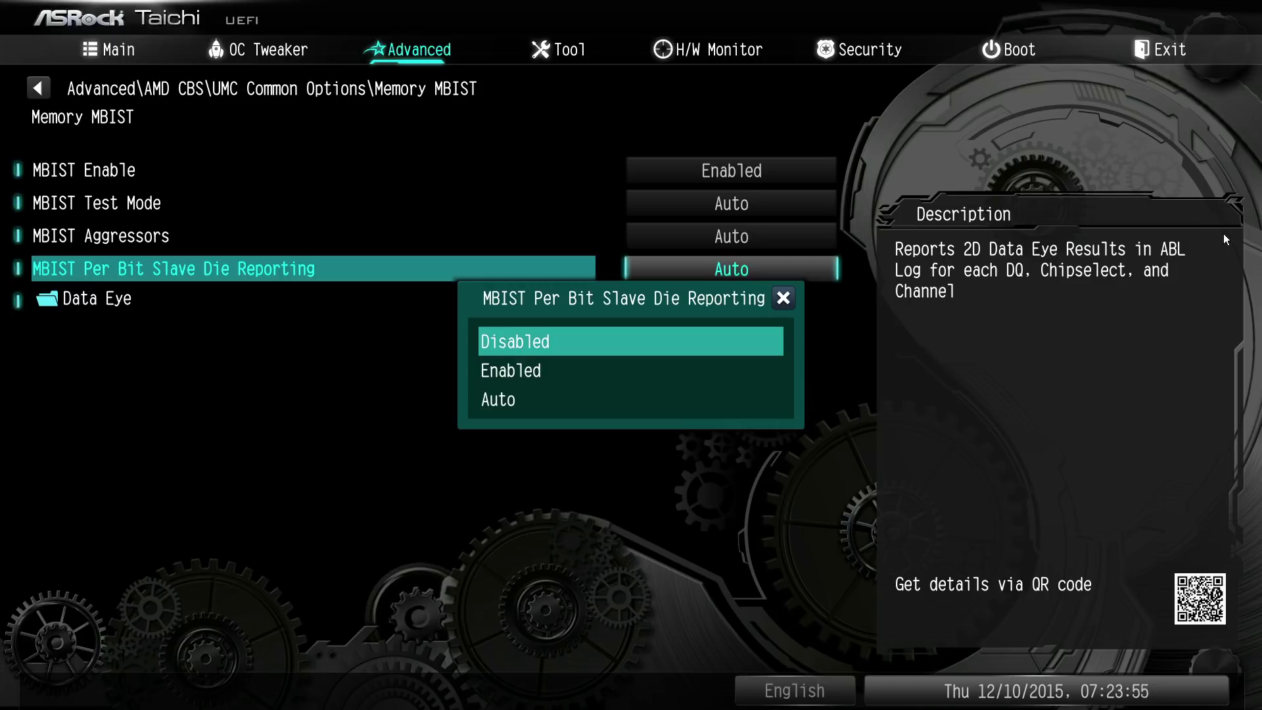
pyautogui.press('Down')
pyautogui.press('Up')
pyautogui.press('Down')
pyautogui.press('Down')
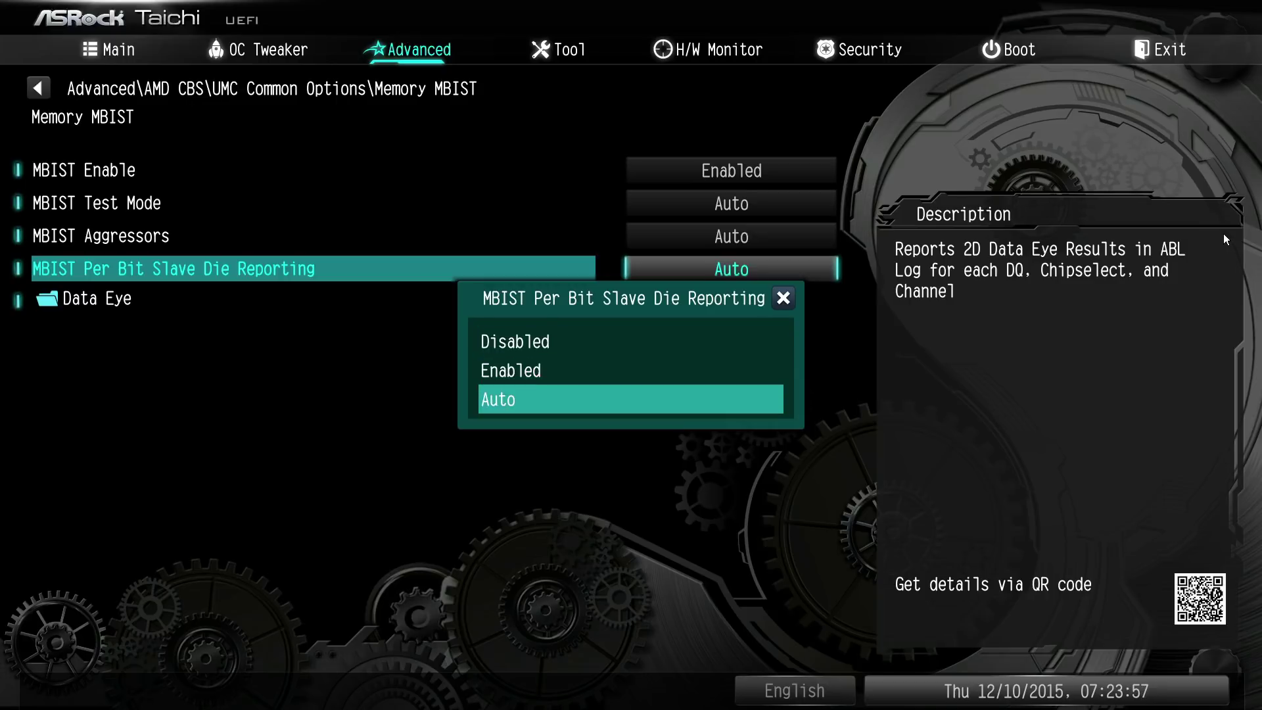
pyautogui.press('Return')
# Step: Set MBIST Per Bit Slave Die Reporting to Enabled, change it to Disabled, and restore it to Auto
pyautogui.press('Return')
pyautogui.press('Up')
pyautogui.press('Return')
pyautogui.press('Return')
pyautogui.press('Up')
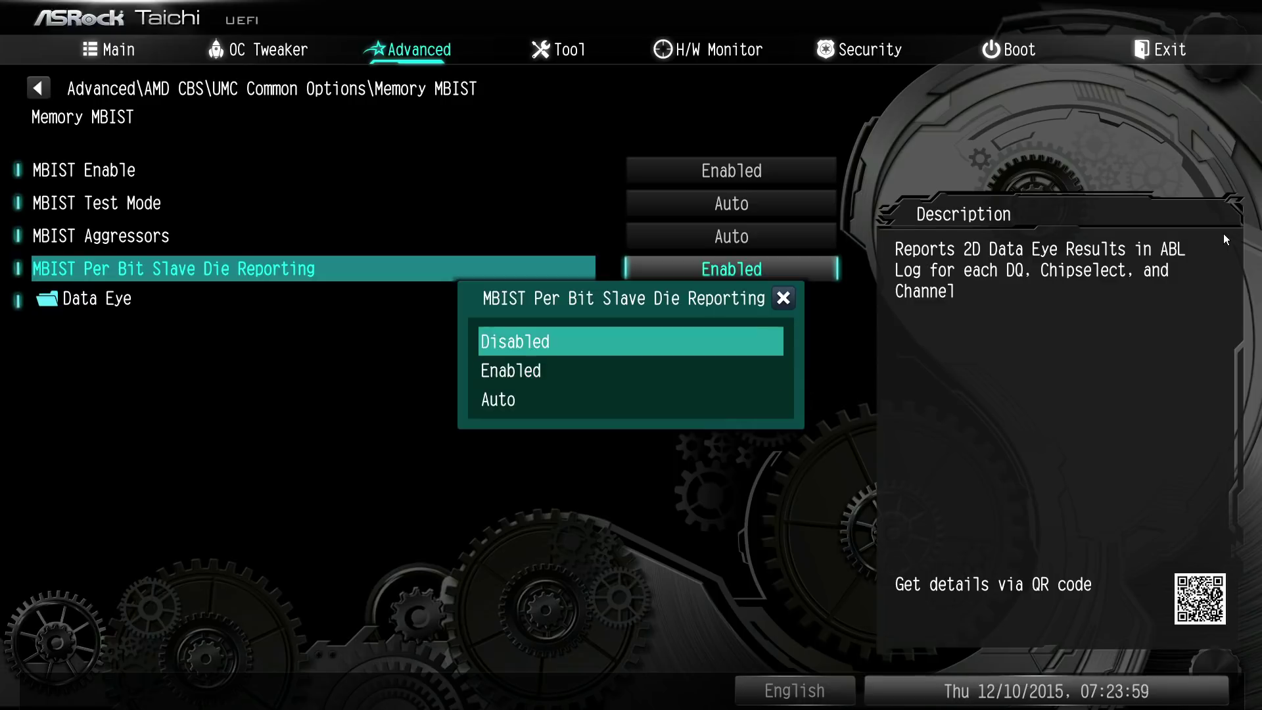
pyautogui.press('Return')
pyautogui.press('Return')
pyautogui.press('Down')
pyautogui.press('Down')
pyautogui.press('Return')
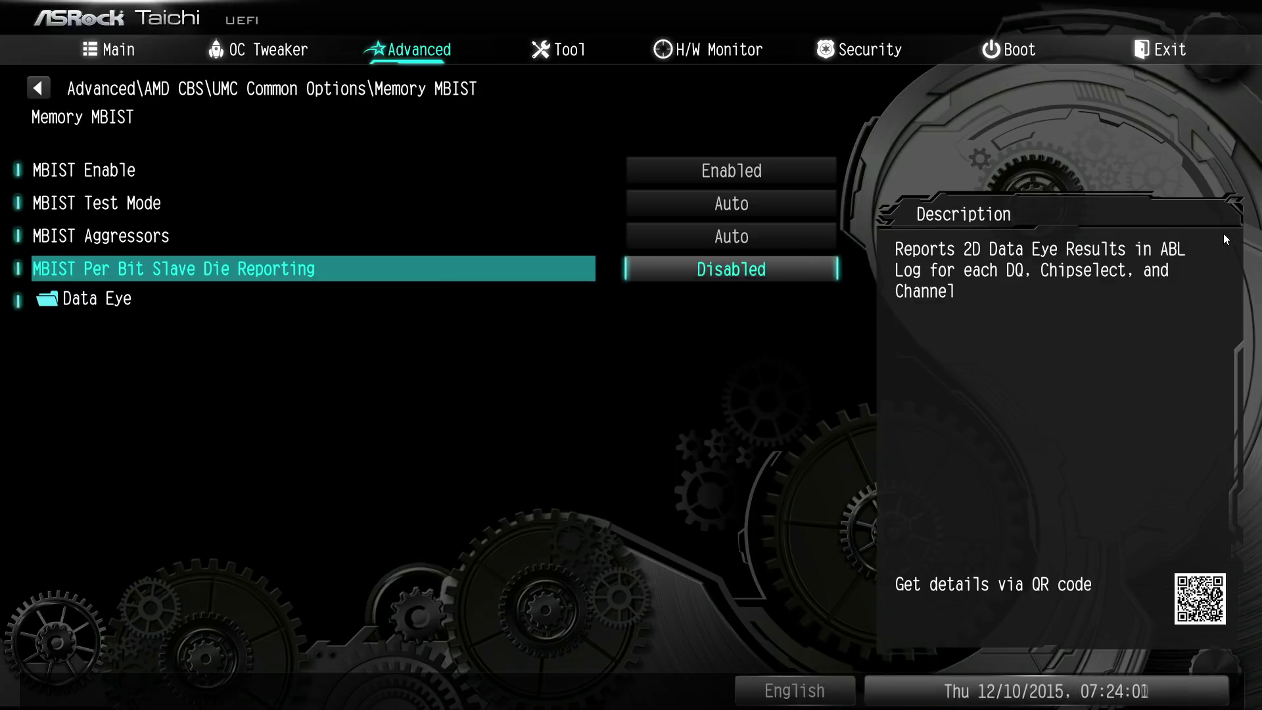
# Step: Set MBIST Enable to Disabled
pyautogui.press('Up')
pyautogui.press('Up')
pyautogui.press('Up')
pyautogui.press('Return')
pyautogui.press('Up')
pyautogui.press('Return')
# Step: Open the Data Eye page of Memory MBIST and examine its full list of settings
pyautogui.press('Up')
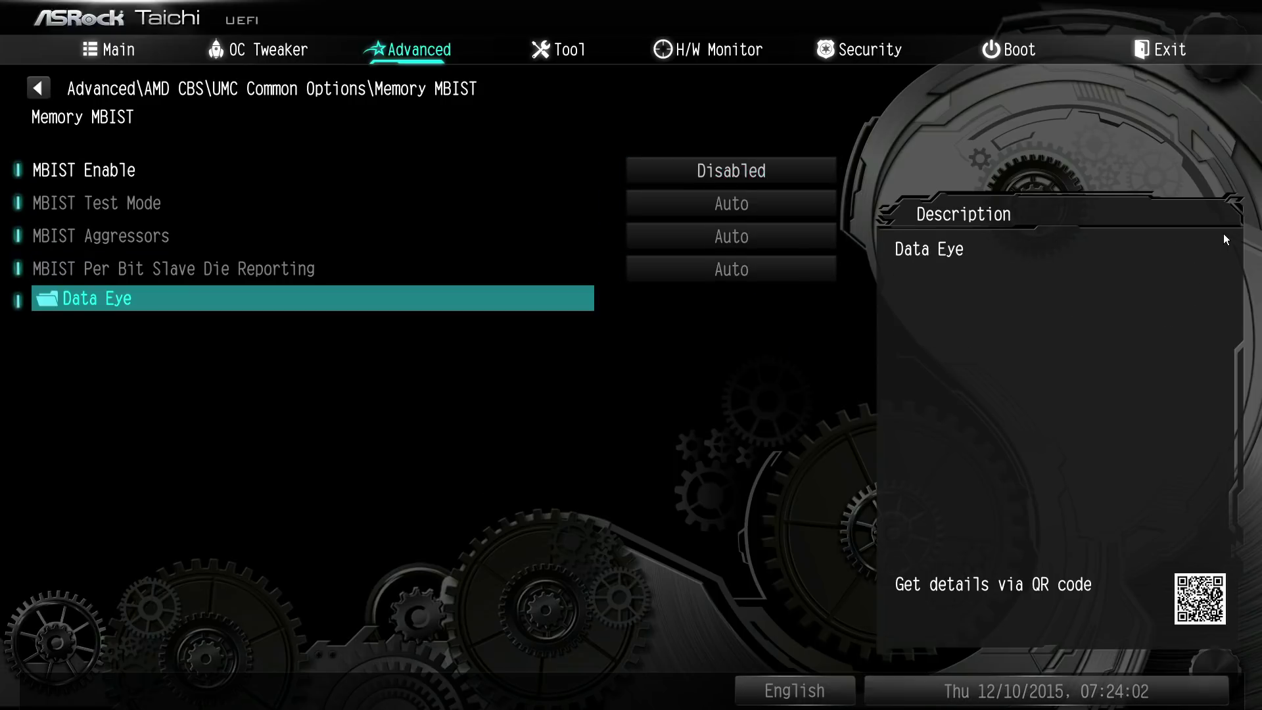
pyautogui.press('Return')
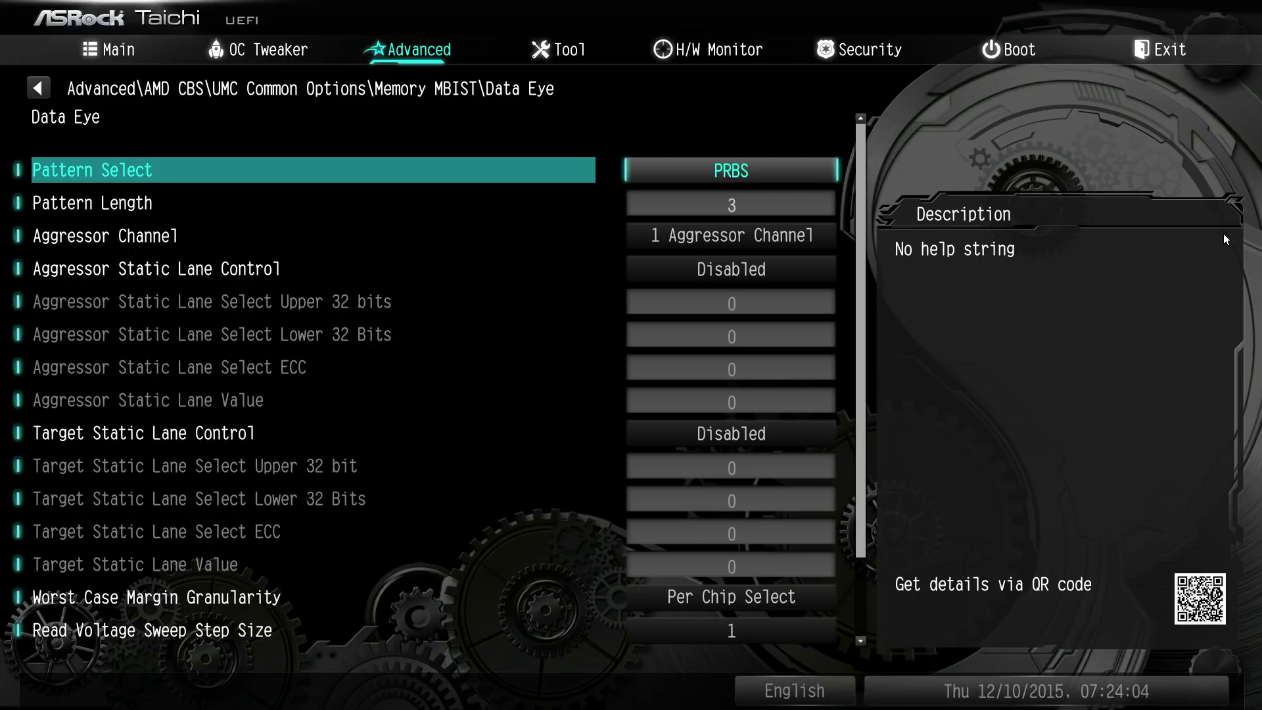
pyautogui.press('Down')
pyautogui.press('Down')
pyautogui.press('pagedown')
pyautogui.press('pagedown')
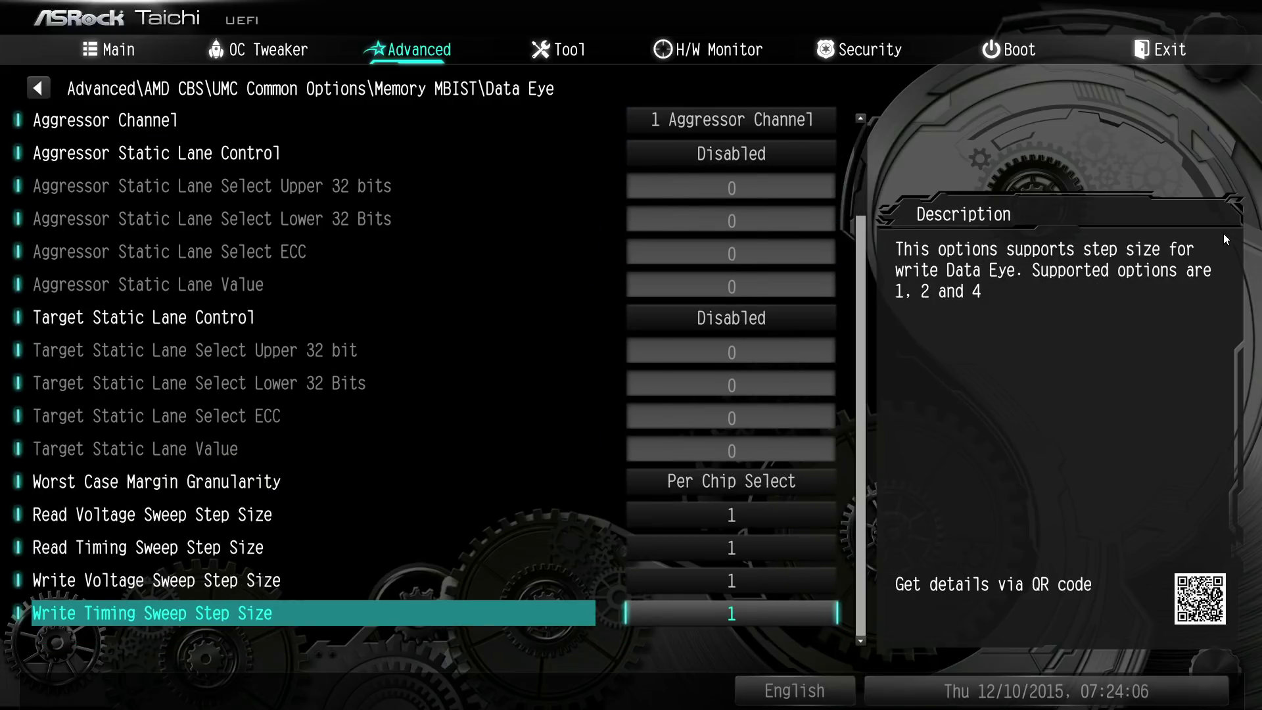
pyautogui.press('Up')
pyautogui.press('pageup')
pyautogui.press('pageup')
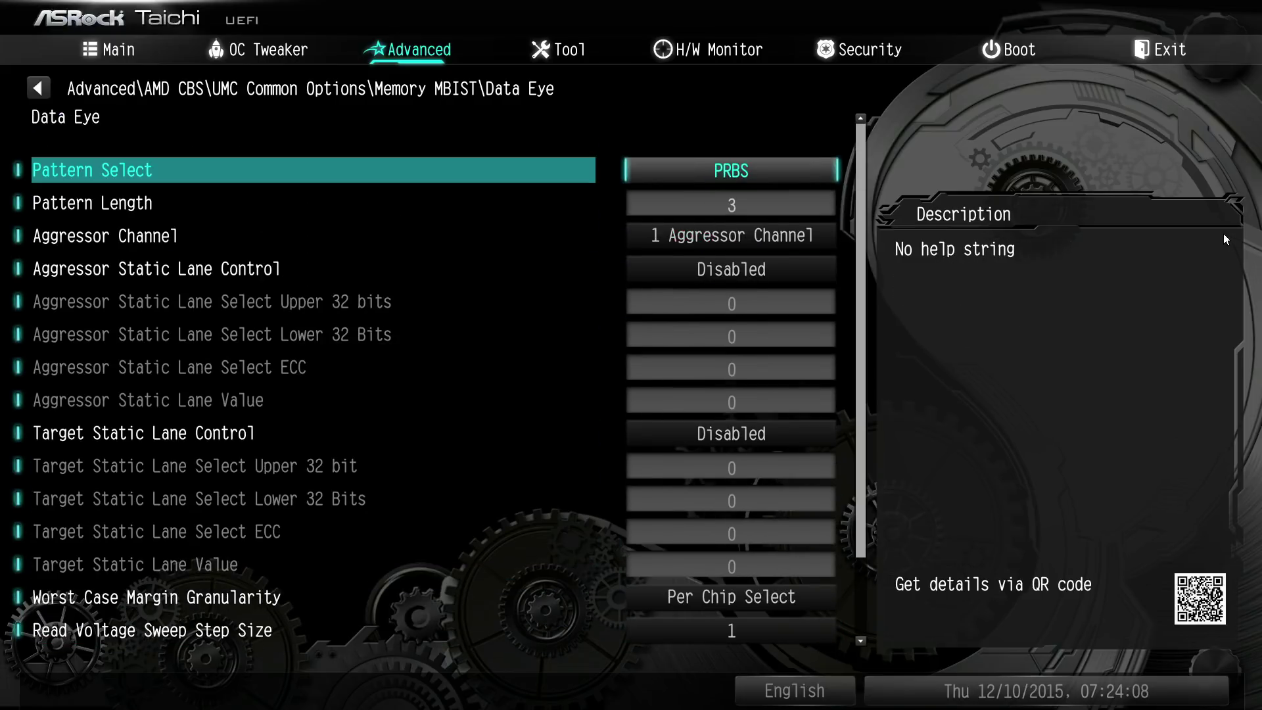
# Step: Set Pattern Select to SSO, change it to Both, and restore it to PRBS
pyautogui.press('Return')
pyautogui.press('Down')
pyautogui.press('Return')
pyautogui.press('Return')
pyautogui.press('Down')
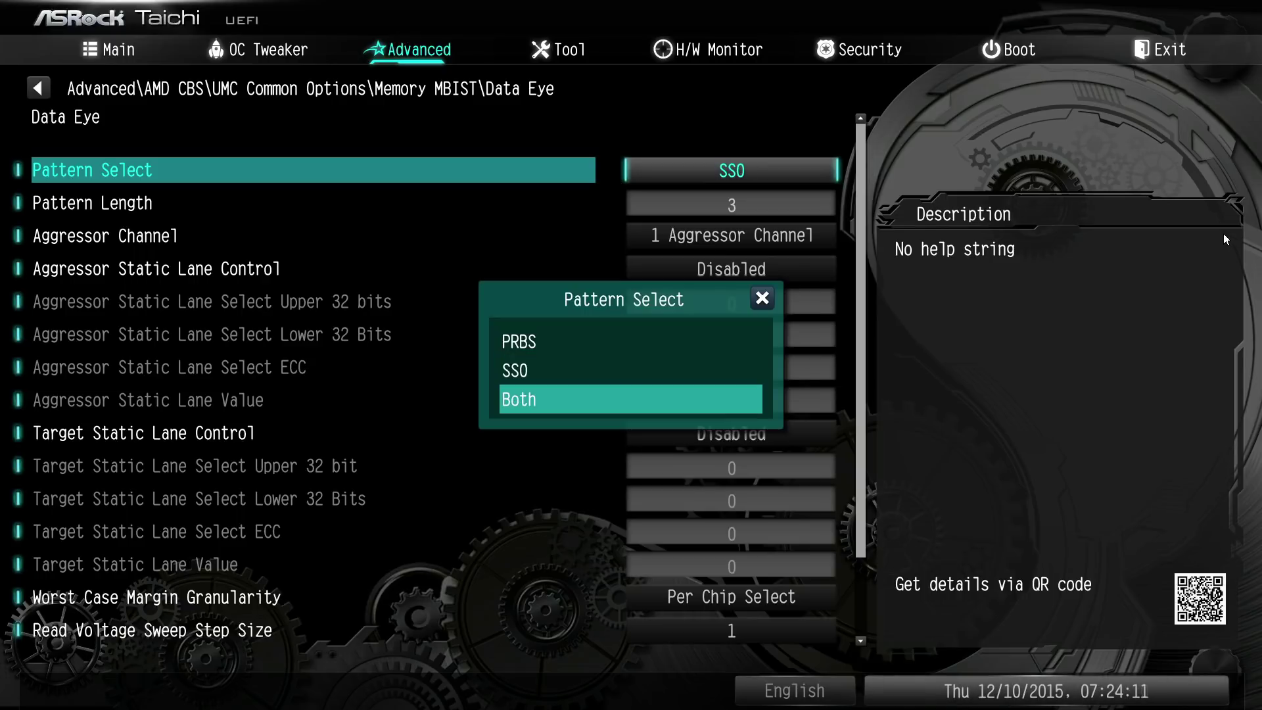
pyautogui.press('Return')
pyautogui.press('Return')
pyautogui.press('Up')
pyautogui.press('Up')
pyautogui.press('Return')
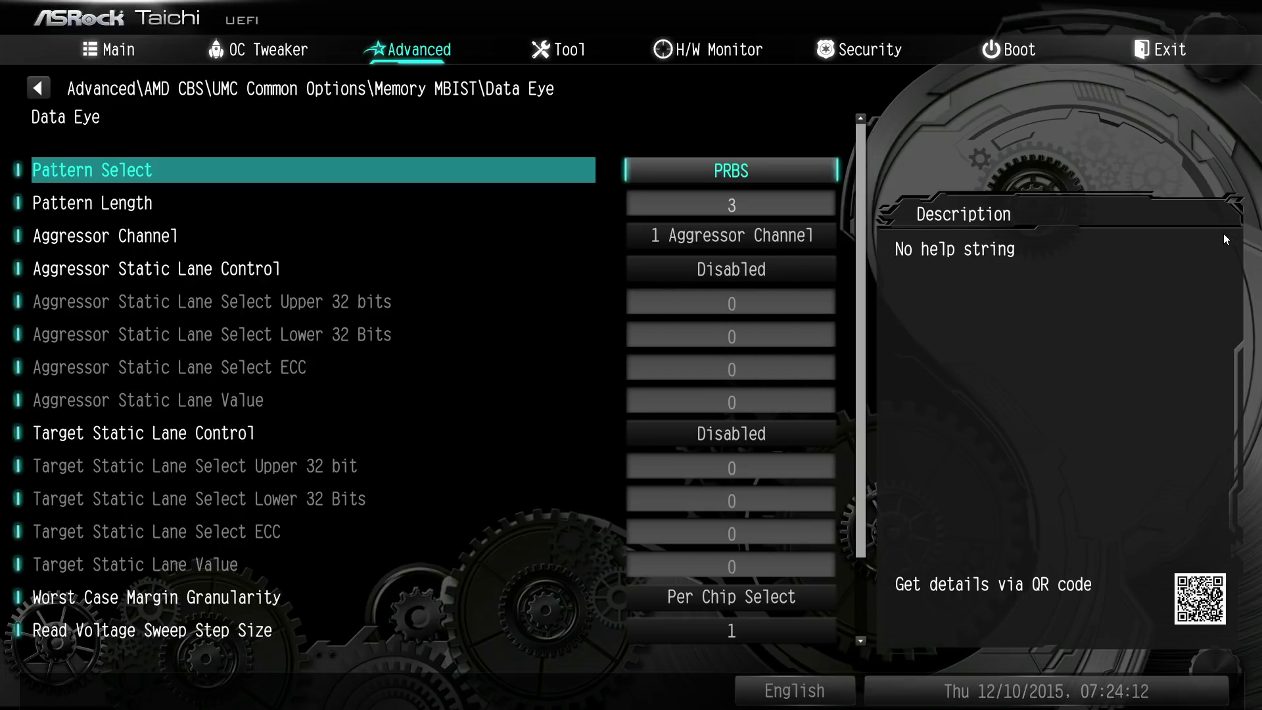
# Step: Review the Pattern Length field and the available Aggressor Channel choices on the Data Eye page without changing them
pyautogui.press('Down')
pyautogui.press('Return')
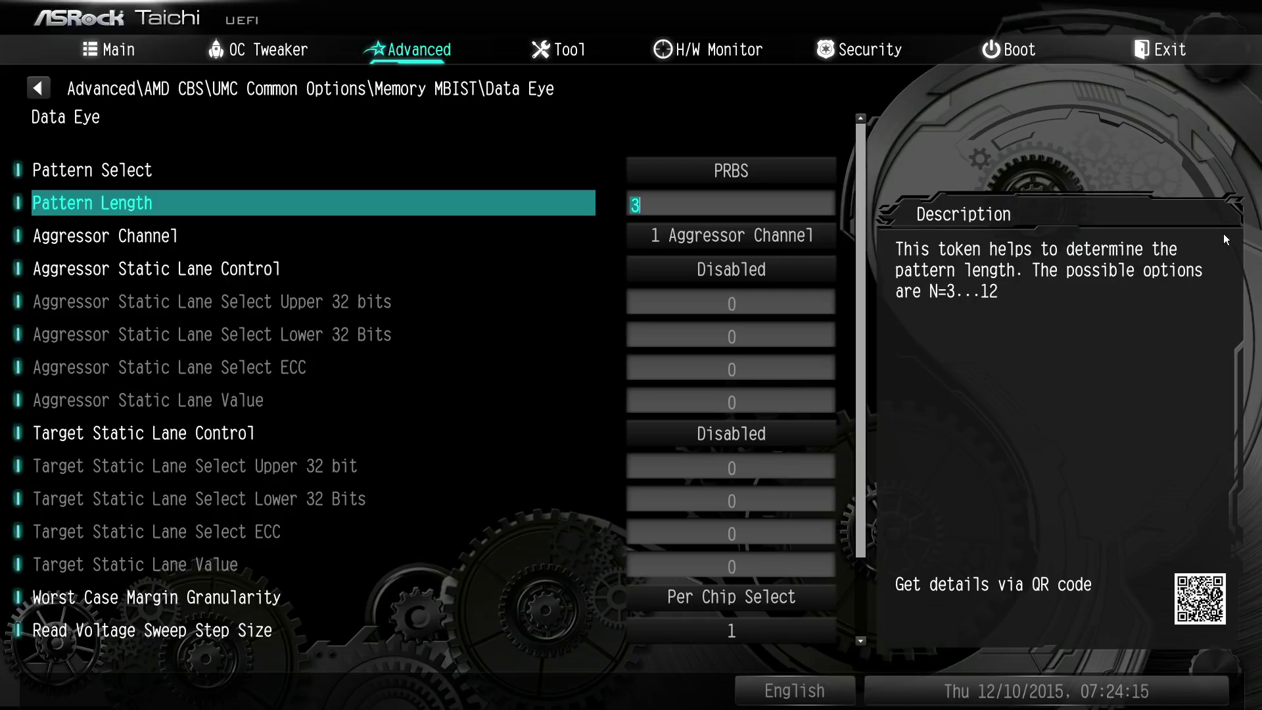
pyautogui.press('Down')
pyautogui.press('Up')
pyautogui.press('Down')
pyautogui.press('Down')
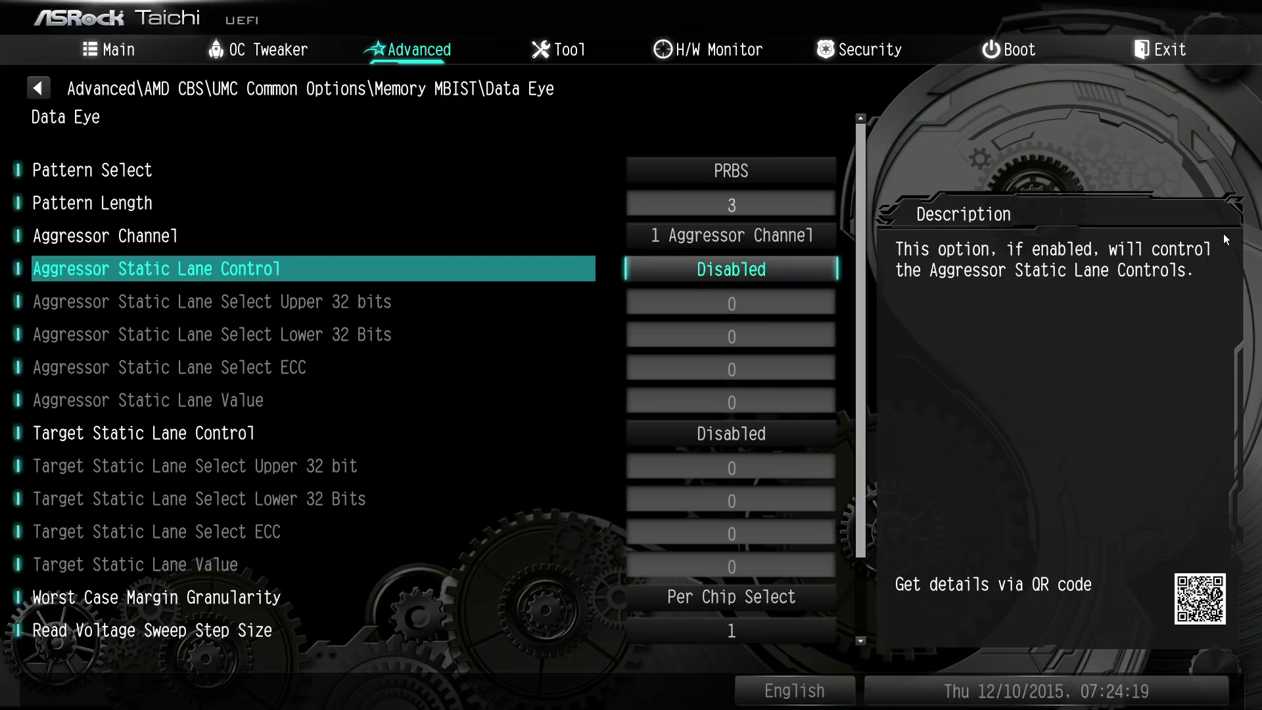
pyautogui.press('Up')
pyautogui.press('Return')
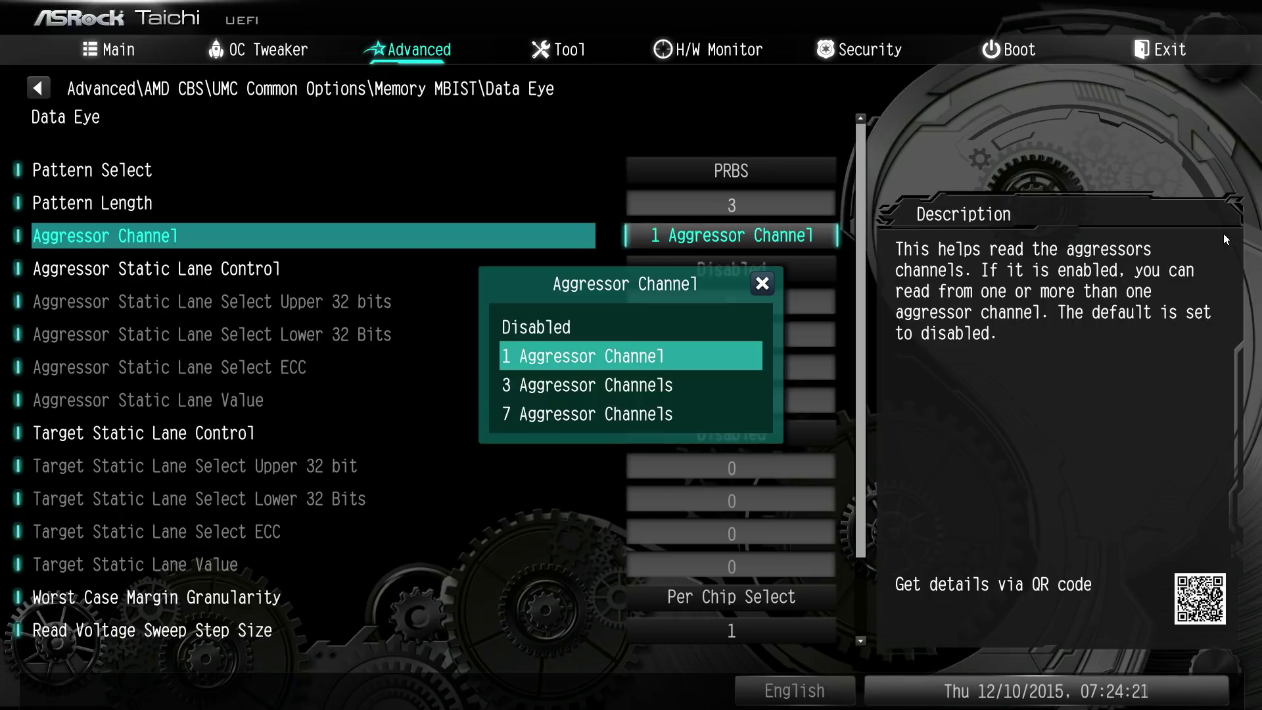
pyautogui.press('Down')
pyautogui.press('Down')
pyautogui.press('Escape')
pyautogui.press('Down')
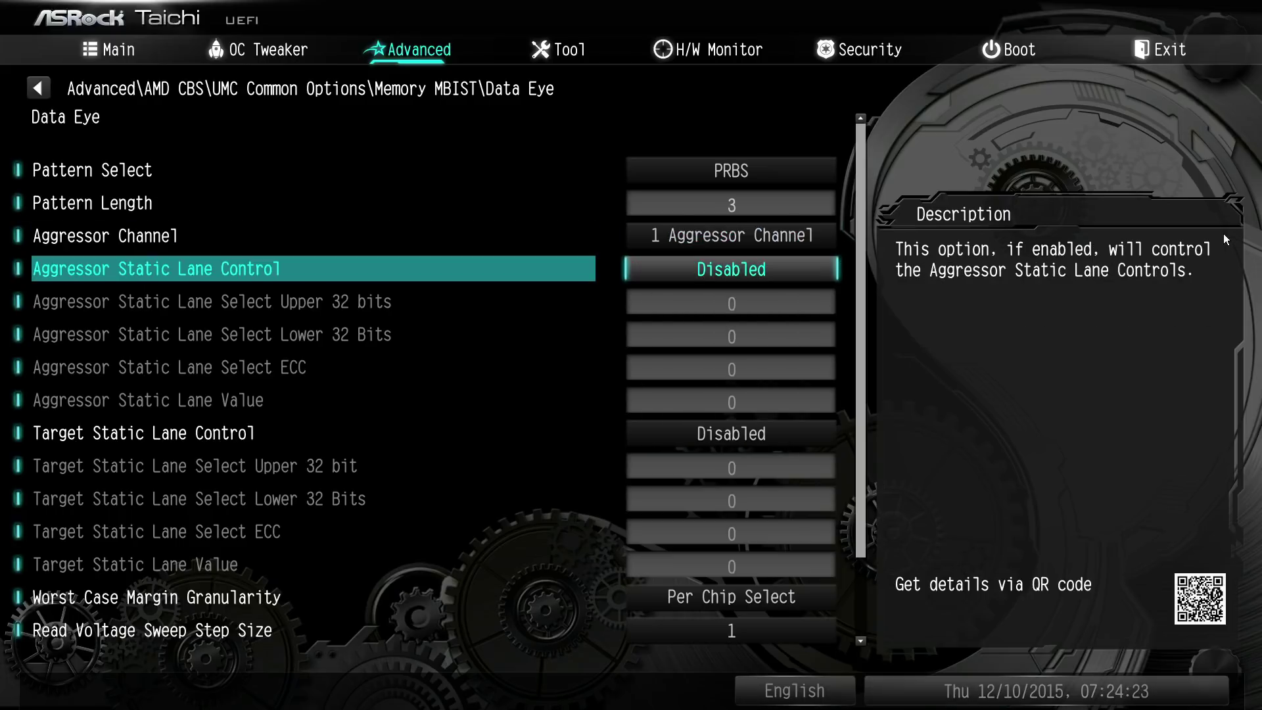
# Step: Set Aggressor Static Lane Control to Enabled and look through the lane fields below it
pyautogui.press('Return')
pyautogui.press('Down')
pyautogui.press('Return')
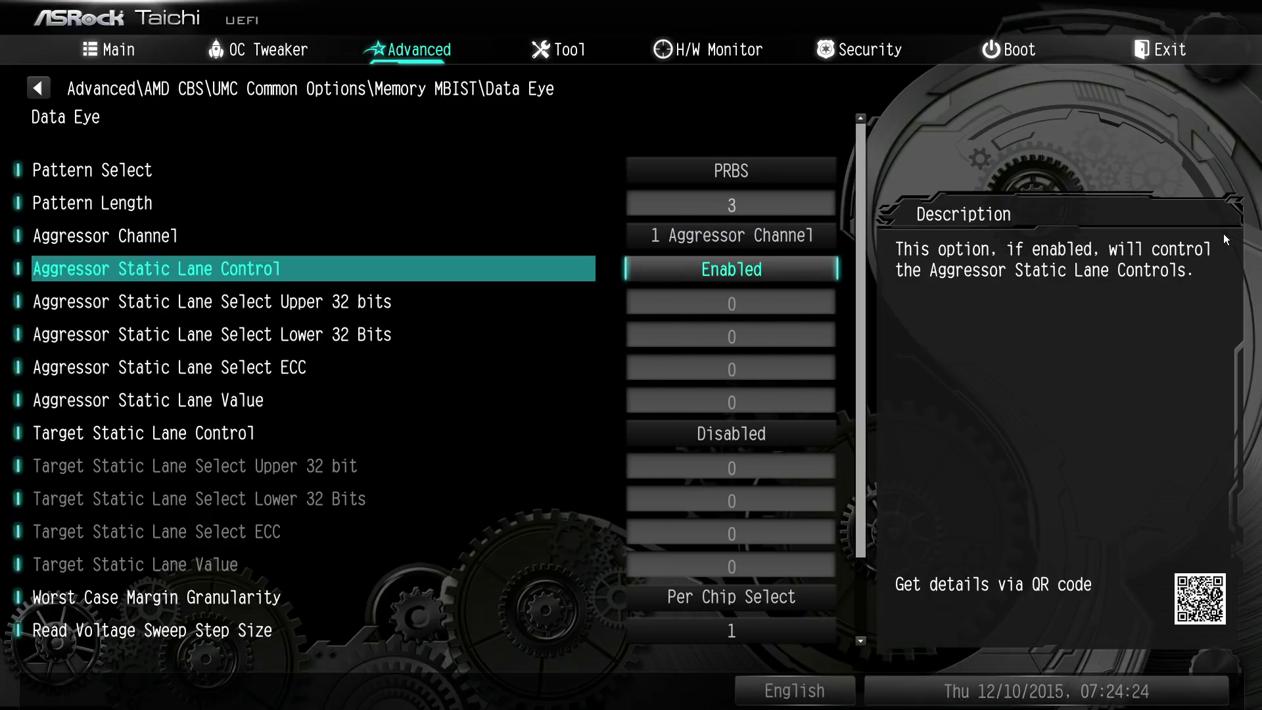
pyautogui.press('Down')
pyautogui.press('Down')
pyautogui.press('Down')
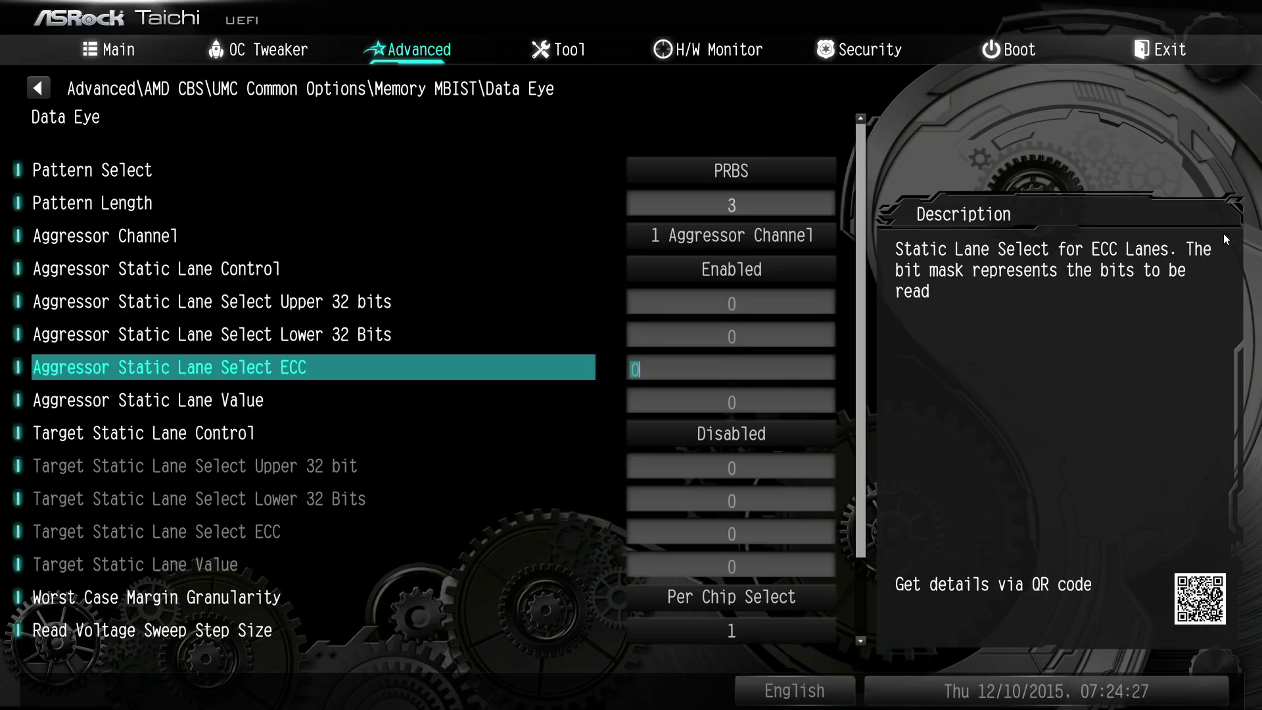
pyautogui.press('Down')
pyautogui.press('Down')
pyautogui.press('Down')
pyautogui.press('Down')
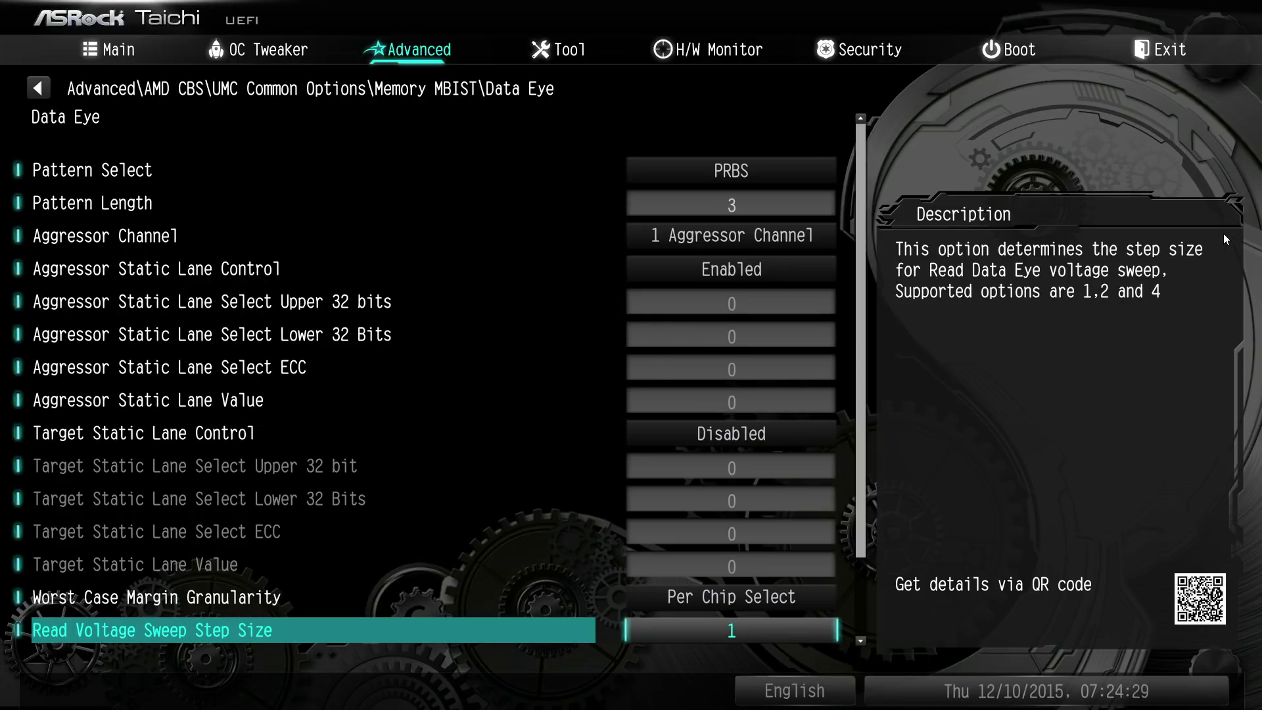
# Step: View the choices for Target Static Lane Control and close the list without changing it
pyautogui.press('Up')
pyautogui.press('Up')
pyautogui.press('Up')
pyautogui.press('Up')
pyautogui.press('Down')
pyautogui.press('Down')
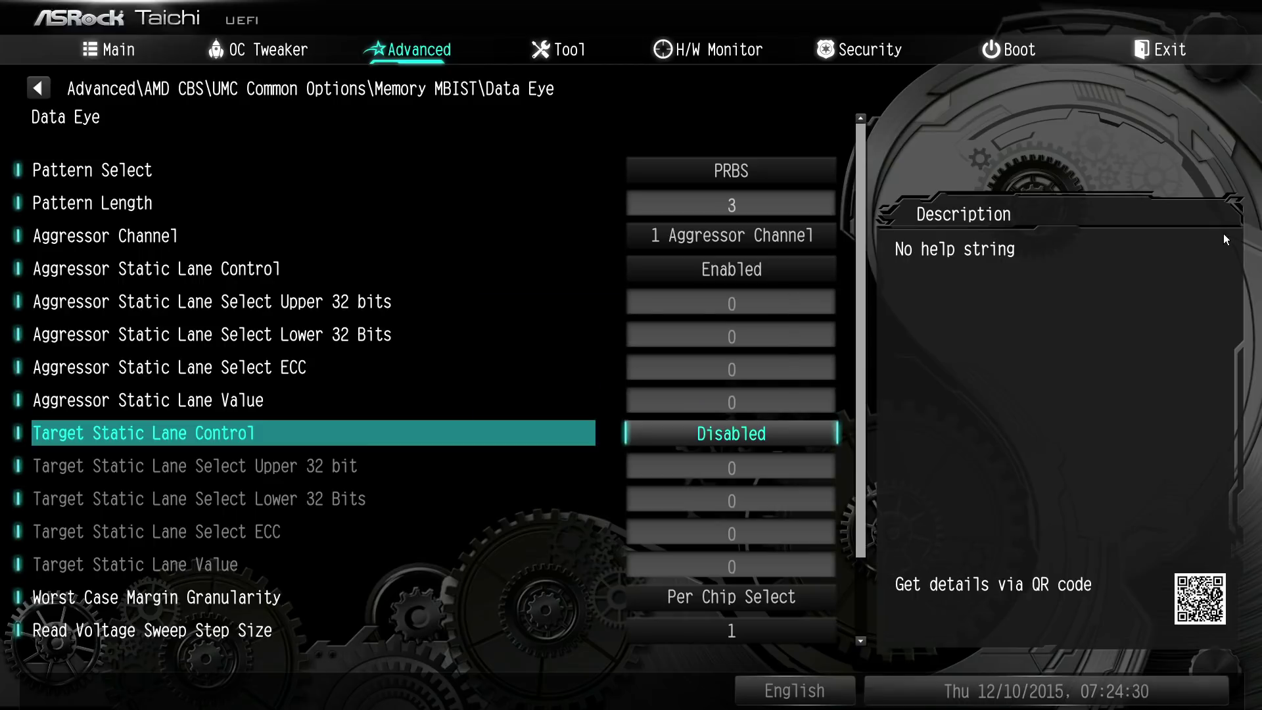
pyautogui.press('Return')
pyautogui.press('Escape')
# Step: Restore Aggressor Static Lane Control to Disabled
pyautogui.press('Up')
pyautogui.press('Up')
pyautogui.press('Up')
pyautogui.press('Up')
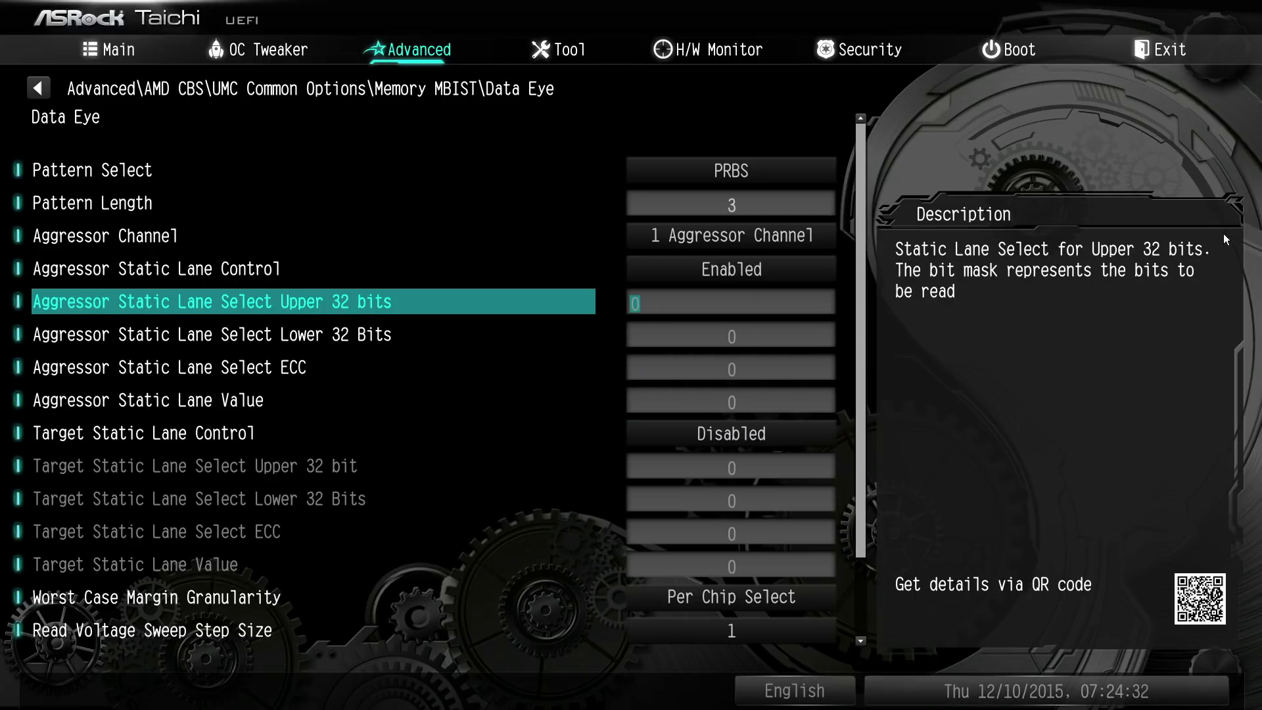
pyautogui.press('Up')
pyautogui.press('Return')
pyautogui.press('Up')
pyautogui.press('Return')
# Step: View the Pattern Select choices and leave the setting at PRBS
pyautogui.press('Up')
pyautogui.press('Up')
pyautogui.press('Return')
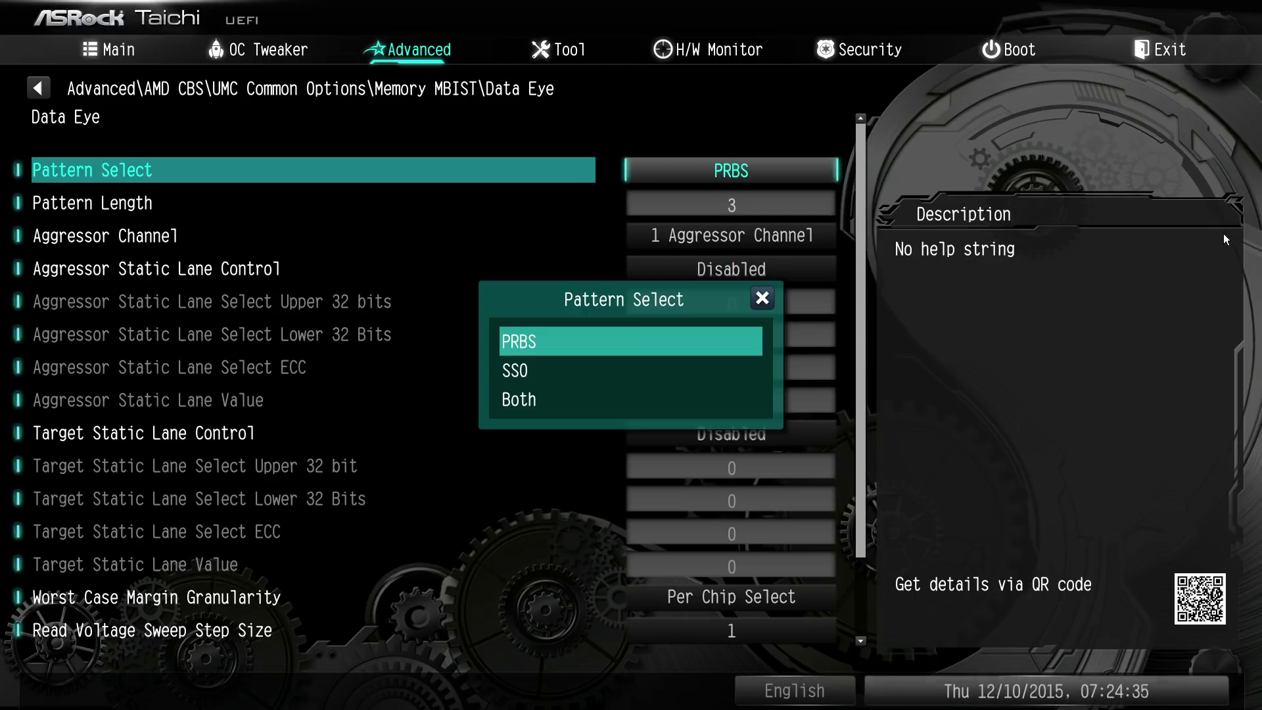
pyautogui.press('Escape')
# Step: Set Worst Case Margin Granularity to Per Nibble and restore it to Per Chip Select
pyautogui.press('Down')
pyautogui.press('Down')
pyautogui.press('Down')
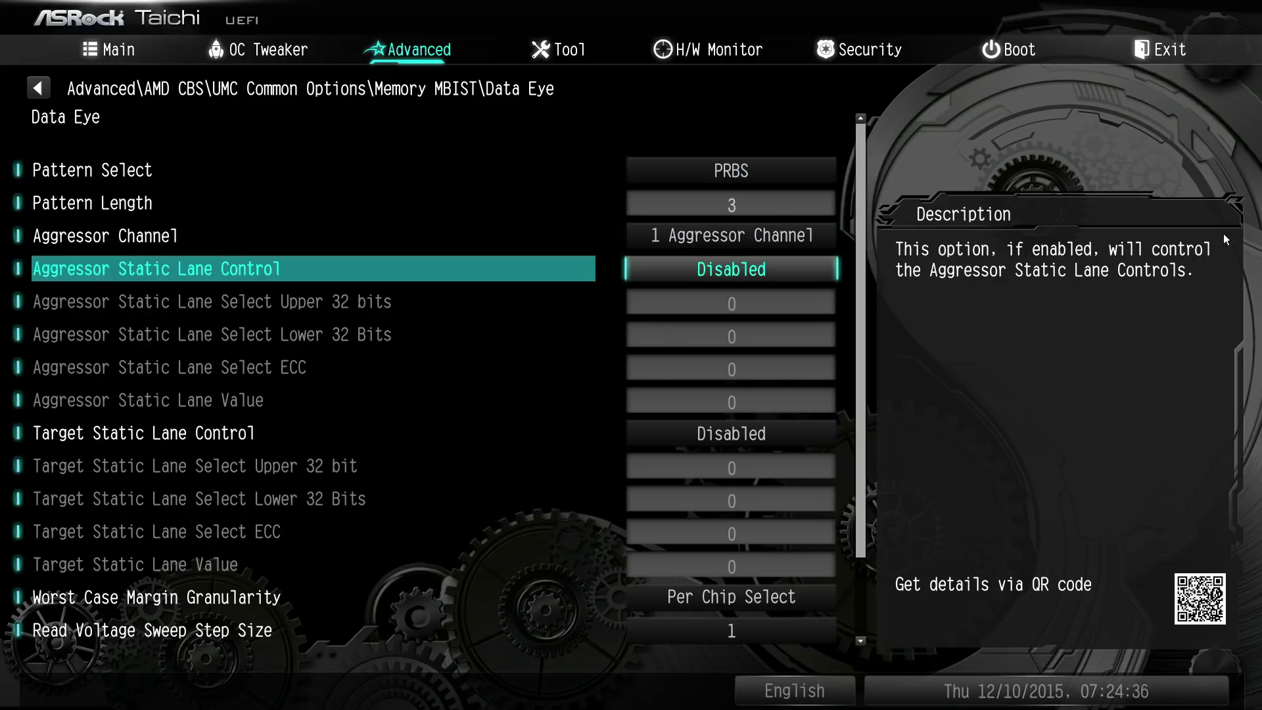
pyautogui.press('pagedown')
pyautogui.press('pagedown')
pyautogui.press('Up')
pyautogui.press('Up')
pyautogui.press('Up')
pyautogui.press('Up')
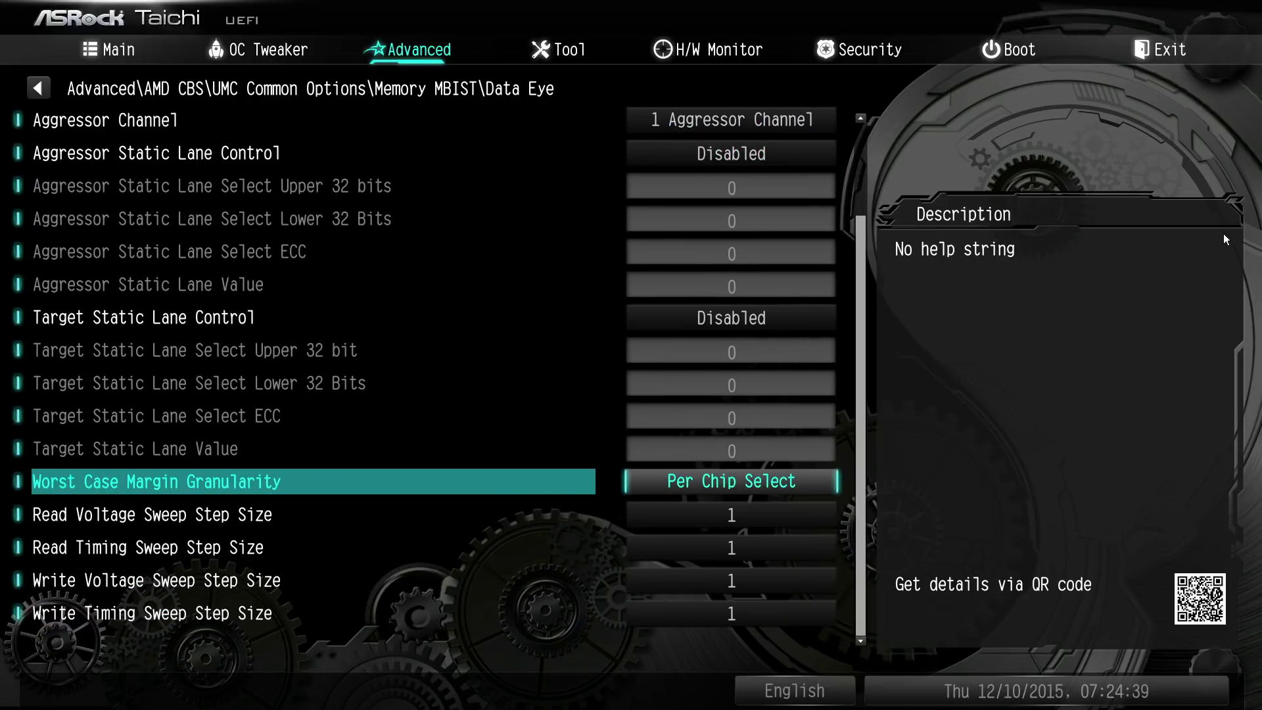
pyautogui.press('Return')
pyautogui.press('Down')
pyautogui.press('Return')
pyautogui.press('Return')
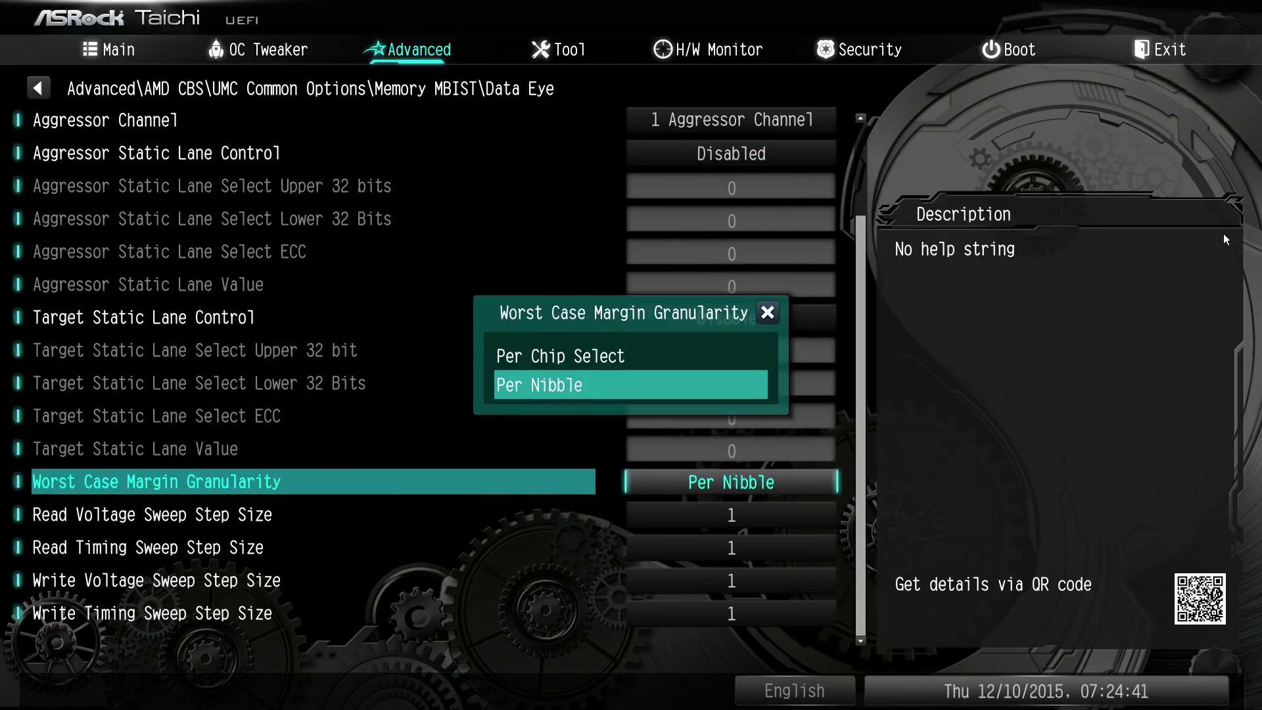
pyautogui.press('Up')
pyautogui.press('Return')
# Step: View the choices for Read Voltage Sweep Step Size and Read Timing Sweep Step Size, keeping both at 1
pyautogui.press('Down')
pyautogui.press('Return')
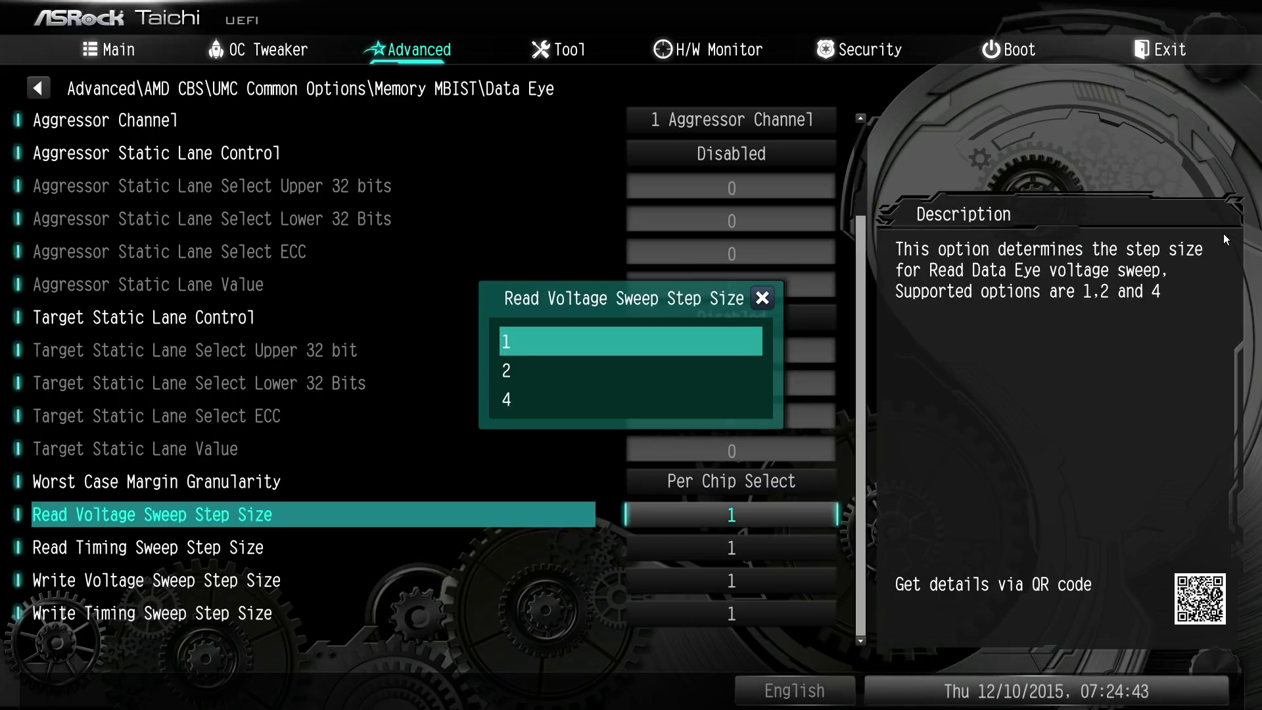
pyautogui.press('Return')
pyautogui.press('Down')
pyautogui.press('Return')
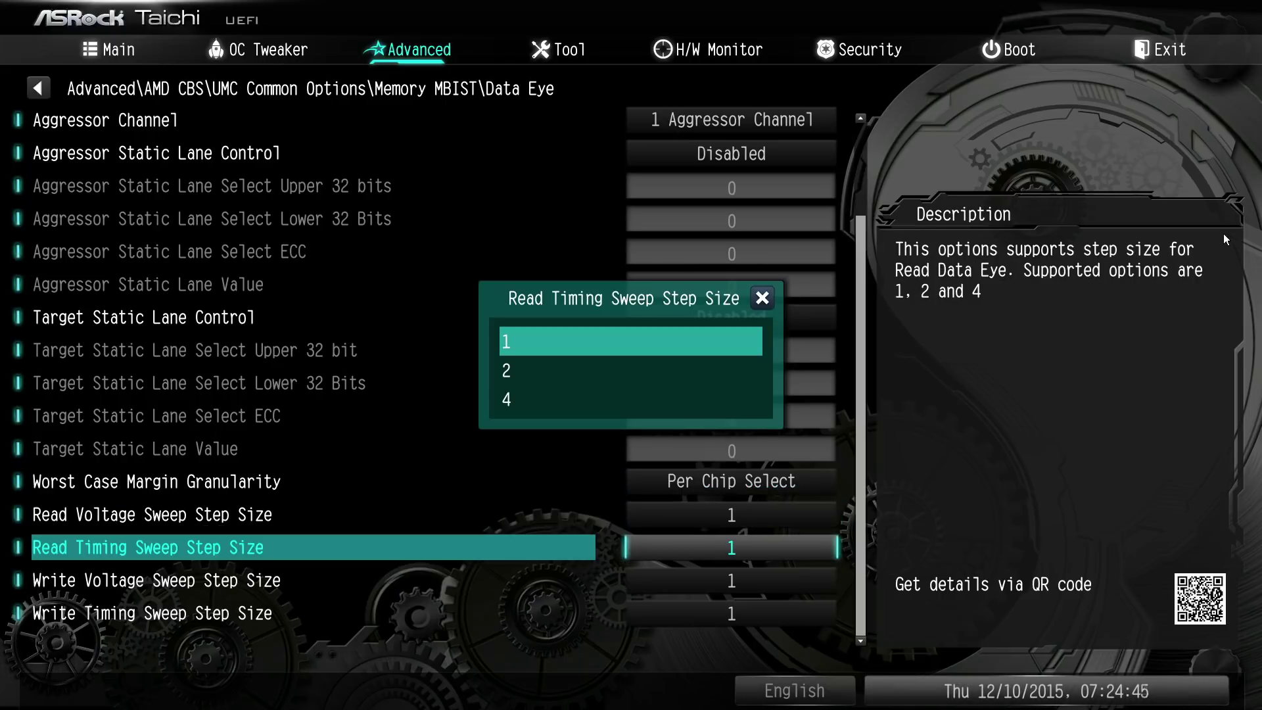
pyautogui.press('Return')
pyautogui.press('Down')
pyautogui.press('Down')
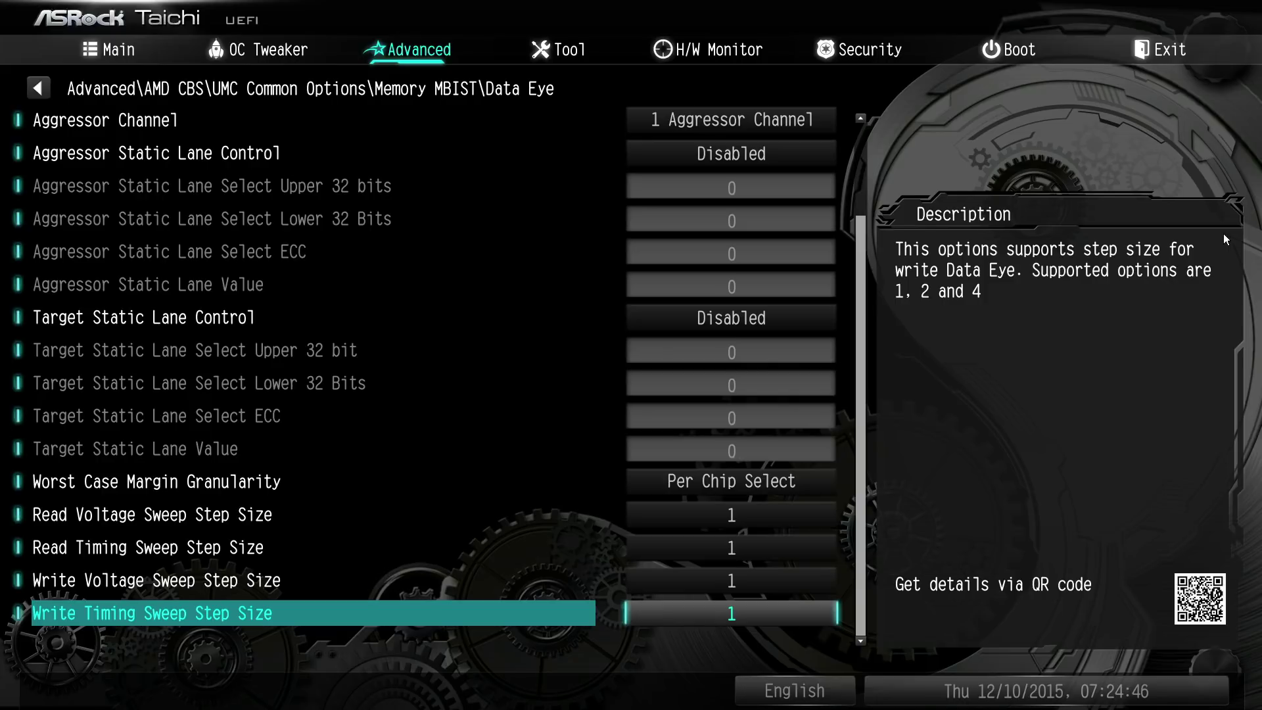
# Step: Examine the Data Eye settings from Write Timing Sweep Step Size back up to Pattern Select
pyautogui.press('Up')
pyautogui.press('Up')
pyautogui.press('Up')
pyautogui.press('Up')
pyautogui.press('Up')
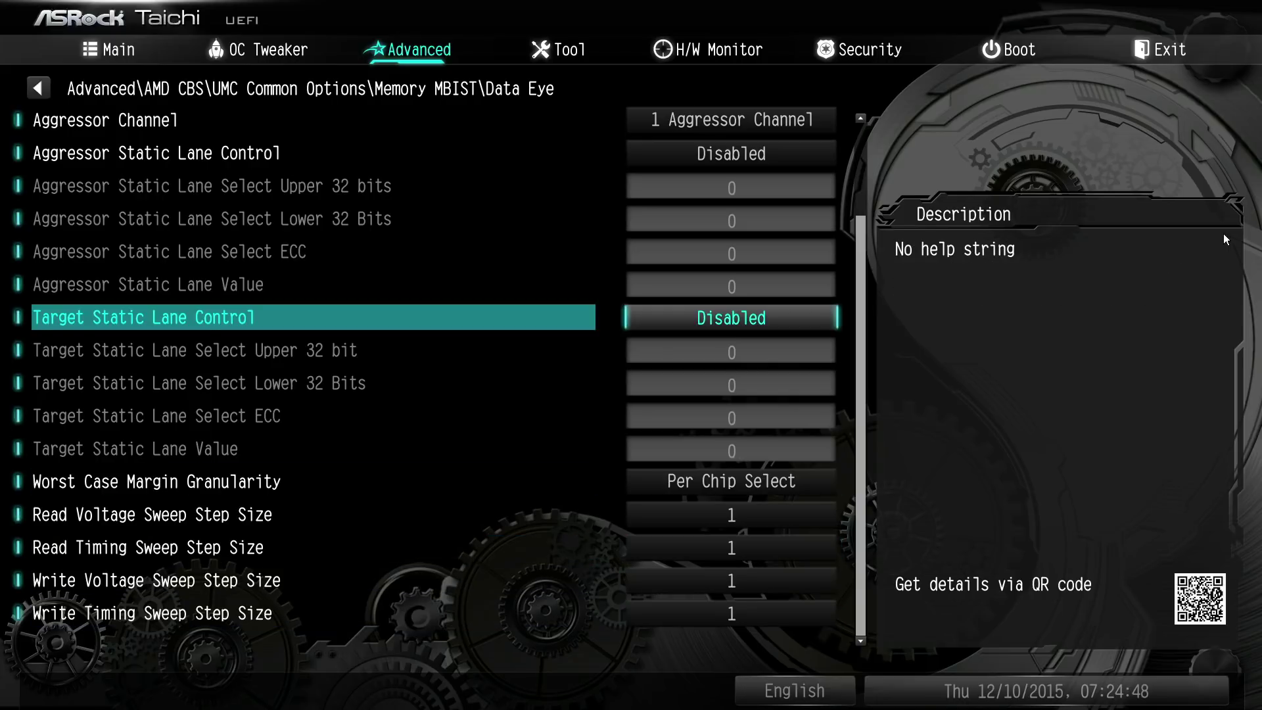
pyautogui.press('Down')
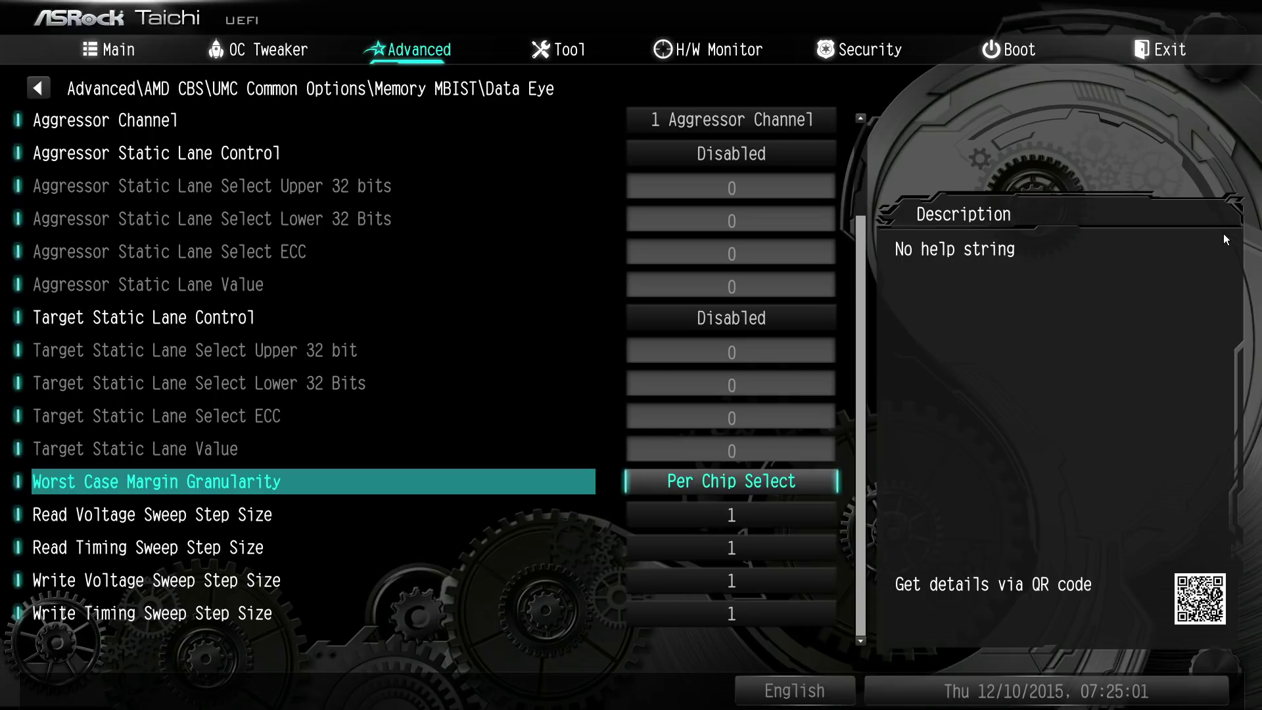
pyautogui.press('Up')
pyautogui.press('Up')
pyautogui.press('Up')
pyautogui.press('Up')
pyautogui.press('Up')
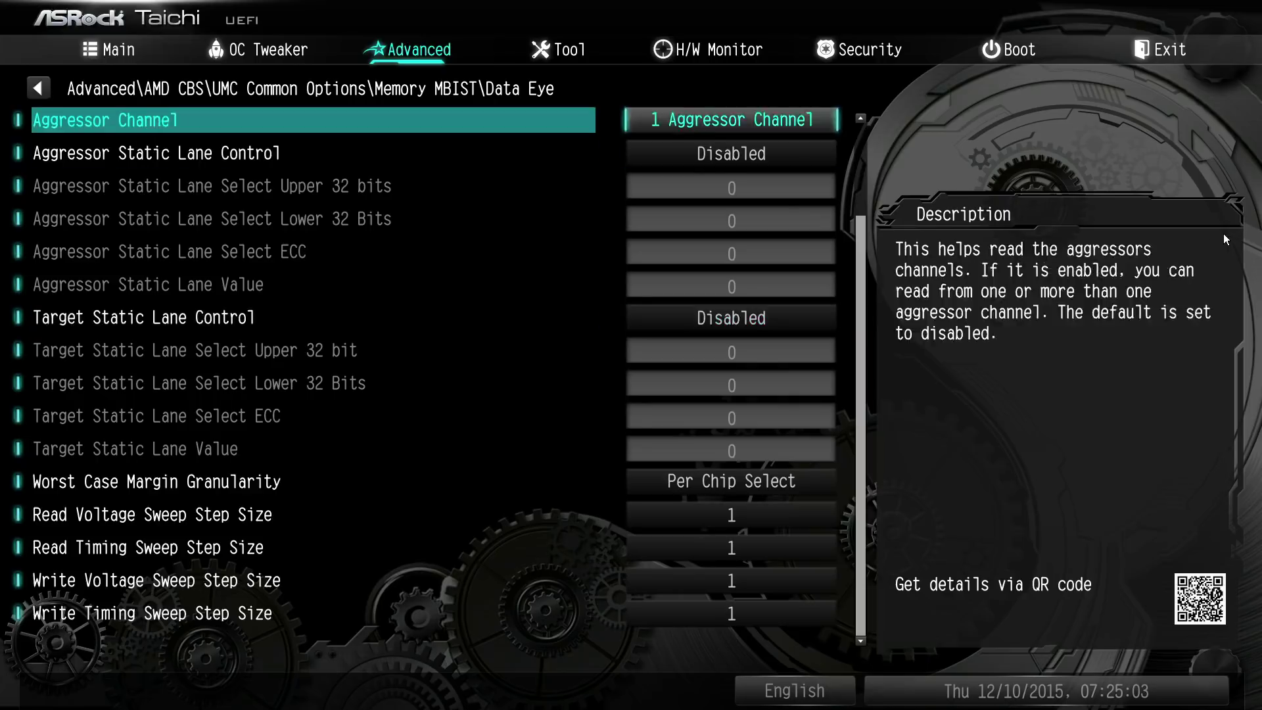
pyautogui.press('Down')
pyautogui.press('Down')
pyautogui.press('Down')
pyautogui.press('Down')
pyautogui.press('Down')
pyautogui.press('Down')
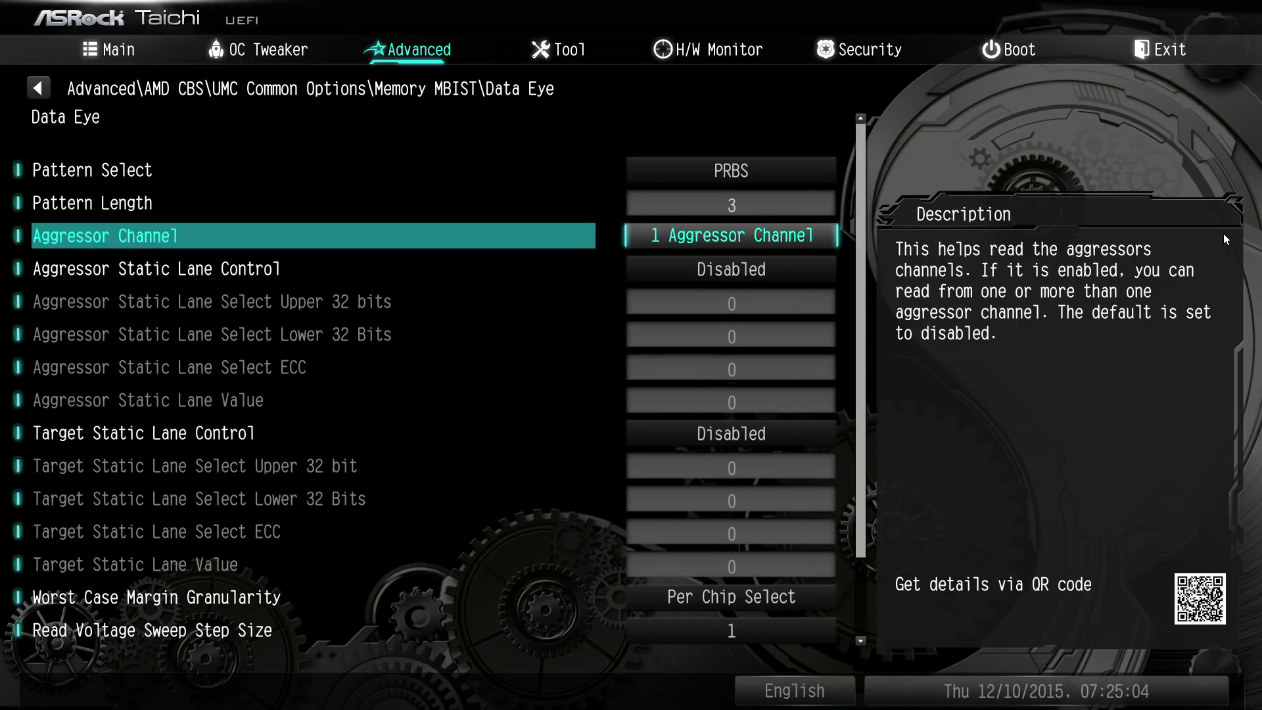
pyautogui.press('Down')
pyautogui.press('Down')
pyautogui.press('Down')
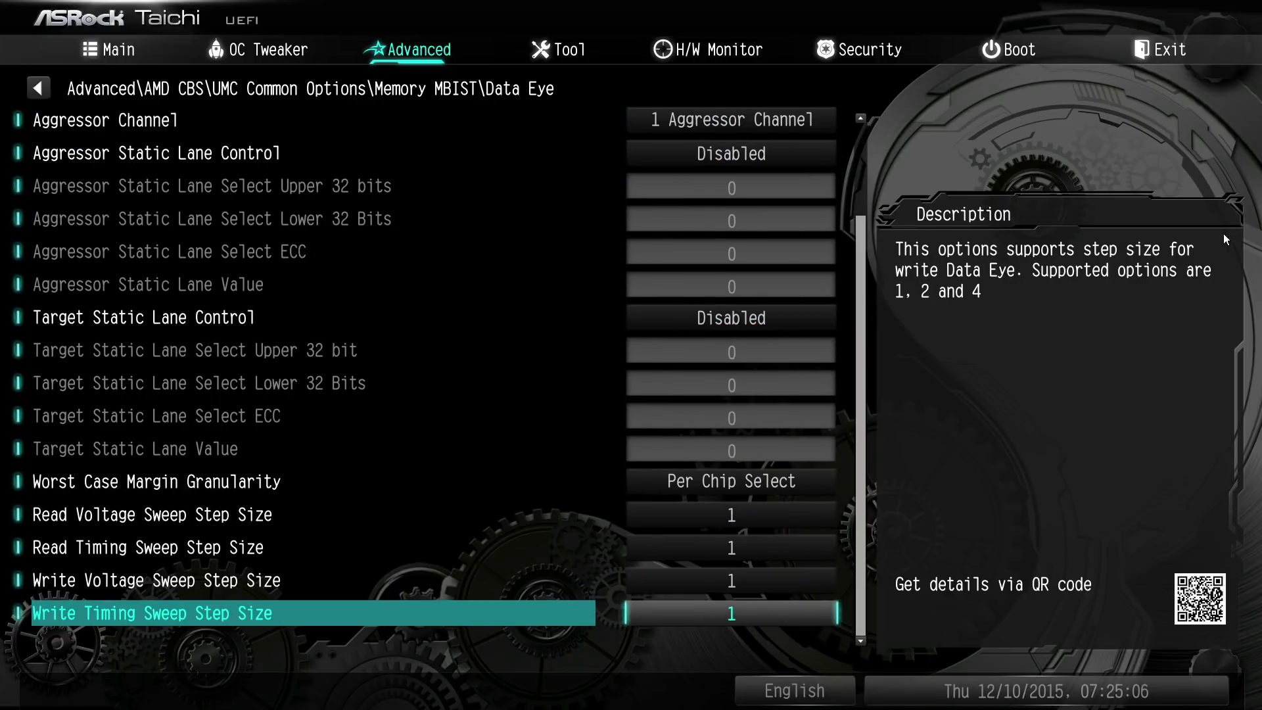
pyautogui.press('Up')
pyautogui.press('Up')
pyautogui.press('Up')
pyautogui.press('Up')
pyautogui.press('Up')
pyautogui.press('Up')
pyautogui.press('Up')
pyautogui.press('Up')
pyautogui.press('Up')
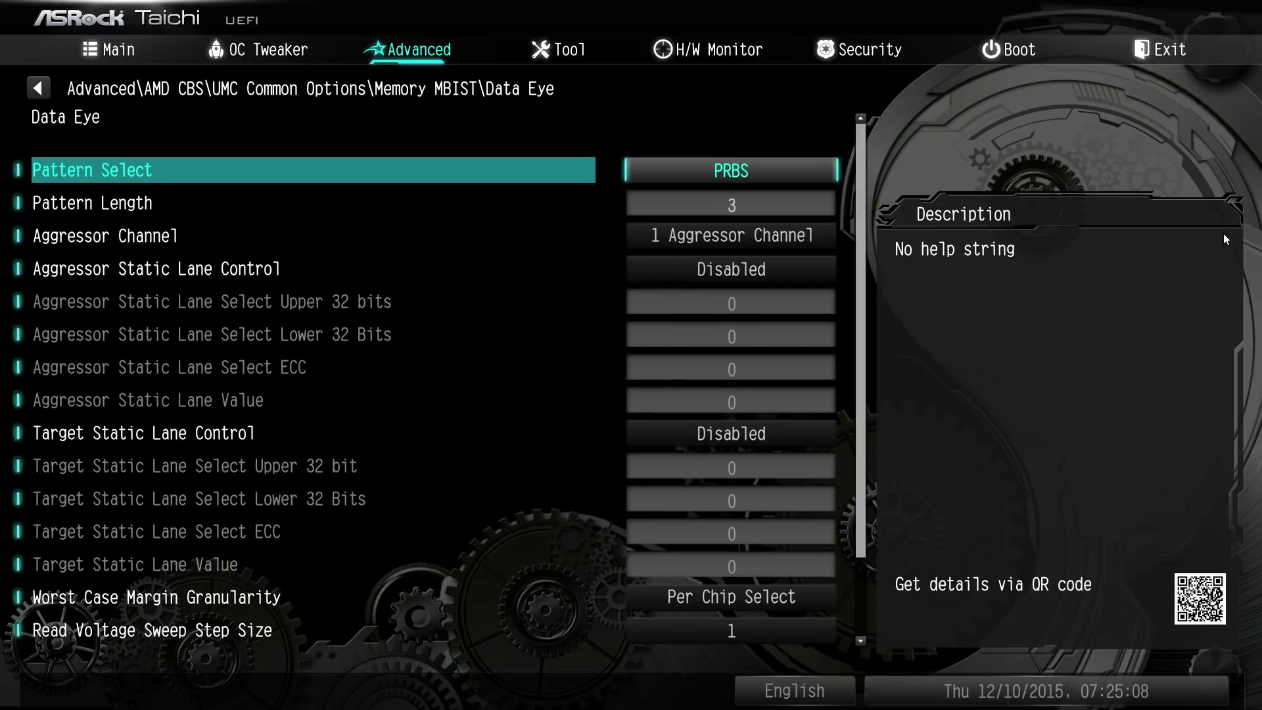
# Step: Go back to the Memory MBIST page and reopen its Data Eye page
pyautogui.press('Down')
pyautogui.press('Escape')
pyautogui.press('Down')
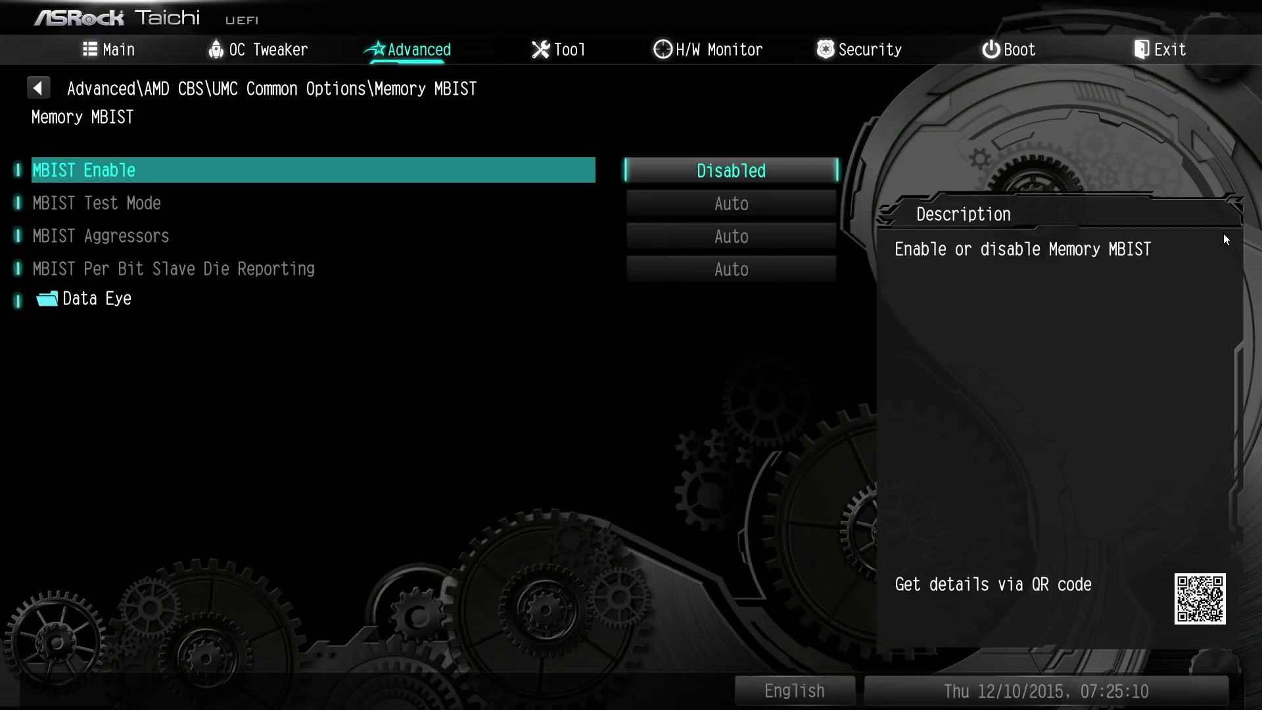
pyautogui.press('Up')
pyautogui.press('Return')
pyautogui.press('Down')
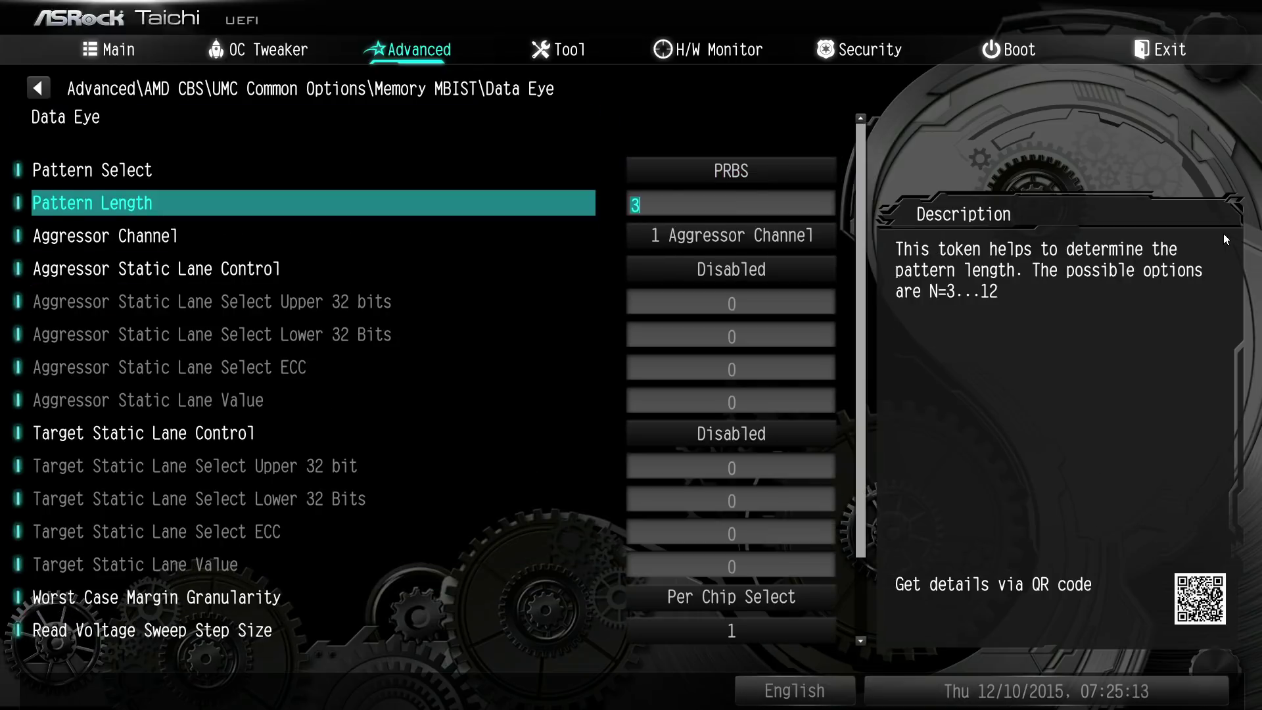
# Step: Look down the Data Eye settings once more and return to the UMC Common Options list
pyautogui.press('Down')
pyautogui.press('Down')
pyautogui.press('Down')
pyautogui.press('Down')
pyautogui.press('Down')
pyautogui.press('Down')
pyautogui.press('Down')
pyautogui.press('Down')
pyautogui.press('Escape')
pyautogui.press('Escape')
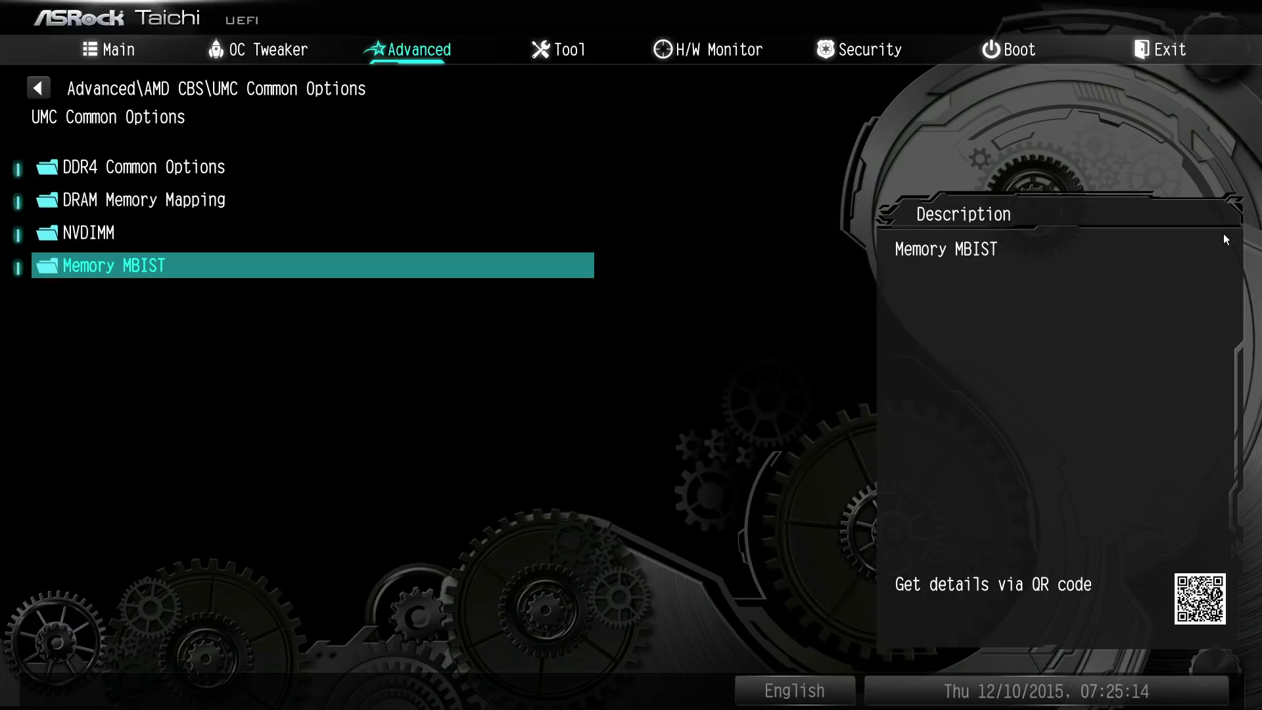
# Step: Check the DRAM Memory Mapping and NVDIMM pages under UMC Common Options
pyautogui.press('Up')
pyautogui.press('Down')
pyautogui.press('Escape')
pyautogui.press('Return')
pyautogui.press('Down')
pyautogui.press('Down')
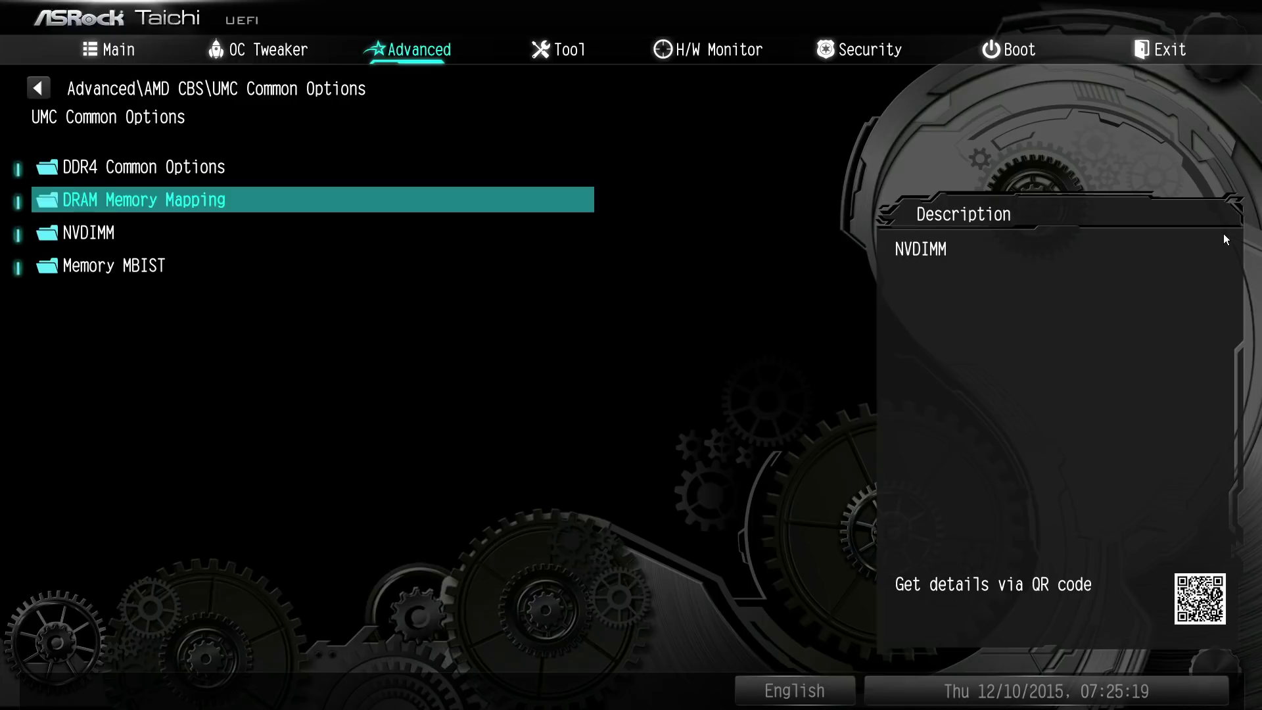
pyautogui.press('Up')
pyautogui.press('Return')
pyautogui.press('Escape')
pyautogui.press('Down')
pyautogui.press('Return')
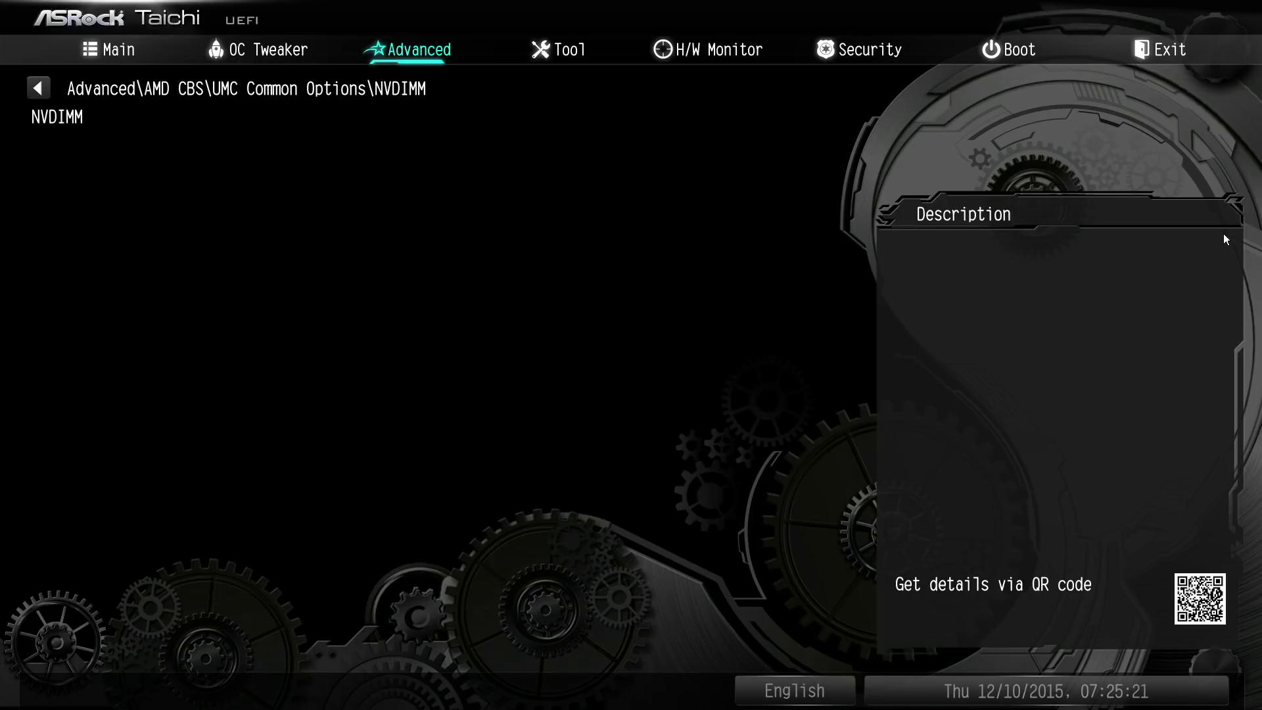
# Step: Leave NVDIMM, check the DDR4 Common Options page, and return to the AMD CBS list
pyautogui.press('Escape')
pyautogui.press('Up')
pyautogui.press('Up')
pyautogui.press('Return')
pyautogui.press('Escape')
pyautogui.press('Escape')
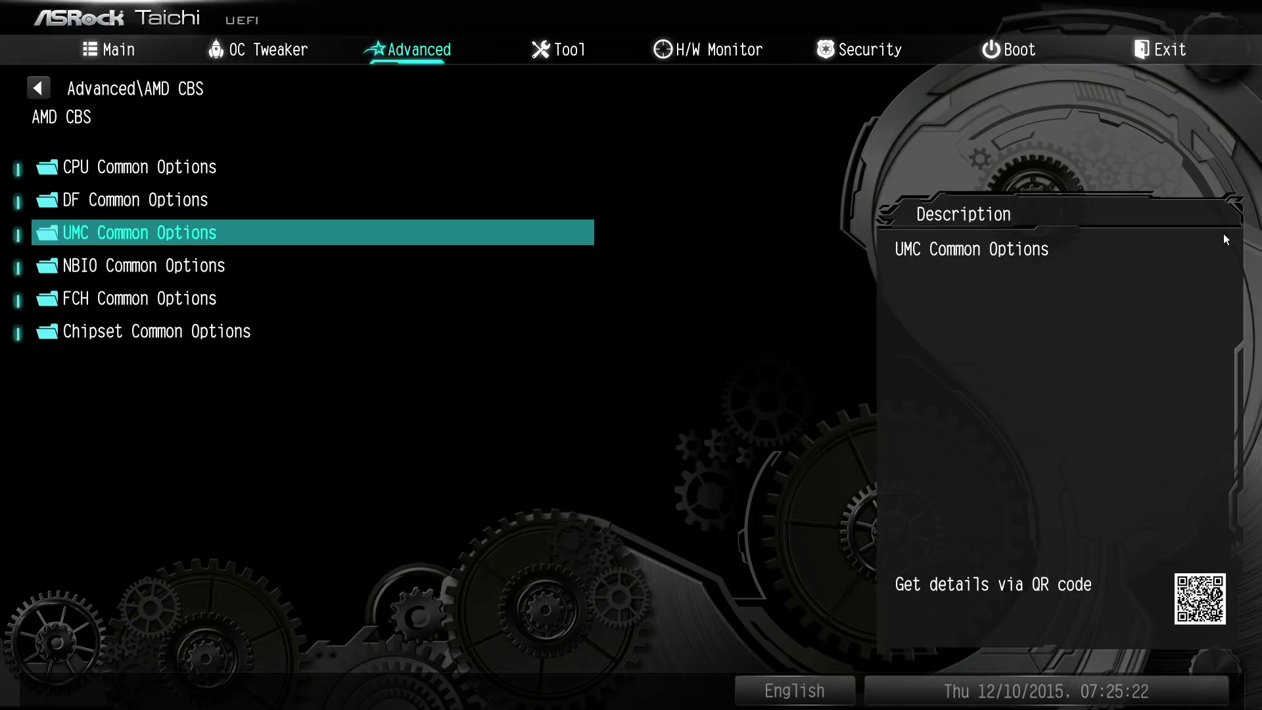
# Step: Revisit the UMC Common Options list and open the NBIO Common Options page of AMD CBS
pyautogui.press('Return')
pyautogui.press('Down')
pyautogui.press('Down')
pyautogui.press('Down')
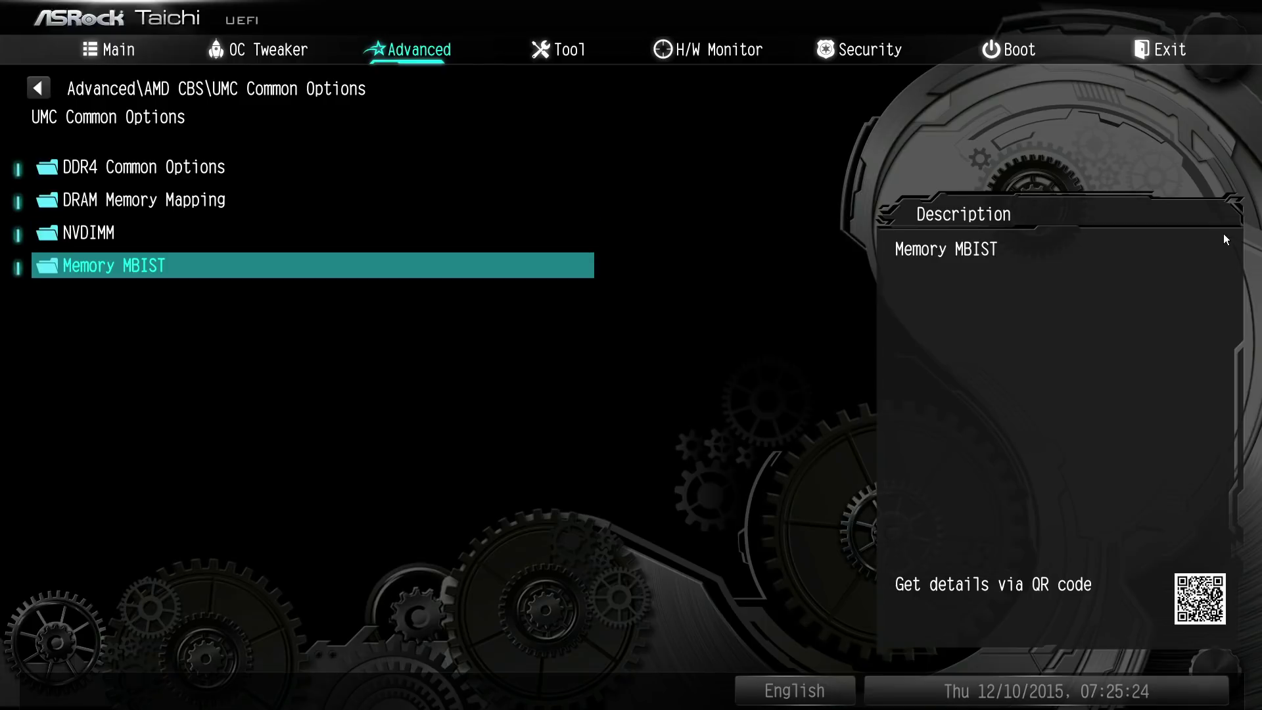
pyautogui.press('Escape')
pyautogui.press('Down')
pyautogui.press('Return')
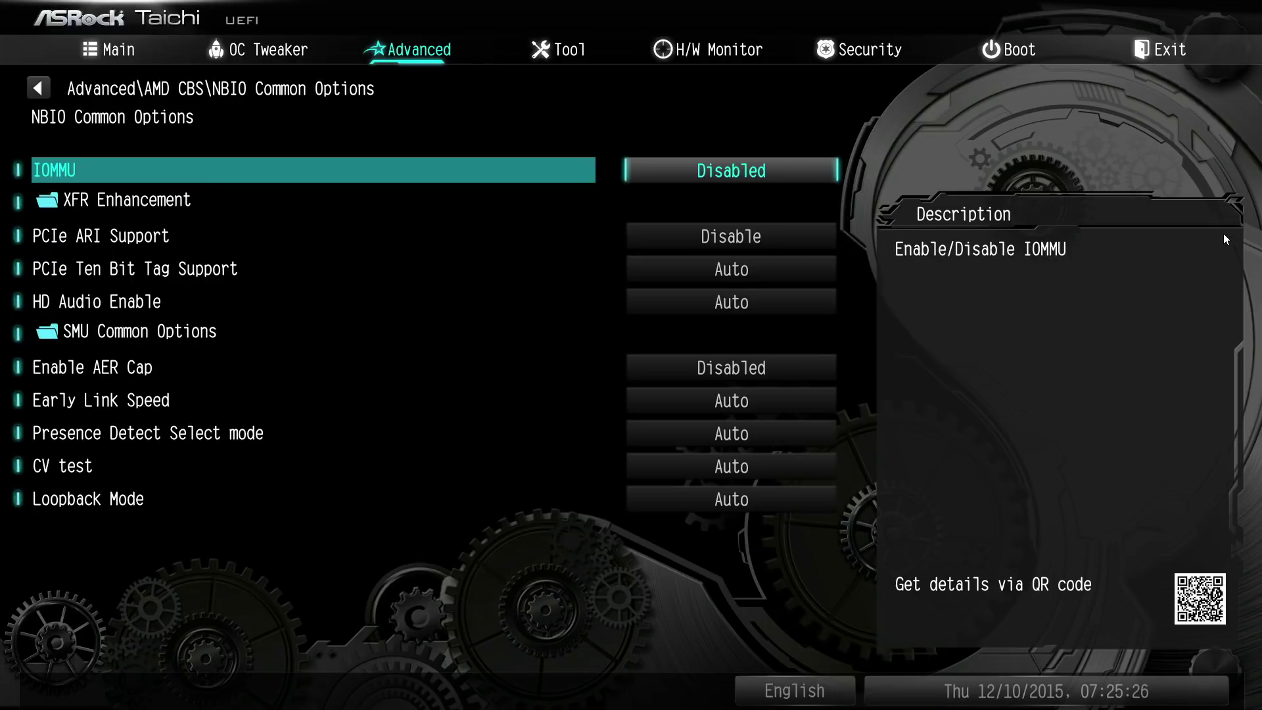
# Step: Set IOMMU to Enabled
pyautogui.press('Return')
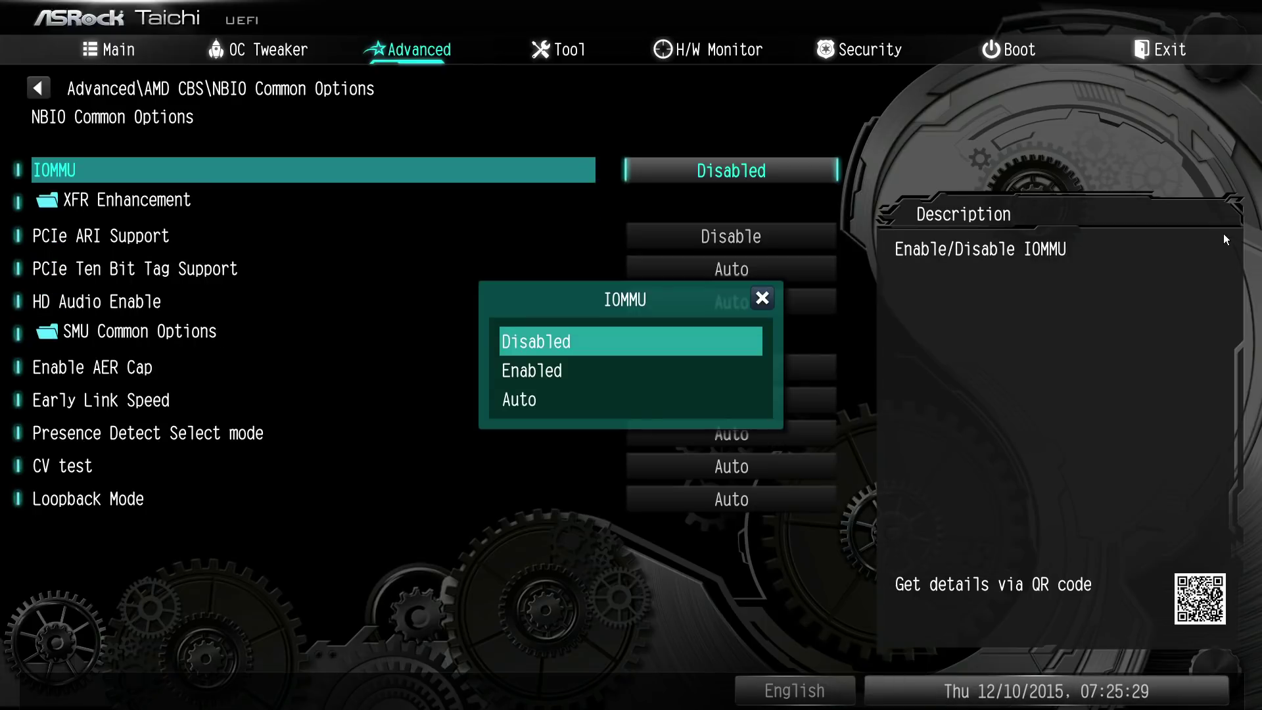
pyautogui.press('Down')
pyautogui.press('Up')
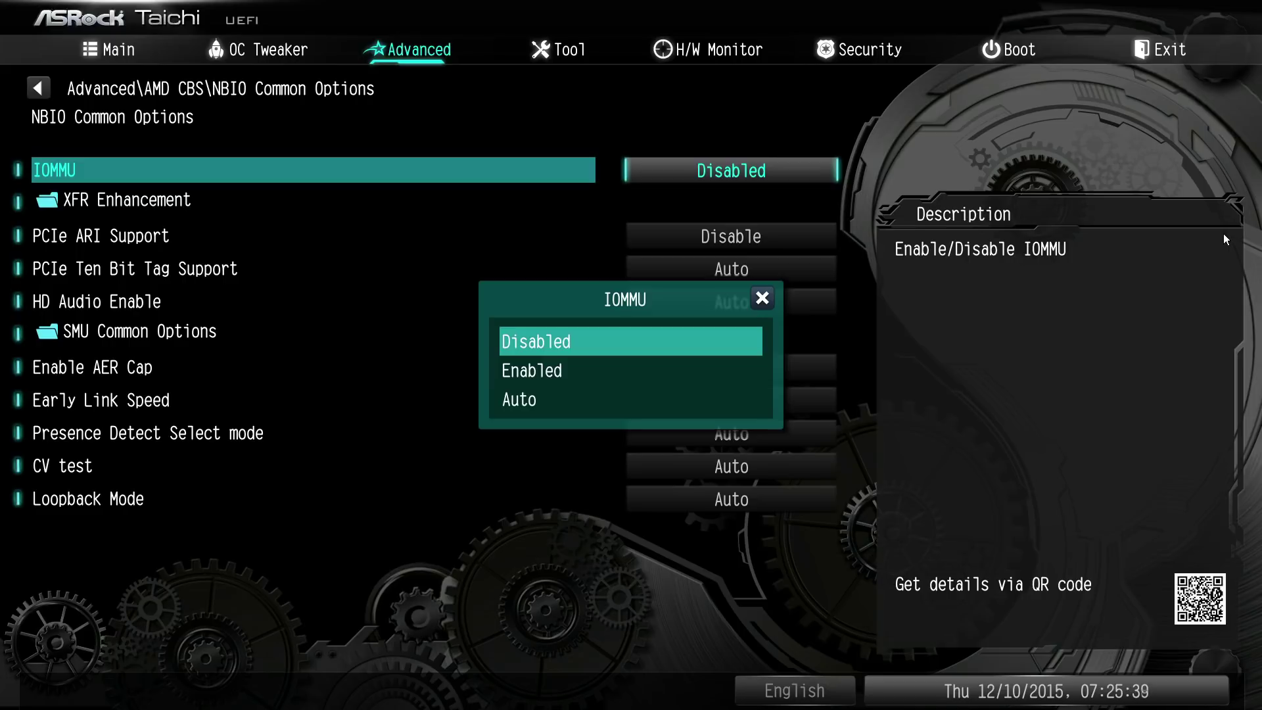
pyautogui.press('Down')
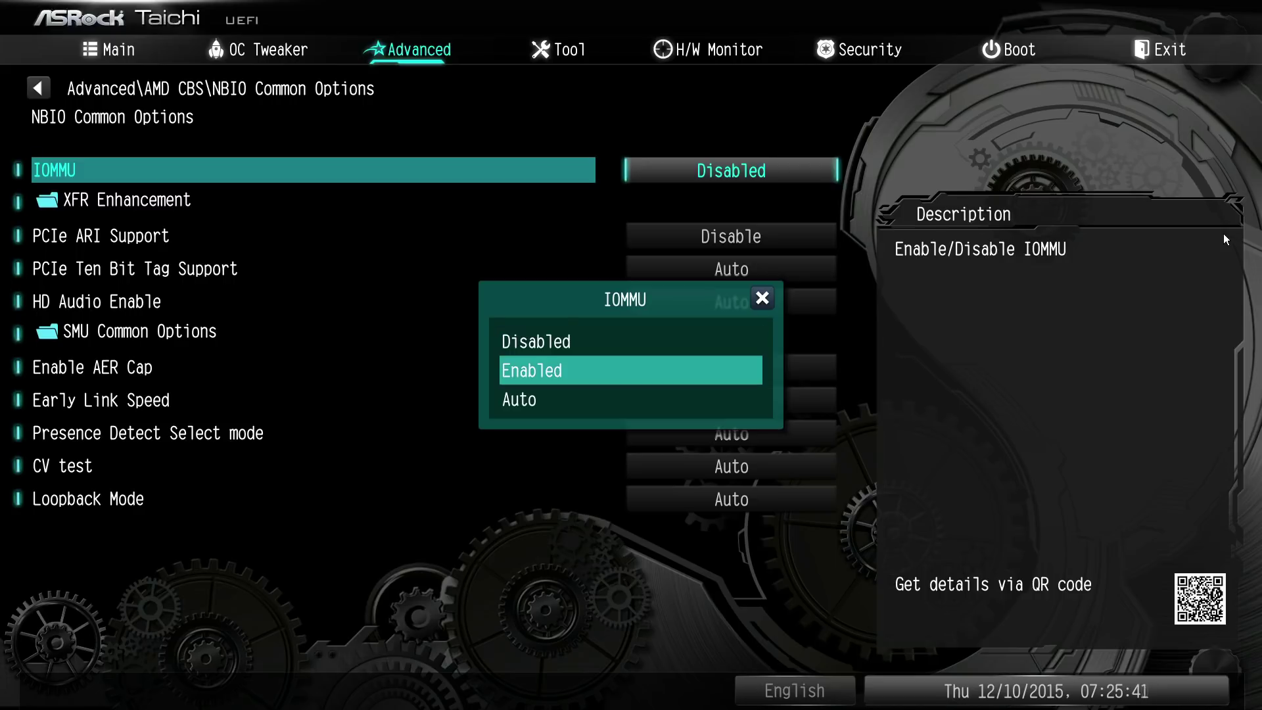
pyautogui.press('Return')
# Step: Set IOMMU to Auto
pyautogui.press('Return')
pyautogui.press('Up')
pyautogui.press('Down')
pyautogui.press('Down')
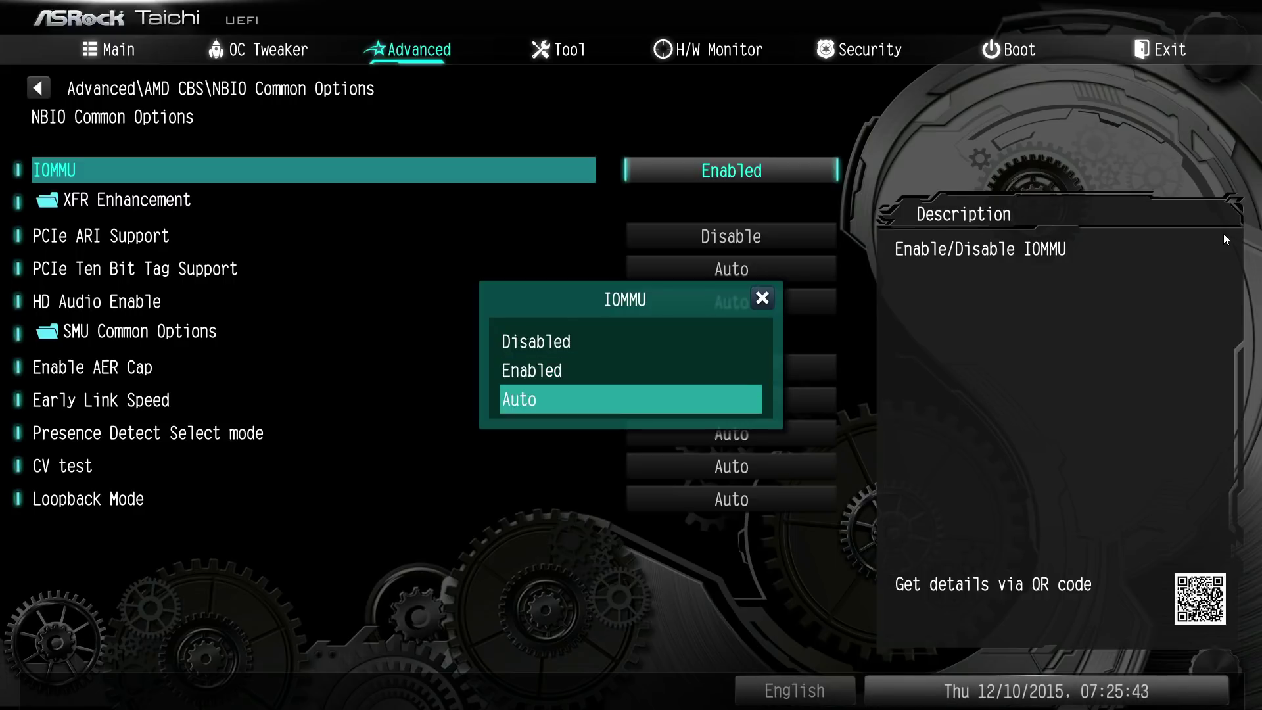
pyautogui.press('Return')
# Step: Open the XFR Enhancement page of NBIO Common Options
pyautogui.press('Down')
pyautogui.press('Return')
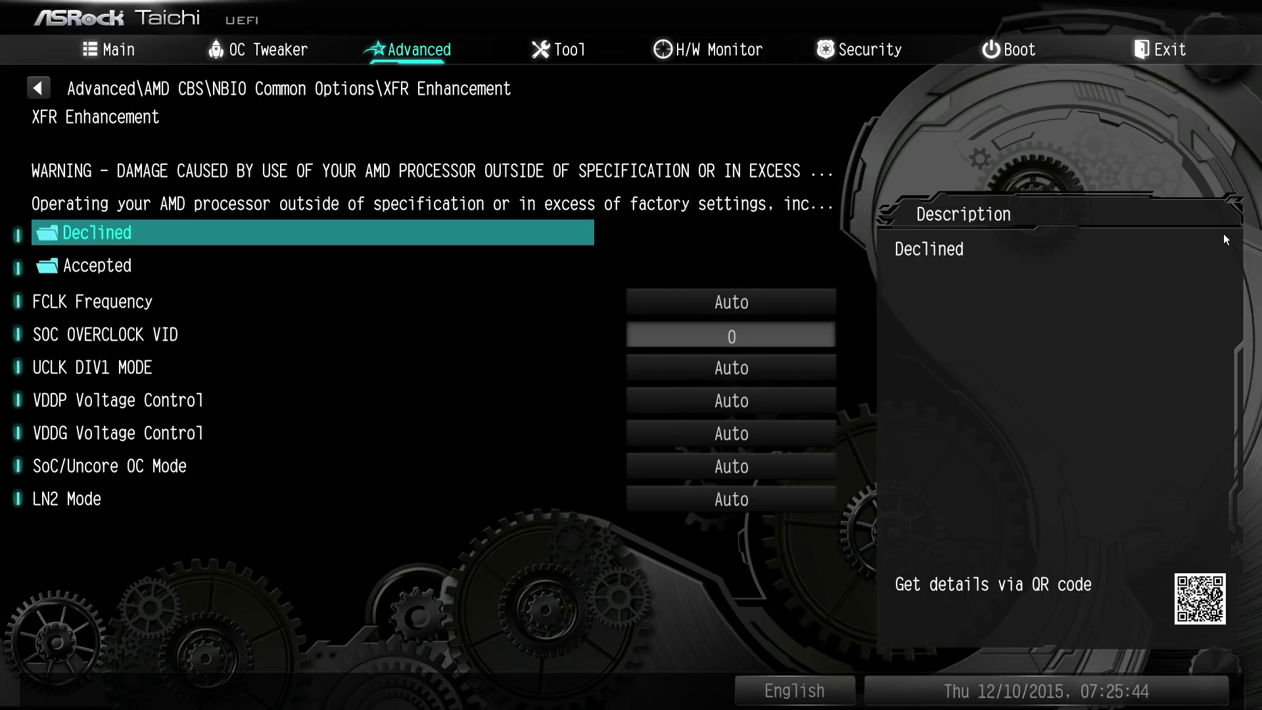
# Step: Return to NBIO Common Options, reopen XFR Enhancement and open its Accepted page
pyautogui.press('Down')
pyautogui.press('Up')
pyautogui.press('Escape')
pyautogui.press('Down')
pyautogui.press('Down')
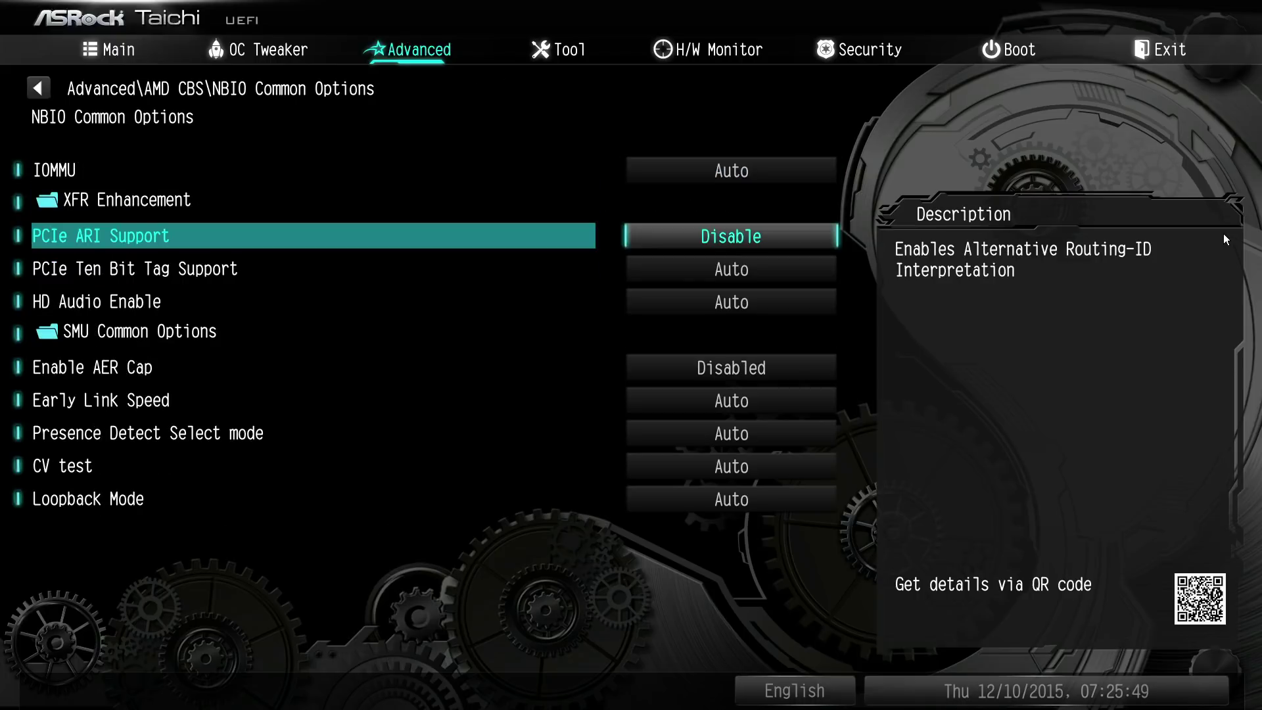
pyautogui.press('Up')
pyautogui.press('Return')
pyautogui.press('Down')
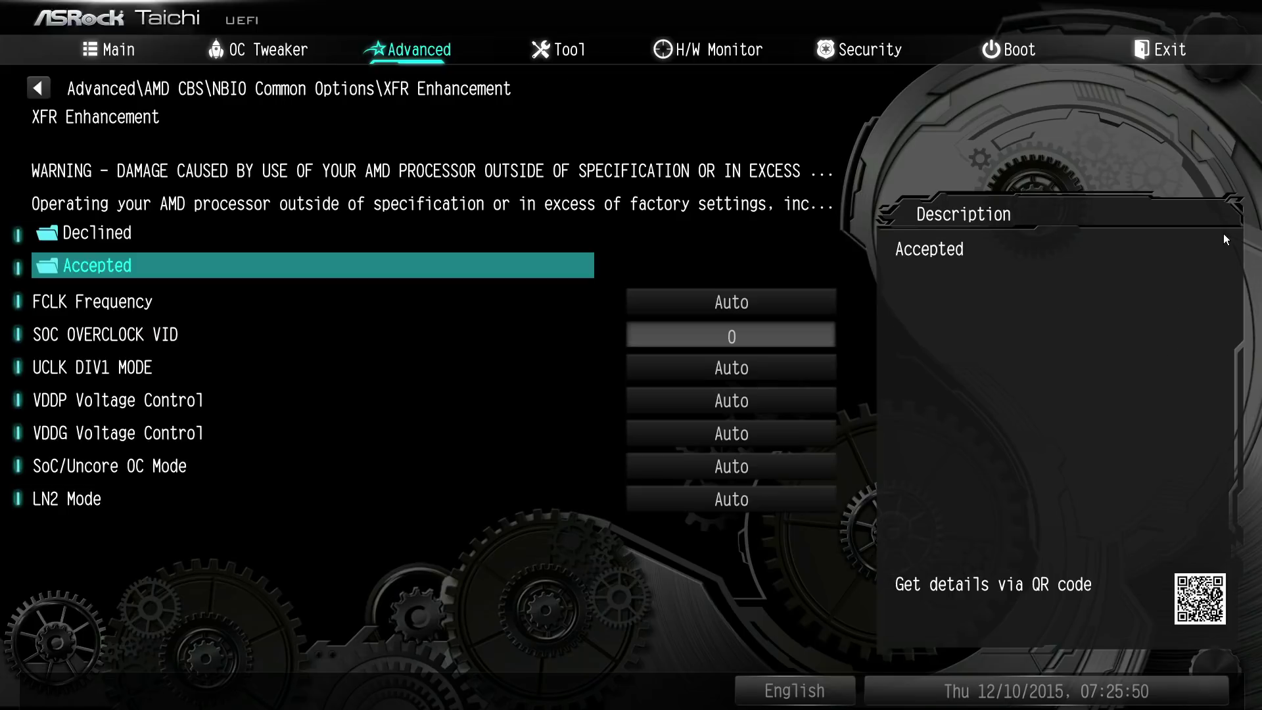
pyautogui.press('Return')
# Step: Review the Precision Boost Overdrive choices and set it to Disable and then to Enable
pyautogui.press('Return')
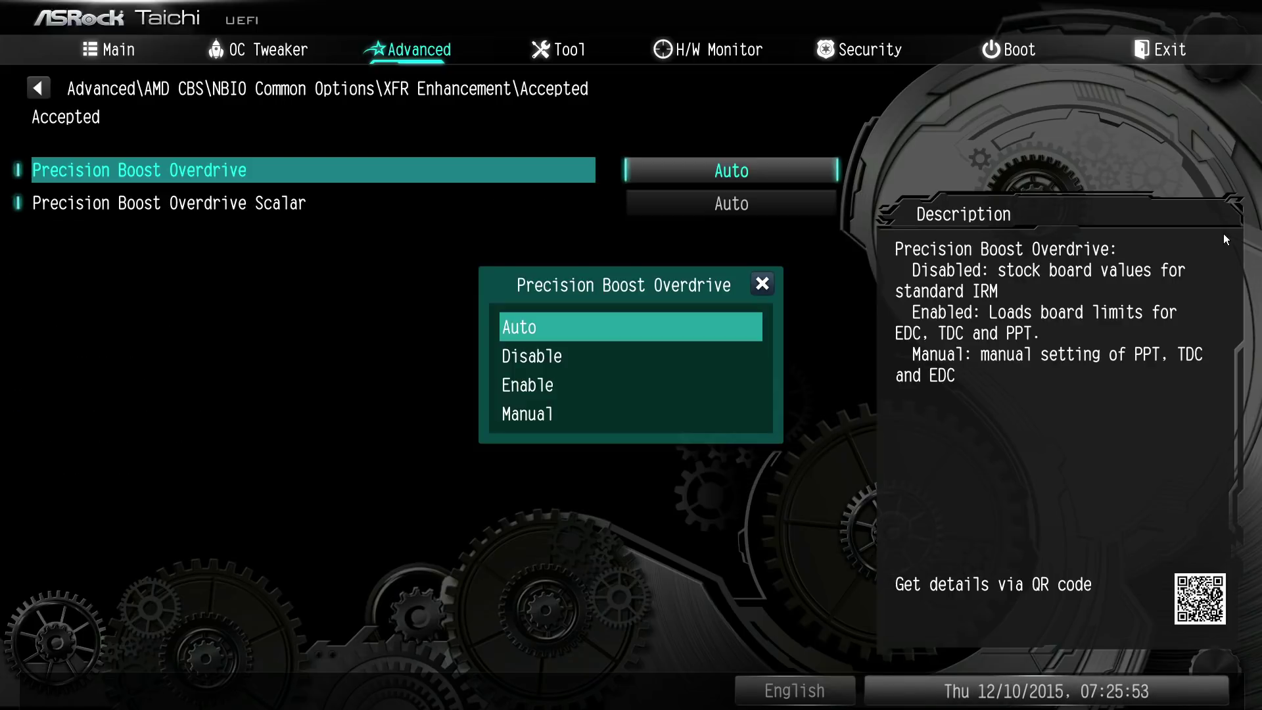
pyautogui.press('Down')
pyautogui.press('Up')
pyautogui.press('Escape')
pyautogui.press('Return')
pyautogui.press('Down')
pyautogui.press('Down')
pyautogui.press('Up')
pyautogui.press('Return')
pyautogui.press('Return')
pyautogui.press('Down')
pyautogui.press('Return')
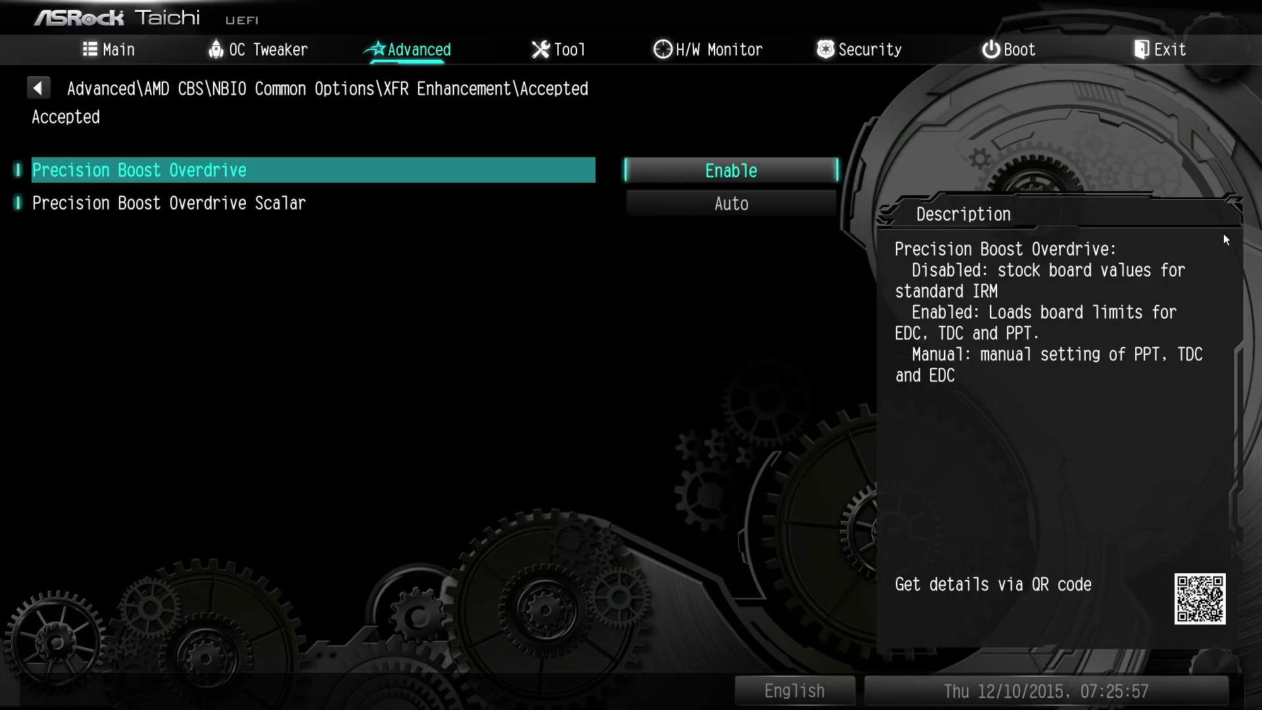
# Step: Set Precision Boost Overdrive to Manual and enter 90 as the PPT Limit
pyautogui.press('Return')
pyautogui.press('Down')
pyautogui.press('Return')
pyautogui.press('Down')
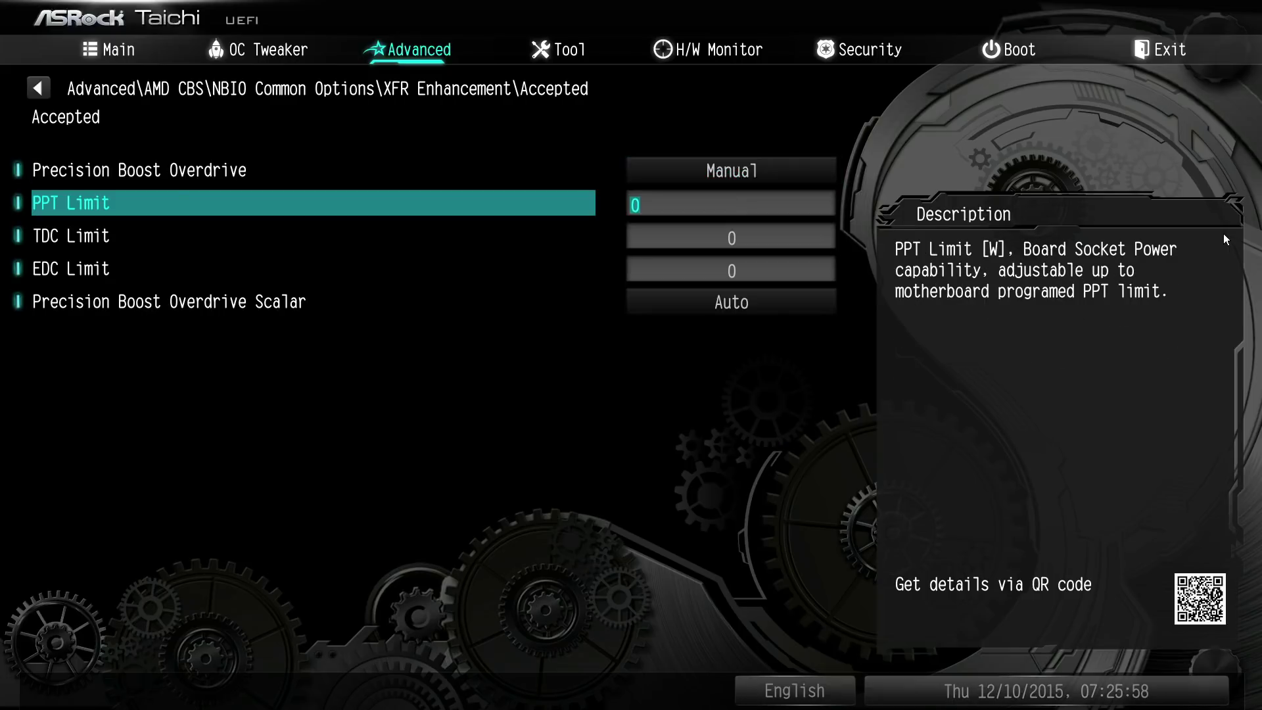
pyautogui.write('99')
pyautogui.press('Up')
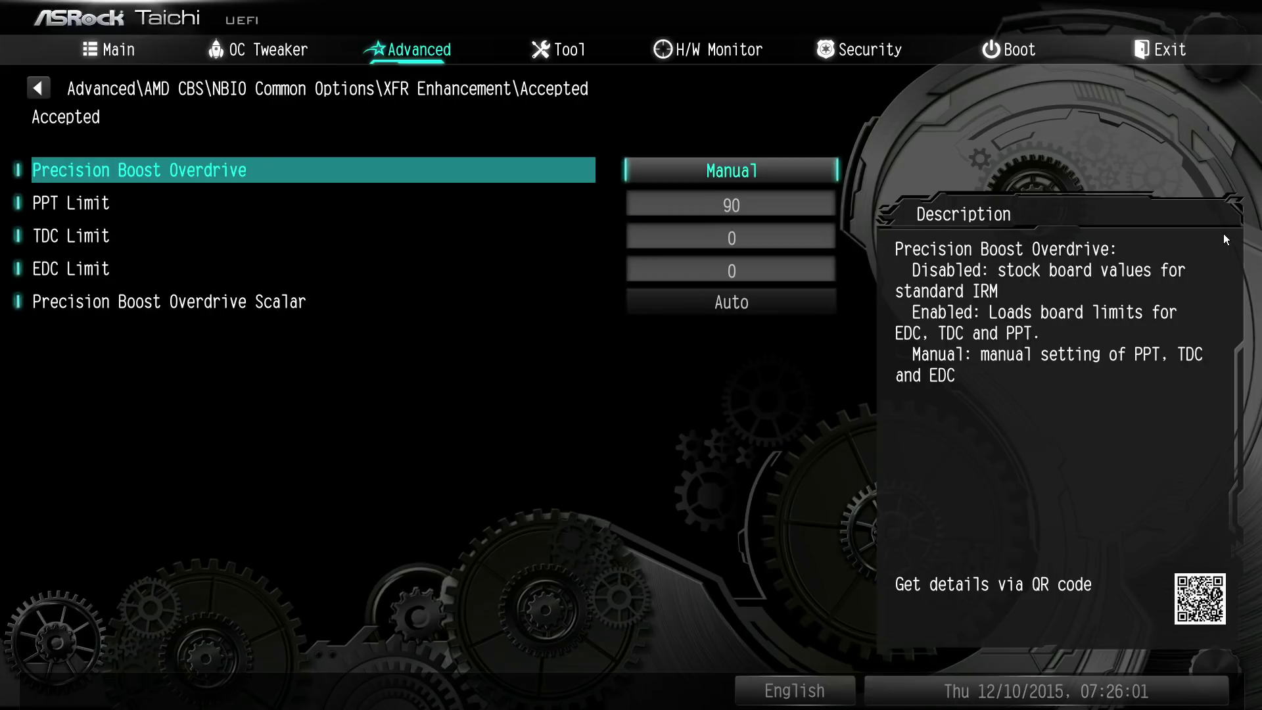
# Step: Enter an oversized run of nines for the PPT Limit and TDC Limit, and change the PPT Limit to 9
pyautogui.press('Down')
pyautogui.write('99999999')
pyautogui.press('Down')
pyautogui.write('99999999999')
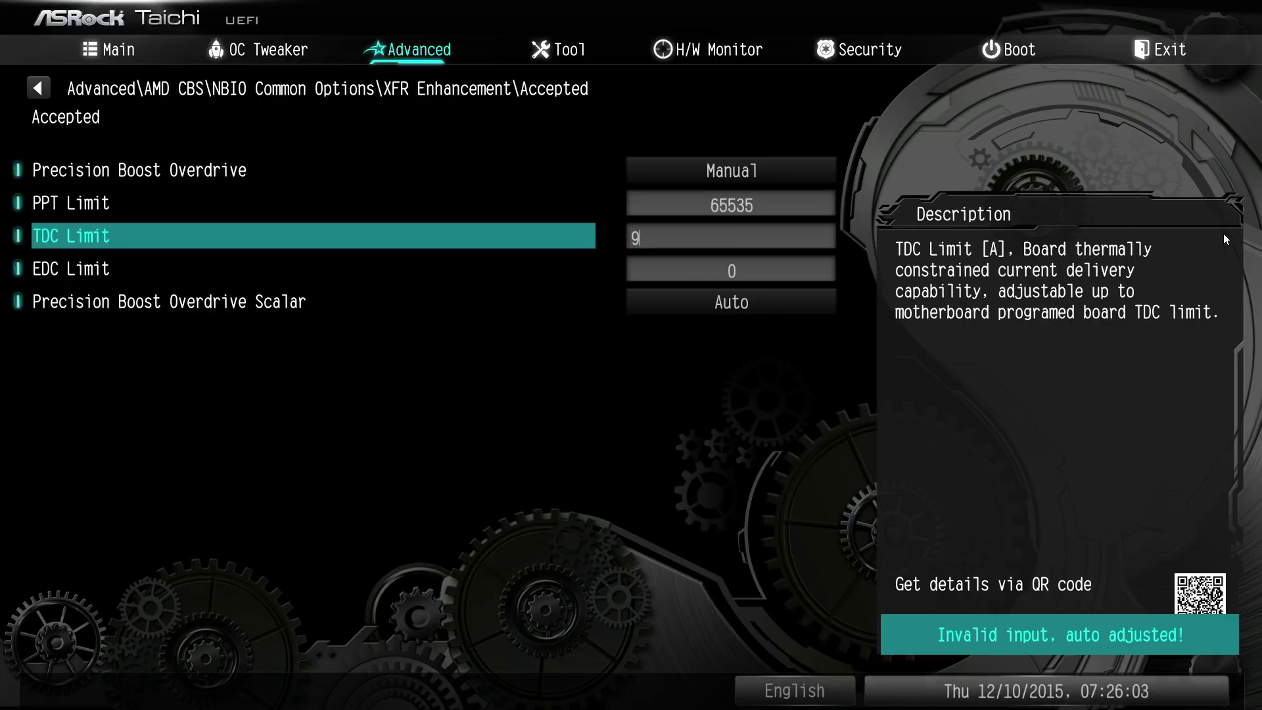
pyautogui.press('Up')
pyautogui.write('9')
pyautogui.press('Down')
pyautogui.press('Up')
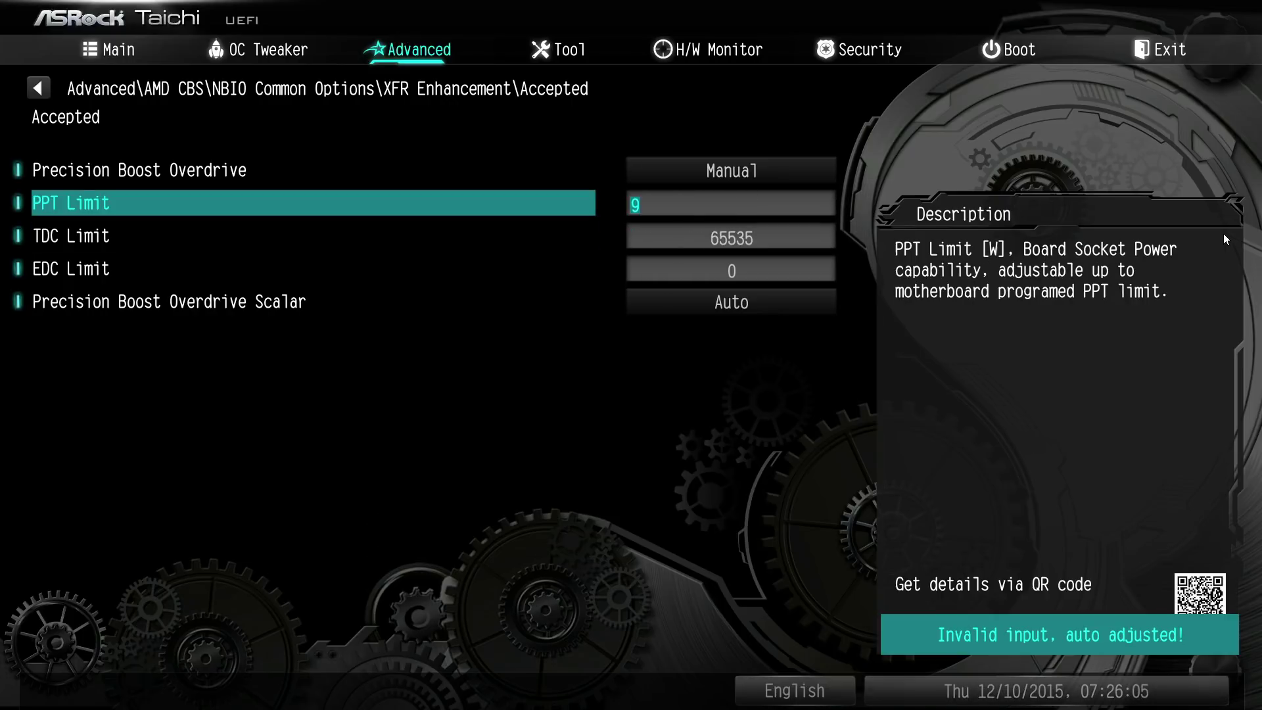
# Step: Enter an oversized run of nines for both the PPT Limit and the EDC Limit
pyautogui.write('9999999999')
pyautogui.press('Down')
pyautogui.press('Down')
pyautogui.write('99999999999')
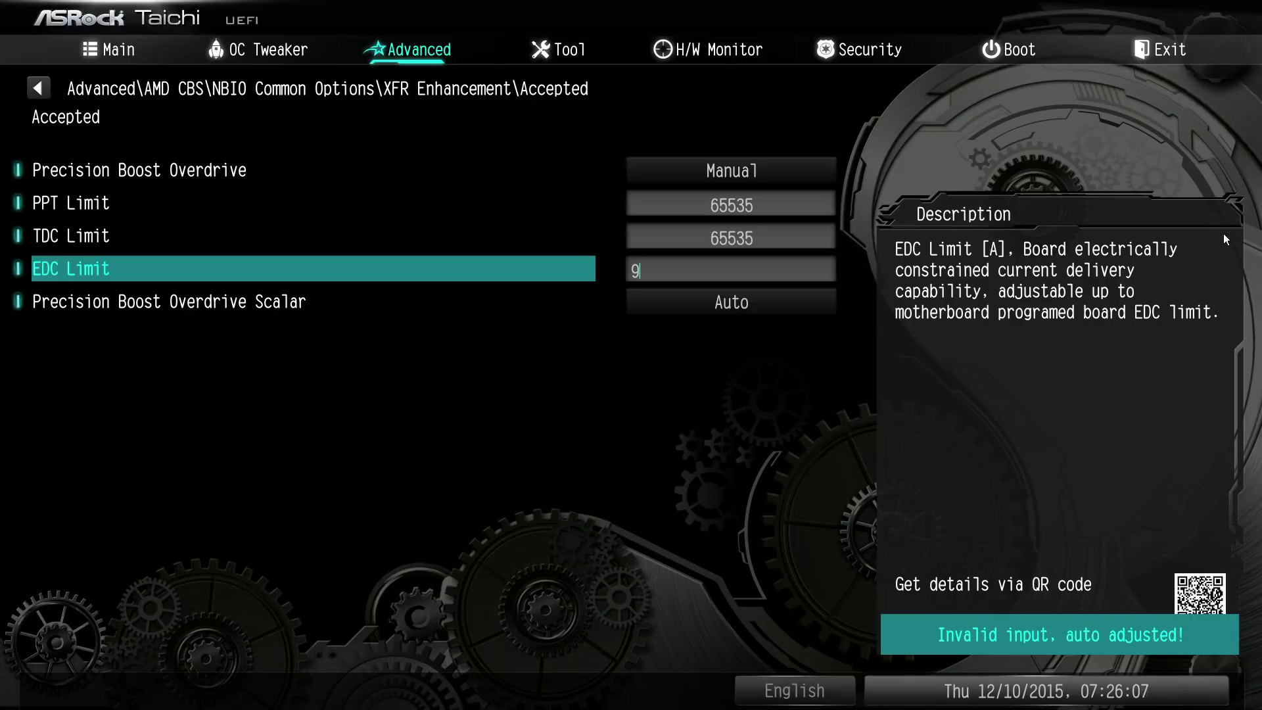
# Step: Set the PPT Limit to 600 and the TDC Limit to 6000
pyautogui.press('Up')
pyautogui.press('Up')
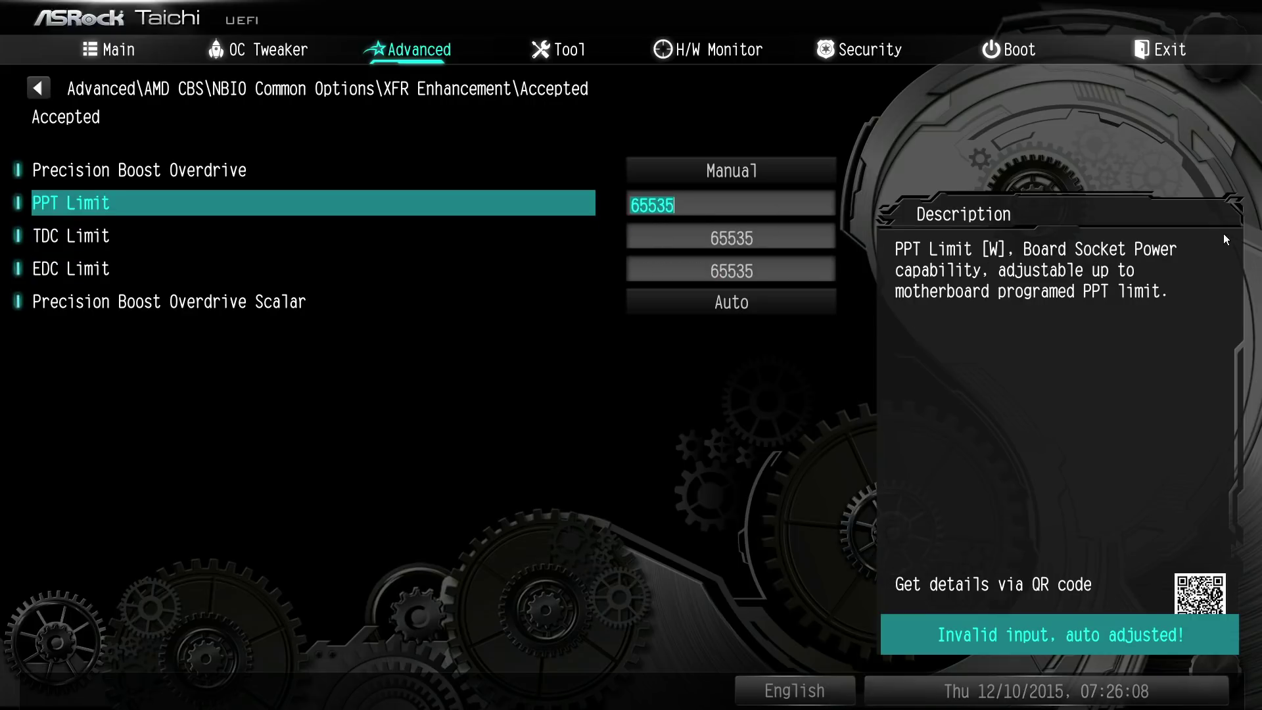
pyautogui.write('600')
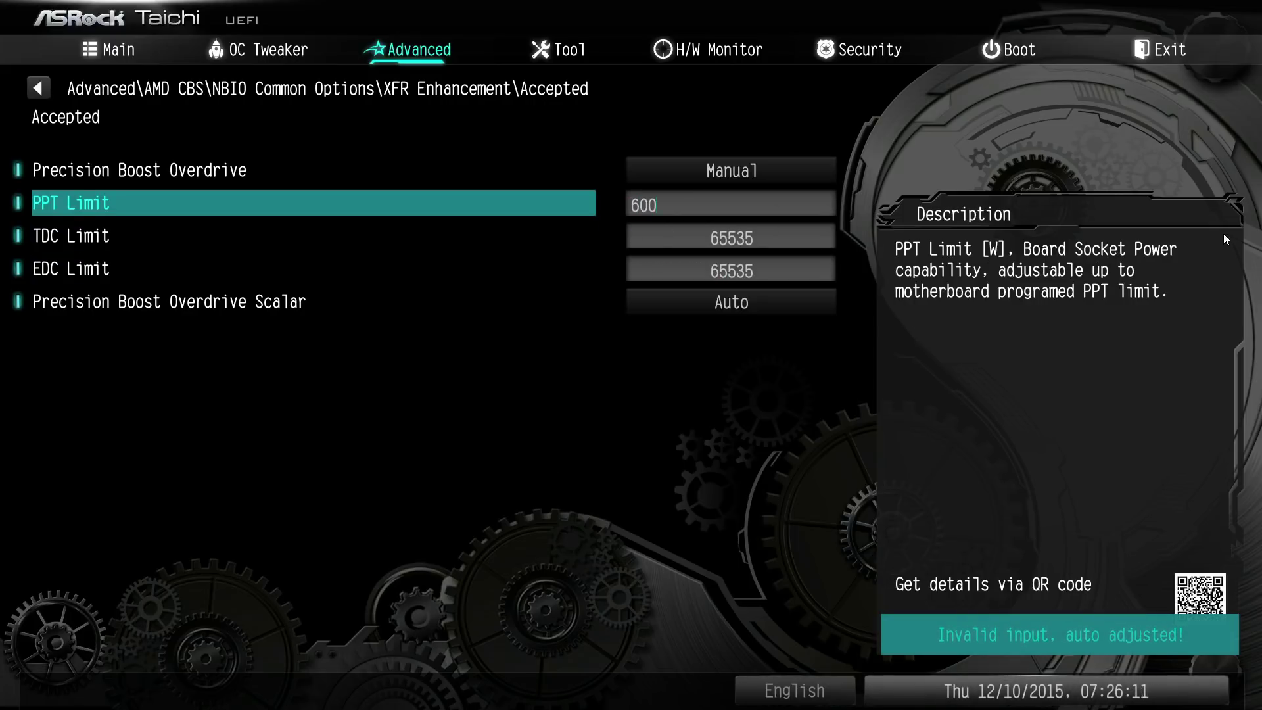
pyautogui.press('Down')
pyautogui.write('6000')
pyautogui.press('Down')
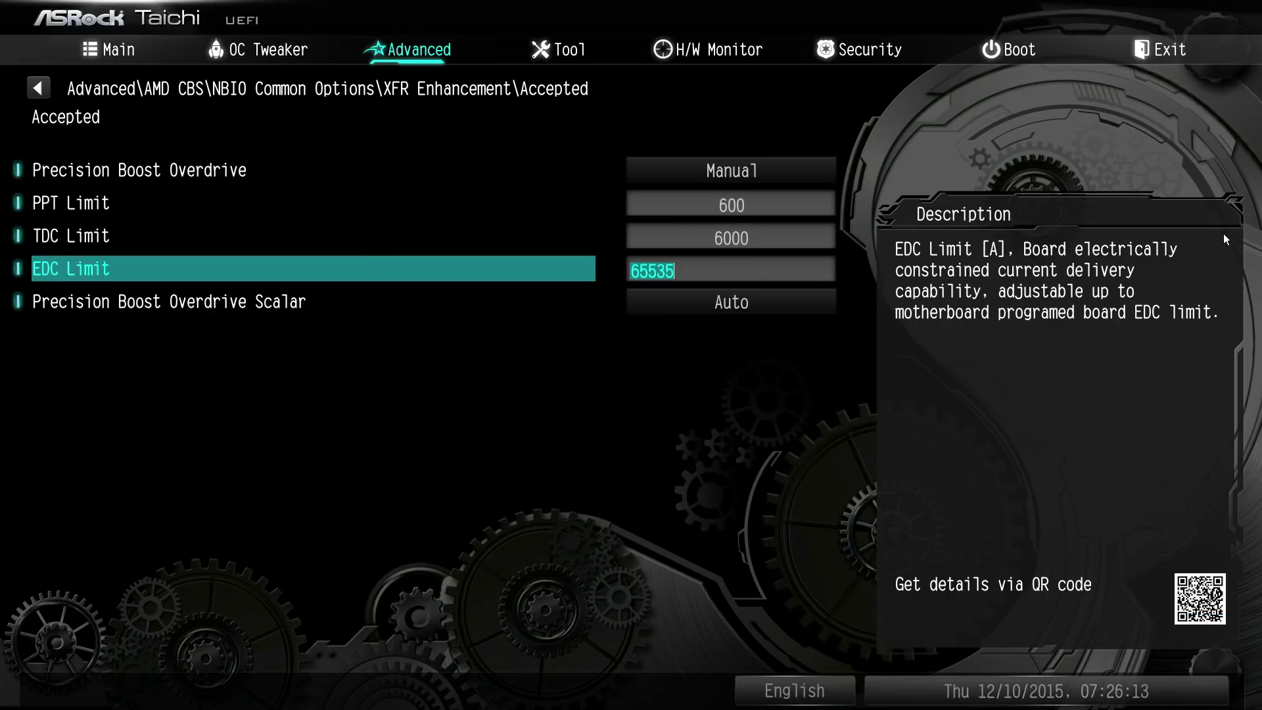
# Step: Re-enter 6000 as the TDC Limit and set the EDC Limit to 6000
pyautogui.write('6')
pyautogui.press('Up')
pyautogui.write('600')
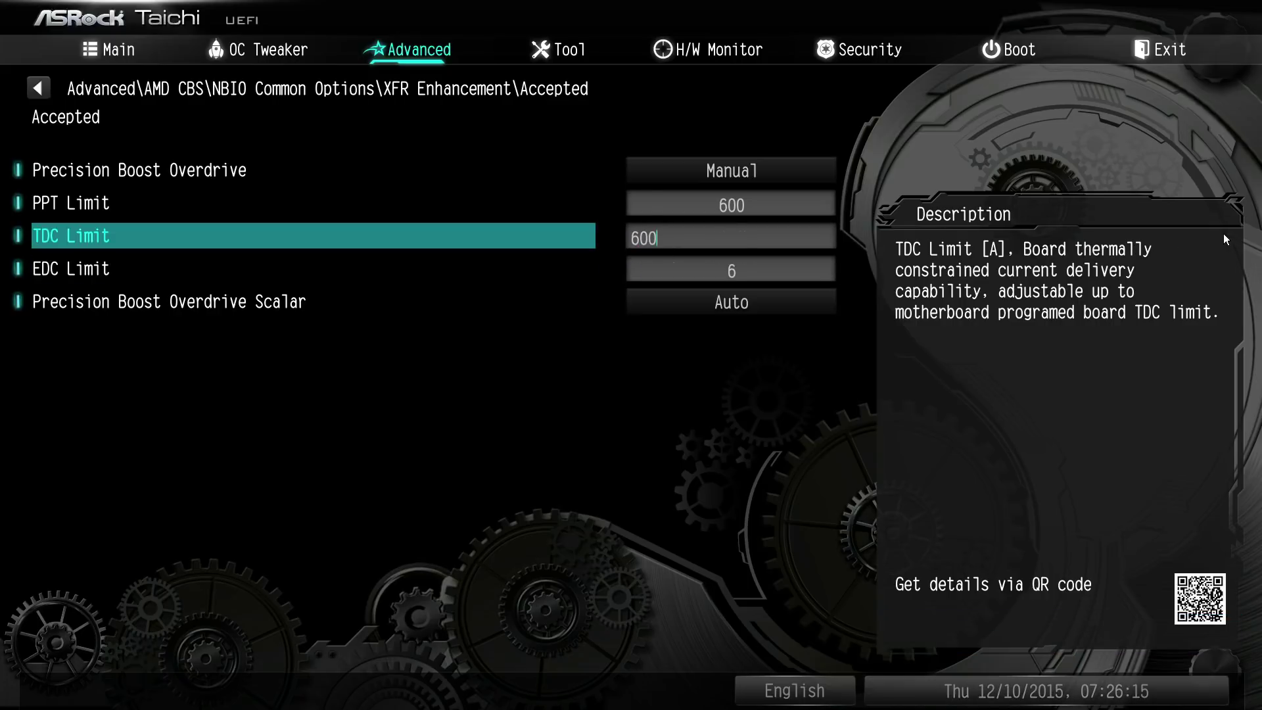
pyautogui.press('Down')
pyautogui.press('Up')
pyautogui.write('6000')
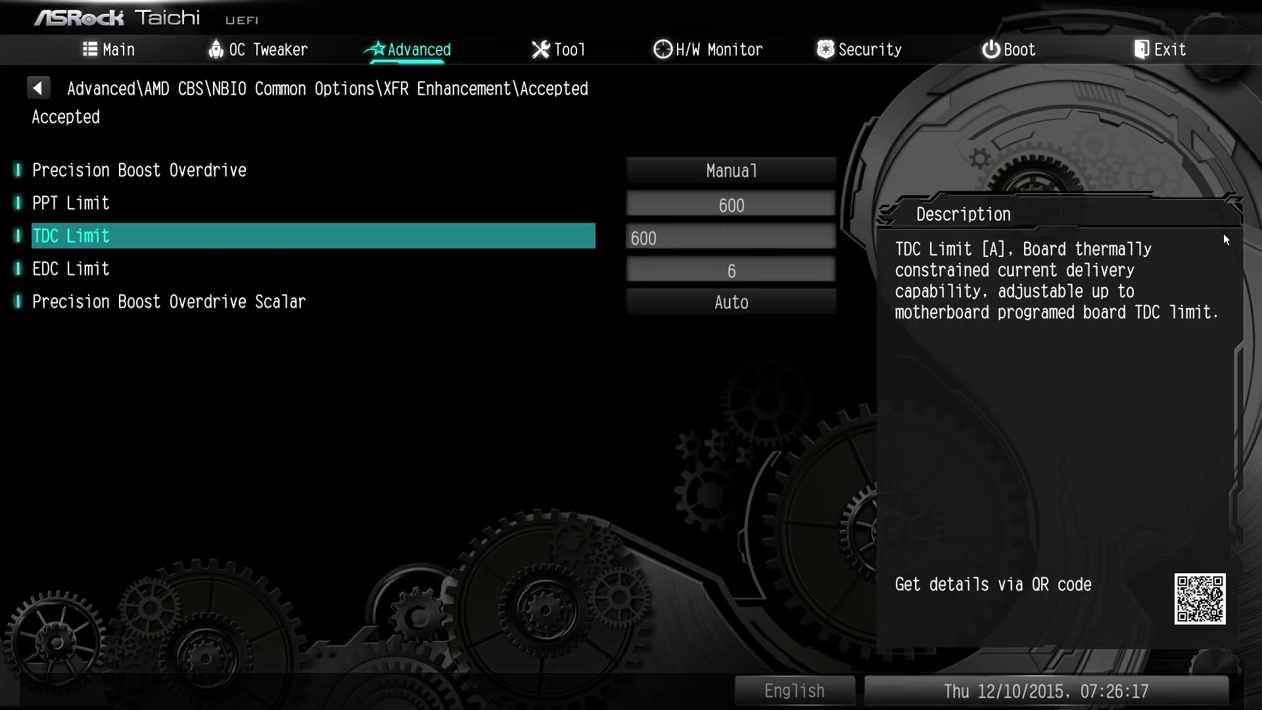
pyautogui.press('Down')
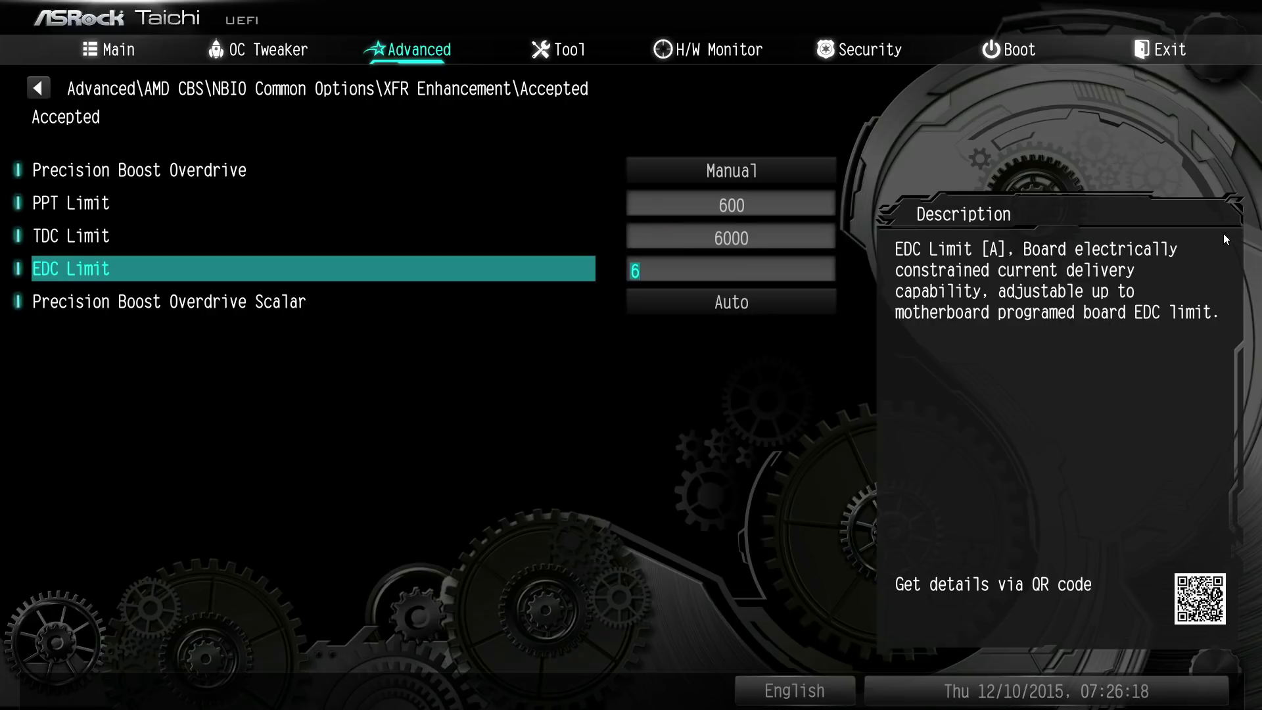
pyautogui.write('6000')
pyautogui.press('Down')
# Step: Enter an oversized run of nines as the TDC Limit
pyautogui.press('Up')
pyautogui.press('Up')
pyautogui.press('Up')
pyautogui.press('Down')
pyautogui.write('9')
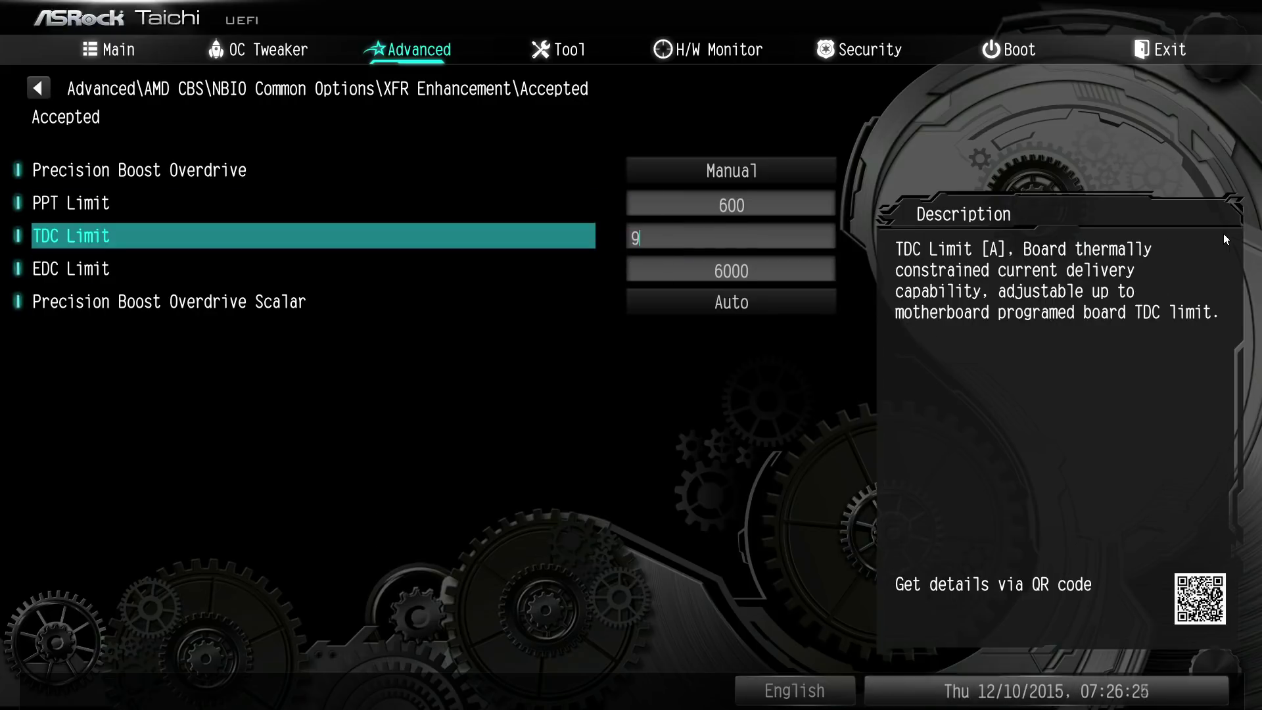
pyautogui.write('9999999999')
pyautogui.press('Down')
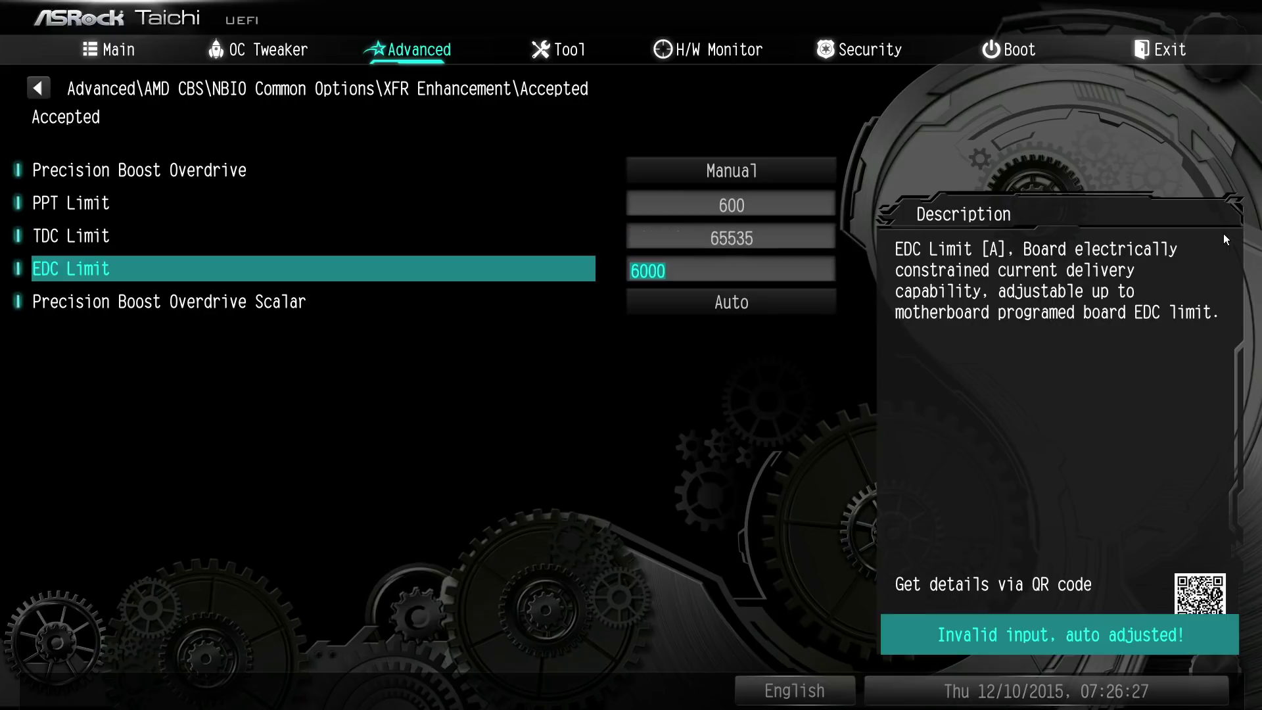
# Step: Examine the descriptions of the TDC Limit and EDC Limit settings
pyautogui.press('Up')
pyautogui.press('Up')
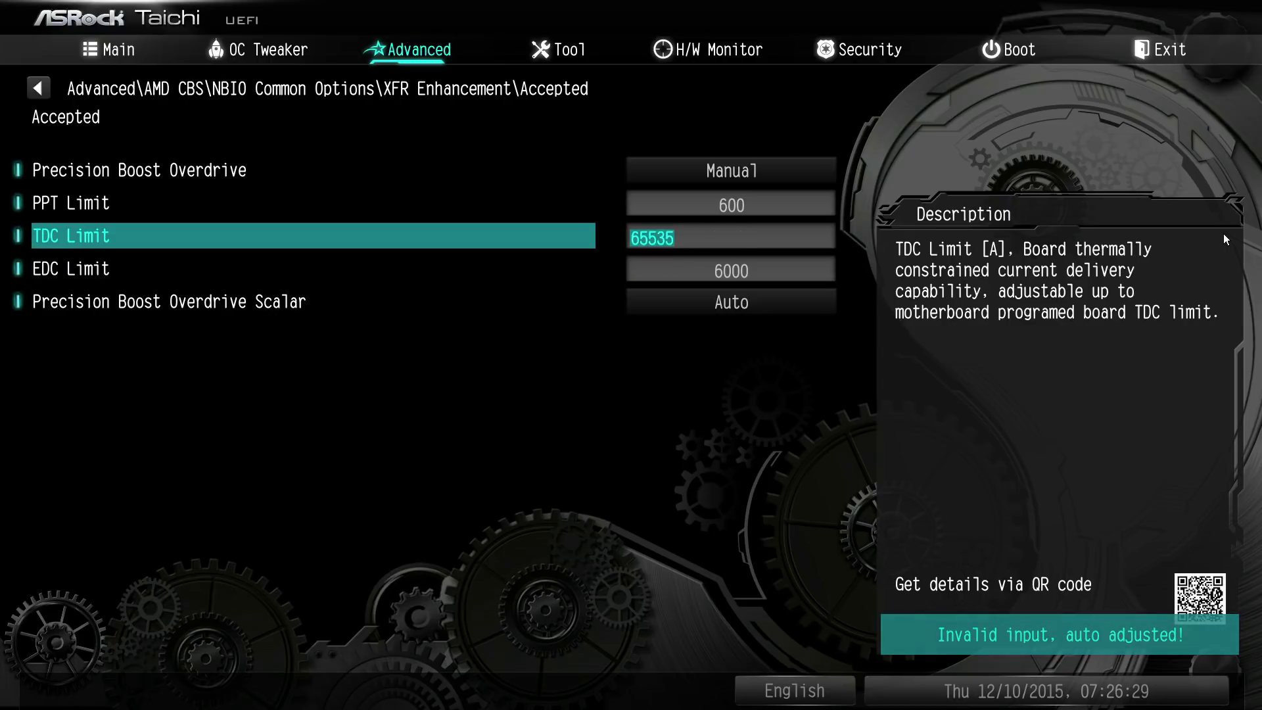
pyautogui.press('Down')
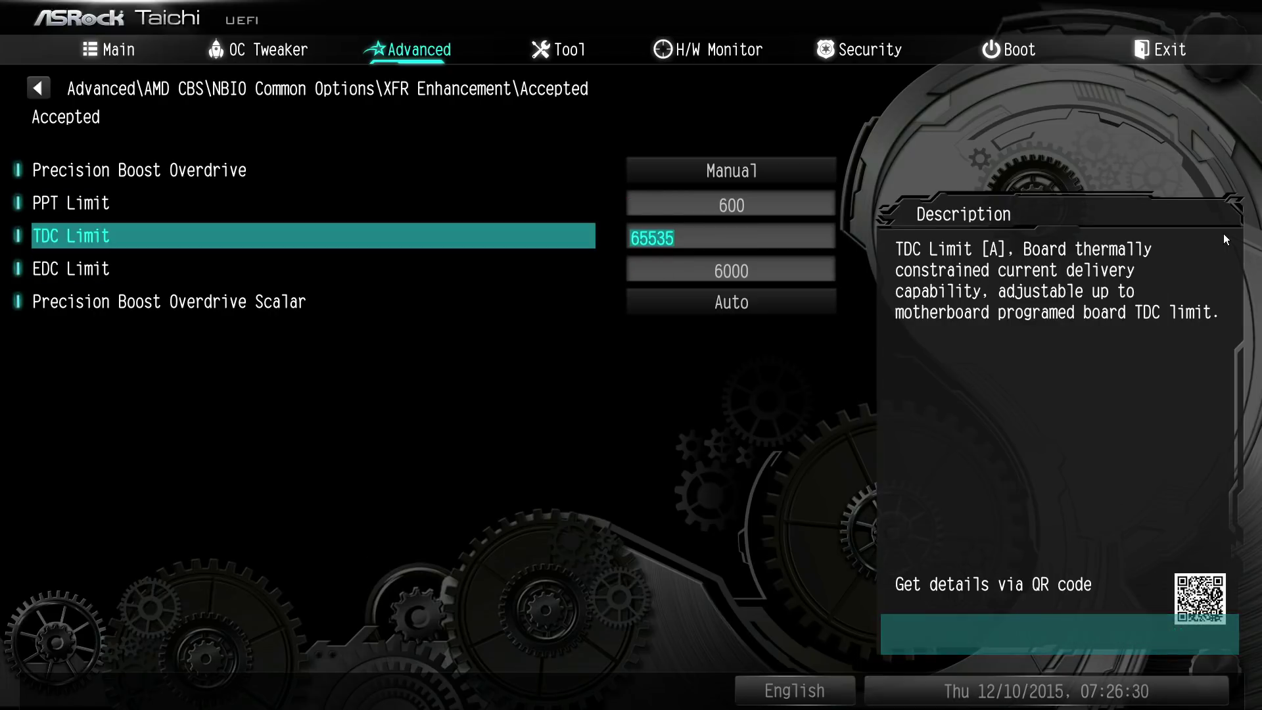
pyautogui.press('Down')
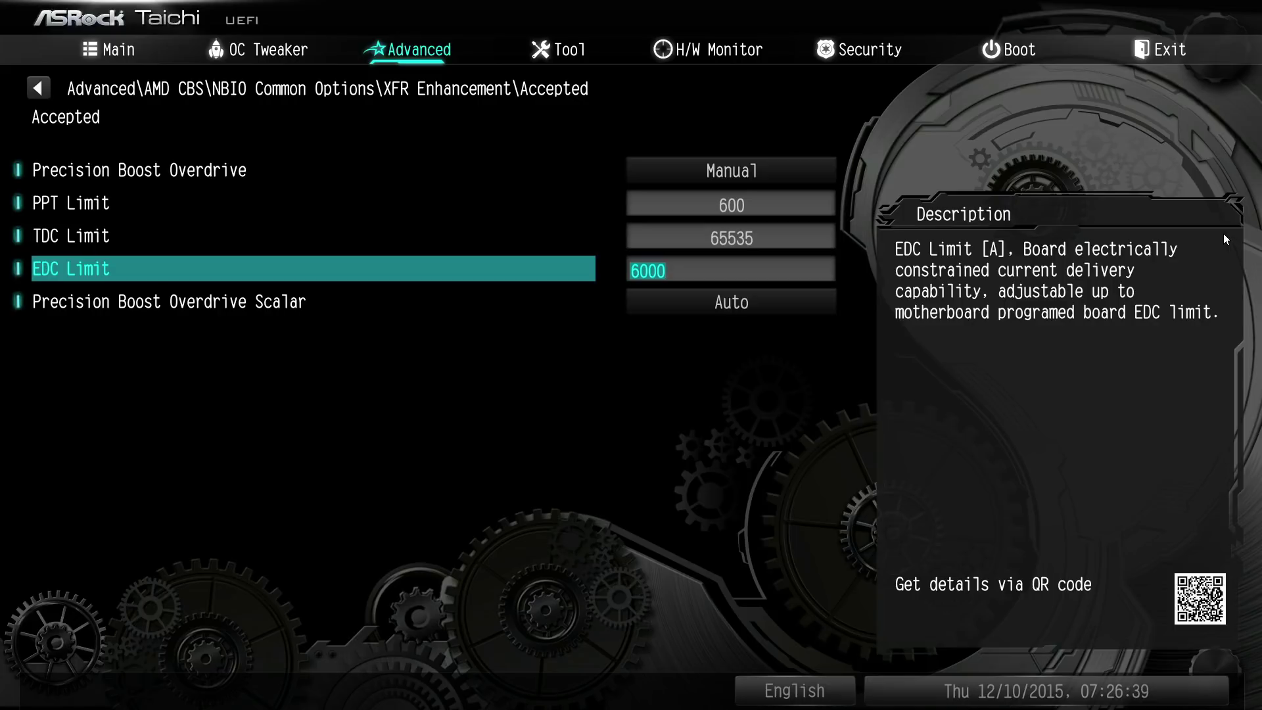
pyautogui.press('Up')
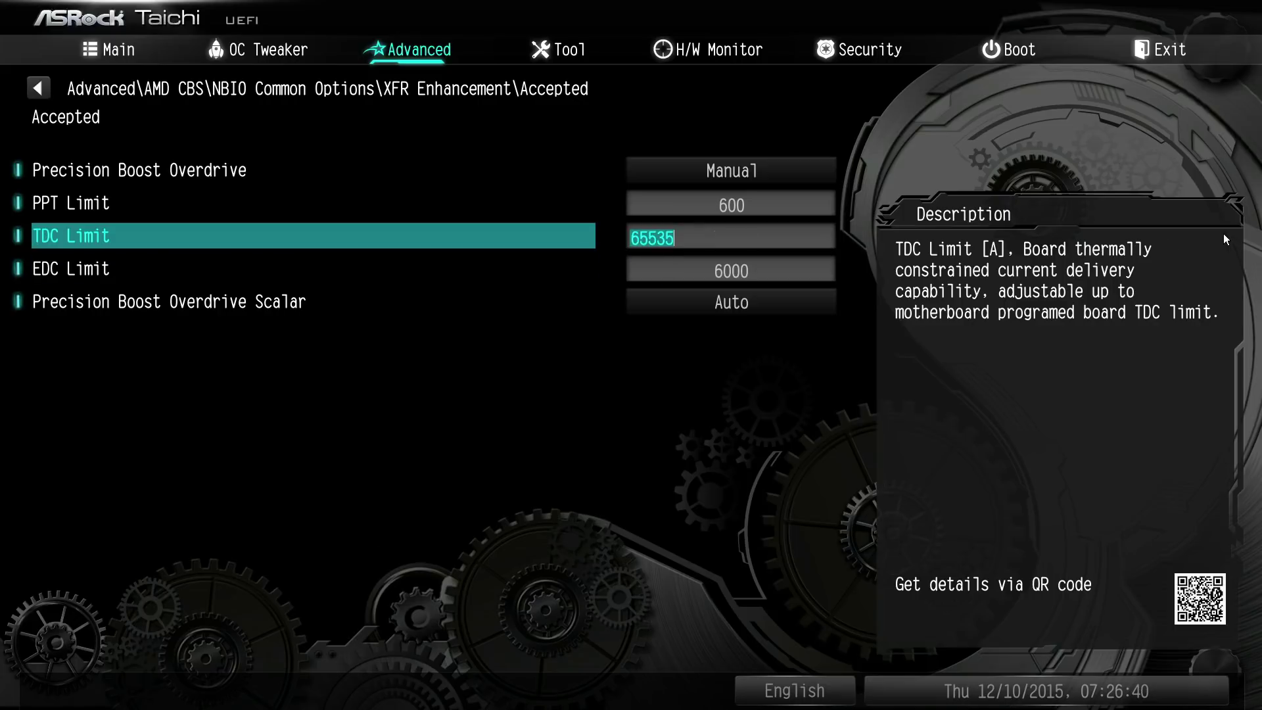
pyautogui.press('Down')
pyautogui.press('Down')
pyautogui.press('Up')
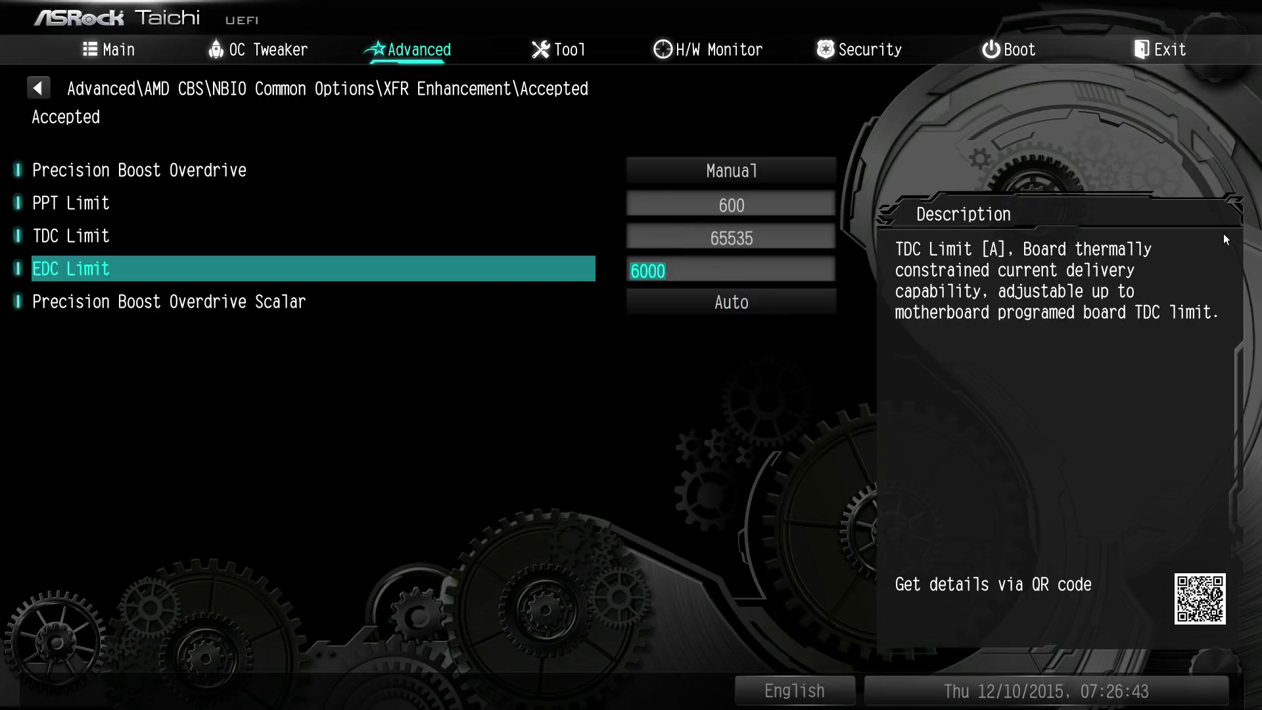
# Step: Set the TDC Limit to 1 and then to 0
pyautogui.press('Up')
pyautogui.write('1')
pyautogui.press('Down')
pyautogui.press('Up')
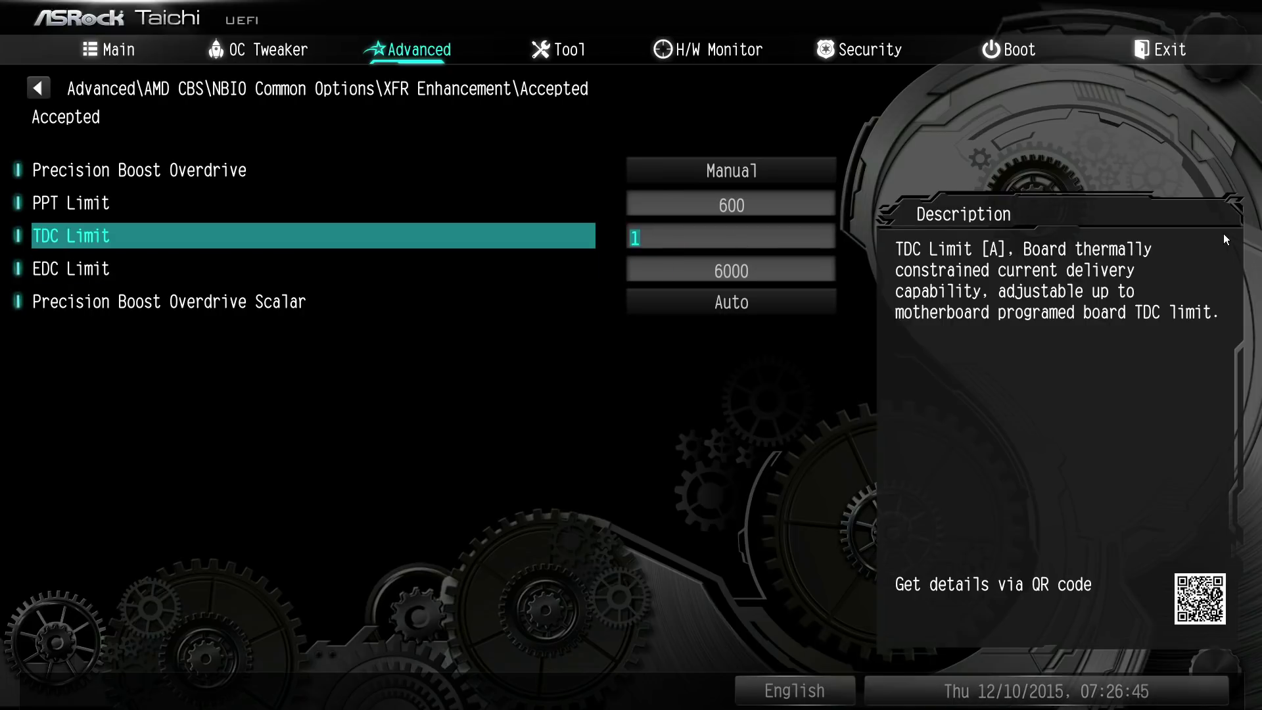
pyautogui.press('Up')
pyautogui.press('Down')
pyautogui.write('0')
pyautogui.press('Down')
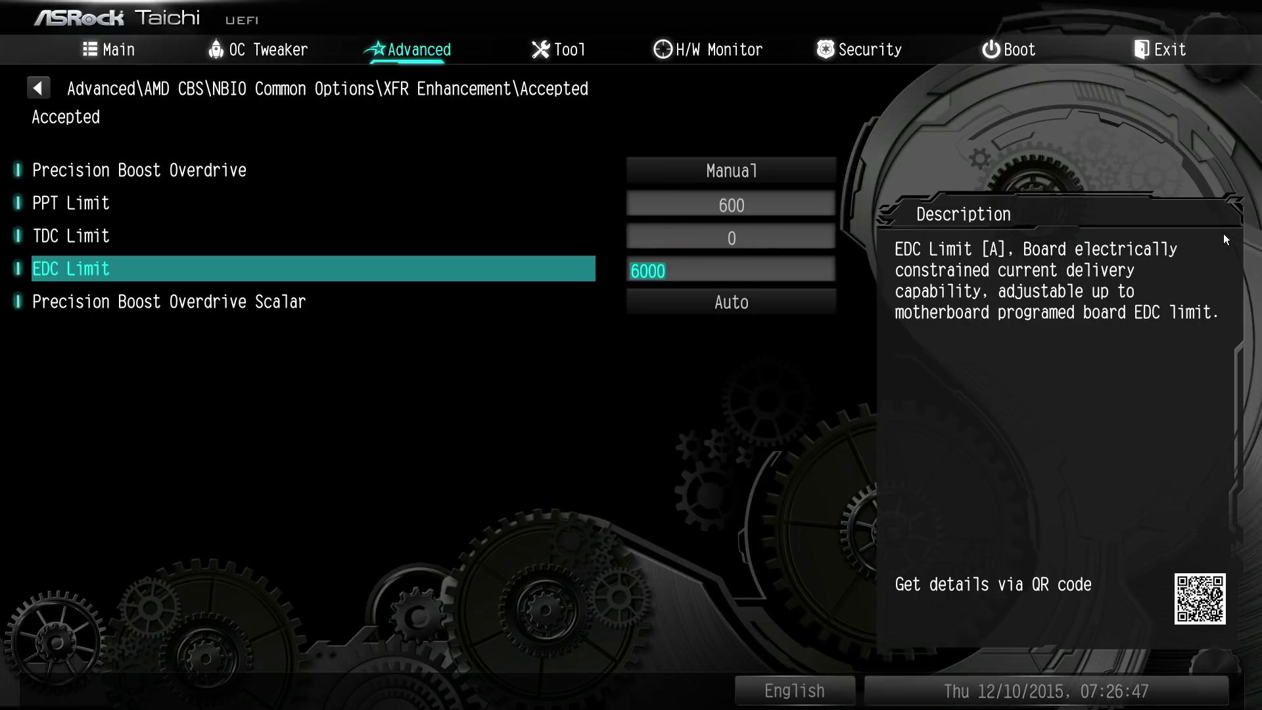
pyautogui.press('Up')
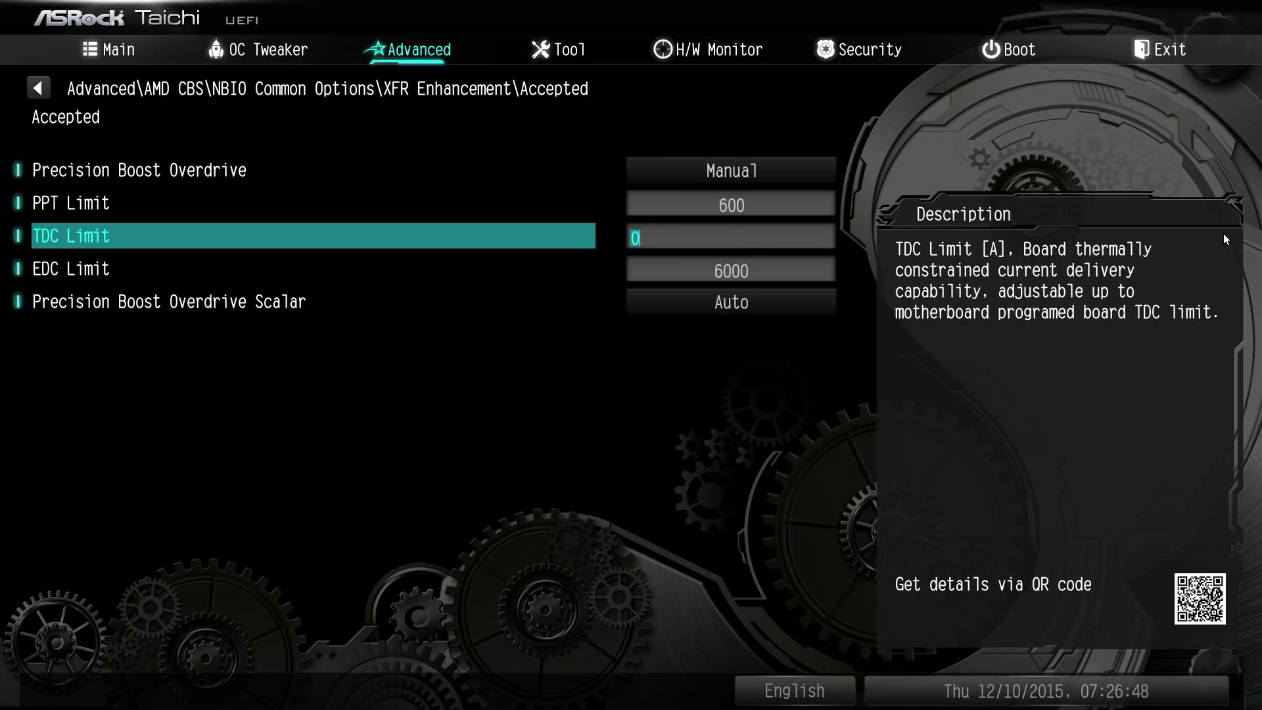
# Step: Set the PPT Limit and the EDC Limit to 0
pyautogui.press('Up')
pyautogui.press('Down')
pyautogui.press('Up')
pyautogui.write('0')
pyautogui.press('Down')
pyautogui.press('Down')
pyautogui.write('0')
pyautogui.press('Down')
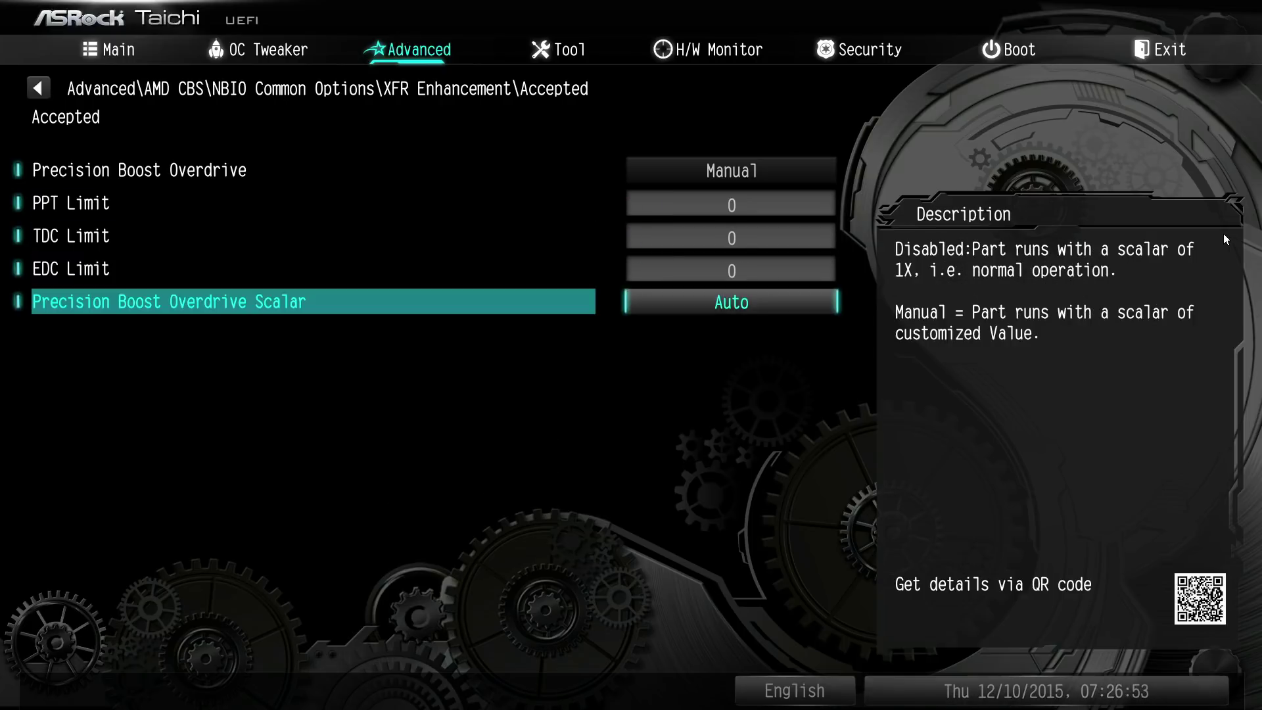
# Step: Revisit the power and current limits and set Precision Boost Overdrive to Enable
pyautogui.press('Up')
pyautogui.press('Up')
pyautogui.press('Up')
pyautogui.press('Down')
pyautogui.press('Up')
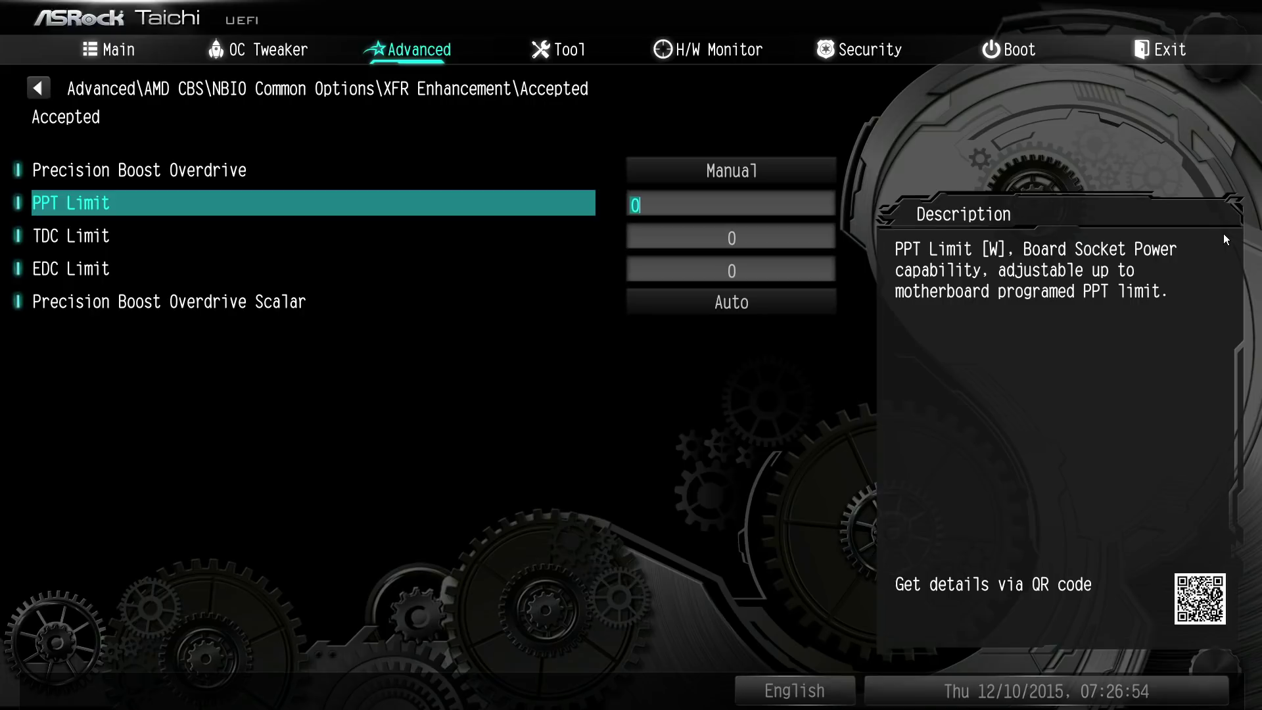
pyautogui.press('Up')
pyautogui.press('Return')
pyautogui.press('Up')
pyautogui.press('Up')
pyautogui.press('Up')
pyautogui.press('Down')
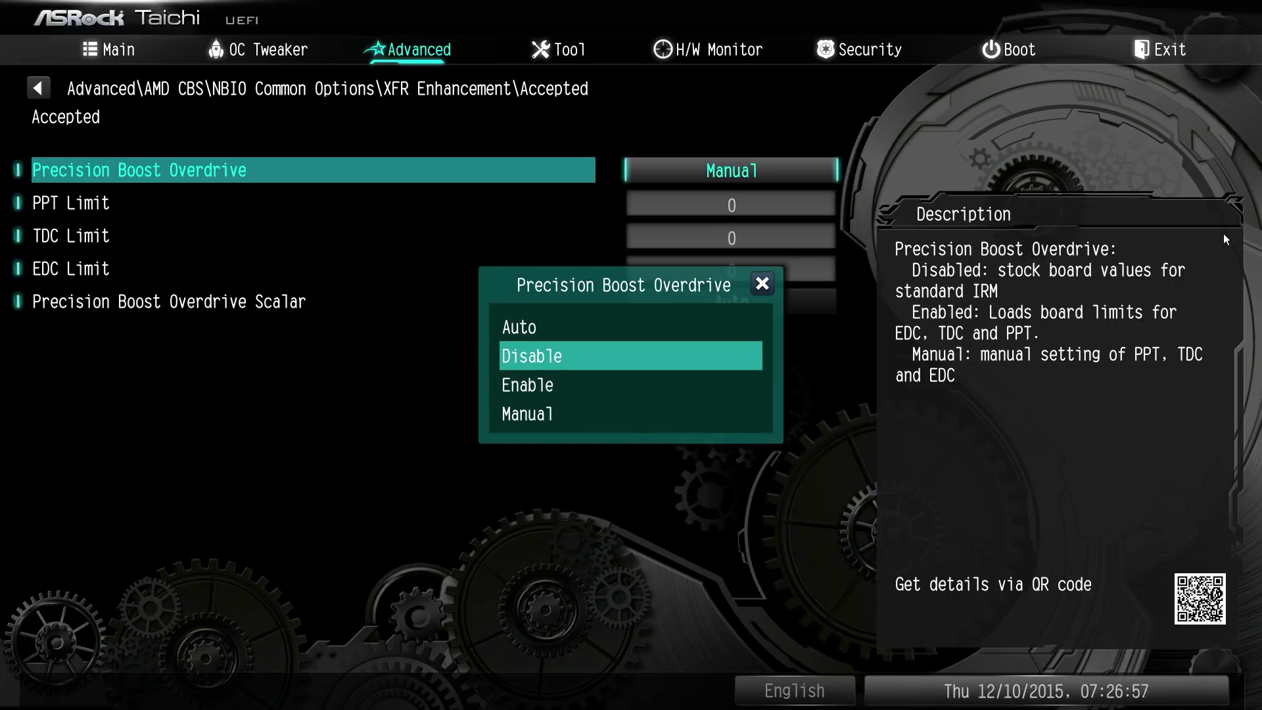
pyautogui.press('Down')
pyautogui.press('Return')
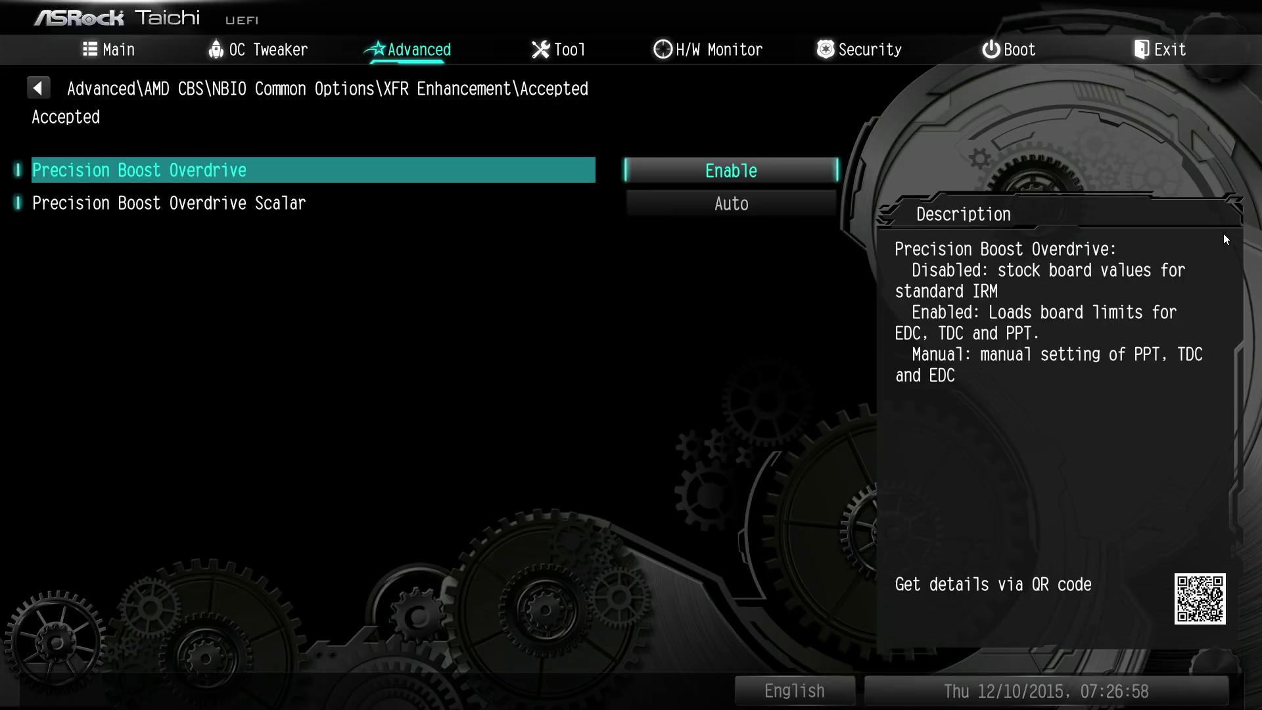
# Step: Set Precision Boost Overdrive to Auto
pyautogui.press('Return')
pyautogui.press('Up')
pyautogui.press('Up')
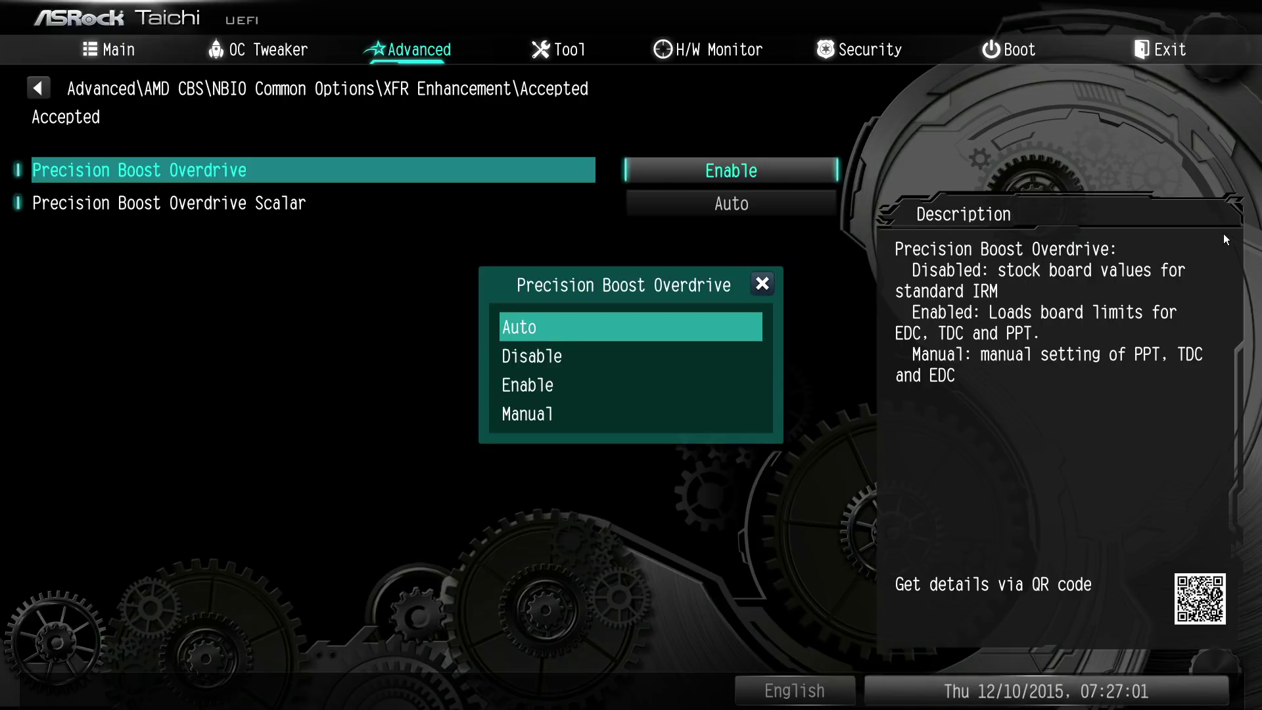
pyautogui.press('Return')
# Step: Try Precision Boost Overdrive Scalar at Disabled and set it to Manual
pyautogui.press('Down')
pyautogui.press('Return')
pyautogui.press('Down')
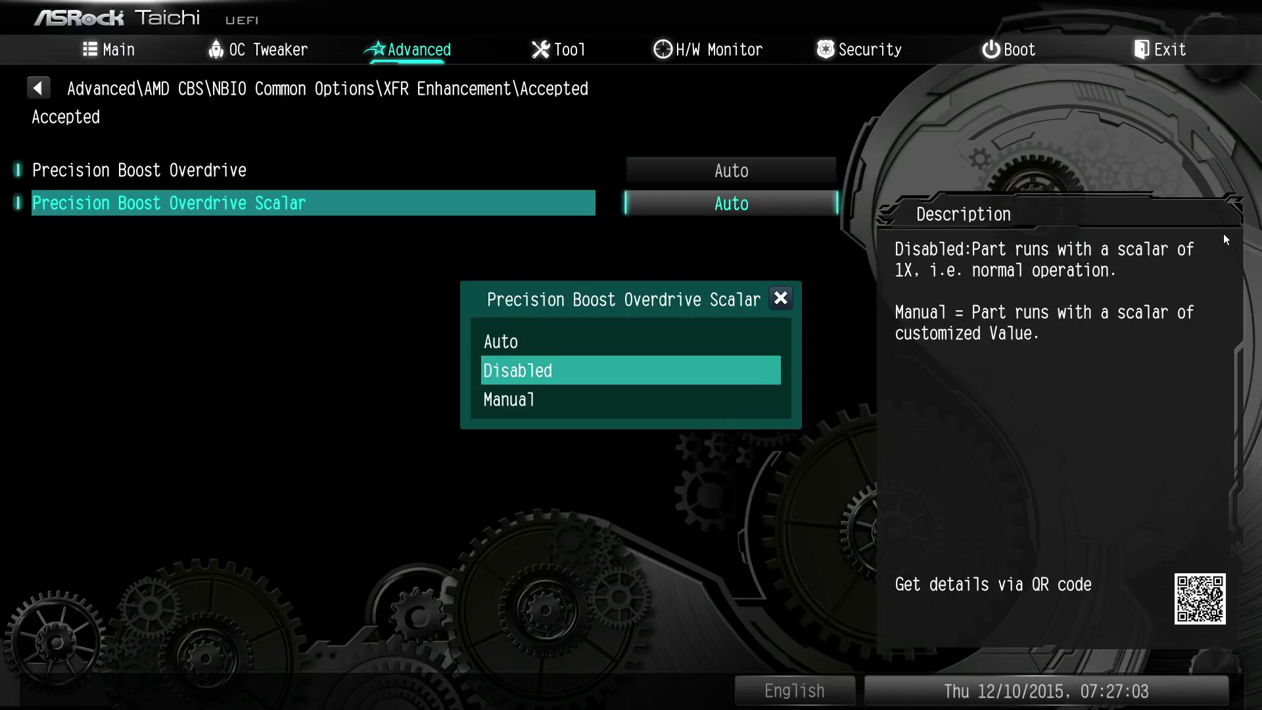
pyautogui.press('Return')
pyautogui.press('Return')
pyautogui.press('Down')
pyautogui.press('Return')
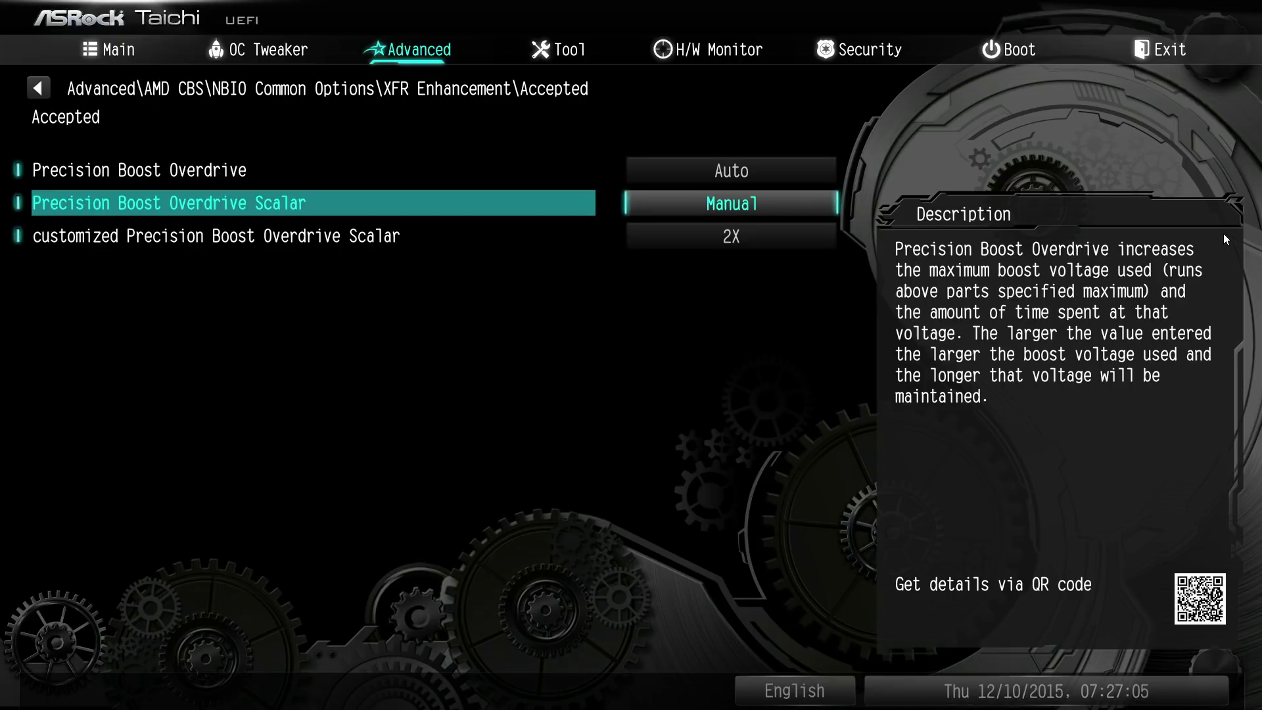
# Step: Open the customized Precision Boost Overdrive Scalar choices and examine the available multipliers from 1X to 10X
pyautogui.press('Down')
pyautogui.press('Return')
pyautogui.press('Up')
pyautogui.press('Return')
pyautogui.press('Return')
pyautogui.press('Down')
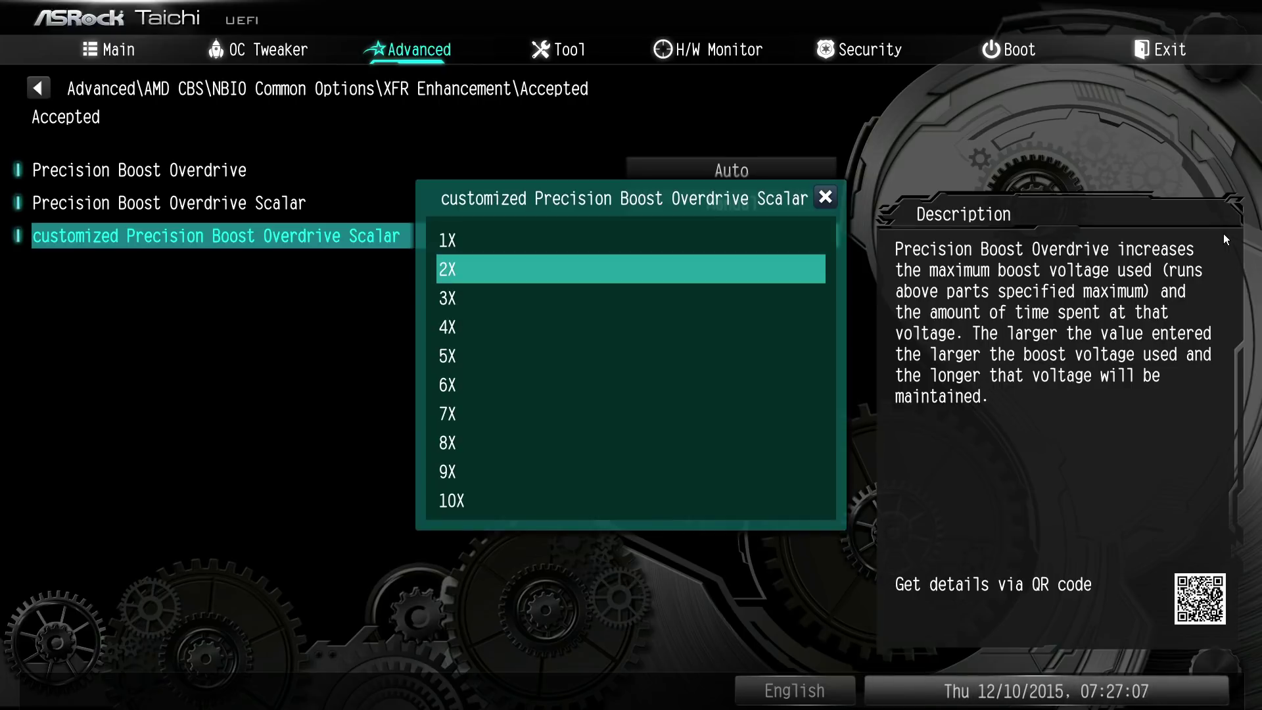
pyautogui.press('Up')
pyautogui.press('Up')
pyautogui.press('Up')
pyautogui.press('Down')
pyautogui.press('Up')
pyautogui.press('Up')
pyautogui.press('Up')
pyautogui.press('Up')
pyautogui.press('Up')
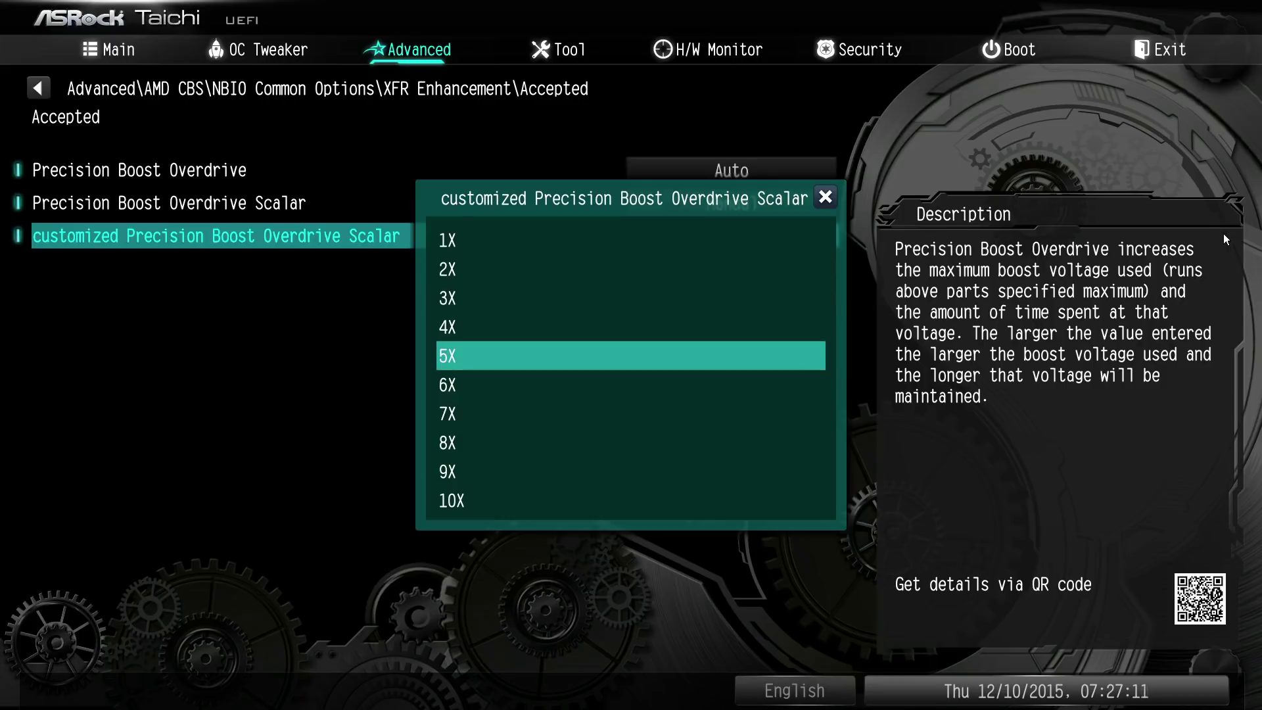
pyautogui.press('Up')
pyautogui.press('Up')
pyautogui.press('Up')
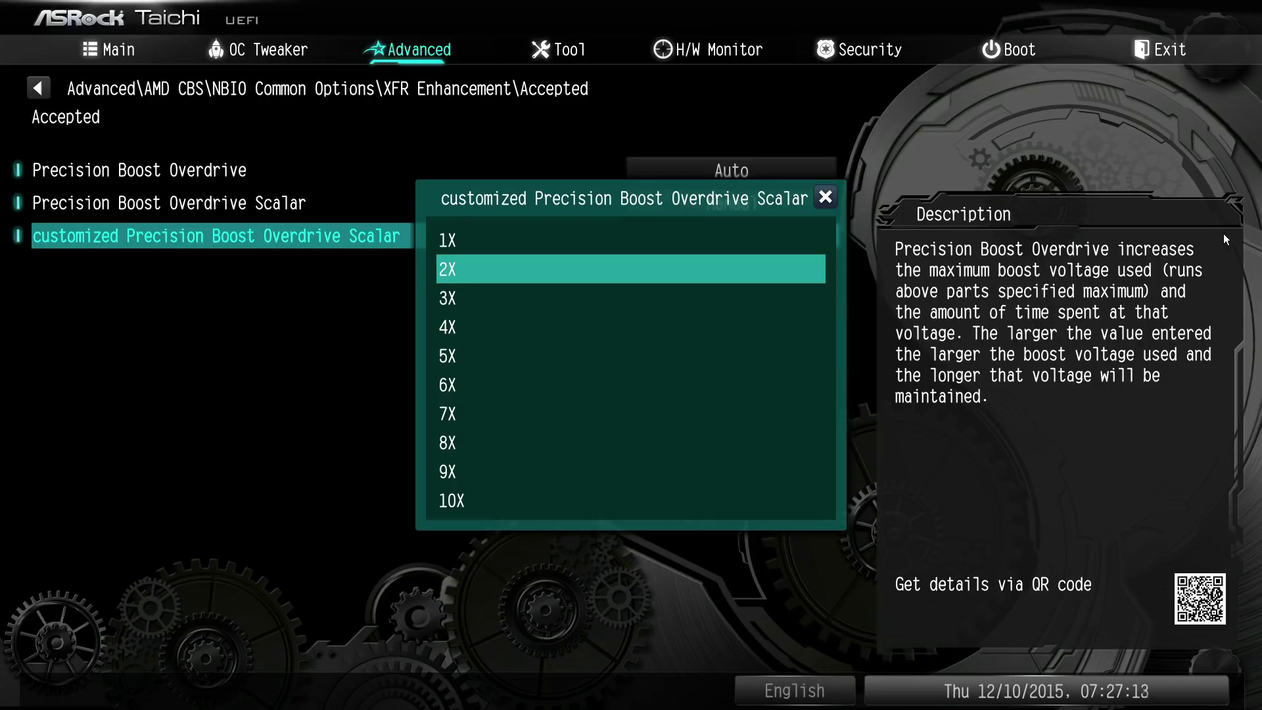
pyautogui.press('Down')
pyautogui.press('Down')
pyautogui.press('Down')
pyautogui.press('Down')
pyautogui.press('Up')
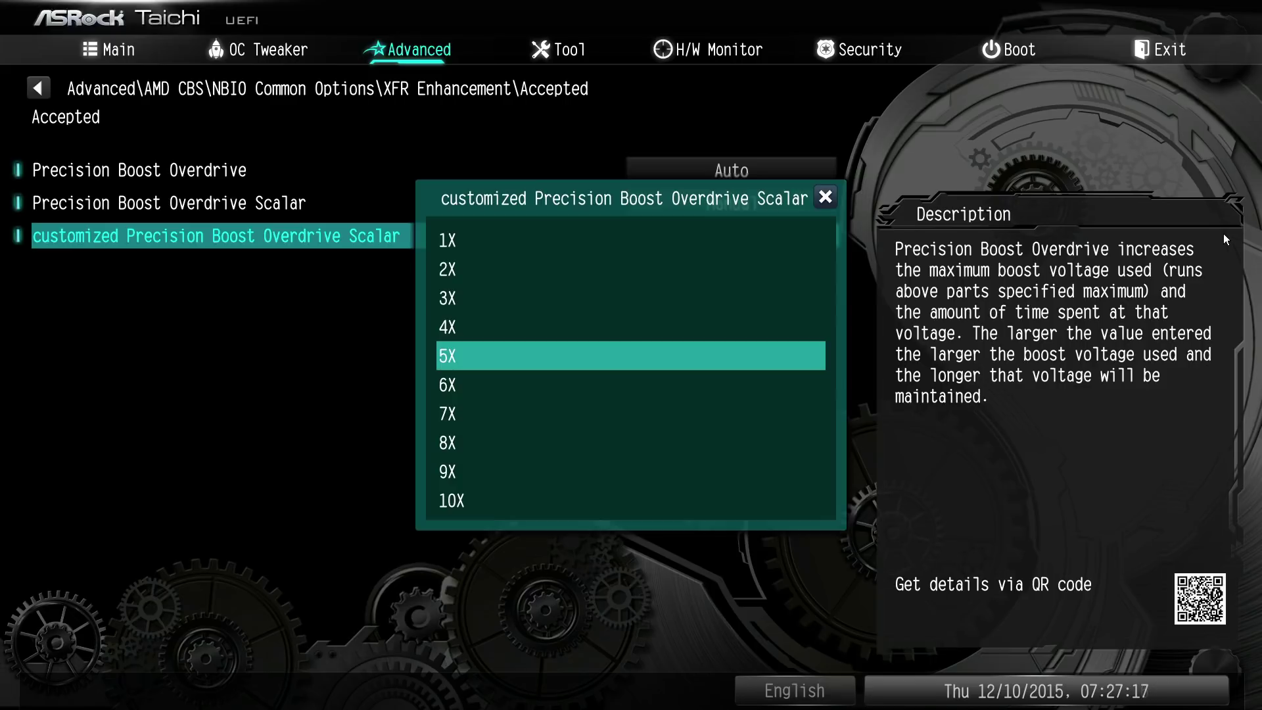
pyautogui.press('Up')
pyautogui.press('Up')
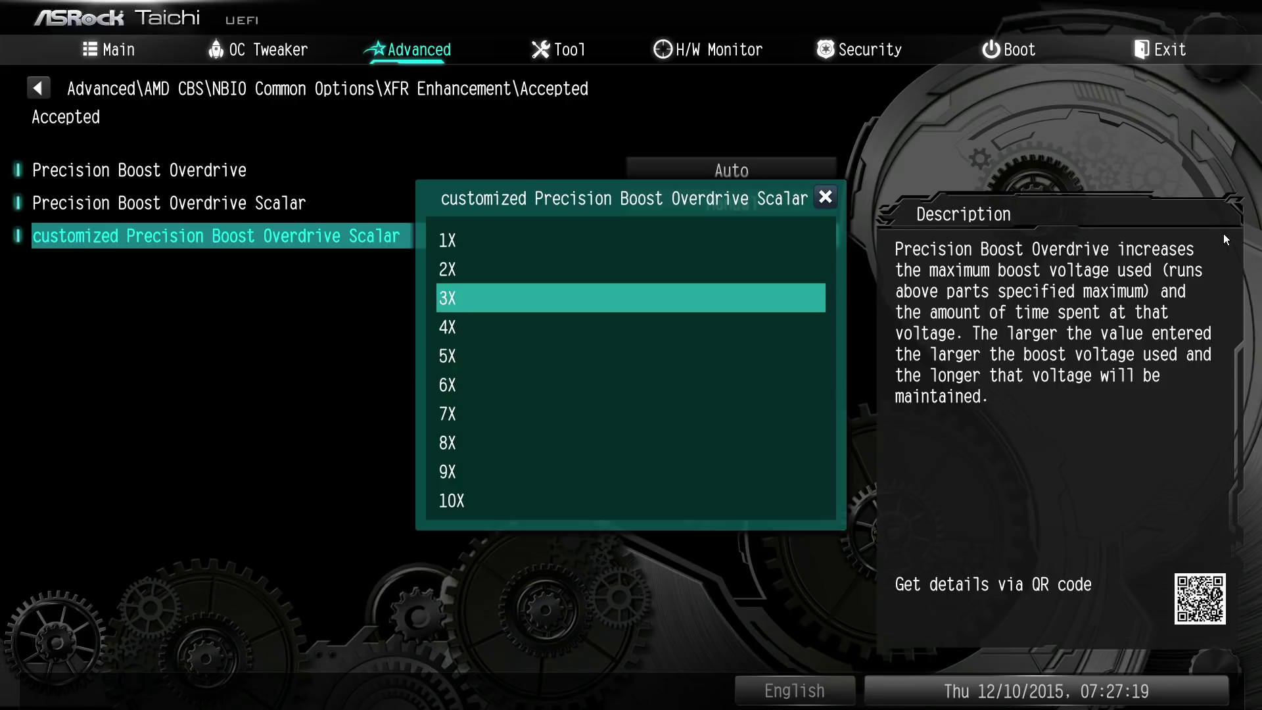
# Step: Set the customized Precision Boost Overdrive Scalar to 1X
pyautogui.press('Up')
pyautogui.press('Up')
pyautogui.press('Down')
pyautogui.press('Down')
pyautogui.press('Down')
pyautogui.press('Down')
pyautogui.press('Down')
pyautogui.press('Down')
pyautogui.press('Down')
pyautogui.press('Up')
pyautogui.press('Up')
pyautogui.press('Up')
pyautogui.press('Up')
pyautogui.press('Up')
pyautogui.press('Up')
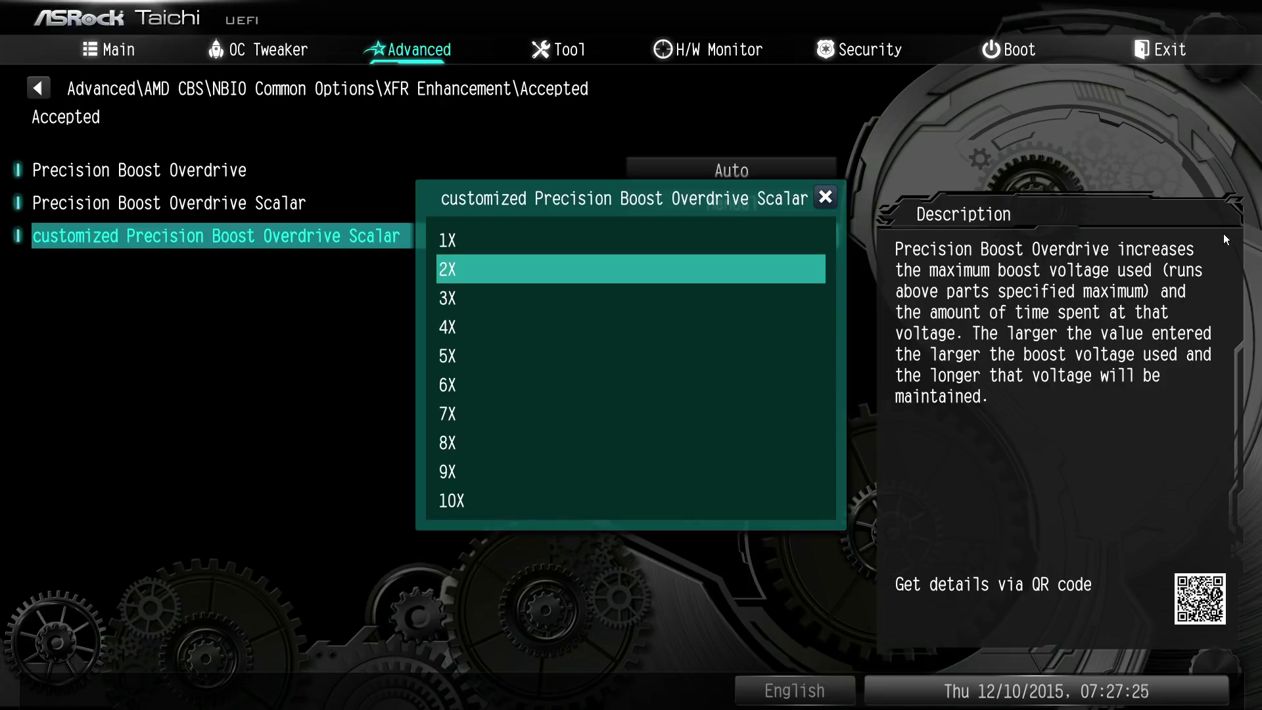
pyautogui.press('Down')
pyautogui.press('Down')
pyautogui.press('Down')
pyautogui.press('Down')
pyautogui.press('Down')
pyautogui.press('Down')
pyautogui.press('Down')
pyautogui.press('Down')
pyautogui.press('Escape')
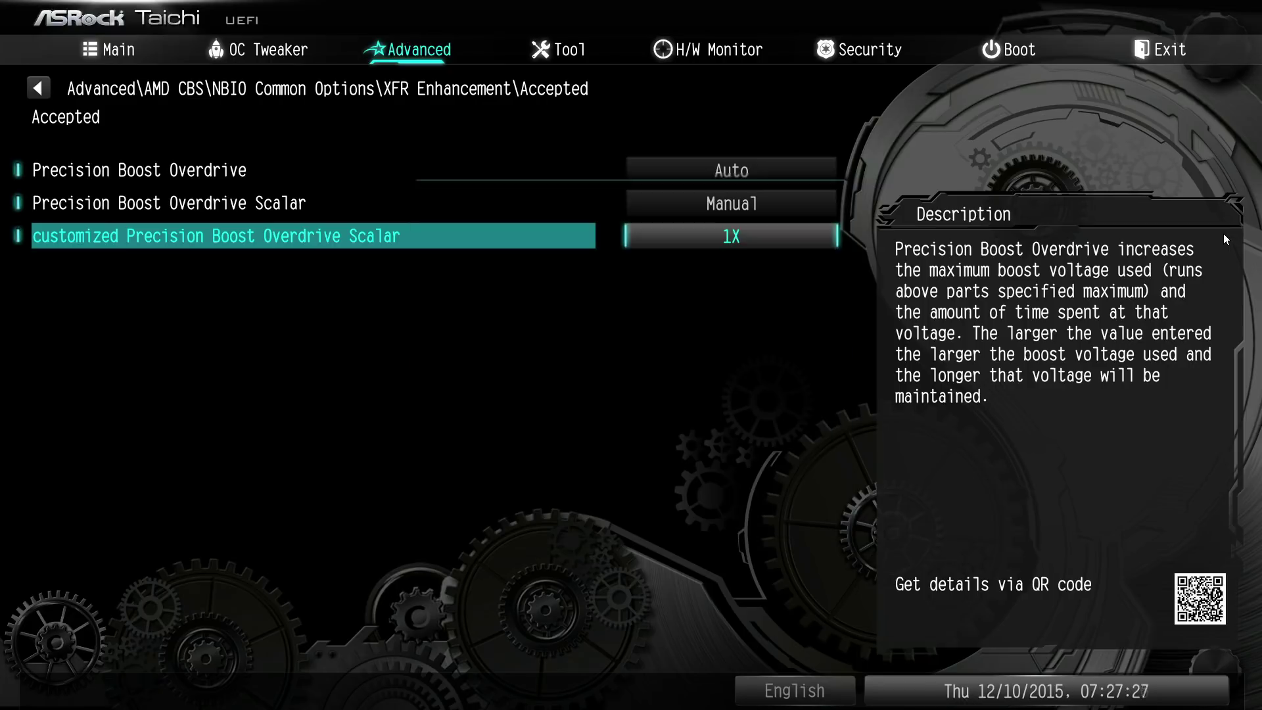
# Step: Review the customized scalar multipliers up to 10X once more and select 1X
pyautogui.press('Return')
pyautogui.press('Down')
pyautogui.press('Down')
pyautogui.press('Down')
pyautogui.press('Down')
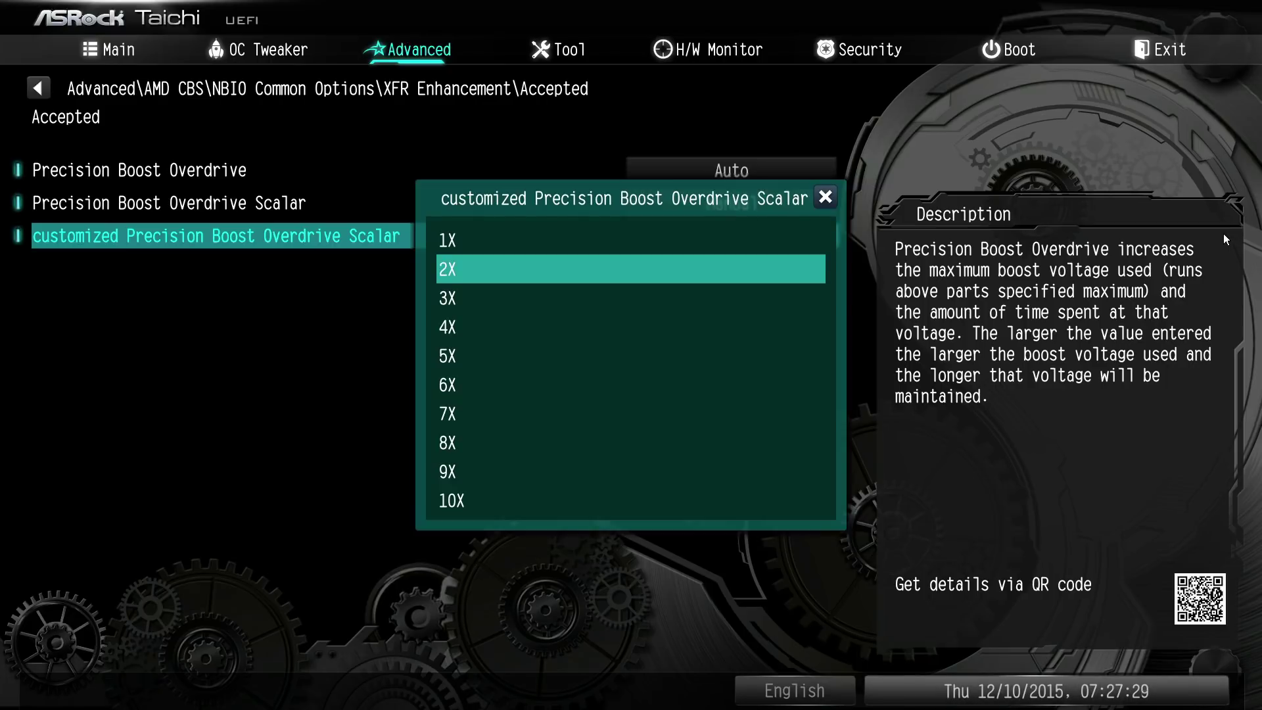
pyautogui.press('Up')
pyautogui.press('Up')
pyautogui.press('Up')
pyautogui.press('Up')
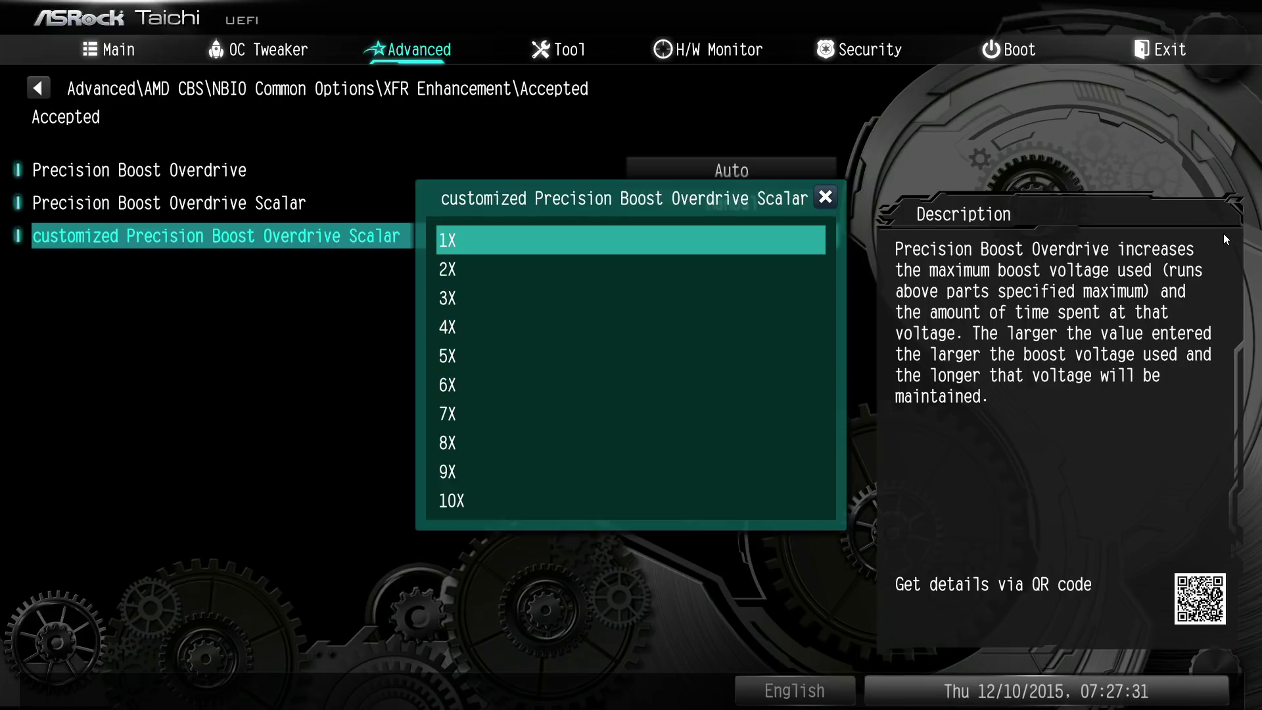
pyautogui.press('Down')
pyautogui.press('Down')
pyautogui.press('End')
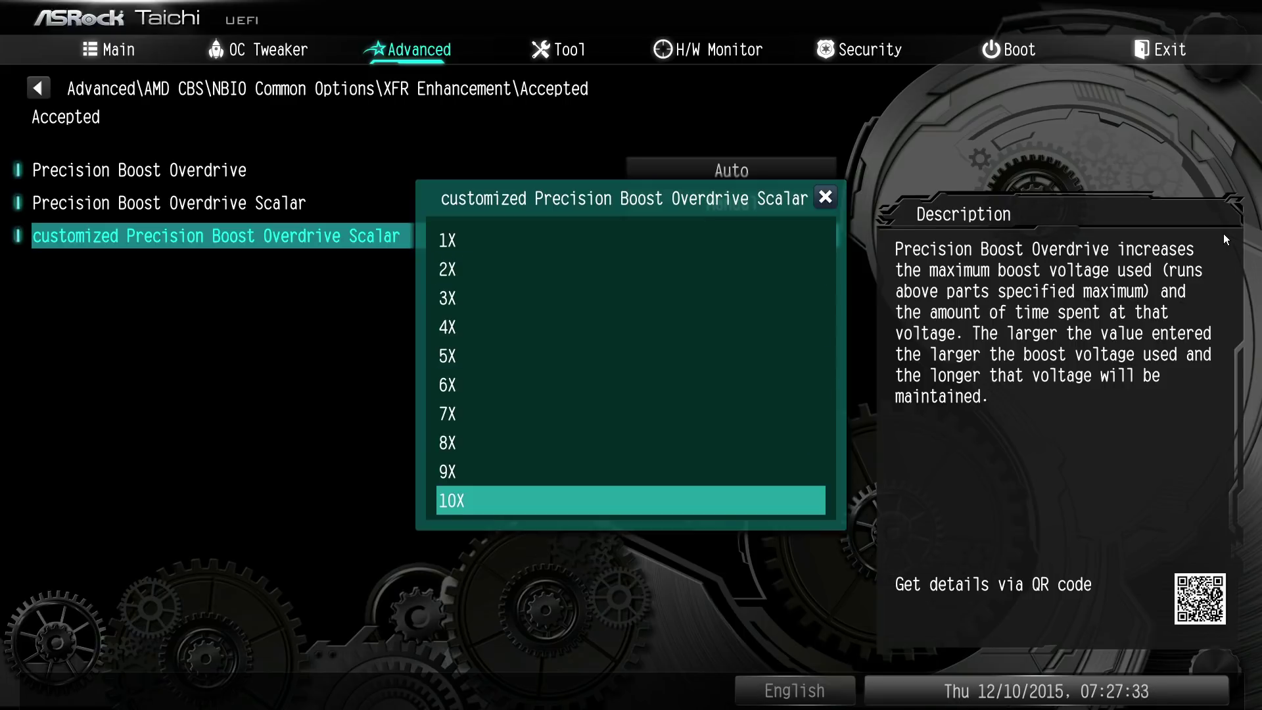
pyautogui.press('Up')
pyautogui.press('Home')
pyautogui.press('Down')
pyautogui.press('Down')
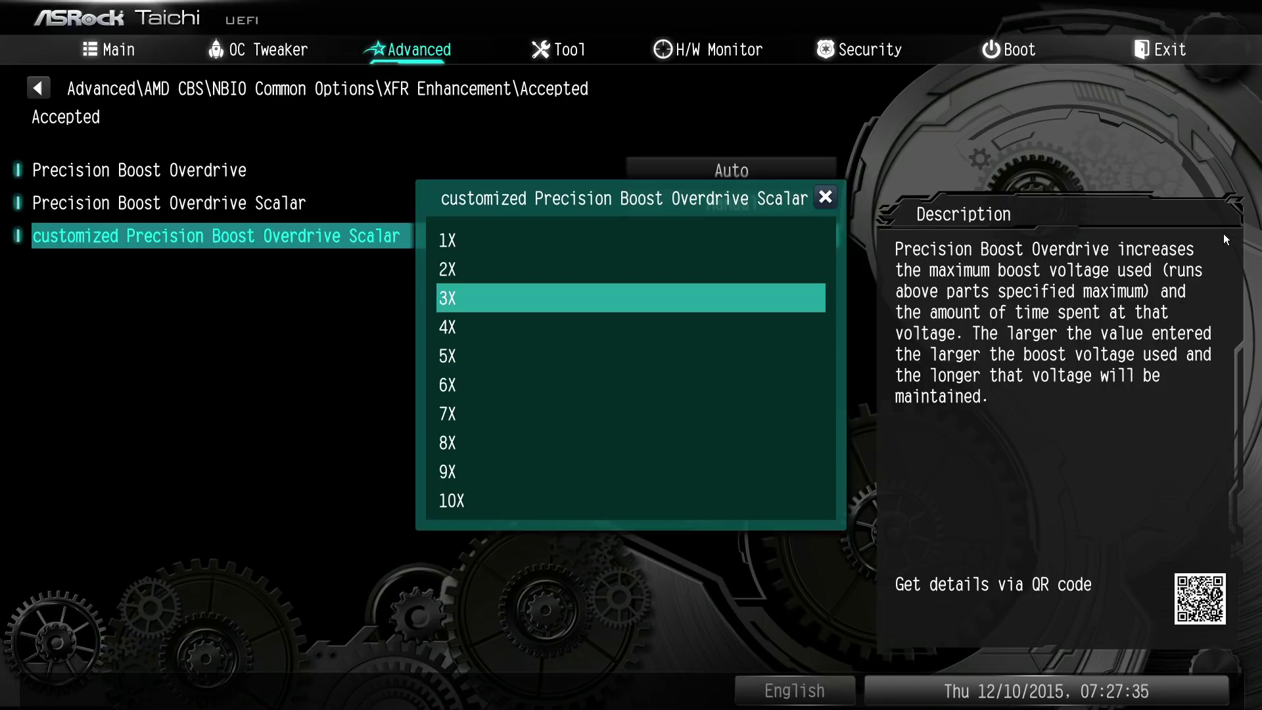
pyautogui.press('Up')
pyautogui.press('Up')
pyautogui.press('Down')
pyautogui.press('Down')
pyautogui.press('Down')
pyautogui.press('Down')
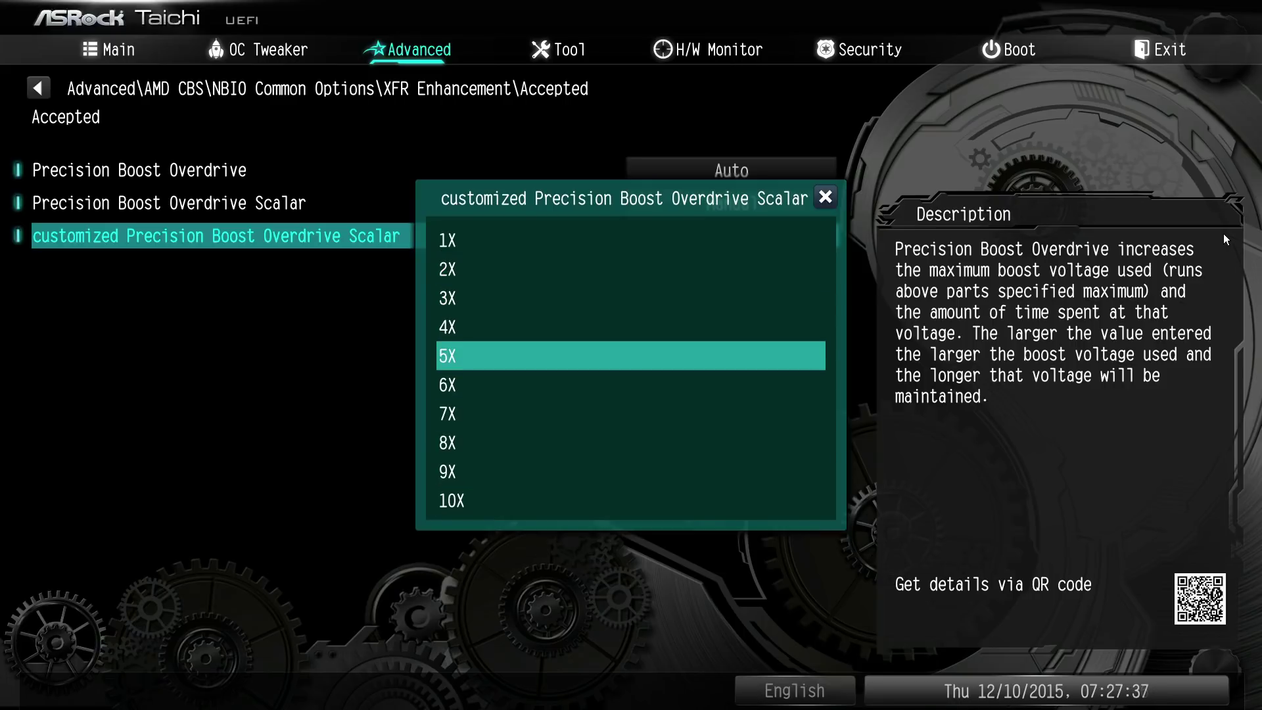
pyautogui.press('Down')
pyautogui.press('Down')
pyautogui.press('Up')
pyautogui.press('Up')
pyautogui.press('Up')
pyautogui.press('Up')
pyautogui.press('Up')
pyautogui.press('Up')
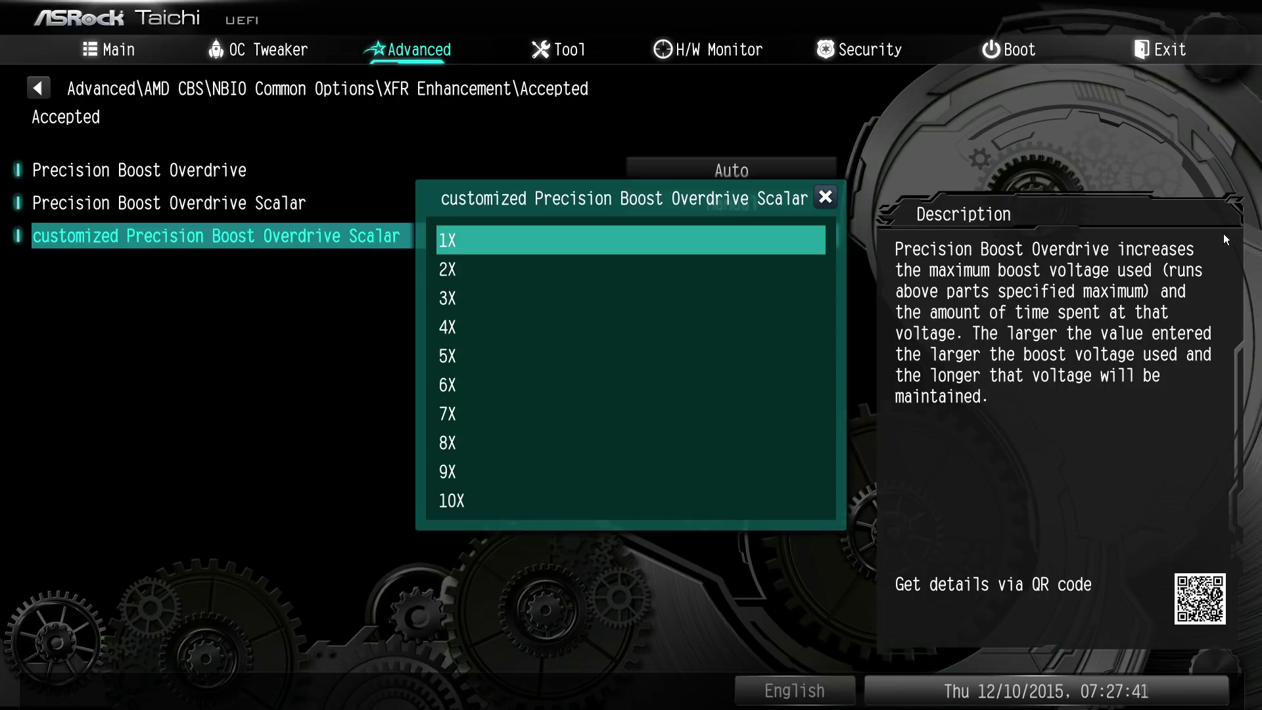
pyautogui.press('Return')
# Step: Recheck the customized scalar choices and examine the description of Precision Boost Overdrive
pyautogui.press('Return')
pyautogui.press('Down')
pyautogui.press('Down')
pyautogui.press('Down')
pyautogui.press('Up')
pyautogui.press('Up')
pyautogui.press('Escape')
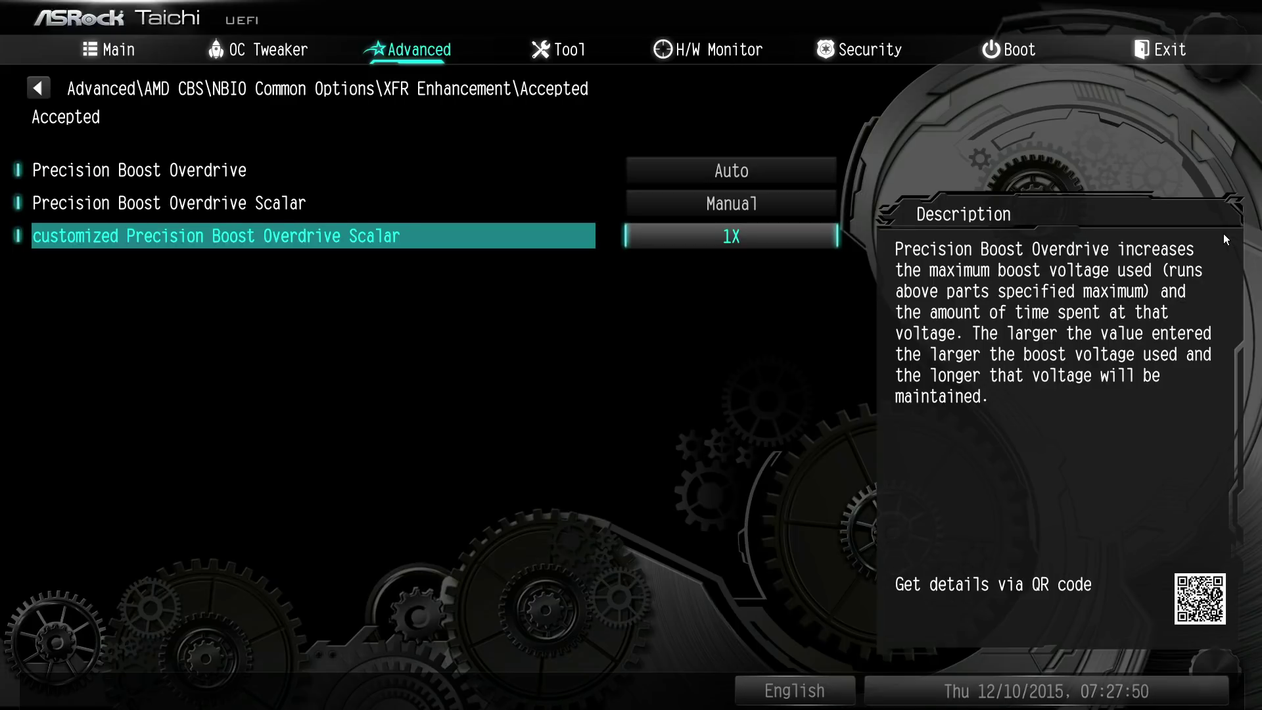
pyautogui.press('Up')
pyautogui.press('Down')
pyautogui.press('Up')
pyautogui.press('Up')
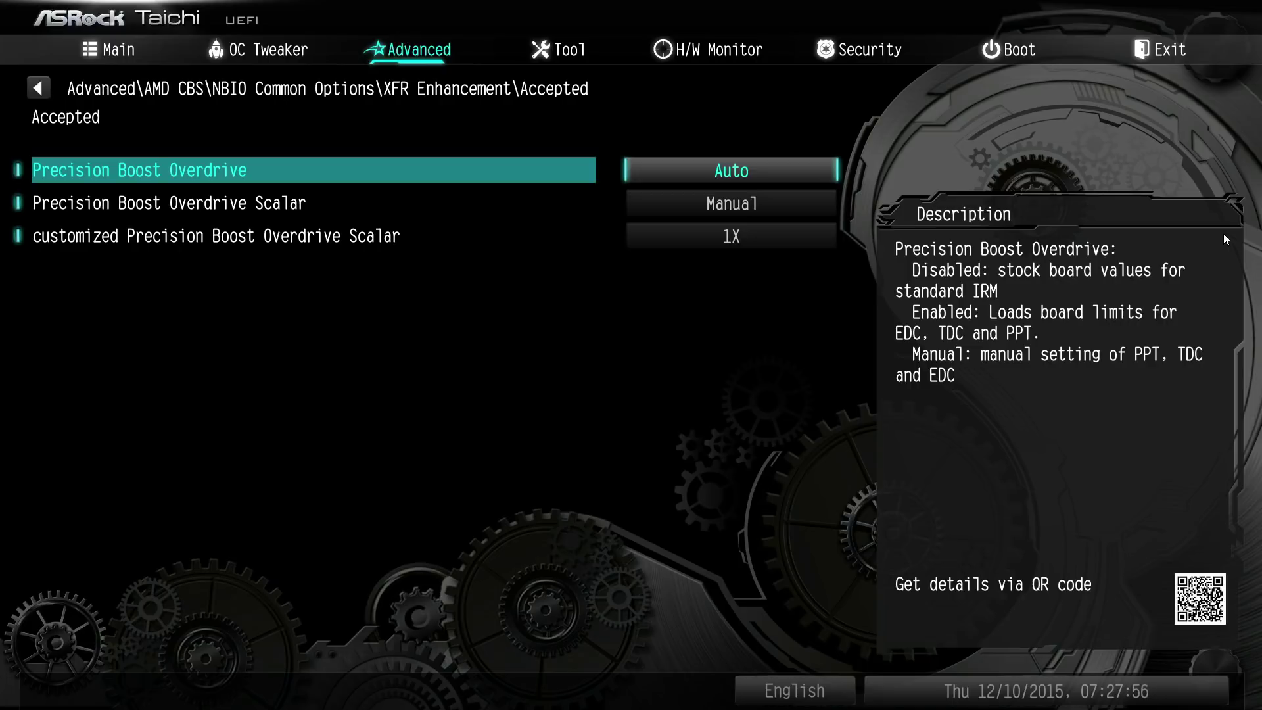
pyautogui.press('Down')
pyautogui.press('Down')
pyautogui.press('Return')
pyautogui.press('Escape')
# Step: Set Precision Boost Overdrive Scalar to Disabled and return to FCLK Frequency in the XFR Enhancement options
pyautogui.press('Up')
pyautogui.press('Return')
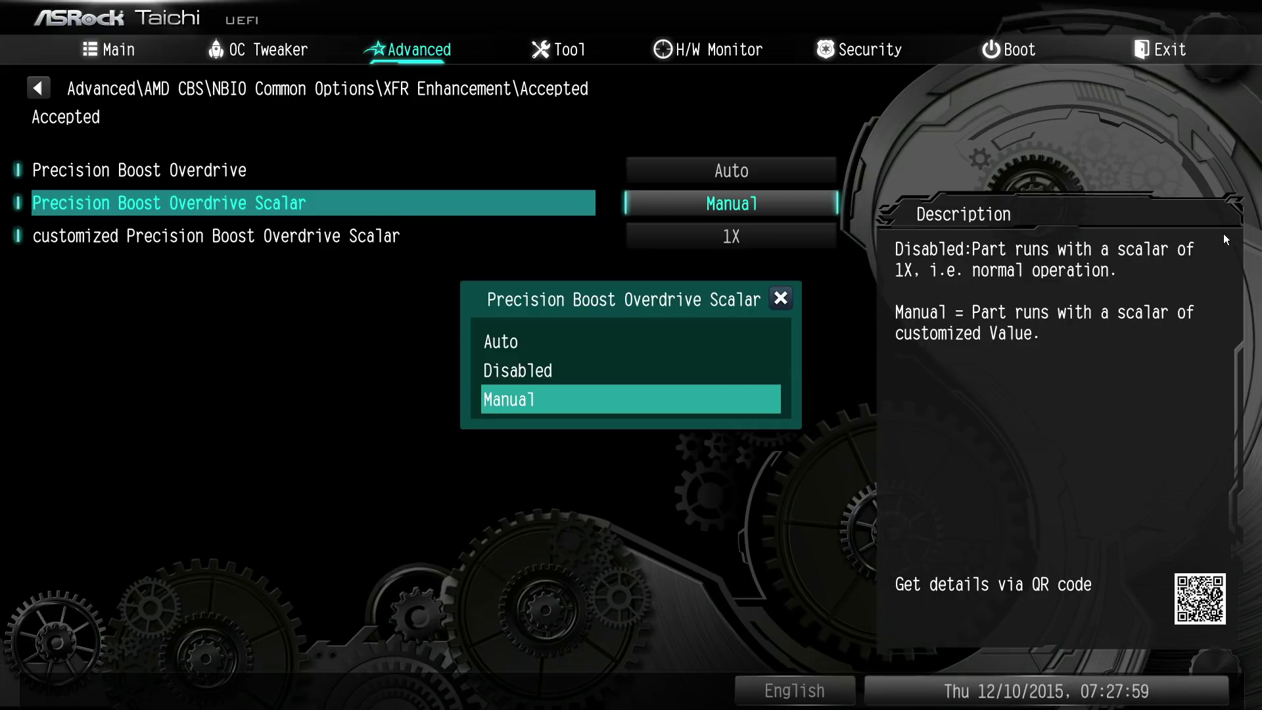
pyautogui.press('Up')
pyautogui.press('Return')
pyautogui.press('Escape')
pyautogui.press('Down')
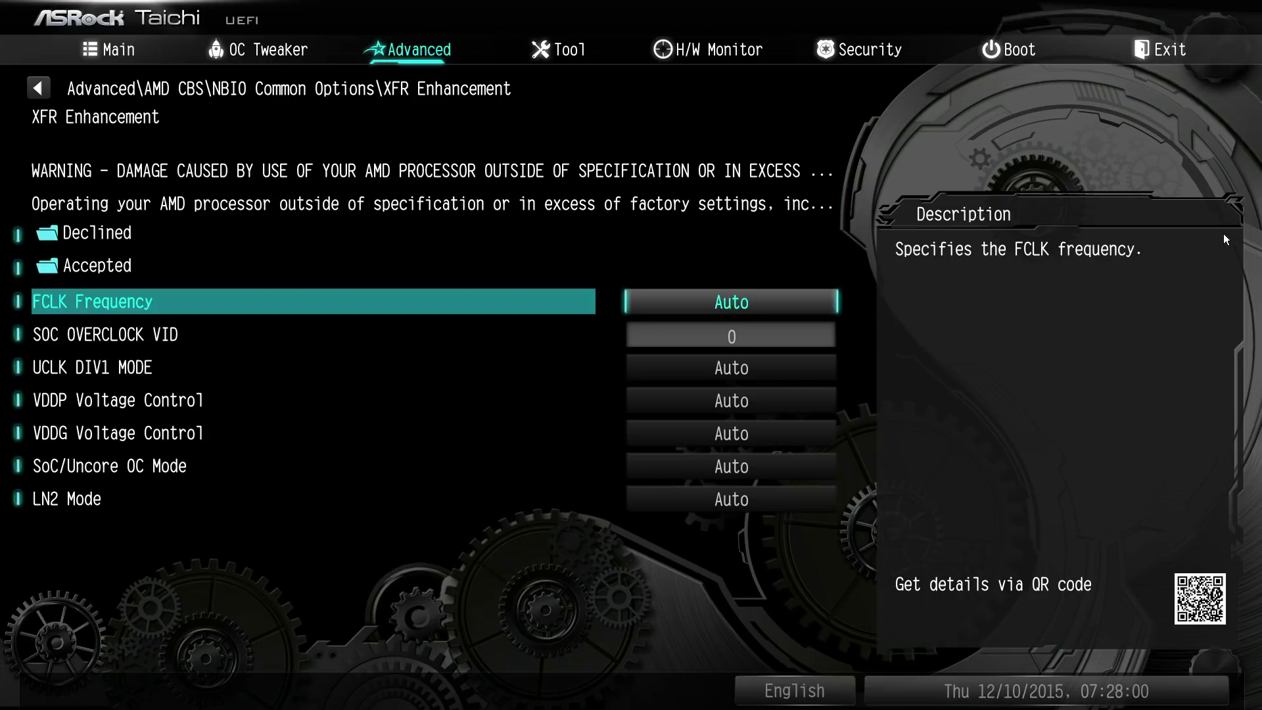
# Step: Review the available FCLK Frequency choices from 667MHz up to 3000MHz and leave the setting on Auto
pyautogui.press('Return')
pyautogui.press('Down')
pyautogui.press('Down')
pyautogui.press('Down')
pyautogui.press('Down')
pyautogui.press('Down')
pyautogui.press('Down')
pyautogui.press('Down')
pyautogui.press('Down')
pyautogui.press('Down')
pyautogui.press('Down')
pyautogui.press('Down')
pyautogui.press('Down')
pyautogui.press('Down')
pyautogui.press('Down')
pyautogui.press('Down')
pyautogui.press('Down')
pyautogui.press('Down')
pyautogui.press('Down')
pyautogui.press('Down')
pyautogui.press('Down')
pyautogui.press('Down')
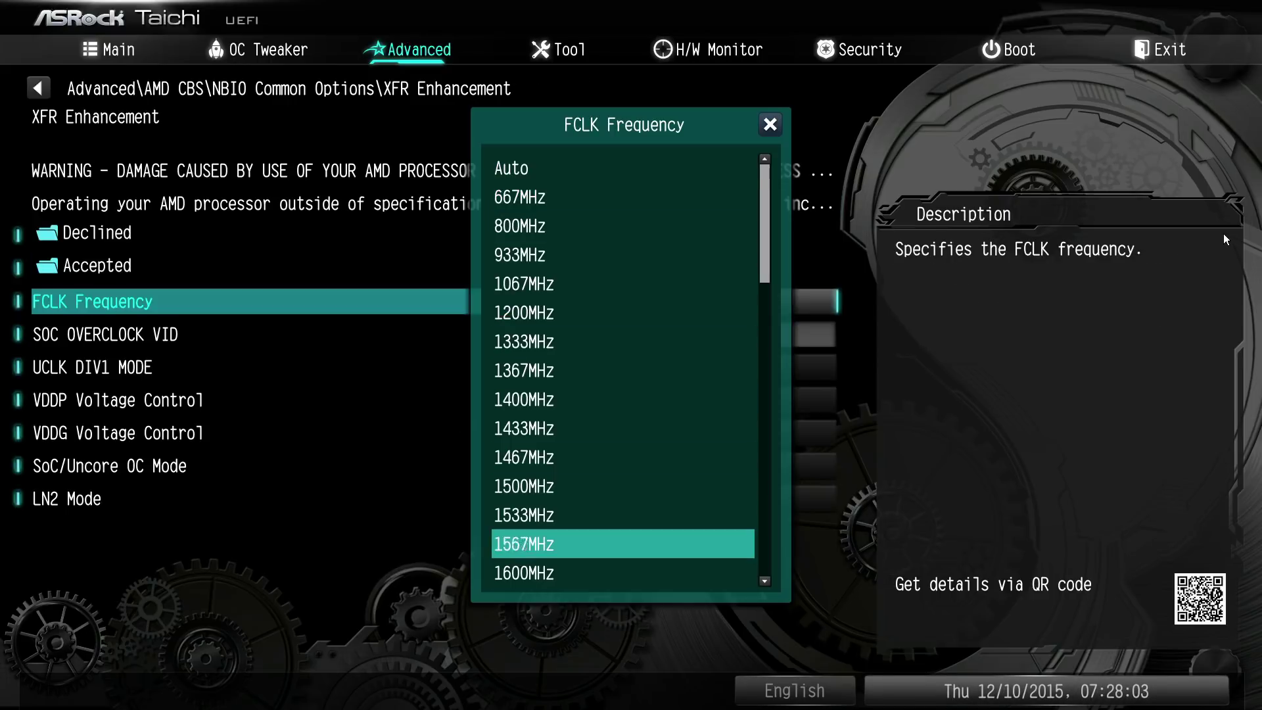
pyautogui.press('Up')
pyautogui.press('Up')
pyautogui.press('Up')
pyautogui.press('Up')
pyautogui.press('Up')
pyautogui.press('Up')
pyautogui.press('Up')
pyautogui.press('Up')
pyautogui.press('Up')
pyautogui.press('Up')
pyautogui.press('Up')
pyautogui.press('Up')
pyautogui.press('Up')
pyautogui.press('Up')
pyautogui.press('Up')
pyautogui.press('Up')
pyautogui.press('Up')
pyautogui.press('Up')
pyautogui.press('Up')
pyautogui.press('Up')
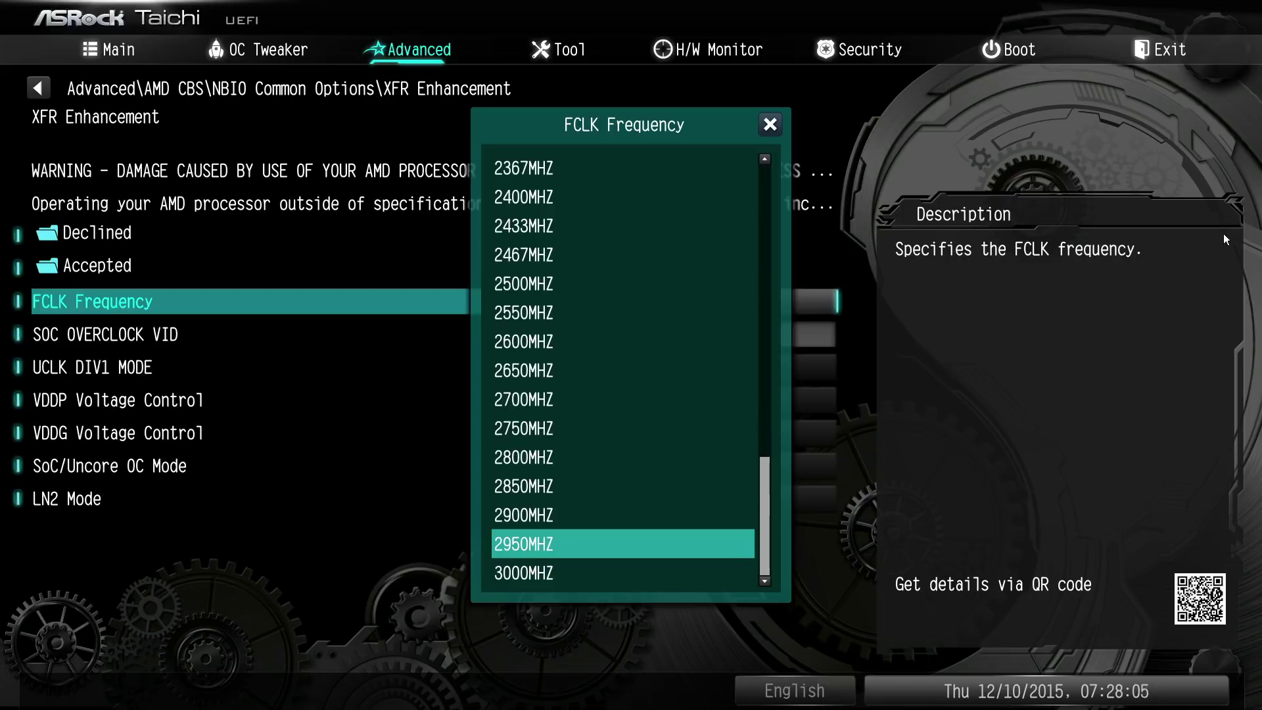
pyautogui.press('Up')
pyautogui.press('Up')
pyautogui.press('Up')
pyautogui.press('Up')
pyautogui.press('Up')
pyautogui.press('Up')
pyautogui.press('Up')
pyautogui.press('Up')
pyautogui.press('Up')
pyautogui.press('Up')
pyautogui.press('Up')
pyautogui.press('Up')
pyautogui.press('Up')
pyautogui.press('Up')
pyautogui.press('Up')
pyautogui.press('Up')
pyautogui.press('Up')
pyautogui.press('Up')
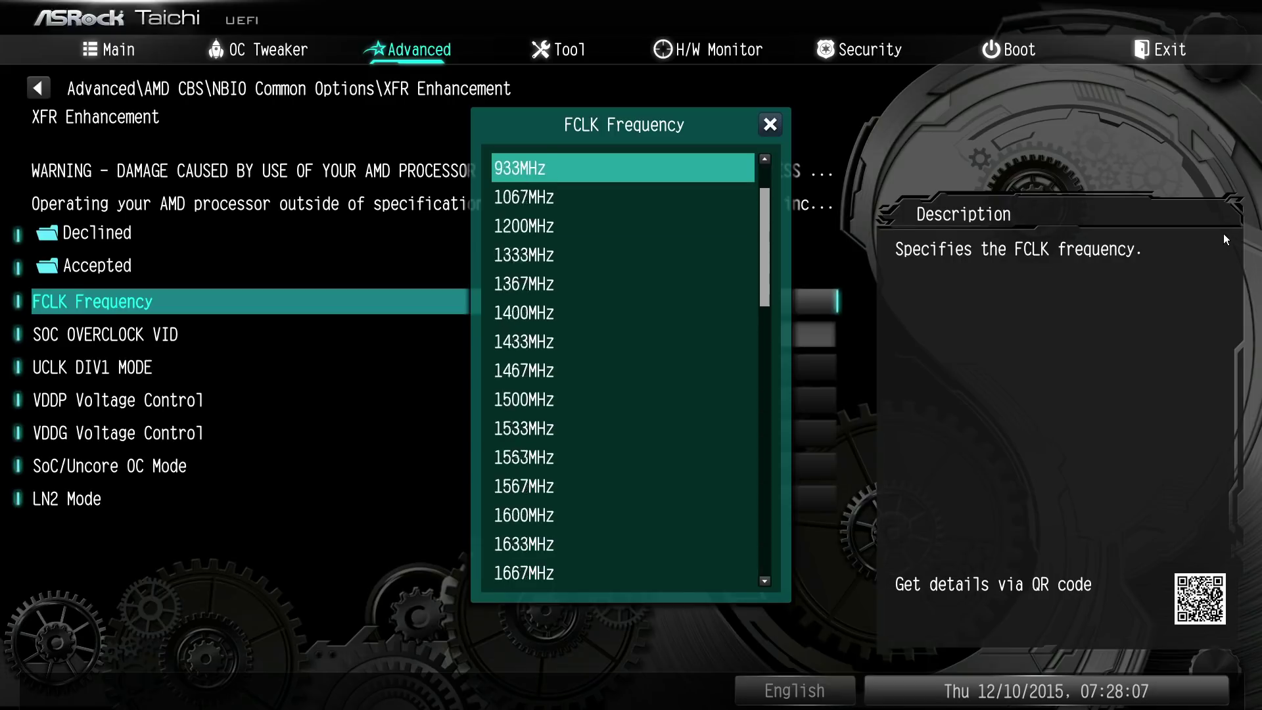
pyautogui.press('Return')
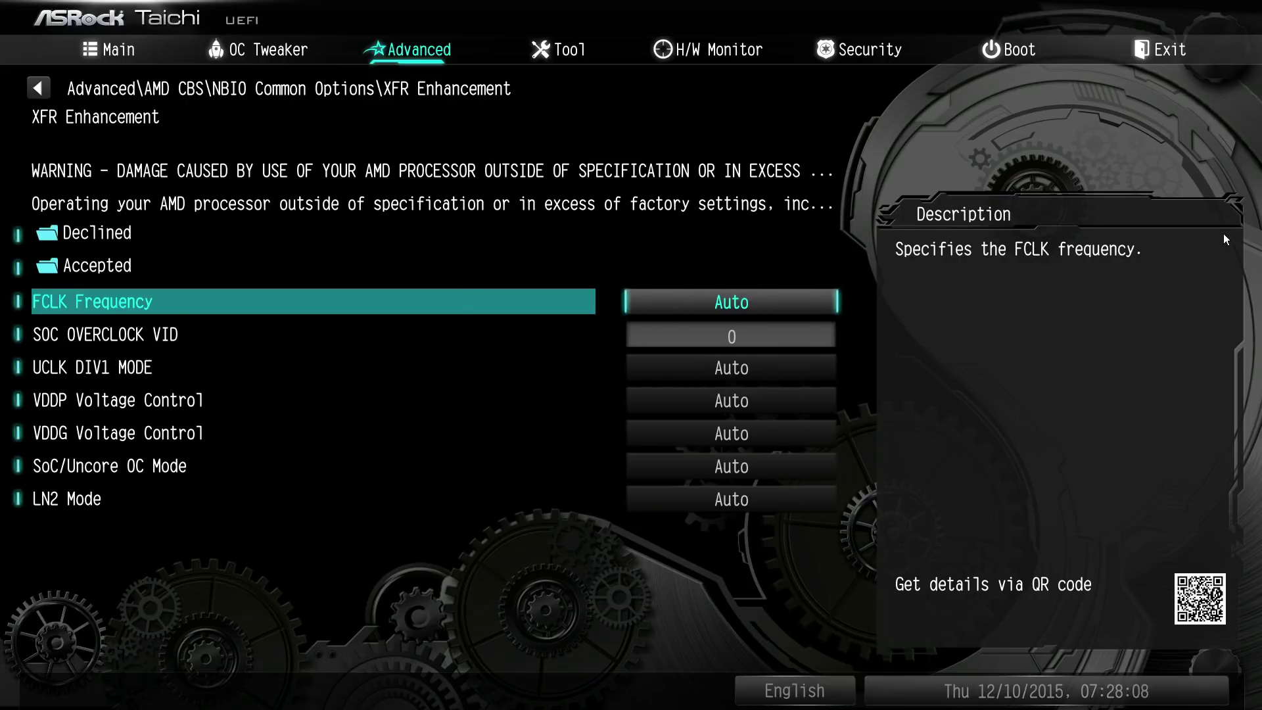
# Step: Examine the descriptions of SOC OVERCLOCK VID and UCLK DIV1 MODE in the XFR Enhancement options
pyautogui.press('Down')
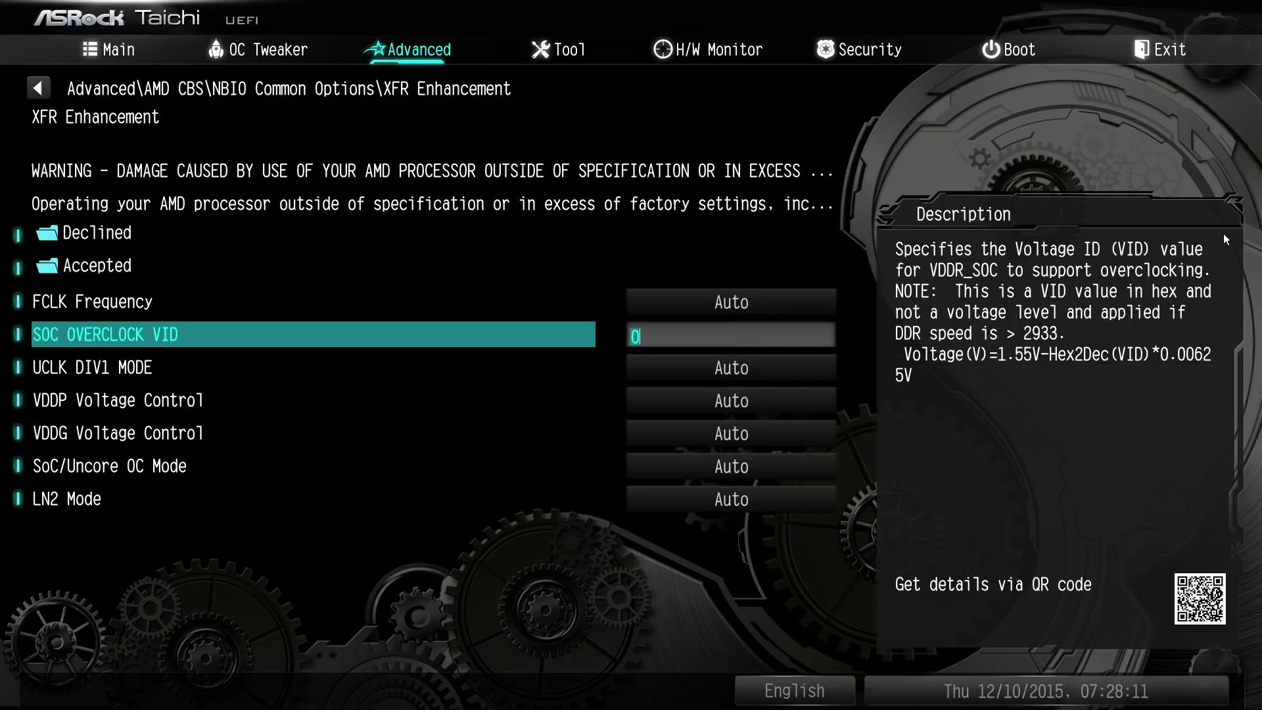
pyautogui.press('Up')
pyautogui.press('Down')
pyautogui.press('Down')
pyautogui.press('Up')
pyautogui.press('Down')
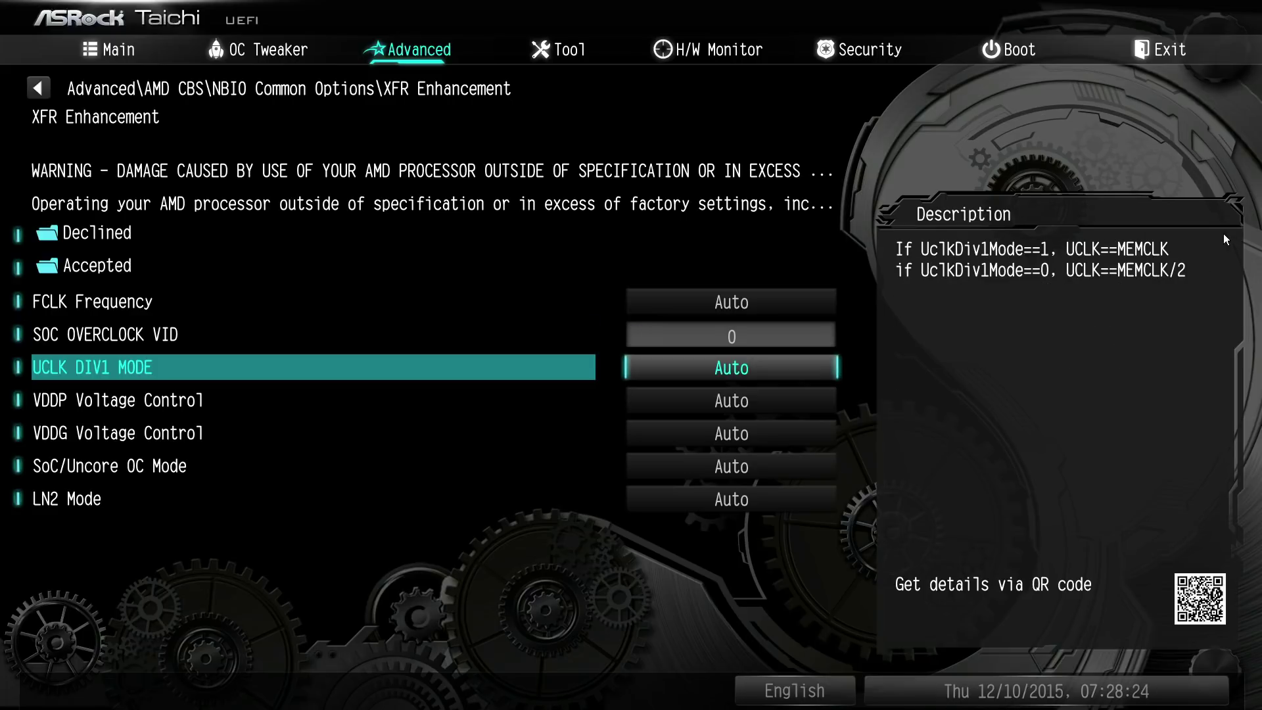
# Step: Set UCLK DIV1 MODE to UCLK==MEMCLK and switch it over to UCLK==MEMCLK/2
pyautogui.press('Return')
pyautogui.press('Down')
pyautogui.press('Return')
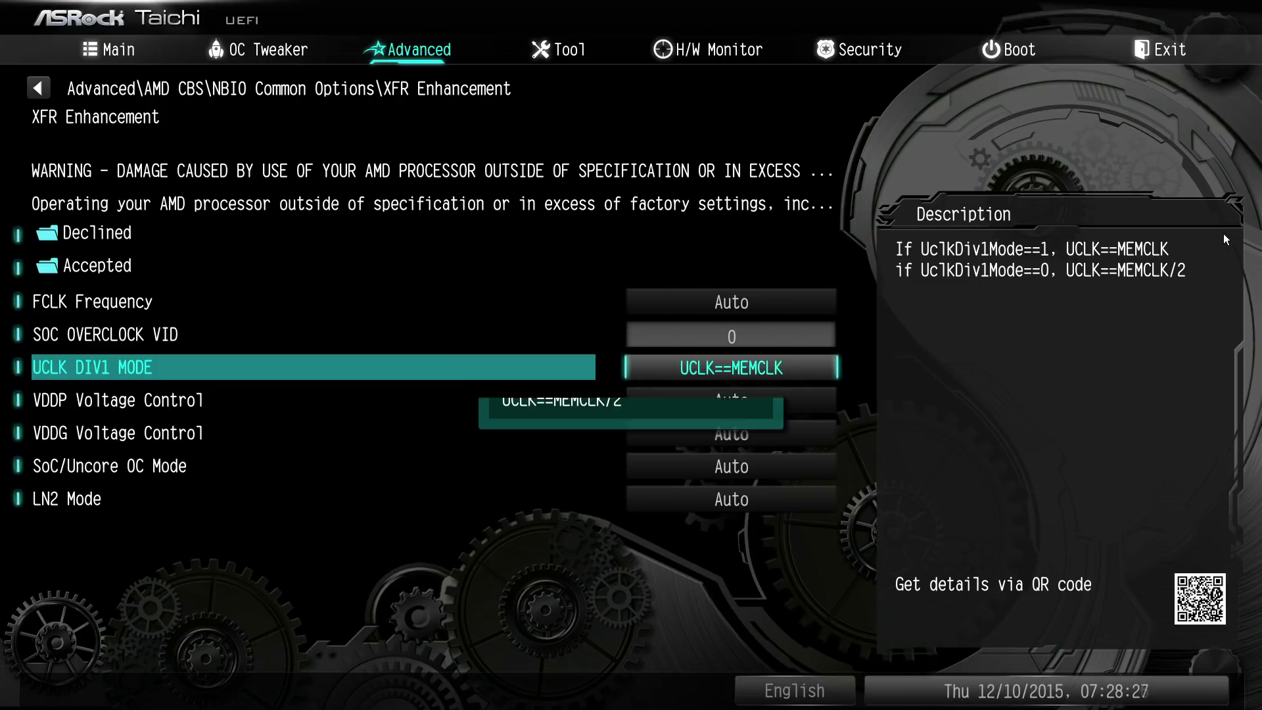
pyautogui.press('+')
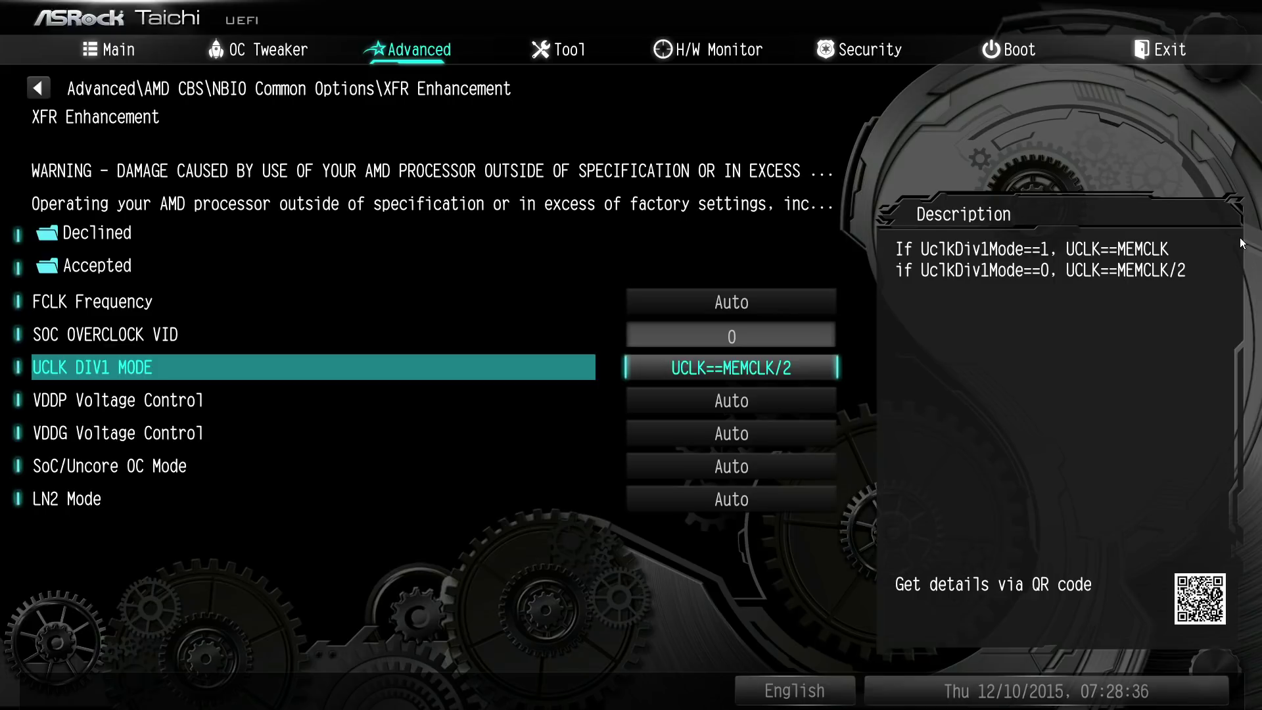
# Step: Switch UCLK DIV1 MODE to UCLK==MEMCLK and then back to UCLK==MEMCLK/2
pyautogui.press('Return')
pyautogui.press('Up')
pyautogui.press('Return')
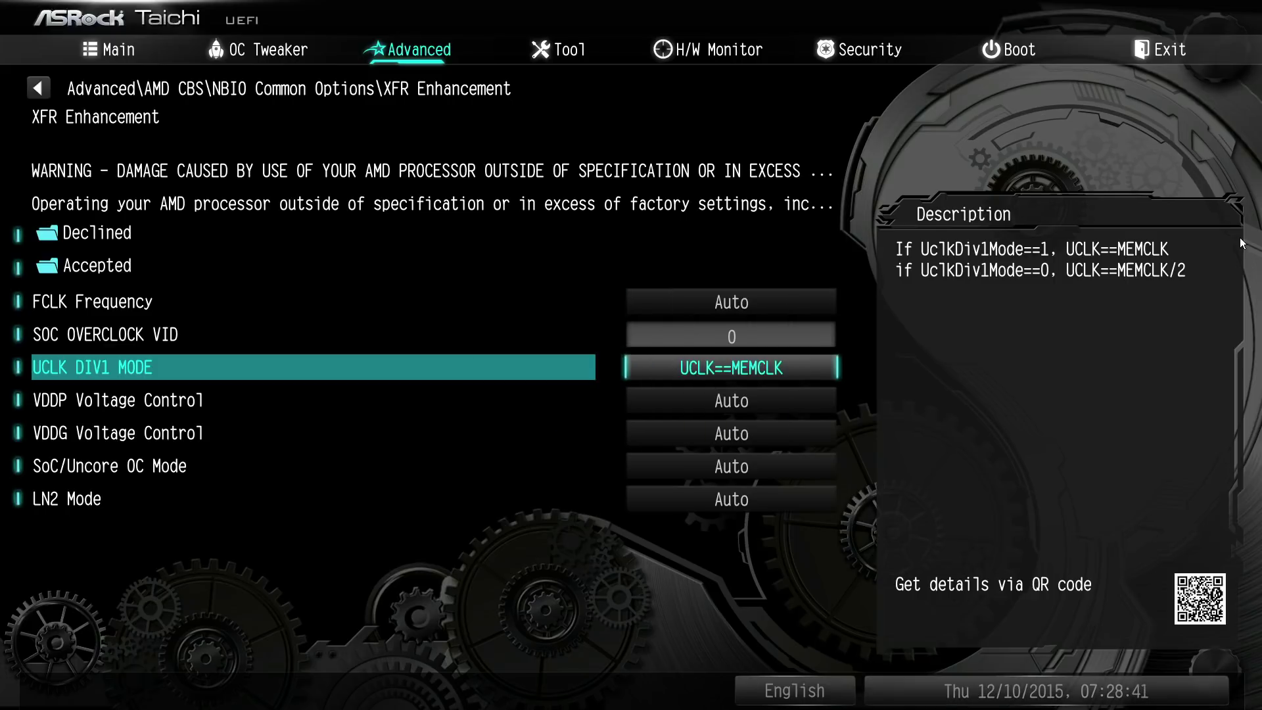
pyautogui.press('Down')
pyautogui.press('Up')
pyautogui.press('Return')
pyautogui.press('Down')
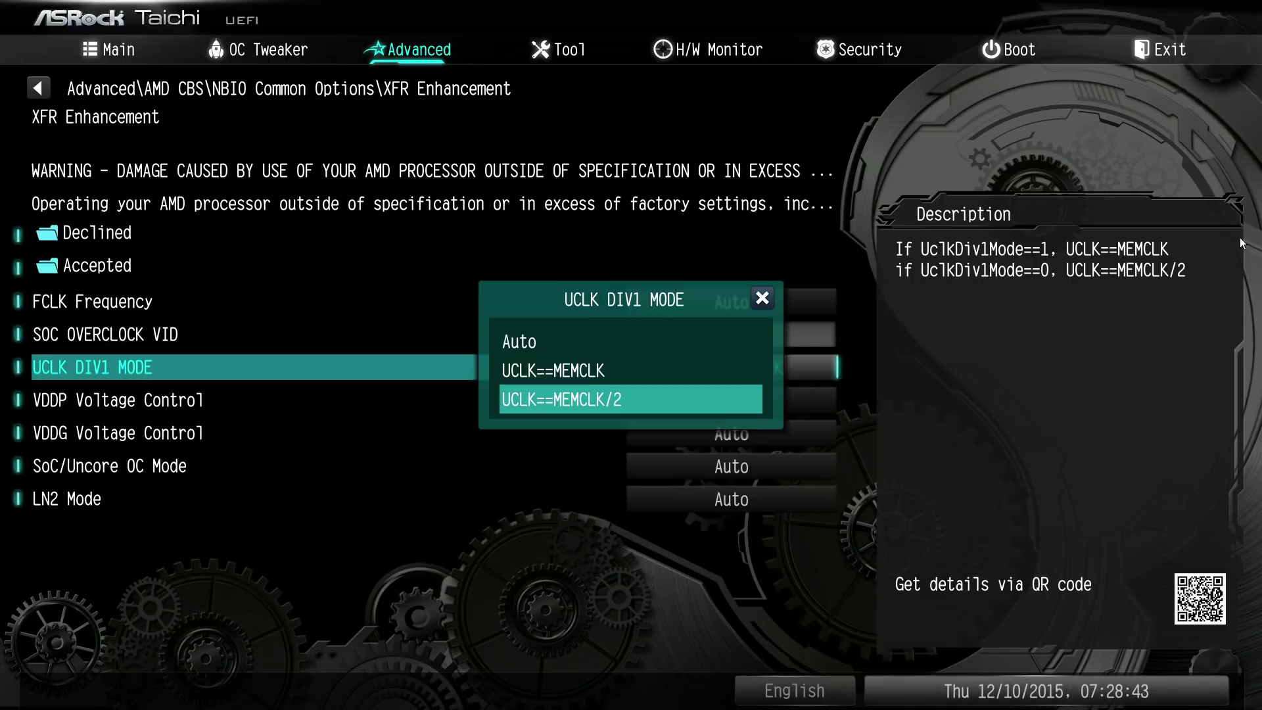
pyautogui.press('Return')
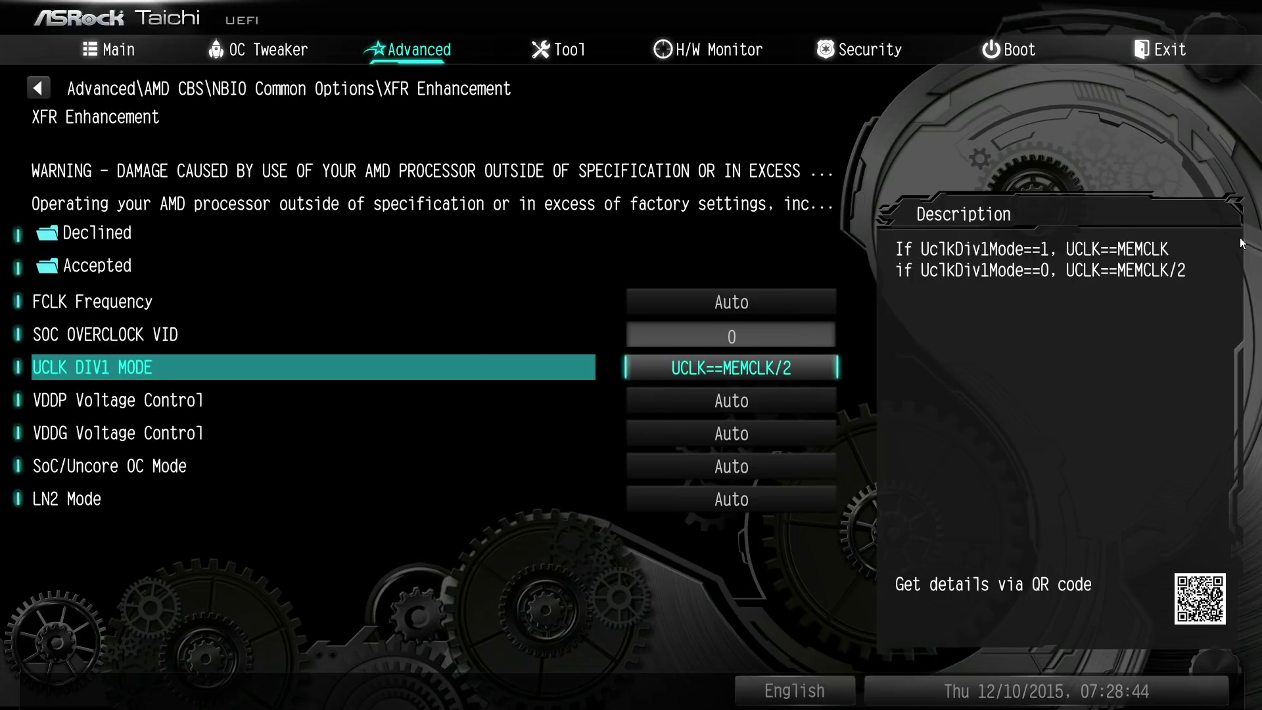
# Step: Set UCLK DIV1 MODE back to Auto
pyautogui.press('Return')
pyautogui.press('Up')
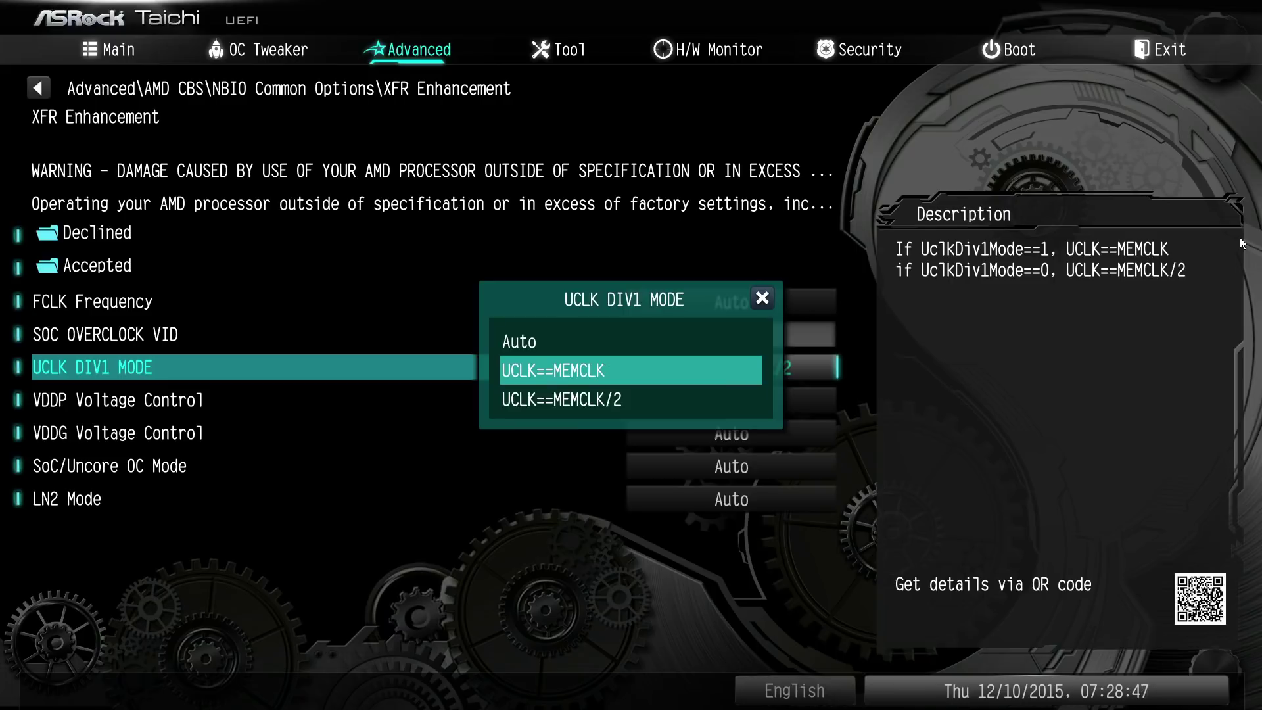
pyautogui.press('Up')
pyautogui.press('Return')
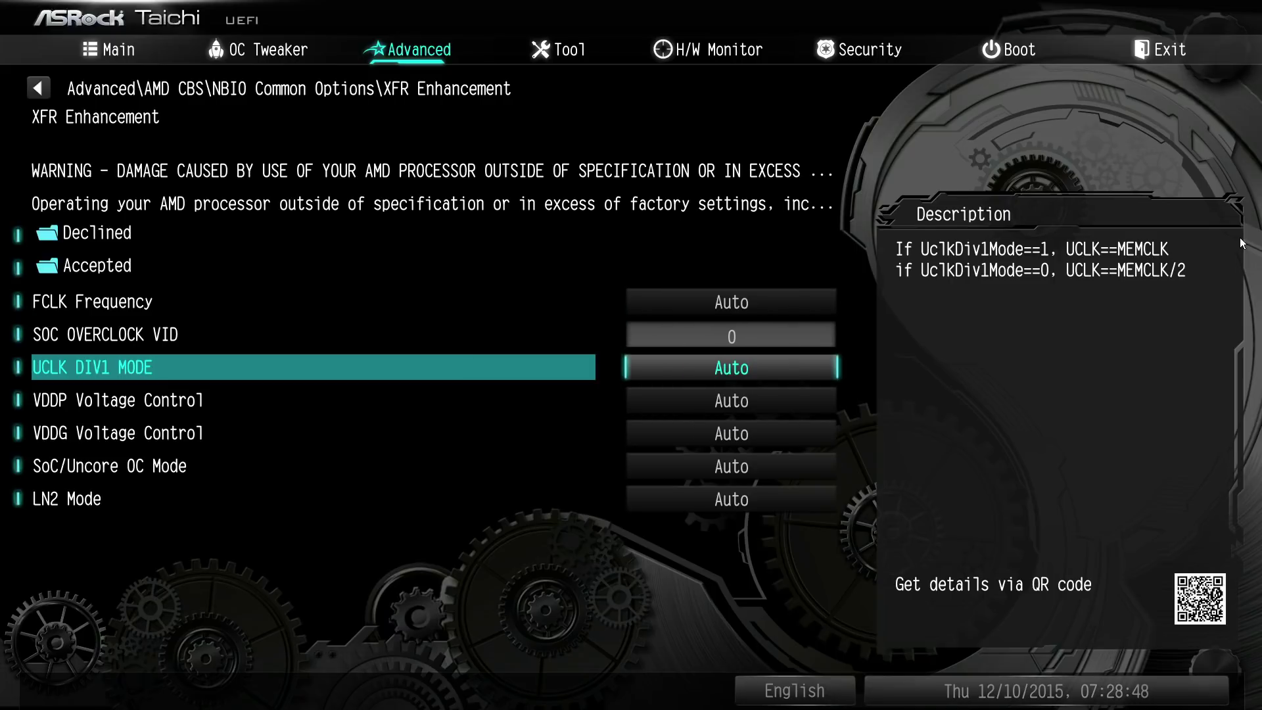
# Step: Set VDDP Voltage Control to Manual in the XFR Enhancement options
pyautogui.press('Down')
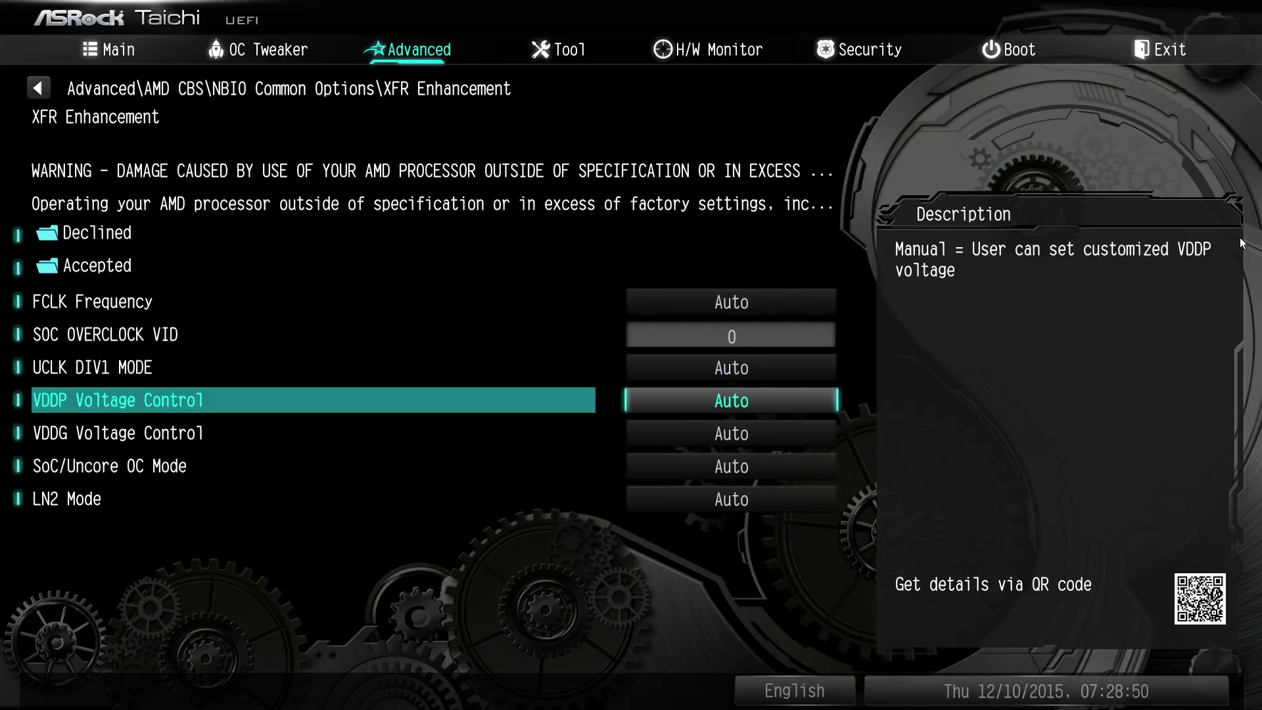
pyautogui.press('Return')
pyautogui.press('Down')
pyautogui.press('Return')
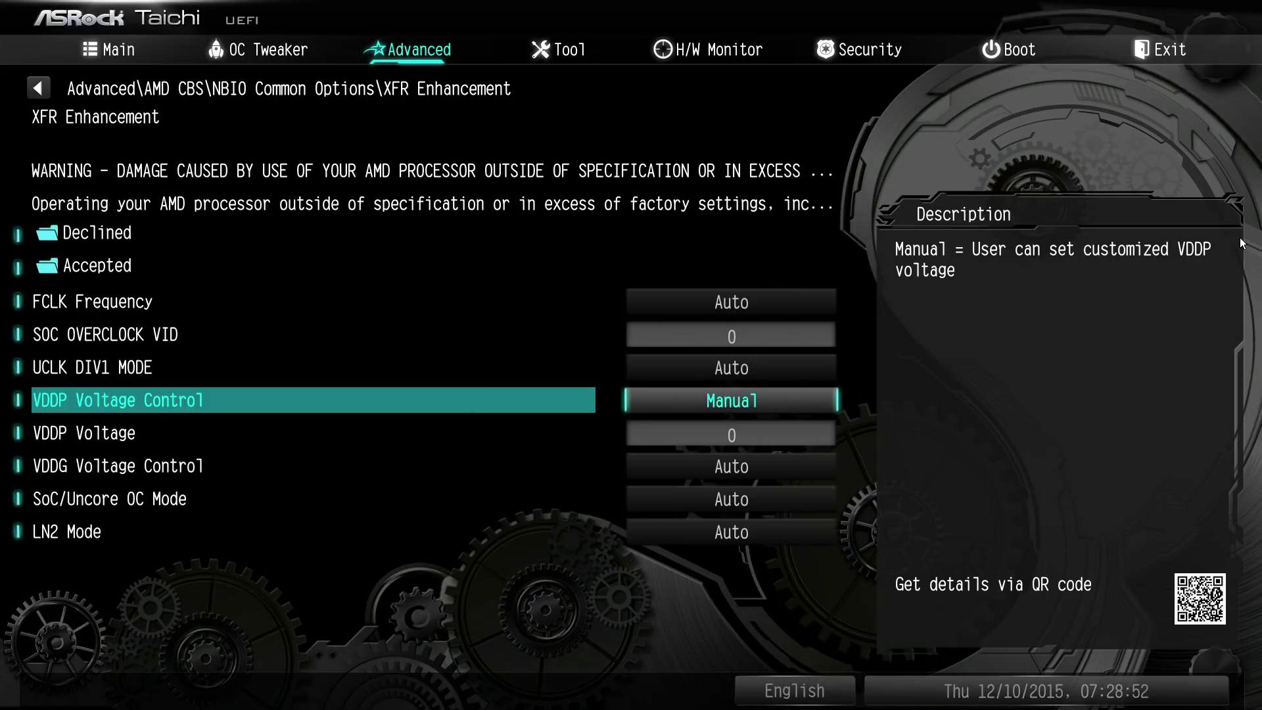
# Step: Check the description of CLDO VDDP Voltage Control among the OC Tweaker settings
pyautogui.press('Down')
pyautogui.press('Left')
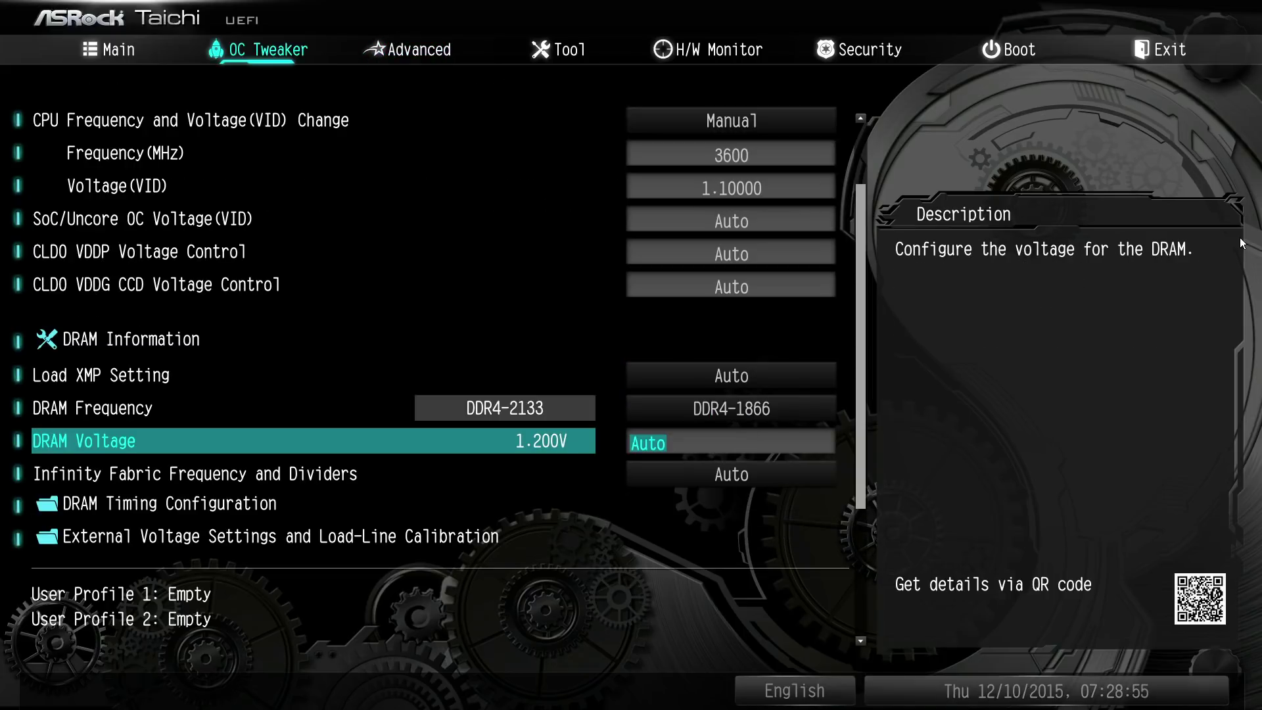
pyautogui.press('Up')
pyautogui.press('Up')
pyautogui.press('Up')
pyautogui.press('Up')
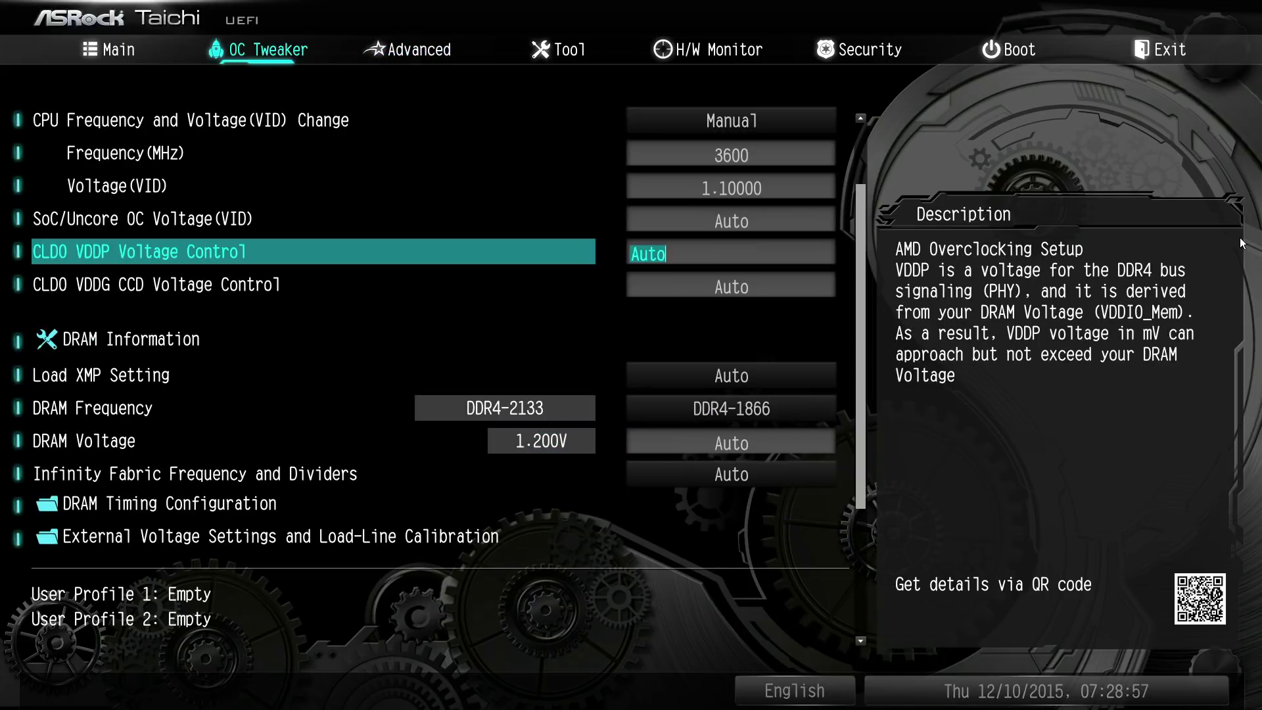
# Step: Return to the XFR Enhancement options within AMD CBS's NBIO Common Options
pyautogui.press('Right')
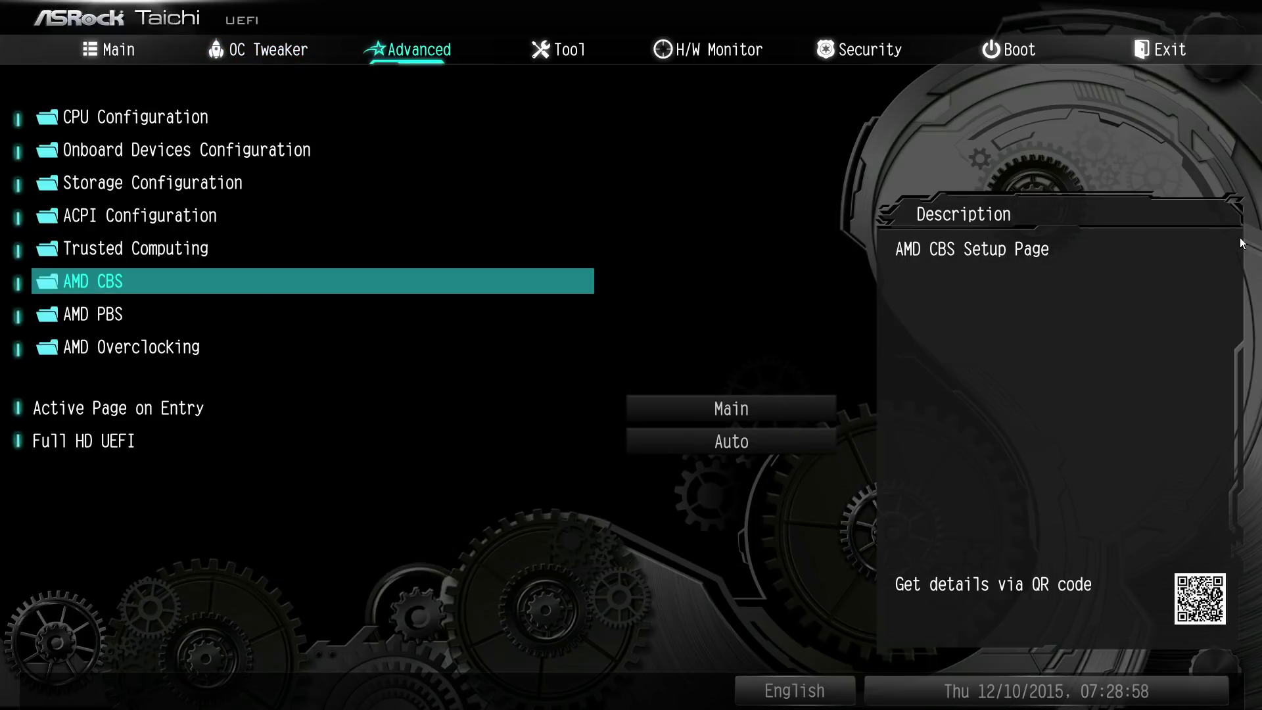
pyautogui.press('Return')
pyautogui.press('Down')
pyautogui.press('Down')
pyautogui.press('Down')
pyautogui.press('Return')
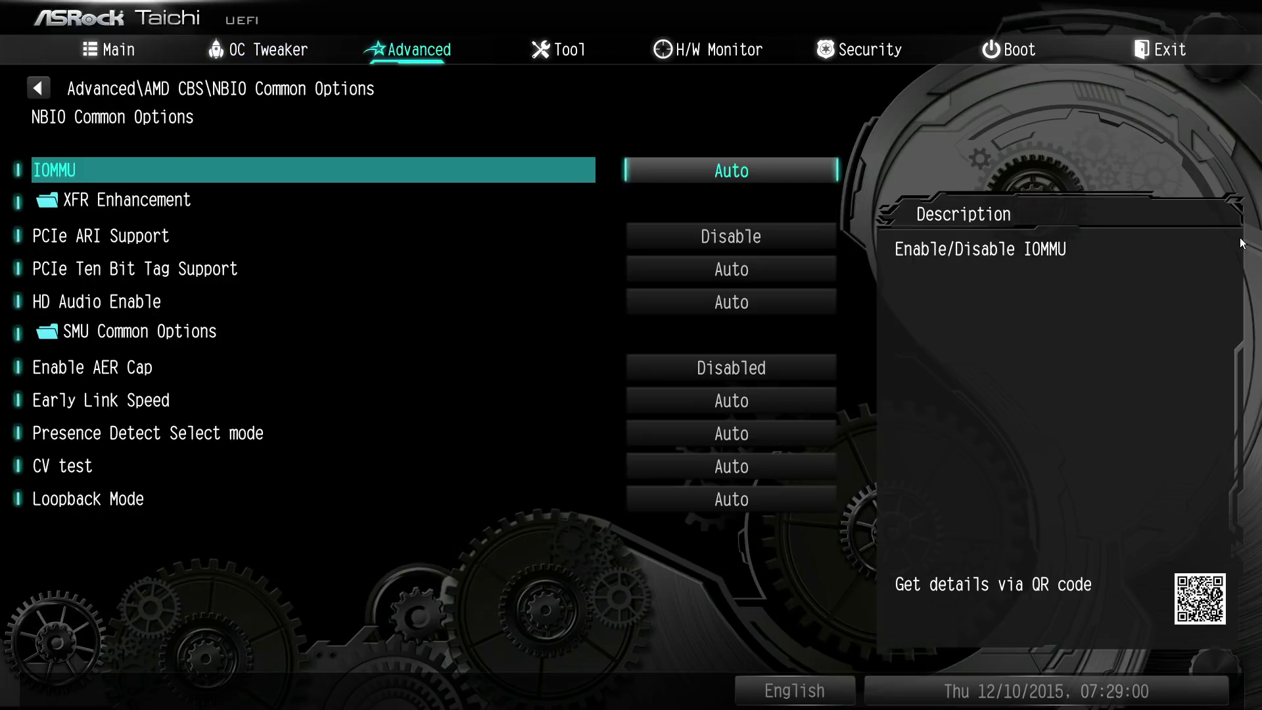
pyautogui.press('Down')
pyautogui.press('Return')
pyautogui.press('Down')
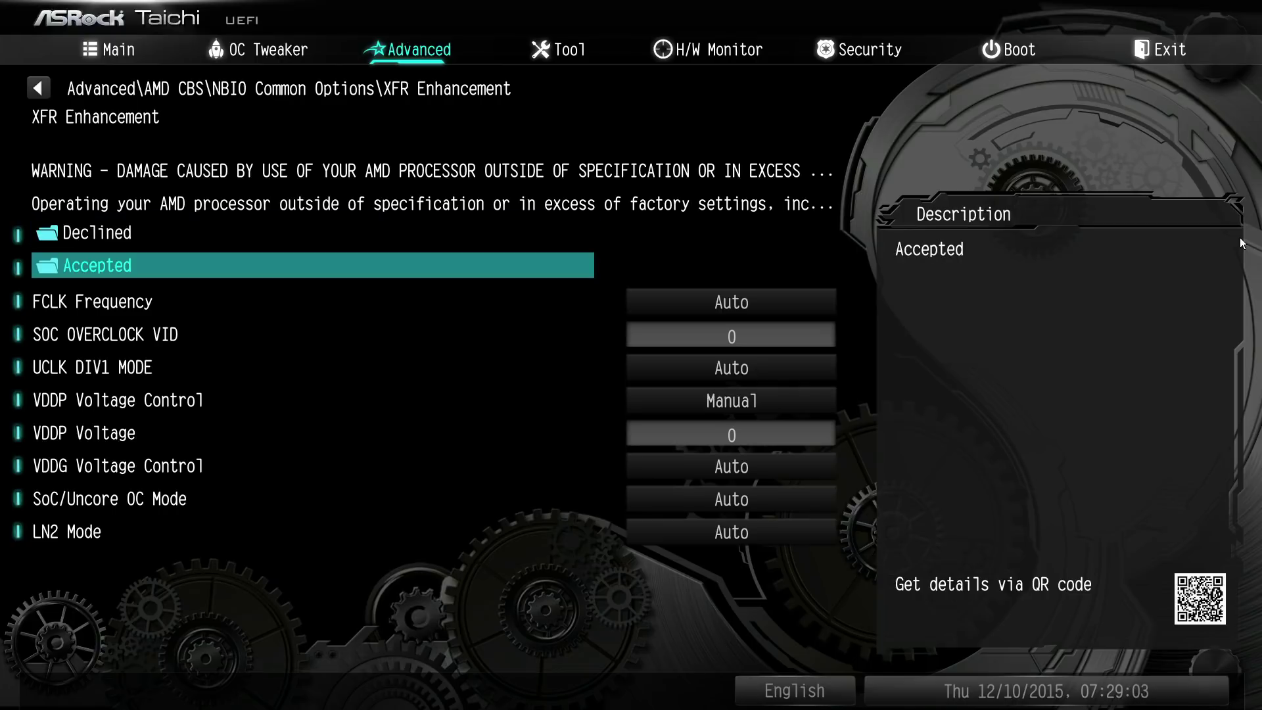
# Step: Keep VDDP Voltage Control on Manual and examine the description of VDDP Voltage
pyautogui.press('Down')
pyautogui.press('Down')
pyautogui.press('Down')
pyautogui.press('Down')
pyautogui.press('Return')
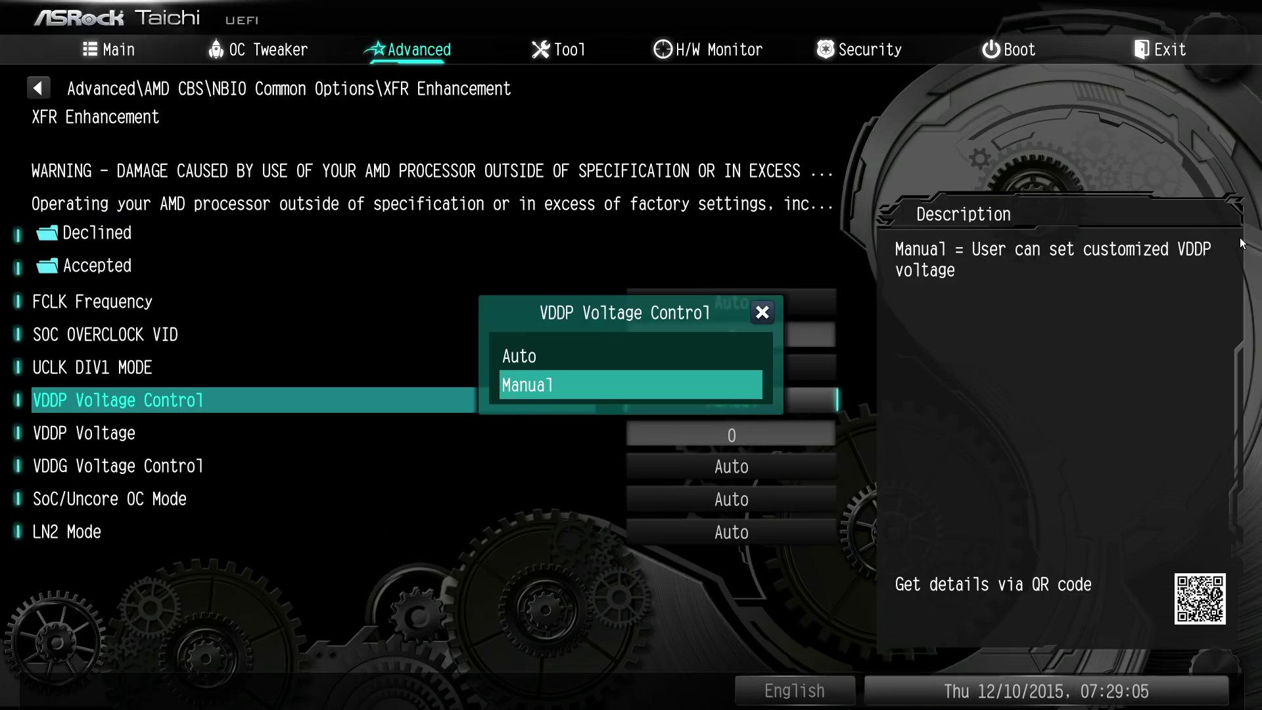
pyautogui.press('Return')
pyautogui.press('Down')
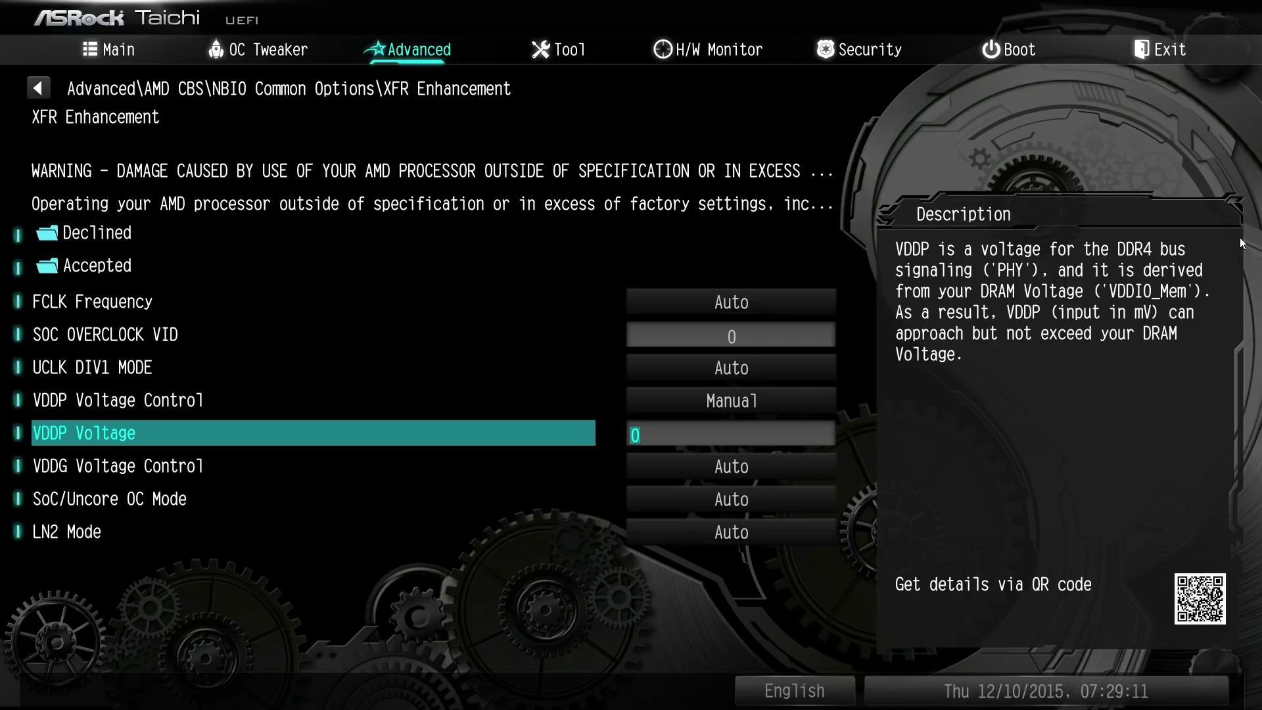
pyautogui.press('Right')
pyautogui.press('Down')
pyautogui.press('Up')
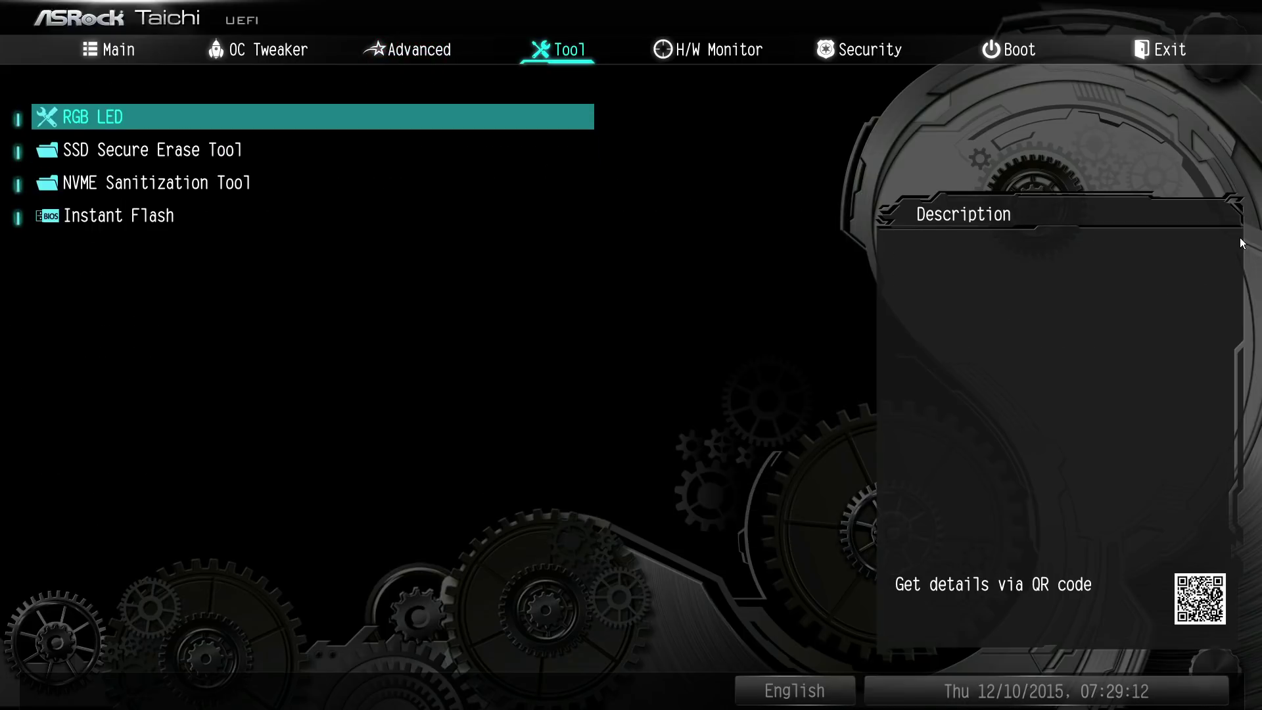
# Step: Go back through AMD CBS and NBIO Common Options to the XFR Enhancement page
pyautogui.press('Left')
pyautogui.press('Return')
pyautogui.press('Down')
pyautogui.press('Down')
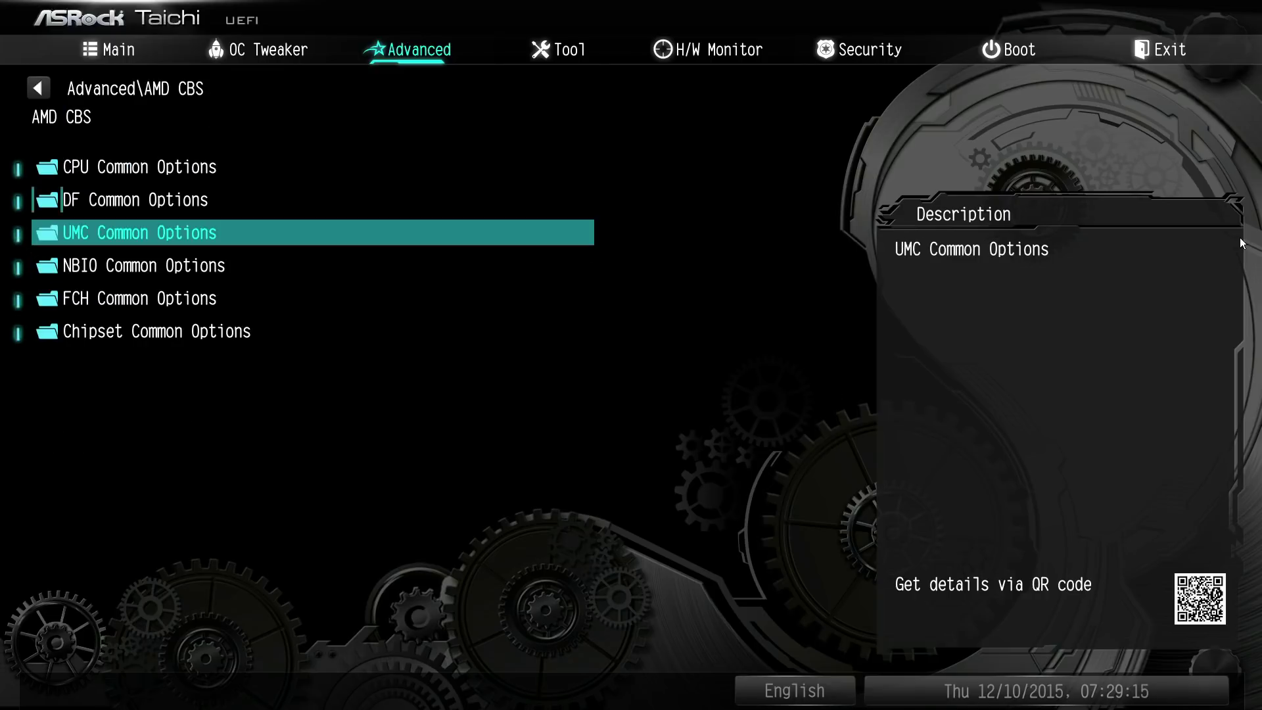
pyautogui.press('Down')
pyautogui.press('Return')
pyautogui.press('Return')
pyautogui.press('Escape')
pyautogui.press('Down')
pyautogui.press('Return')
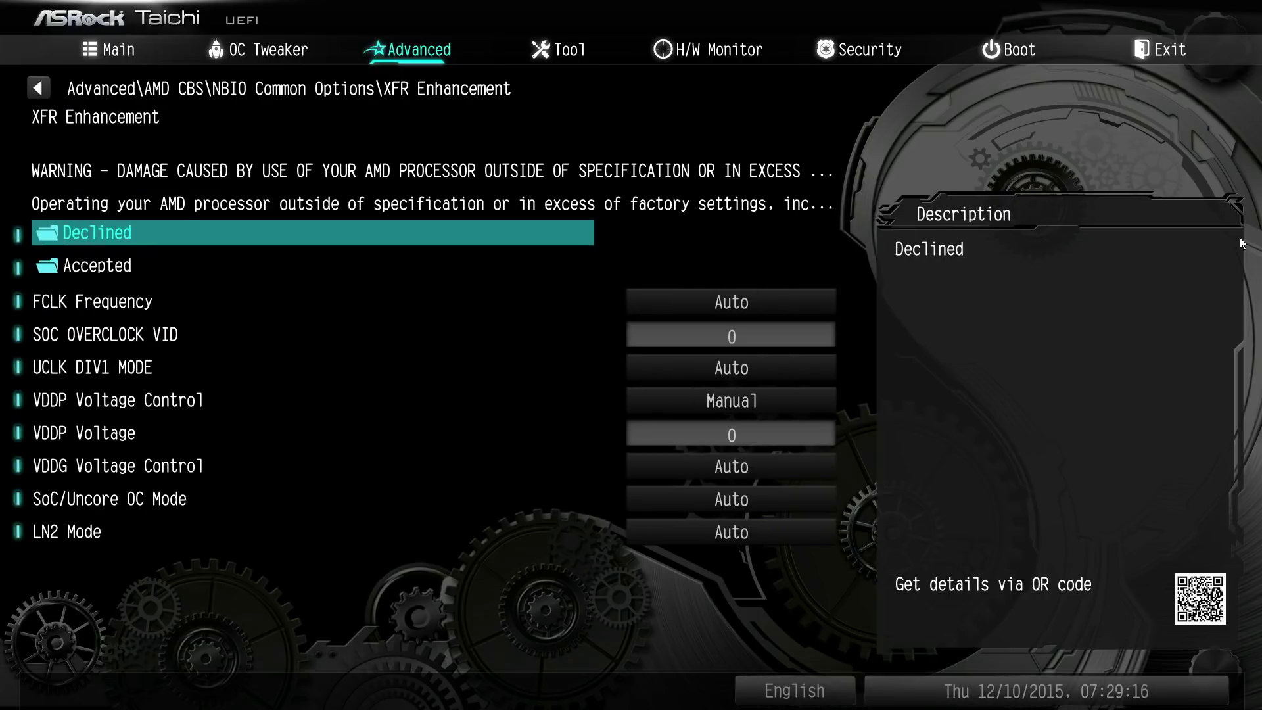
# Step: Set the manual VDDP Voltage to 900 mV
pyautogui.press('Down')
pyautogui.press('Down')
pyautogui.press('Down')
pyautogui.press('Down')
pyautogui.press('Down')
pyautogui.press('Down')
pyautogui.write('900')
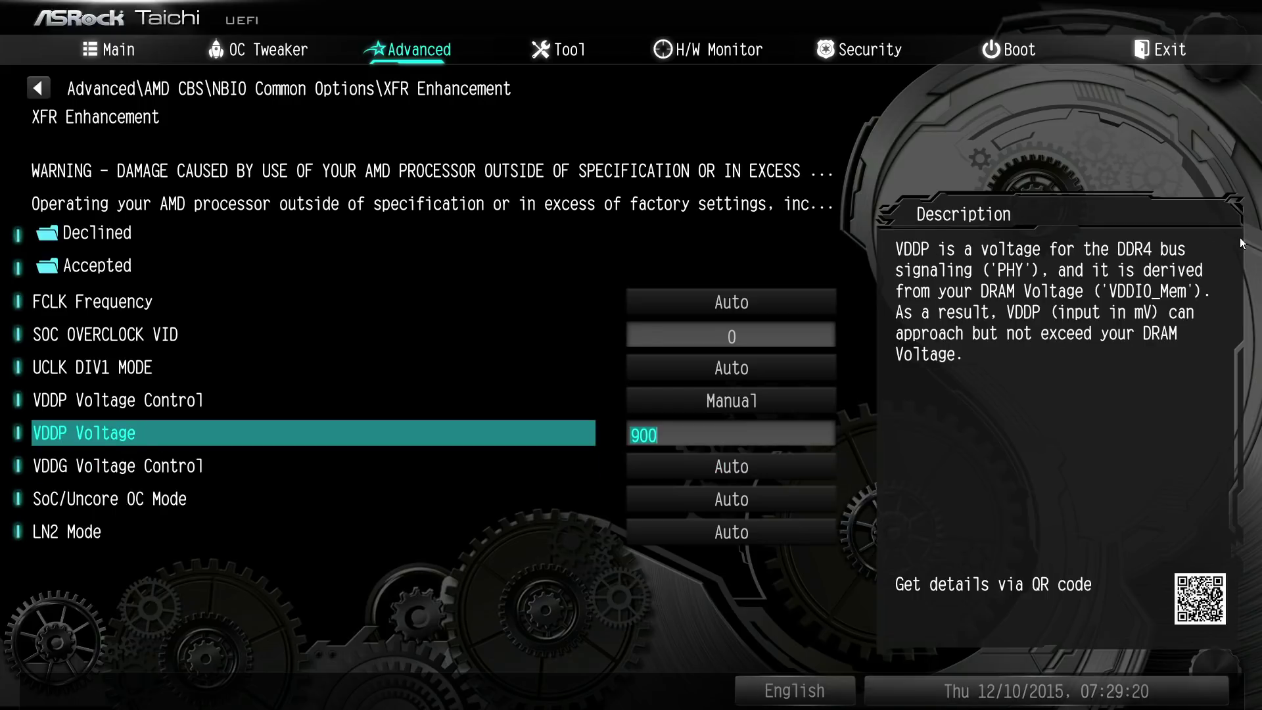
# Step: Set VDDP Voltage Control back to Auto
pyautogui.press('Up')
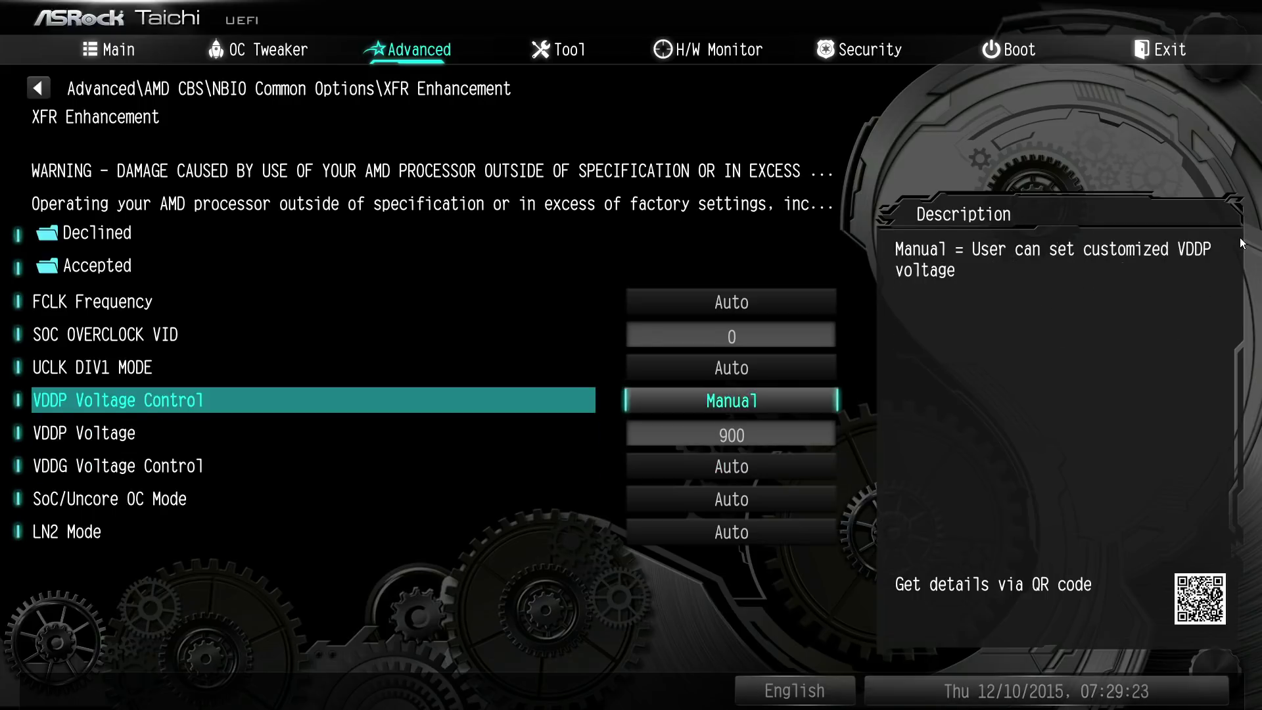
pyautogui.press('Up')
pyautogui.press('Down')
pyautogui.press('Return')
pyautogui.press('Up')
pyautogui.press('Return')
# Step: Set VDDG Voltage Control to Manual and view the description of the VDDG Voltage value
pyautogui.press('Down')
pyautogui.press('Return')
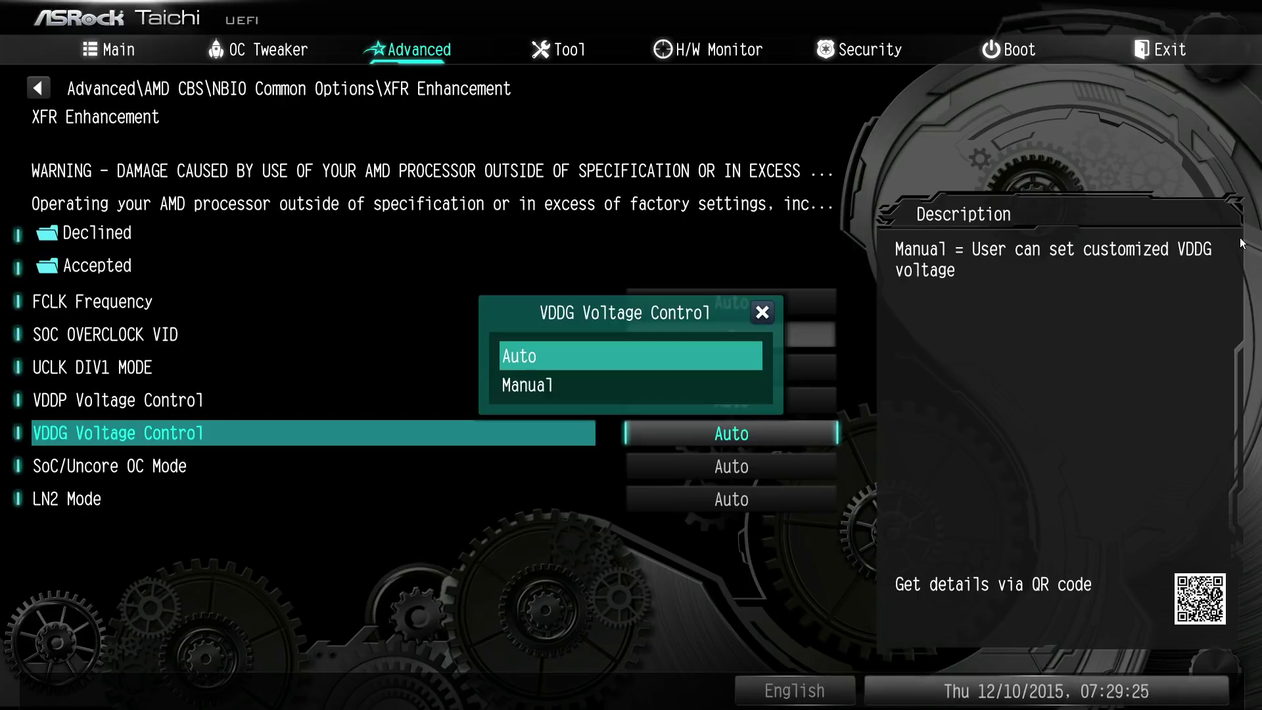
pyautogui.press('Down')
pyautogui.press('Return')
pyautogui.press('Down')
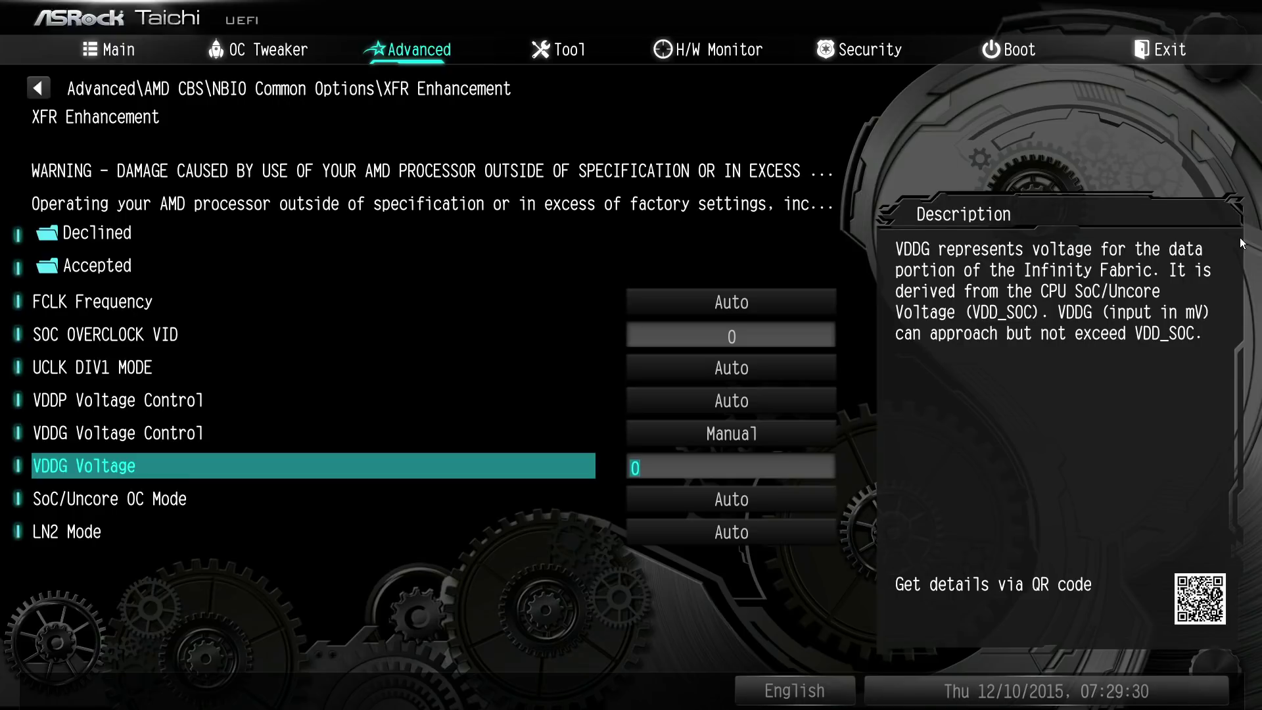
# Step: Revisit FCLK Frequency, then leave and reopen the XFR Enhancement options
pyautogui.press('Up')
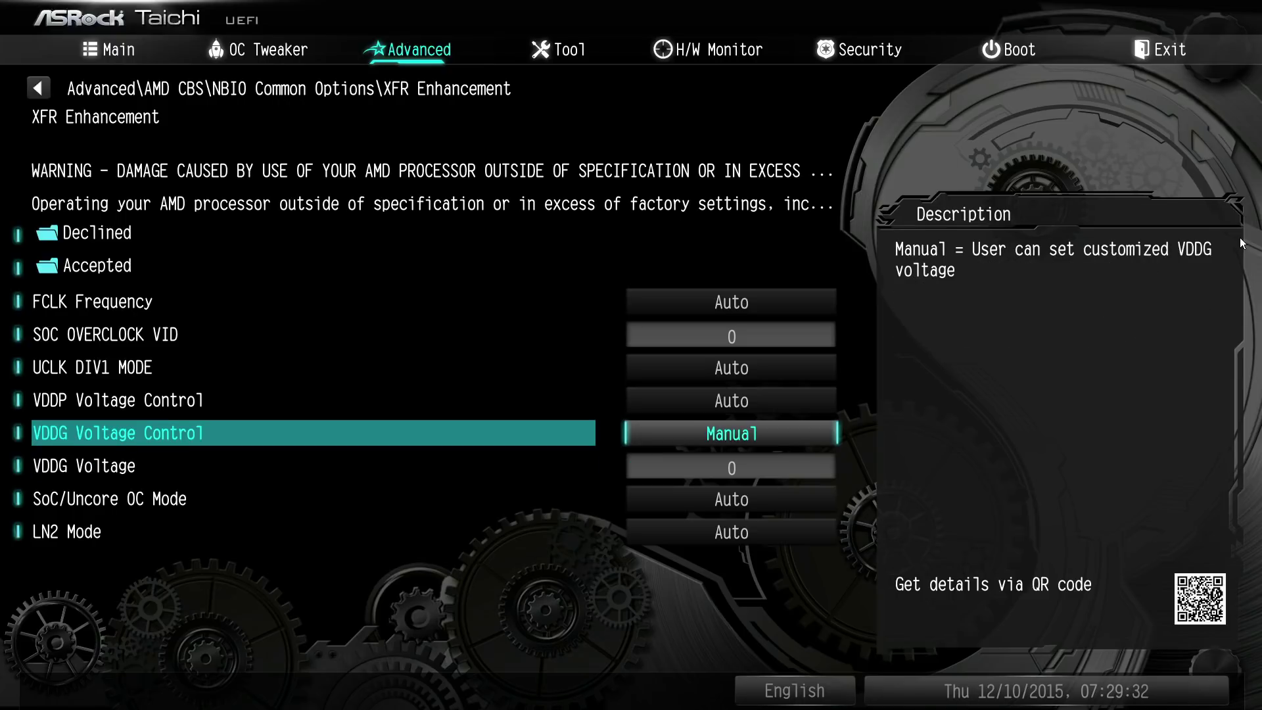
pyautogui.press('Up')
pyautogui.press('Up')
pyautogui.press('Up')
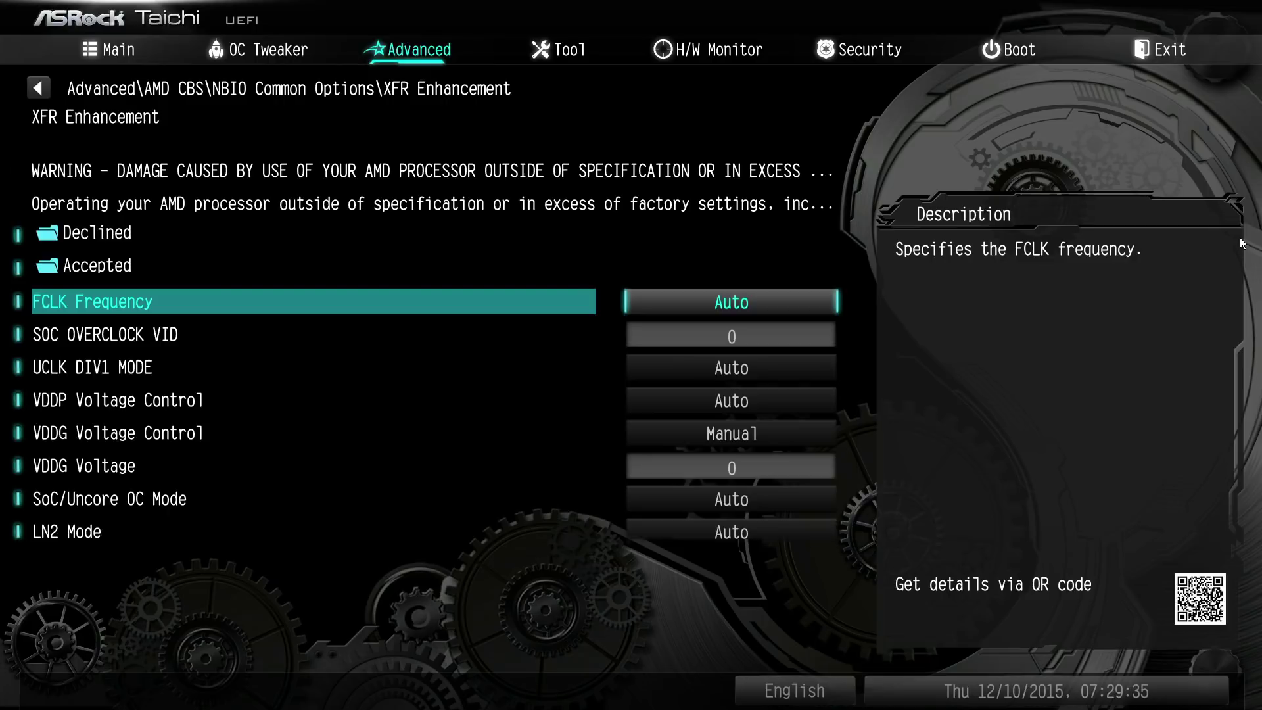
pyautogui.press('Escape')
pyautogui.press('Return')
pyautogui.press('Down')
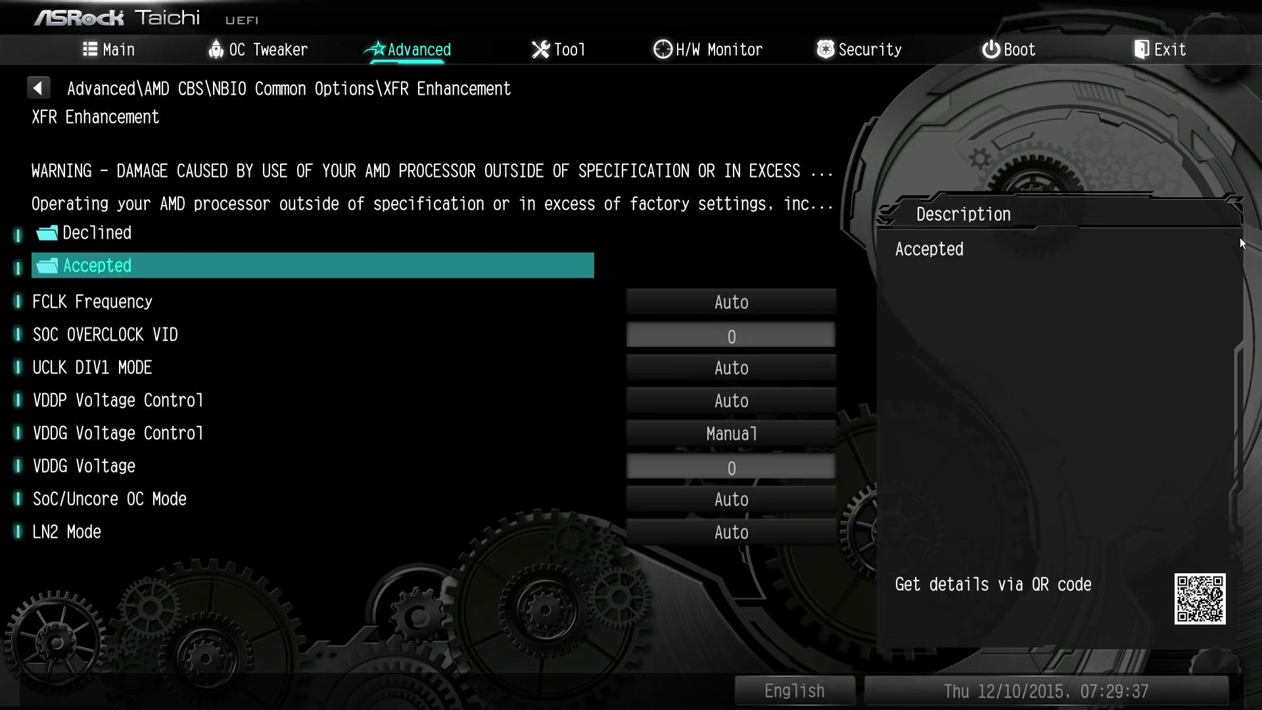
# Step: Look through the XFR Enhancement settings down to LN2 Mode and recheck the VDDG Voltage and VDDG Voltage Control descriptions
pyautogui.press('Down')
pyautogui.press('Down')
pyautogui.press('Down')
pyautogui.press('Down')
pyautogui.press('Down')
pyautogui.press('Down')
pyautogui.press('Down')
pyautogui.press('Down')
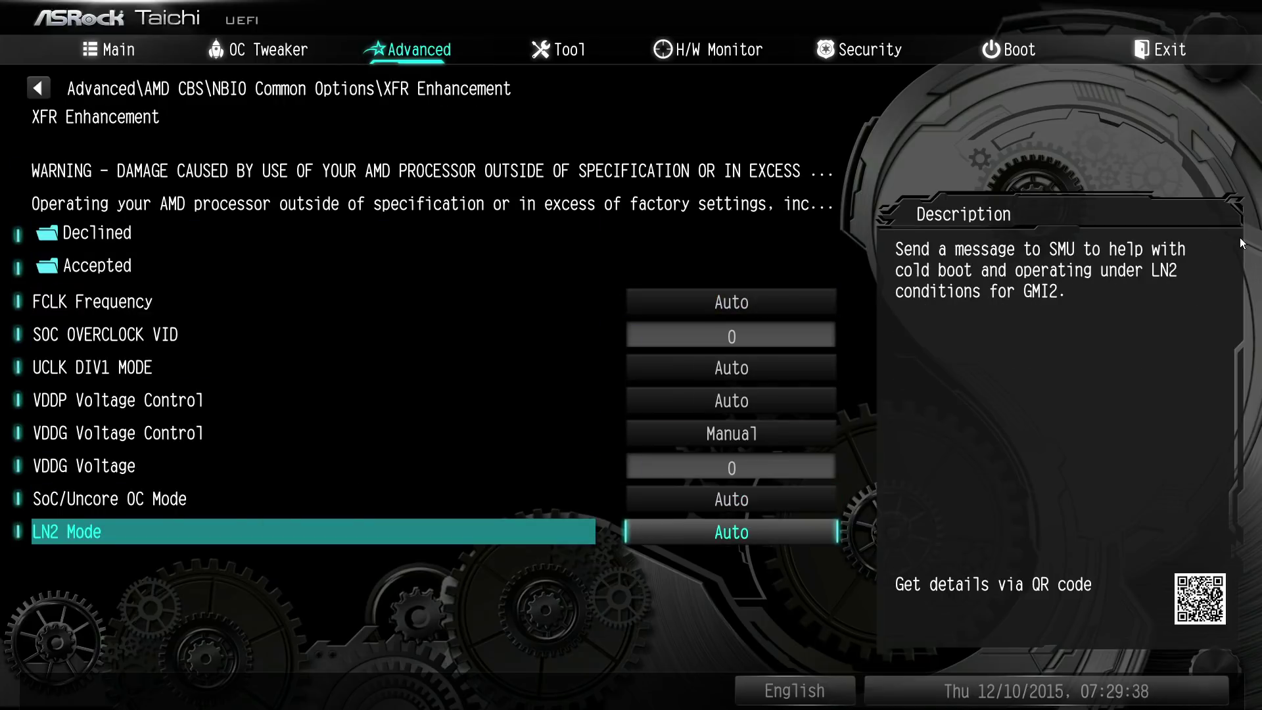
pyautogui.press('Up')
pyautogui.press('Up')
pyautogui.press('Down')
pyautogui.press('Up')
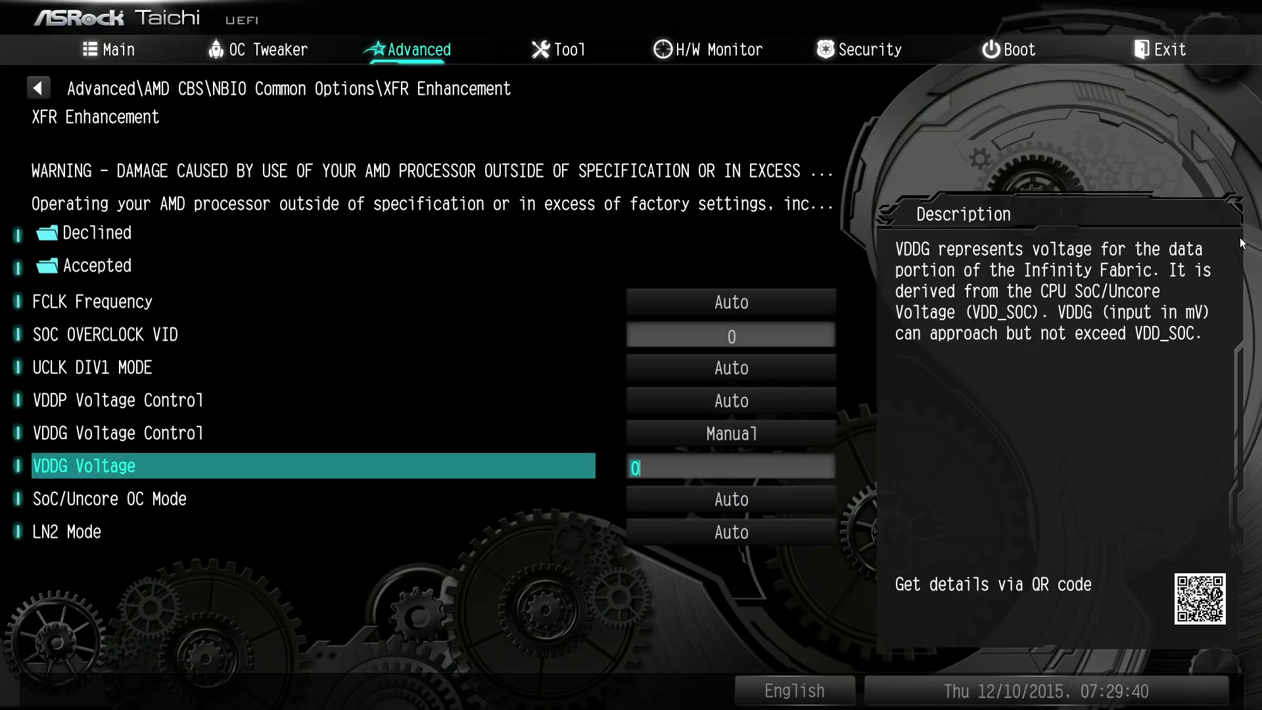
pyautogui.press('Up')
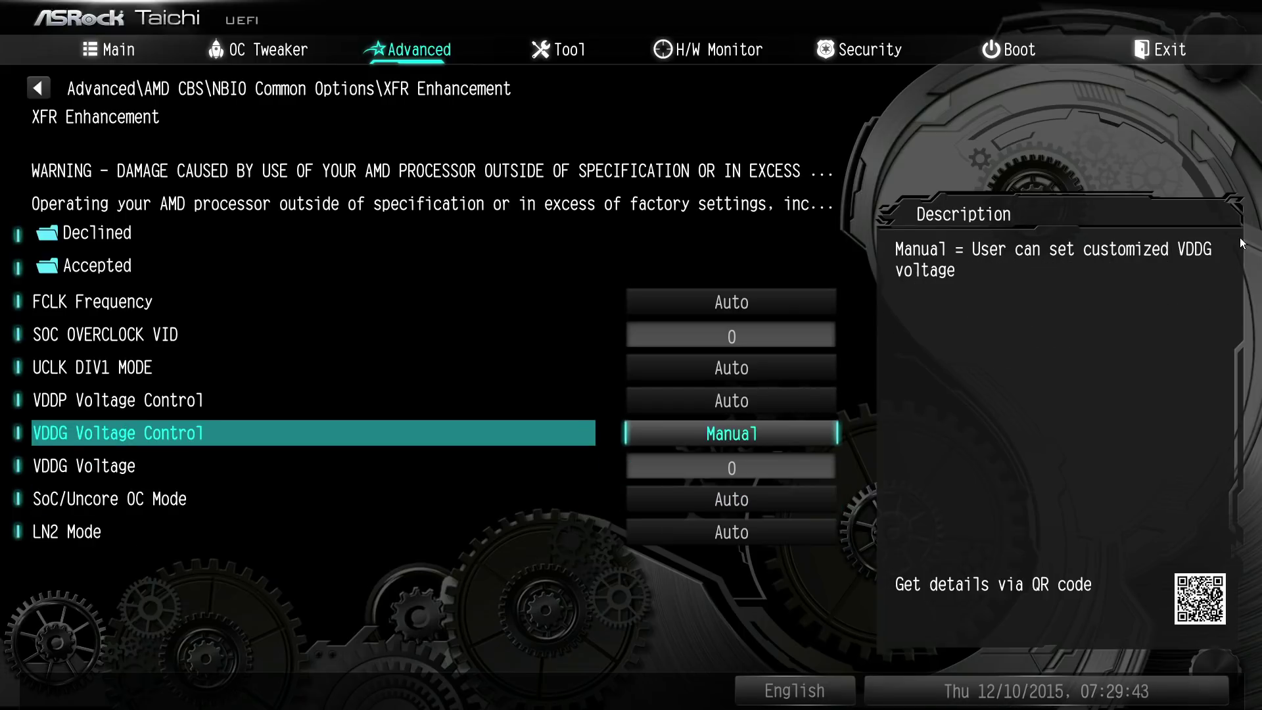
# Step: Set VDDG Voltage Control back to Auto
pyautogui.press('Return')
pyautogui.press('Up')
pyautogui.press('Return')
# Step: Look through the SoC/Uncore OC Mode choices and set the mode to Enabled
pyautogui.press('Down')
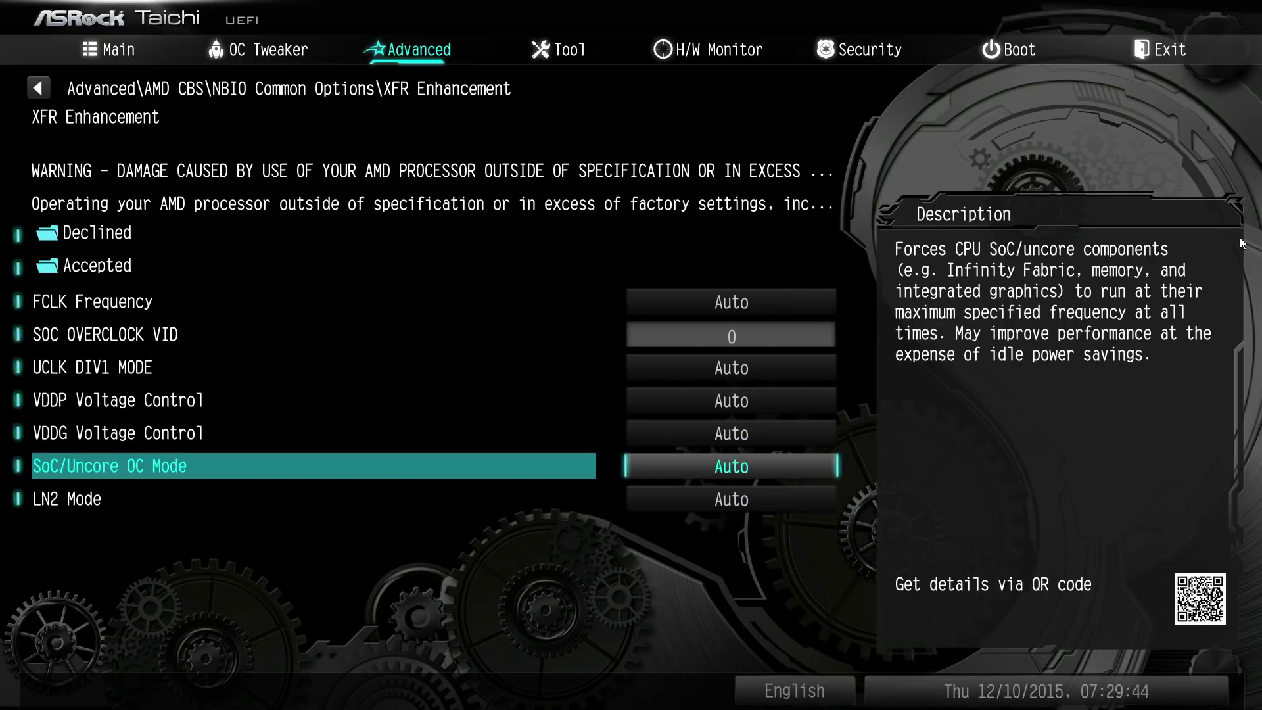
pyautogui.press('Return')
pyautogui.press('Down')
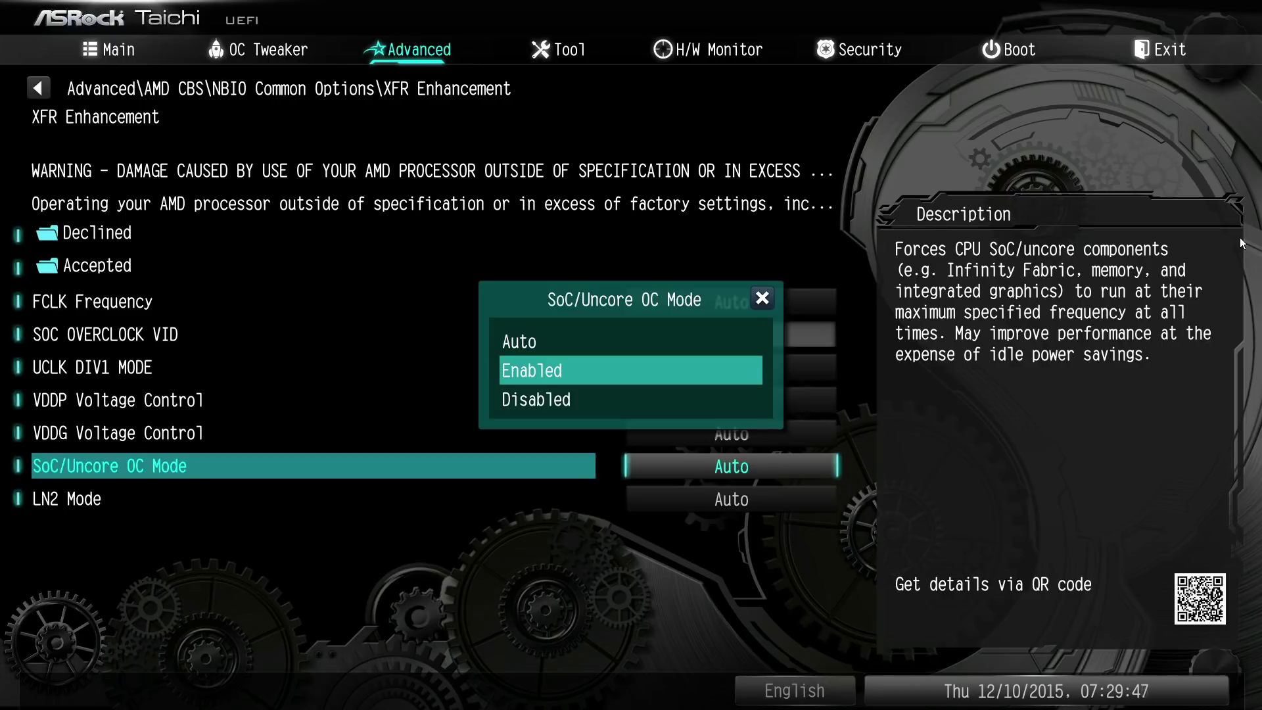
pyautogui.press('Down')
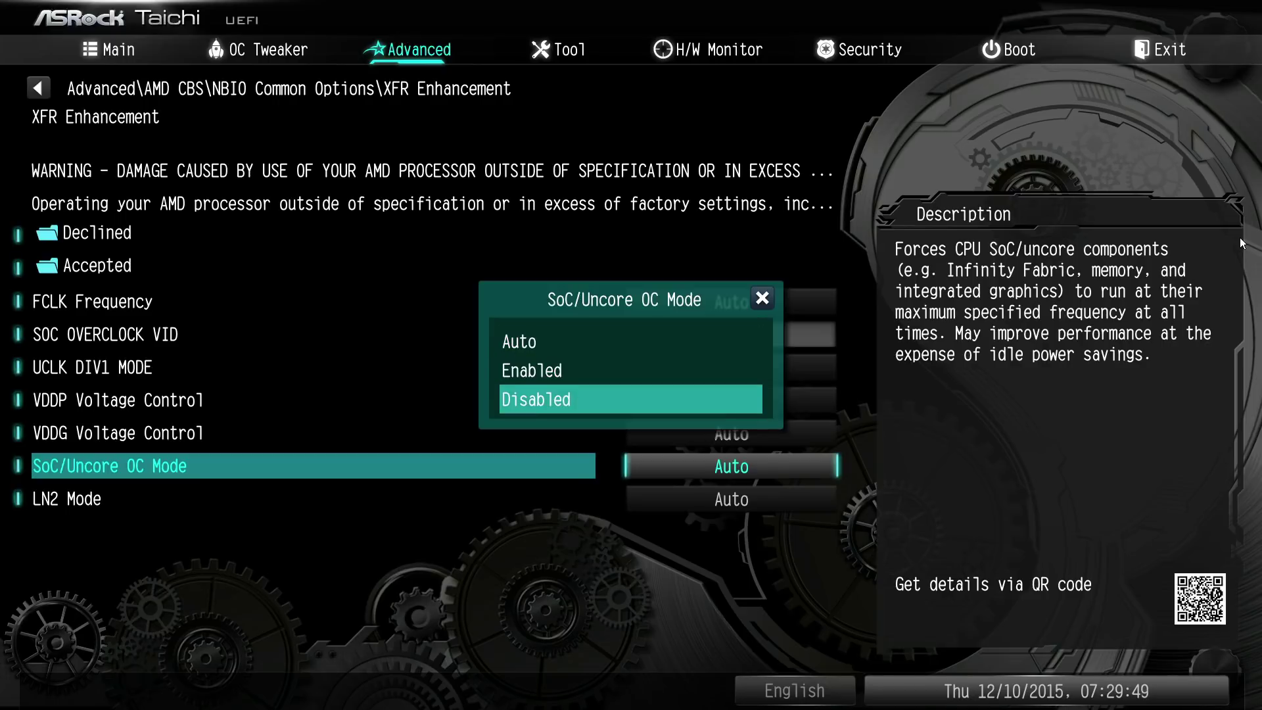
pyautogui.press('Up')
pyautogui.press('Return')
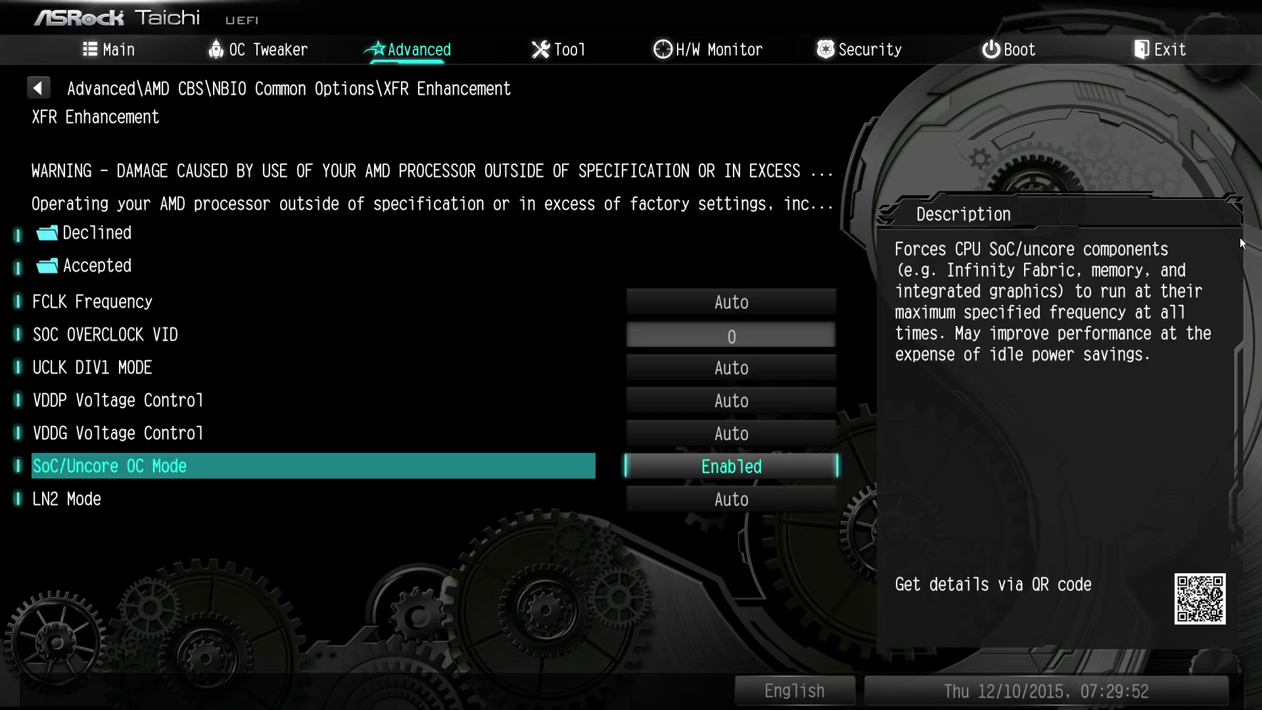
# Step: Switch SoC/Uncore OC Mode to Auto and then to Enabled again
pyautogui.press('Return')
pyautogui.press('Up')
pyautogui.press('Return')
pyautogui.press('Return')
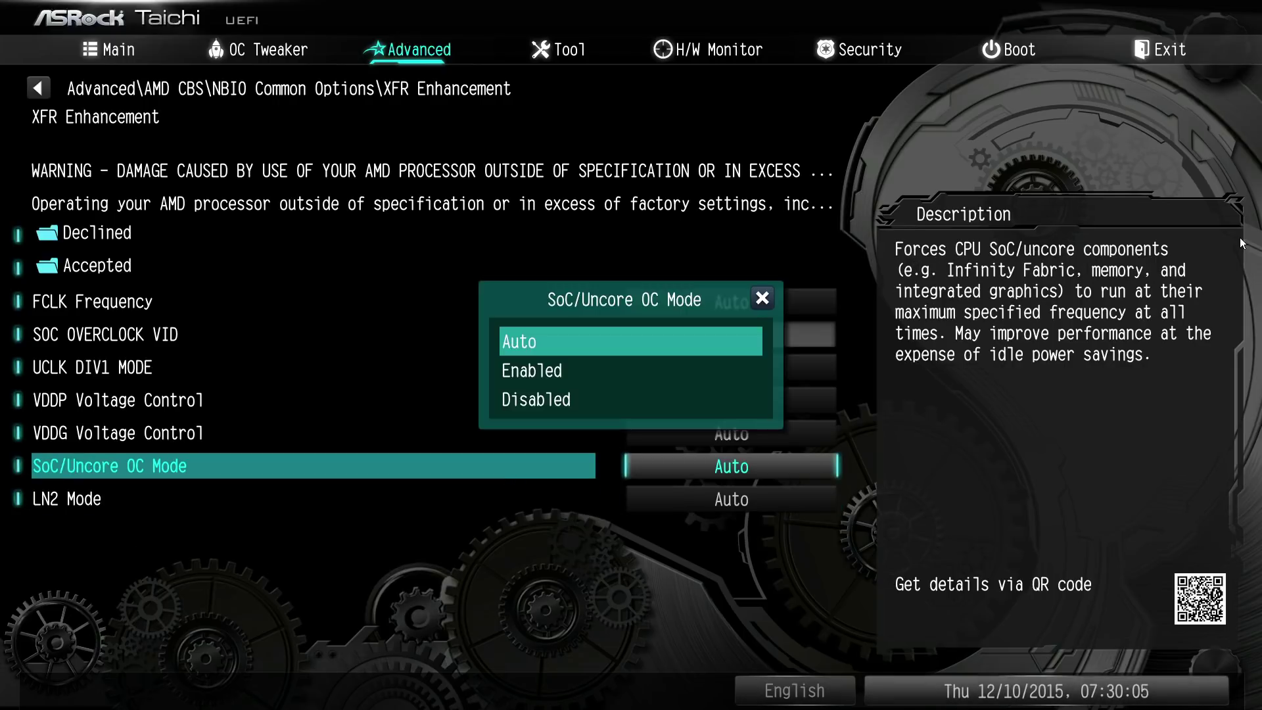
pyautogui.press('Down')
pyautogui.press('Return')
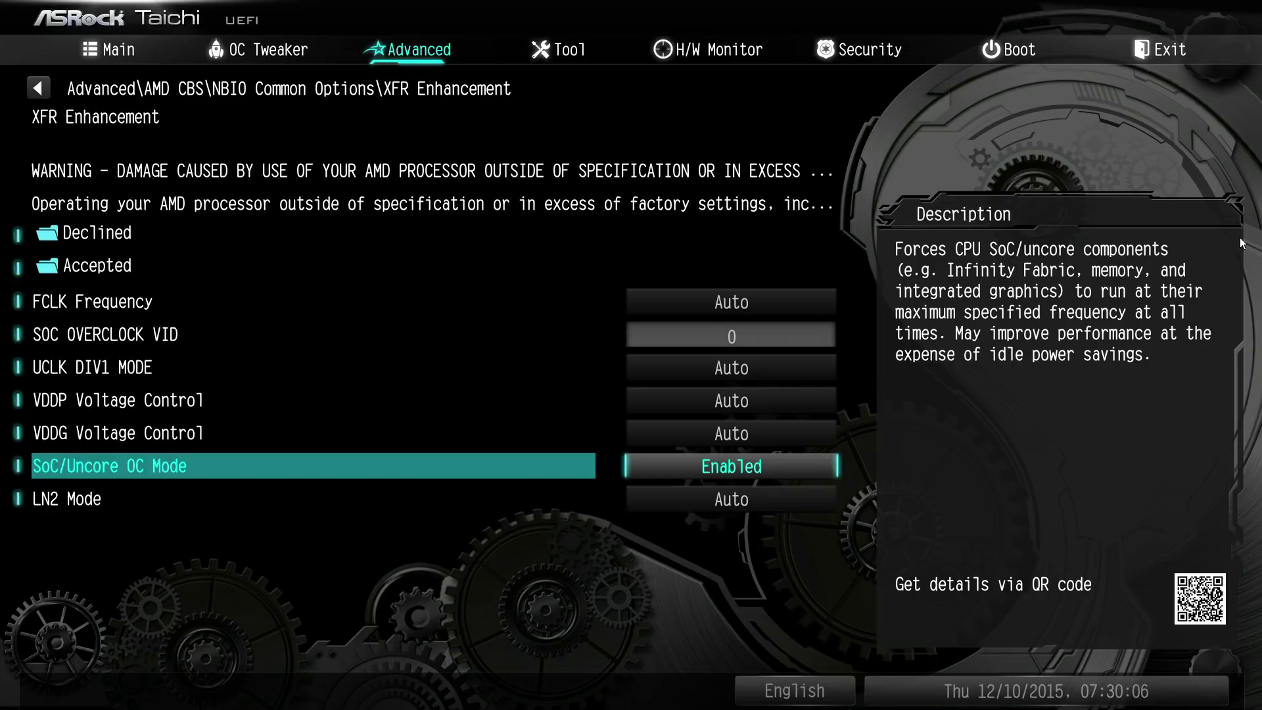
# Step: Recheck the SoC/Uncore OC Mode choices and set the mode back to Auto
pyautogui.press('Return')
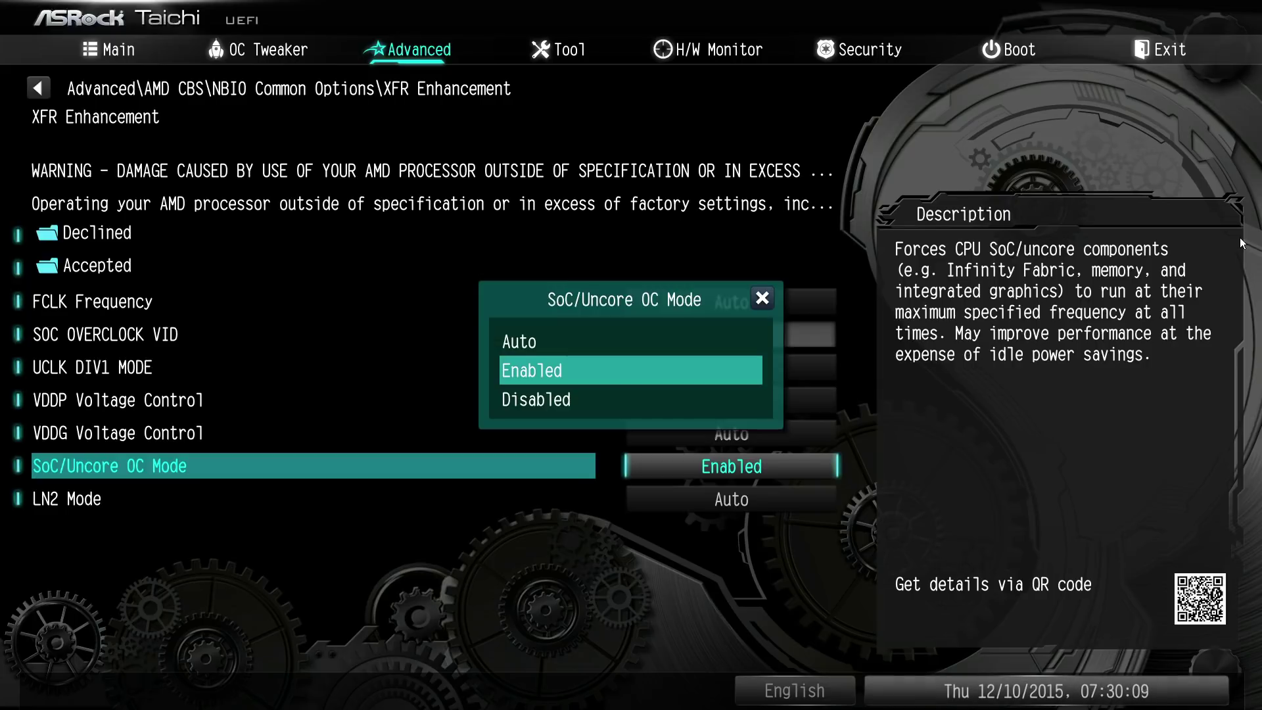
pyautogui.press('Escape')
pyautogui.press('Return')
pyautogui.press('Up')
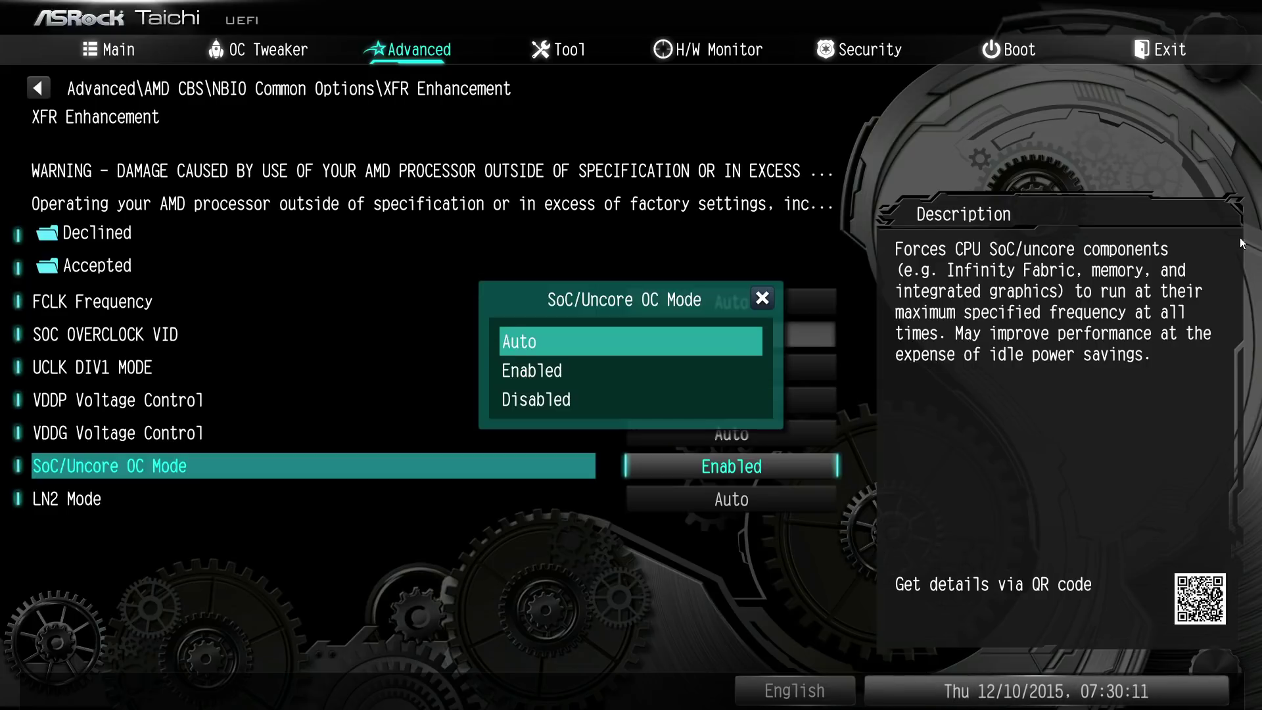
pyautogui.press('Down')
pyautogui.press('Up')
pyautogui.press('Return')
# Step: Try the Disabled option for LN2 Mode, followed by Enabled
pyautogui.press('Down')
pyautogui.press('Return')
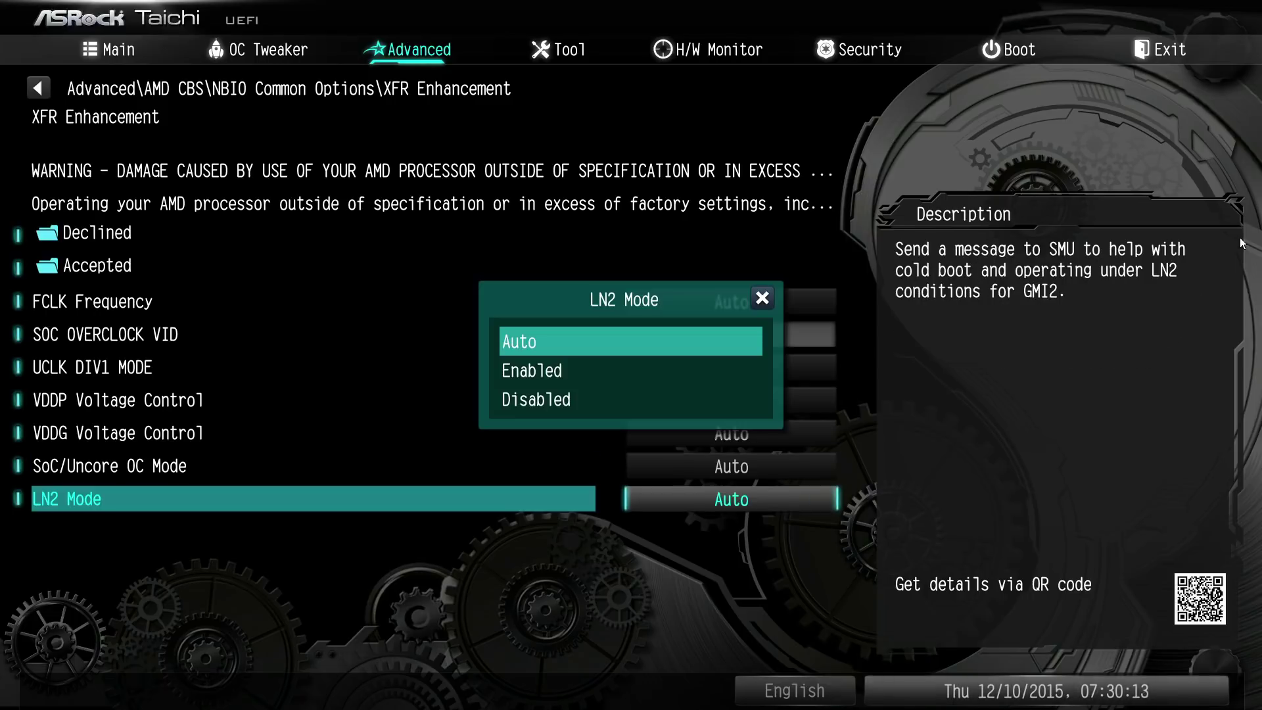
pyautogui.press('Down')
pyautogui.press('Return')
pyautogui.press('Return')
pyautogui.press('Down')
pyautogui.press('Return')
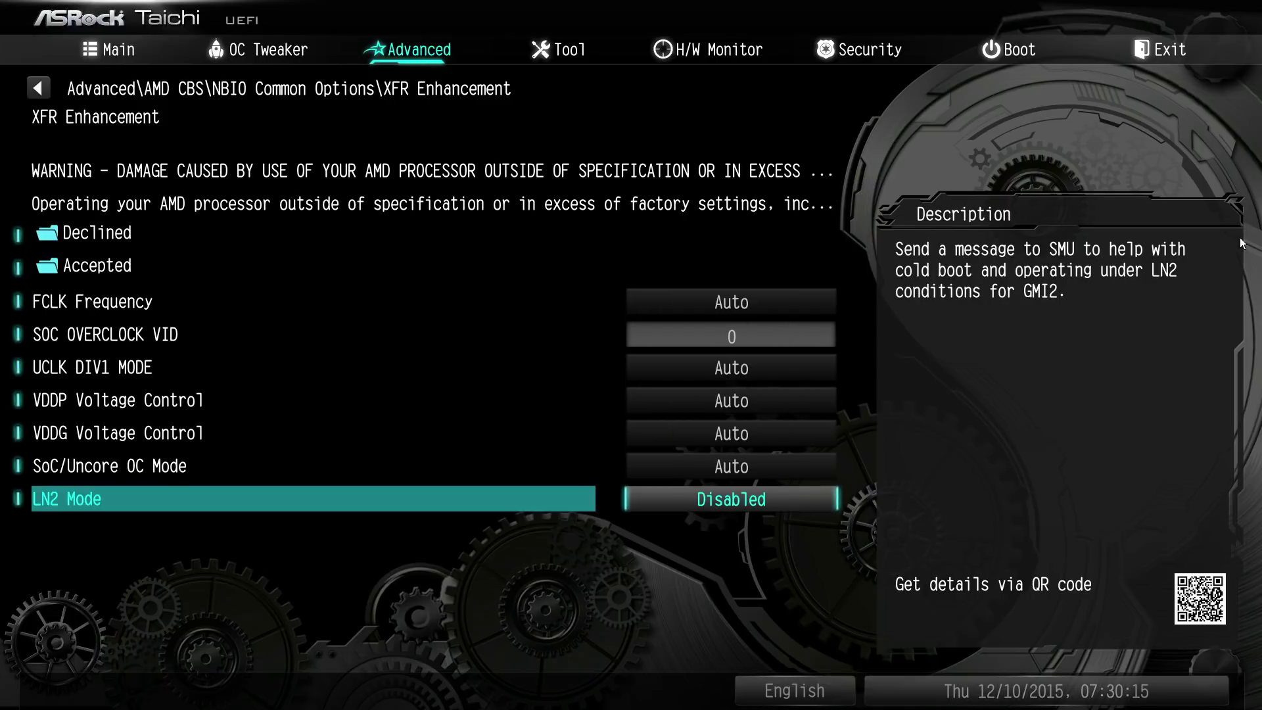
pyautogui.press('Return')
pyautogui.press('Up')
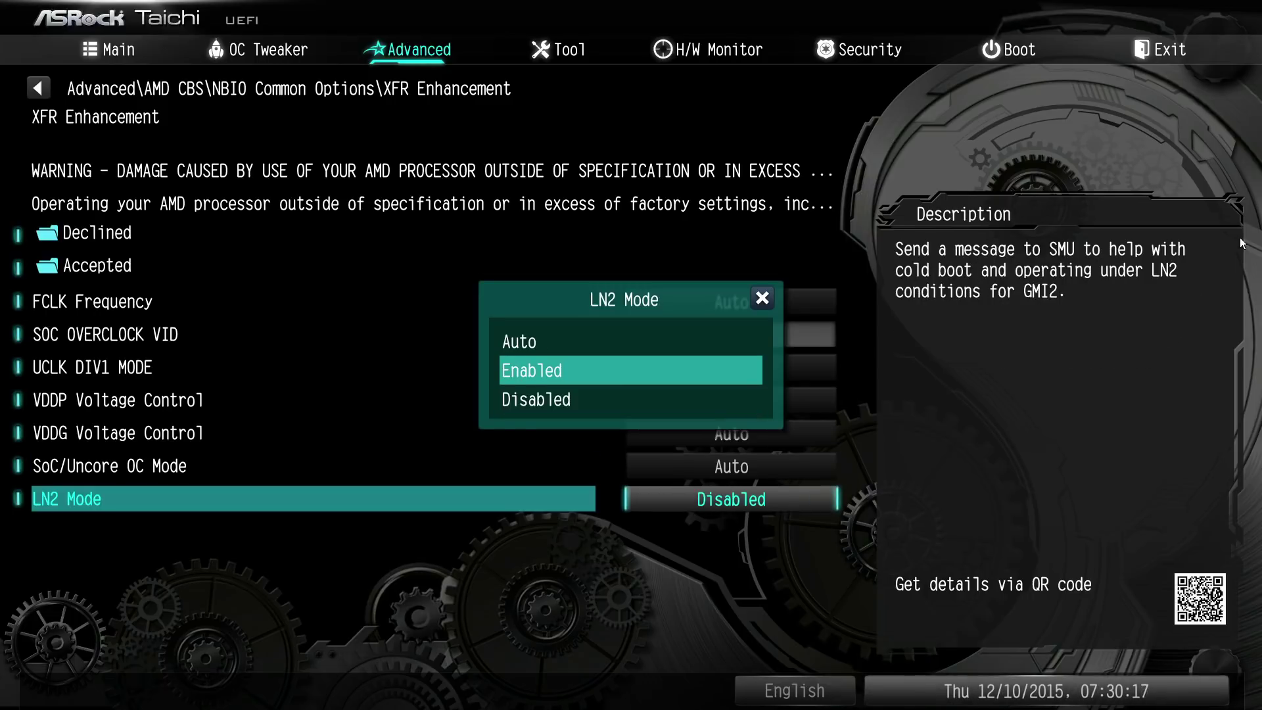
pyautogui.press('Return')
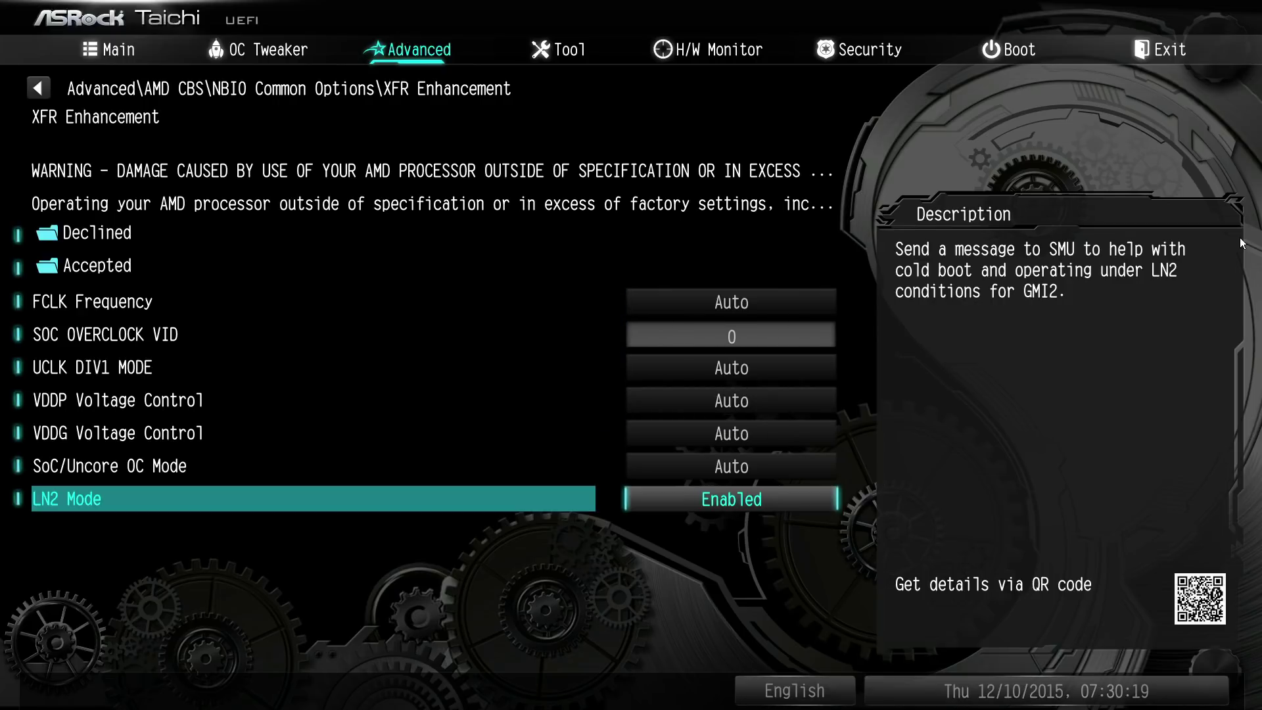
# Step: Set LN2 Mode back to Auto and leave the XFR Enhancement options
pyautogui.press('Return')
pyautogui.press('Up')
pyautogui.press('Return')
pyautogui.press('Escape')
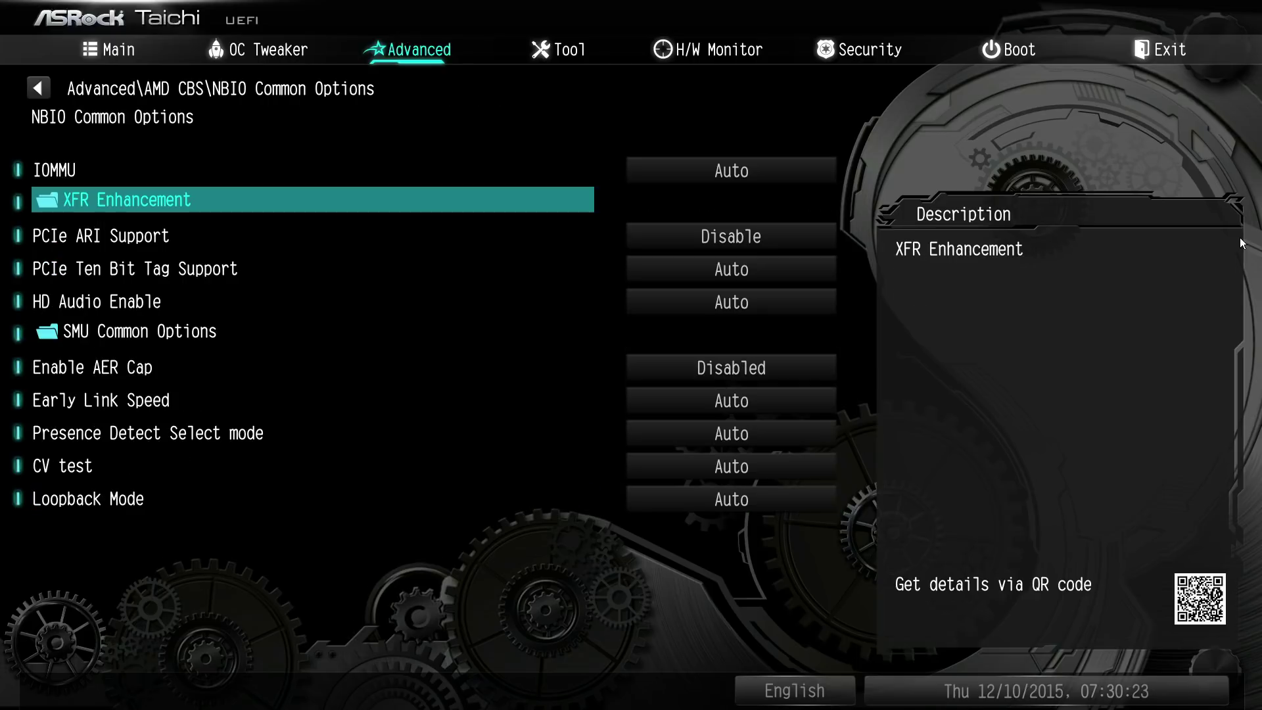
# Step: Set PCIe ARI Support to Auto in NBIO Common Options
pyautogui.press('Down')
pyautogui.press('Return')
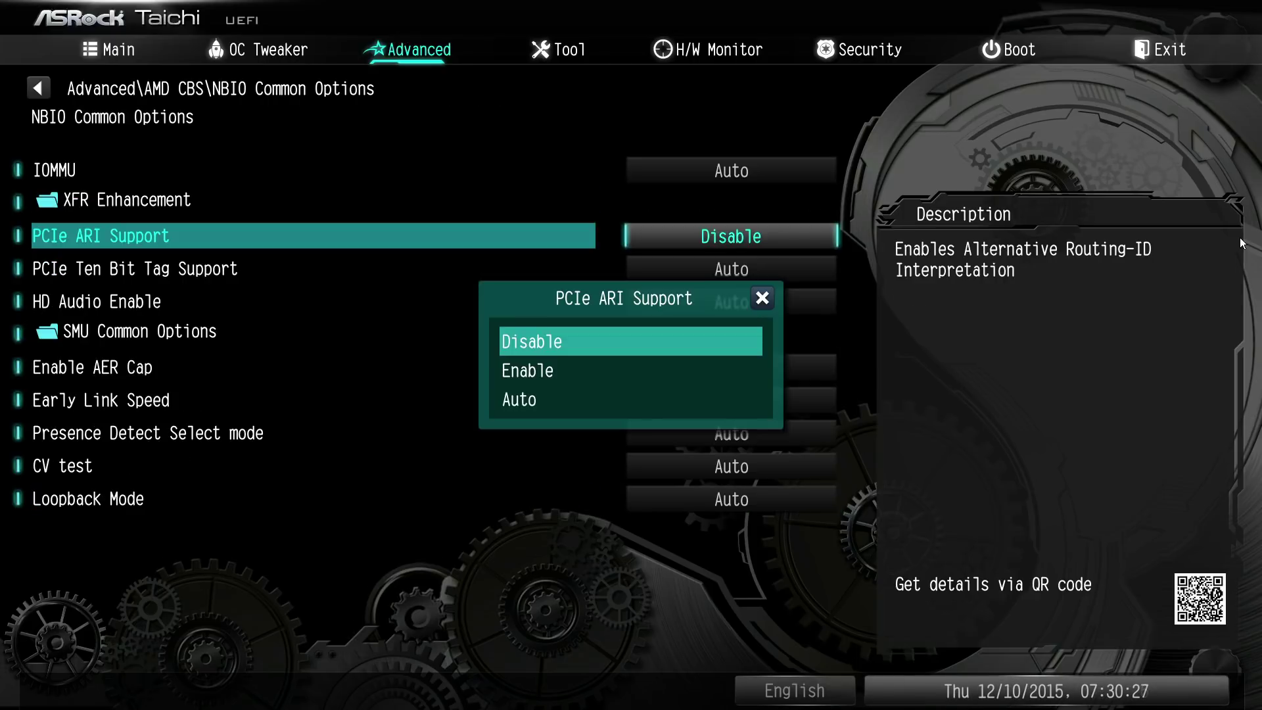
pyautogui.press('Down')
pyautogui.press('Down')
pyautogui.press('Return')
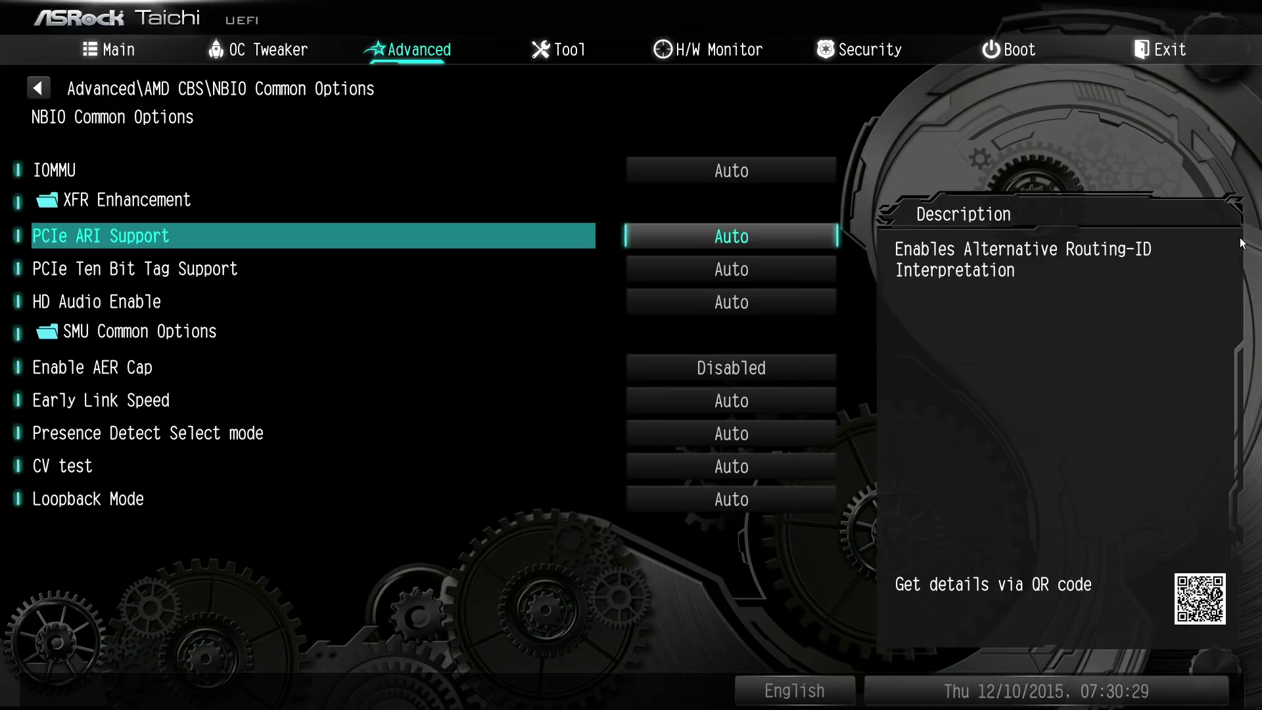
# Step: Reopen NBIO Common Options and set PCIe ARI Support back to Disable
pyautogui.press('Down')
pyautogui.press('Escape')
pyautogui.press('Return')
pyautogui.press('Down')
pyautogui.press('Down')
pyautogui.press('Return')
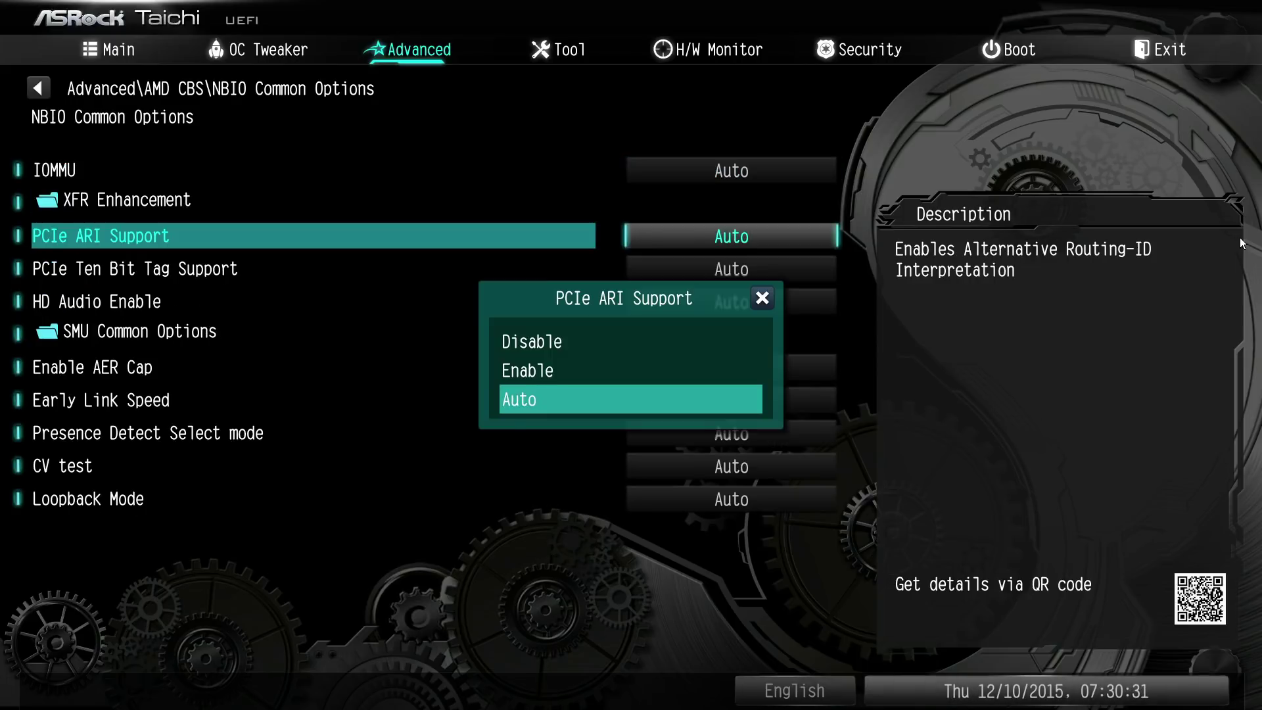
pyautogui.press('Up')
pyautogui.press('Return')
pyautogui.press('Return')
pyautogui.press('Up')
pyautogui.press('Return')
# Step: View the PCIe Ten Bit Tag Support description and set the option to Disable
pyautogui.press('Down')
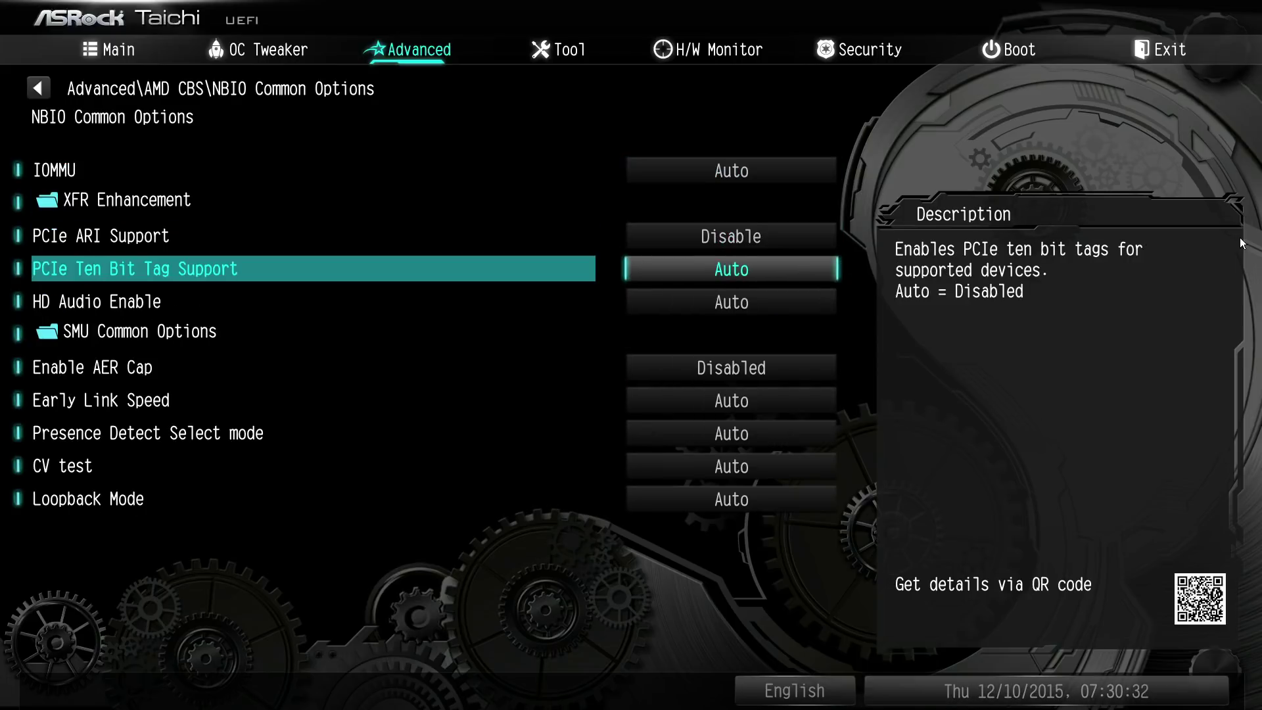
pyautogui.press('Down')
pyautogui.press('Up')
pyautogui.press('Return')
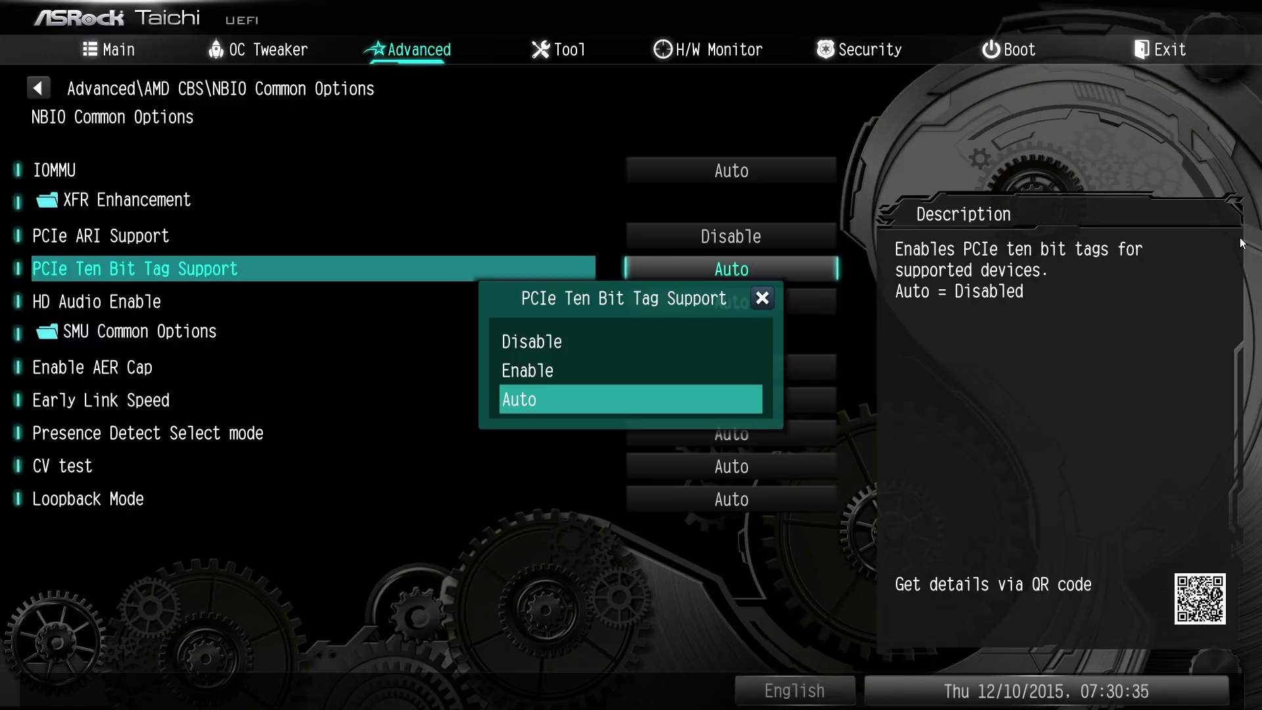
pyautogui.press('Up')
pyautogui.press('Up')
pyautogui.press('Return')
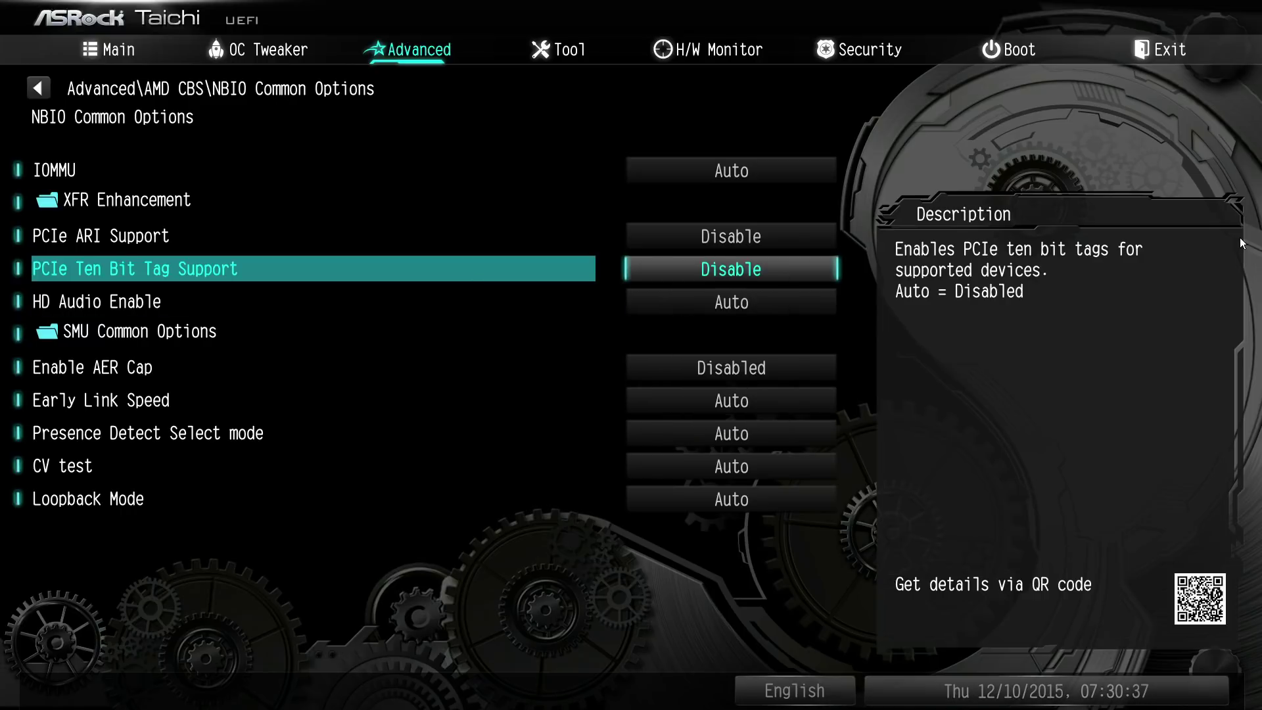
# Step: Switch PCIe Ten Bit Tag Support to Enable and then back to Auto
pyautogui.press('Return')
pyautogui.press('Down')
pyautogui.press('Return')
pyautogui.press('Return')
pyautogui.press('Down')
pyautogui.press('Return')
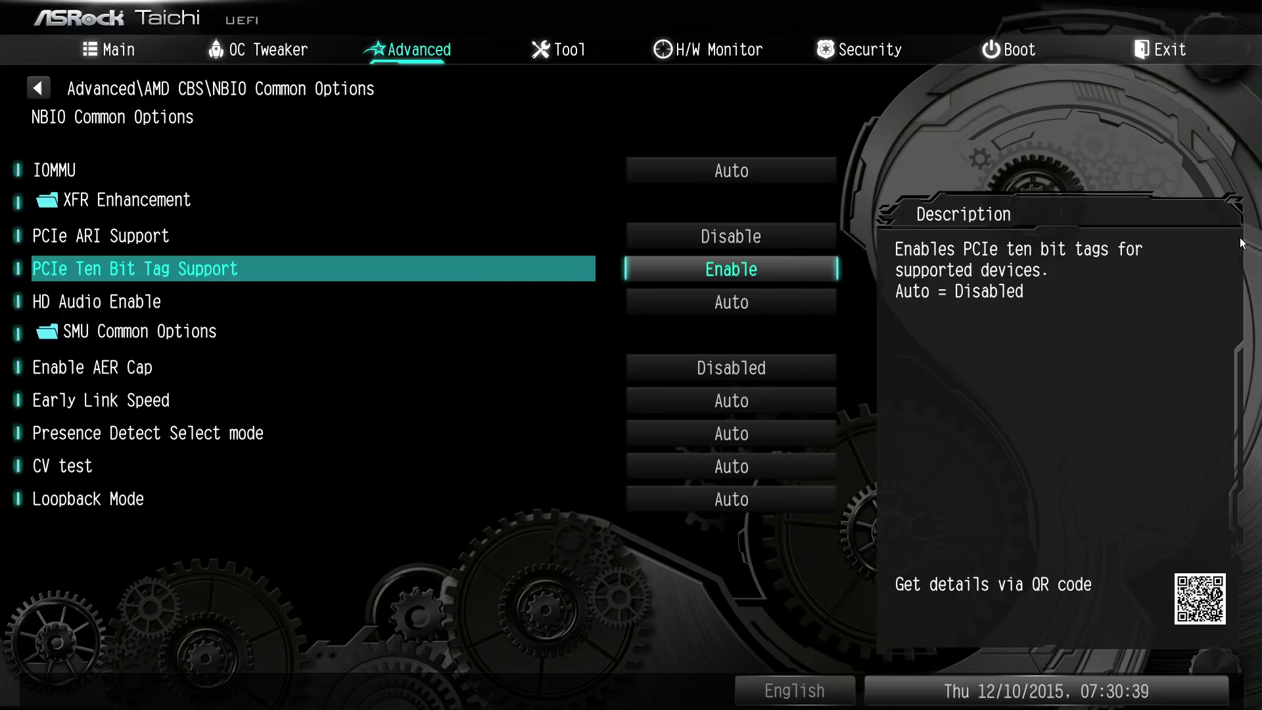
# Step: Look through the HD Audio Enable choices and close the list without choosing one
pyautogui.press('Down')
pyautogui.press('Return')
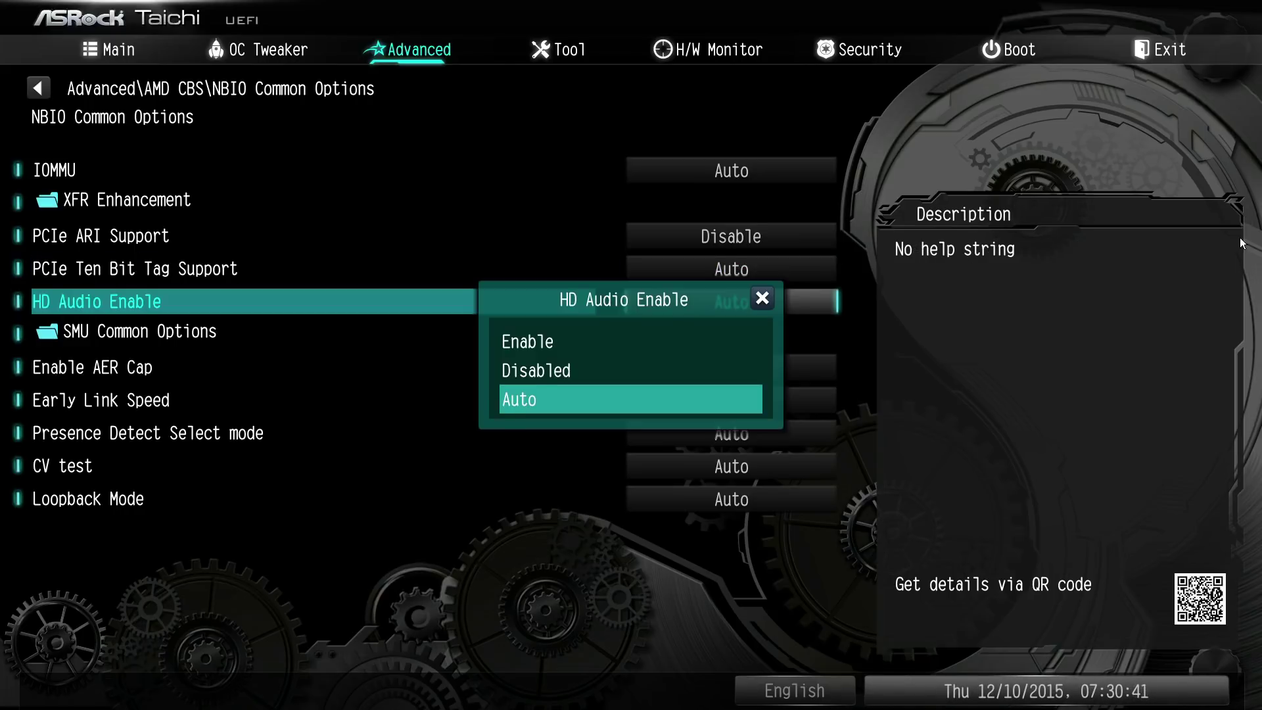
pyautogui.press('Up')
pyautogui.press('Up')
pyautogui.press('Down')
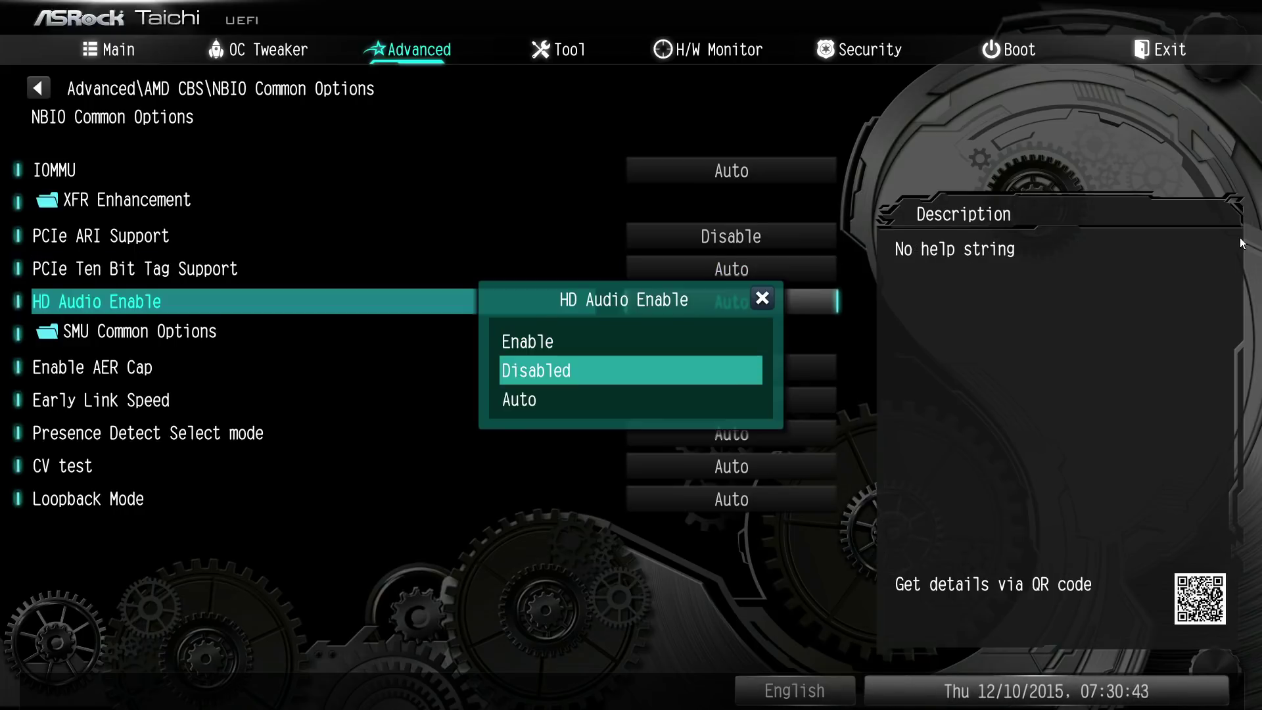
pyautogui.press('Escape')
# Step: Open SMU Common Options and set Max Voltage Offset to 25
pyautogui.press('Down')
pyautogui.press('Return')
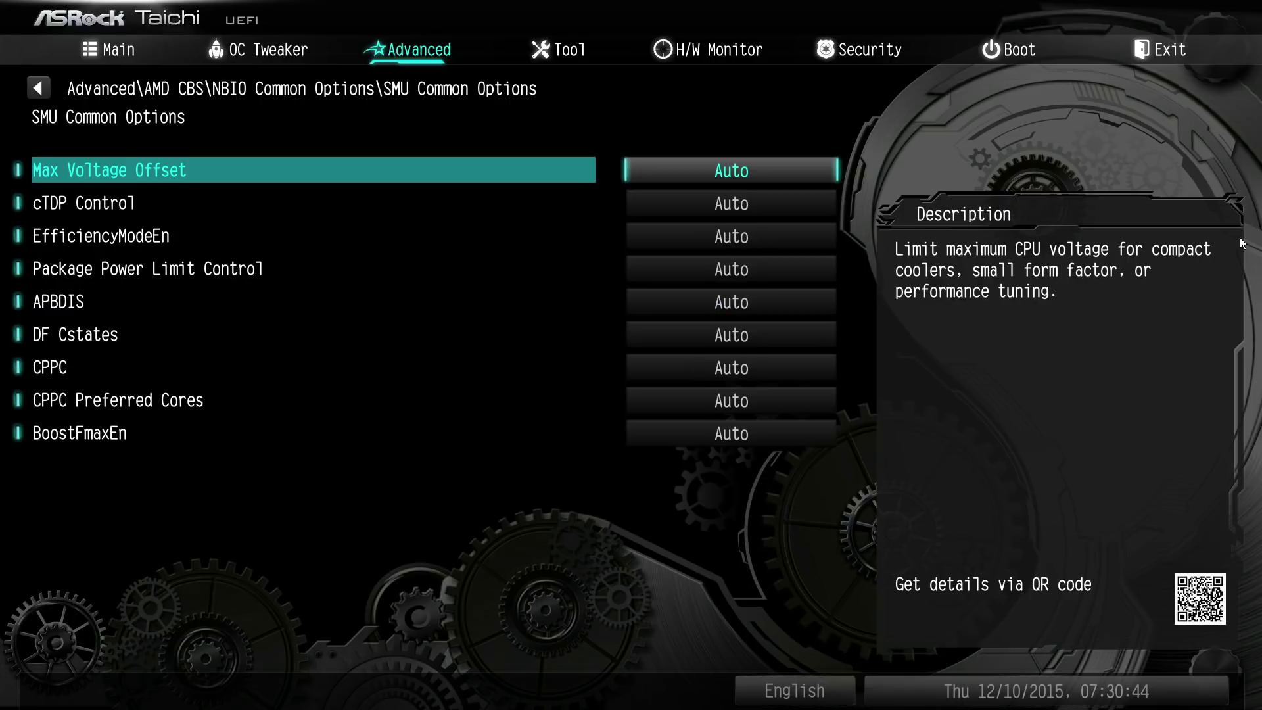
pyautogui.press('Return')
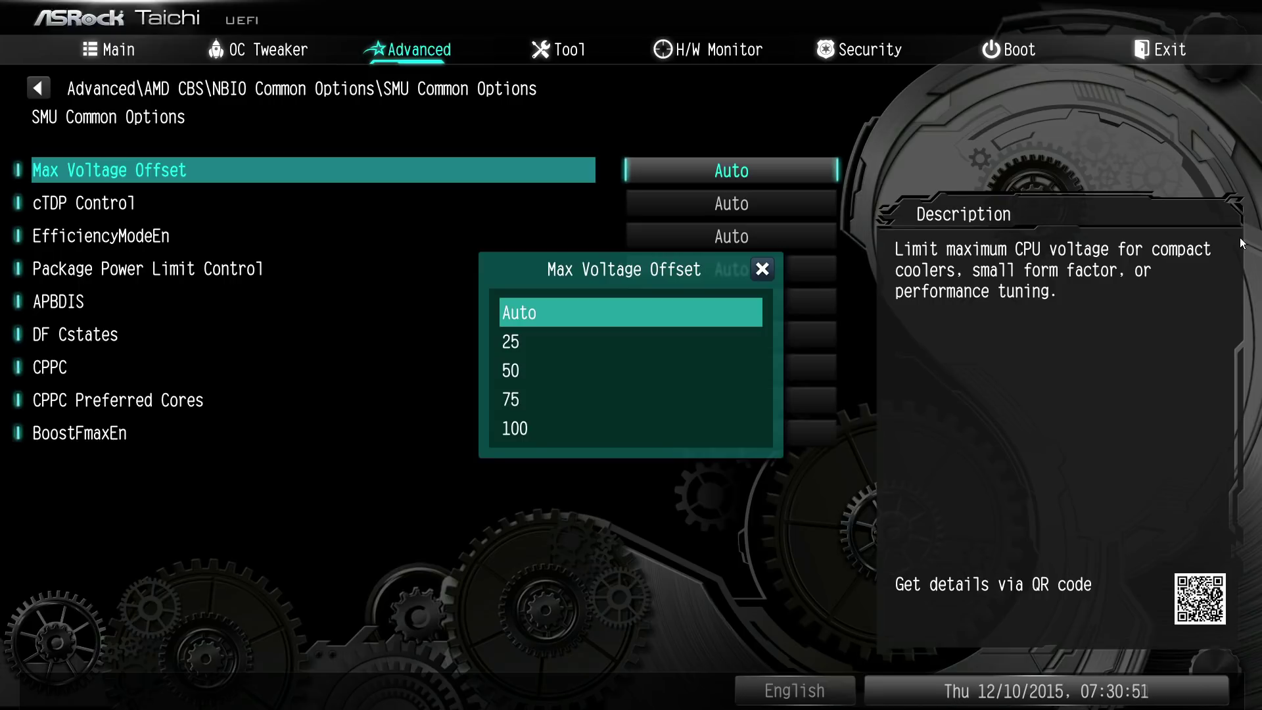
pyautogui.press('Down')
pyautogui.press('Return')
# Step: Set Max Voltage Offset to 100
pyautogui.press('Return')
pyautogui.press('Down')
pyautogui.press('Down')
pyautogui.press('Down')
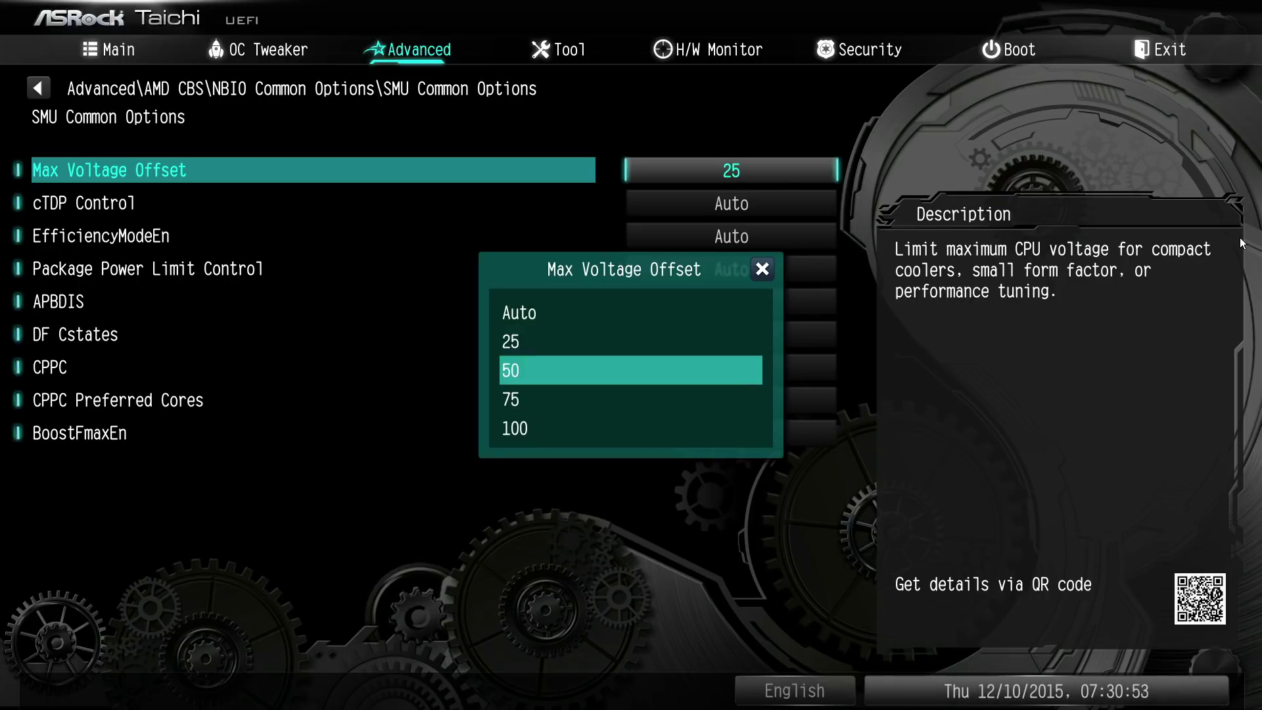
pyautogui.press('Return')
# Step: Set Max Voltage Offset back to Auto
pyautogui.press('Return')
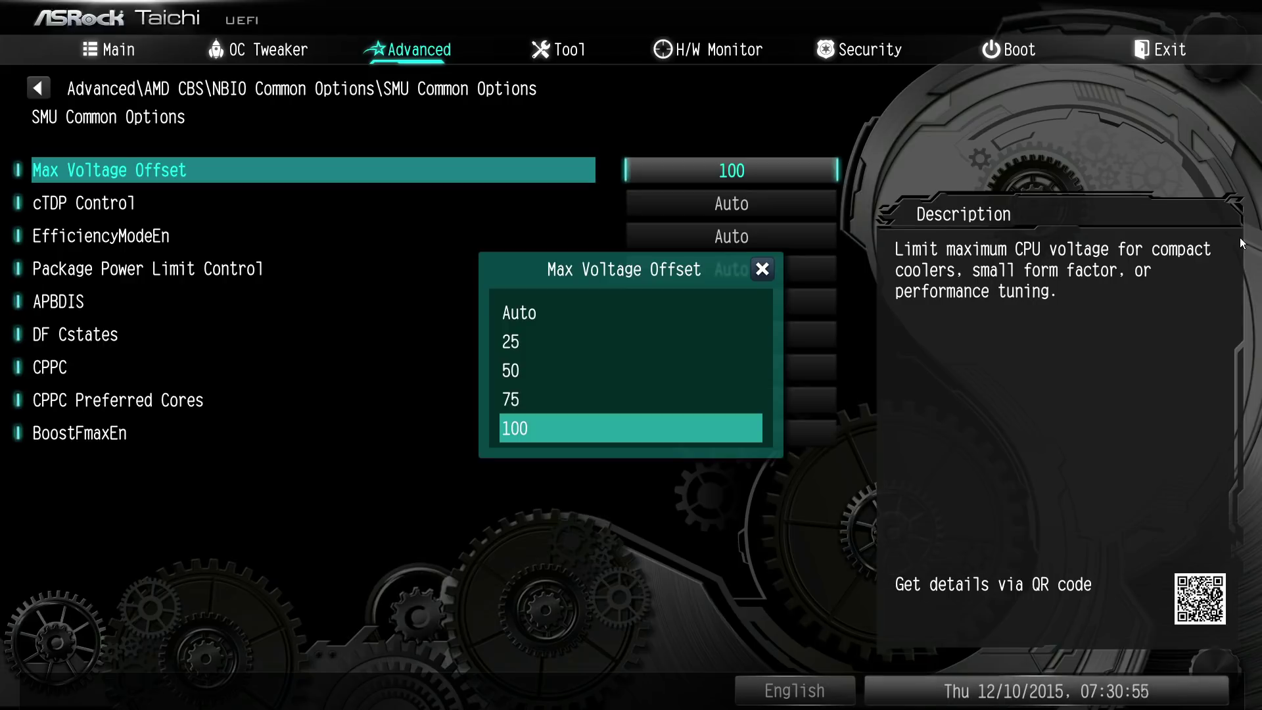
pyautogui.press('Up')
pyautogui.press('Up')
pyautogui.press('Up')
pyautogui.press('Up')
pyautogui.press('Return')
# Step: View the cTDP Control description and its available choices
pyautogui.press('Down')
pyautogui.press('Return')
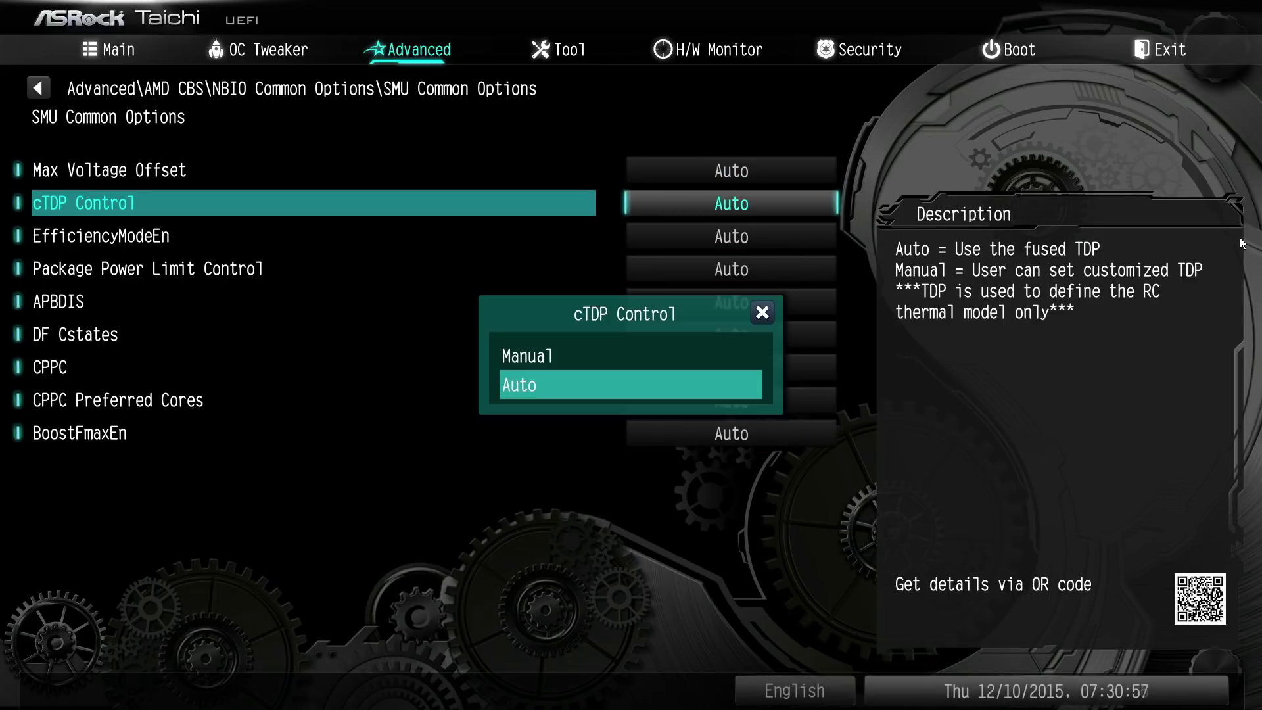
pyautogui.press('Return')
pyautogui.press('Up')
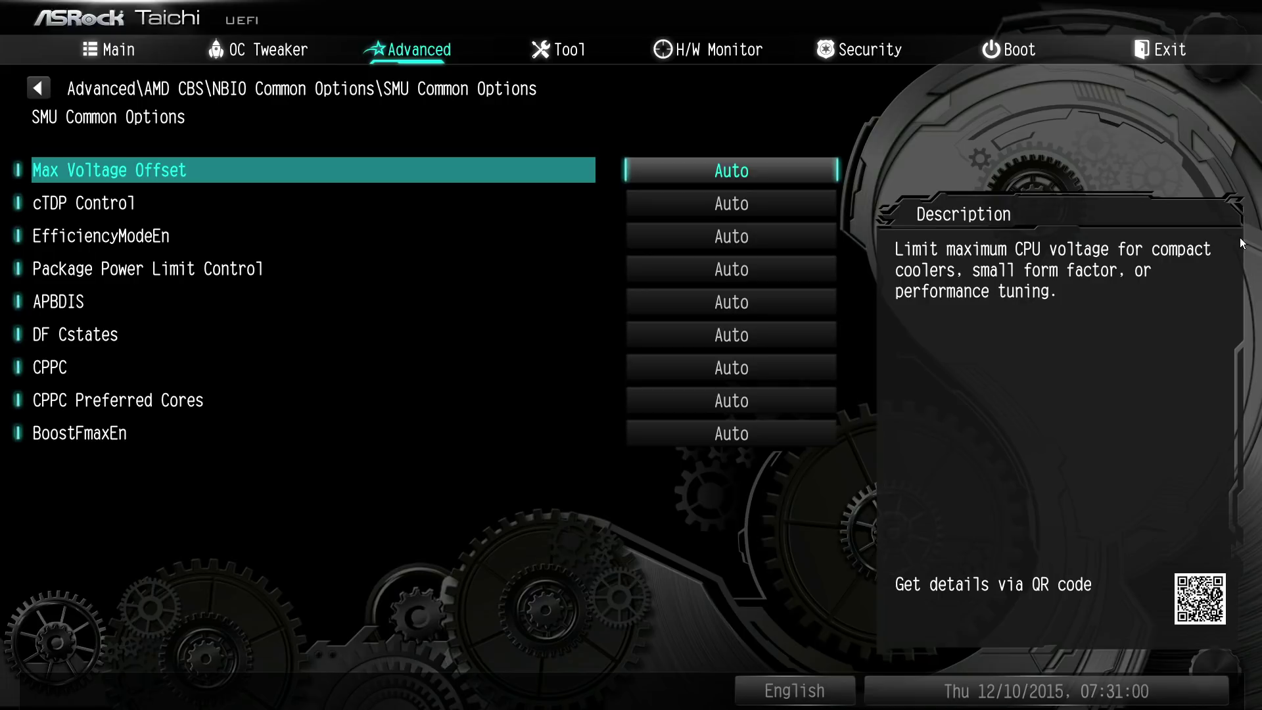
# Step: Set EfficiencyModeEn to Enabled
pyautogui.press('Down')
pyautogui.press('Down')
pyautogui.press('Return')
pyautogui.press('Down')
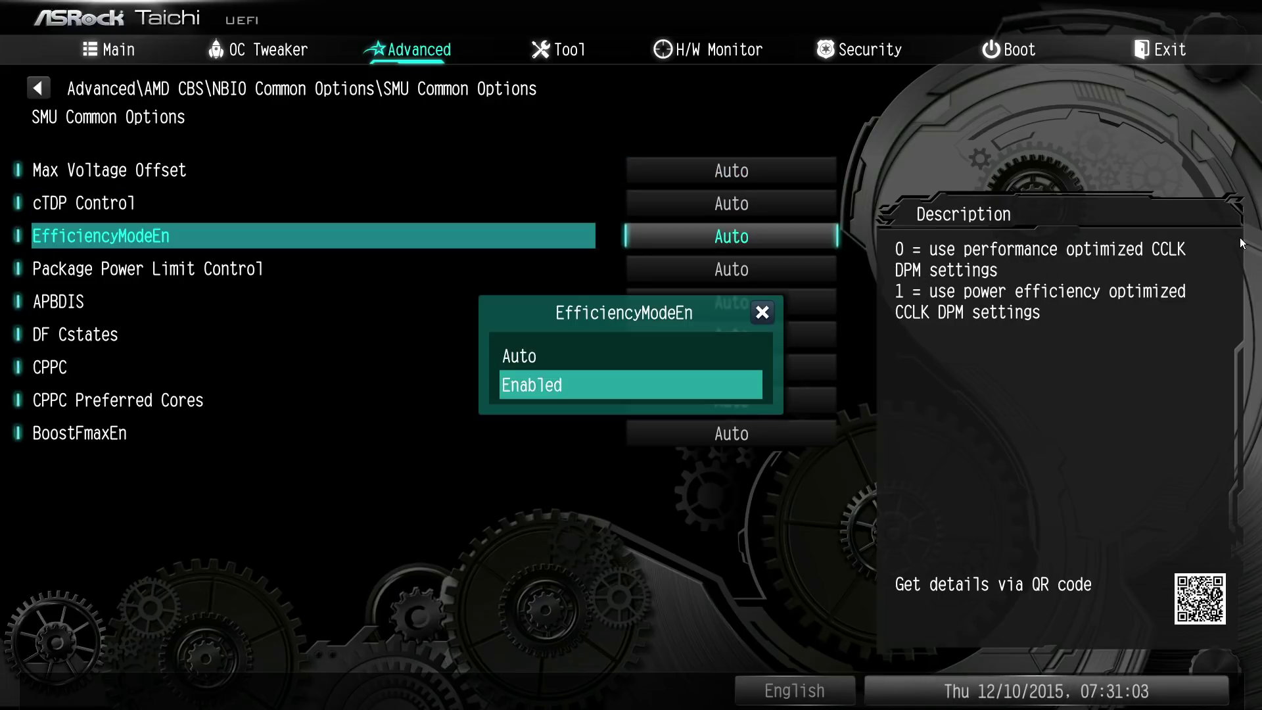
pyautogui.press('Return')
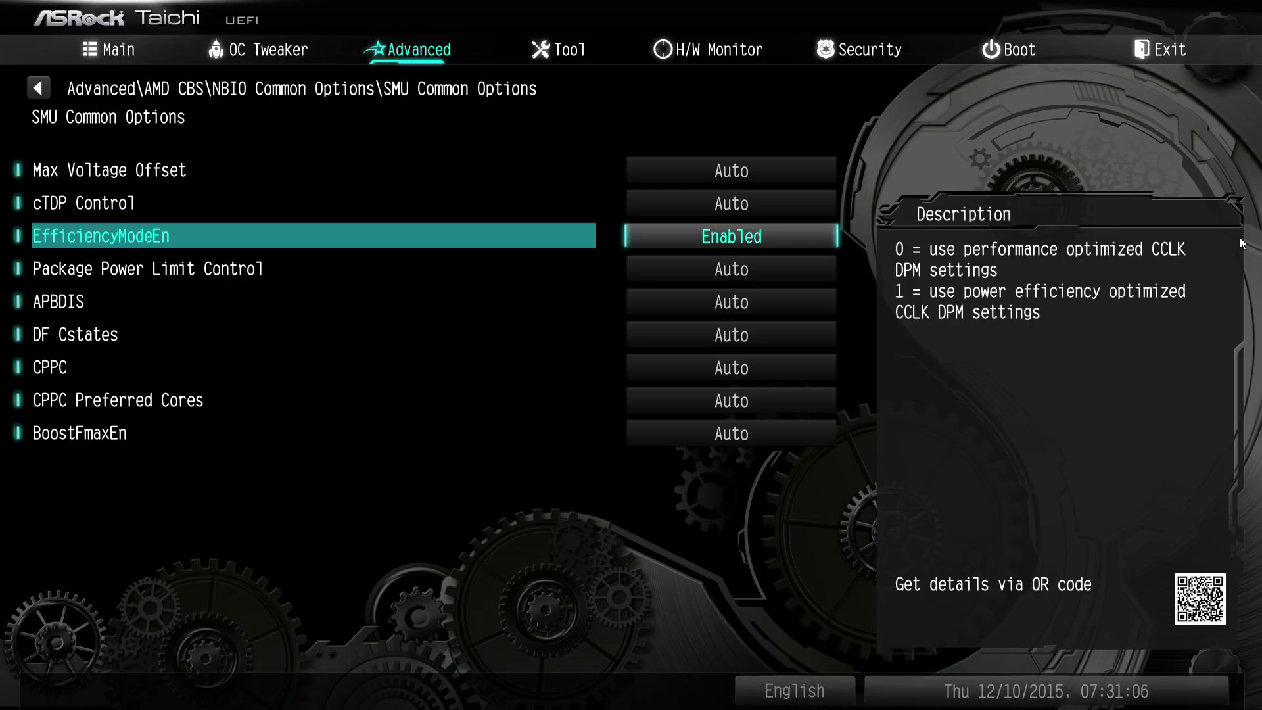
# Step: Set EfficiencyModeEn back to Auto
pyautogui.press('Return')
pyautogui.press('Up')
pyautogui.press('Return')
# Step: Set cTDP Control to Manual
pyautogui.press('Up')
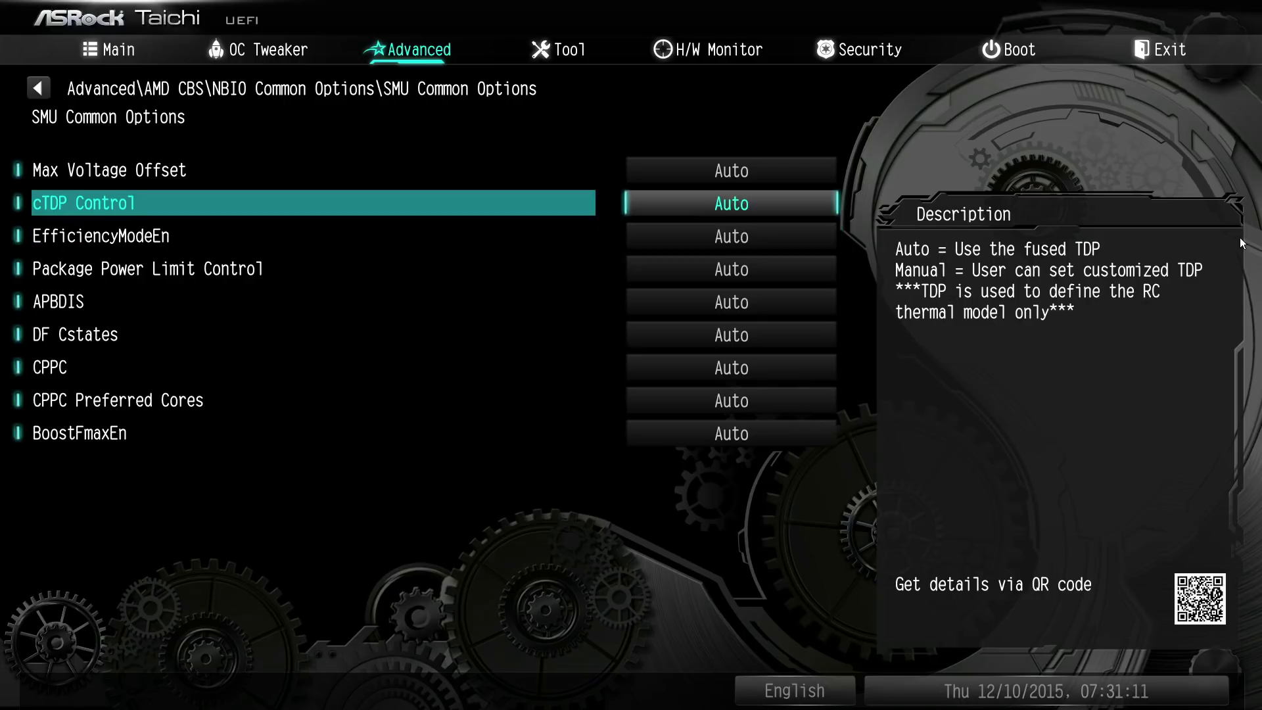
pyautogui.press('Return')
pyautogui.press('Up')
pyautogui.press('Return')
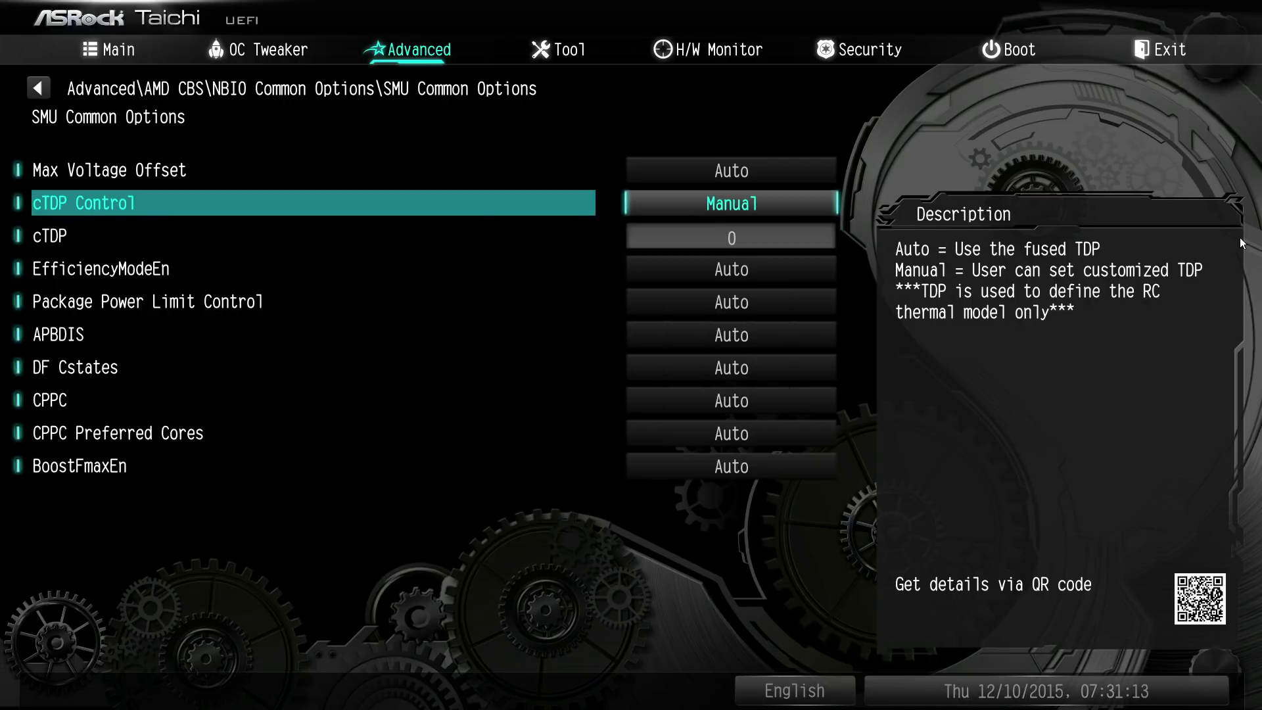
# Step: Set the cTDP value to 50 W and recheck the cTDP Control and cTDP descriptions
pyautogui.press('Down')
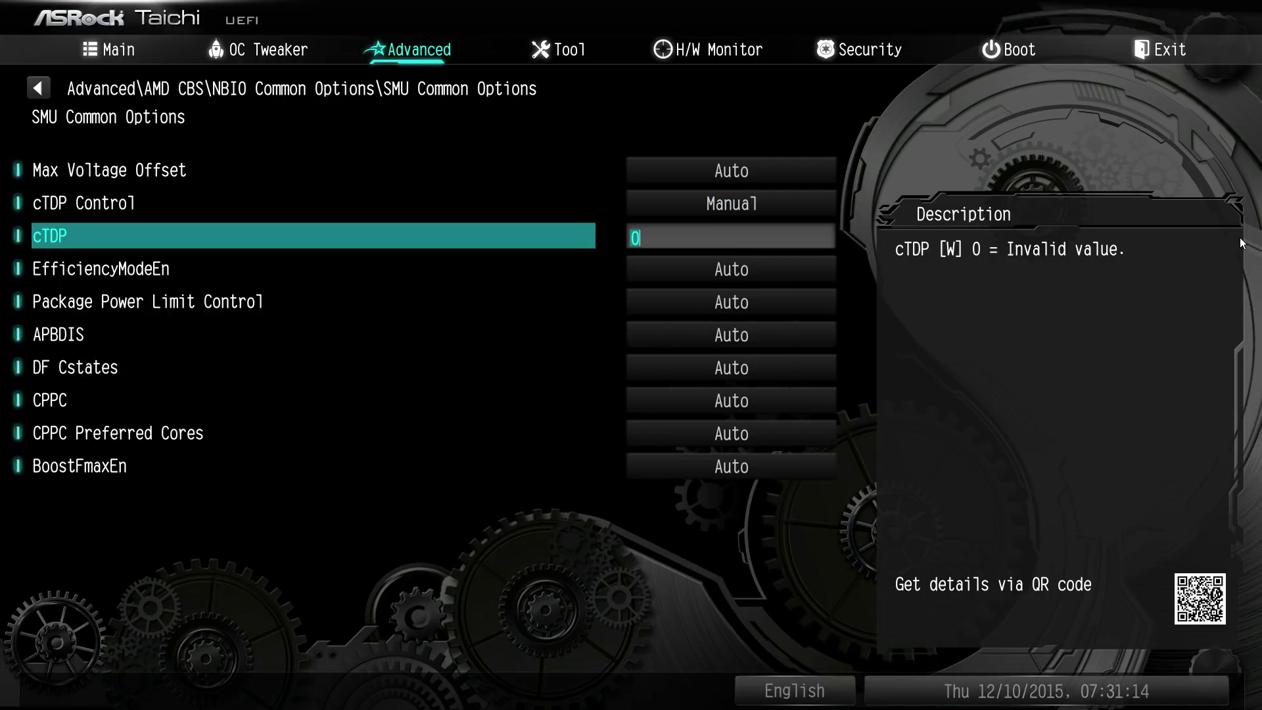
pyautogui.write('50')
pyautogui.press('Return')
pyautogui.press('Up')
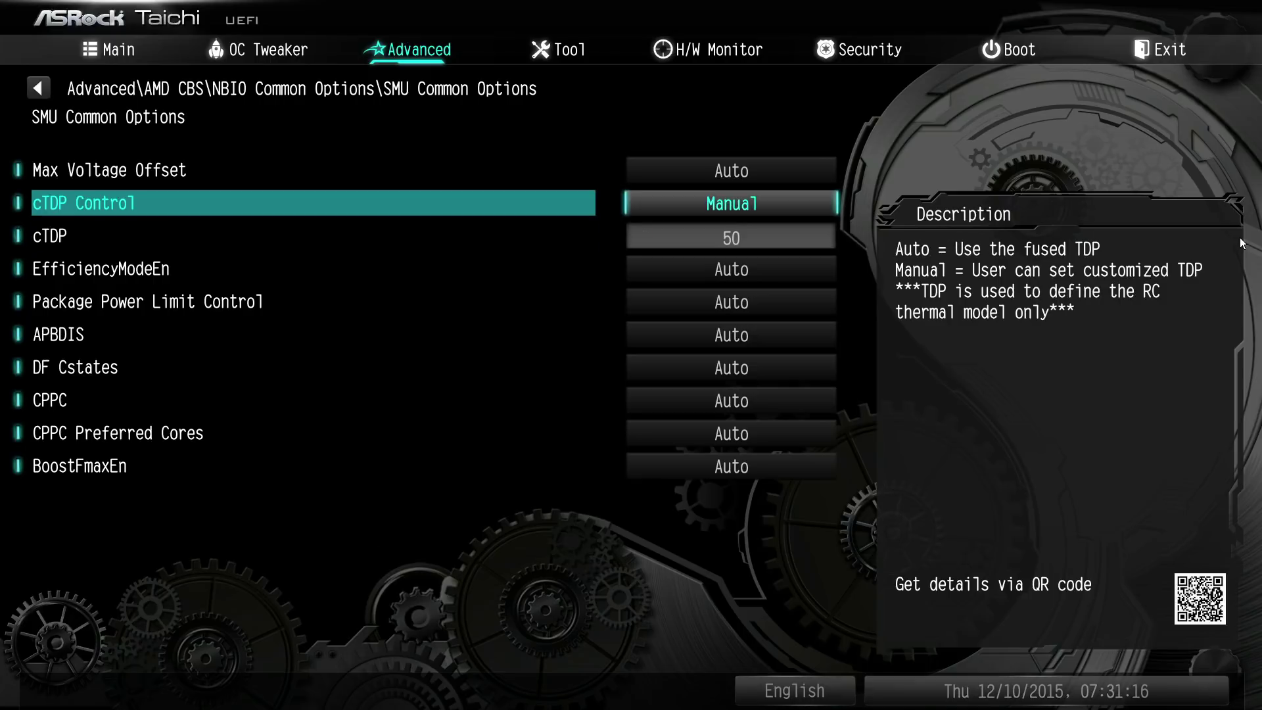
pyautogui.press('Down')
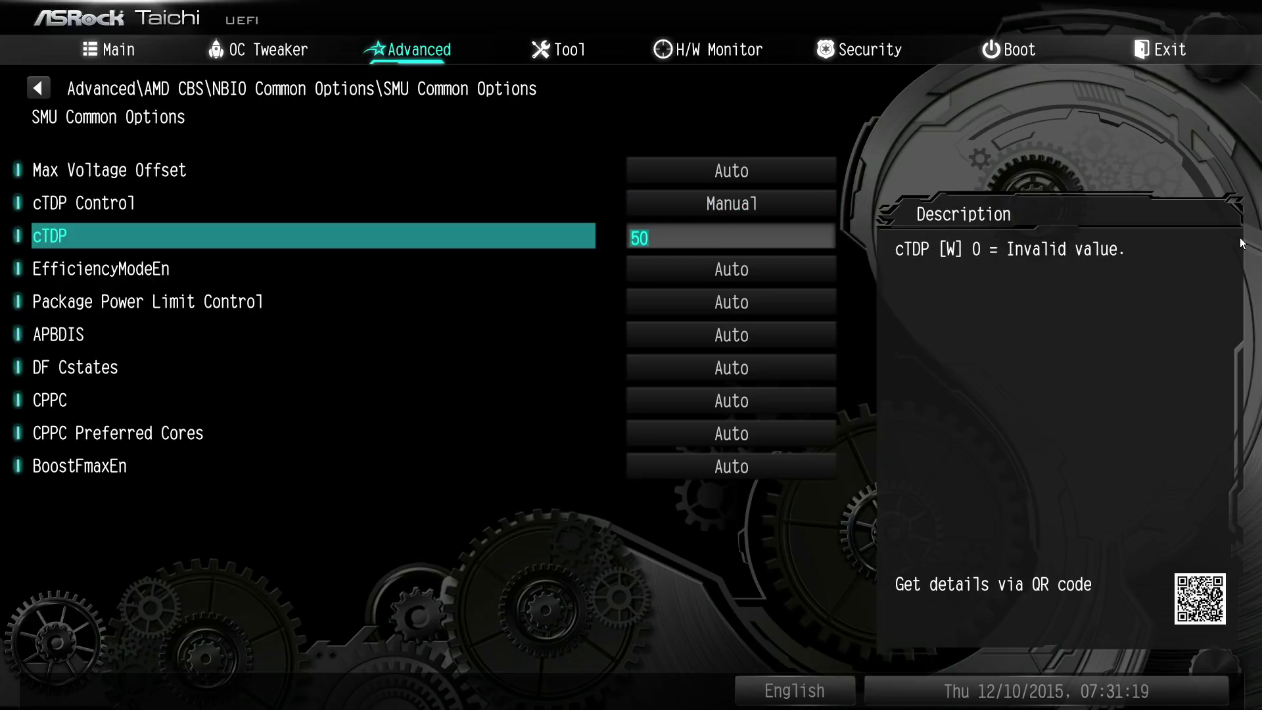
# Step: Set cTDP Control back to Auto
pyautogui.press('Up')
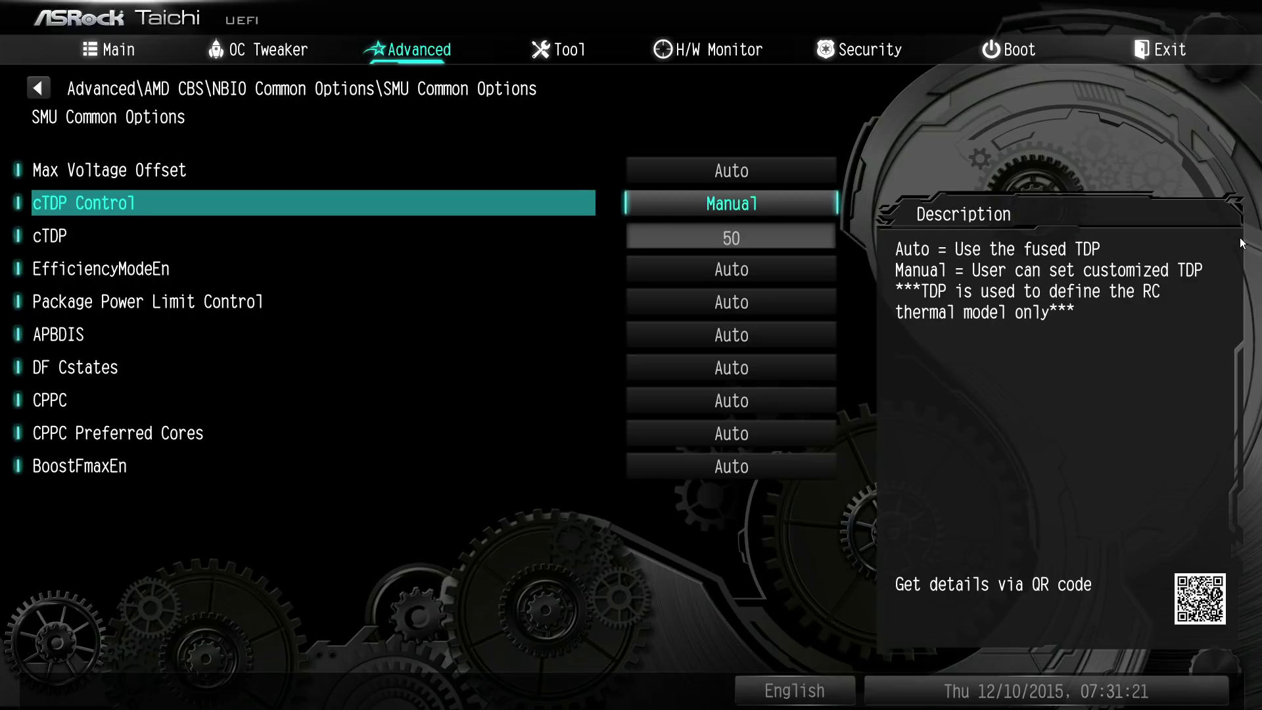
pyautogui.press('Return')
pyautogui.press('Down')
pyautogui.press('Return')
pyautogui.press('Down')
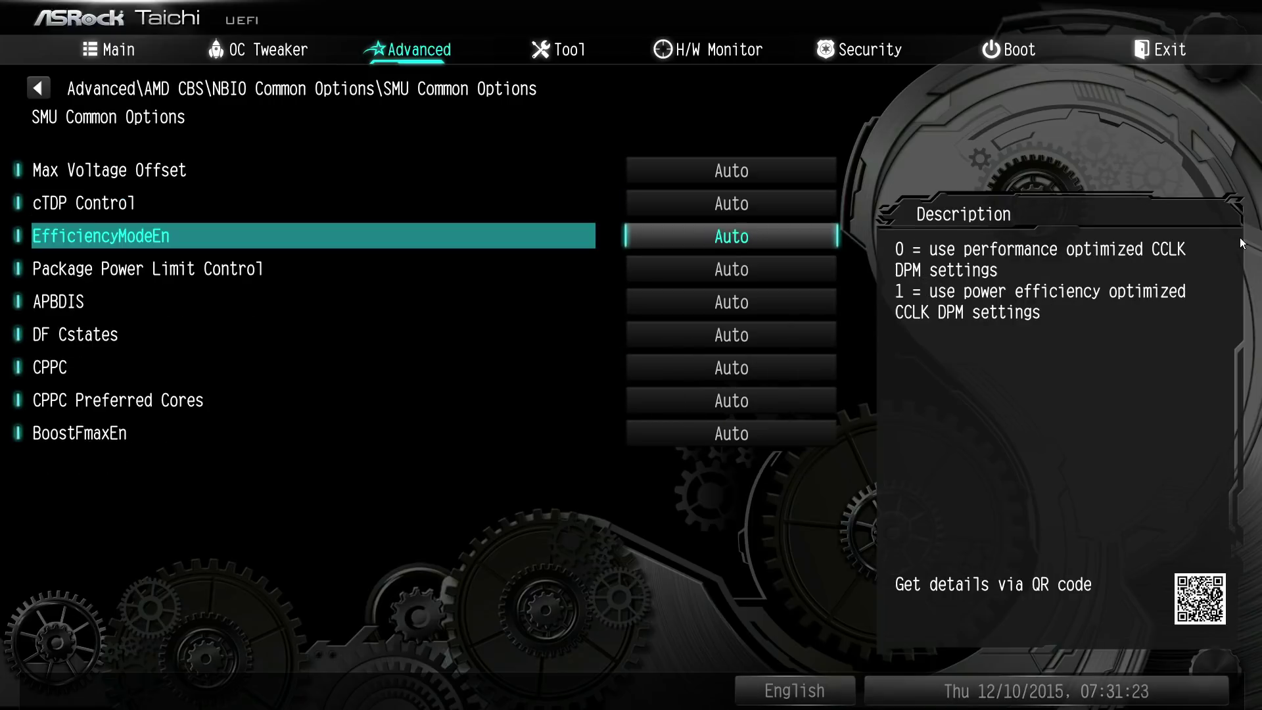
# Step: Set Package Power Limit Control to Manual
pyautogui.press('Down')
pyautogui.press('Return')
pyautogui.press('Up')
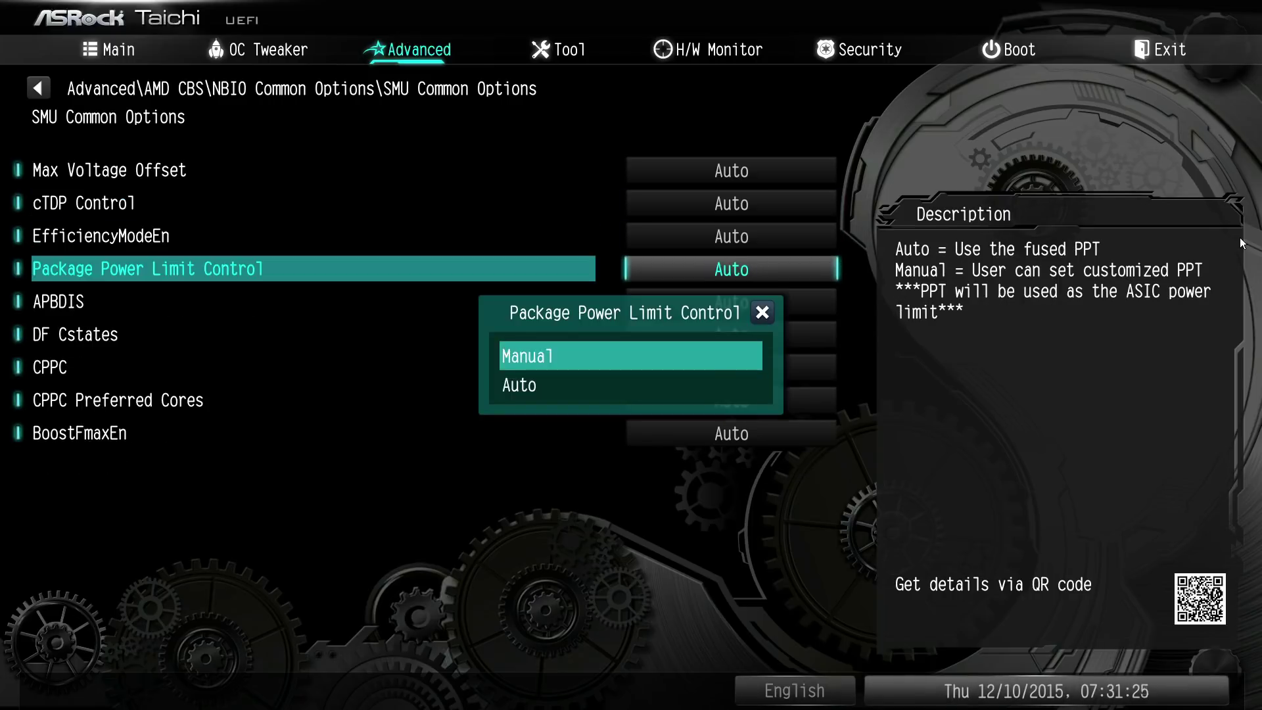
pyautogui.press('Return')
pyautogui.press('Down')
pyautogui.press('Up')
pyautogui.press('Up')
pyautogui.press('Up')
pyautogui.press('Up')
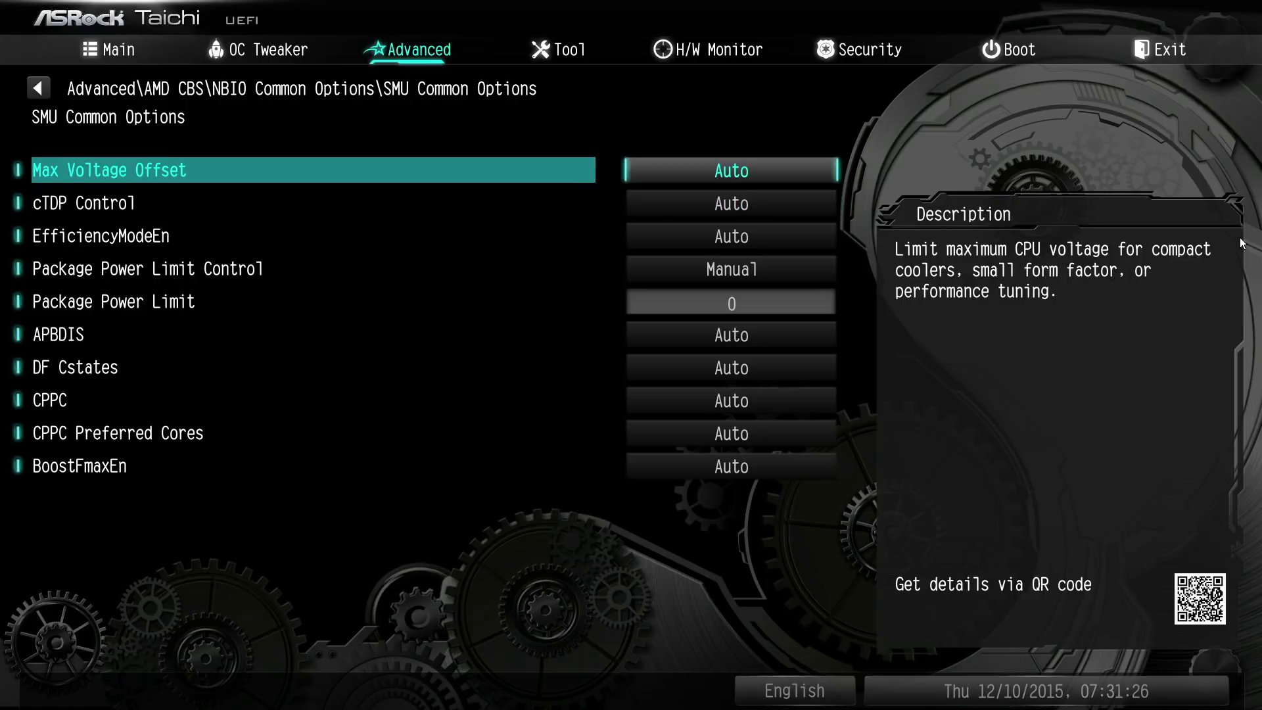
# Step: Set the Package Power Limit to 800 W
pyautogui.press('Down')
pyautogui.press('Down')
pyautogui.press('Down')
pyautogui.press('Down')
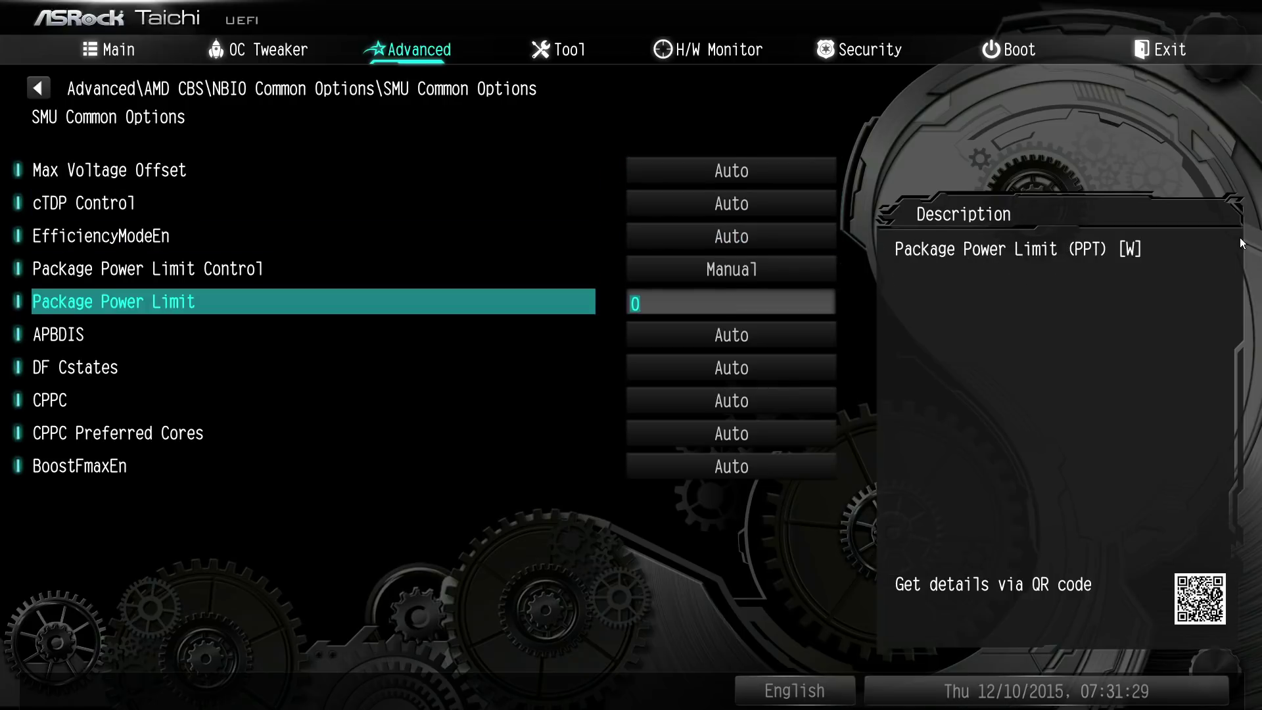
pyautogui.write('800')
pyautogui.press('Down')
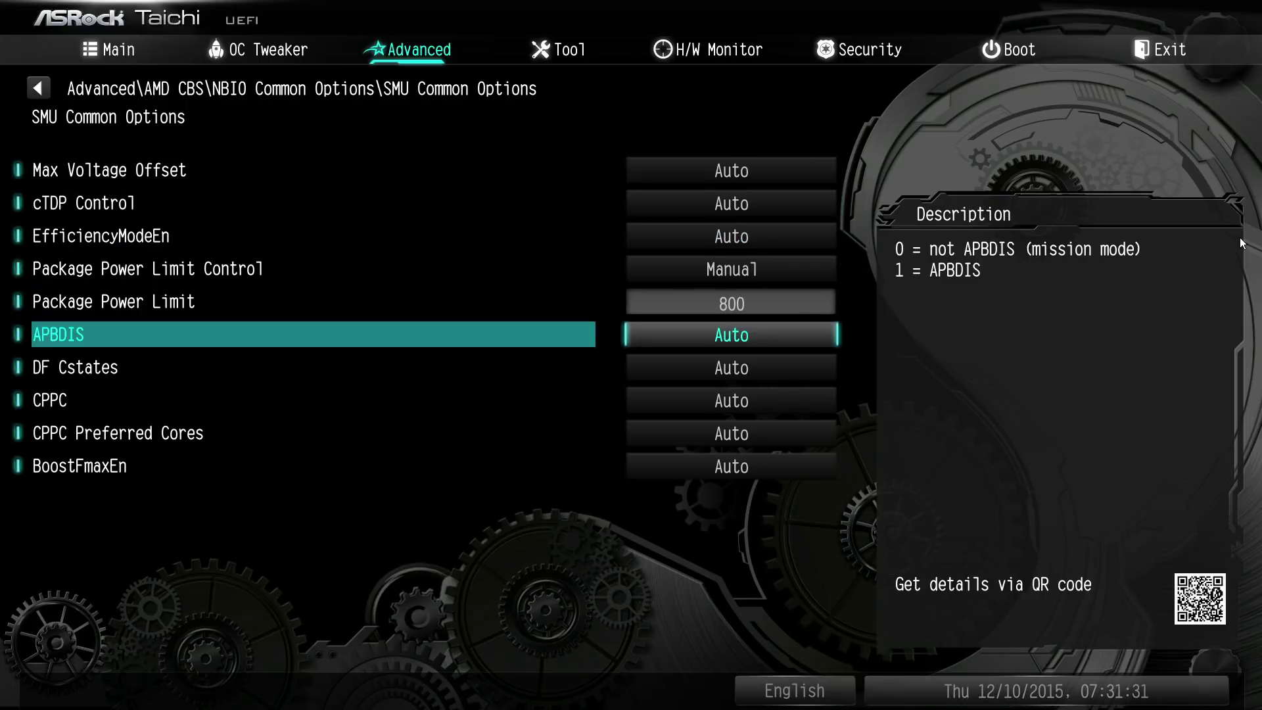
# Step: Reset the Package Power Limit value to 0
pyautogui.press('Up')
pyautogui.press('Up')
pyautogui.press('Down')
pyautogui.write('0')
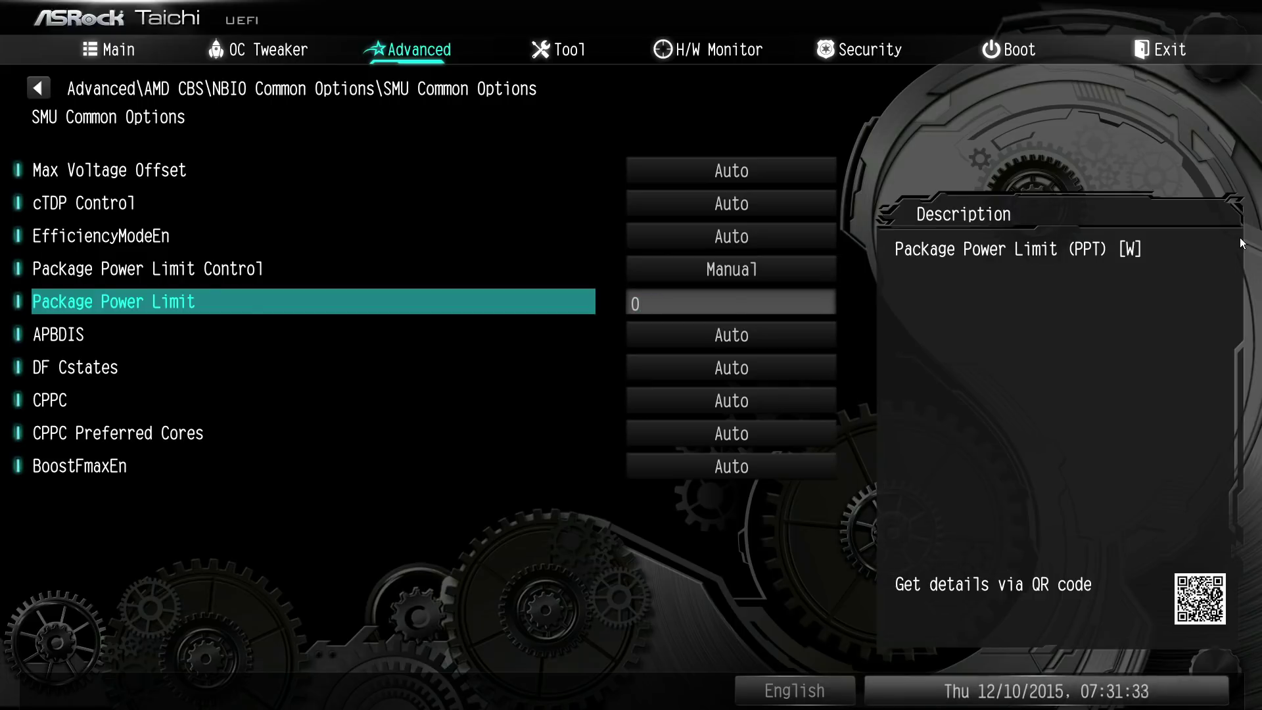
pyautogui.press('Up')
pyautogui.press('Down')
# Step: Set cTDP Control to Manual
pyautogui.press('Up')
pyautogui.press('Up')
pyautogui.press('Up')
pyautogui.press('Return')
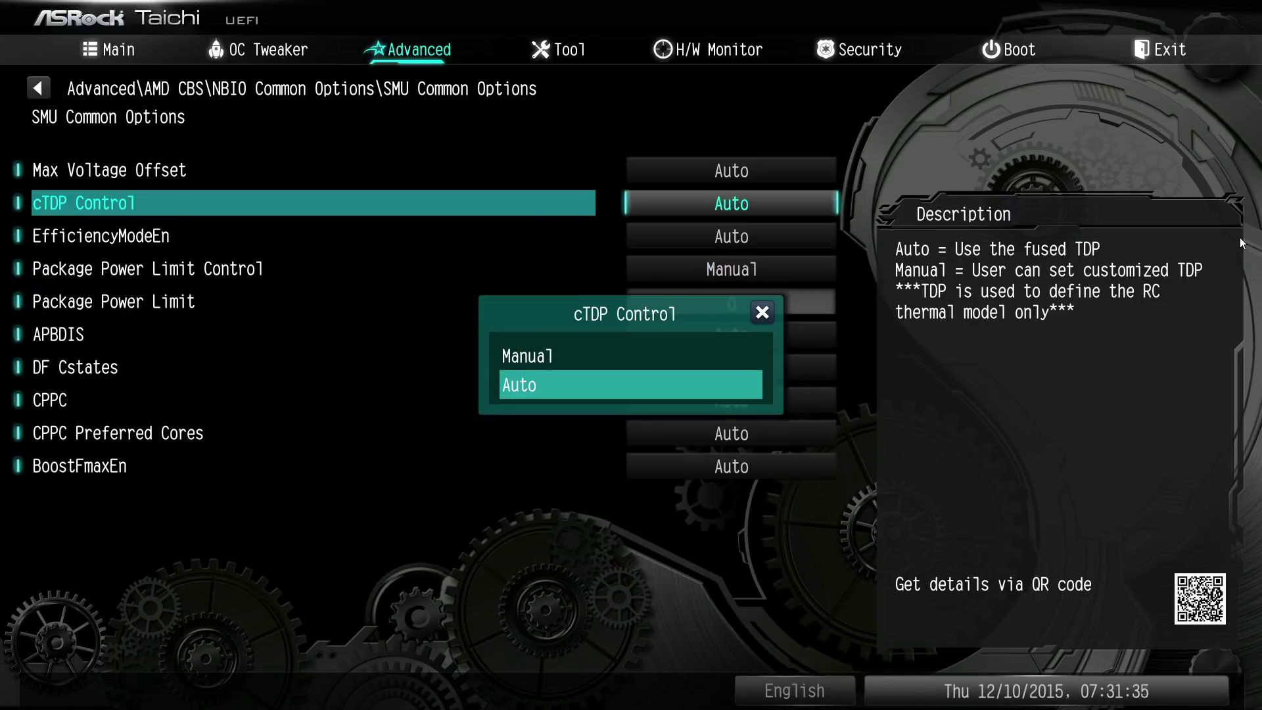
pyautogui.press('Up')
pyautogui.press('Return')
# Step: Set the cTDP value to 290 W and recheck the cTDP Control and cTDP descriptions
pyautogui.press('Down')
pyautogui.write('1')
pyautogui.press('BackSpace')
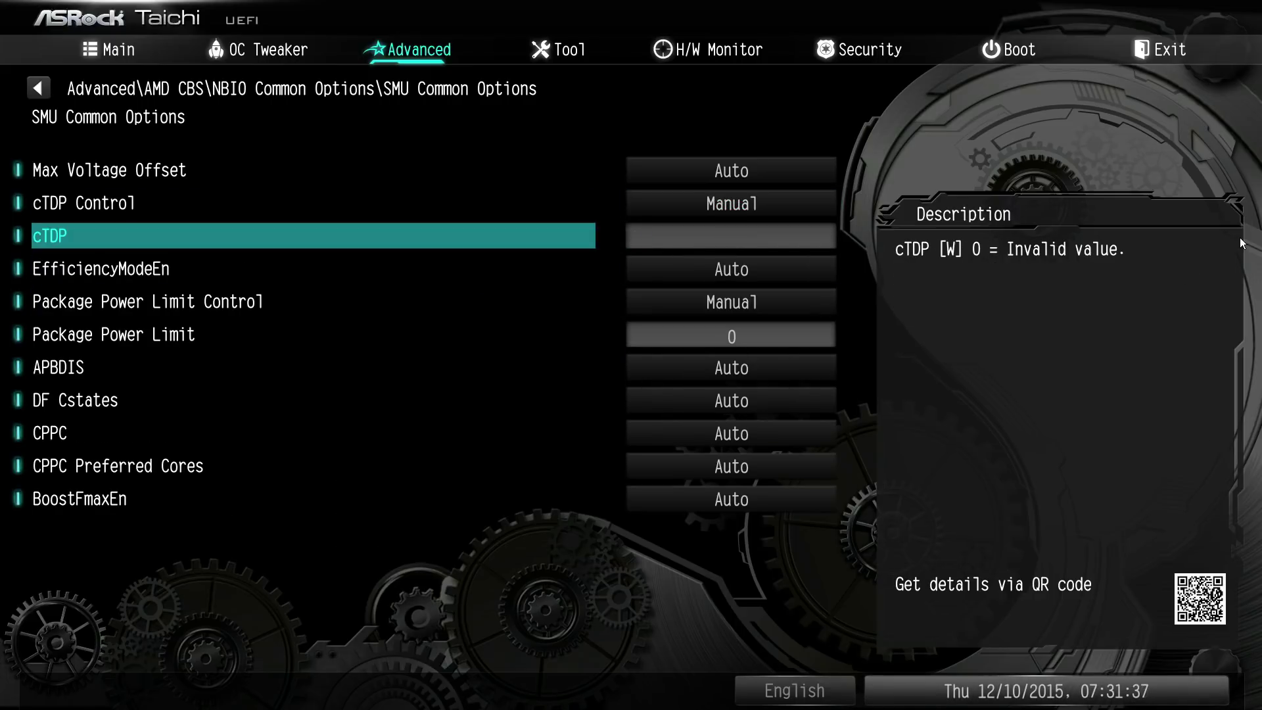
pyautogui.write('290')
pyautogui.press('Up')
pyautogui.press('Down')
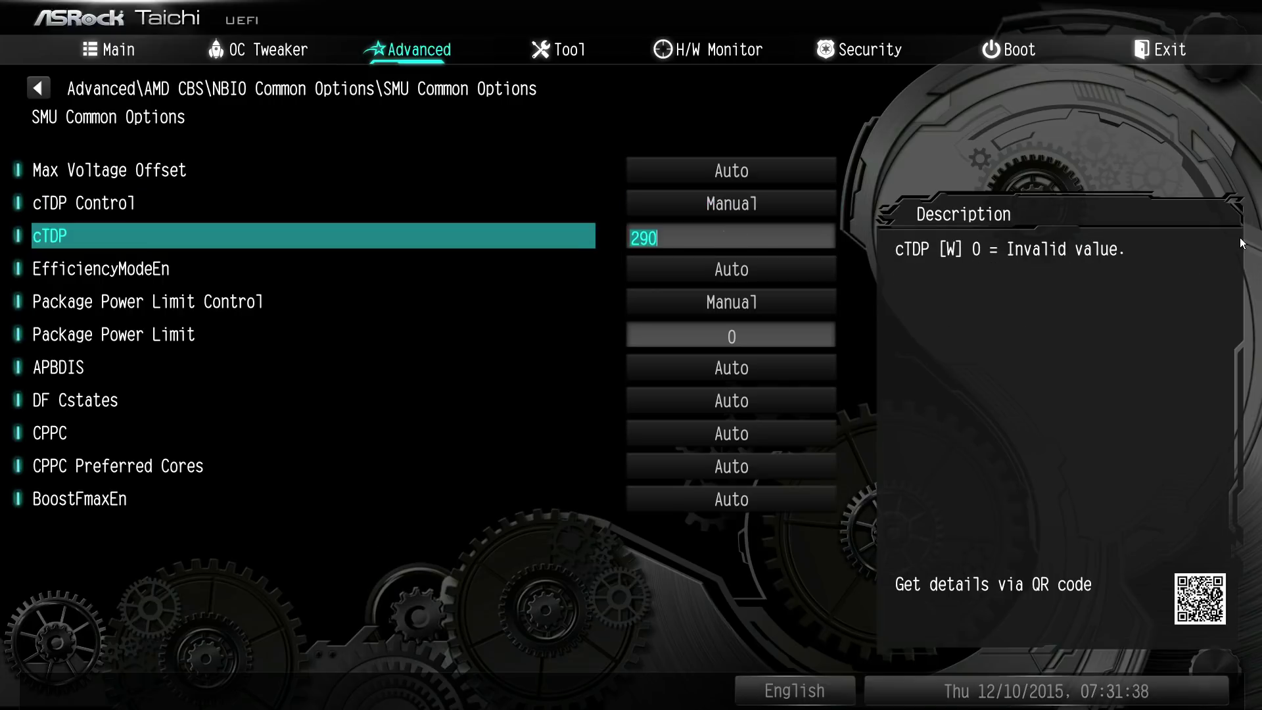
pyautogui.press('Up')
pyautogui.press('Down')
pyautogui.press('Up')
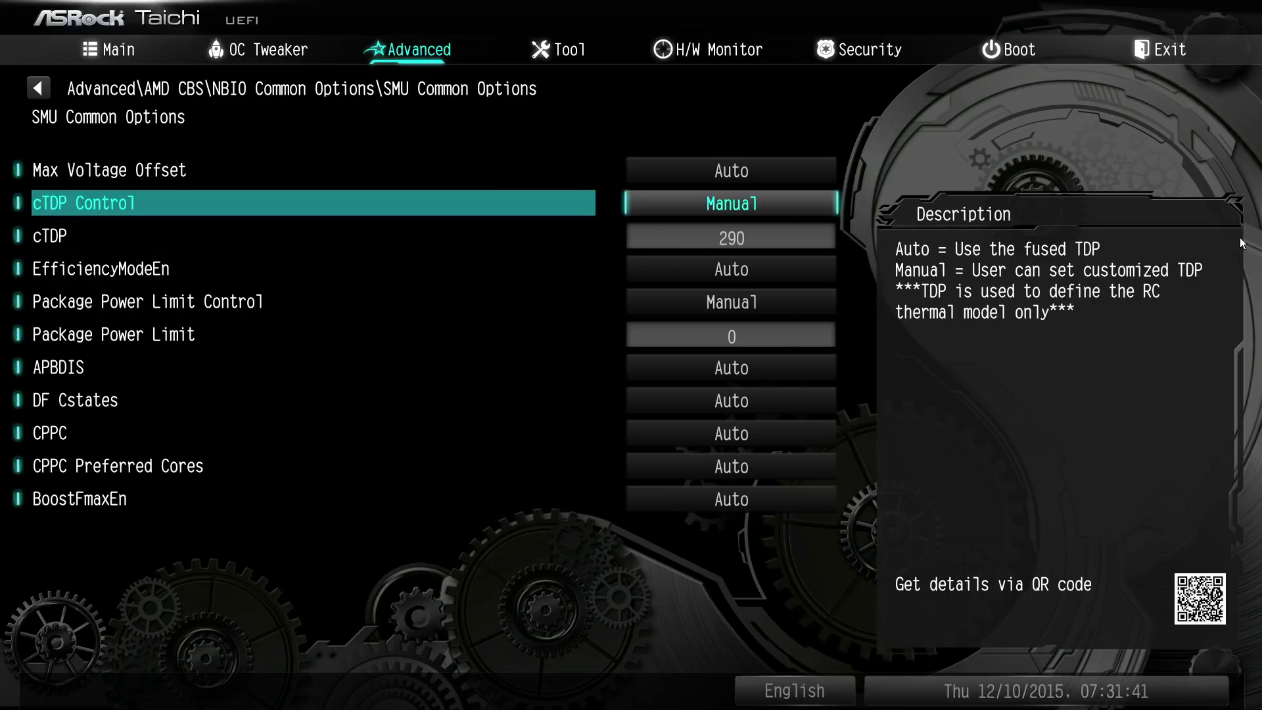
# Step: Return cTDP Control to Auto
pyautogui.press('Return')
pyautogui.press('Down')
pyautogui.press('Return')
pyautogui.press('Down')
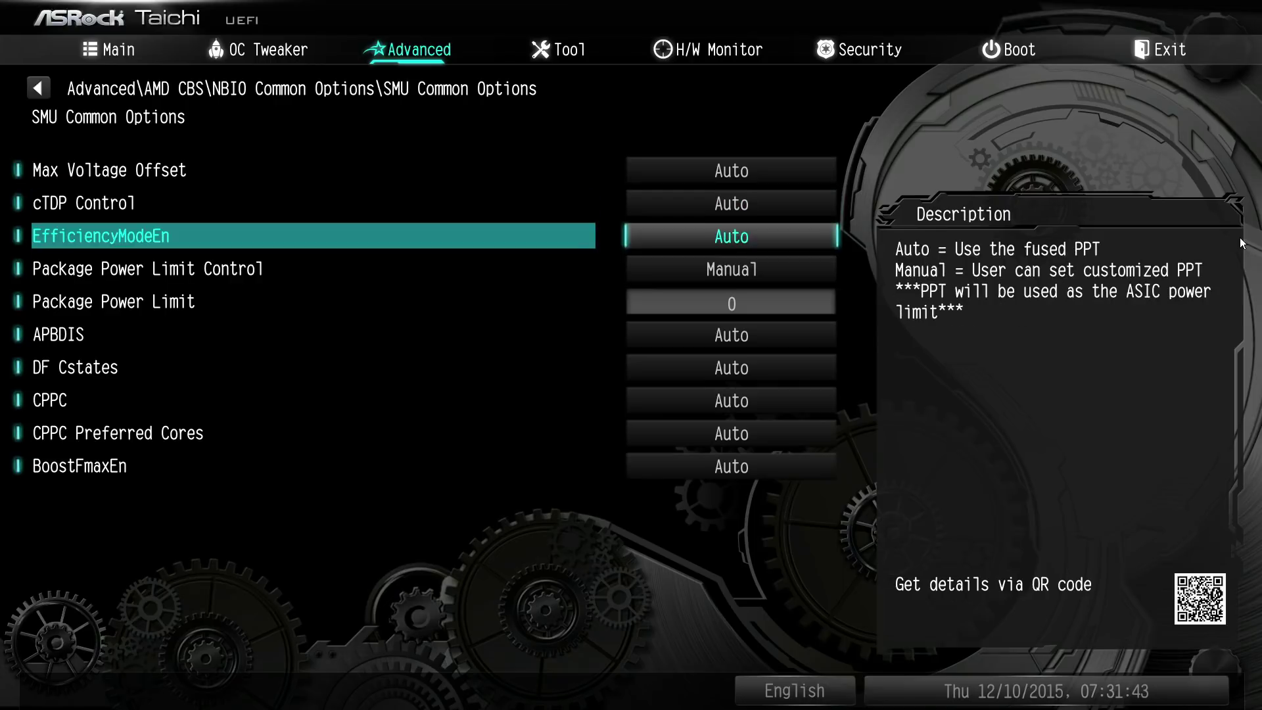
# Step: Set Package Power Limit Control back to Auto
pyautogui.press('Down')
pyautogui.press('Down')
pyautogui.press('Up')
pyautogui.press('Return')
pyautogui.press('Down')
pyautogui.press('Return')
pyautogui.press('Down')
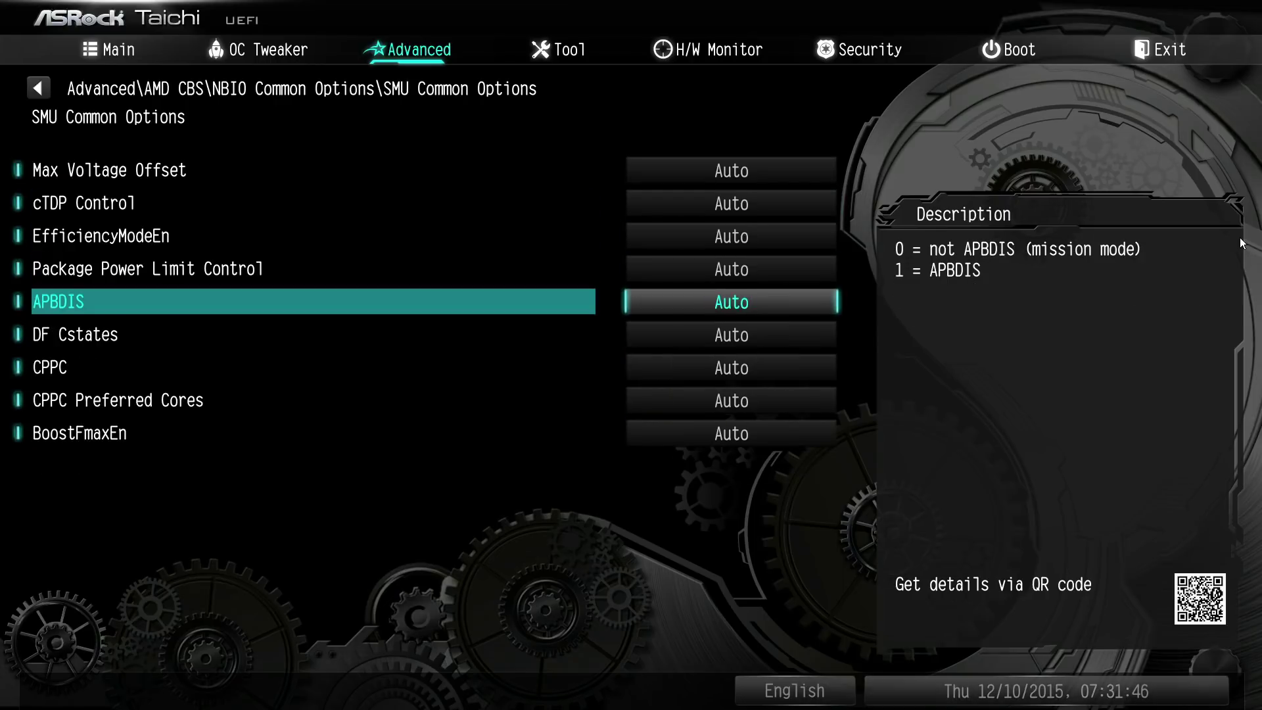
# Step: Set APBDIS to 0
pyautogui.press('Return')
pyautogui.press('Up')
pyautogui.press('Up')
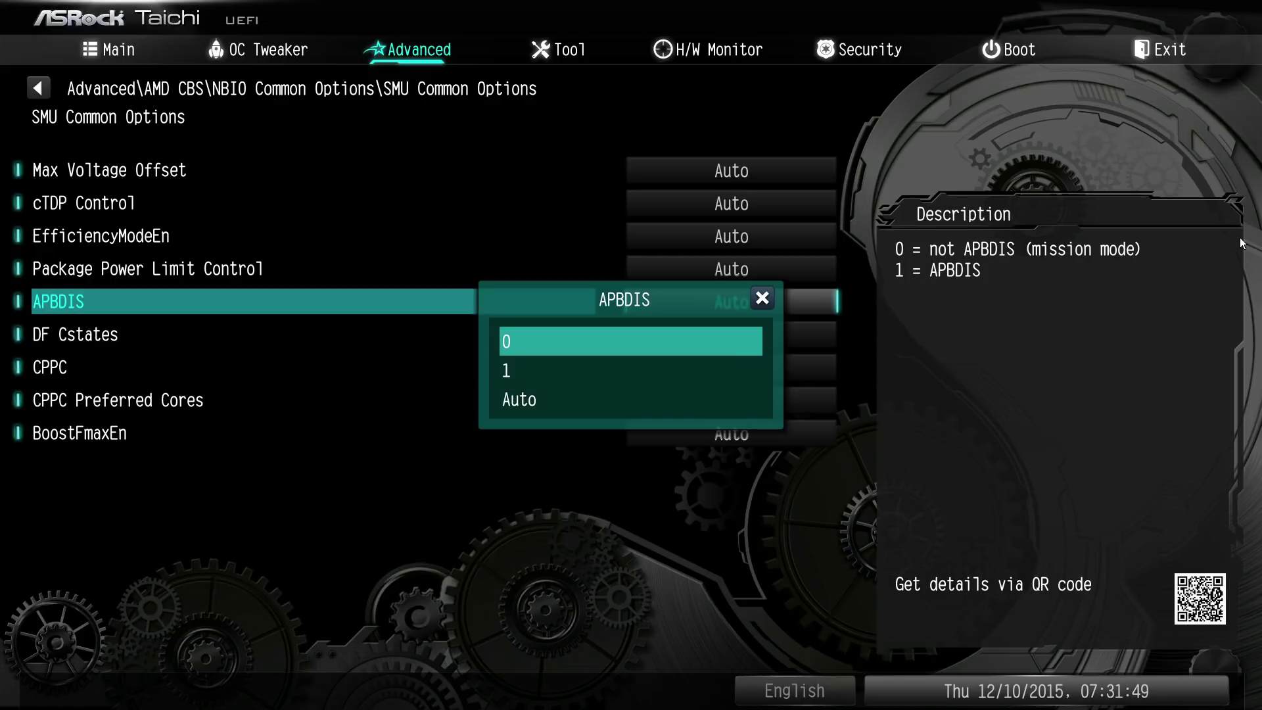
pyautogui.press('Return')
# Step: Change APBDIS to 1 and recheck its options
pyautogui.press('Return')
pyautogui.press('Down')
pyautogui.press('Return')
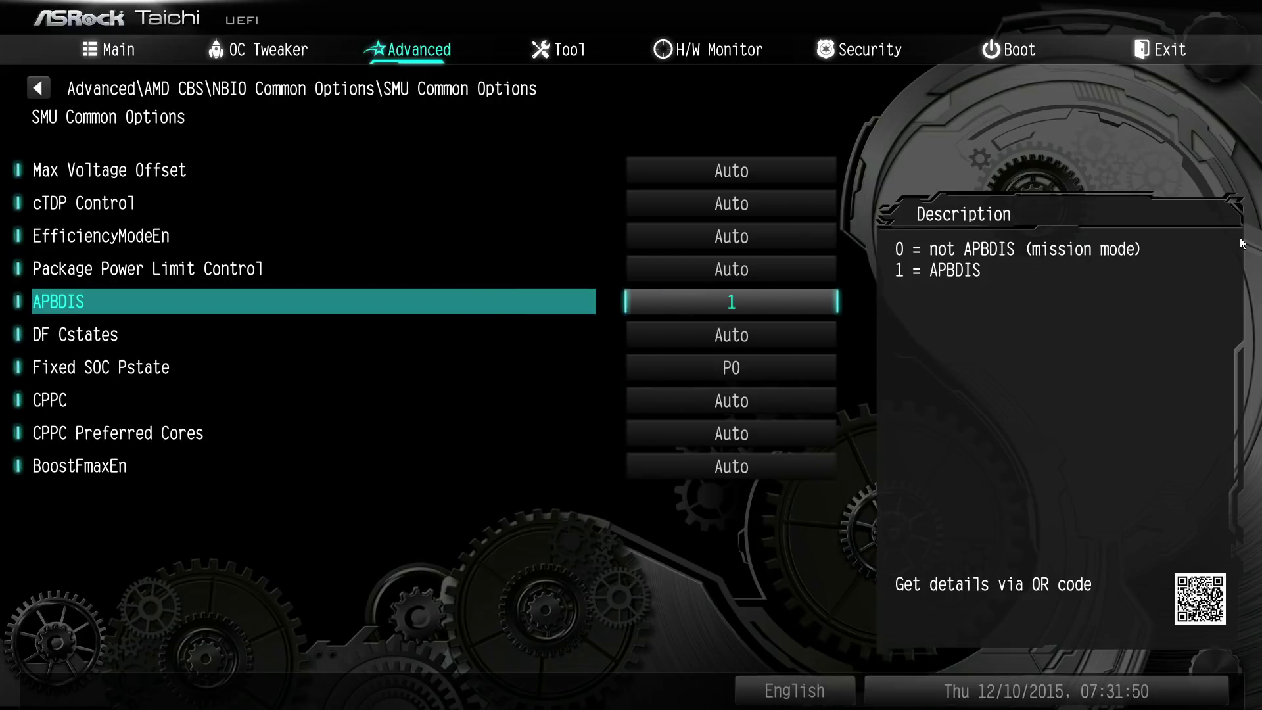
pyautogui.press('Return')
pyautogui.press('Return')
# Step: Set DF Cstates to Enabled
pyautogui.press('Down')
pyautogui.press('Return')
pyautogui.press('Up')
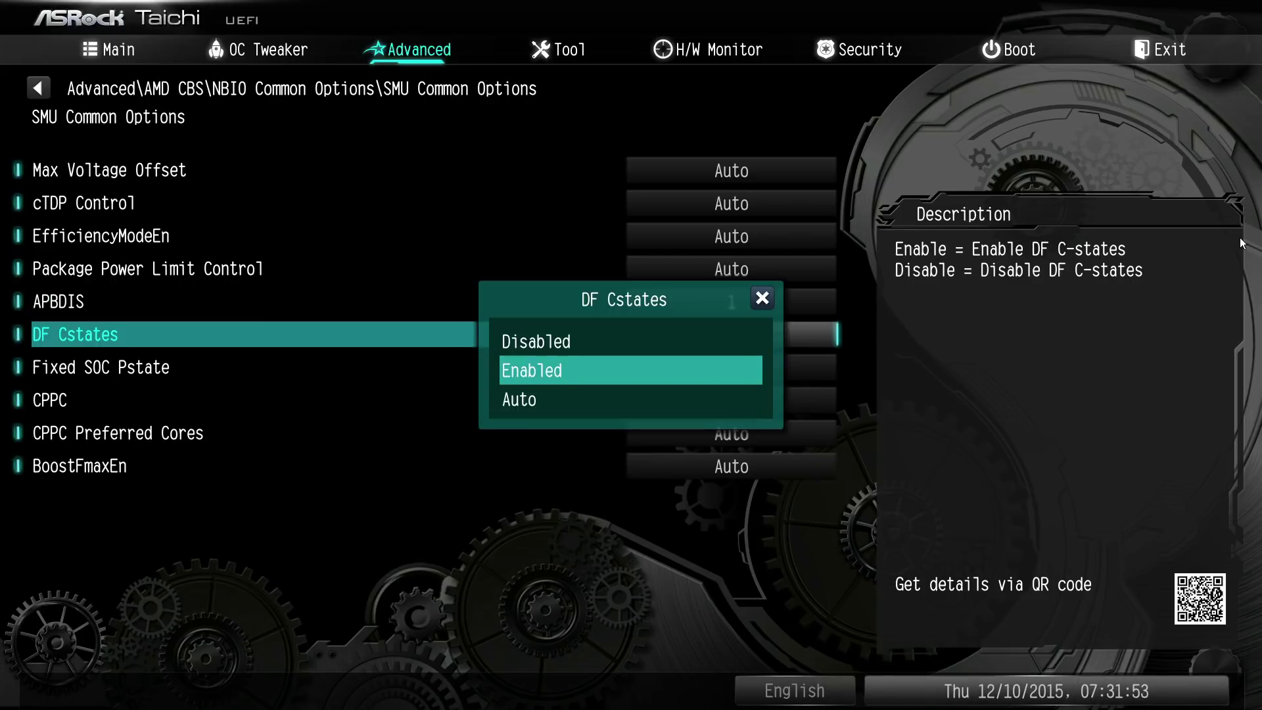
pyautogui.press('Up')
pyautogui.press('Down')
pyautogui.press('Return')
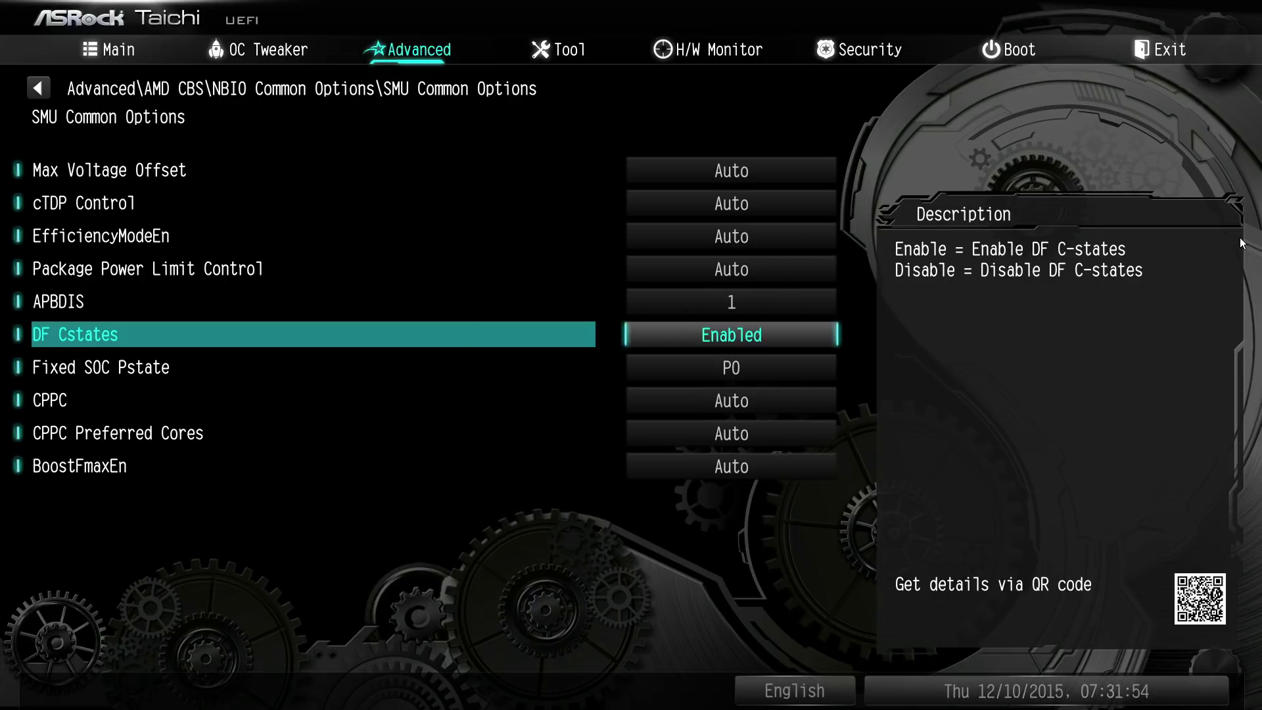
# Step: Review the available options and descriptions of APBDIS and DF Cstates without changing them
pyautogui.press('Up')
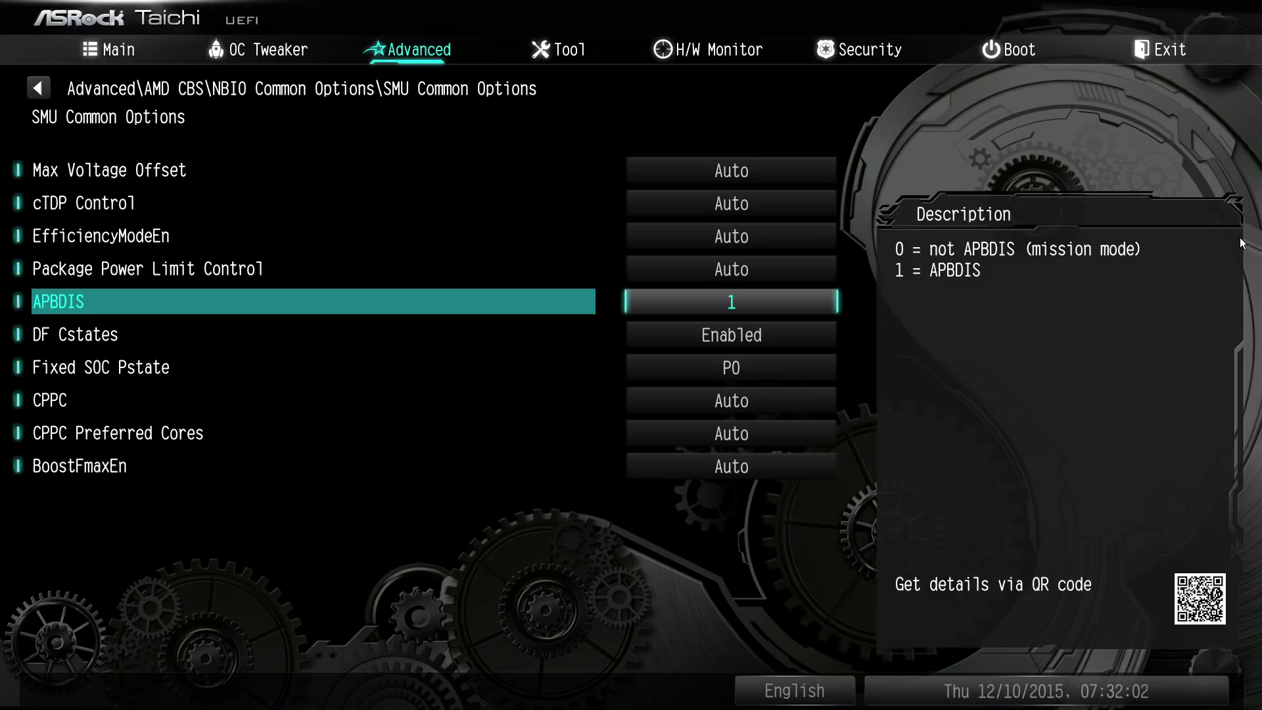
pyautogui.press('Up')
pyautogui.press('Down')
pyautogui.press('Return')
pyautogui.press('Down')
pyautogui.press('Up')
pyautogui.press('Return')
pyautogui.press('Down')
pyautogui.press('Return')
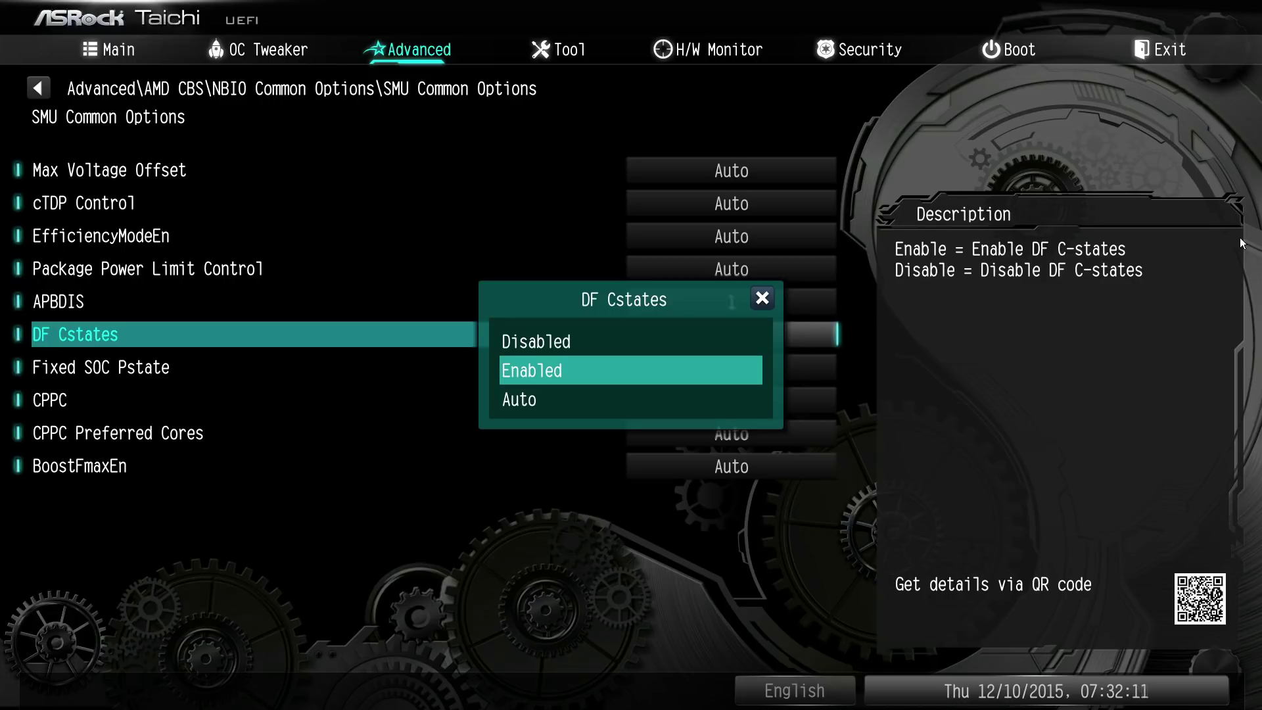
pyautogui.press('Return')
pyautogui.press('Return')
pyautogui.press('Return')
# Step: Switch APBDIS to 0 and back to 1
pyautogui.press('Up')
pyautogui.press('Return')
pyautogui.press('Up')
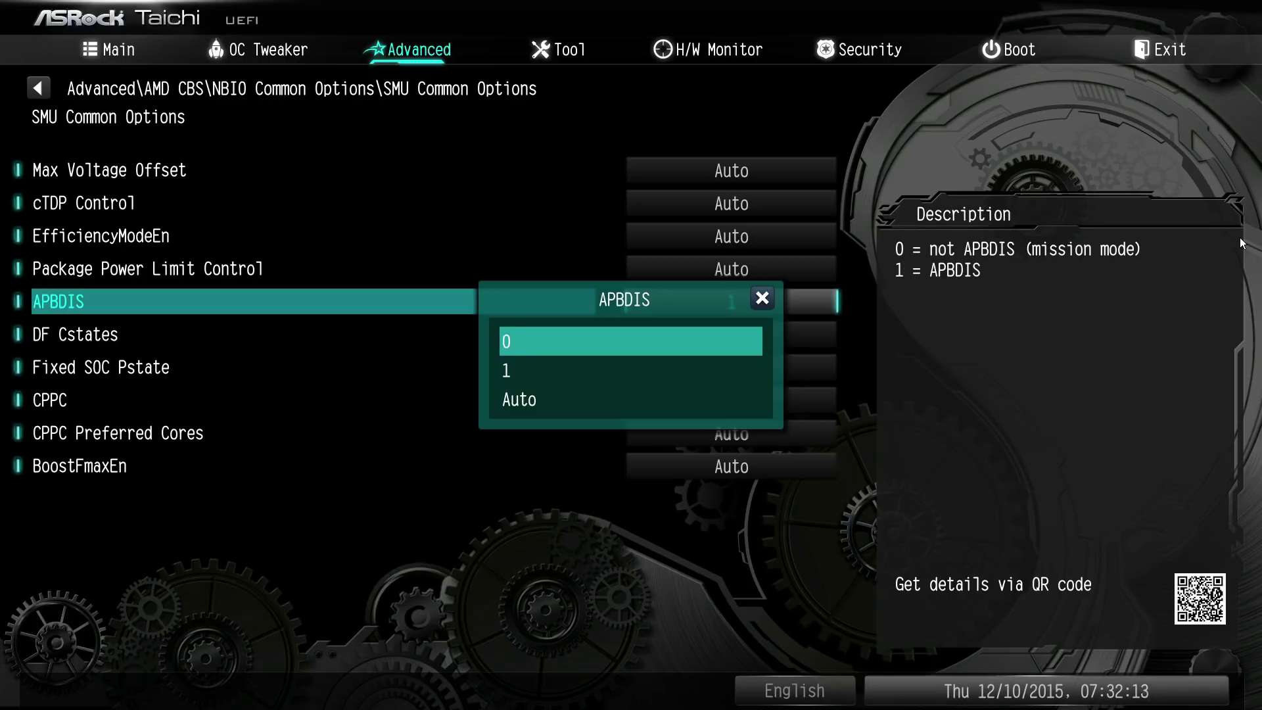
pyautogui.press('Return')
pyautogui.press('Return')
pyautogui.press('Down')
pyautogui.press('Return')
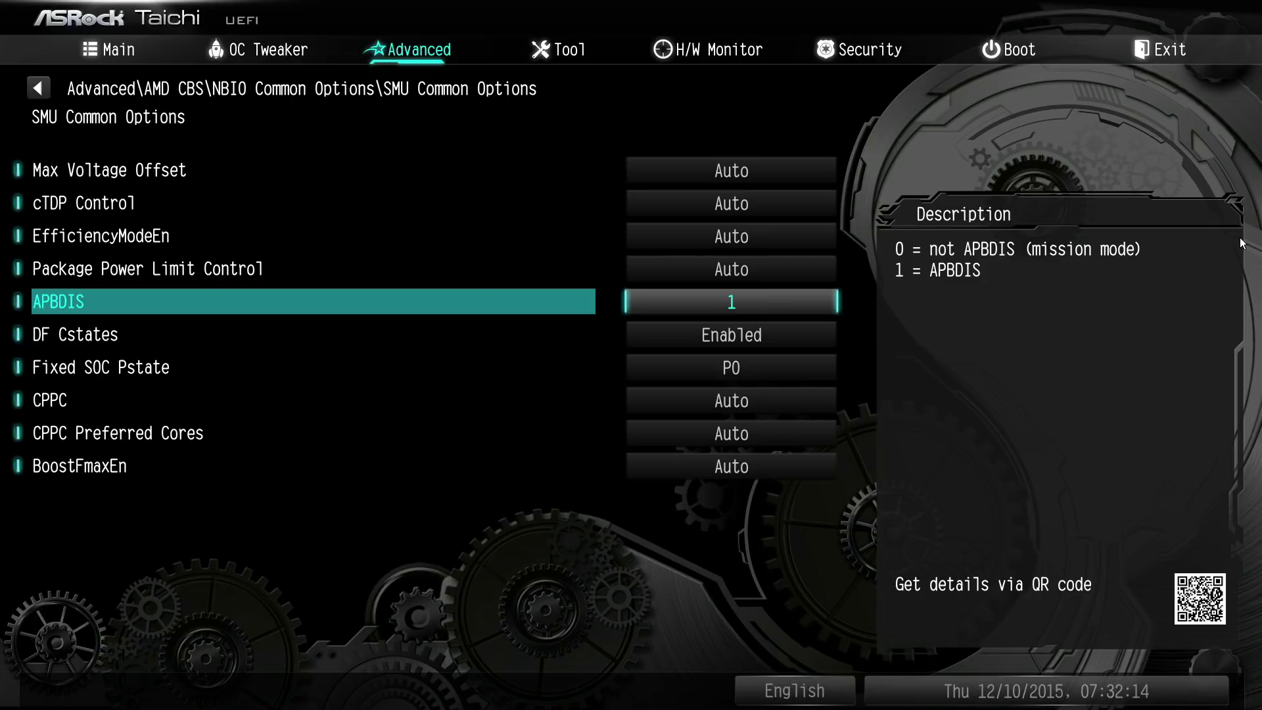
# Step: Set APBDIS to Auto and check the DF Cstates options
pyautogui.press('Return')
pyautogui.press('Down')
pyautogui.press('Return')
pyautogui.press('Down')
pyautogui.press('Return')
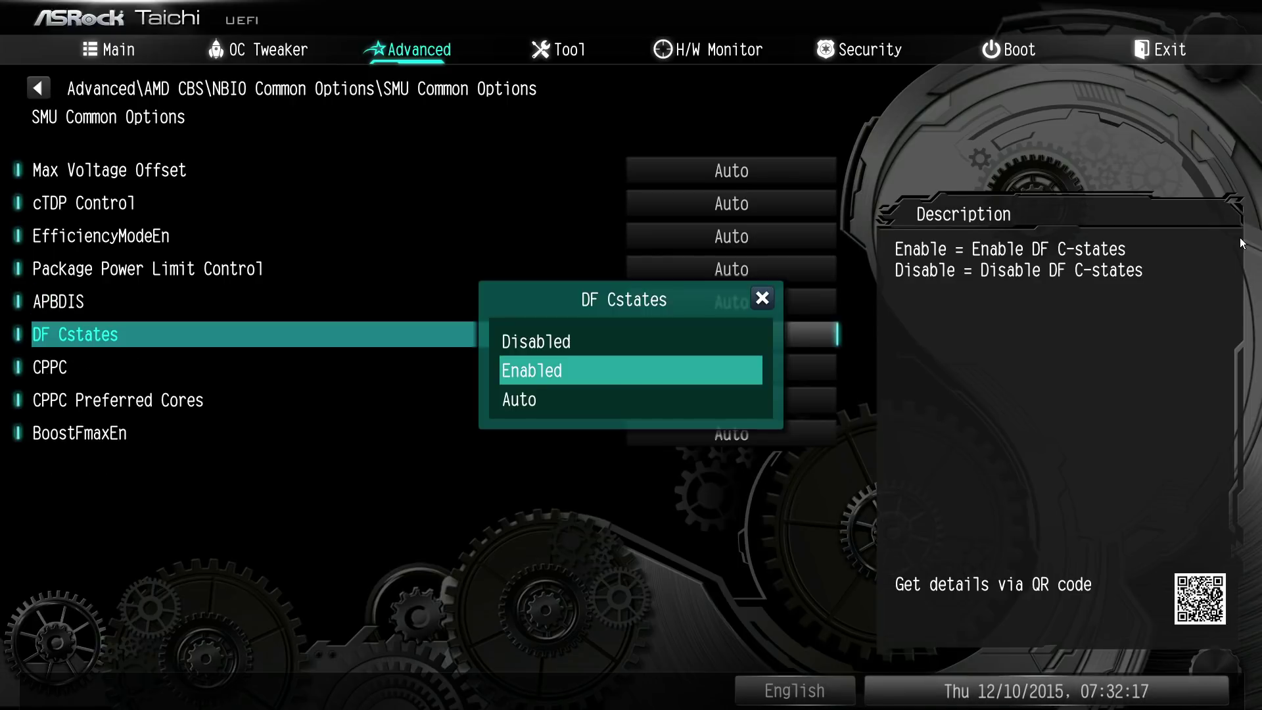
pyautogui.press('Return')
# Step: Set APBDIS to 1 again
pyautogui.press('Up')
pyautogui.press('Return')
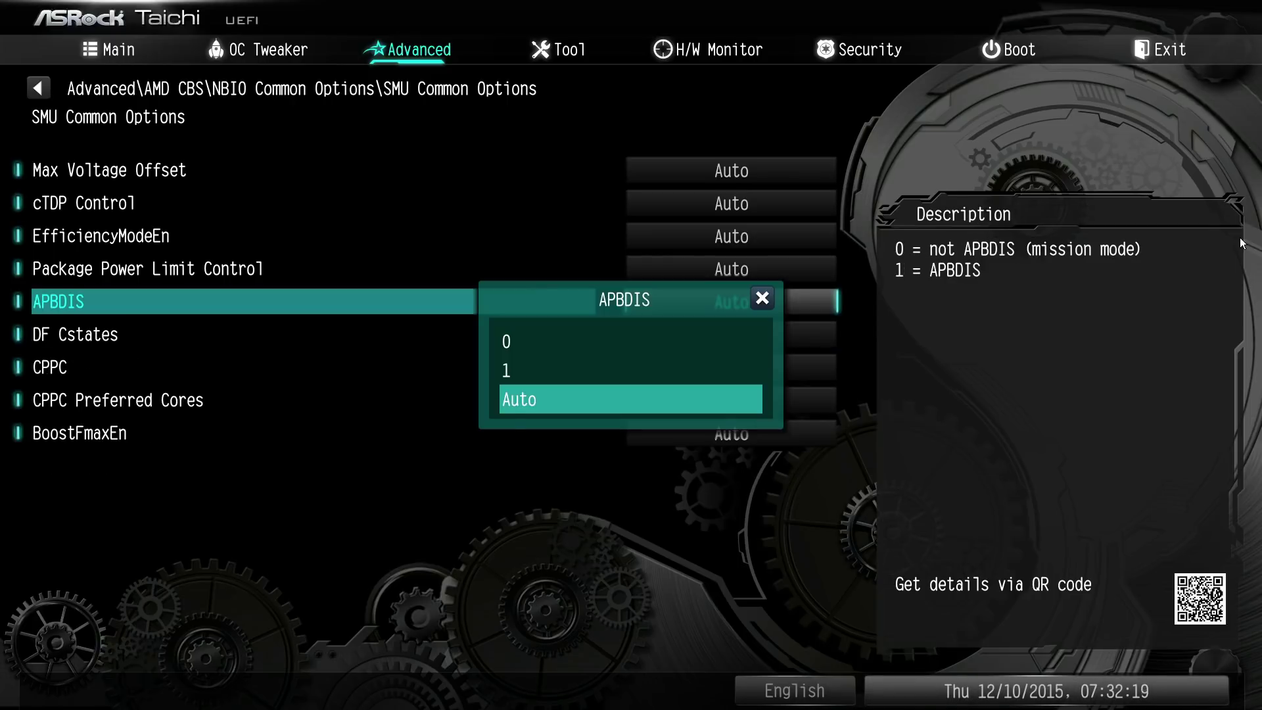
pyautogui.press('Up')
pyautogui.press('Return')
# Step: Browse the Fixed SOC Pstate options from P0 to P3 and keep P0
pyautogui.press('Down')
pyautogui.press('Down')
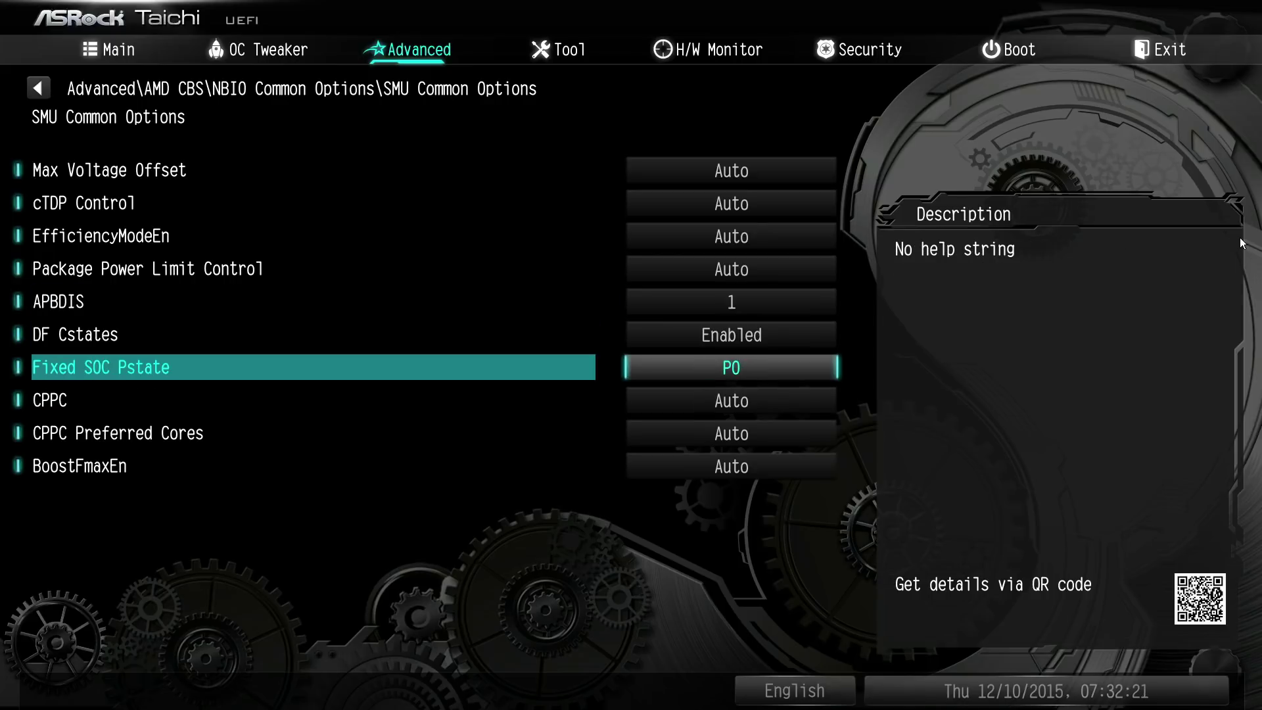
pyautogui.press('Return')
pyautogui.press('Down')
pyautogui.press('Down')
pyautogui.press('Down')
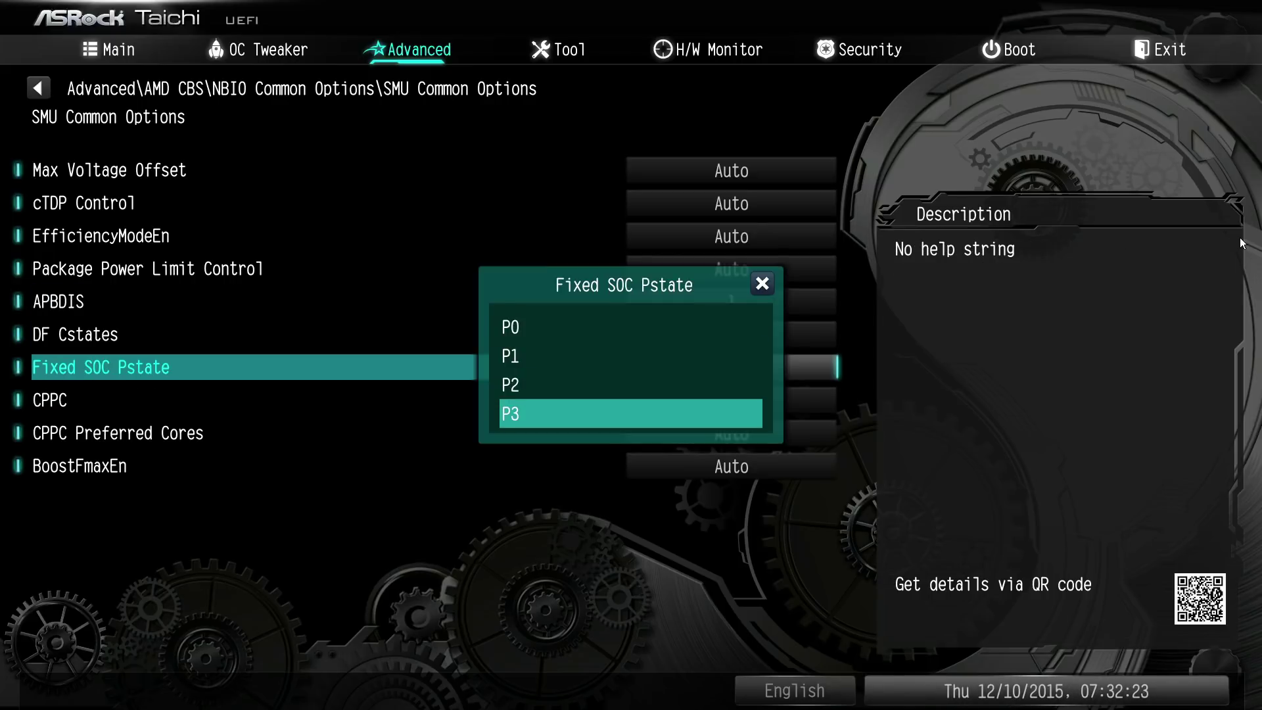
pyautogui.press('Up')
pyautogui.press('Up')
pyautogui.press('Up')
pyautogui.press('Return')
# Step: Set APBDIS to 0 and check which options follow DF Cstates
pyautogui.press('Up')
pyautogui.press('Up')
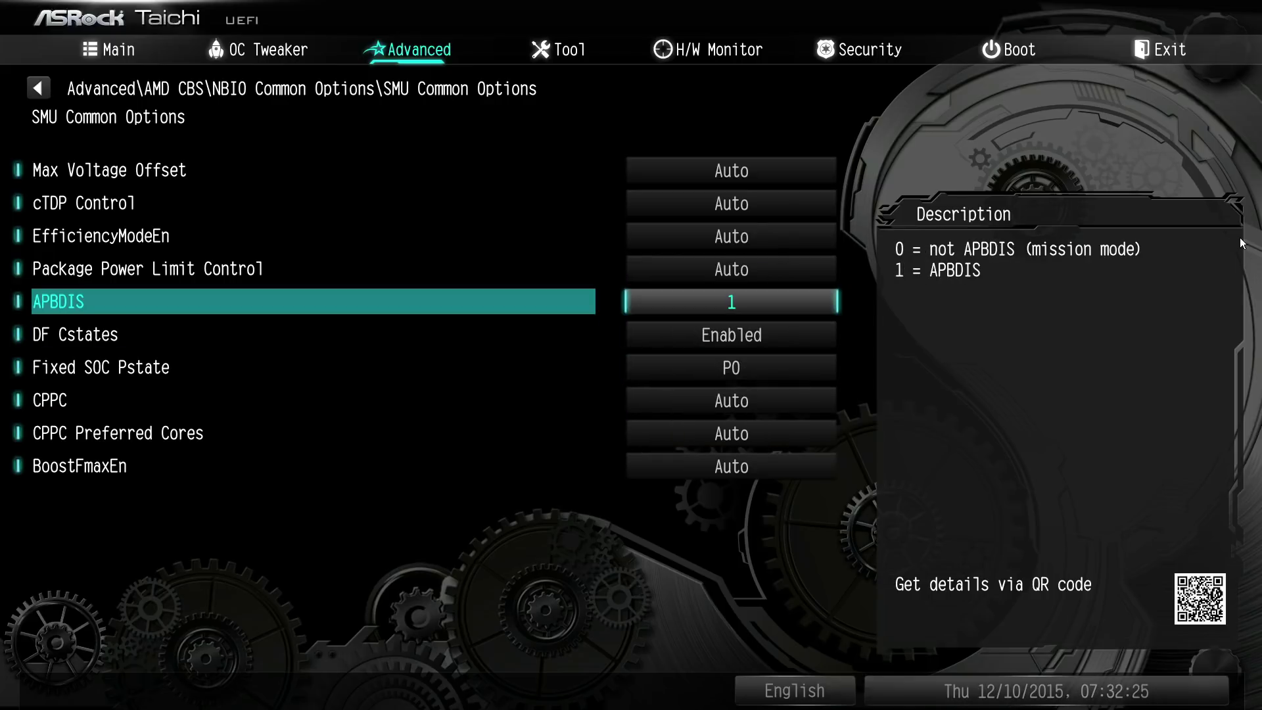
pyautogui.press('Return')
pyautogui.press('Return')
pyautogui.press('Down')
pyautogui.press('Down')
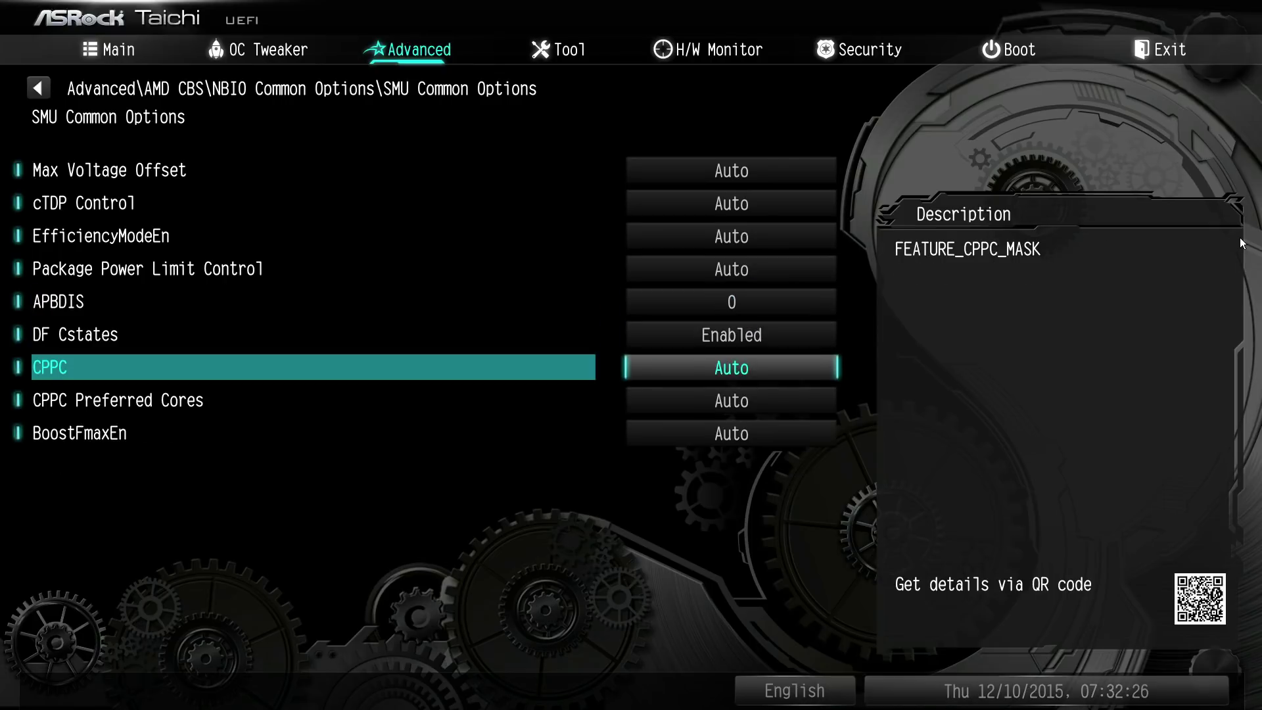
# Step: Set APBDIS back to 1
pyautogui.press('Up')
pyautogui.press('Up')
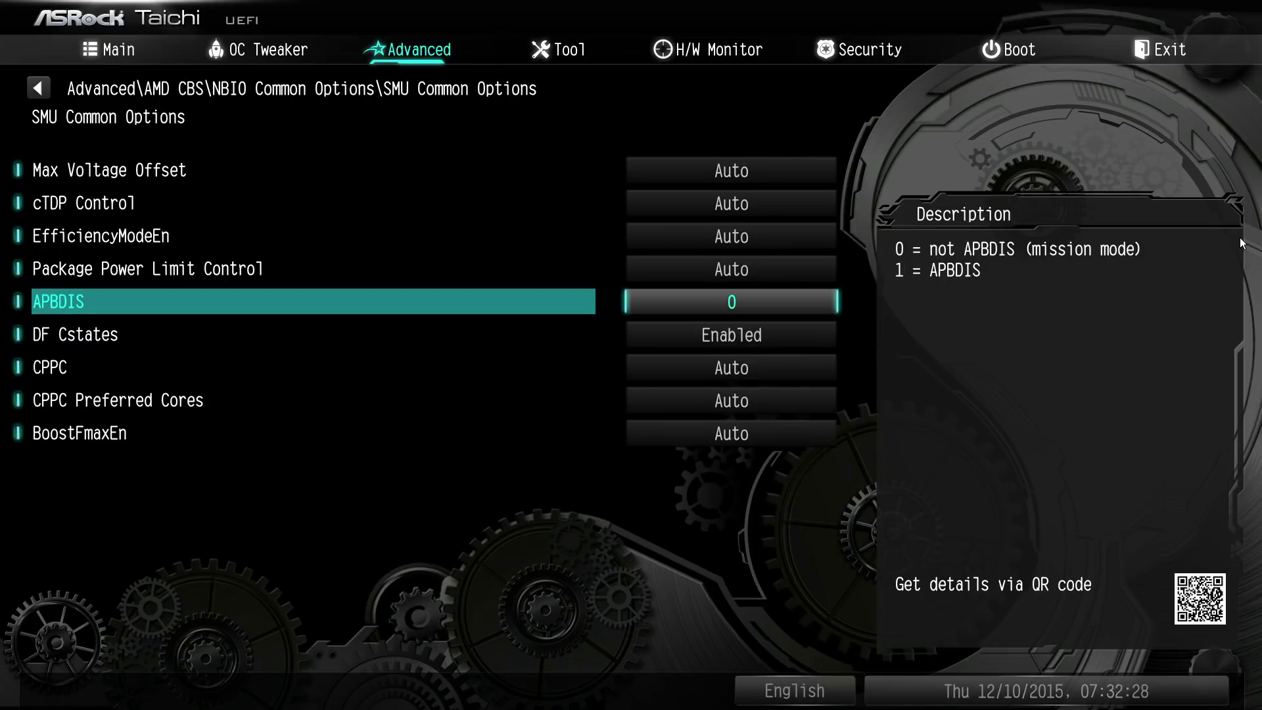
pyautogui.press('Down')
pyautogui.press('Up')
pyautogui.press('Return')
pyautogui.press('Down')
pyautogui.press('Return')
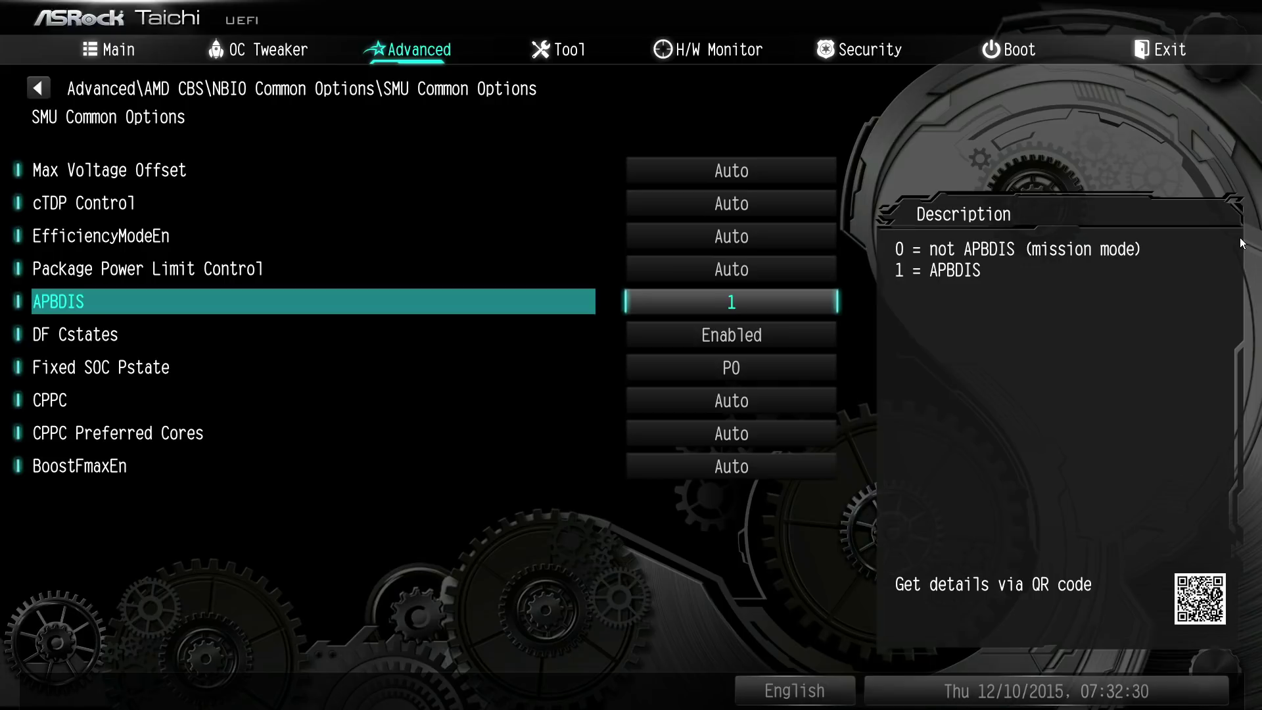
# Step: Set DF Cstates to Disabled
pyautogui.press('Down')
pyautogui.press('Down')
pyautogui.press('Up')
pyautogui.press('Return')
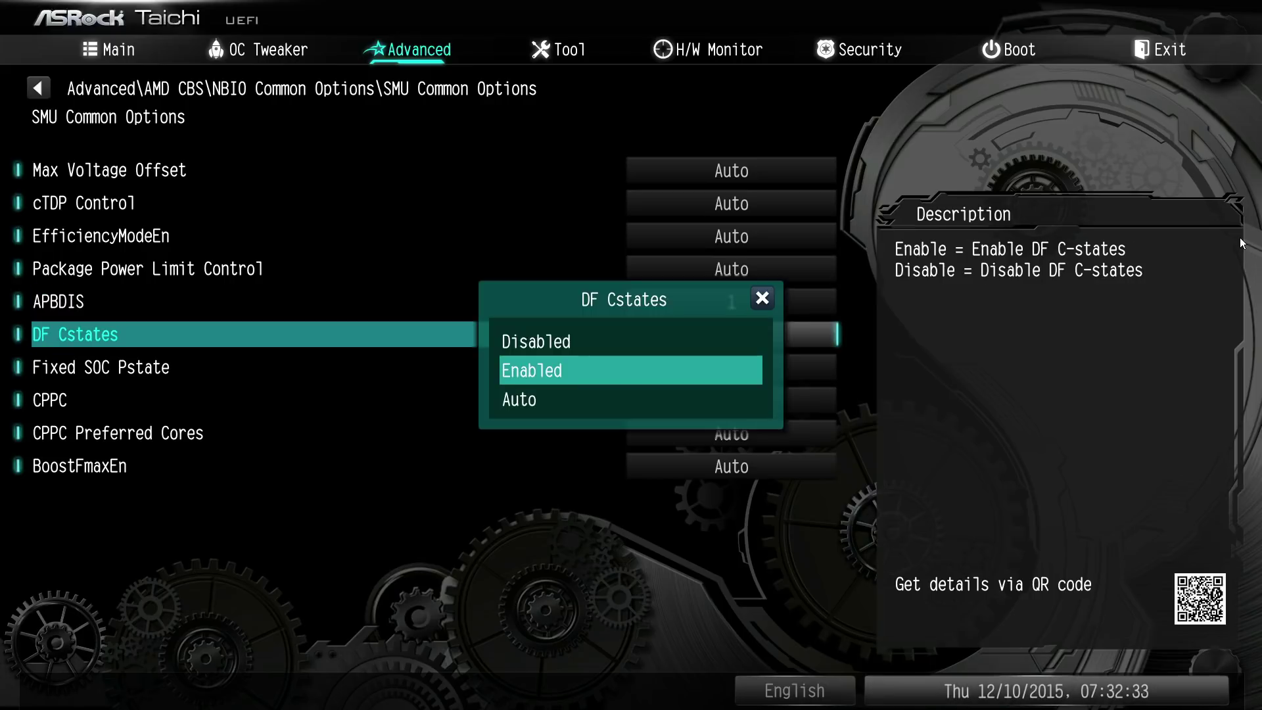
pyautogui.press('Up')
pyautogui.press('Return')
# Step: Switch DF Cstates to Auto and back to Disabled
pyautogui.press('Return')
pyautogui.press('Down')
pyautogui.press('Down')
pyautogui.press('Return')
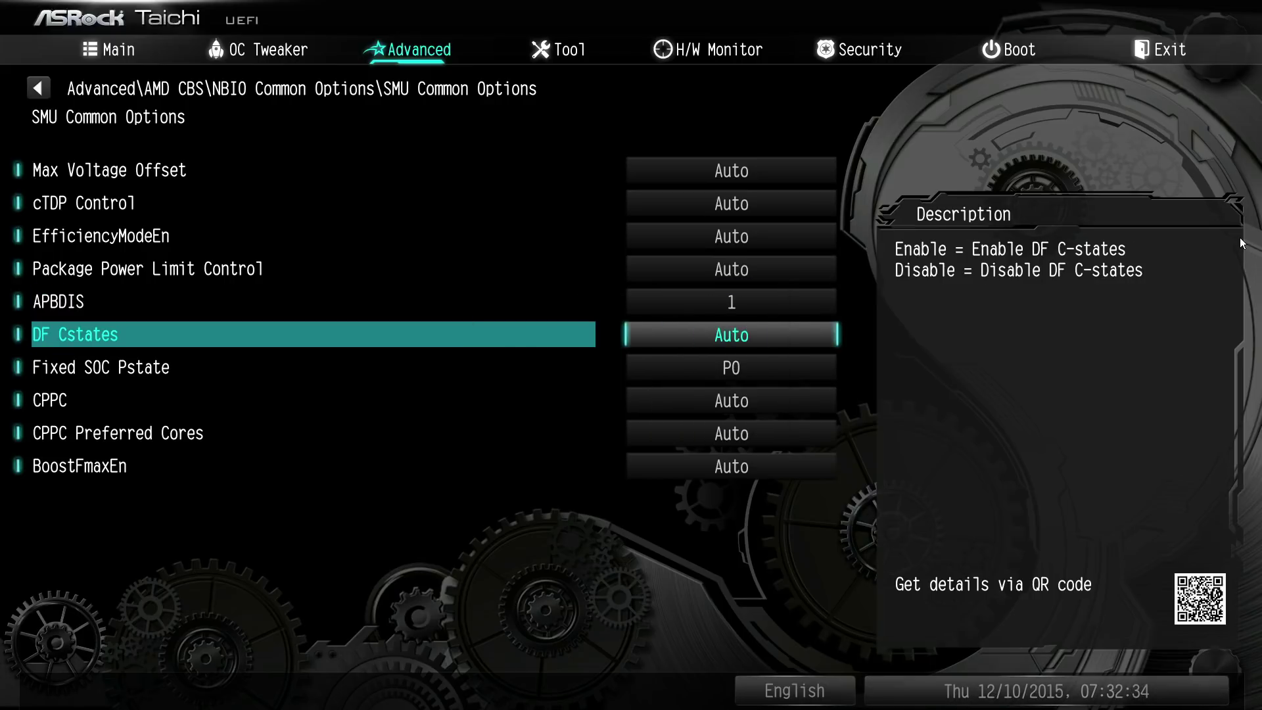
pyautogui.press('Return')
pyautogui.press('Up')
pyautogui.press('Up')
pyautogui.press('Return')
# Step: Set APBDIS back to Auto
pyautogui.press('Down')
pyautogui.press('Up')
pyautogui.press('Up')
pyautogui.press('Return')
pyautogui.press('Up')
pyautogui.press('Down')
pyautogui.press('Down')
pyautogui.press('Return')
# Step: Look through the DF Cstates options, set it back to Auto and move on to CPPC
pyautogui.press('Down')
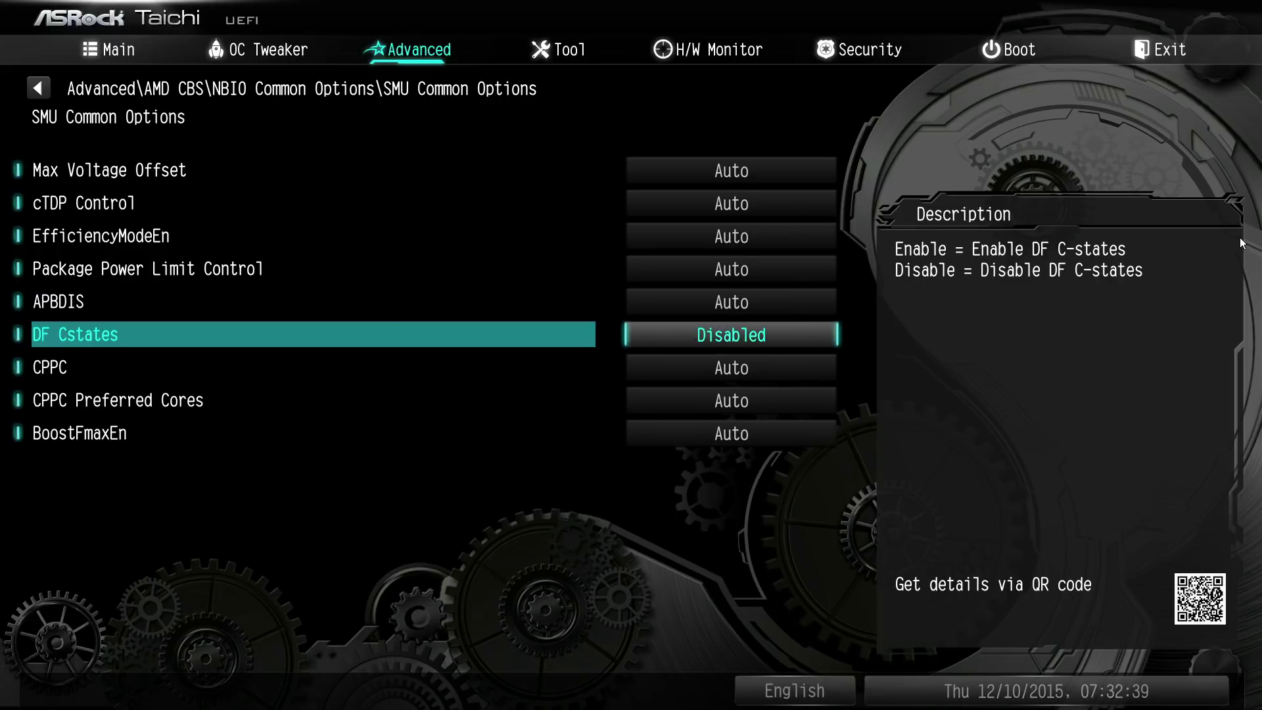
pyautogui.press('Return')
pyautogui.press('Down')
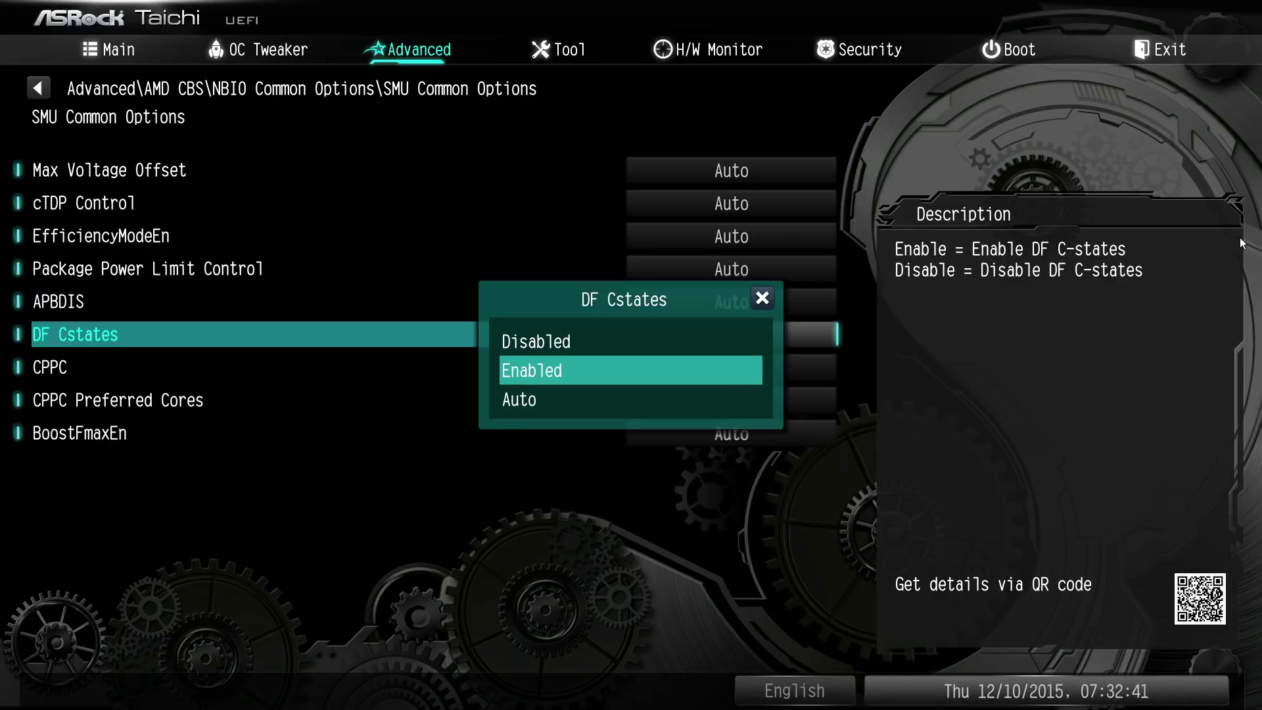
pyautogui.press('Up')
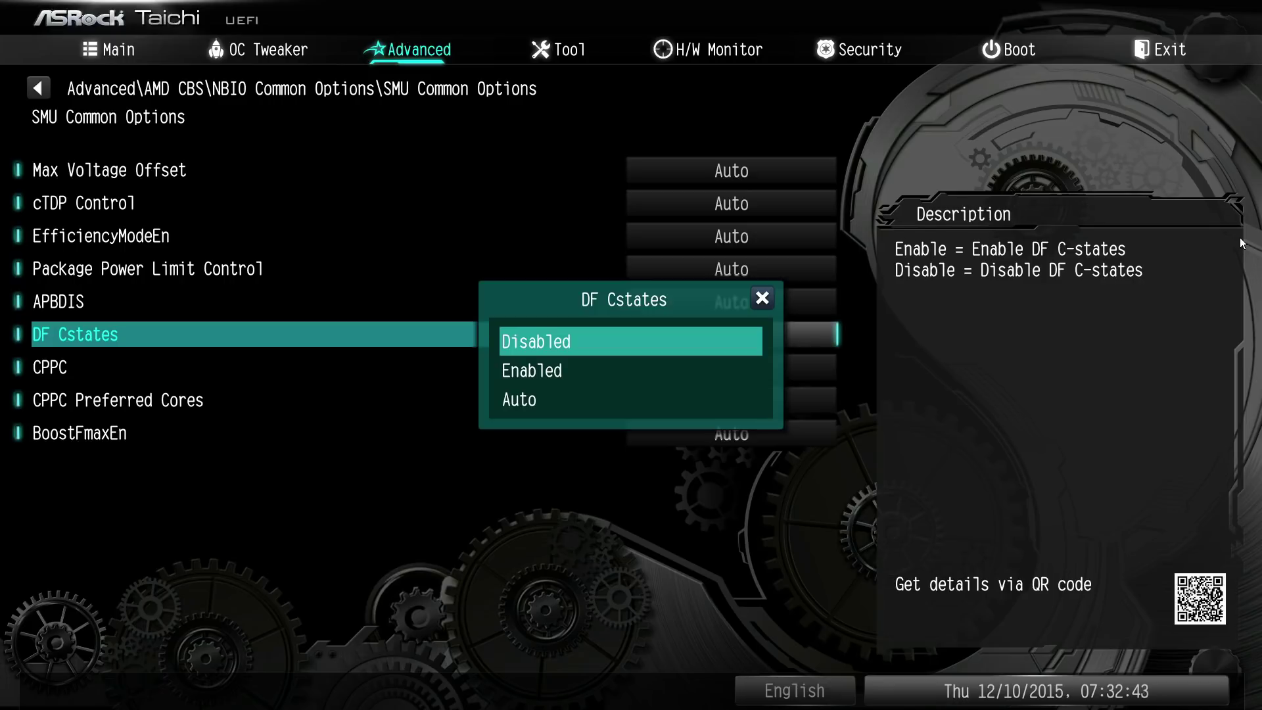
pyautogui.press('Down')
pyautogui.press('Down')
pyautogui.press('Return')
pyautogui.press('Down')
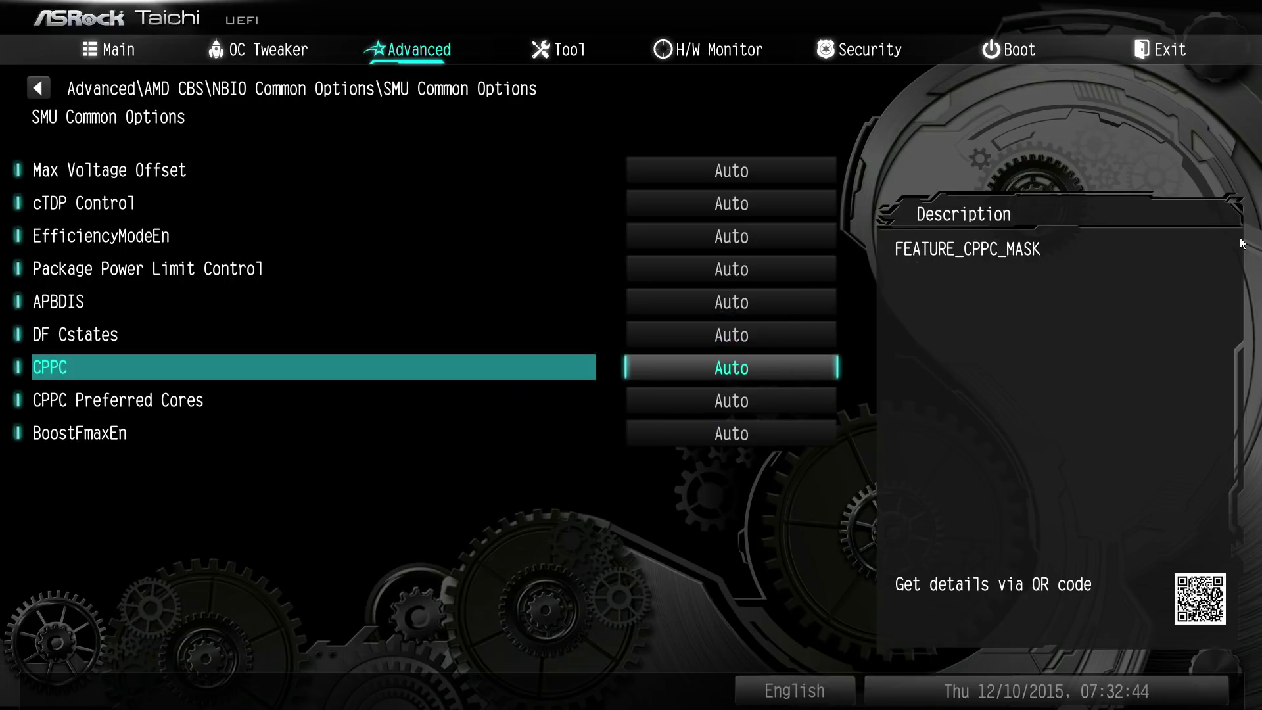
pyautogui.press('Return')
pyautogui.press('Up')
pyautogui.press('Up')
pyautogui.press('Escape')
# Step: Set DF Cstates to Disabled
pyautogui.press('Up')
pyautogui.press('Return')
pyautogui.press('Up')
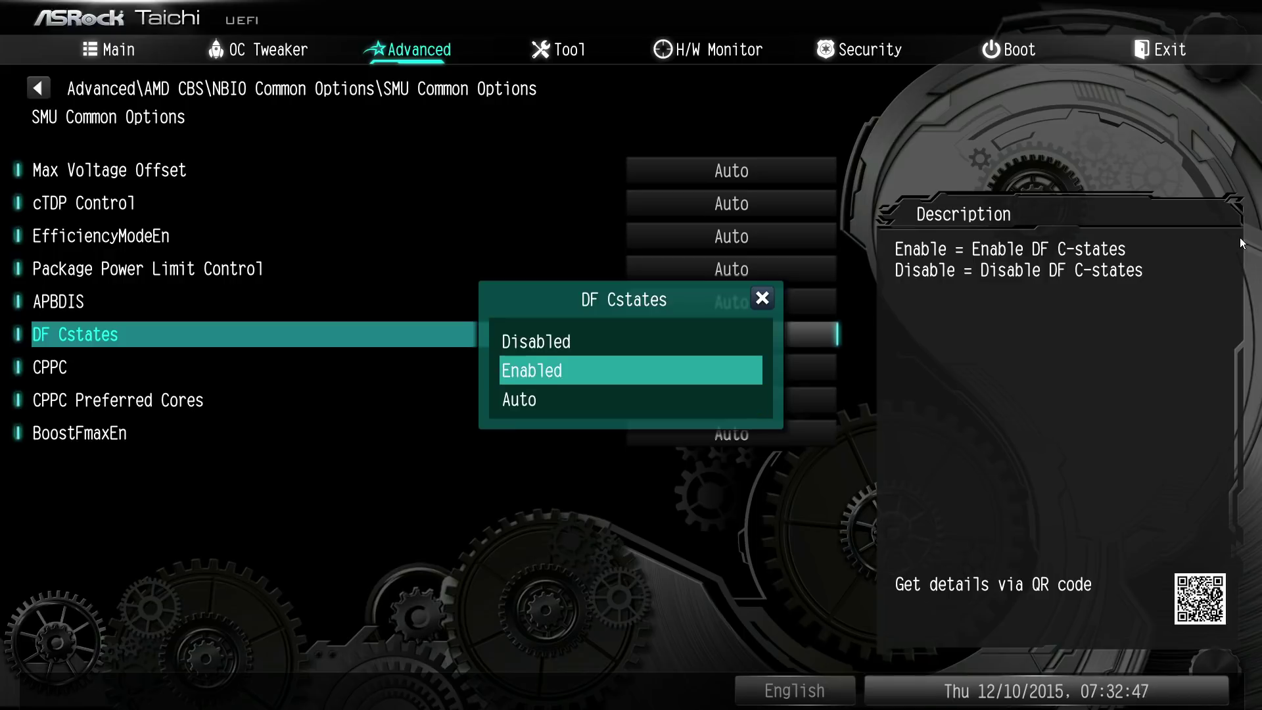
pyautogui.press('Up')
pyautogui.press('Return')
# Step: Switch CPPC to Enabled and back to Auto
pyautogui.press('Down')
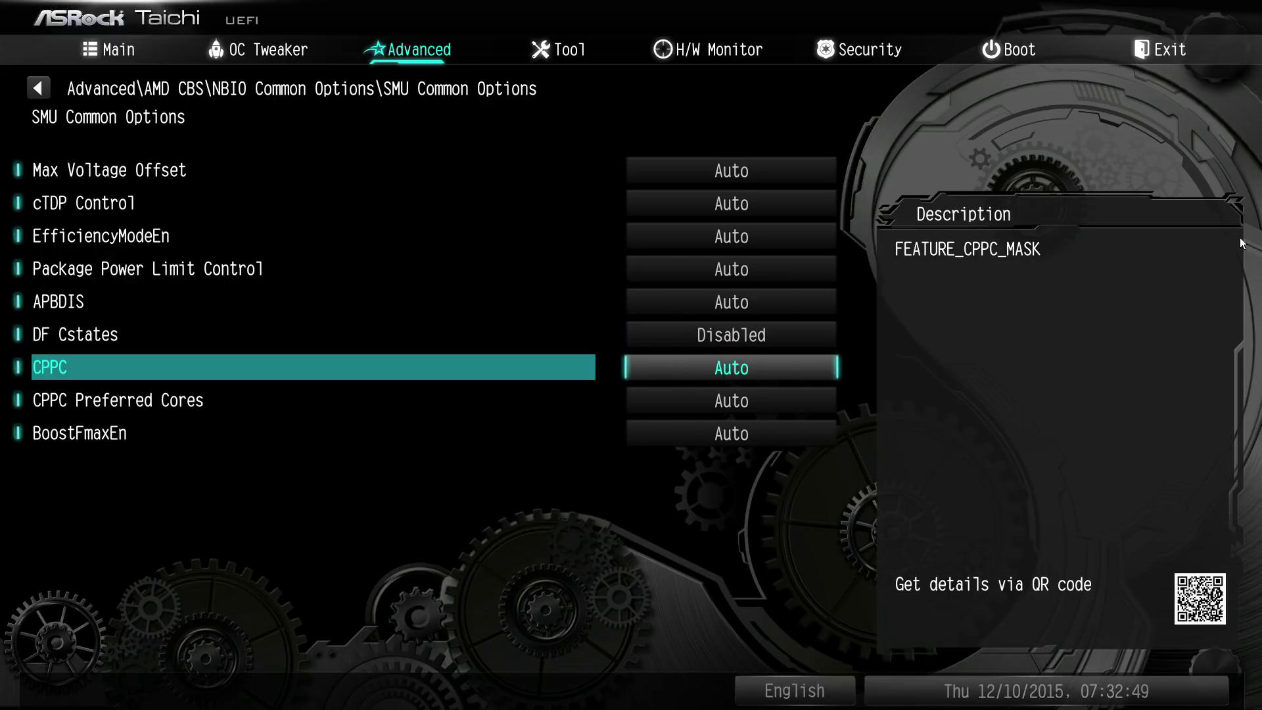
pyautogui.press('Return')
pyautogui.press('Up')
pyautogui.press('Up')
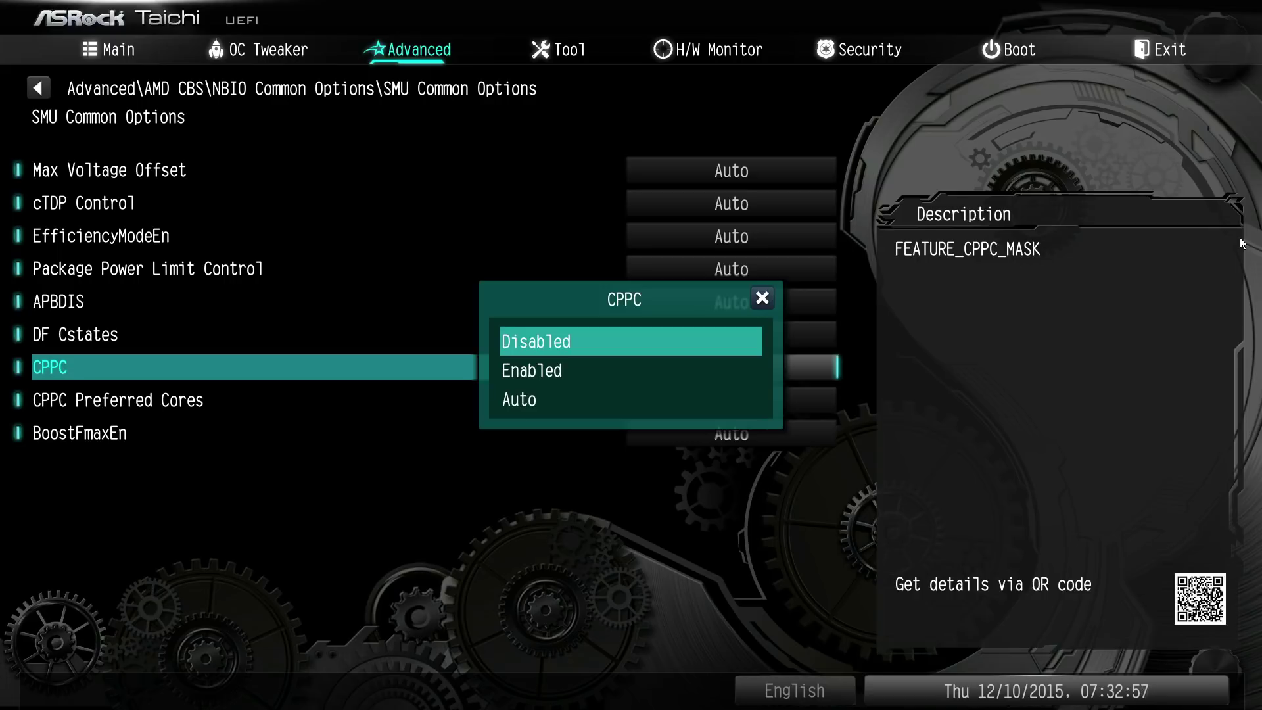
pyautogui.press('Down')
pyautogui.press('Return')
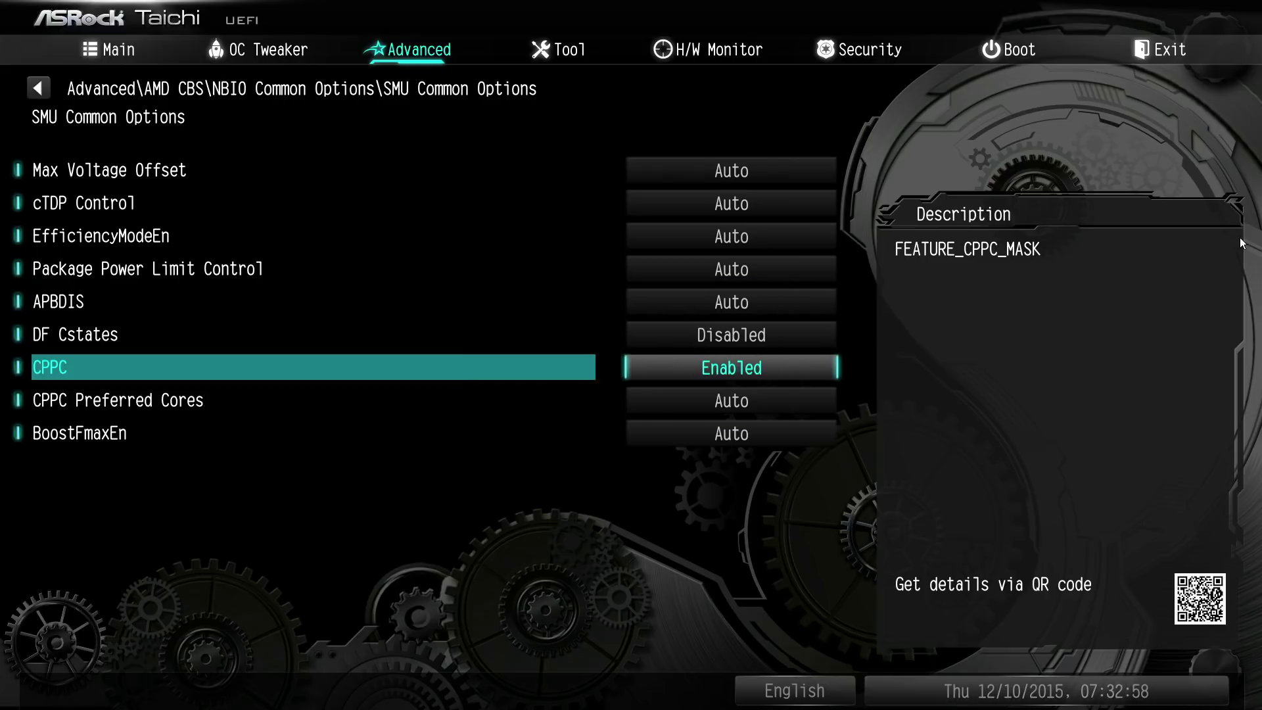
pyautogui.press('Return')
pyautogui.press('Down')
pyautogui.press('Return')
# Step: Switch CPPC Preferred Cores to Disabled, to Enabled and back to Auto
pyautogui.press('Down')
pyautogui.press('Return')
pyautogui.press('Up')
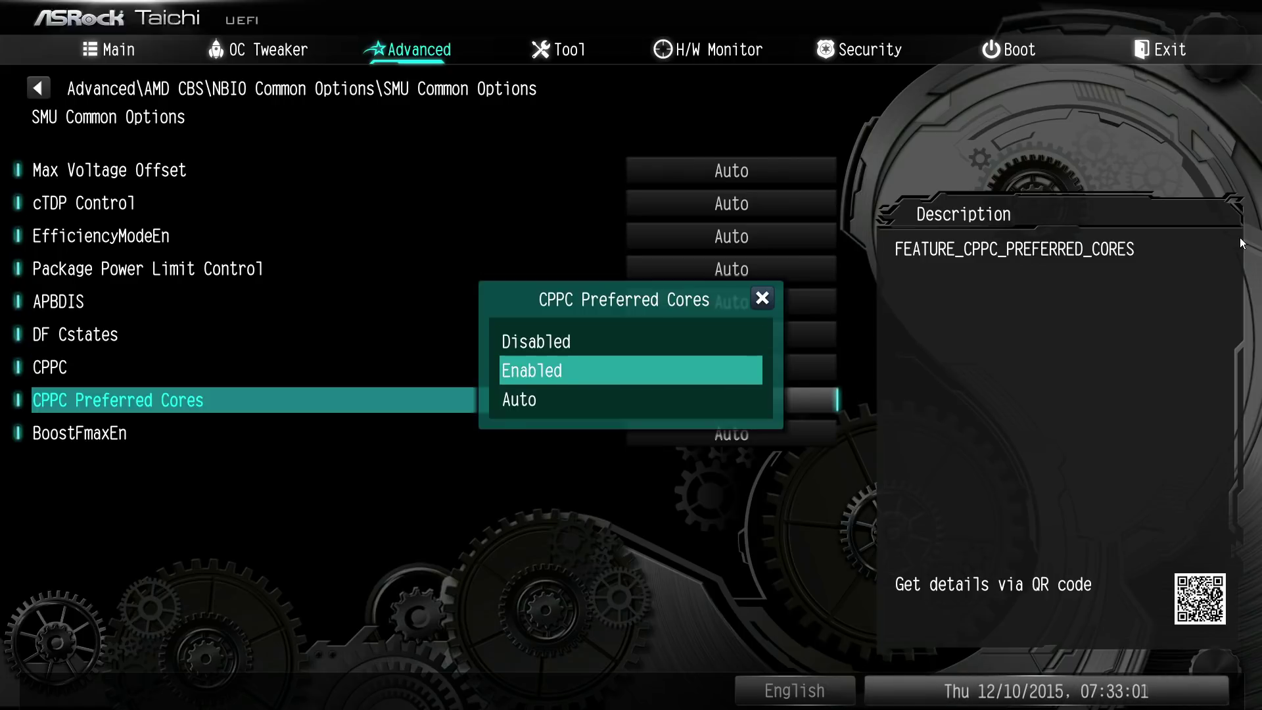
pyautogui.press('Up')
pyautogui.press('Return')
pyautogui.press('Return')
pyautogui.press('Down')
pyautogui.press('Return')
pyautogui.press('Return')
pyautogui.press('Down')
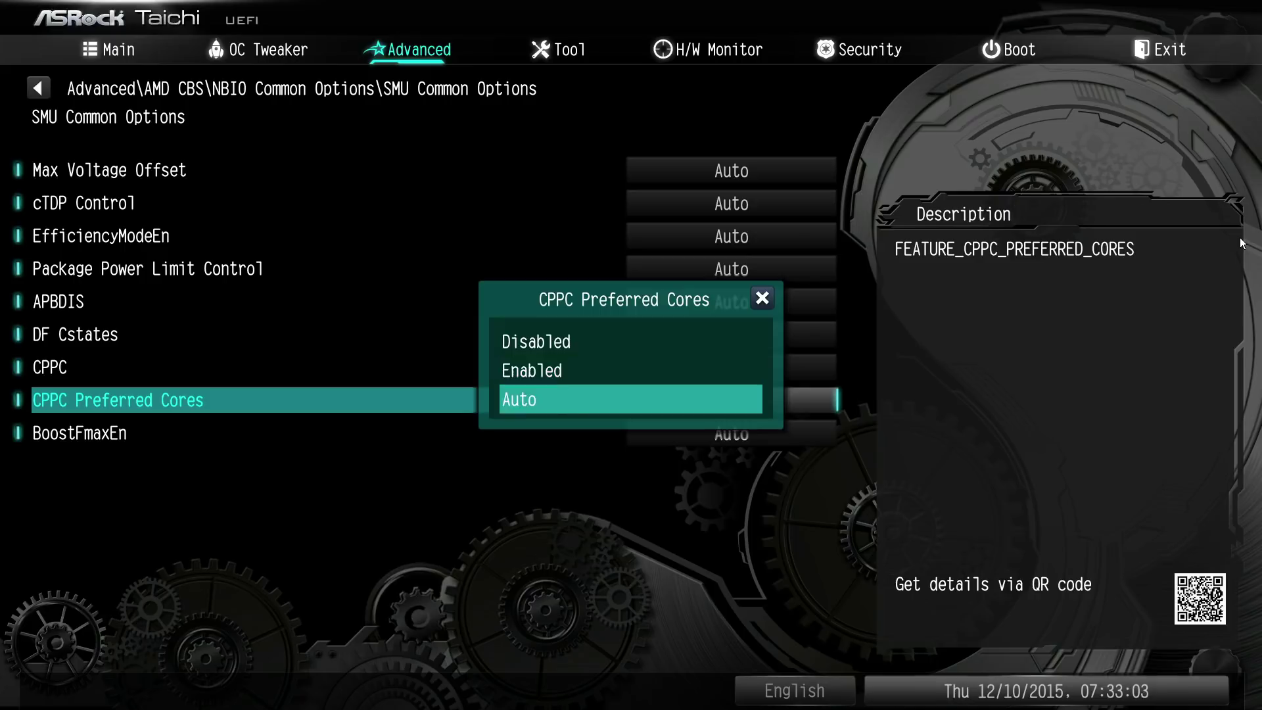
pyautogui.press('Return')
# Step: Set BoostFmaxEn to Manual
pyautogui.press('Down')
pyautogui.press('Return')
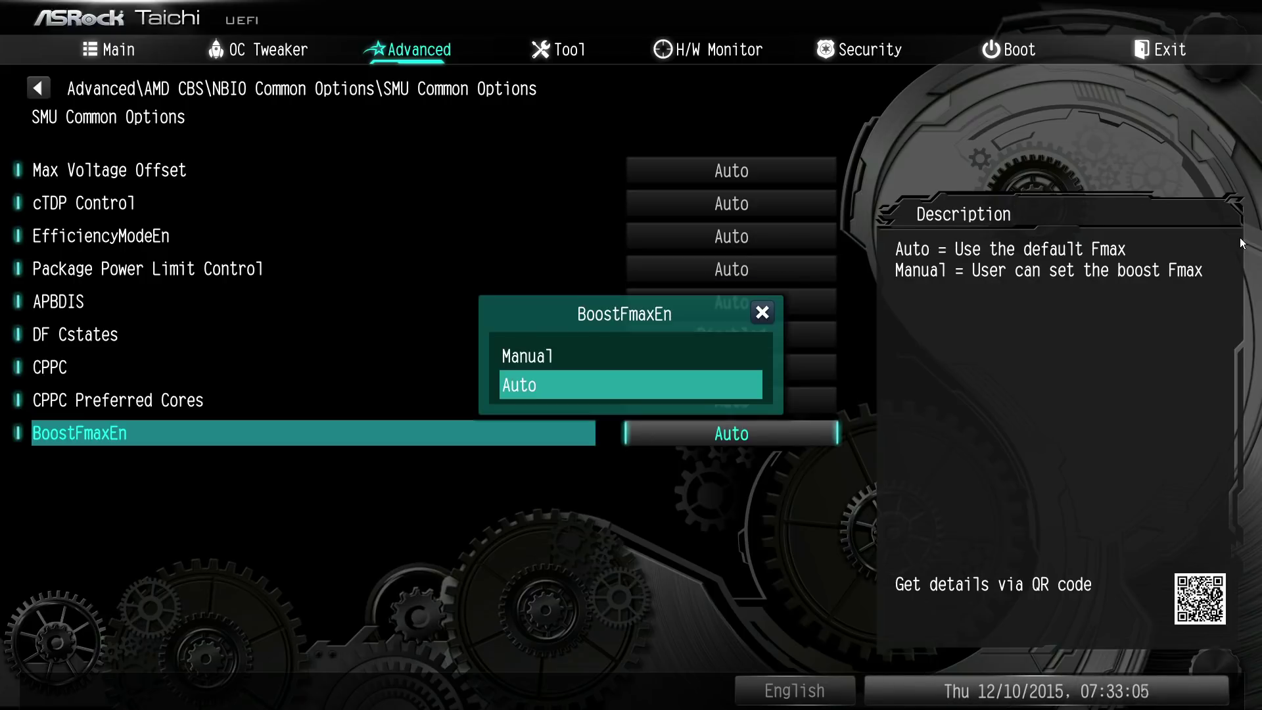
pyautogui.press('Up')
pyautogui.press('Return')
# Step: Enter 200 as the BoostFmax frequency limit and replace it with 500
pyautogui.press('Down')
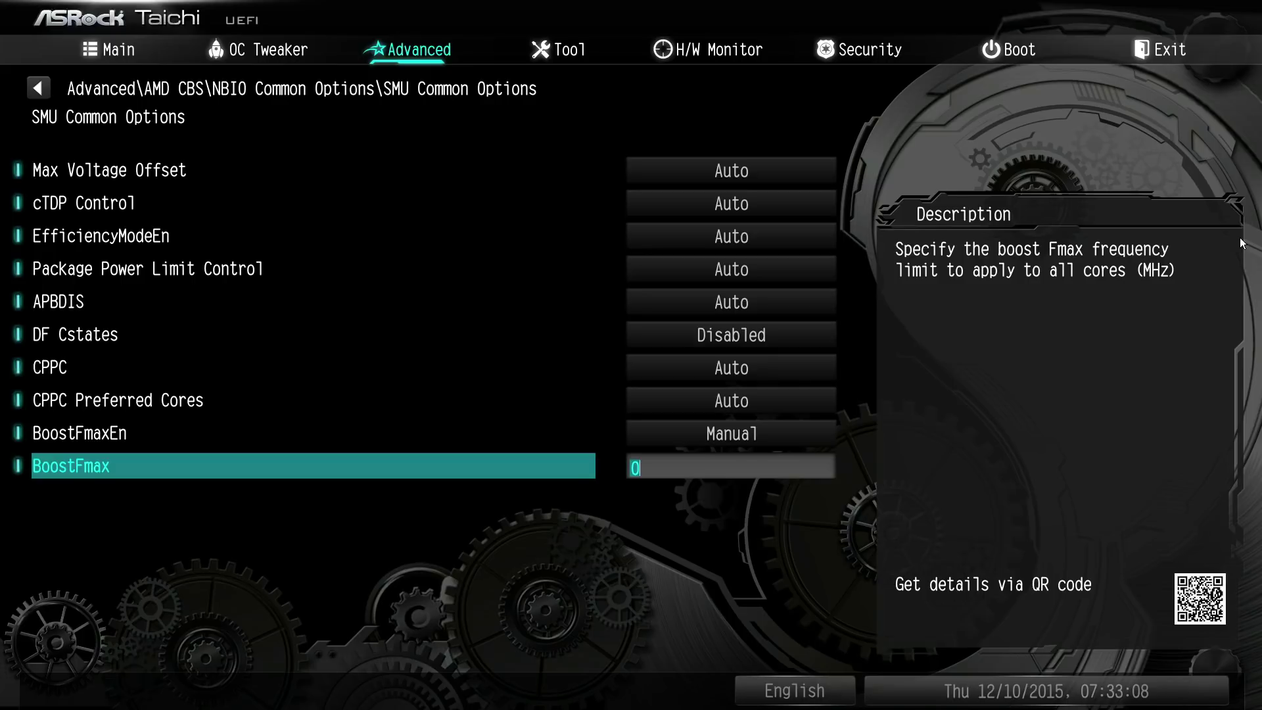
pyautogui.write('200')
pyautogui.press('Up')
pyautogui.press('Down')
pyautogui.write('500')
pyautogui.press('Up')
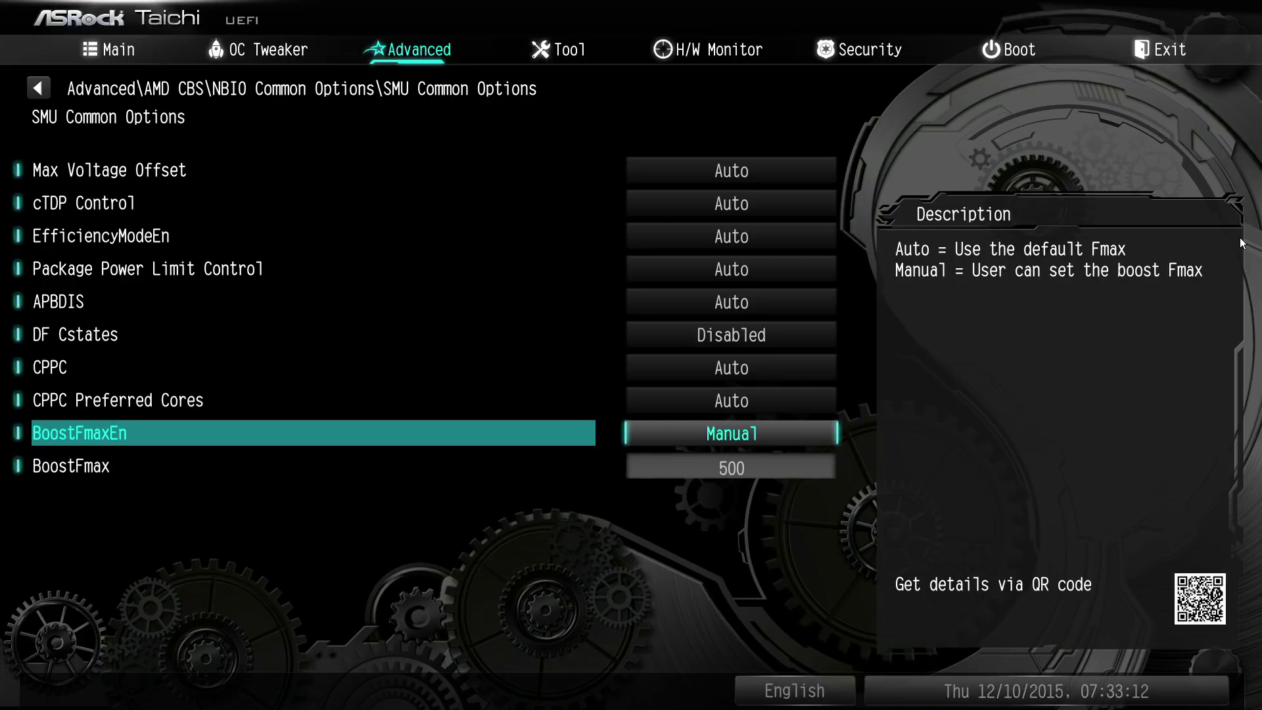
# Step: Set the BoostFmax frequency limit to 200 MHz
pyautogui.press('Down')
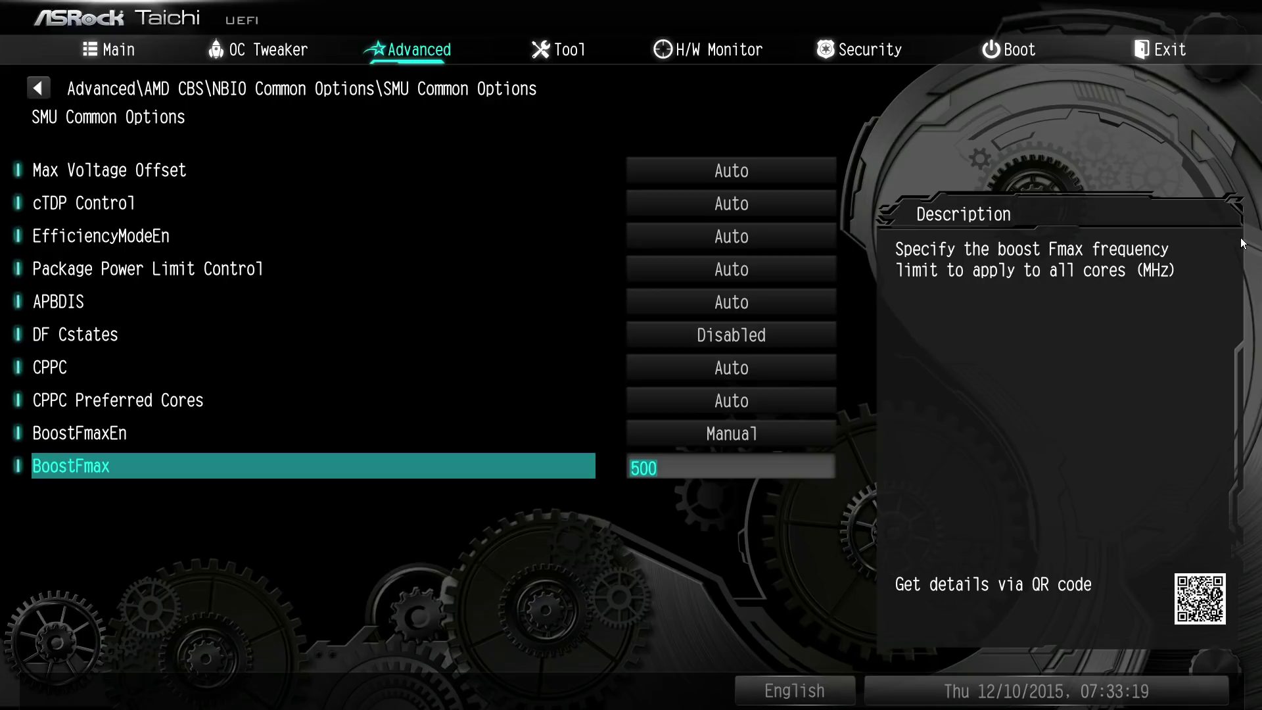
pyautogui.write('2')
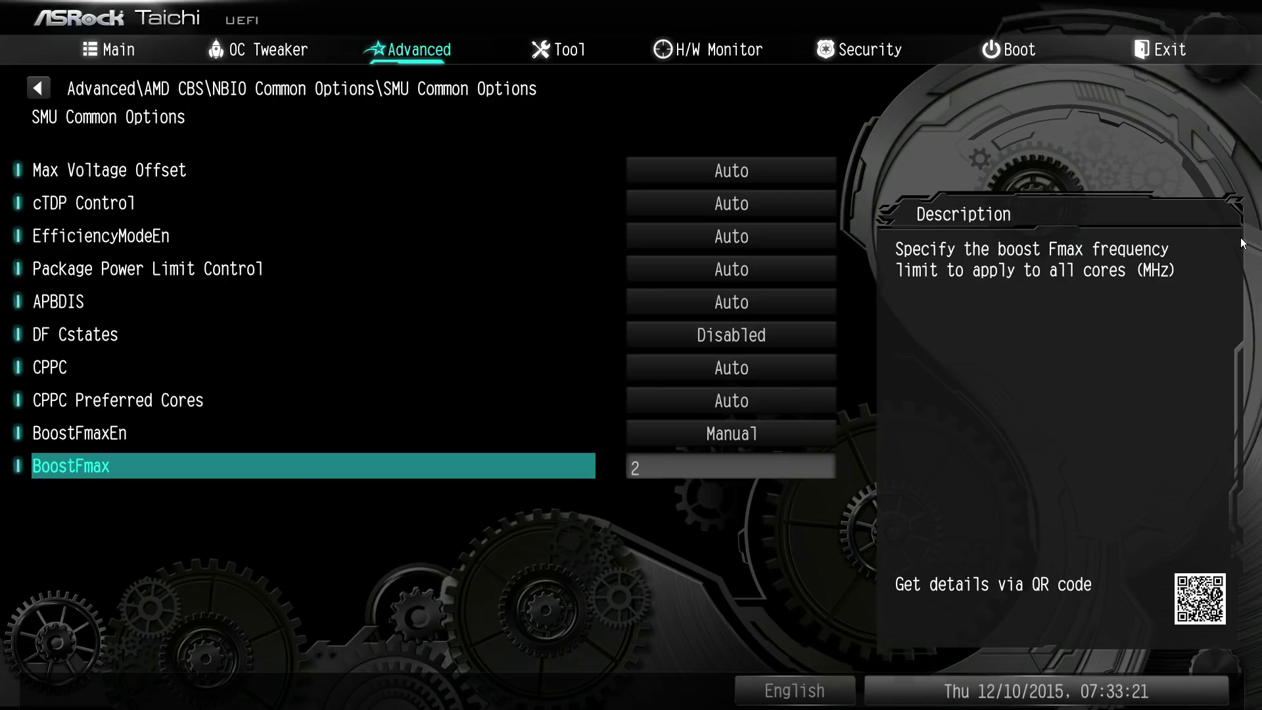
pyautogui.write('200')
pyautogui.press('Return')
pyautogui.press('Up')
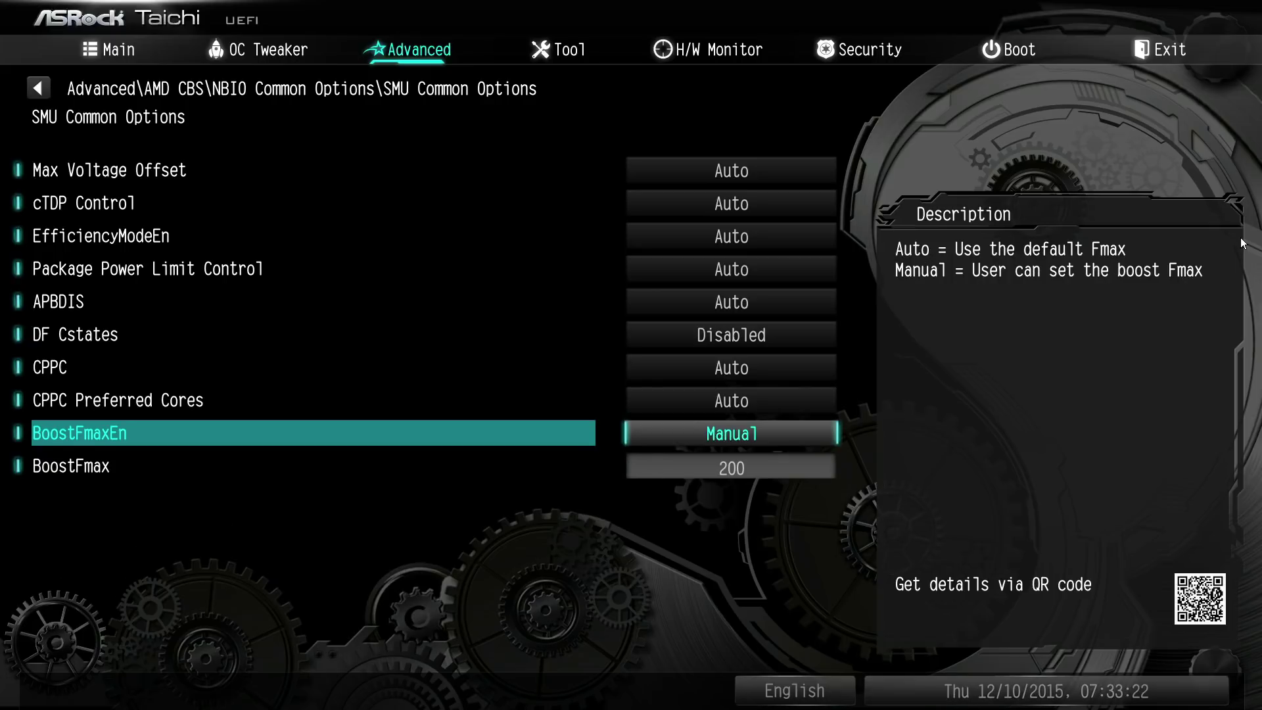
# Step: Set the BoostFmax frequency limit to 4000 MHz and raise it to 4800 MHz
pyautogui.press('Down')
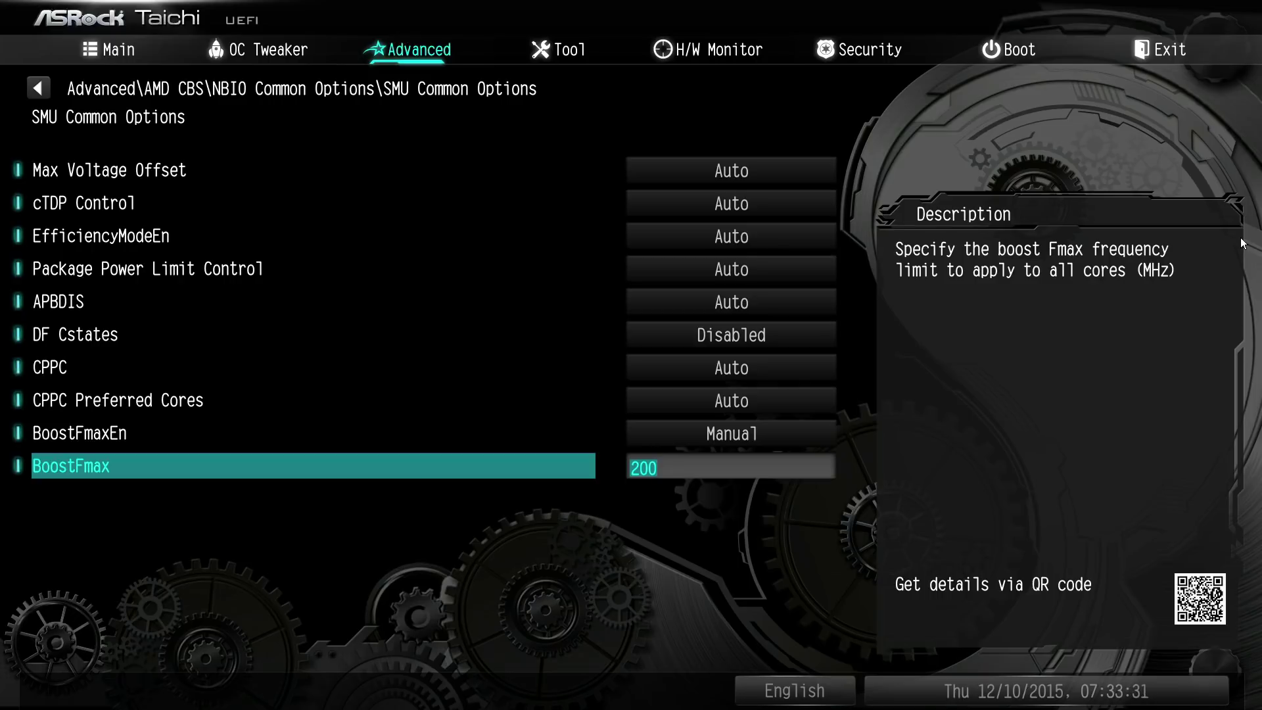
pyautogui.write('4000')
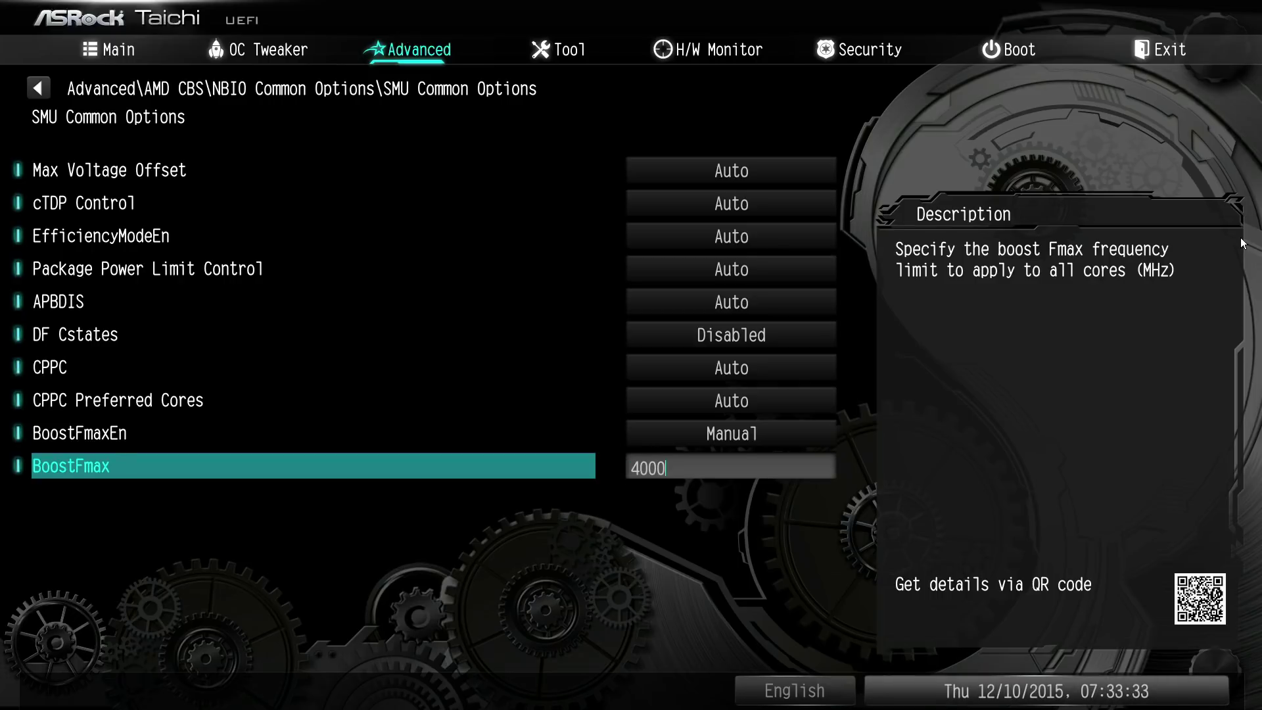
pyautogui.press('Up')
pyautogui.press('Down')
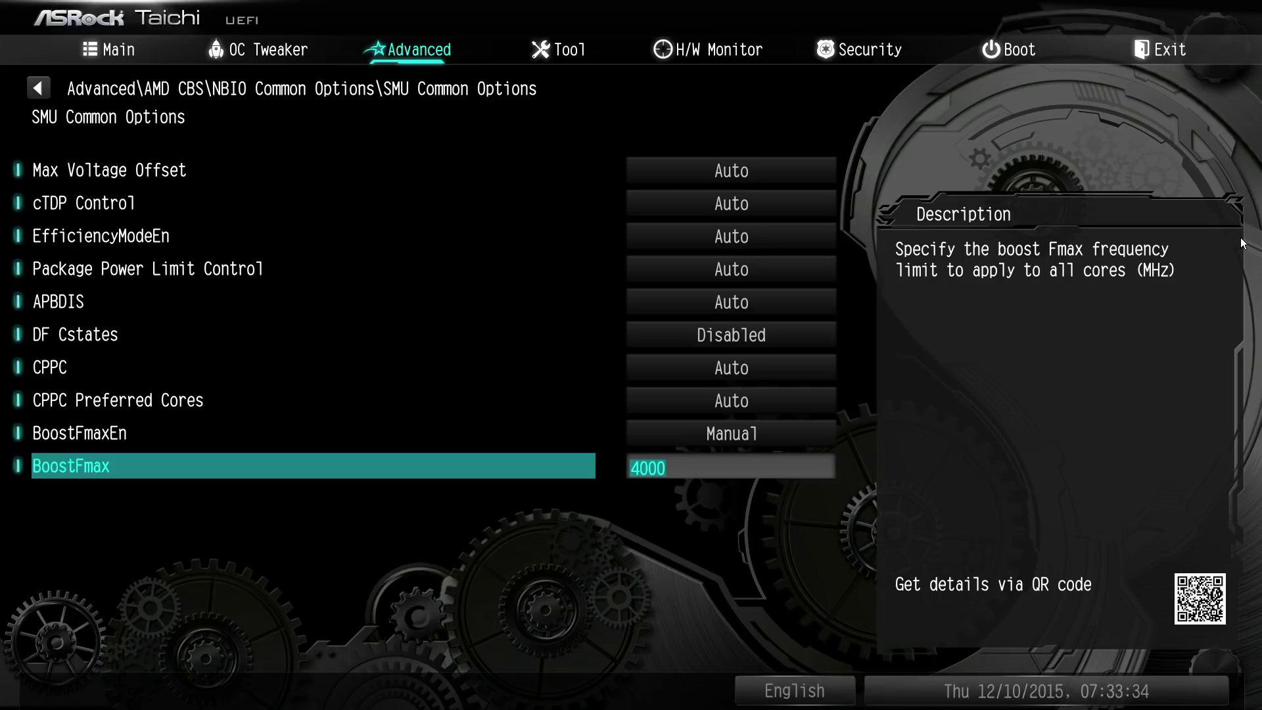
pyautogui.write('4800')
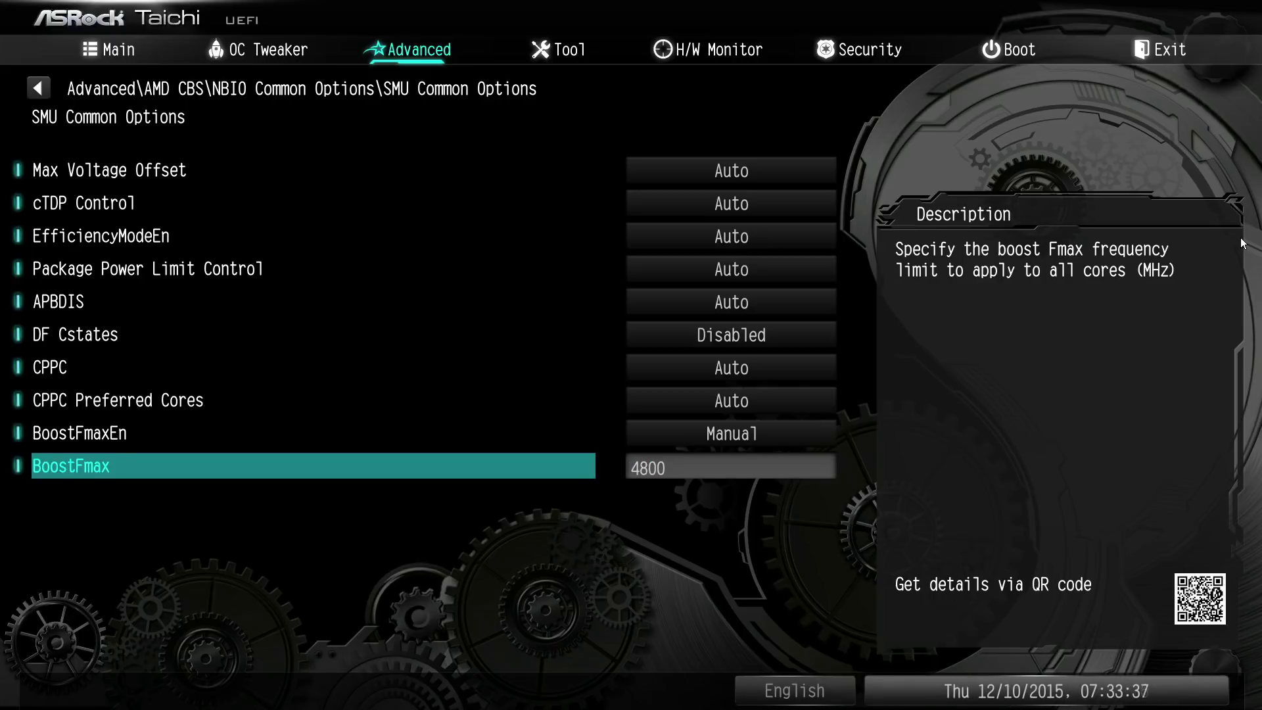
pyautogui.press('Up')
pyautogui.press('Down')
pyautogui.press('Up')
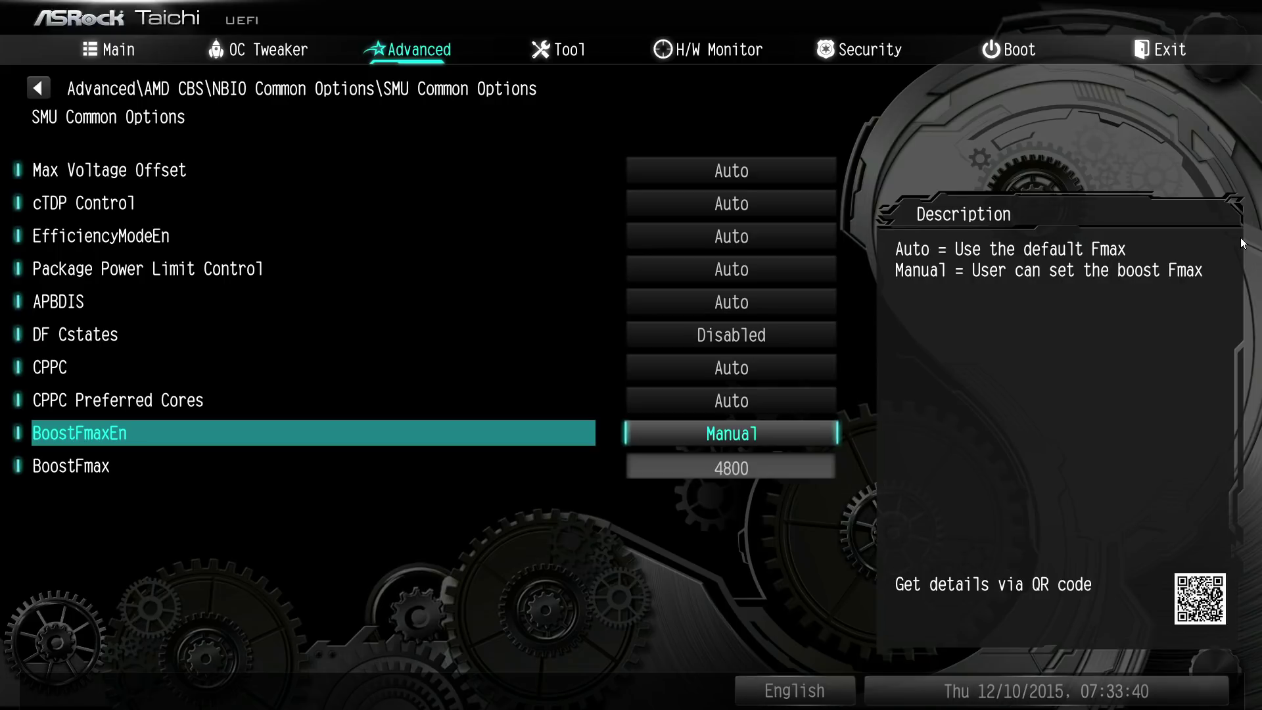
# Step: Set the BoostFmax frequency limit to 5000 MHz and reset it to 0
pyautogui.press('Down')
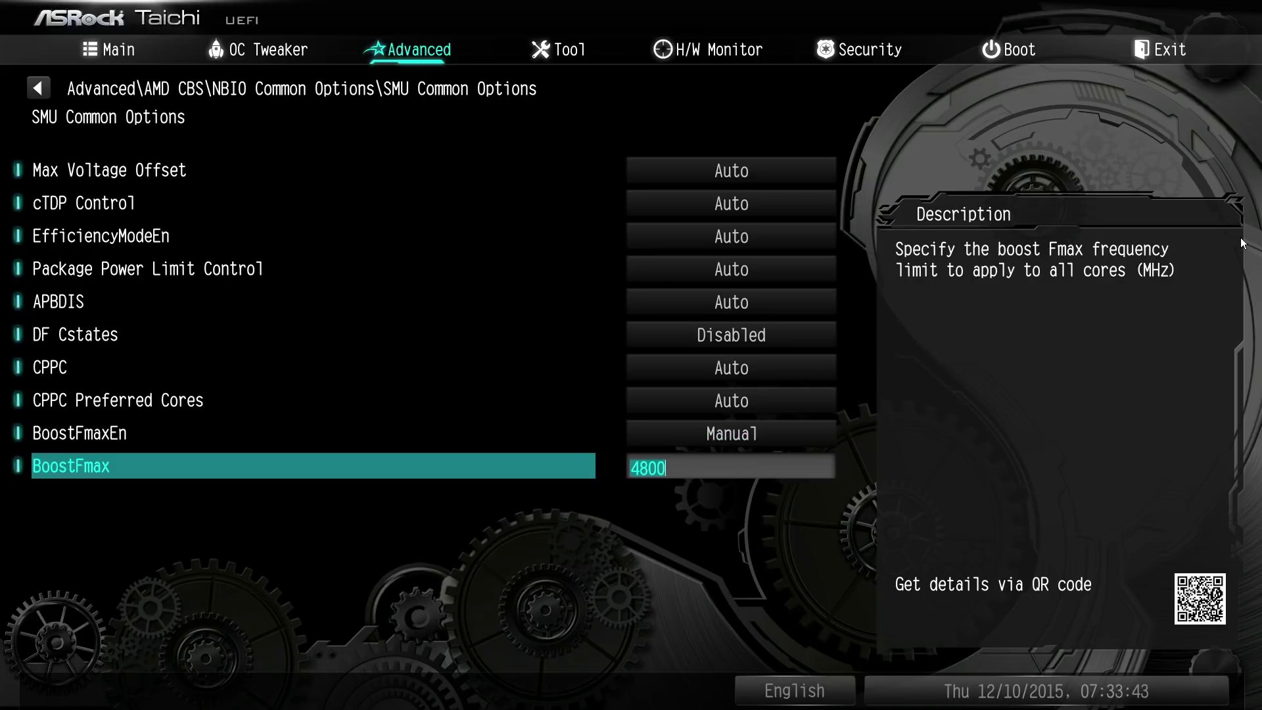
pyautogui.write('5000')
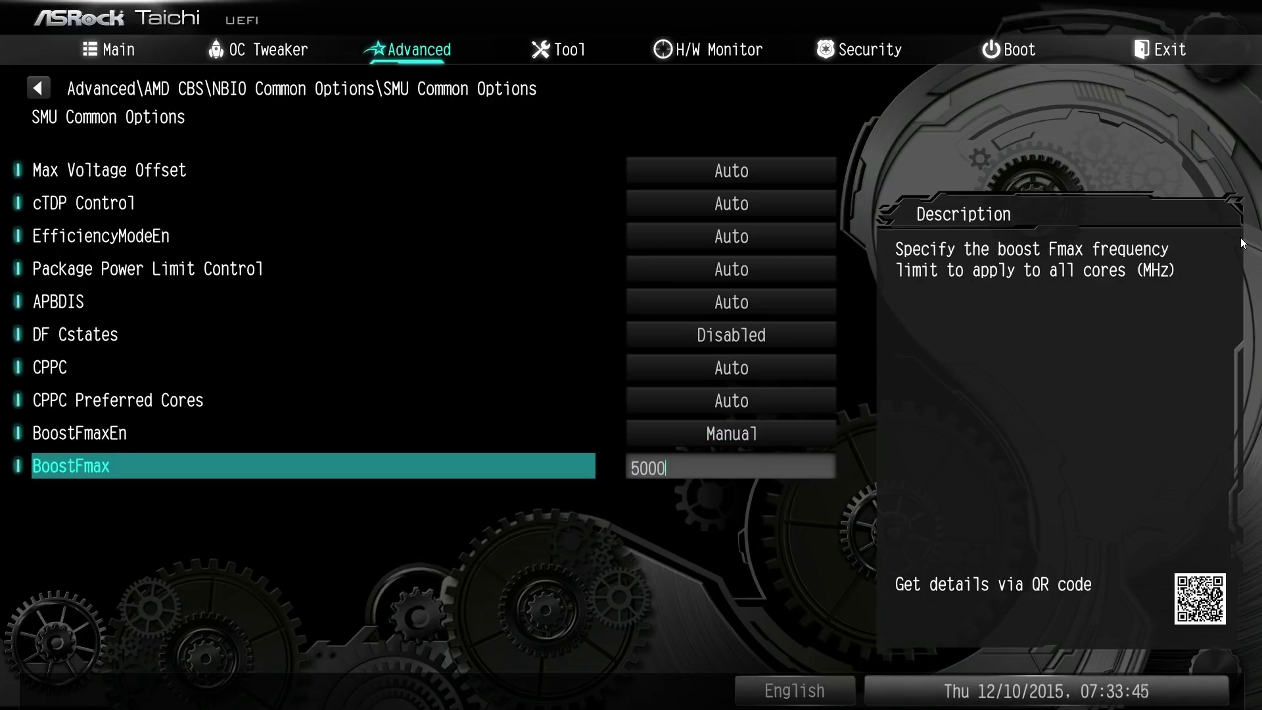
pyautogui.press('Up')
pyautogui.press('Down')
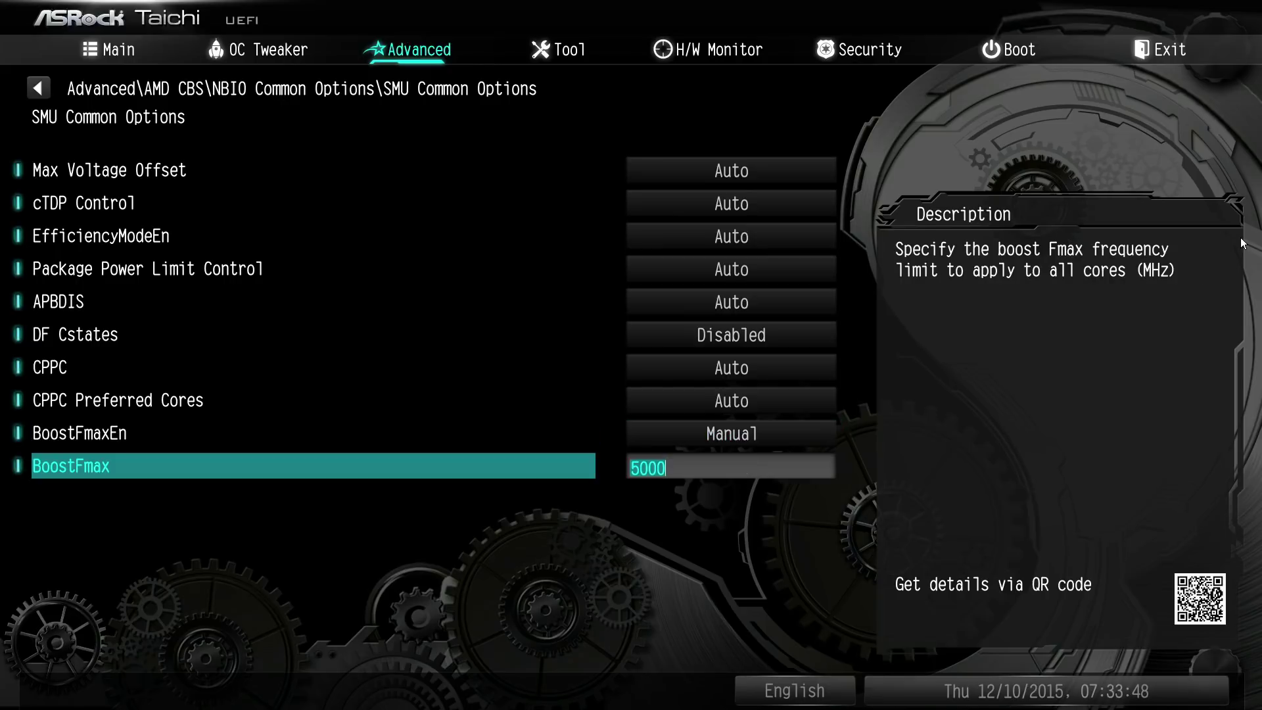
pyautogui.write('0')
pyautogui.press('Up')
pyautogui.press('Down')
pyautogui.press('Up')
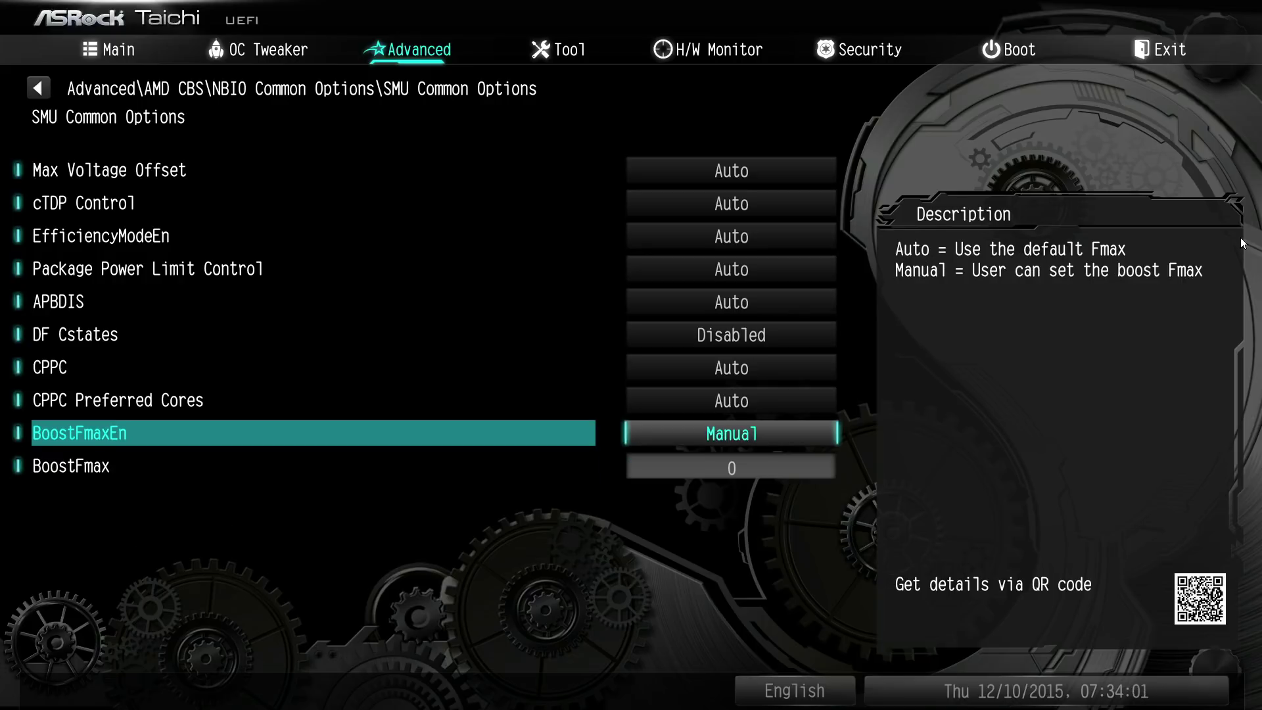
# Step: Set BoostFmaxEn to Auto
pyautogui.press('Return')
pyautogui.press('Down')
pyautogui.press('Escape')
pyautogui.press('Return')
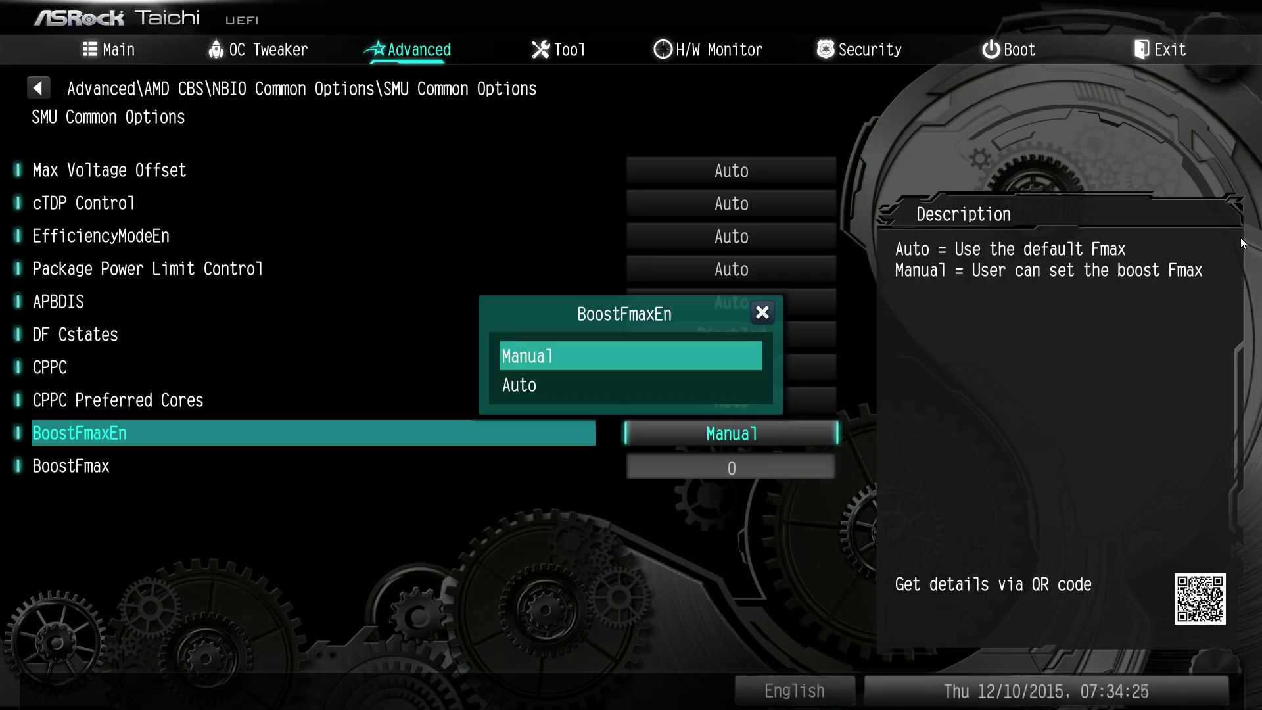
pyautogui.press('Down')
pyautogui.press('Return')
# Step: Set BoostFmaxEn back to Manual and check the BoostFmax entry
pyautogui.press('Return')
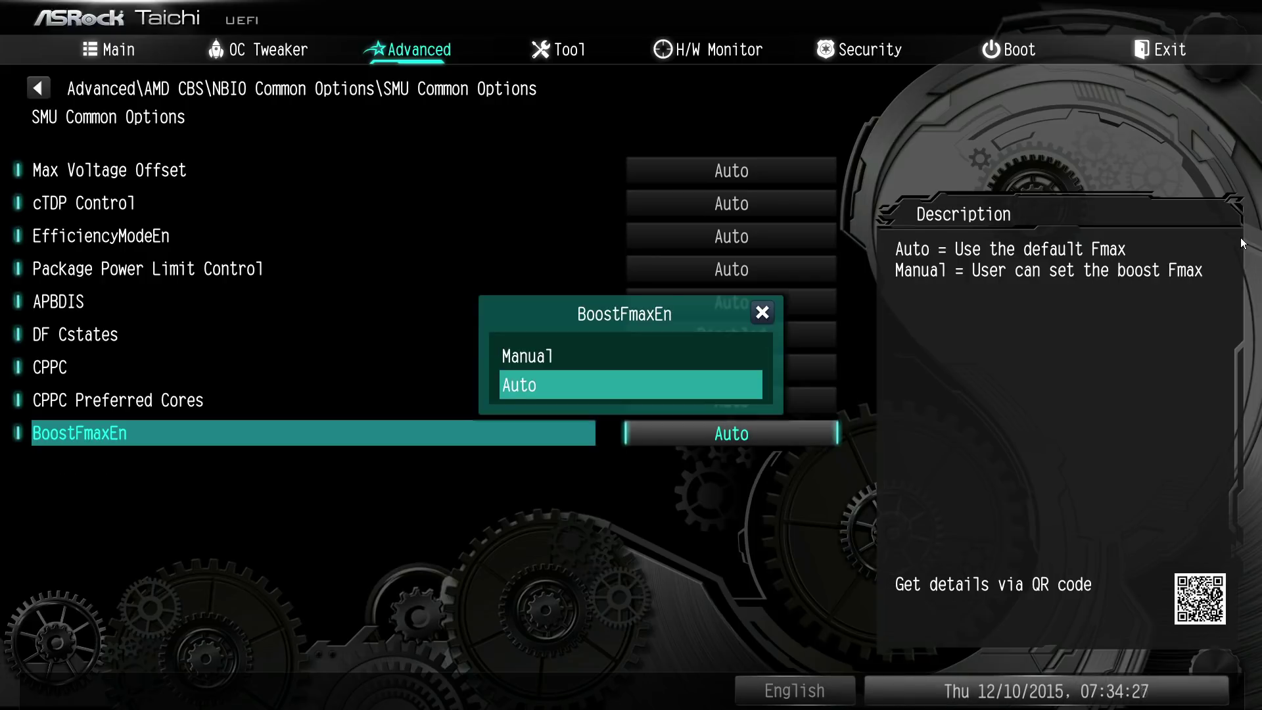
pyautogui.press('Up')
pyautogui.press('Return')
pyautogui.press('Down')
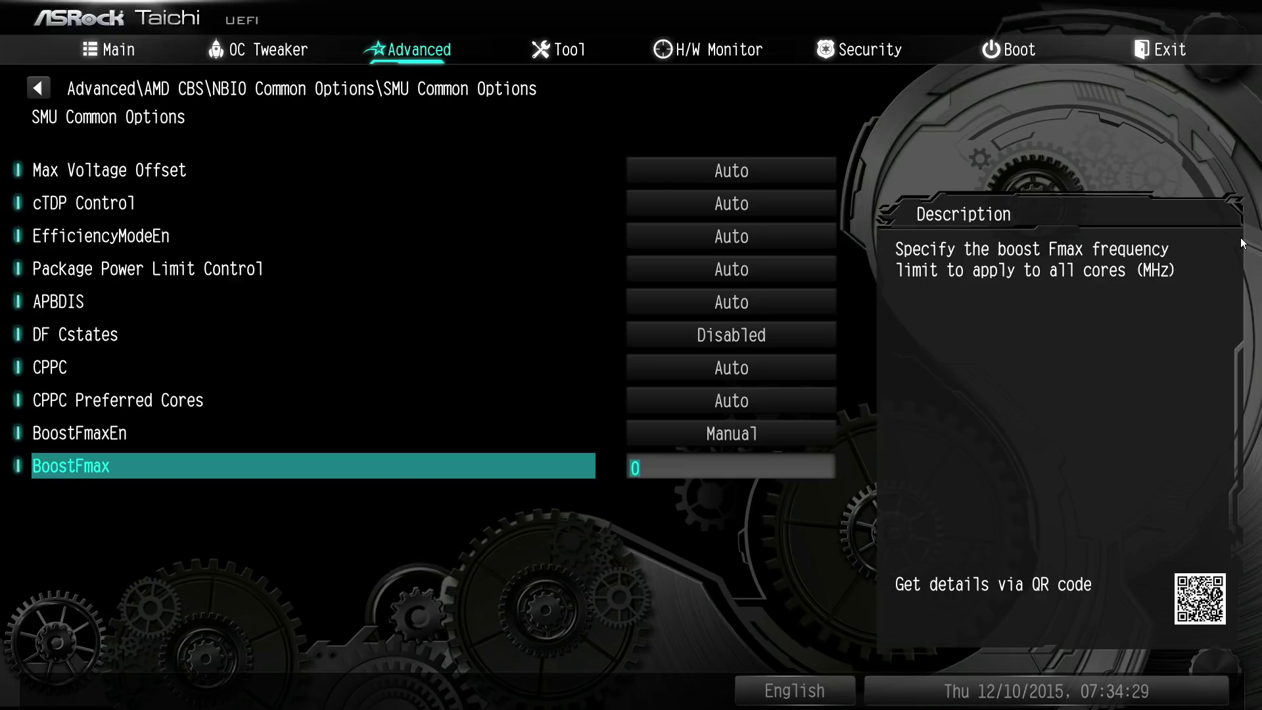
pyautogui.press('Up')
# Step: Leave and reopen SMU Common Options and set BoostFmaxEn to Auto
pyautogui.press('Escape')
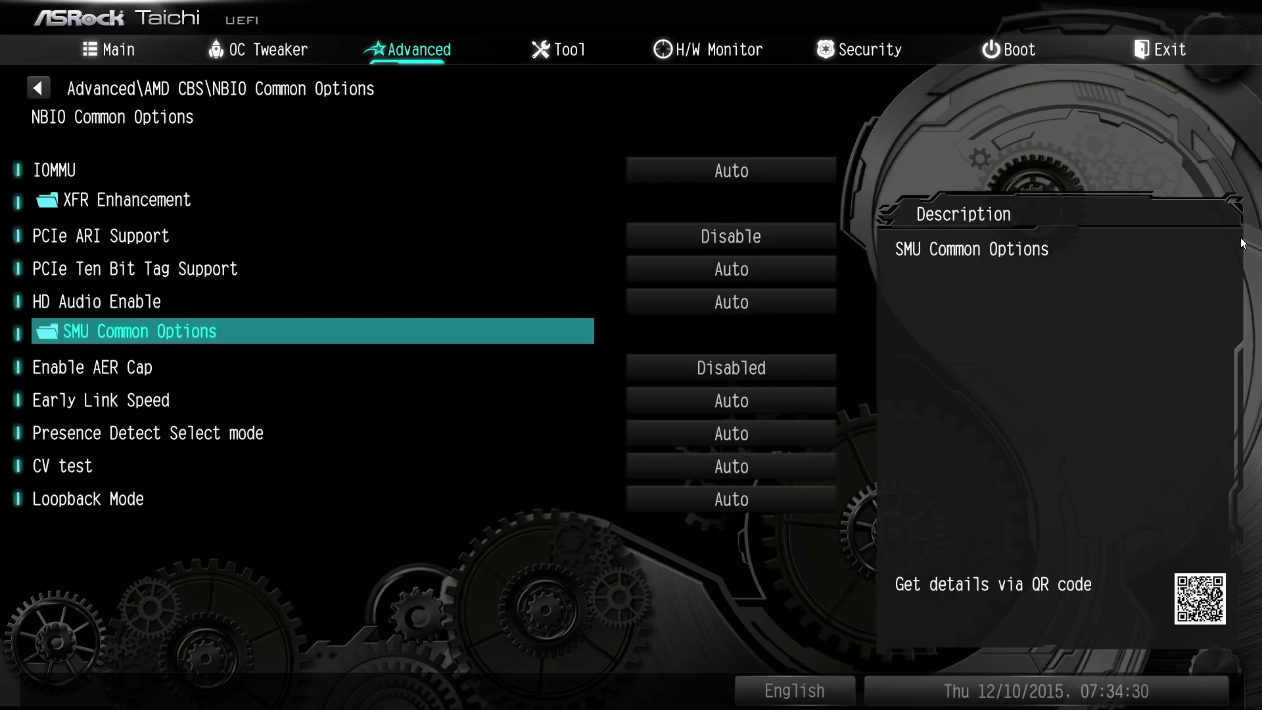
pyautogui.press('Return')
pyautogui.press('Down')
pyautogui.press('Down')
pyautogui.press('pagedown')
pyautogui.press('Up')
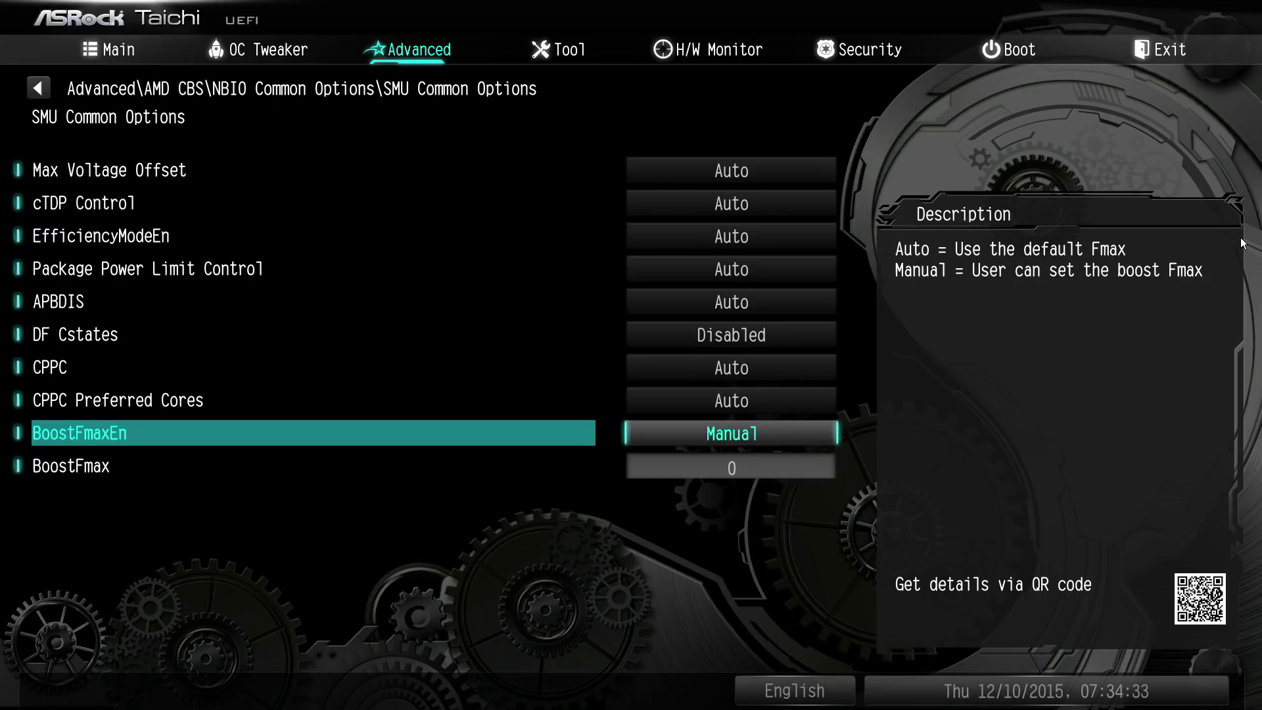
pyautogui.press('Return')
pyautogui.press('Down')
pyautogui.press('Return')
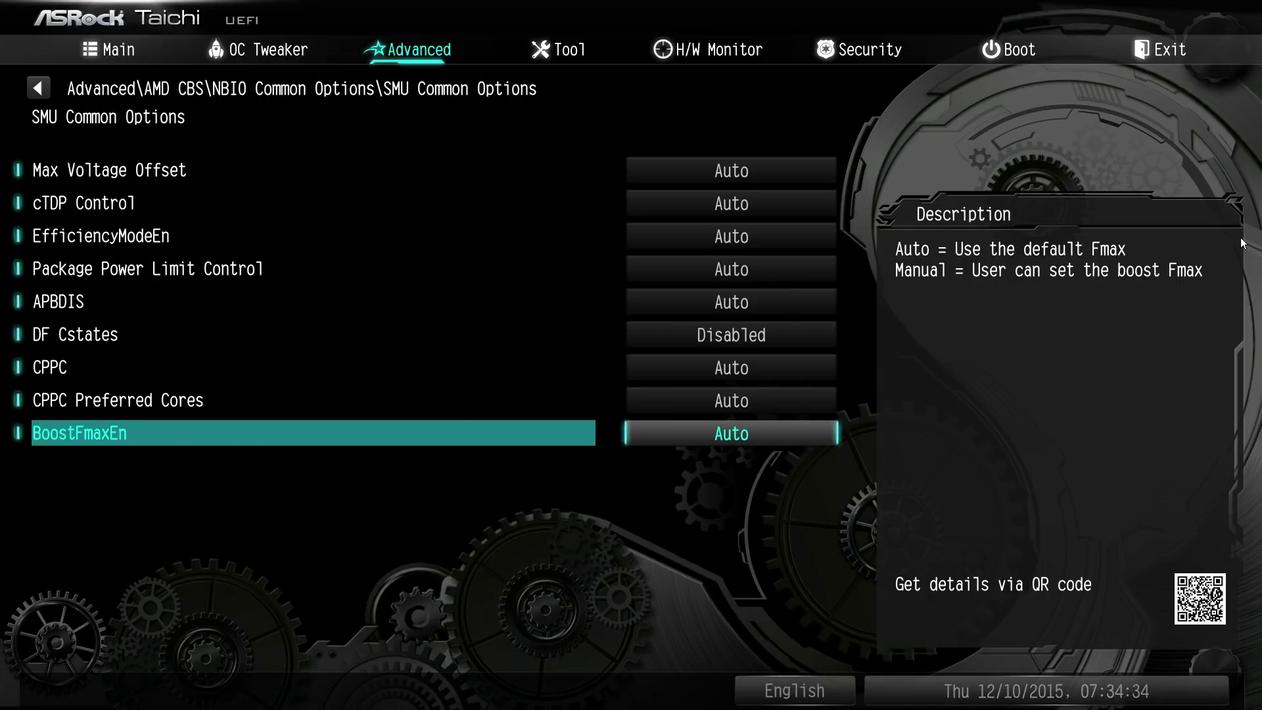
# Step: Return to NBIO Common Options and set Enable AER Cap to Enable
pyautogui.press('Escape')
pyautogui.press('Down')
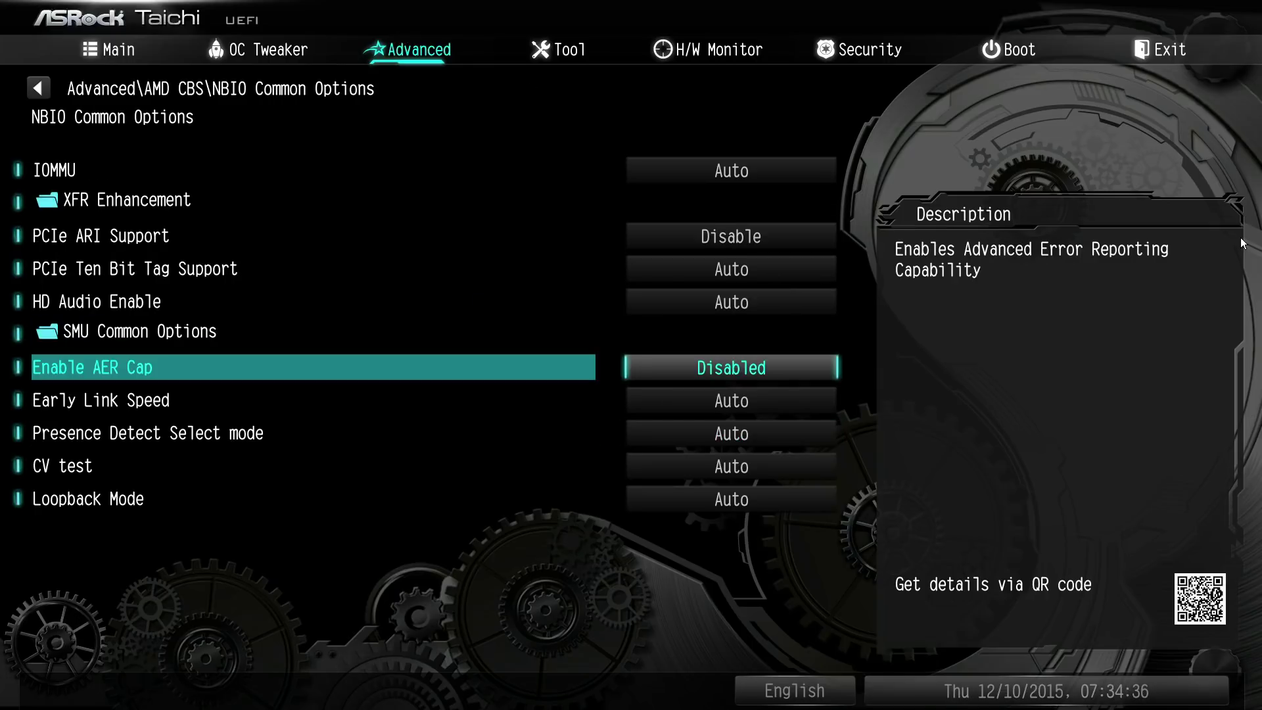
pyautogui.press('Return')
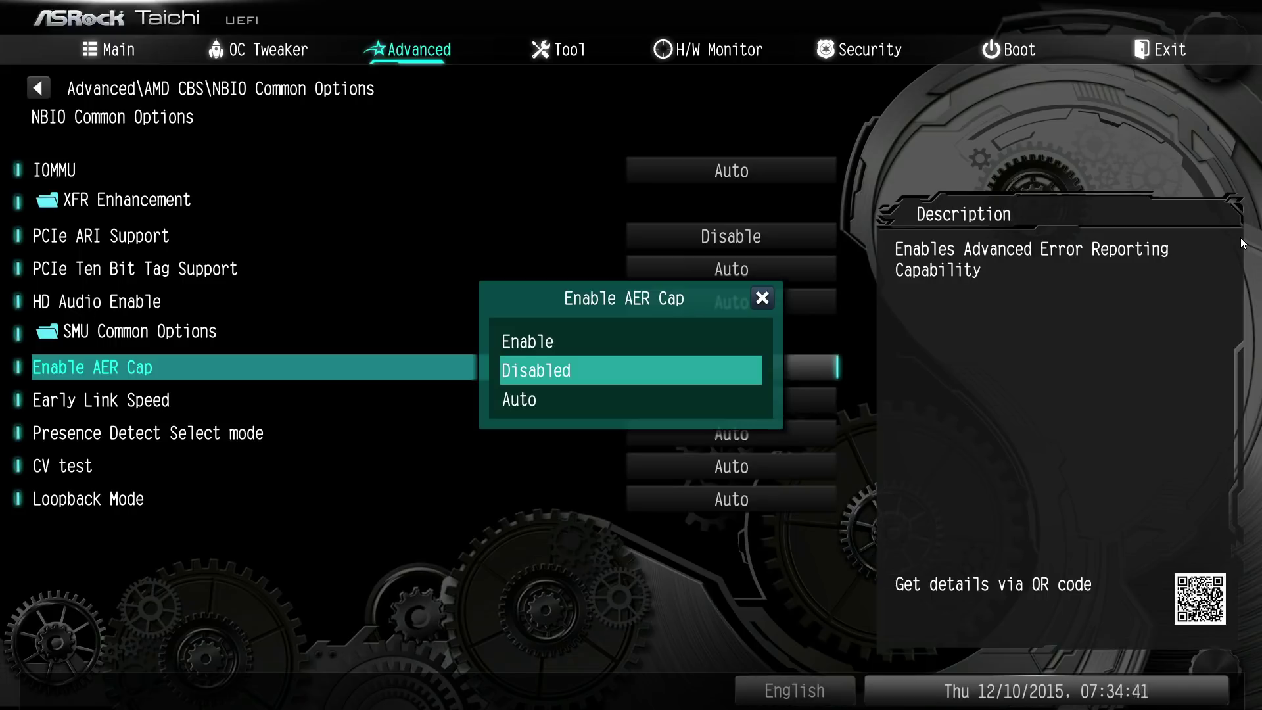
pyautogui.press('Up')
pyautogui.press('Down')
pyautogui.press('Up')
pyautogui.press('Return')
# Step: Switch Enable AER Cap to Disabled and back to Enable
pyautogui.press('Return')
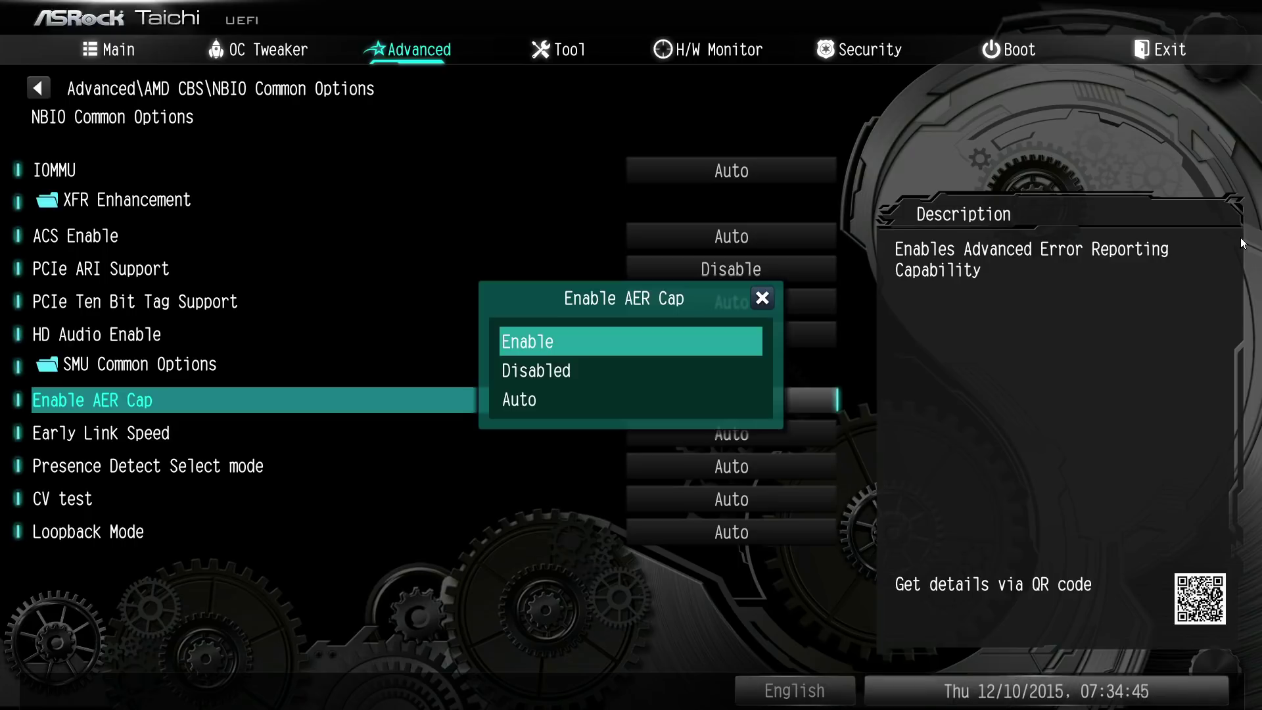
pyautogui.press('Down')
pyautogui.press('Return')
pyautogui.press('Return')
pyautogui.press('Up')
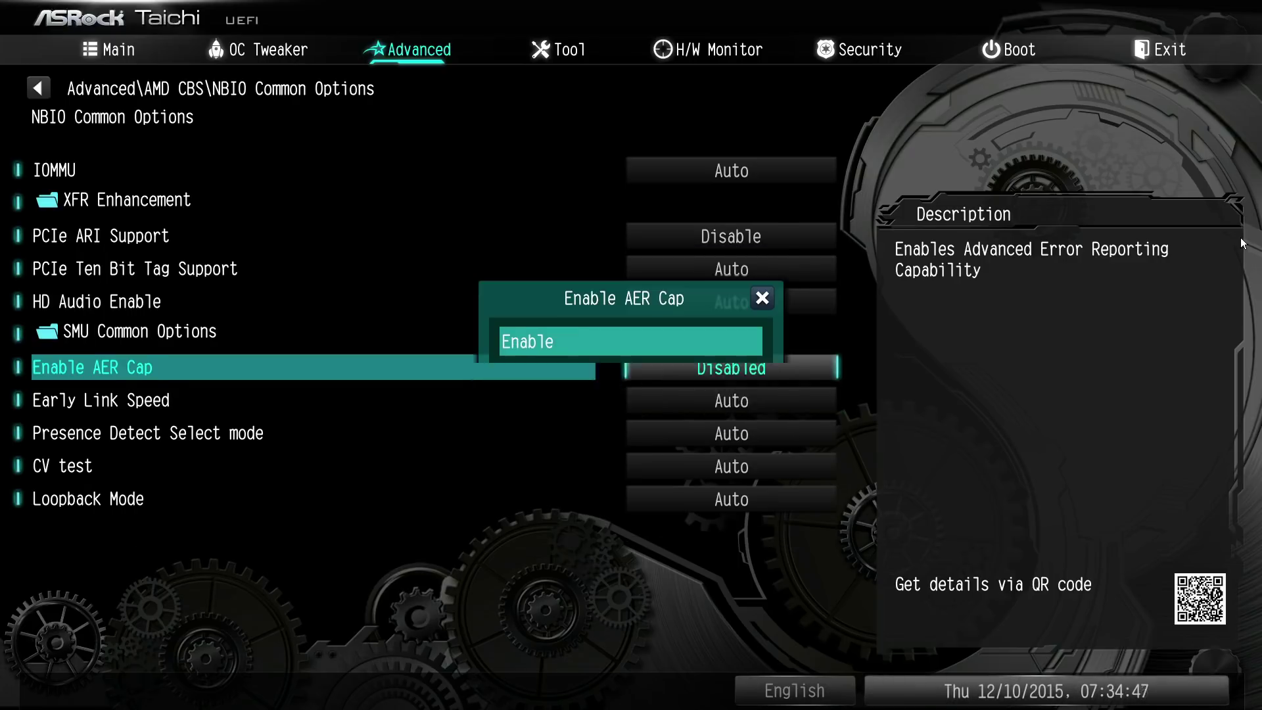
pyautogui.press('Return')
# Step: Set ACS Enable to Enable
pyautogui.press('Up')
pyautogui.press('Up')
pyautogui.press('Up')
pyautogui.press('Up')
pyautogui.press('Up')
pyautogui.press('Return')
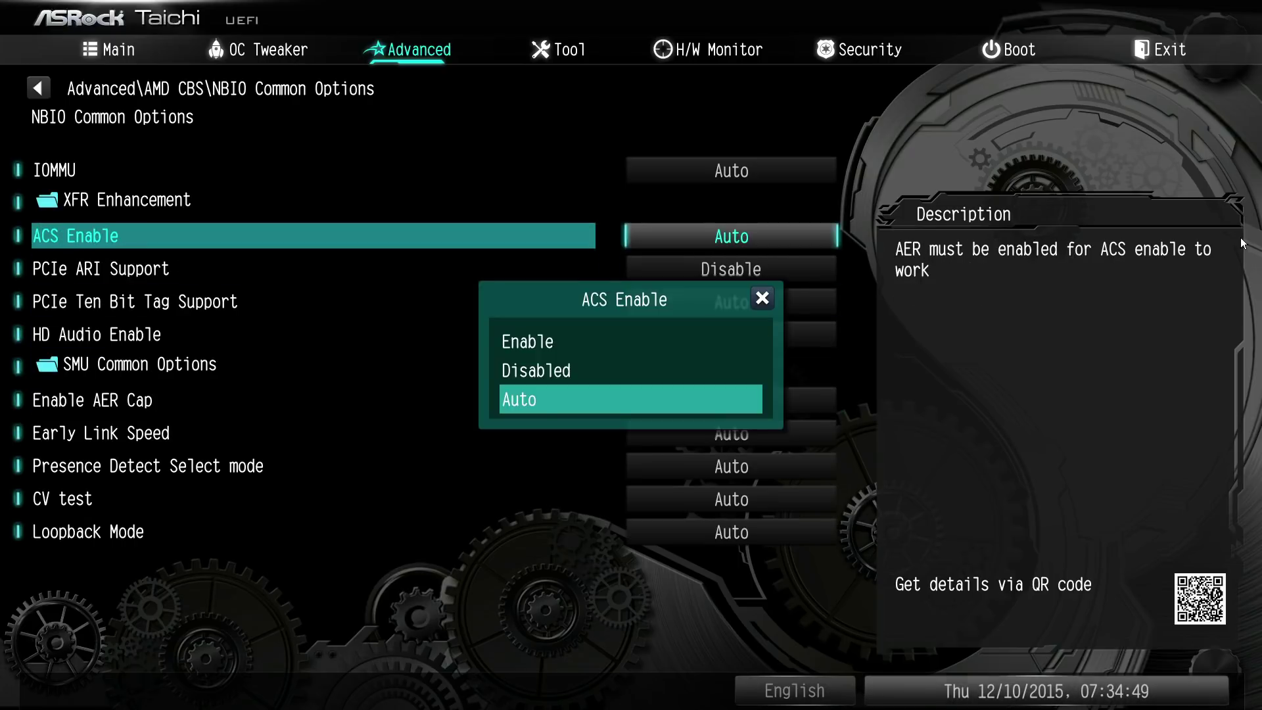
pyautogui.press('Up')
pyautogui.press('Up')
pyautogui.press('Return')
# Step: Switch ACS Enable to Disabled and back to Auto
pyautogui.press('Return')
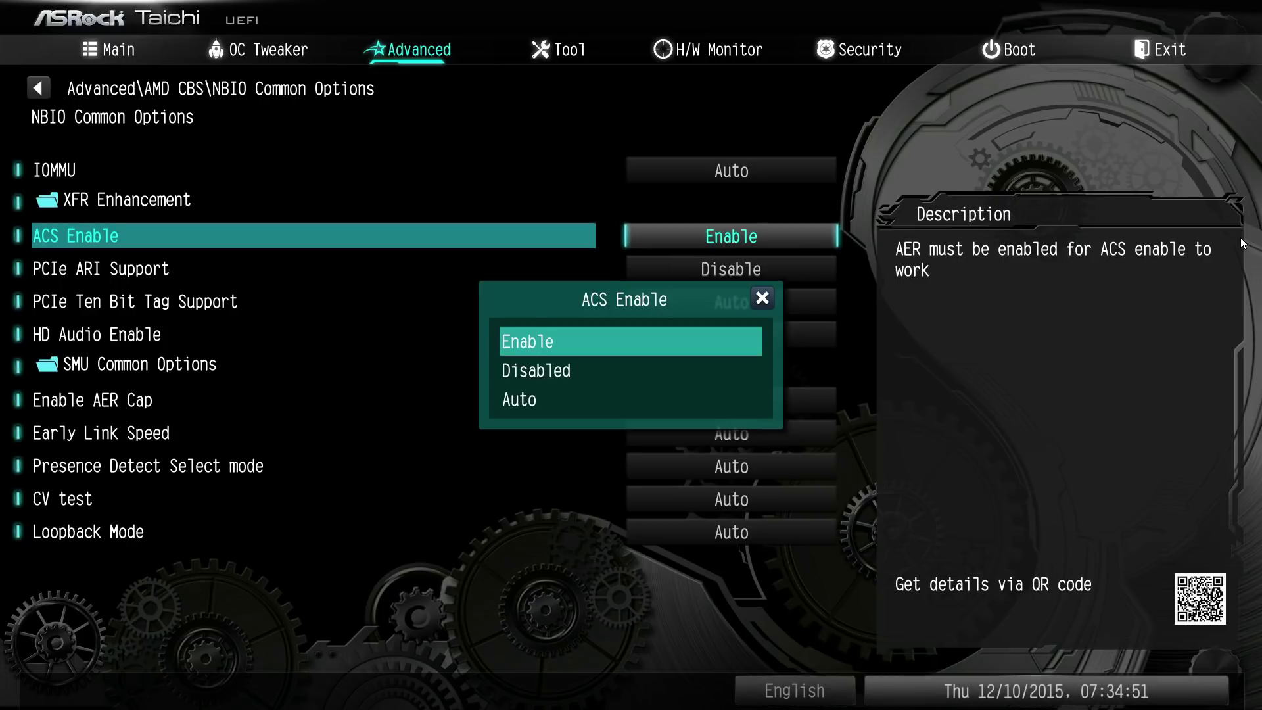
pyautogui.press('Down')
pyautogui.press('Return')
pyautogui.press('Return')
pyautogui.press('Down')
pyautogui.press('Return')
# Step: Recheck the ACS Enable options without changing them and move on to PCIe ARI Support
pyautogui.press('Up')
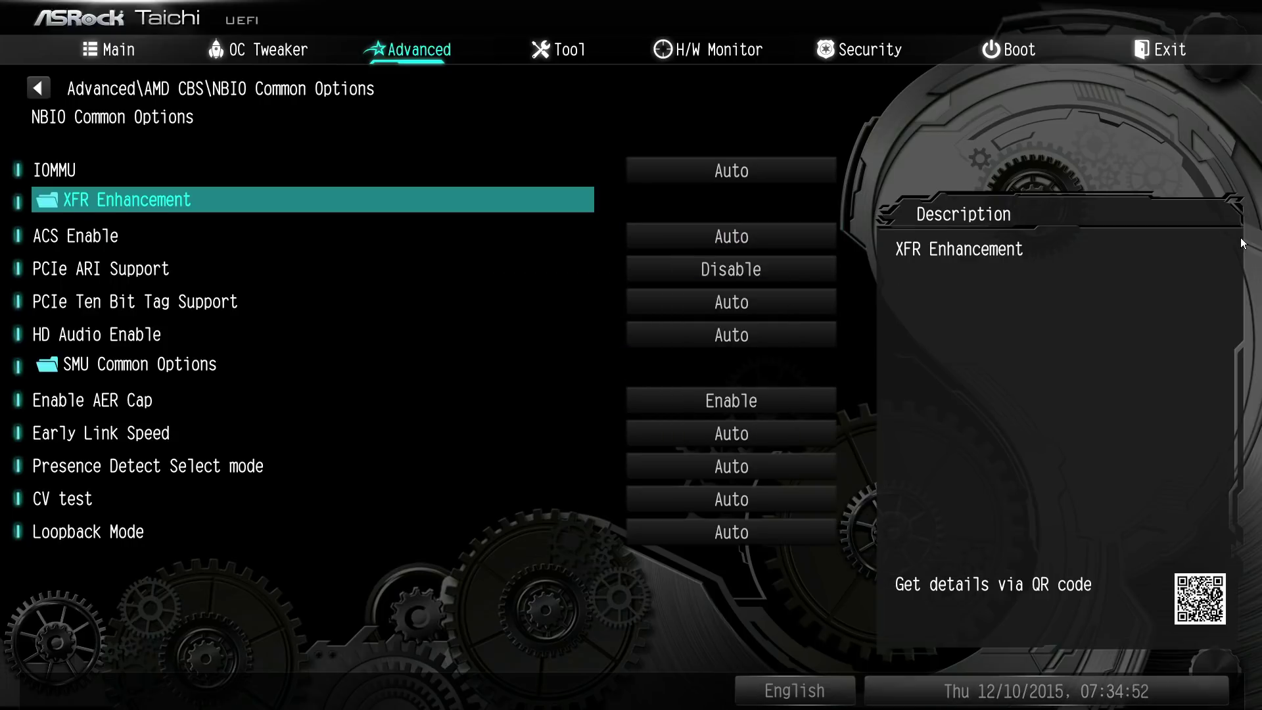
pyautogui.press('Down')
pyautogui.press('Return')
pyautogui.press('Return')
pyautogui.press('Down')
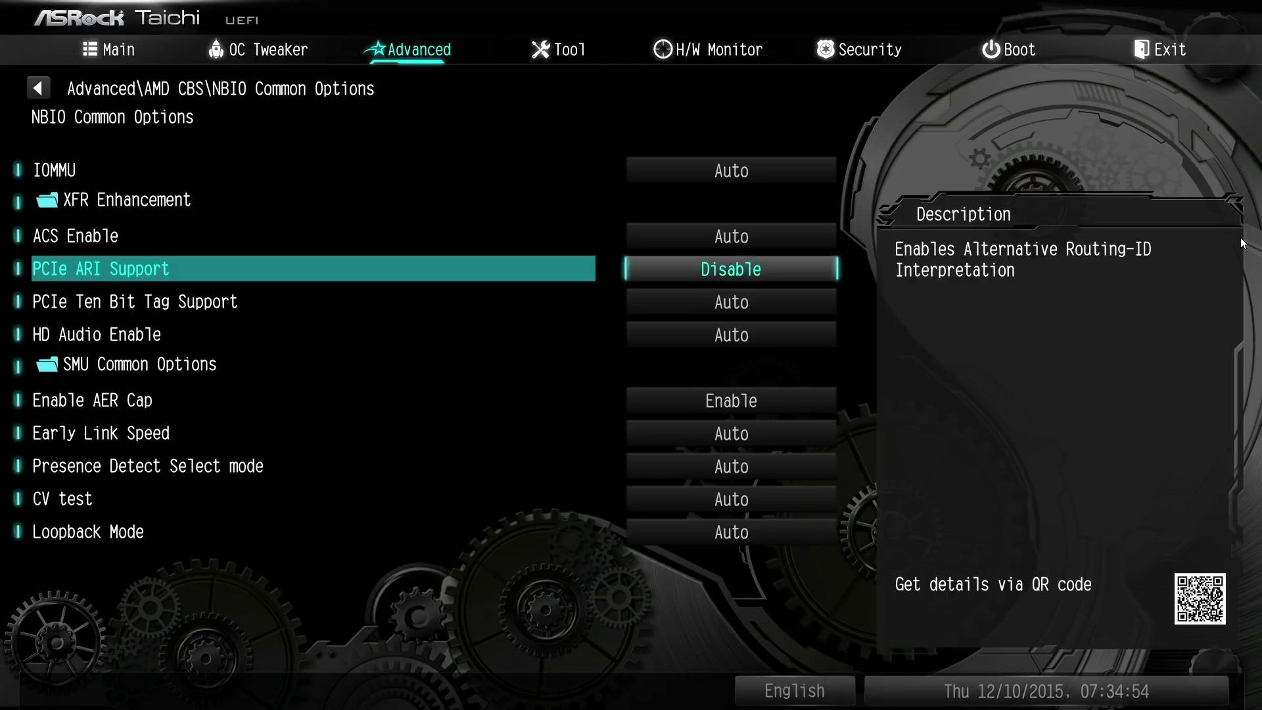
# Step: Examine the available choices for Enable AER Cap under NBIO Common Options without selecting one
pyautogui.press('Down')
pyautogui.press('Down')
pyautogui.press('Down')
pyautogui.press('Down')
pyautogui.press('Down')
pyautogui.press('Up')
pyautogui.press('Return')
pyautogui.press('Down')
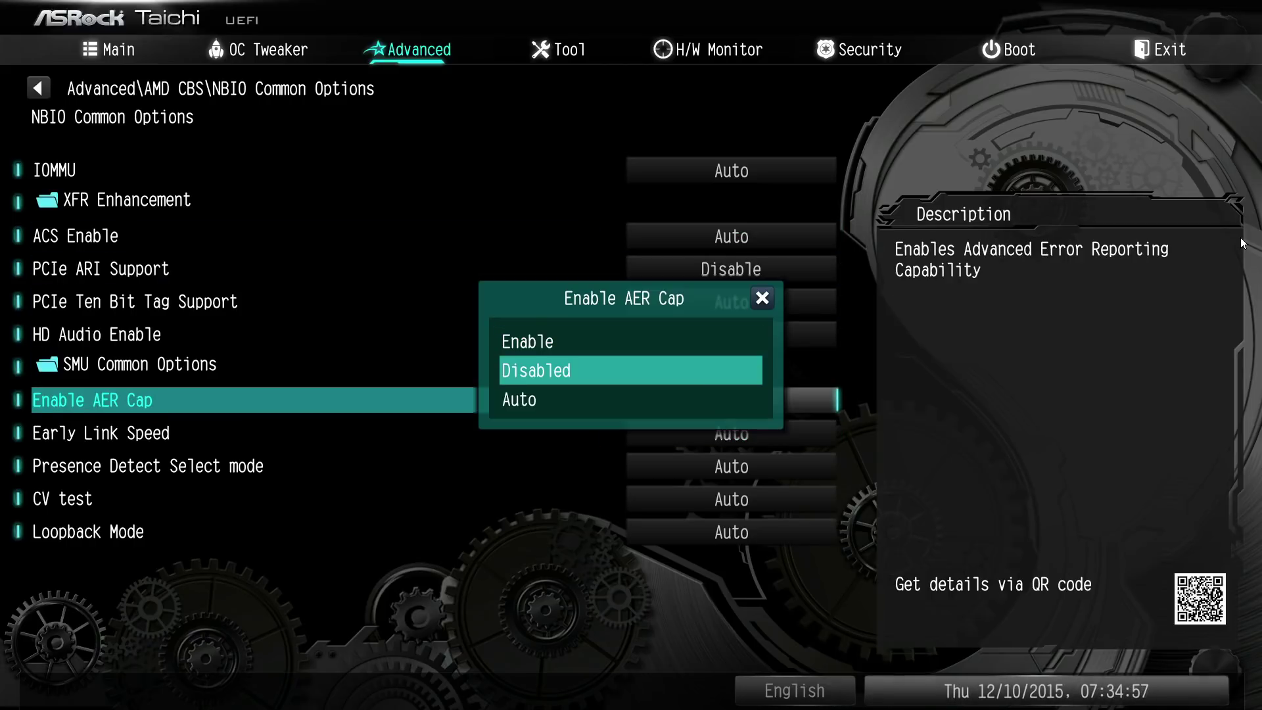
pyautogui.press('Escape')
# Step: Set Enable AER Cap to Disabled and then to Auto
pyautogui.press('Return')
pyautogui.press('Down')
pyautogui.press('Return')
pyautogui.press('Return')
pyautogui.press('Down')
pyautogui.press('Return')
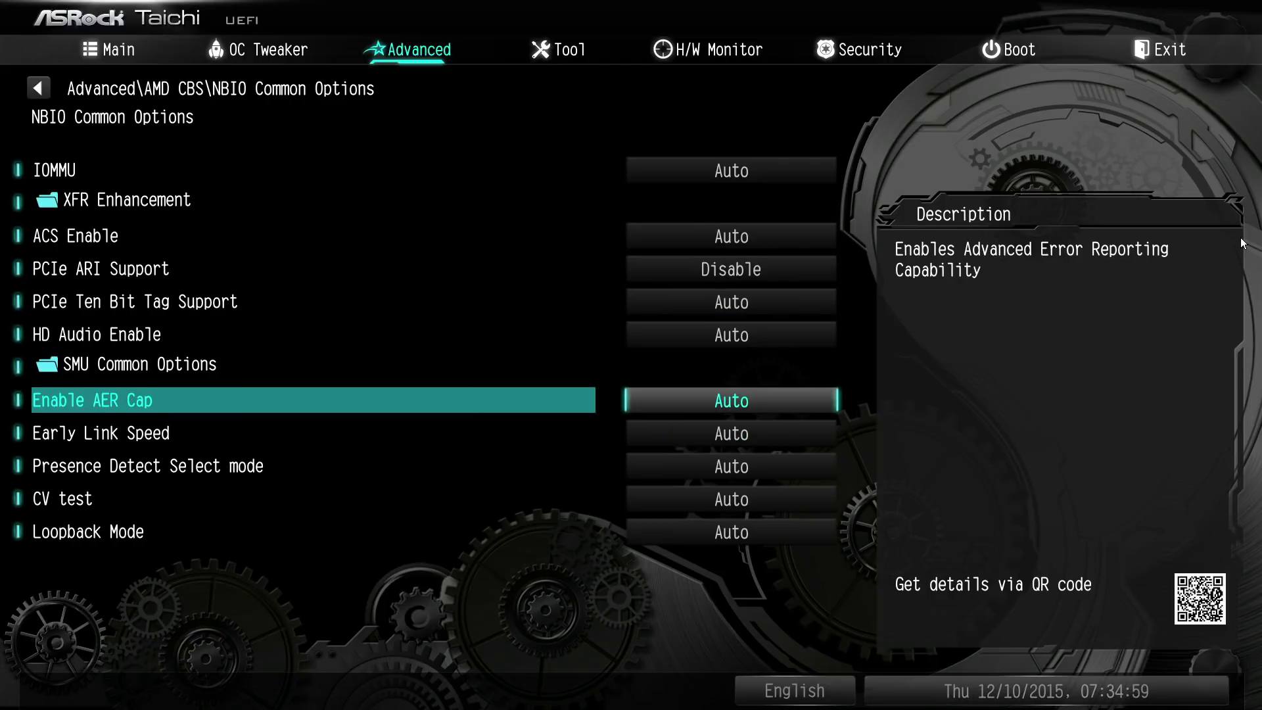
# Step: Set Enable AER Cap to Disabled again and then return it to Enable
pyautogui.press('Up')
pyautogui.press('Down')
pyautogui.press('Return')
pyautogui.press('Up')
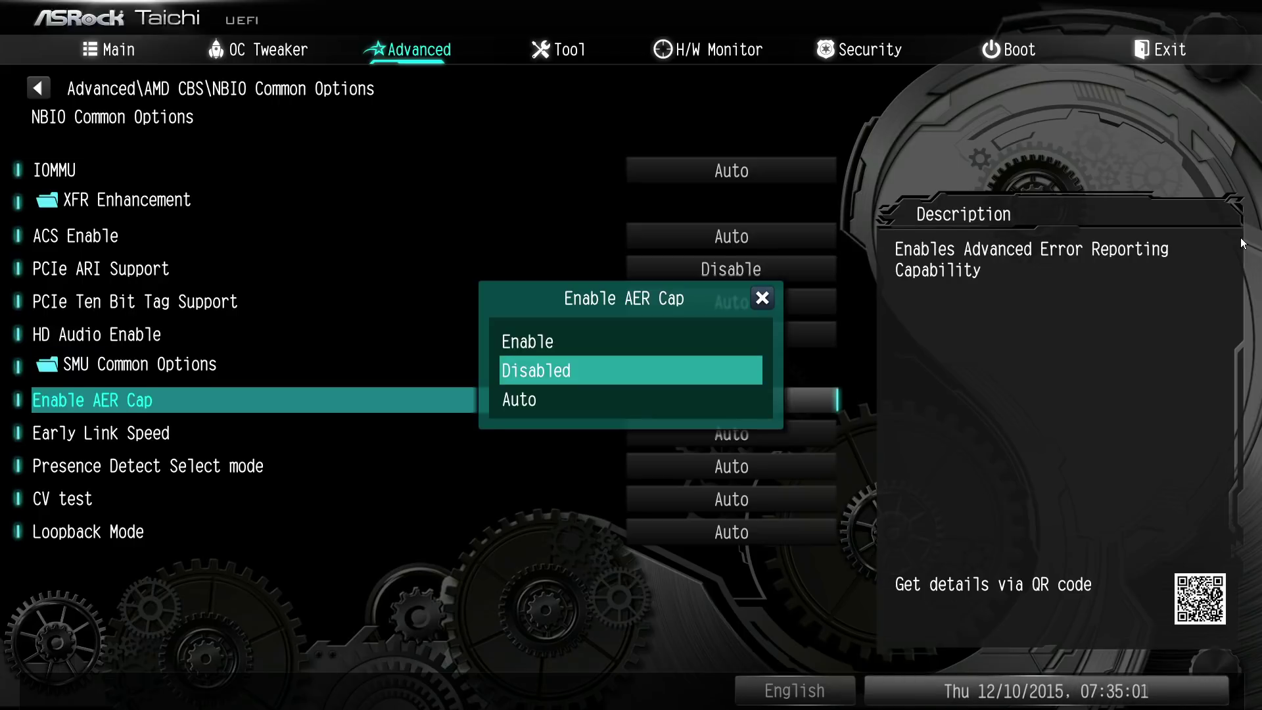
pyautogui.press('Return')
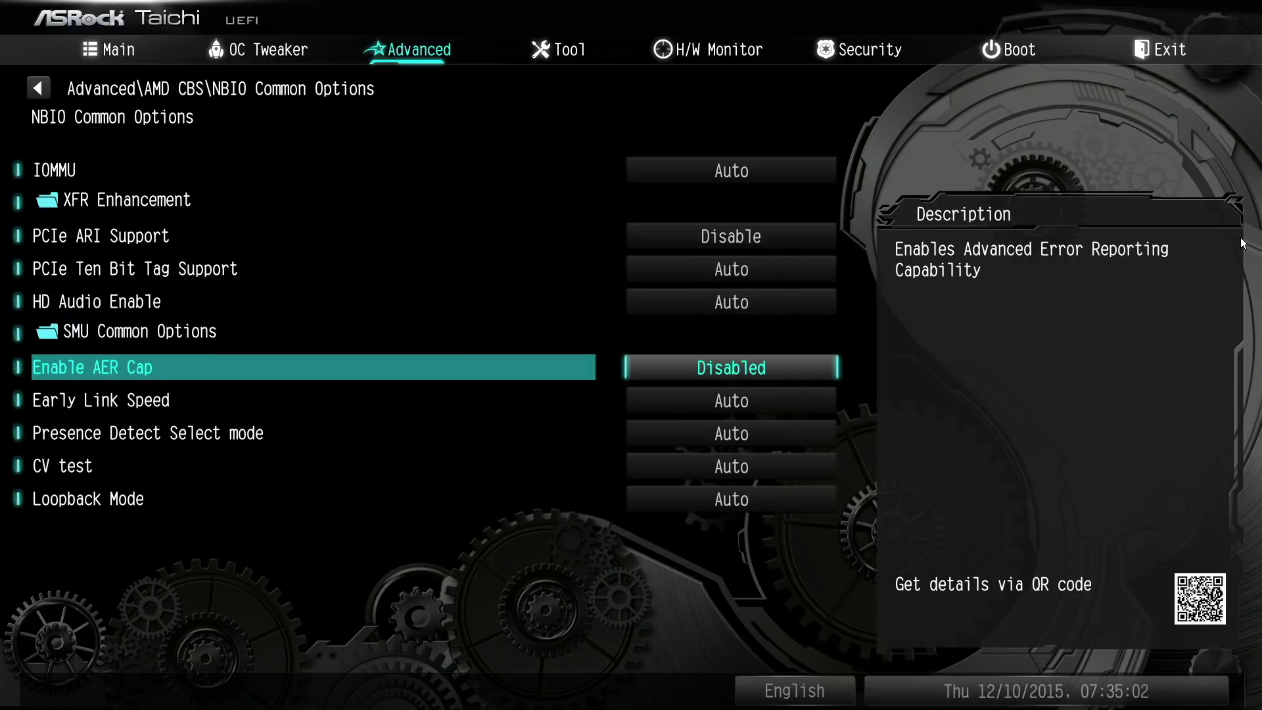
pyautogui.press('Return')
pyautogui.press('Up')
pyautogui.press('Return')
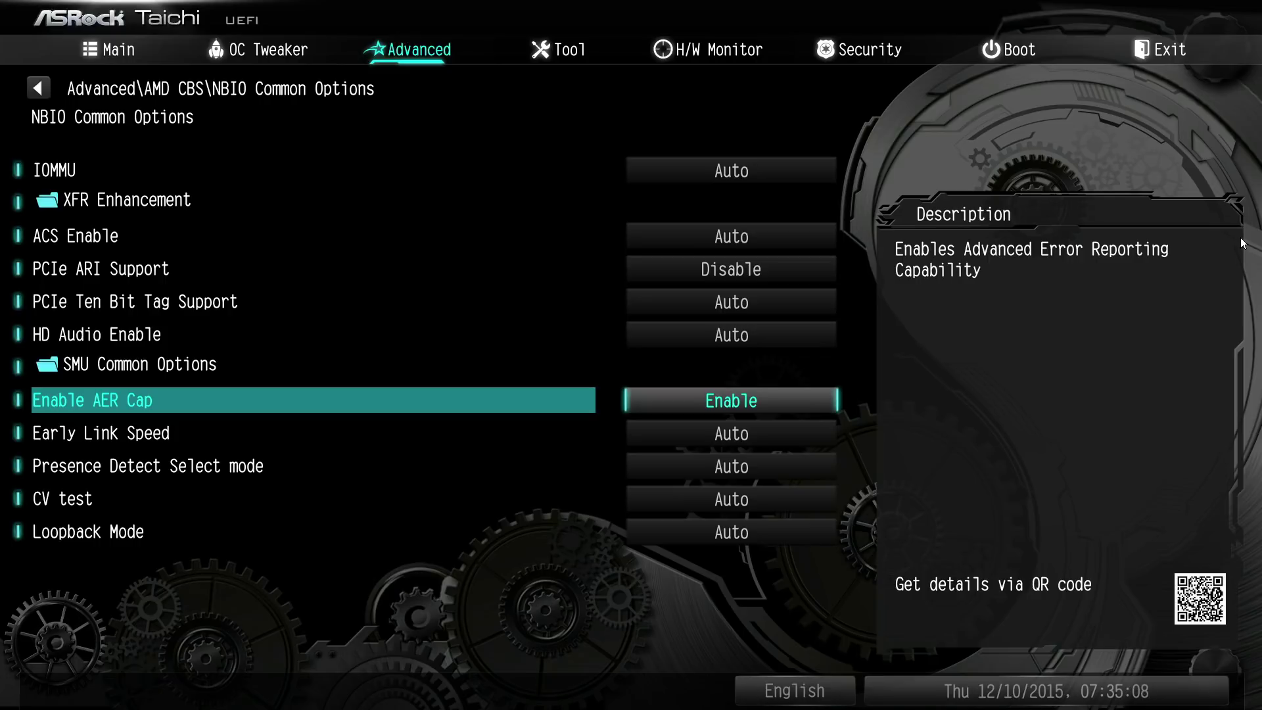
# Step: Set Early Link Speed to Gen1 and then to Gen2
pyautogui.press('Down')
pyautogui.press('Return')
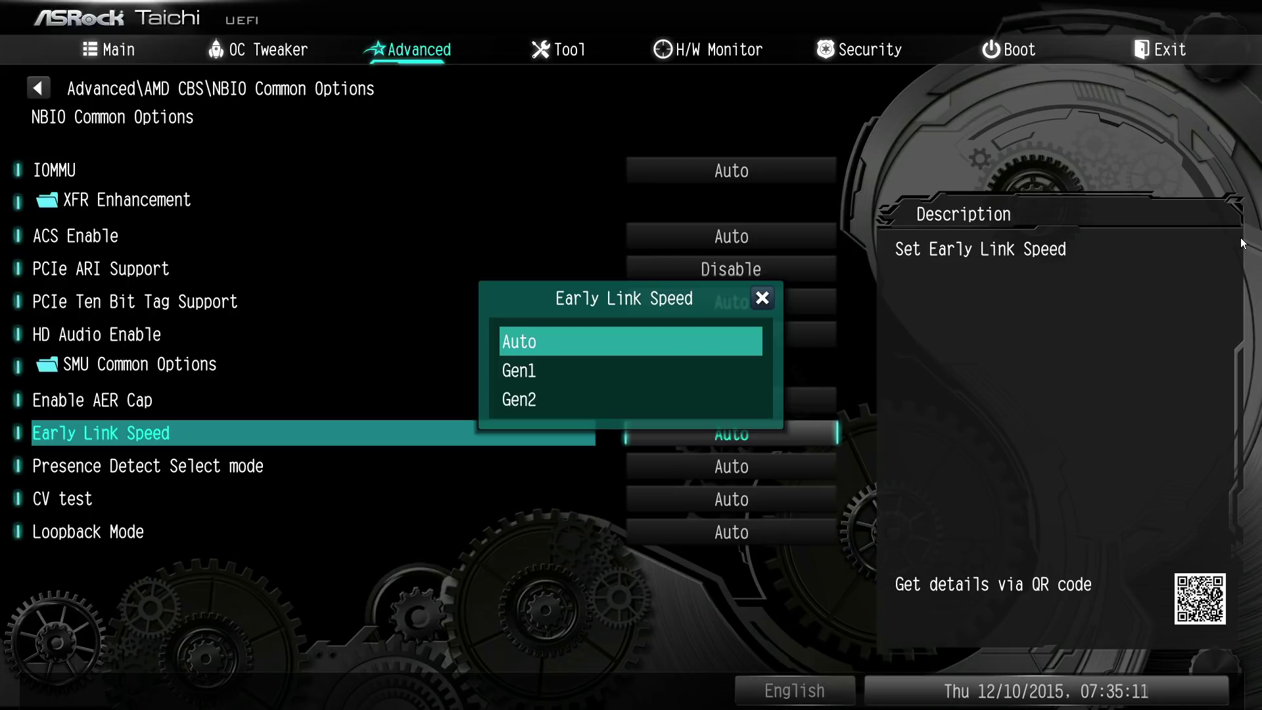
pyautogui.press('Down')
pyautogui.press('Return')
pyautogui.press('Return')
pyautogui.press('Down')
pyautogui.press('Return')
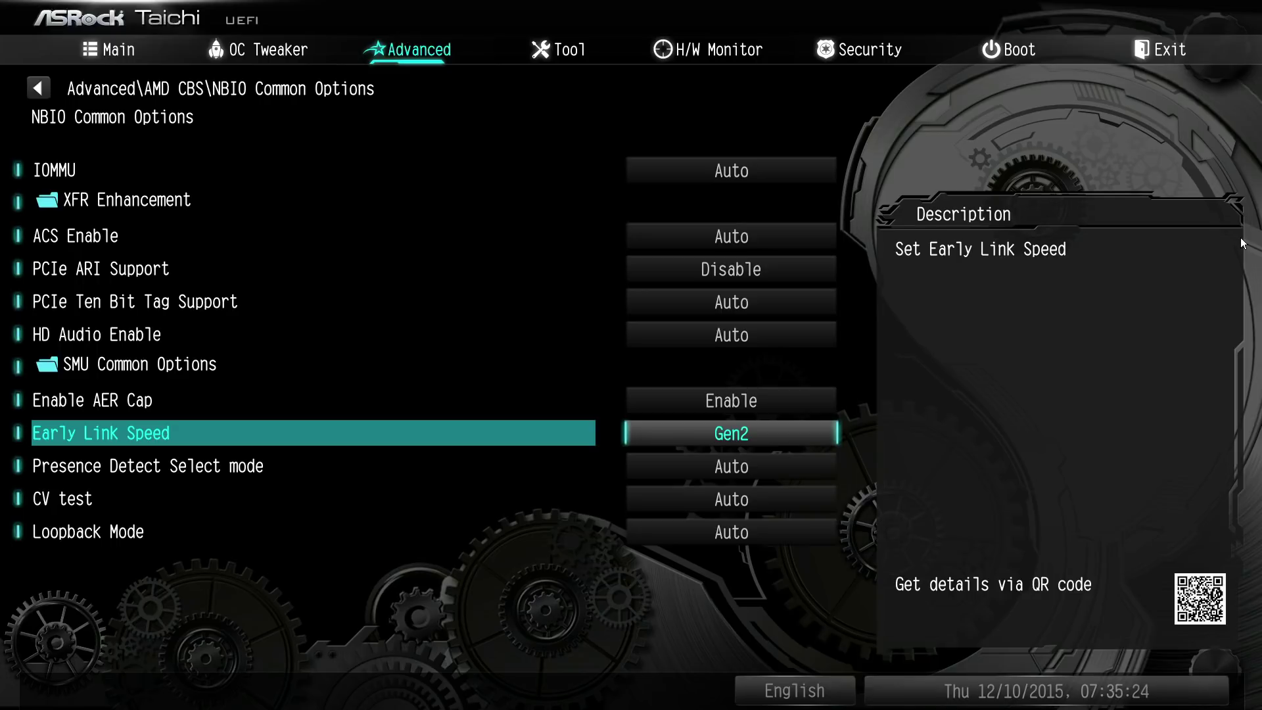
# Step: Set Early Link Speed back to Gen1 and then to Auto
pyautogui.press('Return')
pyautogui.press('Up')
pyautogui.press('Return')
pyautogui.press('Return')
pyautogui.press('Up')
pyautogui.press('Return')
# Step: Switch Early Link Speed to Gen2 and back to Auto
pyautogui.press('Return')
pyautogui.press('Down')
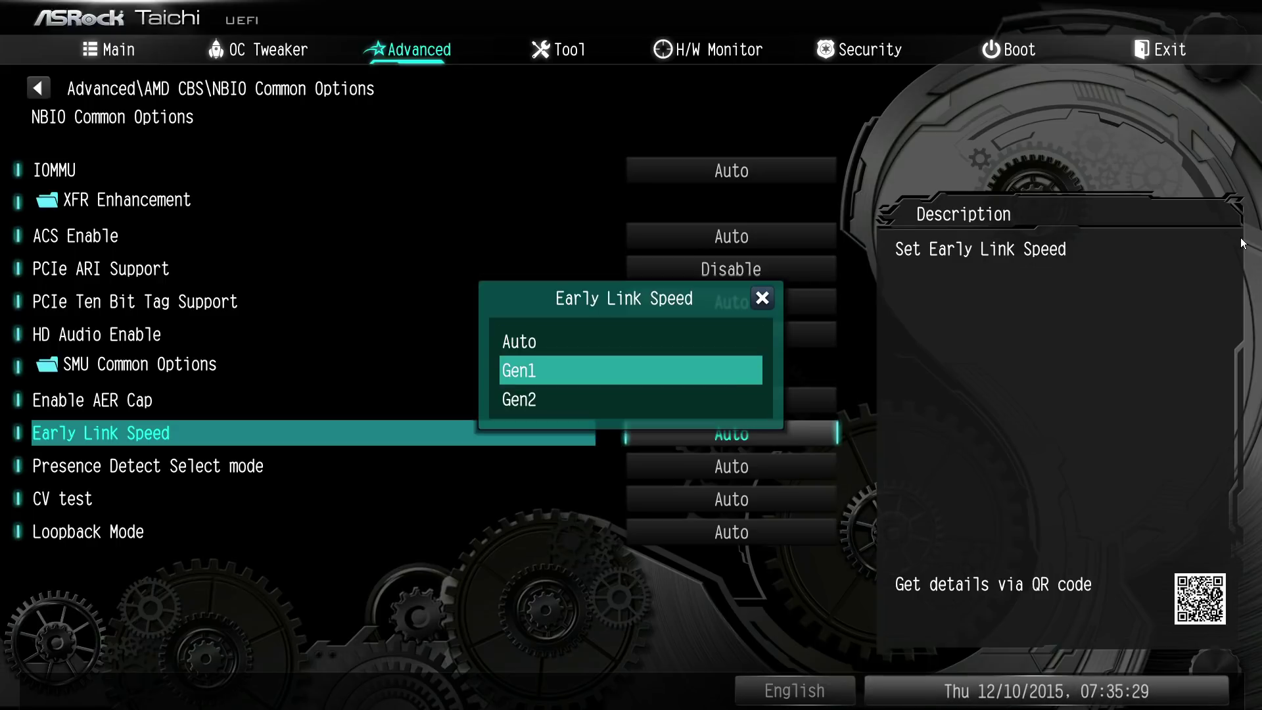
pyautogui.press('Down')
pyautogui.press('Return')
pyautogui.press('Return')
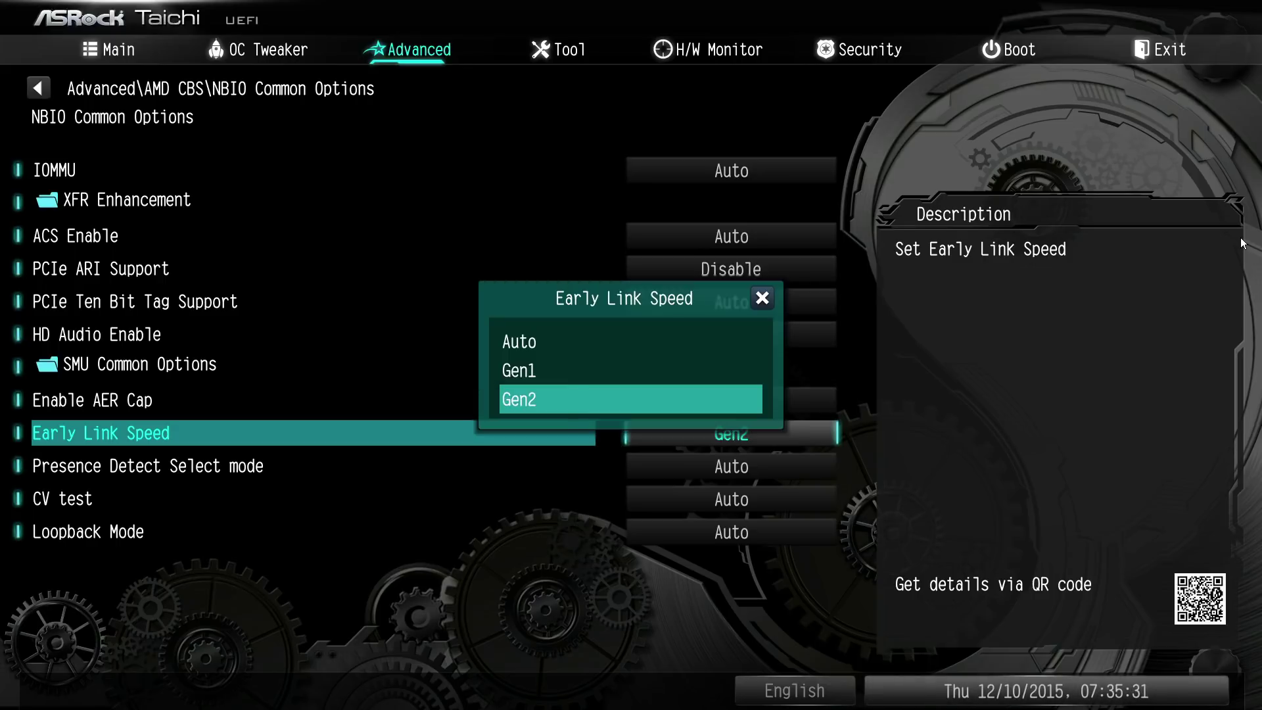
pyautogui.press('Up')
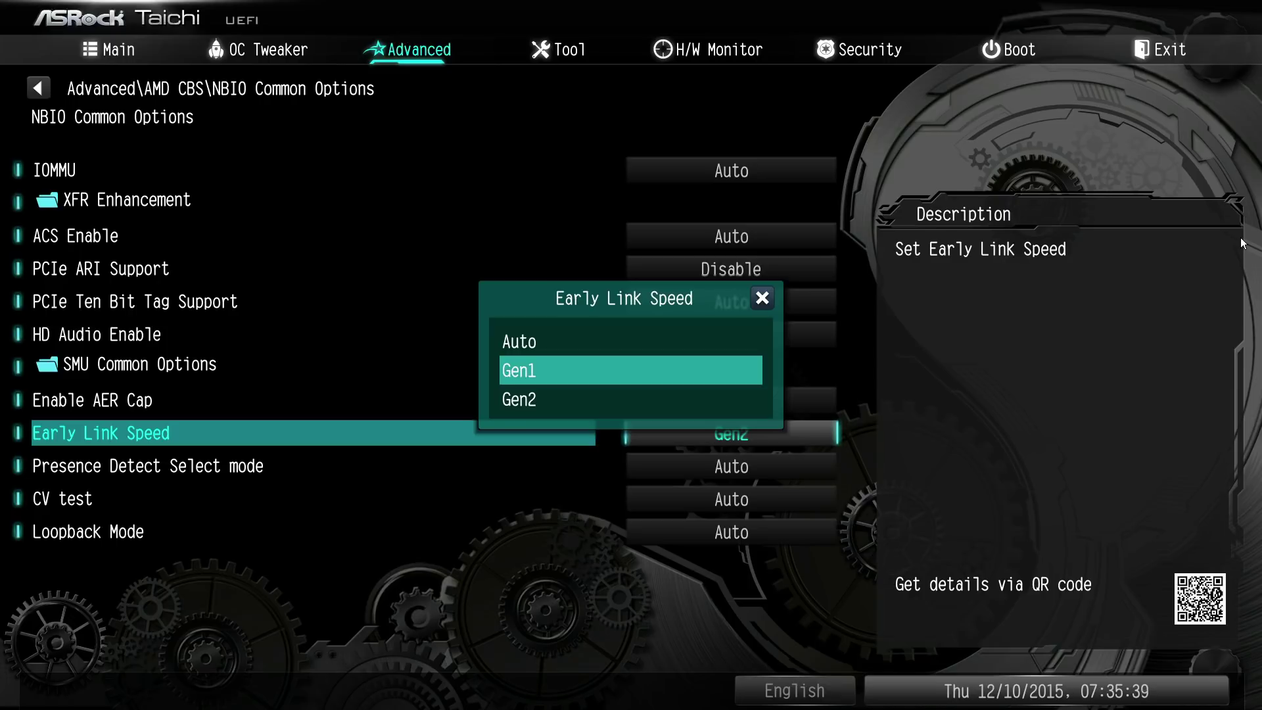
pyautogui.press('Up')
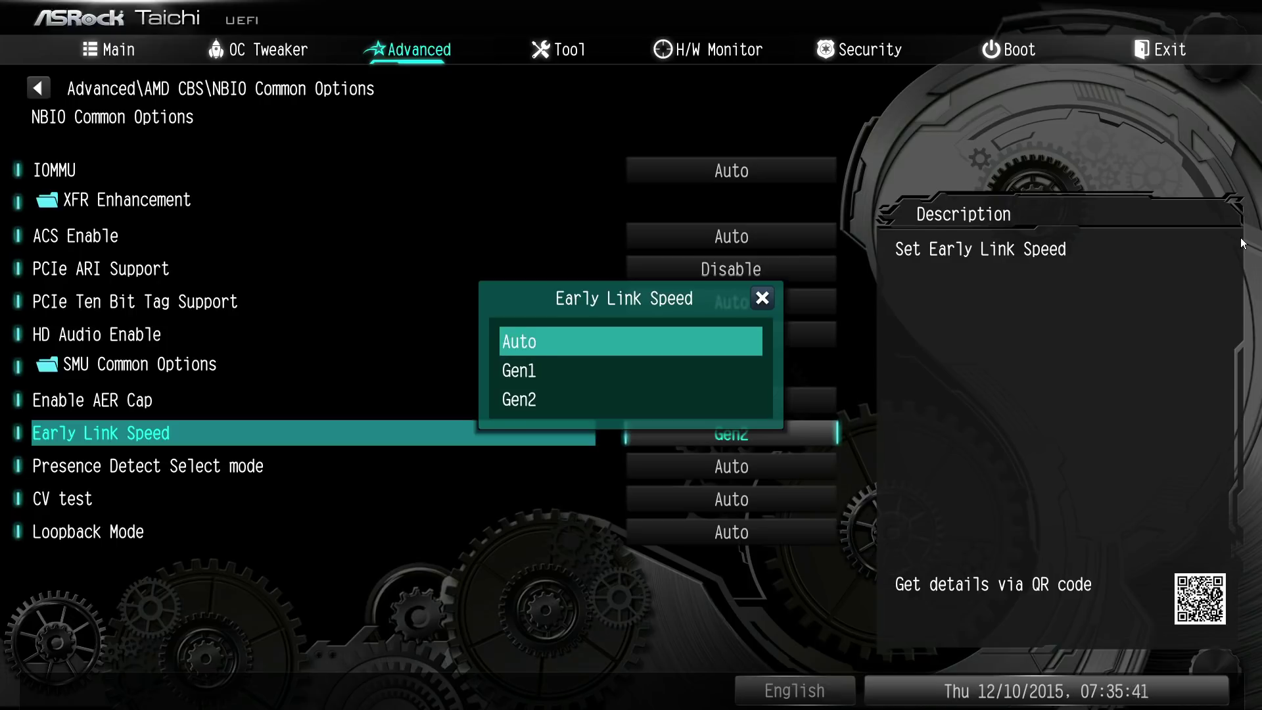
pyautogui.press('Return')
# Step: Set Presence Detect Select mode to OR
pyautogui.press('Down')
pyautogui.press('Down')
pyautogui.press('Up')
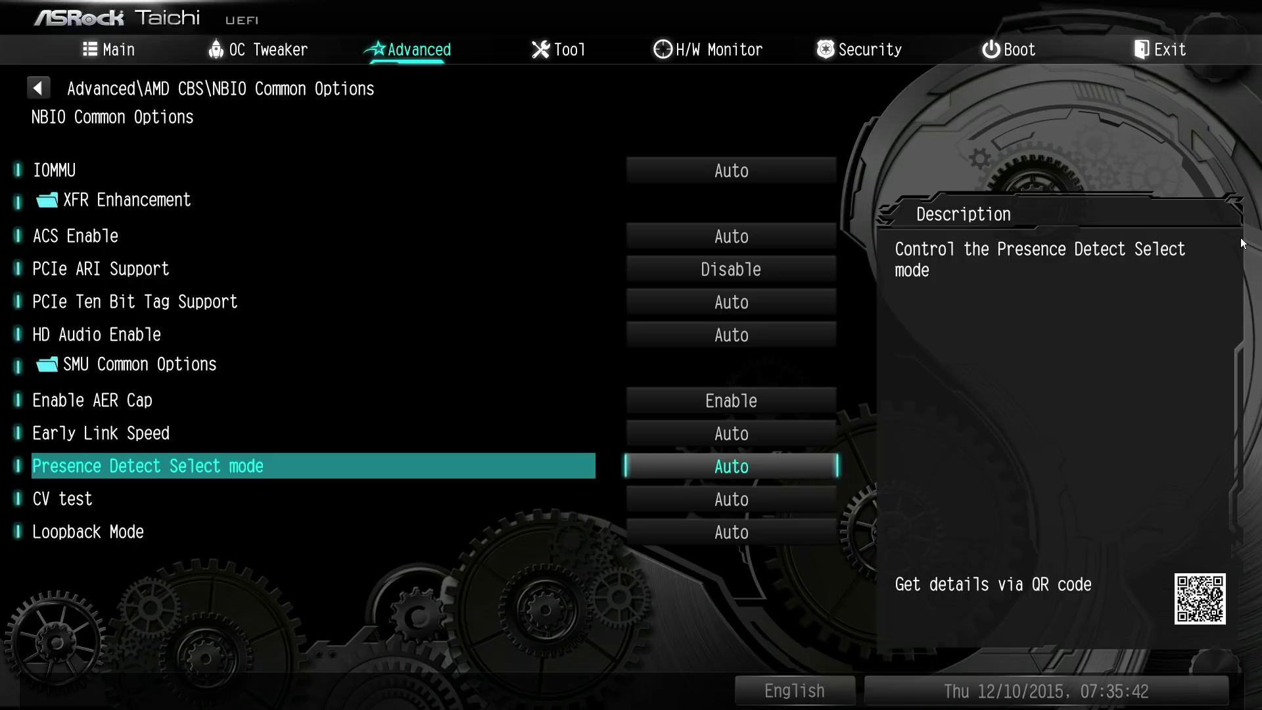
pyautogui.press('Return')
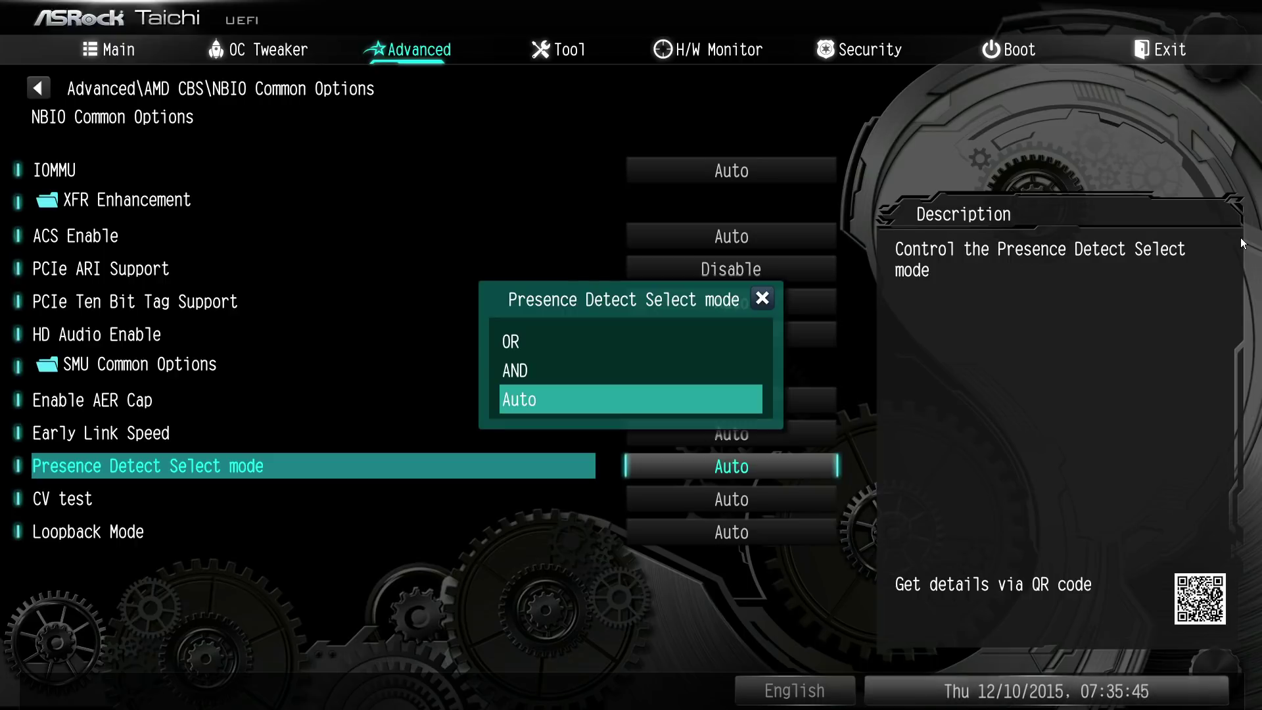
pyautogui.press('Up')
pyautogui.press('Up')
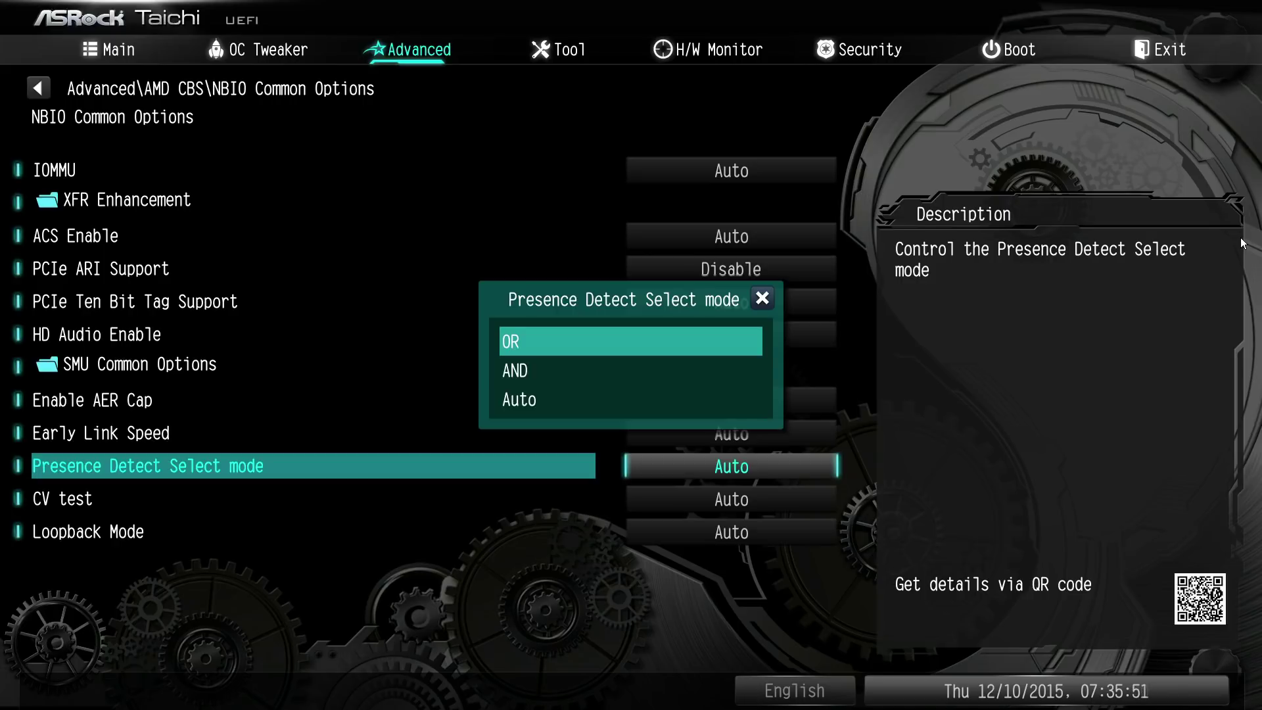
pyautogui.press('Return')
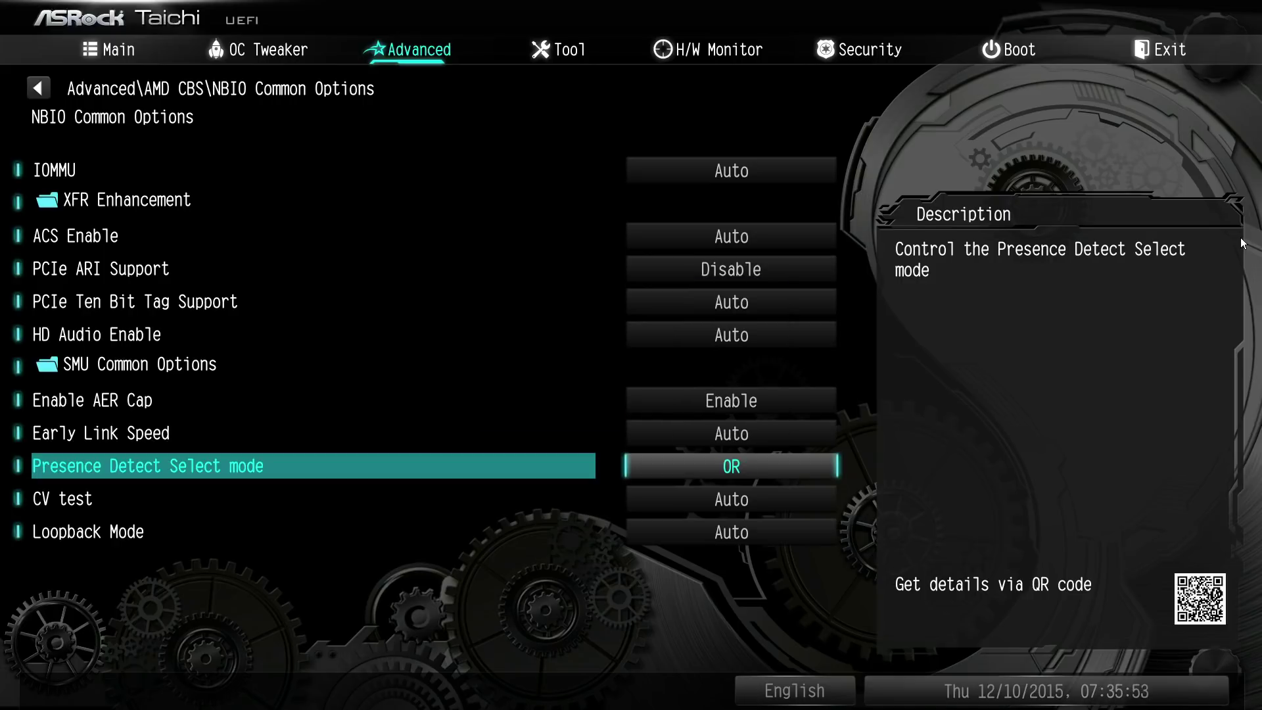
# Step: Switch Presence Detect Select mode to AND and then back to Auto
pyautogui.press('Return')
pyautogui.press('Down')
pyautogui.press('Return')
pyautogui.press('Return')
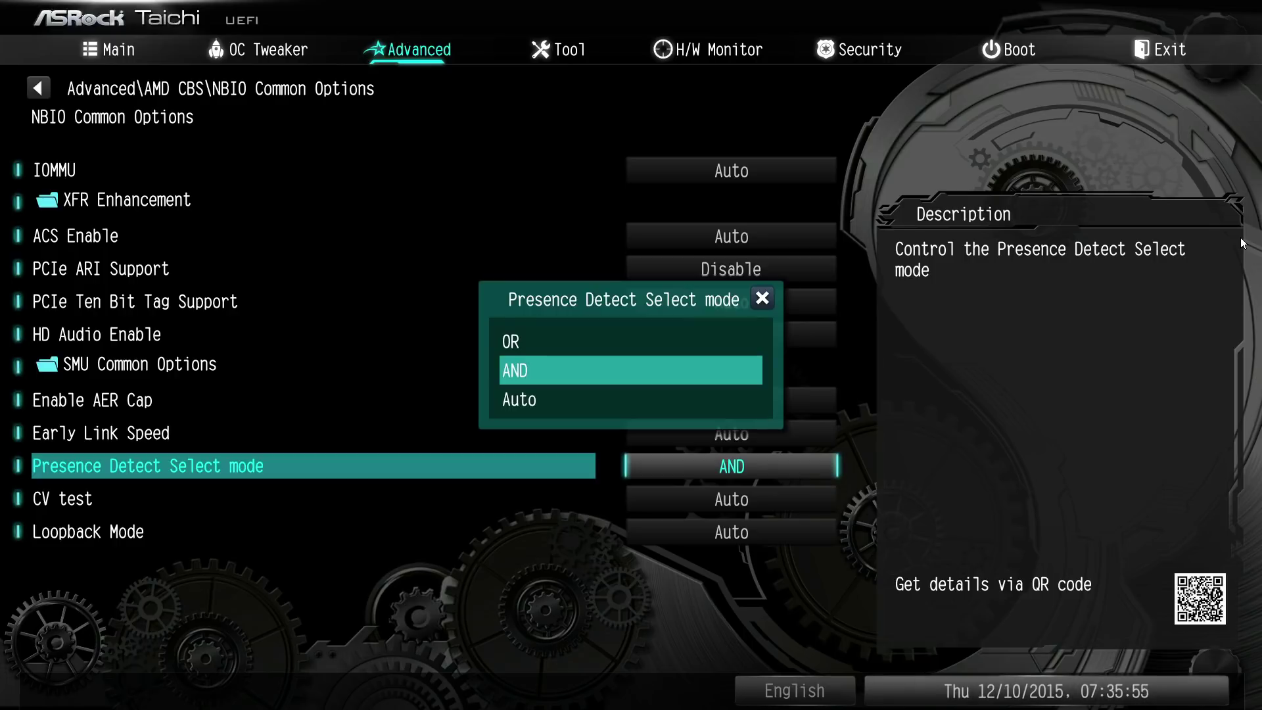
pyautogui.press('Down')
pyautogui.press('Return')
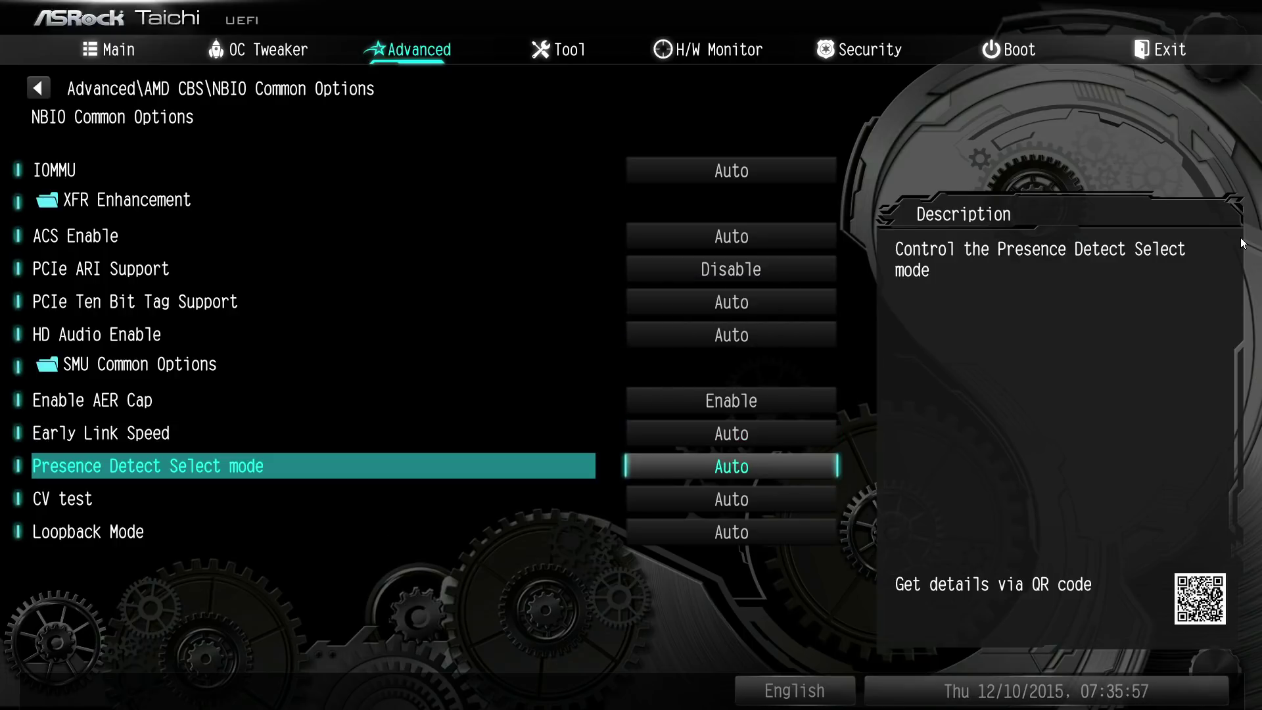
# Step: Cycle CV test through Enabled and Disabled, returning it to Auto
pyautogui.press('Down')
pyautogui.press('Return')
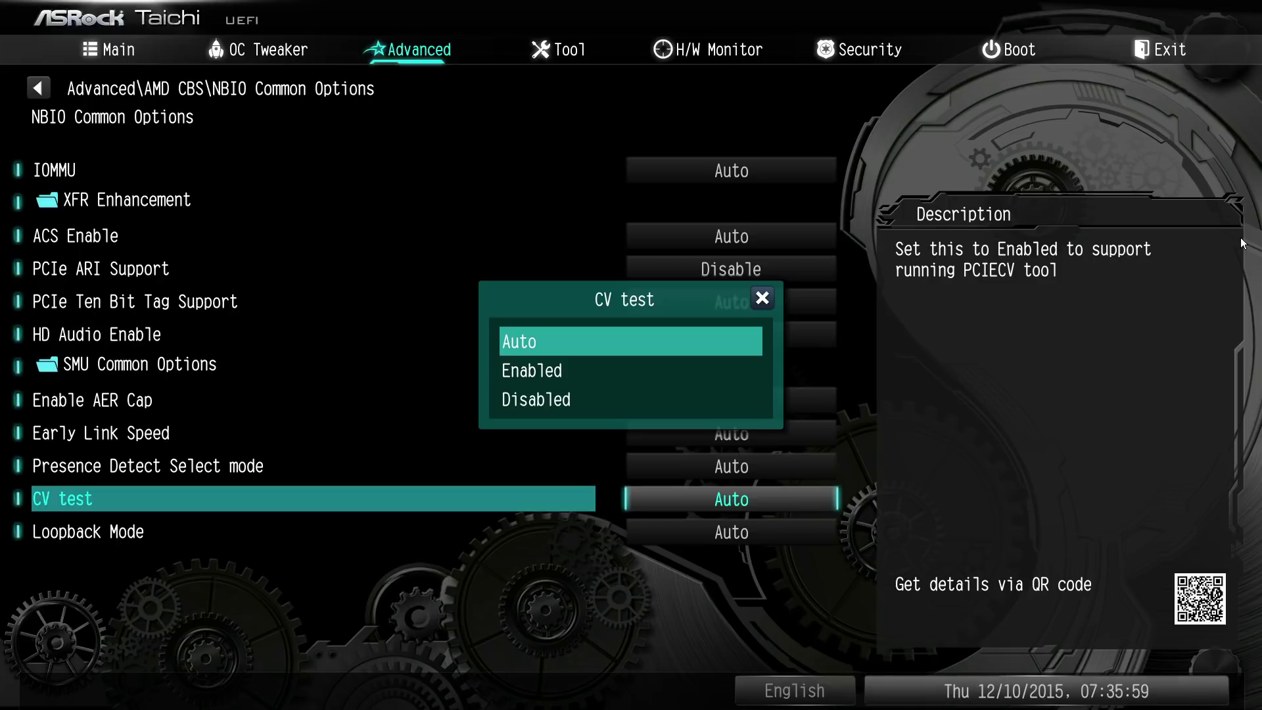
pyautogui.press('Down')
pyautogui.press('Return')
pyautogui.press('Return')
pyautogui.press('Down')
pyautogui.press('Return')
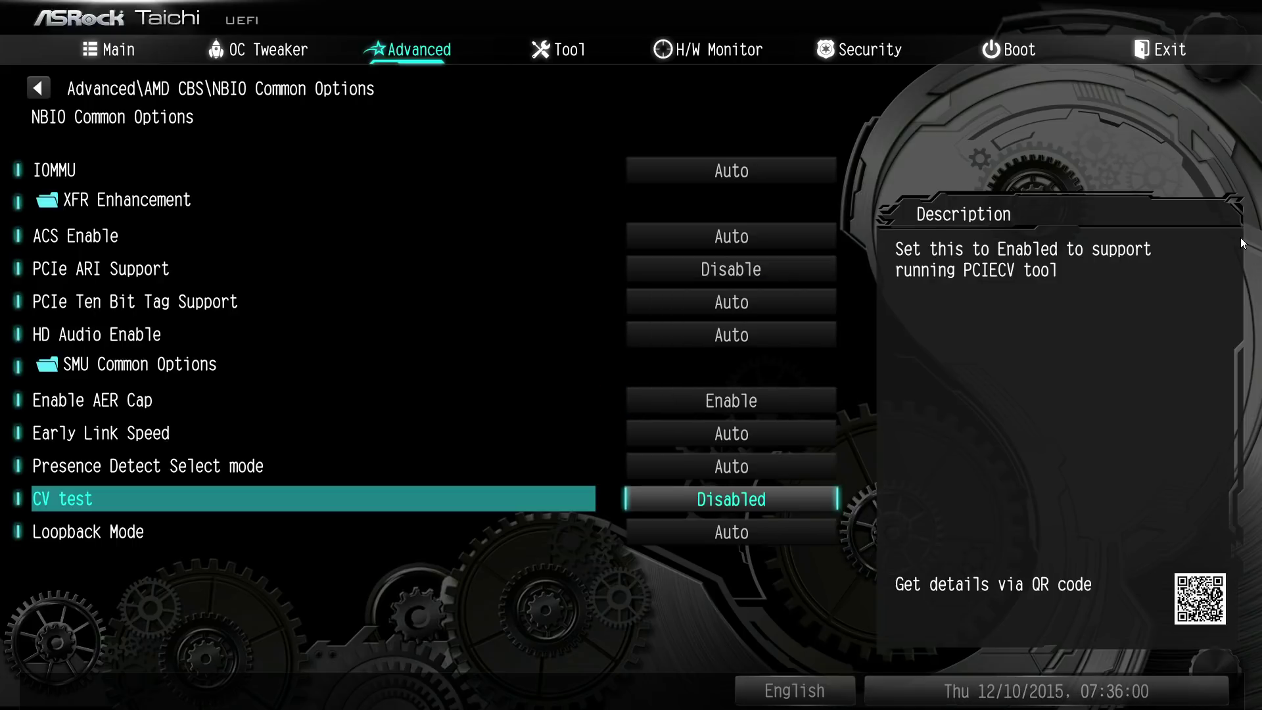
pyautogui.press('Return')
pyautogui.press('Up')
pyautogui.press('Up')
pyautogui.press('Return')
# Step: Cycle Loopback Mode through Disabled and Enabled, returning it to Auto
pyautogui.press('Down')
pyautogui.press('Return')
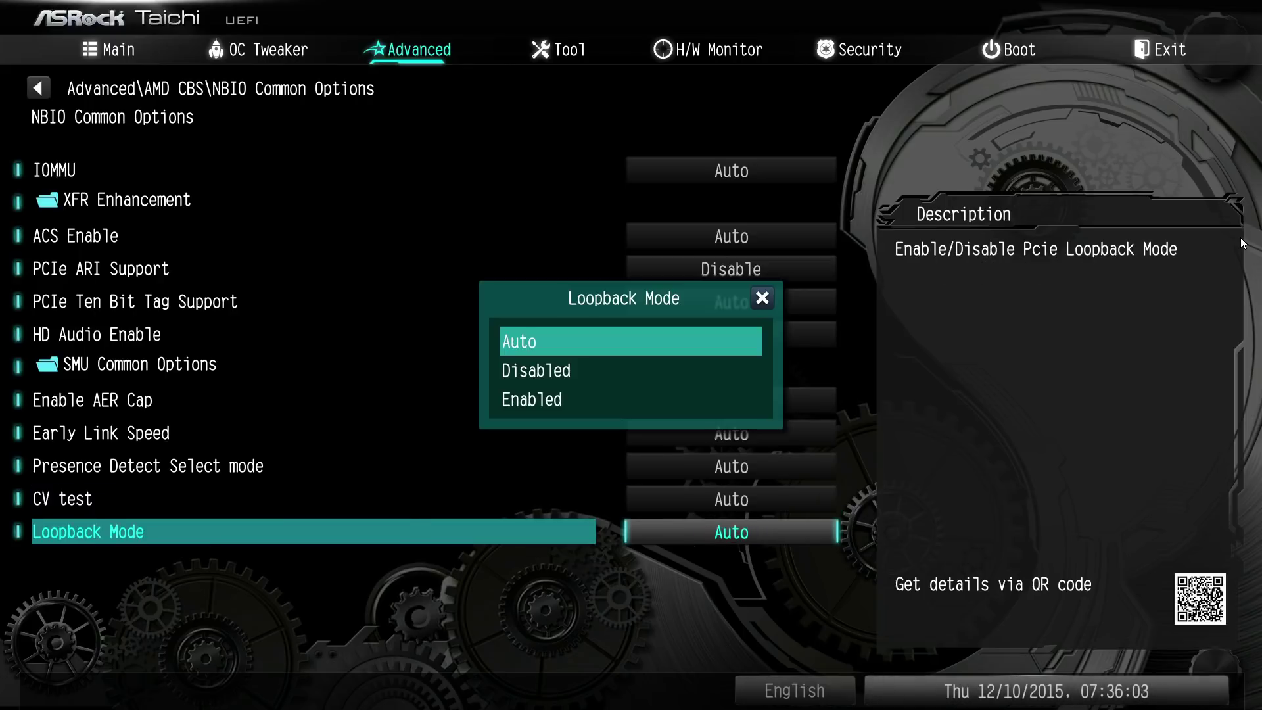
pyautogui.press('Down')
pyautogui.press('Return')
pyautogui.press('Return')
pyautogui.press('Down')
pyautogui.press('Return')
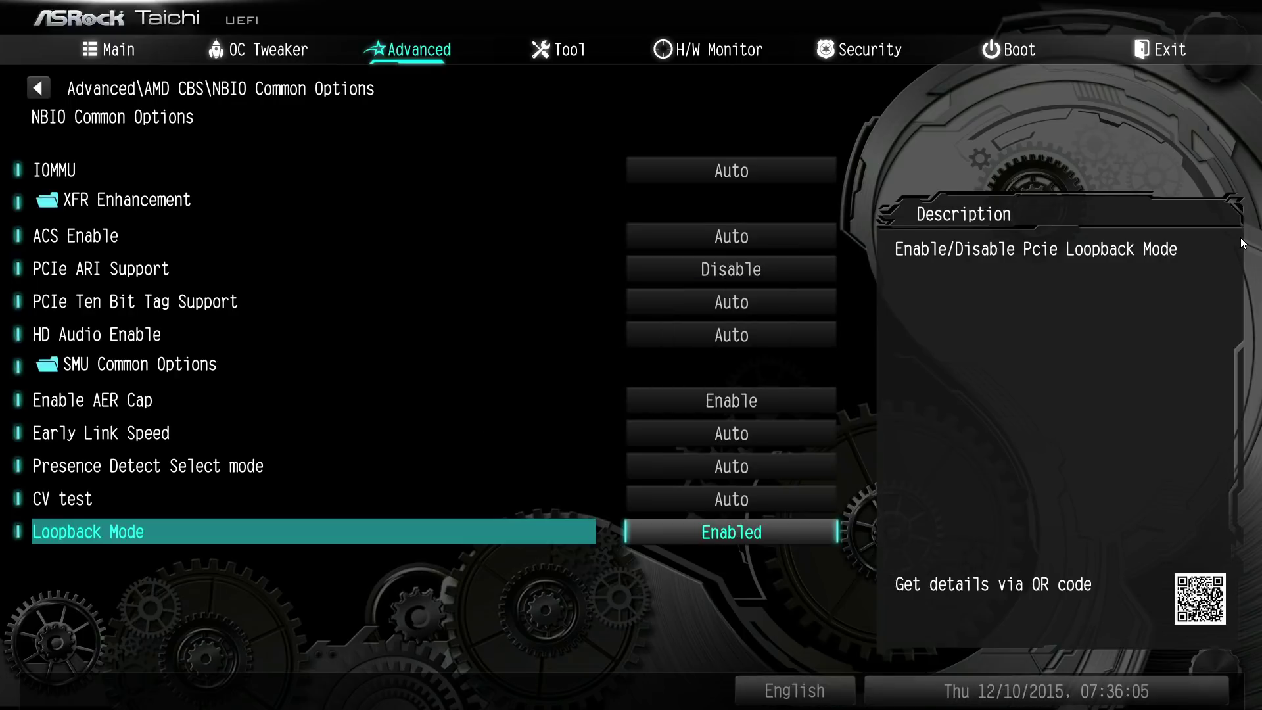
pyautogui.press('Return')
pyautogui.press('Up')
pyautogui.press('Up')
pyautogui.press('Return')
# Step: Leave NBIO Common Options and open USB Configuration Options under FCH Common Options
pyautogui.press('Escape')
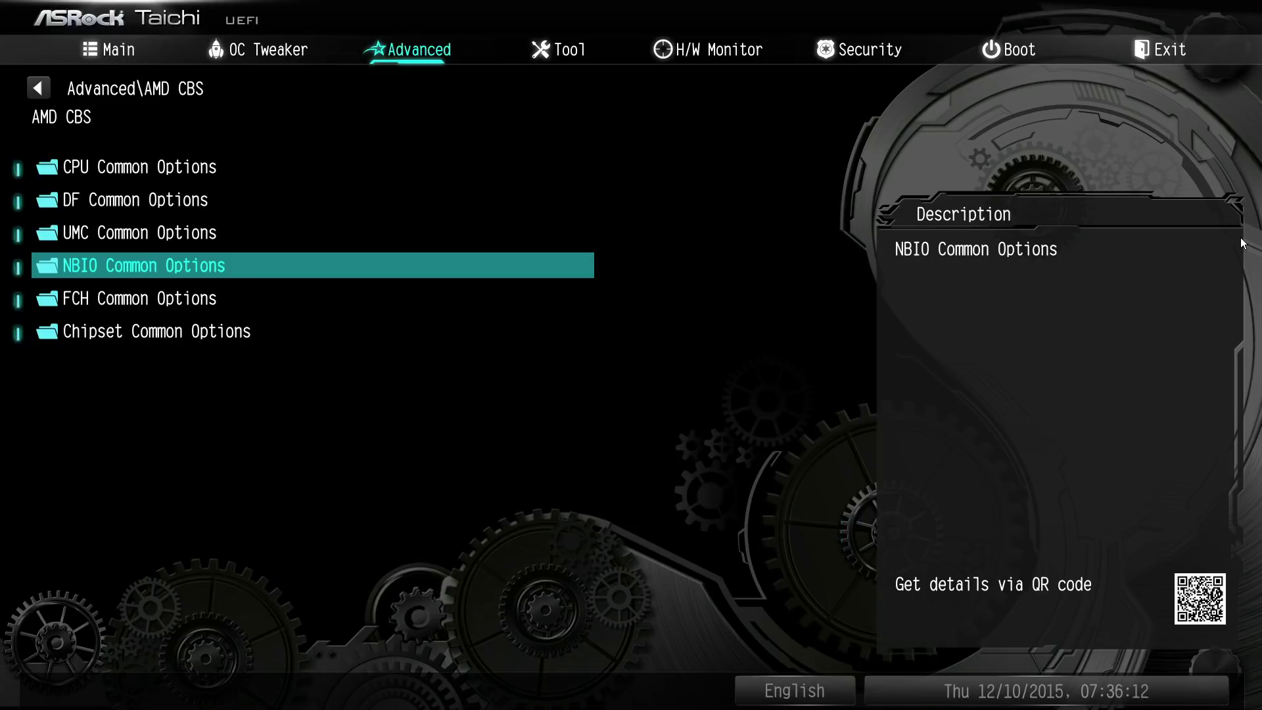
pyautogui.press('Down')
pyautogui.press('Return')
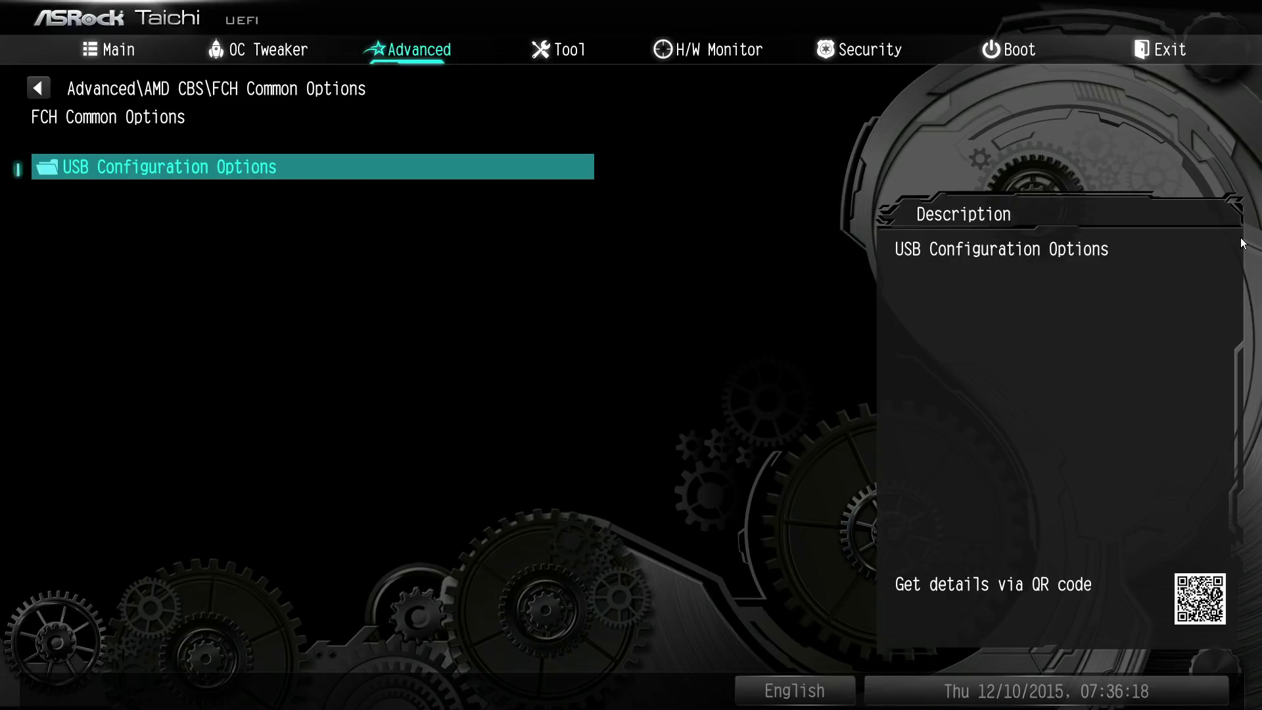
pyautogui.press('Return')
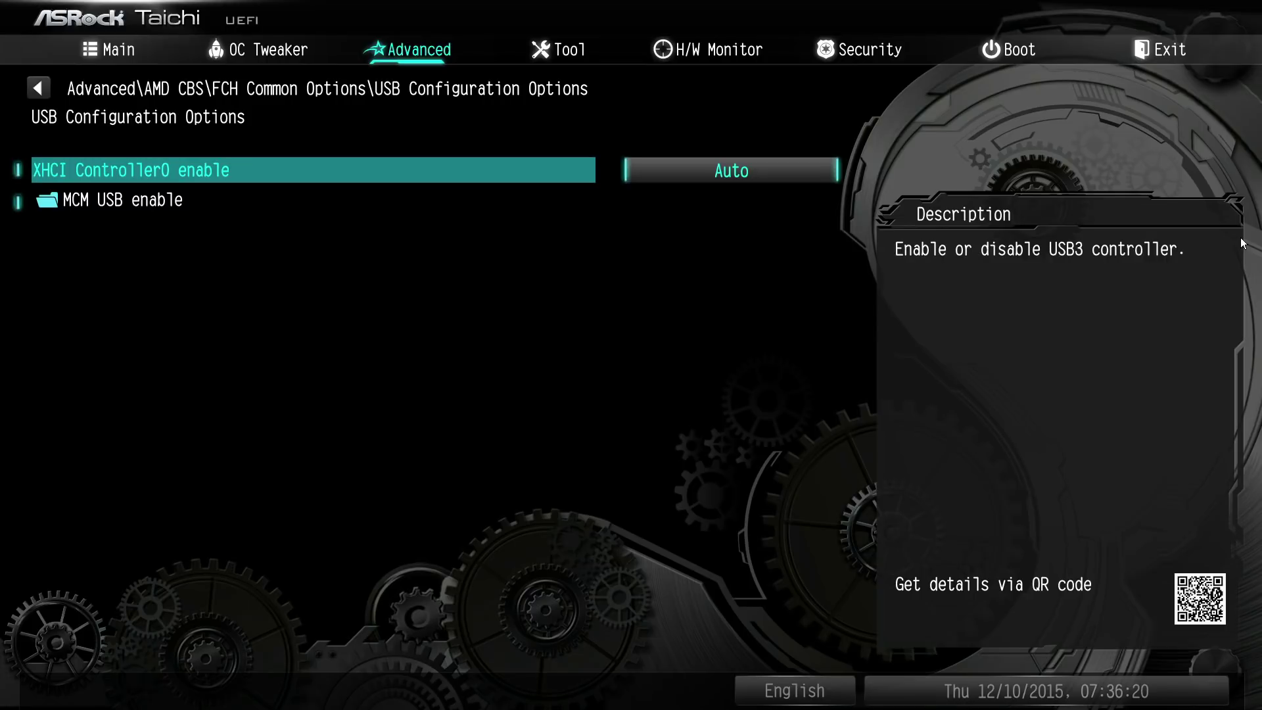
# Step: Examine the available choices for XHCI Controller0 enable without selecting one
pyautogui.press('Return')
pyautogui.press('Up')
pyautogui.press('Up')
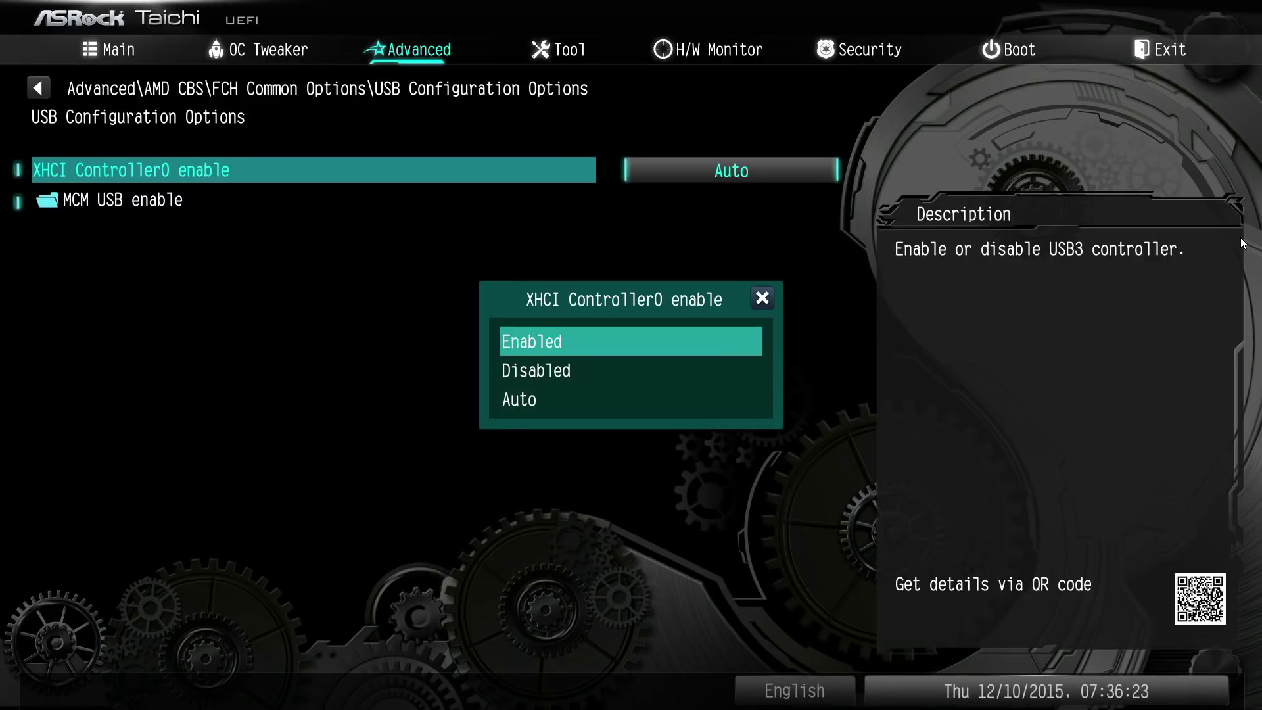
pyautogui.press('Escape')
# Step: Open the MCM USB enable settings and examine the choices for XHCI2 enable (Socket1)
pyautogui.press('Down')
pyautogui.press('Return')
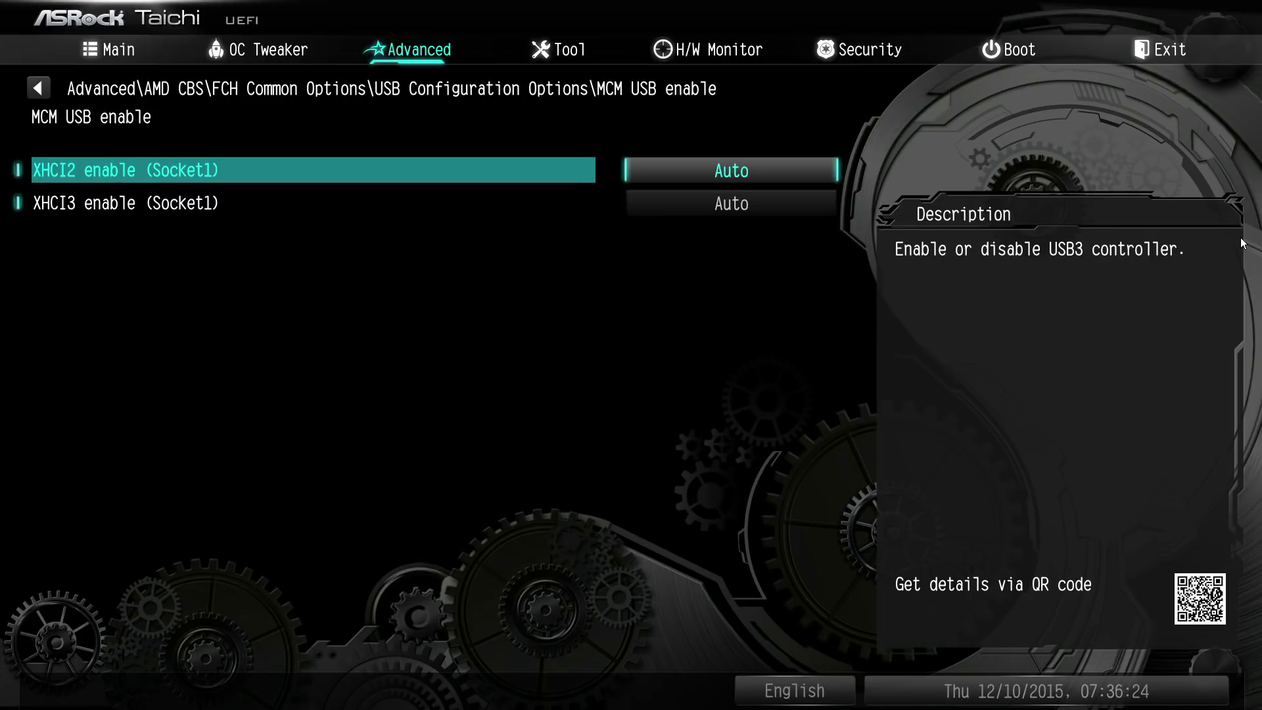
pyautogui.press('Return')
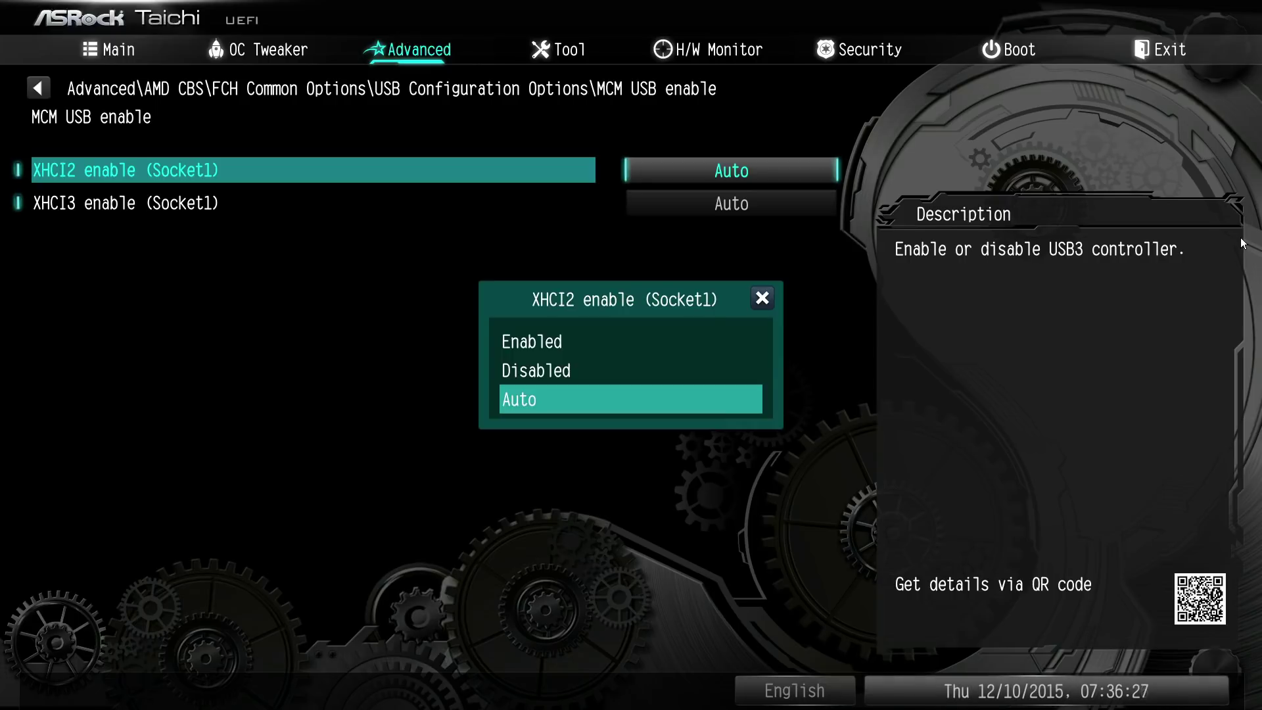
pyautogui.press('Return')
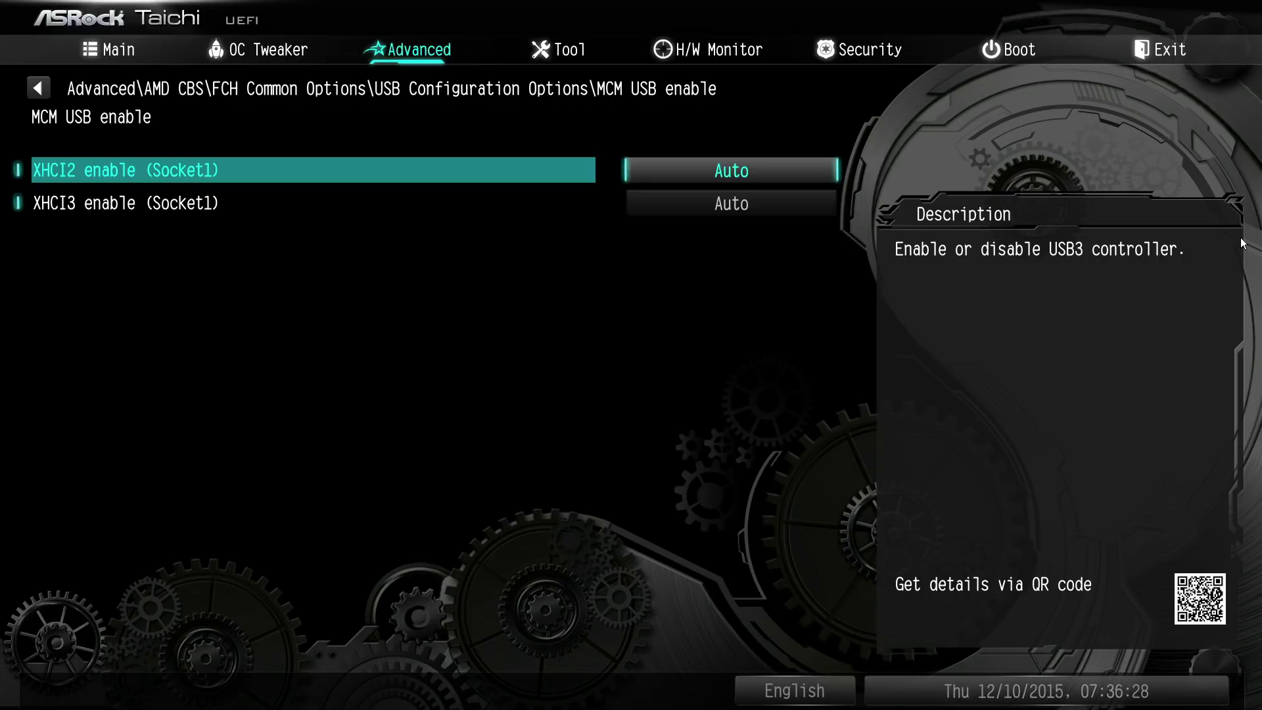
pyautogui.press('Down')
pyautogui.press('Up')
pyautogui.press('Return')
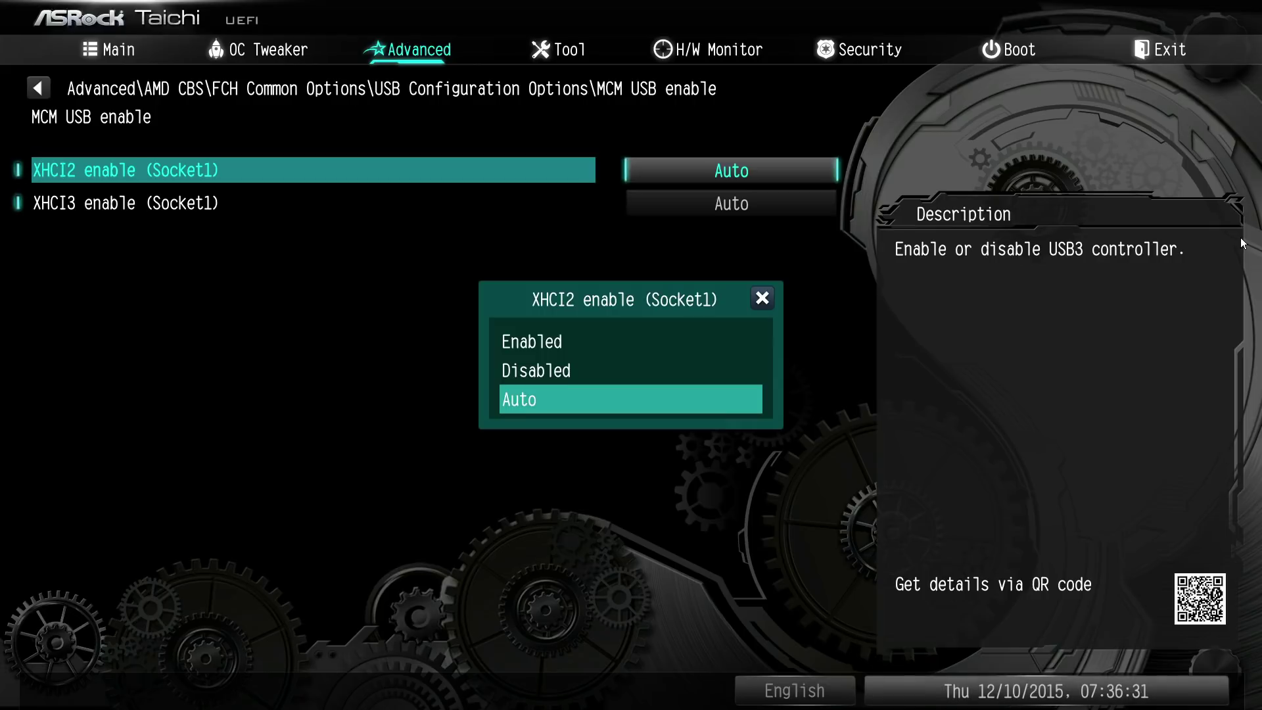
# Step: Cycle XHCI2 enable (Socket1) through Enabled and Disabled, returning it to Auto
pyautogui.press('Up')
pyautogui.press('Up')
pyautogui.press('Return')
pyautogui.press('Return')
pyautogui.press('Return')
pyautogui.press('Return')
pyautogui.press('Down')
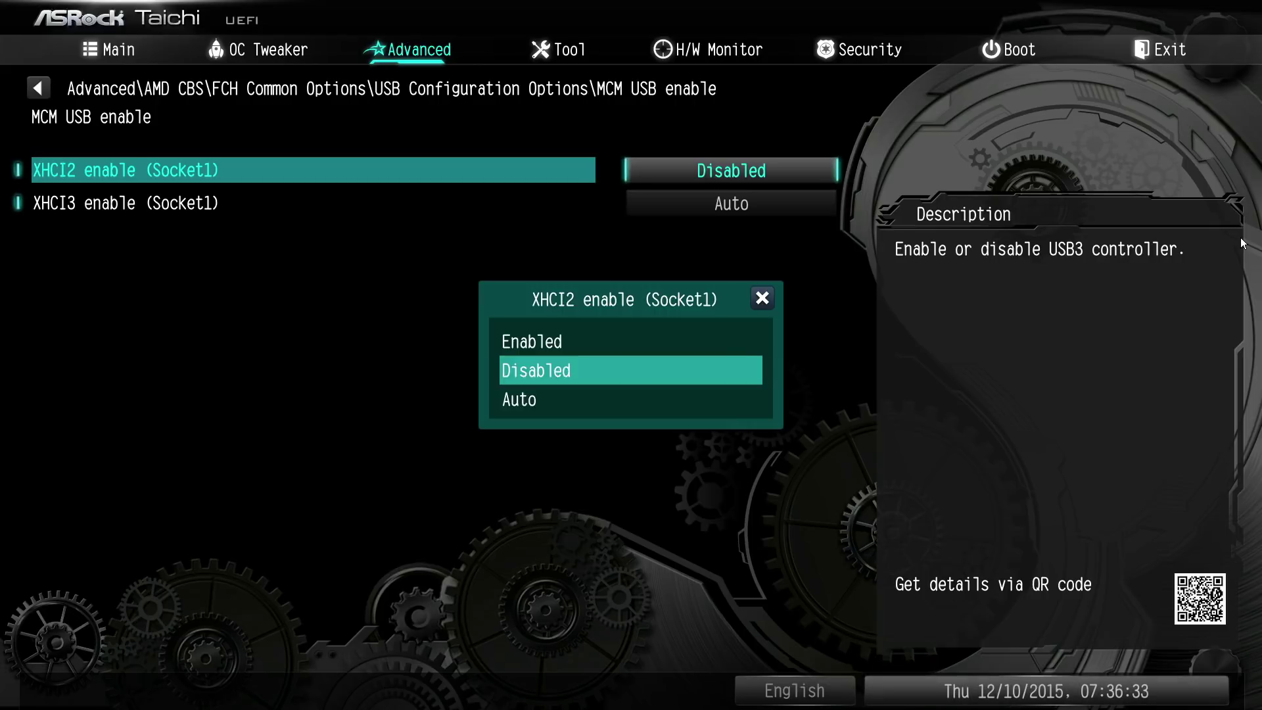
pyautogui.press('Down')
pyautogui.press('Return')
# Step: Set XHCI3 enable (Socket1) to Enabled and then to Disabled
pyautogui.press('Down')
pyautogui.press('Return')
pyautogui.press('Up')
pyautogui.press('Up')
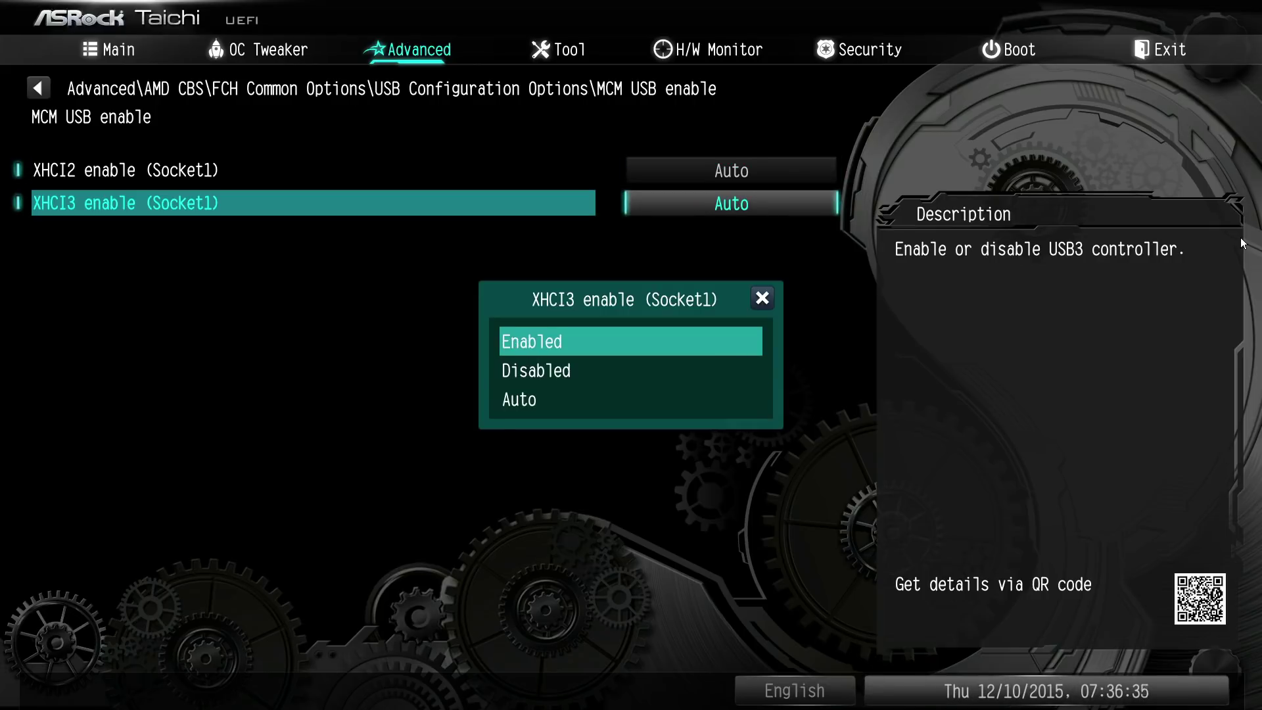
pyautogui.press('Return')
pyautogui.press('Return')
pyautogui.press('Down')
pyautogui.press('Down')
pyautogui.press('Escape')
pyautogui.press('+')
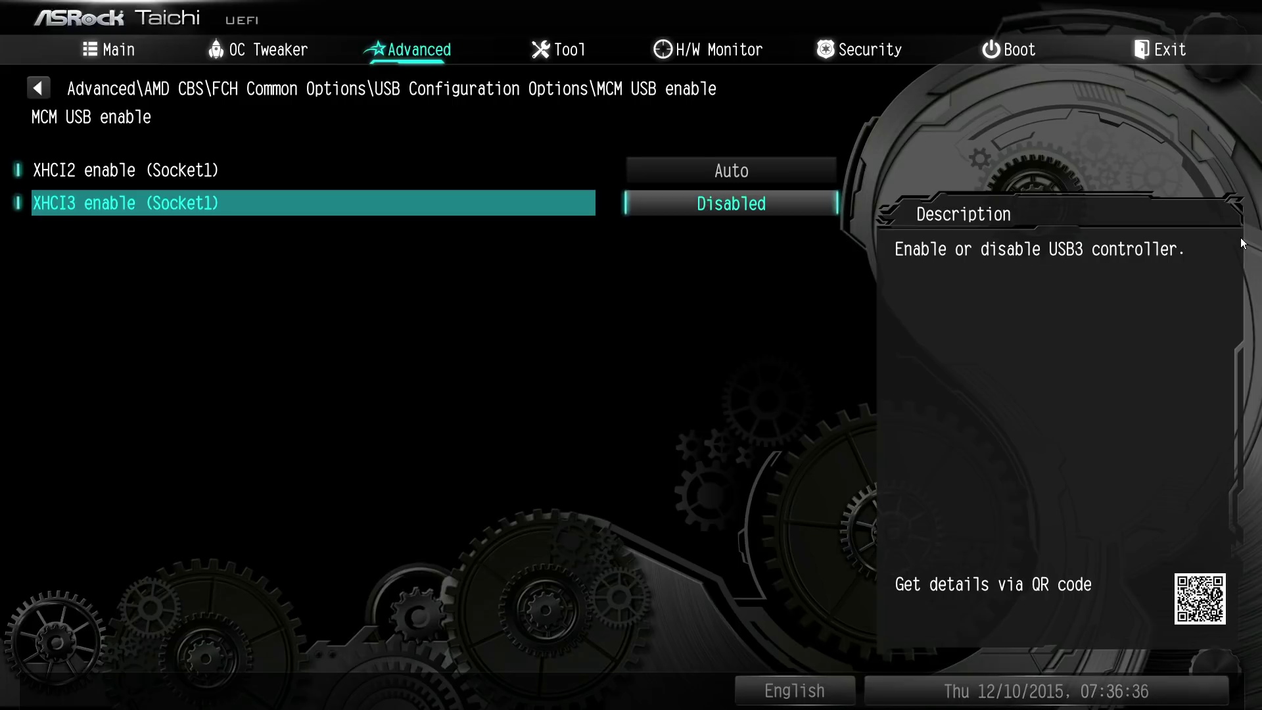
# Step: Return XHCI3 enable (Socket1) to Auto
pyautogui.press('Up')
pyautogui.press('Down')
pyautogui.press('Return')
pyautogui.press('Down')
pyautogui.press('Return')
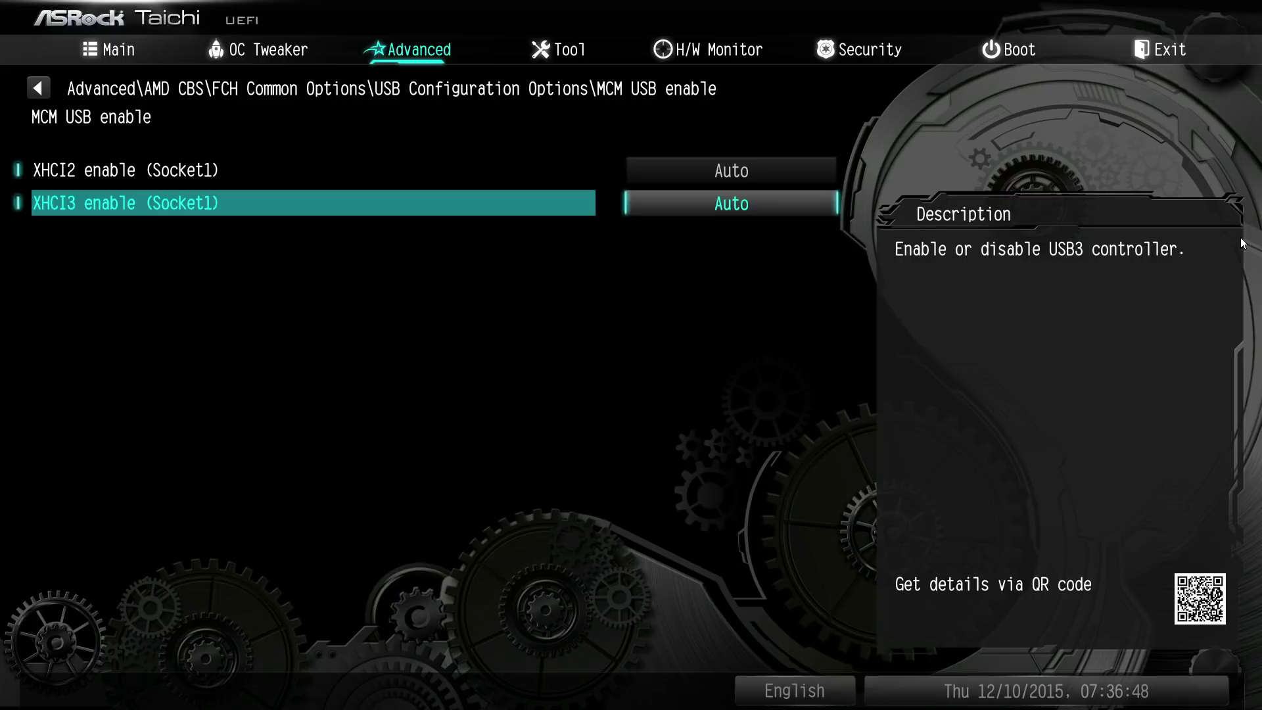
# Step: Leave the MCM USB and FCH settings and return to the AMD CBS overview
pyautogui.press('Escape')
pyautogui.press('Escape')
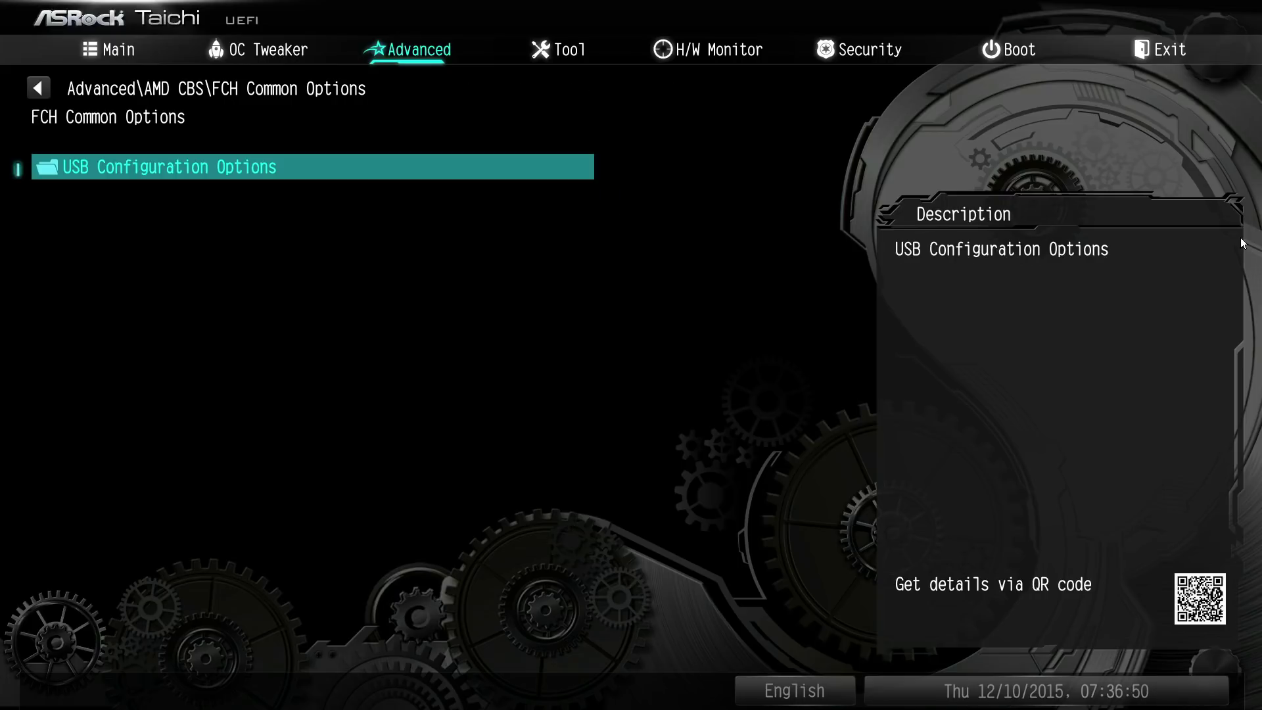
pyautogui.press('Escape')
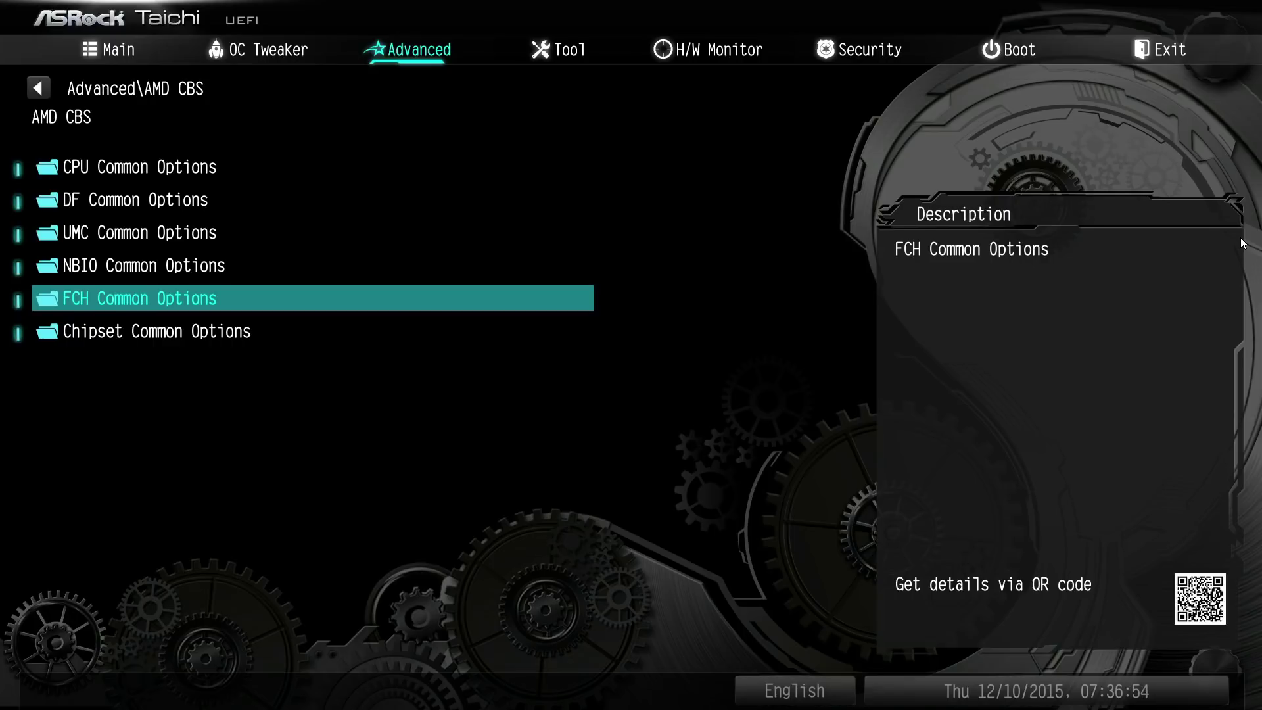
# Step: Open Chipset USB Configuration Options under Chipset Common Options and view the choices for XHCI Controller0 enable
pyautogui.press('Down')
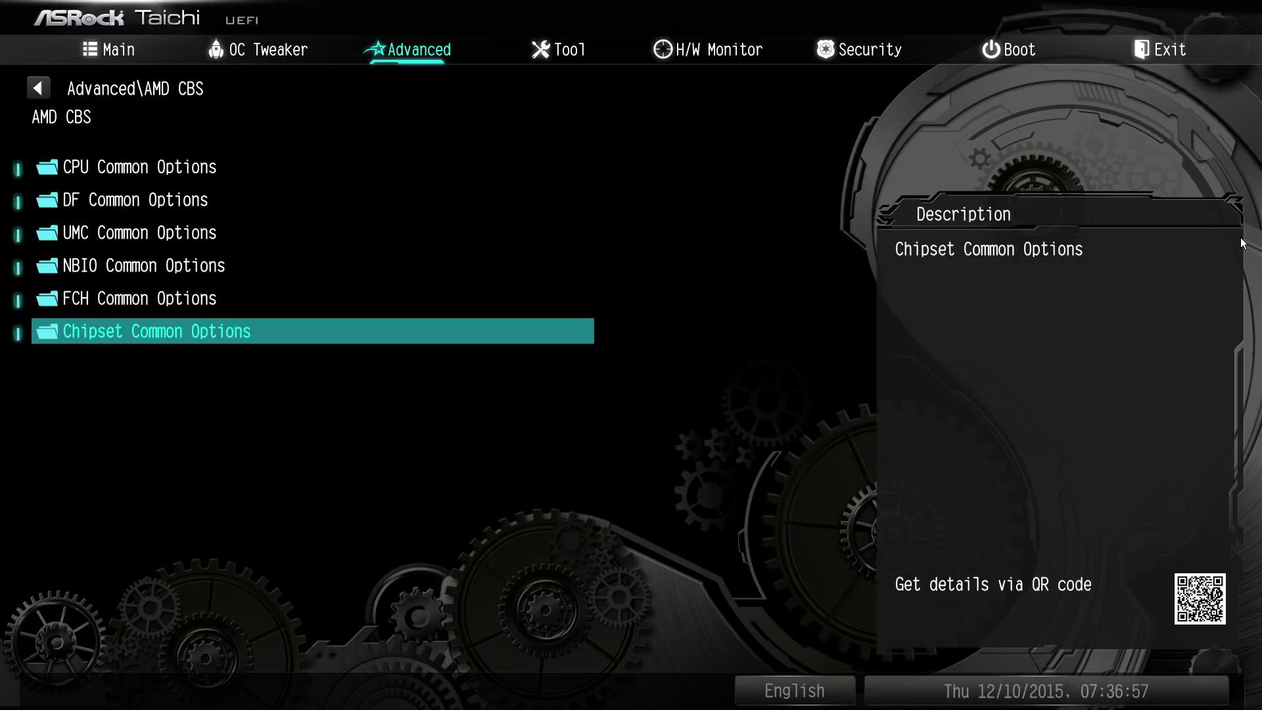
pyautogui.press('Return')
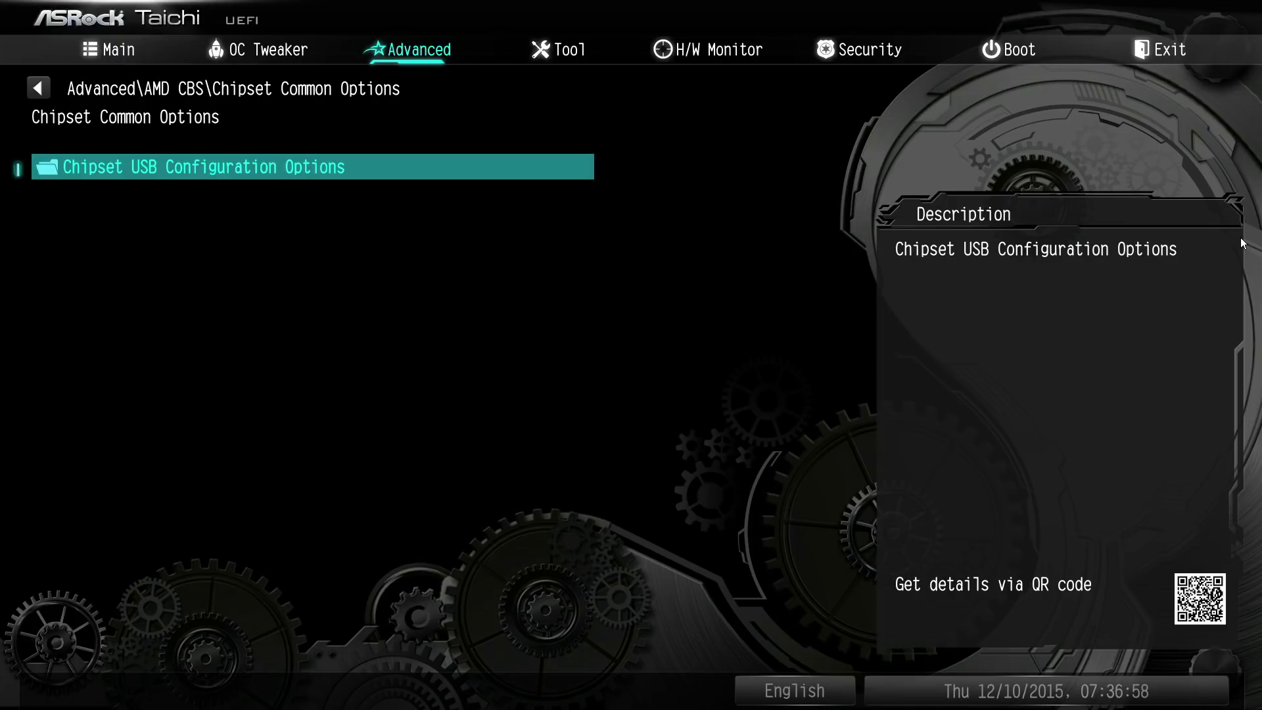
pyautogui.press('Escape')
pyautogui.press('Return')
pyautogui.press('Return')
pyautogui.press('Down')
pyautogui.press('Up')
pyautogui.press('Return')
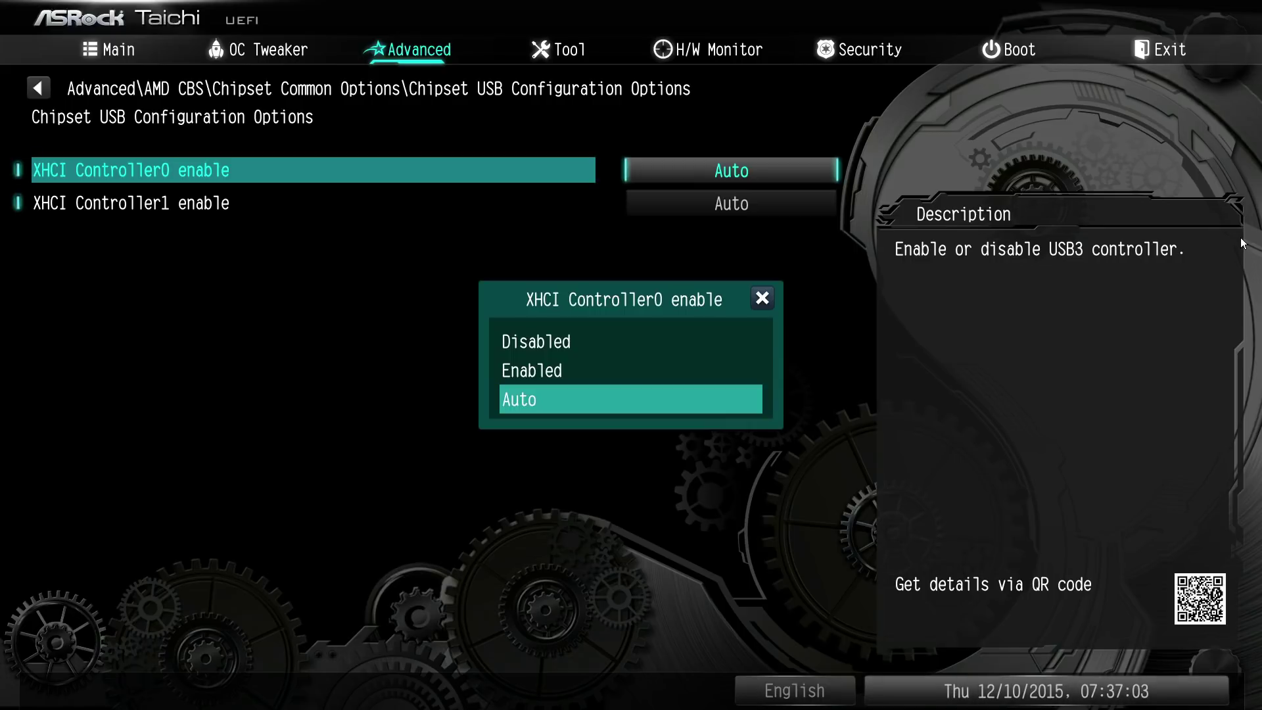
pyautogui.press('Up')
pyautogui.press('Escape')
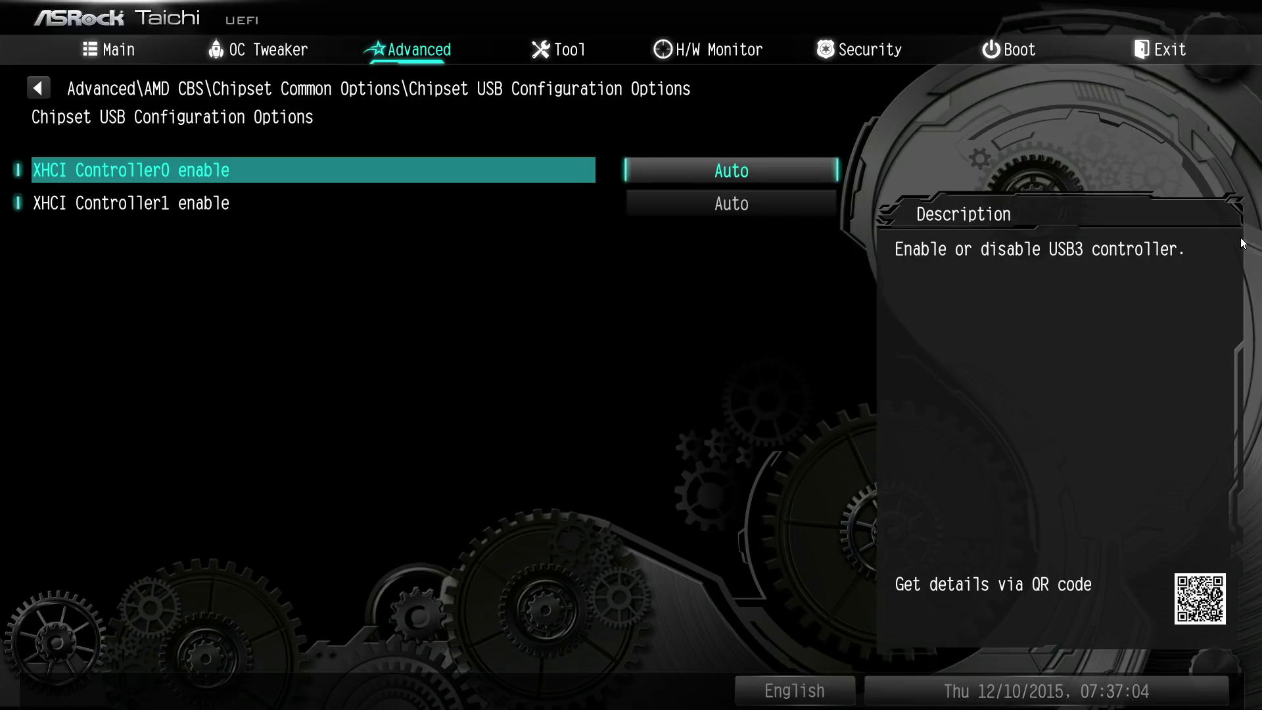
# Step: View the choices for XHCI Controller1 enable and return to the AMD CBS overview
pyautogui.press('Down')
pyautogui.press('Return')
pyautogui.press('Escape')
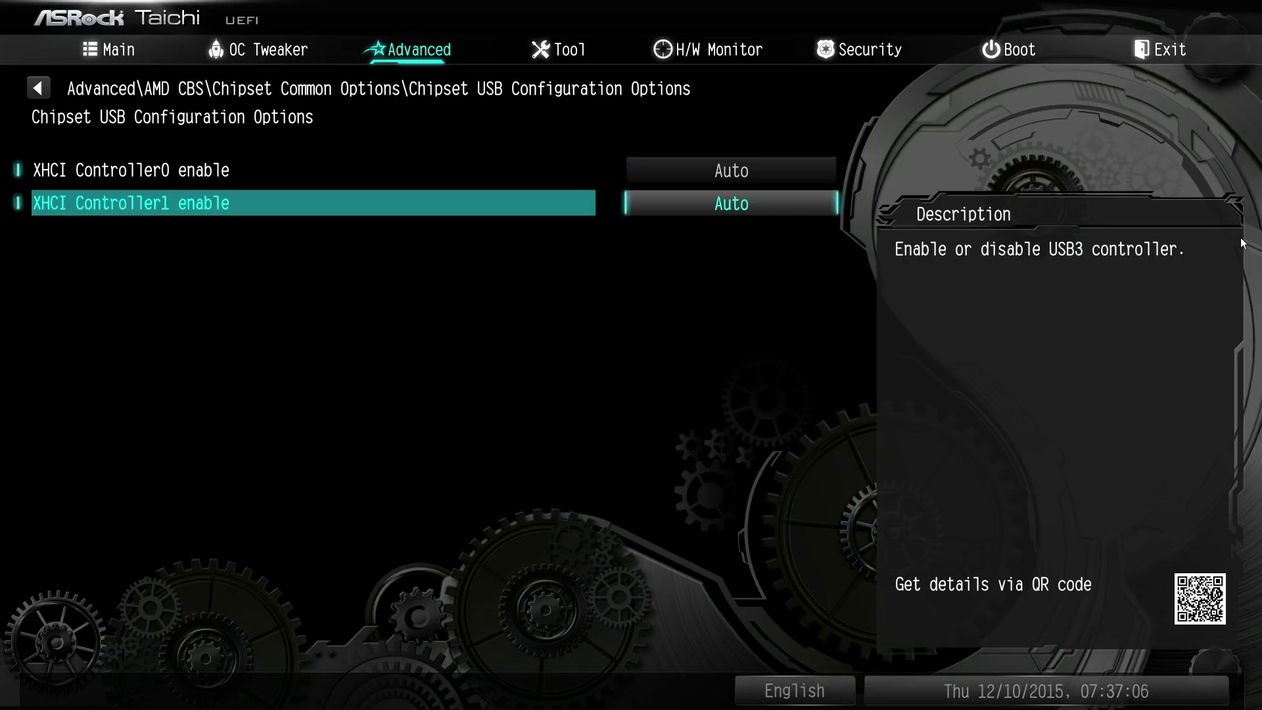
pyautogui.press('Escape')
pyautogui.press('Escape')
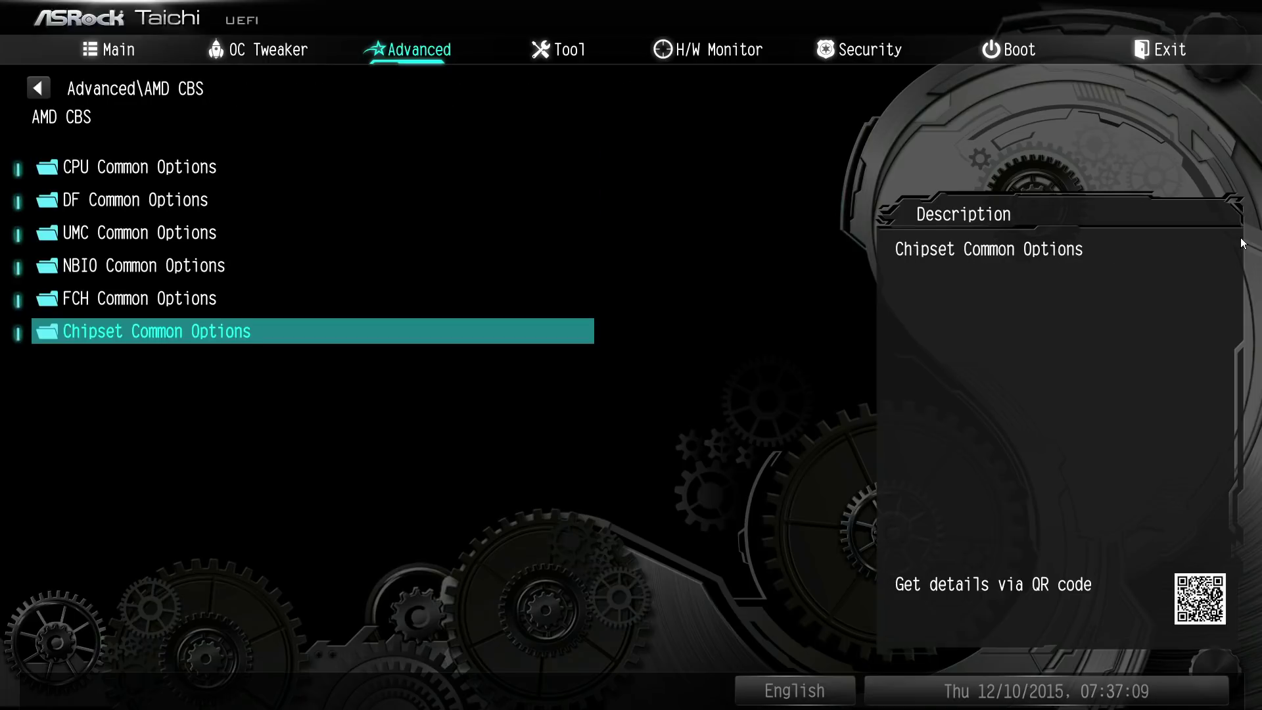
# Step: Revisit the USB Configuration Options under FCH Common Options and return to Chipset Common Options in the AMD CBS overview
pyautogui.press('Up')
pyautogui.press('Return')
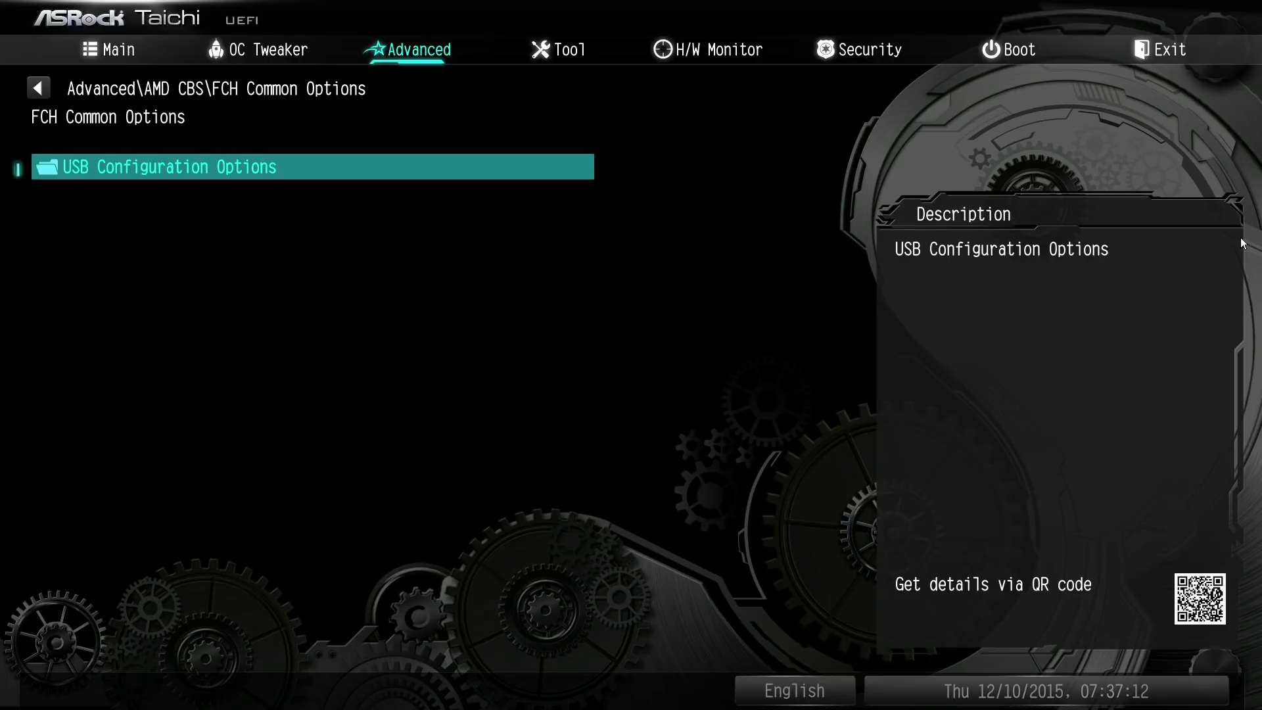
pyautogui.press('Return')
pyautogui.press('Down')
pyautogui.press('Up')
pyautogui.press('Escape')
pyautogui.press('Escape')
pyautogui.press('Down')
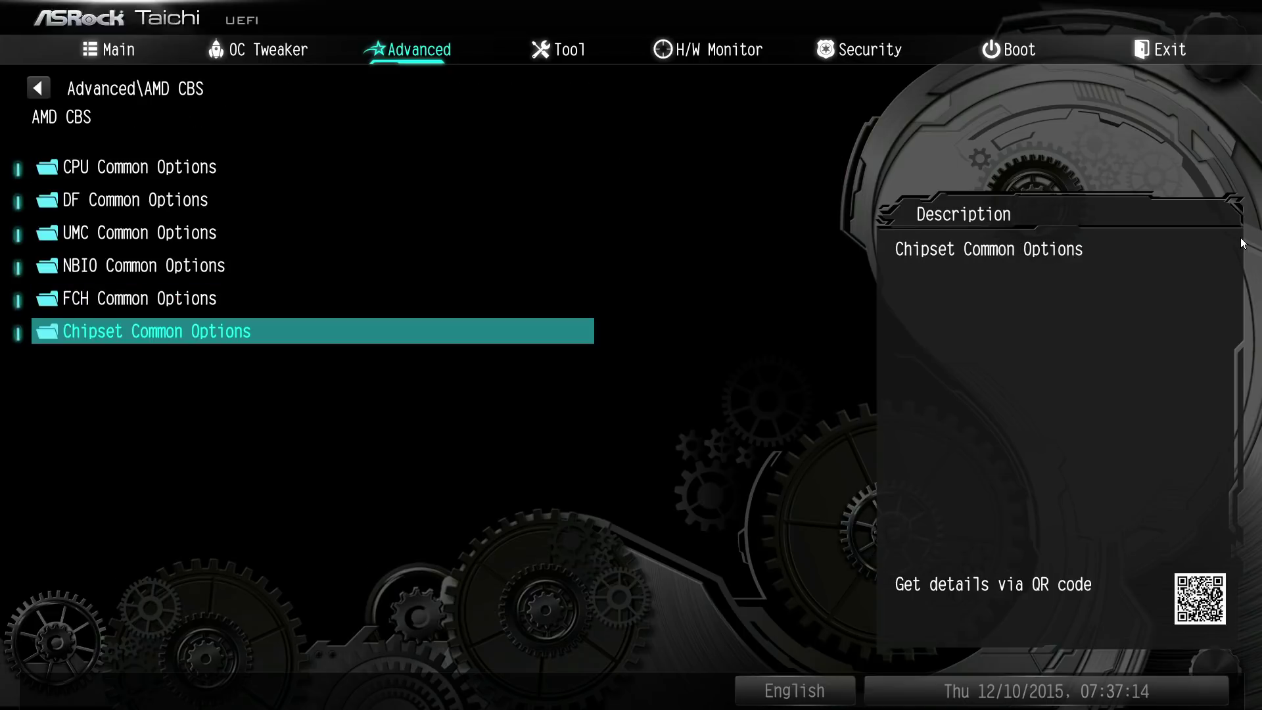
# Step: Set XHCI Controller0 enable in Chipset USB Configuration Options to Enabled and then to Disabled
pyautogui.press('Return')
pyautogui.press('Return')
pyautogui.press('Return')
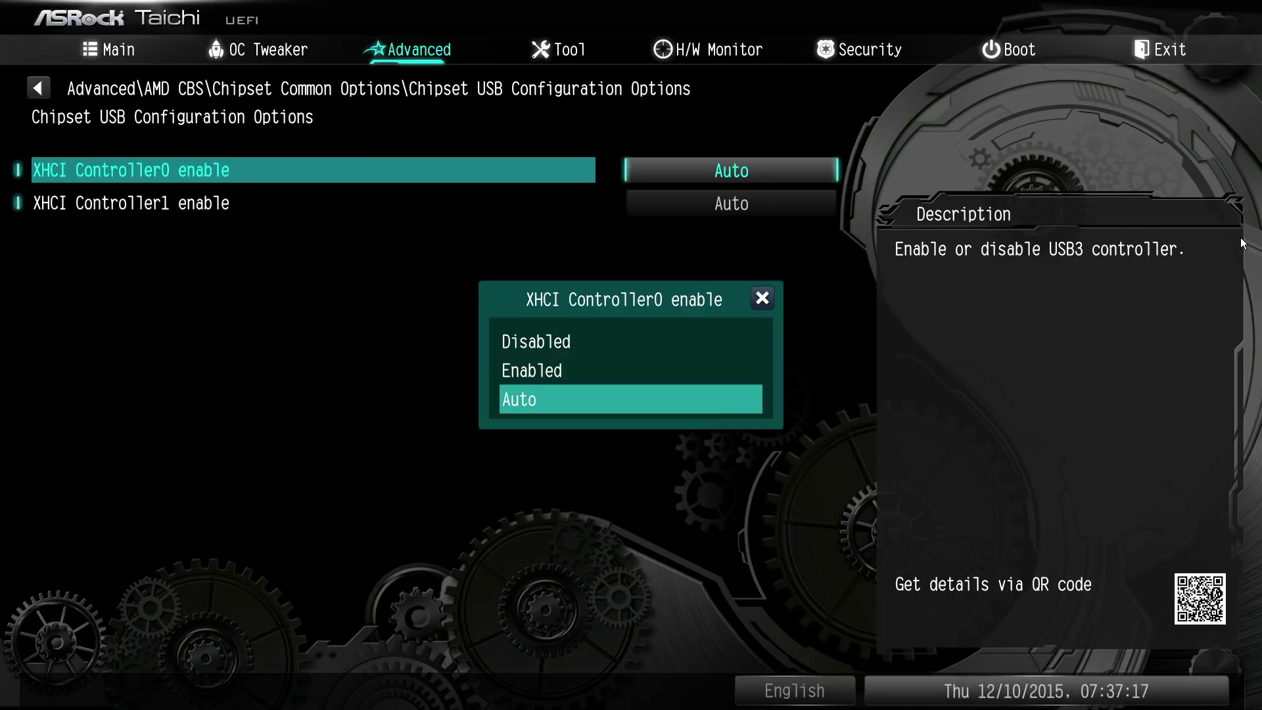
pyautogui.press('Up')
pyautogui.press('Up')
pyautogui.press('Down')
pyautogui.press('Return')
pyautogui.press('Return')
pyautogui.press('Up')
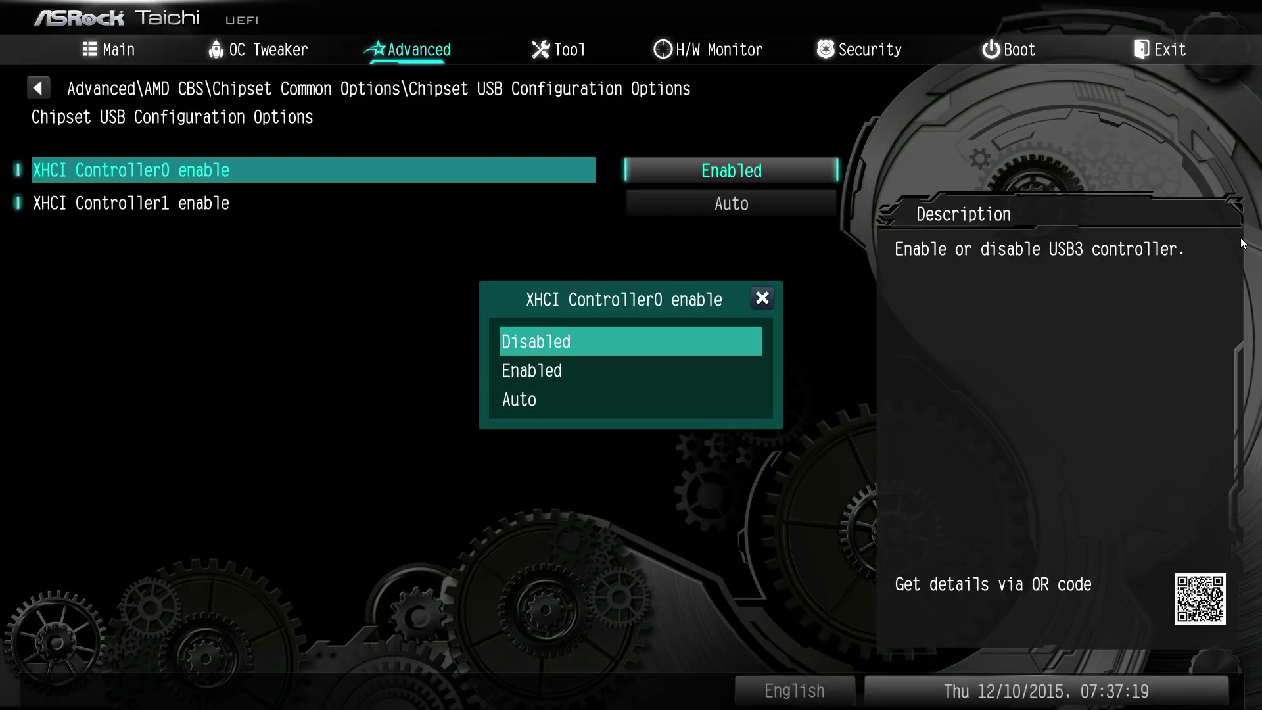
pyautogui.press('Return')
# Step: Highlight the Auto choice for XHCI Controller0 enable and back out to the main Advanced page
pyautogui.press('Down')
pyautogui.press('Up')
pyautogui.press('Return')
pyautogui.press('Down')
pyautogui.press('Down')
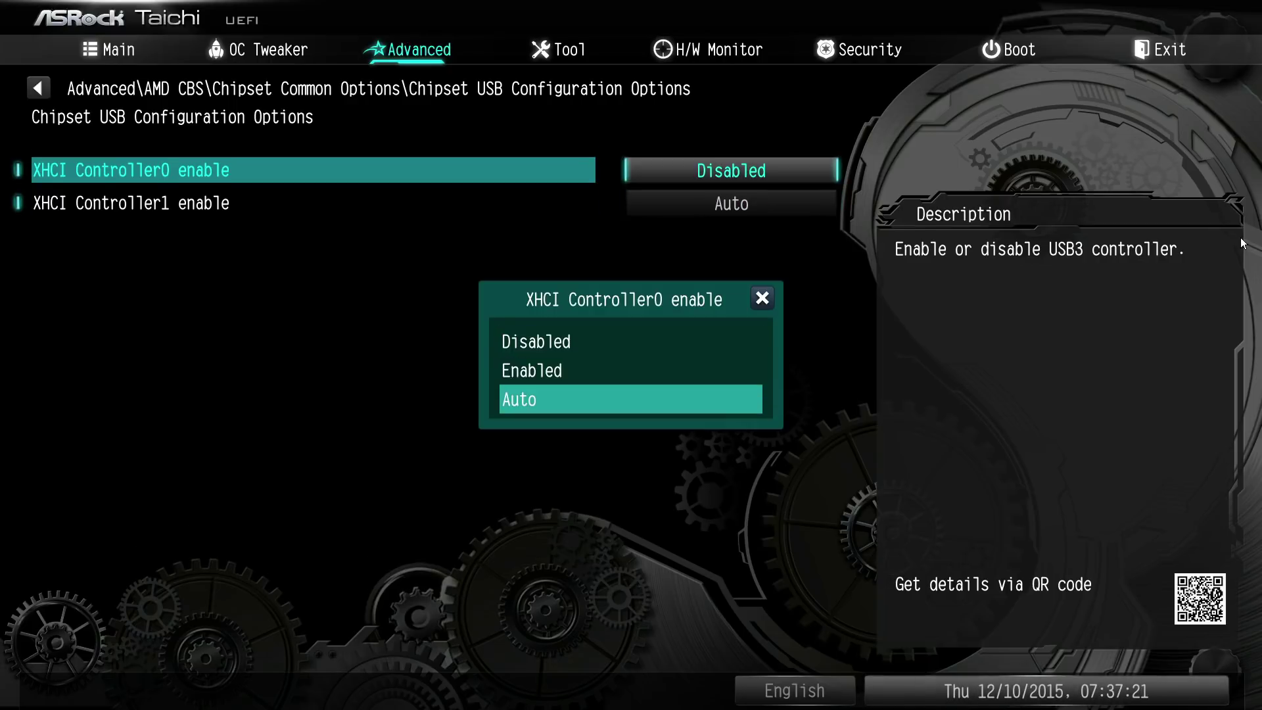
pyautogui.press('Escape')
pyautogui.press('Escape')
pyautogui.press('Escape')
pyautogui.press('Escape')
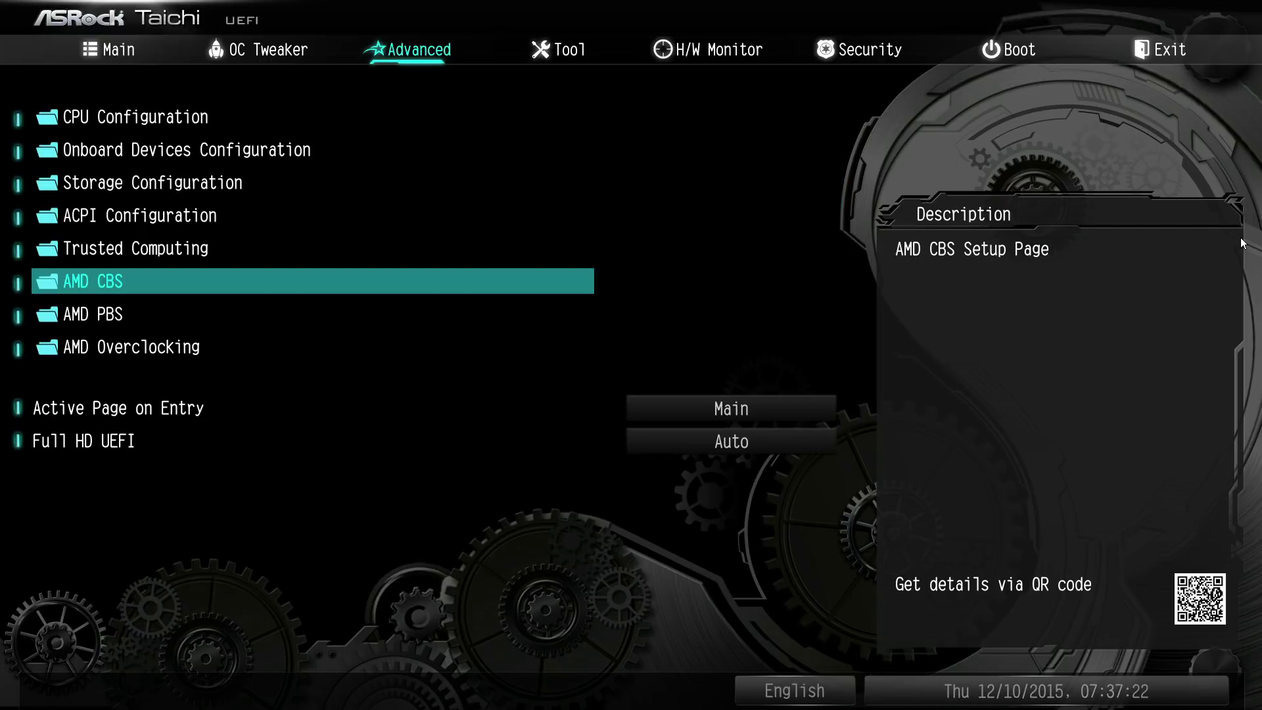
# Step: Open AMD PBS and look through its full list of settings, ending back at AMD Firmware Version
pyautogui.press('Down')
pyautogui.press('Return')
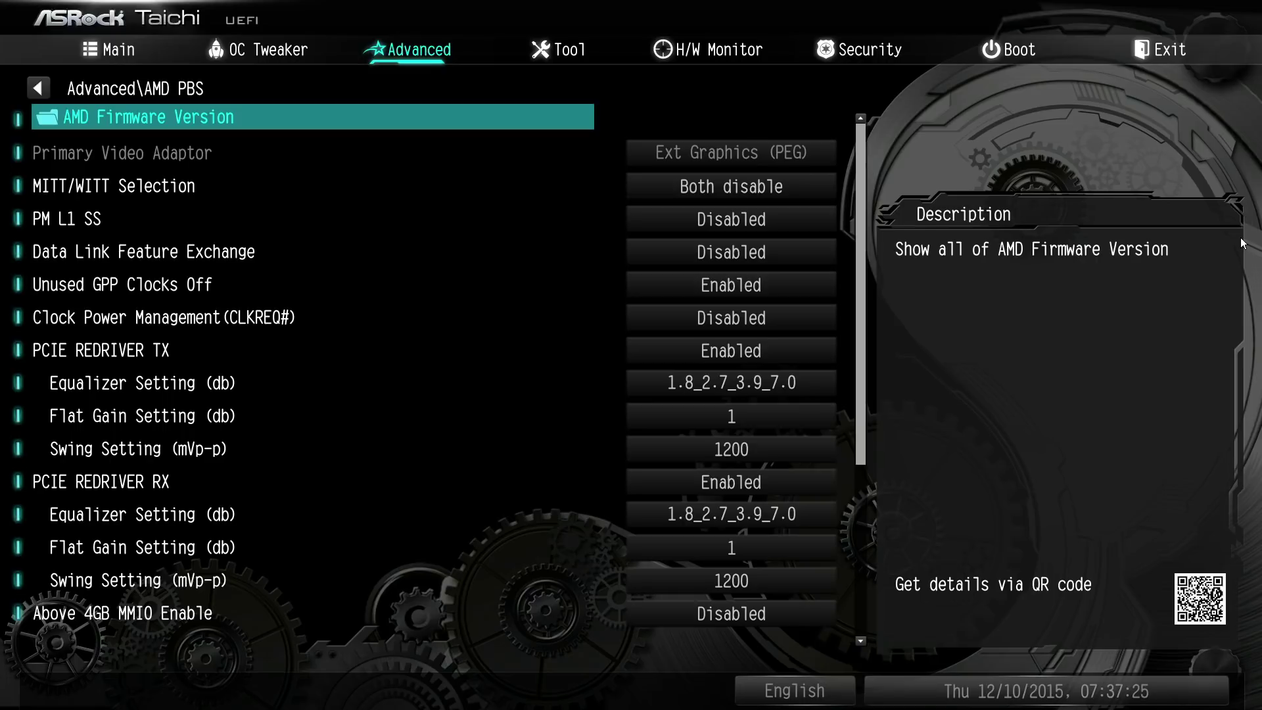
pyautogui.press('Down')
pyautogui.press('Down')
pyautogui.press('Down')
pyautogui.press('Down')
pyautogui.press('Down')
pyautogui.press('Down')
pyautogui.press('Down')
pyautogui.press('Down')
pyautogui.press('Down')
pyautogui.press('Down')
pyautogui.press('Down')
pyautogui.press('Down')
pyautogui.press('Down')
pyautogui.press('Down')
pyautogui.press('Down')
pyautogui.press('Down')
pyautogui.press('Down')
pyautogui.press('Down')
pyautogui.press('Down')
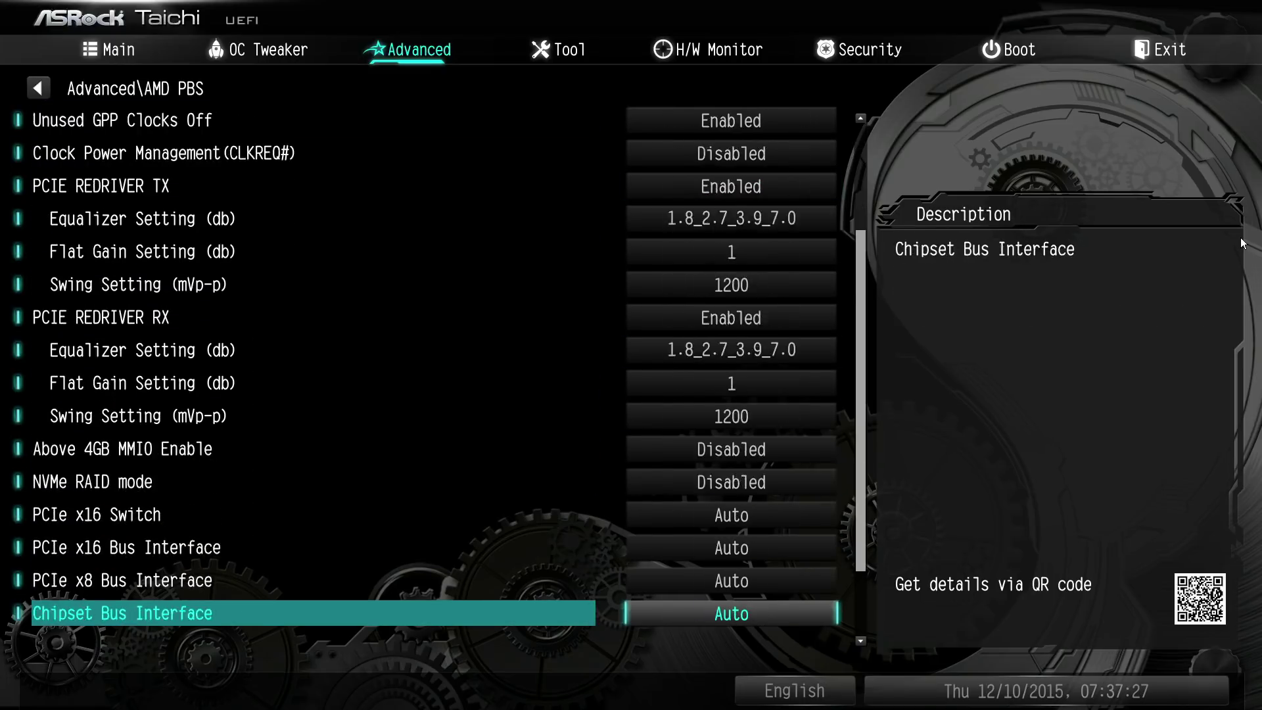
pyautogui.press('Down')
pyautogui.press('Down')
pyautogui.press('Down')
pyautogui.press('Up')
pyautogui.press('Up')
pyautogui.press('Up')
pyautogui.press('Up')
pyautogui.press('Up')
pyautogui.press('Up')
pyautogui.press('Up')
pyautogui.press('Up')
pyautogui.press('Up')
pyautogui.press('Up')
pyautogui.press('Up')
pyautogui.press('Up')
pyautogui.press('Up')
pyautogui.press('Up')
pyautogui.press('Up')
pyautogui.press('Up')
pyautogui.press('Up')
pyautogui.press('Up')
pyautogui.press('Up')
pyautogui.press('Up')
pyautogui.press('Up')
pyautogui.press('Up')
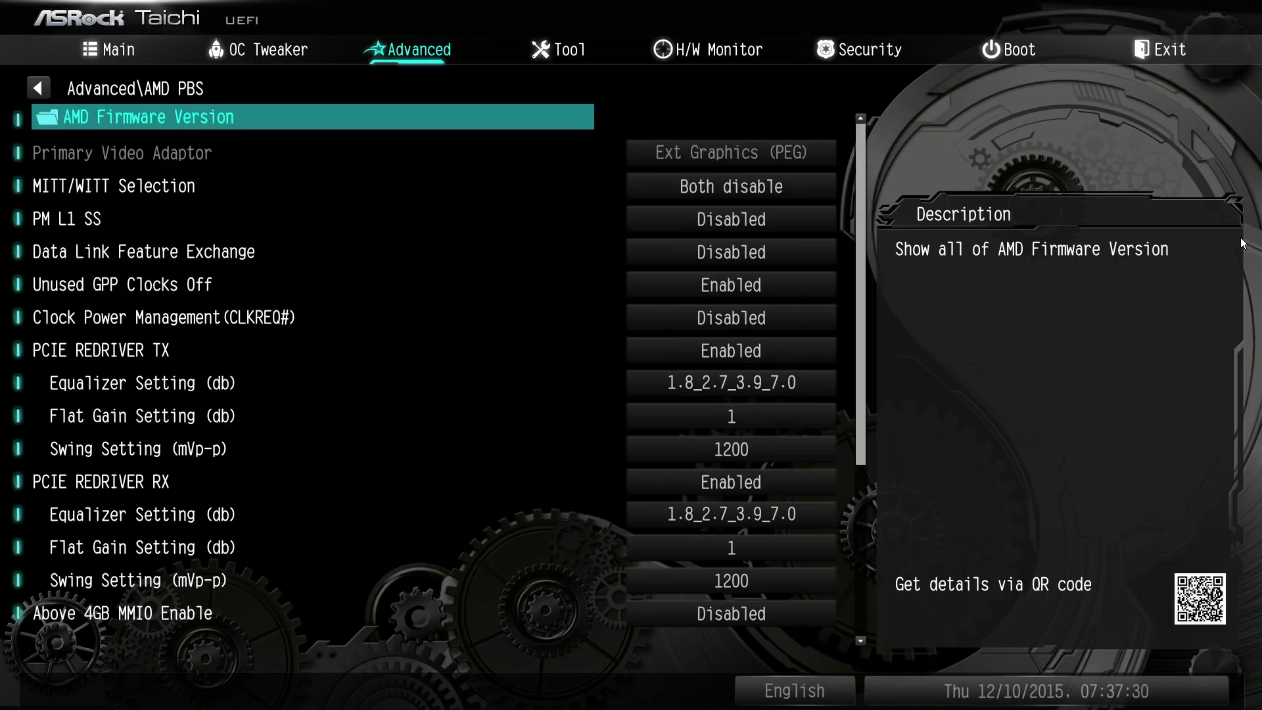
# Step: Examine the AGESA, PSP, SMU and chipset versions on the AMD Firmware Version page and return to AMD PBS
pyautogui.press('Return')
pyautogui.press('Down')
pyautogui.press('Down')
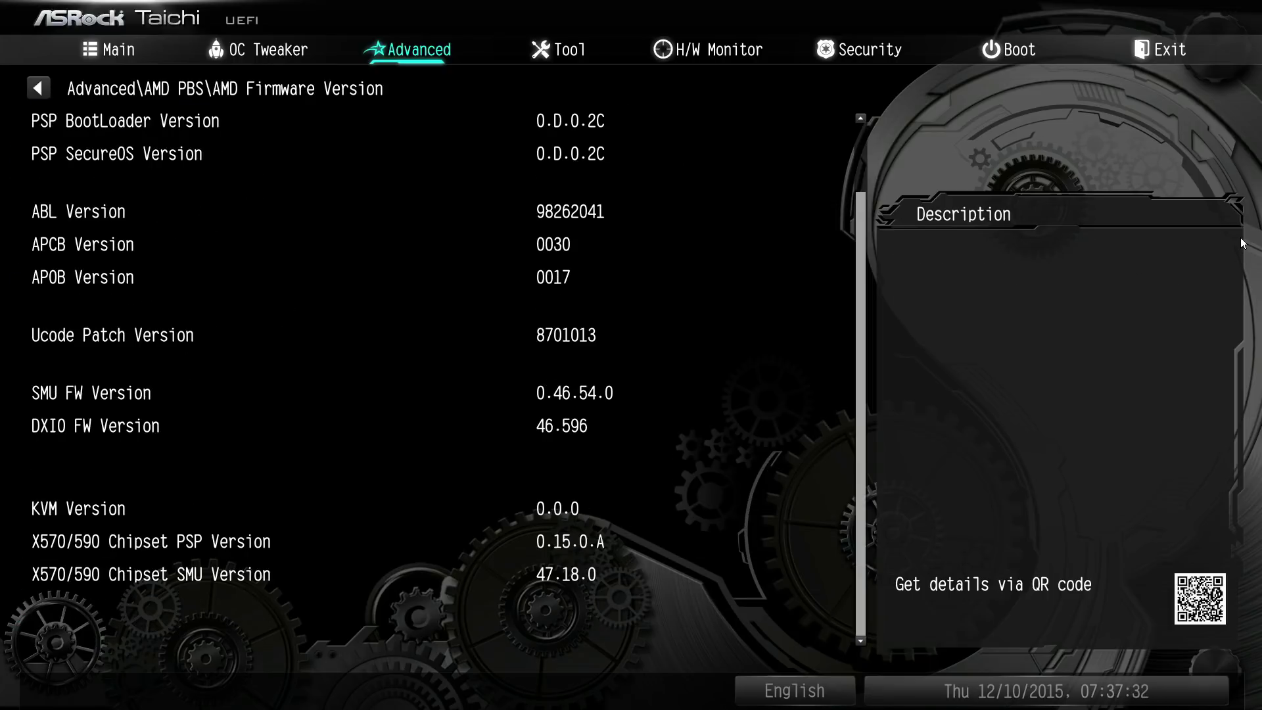
pyautogui.press('Up')
pyautogui.press('Up')
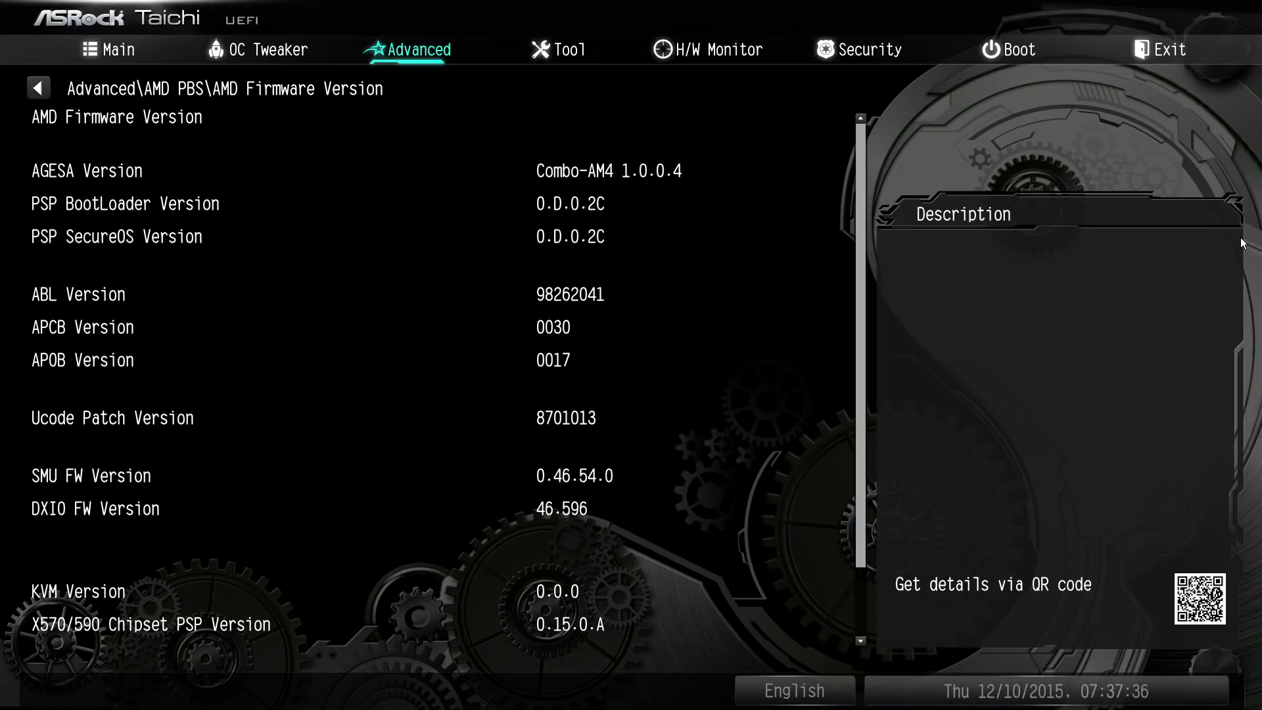
pyautogui.press('Down')
pyautogui.press('Down')
pyautogui.press('Escape')
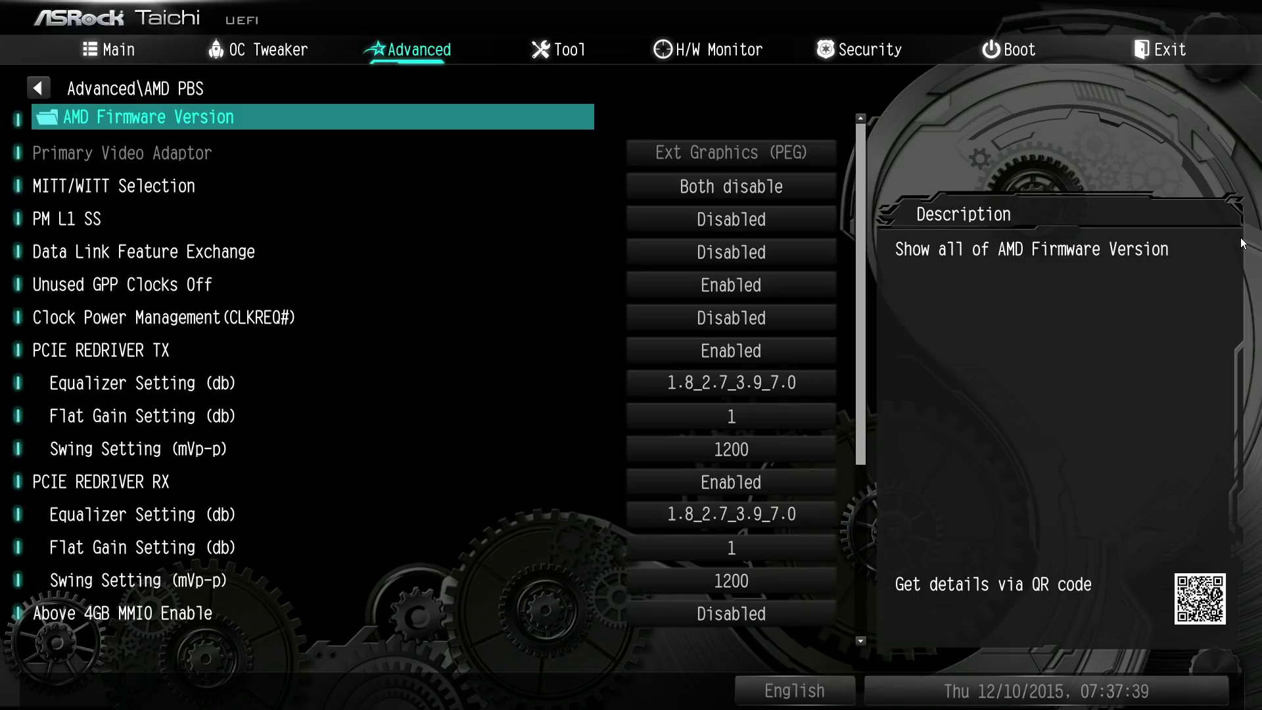
# Step: Set MITT/WITT Selection to WITT Only and then to MITT Only
pyautogui.press('Down')
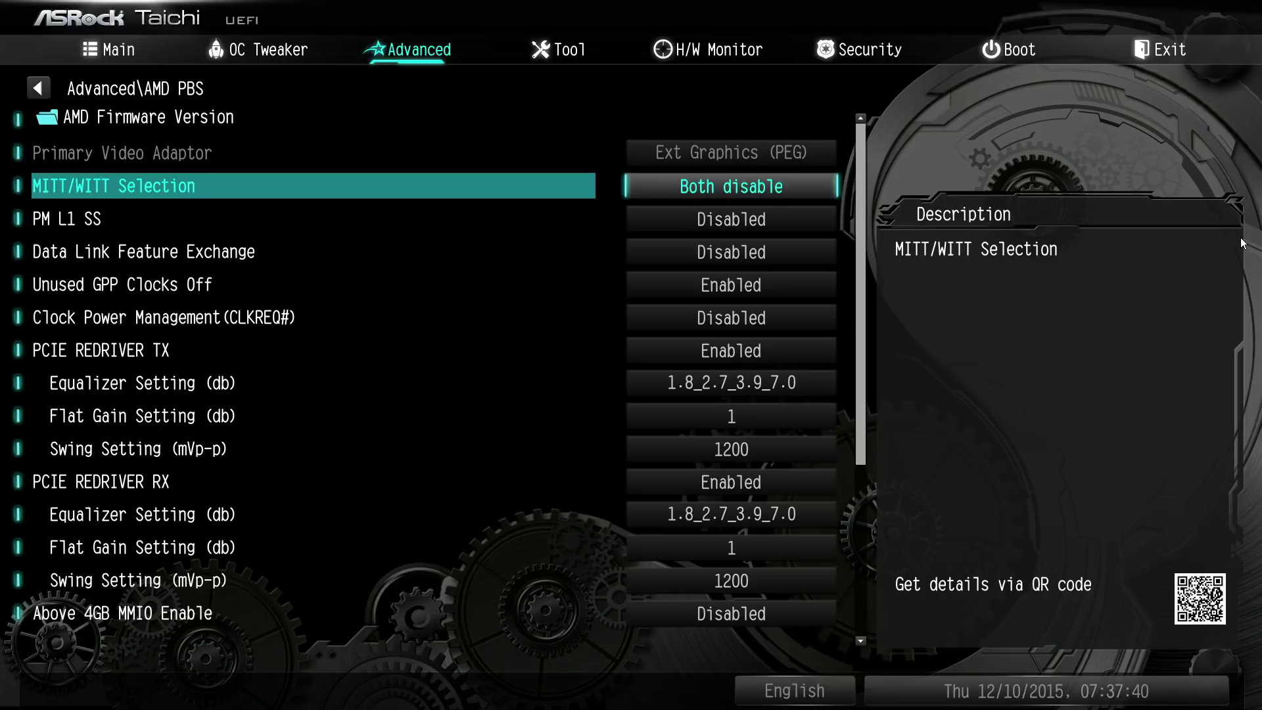
pyautogui.press('Return')
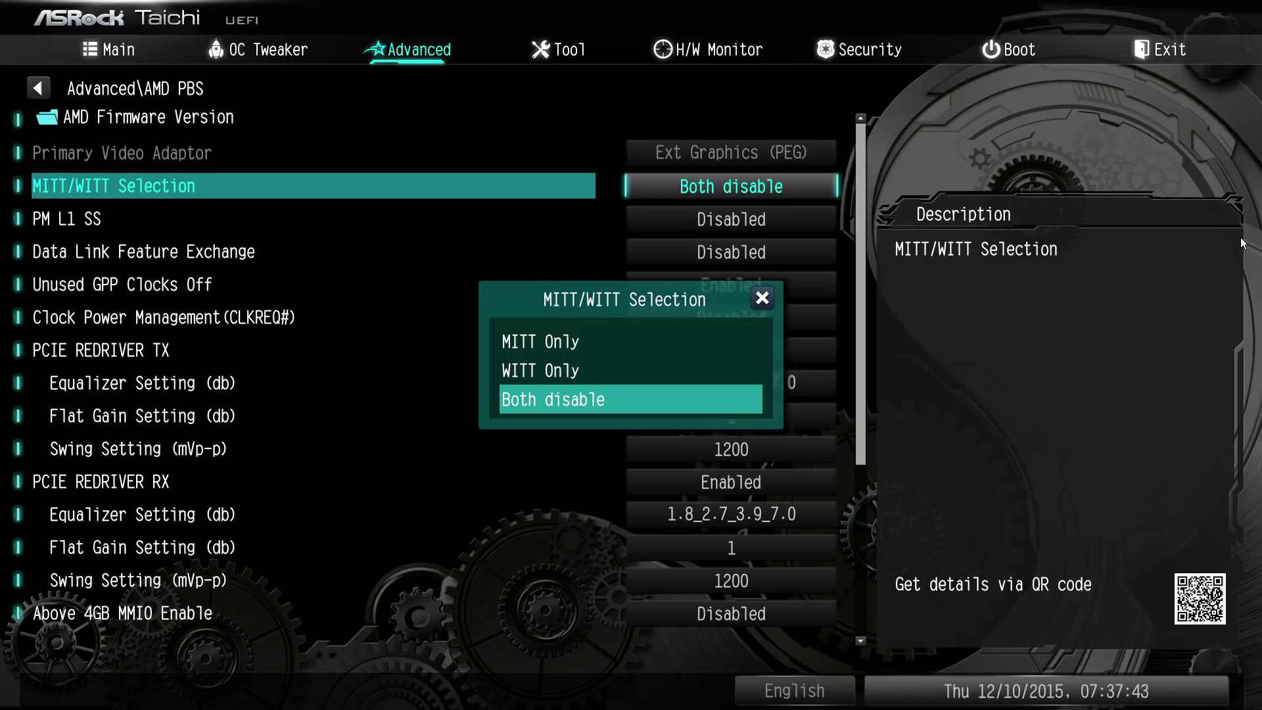
pyautogui.press('Up')
pyautogui.press('Return')
pyautogui.press('Return')
pyautogui.press('Up')
pyautogui.press('Return')
# Step: Return MITT/WITT Selection to Both disable
pyautogui.press('Return')
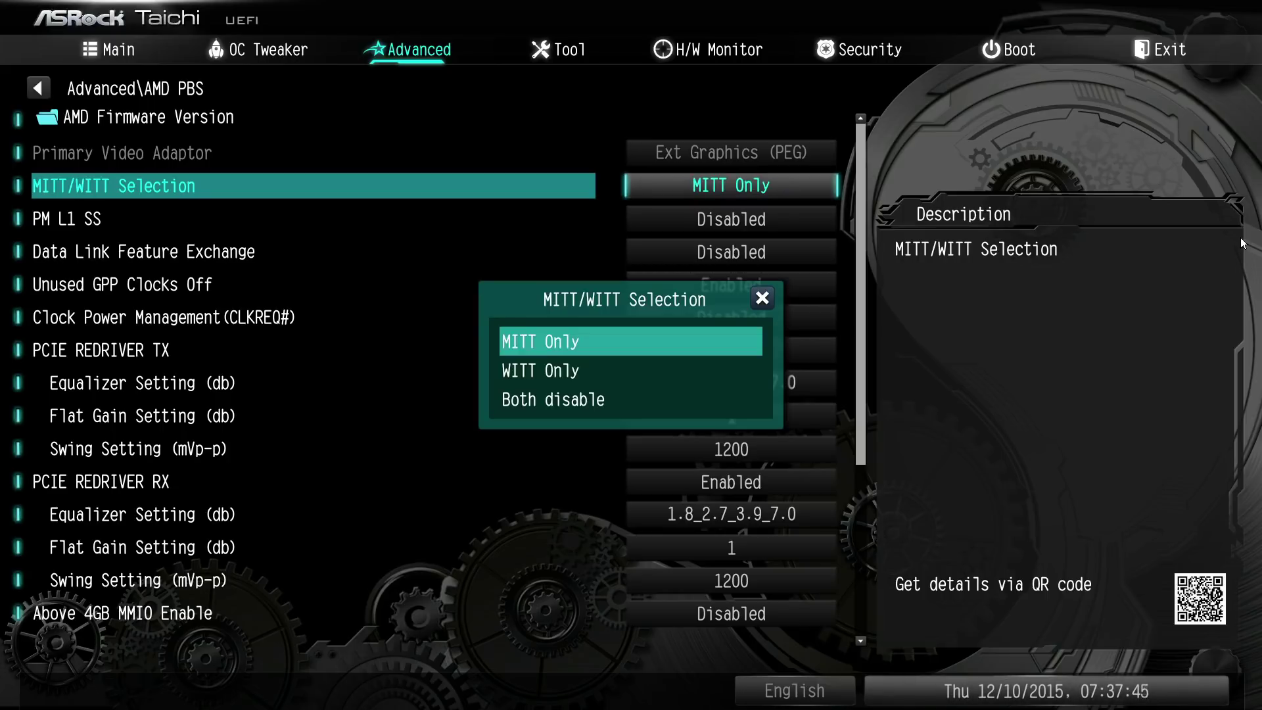
pyautogui.press('Down')
pyautogui.press('Down')
pyautogui.press('Return')
pyautogui.press('Up')
pyautogui.press('Down')
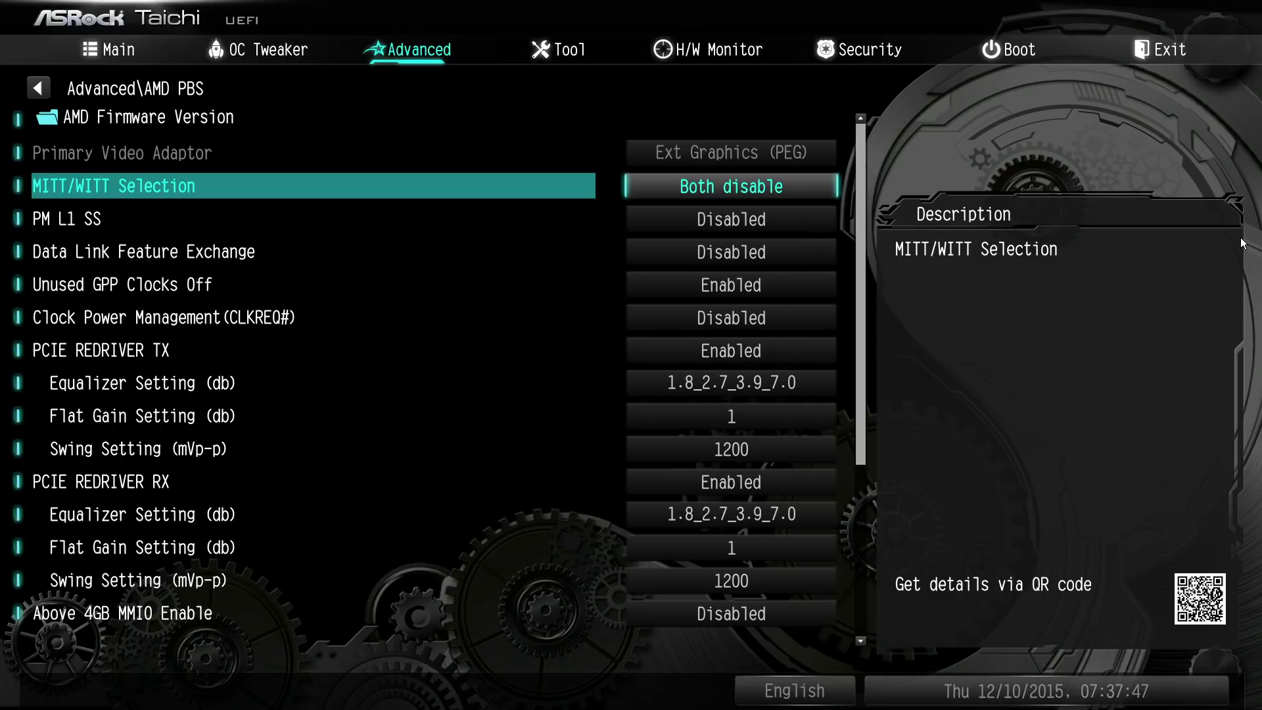
# Step: Look over the PM L1 SS choices and set it to L1.1
pyautogui.press('Down')
pyautogui.press('Return')
pyautogui.press('Down')
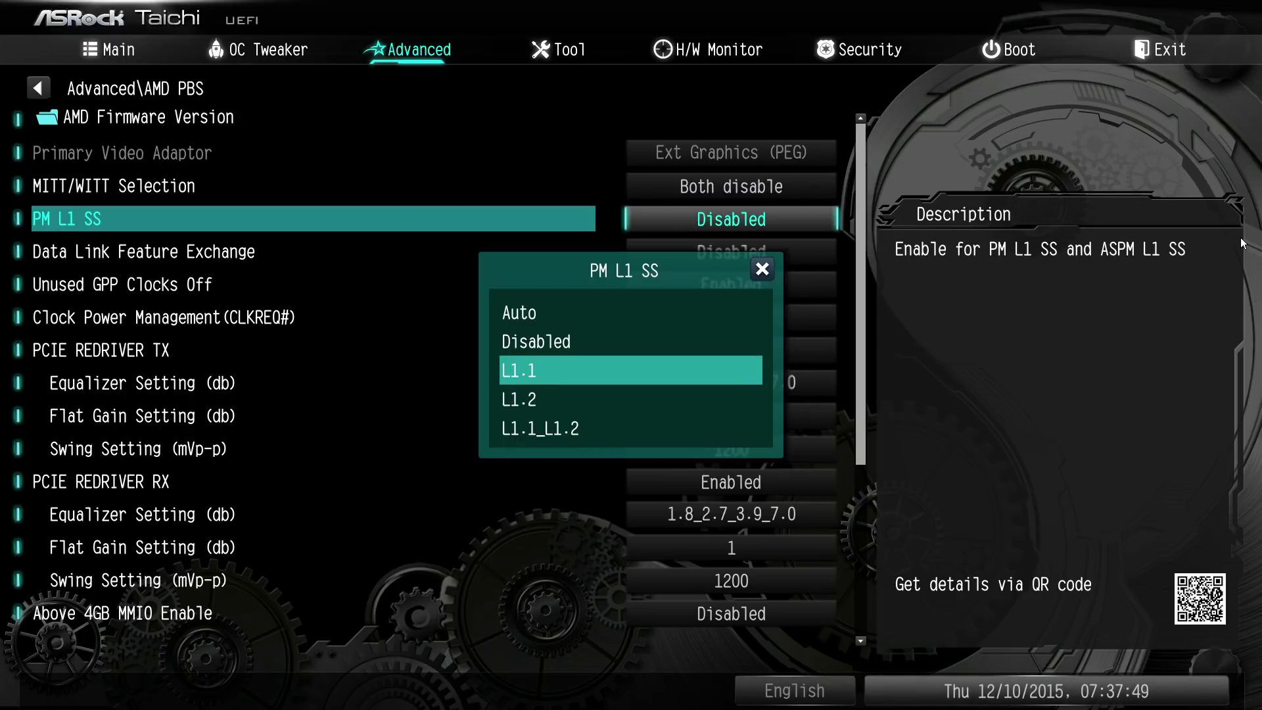
pyautogui.press('Up')
pyautogui.press('Up')
pyautogui.press('Down')
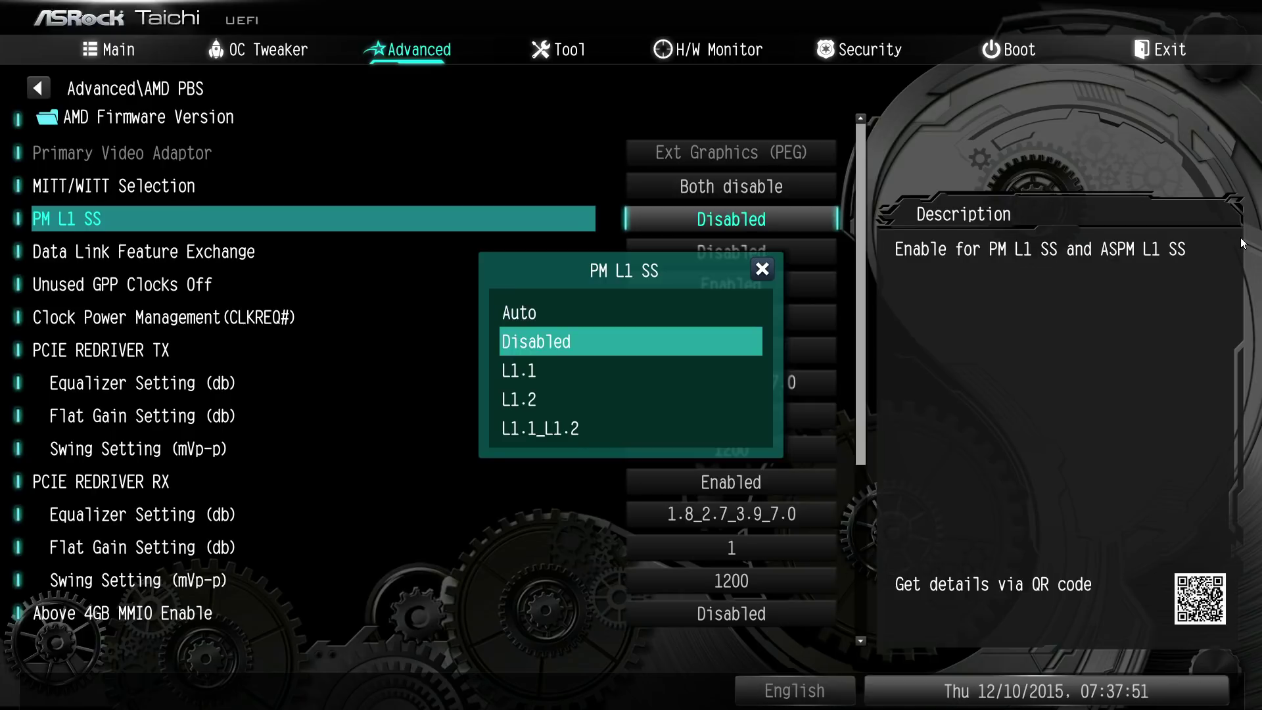
pyautogui.press('Down')
pyautogui.press('Return')
# Step: Set PM L1 SS to L1.1_L1.2 and then to L1.2
pyautogui.press('Return')
pyautogui.press('Down')
pyautogui.press('Down')
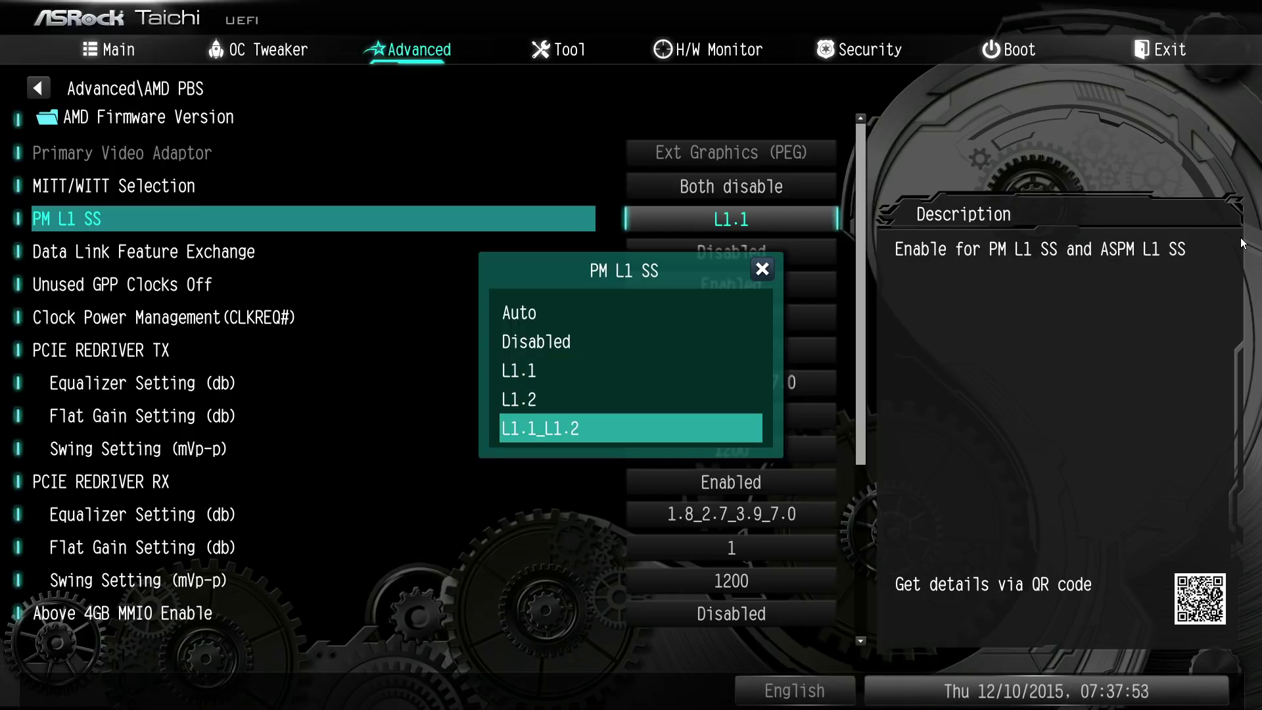
pyautogui.press('Return')
pyautogui.press('Return')
pyautogui.press('Up')
pyautogui.press('Return')
# Step: Set PM L1 SS to Auto
pyautogui.press('Return')
pyautogui.press('Up')
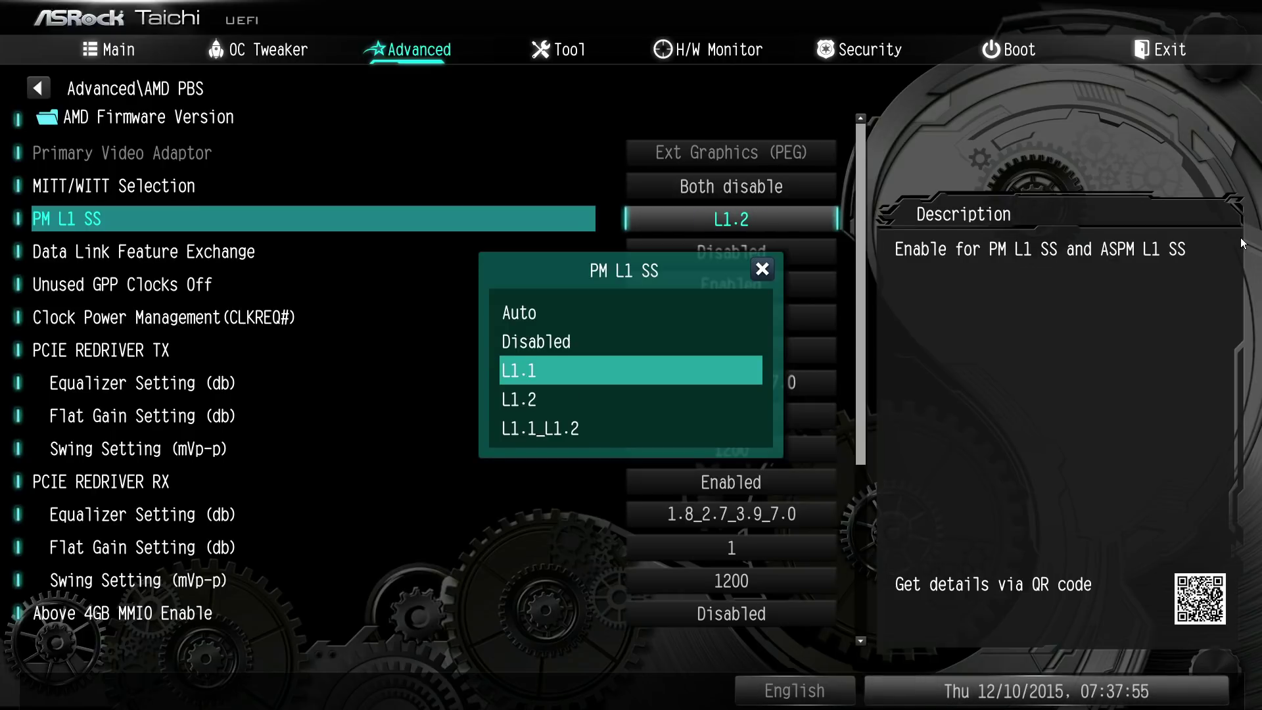
pyautogui.press('Up')
pyautogui.press('Up')
pyautogui.press('Return')
# Step: Set Data Link Feature Exchange to Enabled and then back to Disabled
pyautogui.press('Down')
pyautogui.press('Return')
pyautogui.press('Down')
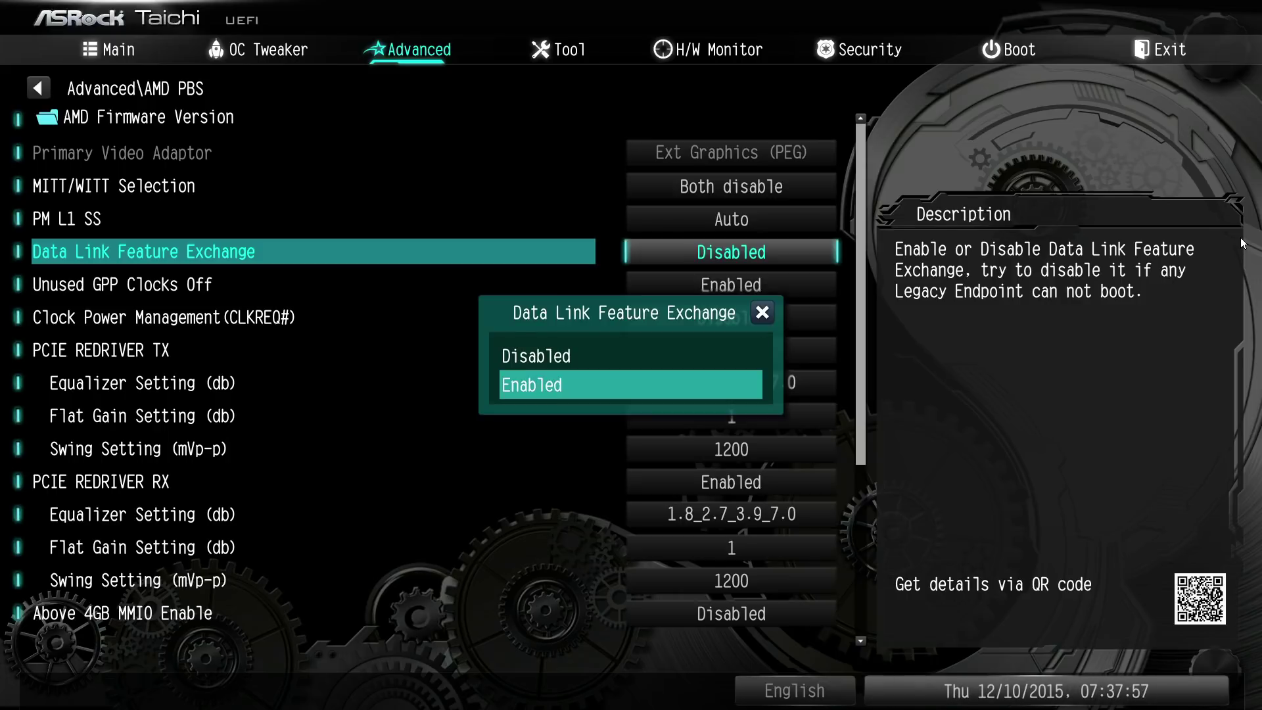
pyautogui.press('Return')
pyautogui.press('Up')
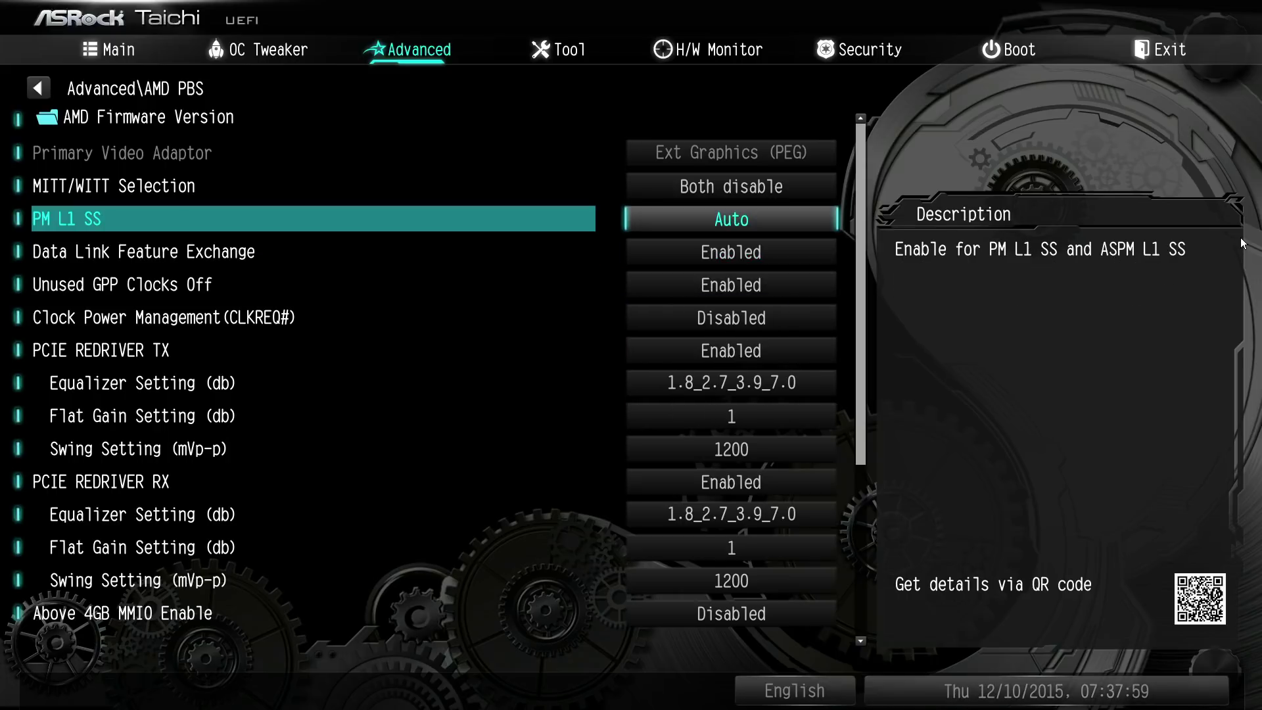
pyautogui.press('Down')
pyautogui.press('Return')
pyautogui.press('Up')
pyautogui.press('Return')
# Step: Try the Disabled choice for Unused GPP Clocks Off and return the setting to Enabled
pyautogui.press('Down')
pyautogui.press('Return')
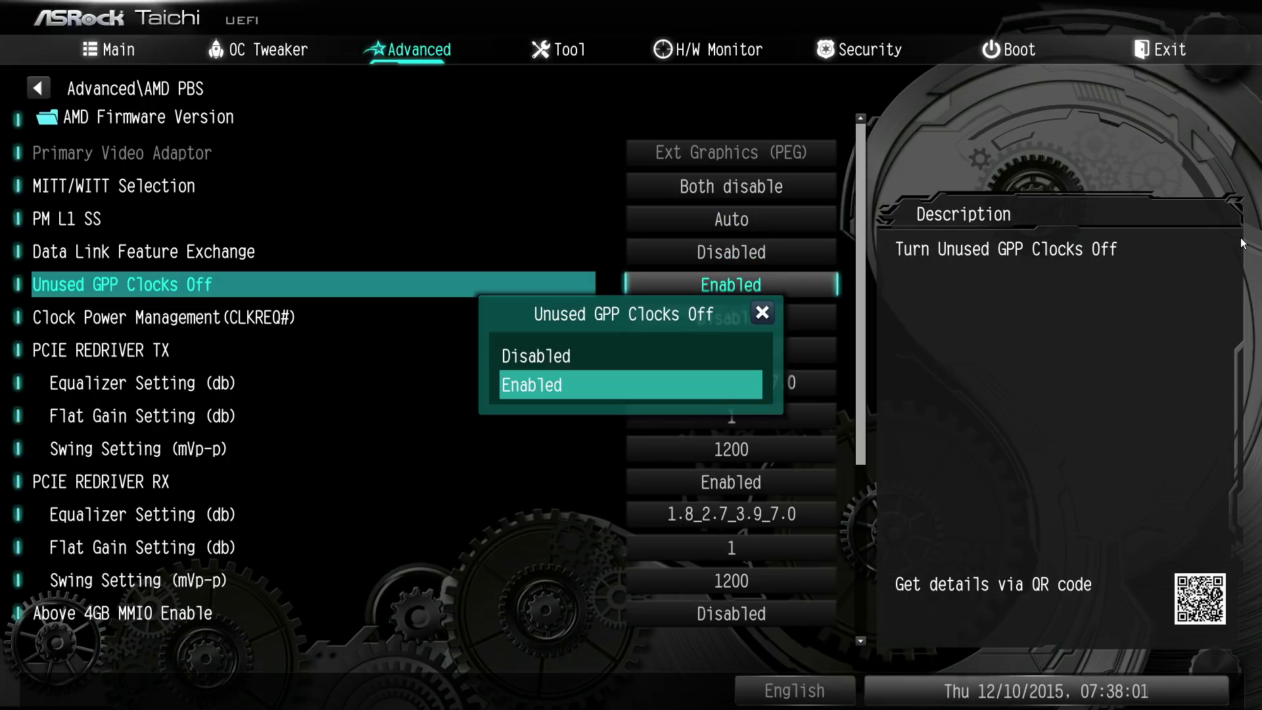
pyautogui.press('Up')
pyautogui.press('Return')
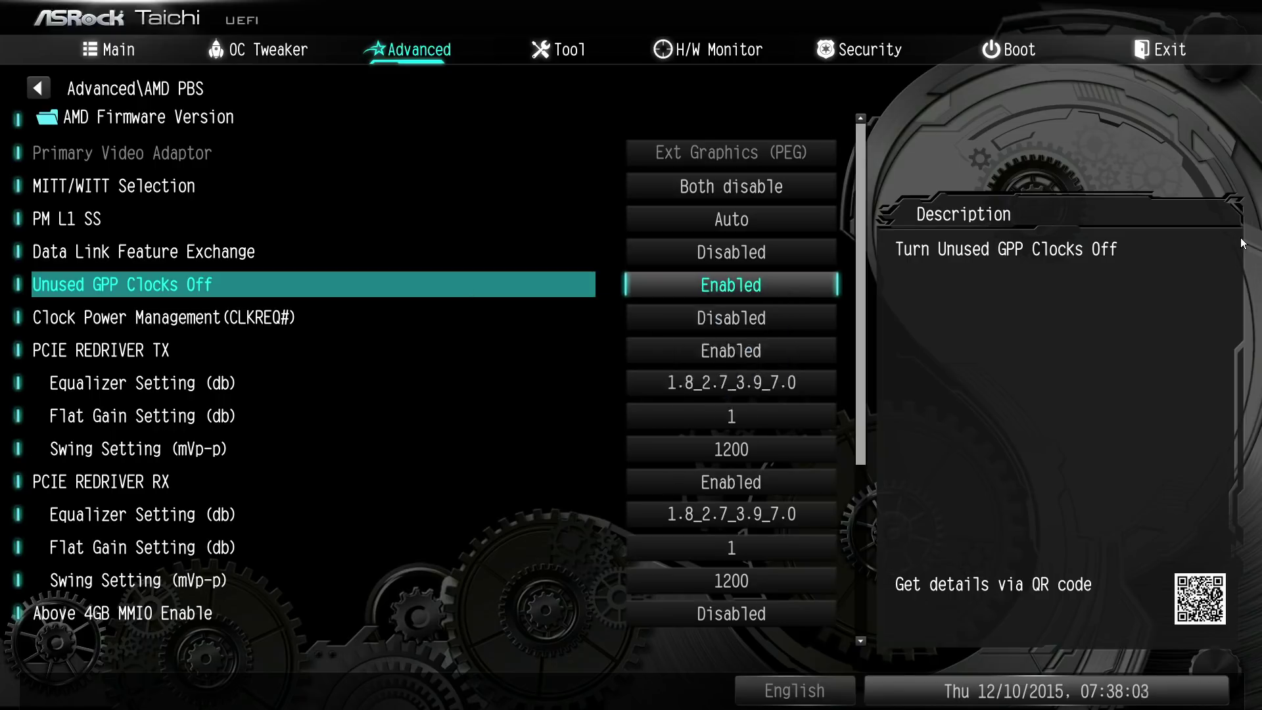
pyautogui.press('Return')
pyautogui.press('Down')
pyautogui.press('Return')
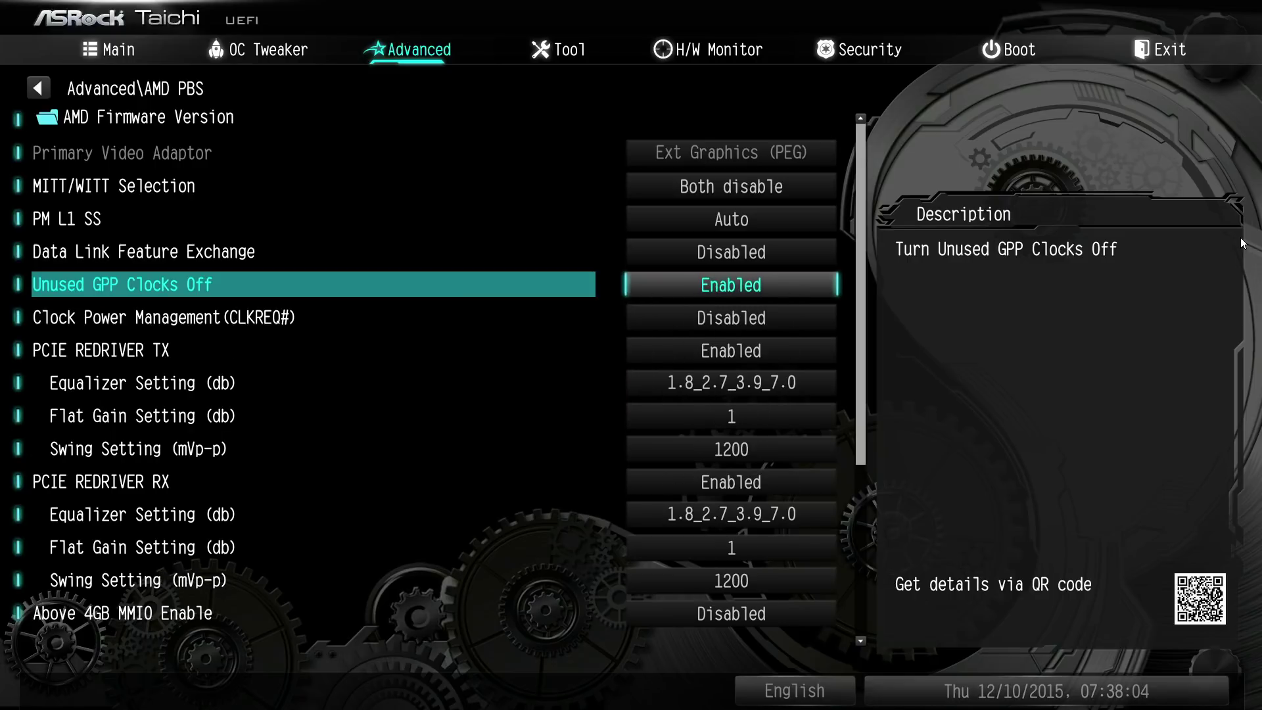
# Step: Set Clock Power Management(CLKREQ#) to Enabled and back to Disabled, and move on to PCIE REDRIVER TX
pyautogui.press('Down')
pyautogui.press('Return')
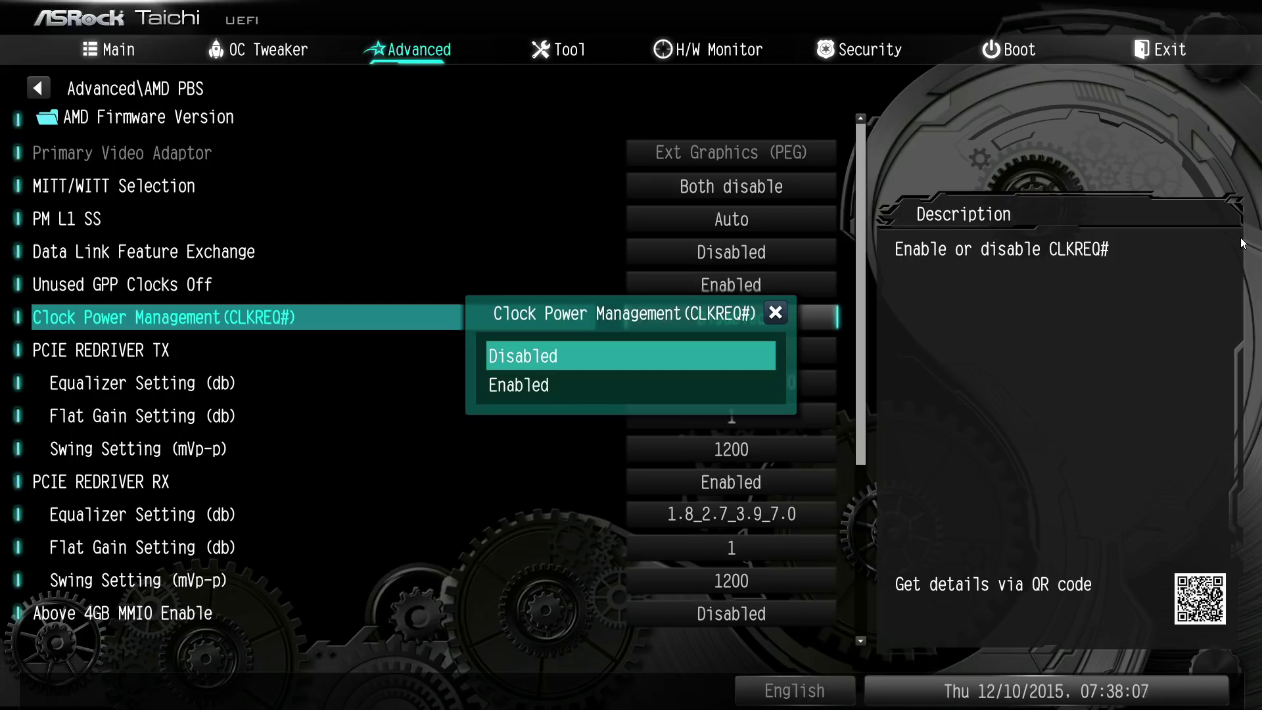
pyautogui.press('Down')
pyautogui.press('Return')
pyautogui.press('Return')
pyautogui.press('Up')
pyautogui.press('Return')
pyautogui.press('Up')
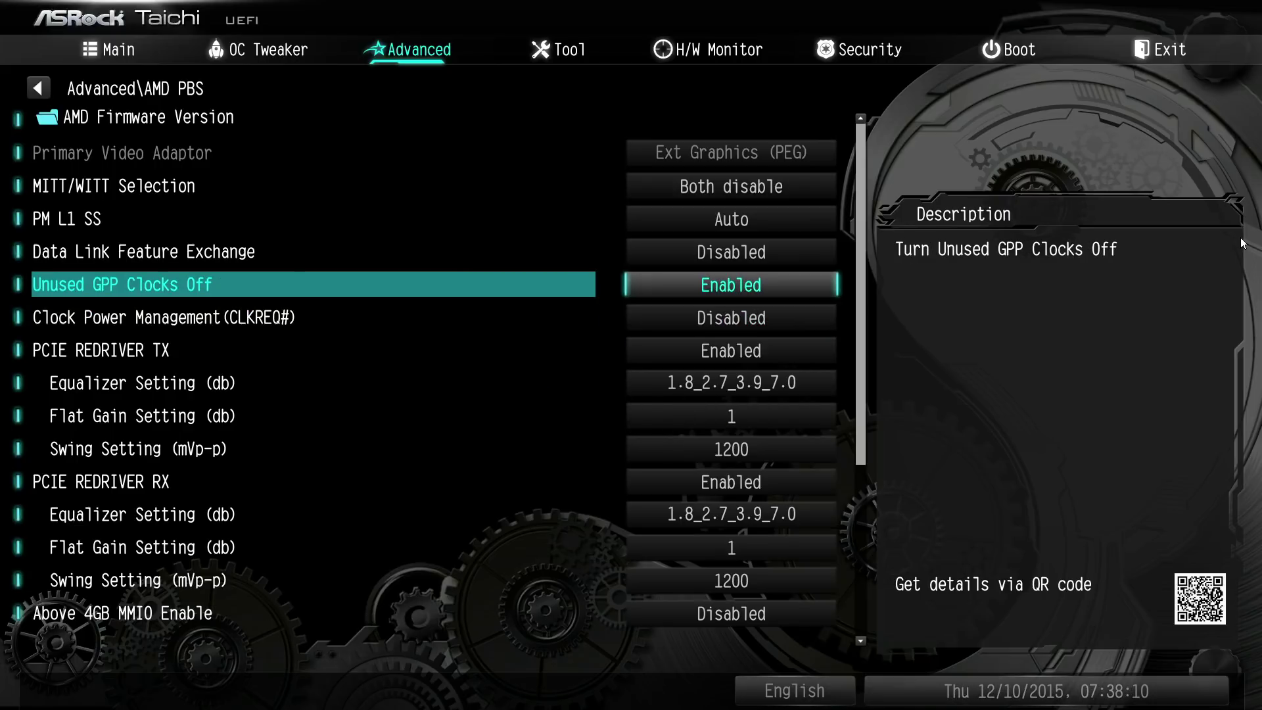
pyautogui.press('Down')
pyautogui.press('Down')
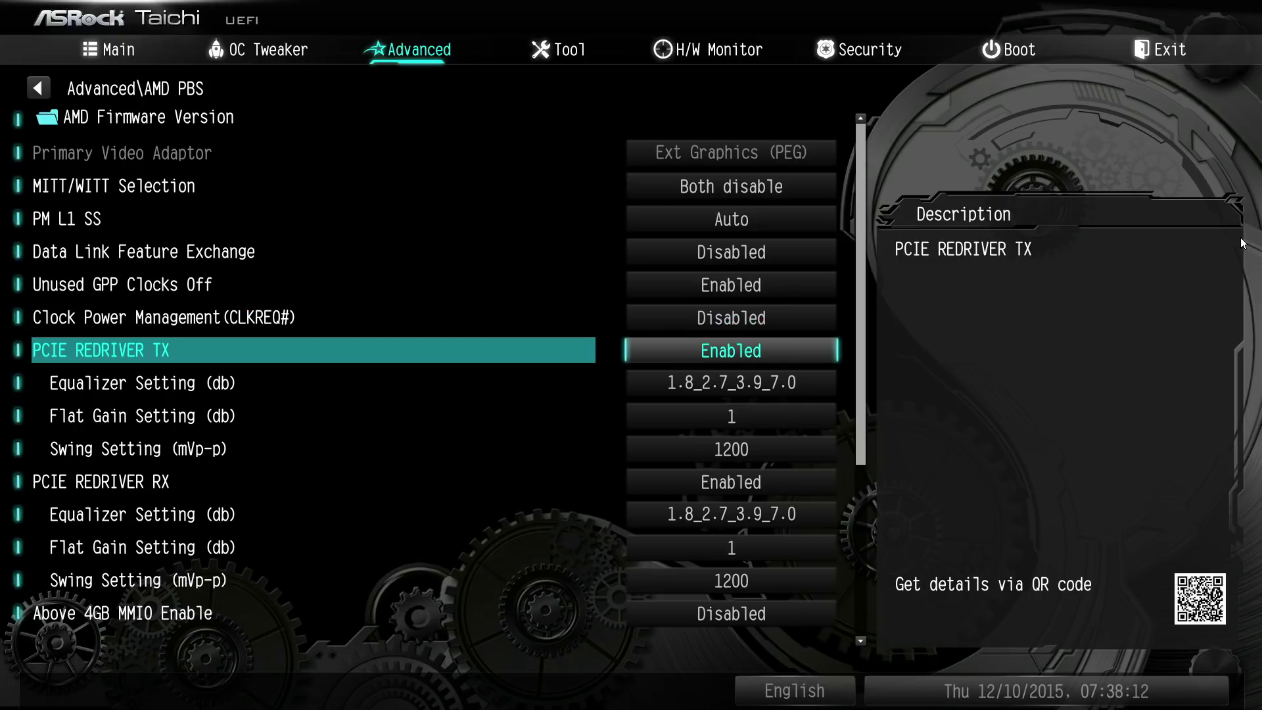
# Step: Set PCIE REDRIVER TX to Disabled on the AMD PBS page
pyautogui.press('Return')
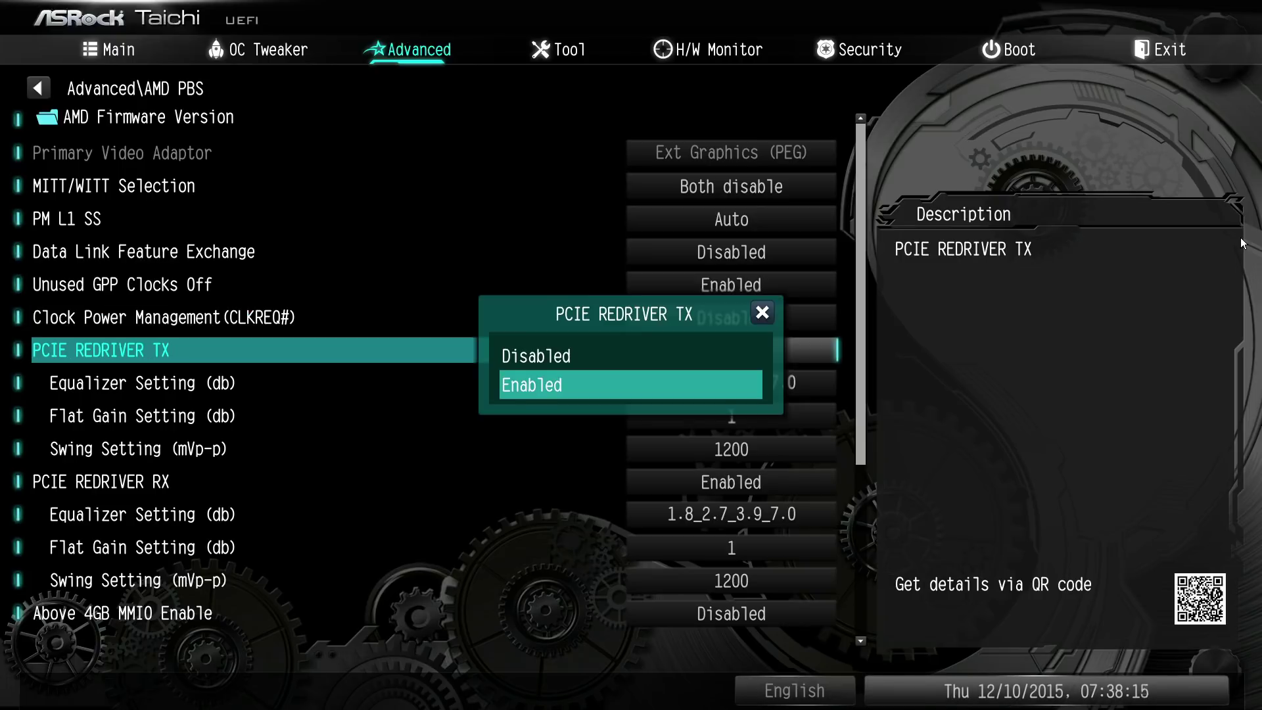
pyautogui.press('Up')
pyautogui.press('Return')
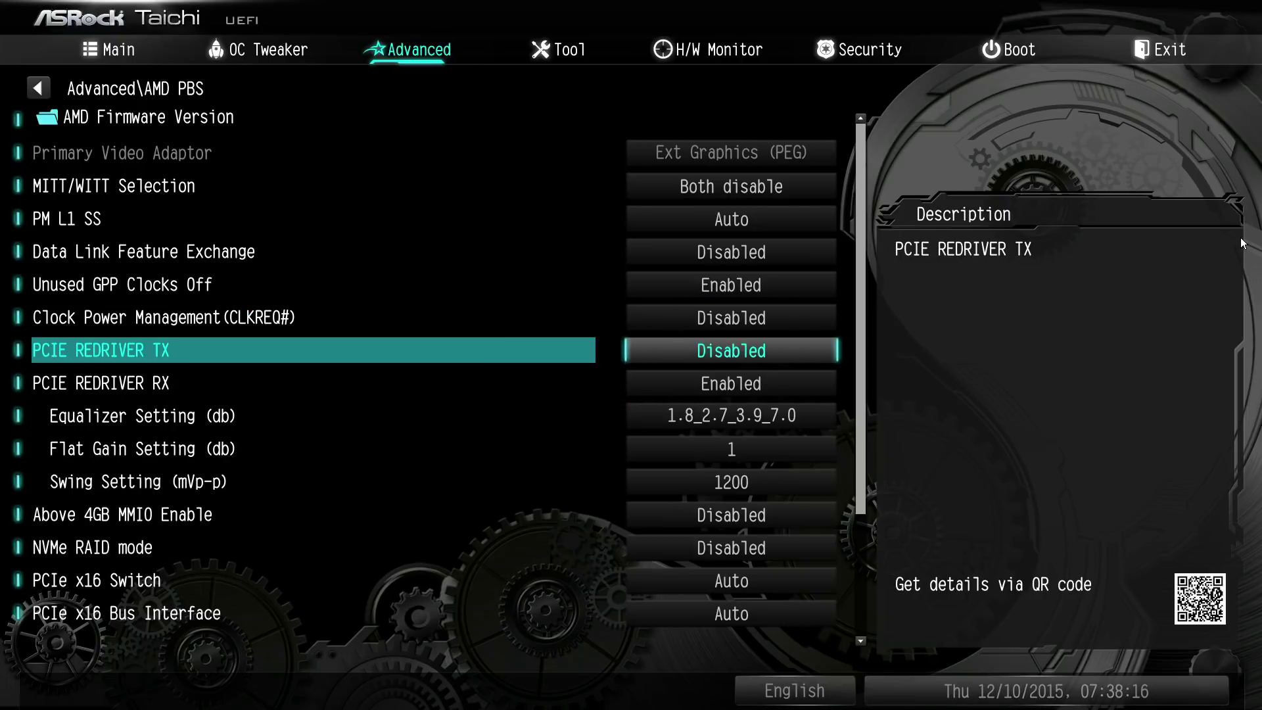
# Step: Set PCIE REDRIVER TX back to Enabled so its equalizer, gain and swing sub-settings are available
pyautogui.press('Return')
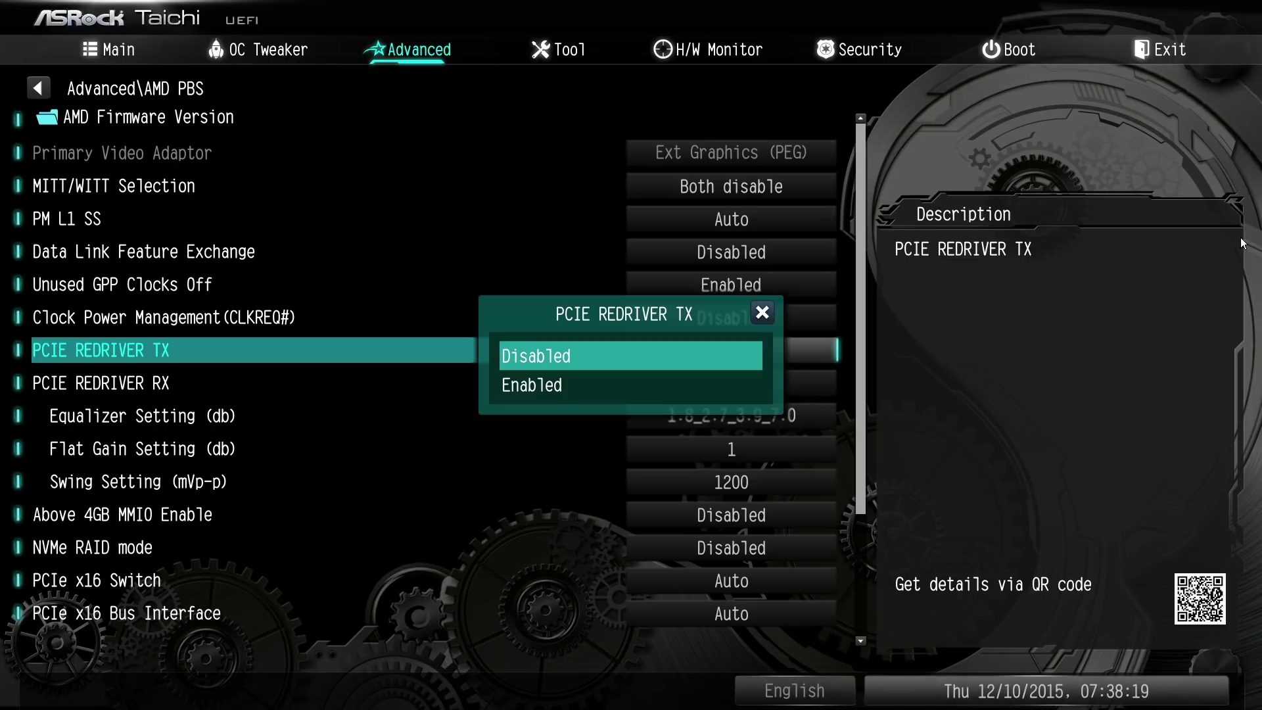
pyautogui.press('Down')
pyautogui.press('Return')
pyautogui.press('Down')
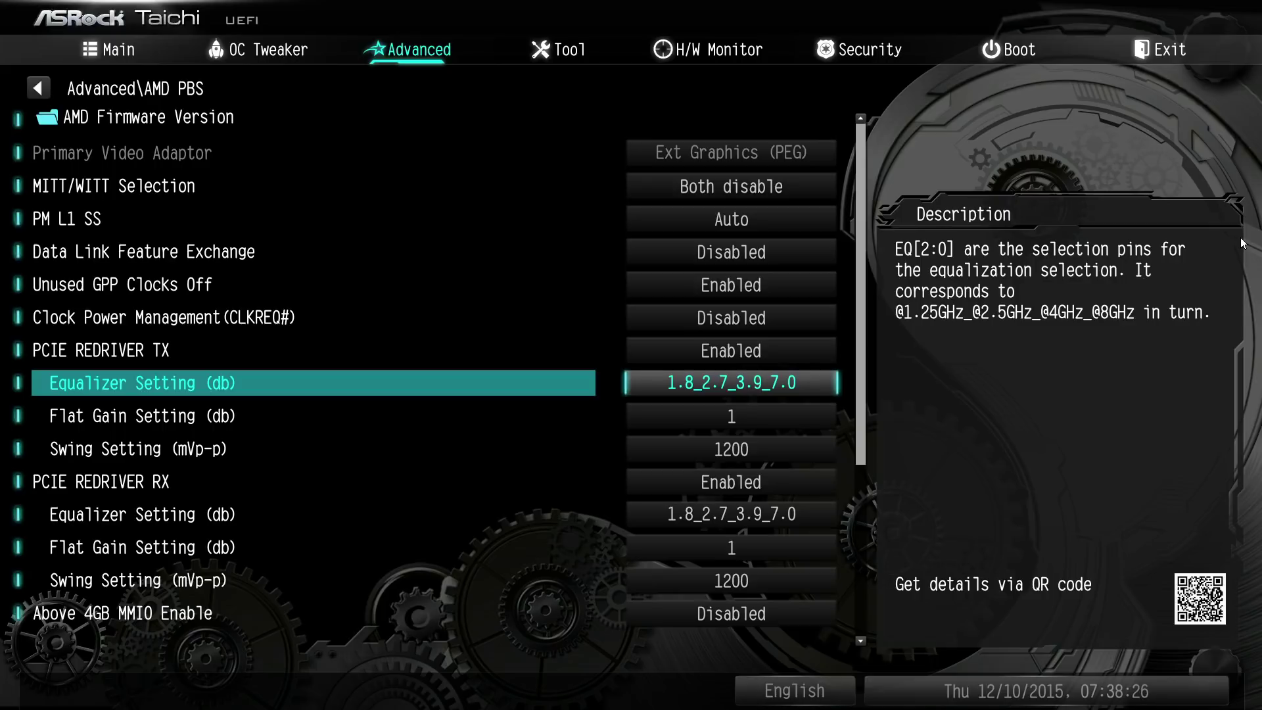
pyautogui.press('Left')
pyautogui.press('Left')
pyautogui.press('Right')
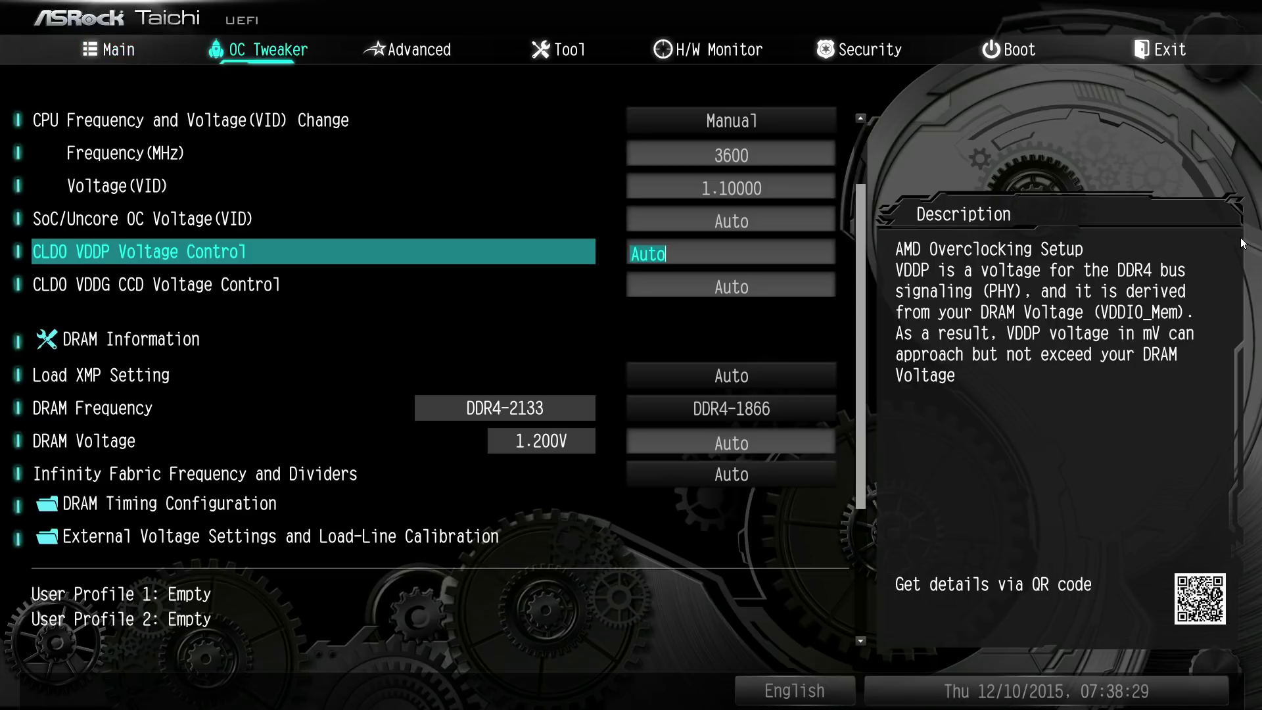
pyautogui.press('Left')
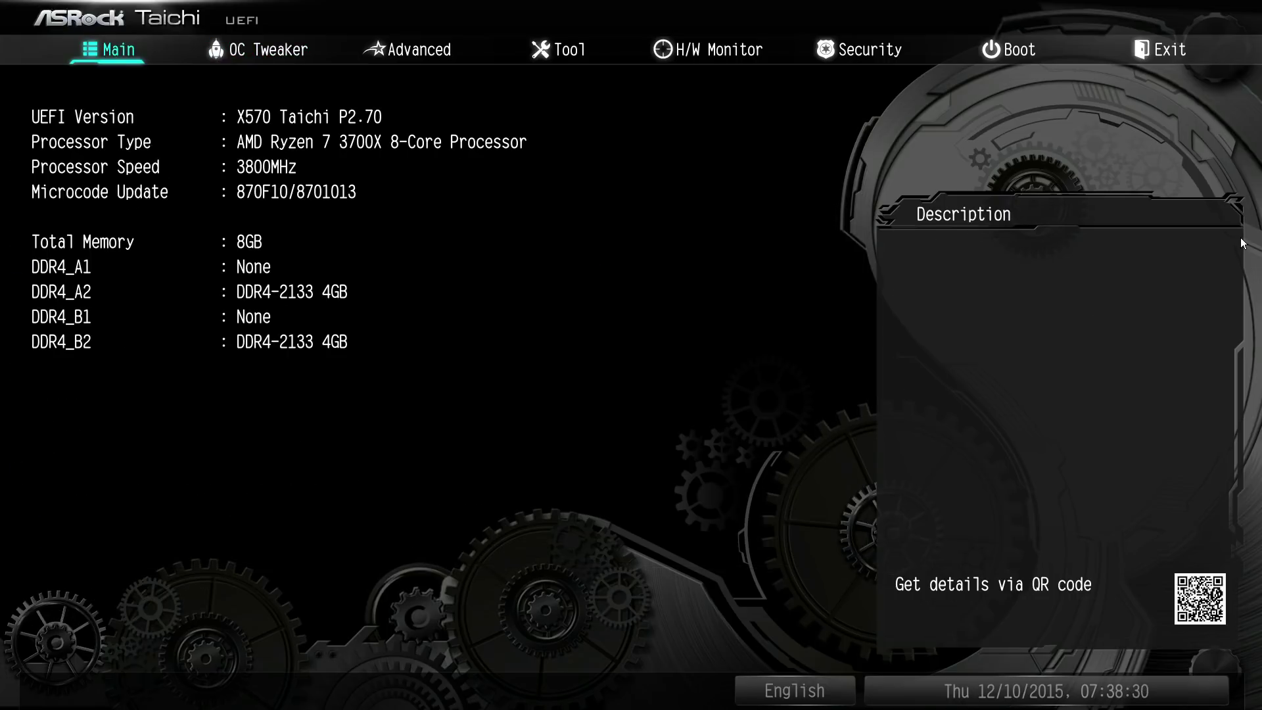
pyautogui.press('Right')
pyautogui.press('Right')
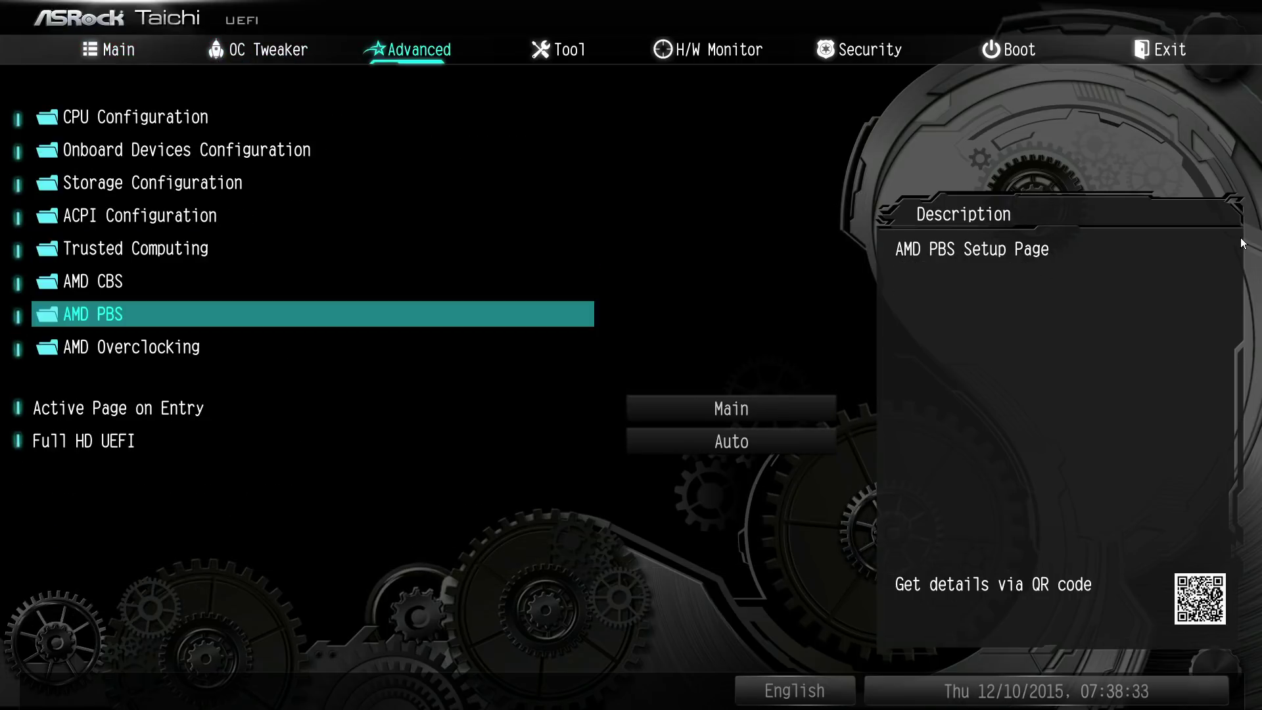
# Step: Open the AMD PBS page and look through its settings down to Chipset Bus Interface
pyautogui.press('Return')
pyautogui.press('Down')
pyautogui.press('Down')
pyautogui.press('Down')
pyautogui.press('Down')
pyautogui.press('Down')
pyautogui.press('Down')
pyautogui.press('Down')
pyautogui.press('Down')
pyautogui.press('Down')
pyautogui.press('Down')
pyautogui.press('Down')
pyautogui.press('Down')
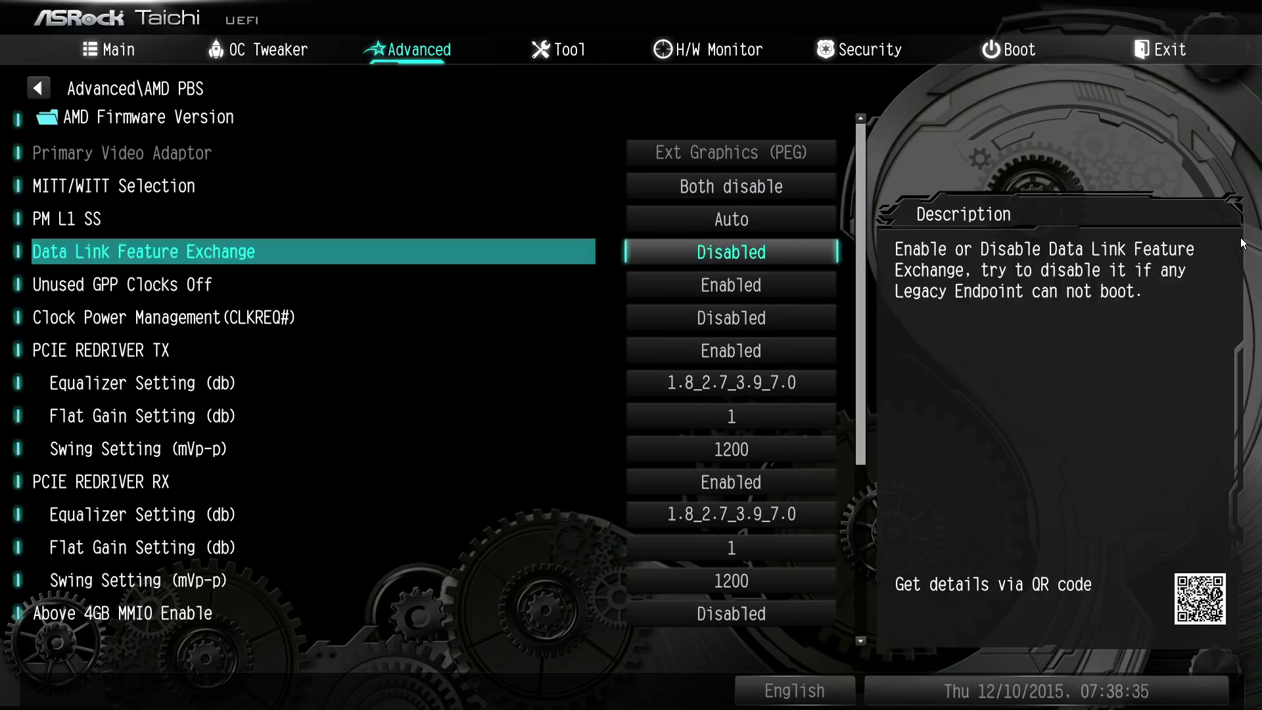
pyautogui.press('Down')
pyautogui.press('Down')
pyautogui.press('Down')
pyautogui.press('Down')
pyautogui.press('Down')
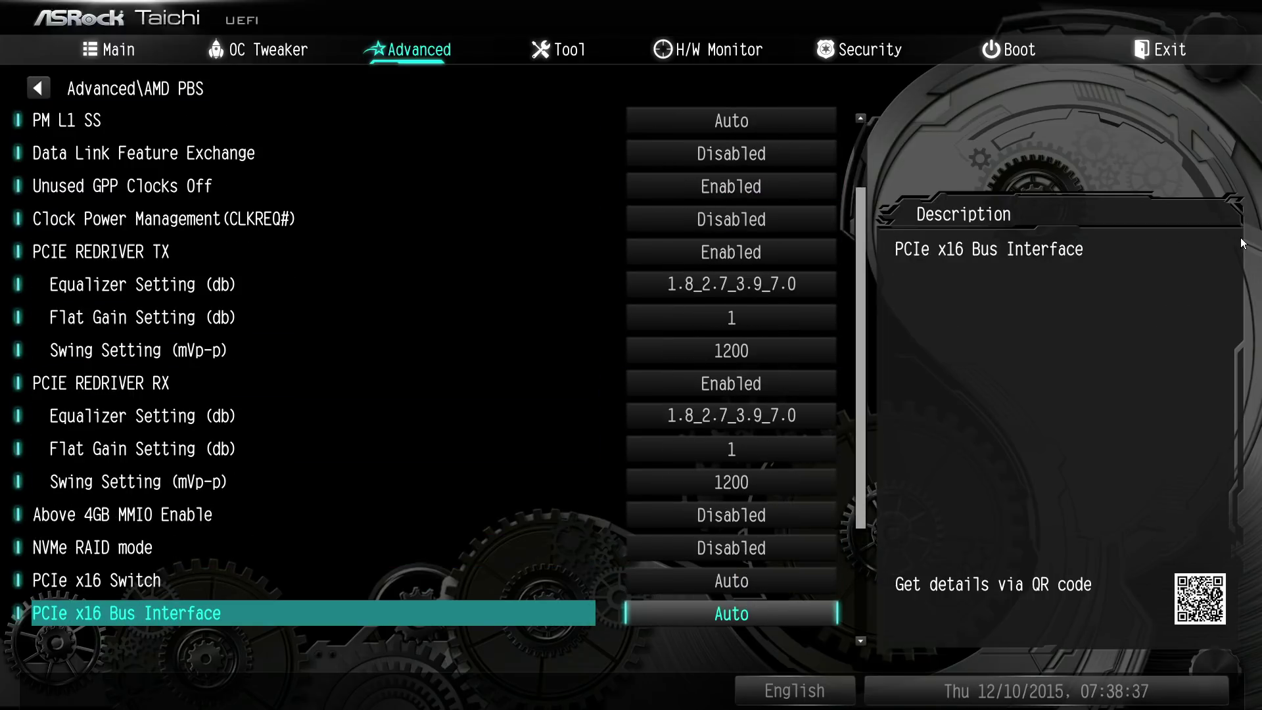
pyautogui.press('Up')
pyautogui.press('Up')
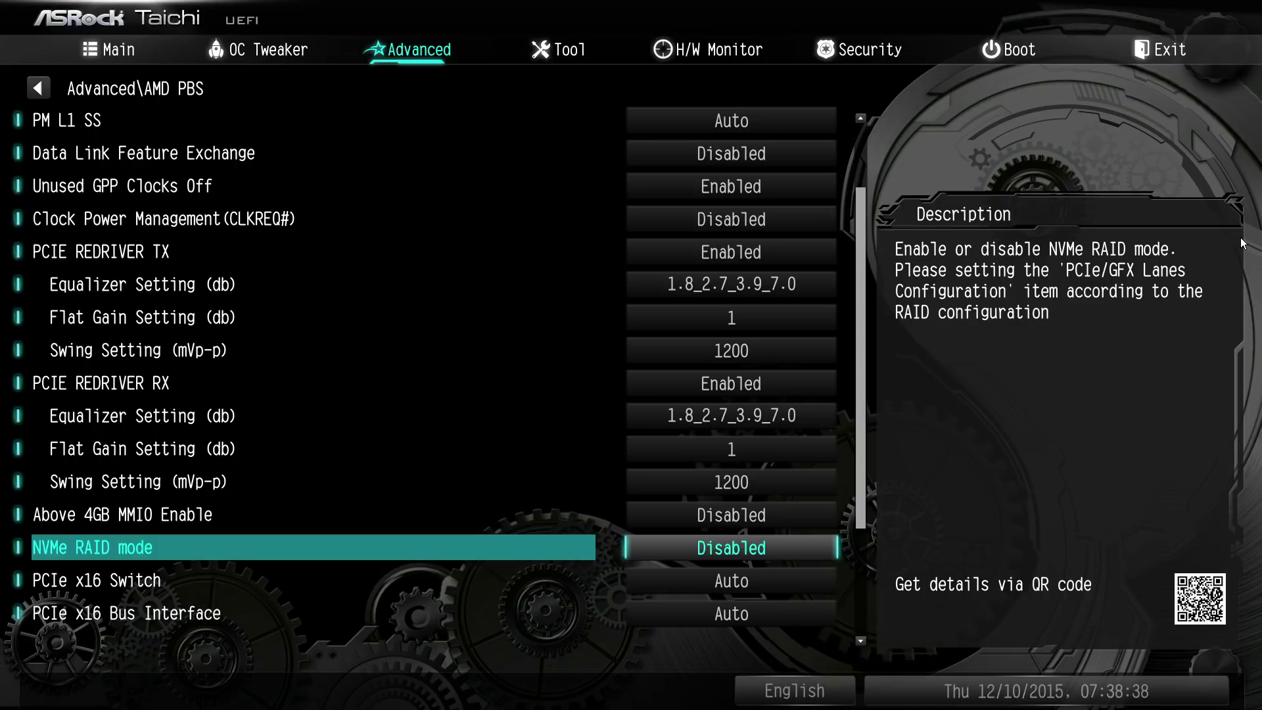
pyautogui.press('Down')
pyautogui.press('Down')
pyautogui.press('Down')
pyautogui.press('Down')
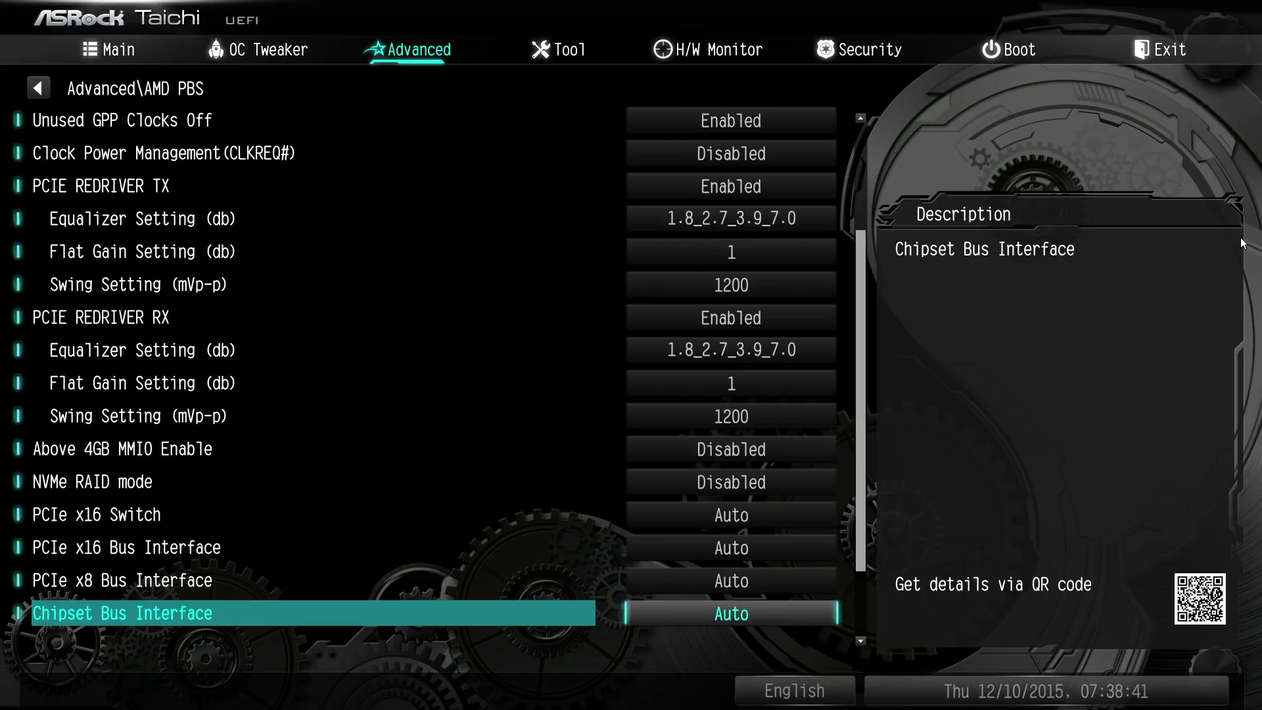
# Step: Review the available options for Above 4GB MMIO Enable and NVMe RAID mode without changing either setting
pyautogui.press('Up')
pyautogui.press('Up')
pyautogui.press('Up')
pyautogui.press('Up')
pyautogui.press('Up')
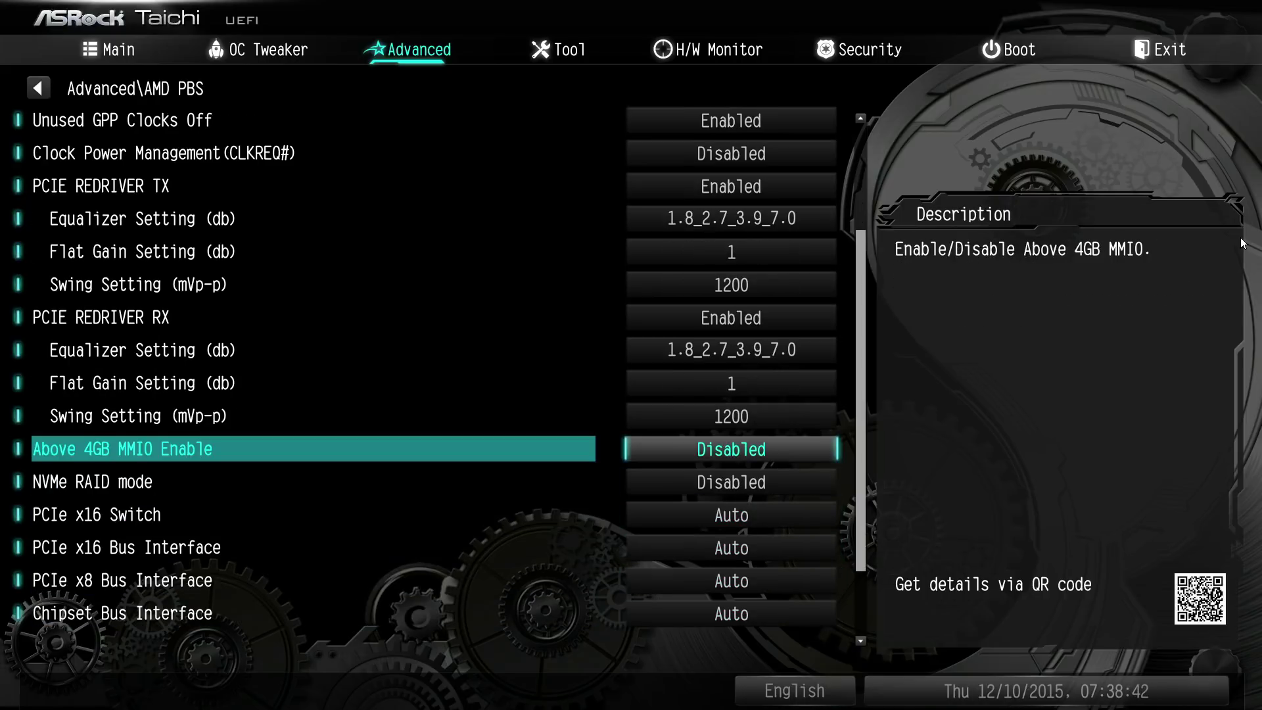
pyautogui.press('Return')
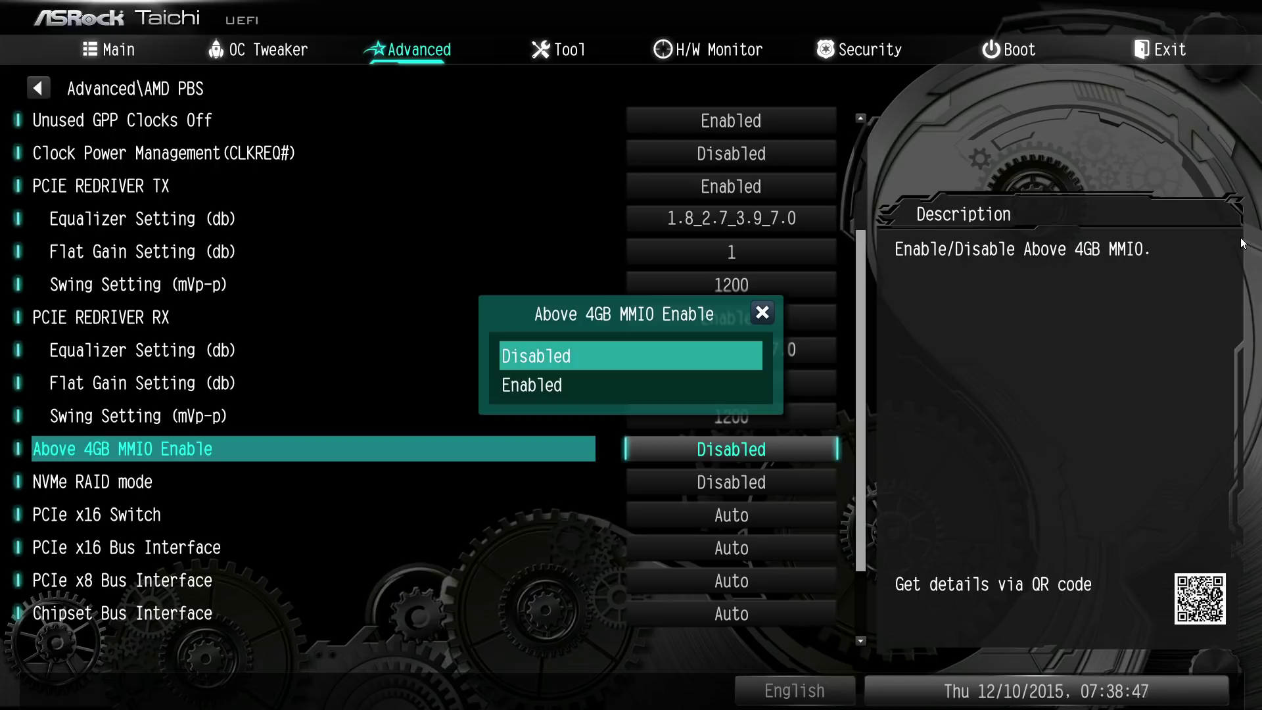
pyautogui.press('Escape')
pyautogui.press('Down')
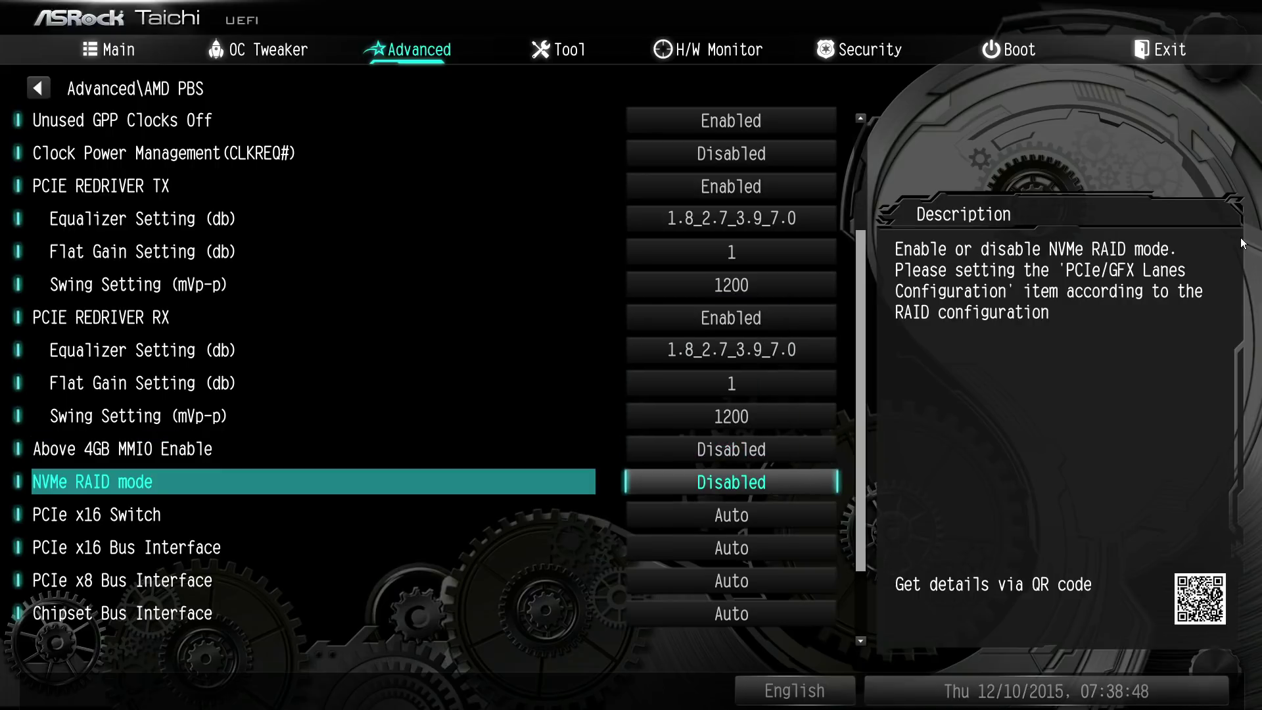
pyautogui.press('Return')
pyautogui.press('Escape')
# Step: Review the lane-split options offered for PCIe x16 Switch, then close the list without choosing one
pyautogui.press('Down')
pyautogui.press('Return')
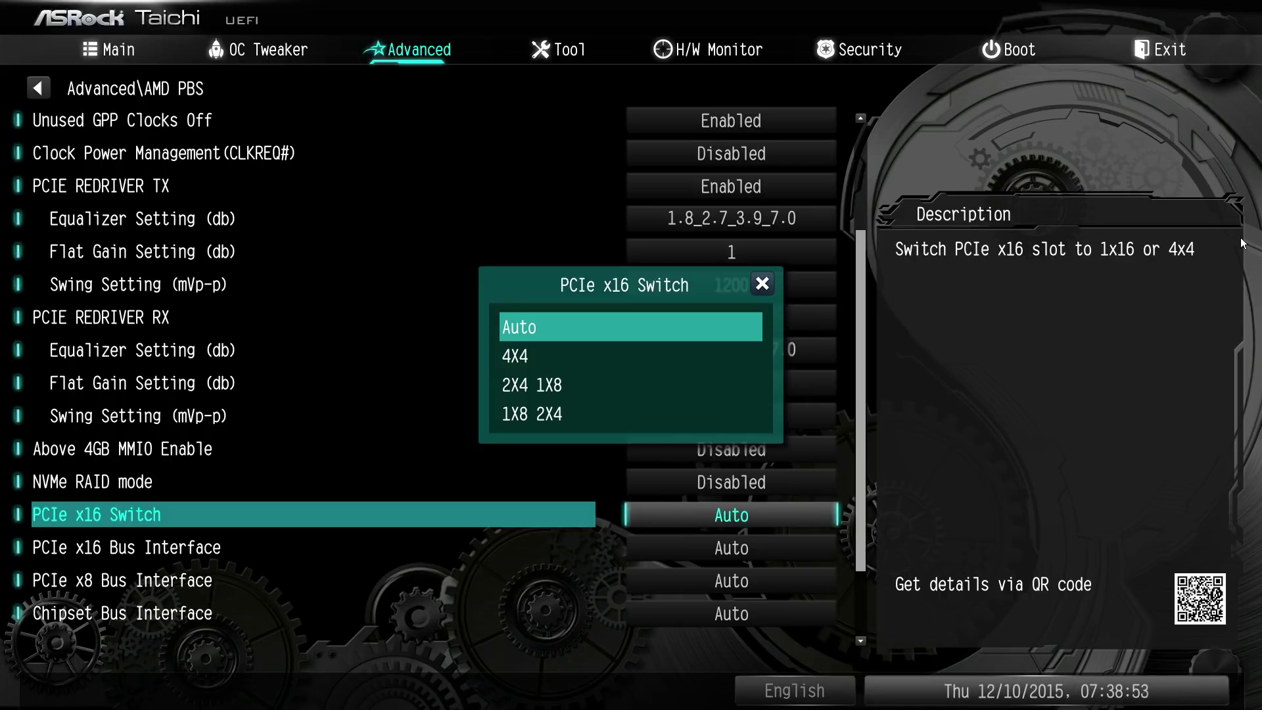
pyautogui.press('Down')
pyautogui.press('Down')
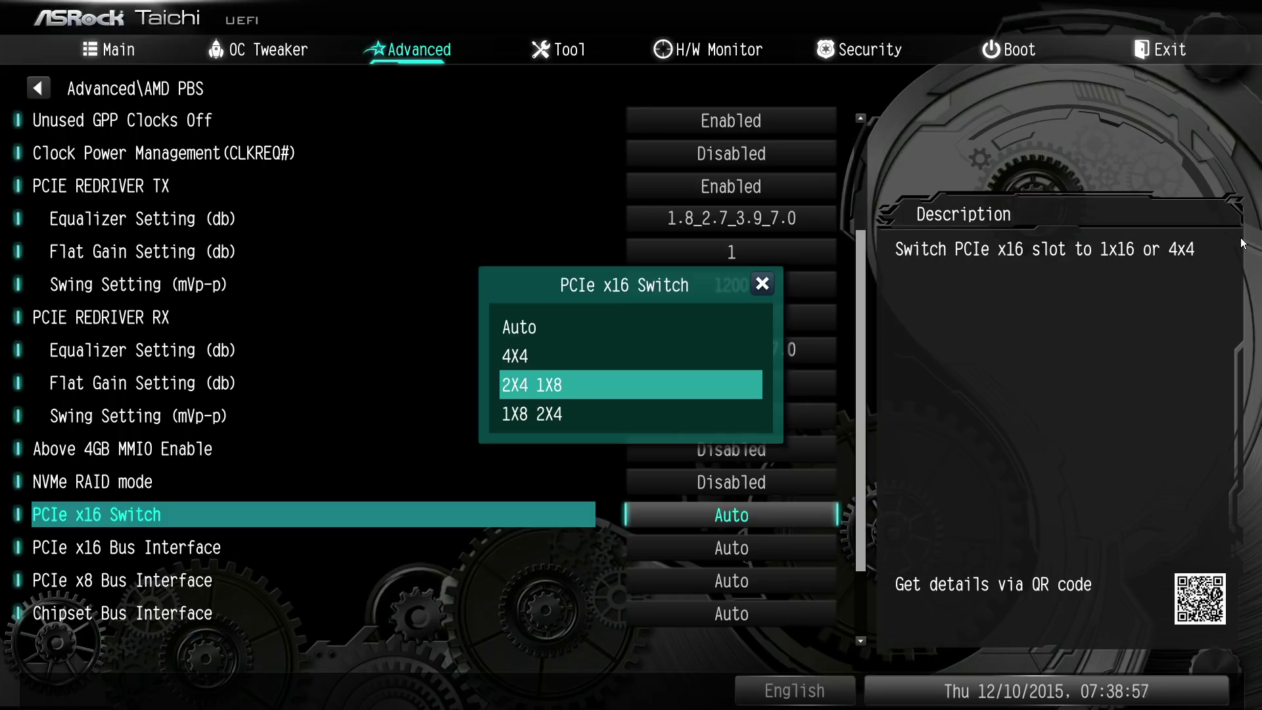
pyautogui.press('Escape')
# Step: Review the PCIe generation options for PCIe x16 Bus Interface and close the list without choosing one
pyautogui.press('Down')
pyautogui.press('Return')
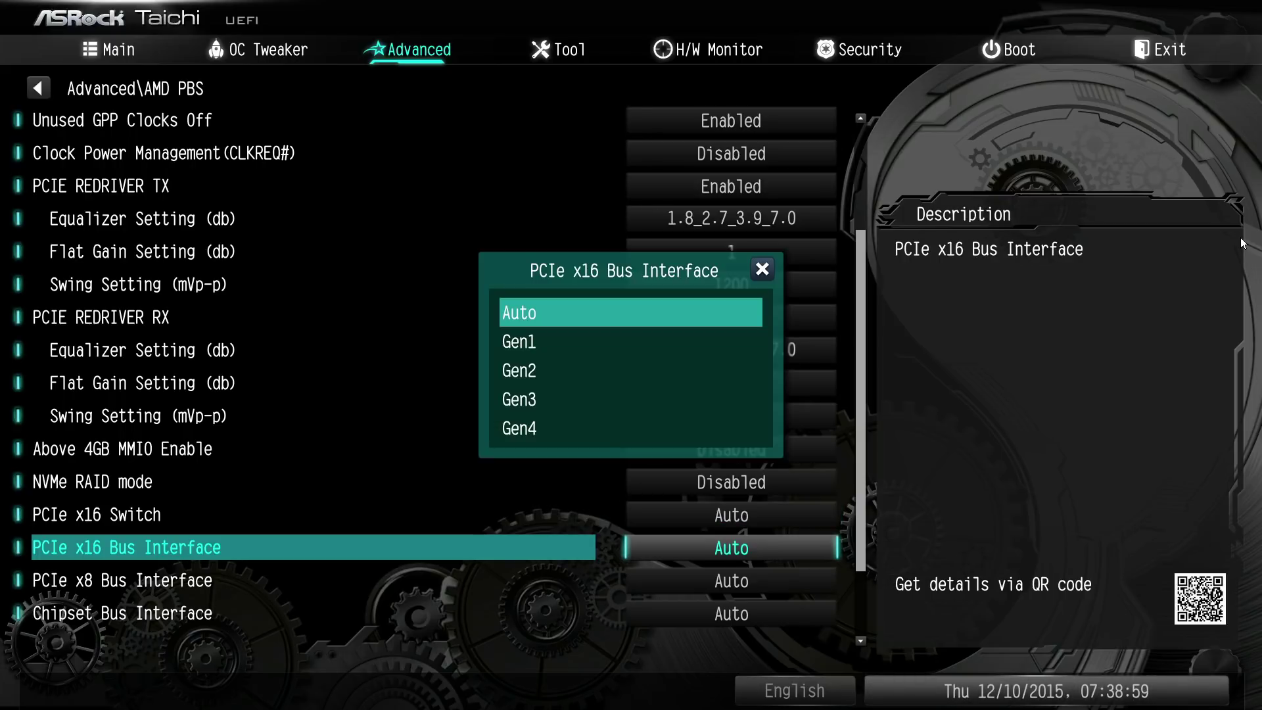
pyautogui.press('Down')
pyautogui.press('Down')
pyautogui.press('Escape')
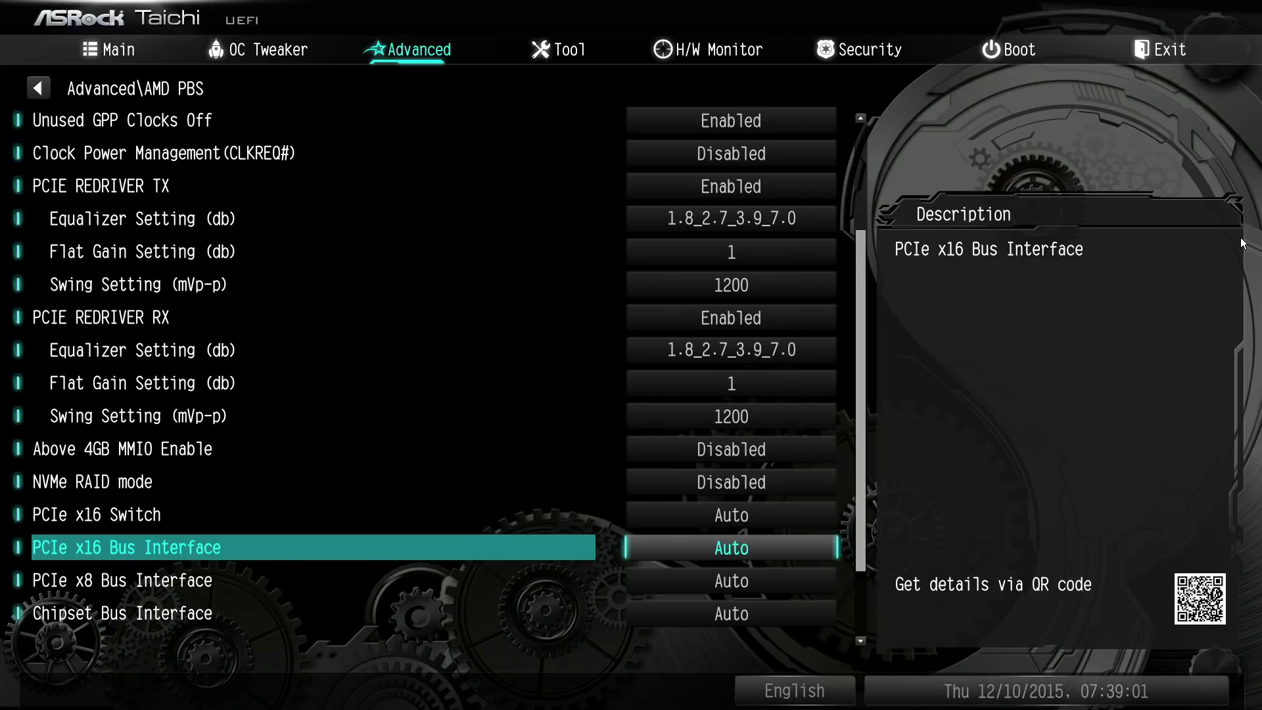
# Step: Review the PCIe generation options for PCIe x8 Bus Interface and close the list without choosing one
pyautogui.press('Down')
pyautogui.press('Return')
pyautogui.press('Down')
pyautogui.press('Down')
pyautogui.press('Down')
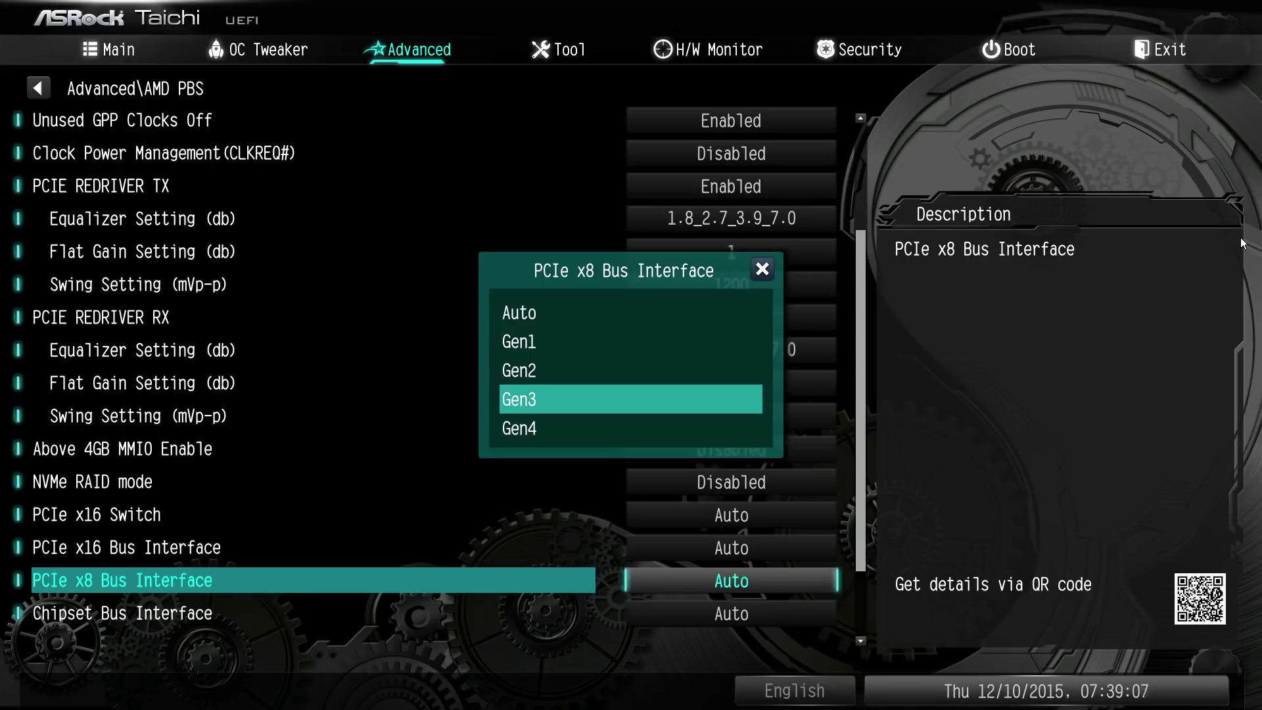
pyautogui.press('Escape')
# Step: Check the option lists of PCIe x16 Switch, PCIe x16 Bus Interface and PCIe x8 Bus Interface once more
pyautogui.press('Up')
pyautogui.press('Up')
pyautogui.press('Return')
pyautogui.press('Escape')
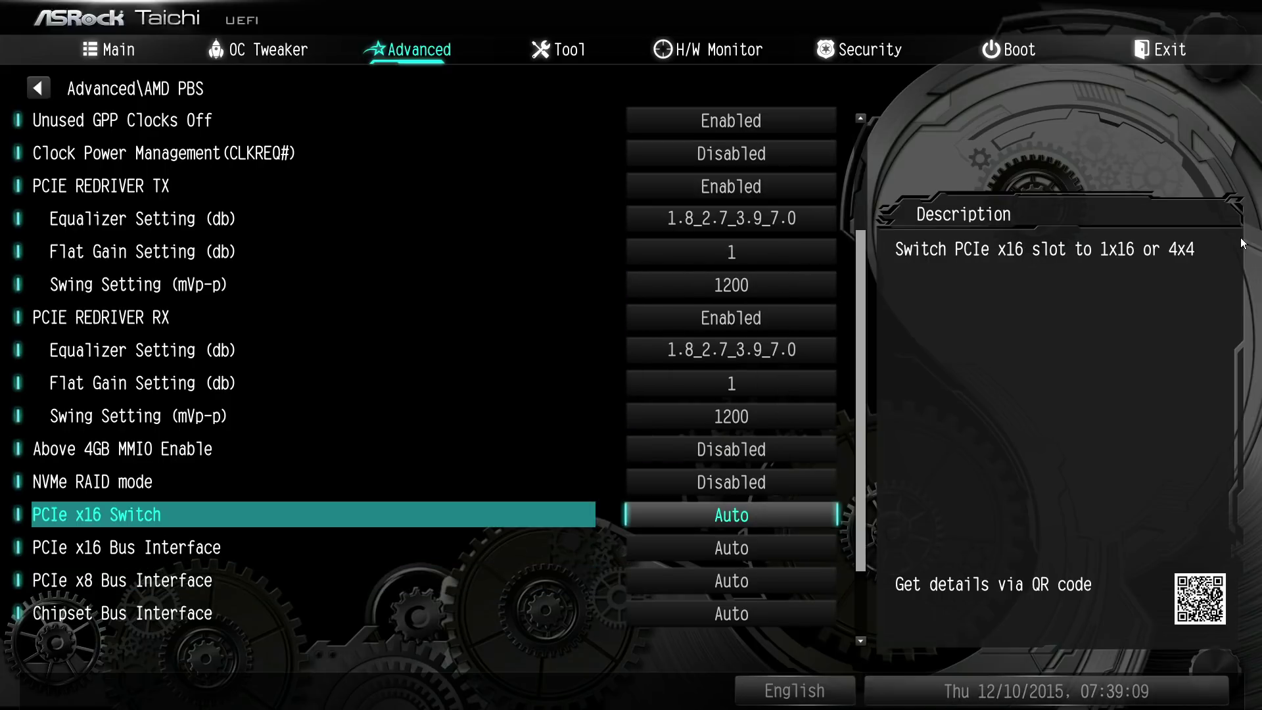
pyautogui.press('Down')
pyautogui.press('Return')
pyautogui.press('Escape')
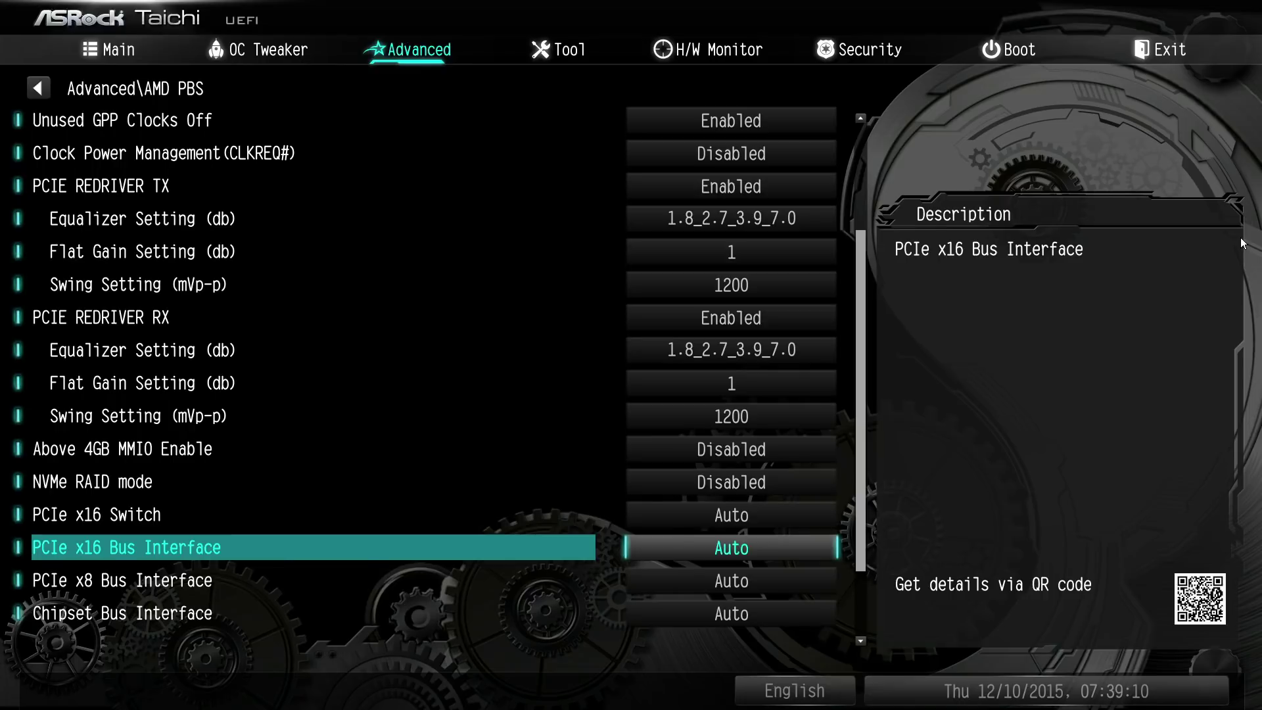
pyautogui.press('Down')
pyautogui.press('Up')
pyautogui.press('Return')
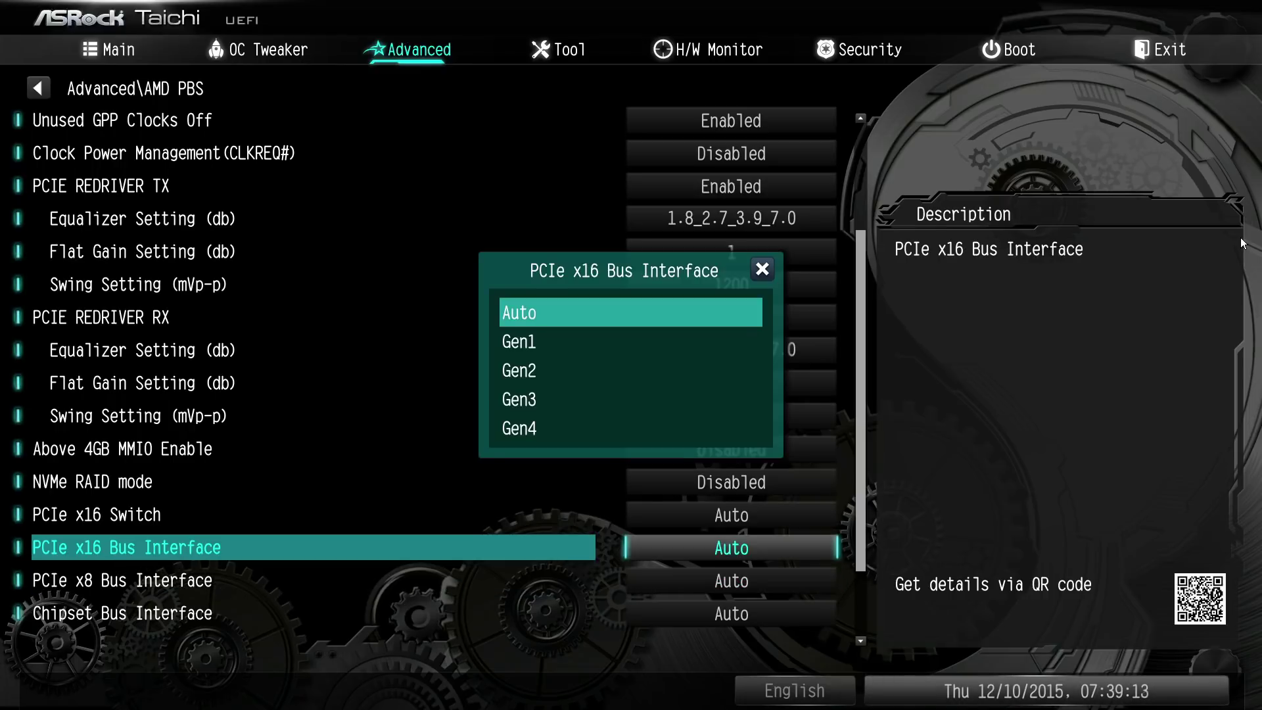
pyautogui.press('Escape')
pyautogui.press('Down')
pyautogui.press('Return')
pyautogui.press('Escape')
pyautogui.press('Down')
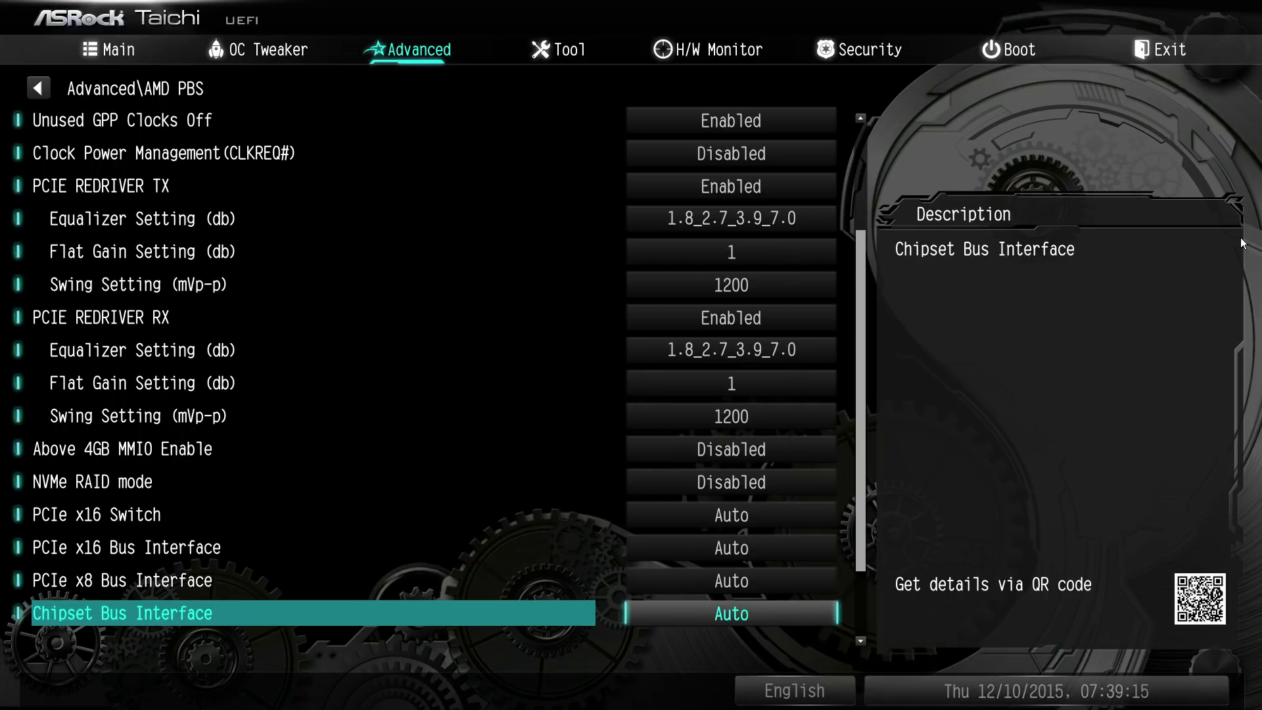
# Step: Review the PCIe generation options for Chipset Bus Interface and close the list without choosing one
pyautogui.press('Return')
pyautogui.press('Down')
pyautogui.press('Down')
pyautogui.press('Down')
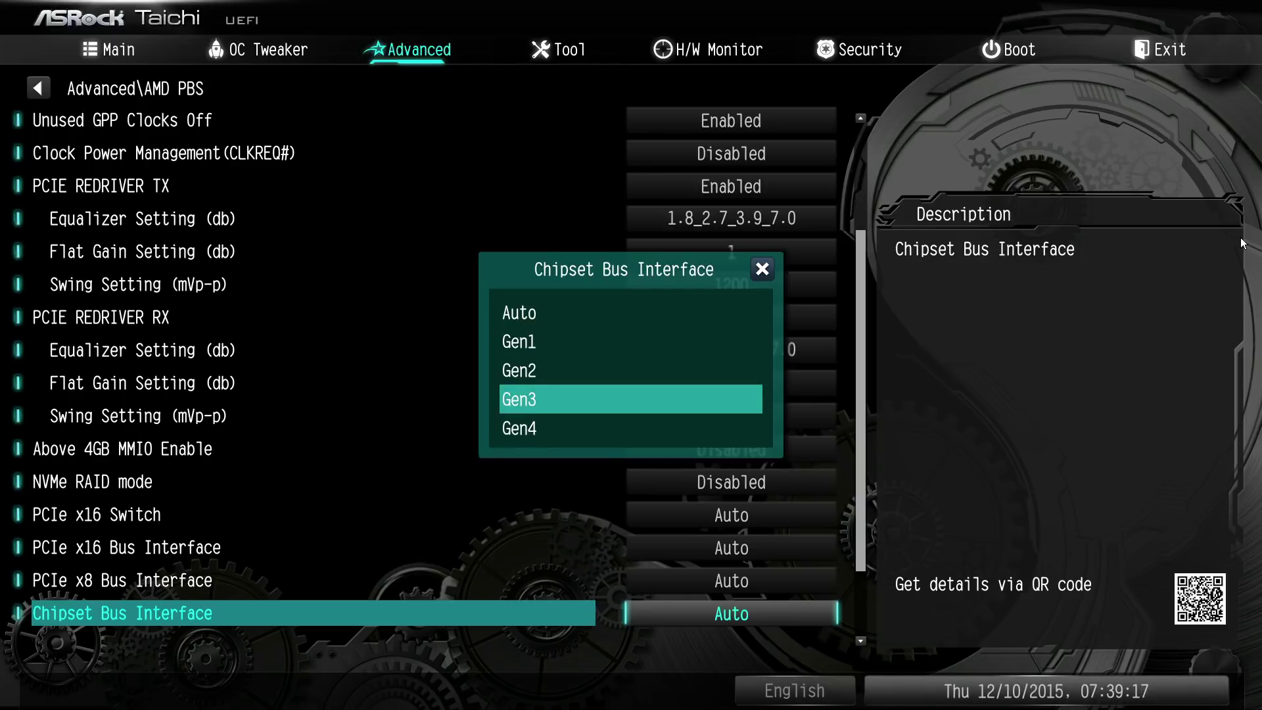
pyautogui.press('Down')
pyautogui.press('Escape')
# Step: Look over the entries between PCIe x16 Bus Interface and Thunderbolt Support on the AMD PBS page
pyautogui.press('Down')
pyautogui.press('Down')
pyautogui.press('Up')
pyautogui.press('Up')
pyautogui.press('Up')
pyautogui.press('Up')
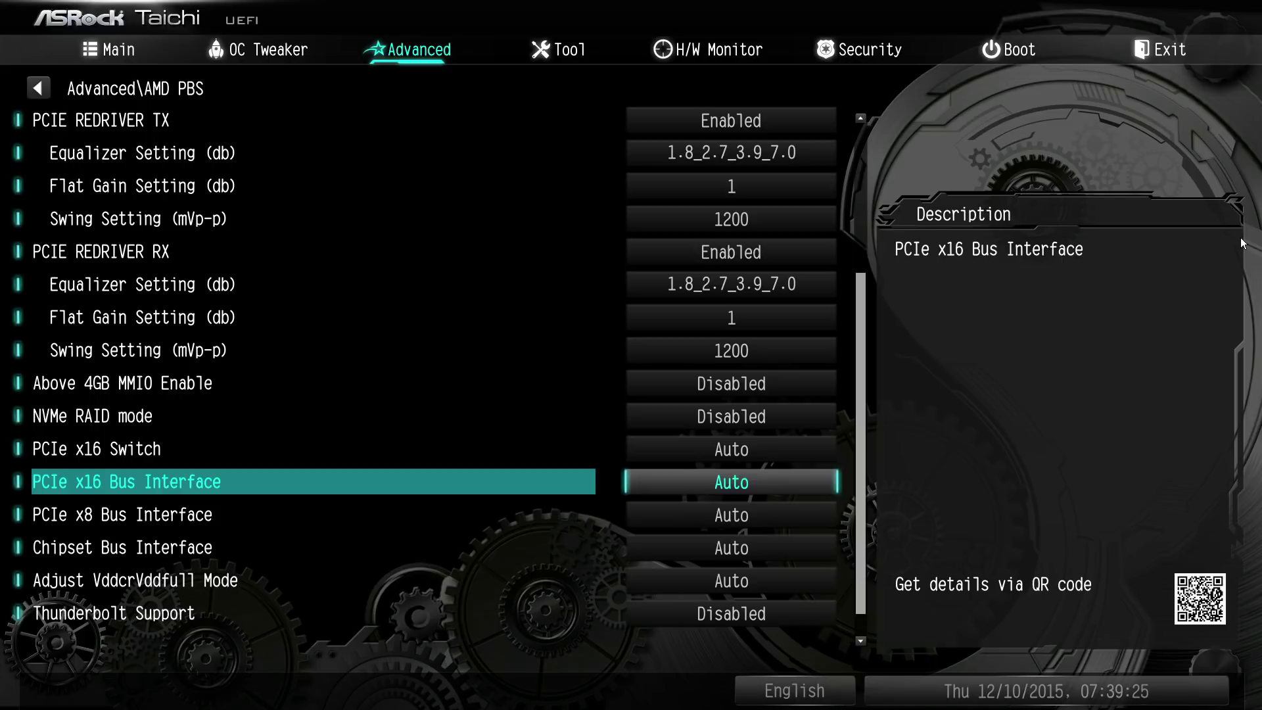
pyautogui.press('Down')
pyautogui.press('Down')
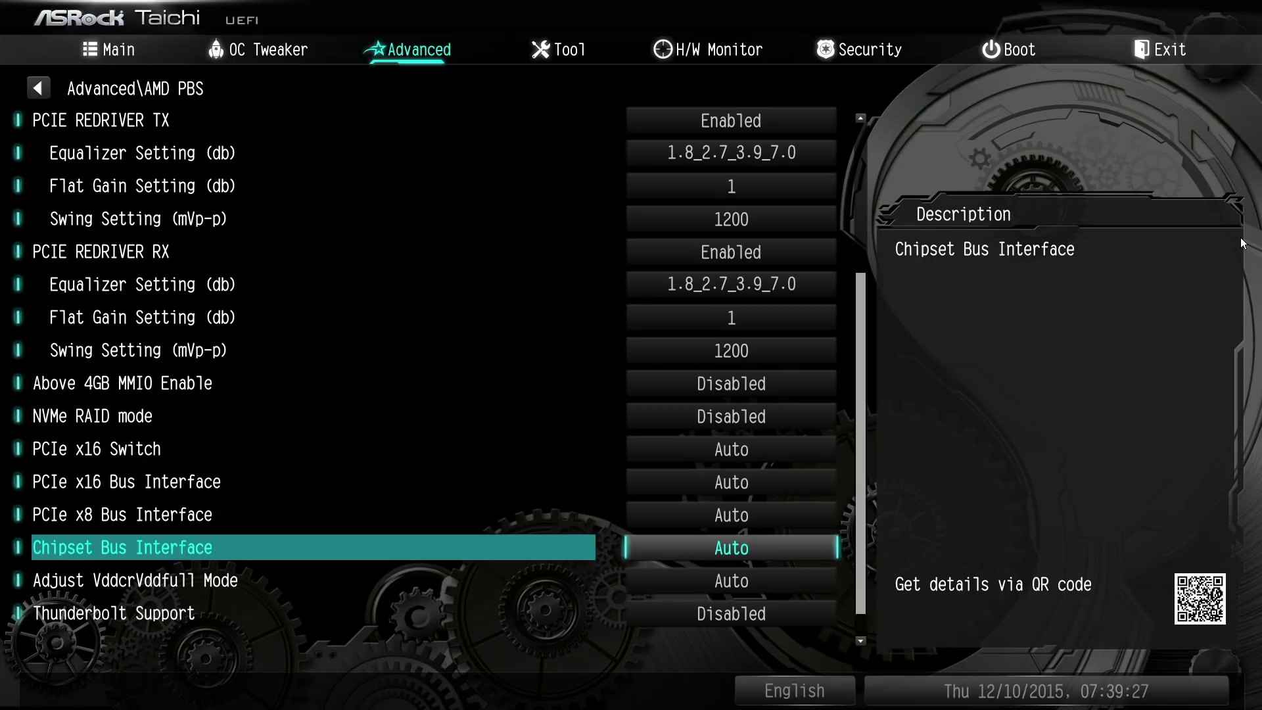
# Step: Set Adjust VddcrVddfull Mode to Manual and inspect the VddcrVddfull_Scale_Current field
pyautogui.press('Down')
pyautogui.press('Return')
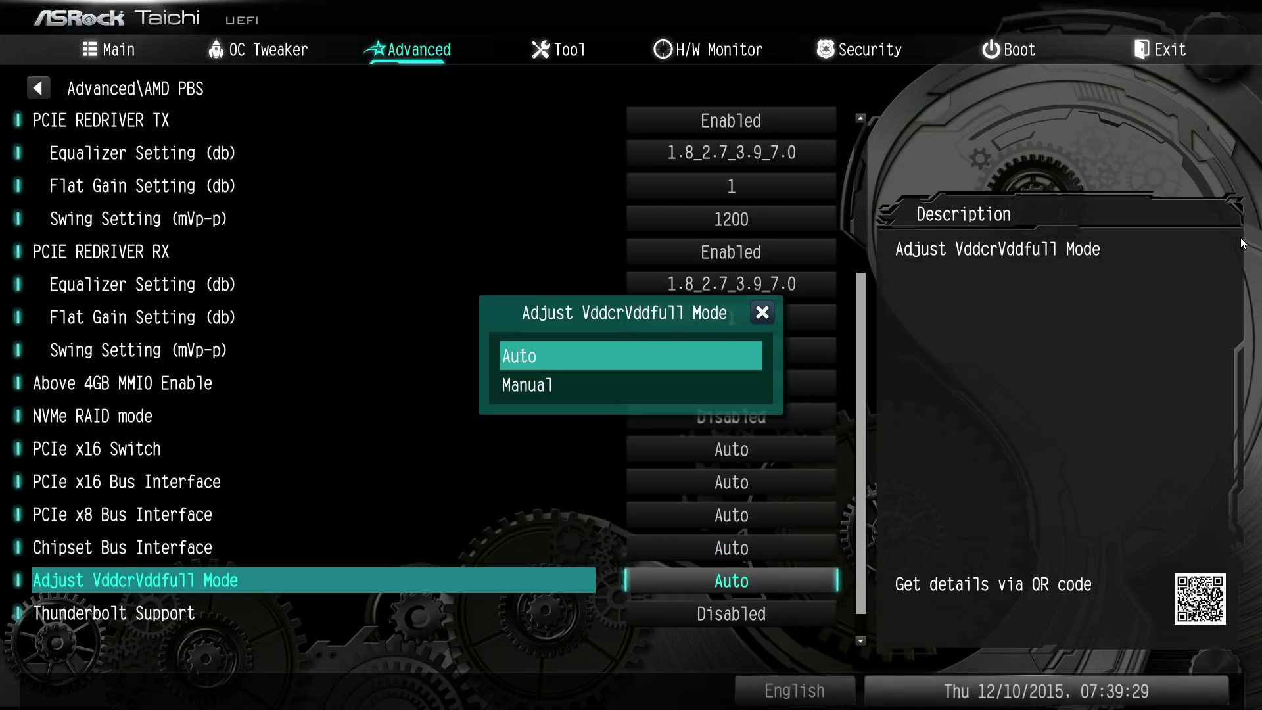
pyautogui.press('Down')
pyautogui.press('Return')
pyautogui.press('Down')
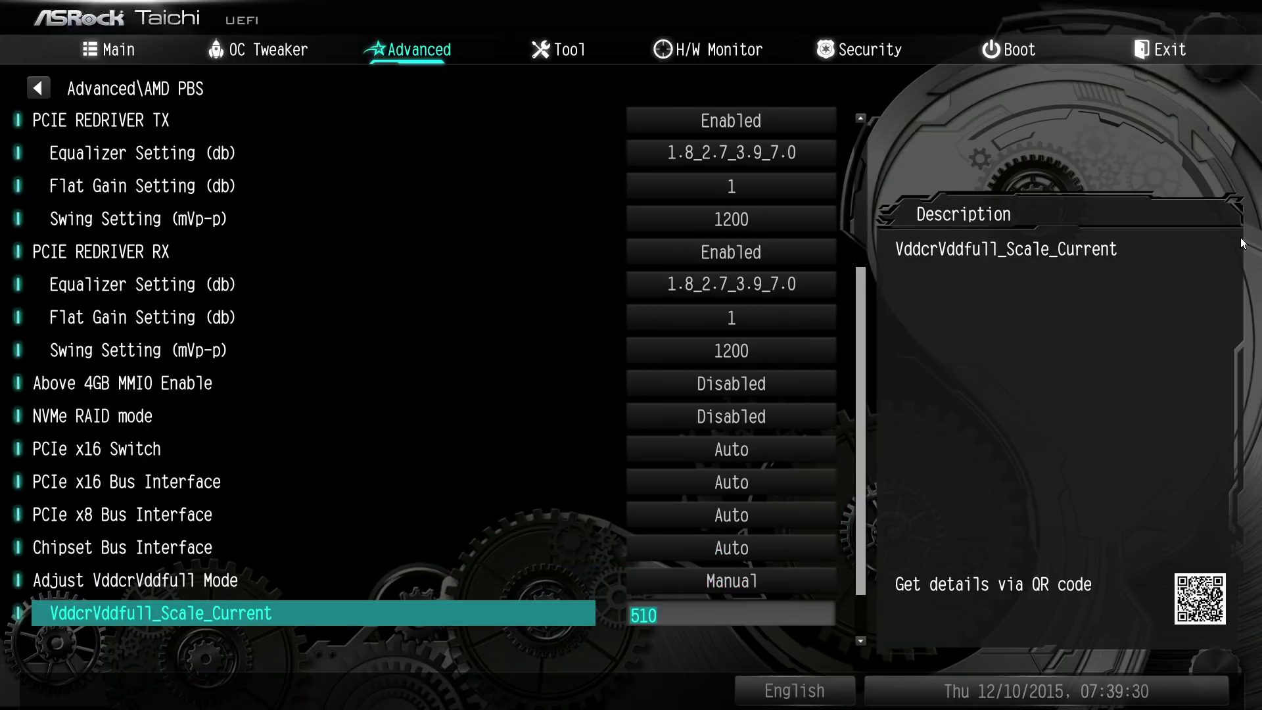
pyautogui.press('Down')
pyautogui.press('Up')
pyautogui.press('Up')
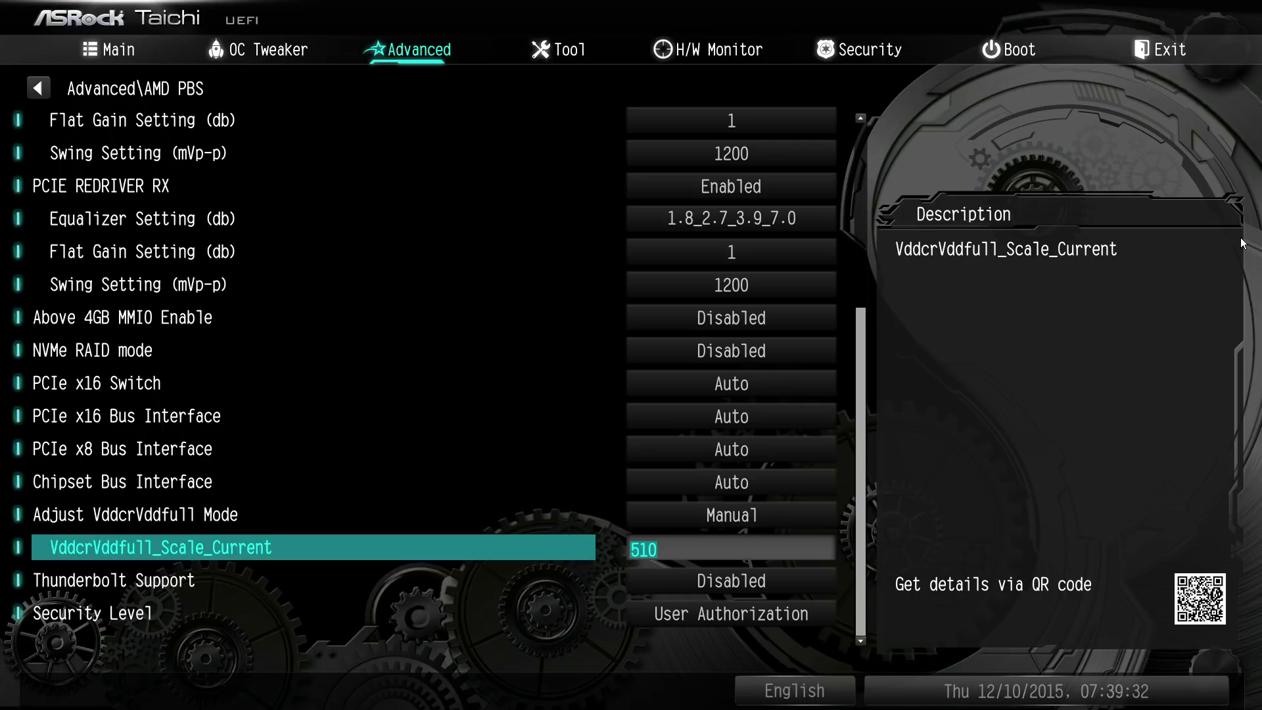
# Step: Set Adjust VddcrVddfull Mode back to Auto
pyautogui.press('Up')
pyautogui.press('Return')
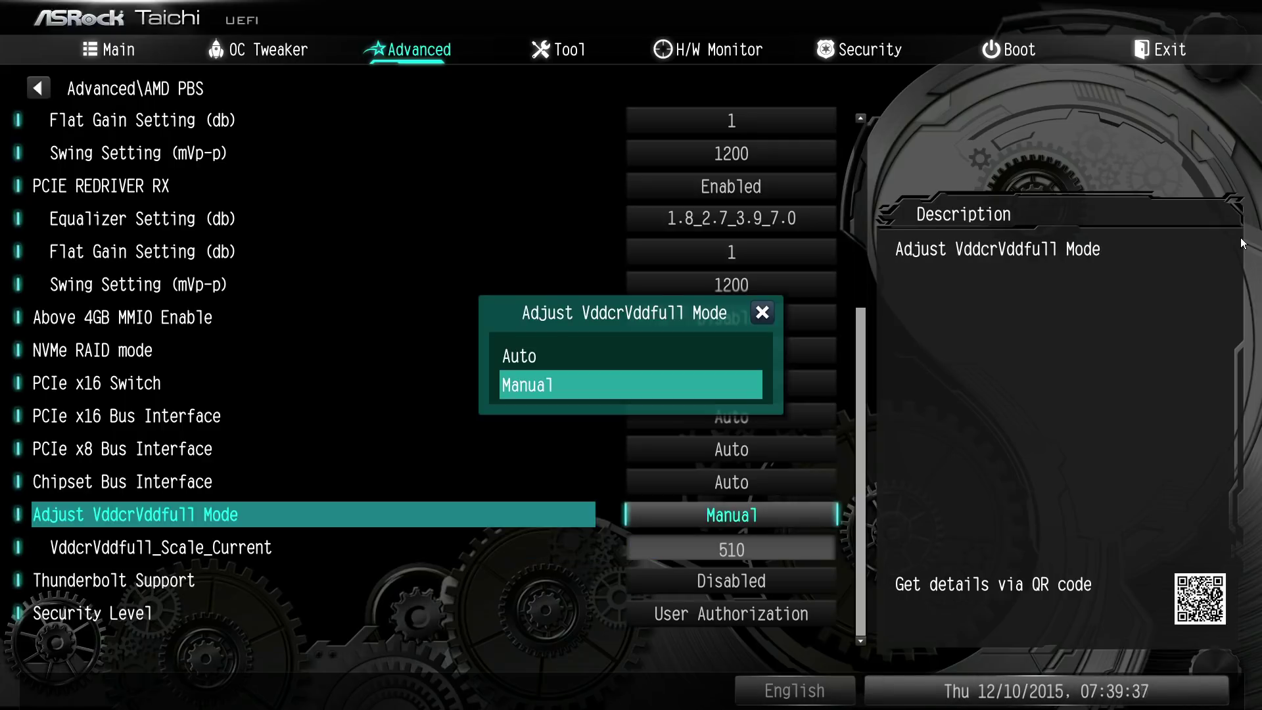
pyautogui.press('Up')
pyautogui.press('Return')
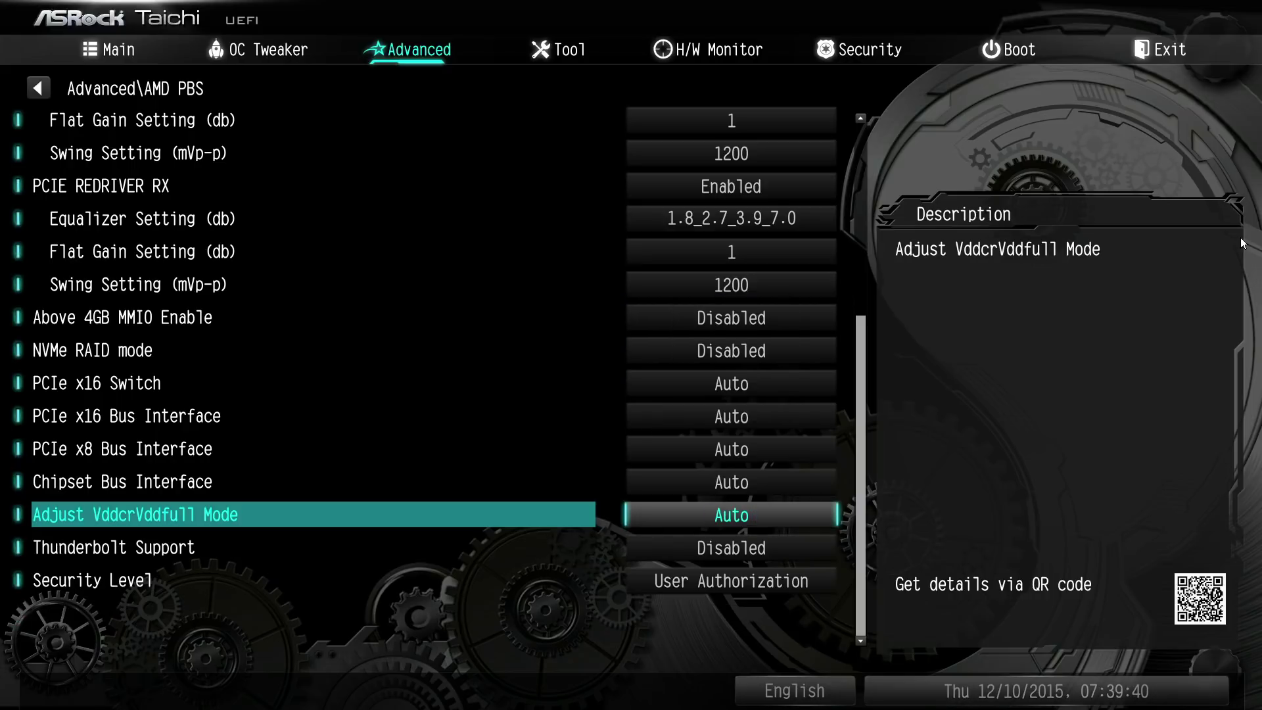
# Step: Review the available options for Thunderbolt Support and view the Security Level entry below it
pyautogui.press('Down')
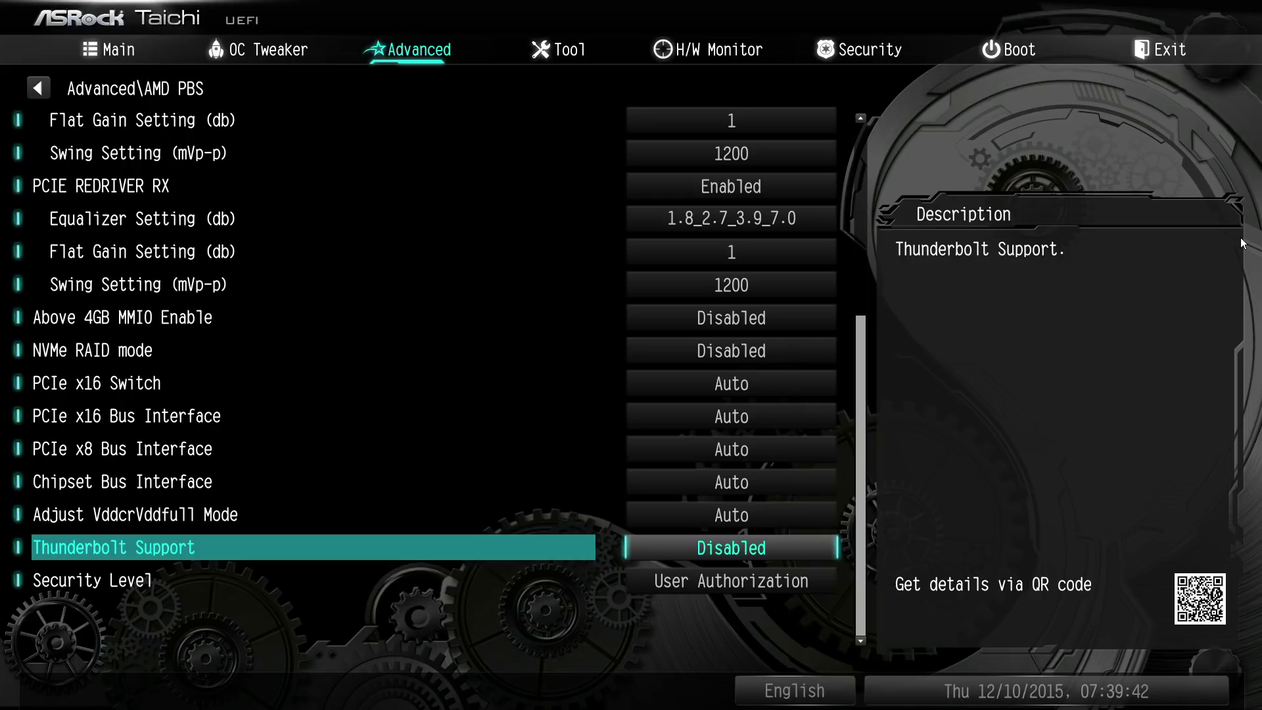
pyautogui.press('Return')
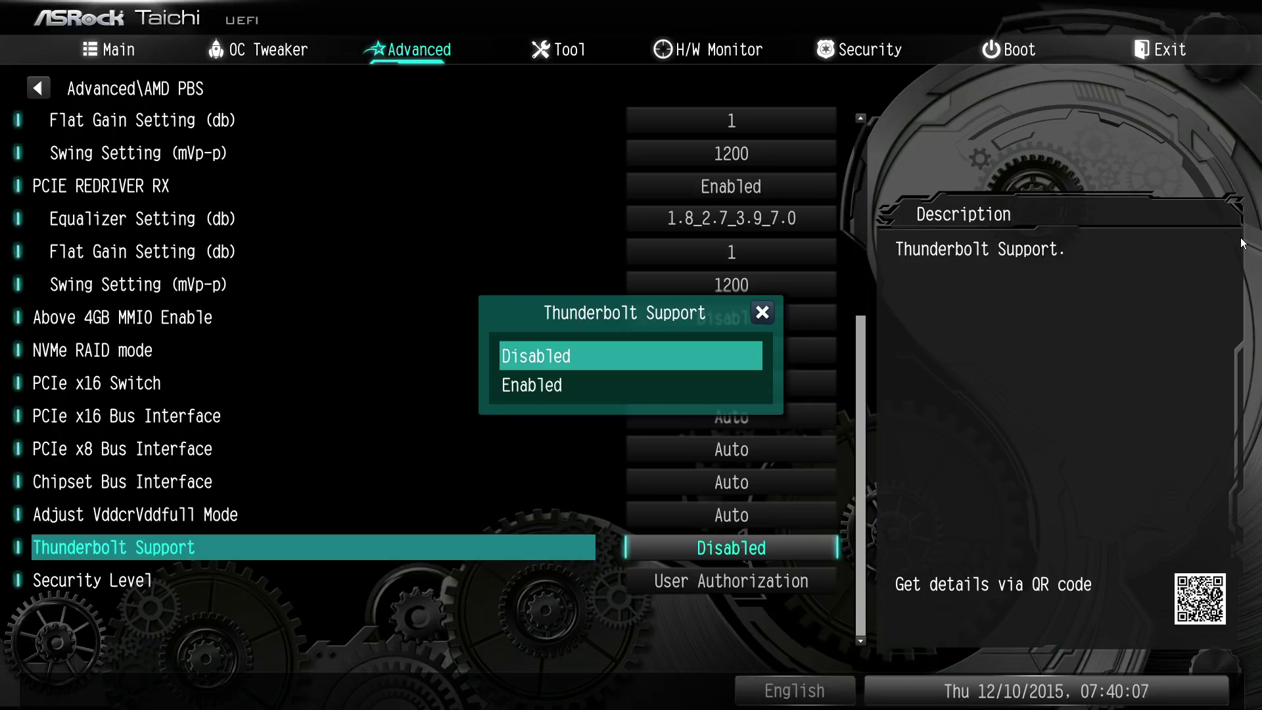
pyautogui.press('Return')
pyautogui.press('Down')
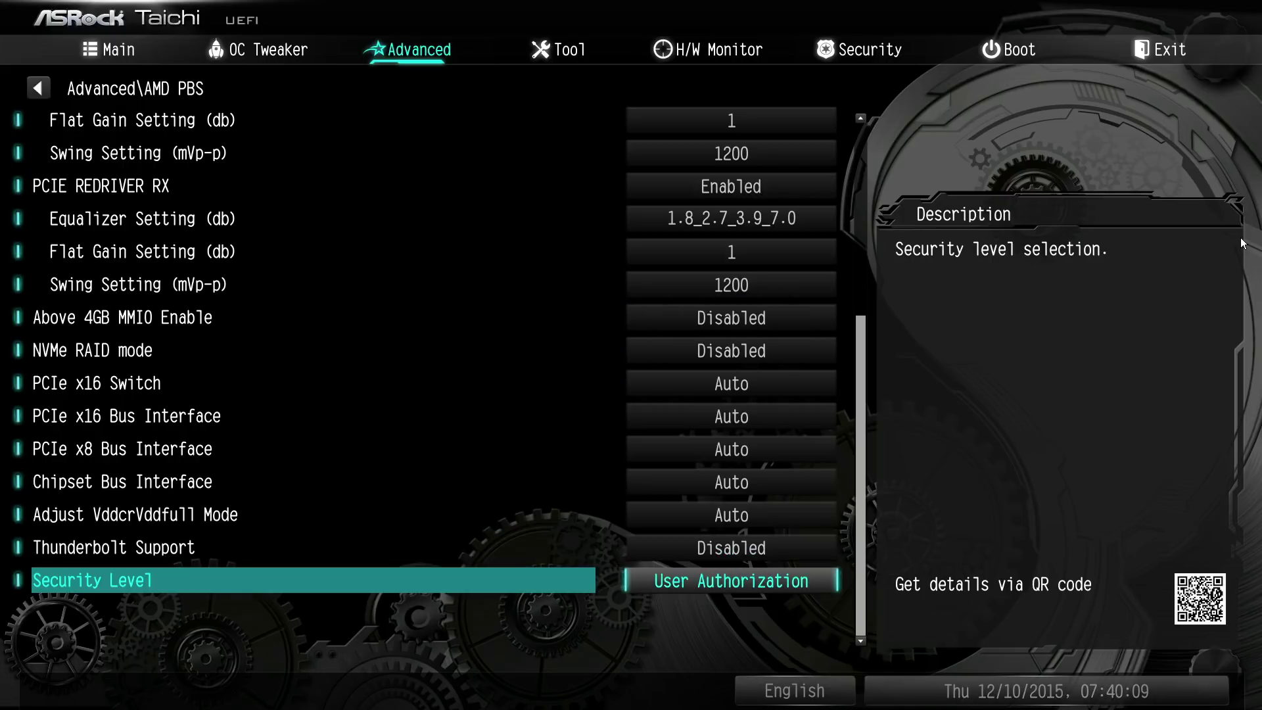
pyautogui.press('Up')
pyautogui.press('Return')
pyautogui.press('Down')
pyautogui.press('Up')
pyautogui.press('Return')
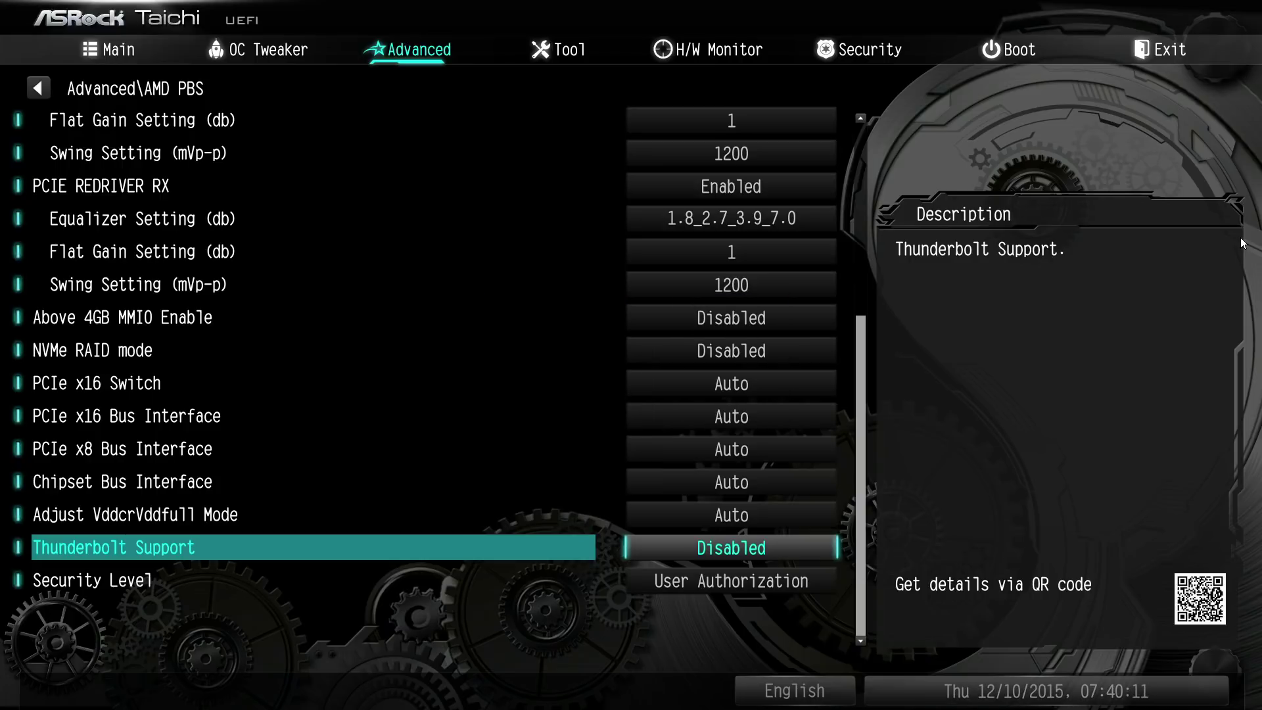
# Step: Set the Thunderbolt Security Level to No Security
pyautogui.press('Down')
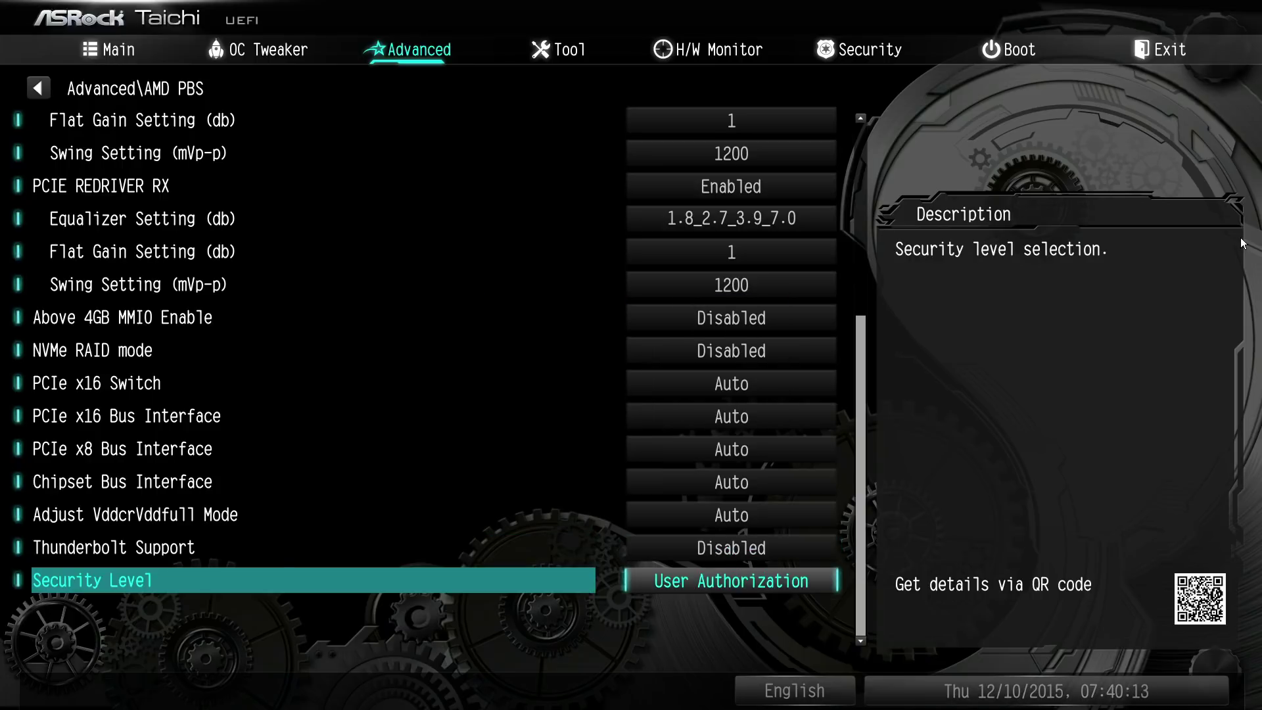
pyautogui.press('Up')
pyautogui.press('Up')
pyautogui.press('Down')
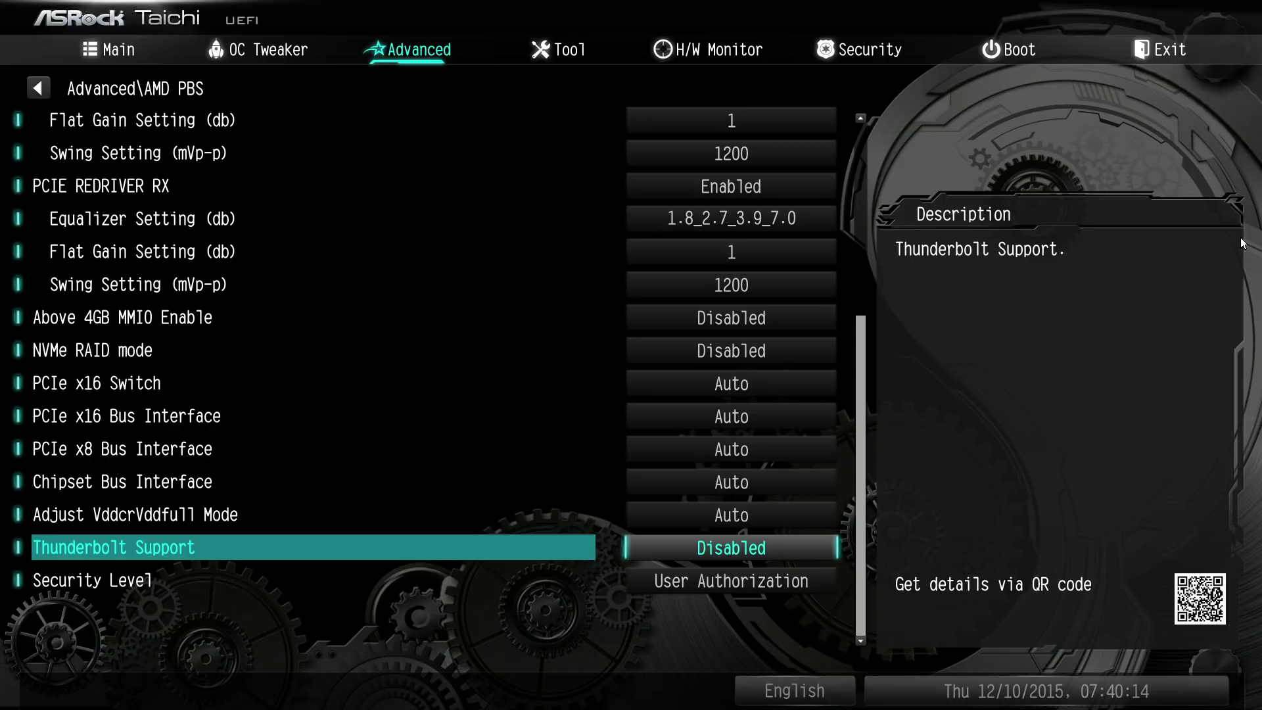
pyautogui.press('Down')
pyautogui.press('Return')
pyautogui.press('Down')
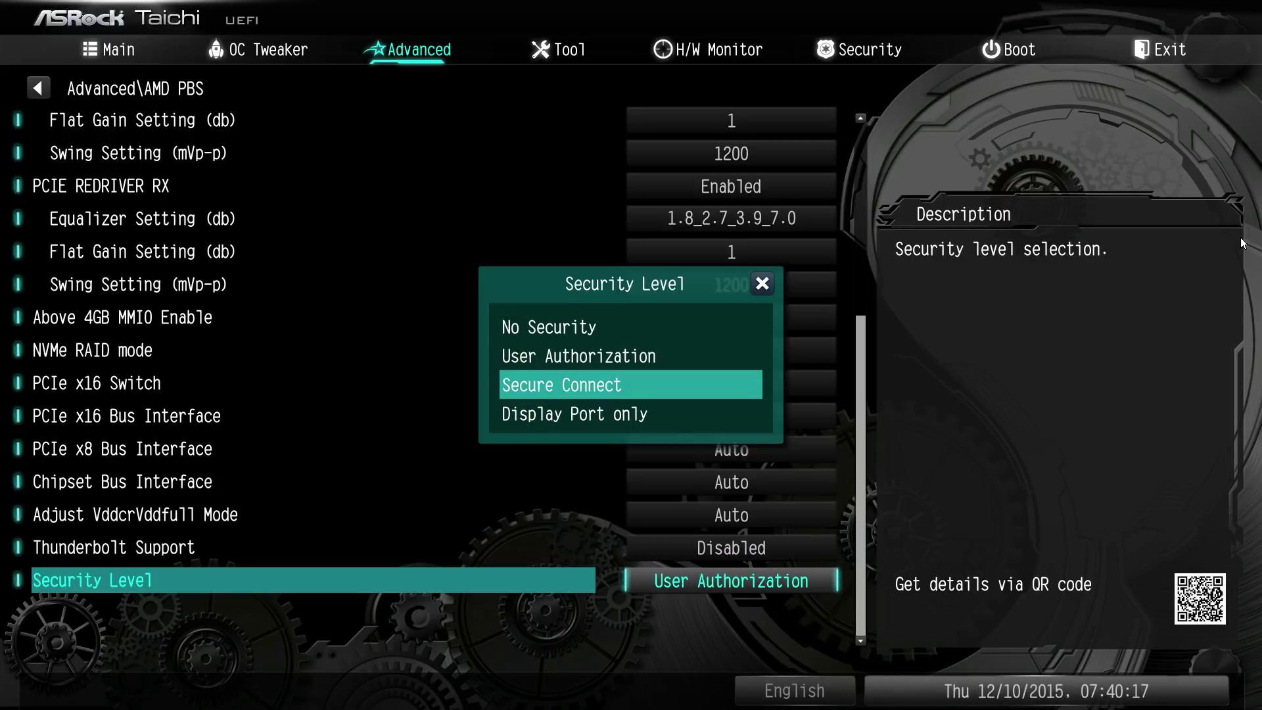
pyautogui.press('Up')
pyautogui.press('Up')
pyautogui.press('Return')
# Step: Try the Security Level options User Authorization, Secure Connect and Display Port only in turn
pyautogui.press('Return')
pyautogui.press('Down')
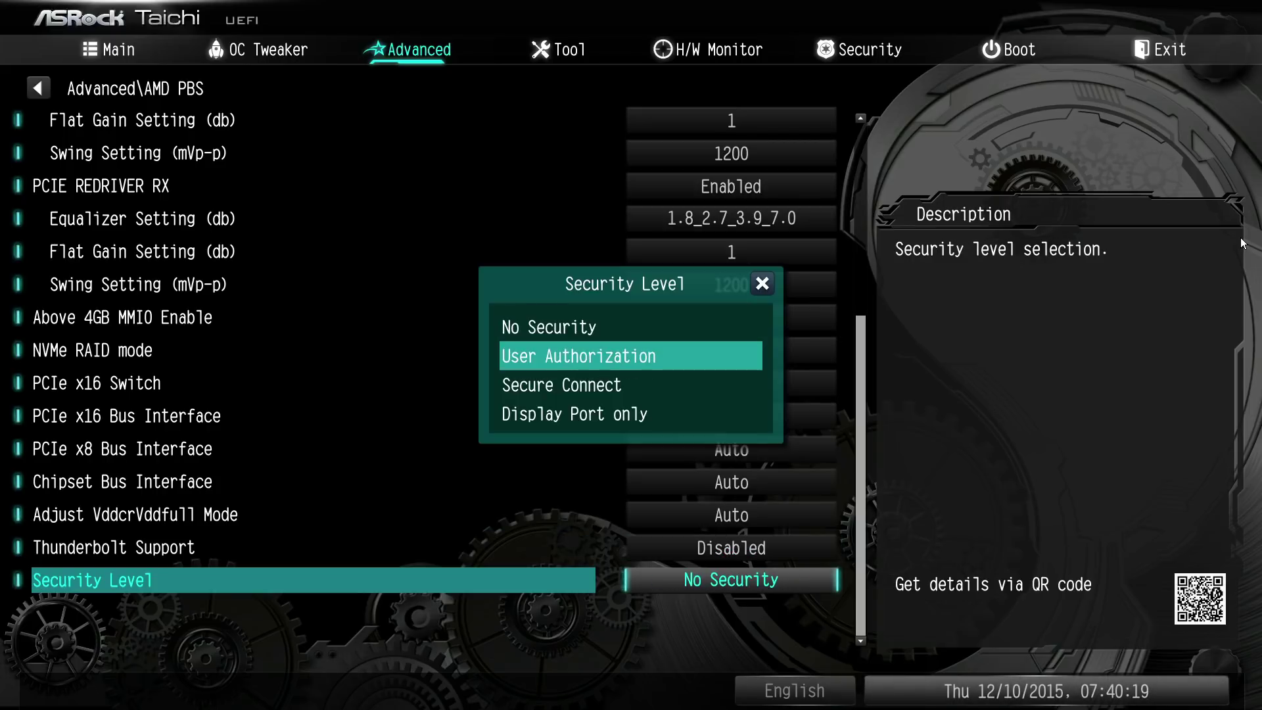
pyautogui.press('Return')
pyautogui.press('Return')
pyautogui.press('Down')
pyautogui.press('Return')
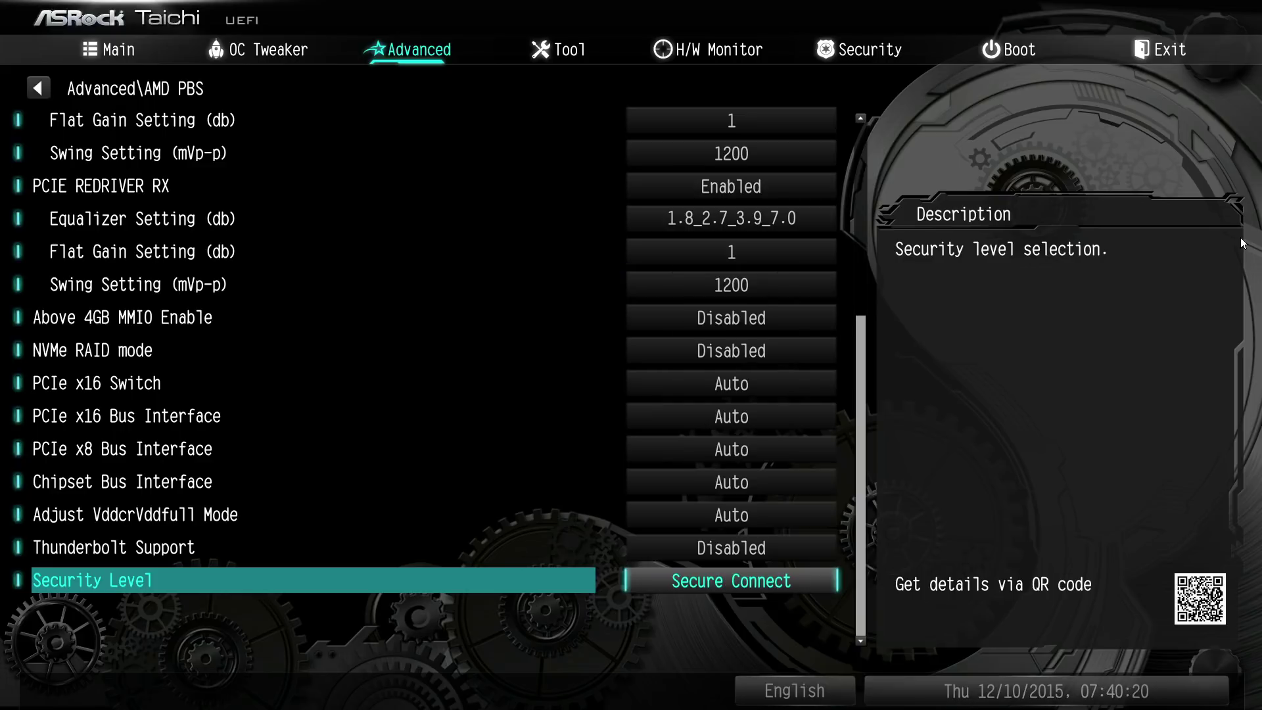
pyautogui.press('Return')
pyautogui.press('Down')
pyautogui.press('Return')
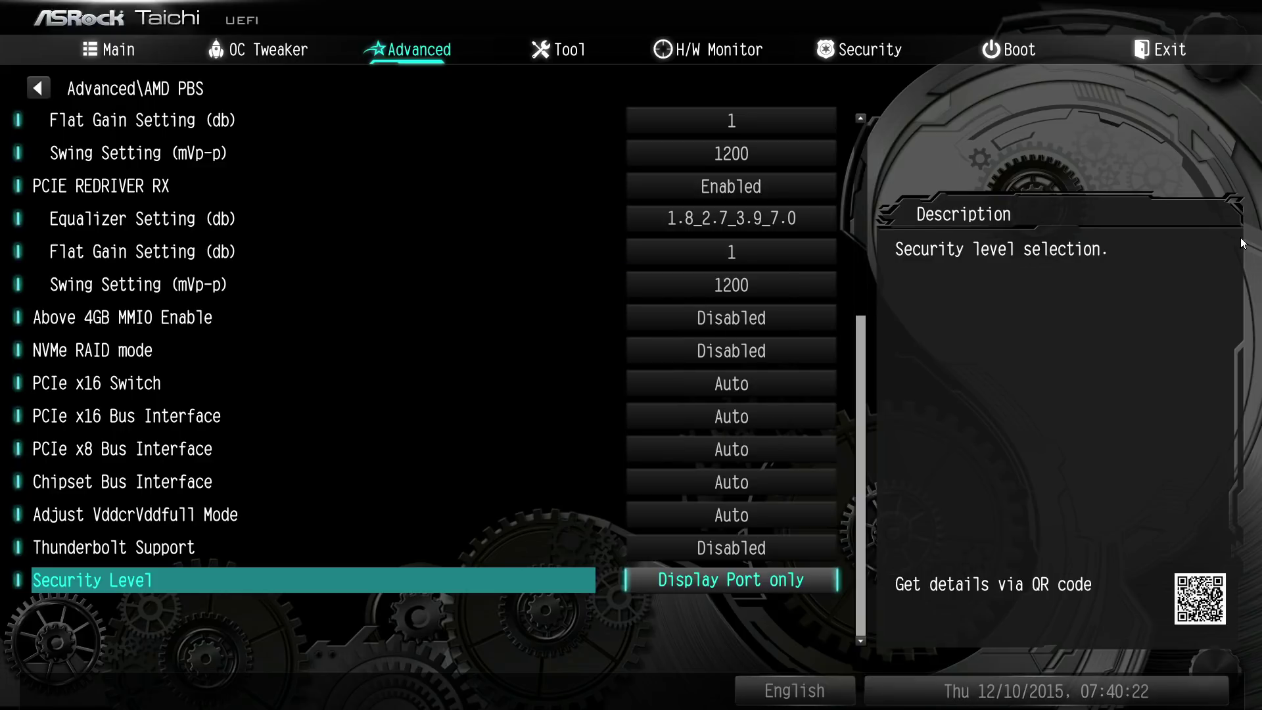
# Step: Set Security Level back to User Authorization
pyautogui.press('Return')
pyautogui.press('Up')
pyautogui.press('Up')
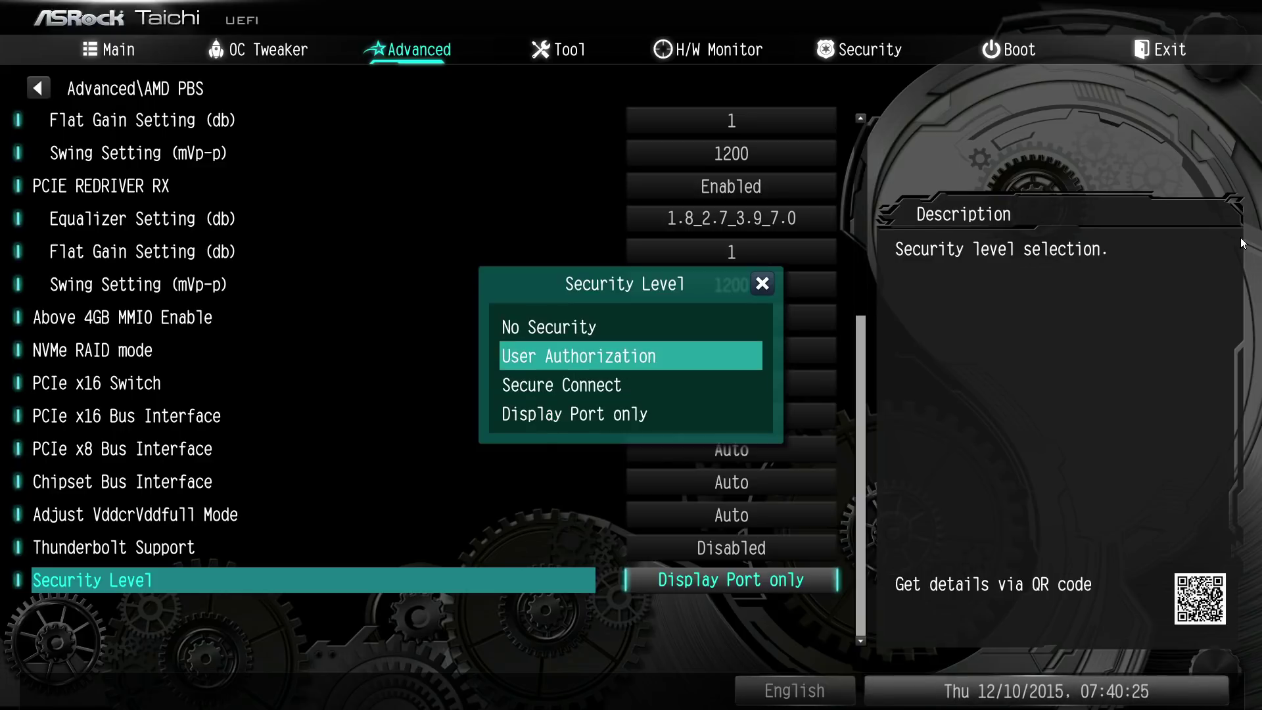
pyautogui.press('Up')
pyautogui.press('Down')
pyautogui.press('Up')
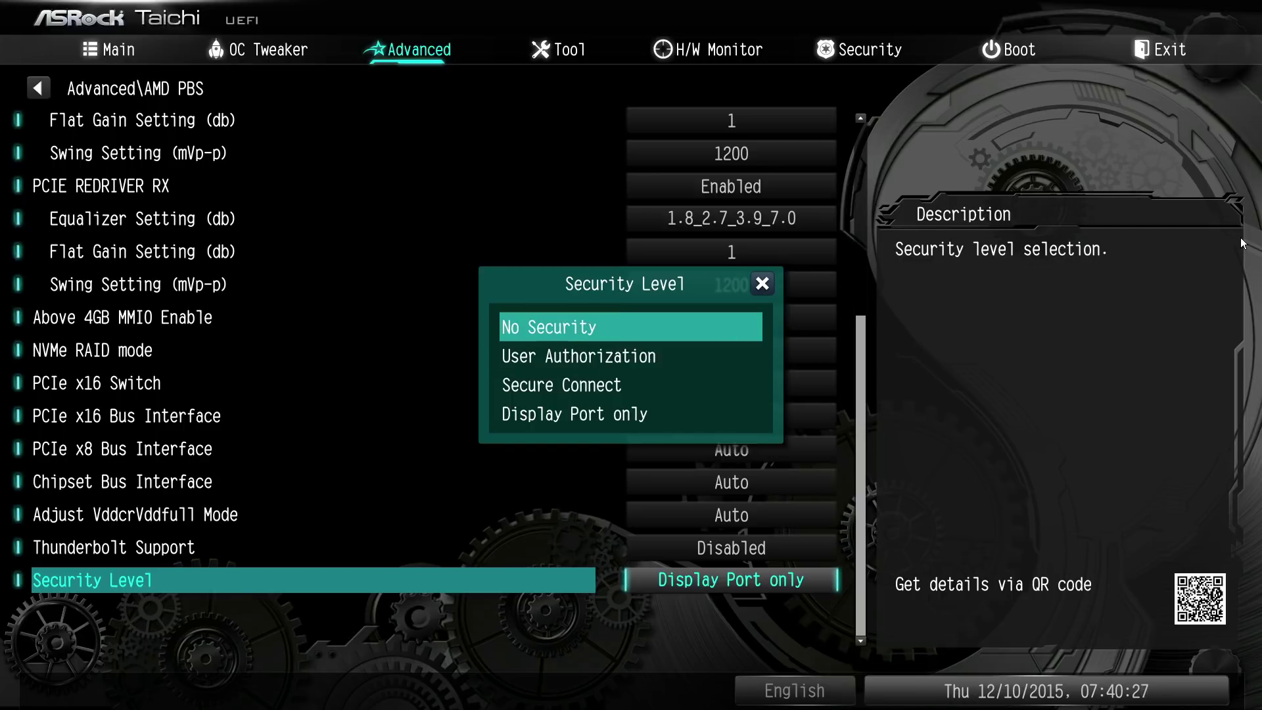
pyautogui.press('Down')
pyautogui.press('Return')
# Step: Look over the AMD PBS entries from Security Level back up to PCIE REDRIVER TX
pyautogui.press('Up')
pyautogui.press('Up')
pyautogui.press('Up')
pyautogui.press('Up')
pyautogui.press('Up')
pyautogui.press('Up')
pyautogui.press('Up')
pyautogui.press('Up')
pyautogui.press('Up')
pyautogui.press('Up')
pyautogui.press('Up')
pyautogui.press('Up')
pyautogui.press('Up')
pyautogui.press('Up')
pyautogui.press('Up')
pyautogui.press('Up')
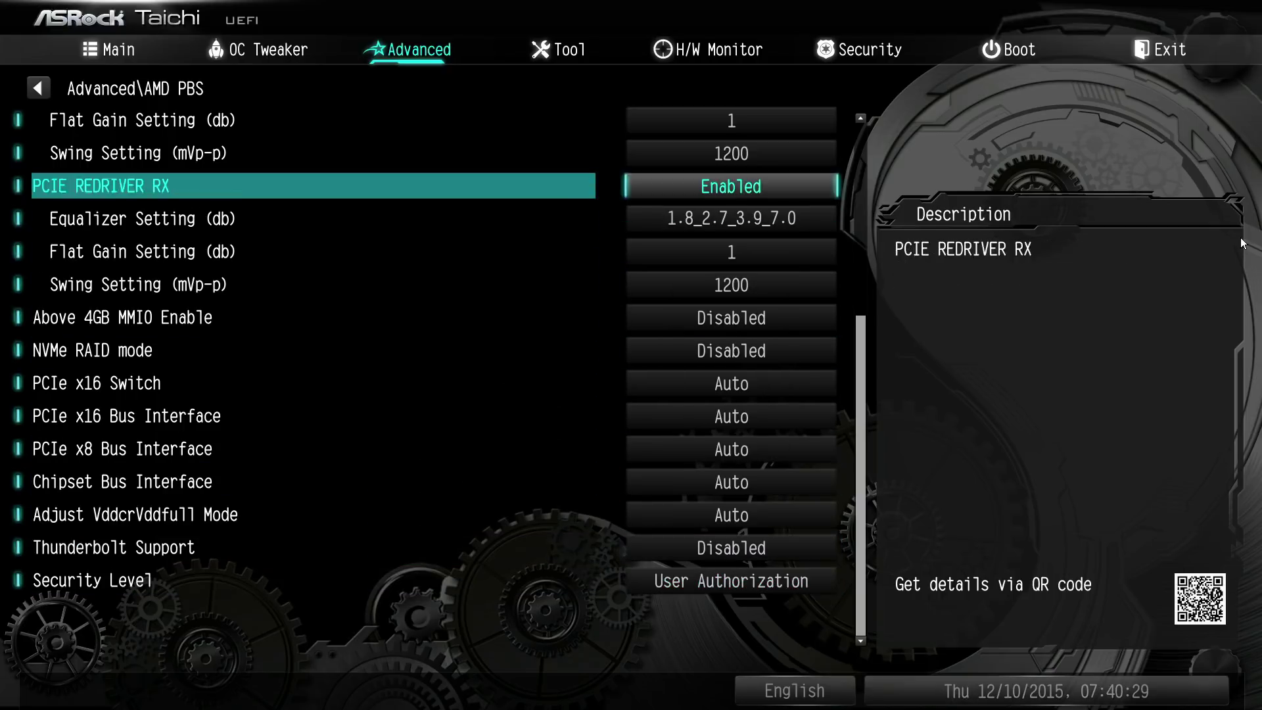
pyautogui.press('Down')
pyautogui.press('Down')
pyautogui.press('Up')
pyautogui.press('Up')
pyautogui.press('Up')
pyautogui.press('Up')
pyautogui.press('Up')
pyautogui.press('Up')
pyautogui.press('Up')
pyautogui.press('Up')
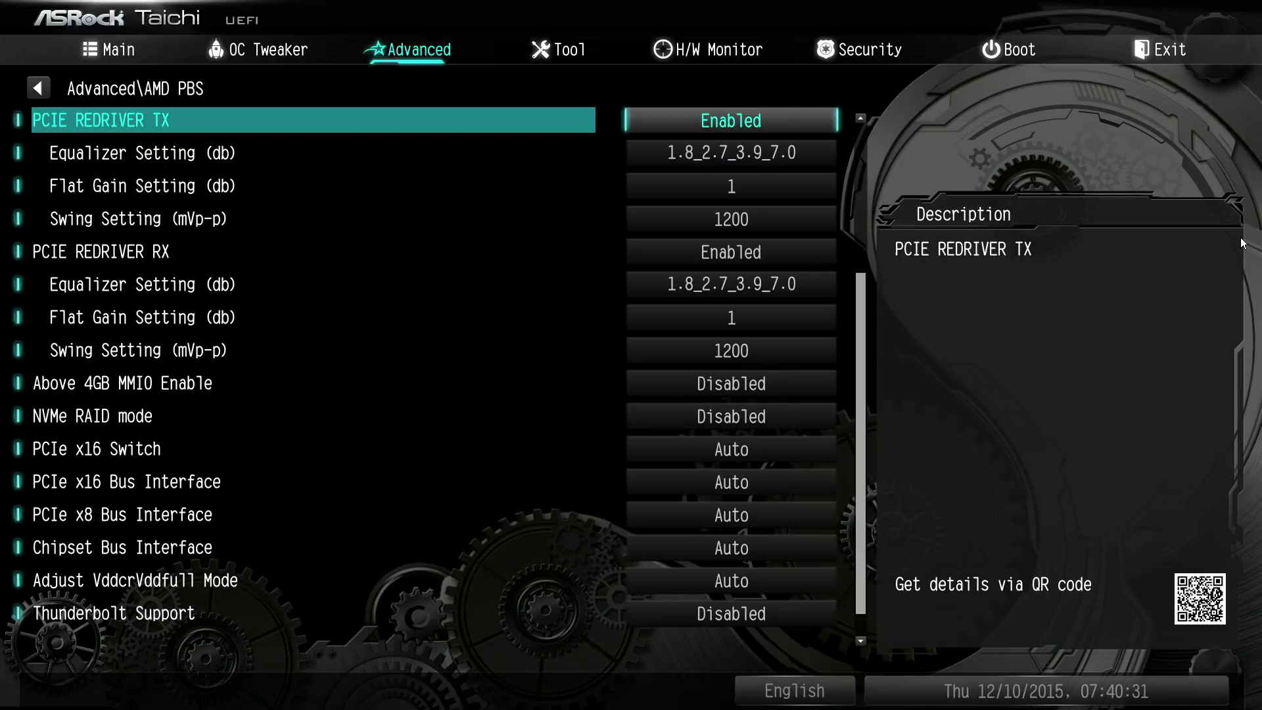
pyautogui.press('Down')
pyautogui.press('Down')
pyautogui.press('Down')
pyautogui.press('Down')
pyautogui.press('Down')
pyautogui.press('Down')
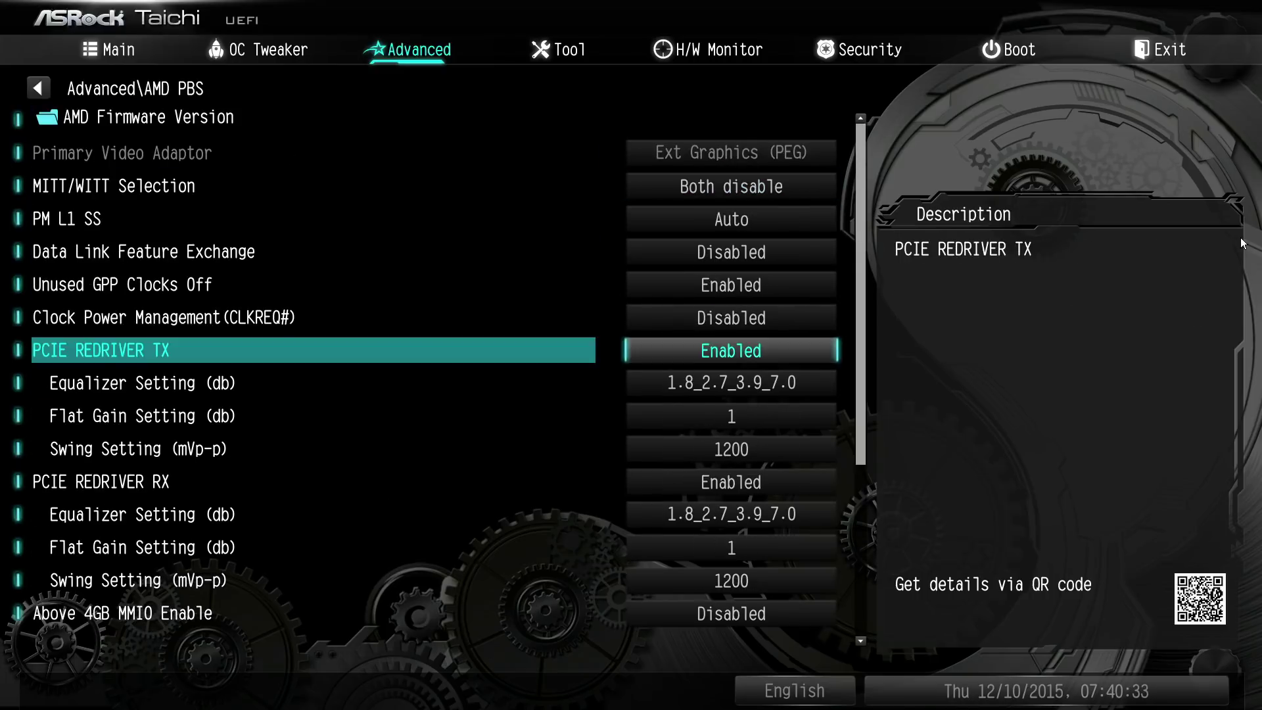
# Step: Review the available options for PCIE REDRIVER TX and its Equalizer Setting
pyautogui.press('Down')
pyautogui.press('Down')
pyautogui.press('Up')
pyautogui.press('Return')
pyautogui.press('Escape')
pyautogui.press('Up')
pyautogui.press('Return')
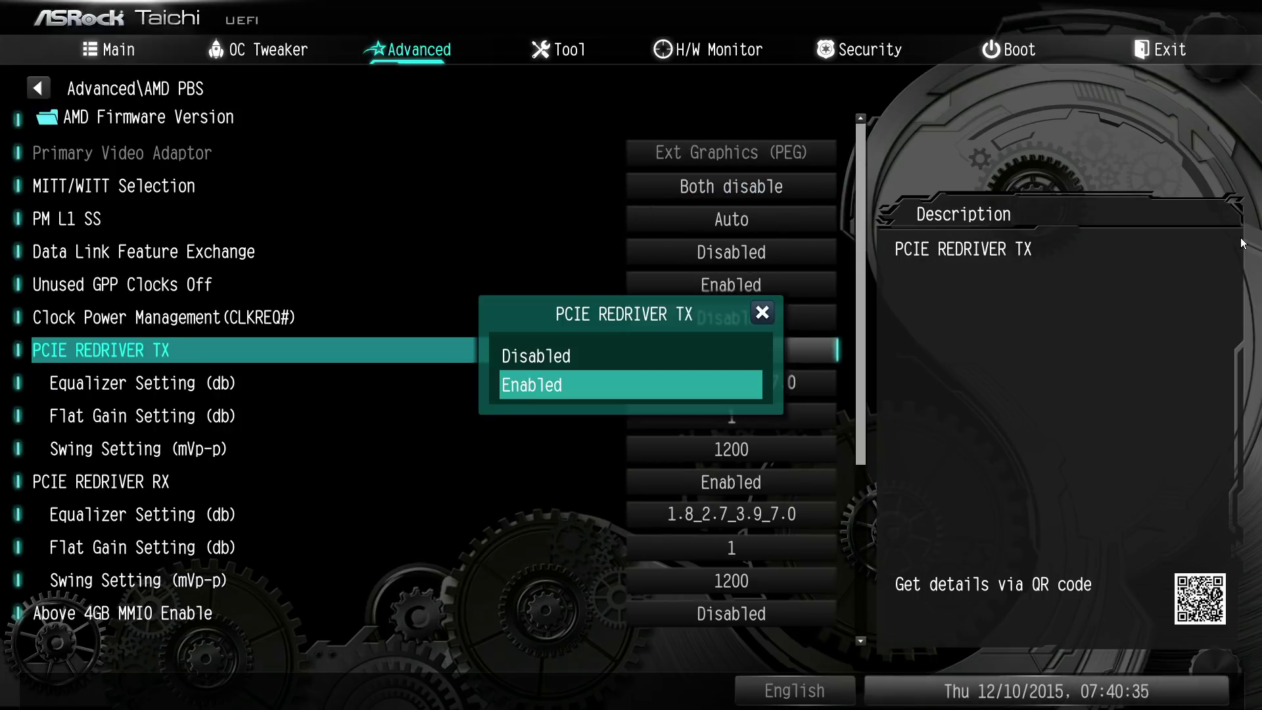
pyautogui.press('Escape')
# Step: Review the available Flat Gain Setting and Swing Setting options under PCIE REDRIVER TX
pyautogui.press('Down')
pyautogui.press('Down')
pyautogui.press('Return')
pyautogui.press('Escape')
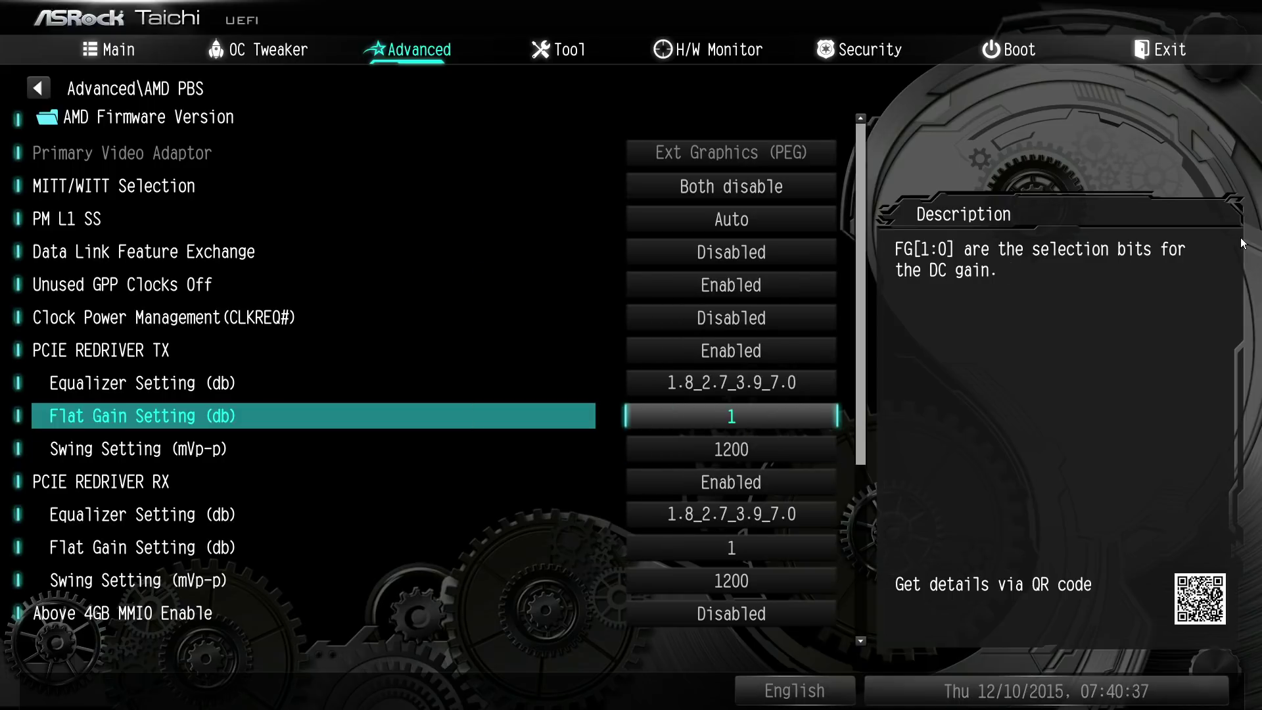
pyautogui.press('Return')
pyautogui.press('Escape')
pyautogui.press('Down')
pyautogui.press('Return')
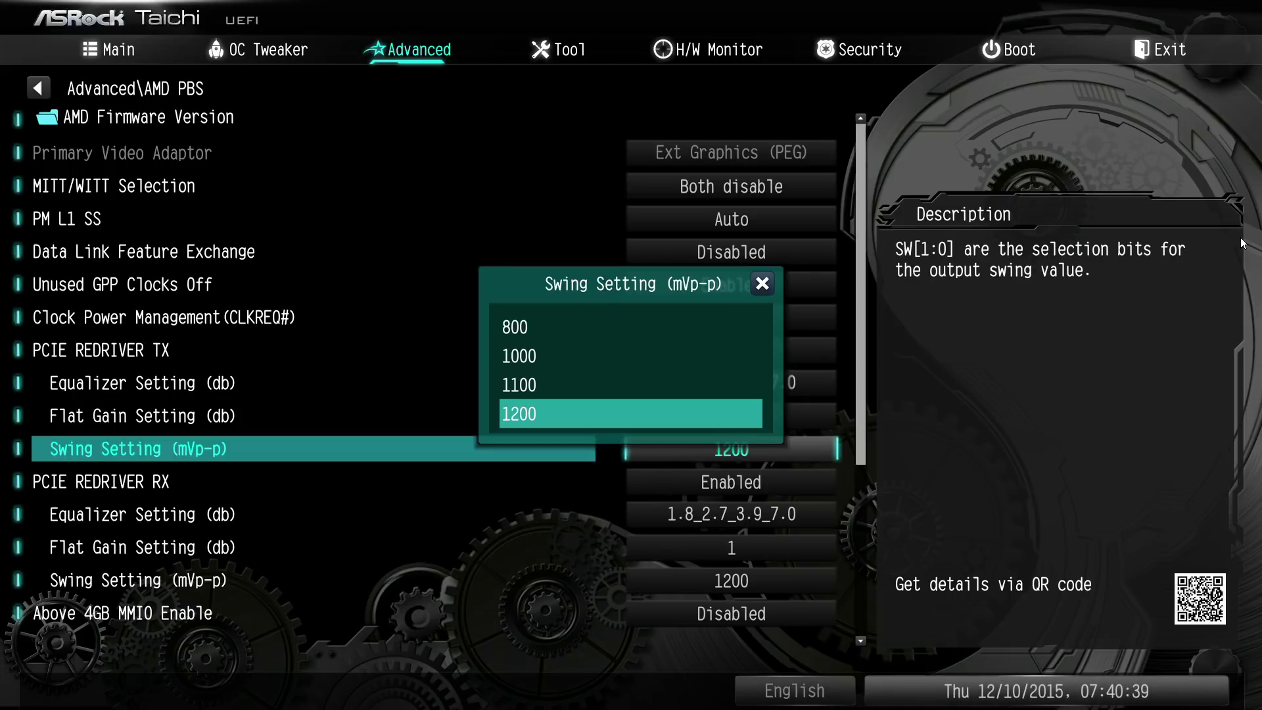
pyautogui.press('Escape')
# Step: Review the available options for PCIE REDRIVER RX, rechecking the Swing Setting options just above it
pyautogui.press('Down')
pyautogui.press('Return')
pyautogui.press('Escape')
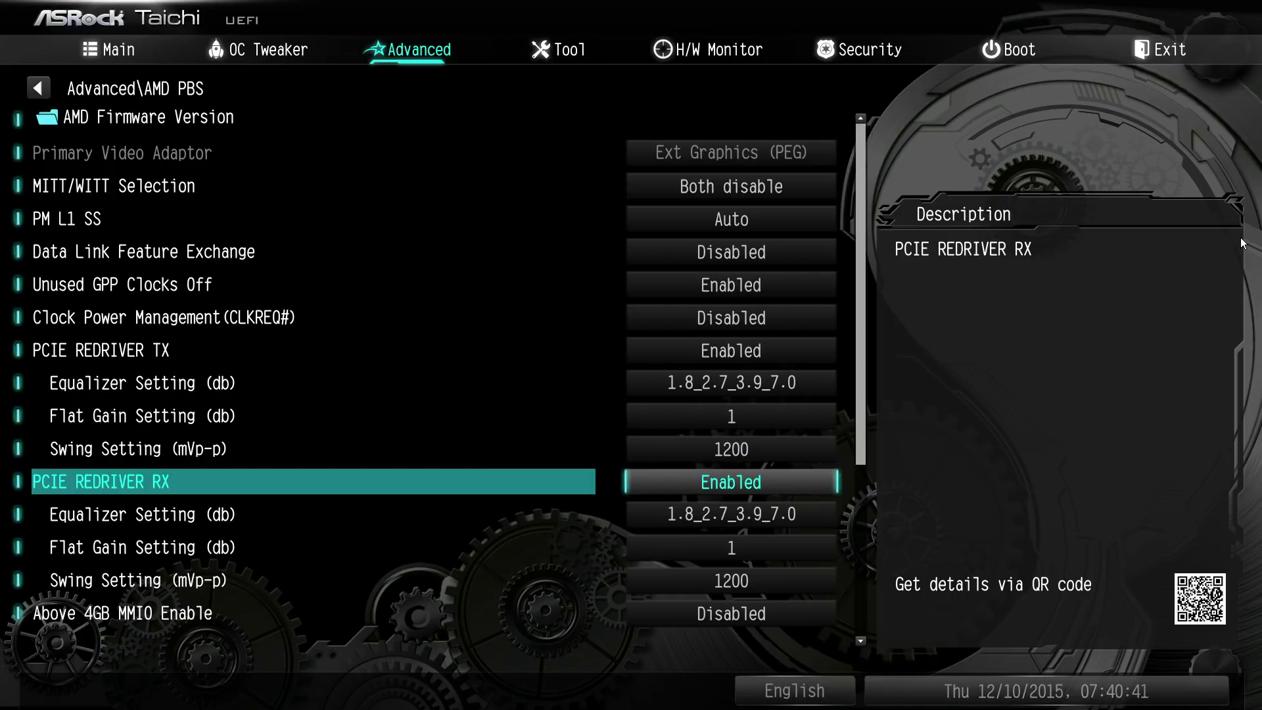
pyautogui.press('Up')
pyautogui.press('Return')
pyautogui.press('Escape')
pyautogui.press('Down')
pyautogui.press('Down')
pyautogui.press('Up')
pyautogui.press('Return')
pyautogui.press('Escape')
# Step: Review the available Equalizer, Flat Gain and Swing Setting options under PCIE REDRIVER RX
pyautogui.press('Down')
pyautogui.press('Return')
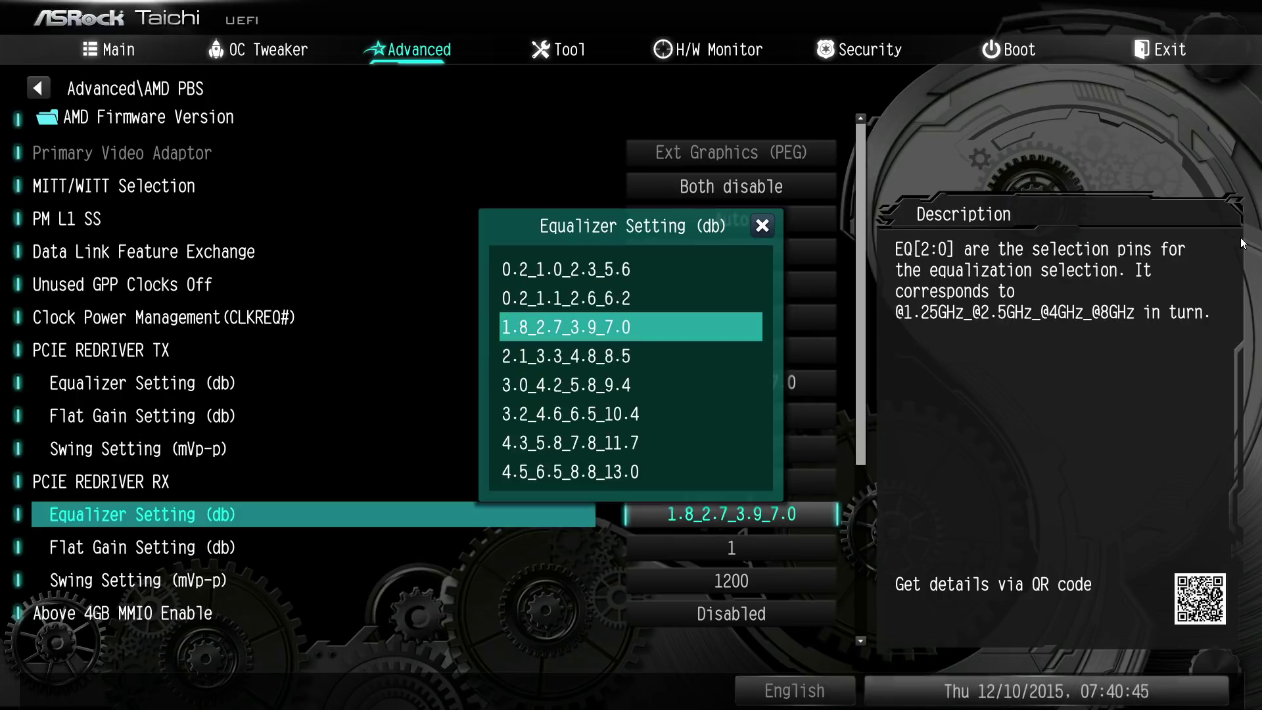
pyautogui.press('Escape')
pyautogui.press('Down')
pyautogui.press('Return')
pyautogui.press('Escape')
pyautogui.press('Down')
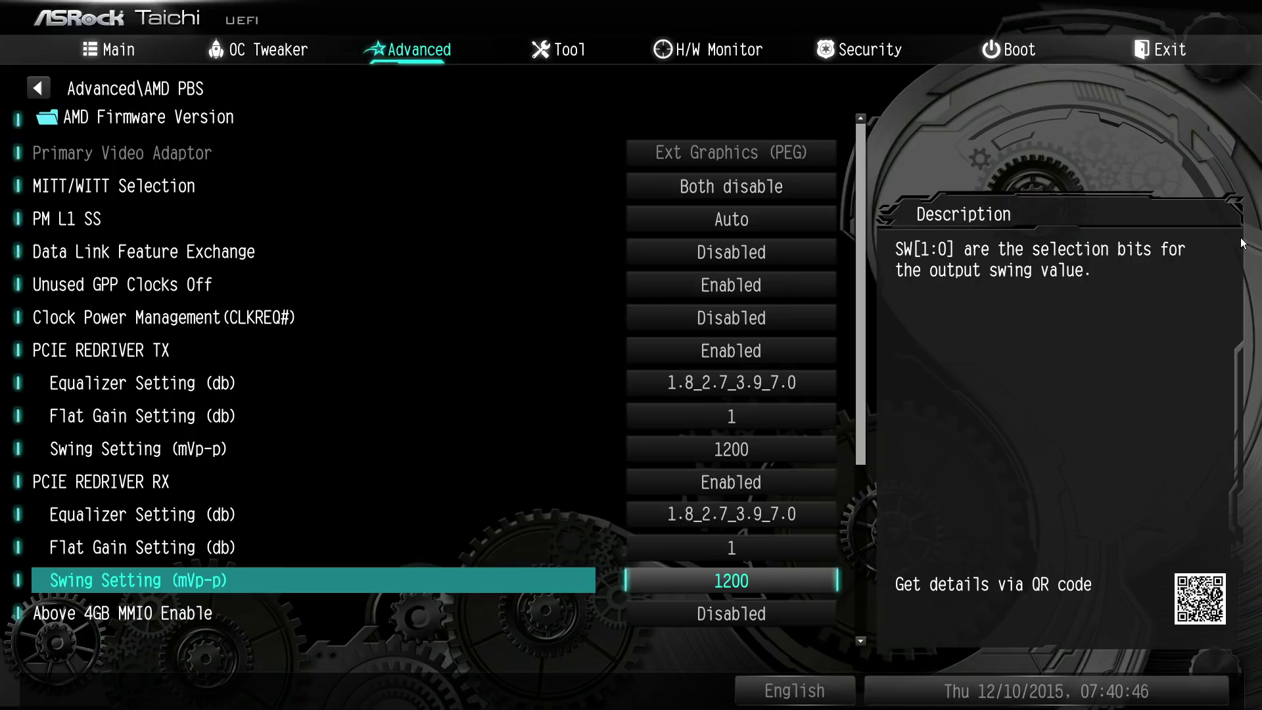
pyautogui.press('Return')
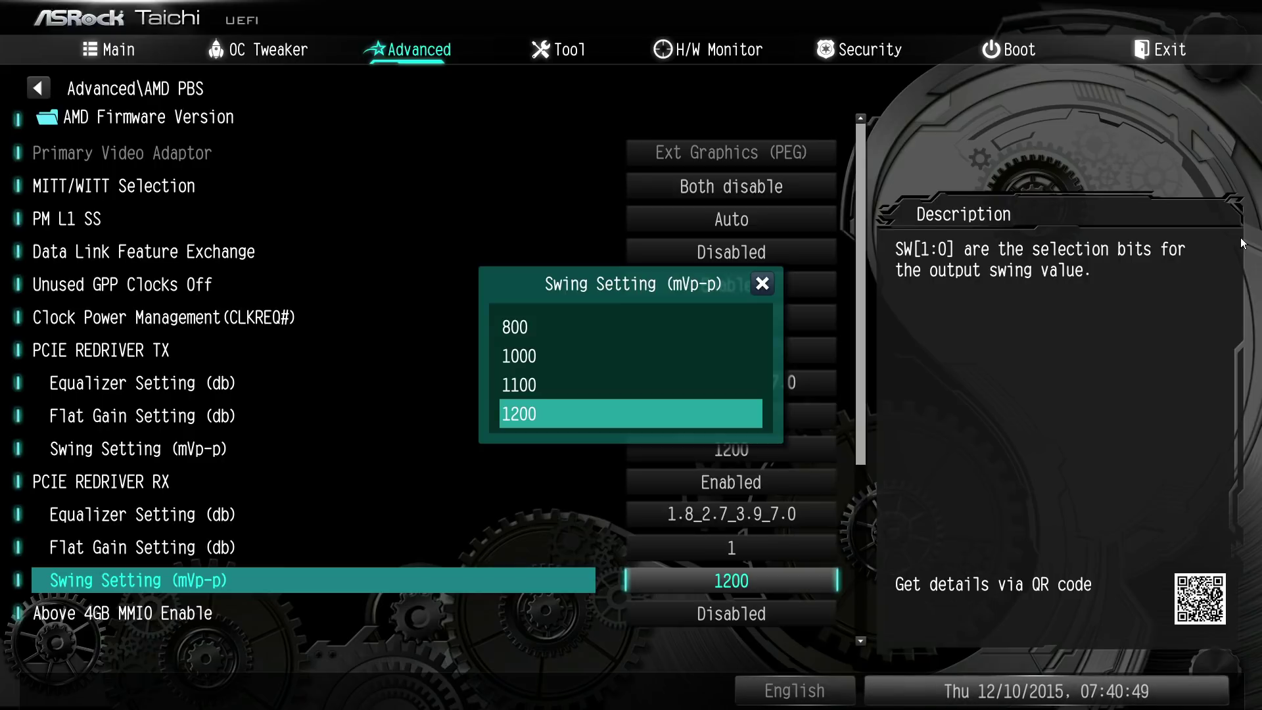
pyautogui.press('Escape')
# Step: Look over the AMD PBS entries around PCIE REDRIVER TX and on down to Chipset Bus Interface
pyautogui.press('Up')
pyautogui.press('Up')
pyautogui.press('Up')
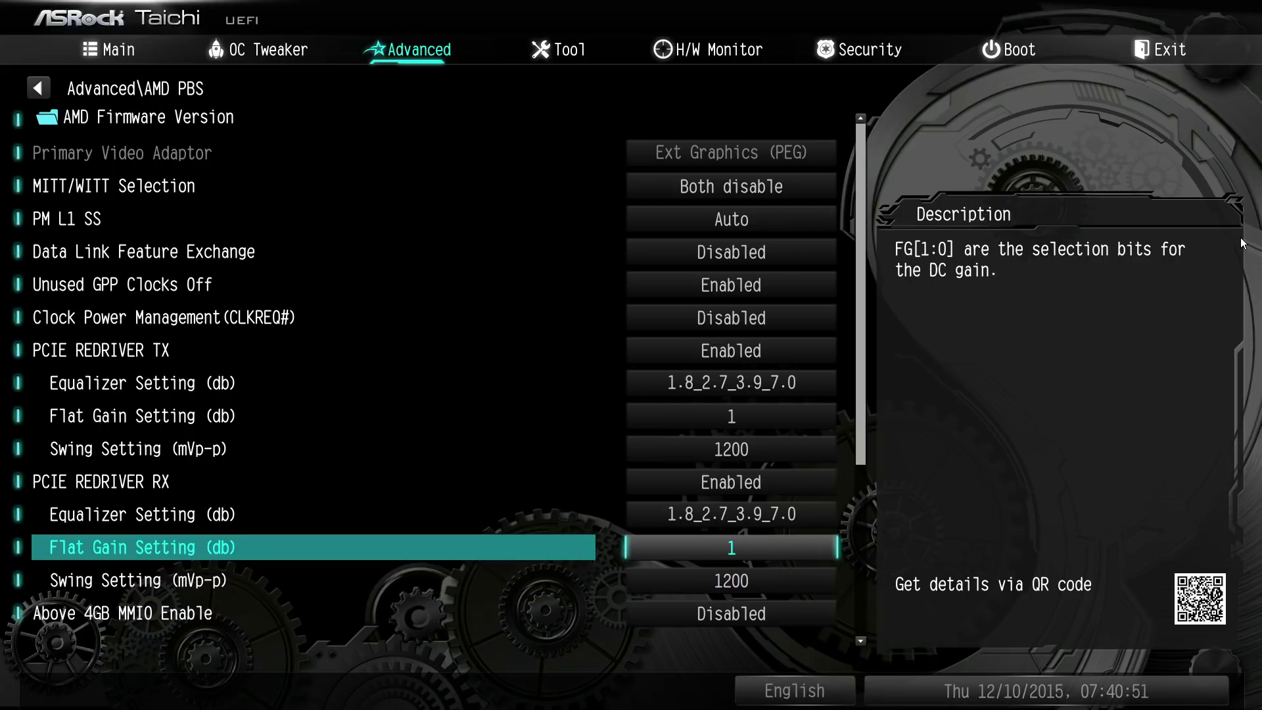
pyautogui.press('Up')
pyautogui.press('Up')
pyautogui.press('Up')
pyautogui.press('Up')
pyautogui.press('Up')
pyautogui.press('Down')
pyautogui.press('Down')
pyautogui.press('Down')
pyautogui.press('Down')
pyautogui.press('Down')
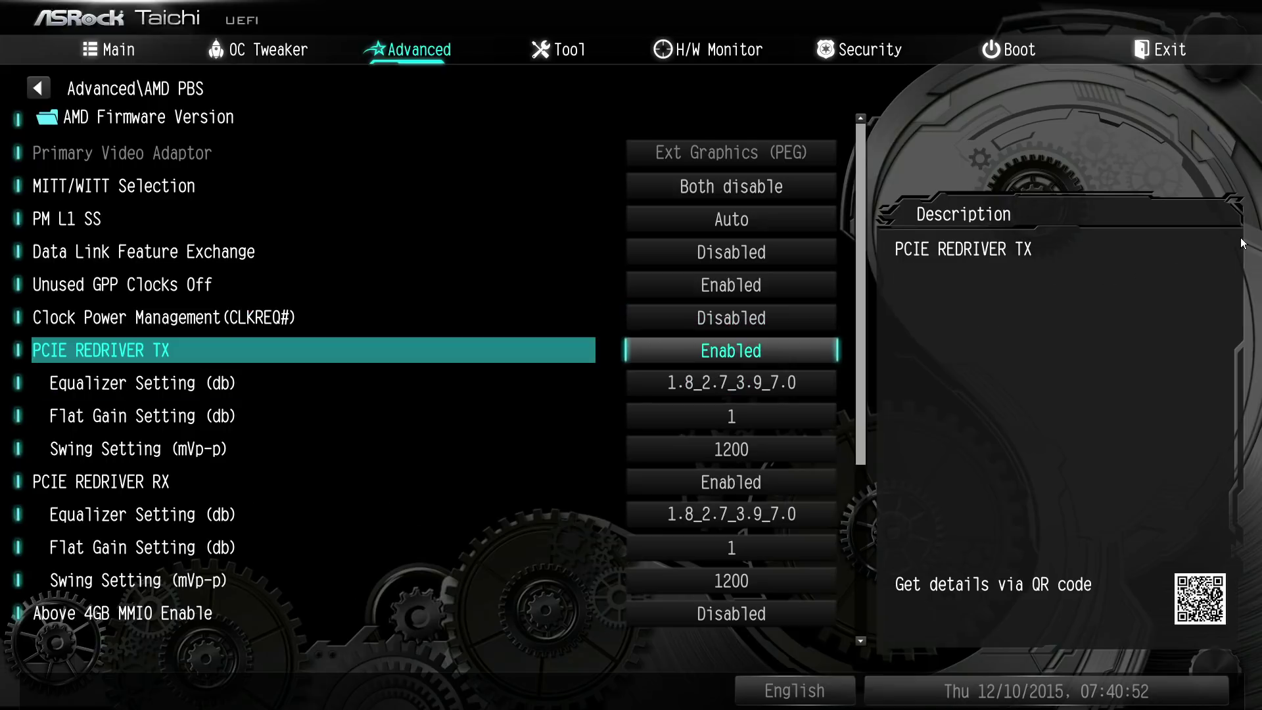
pyautogui.press('Down')
pyautogui.press('Down')
pyautogui.press('Down')
pyautogui.press('Down')
pyautogui.press('Down')
pyautogui.press('Down')
pyautogui.press('Down')
pyautogui.press('Down')
pyautogui.press('Down')
pyautogui.press('Down')
pyautogui.press('Up')
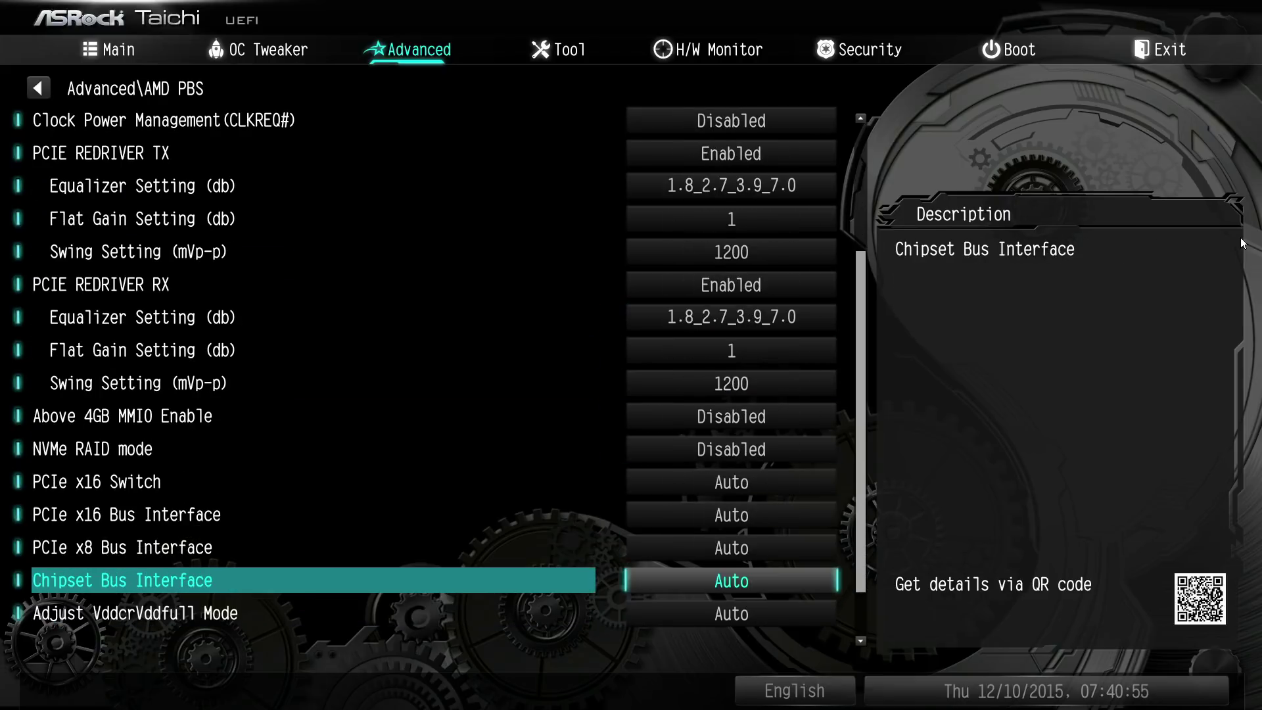
# Step: Leave the AMD PBS page and open AMD Overclocking, accepting the warranty warning
pyautogui.press('Escape')
pyautogui.press('Down')
pyautogui.press('Return')
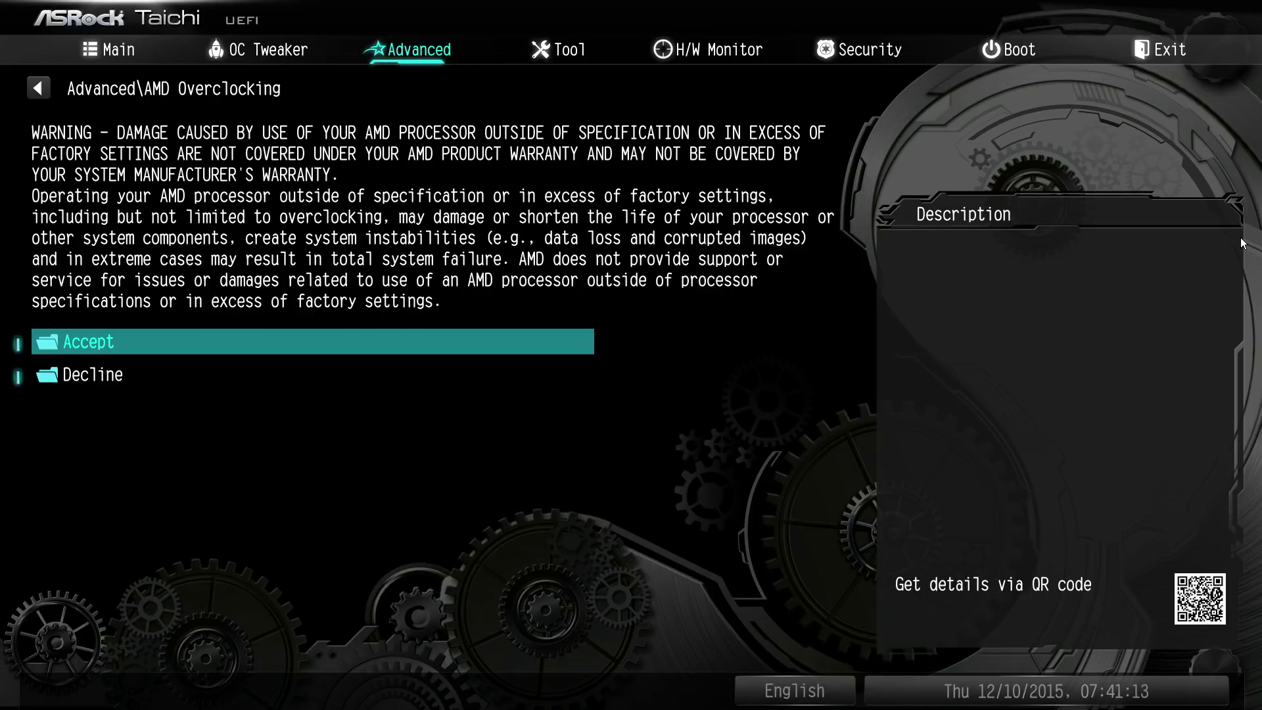
pyautogui.press('Return')
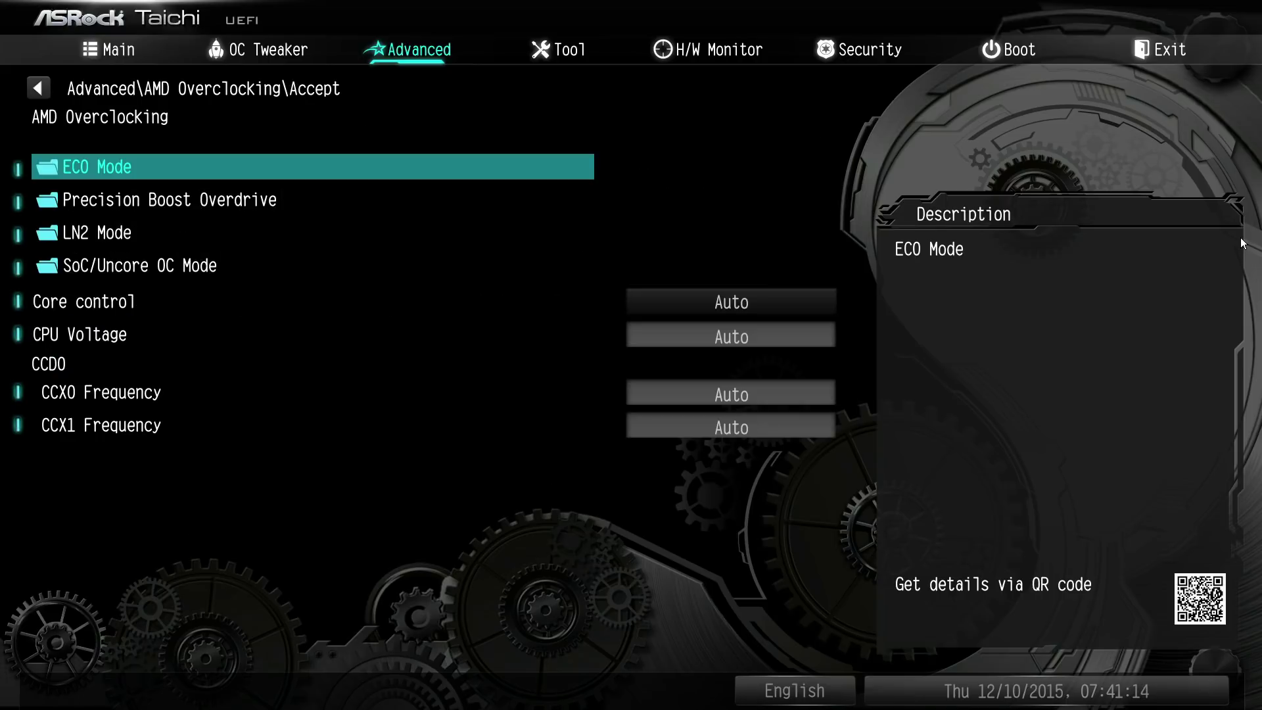
# Step: Compare the CPU Voltage entry under AMD Overclocking with the Voltage(VID) entry in the OC Tweaker settings
pyautogui.press('Down')
pyautogui.press('Down')
pyautogui.press('Down')
pyautogui.press('Down')
pyautogui.press('Down')
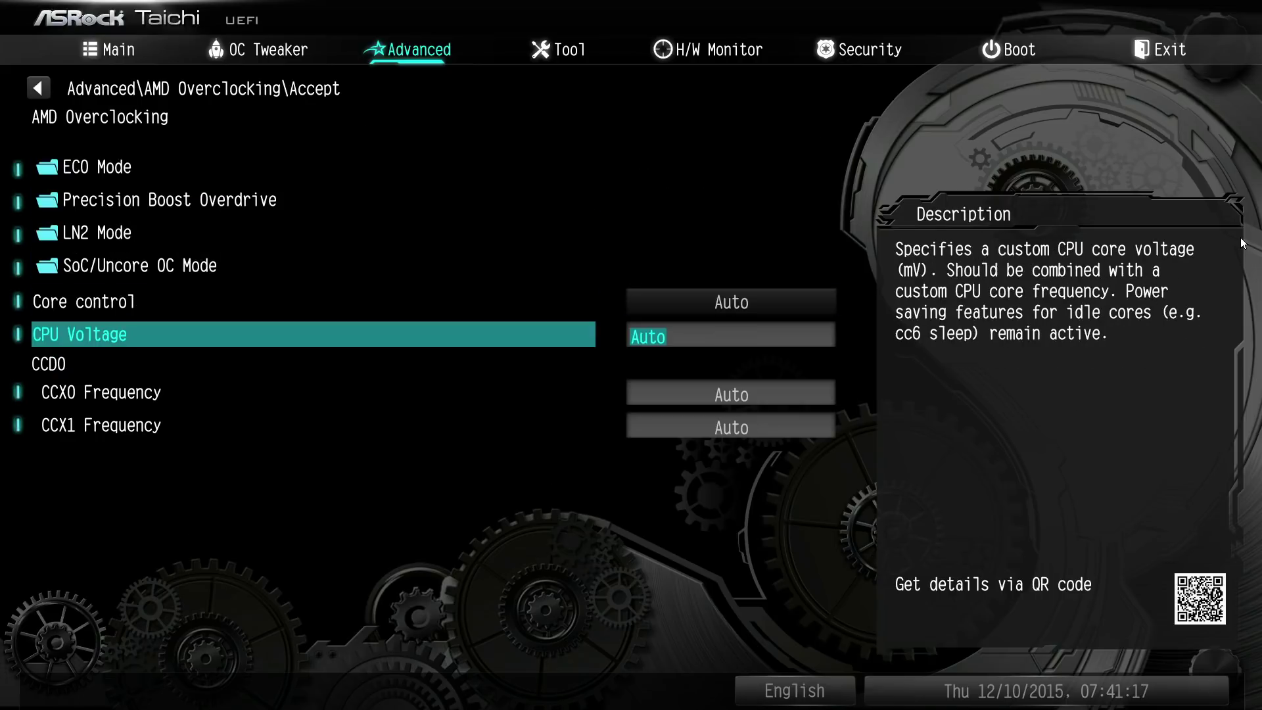
pyautogui.press('Left')
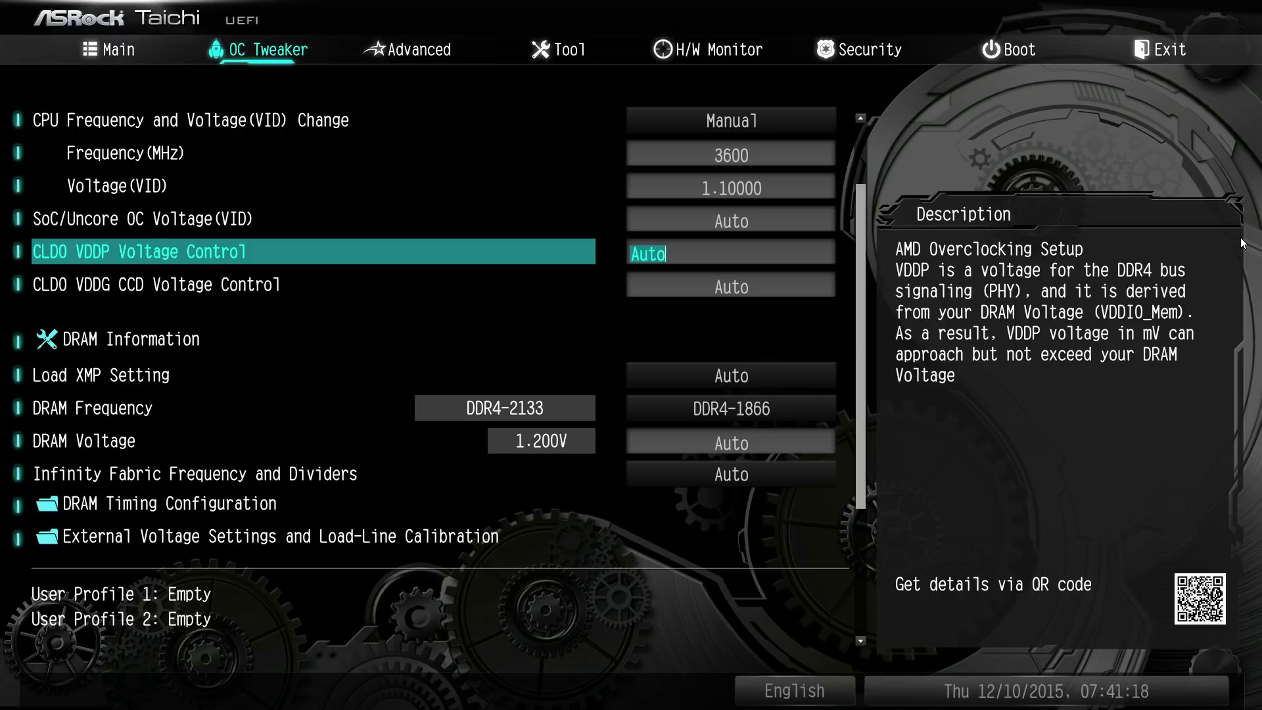
pyautogui.press('Up')
pyautogui.press('Up')
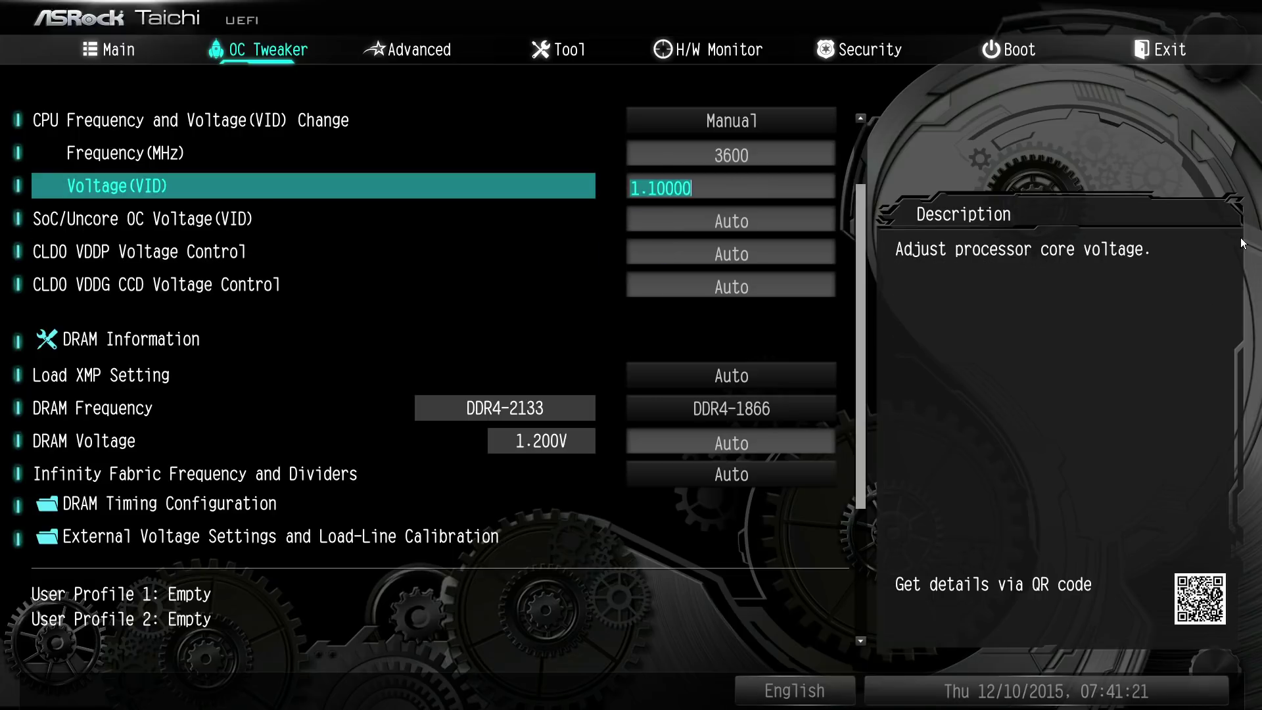
# Step: Return to the AMD Overclocking page and accept its warranty warning again
pyautogui.press('Right')
pyautogui.press('Up')
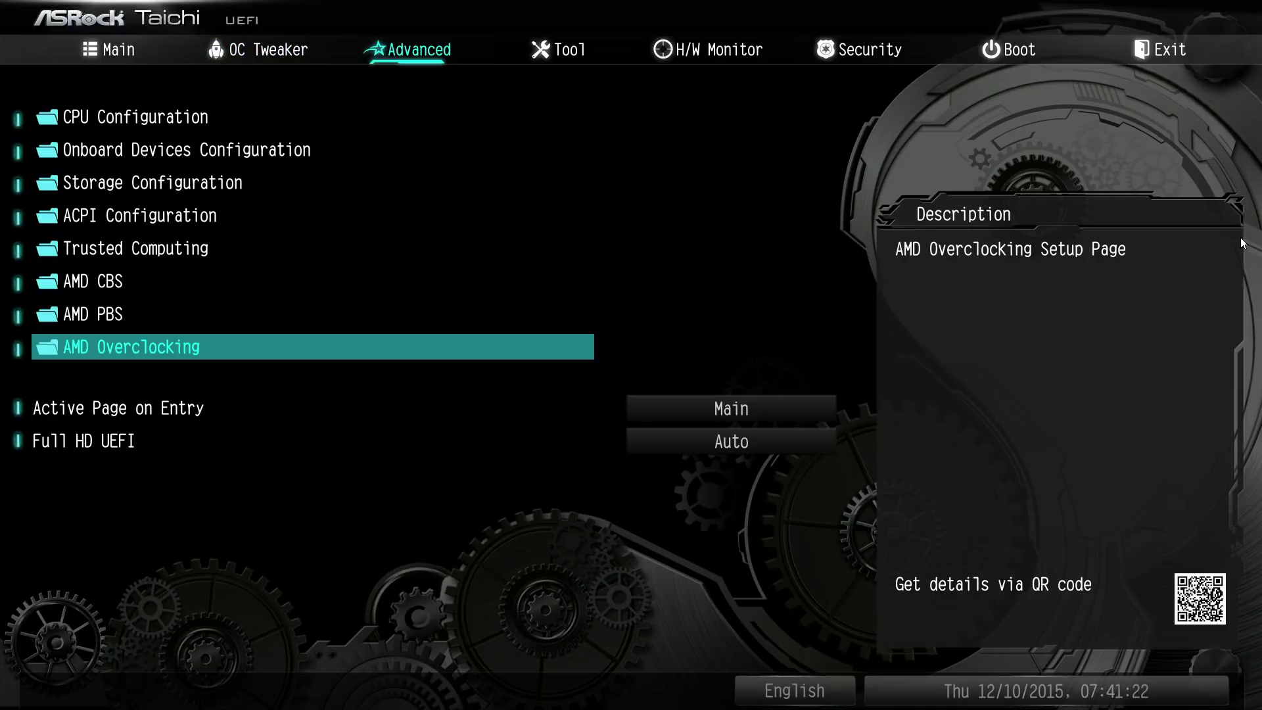
pyautogui.press('Return')
pyautogui.press('Down')
pyautogui.press('Up')
pyautogui.press('Return')
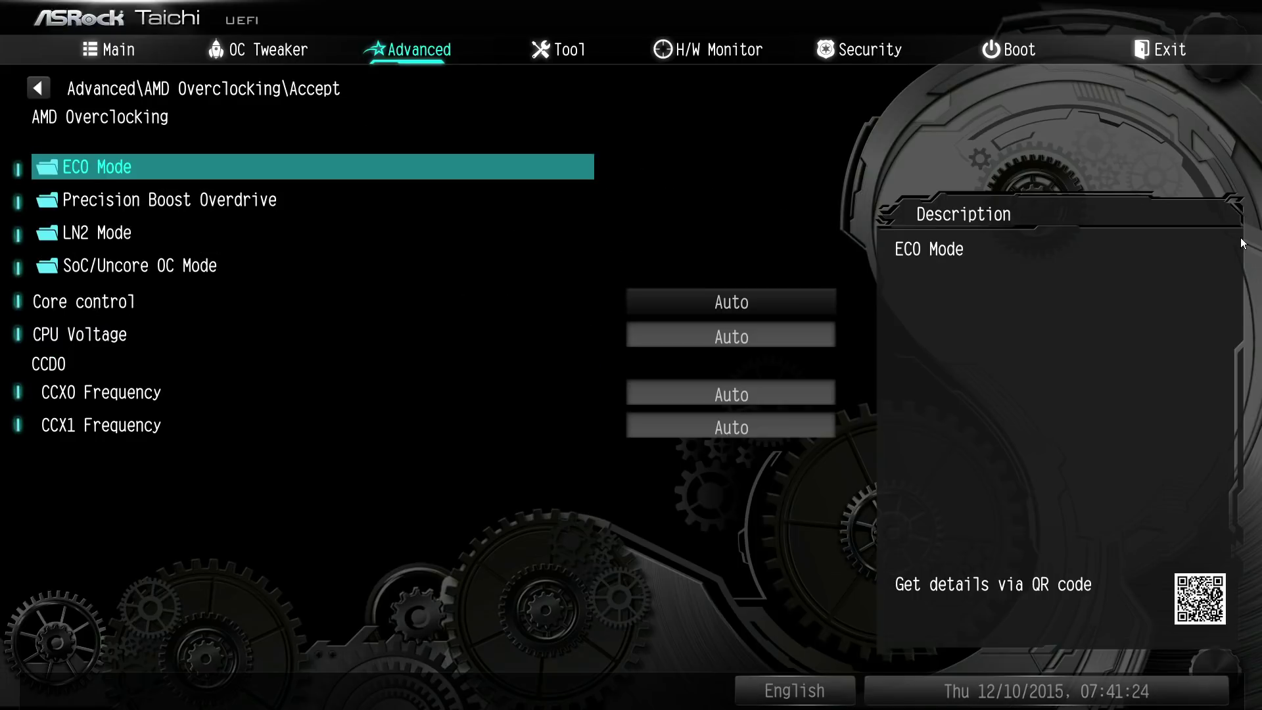
# Step: Look over the AMD Overclocking entries from ECO Mode down to CCX1 Frequency
pyautogui.press('Down')
pyautogui.press('Down')
pyautogui.press('Down')
pyautogui.press('Down')
pyautogui.press('Down')
pyautogui.press('Down')
pyautogui.press('Down')
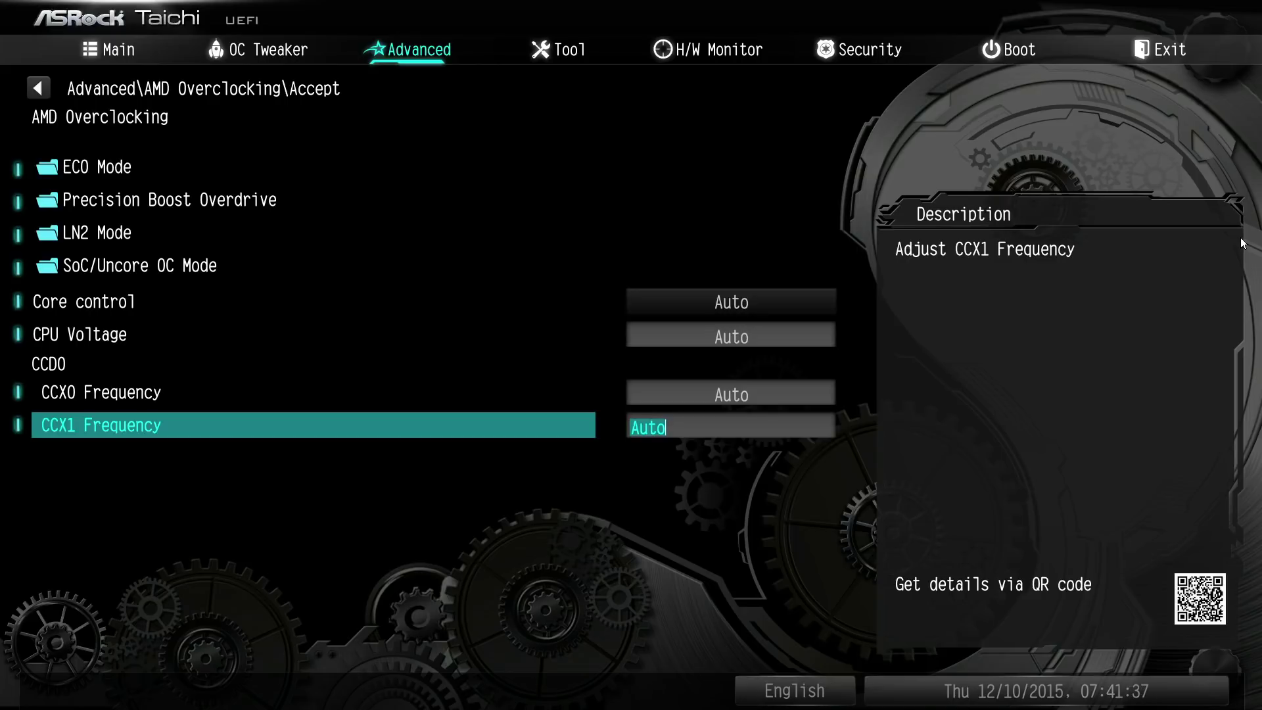
# Step: Check the CPU Voltage description again against the Voltage(VID) entry in the OC Tweaker settings
pyautogui.press('Up')
pyautogui.press('Up')
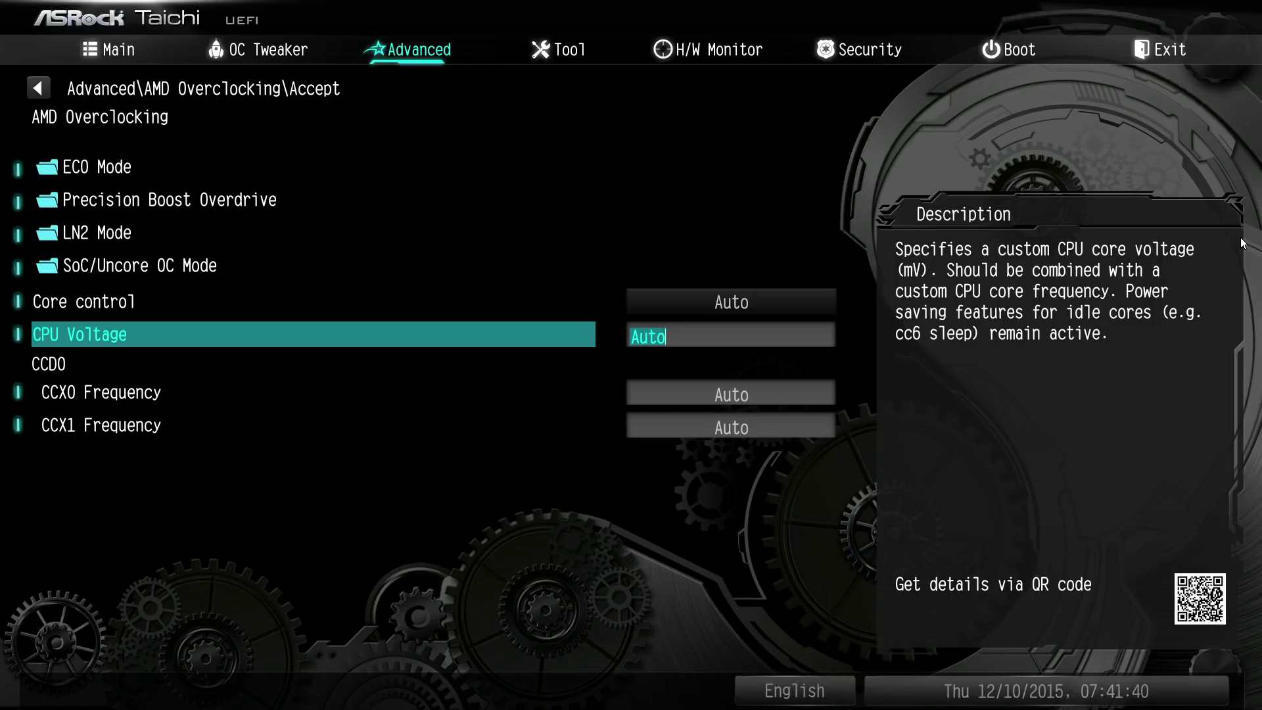
pyautogui.press('Left')
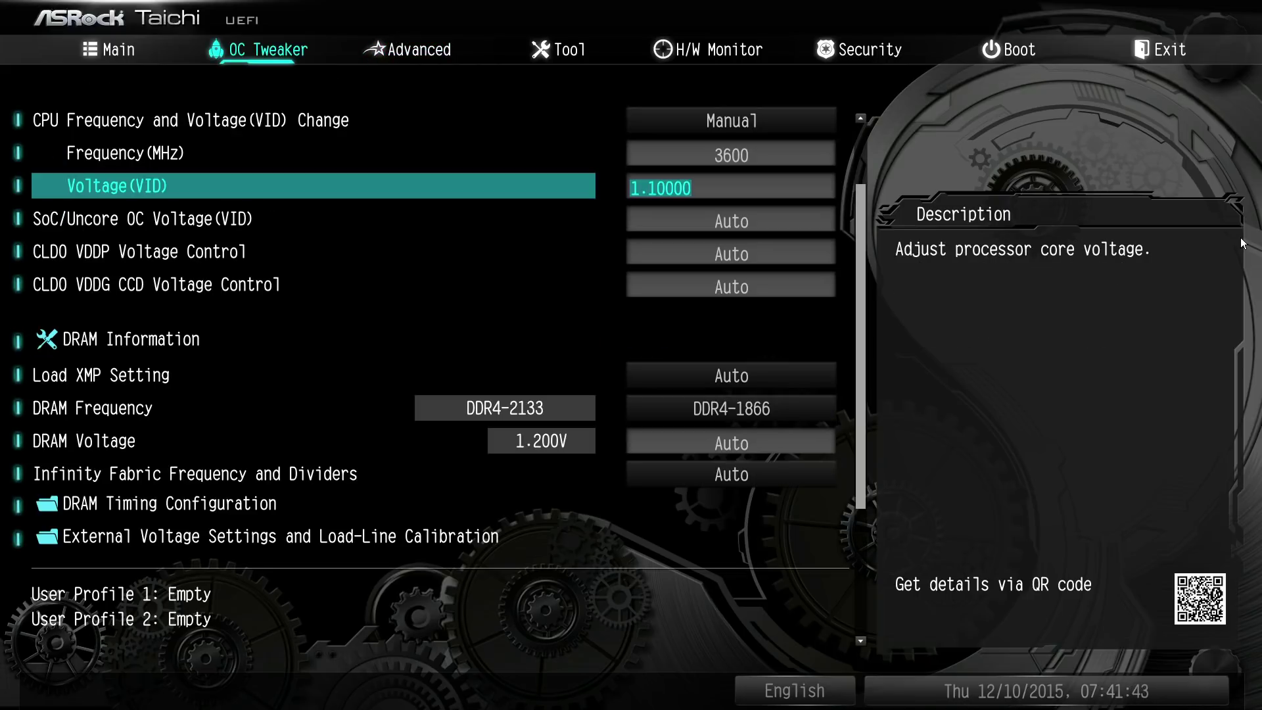
# Step: Reopen AMD Overclocking from the Advanced settings, accepting the warranty warning
pyautogui.press('Right')
pyautogui.press('Down')
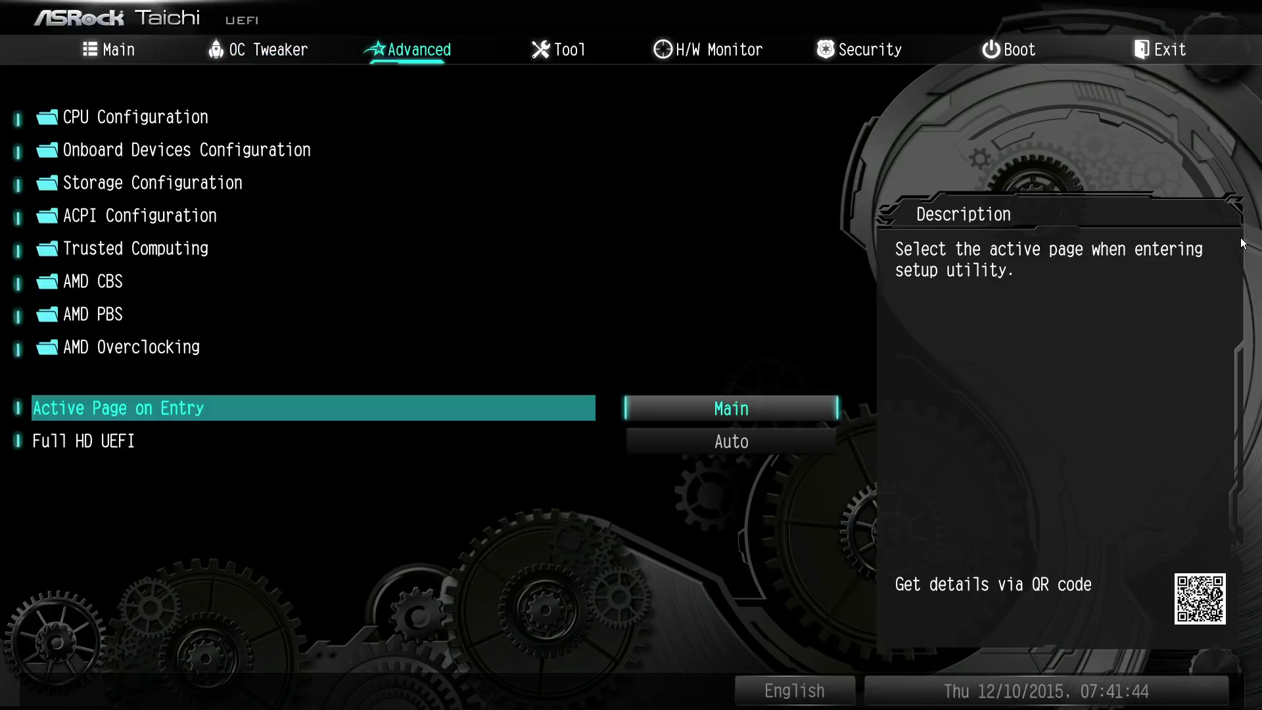
pyautogui.press('Up')
pyautogui.press('Return')
pyautogui.press('Return')
# Step: Open the Core control setting on the AMD Overclocking page and look through its core count options
pyautogui.press('Down')
pyautogui.press('Down')
pyautogui.press('Down')
pyautogui.press('Down')
pyautogui.press('Down')
pyautogui.press('Down')
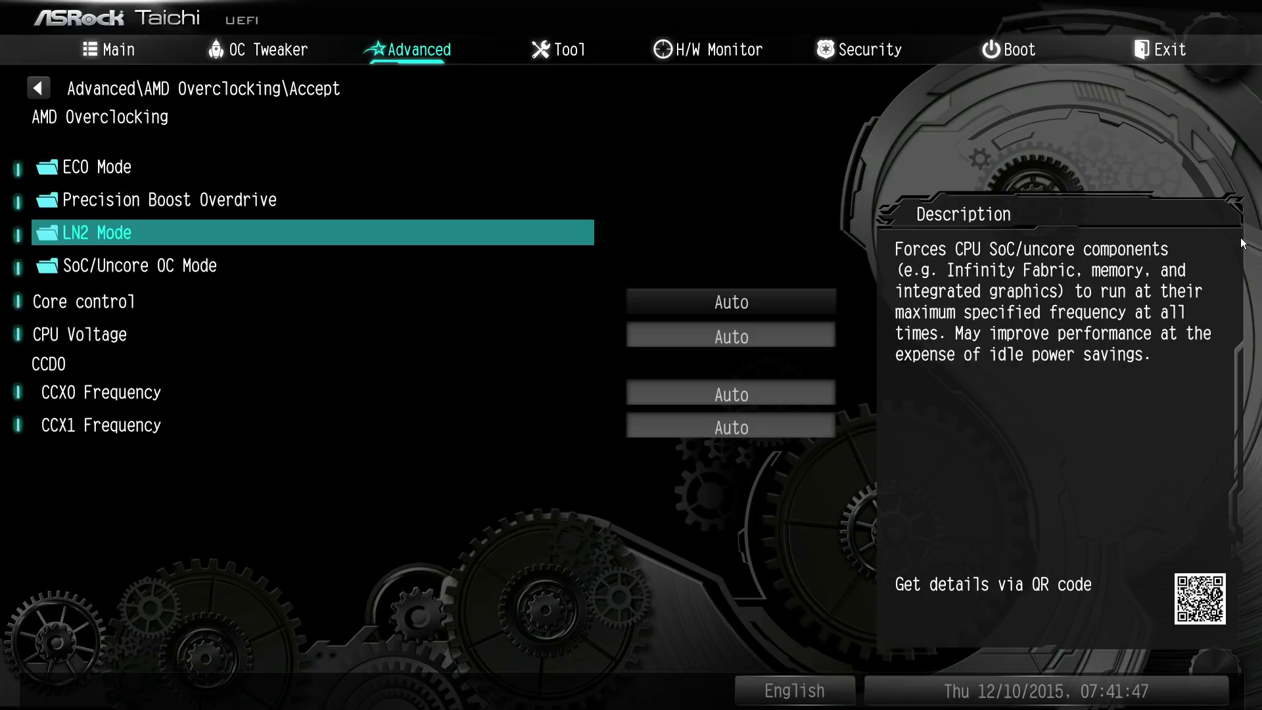
pyautogui.press('Up')
pyautogui.press('Up')
pyautogui.press('Return')
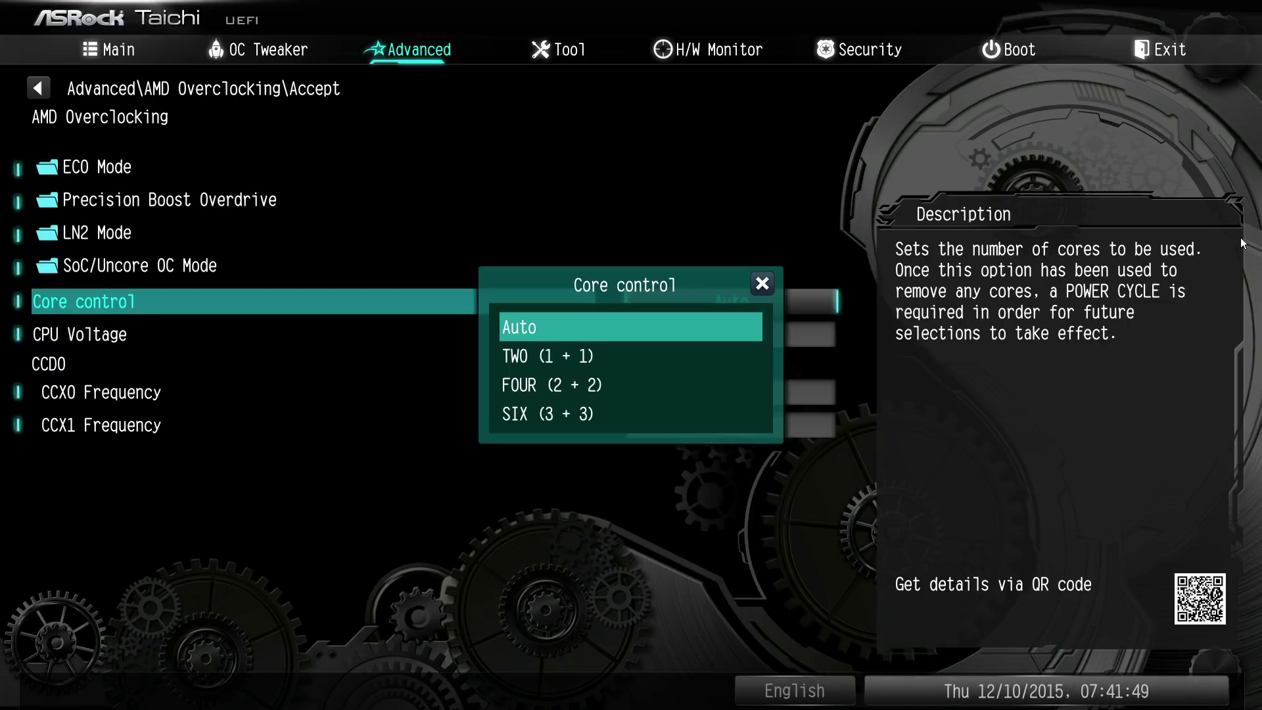
pyautogui.press('Down')
pyautogui.press('Down')
pyautogui.press('Up')
pyautogui.press('Down')
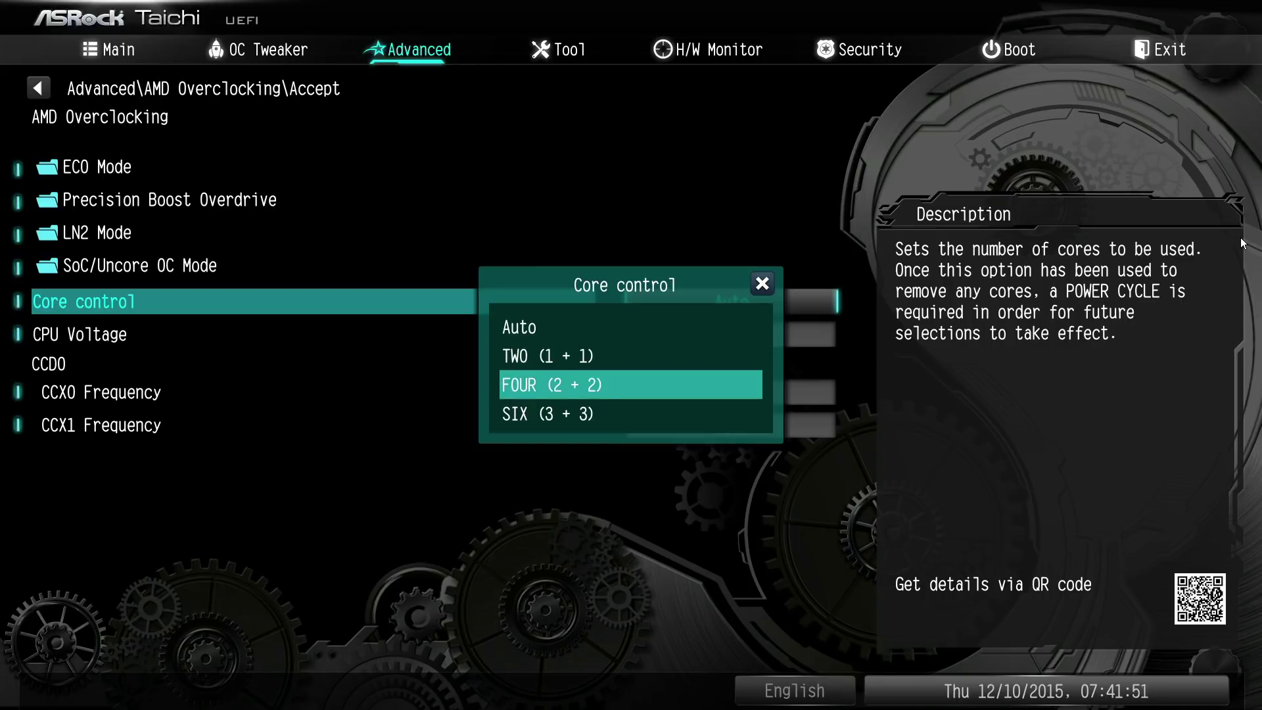
# Step: Try the TWO (1 + 1), FOUR (2 + 2) and SIX (3 + 3) options for Core control
pyautogui.press('Down')
pyautogui.press('Up')
pyautogui.press('Up')
pyautogui.press('Return')
pyautogui.press('Return')
pyautogui.press('Down')
pyautogui.press('Return')
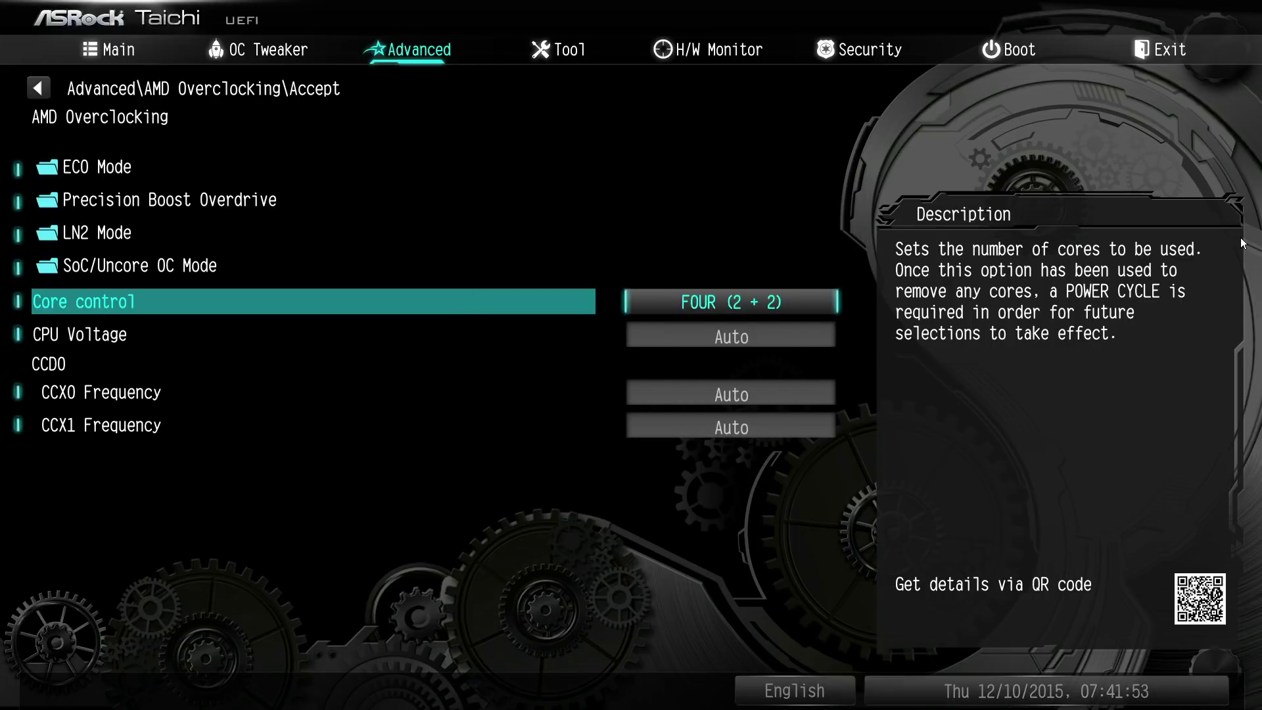
pyautogui.press('Return')
pyautogui.press('Down')
pyautogui.press('Return')
# Step: Set Core control back to Auto
pyautogui.press('Return')
pyautogui.press('Up')
pyautogui.press('Up')
pyautogui.press('Up')
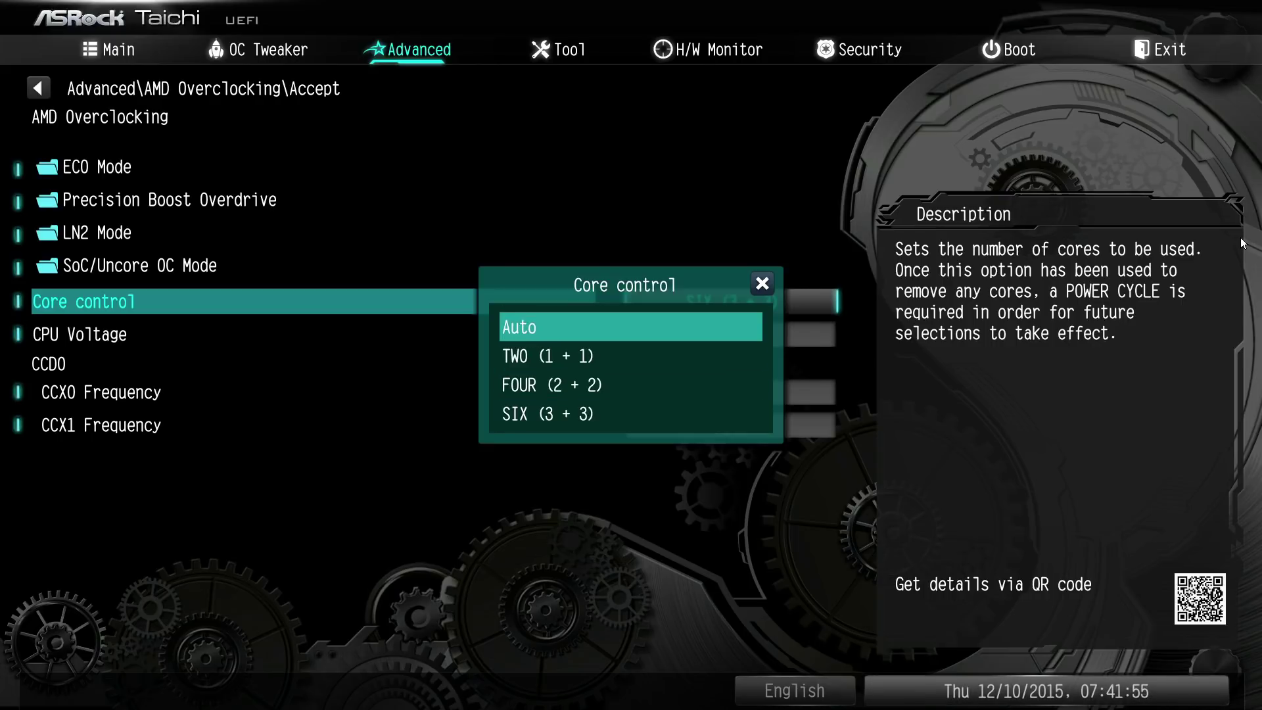
pyautogui.press('Return')
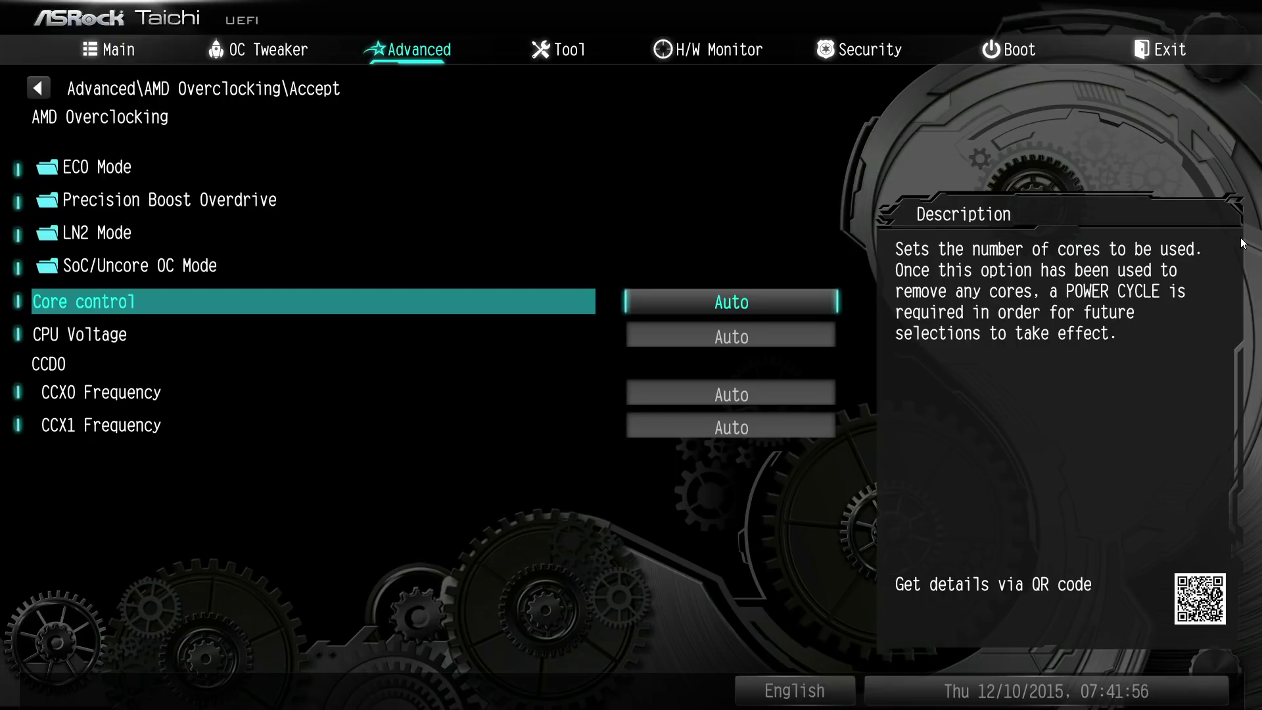
# Step: Open the ECO Mode page and try the Eco-Mode (45W) option
pyautogui.press('Up')
pyautogui.press('Up')
pyautogui.press('Up')
pyautogui.press('Up')
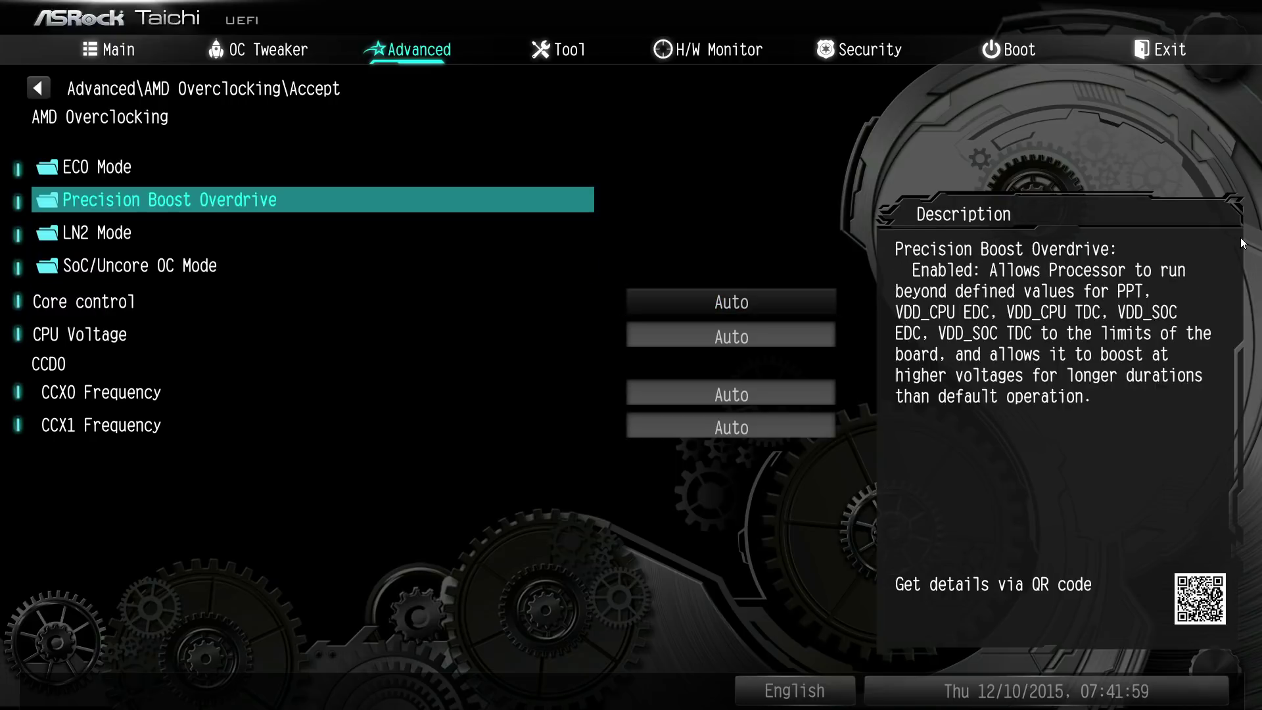
pyautogui.press('Return')
pyautogui.press('Return')
pyautogui.press('Down')
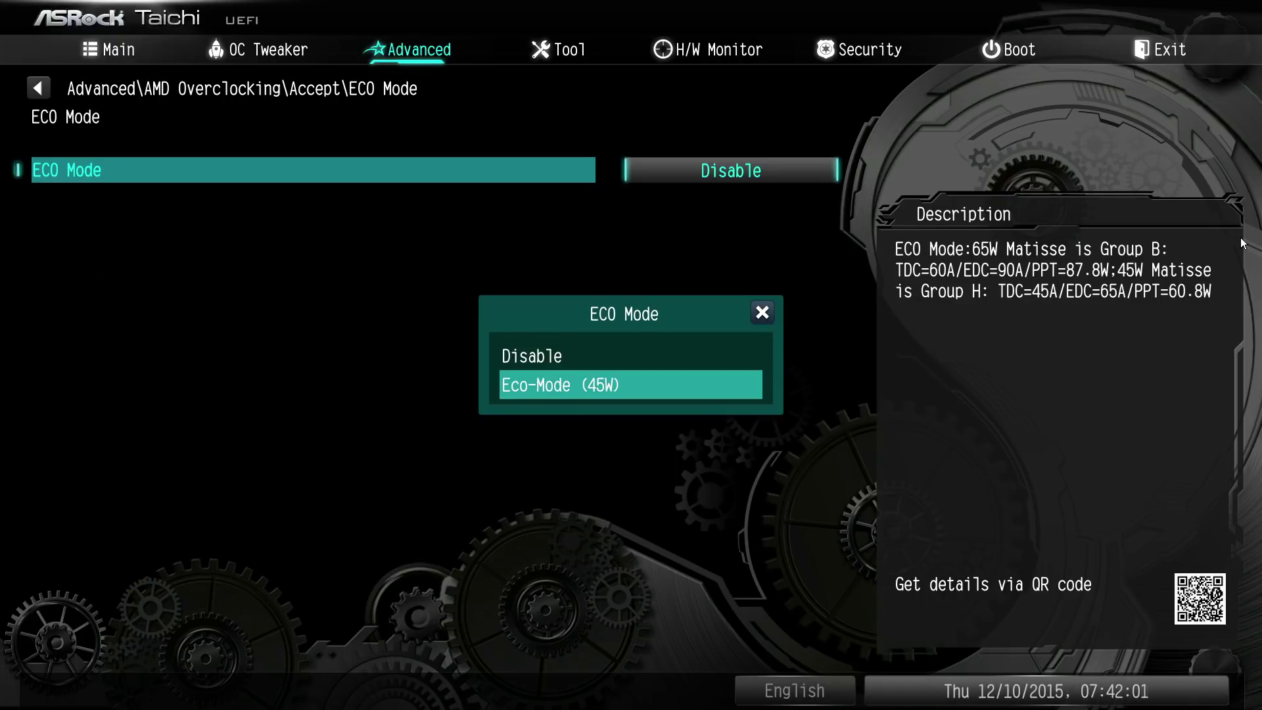
pyautogui.press('Return')
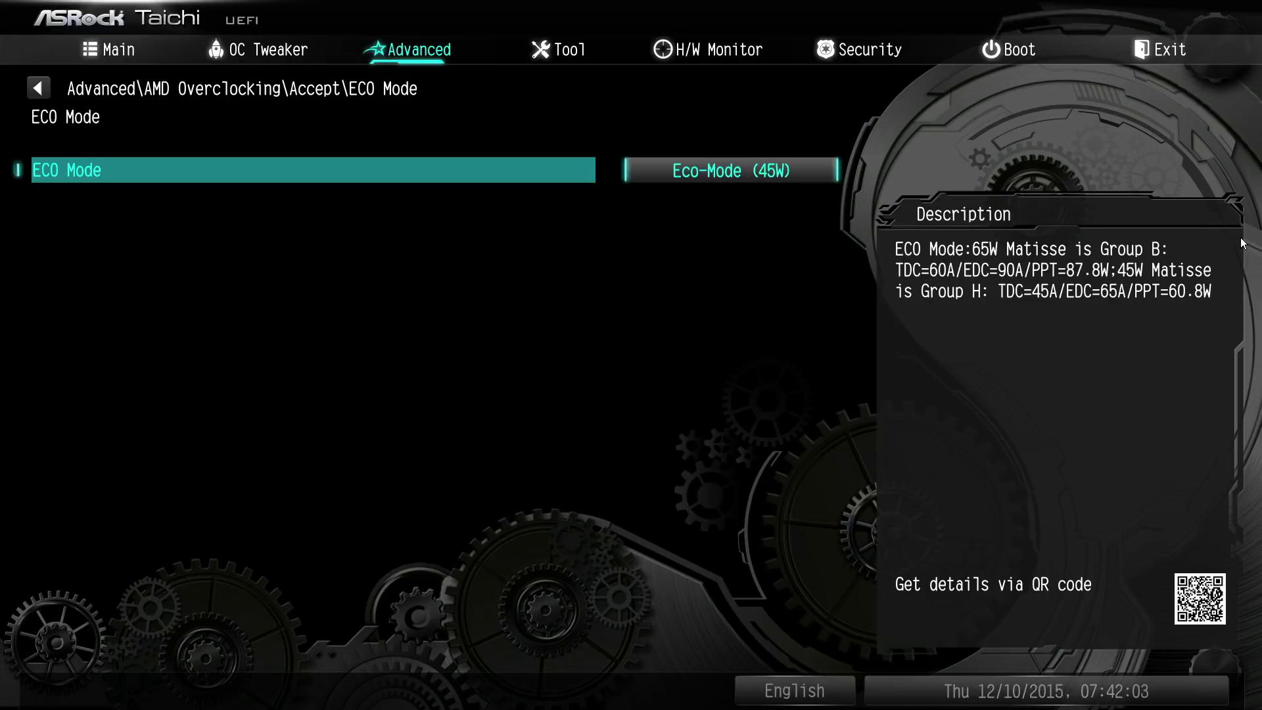
# Step: Set ECO Mode back to Disable
pyautogui.press('Return')
pyautogui.press('Up')
pyautogui.press('Return')
# Step: Open the Precision Boost Overdrive page and read the PPT, TDC, EDC and SOC limit descriptions
pyautogui.press('Escape')
pyautogui.press('Down')
pyautogui.press('Return')
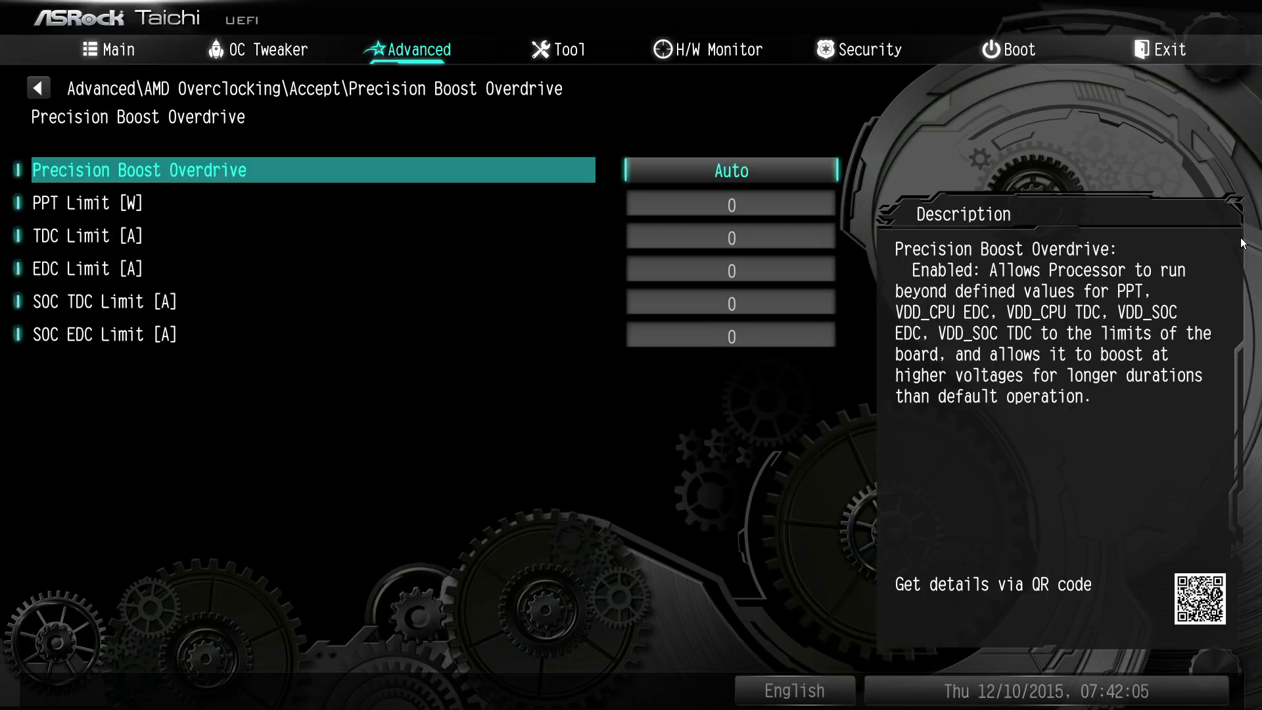
pyautogui.press('Down')
pyautogui.press('Down')
pyautogui.press('Down')
pyautogui.press('Down')
pyautogui.press('Down')
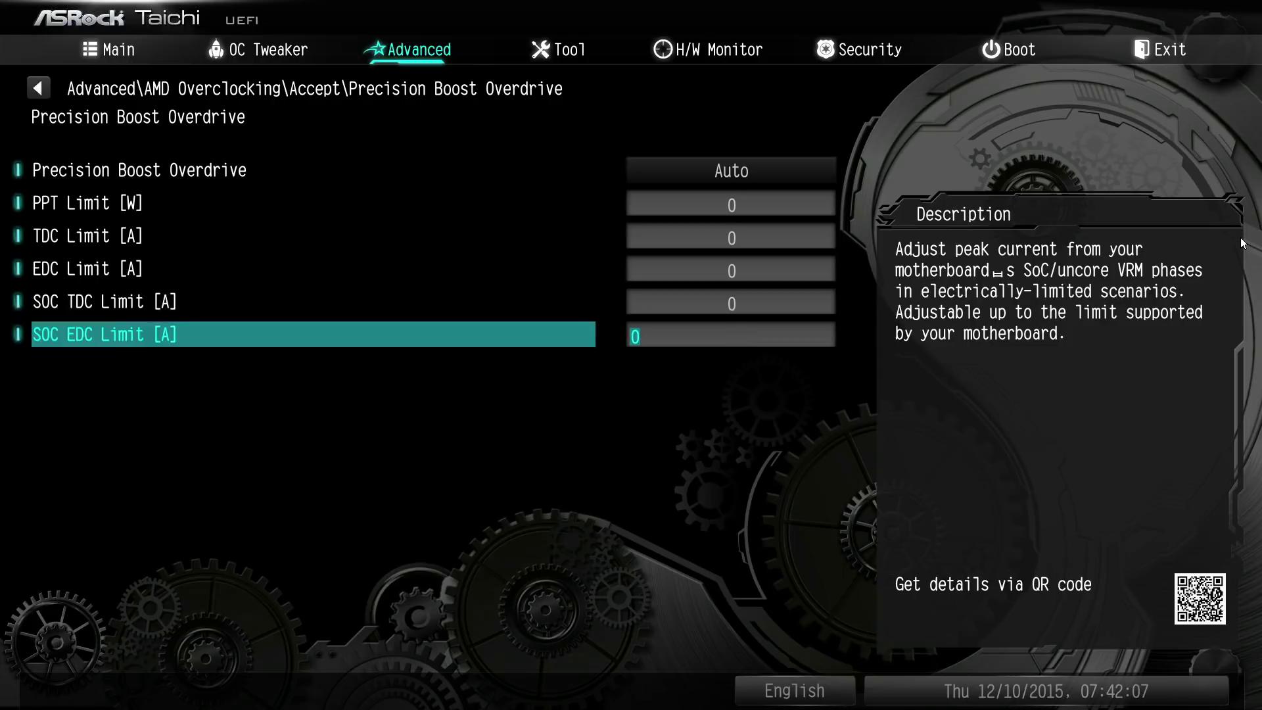
pyautogui.press('Up')
pyautogui.press('Up')
pyautogui.press('Down')
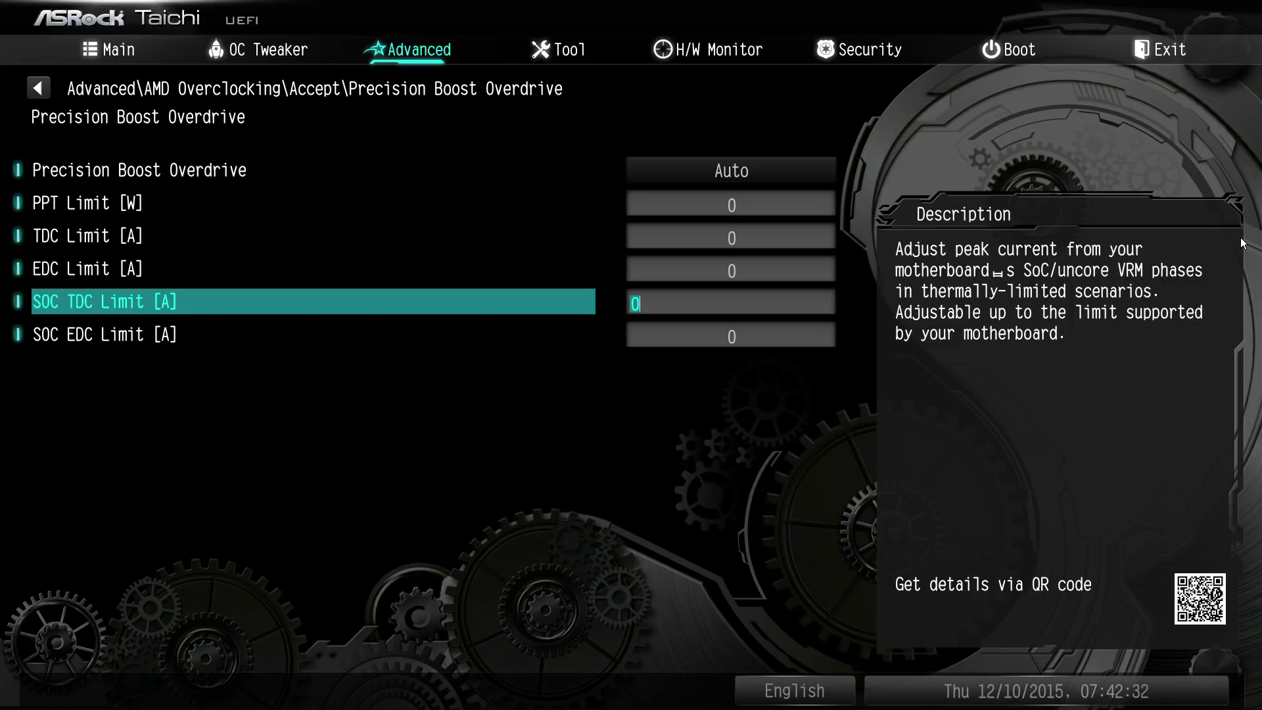
# Step: Try the Disable and Enabled options for Precision Boost Overdrive
pyautogui.press('Up')
pyautogui.press('Up')
pyautogui.press('Up')
pyautogui.press('Up')
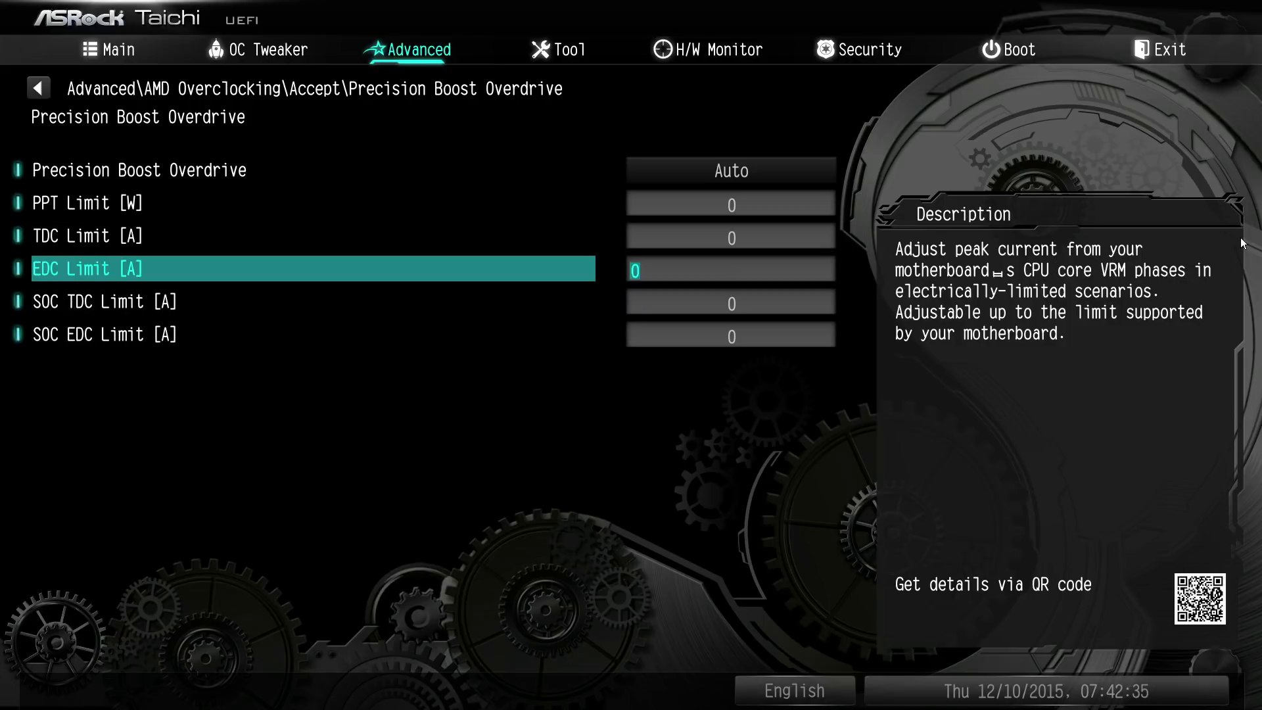
pyautogui.press('Return')
pyautogui.press('Down')
pyautogui.press('Return')
pyautogui.press('Return')
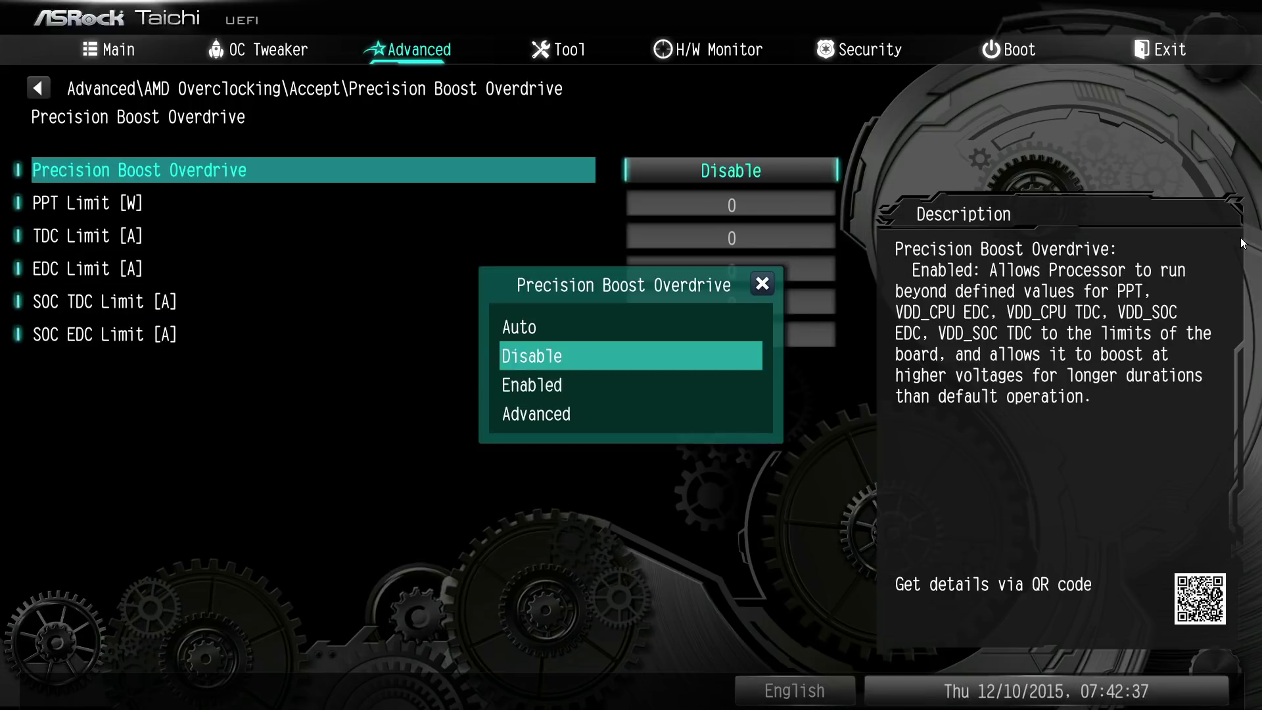
pyautogui.press('Down')
pyautogui.press('Return')
# Step: Set Precision Boost Overdrive to Advanced and look over PBO Limits and the first power and current limits
pyautogui.press('Return')
pyautogui.press('Down')
pyautogui.press('Return')
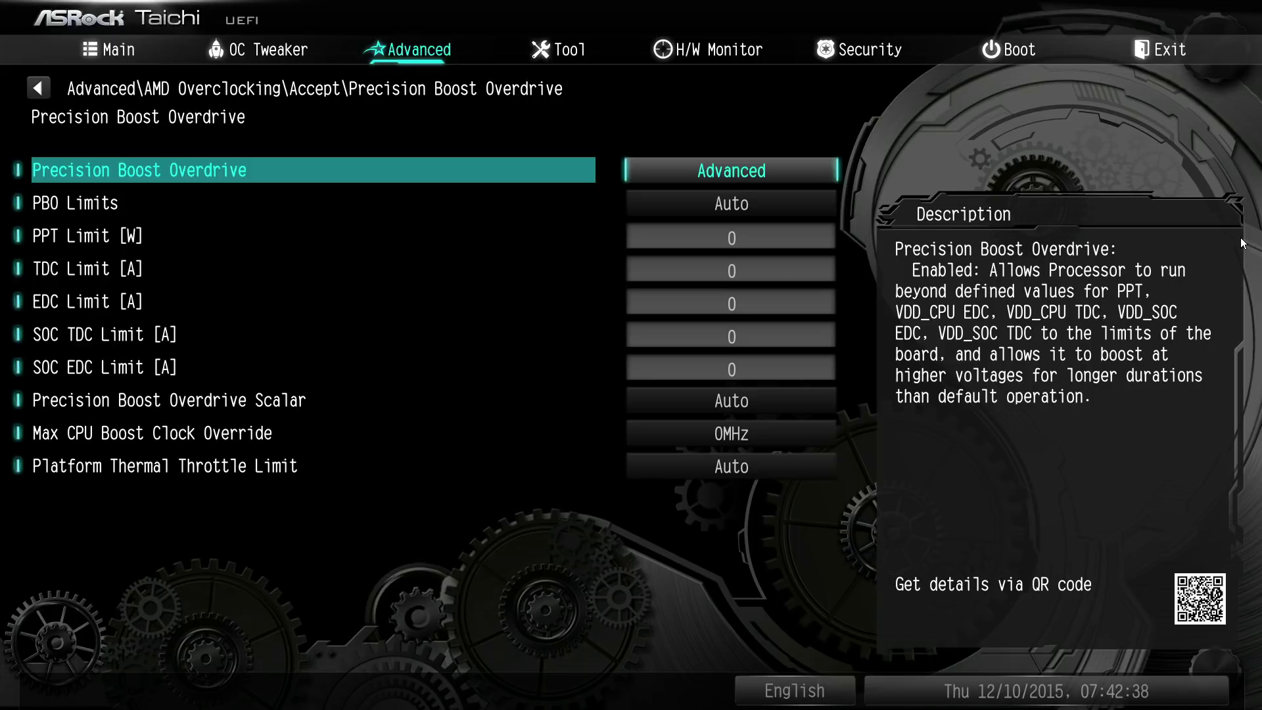
pyautogui.press('Down')
pyautogui.press('Down')
pyautogui.press('Down')
pyautogui.press('Down')
pyautogui.press('Up')
pyautogui.press('Up')
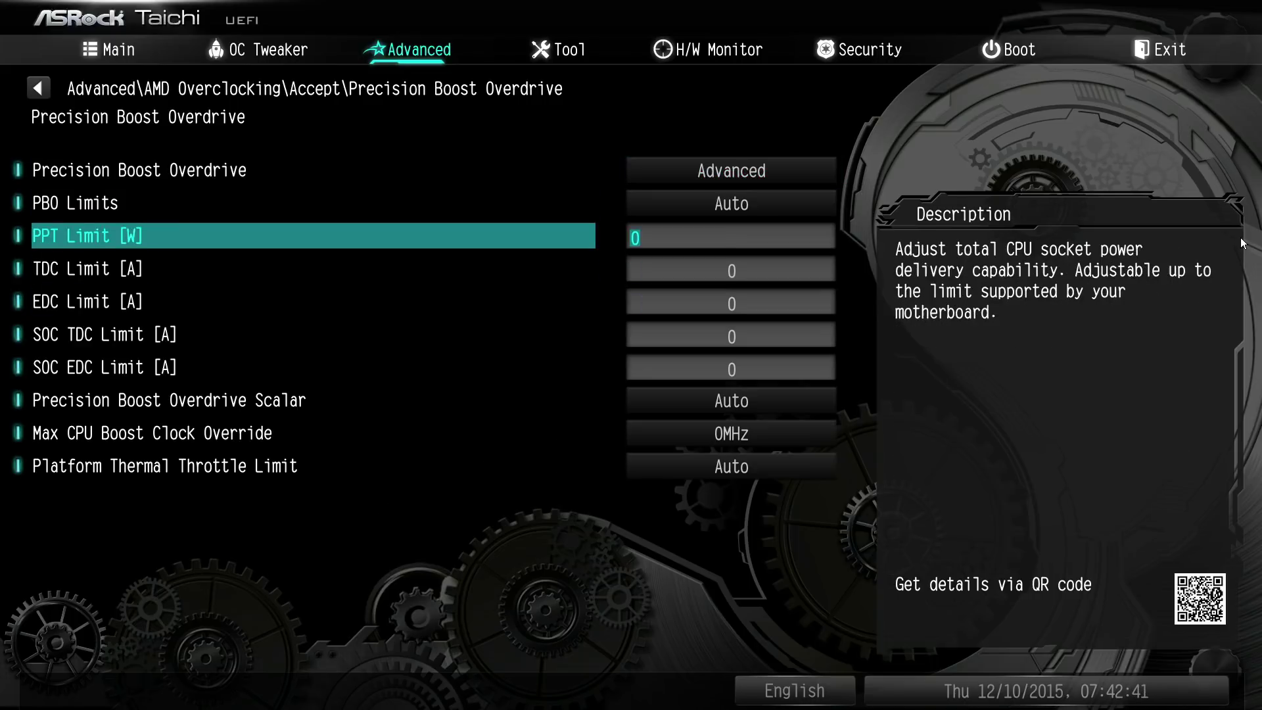
# Step: Try the Disable, Motherboard and Manual options for PBO Limits
pyautogui.press('Up')
pyautogui.press('Return')
pyautogui.press('Down')
pyautogui.press('Down')
pyautogui.press('Up')
pyautogui.press('Return')
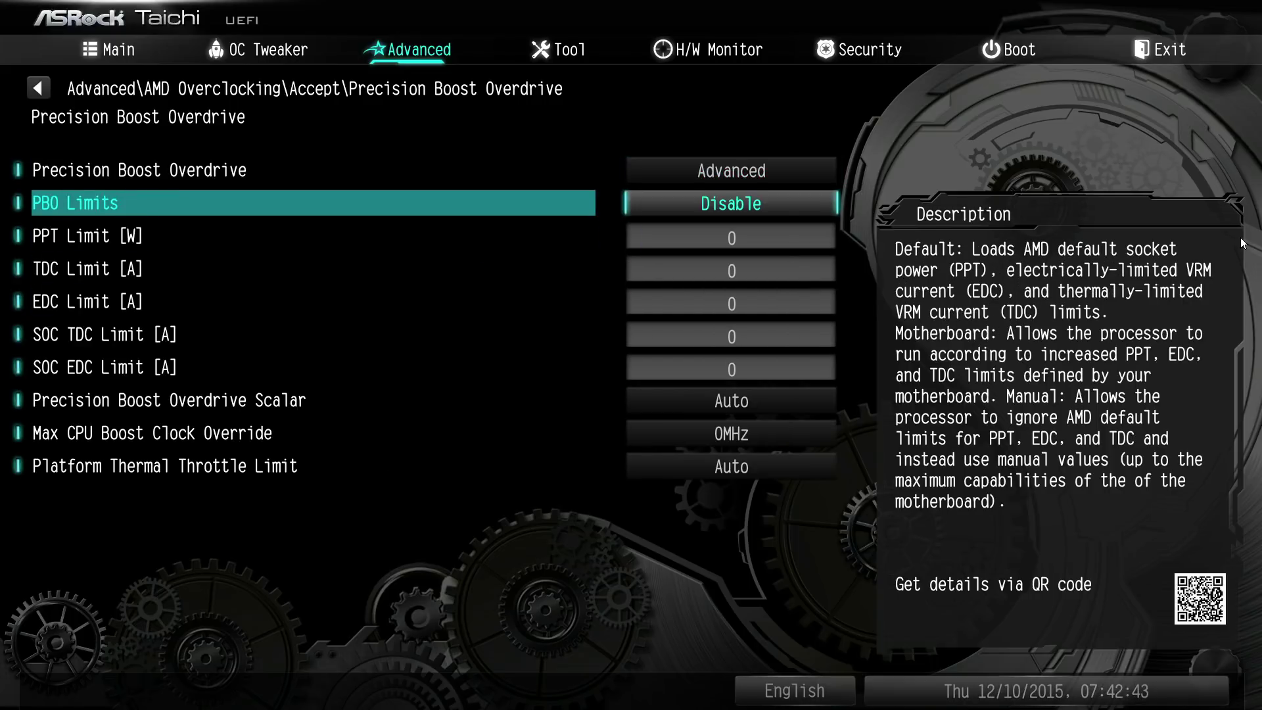
pyautogui.press('Return')
pyautogui.press('Down')
pyautogui.press('Return')
pyautogui.press('Return')
pyautogui.press('Down')
pyautogui.press('Return')
# Step: Review all the PBO Limits options again and set it to Motherboard
pyautogui.press('Return')
pyautogui.press('Up')
pyautogui.press('Up')
pyautogui.press('Up')
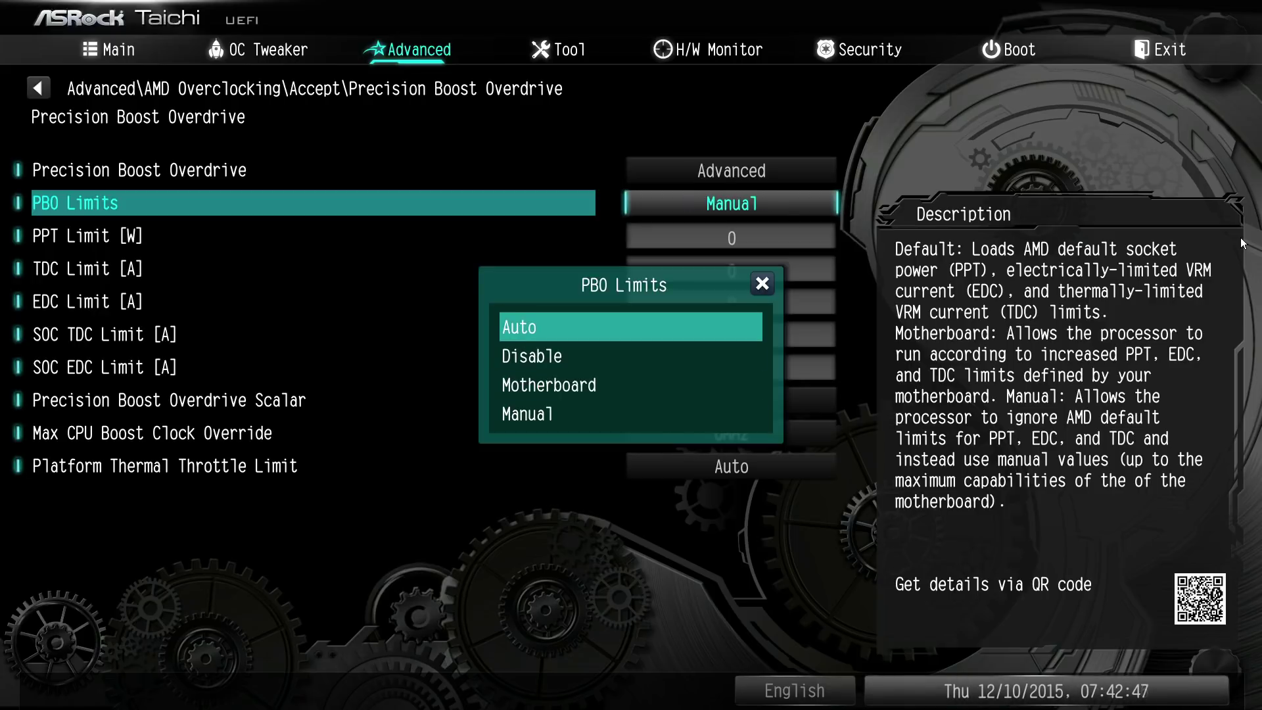
pyautogui.press('Down')
pyautogui.press('Down')
pyautogui.press('Down')
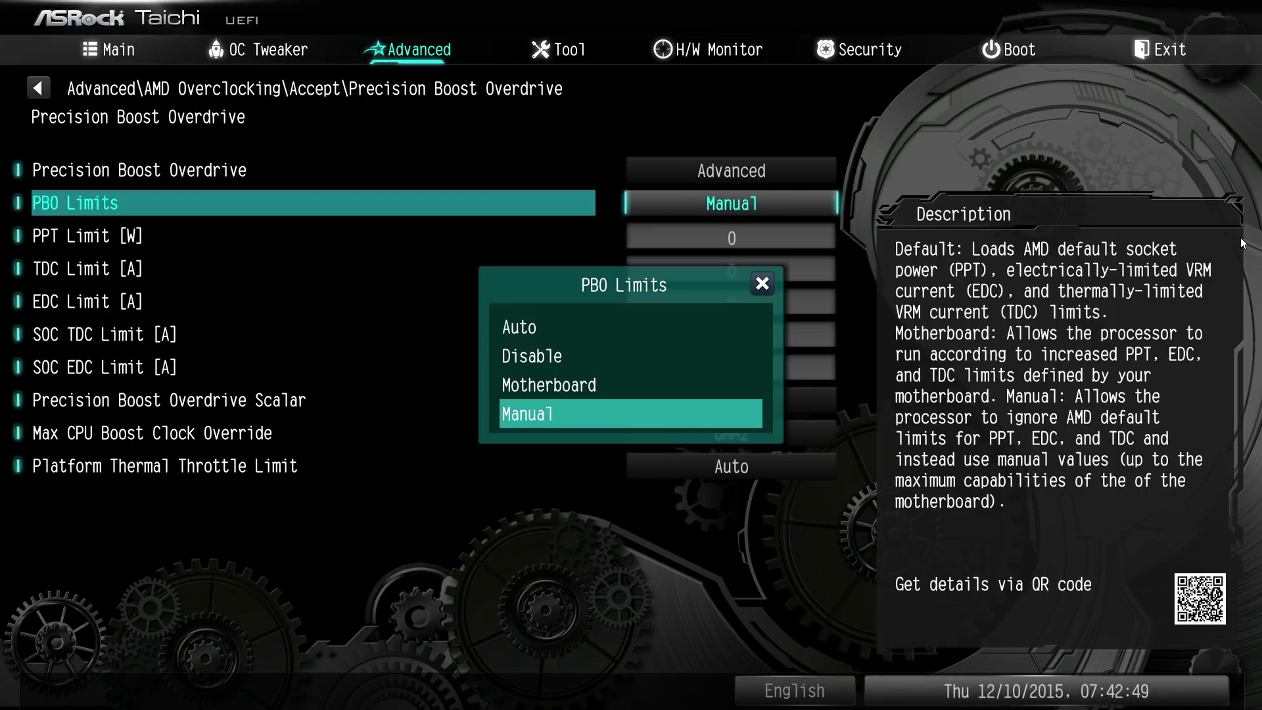
pyautogui.press('Up')
pyautogui.press('Return')
# Step: Check the PPT and TDC Limit descriptions, and set PBO Limits back to Auto
pyautogui.press('Down')
pyautogui.press('Down')
pyautogui.press('Down')
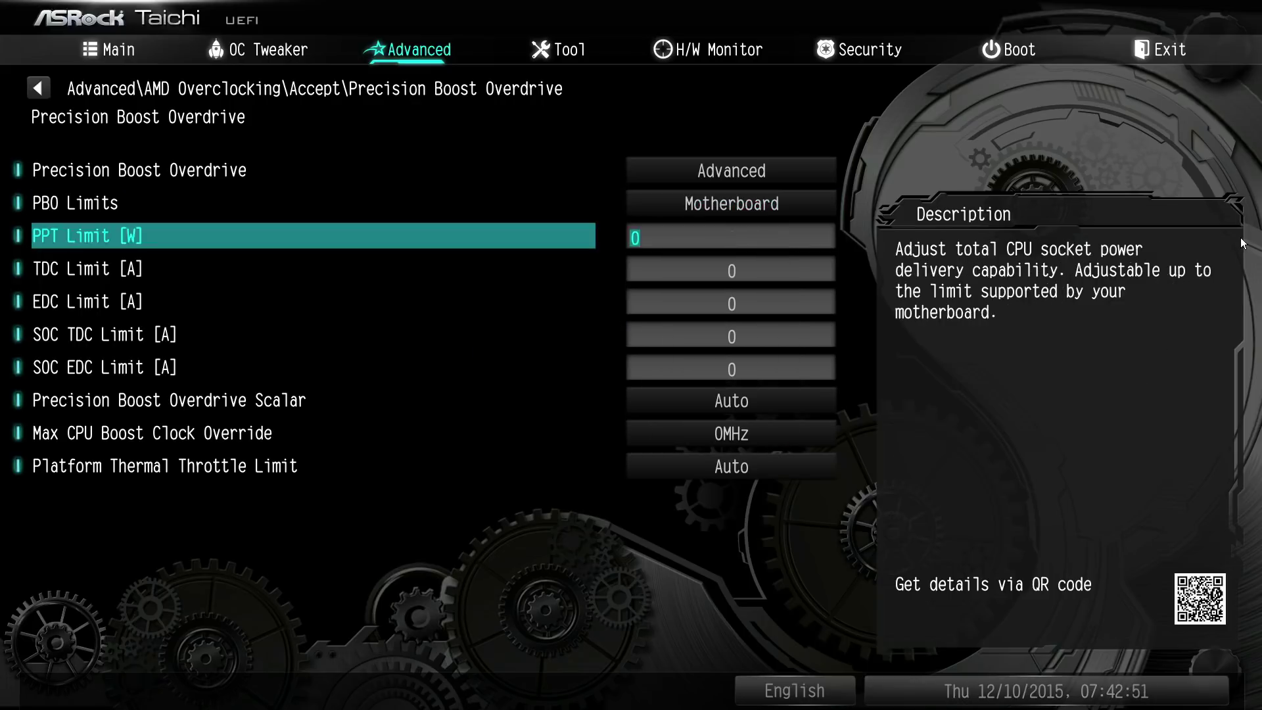
pyautogui.press('Up')
pyautogui.press('Up')
pyautogui.press('Up')
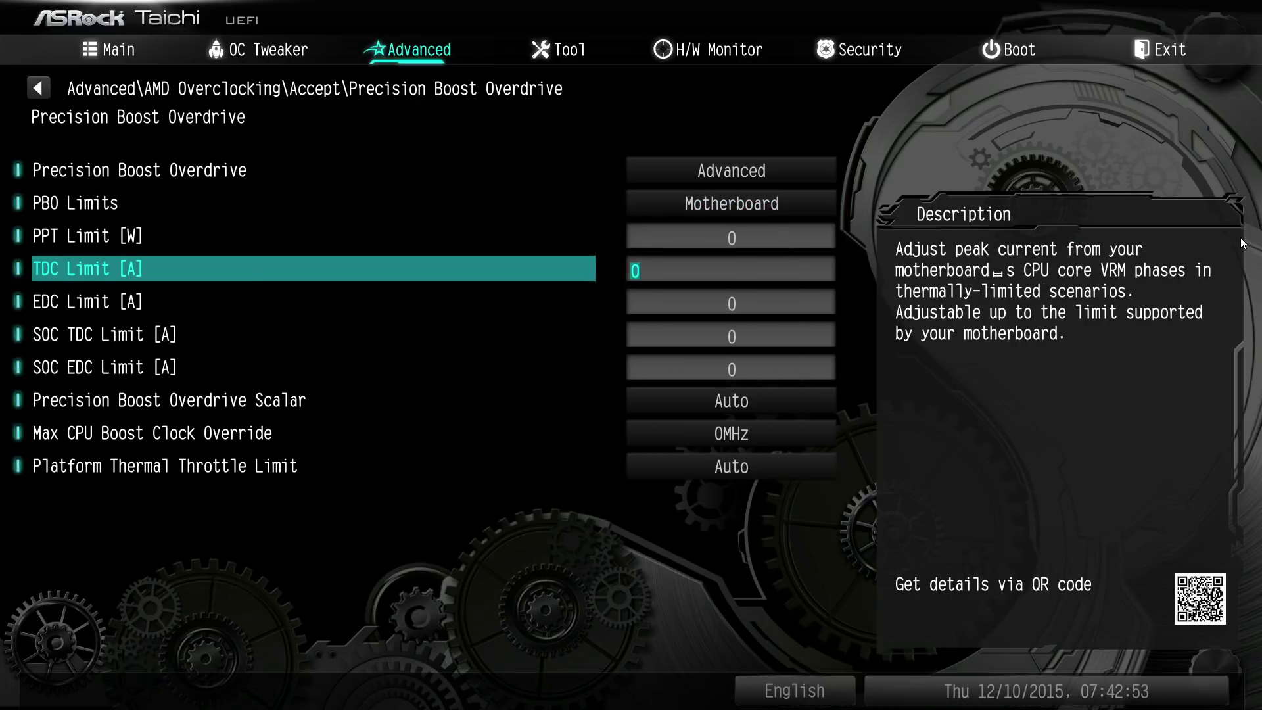
pyautogui.press('Return')
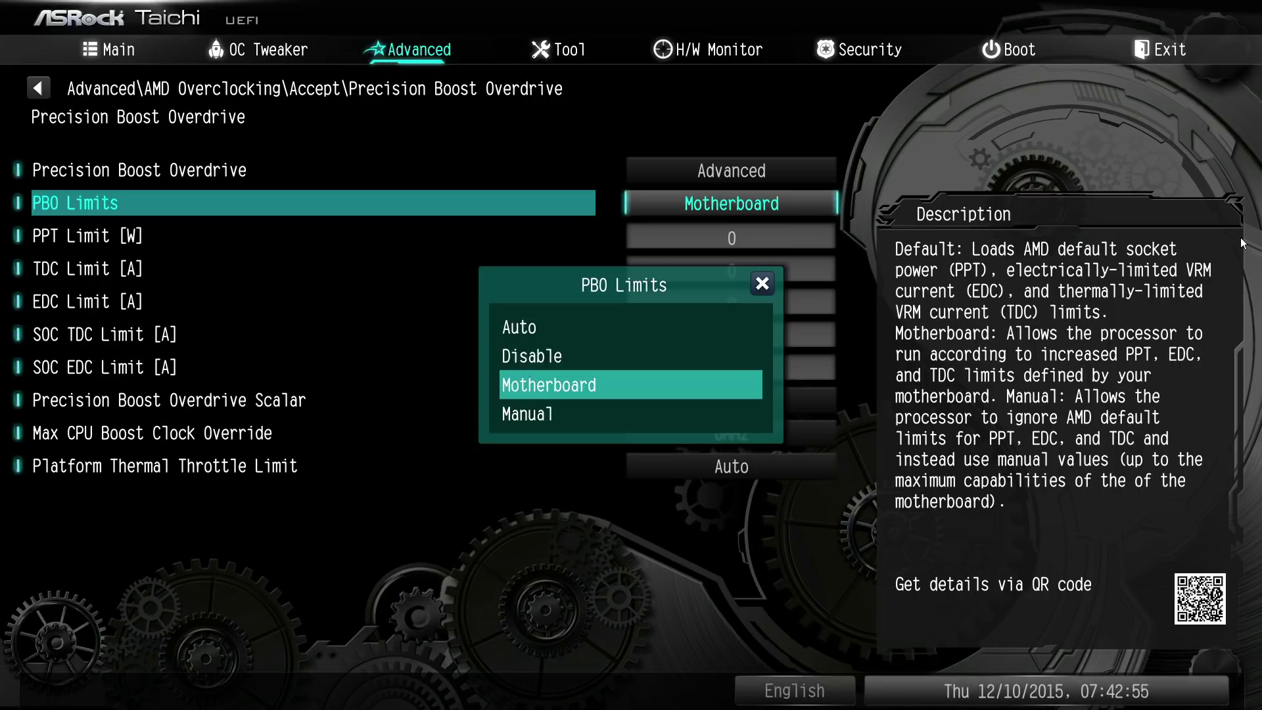
pyautogui.press('Up')
pyautogui.press('Up')
pyautogui.press('Down')
pyautogui.press('Down')
pyautogui.press('Up')
pyautogui.press('Up')
pyautogui.press('Return')
# Step: Look at the PPT and TDC limits, and view the PBO Limits options again without choosing one
pyautogui.press('Down')
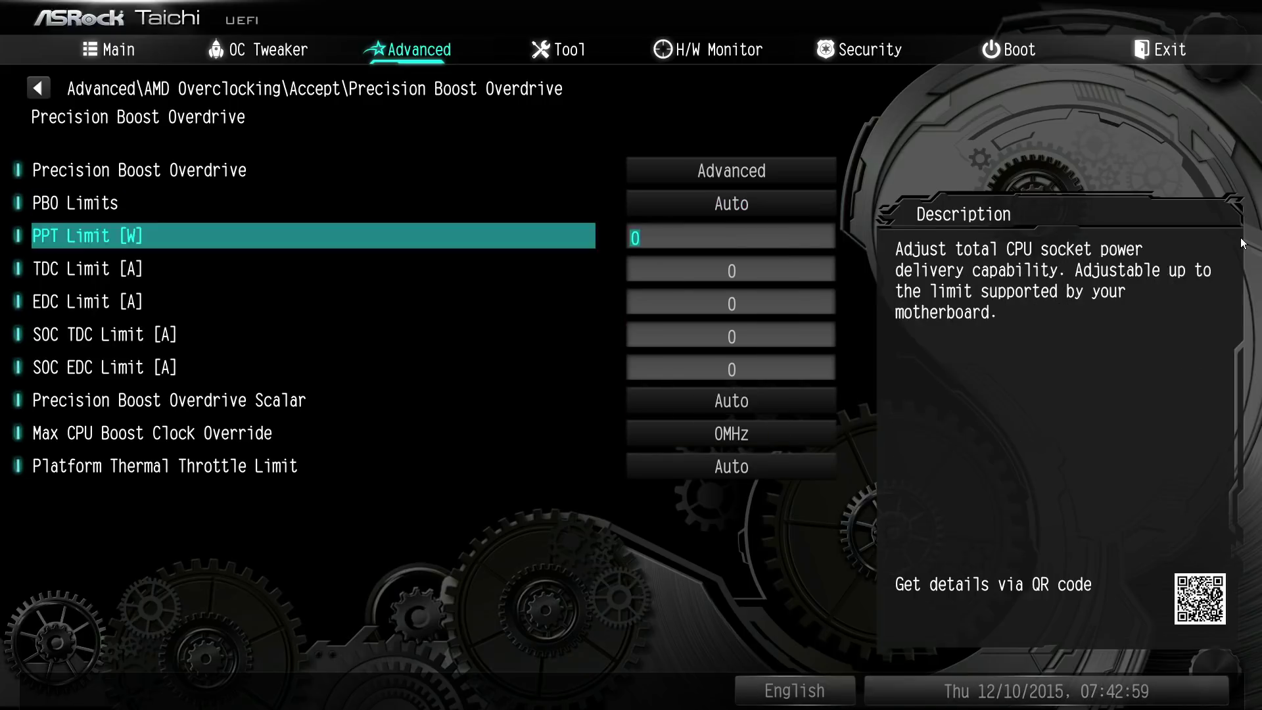
pyautogui.press('Down')
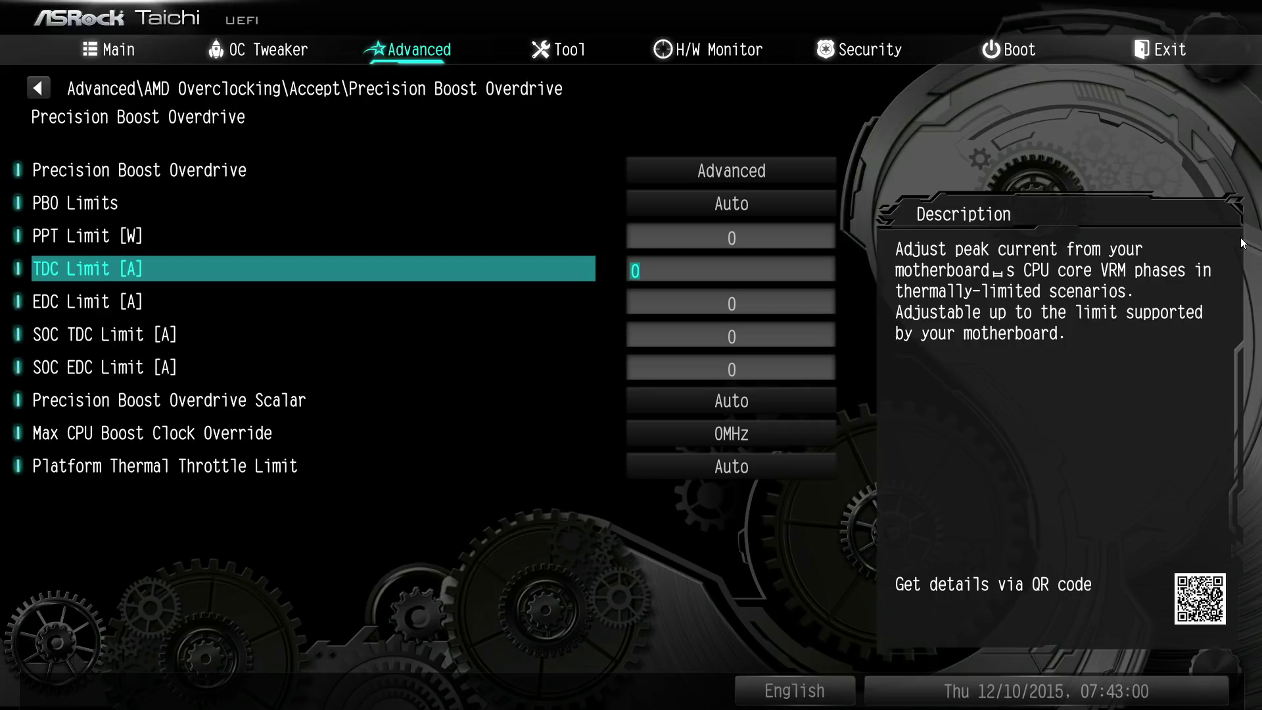
pyautogui.press('Up')
pyautogui.press('Up')
pyautogui.press('Return')
pyautogui.press('Down')
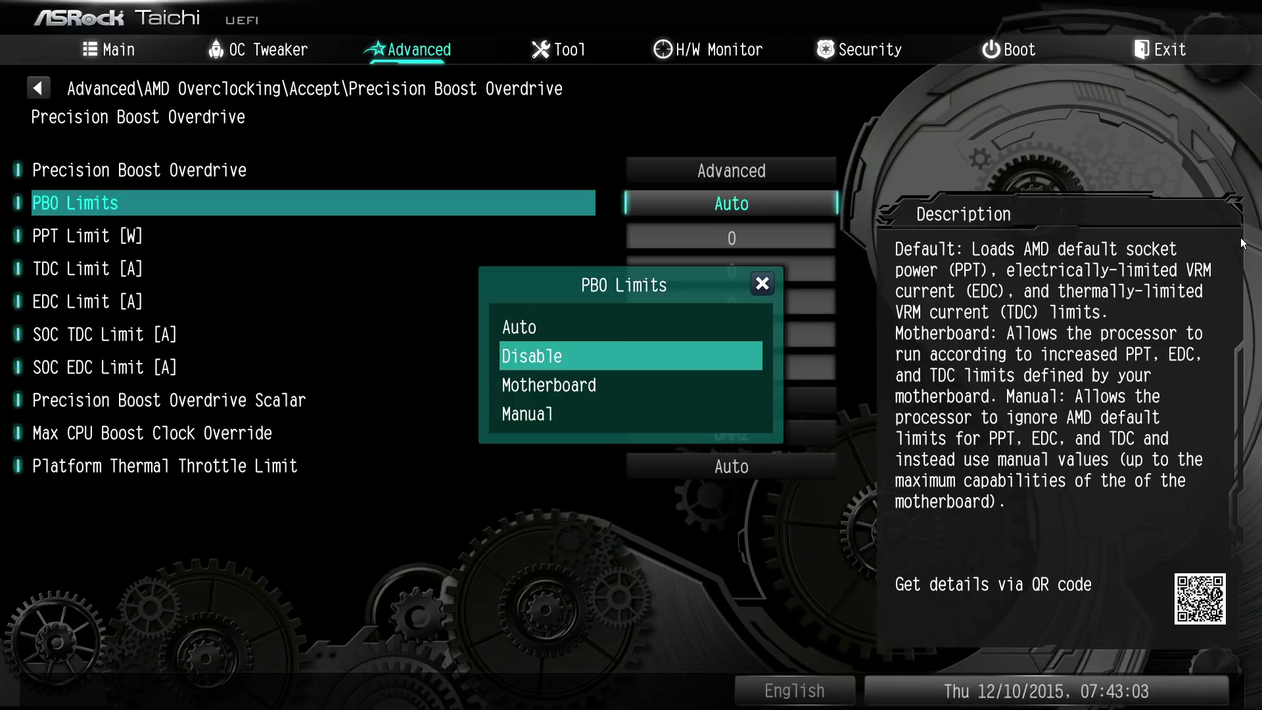
pyautogui.press('Escape')
# Step: Look over the PPT, TDC, EDC, SOC TDC and SOC EDC limit entries again
pyautogui.press('Down')
pyautogui.press('Down')
pyautogui.press('Down')
pyautogui.press('Down')
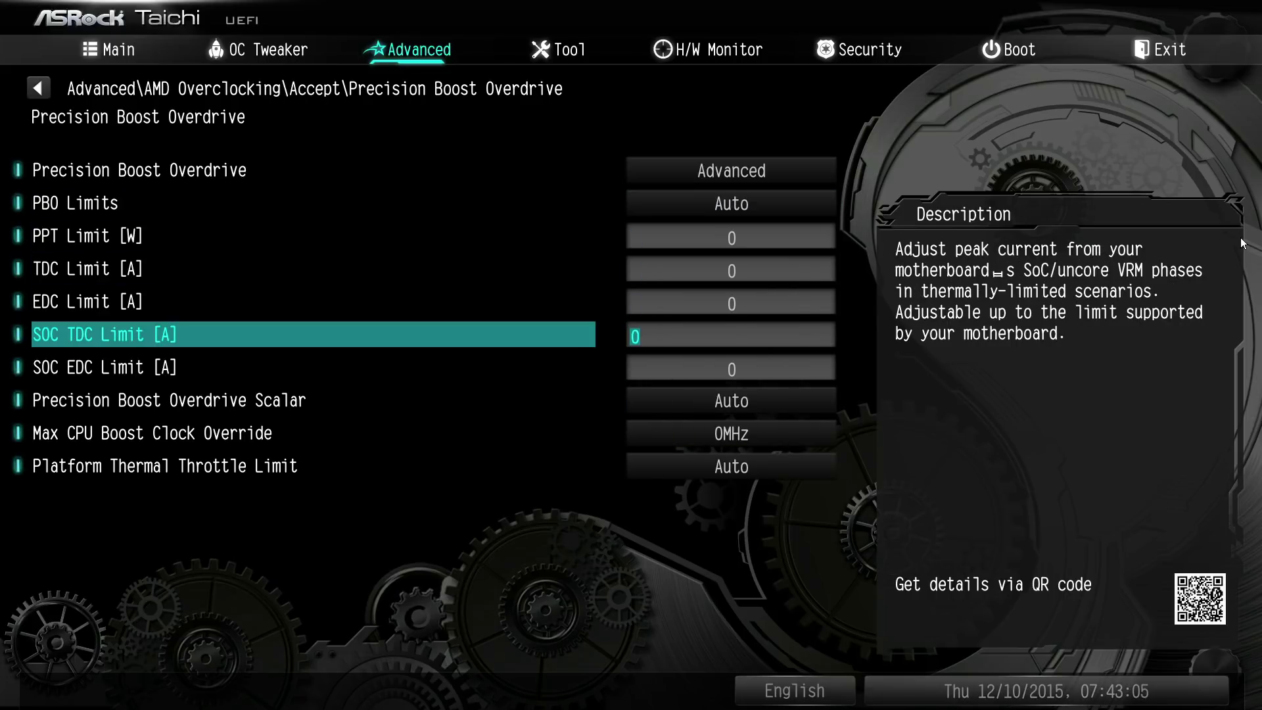
pyautogui.press('Down')
pyautogui.press('Down')
pyautogui.press('Up')
pyautogui.press('Up')
pyautogui.press('Up')
pyautogui.press('Up')
pyautogui.press('Up')
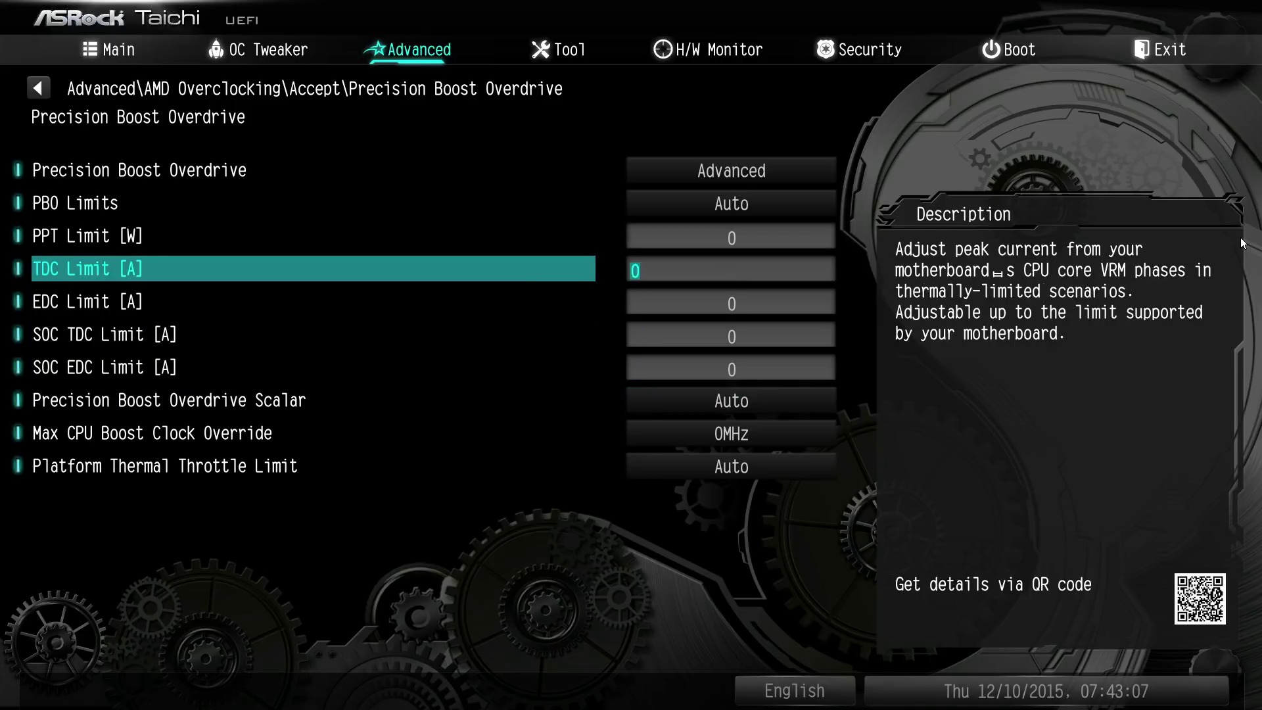
pyautogui.press('Down')
pyautogui.press('Down')
pyautogui.press('Down')
pyautogui.press('Down')
pyautogui.press('Down')
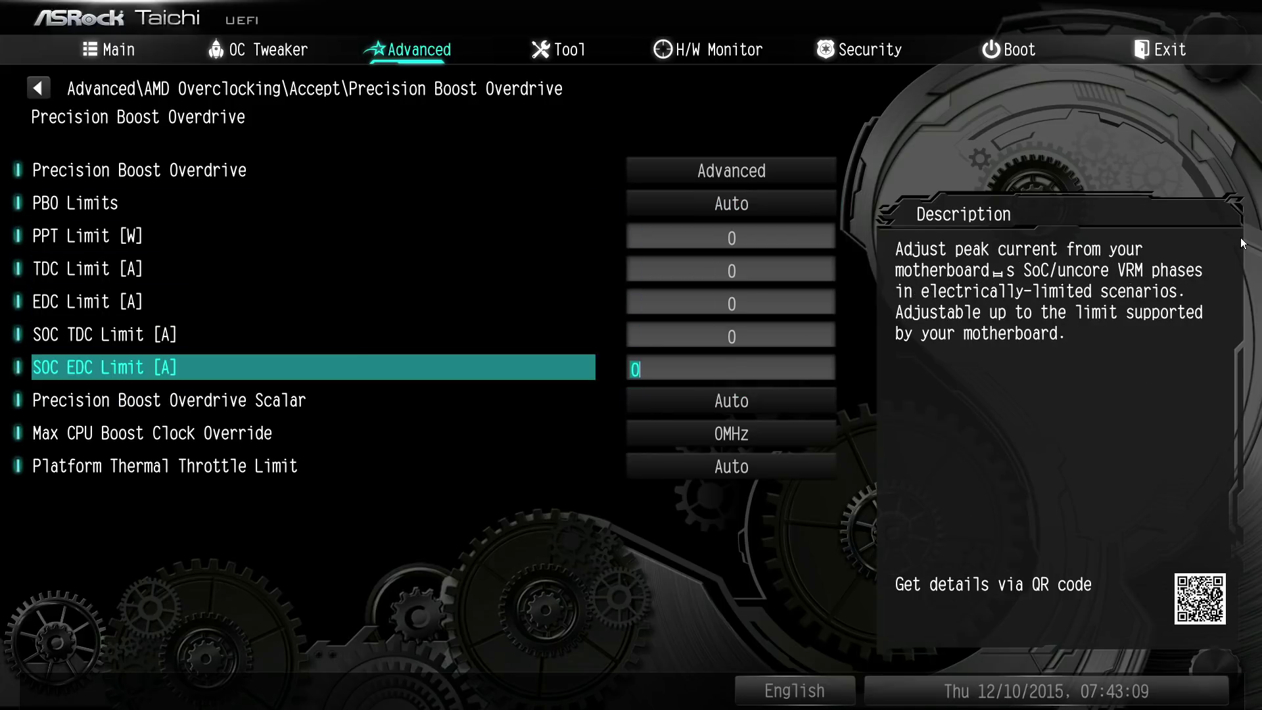
# Step: Reopen the Precision Boost Overdrive page and set Precision Boost Overdrive Scalar to Manual
pyautogui.press('Escape')
pyautogui.press('Return')
pyautogui.press('Down')
pyautogui.press('Down')
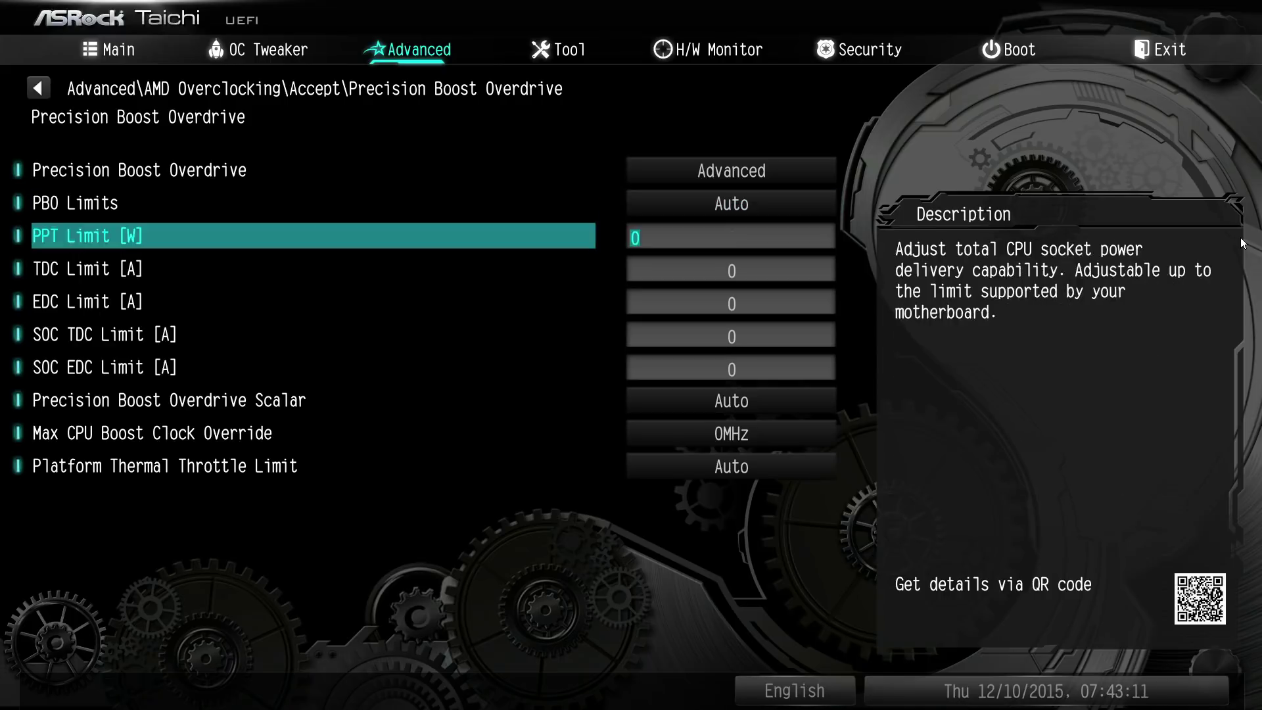
pyautogui.press('Down')
pyautogui.press('Down')
pyautogui.press('Down')
pyautogui.press('Down')
pyautogui.press('Down')
pyautogui.press('Return')
pyautogui.press('Down')
pyautogui.press('Return')
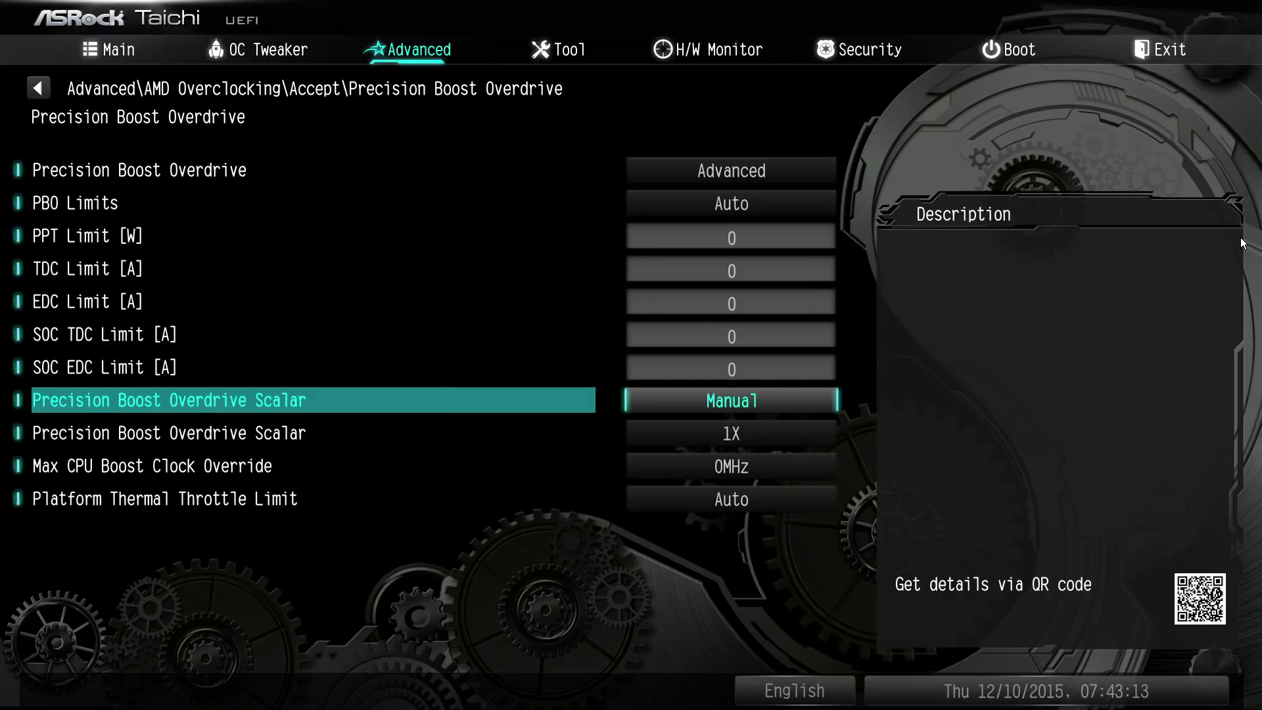
# Step: View the multiplier options of the manual Precision Boost Overdrive Scalar, from 1X to 10X, without choosing one
pyautogui.press('Return')
pyautogui.press('Return')
pyautogui.press('Down')
pyautogui.press('Return')
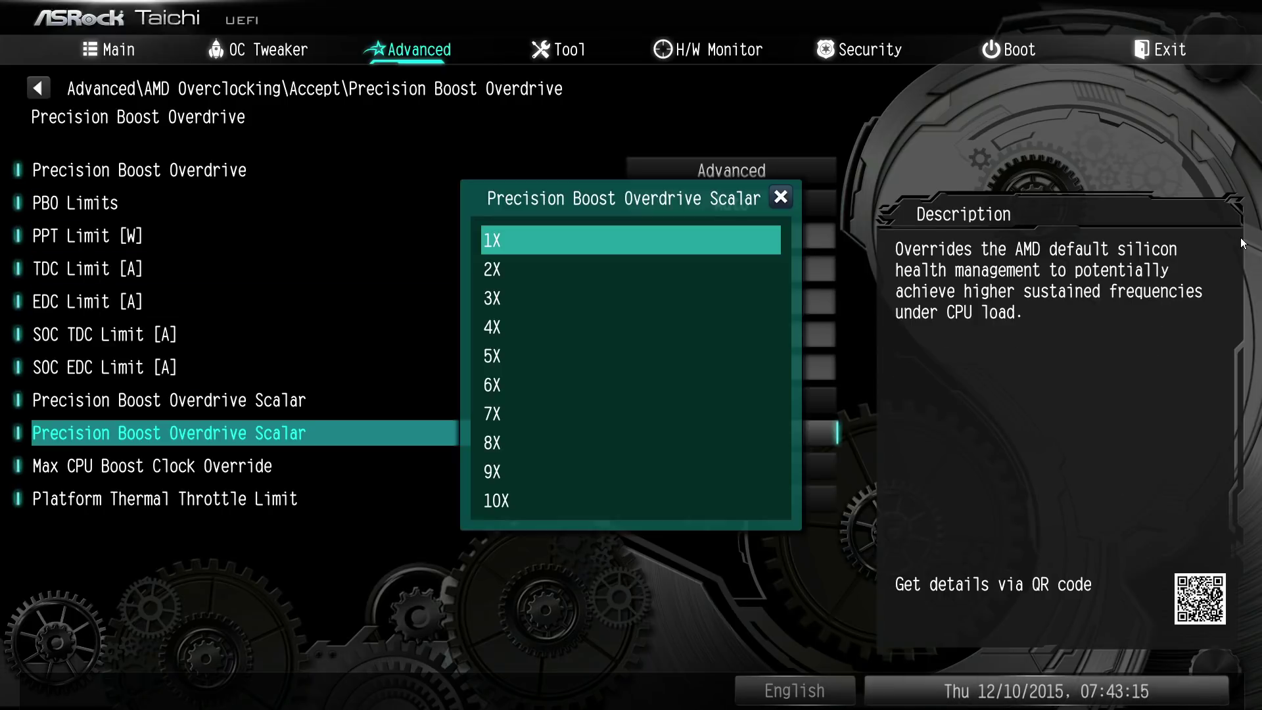
pyautogui.press('Down')
pyautogui.press('Escape')
# Step: Set Precision Boost Overdrive Scalar back to Auto
pyautogui.press('Up')
pyautogui.press('Return')
pyautogui.press('Up')
pyautogui.press('Return')
# Step: View the Max CPU Boost Clock Override options up to 200MHz and close the list without choosing one
pyautogui.press('Down')
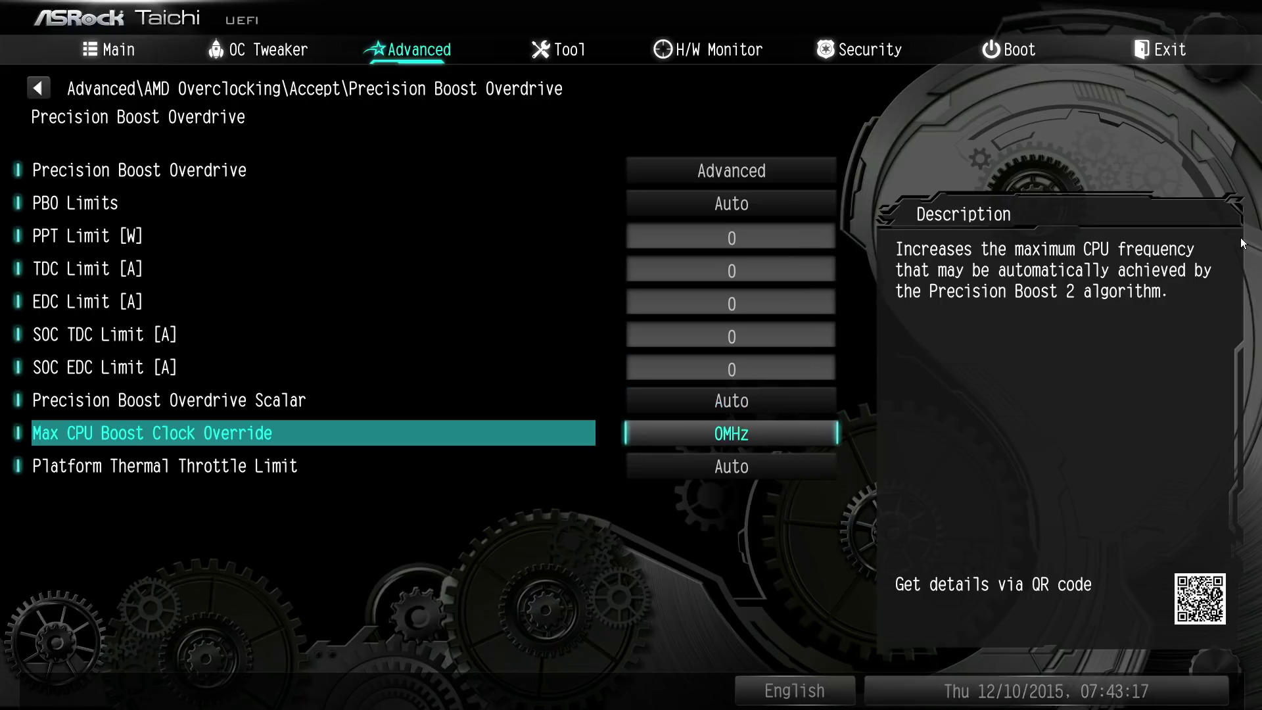
pyautogui.press('Return')
pyautogui.press('Down')
pyautogui.press('Down')
pyautogui.press('End')
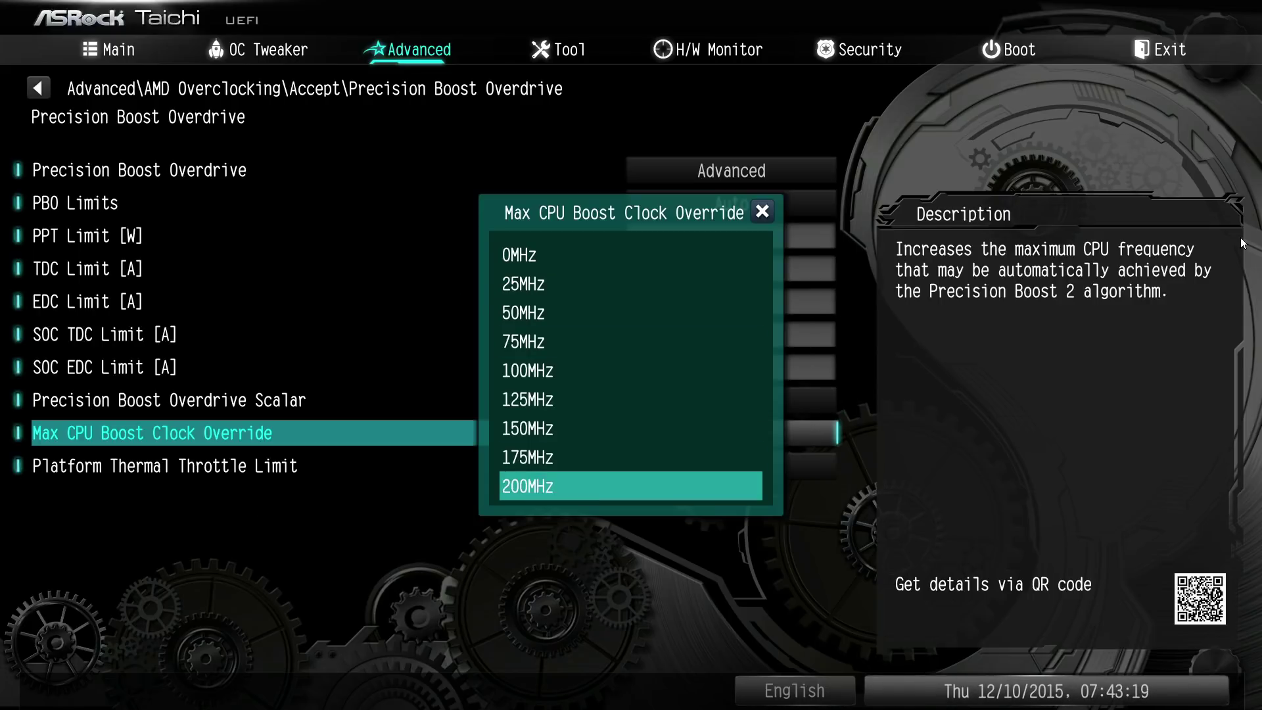
pyautogui.press('Escape')
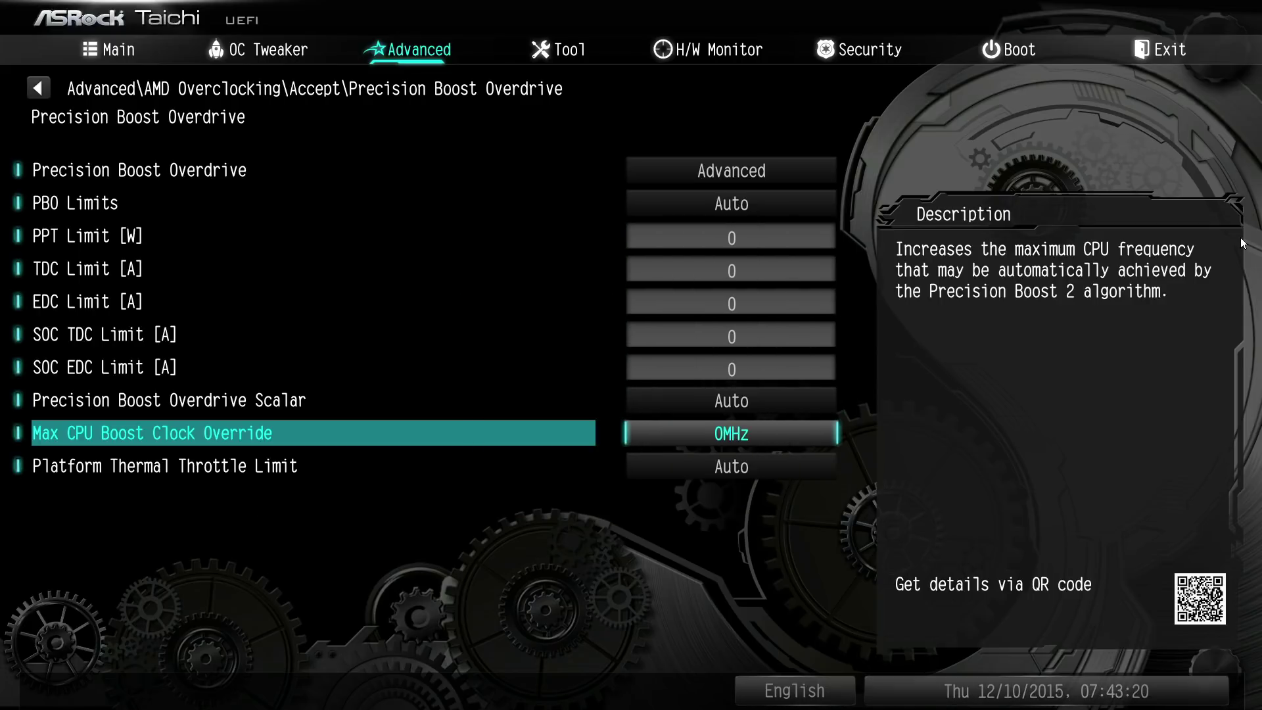
# Step: View the Max CPU Boost Clock Override options, then compare the Manual and Auto options of Platform Thermal Throttle Limit, keeping Auto
pyautogui.press('Return')
pyautogui.press('Escape')
pyautogui.press('Down')
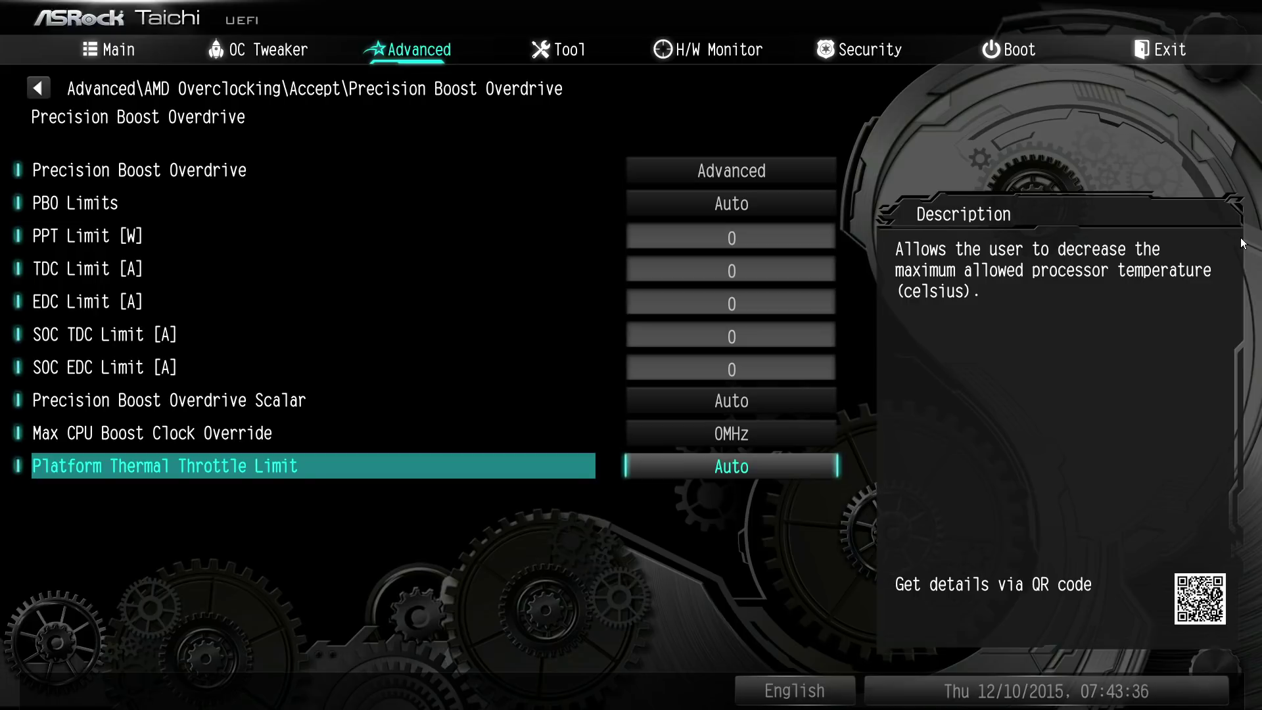
pyautogui.press('Return')
pyautogui.press('Up')
pyautogui.press('Down')
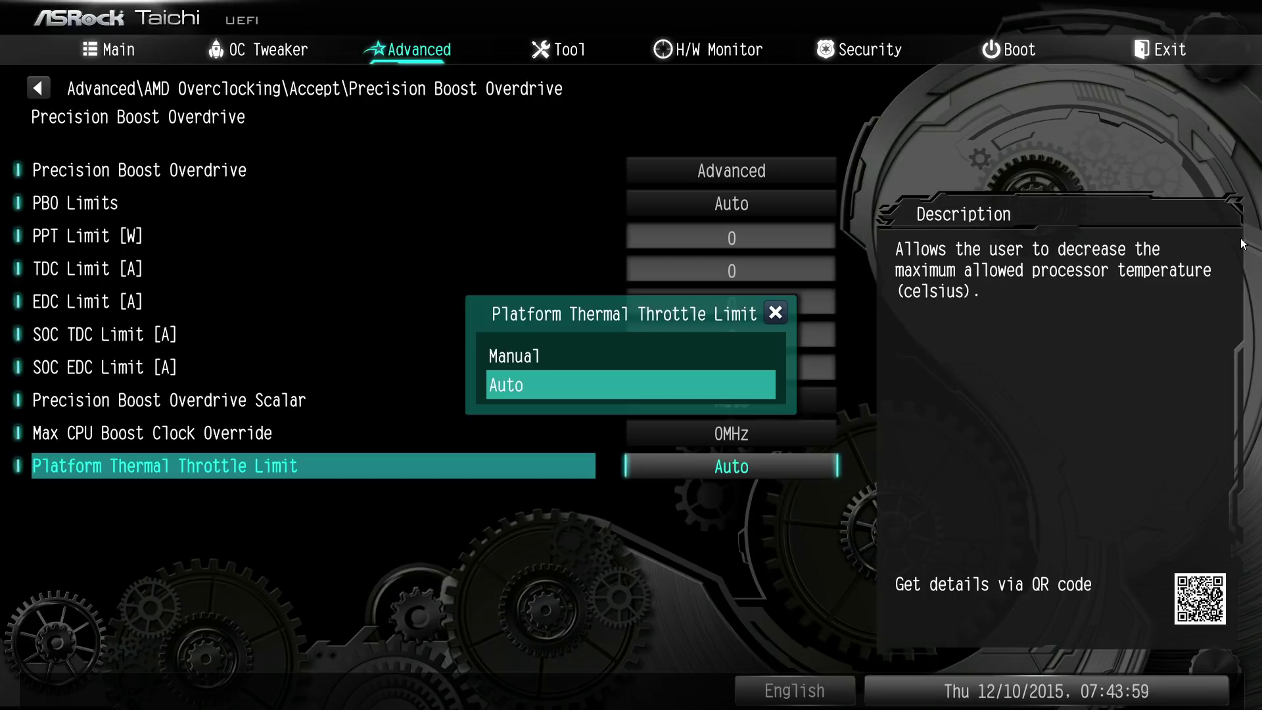
pyautogui.press('Up')
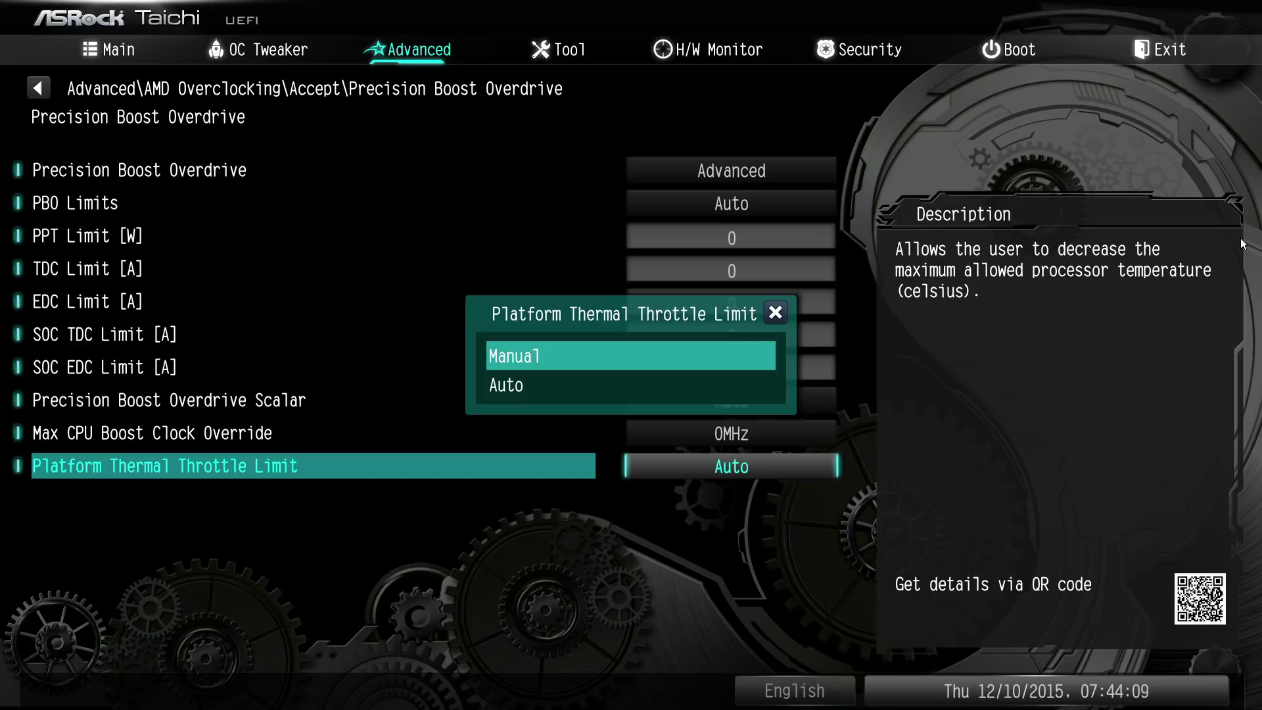
pyautogui.press('Down')
pyautogui.press('Return')
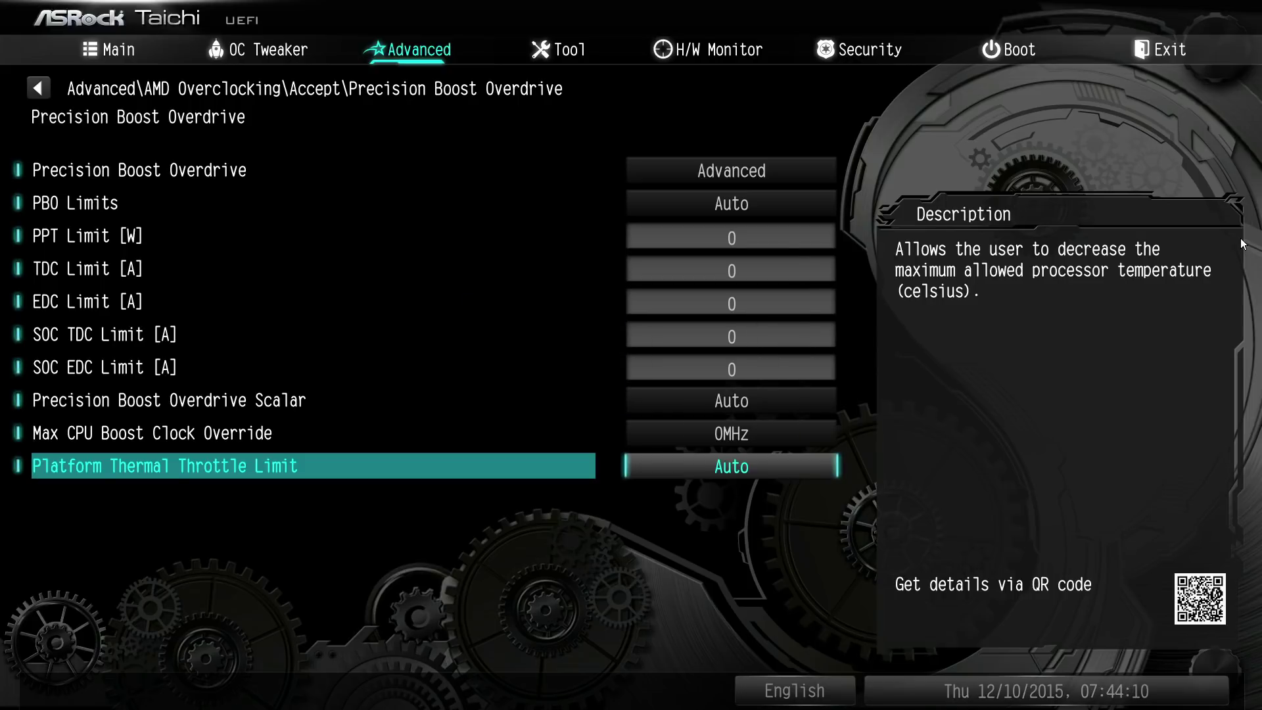
# Step: Set Platform Thermal Throttle Limit to Manual and enter a limit value of 200
pyautogui.press('Return')
pyautogui.press('Up')
pyautogui.press('Return')
pyautogui.press('Down')
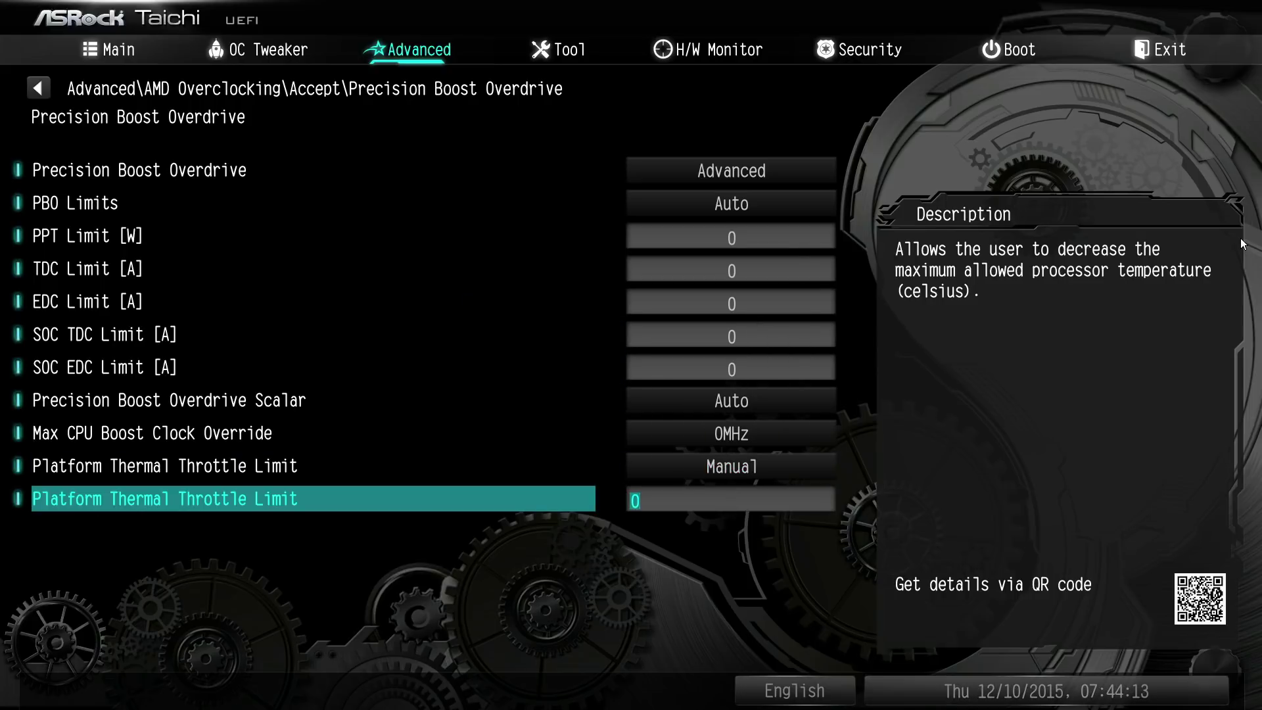
pyautogui.write('200')
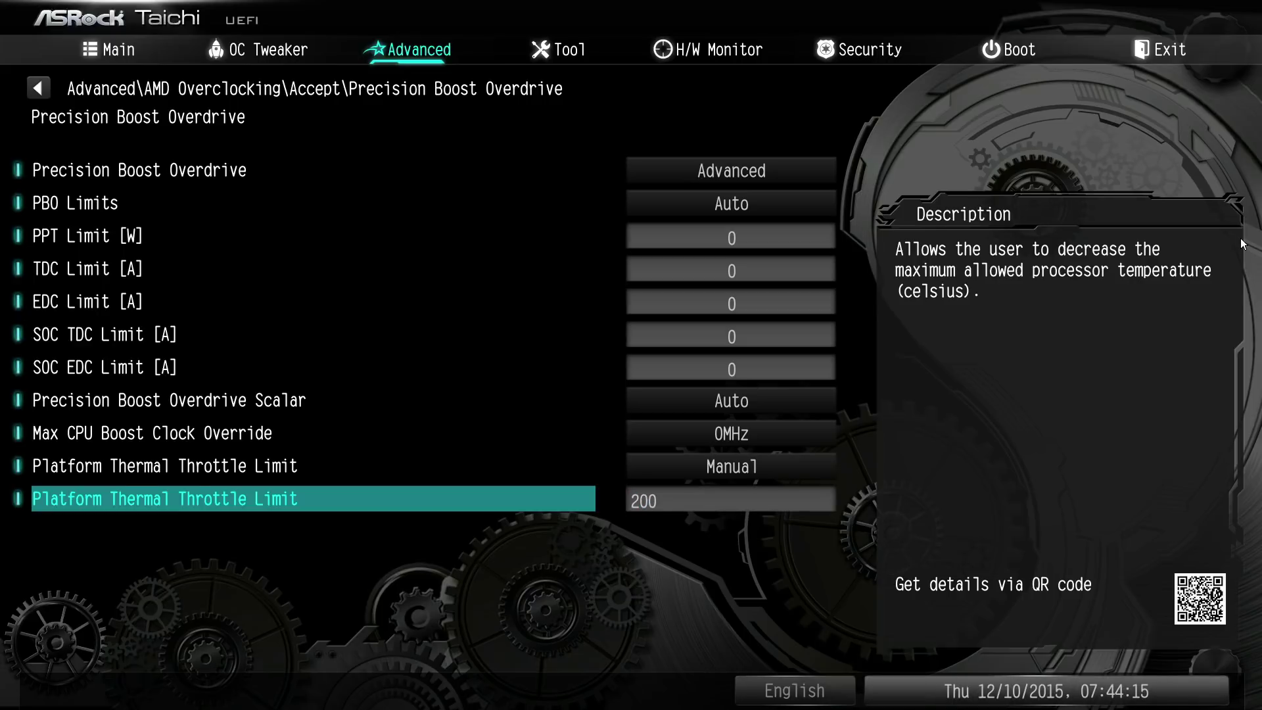
pyautogui.press('Up')
pyautogui.press('Down')
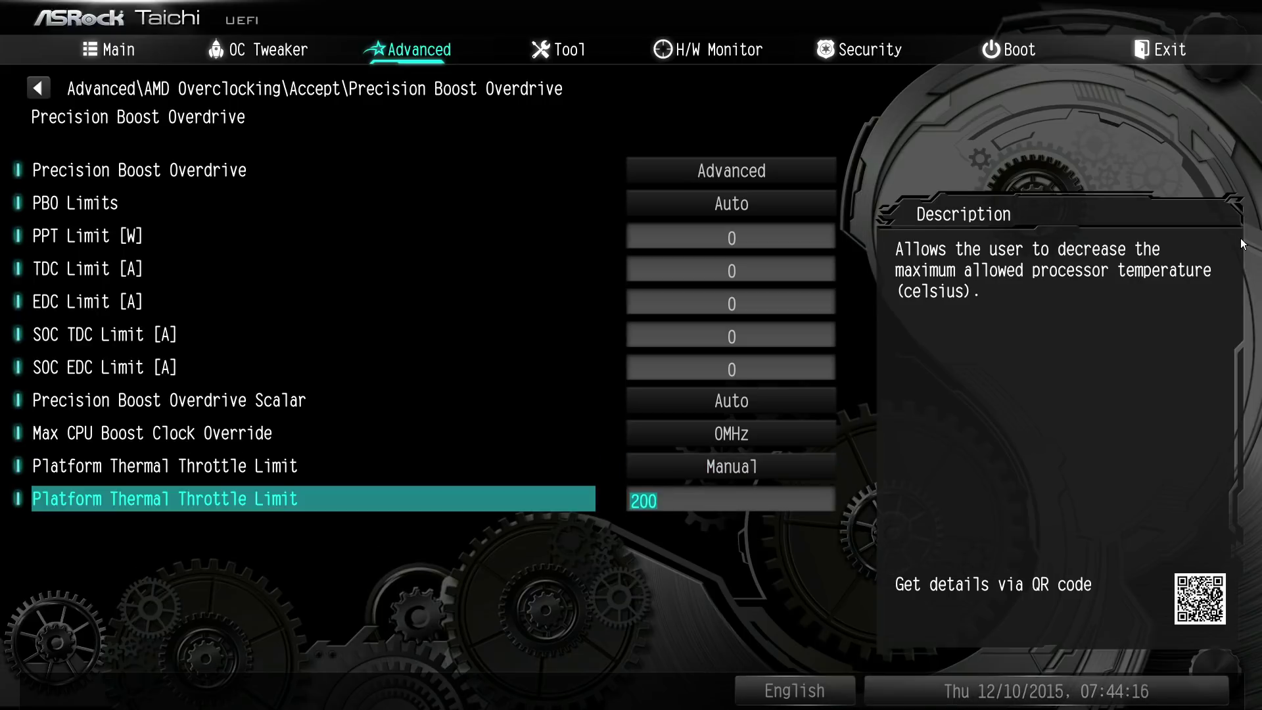
pyautogui.press('Up')
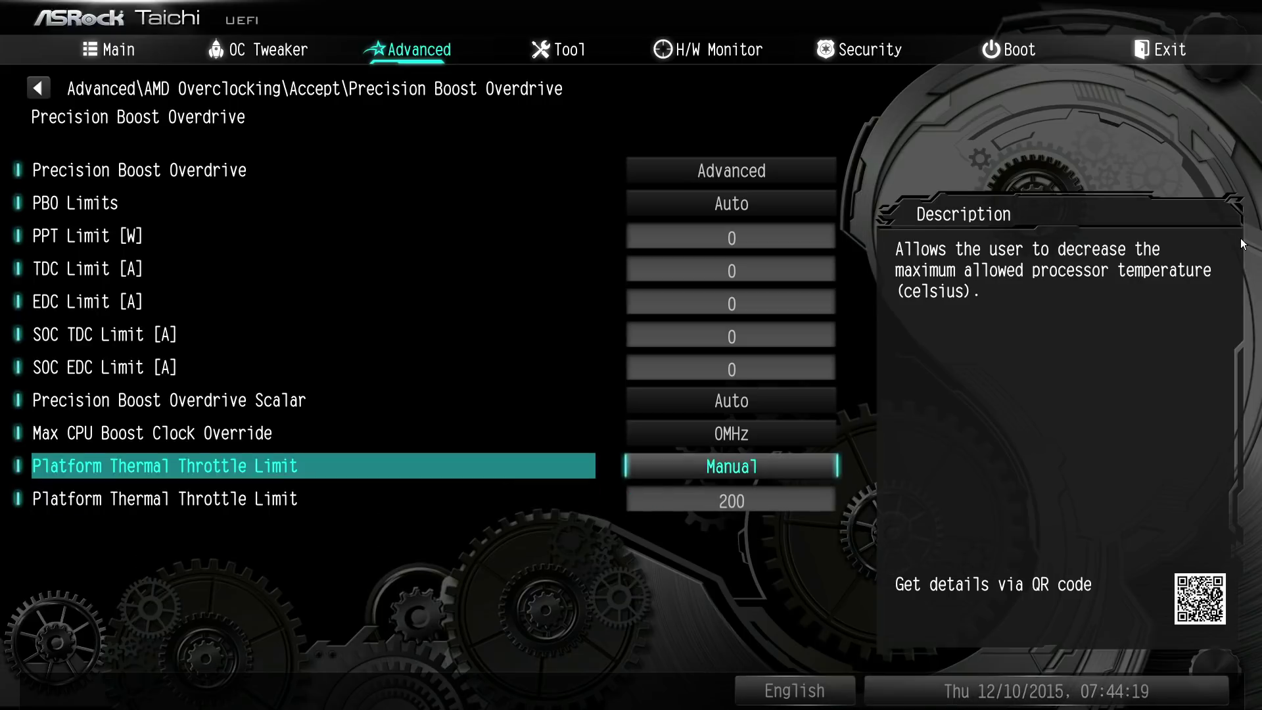
# Step: Change the manual Platform Thermal Throttle Limit value to 100
pyautogui.press('Down')
pyautogui.press('Return')
pyautogui.press('Up')
pyautogui.press('Down')
pyautogui.press('Up')
pyautogui.press('Down')
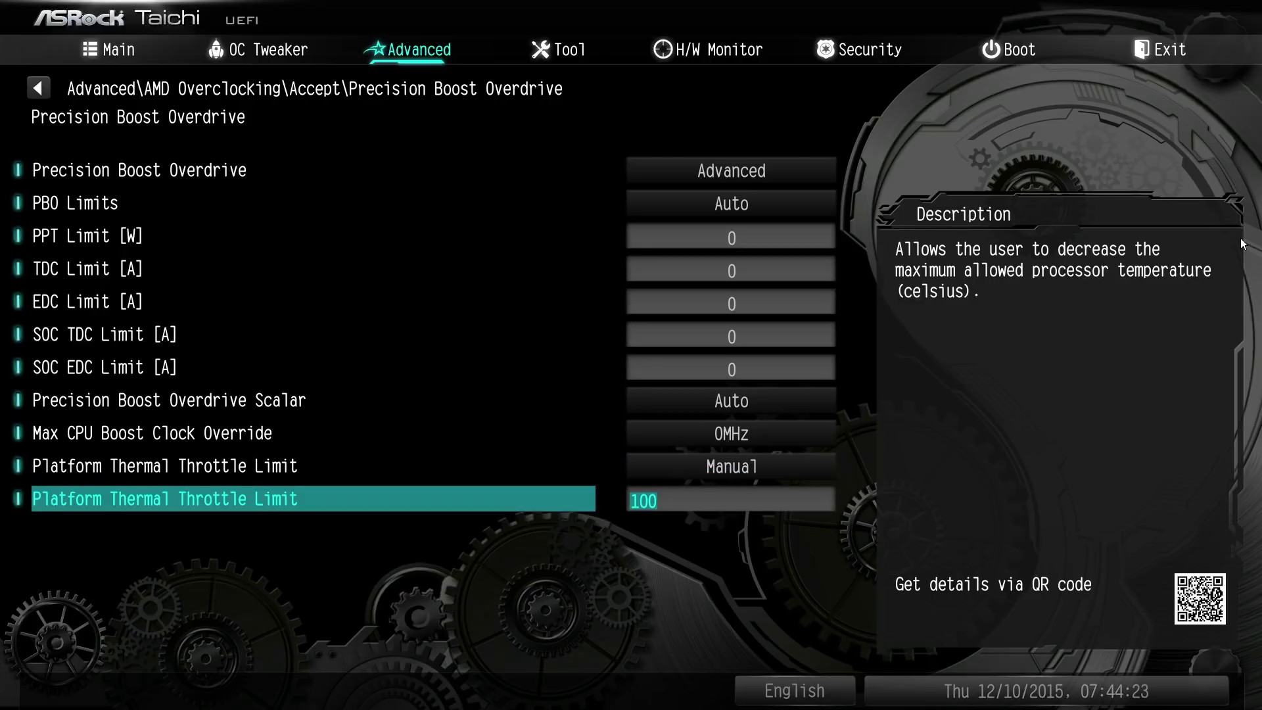
pyautogui.press('Up')
pyautogui.press('Down')
# Step: Set Platform Thermal Throttle Limit back to Auto and return to the AMD Overclocking page
pyautogui.press('Up')
pyautogui.press('Return')
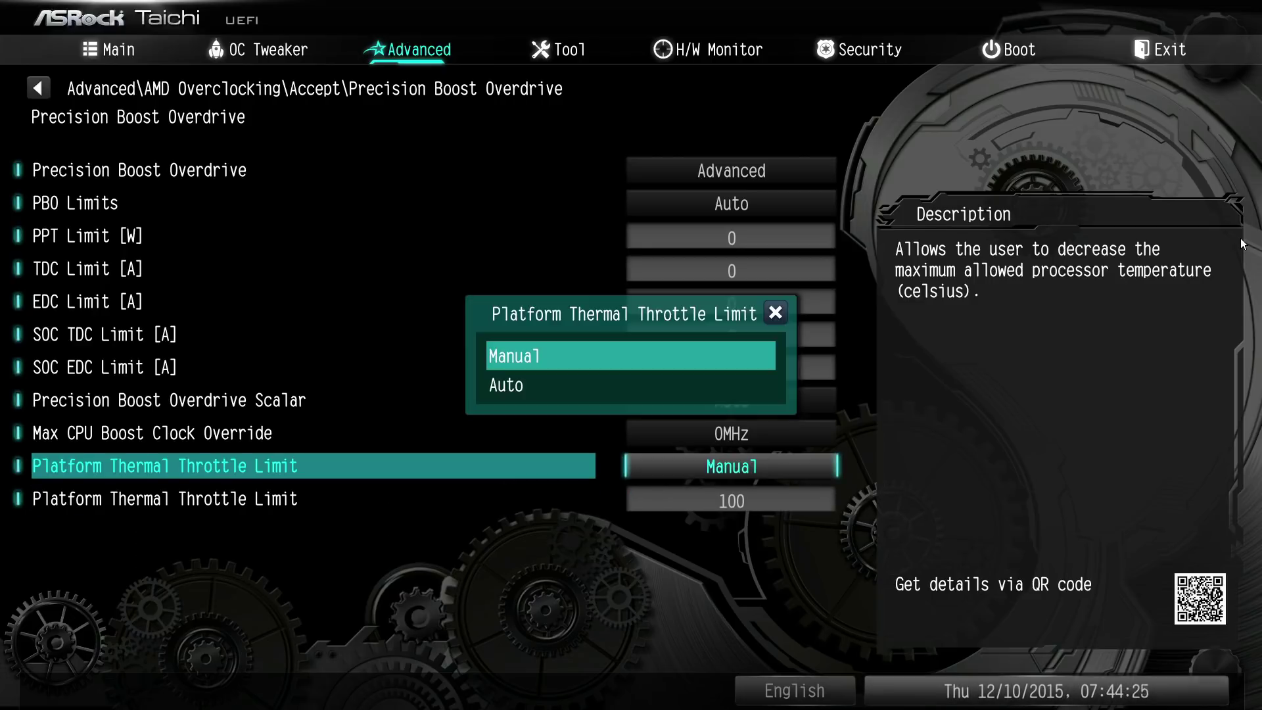
pyautogui.press('Down')
pyautogui.press('Return')
pyautogui.press('Escape')
# Step: Open the LN2 Mode page and set LN2 Mode to Disable
pyautogui.press('Down')
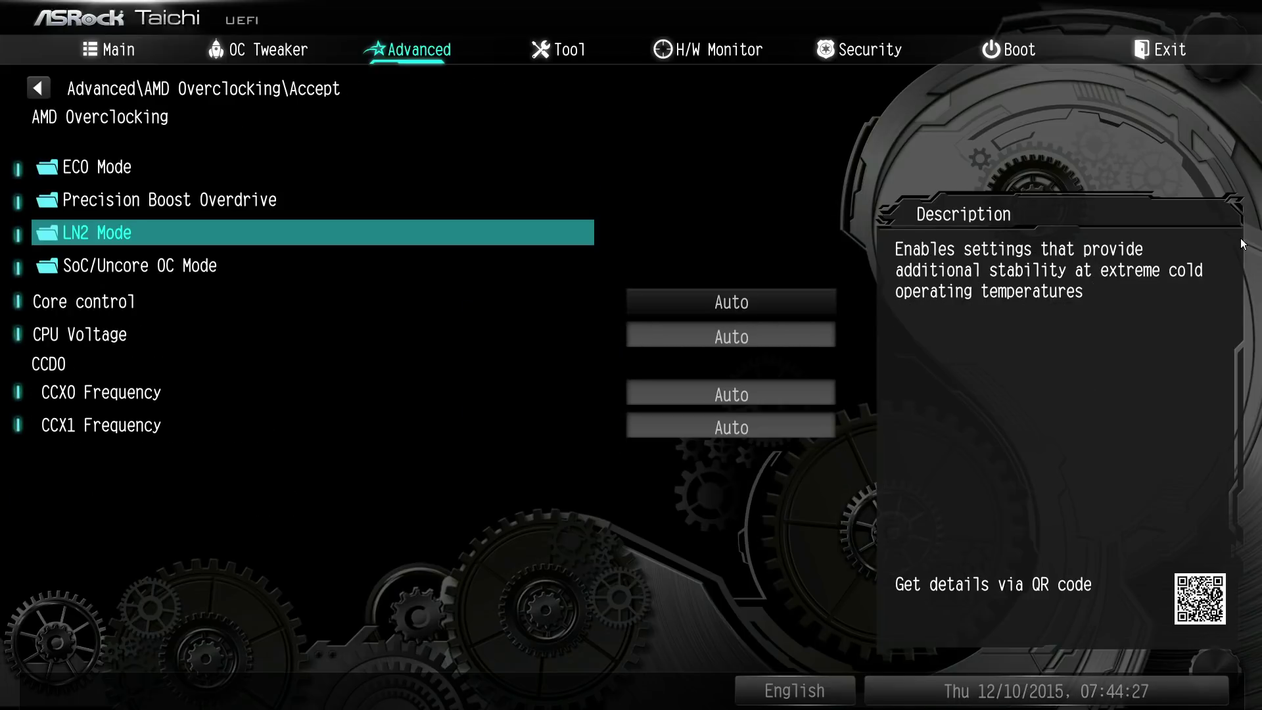
pyautogui.press('Return')
pyautogui.press('Return')
pyautogui.press('Down')
pyautogui.press('Return')
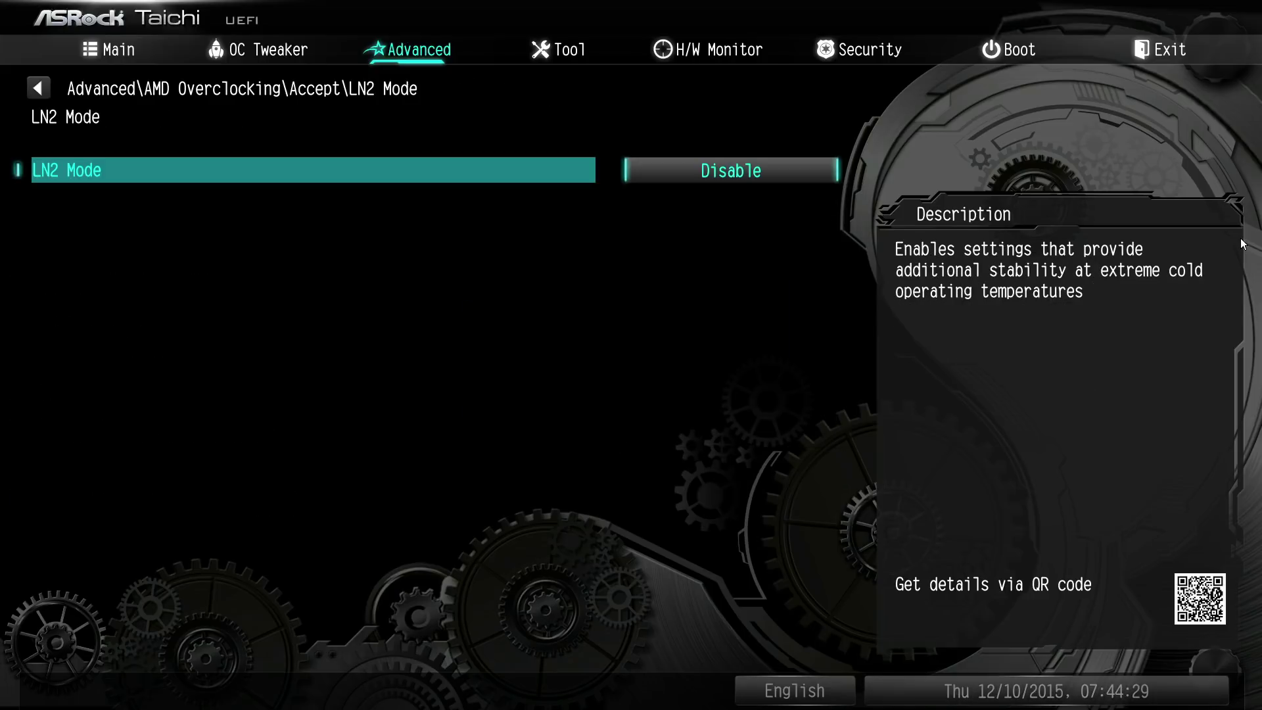
# Step: Try the LN2 Mode option after Disable, return the setting to its first listed option and leave the page
pyautogui.press('Return')
pyautogui.press('Down')
pyautogui.press('Return')
pyautogui.press('Return')
pyautogui.press('Up')
pyautogui.press('Up')
pyautogui.press('Return')
pyautogui.press('Escape')
# Step: Open the SoC/Uncore OC Mode page and set SoC/Uncore OC Mode to Disabled
pyautogui.press('Down')
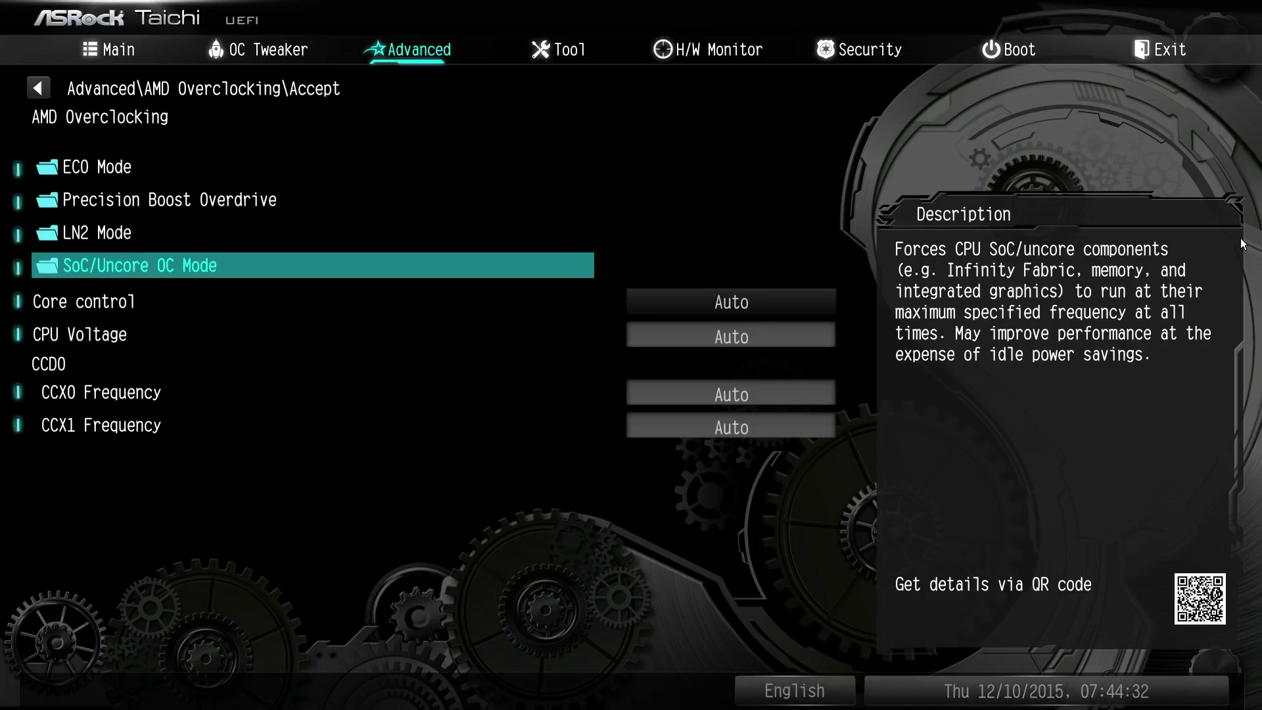
pyautogui.press('Return')
pyautogui.press('Return')
pyautogui.press('Down')
pyautogui.press('Return')
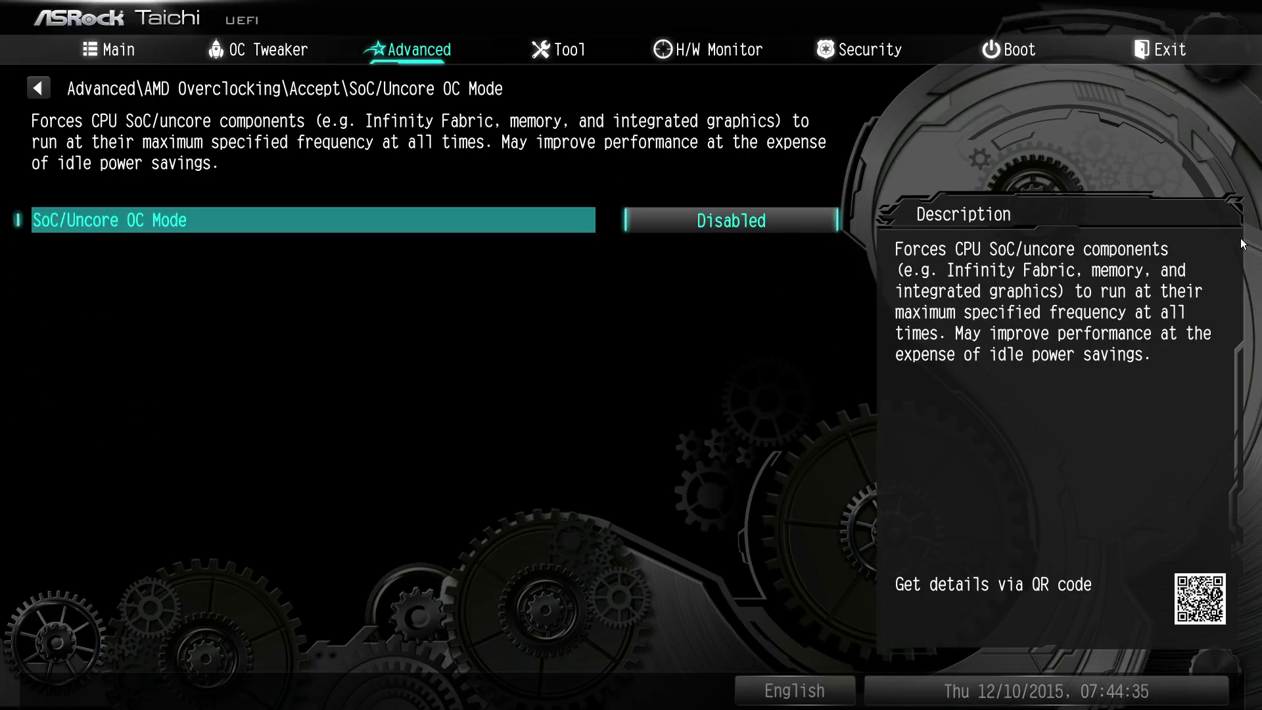
# Step: Set SoC/Uncore OC Mode to Enabled and reopen its page to check the value
pyautogui.press('Return')
pyautogui.press('Up')
pyautogui.press('Return')
pyautogui.press('Escape')
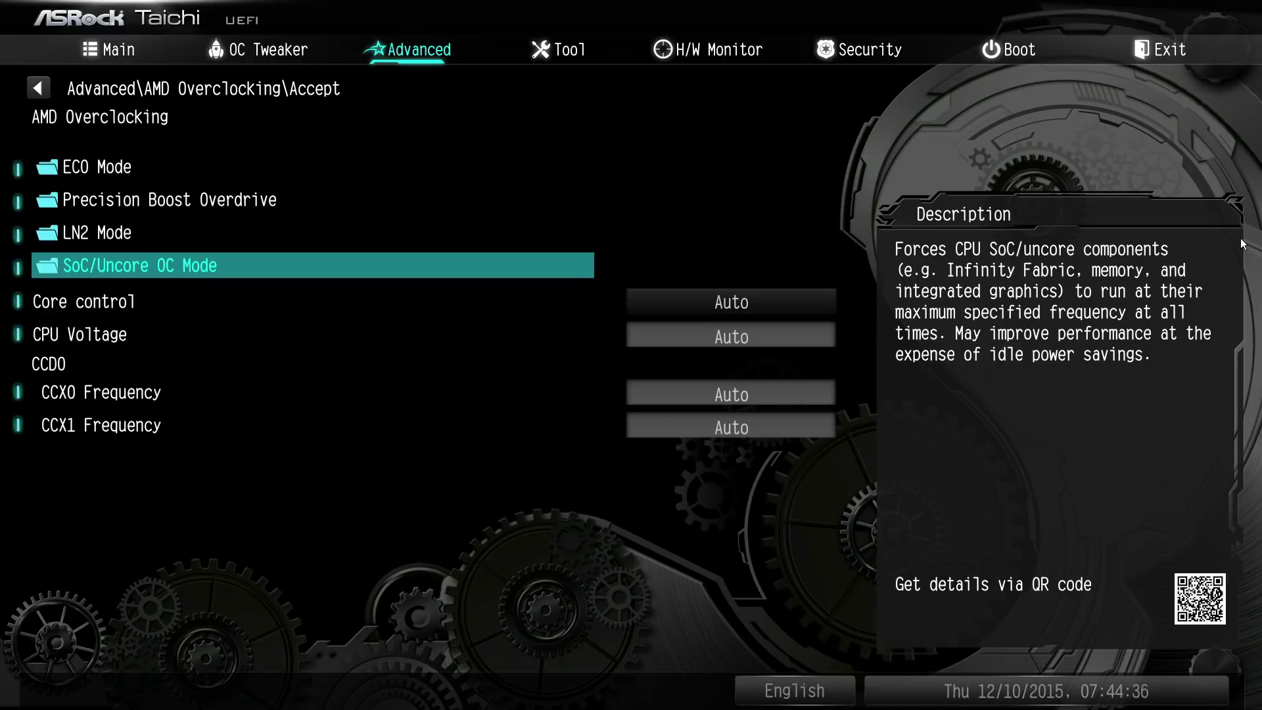
pyautogui.press('Return')
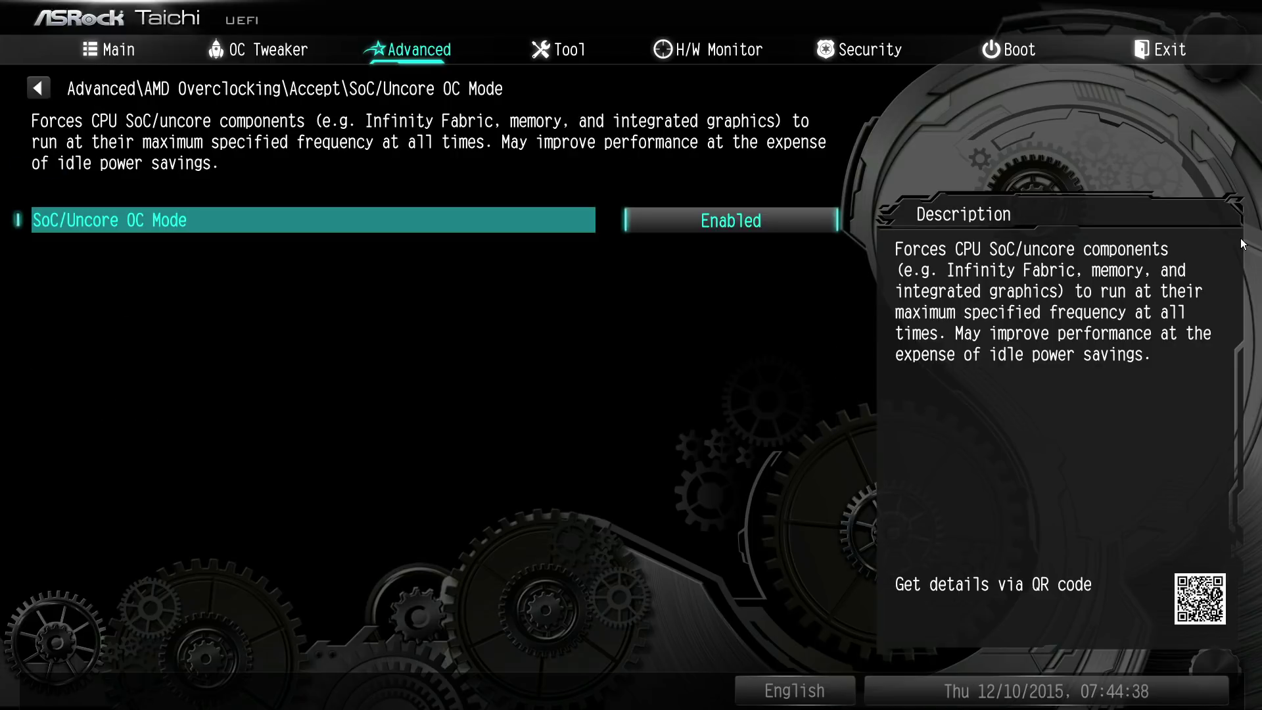
pyautogui.press('Escape')
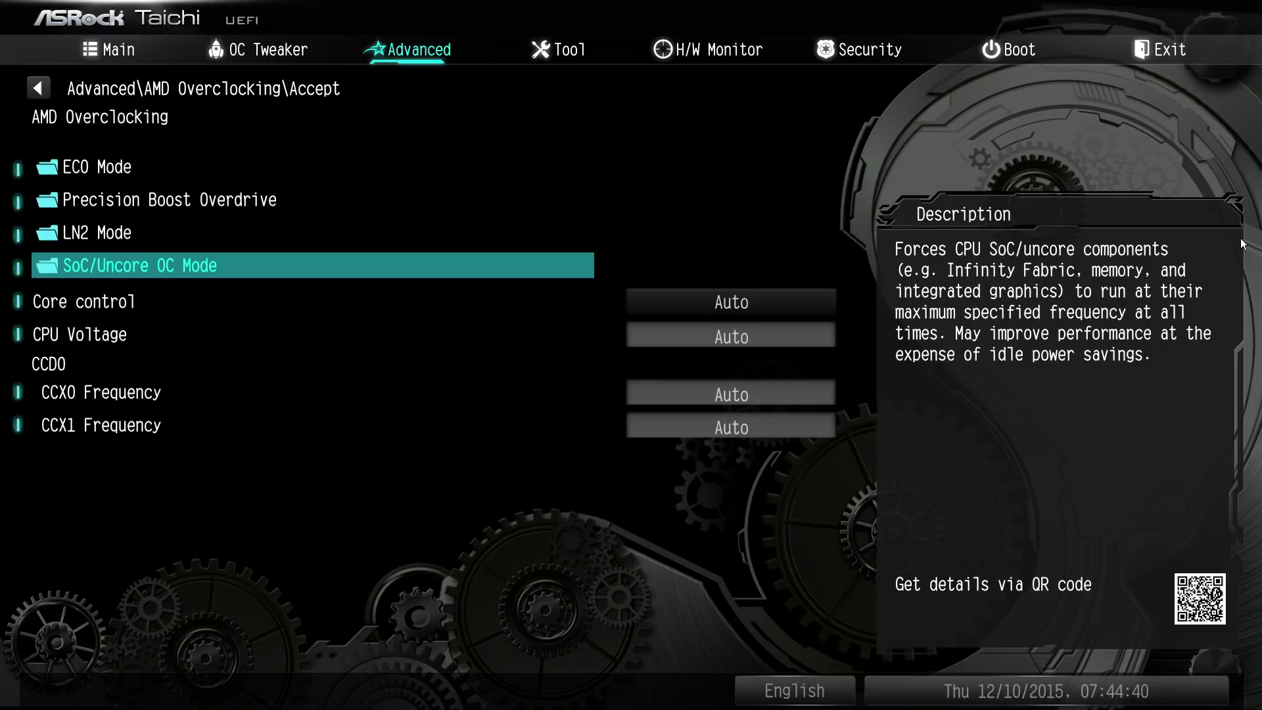
# Step: Leave the AMD Overclocking settings and choose Decline on the warranty warning to return to the Advanced page
pyautogui.press('Down')
pyautogui.press('Up')
pyautogui.press('Up')
pyautogui.press('Up')
pyautogui.press('Up')
pyautogui.press('Escape')
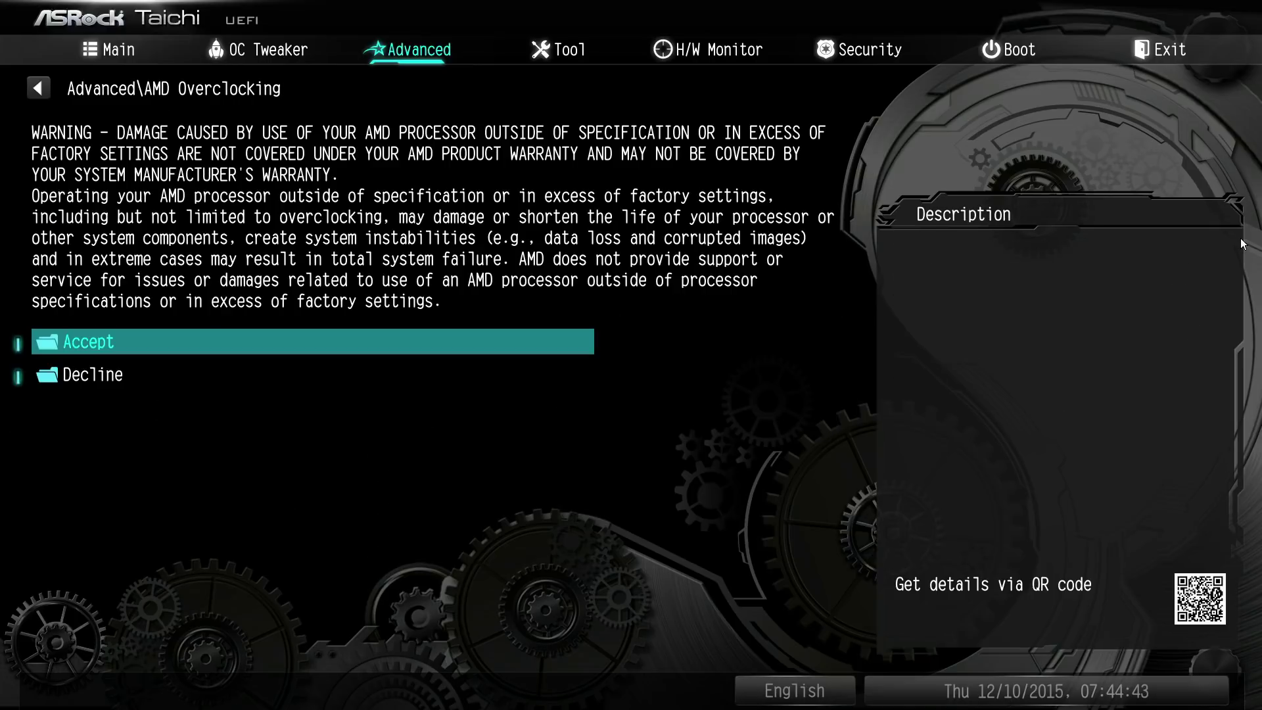
pyautogui.press('Down')
pyautogui.press('Return')
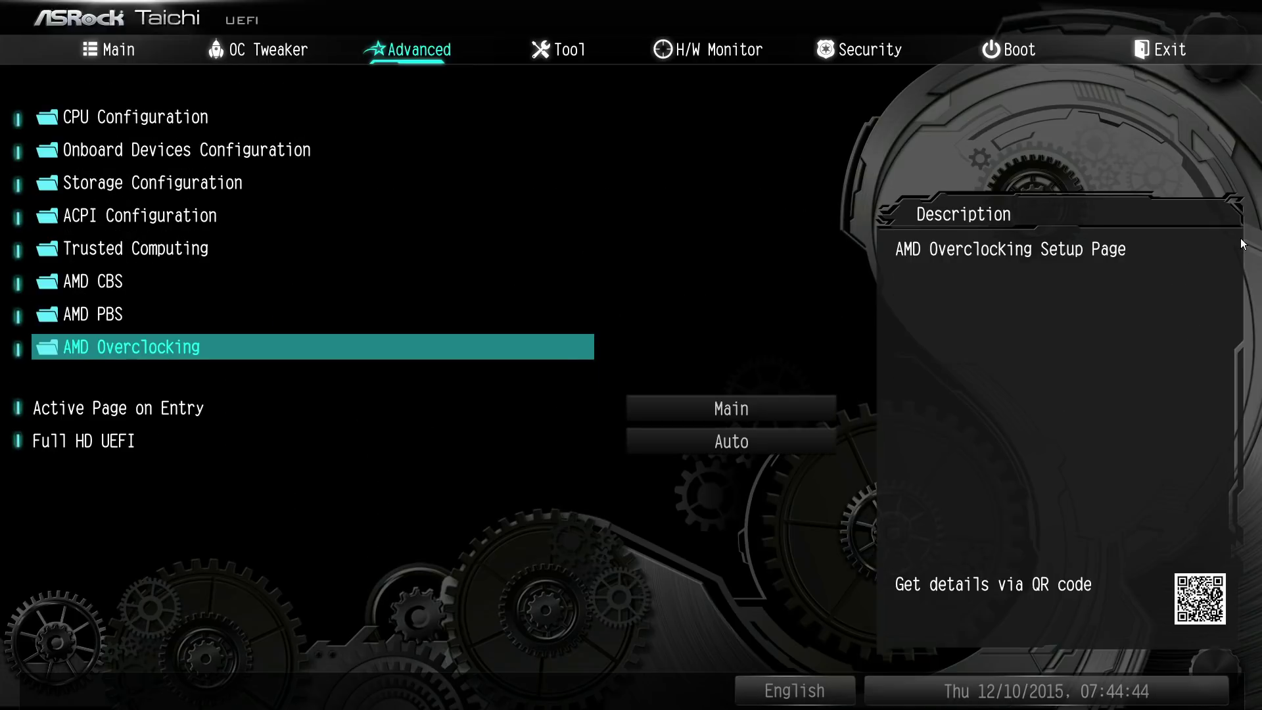
# Step: Look through the Active Page on Entry options and set it to OC Tweaker
pyautogui.press('Down')
pyautogui.press('Return')
pyautogui.press('Down')
pyautogui.press('Down')
pyautogui.press('Up')
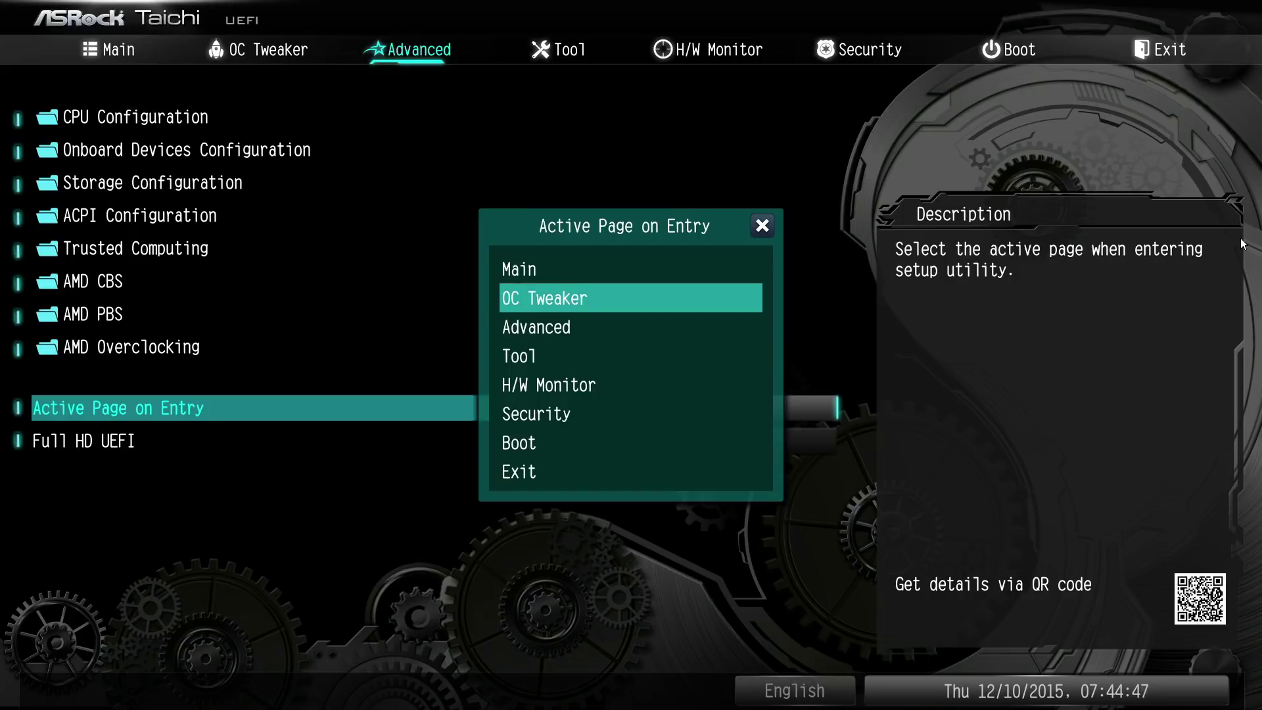
pyautogui.press('Up')
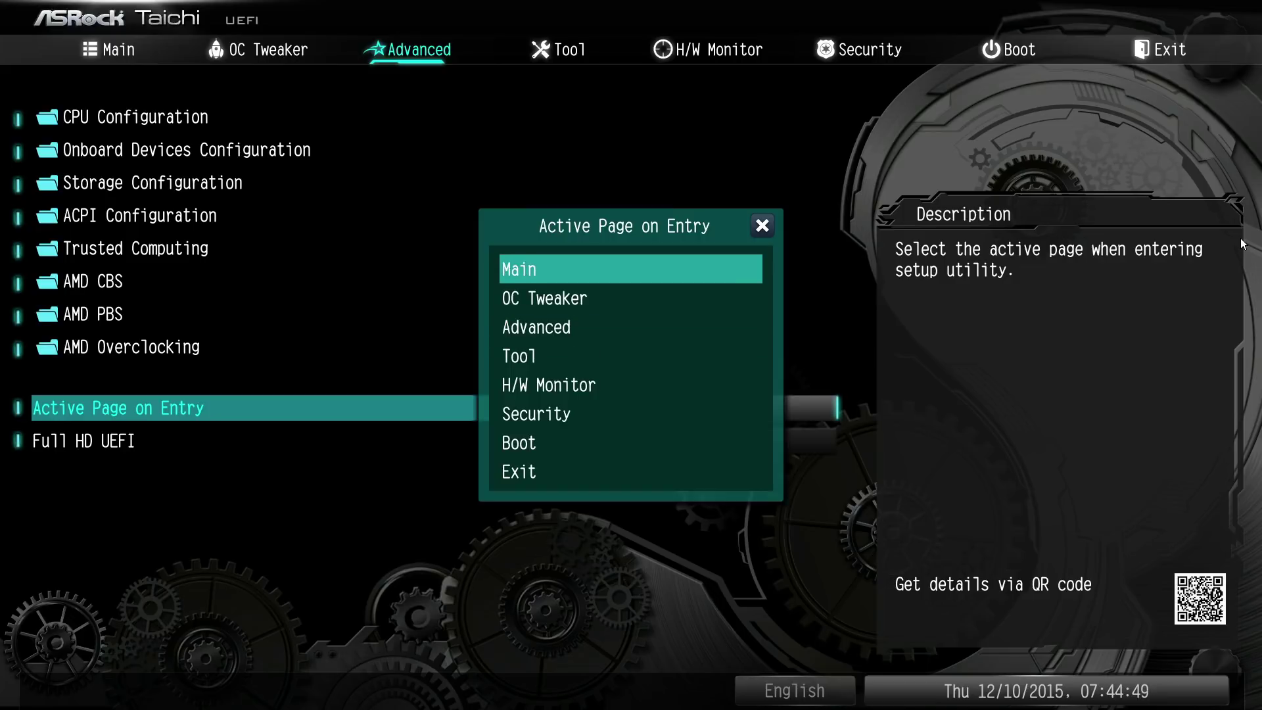
pyautogui.press('Down')
pyautogui.press('Down')
pyautogui.press('Down')
pyautogui.press('Up')
pyautogui.press('Up')
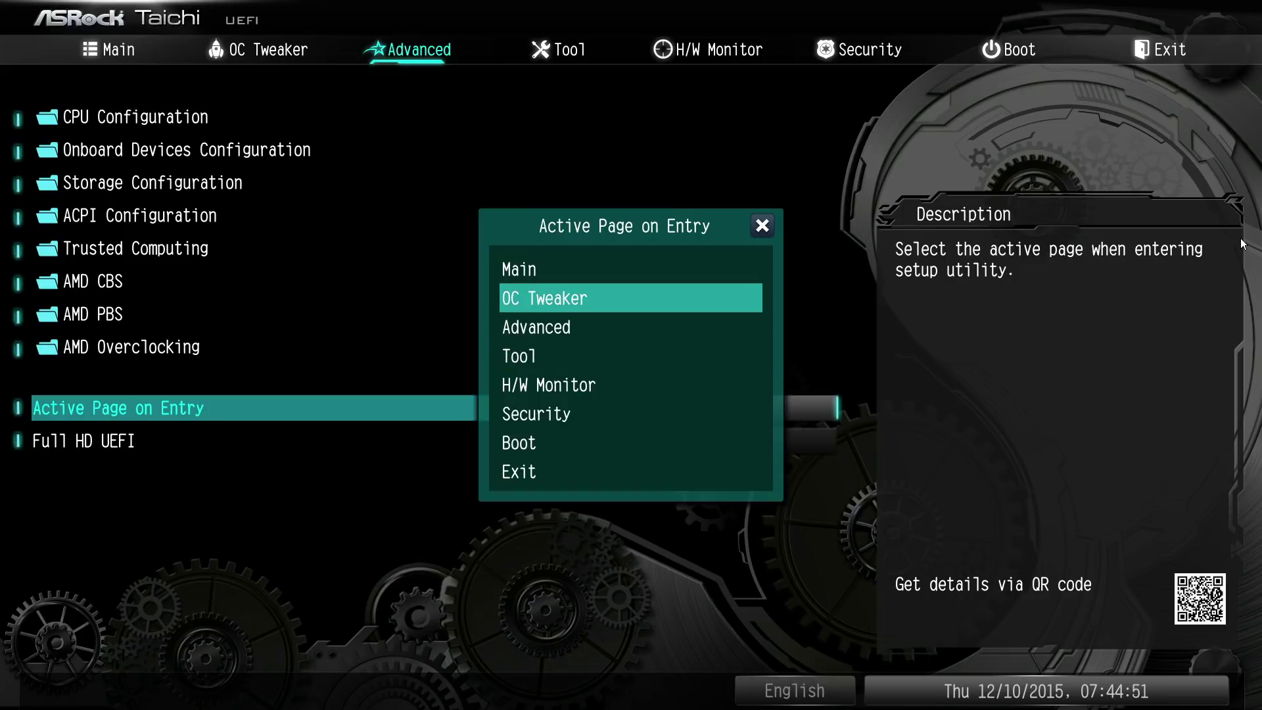
pyautogui.press('Return')
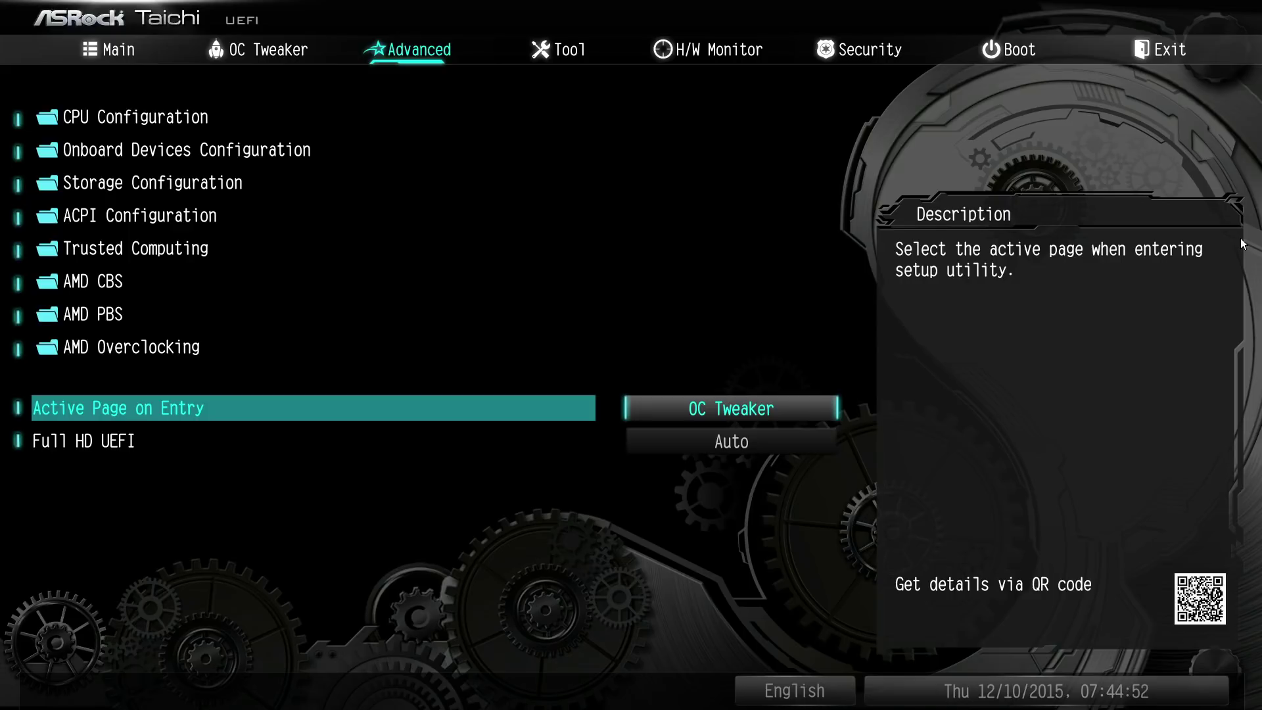
pyautogui.press('Return')
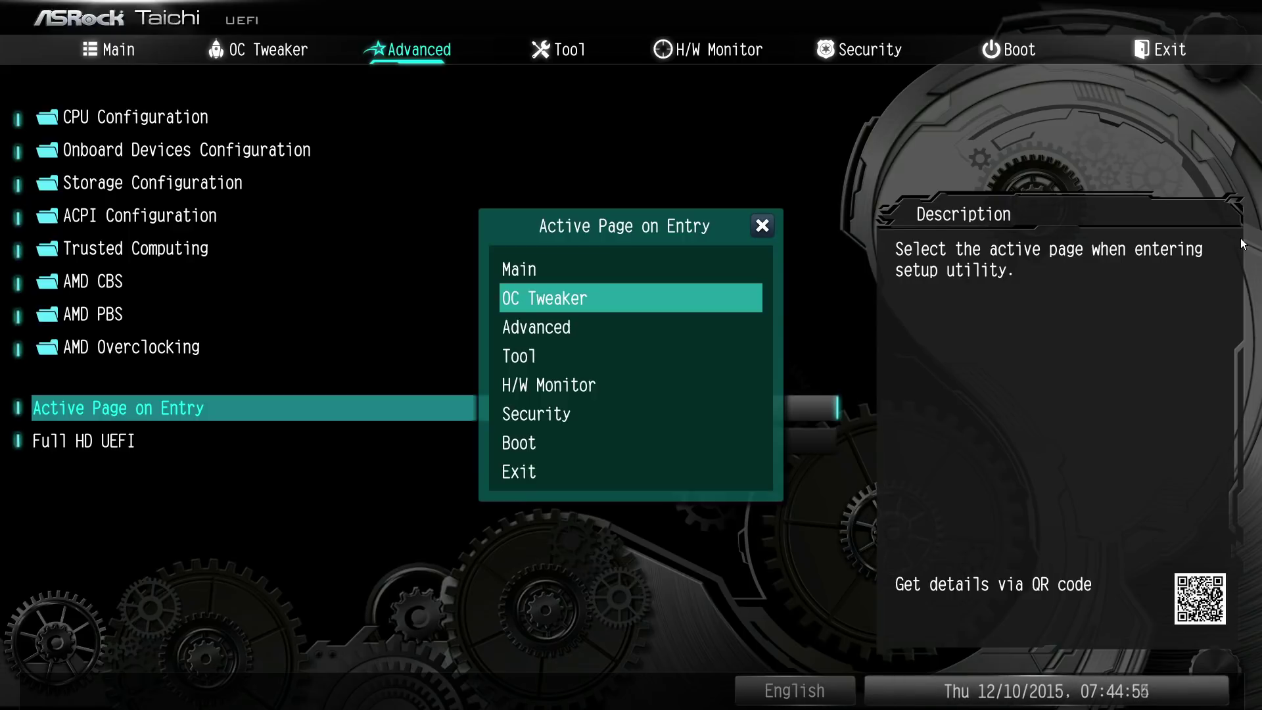
pyautogui.press('Return')
# Step: View the Full HD UEFI options and choose Auto
pyautogui.press('Down')
pyautogui.press('Return')
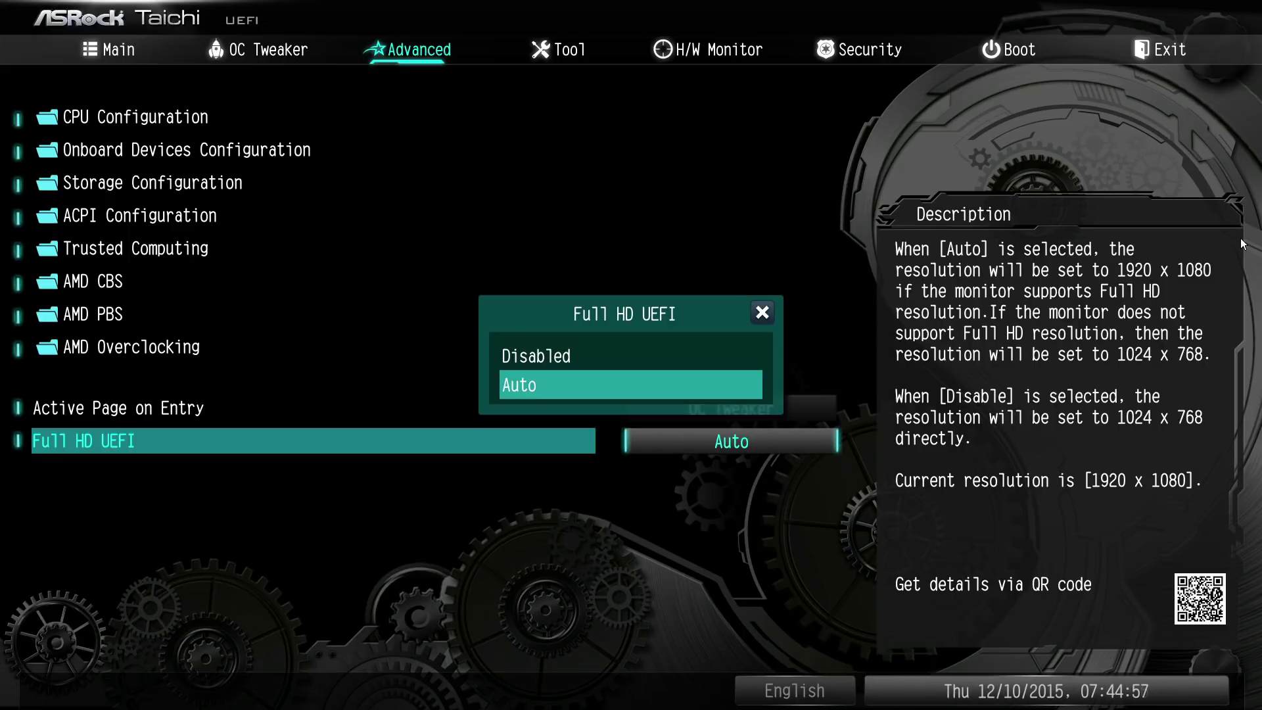
pyautogui.press('Return')
pyautogui.press('-')
pyautogui.press('Return')
pyautogui.press('Down')
pyautogui.press('Return')
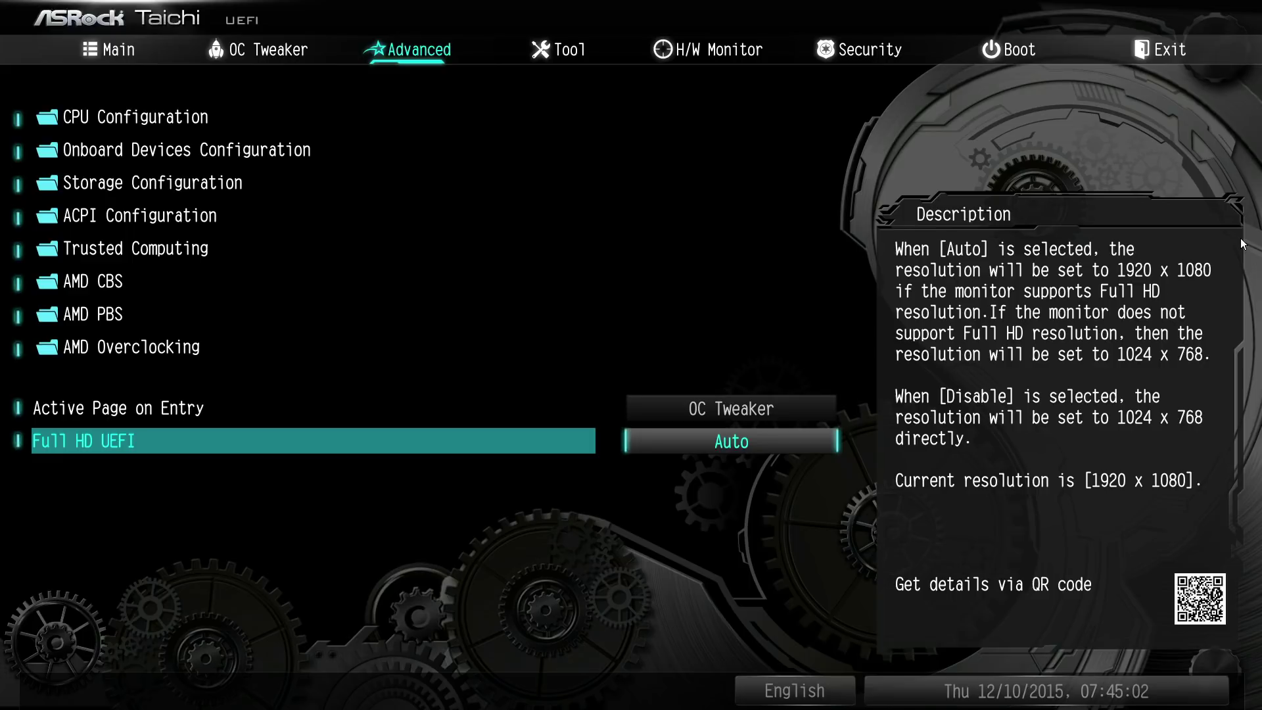
# Step: Set Full HD UEFI to Disabled
pyautogui.press('Return')
pyautogui.press('Up')
pyautogui.press('Return')
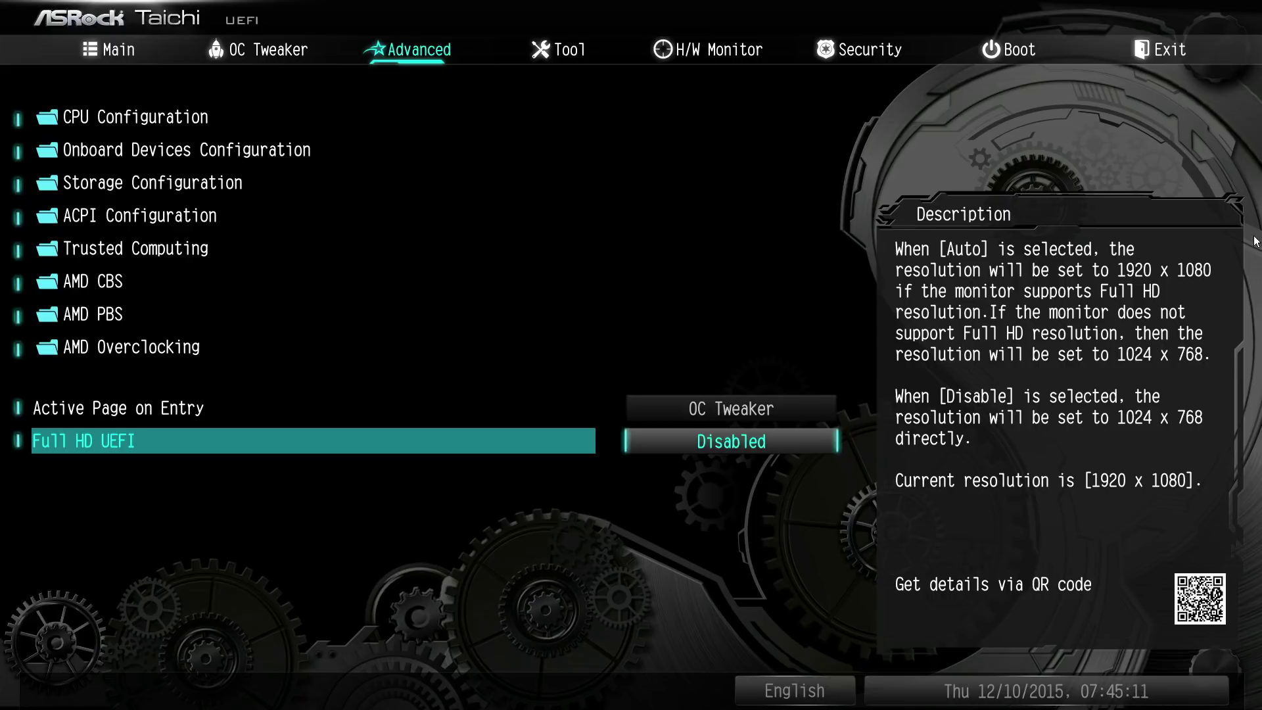
pyautogui.press('Right')
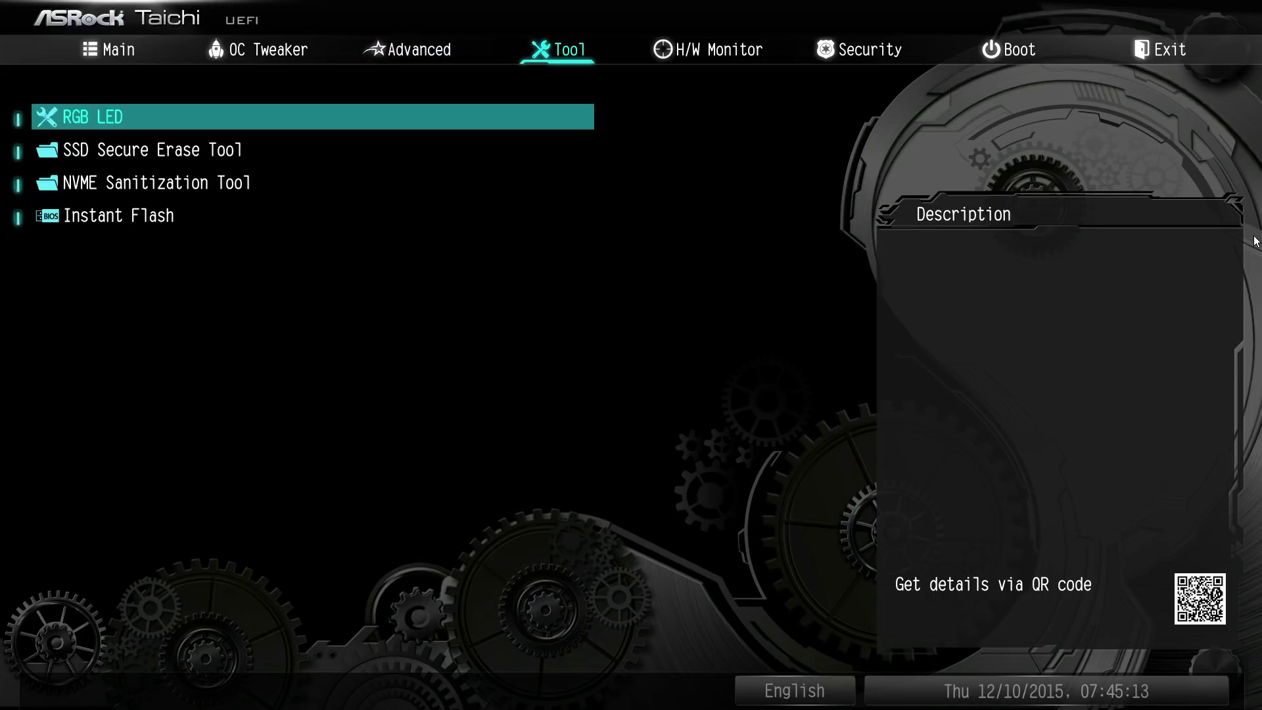
pyautogui.press('Left')
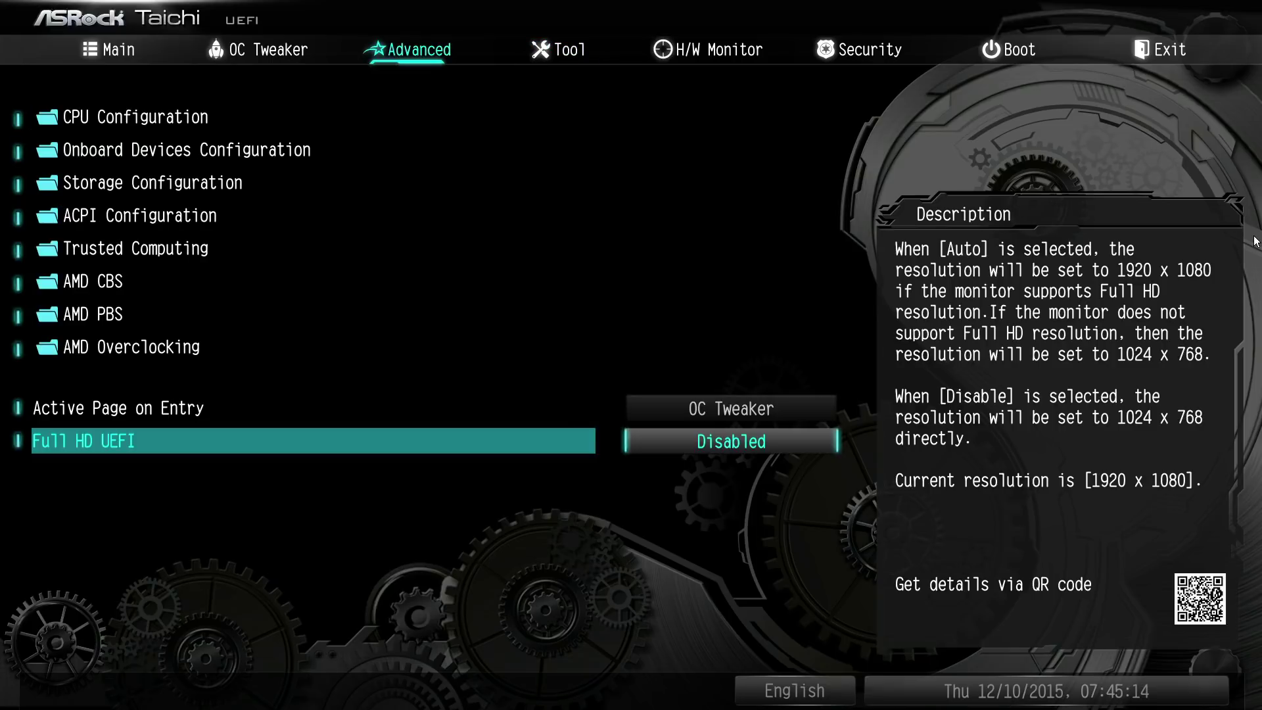
# Step: Open the RGB LED tool and examine its lighting mode and the Red and Green colour values
pyautogui.press('Right')
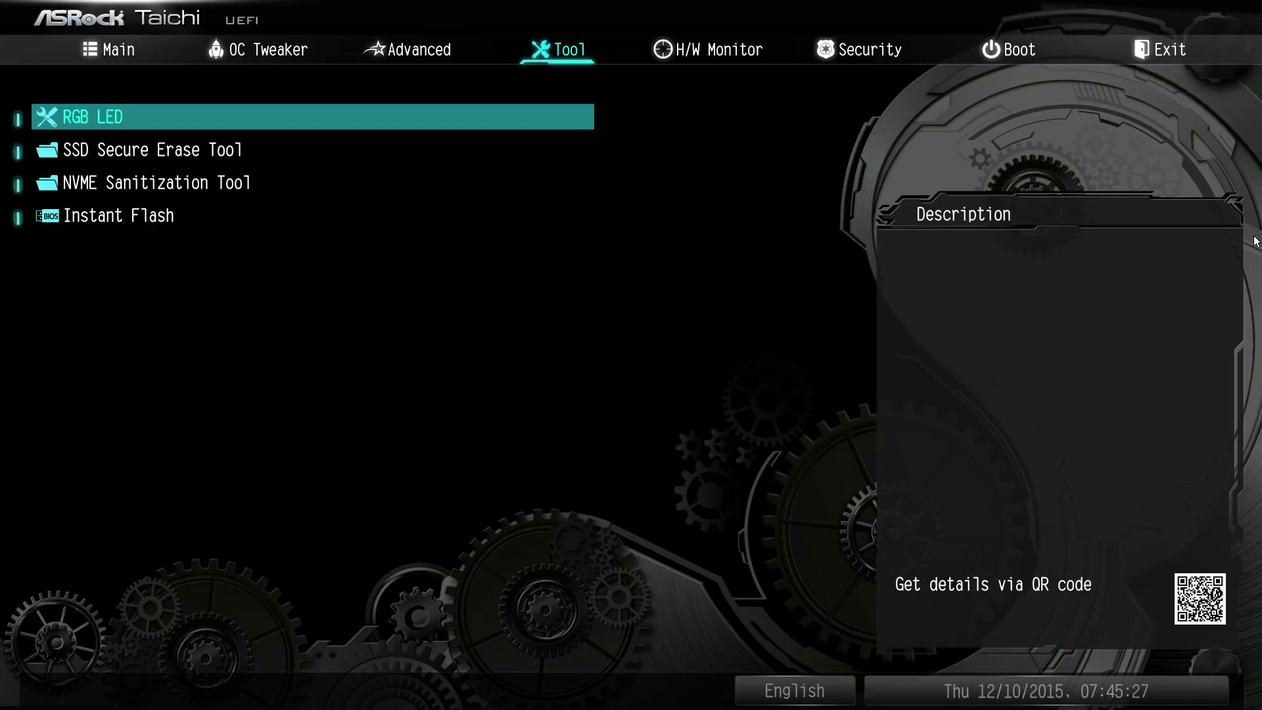
pyautogui.press('Return')
pyautogui.press('Down')
pyautogui.press('Up')
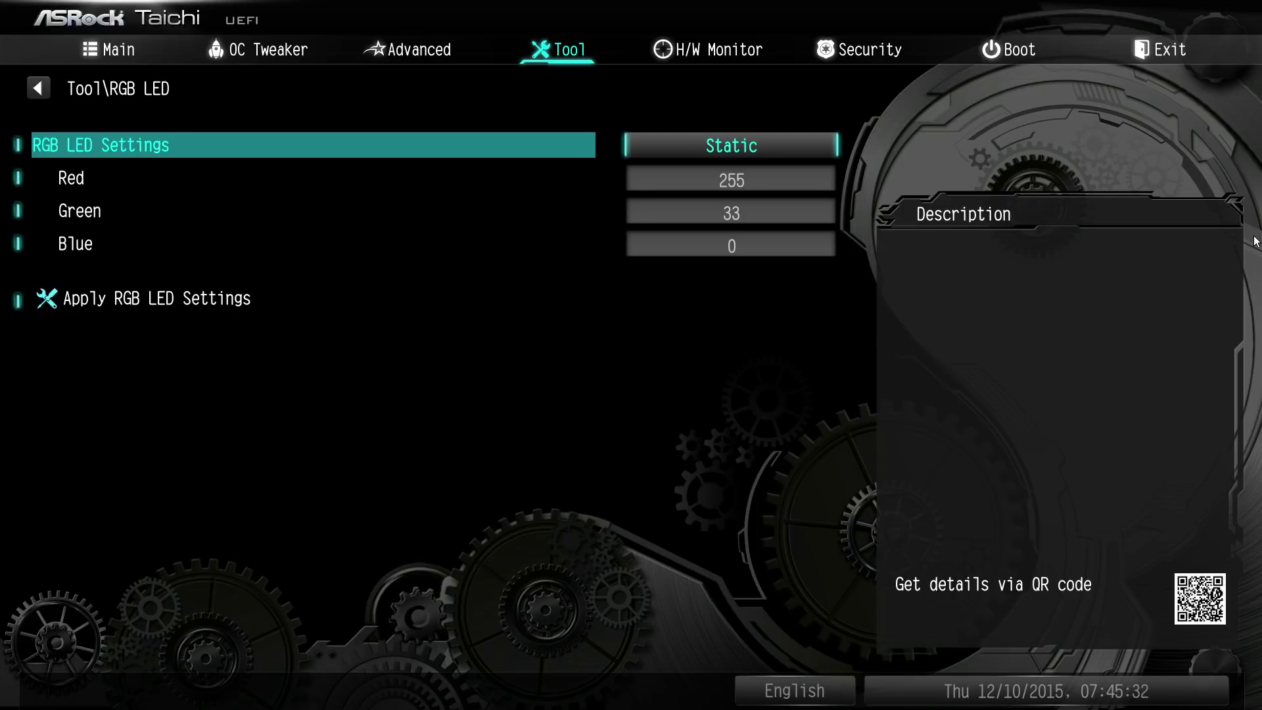
pyautogui.press('Down')
pyautogui.press('Down')
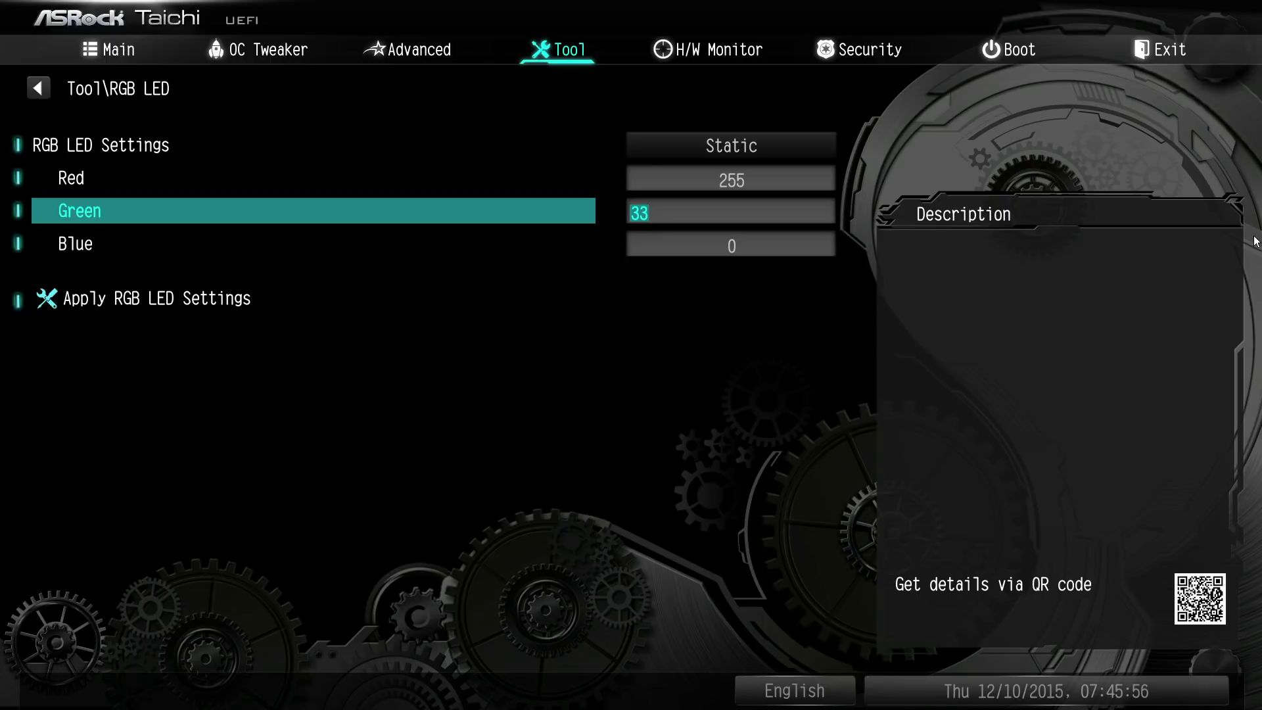
pyautogui.press('Up')
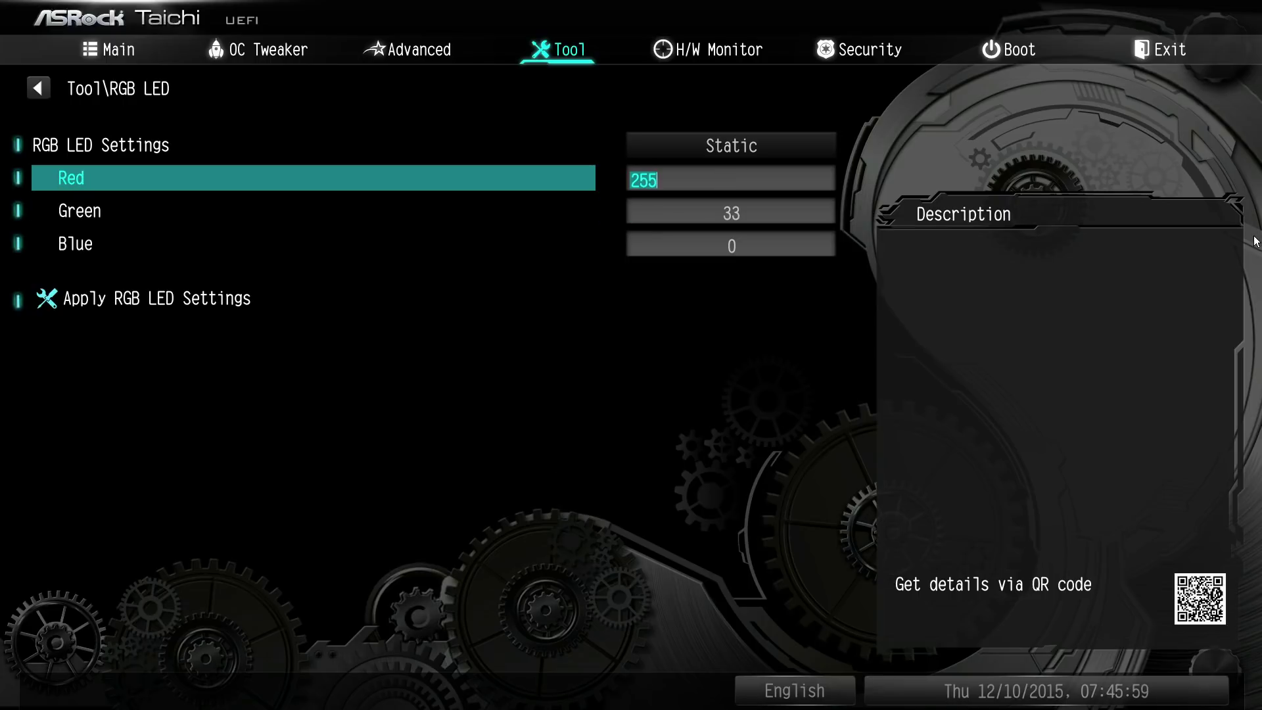
# Step: Switch the RGB LED Settings effect to Breathing, then to Strobe
pyautogui.press('Up')
pyautogui.press('Return')
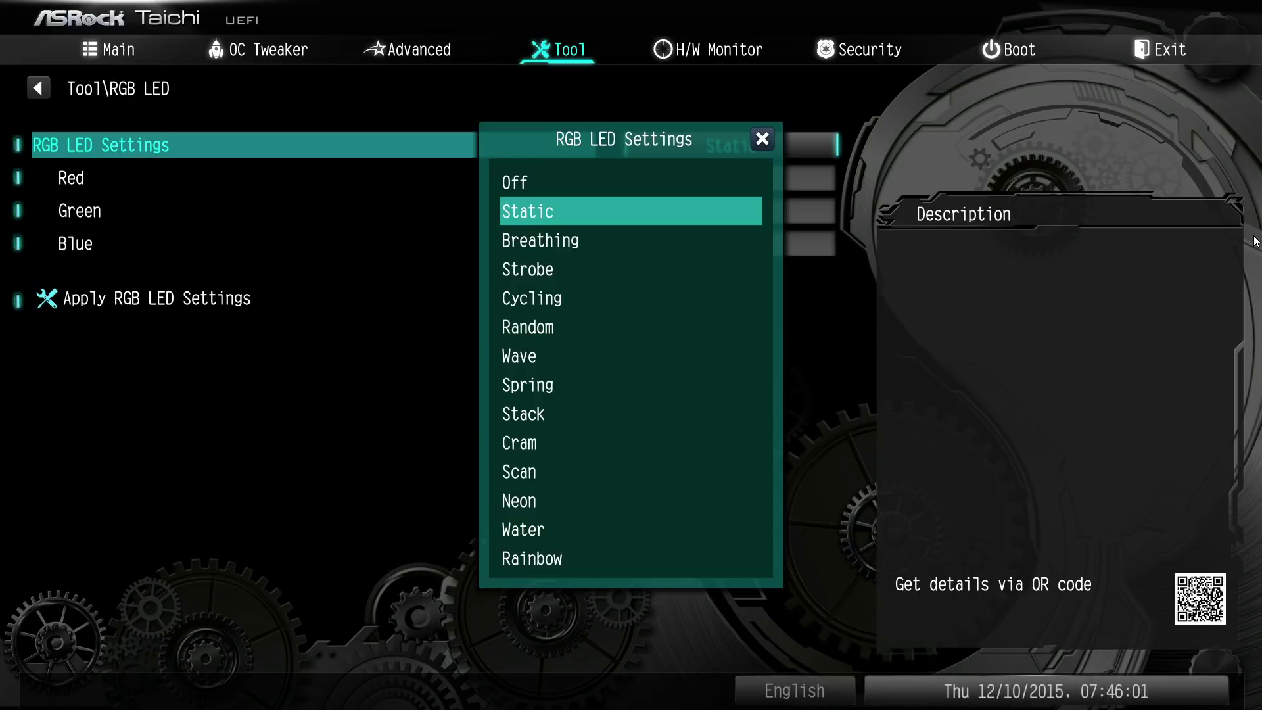
pyautogui.press('Down')
pyautogui.press('Return')
pyautogui.press('Return')
pyautogui.press('Down')
pyautogui.press('Return')
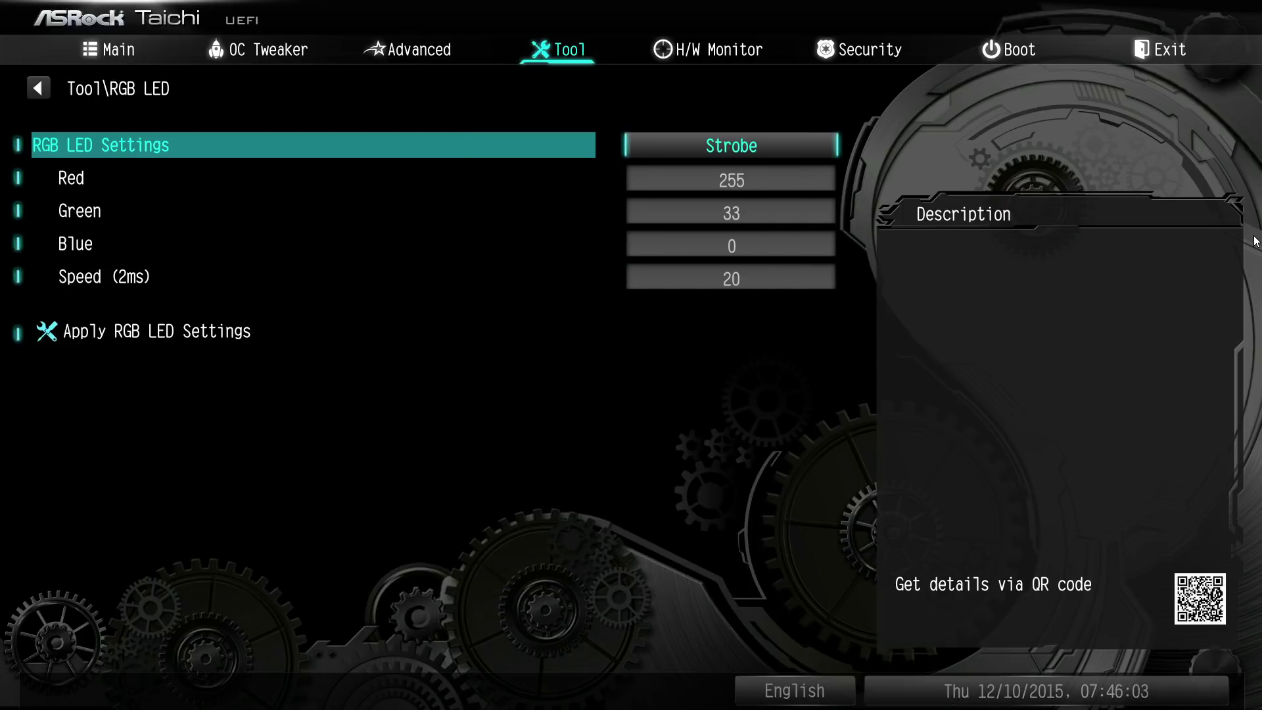
# Step: Switch the RGB LED Settings effect to Cycling, then to Random
pyautogui.press('Return')
pyautogui.press('Down')
pyautogui.press('Return')
pyautogui.press('Return')
pyautogui.press('Down')
pyautogui.press('Return')
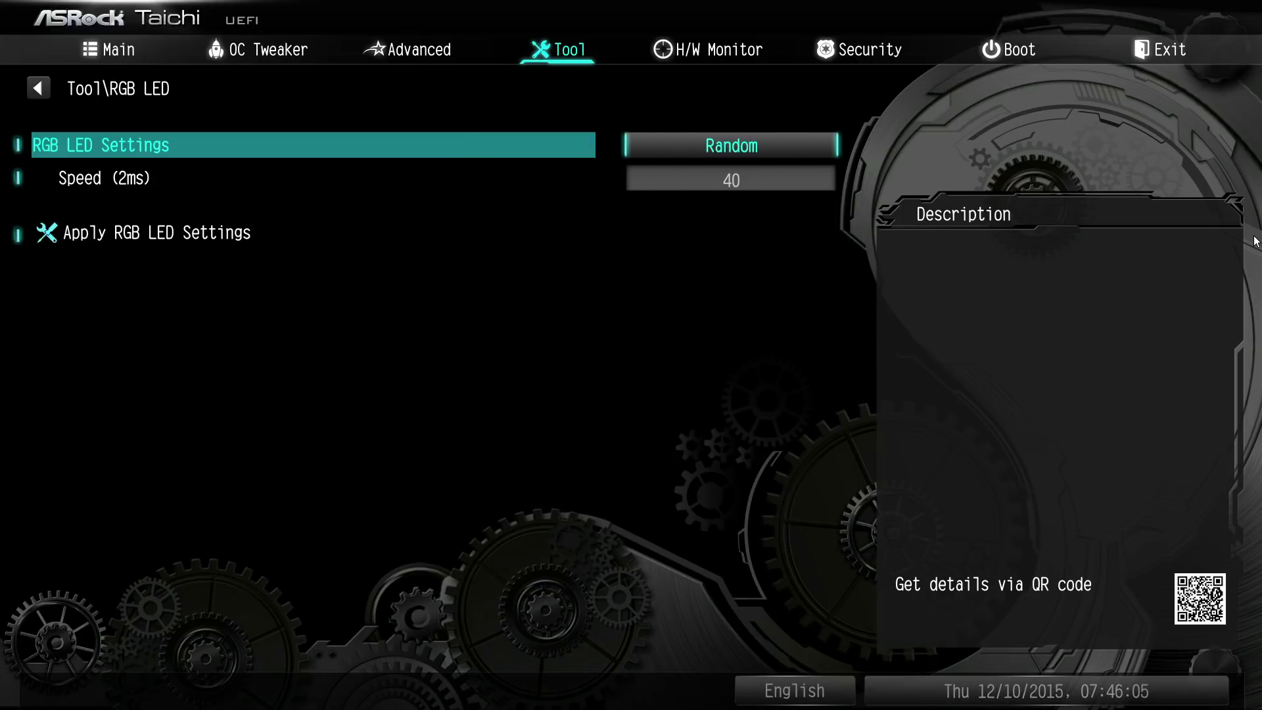
# Step: Switch the RGB LED Settings effect to Wave, then to Spring
pyautogui.press('Return')
pyautogui.press('Down')
pyautogui.press('Return')
pyautogui.press('Return')
pyautogui.press('Down')
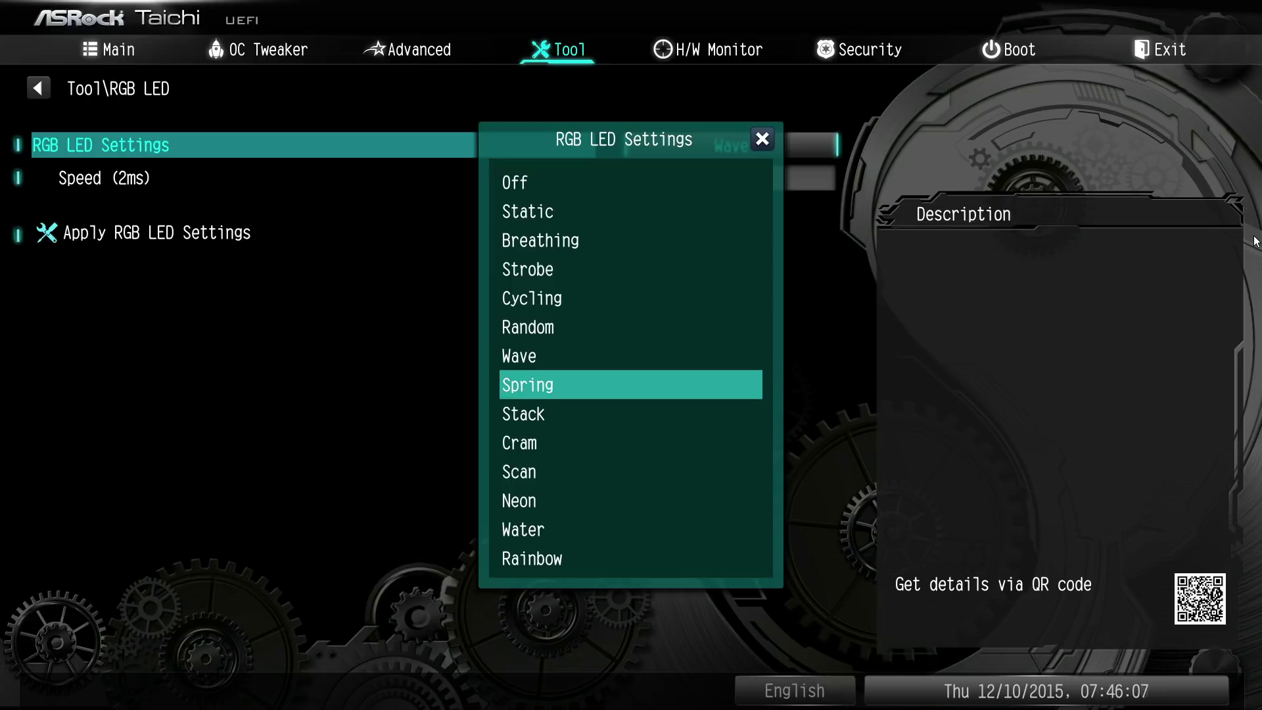
pyautogui.press('Escape')
pyautogui.press('Return')
pyautogui.press('Down')
pyautogui.press('Return')
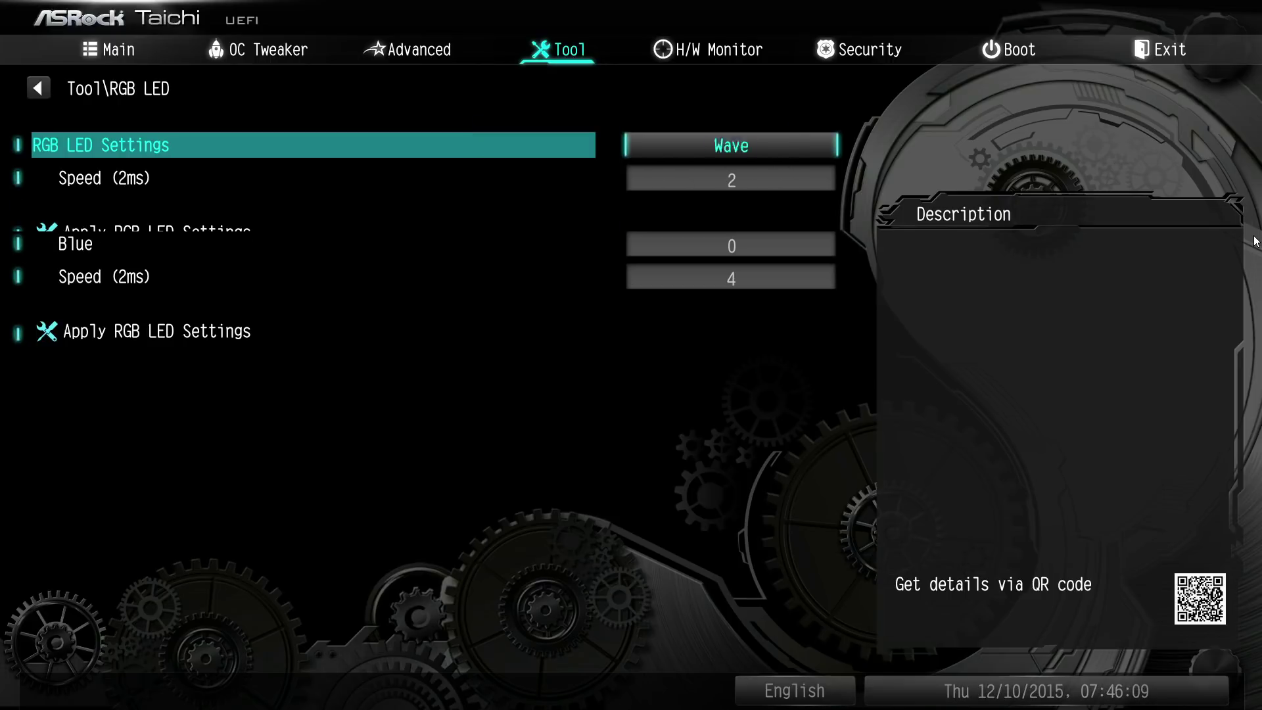
# Step: Go through the Spring effect's colour and speed fields, then switch the RGB LED effect to Stack
pyautogui.press('Down')
pyautogui.press('Down')
pyautogui.press('Down')
pyautogui.press('Down')
pyautogui.press('Down')
pyautogui.press('Down')
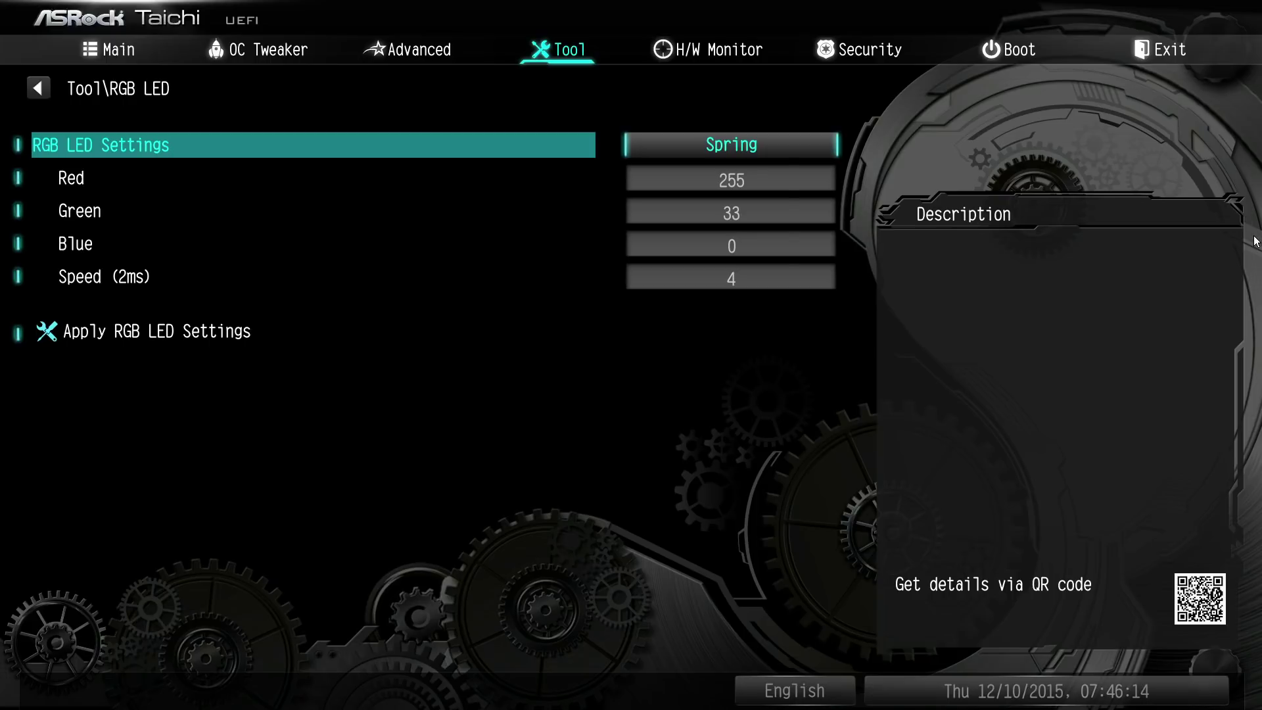
pyautogui.press('Return')
pyautogui.press('Down')
pyautogui.press('Return')
pyautogui.press('Down')
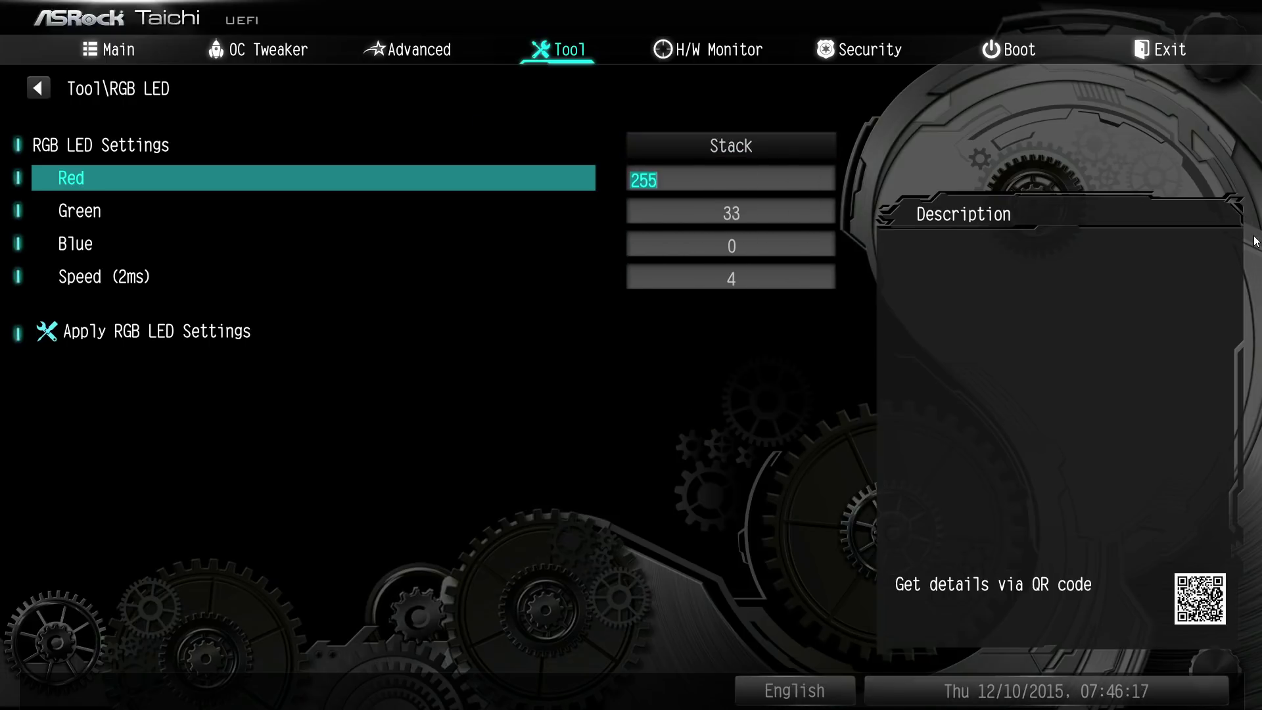
pyautogui.press('Up')
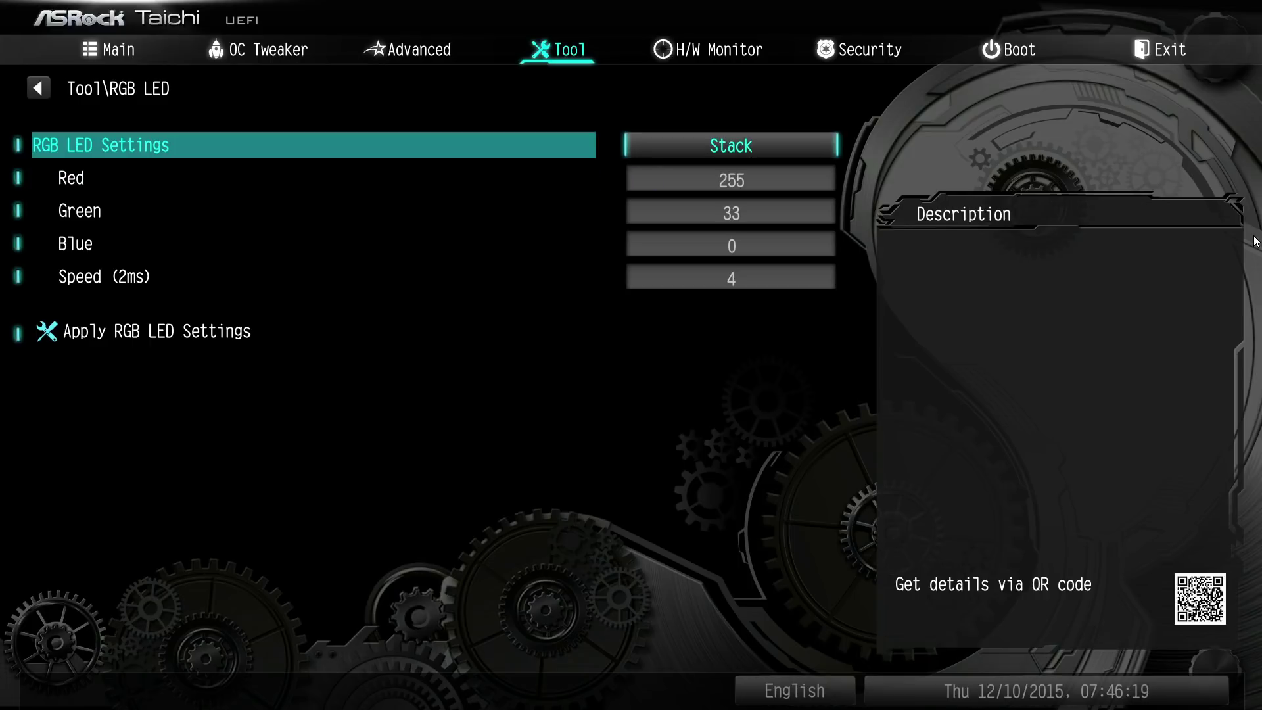
# Step: Switch the RGB LED Settings effect to Cram, then to Scan
pyautogui.press('Return')
pyautogui.press('Down')
pyautogui.press('Return')
pyautogui.press('Return')
pyautogui.press('Down')
pyautogui.press('Down')
pyautogui.press('Up')
pyautogui.press('Return')
# Step: Switch the RGB LED Settings effect to Neon, then to Water
pyautogui.press('Return')
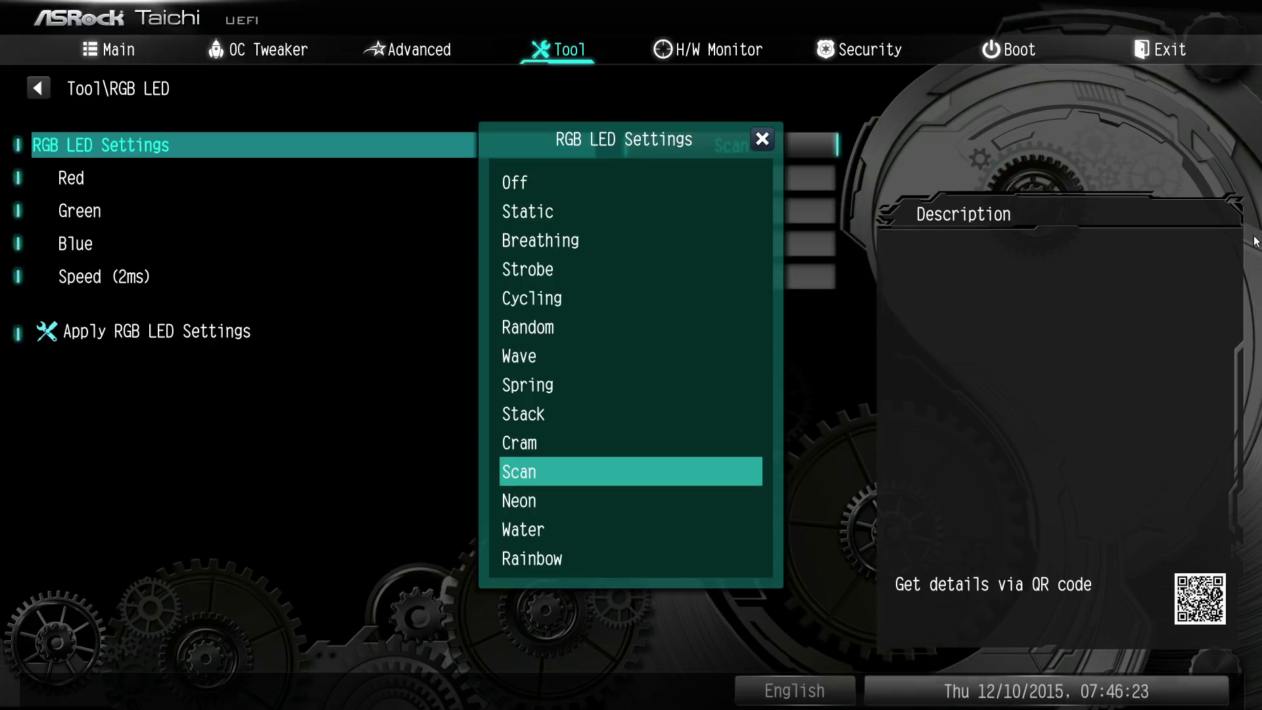
pyautogui.press('Down')
pyautogui.press('Return')
pyautogui.press('Down')
pyautogui.press('Up')
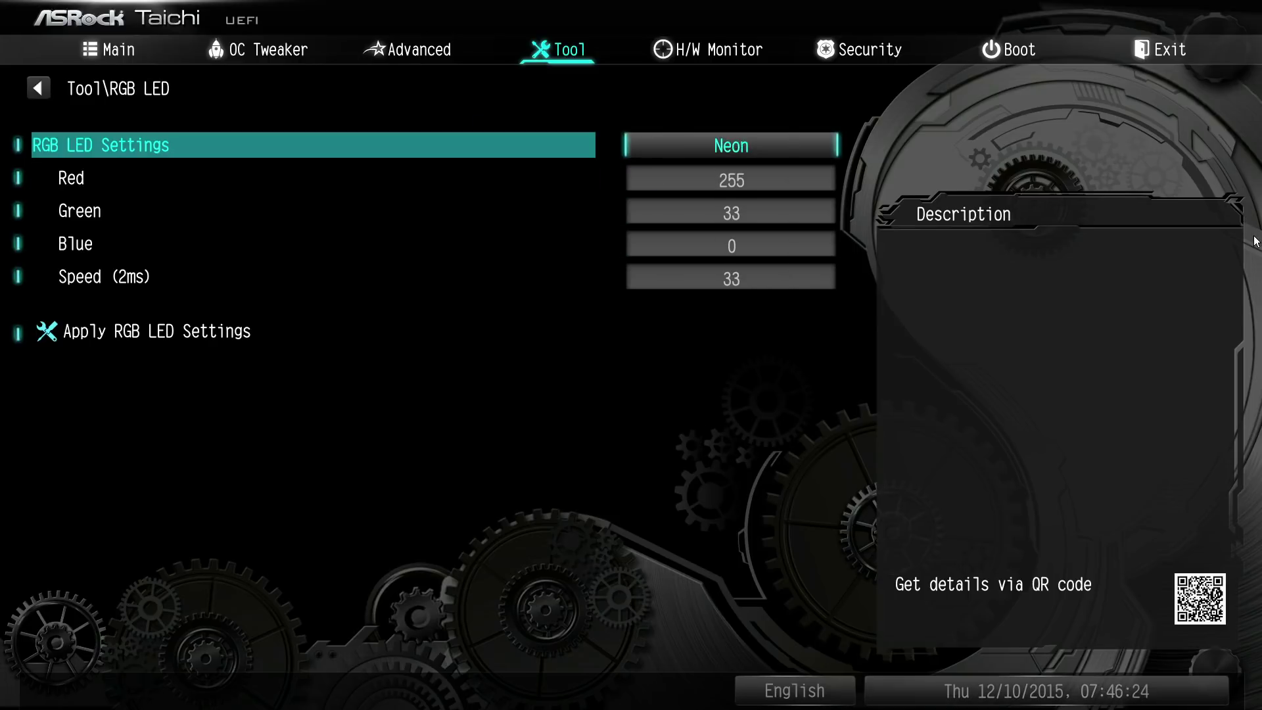
pyautogui.press('Return')
pyautogui.press('Down')
pyautogui.press('Return')
# Step: Try the Rainbow effect in RGB LED Settings, then set the effect to Static
pyautogui.press('Return')
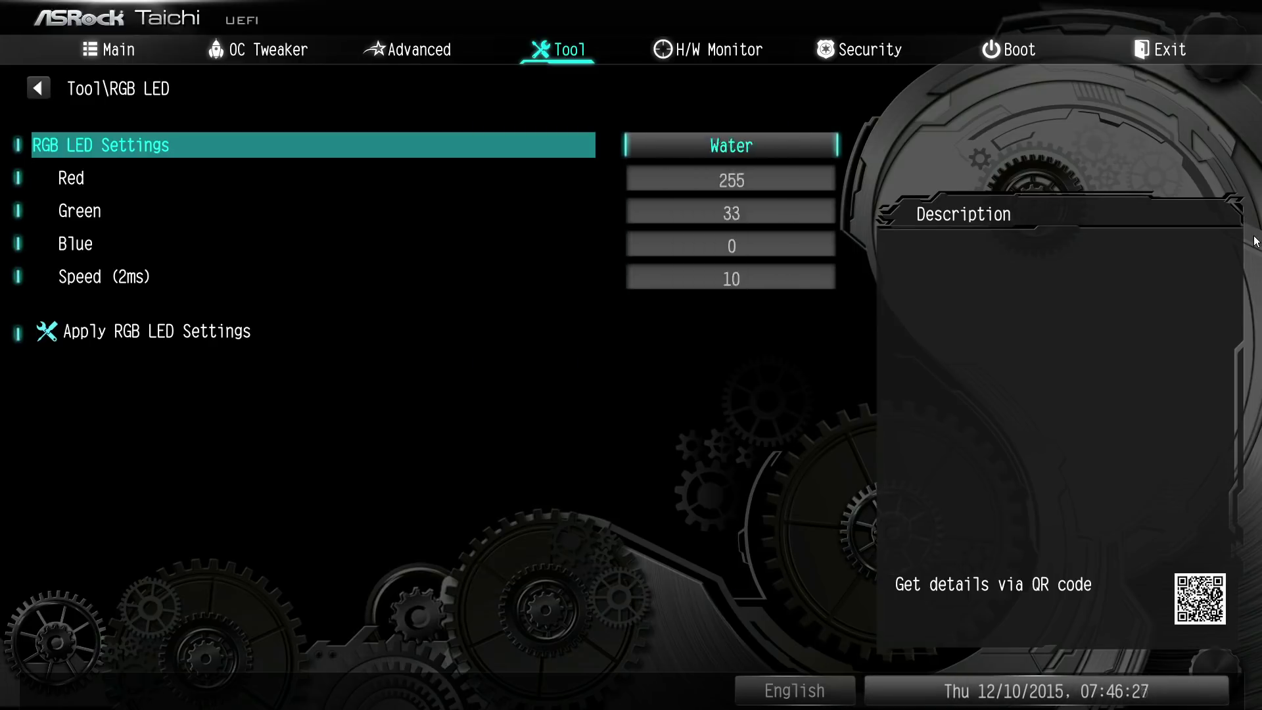
pyautogui.press('+')
pyautogui.press('Return')
pyautogui.press('Up')
pyautogui.press('Up')
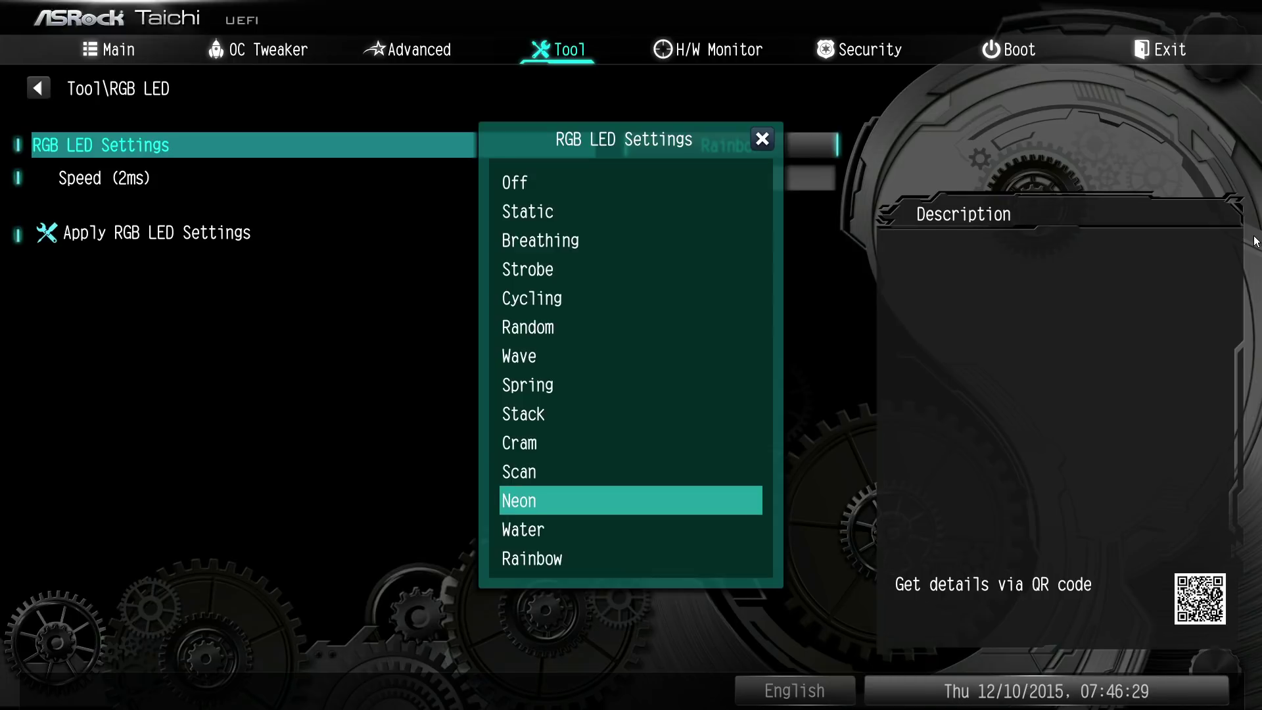
pyautogui.press('Up')
pyautogui.press('Up')
pyautogui.press('Up')
pyautogui.press('Up')
pyautogui.press('Up')
pyautogui.press('Up')
pyautogui.press('Up')
pyautogui.press('Up')
pyautogui.press('Up')
pyautogui.press('Up')
pyautogui.press('Up')
pyautogui.press('Down')
pyautogui.press('Return')
# Step: Set the Green colour value of the Static effect to 125
pyautogui.press('Down')
pyautogui.press('Down')
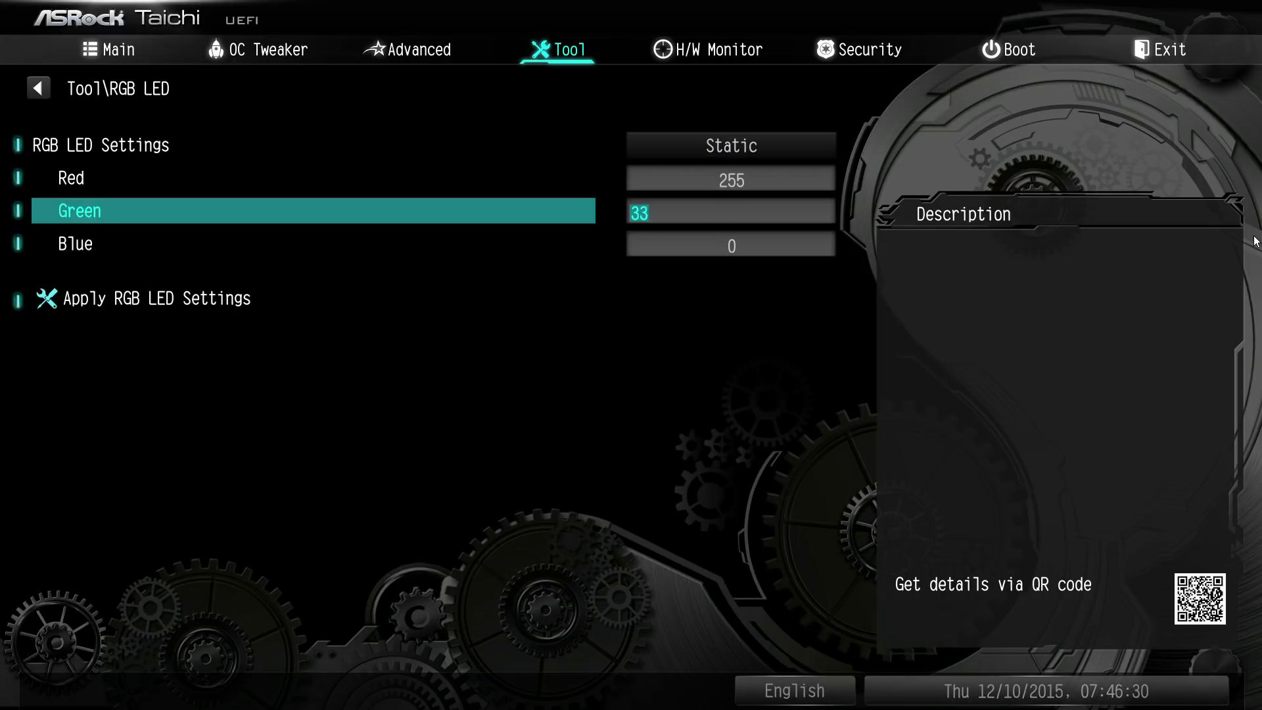
pyautogui.write('125')
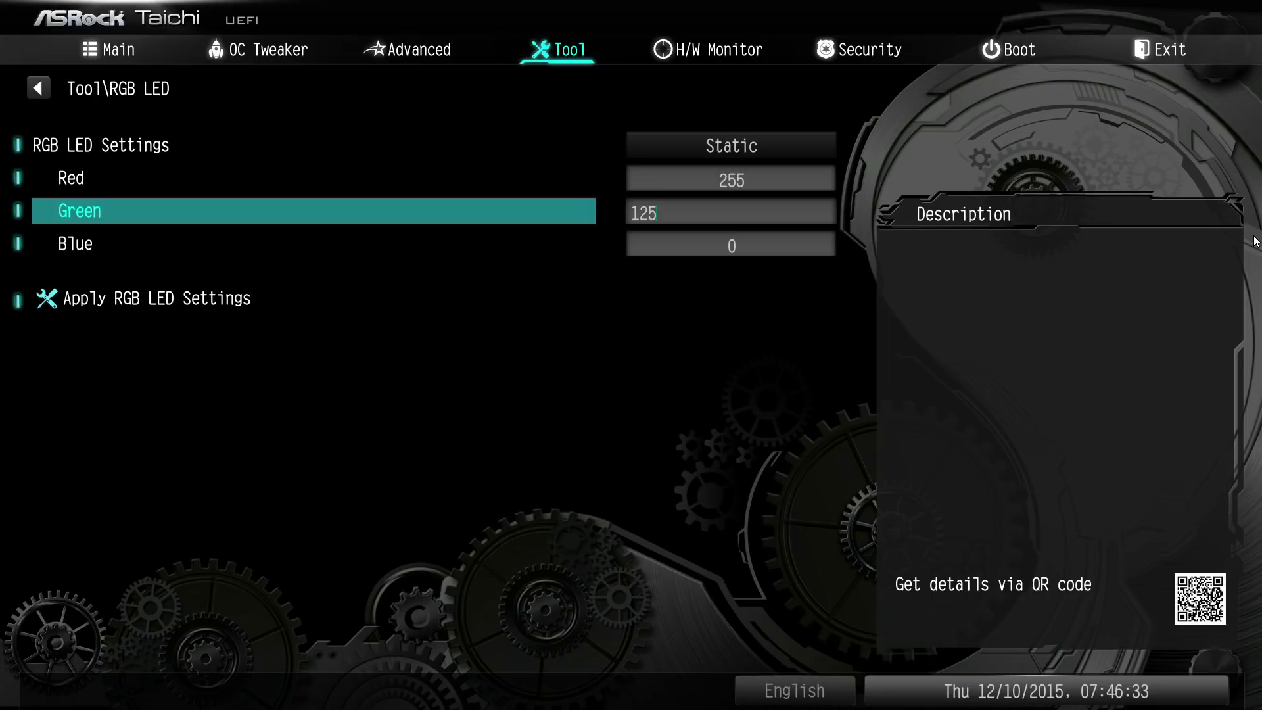
pyautogui.press('Up')
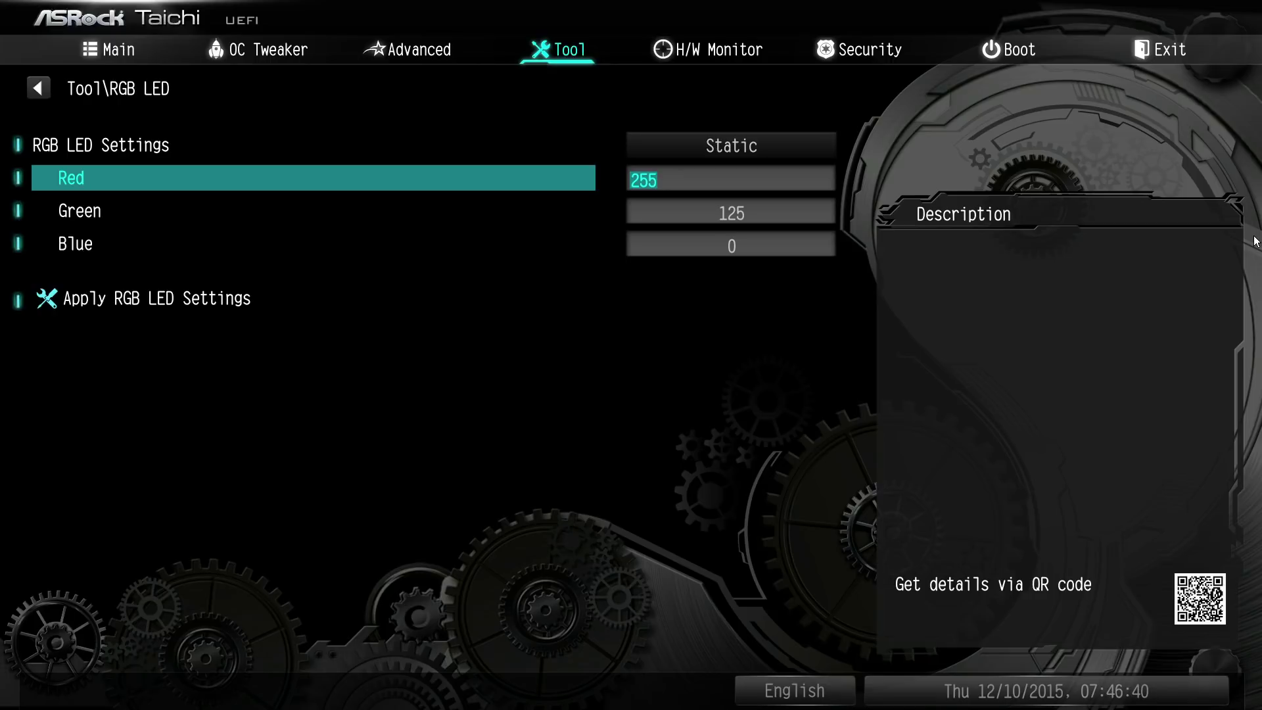
# Step: Set the Static effect's Green value to 33 and return to the Tool page
pyautogui.press('Down')
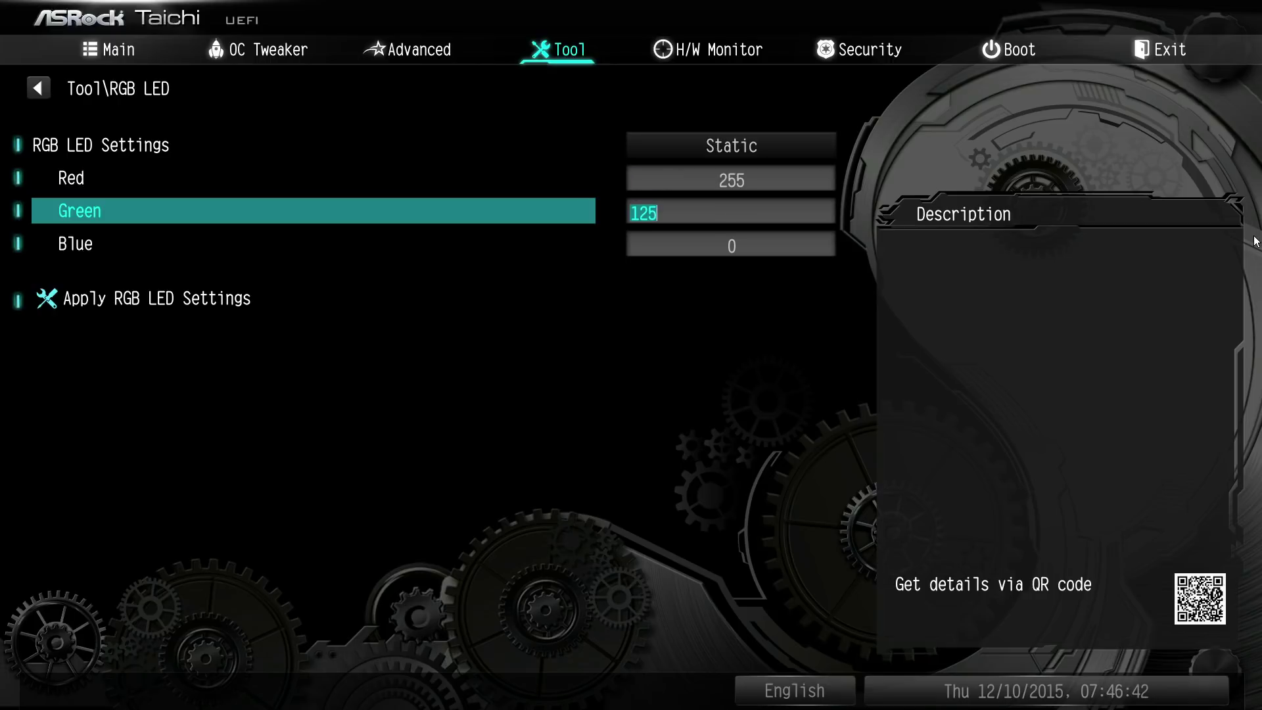
pyautogui.write('33')
pyautogui.press('Up')
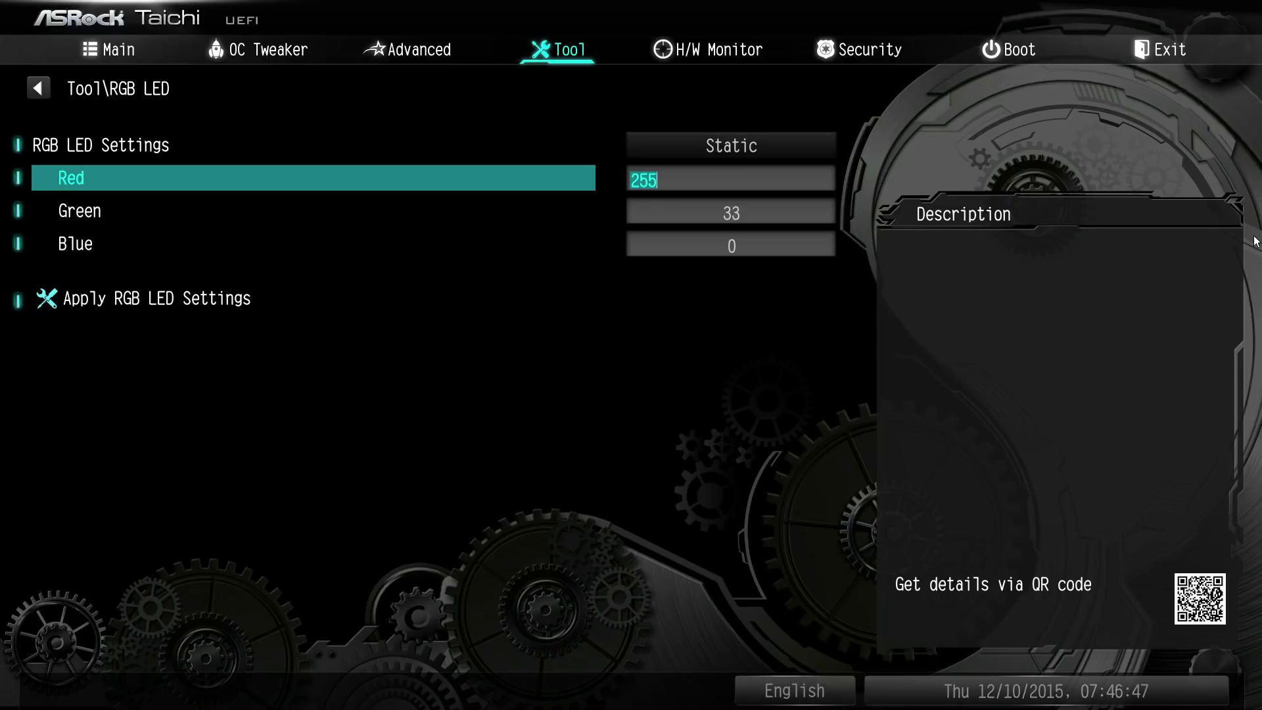
pyautogui.press('Down')
pyautogui.press('Down')
pyautogui.press('Down')
pyautogui.press('Down')
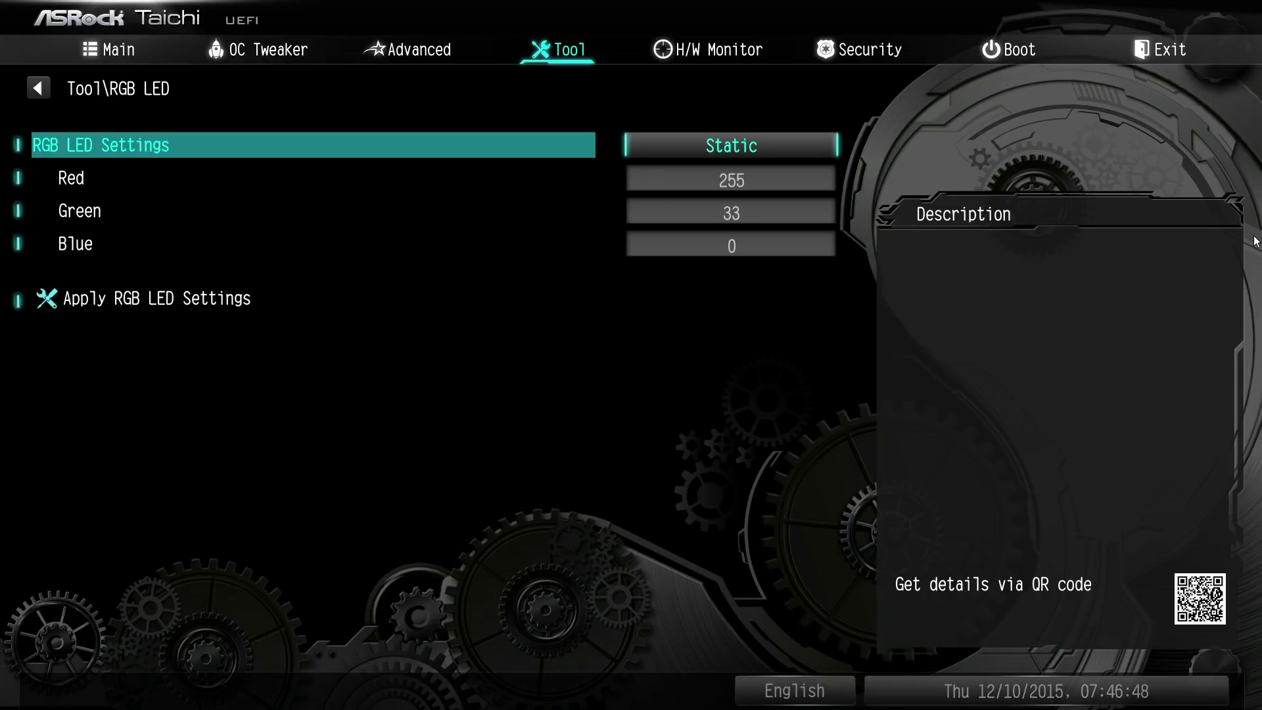
pyautogui.press('Escape')
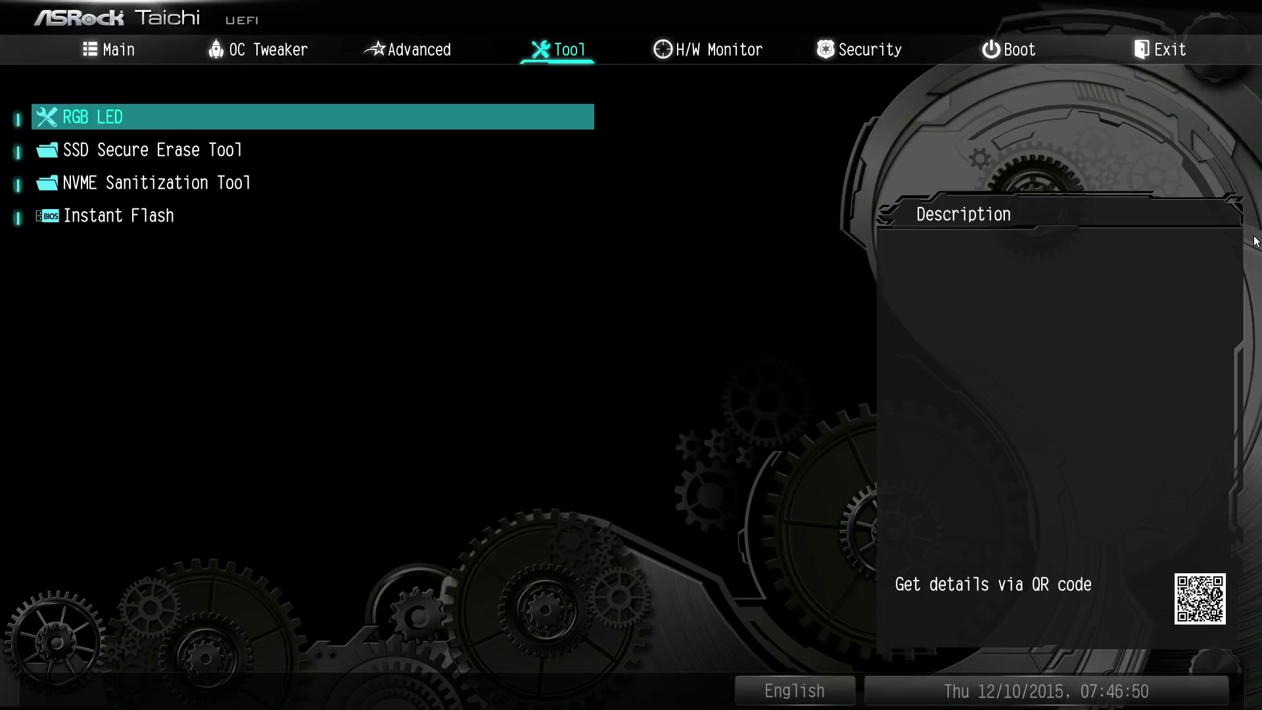
pyautogui.press('Return')
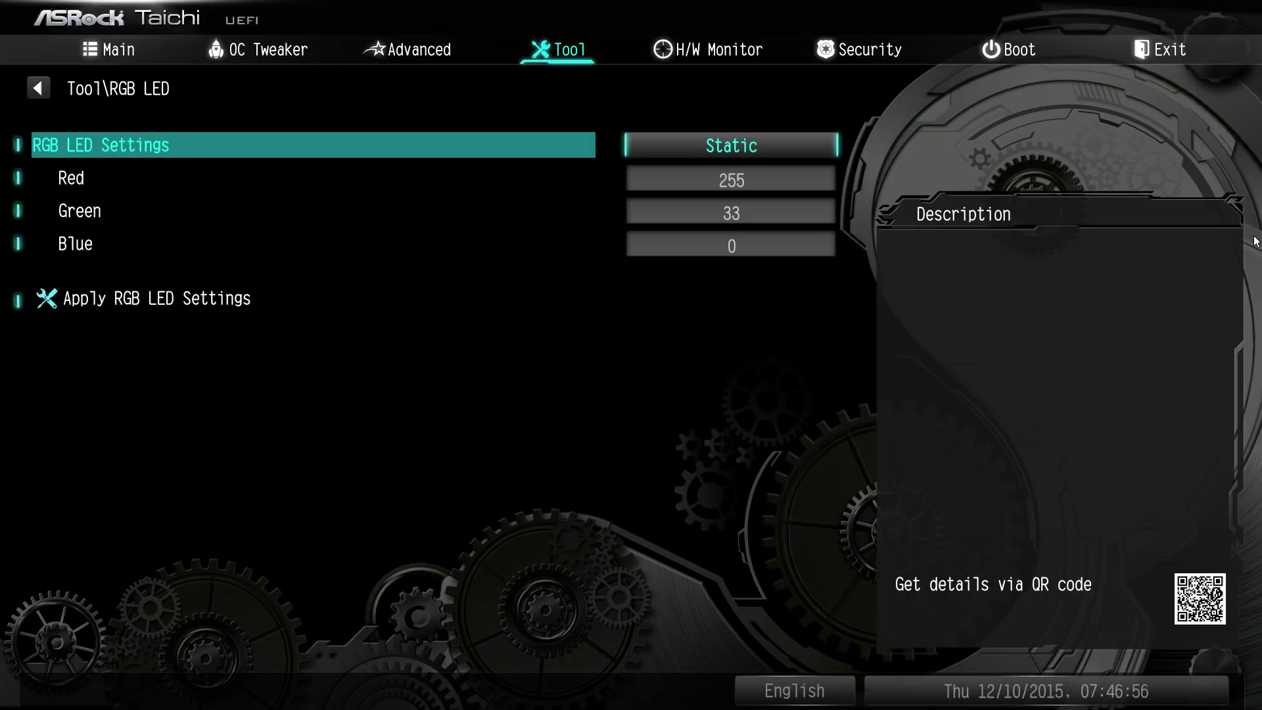
pyautogui.press('Escape')
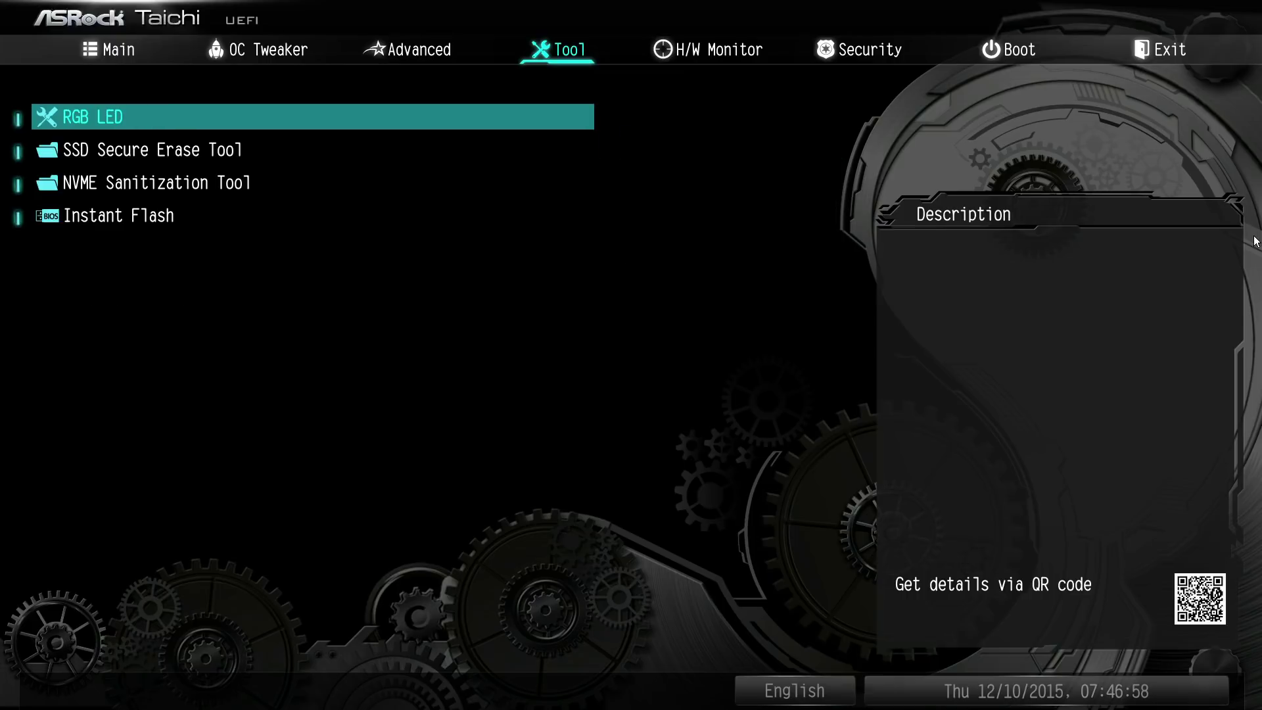
# Step: Open the SSD Secure Erase Tool and examine its list of supported SSDs, then return to the Tool page
pyautogui.press('Down')
pyautogui.press('Return')
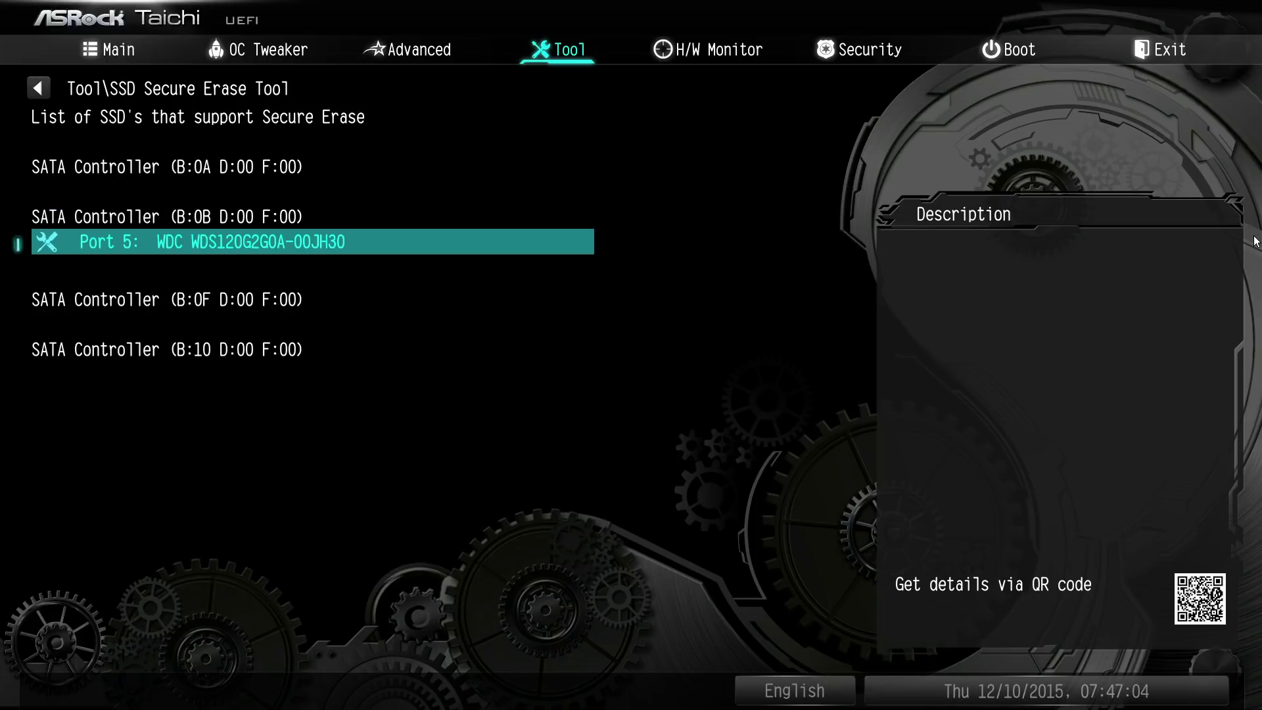
pyautogui.press('Escape')
pyautogui.press('Down')
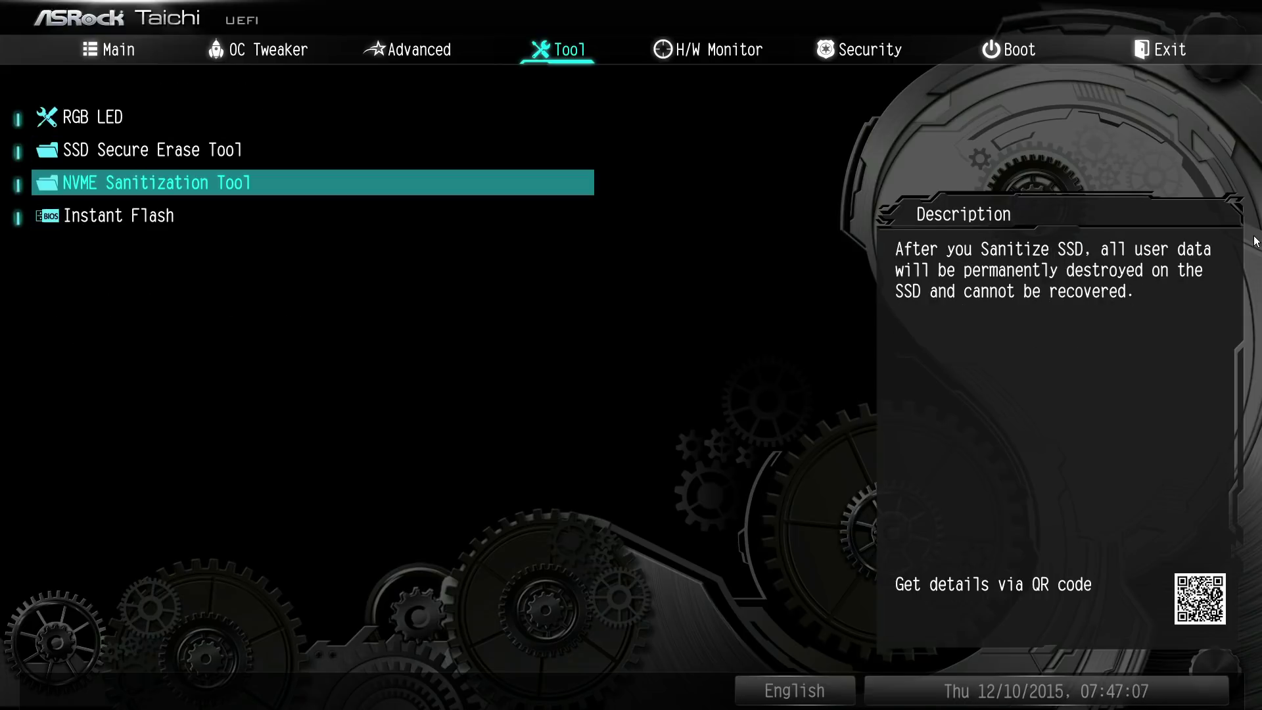
pyautogui.press('Up')
pyautogui.press('Return')
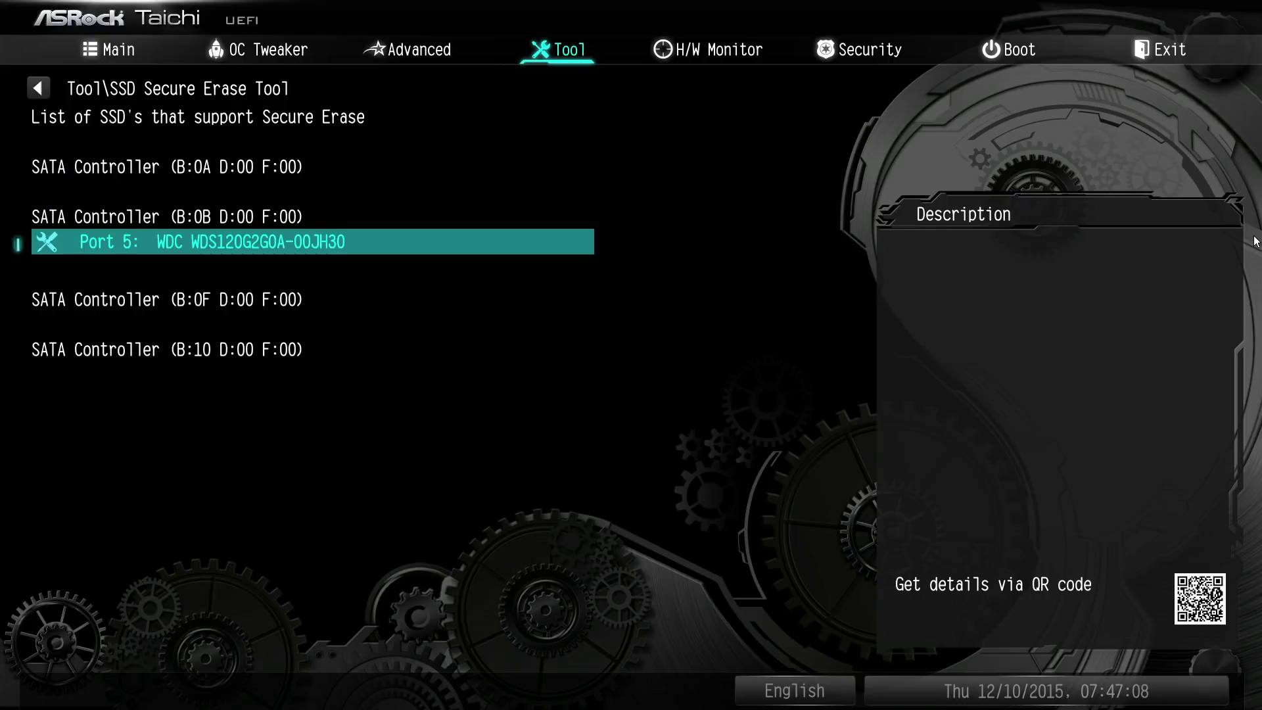
pyautogui.press('Escape')
pyautogui.press('Return')
pyautogui.press('Escape')
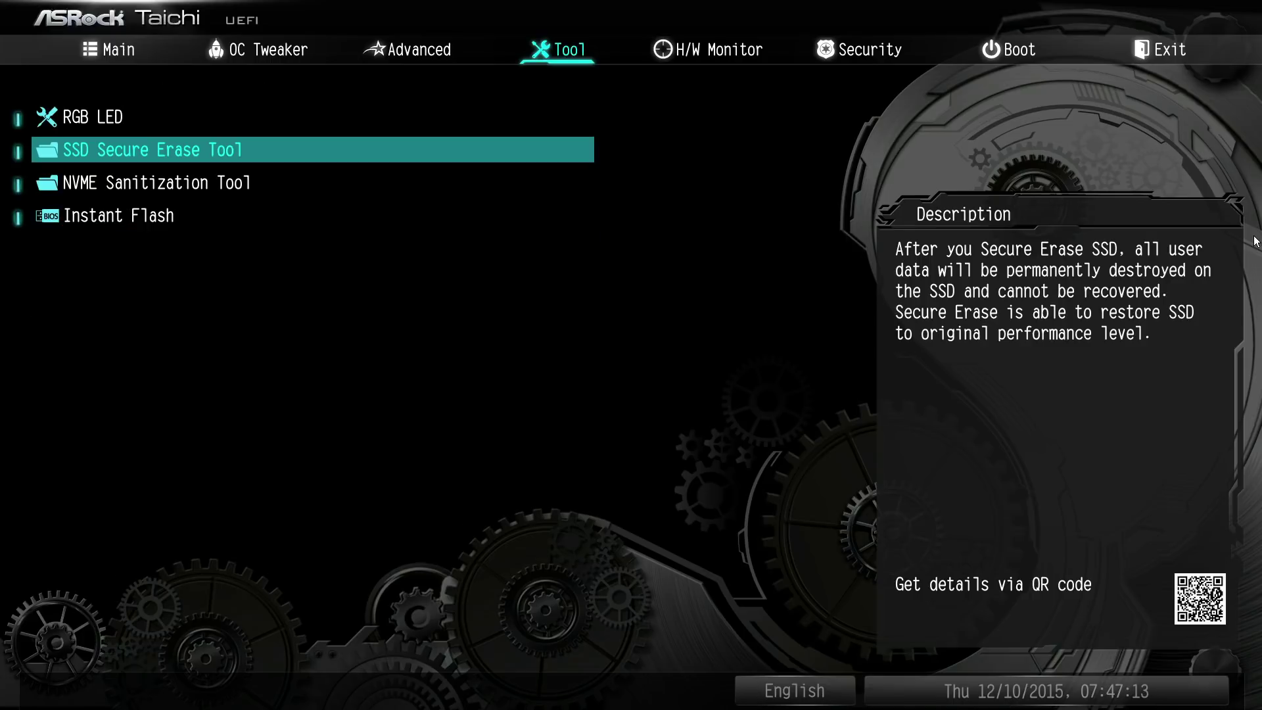
# Step: Open the NVME Sanitization Tool and compare its contents with the SSD Secure Erase Tool list
pyautogui.press('Down')
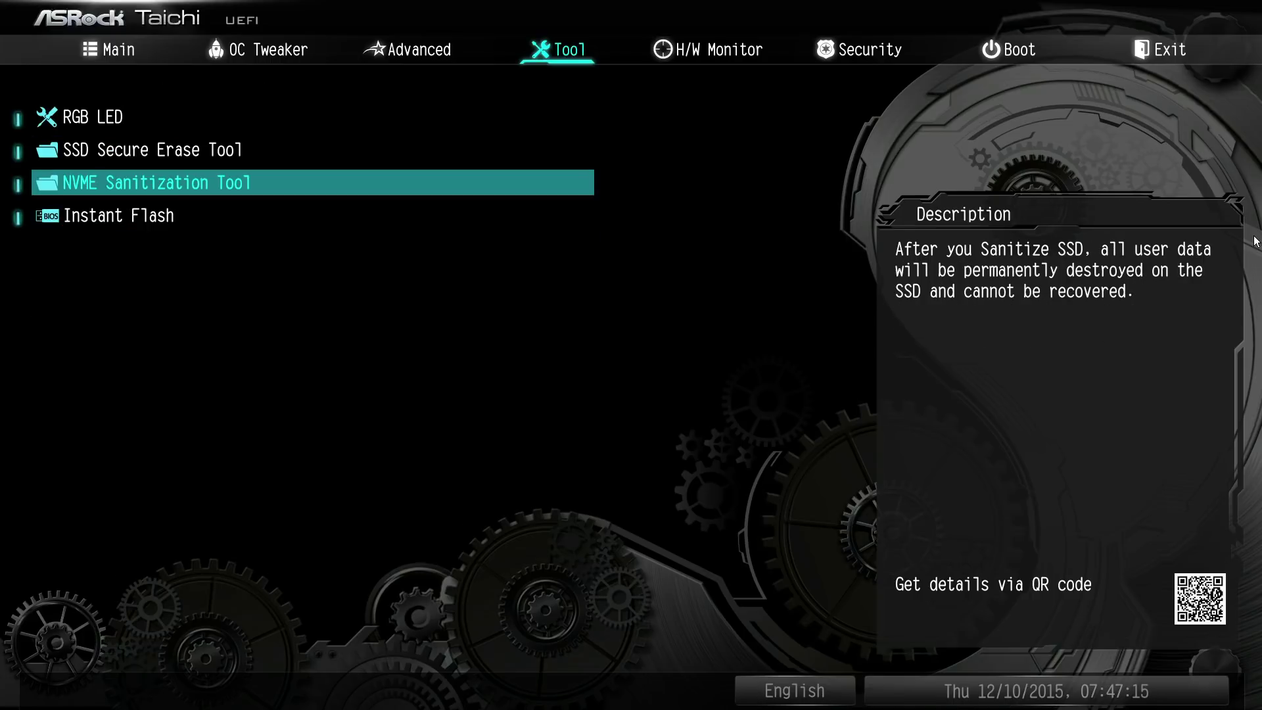
pyautogui.press('Return')
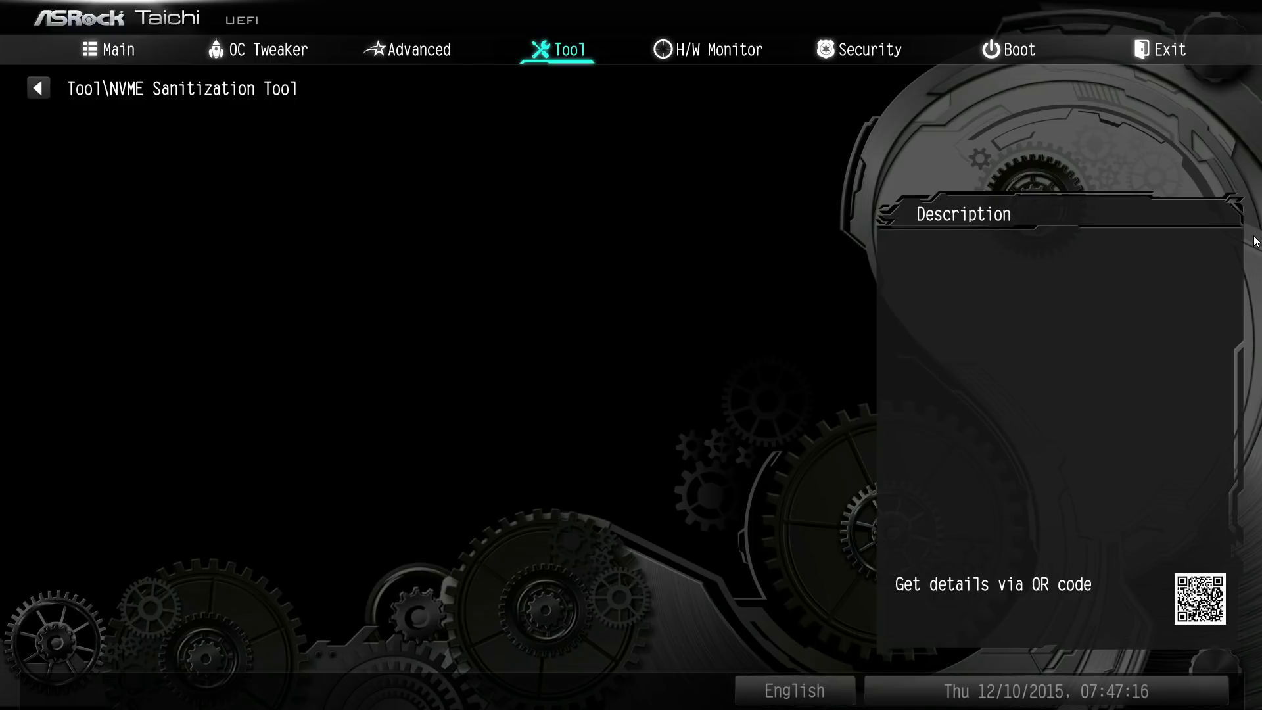
pyautogui.press('Escape')
pyautogui.press('Up')
pyautogui.press('Return')
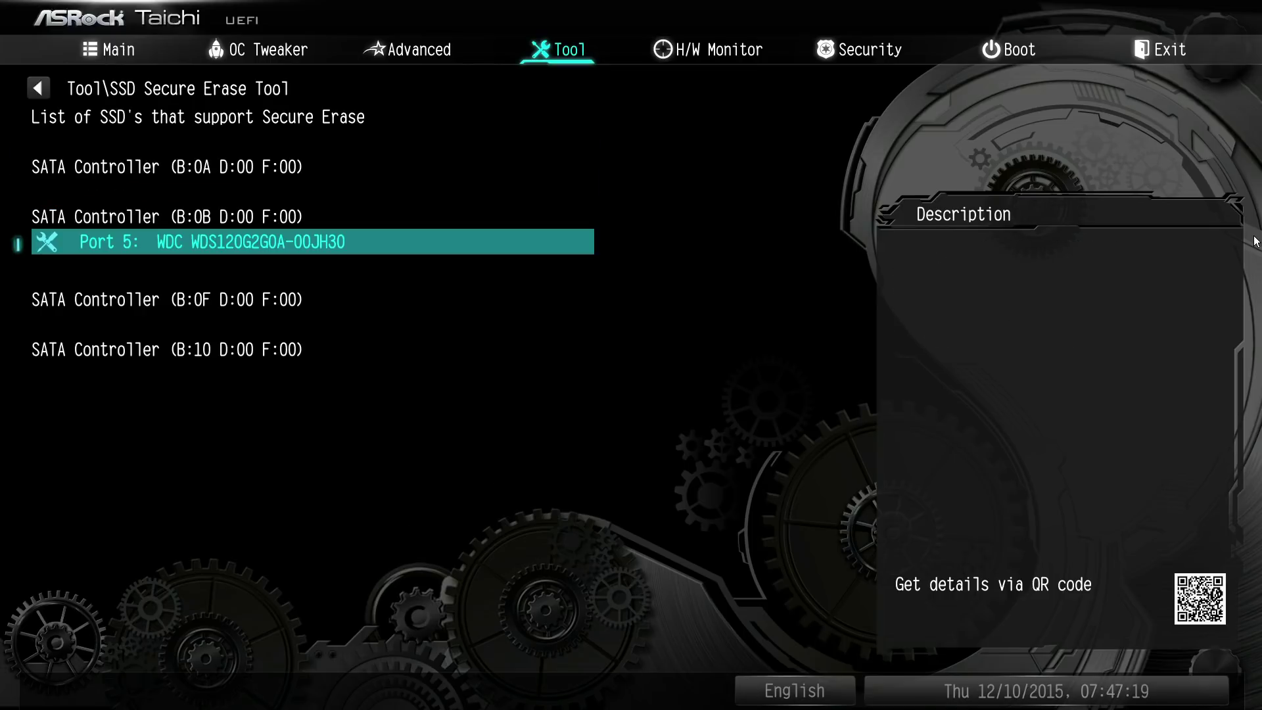
pyautogui.press('Escape')
pyautogui.press('Down')
pyautogui.press('Return')
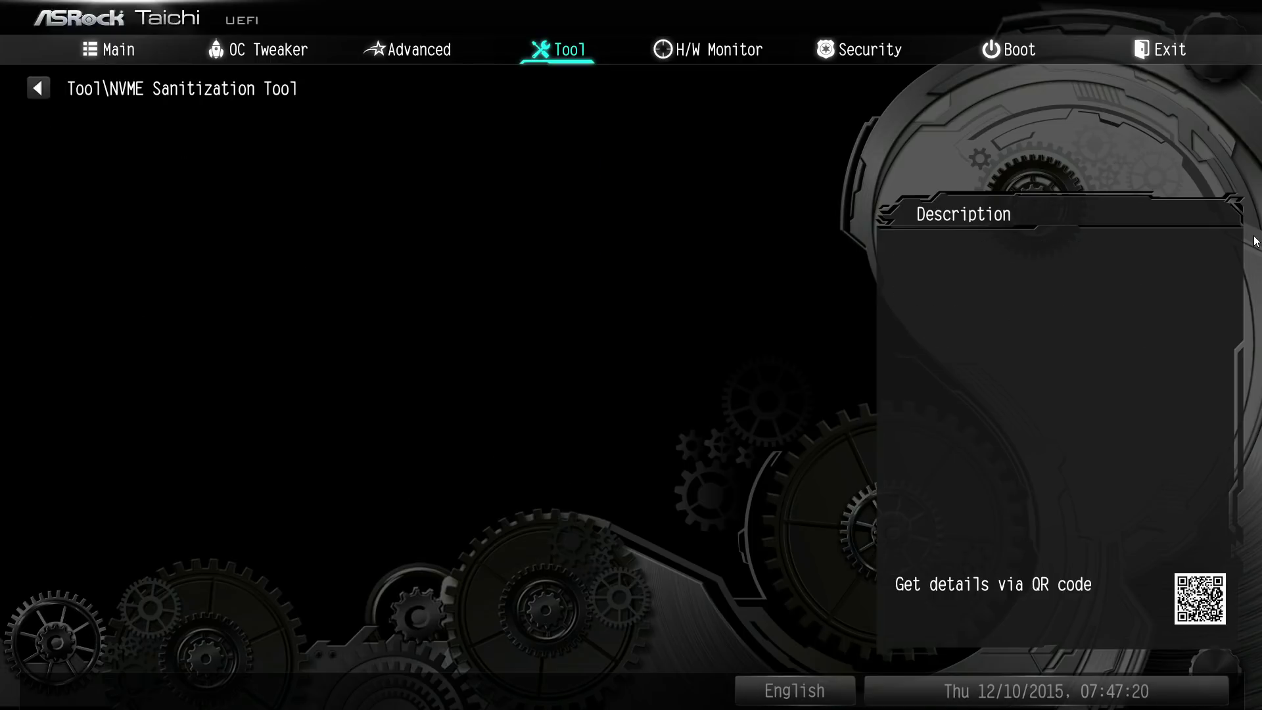
pyautogui.press('Escape')
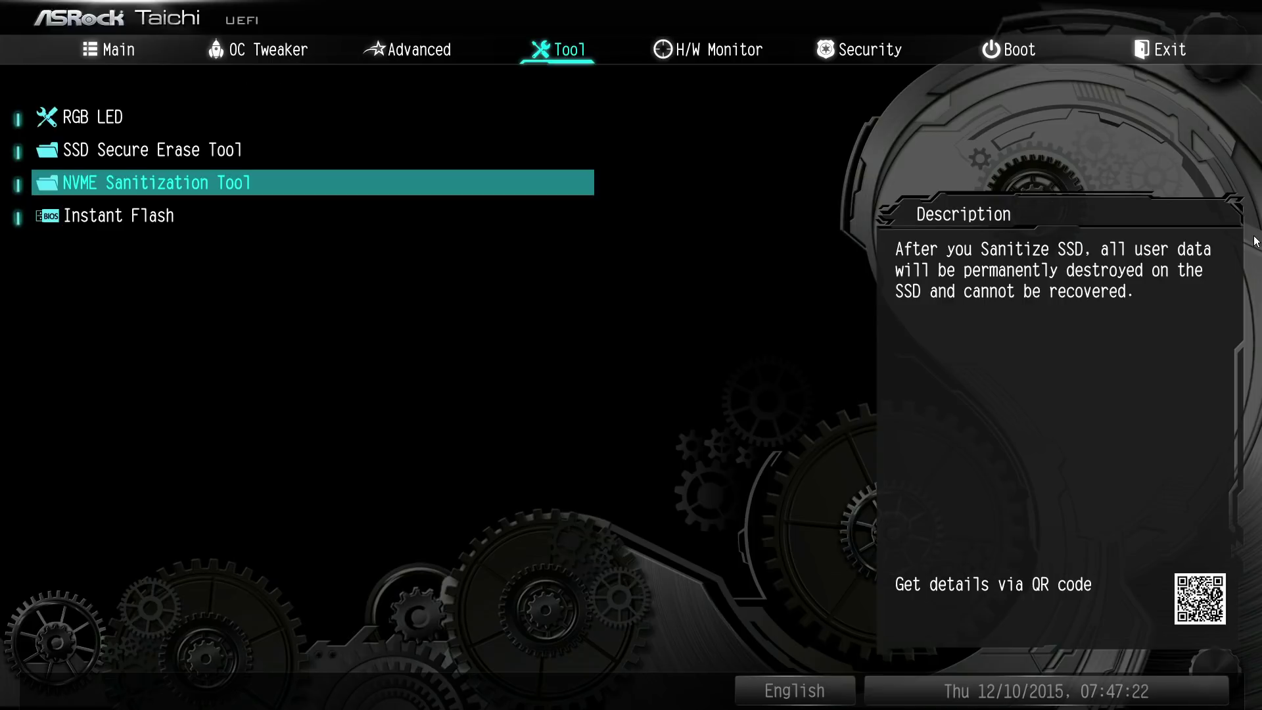
# Step: Run Instant Flash to view the available UEFI files, then close it without updating
pyautogui.press('Down')
pyautogui.press('Return')
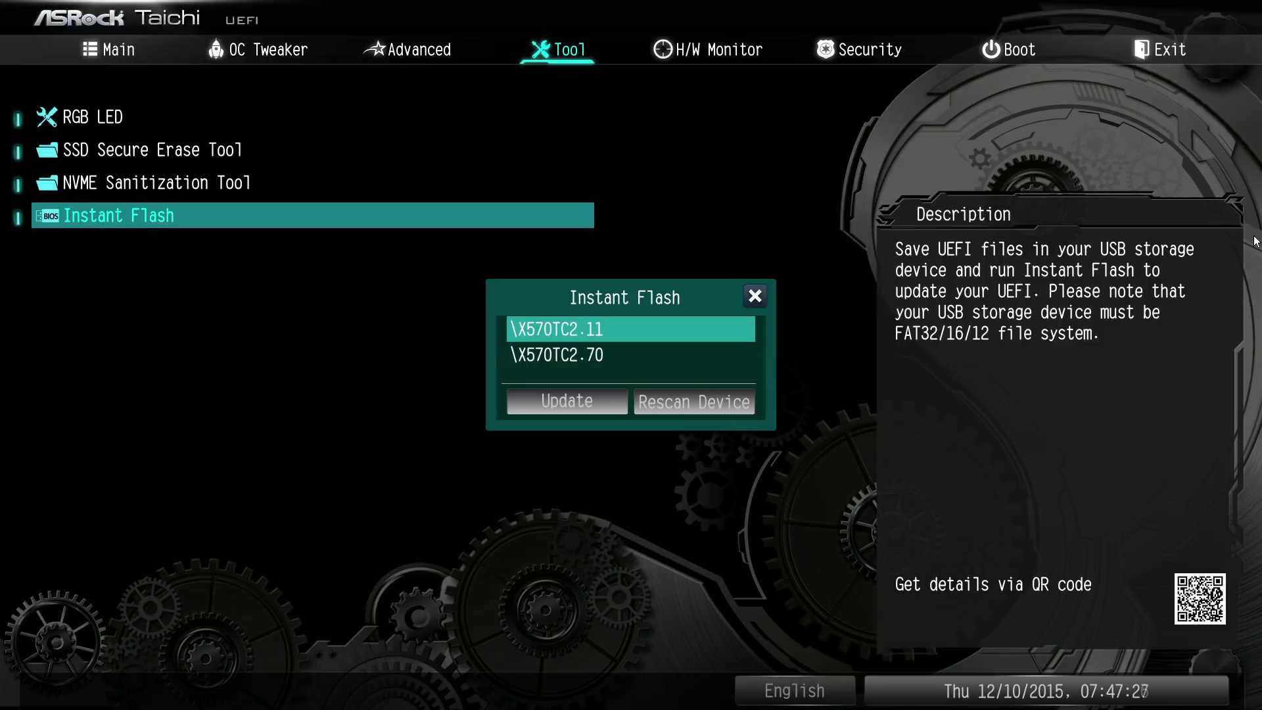
pyautogui.press('Escape')
# Step: Open the H/W Monitor page and examine the temperature, fan speed and voltage readings down to the fan configuration entries
pyautogui.press('Right')
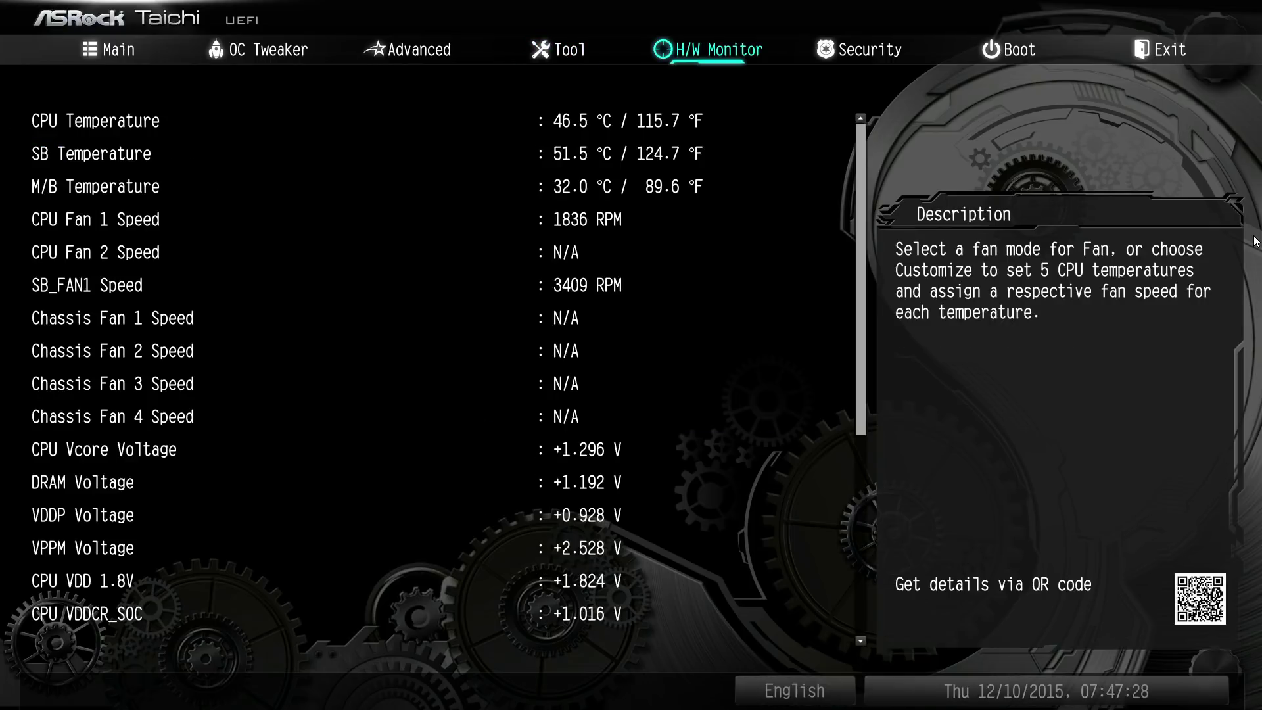
pyautogui.press('Down')
pyautogui.press('Up')
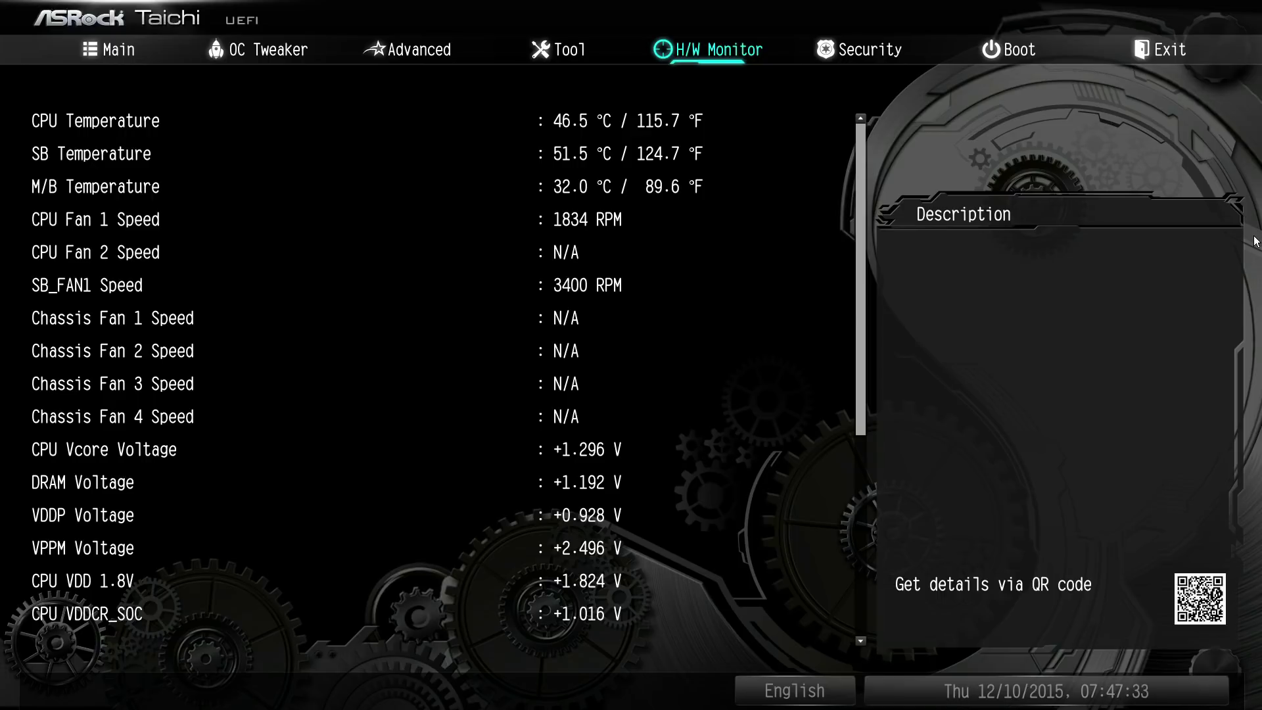
pyautogui.press('Down')
pyautogui.press('Up')
pyautogui.press('Down')
pyautogui.press('Down')
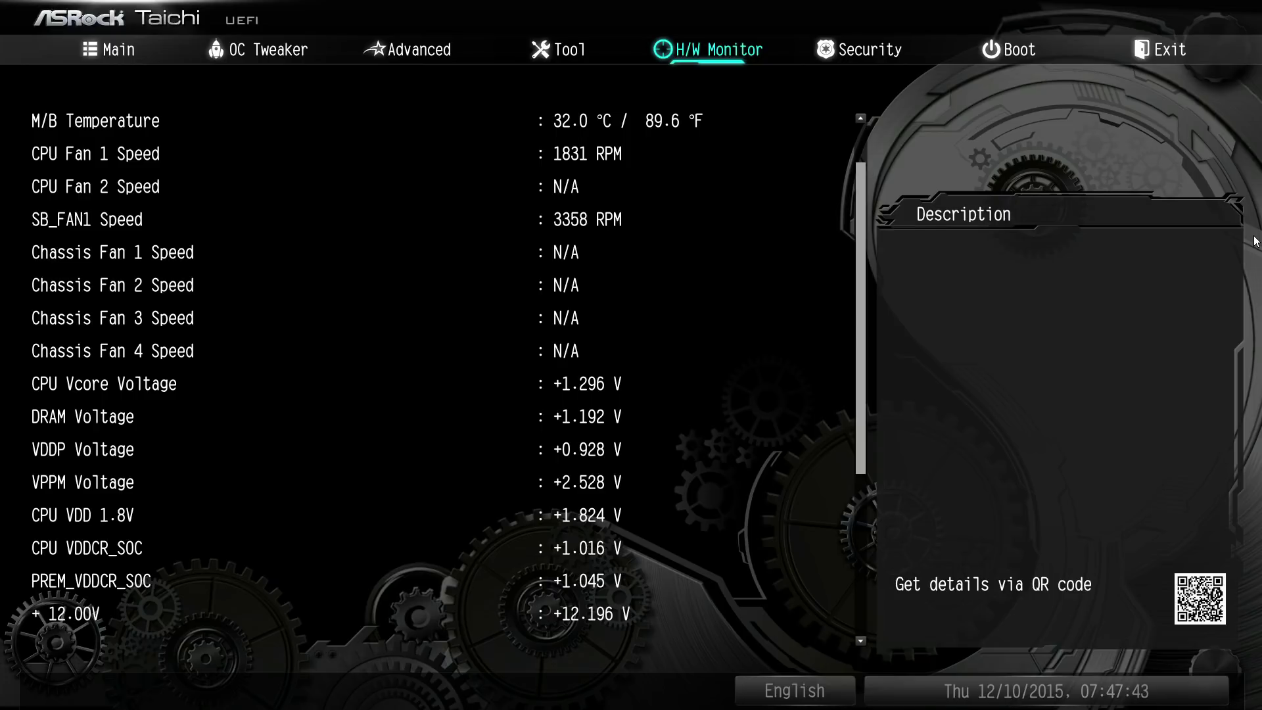
pyautogui.press('Down')
pyautogui.press('Down')
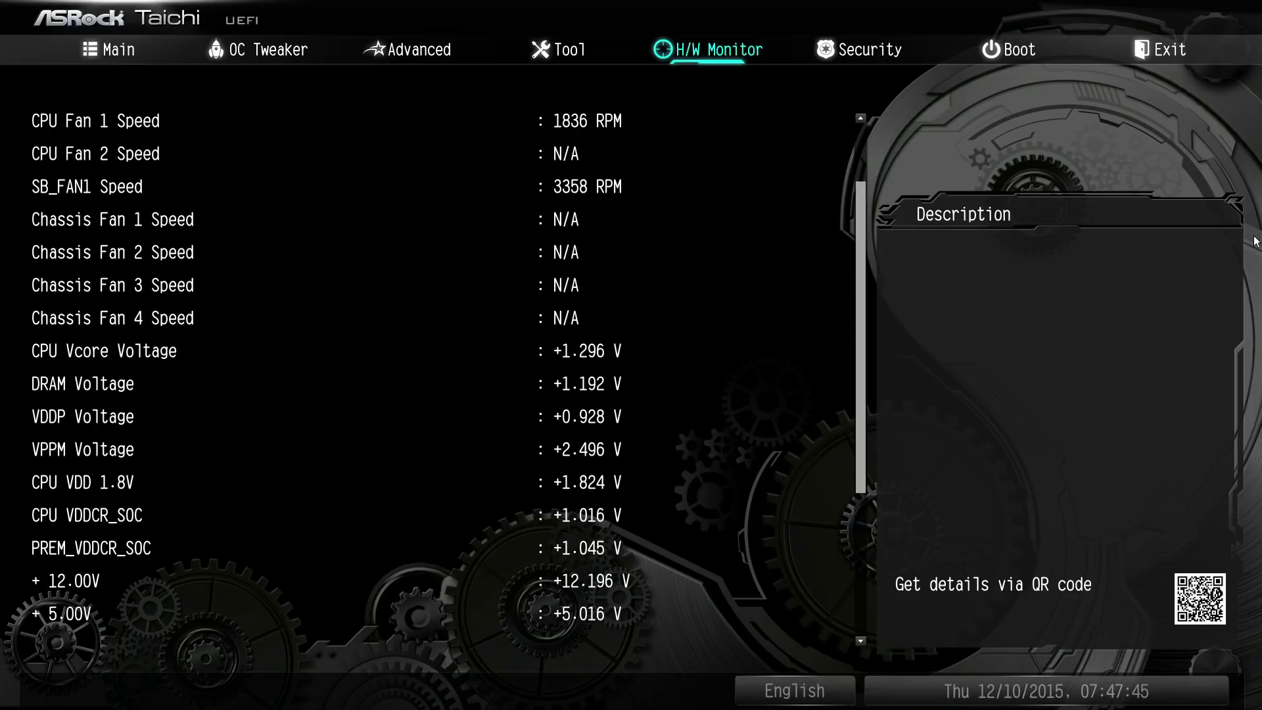
pyautogui.press('Down')
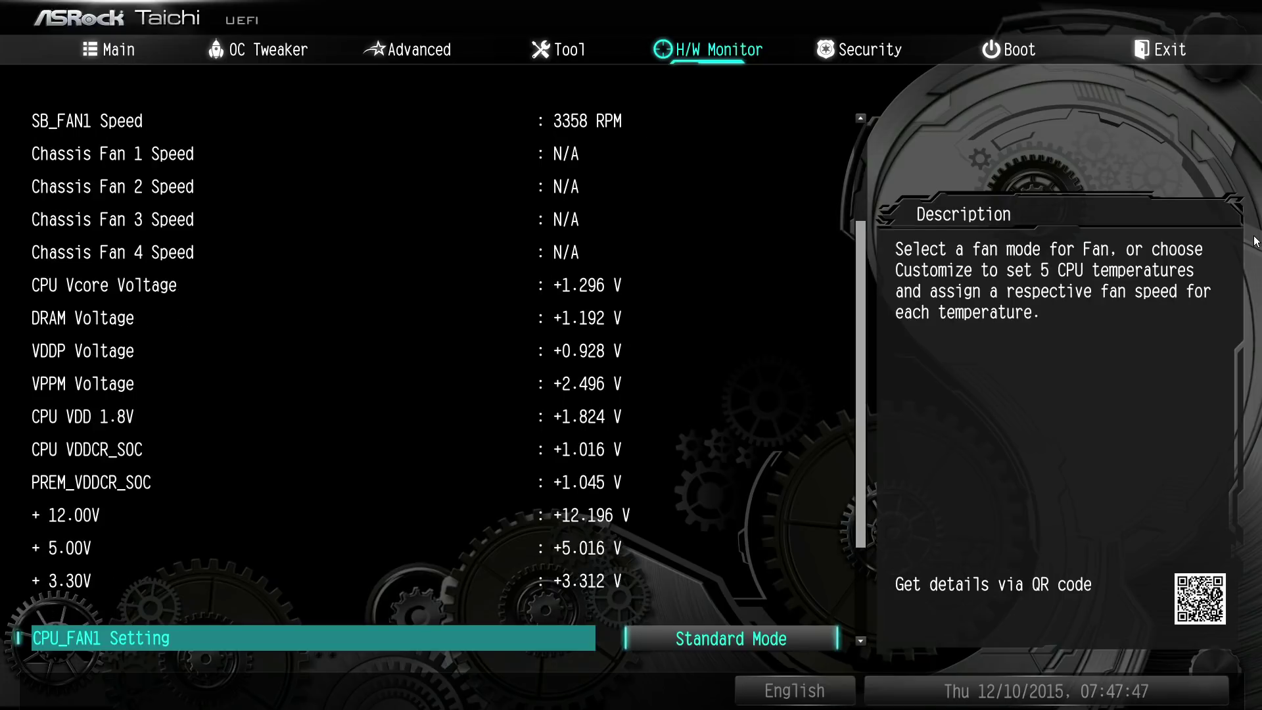
pyautogui.press('Down')
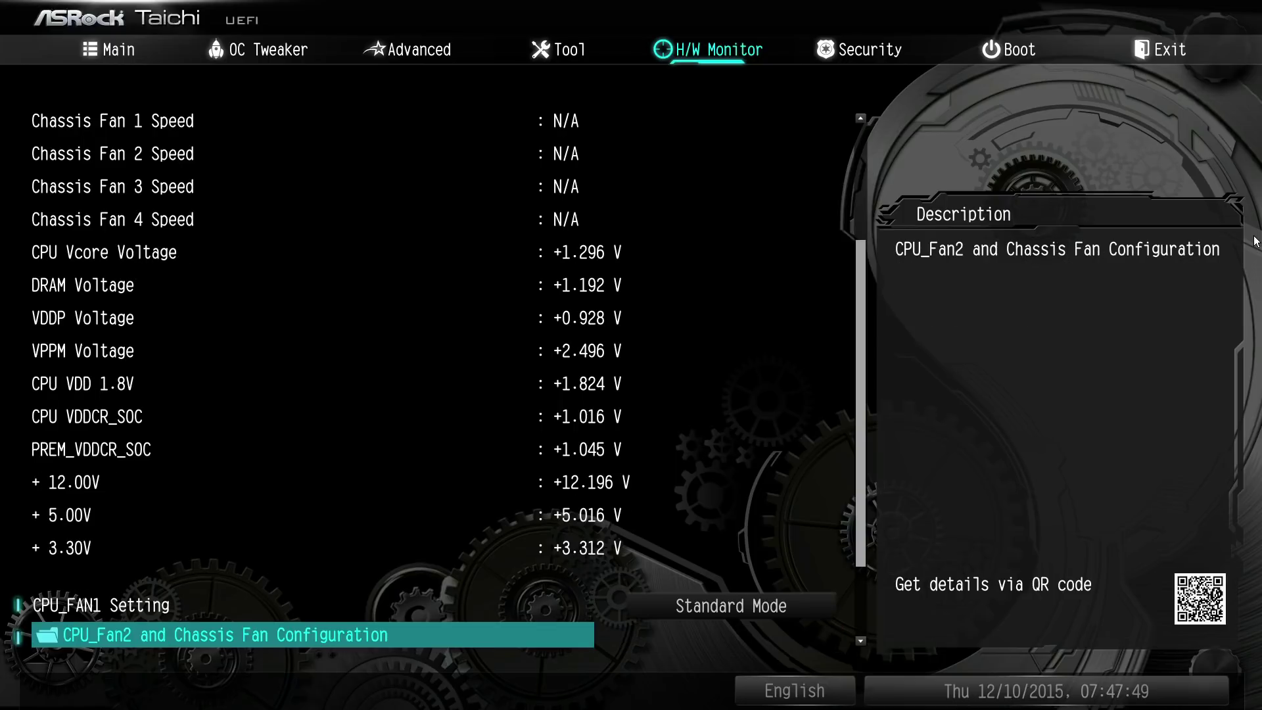
# Step: Examine the fan speed and voltage readings and the descriptions of CPU_FAN1 Setting and the CPU_Fan2 and Chassis Fan Configuration entry
pyautogui.press('Up')
pyautogui.press('Up')
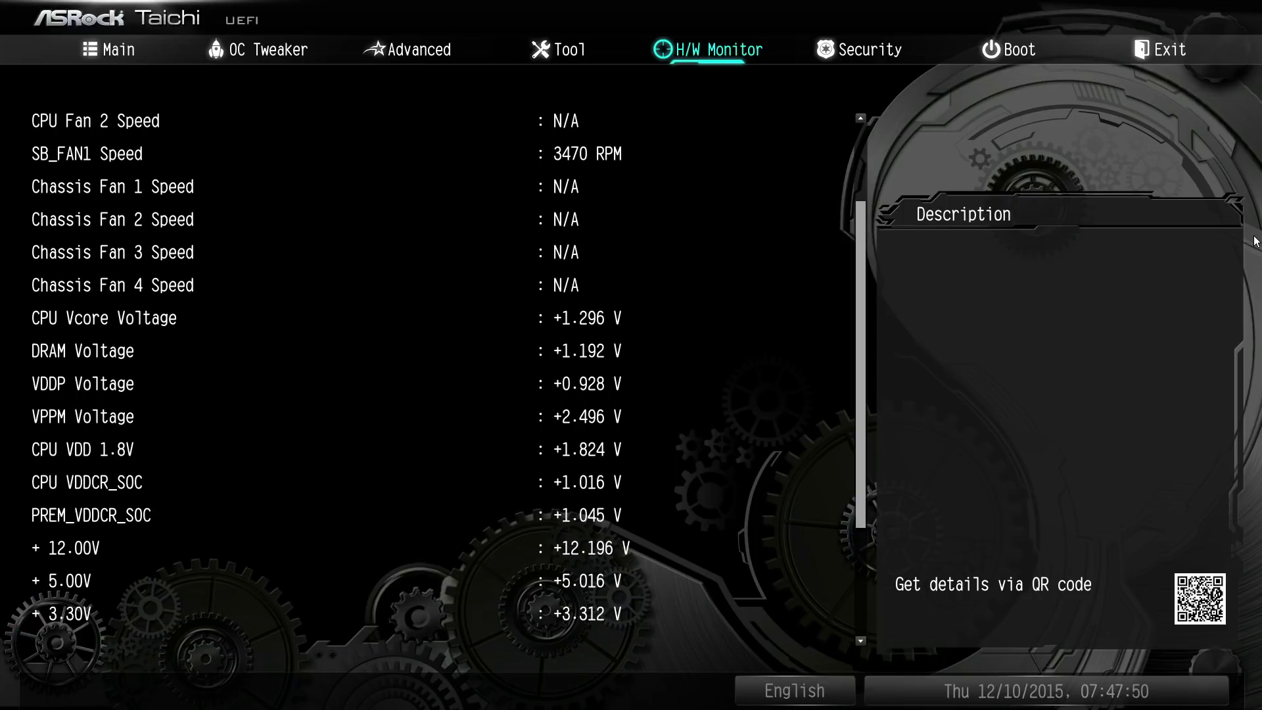
pyautogui.press('Up')
pyautogui.press('Down')
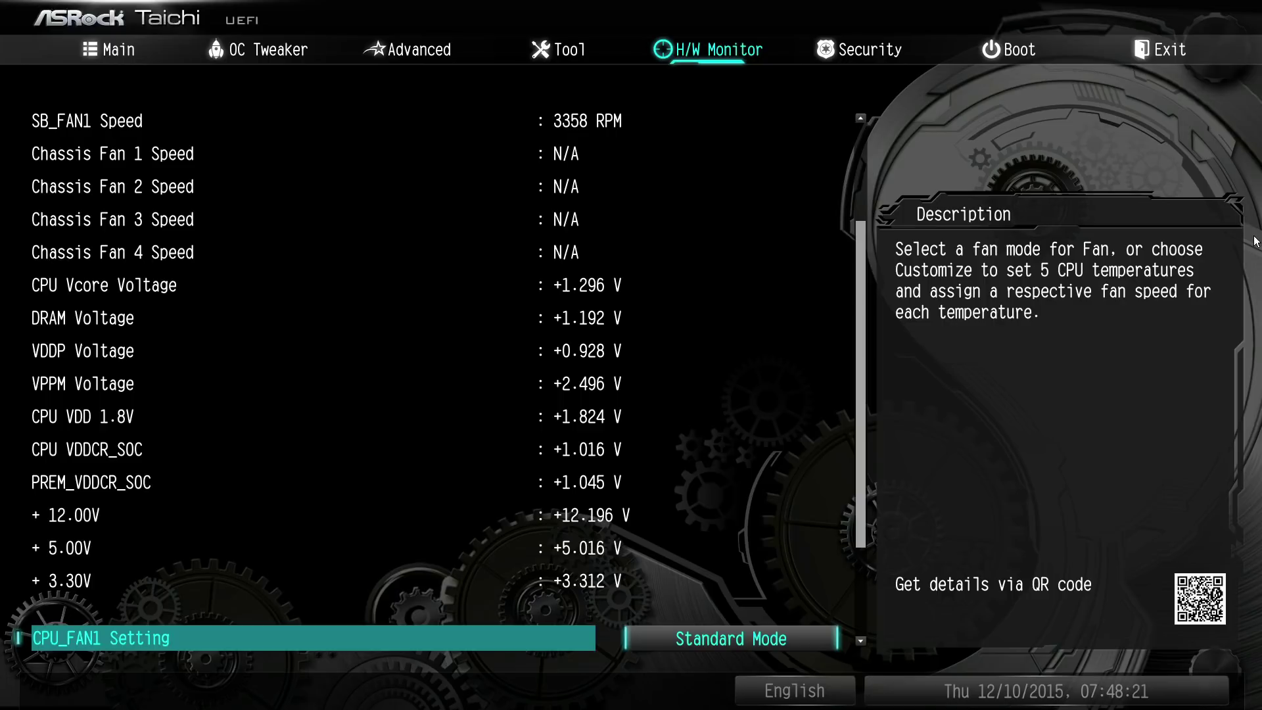
pyautogui.press('Down')
pyautogui.press('Up')
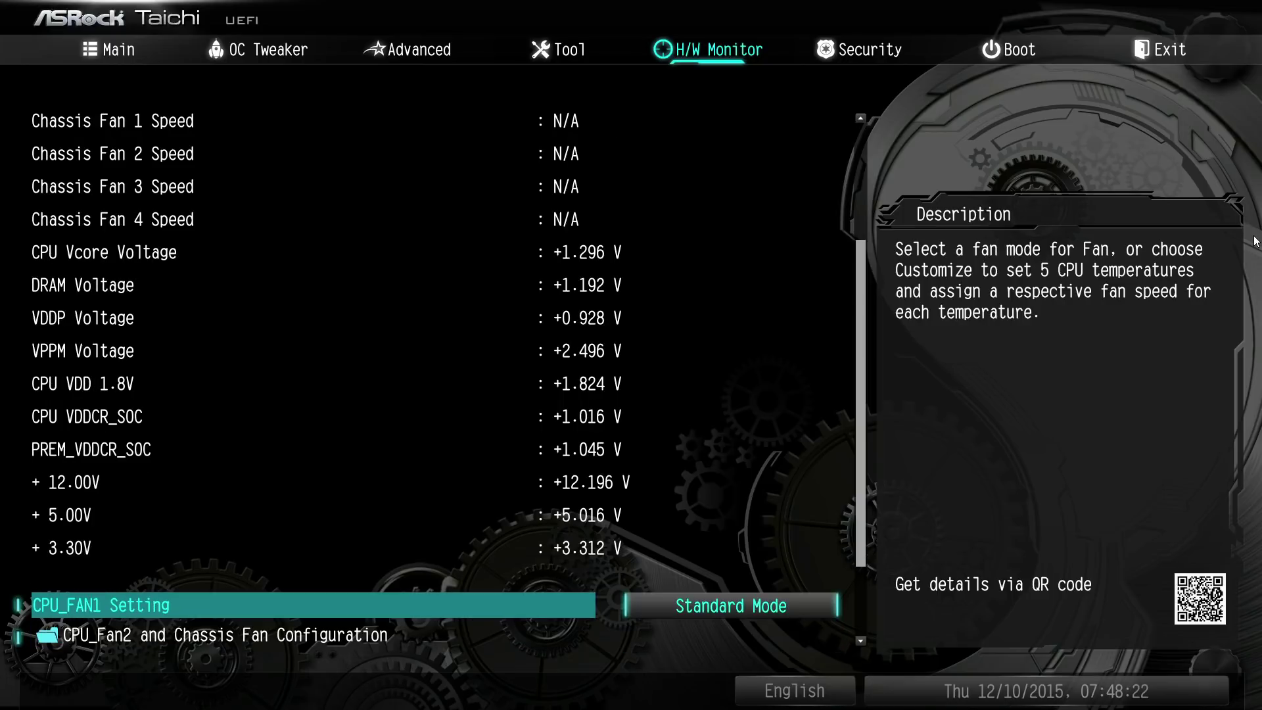
pyautogui.press('Up')
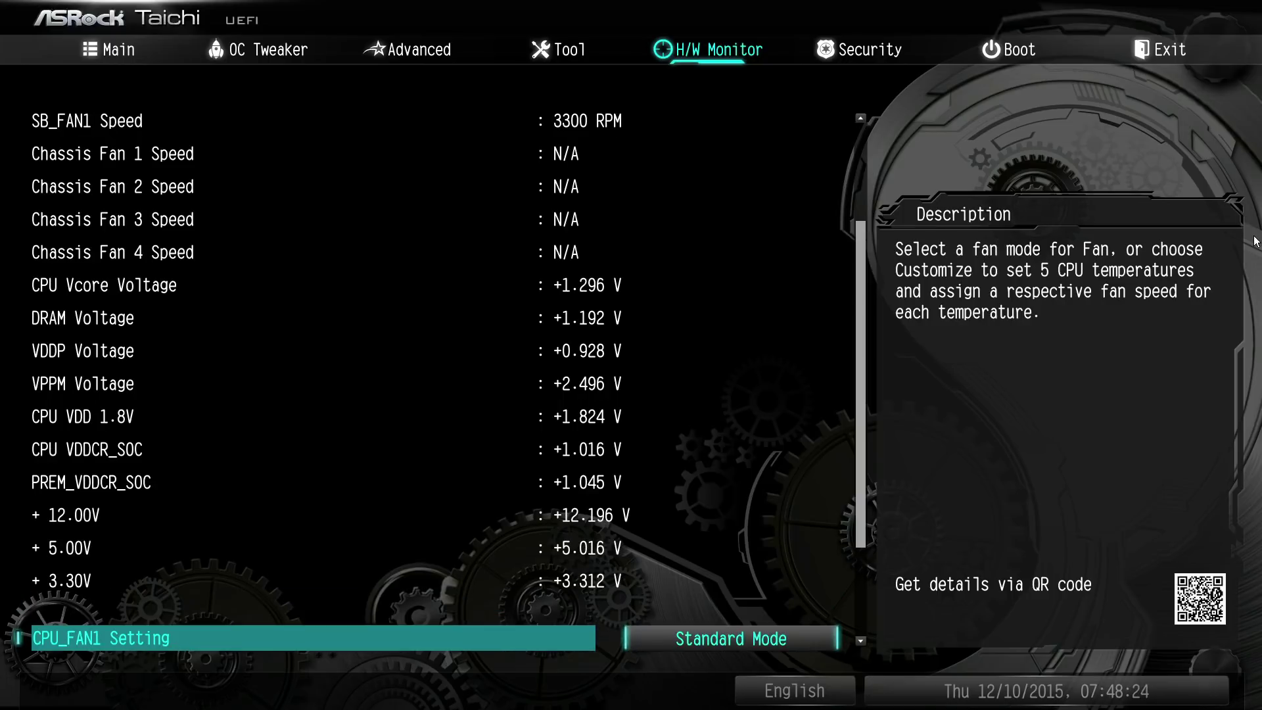
pyautogui.press('Down')
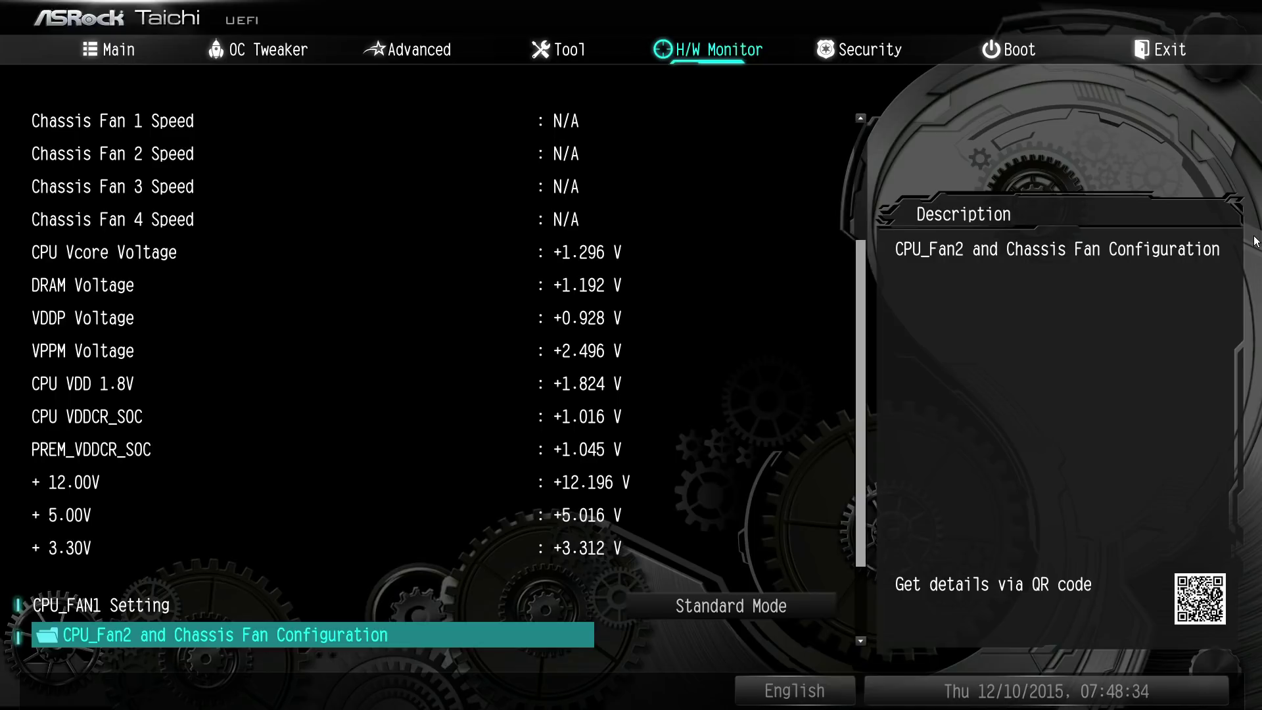
pyautogui.press('Up')
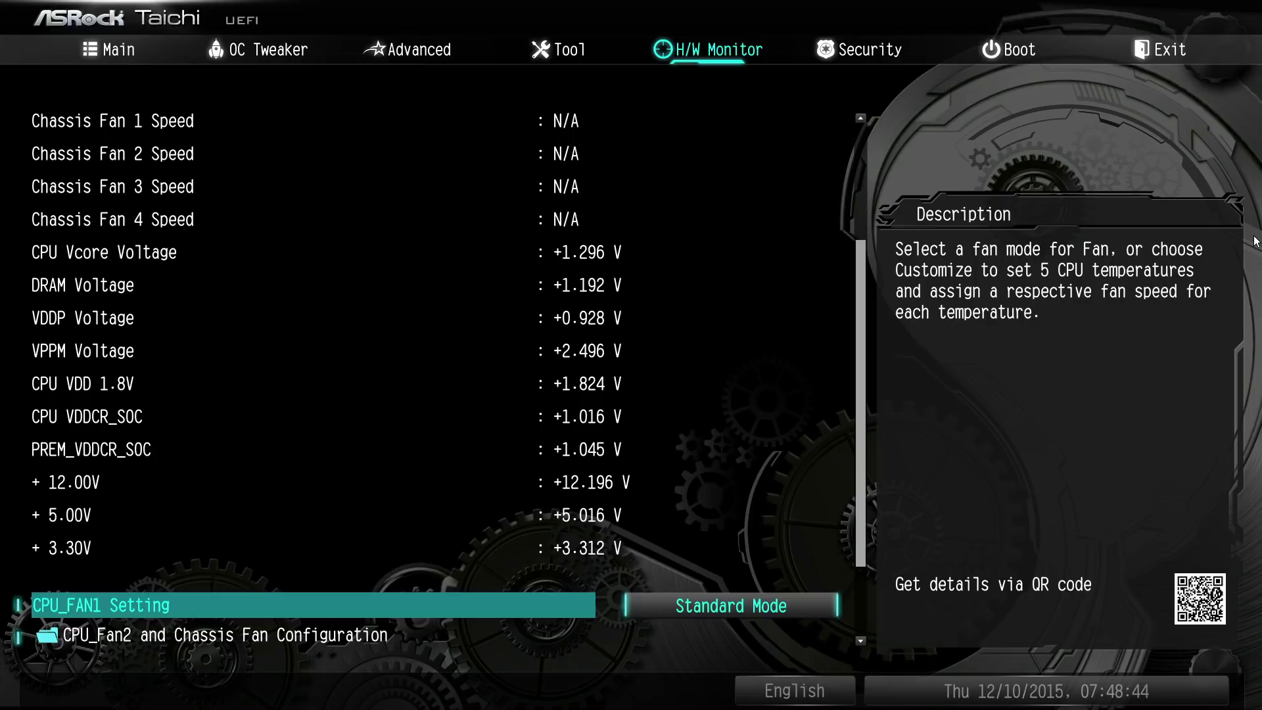
pyautogui.press('Up')
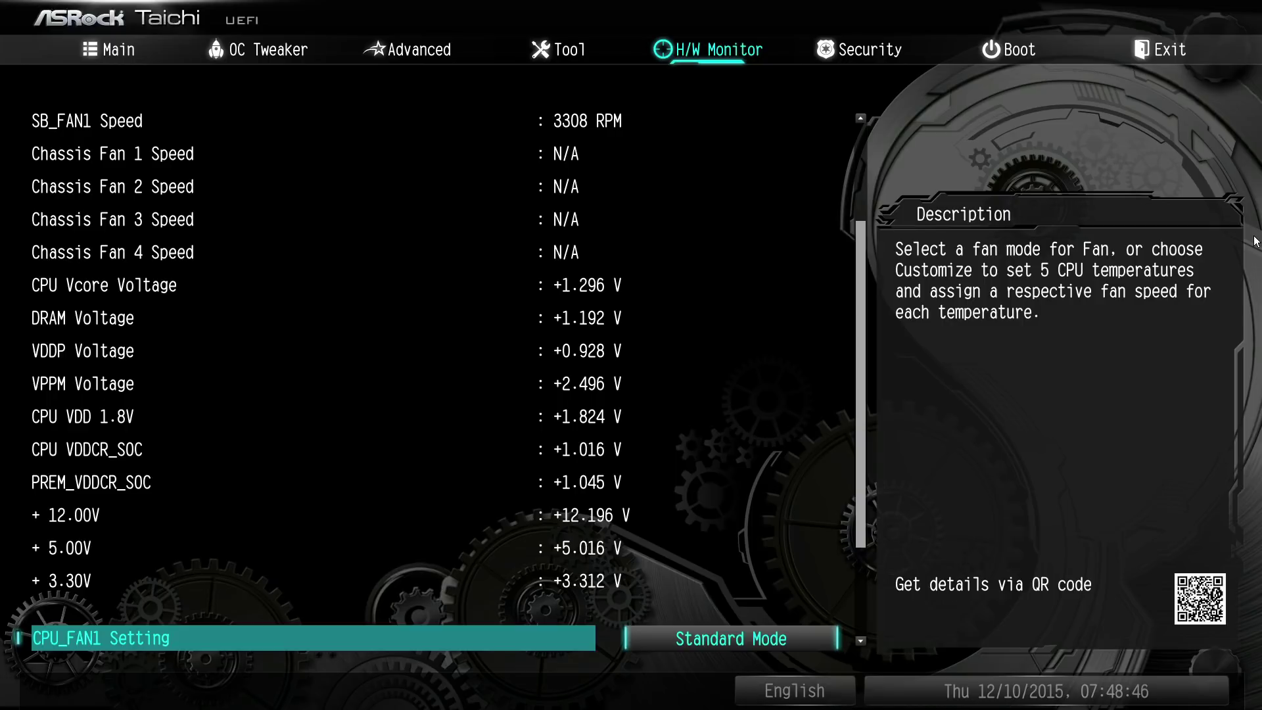
pyautogui.press('Down')
pyautogui.press('Up')
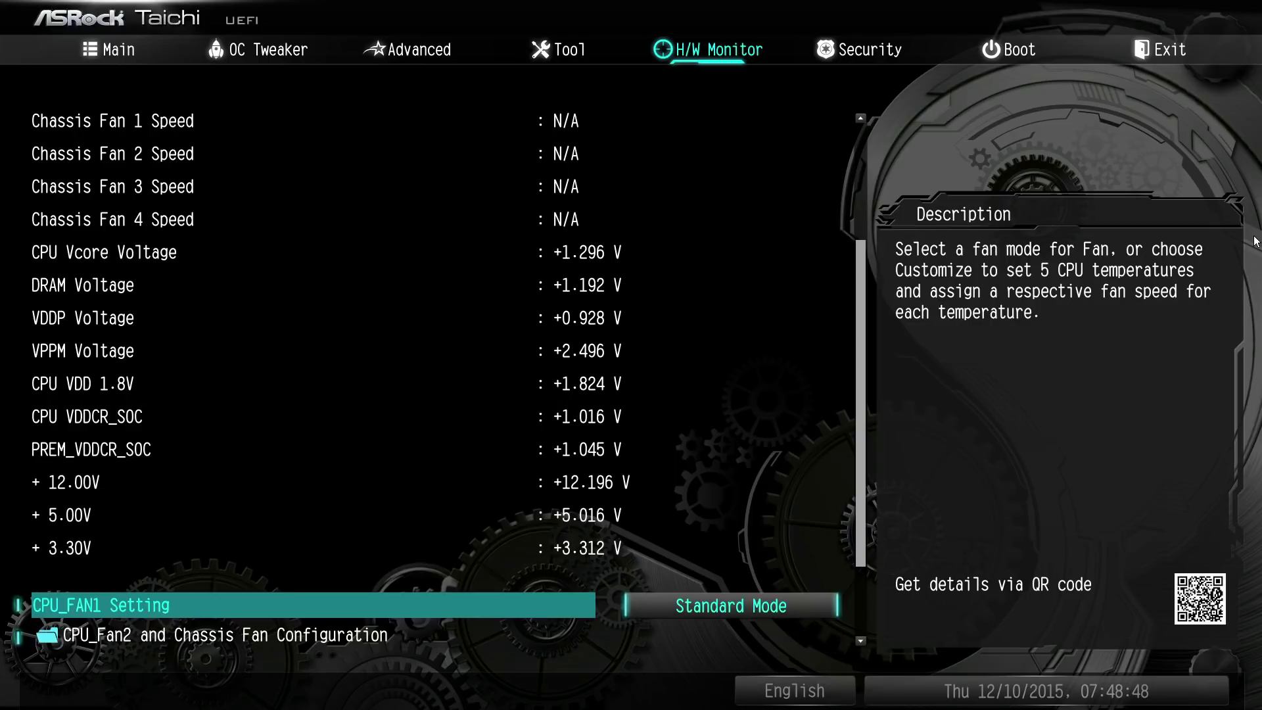
# Step: Set CPU_FAN1 Setting to Customize
pyautogui.press('Return')
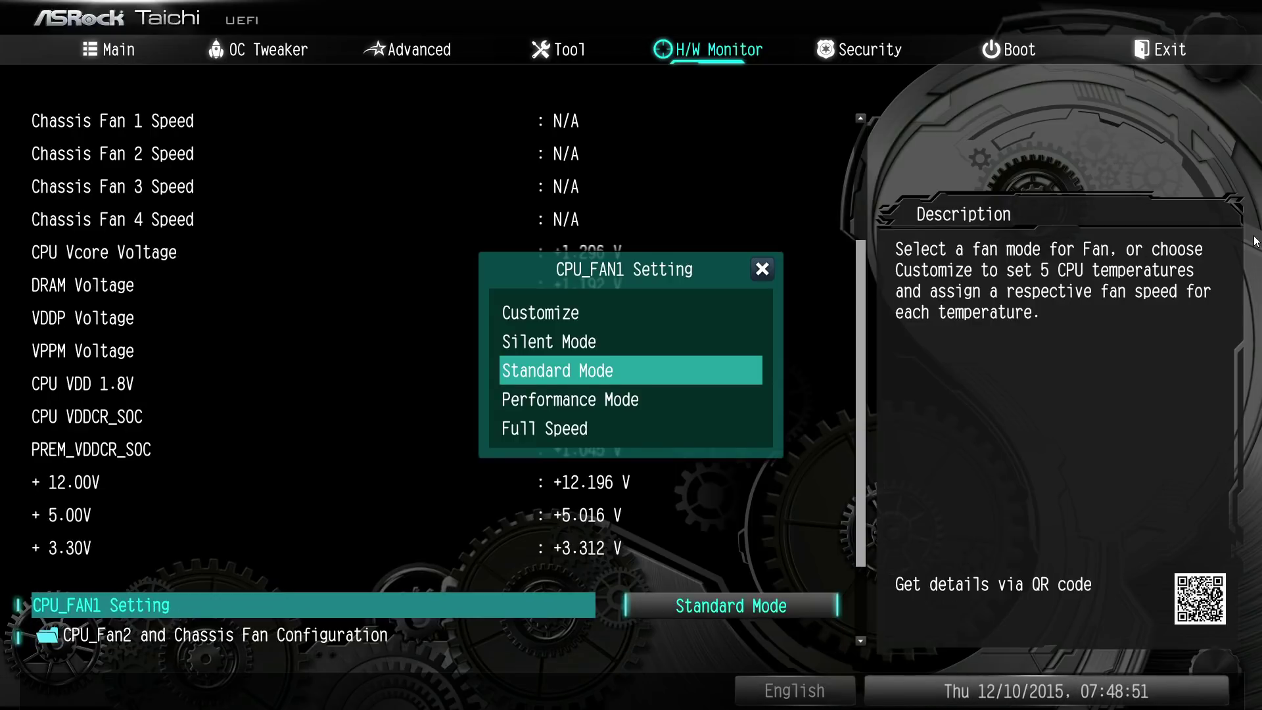
pyautogui.press('Up')
pyautogui.press('Up')
pyautogui.press('Return')
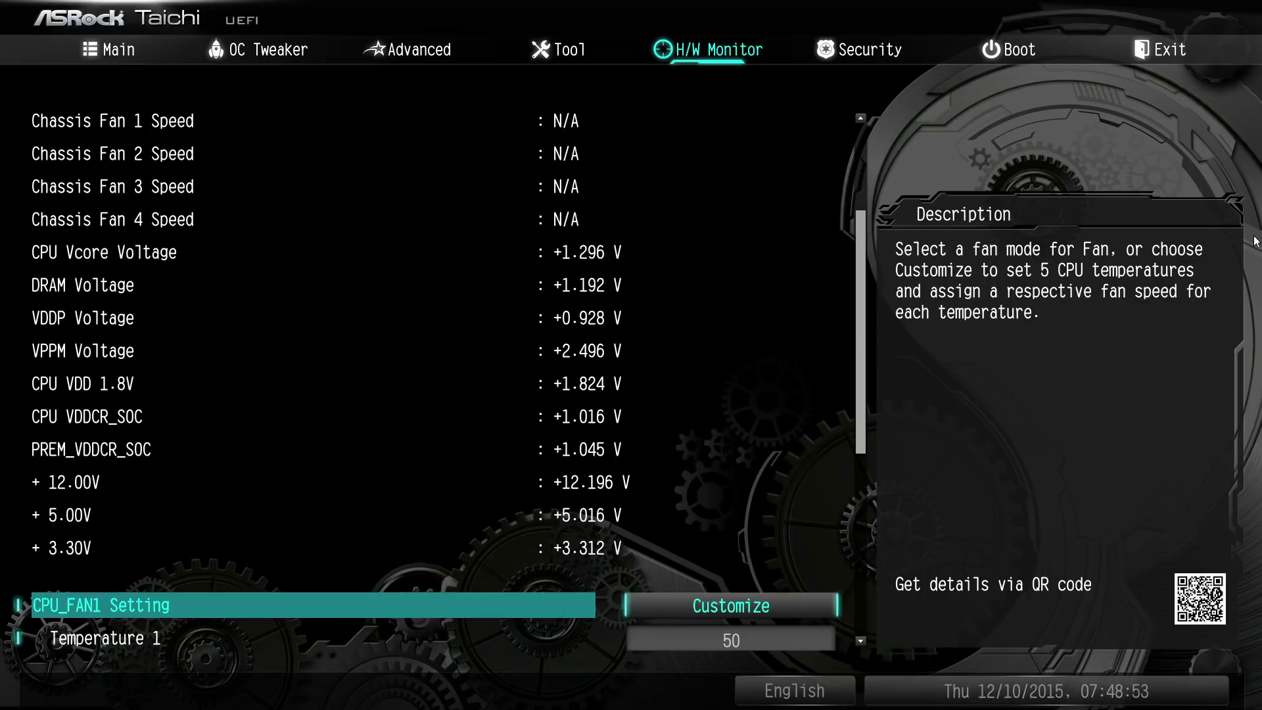
# Step: Examine the customizable CPU_FAN1 temperature and fan duty fields from Temperature 1 down to Critical Temperature
pyautogui.press('Down')
pyautogui.press('Down')
pyautogui.press('Down')
pyautogui.press('Down')
pyautogui.press('Down')
pyautogui.press('Down')
pyautogui.press('Down')
pyautogui.press('Down')
pyautogui.press('Down')
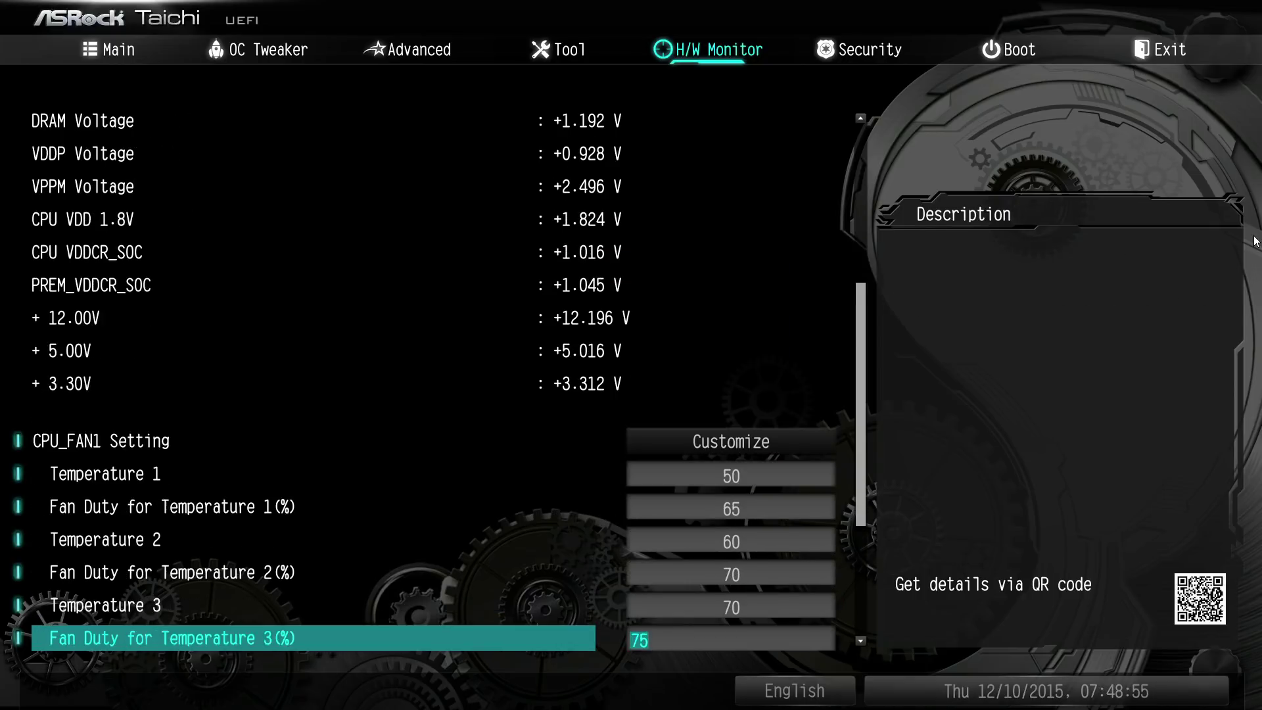
pyautogui.press('Down')
pyautogui.press('Down')
pyautogui.press('Up')
pyautogui.press('Up')
pyautogui.press('Up')
pyautogui.press('Up')
pyautogui.press('Up')
pyautogui.press('Up')
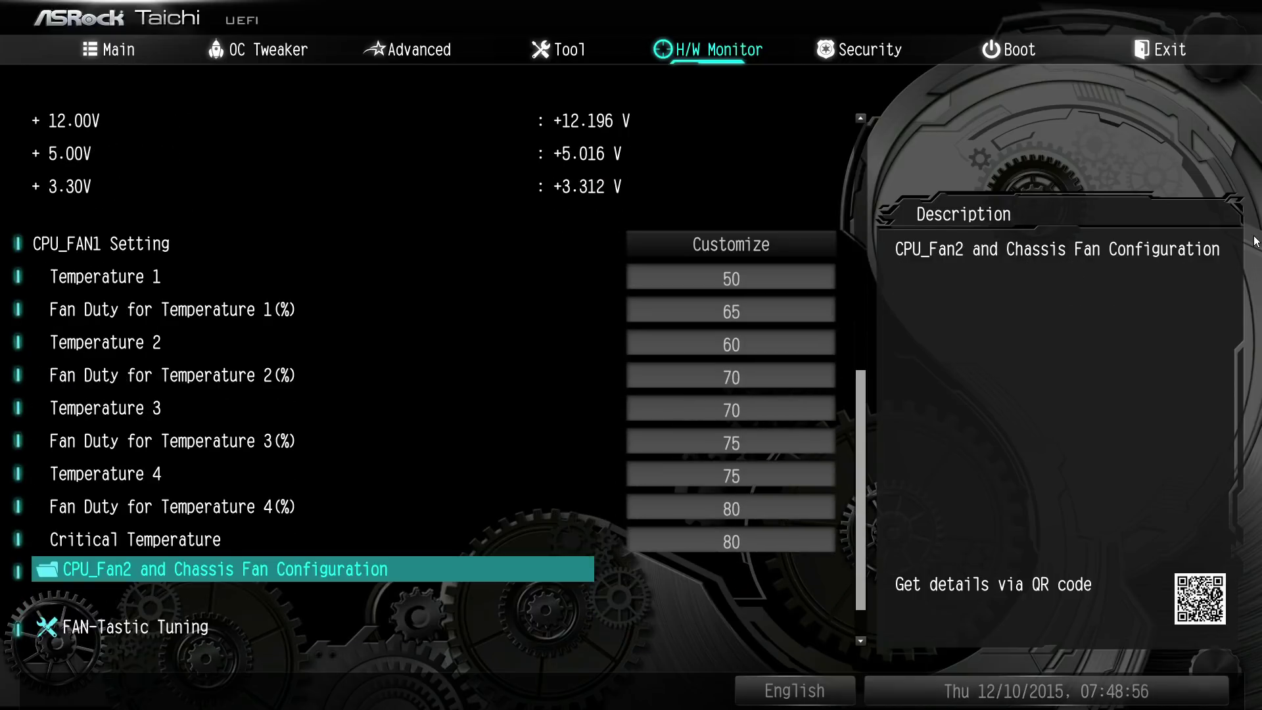
pyautogui.press('Up')
pyautogui.press('Up')
pyautogui.press('Up')
pyautogui.press('Up')
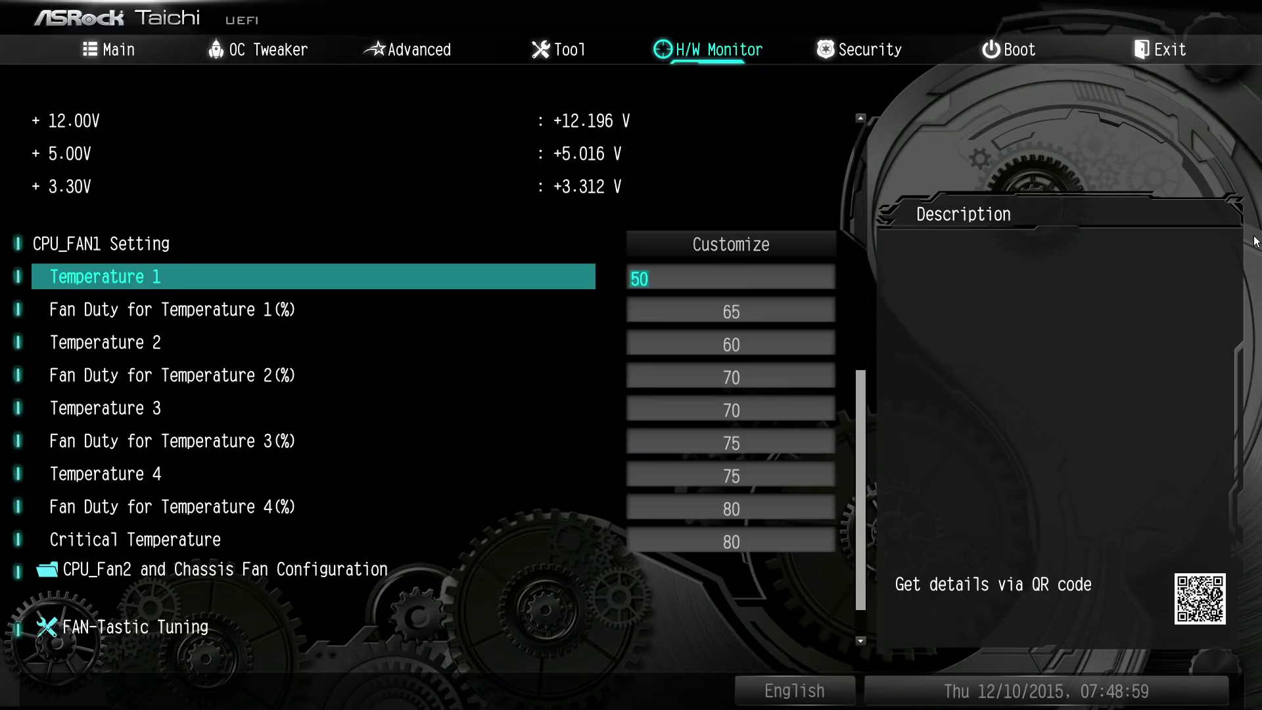
pyautogui.press('Down')
pyautogui.press('Down')
pyautogui.press('Down')
pyautogui.press('Down')
pyautogui.press('Down')
pyautogui.press('Down')
pyautogui.press('Down')
pyautogui.press('Down')
pyautogui.press('Down')
pyautogui.press('Down')
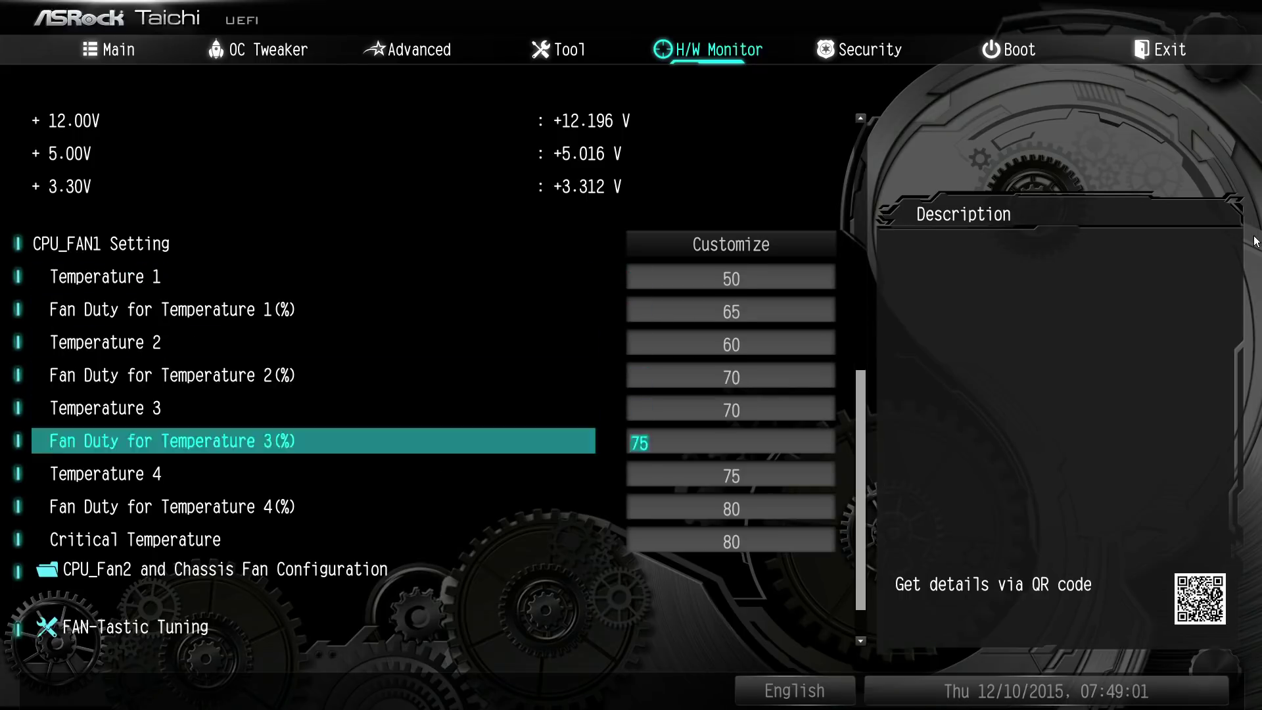
pyautogui.press('Up')
pyautogui.press('Up')
pyautogui.press('Up')
pyautogui.press('Up')
pyautogui.press('Up')
pyautogui.press('Up')
pyautogui.press('Up')
pyautogui.press('Up')
pyautogui.press('Up')
pyautogui.press('Up')
pyautogui.press('Up')
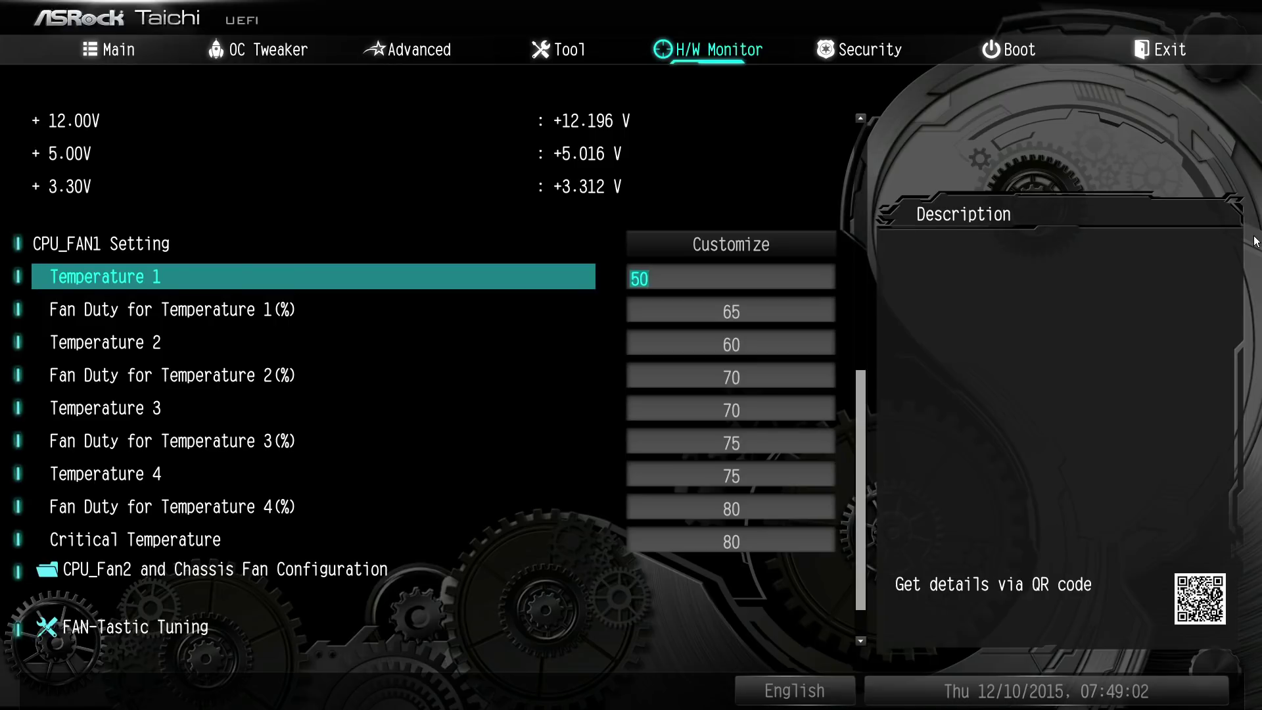
# Step: Switch CPU_FAN1 Setting successively through Silent Mode, Standard Mode, Performance Mode and Full Speed
pyautogui.press('Return')
pyautogui.press('Down')
pyautogui.press('Return')
pyautogui.press('Return')
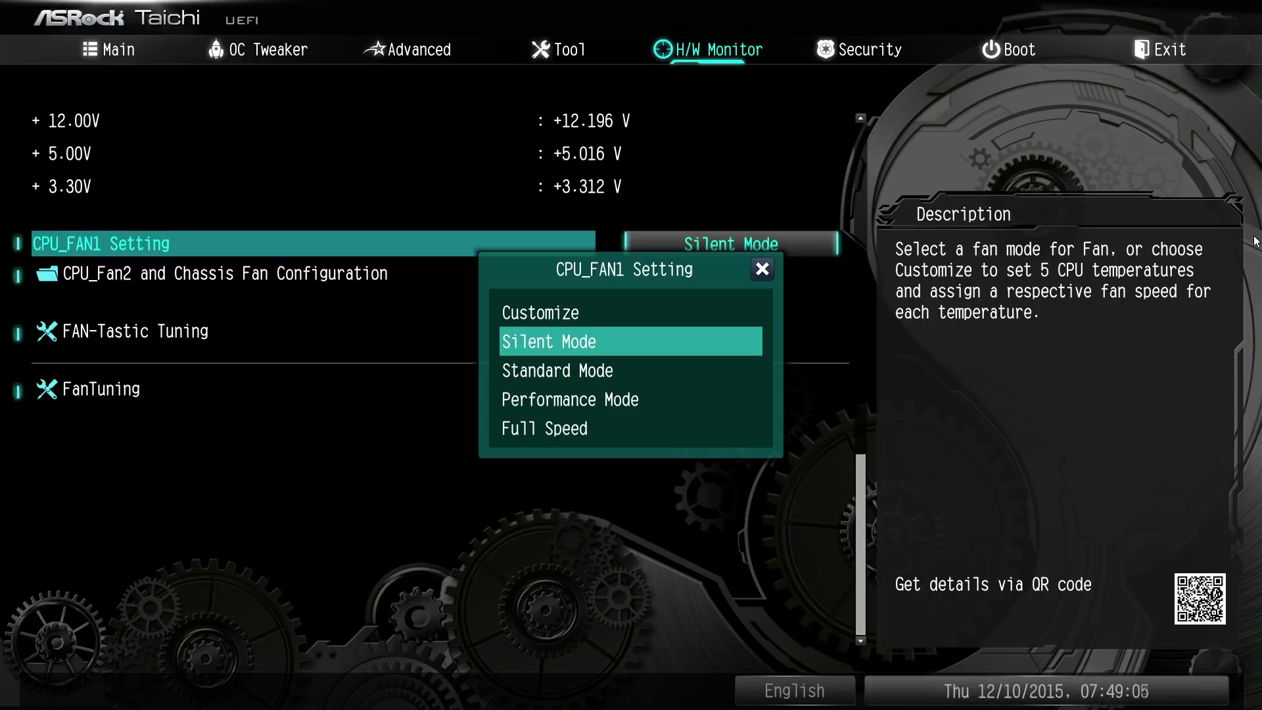
pyautogui.press('Down')
pyautogui.press('Return')
pyautogui.press('Return')
pyautogui.press('Down')
pyautogui.press('Return')
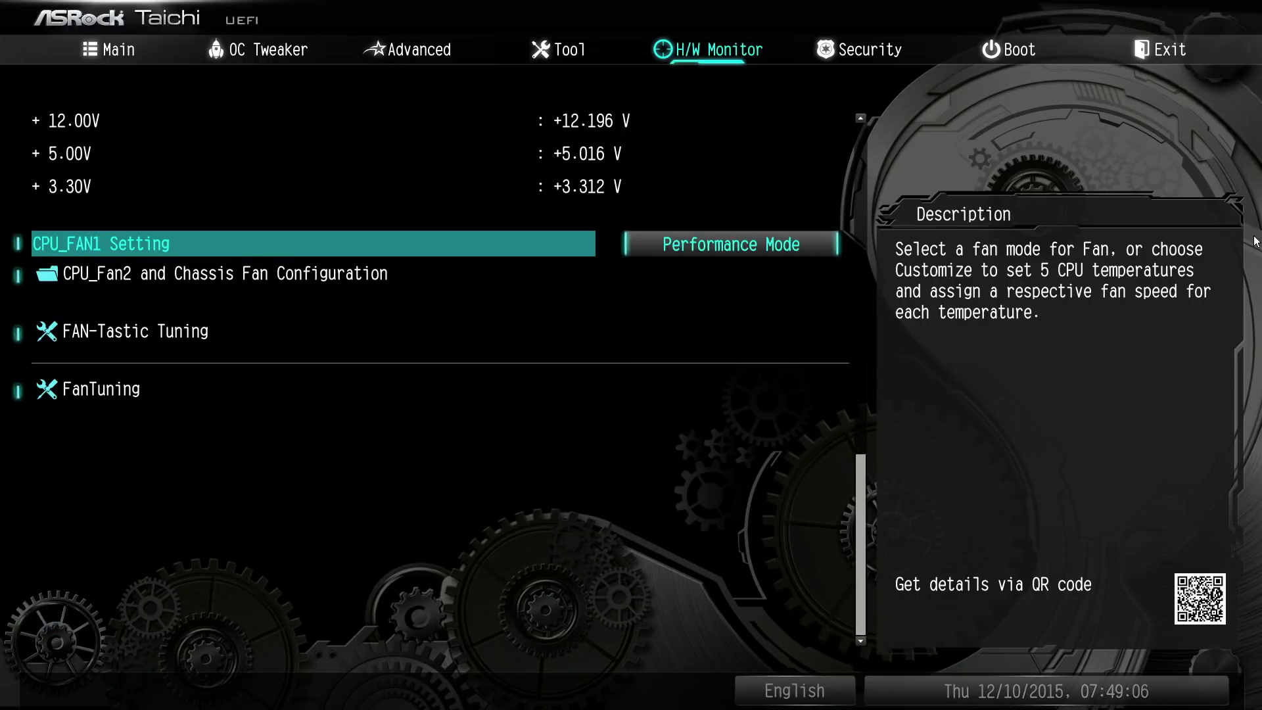
pyautogui.press('Return')
pyautogui.press('Down')
pyautogui.press('Return')
# Step: Open CPU_Fan2 and Chassis Fan Configuration, examine the settings of every fan down to SB_FAN1 Setting, and return to H/W Monitor
pyautogui.press('Down')
pyautogui.press('Return')
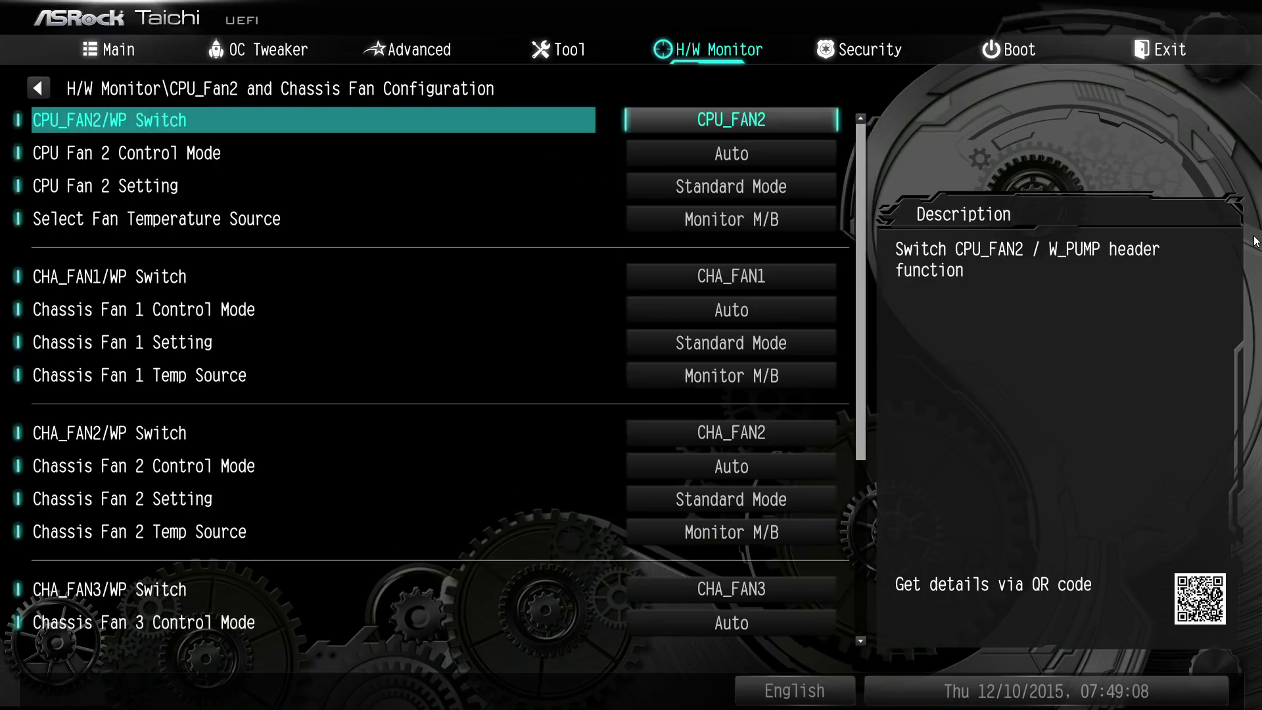
pyautogui.press('Down')
pyautogui.press('Down')
pyautogui.press('Down')
pyautogui.press('Down')
pyautogui.press('Down')
pyautogui.press('Down')
pyautogui.press('Down')
pyautogui.press('Down')
pyautogui.press('Down')
pyautogui.press('Down')
pyautogui.press('Down')
pyautogui.press('Down')
pyautogui.press('Down')
pyautogui.press('Down')
pyautogui.press('Down')
pyautogui.press('Down')
pyautogui.press('Down')
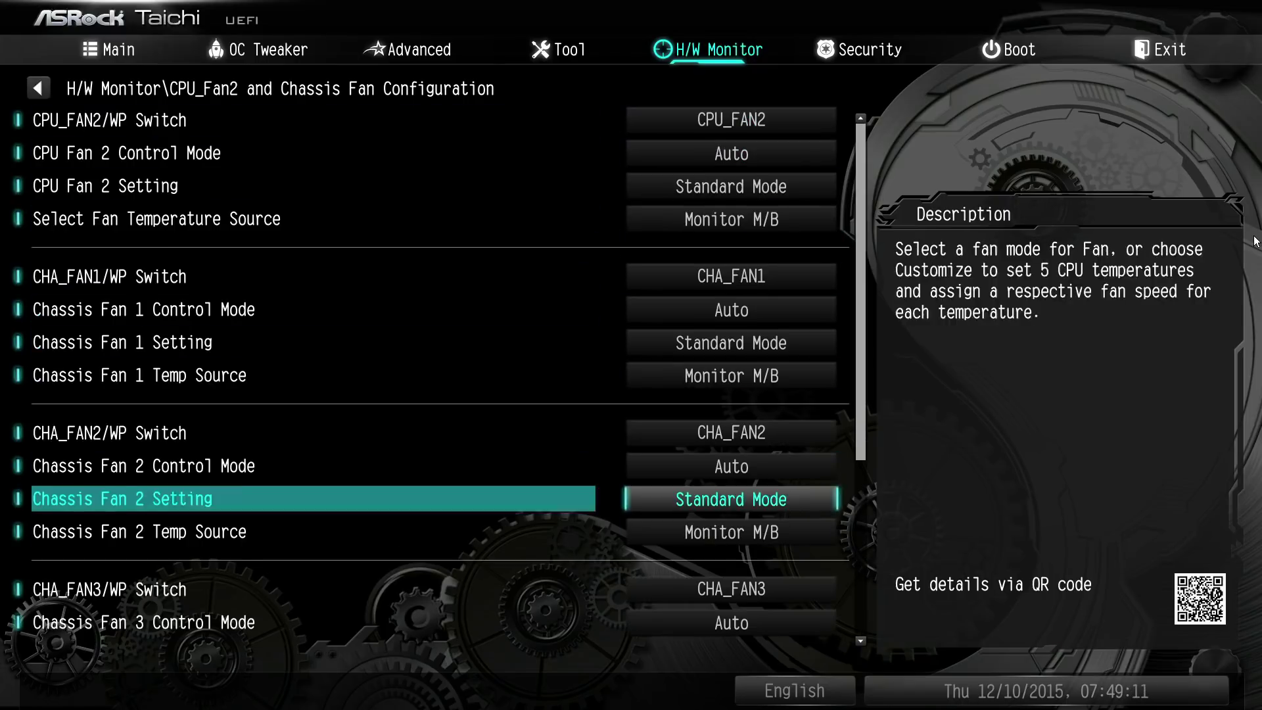
pyautogui.press('Down')
pyautogui.press('Down')
pyautogui.press('Down')
pyautogui.press('Up')
pyautogui.press('Up')
pyautogui.press('Up')
pyautogui.press('Up')
pyautogui.press('Up')
pyautogui.press('Up')
pyautogui.press('Up')
pyautogui.press('Up')
pyautogui.press('Up')
pyautogui.press('Up')
pyautogui.press('Up')
pyautogui.press('Up')
pyautogui.press('Up')
pyautogui.press('Up')
pyautogui.press('Up')
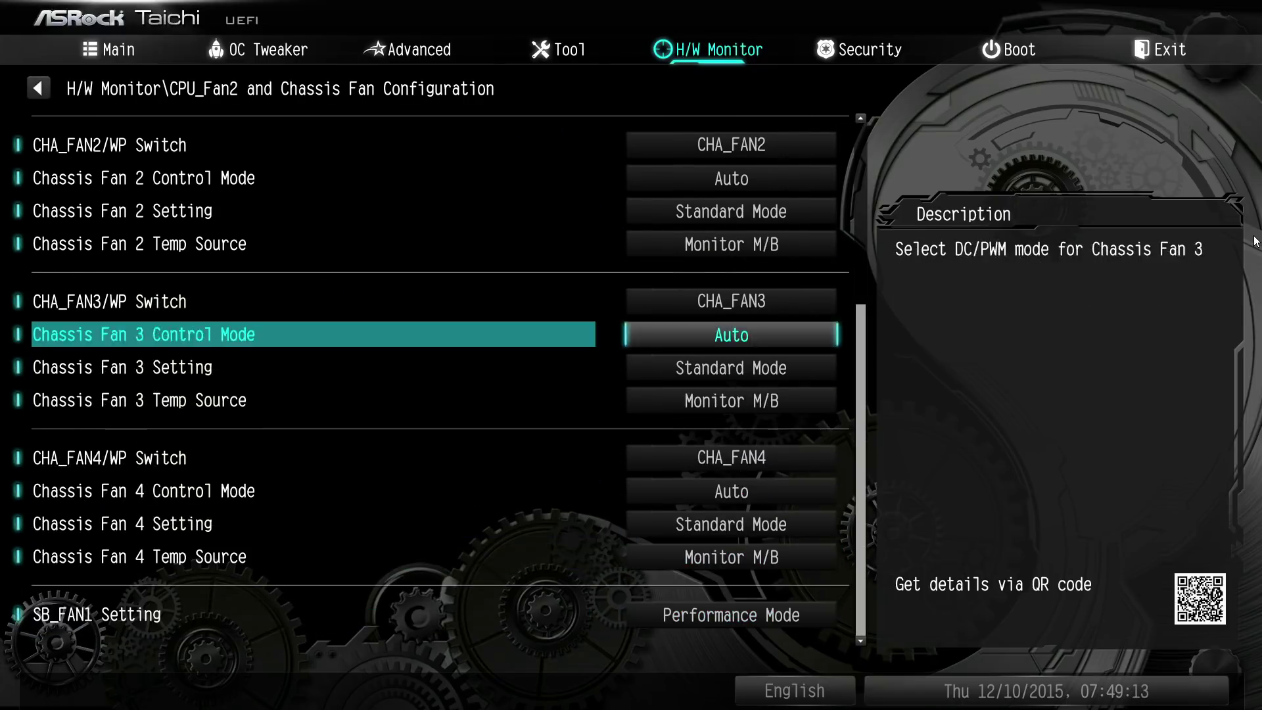
pyautogui.press('Up')
pyautogui.press('Up')
pyautogui.press('Up')
pyautogui.press('Up')
pyautogui.press('Up')
pyautogui.press('Down')
pyautogui.press('Down')
pyautogui.press('Down')
pyautogui.press('Down')
pyautogui.press('Down')
pyautogui.press('Down')
pyautogui.press('Down')
pyautogui.press('Down')
pyautogui.press('Down')
pyautogui.press('Down')
pyautogui.press('Down')
pyautogui.press('Down')
pyautogui.press('Down')
pyautogui.press('Down')
pyautogui.press('Down')
pyautogui.press('Down')
pyautogui.press('Down')
pyautogui.press('Down')
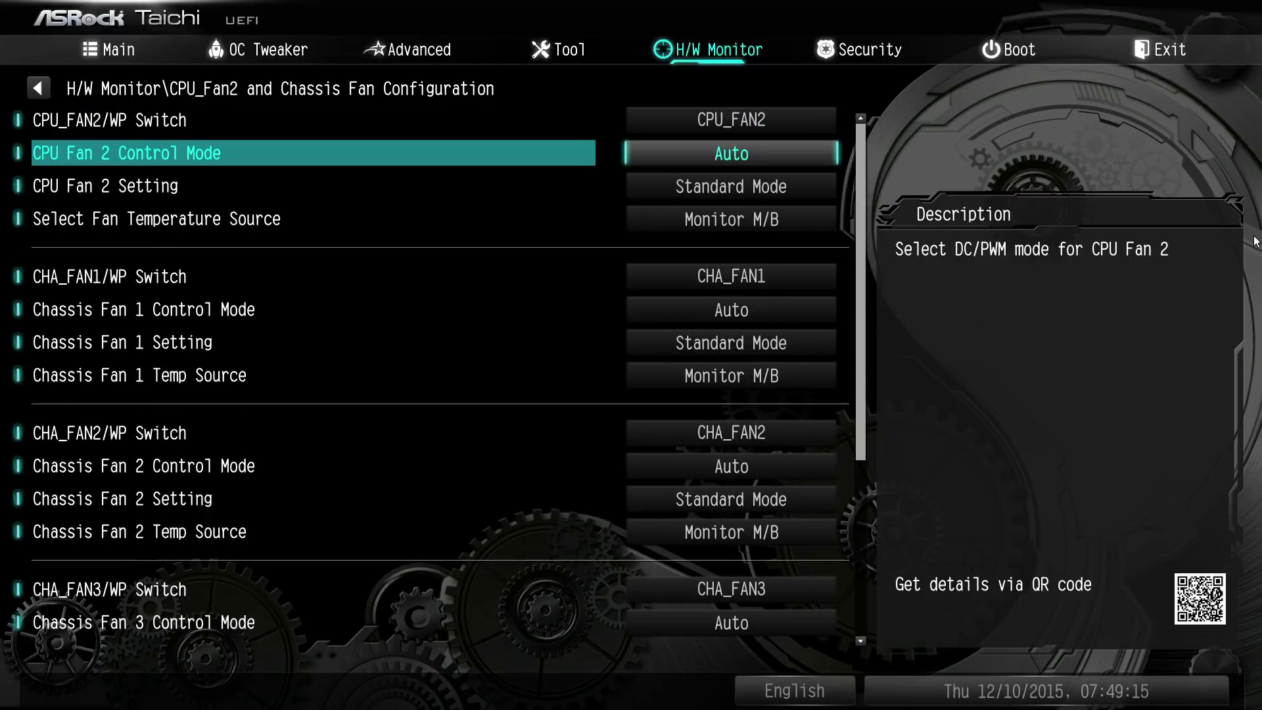
pyautogui.press('Down')
pyautogui.press('Down')
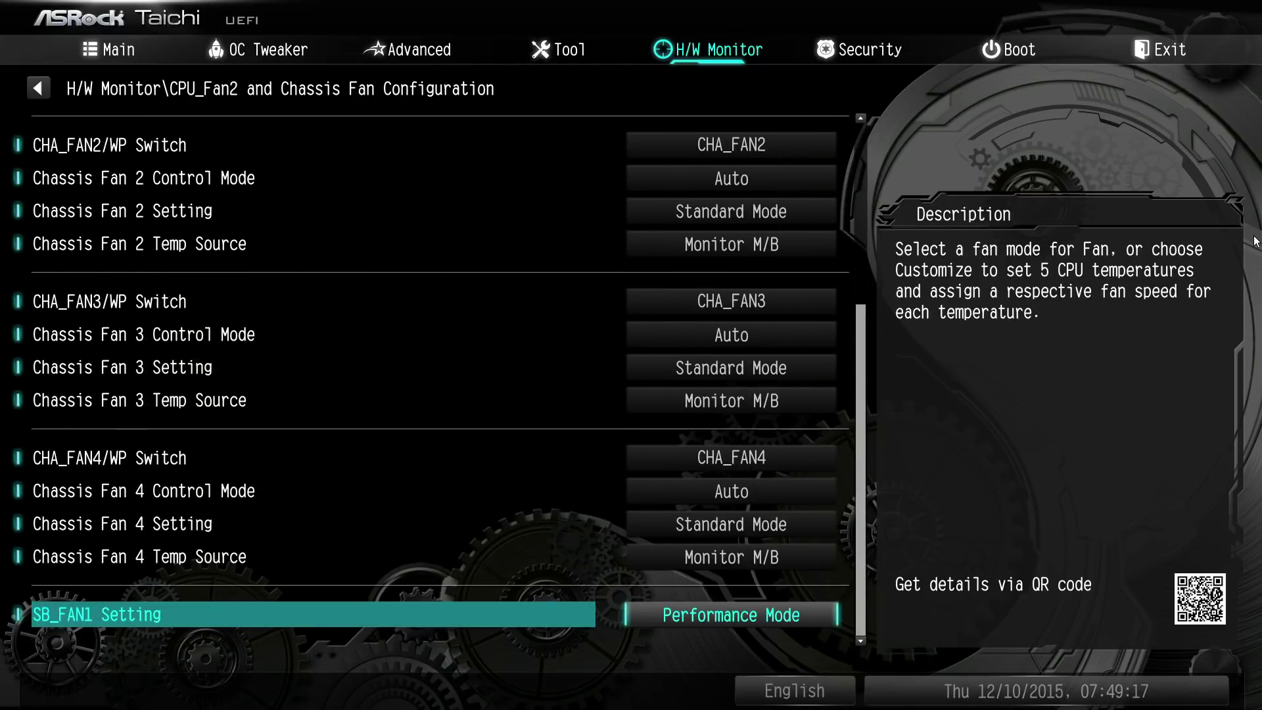
pyautogui.press('Escape')
# Step: Change CPU_FAN1 Setting from the H/W Monitor page to Customize again
pyautogui.press('Down')
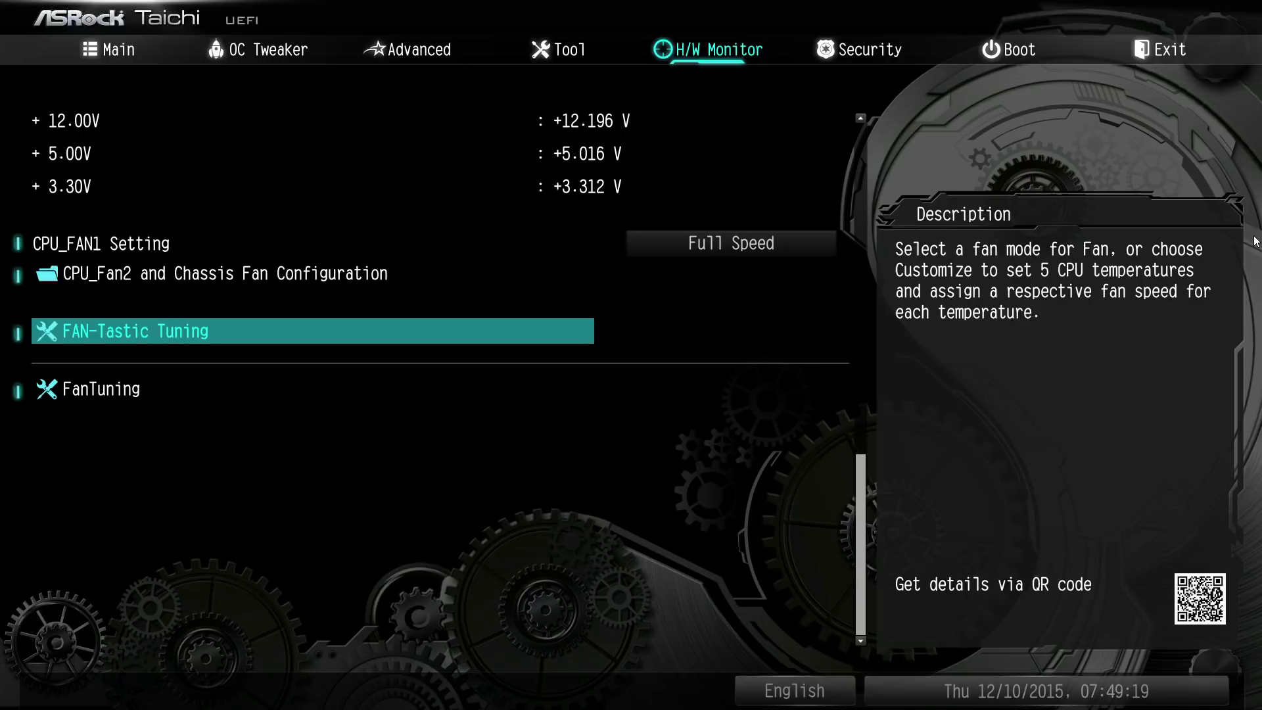
pyautogui.press('Up')
pyautogui.press('Up')
pyautogui.press('Return')
pyautogui.press('Up')
pyautogui.press('Up')
pyautogui.press('Up')
pyautogui.press('Up')
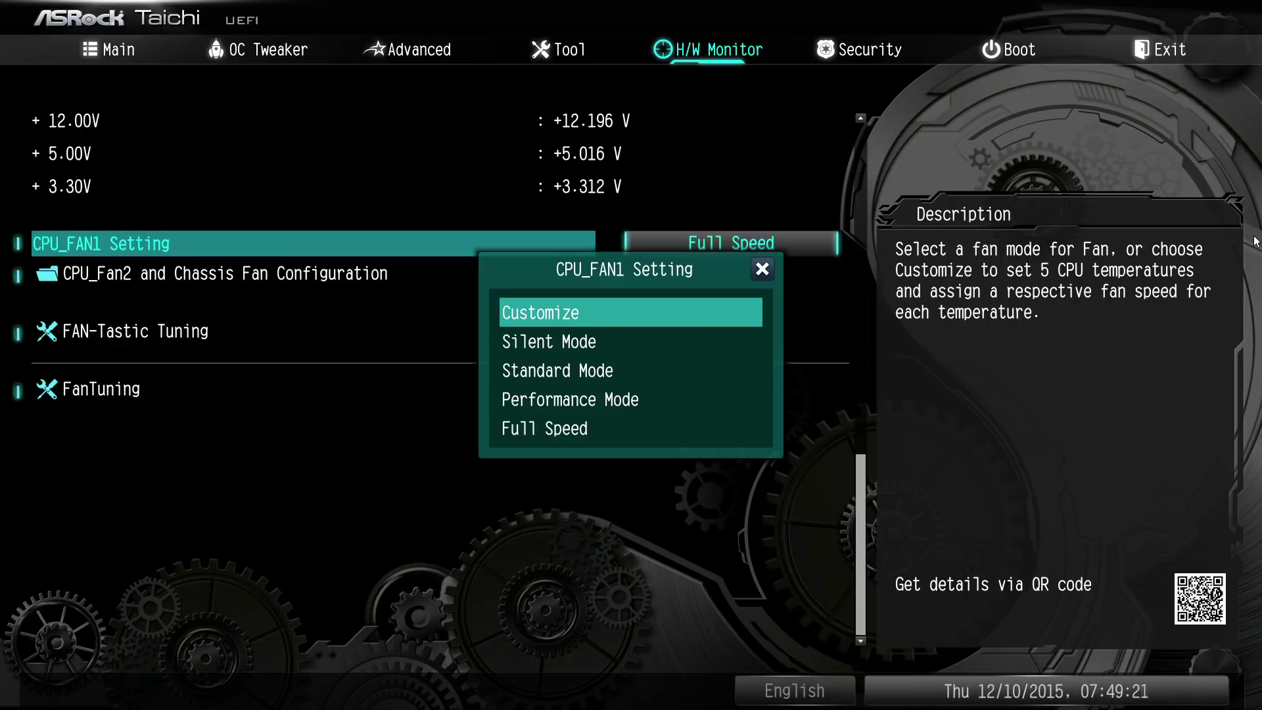
pyautogui.press('Return')
# Step: Restore CPU_FAN1 Setting to Standard Mode
pyautogui.press('Down')
pyautogui.press('Up')
pyautogui.press('Return')
pyautogui.press('Down')
pyautogui.press('Down')
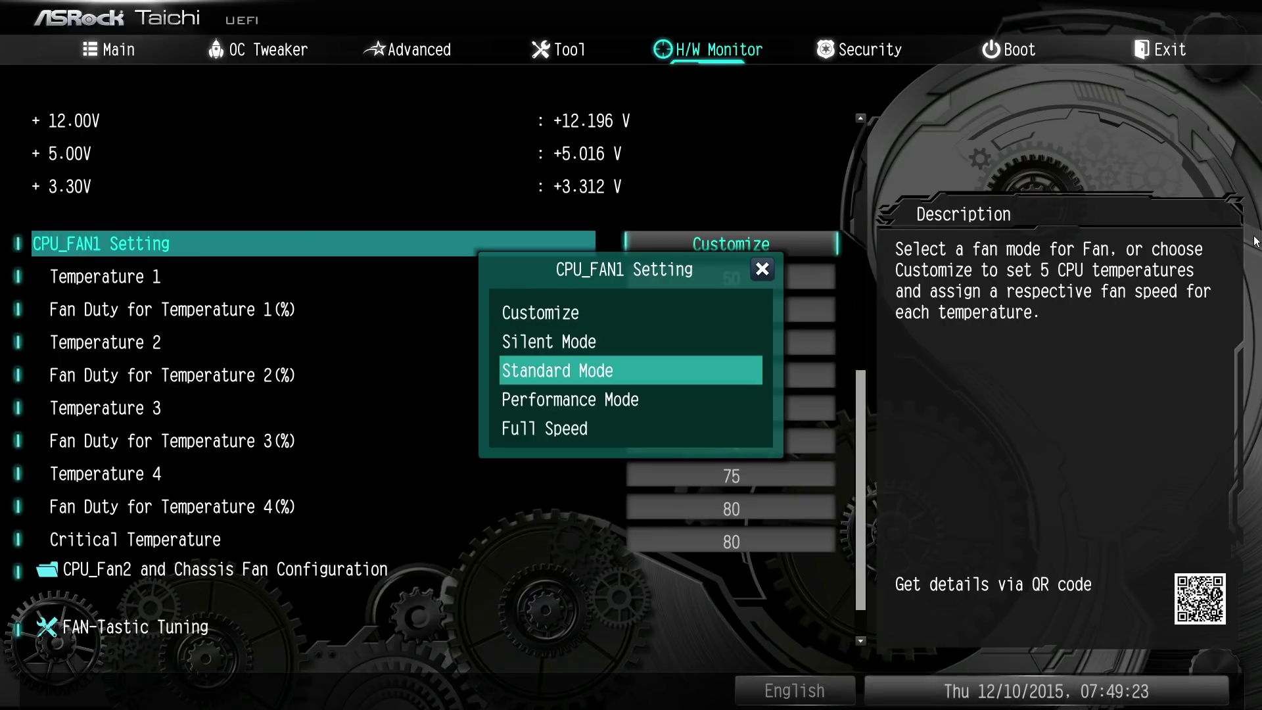
pyautogui.press('Down')
pyautogui.press('Up')
pyautogui.press('Return')
# Step: Open FAN-Tastic Tuning and switch CPU Fan 1 to the Customize profile
pyautogui.press('Down')
pyautogui.press('Down')
pyautogui.press('Down')
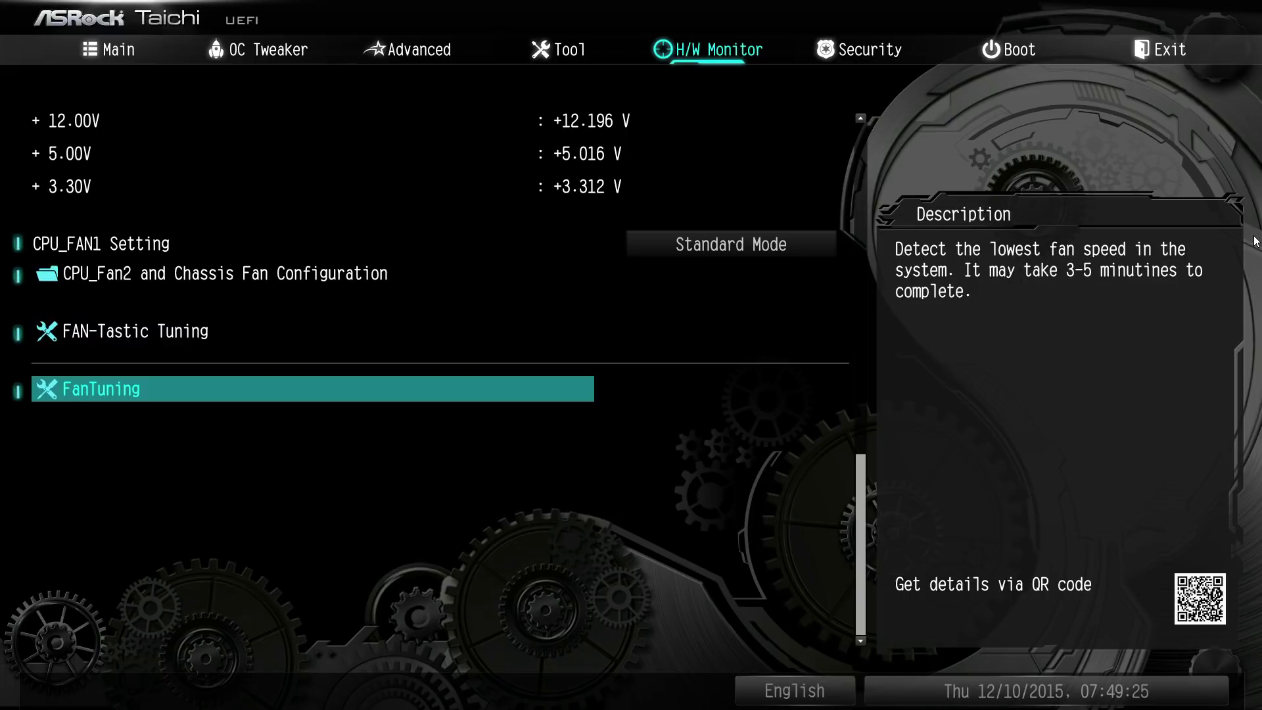
pyautogui.press('Up')
pyautogui.press('Return')
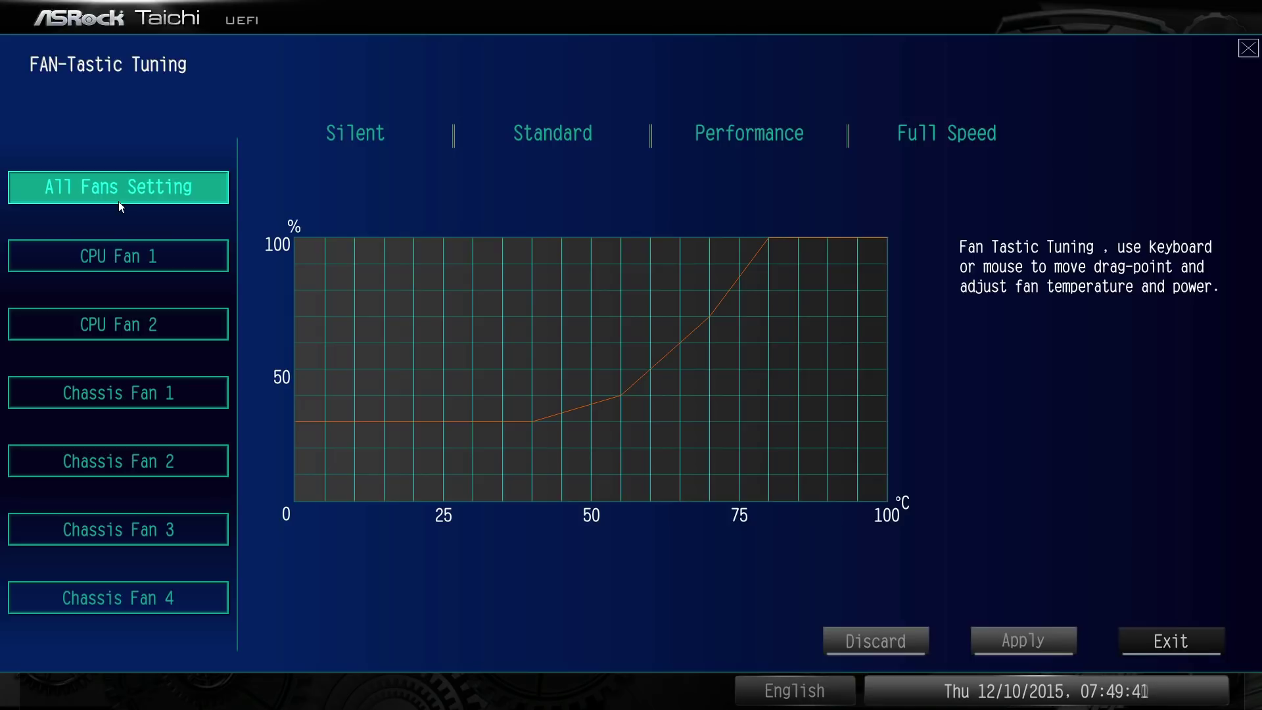
pyautogui.click(121, 273)
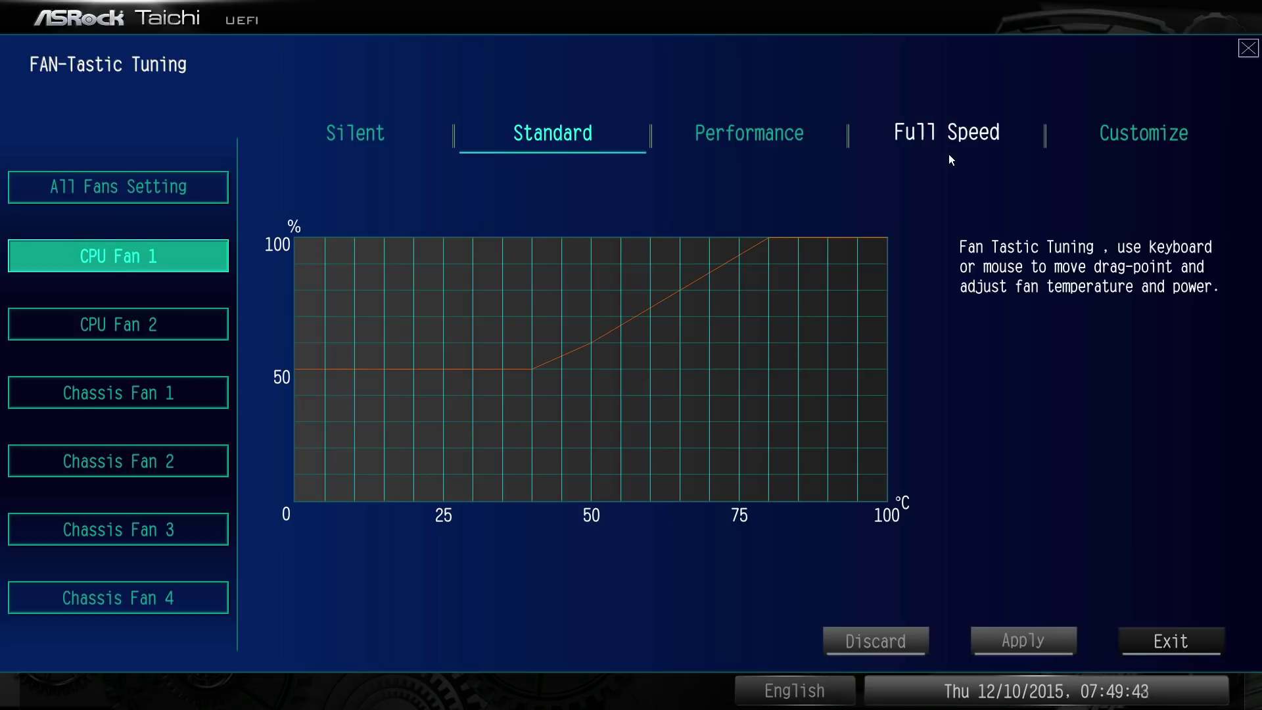
pyautogui.click(1146, 155)
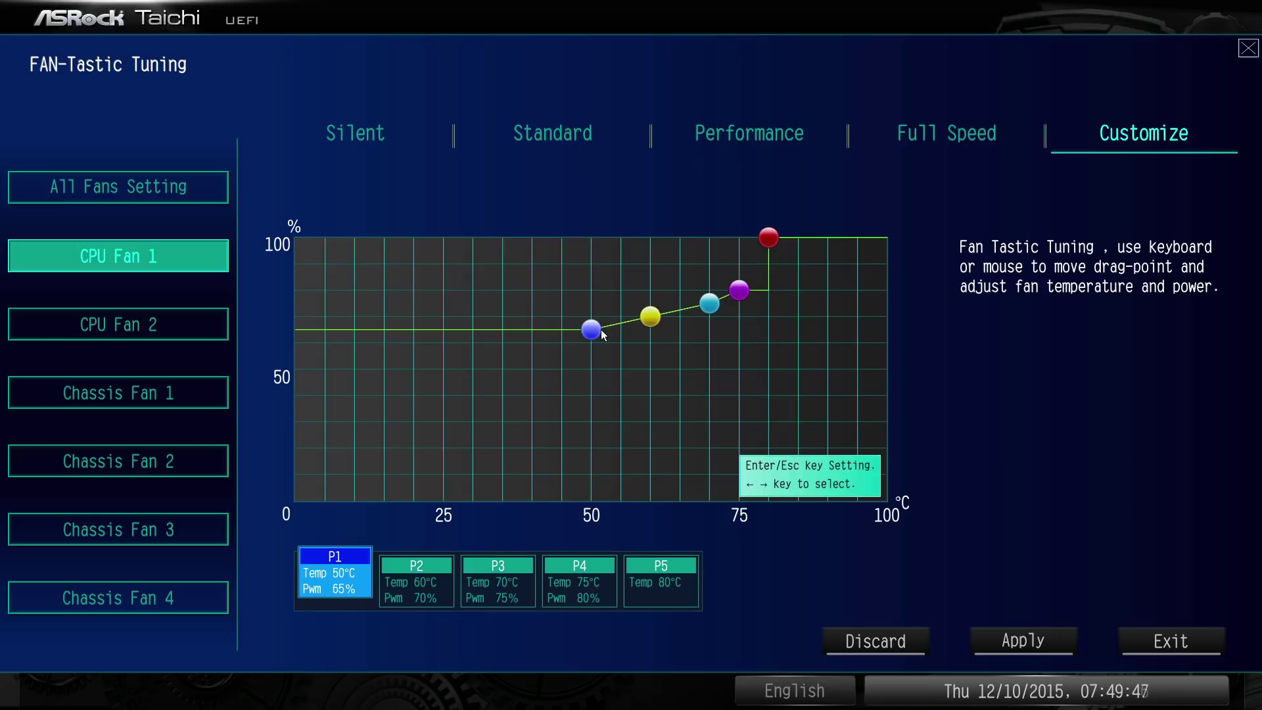
# Step: Move point P1 of the CPU Fan 1 curve to 42 °C at 65% PWM
pyautogui.moveTo(602, 334); pyautogui.dragTo(556, 335)
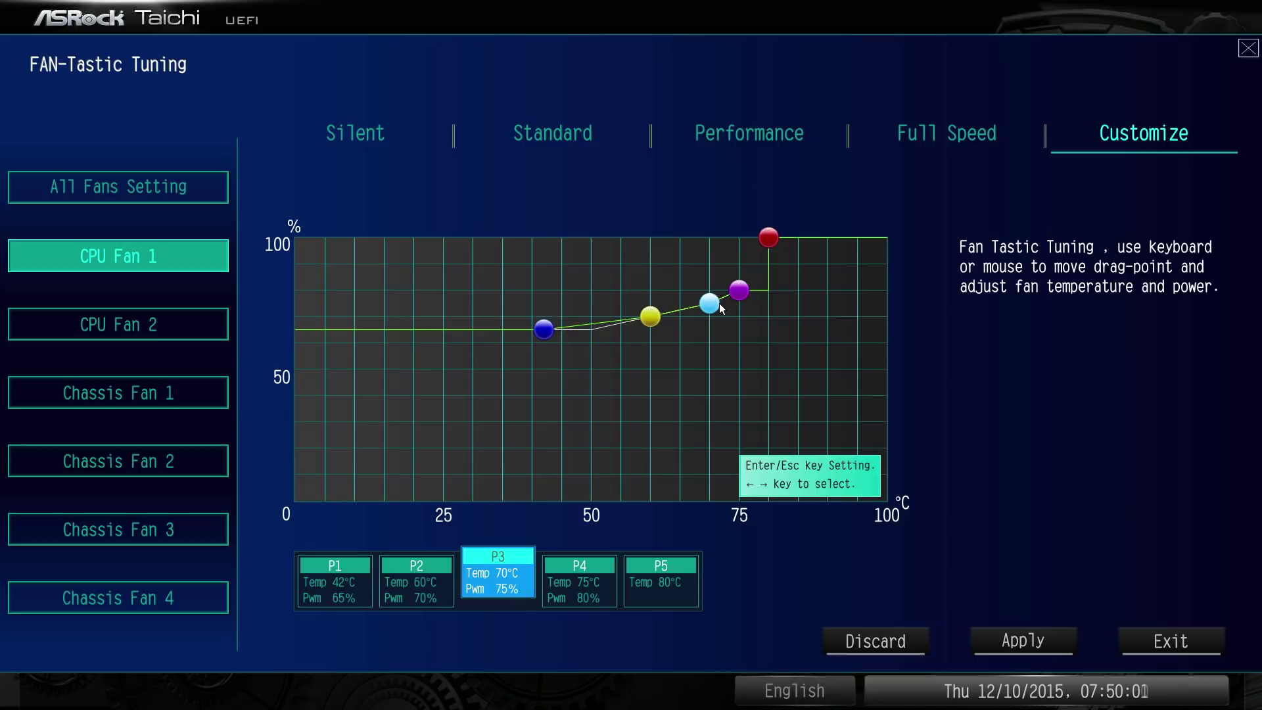
pyautogui.click(750, 293)
pyautogui.press('Left')
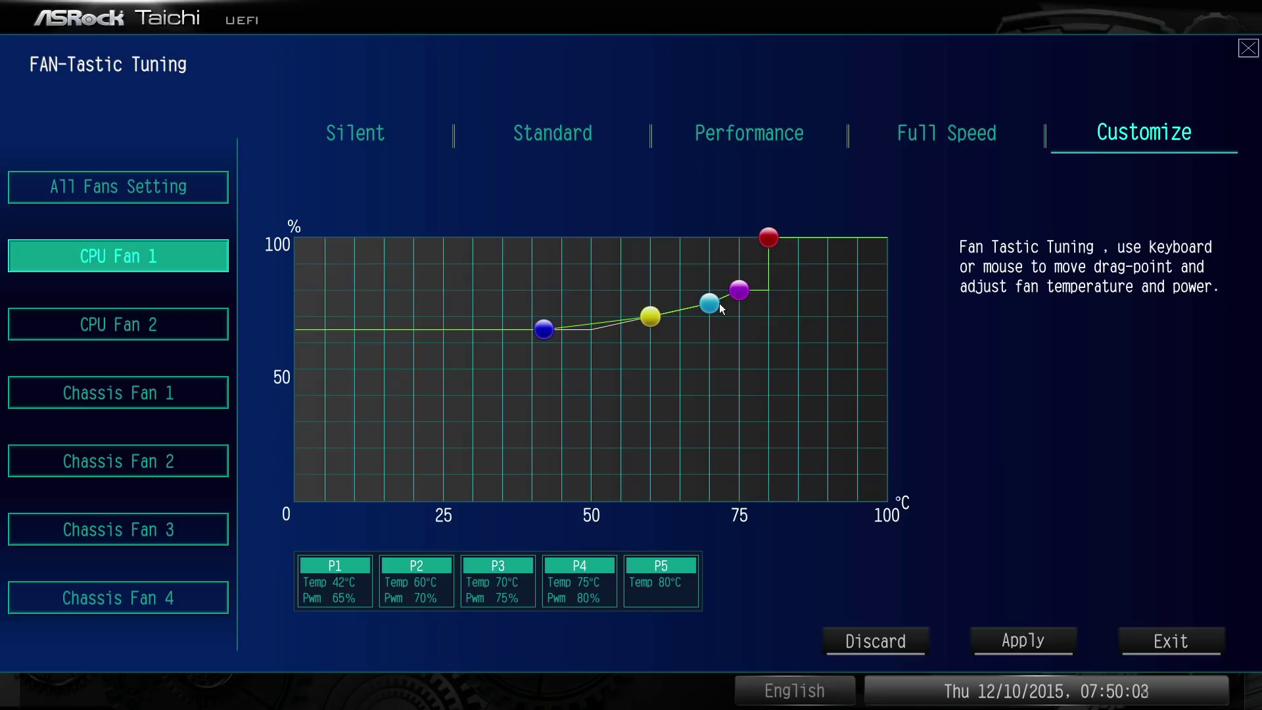
# Step: Move point P4 of the CPU Fan 1 curve to 76 °C at 87% PWM
pyautogui.press('Right')
pyautogui.press('Return')
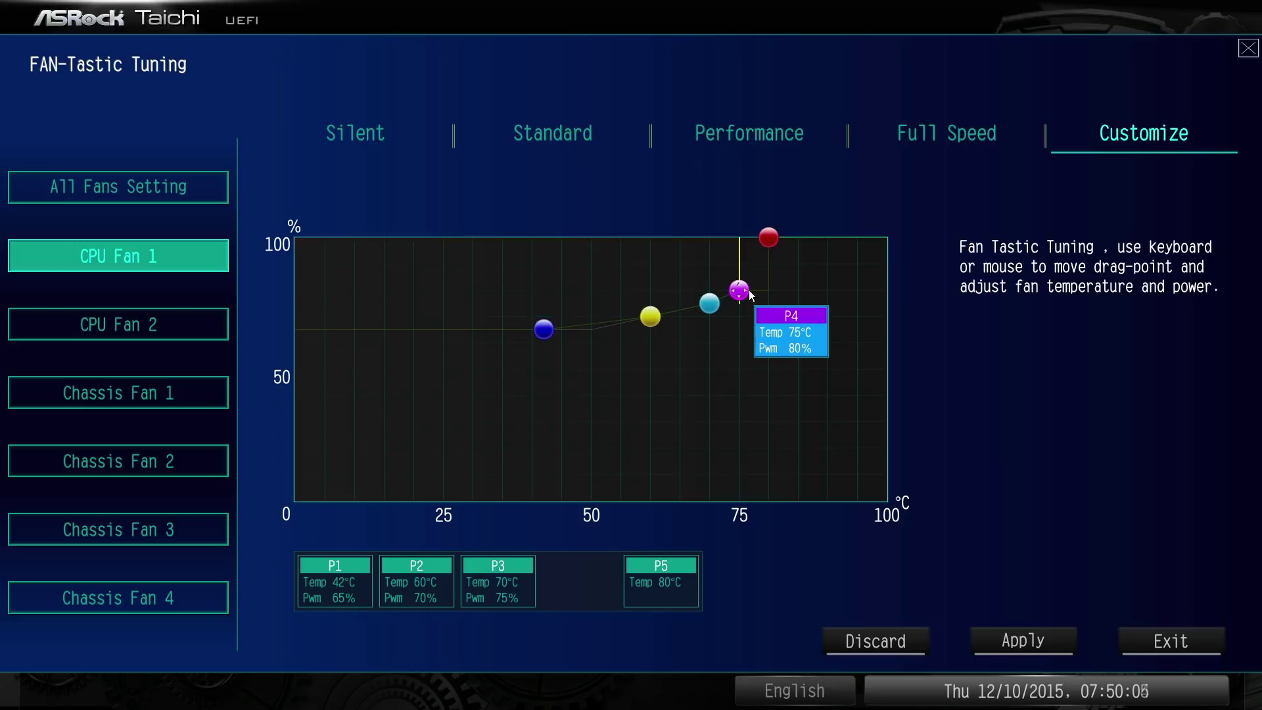
pyautogui.press('Return')
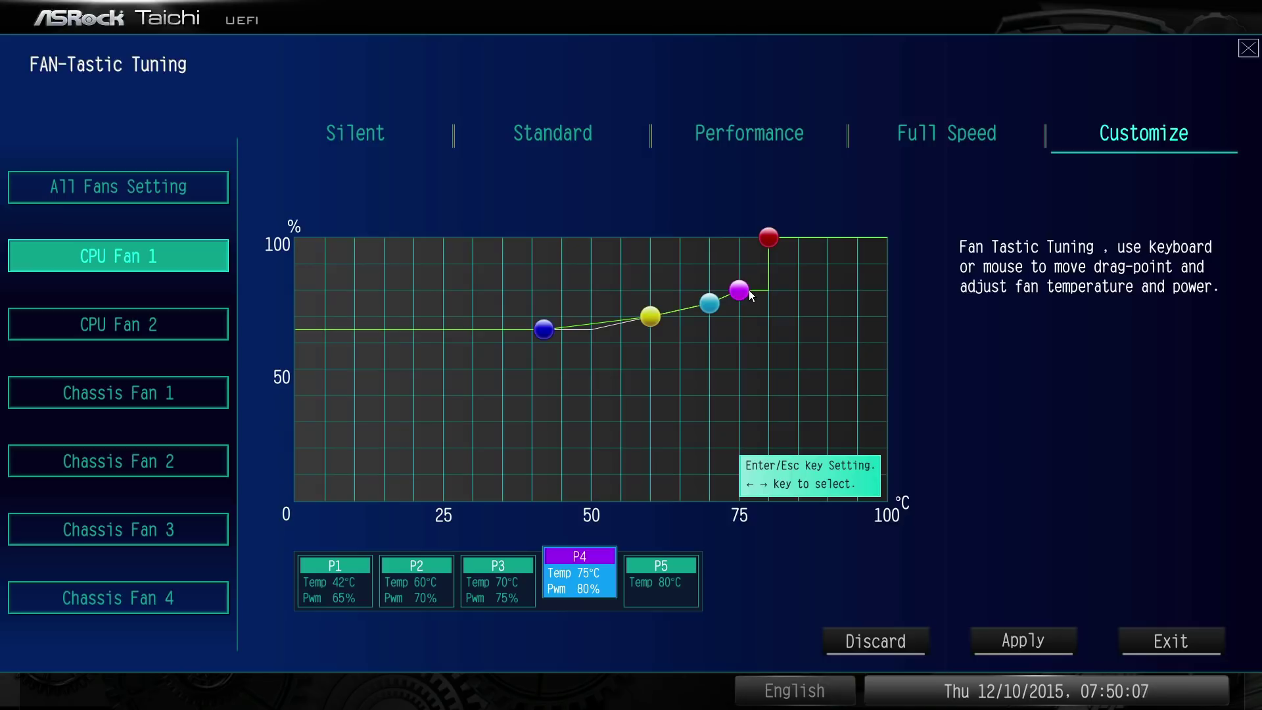
pyautogui.moveTo(737, 290)
pyautogui.mouseDown()
pyautogui.moveTo(734, 276)
pyautogui.moveTo(762, 282)
pyautogui.moveTo(766, 263)
pyautogui.moveTo(736, 284)
pyautogui.moveTo(747, 294)
pyautogui.mouseUp()
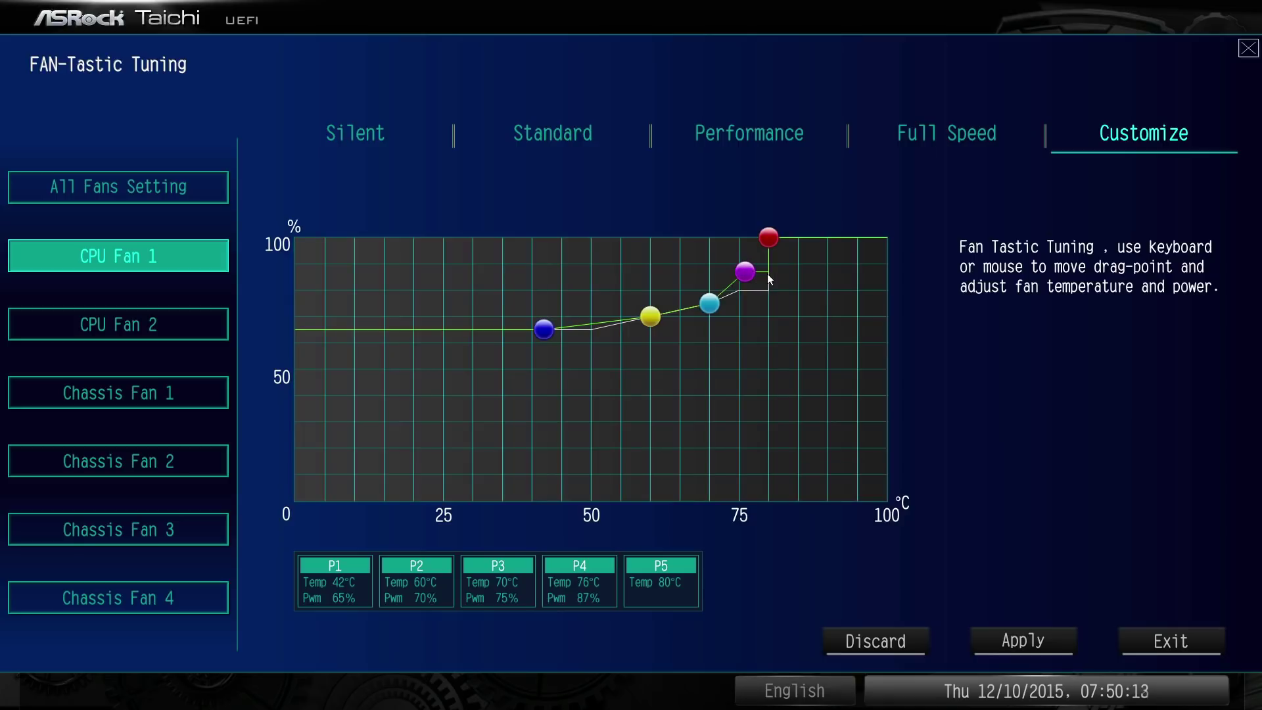
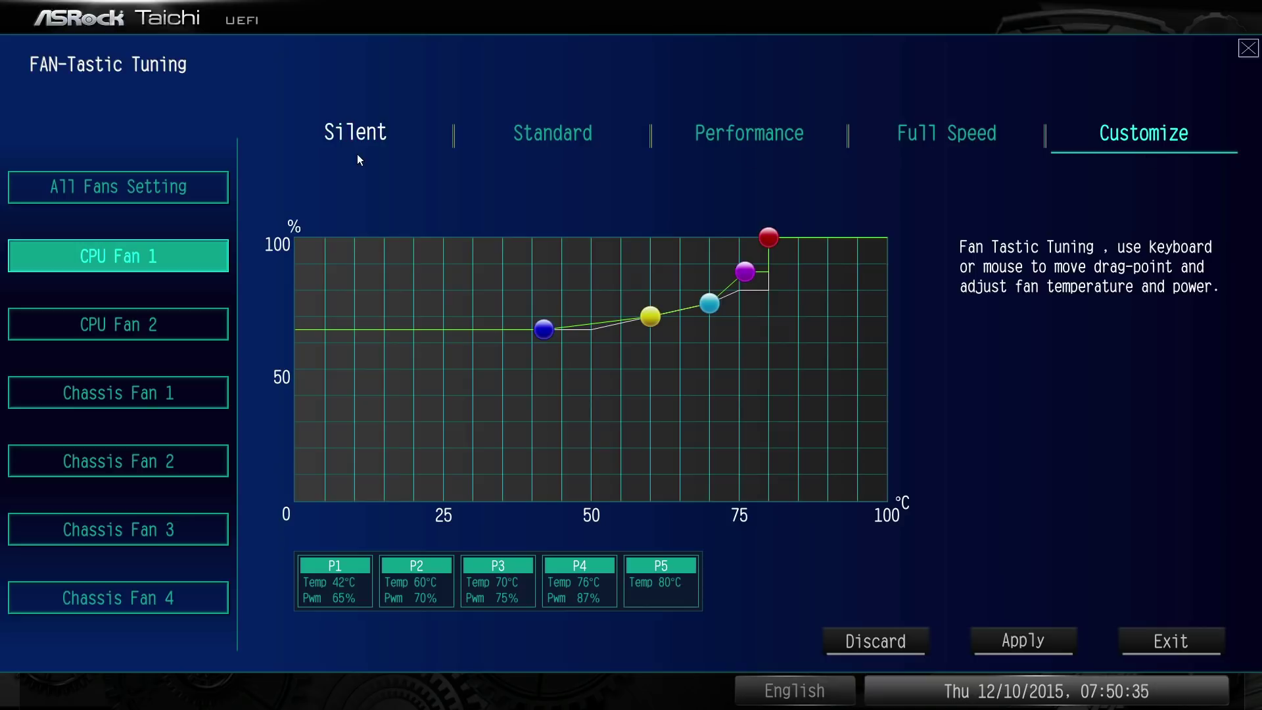
# Step: View the CPU Fan 2 curve, return to CPU Fan 1 and leave FAN-Tastic Tuning without applying anything
pyautogui.click(119, 339)
pyautogui.press('Return')
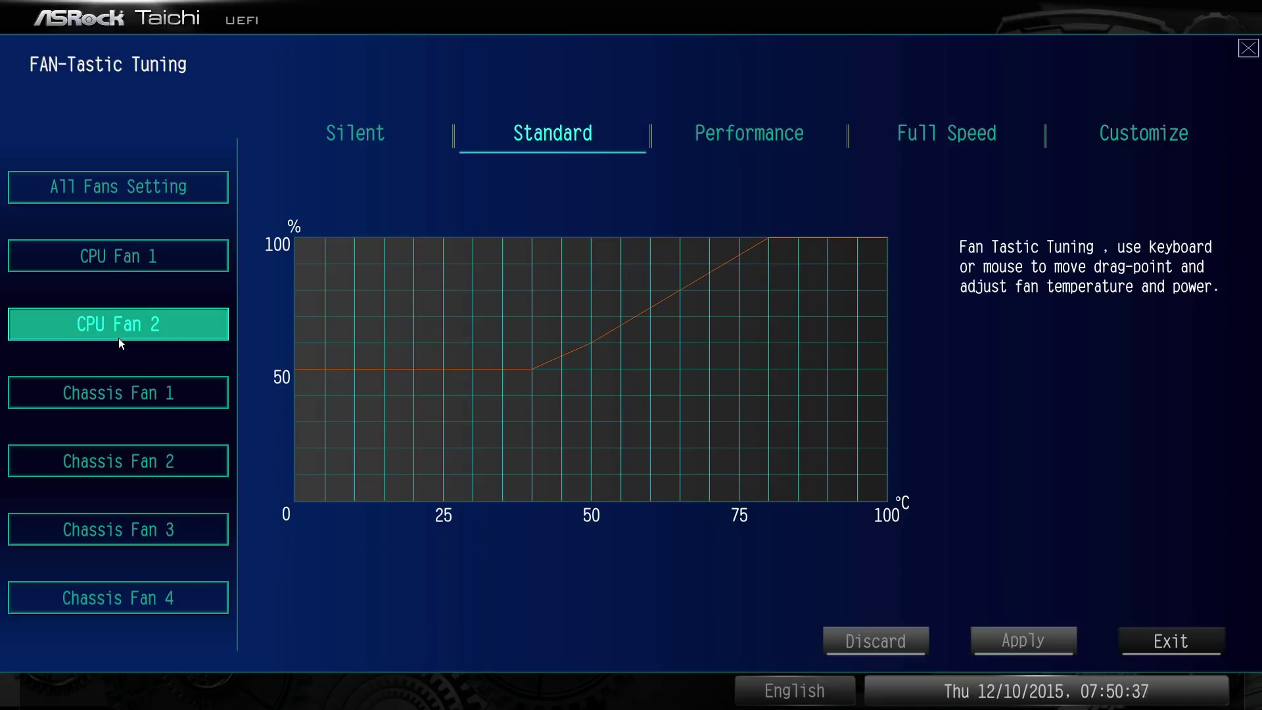
pyautogui.click(119, 270)
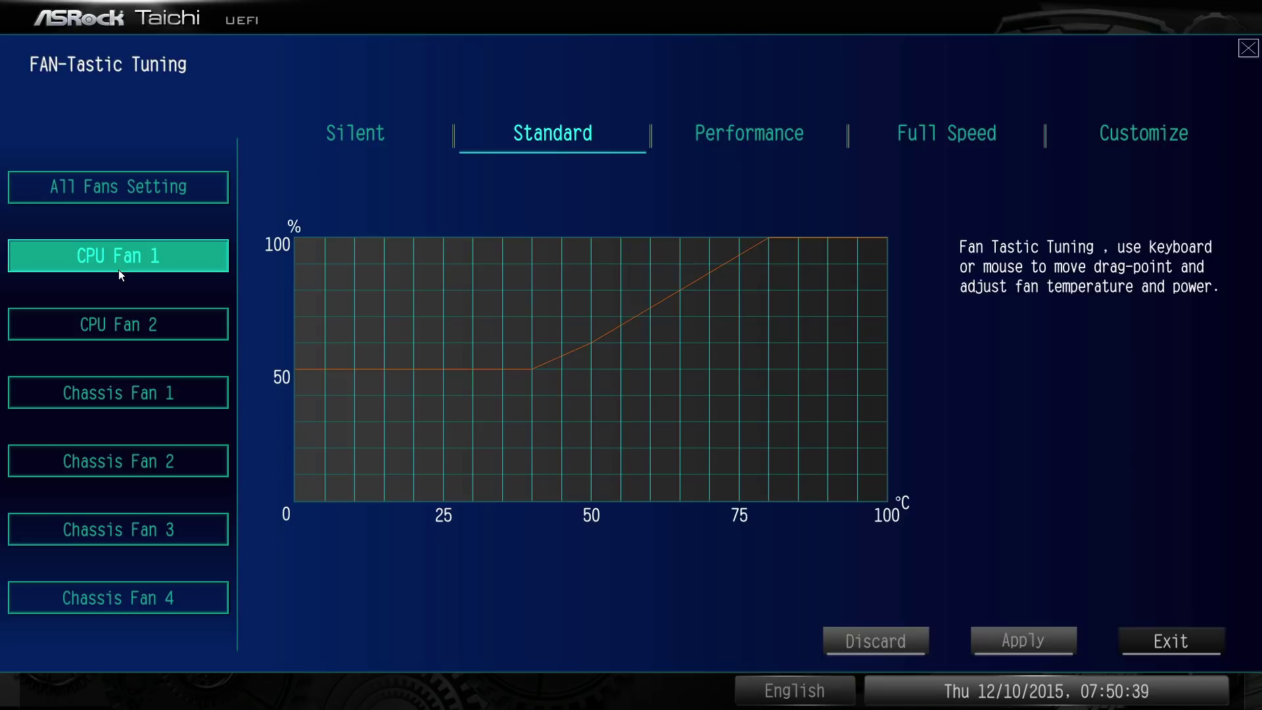
pyautogui.press('Escape')
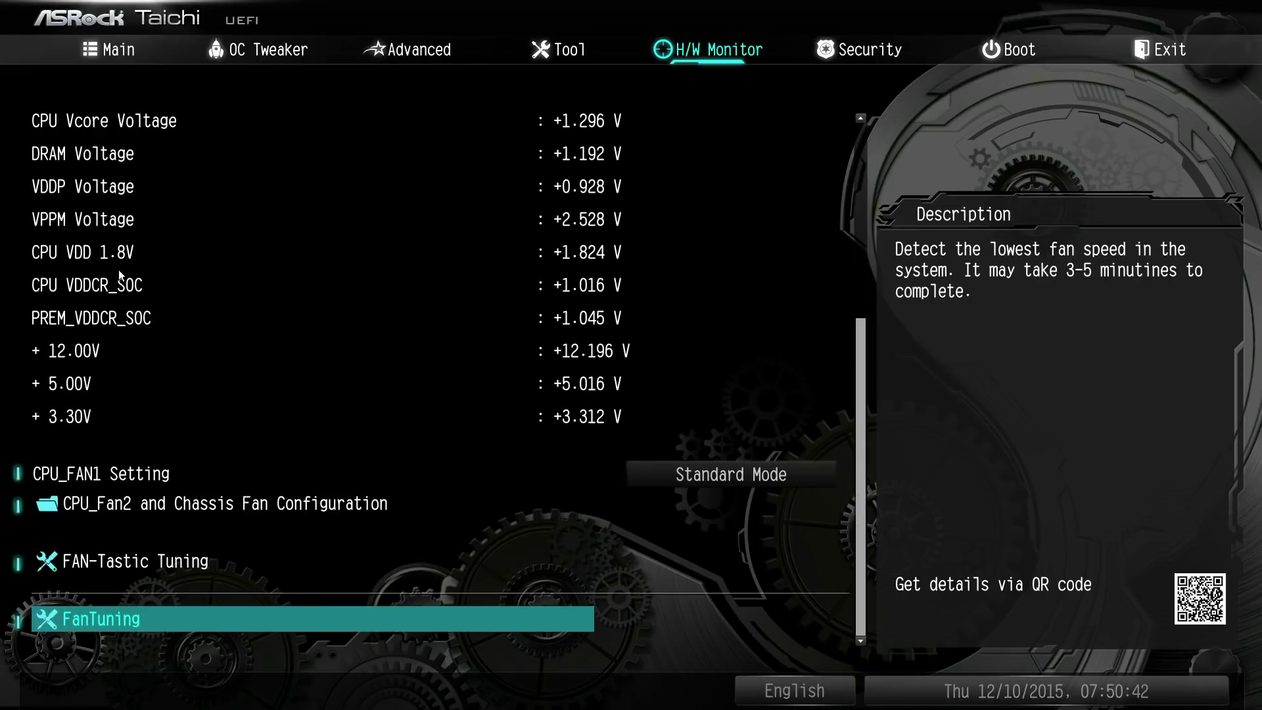
# Step: Open the FanTuning function prompt and cancel it without running the lowest fan speed detection
pyautogui.press('Return')
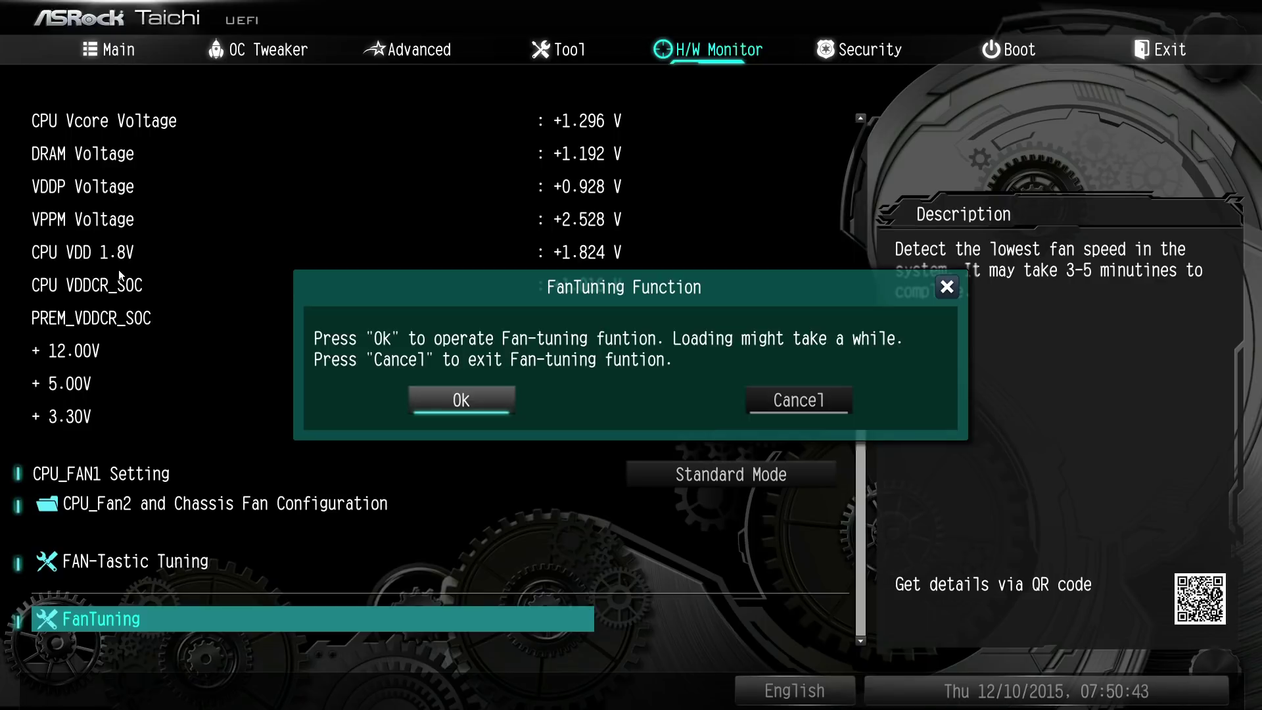
pyautogui.press('Right')
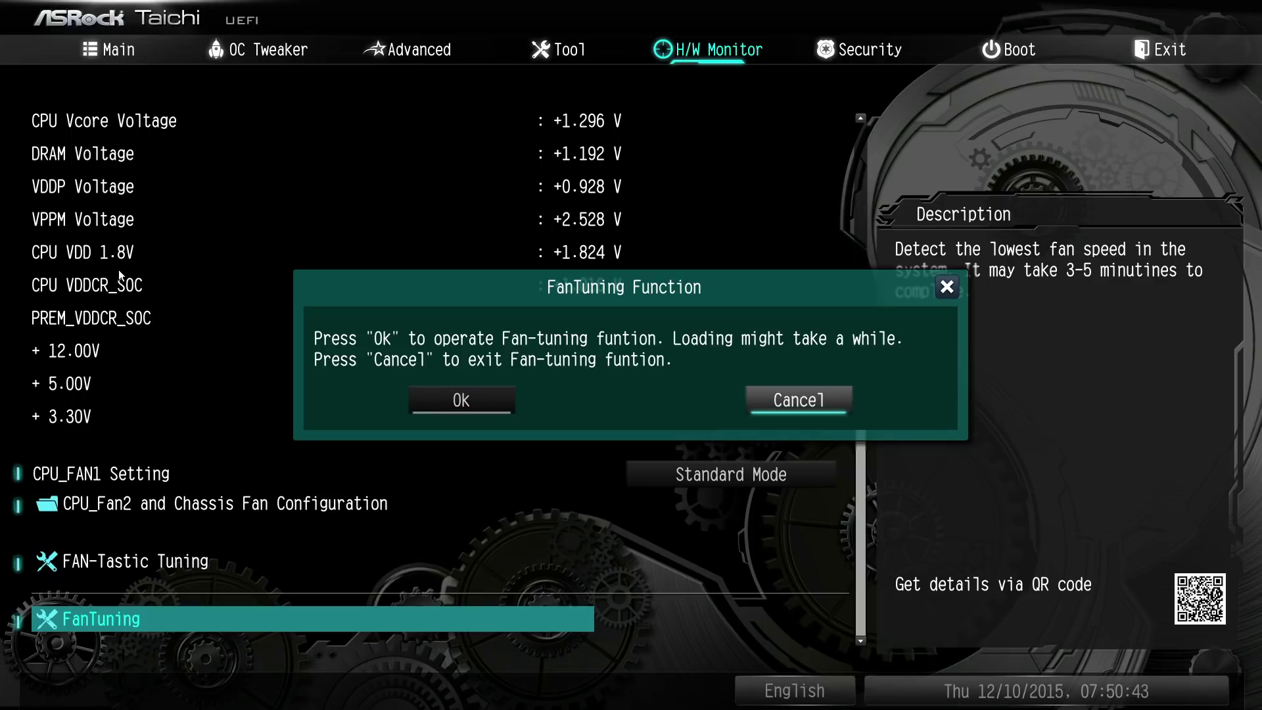
pyautogui.press('Return')
pyautogui.press('Down')
pyautogui.press('Down')
pyautogui.press('Down')
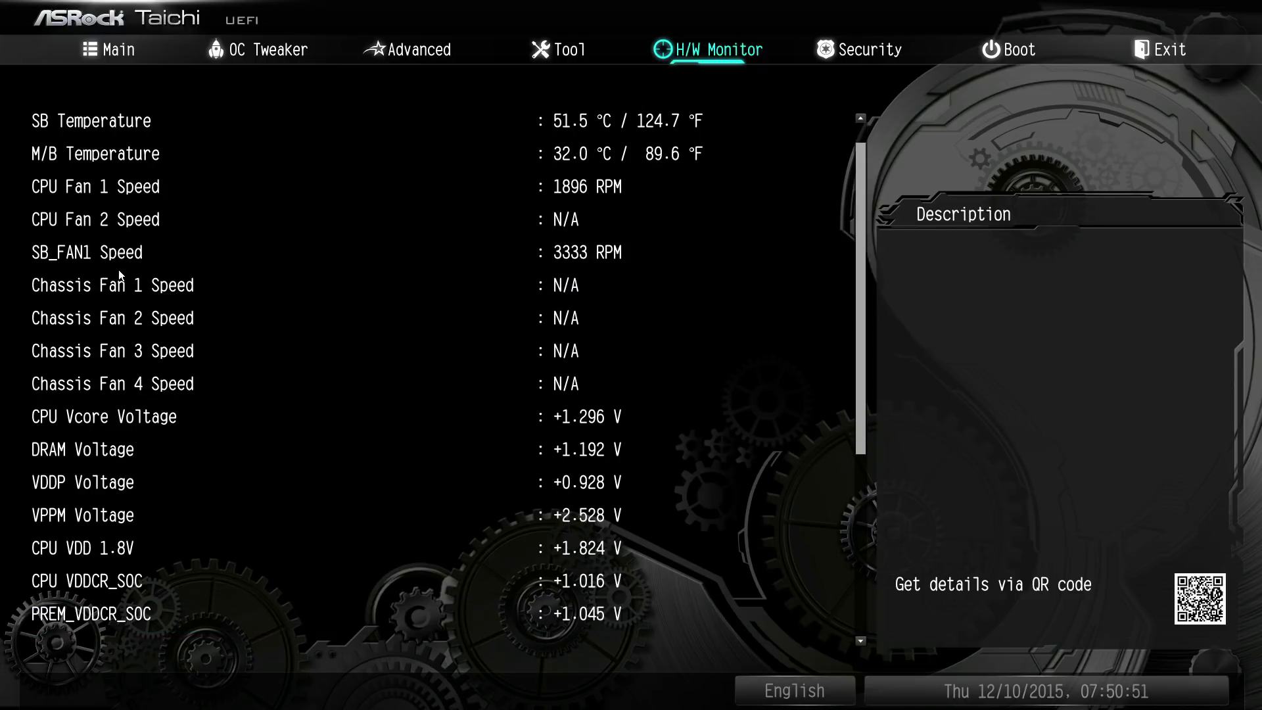
pyautogui.press('Up')
pyautogui.press('Down')
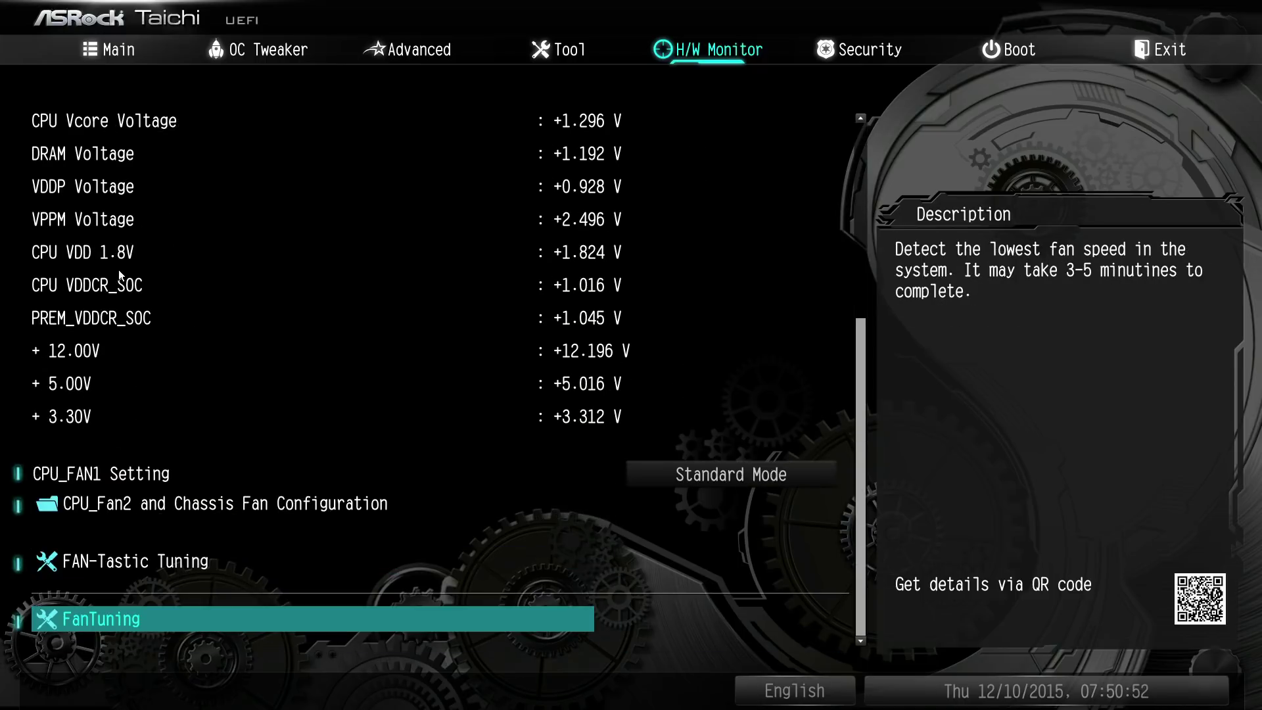
pyautogui.press('Up')
pyautogui.press('Down')
pyautogui.press('Right')
pyautogui.press('Left')
pyautogui.press('Right')
pyautogui.press('Left')
pyautogui.press('Up')
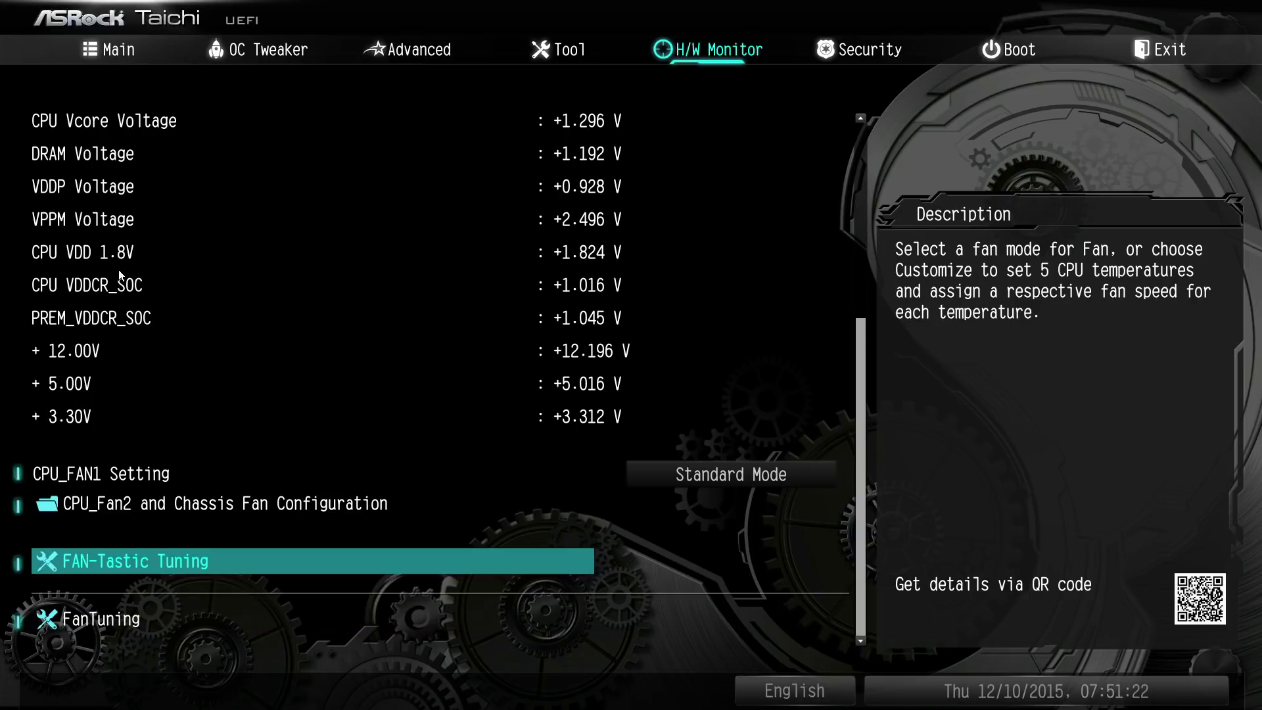
pyautogui.press('Down')
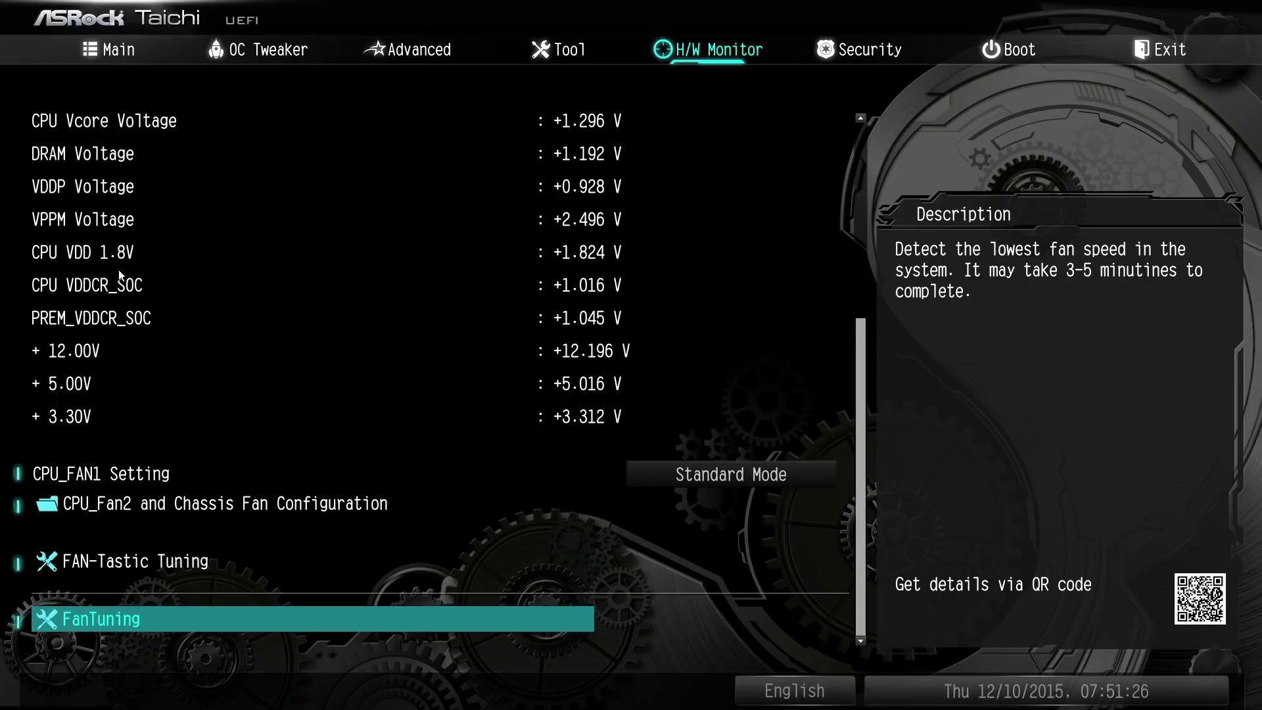
pyautogui.press('Right')
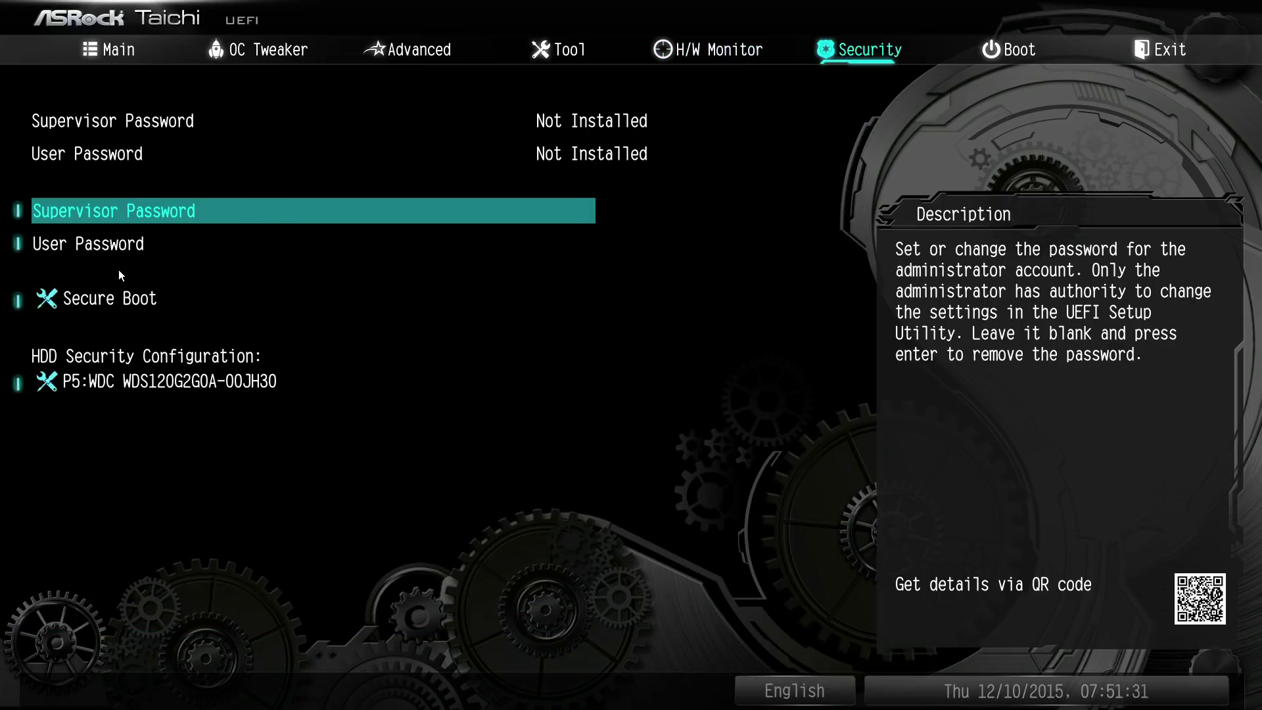
pyautogui.press('Left')
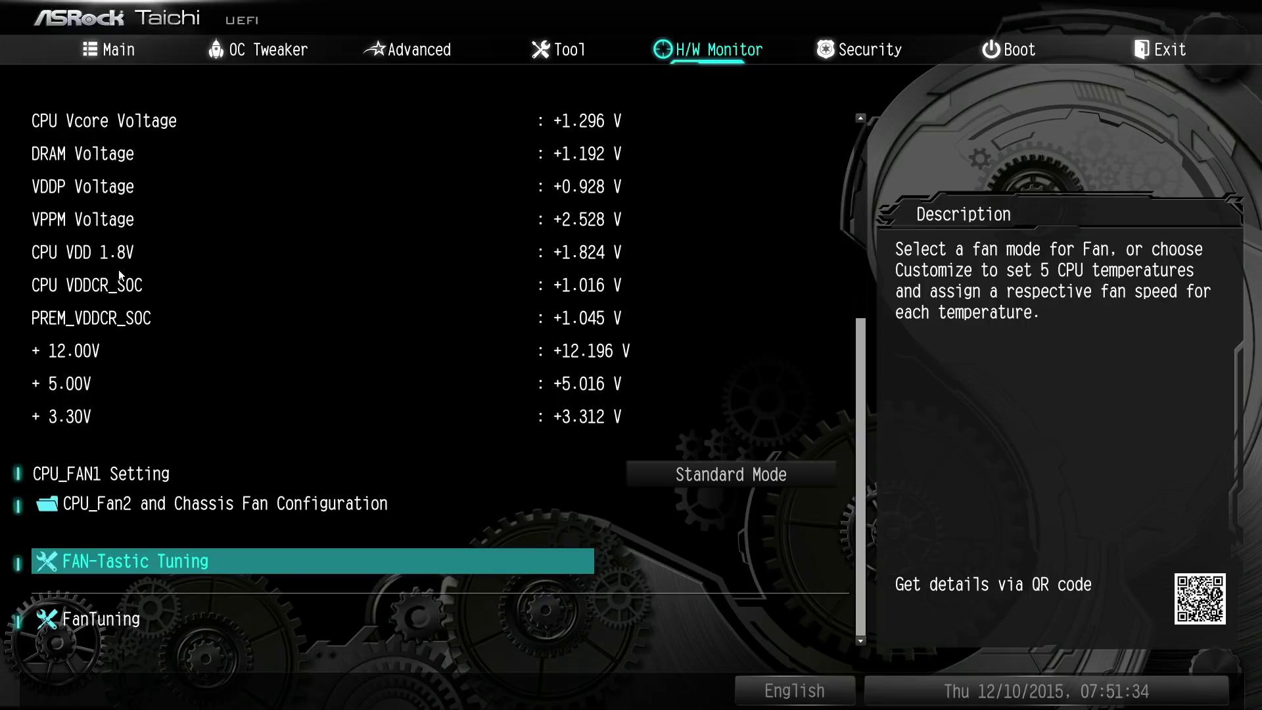
pyautogui.press('Down')
pyautogui.press('Up')
pyautogui.press('Right')
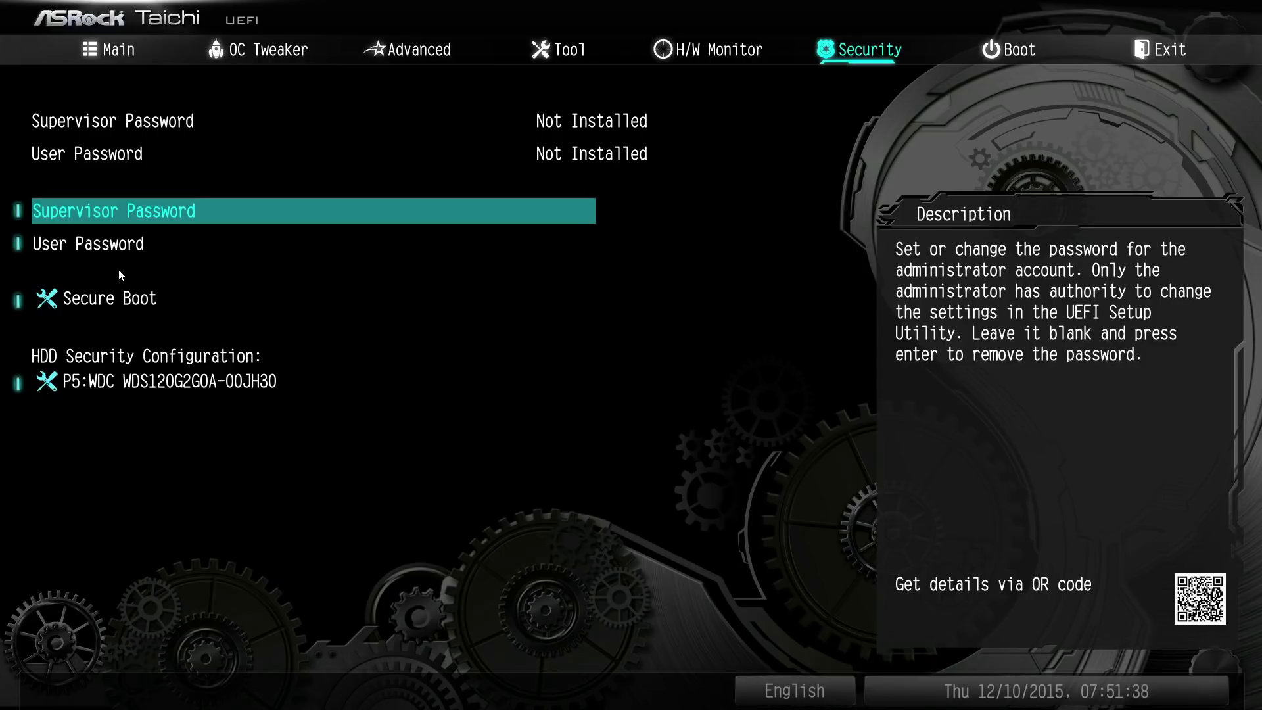
pyautogui.press('Left')
pyautogui.press('Down')
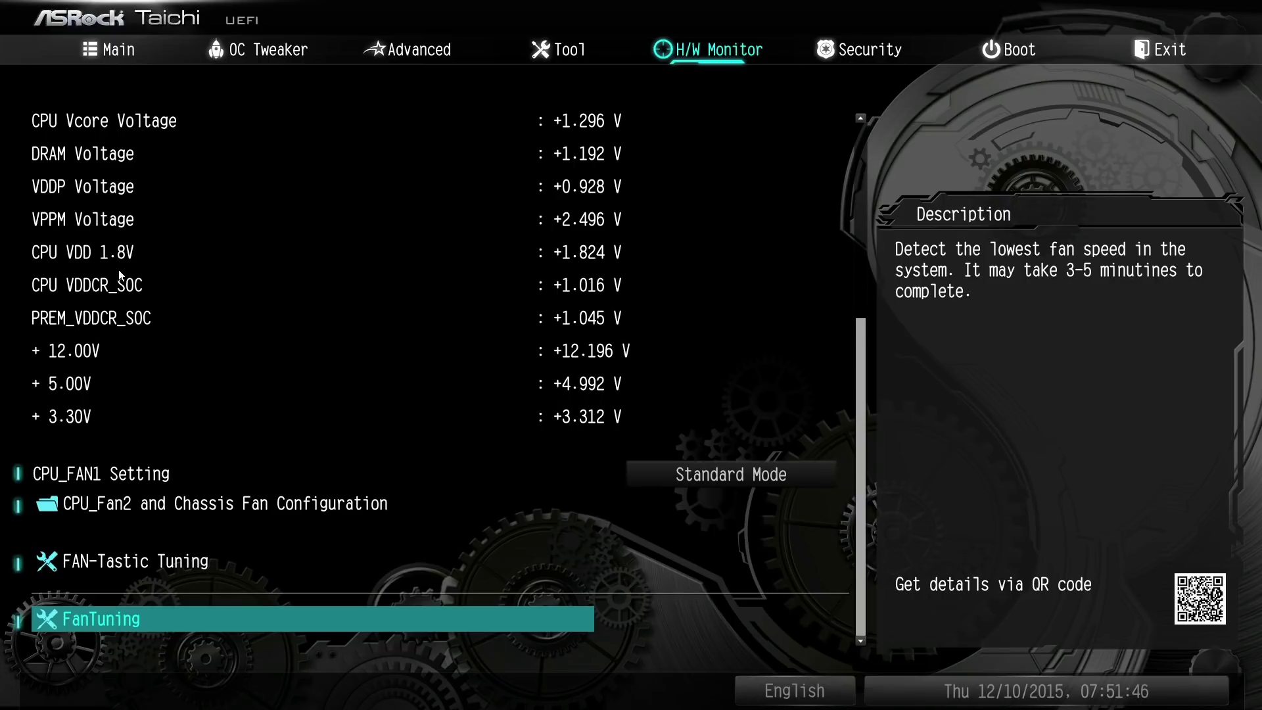
# Step: Go to the Security page and view the Supervisor Password and User Password prompts without setting either one
pyautogui.press('Right')
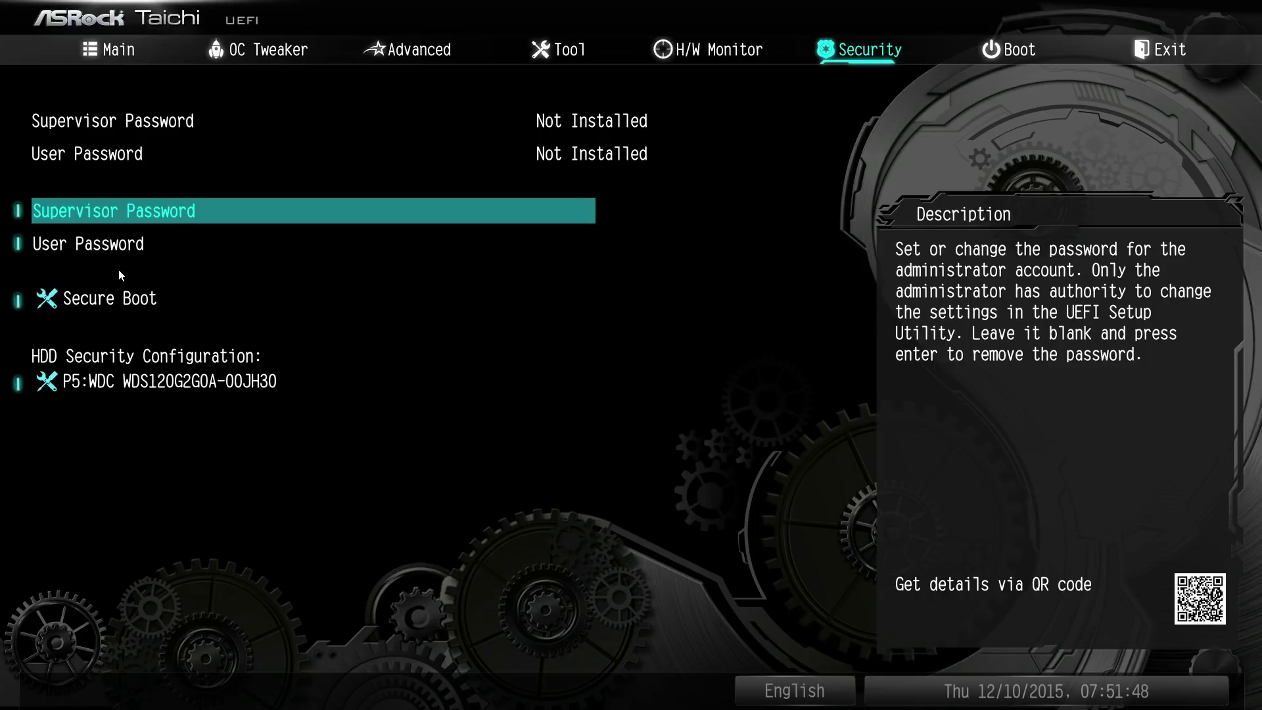
pyautogui.press('Return')
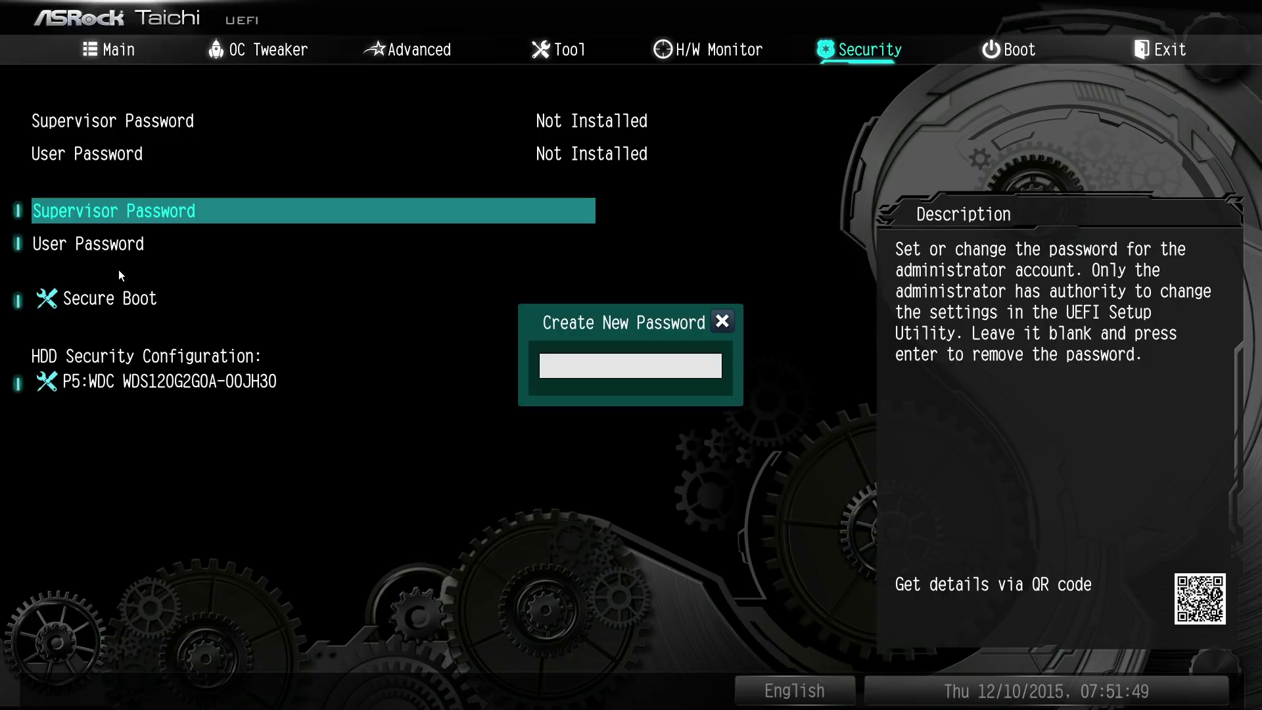
pyautogui.press('Escape')
pyautogui.press('Down')
pyautogui.press('Return')
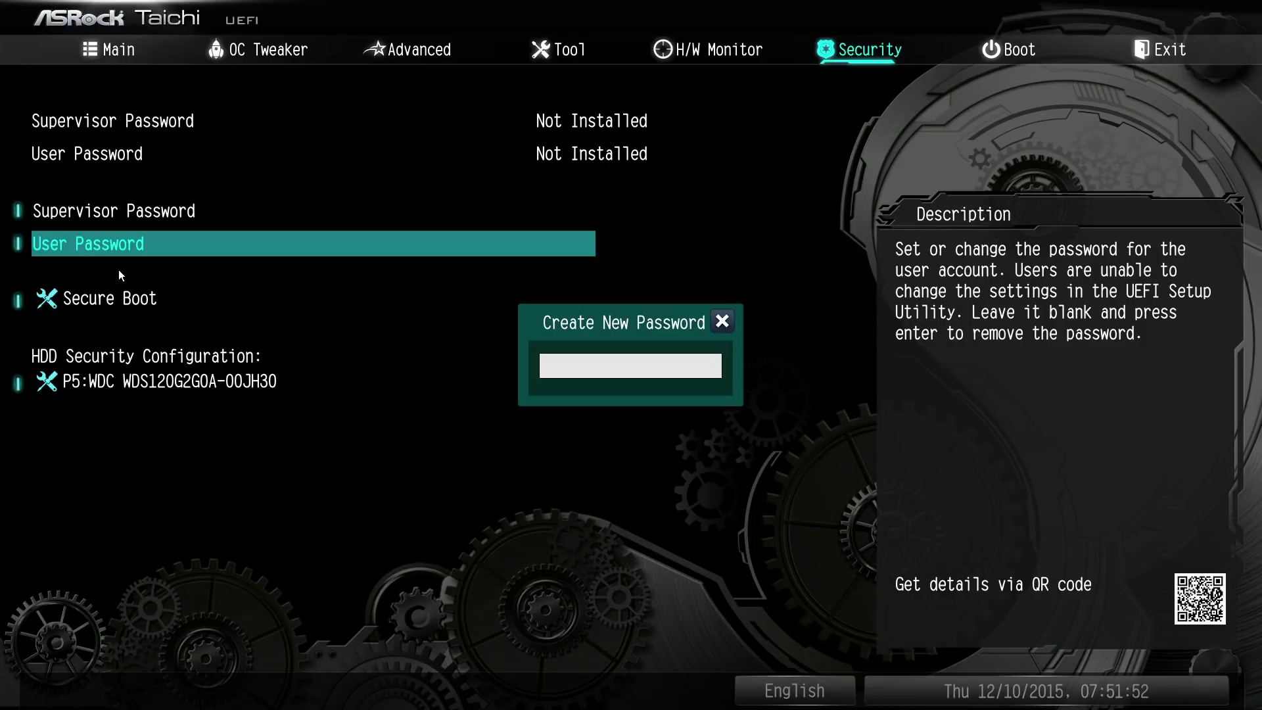
pyautogui.press('Escape')
# Step: Open the Secure Boot configuration and try to set Secure Boot to Enabled
pyautogui.press('Down')
pyautogui.press('Return')
pyautogui.press('Return')
pyautogui.press('Down')
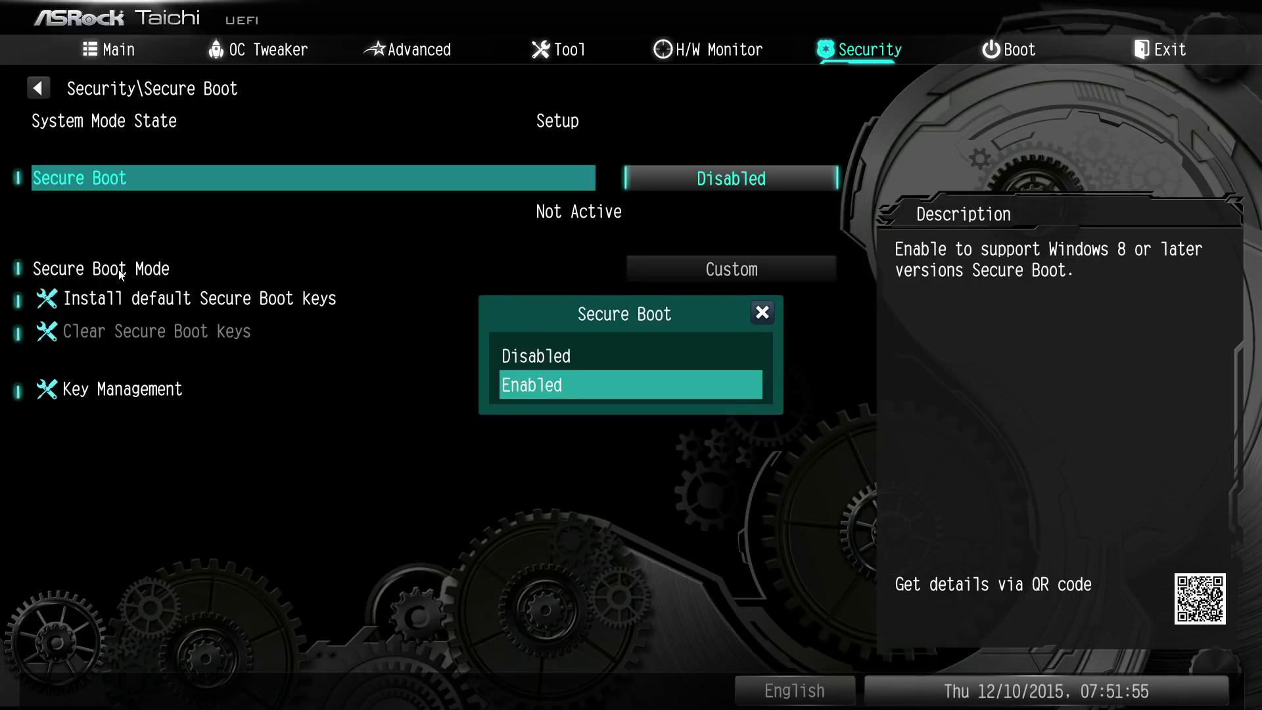
pyautogui.press('Return')
pyautogui.press('Return')
# Step: Set Secure Boot Mode to Standard and decline loading the default secure variables
pyautogui.press('Down')
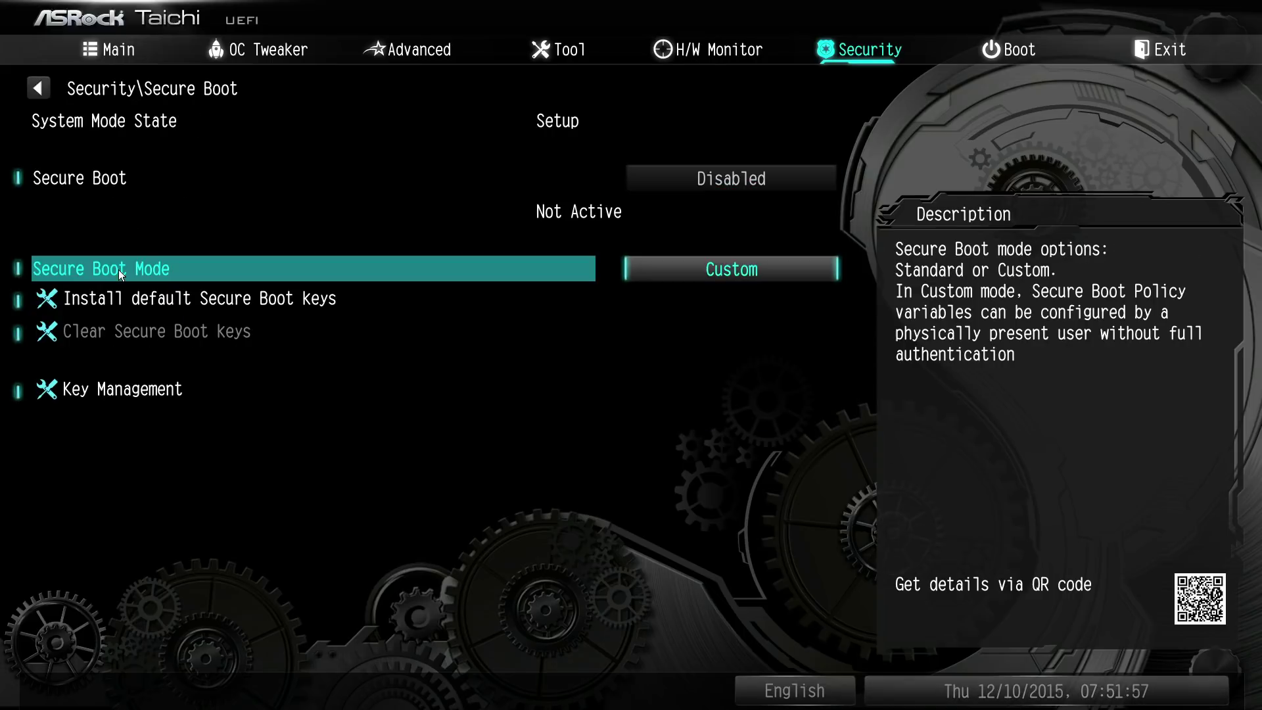
pyautogui.press('Return')
pyautogui.press('Up')
pyautogui.press('Return')
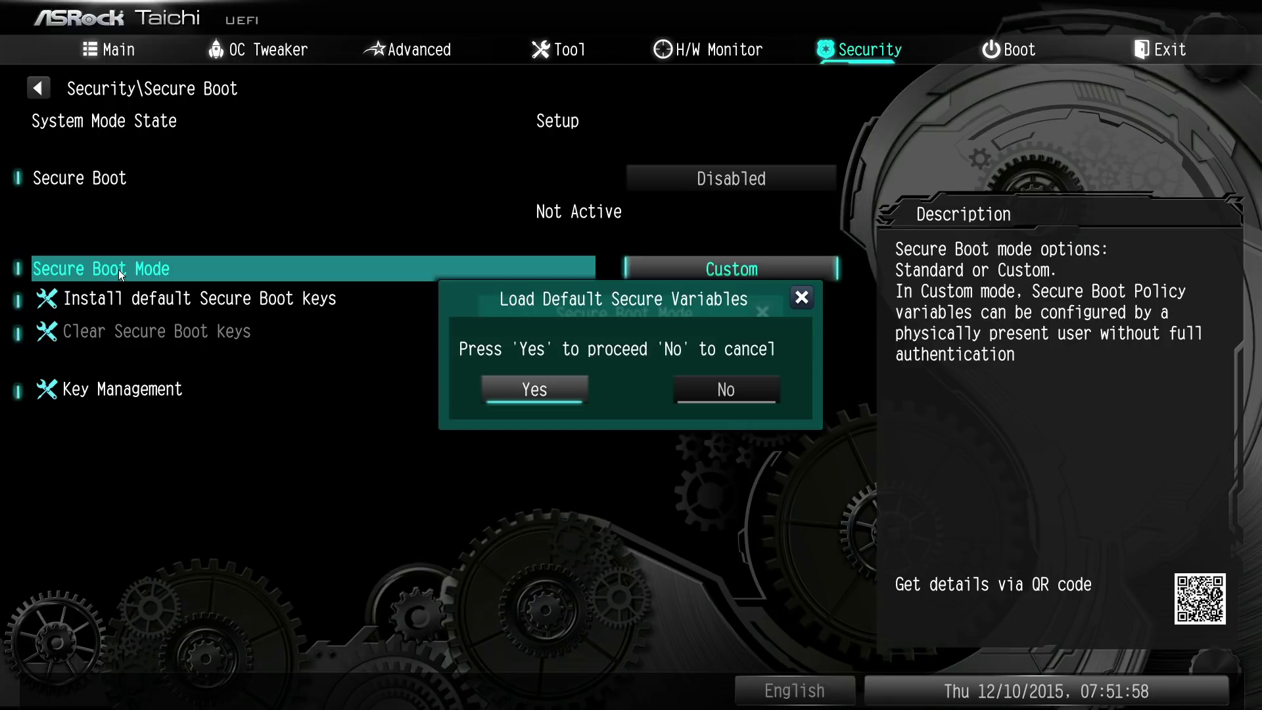
pyautogui.press('Right')
pyautogui.press('Return')
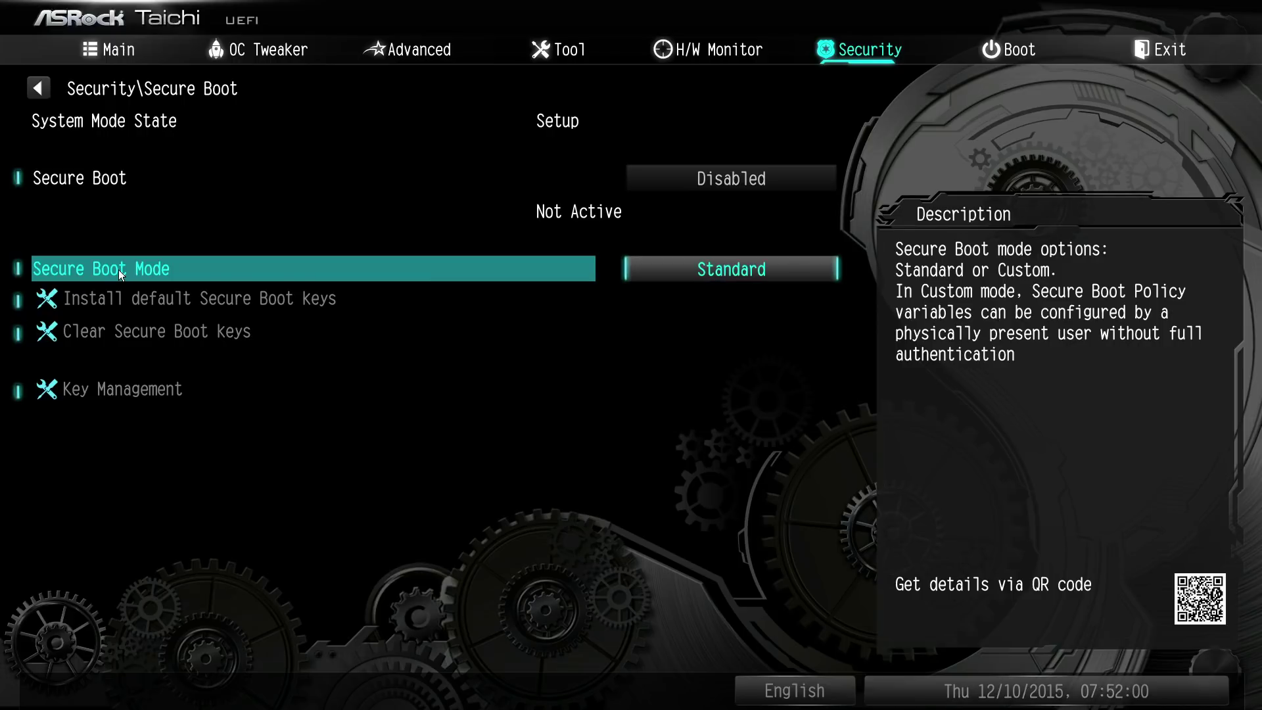
# Step: Leave the Secure Boot configuration and examine the HDD security configuration of the WDC drive on P5
pyautogui.press('Escape')
pyautogui.press('Down')
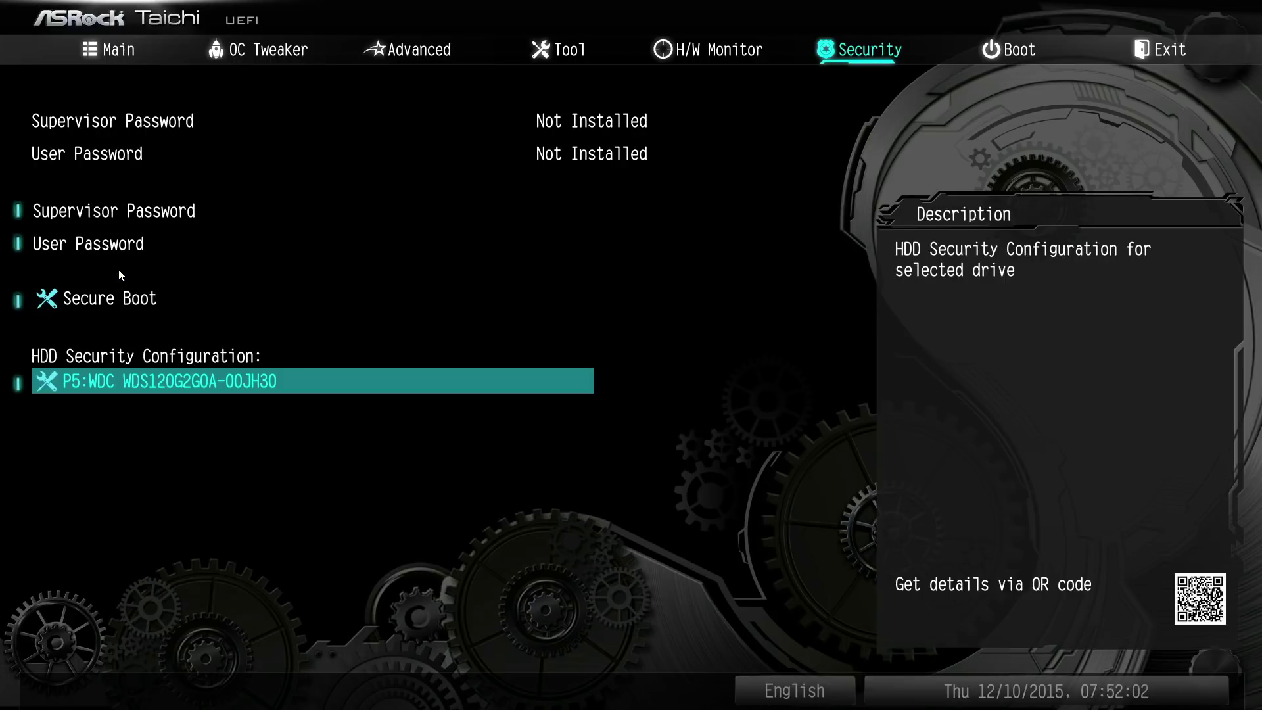
pyautogui.press('Return')
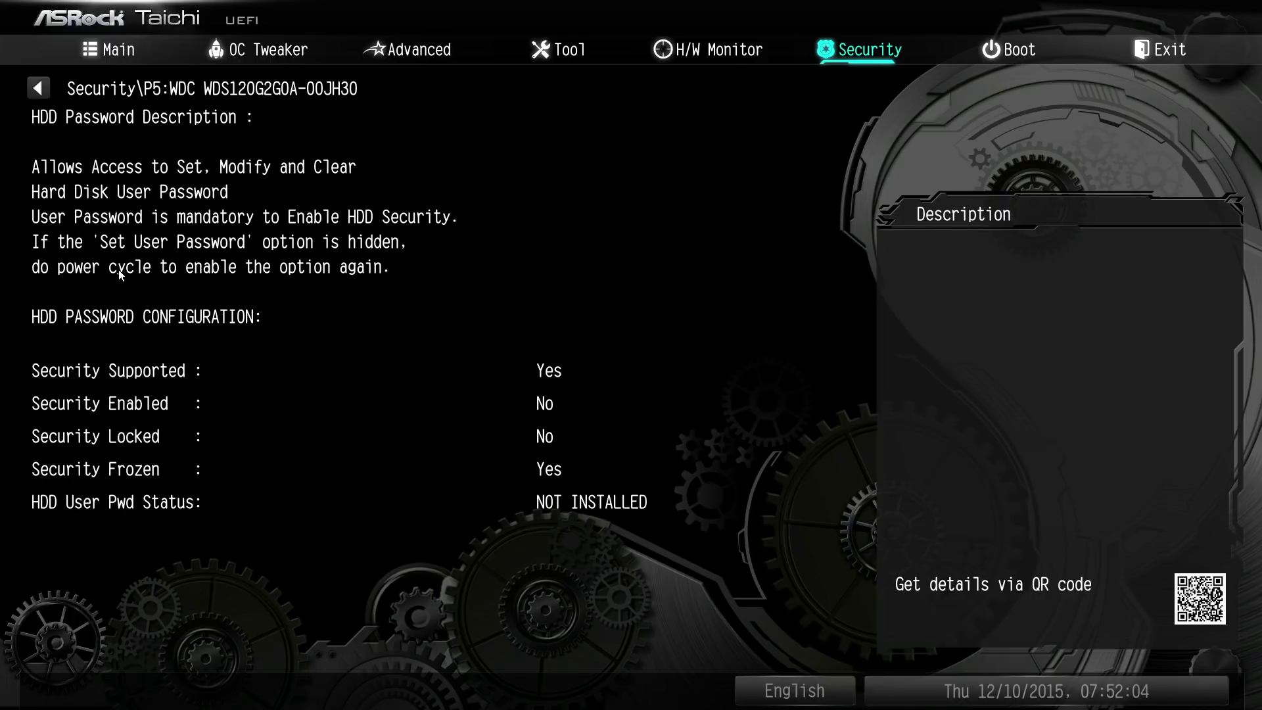
pyautogui.press('Escape')
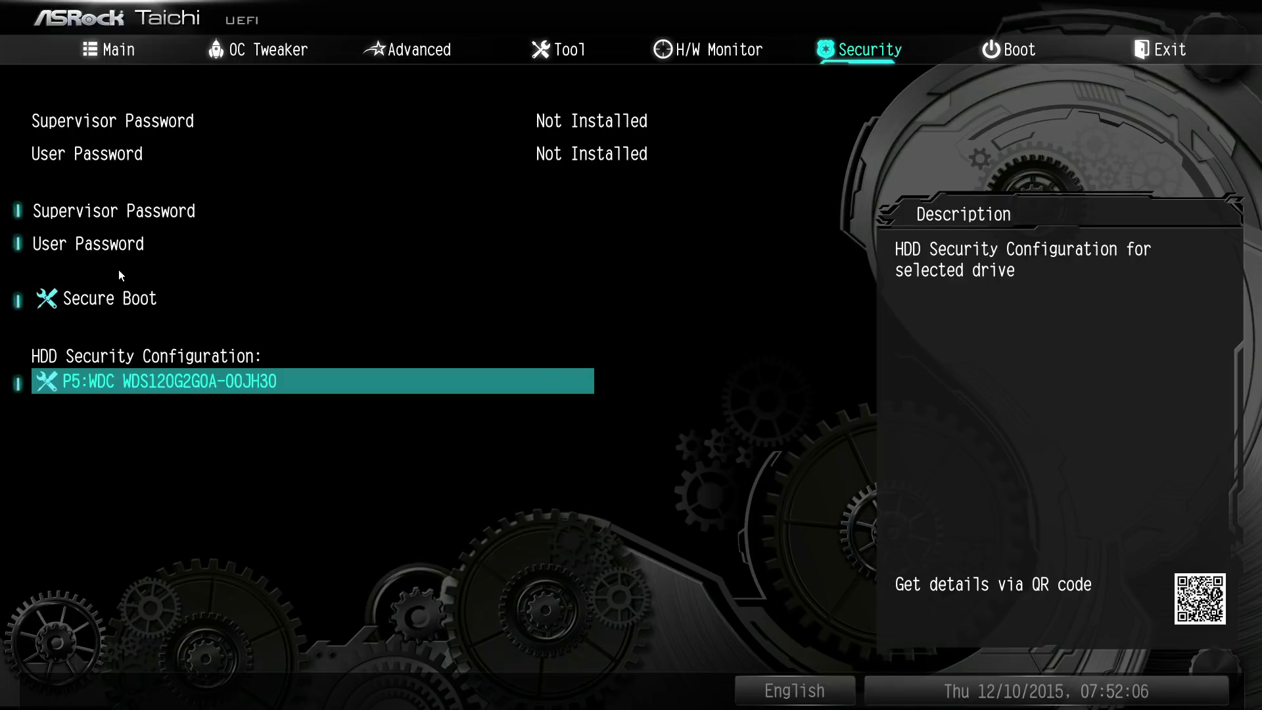
pyautogui.press('Return')
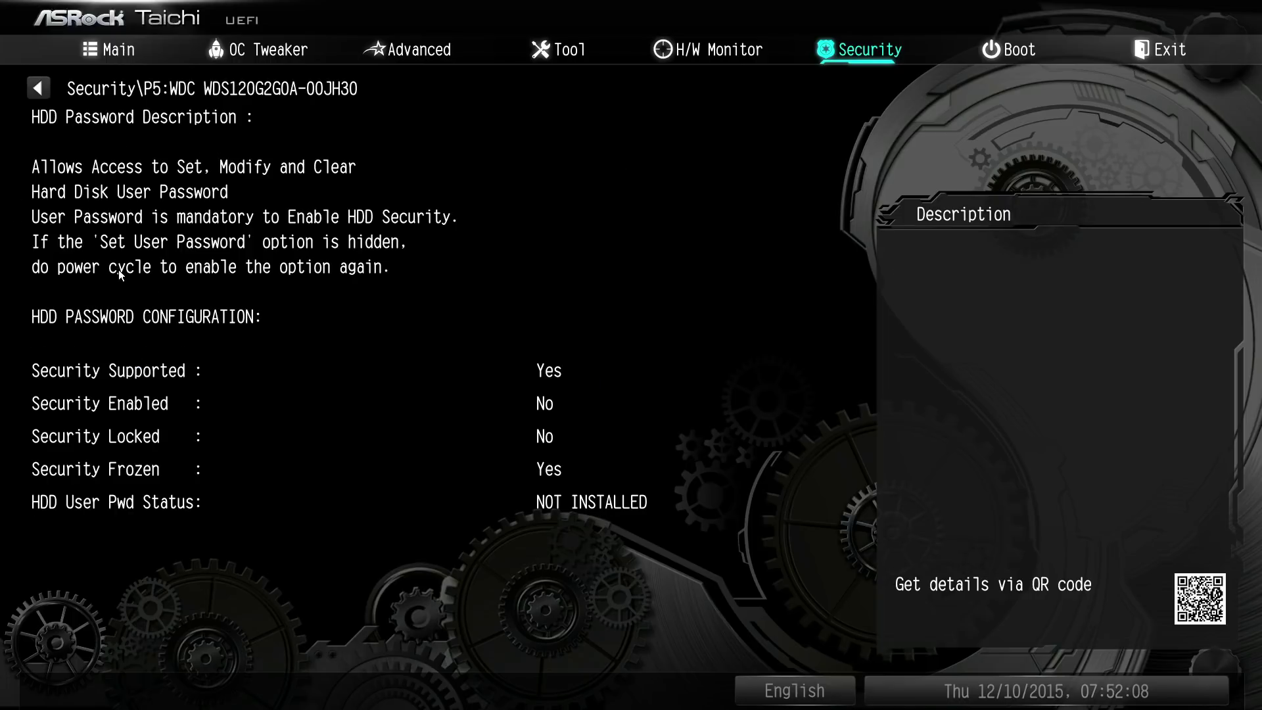
pyautogui.press('Escape')
pyautogui.press('Return')
pyautogui.press('Escape')
pyautogui.press('Up')
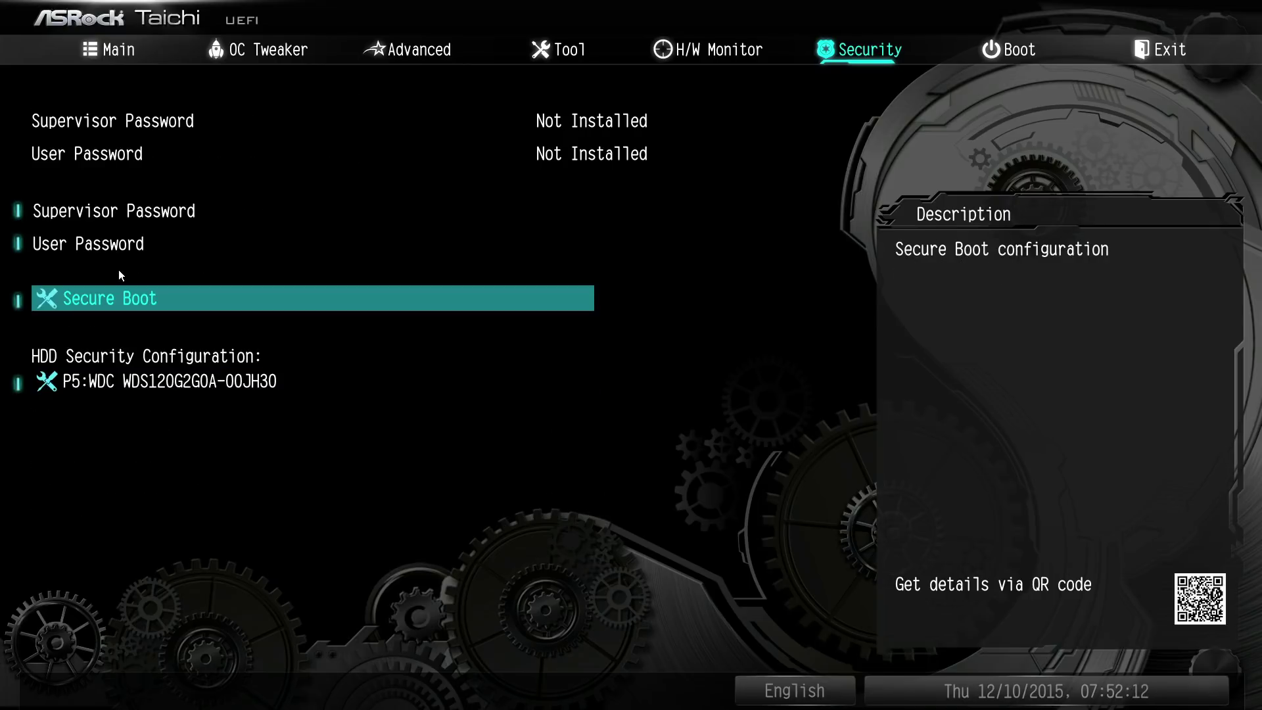
# Step: Go to the Boot page and view the choices for Boot Options #1 to #4 without changing them
pyautogui.press('Right')
pyautogui.press('Up')
pyautogui.press('Up')
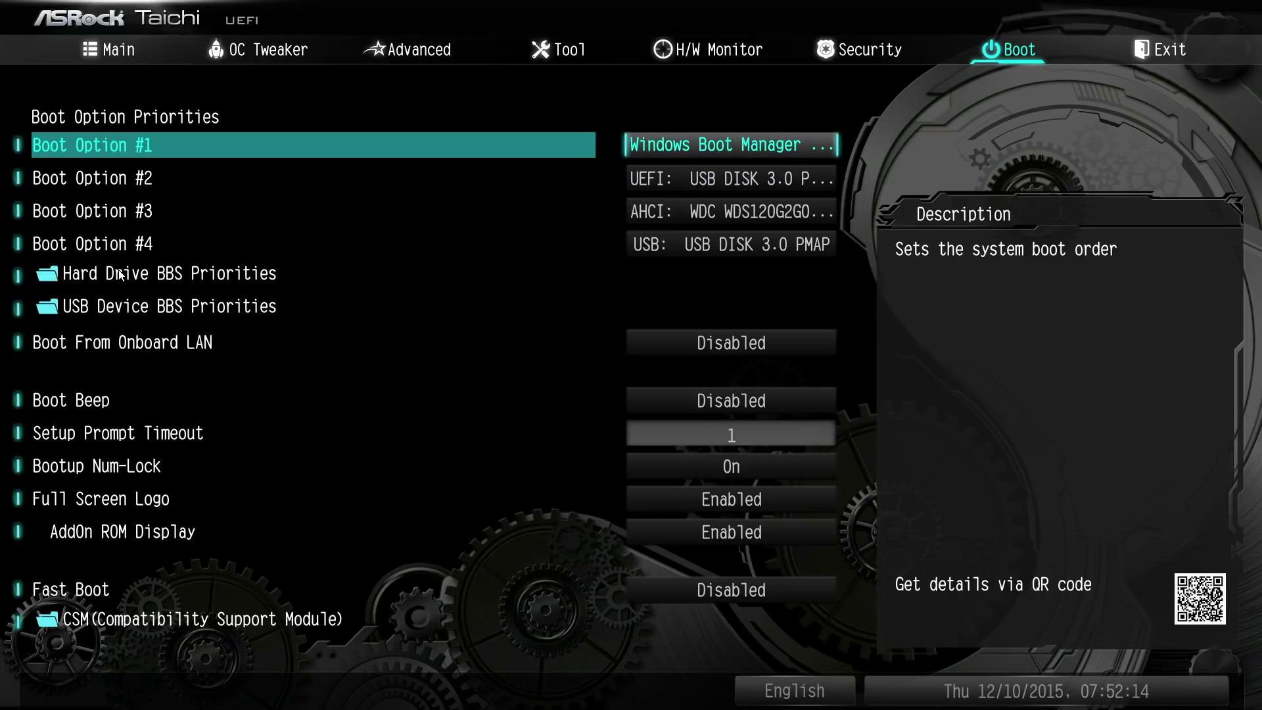
pyautogui.press('Return')
pyautogui.press('Escape')
pyautogui.press('Down')
pyautogui.press('Return')
pyautogui.press('Escape')
pyautogui.press('Down')
pyautogui.press('Return')
pyautogui.press('Escape')
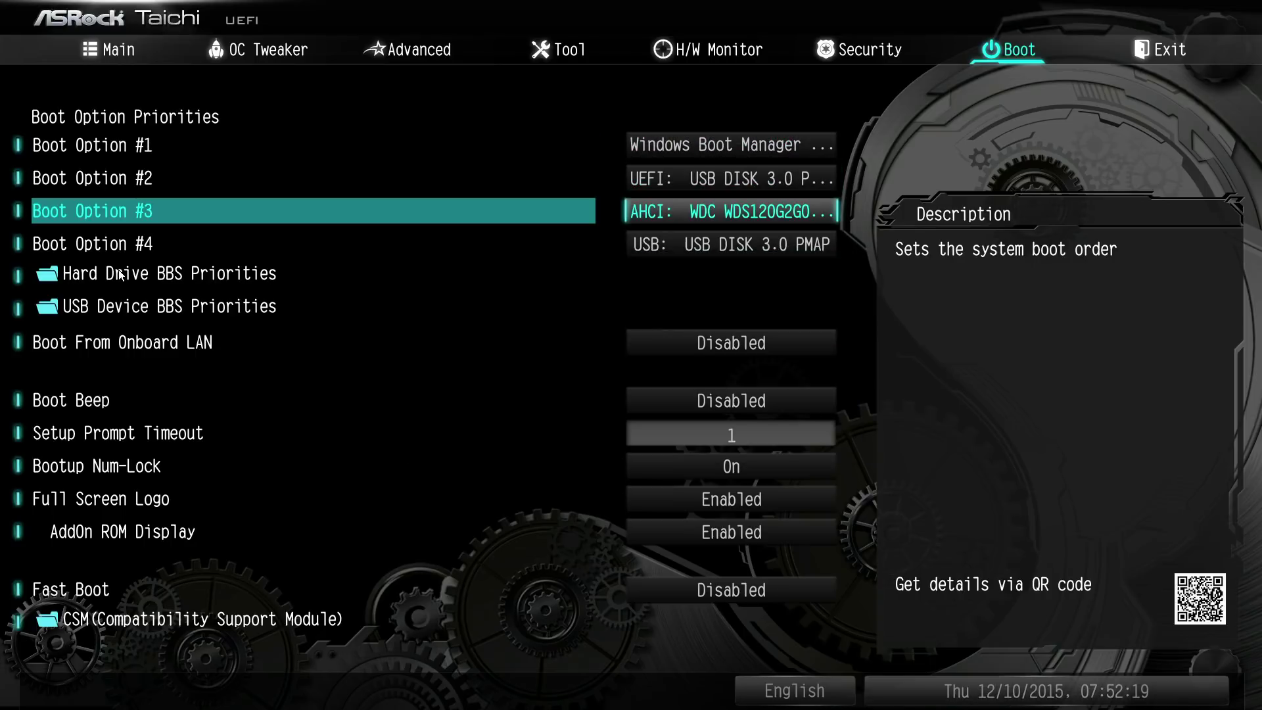
pyautogui.press('Down')
pyautogui.press('Return')
pyautogui.press('Escape')
# Step: View the Hard Drive BBS Priorities and USB Device BBS Priorities without changing the boot order
pyautogui.press('Down')
pyautogui.press('Return')
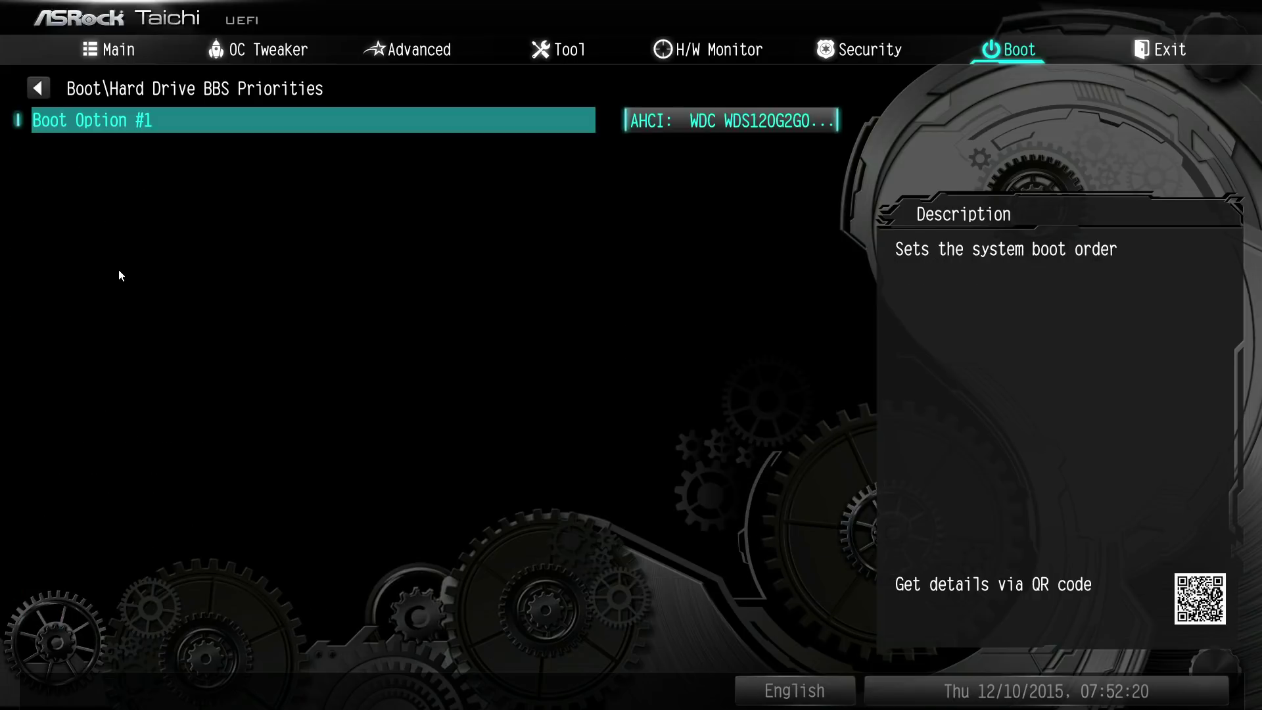
pyautogui.press('Return')
pyautogui.press('Escape')
pyautogui.press('Escape')
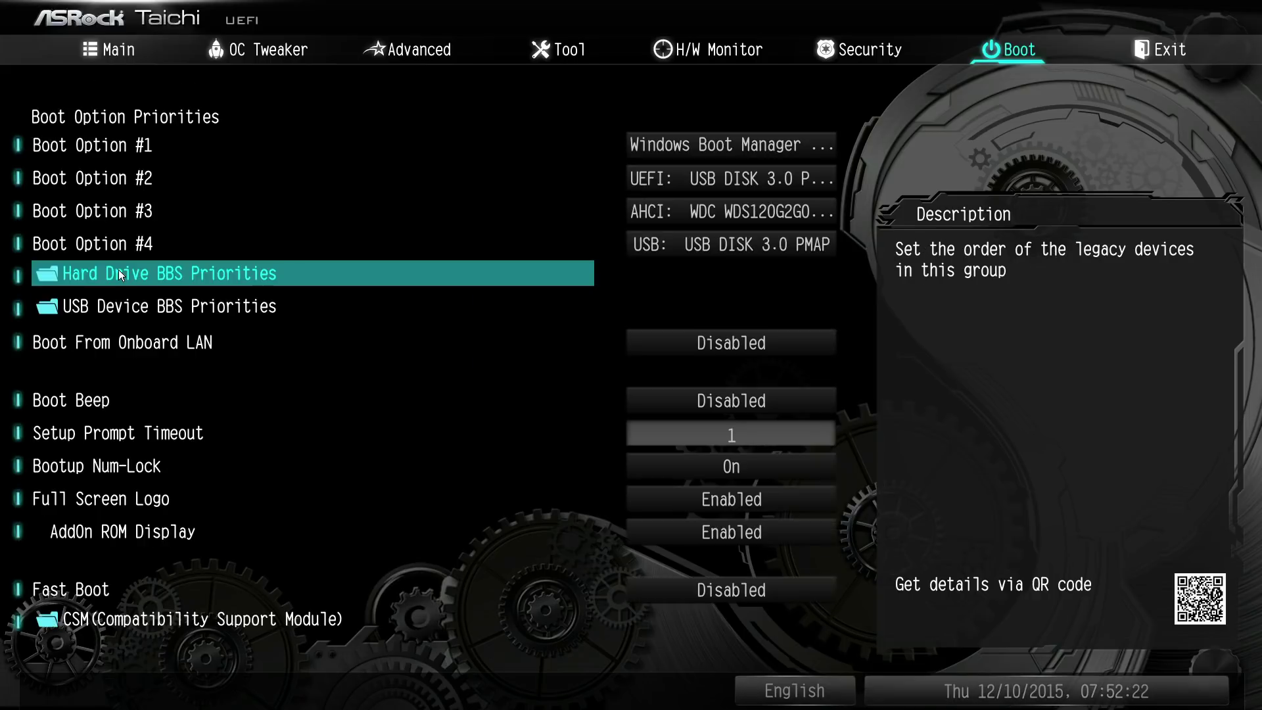
pyautogui.press('Down')
pyautogui.press('Return')
pyautogui.press('Escape')
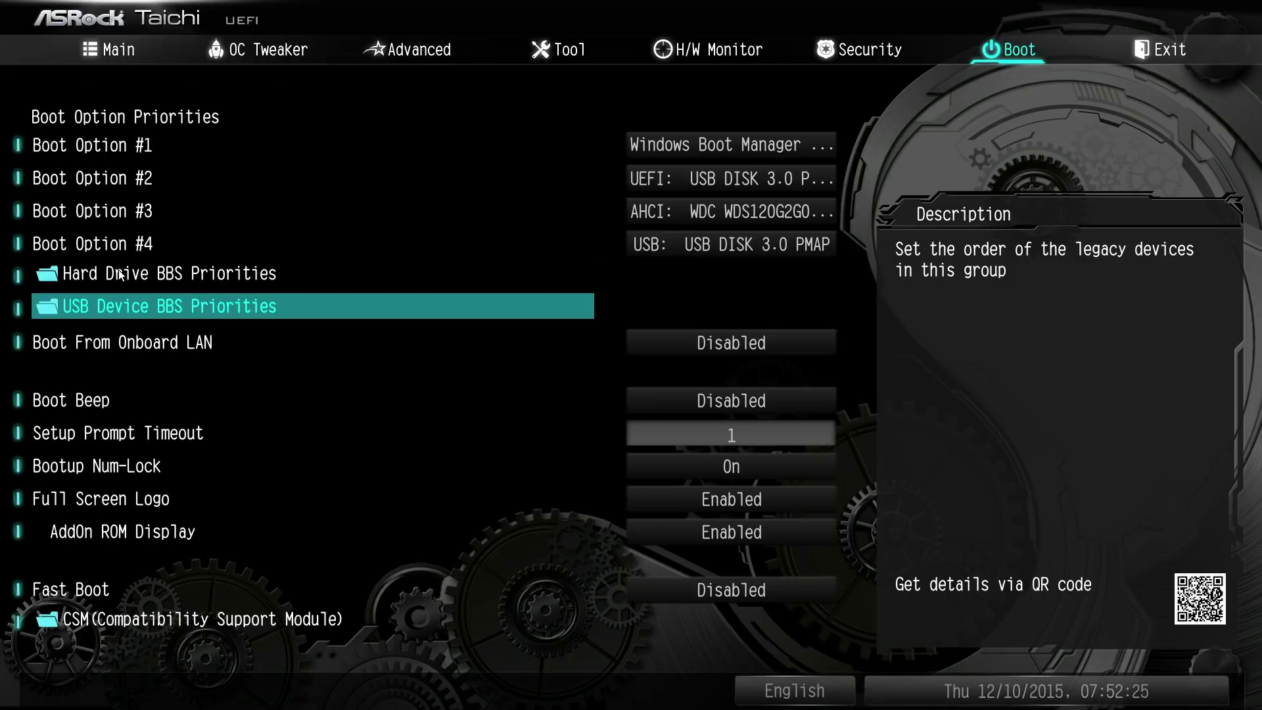
# Step: View the choices for Boot From Onboard LAN and close the list without choosing one
pyautogui.press('Down')
pyautogui.press('Return')
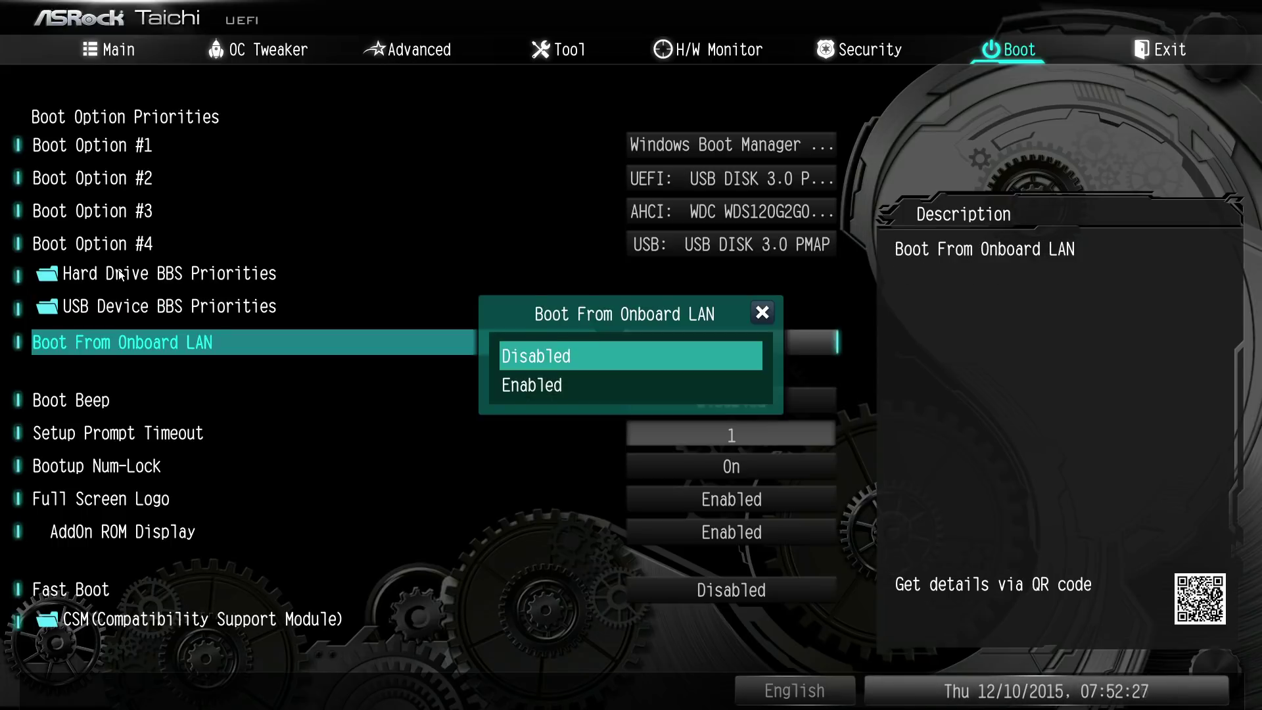
pyautogui.press('Down')
pyautogui.press('Escape')
# Step: Try Boot Beep as Enabled and set it back to Disabled
pyautogui.press('Down')
pyautogui.press('Return')
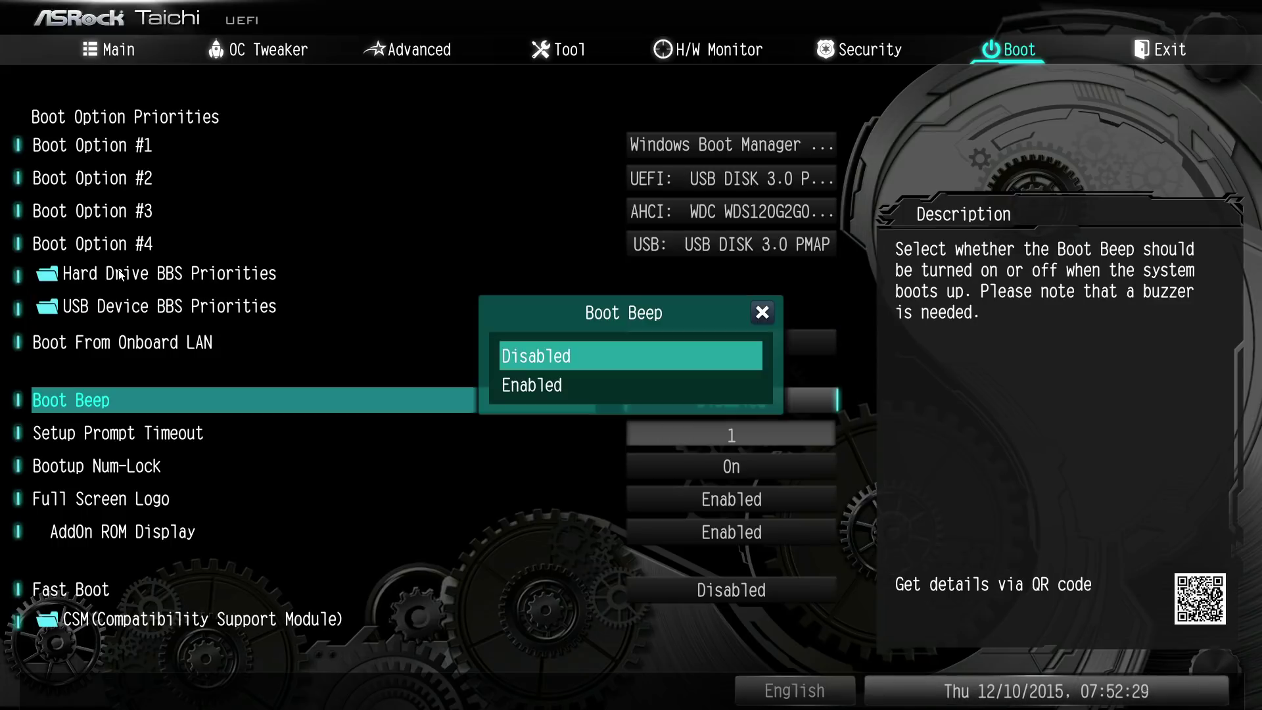
pyautogui.press('Escape')
pyautogui.press('Return')
pyautogui.press('Down')
pyautogui.press('Return')
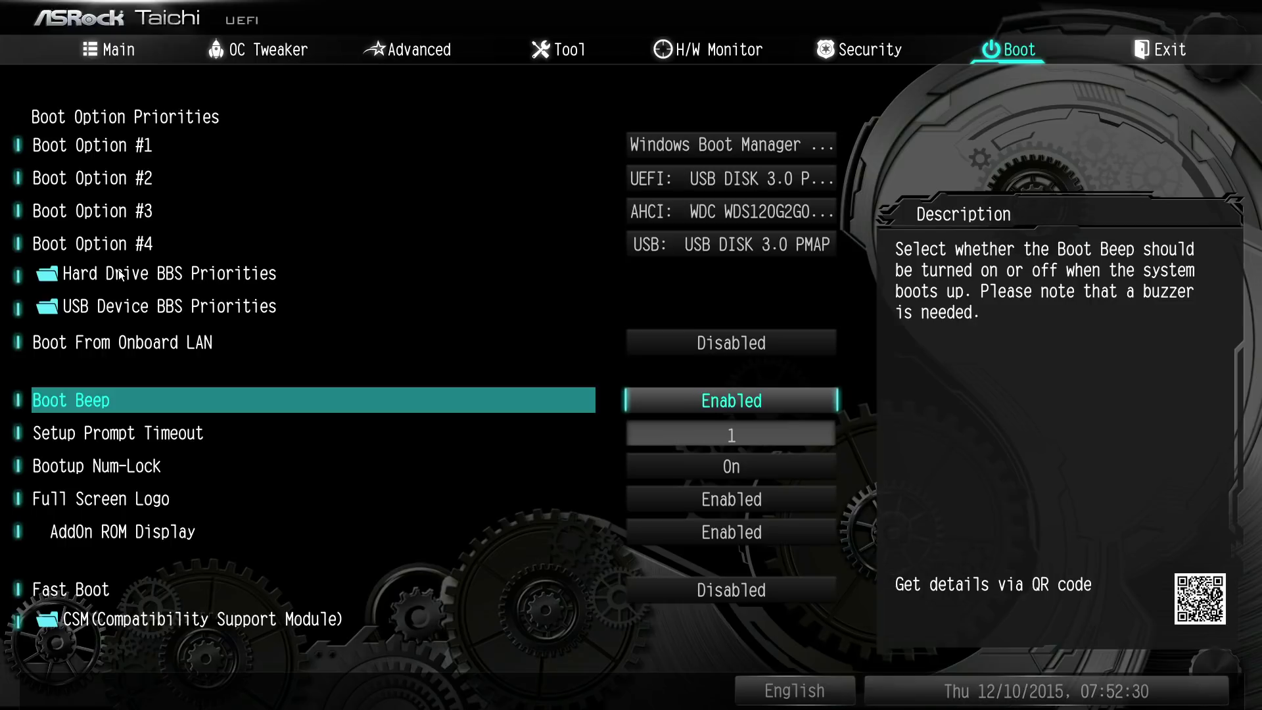
pyautogui.press('Return')
pyautogui.press('Return')
# Step: Examine the Setup Prompt Timeout setting and its description
pyautogui.press('Down')
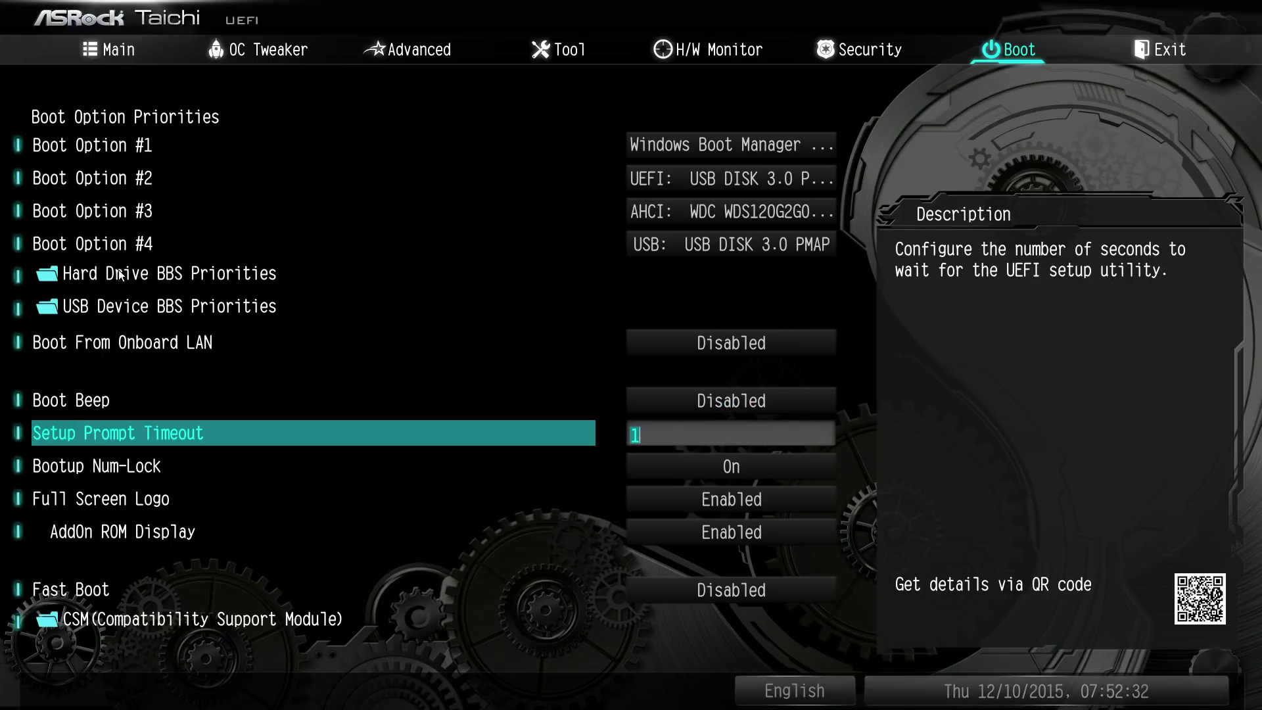
pyautogui.press('Down')
pyautogui.press('Up')
pyautogui.press('Down')
pyautogui.press('Up')
# Step: View the choices for Bootup Num-Lock and Full Screen Logo, keeping Num-Lock On and the logo Enabled
pyautogui.press('Down')
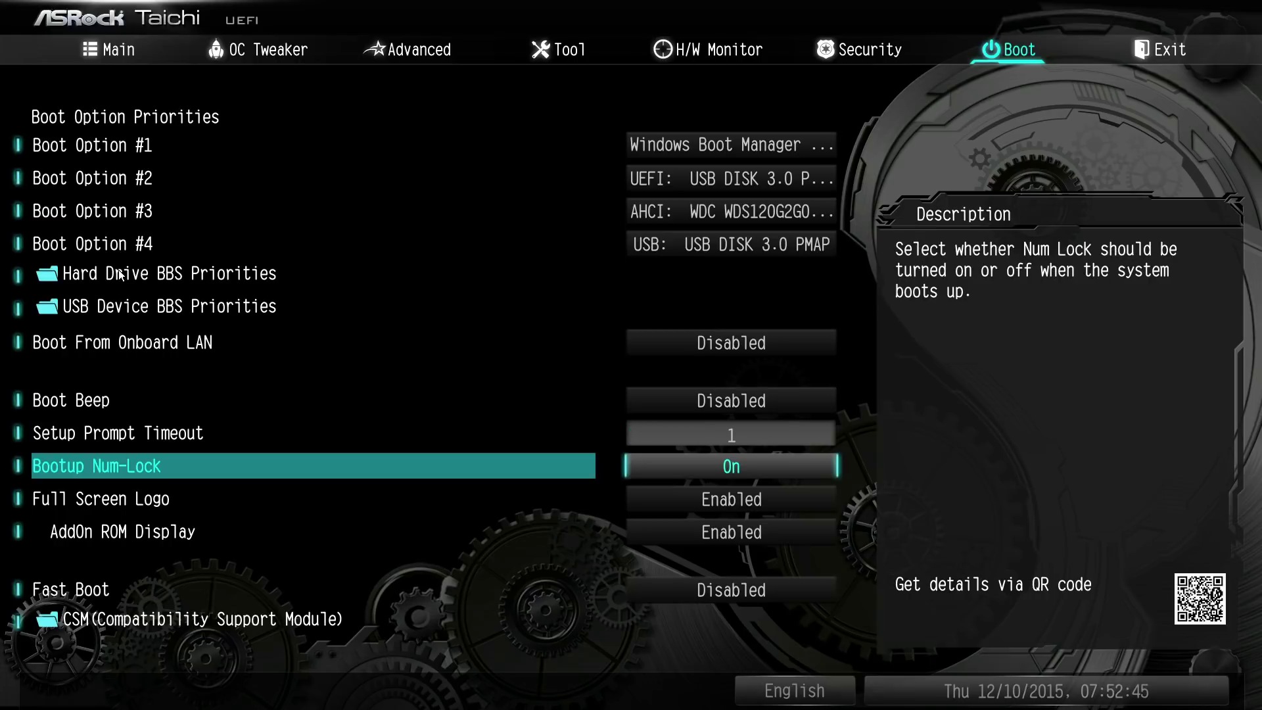
pyautogui.press('Return')
pyautogui.press('Down')
pyautogui.press('Up')
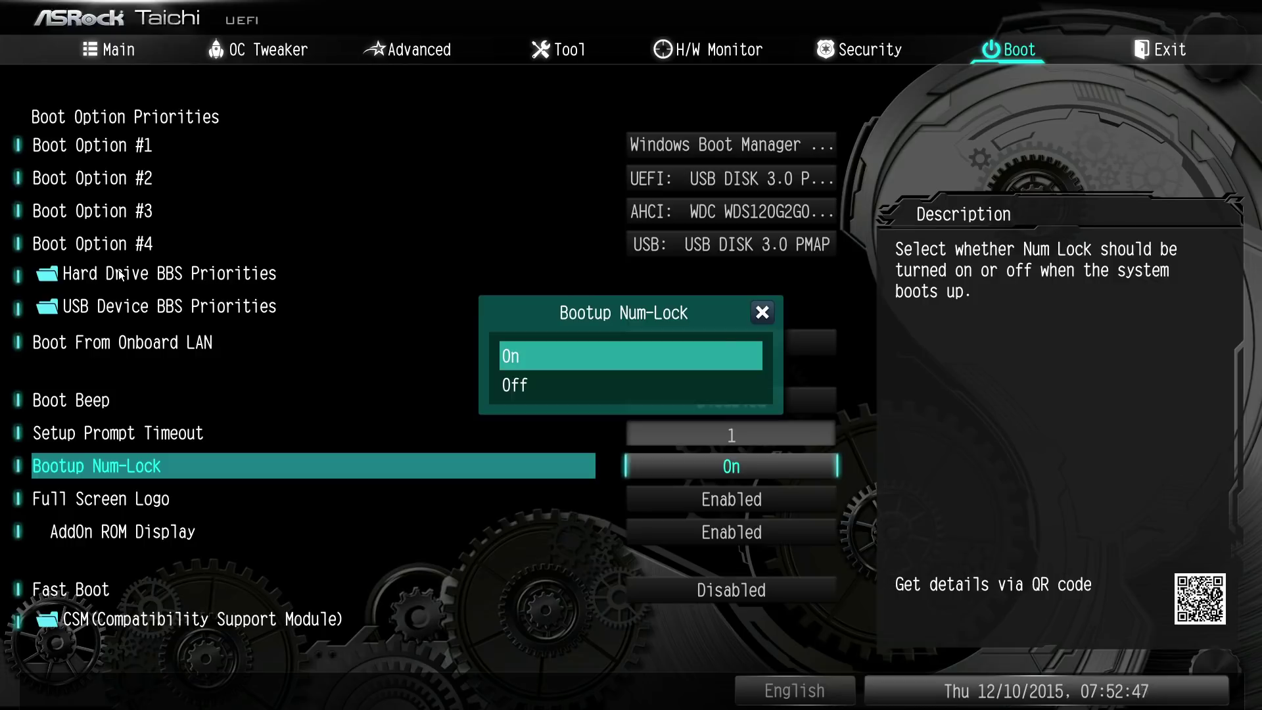
pyautogui.press('Return')
pyautogui.press('Down')
pyautogui.press('Return')
pyautogui.press('Return')
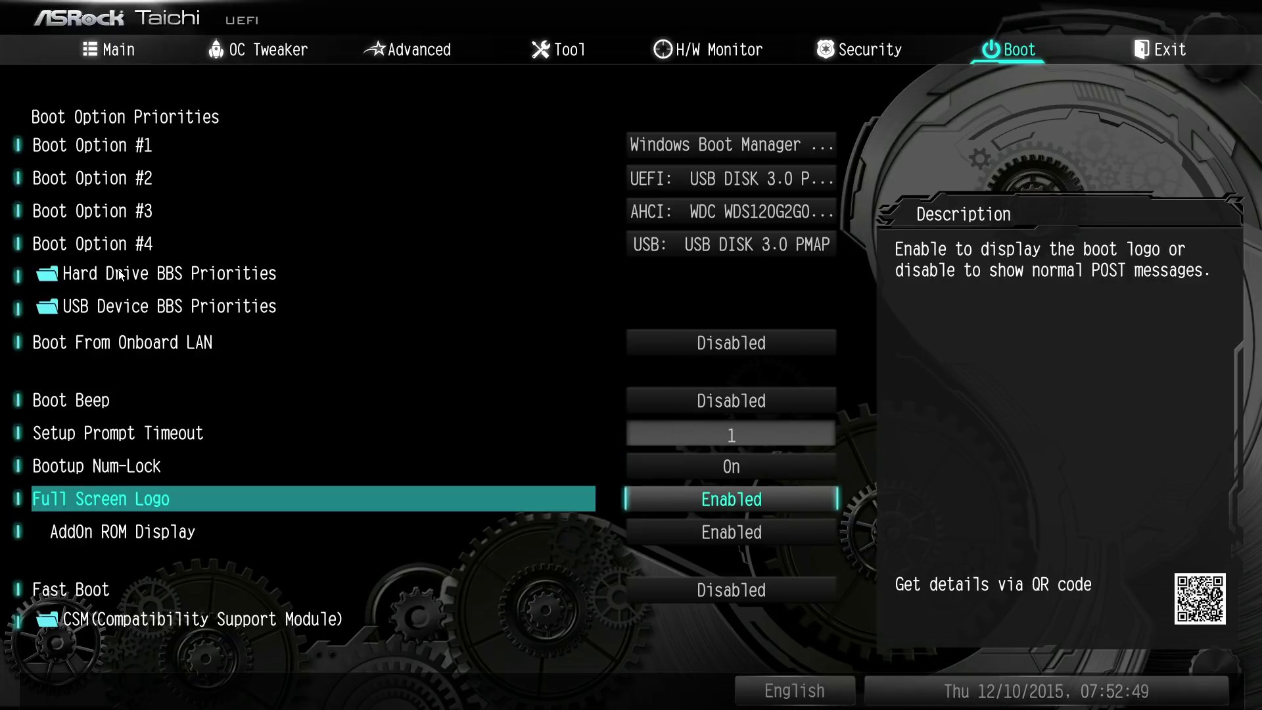
# Step: Try AddOn ROM Display as Disabled, set it back to Enabled and dismiss the exit prompt
pyautogui.press('Down')
pyautogui.press('Return')
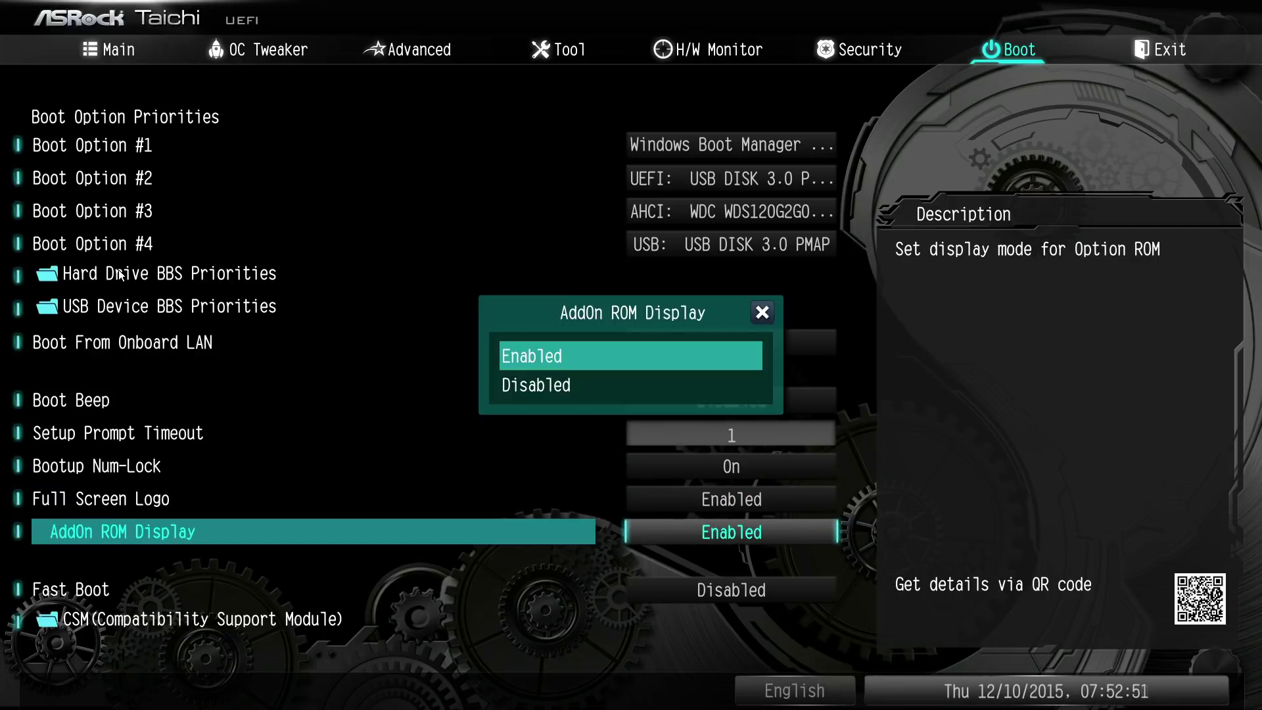
pyautogui.press('Down')
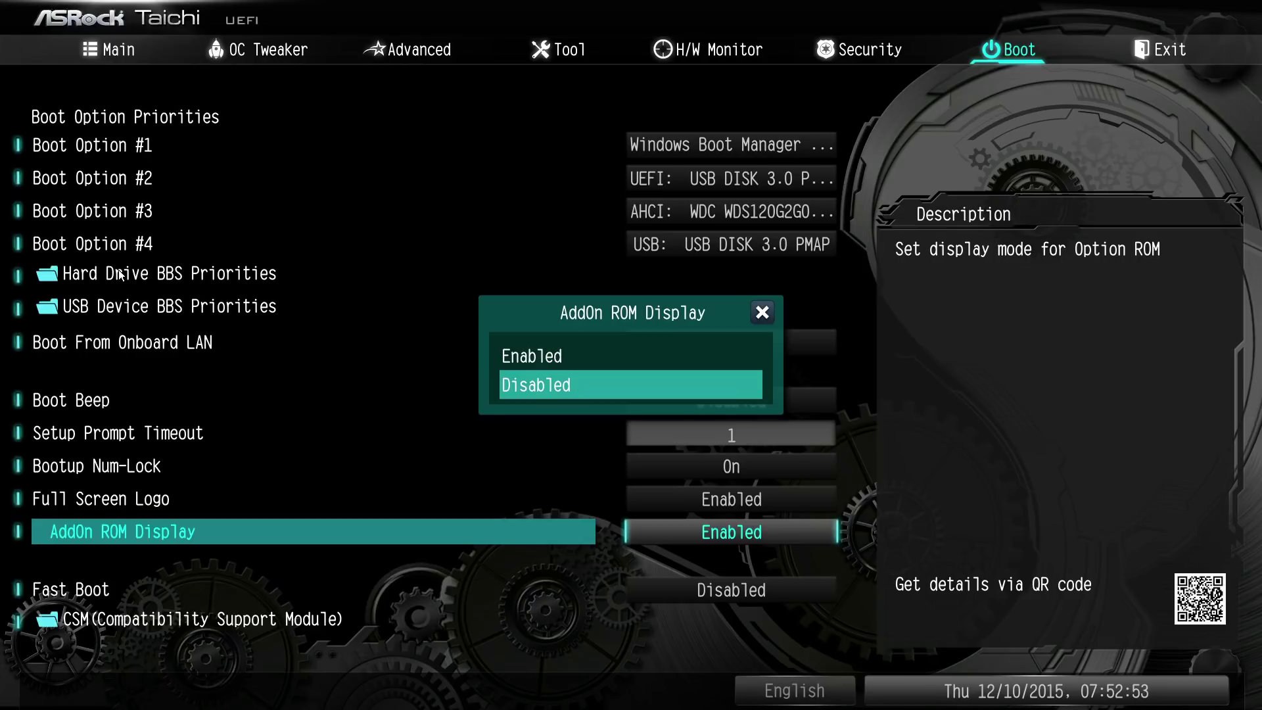
pyautogui.press('Return')
pyautogui.press('Return')
pyautogui.press('Up')
pyautogui.press('Return')
pyautogui.press('Escape')
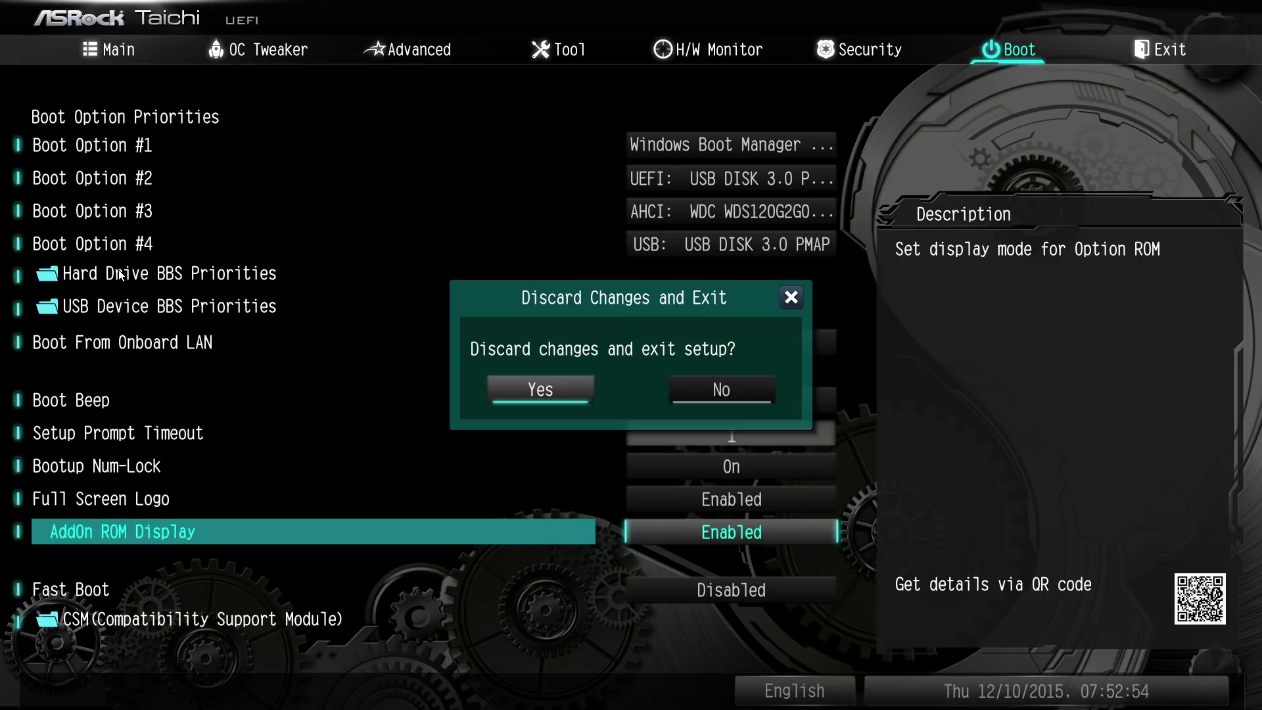
pyautogui.press('Escape')
# Step: Try Fast Boot as Ultra Fast and set it back to Disabled
pyautogui.press('Down')
pyautogui.press('Return')
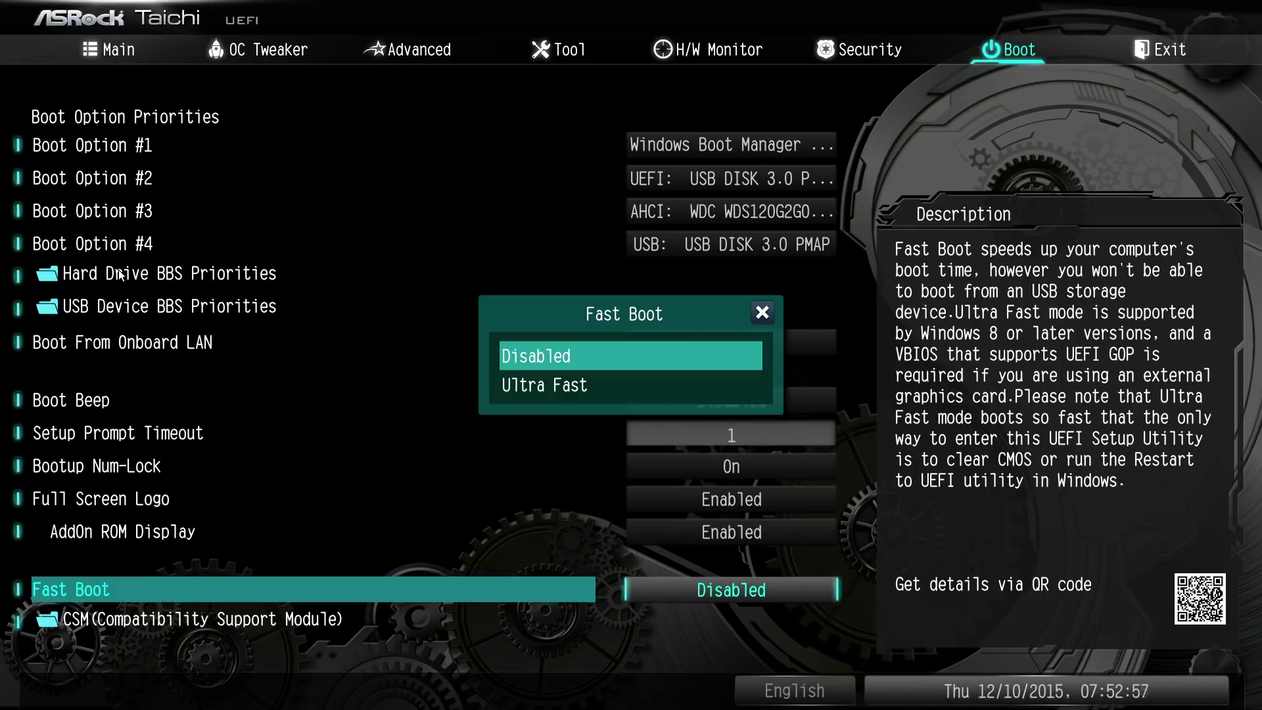
pyautogui.press('Down')
pyautogui.press('Return')
pyautogui.press('Return')
pyautogui.press('Up')
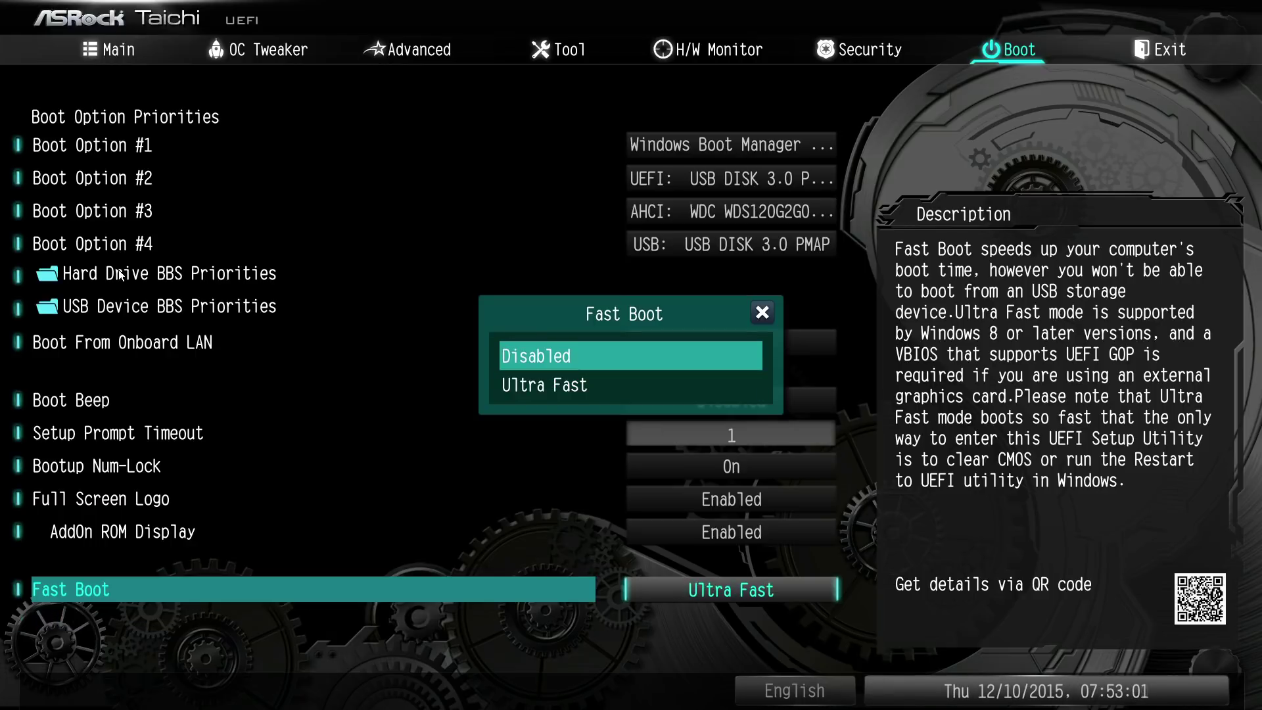
pyautogui.press('Down')
pyautogui.press('Return')
pyautogui.press('Return')
pyautogui.press('Up')
pyautogui.press('Return')
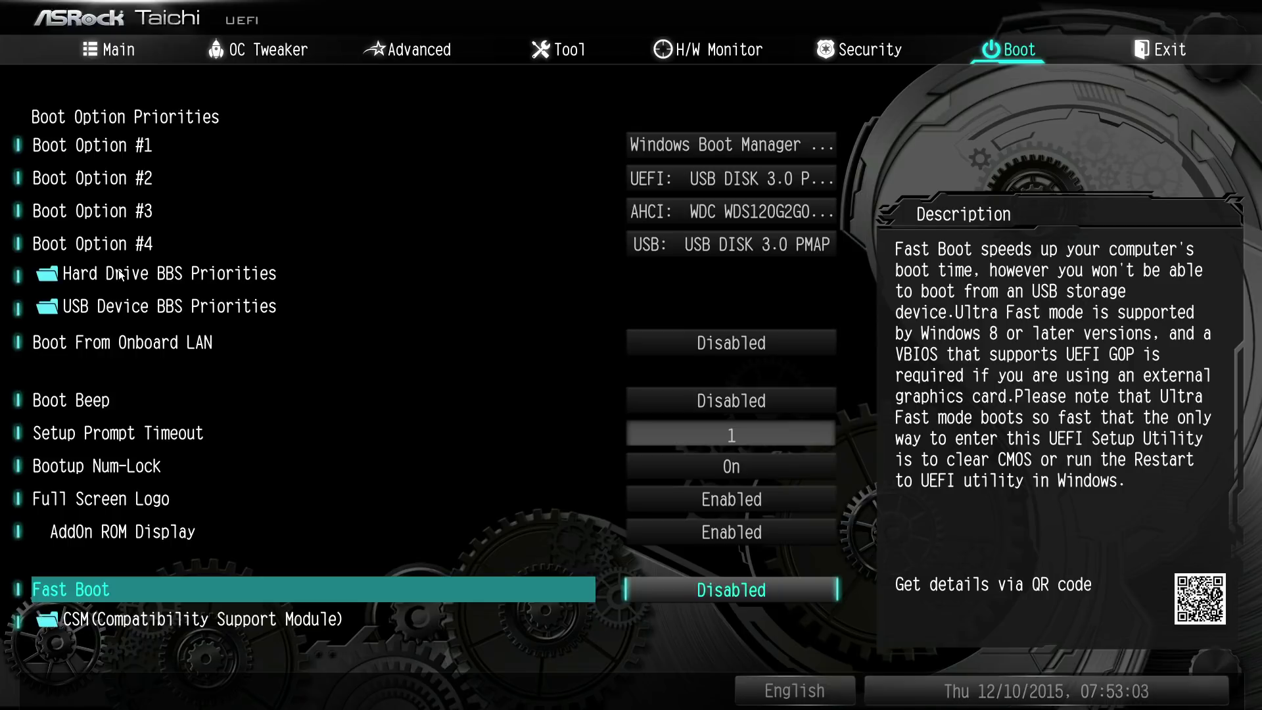
# Step: Open the CSM (Compatibility Support Module) settings and view the CSM choices, keeping Enabled
pyautogui.press('Down')
pyautogui.press('Return')
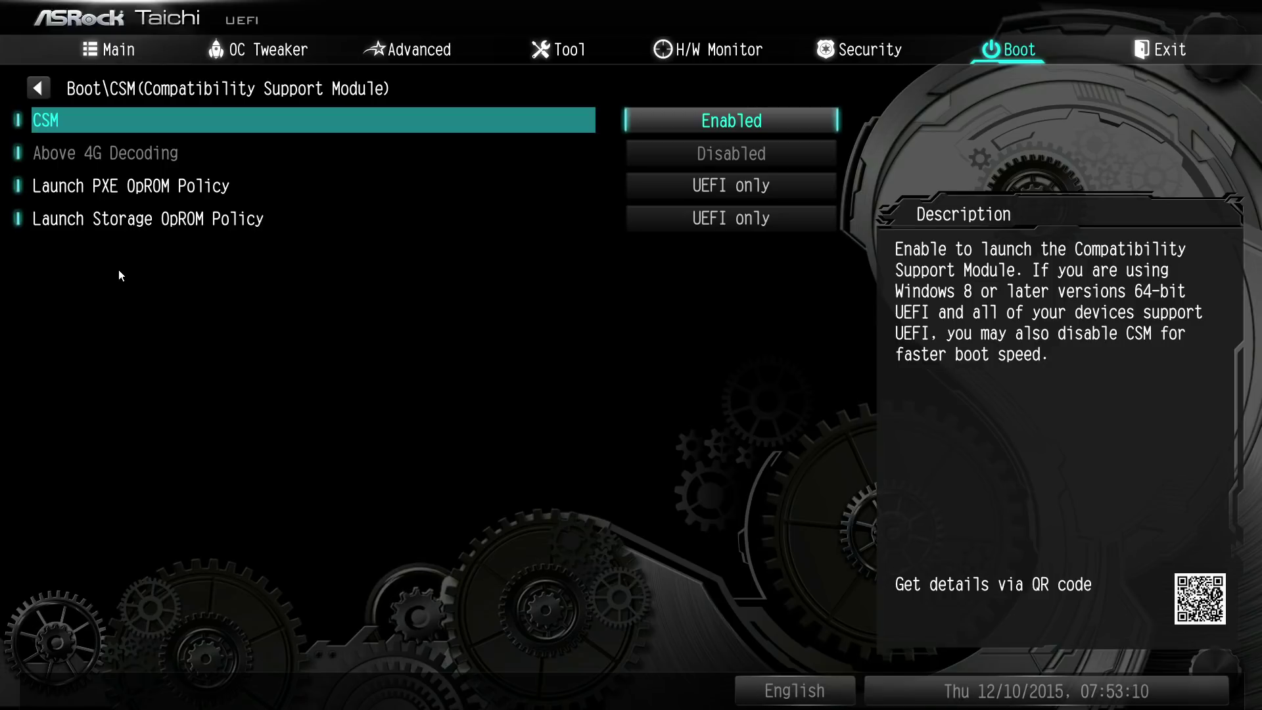
pyautogui.press('Return')
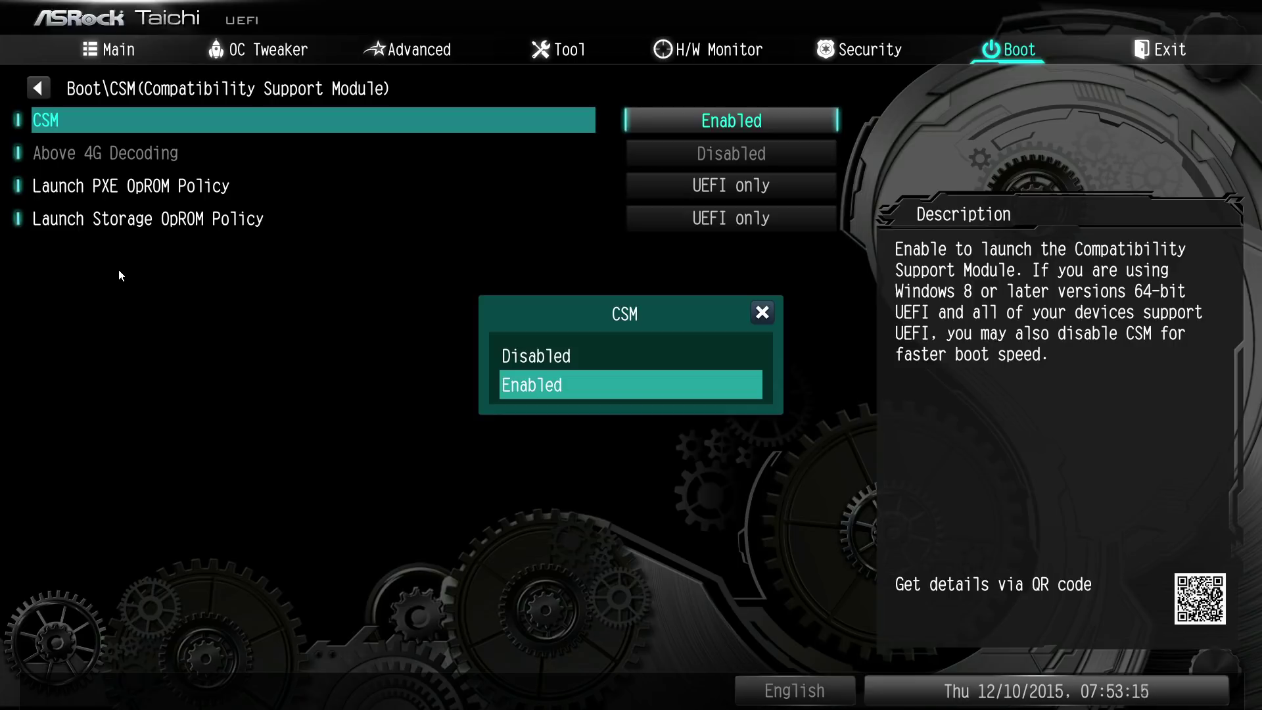
pyautogui.press('Return')
# Step: View the Launch PXE OpROM Policy choices and close the list without choosing one
pyautogui.press('Down')
pyautogui.press('Down')
pyautogui.press('Up')
pyautogui.press('Return')
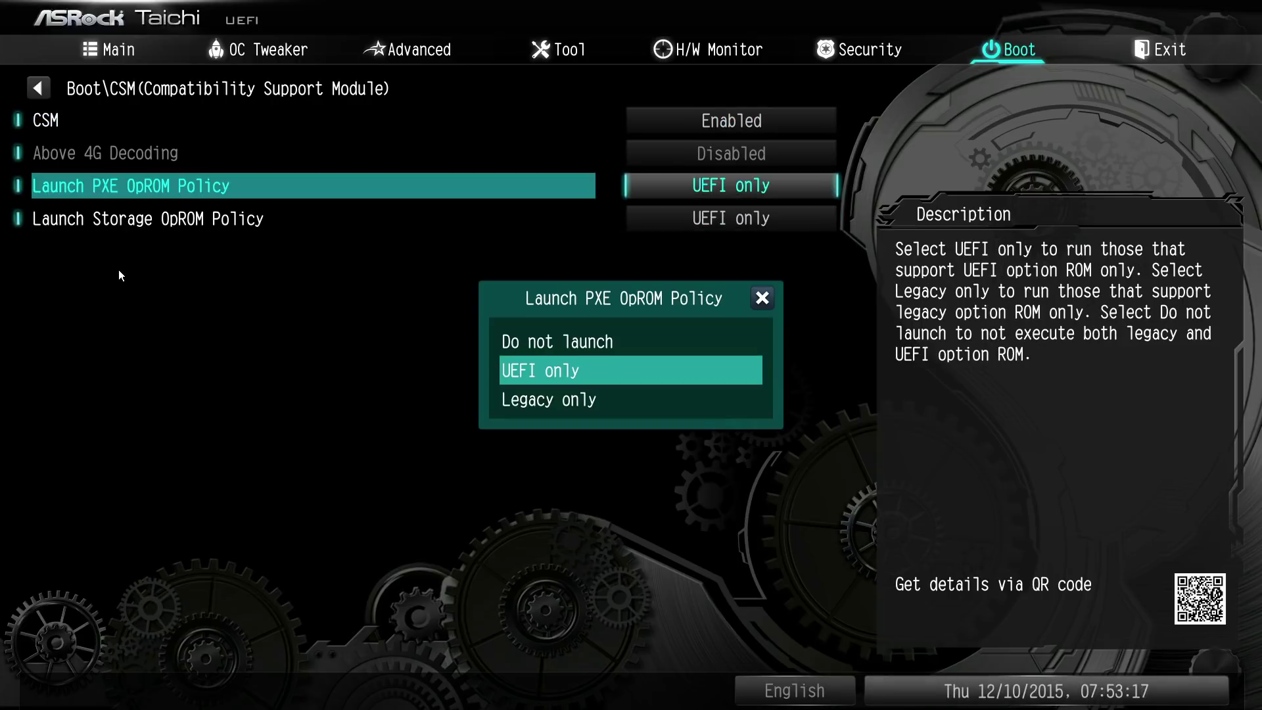
pyautogui.press('Down')
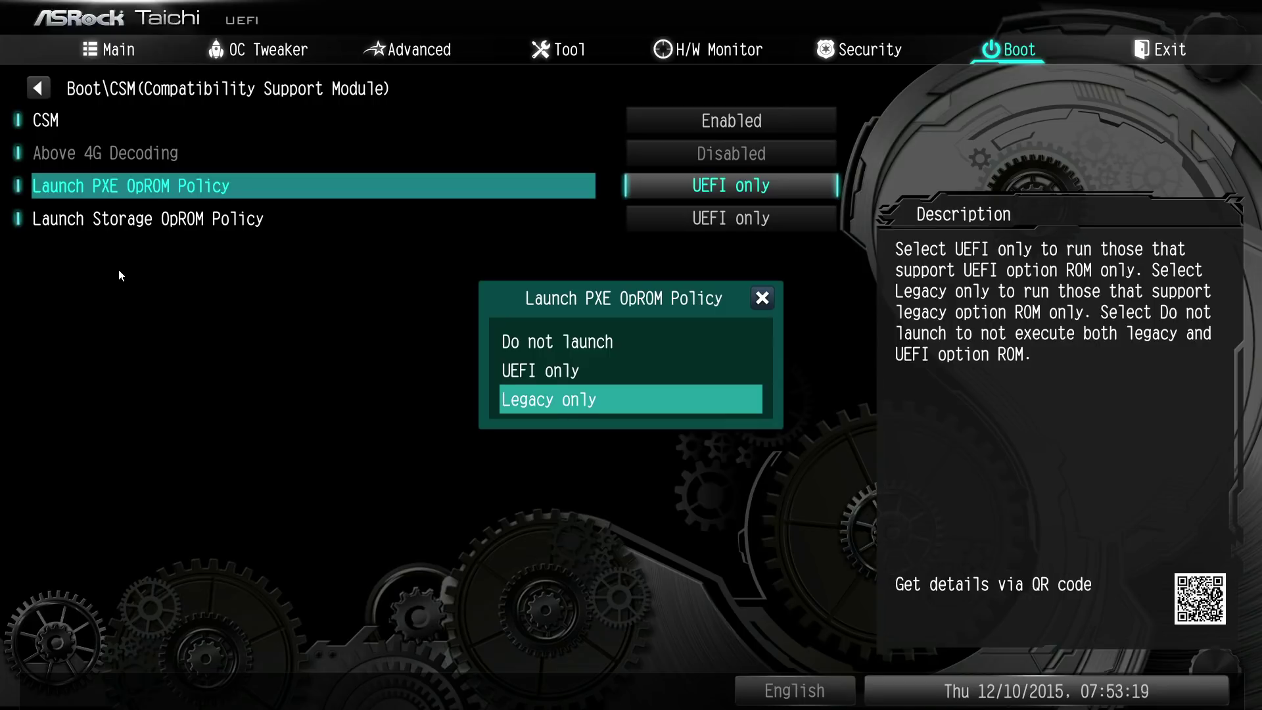
pyautogui.press('Up')
pyautogui.press('Up')
pyautogui.press('Down')
pyautogui.press('Down')
pyautogui.press('Escape')
# Step: View the Launch Storage OpROM Policy choices and return to the main Boot settings
pyautogui.press('Down')
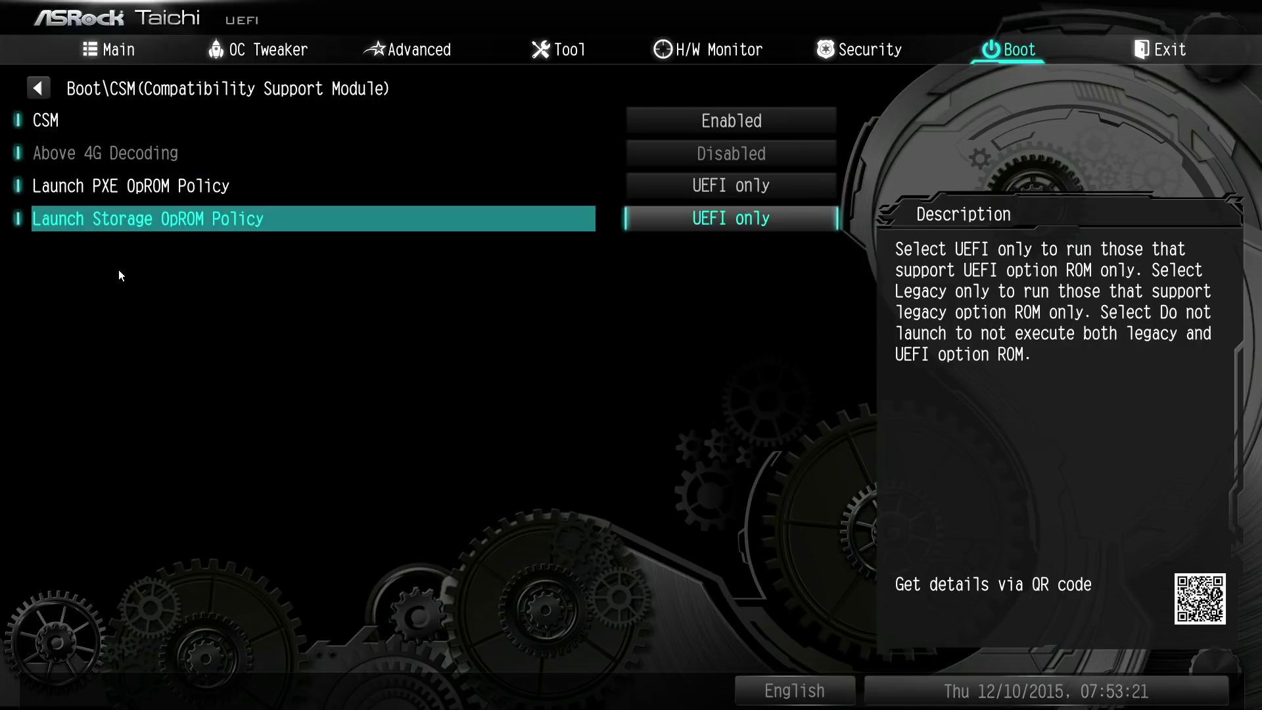
pyautogui.press('Return')
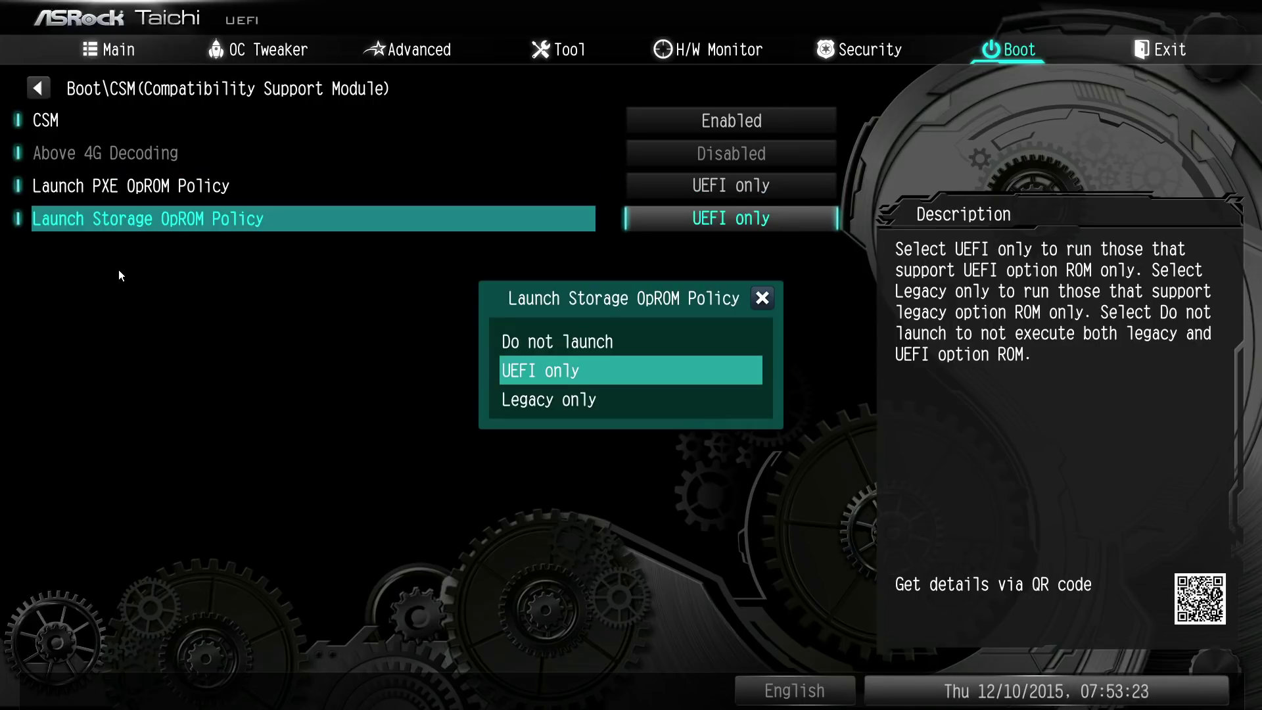
pyautogui.press('Escape')
pyautogui.press('Escape')
pyautogui.press('Up')
pyautogui.press('Up')
pyautogui.press('Up')
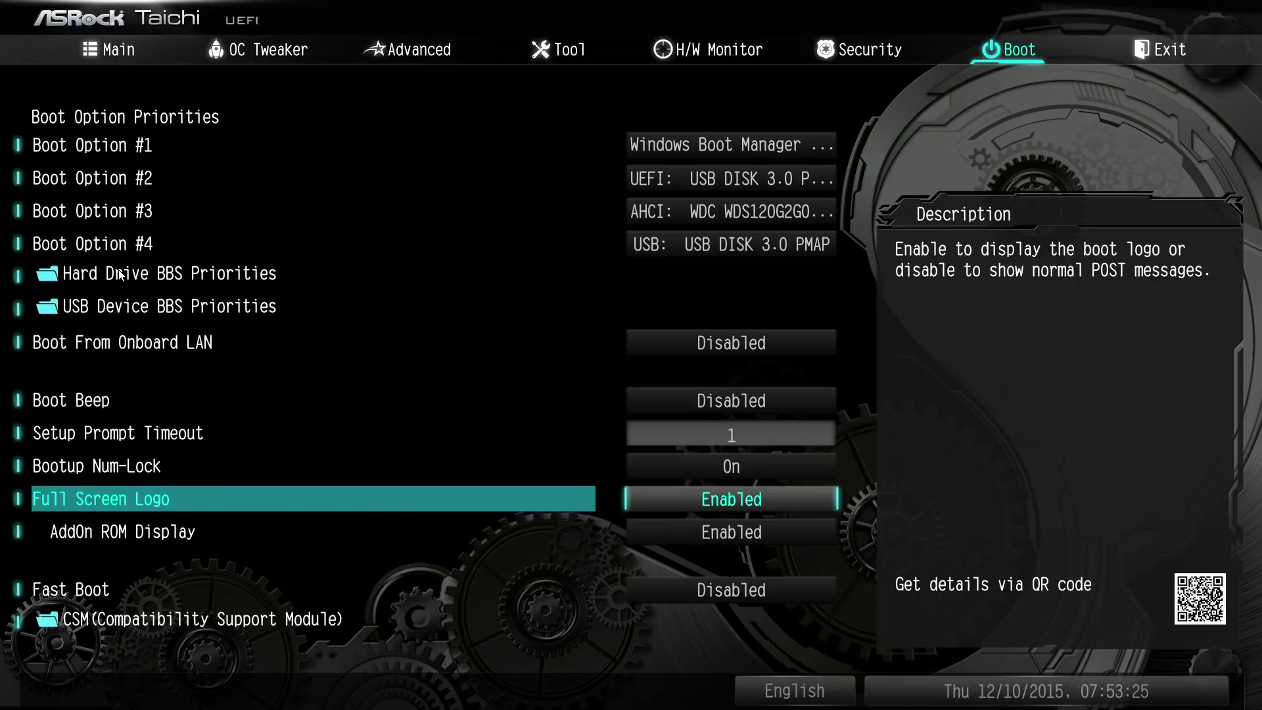
# Step: Go to the Exit page and view the Save Changes and Exit and Discard Changes and Exit prompts, cancelling both
pyautogui.press('Right')
pyautogui.press('Return')
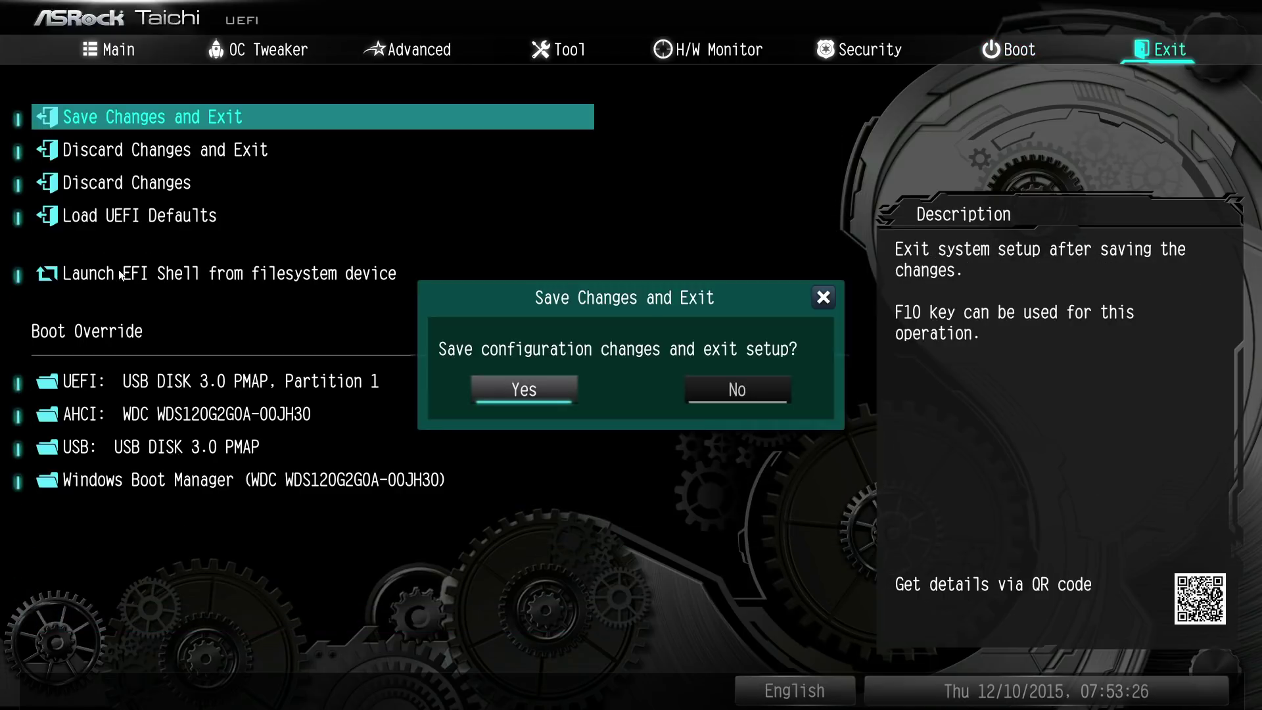
pyautogui.press('Escape')
pyautogui.press('Down')
pyautogui.press('Return')
pyautogui.press('Escape')
pyautogui.press('Up')
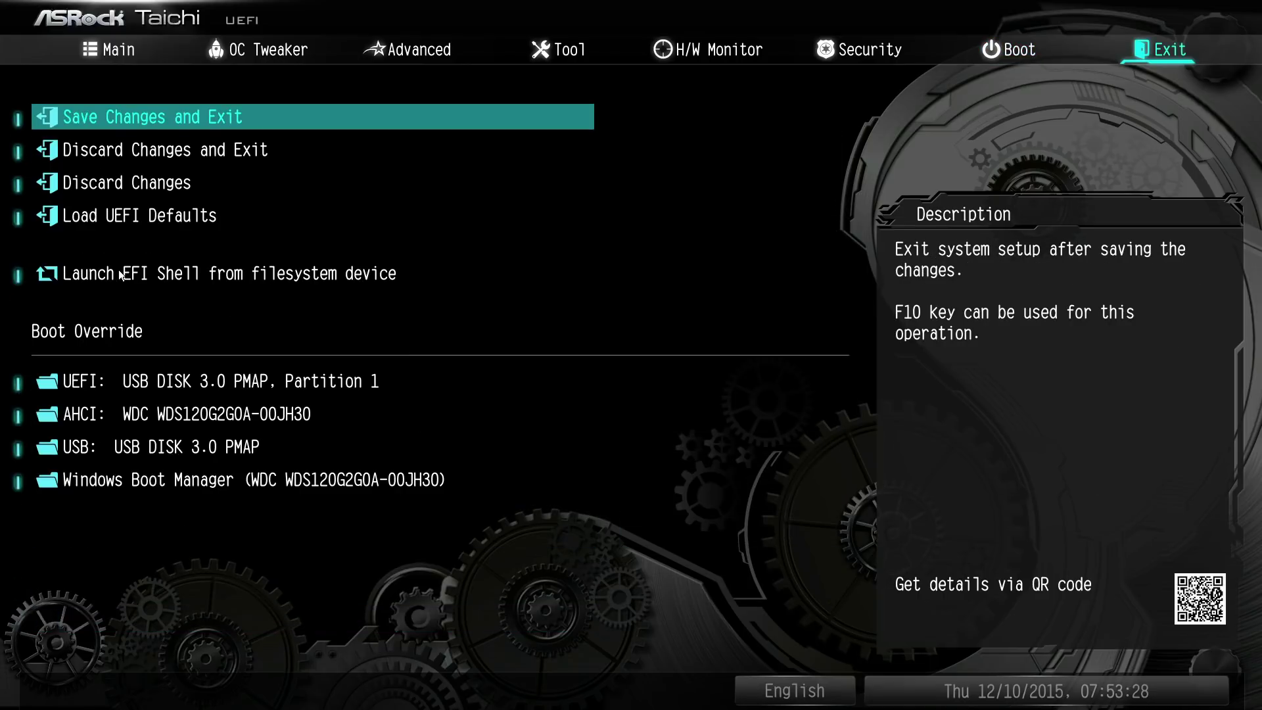
# Step: View the Discard Changes prompt on the Exit page and cancel it
pyautogui.press('Down')
pyautogui.press('Down')
pyautogui.press('Return')
pyautogui.press('Escape')
pyautogui.press('Up')
pyautogui.press('Up')
pyautogui.press('Down')
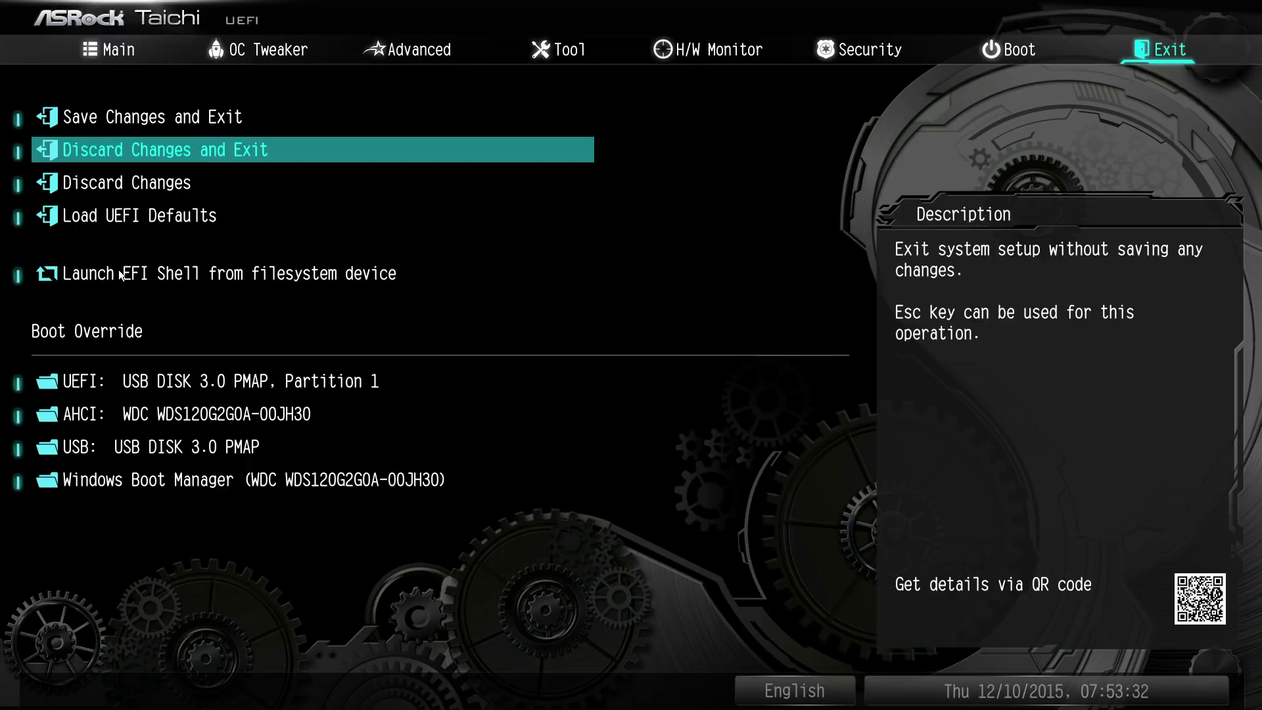
# Step: Load the UEFI defaults and confirm
pyautogui.press('Down')
pyautogui.press('Down')
pyautogui.press('Return')
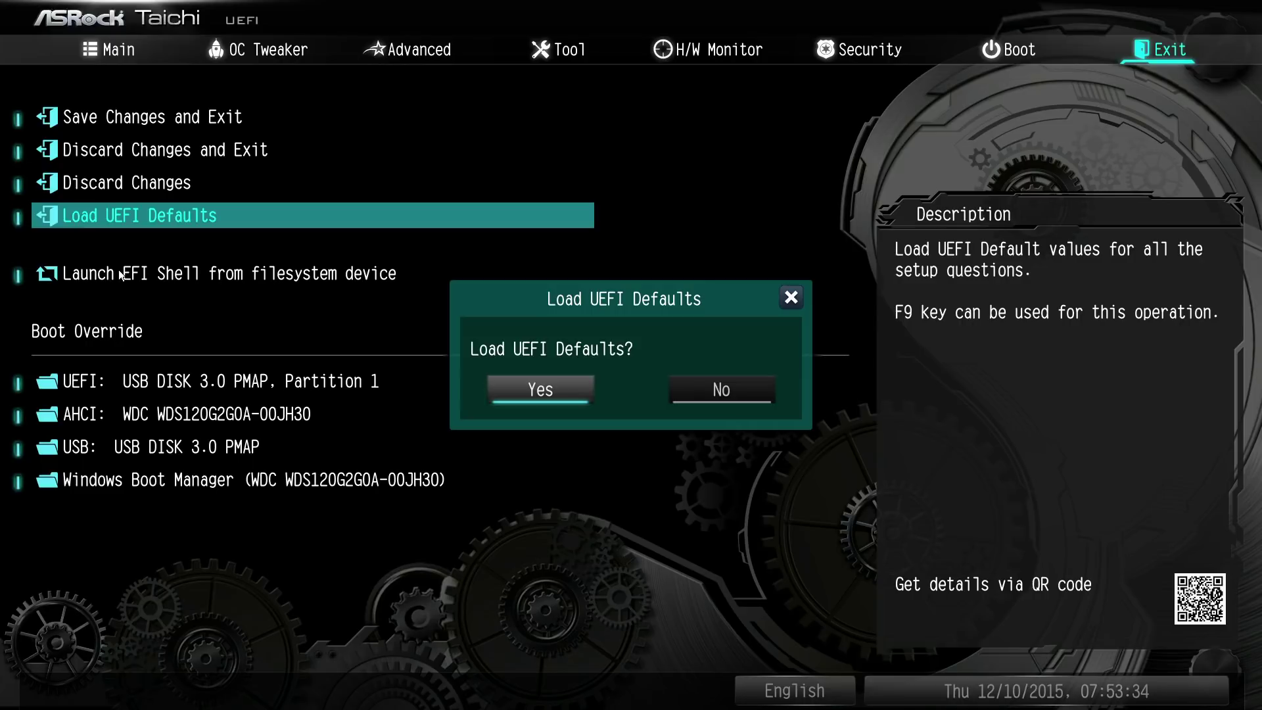
pyautogui.press('Return')
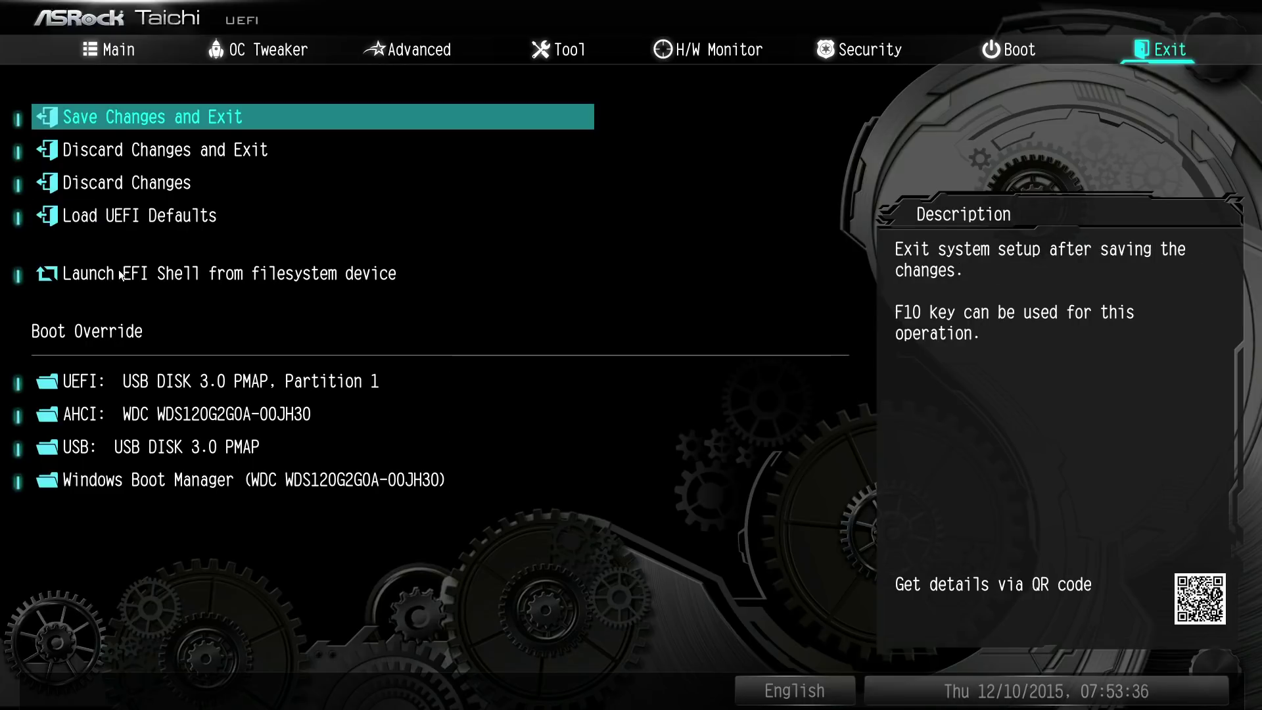
# Step: Examine the option to launch the EFI Shell from a filesystem device, and decline a save-and-exit prompt
pyautogui.press('Down')
pyautogui.press('Down')
pyautogui.press('Down')
pyautogui.press('Down')
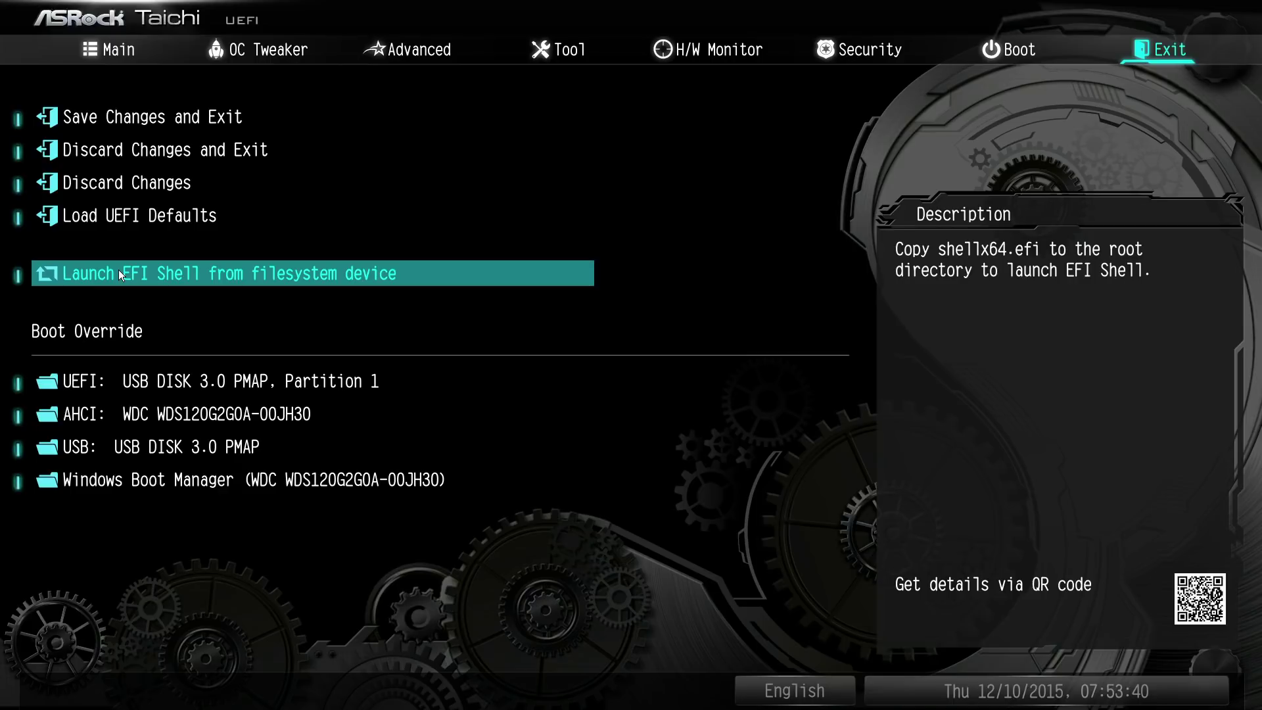
pyautogui.press('F10')
pyautogui.press('Right')
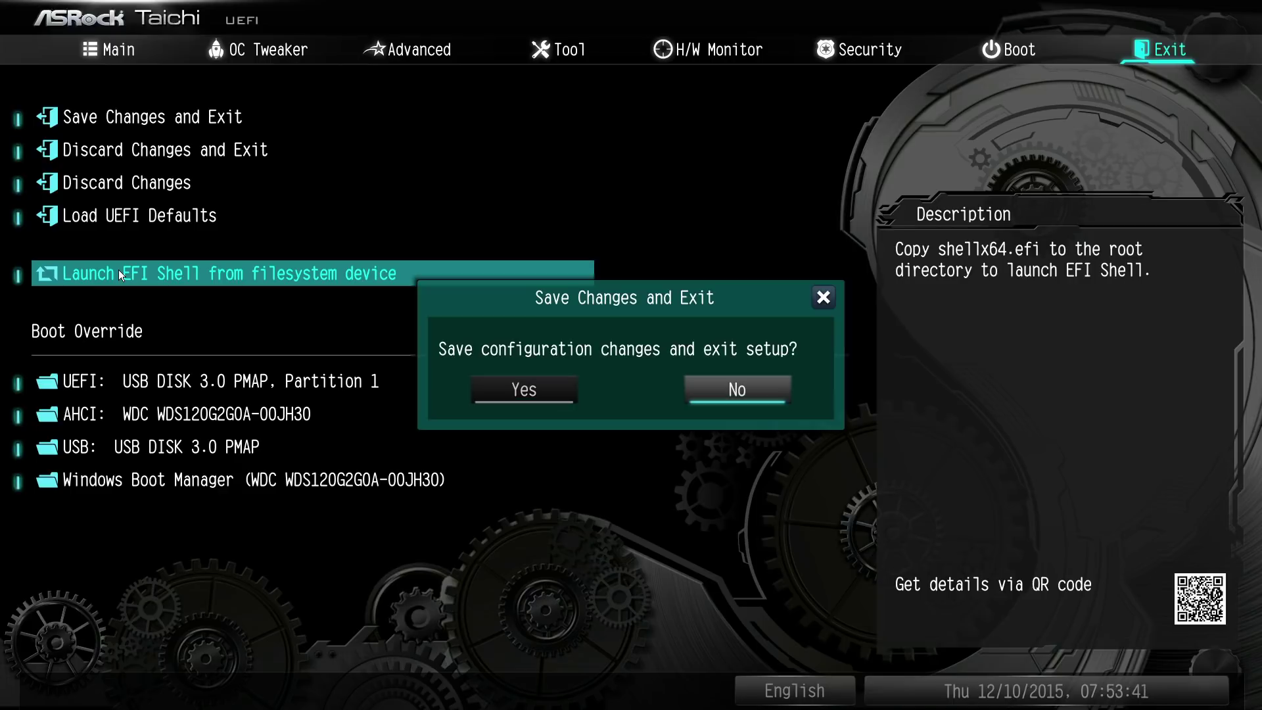
pyautogui.press('Return')
# Step: Examine the Boot Override entries from the UEFI USB disk down to Windows Boot Manager
pyautogui.press('Down')
pyautogui.press('Down')
pyautogui.press('Down')
pyautogui.press('Down')
pyautogui.press('Down')
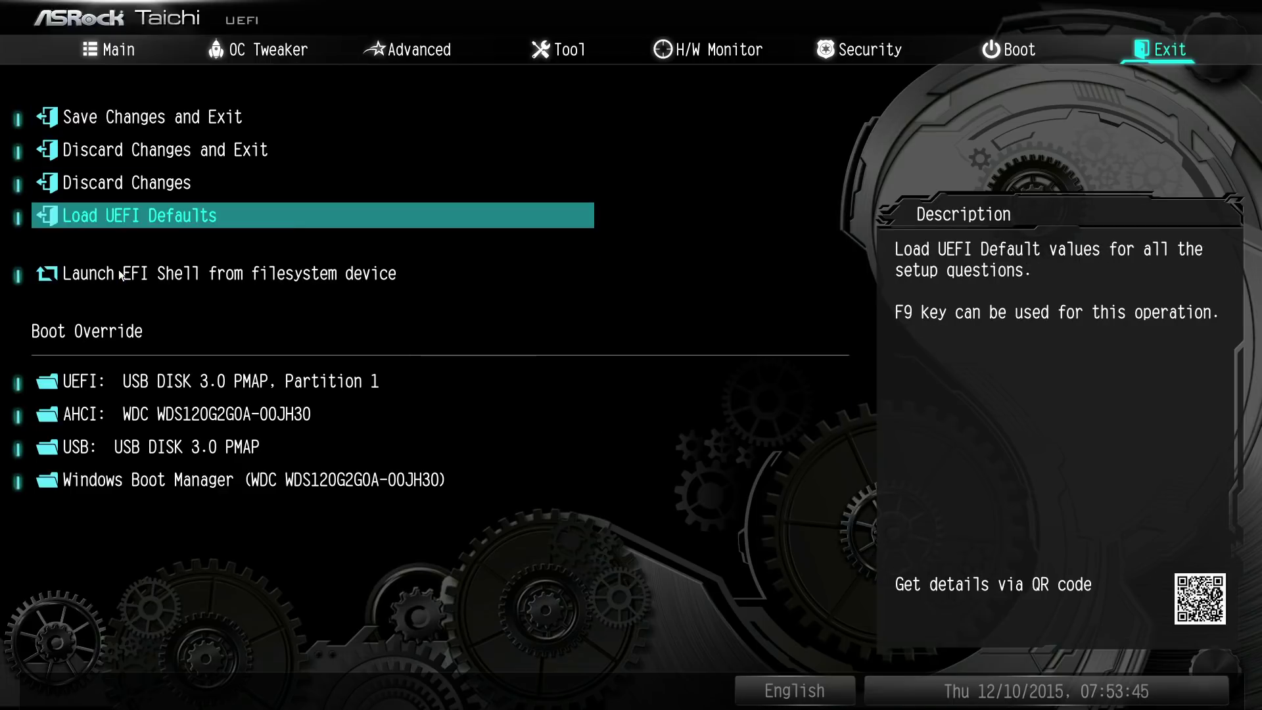
pyautogui.press('Down')
pyautogui.press('Up')
pyautogui.press('Down')
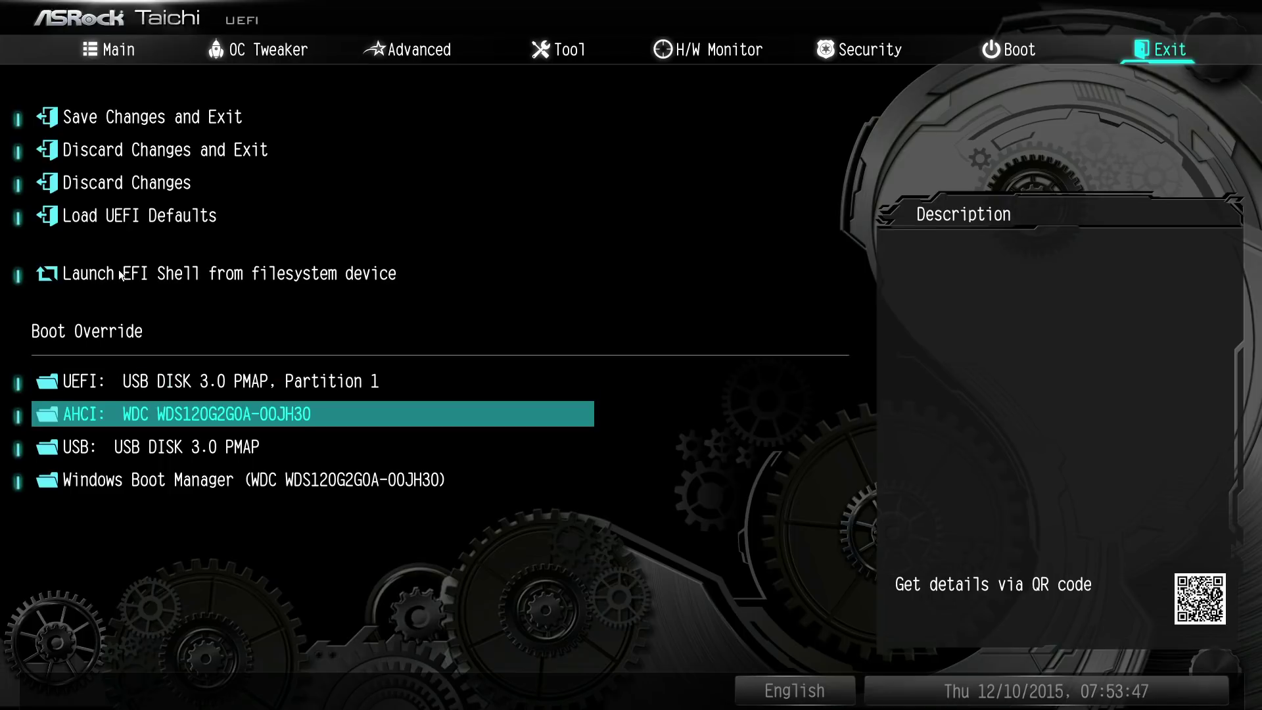
pyautogui.press('Down')
pyautogui.press('Down')
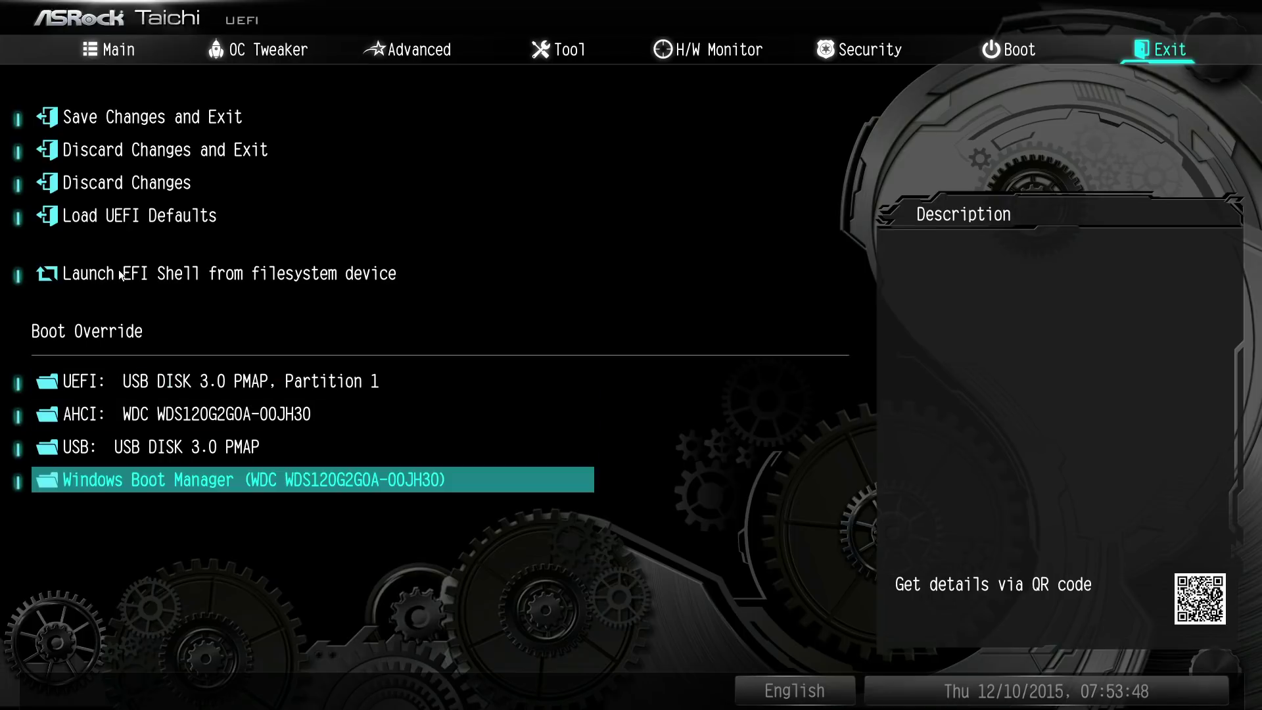
# Step: Return to the Main page and view the Discard Changes and Exit prompt, cancelling it
pyautogui.press('Right')
pyautogui.press('Left')
pyautogui.press('Right')
pyautogui.press('Escape')
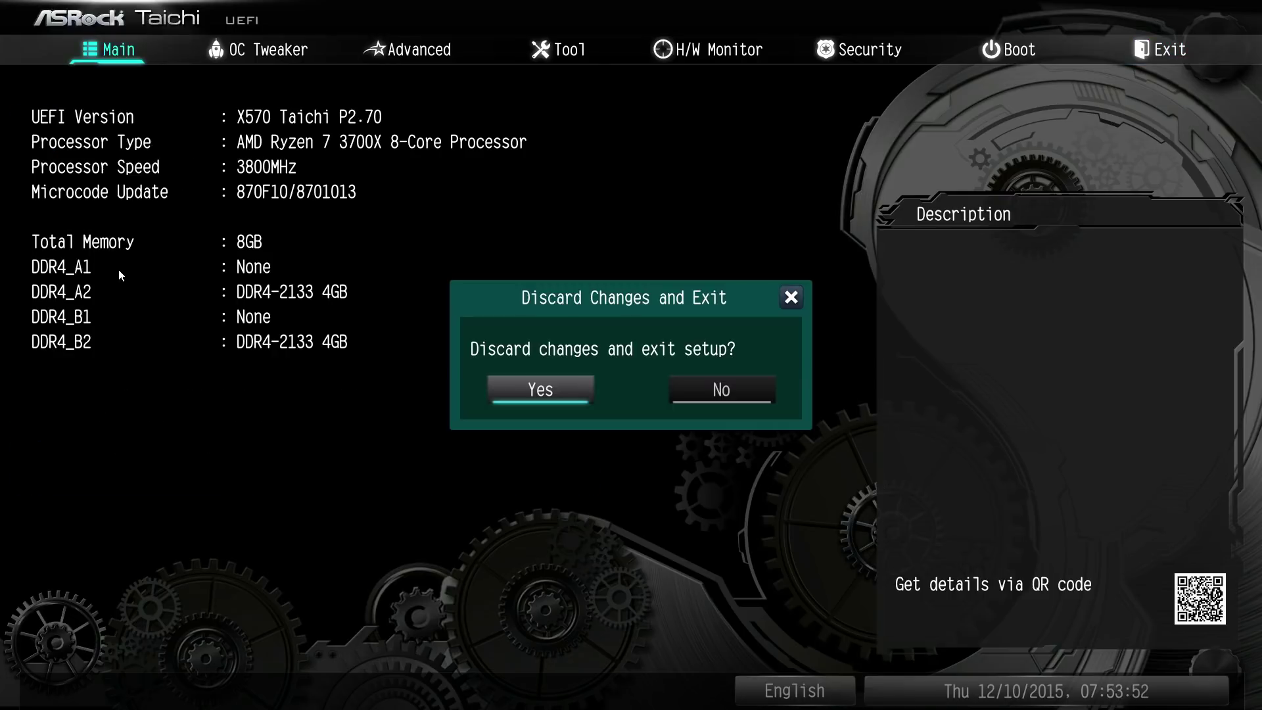
pyautogui.press('Escape')
# Step: View the Discard Changes prompt and the General Help shortcut list, closing each without applying anything
pyautogui.press('F7')
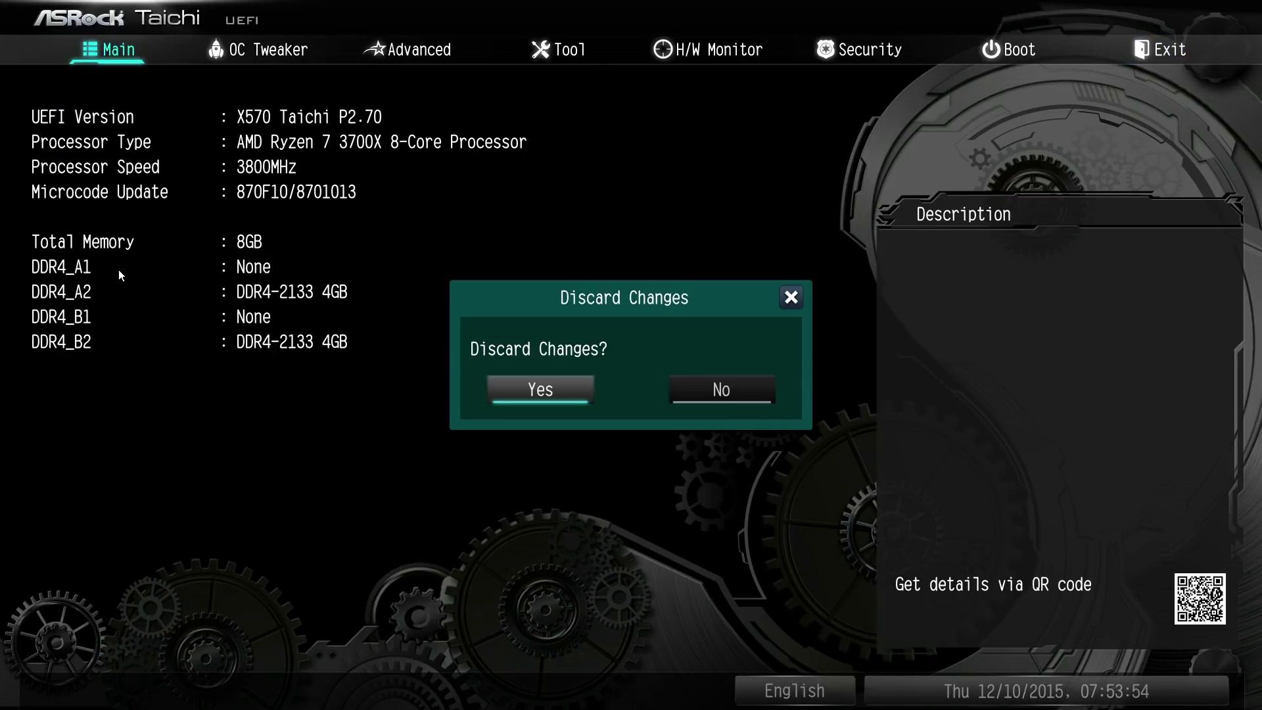
pyautogui.press('Escape')
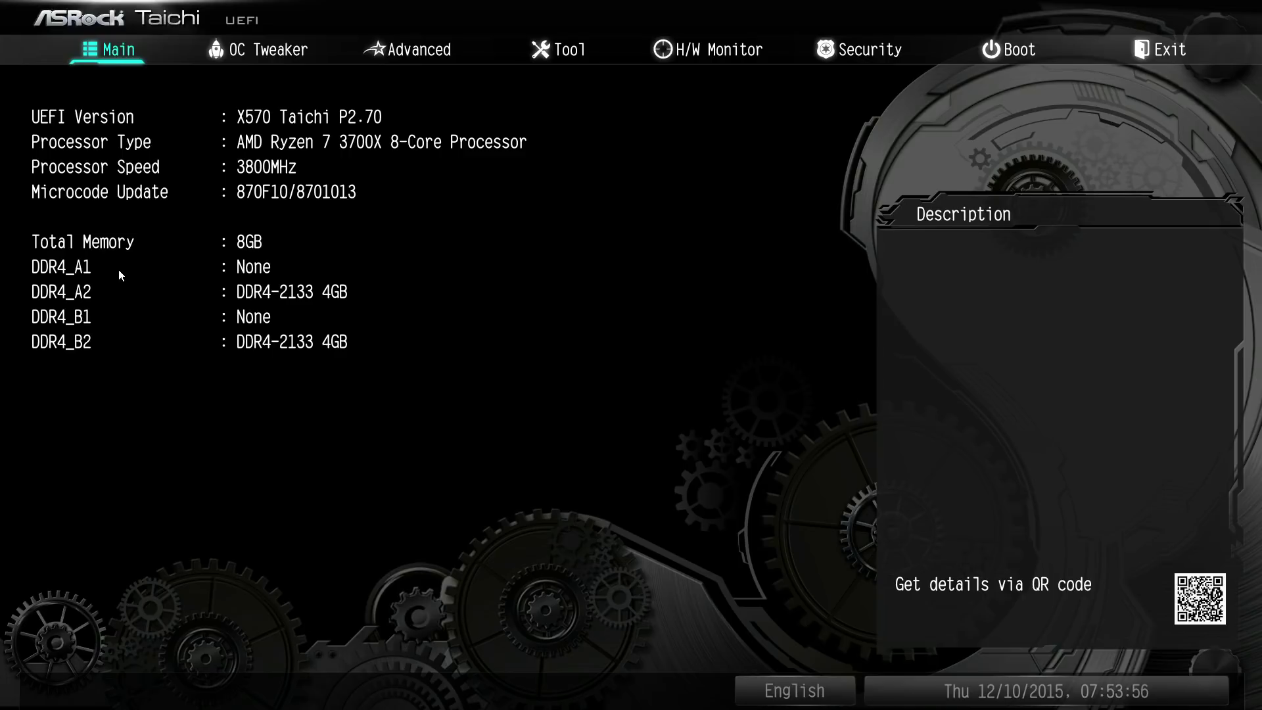
pyautogui.press('F1')
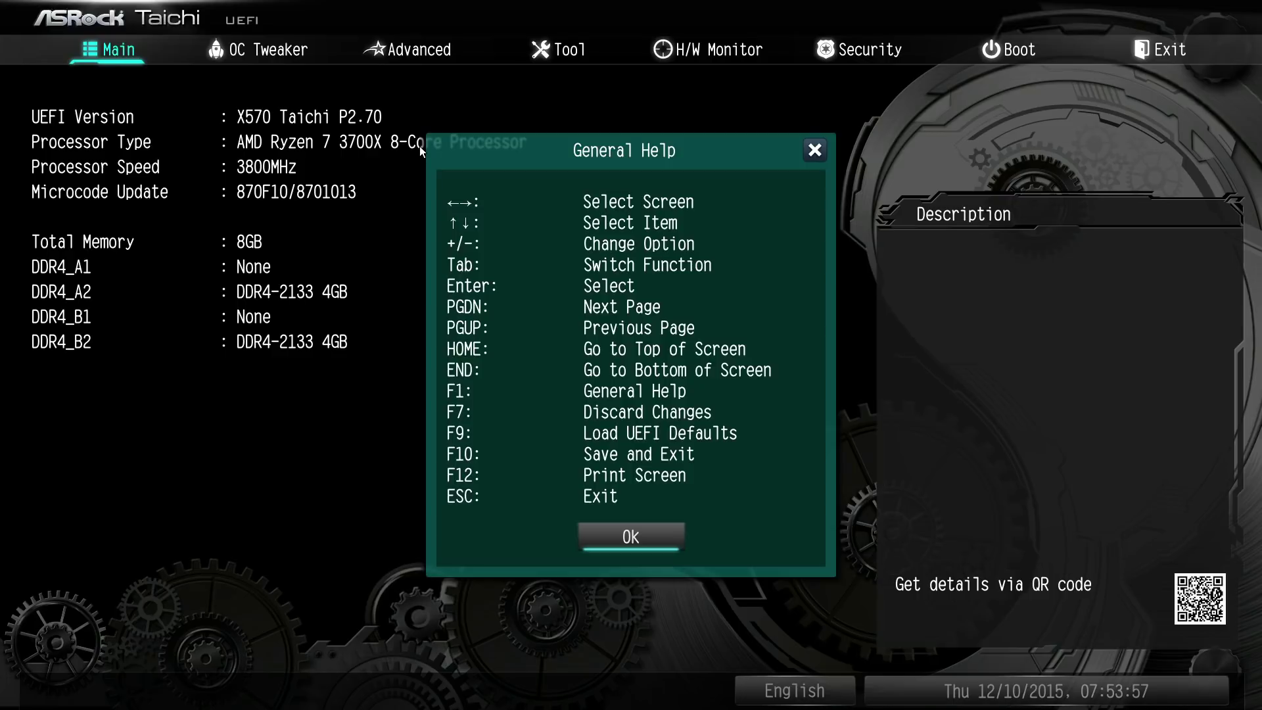
pyautogui.press('Escape')
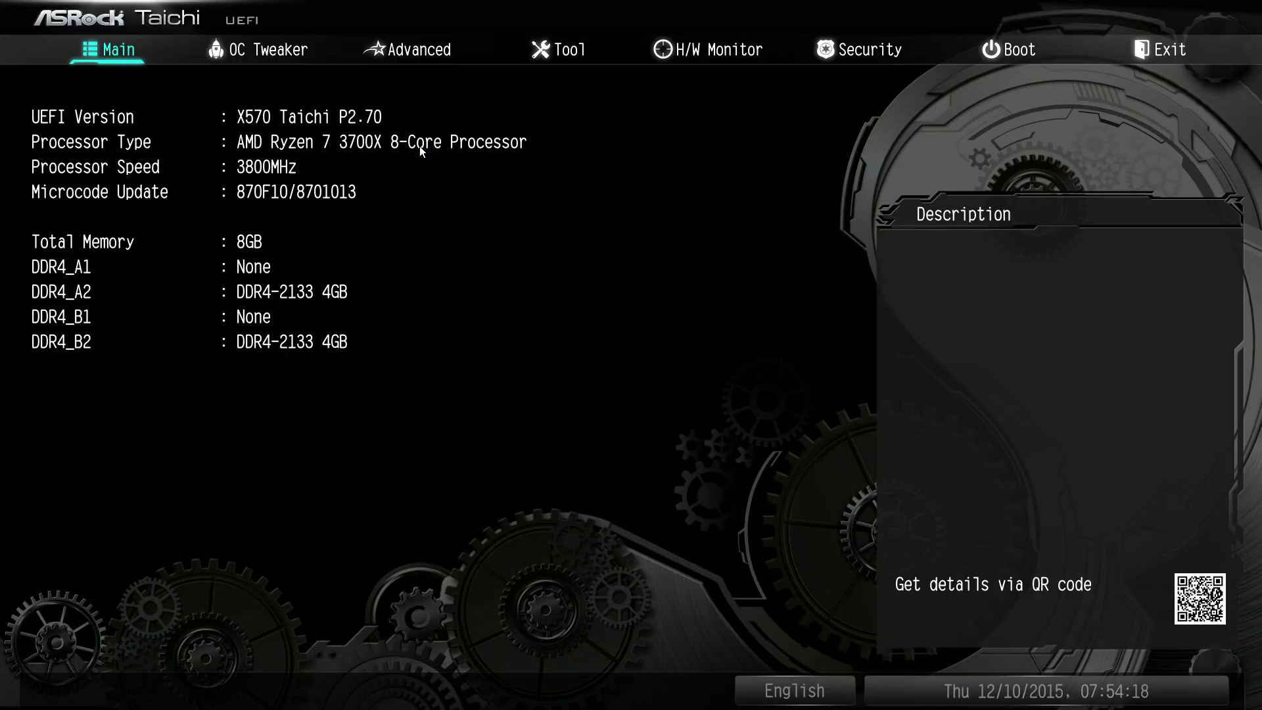
pyautogui.press('Right')
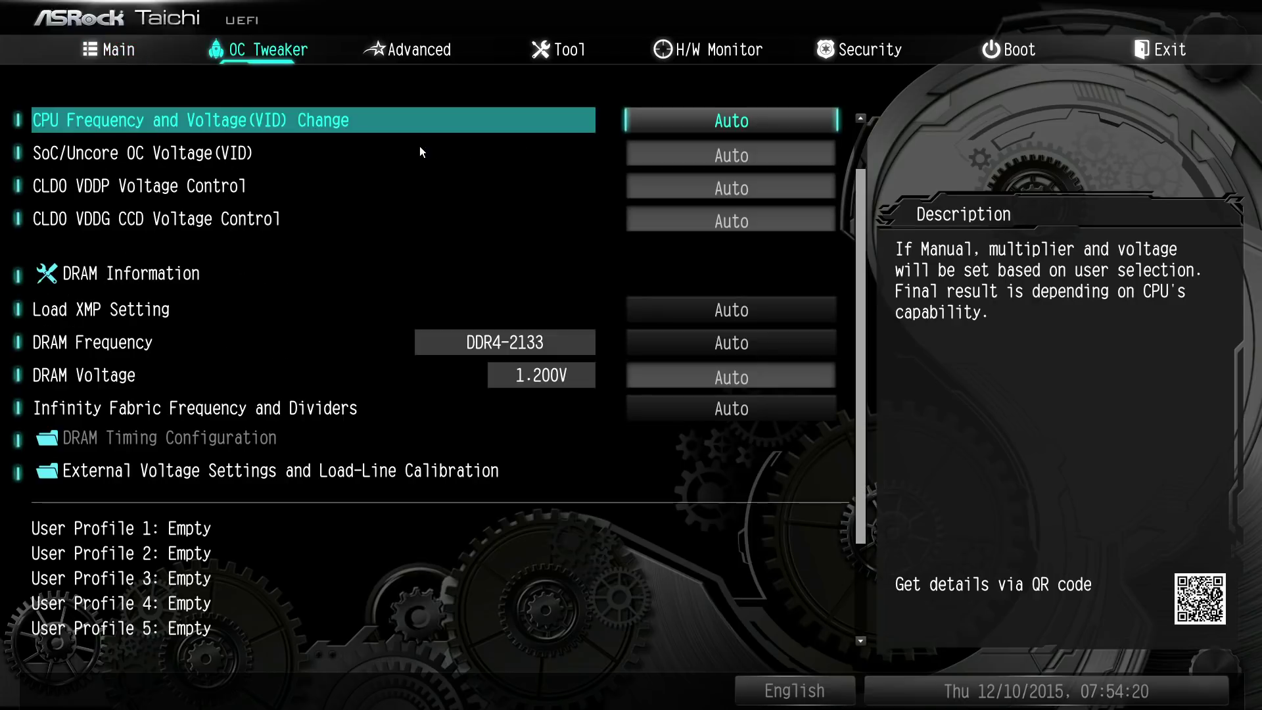
pyautogui.press('Right')
pyautogui.press('Right')
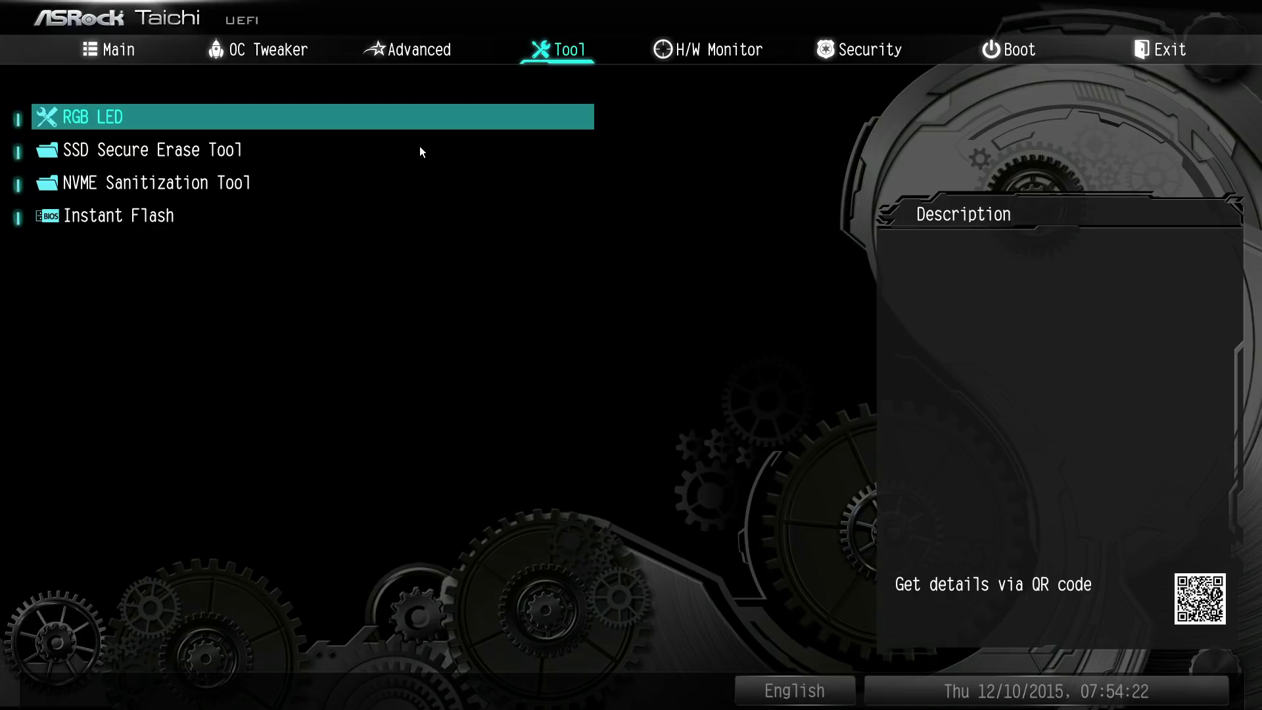
pyautogui.press('Left')
pyautogui.press('Left')
pyautogui.press('Right')
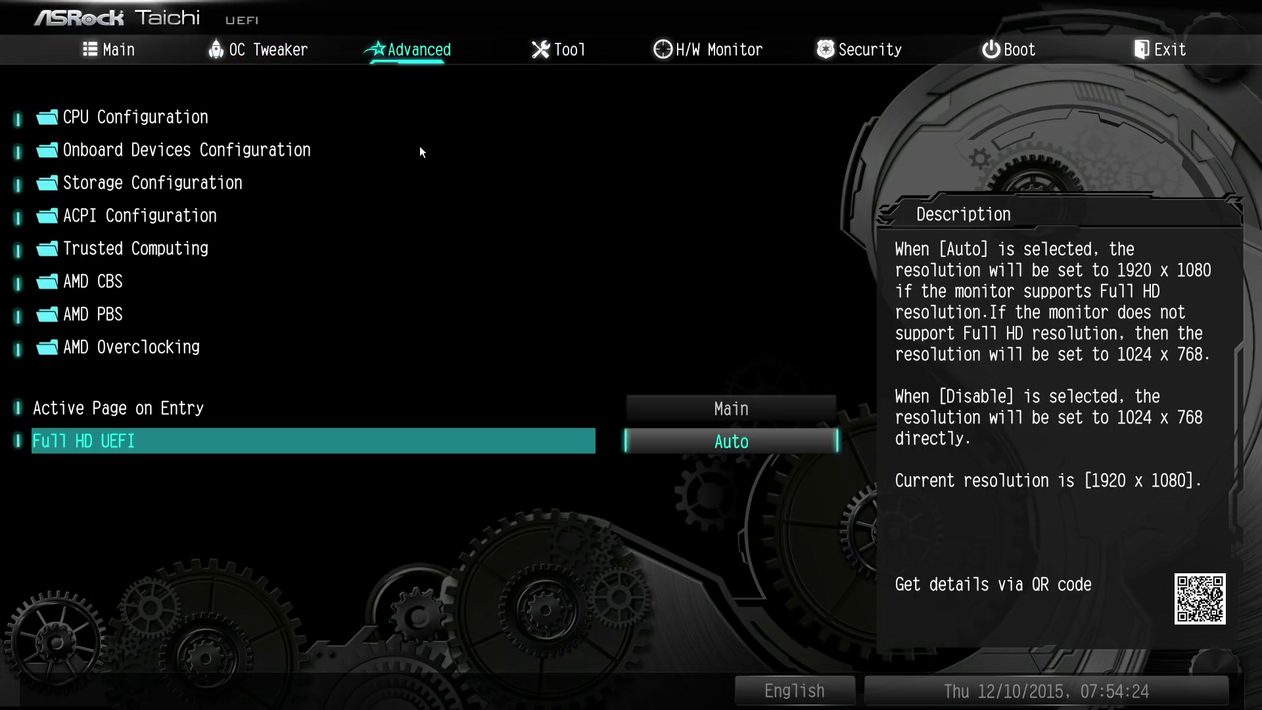
# Step: Look through the OC Tweaker settings from SoC/Uncore OC Voltage down to External Voltage Settings and Load-Line Calibration
pyautogui.press('Left')
pyautogui.press('Down')
pyautogui.press('Down')
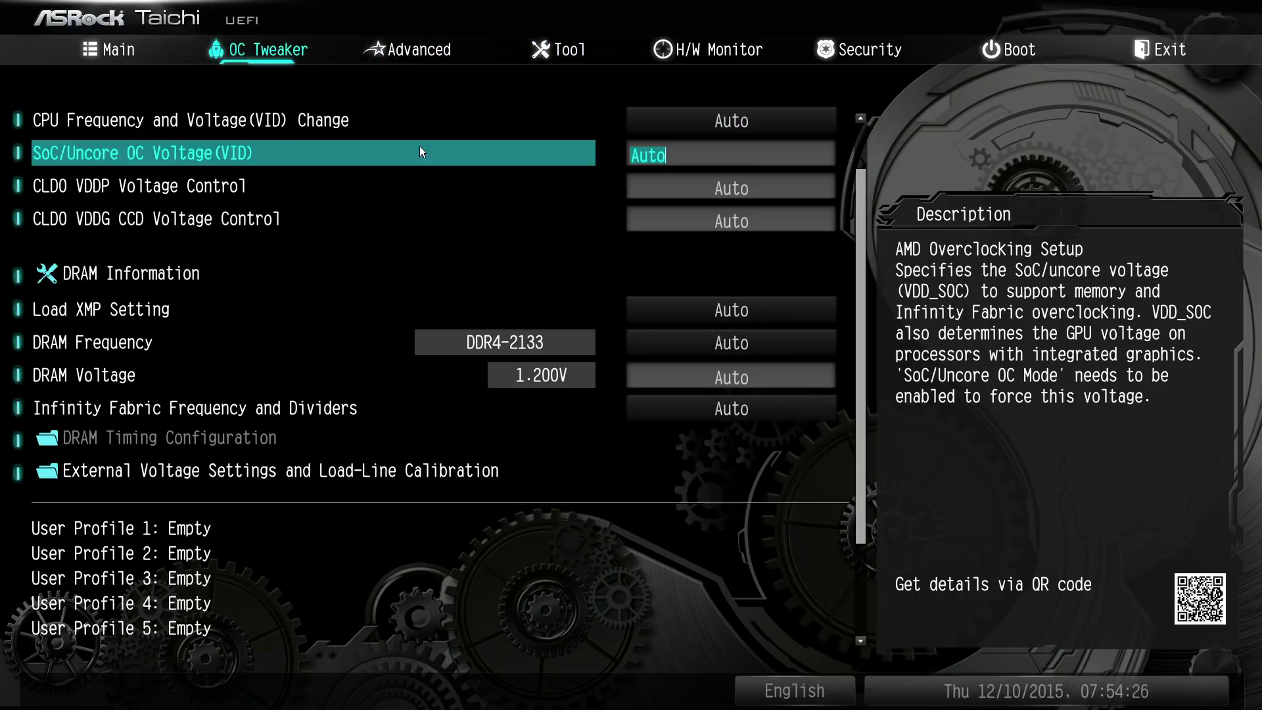
pyautogui.press('Down')
pyautogui.press('Down')
pyautogui.press('Down')
pyautogui.press('Down')
pyautogui.press('Down')
pyautogui.press('Down')
pyautogui.press('Down')
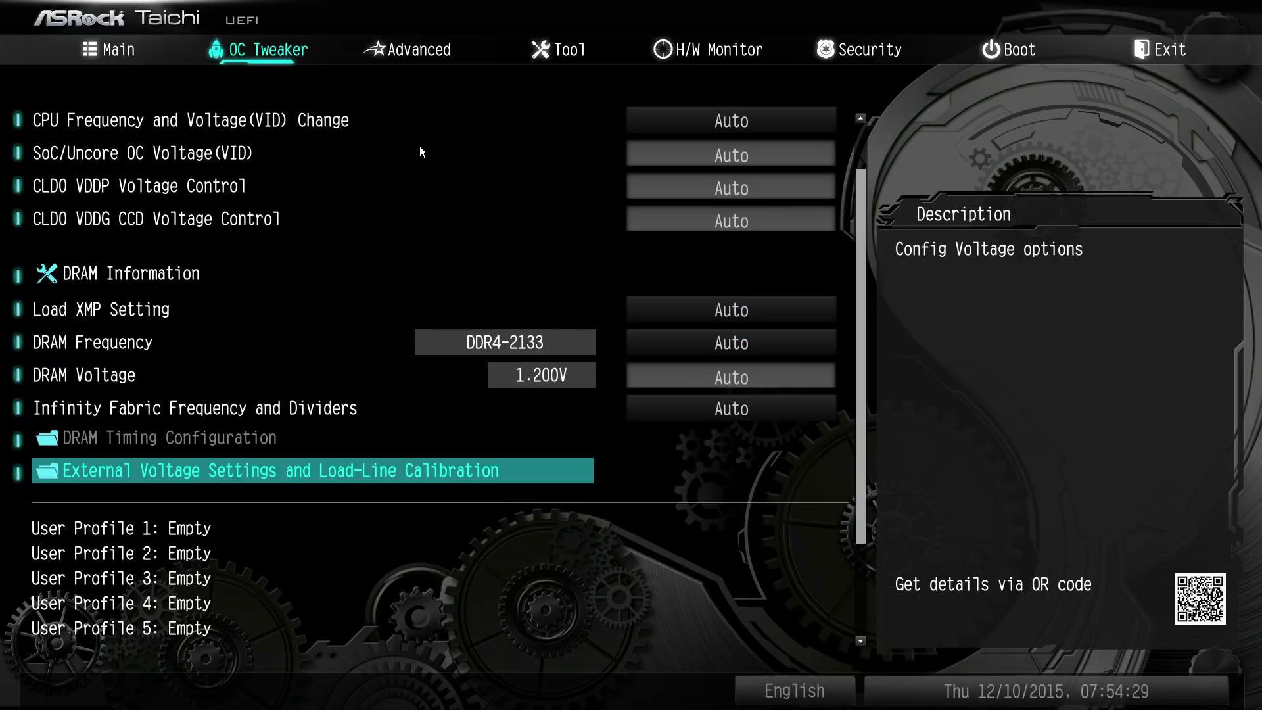
# Step: Set the DRAM Frequency on the OC Tweaker page to DDR4-1866
pyautogui.press('Up')
pyautogui.press('Up')
pyautogui.press('Up')
pyautogui.press('Up')
pyautogui.press('Return')
pyautogui.press('Escape')
pyautogui.press('Down')
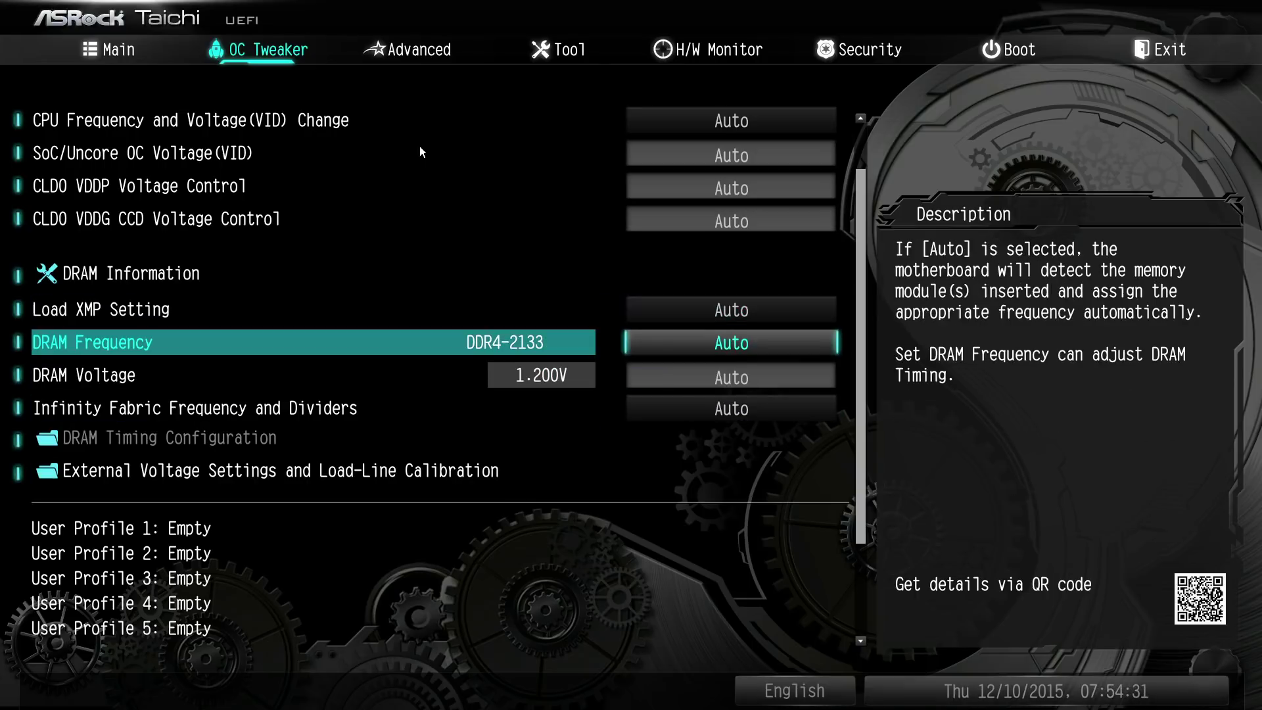
pyautogui.press('Return')
pyautogui.press('Return')
# Step: In DRAM Timing Configuration, set the primary timings tCL, tRCDRD, tRCDWR and tRP to 12
pyautogui.press('Down')
pyautogui.press('Down')
pyautogui.press('Down')
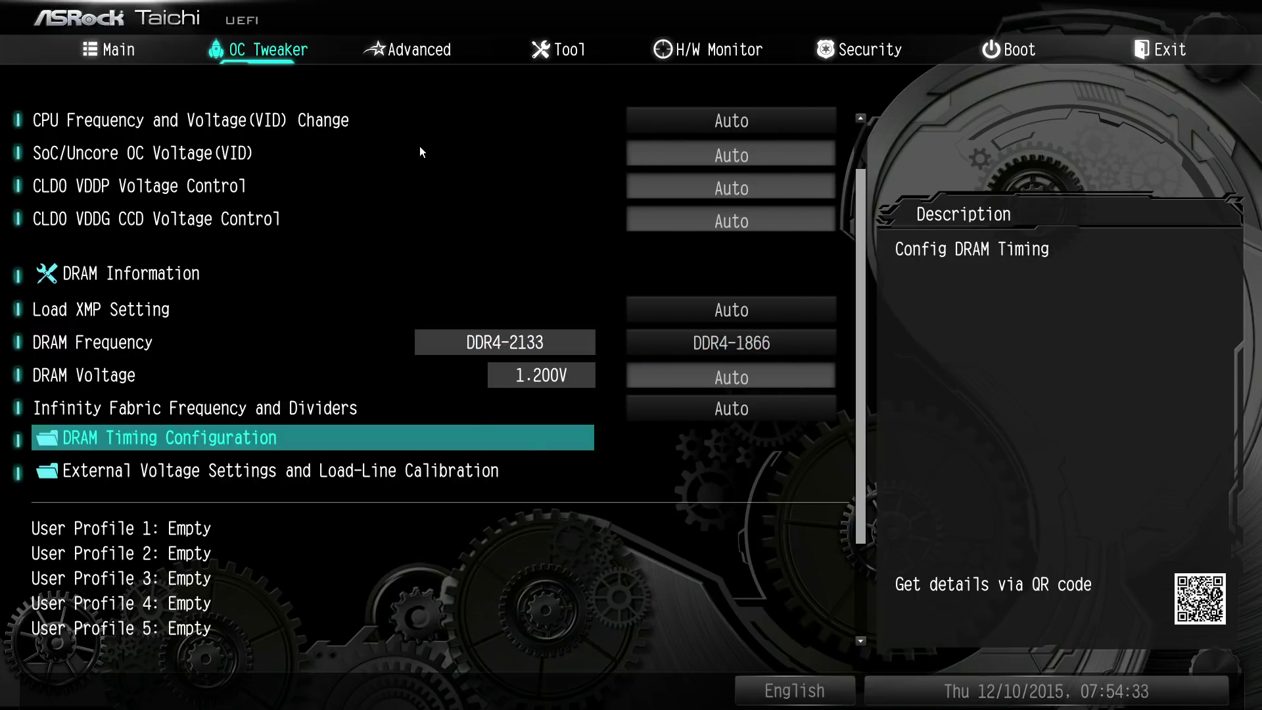
pyautogui.press('Return')
pyautogui.write('12')
pyautogui.press('Down')
pyautogui.write('12')
pyautogui.press('Down')
pyautogui.write('12')
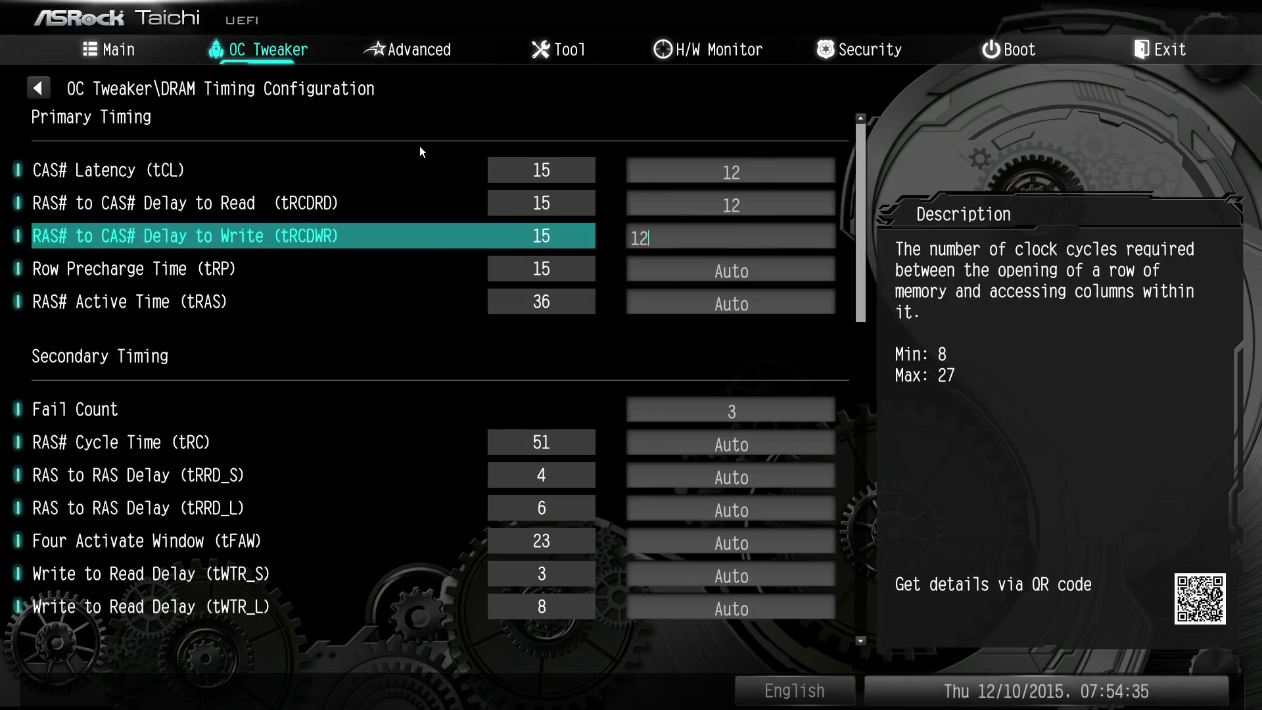
pyautogui.press('Down')
pyautogui.write('12')
# Step: Set the RAS# Active Time (tRAS) to 36 in the primary timings
pyautogui.press('Down')
pyautogui.press('Down')
pyautogui.press('Up')
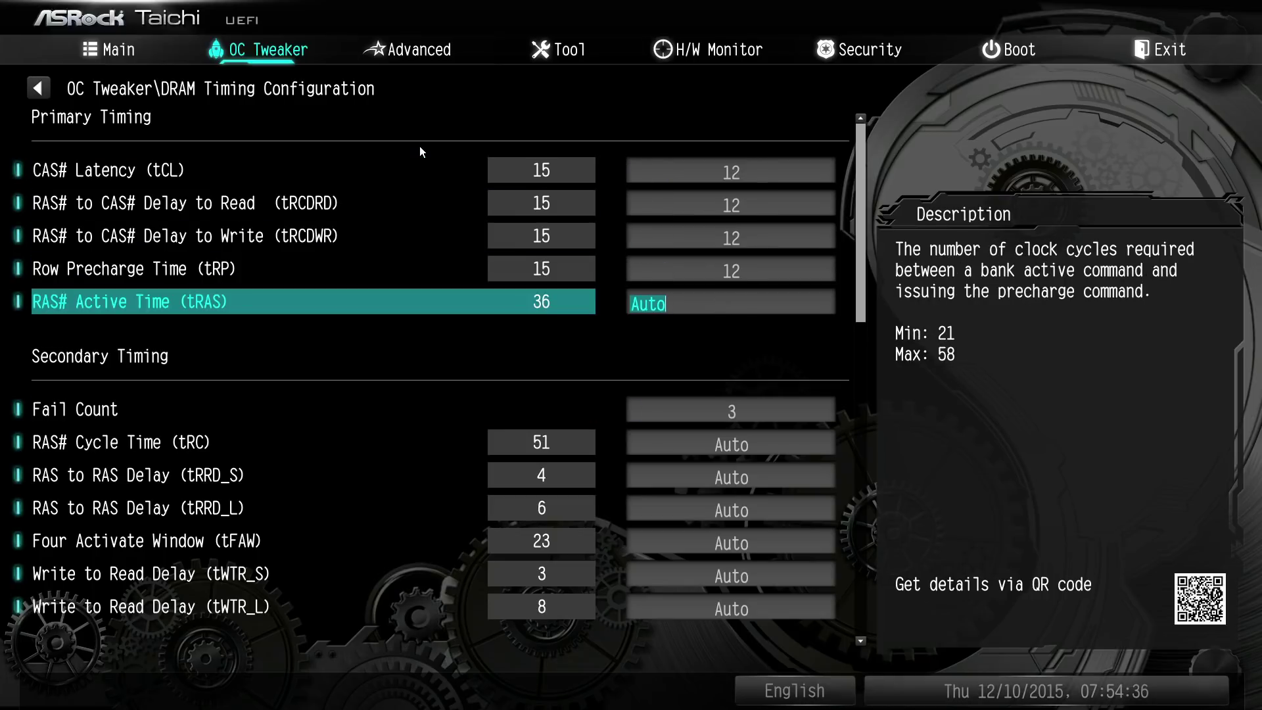
pyautogui.write('36')
pyautogui.press('Down')
pyautogui.press('Down')
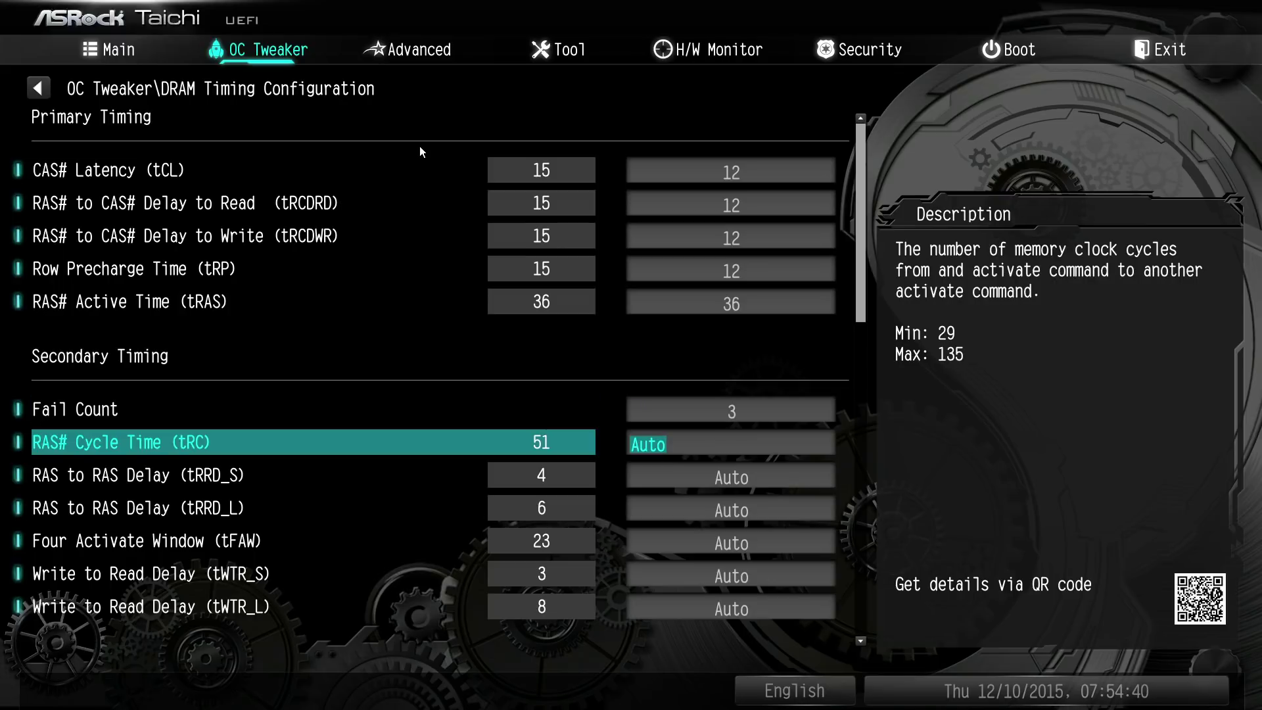
# Step: Review the primary timings and Fail Count, and return to the DRAM frequency and XMP settings on the OC Tweaker page
pyautogui.press('Up')
pyautogui.press('Up')
pyautogui.press('Up')
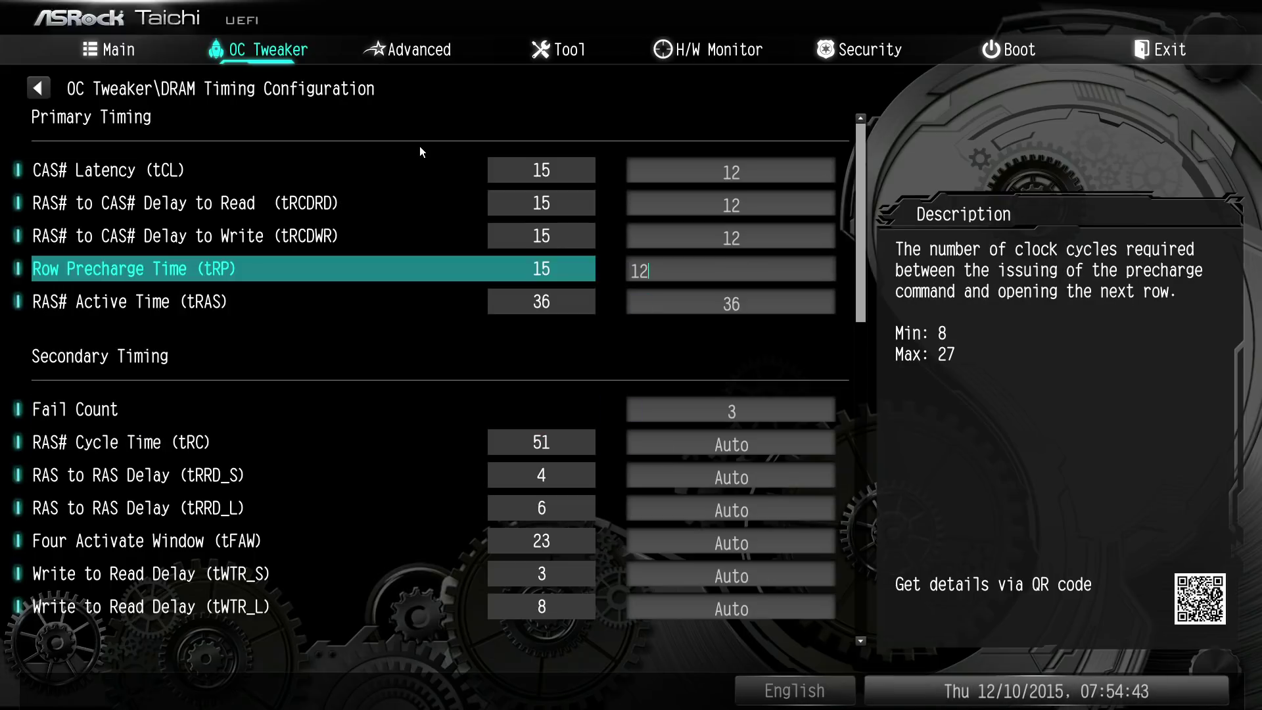
pyautogui.press('Down')
pyautogui.press('Down')
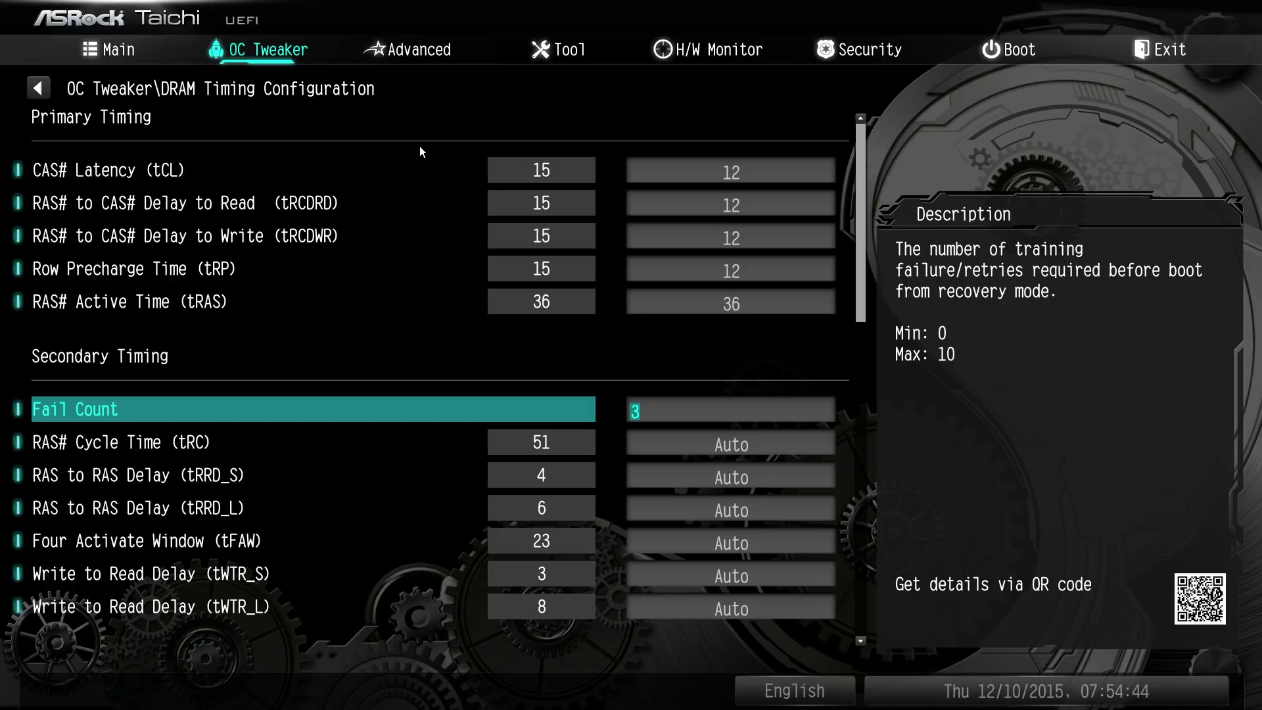
pyautogui.press('Up')
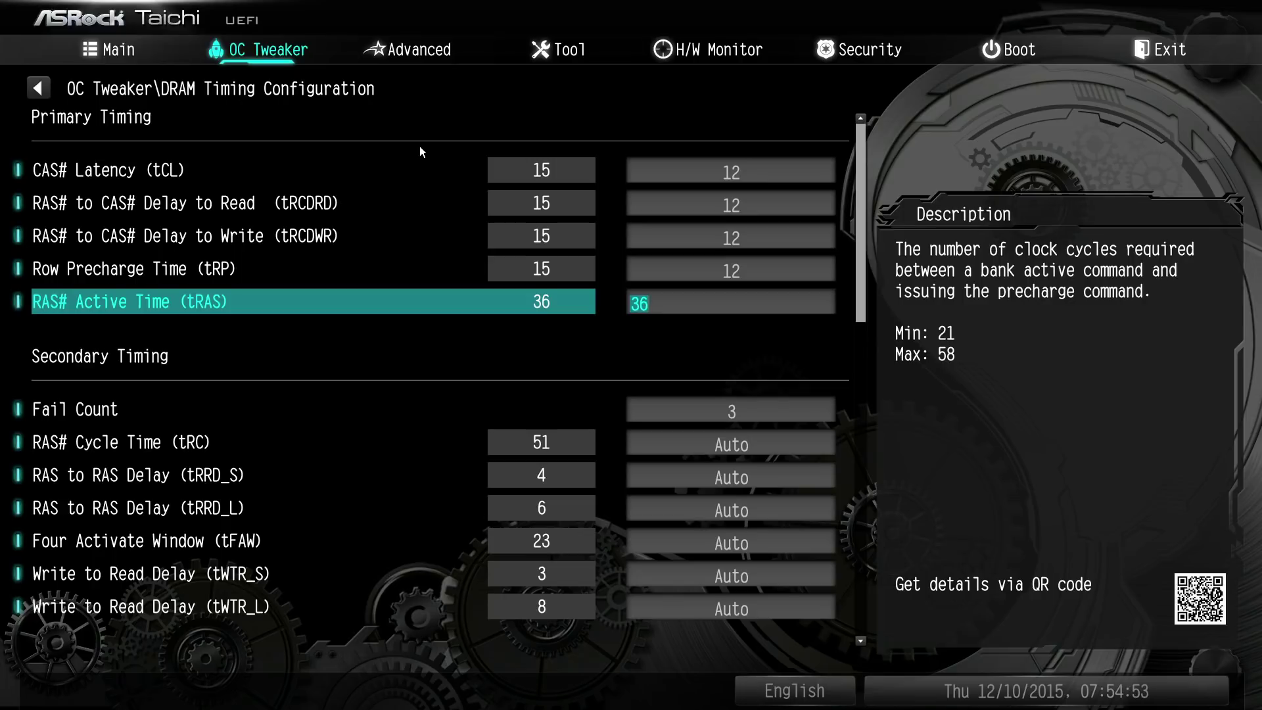
pyautogui.press('Escape')
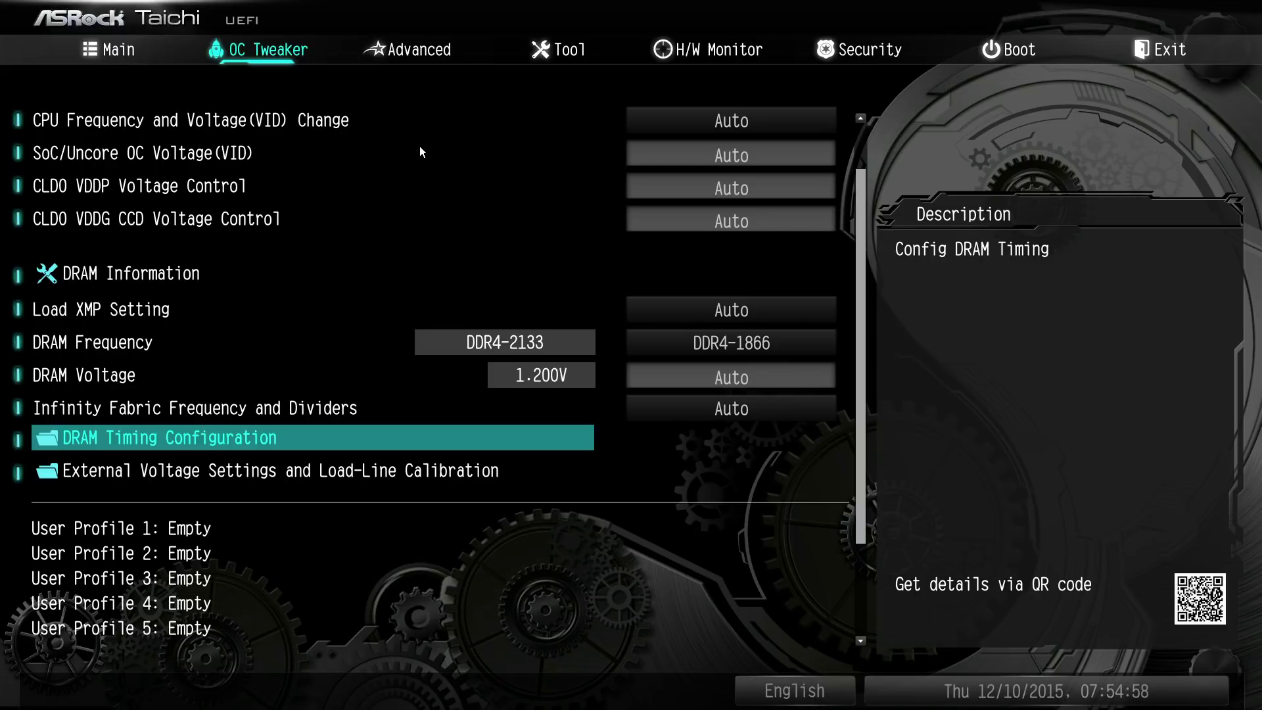
pyautogui.press('Up')
pyautogui.press('Up')
pyautogui.press('Up')
pyautogui.press('Up')
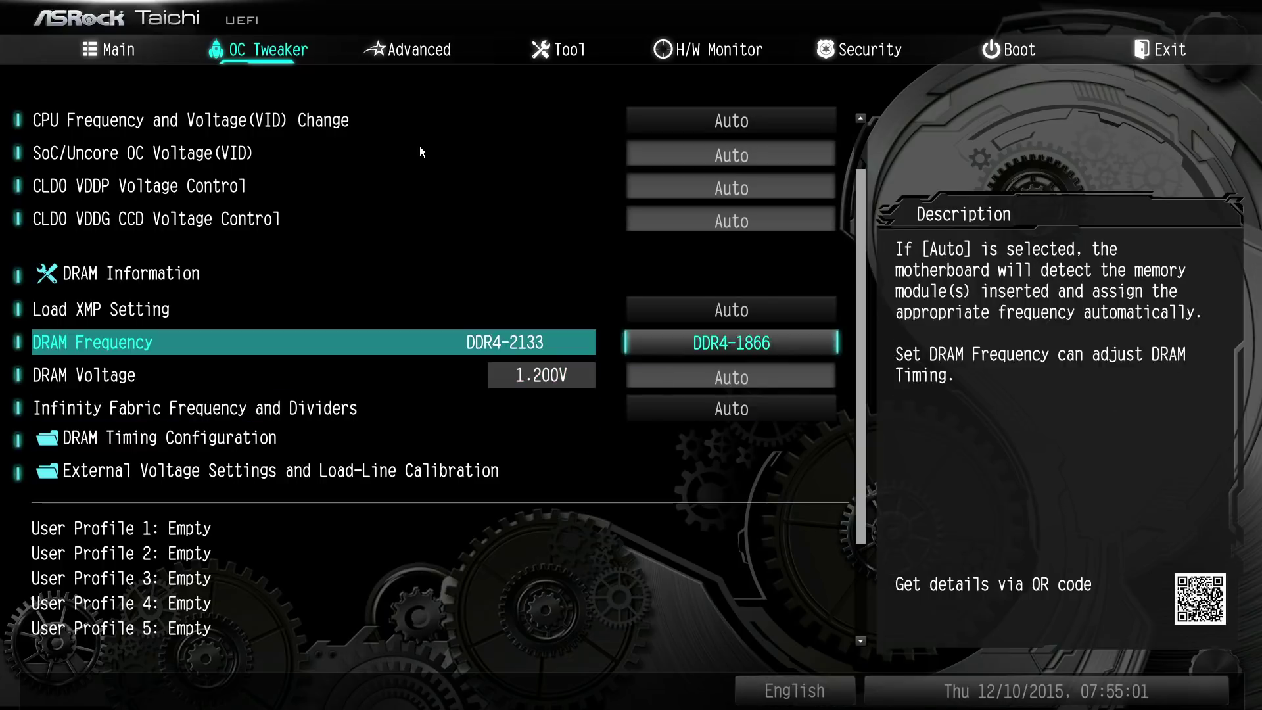
# Step: Look over the Advanced and Tool pages, and go on to the voltage readings and fan entries in H/W Monitor
pyautogui.press('Right')
pyautogui.press('Right')
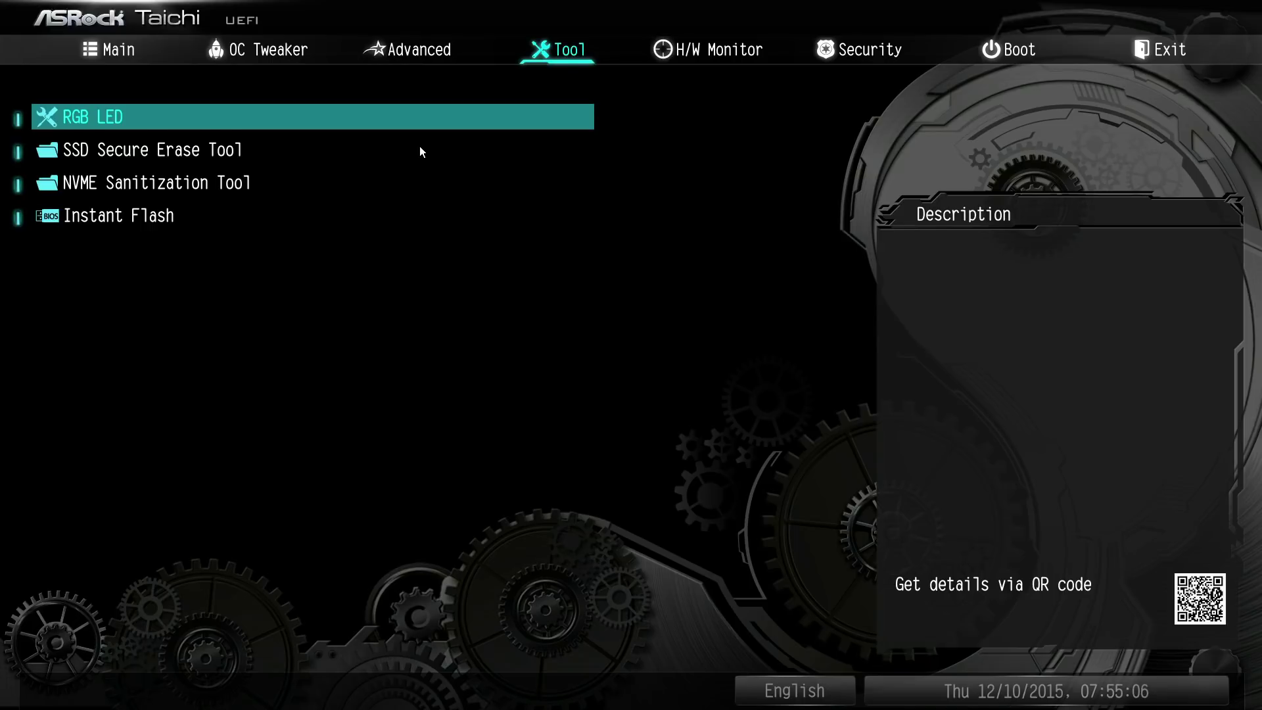
pyautogui.press('Left')
pyautogui.press('Left')
pyautogui.press('Right')
pyautogui.press('Right')
pyautogui.press('Down')
pyautogui.press('Up')
pyautogui.press('Right')
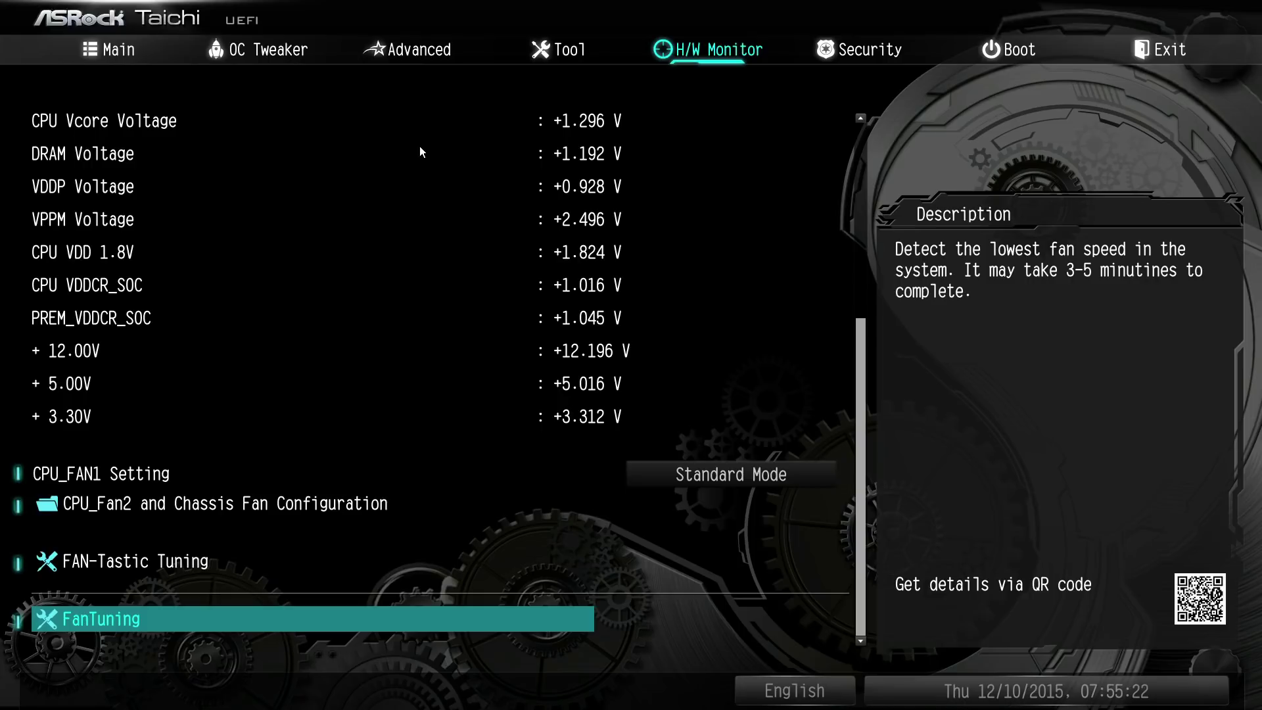
# Step: View the SSD Secure Erase Tool entry on the Tool page and return to the Advanced page
pyautogui.press('Left')
pyautogui.press('Down')
pyautogui.press('Down')
pyautogui.press('Up')
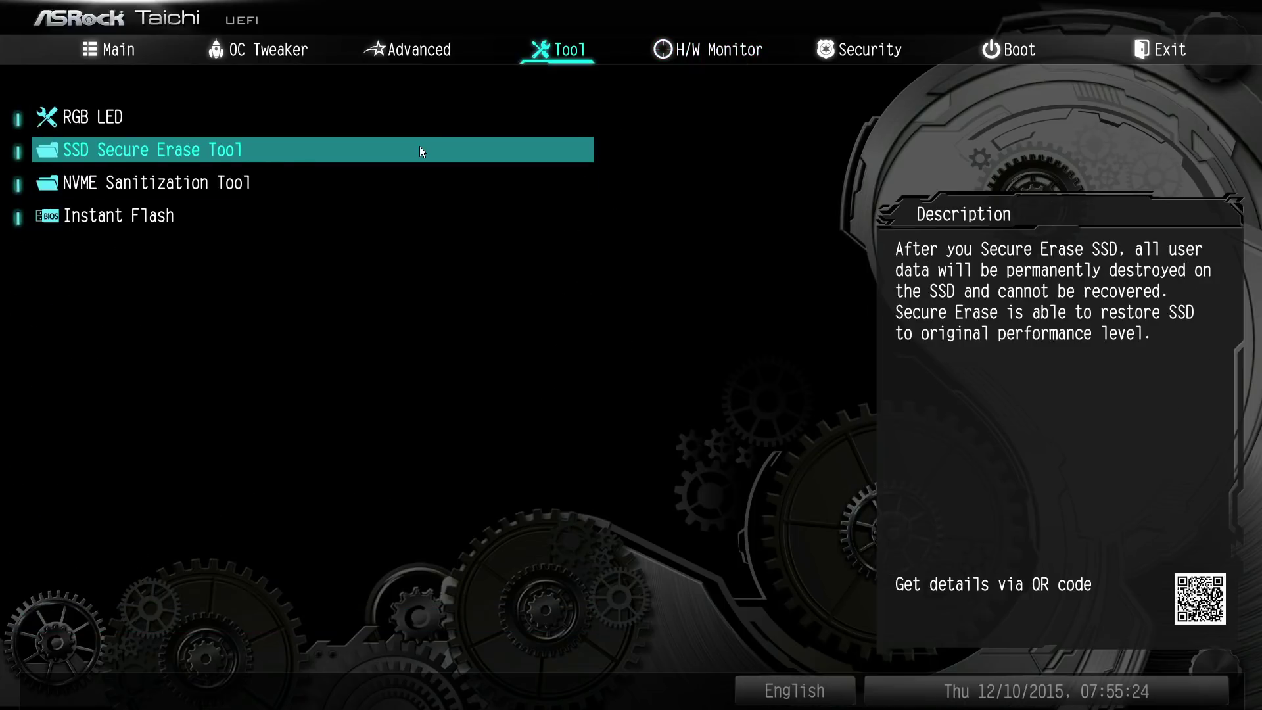
pyautogui.press('Left')
pyautogui.press('Left')
pyautogui.press('Right')
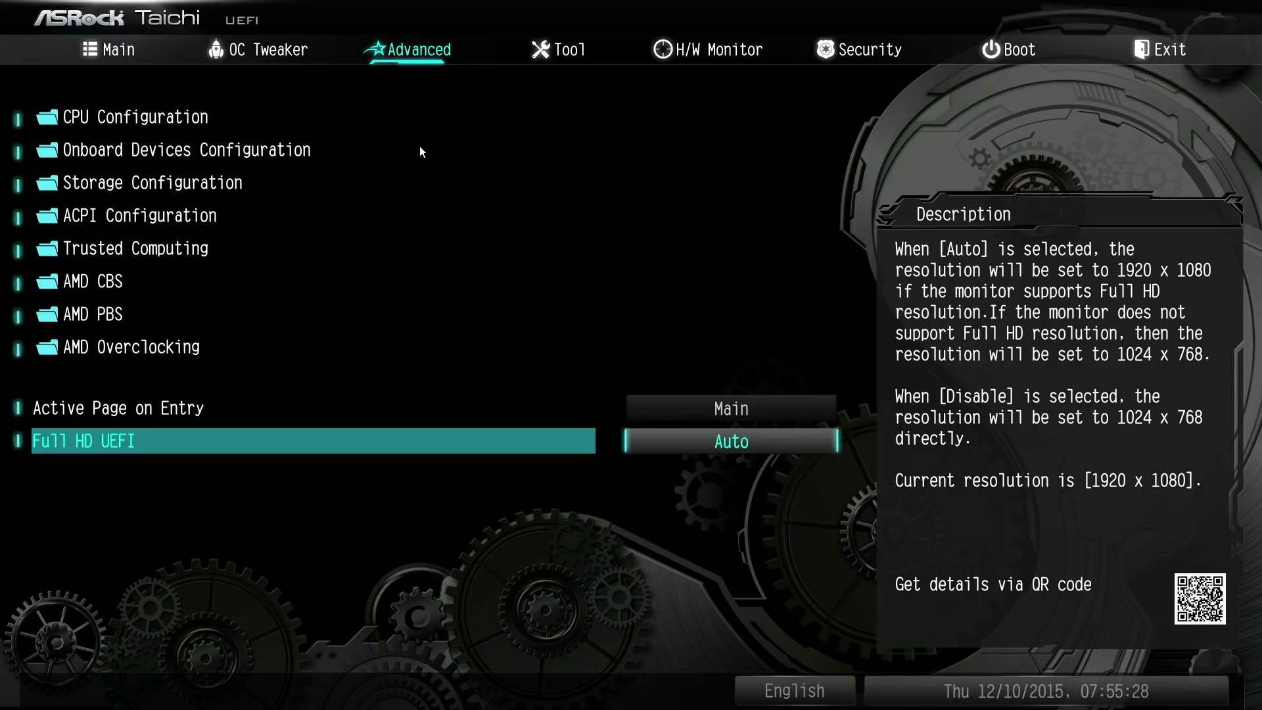
# Step: Open the AMD Overclocking setup on the Advanced page and accept its warranty warning
pyautogui.press('Up')
pyautogui.press('Up')
pyautogui.press('Return')
pyautogui.press('Down')
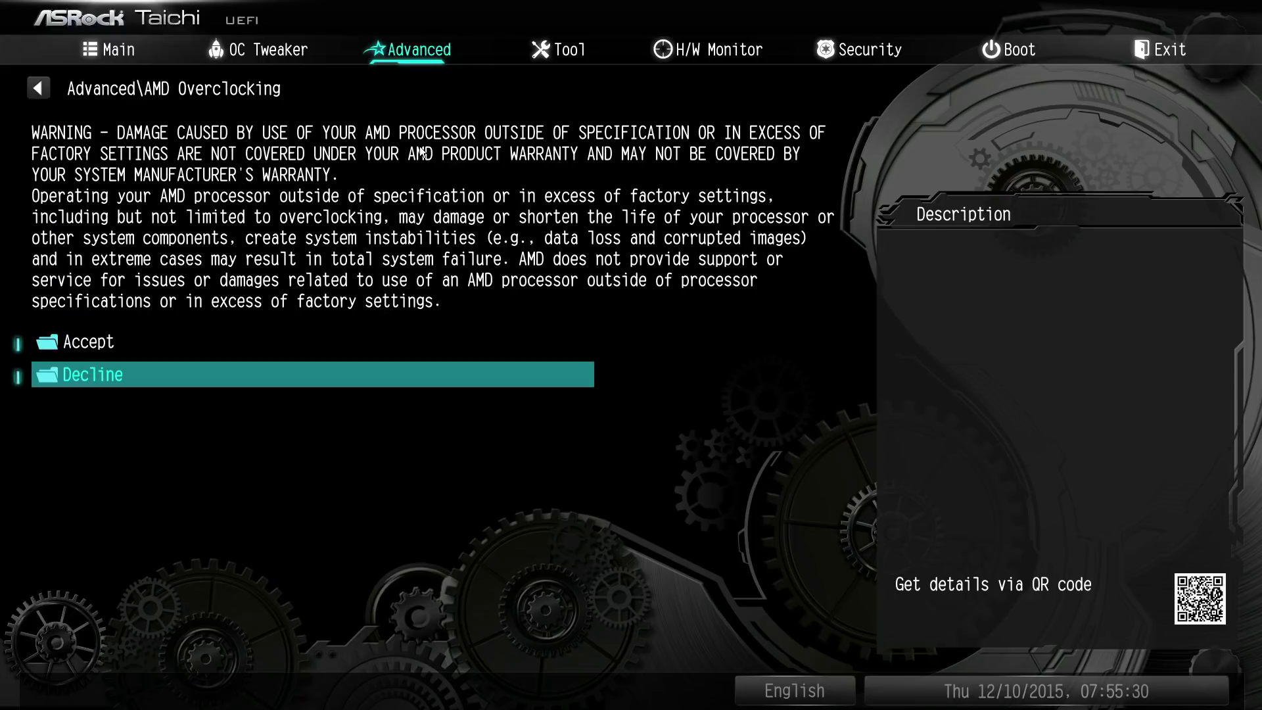
pyautogui.press('Up')
pyautogui.press('Return')
# Step: Examine the AMD Overclocking options from ECO Mode through CPU Voltage to the CCX frequencies, and return to OC Tweaker
pyautogui.press('Down')
pyautogui.press('Down')
pyautogui.press('Down')
pyautogui.press('Down')
pyautogui.press('Down')
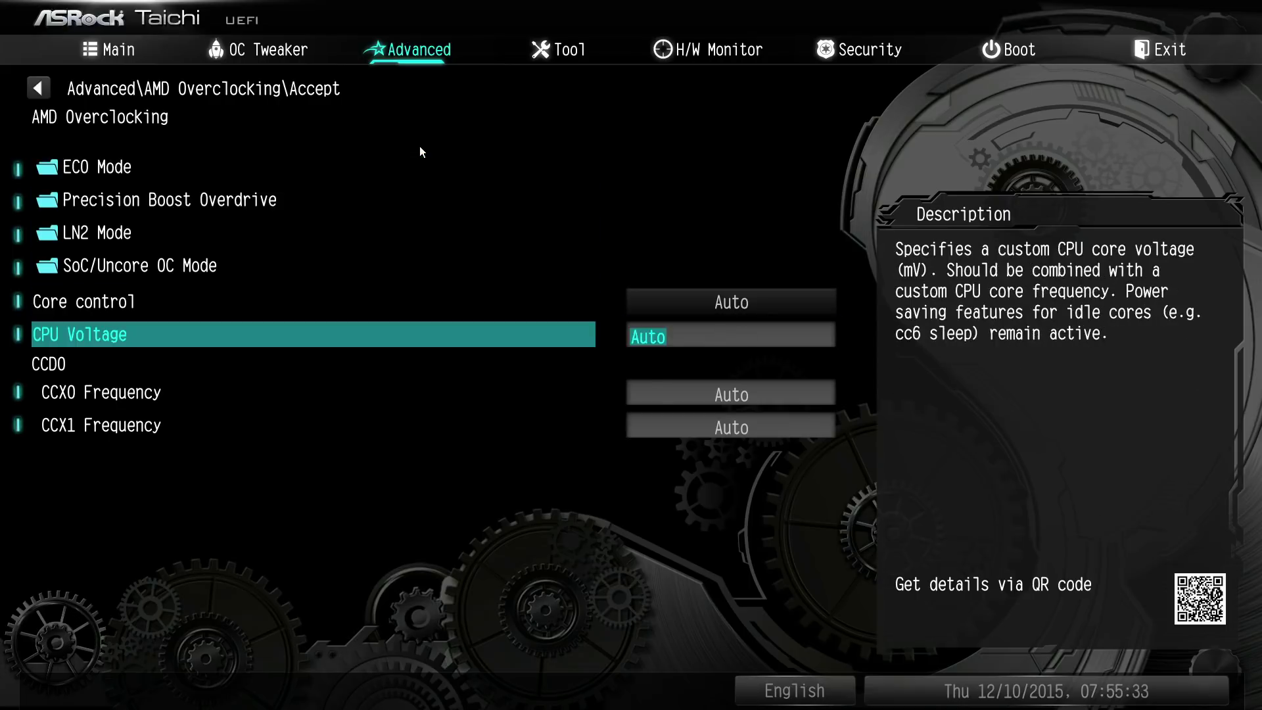
pyautogui.press('Down')
pyautogui.press('Down')
pyautogui.press('Up')
pyautogui.press('Left')
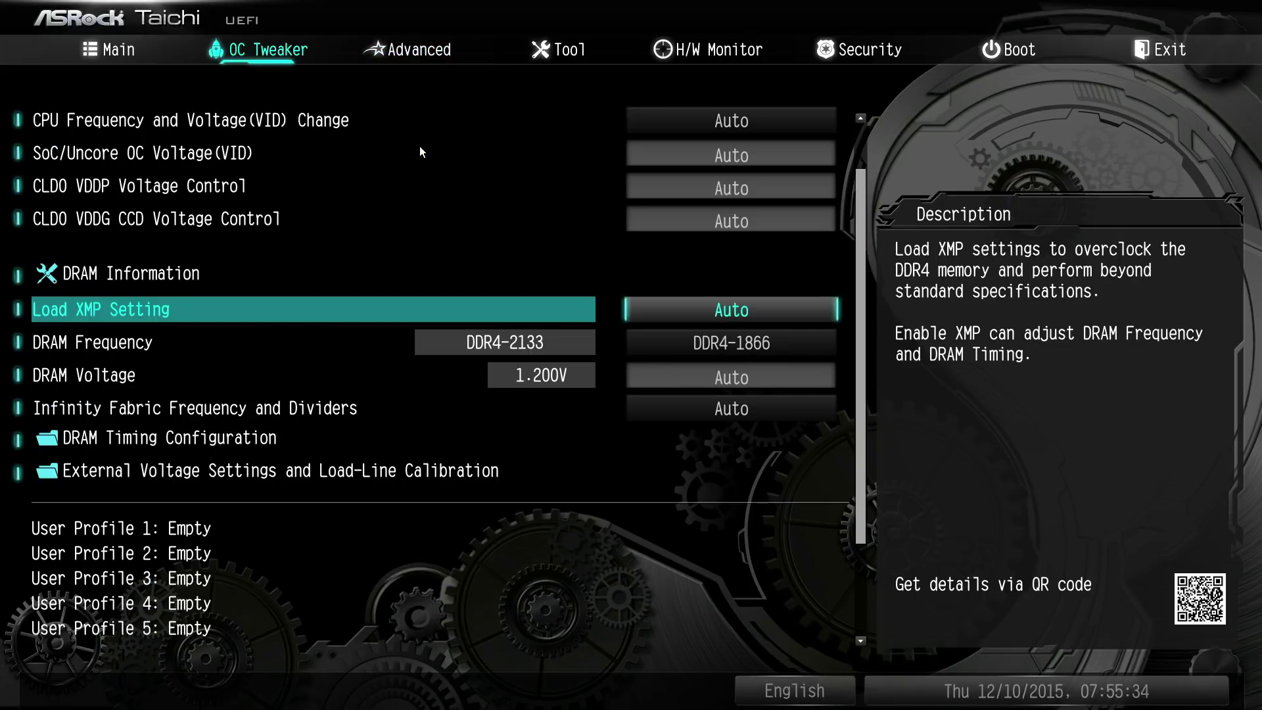
# Step: Compare the AMD Overclocking entry on the Advanced page with DRAM Information and CLDO VDDG CCD Voltage Control in OC Tweaker
pyautogui.press('Right')
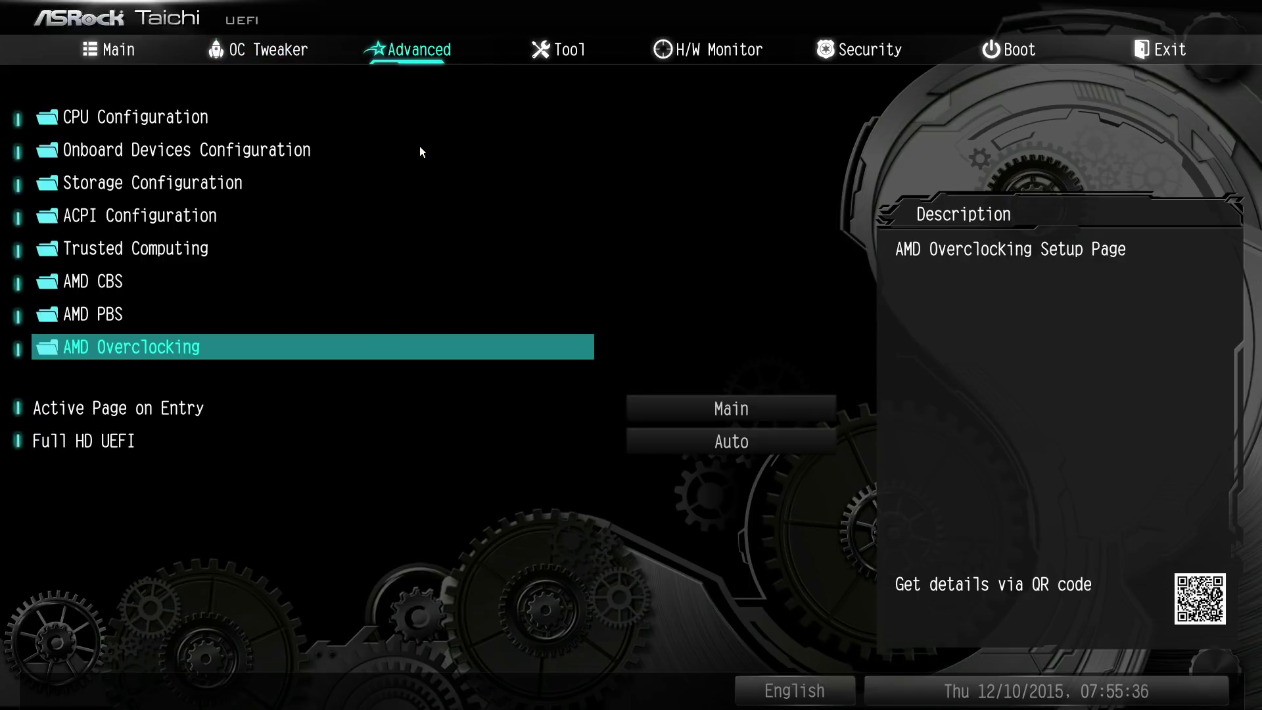
pyautogui.press('Left')
pyautogui.press('Up')
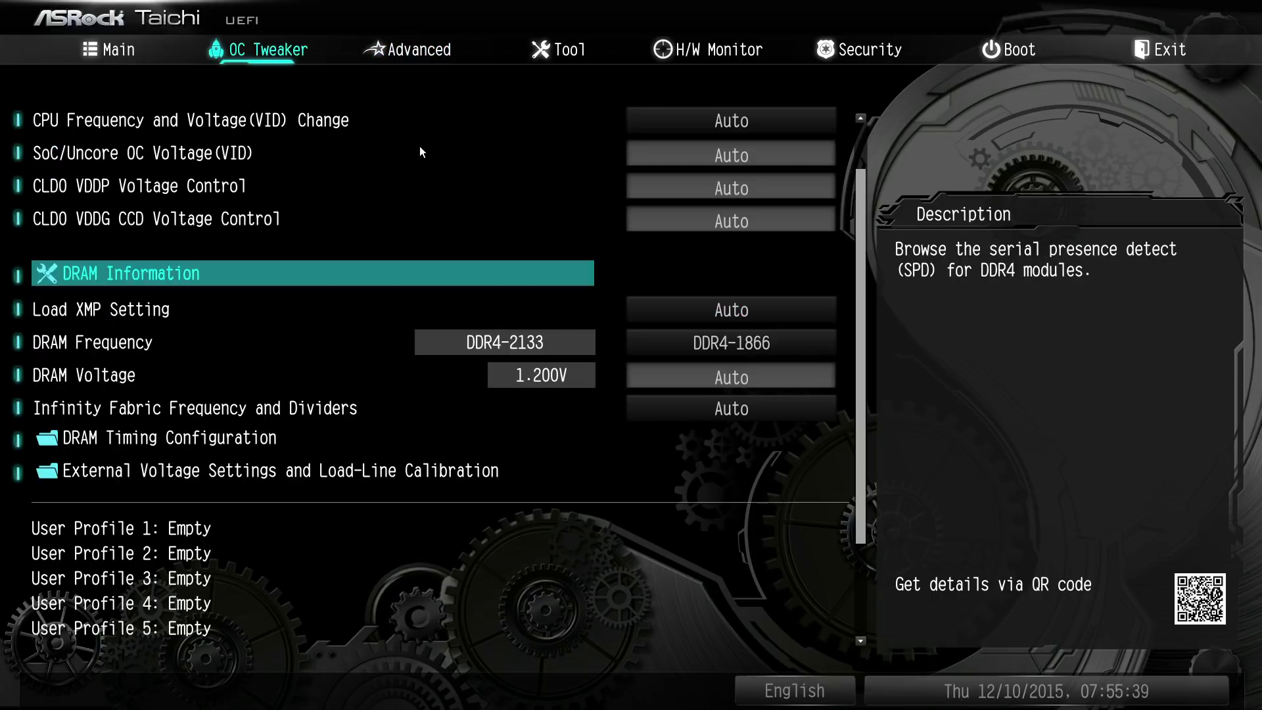
pyautogui.press('Up')
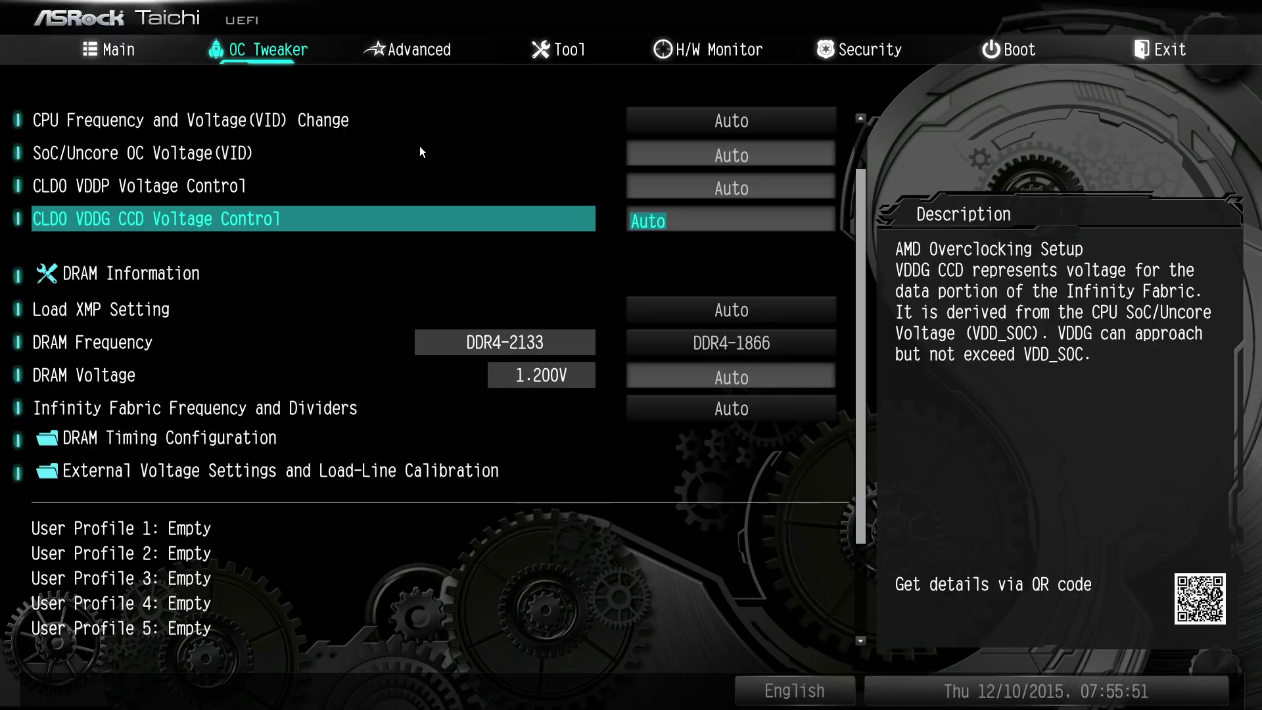
pyautogui.press('Right')
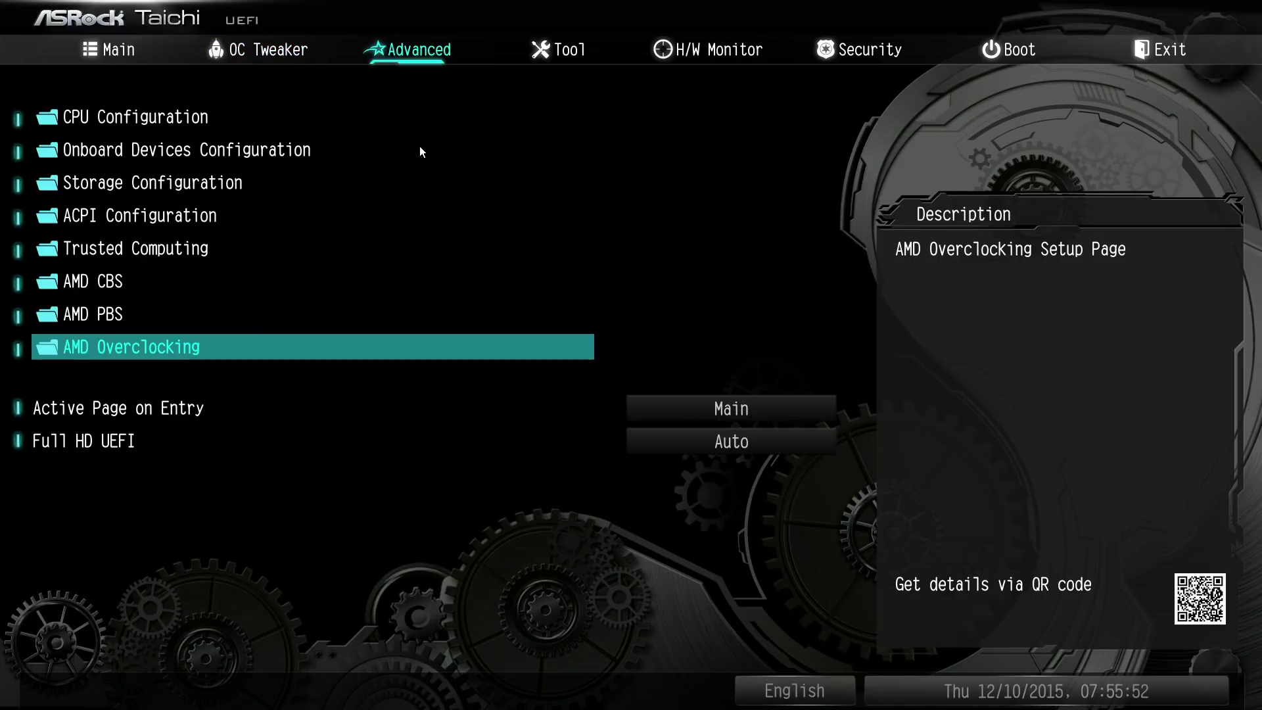
pyautogui.press('Left')
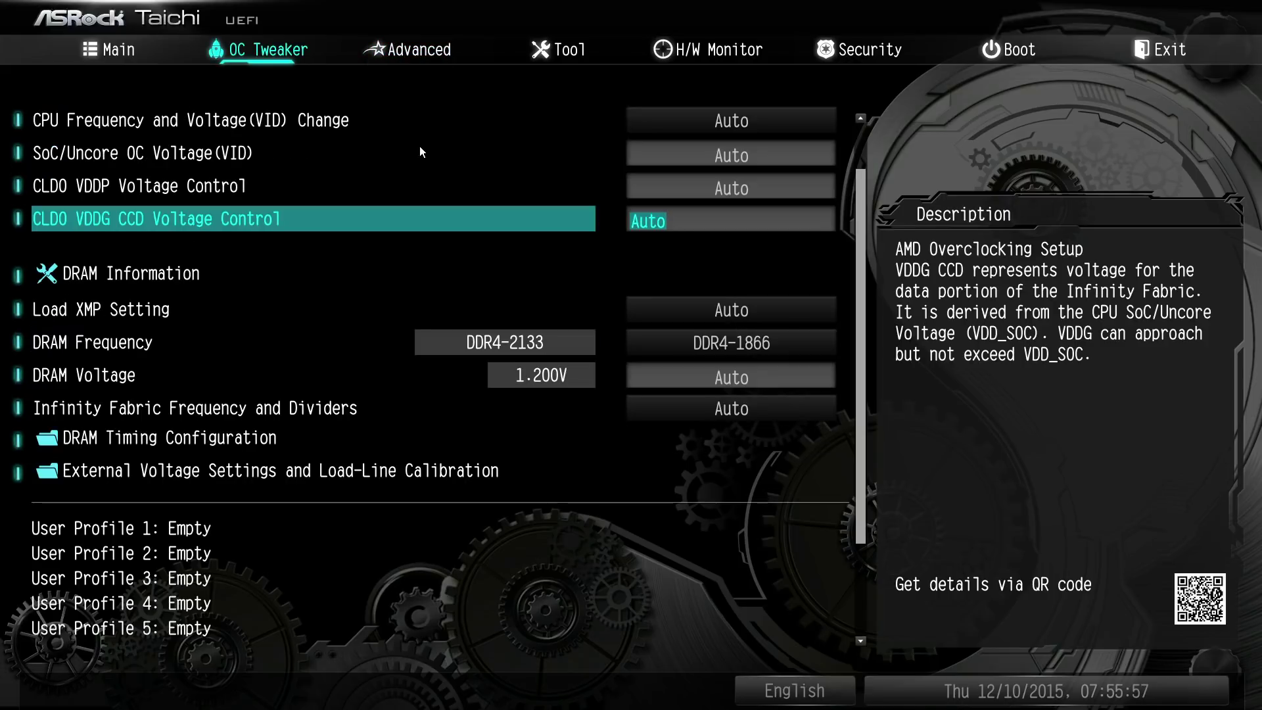
pyautogui.press('Right')
pyautogui.press('Left')
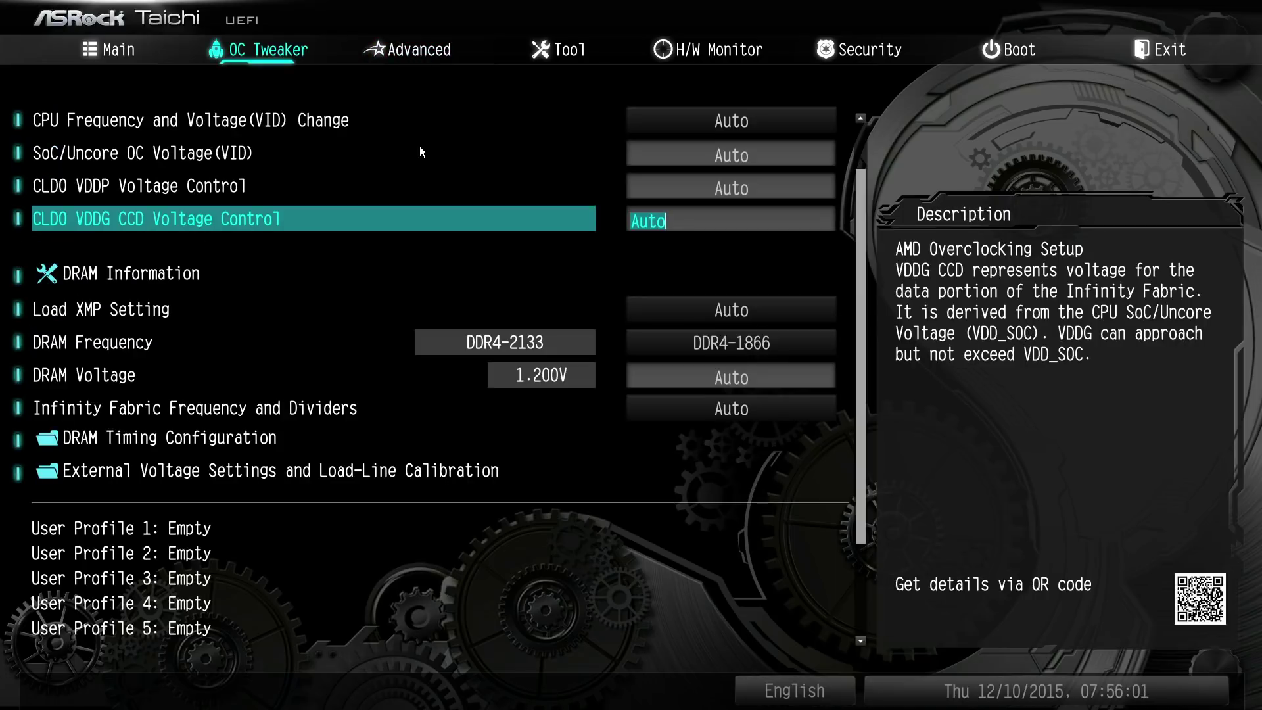
# Step: Look back over the UEFI pages from OC Tweaker through H/W Monitor to the Exit page
pyautogui.press('Right')
pyautogui.press('Right')
pyautogui.press('Right')
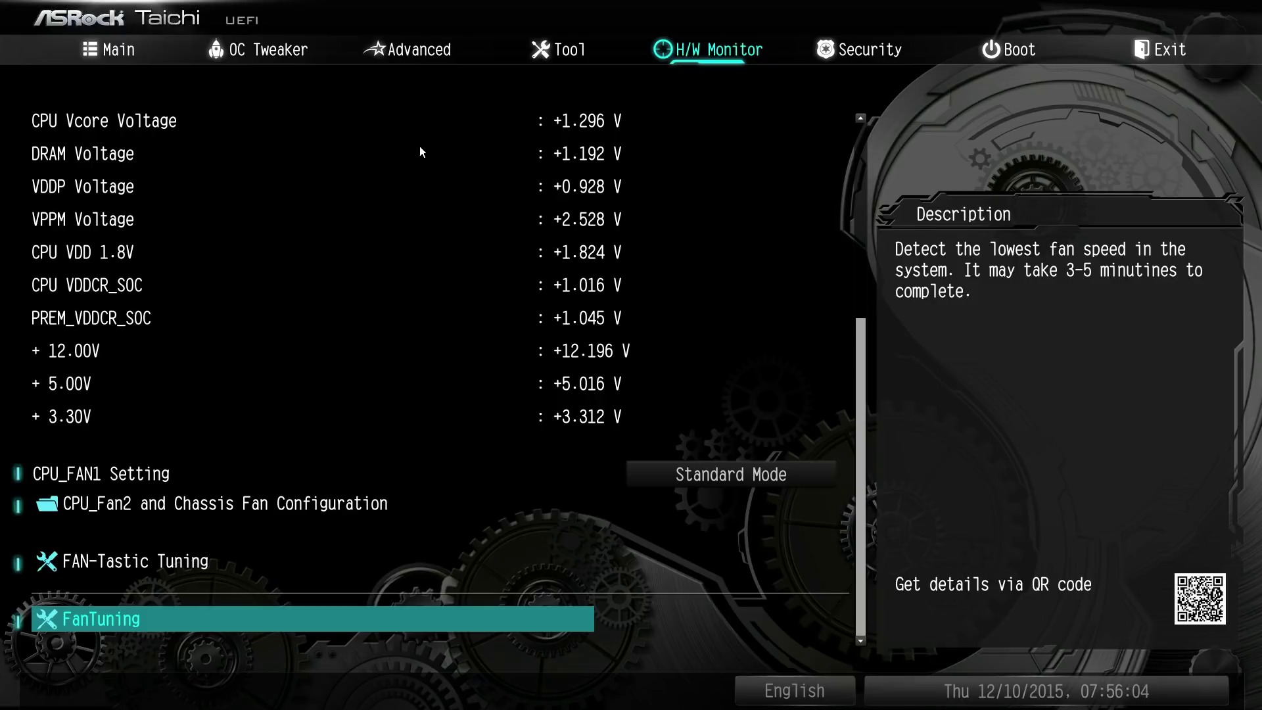
pyautogui.press('Left')
pyautogui.press('Left')
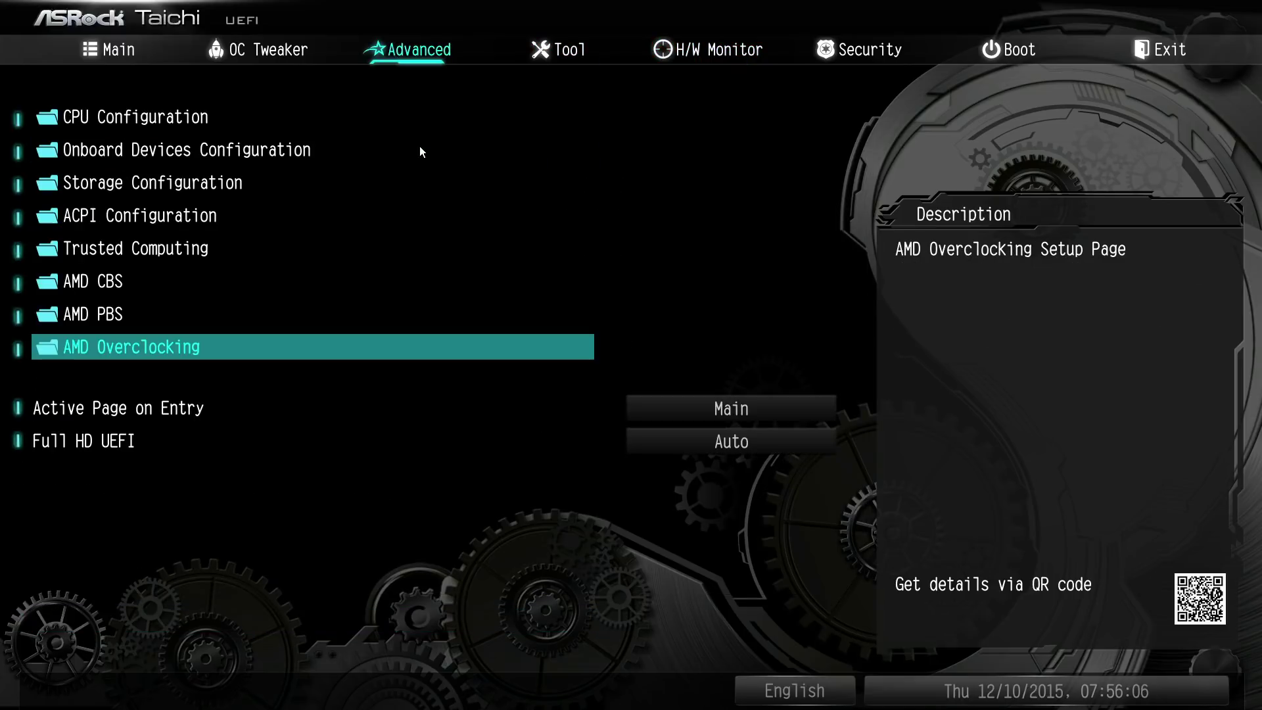
pyautogui.press('Left')
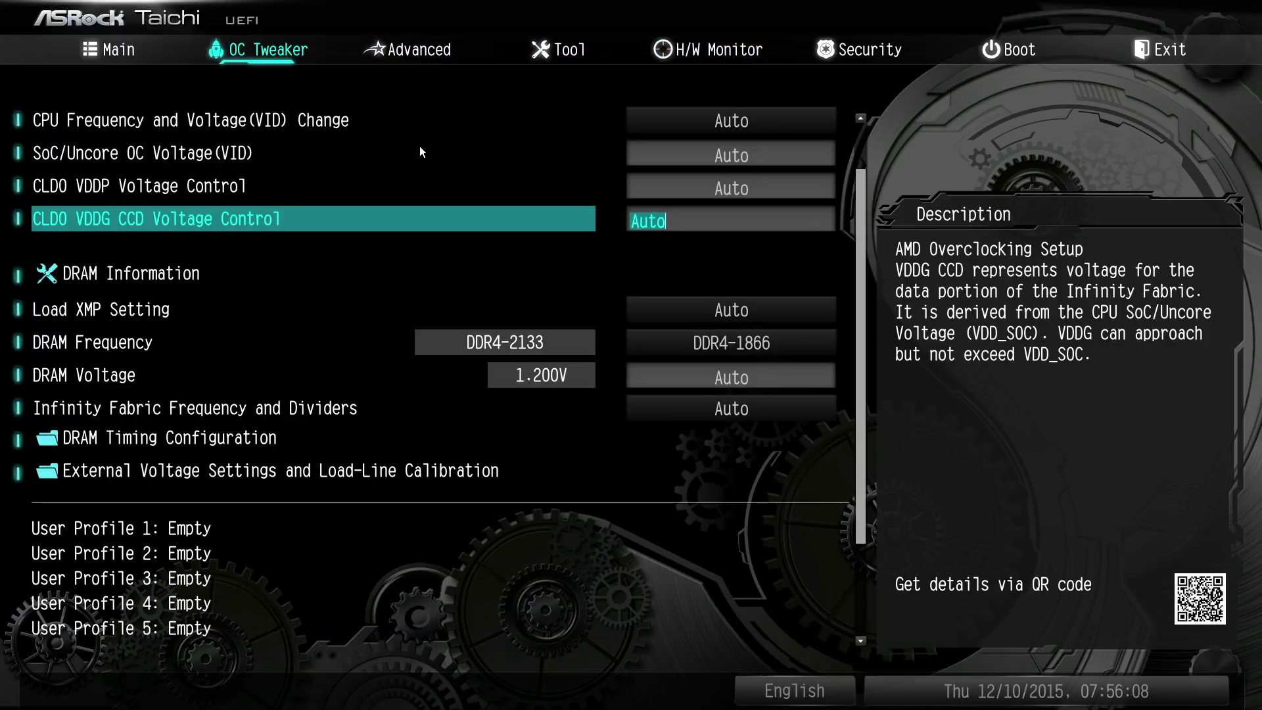
pyautogui.press('Right')
pyautogui.press('Right')
pyautogui.press('Right')
pyautogui.press('Right')
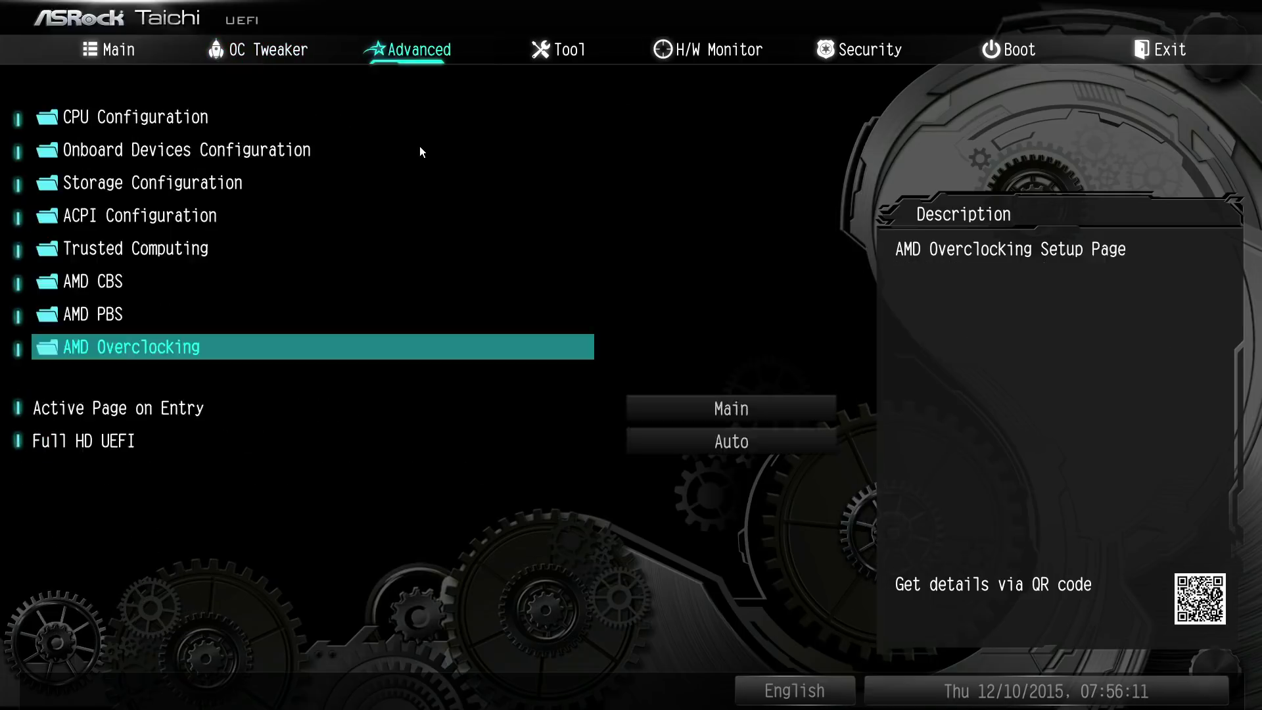
pyautogui.press('Right')
pyautogui.press('Right')
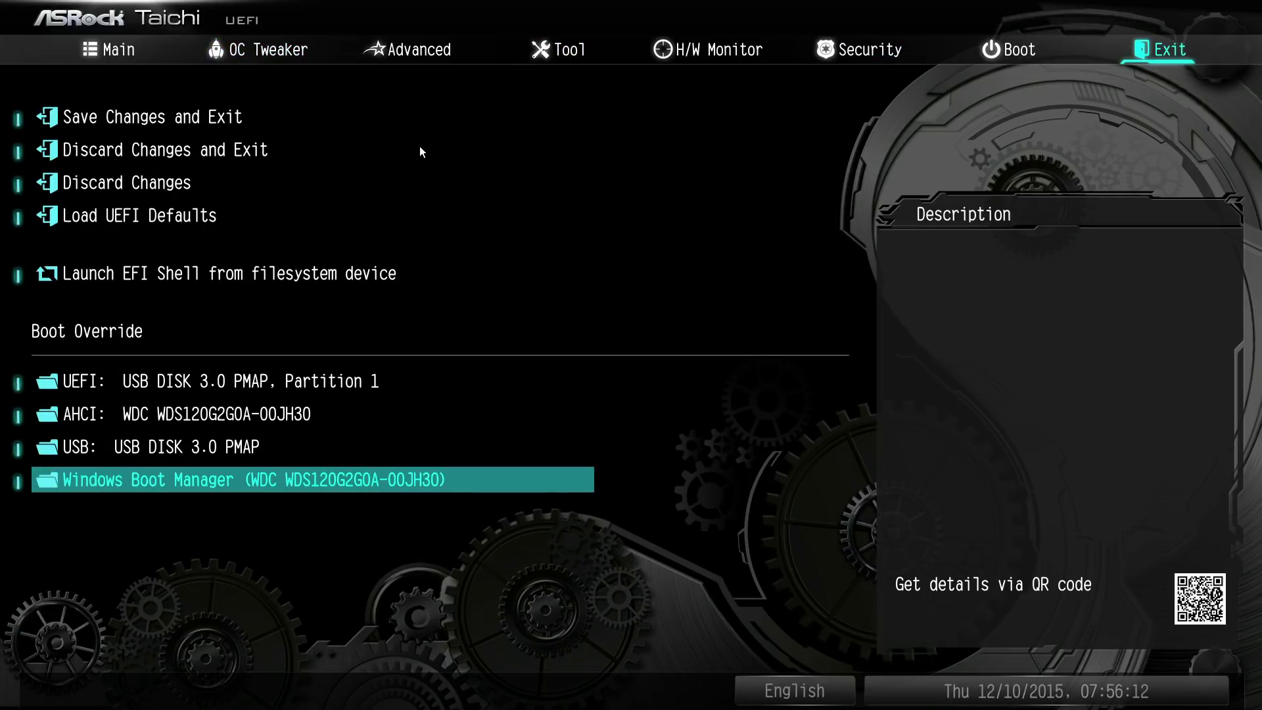
# Step: Return to the H/W Monitor page and view the FAN-Tastic Tuning entry's description
pyautogui.press('Left')
pyautogui.press('Left')
pyautogui.press('Left')
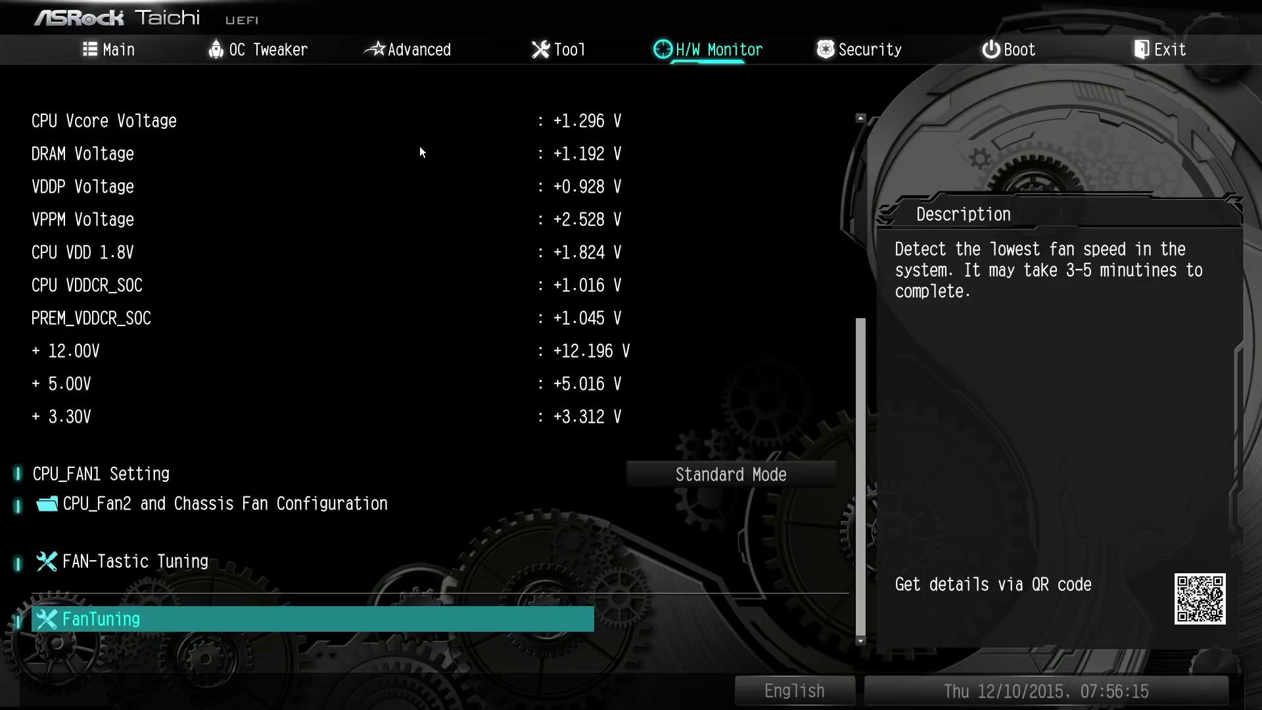
pyautogui.press('Up')
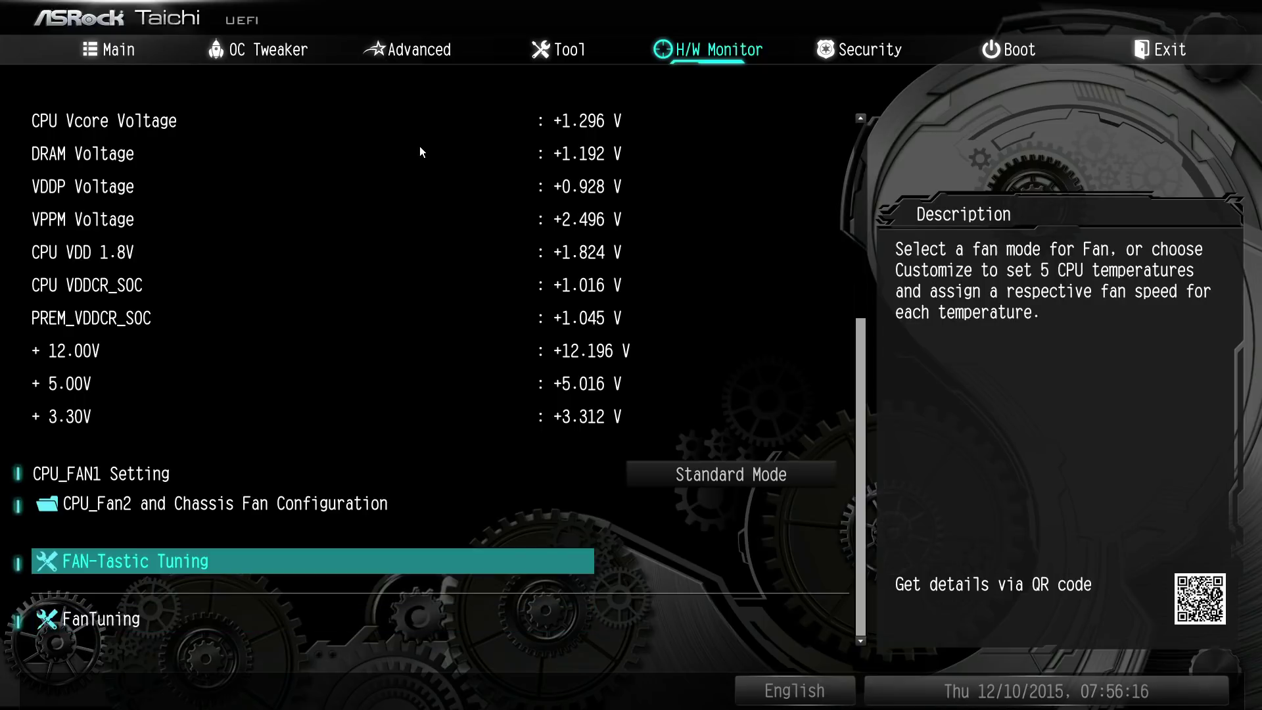
# Step: Go back through the pages to Main, return to OC Tweaker, and view its entries down to External Voltage Settings and Load-Line Calibration
pyautogui.press('Left')
pyautogui.press('Left')
pyautogui.press('Left')
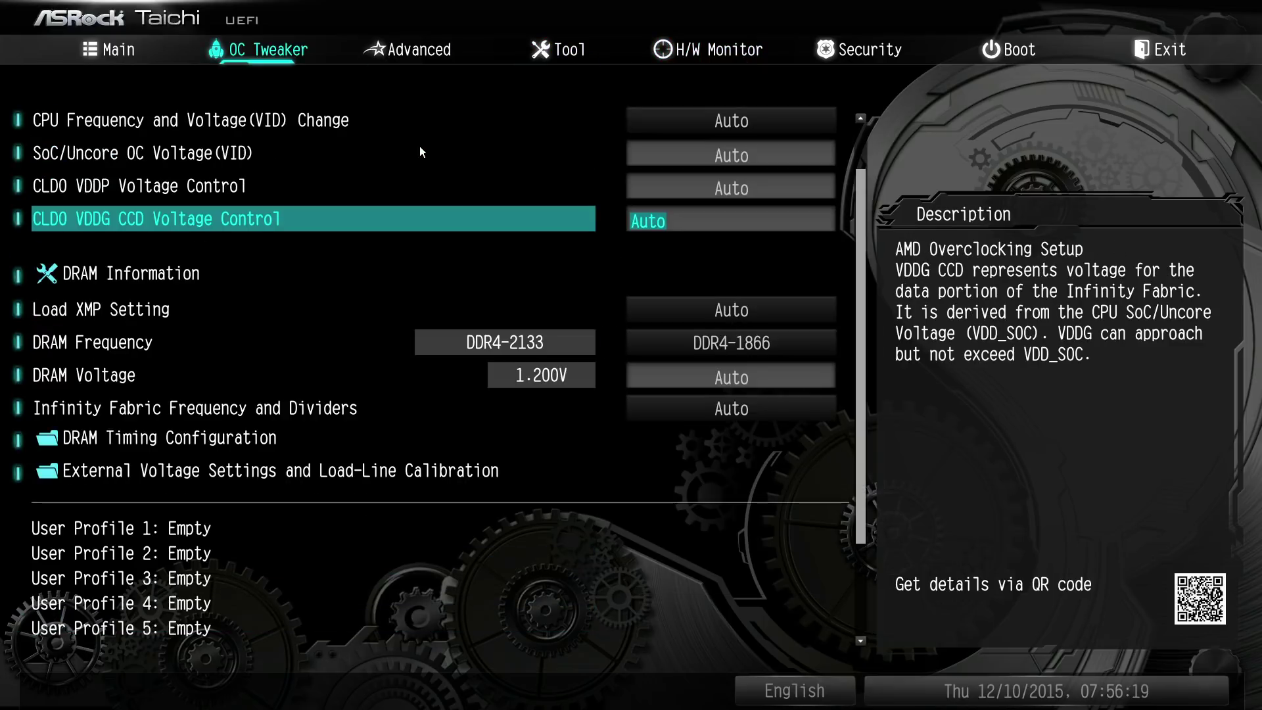
pyautogui.press('Left')
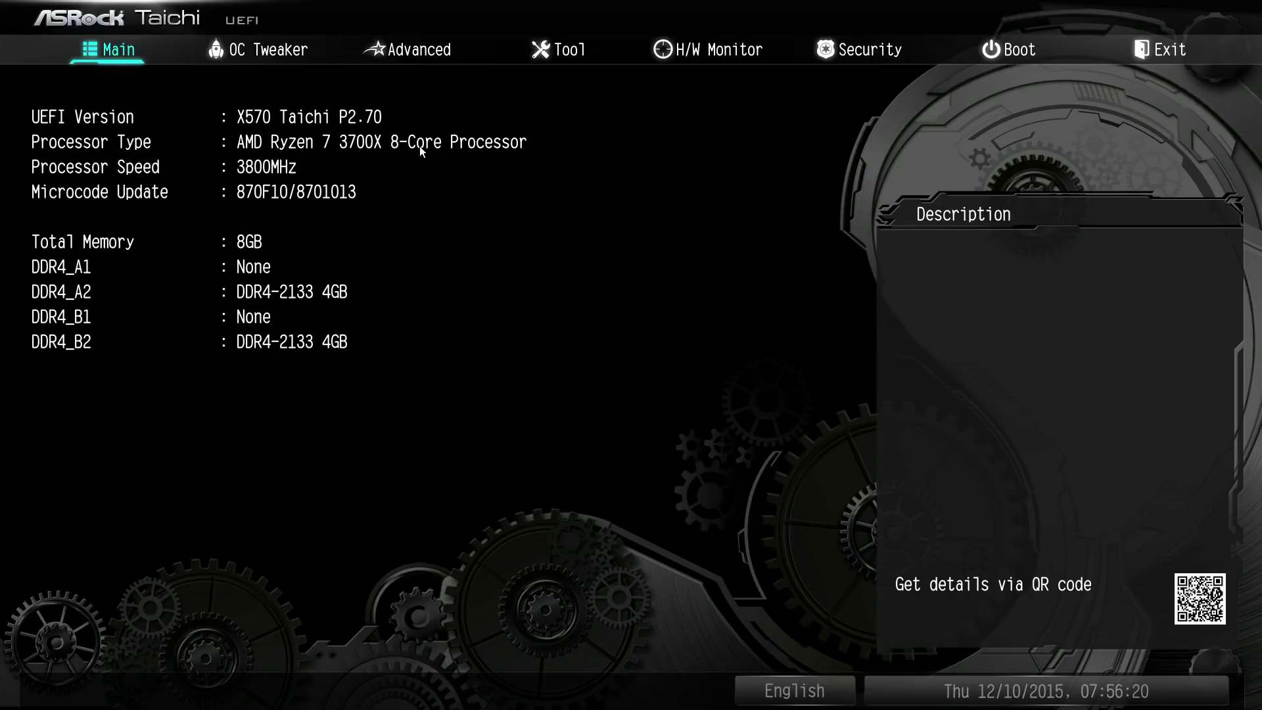
pyautogui.press('Right')
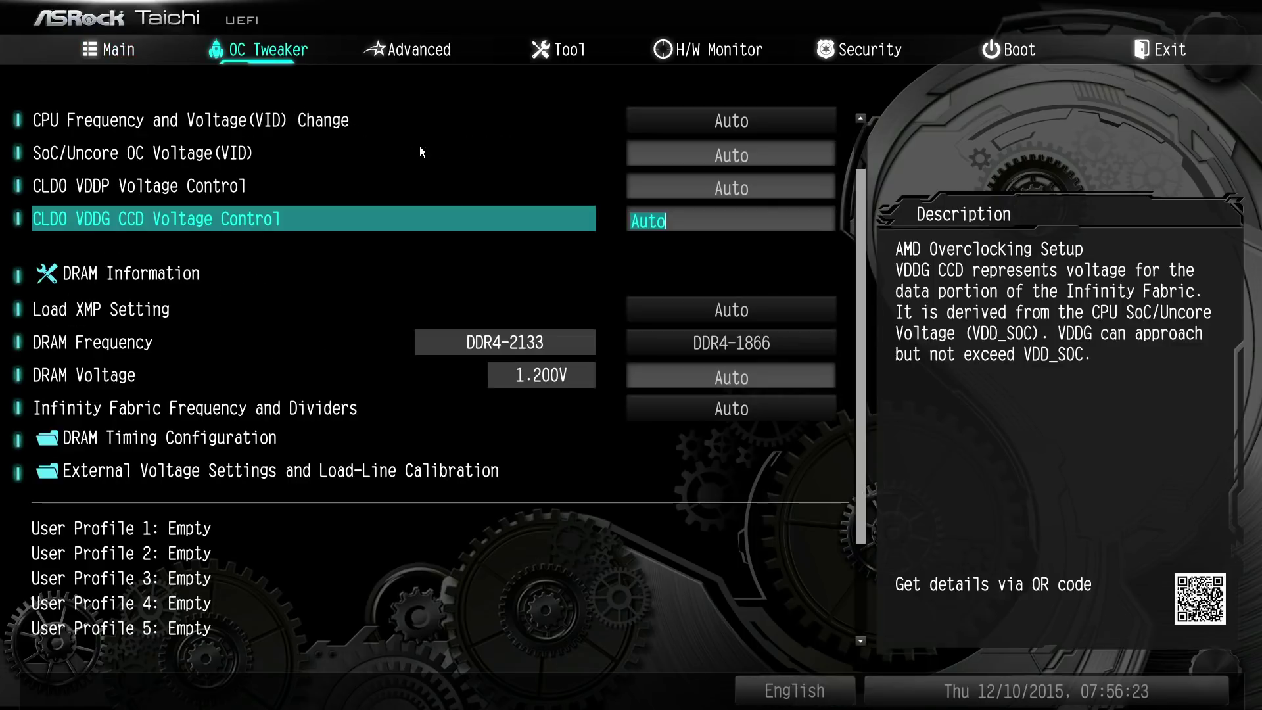
pyautogui.press('Down')
pyautogui.press('Down')
pyautogui.press('Down')
pyautogui.press('Down')
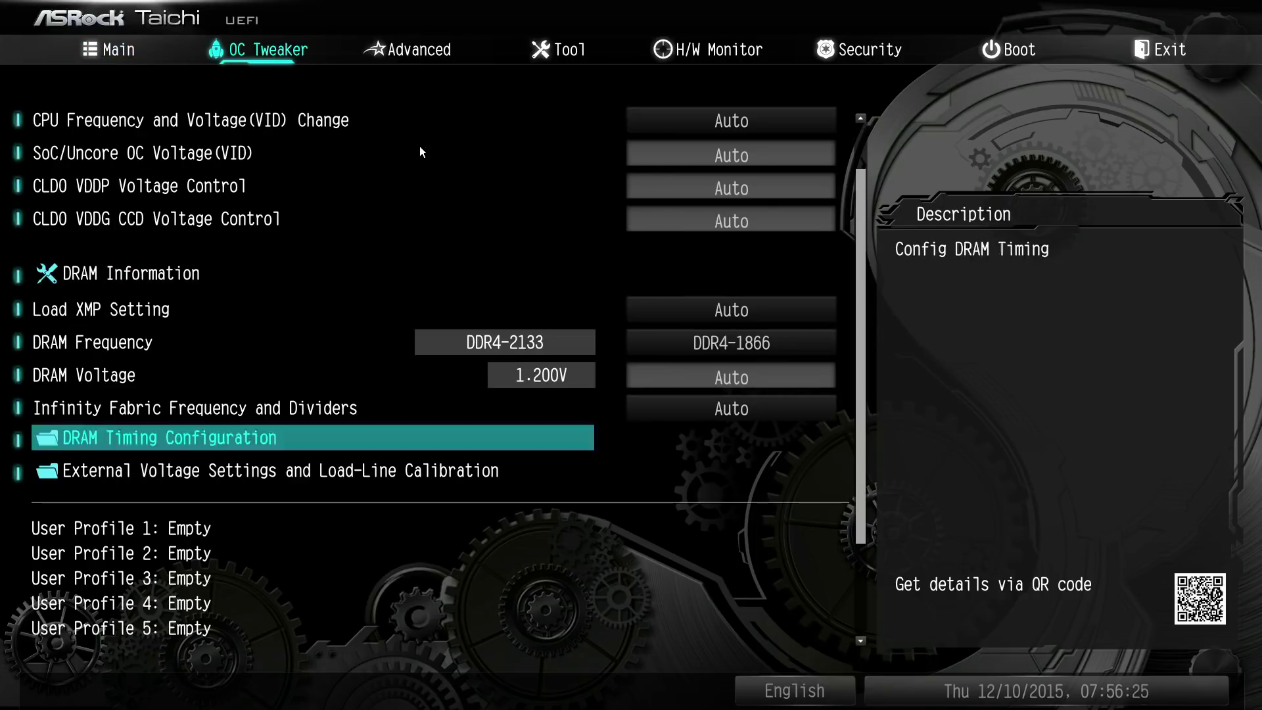
pyautogui.press('Down')
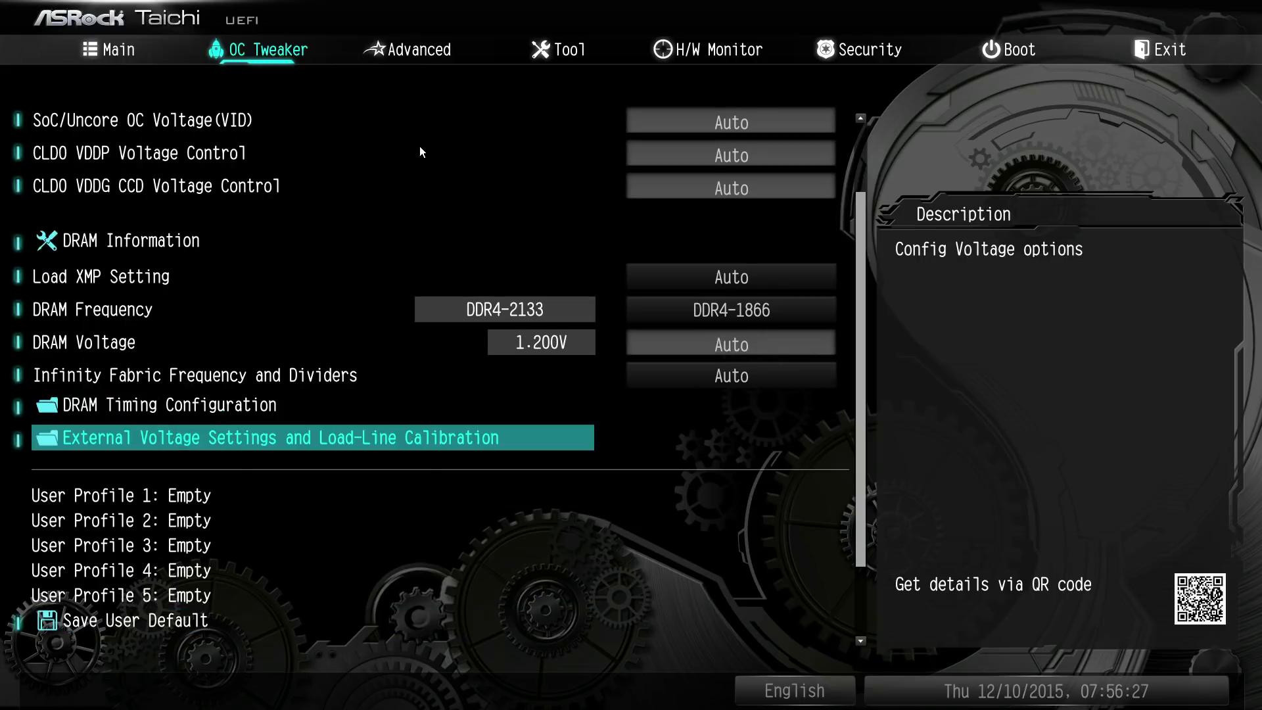
# Step: Set Overclocking Voltage Range to Enabled within External Voltage Settings and Load-Line Calibration
pyautogui.press('Return')
pyautogui.press('Return')
pyautogui.press('Down')
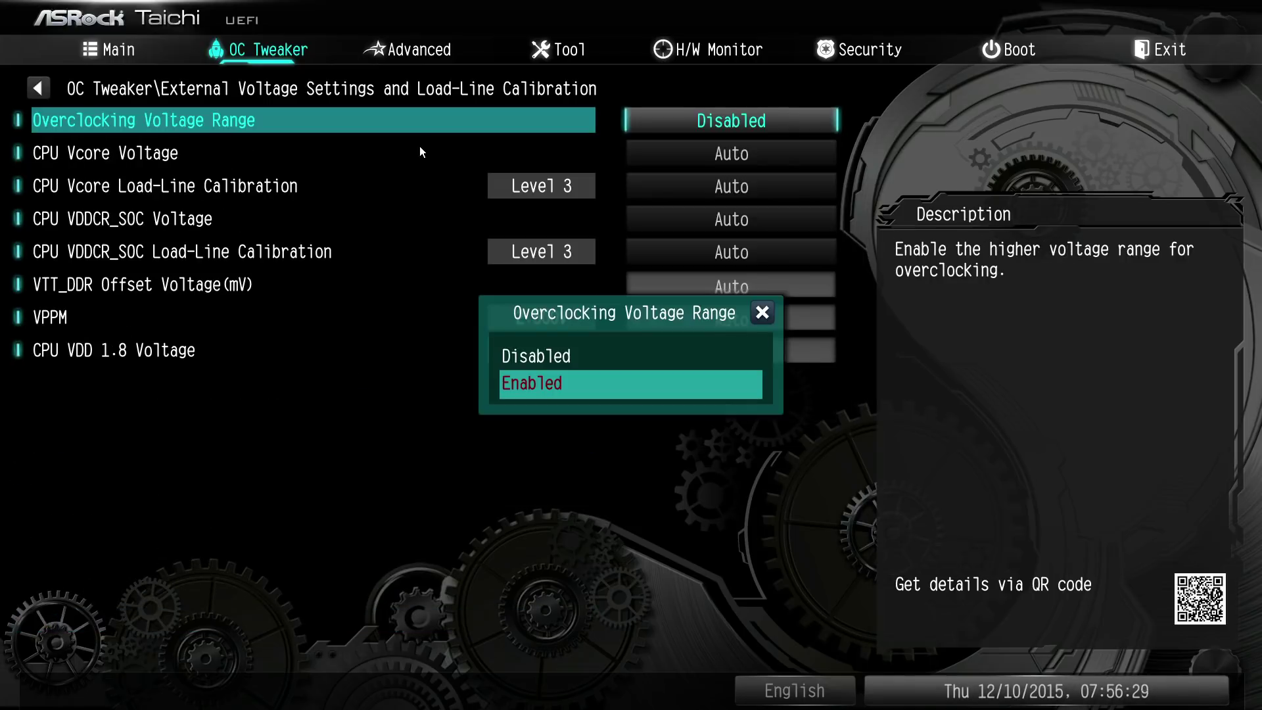
pyautogui.press('Return')
# Step: Restore Overclocking Voltage Range to Disabled and return to the main OC Tweaker page
pyautogui.press('Return')
pyautogui.press('Up')
pyautogui.press('Return')
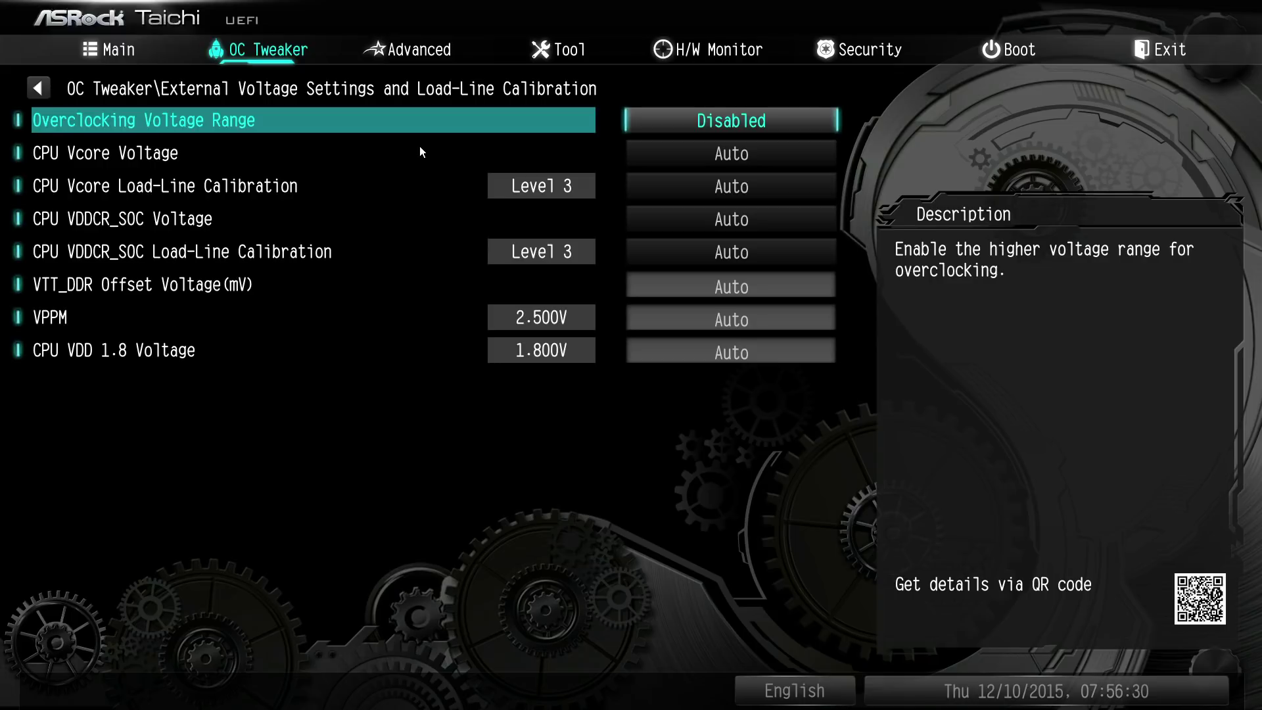
pyautogui.press('Escape')
# Step: Look back over the OC Tweaker settings from the Infinity Fabric entry up to Overclock Mode (Bus Speed)
pyautogui.press('Up')
pyautogui.press('Up')
pyautogui.press('Up')
pyautogui.press('Up')
pyautogui.press('Up')
pyautogui.press('Up')
pyautogui.press('Up')
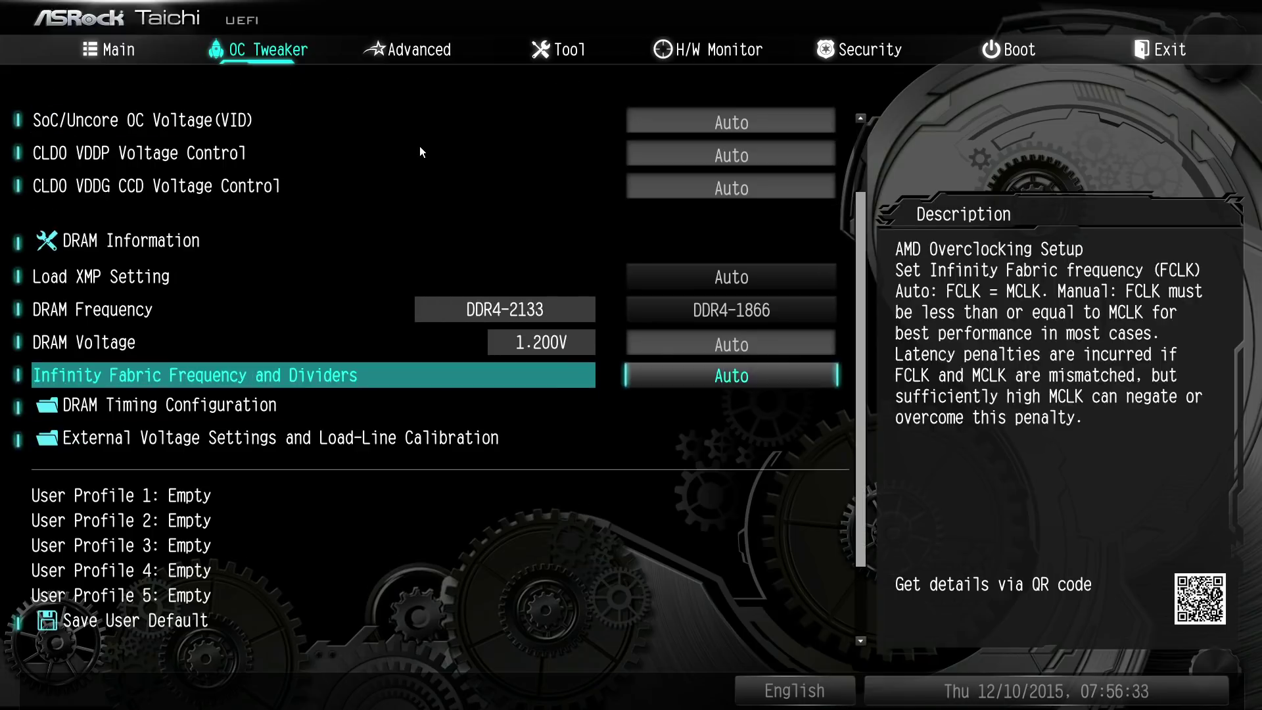
pyautogui.press('Up')
pyautogui.press('Up')
pyautogui.press('Up')
pyautogui.press('Up')
pyautogui.press('Up')
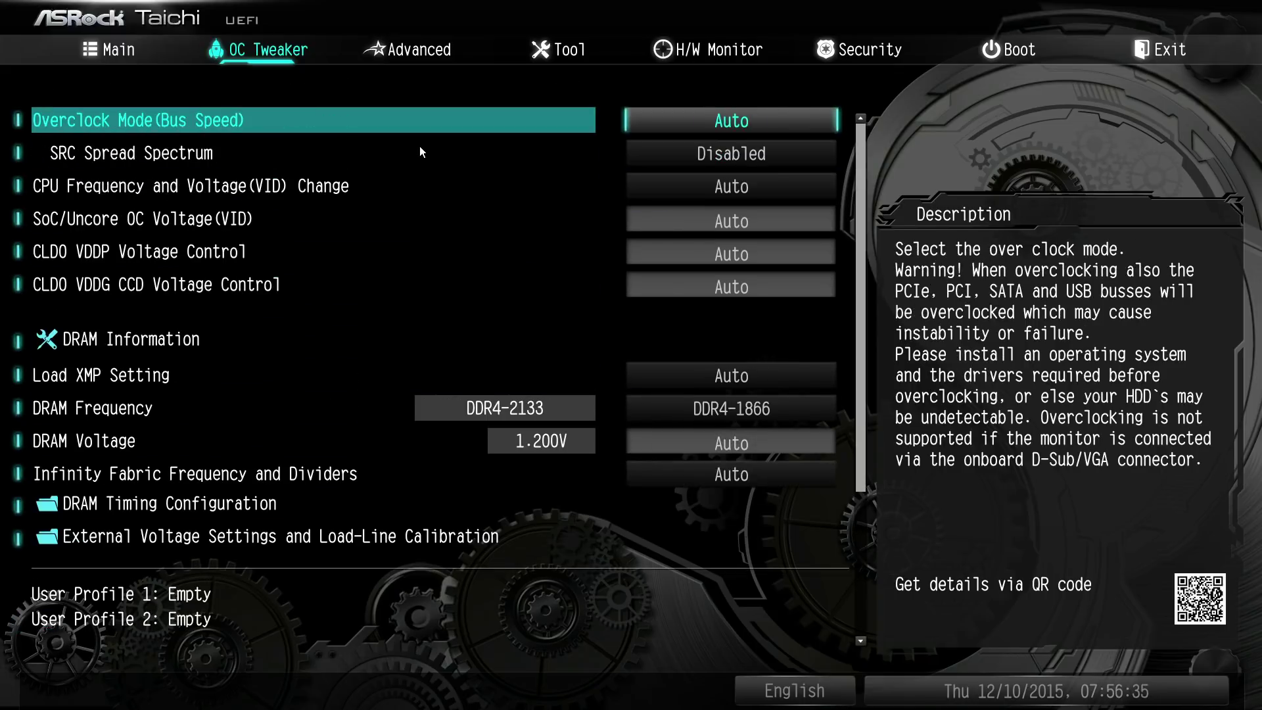
# Step: Set CPU Frequency and Voltage (VID) Change to Manual and view its Frequency and Voltage (VID) fields
pyautogui.press('Down')
pyautogui.press('Down')
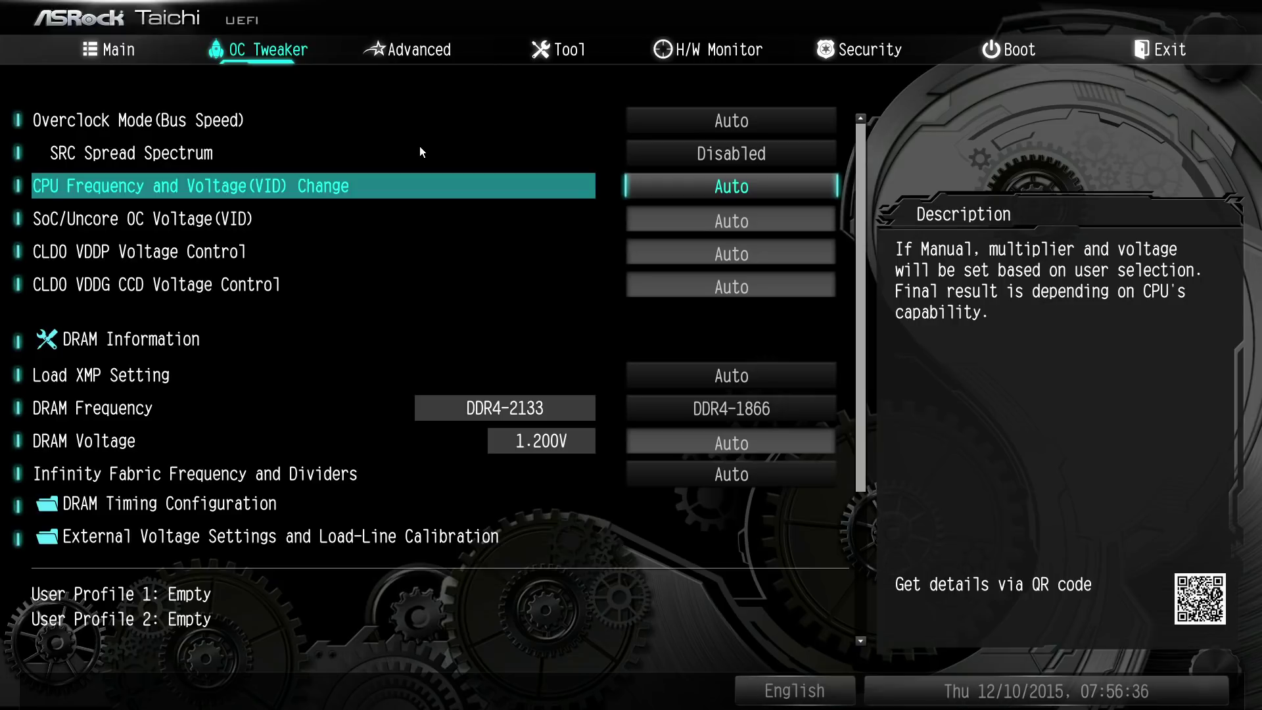
pyautogui.press('Return')
pyautogui.press('Down')
pyautogui.press('Return')
pyautogui.press('Down')
pyautogui.press('Down')
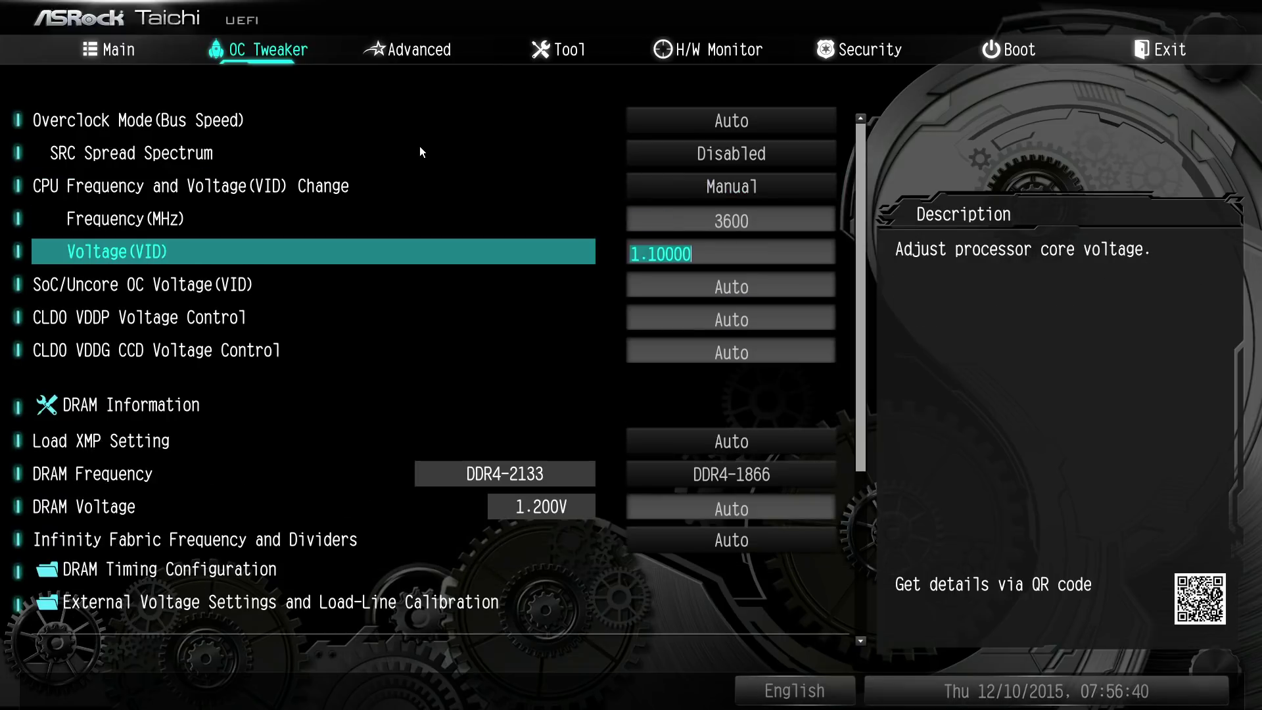
# Step: Set CPU Frequency and Voltage (VID) Change back to Auto
pyautogui.press('Up')
pyautogui.press('Up')
pyautogui.press('Return')
pyautogui.press('Up')
pyautogui.press('Return')
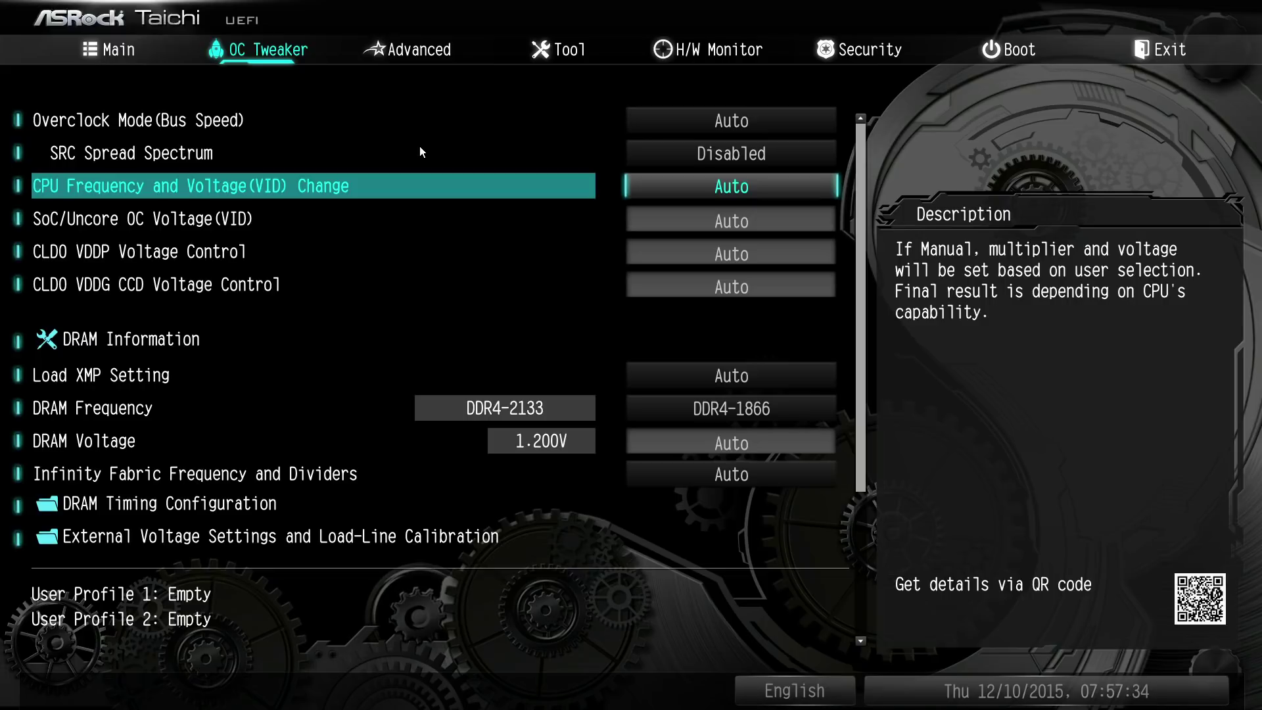
# Step: Open AMD CBS from the Advanced page and view its groups around DF Common Options
pyautogui.press('Right')
pyautogui.press('Up')
pyautogui.press('Up')
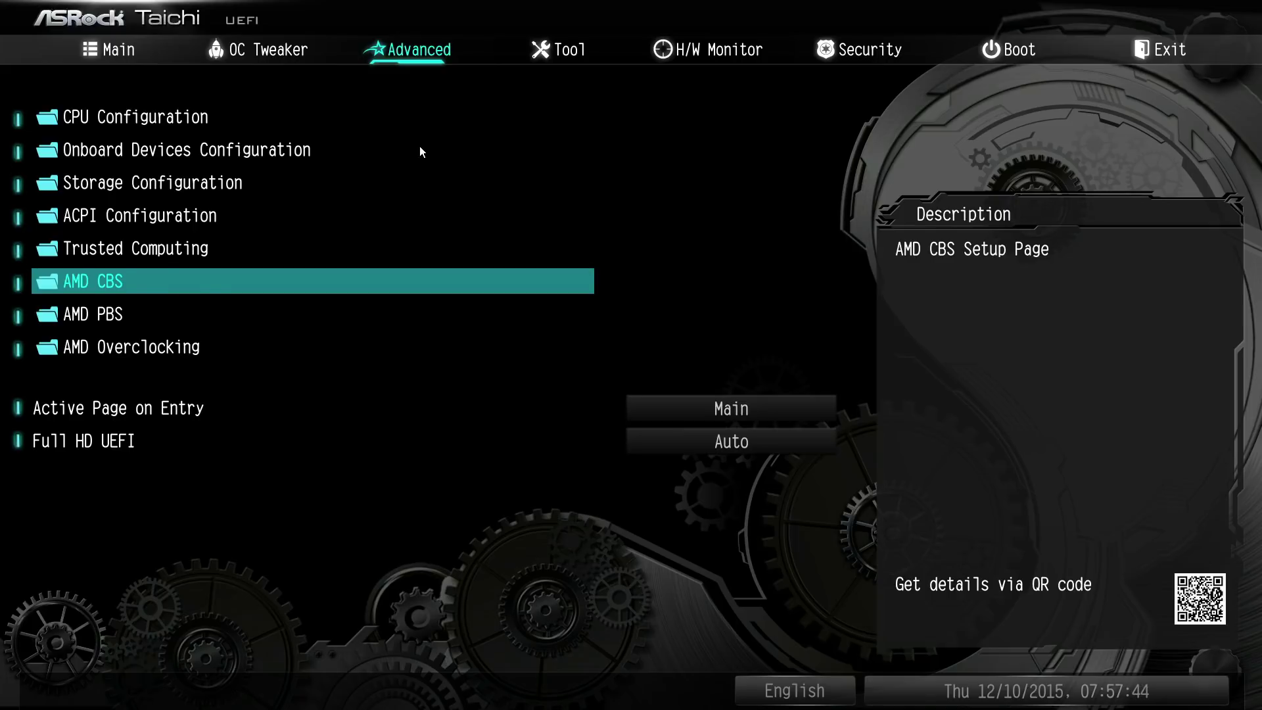
pyautogui.press('Return')
pyautogui.press('Down')
pyautogui.press('Down')
pyautogui.press('Up')
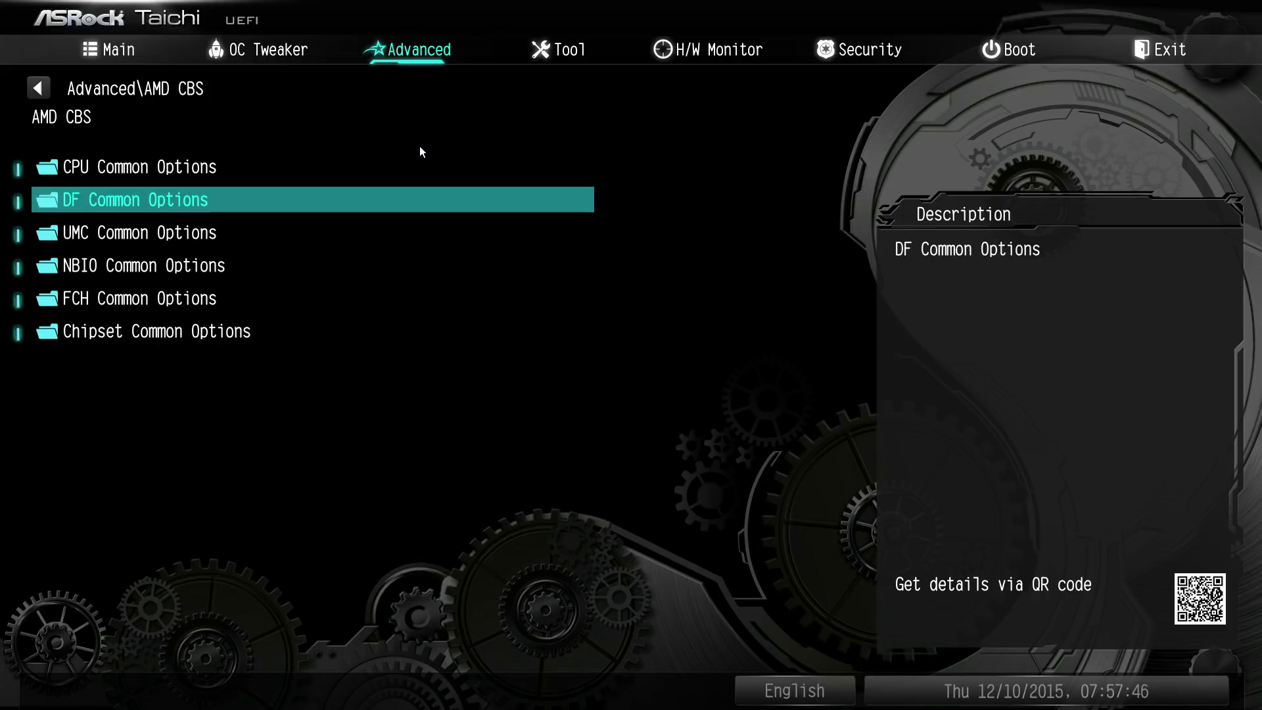
# Step: Open DF Common Options, view the Memory Addressing settings, and return to the DF Common Options list
pyautogui.press('Return')
pyautogui.press('Down')
pyautogui.press('Down')
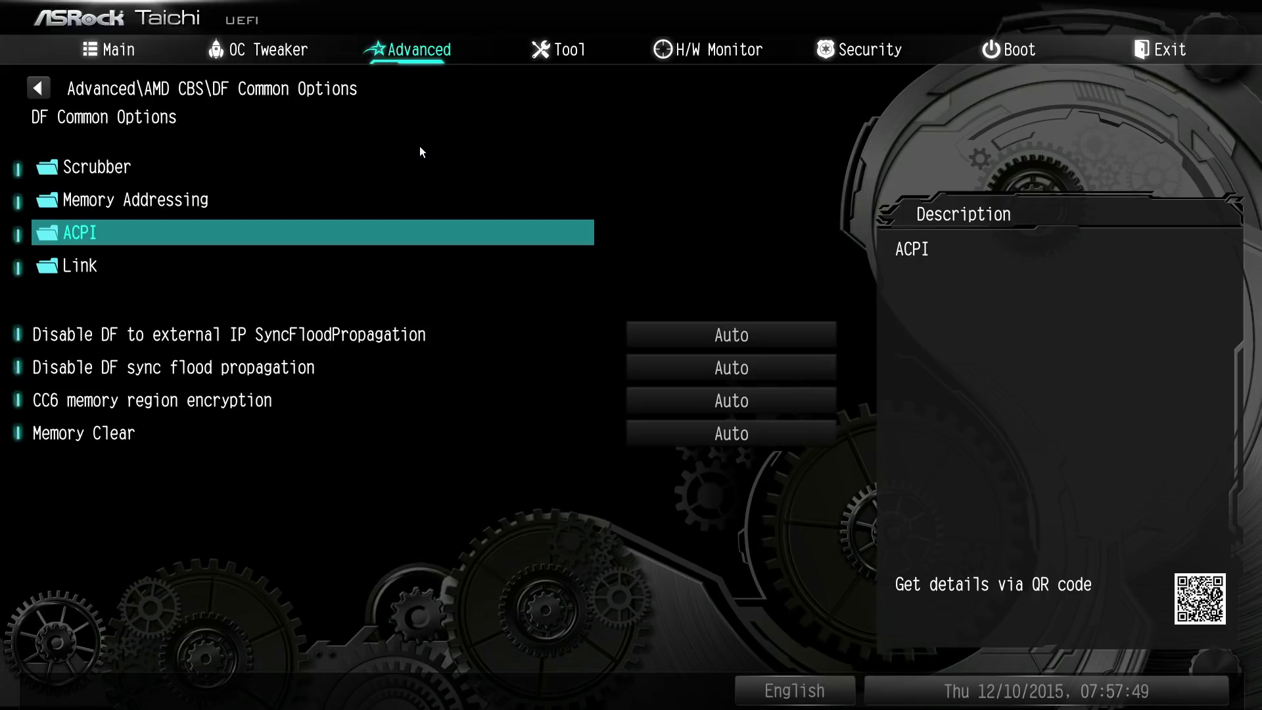
pyautogui.press('Up')
pyautogui.press('Return')
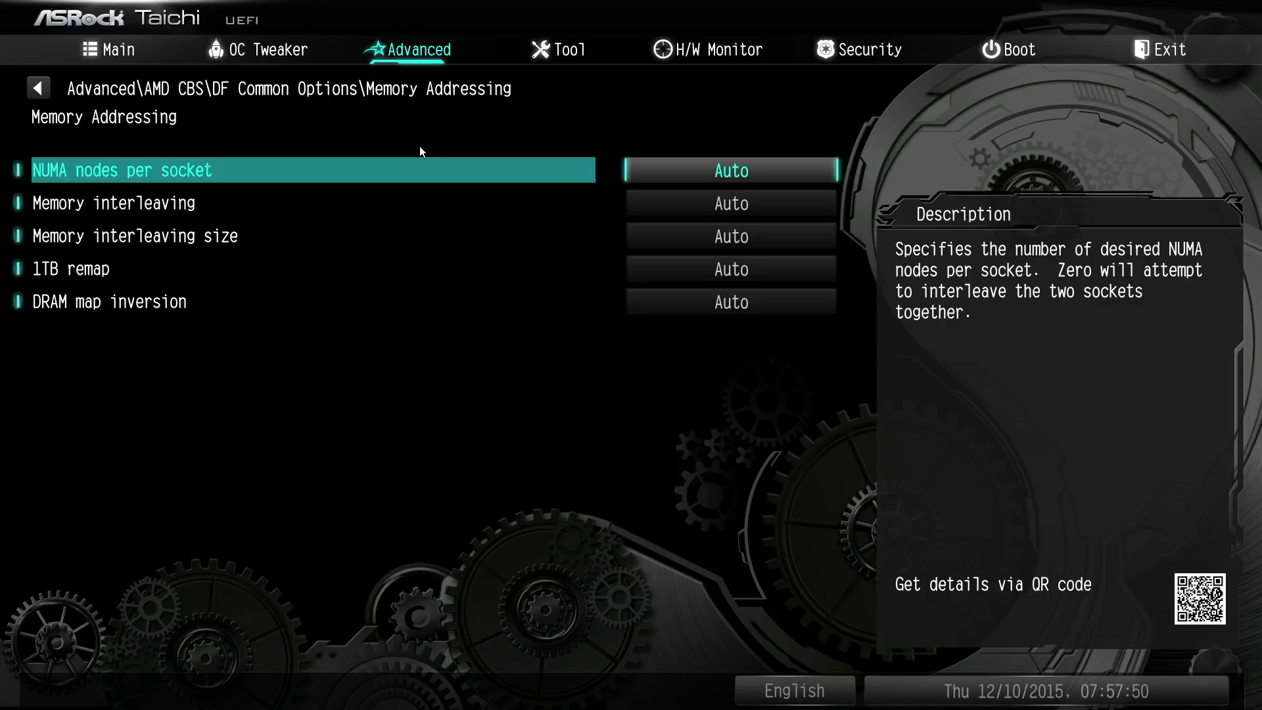
pyautogui.press('Escape')
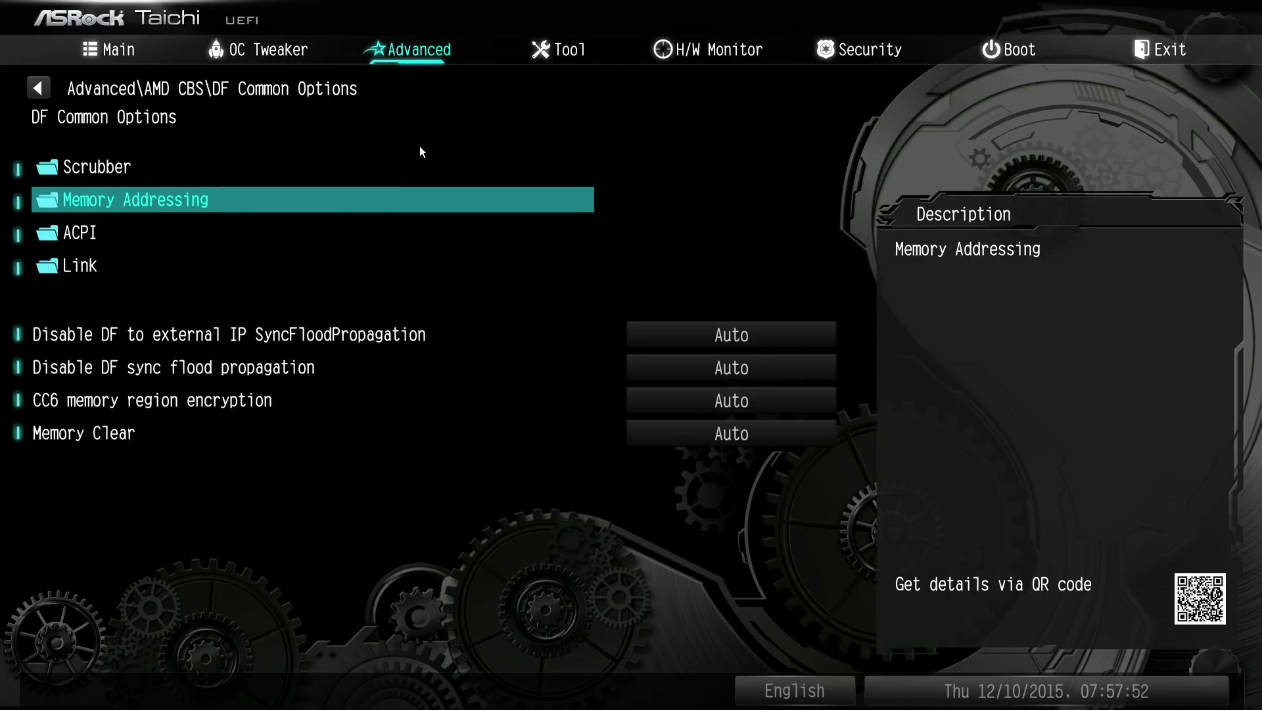
# Step: Reopen Memory Addressing, view the choices for NUMA nodes per socket without changing them, and return to the Advanced page
pyautogui.press('Return')
pyautogui.press('Return')
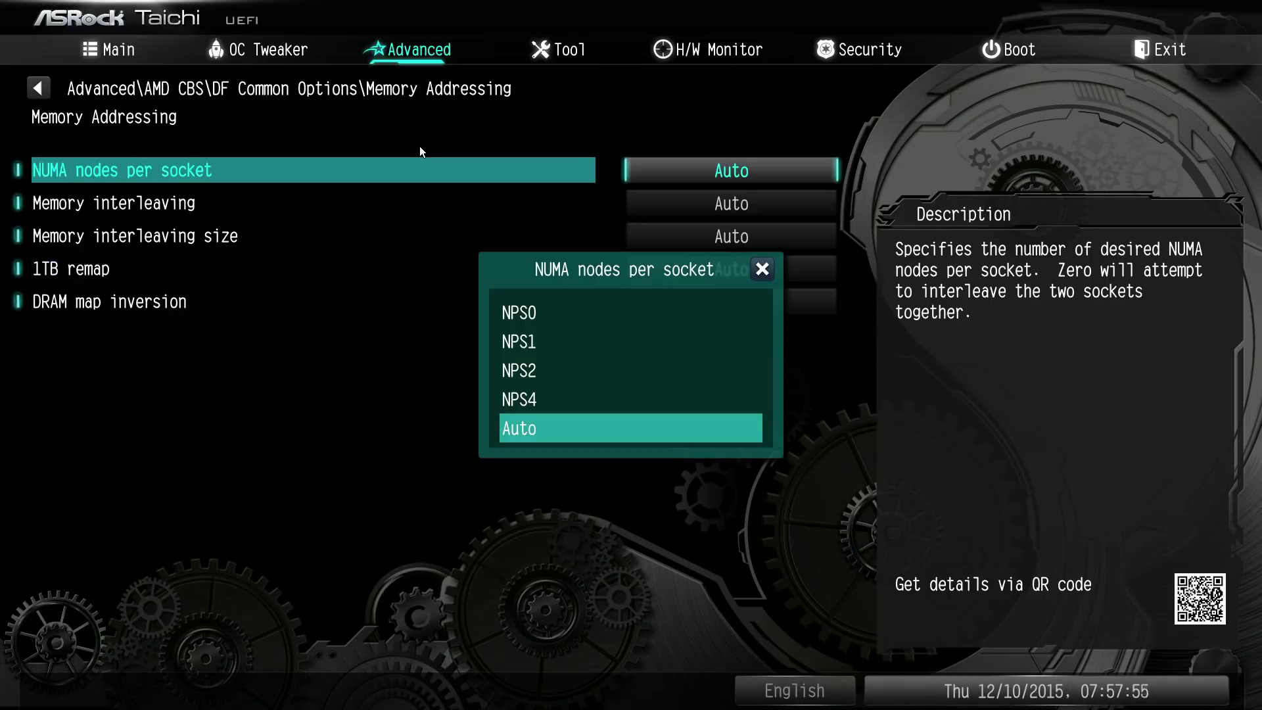
pyautogui.press('Escape')
pyautogui.press('Escape')
pyautogui.press('Escape')
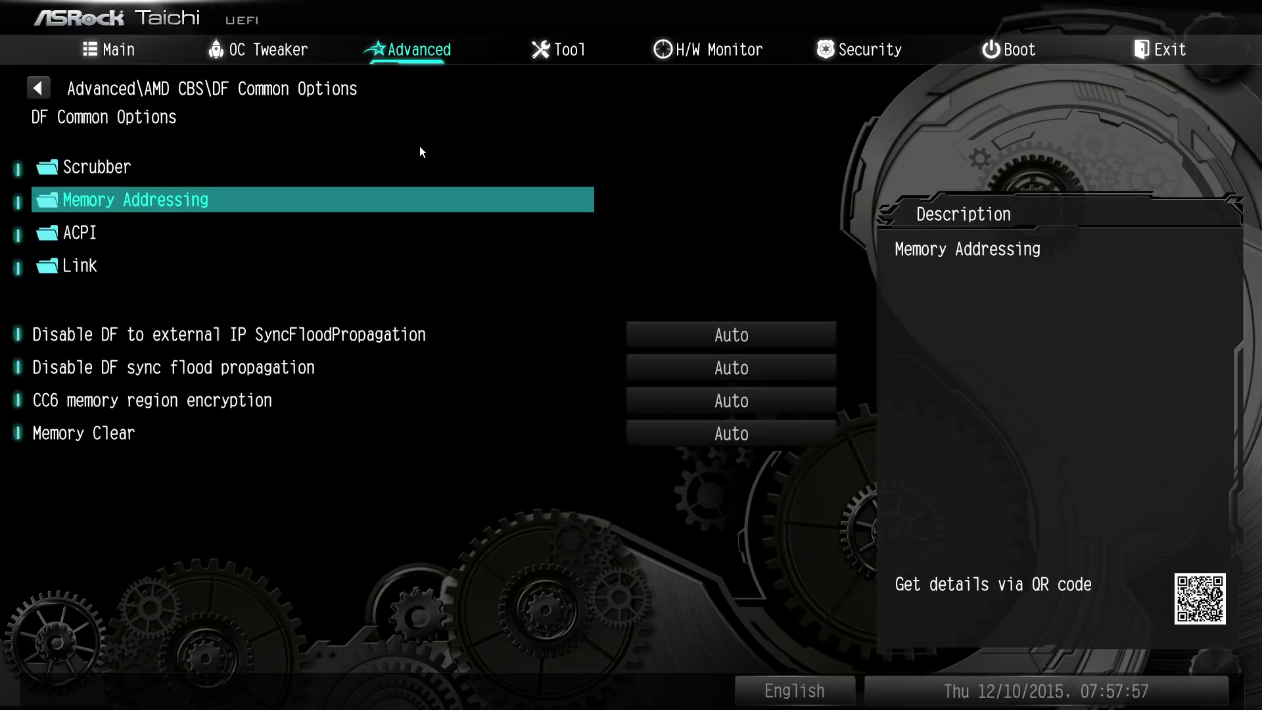
pyautogui.press('Escape')
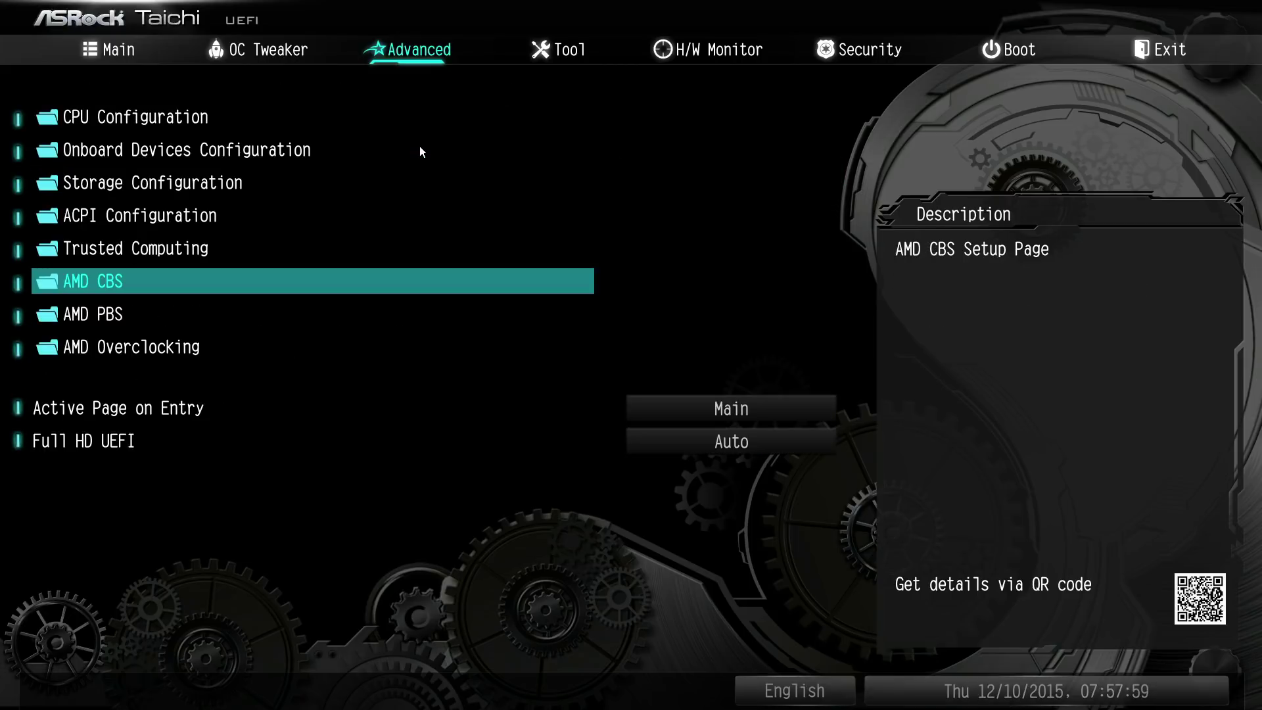